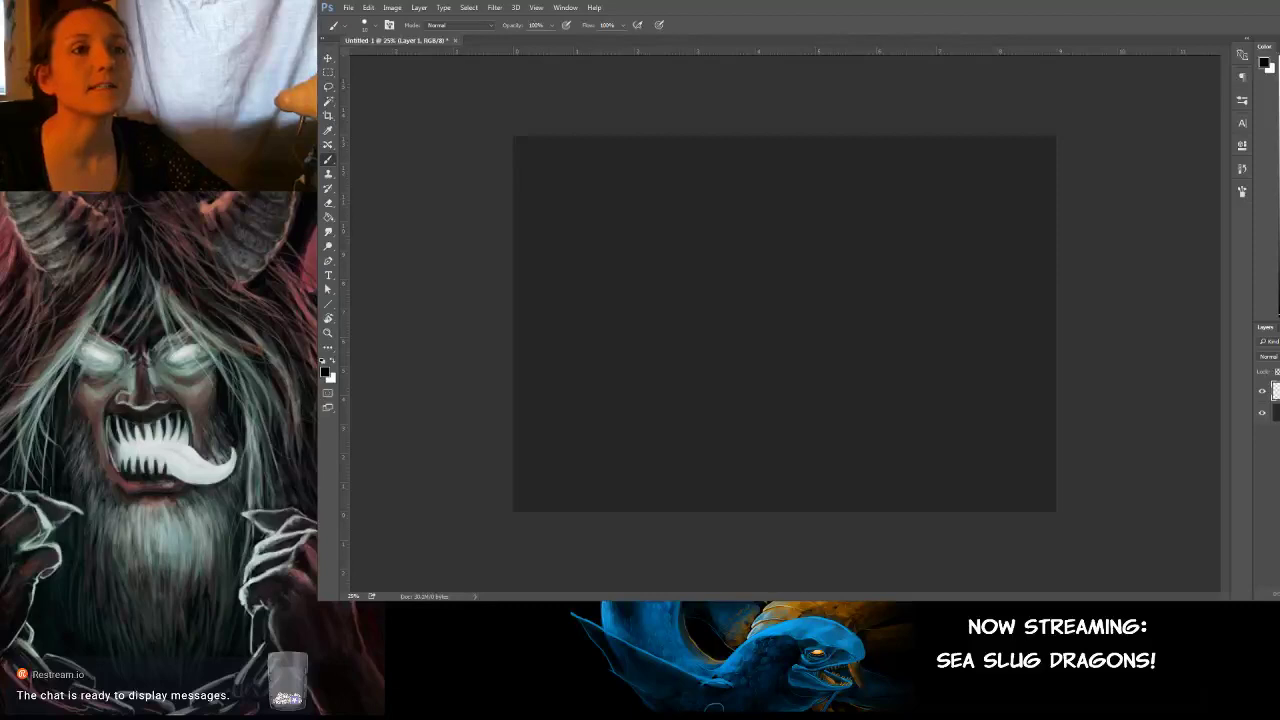
Switch to the bubblesnails.png reference in Windows Photo Viewer, enlarge its window and place it over the canvas's upper-left area.
key("alt+Tab")
left_click_drag(485, 139, 665, 179)
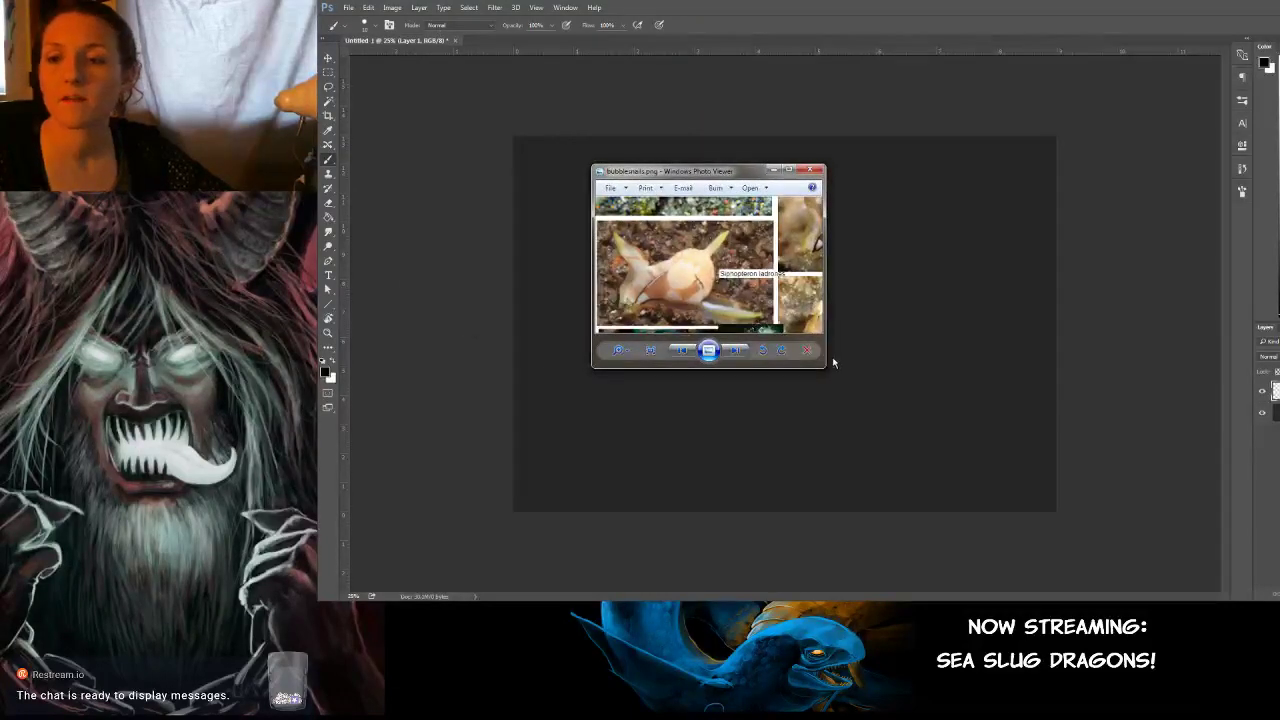
left_click_drag(825, 366, 890, 420)
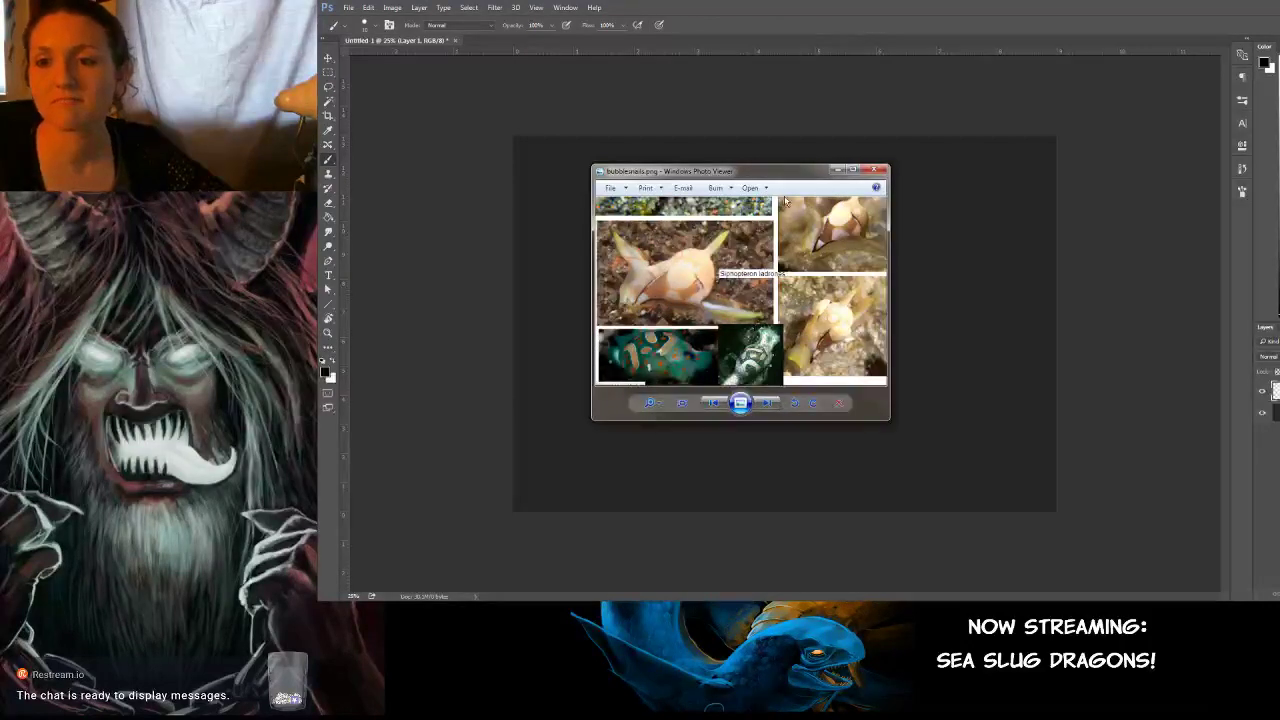
left_click_drag(783, 170, 612, 97)
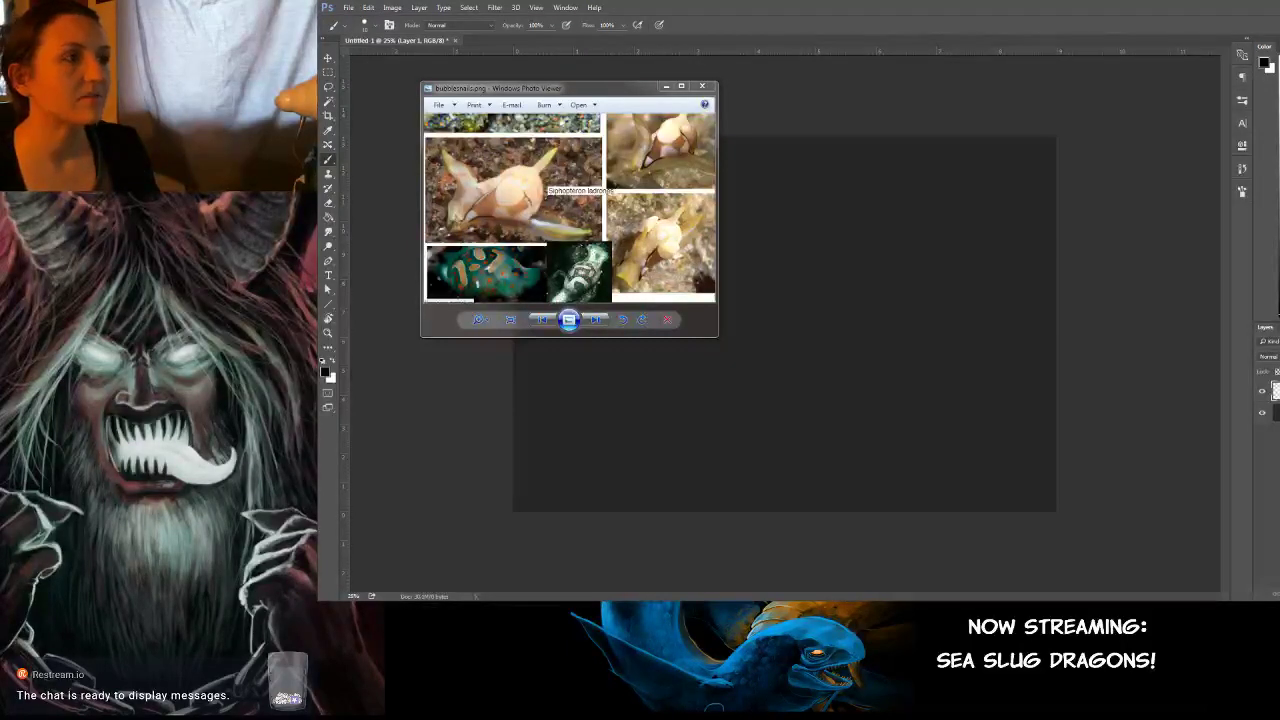
Browse the earlier sea slug dragon artworks in a second, enlarged Photo Viewer window, then minimize that window.
left_click_drag(320, 141, 795, 131)
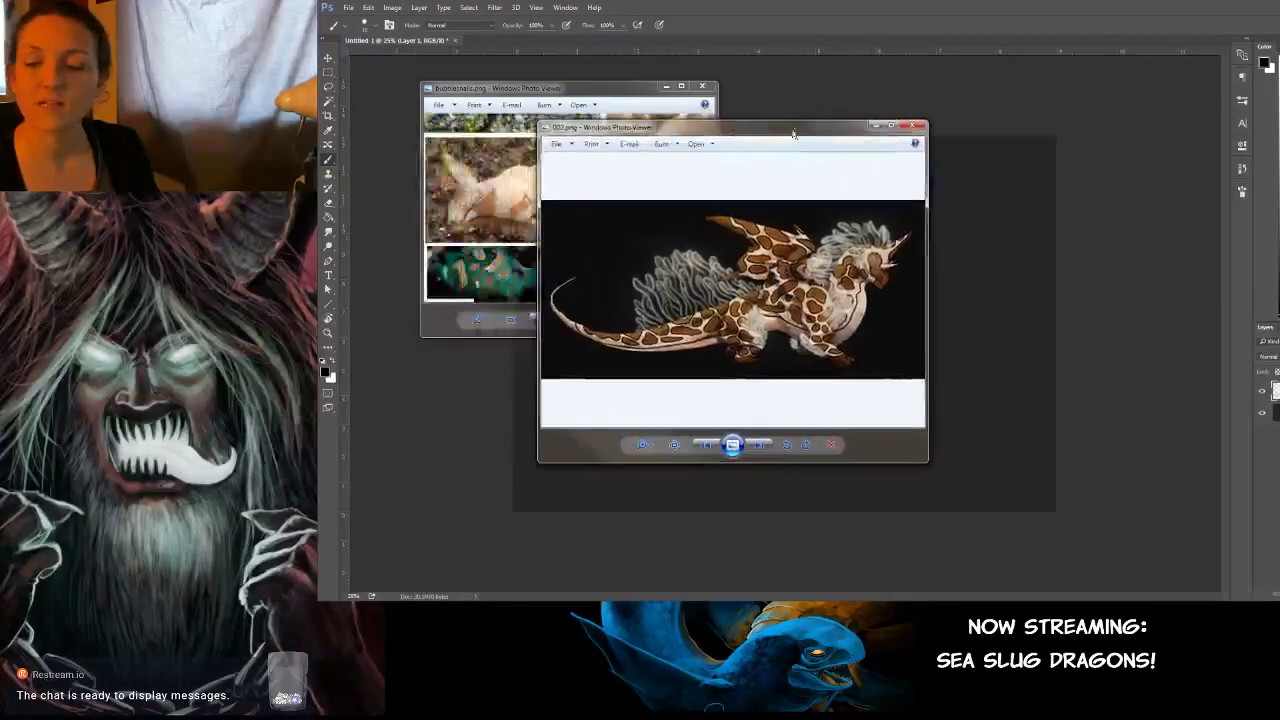
left_click(705, 444)
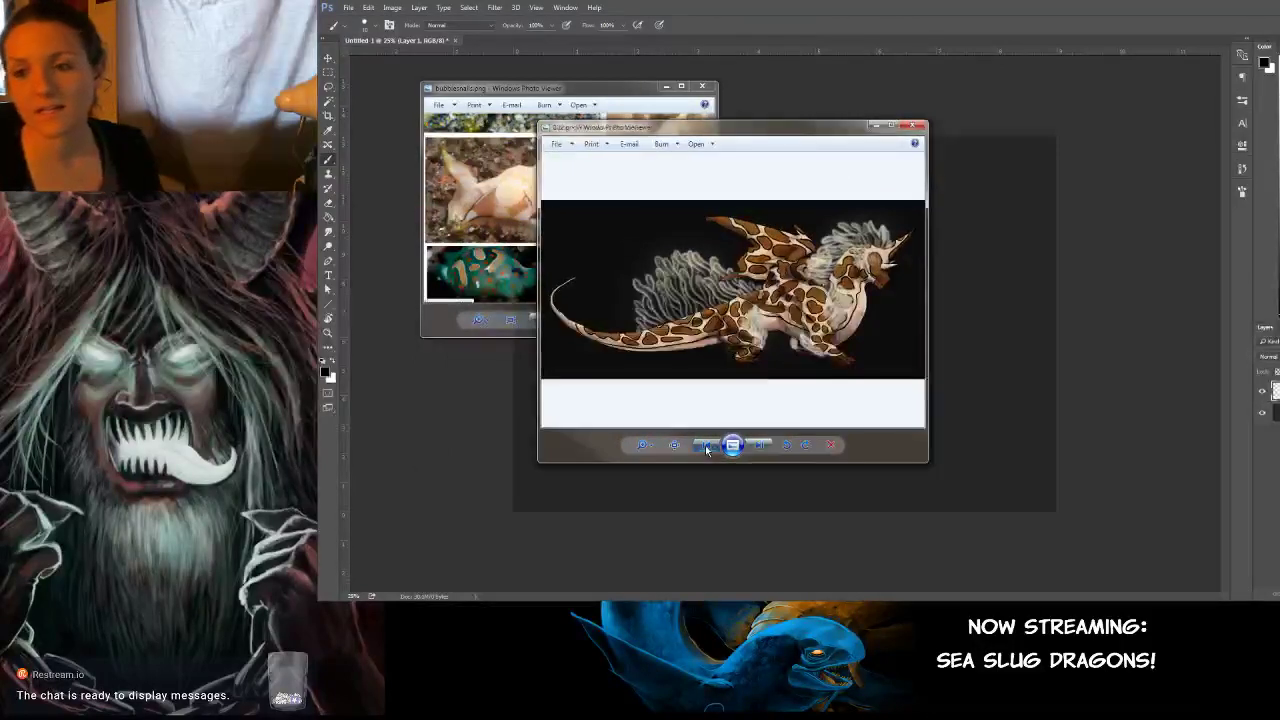
left_click(706, 446)
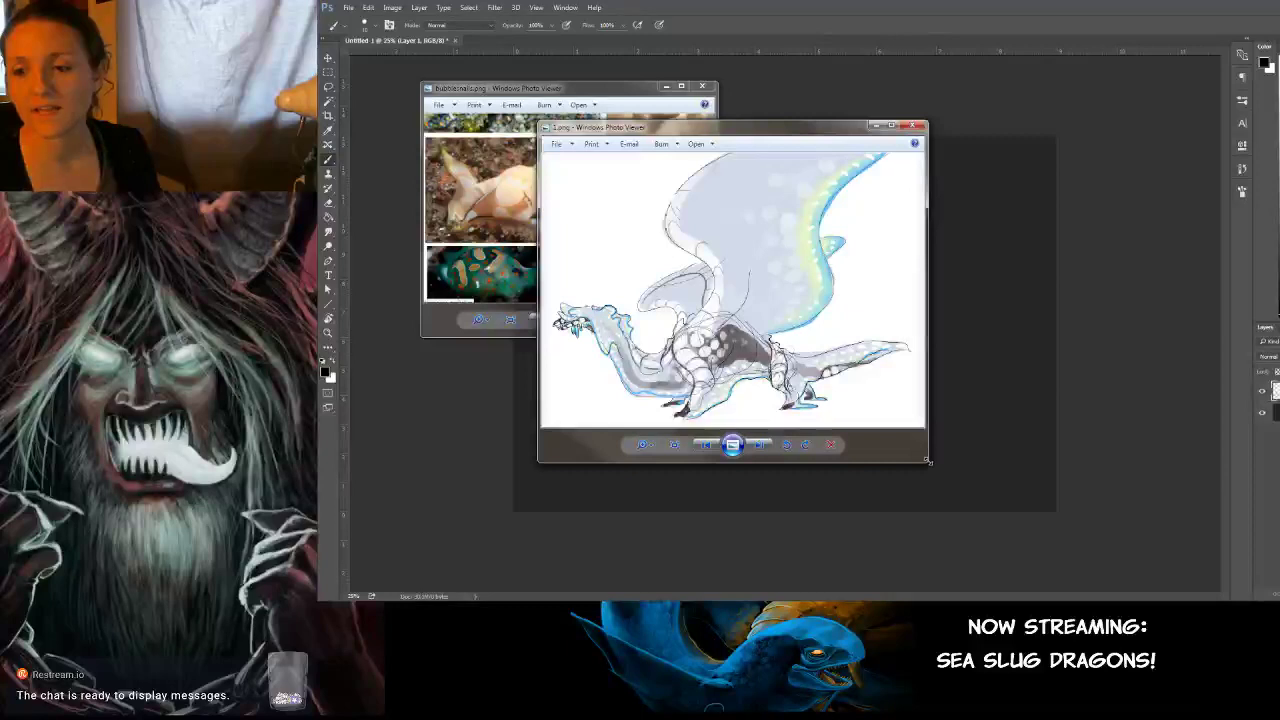
left_click_drag(928, 461, 1039, 531)
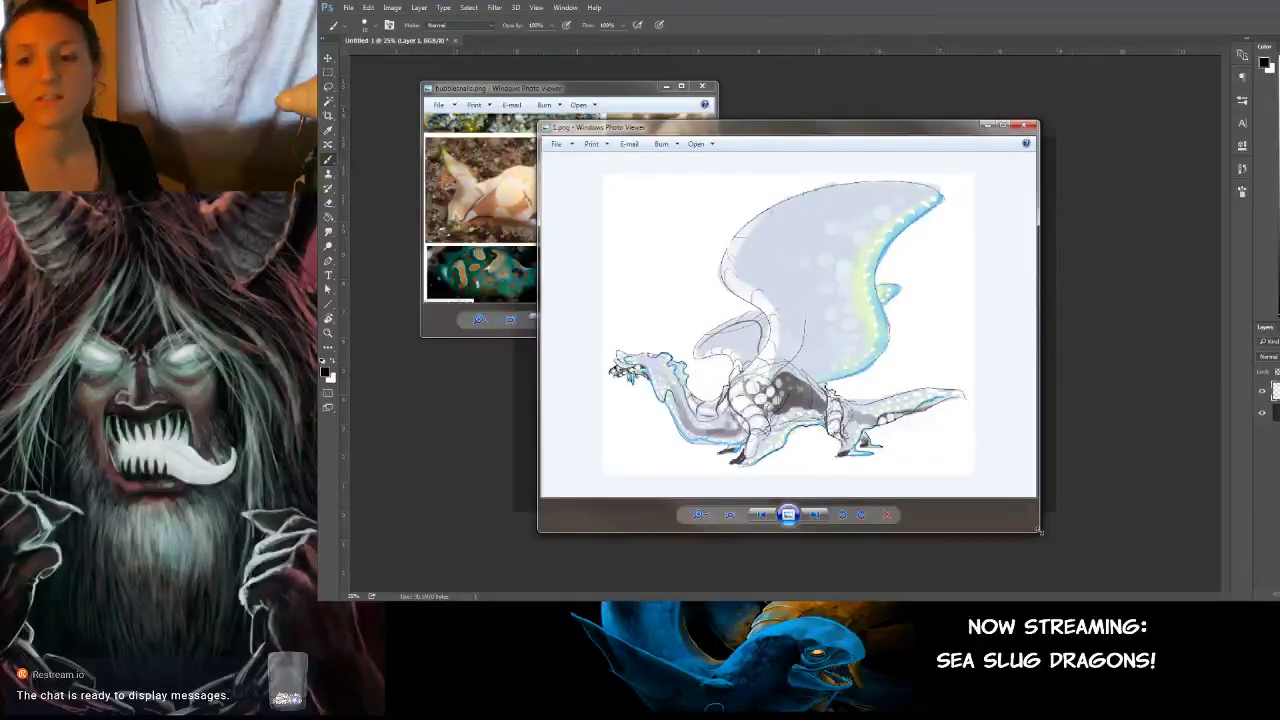
left_click(756, 516)
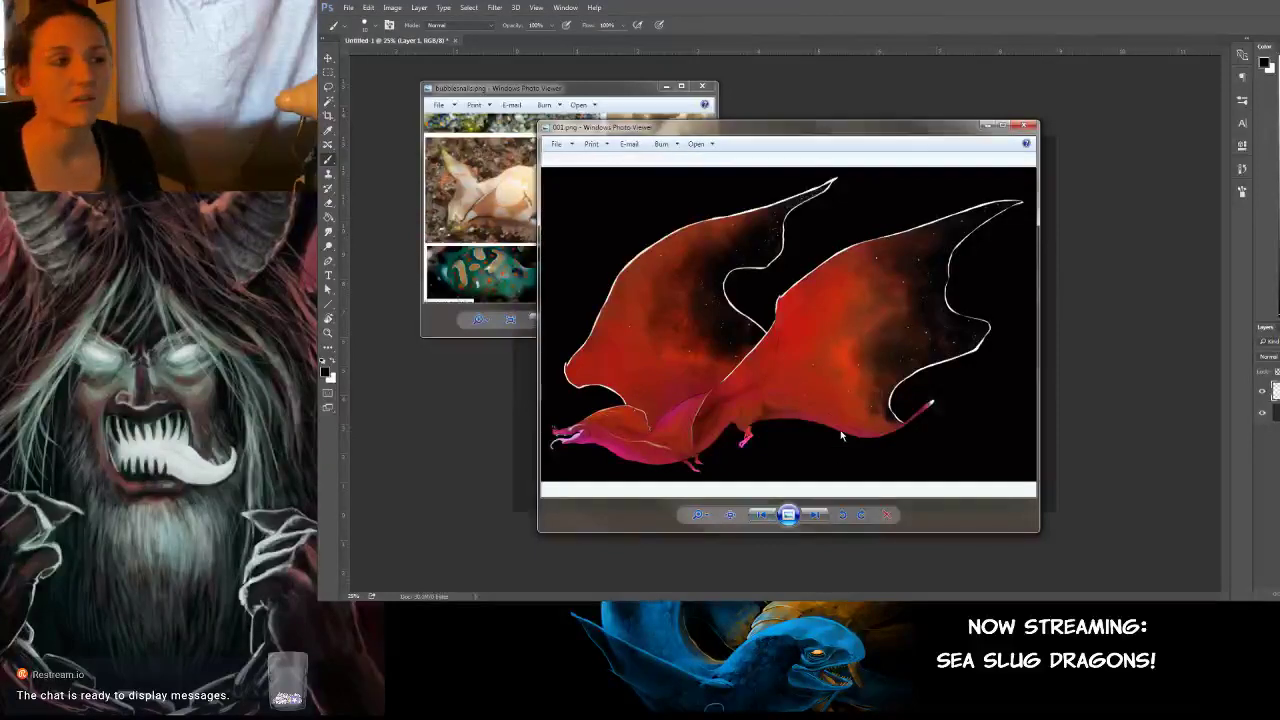
left_click(814, 520)
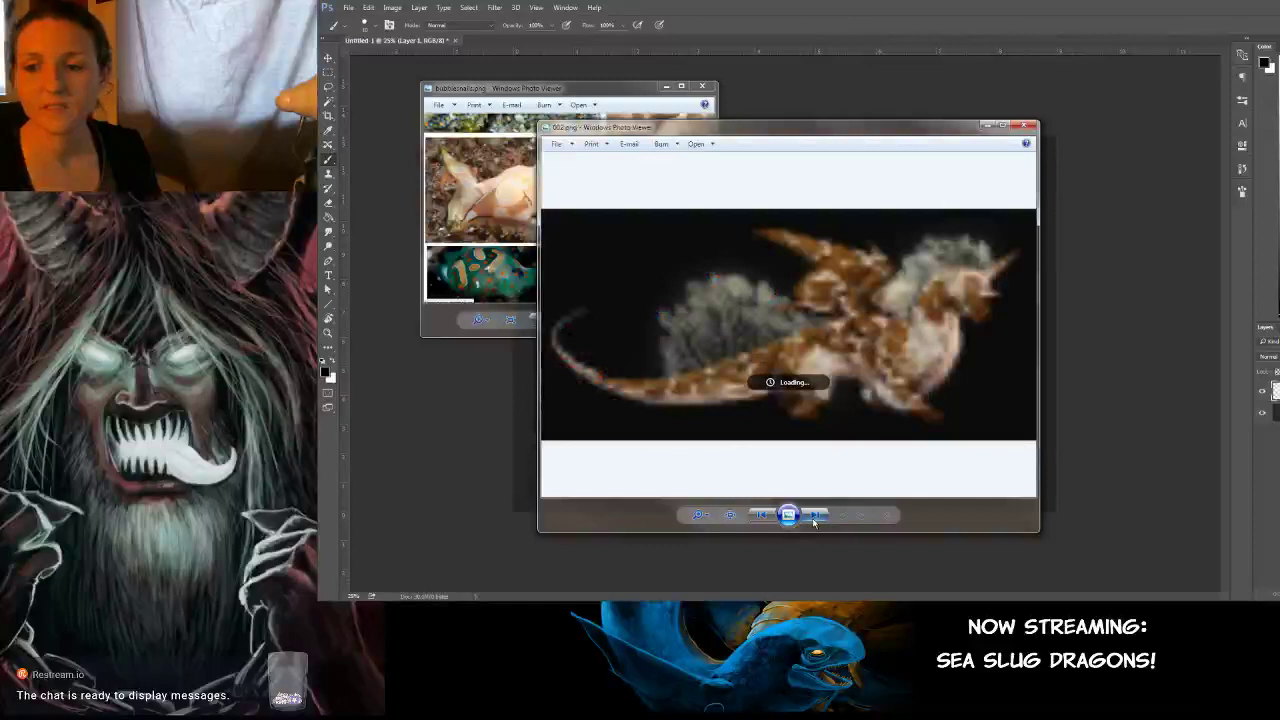
left_click(814, 516)
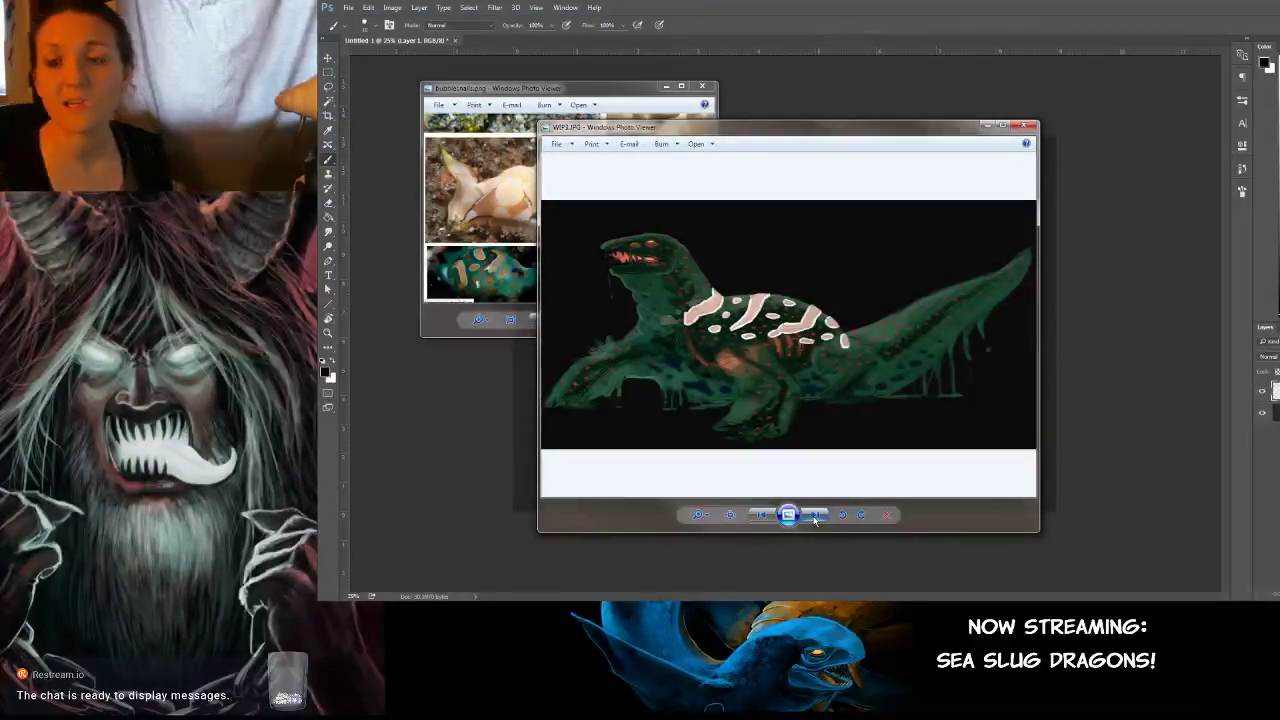
left_click(985, 126)
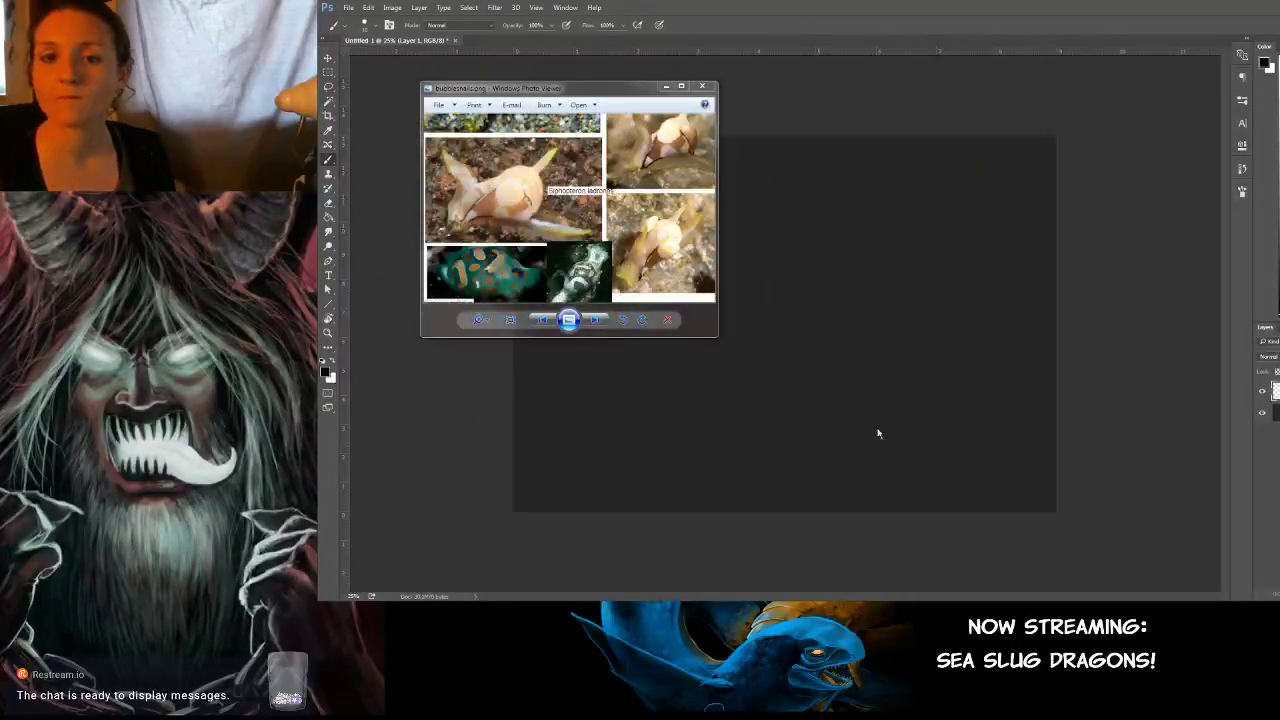
Examine the Siphopteron ladrones photo up close in bubblesnails.png and shift the reference window toward the canvas's edge.
scroll(540, 224, "up", 2)
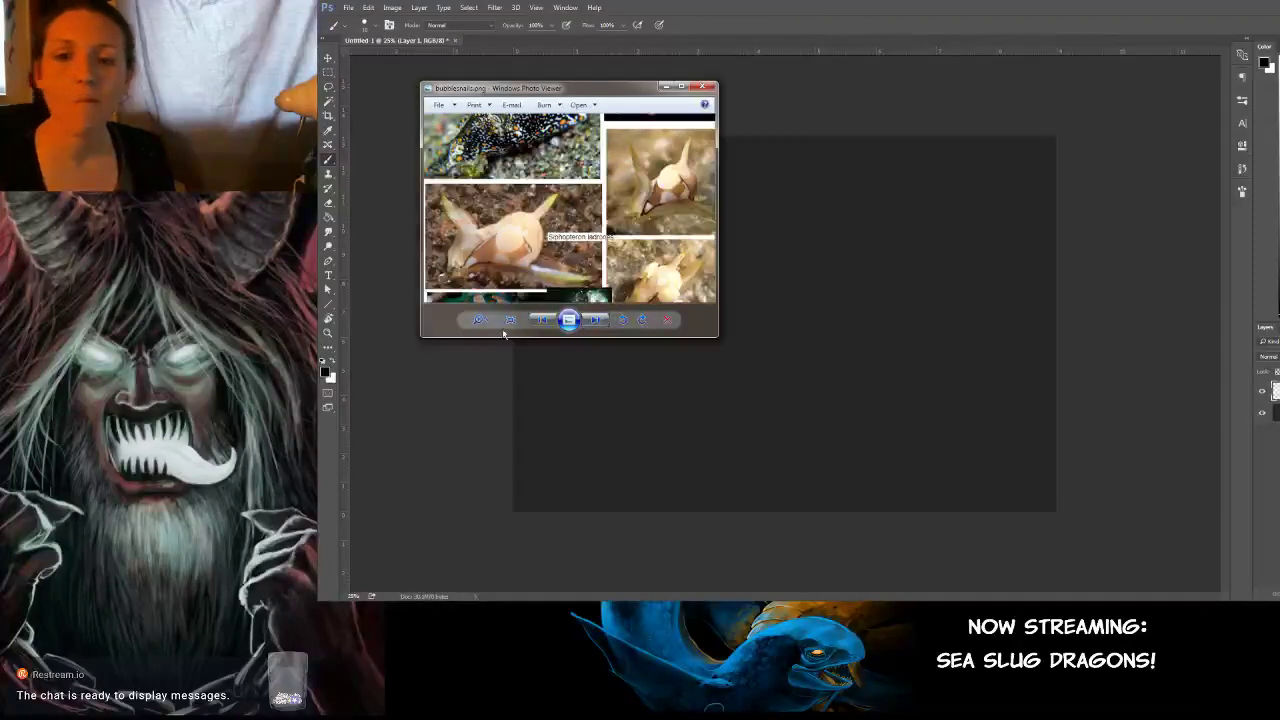
scroll(599, 268, "up", 1)
left_click_drag(599, 268, 678, 254)
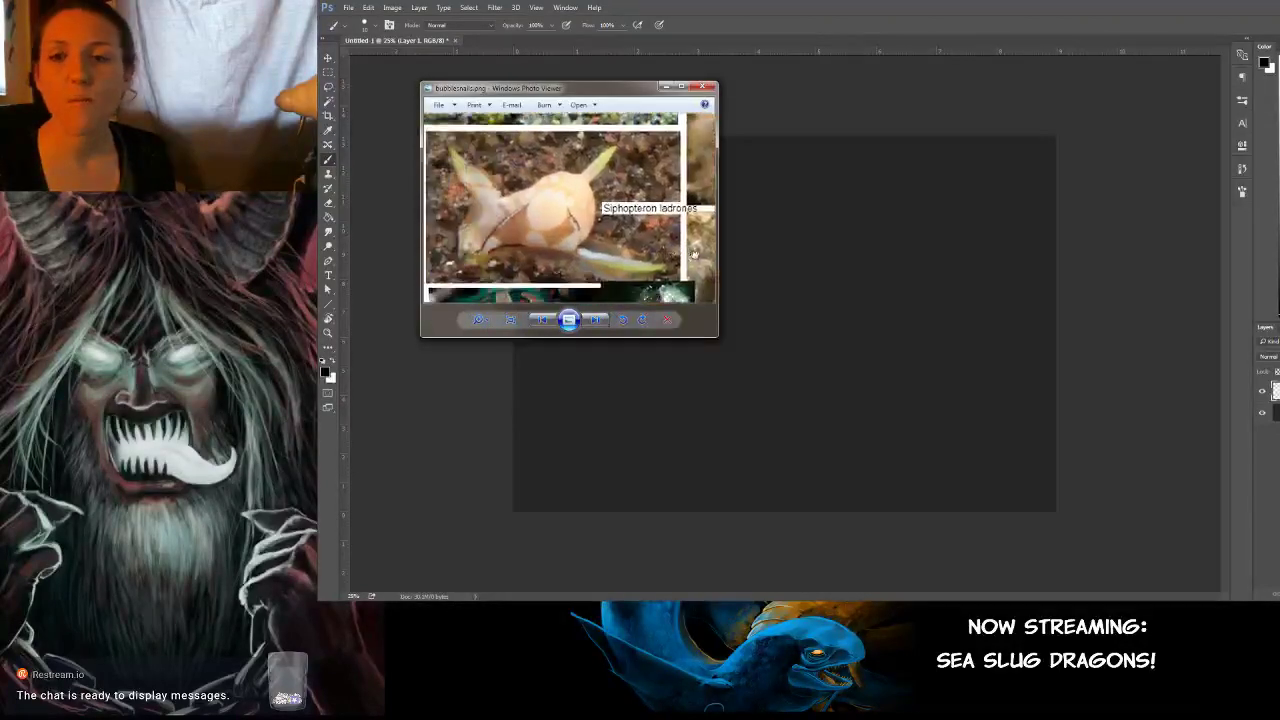
left_click_drag(564, 84, 507, 79)
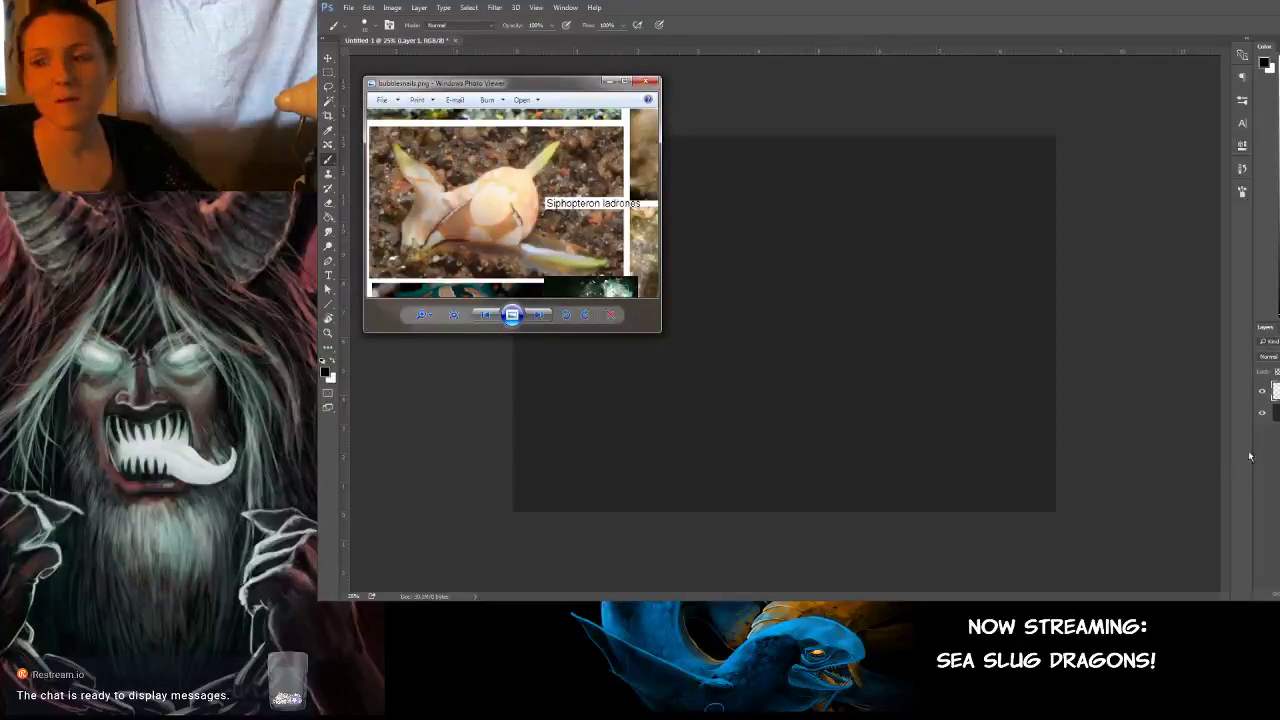
key("alt+Tab")
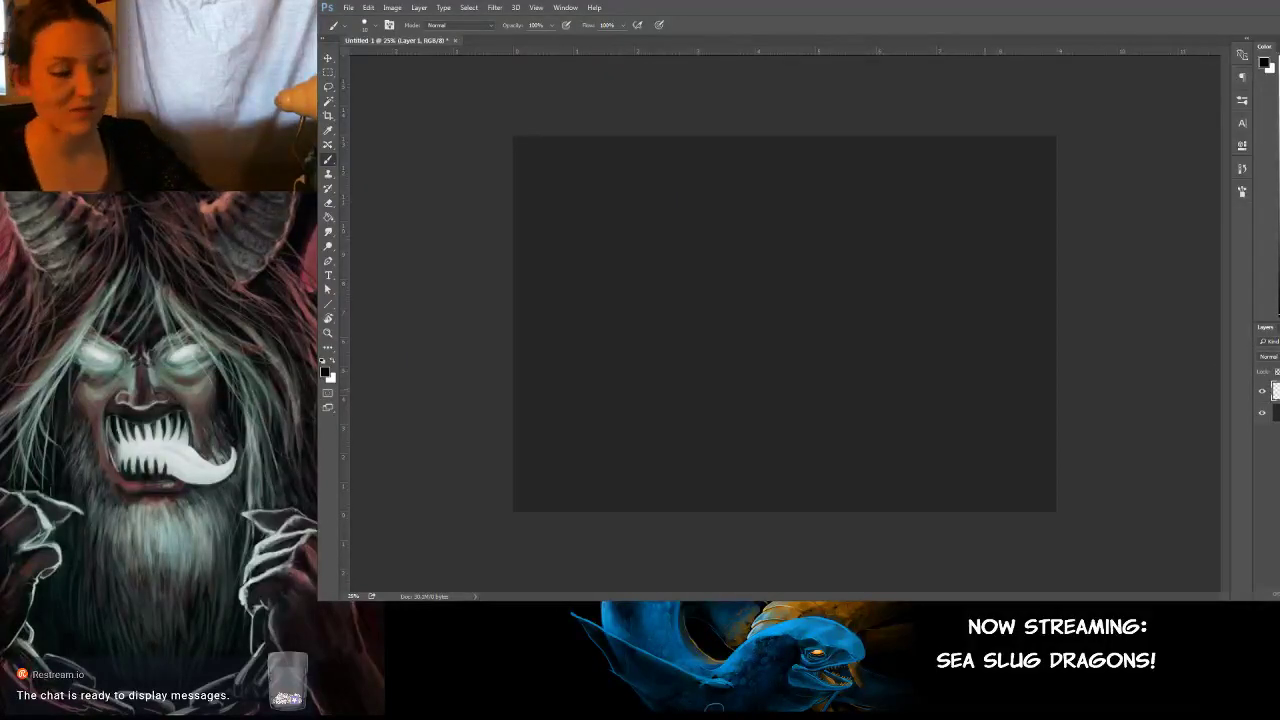
key("ctrl+plus")
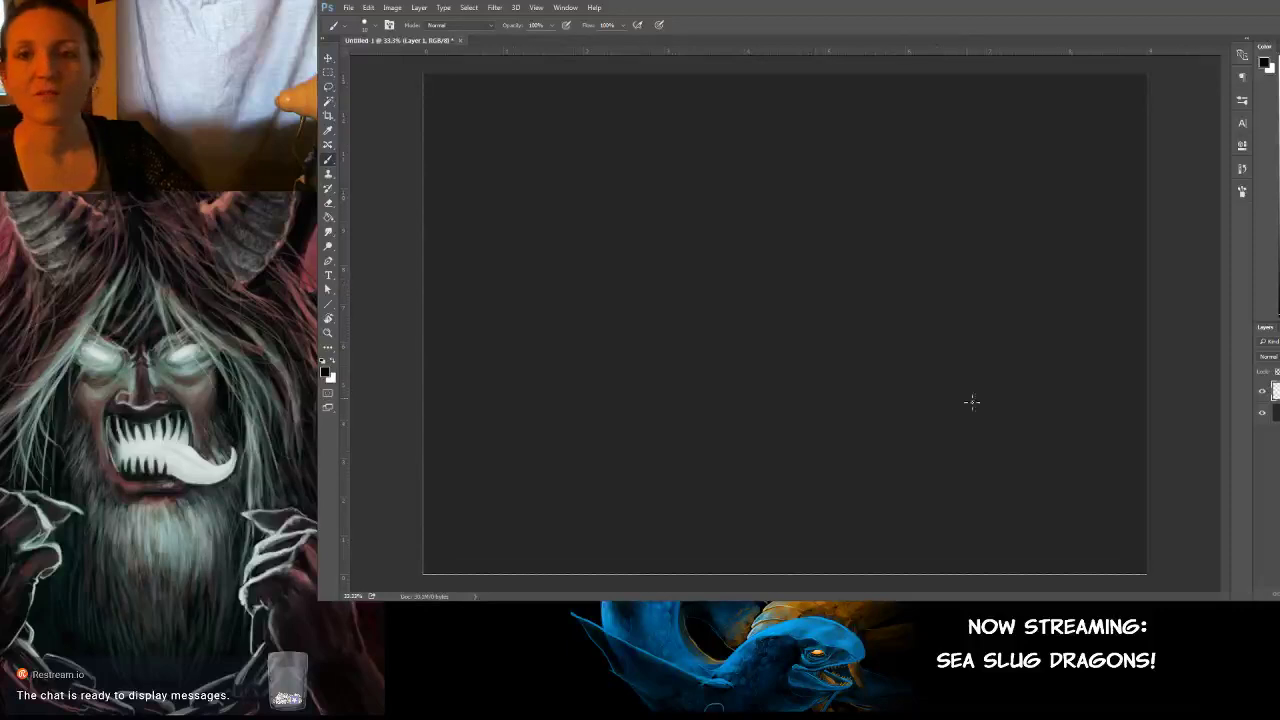
key("ctrl+plus")
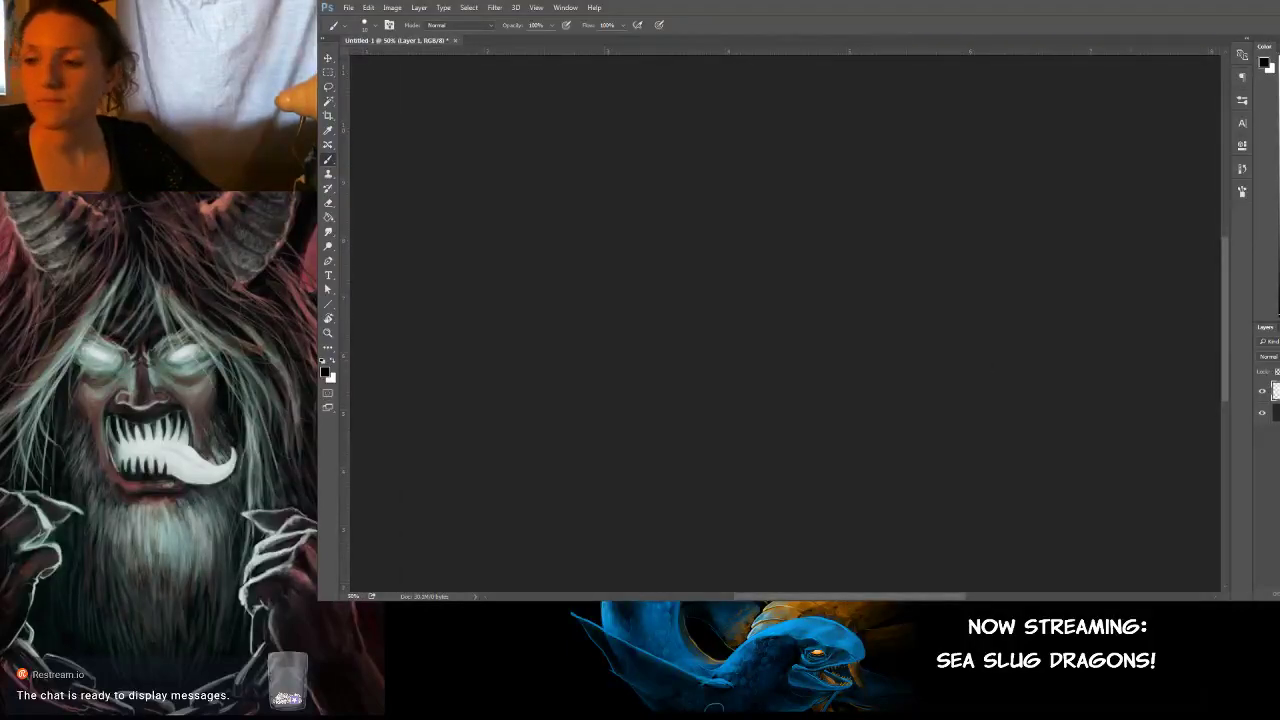
mouse_move(688, 285)
left_mouse_down()
mouse_move(869, 277)
mouse_move(720, 317)
mouse_move(768, 321)
left_mouse_up()
key("ctrl+z")
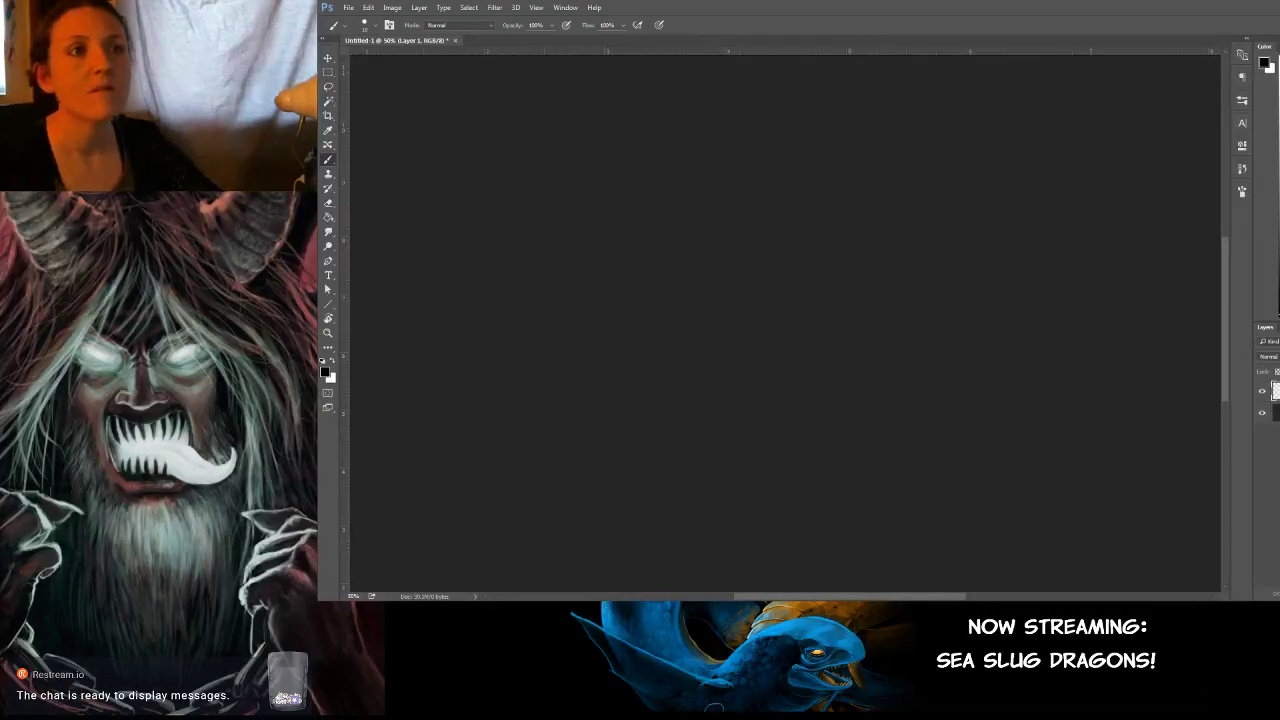
key("alt+Tab")
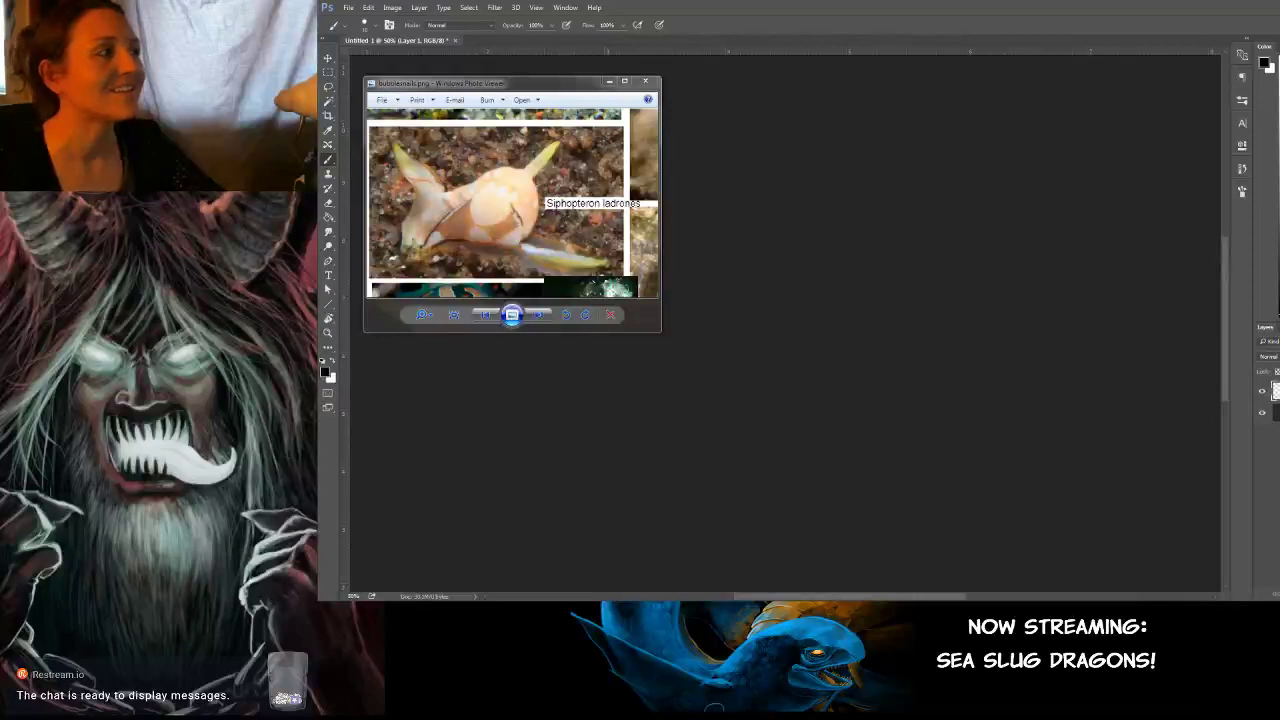
left_click(786, 252)
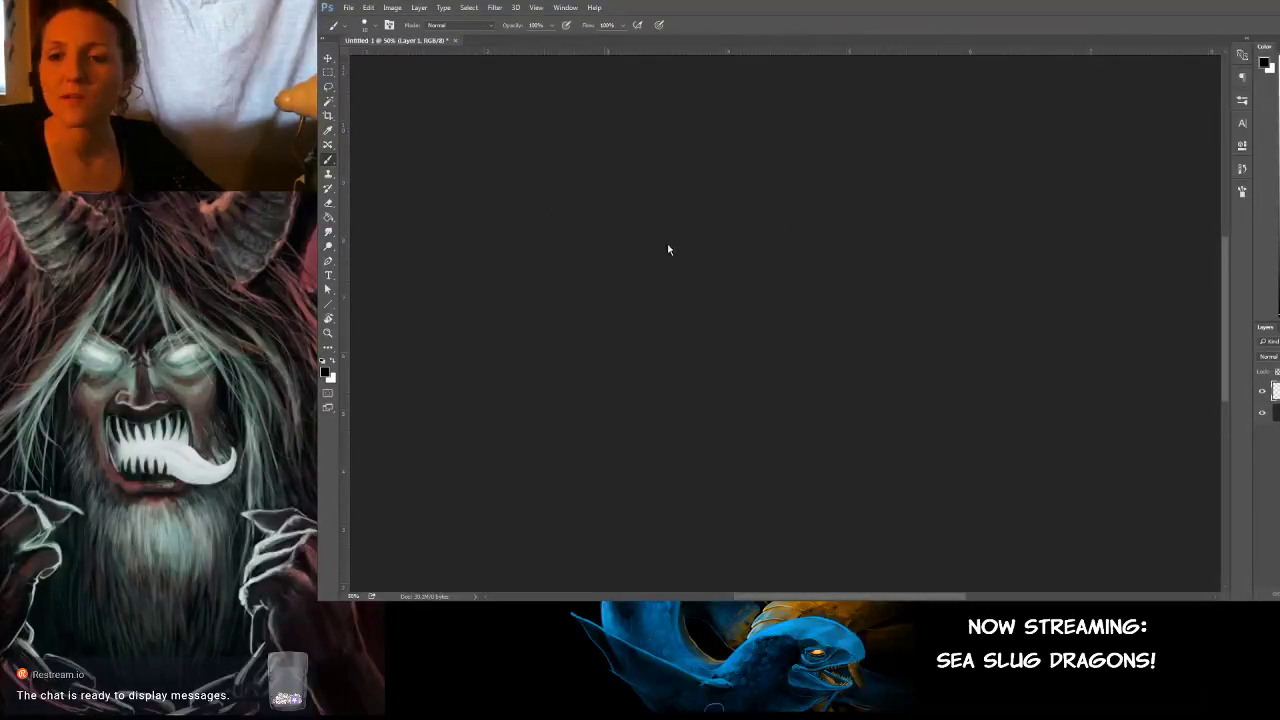
mouse_move(681, 271)
left_mouse_down()
mouse_move(744, 228)
mouse_move(689, 286)
left_mouse_up()
key("ctrl+z")
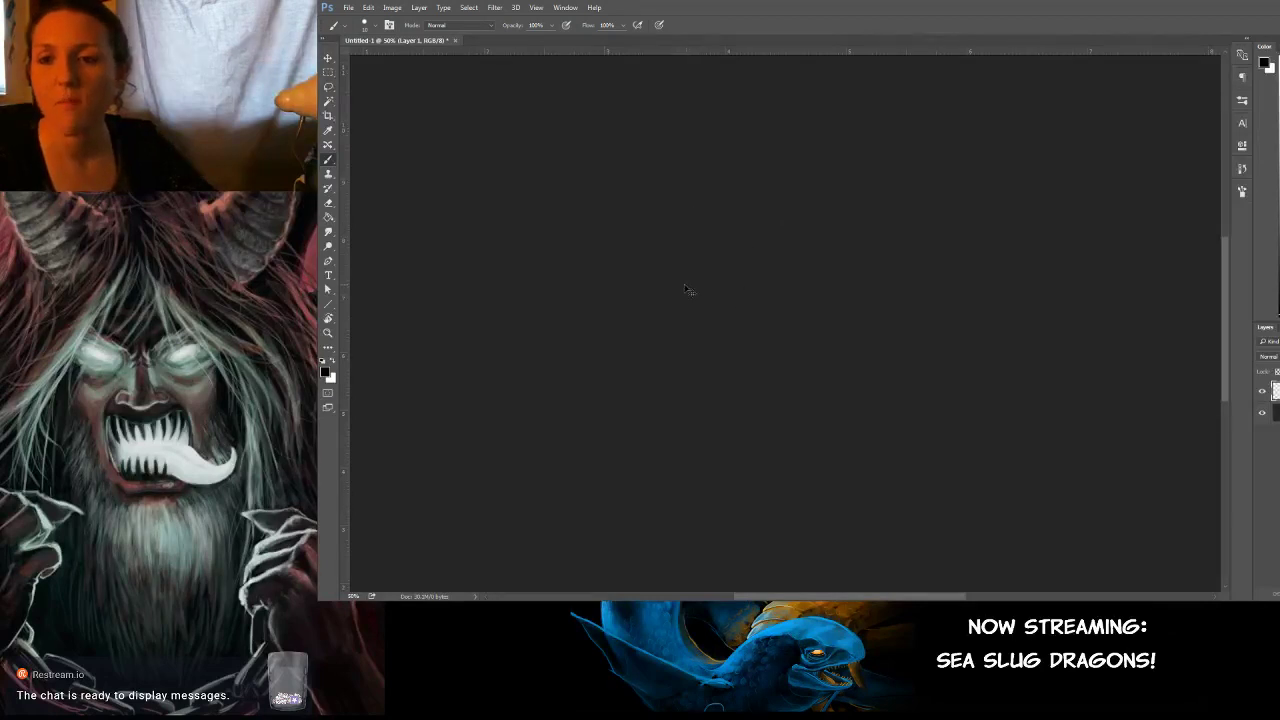
key("ctrl+plus")
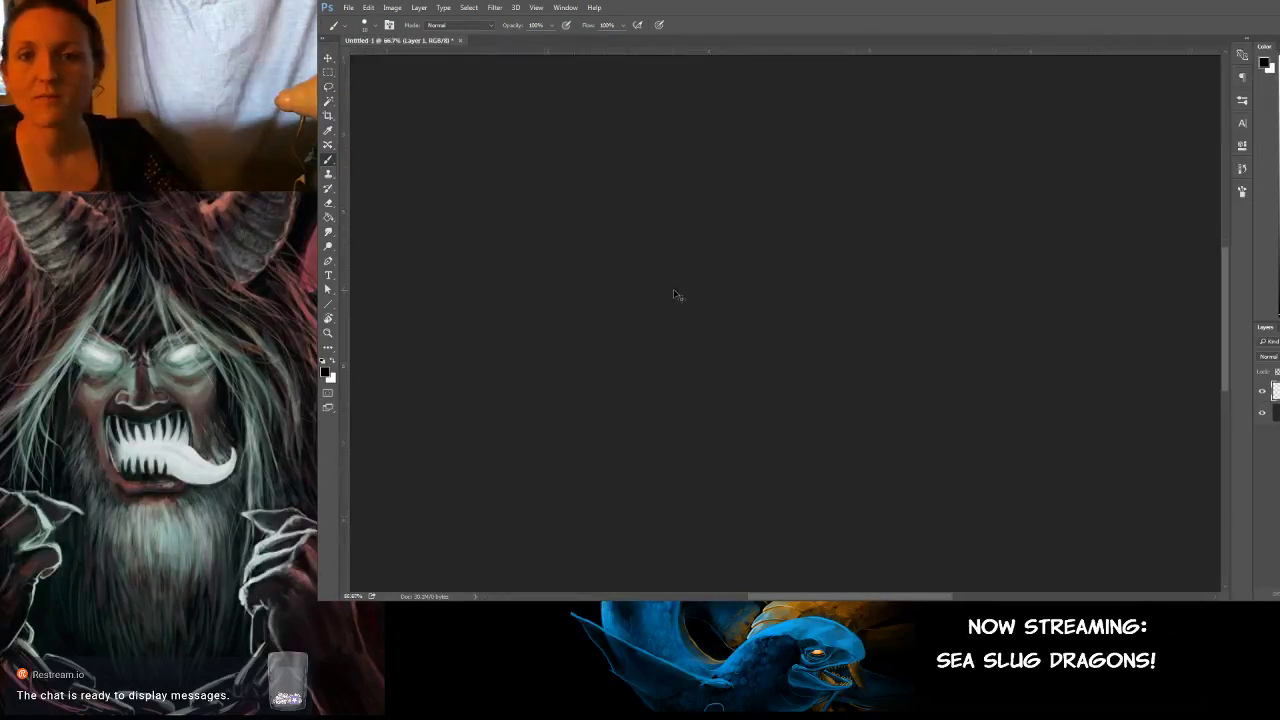
key("ctrl+plus")
mouse_move(624, 268)
left_mouse_down()
mouse_move(673, 286)
mouse_move(723, 370)
mouse_move(796, 294)
mouse_move(810, 206)
mouse_move(718, 192)
mouse_move(583, 227)
mouse_move(560, 325)
mouse_move(604, 377)
left_mouse_up()
key("ctrl+z")
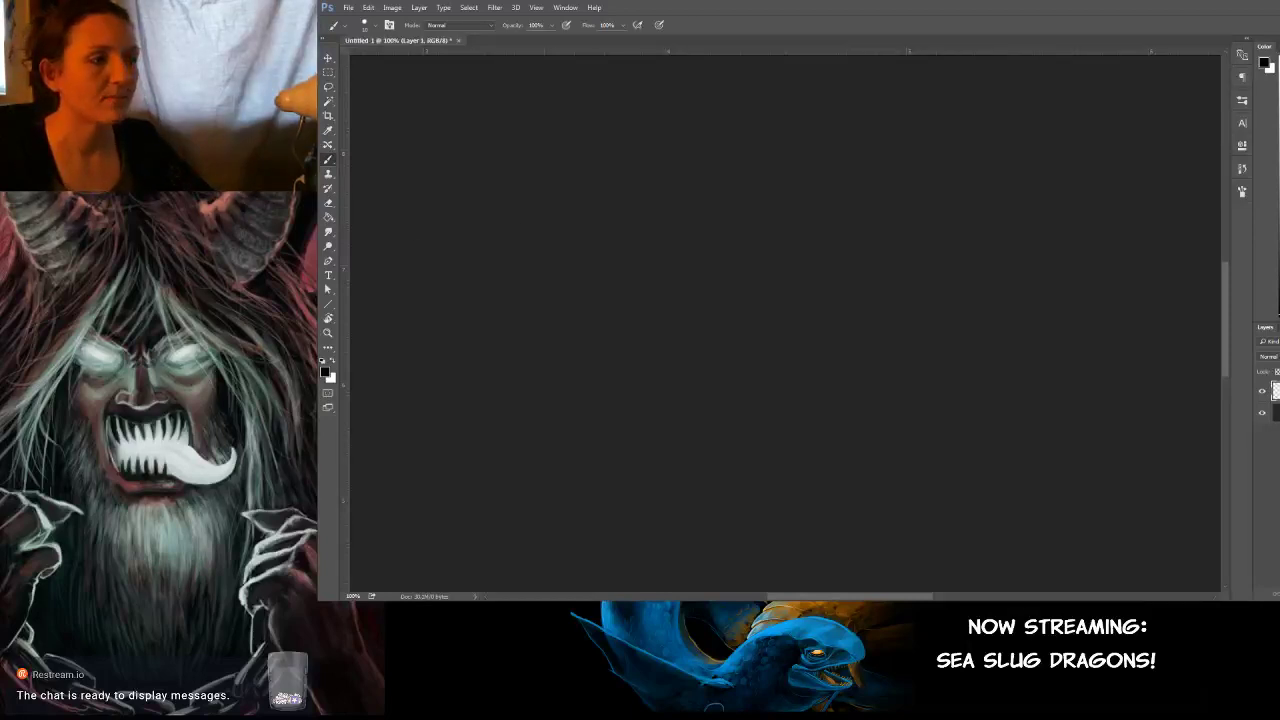
mouse_move(643, 290)
left_mouse_down()
mouse_move(666, 266)
mouse_move(813, 342)
left_mouse_up()
key("ctrl+z")
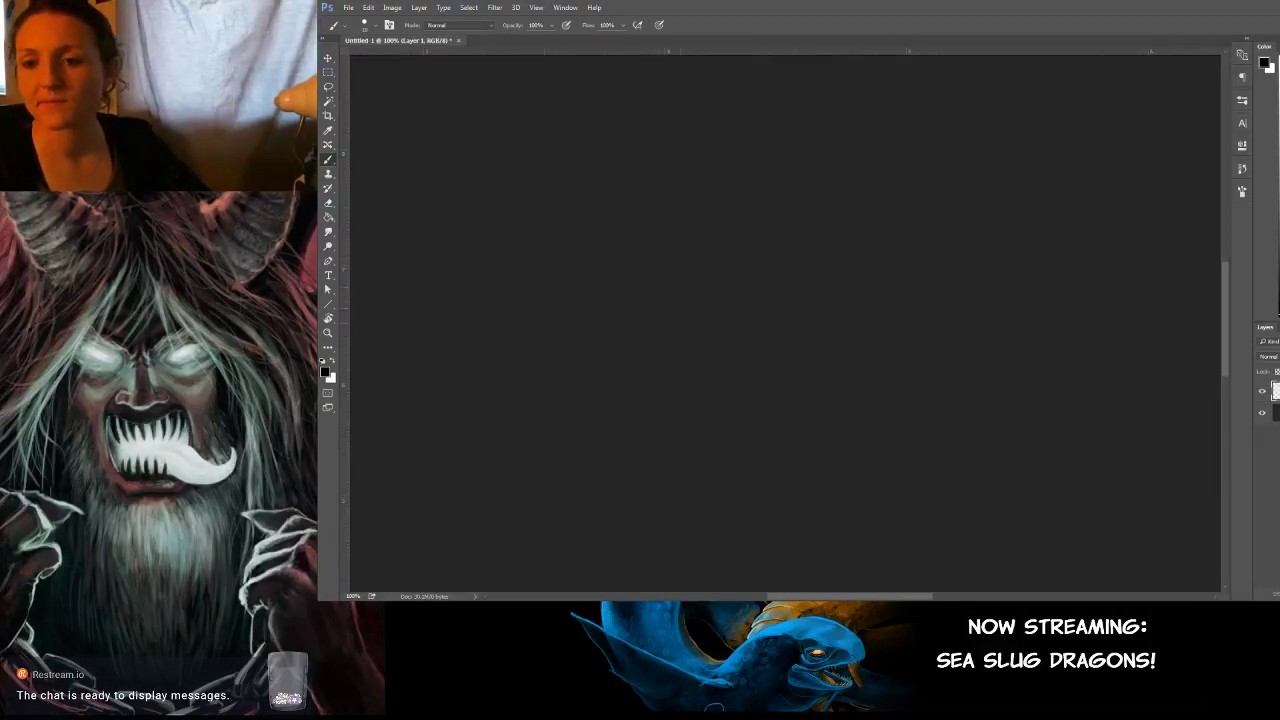
mouse_move(667, 286)
left_mouse_down()
mouse_move(740, 358)
mouse_move(735, 281)
left_mouse_up()
key("ctrl+z")
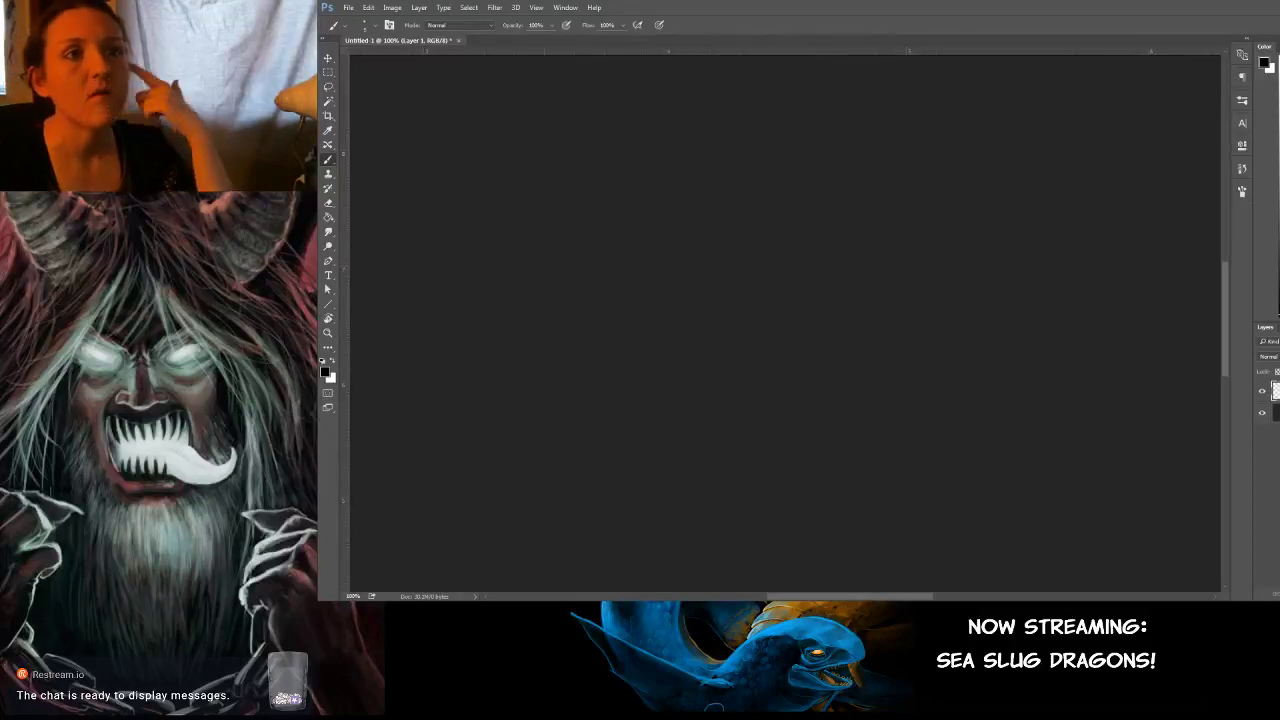
Switch to the bubblesnails.png reference and examine the Siphopteron ladrones photos from their different angles.
key("alt+Tab")
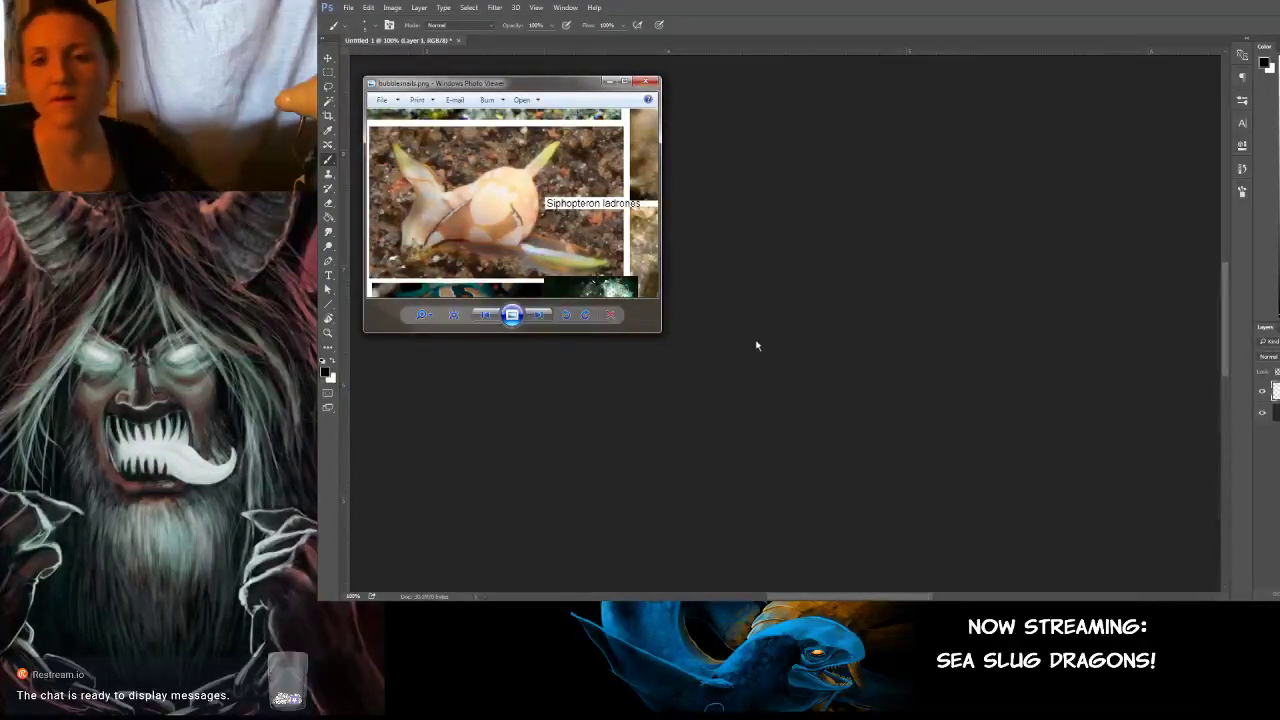
scroll(565, 245, "up", 2)
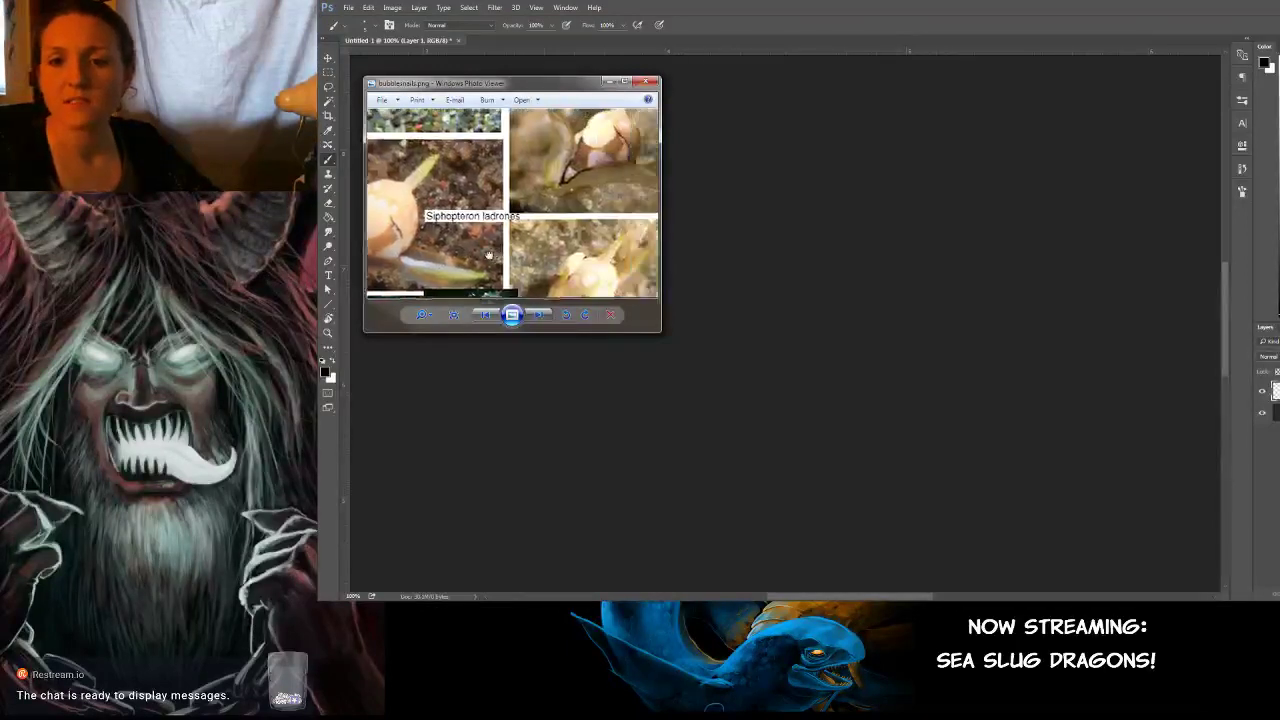
left_click_drag(496, 195, 717, 200)
left_click_drag(521, 216, 479, 121)
left_click_drag(581, 234, 538, 244)
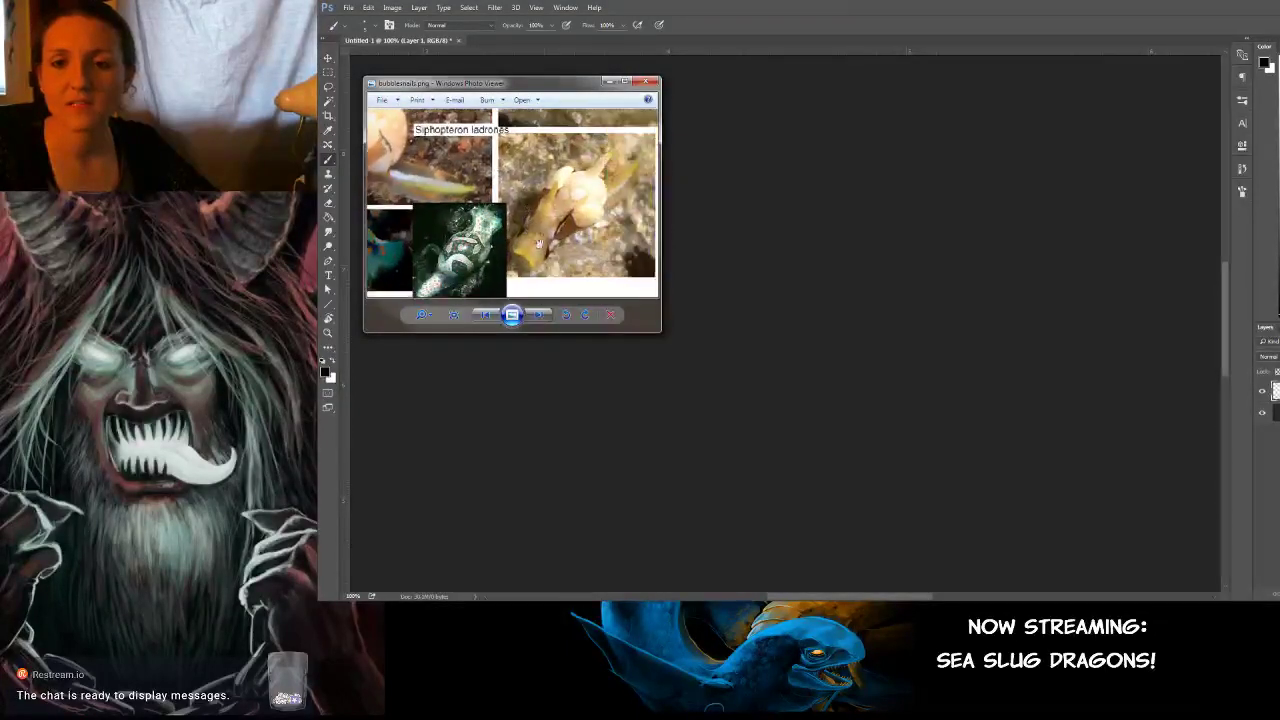
mouse_move(498, 177)
left_mouse_down()
mouse_move(608, 188)
mouse_move(620, 201)
mouse_move(479, 177)
mouse_move(585, 257)
mouse_move(613, 260)
mouse_move(616, 248)
mouse_move(629, 317)
mouse_move(631, 280)
mouse_move(846, 286)
mouse_move(715, 318)
left_mouse_up()
Return to Photoshop and sketch a thin black sea slug dragon with a rounded body, oval head, two spread wings and a long tail.
left_click(757, 257)
mouse_move(881, 218)
left_mouse_down()
mouse_move(696, 226)
mouse_move(668, 254)
mouse_move(683, 131)
mouse_move(737, 115)
mouse_move(795, 186)
left_mouse_up()
mouse_move(694, 271)
left_mouse_down()
mouse_move(743, 307)
mouse_move(920, 328)
mouse_move(977, 235)
mouse_move(838, 190)
left_mouse_up()
left_click_drag(993, 136, 847, 211)
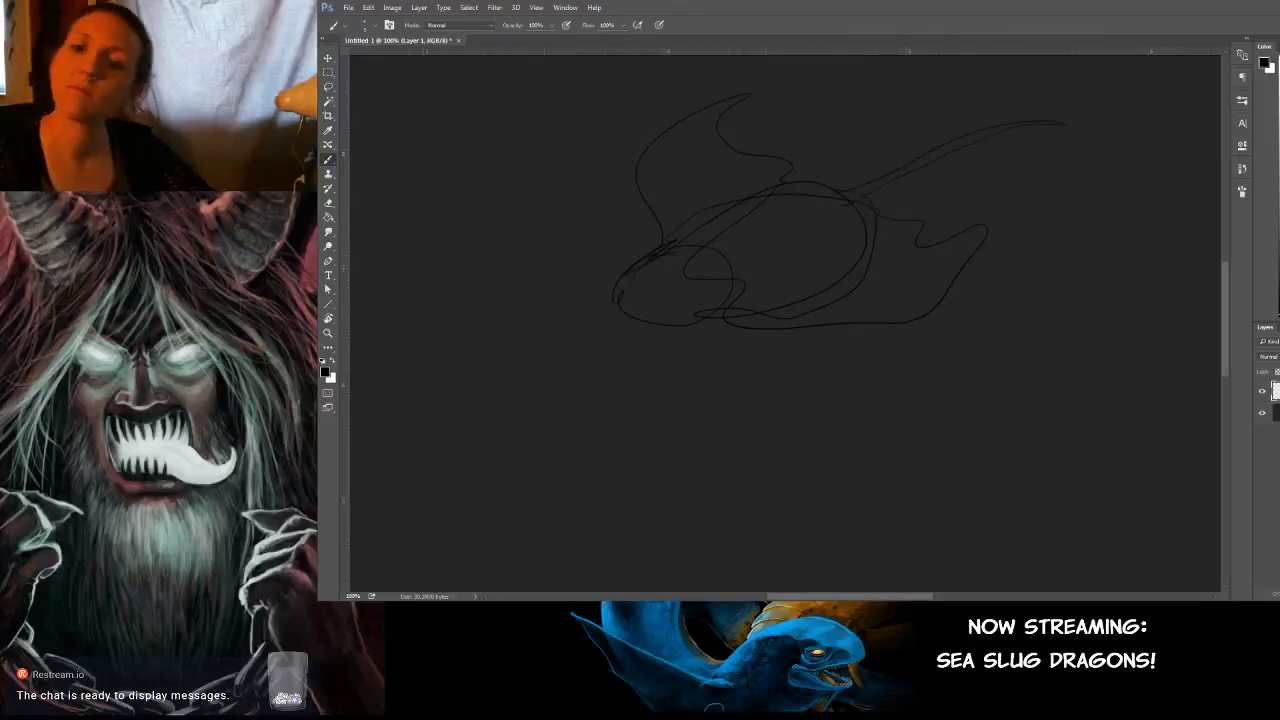
mouse_move(644, 320)
left_mouse_down()
mouse_move(667, 295)
mouse_move(652, 301)
mouse_move(693, 305)
mouse_move(625, 305)
mouse_move(654, 277)
mouse_move(617, 313)
mouse_move(706, 331)
left_mouse_up()
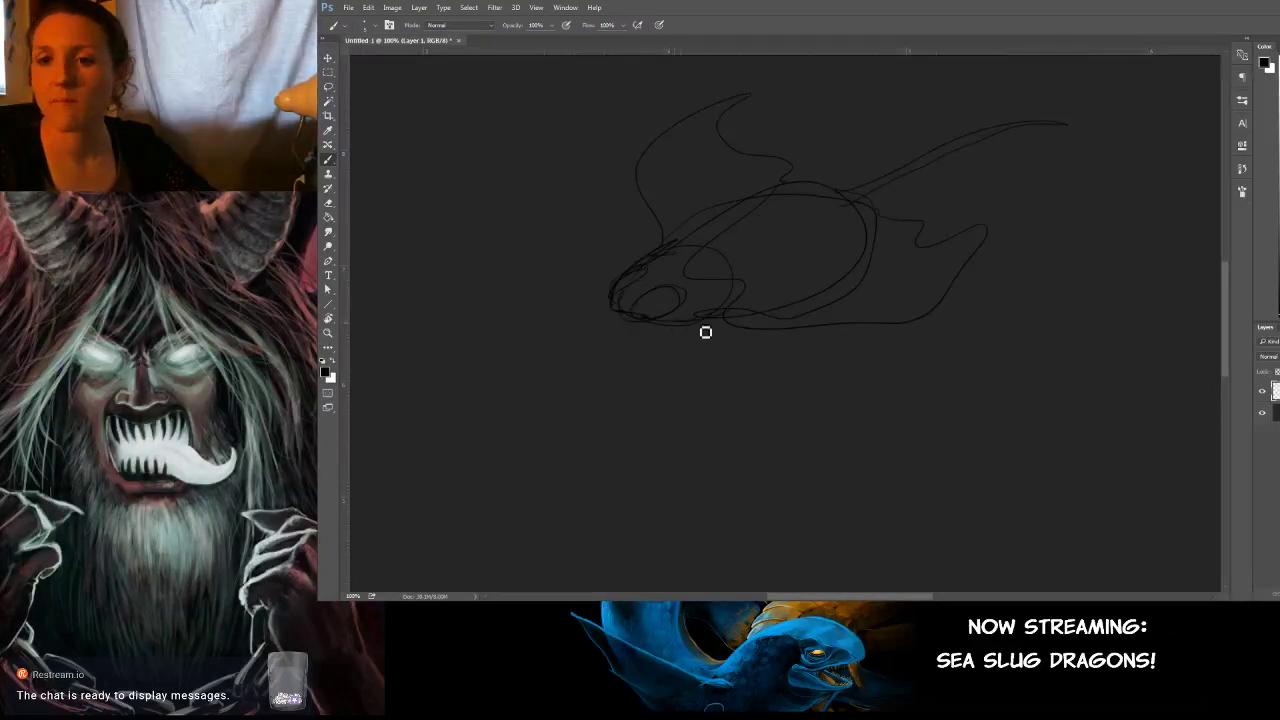
Sketch a second sea slug dragon below the first, with a round head, bulbous body and a large trailing wing.
left_click_drag(805, 353, 898, 272)
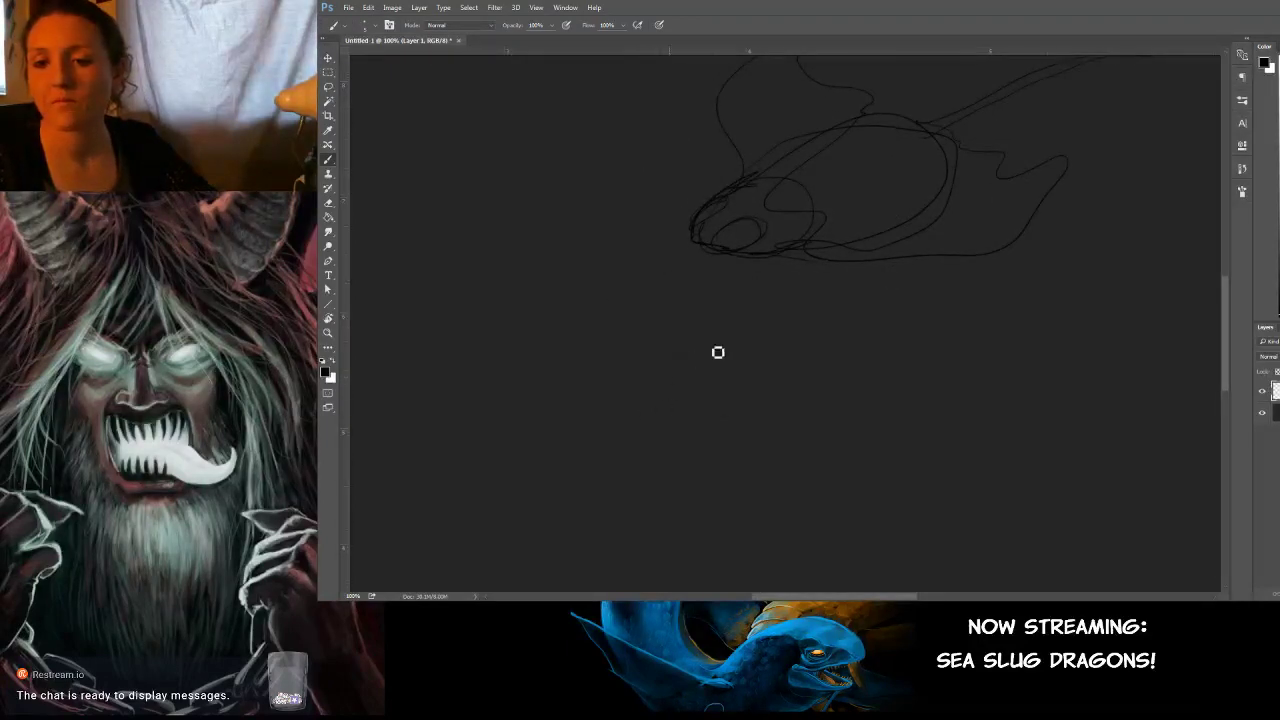
mouse_move(718, 352)
left_mouse_down()
mouse_move(654, 413)
mouse_move(733, 396)
mouse_move(652, 400)
mouse_move(685, 420)
mouse_move(661, 424)
mouse_move(681, 441)
mouse_move(739, 408)
left_mouse_up()
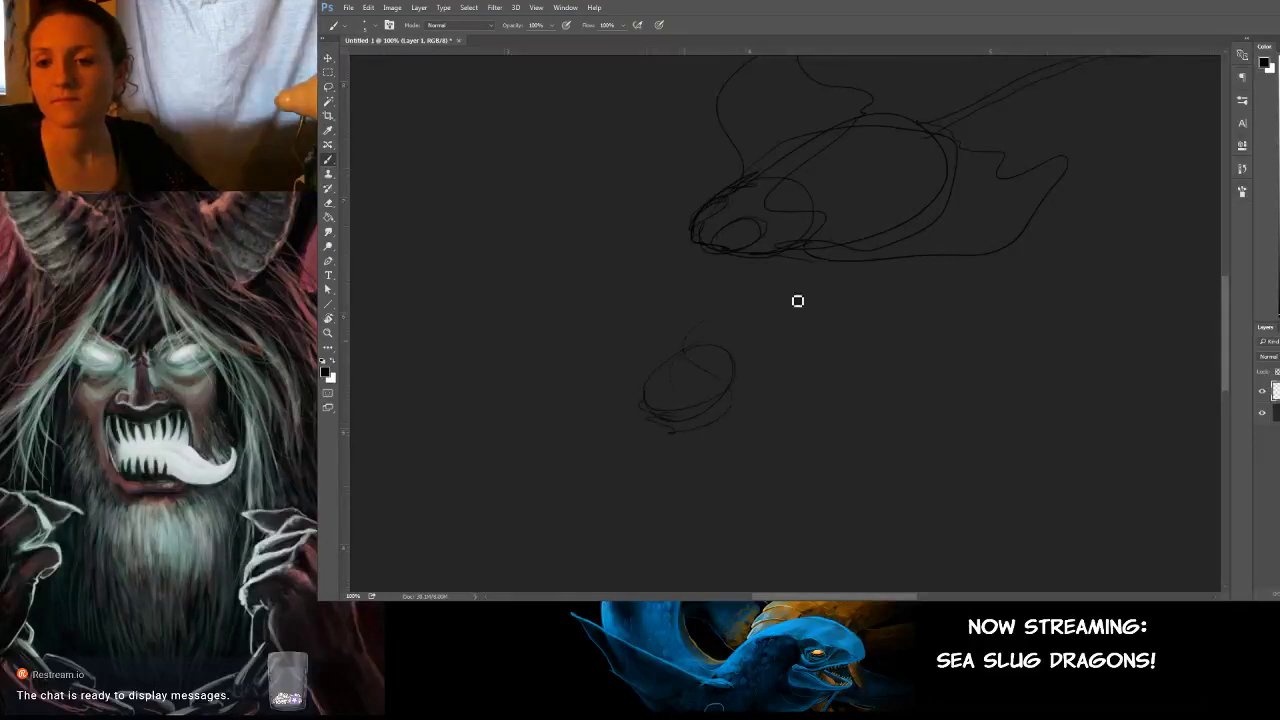
mouse_move(780, 306)
left_mouse_down()
mouse_move(832, 308)
mouse_move(773, 423)
mouse_move(825, 392)
mouse_move(755, 437)
mouse_move(665, 438)
mouse_move(688, 356)
mouse_move(647, 430)
mouse_move(687, 376)
mouse_move(662, 427)
mouse_move(704, 389)
mouse_move(816, 509)
mouse_move(1073, 447)
mouse_move(1022, 426)
mouse_move(991, 388)
mouse_move(771, 362)
mouse_move(664, 380)
mouse_move(694, 317)
mouse_move(840, 289)
left_mouse_up()
scroll(754, 363, "up", 3)
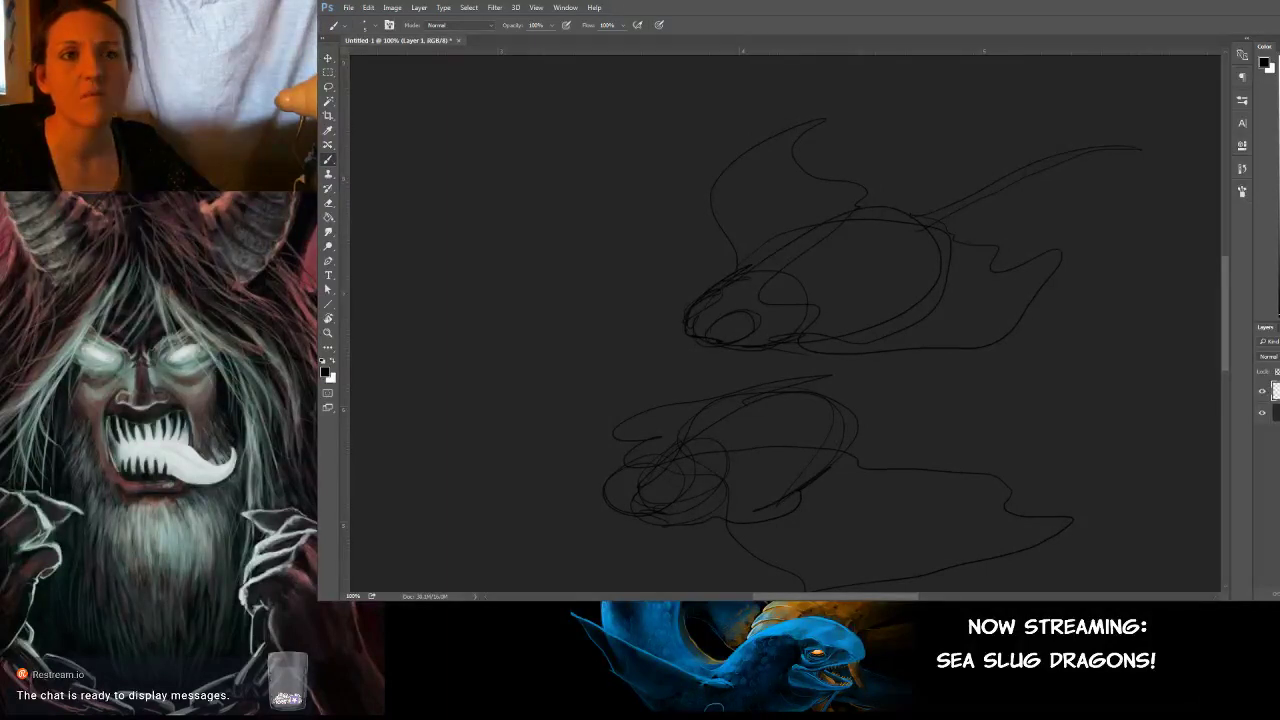
Switch to the bubblesnails.png reference and compare its Siphopteron ladrones photos.
key("alt+Tab")
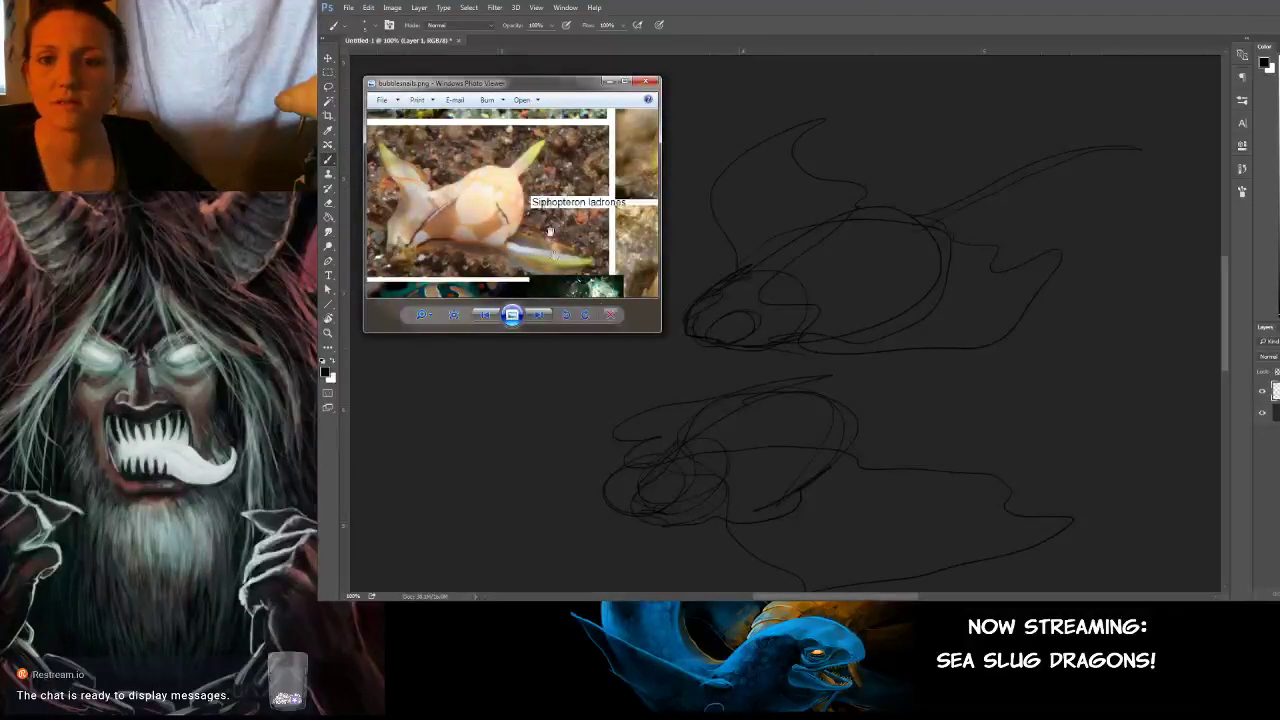
left_click_drag(553, 217, 425, 174)
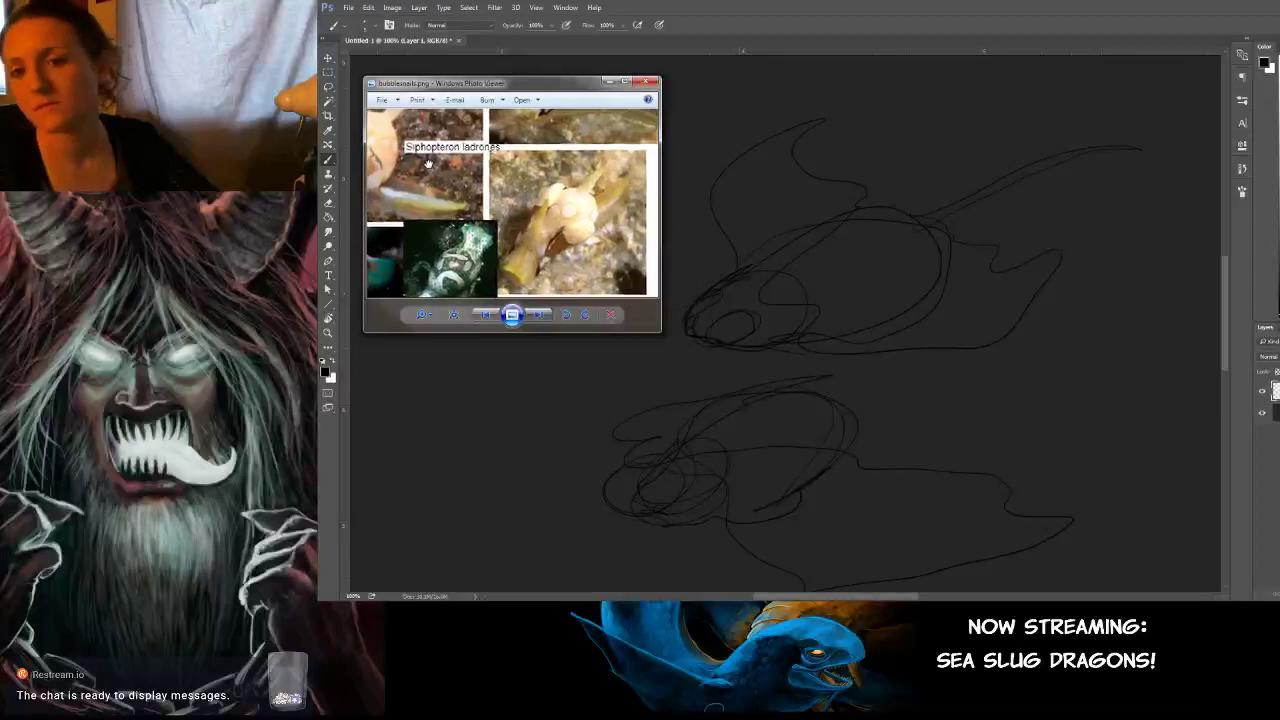
left_click_drag(432, 141, 625, 220)
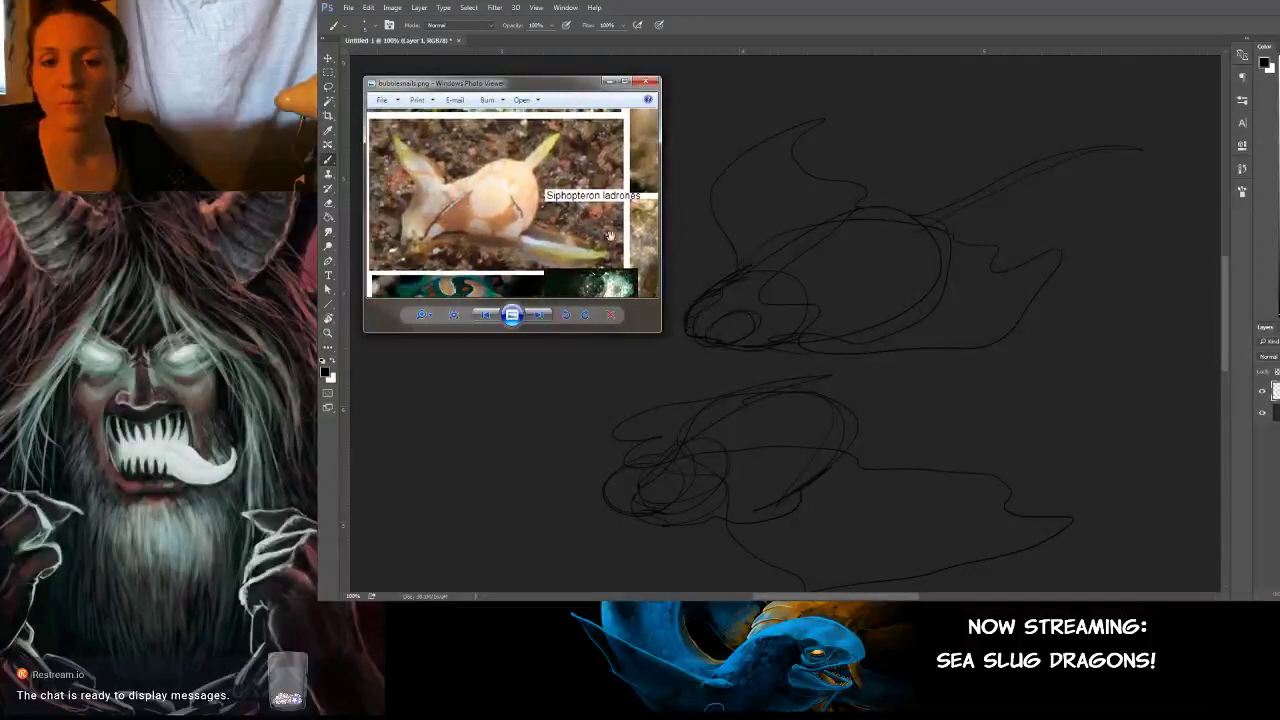
Return to Photoshop and sketch a small flying sea slug dragon above the first, with two large raised wings, clawed feet and a thin trailing tail.
left_click(613, 372)
mouse_move(817, 341)
left_mouse_down()
mouse_move(946, 289)
mouse_move(917, 346)
mouse_move(843, 349)
mouse_move(864, 348)
left_mouse_up()
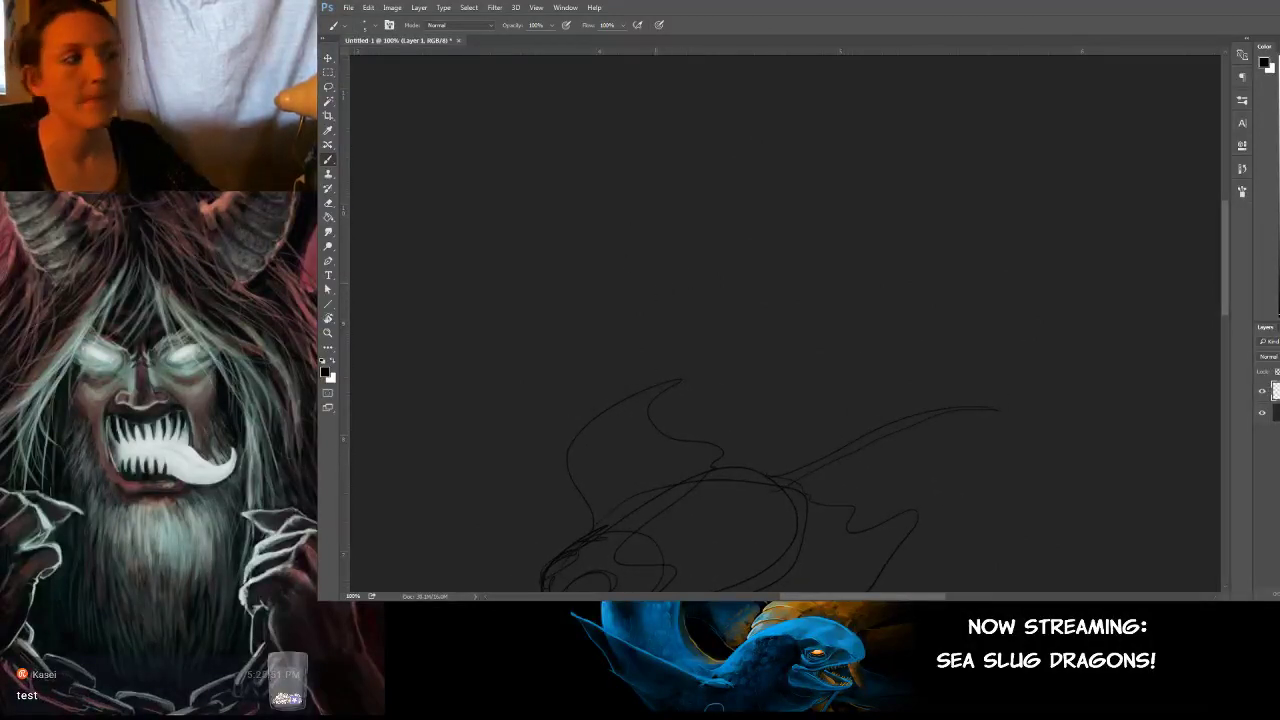
mouse_move(672, 300)
left_mouse_down()
mouse_move(726, 280)
mouse_move(740, 343)
mouse_move(700, 285)
left_mouse_up()
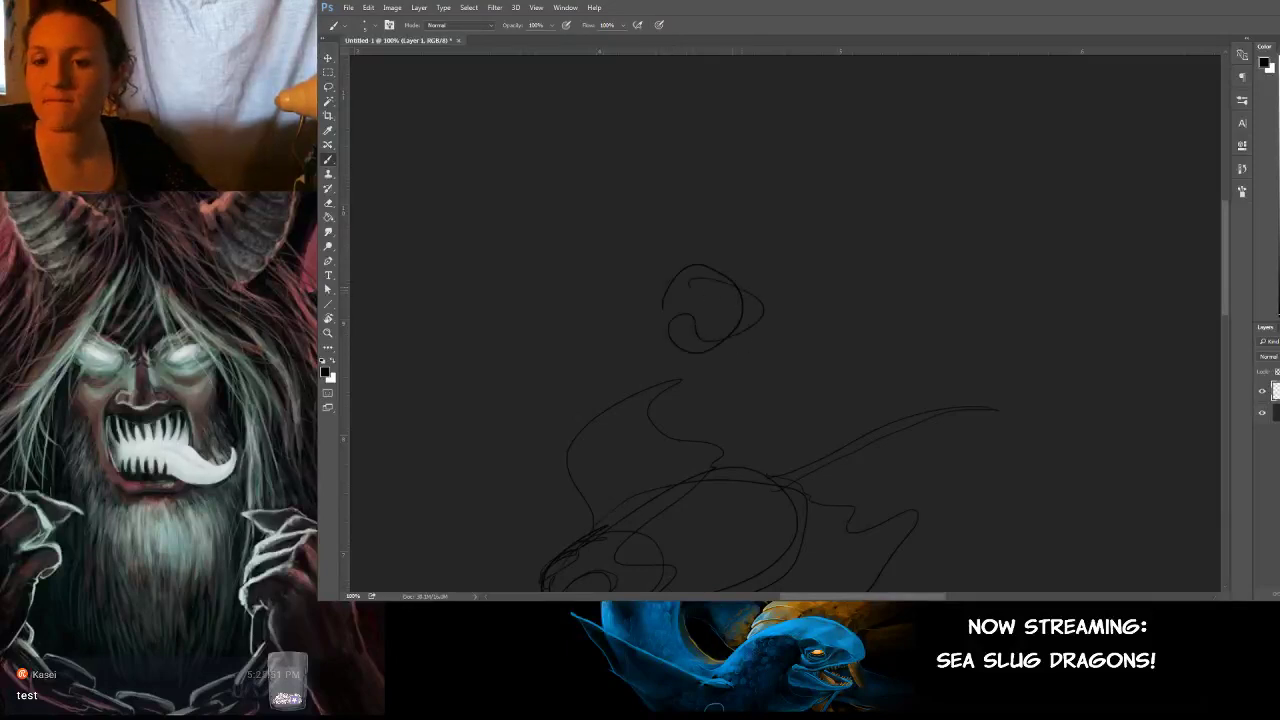
key("ctrl+z")
mouse_move(737, 242)
left_mouse_down()
mouse_move(773, 210)
mouse_move(800, 234)
mouse_move(966, 237)
mouse_move(763, 246)
mouse_move(606, 203)
mouse_move(797, 88)
mouse_move(809, 129)
mouse_move(789, 223)
mouse_move(763, 269)
mouse_move(886, 191)
mouse_move(832, 180)
left_mouse_up()
scroll(740, 235, "up", 2)
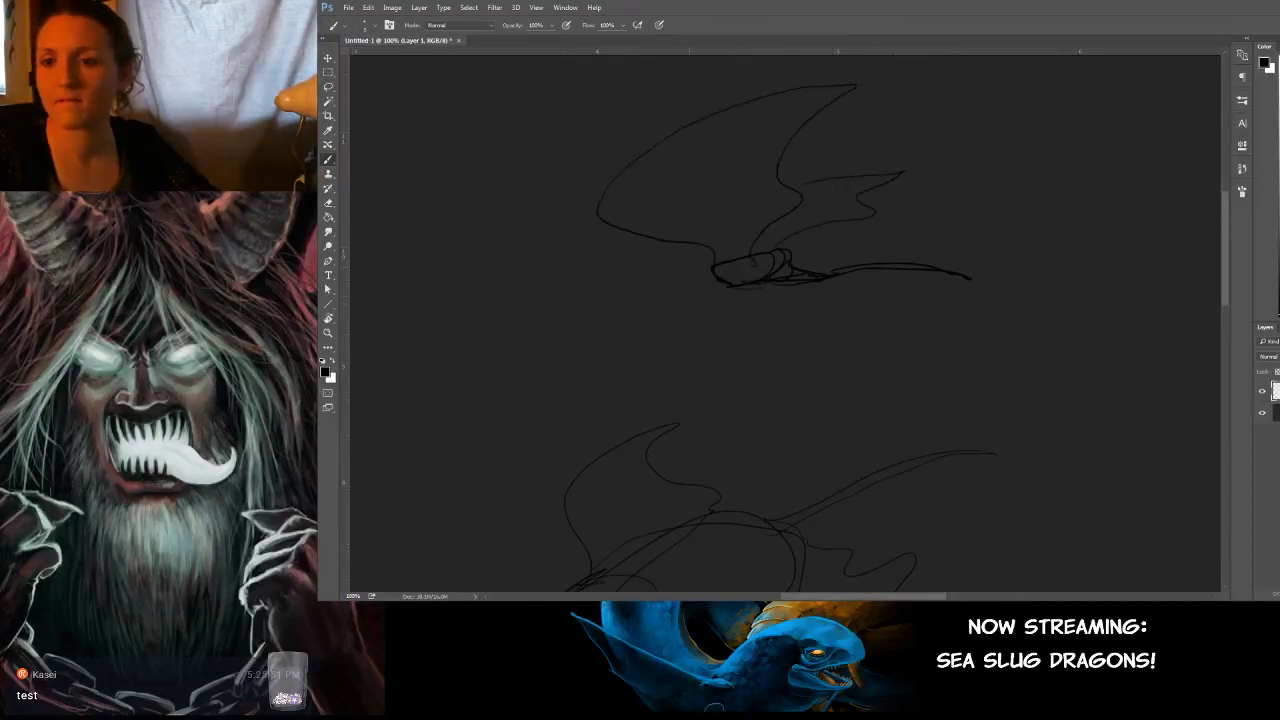
mouse_move(684, 251)
left_mouse_down()
mouse_move(731, 287)
mouse_move(695, 300)
mouse_move(724, 274)
mouse_move(693, 290)
mouse_move(714, 303)
mouse_move(754, 289)
mouse_move(728, 279)
mouse_move(806, 280)
left_mouse_up()
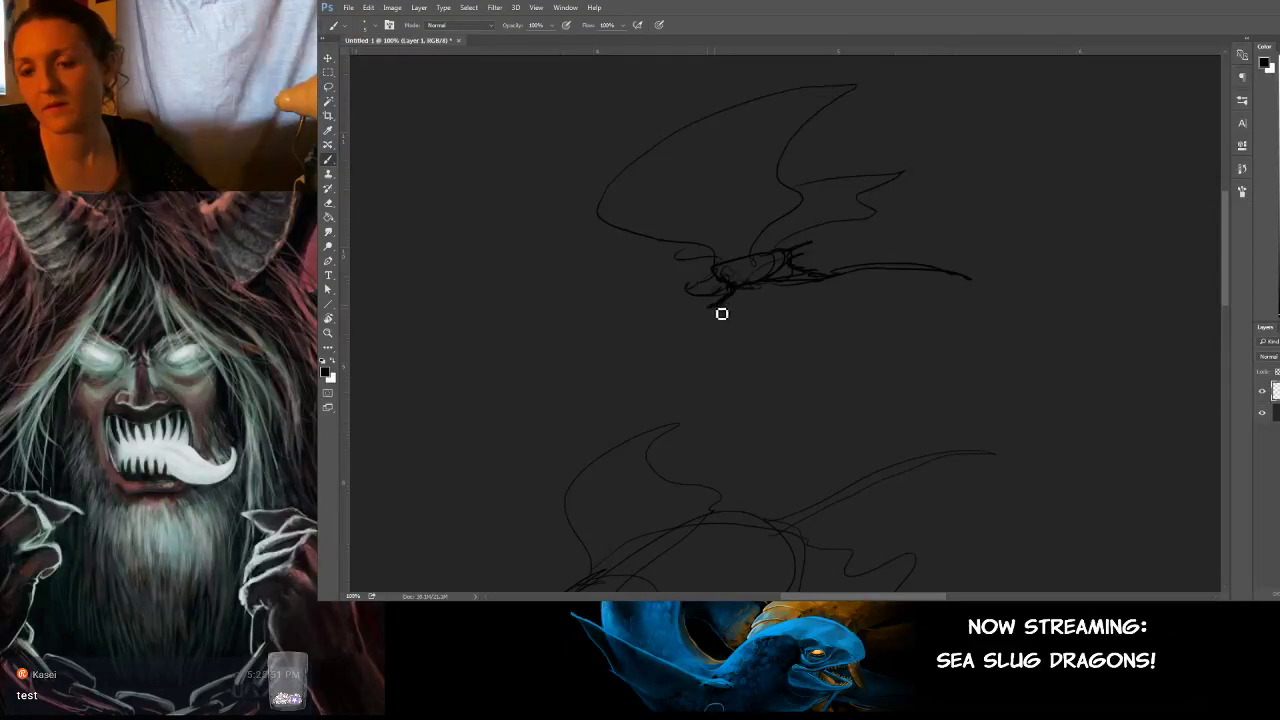
Close the WIP3.JPG picture and review the Siphopteron ladrones photo in bubblesnails.png again before returning to the canvas.
left_click_drag(766, 357, 909, 323)
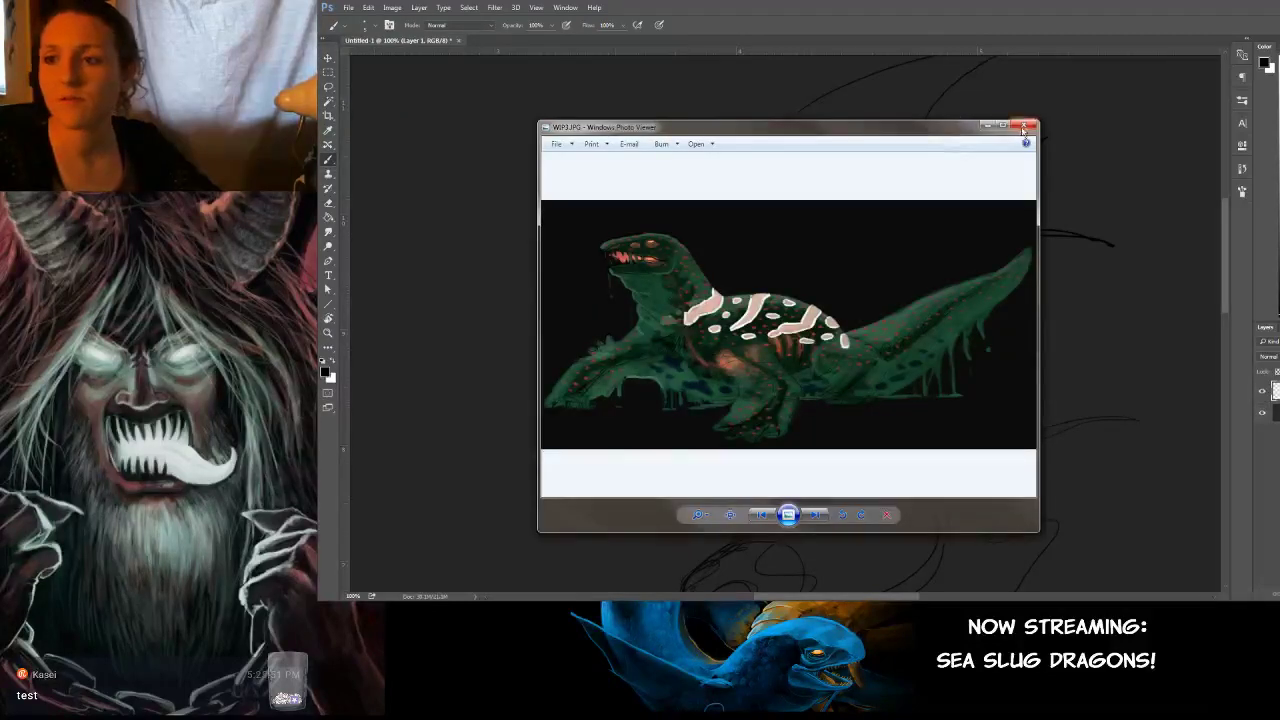
left_click(1030, 126)
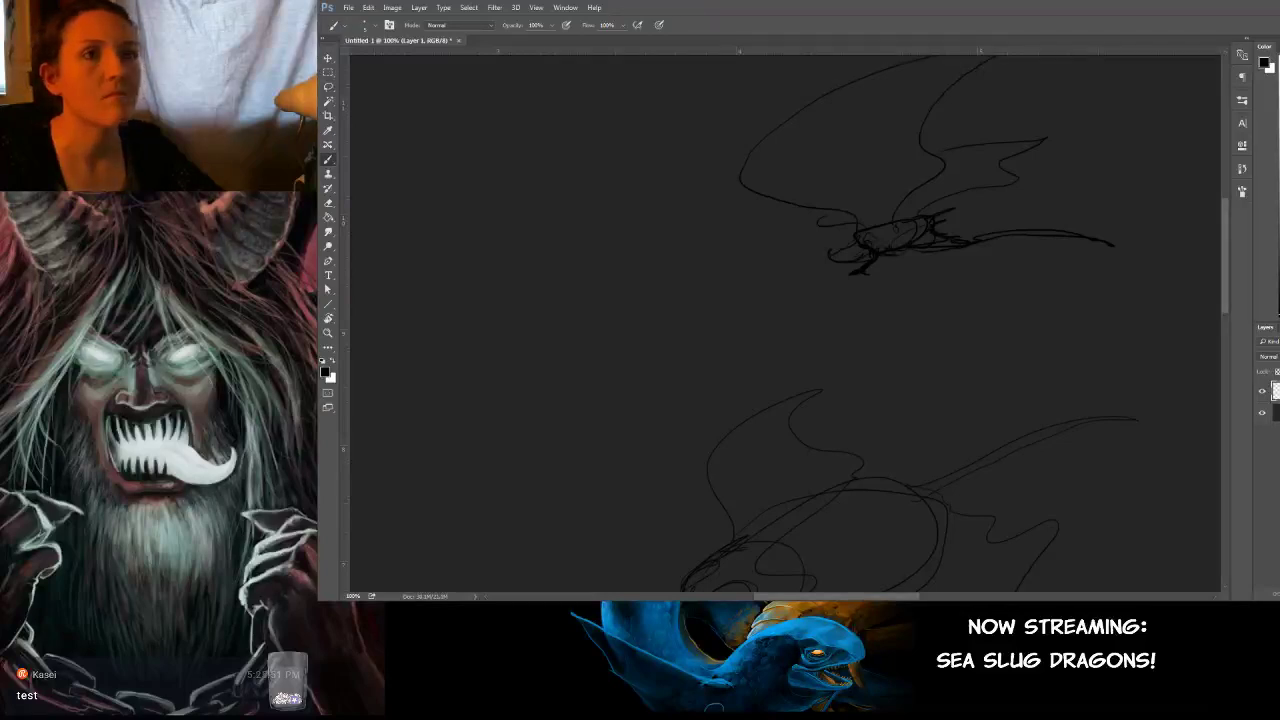
key("alt+Tab")
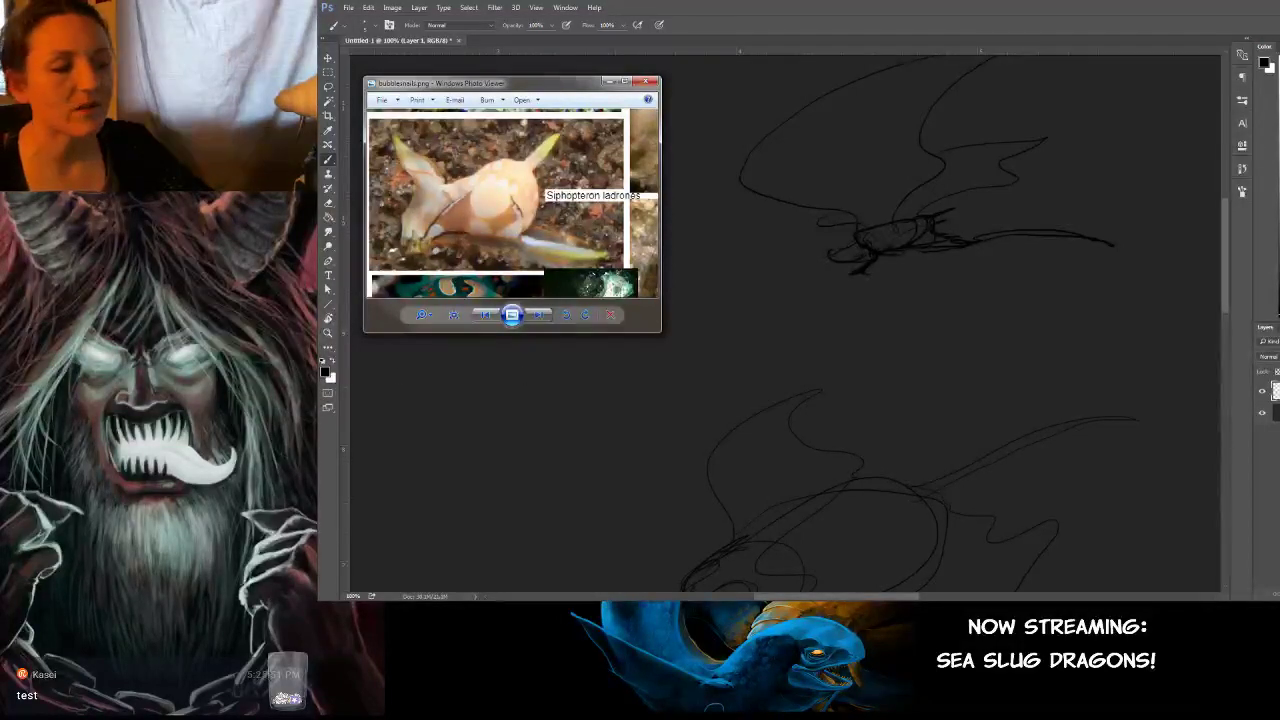
key("alt+Tab")
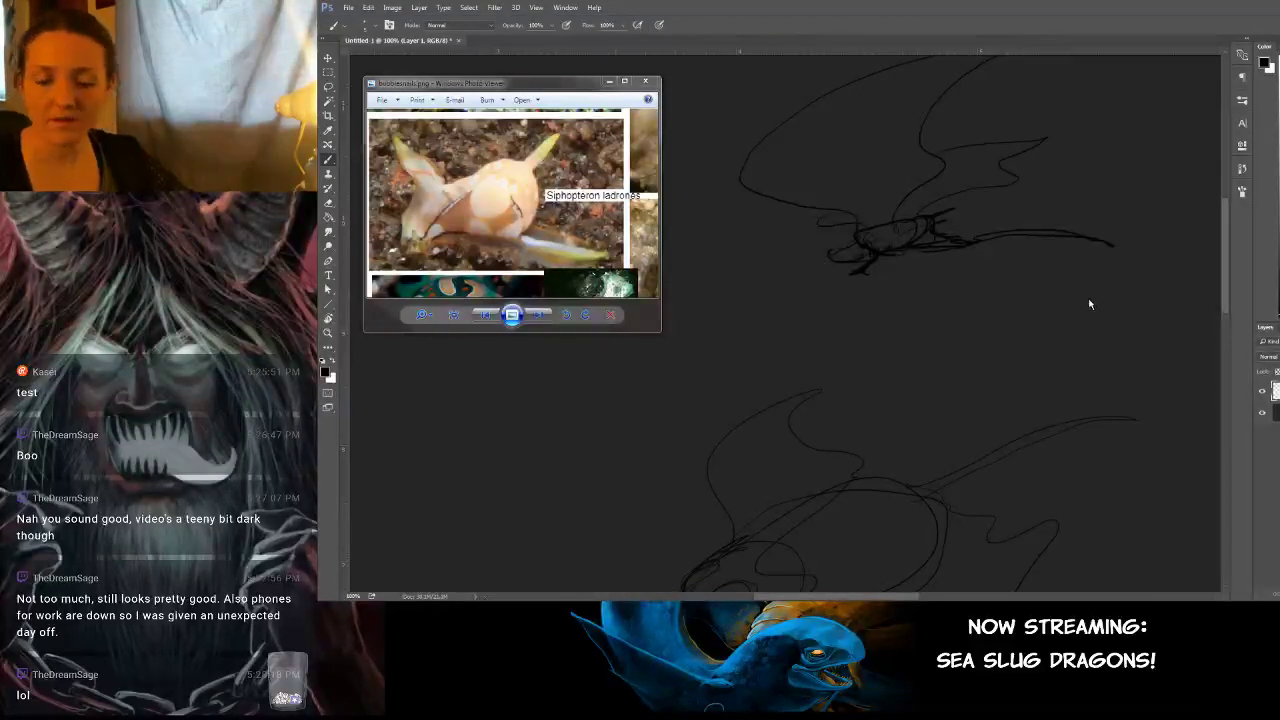
left_click(1018, 402)
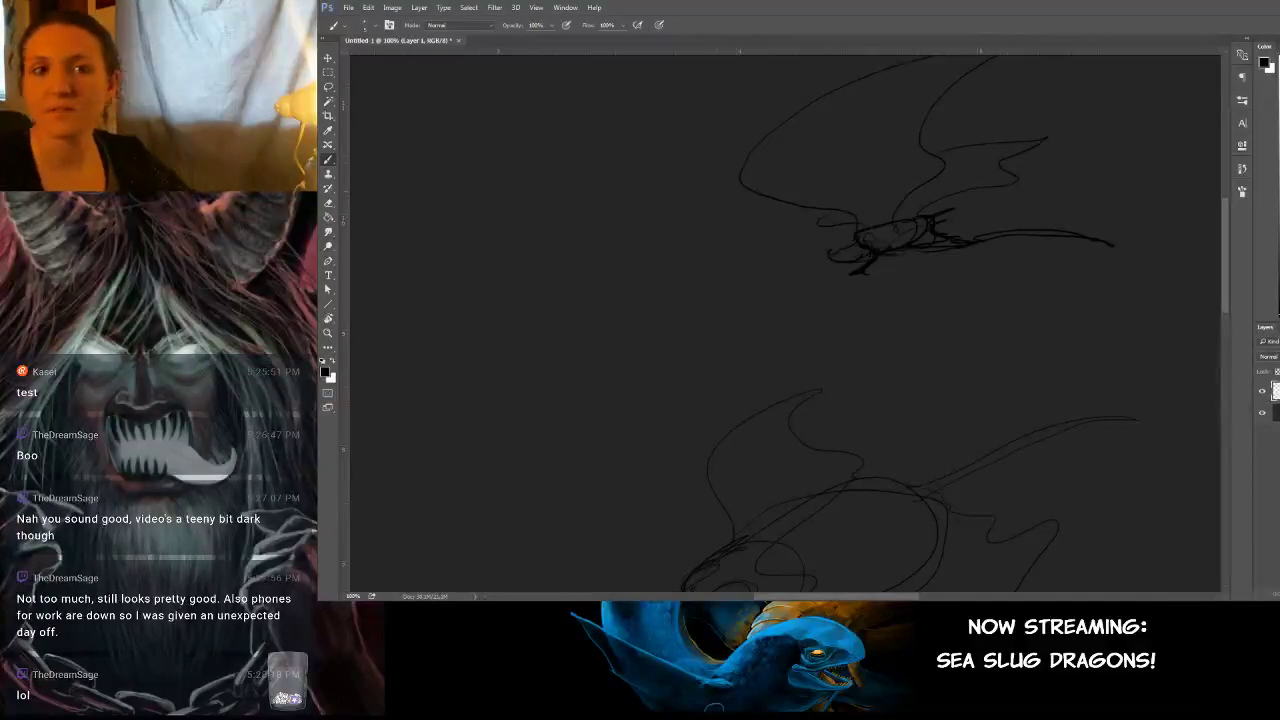
Check the file properties of bubblesnails.png, including its previous versions and general information, and move the reference window off the canvas.
key("alt+Tab")
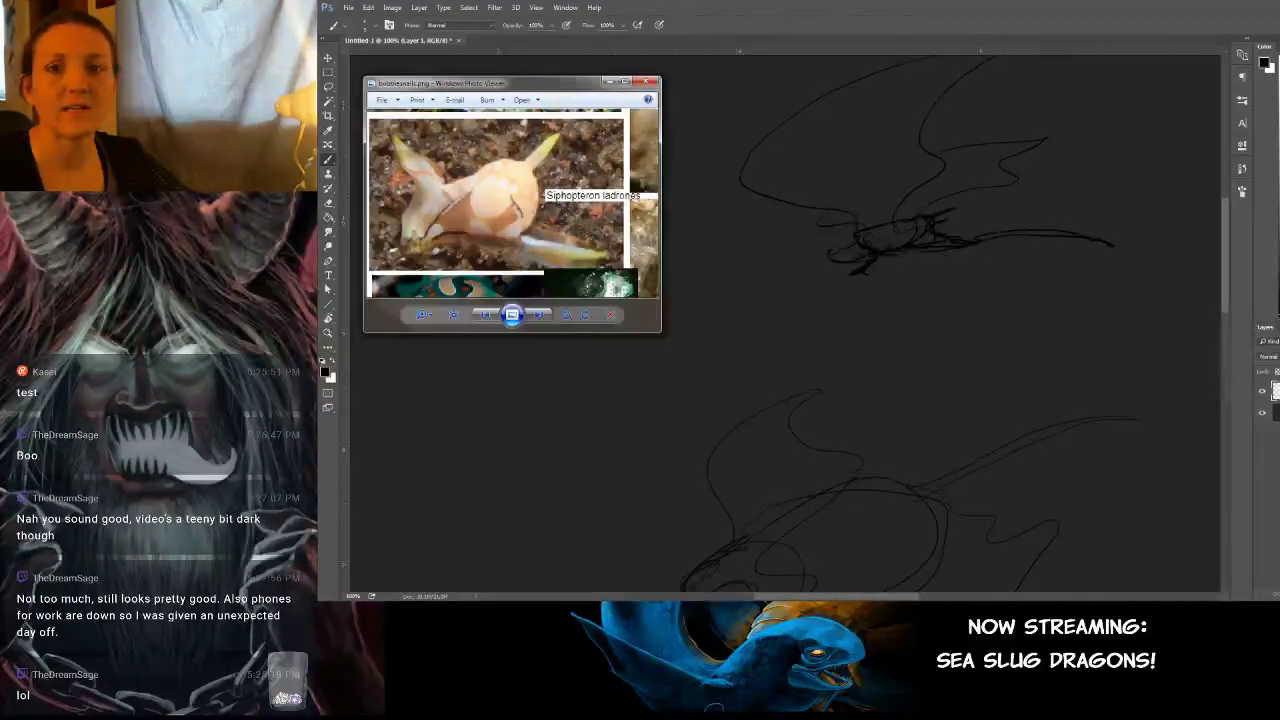
right_click(483, 150)
left_click(512, 271)
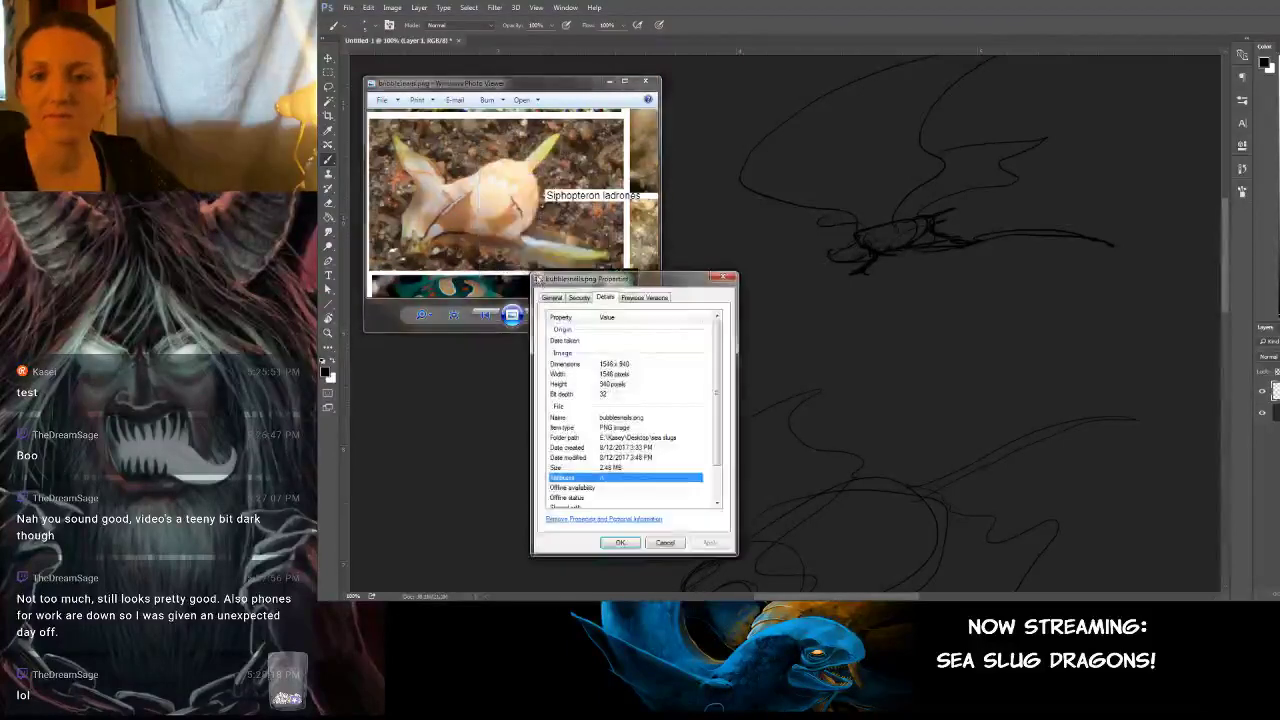
left_click(644, 297)
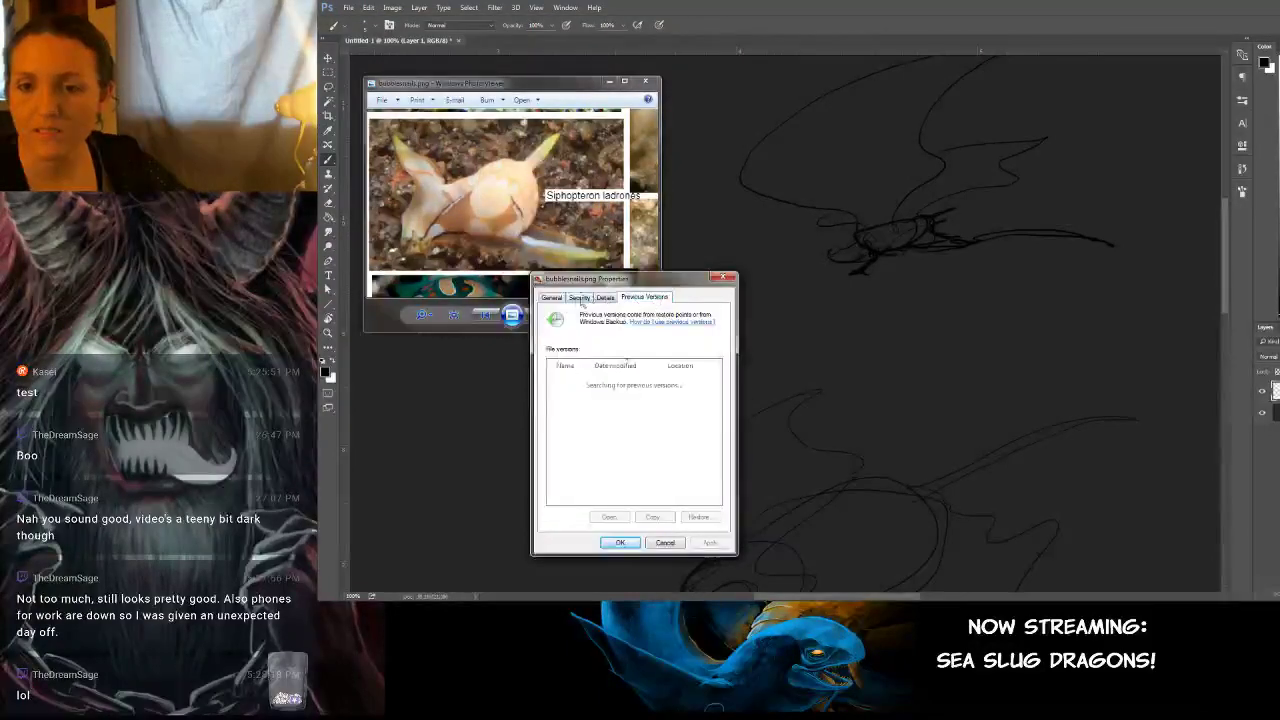
left_click(580, 297)
left_click(553, 298)
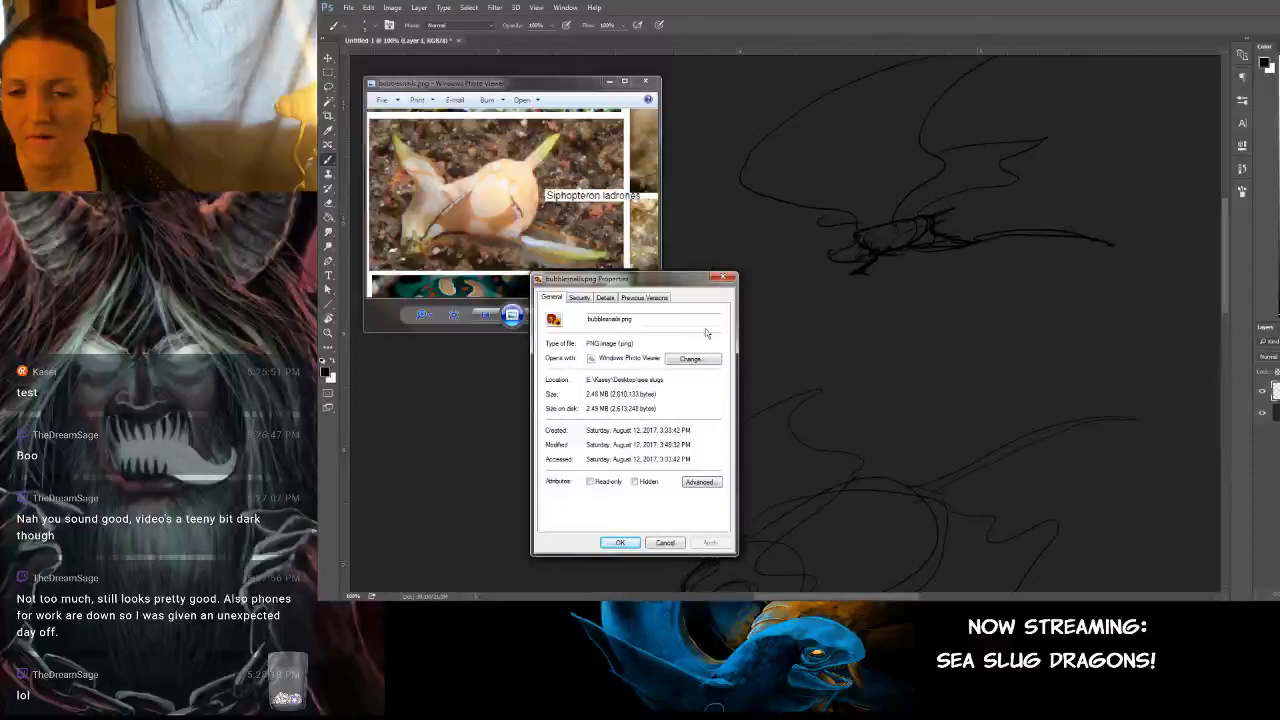
left_click(723, 277)
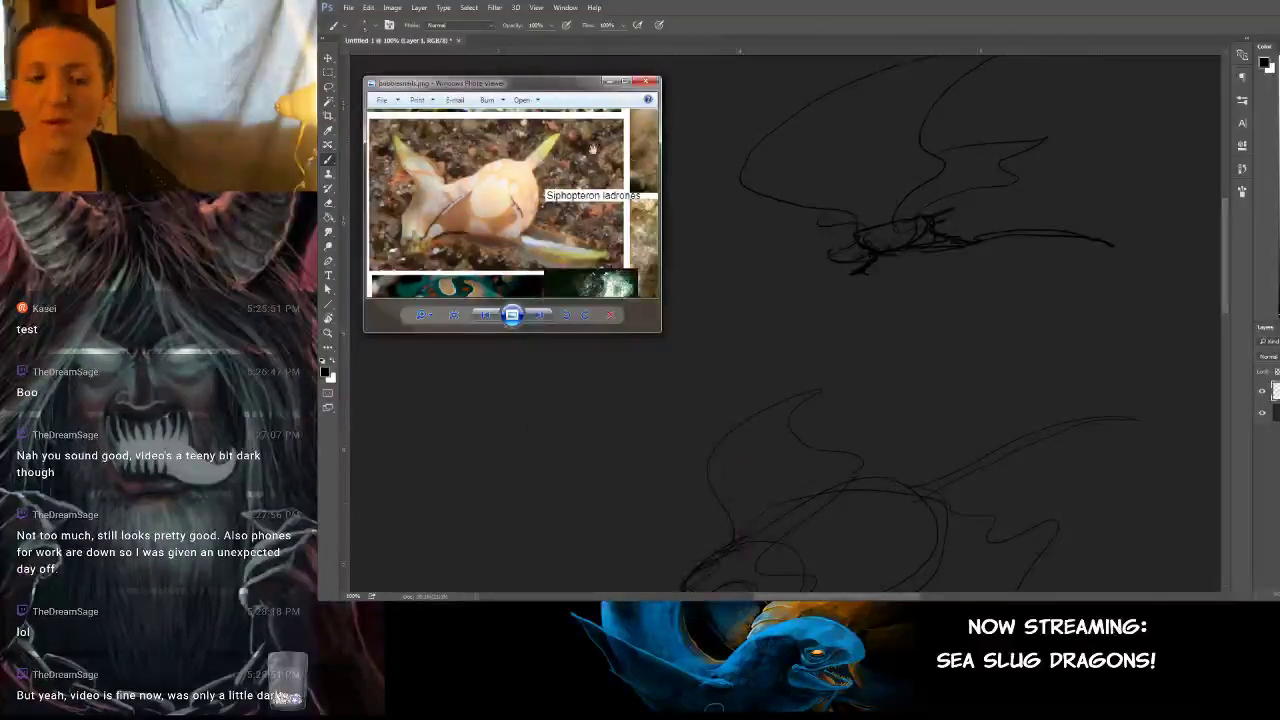
left_click_drag(547, 90, 200, 105)
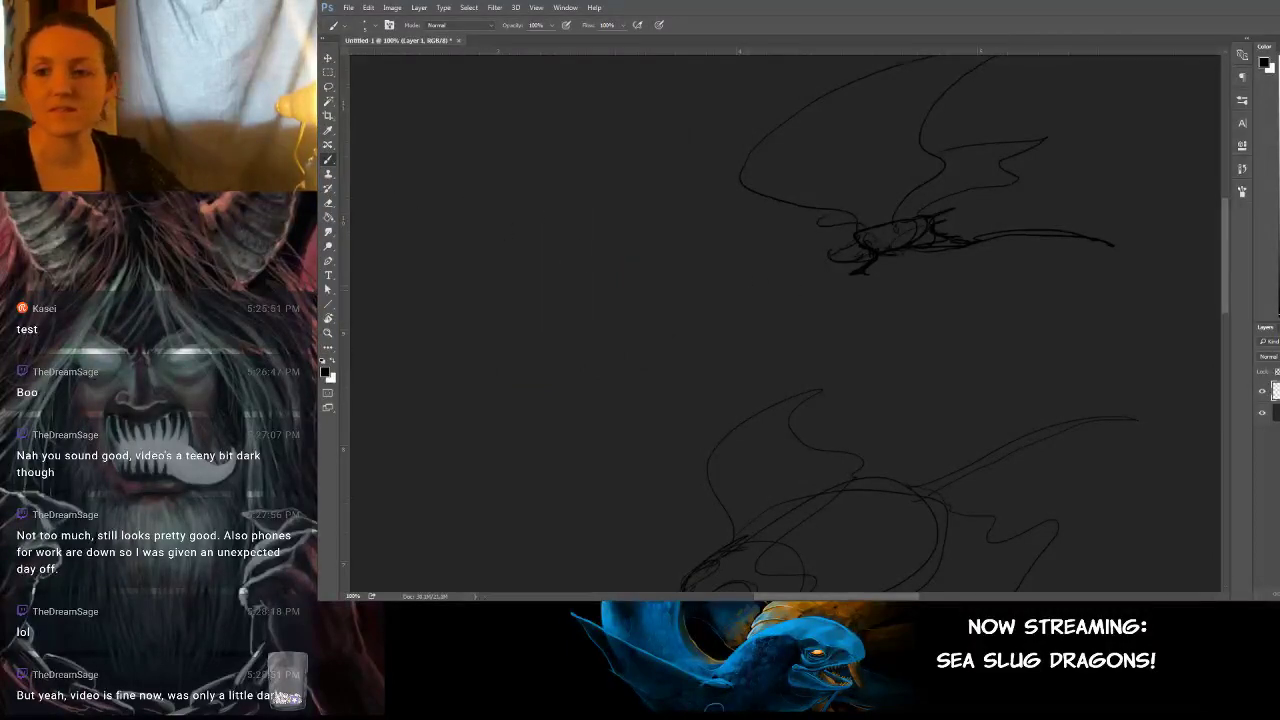
Sketch a new sea slug dragon in the blank area beside the others, with a round head, elongated body and upswept tail.
mouse_move(728, 303)
left_mouse_down()
mouse_move(783, 246)
mouse_move(689, 274)
mouse_move(866, 369)
mouse_move(805, 394)
mouse_move(859, 333)
left_mouse_up()
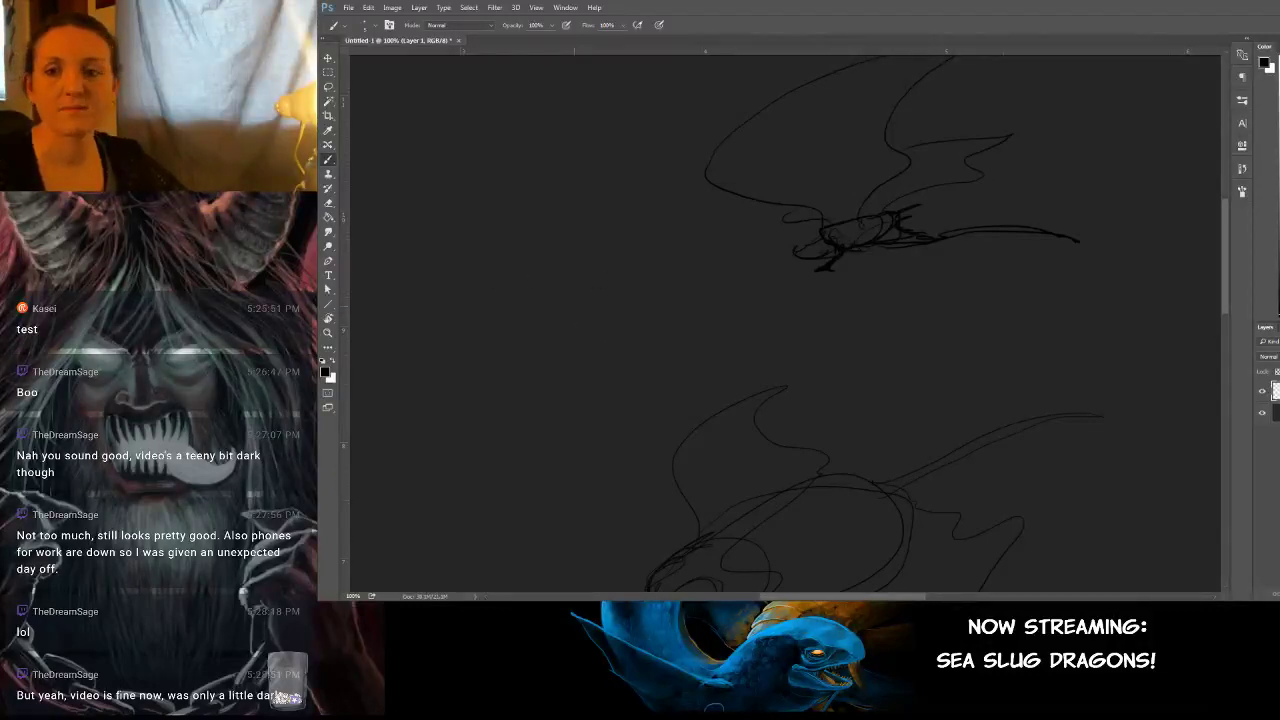
left_click_drag(563, 343, 904, 336)
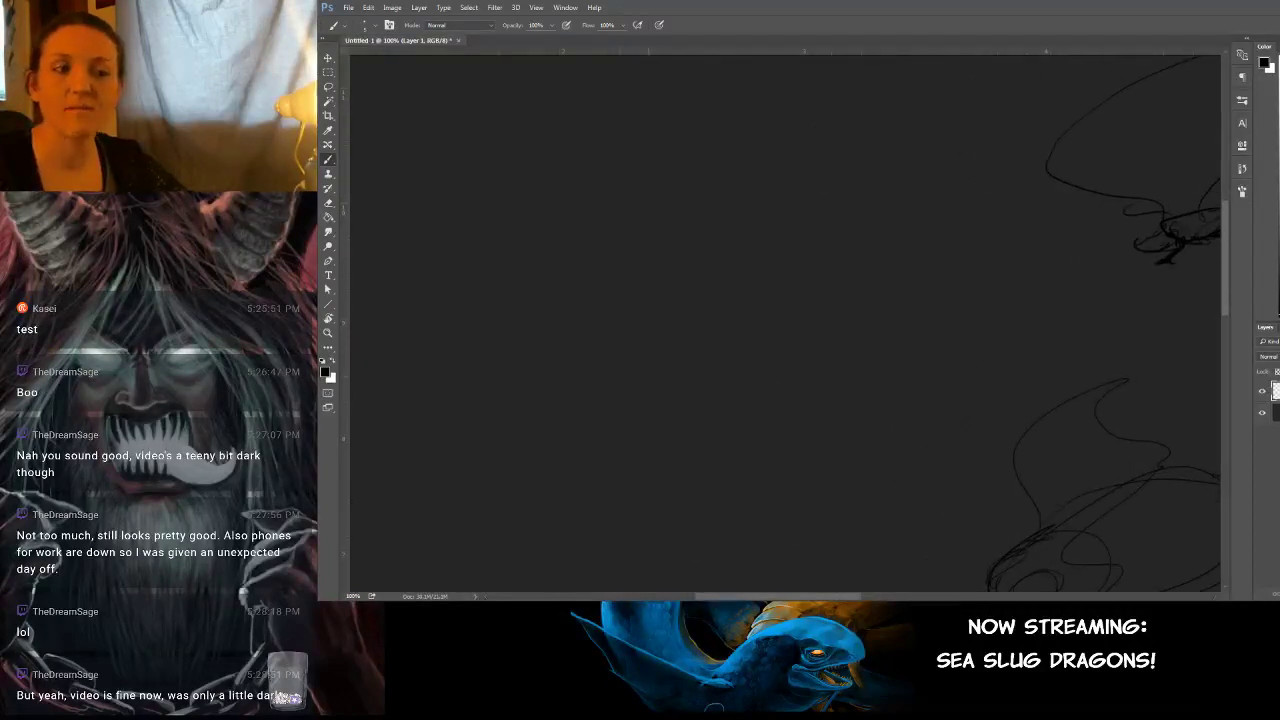
mouse_move(626, 363)
left_mouse_down()
mouse_move(654, 377)
mouse_move(642, 350)
mouse_move(734, 342)
mouse_move(675, 310)
mouse_move(694, 366)
left_mouse_up()
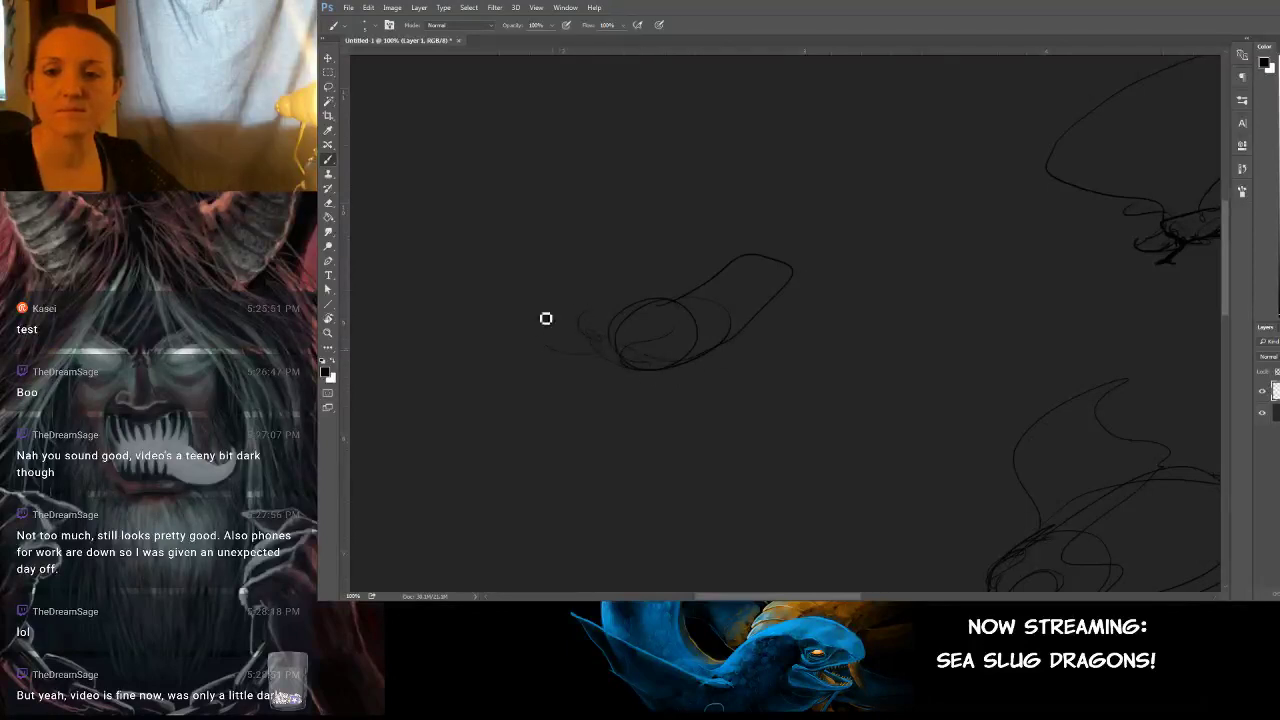
mouse_move(546, 317)
left_mouse_down()
mouse_move(591, 372)
mouse_move(622, 298)
mouse_move(525, 342)
mouse_move(616, 309)
left_mouse_up()
mouse_move(582, 368)
left_mouse_down()
mouse_move(704, 378)
mouse_move(750, 302)
mouse_move(732, 373)
mouse_move(795, 278)
left_mouse_up()
mouse_move(654, 302)
left_mouse_down()
mouse_move(774, 251)
mouse_move(747, 325)
mouse_move(778, 255)
mouse_move(771, 270)
mouse_move(897, 138)
mouse_move(830, 204)
mouse_move(815, 260)
left_mouse_up()
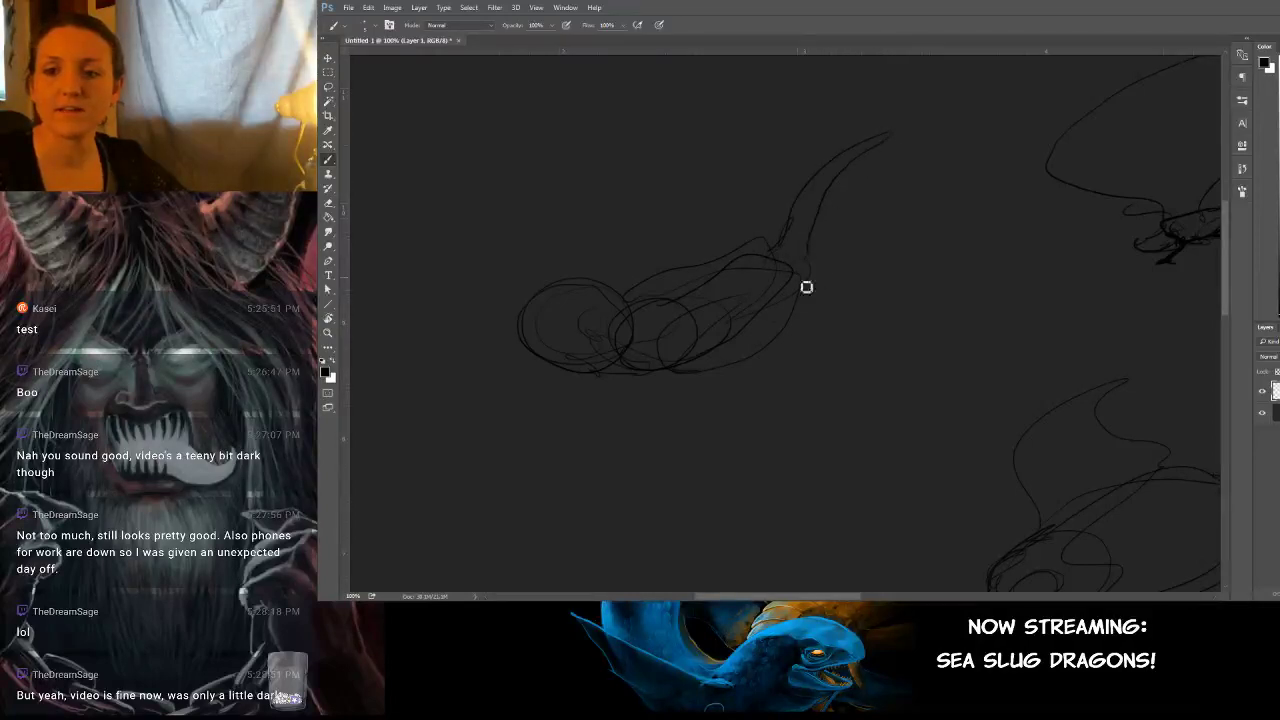
Draw the new dragon's face with large round eyes, dark pupils, nostrils, a blunt snout and two small horns.
mouse_move(589, 320)
left_mouse_down()
mouse_move(604, 363)
mouse_move(611, 317)
mouse_move(581, 336)
mouse_move(572, 359)
mouse_move(621, 337)
mouse_move(567, 349)
mouse_move(616, 322)
mouse_move(592, 361)
mouse_move(582, 332)
mouse_move(536, 307)
mouse_move(558, 306)
mouse_move(518, 339)
left_mouse_up()
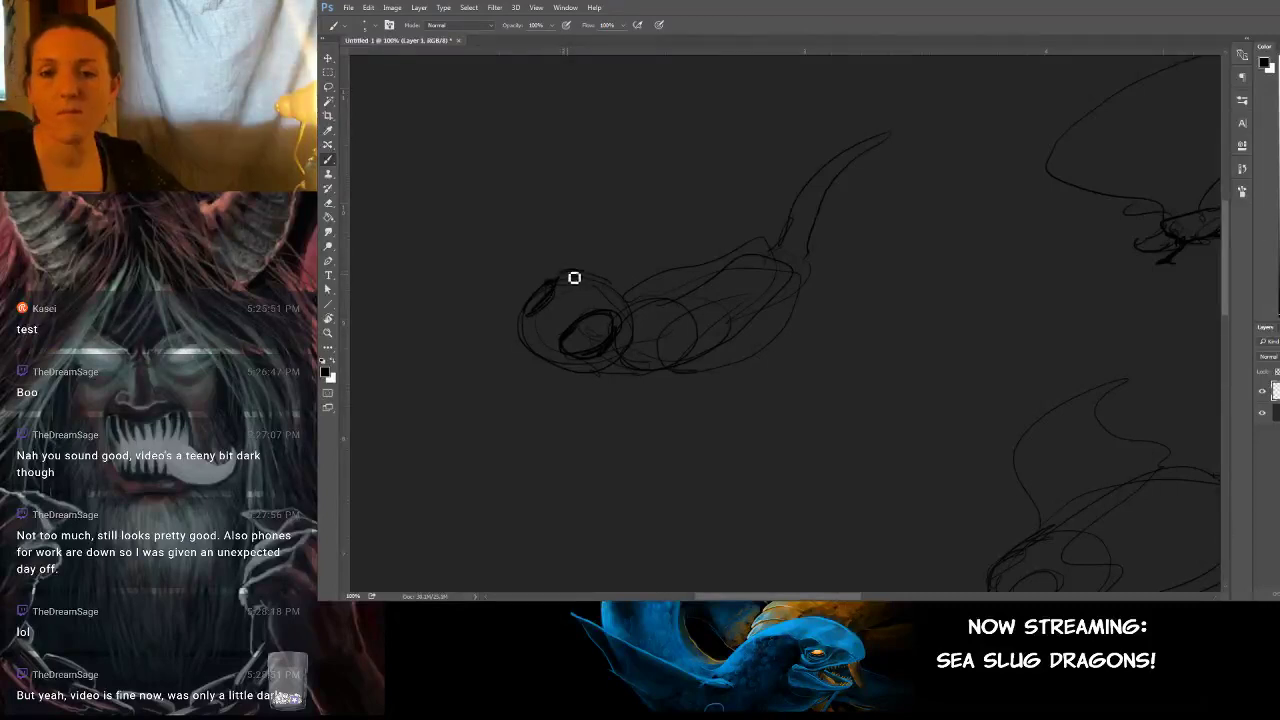
mouse_move(574, 277)
left_mouse_down()
mouse_move(640, 300)
mouse_move(640, 343)
left_mouse_up()
mouse_move(520, 337)
left_mouse_down()
mouse_move(559, 351)
mouse_move(520, 349)
left_mouse_up()
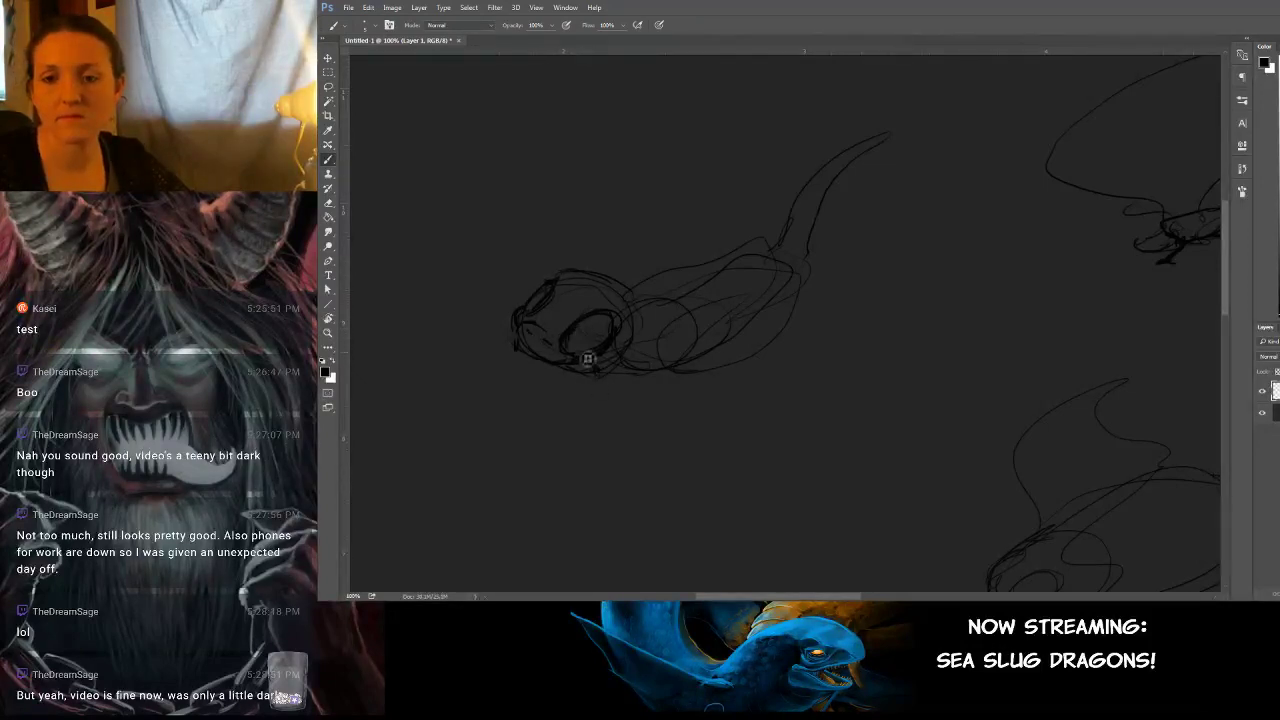
mouse_move(602, 323)
left_mouse_down()
mouse_move(592, 343)
mouse_move(608, 334)
mouse_move(604, 345)
left_mouse_up()
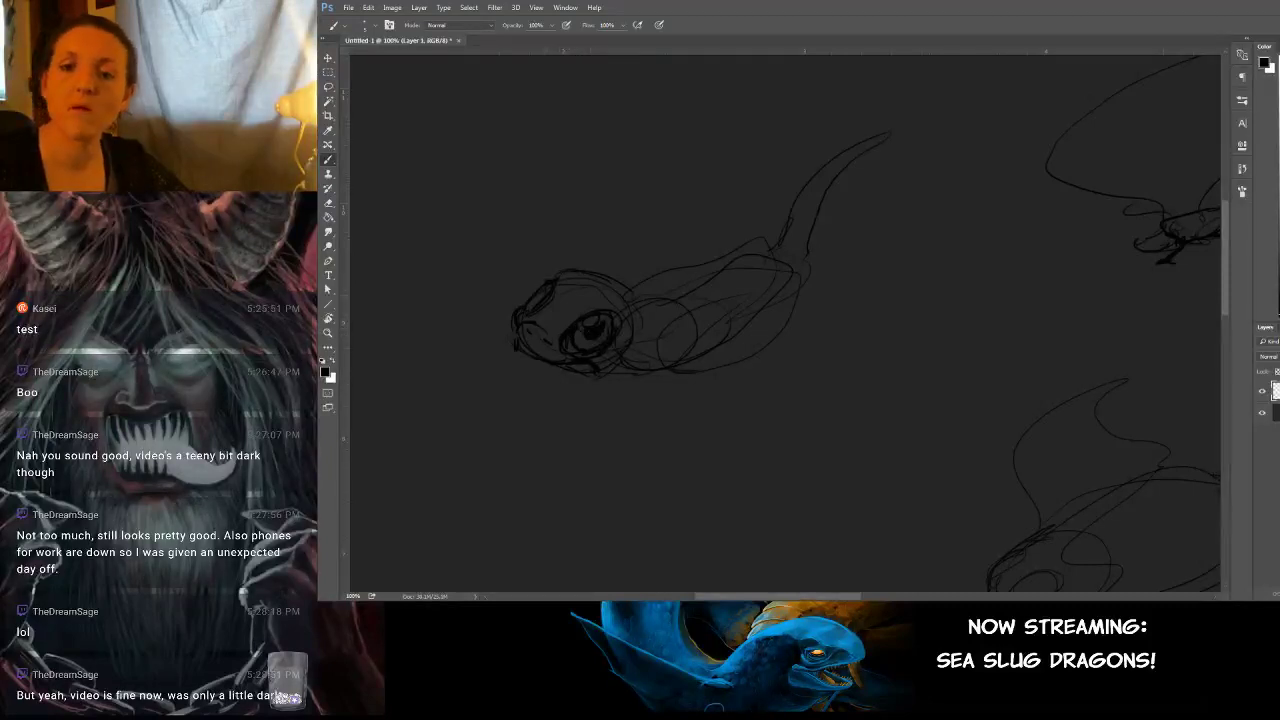
mouse_move(580, 290)
left_mouse_down()
mouse_move(569, 277)
mouse_move(641, 300)
left_mouse_up()
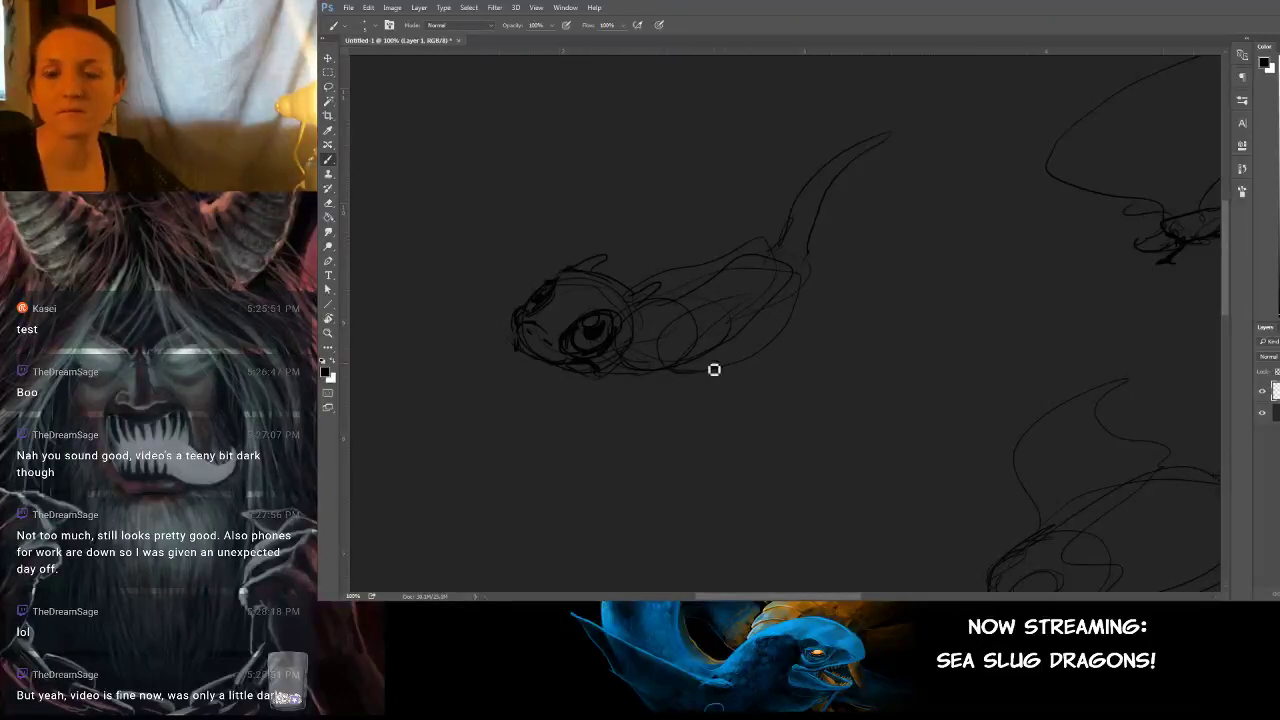
Add a second pointed lobe at the dragon's rear and two stubby front legs with feet beneath its chest.
mouse_move(805, 249)
left_mouse_down()
mouse_move(898, 243)
mouse_move(785, 332)
left_mouse_up()
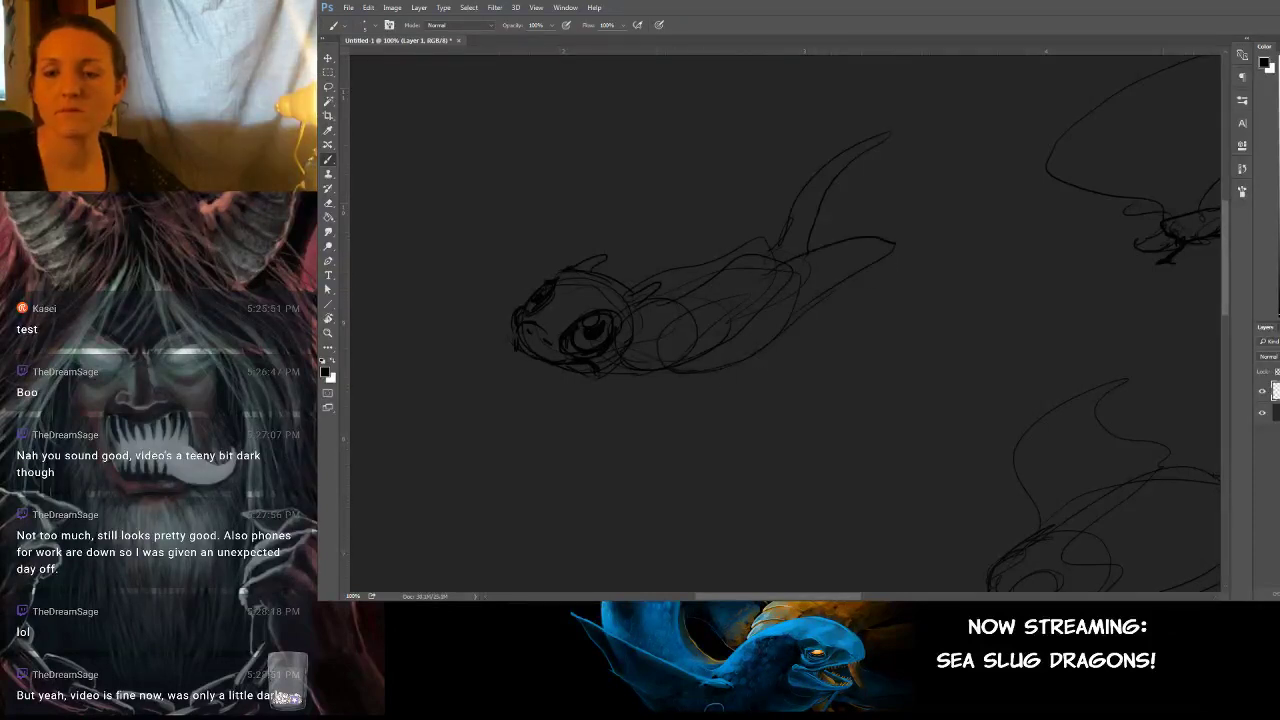
left_click_drag(806, 206, 786, 238)
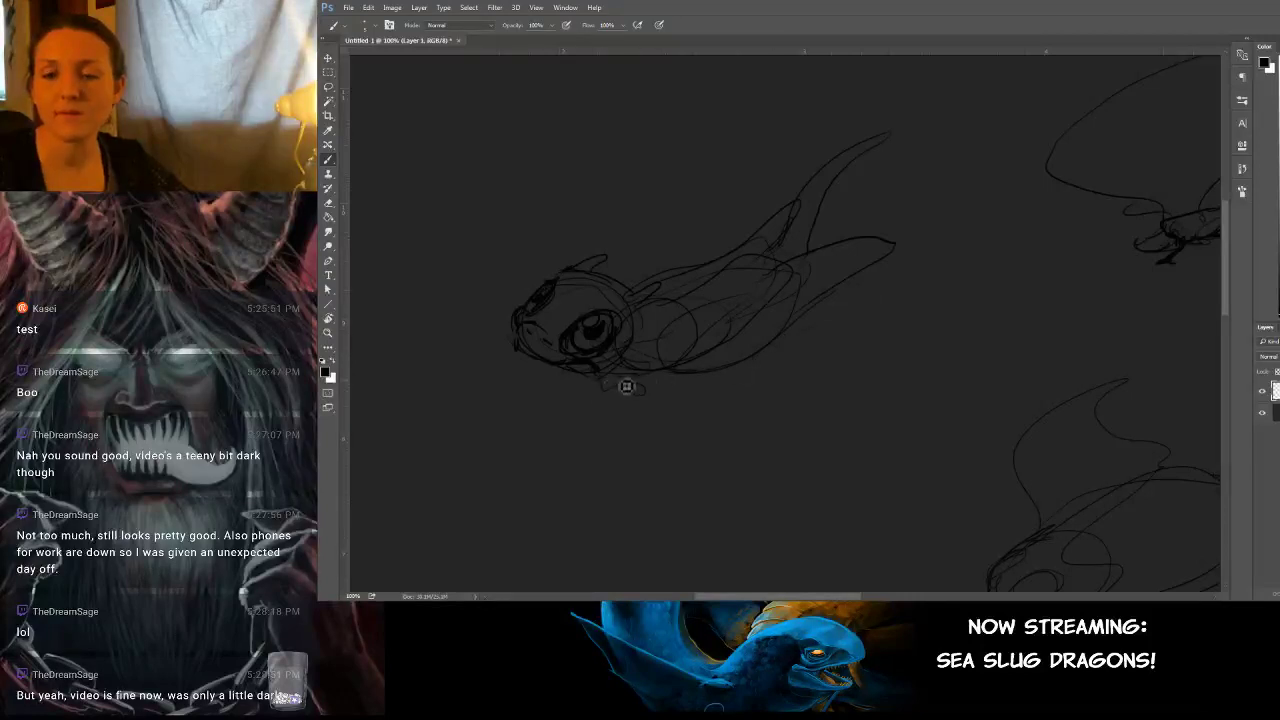
mouse_move(626, 386)
left_mouse_down()
mouse_move(603, 394)
mouse_move(580, 380)
mouse_move(531, 437)
mouse_move(608, 429)
mouse_move(639, 410)
mouse_move(655, 426)
left_mouse_up()
mouse_move(681, 396)
left_mouse_down()
mouse_move(662, 429)
mouse_move(698, 445)
mouse_move(707, 415)
mouse_move(695, 441)
mouse_move(660, 395)
mouse_move(644, 457)
mouse_move(708, 442)
left_mouse_up()
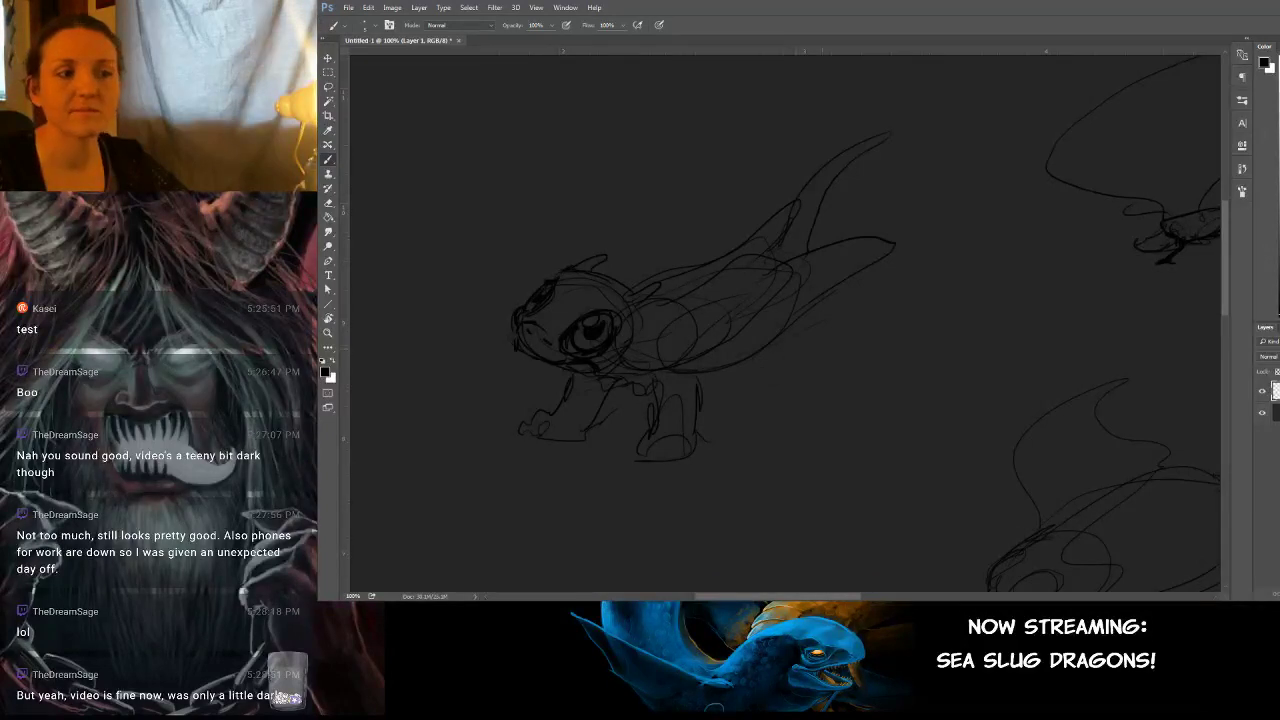
mouse_move(872, 328)
left_mouse_down()
mouse_move(809, 417)
mouse_move(983, 363)
left_mouse_up()
left_click_drag(1190, 150, 899, 358)
mouse_move(1019, 218)
left_mouse_down()
mouse_move(881, 210)
mouse_move(957, 214)
mouse_move(931, 320)
mouse_move(857, 259)
mouse_move(798, 263)
left_mouse_up()
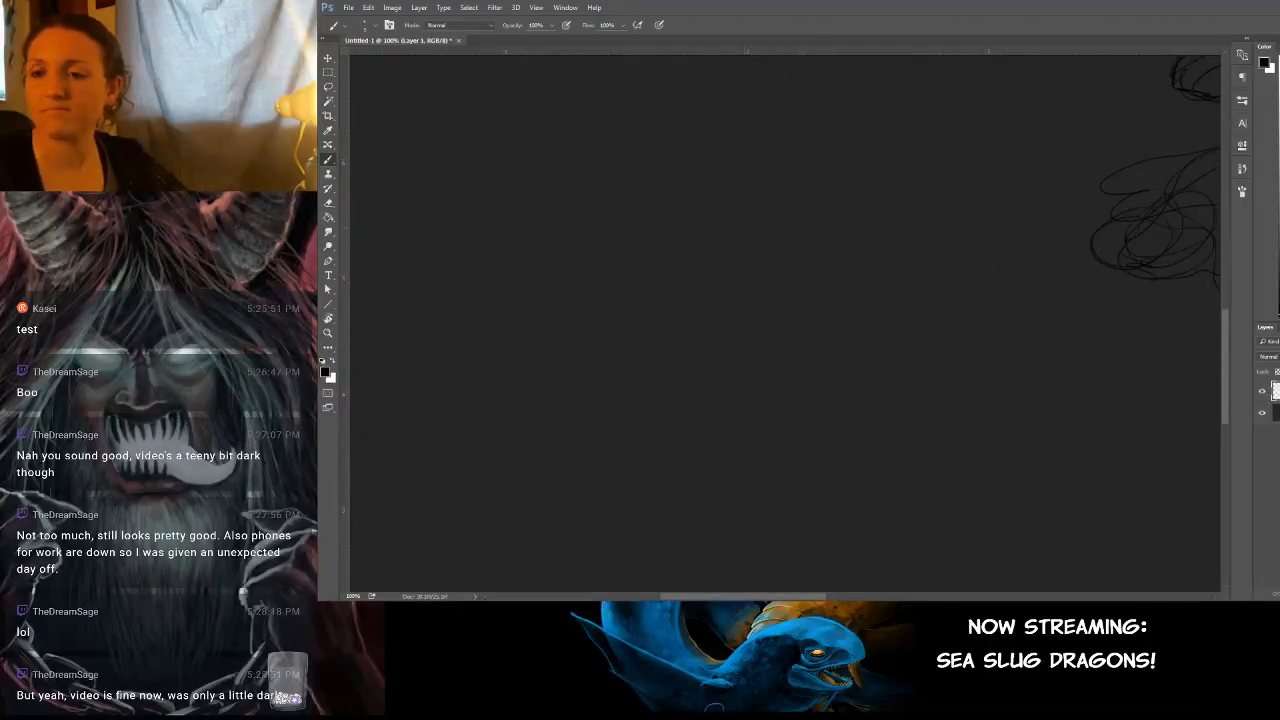
mouse_move(800, 215)
left_mouse_down()
mouse_move(789, 254)
mouse_move(772, 224)
left_mouse_up()
key("ctrl+z")
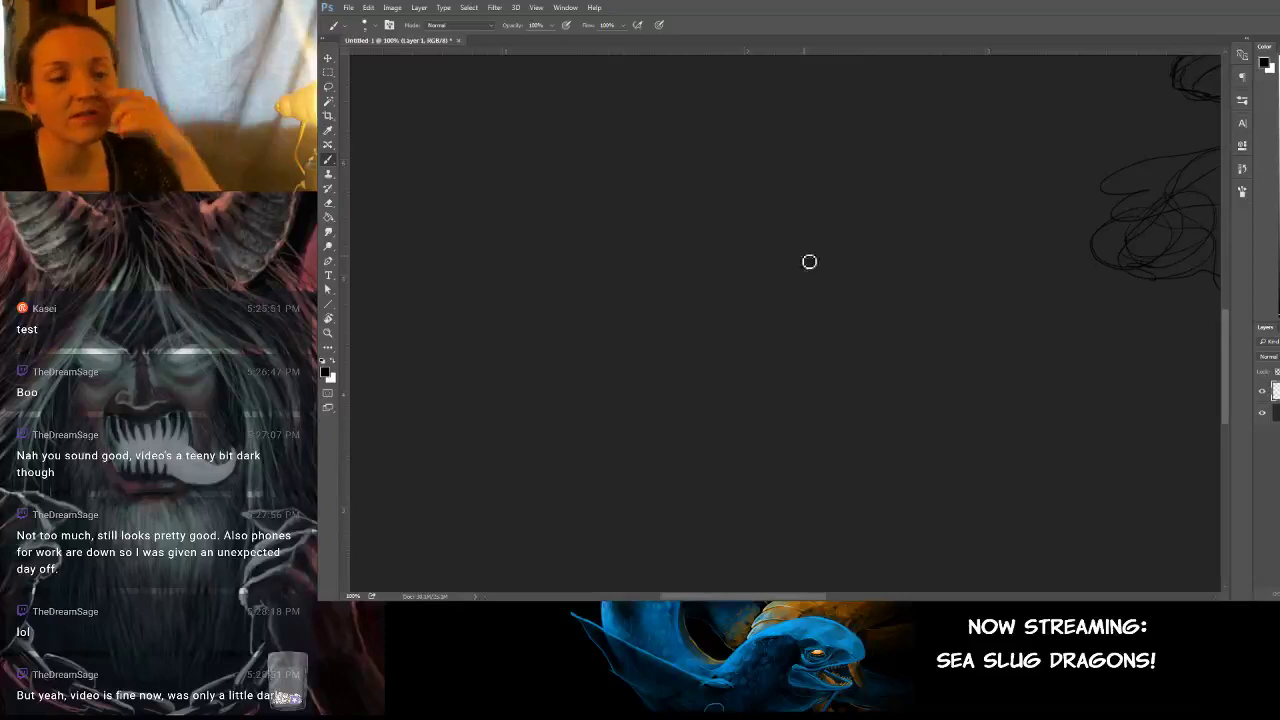
mouse_move(773, 268)
left_mouse_down()
mouse_move(823, 263)
mouse_move(818, 250)
mouse_move(810, 261)
mouse_move(820, 257)
mouse_move(829, 292)
mouse_move(760, 260)
mouse_move(812, 292)
mouse_move(850, 256)
mouse_move(810, 234)
mouse_move(782, 236)
mouse_move(861, 258)
mouse_move(775, 287)
mouse_move(768, 271)
mouse_move(872, 284)
mouse_move(797, 239)
mouse_move(753, 288)
left_mouse_up()
key("ctrl+z")
key("ctrl+z")
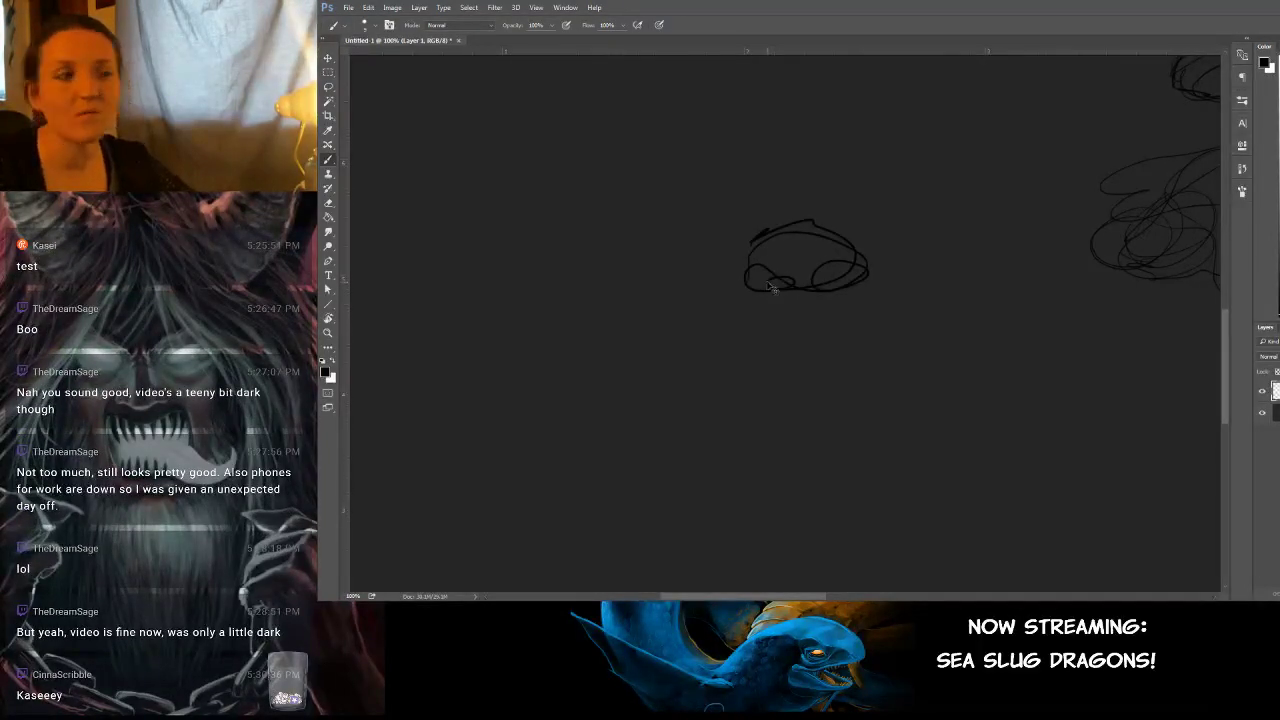
key("ctrl+z")
Sketch a rounded bubble-shell body with a head flap and upright spike, plus a long curved pointed fin shape below it.
mouse_move(683, 352)
left_mouse_down()
mouse_move(800, 259)
mouse_move(823, 326)
mouse_move(699, 368)
mouse_move(663, 357)
mouse_move(671, 271)
mouse_move(709, 289)
mouse_move(693, 291)
mouse_move(795, 224)
mouse_move(830, 307)
mouse_move(846, 175)
mouse_move(807, 232)
mouse_move(812, 330)
left_mouse_up()
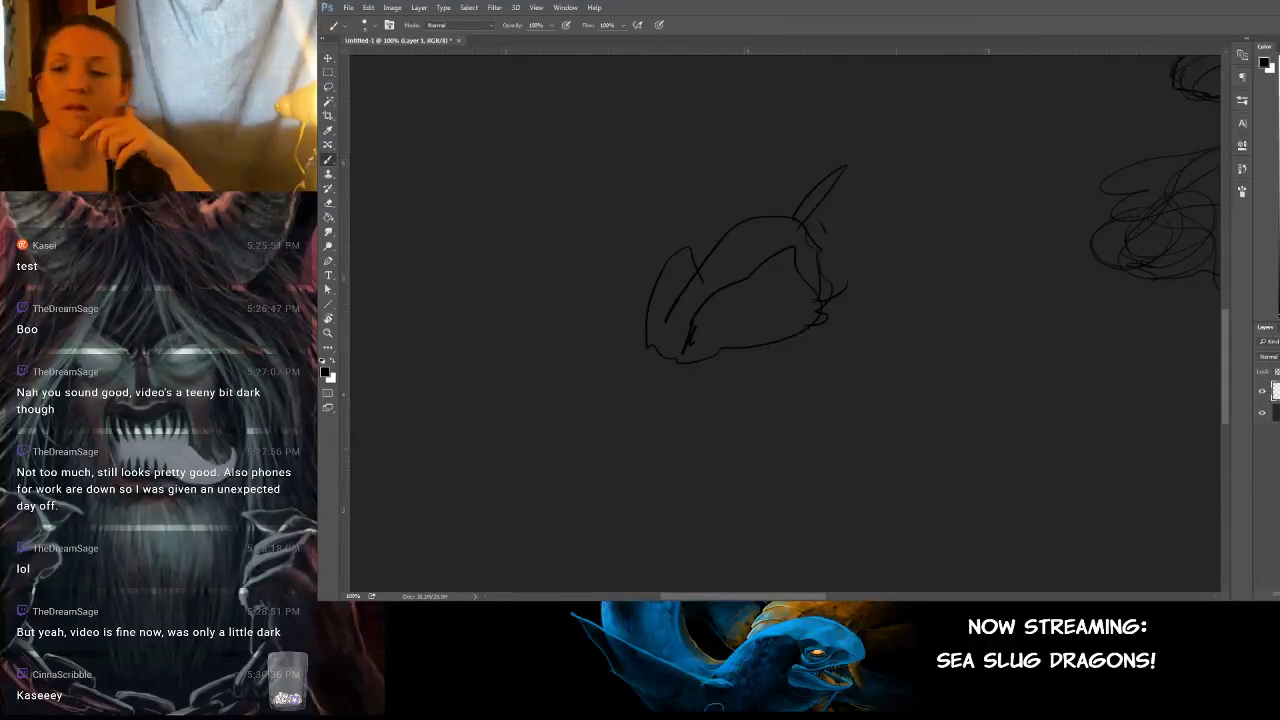
mouse_move(830, 443)
left_mouse_down()
mouse_move(886, 477)
mouse_move(1151, 495)
mouse_move(1031, 437)
mouse_move(935, 425)
left_mouse_up()
mouse_move(1025, 490)
left_mouse_down()
mouse_move(940, 444)
mouse_move(1041, 495)
mouse_move(902, 437)
mouse_move(971, 414)
mouse_move(964, 398)
mouse_move(905, 412)
left_mouse_up()
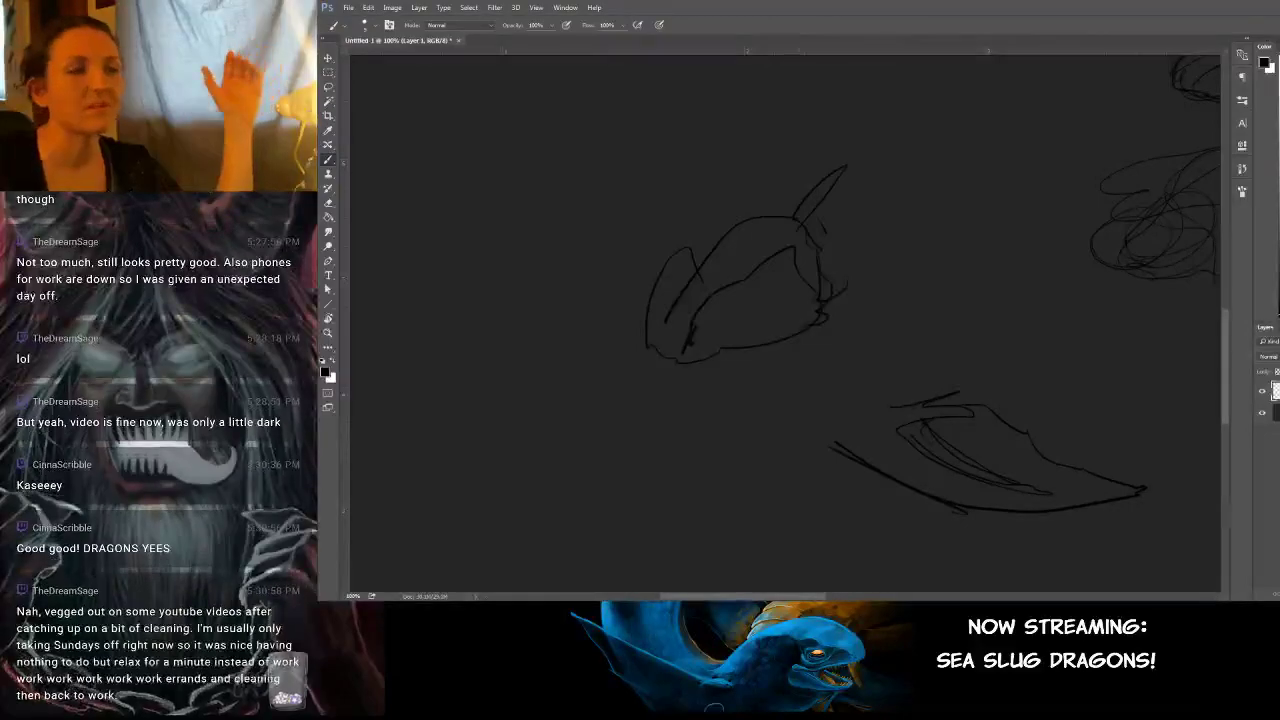
Study the Siphopteron ladrones photos in the bubble snail reference image and the web image search, keeping the reference beside the sketch.
left_click_drag(230, 97, 708, 124)
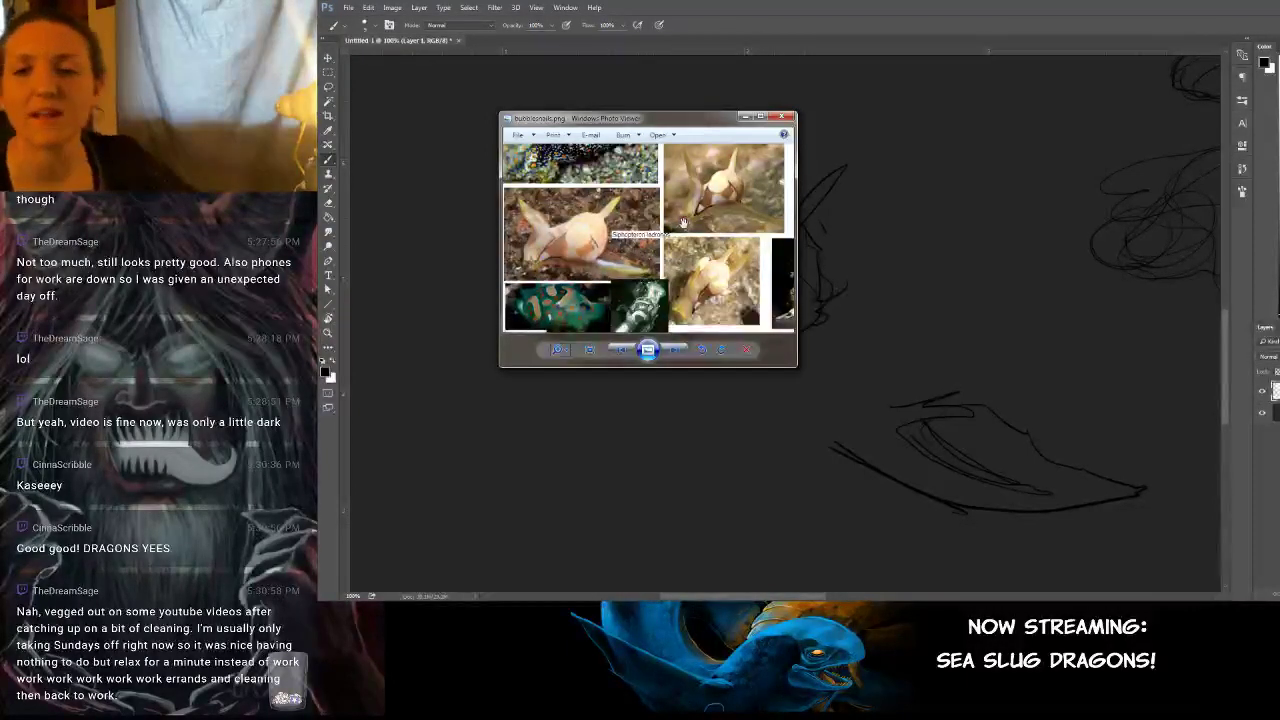
scroll(683, 222, "up", 2)
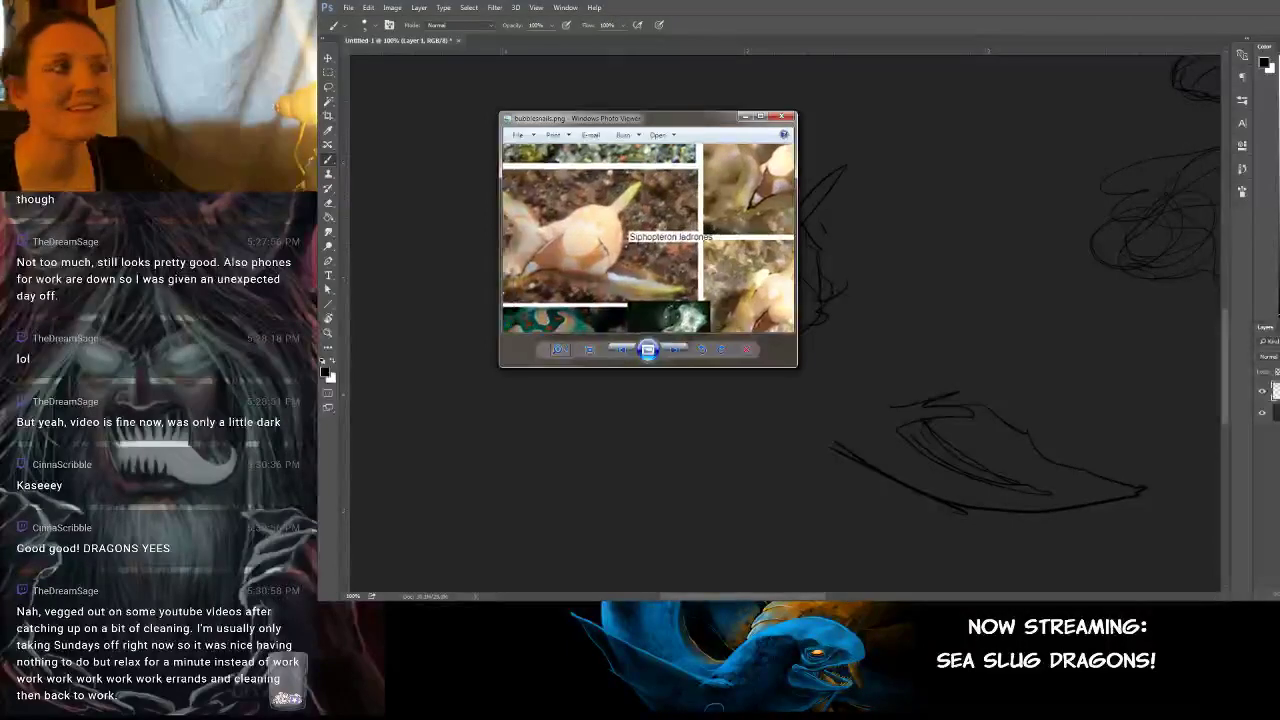
left_click(900, 440)
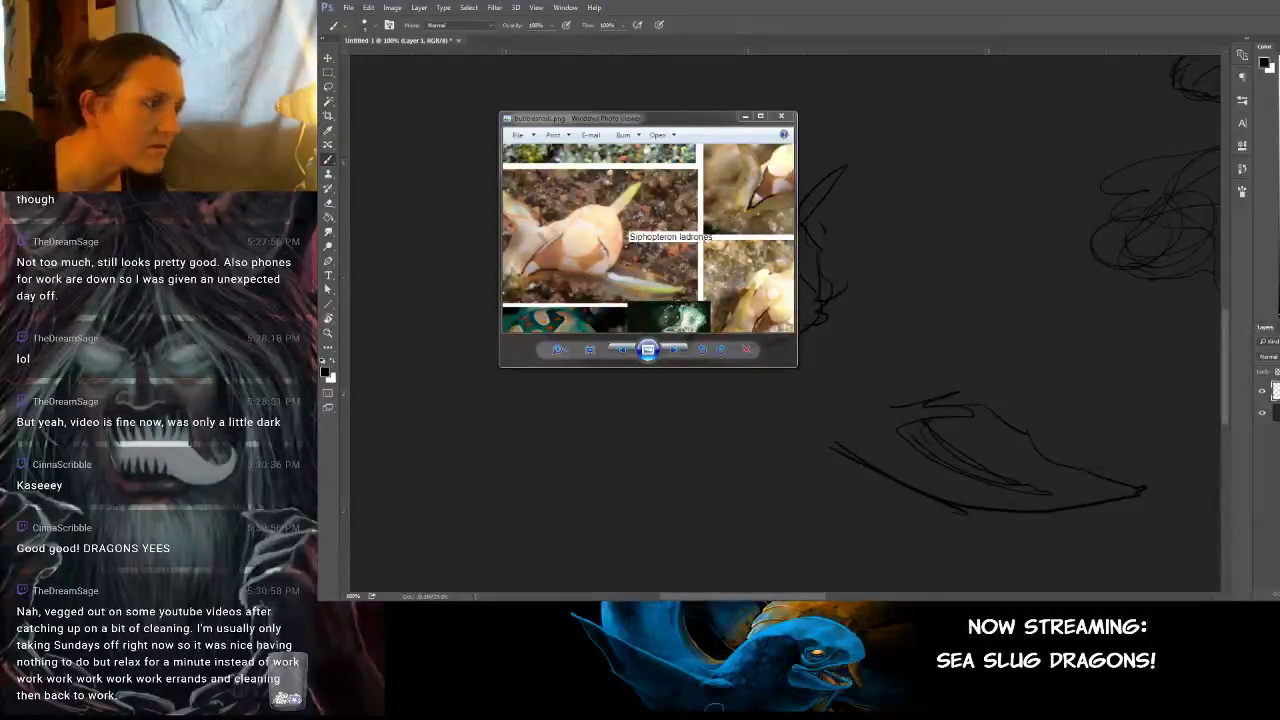
left_click_drag(322, 84, 848, 3)
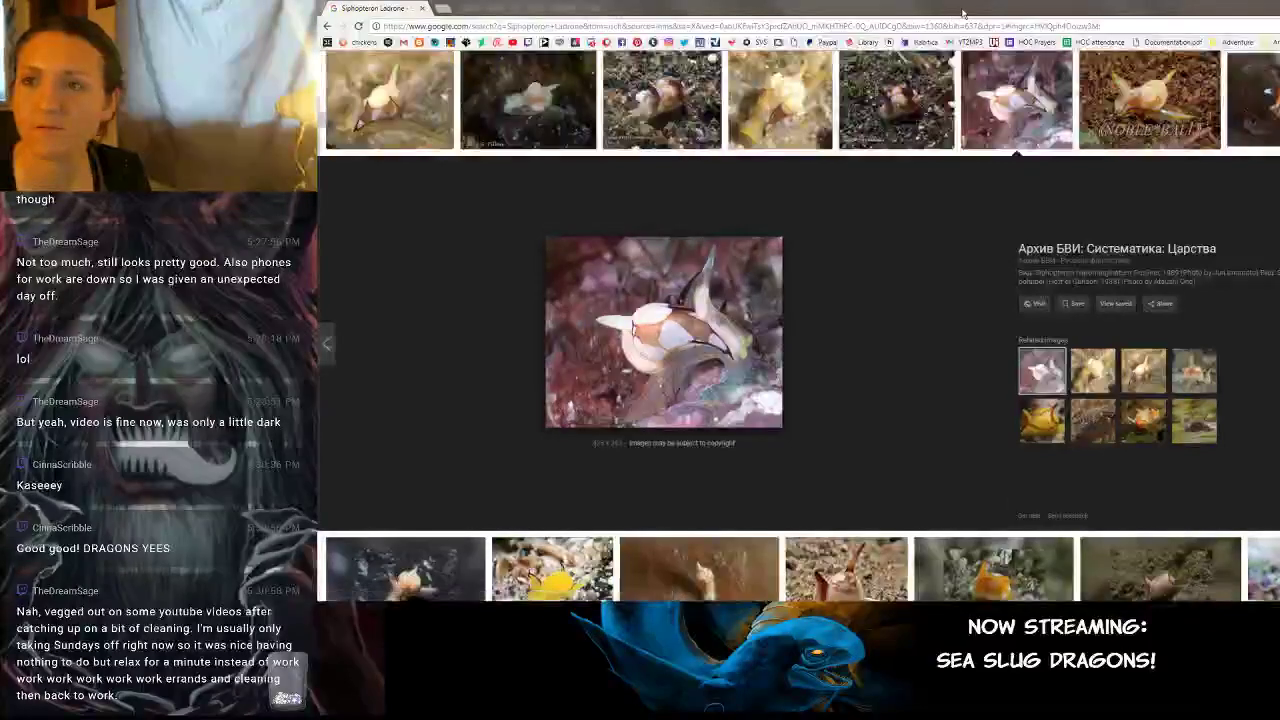
key("alt+Tab")
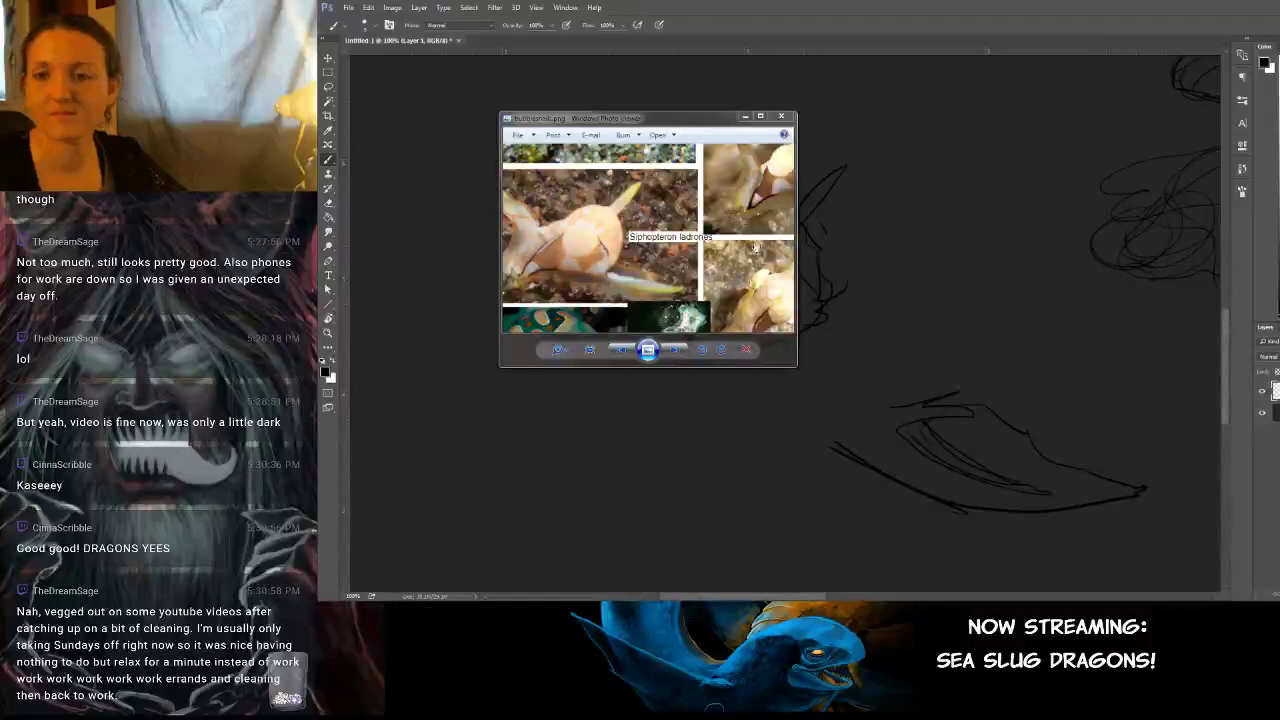
left_click_drag(710, 125, 567, 101)
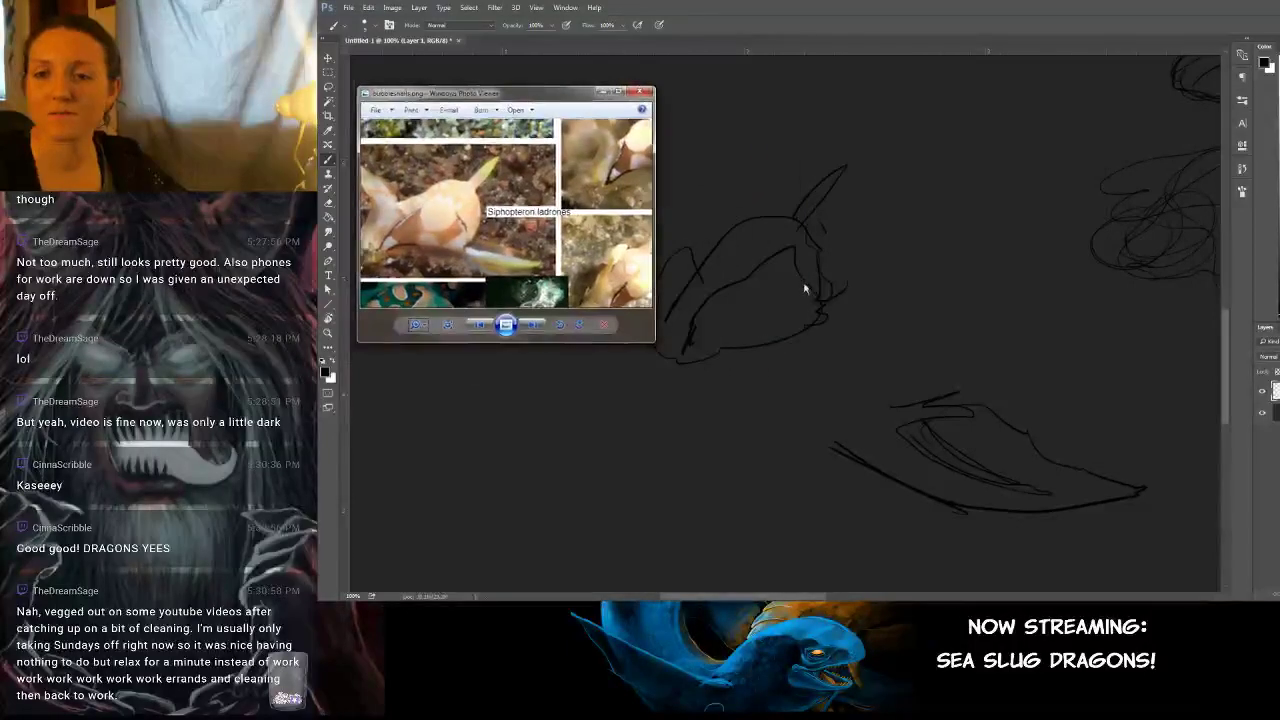
left_click(839, 293)
Start a sleek dragon above the bubble-shell sketch with an almond eye, pointed face, long swept-back horns and flowing jaw frills.
left_click_drag(843, 273, 852, 327)
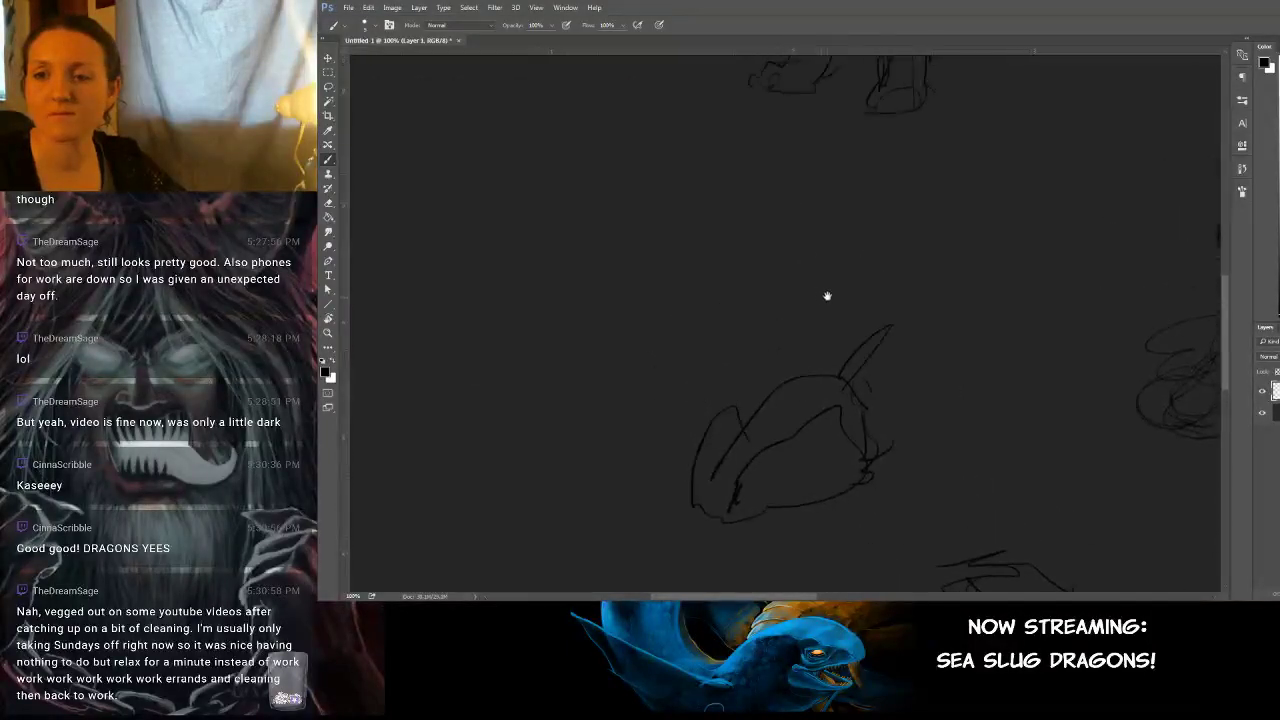
mouse_move(678, 216)
left_mouse_down()
mouse_move(634, 234)
mouse_move(690, 232)
mouse_move(641, 243)
mouse_move(694, 301)
mouse_move(633, 321)
mouse_move(675, 283)
mouse_move(626, 297)
left_mouse_up()
key("ctrl+plus")
key("ctrl+z")
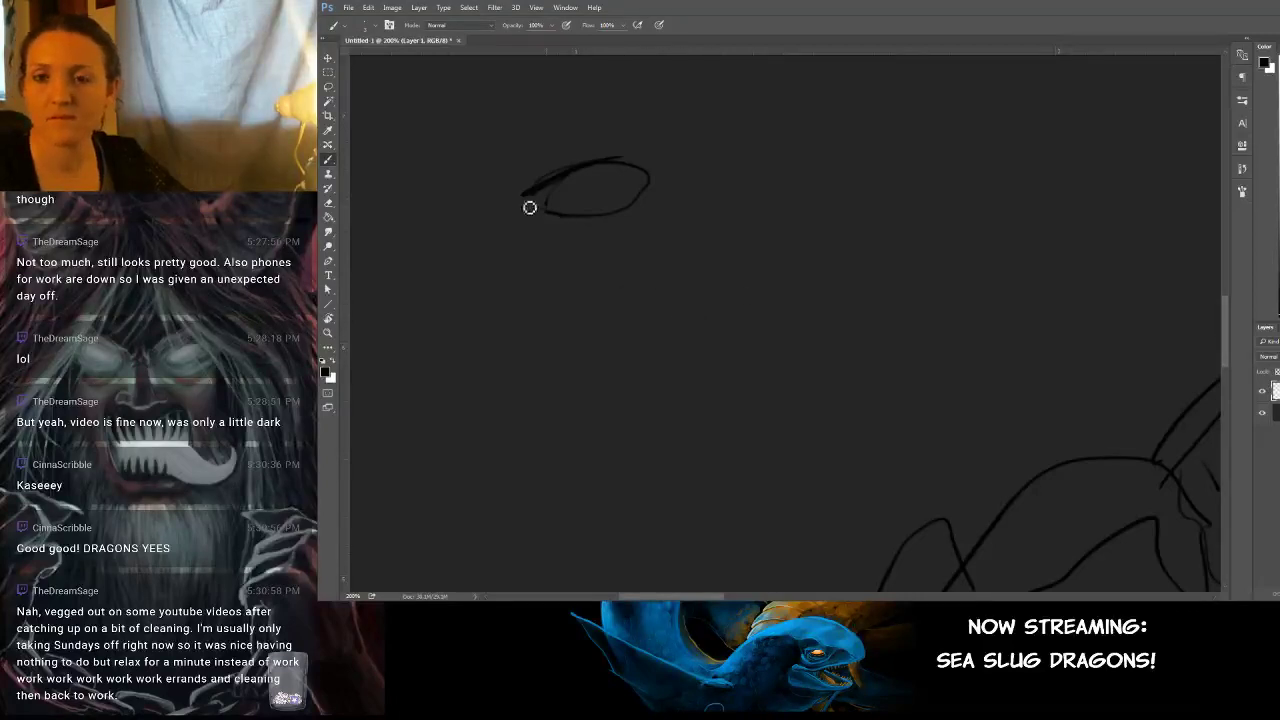
mouse_move(551, 180)
left_mouse_down()
mouse_move(835, 113)
mouse_move(719, 131)
left_mouse_up()
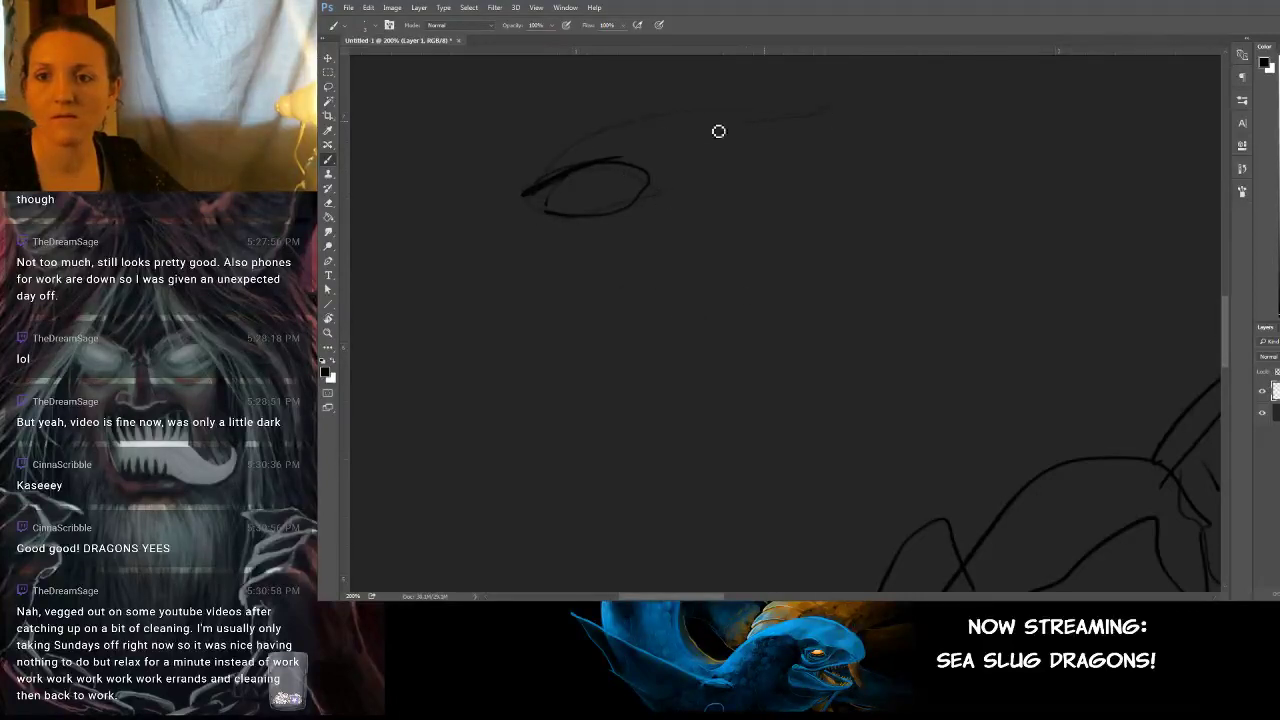
mouse_move(626, 182)
left_mouse_down()
mouse_move(880, 177)
mouse_move(706, 191)
mouse_move(586, 217)
mouse_move(592, 232)
left_mouse_up()
mouse_move(784, 328)
left_mouse_down()
mouse_move(605, 281)
mouse_move(538, 222)
mouse_move(550, 188)
mouse_move(544, 198)
mouse_move(574, 257)
mouse_move(710, 318)
mouse_move(752, 384)
left_mouse_up()
left_click_drag(616, 222, 716, 215)
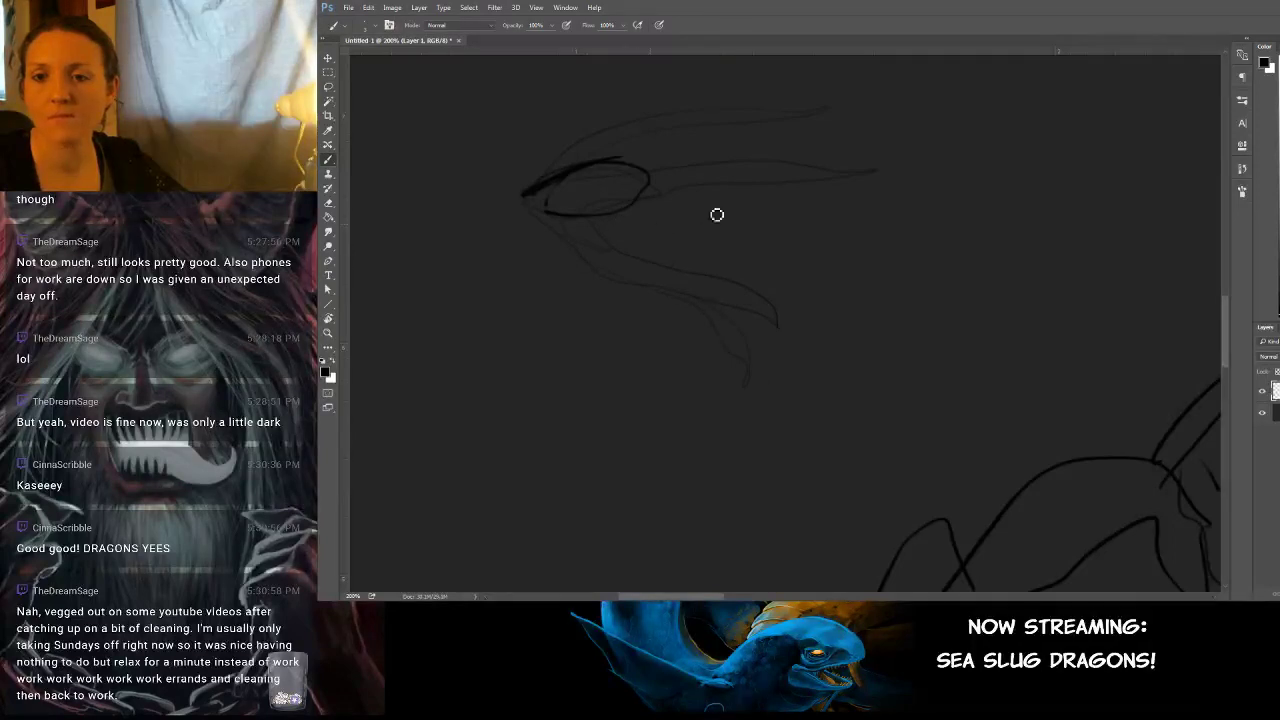
Rough in the sleek dragon's neck, rounded chest and arched back line behind the head with faint strokes.
left_click_drag(660, 168, 714, 248)
mouse_move(859, 291)
left_mouse_down()
mouse_move(731, 315)
mouse_move(809, 315)
mouse_move(793, 314)
left_mouse_up()
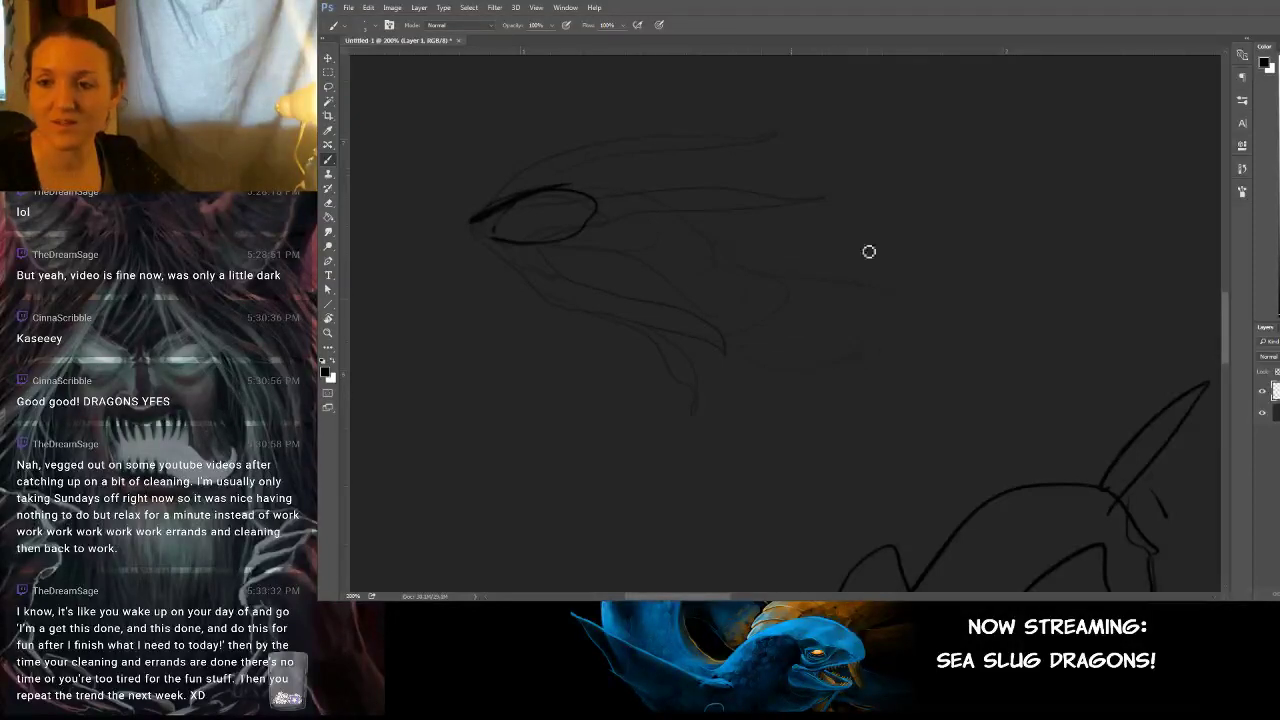
mouse_move(1006, 270)
left_mouse_down()
mouse_move(900, 295)
mouse_move(940, 274)
mouse_move(860, 297)
mouse_move(854, 266)
mouse_move(877, 265)
mouse_move(847, 280)
left_mouse_up()
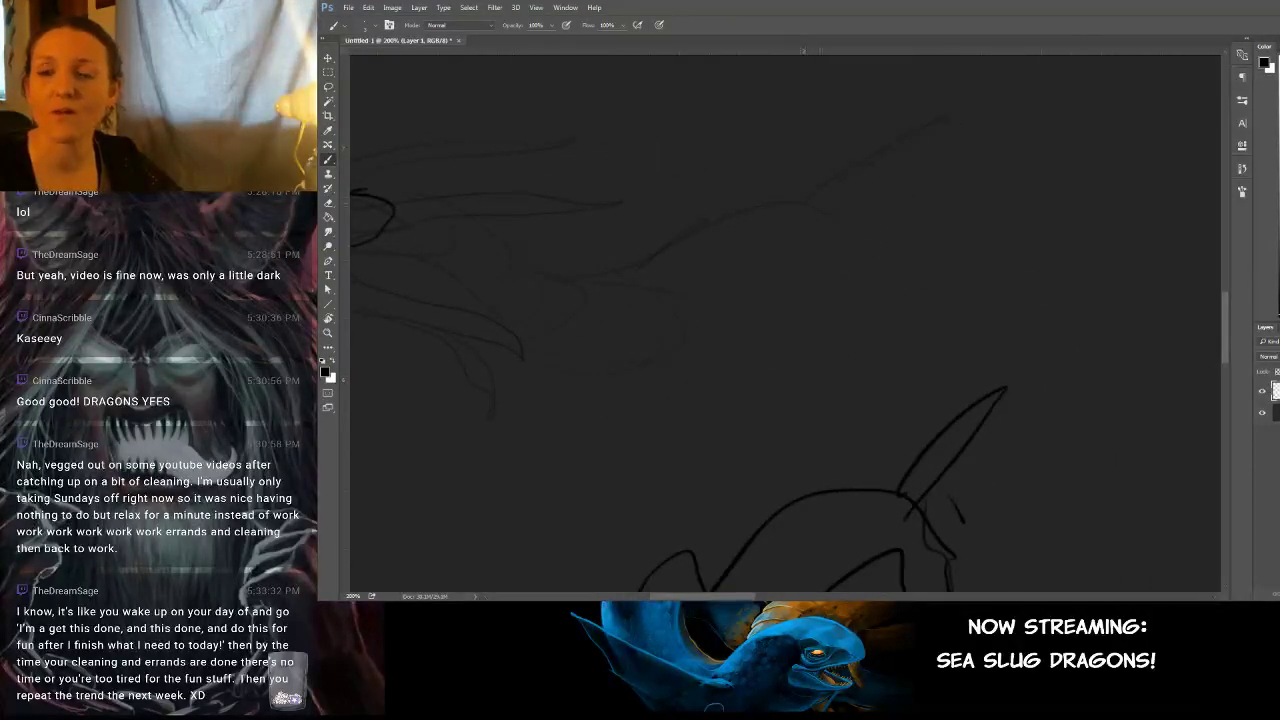
key("ctrl+z")
left_click_drag(810, 208, 960, 119)
key("ctrl+z")
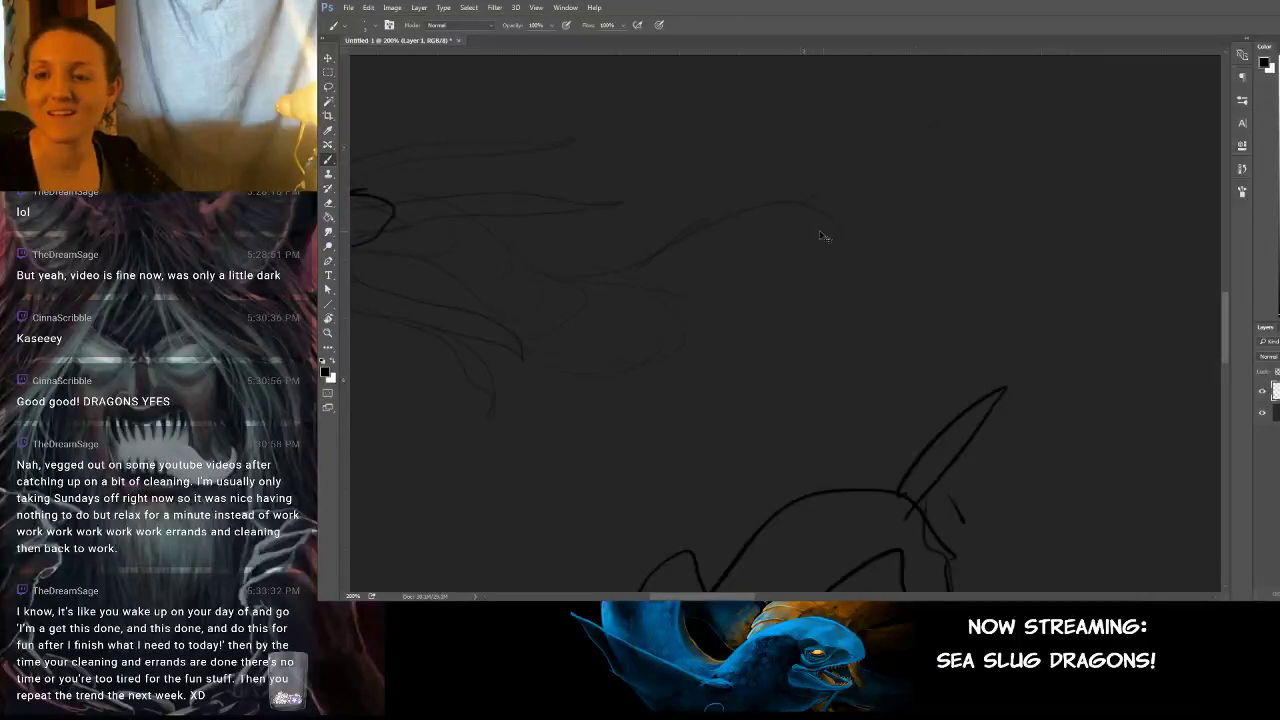
mouse_move(820, 235)
left_mouse_down()
mouse_move(894, 249)
mouse_move(817, 325)
left_mouse_up()
mouse_move(814, 324)
left_mouse_down()
mouse_move(813, 307)
mouse_move(811, 340)
mouse_move(757, 351)
mouse_move(643, 421)
left_mouse_up()
mouse_move(740, 376)
left_mouse_down()
mouse_move(777, 340)
mouse_move(745, 394)
left_mouse_up()
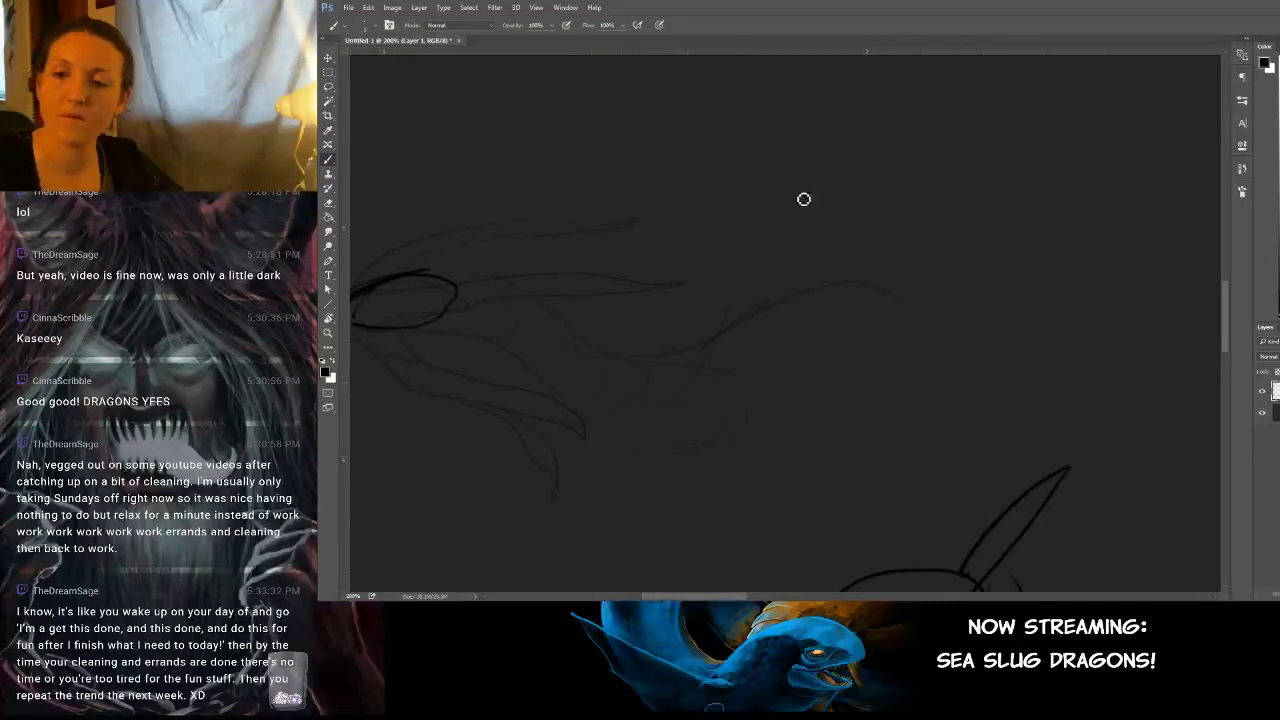
Sketch a large raised wing, a smooth belly line and a long pointed tail trailing behind the sleek dragon.
mouse_move(929, 163)
left_mouse_down()
mouse_move(1005, 124)
mouse_move(944, 184)
mouse_move(954, 261)
mouse_move(832, 381)
left_mouse_up()
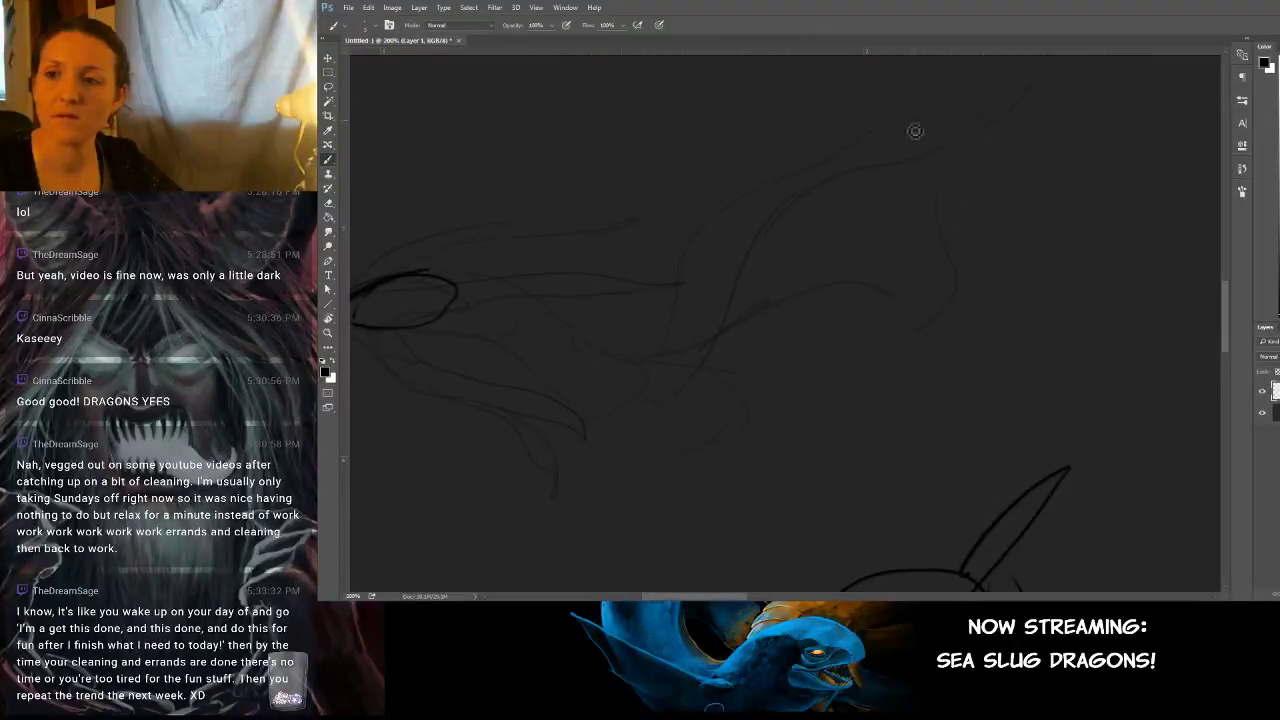
left_click_drag(847, 266, 840, 180)
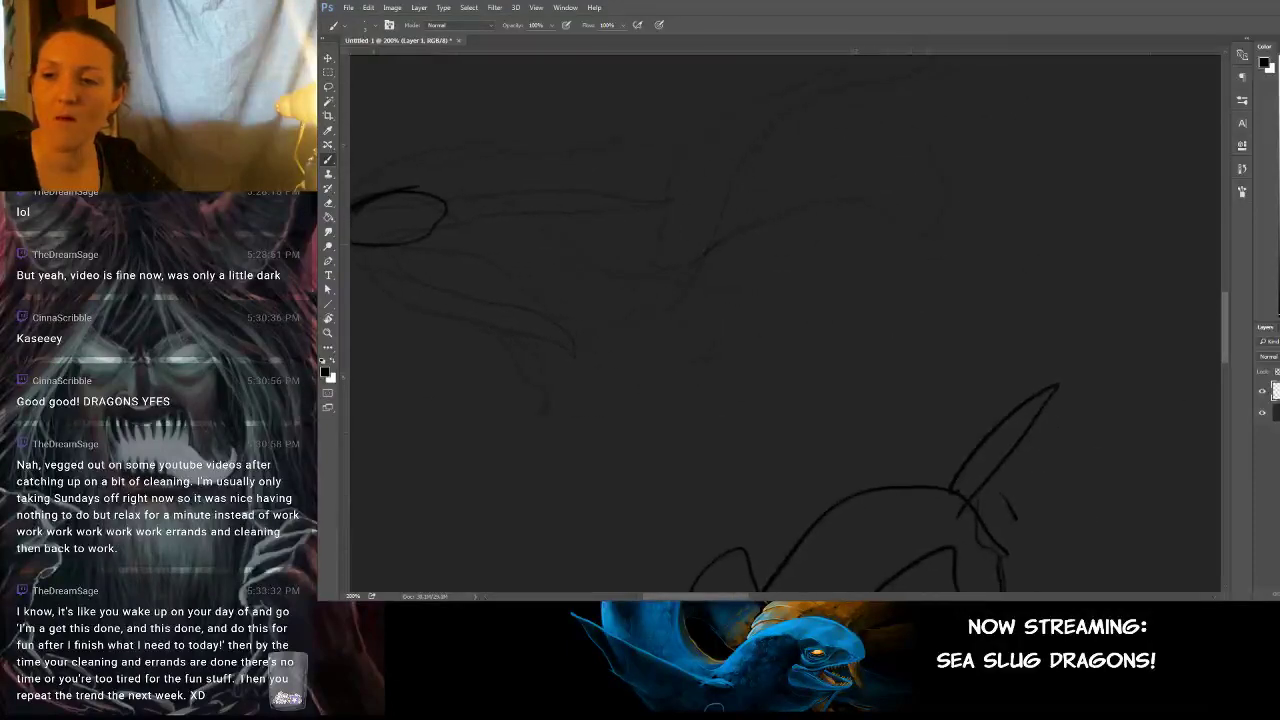
left_click_drag(925, 259, 777, 259)
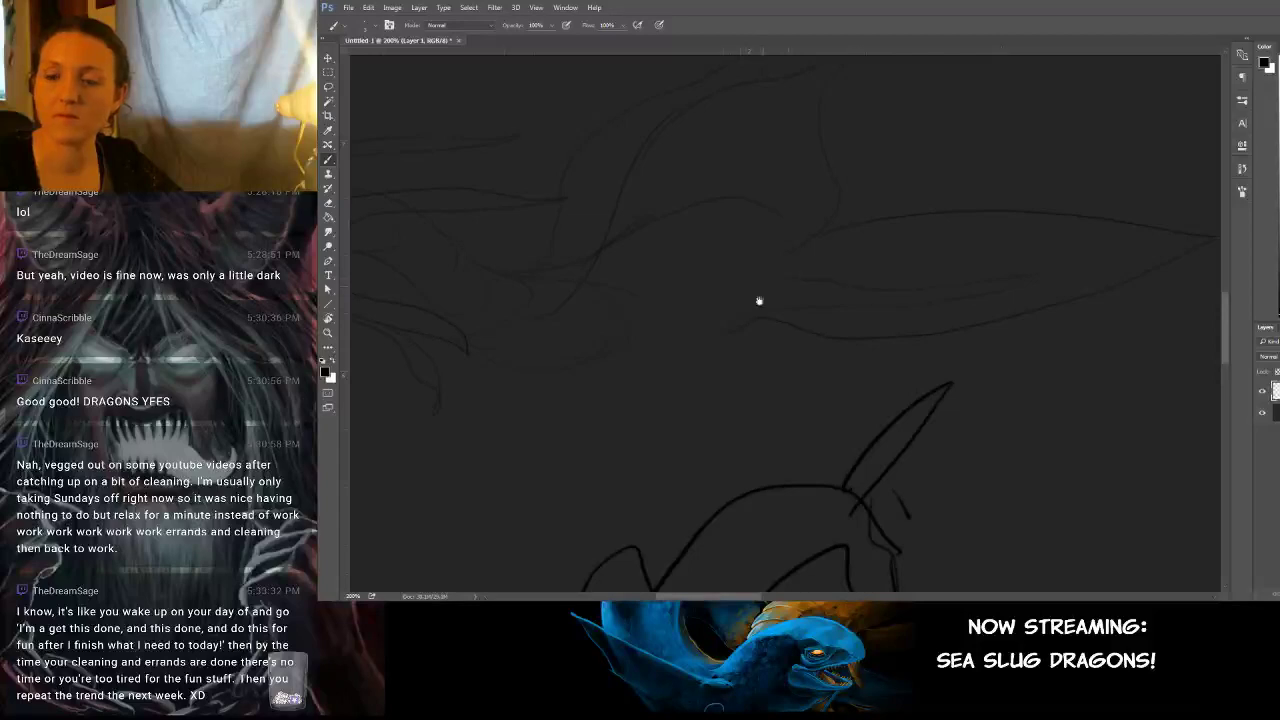
mouse_move(759, 301)
left_mouse_down()
mouse_move(1060, 249)
mouse_move(1035, 269)
left_mouse_up()
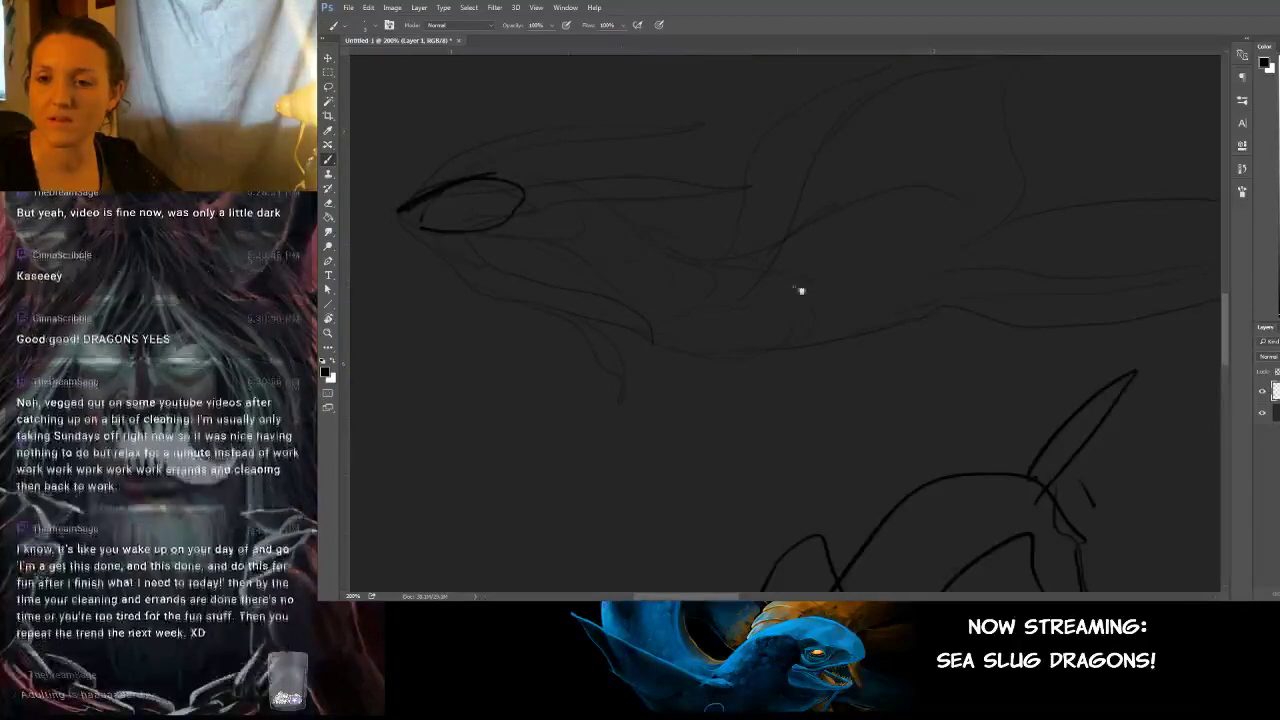
mouse_move(800, 286)
left_mouse_down()
mouse_move(849, 251)
mouse_move(717, 331)
mouse_move(811, 310)
mouse_move(800, 343)
left_mouse_up()
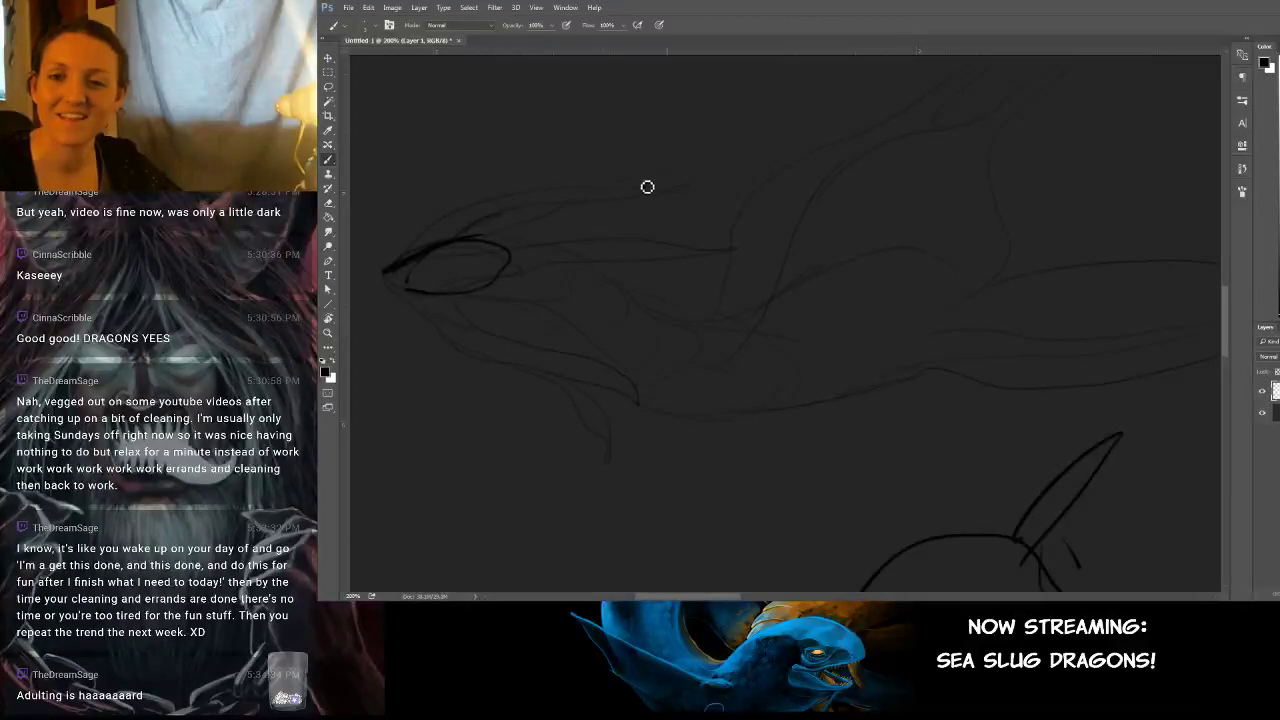
Refine the sleek dragon's head with a narrowed eye, nostril, blunt snout and mouth, and darken its jaw frill, horn and neck lines.
left_click_drag(499, 243, 506, 268)
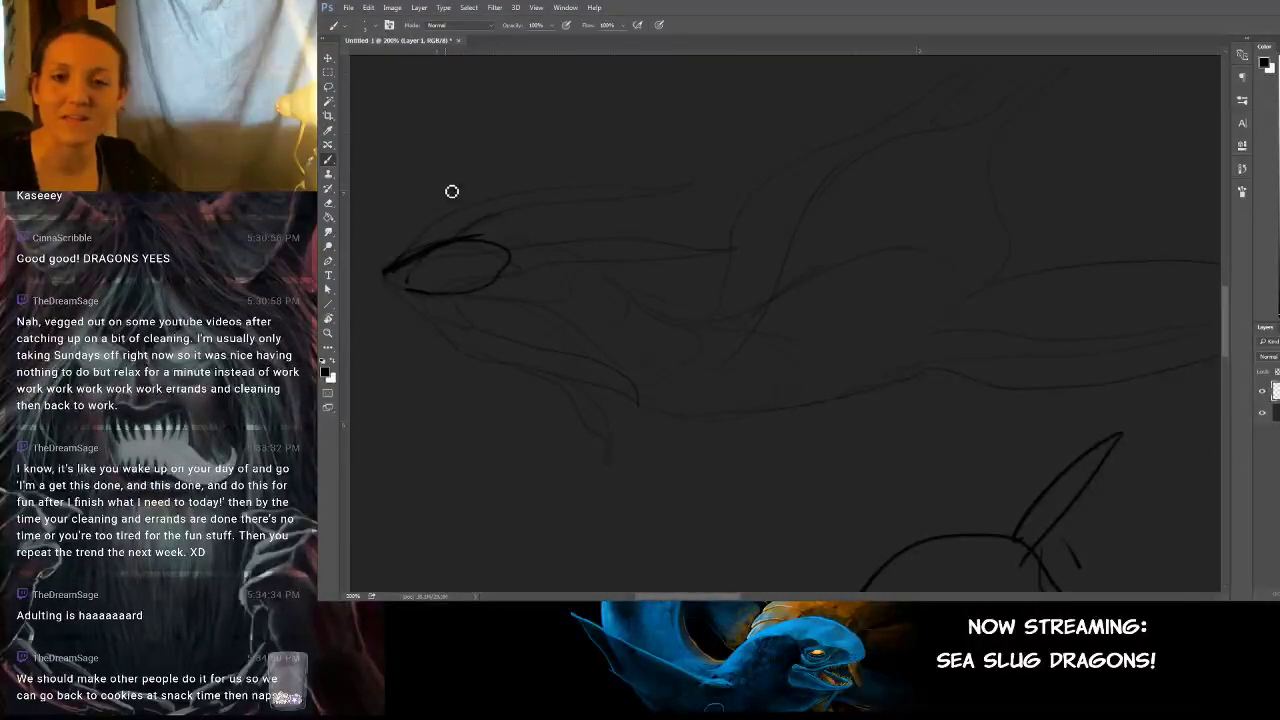
mouse_move(408, 276)
left_mouse_down()
mouse_move(431, 245)
mouse_move(393, 279)
left_mouse_up()
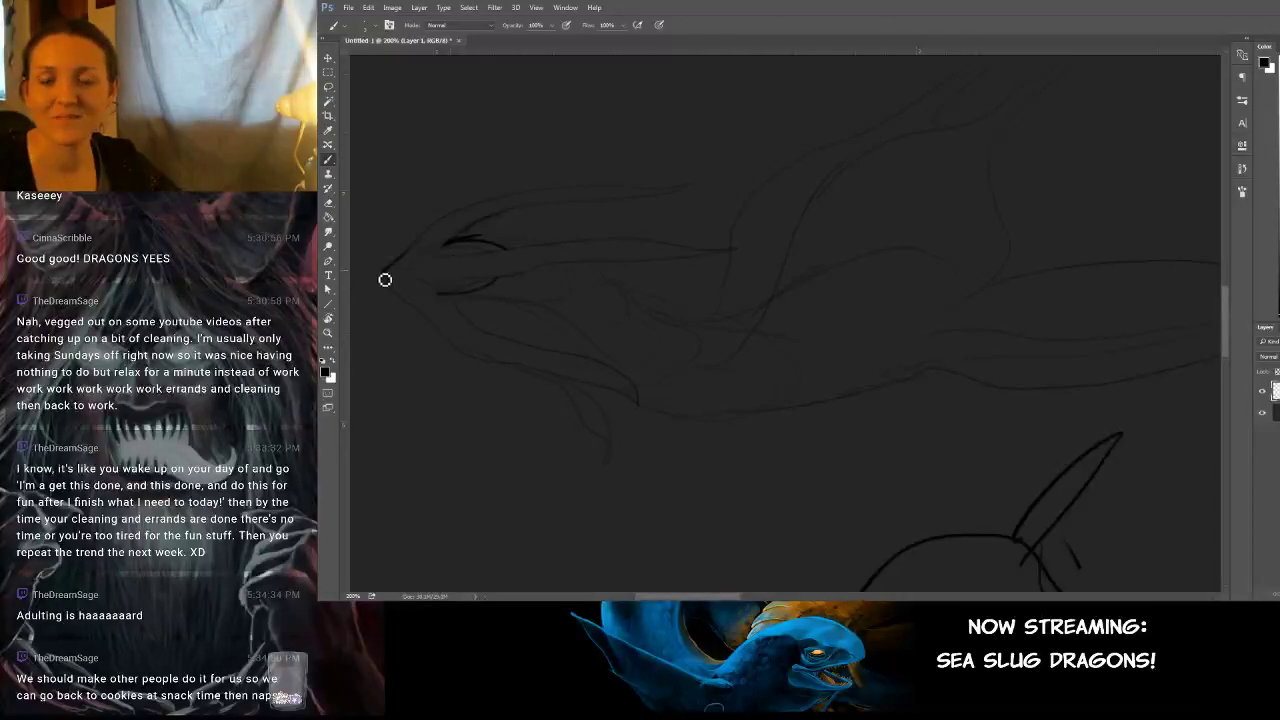
left_click_drag(547, 278, 620, 266)
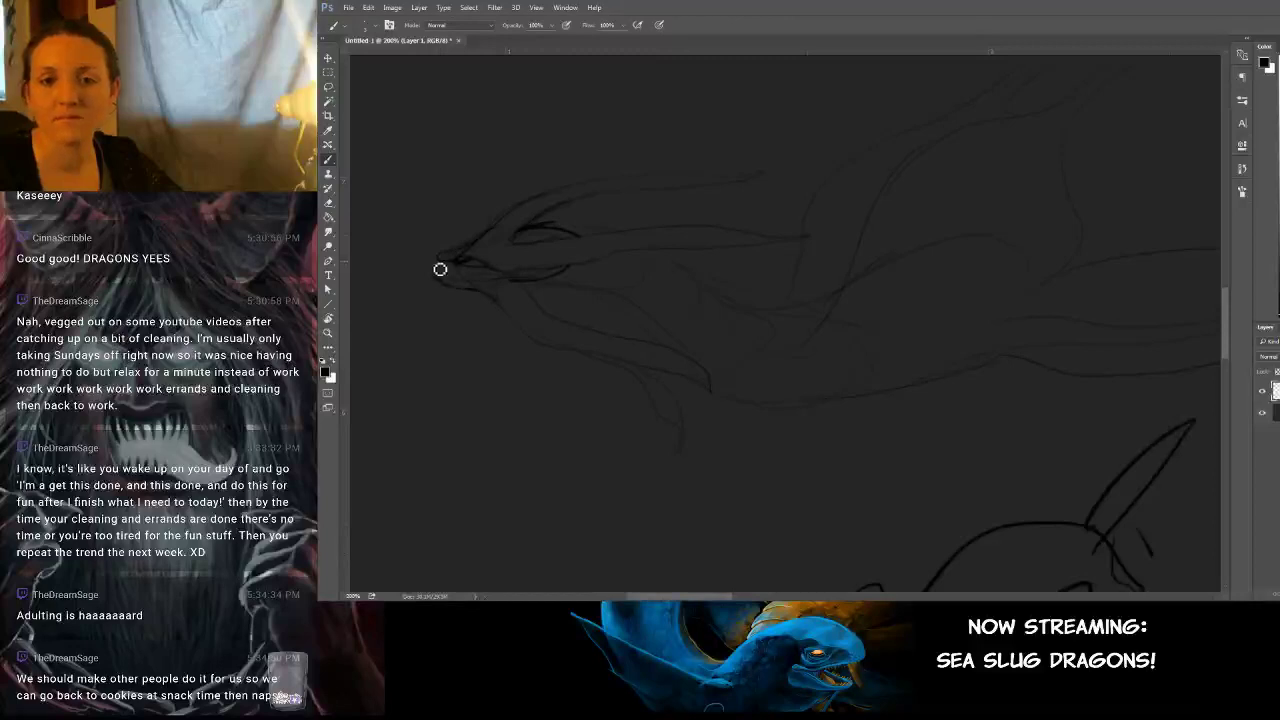
left_click_drag(440, 286, 433, 264)
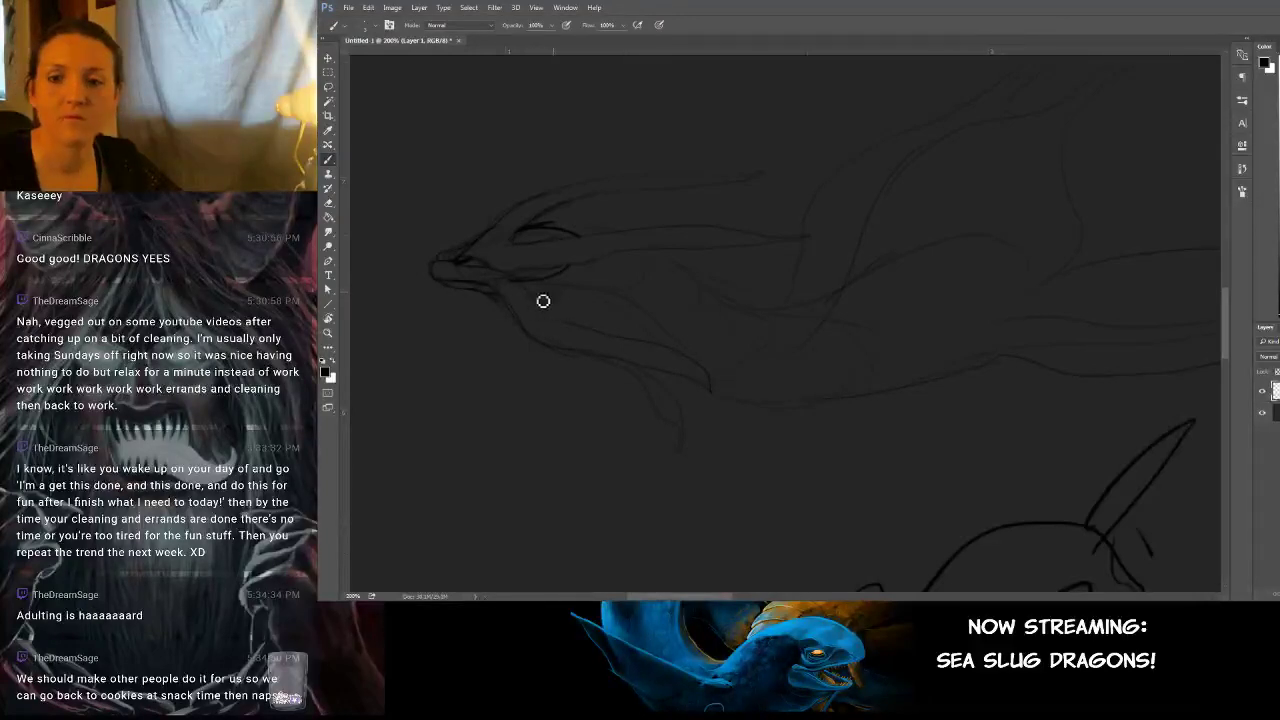
left_click_drag(541, 298, 629, 339)
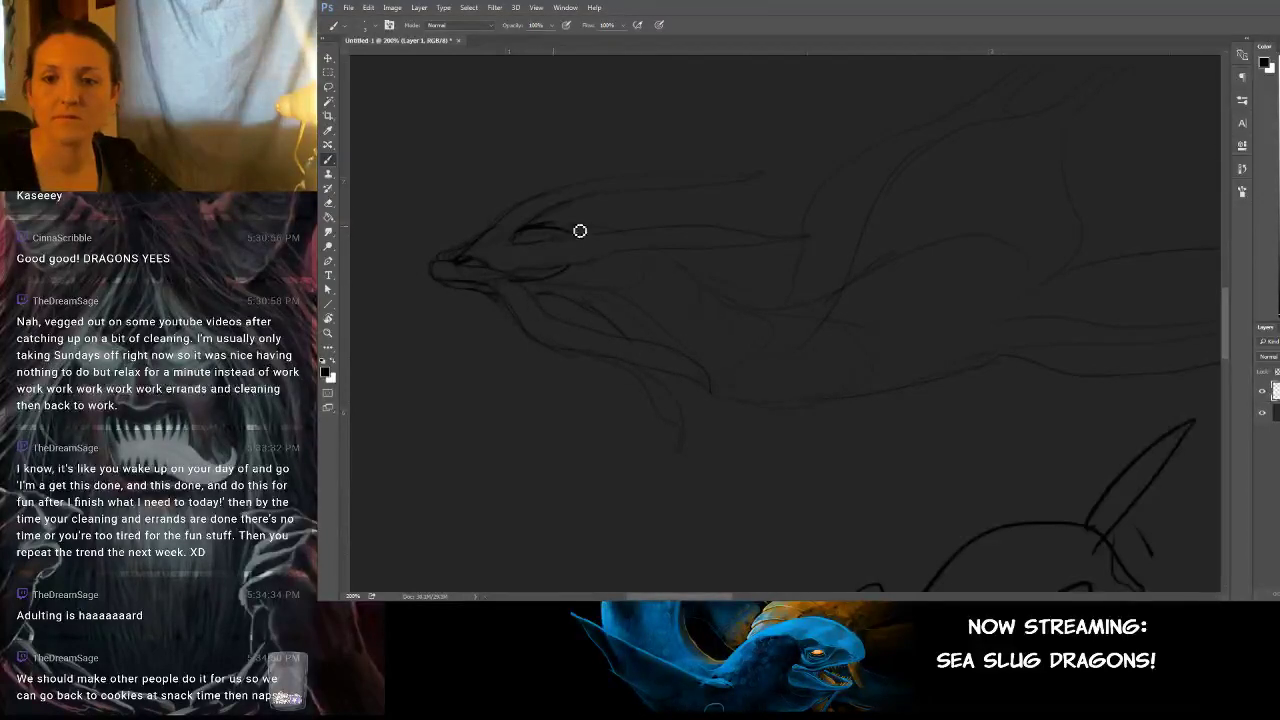
mouse_move(582, 226)
left_mouse_down()
mouse_move(733, 262)
mouse_move(809, 325)
mouse_move(611, 313)
mouse_move(704, 372)
mouse_move(765, 361)
left_mouse_up()
mouse_move(571, 323)
left_mouse_down()
mouse_move(620, 346)
mouse_move(791, 334)
mouse_move(803, 312)
left_mouse_up()
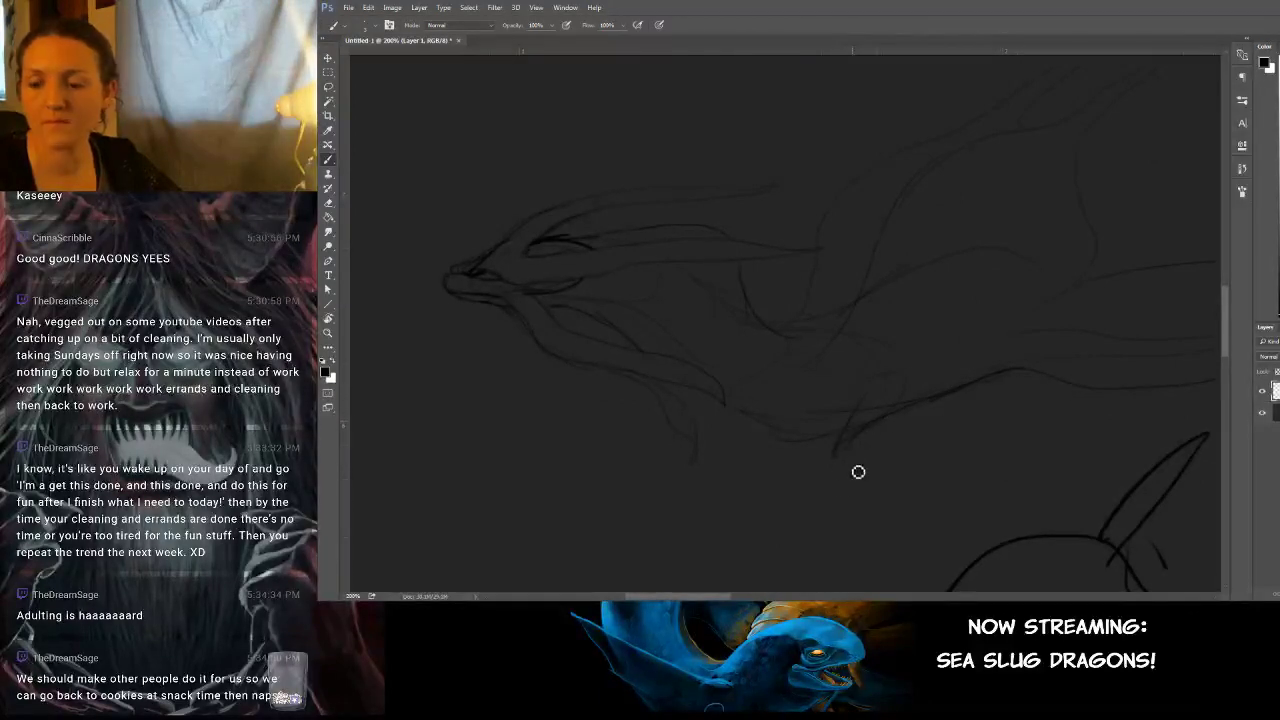
Try thin clawed legs beneath the sleek dragon's belly and a small detail behind its jaw, and undo them.
mouse_move(786, 514)
left_mouse_down()
mouse_move(844, 492)
mouse_move(824, 449)
mouse_move(835, 447)
mouse_move(725, 507)
left_mouse_up()
mouse_move(957, 409)
left_mouse_down()
mouse_move(786, 406)
mouse_move(1012, 357)
left_mouse_up()
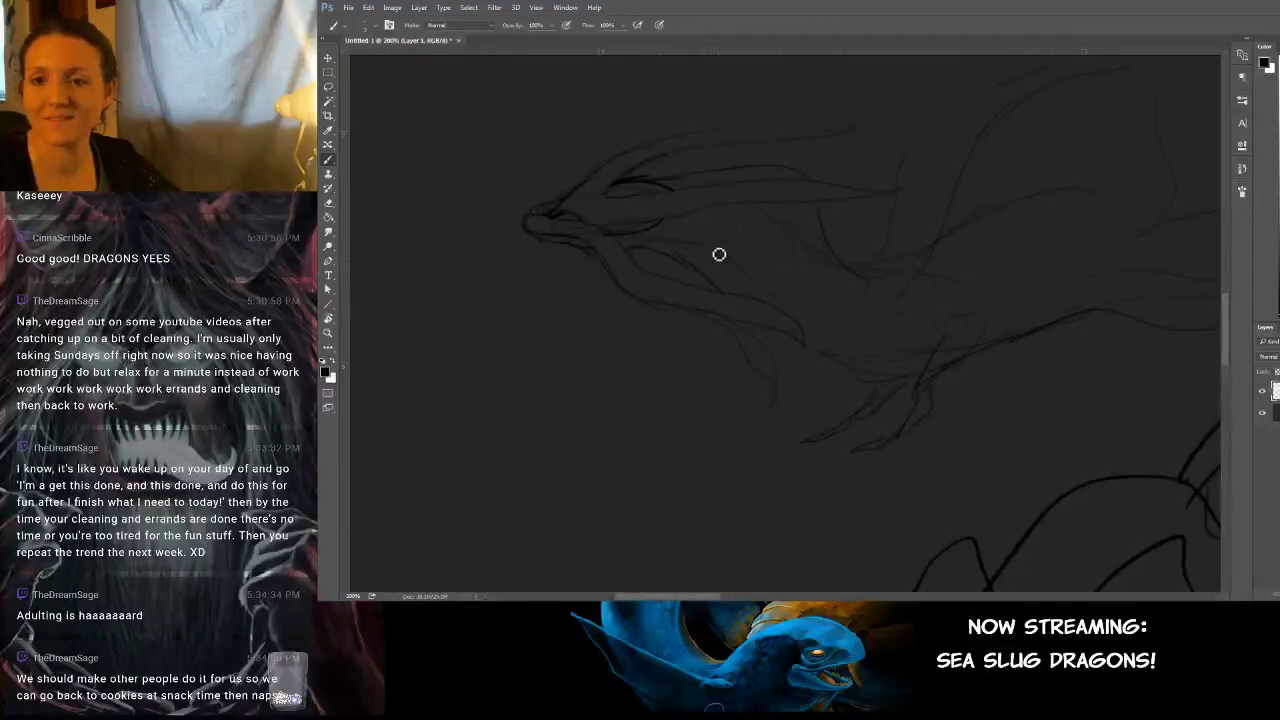
mouse_move(719, 254)
left_mouse_down()
mouse_move(734, 263)
mouse_move(717, 294)
mouse_move(744, 276)
mouse_move(697, 283)
mouse_move(696, 296)
left_mouse_up()
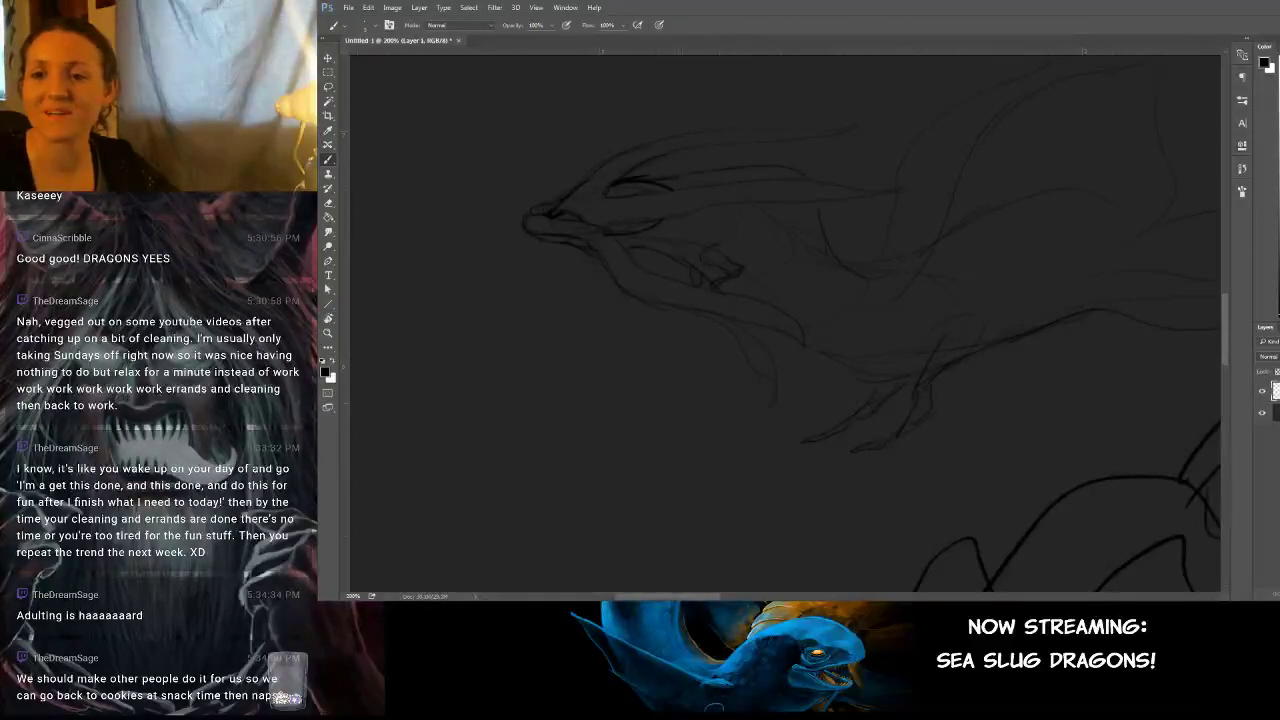
key("ctrl+z")
mouse_move(976, 269)
left_mouse_down()
mouse_move(846, 291)
mouse_move(857, 291)
left_mouse_up()
key("ctrl+alt+z")
key("ctrl+alt+z")
key("ctrl+alt+z")
key("ctrl+alt+z")
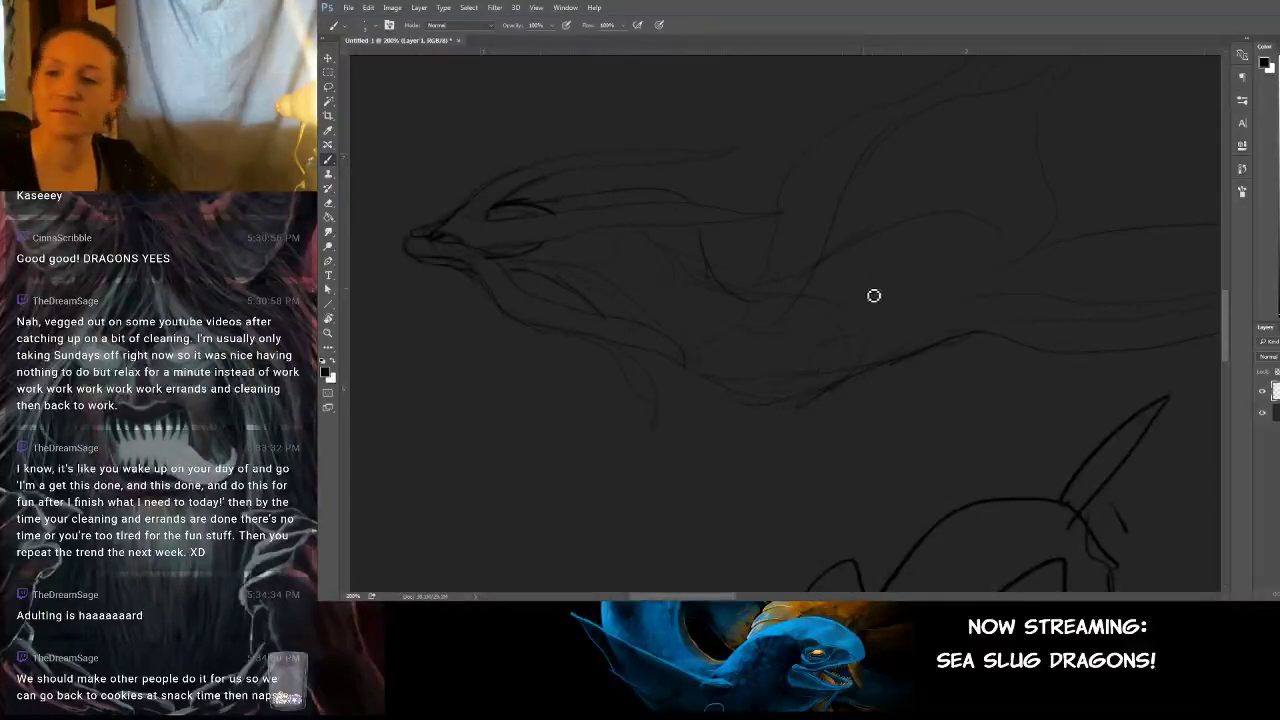
Lasso the big-eyed, round-headed dragon with stubby front legs and delete it from the canvas.
mouse_move(916, 318)
left_mouse_down()
mouse_move(714, 366)
mouse_move(997, 340)
mouse_move(865, 350)
left_mouse_up()
key("ctrl+minus")
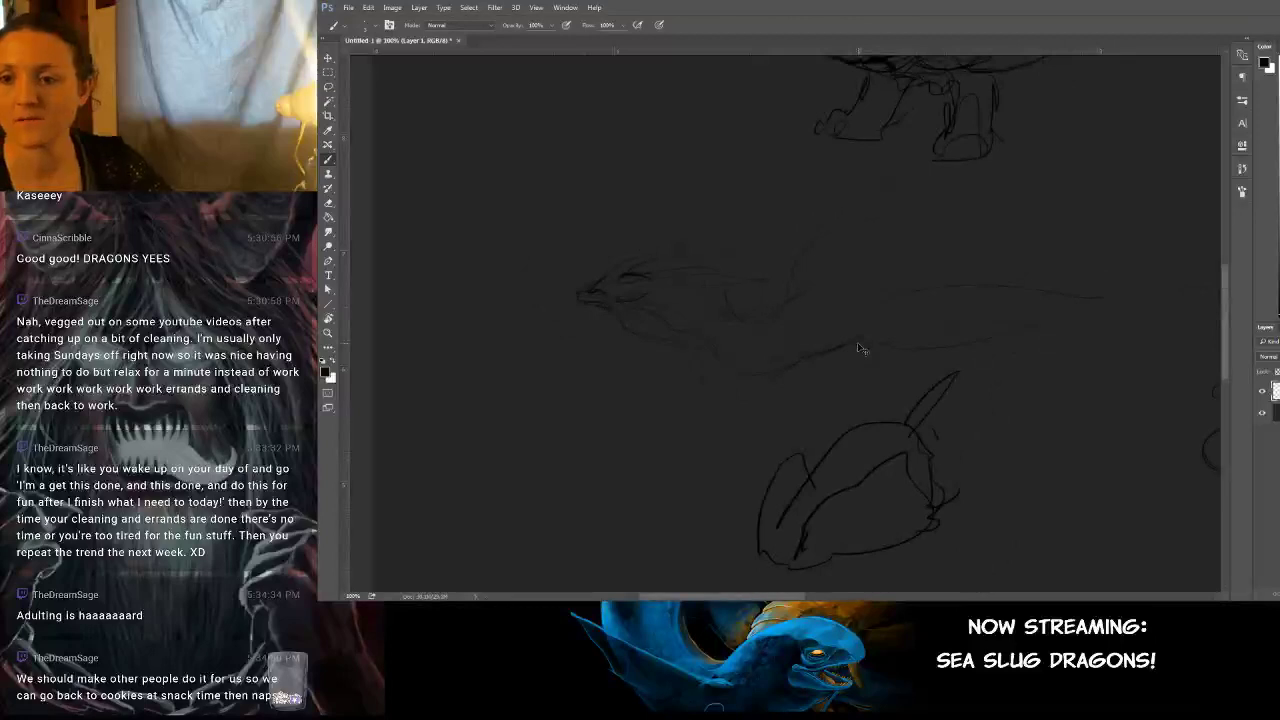
key("l")
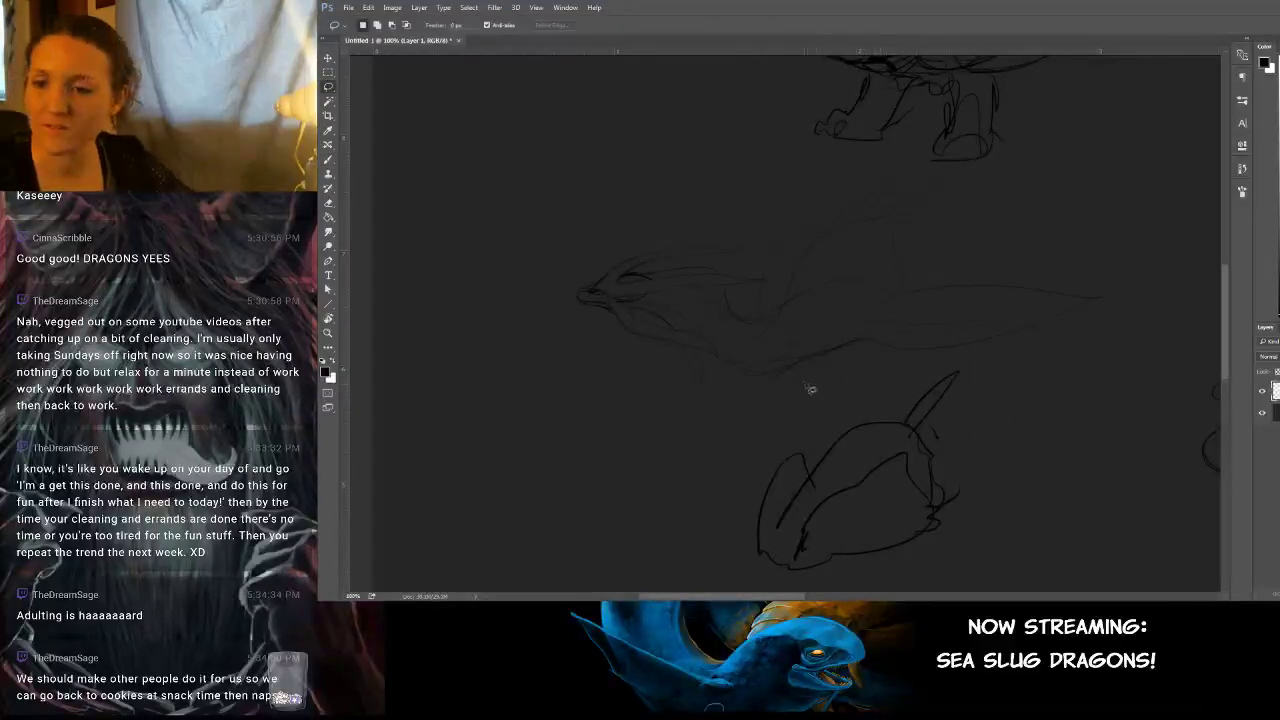
mouse_move(808, 384)
left_mouse_down()
mouse_move(1038, 352)
mouse_move(1138, 306)
mouse_move(1025, 263)
mouse_move(957, 263)
mouse_move(964, 231)
left_mouse_up()
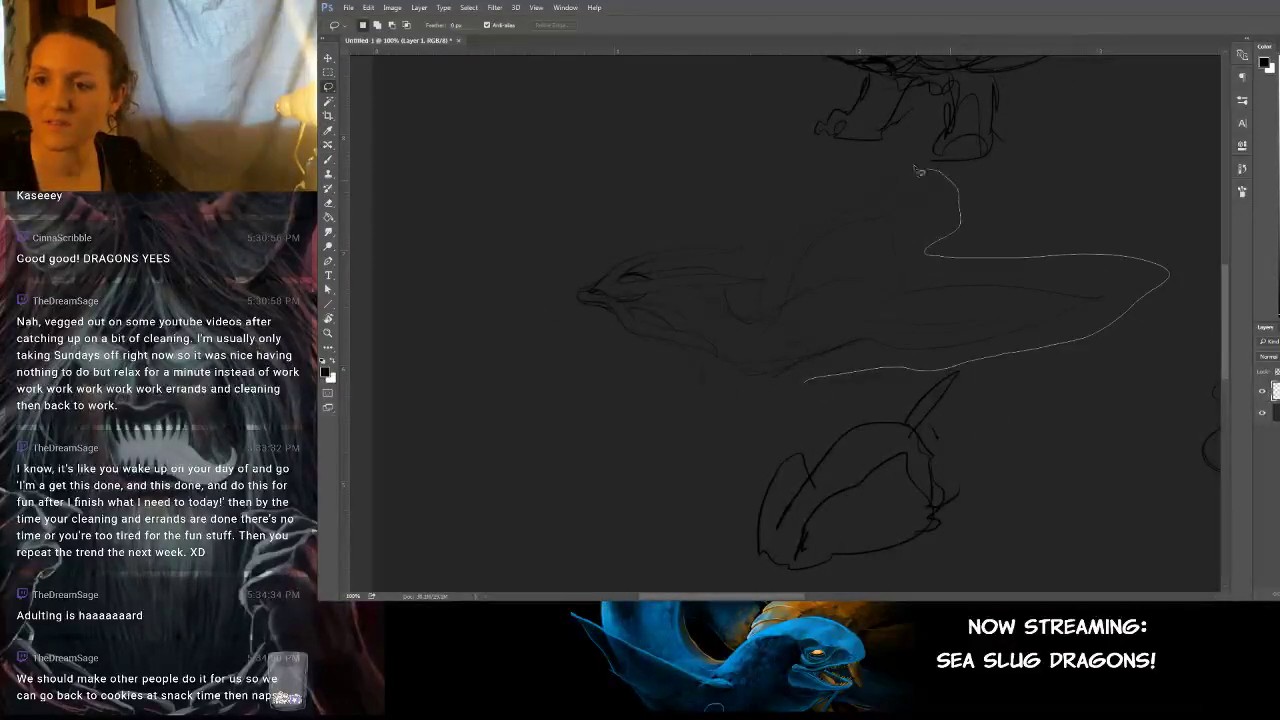
left_click_drag(916, 169, 828, 187)
mouse_move(1077, 154)
left_mouse_down()
mouse_move(883, 423)
mouse_move(888, 455)
left_mouse_up()
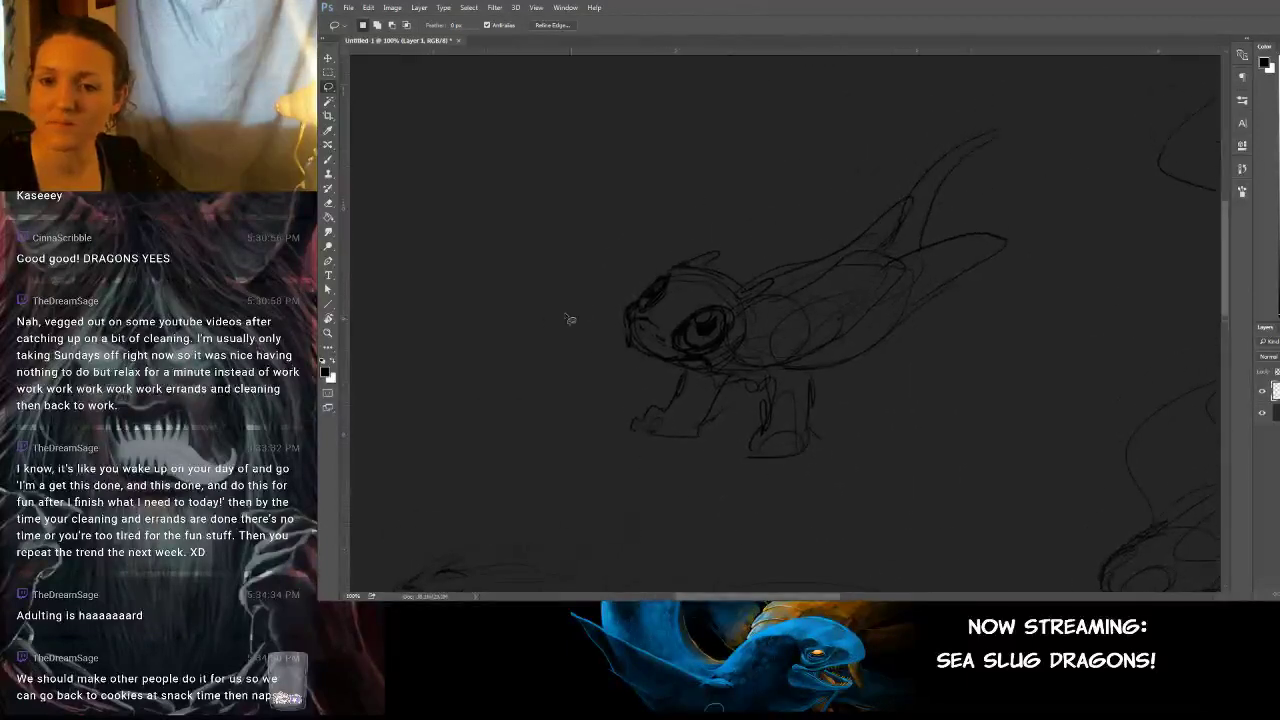
mouse_move(570, 319)
left_mouse_down()
mouse_move(665, 451)
mouse_move(1059, 305)
mouse_move(729, 186)
mouse_move(545, 312)
left_mouse_up()
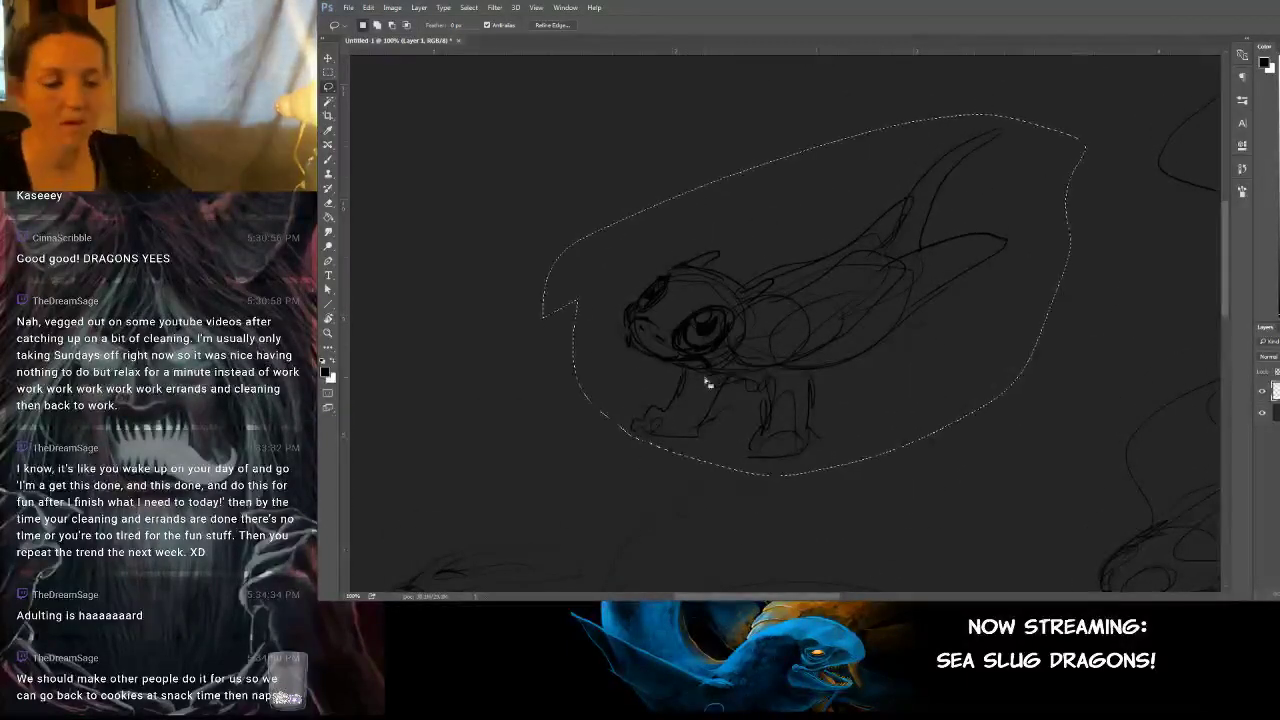
key("Delete")
Delete the bubble-shell body sketch and the long curved pointed fin shape using freehand selections.
mouse_move(980, 420)
left_mouse_down()
mouse_move(763, 326)
mouse_move(700, 248)
left_mouse_up()
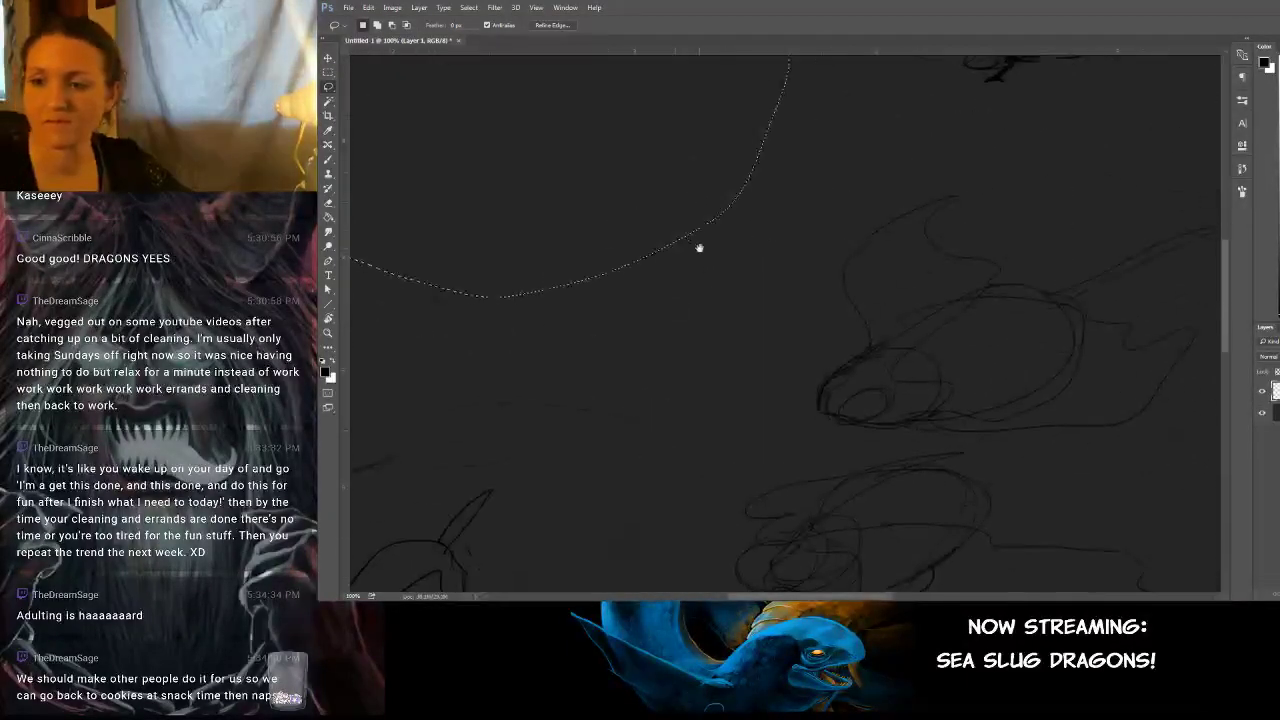
mouse_move(656, 202)
left_mouse_down()
mouse_move(954, 449)
mouse_move(996, 544)
left_mouse_up()
mouse_move(898, 385)
left_mouse_down()
mouse_move(1053, 206)
mouse_move(671, 413)
mouse_move(656, 402)
left_mouse_up()
key("Delete")
left_click_drag(754, 406, 892, 527)
left_click_drag(793, 319, 726, 163)
key("Delete")
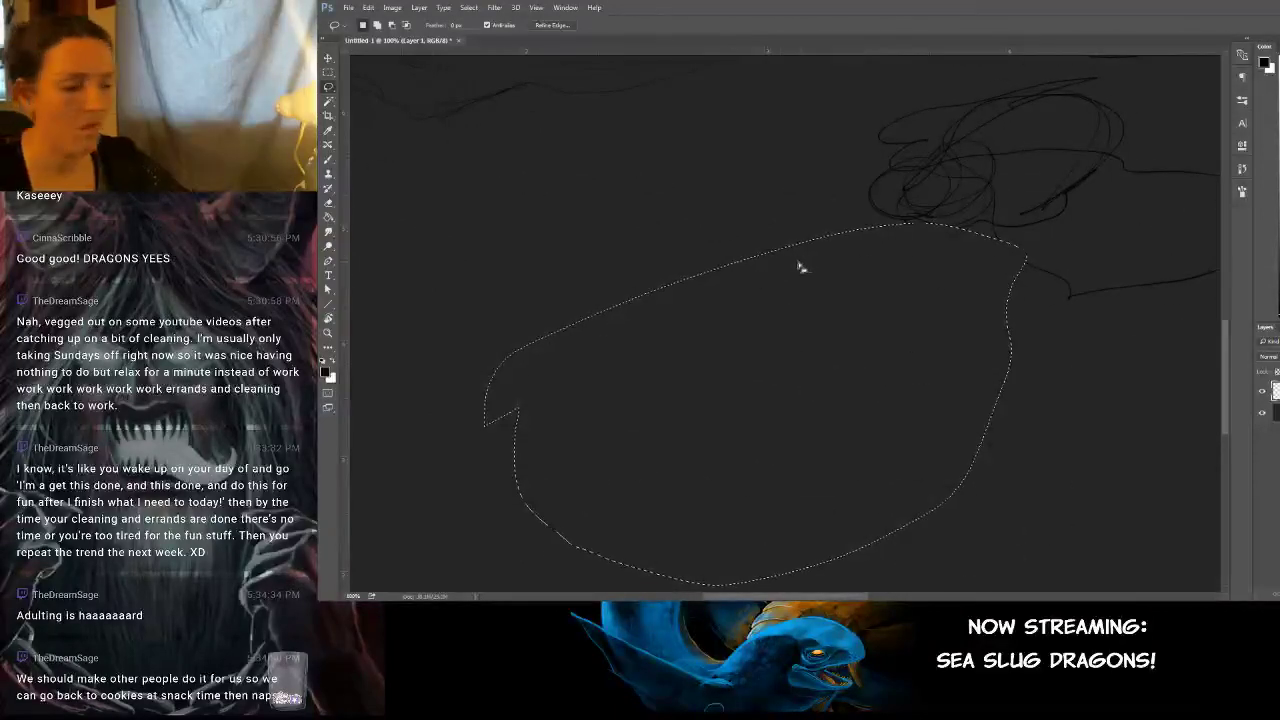
Clear the selection and rough in the sleek dragon's curved rear body edge and long trailing tail lines with the brush.
key("ctrl+d")
mouse_move(786, 266)
left_mouse_down()
mouse_move(926, 449)
mouse_move(817, 363)
mouse_move(735, 320)
left_mouse_up()
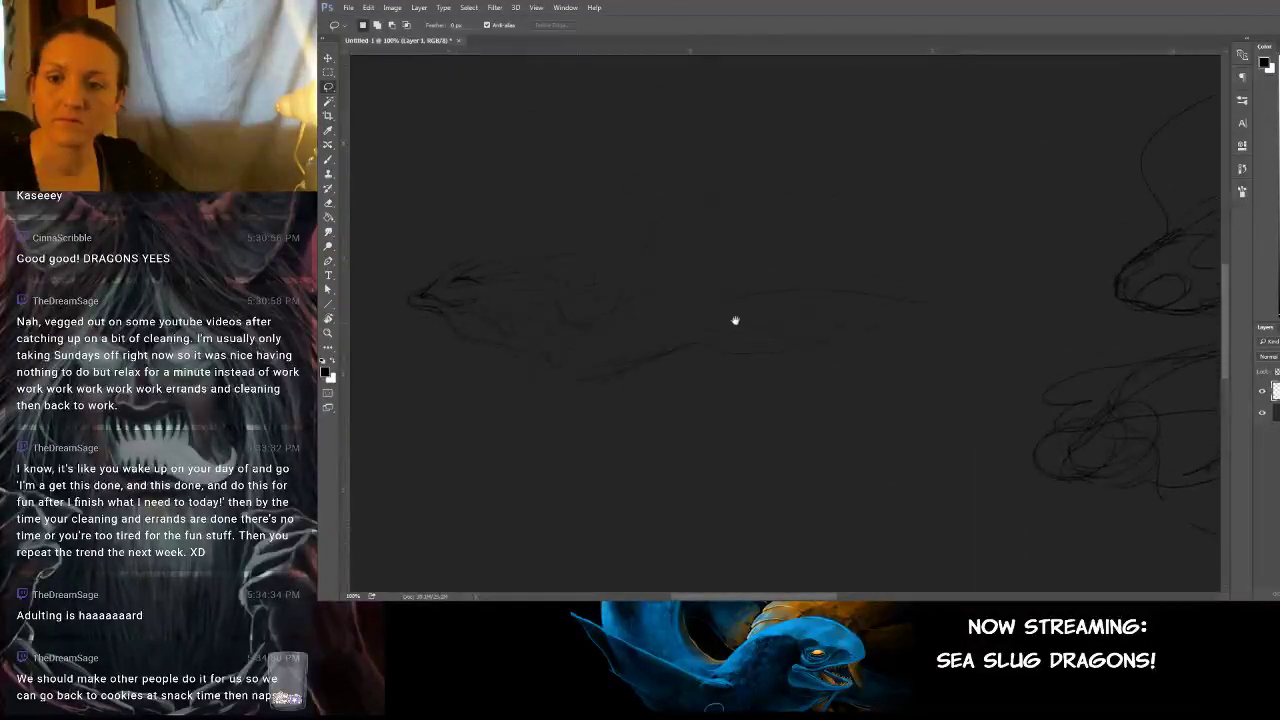
key("b")
left_click_drag(819, 371, 795, 375)
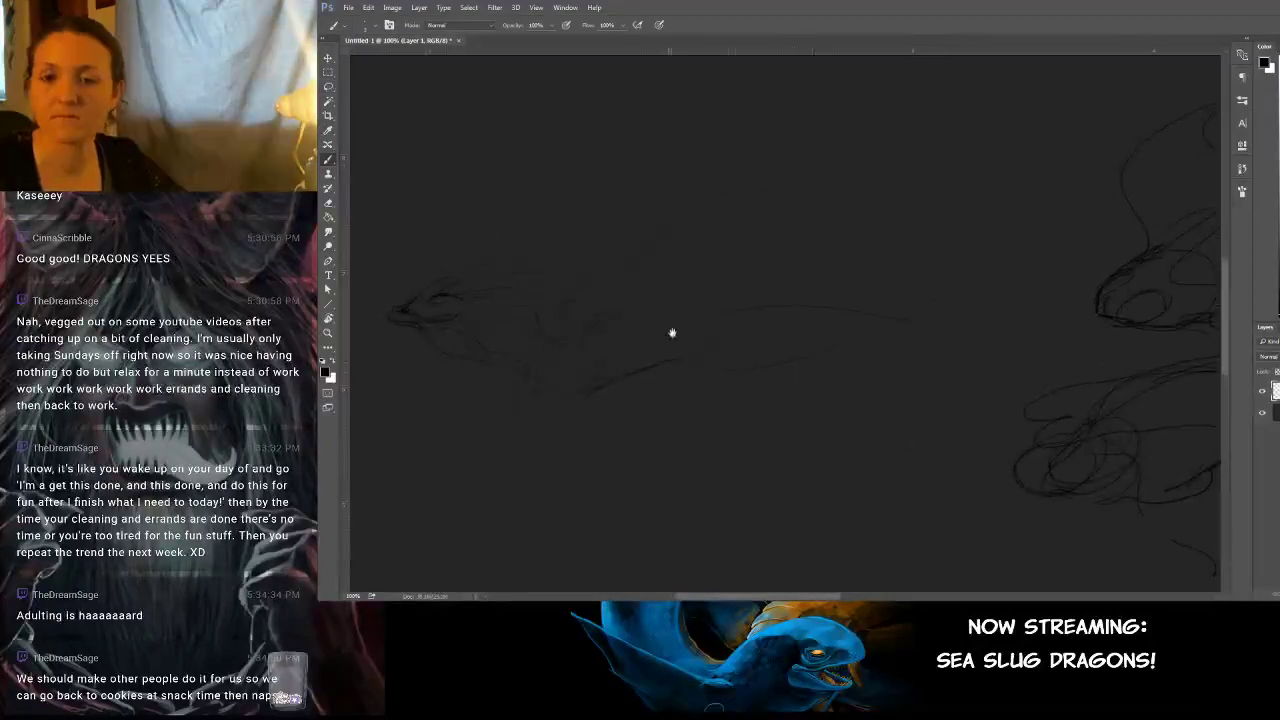
mouse_move(635, 376)
left_mouse_down()
mouse_move(649, 388)
mouse_move(676, 379)
left_mouse_up()
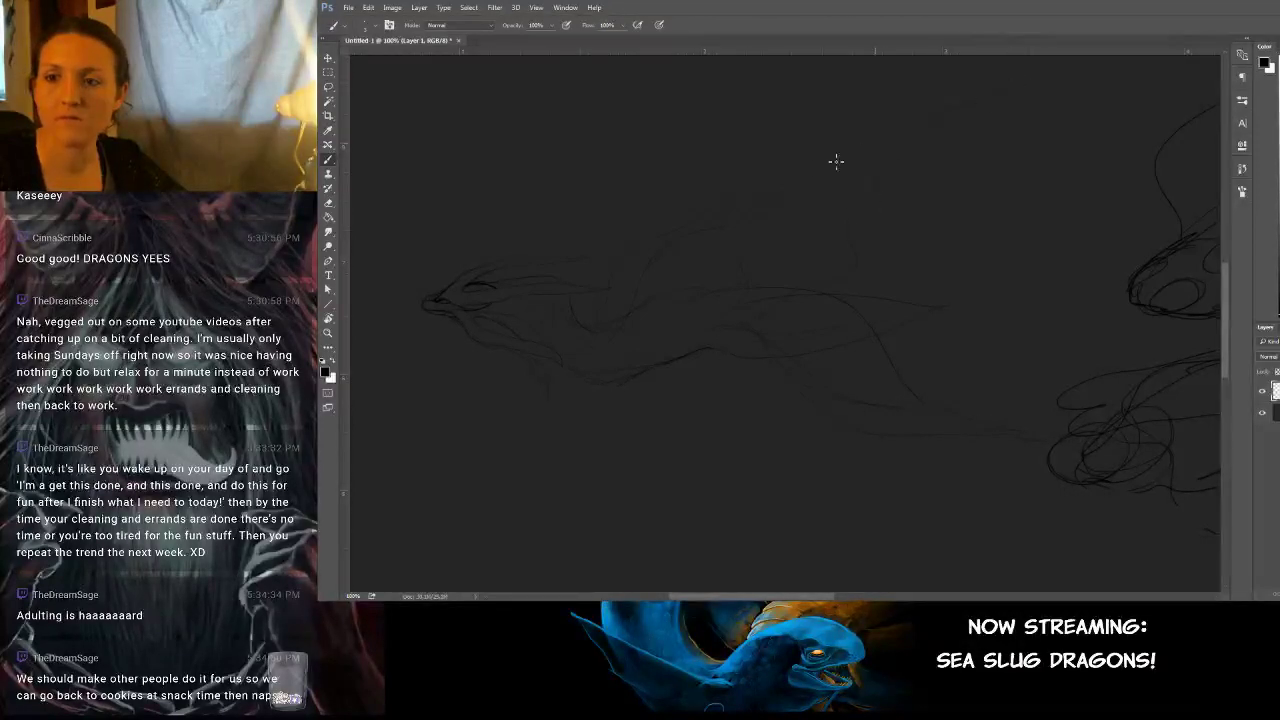
Lightly sketch the sleek dragon's raised wing sweeping back from the shoulder and a long lower fin line beneath the chest.
left_click_drag(746, 280, 729, 350)
left_click_drag(615, 287, 610, 322)
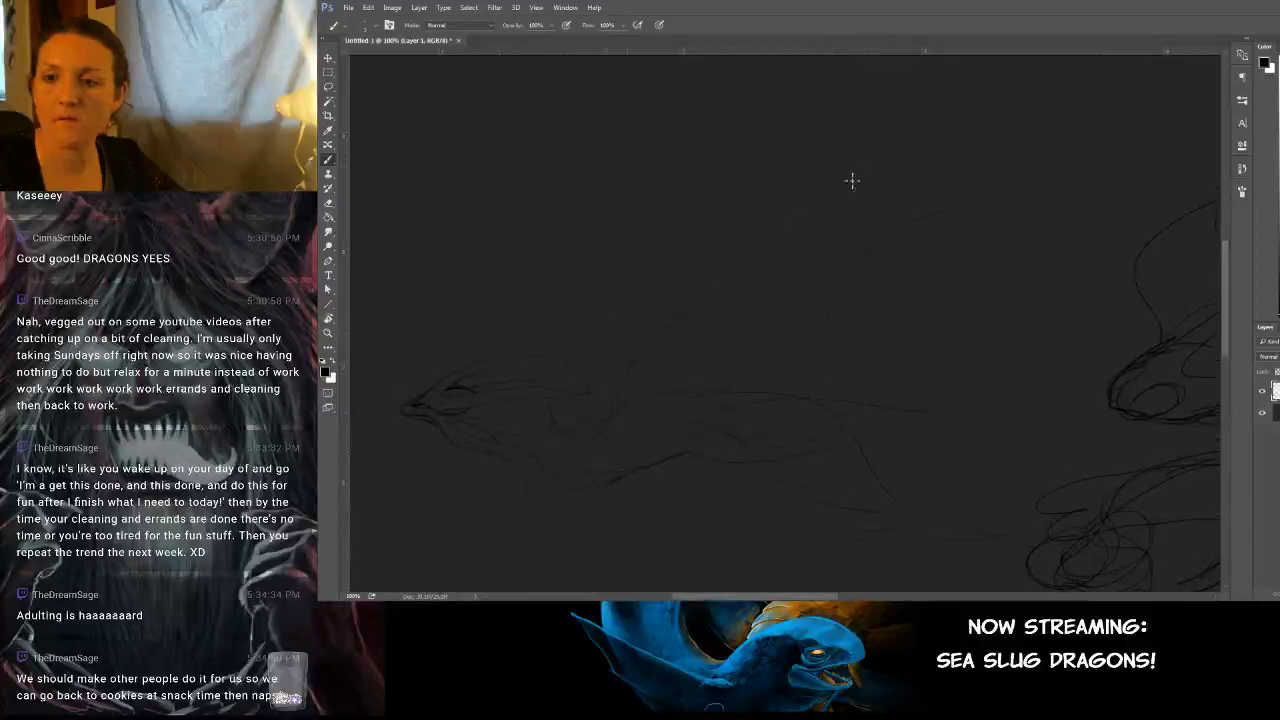
scroll(843, 331, "down", 2)
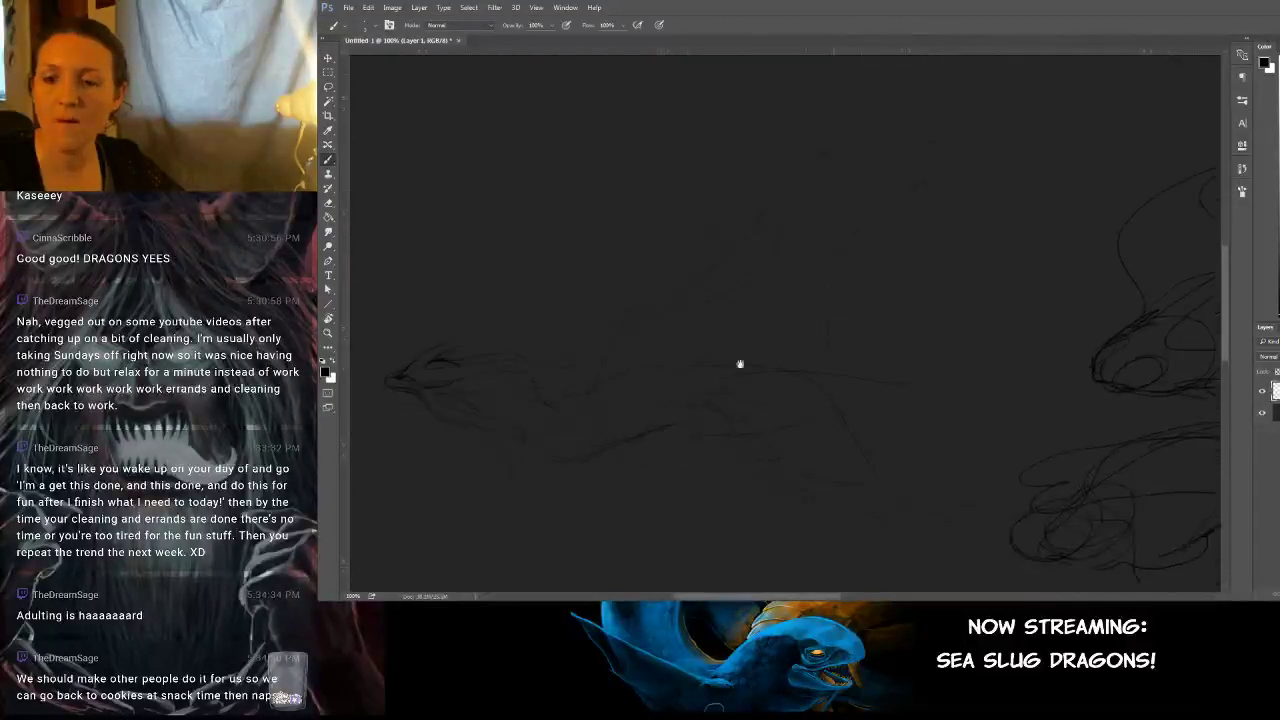
scroll(675, 418, "down", 3)
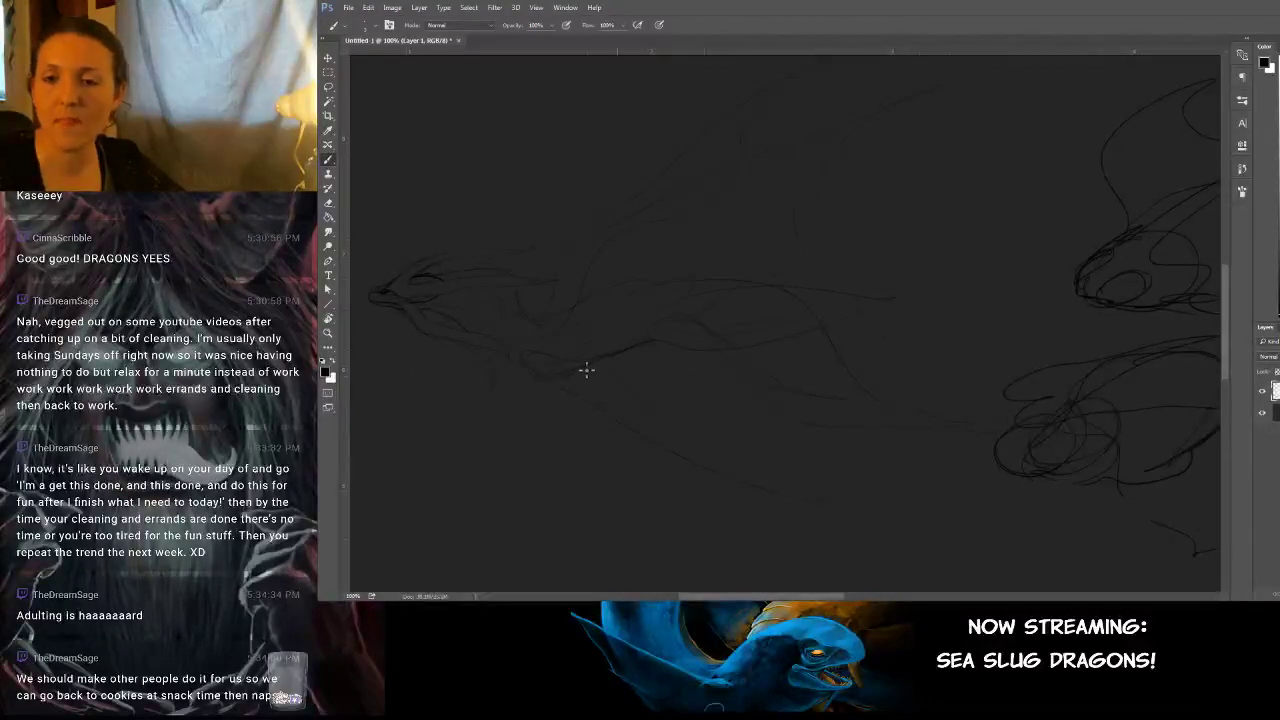
mouse_move(777, 335)
left_mouse_down()
mouse_move(777, 311)
mouse_move(740, 312)
mouse_move(800, 322)
left_mouse_up()
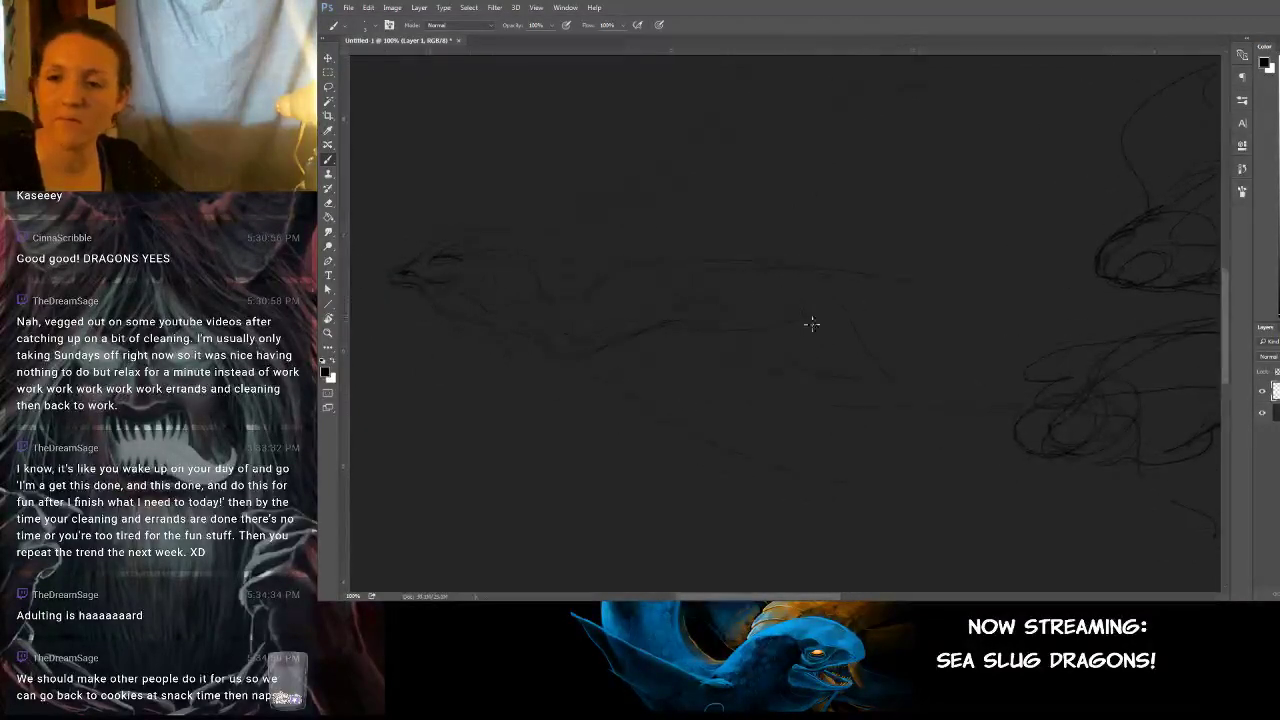
Shape the rear of the sleek dragon's body into a backward-pointing flap joined to the belly line.
mouse_move(880, 285)
left_mouse_down()
mouse_move(806, 271)
mouse_move(829, 317)
mouse_move(960, 322)
mouse_move(776, 300)
mouse_move(820, 274)
mouse_move(883, 269)
left_mouse_up()
mouse_move(603, 328)
left_mouse_down()
mouse_move(729, 300)
mouse_move(708, 294)
left_mouse_up()
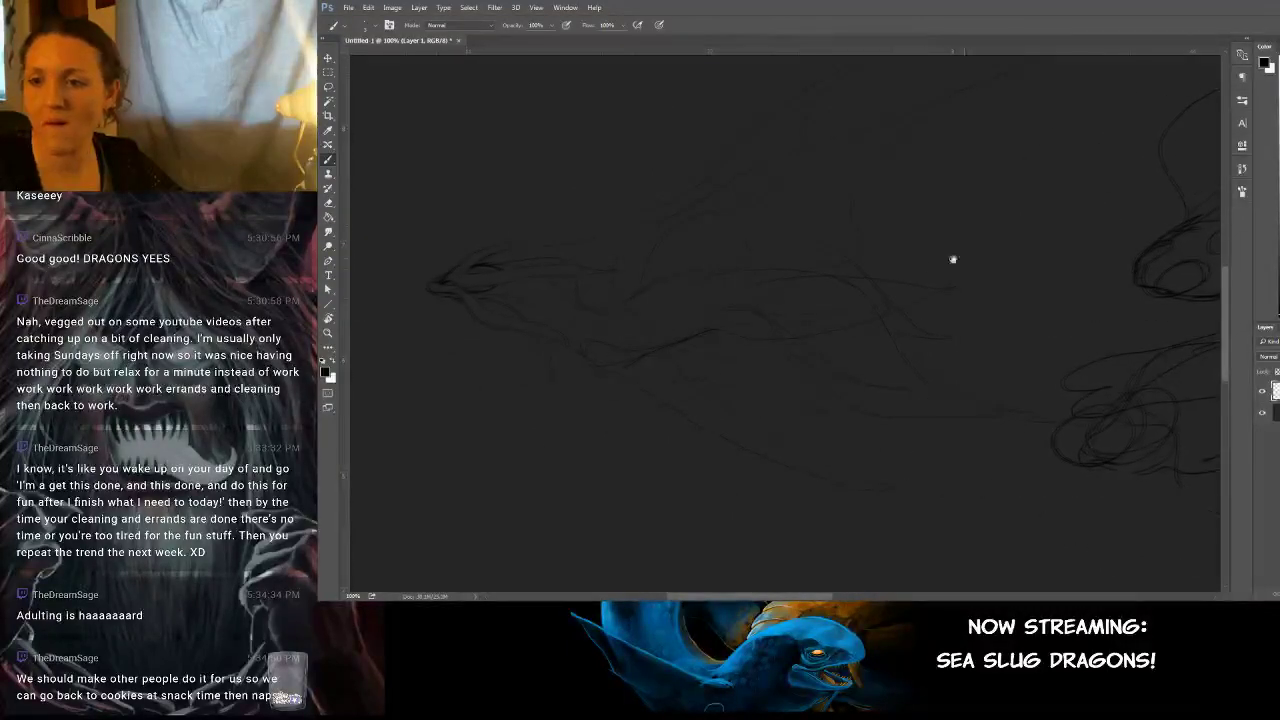
left_click_drag(951, 260, 895, 269)
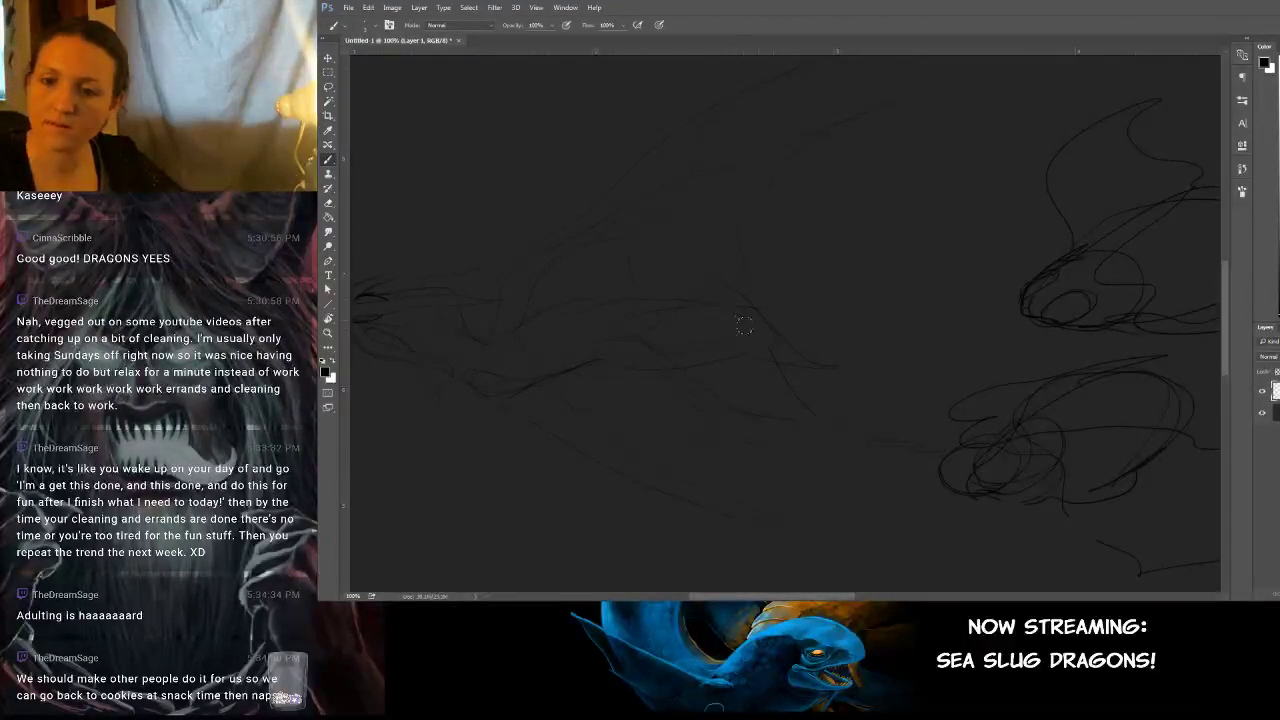
left_click_drag(717, 331, 817, 286)
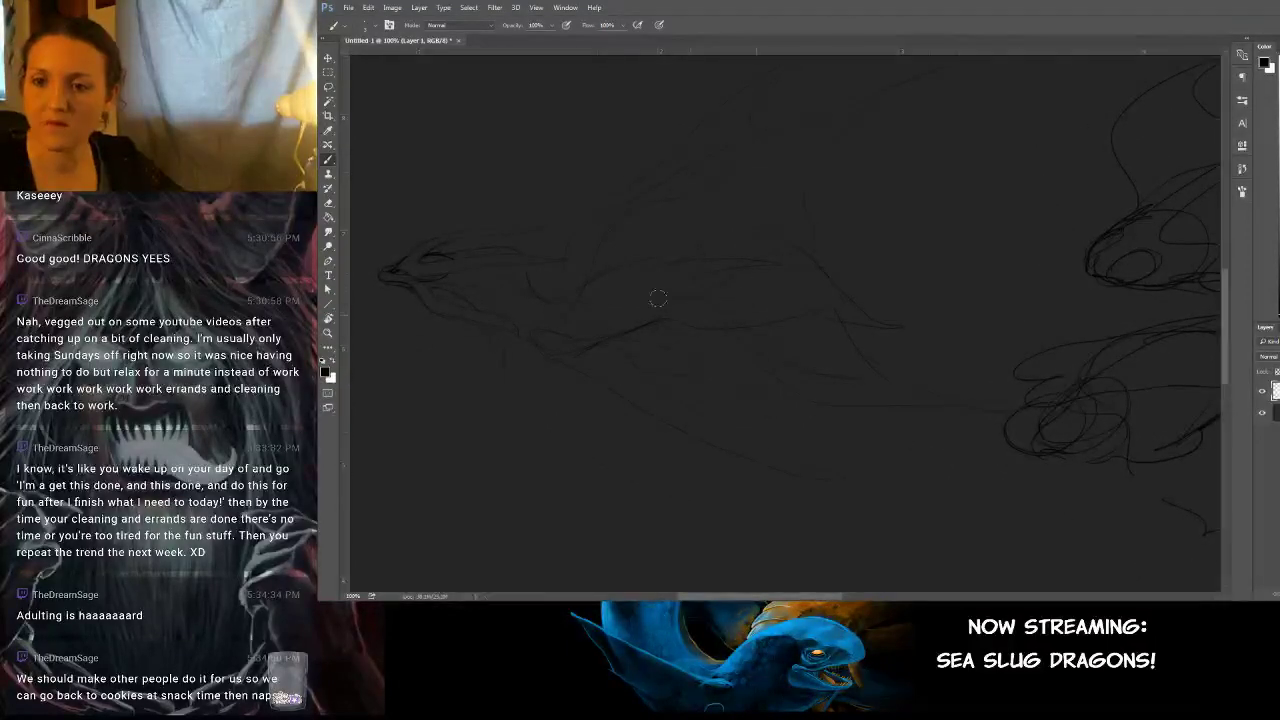
Add a pointed fold inside the rear flap and draw the wing's curved trailing edge down to the back.
left_click_drag(838, 267, 917, 396)
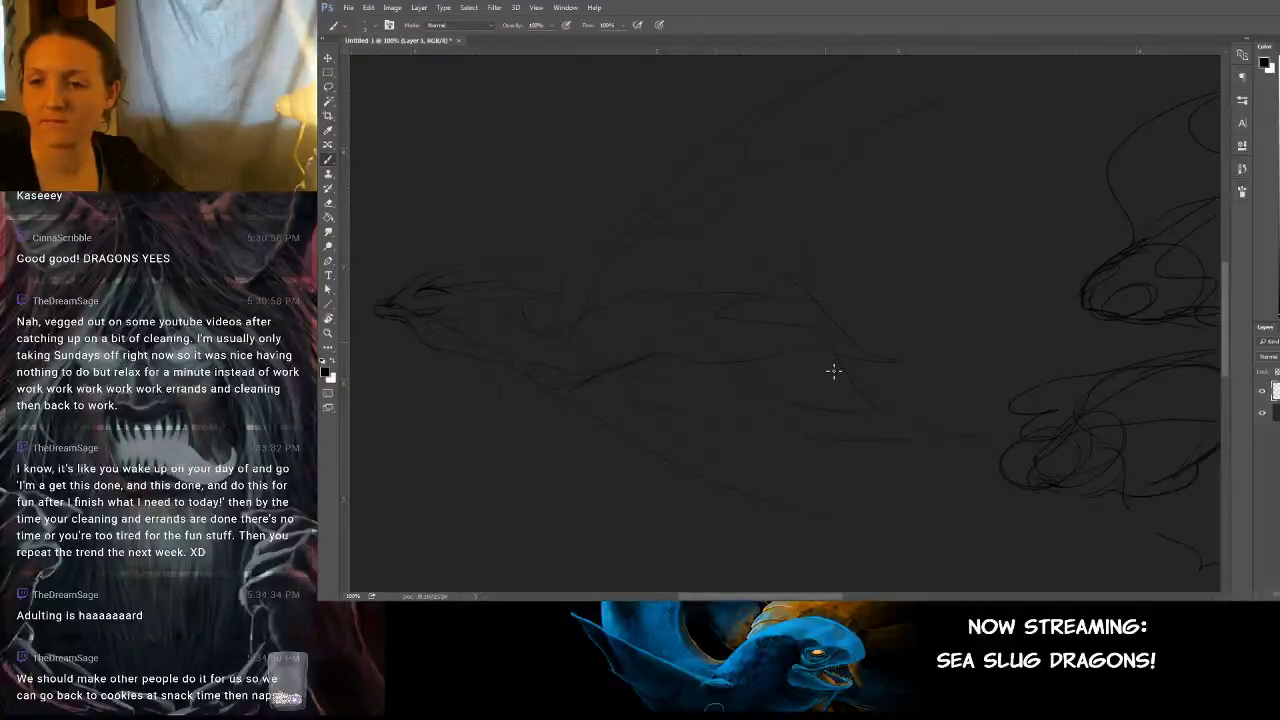
mouse_move(834, 337)
left_mouse_down()
mouse_move(809, 374)
mouse_move(758, 368)
left_mouse_up()
left_click_drag(743, 286, 880, 343)
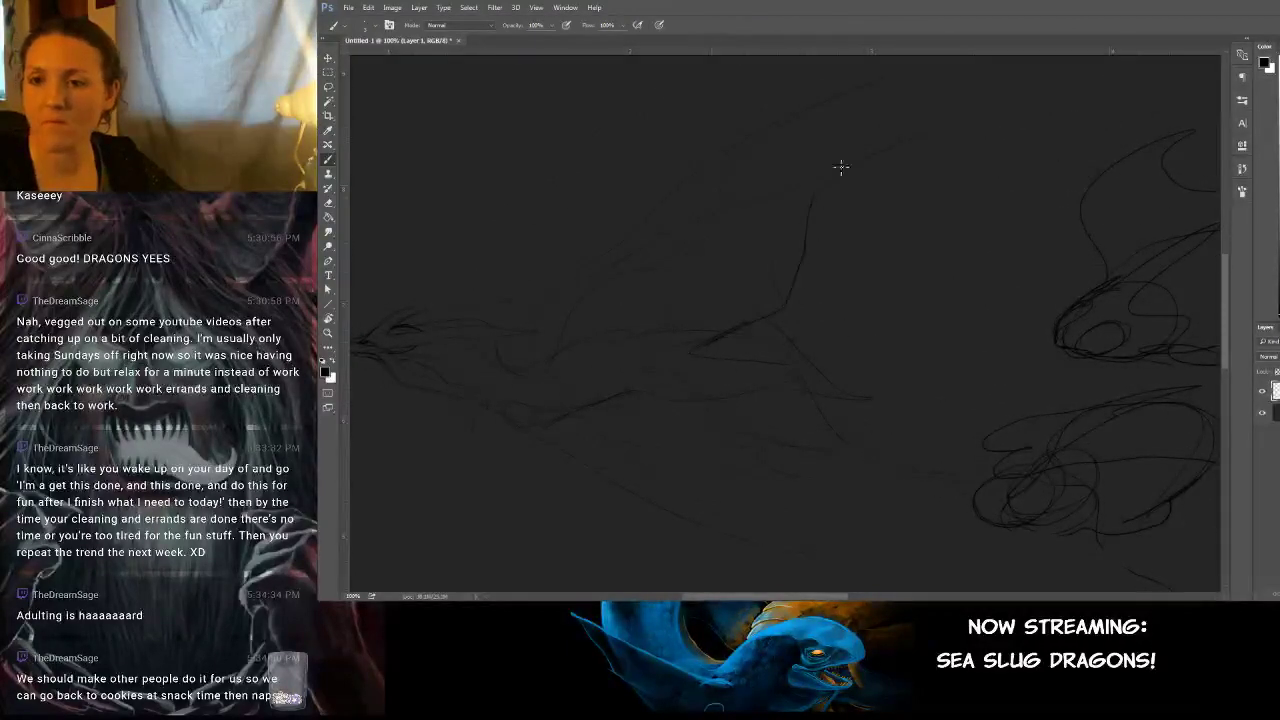
left_click_drag(805, 250, 796, 308)
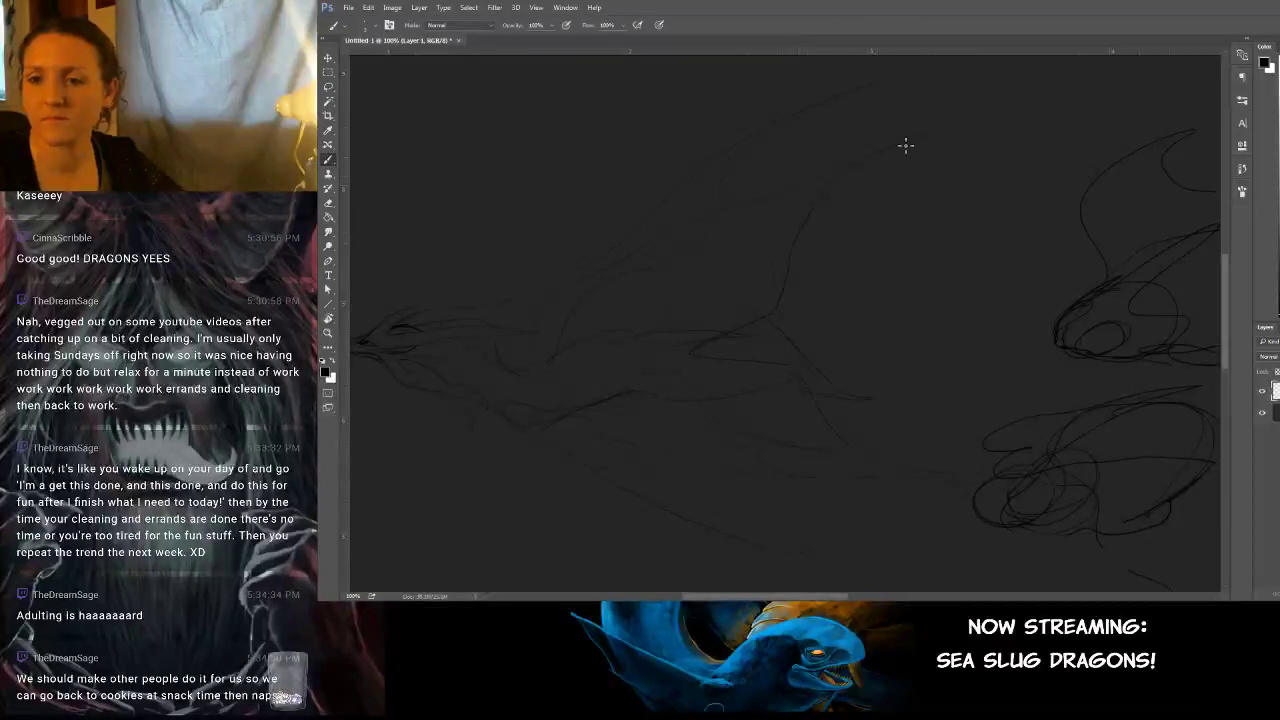
left_click_drag(825, 259, 910, 282)
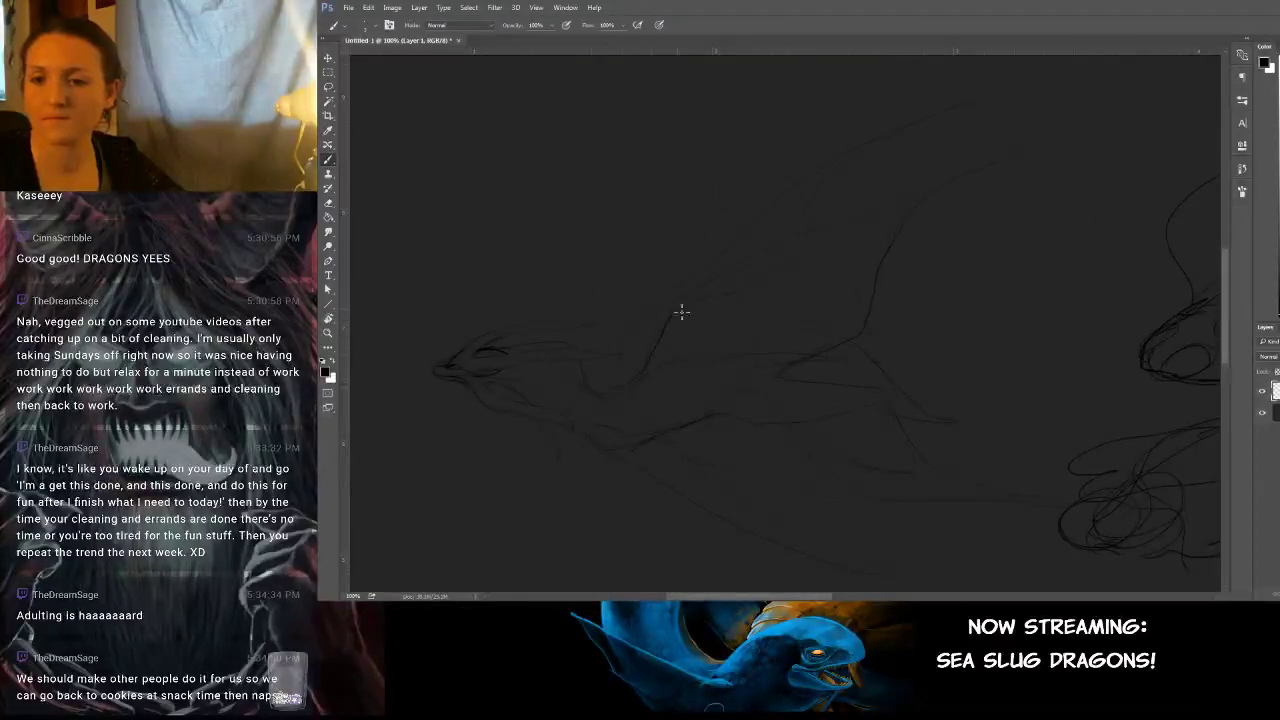
Darken the near wing's leading edge with a rounded tip and outline the narrow far wing behind it.
mouse_move(681, 312)
left_mouse_down()
mouse_move(740, 263)
mouse_move(995, 162)
left_mouse_up()
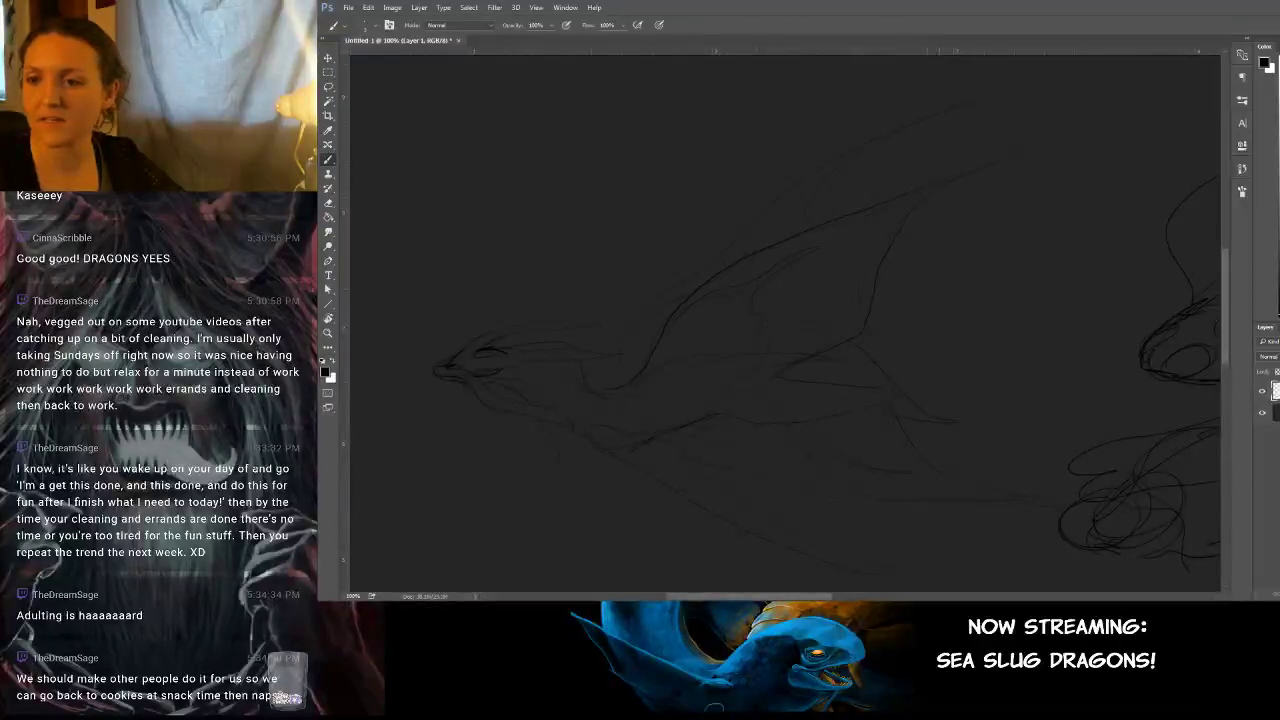
left_click_drag(887, 277, 880, 324)
left_click_drag(608, 430, 632, 367)
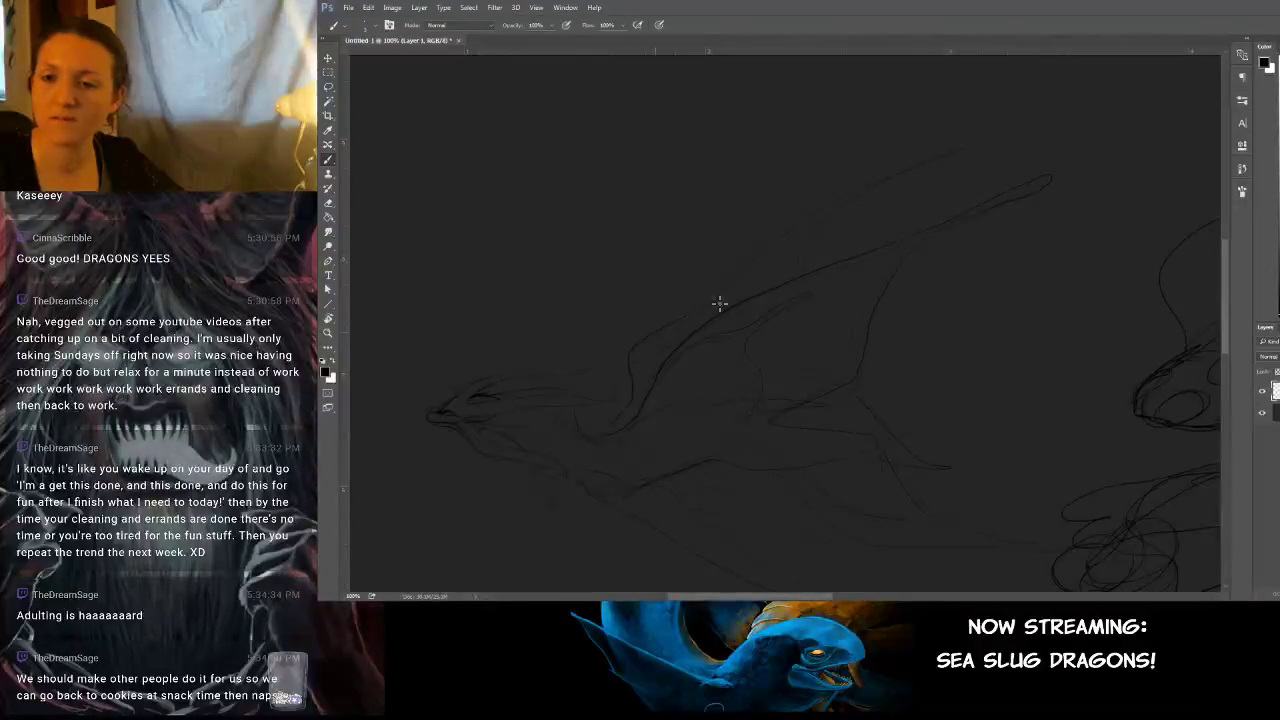
left_click_drag(960, 152, 913, 176)
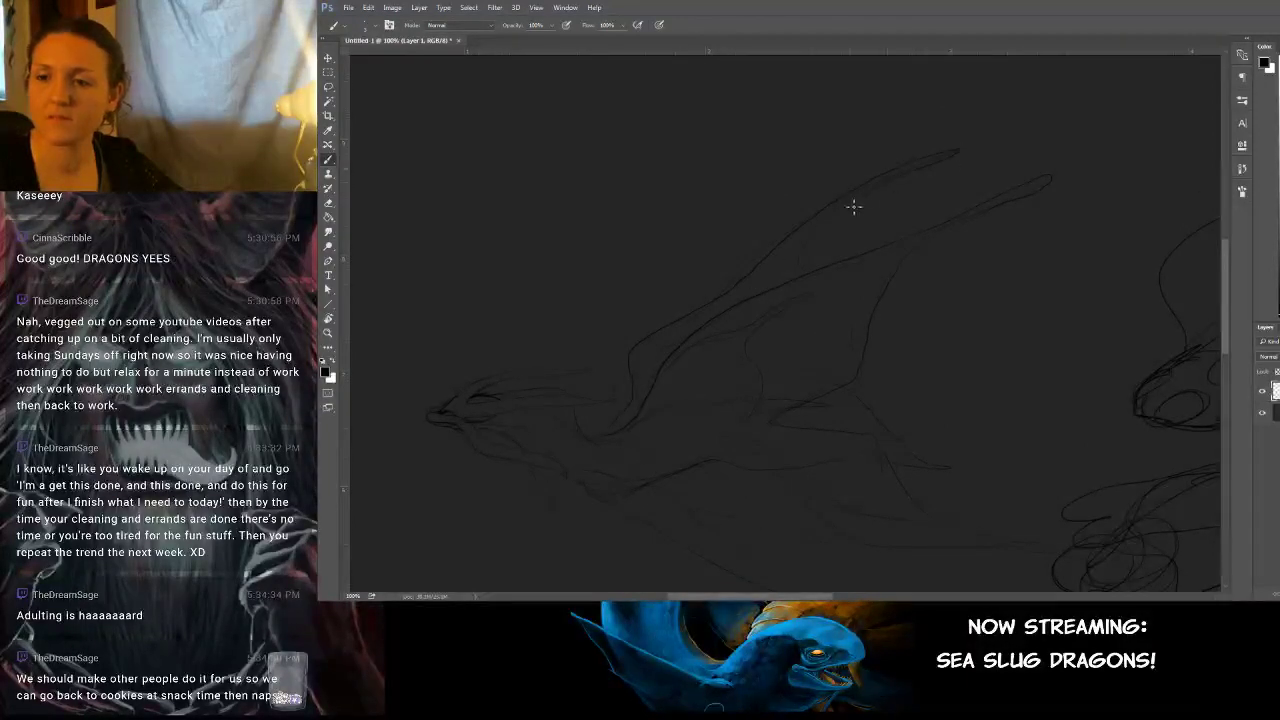
left_click_drag(892, 313, 896, 268)
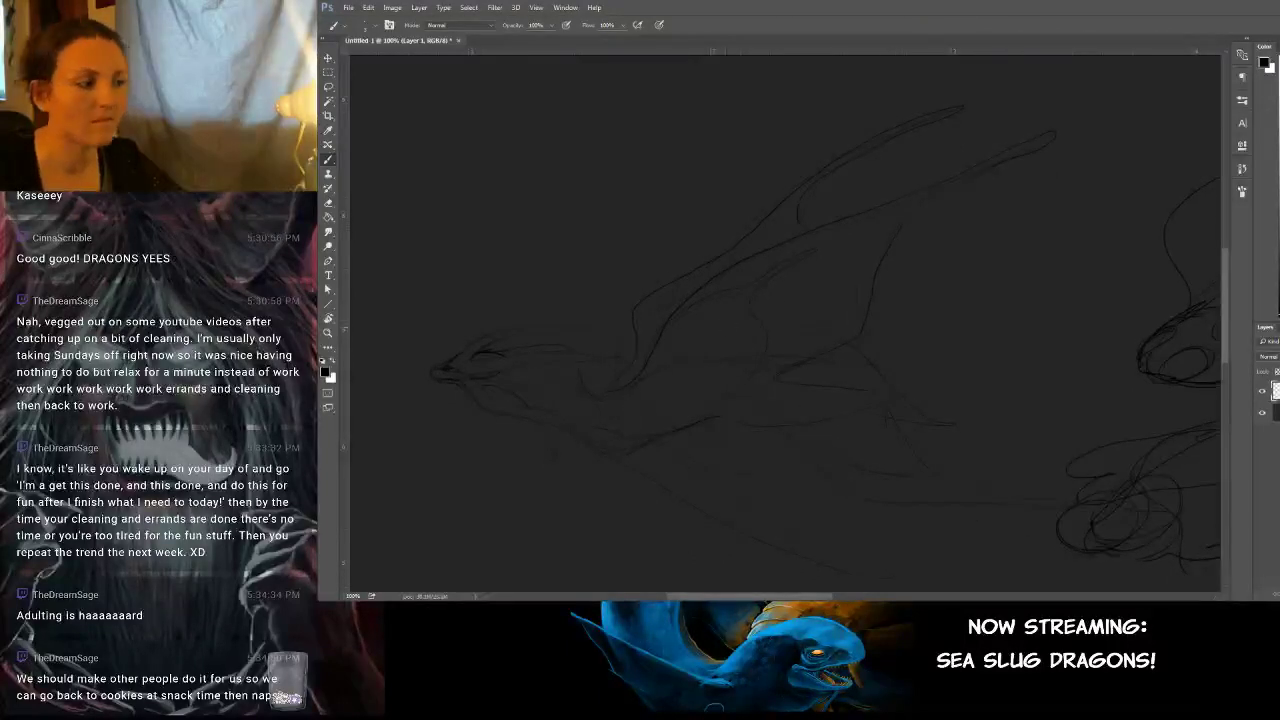
Darken the sleek dragon's brow and the upper neck line flowing into the base of the wing.
left_click_drag(763, 349, 814, 283)
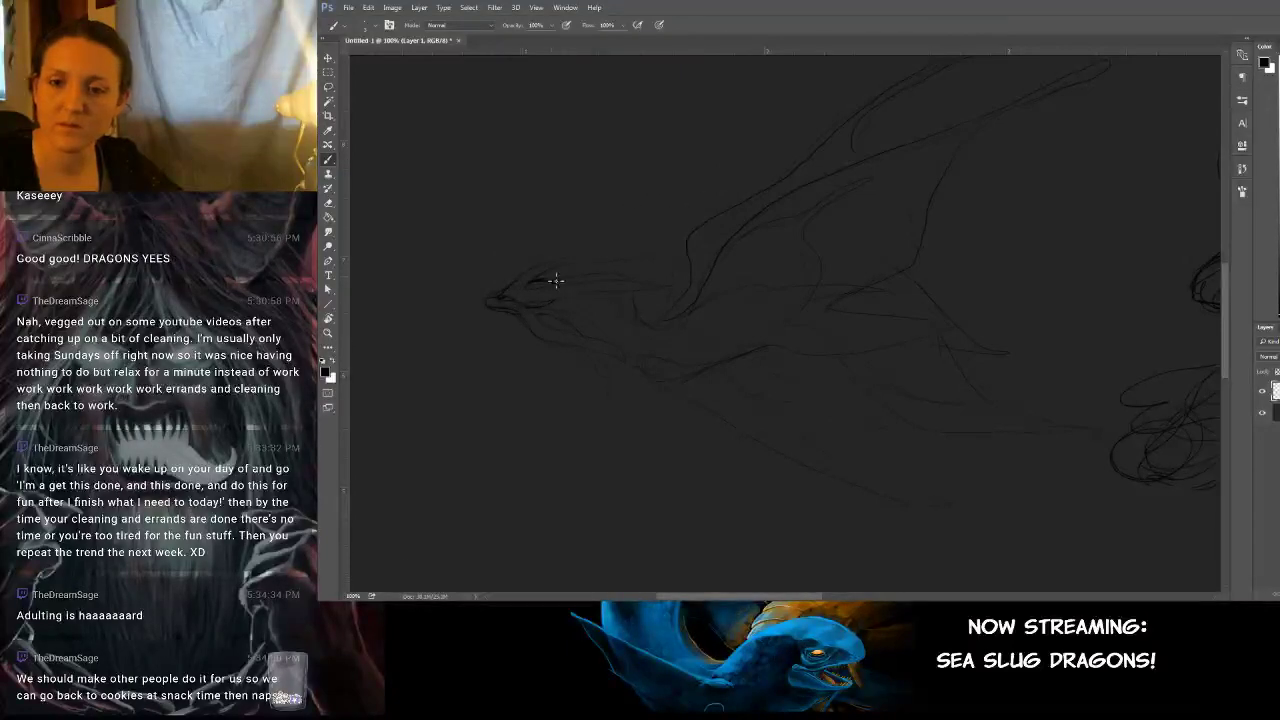
left_click_drag(648, 289, 620, 291)
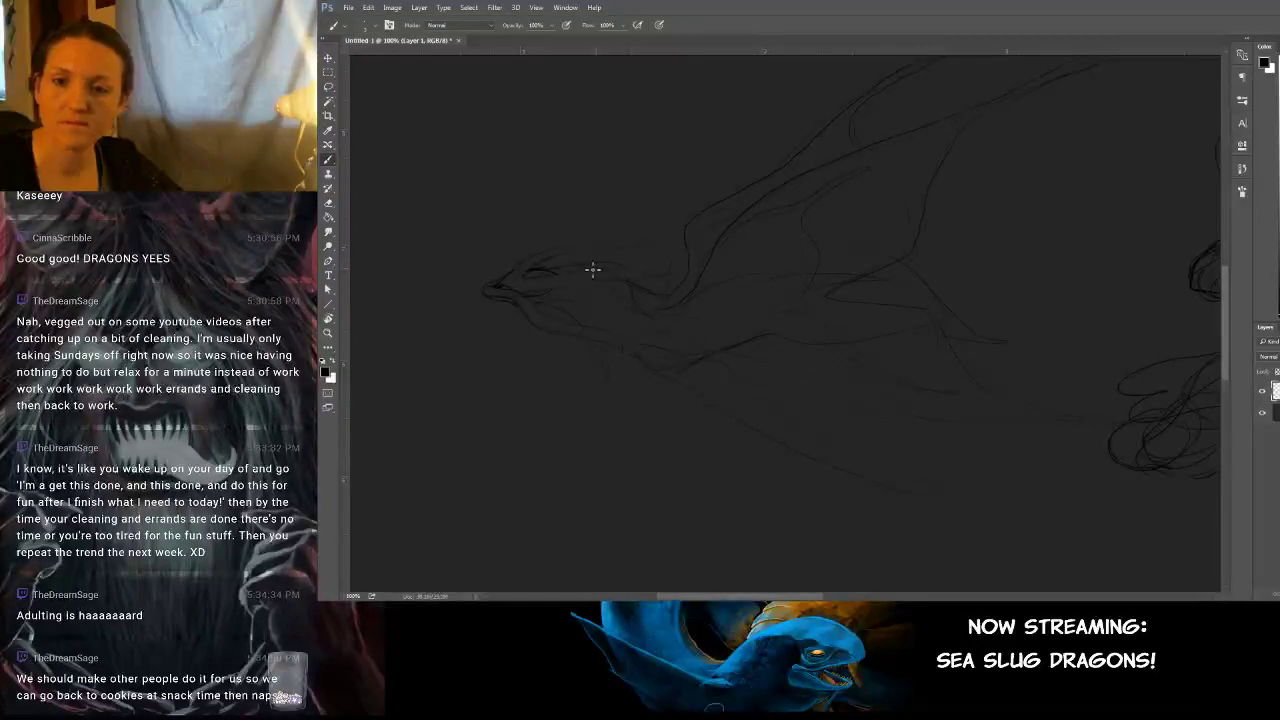
left_click_drag(726, 256, 731, 225)
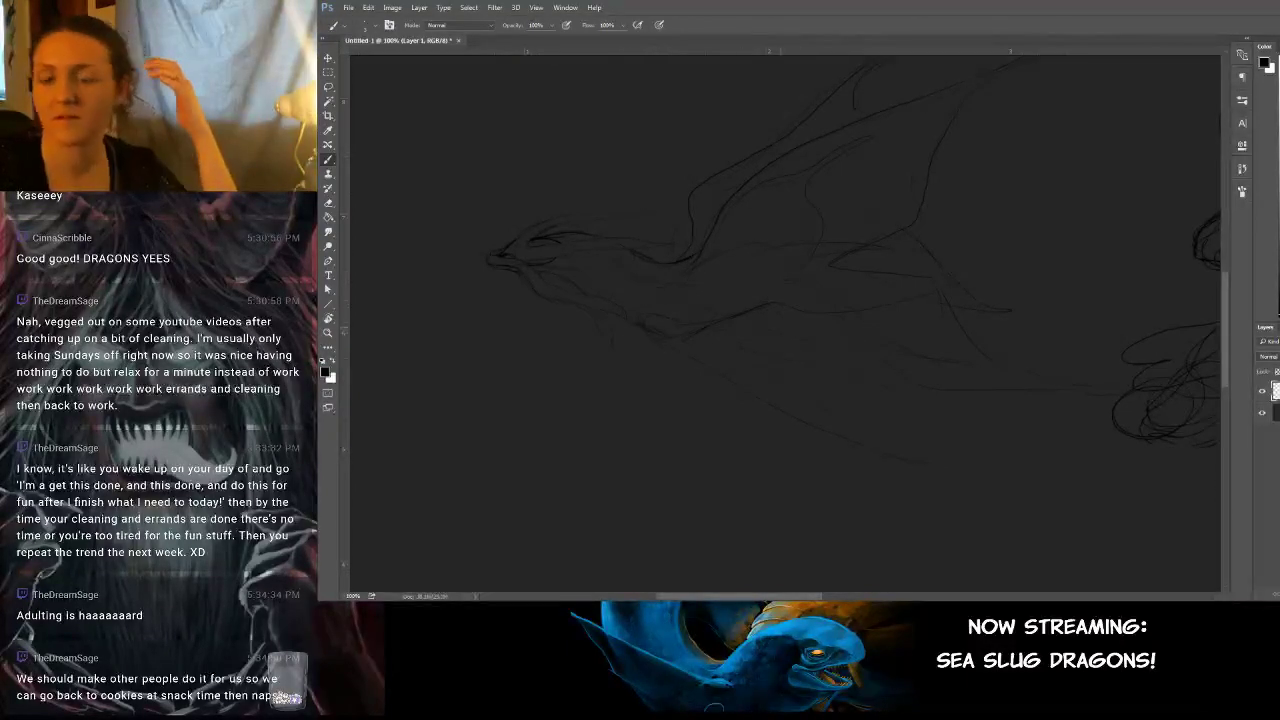
Draw a forked pair of slender pointed fins sweeping back from beneath the sleek dragon's chest.
mouse_move(831, 338)
left_mouse_down()
mouse_move(754, 306)
mouse_move(735, 367)
mouse_move(780, 348)
mouse_move(789, 360)
mouse_move(731, 351)
mouse_move(731, 371)
mouse_move(774, 369)
mouse_move(752, 367)
left_mouse_up()
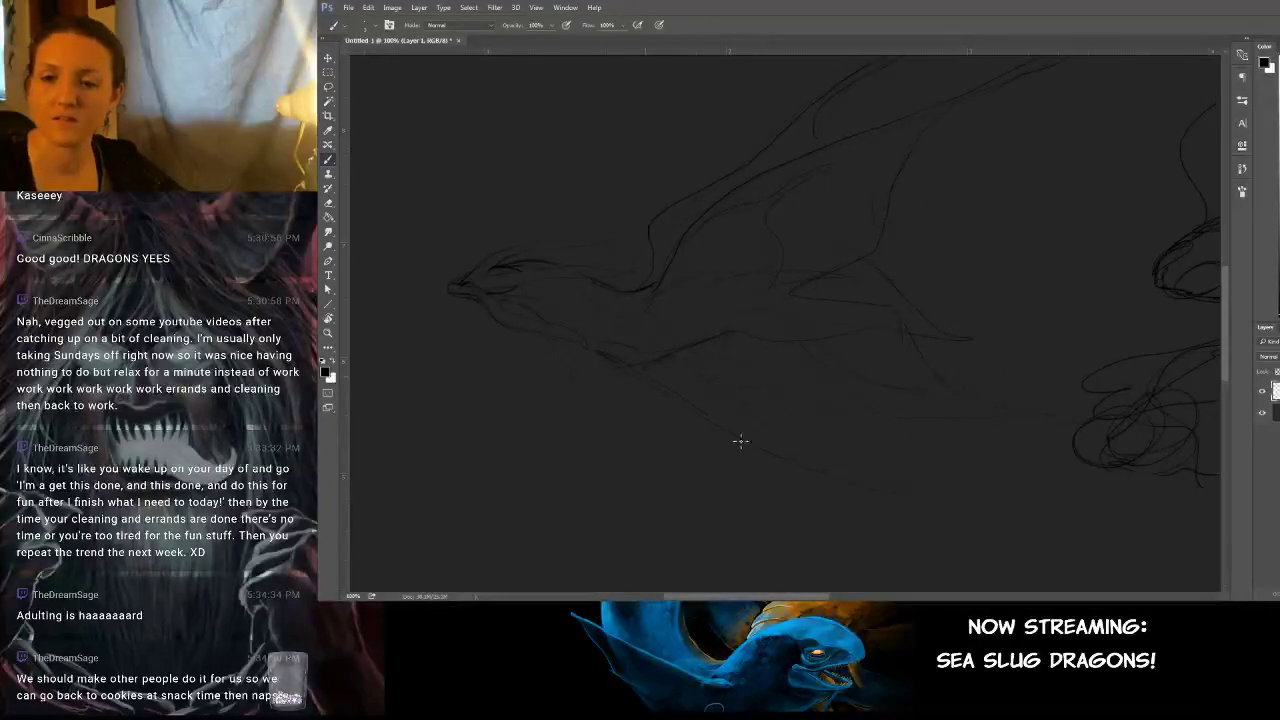
left_click_drag(774, 451, 712, 378)
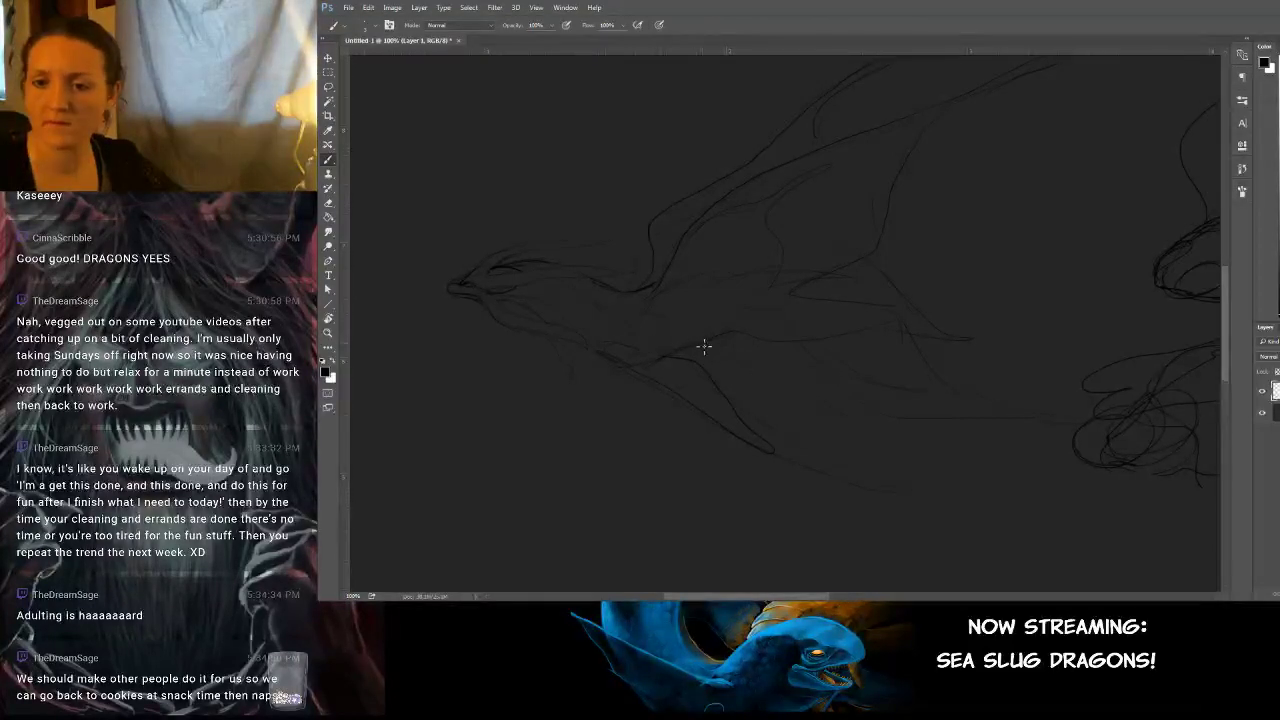
left_click_drag(754, 378, 800, 413)
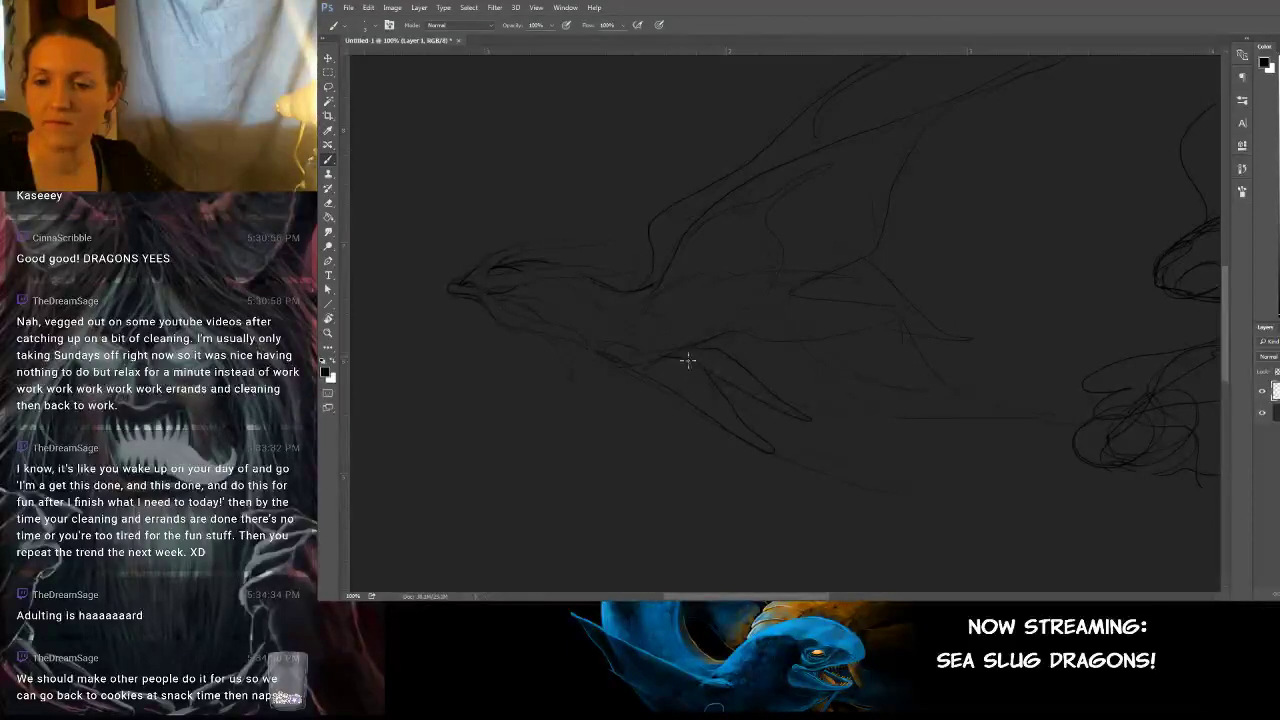
mouse_move(737, 321)
left_mouse_down()
mouse_move(814, 223)
mouse_move(804, 227)
left_mouse_up()
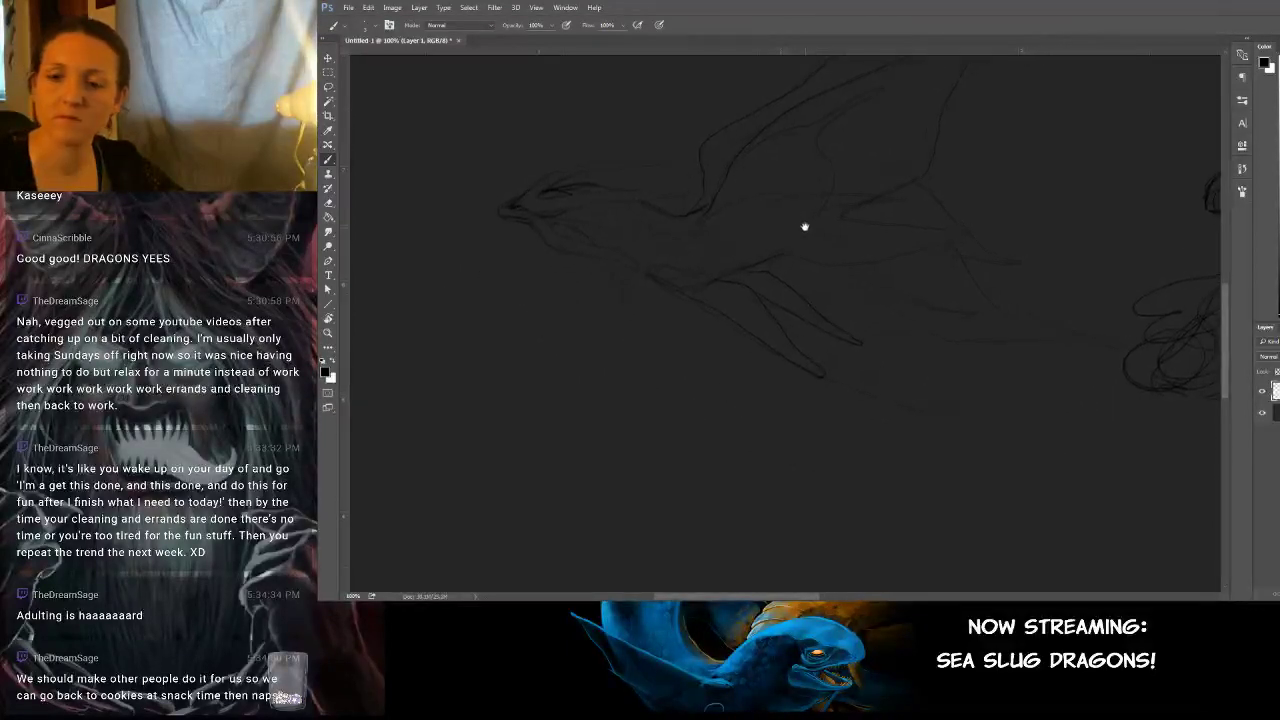
mouse_move(837, 311)
left_mouse_down()
mouse_move(900, 348)
mouse_move(763, 383)
left_mouse_up()
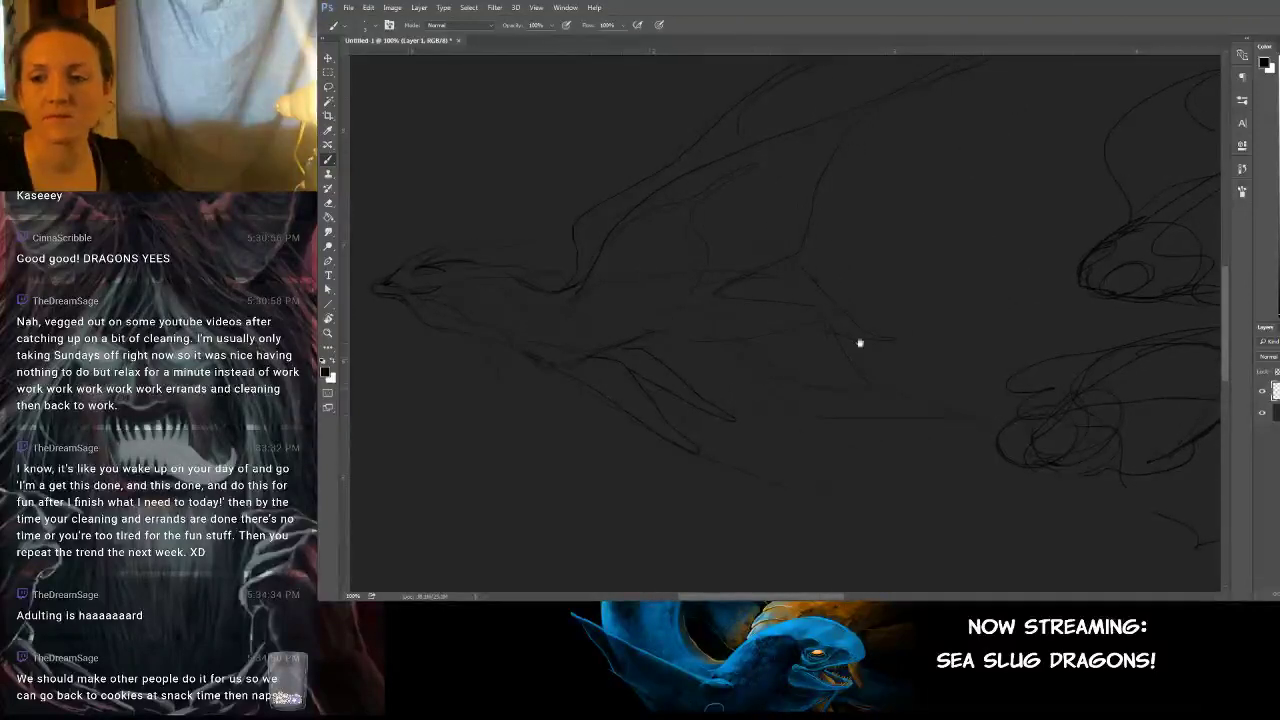
Lasso the scribbled round-headed sketch below the big-eyed one, delete it, and clear the selection.
left_click_drag(857, 343, 769, 338)
left_click_drag(866, 352, 650, 318)
mouse_move(764, 318)
left_mouse_down()
mouse_move(715, 314)
mouse_move(695, 503)
mouse_move(1215, 460)
mouse_move(868, 284)
mouse_move(692, 285)
left_mouse_up()
key("l")
key("Delete")
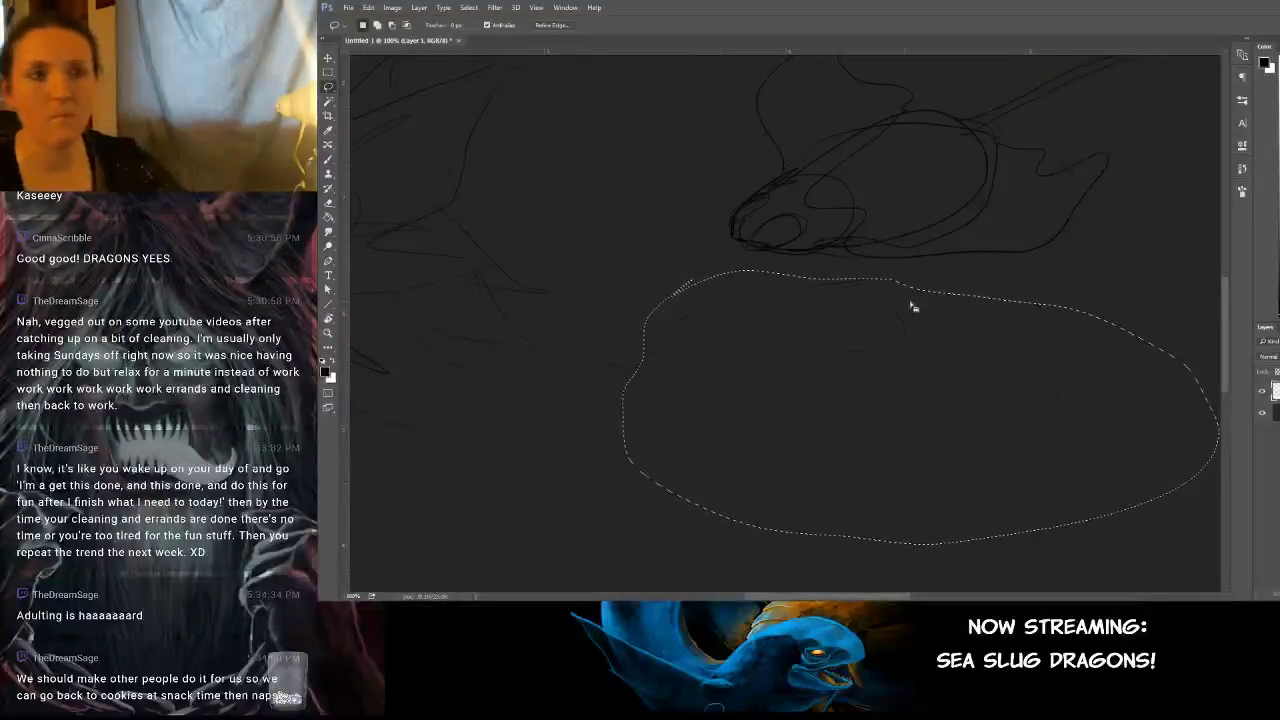
key("ctrl+d")
Darken the sleek dragon's rear flap and belly line, clean up the inner fold, and outline a long leaf-shaped tail fin.
mouse_move(524, 304)
left_mouse_down()
mouse_move(1046, 331)
mouse_move(946, 366)
mouse_move(989, 357)
mouse_move(959, 337)
left_mouse_up()
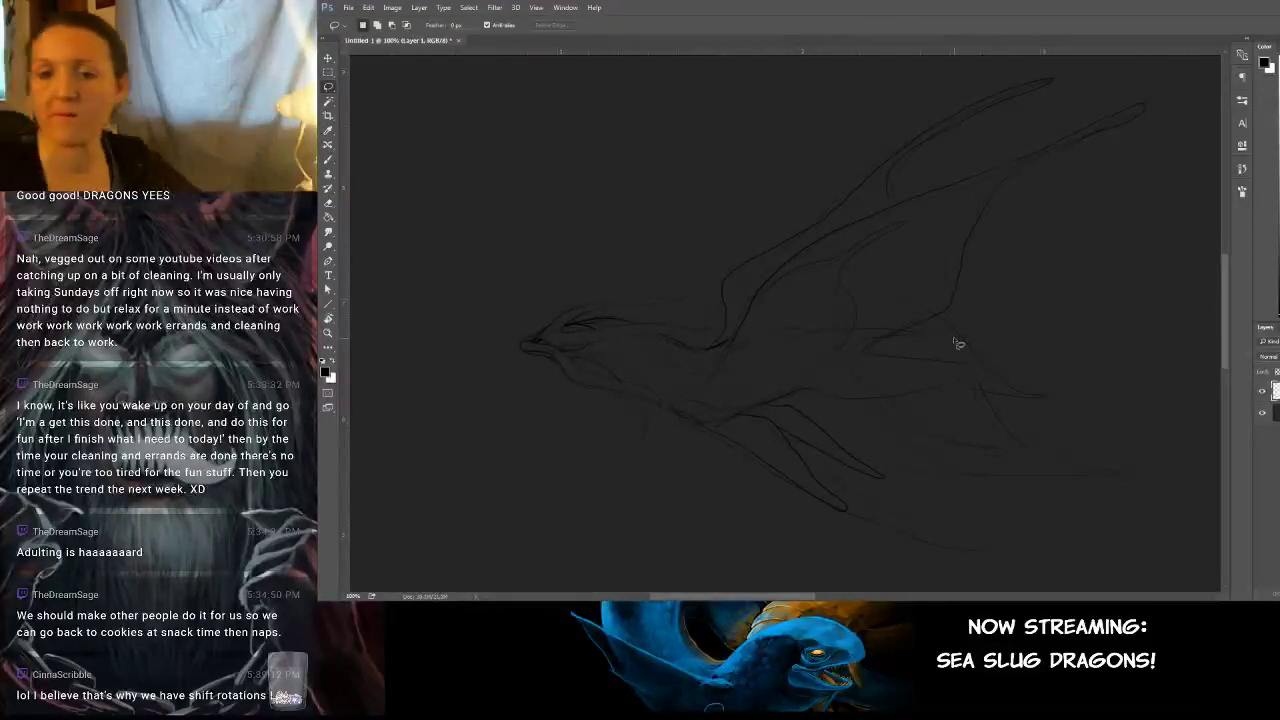
left_click_drag(925, 433, 846, 421)
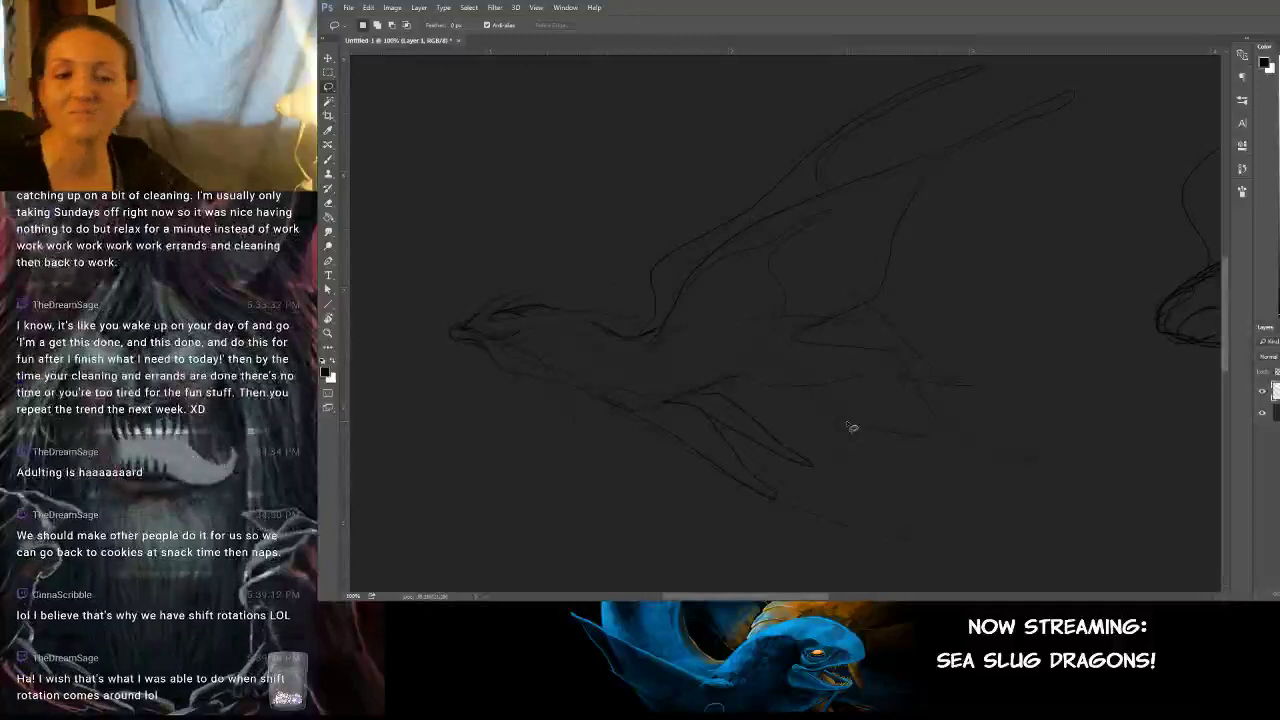
mouse_move(974, 363)
left_mouse_down()
mouse_move(971, 423)
mouse_move(969, 407)
mouse_move(937, 394)
left_mouse_up()
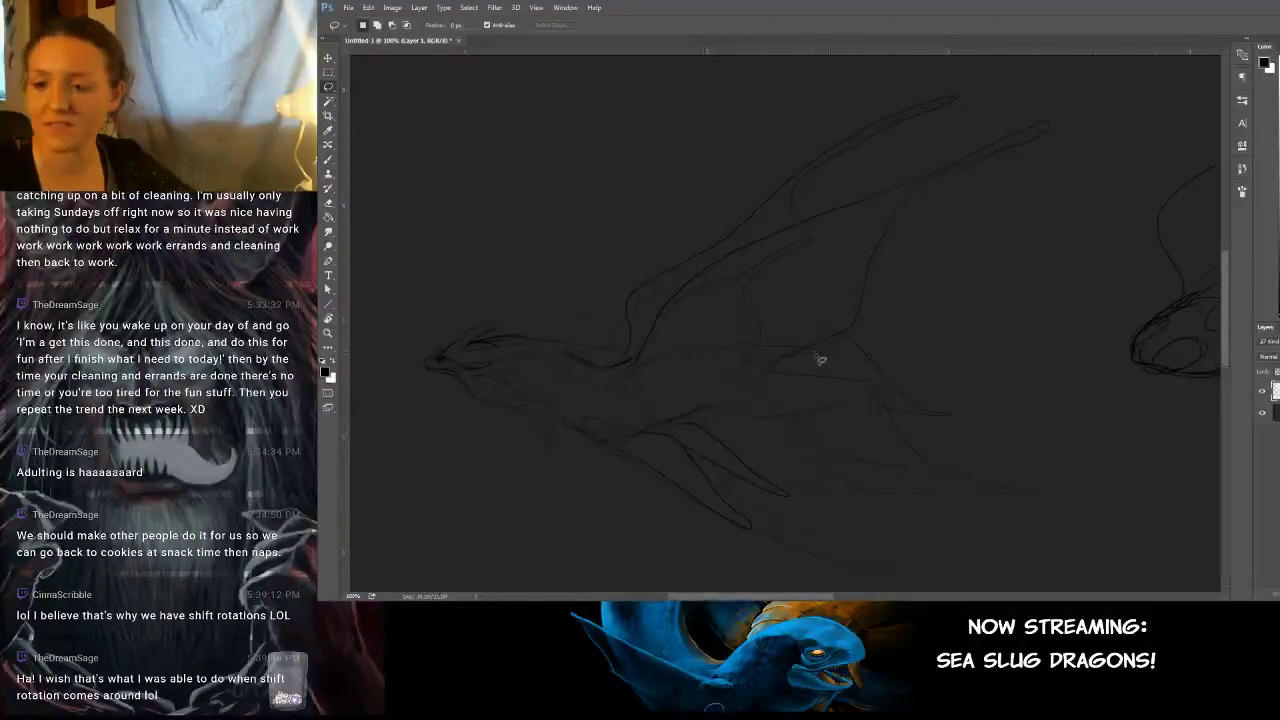
key("b")
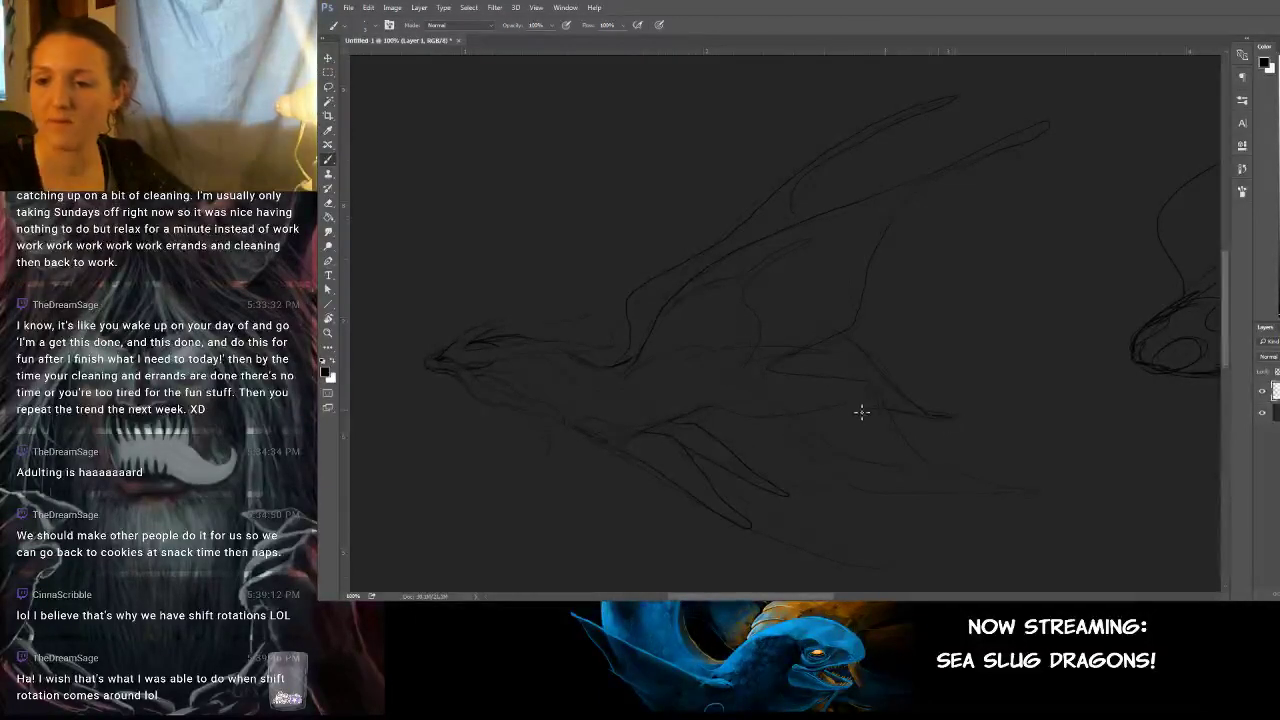
left_click_drag(928, 433, 836, 358)
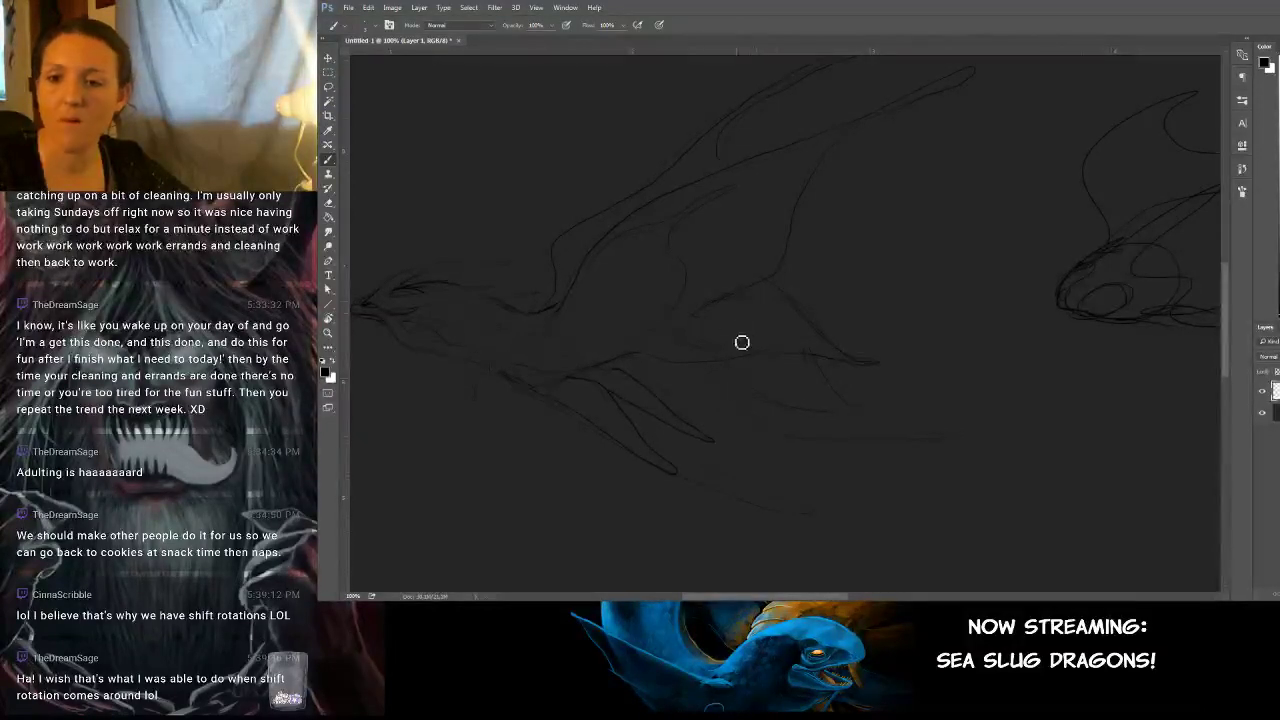
left_click_drag(755, 313, 895, 258)
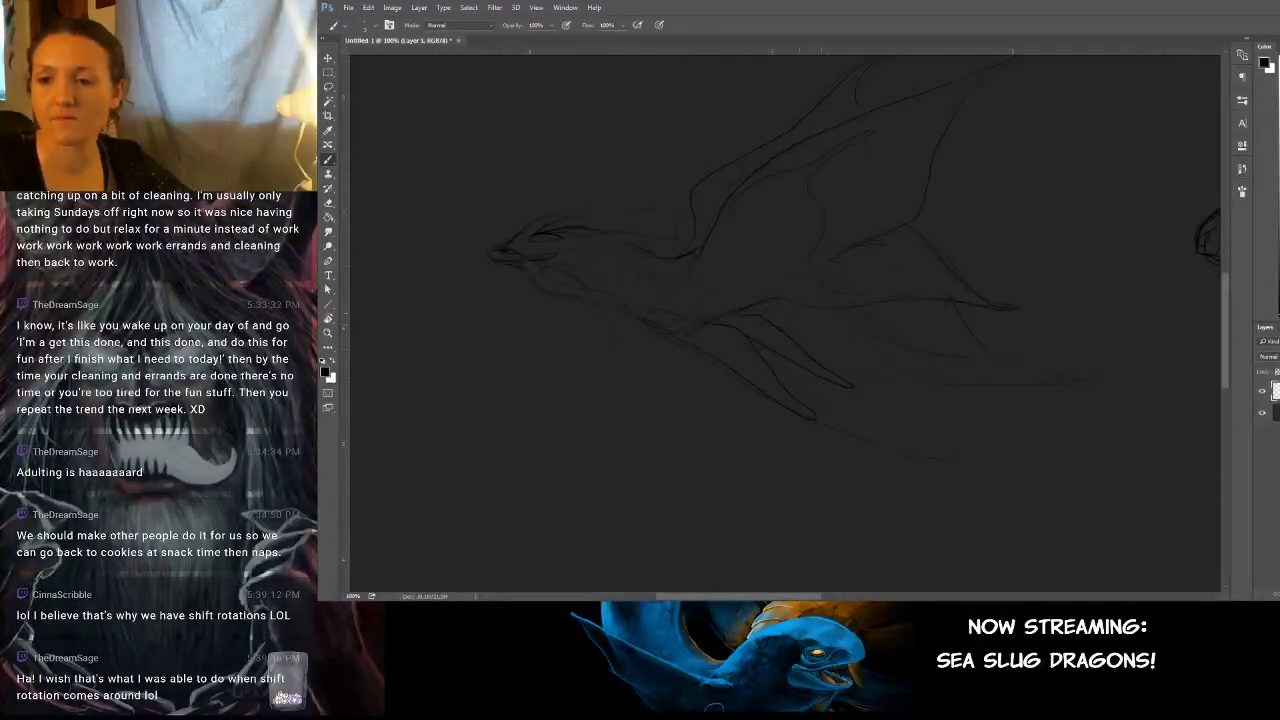
mouse_move(928, 328)
left_mouse_down()
mouse_move(648, 331)
mouse_move(802, 335)
left_mouse_up()
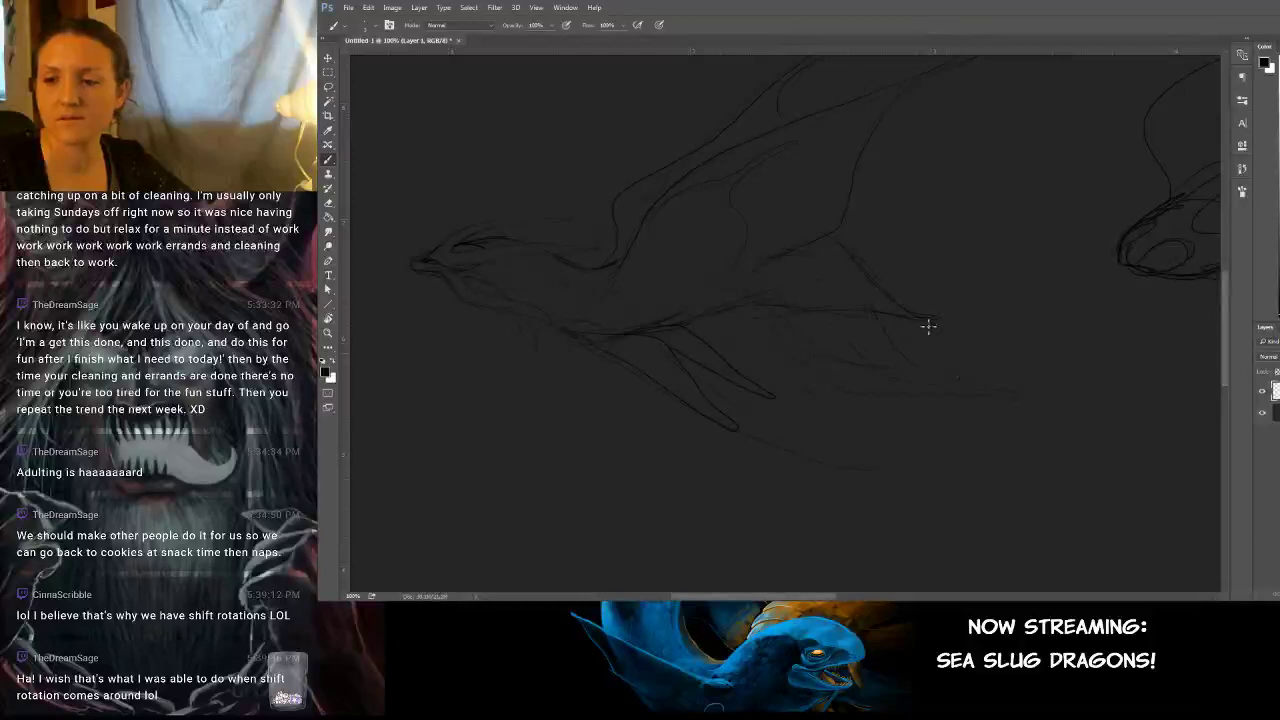
mouse_move(900, 317)
left_mouse_down()
mouse_move(1040, 360)
mouse_move(934, 329)
mouse_move(940, 346)
mouse_move(987, 358)
left_mouse_up()
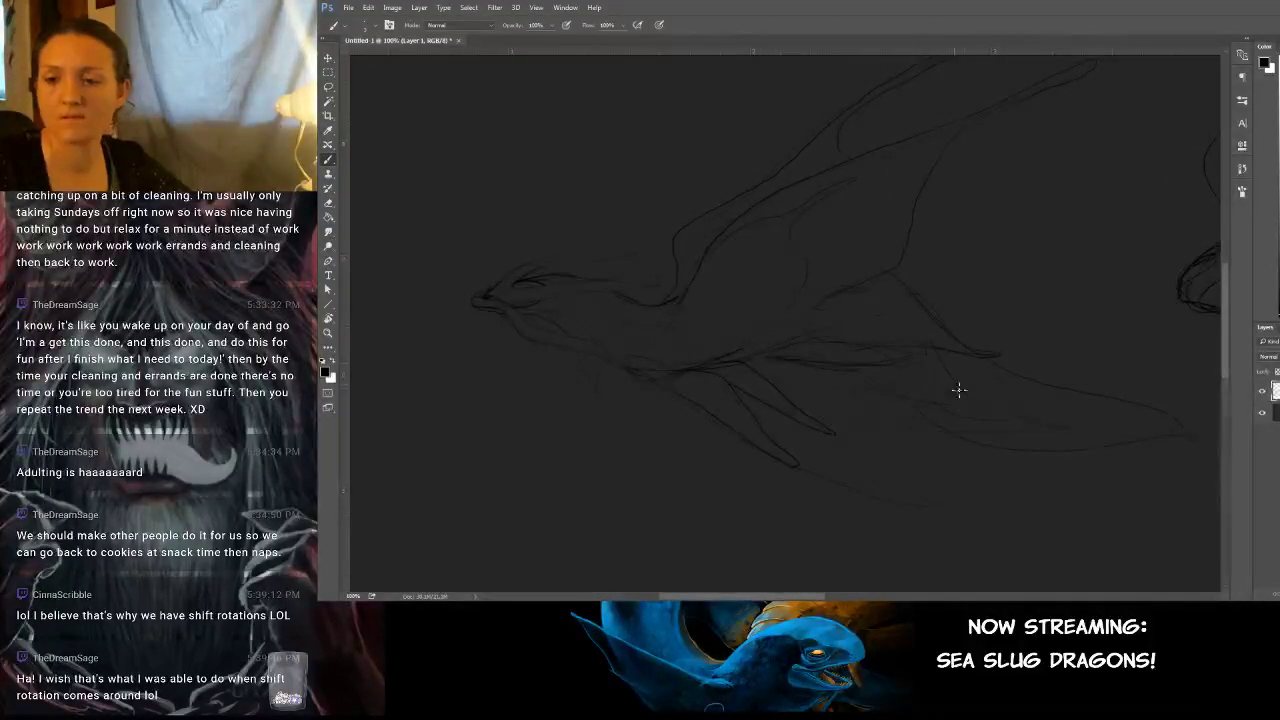
Lasso the forked fins beneath the sleek dragon's chest, scale them down to about 76%, and clear the selection.
mouse_move(946, 386)
left_mouse_down()
mouse_move(1049, 340)
mouse_move(1071, 383)
mouse_move(1014, 394)
mouse_move(954, 340)
mouse_move(980, 320)
left_mouse_up()
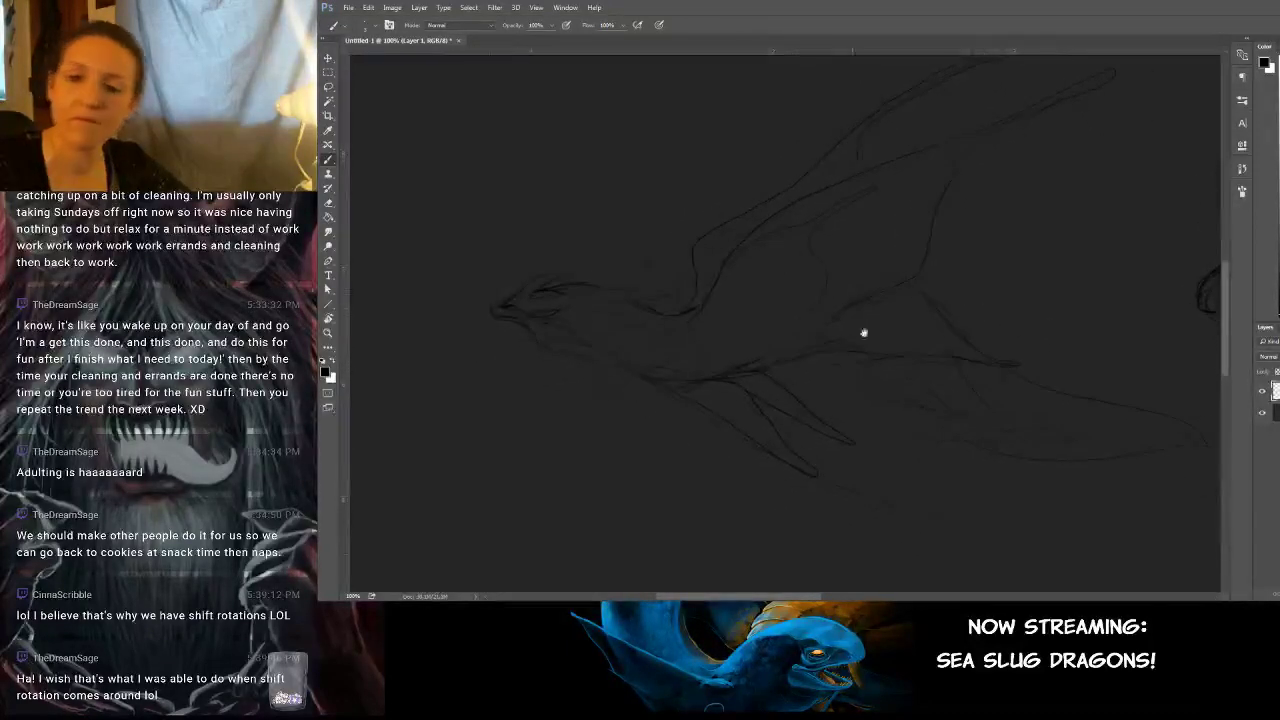
key("l")
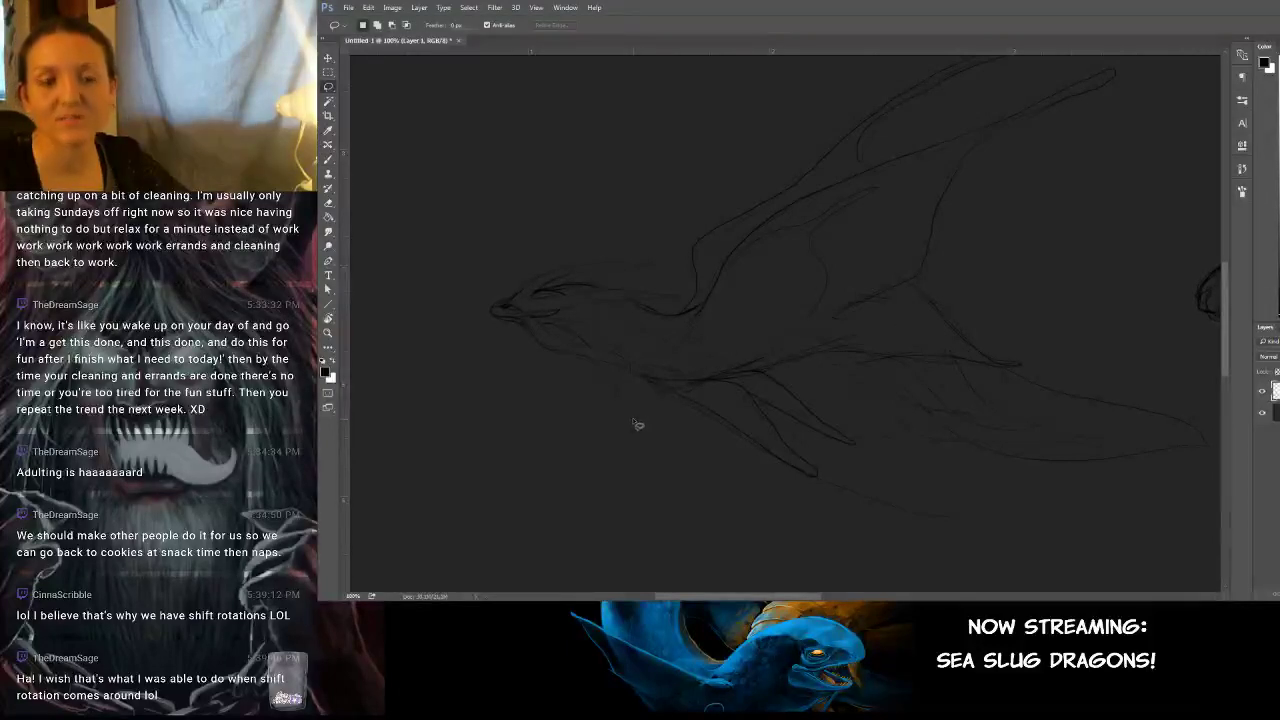
mouse_move(640, 393)
left_mouse_down()
mouse_move(736, 471)
mouse_move(840, 505)
mouse_move(881, 451)
mouse_move(839, 401)
mouse_move(789, 374)
mouse_move(640, 396)
left_mouse_up()
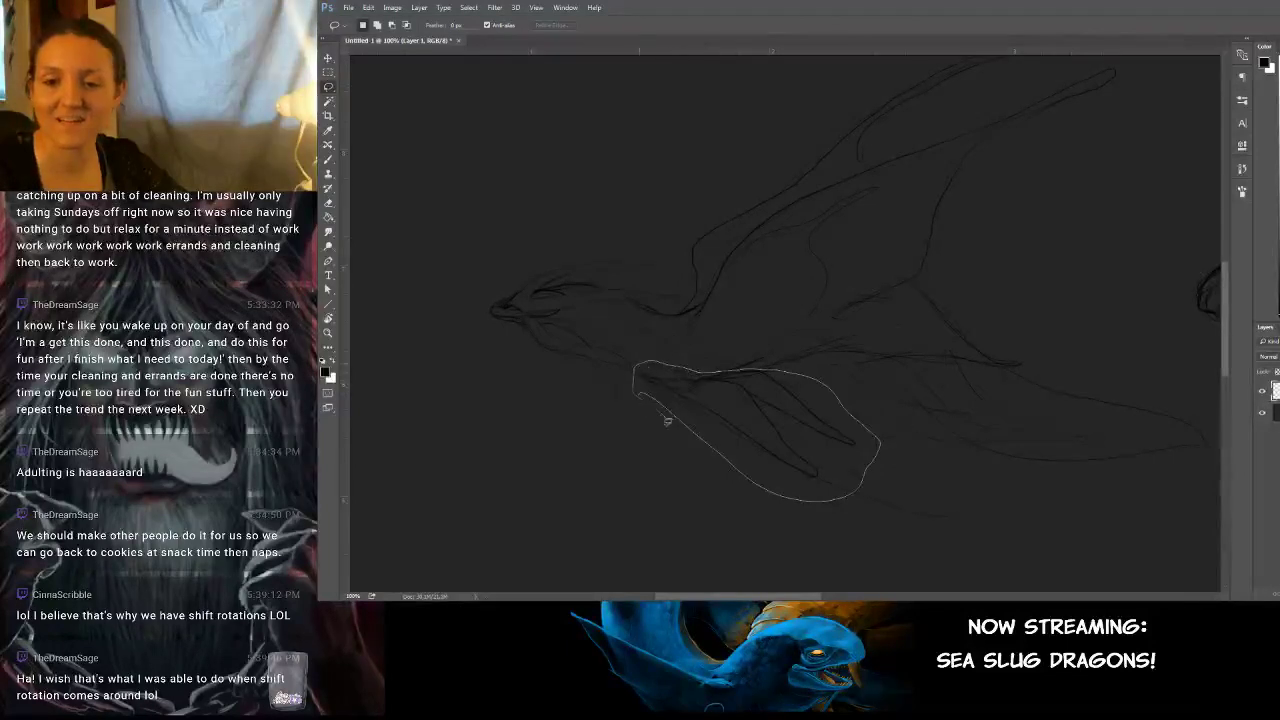
key("ctrl+t")
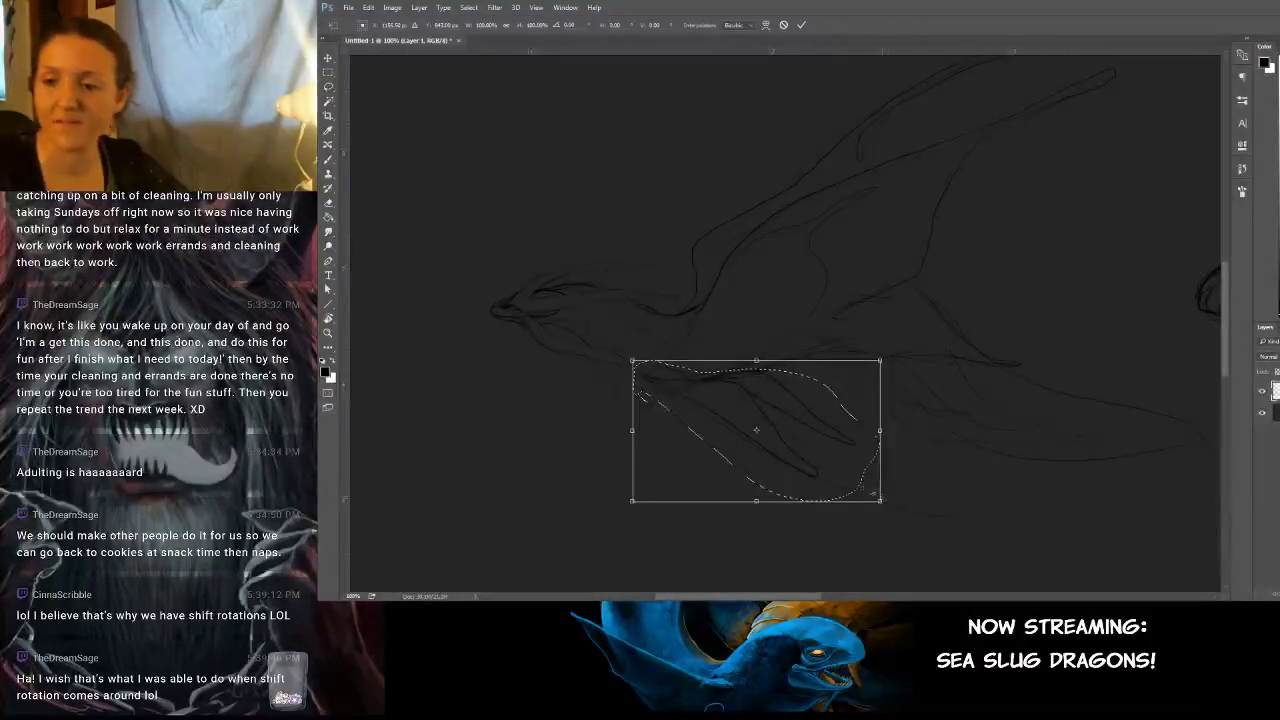
left_click_drag(880, 501, 821, 465)
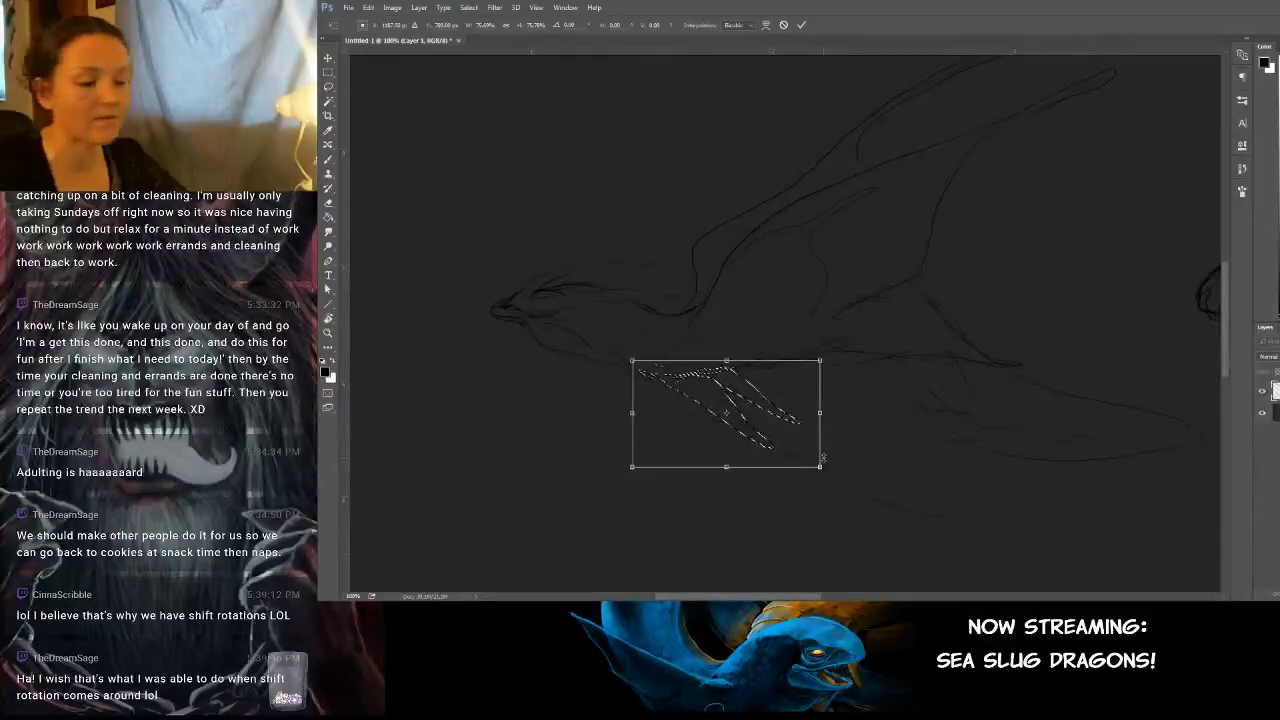
key("Return")
key("ctrl+d")
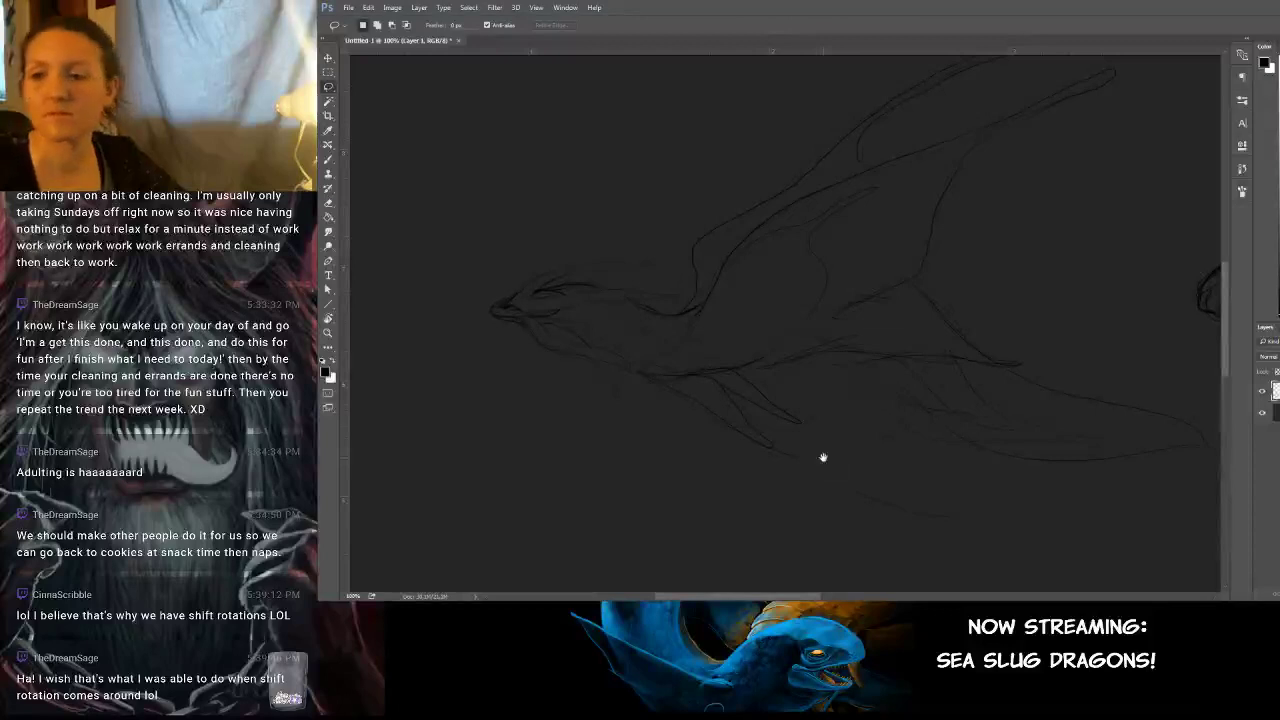
Draw a long curved tail sweeping up and back from the sleek dragon's body behind its wing.
left_click_drag(823, 457, 714, 437)
mouse_move(778, 398)
left_mouse_down()
mouse_move(782, 441)
mouse_move(761, 462)
mouse_move(801, 461)
mouse_move(628, 430)
mouse_move(718, 413)
mouse_move(1074, 196)
left_mouse_up()
key("b")
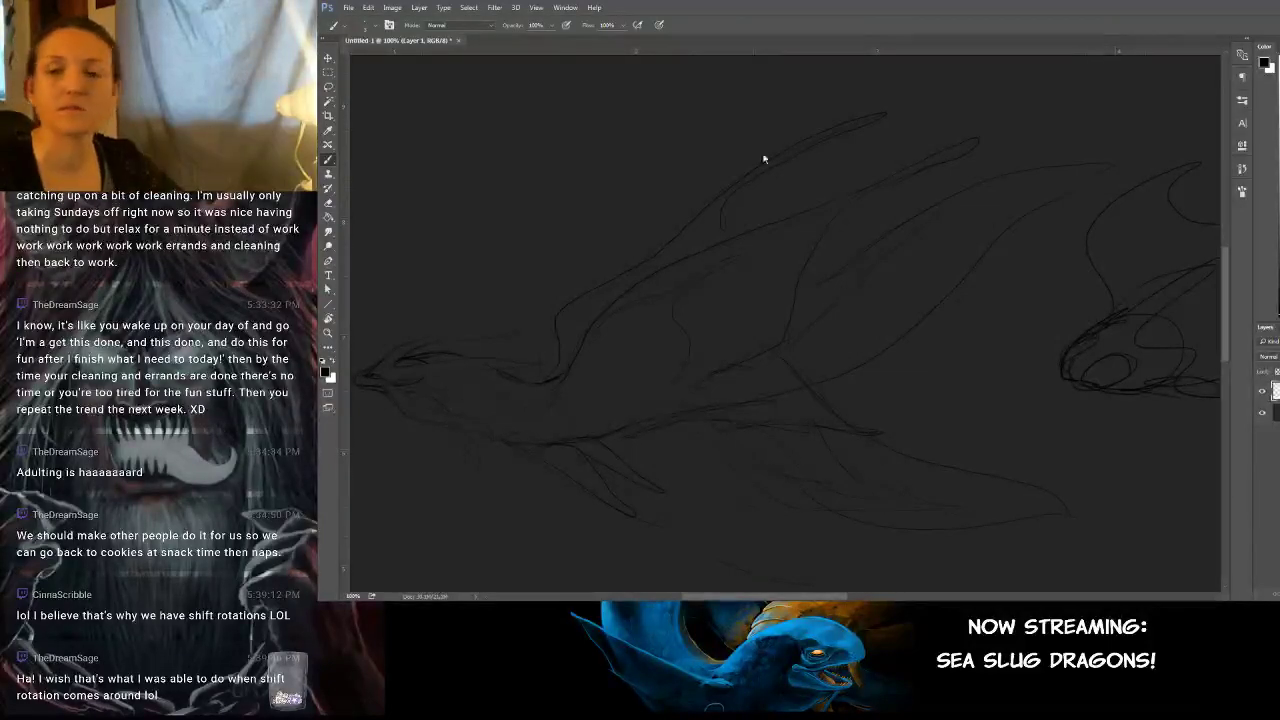
mouse_move(862, 279)
left_mouse_down()
mouse_move(1020, 226)
mouse_move(951, 226)
mouse_move(877, 254)
mouse_move(834, 193)
left_mouse_up()
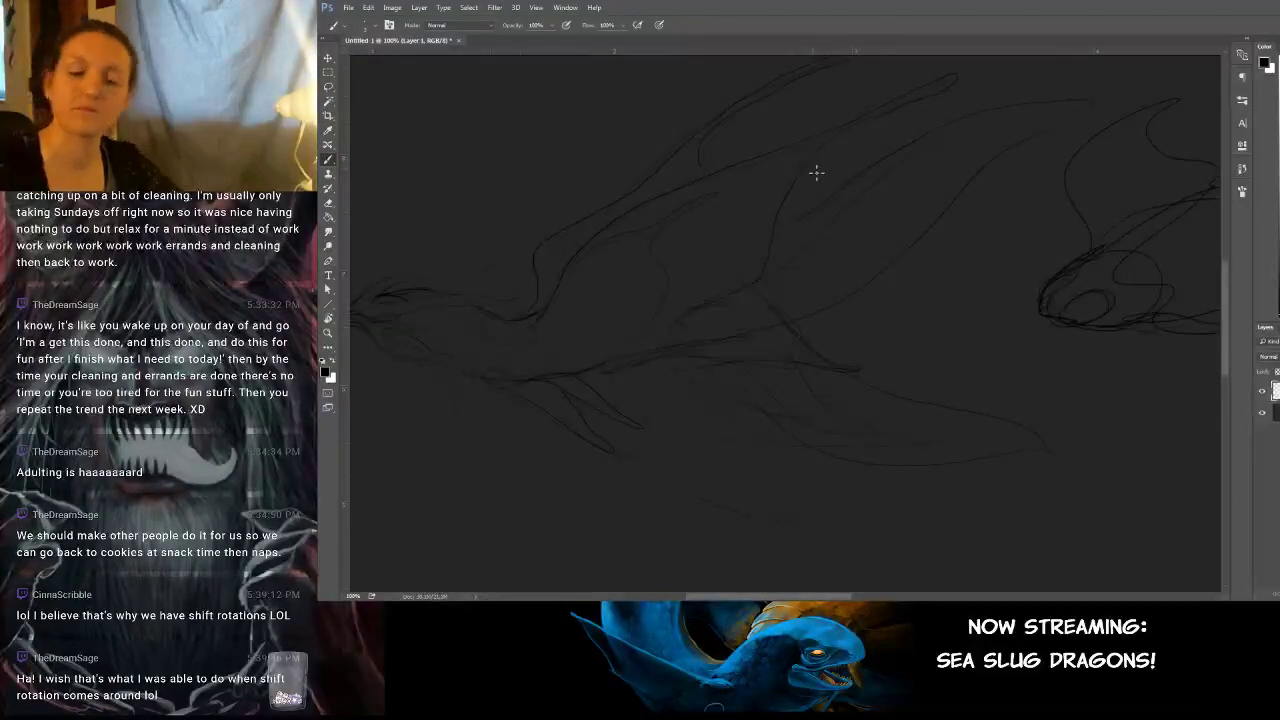
Lasso and remove the leaf-shaped tail fin and rear flap below the sleek dragon's new tail.
key("l")
mouse_move(666, 394)
left_mouse_down()
mouse_move(710, 499)
mouse_move(1108, 491)
mouse_move(1084, 410)
mouse_move(912, 329)
mouse_move(828, 324)
mouse_move(744, 343)
mouse_move(658, 419)
left_mouse_up()
key("ctrl+x")
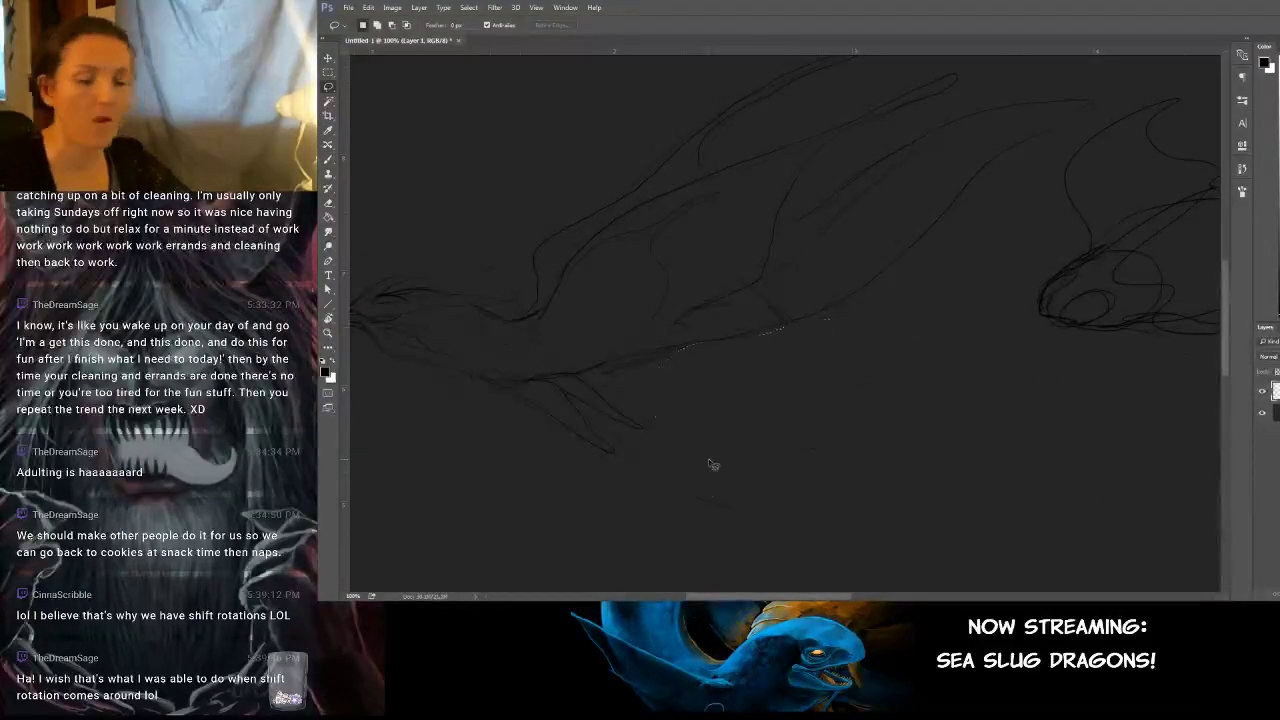
mouse_move(980, 423)
left_mouse_down()
mouse_move(1109, 477)
mouse_move(1038, 470)
left_mouse_up()
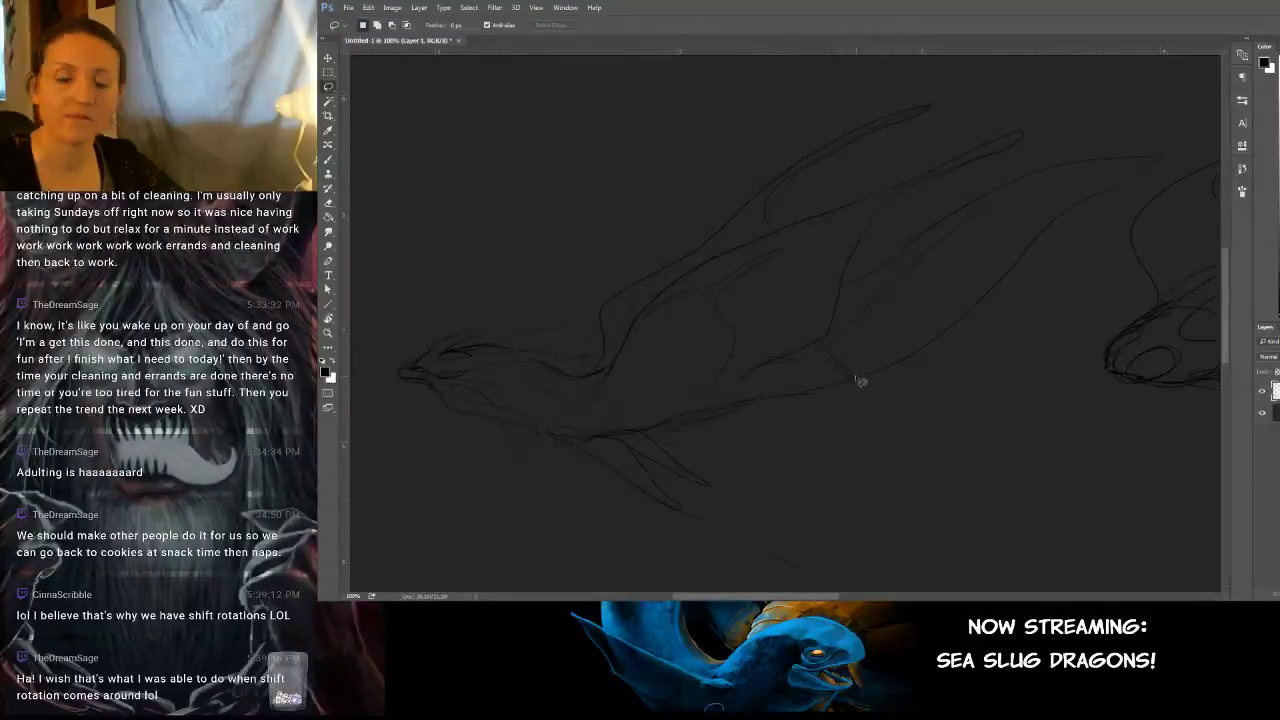
key("b")
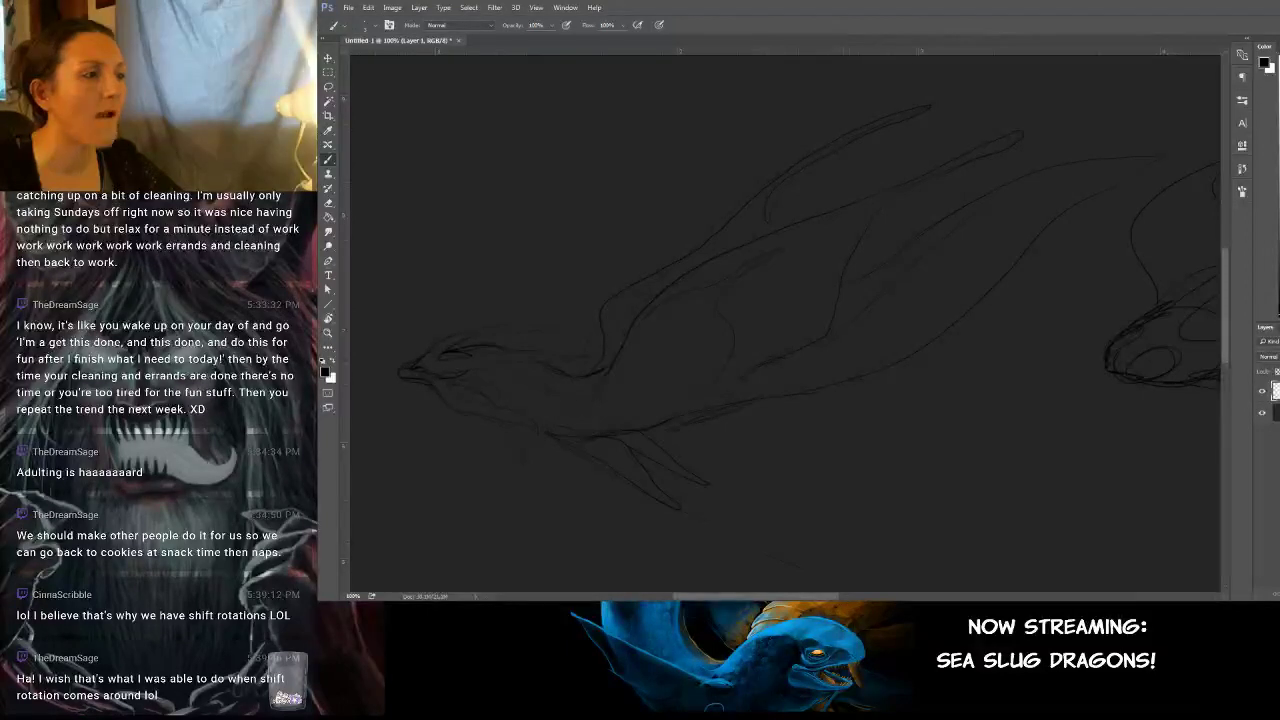
Start a new concept below the sleek dragon with a raised pointed wing and a long lower fin tapering backward.
mouse_move(823, 437)
left_mouse_down()
mouse_move(757, 291)
mouse_move(681, 200)
left_mouse_up()
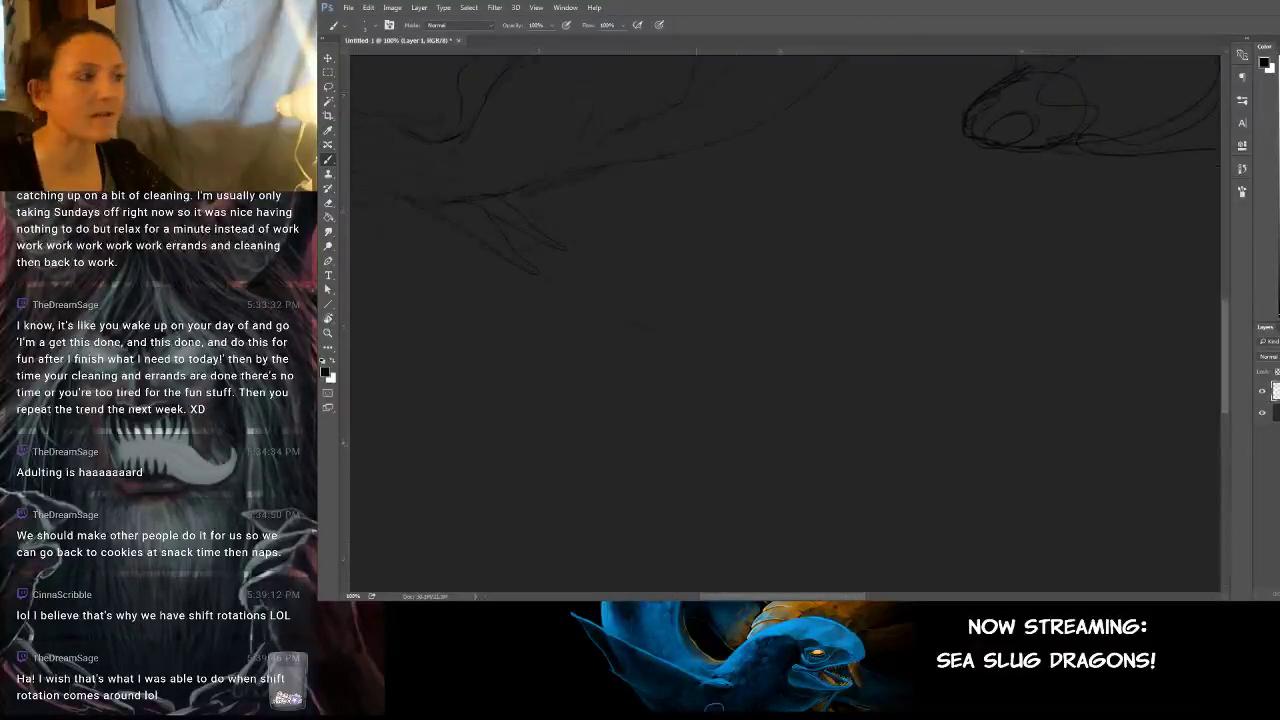
mouse_move(708, 450)
left_mouse_down()
mouse_move(728, 402)
mouse_move(930, 260)
left_mouse_up()
mouse_move(882, 302)
left_mouse_down()
mouse_move(872, 483)
mouse_move(999, 527)
mouse_move(1156, 536)
mouse_move(1131, 549)
mouse_move(720, 488)
left_mouse_up()
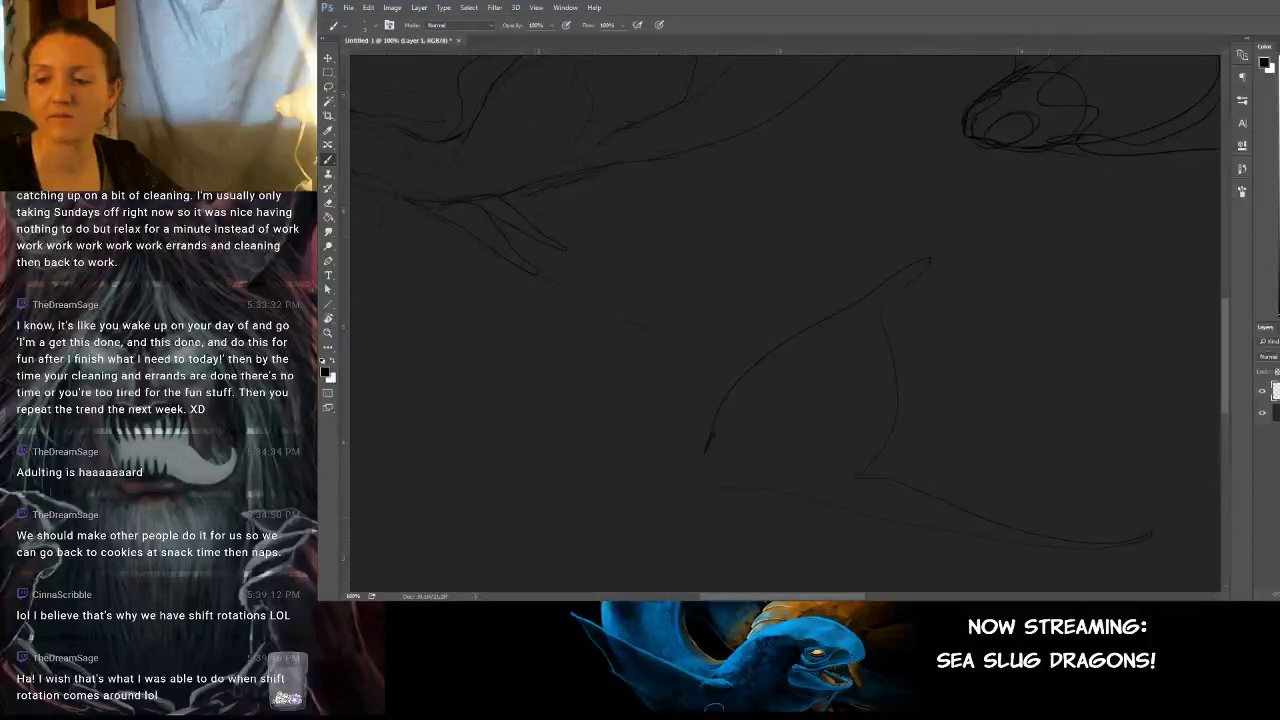
left_click_drag(1057, 477, 1000, 466)
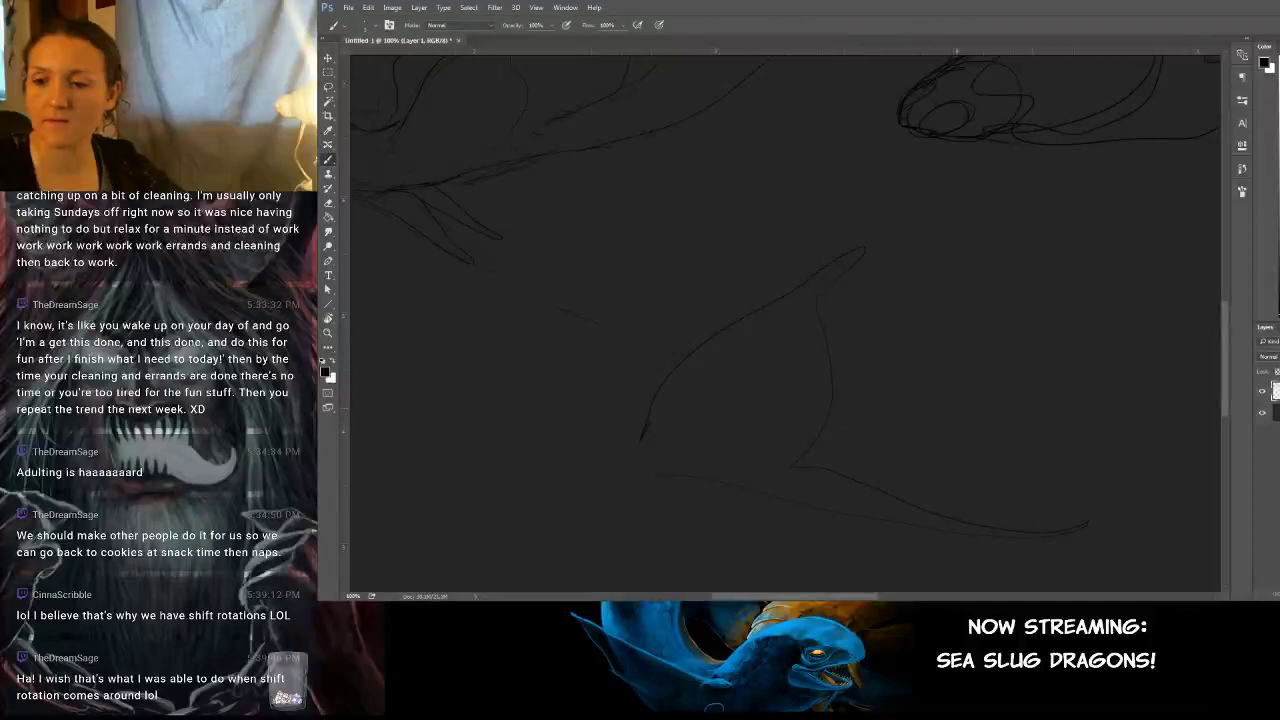
mouse_move(874, 393)
left_mouse_down()
mouse_move(957, 490)
mouse_move(1077, 523)
left_mouse_up()
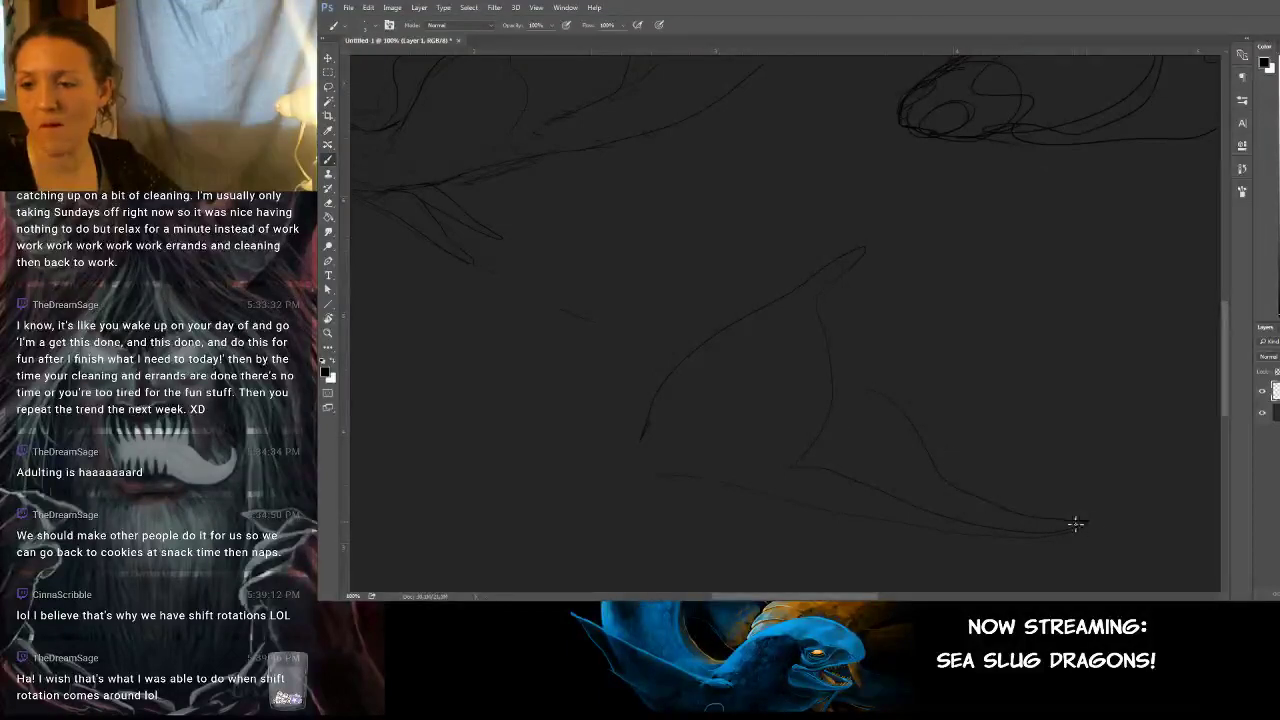
Add a jagged upper rear fin to the new sketch and rough in its lower jaw and body lines.
mouse_move(947, 363)
left_mouse_down()
mouse_move(1080, 272)
mouse_move(902, 313)
left_mouse_up()
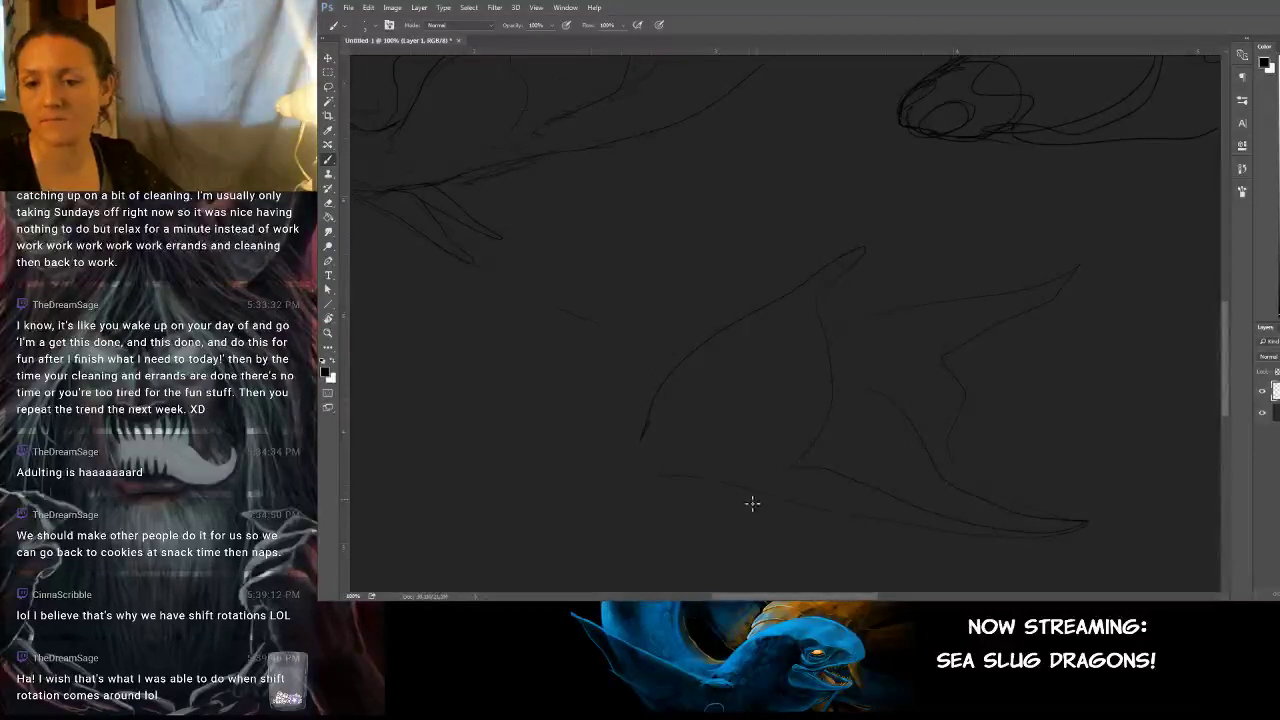
left_click_drag(637, 500, 489, 553)
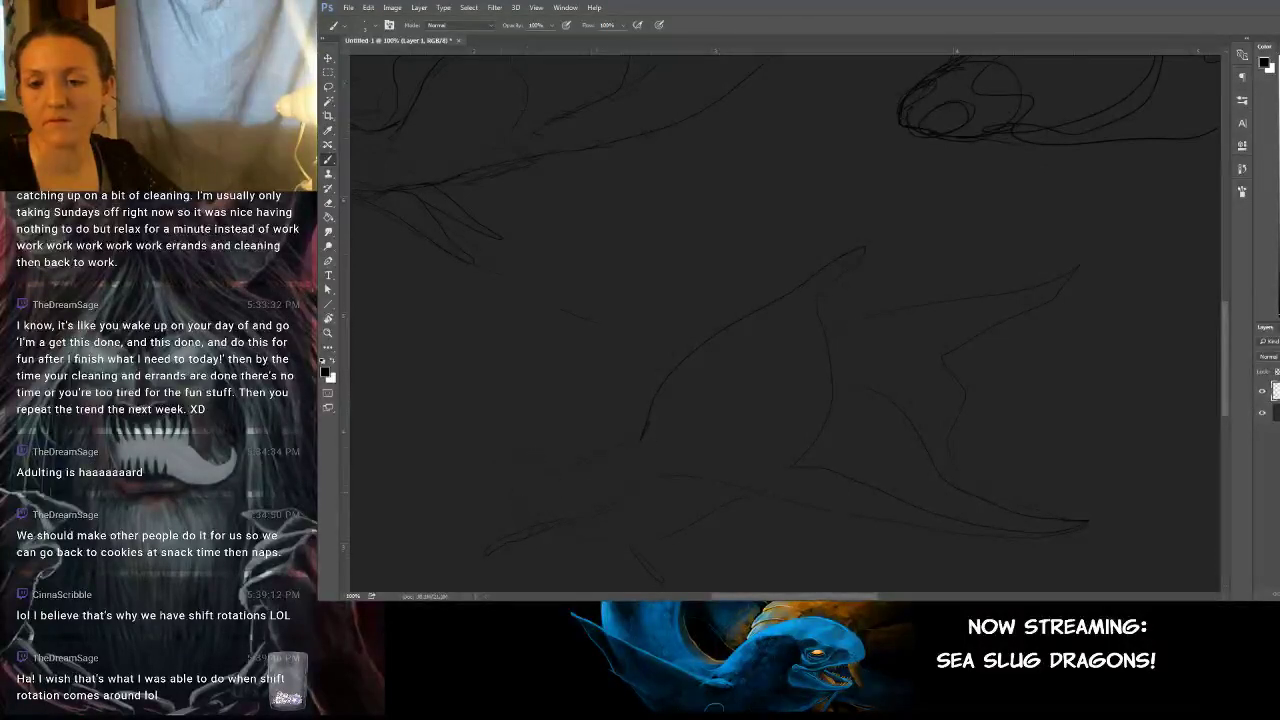
left_click_drag(723, 445, 804, 416)
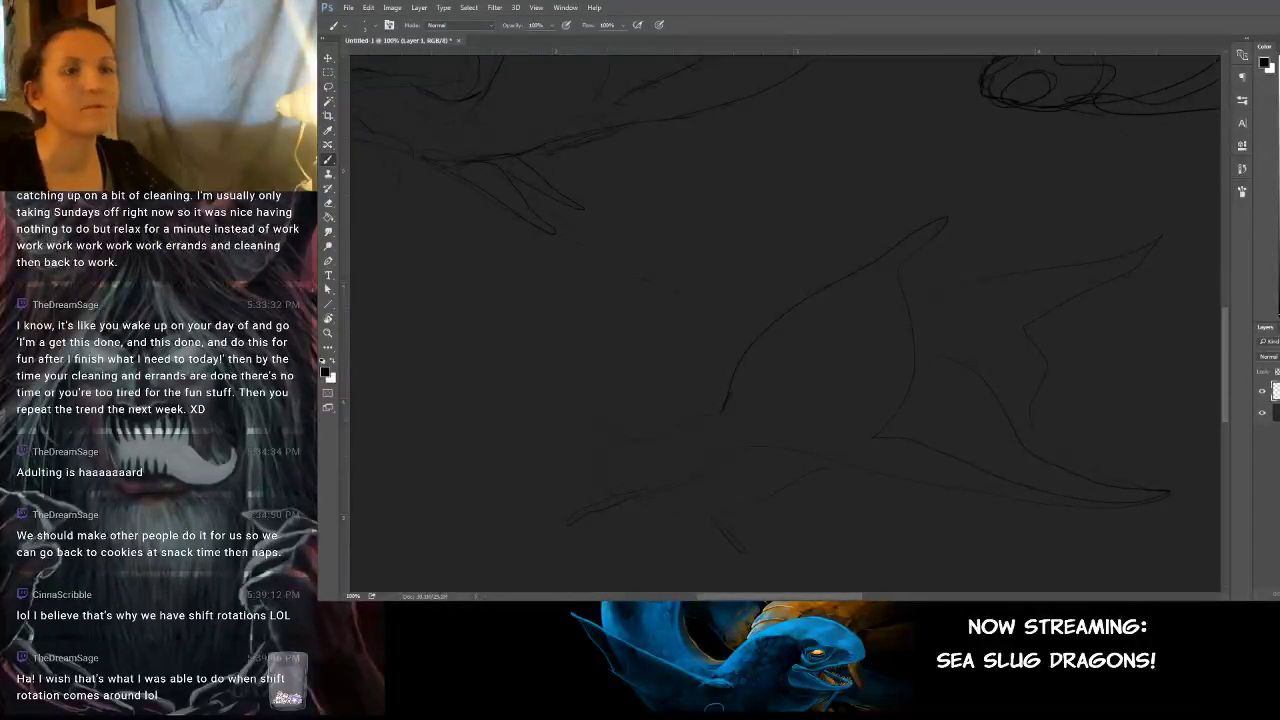
Switch to Windows Photo Viewer, examine the Siphopteron ladrones photos in the reference collage, and return to the Photoshop canvas.
key("alt+Tab")
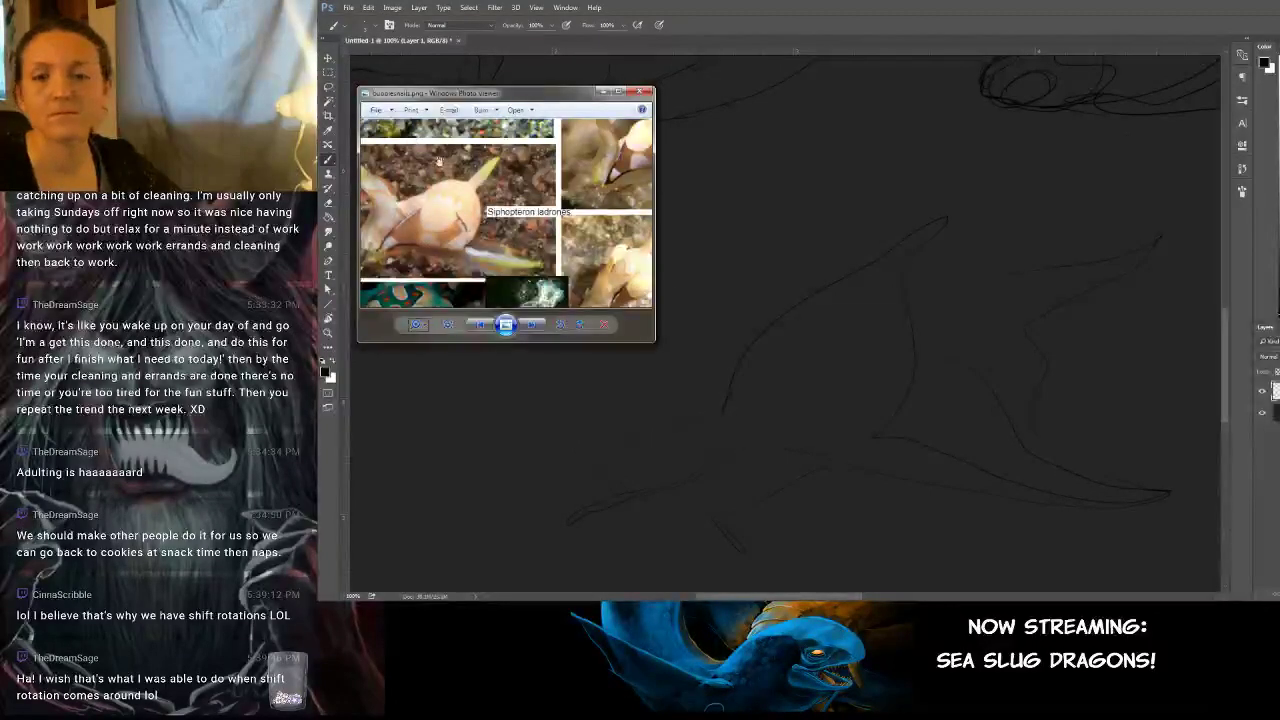
left_click_drag(617, 214, 502, 229)
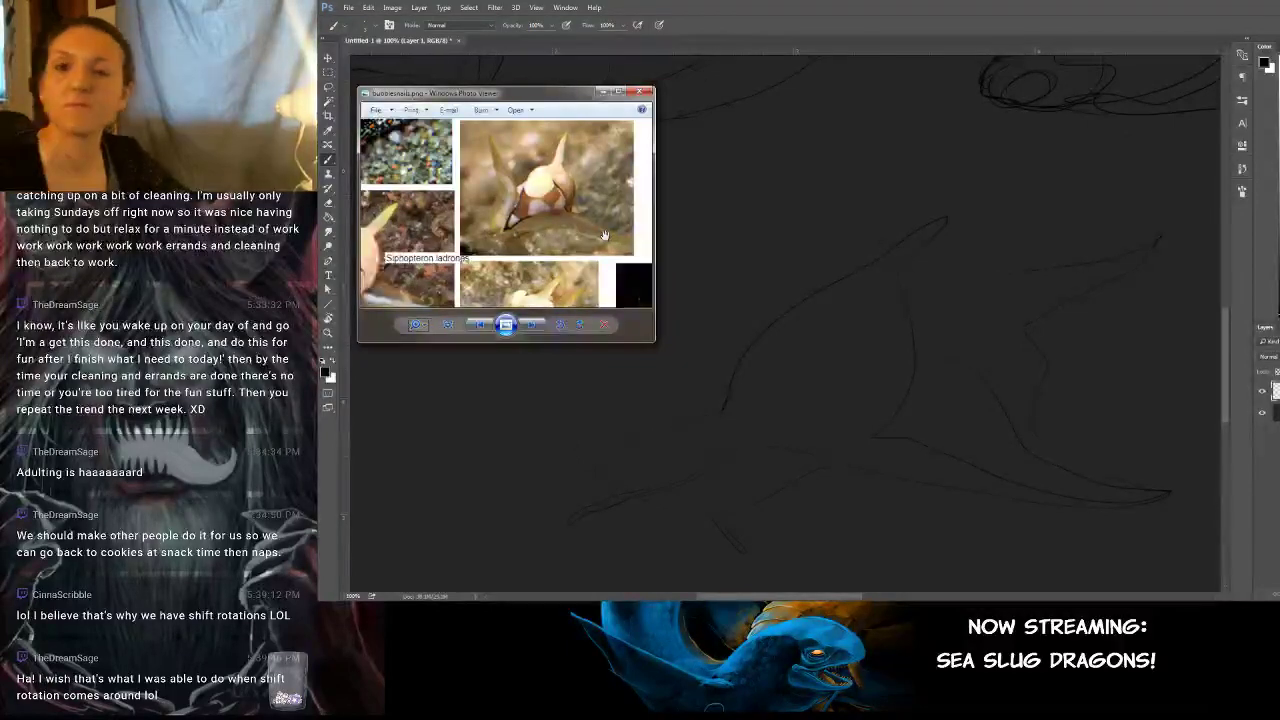
left_click_drag(577, 97, 576, 96)
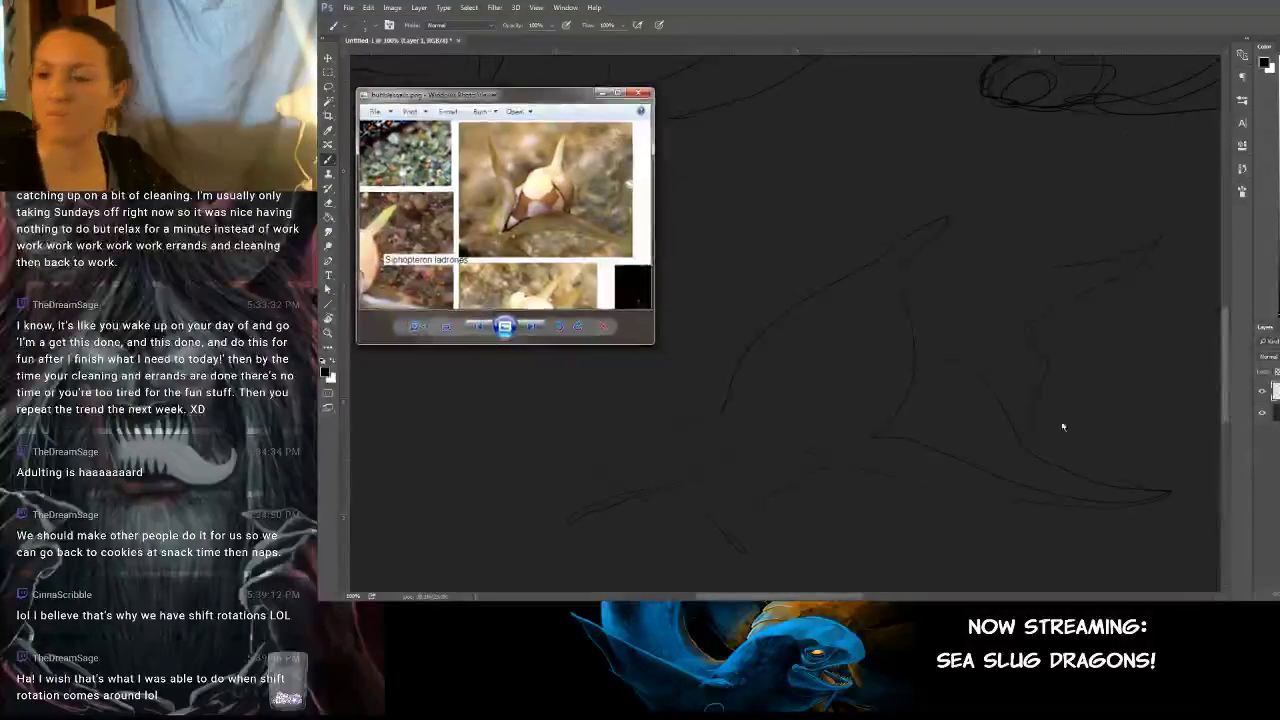
left_click(1066, 426)
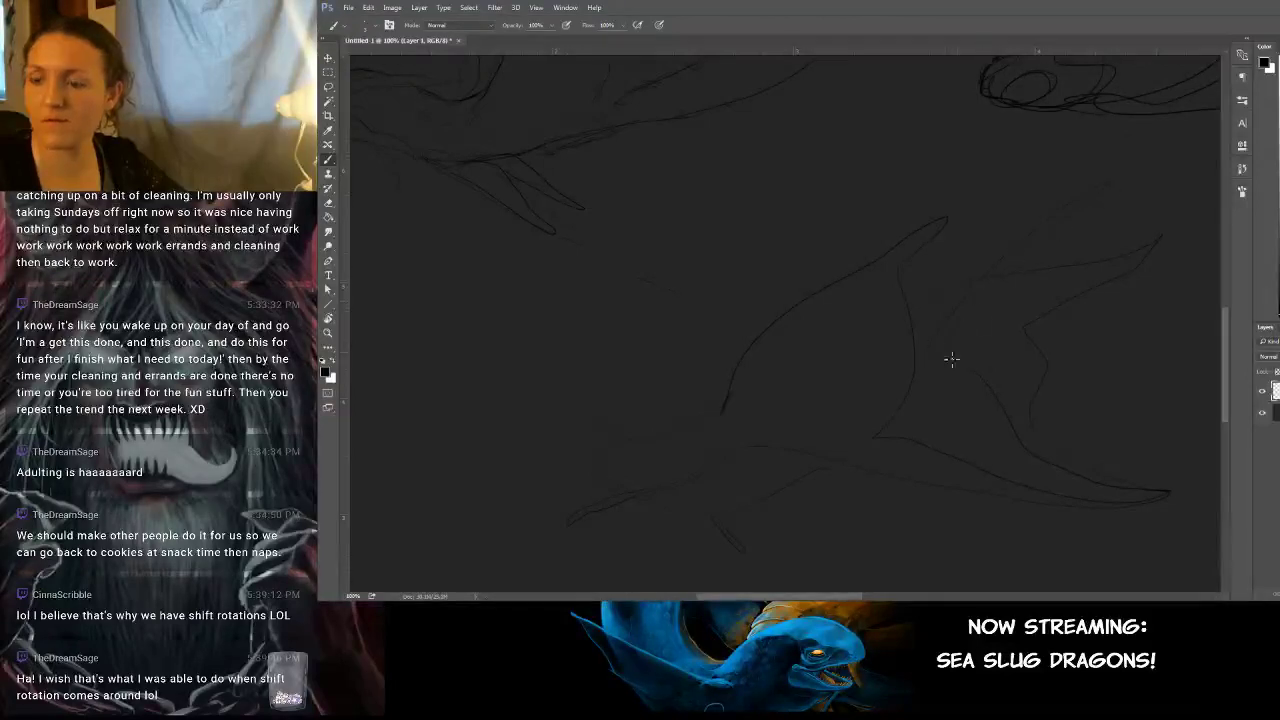
Add a short fold line between the new sketch's rear fins and outline its blunt, open-fronted head above the lower jaw.
mouse_move(1096, 330)
left_mouse_down()
mouse_move(977, 314)
mouse_move(981, 287)
left_mouse_up()
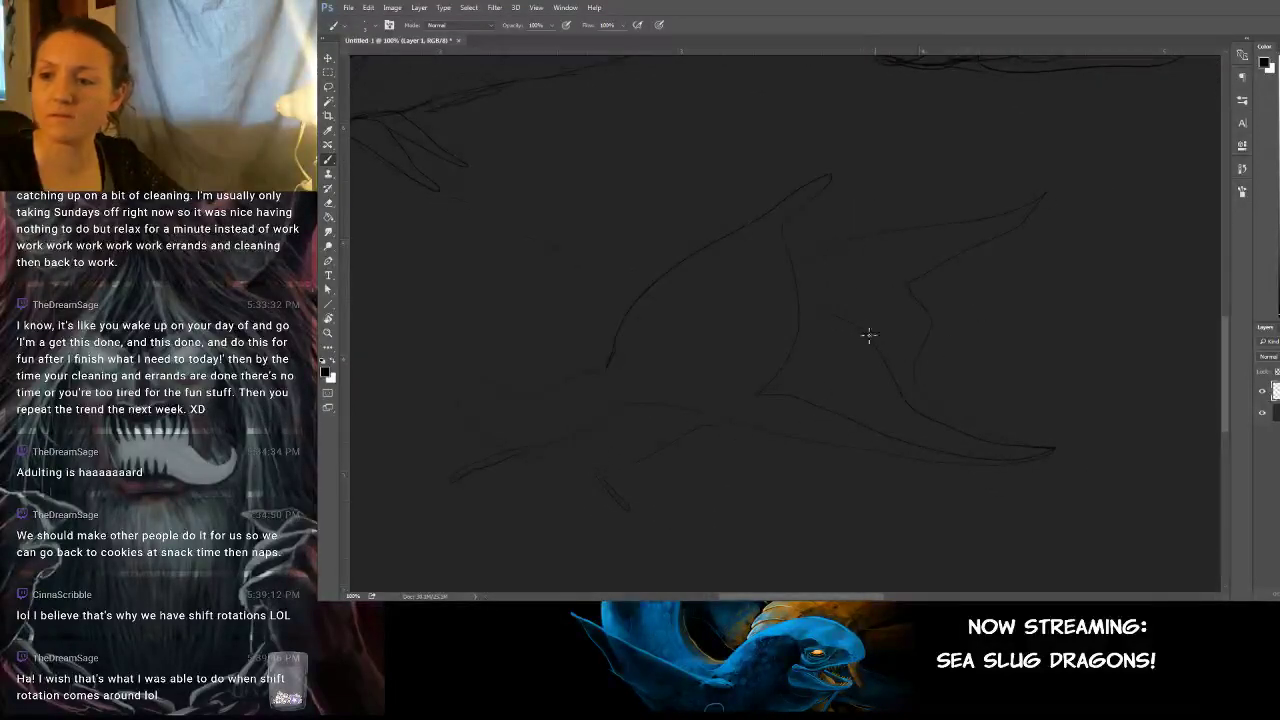
mouse_move(866, 414)
left_mouse_down()
mouse_move(1066, 381)
mouse_move(987, 401)
left_mouse_up()
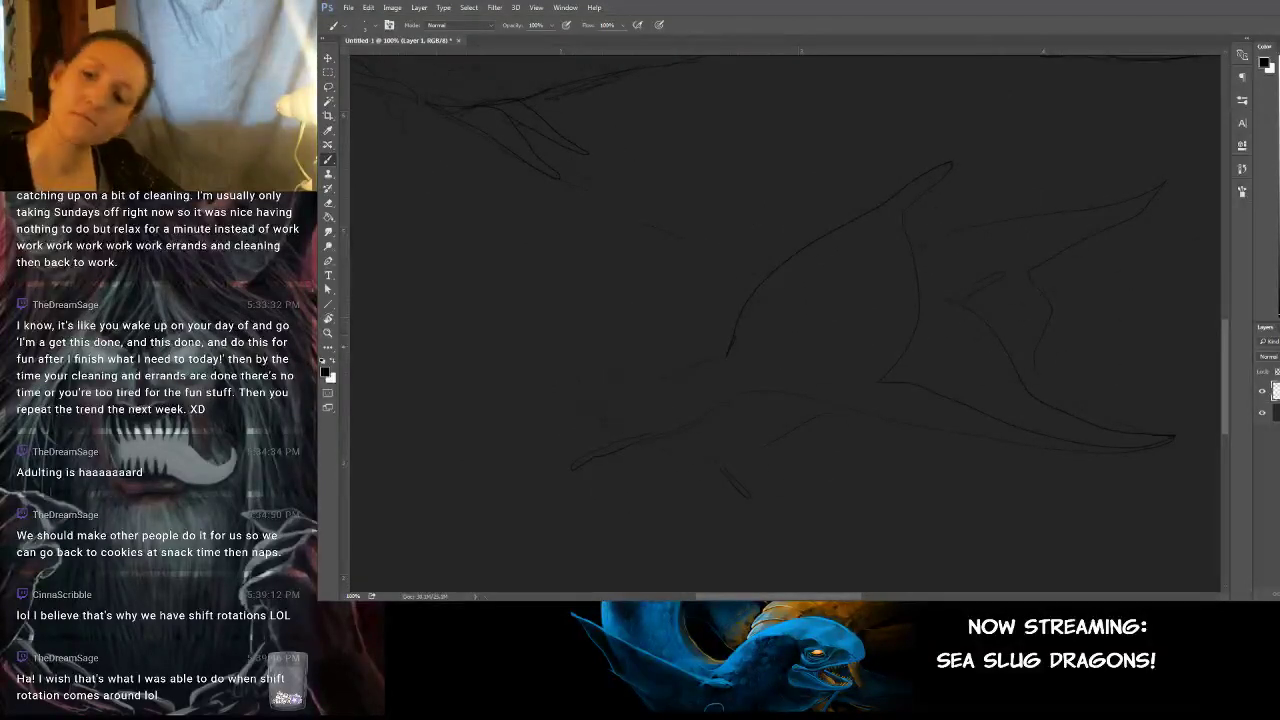
left_click_drag(1020, 382, 1065, 380)
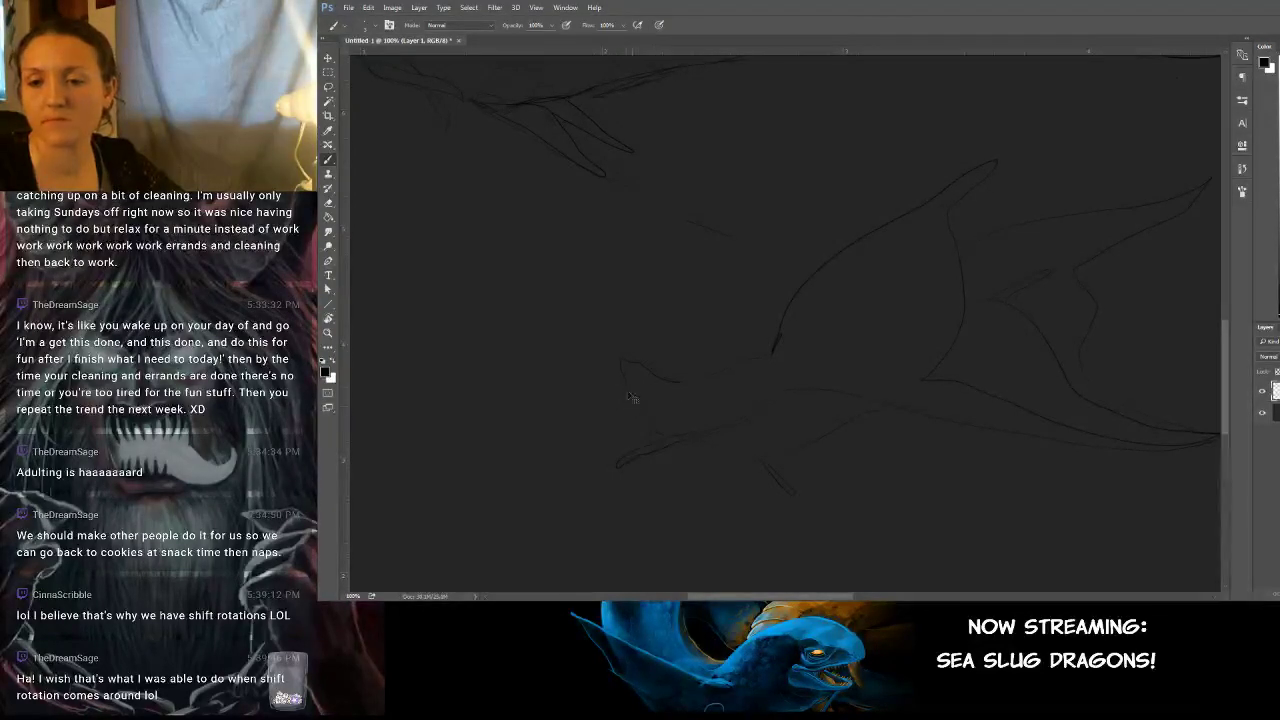
left_click_drag(625, 378, 672, 438)
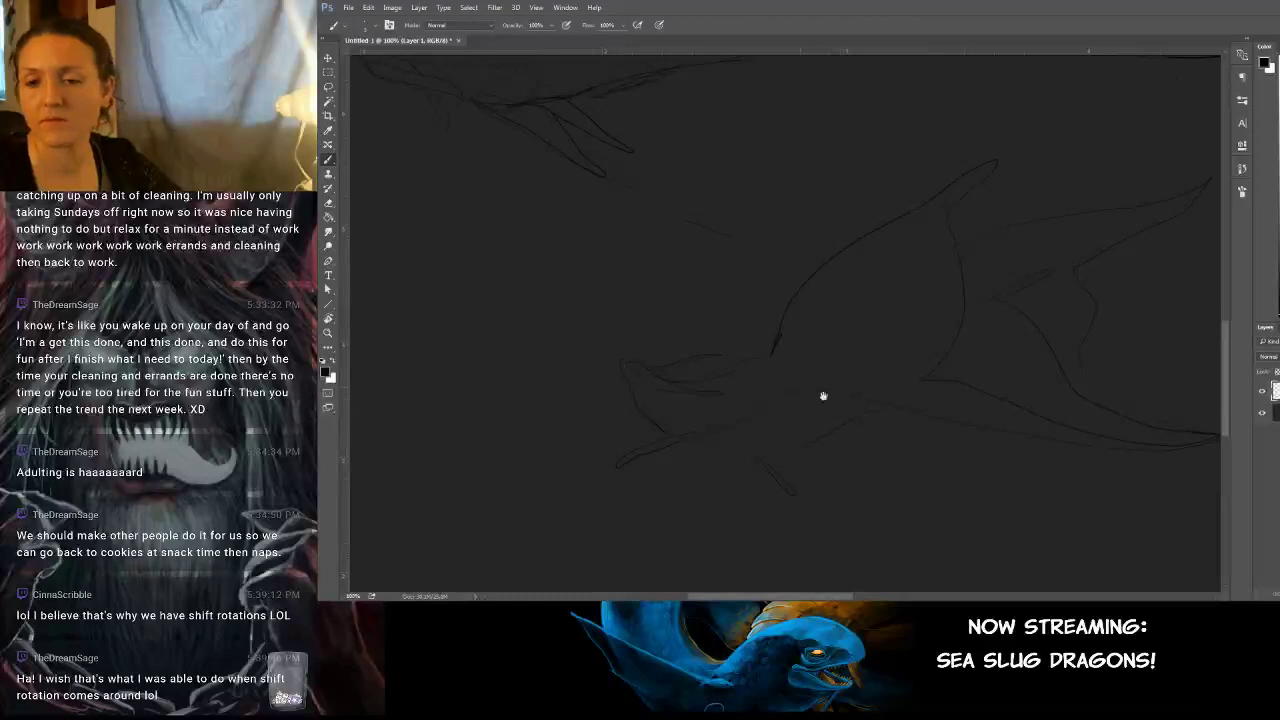
left_click_drag(823, 396, 751, 346)
mouse_move(850, 407)
left_mouse_down()
mouse_move(831, 437)
mouse_move(791, 452)
left_mouse_up()
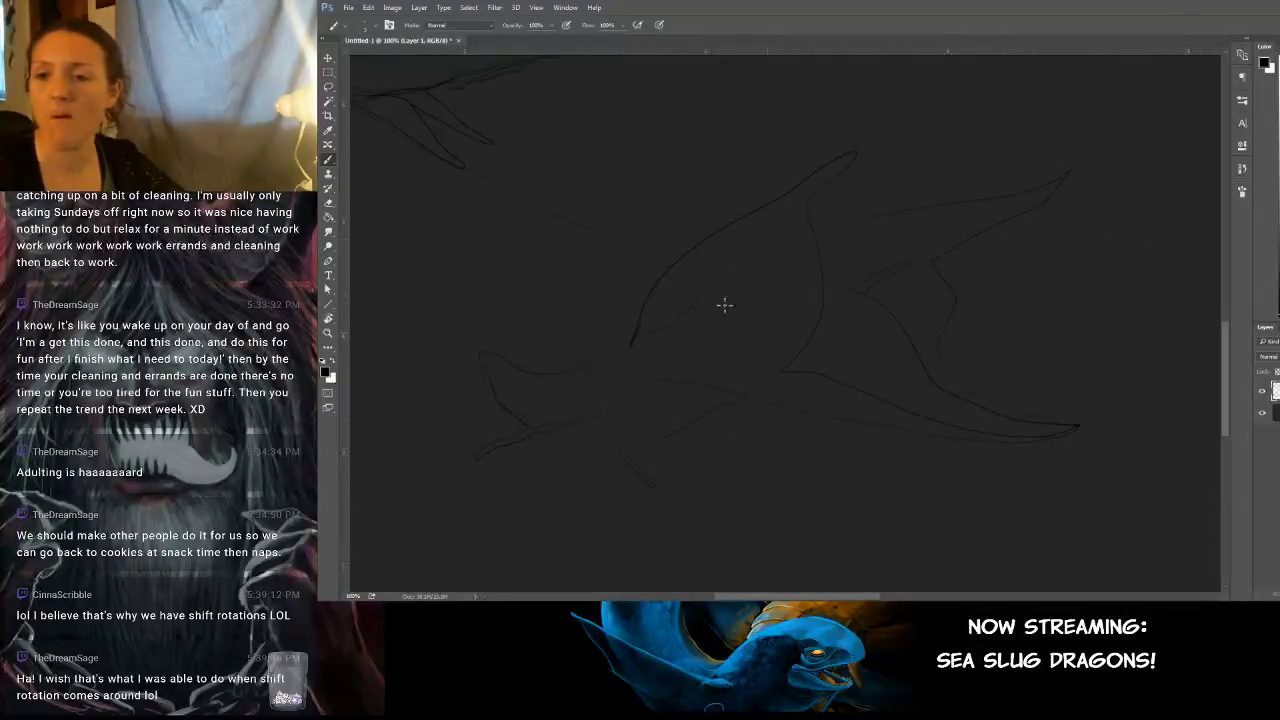
mouse_move(962, 340)
left_mouse_down()
mouse_move(1065, 335)
mouse_move(986, 300)
mouse_move(1020, 217)
mouse_move(980, 366)
mouse_move(868, 318)
mouse_move(951, 297)
mouse_move(860, 266)
mouse_move(729, 274)
mouse_move(791, 280)
mouse_move(709, 246)
mouse_move(735, 283)
mouse_move(826, 349)
mouse_move(760, 294)
mouse_move(926, 349)
mouse_move(814, 351)
left_mouse_up()
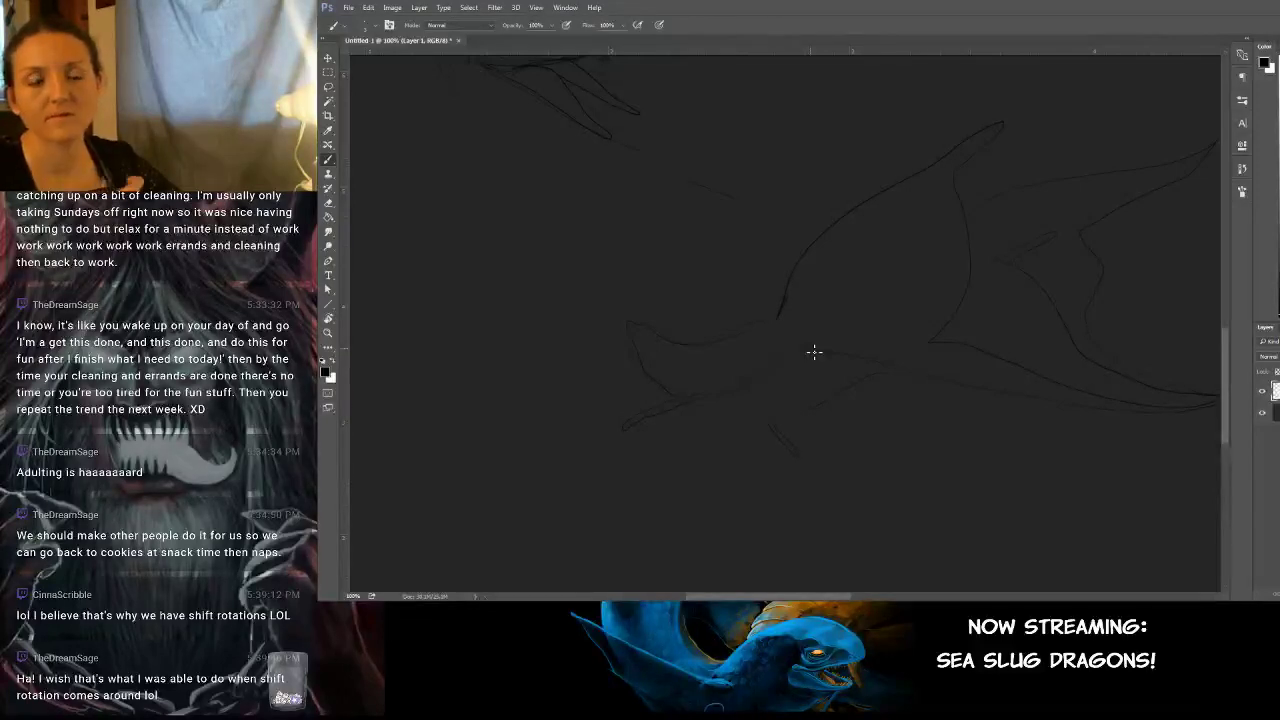
Look over the sleek dragon and the new broad-winged sketch together to compare their shapes.
left_click_drag(914, 383, 760, 585)
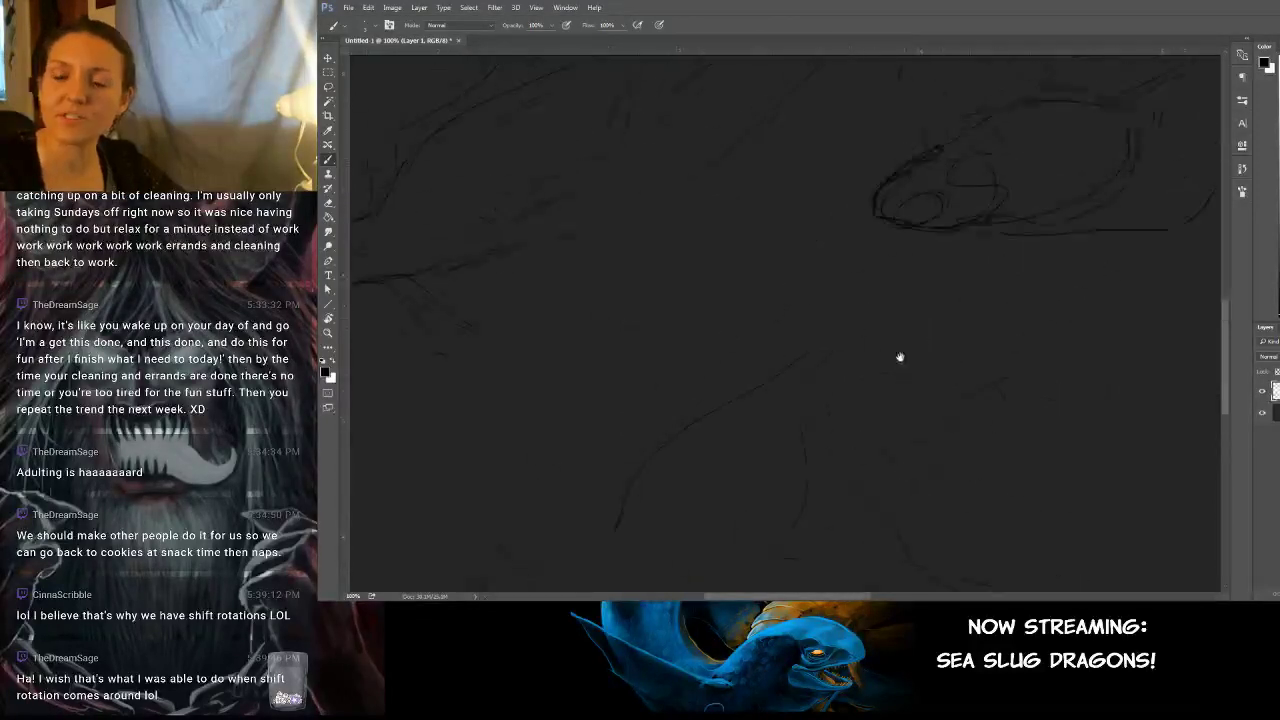
mouse_move(900, 357)
left_mouse_down()
mouse_move(979, 387)
mouse_move(929, 429)
mouse_move(1061, 400)
left_mouse_up()
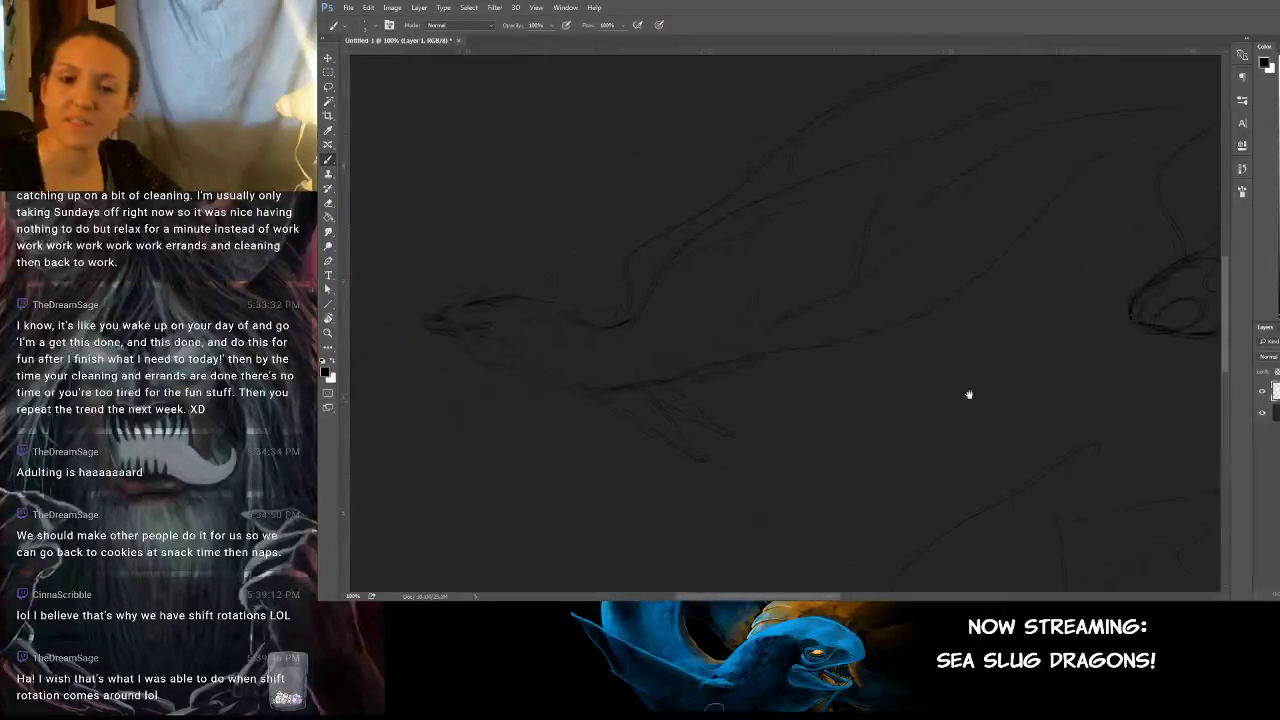
left_click_drag(923, 390, 882, 386)
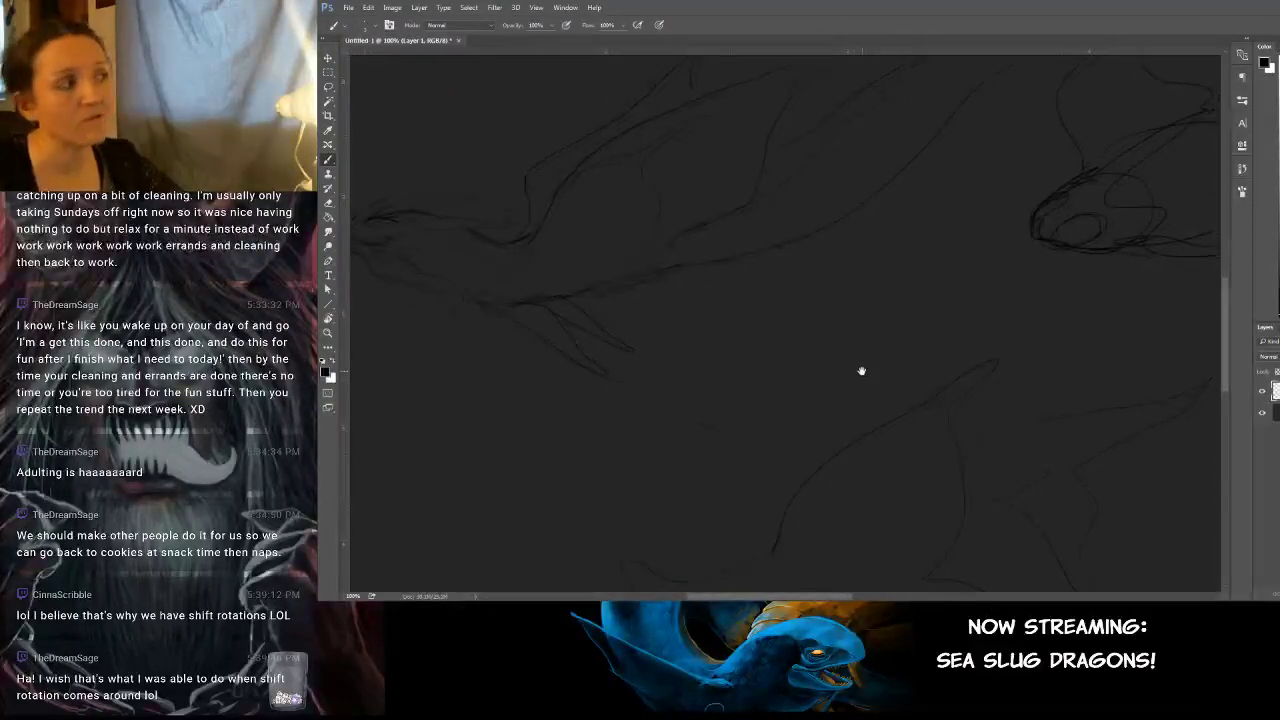
left_click_drag(891, 389, 794, 371)
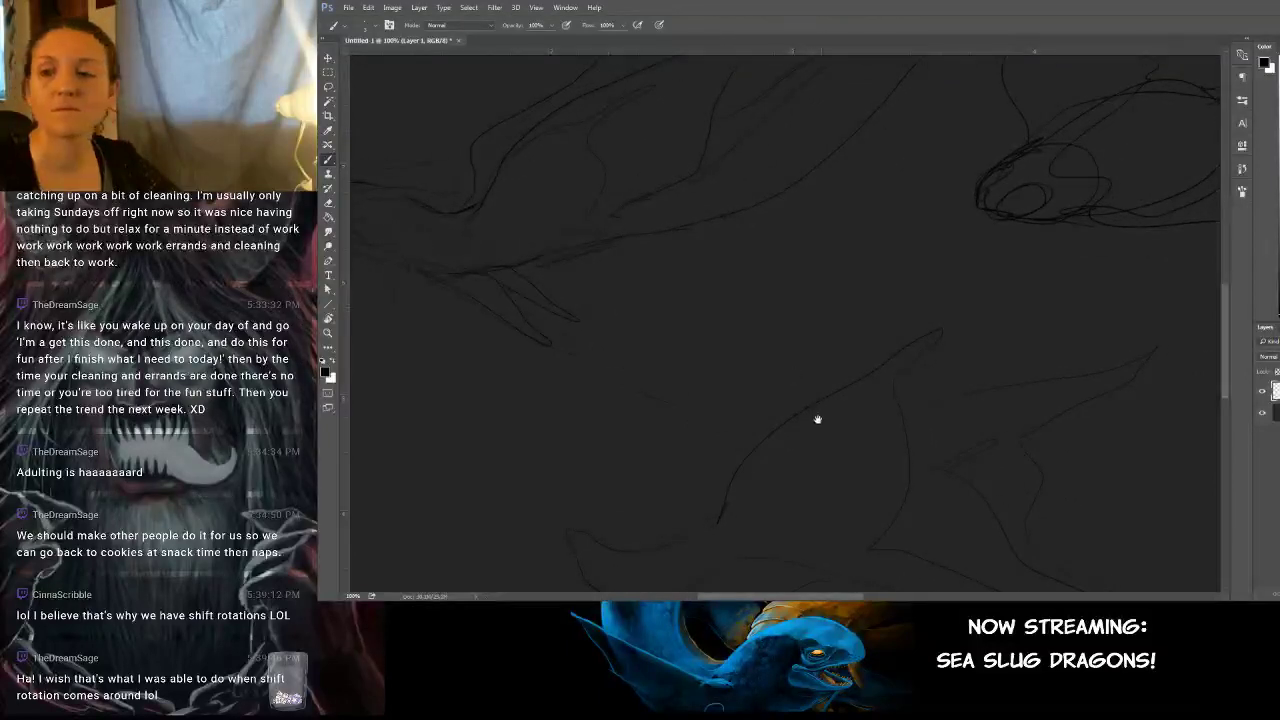
mouse_move(817, 419)
left_mouse_down()
mouse_move(908, 391)
mouse_move(901, 399)
left_mouse_up()
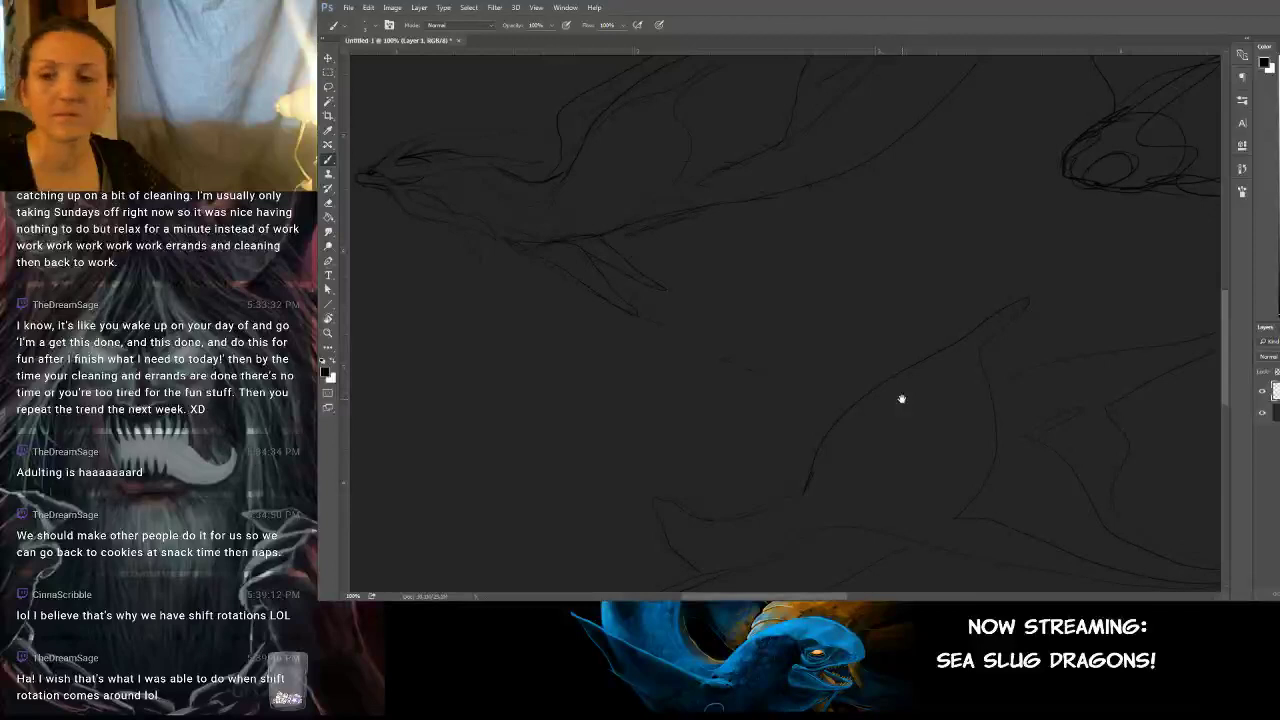
left_click_drag(901, 399, 859, 401)
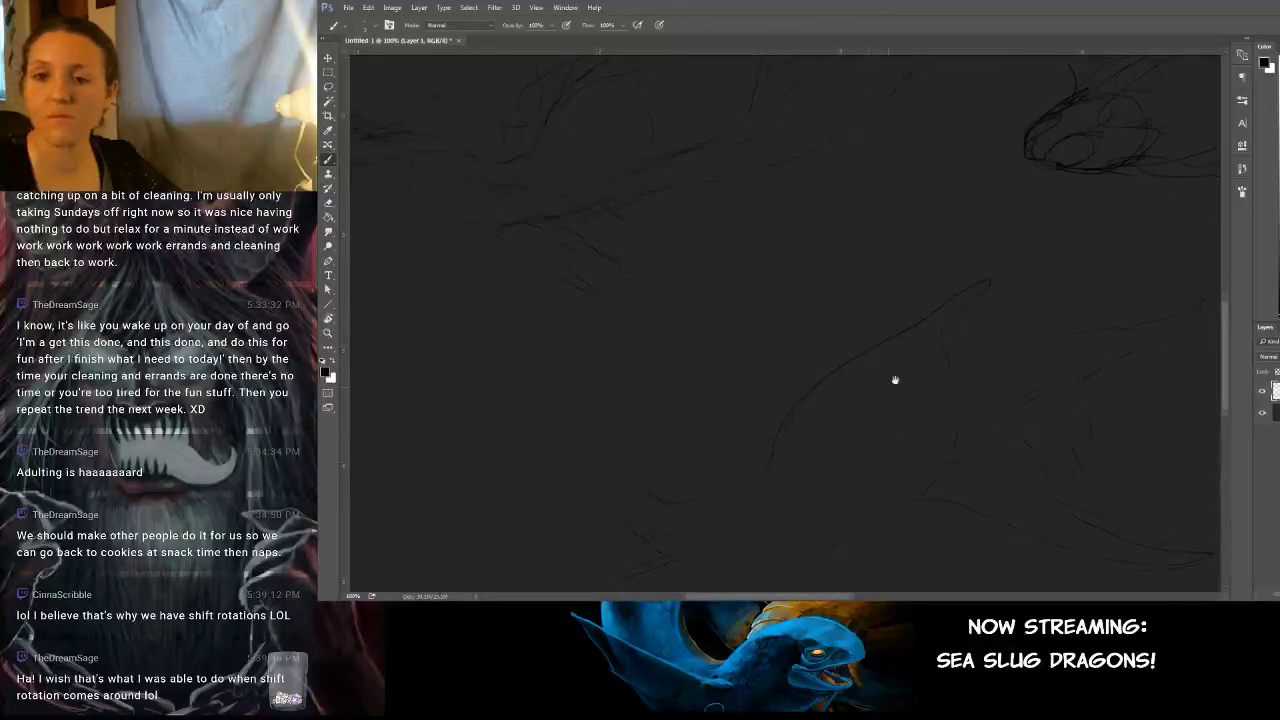
mouse_move(817, 460)
left_mouse_down()
mouse_move(789, 488)
mouse_move(1020, 423)
mouse_move(1014, 371)
mouse_move(941, 288)
mouse_move(923, 374)
mouse_move(909, 349)
mouse_move(920, 377)
left_mouse_up()
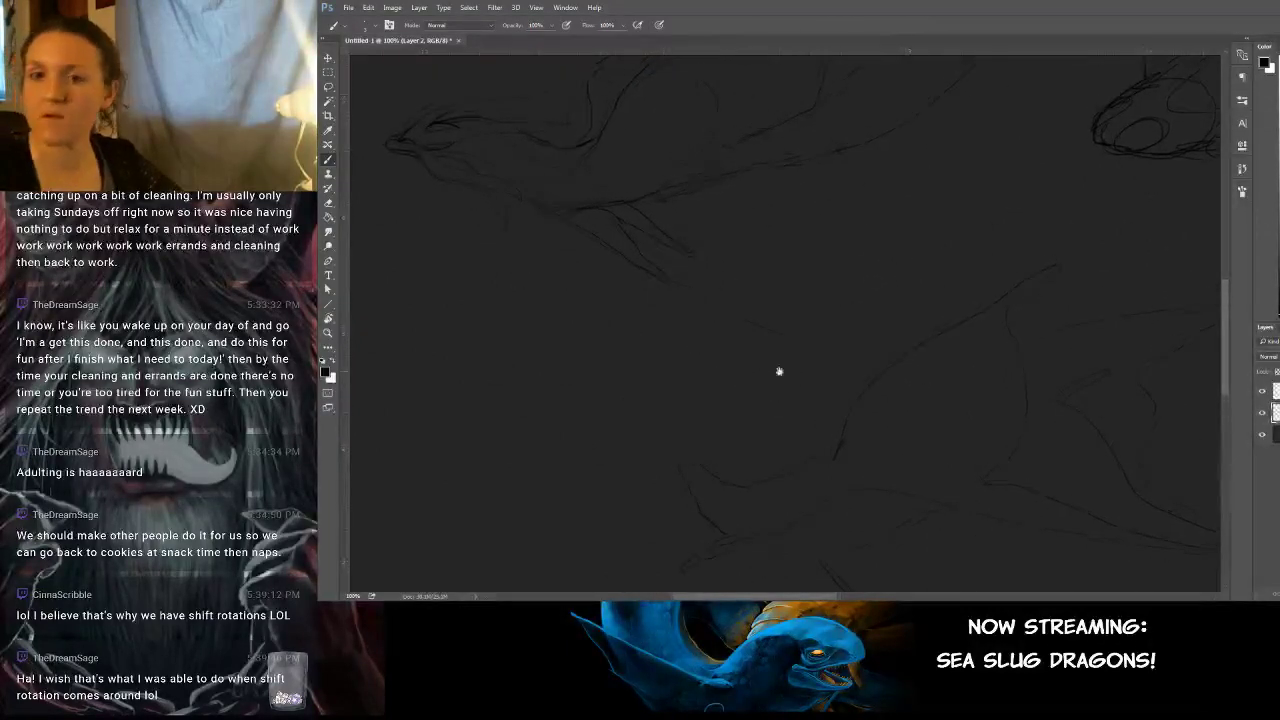
left_click_drag(753, 292, 778, 402)
left_click(1278, 180)
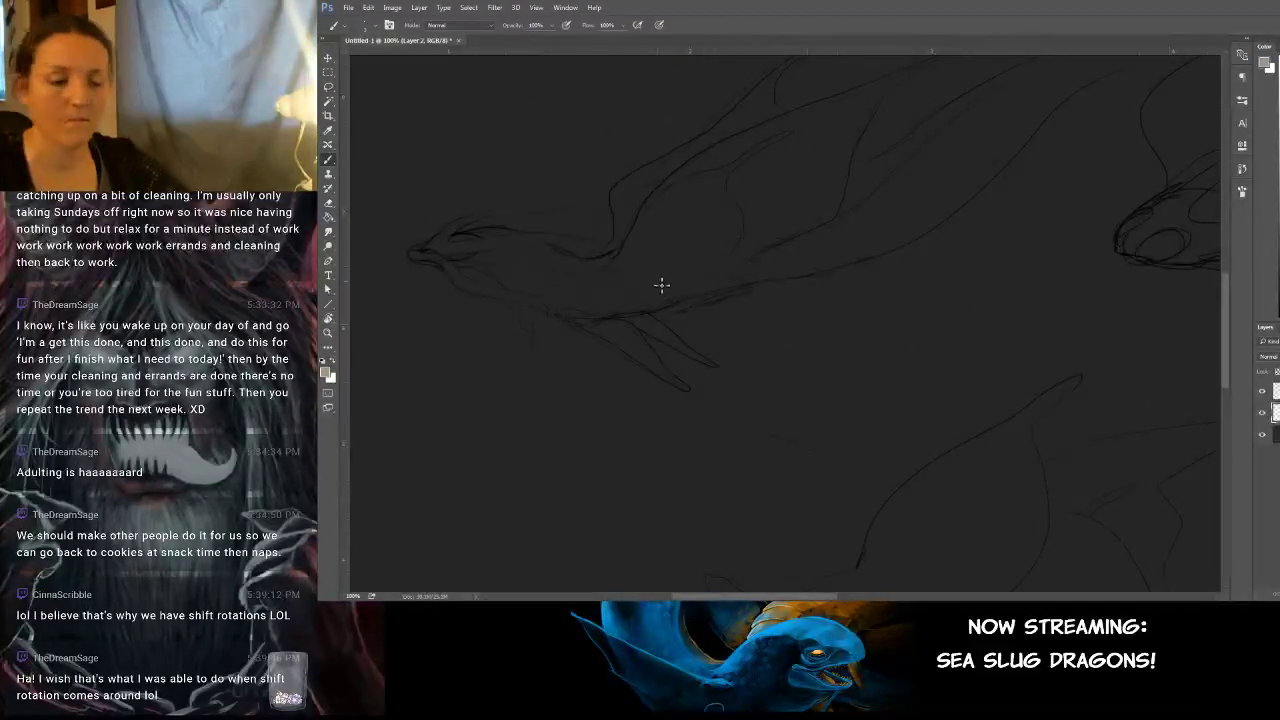
mouse_move(680, 275)
left_mouse_down()
mouse_move(770, 240)
mouse_move(700, 185)
mouse_move(608, 181)
mouse_move(750, 100)
mouse_move(690, 175)
mouse_move(900, 100)
mouse_move(1022, 80)
mouse_move(735, 275)
mouse_move(462, 238)
mouse_move(515, 242)
left_mouse_up()
key("ctrl+z")
mouse_move(872, 382)
left_mouse_down()
mouse_move(860, 500)
mouse_move(774, 406)
mouse_move(871, 204)
mouse_move(1012, 430)
mouse_move(943, 286)
mouse_move(894, 123)
mouse_move(846, 186)
mouse_move(868, 111)
mouse_move(728, 186)
left_mouse_up()
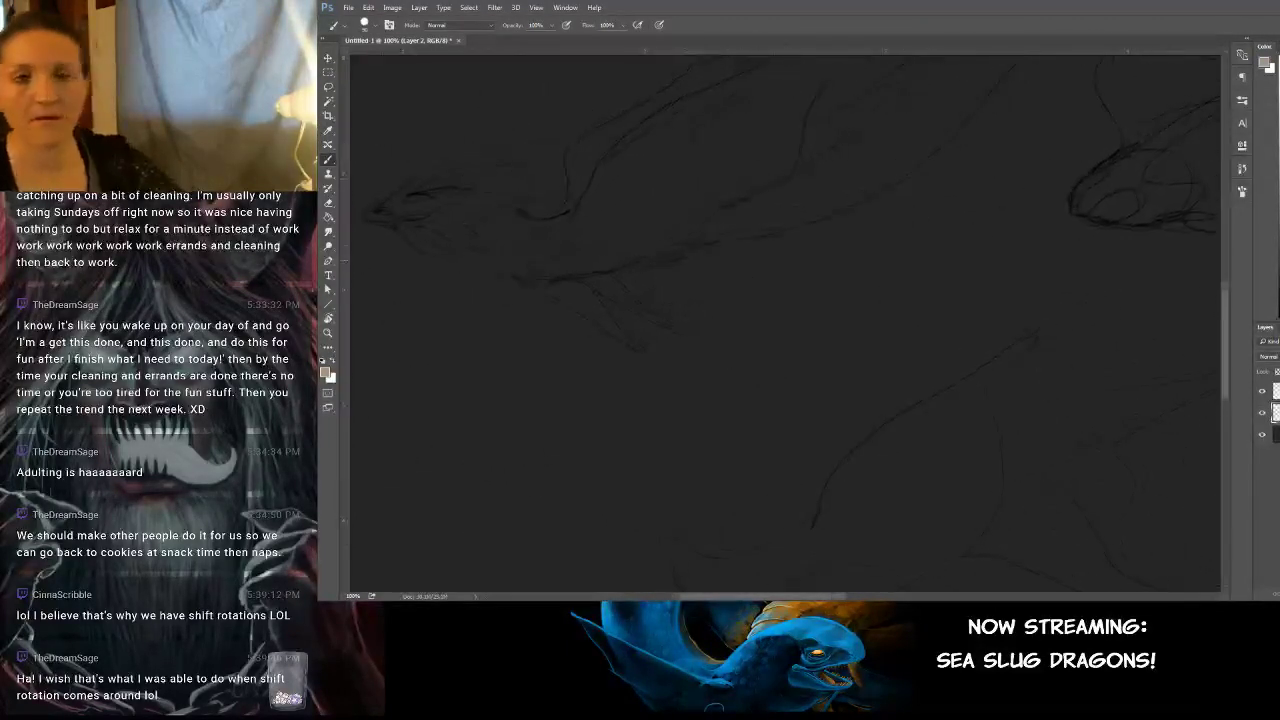
key("x")
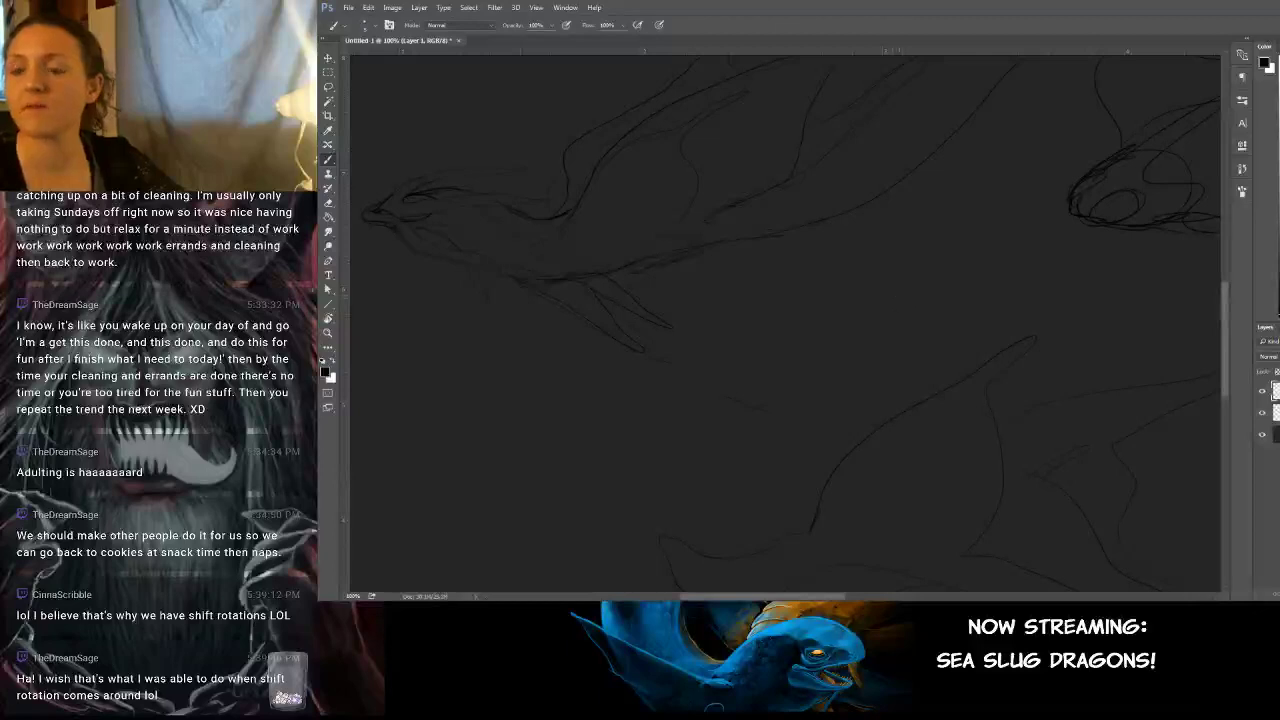
Select the sleek dragon's head and neck with a freehand lasso, warp the head into a slightly smaller, shorter shape, and deselect.
mouse_move(959, 268)
left_mouse_down()
mouse_move(743, 226)
mouse_move(971, 286)
mouse_move(903, 320)
mouse_move(1088, 397)
mouse_move(880, 274)
mouse_move(894, 283)
mouse_move(860, 369)
mouse_move(855, 427)
mouse_move(863, 386)
left_mouse_up()
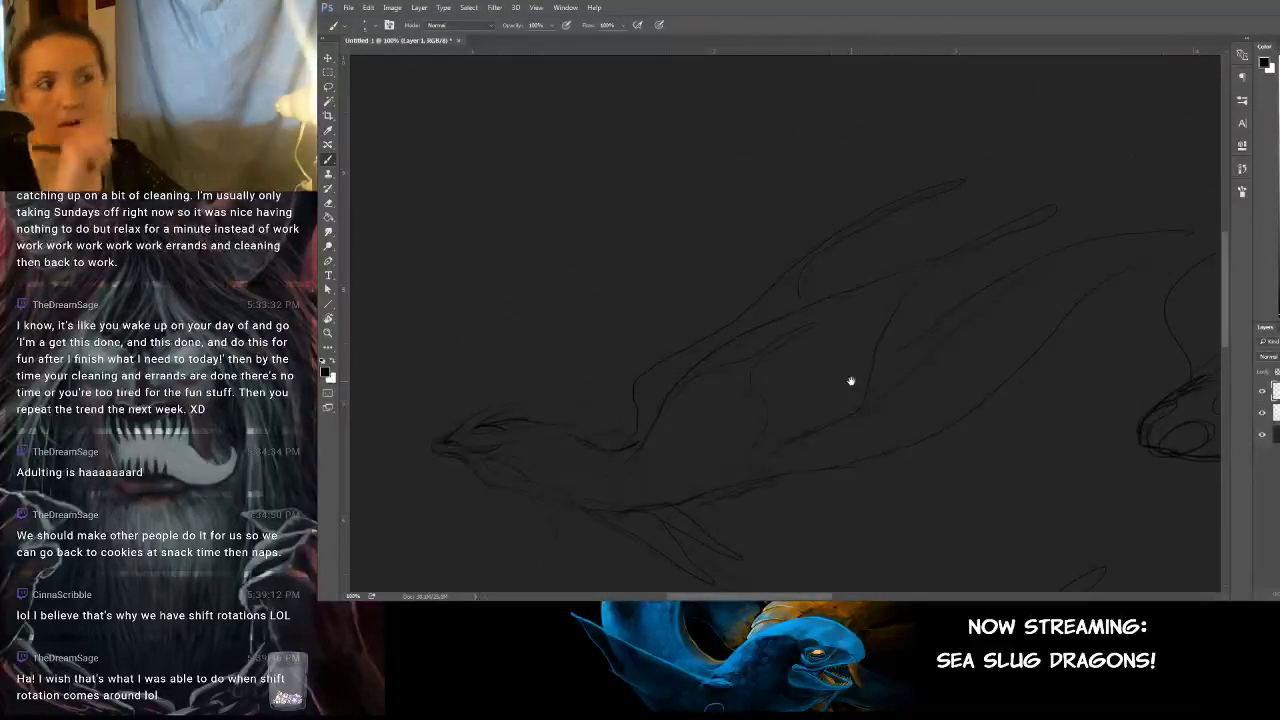
mouse_move(906, 229)
left_mouse_down()
mouse_move(946, 249)
mouse_move(984, 181)
mouse_move(968, 140)
left_mouse_up()
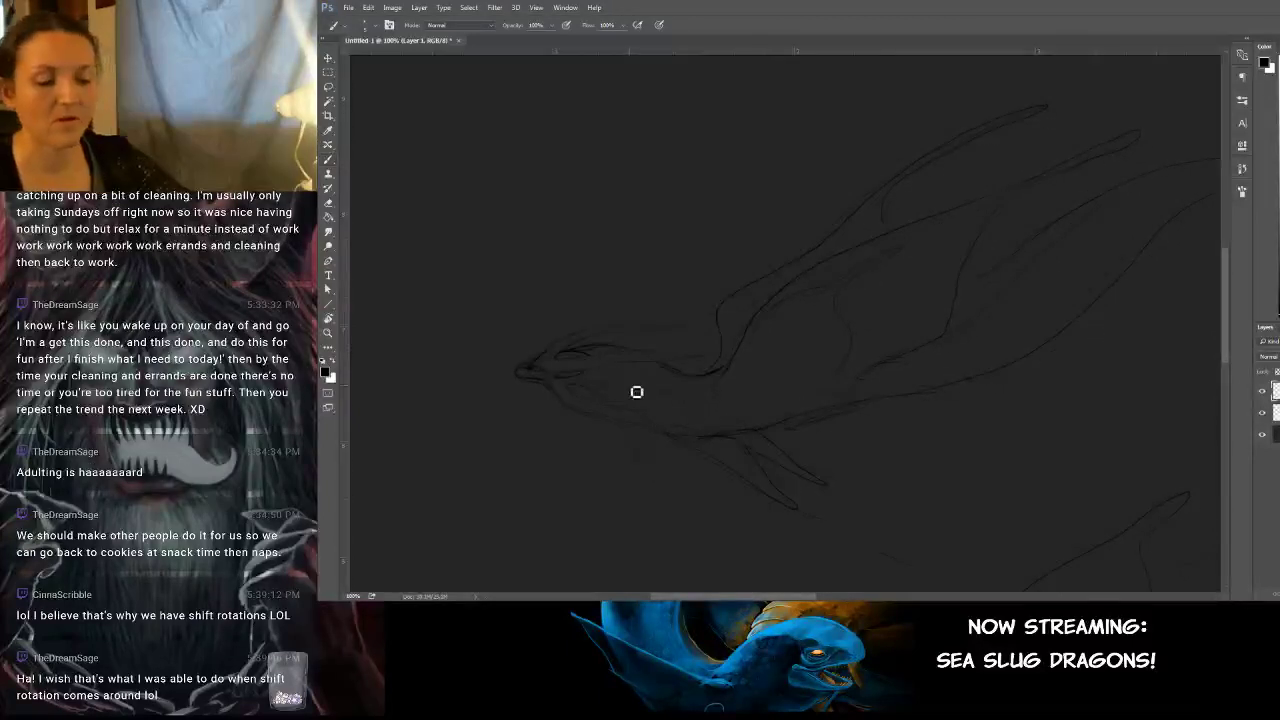
key("l")
mouse_move(578, 450)
left_mouse_down()
mouse_move(644, 489)
mouse_move(669, 458)
left_mouse_up()
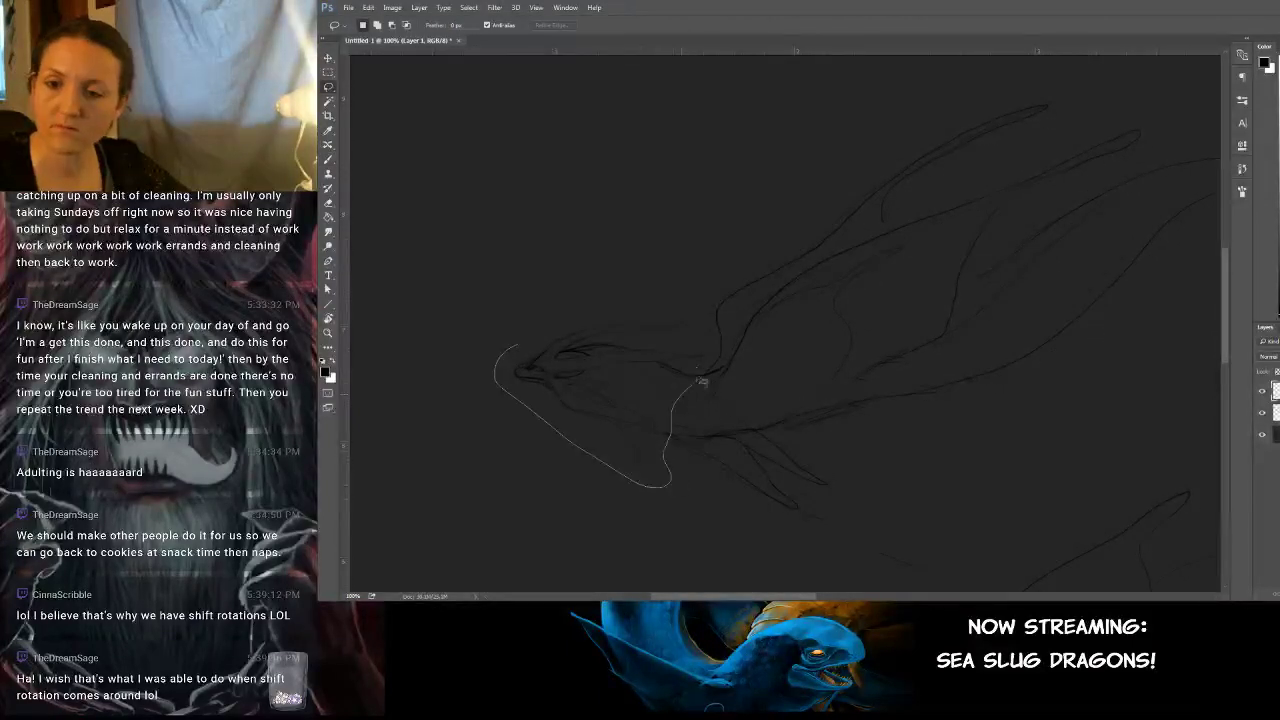
mouse_move(670, 306)
left_mouse_down()
mouse_move(543, 322)
mouse_move(505, 355)
left_mouse_up()
key("ctrl+t")
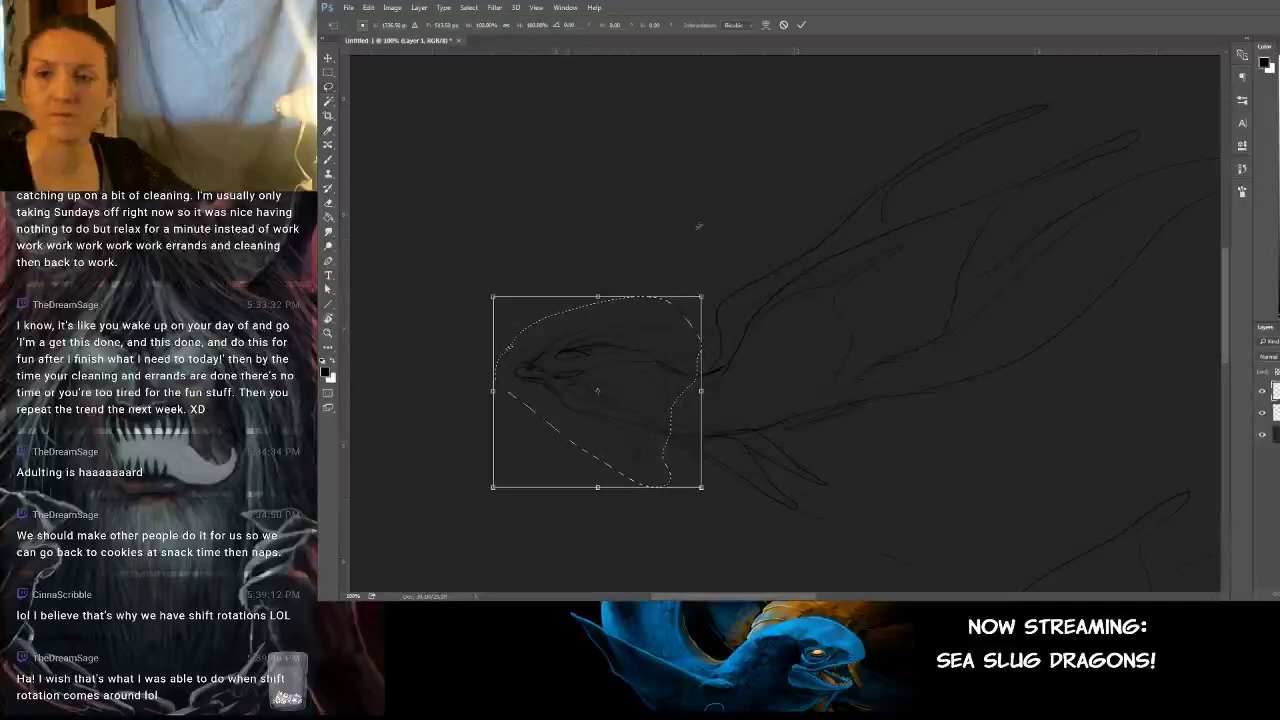
left_click(766, 24)
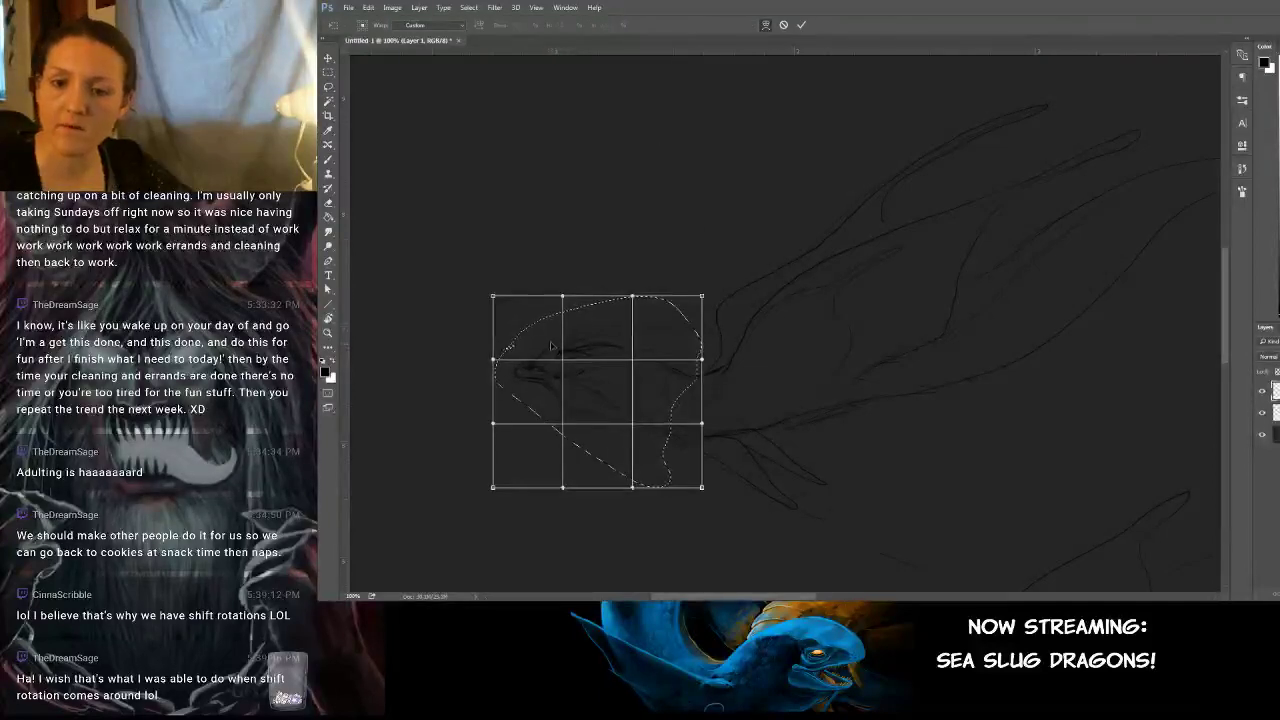
mouse_move(552, 347)
left_mouse_down()
mouse_move(543, 362)
mouse_move(580, 356)
mouse_move(587, 388)
left_mouse_up()
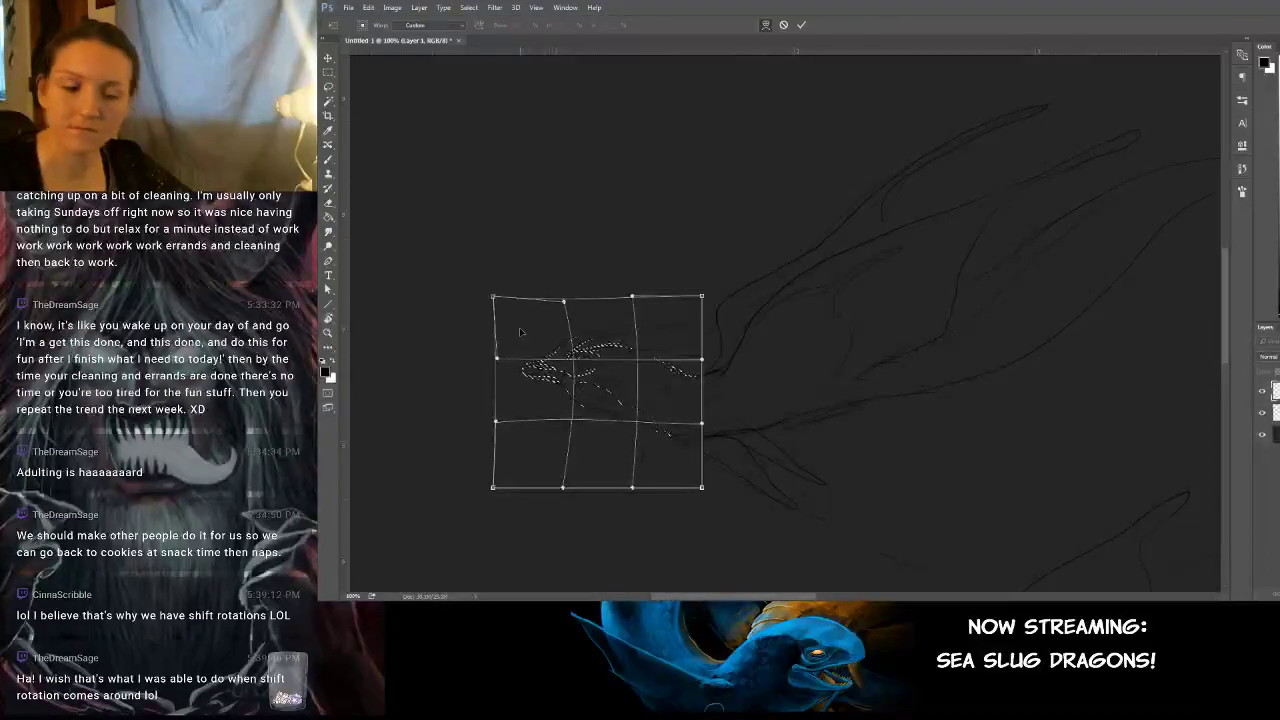
key("Return")
key("ctrl+d")
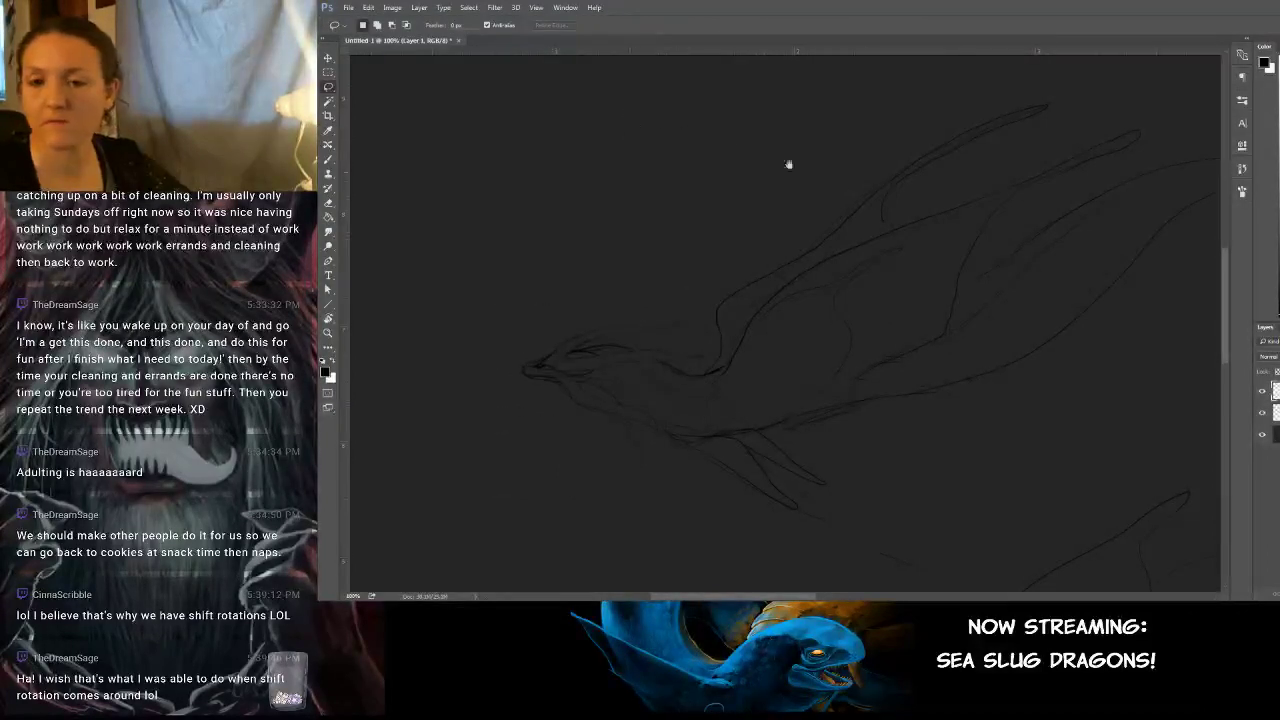
Toggle the head warp off and on to compare the sleek dragon's original and reshaped head.
mouse_move(788, 164)
left_mouse_down()
mouse_move(737, 154)
mouse_move(857, 149)
mouse_move(646, 211)
mouse_move(806, 191)
mouse_move(801, 173)
left_mouse_up()
key("ctrl+shift+d")
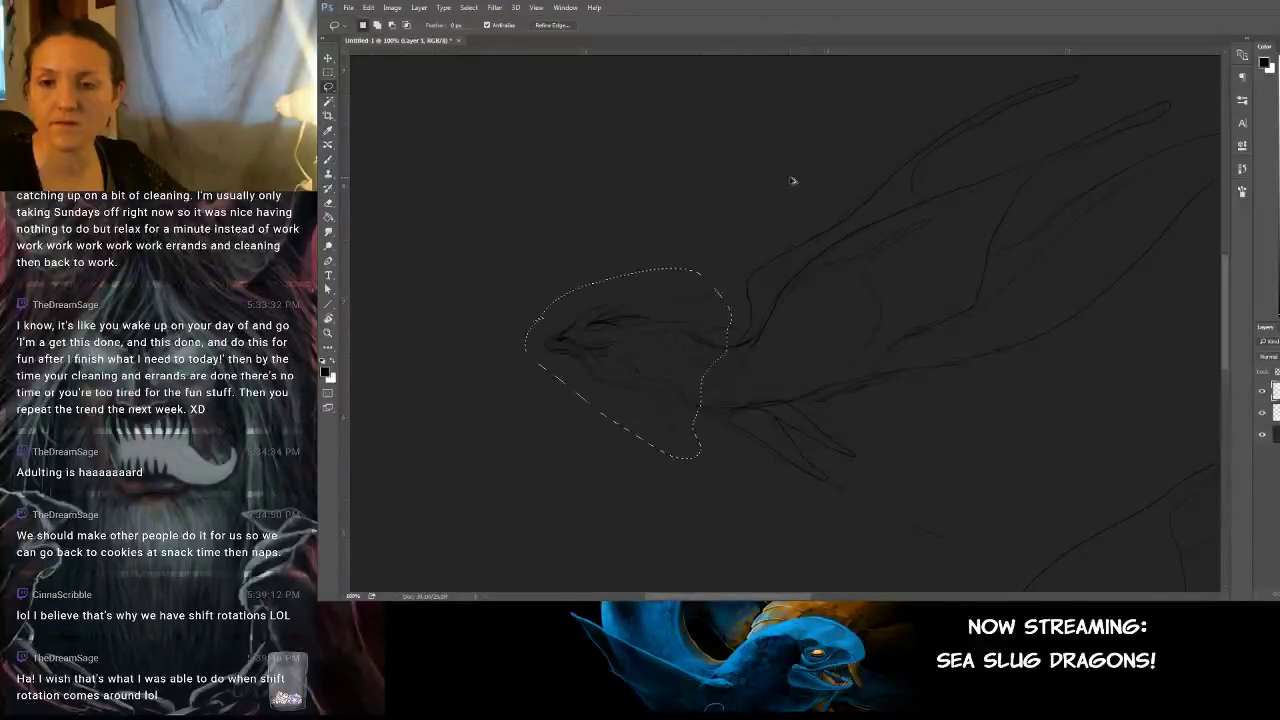
key("ctrl+y")
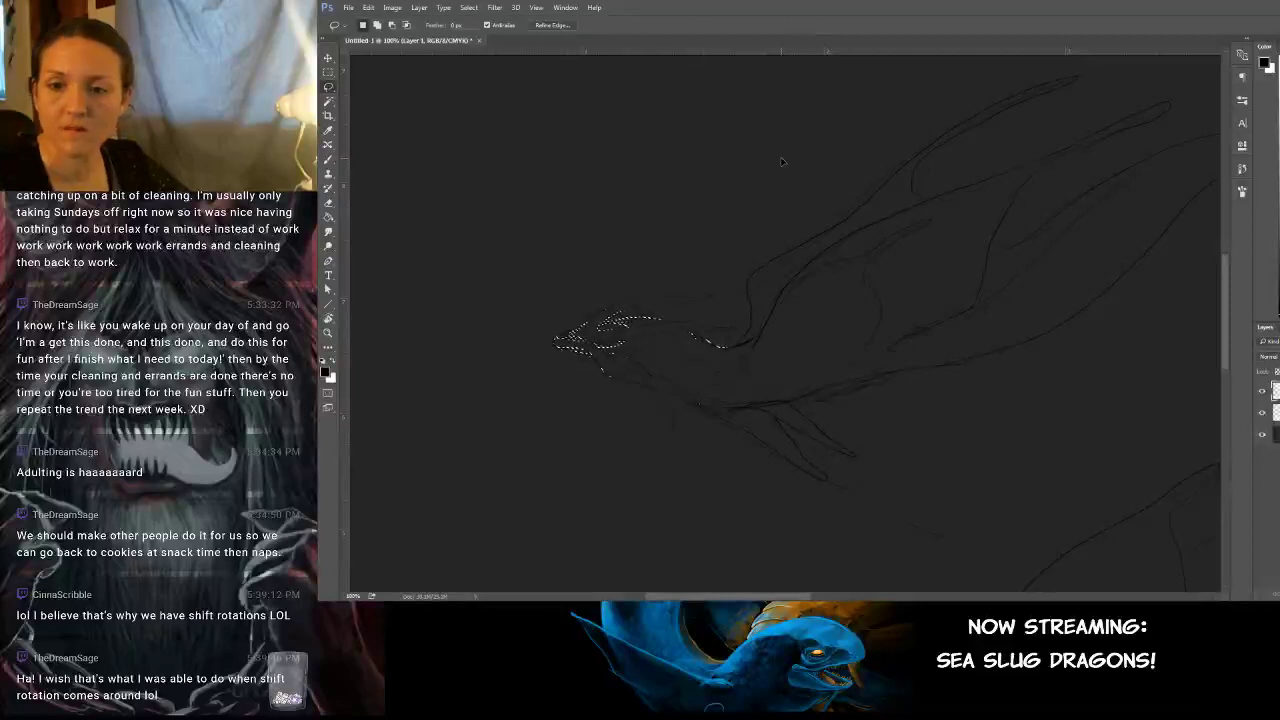
key("ctrl+d")
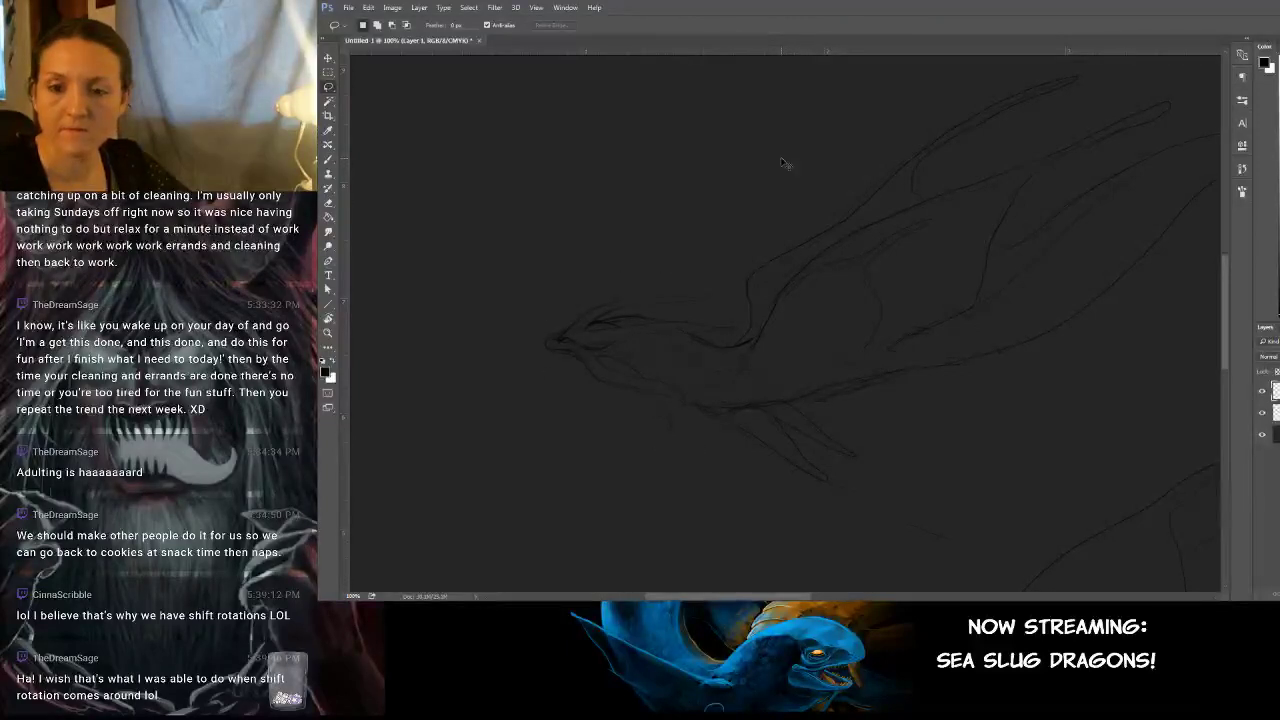
key("ctrl+shift+d")
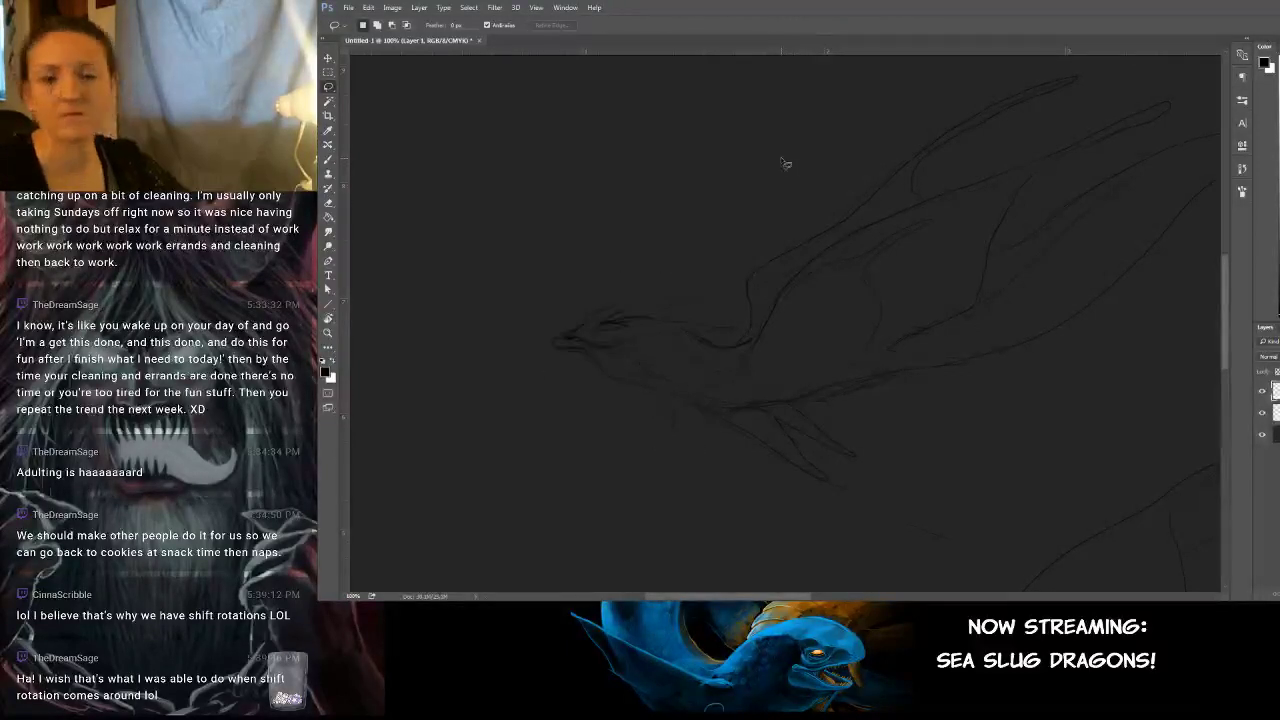
Sketch a new dragon concept above the sleek one, with a domed rounded back, long tapering tail, small forward fin and low pointed snout.
mouse_move(1060, 417)
left_mouse_down()
mouse_move(894, 314)
mouse_move(903, 229)
mouse_move(940, 329)
mouse_move(968, 513)
left_mouse_up()
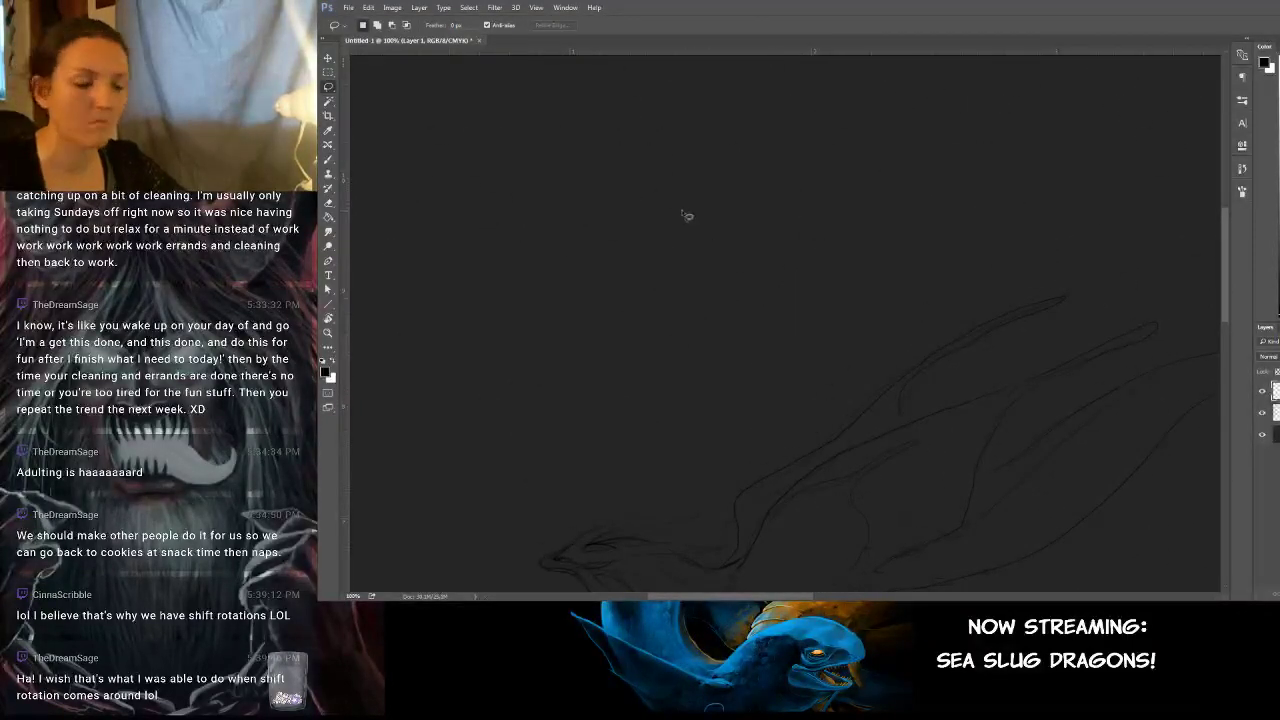
key("b")
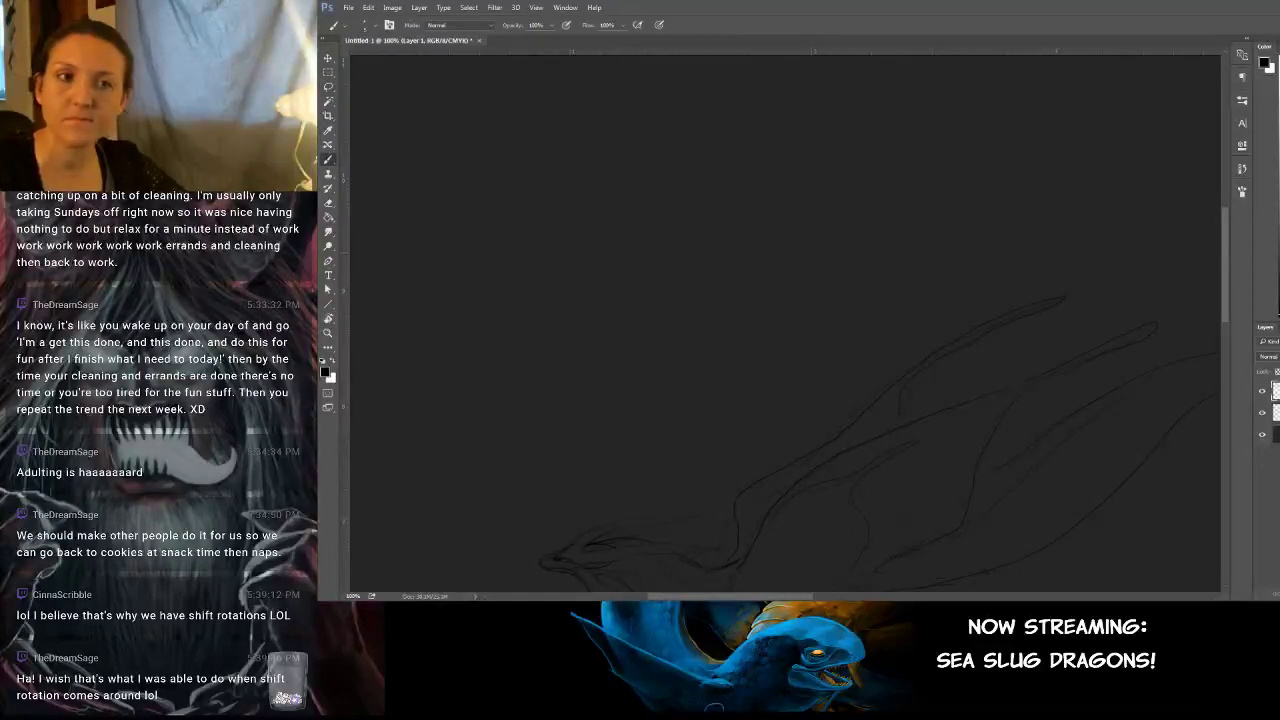
mouse_move(597, 245)
left_mouse_down()
mouse_move(697, 174)
mouse_move(694, 280)
mouse_move(589, 267)
mouse_move(510, 300)
mouse_move(592, 235)
mouse_move(629, 252)
mouse_move(894, 209)
mouse_move(962, 120)
left_mouse_up()
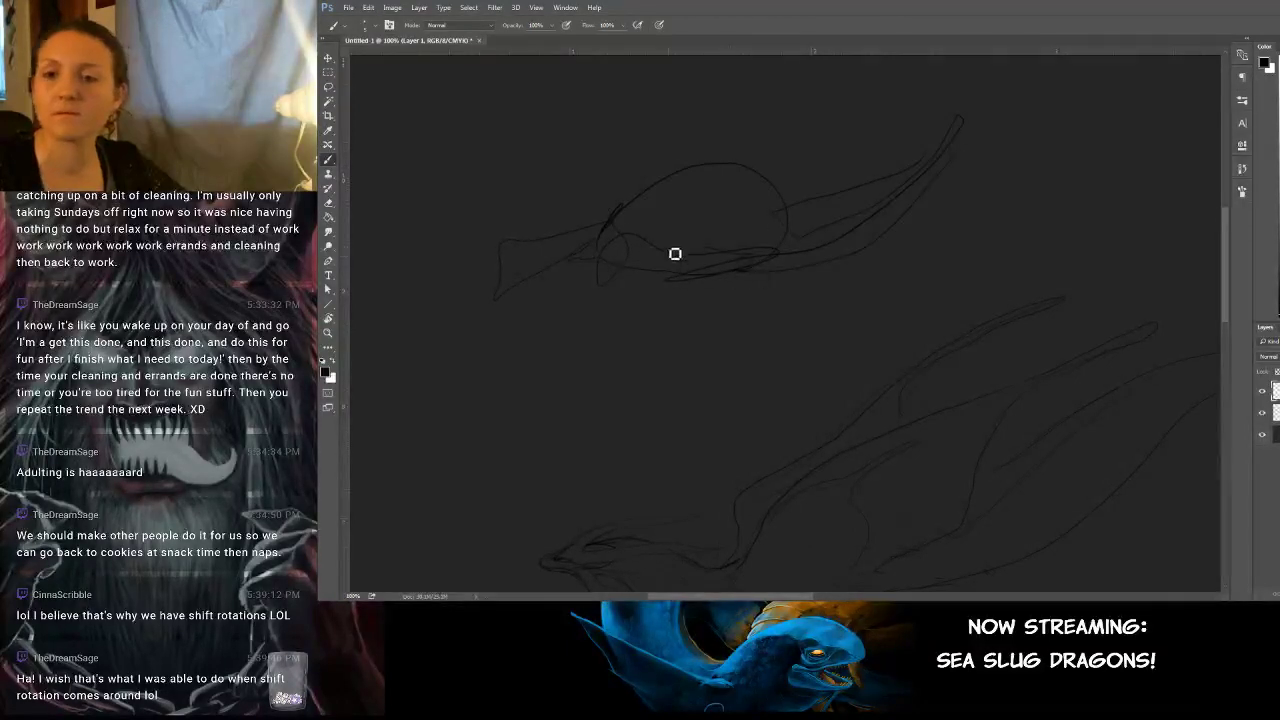
mouse_move(617, 302)
left_mouse_down()
mouse_move(522, 359)
mouse_move(440, 358)
left_mouse_up()
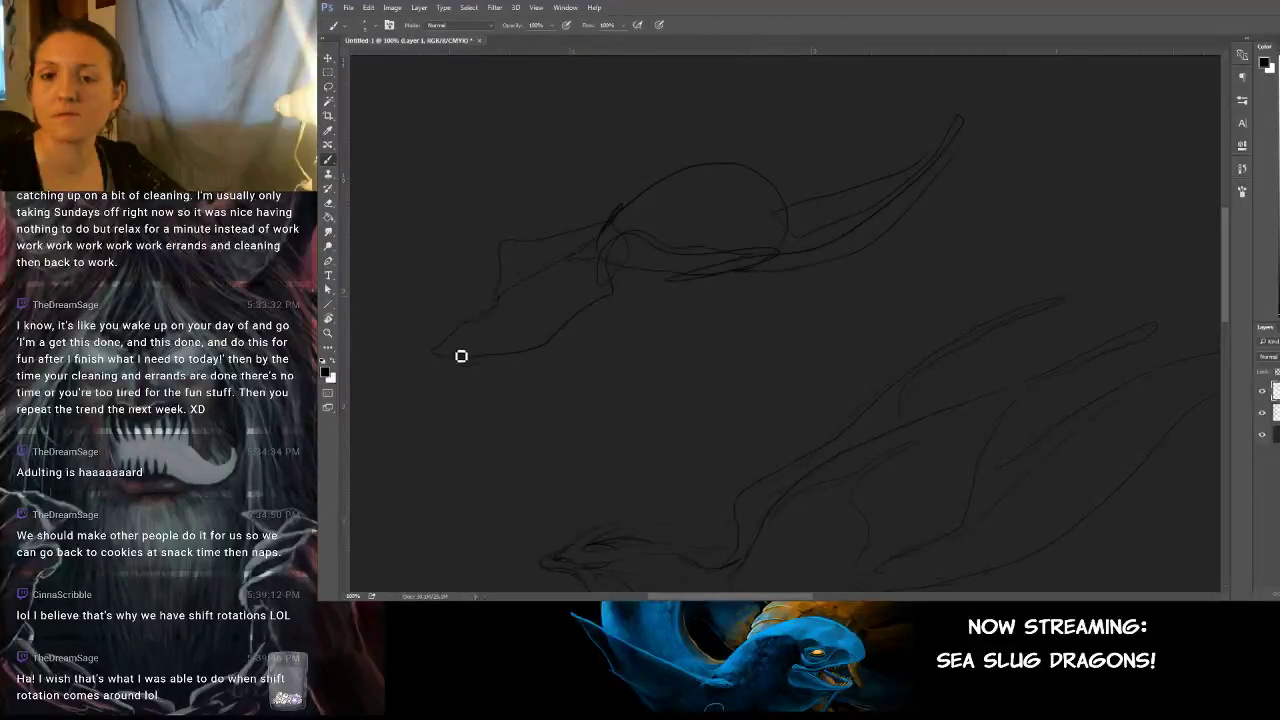
mouse_move(915, 227)
left_mouse_down()
mouse_move(1045, 132)
mouse_move(1066, 169)
mouse_move(1006, 200)
left_mouse_up()
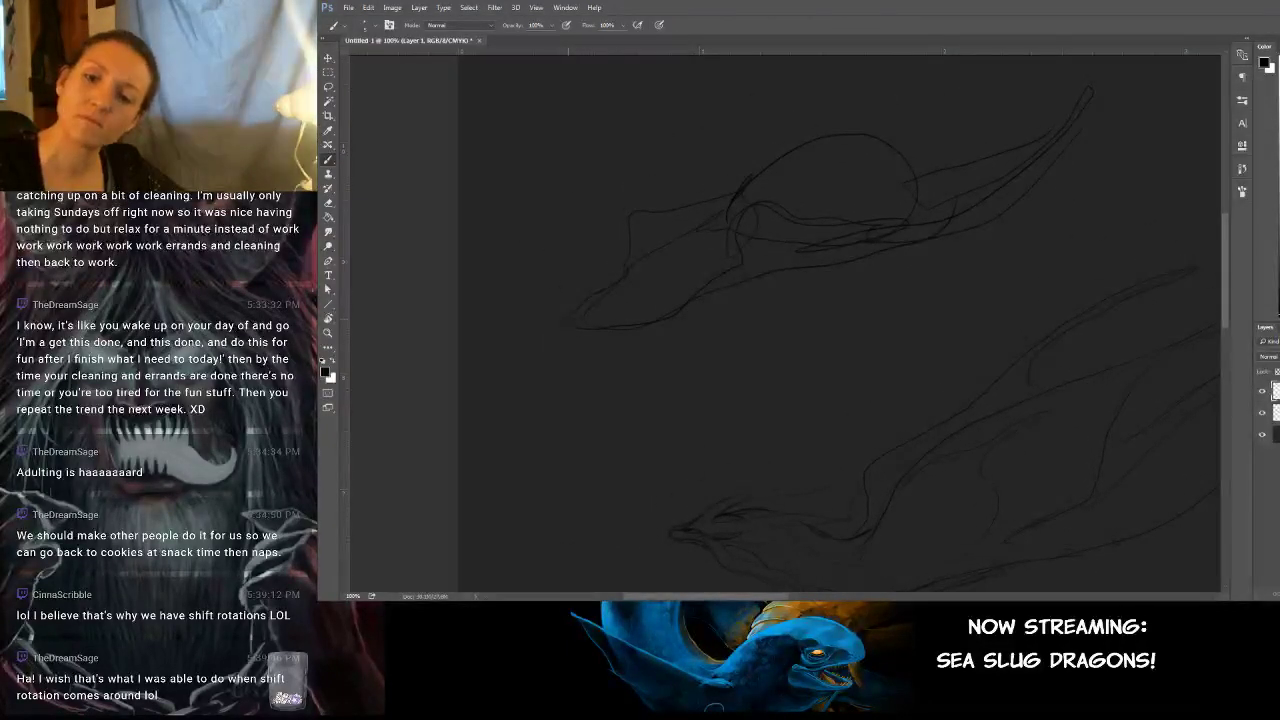
key("ctrl+z")
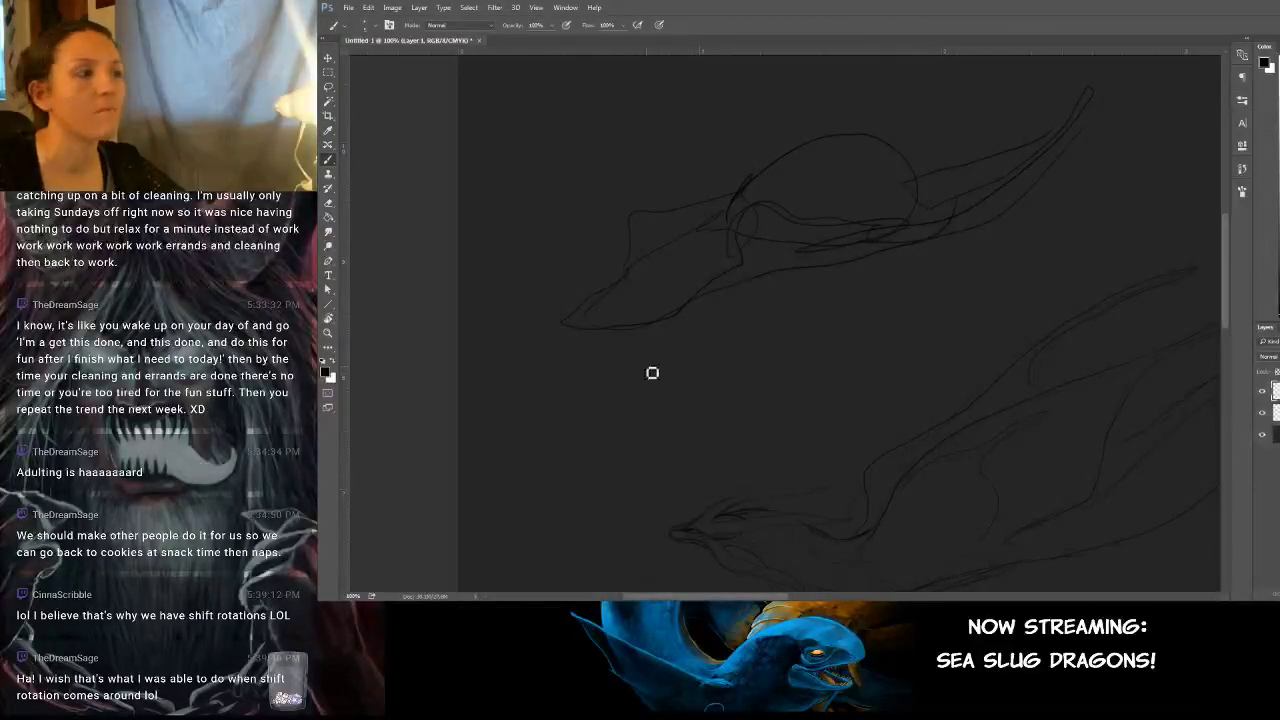
left_click_drag(800, 269, 754, 340)
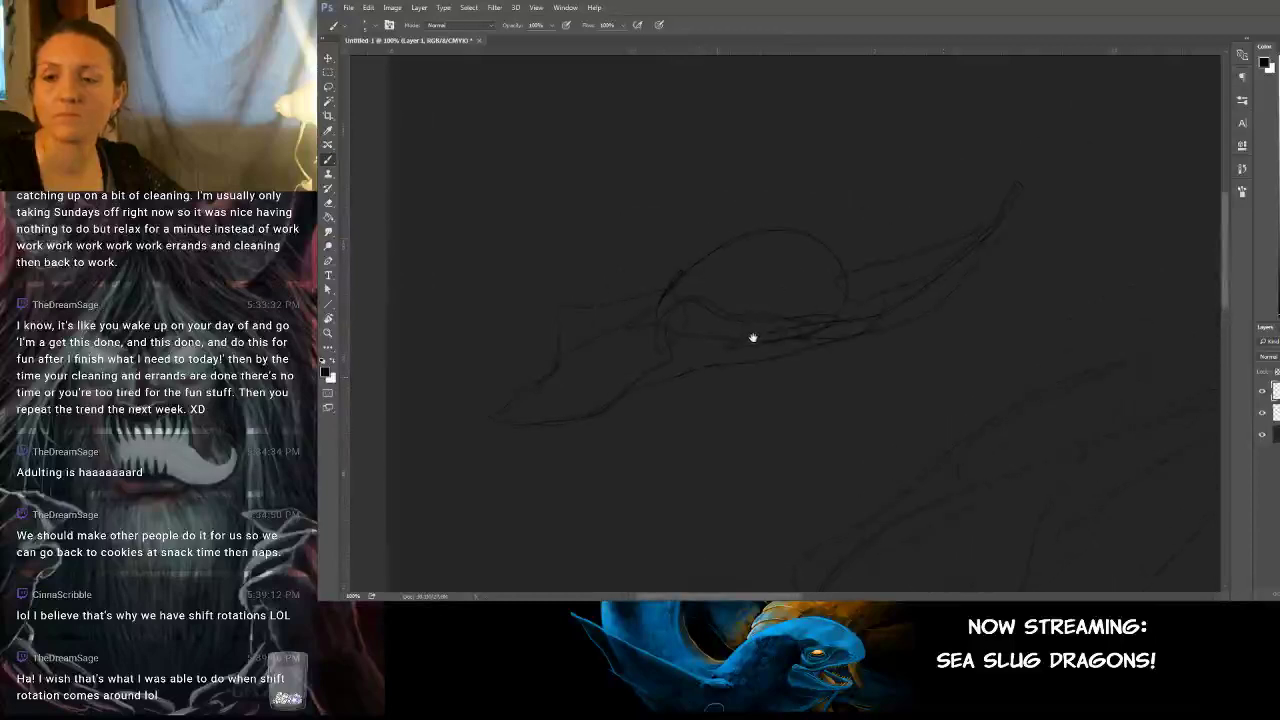
Lasso the round-bodied, fish-like dragon sketch beside the sleek dragon, delete it, and clear the selection.
mouse_move(856, 274)
left_mouse_down()
mouse_move(972, 129)
mouse_move(911, 77)
mouse_move(868, 62)
mouse_move(806, 157)
mouse_move(791, 234)
mouse_move(751, 183)
mouse_move(742, 102)
mouse_move(771, 186)
mouse_move(737, 114)
mouse_move(738, 156)
mouse_move(886, 306)
mouse_move(809, 257)
mouse_move(823, 277)
mouse_move(763, 154)
mouse_move(791, 169)
mouse_move(897, 331)
mouse_move(901, 372)
mouse_move(794, 283)
mouse_move(760, 294)
mouse_move(706, 337)
mouse_move(720, 337)
mouse_move(709, 349)
mouse_move(774, 289)
mouse_move(843, 320)
mouse_move(753, 331)
mouse_move(834, 294)
mouse_move(820, 300)
mouse_move(814, 346)
mouse_move(838, 328)
mouse_move(1074, 294)
mouse_move(800, 426)
mouse_move(870, 280)
mouse_move(831, 364)
mouse_move(740, 369)
mouse_move(737, 211)
mouse_move(811, 212)
mouse_move(751, 249)
mouse_move(743, 223)
mouse_move(697, 237)
mouse_move(770, 311)
left_mouse_up()
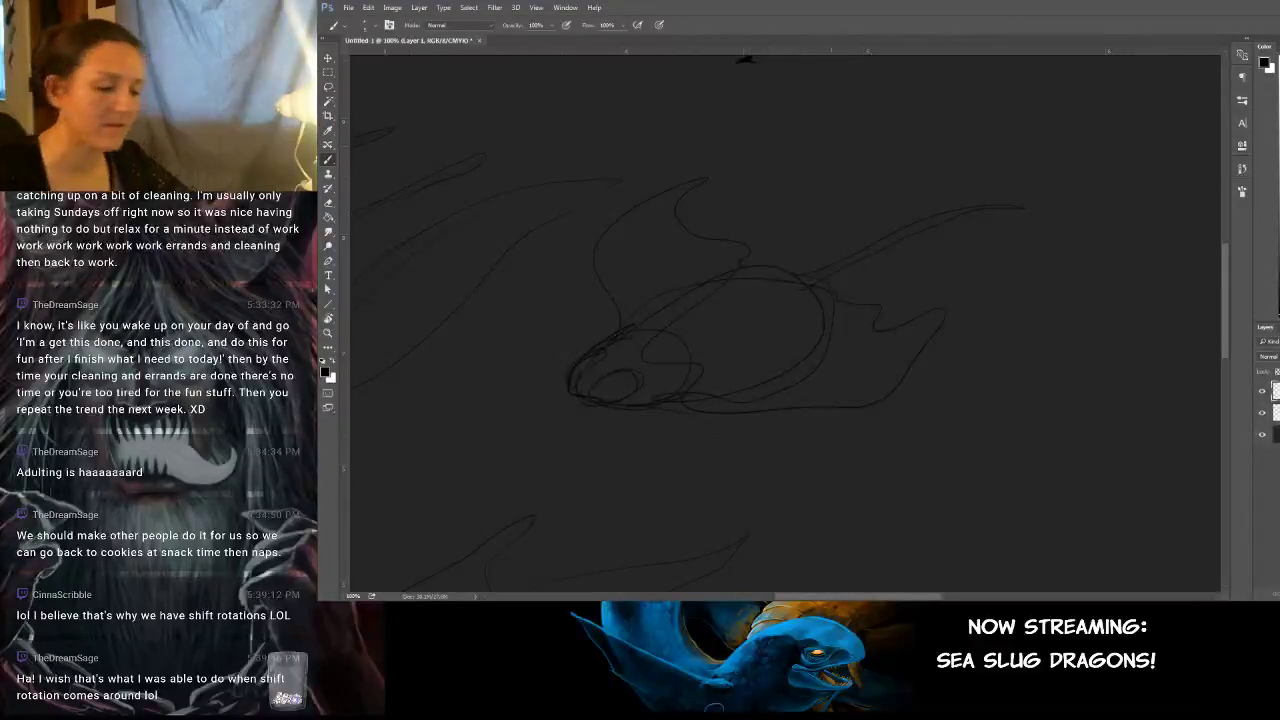
key("l")
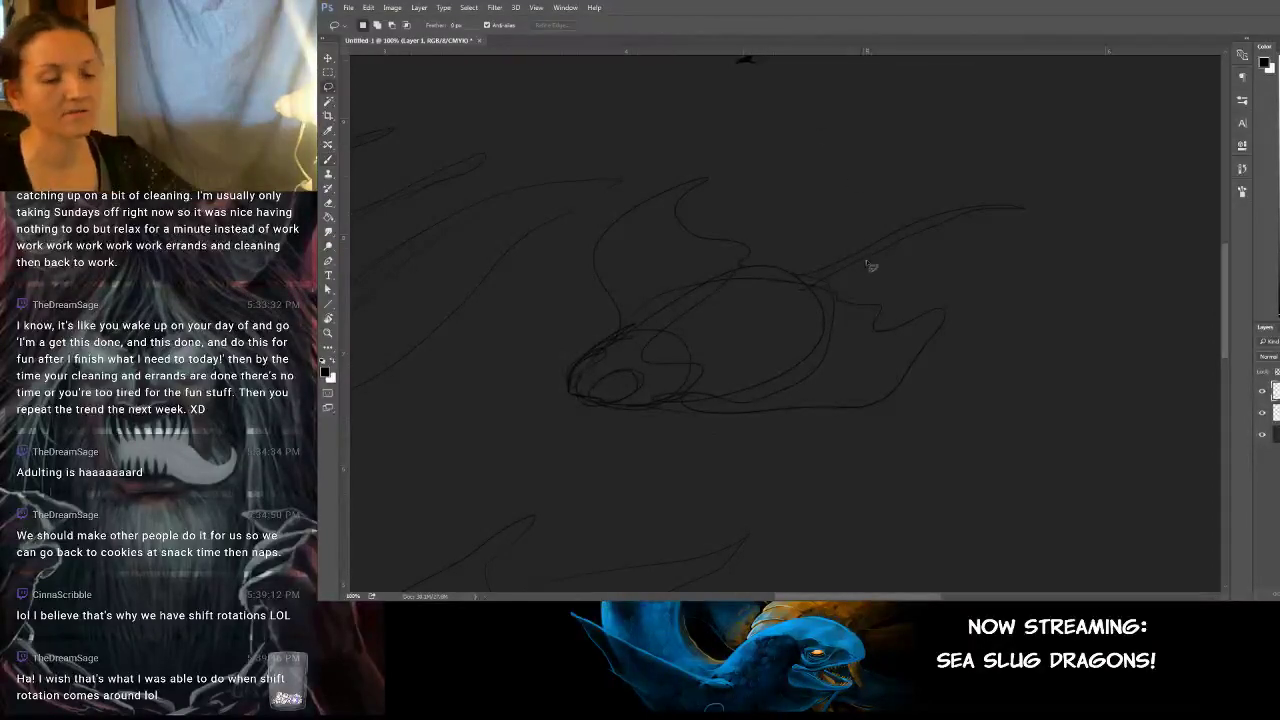
mouse_move(766, 179)
left_mouse_down()
mouse_move(731, 155)
mouse_move(600, 206)
mouse_move(535, 326)
mouse_move(694, 455)
mouse_move(877, 455)
mouse_move(1082, 262)
mouse_move(1018, 164)
mouse_move(711, 157)
left_mouse_up()
key("Delete")
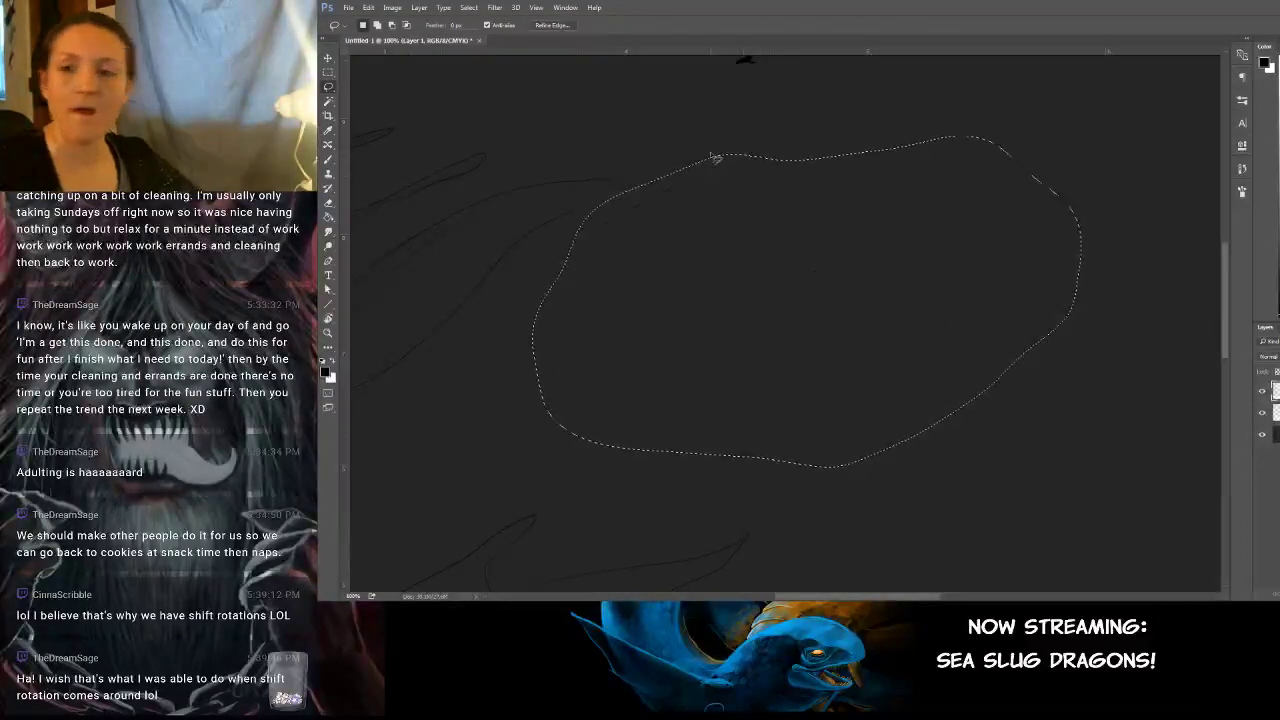
key("ctrl+d")
Brush a sweeping wing edge in the cleared area and add a jagged, notched trailing edge running down from its tip.
key("b")
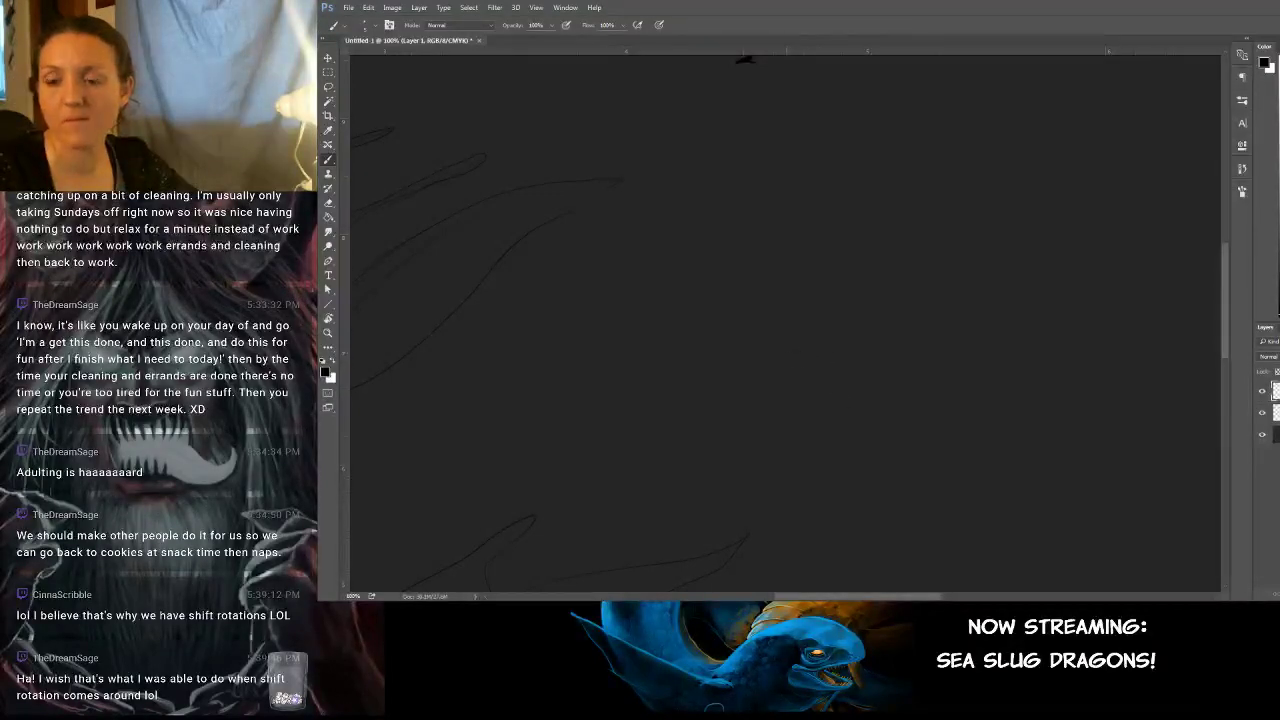
left_click_drag(775, 337, 942, 172)
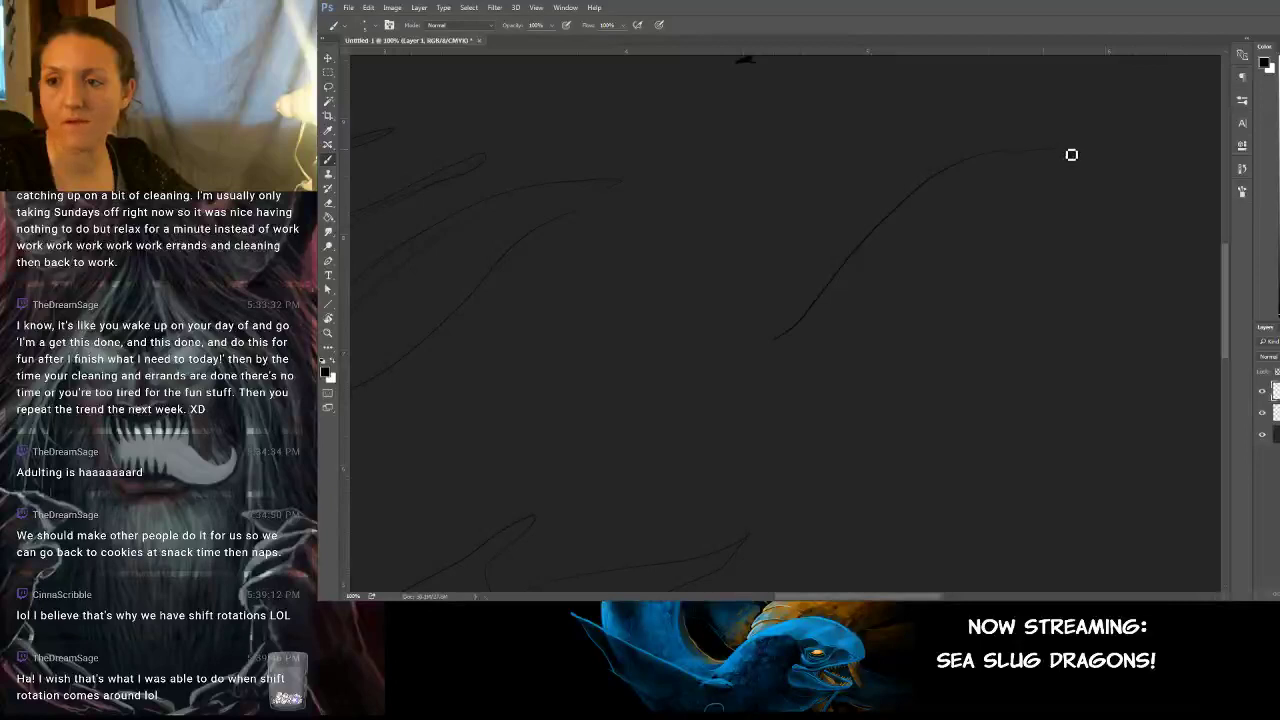
mouse_move(1048, 290)
left_mouse_down()
mouse_move(1018, 320)
mouse_move(1053, 315)
mouse_move(1074, 375)
mouse_move(1060, 421)
mouse_move(1138, 437)
mouse_move(1180, 512)
left_mouse_up()
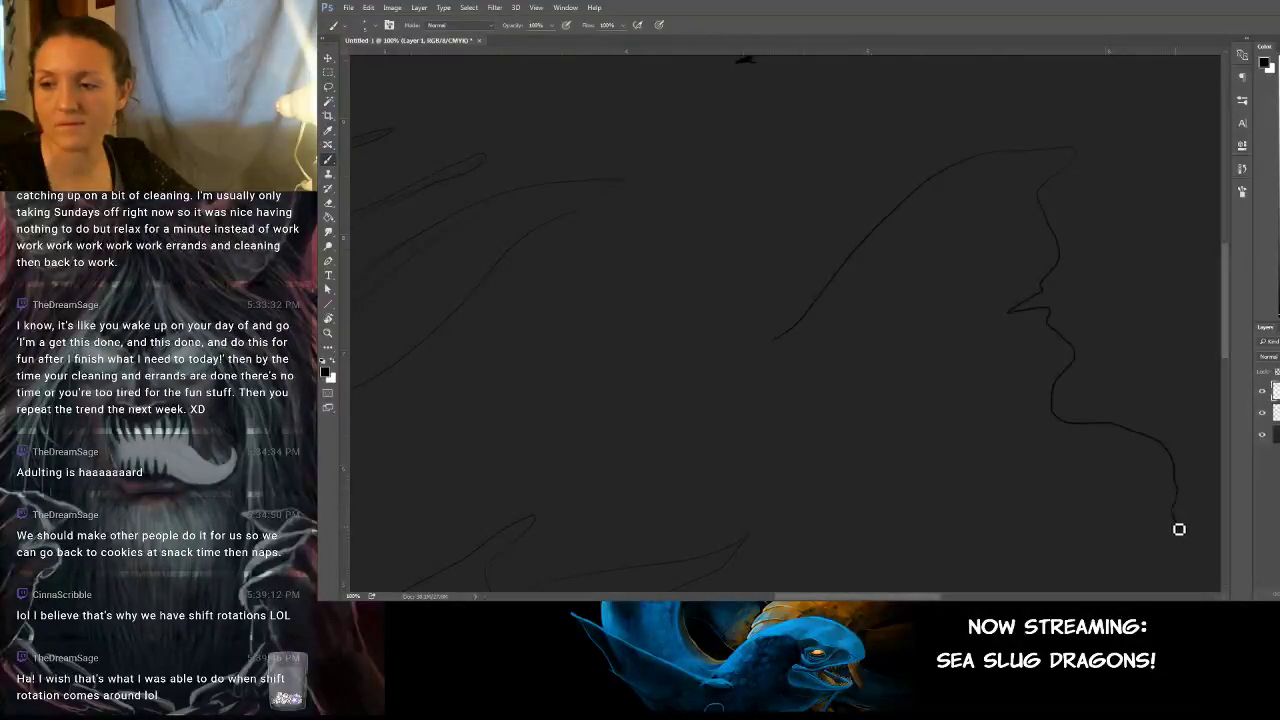
left_click_drag(943, 437, 869, 359)
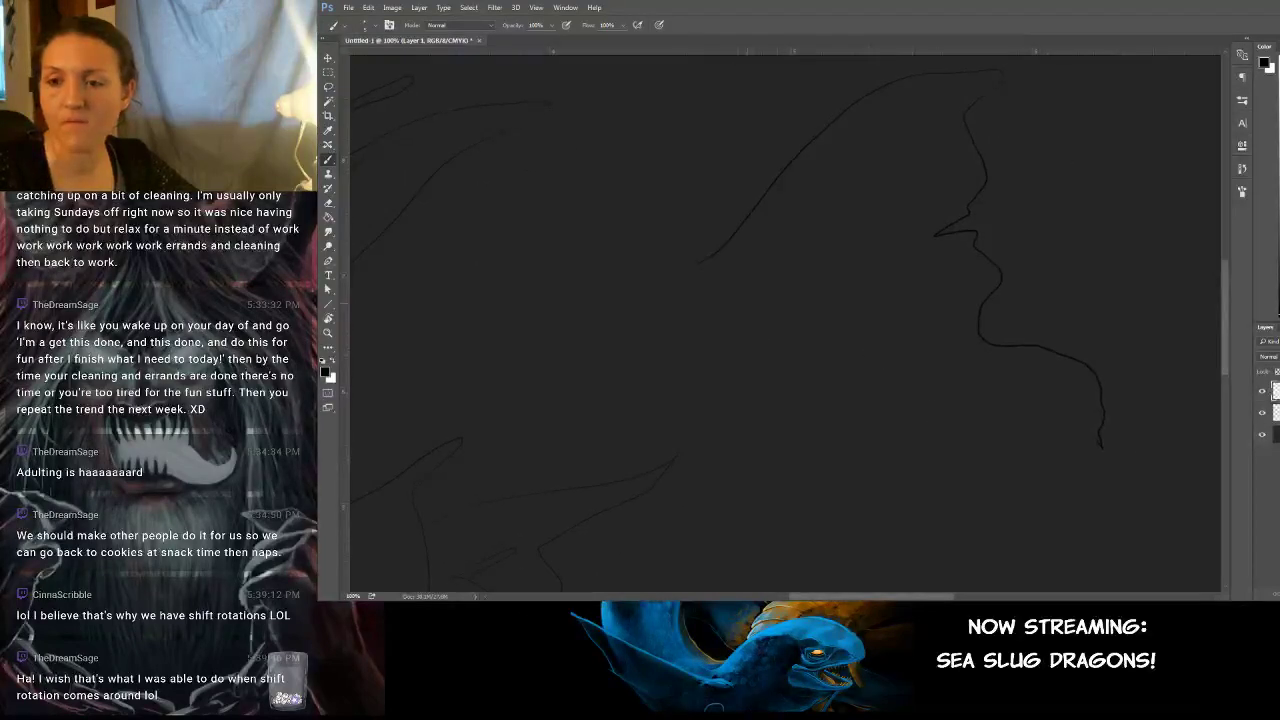
Try two different curved fin outlines extending forward from the base of the new wing edge.
mouse_move(707, 262)
left_mouse_down()
mouse_move(664, 166)
mouse_move(666, 193)
mouse_move(633, 249)
left_mouse_up()
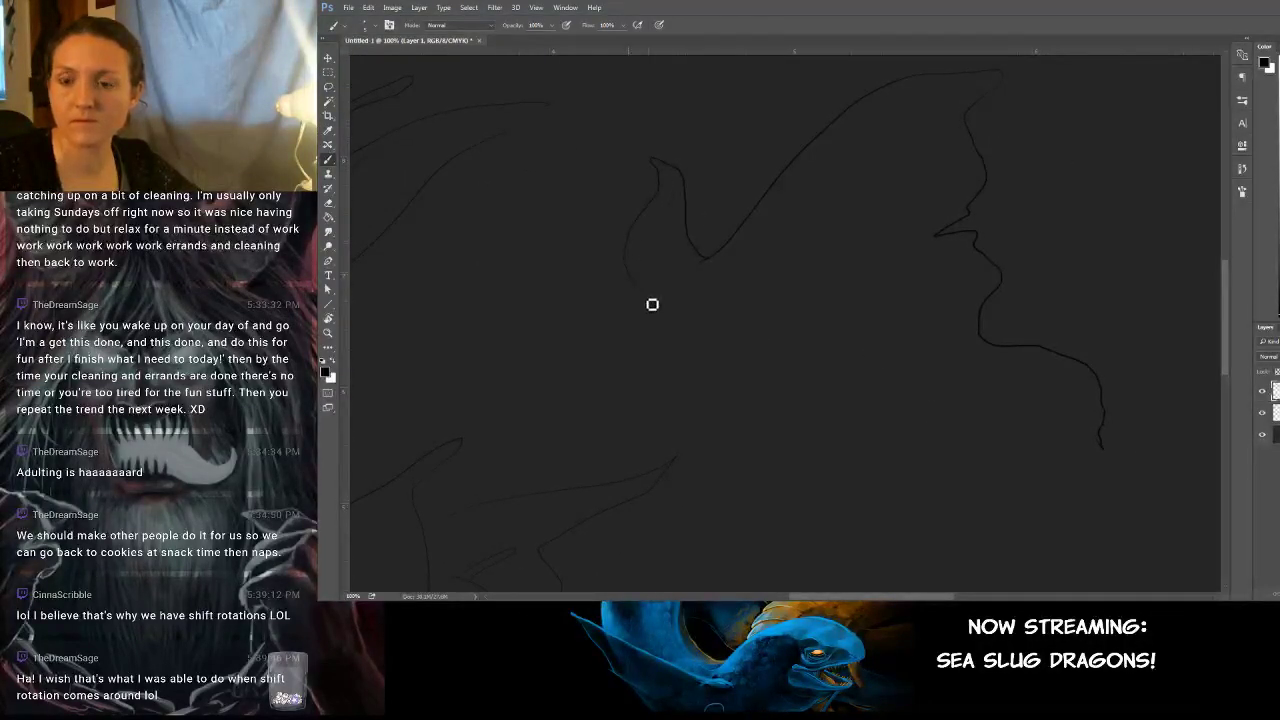
key("ctrl+alt+z")
key("ctrl+alt+z")
key("ctrl+alt+z")
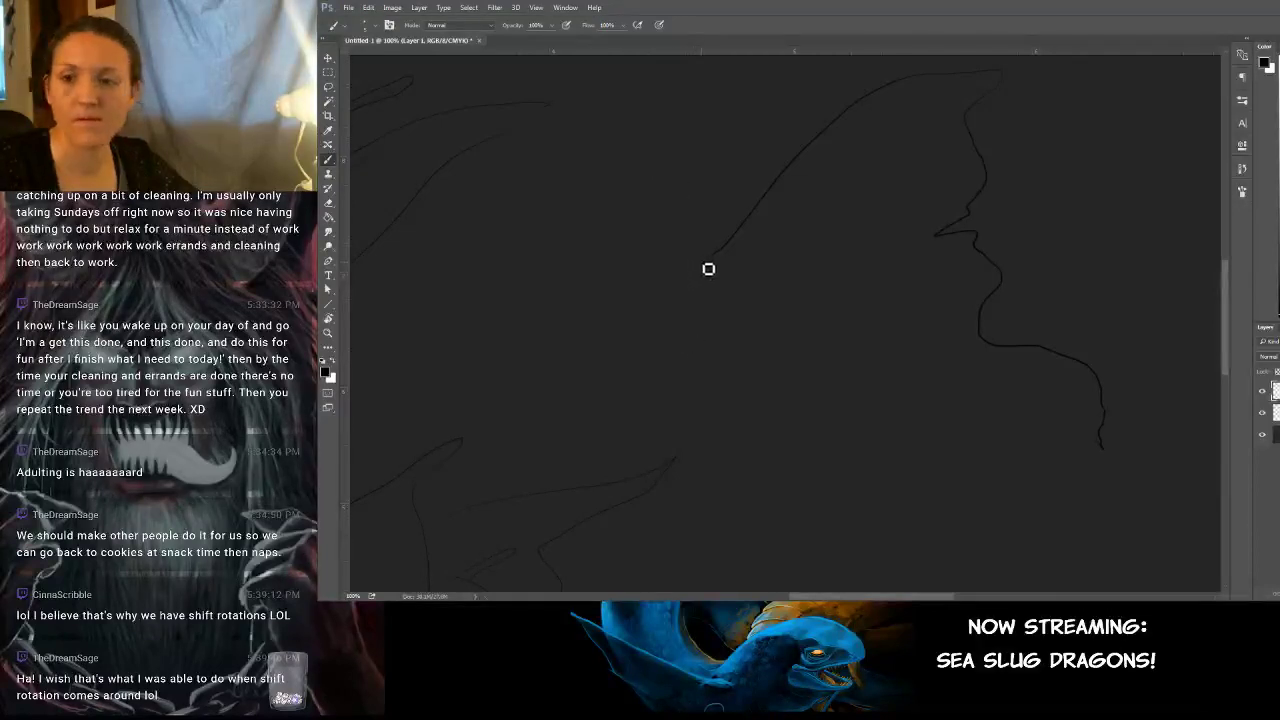
mouse_move(687, 239)
left_mouse_down()
mouse_move(667, 205)
mouse_move(615, 183)
mouse_move(573, 199)
left_mouse_up()
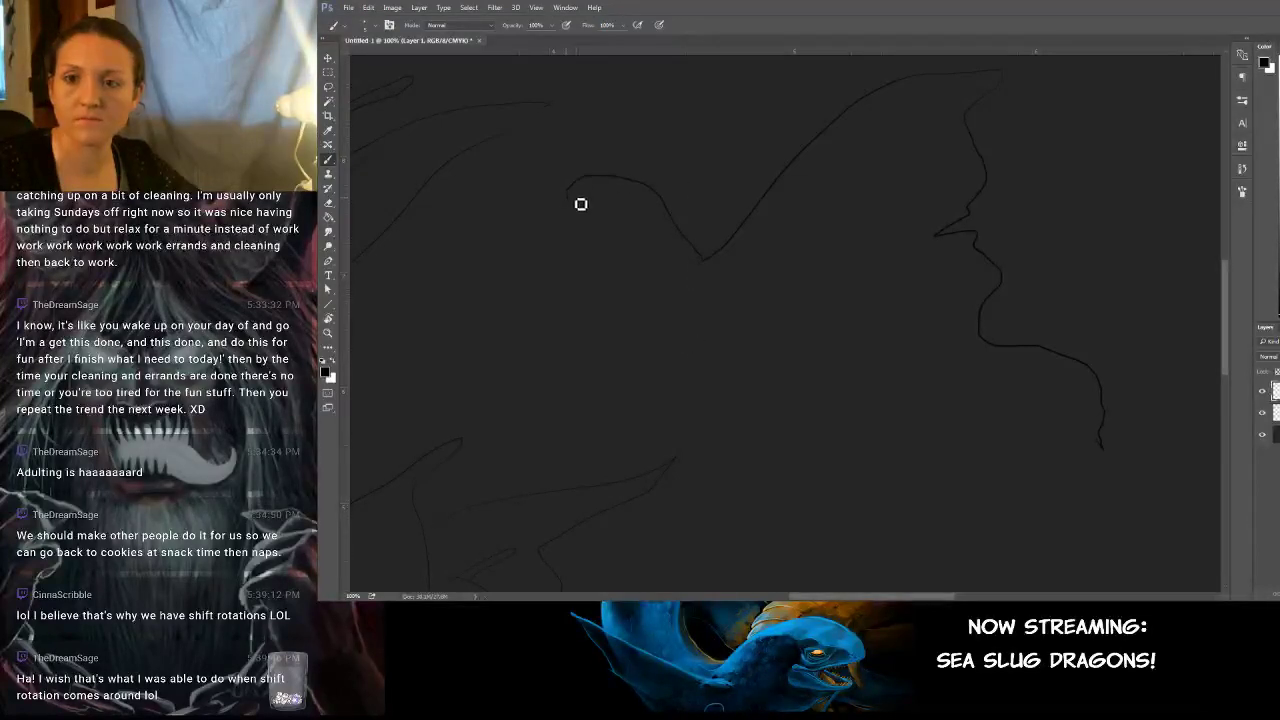
key("ctrl+alt+z")
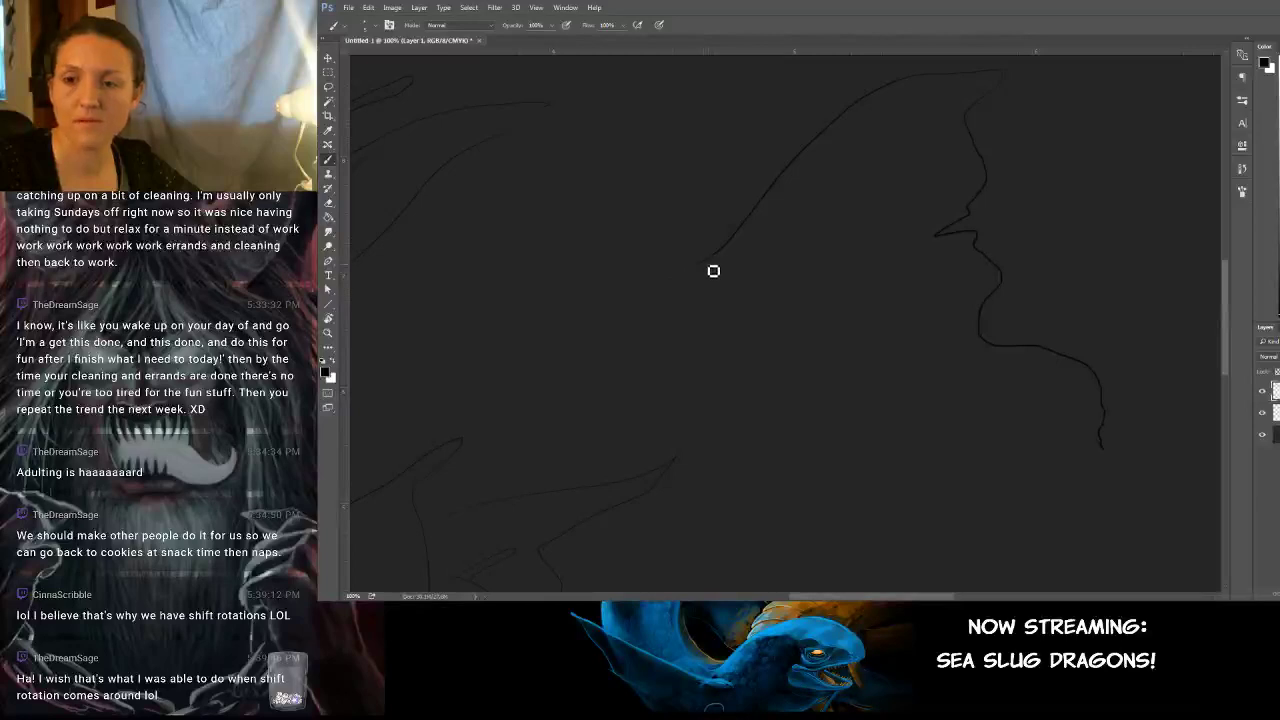
Draw a long curved lower edge beneath the new wing and join it to the jagged edge in a pointed rear tip.
mouse_move(688, 335)
left_mouse_down()
mouse_move(917, 478)
mouse_move(1068, 487)
left_mouse_up()
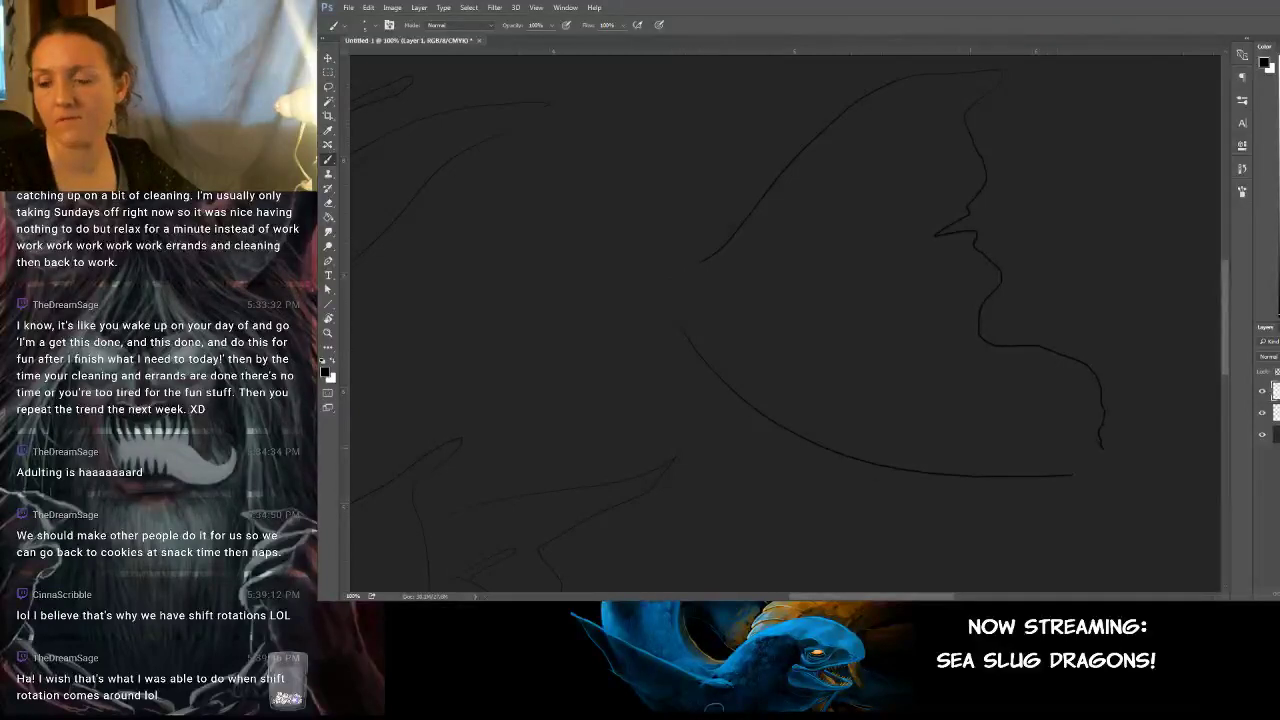
left_click_drag(992, 448, 923, 441)
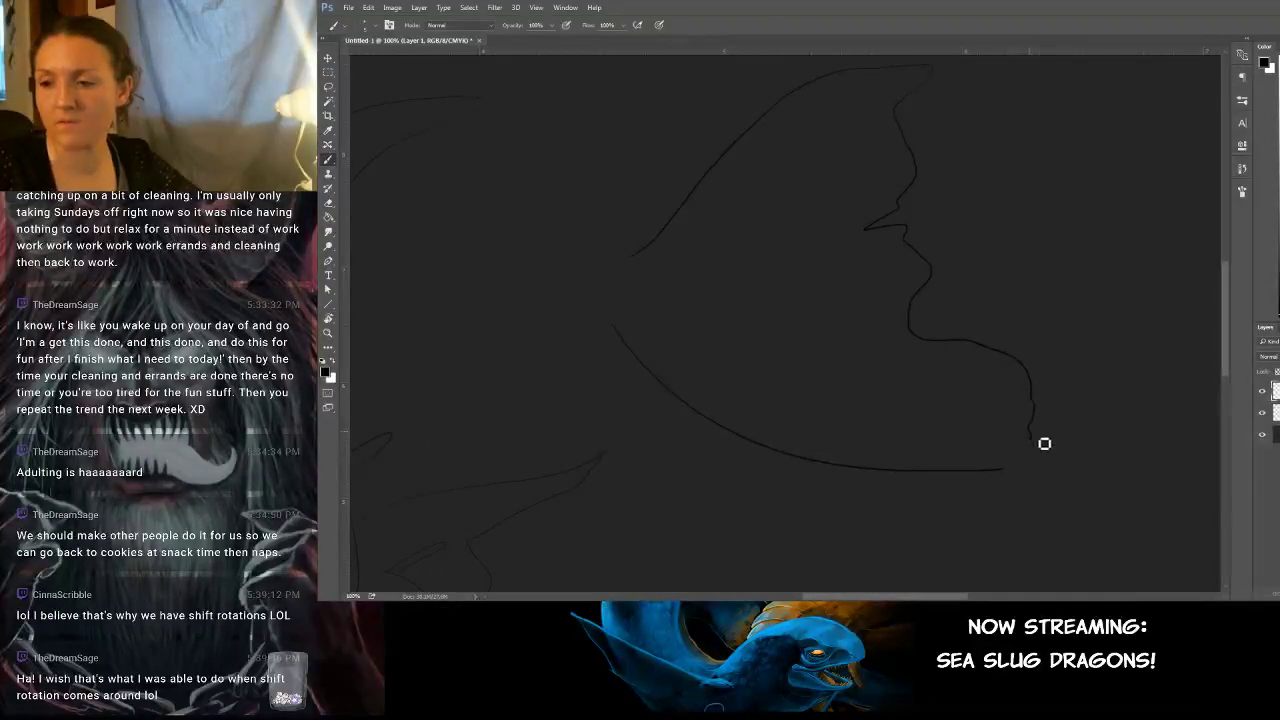
mouse_move(1044, 443)
left_mouse_down()
mouse_move(1182, 414)
mouse_move(1145, 441)
mouse_move(1008, 472)
left_mouse_up()
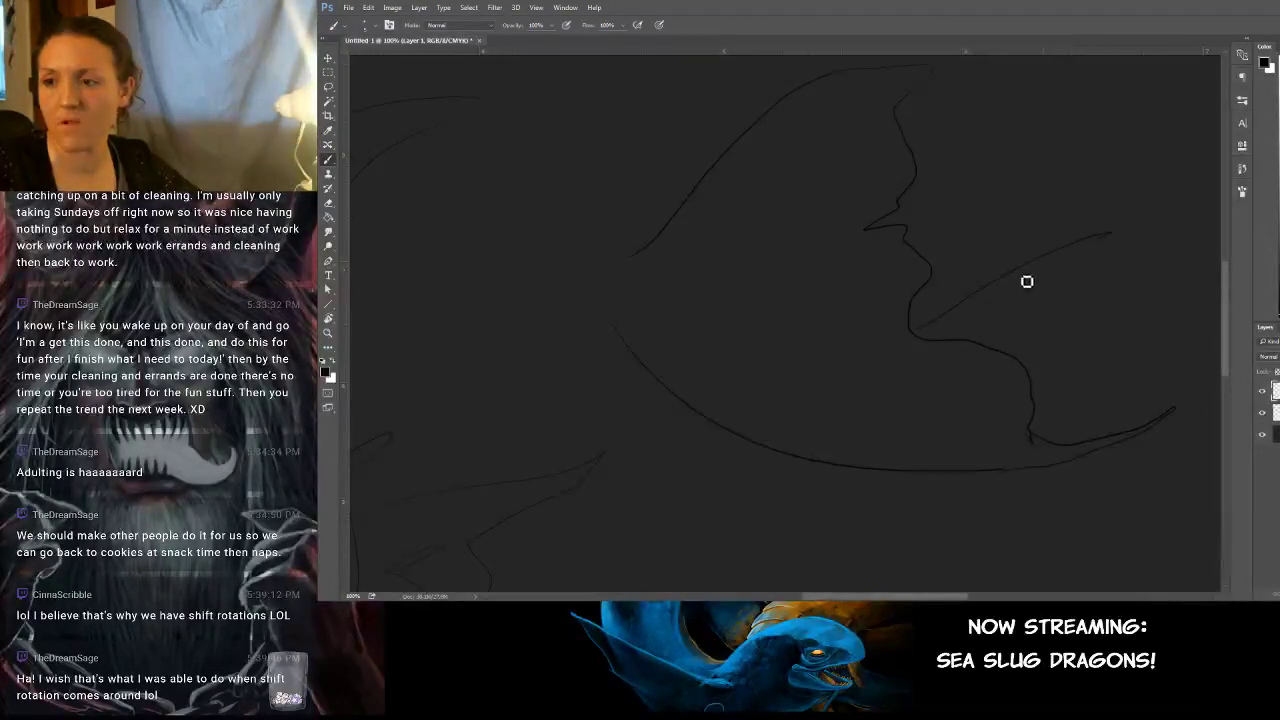
Strengthen the spike on the large wing's trailing edge and sketch curved inner contours of the raised wing near the body.
left_click_drag(917, 331, 986, 409)
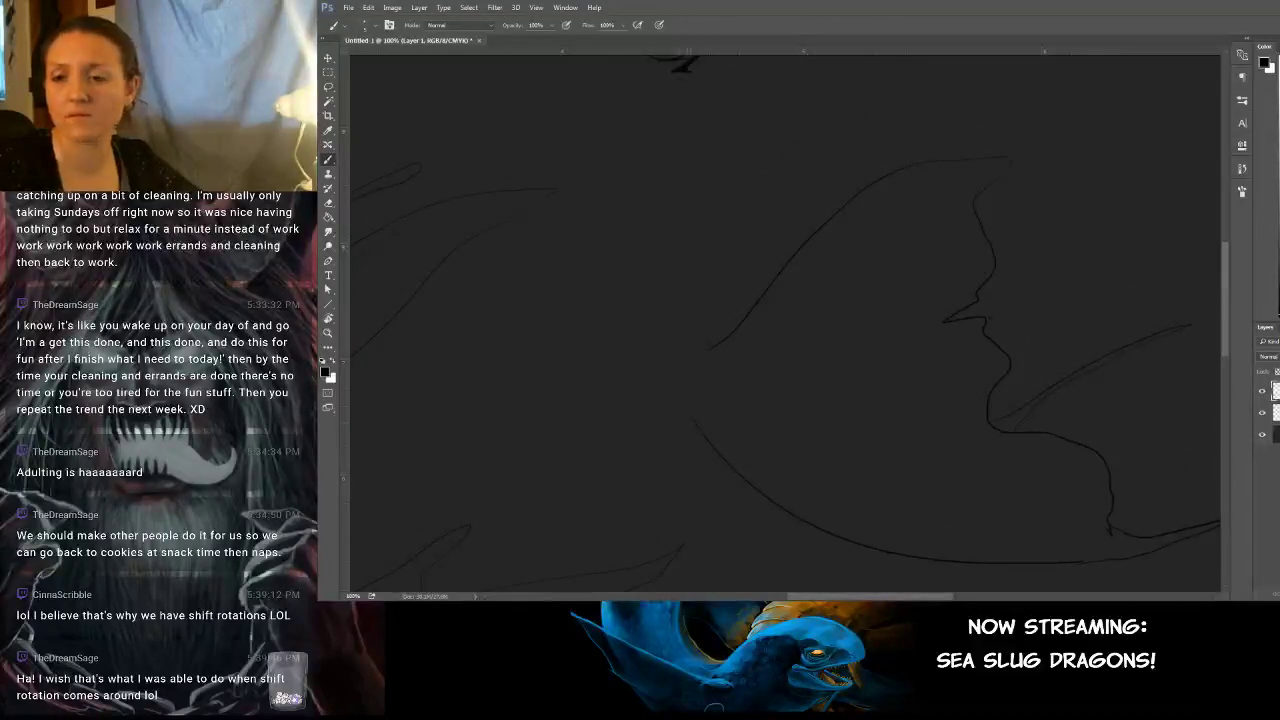
left_click_drag(727, 406, 702, 338)
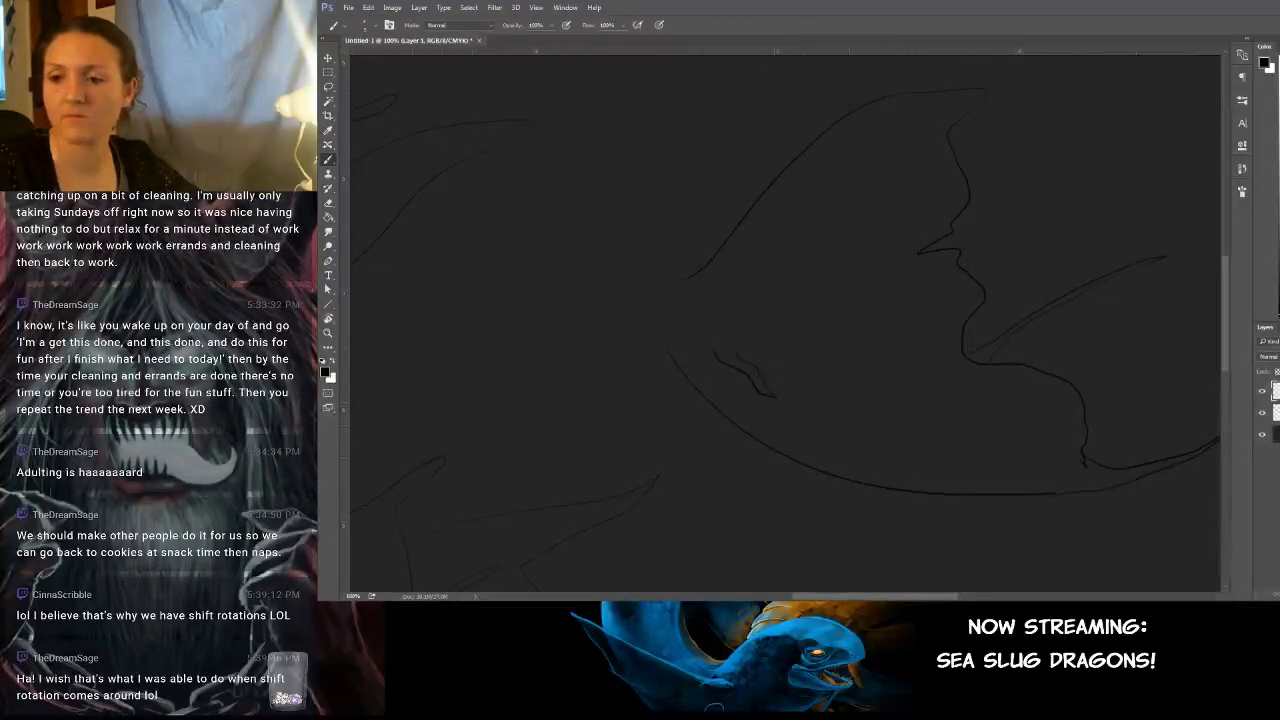
mouse_move(895, 363)
left_mouse_down()
mouse_move(942, 402)
mouse_move(933, 350)
left_mouse_up()
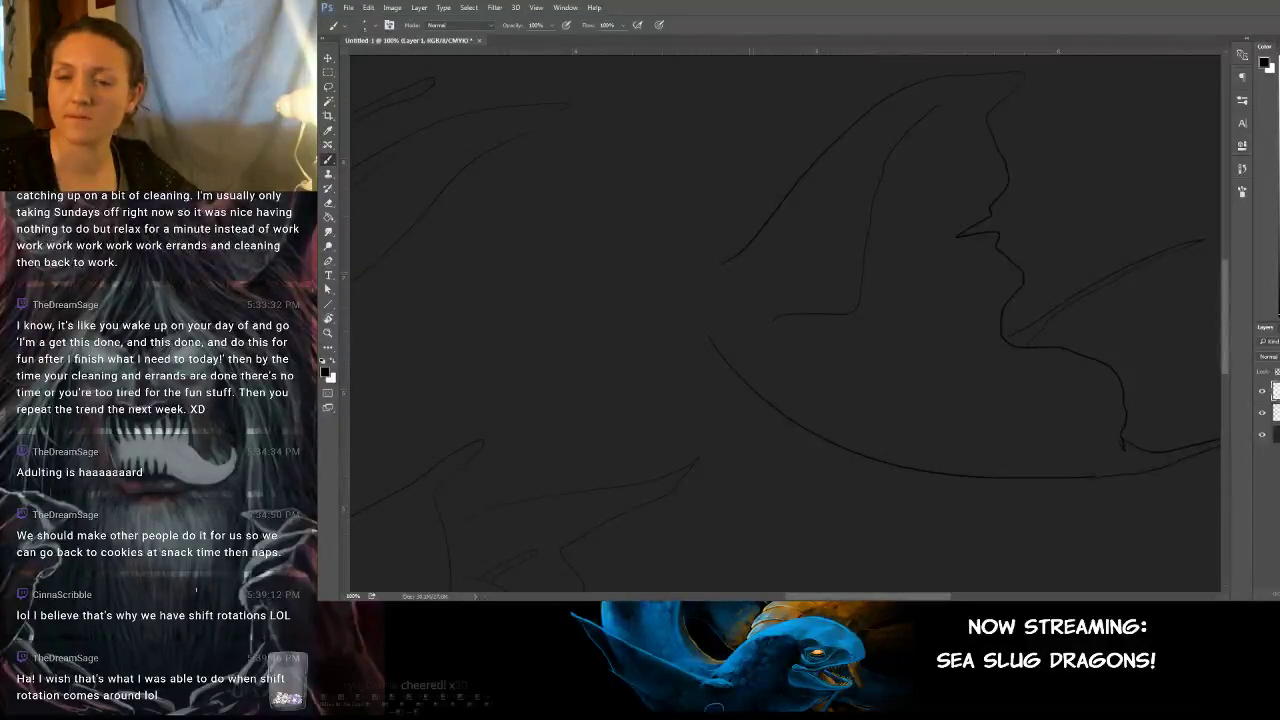
mouse_move(749, 270)
left_mouse_down()
mouse_move(840, 274)
mouse_move(862, 211)
left_mouse_up()
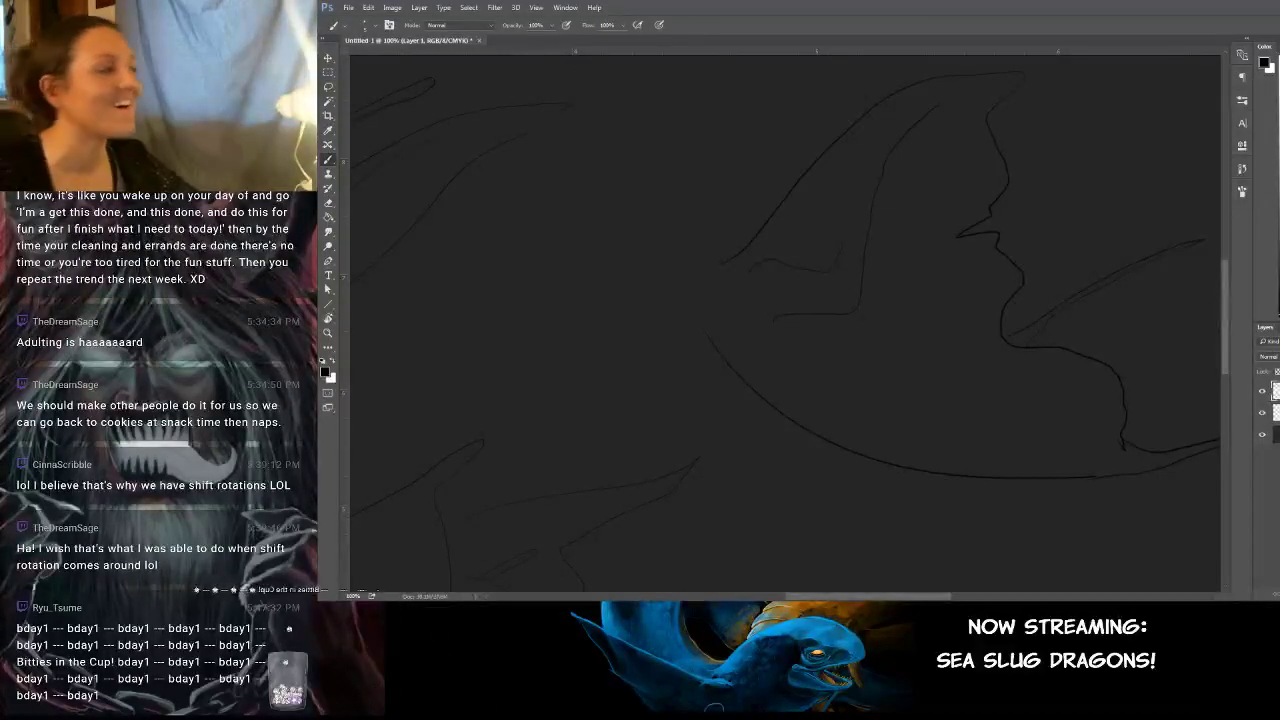
Review the sleek dragon sketch, check the Siphopteron ladrones reference photos in Windows Photo Viewer, and return to the Photoshop canvas.
left_click_drag(751, 307, 1020, 234)
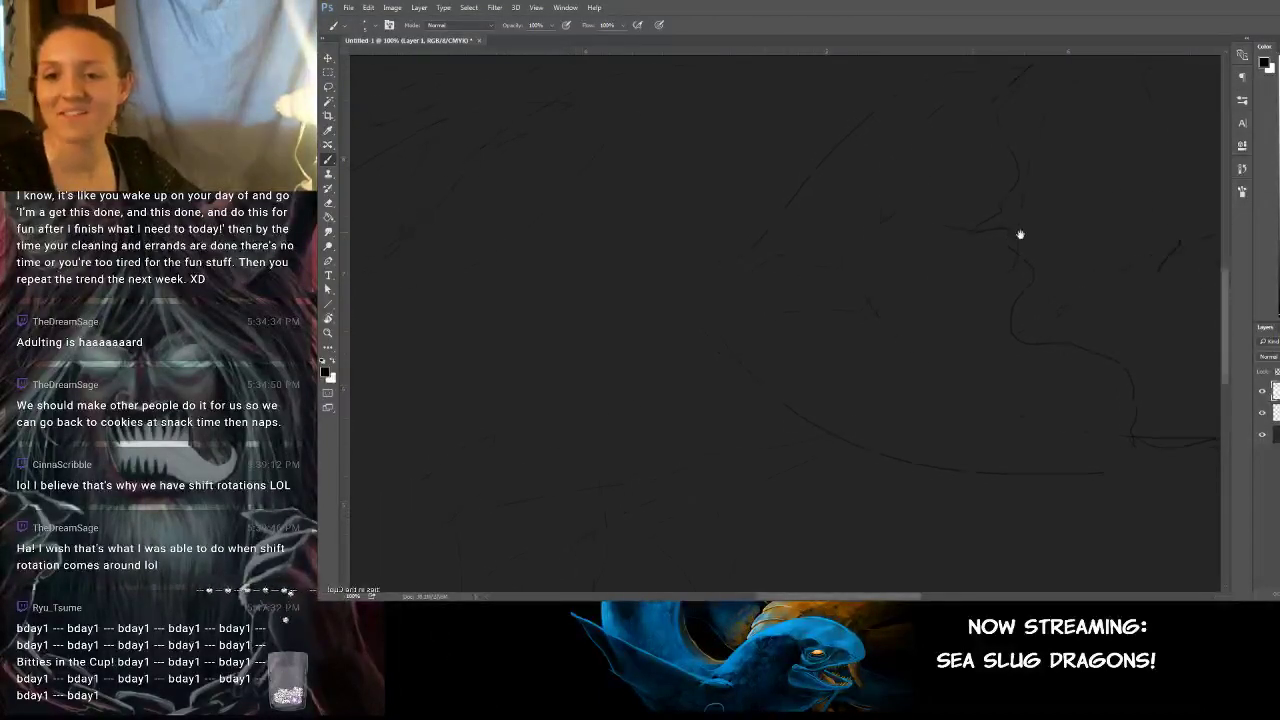
mouse_move(608, 350)
left_mouse_down()
mouse_move(894, 260)
mouse_move(899, 386)
mouse_move(877, 323)
mouse_move(783, 349)
mouse_move(940, 335)
mouse_move(886, 311)
left_mouse_up()
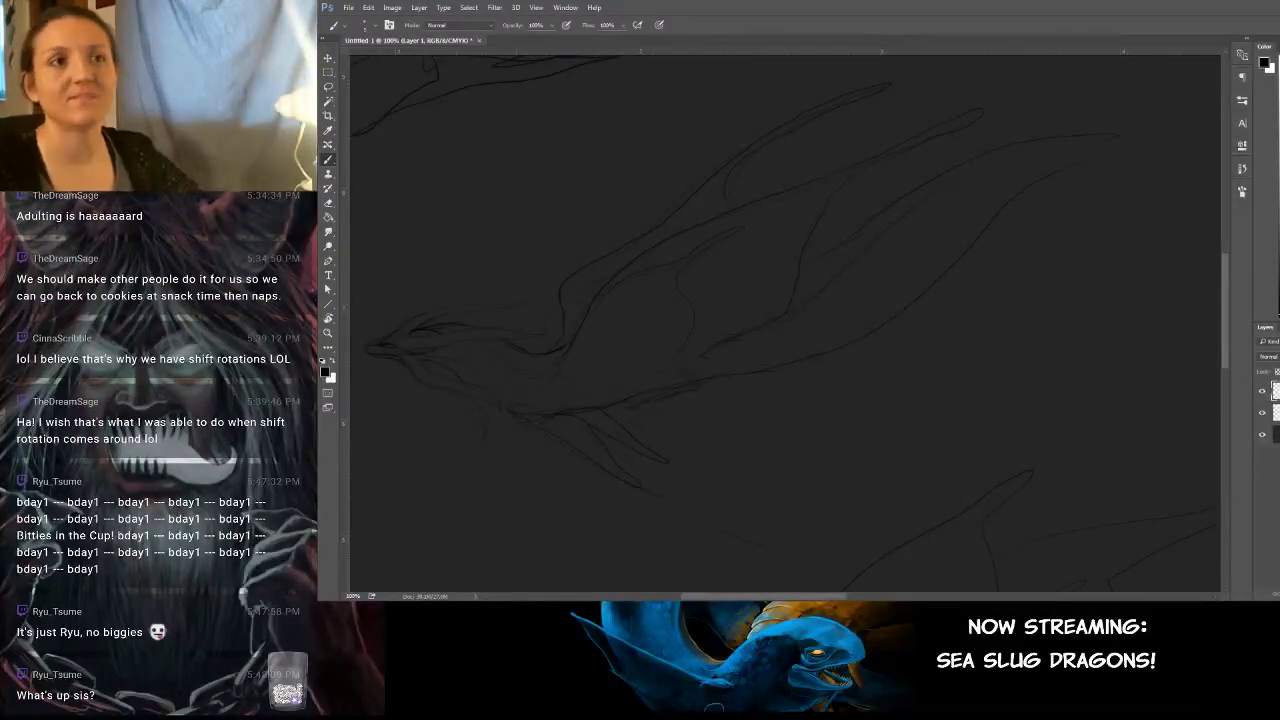
key("alt+Tab")
left_click_drag(510, 97, 646, 108)
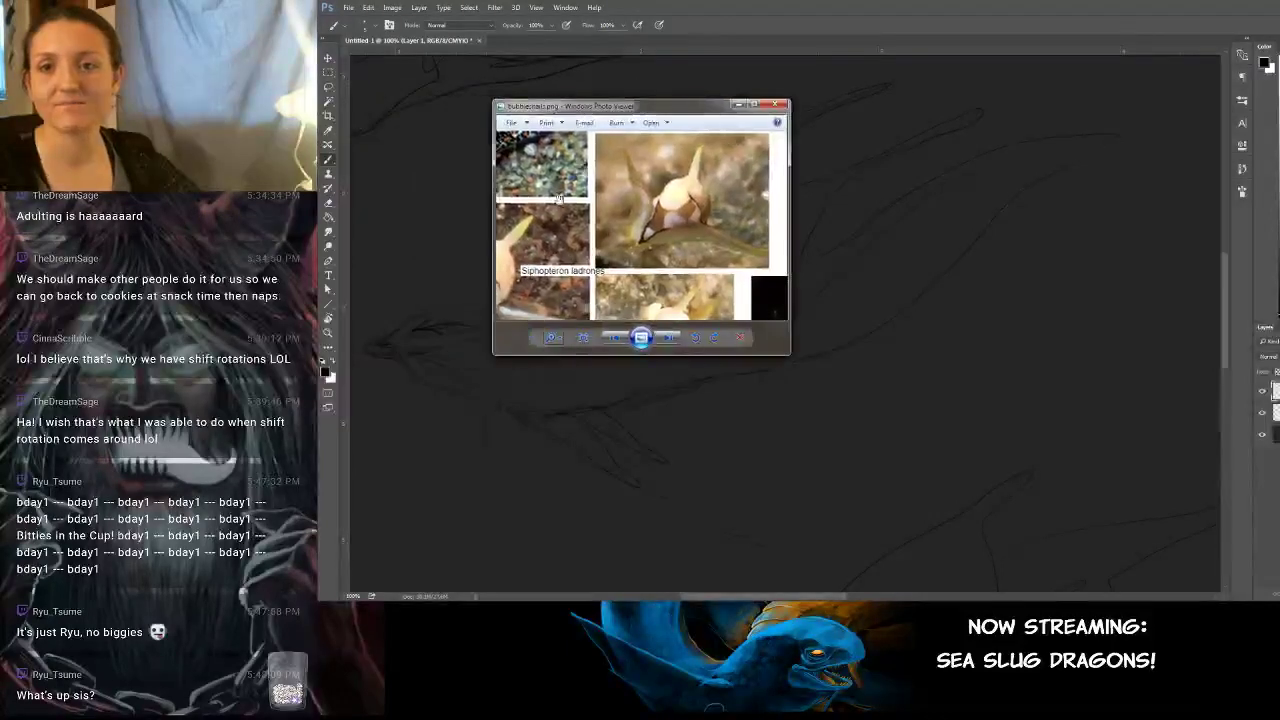
left_click_drag(558, 200, 815, 173)
left_click_drag(699, 117, 601, 121)
left_click(1093, 325)
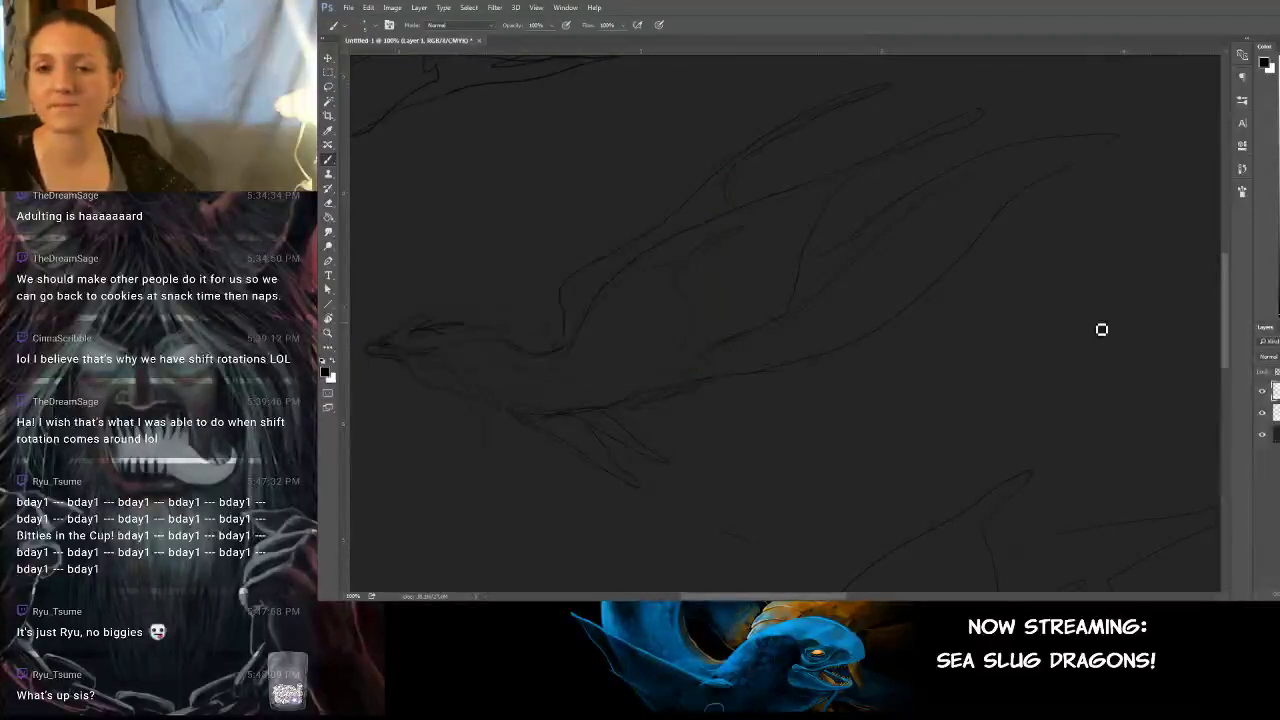
Draw a small pointed head with a swept-back crest and a curved neck connecting the large wing's leading edge to the lower body curve.
left_click_drag(657, 254, 748, 575)
mouse_move(1000, 575)
left_mouse_down()
mouse_move(640, 274)
mouse_move(720, 366)
mouse_move(791, 266)
mouse_move(831, 251)
mouse_move(837, 263)
mouse_move(814, 286)
mouse_move(695, 272)
mouse_move(803, 269)
mouse_move(786, 300)
mouse_move(804, 272)
left_mouse_up()
mouse_move(881, 282)
left_mouse_down()
mouse_move(723, 371)
mouse_move(851, 291)
mouse_move(683, 443)
mouse_move(735, 374)
mouse_move(791, 357)
mouse_move(826, 269)
mouse_move(809, 283)
mouse_move(805, 341)
mouse_move(871, 363)
mouse_move(855, 361)
left_mouse_up()
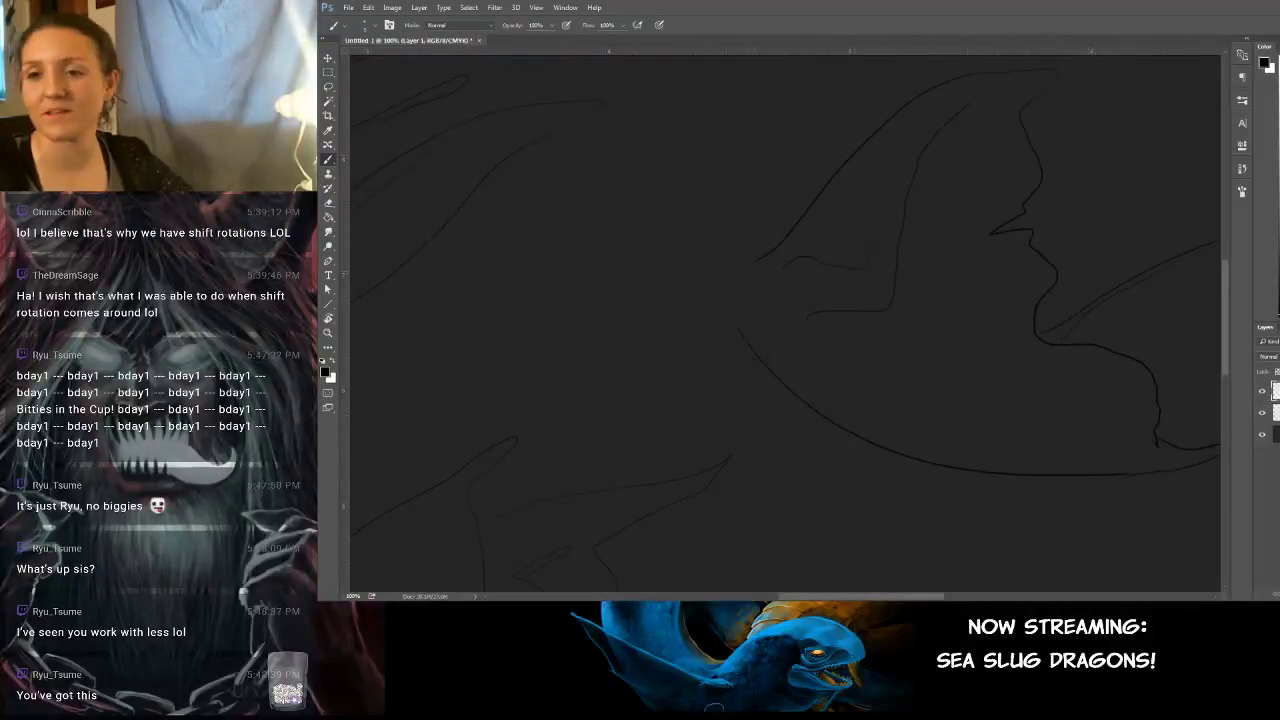
left_click_drag(724, 328, 669, 217)
mouse_move(756, 264)
left_mouse_down()
mouse_move(669, 217)
mouse_move(738, 215)
mouse_move(703, 223)
mouse_move(718, 234)
mouse_move(705, 239)
left_mouse_up()
mouse_move(846, 376)
left_mouse_down()
mouse_move(769, 289)
mouse_move(809, 263)
left_mouse_up()
left_click_drag(656, 424, 871, 271)
mouse_move(876, 422)
left_mouse_down()
mouse_move(676, 369)
mouse_move(651, 437)
left_mouse_up()
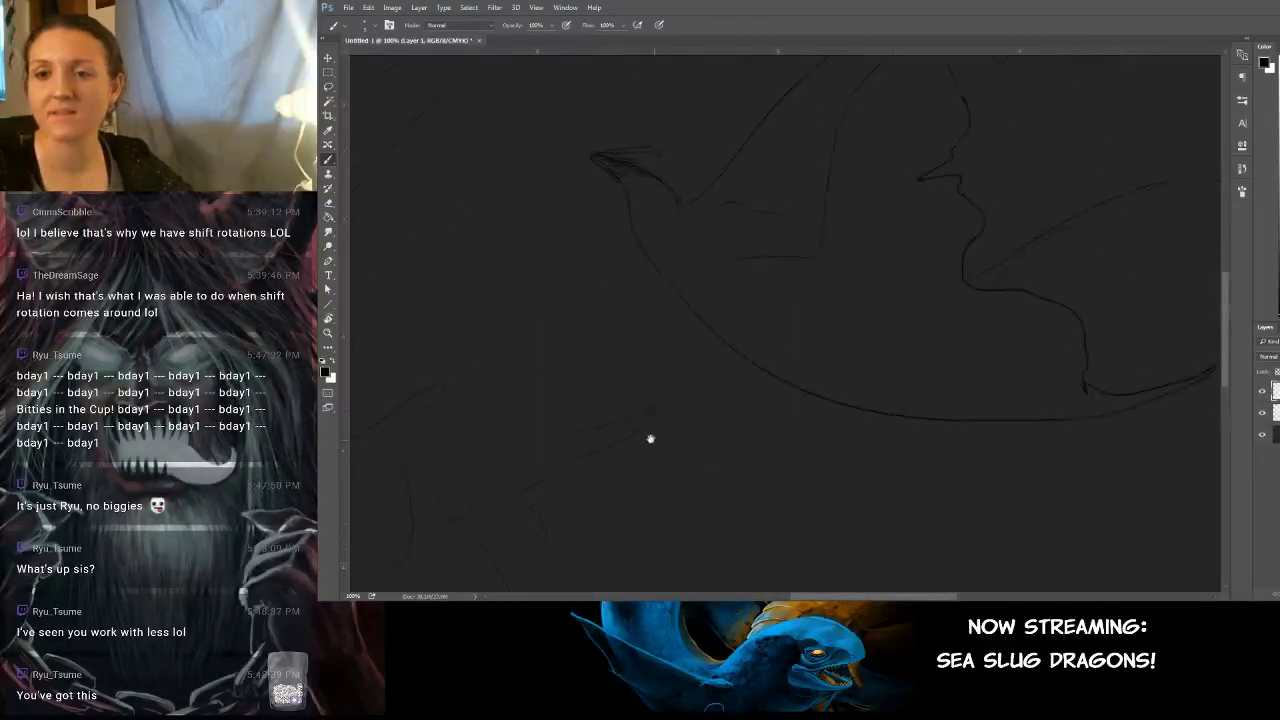
Try a loose, looping creature sketch in the empty area below the large-winged dragon.
mouse_move(666, 331)
left_mouse_down()
mouse_move(749, 369)
mouse_move(779, 417)
mouse_move(894, 369)
mouse_move(946, 314)
mouse_move(788, 316)
left_mouse_up()
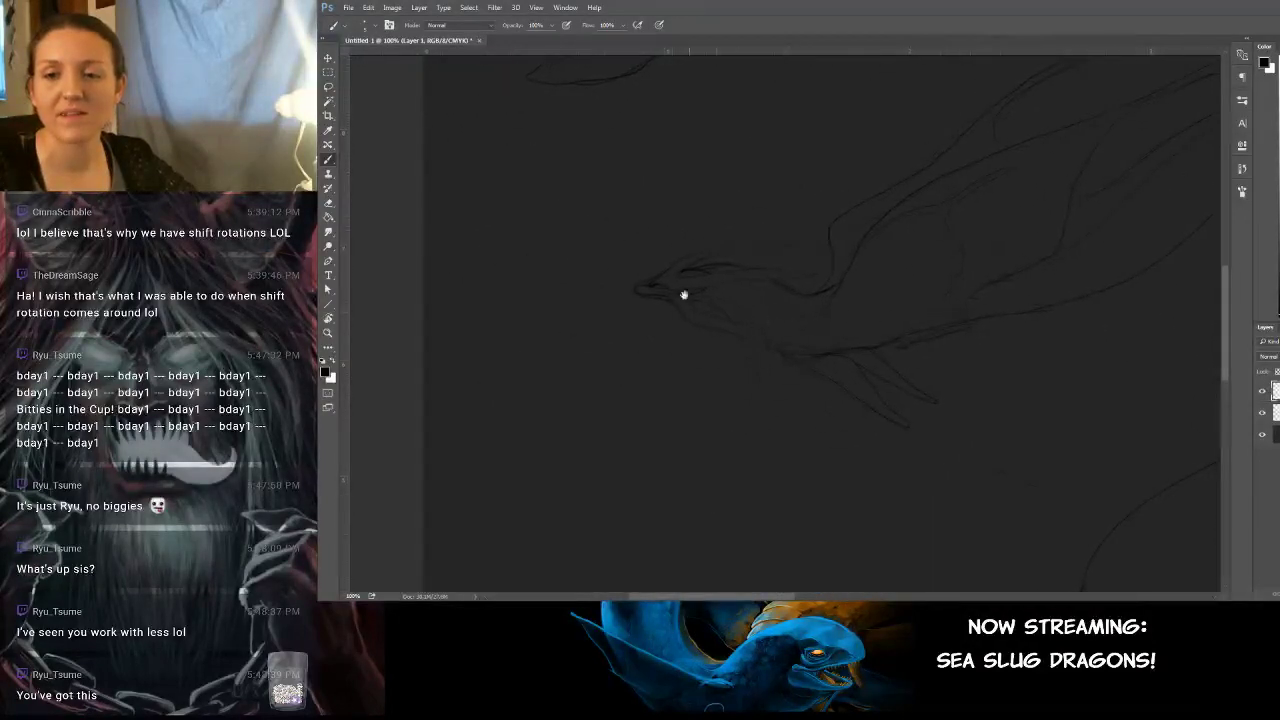
mouse_move(929, 326)
left_mouse_down()
mouse_move(580, 317)
mouse_move(866, 363)
mouse_move(736, 463)
mouse_move(791, 357)
mouse_move(831, 354)
mouse_move(749, 283)
mouse_move(940, 385)
mouse_move(920, 274)
mouse_move(957, 260)
mouse_move(906, 214)
mouse_move(734, 214)
left_mouse_up()
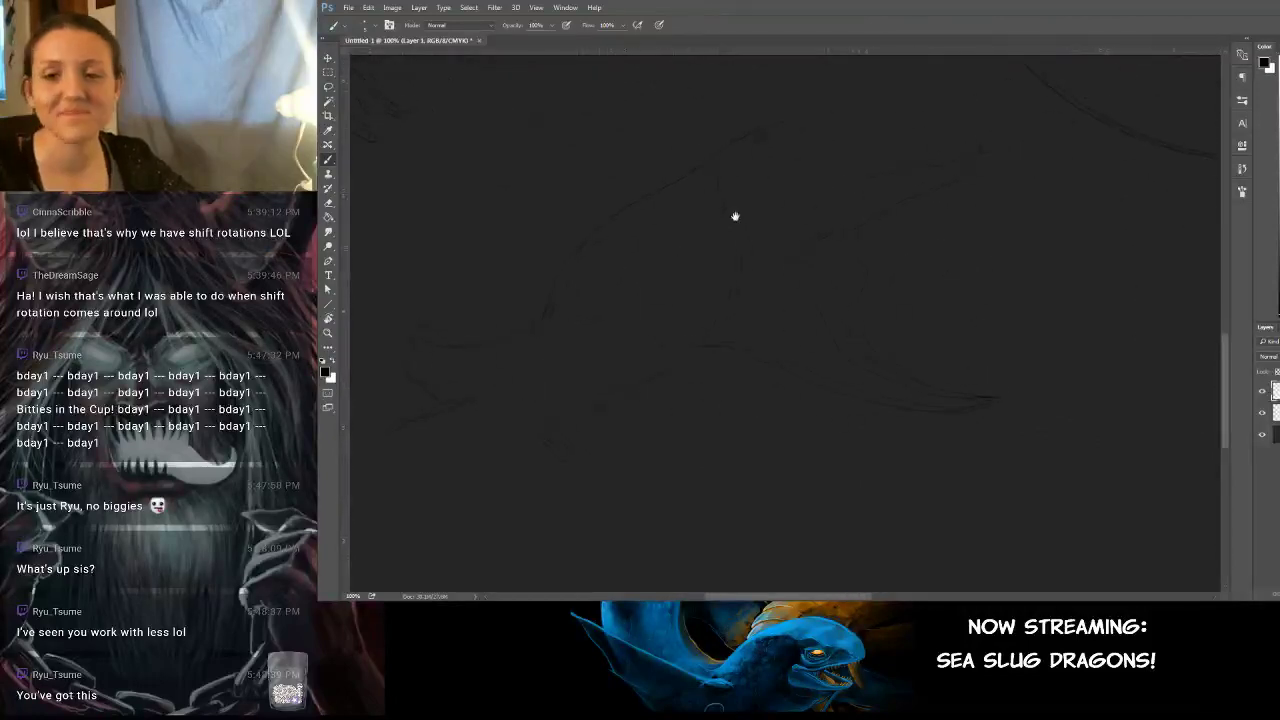
left_click_drag(981, 380, 780, 323)
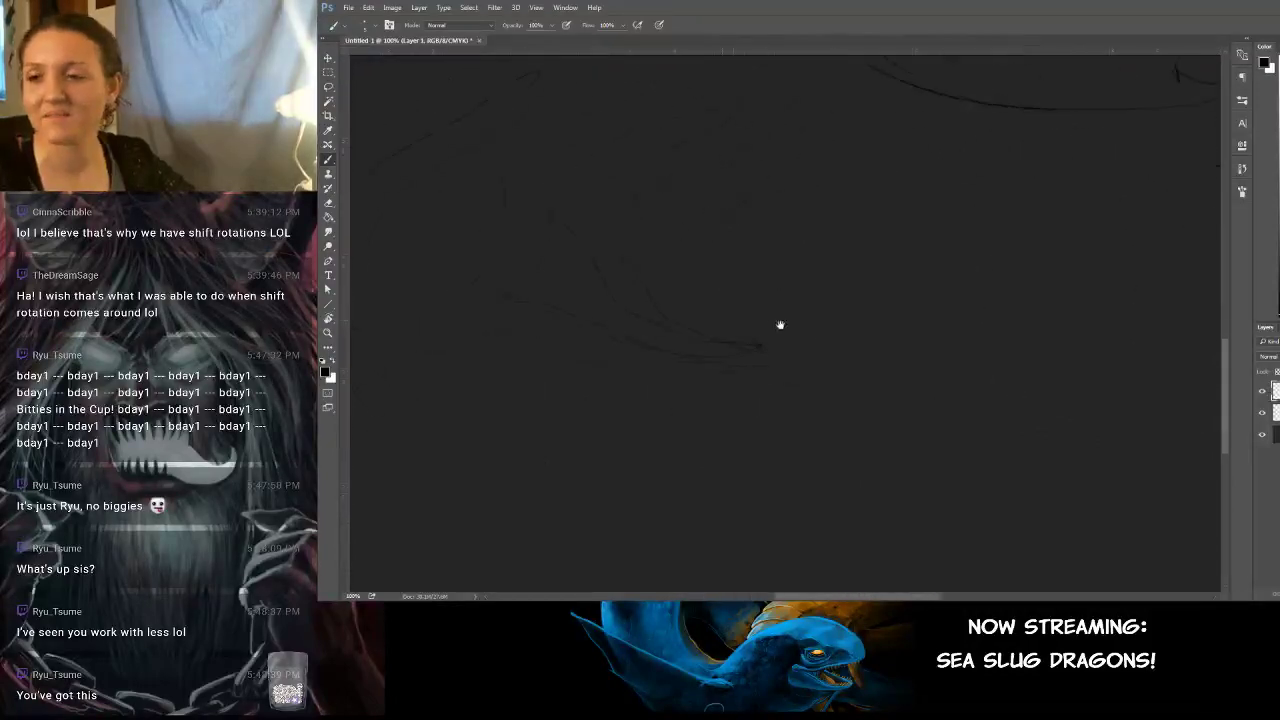
mouse_move(905, 372)
left_mouse_down()
mouse_move(867, 343)
mouse_move(827, 430)
mouse_move(829, 412)
mouse_move(892, 481)
mouse_move(777, 300)
mouse_move(779, 390)
mouse_move(811, 305)
mouse_move(872, 344)
mouse_move(795, 407)
mouse_move(914, 371)
mouse_move(904, 455)
left_mouse_up()
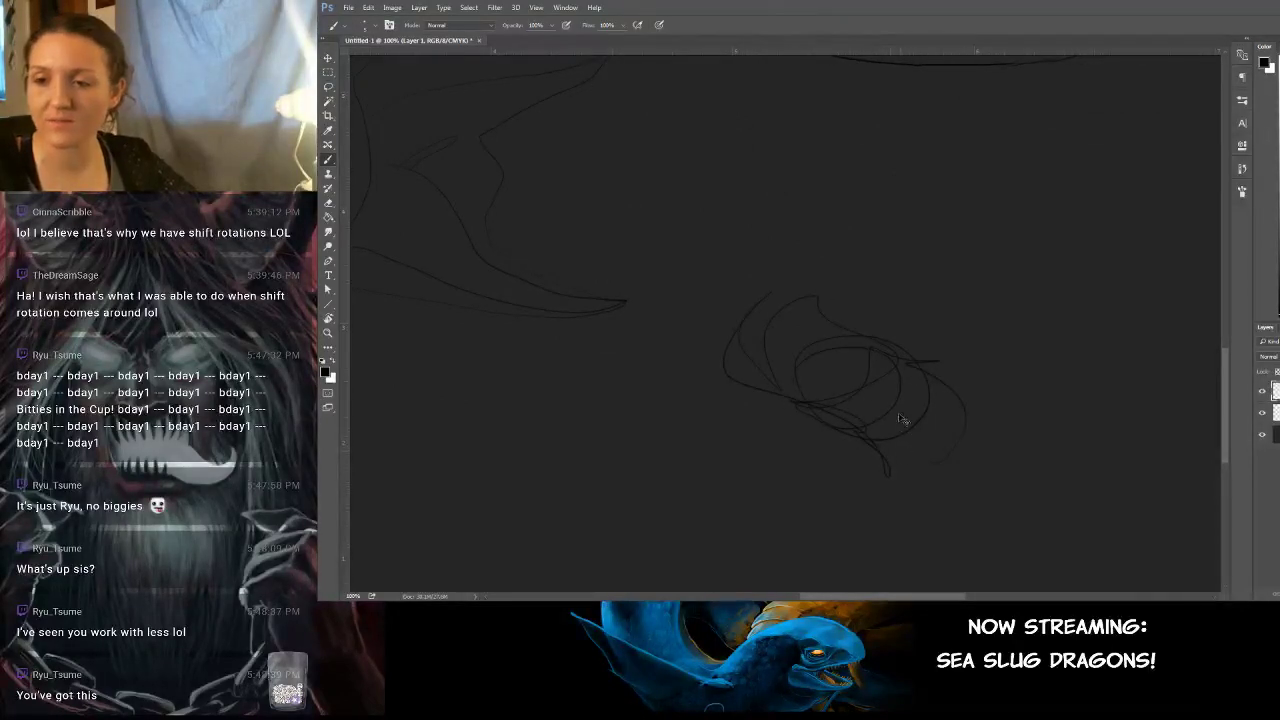
key("ctrl+z")
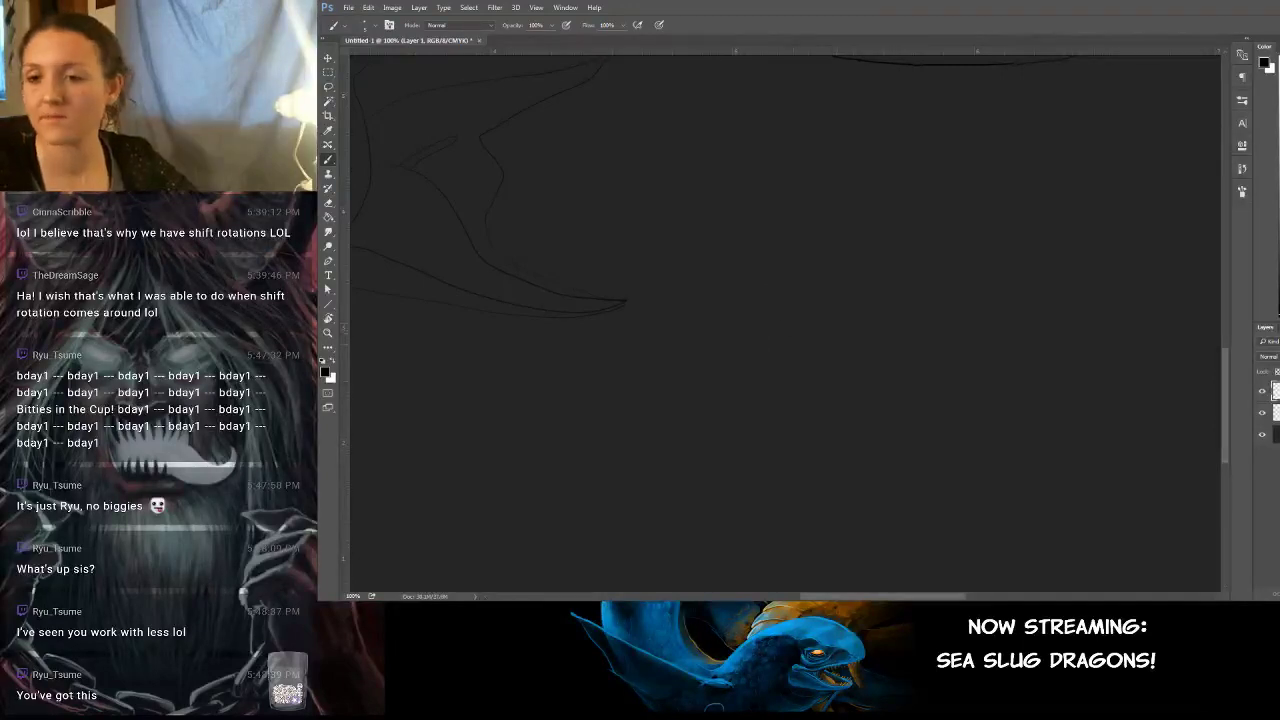
Sketch a circular chest with tapering body strokes and a raised, angled wing arm below the large-winged dragon.
mouse_move(819, 352)
left_mouse_down()
mouse_move(849, 364)
mouse_move(826, 301)
mouse_move(889, 344)
mouse_move(914, 344)
mouse_move(938, 372)
mouse_move(870, 344)
mouse_move(941, 393)
mouse_move(913, 354)
mouse_move(806, 379)
mouse_move(787, 336)
left_mouse_up()
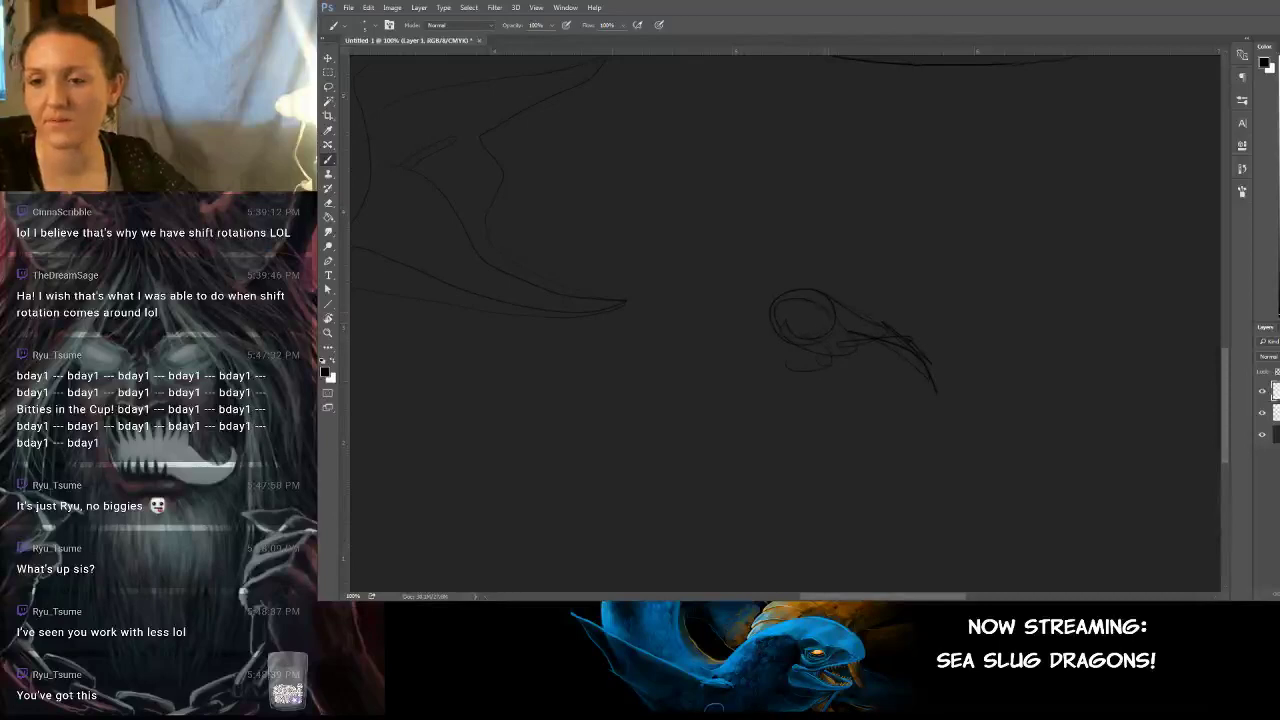
left_click_drag(843, 303, 850, 230)
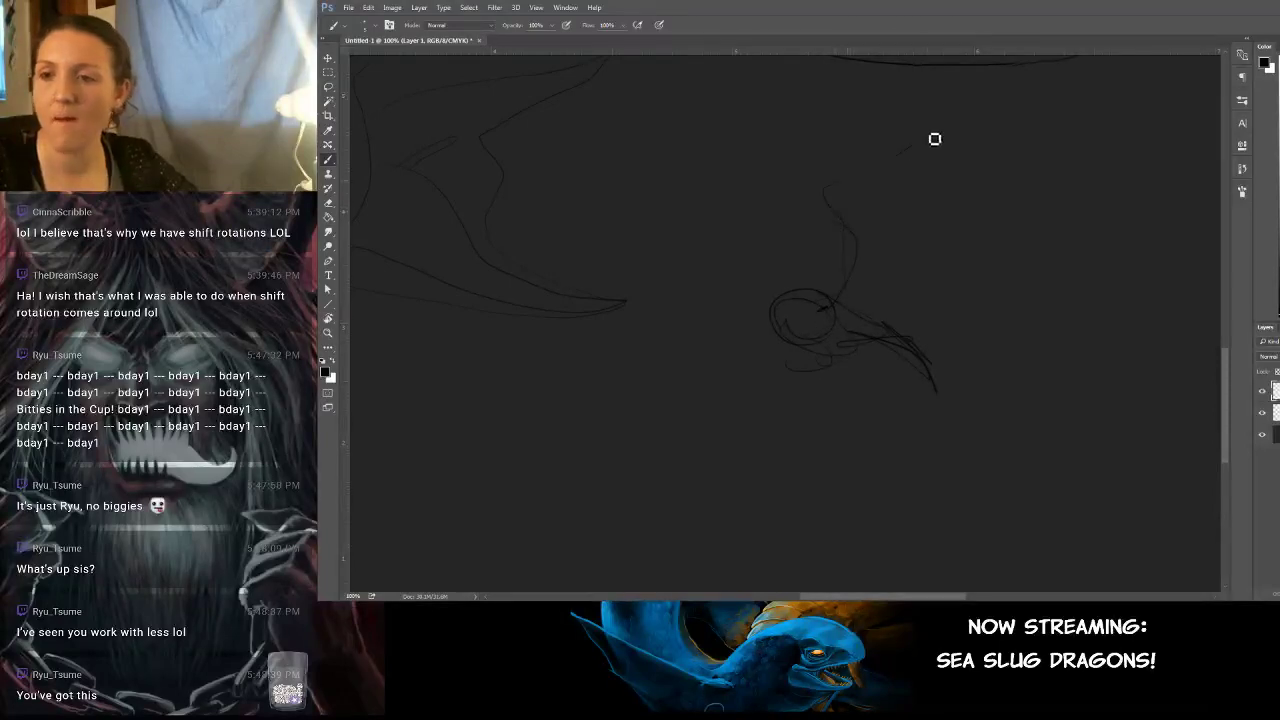
mouse_move(932, 138)
left_mouse_down()
mouse_move(835, 201)
mouse_move(832, 316)
left_mouse_up()
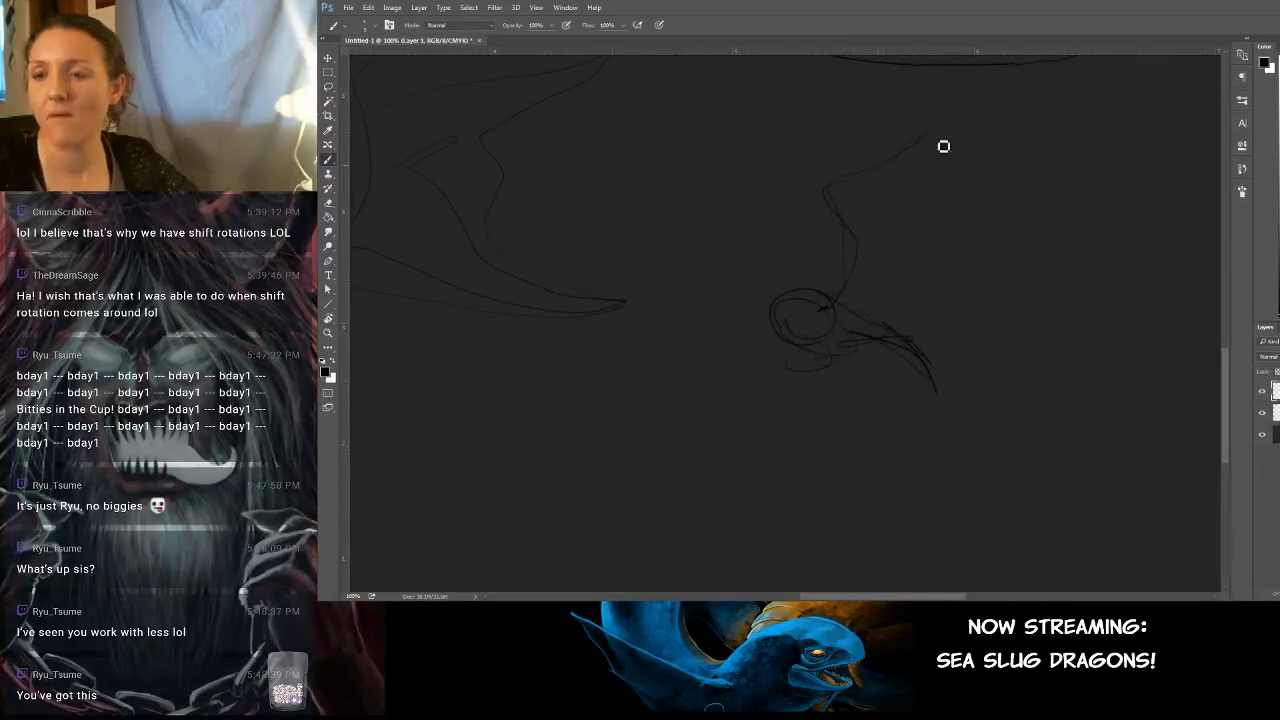
Extend the new wing's leading edge to a far tip, and outline its scalloped trailing edge and long curved lower edge.
mouse_move(943, 146)
left_mouse_down()
mouse_move(1079, 79)
mouse_move(1130, 73)
left_mouse_up()
mouse_move(1049, 113)
left_mouse_down()
mouse_move(1069, 170)
mouse_move(959, 232)
mouse_move(986, 235)
mouse_move(1012, 285)
mouse_move(1001, 345)
mouse_move(1094, 453)
left_mouse_up()
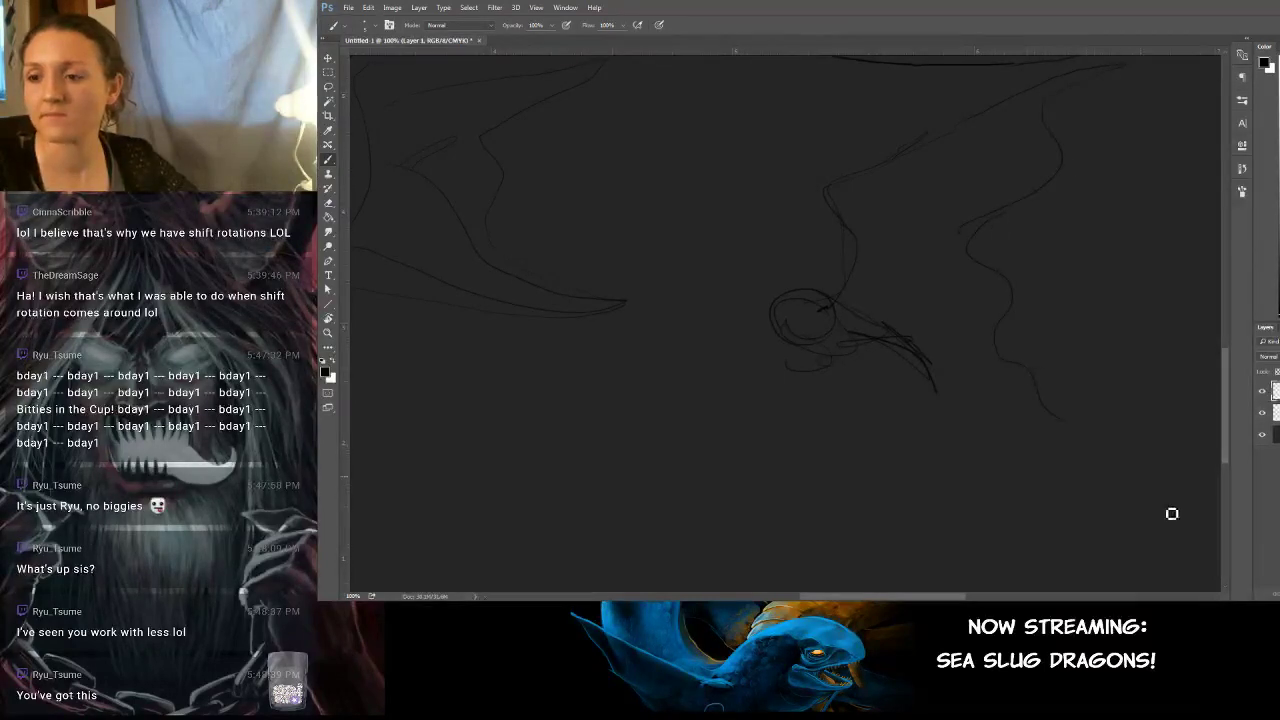
mouse_move(1172, 513)
left_mouse_down()
mouse_move(1122, 478)
mouse_move(996, 449)
mouse_move(917, 386)
left_mouse_up()
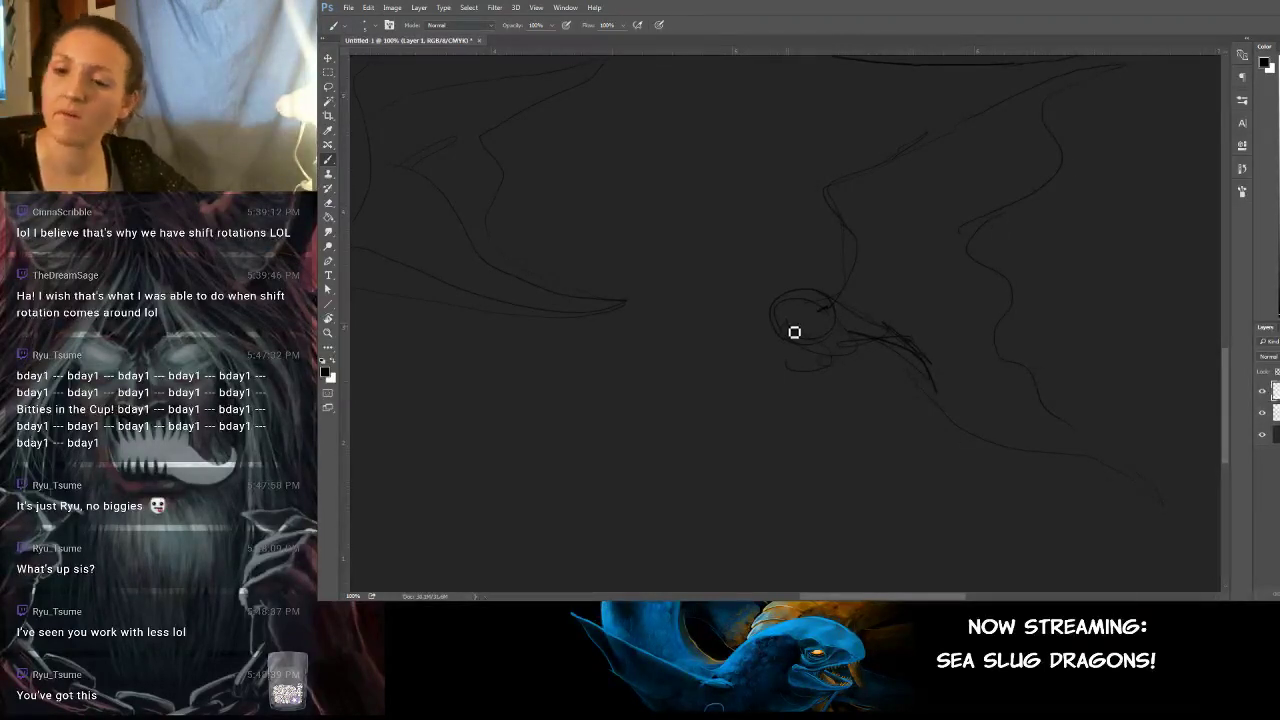
Add a long curved spike projecting from the lower notch of the new wing's scalloped trailing edge.
mouse_move(794, 332)
left_mouse_down()
mouse_move(806, 303)
mouse_move(797, 229)
mouse_move(818, 212)
left_mouse_up()
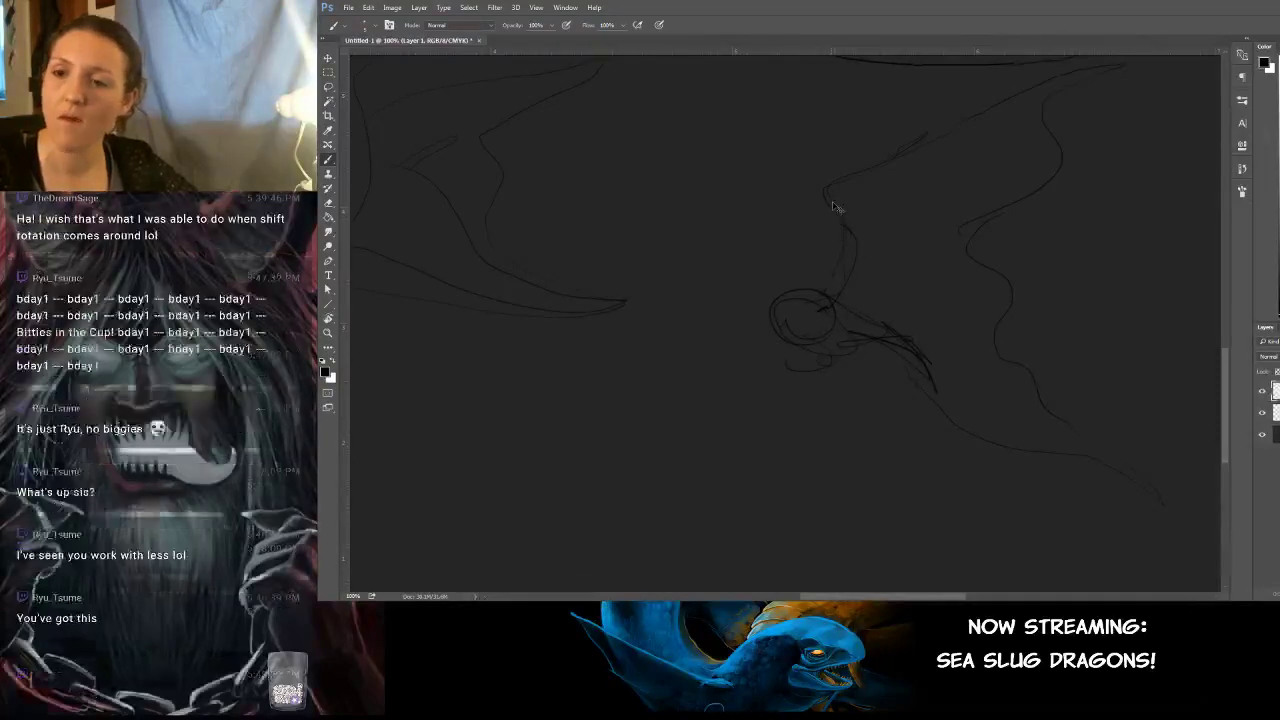
mouse_move(831, 194)
left_mouse_down()
mouse_move(815, 298)
mouse_move(797, 314)
mouse_move(812, 302)
left_mouse_up()
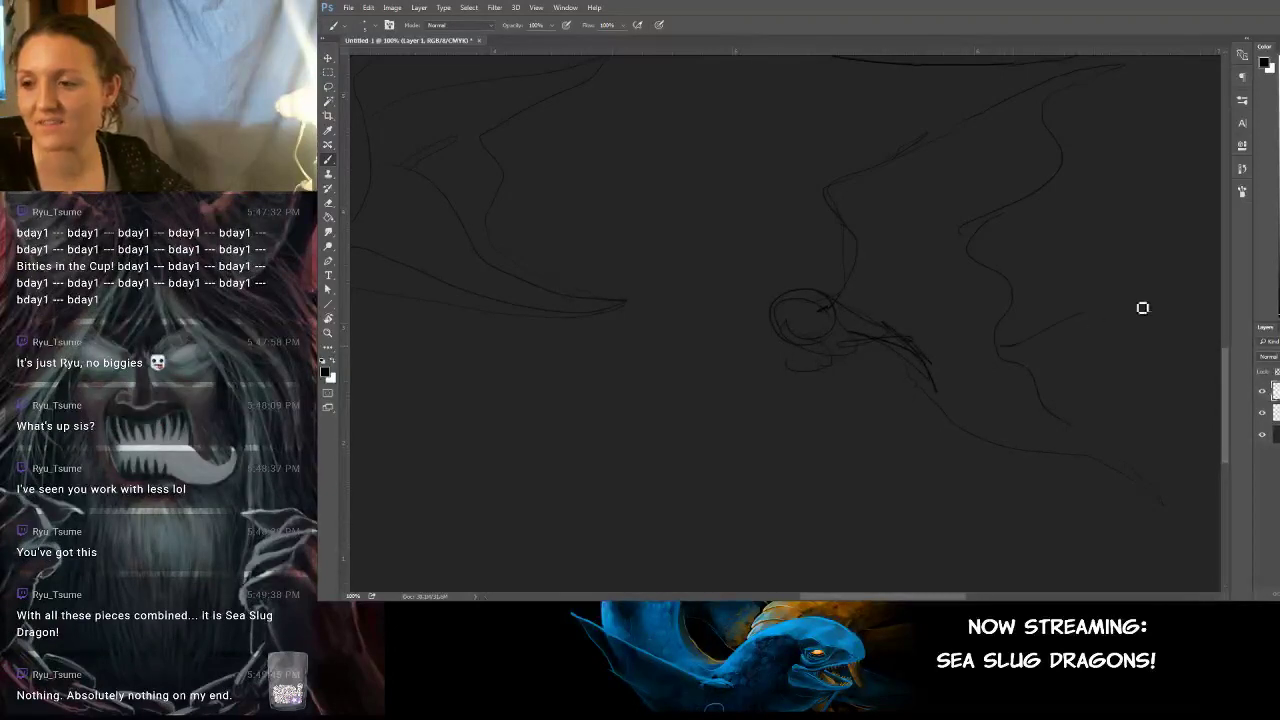
left_click_drag(1143, 307, 1036, 347)
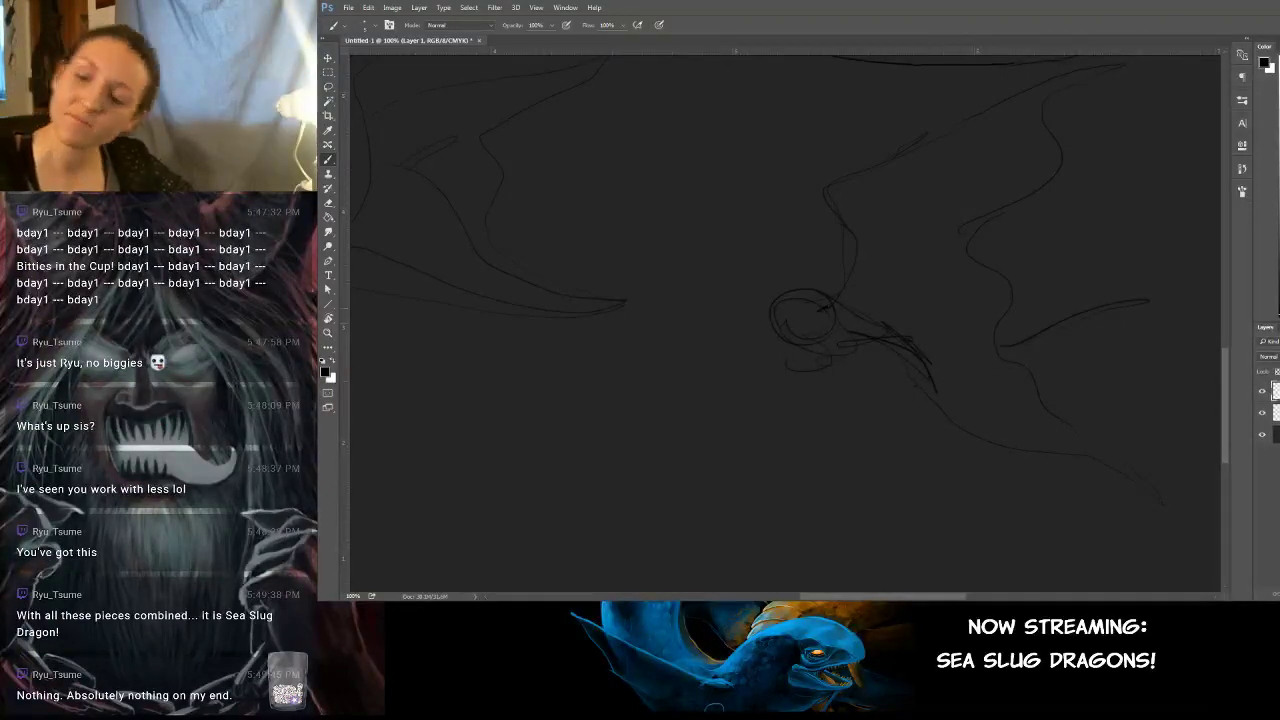
left_click_drag(929, 321, 919, 365)
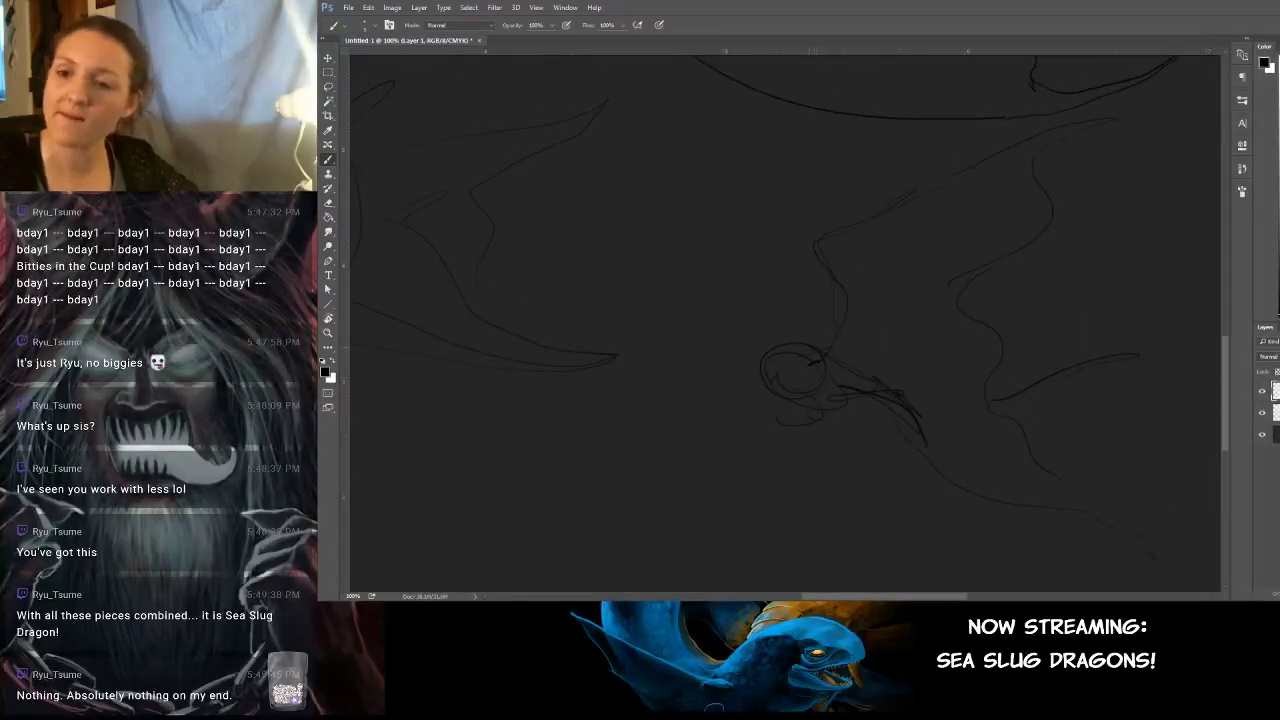
Try a second, smaller wing outline rising behind the first wing arm.
mouse_move(813, 350)
left_mouse_down()
mouse_move(786, 321)
mouse_move(837, 276)
left_mouse_up()
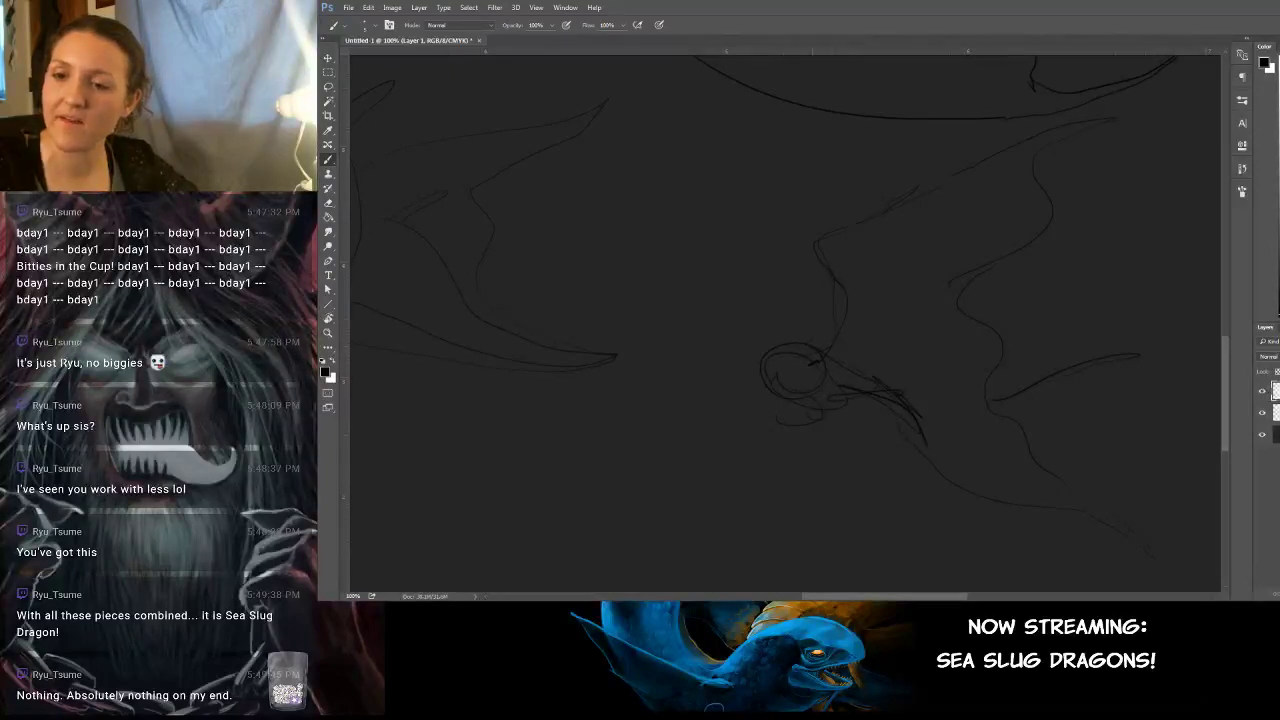
mouse_move(816, 356)
left_mouse_down()
mouse_move(797, 340)
mouse_move(865, 231)
mouse_move(966, 143)
mouse_move(920, 191)
mouse_move(929, 204)
left_mouse_up()
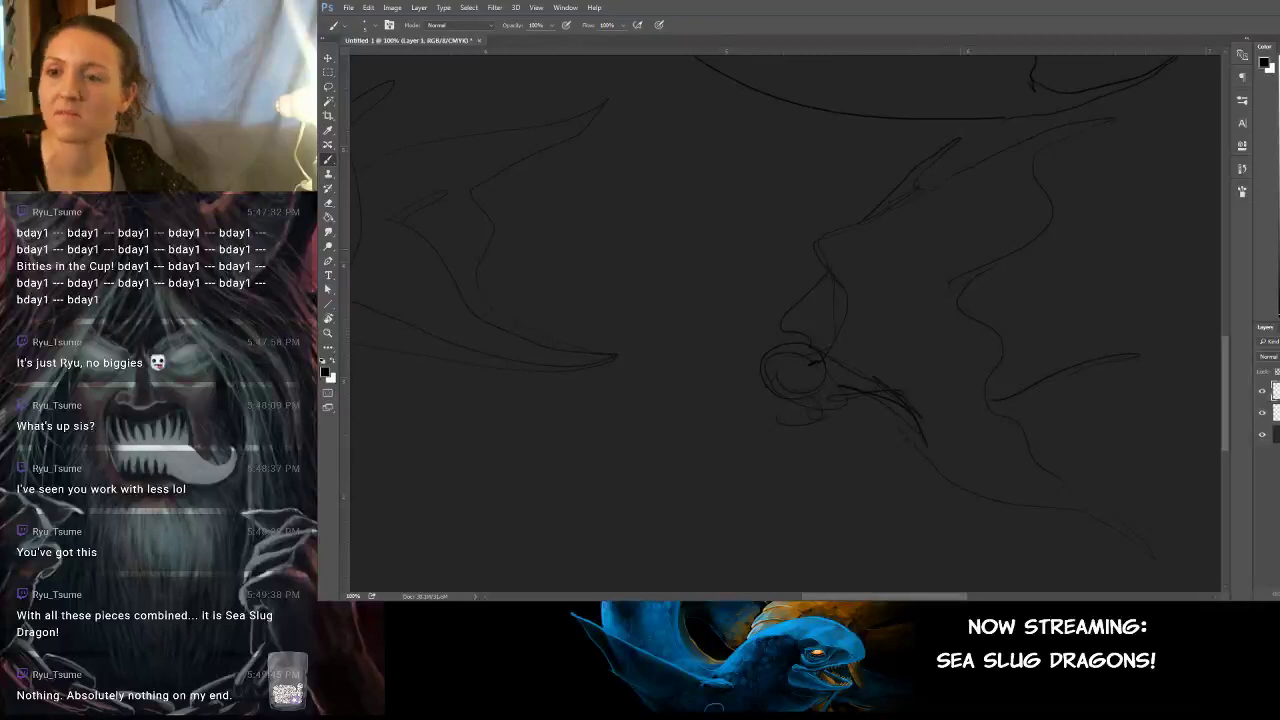
key("ctrl+z")
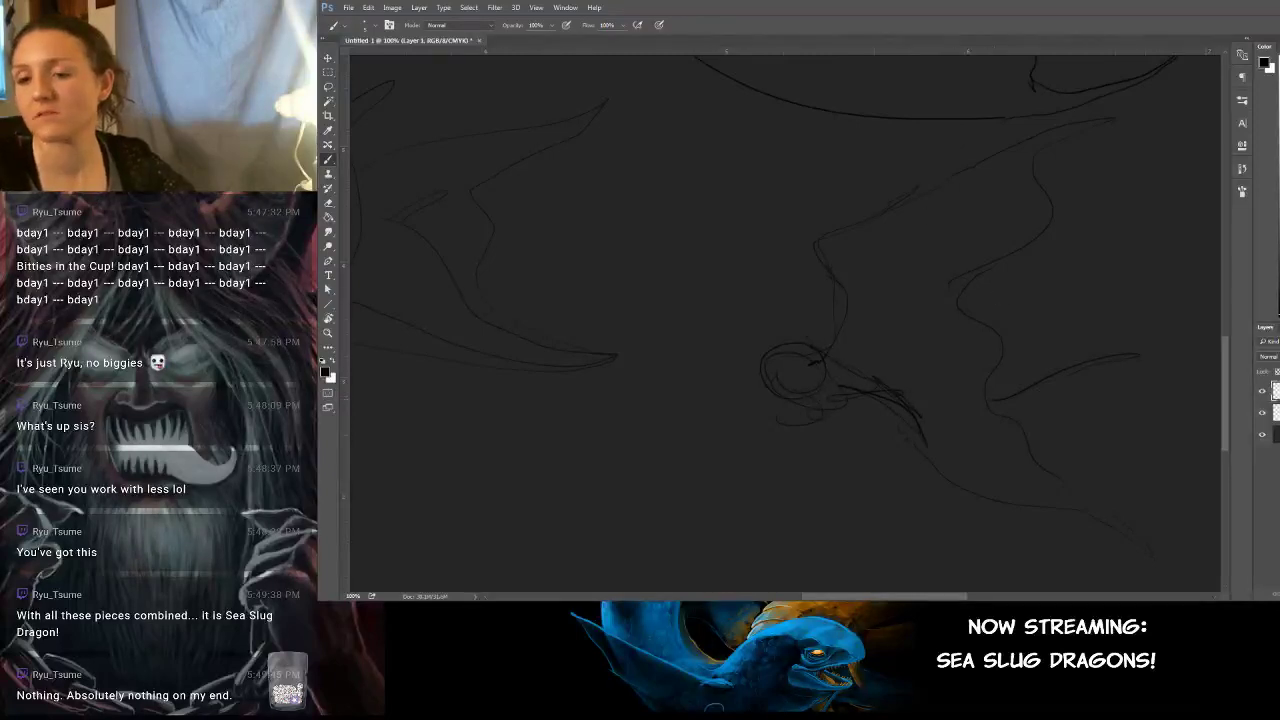
Draw a pointed head and arched neck joining the chest to the wing base, and add a second spike to the trailing edge.
left_click_drag(737, 328, 762, 380)
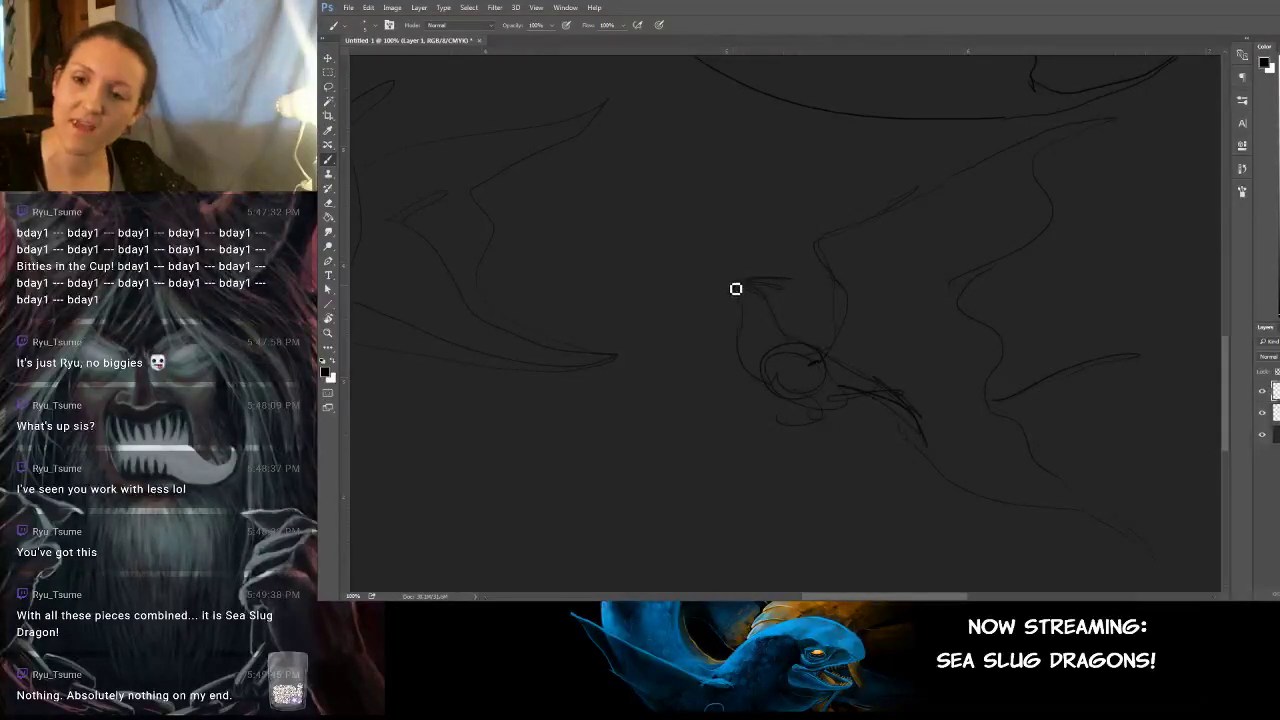
left_click_drag(750, 287, 731, 282)
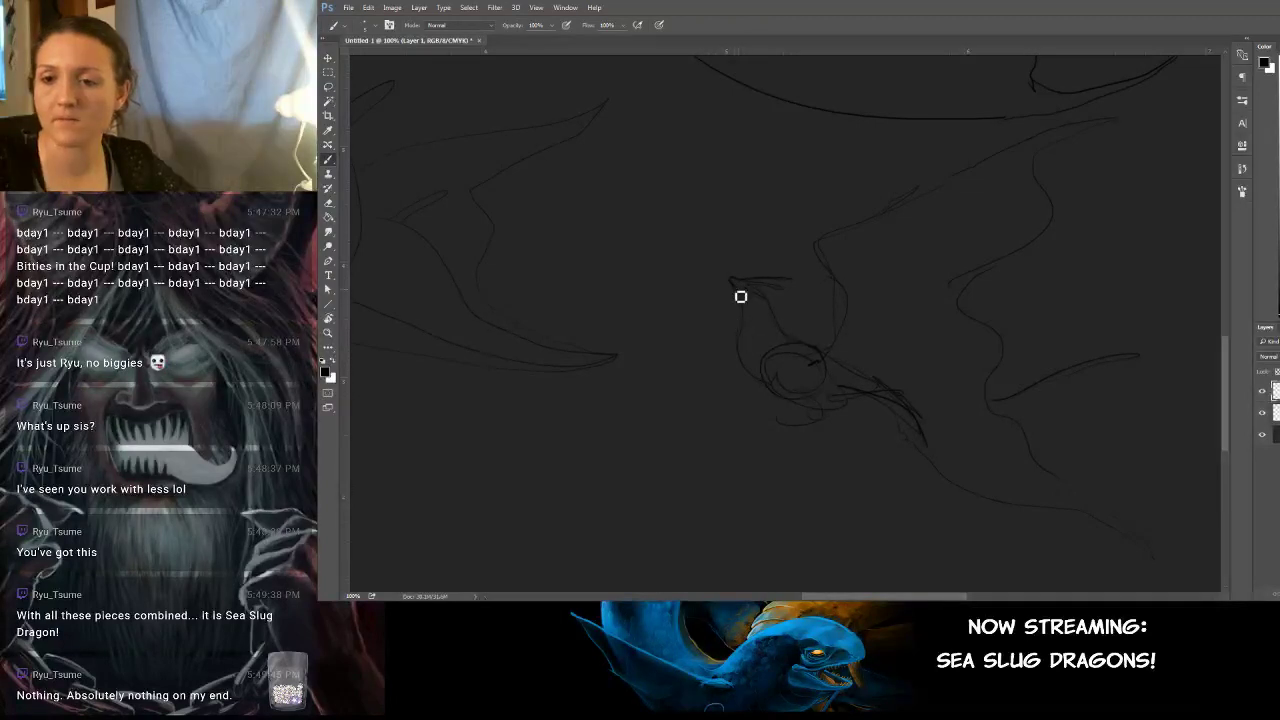
mouse_move(746, 305)
left_mouse_down()
mouse_move(750, 370)
mouse_move(779, 396)
left_mouse_up()
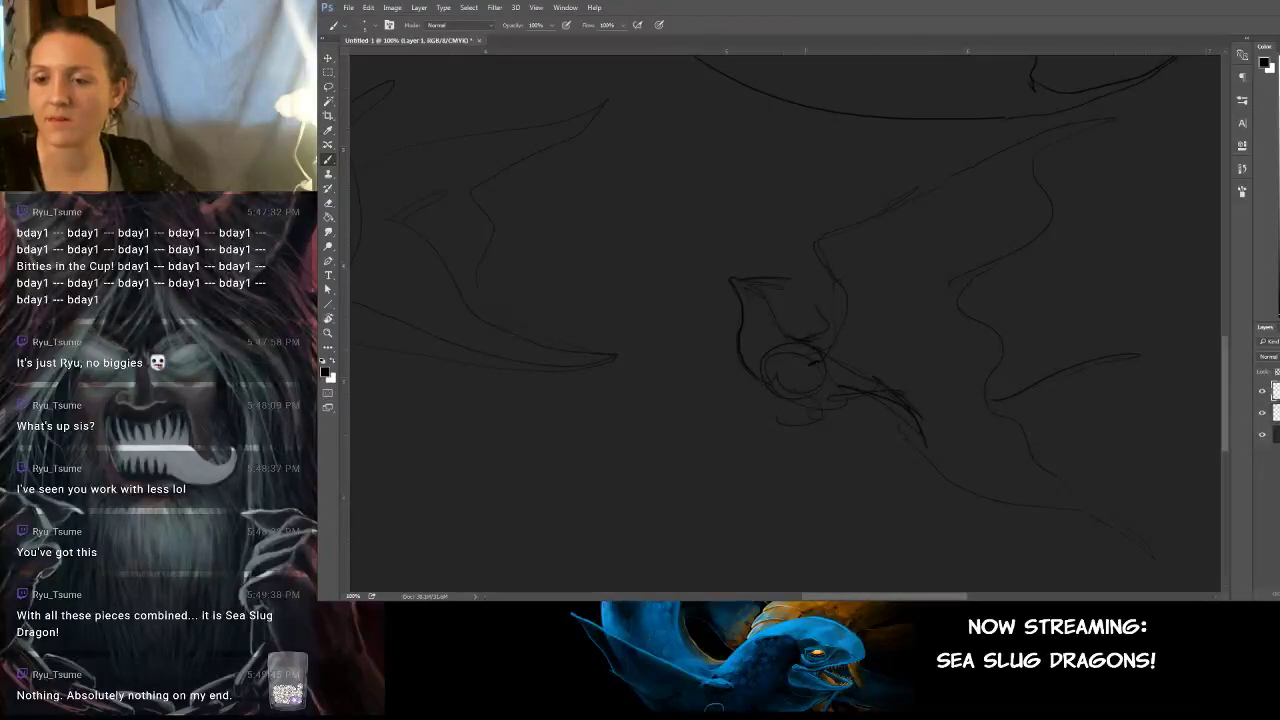
mouse_move(805, 348)
left_mouse_down()
mouse_move(843, 334)
mouse_move(832, 340)
mouse_move(832, 306)
left_mouse_up()
mouse_move(968, 289)
left_mouse_down()
mouse_move(1062, 278)
mouse_move(972, 299)
mouse_move(1000, 319)
left_mouse_up()
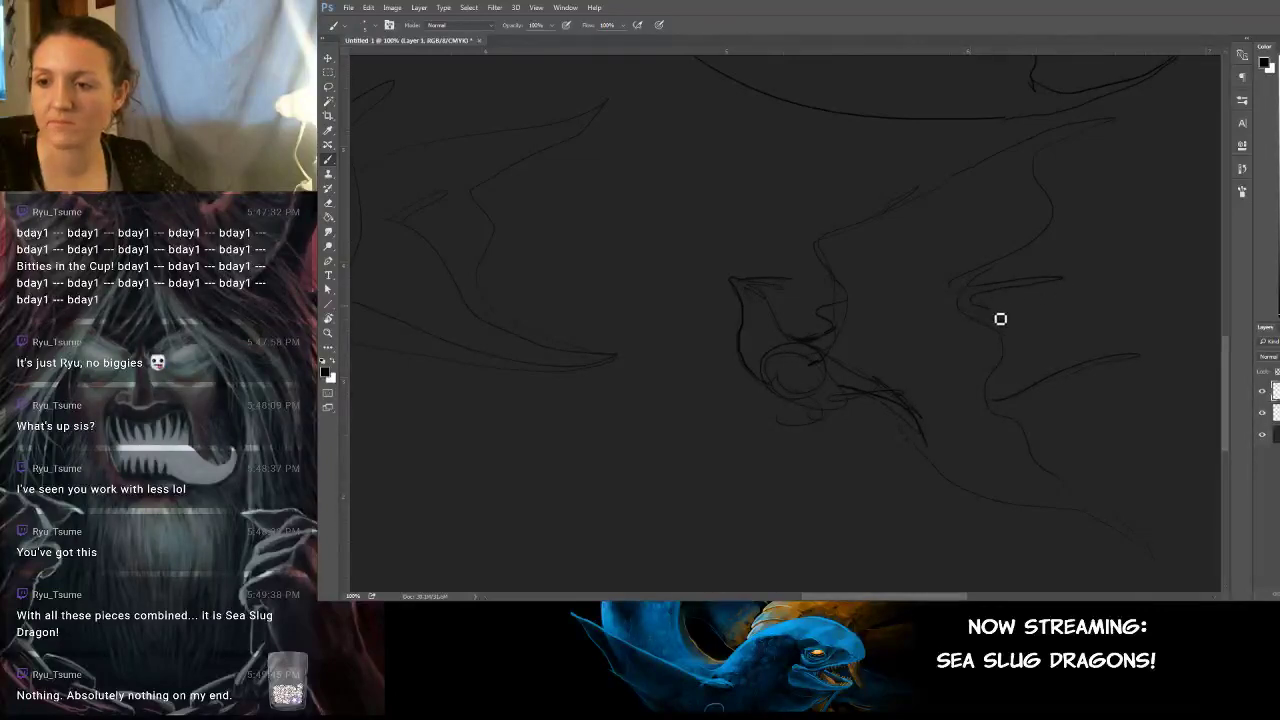
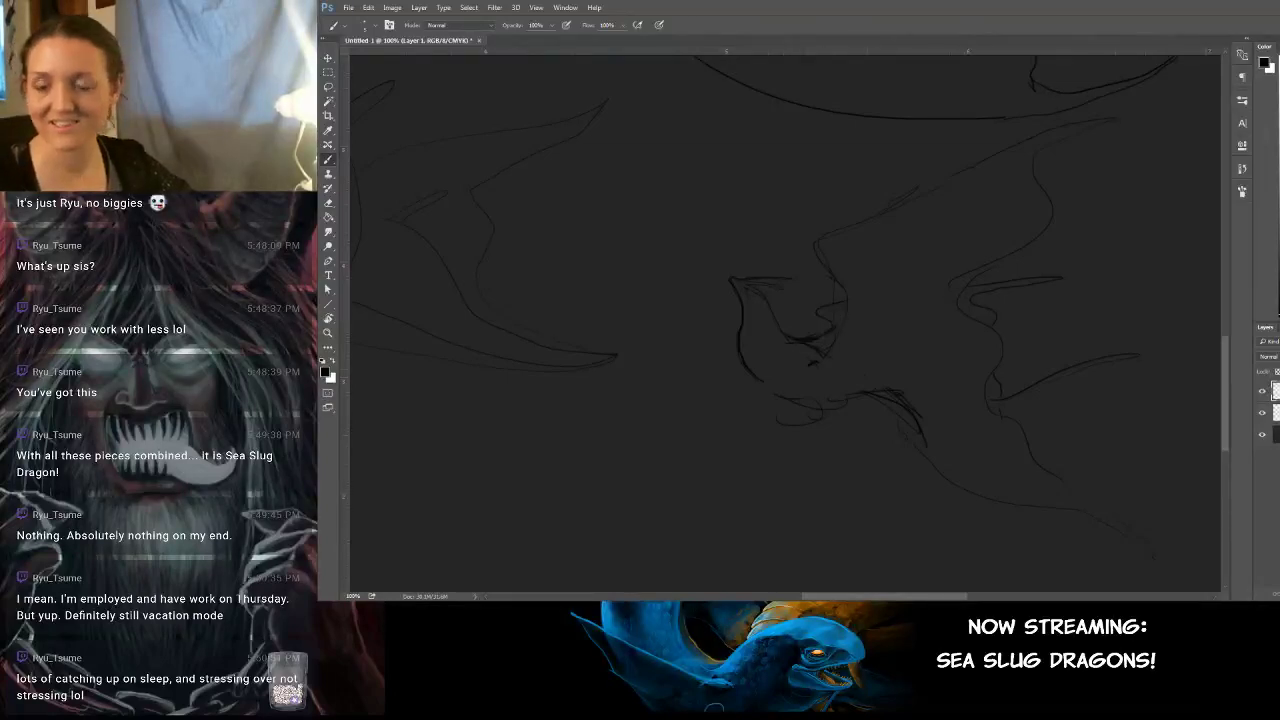
Rework the underside strokes behind the chest so the body contour flows into the wing's lower edge.
left_click_drag(993, 422, 967, 438)
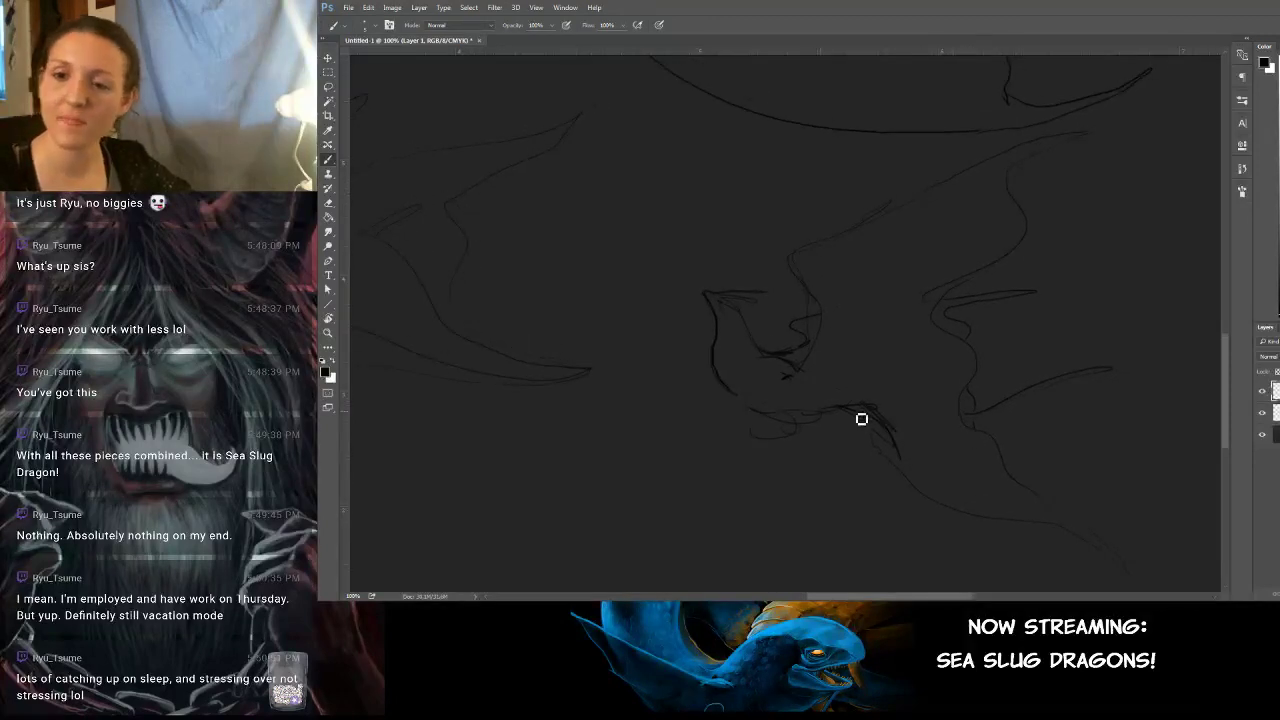
mouse_move(901, 469)
left_mouse_down()
mouse_move(817, 418)
mouse_move(830, 424)
mouse_move(814, 436)
mouse_move(814, 418)
mouse_move(779, 489)
mouse_move(839, 452)
mouse_move(843, 415)
mouse_move(835, 466)
left_mouse_up()
key("ctrl+z")
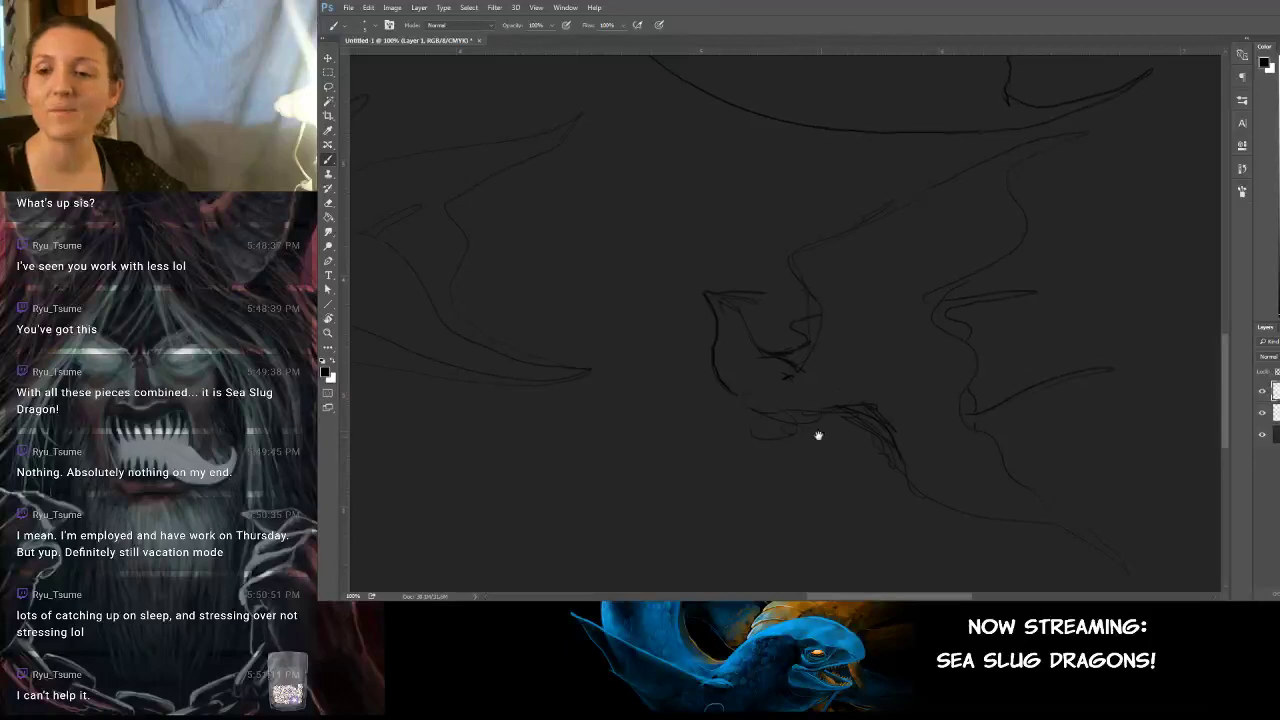
left_click_drag(818, 435, 859, 456)
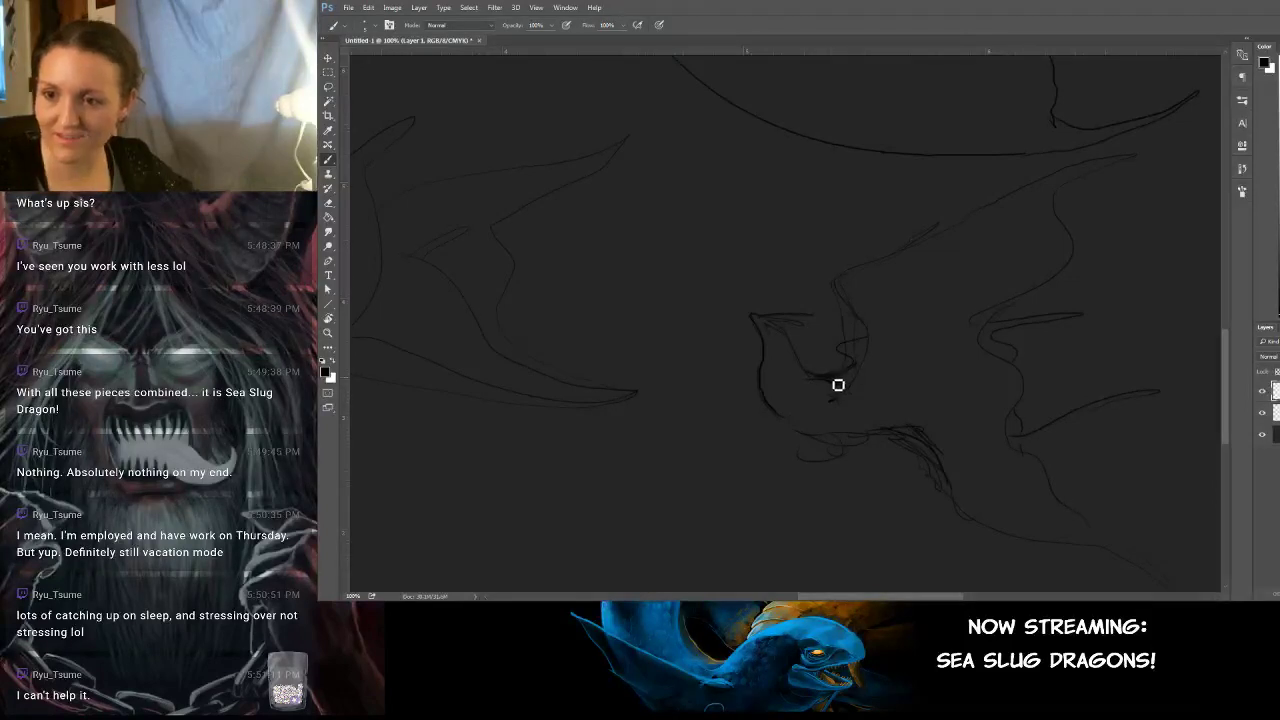
Refine the curve from the back of the neck into the wing base, adding a small rounded bump at the joint.
mouse_move(820, 377)
left_mouse_down()
mouse_move(838, 386)
mouse_move(851, 335)
left_mouse_up()
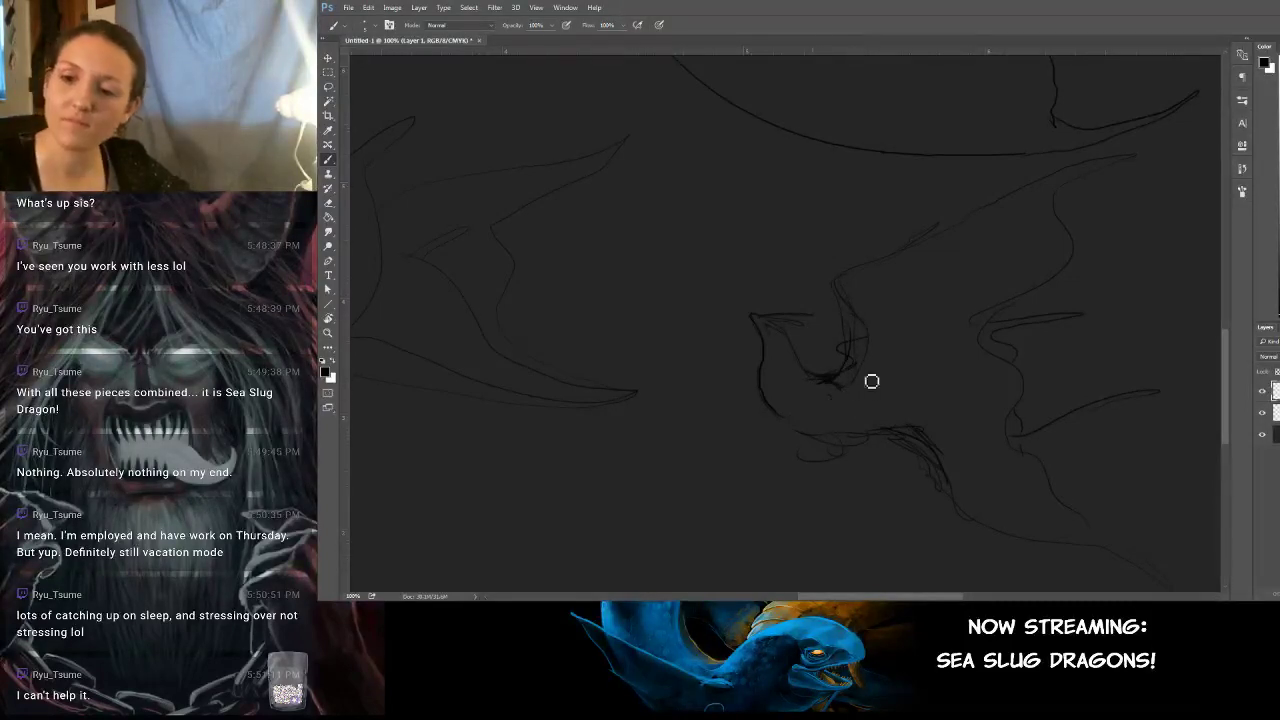
mouse_move(858, 368)
left_mouse_down()
mouse_move(860, 316)
mouse_move(846, 297)
mouse_move(871, 330)
left_mouse_up()
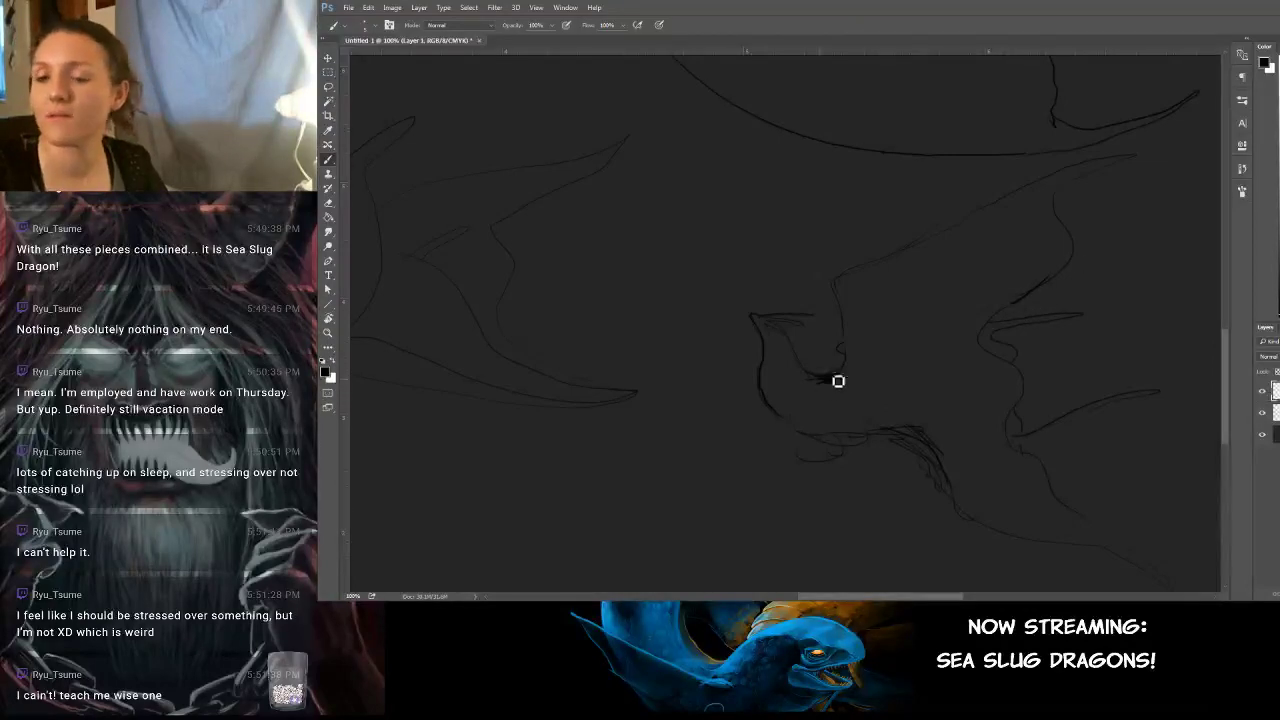
left_click_drag(838, 381, 848, 368)
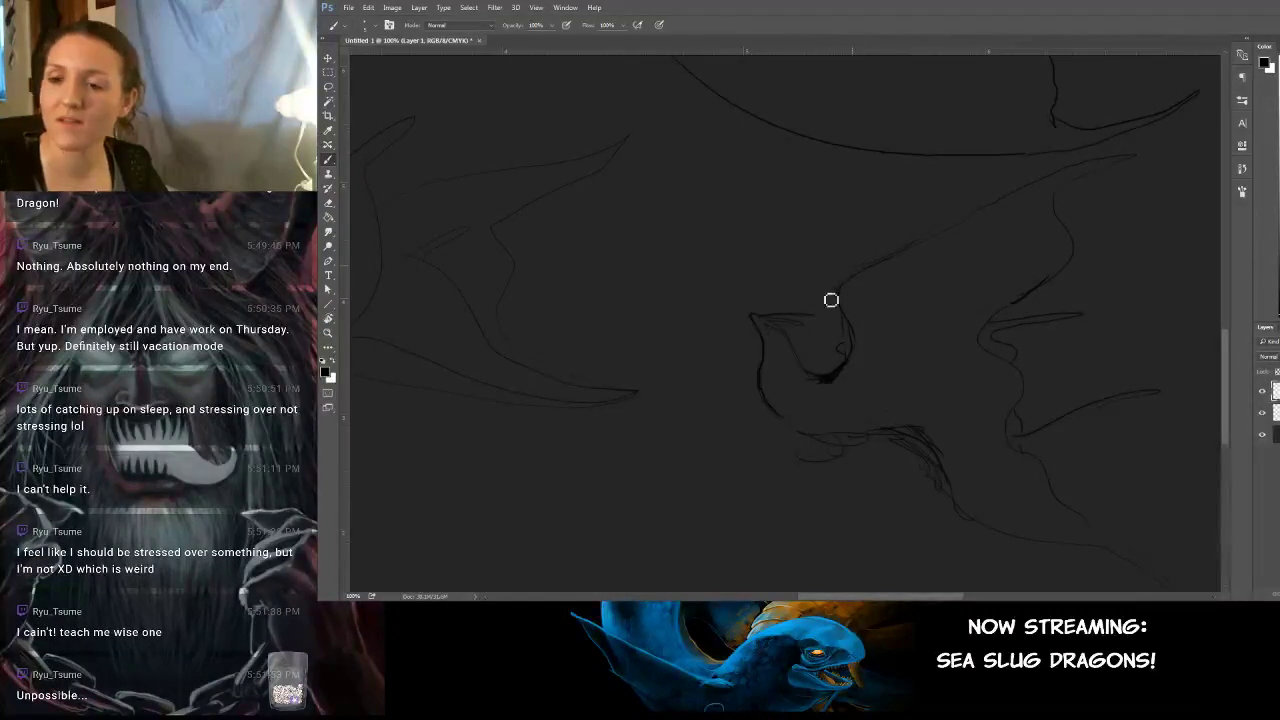
left_click_drag(843, 285, 900, 252)
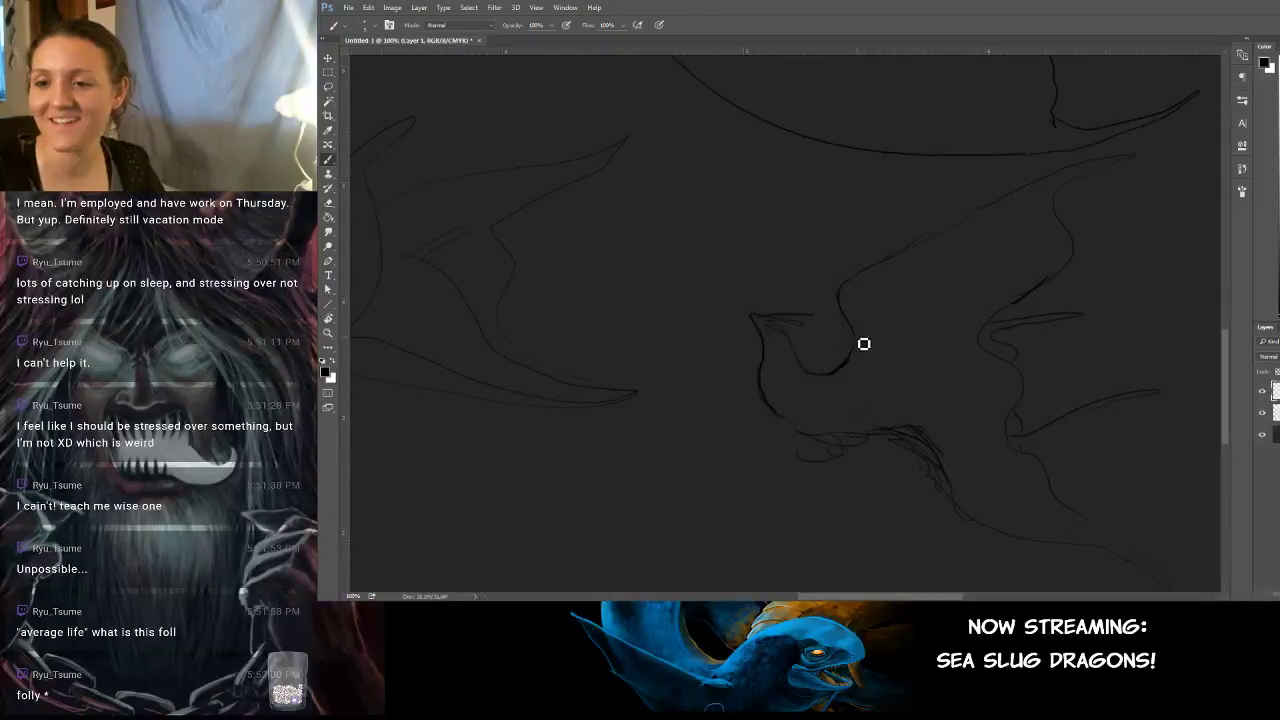
mouse_move(864, 344)
left_mouse_down()
mouse_move(846, 363)
mouse_move(852, 384)
left_mouse_up()
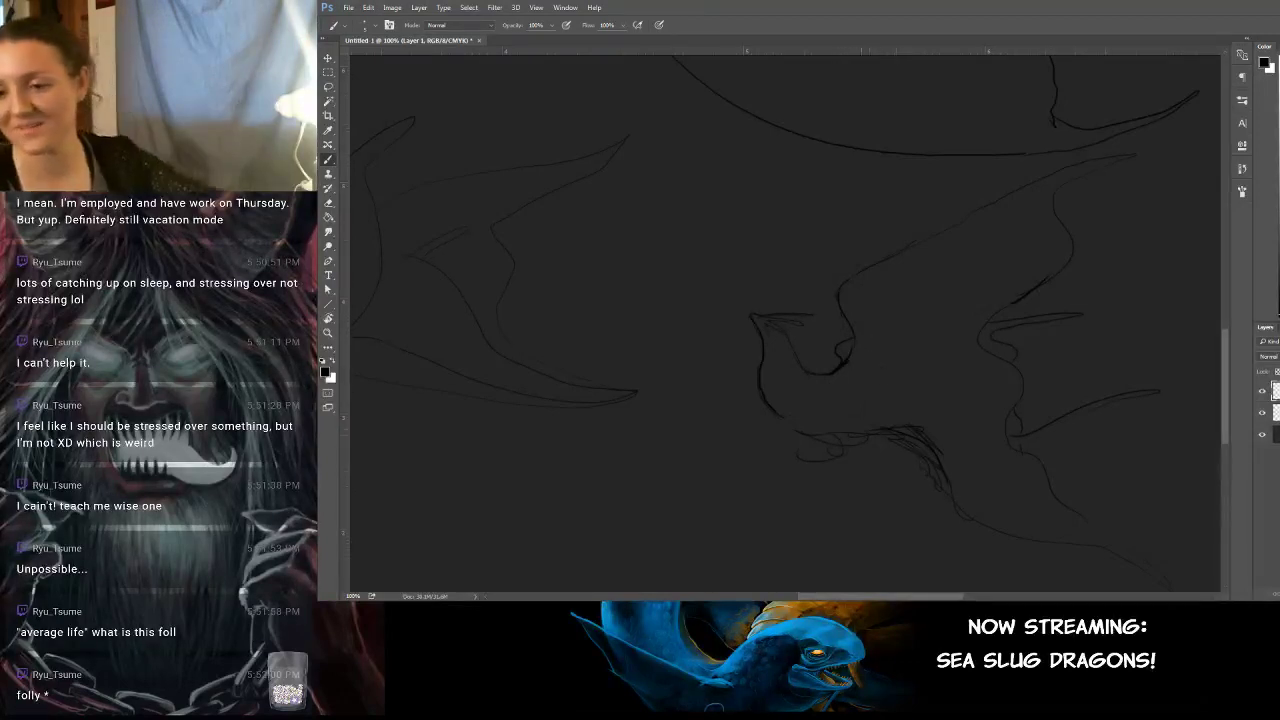
Draw a pointed front limb below the chest, a second pointed limb behind it and a small curled limb under the belly.
left_click_drag(778, 411, 781, 380)
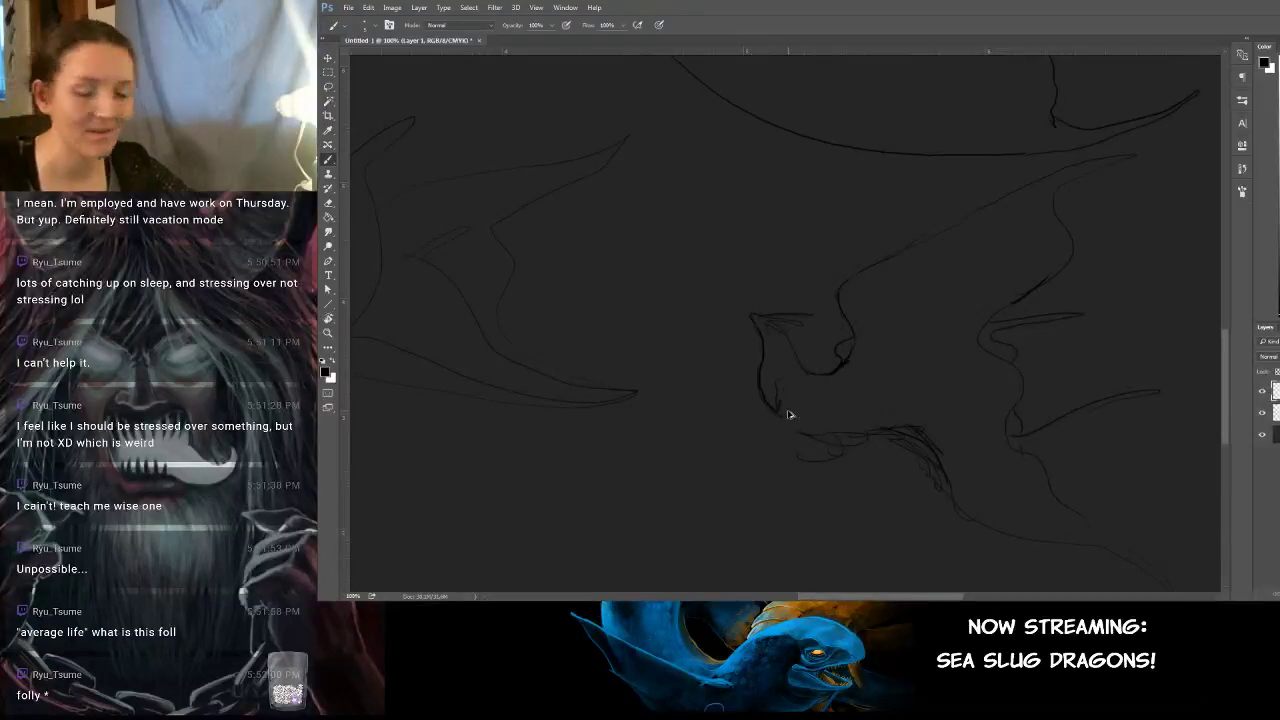
key("ctrl+z")
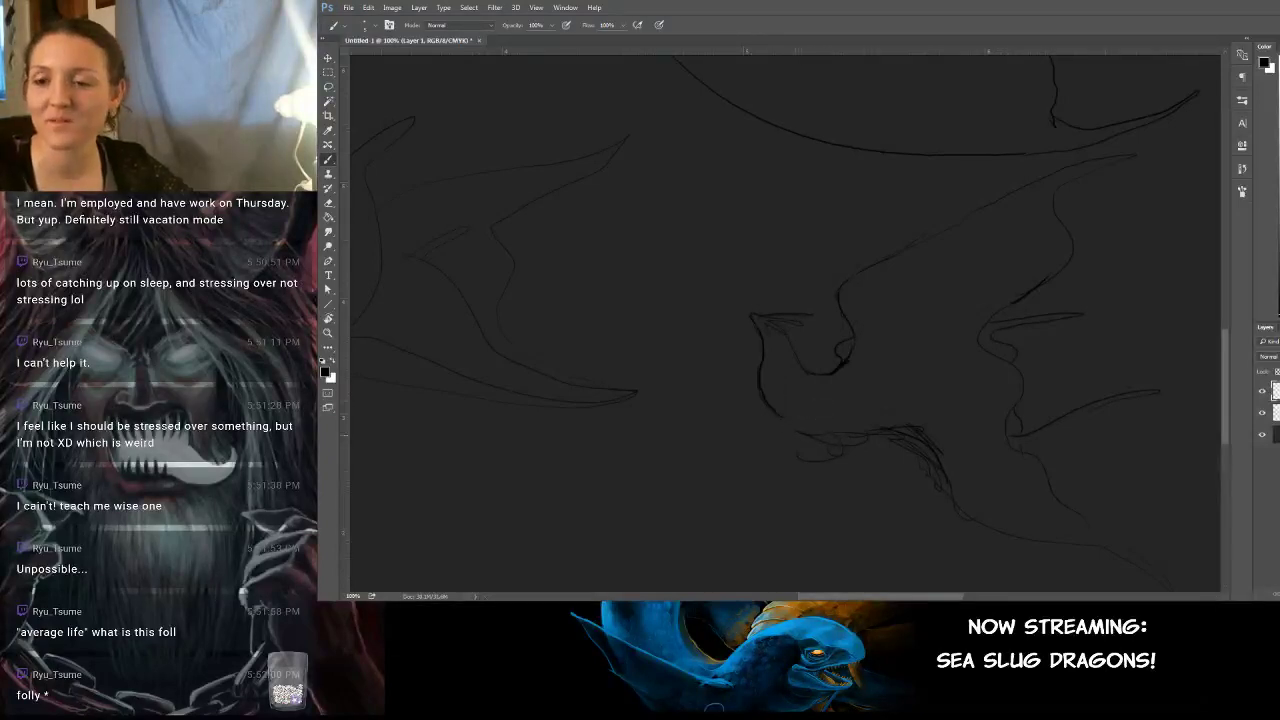
left_click_drag(804, 422, 765, 463)
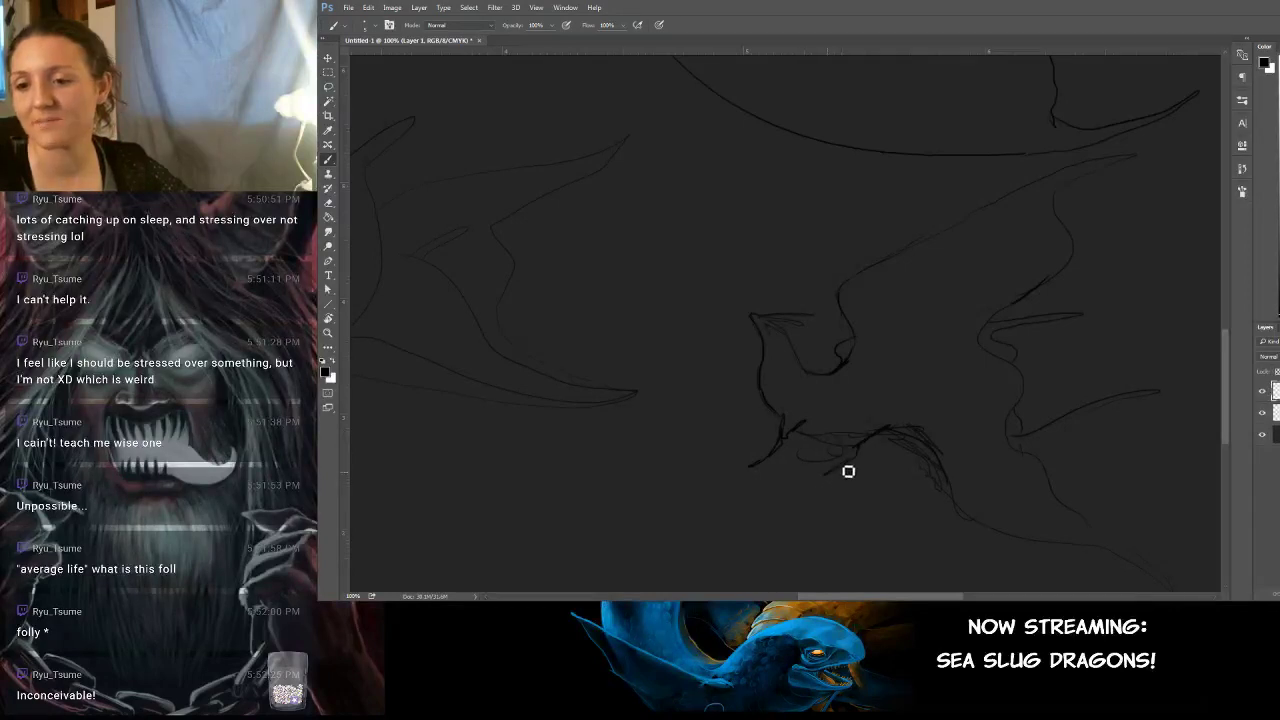
left_click_drag(847, 459, 864, 410)
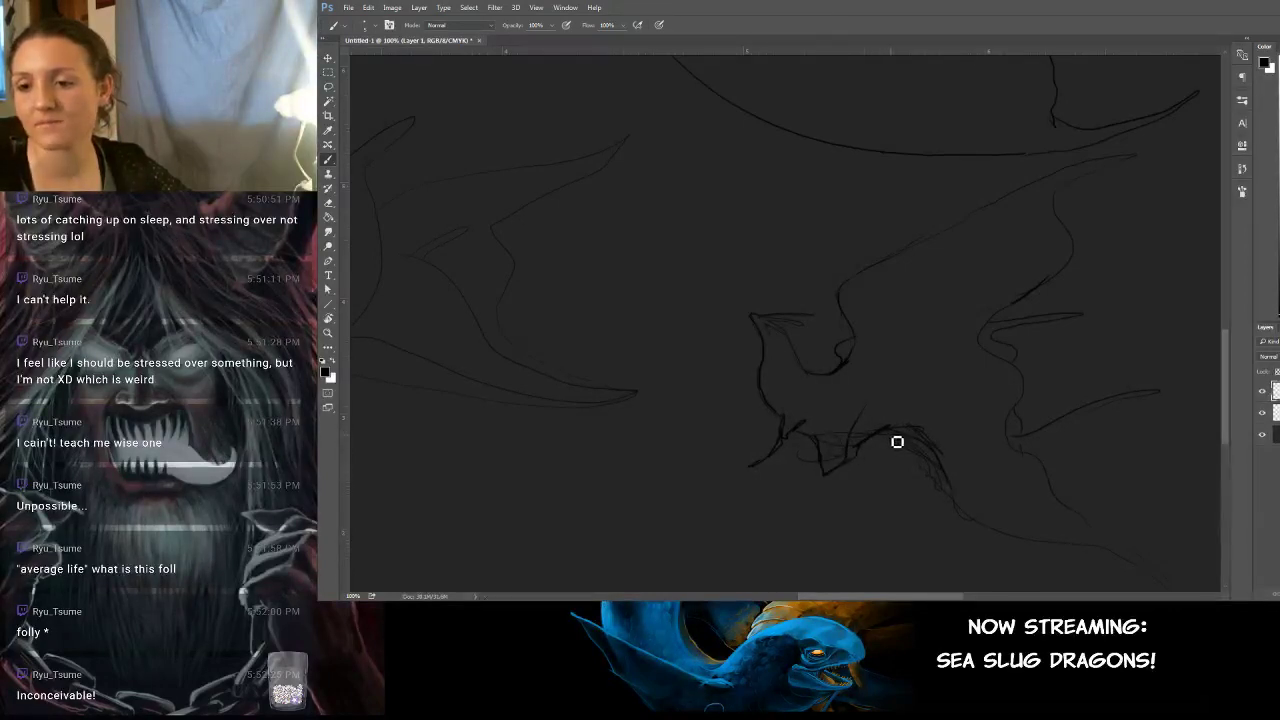
left_click_drag(895, 443, 893, 476)
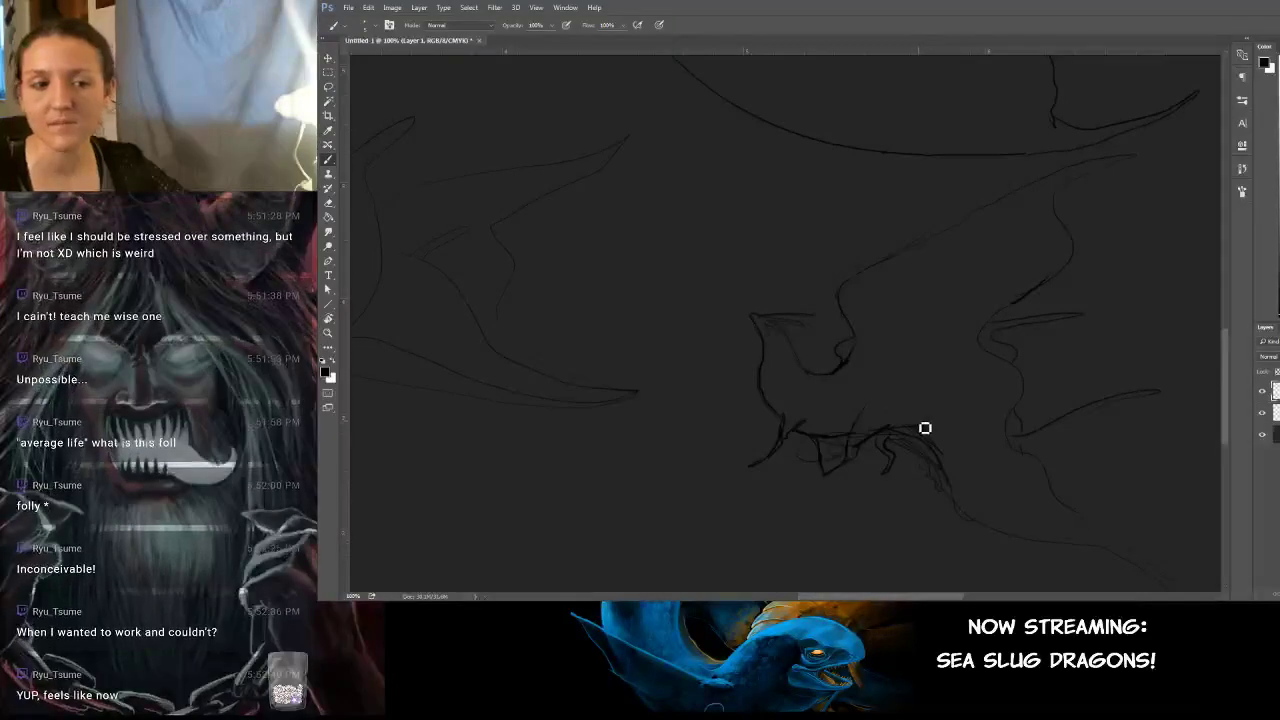
Redraw the contour behind the curled limb as one clean line sweeping down into the wing's lower edge.
left_click_drag(952, 424, 938, 399)
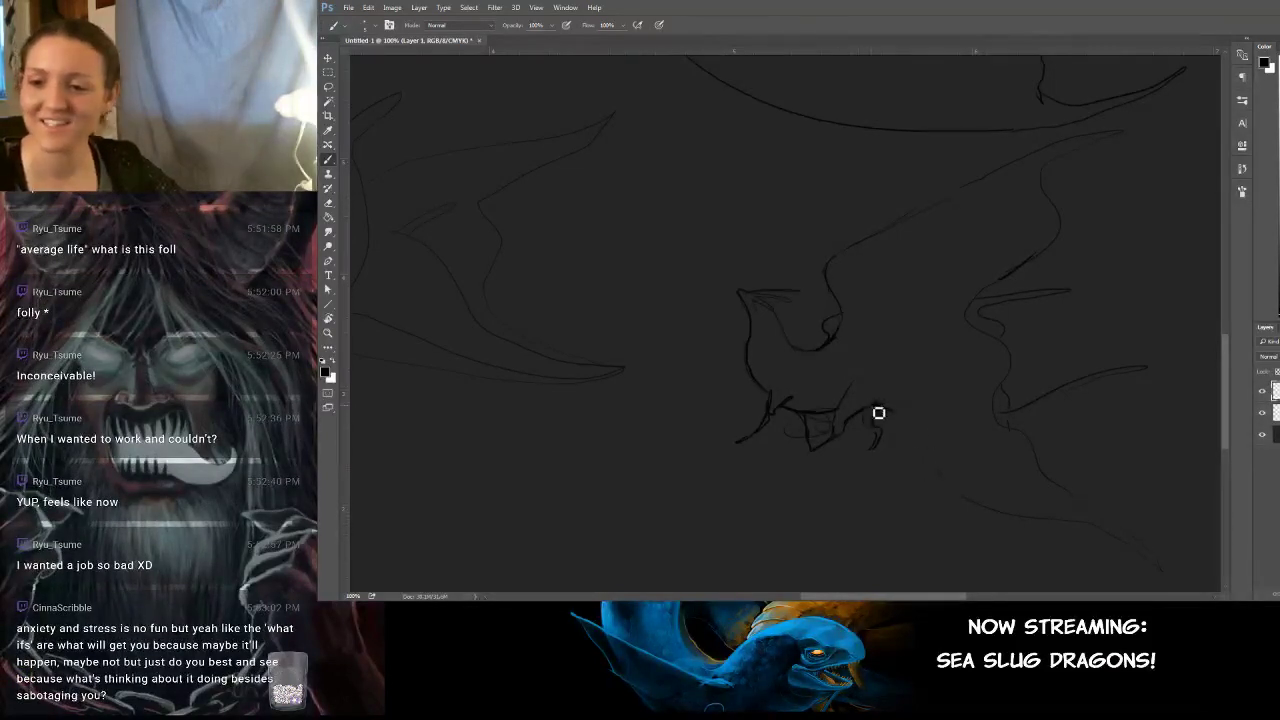
left_click_drag(876, 412, 960, 495)
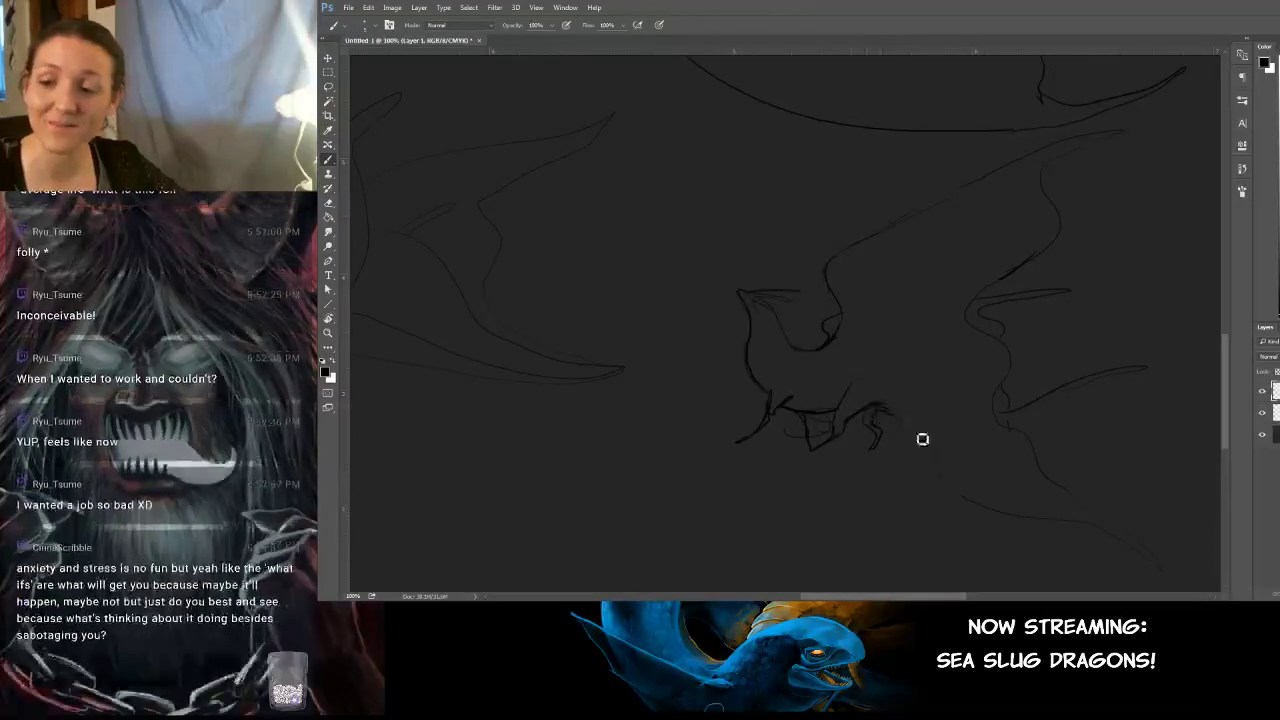
left_click_drag(924, 442, 1010, 512)
key("ctrl+z")
left_click_drag(880, 410, 1008, 515)
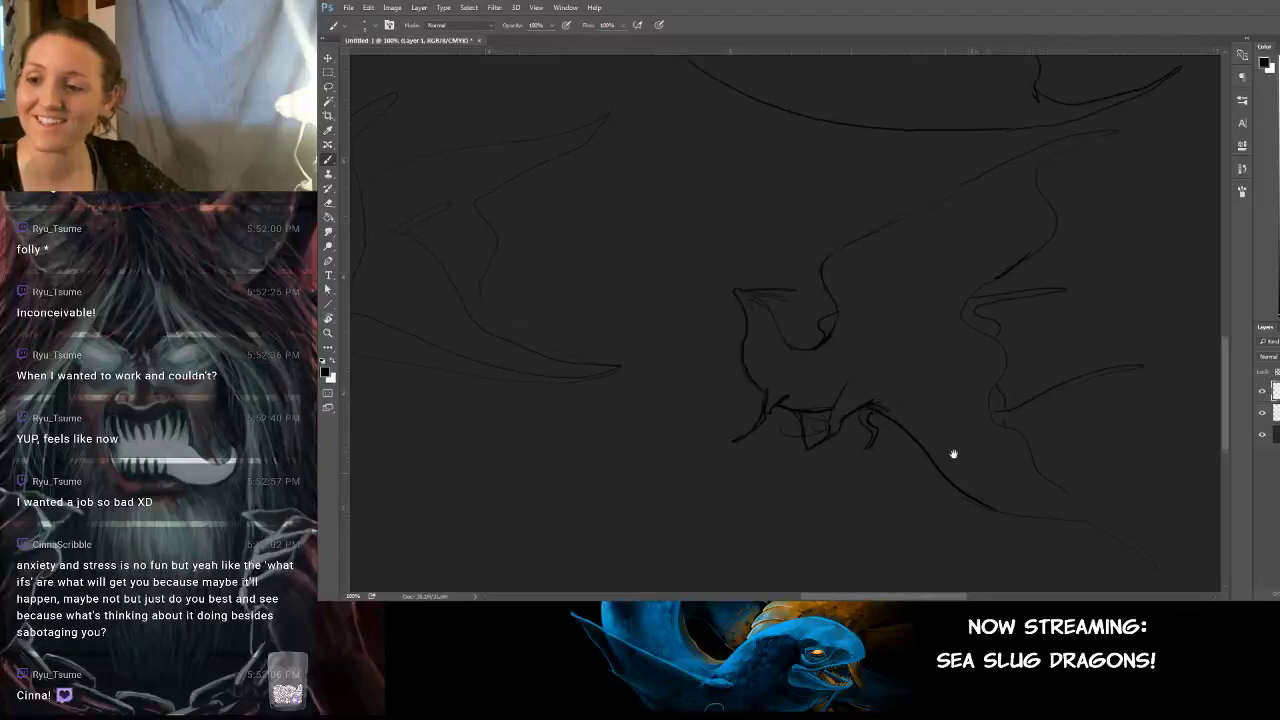
left_click_drag(1003, 459, 959, 437)
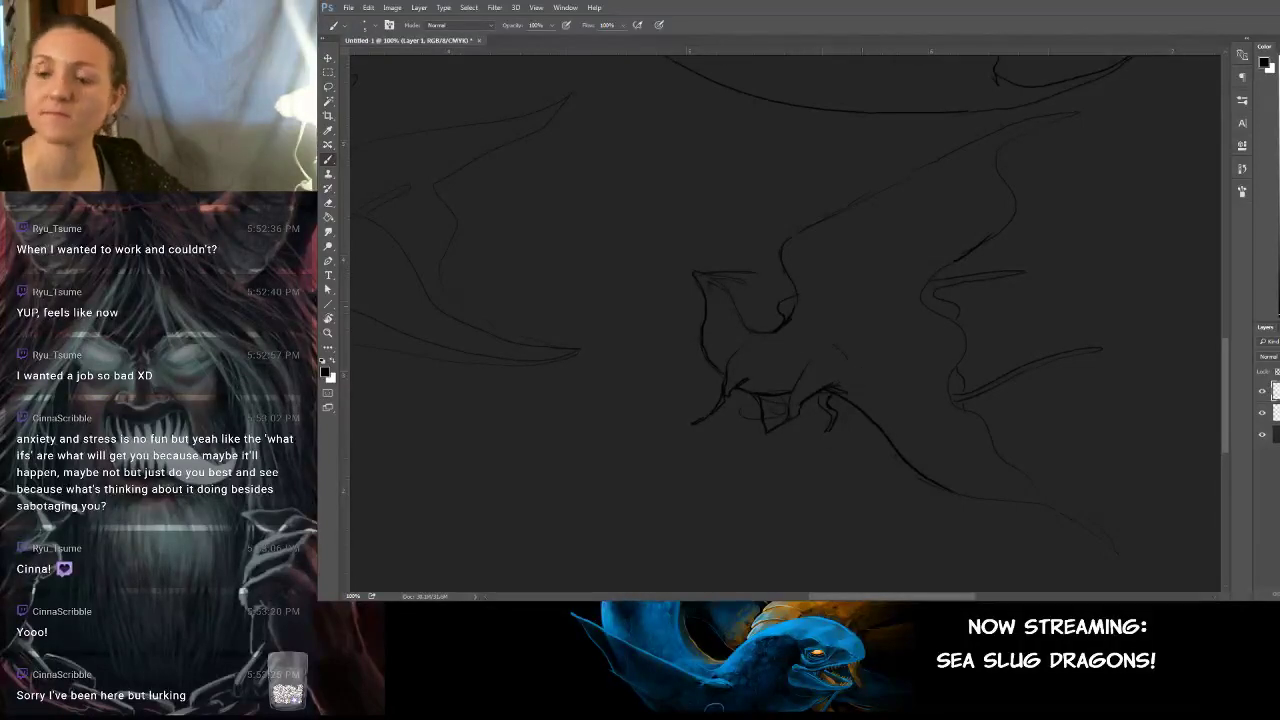
Bring up the Siphopteron sea slug reference photo in Windows Photo Viewer and move it clear of the canvas.
mouse_move(938, 313)
left_mouse_down()
mouse_move(1028, 256)
mouse_move(929, 284)
mouse_move(918, 370)
mouse_move(991, 311)
mouse_move(1043, 291)
mouse_move(830, 184)
left_mouse_up()
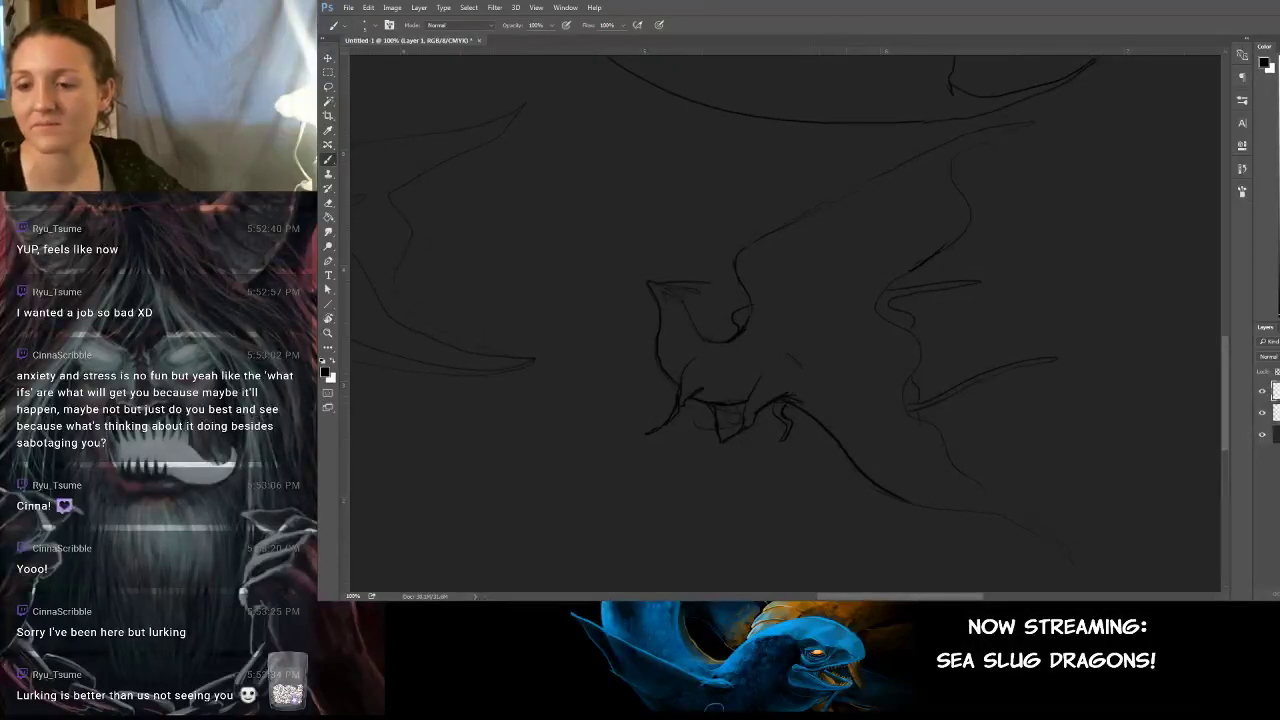
mouse_move(850, 305)
left_mouse_down()
mouse_move(891, 331)
mouse_move(882, 345)
left_mouse_up()
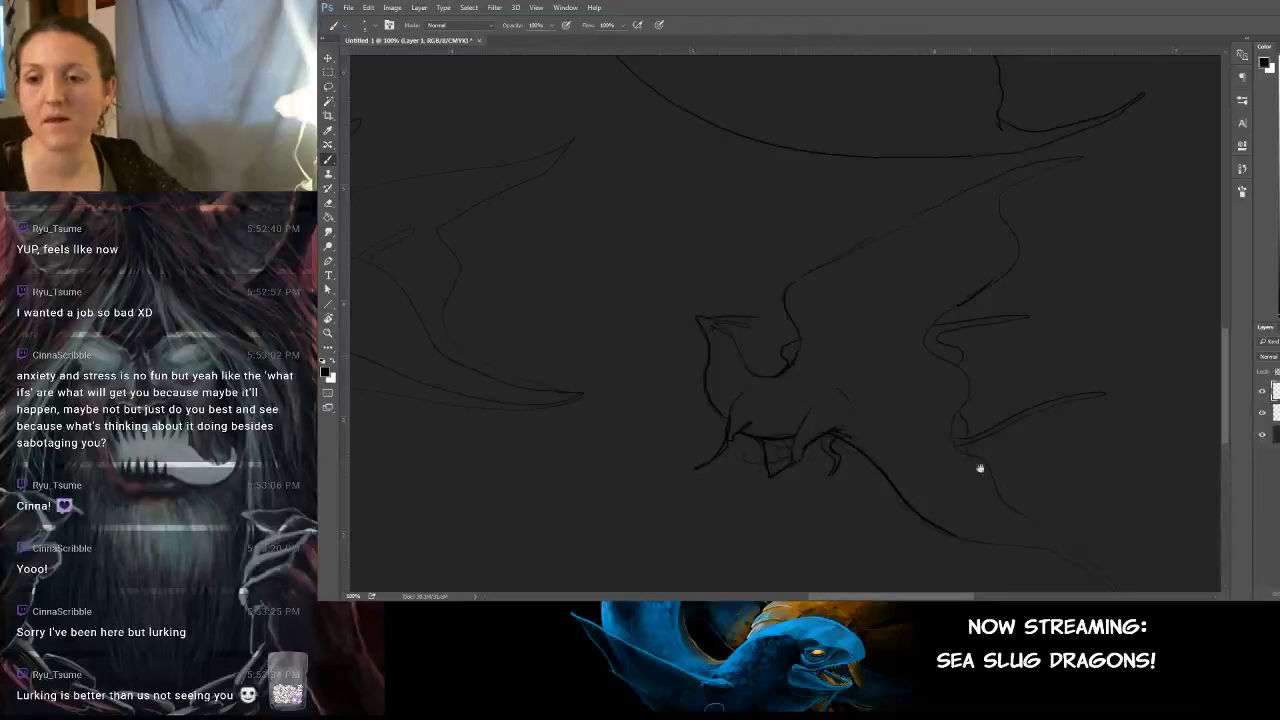
left_click_drag(979, 446, 1015, 422)
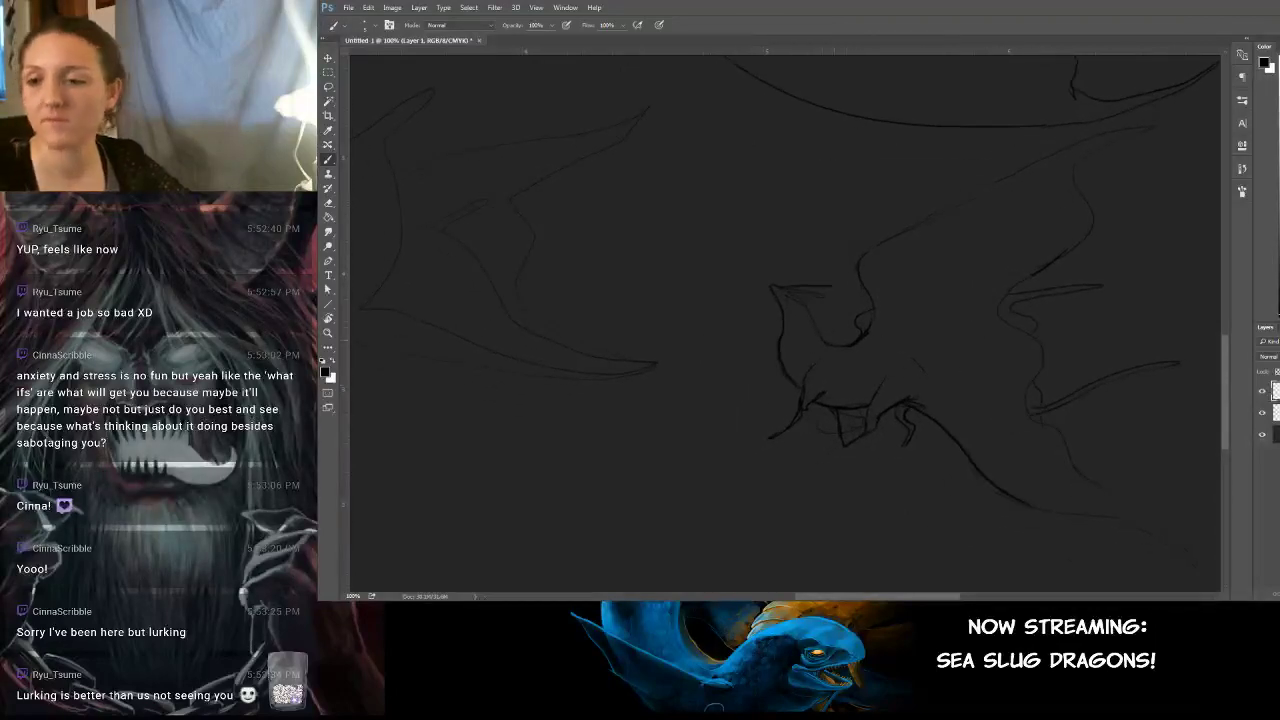
mouse_move(849, 353)
left_mouse_down()
mouse_move(894, 374)
mouse_move(817, 380)
mouse_move(857, 391)
mouse_move(894, 460)
mouse_move(1103, 380)
mouse_move(940, 346)
mouse_move(909, 307)
mouse_move(983, 380)
mouse_move(1014, 380)
mouse_move(734, 349)
mouse_move(899, 415)
mouse_move(928, 368)
left_mouse_up()
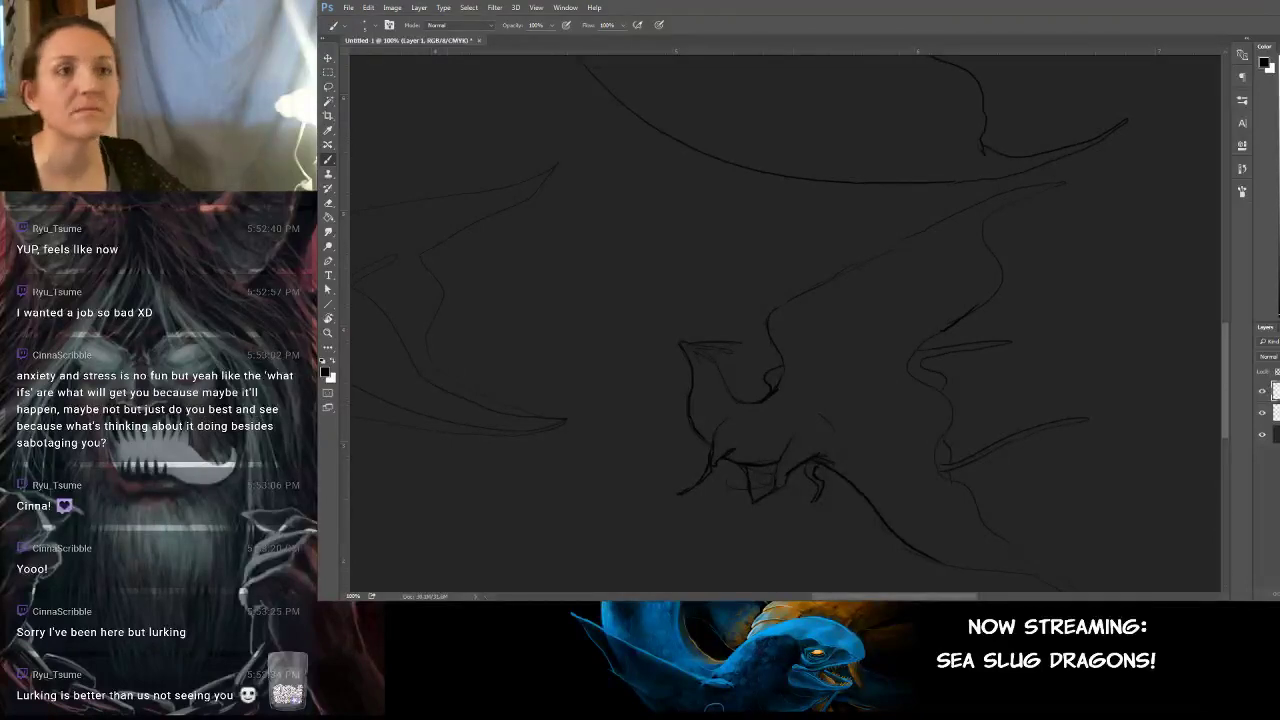
key("alt+Tab")
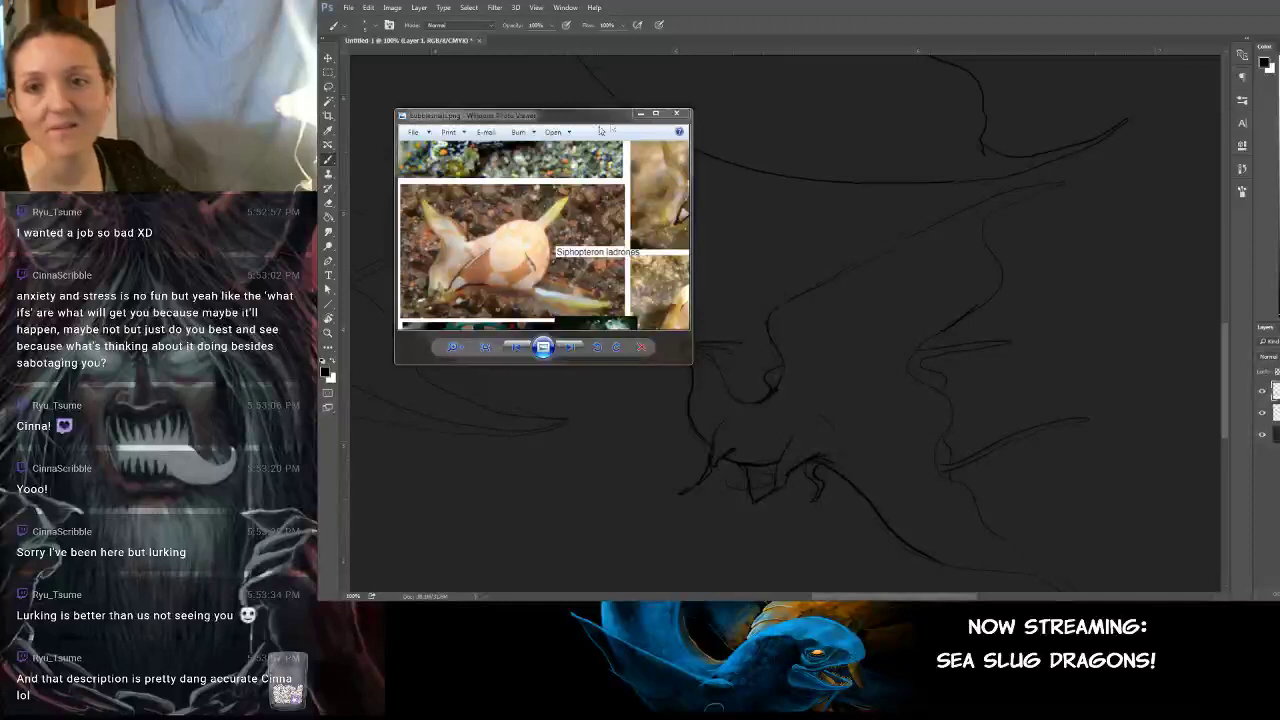
left_click_drag(600, 116, 230, 126)
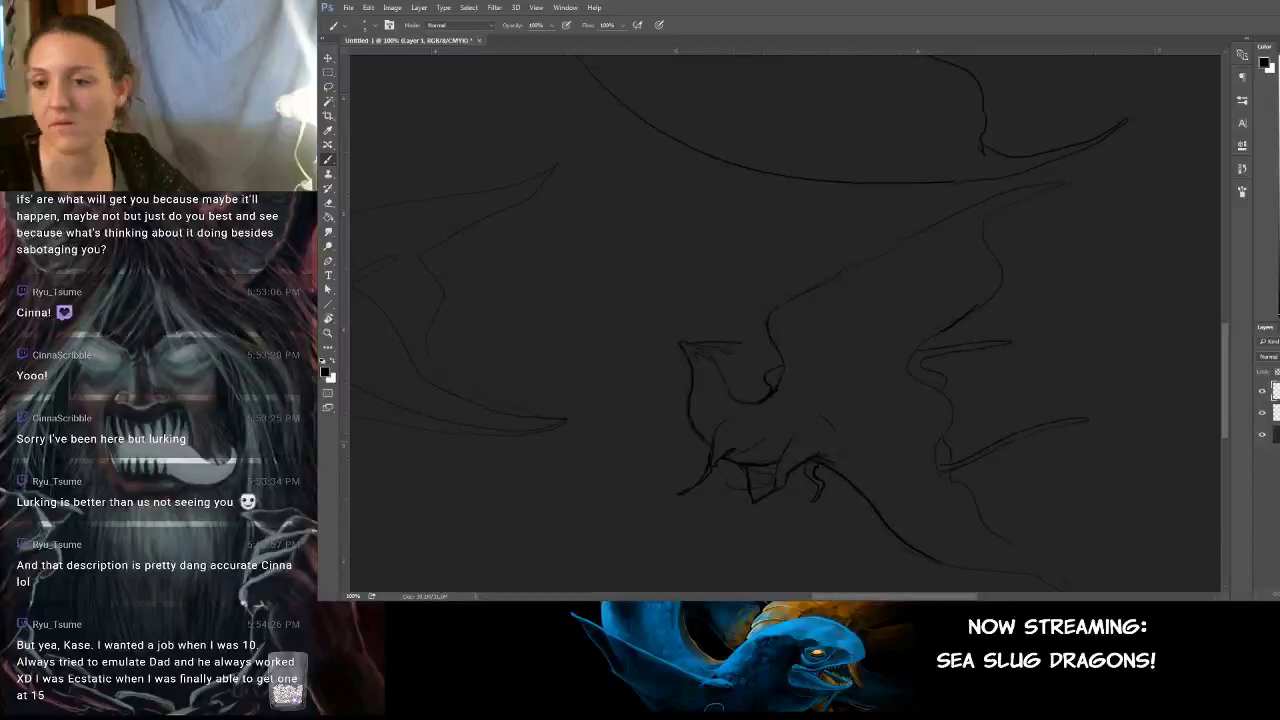
Redraw the wing's leading edge as one firm line from the shoulder, ending in a long narrow tip that curves back into the trailing edge.
left_click_drag(849, 420, 912, 395)
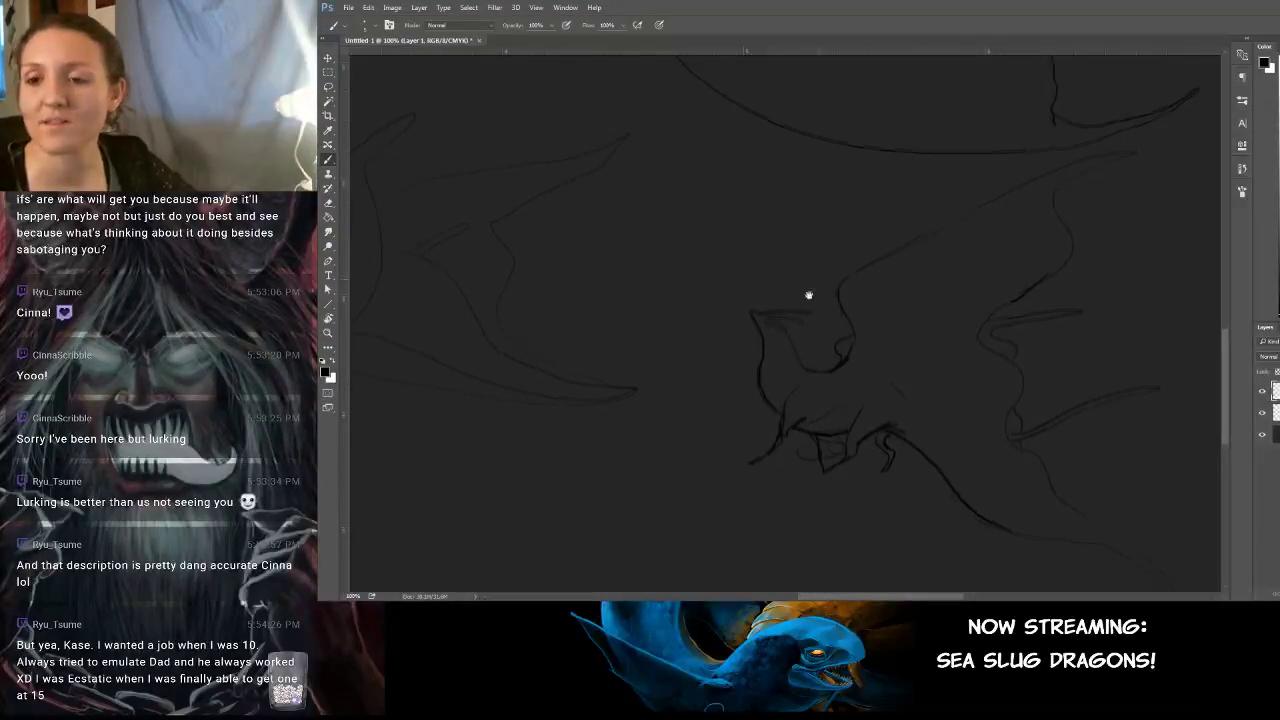
mouse_move(912, 301)
left_mouse_down()
mouse_move(846, 240)
mouse_move(894, 277)
mouse_move(906, 265)
left_mouse_up()
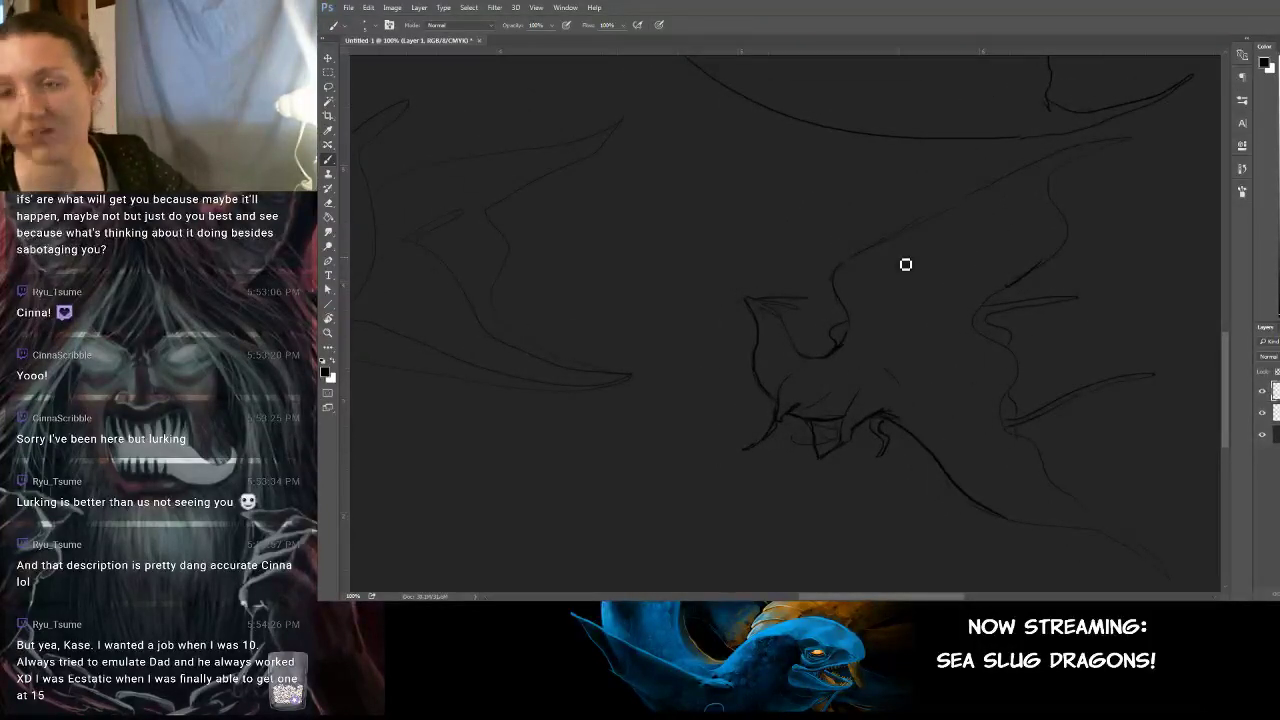
left_click_drag(834, 254, 757, 259)
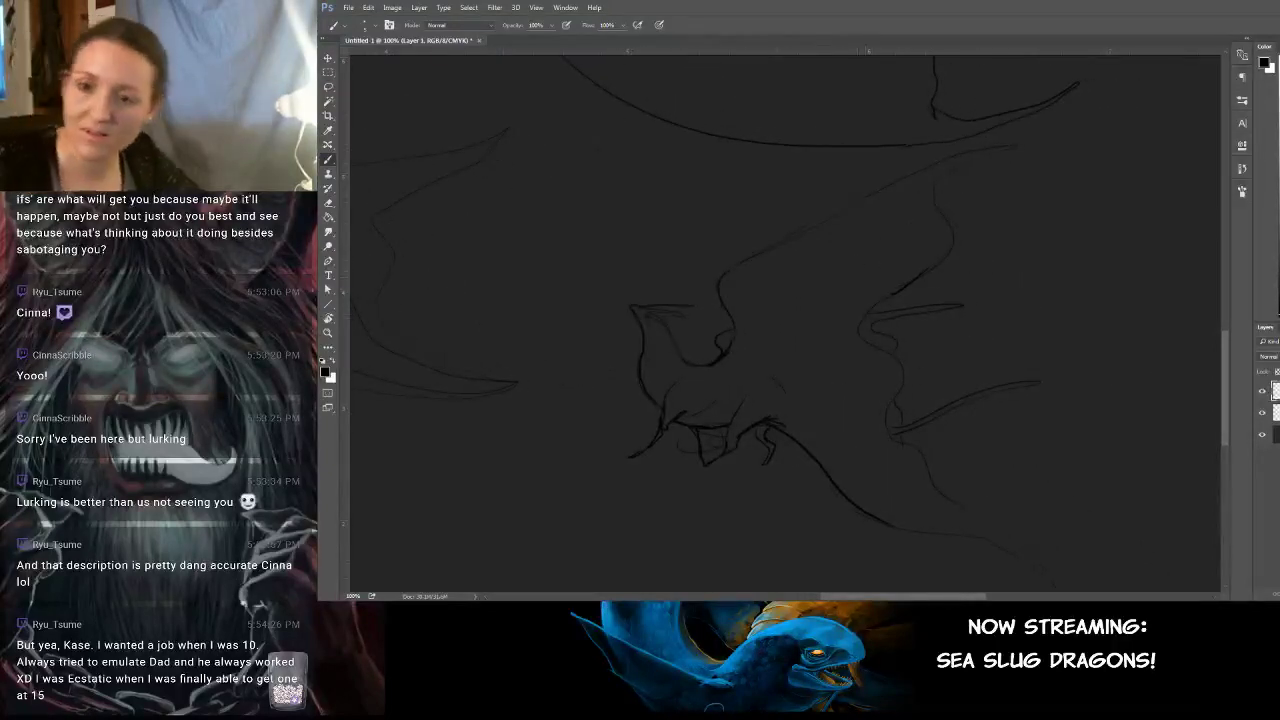
left_click_drag(731, 283, 852, 217)
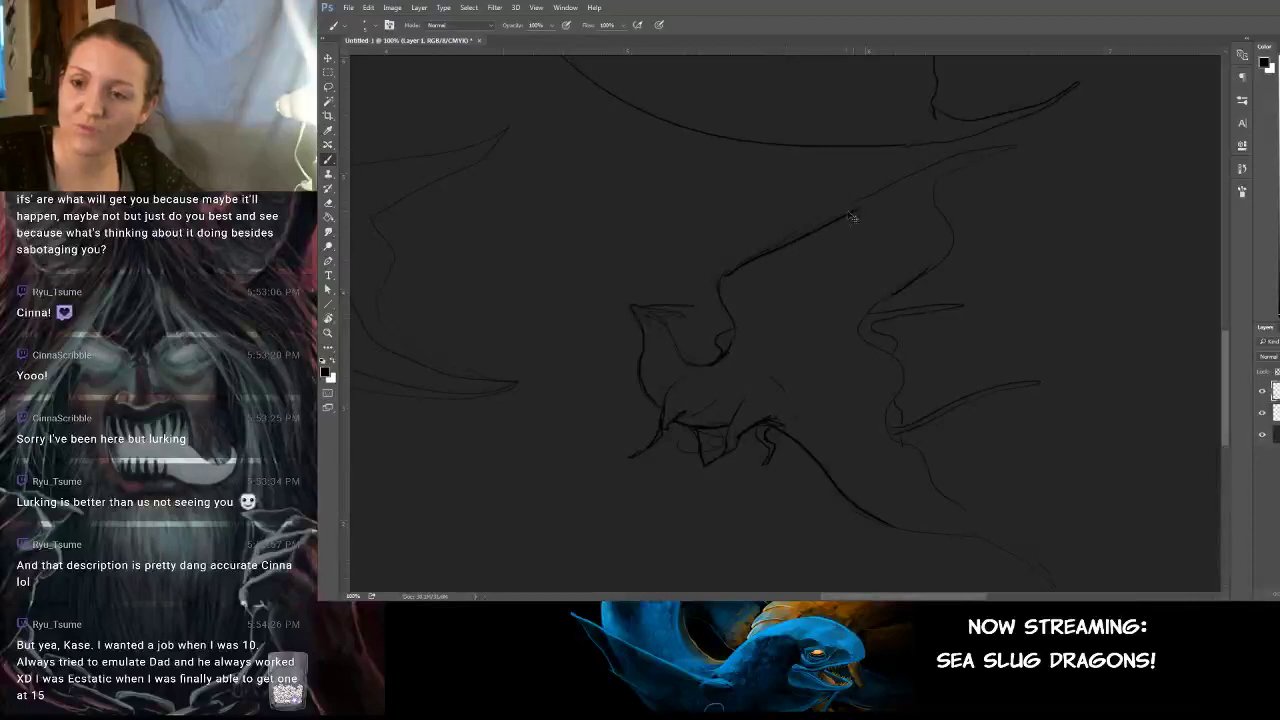
key("ctrl+z")
mouse_move(728, 274)
left_mouse_down()
mouse_move(905, 188)
mouse_move(980, 271)
mouse_move(958, 275)
left_mouse_up()
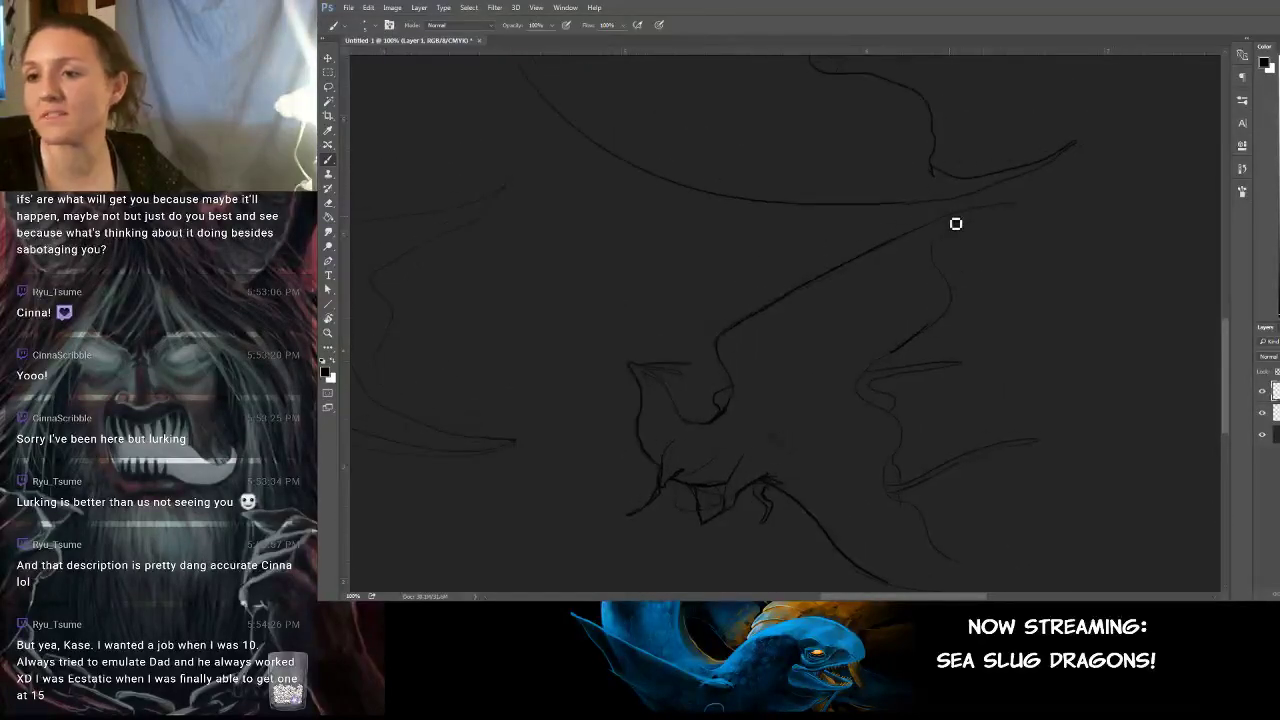
mouse_move(1036, 197)
left_mouse_down()
mouse_move(938, 236)
mouse_move(933, 266)
left_mouse_up()
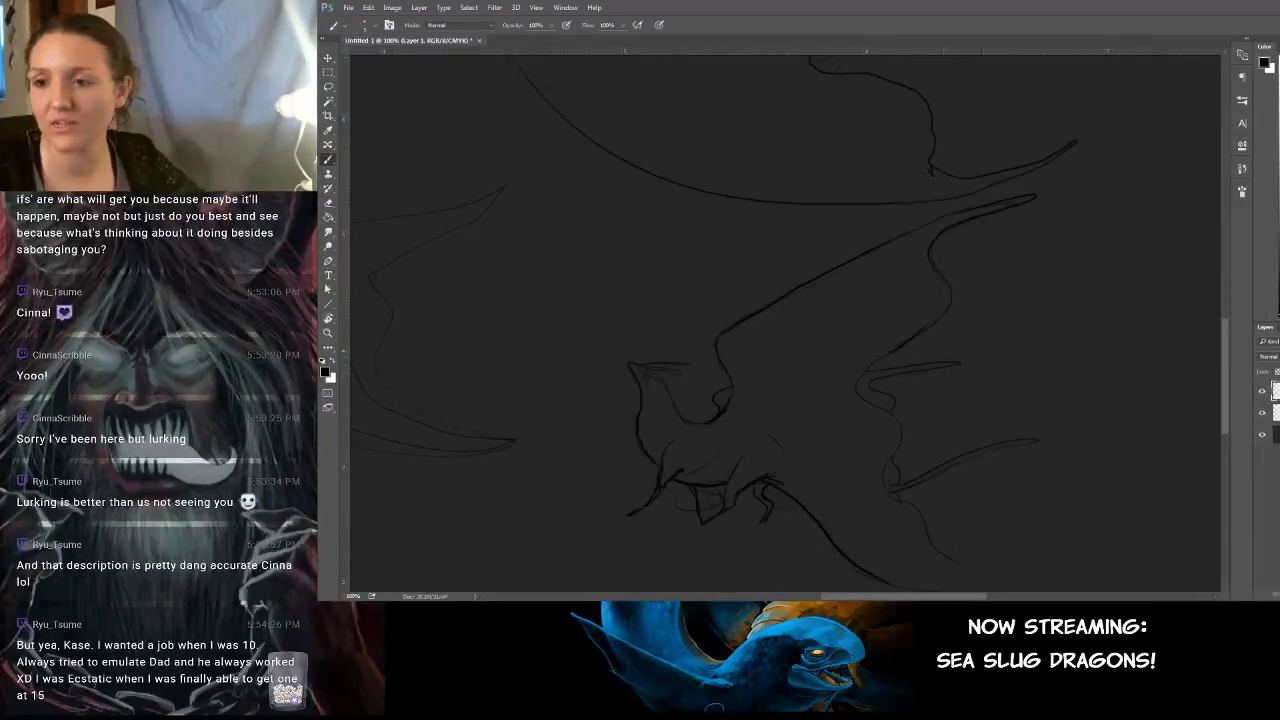
left_click_drag(1000, 423, 1052, 373)
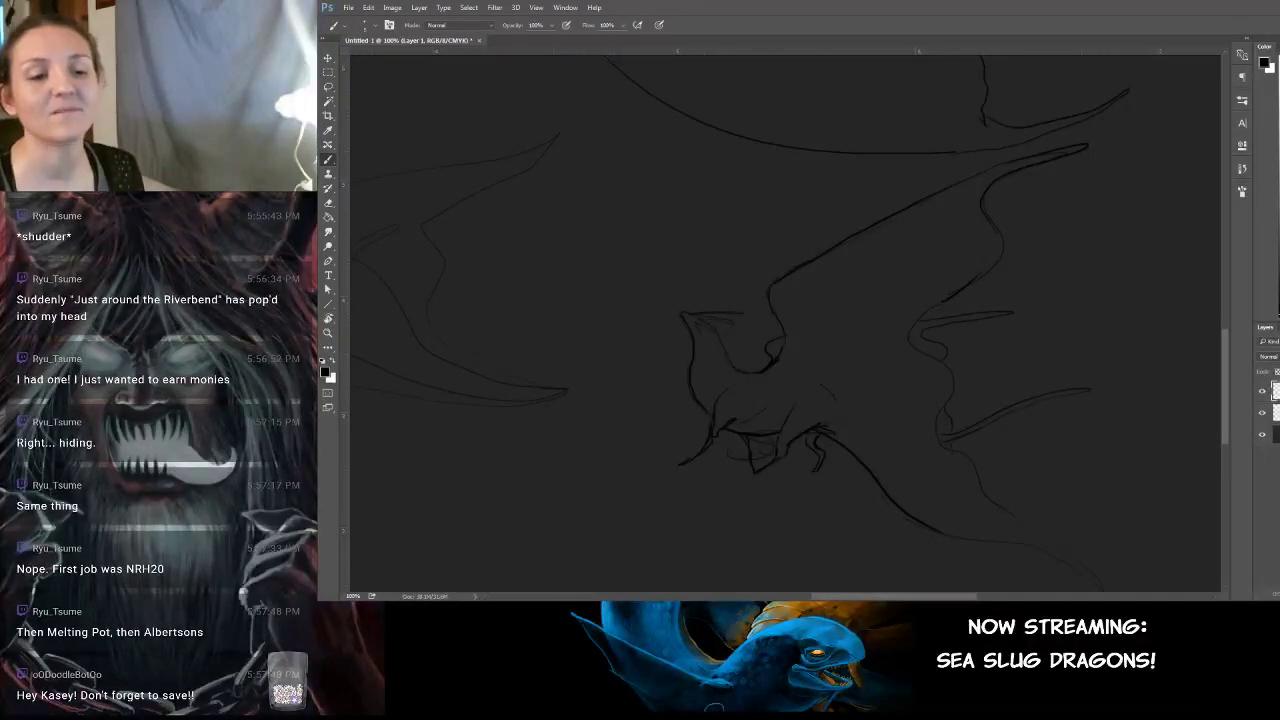
left_click(349, 8)
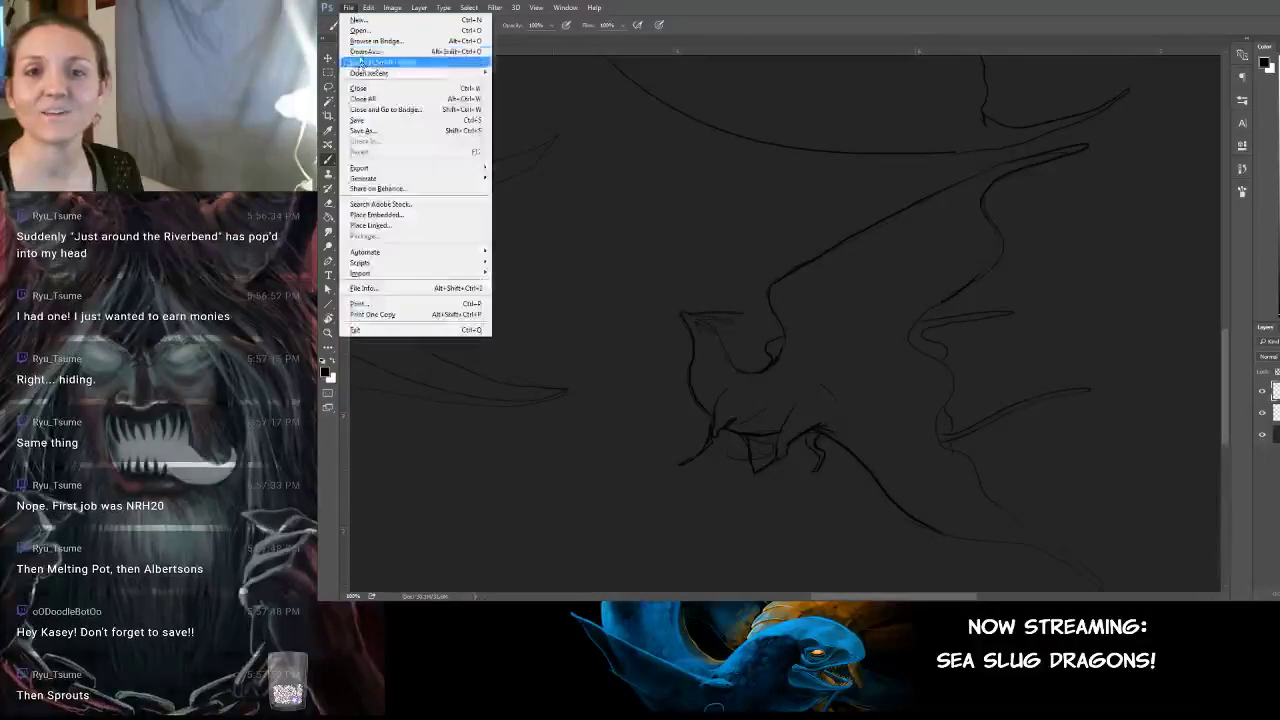
left_click(369, 121)
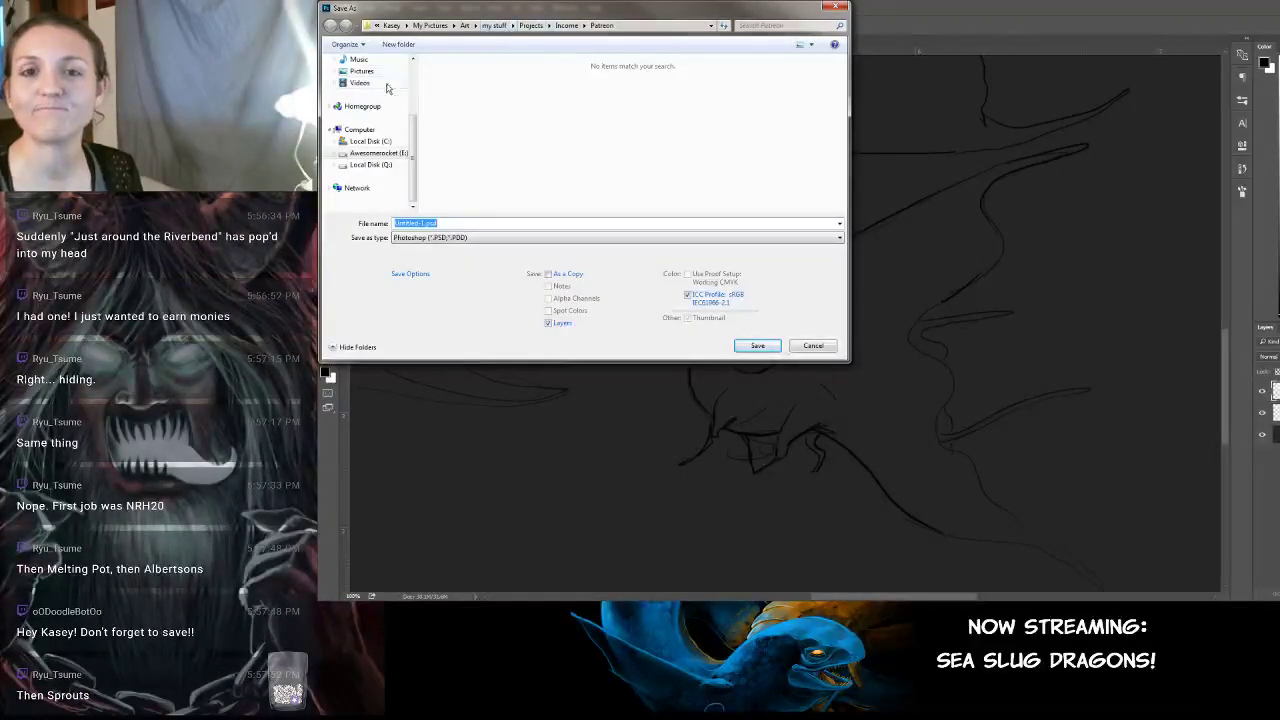
left_click_drag(414, 148, 420, 88)
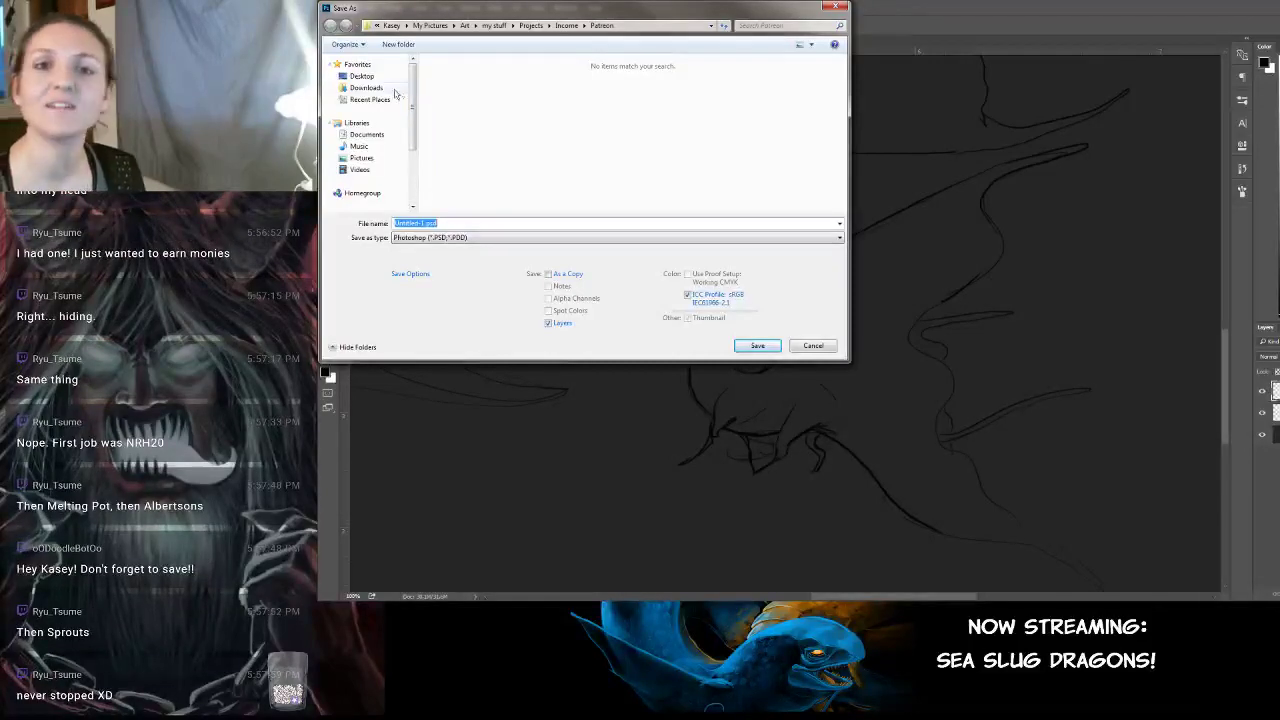
left_click(362, 76)
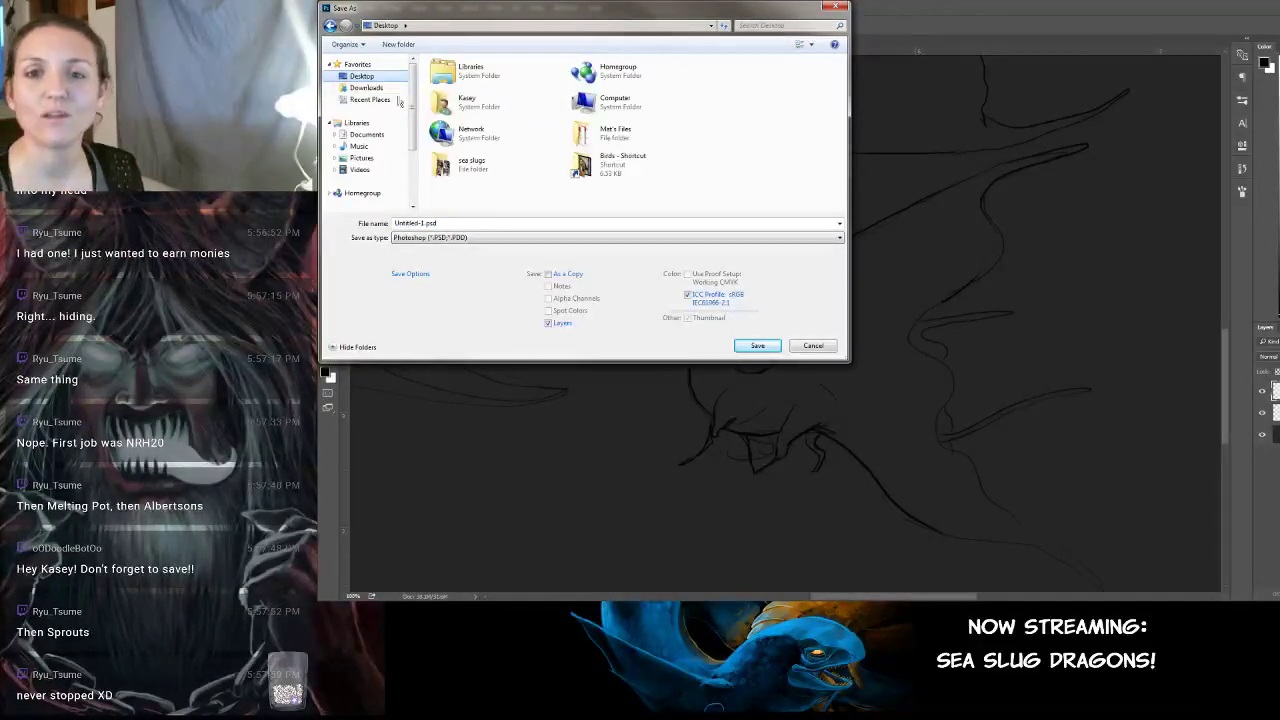
double_click(474, 168)
double_click(456, 95)
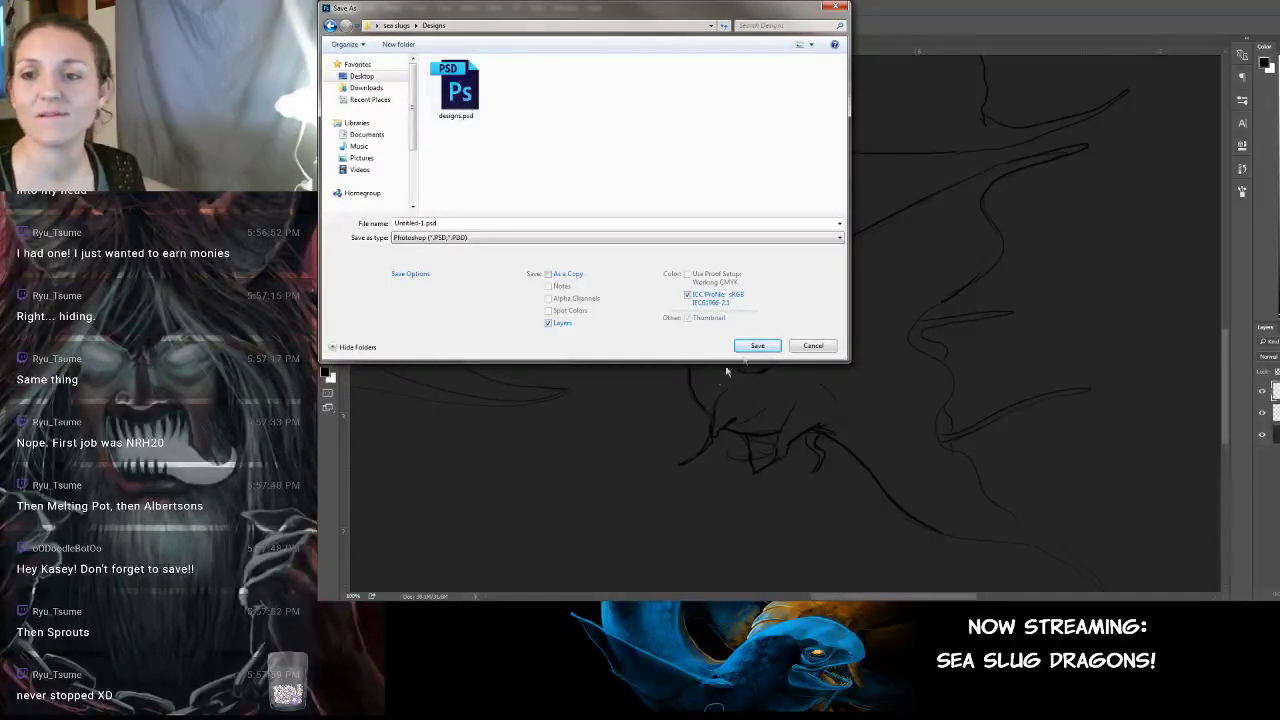
left_click(812, 345)
Open designs.psd from the Designs folder inside sea slugs on the desktop.
left_click(348, 7)
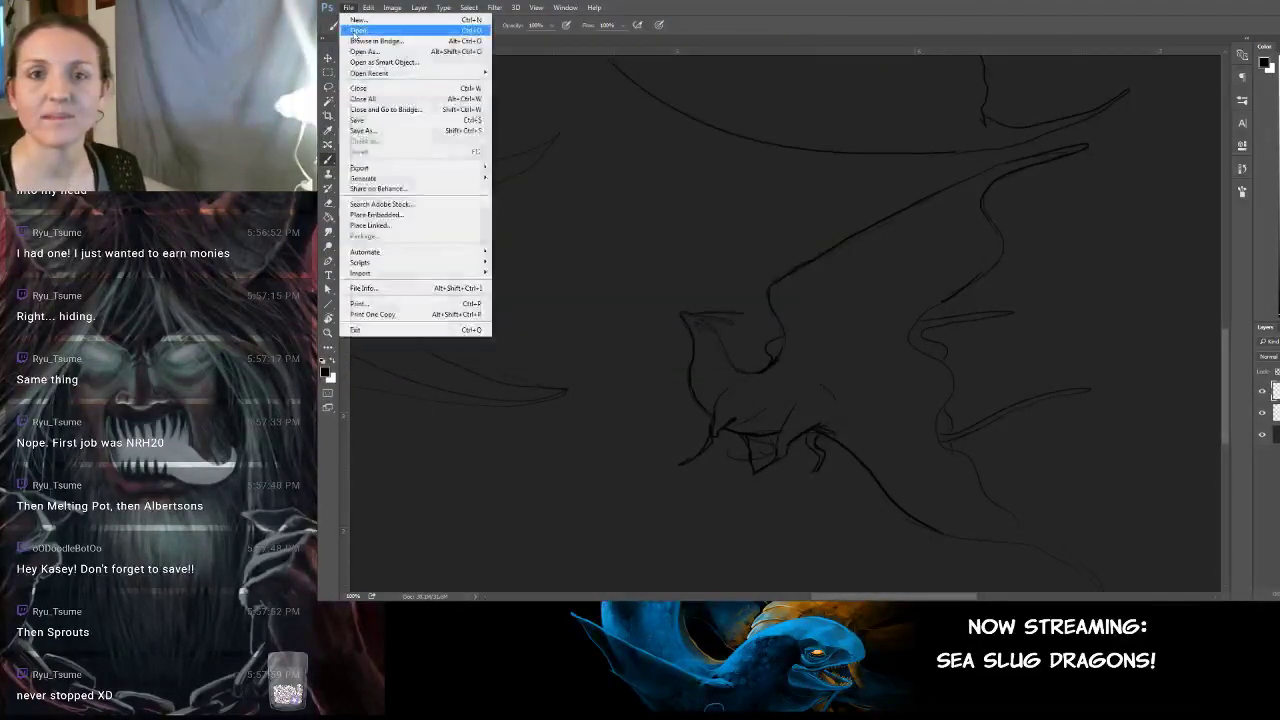
left_click(368, 26)
left_click(365, 103)
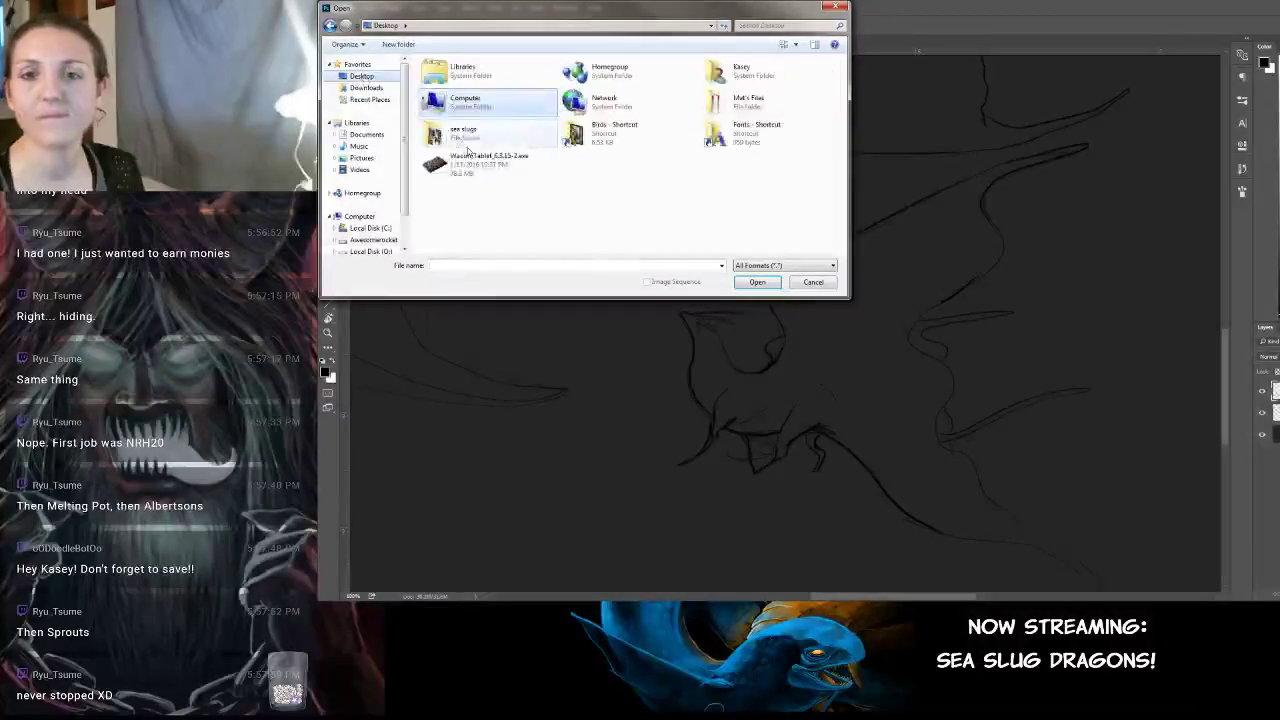
double_click(475, 95)
double_click(475, 95)
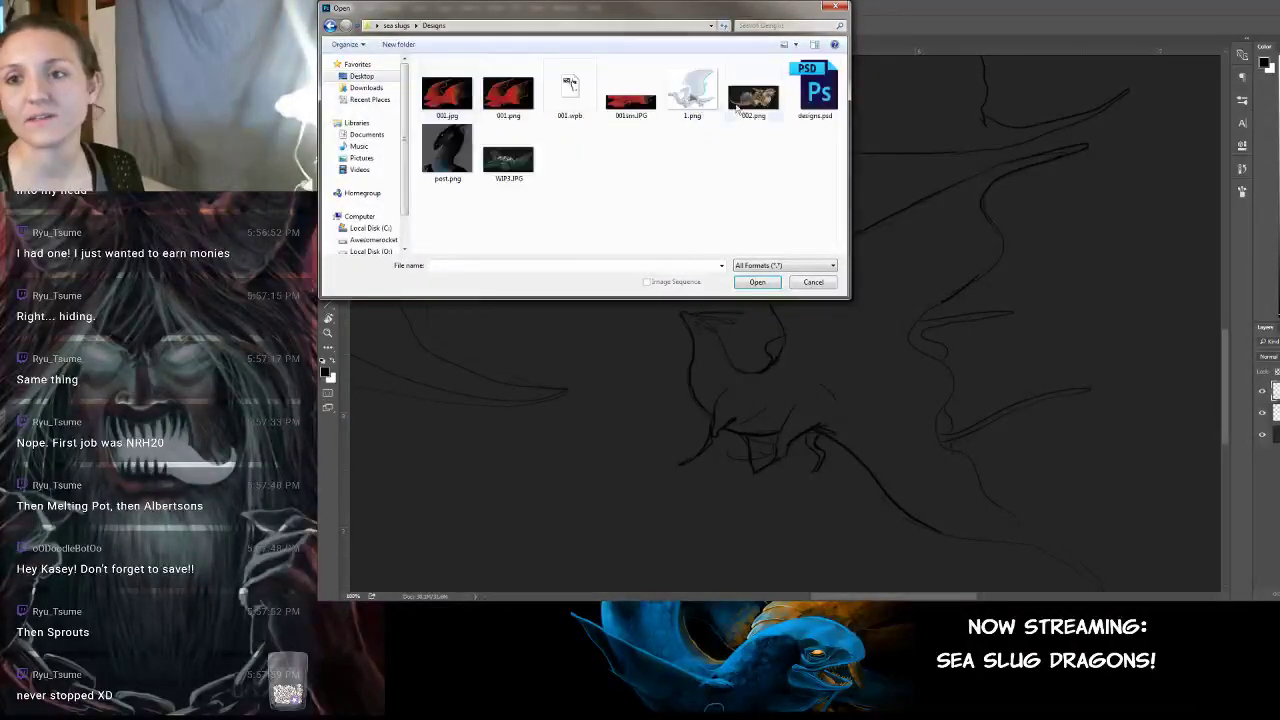
double_click(795, 85)
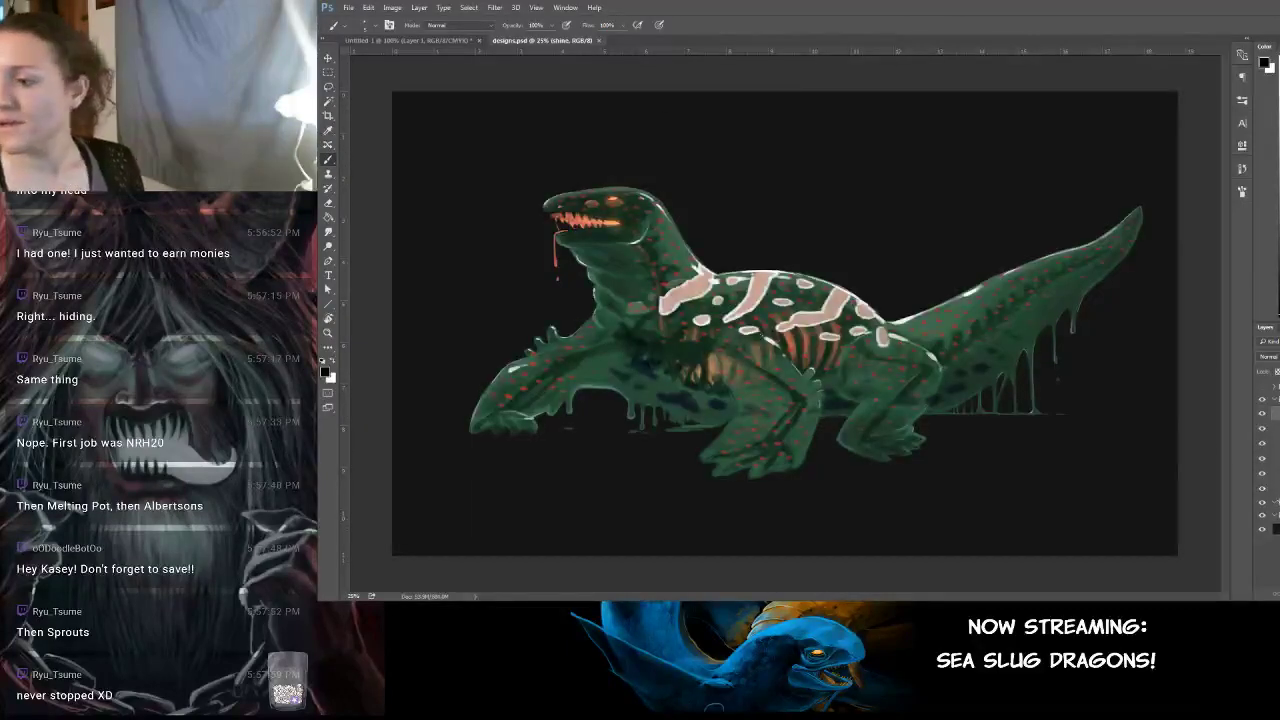
Hide the Finished group containing the green lizard dragon and create a layer group named 004 beneath it.
left_click(1273, 401)
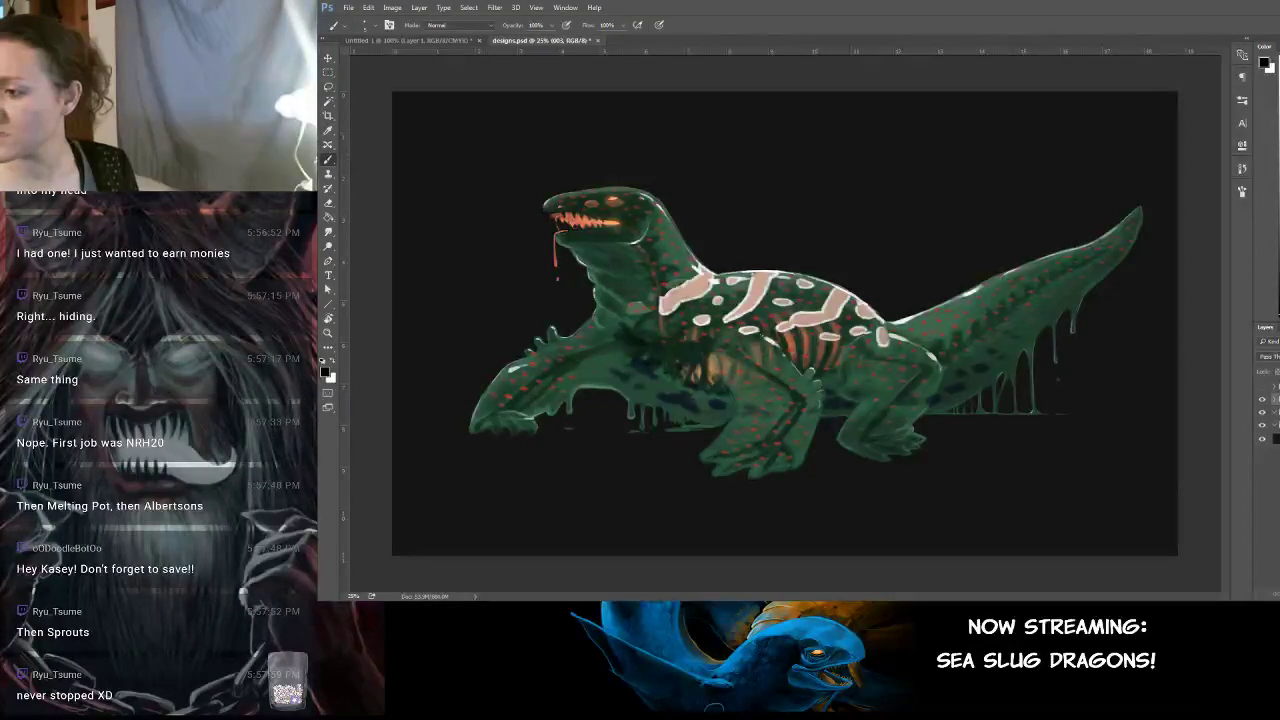
left_click(1271, 388)
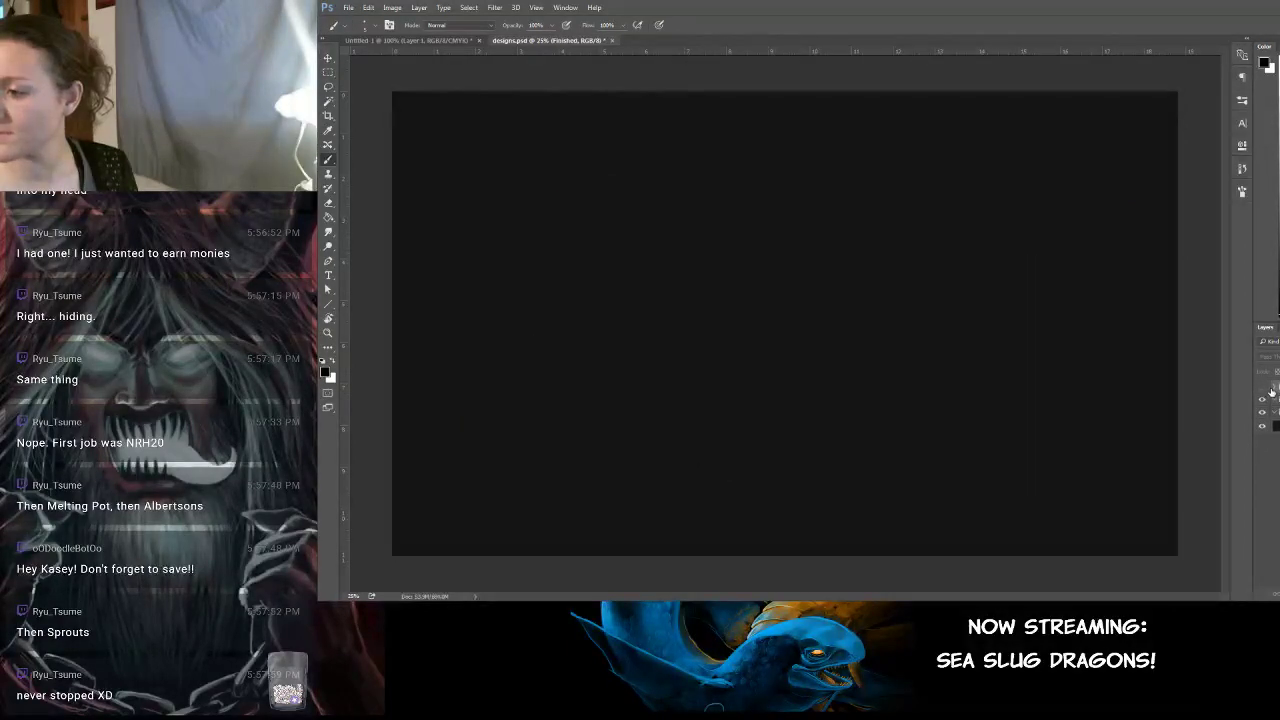
left_click(1271, 389)
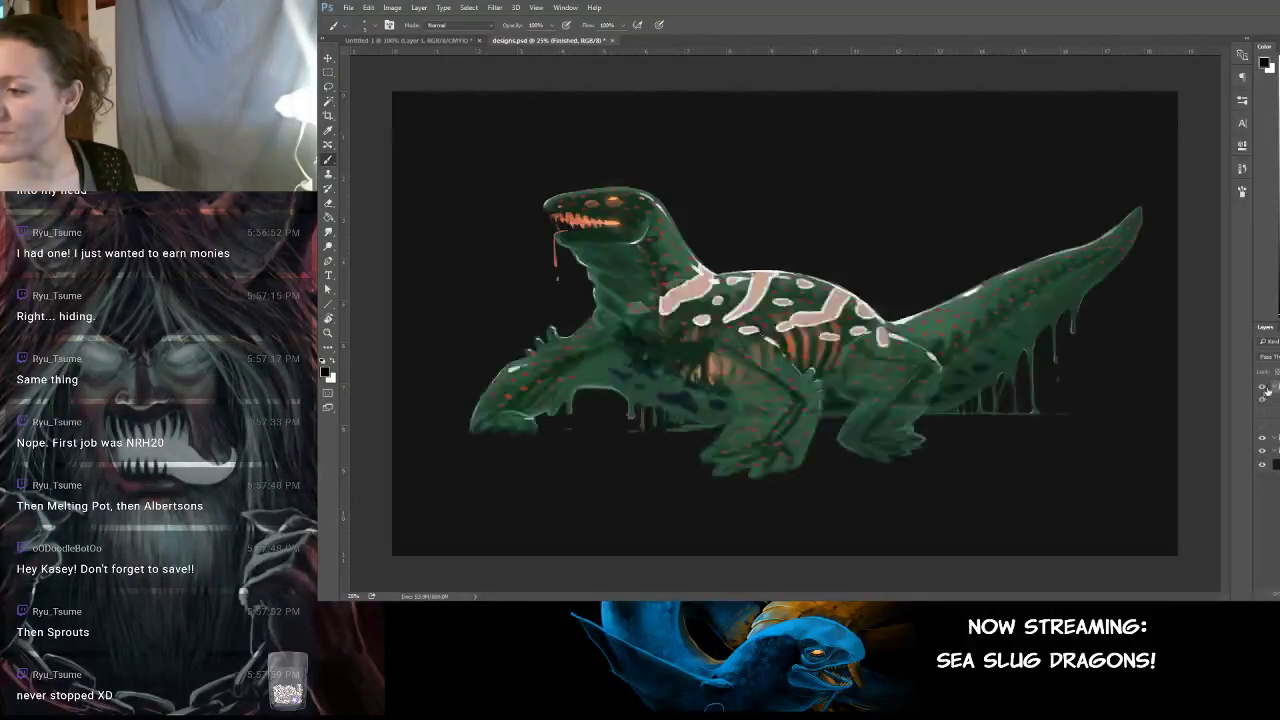
left_click(1264, 400)
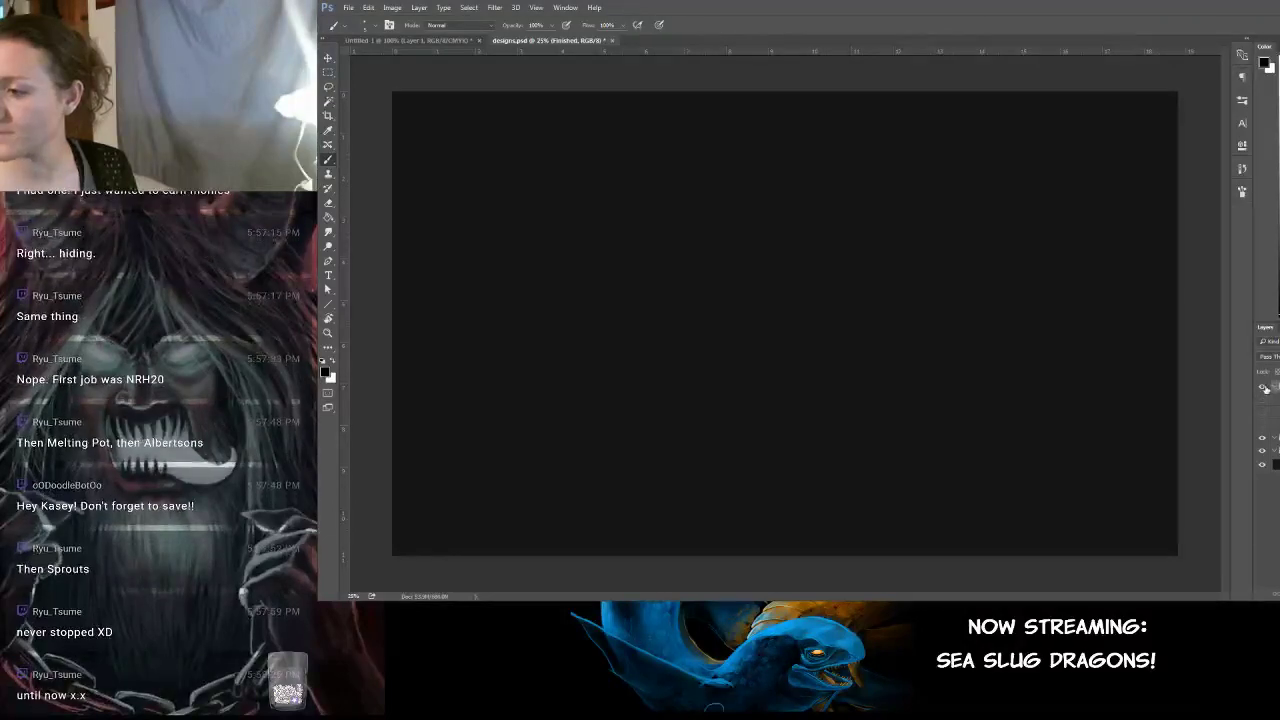
left_click(1274, 387)
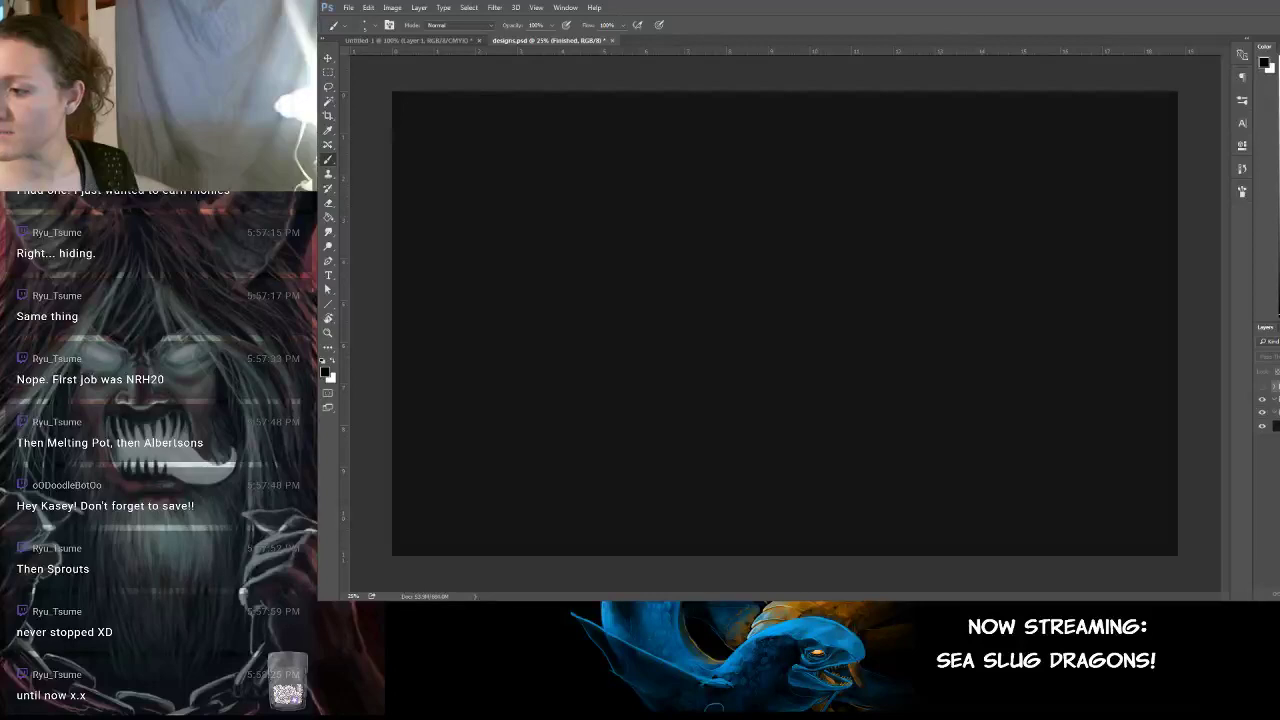
left_click(1275, 386)
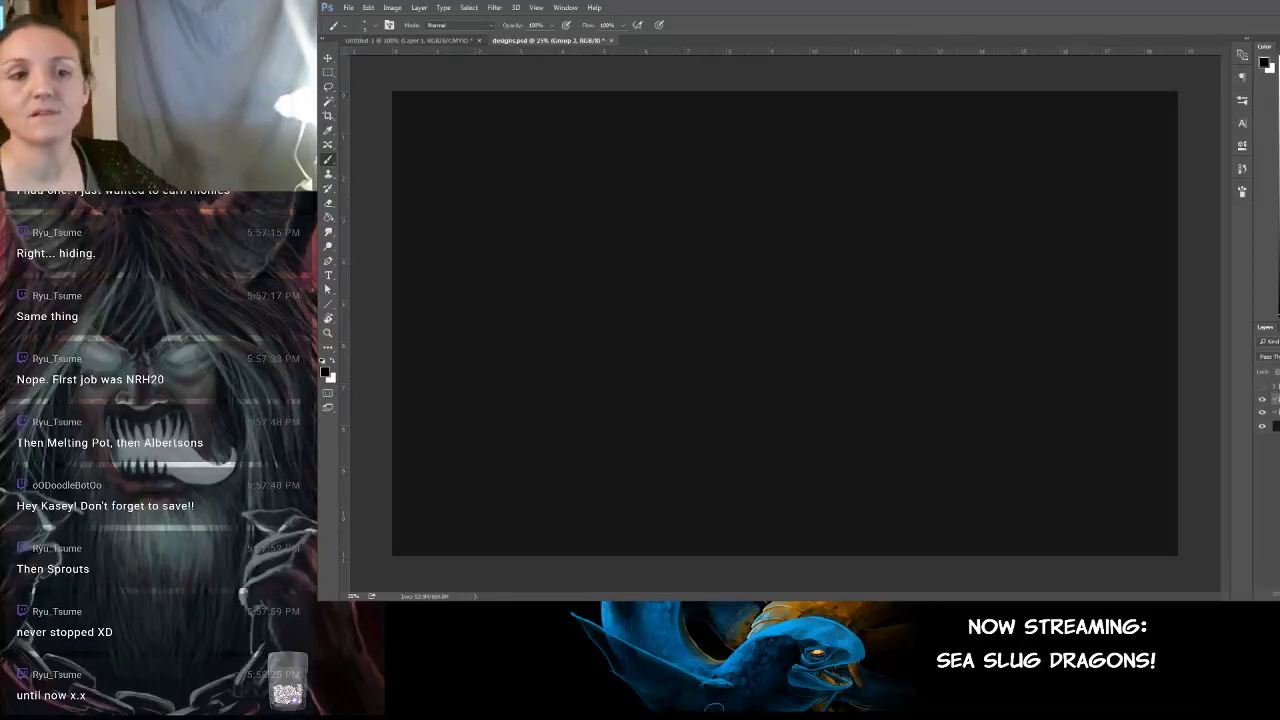
left_click(1274, 398)
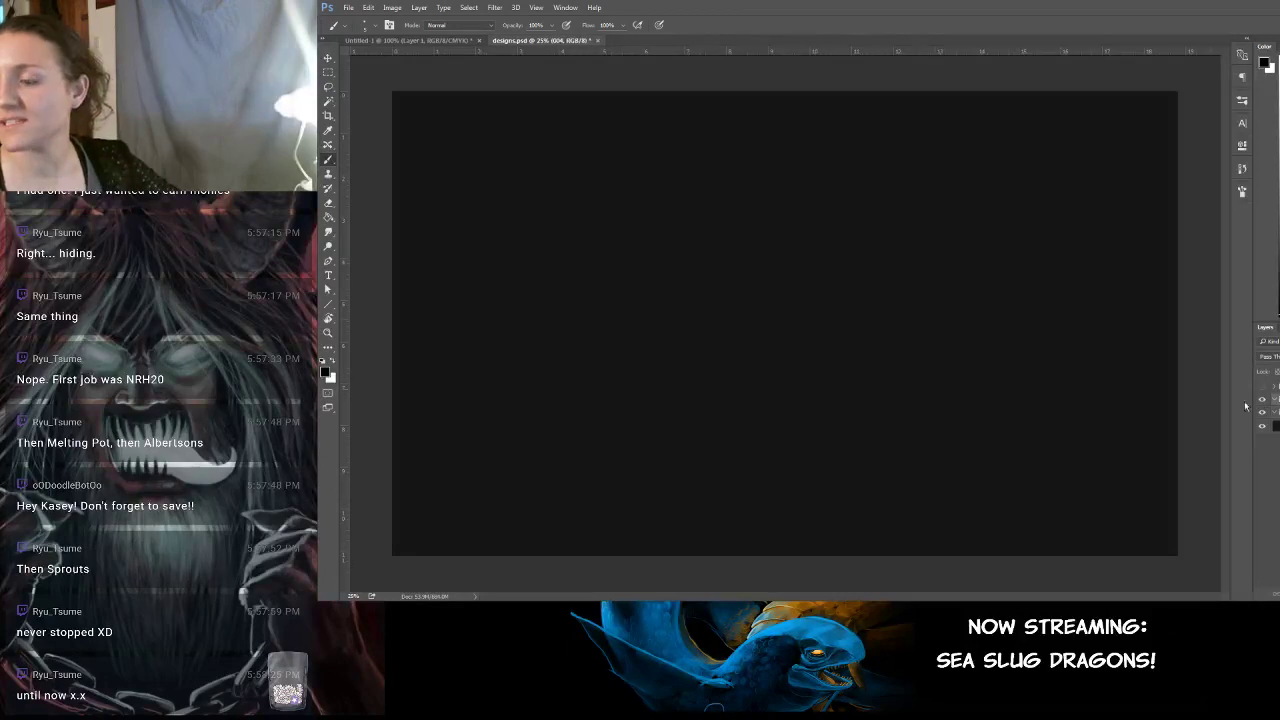
Copy the dragon sketches from the untitled document and paste them as a new layer in the 004 group of designs.psd.
left_click(442, 40)
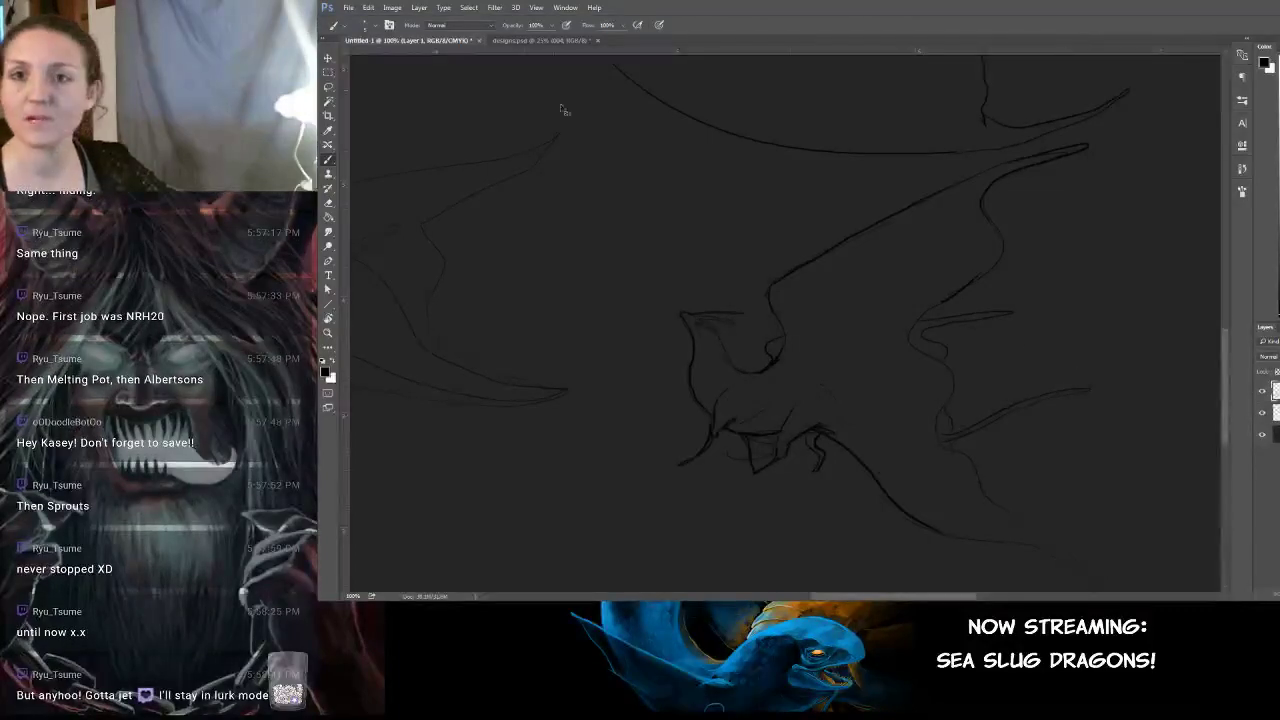
left_click(548, 41)
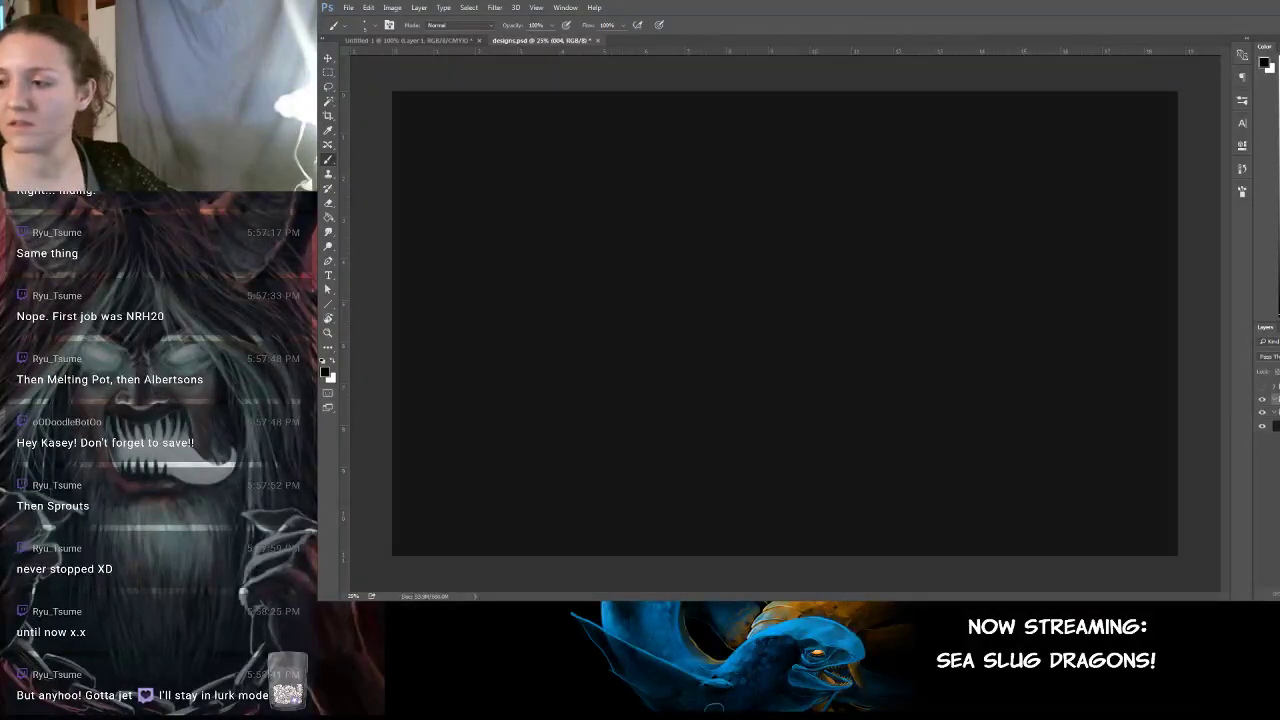
key("ctrl+alt+shift+n")
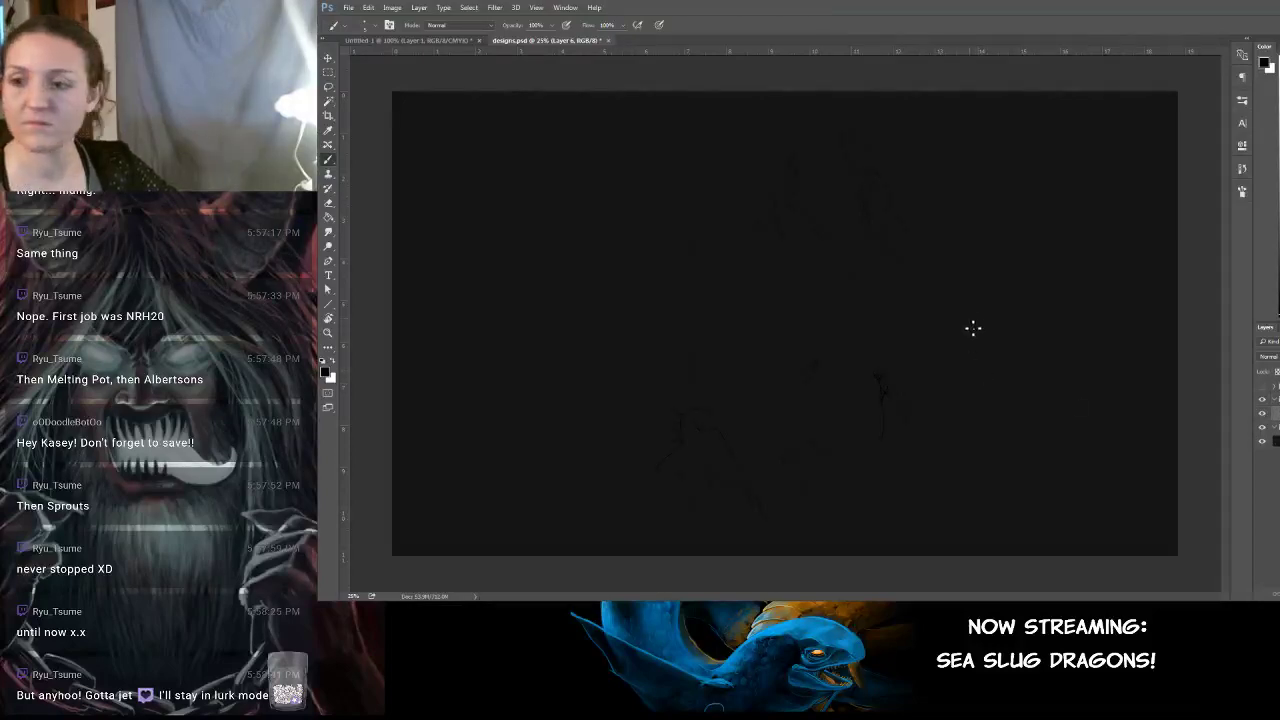
key("ctrl+r")
key("r")
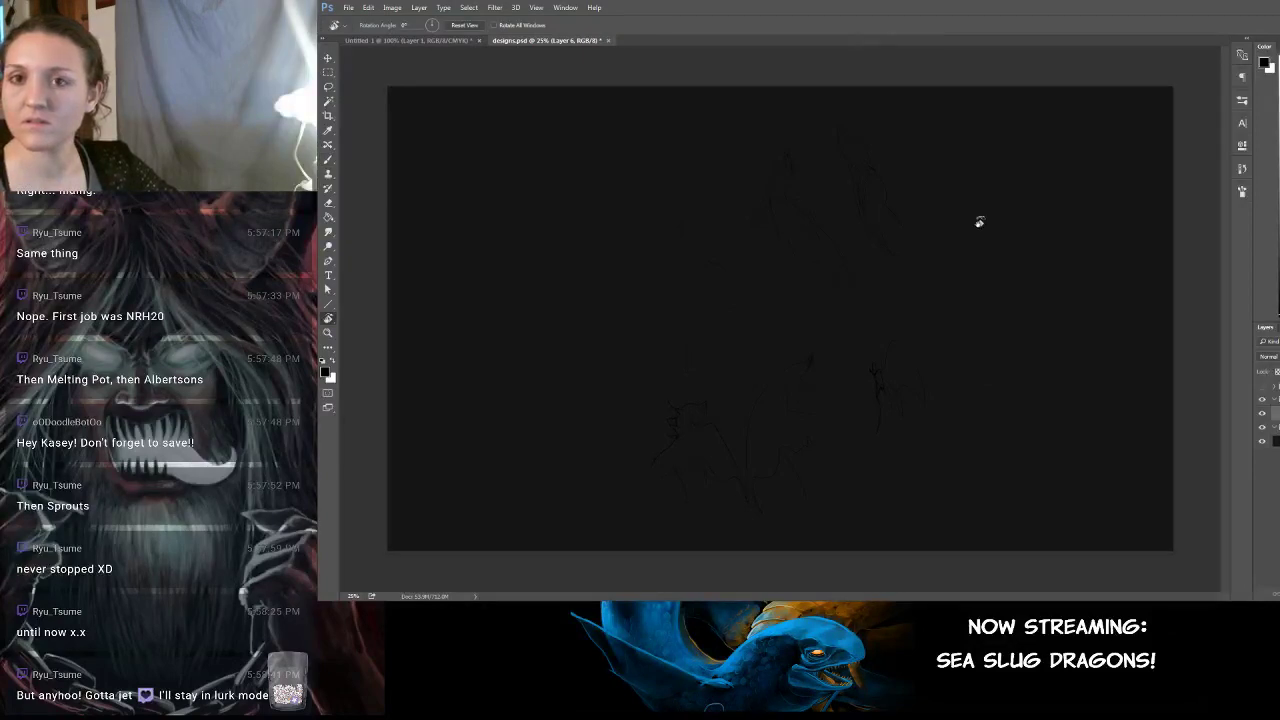
key("ctrl+r")
left_click_drag(966, 174, 690, 220)
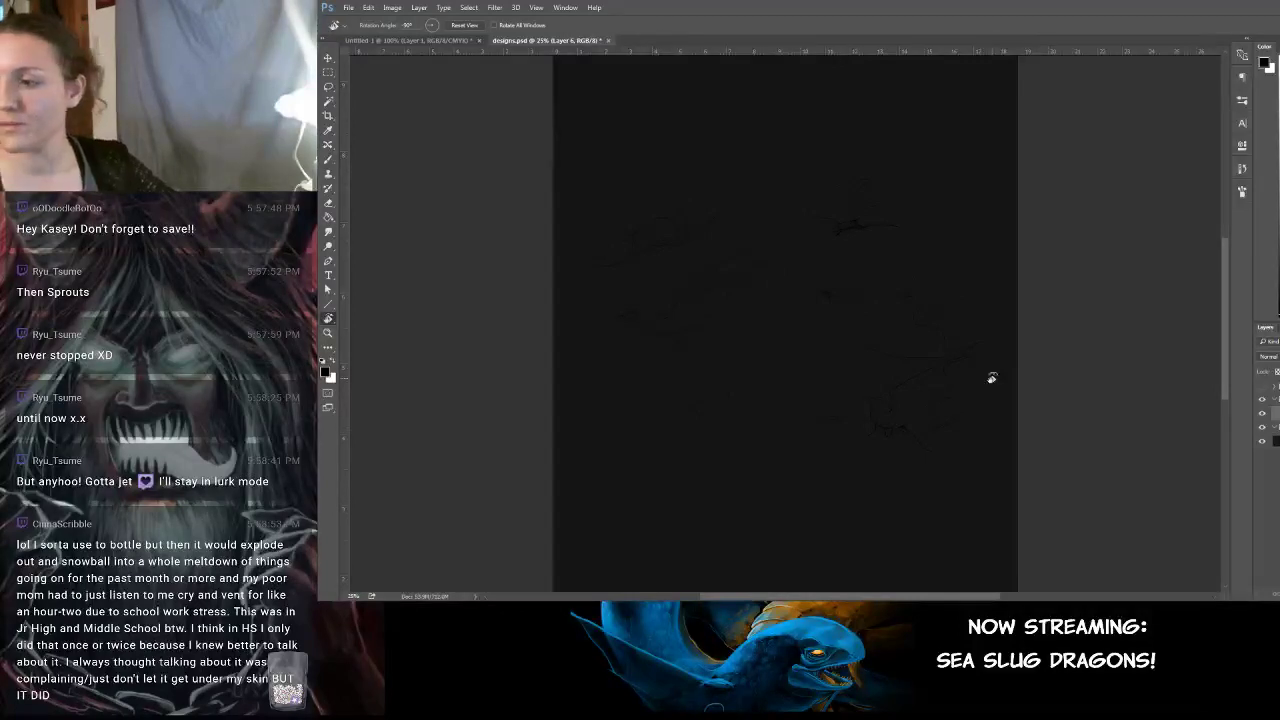
key("Delete")
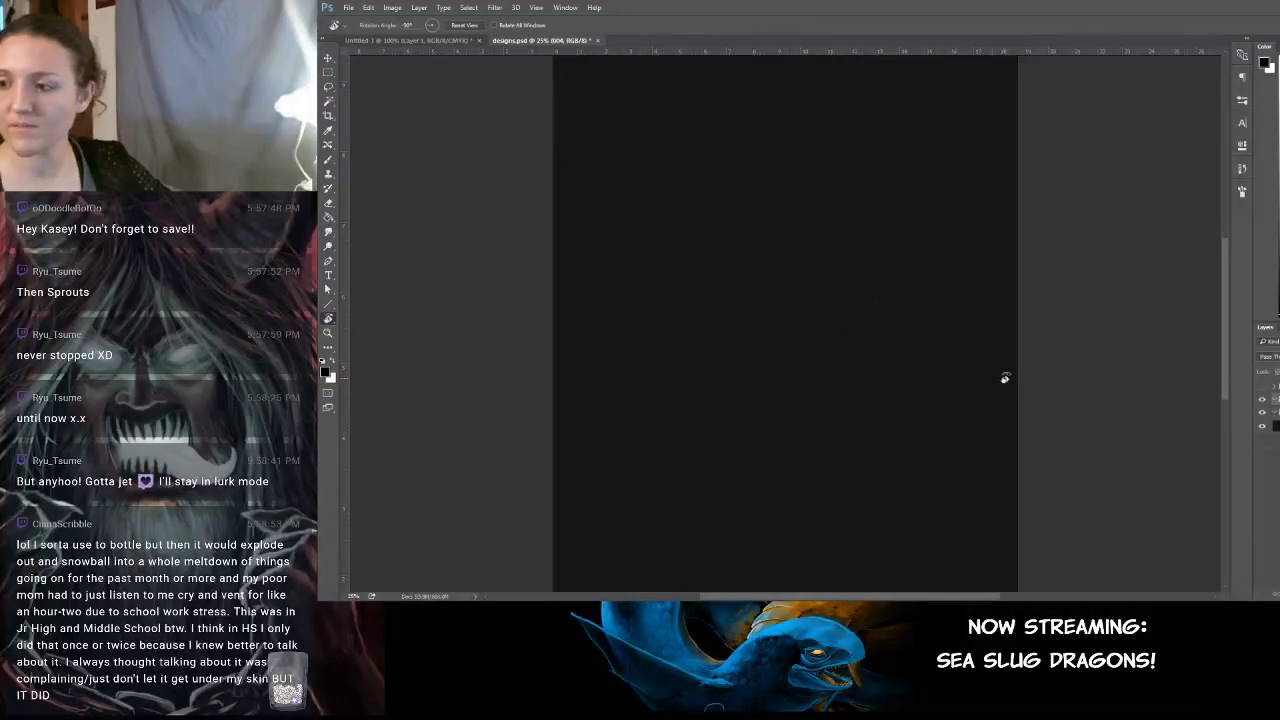
left_click_drag(1046, 330, 1199, 599)
left_click_drag(1104, 217, 1132, 593)
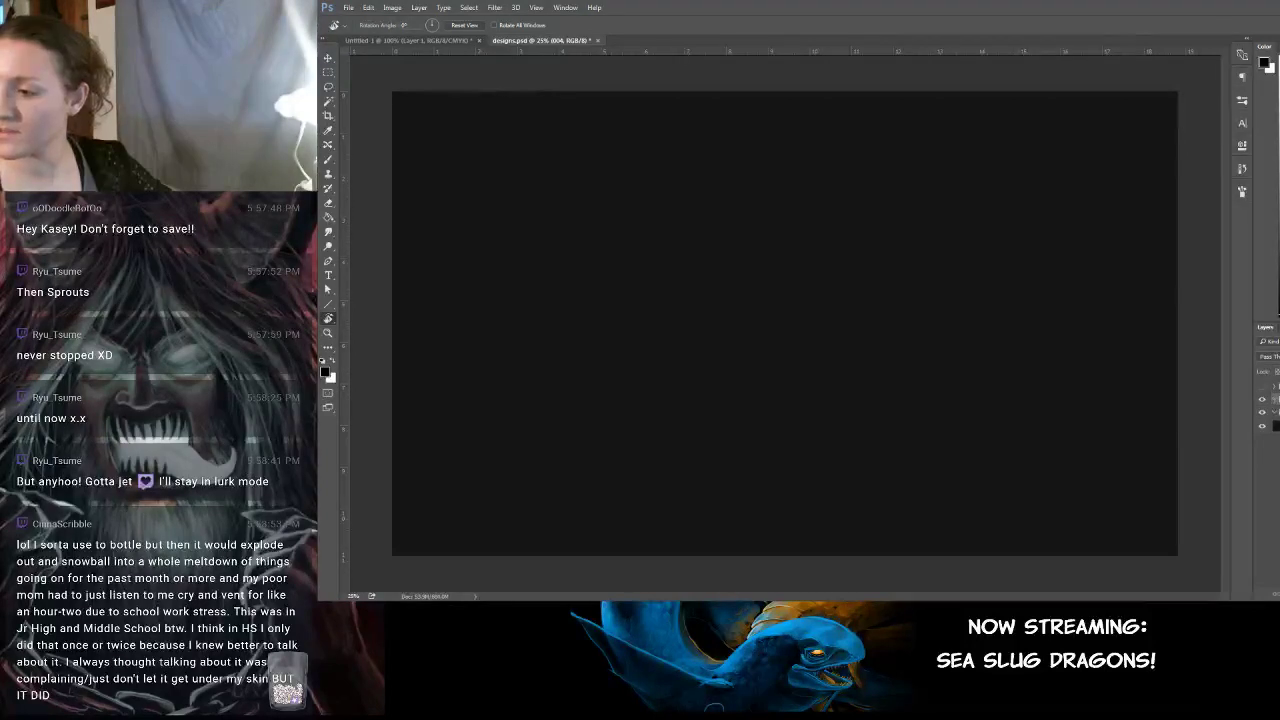
Paste the copied sketches into the 004 group and rotate them 90 degrees counterclockwise.
key("ctrl+v")
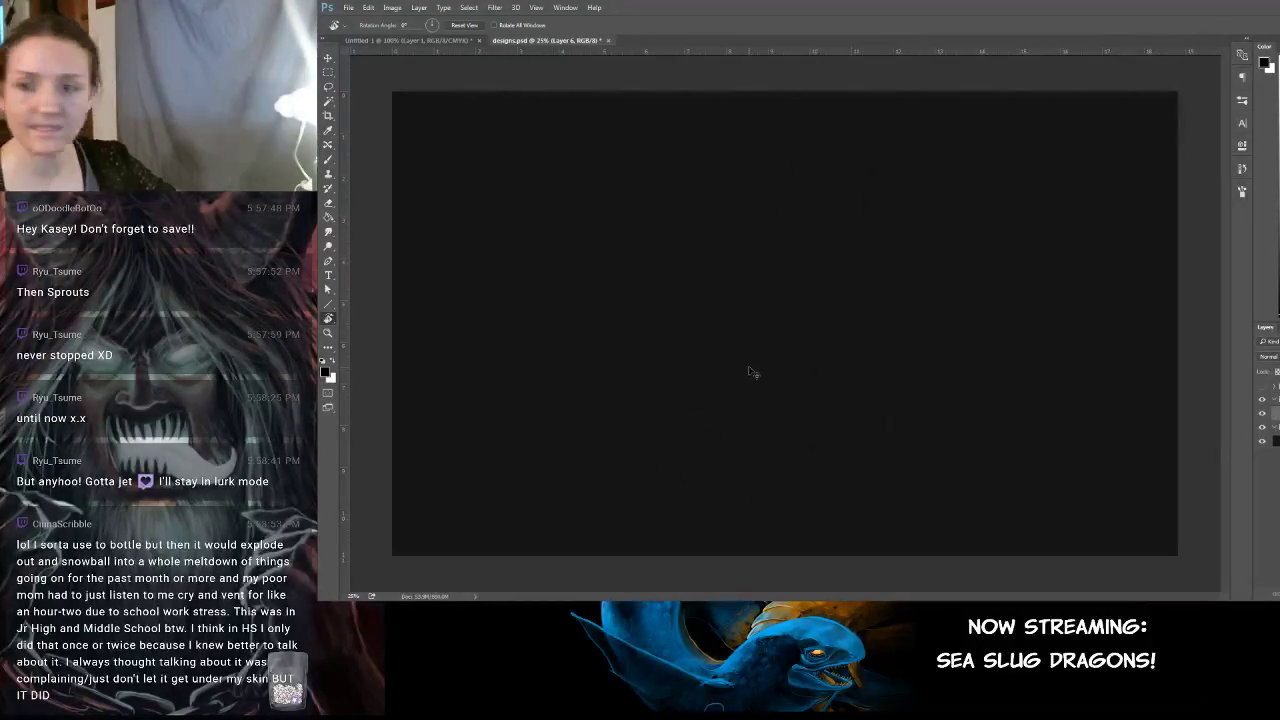
key("ctrl+t")
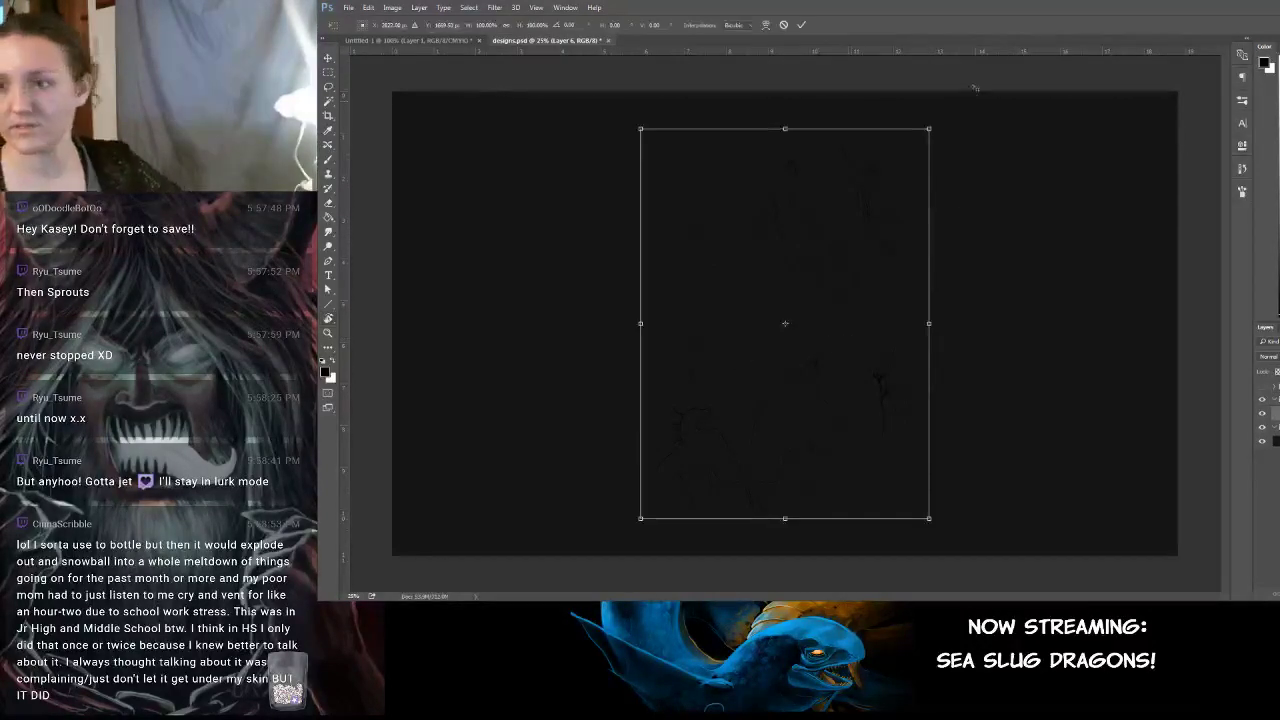
left_click_drag(973, 103, 604, 165)
key("Return")
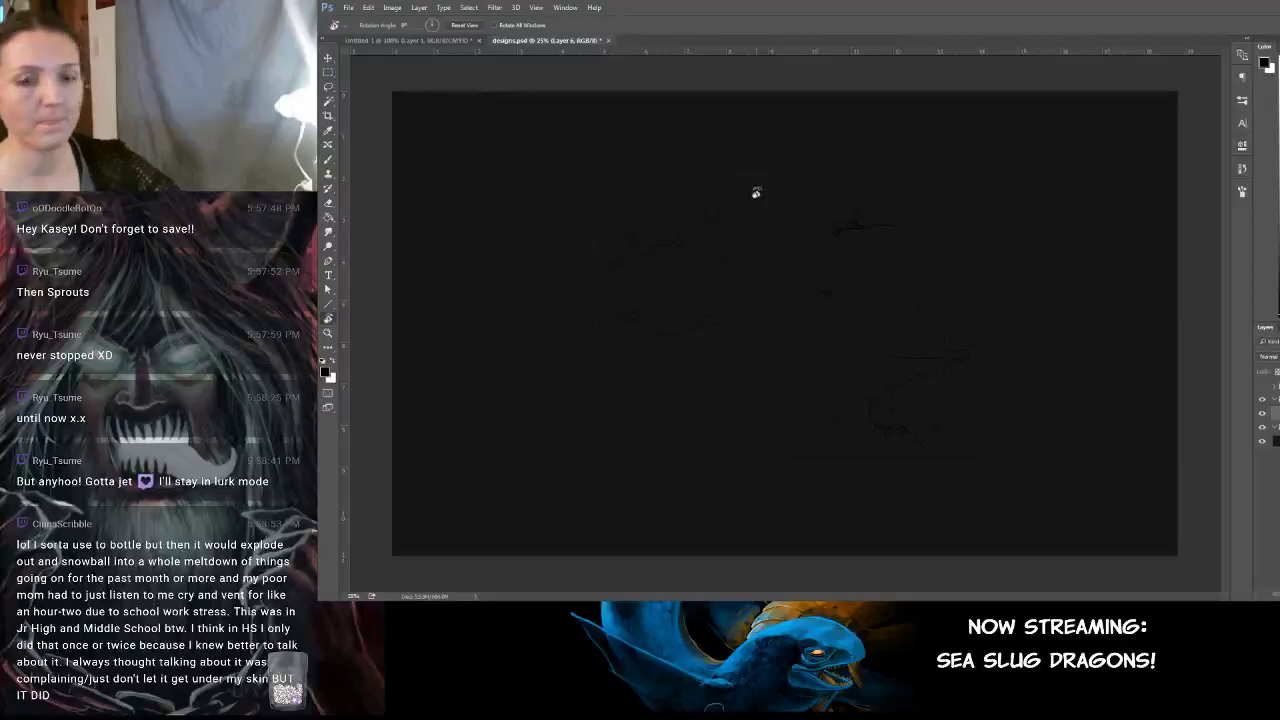
key("r")
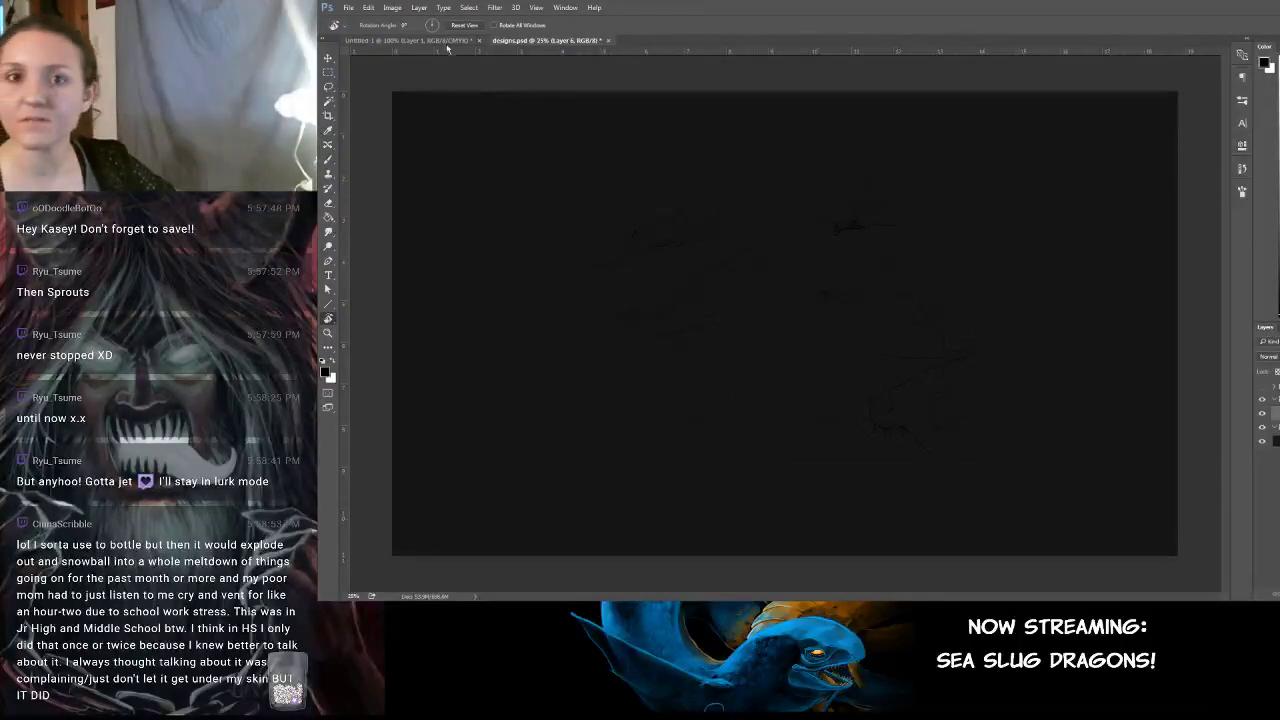
Close the untitled sketch document without saving its changes.
left_click(470, 42)
left_click(478, 41)
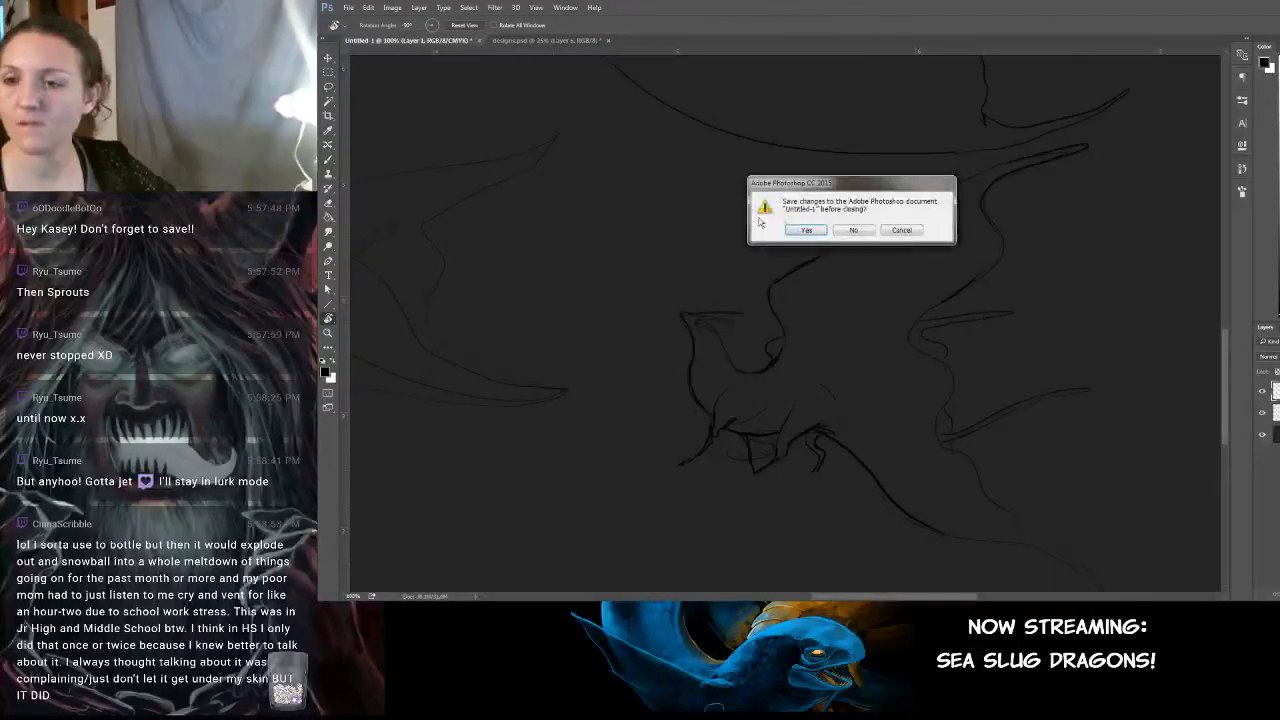
key("Return")
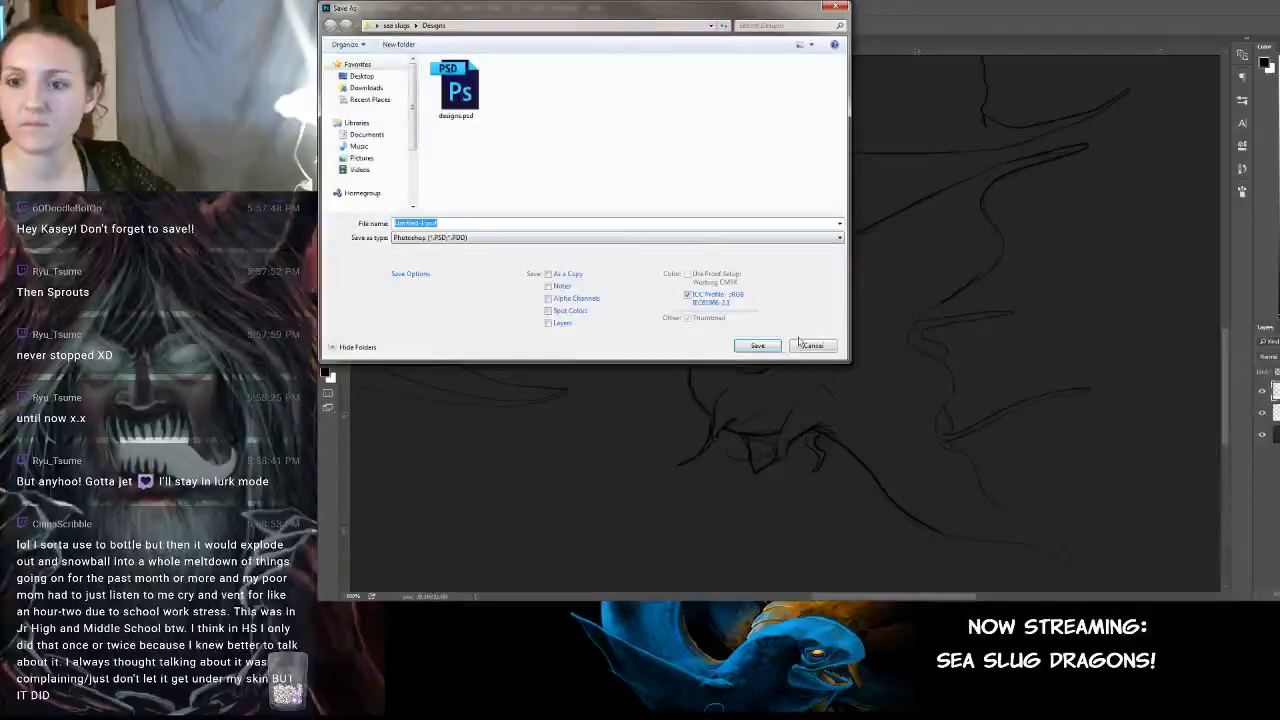
key("Escape")
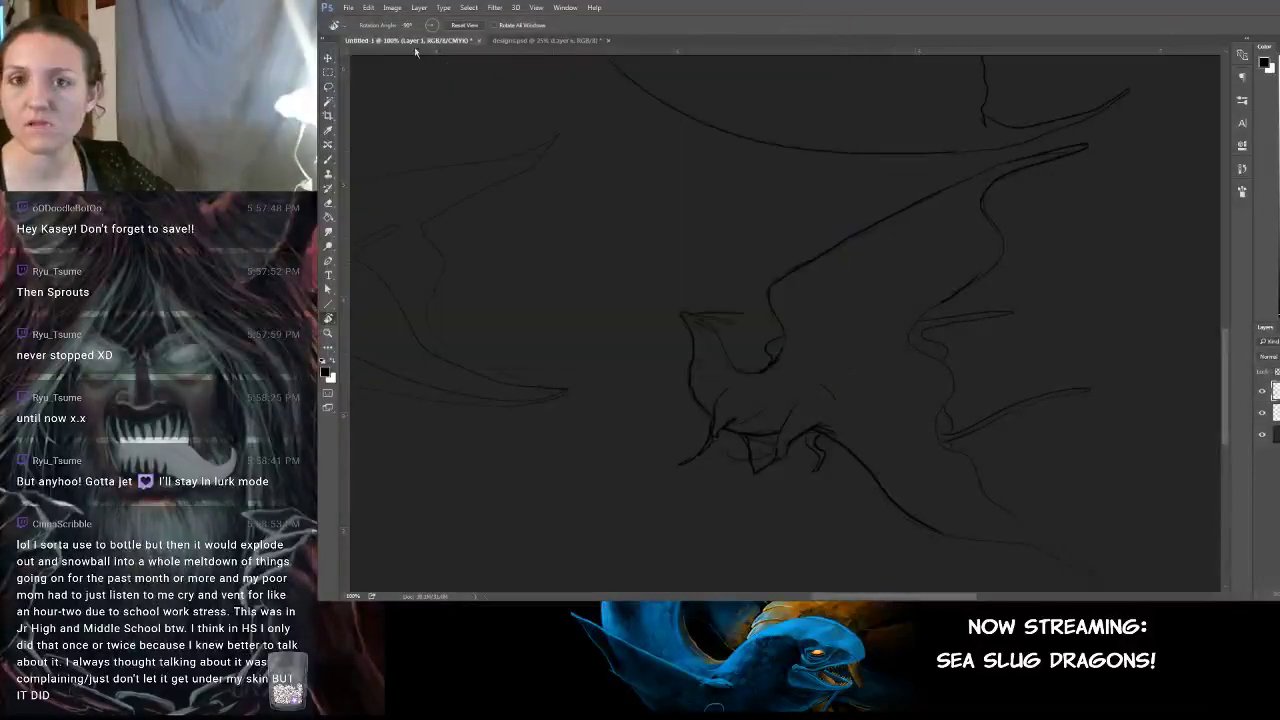
left_click(478, 41)
left_click(848, 231)
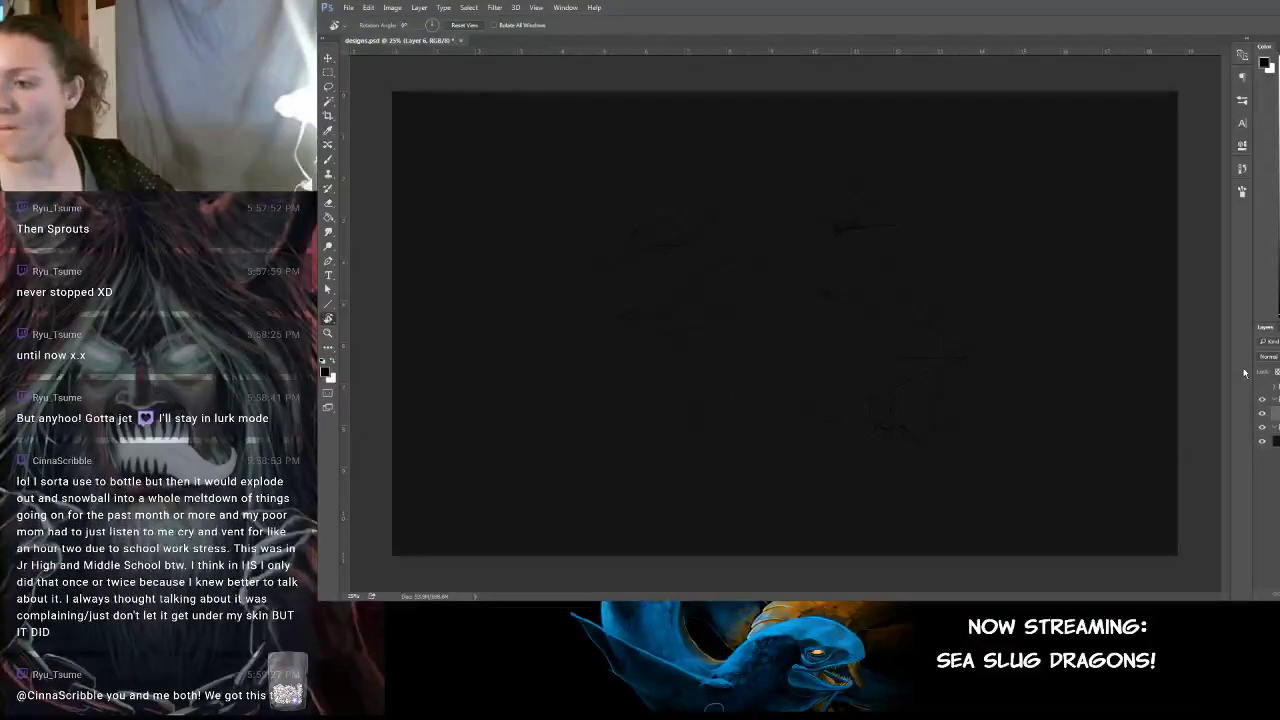
Examine the pasted dragon sketches up close and check their layer by hiding and showing it.
key("ctrl+plus")
key("ctrl+plus")
key("ctrl+plus")
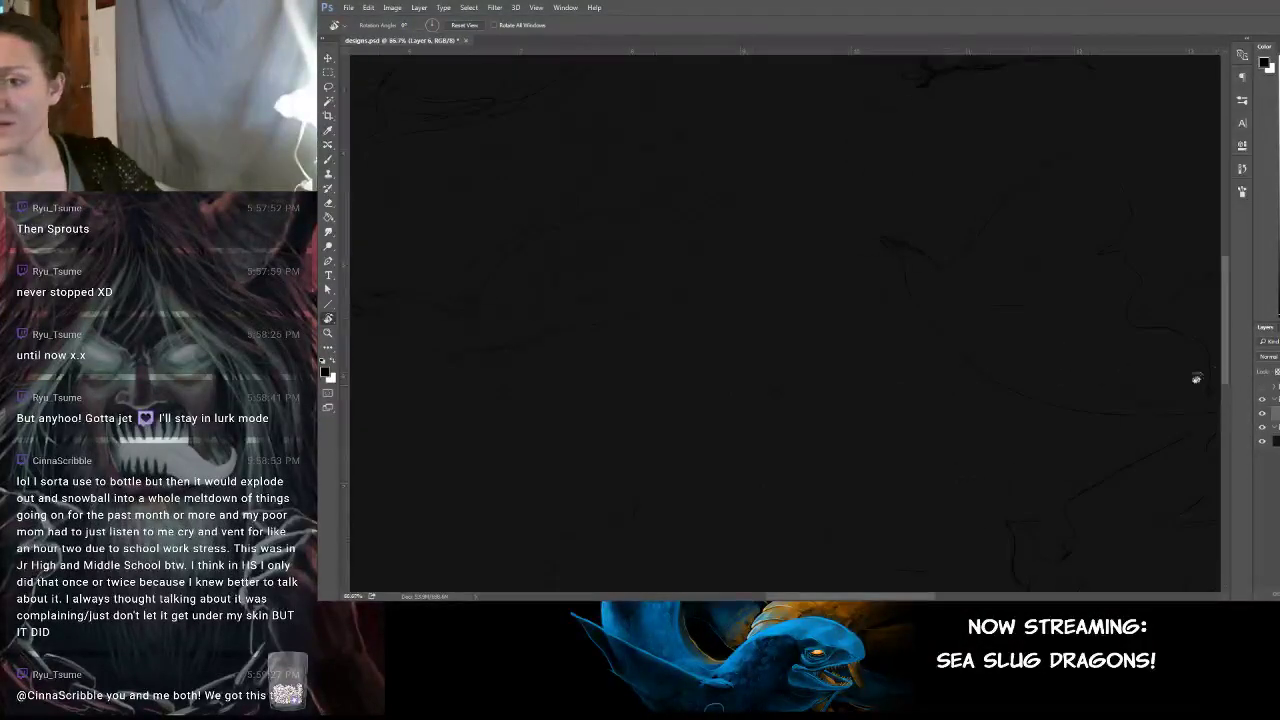
mouse_move(966, 434)
left_mouse_down()
mouse_move(817, 363)
mouse_move(616, 308)
mouse_move(854, 314)
mouse_move(1131, 394)
mouse_move(637, 361)
left_mouse_up()
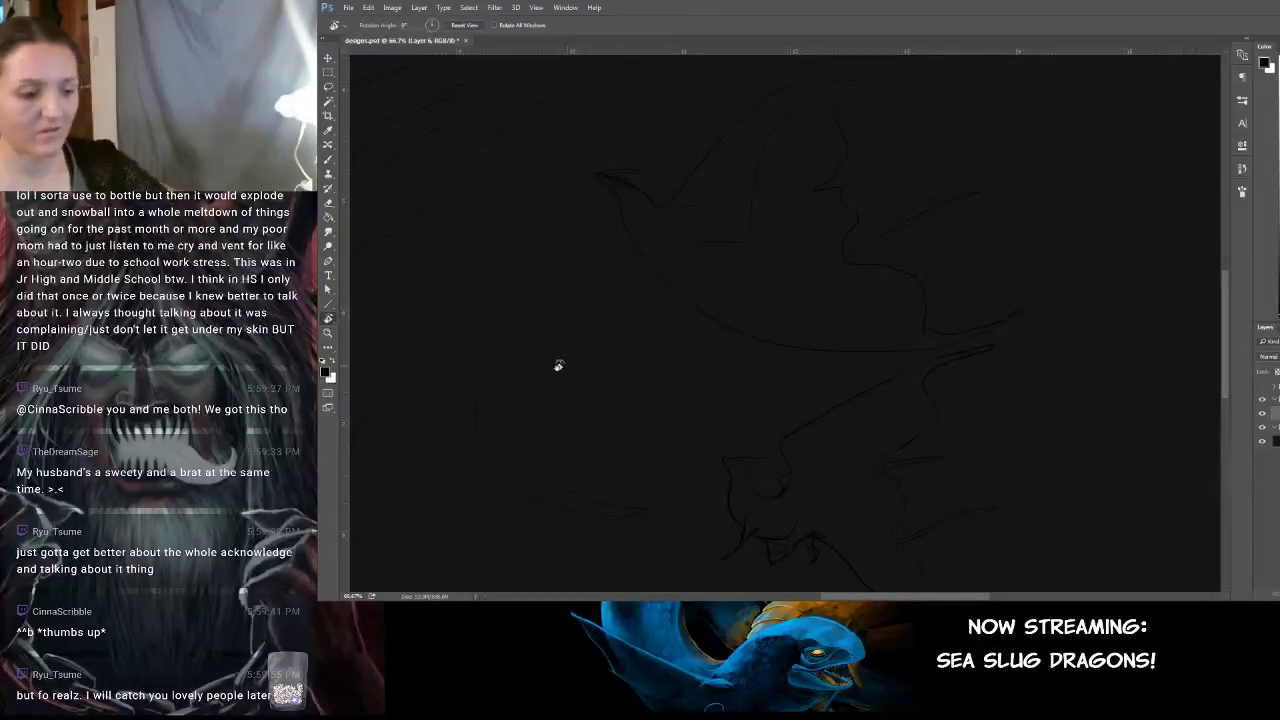
key("ctrl+plus")
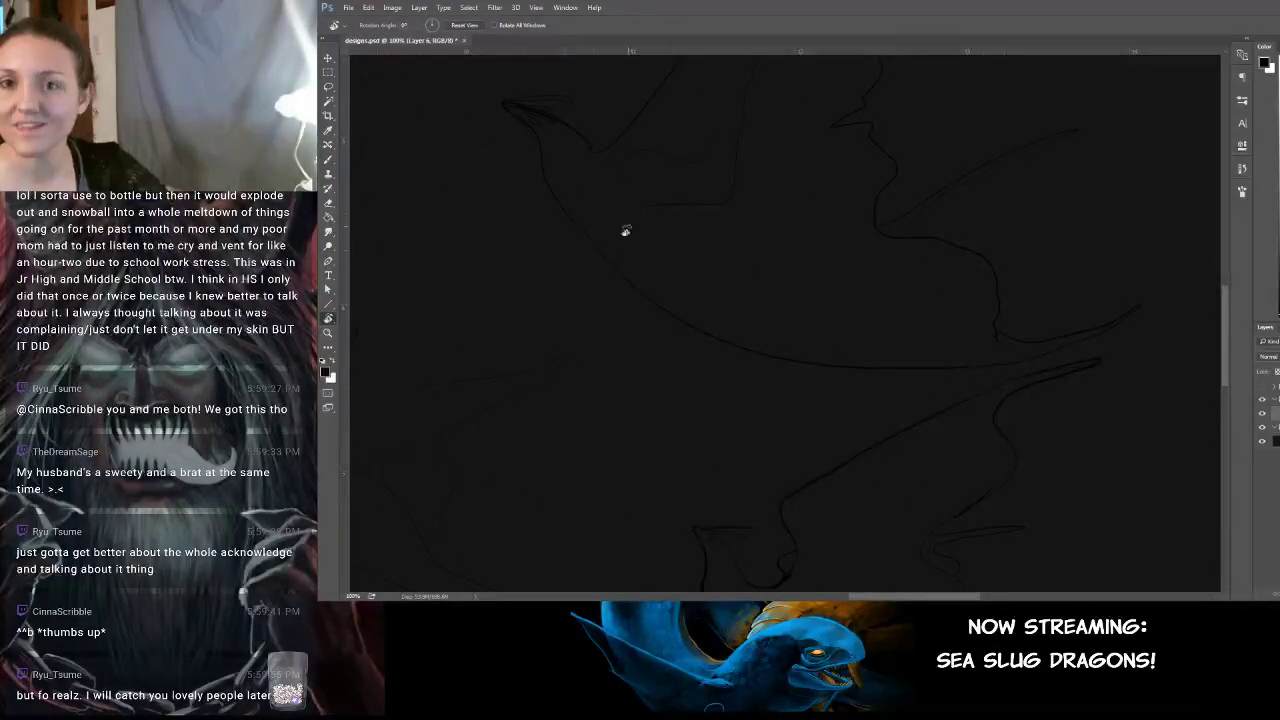
scroll(743, 271, "down", 1)
left_click_drag(743, 271, 758, 110)
mouse_move(797, 480)
left_mouse_down()
mouse_move(806, 377)
mouse_move(683, 426)
mouse_move(671, 468)
left_mouse_up()
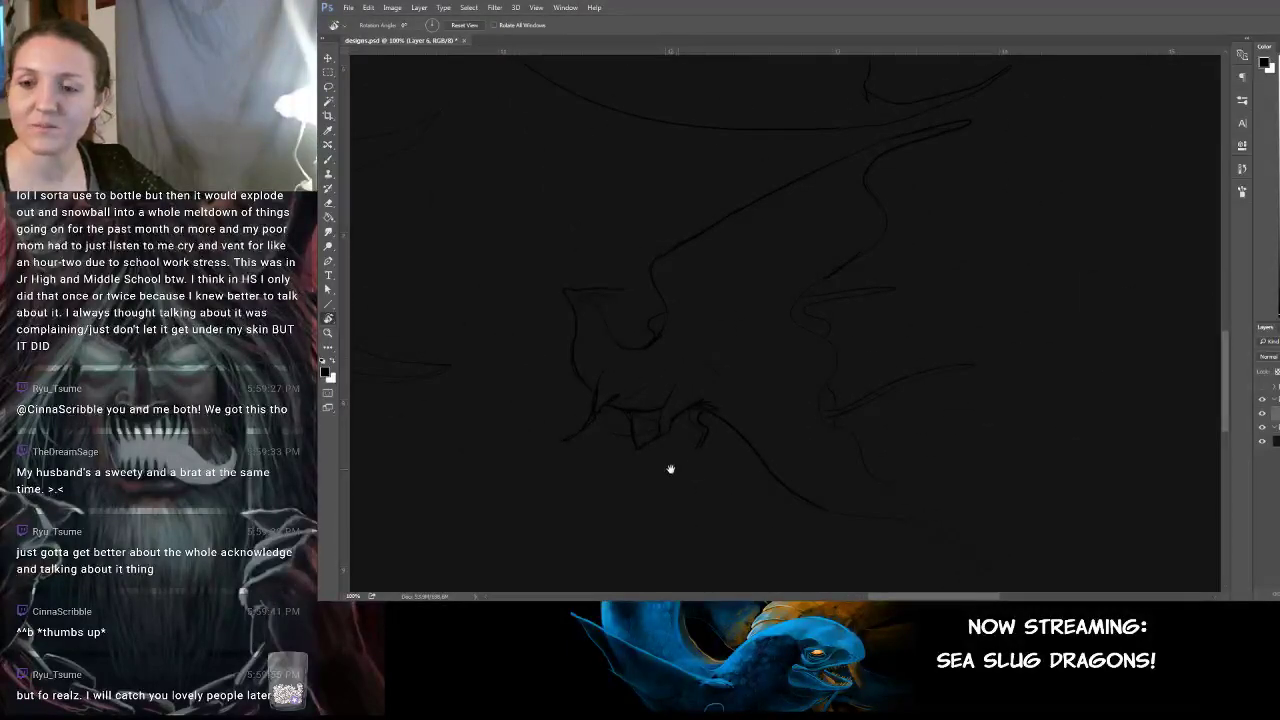
left_click(1261, 414)
left_click(1261, 414)
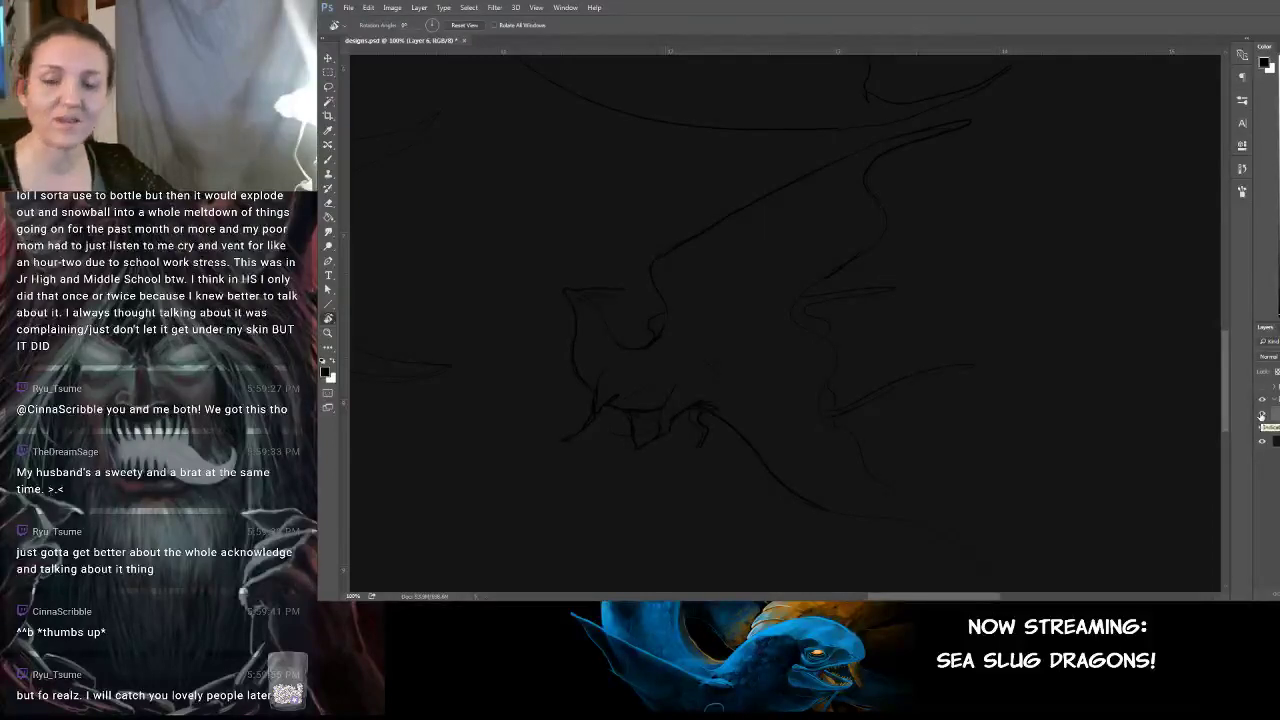
key("l")
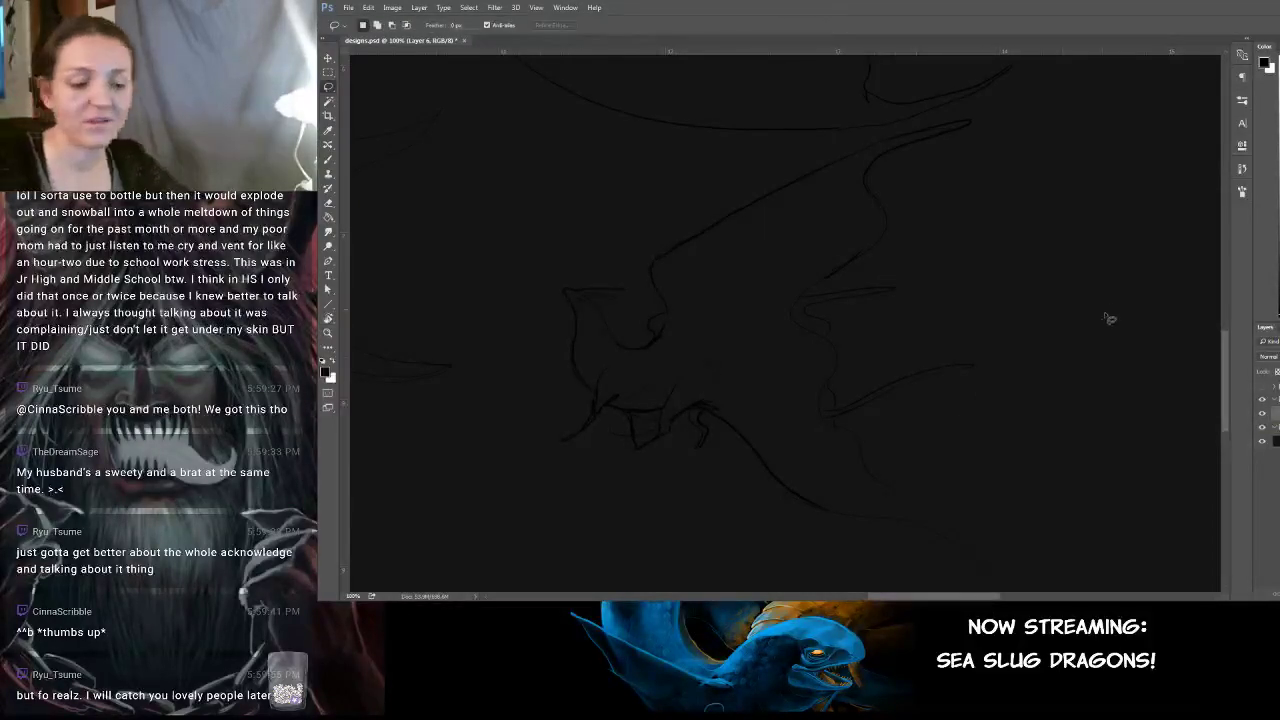
mouse_move(1017, 103)
left_mouse_down()
mouse_move(680, 204)
mouse_move(546, 263)
mouse_move(498, 399)
mouse_move(620, 523)
mouse_move(824, 575)
mouse_move(934, 590)
mouse_move(1083, 511)
mouse_move(1005, 370)
mouse_move(1055, 168)
mouse_move(1016, 106)
left_mouse_up()
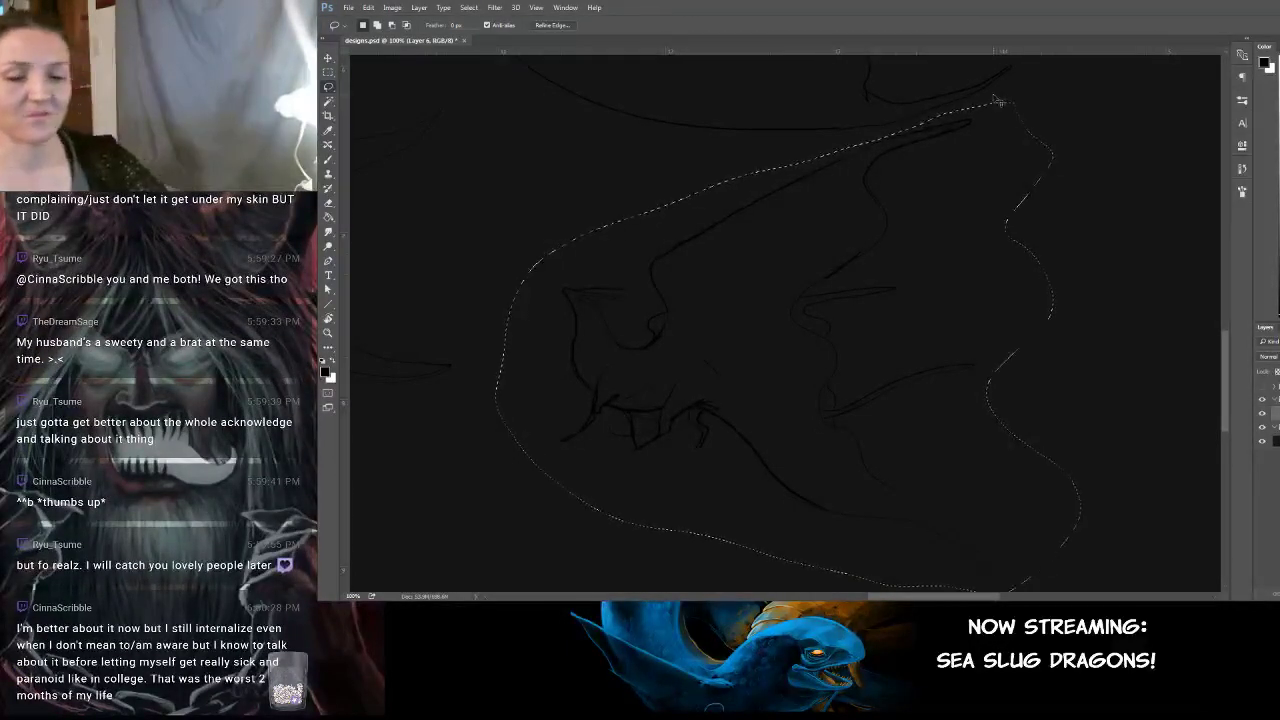
key("ctrl+minus")
mouse_move(1079, 328)
left_mouse_down()
mouse_move(1023, 200)
mouse_move(1008, 104)
left_mouse_up()
key("ctrl+d")
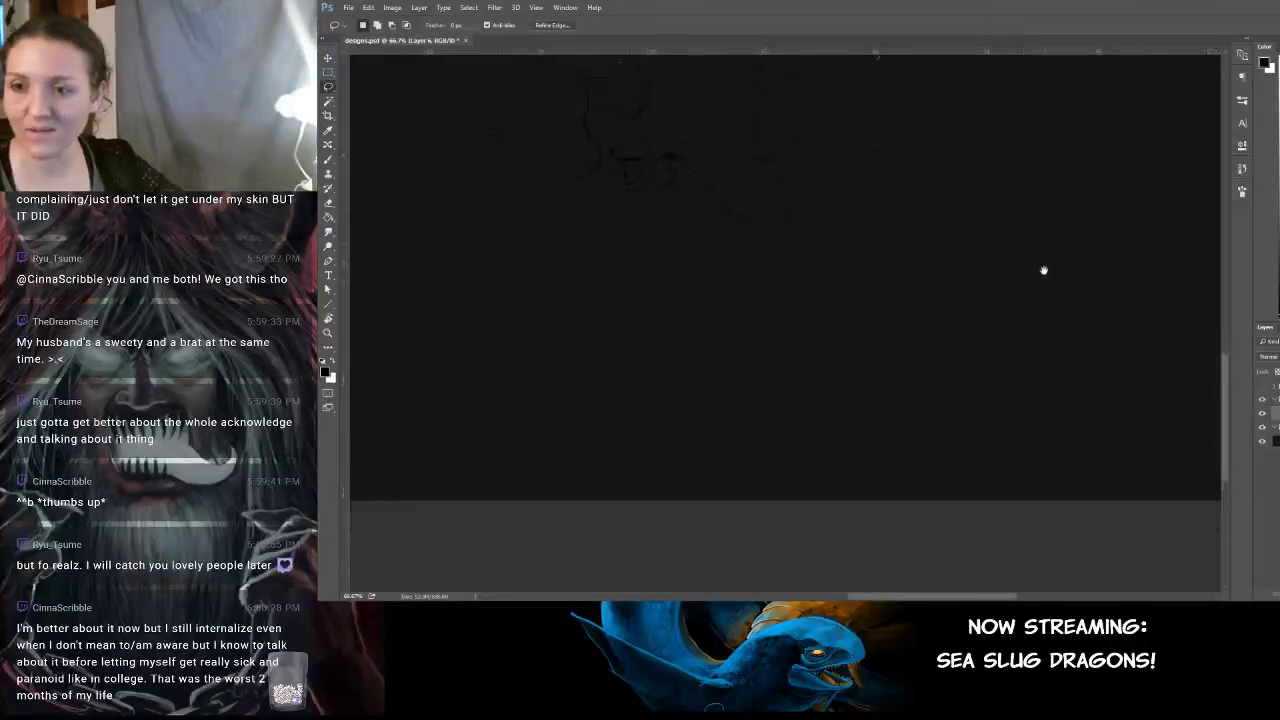
mouse_move(1043, 290)
left_mouse_down()
mouse_move(1052, 459)
mouse_move(1013, 302)
left_mouse_up()
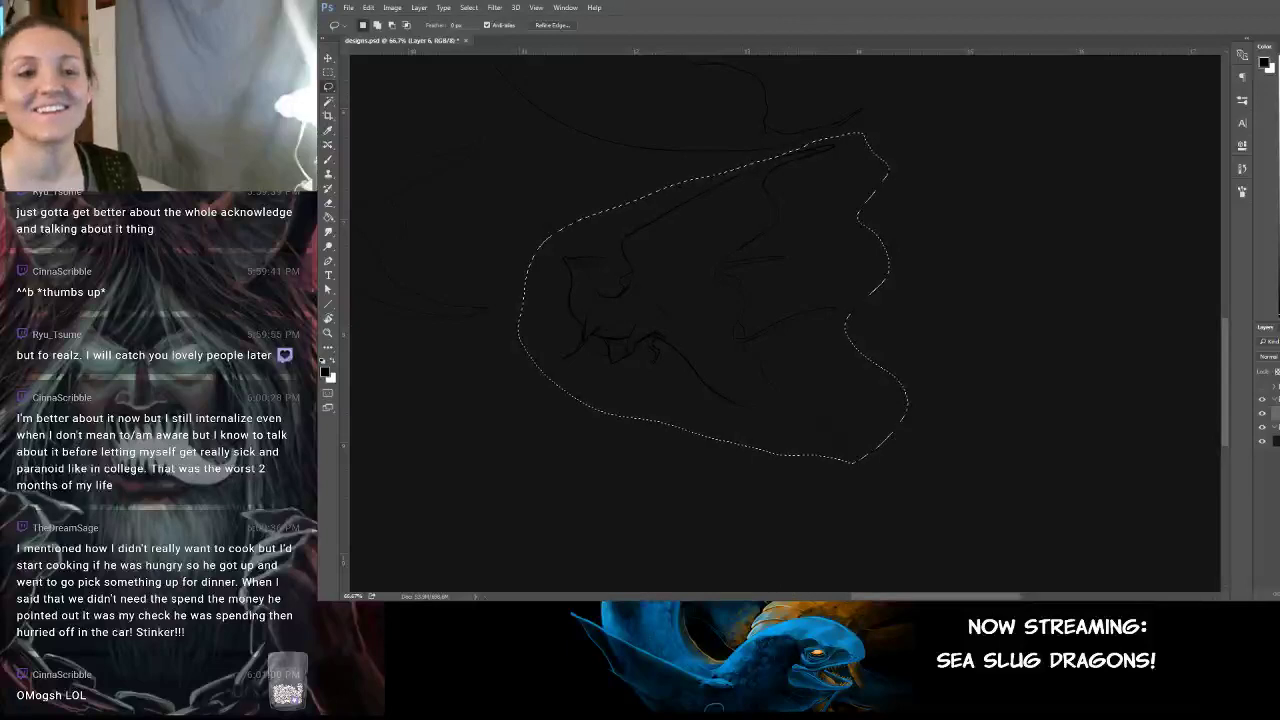
key("ctrl+d")
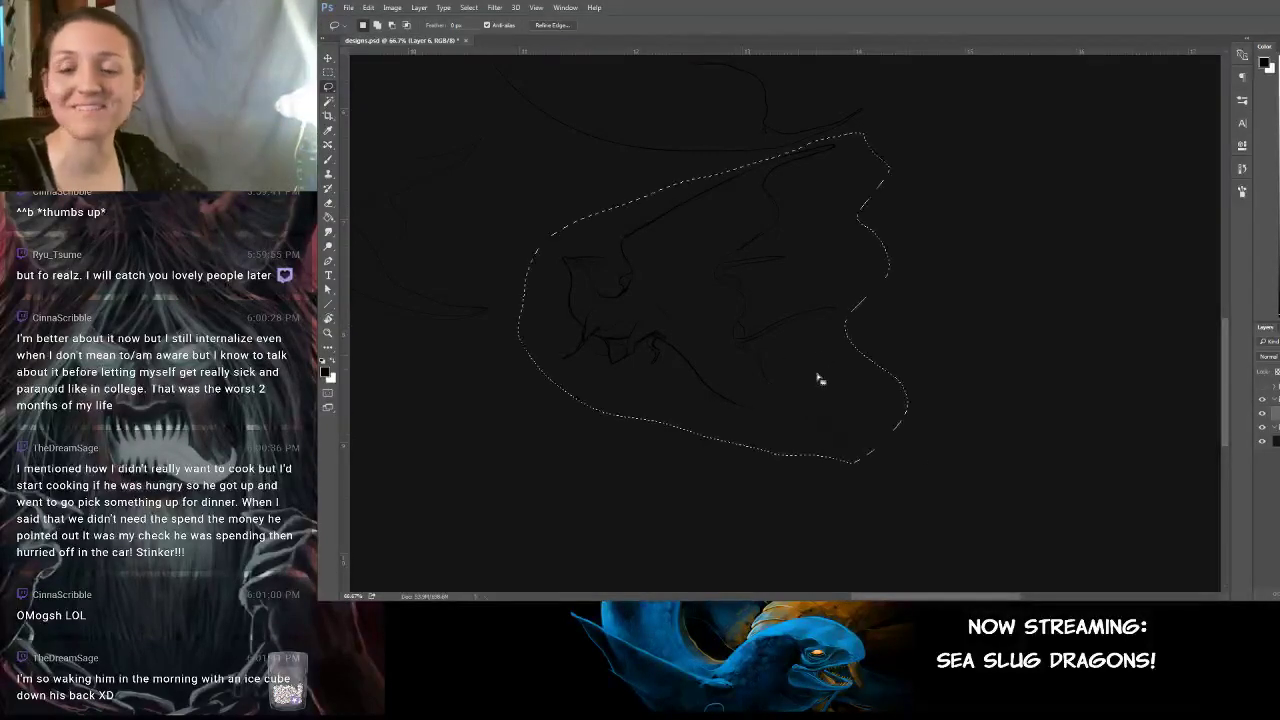
key("ctrl+d")
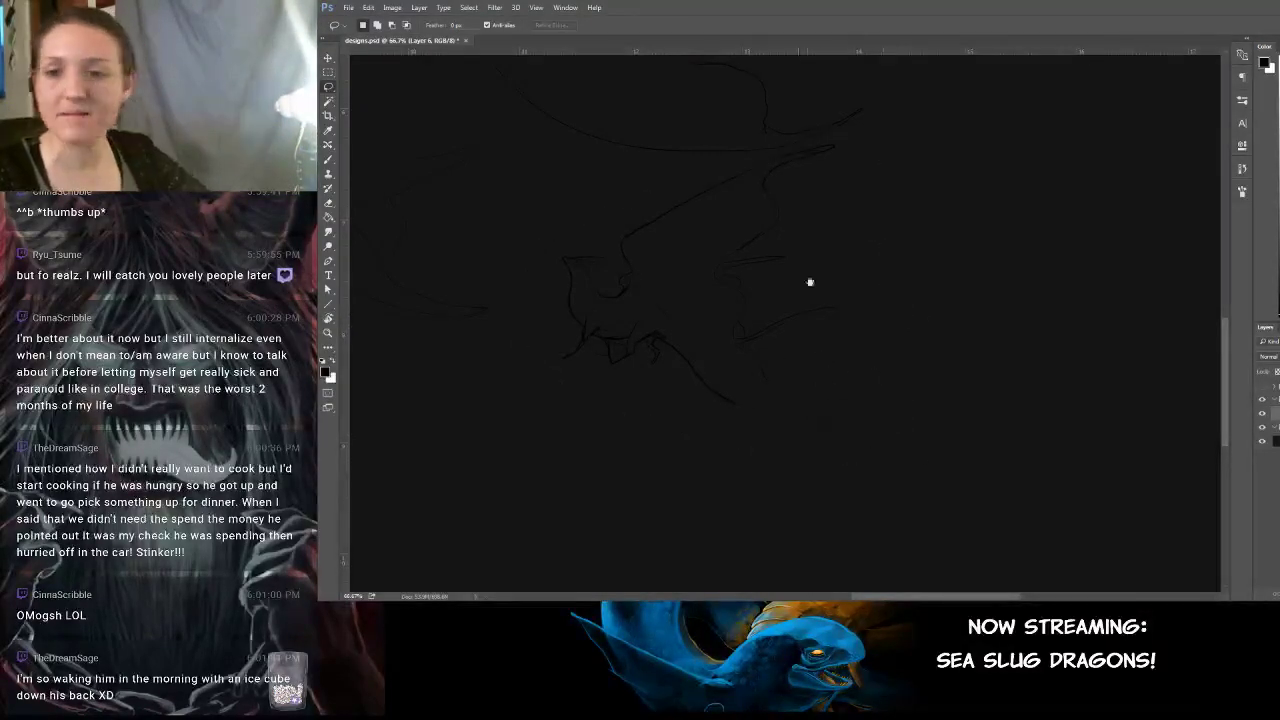
Add a new empty layer directly above the dark background layer, beneath the dragon sketches.
left_click_drag(738, 233, 863, 383)
mouse_move(688, 198)
left_mouse_down()
mouse_move(815, 350)
mouse_move(780, 280)
left_mouse_up()
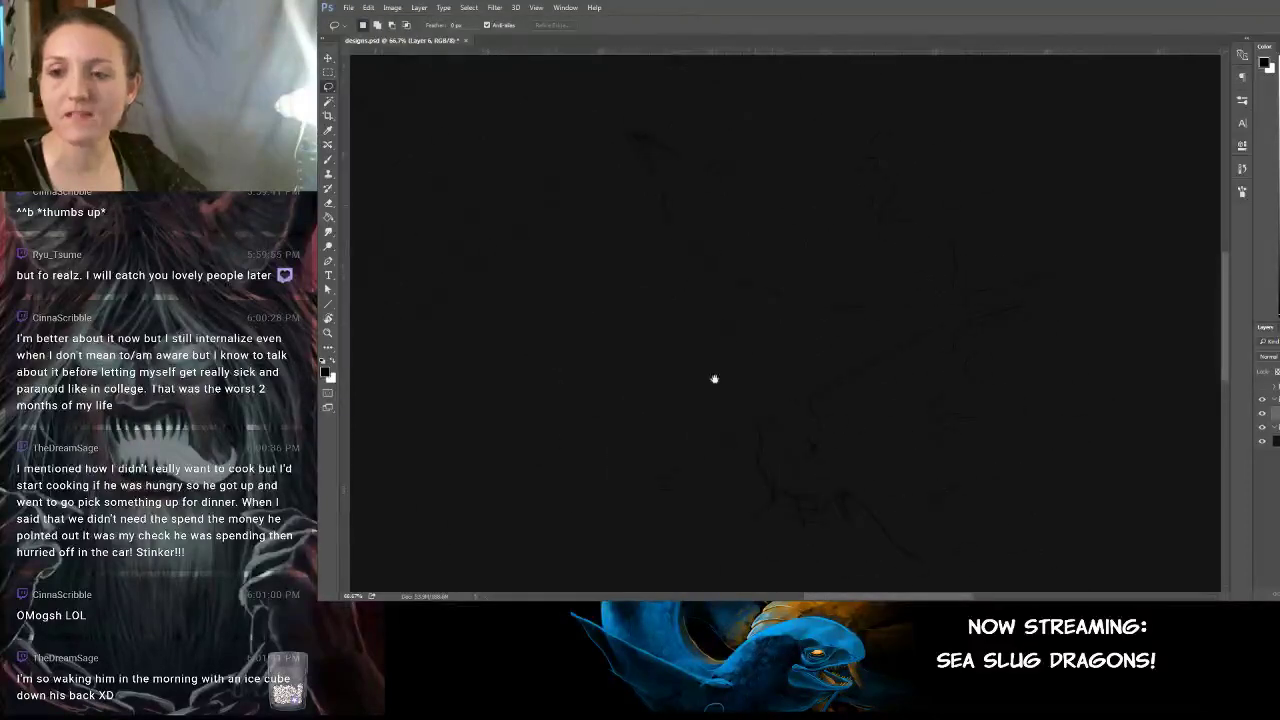
mouse_move(714, 378)
left_mouse_down()
mouse_move(774, 358)
mouse_move(771, 389)
left_mouse_up()
scroll(771, 389, "up", 1)
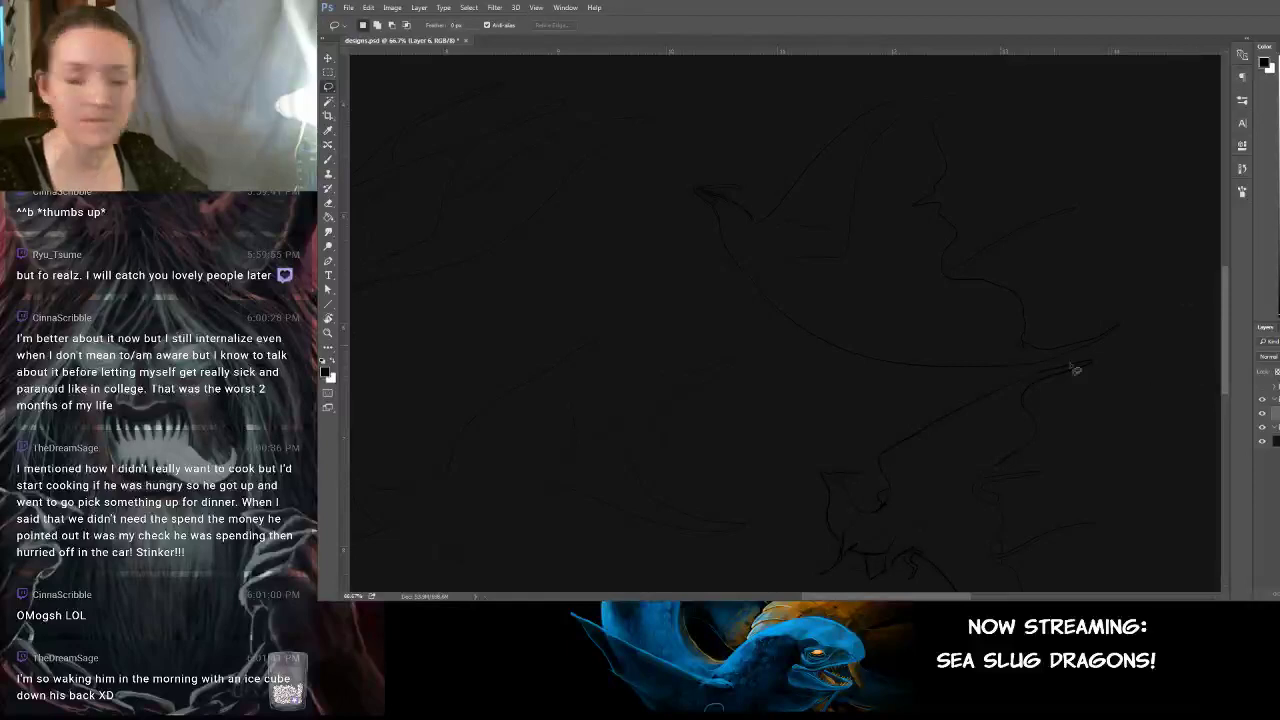
key("b")
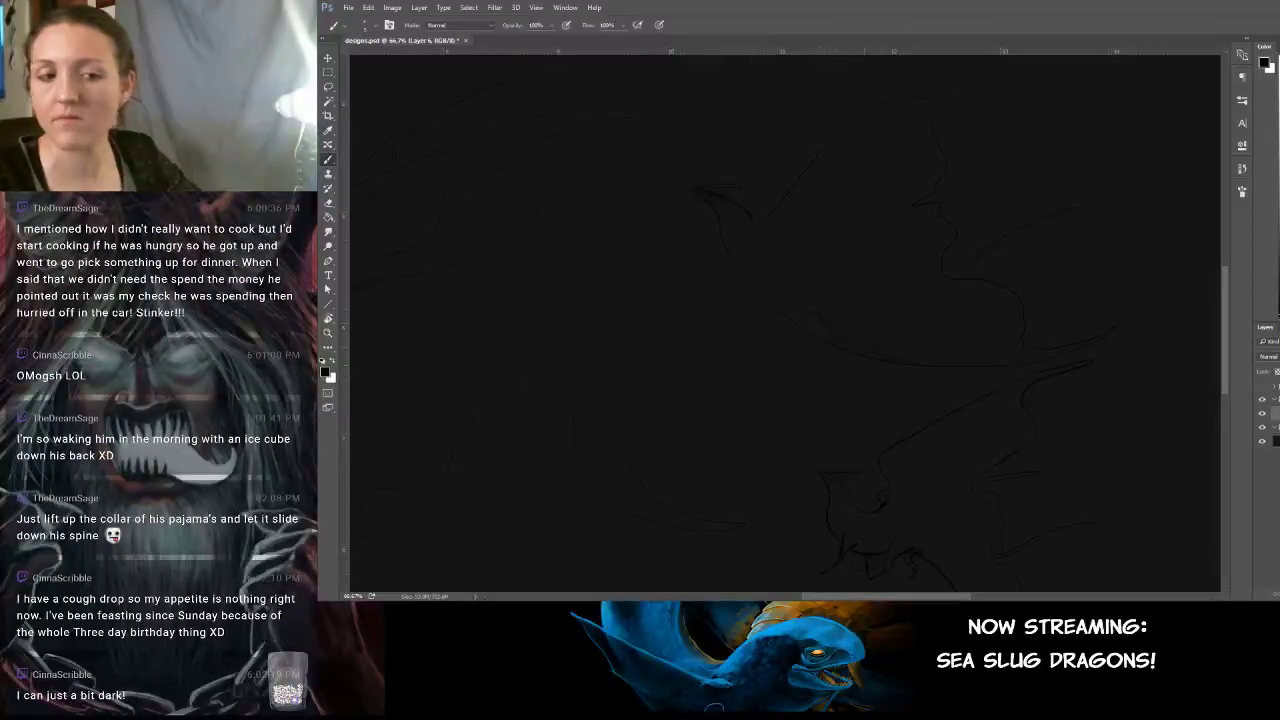
left_click(1276, 441)
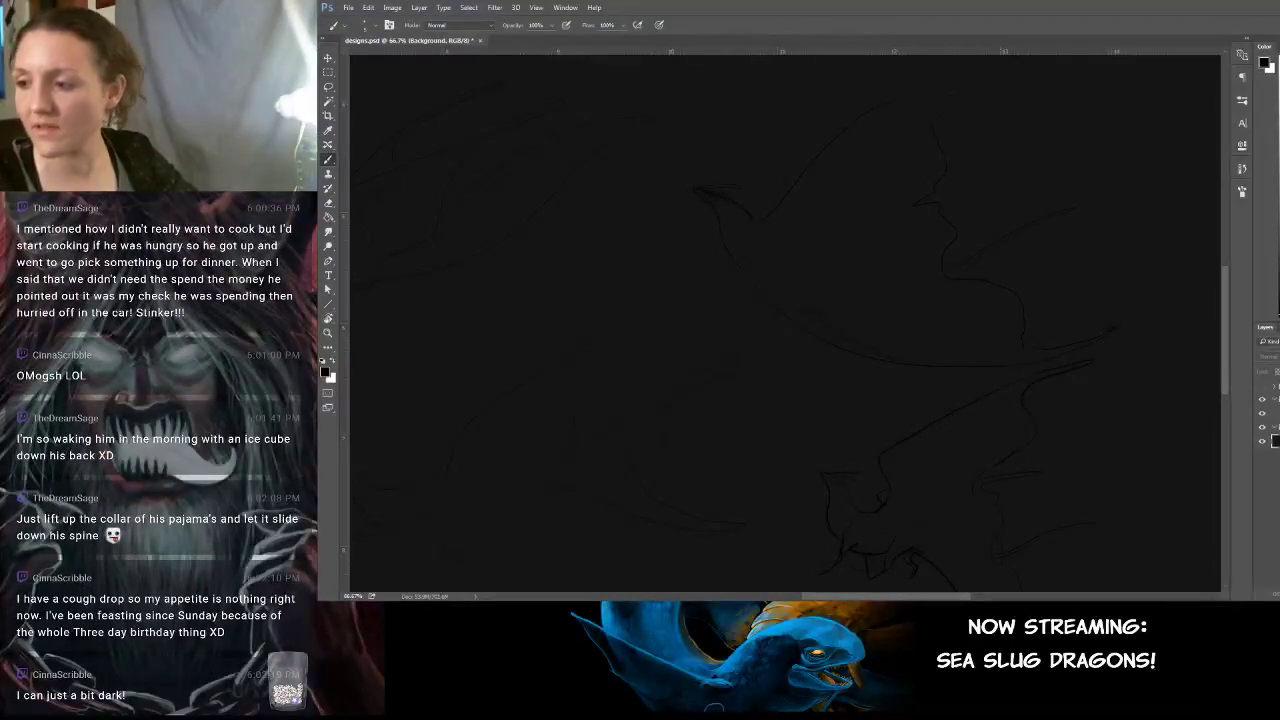
key("ctrl+alt+z")
key("ctrl+alt+z")
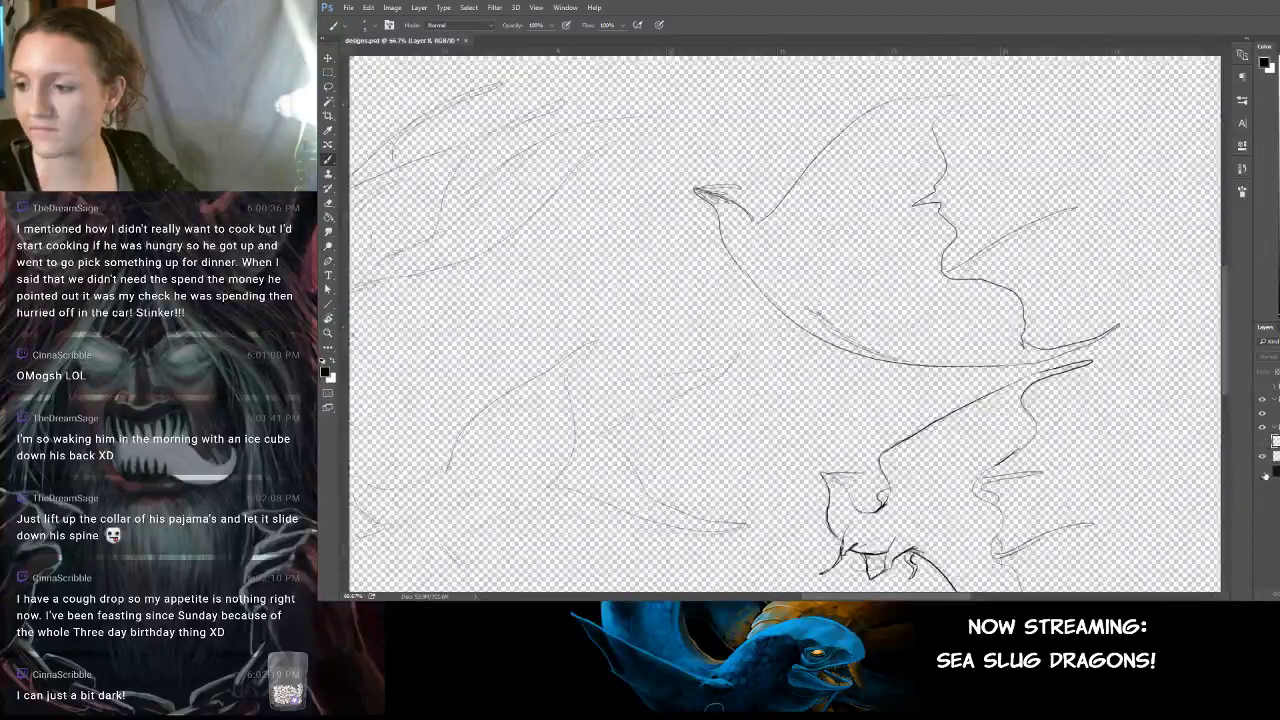
left_click(1262, 471)
left_click(1262, 471)
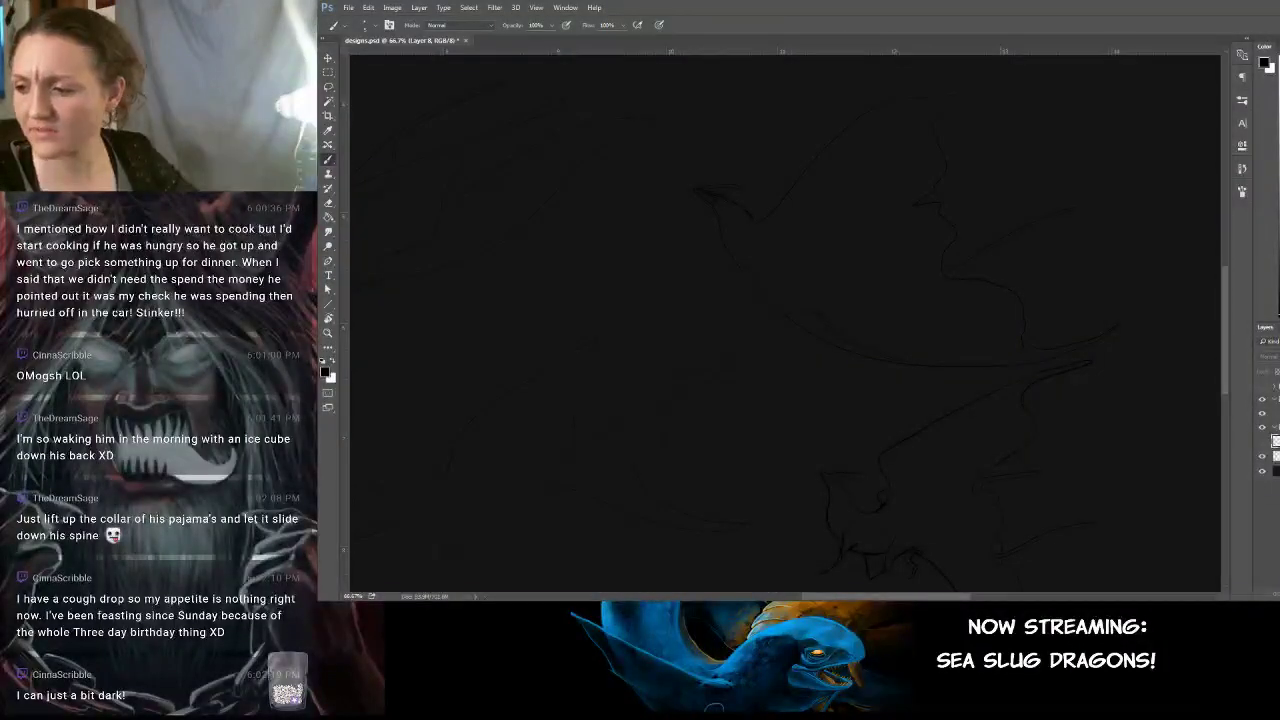
left_click(1279, 595)
left_click(810, 231)
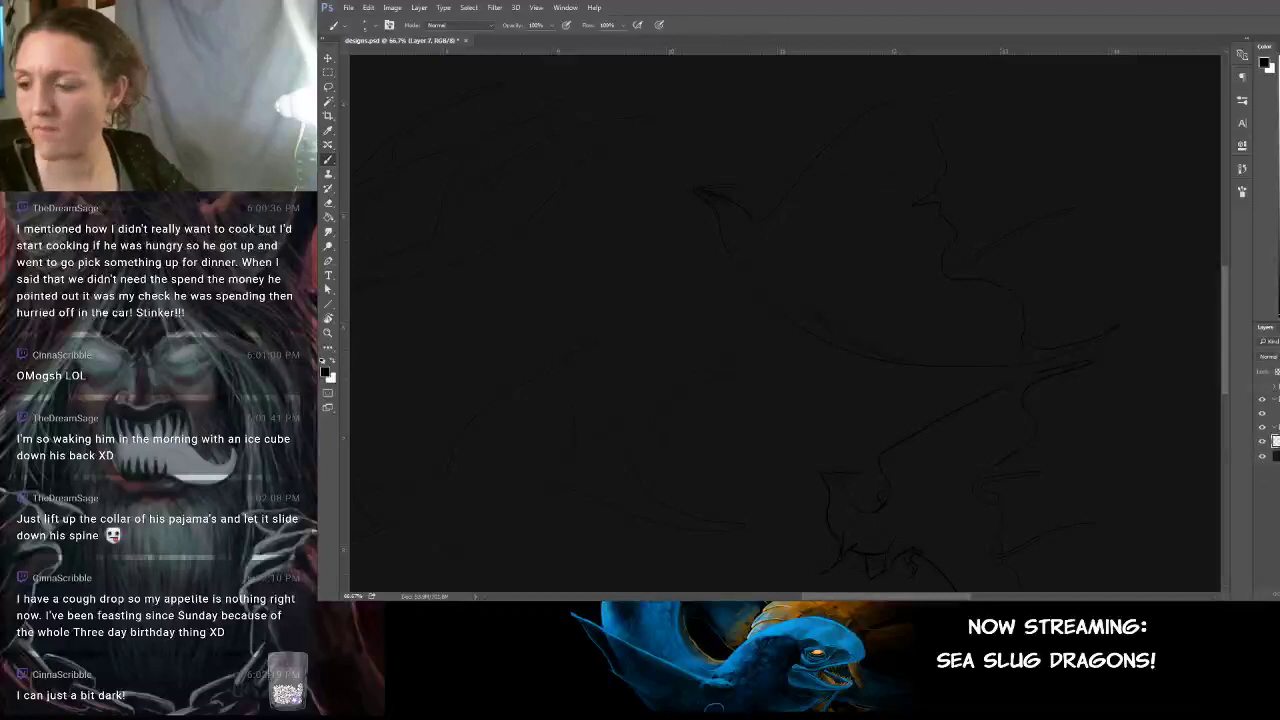
Fill the new layer with medium grey and reset the foreground colour to black with the sketch layer active.
key("g")
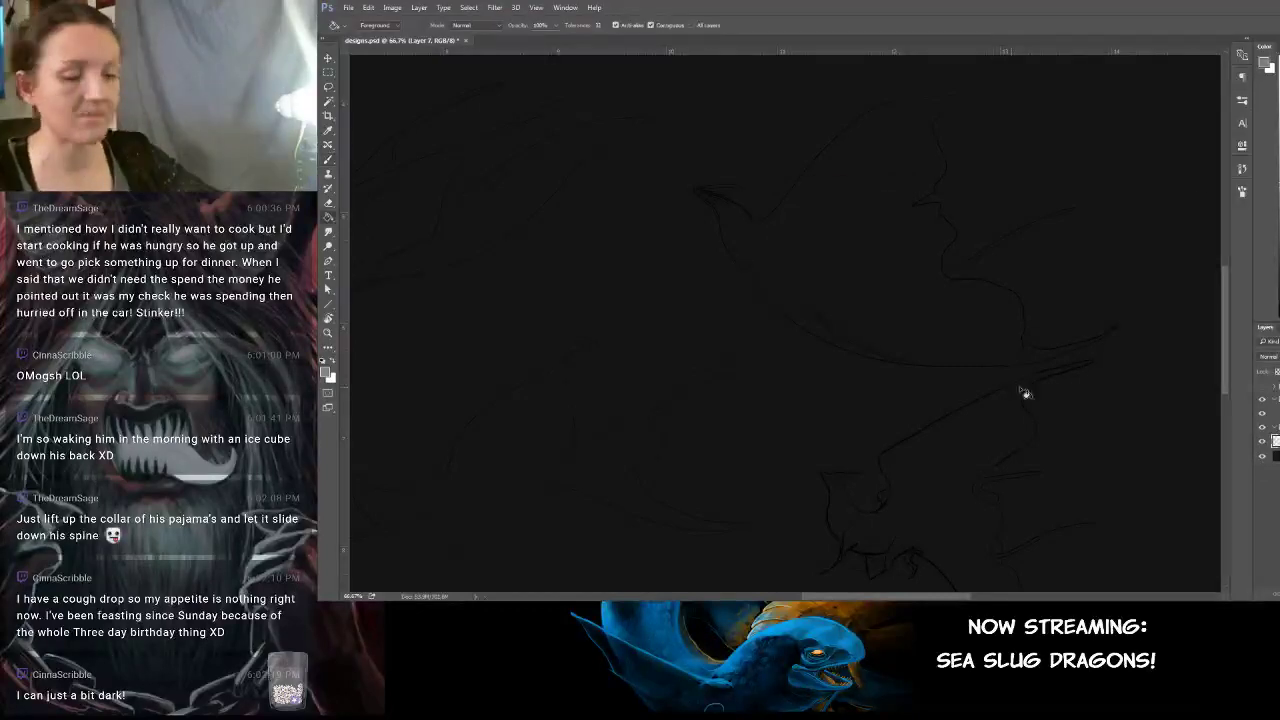
left_click(1133, 424)
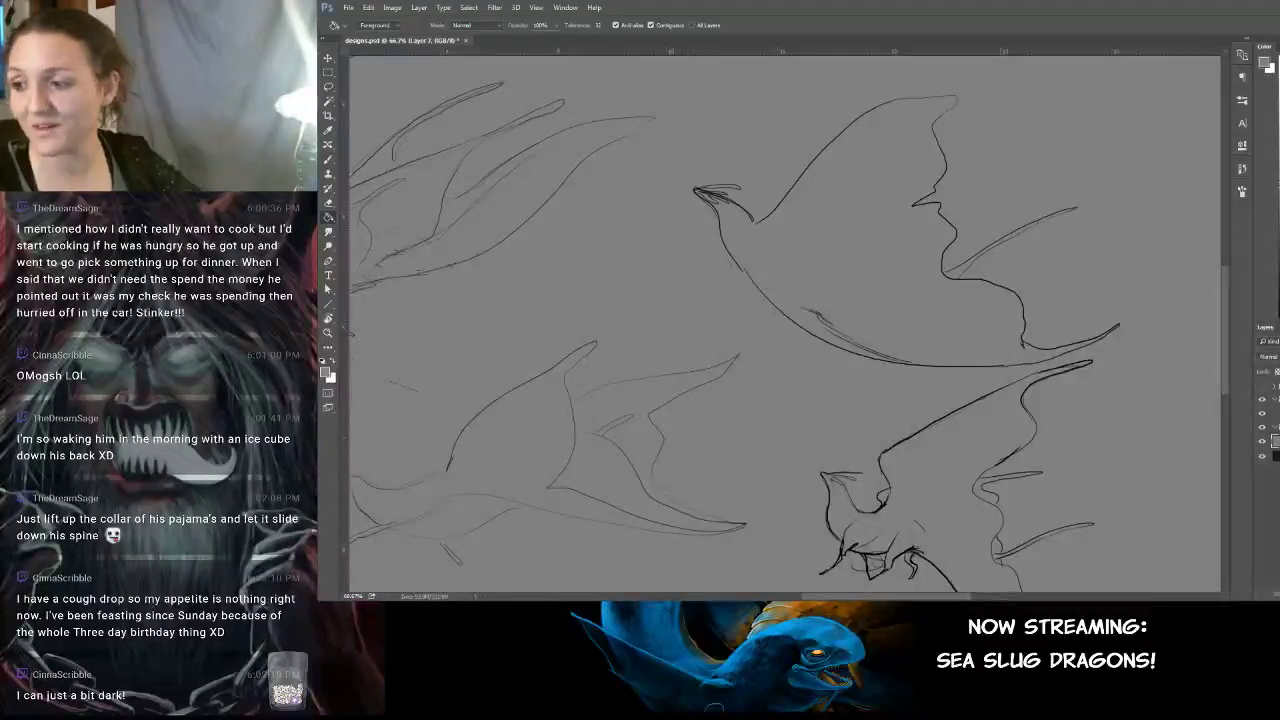
left_click(1274, 441)
key("d")
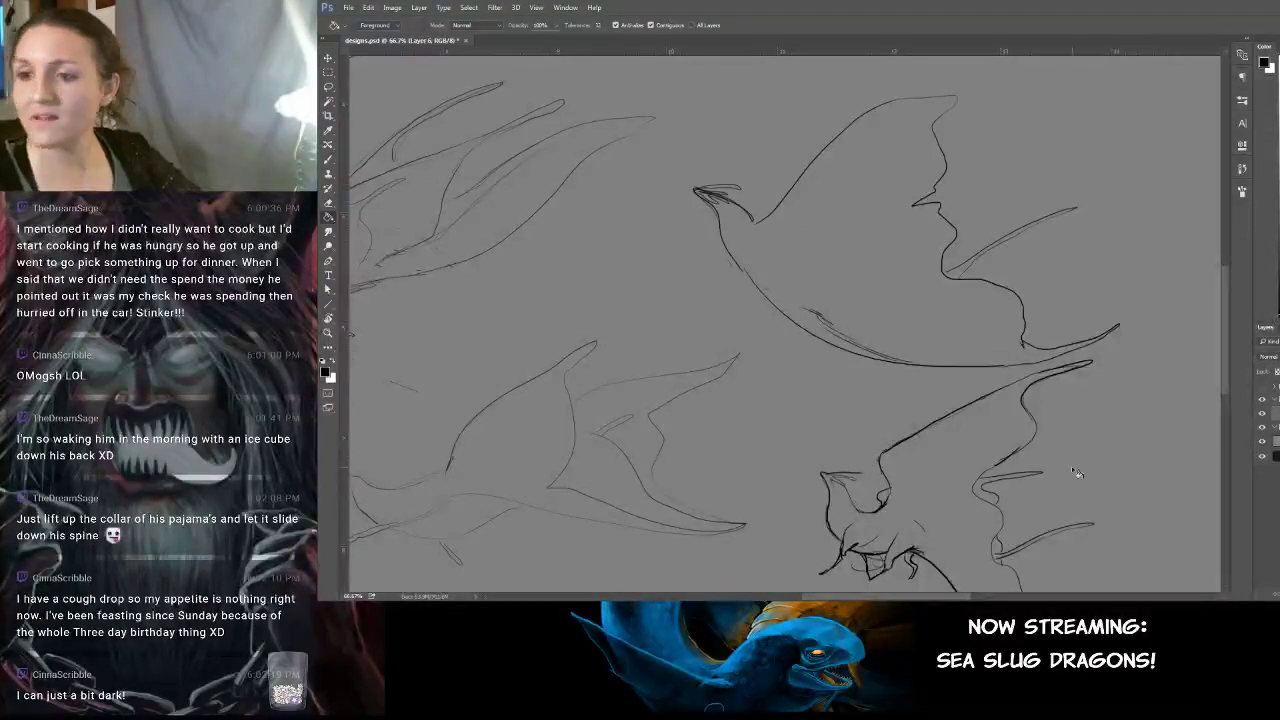
Select the dragon sketch layer, Layer 6, and ready the Brush tool on the broad-winged dragon.
left_click_drag(951, 373, 965, 417)
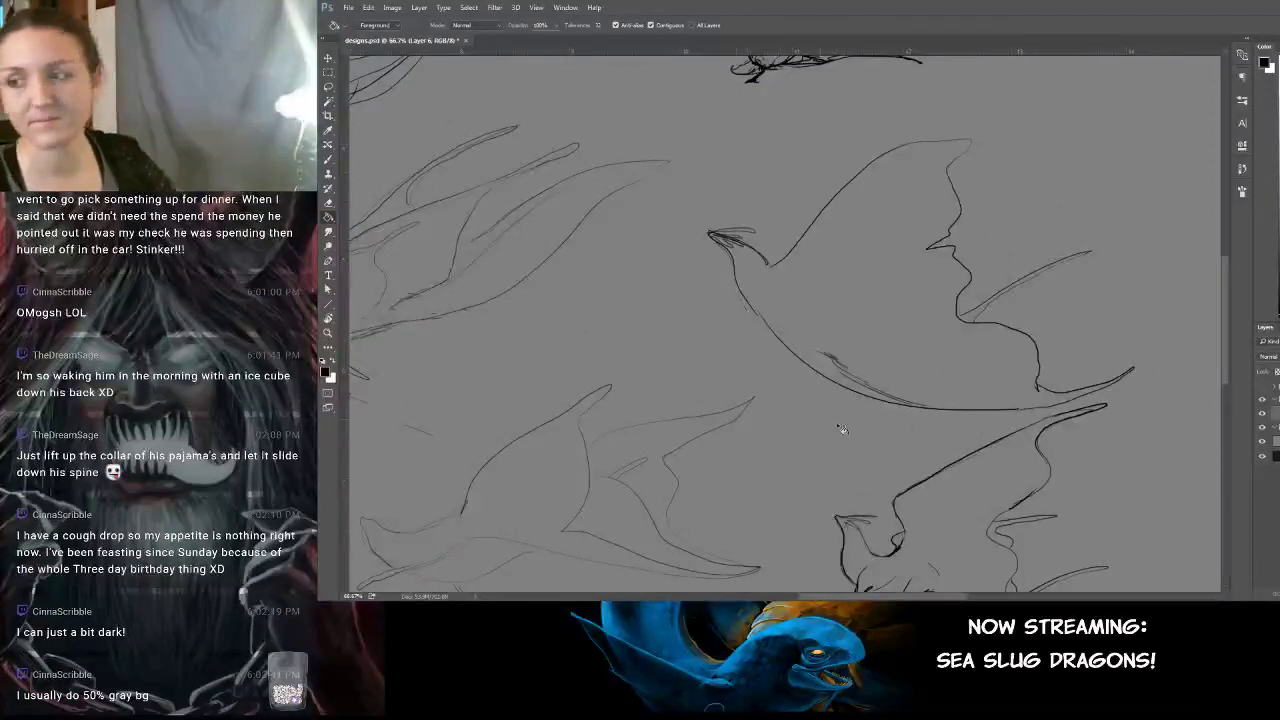
left_click(1276, 441)
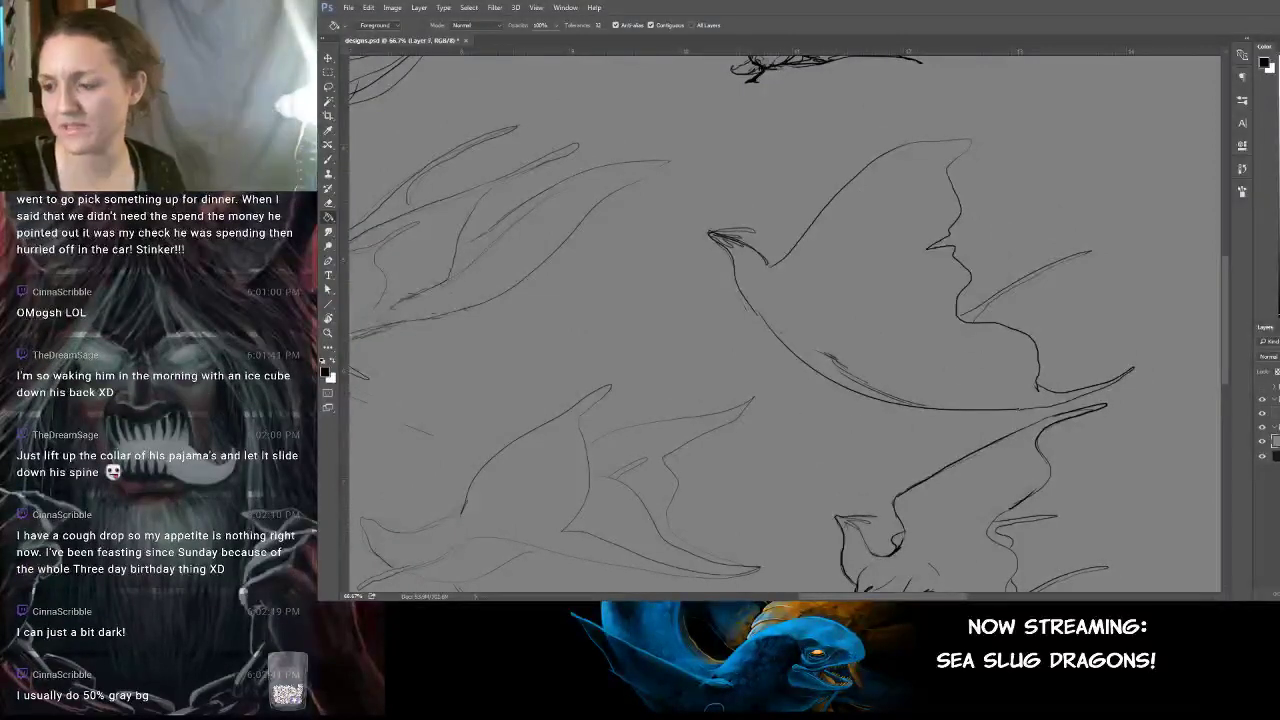
left_click(1276, 456)
left_click(1276, 441)
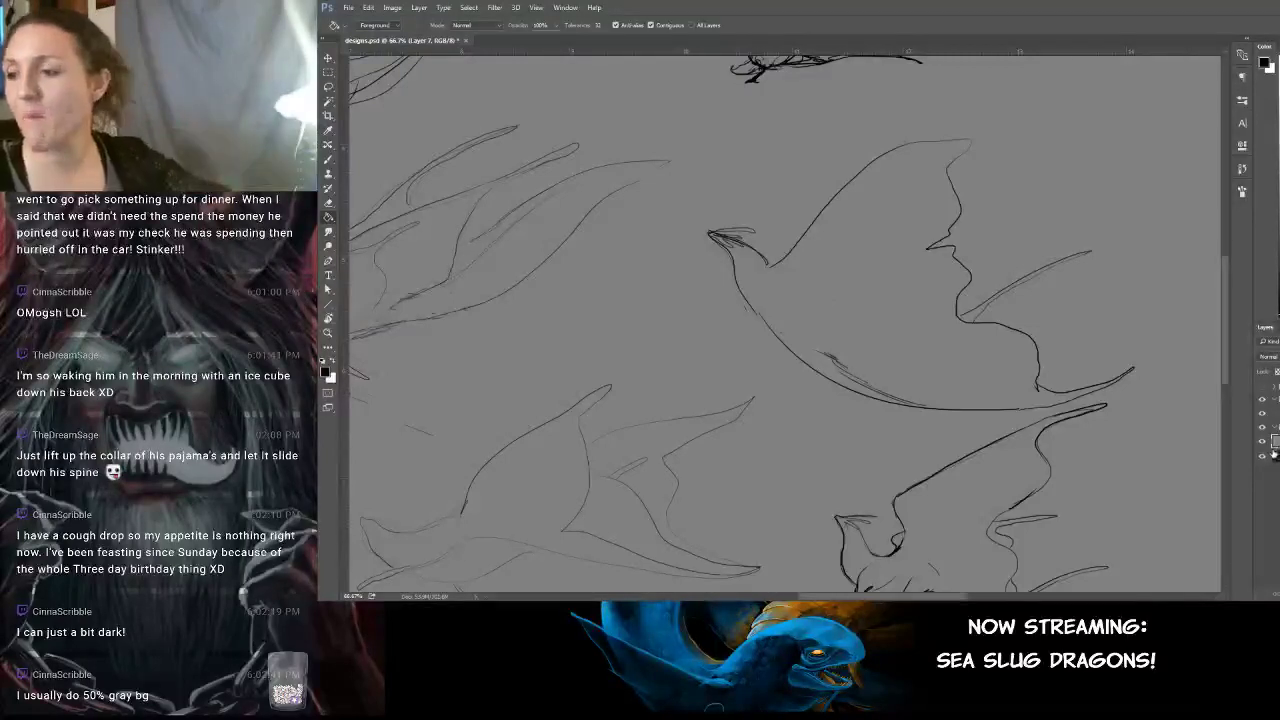
left_click(1276, 413)
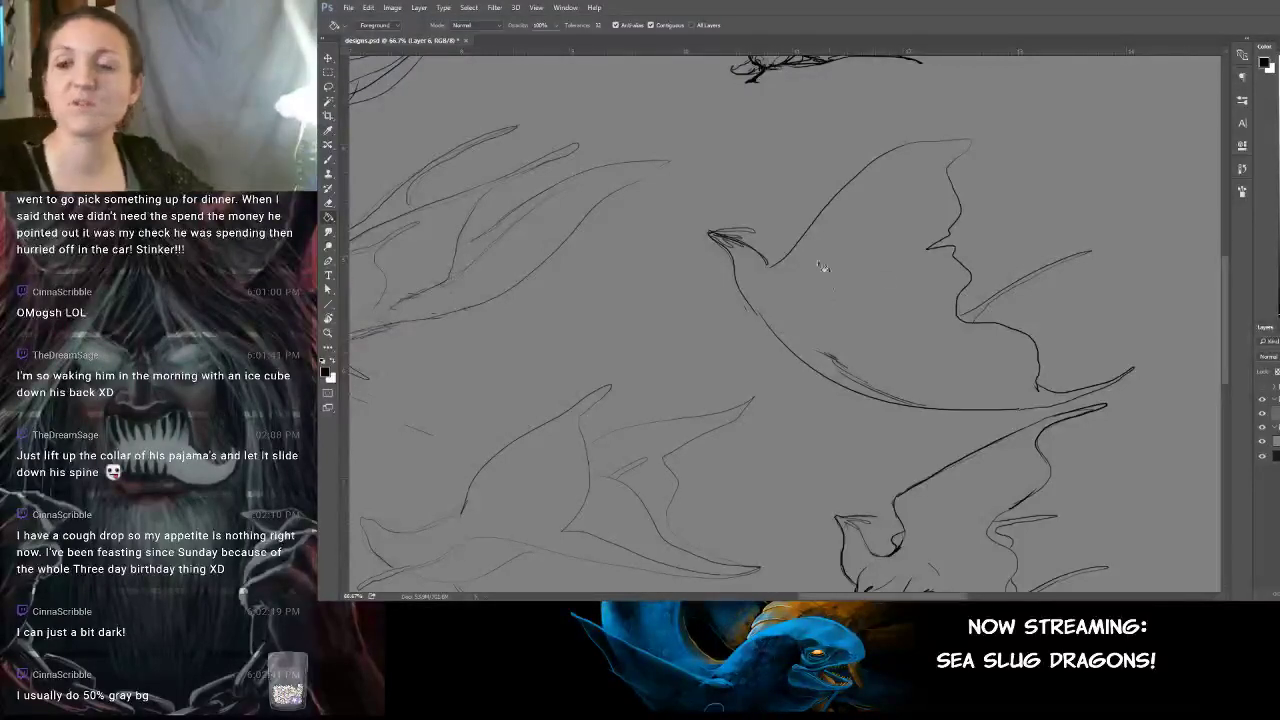
key("b")
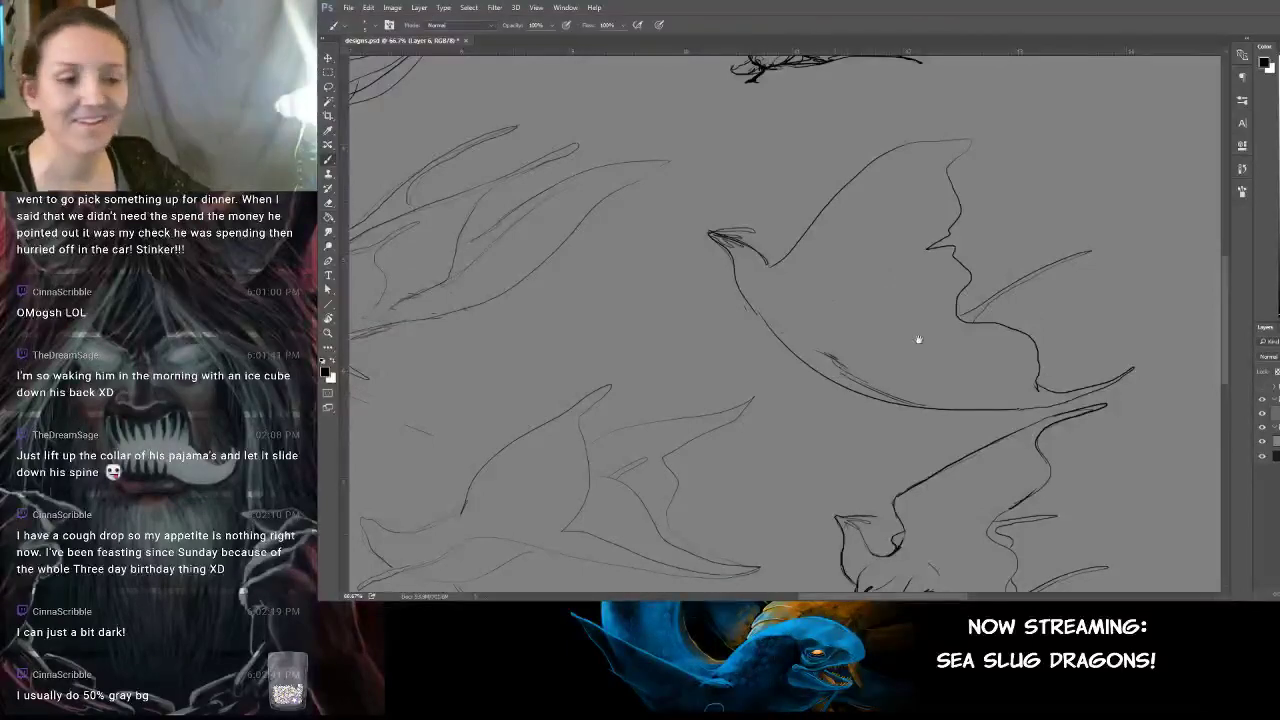
mouse_move(918, 340)
left_mouse_down()
mouse_move(780, 303)
mouse_move(918, 341)
left_mouse_up()
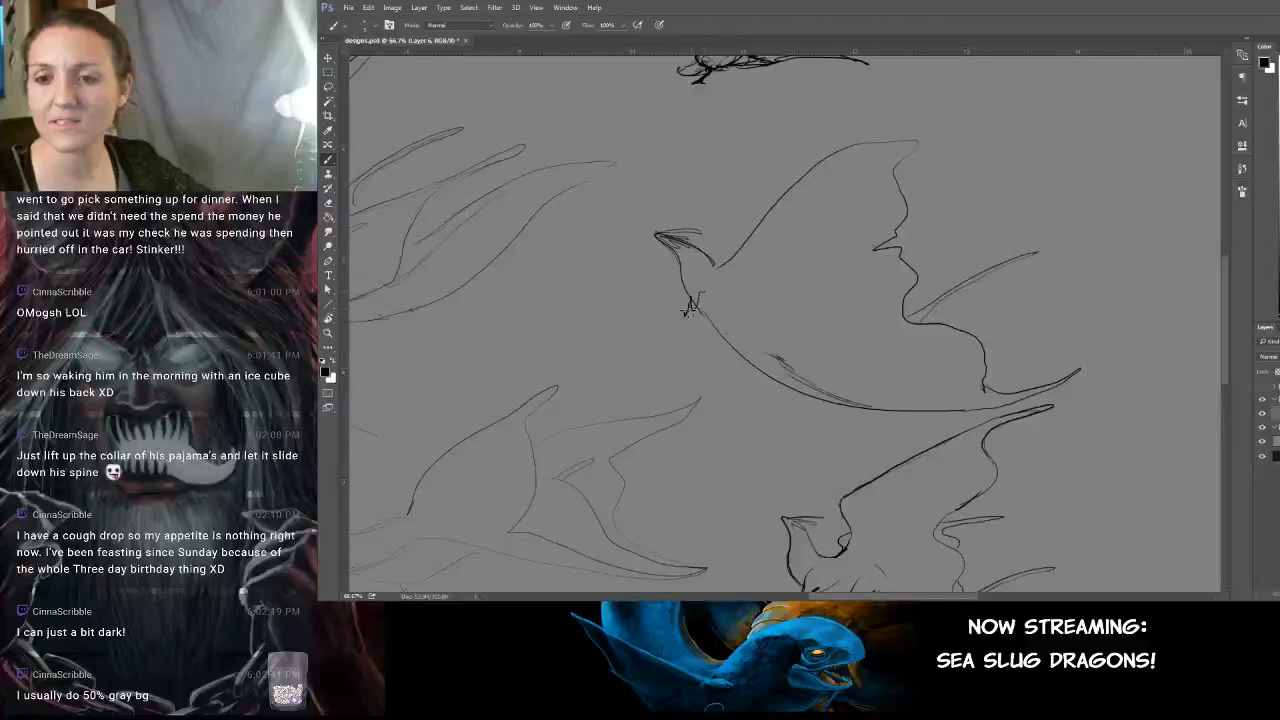
Sketch two thin clawed front legs beneath the neck of the broad-winged dragon, undoing unsatisfactory strokes.
mouse_move(705, 318)
left_mouse_down()
mouse_move(716, 298)
mouse_move(686, 288)
mouse_move(651, 314)
mouse_move(722, 300)
mouse_move(662, 306)
mouse_move(716, 310)
mouse_move(710, 292)
mouse_move(692, 354)
left_mouse_up()
key("ctrl+alt+z")
key("ctrl+alt+z")
key("ctrl+alt+z")
key("ctrl+alt+z")
key("ctrl+z")
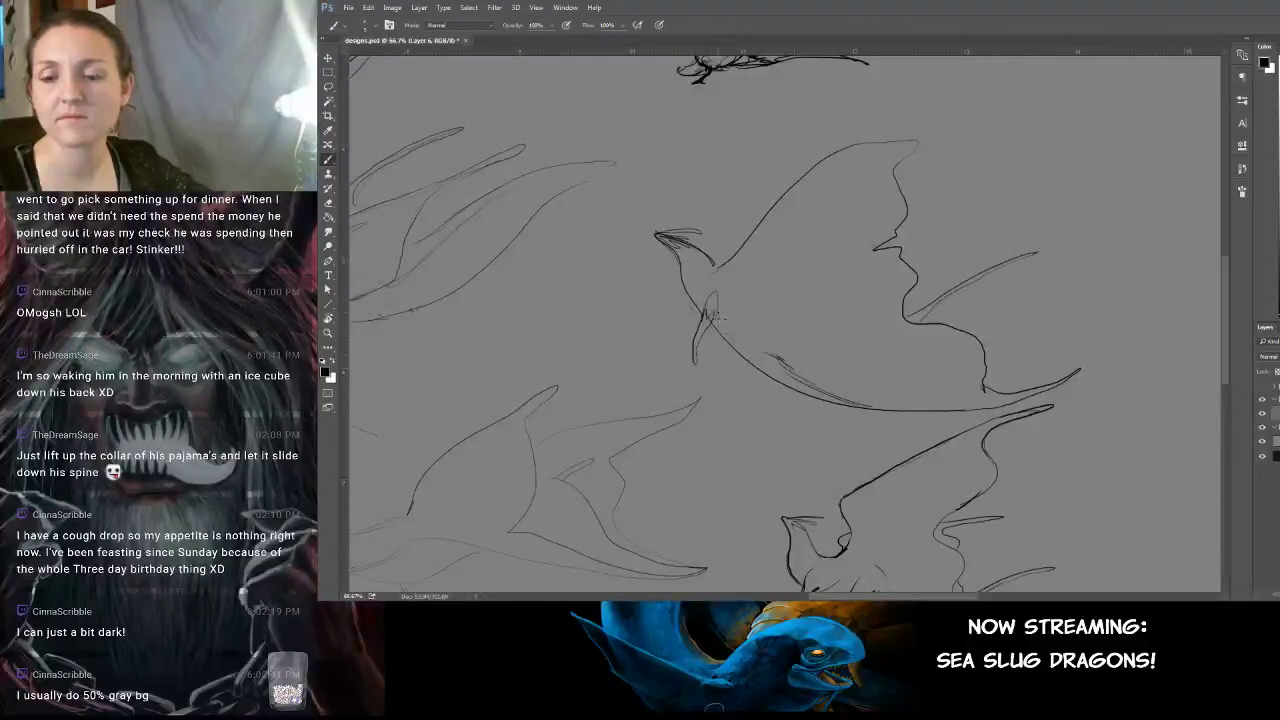
key("ctrl+z")
mouse_move(718, 304)
left_mouse_down()
mouse_move(716, 326)
mouse_move(667, 360)
mouse_move(722, 306)
mouse_move(680, 377)
mouse_move(718, 313)
left_mouse_up()
key("ctrl+z")
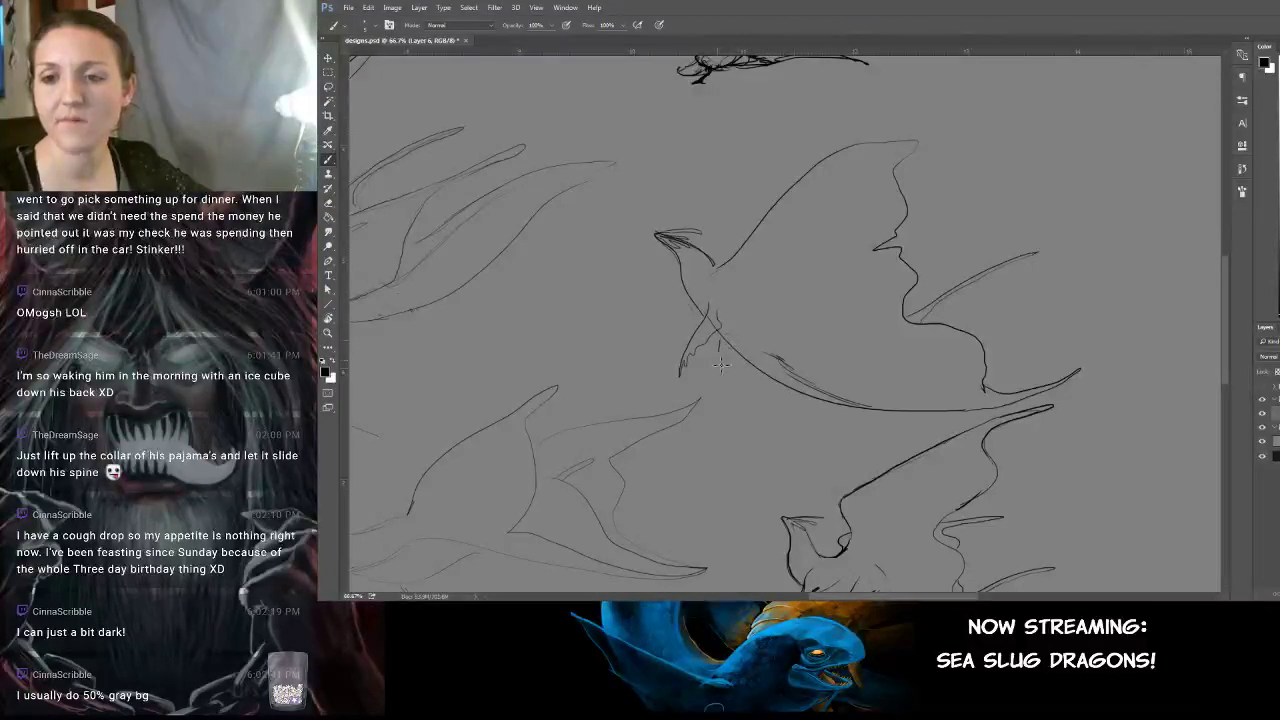
mouse_move(720, 365)
left_mouse_down()
mouse_move(787, 376)
mouse_move(777, 367)
mouse_move(792, 360)
mouse_move(779, 387)
mouse_move(787, 376)
mouse_move(802, 397)
mouse_move(779, 389)
mouse_move(852, 428)
mouse_move(815, 418)
left_mouse_up()
key("ctrl+z")
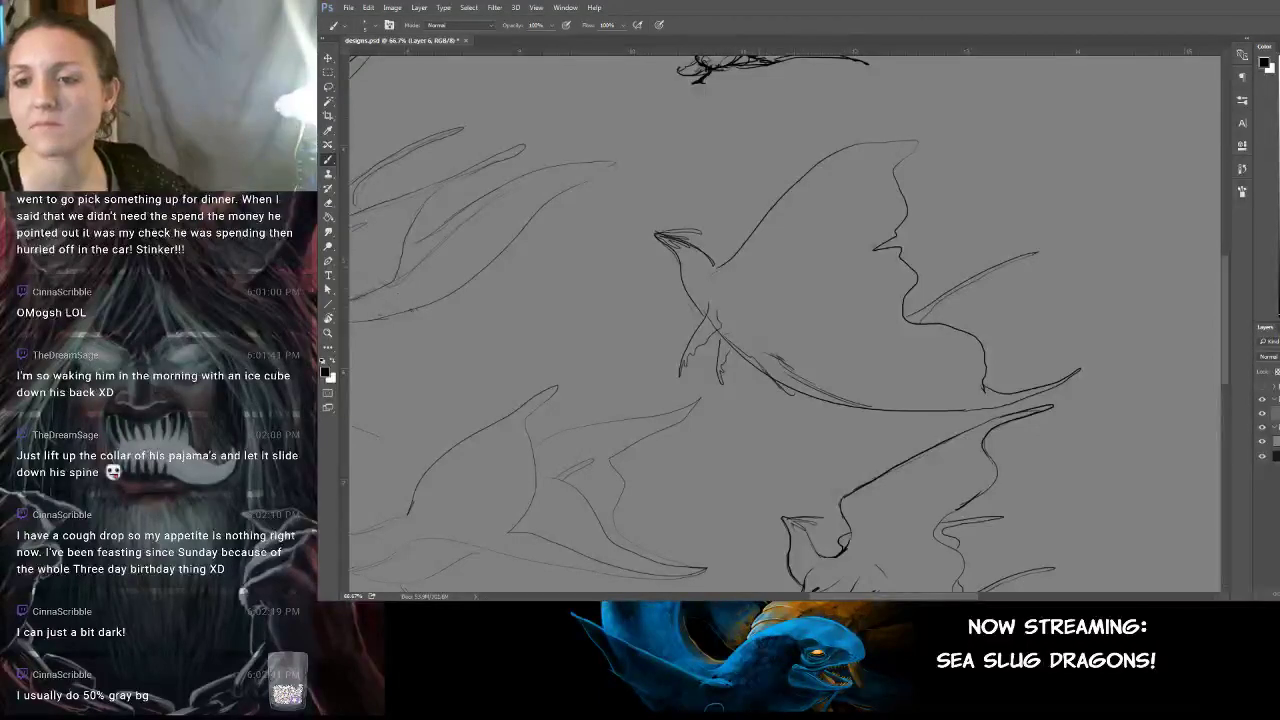
Draw the wing's inner arm contour and light membrane fold lines across the broad-winged dragon's wing and body.
mouse_move(735, 296)
left_mouse_down()
mouse_move(796, 270)
mouse_move(841, 178)
left_mouse_up()
left_click_drag(834, 336, 795, 316)
left_click_drag(678, 252, 733, 254)
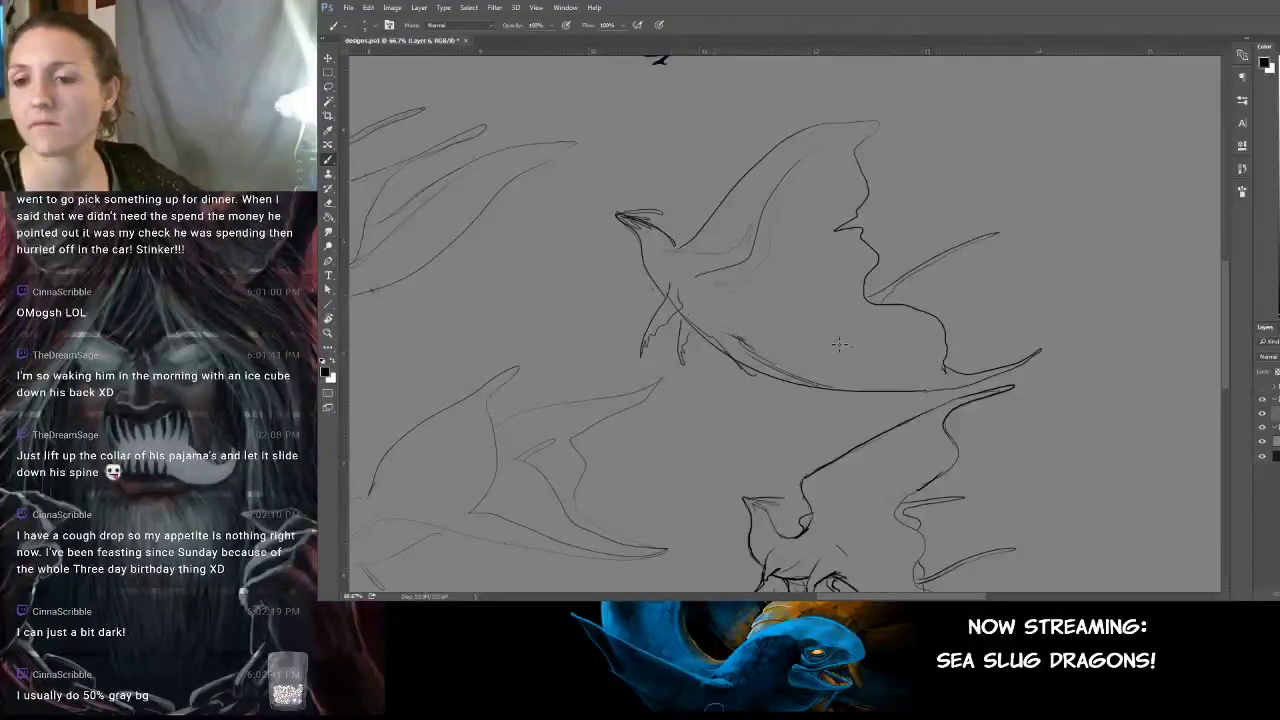
mouse_move(811, 351)
left_mouse_down()
mouse_move(945, 380)
mouse_move(896, 362)
mouse_move(831, 303)
left_mouse_up()
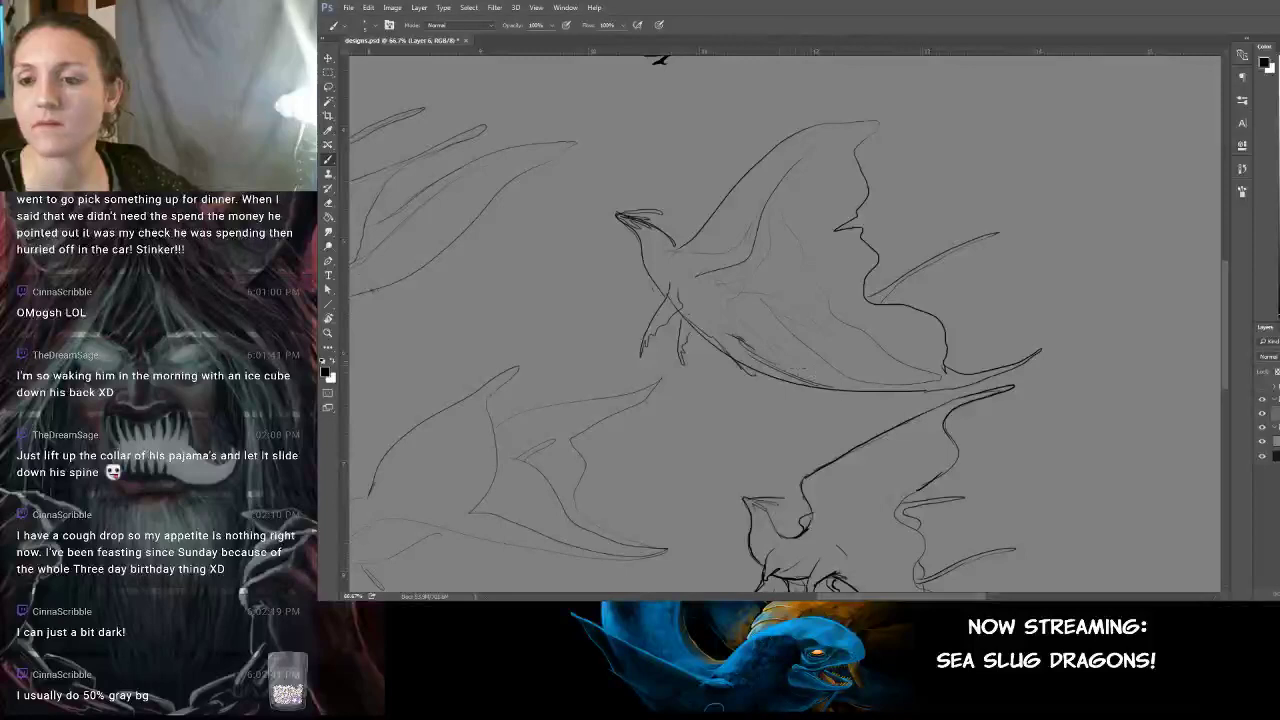
Sketch long hind legs trailing backward beneath the broad-winged dragon's belly, undoing unsatisfactory attempts.
mouse_move(943, 426)
left_mouse_down()
mouse_move(863, 398)
mouse_move(778, 340)
mouse_move(783, 365)
mouse_move(844, 431)
mouse_move(913, 483)
mouse_move(842, 436)
mouse_move(777, 361)
left_mouse_up()
key("ctrl+z")
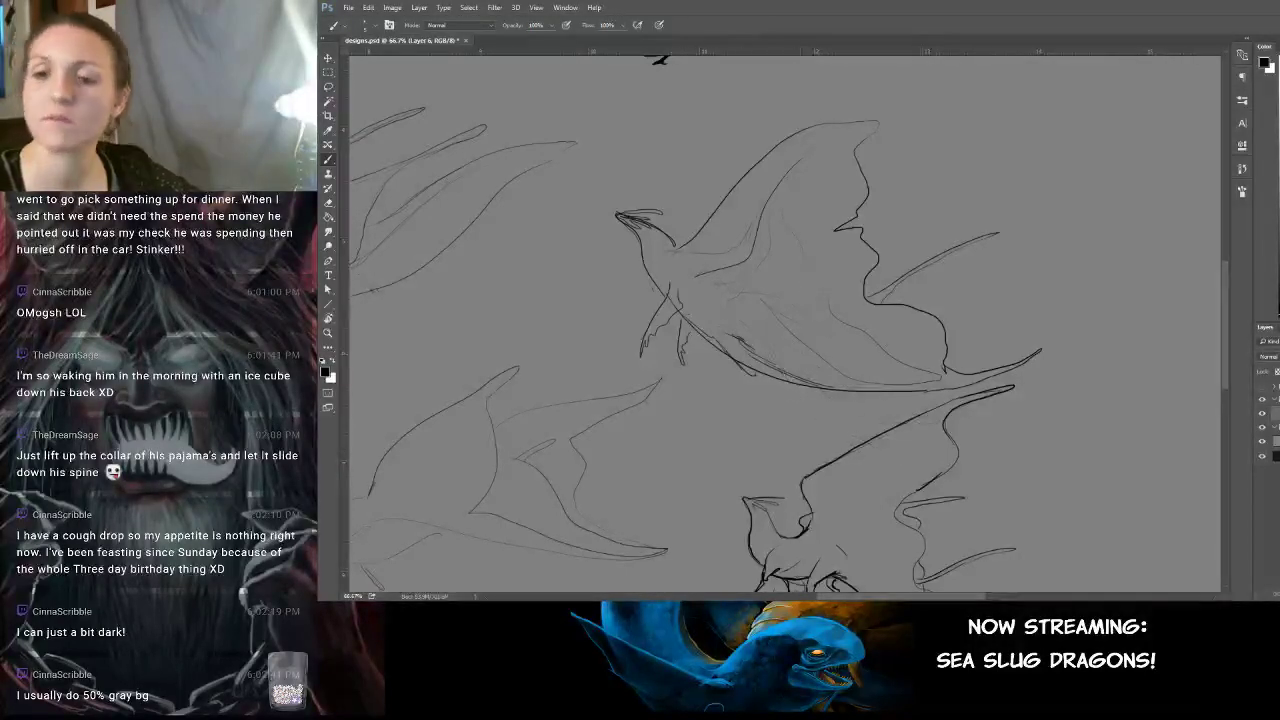
mouse_move(718, 315)
left_mouse_down()
mouse_move(771, 405)
mouse_move(751, 379)
mouse_move(746, 460)
mouse_move(772, 415)
left_mouse_up()
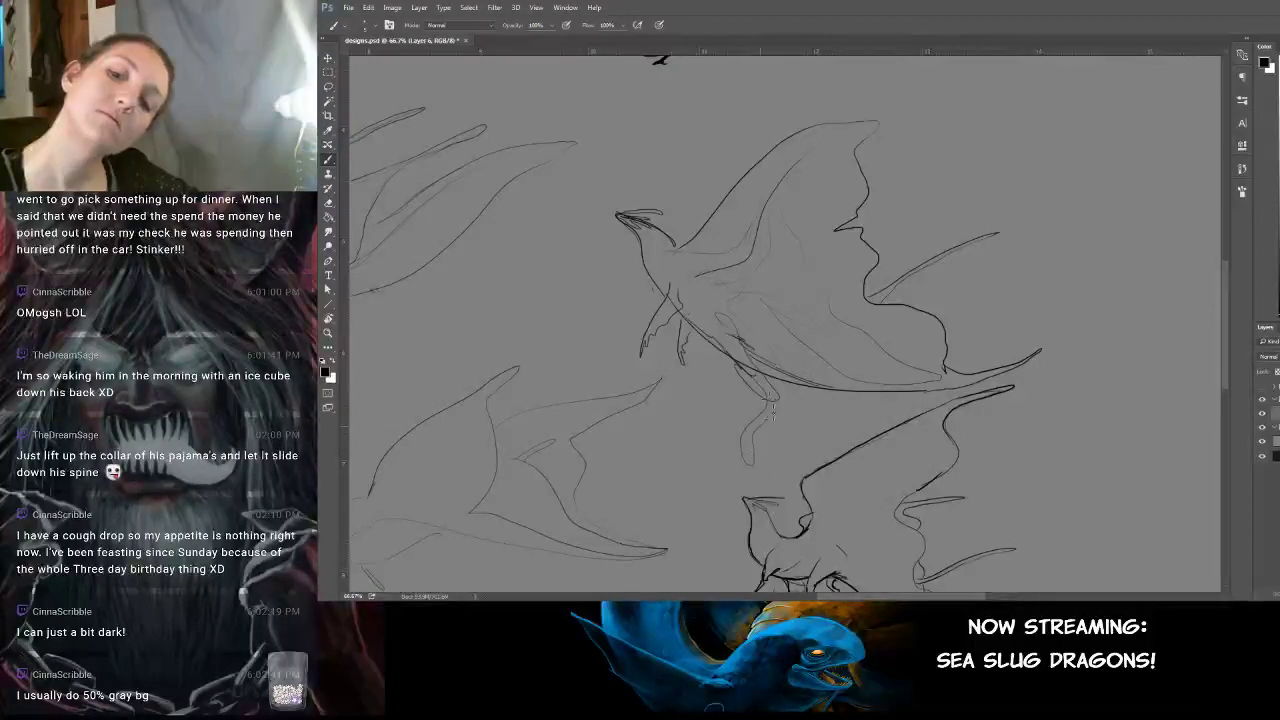
key("ctrl+z")
left_click_drag(722, 330, 772, 400)
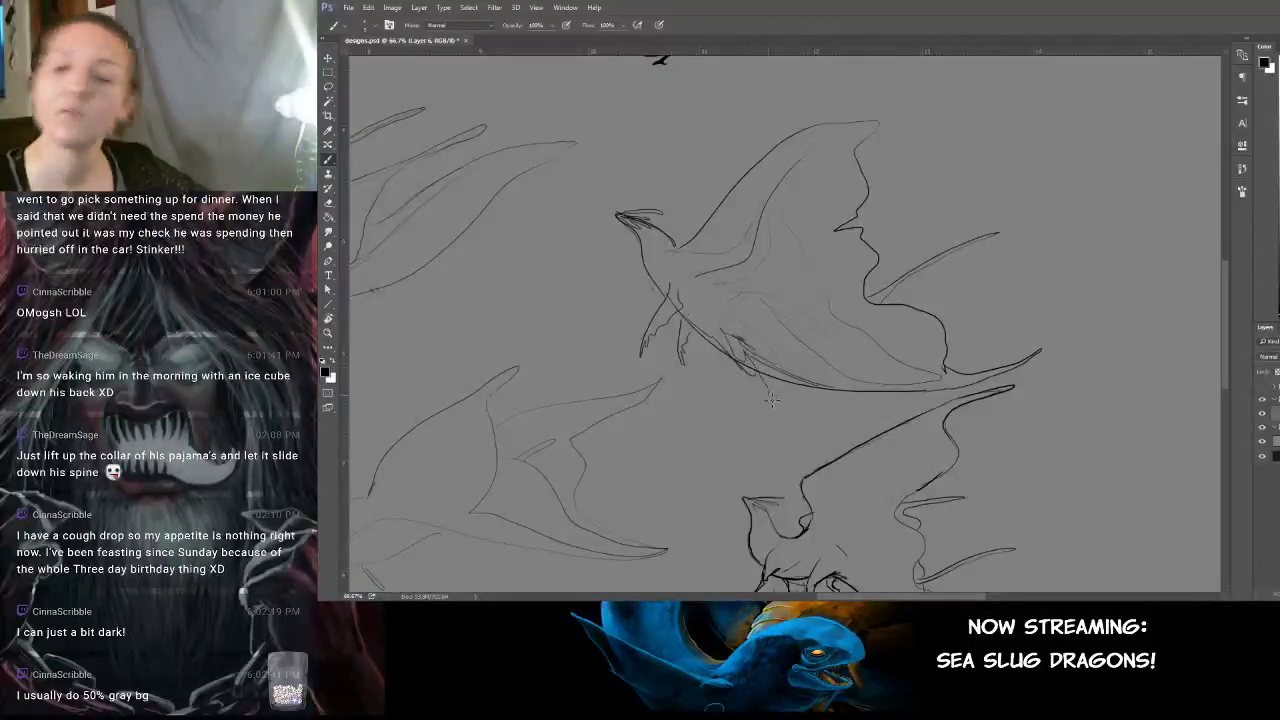
key("ctrl+z")
mouse_move(724, 341)
left_mouse_down()
mouse_move(794, 406)
mouse_move(746, 350)
left_mouse_up()
left_click_drag(794, 384, 806, 398)
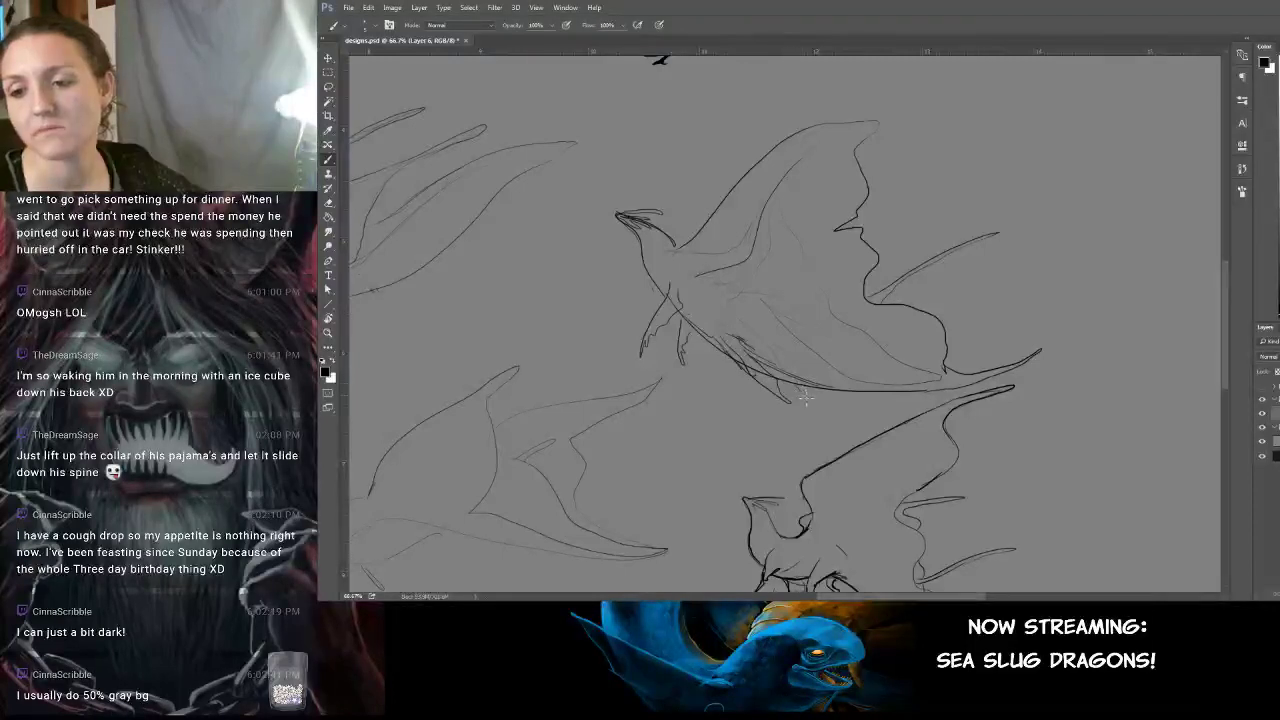
key("ctrl+z")
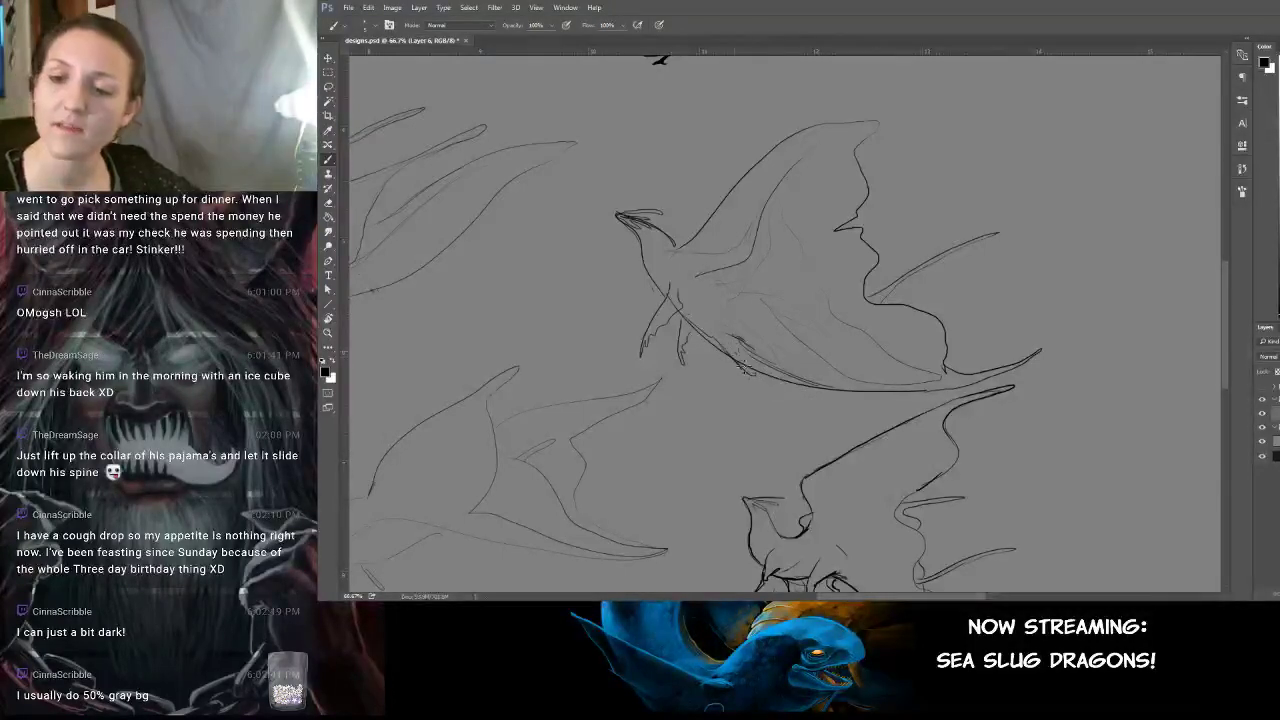
mouse_move(728, 342)
left_mouse_down()
mouse_move(833, 450)
mouse_move(802, 417)
mouse_move(802, 398)
mouse_move(820, 401)
mouse_move(750, 361)
mouse_move(799, 422)
mouse_move(841, 442)
mouse_move(800, 411)
left_mouse_up()
key("ctrl+z")
mouse_move(760, 374)
left_mouse_down()
mouse_move(797, 417)
mouse_move(842, 416)
mouse_move(802, 398)
left_mouse_up()
Draw a plus sign between the broad-winged and spiked-wing dragons and an equals sign beside them.
mouse_move(865, 266)
left_mouse_down()
mouse_move(901, 209)
mouse_move(857, 189)
mouse_move(758, 225)
left_mouse_up()
mouse_move(793, 213)
left_mouse_down()
mouse_move(844, 182)
mouse_move(801, 134)
mouse_move(760, 265)
mouse_move(921, 287)
mouse_move(654, 291)
mouse_move(760, 274)
mouse_move(940, 155)
mouse_move(897, 180)
mouse_move(872, 168)
left_mouse_up()
mouse_move(949, 300)
left_mouse_down()
mouse_move(949, 257)
mouse_move(977, 286)
mouse_move(909, 237)
mouse_move(974, 271)
mouse_move(929, 263)
mouse_move(864, 277)
mouse_move(930, 285)
mouse_move(897, 294)
mouse_move(883, 331)
mouse_move(894, 349)
mouse_move(1066, 420)
mouse_move(909, 309)
mouse_move(884, 320)
left_mouse_up()
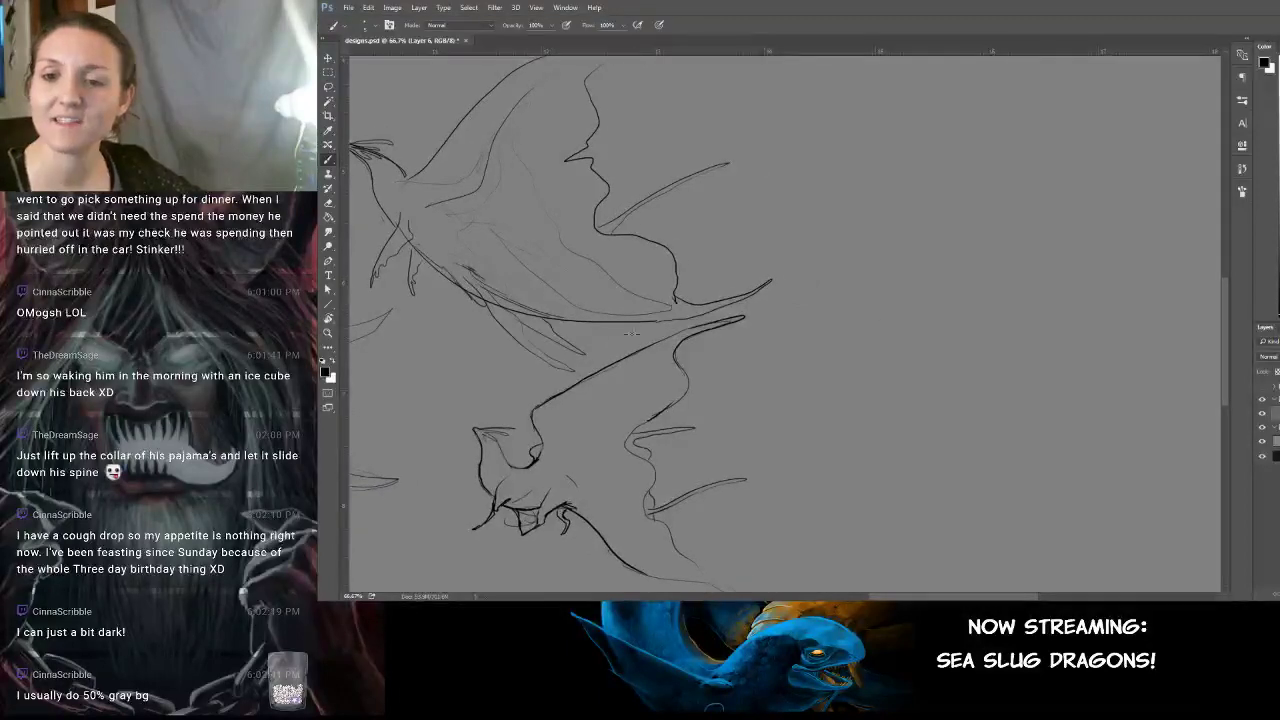
left_click_drag(783, 321, 809, 337)
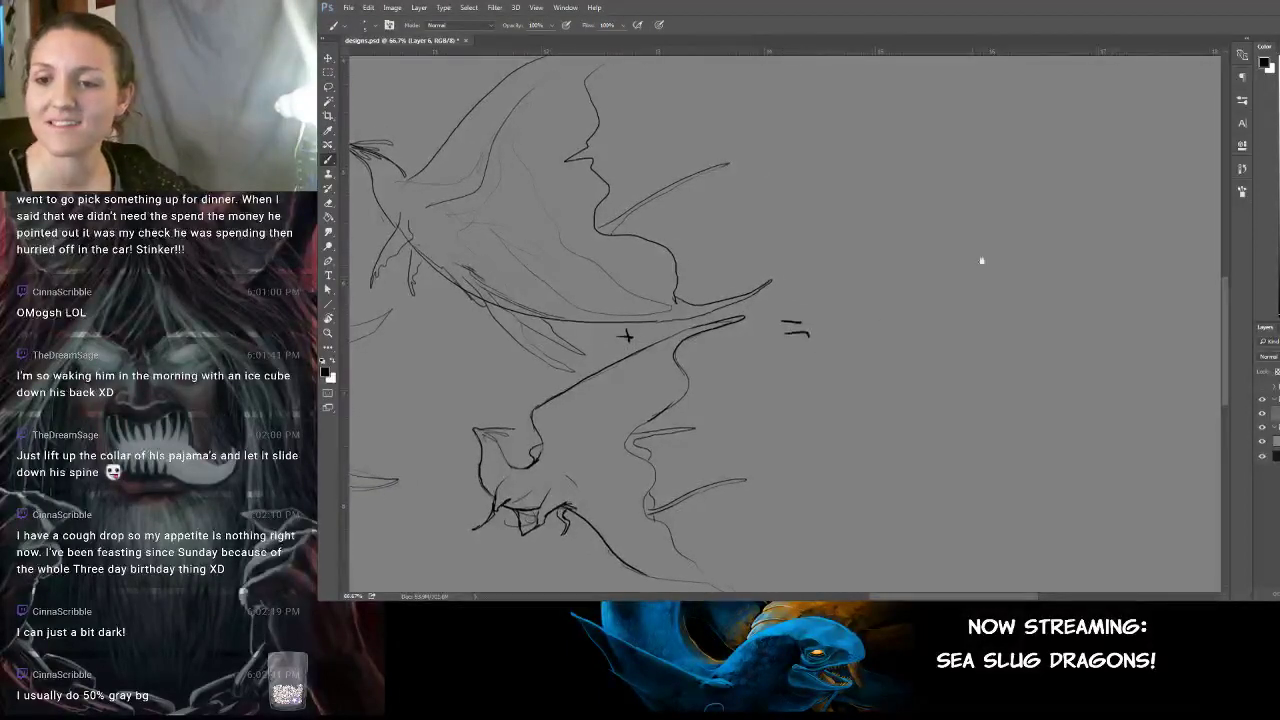
mouse_move(980, 260)
left_mouse_down()
mouse_move(1097, 272)
mouse_move(987, 285)
mouse_move(963, 273)
left_mouse_up()
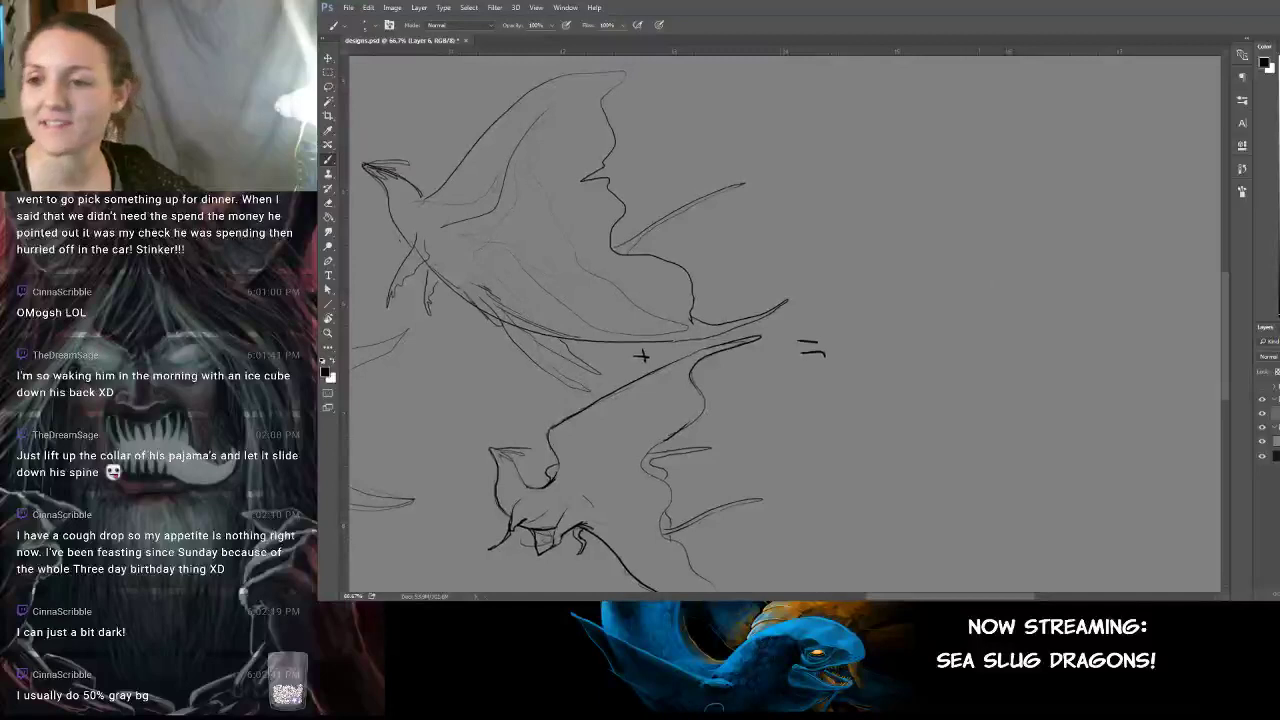
Sketch the combined dragon's head, neck and belly line beside the equals sign, with an arched back and a tail curling forward beneath.
mouse_move(912, 221)
left_mouse_down()
mouse_move(890, 224)
mouse_move(922, 232)
mouse_move(928, 252)
mouse_move(946, 244)
mouse_move(944, 330)
mouse_move(1060, 346)
left_mouse_up()
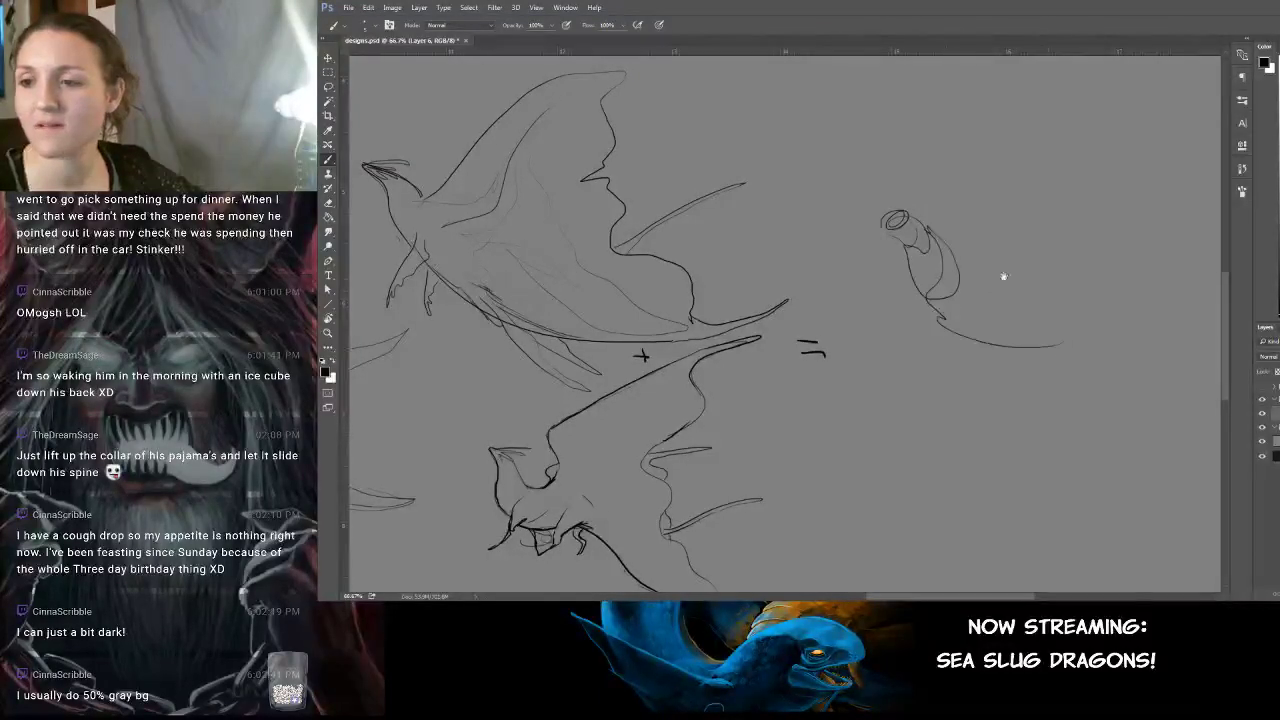
left_click_drag(986, 274, 894, 268)
left_click_drag(1005, 296, 1080, 340)
mouse_move(1093, 378)
left_mouse_down()
mouse_move(940, 487)
mouse_move(890, 470)
left_mouse_up()
left_click_drag(935, 476, 1008, 428)
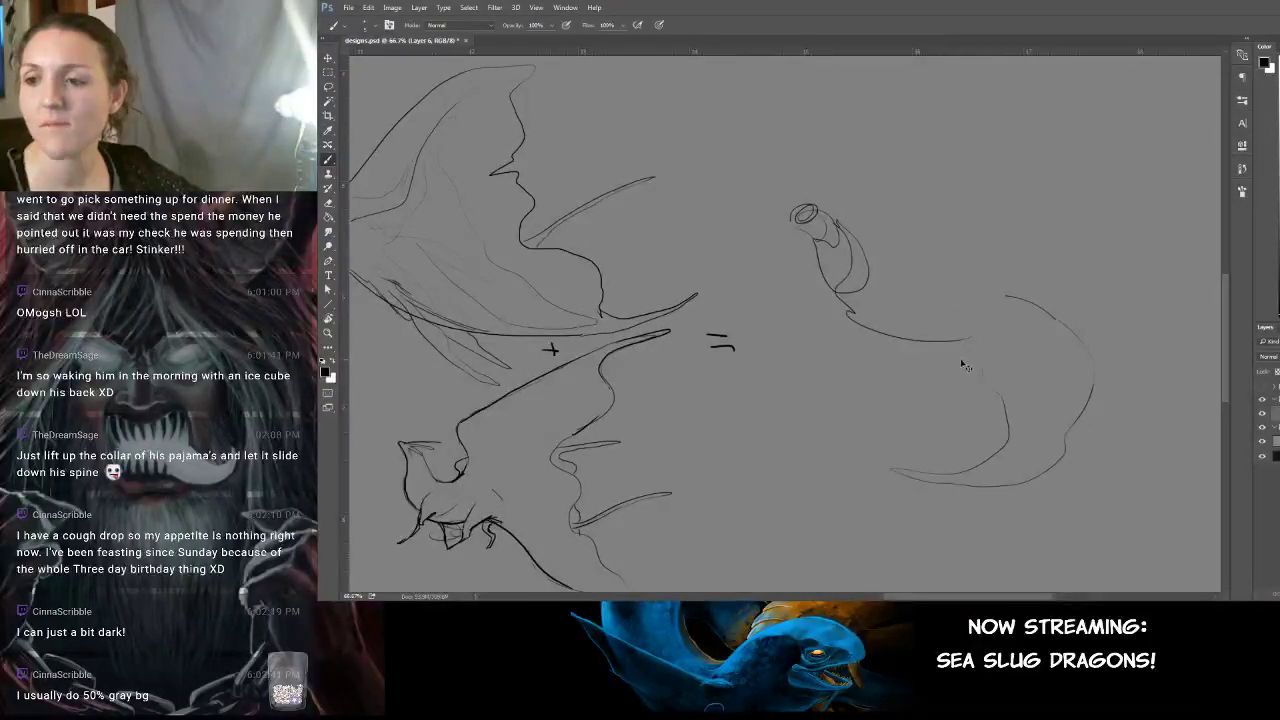
Draw the combined dragon's tall raised wing with a wavy trailing edge and two long spikes, plus a light inner tail contour.
mouse_move(1066, 299)
left_mouse_down()
mouse_move(1031, 334)
mouse_move(1080, 311)
mouse_move(1080, 297)
mouse_move(1026, 251)
mouse_move(1106, 294)
mouse_move(1046, 283)
mouse_move(1003, 346)
mouse_move(1000, 325)
mouse_move(930, 258)
mouse_move(1020, 132)
mouse_move(1108, 86)
mouse_move(870, 140)
mouse_move(808, 245)
left_mouse_up()
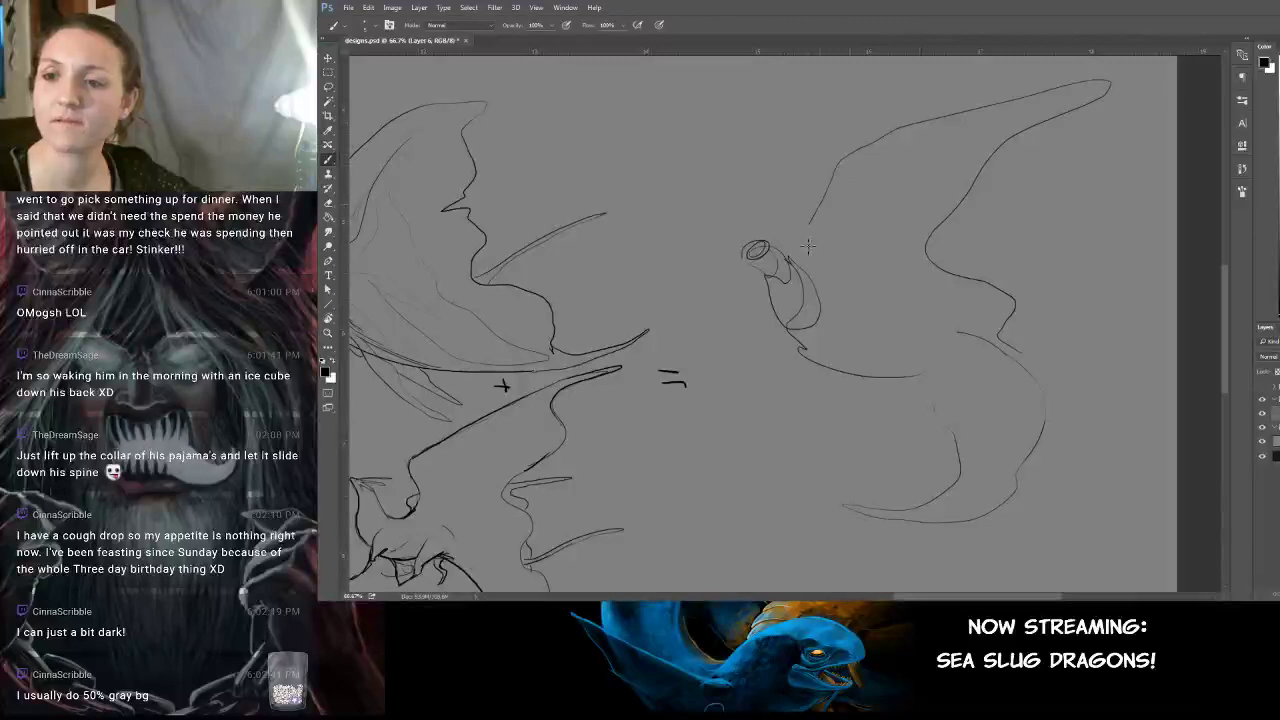
left_click_drag(770, 320, 760, 270)
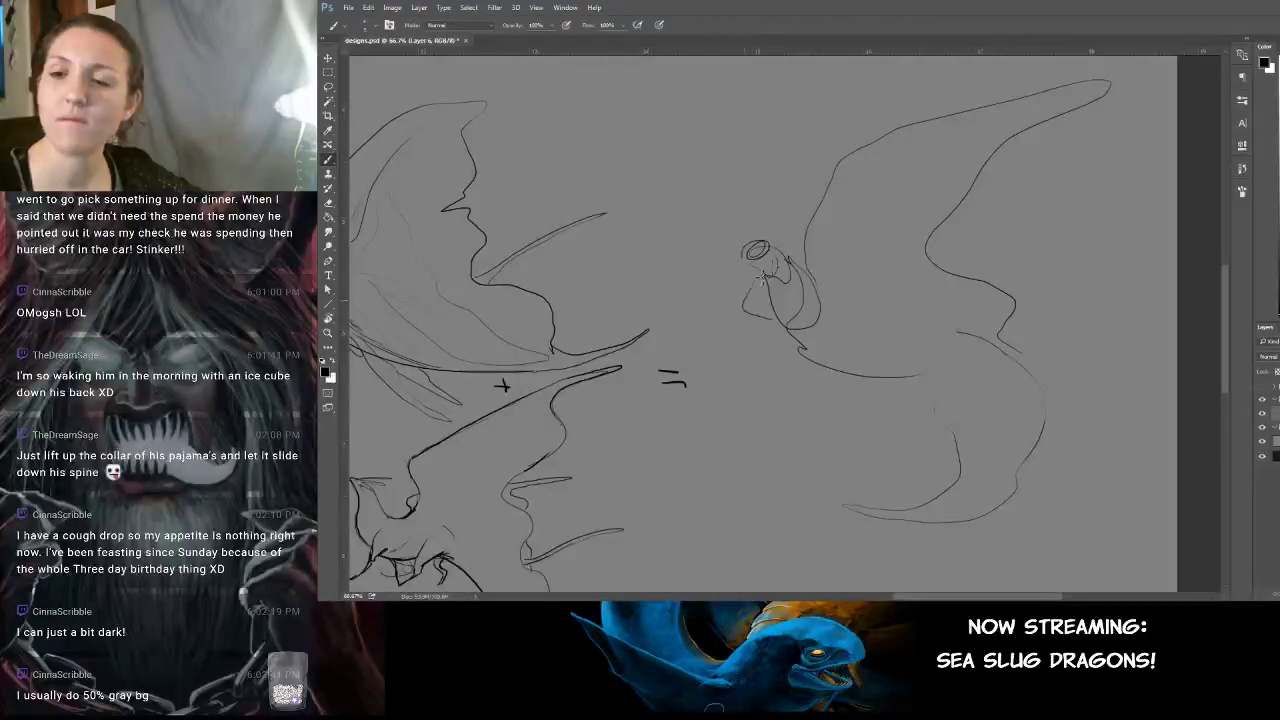
key("ctrl+z")
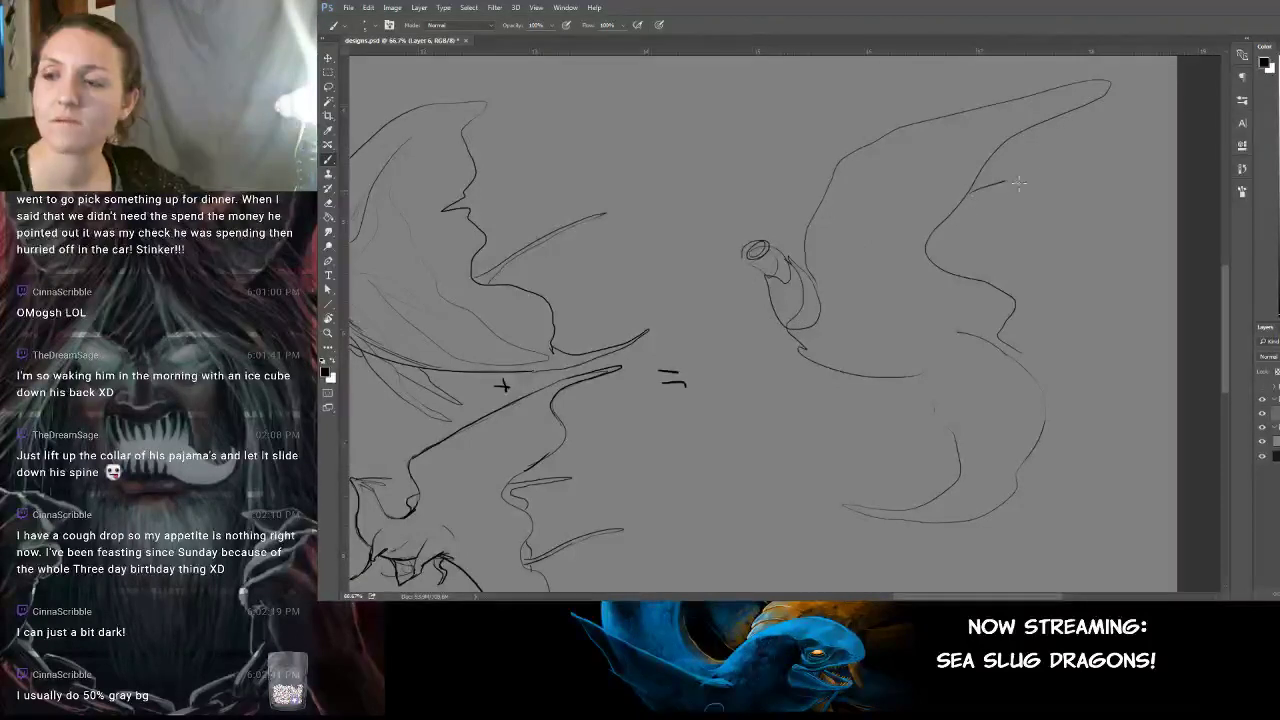
mouse_move(1018, 182)
left_mouse_down()
mouse_move(1109, 173)
mouse_move(1022, 208)
mouse_move(958, 268)
left_mouse_up()
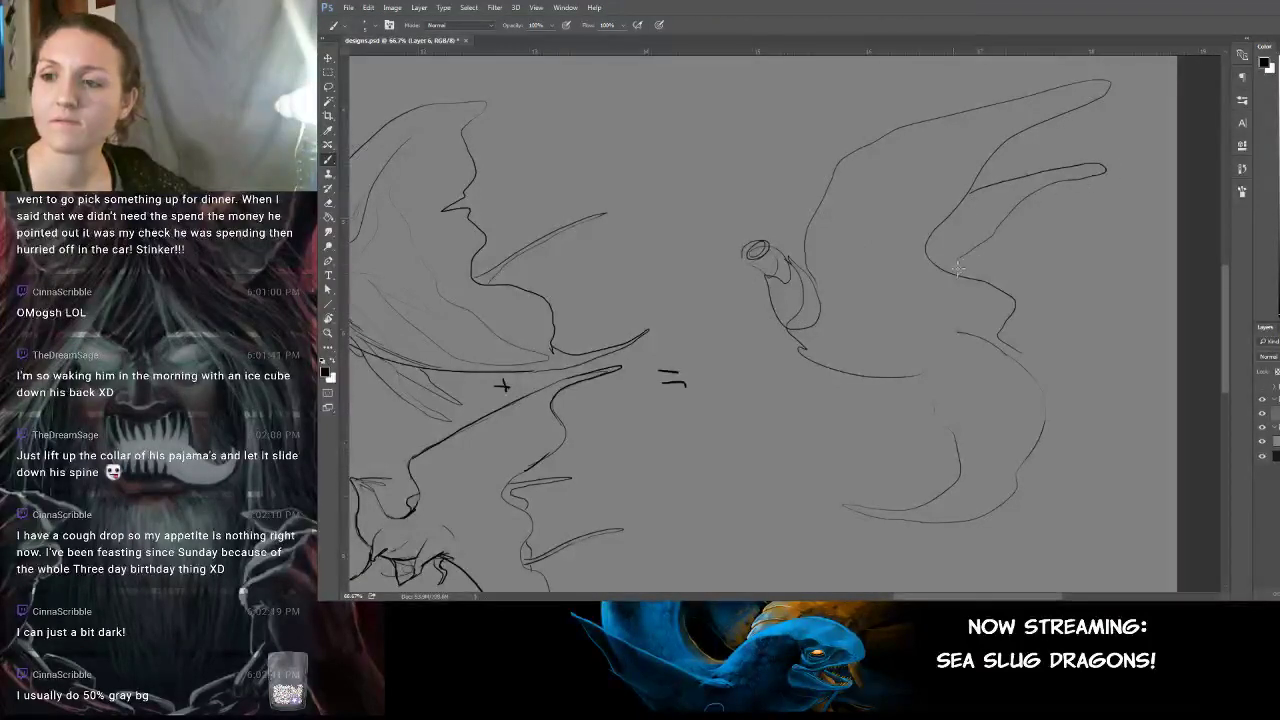
mouse_move(1015, 337)
left_mouse_down()
mouse_move(1111, 294)
mouse_move(1020, 350)
left_mouse_up()
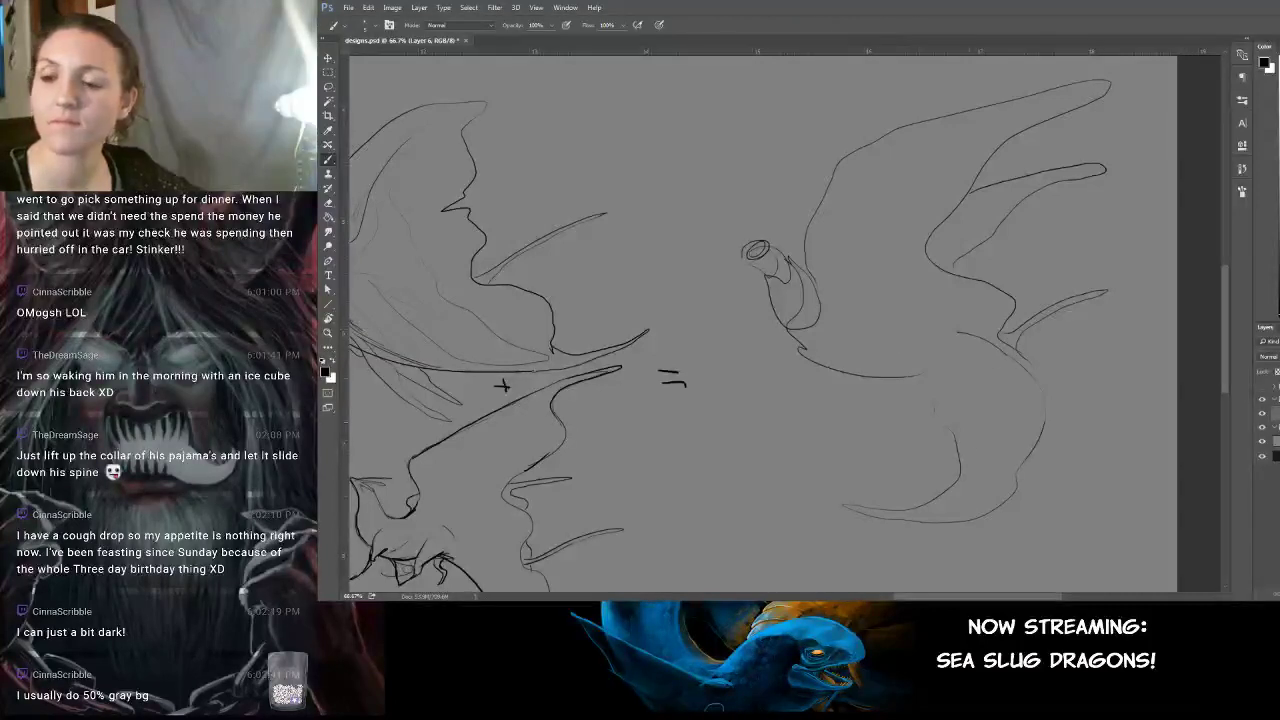
mouse_move(988, 459)
left_mouse_down()
mouse_move(972, 409)
mouse_move(935, 378)
left_mouse_up()
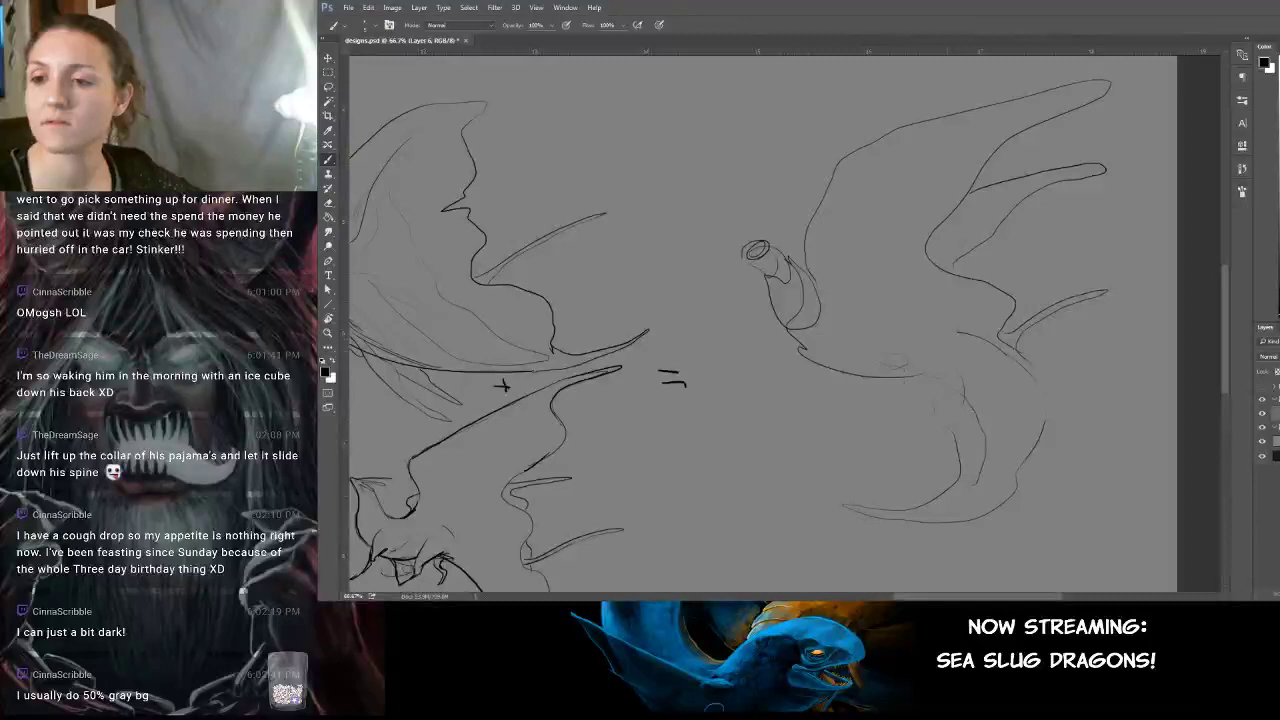
left_click_drag(503, 385, 610, 356)
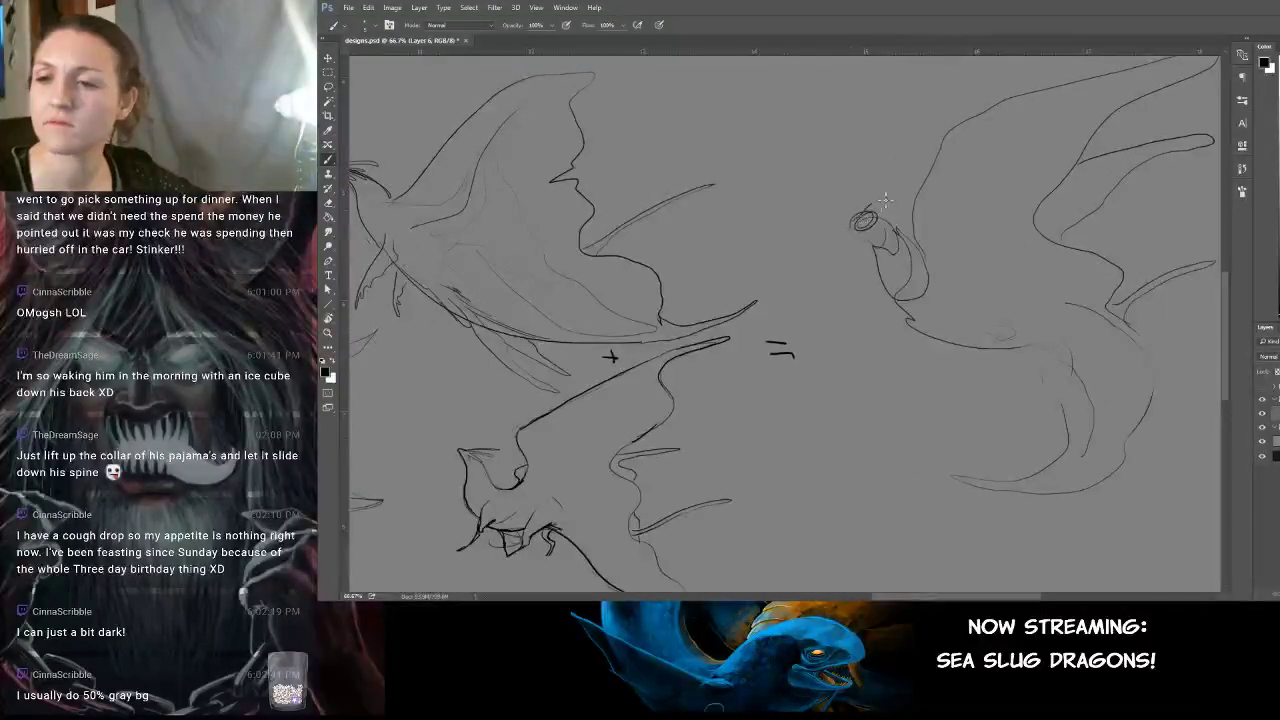
mouse_move(885, 200)
left_mouse_down()
mouse_move(905, 185)
mouse_move(866, 222)
mouse_move(905, 205)
mouse_move(850, 232)
mouse_move(860, 220)
mouse_move(851, 232)
mouse_move(880, 260)
left_mouse_up()
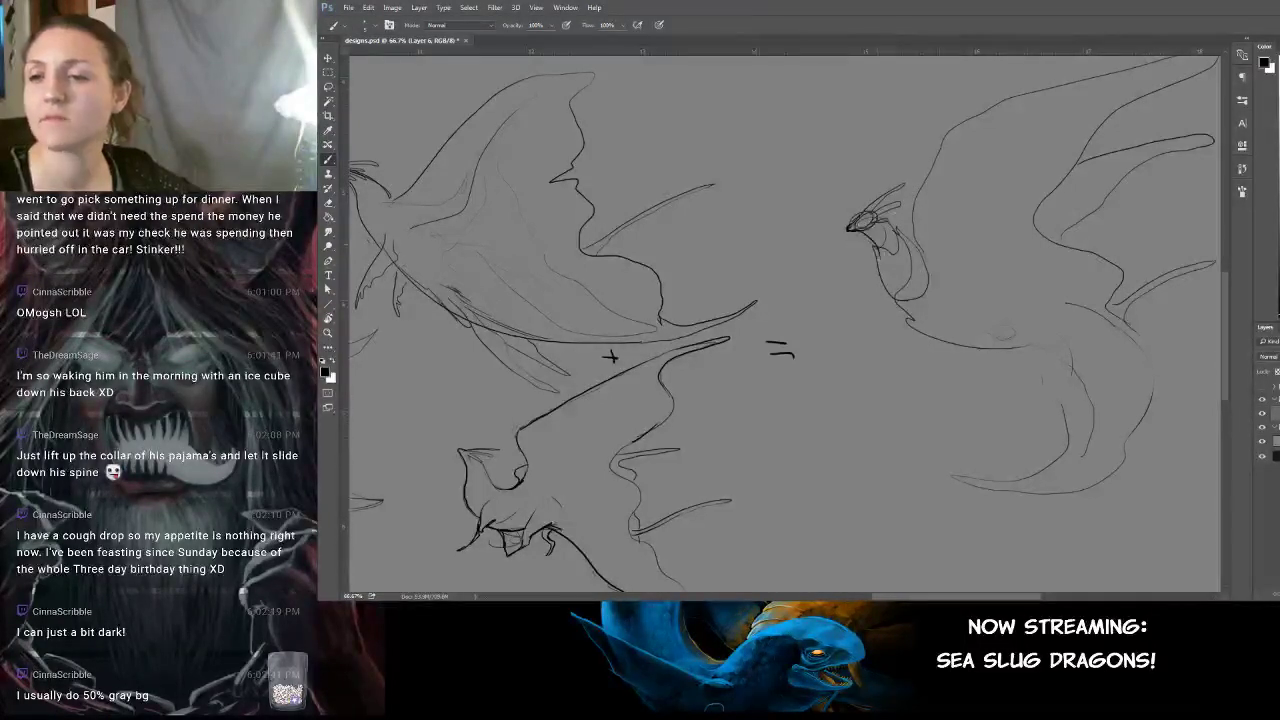
key("ctrl+alt+z")
key("ctrl+alt+z")
key("ctrl+alt+z")
key("ctrl+alt+z")
key("ctrl+alt+z")
key("ctrl+alt+z")
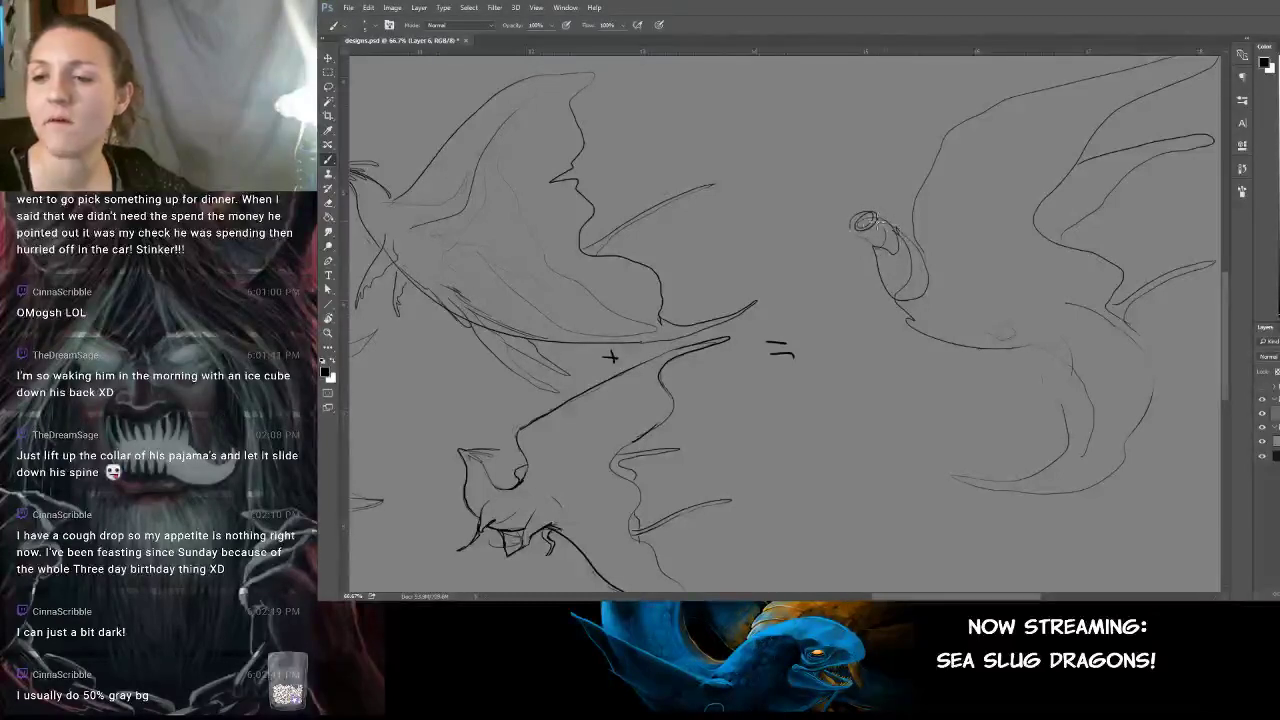
Sketch the combined dragon's small downturned head with an upright crest, and add two thin front legs beneath its neck.
mouse_move(855, 224)
left_mouse_down()
mouse_move(871, 178)
mouse_move(862, 218)
mouse_move(880, 210)
mouse_move(866, 244)
left_mouse_up()
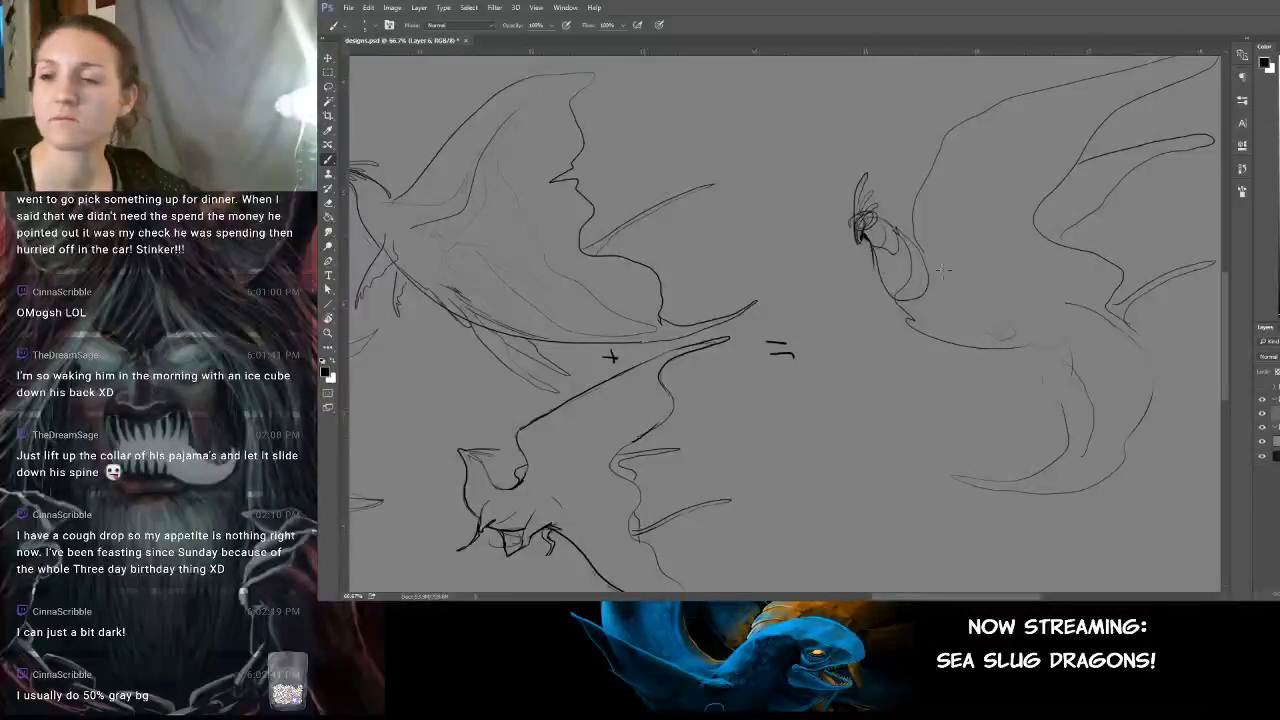
left_click_drag(966, 272, 904, 235)
mouse_move(837, 261)
left_mouse_down()
mouse_move(869, 267)
mouse_move(862, 256)
mouse_move(873, 272)
mouse_move(848, 272)
mouse_move(817, 351)
mouse_move(828, 333)
mouse_move(861, 336)
mouse_move(856, 354)
mouse_move(868, 305)
left_mouse_up()
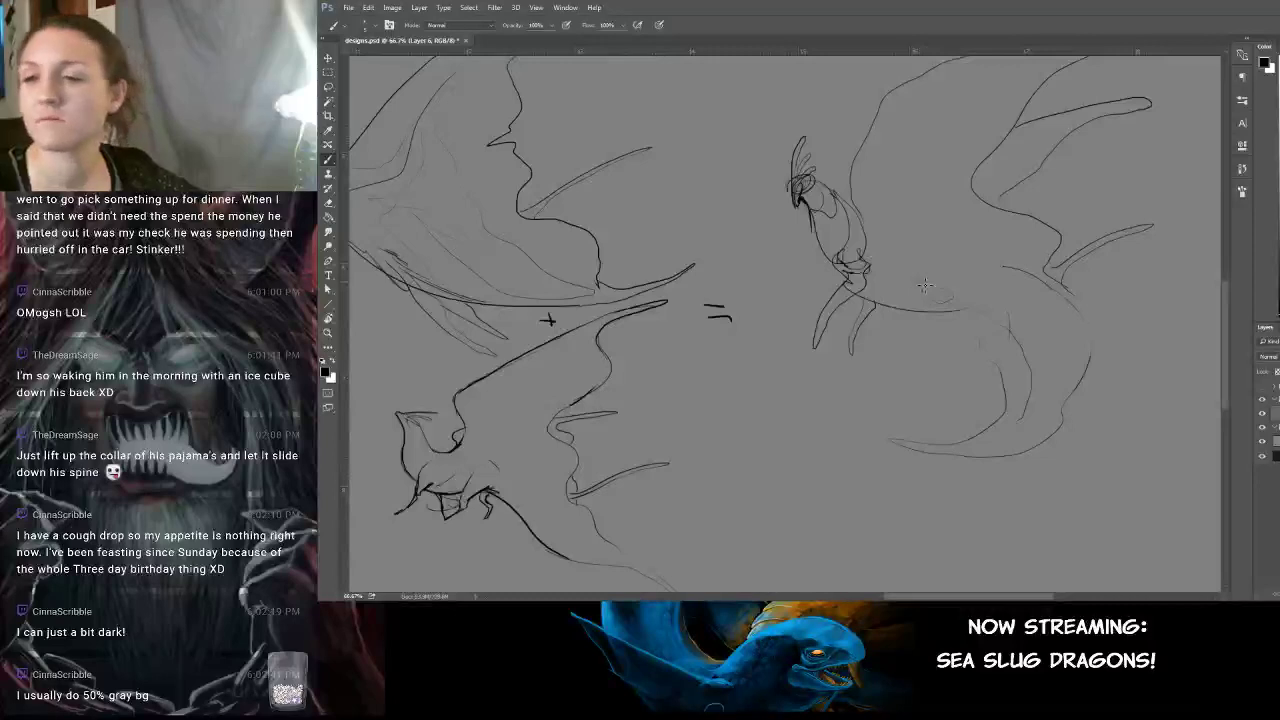
mouse_move(906, 260)
left_mouse_down()
mouse_move(1014, 237)
mouse_move(1048, 311)
mouse_move(974, 317)
mouse_move(1034, 251)
mouse_move(1020, 223)
mouse_move(857, 263)
mouse_move(1009, 251)
mouse_move(919, 302)
left_mouse_up()
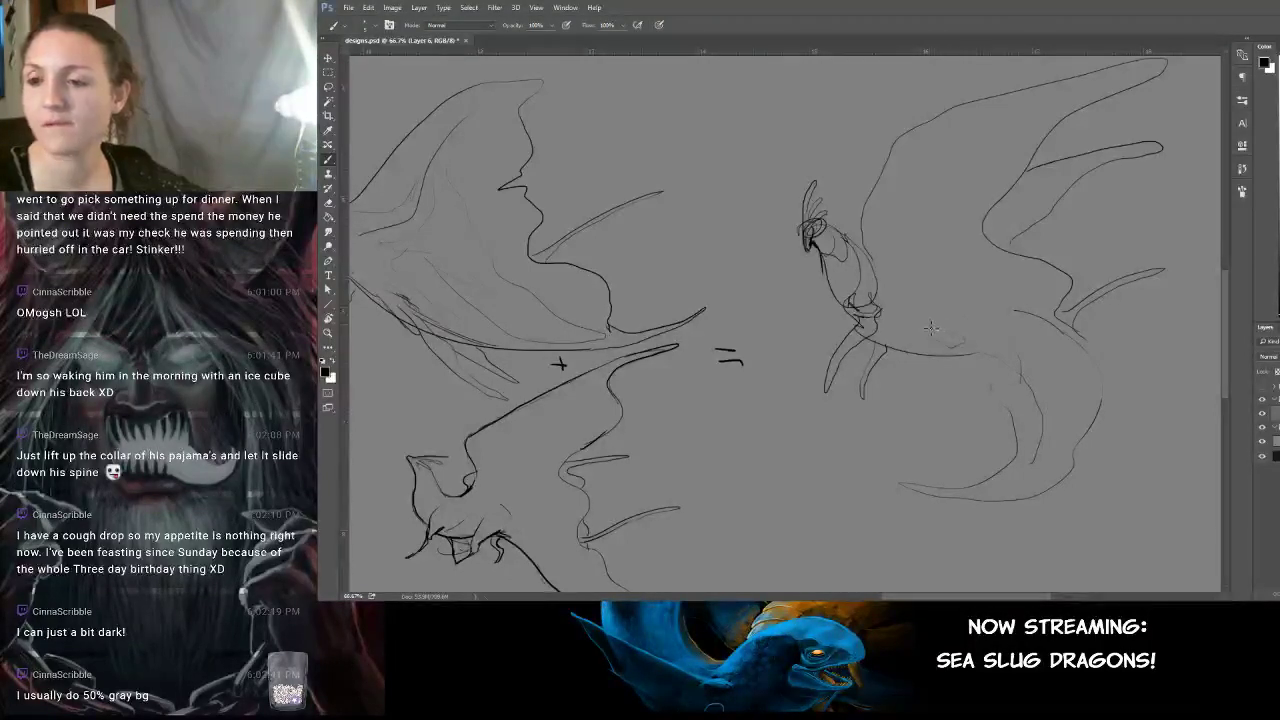
Sketch long straight hind legs trailing backward across the combined dragon's tail, undoing unsatisfactory attempts.
mouse_move(932, 327)
left_mouse_down()
mouse_move(957, 345)
mouse_move(1010, 447)
left_mouse_up()
key("ctrl+z")
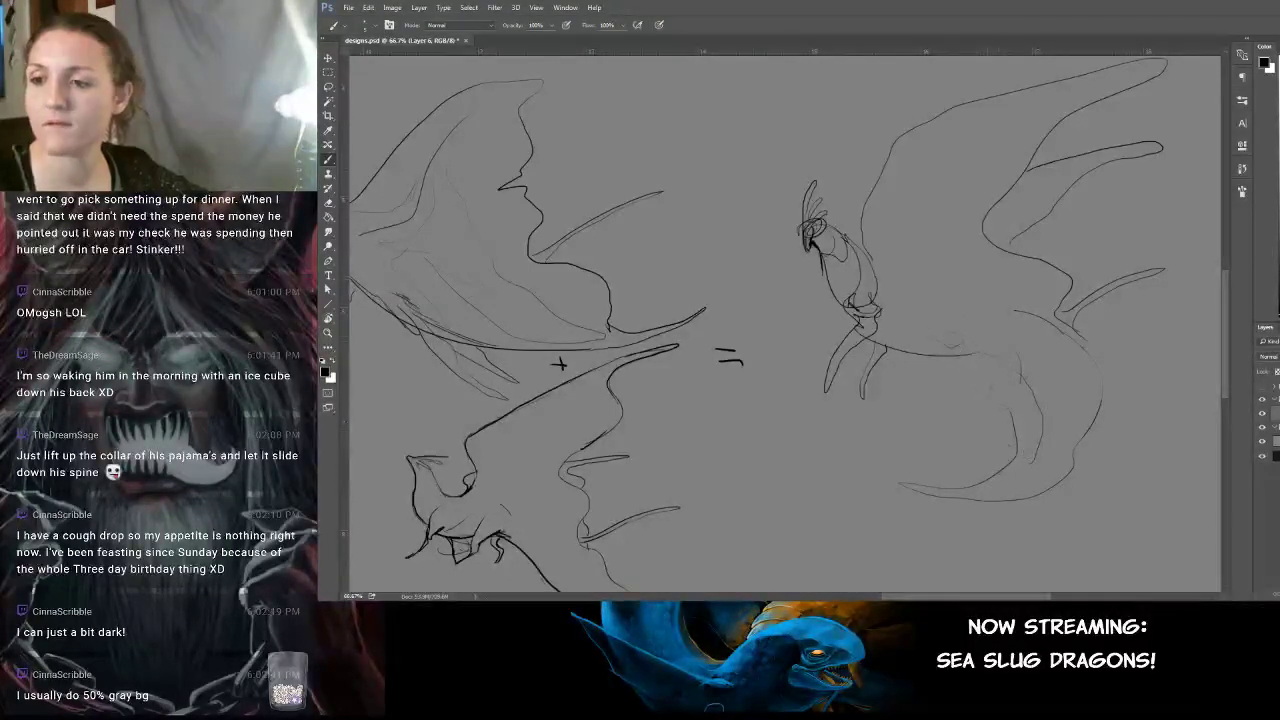
mouse_move(975, 365)
left_mouse_down()
mouse_move(1044, 442)
mouse_move(1189, 509)
mouse_move(1084, 454)
mouse_move(1013, 377)
mouse_move(1077, 463)
mouse_move(1146, 492)
left_mouse_up()
key("ctrl+alt+z")
key("ctrl+alt+z")
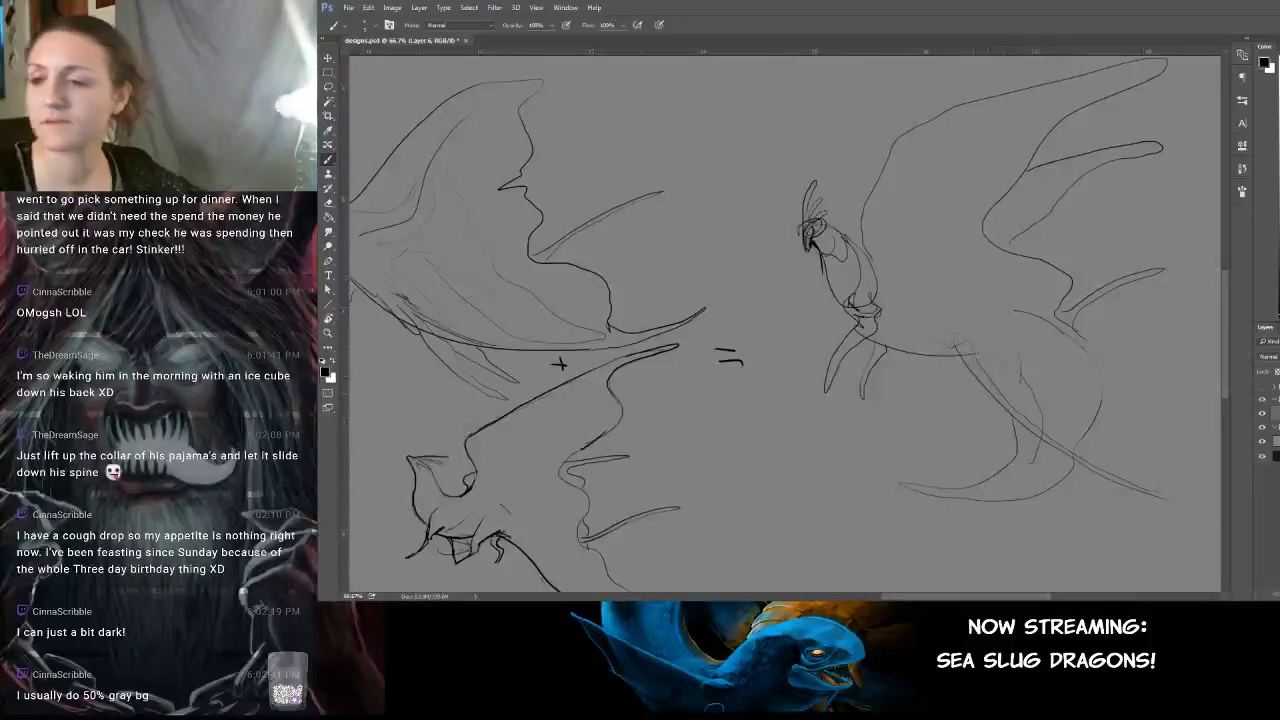
left_click_drag(950, 360, 976, 396)
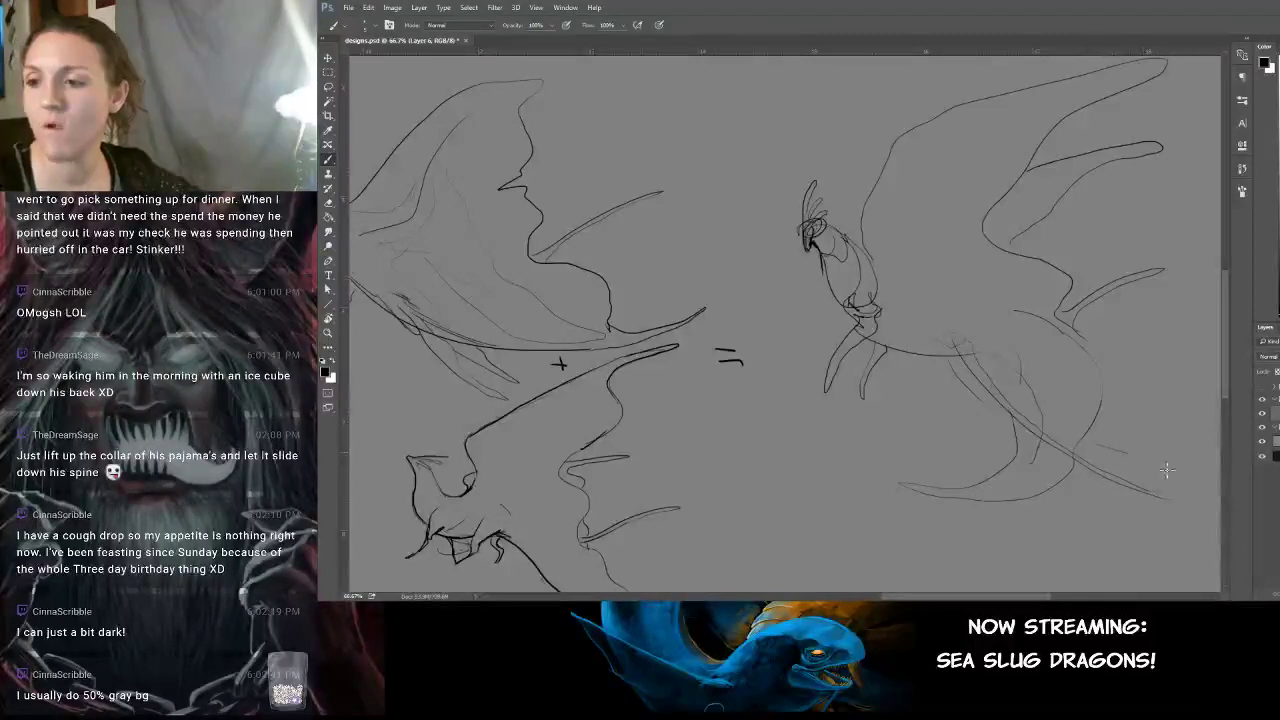
left_click_drag(1166, 469, 1123, 458)
Strengthen the combined dragon's back contour and redraw the inner curve of its tail to the tip, undoing unsatisfactory strokes.
mouse_move(1082, 324)
left_mouse_down()
mouse_move(950, 244)
mouse_move(934, 319)
mouse_move(953, 375)
left_mouse_up()
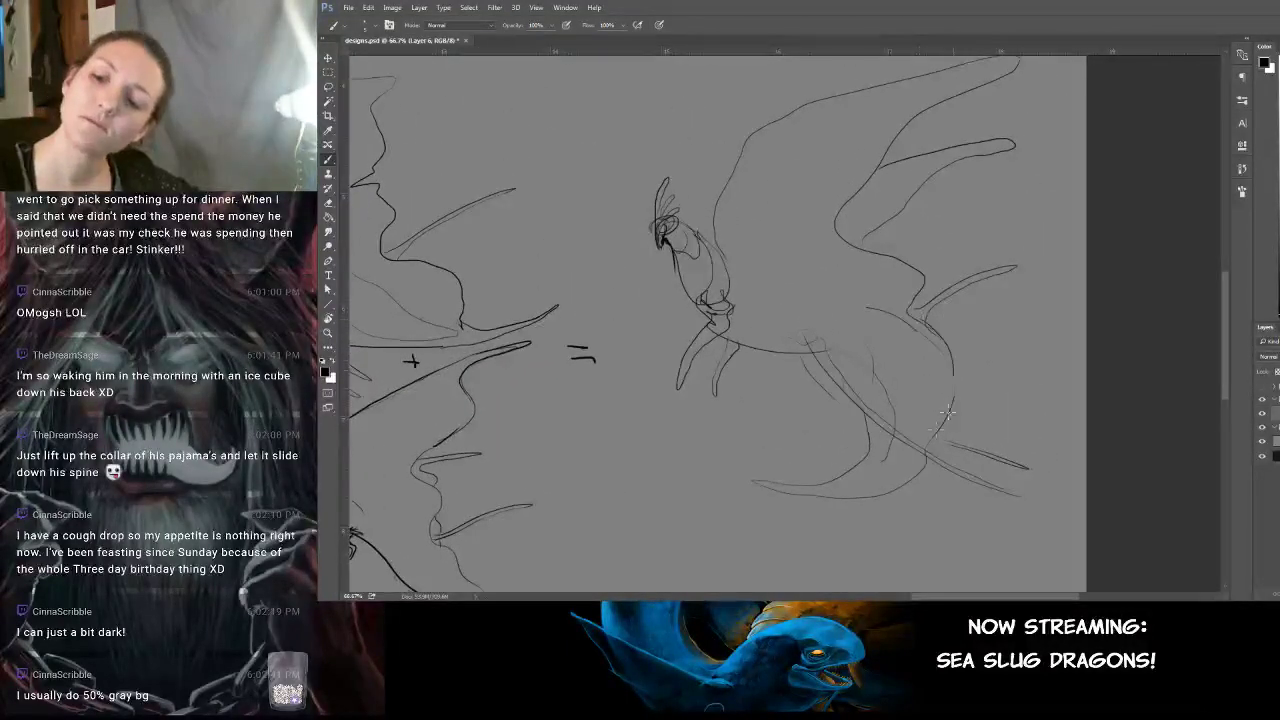
left_click_drag(982, 280, 971, 337)
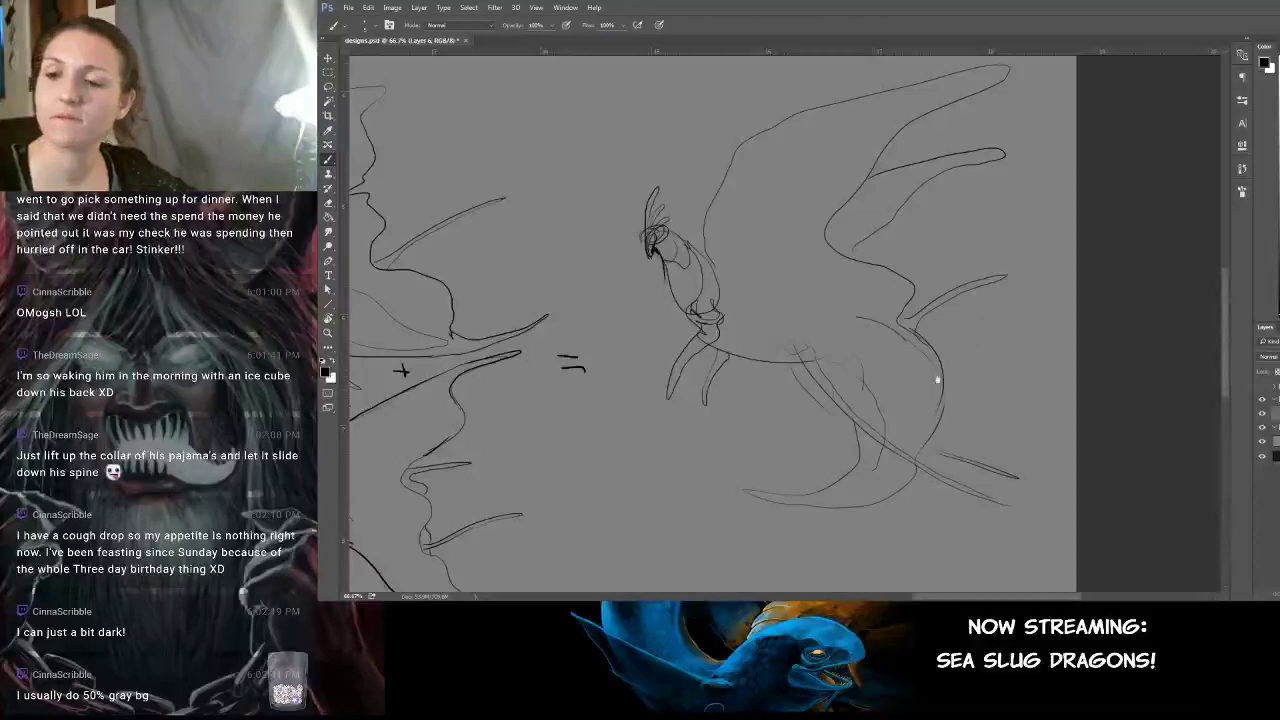
mouse_move(828, 364)
left_mouse_down()
mouse_move(852, 388)
mouse_move(854, 416)
left_mouse_up()
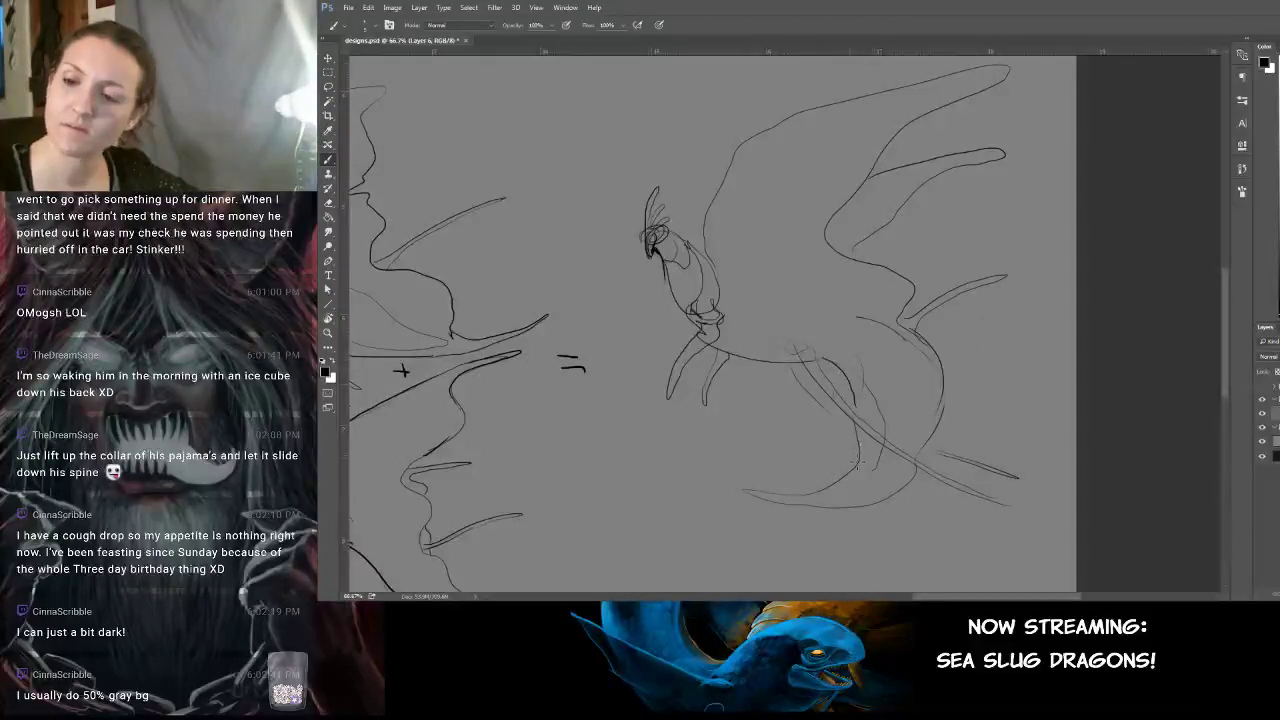
key("ctrl+z")
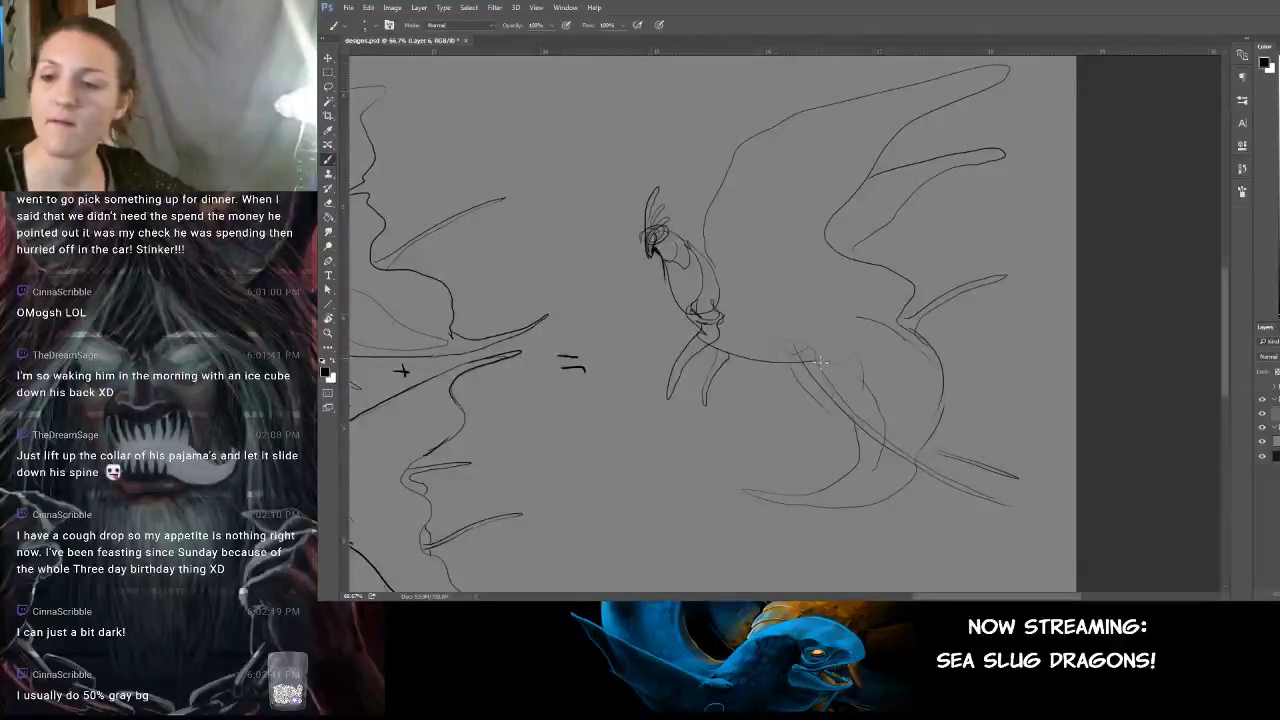
mouse_move(820, 360)
left_mouse_down()
mouse_move(848, 376)
mouse_move(890, 448)
mouse_move(785, 478)
left_mouse_up()
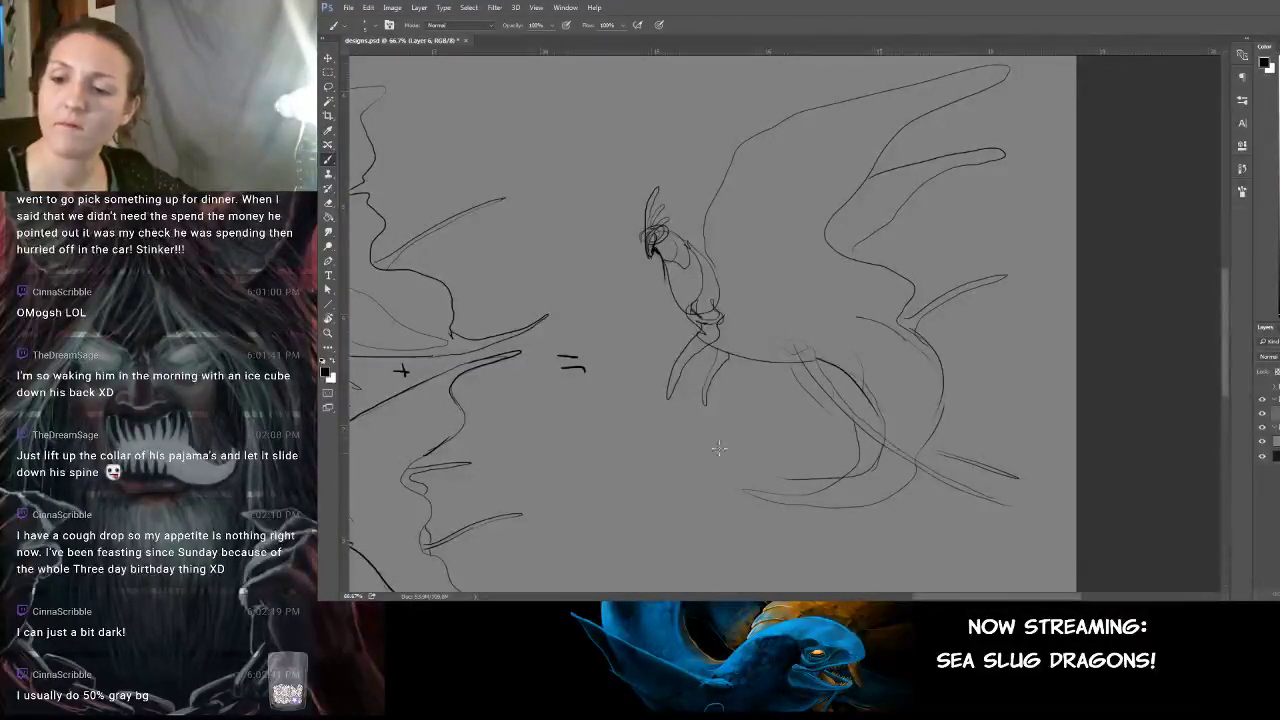
left_click_drag(401, 370, 408, 334)
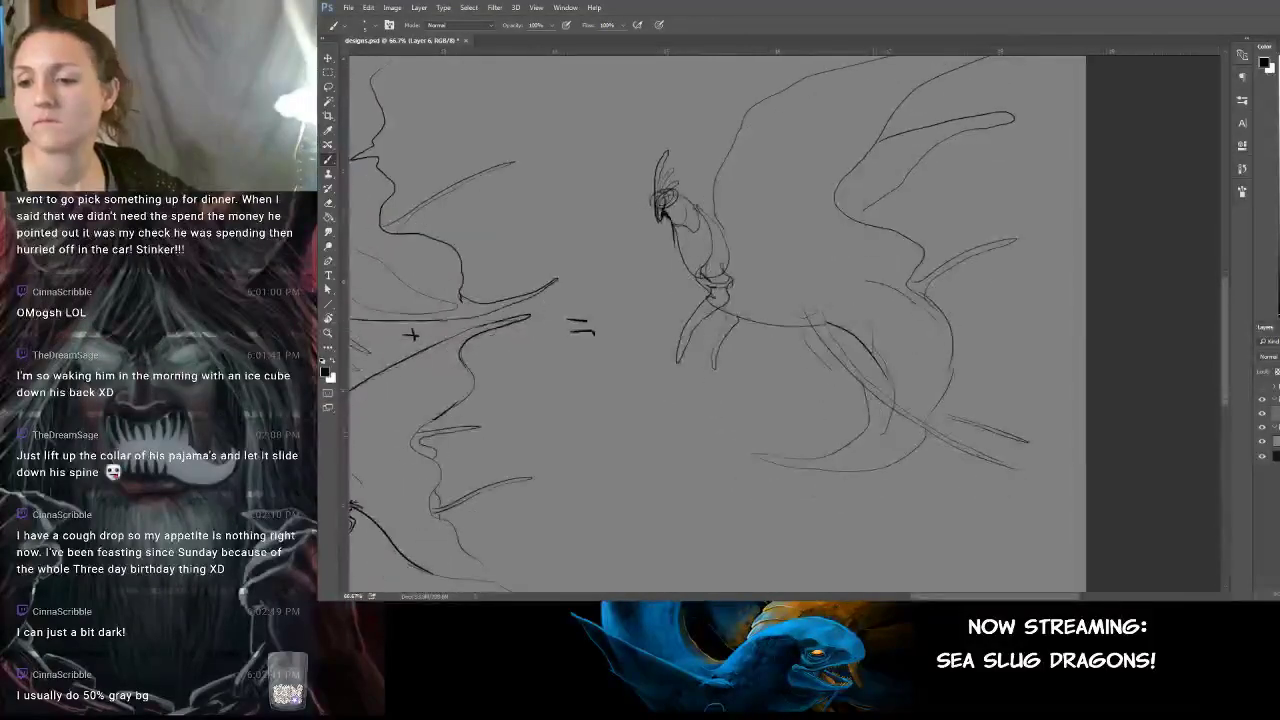
key("ctrl+z")
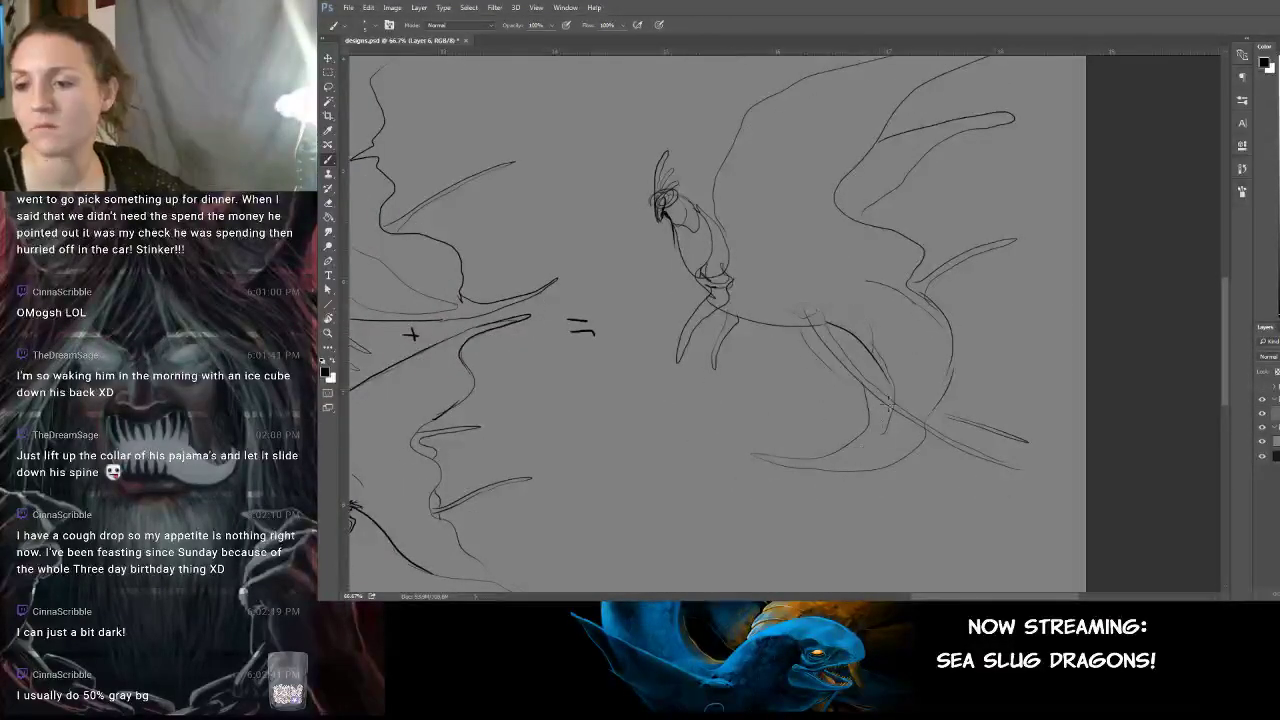
left_click_drag(878, 358, 893, 390)
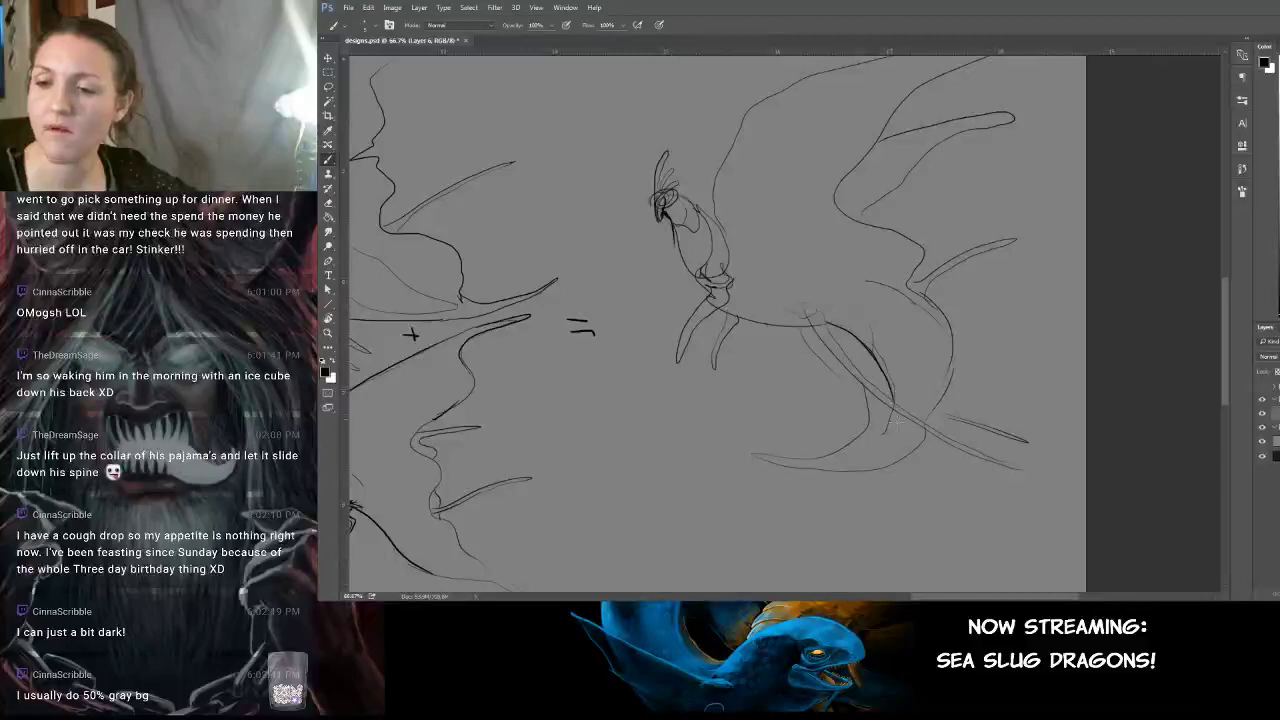
mouse_move(822, 462)
left_mouse_down()
mouse_move(765, 456)
mouse_move(833, 482)
mouse_move(882, 481)
mouse_move(912, 470)
mouse_move(924, 439)
mouse_move(896, 408)
mouse_move(858, 450)
mouse_move(764, 462)
mouse_move(895, 462)
left_mouse_up()
key("ctrl+z")
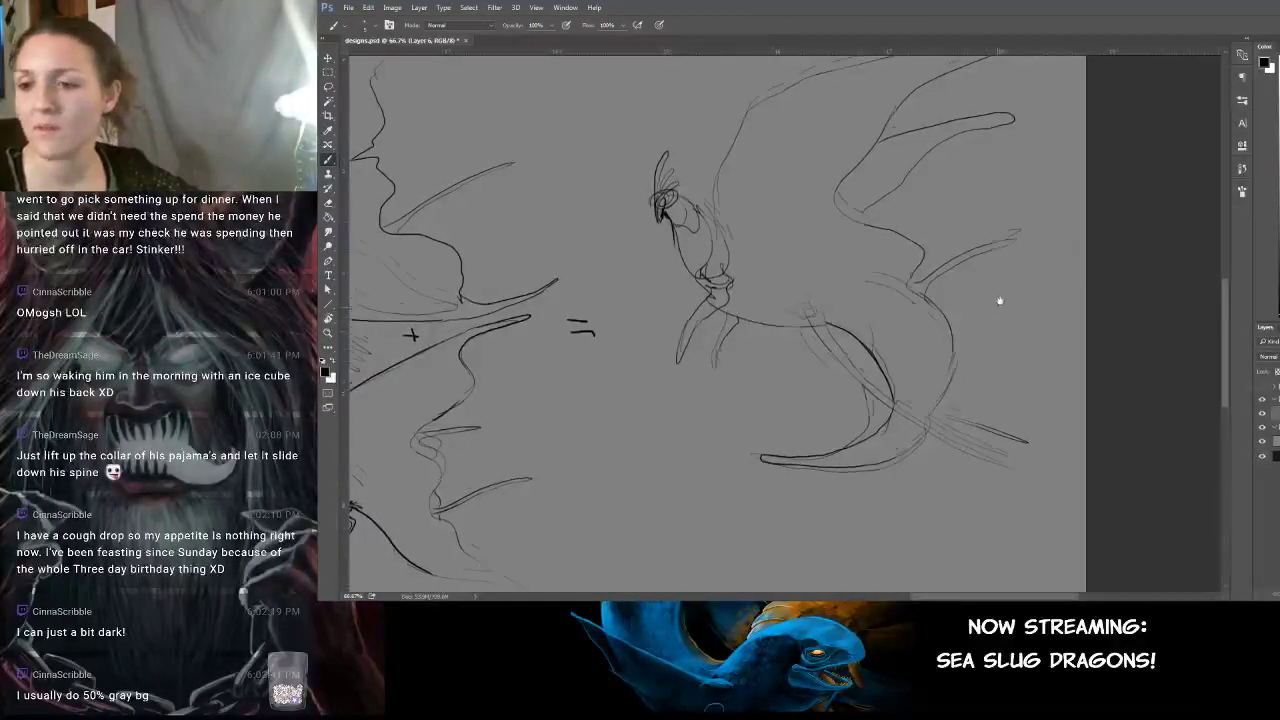
left_click_drag(988, 307, 997, 284)
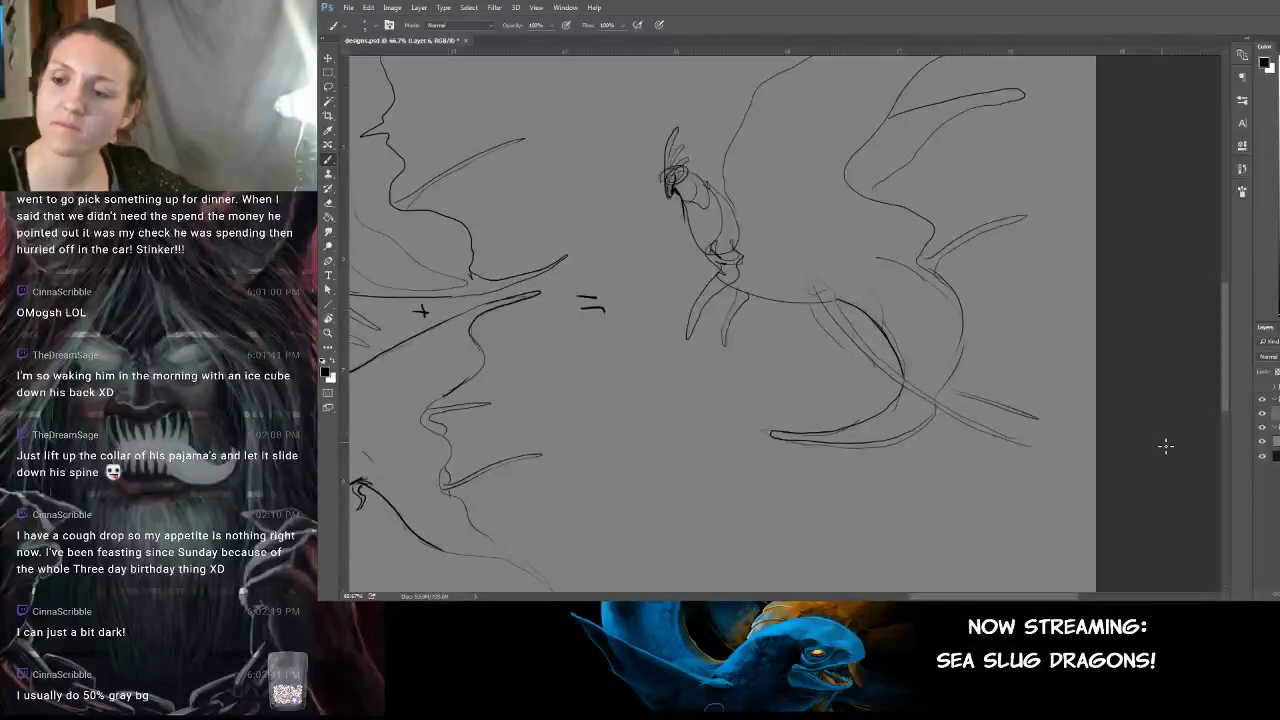
Erase the long hind legs crossing the combined dragon's tail, keeping the tail outline.
left_click_drag(907, 339, 850, 327)
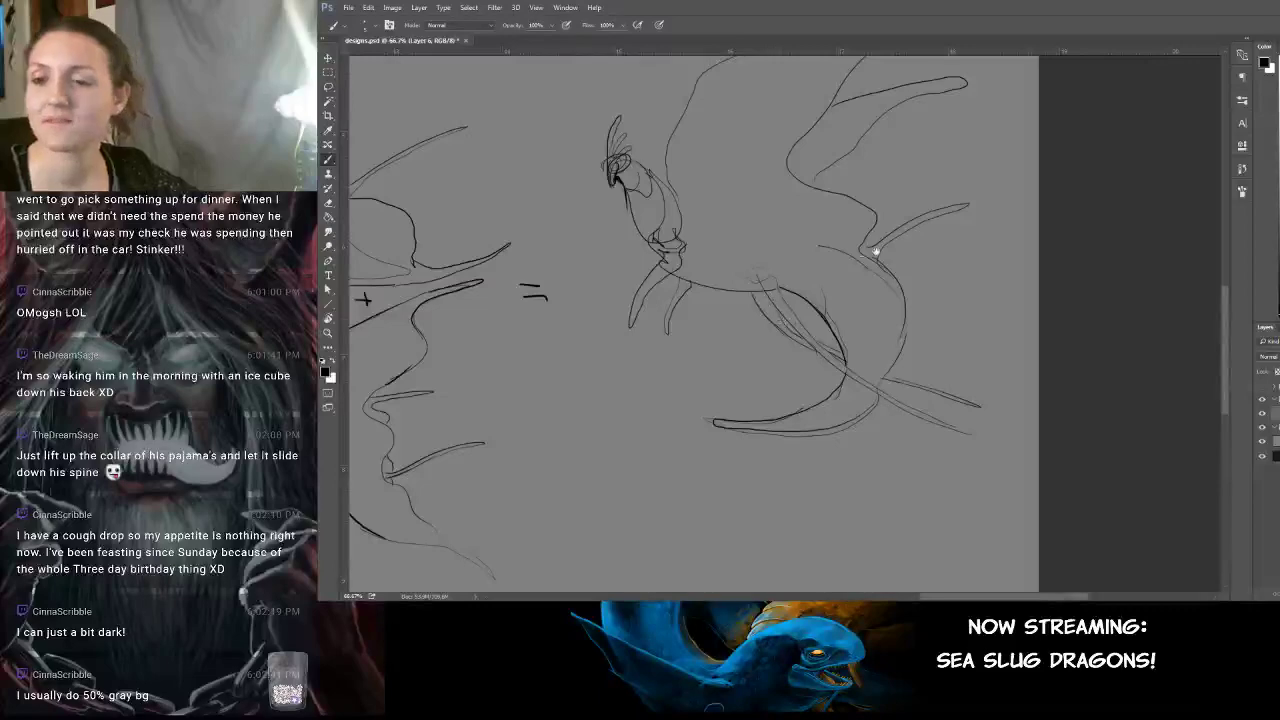
left_click_drag(876, 251, 943, 334)
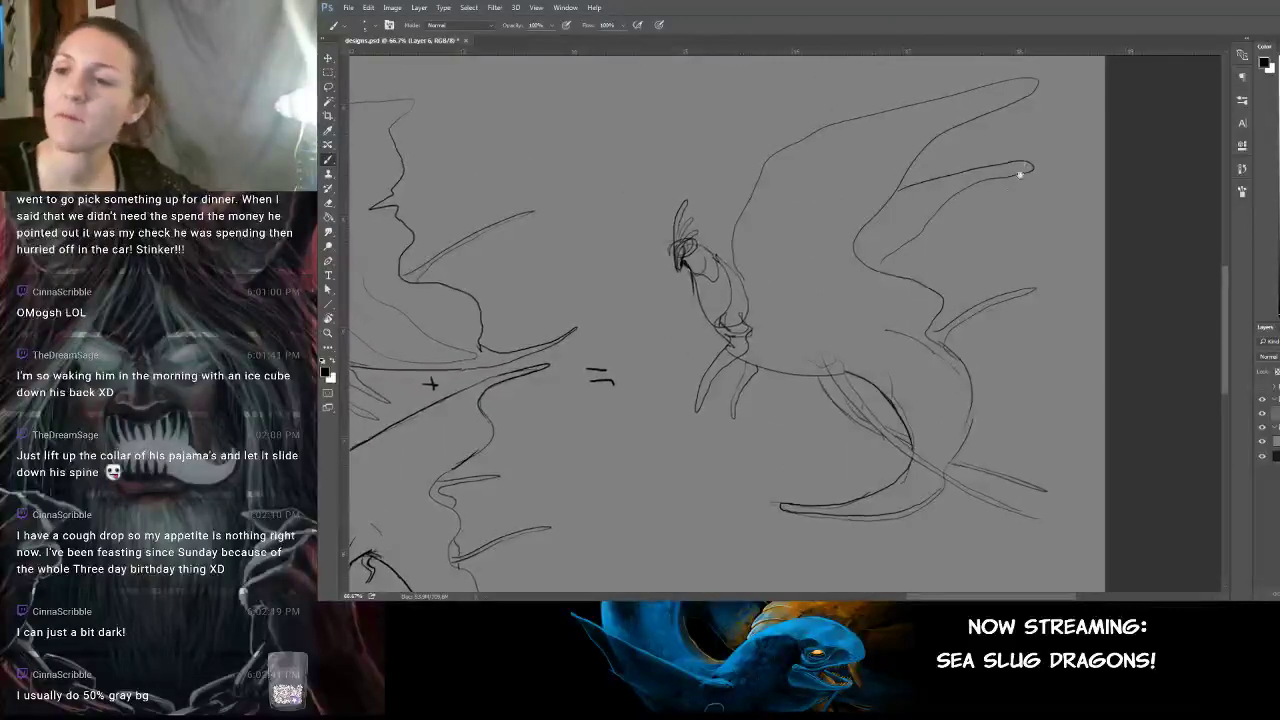
mouse_move(1020, 174)
left_mouse_down()
mouse_move(980, 283)
mouse_move(1165, 160)
left_mouse_up()
mouse_move(770, 268)
left_mouse_down()
mouse_move(1015, 242)
mouse_move(1081, 343)
mouse_move(843, 278)
mouse_move(782, 187)
mouse_move(746, 194)
left_mouse_up()
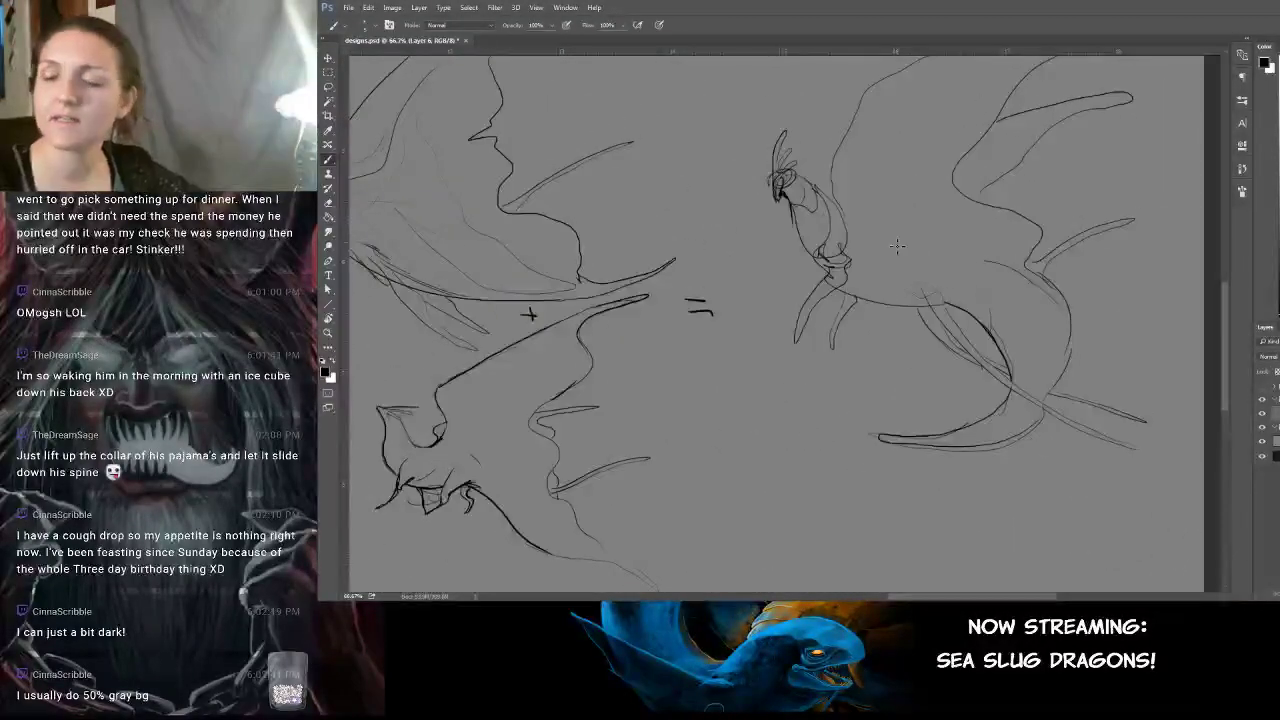
mouse_move(1132, 418)
left_mouse_down()
mouse_move(1161, 428)
mouse_move(1147, 421)
left_mouse_up()
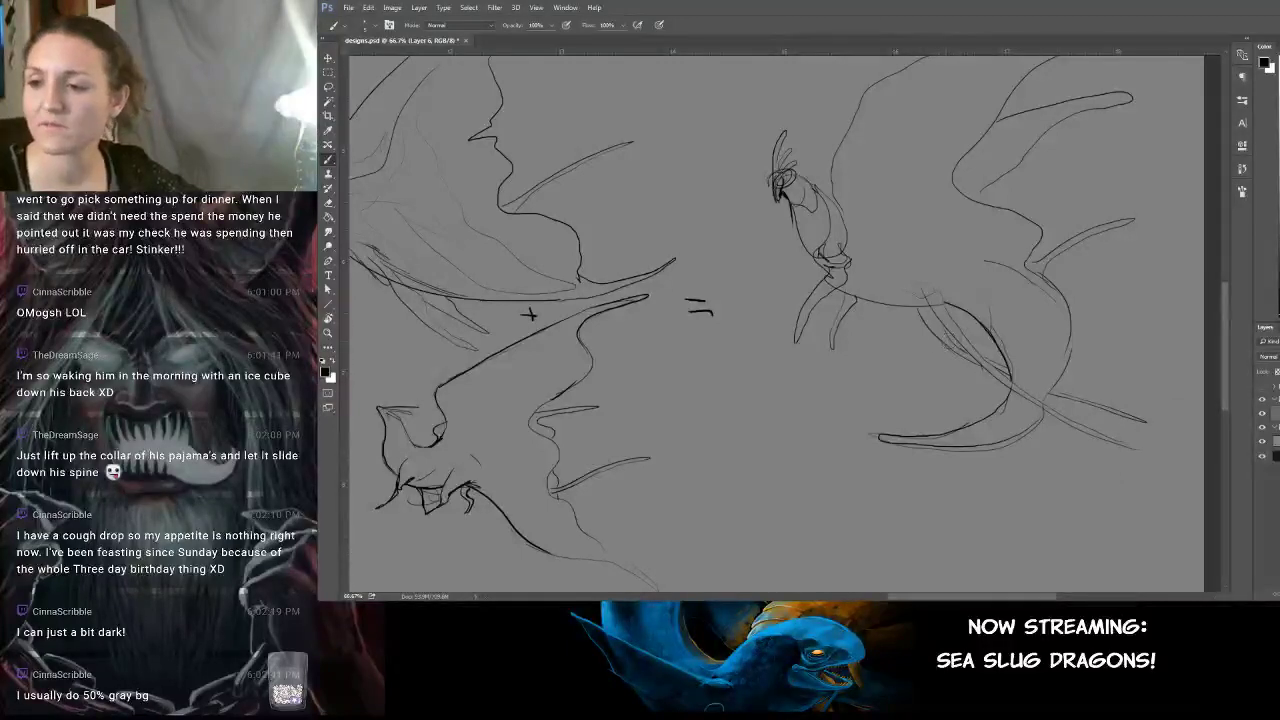
left_click_drag(986, 324, 918, 315)
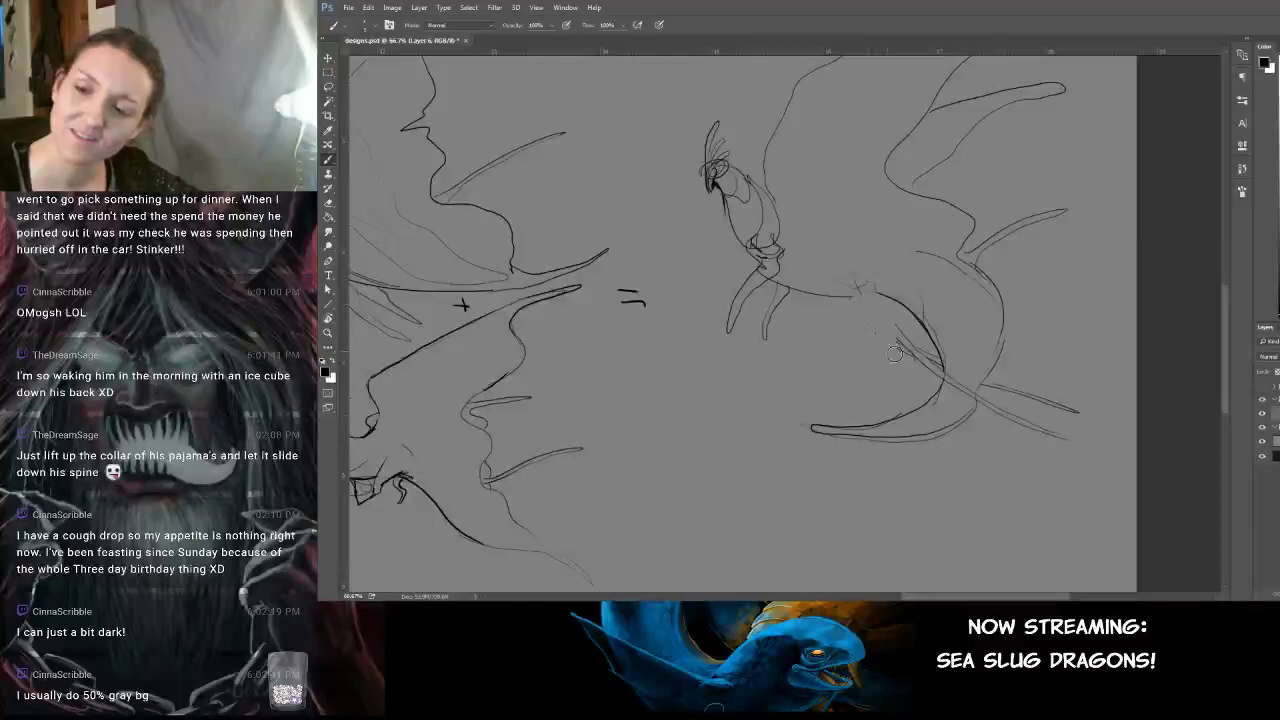
mouse_move(895, 353)
left_mouse_down()
mouse_move(902, 338)
mouse_move(932, 362)
left_mouse_up()
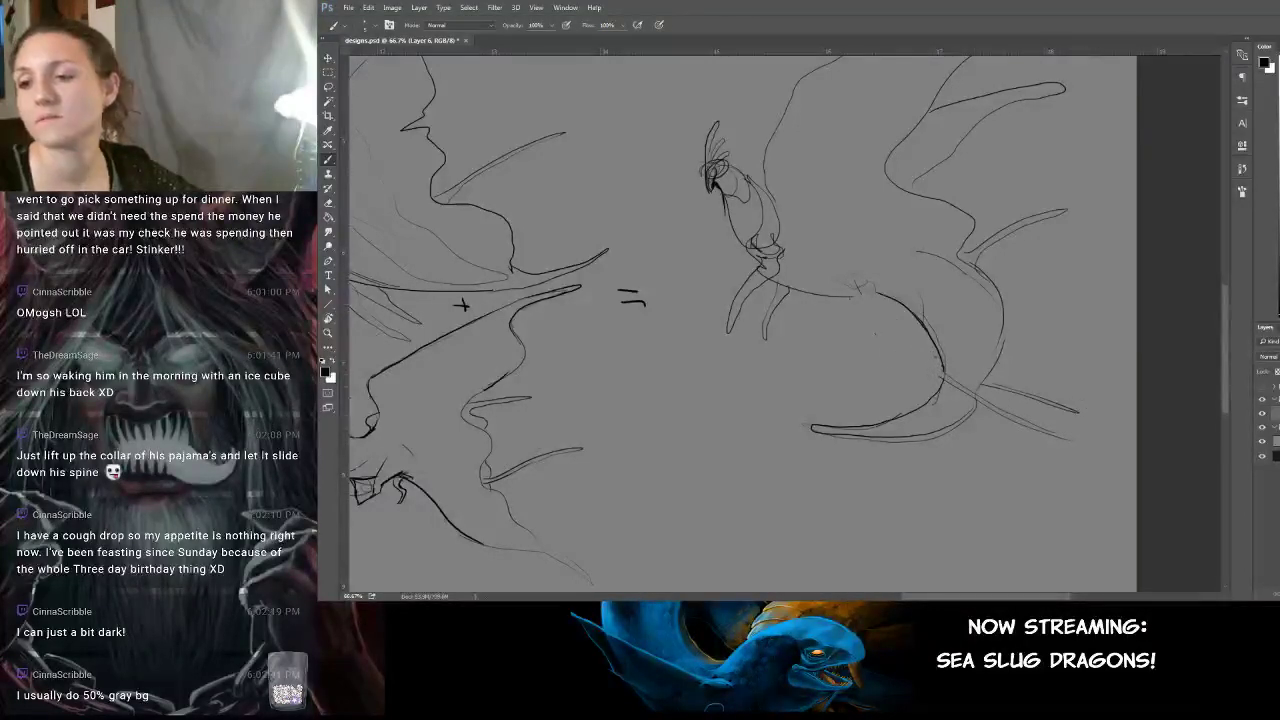
left_click_drag(954, 380, 961, 372)
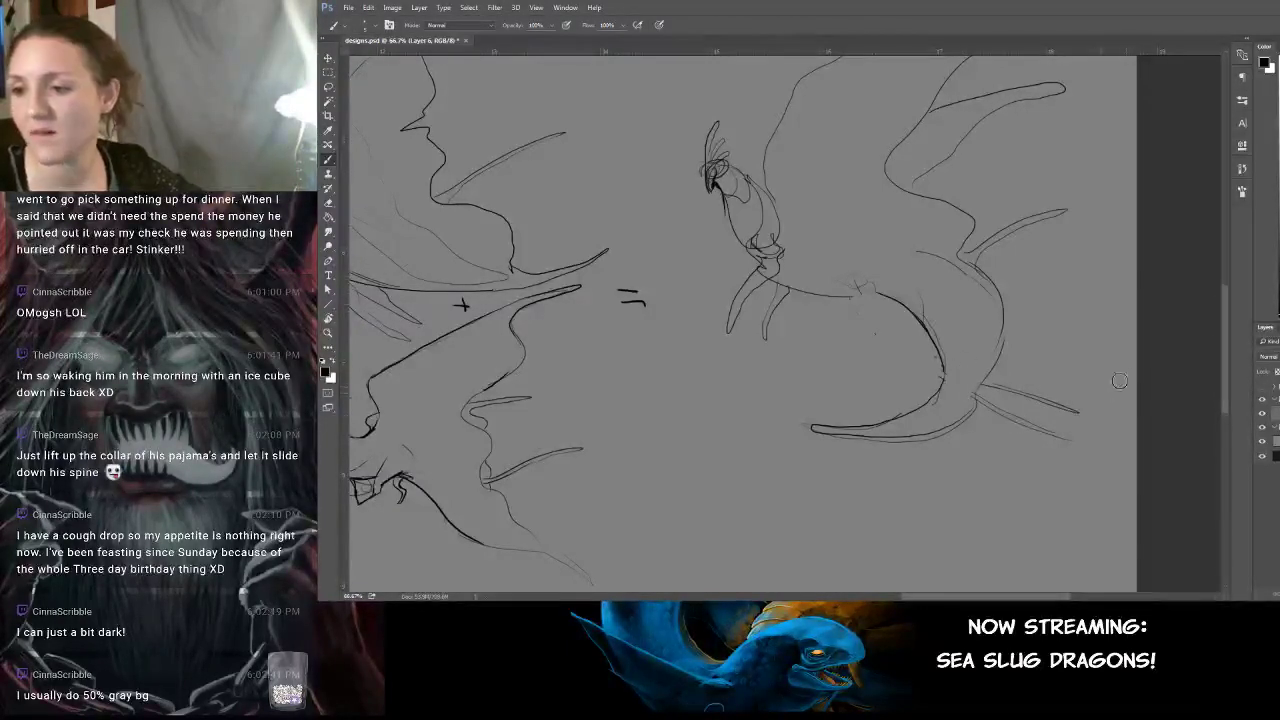
left_click_drag(1080, 413, 1071, 450)
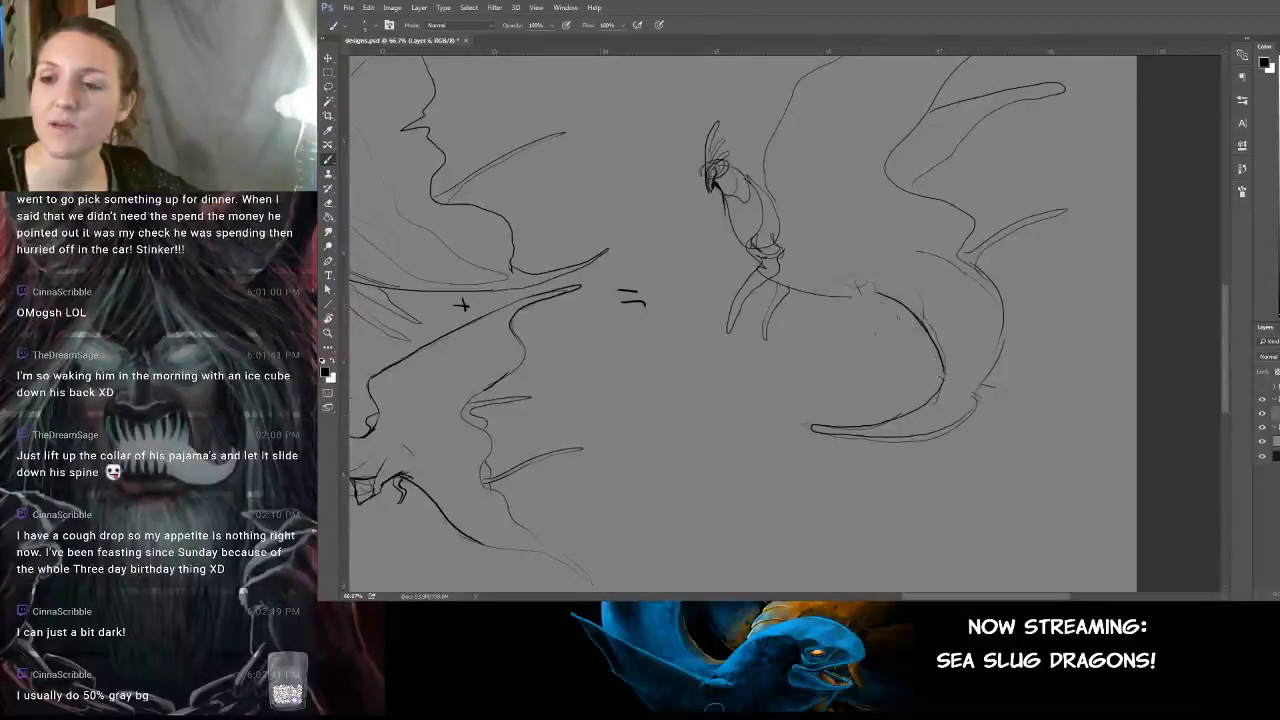
Sketch a short, thin hind leg reaching forward and down from the combined dragon's belly, undoing unsatisfactory strokes.
left_click_drag(981, 310, 990, 335)
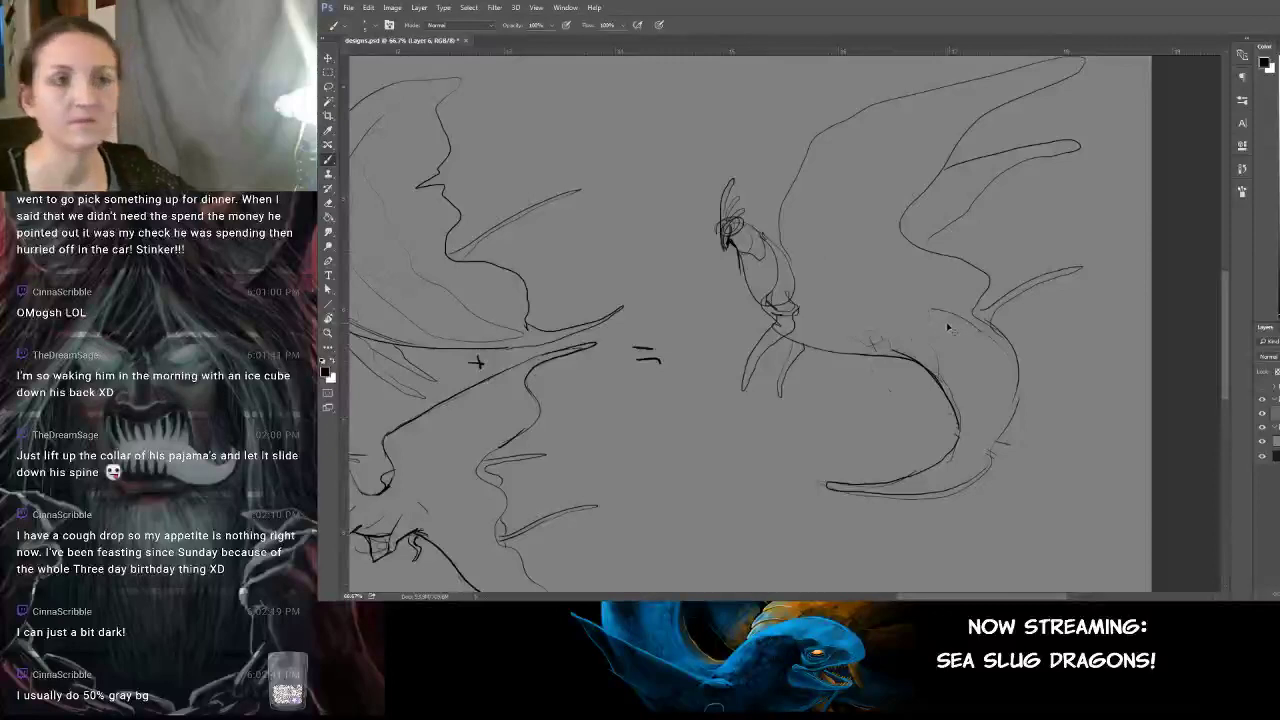
mouse_move(925, 293)
left_mouse_down()
mouse_move(915, 297)
mouse_move(926, 306)
mouse_move(1094, 229)
mouse_move(1001, 264)
left_mouse_up()
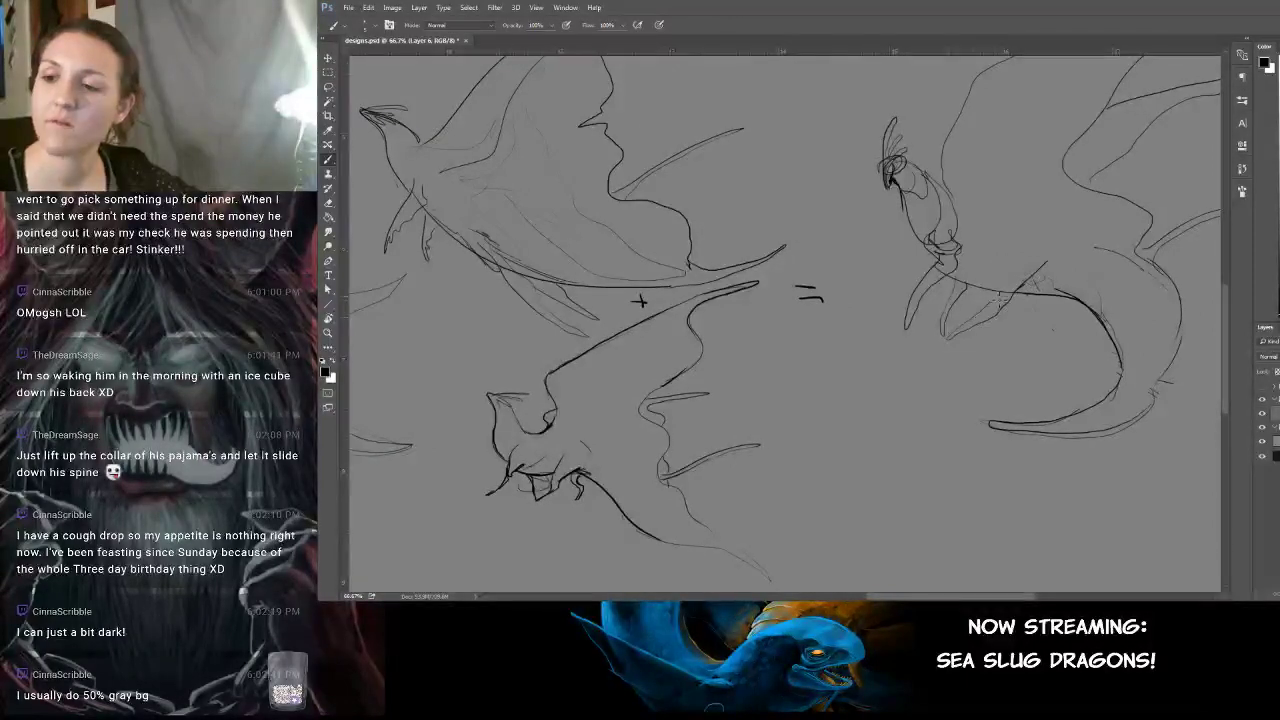
key("ctrl+z")
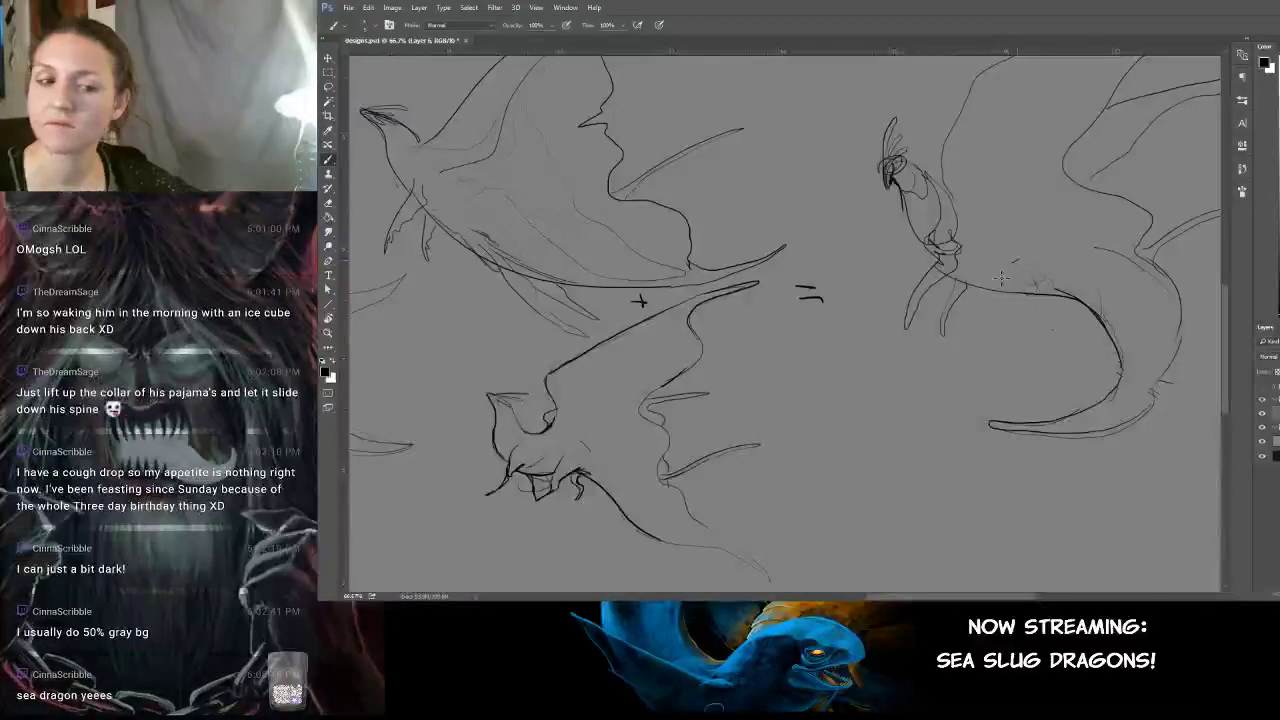
left_click_drag(1018, 260, 971, 312)
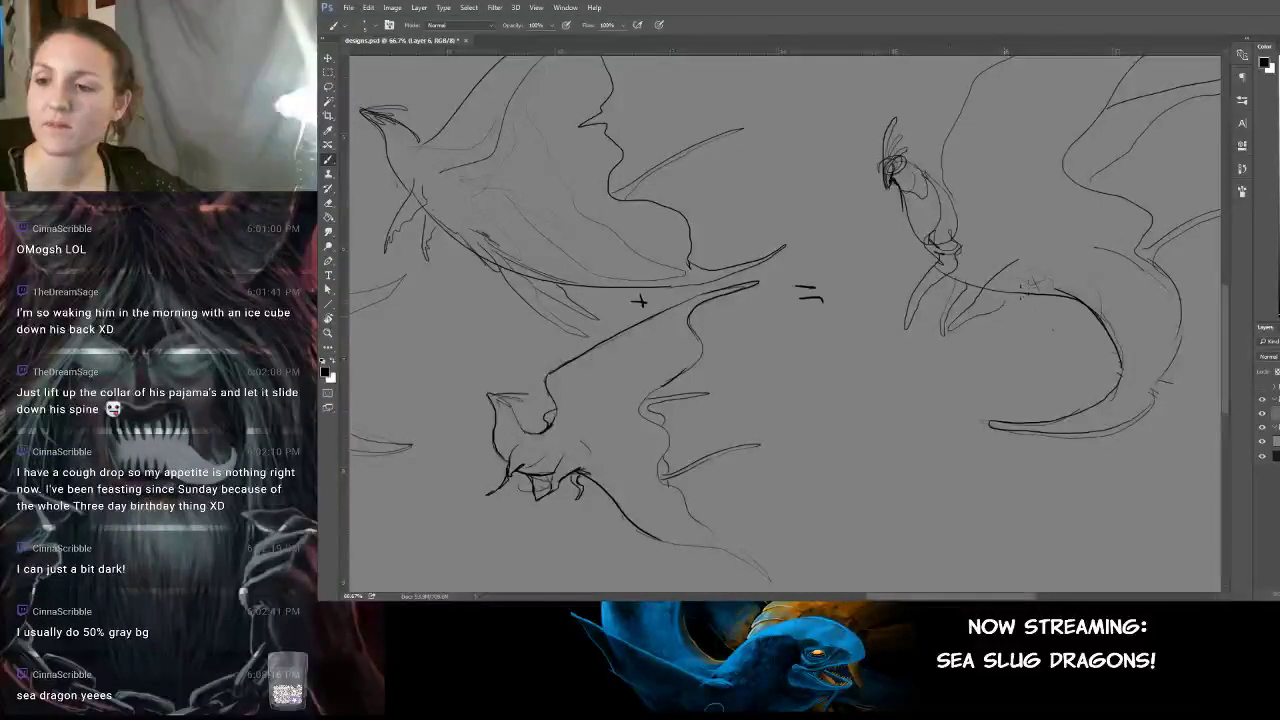
key("ctrl+z")
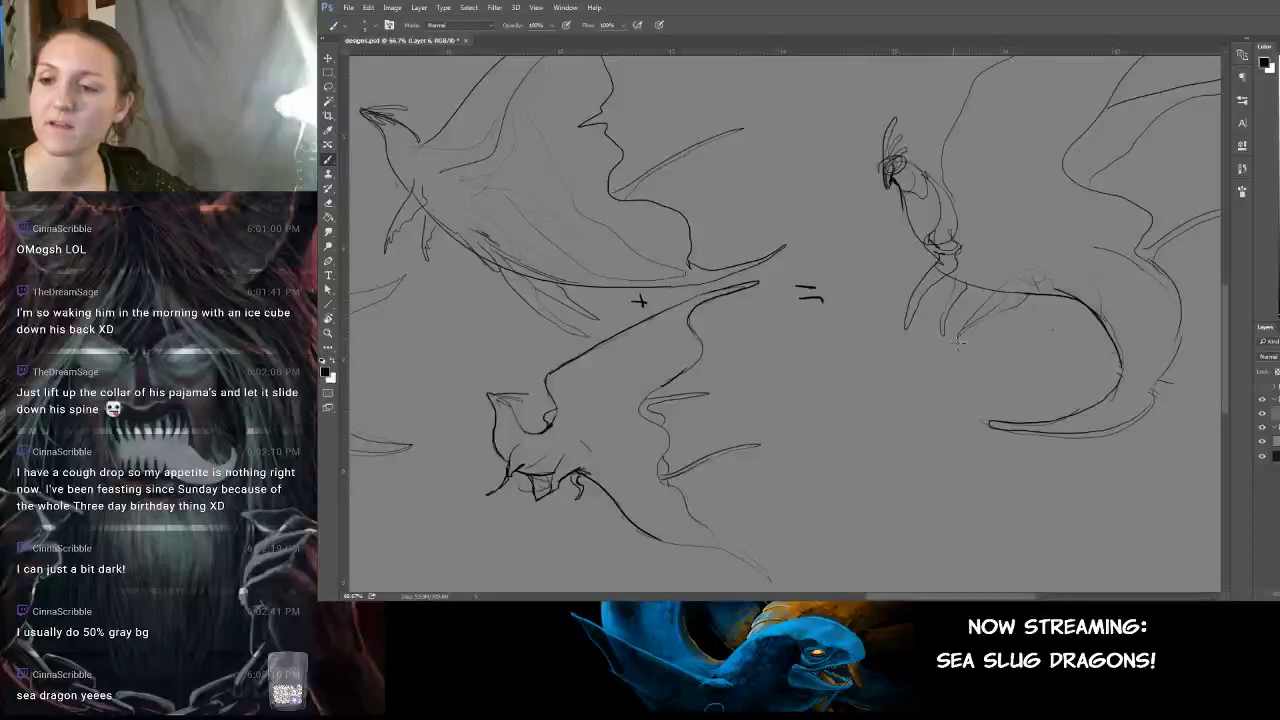
key("ctrl+z")
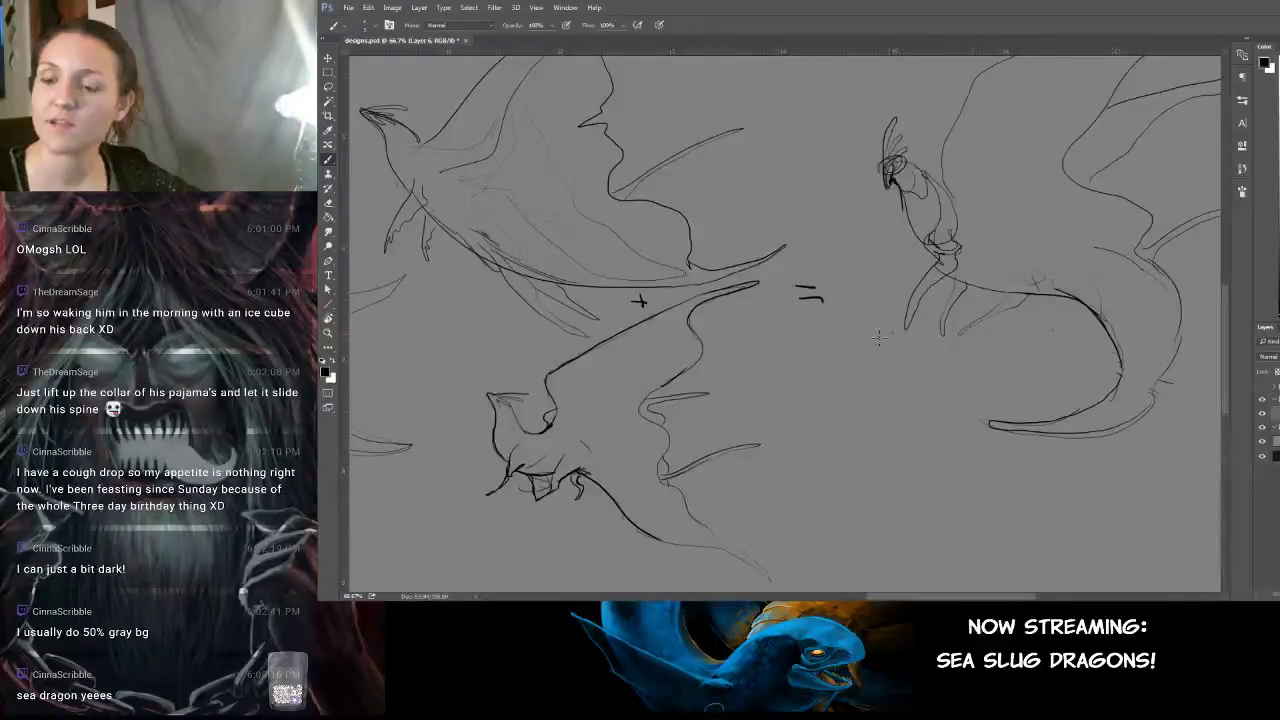
mouse_move(864, 386)
left_mouse_down()
mouse_move(955, 377)
mouse_move(1025, 395)
mouse_move(1054, 368)
mouse_move(1047, 347)
mouse_move(872, 352)
left_mouse_up()
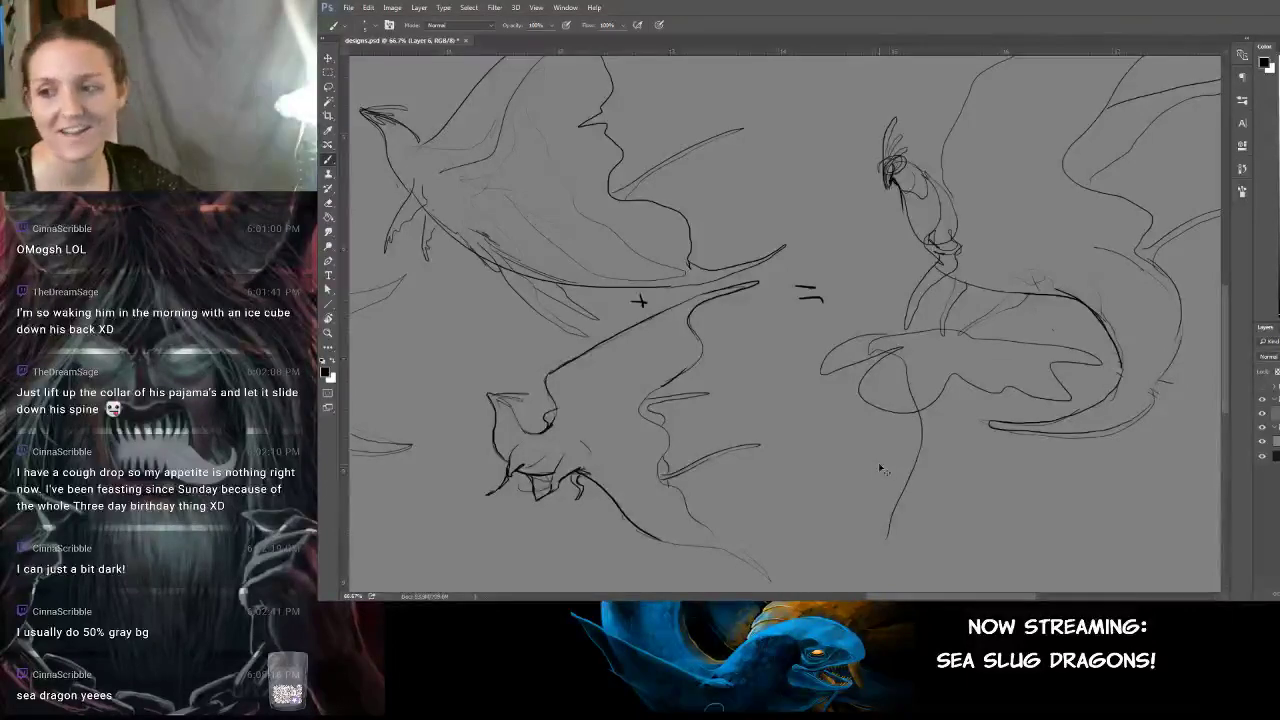
key("ctrl+z")
mouse_move(1054, 257)
left_mouse_down()
mouse_move(1003, 288)
mouse_move(1164, 205)
left_mouse_up()
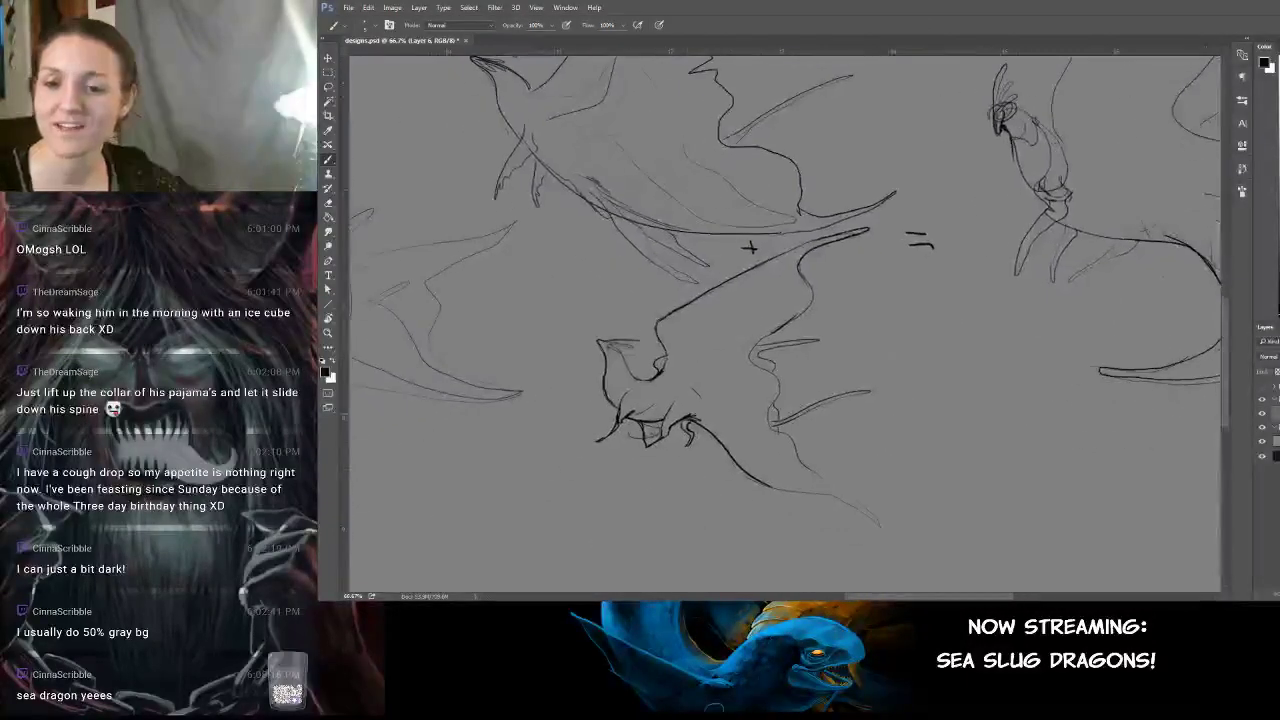
Undo the most recent brush strokes on the lower dragon sketch.
key("ctrl+z")
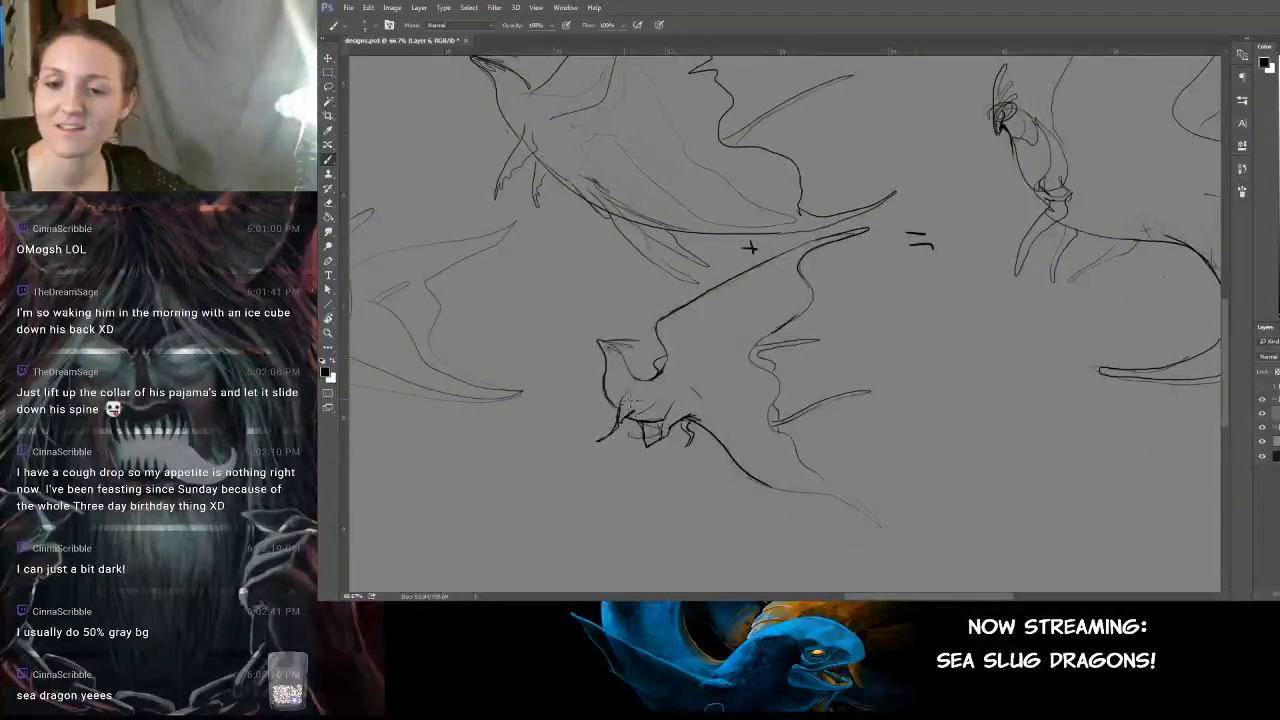
key("ctrl+z")
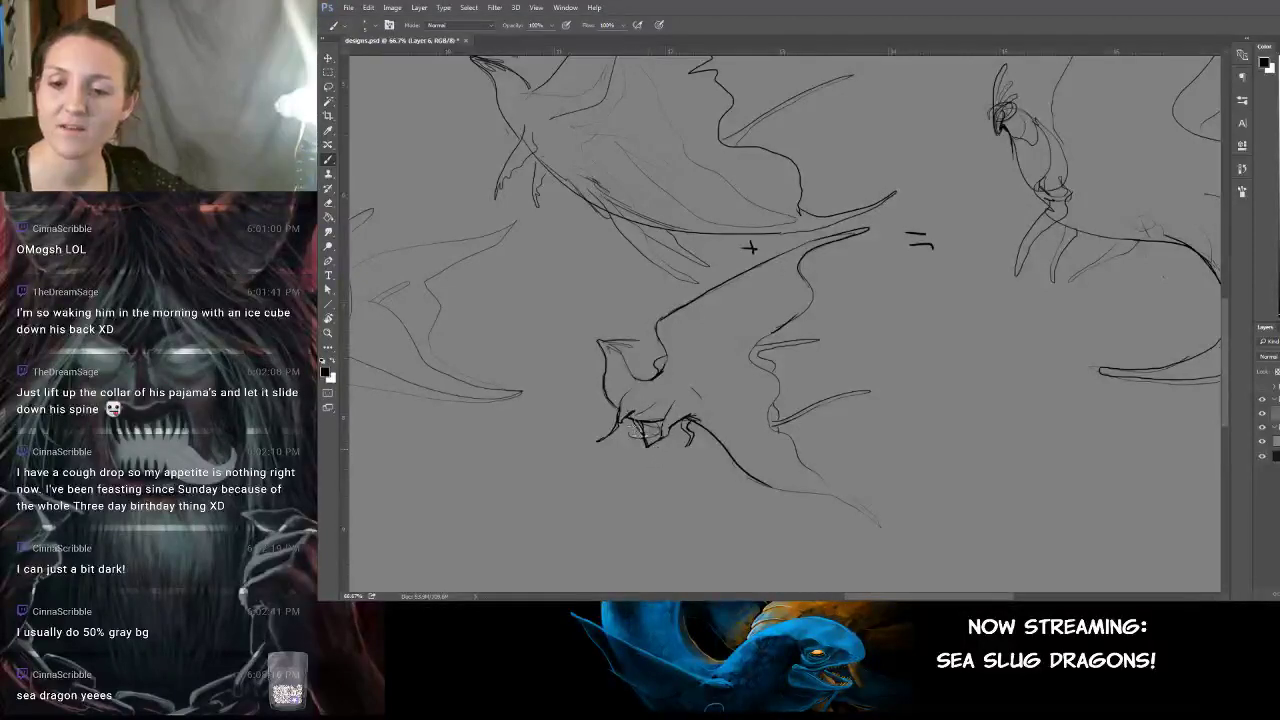
mouse_move(626, 450)
left_mouse_down()
mouse_move(695, 461)
mouse_move(671, 451)
mouse_move(665, 592)
left_mouse_up()
key("ctrl+z")
key("ctrl+z")
key("ctrl+z")
Try a double-headed arrow with a question mark between the upper manta-like dragon and the long-tailed dragon.
left_click_drag(960, 342, 757, 447)
mouse_move(978, 287)
left_mouse_down()
mouse_move(970, 326)
mouse_move(1014, 326)
mouse_move(1168, 414)
left_mouse_up()
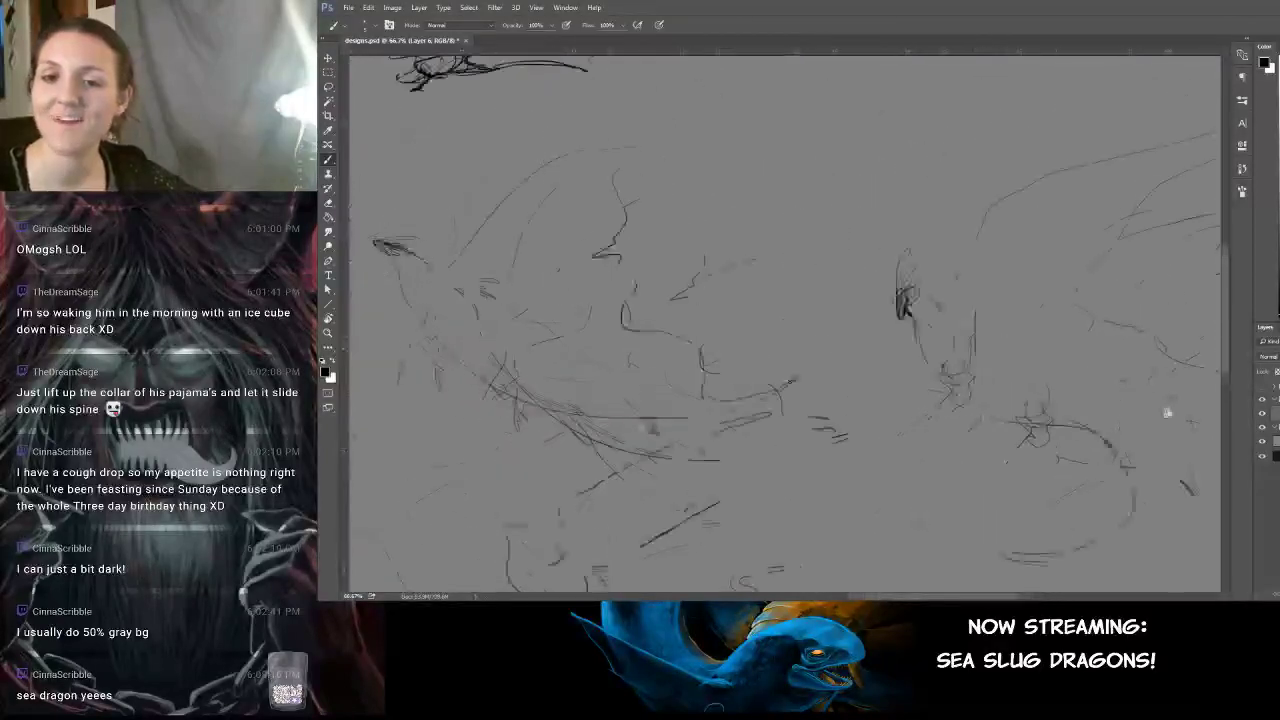
left_click_drag(958, 313, 940, 286)
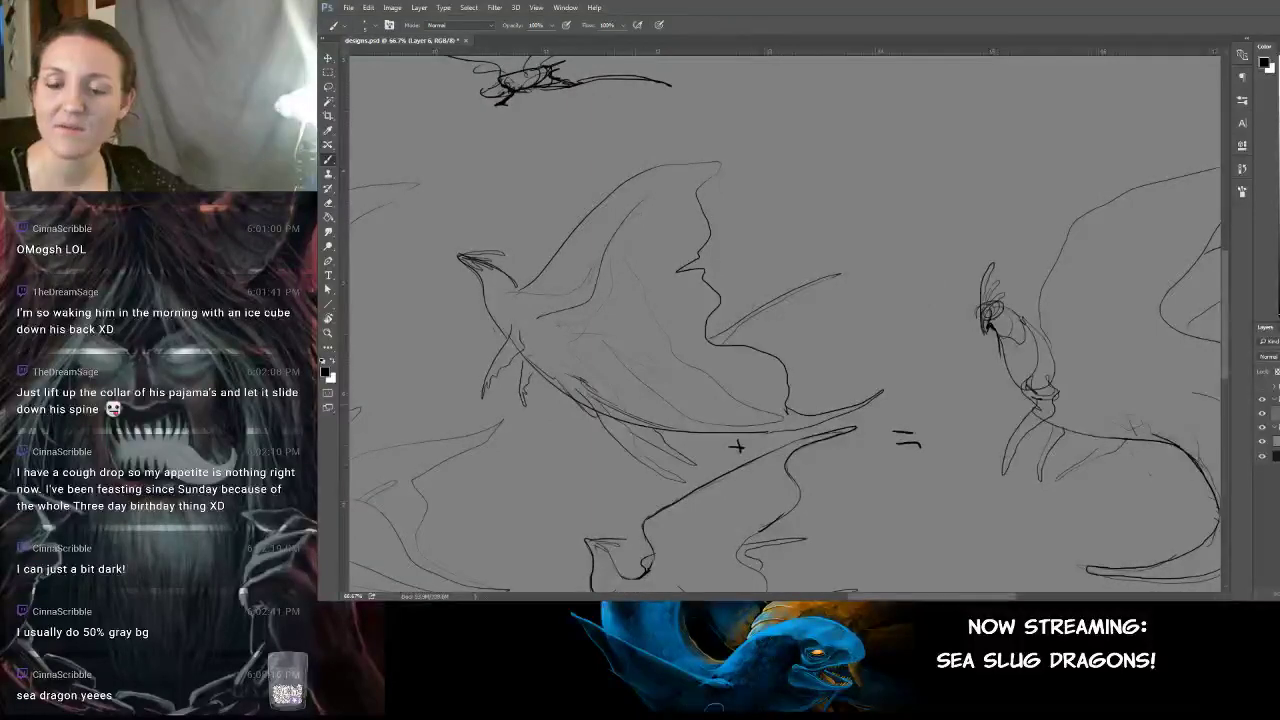
mouse_move(834, 357)
left_mouse_down()
mouse_move(901, 305)
mouse_move(674, 206)
mouse_move(754, 263)
mouse_move(929, 331)
mouse_move(713, 296)
mouse_move(803, 177)
mouse_move(754, 271)
mouse_move(751, 318)
mouse_move(711, 253)
mouse_move(917, 360)
mouse_move(931, 324)
mouse_move(880, 294)
mouse_move(837, 294)
mouse_move(885, 281)
mouse_move(692, 289)
left_mouse_up()
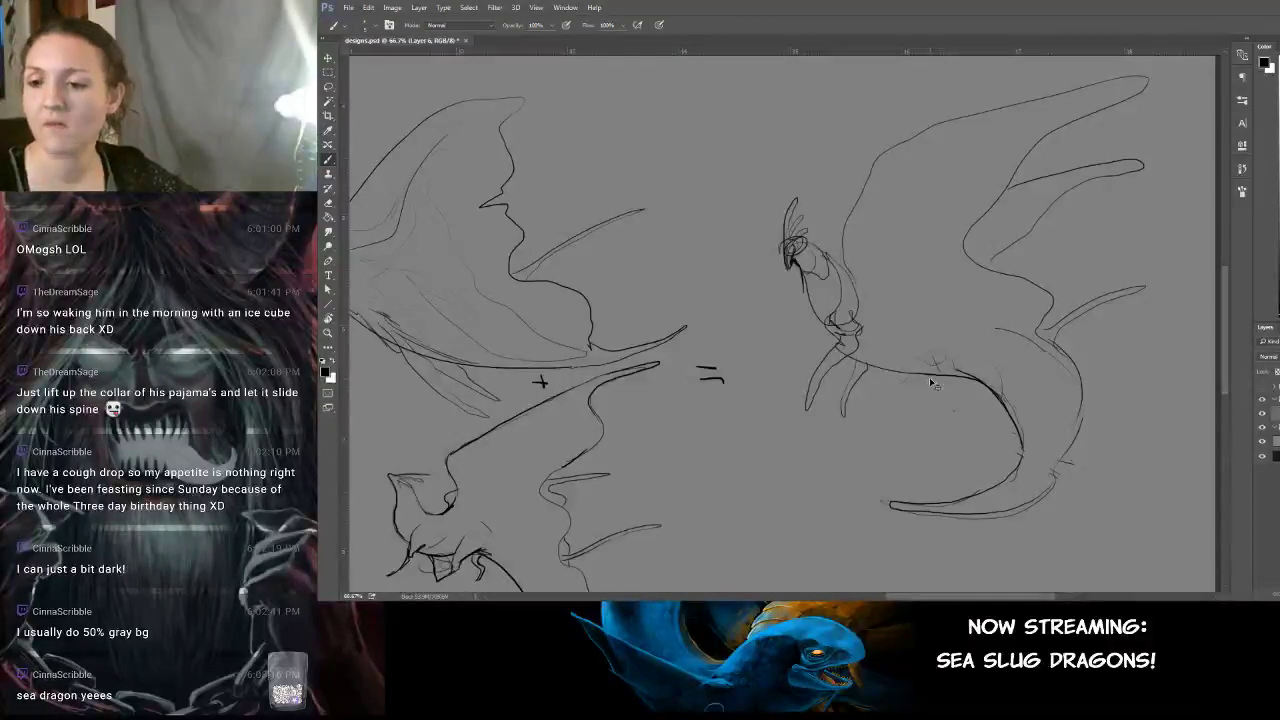
mouse_move(815, 322)
left_mouse_down()
mouse_move(876, 313)
mouse_move(805, 284)
mouse_move(957, 355)
left_mouse_up()
left_click_drag(630, 392, 686, 426)
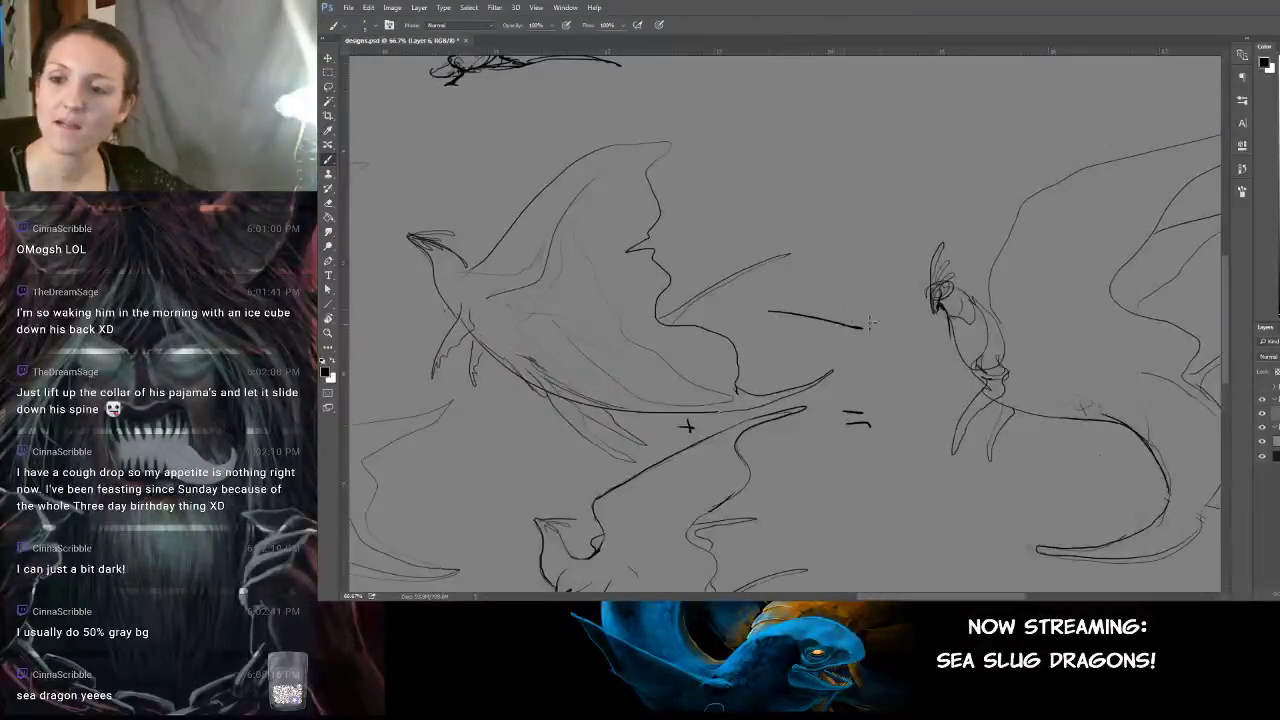
mouse_move(845, 312)
left_mouse_down()
mouse_move(840, 341)
mouse_move(790, 340)
mouse_move(688, 266)
mouse_move(740, 217)
left_mouse_up()
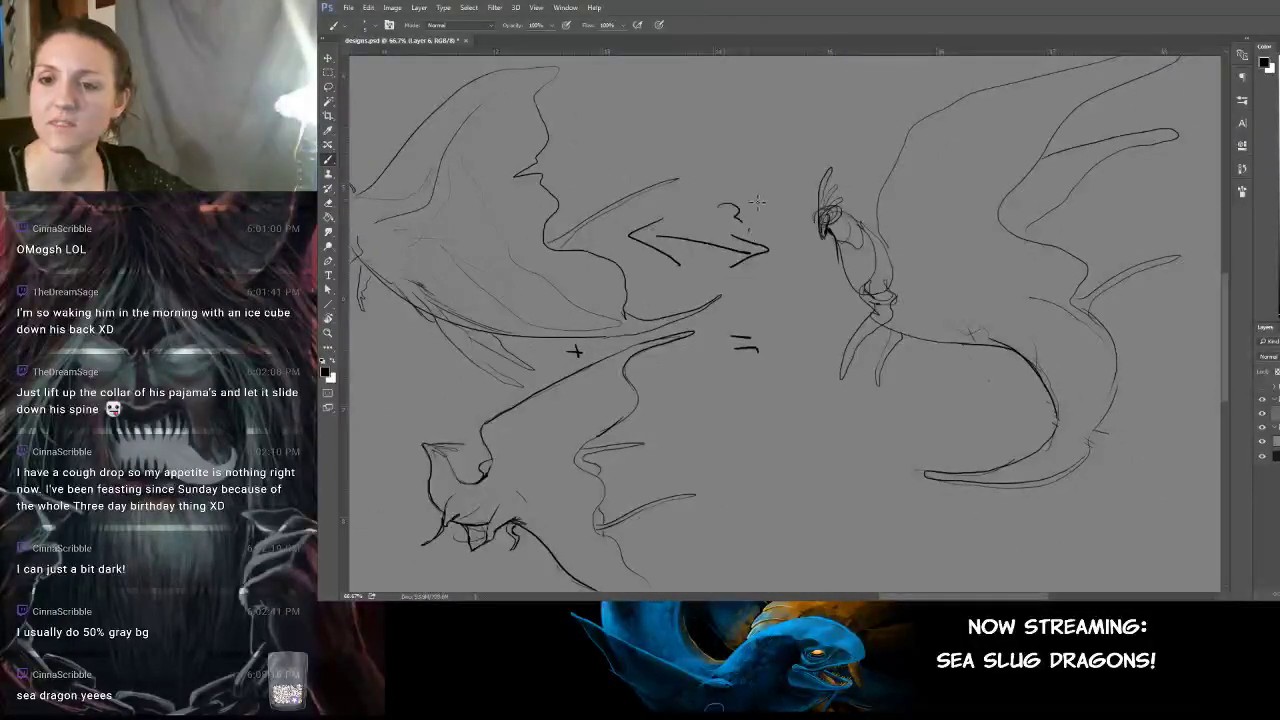
mouse_move(813, 192)
left_mouse_down()
mouse_move(966, 286)
mouse_move(984, 240)
mouse_move(956, 251)
mouse_move(933, 239)
mouse_move(1063, 249)
mouse_move(1082, 264)
mouse_move(911, 256)
left_mouse_up()
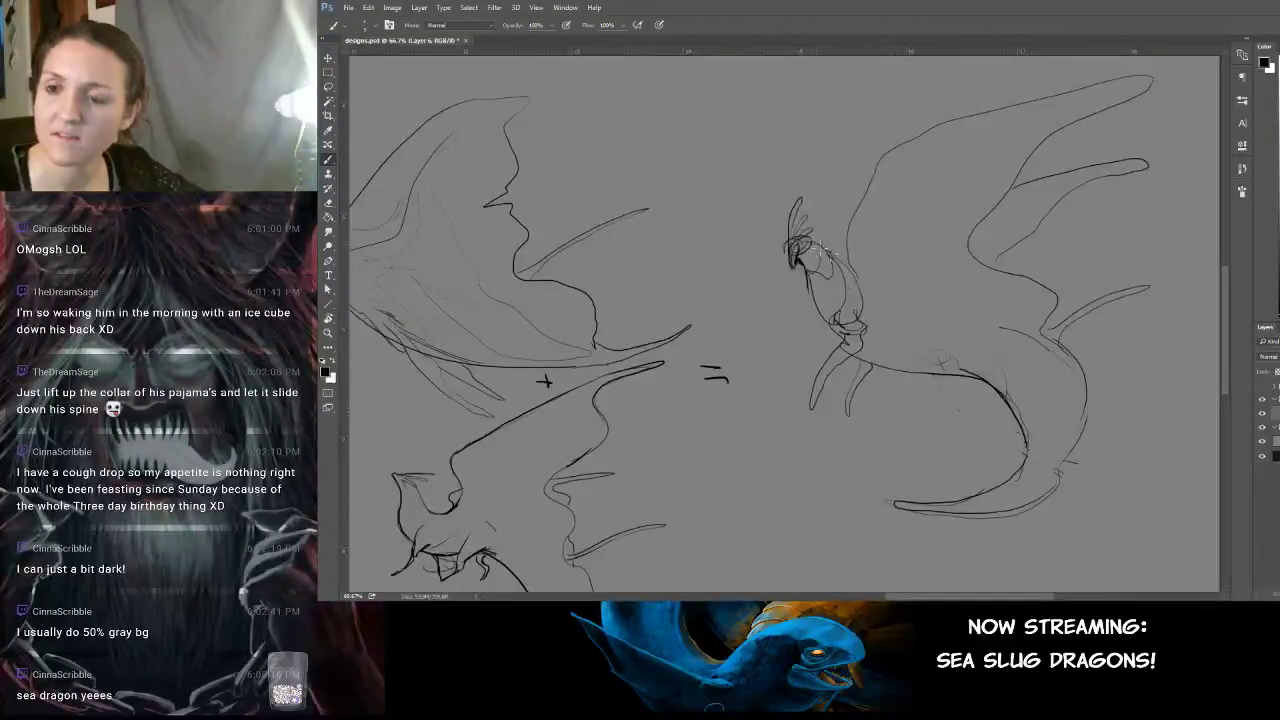
Reinforce the outer curve of the long-tailed dragon's rear fin where it meets the tail.
left_click_drag(545, 381, 497, 357)
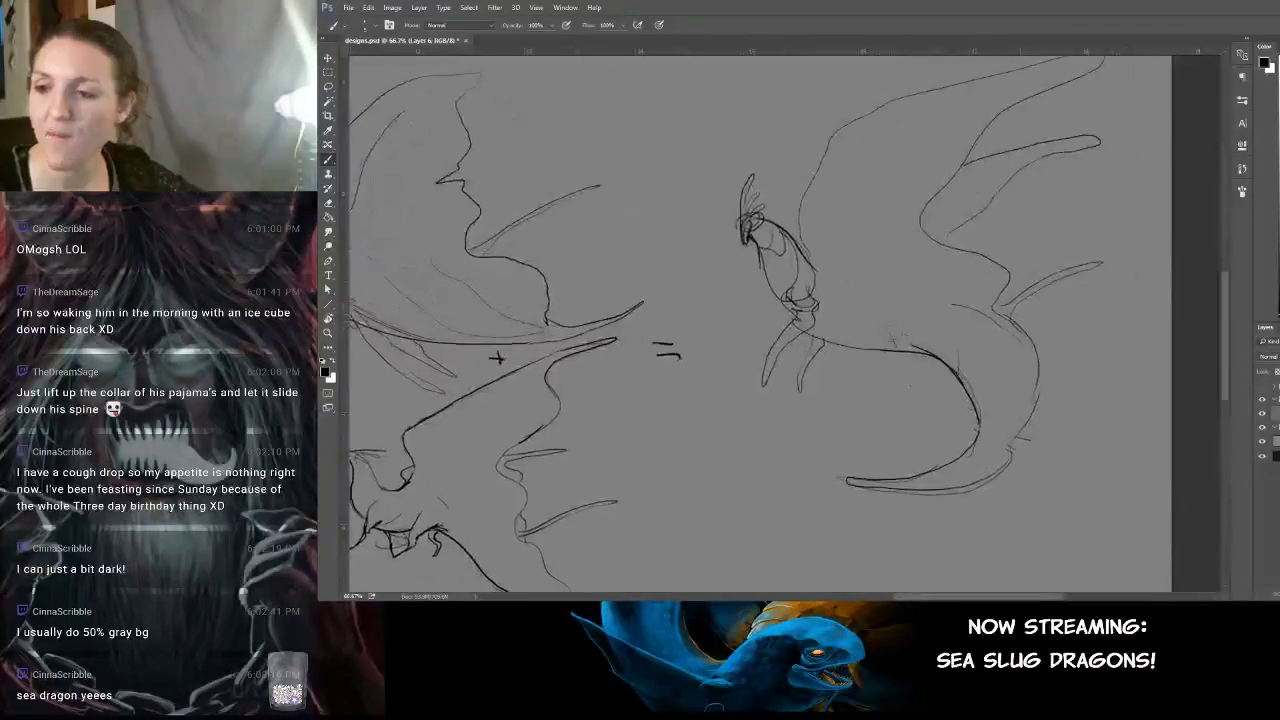
left_click_drag(1048, 372, 994, 443)
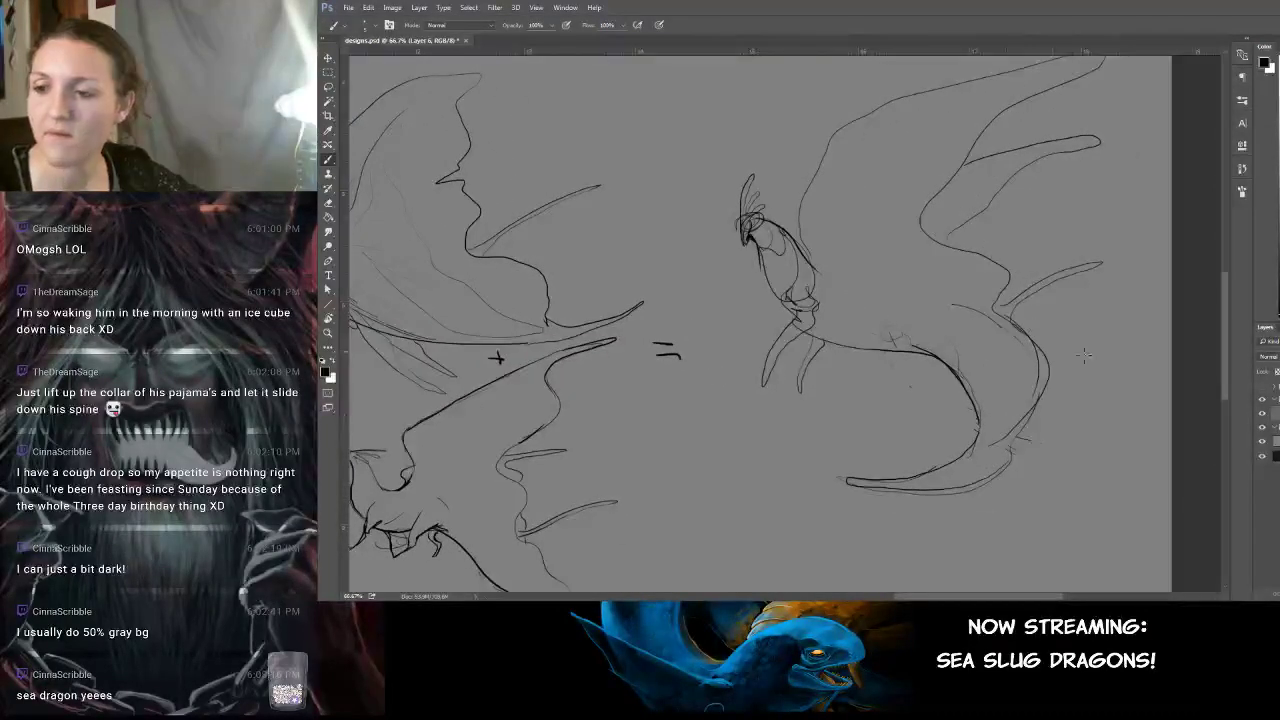
Try extra pointed fin spines along the long-tailed dragon's rear edge, and undo them.
left_click_drag(1014, 309, 965, 283)
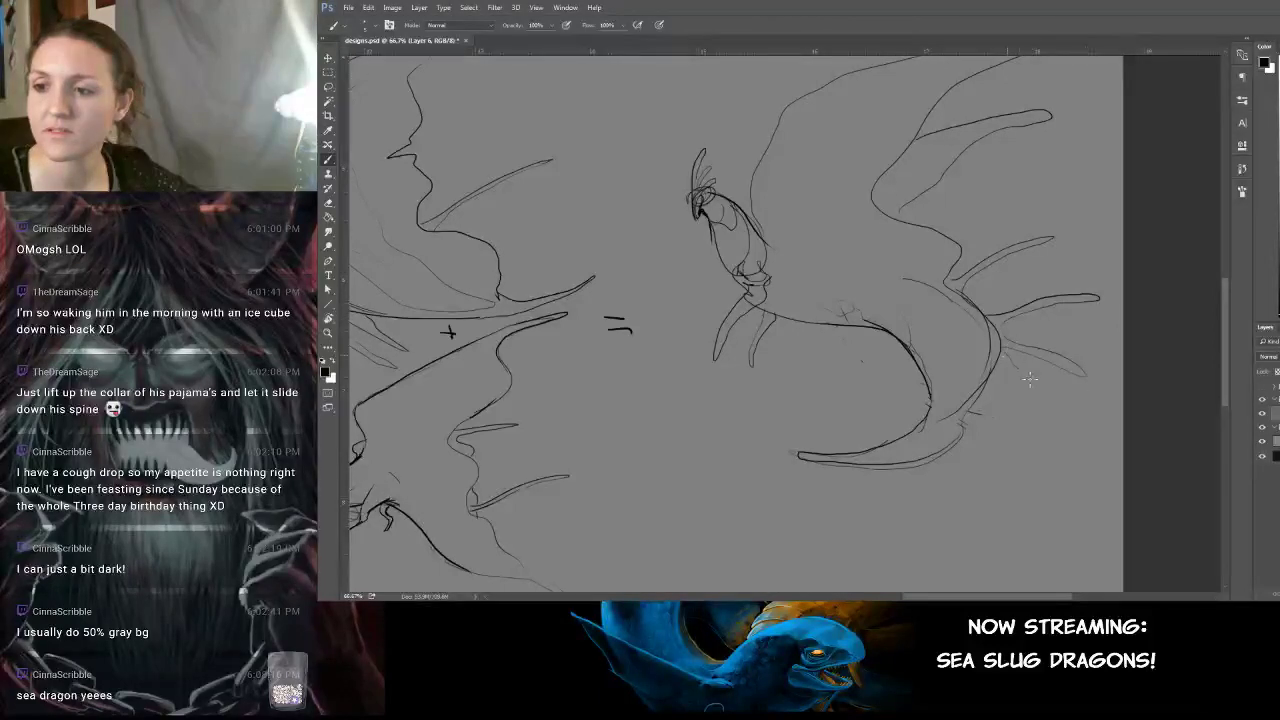
key("ctrl+alt+z")
key("ctrl+alt+z")
mouse_move(1043, 277)
left_mouse_down()
mouse_move(1105, 271)
mouse_move(1077, 268)
mouse_move(1060, 291)
mouse_move(1103, 284)
mouse_move(1086, 284)
mouse_move(1075, 395)
left_mouse_up()
key("ctrl+z")
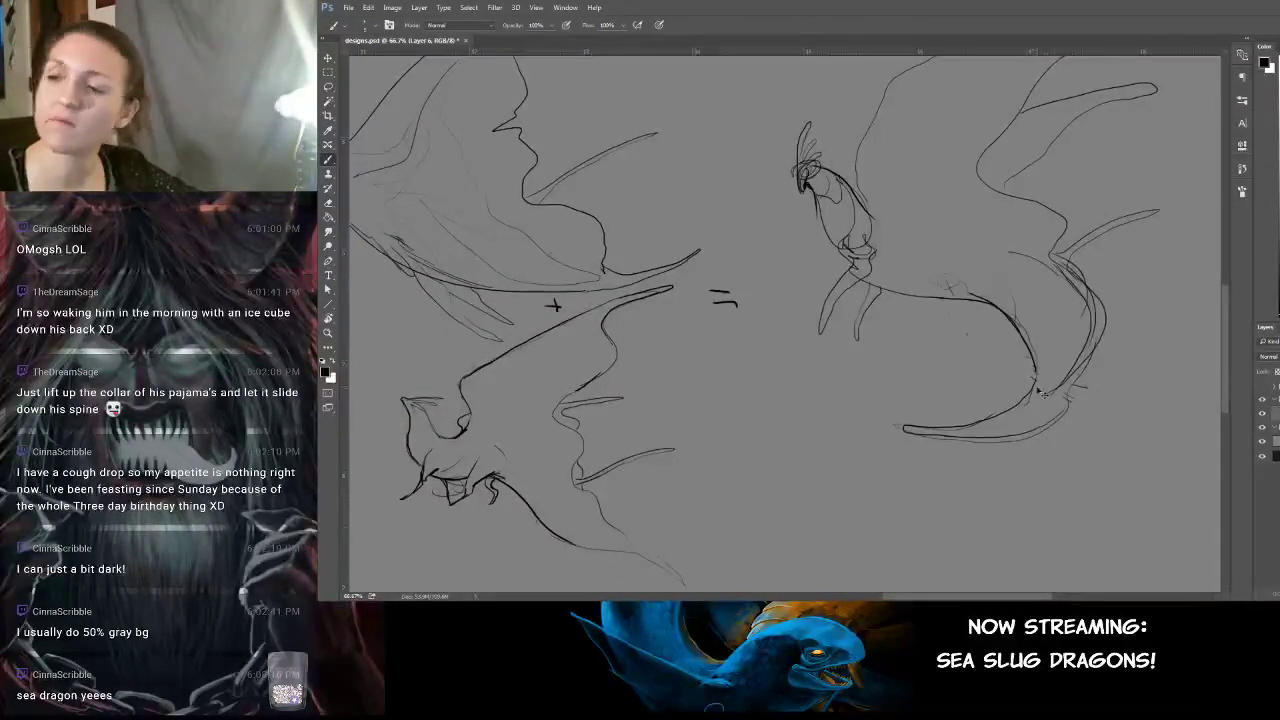
key("ctrl+alt+z")
key("ctrl+alt+z")
key("ctrl+alt+z")
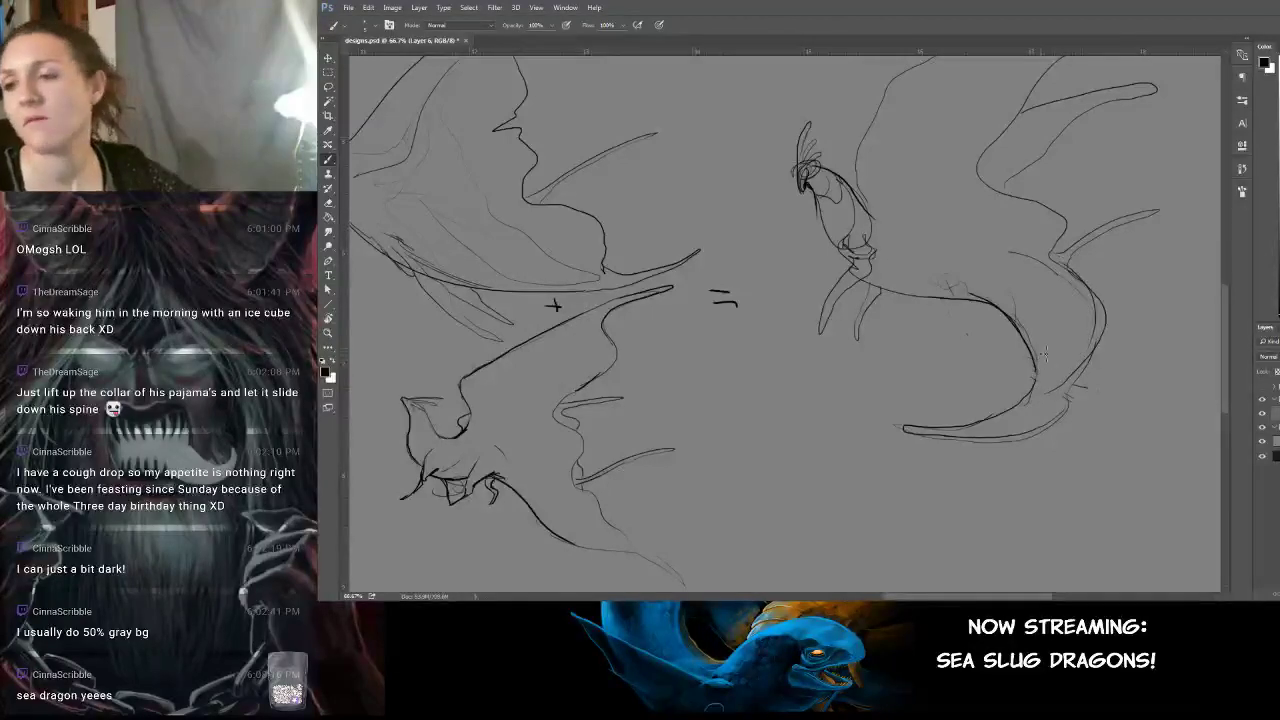
Save the designs.psd document.
mouse_move(940, 246)
left_mouse_down()
mouse_move(966, 303)
mouse_move(1057, 283)
mouse_move(994, 280)
mouse_move(1006, 300)
mouse_move(957, 289)
mouse_move(920, 371)
mouse_move(777, 312)
mouse_move(731, 234)
mouse_move(826, 414)
mouse_move(845, 490)
left_mouse_up()
mouse_move(787, 319)
left_mouse_down()
mouse_move(830, 271)
mouse_move(829, 309)
mouse_move(740, 193)
left_mouse_up()
mouse_move(808, 266)
left_mouse_down()
mouse_move(720, 209)
mouse_move(720, 183)
left_mouse_up()
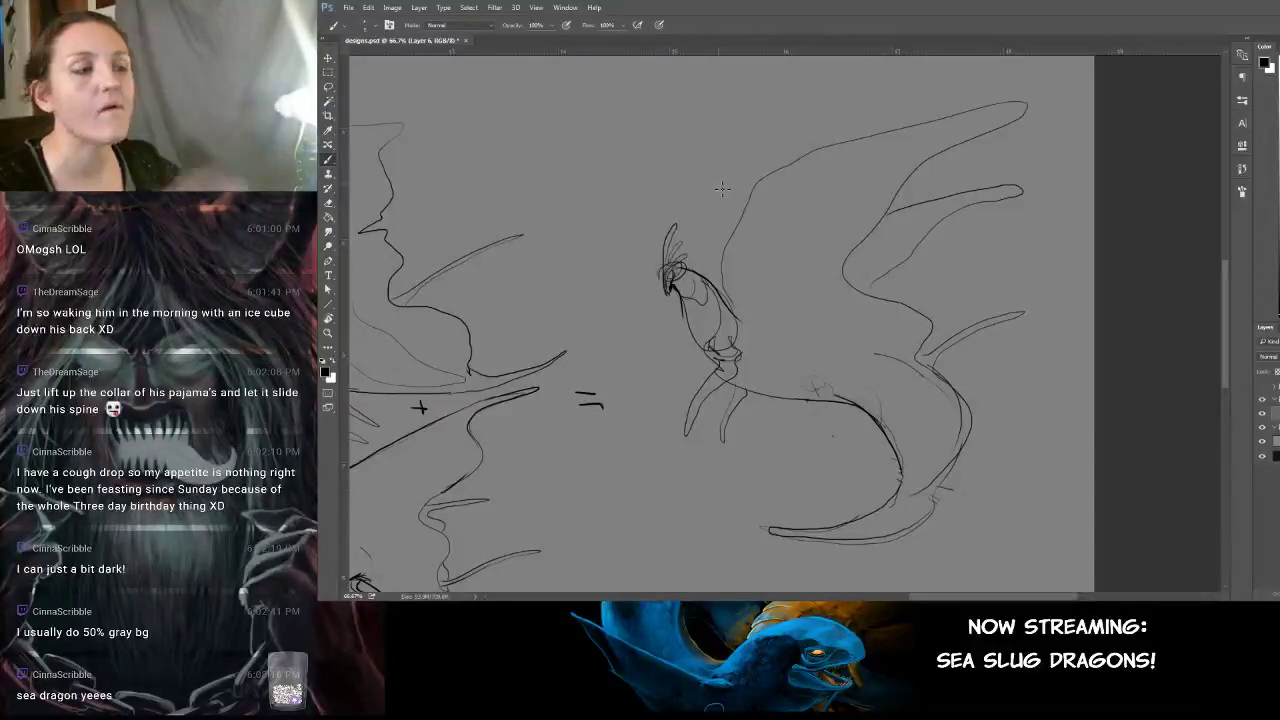
key("ctrl+s")
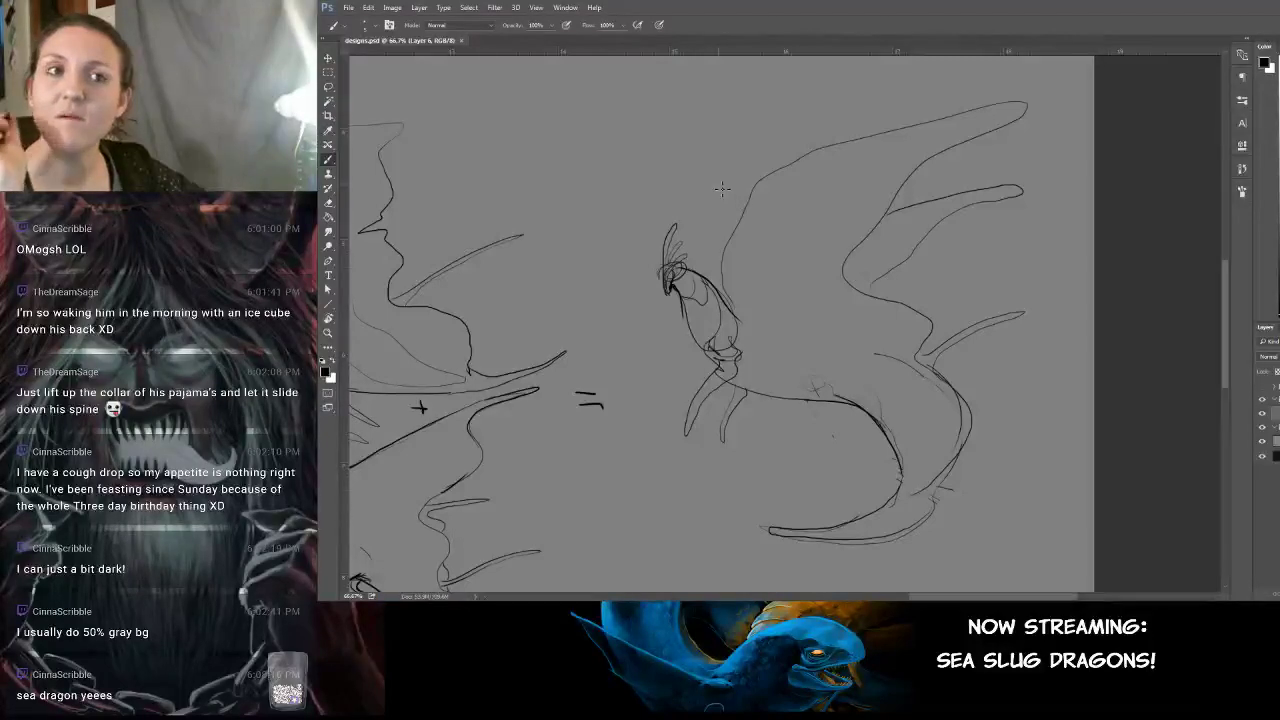
key("ctrl+plus")
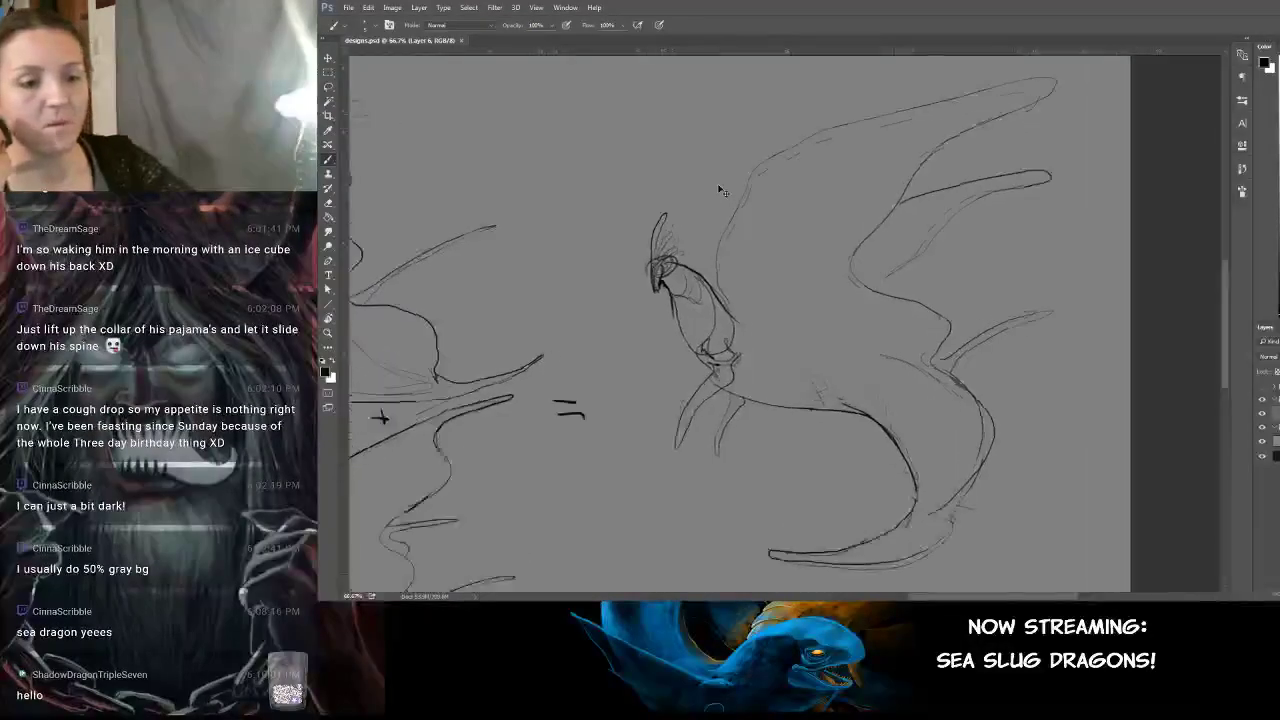
mouse_move(806, 280)
left_mouse_down()
mouse_move(589, 340)
mouse_move(649, 271)
mouse_move(747, 228)
mouse_move(717, 231)
mouse_move(823, 260)
mouse_move(951, 220)
left_mouse_up()
mouse_move(749, 273)
left_mouse_down()
mouse_move(931, 257)
mouse_move(946, 283)
mouse_move(535, 240)
left_mouse_up()
mouse_move(817, 226)
left_mouse_down()
mouse_move(852, 244)
mouse_move(914, 209)
left_mouse_up()
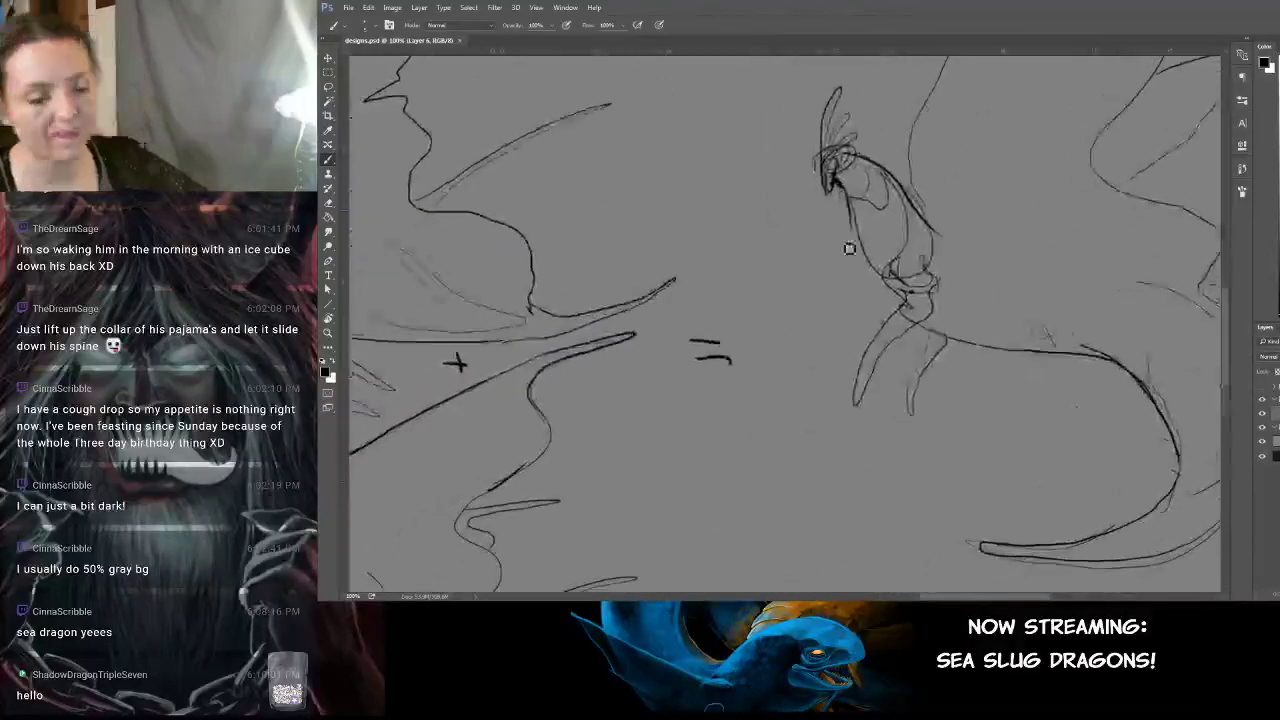
key("ctrl+minus")
left_click_drag(643, 223, 878, 341)
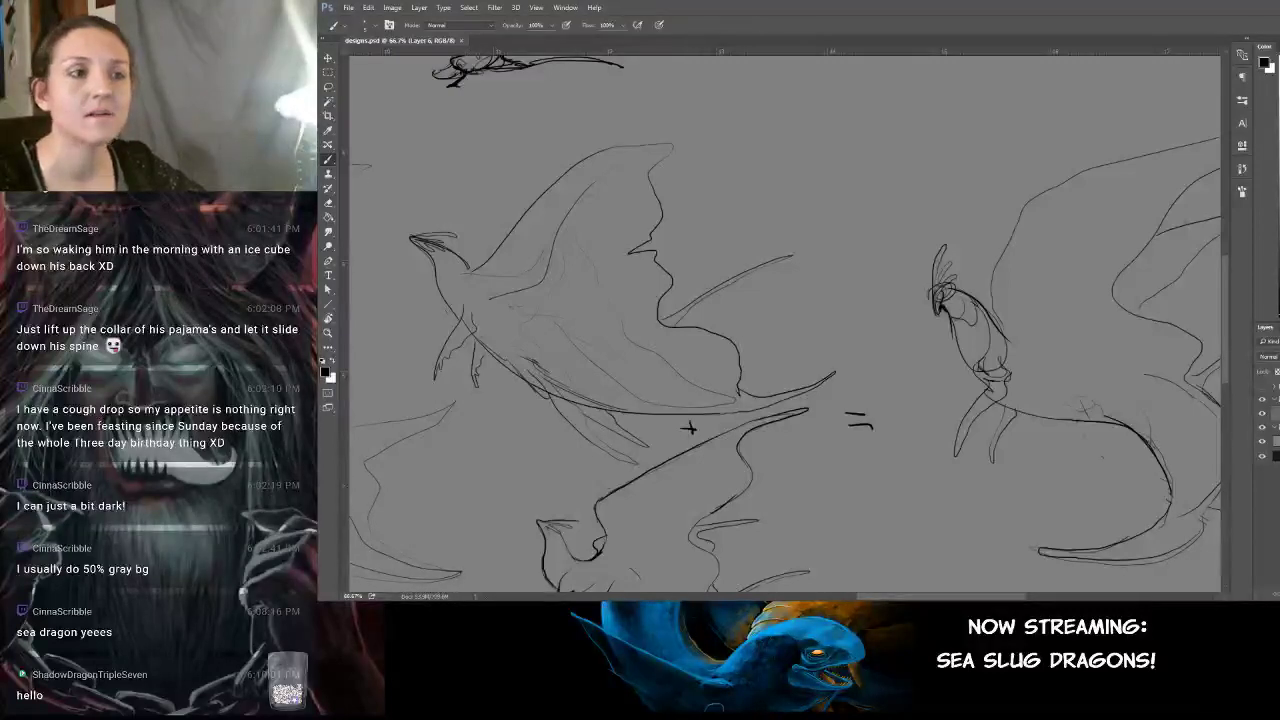
Switch to Windows Photo Viewer and look over the sea snail reference photos in bubblesnails.png above the canvas.
left_click_drag(322, 148, 880, 36)
left_click(602, 230)
left_click_drag(627, 231, 589, 301)
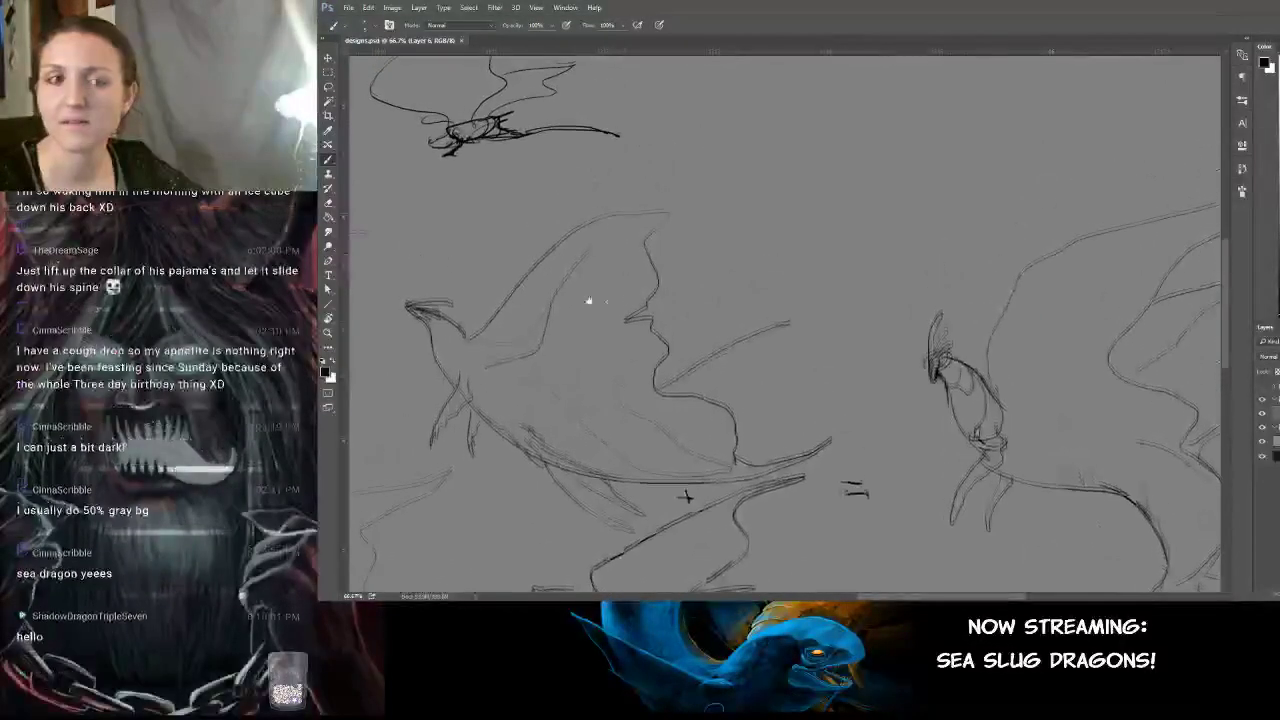
key("alt+Tab")
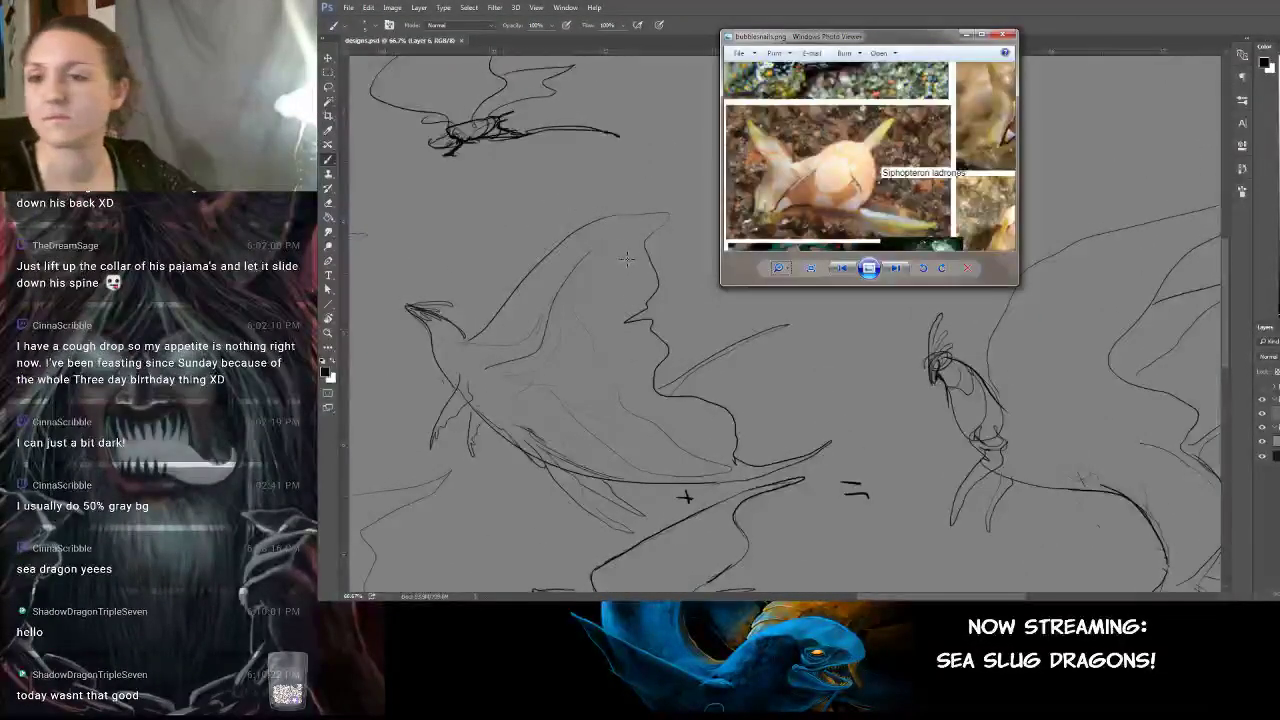
left_click_drag(830, 173, 925, 88)
left_click_drag(928, 40, 891, 37)
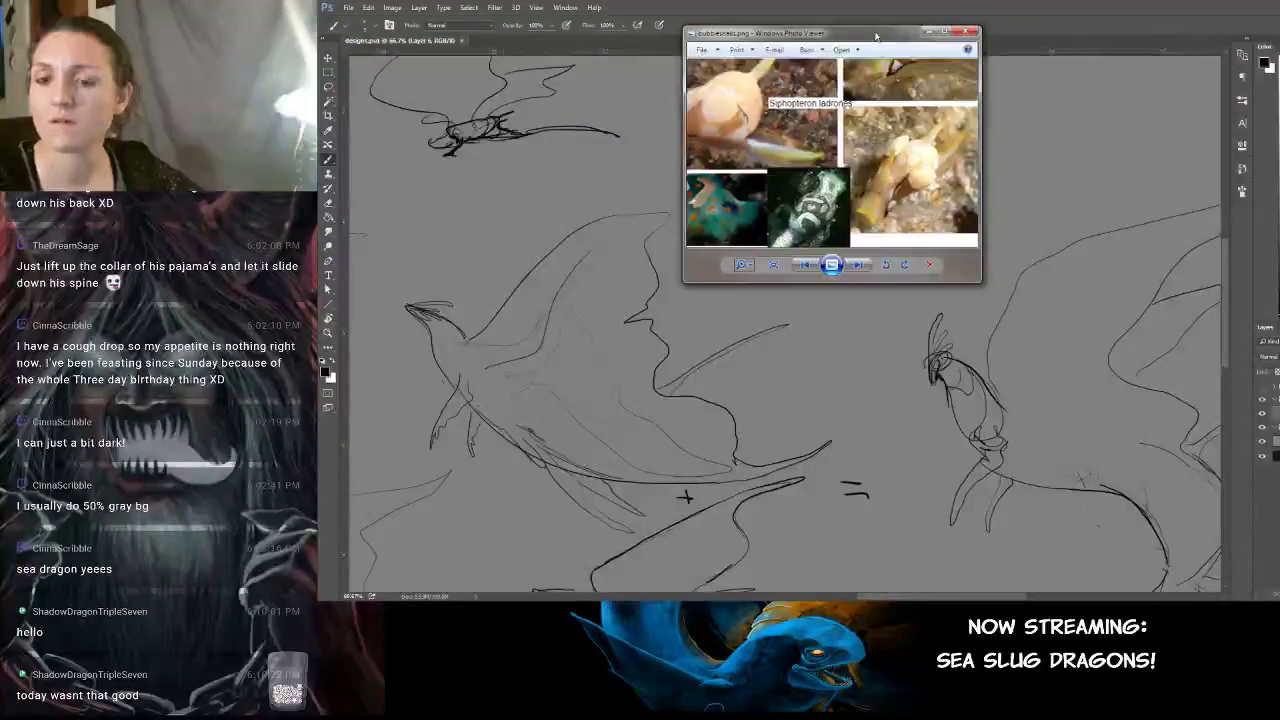
Zoom the dragon canvas out to 50% and minimise the bubblesnails.png photo viewer.
left_click(714, 346)
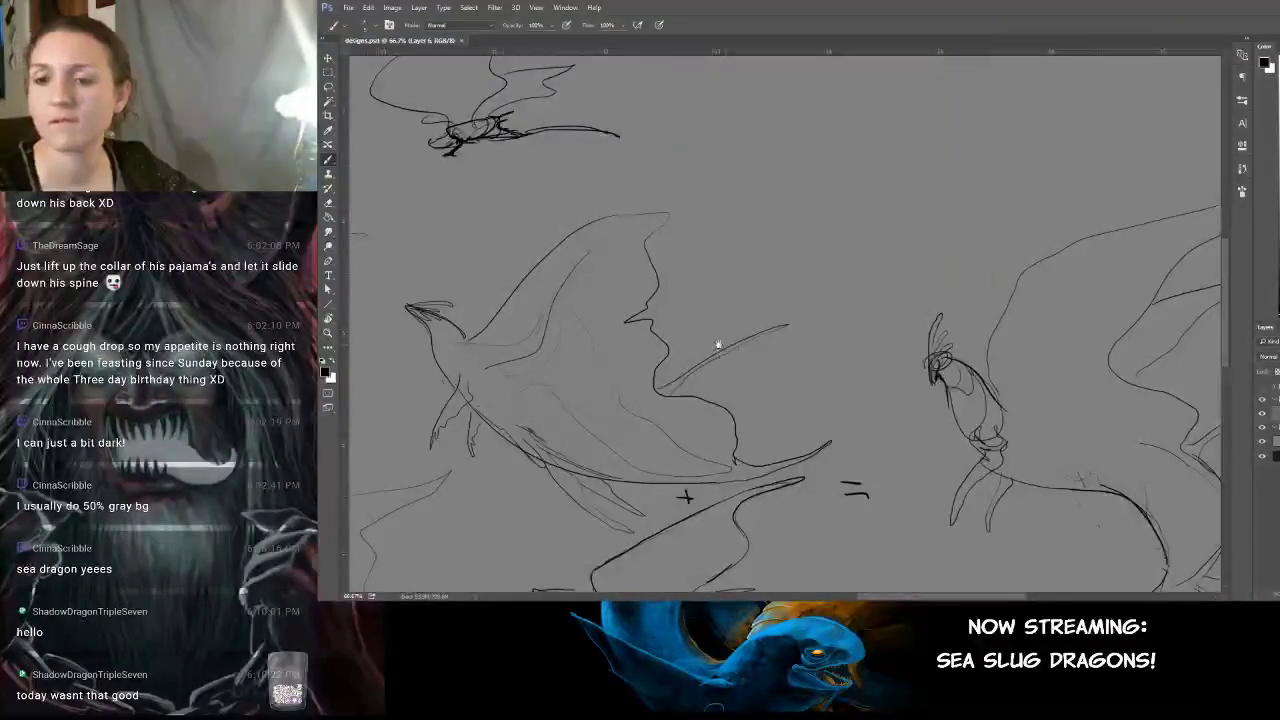
mouse_move(714, 346)
left_mouse_down()
mouse_move(657, 334)
mouse_move(596, 298)
left_mouse_up()
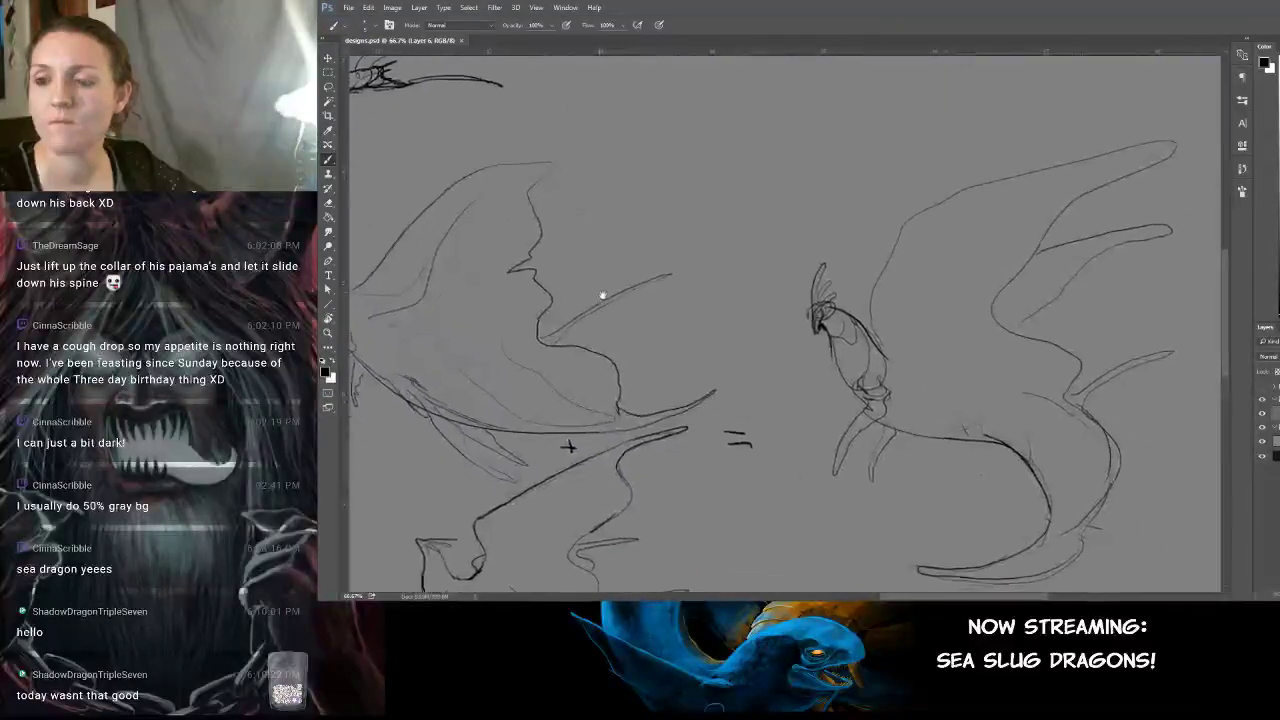
key("ctrl+minus")
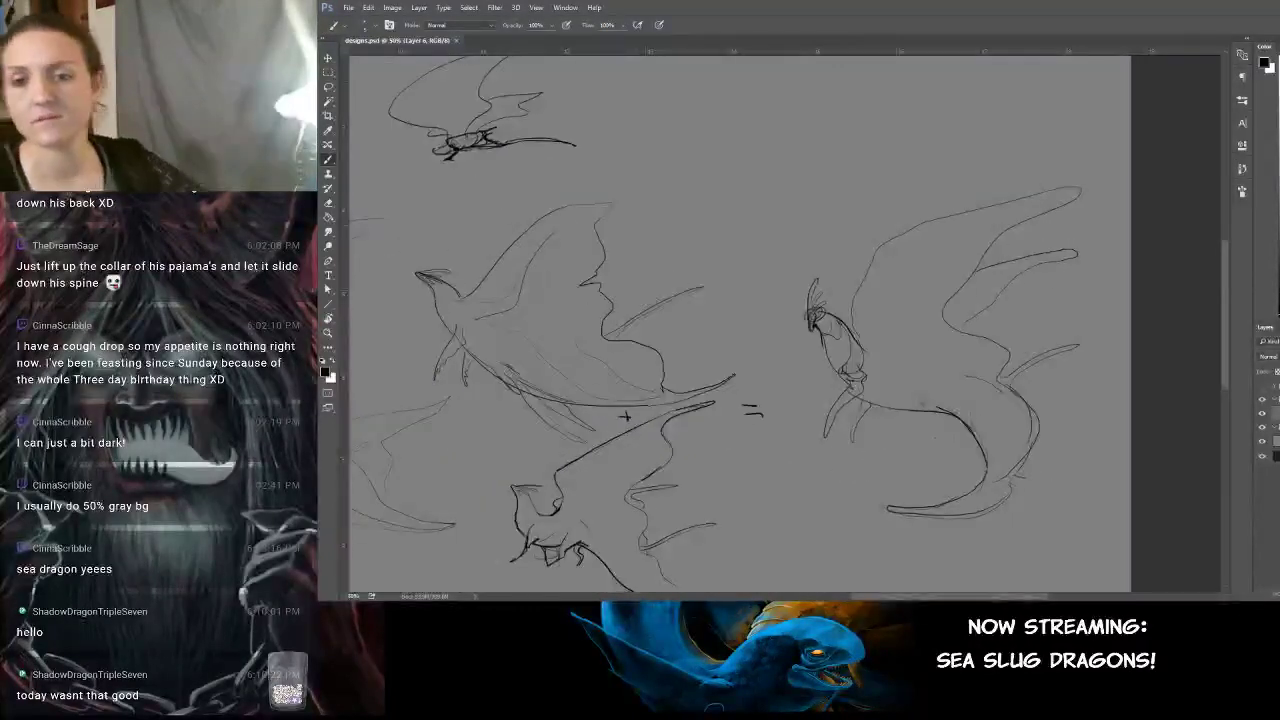
key("alt+Tab")
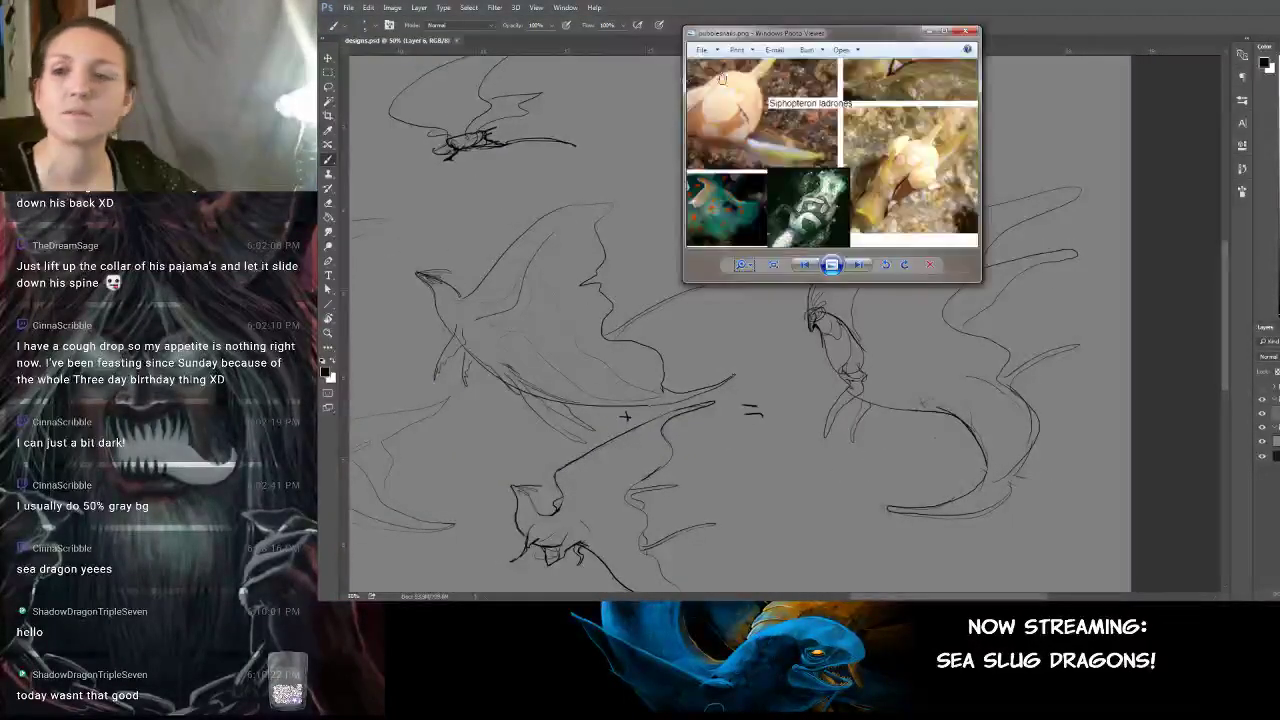
left_click_drag(798, 42, 541, 129)
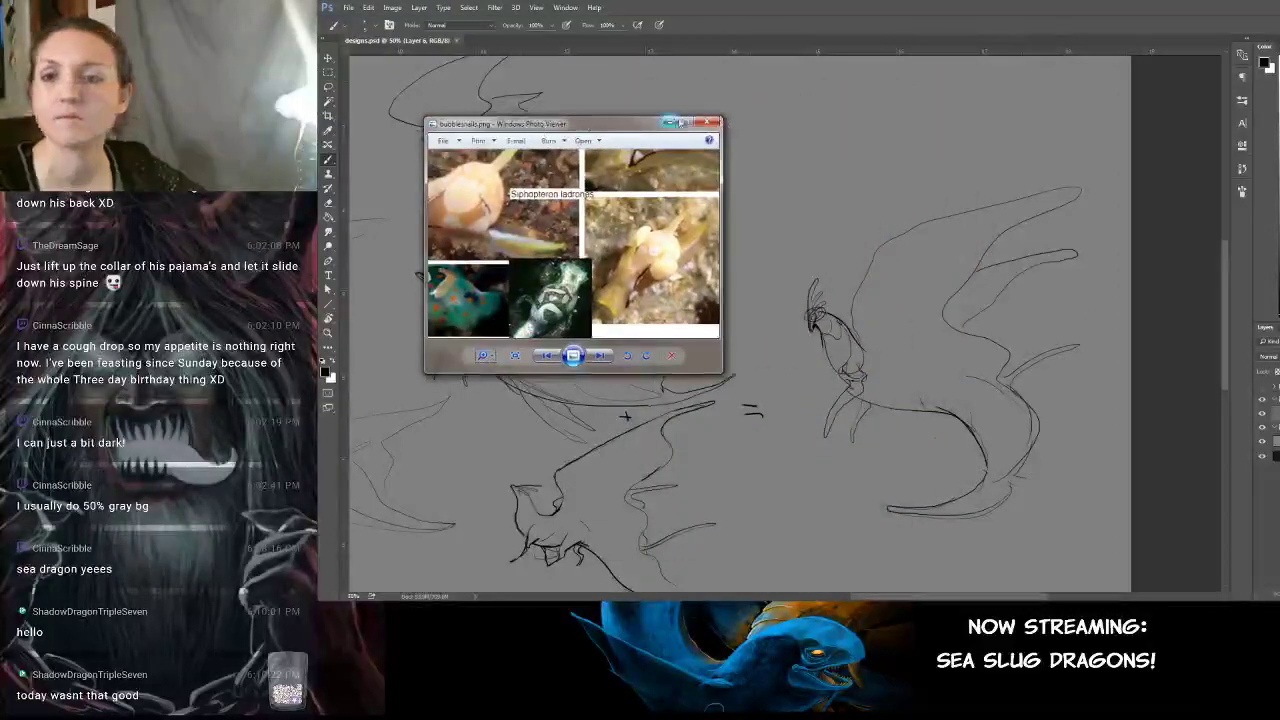
left_click(677, 120)
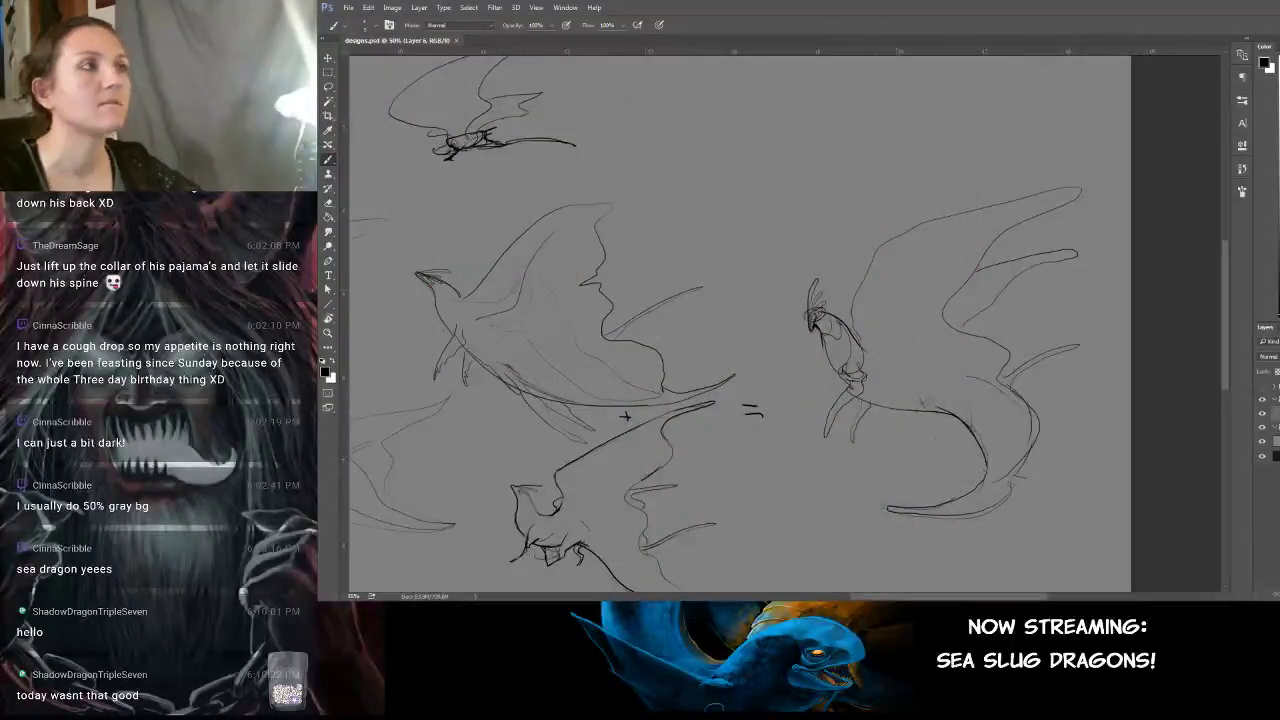
Place the Snipping Tool capture of the Siphopteron photo above the dragon sketches and resize its window to frame the animal.
left_click_drag(247, 88, 772, 81)
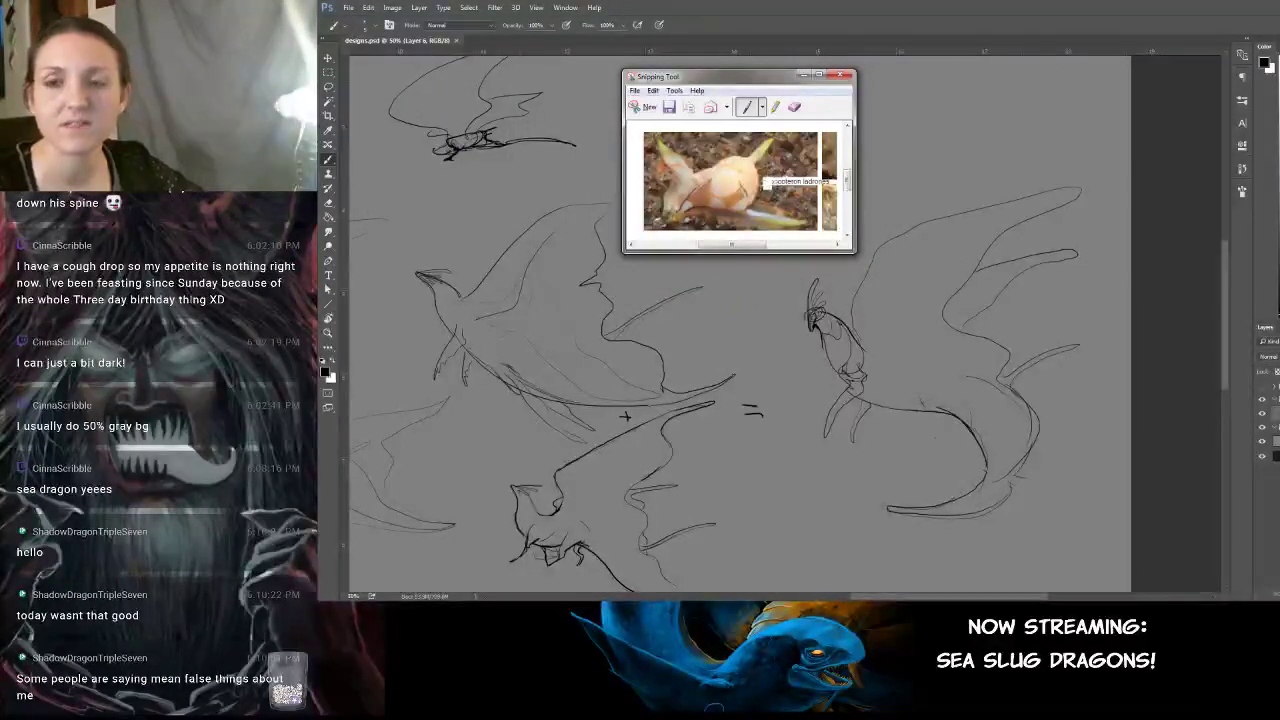
left_click_drag(624, 251, 755, 239)
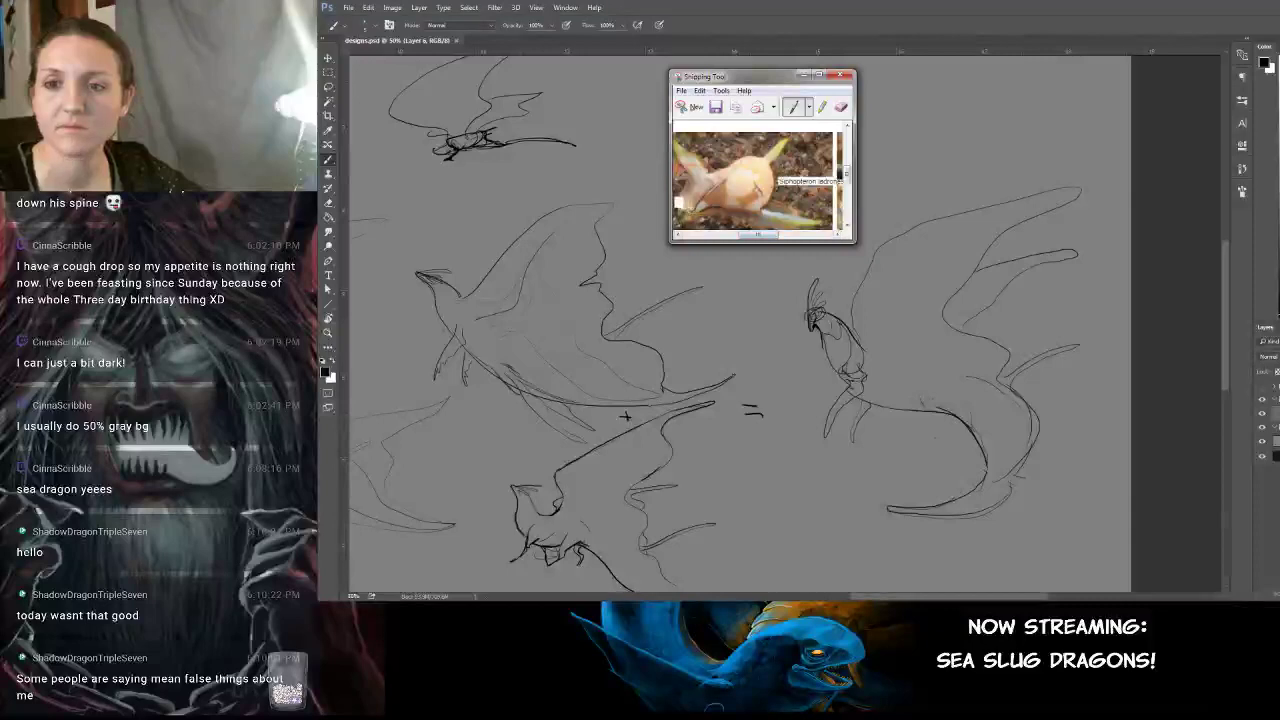
left_click_drag(670, 197, 659, 198)
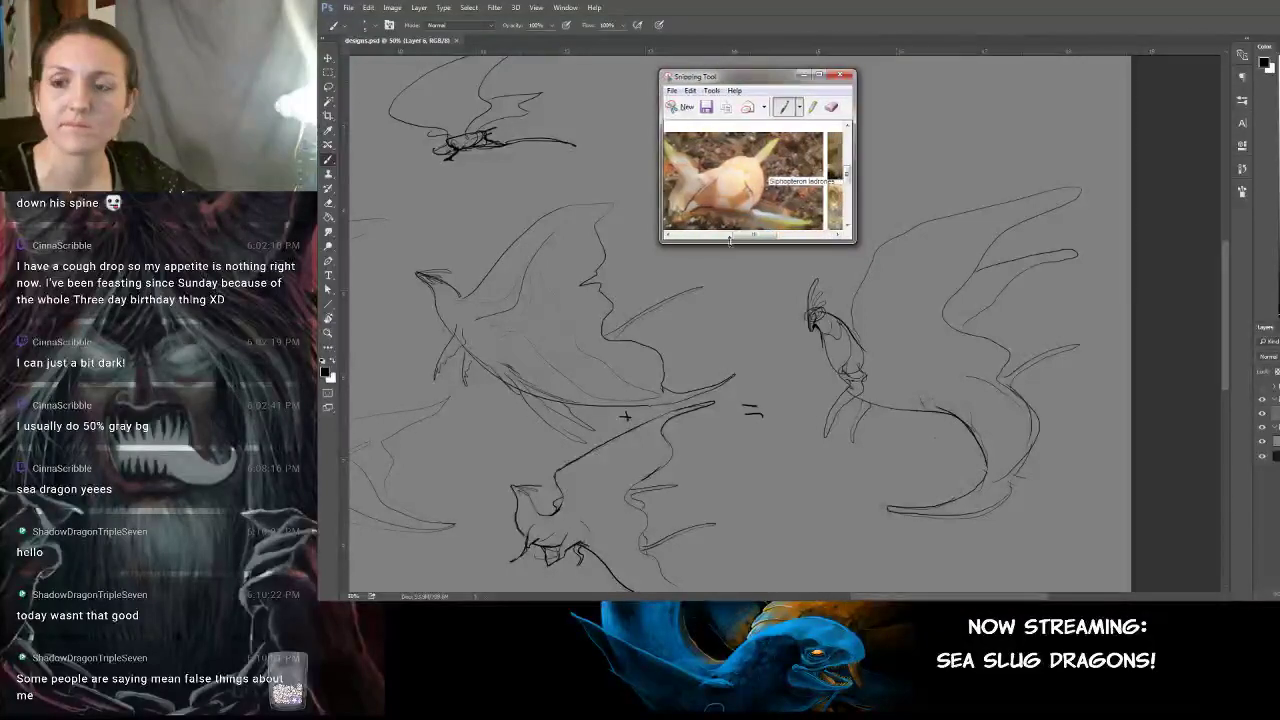
left_click_drag(738, 241, 737, 238)
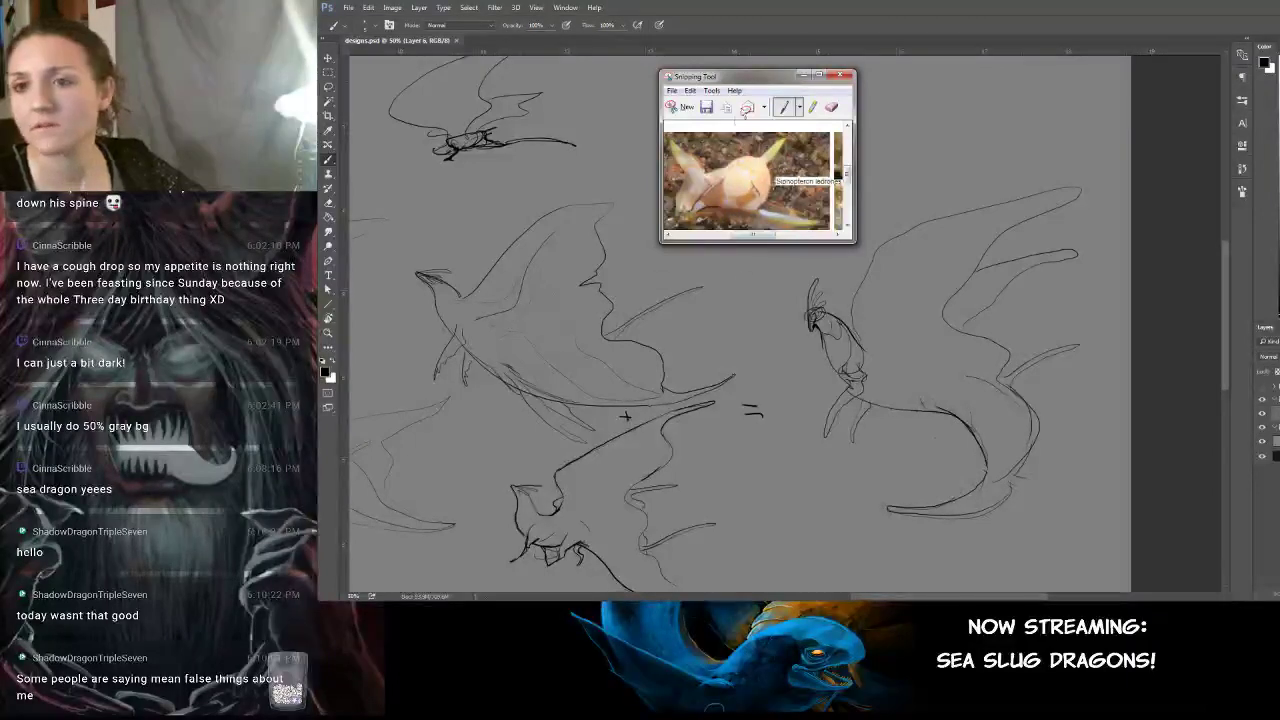
left_click_drag(762, 69, 762, 79)
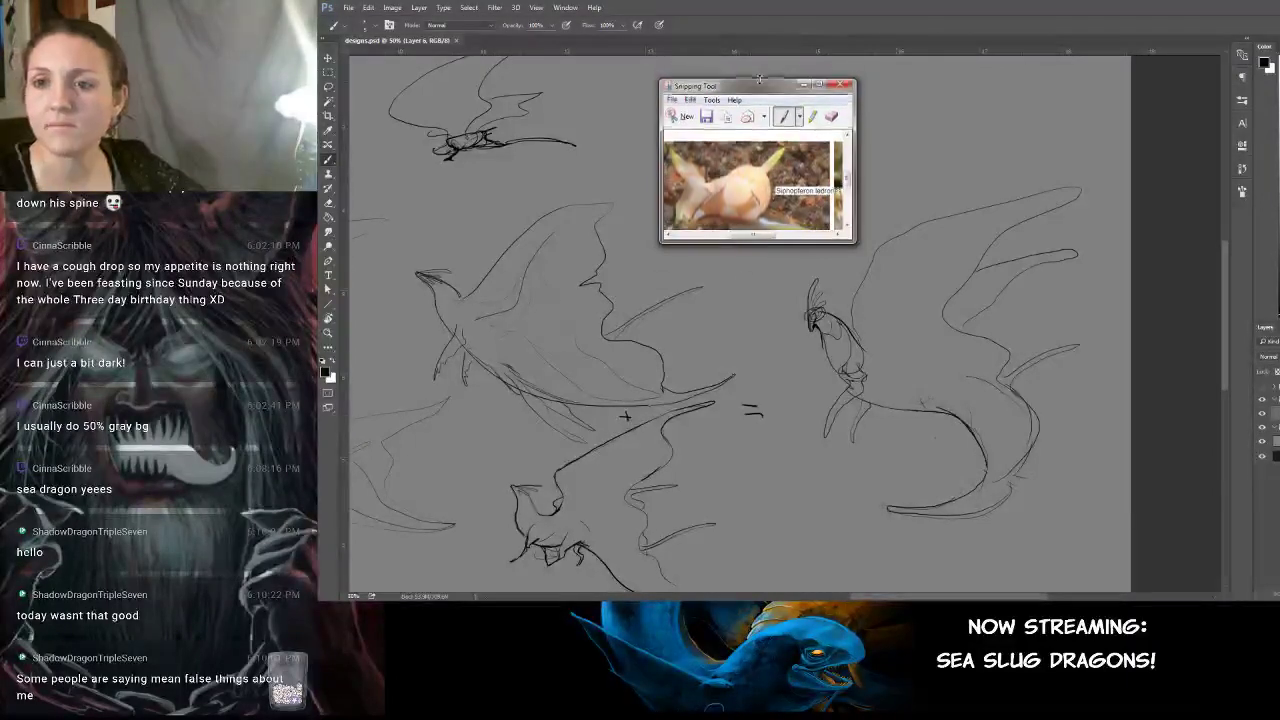
left_click(847, 226)
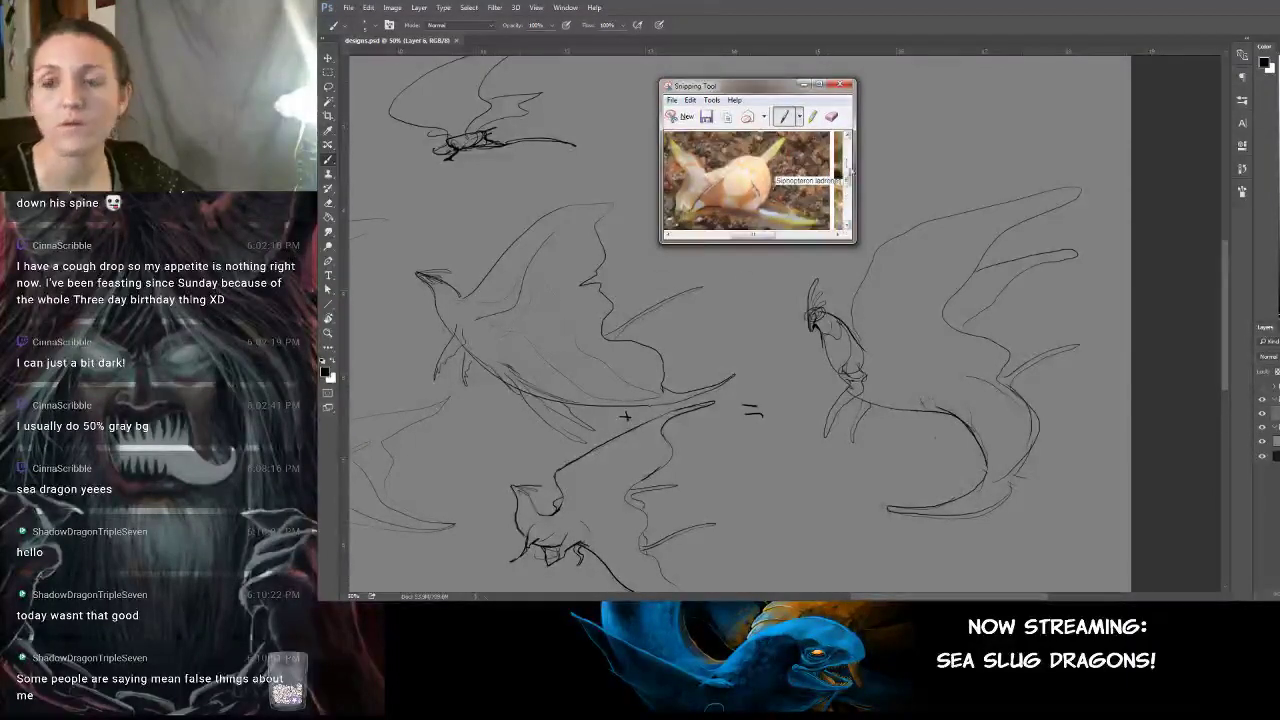
left_click_drag(779, 81, 762, 72)
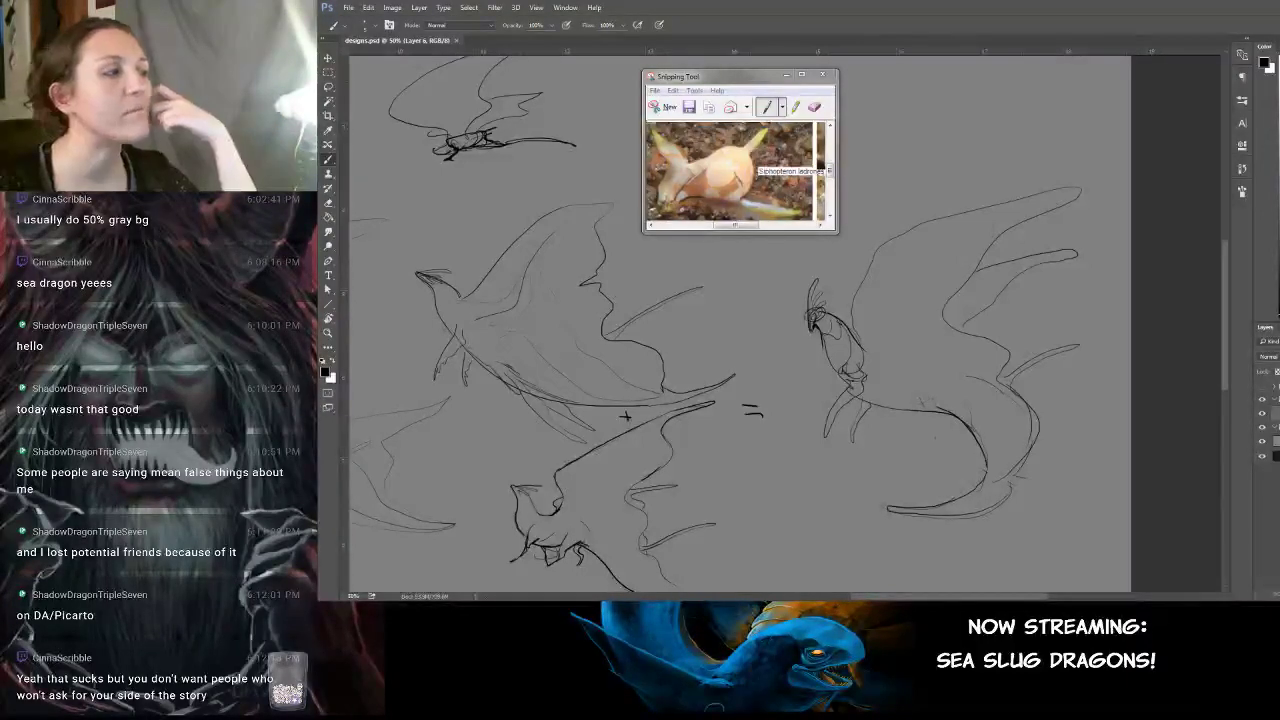
left_click(740, 77)
key("alt+Tab")
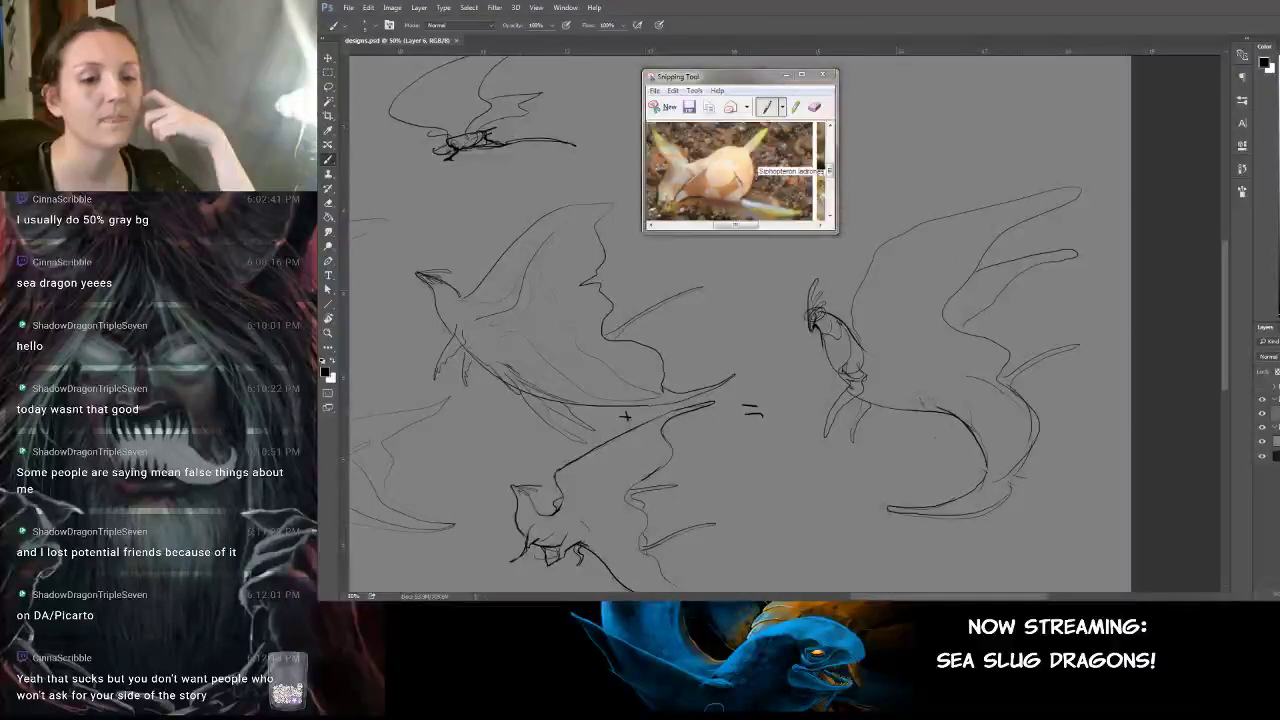
Reposition the Snipping Tool capture of the Siphopteron above the sketches, then return to the designs.psd canvas.
key("alt+Tab")
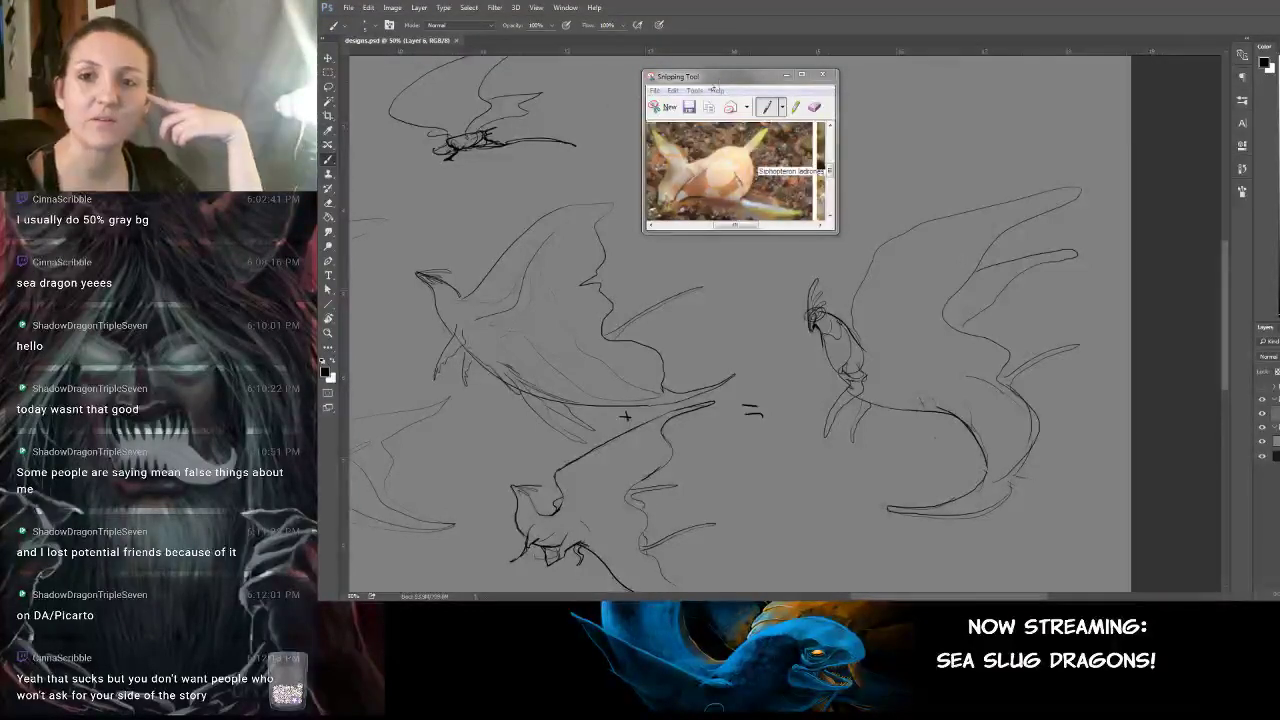
left_click_drag(719, 81, 728, 75)
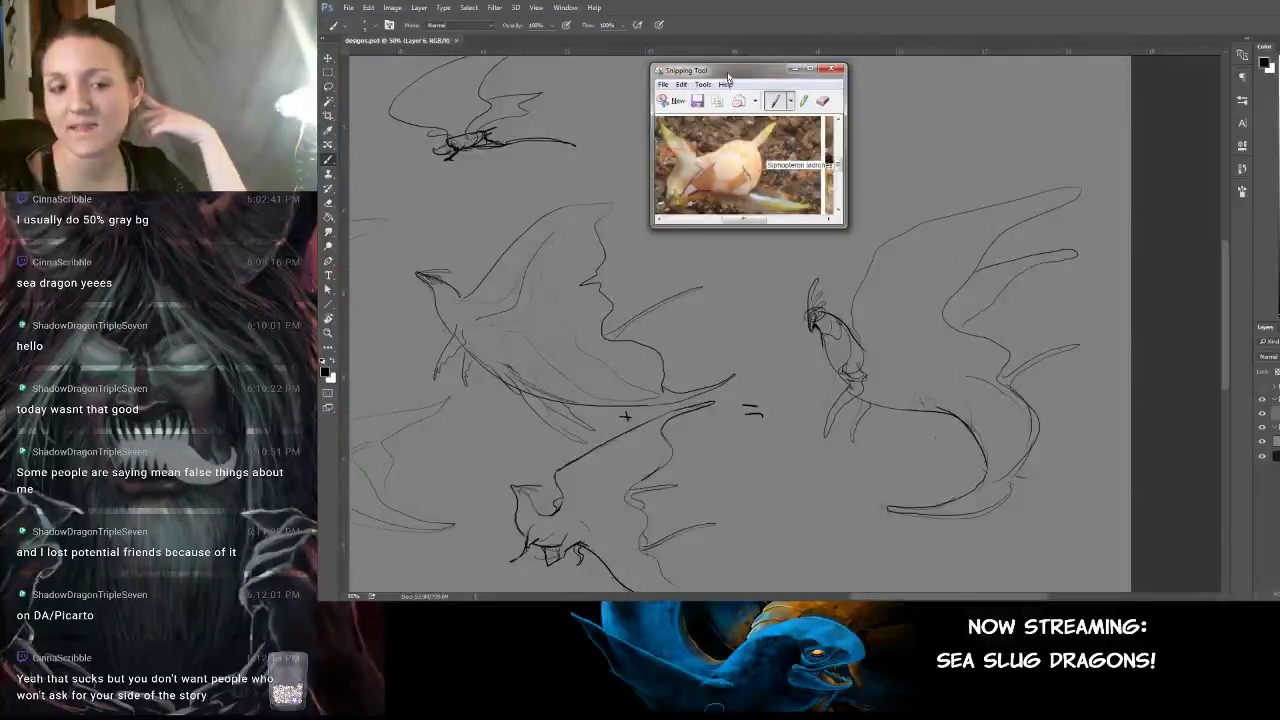
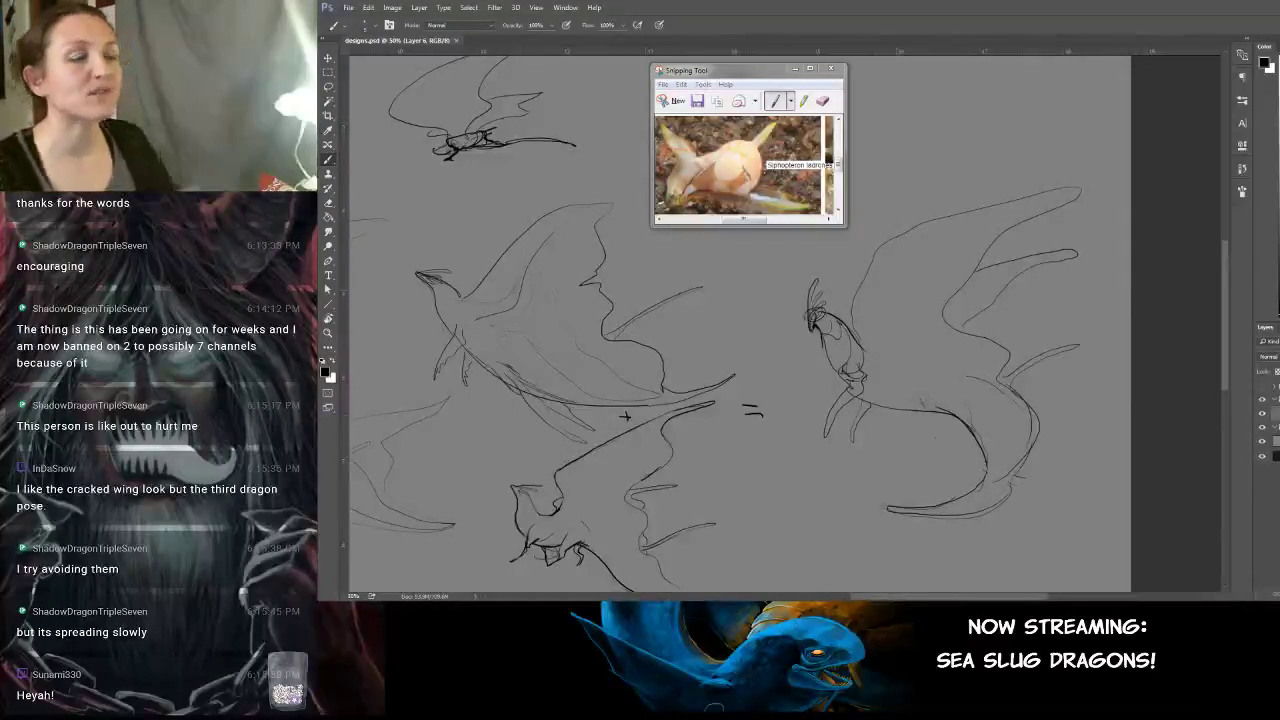
left_click(982, 262)
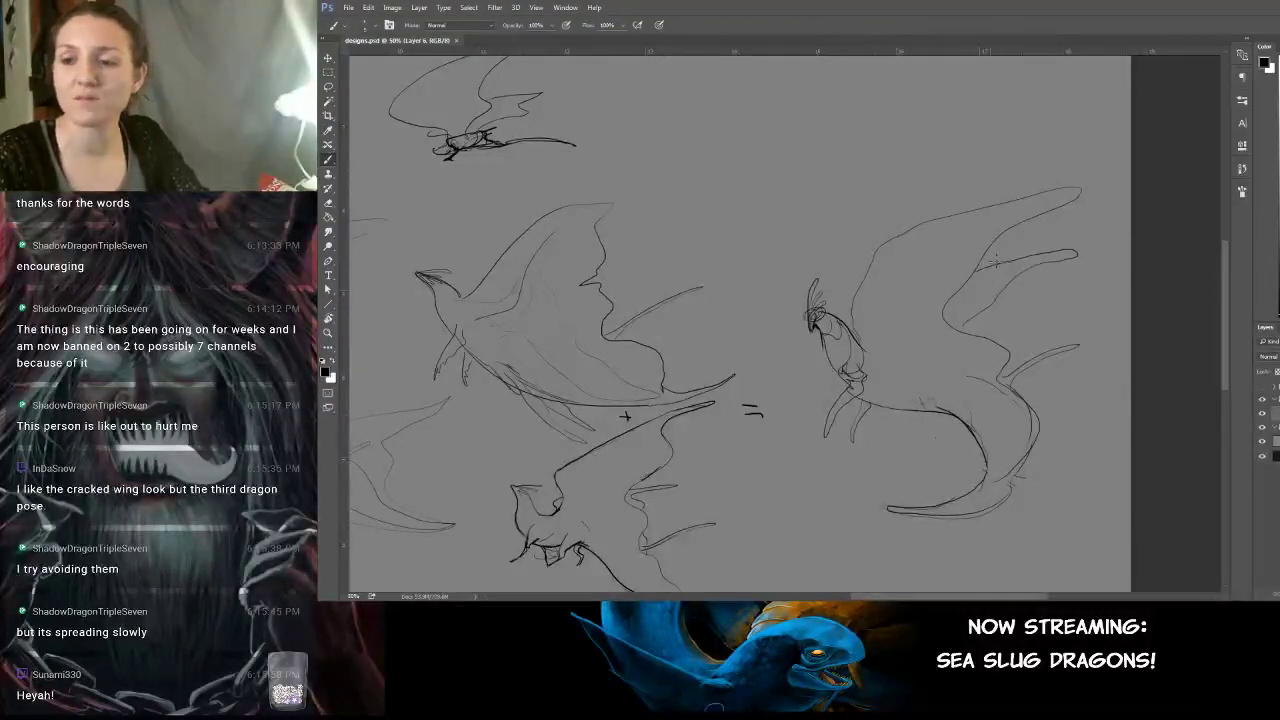
Examine the combined dragon's wings and body up close and compare them with the two source sketches.
key("ctrl+plus")
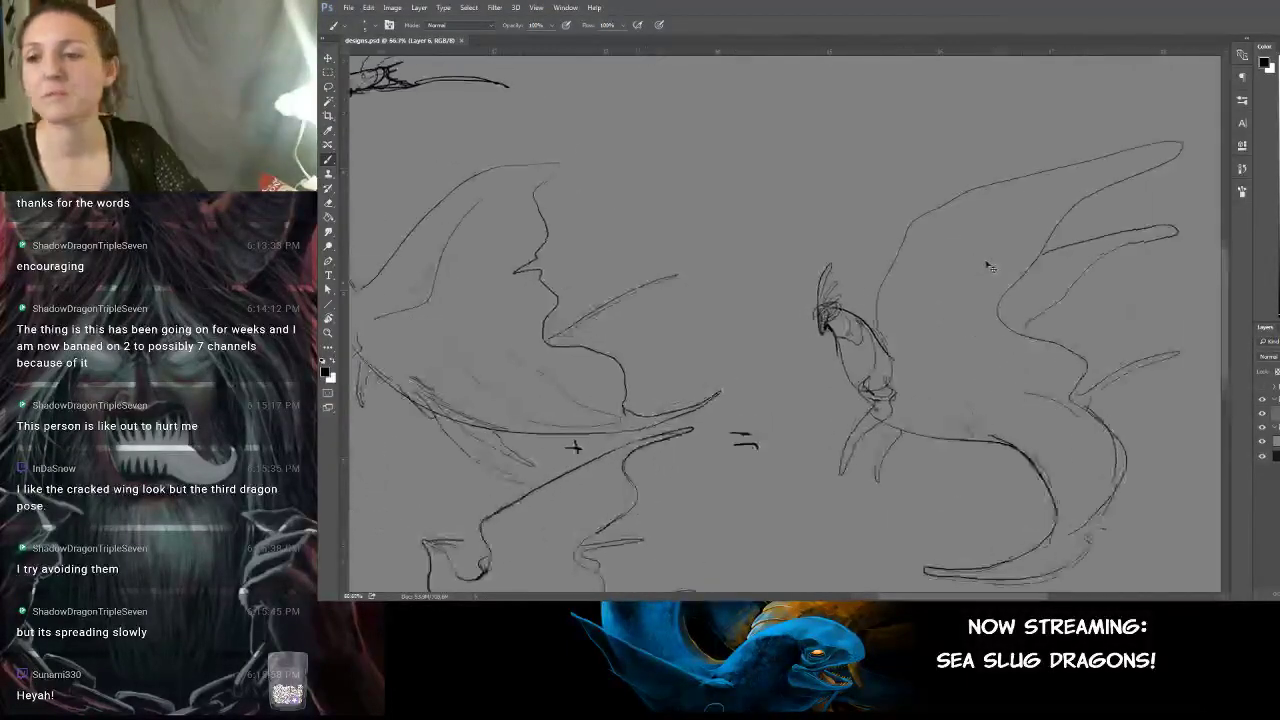
key("ctrl+plus")
left_click_drag(991, 271, 674, 323)
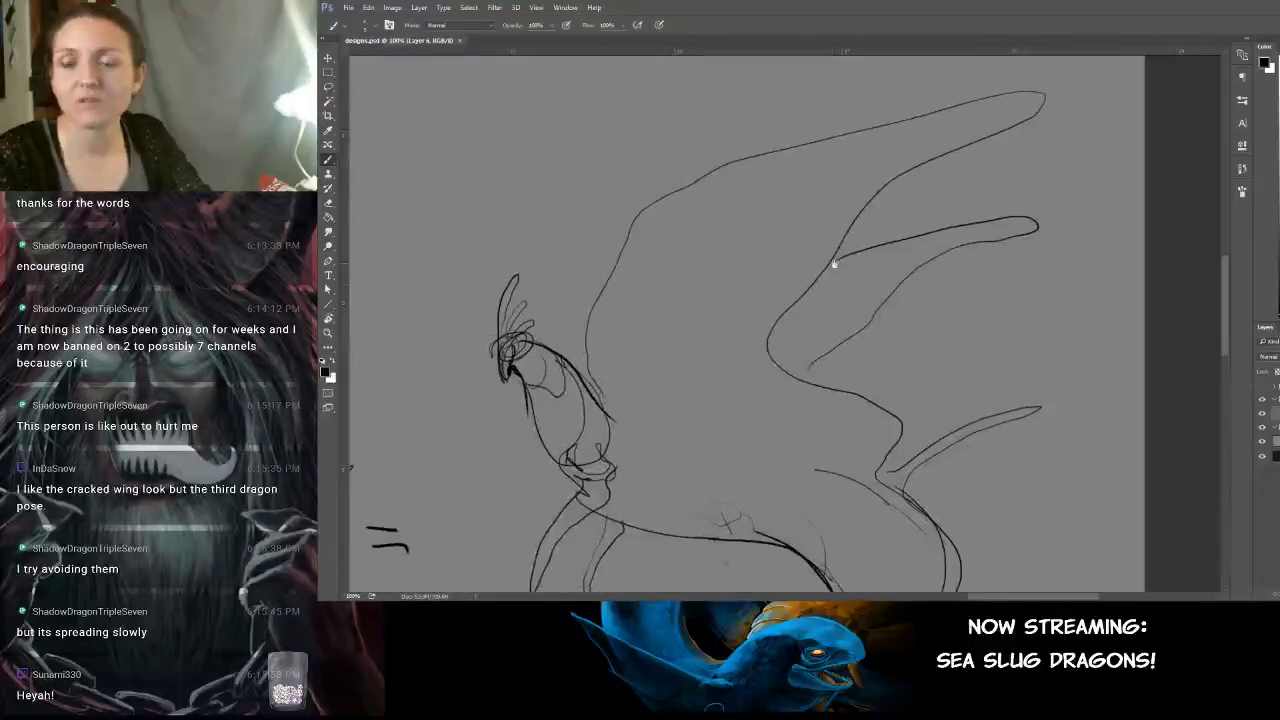
mouse_move(956, 214)
left_mouse_down()
mouse_move(906, 269)
mouse_move(940, 209)
left_mouse_up()
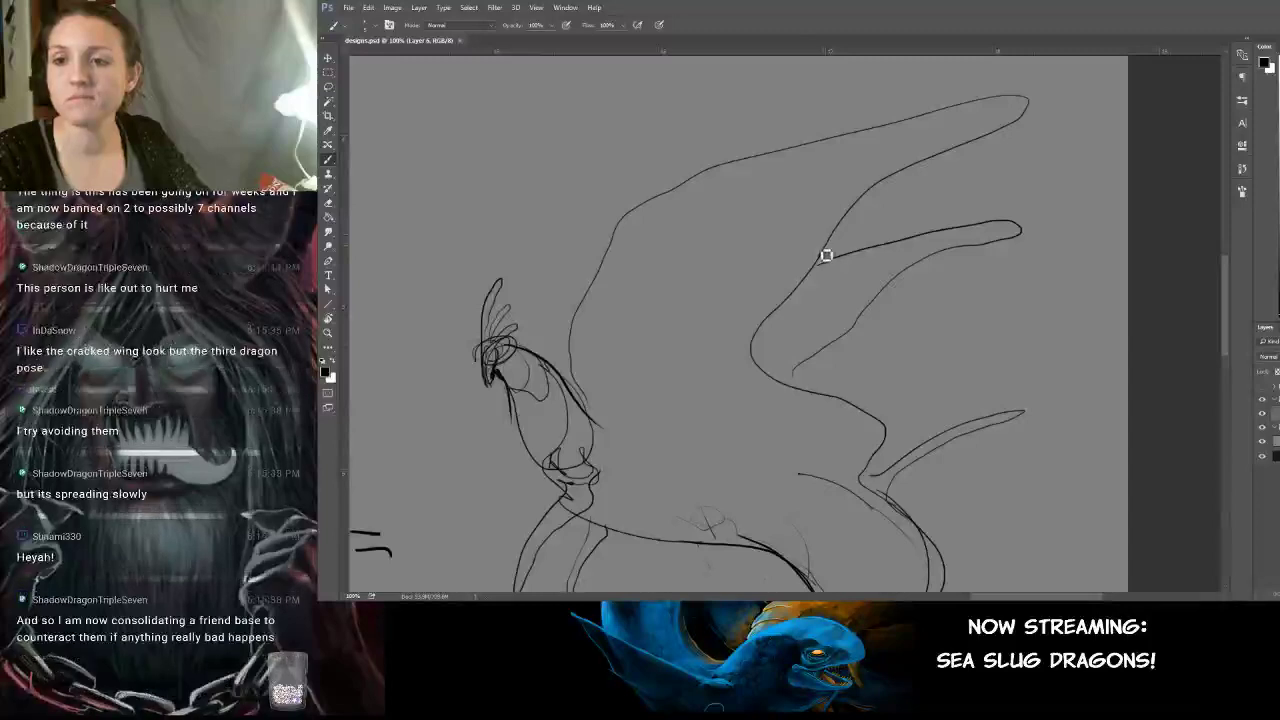
left_click_drag(822, 248, 789, 252)
left_click_drag(789, 252, 817, 264)
mouse_move(817, 264)
left_mouse_down()
mouse_move(797, 282)
mouse_move(866, 286)
mouse_move(846, 298)
left_mouse_up()
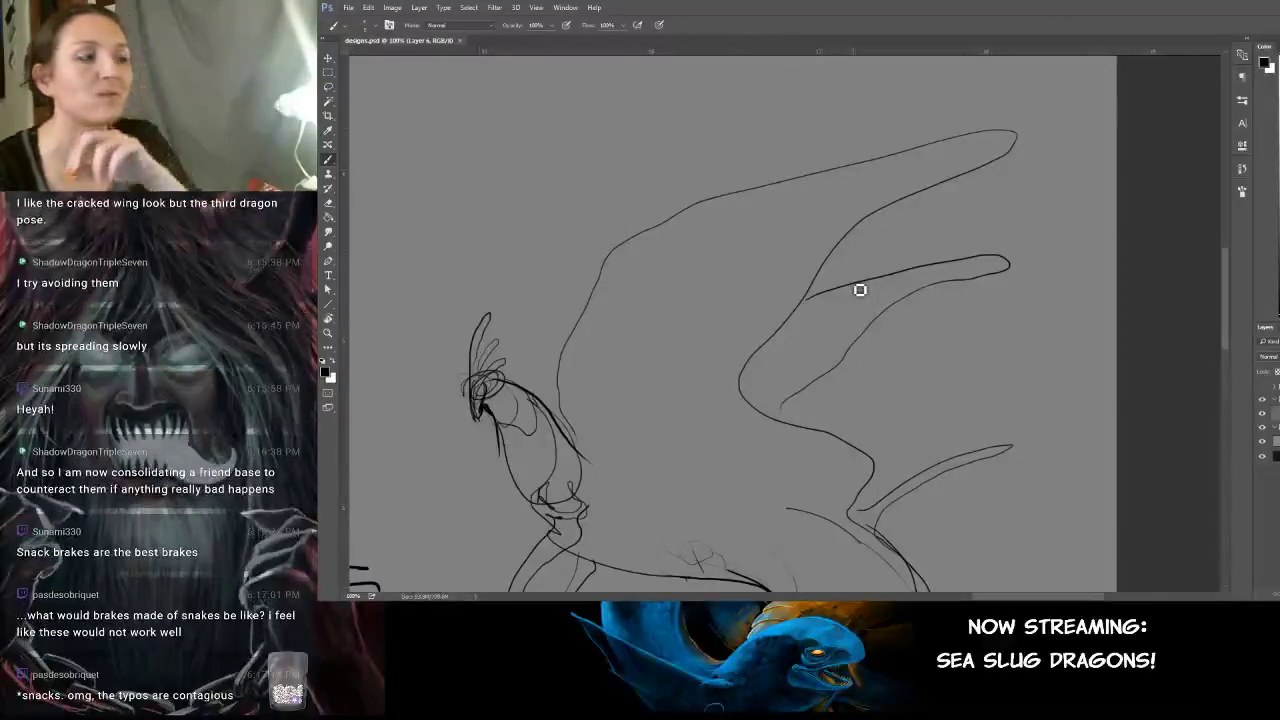
scroll(860, 290, "down", 1)
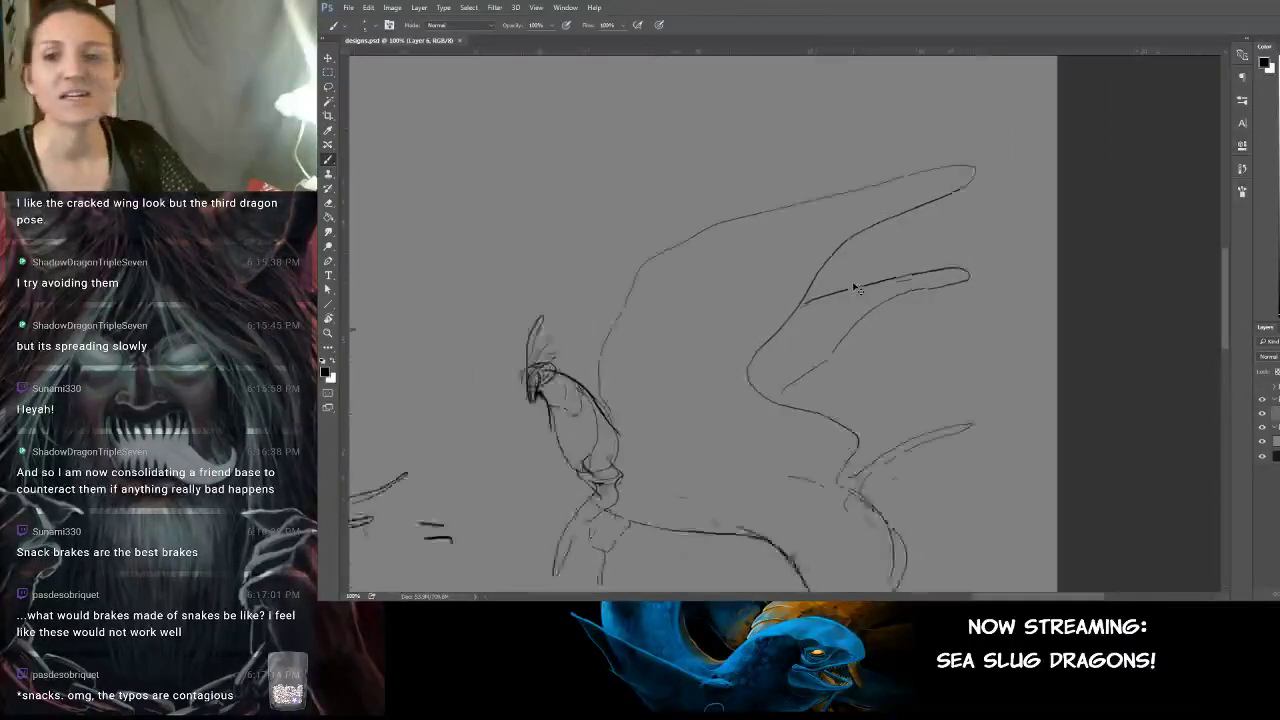
mouse_move(854, 417)
left_mouse_down()
mouse_move(1006, 297)
mouse_move(1040, 336)
mouse_move(928, 333)
left_mouse_up()
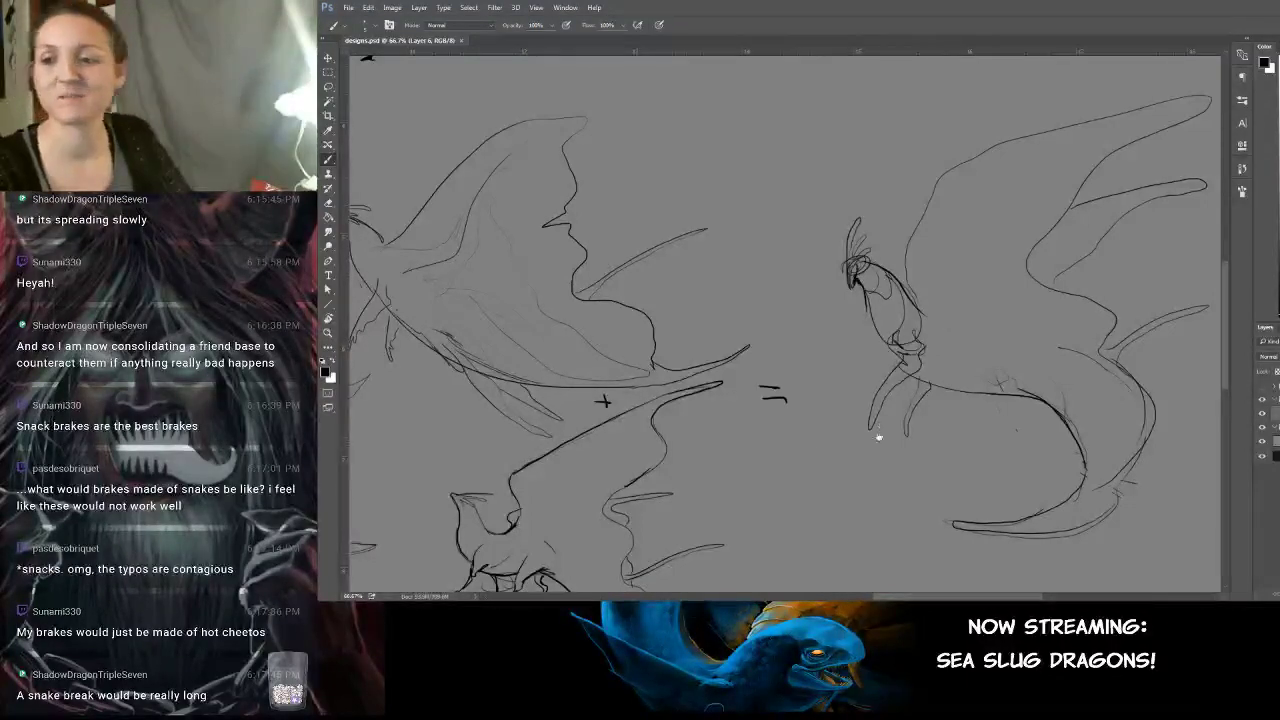
mouse_move(879, 436)
left_mouse_down()
mouse_move(794, 380)
mouse_move(754, 418)
mouse_move(881, 396)
mouse_move(738, 404)
left_mouse_up()
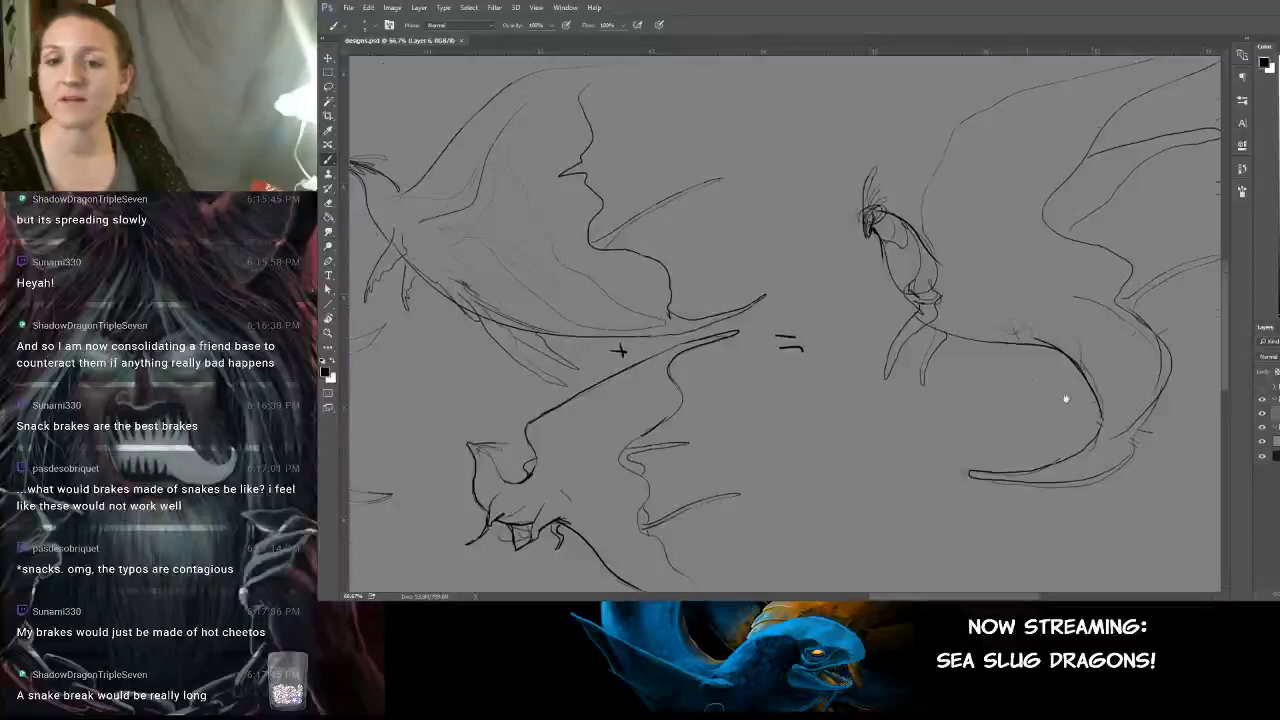
left_click_drag(1008, 314, 1002, 394)
left_click_drag(954, 357, 851, 294)
mouse_move(892, 366)
left_mouse_down()
mouse_move(901, 318)
mouse_move(1014, 369)
mouse_move(1094, 330)
left_mouse_up()
left_click_drag(963, 360, 1094, 400)
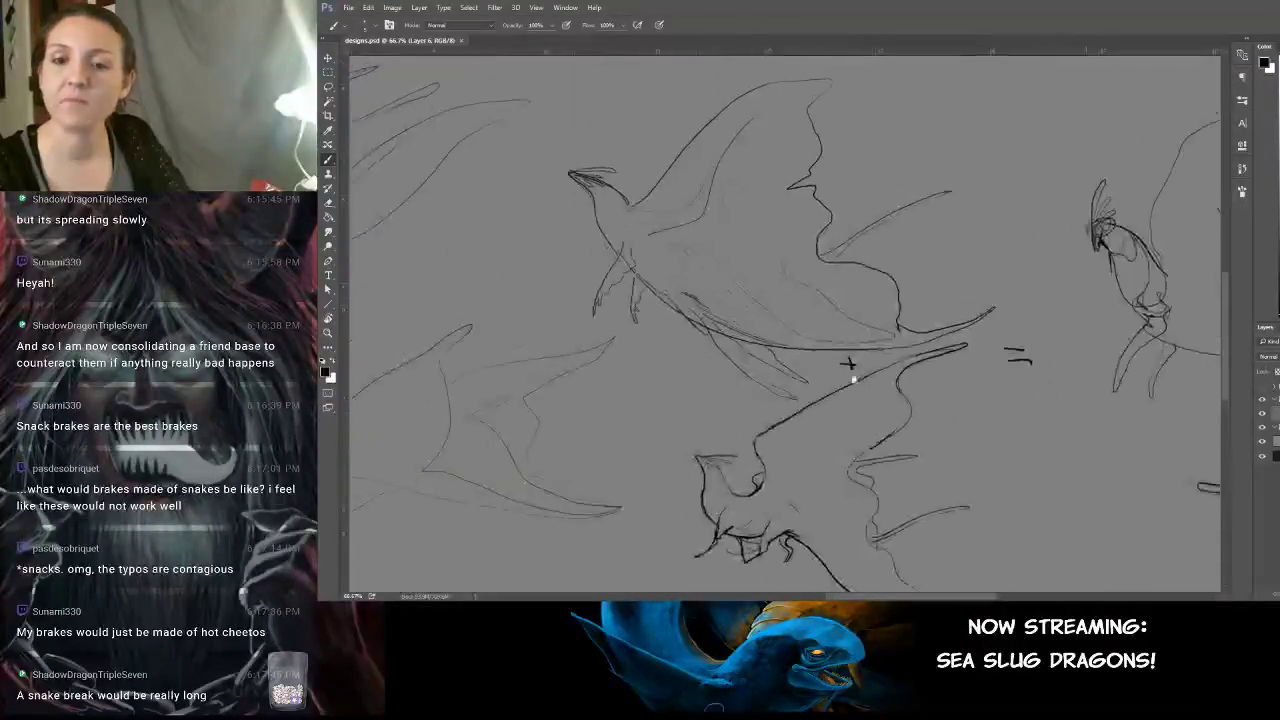
mouse_move(853, 378)
left_mouse_down()
mouse_move(1123, 357)
mouse_move(957, 389)
mouse_move(920, 309)
mouse_move(1010, 425)
mouse_move(960, 390)
mouse_move(990, 400)
mouse_move(1023, 386)
mouse_move(903, 319)
mouse_move(988, 369)
mouse_move(1129, 383)
mouse_move(923, 466)
left_mouse_up()
Look over the Siphopteron ladrones photo in bubblesnails.png with Windows Photo Viewer and move its window off the canvas.
key("alt+Tab")
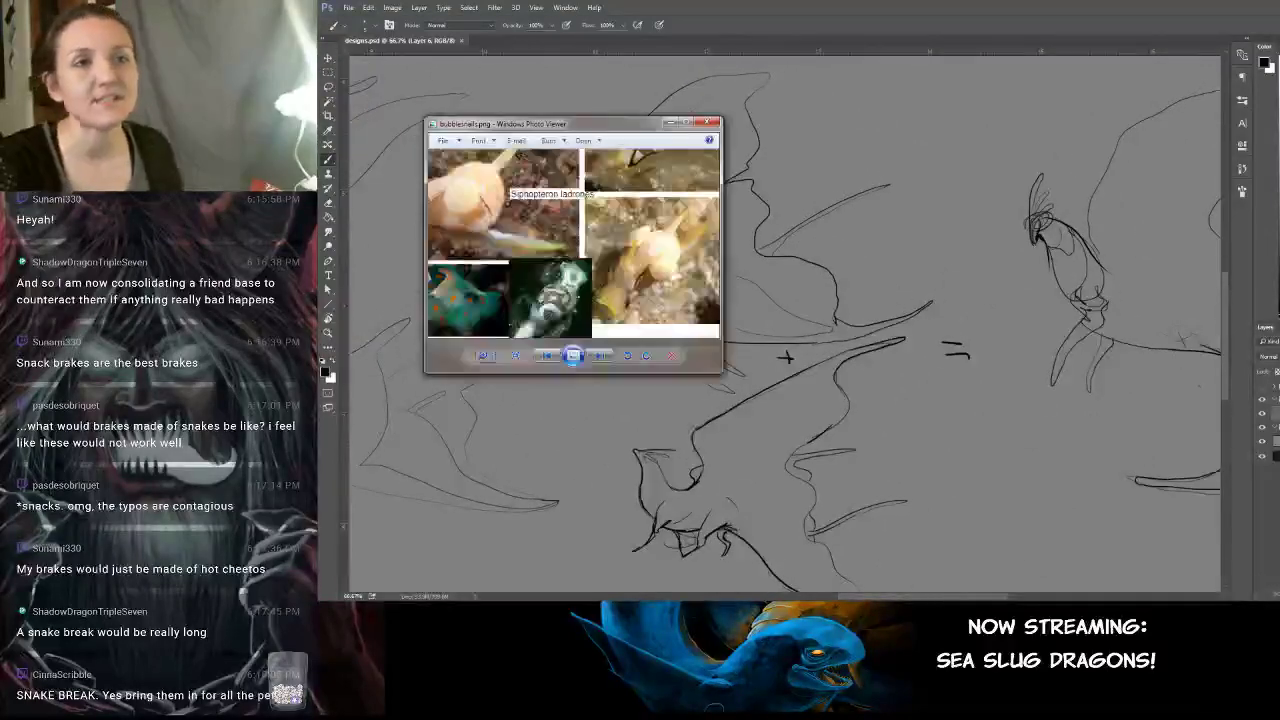
left_click_drag(600, 211, 737, 277)
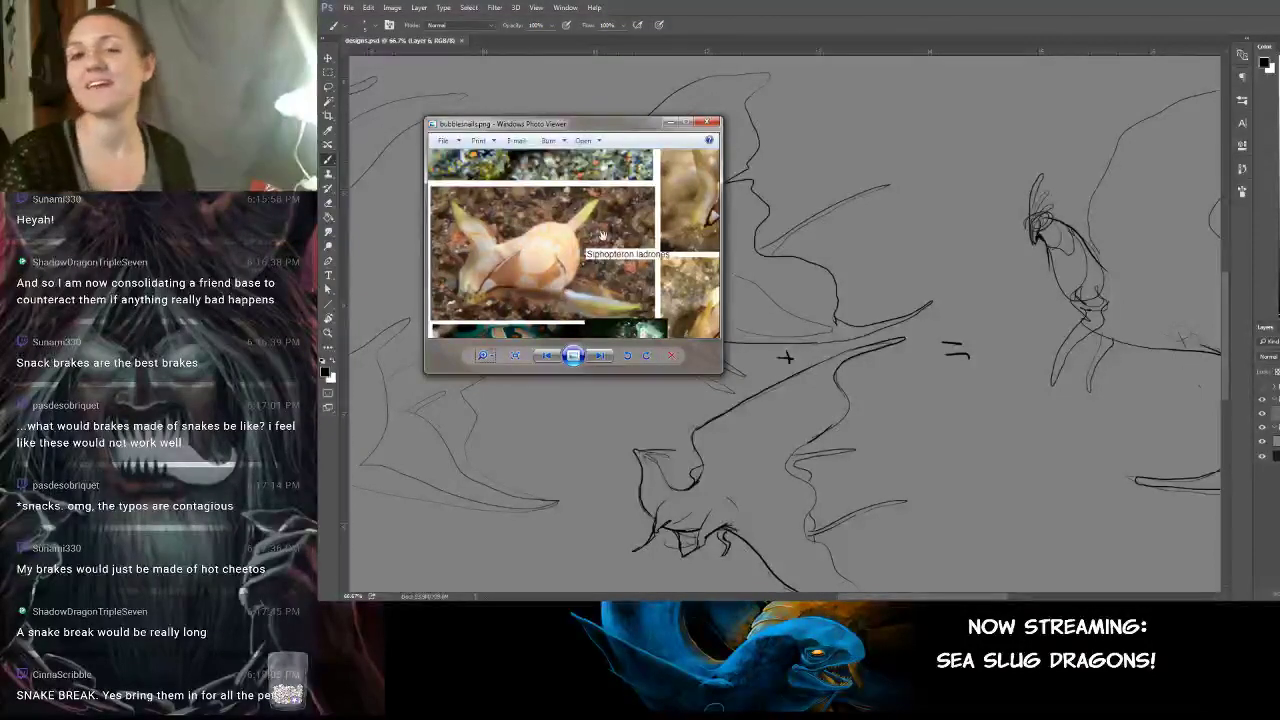
mouse_move(652, 139)
left_mouse_down()
mouse_move(913, 265)
mouse_move(978, 262)
mouse_move(978, 240)
left_mouse_up()
left_click_drag(954, 327, 1032, 360)
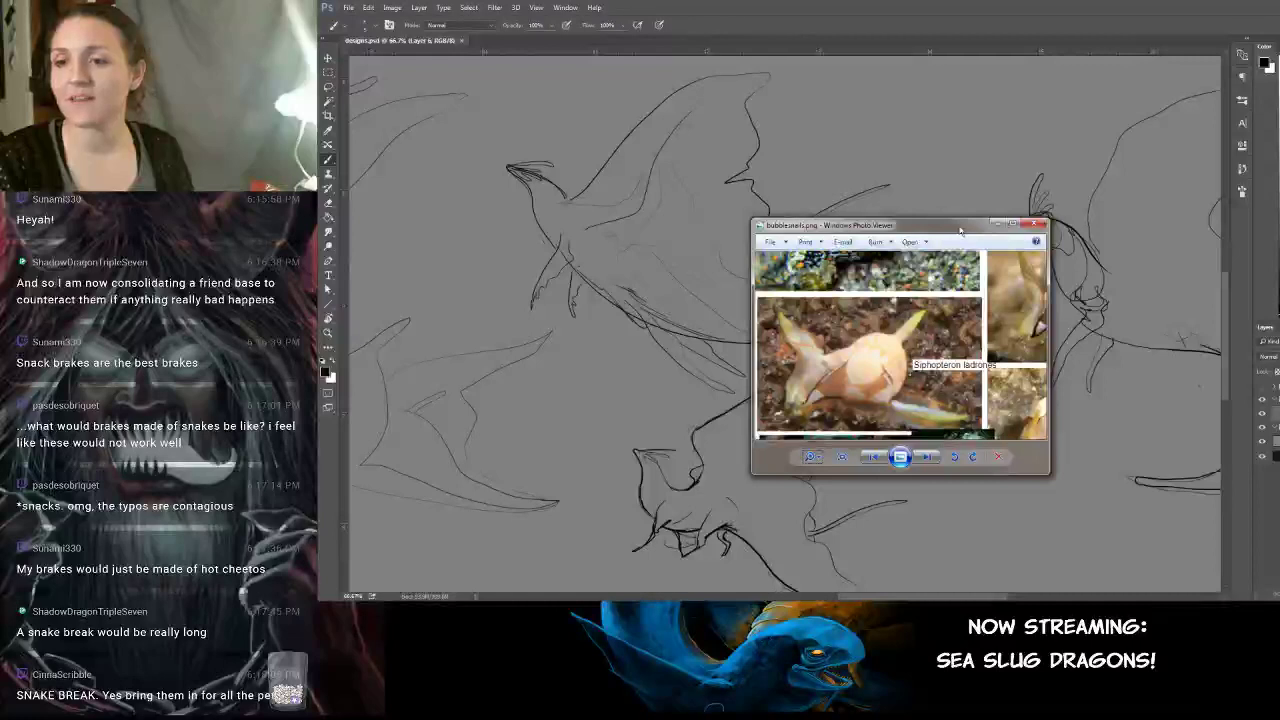
mouse_move(960, 231)
left_mouse_down()
mouse_move(991, 207)
mouse_move(714, 206)
mouse_move(773, 204)
mouse_move(723, 186)
mouse_move(618, 187)
mouse_move(546, 163)
mouse_move(210, 203)
left_mouse_up()
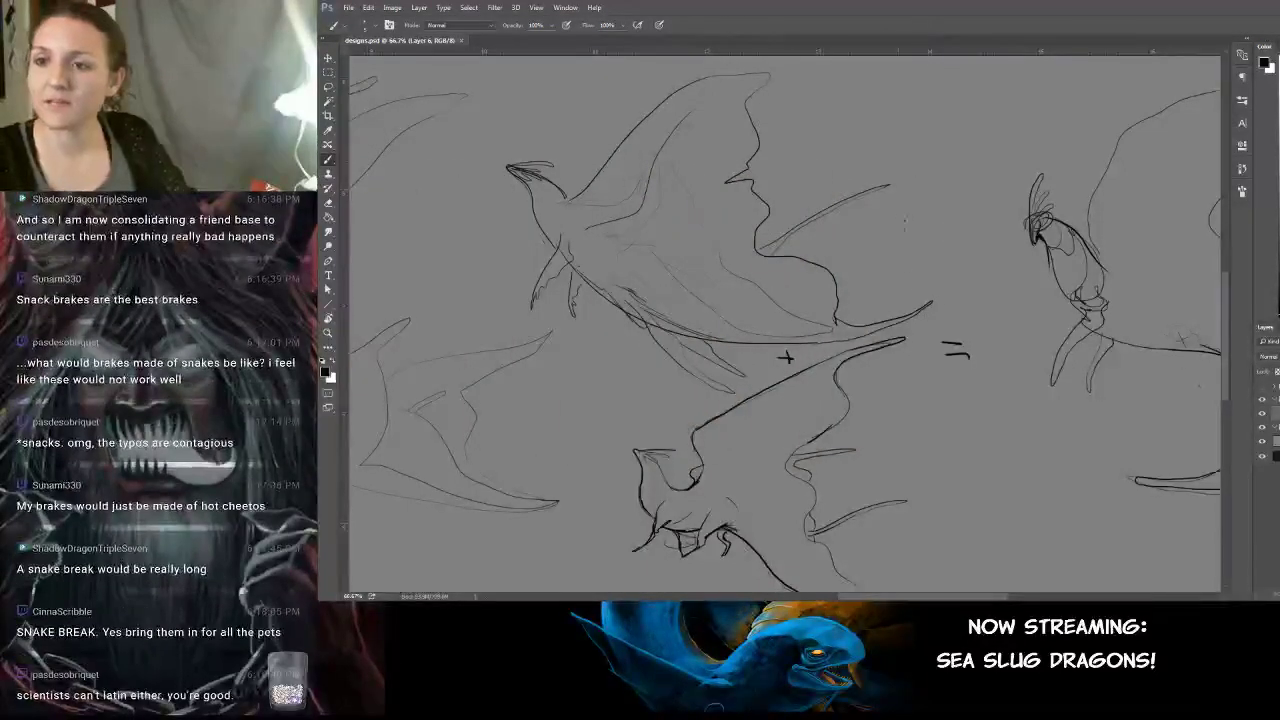
Review the combined dragon against its source sketches, checking what one layer contains by toggling its visibility.
key("space")
mouse_move(969, 235)
left_mouse_down()
mouse_move(991, 229)
mouse_move(909, 157)
mouse_move(677, 286)
mouse_move(867, 353)
mouse_move(767, 299)
mouse_move(829, 217)
left_mouse_up()
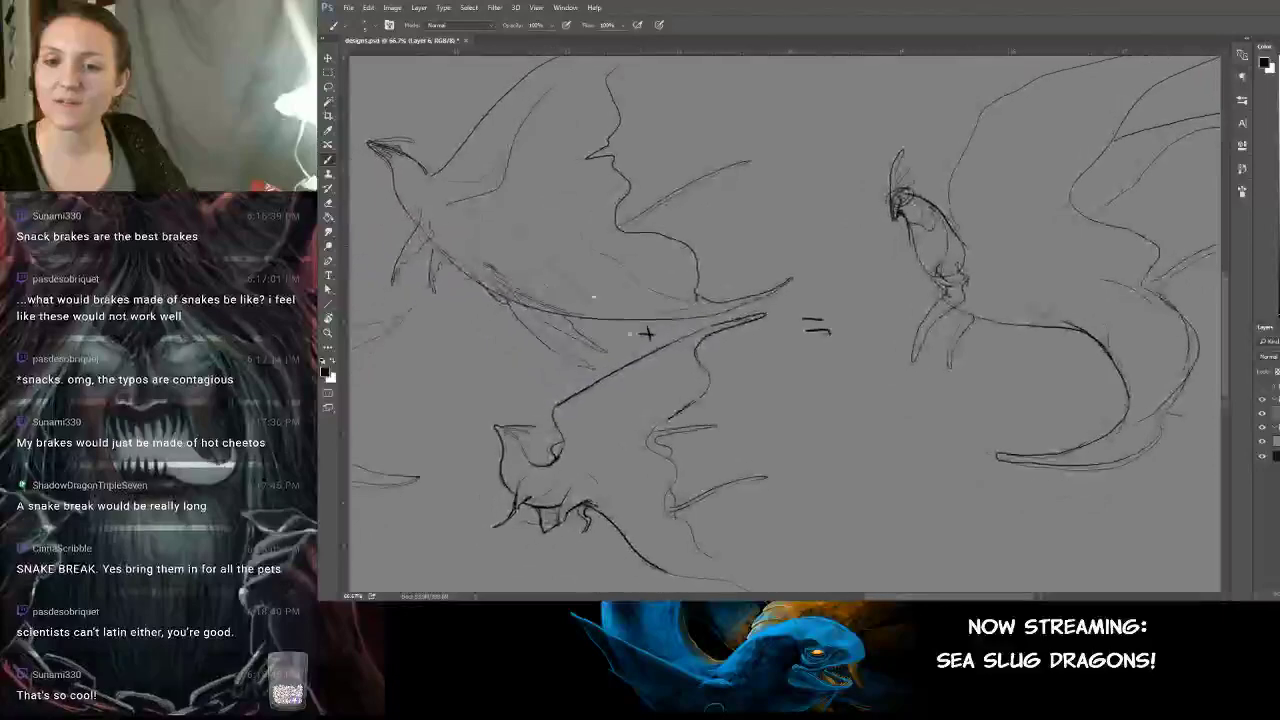
left_click_drag(1044, 284, 928, 310)
left_click_drag(843, 300, 923, 340)
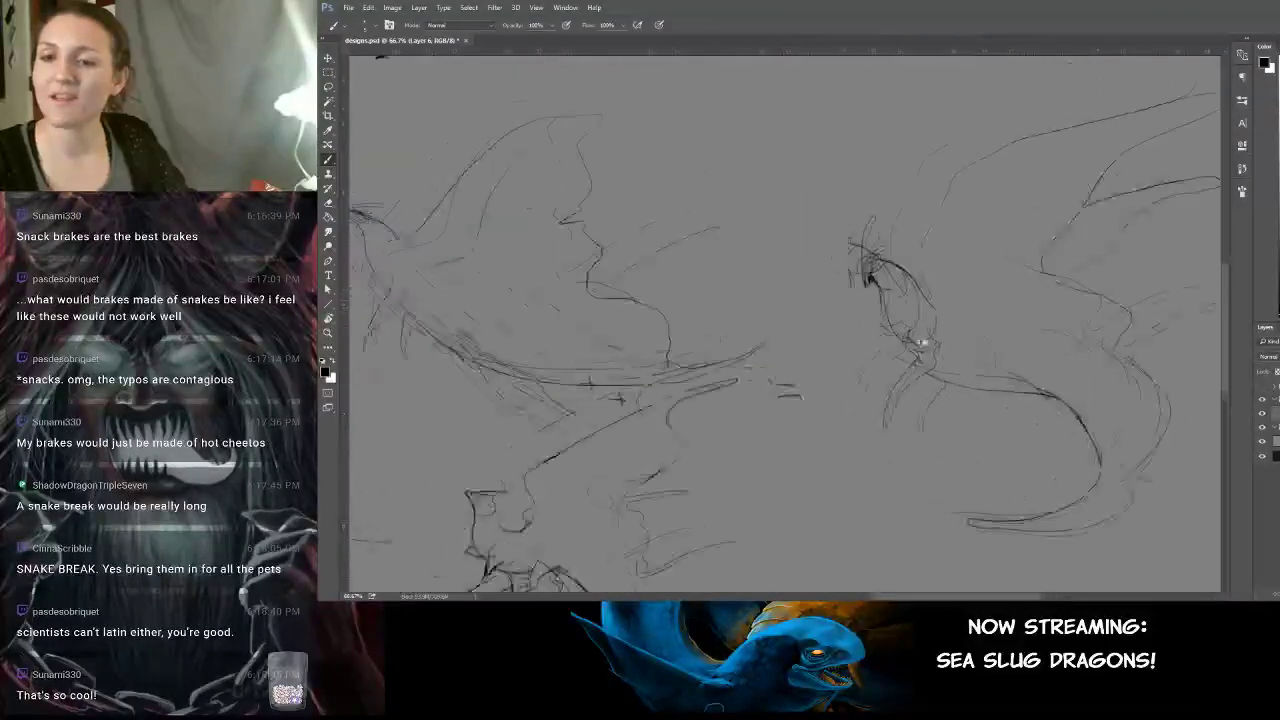
left_click_drag(640, 274, 724, 324)
mouse_move(838, 358)
left_mouse_down()
mouse_move(783, 229)
mouse_move(811, 237)
mouse_move(782, 220)
left_mouse_up()
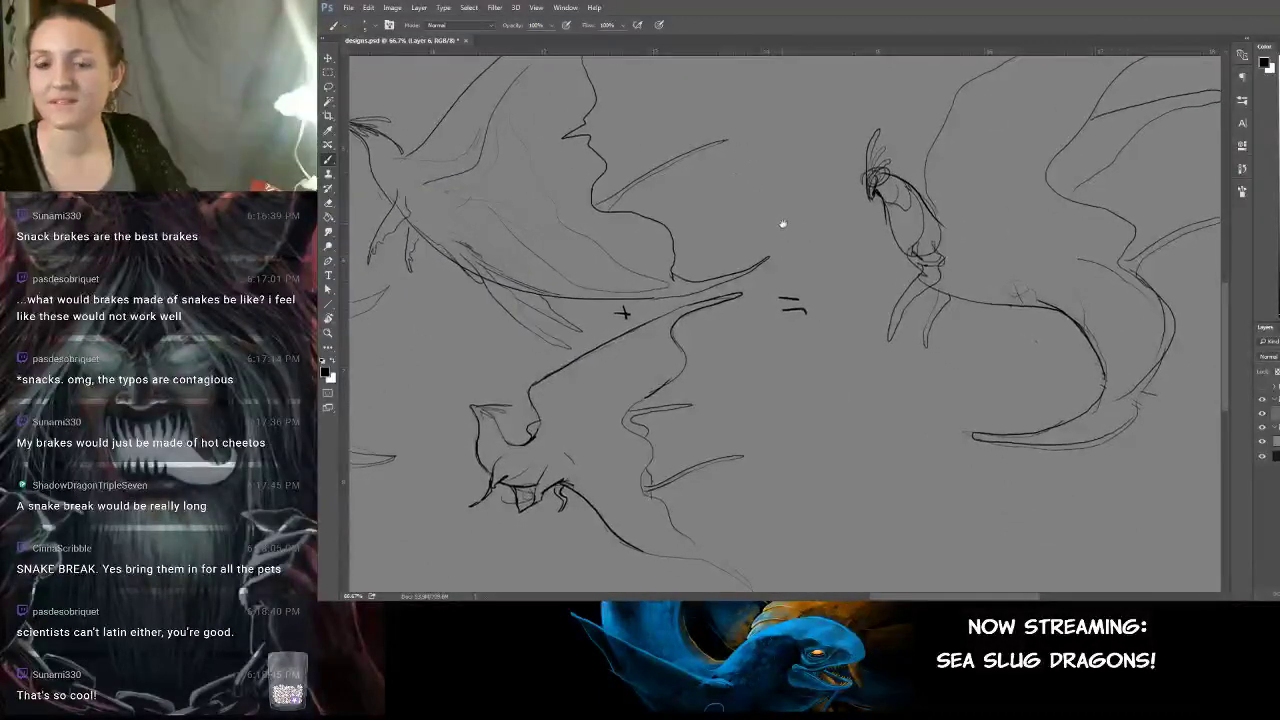
mouse_move(963, 277)
left_mouse_down()
mouse_move(849, 323)
mouse_move(832, 351)
mouse_move(797, 329)
mouse_move(874, 329)
mouse_move(820, 323)
mouse_move(805, 307)
left_mouse_up()
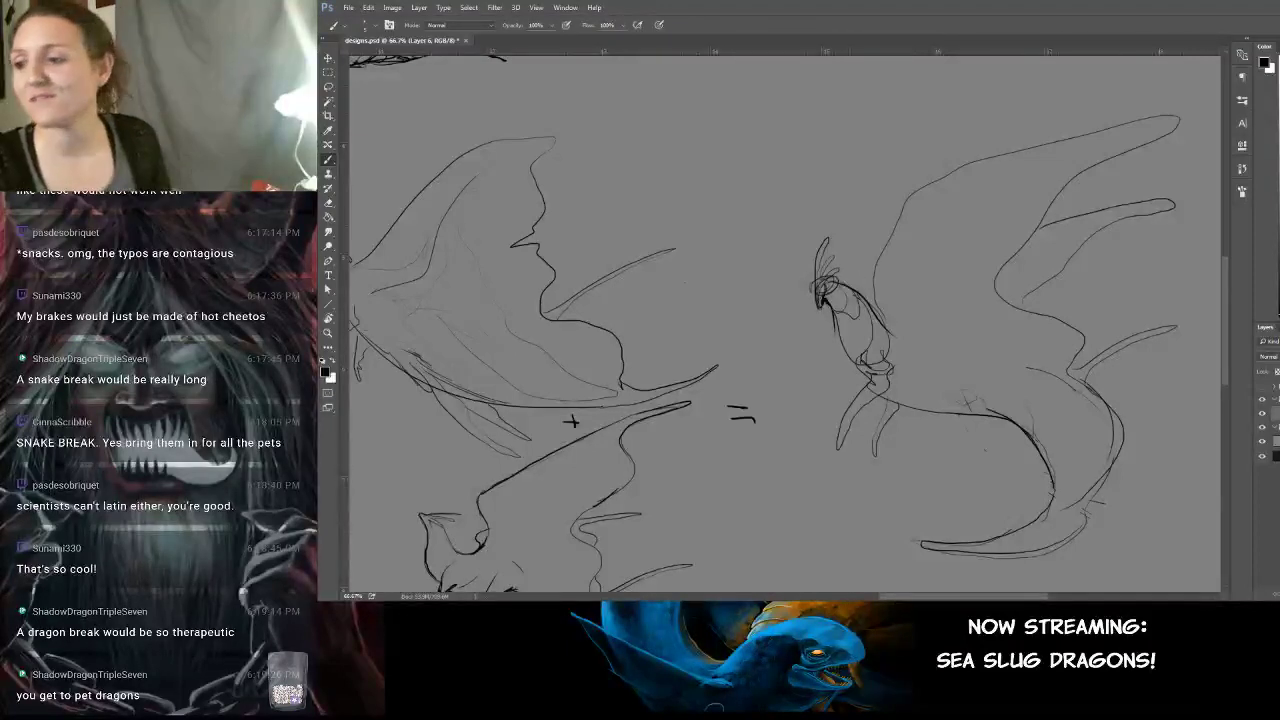
left_click(1262, 426)
left_click(1262, 426)
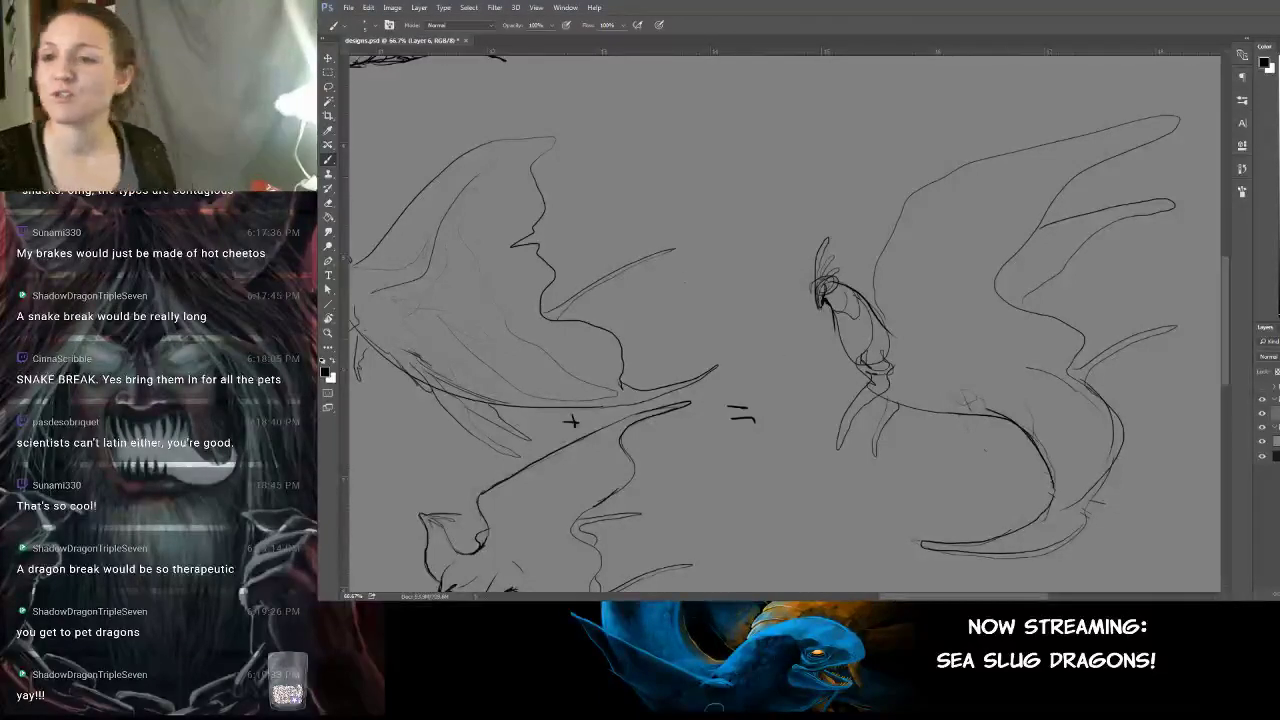
left_click_drag(1007, 419, 883, 357)
left_click_drag(710, 366, 1045, 418)
left_click_drag(863, 383, 802, 363)
left_click_drag(1099, 412, 796, 362)
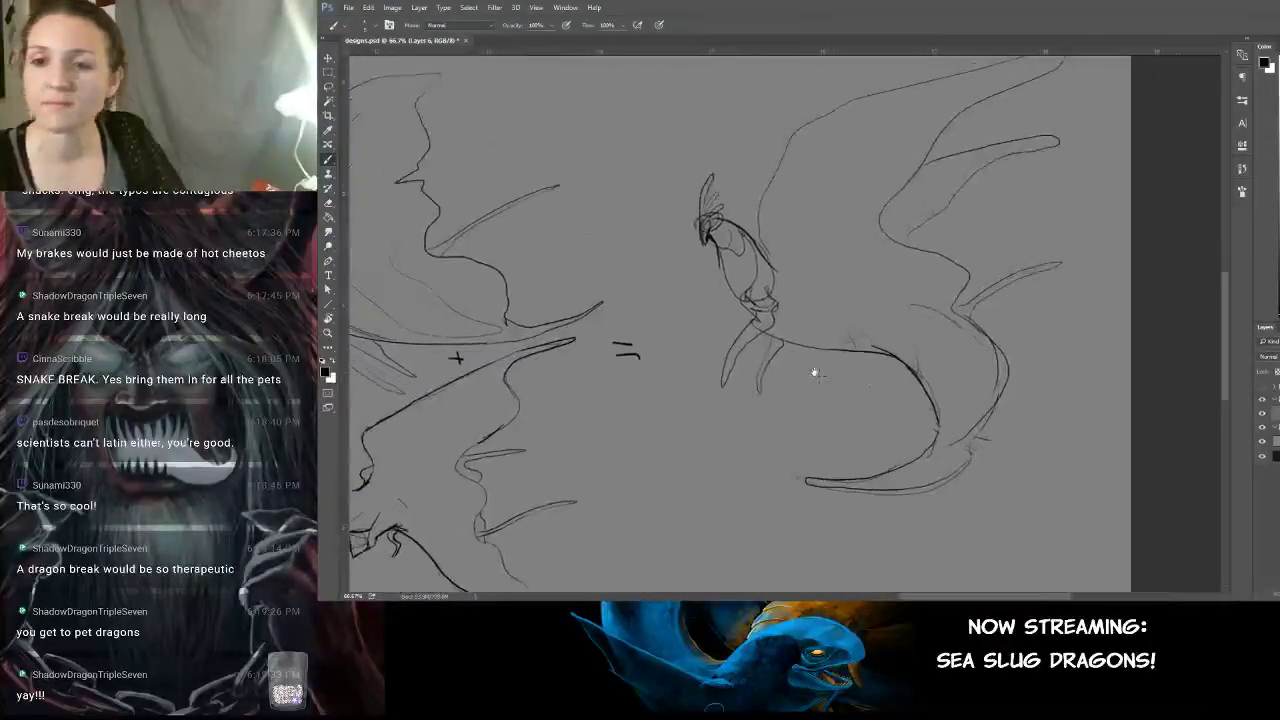
Select the whole combined dragon sketch with a freehand Lasso outline.
key("l")
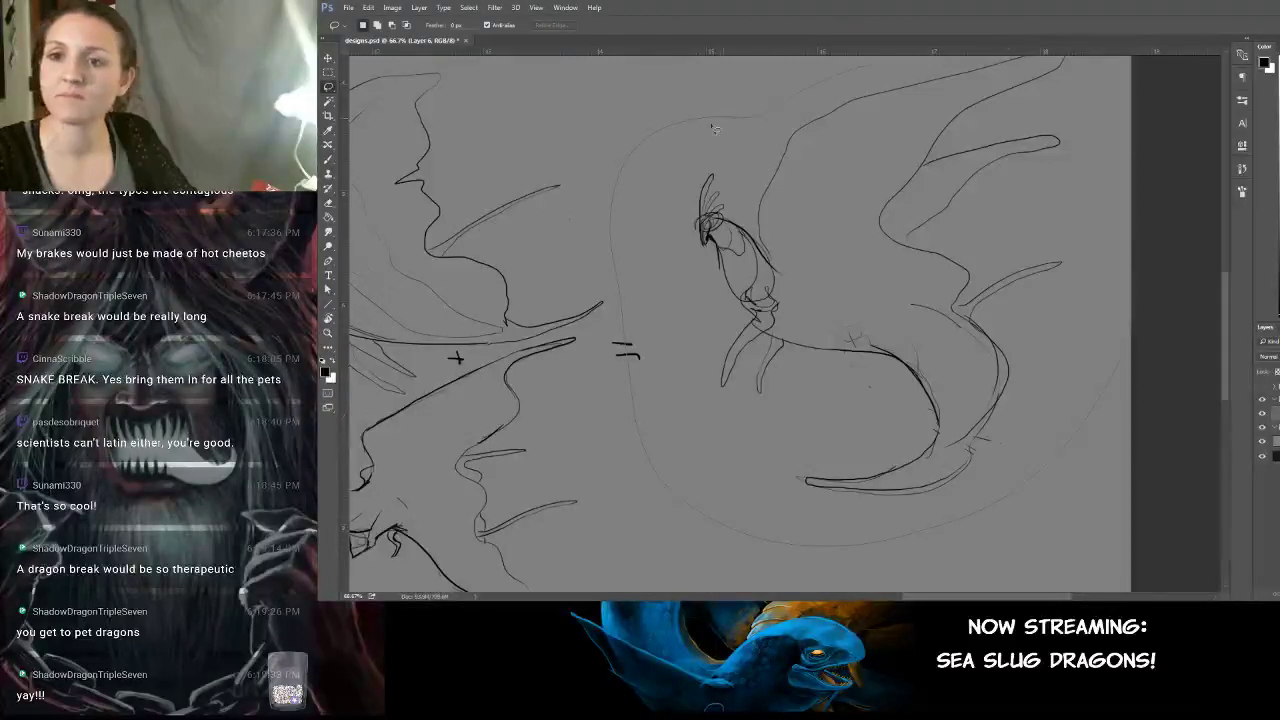
left_click_drag(713, 128, 710, 122)
left_click_drag(1008, 277, 958, 325)
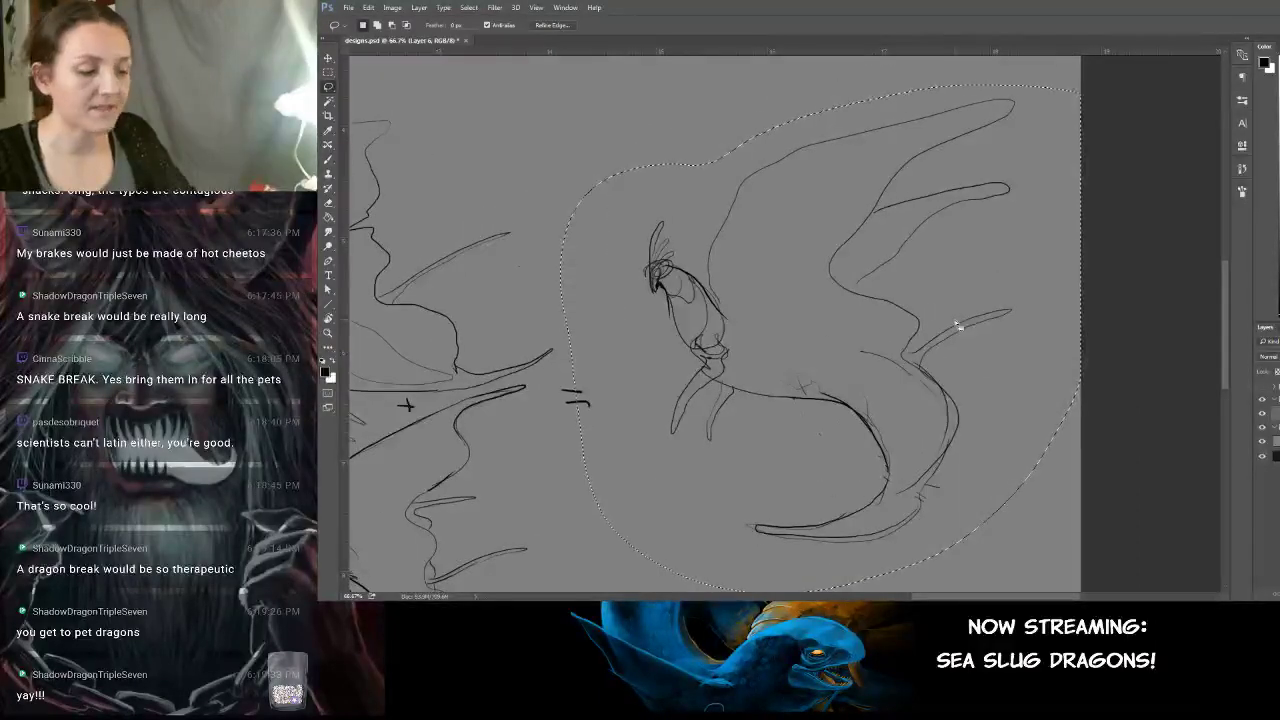
Hide the original sketch layer and paste a copy of the selected dragon on its own layer named lineart.
left_click(1262, 412)
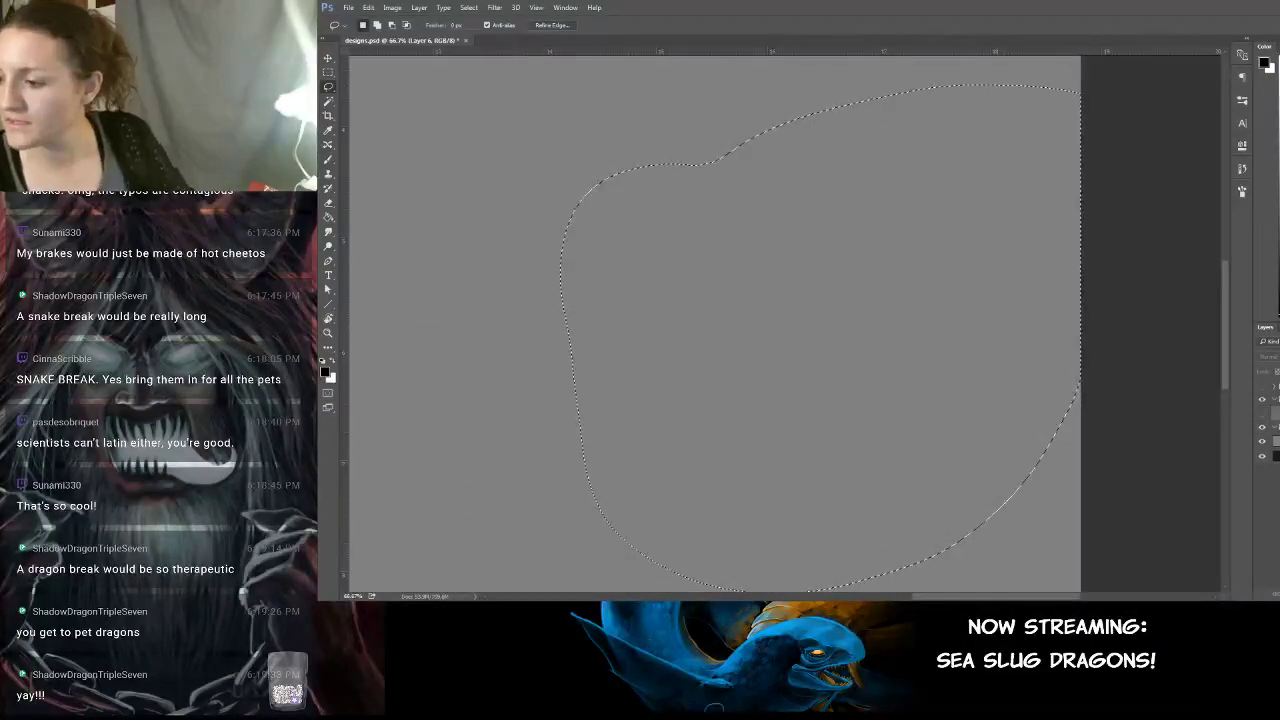
key("ctrl+alt+shift+n")
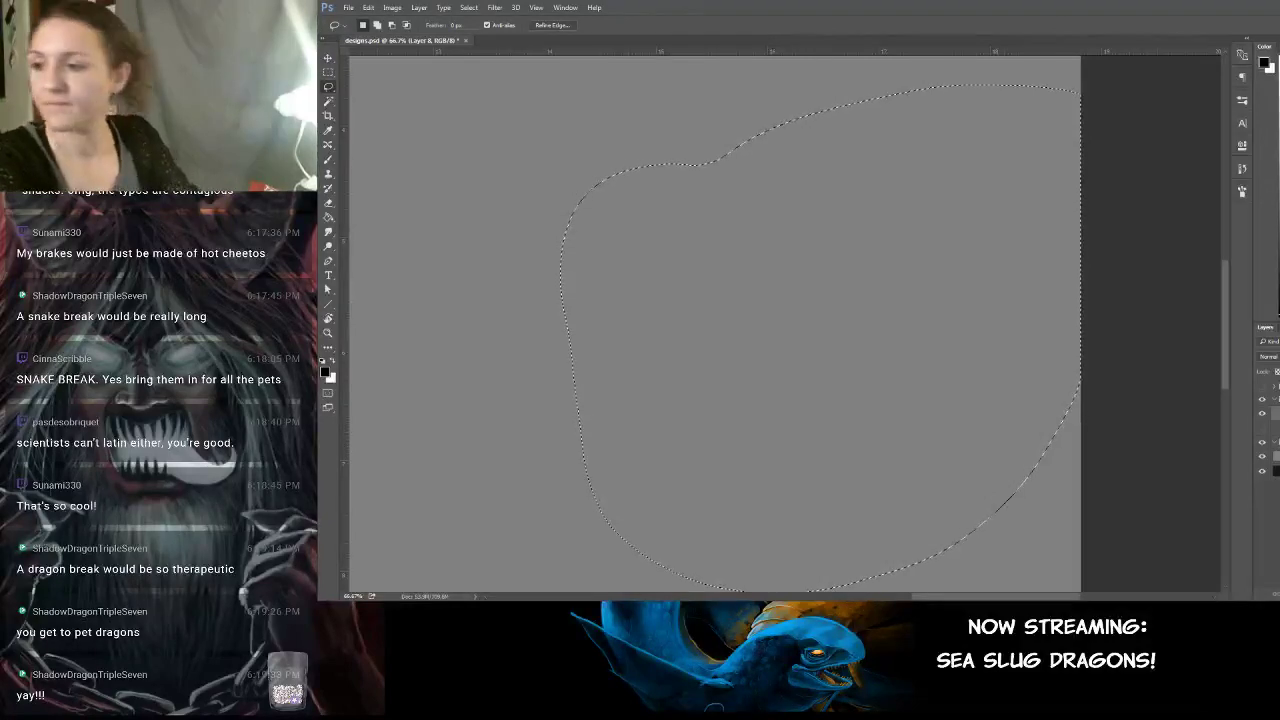
key("Return")
key("ctrl+v")
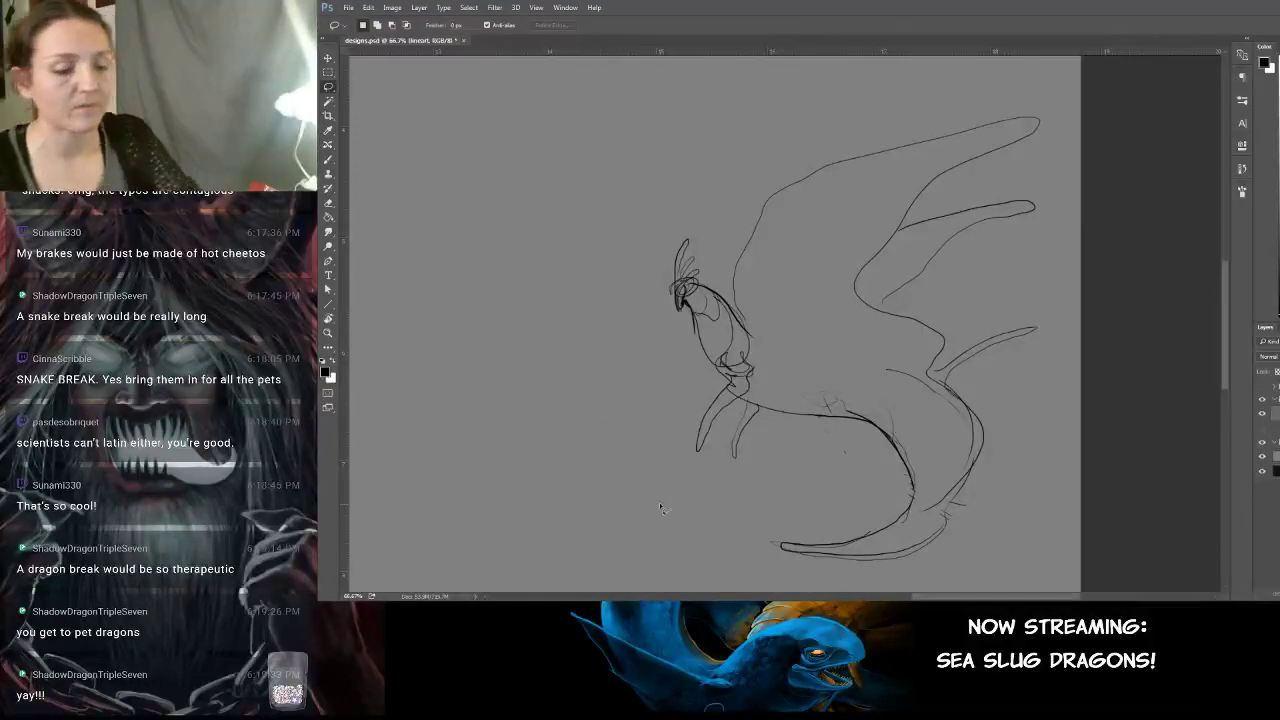
Move the pasted dragon from the canvas edge to the middle of the canvas.
key("ctrl+minus")
key("ctrl+minus")
key("ctrl+minus")
scroll(661, 508, "down", 1)
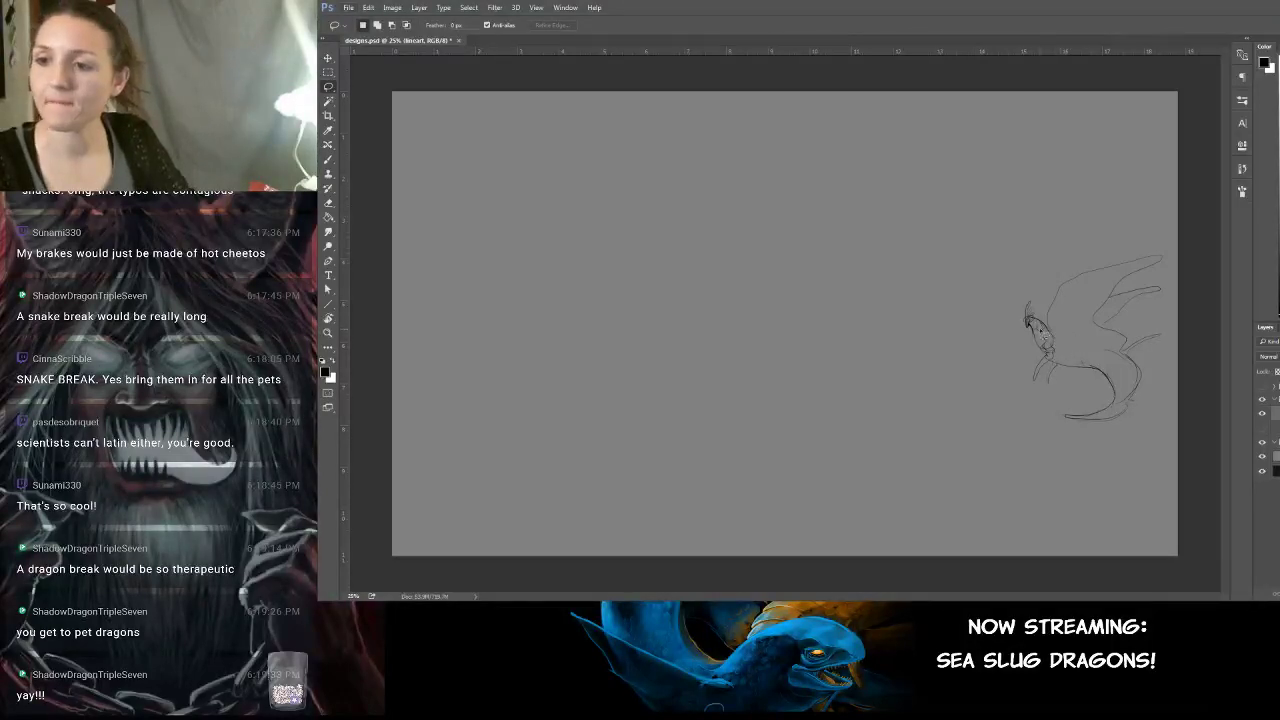
key("v")
left_click_drag(1082, 339, 773, 330)
Scale the dragon lineart to about 258% and position it to fit within the canvas height.
key("ctrl+t")
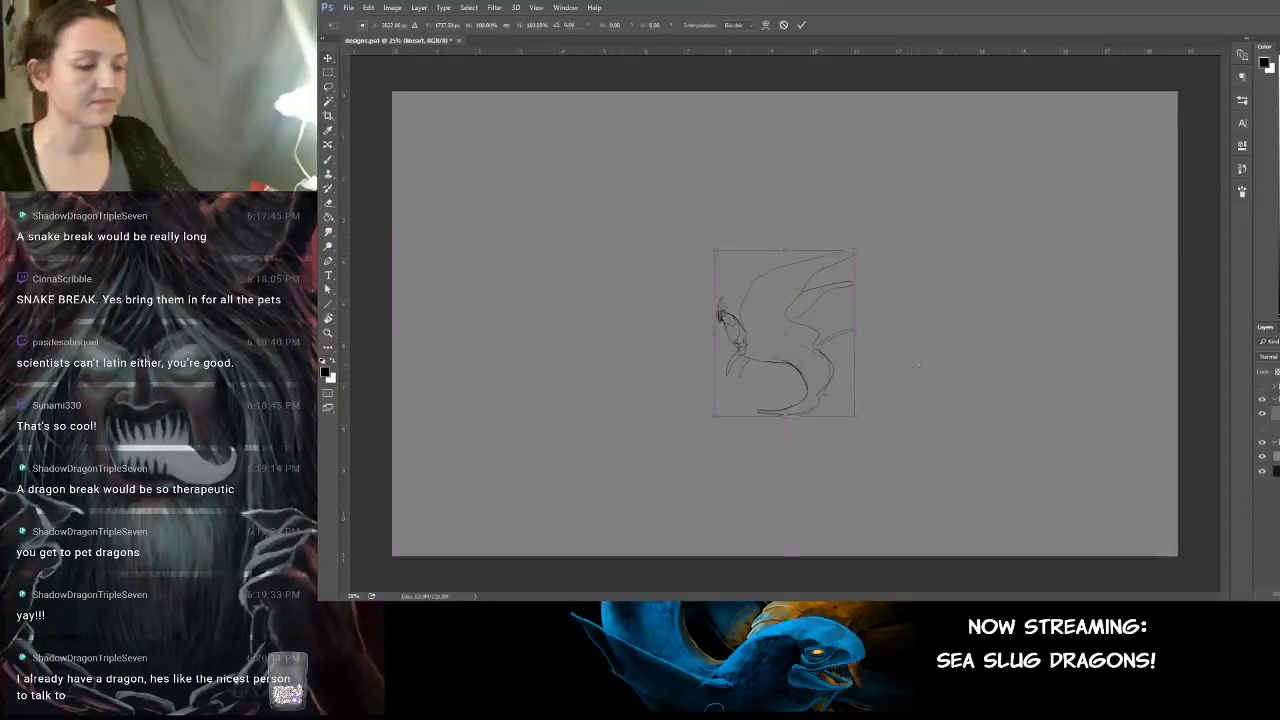
mouse_move(849, 263)
left_mouse_down()
mouse_move(1068, 163)
mouse_move(876, 212)
mouse_move(1005, 78)
left_mouse_up()
left_click_drag(748, 381, 526, 524)
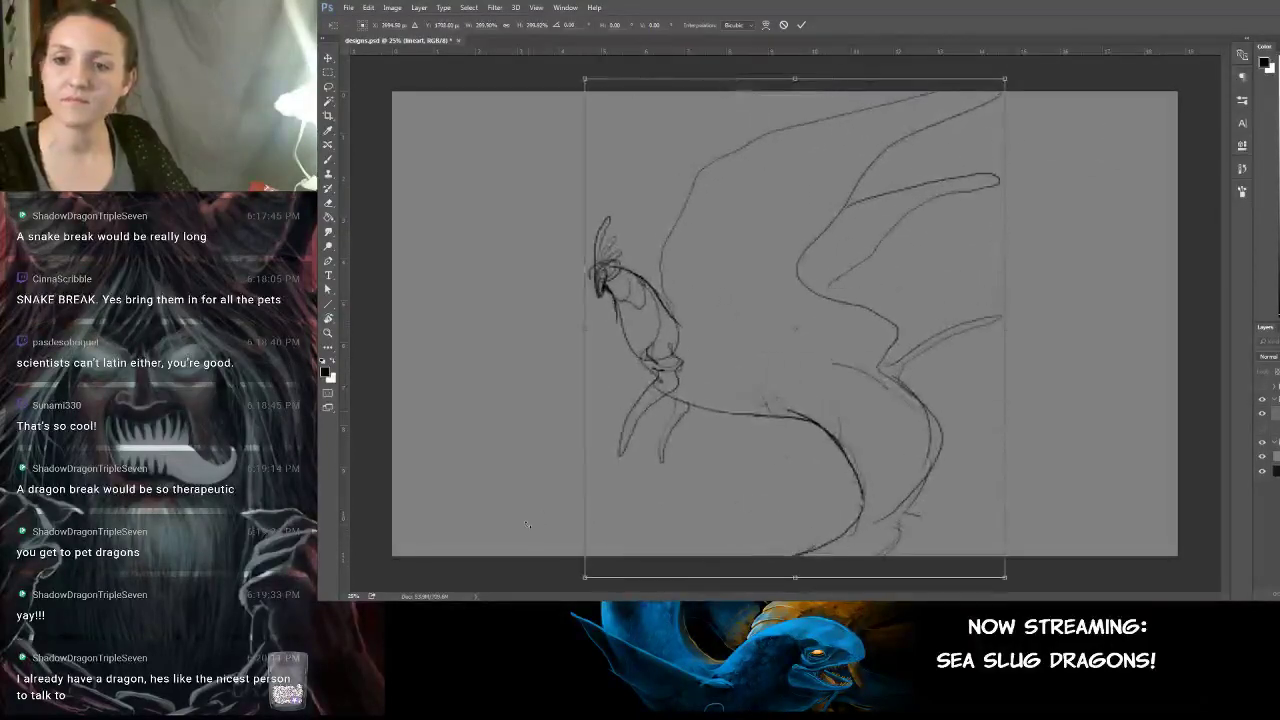
left_click_drag(584, 577, 652, 495)
left_click_drag(822, 313, 810, 334)
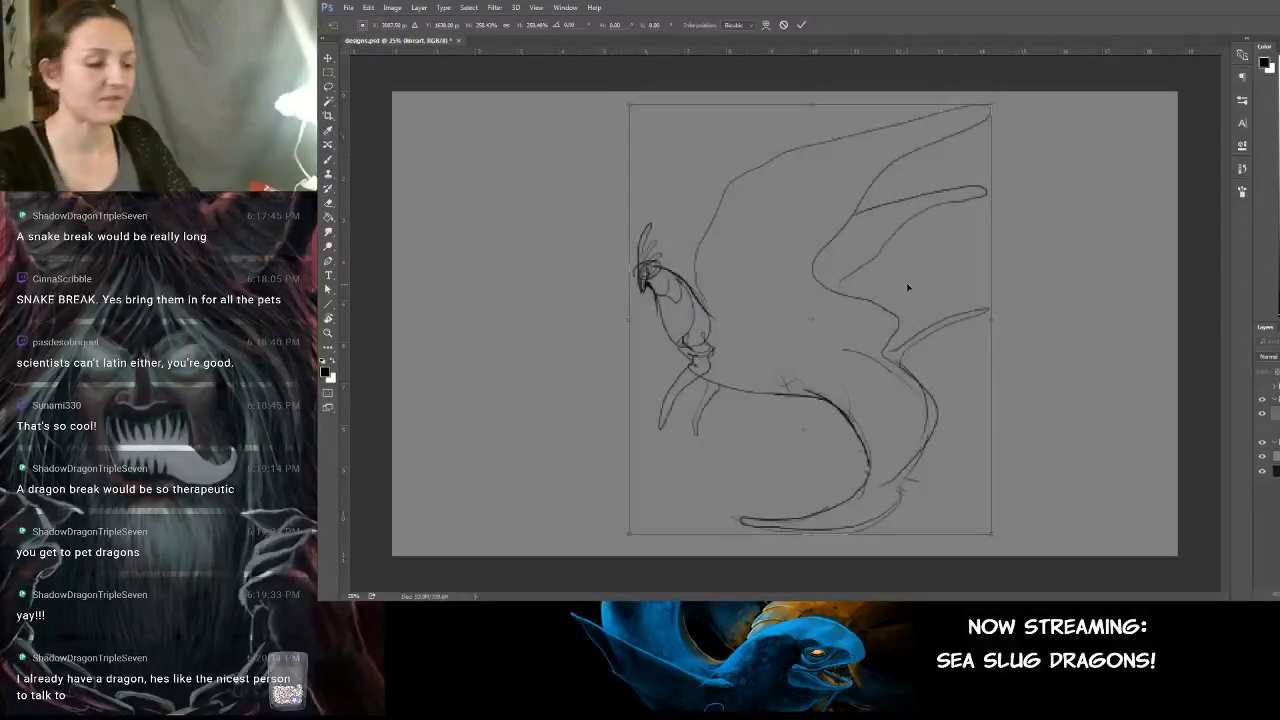
key("Return")
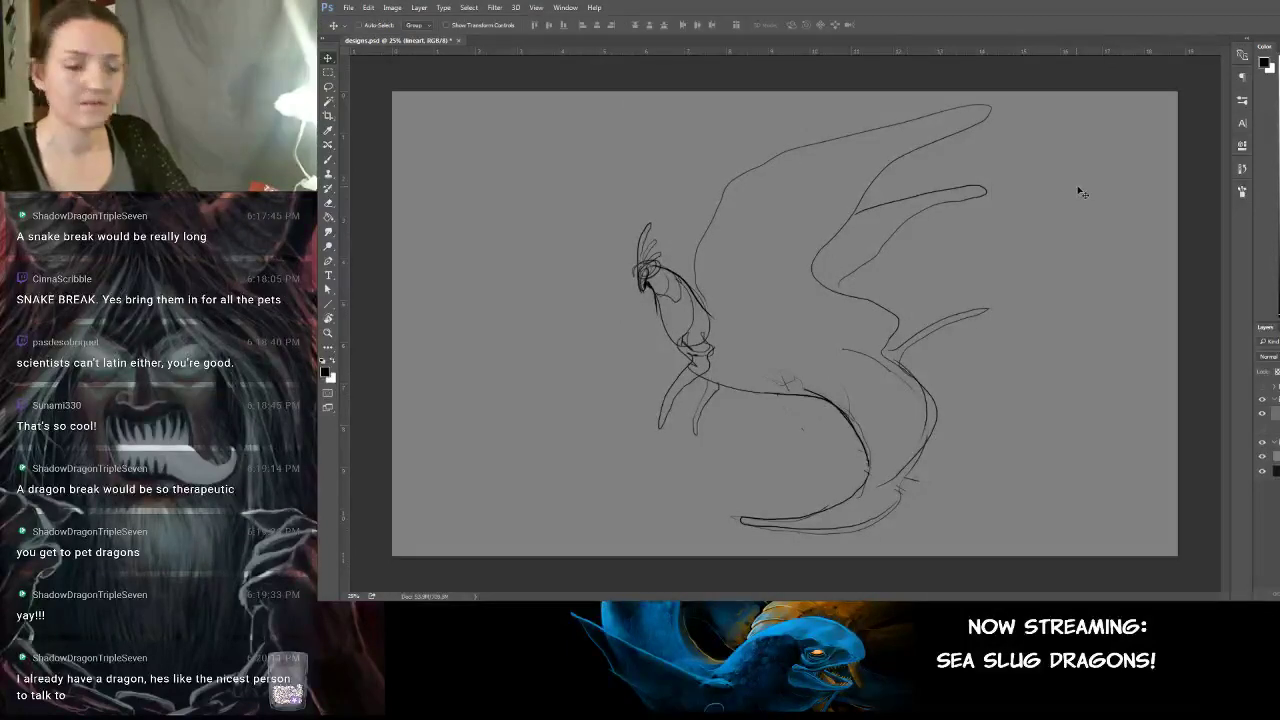
Rotate the canvas view by 90° into portrait orientation and turn the dragon lineart 90° so it stands upright.
key("r")
left_click_drag(1195, 108, 588, 26)
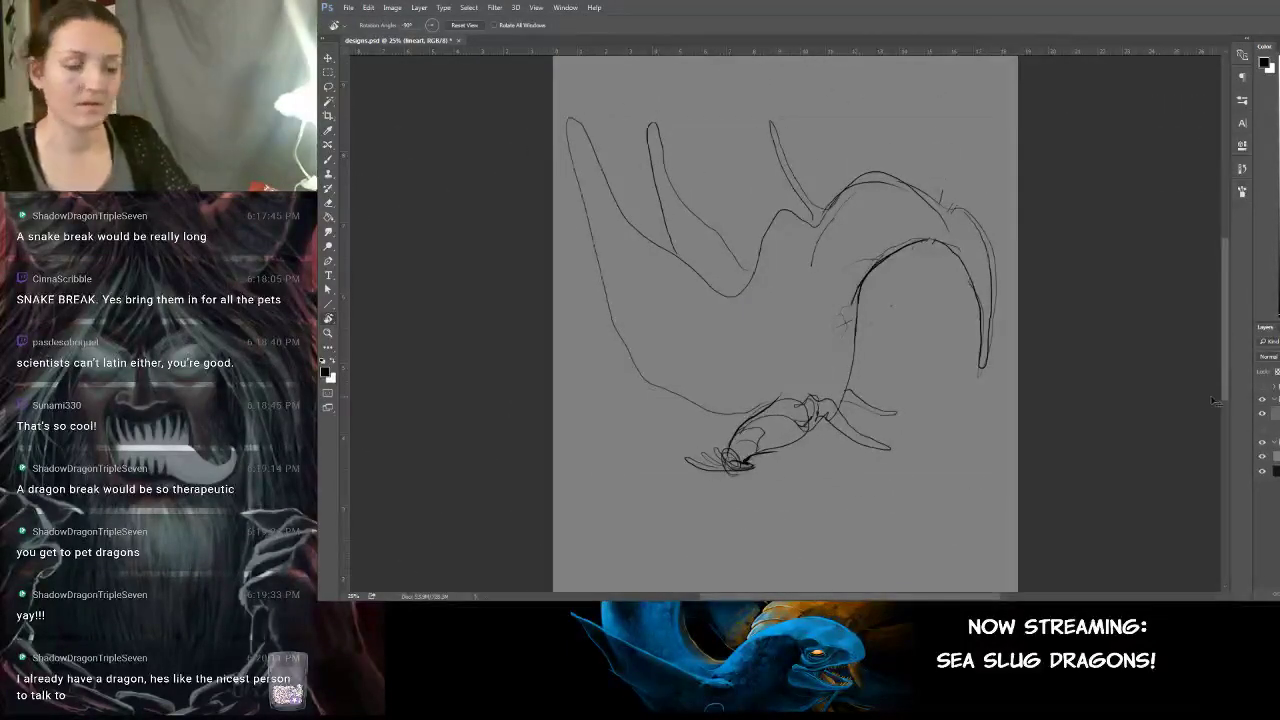
key("ctrl+t")
mouse_move(1006, 110)
left_mouse_down()
mouse_move(960, 370)
mouse_move(902, 462)
left_mouse_up()
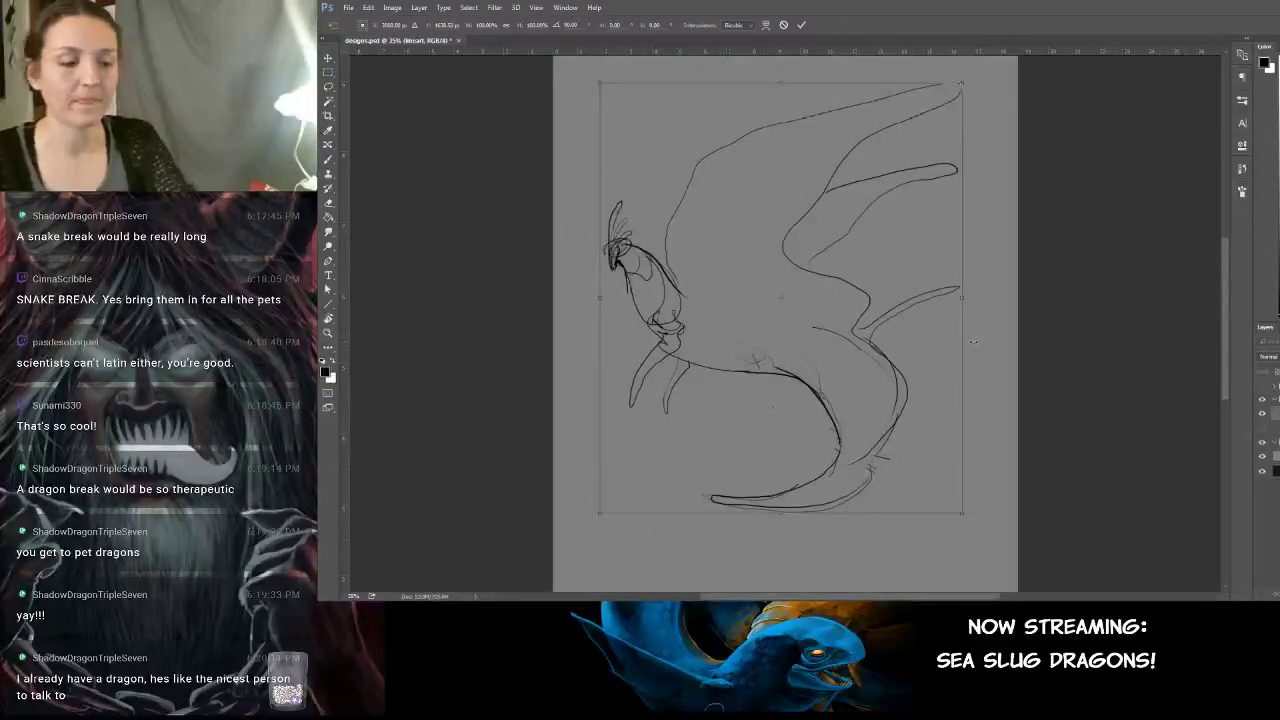
Enlarge the dragon lineart to about 122% and position it to span the width of the portrait canvas.
key("ctrl+minus")
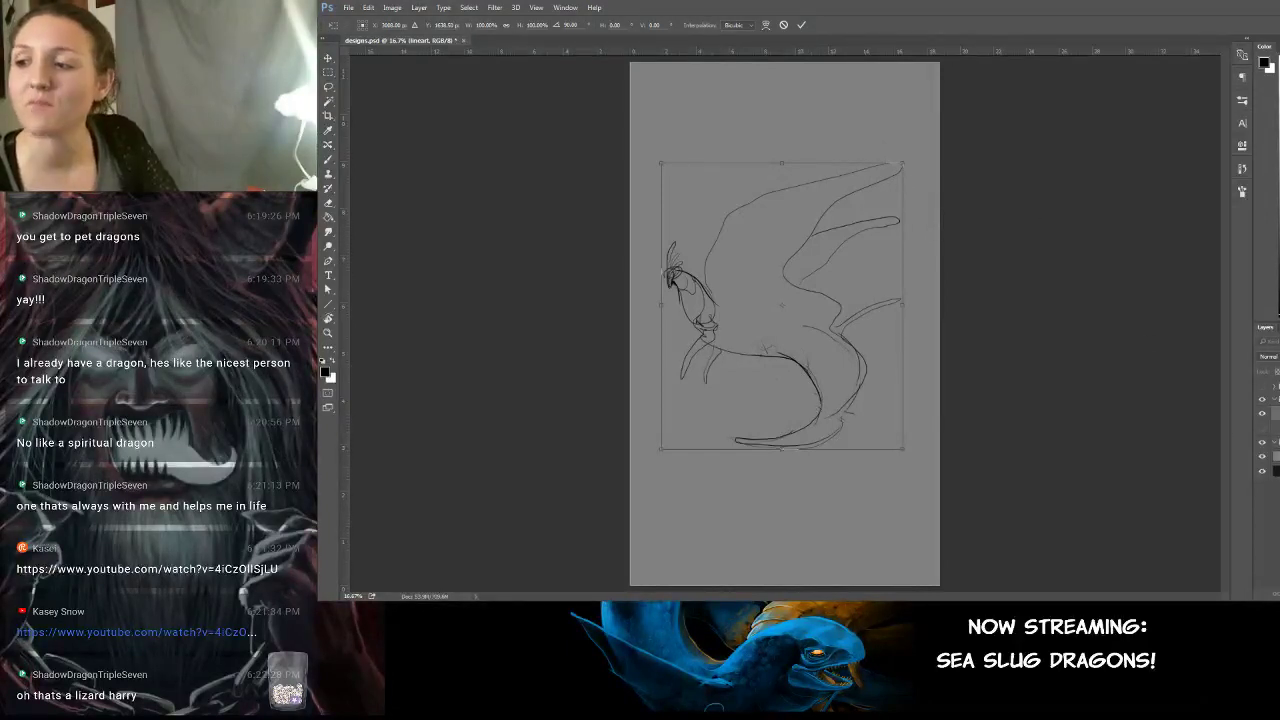
left_click_drag(898, 160, 955, 98)
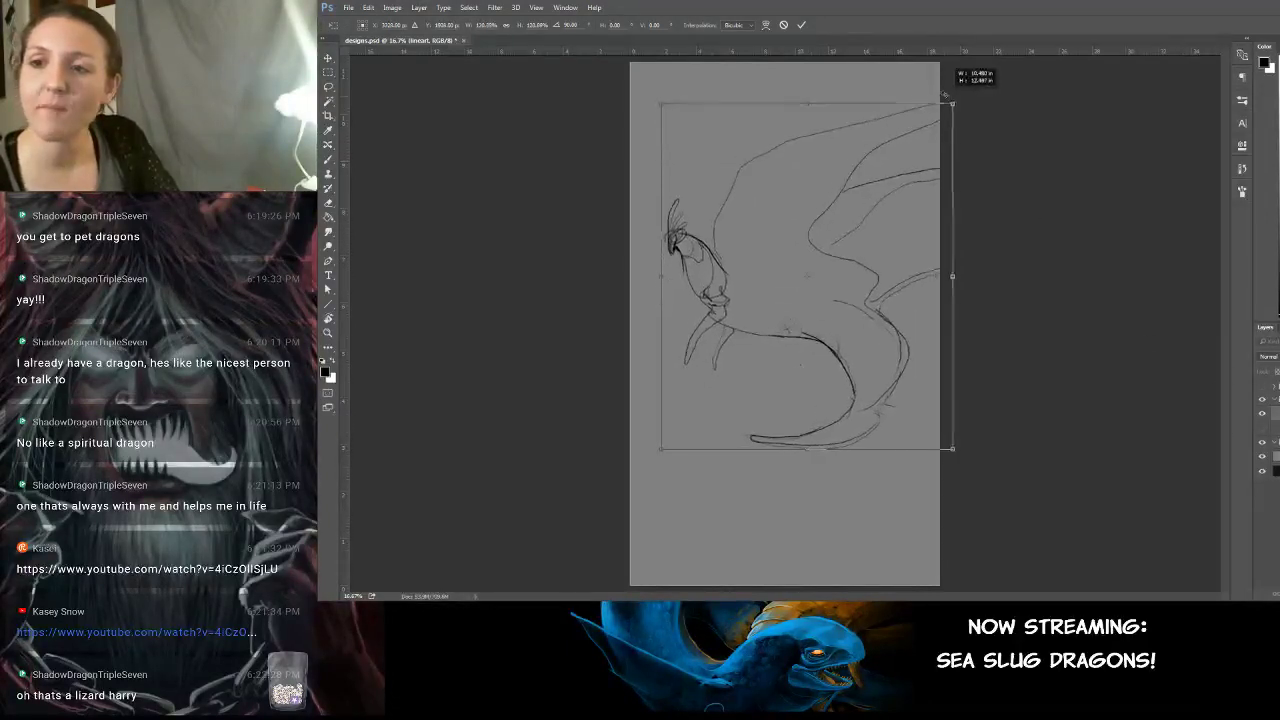
mouse_move(807, 236)
left_mouse_down()
mouse_move(773, 236)
mouse_move(795, 246)
left_mouse_up()
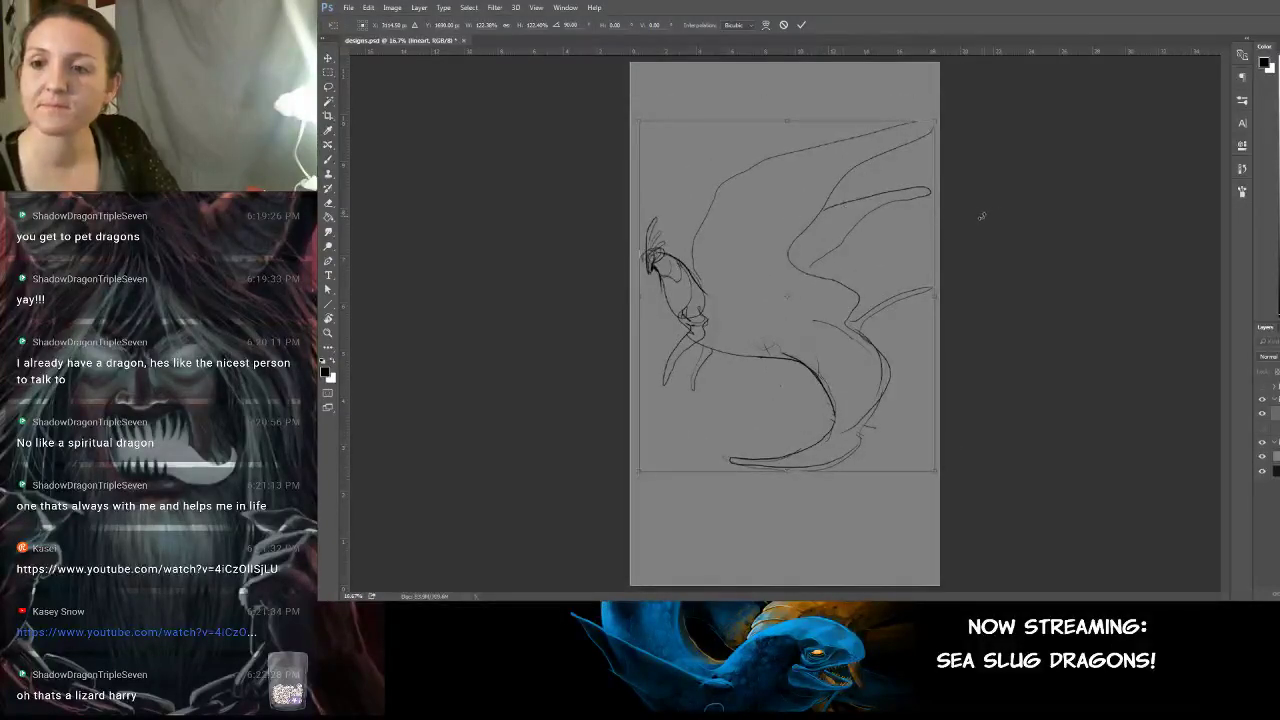
key("Return")
Fade the lineart layer to 30% opacity and add a new layer named ink.
key("r")
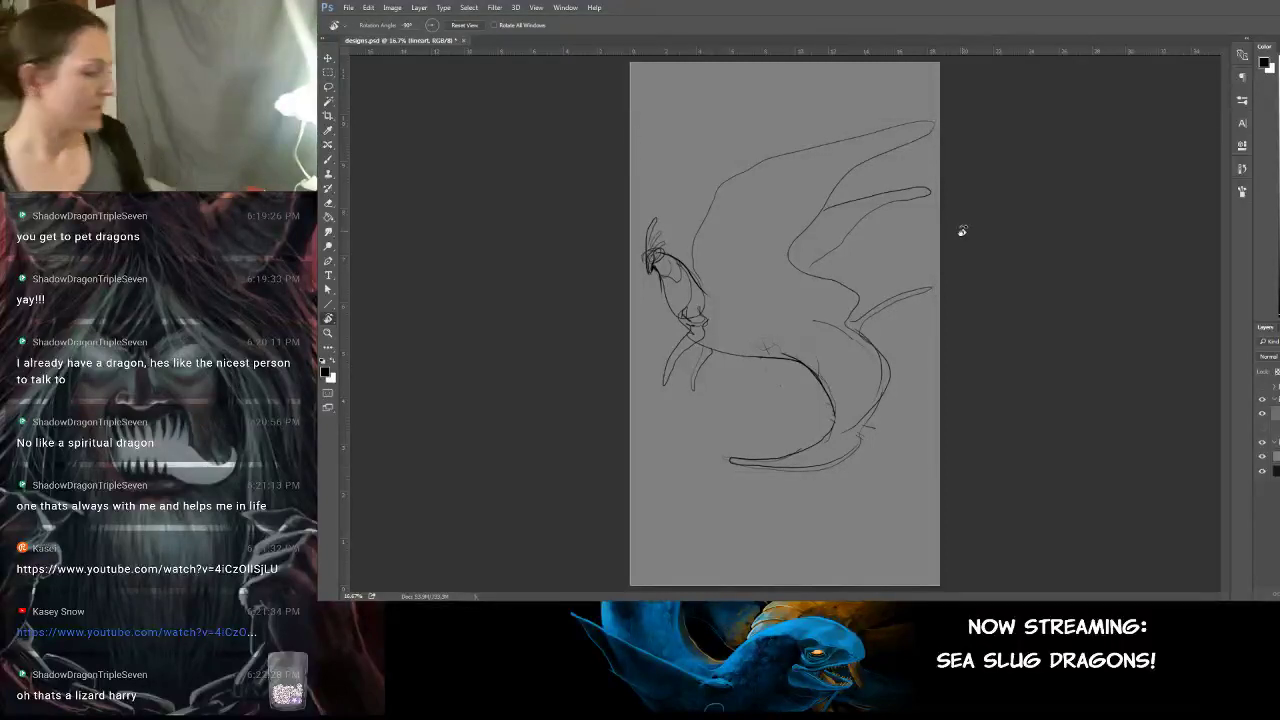
key("ctrl+plus")
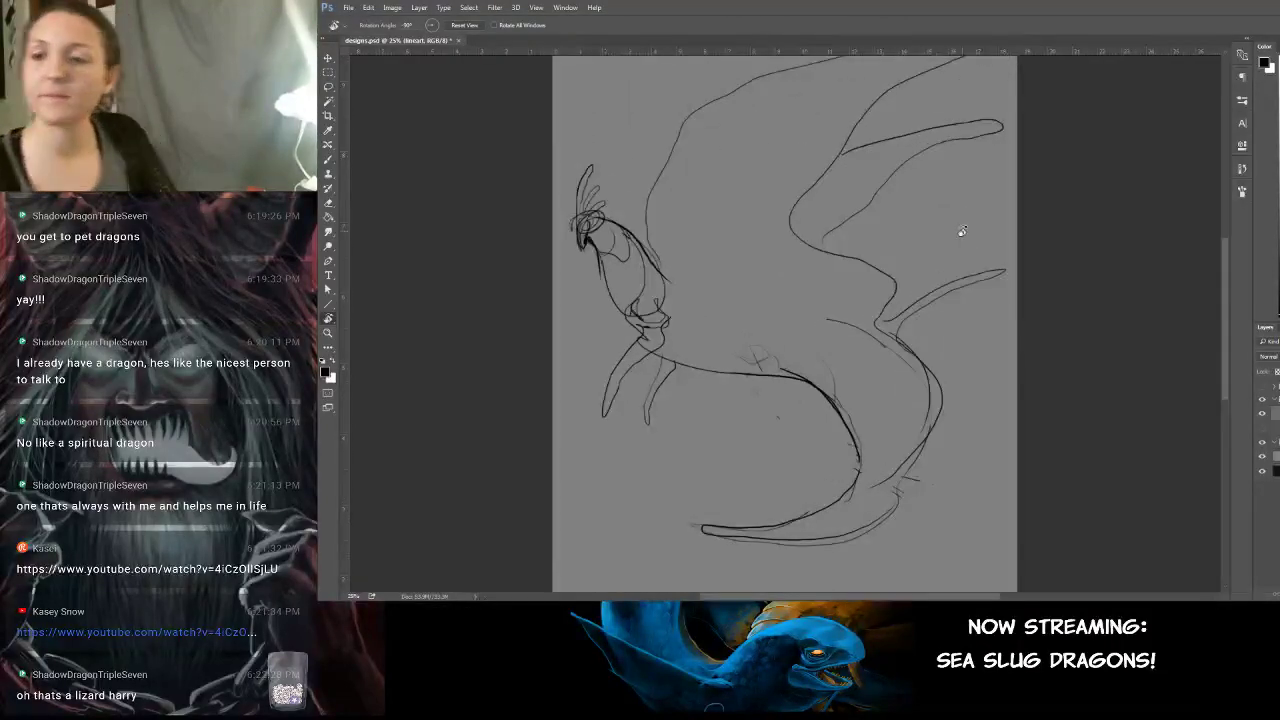
mouse_move(962, 232)
left_mouse_down()
mouse_move(940, 311)
mouse_move(962, 298)
left_mouse_up()
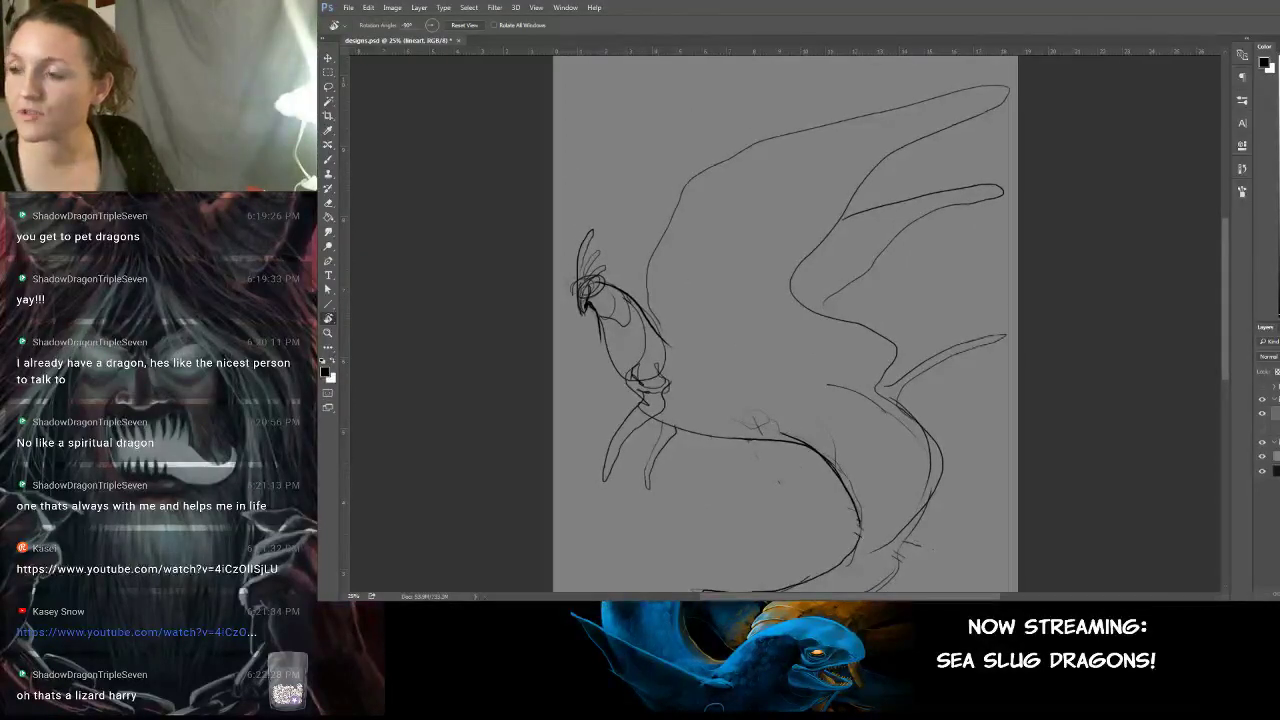
key("3")
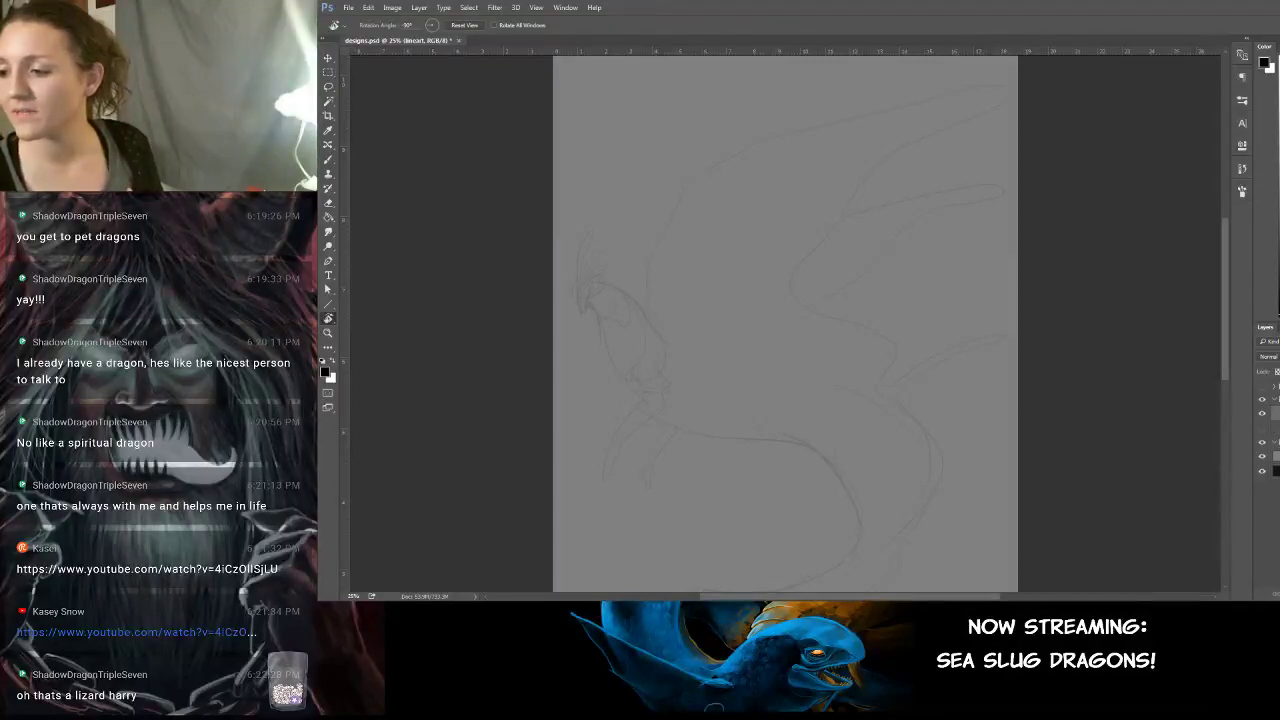
key("ctrl+shift+alt+n")
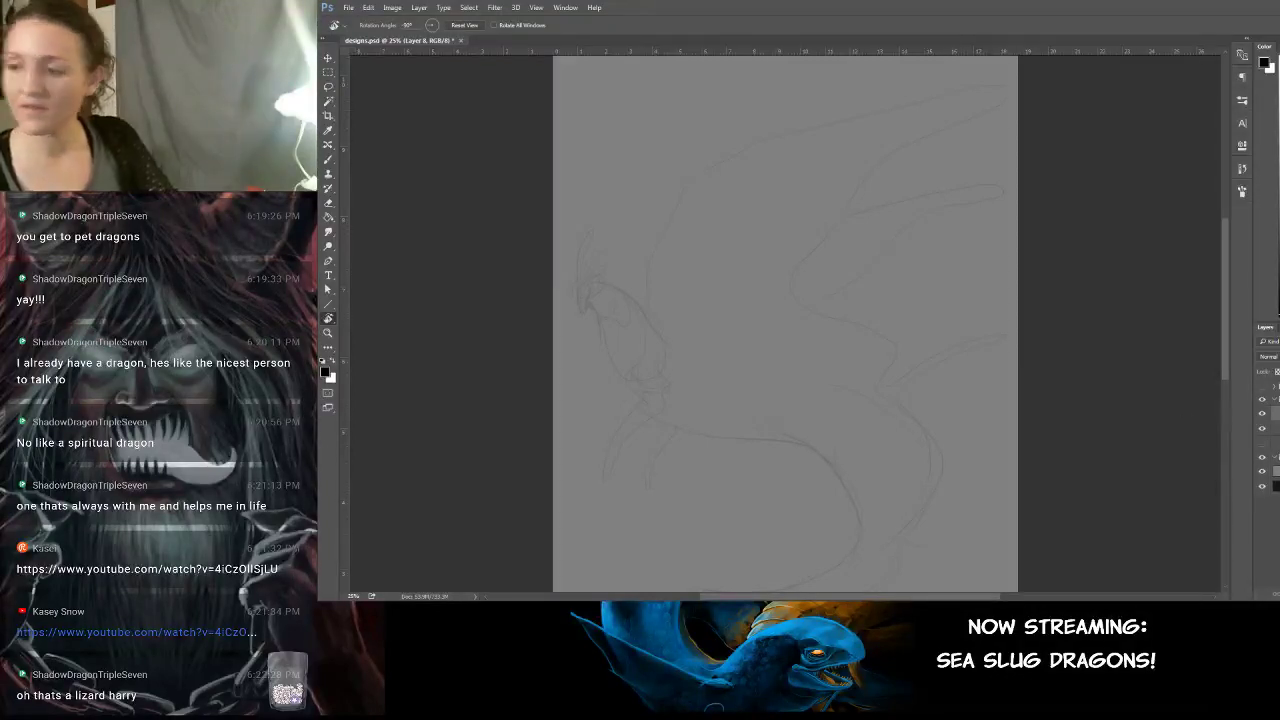
type("ink")
key("Return")
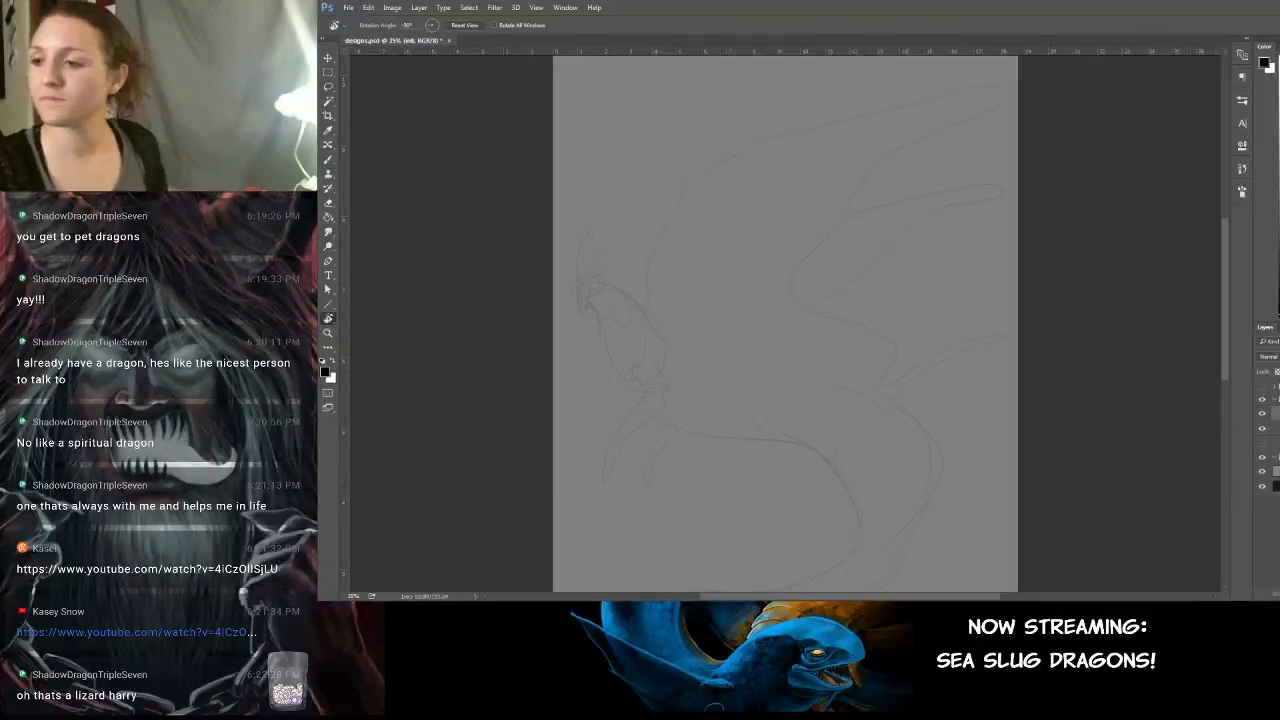
Ink the curved inner line of the dragon's face from the brow down toward the snout with the Brush.
key("b")
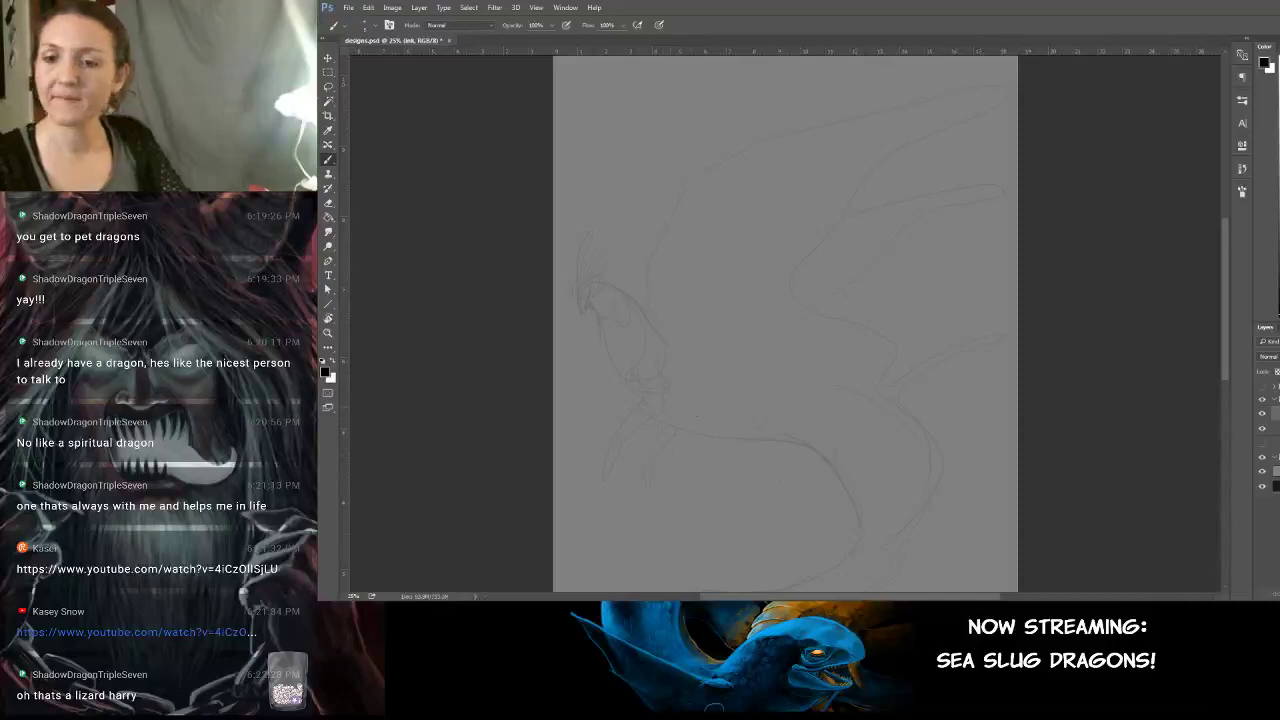
key("ctrl+plus")
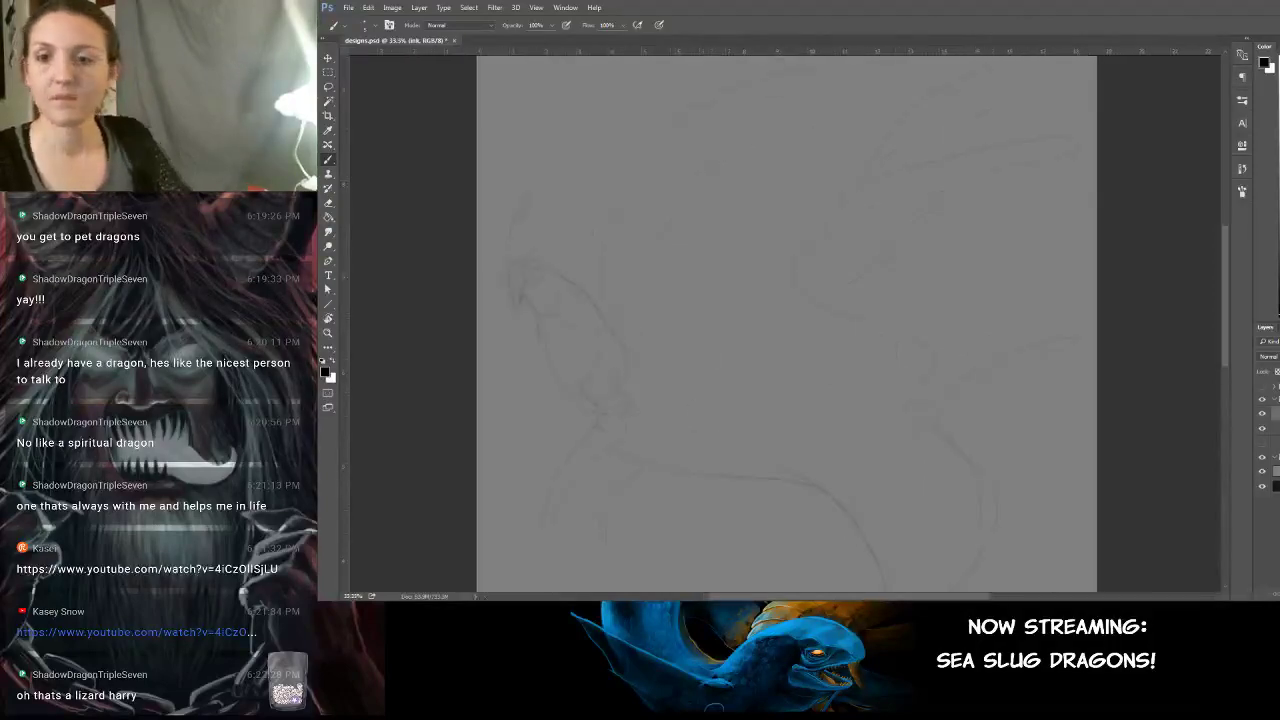
left_click_drag(752, 361, 860, 334)
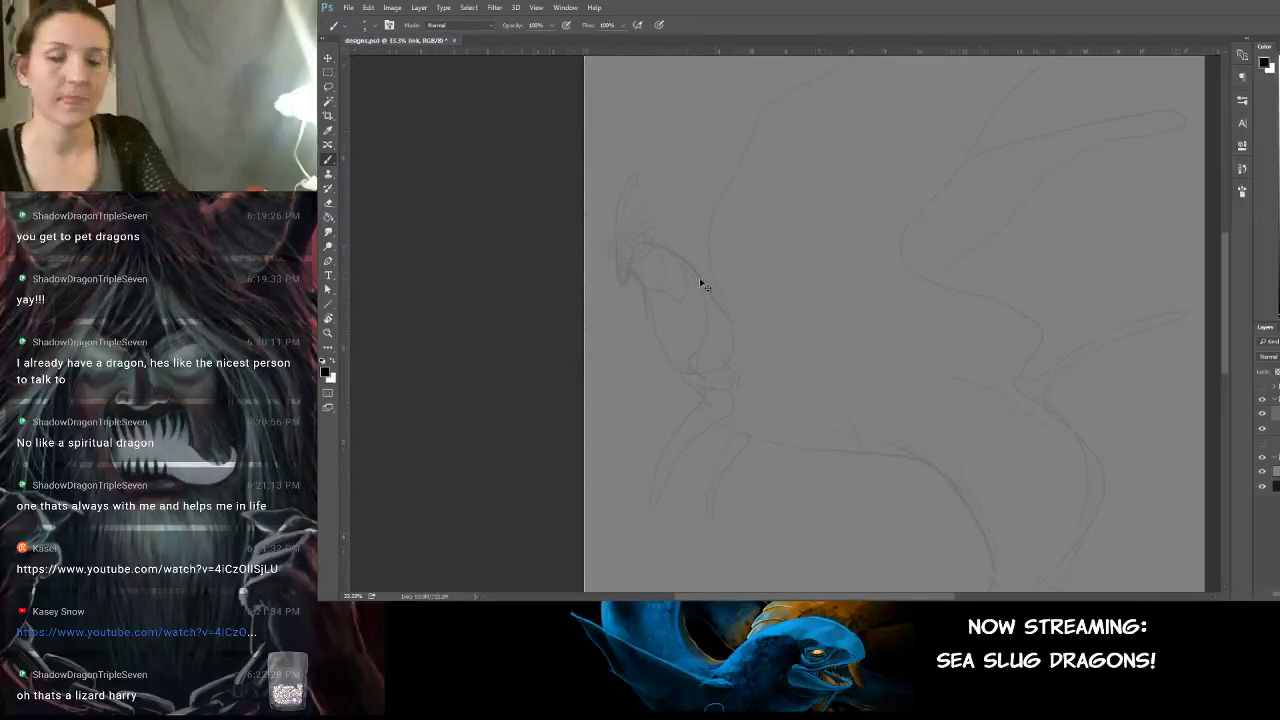
key("ctrl+plus")
left_click_drag(703, 280, 743, 320)
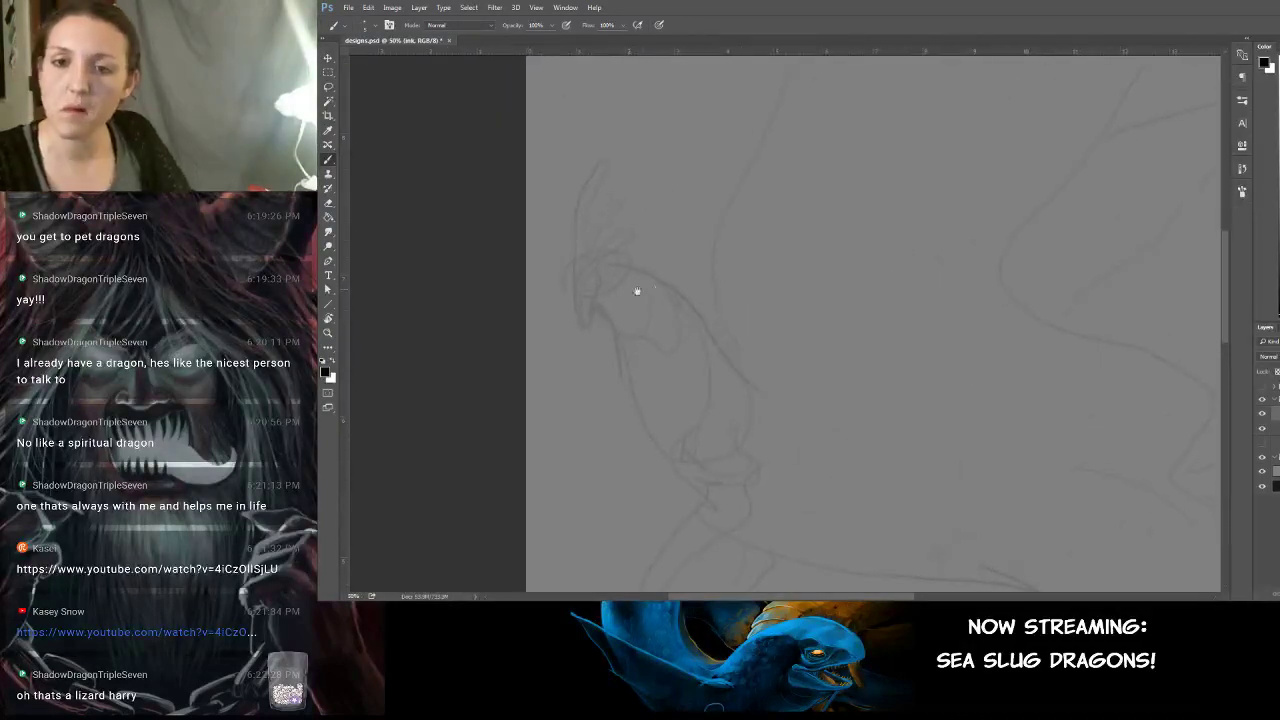
mouse_move(676, 288)
left_mouse_down()
mouse_move(643, 254)
mouse_move(656, 299)
left_mouse_up()
key("ctrl+plus")
key("ctrl+plus")
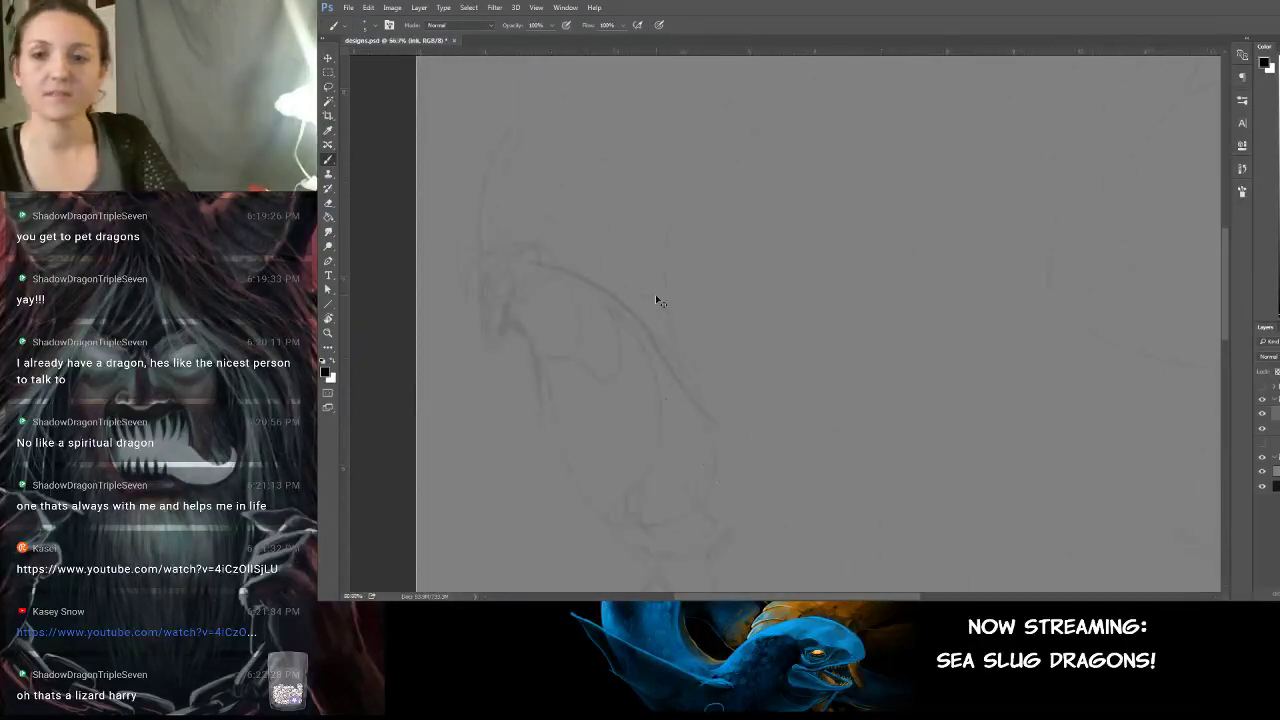
left_click_drag(860, 297, 944, 312)
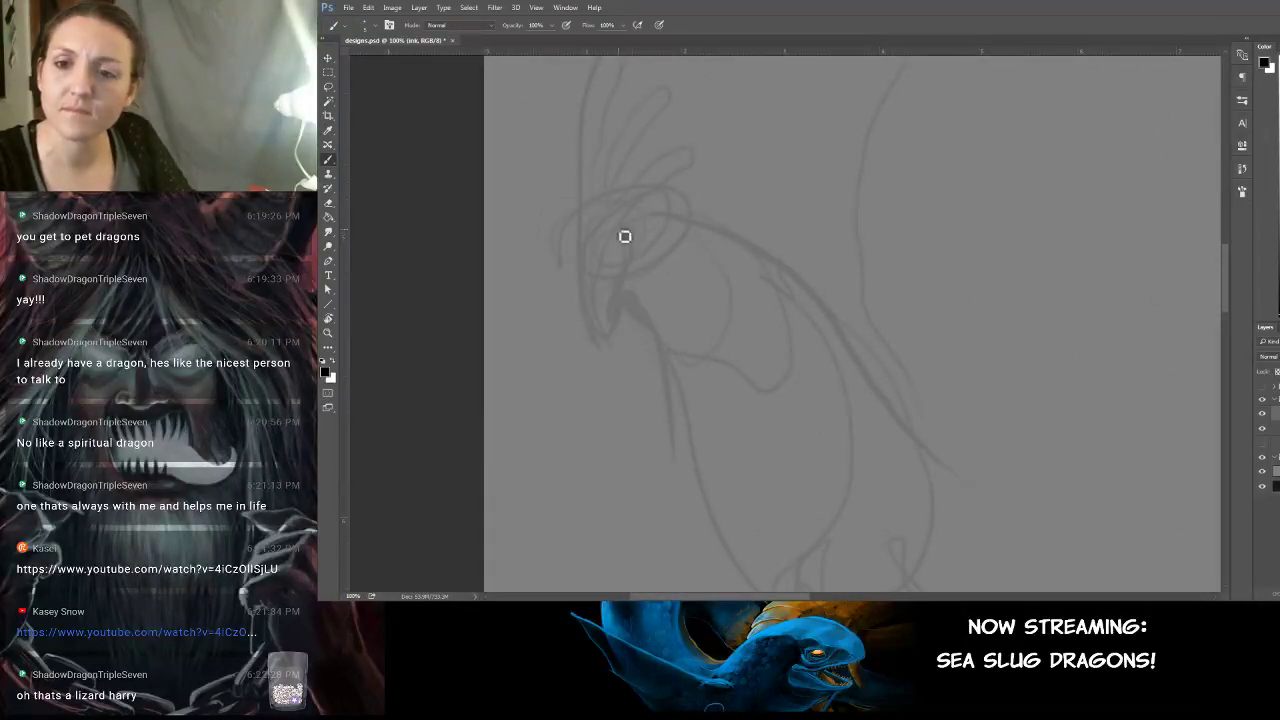
left_click_drag(623, 236, 620, 300)
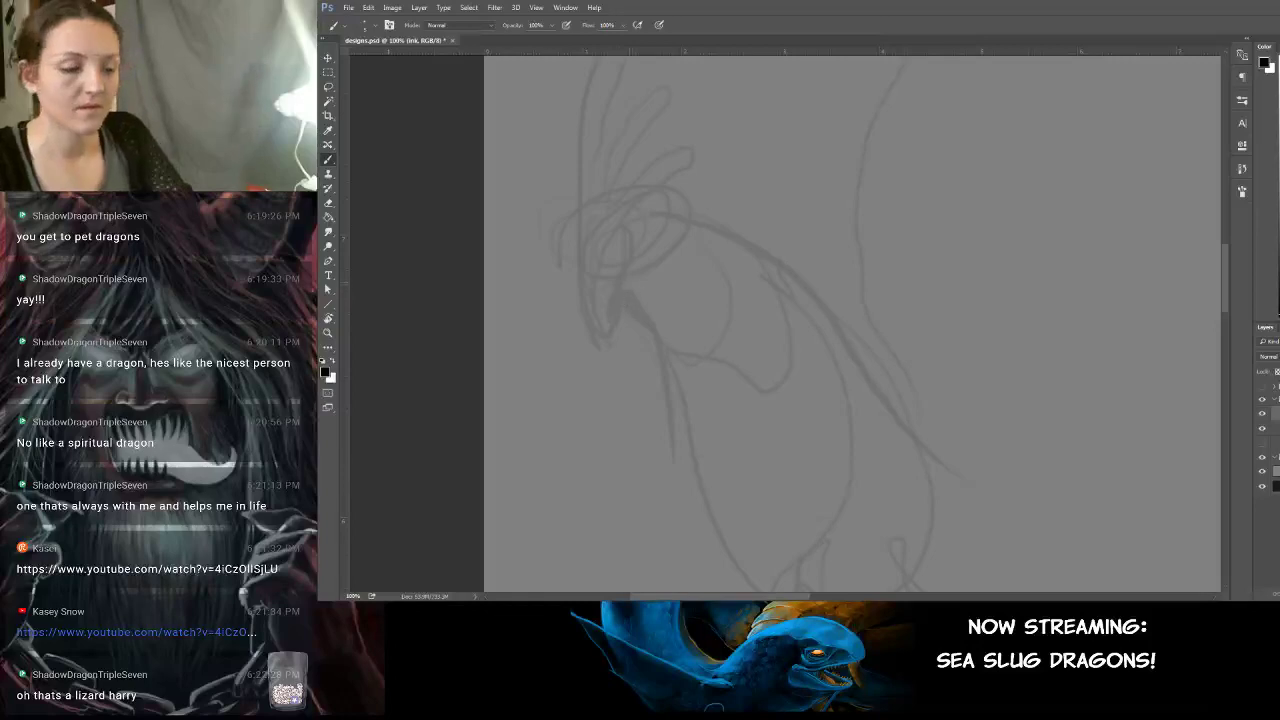
left_click_drag(623, 232, 619, 292)
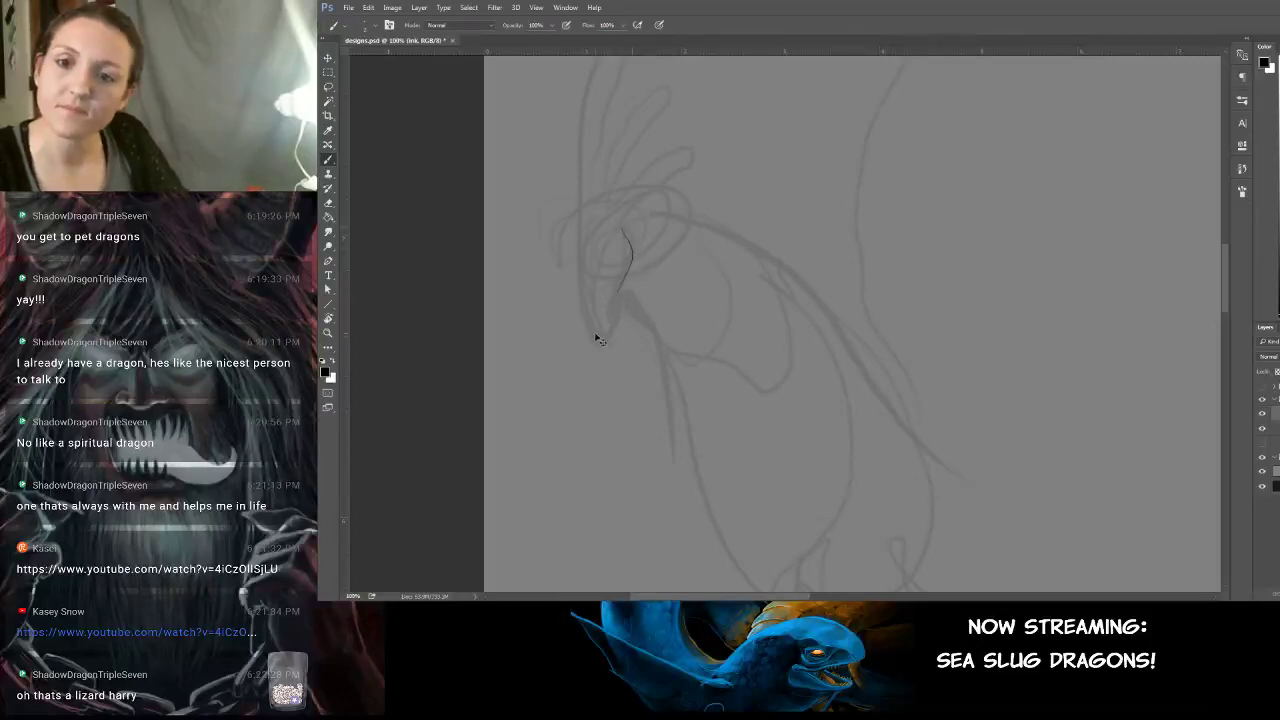
key("ctrl+z")
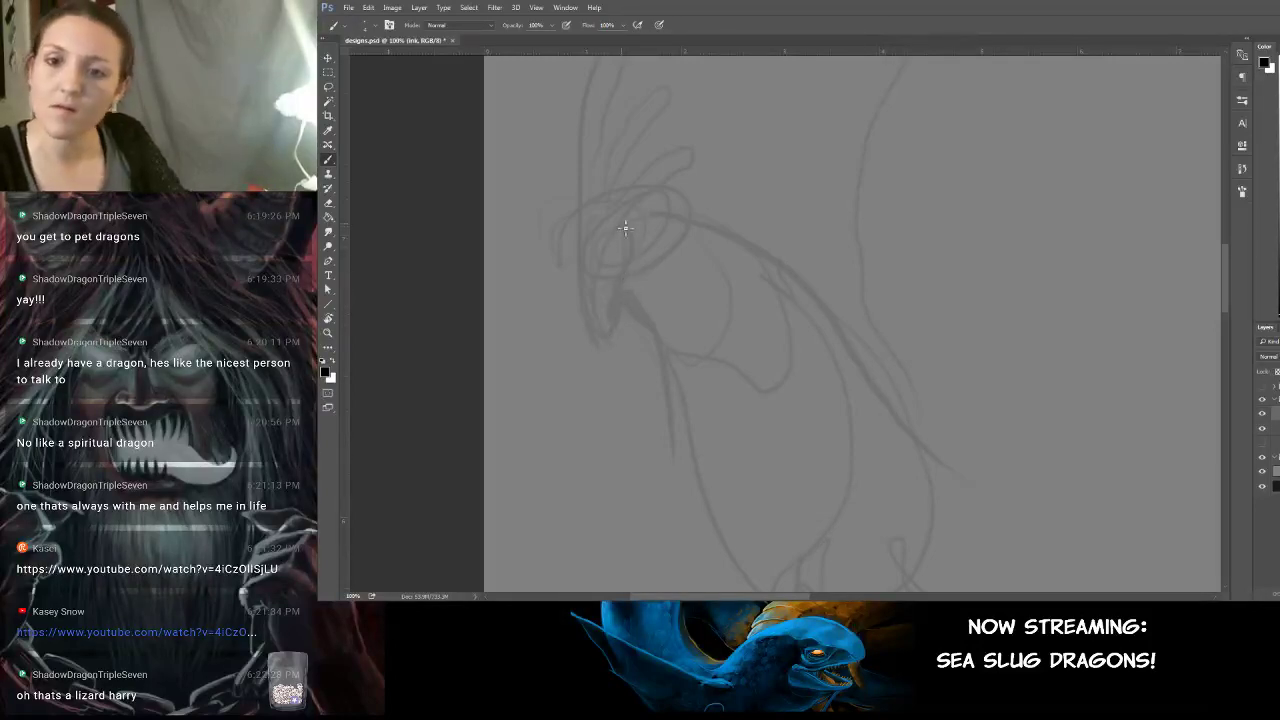
mouse_move(623, 226)
left_mouse_down()
mouse_move(639, 263)
mouse_move(617, 318)
left_mouse_up()
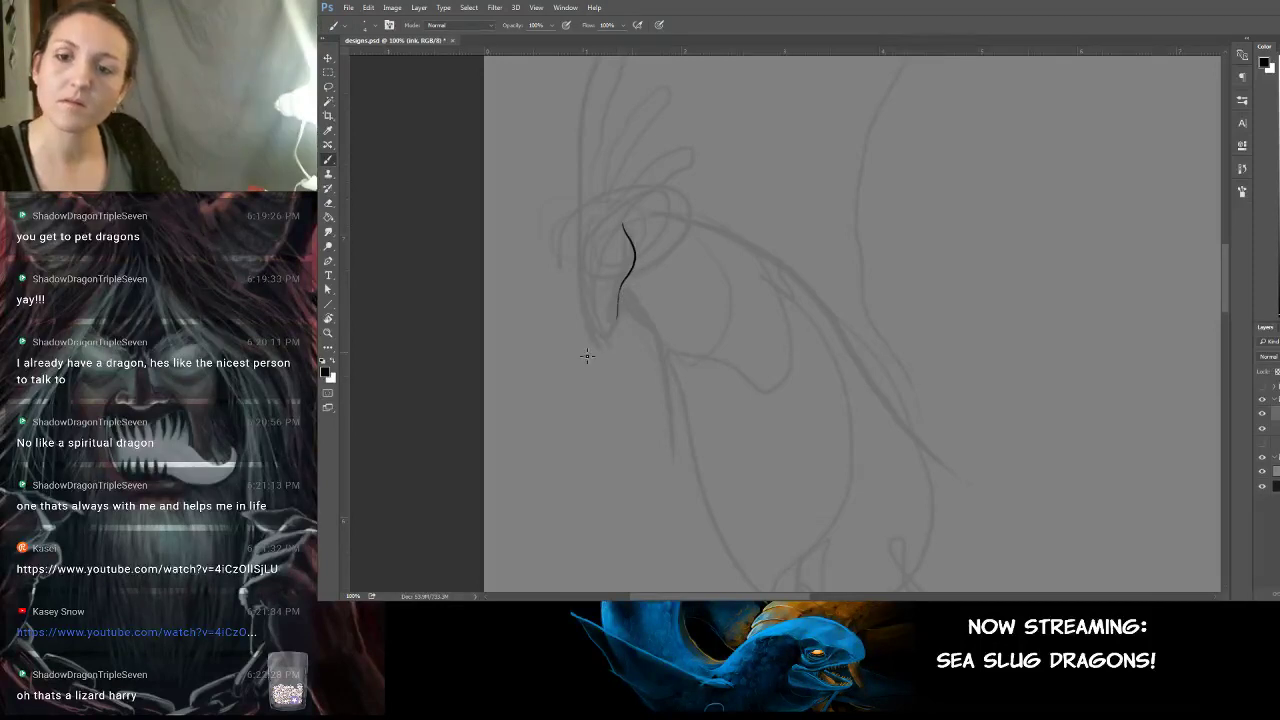
Try to ink the long, rounded head horns and the snout outline over the faded sketch.
left_click_drag(680, 220, 697, 334)
mouse_move(585, 362)
left_mouse_down()
mouse_move(587, 228)
mouse_move(605, 155)
mouse_move(648, 102)
mouse_move(608, 185)
mouse_move(607, 304)
mouse_move(625, 243)
mouse_move(676, 182)
mouse_move(686, 195)
mouse_move(604, 300)
left_mouse_up()
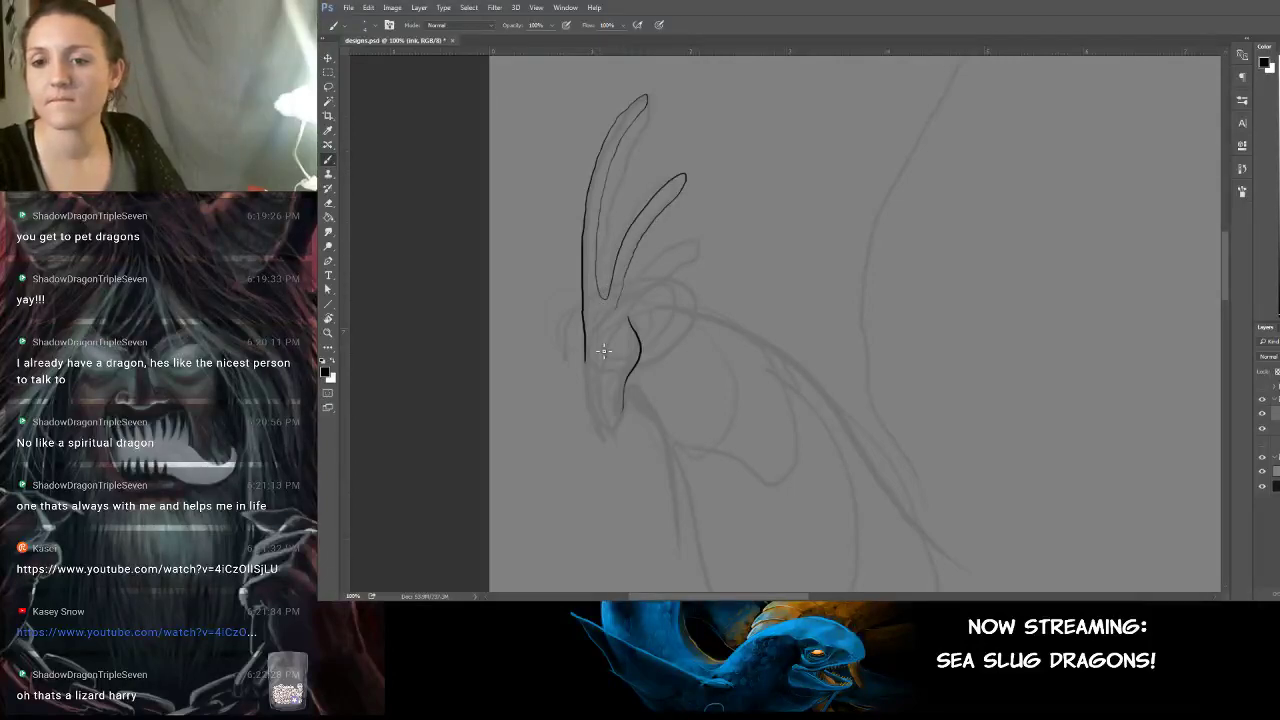
mouse_move(588, 360)
left_mouse_down()
mouse_move(612, 429)
mouse_move(615, 371)
left_mouse_up()
mouse_move(628, 306)
left_mouse_down()
mouse_move(691, 252)
mouse_move(621, 321)
left_mouse_up()
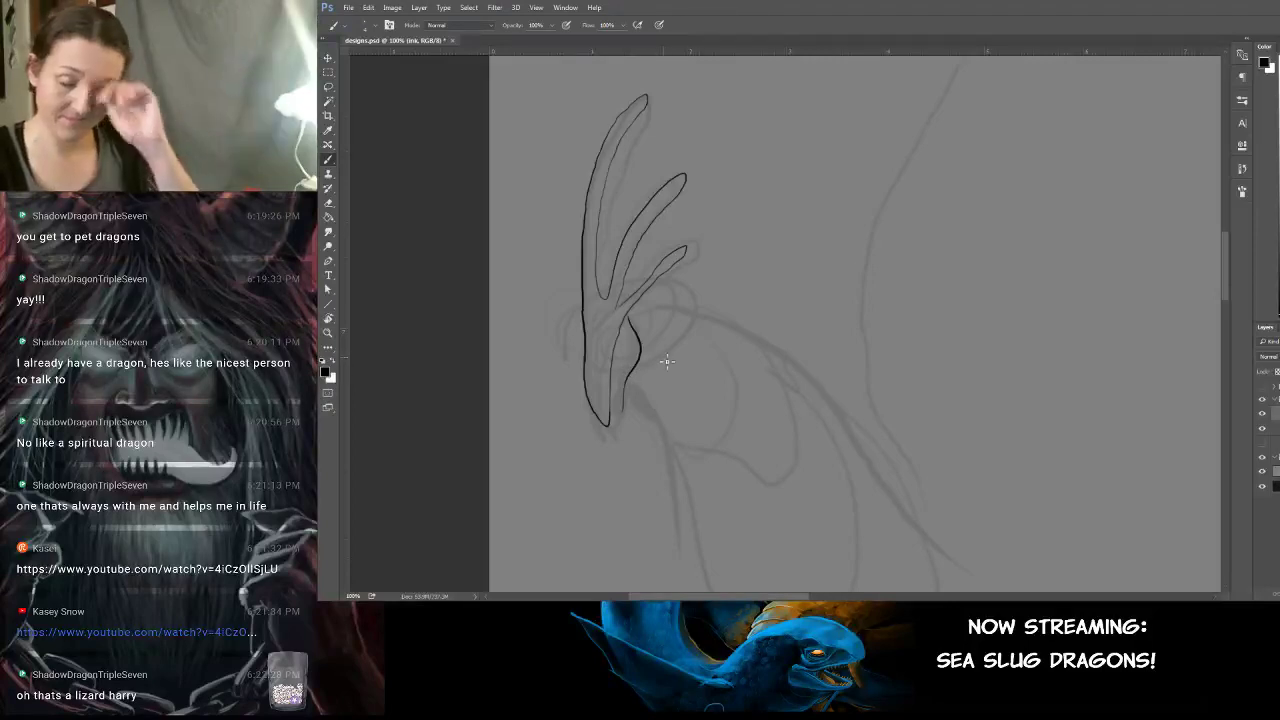
key("ctrl+alt+z")
key("ctrl+alt+z")
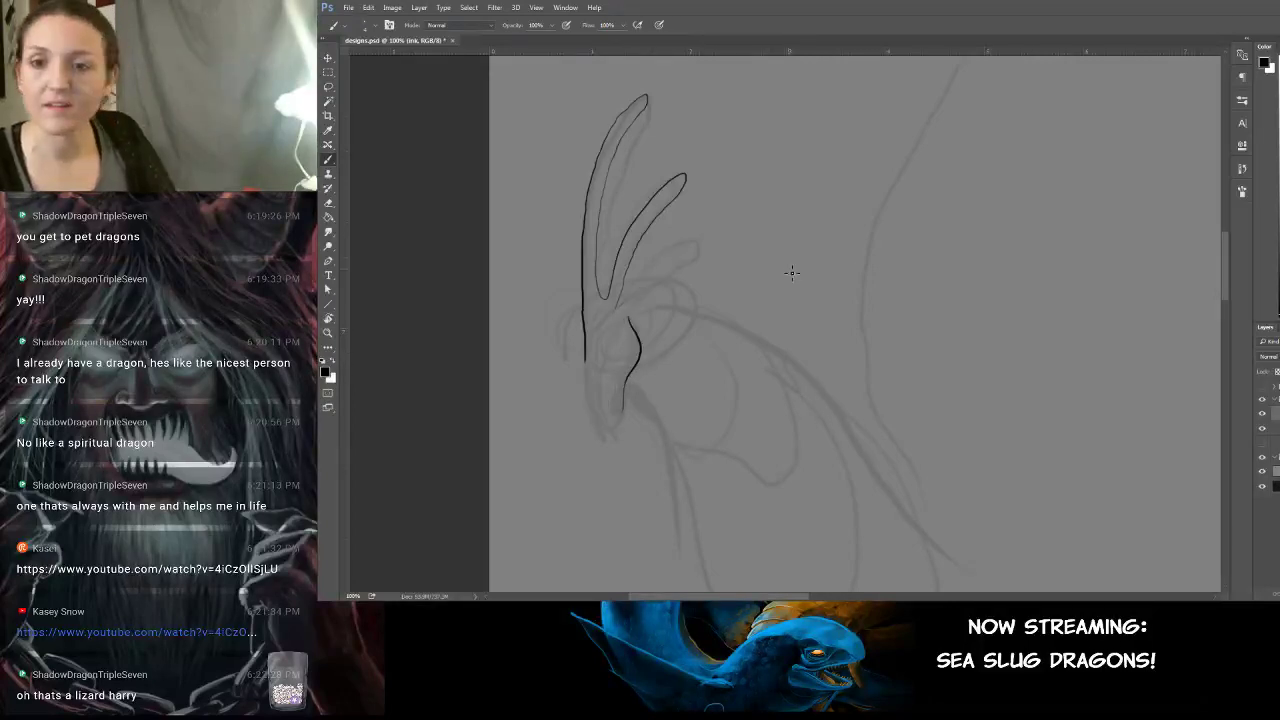
key("ctrl+z")
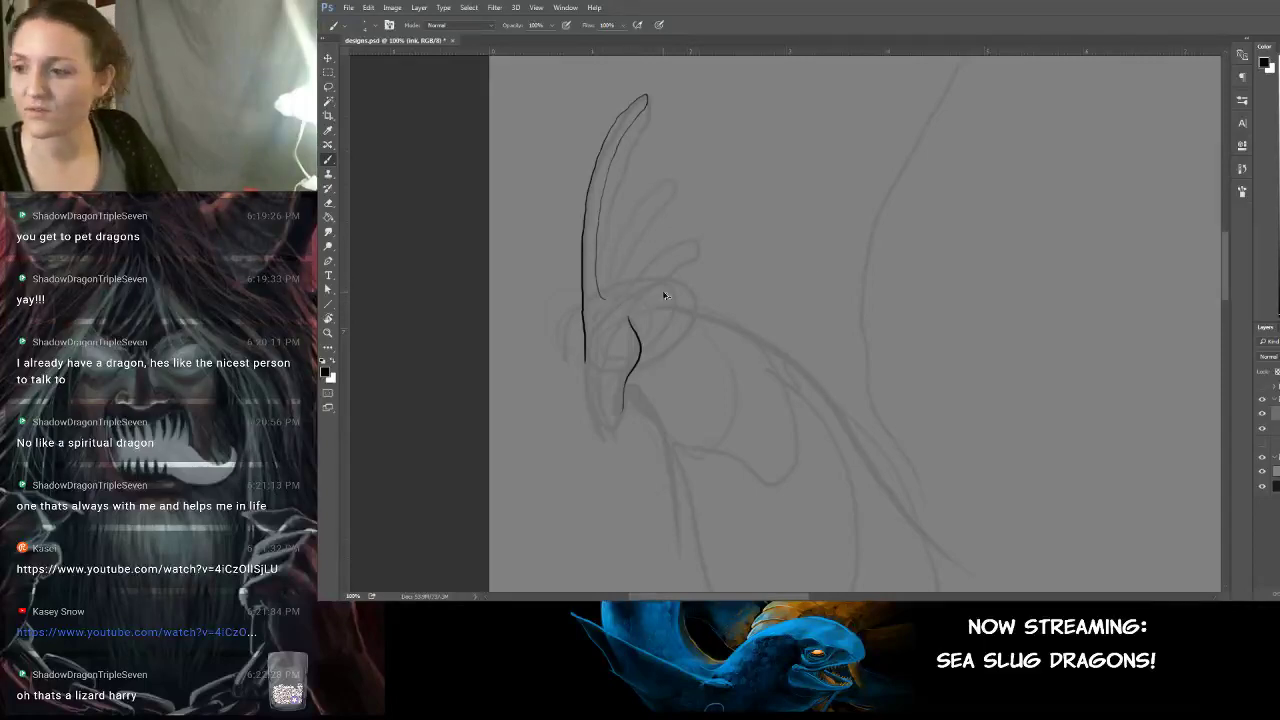
key("ctrl+z")
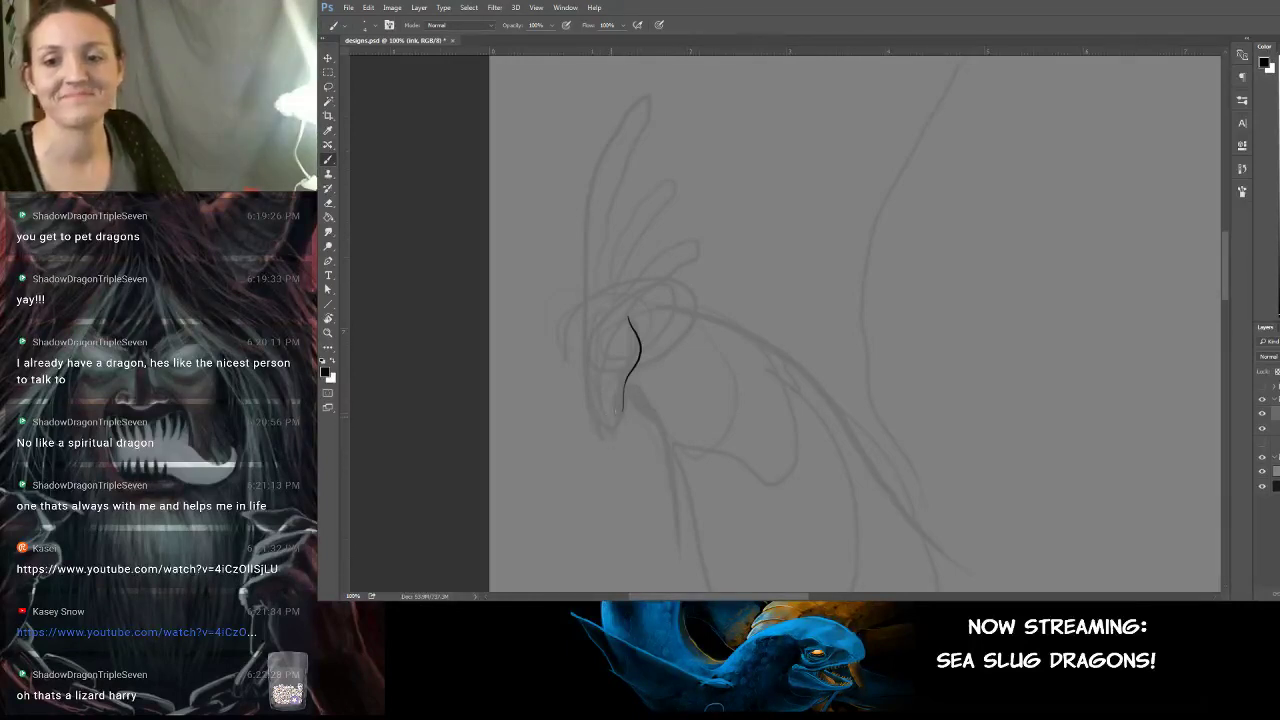
Try out single strokes for the outer edge of the face, running up from the snout tip.
mouse_move(607, 426)
left_mouse_down()
mouse_move(591, 339)
mouse_move(607, 190)
mouse_move(670, 111)
mouse_move(630, 120)
mouse_move(570, 234)
left_mouse_up()
key("ctrl+z")
key("ctrl+z")
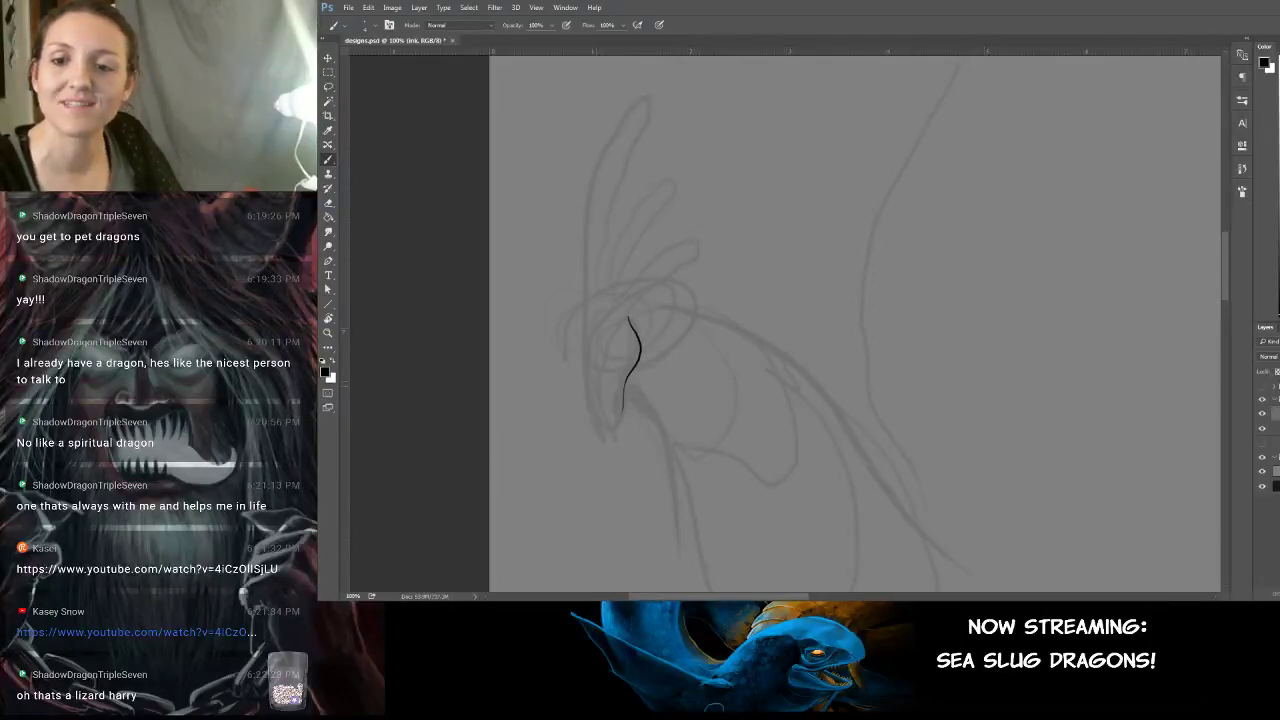
left_click_drag(610, 430, 577, 344)
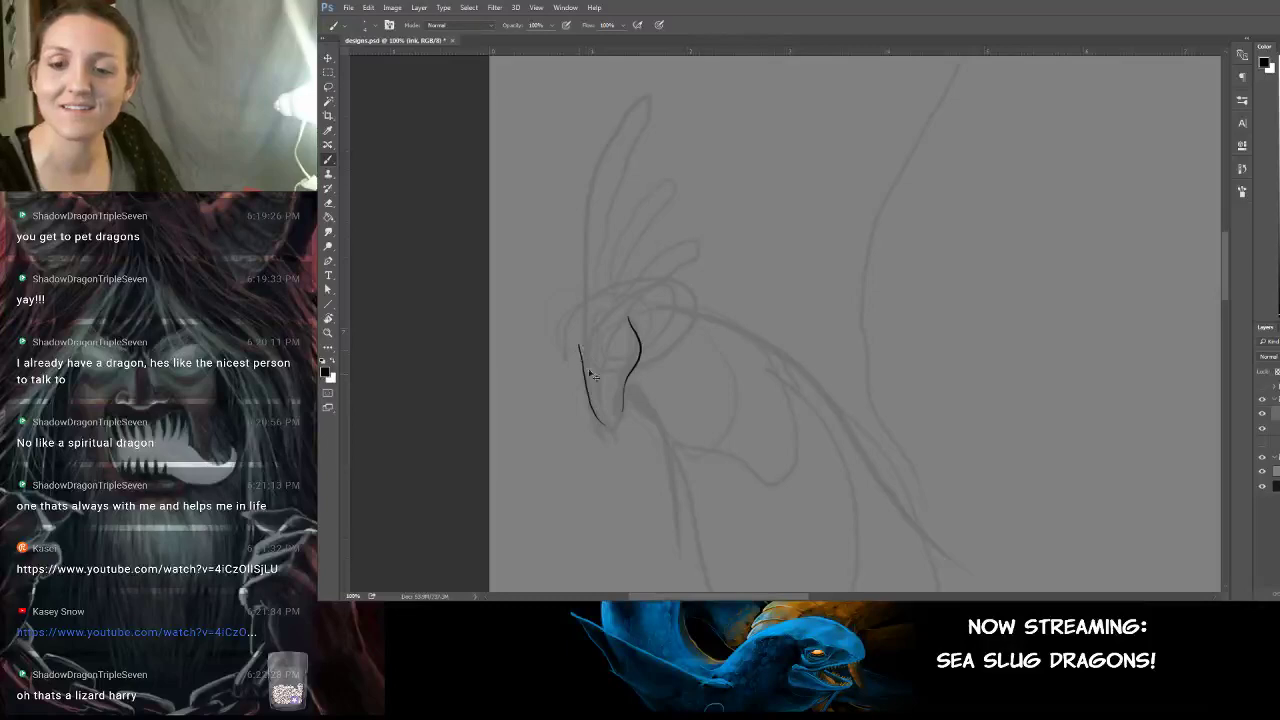
key("ctrl+z")
mouse_move(598, 421)
left_mouse_down()
mouse_move(576, 352)
mouse_move(580, 264)
mouse_move(625, 147)
mouse_move(651, 148)
mouse_move(605, 245)
mouse_move(603, 318)
left_mouse_up()
key("ctrl+z")
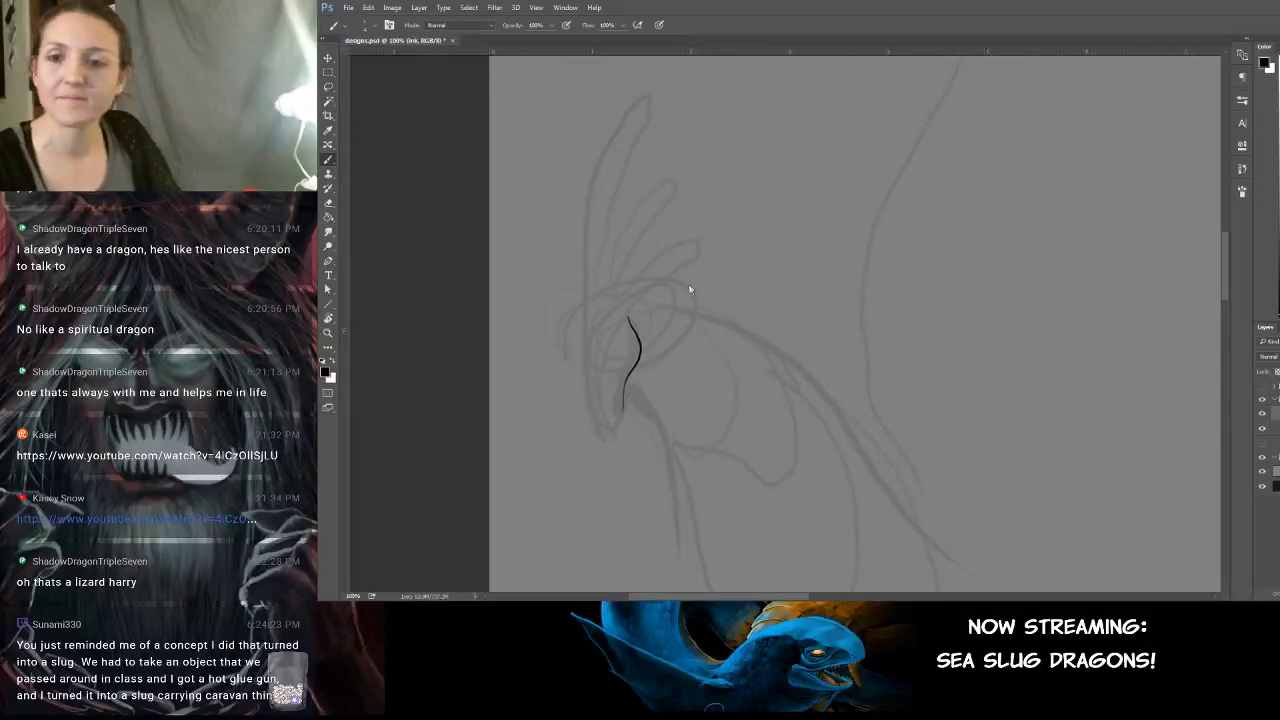
Ink the outer face edge and three curved, pointed horns sweeping back from the head, extending the outline to the snout tip.
mouse_move(598, 418)
left_mouse_down()
mouse_move(598, 379)
mouse_move(623, 329)
mouse_move(721, 203)
mouse_move(683, 216)
mouse_move(616, 289)
mouse_move(601, 282)
mouse_move(601, 230)
mouse_move(626, 158)
mouse_move(680, 87)
mouse_move(640, 108)
mouse_move(597, 184)
mouse_move(572, 284)
mouse_move(578, 362)
left_mouse_up()
mouse_move(600, 278)
left_mouse_down()
mouse_move(629, 211)
mouse_move(689, 161)
mouse_move(643, 214)
mouse_move(630, 276)
left_mouse_up()
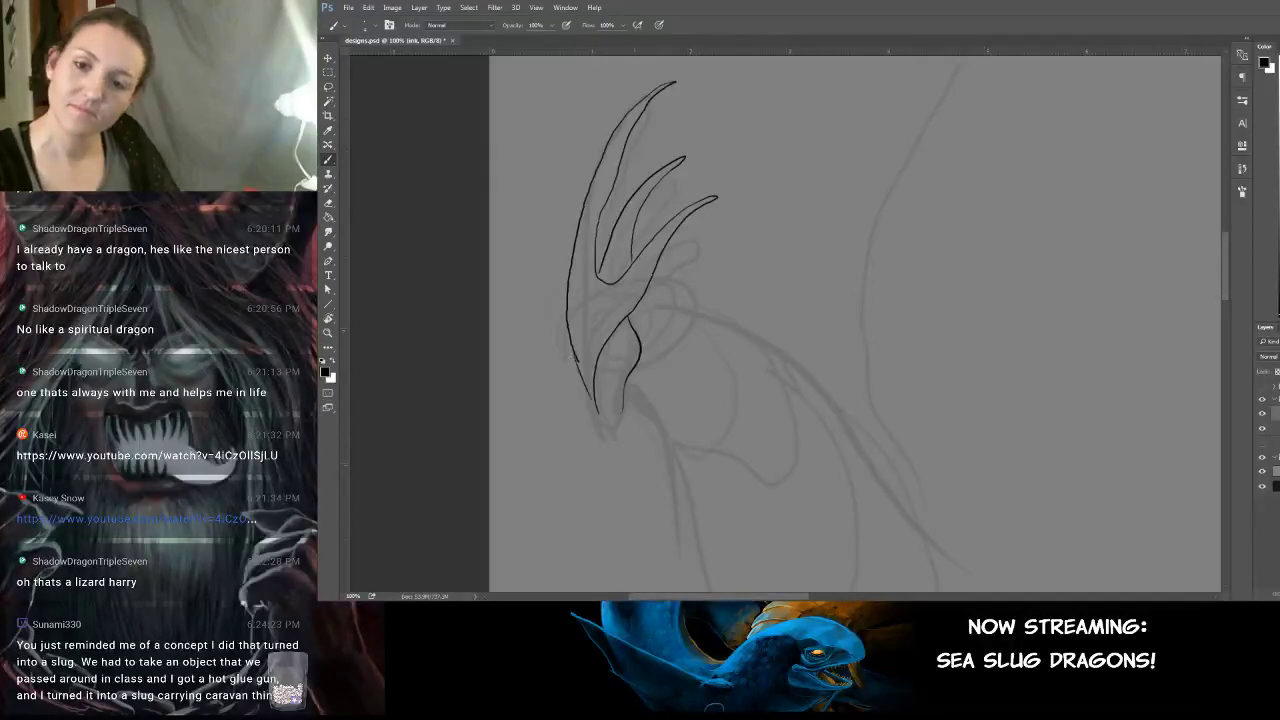
left_click_drag(610, 426, 568, 332)
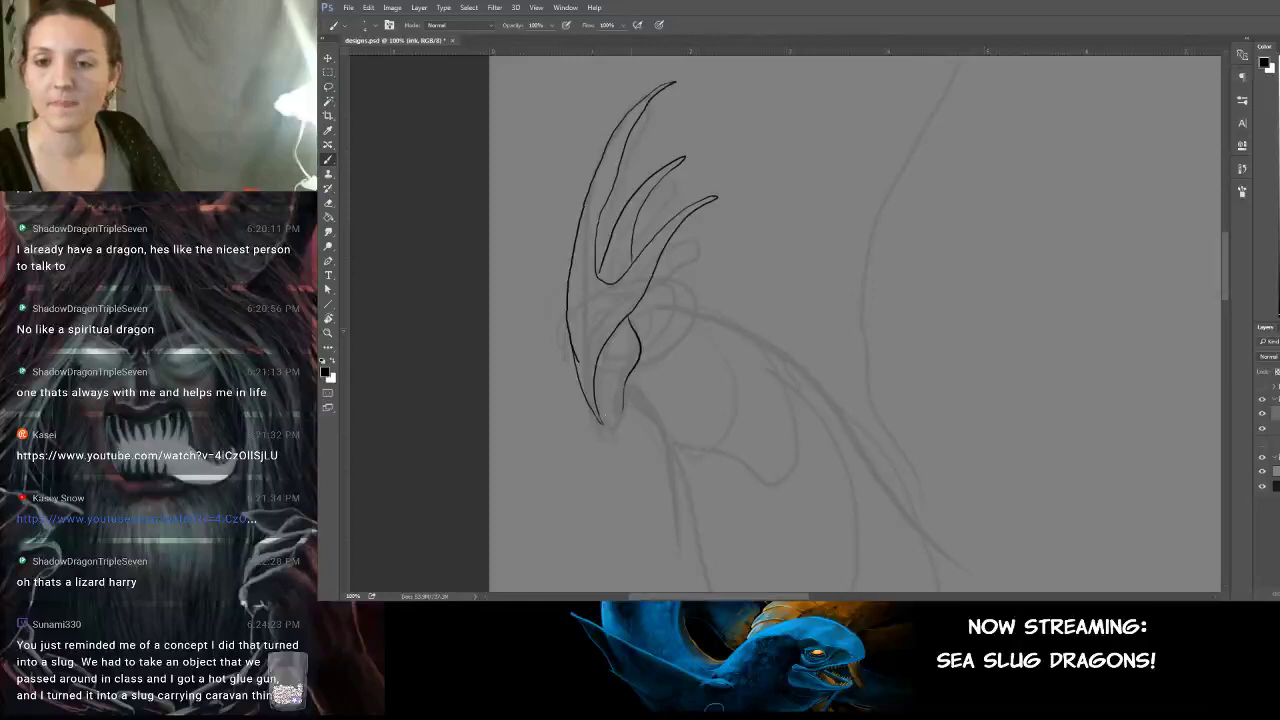
Close the snout tip against the inner face line and ink the upper neck contour from the back of the head.
left_click_drag(712, 311, 714, 289)
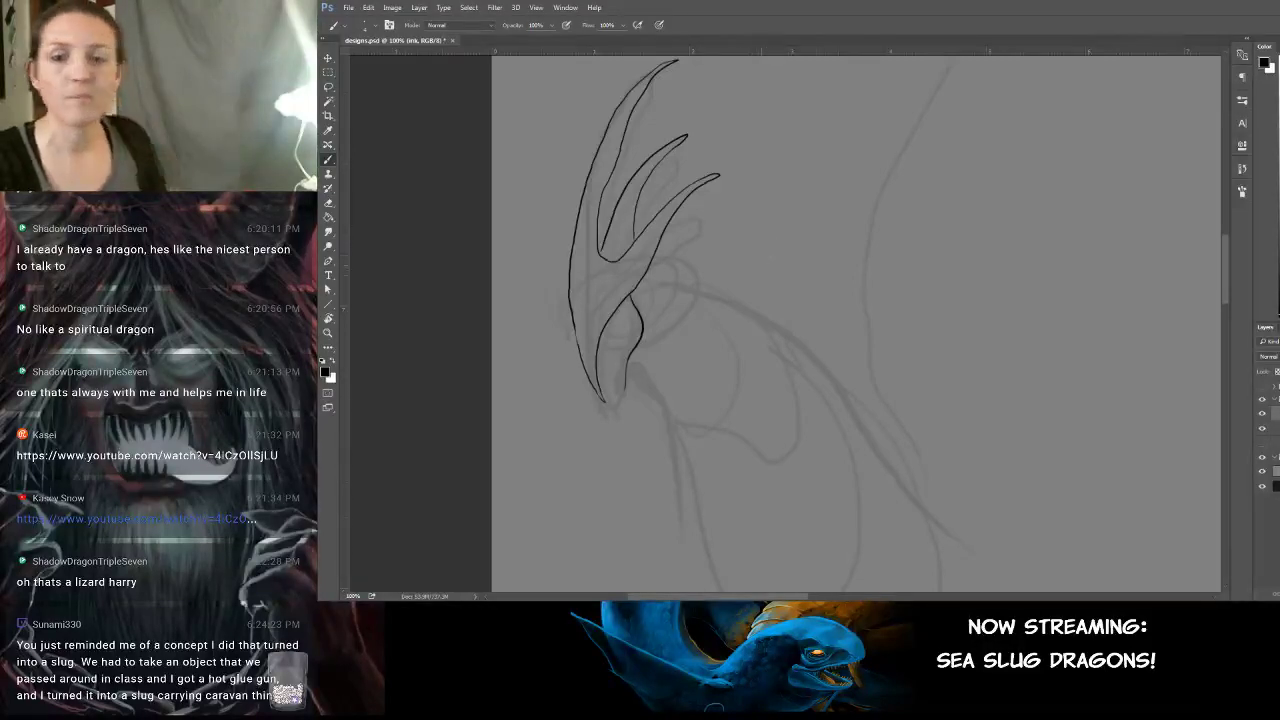
left_click_drag(777, 317, 736, 289)
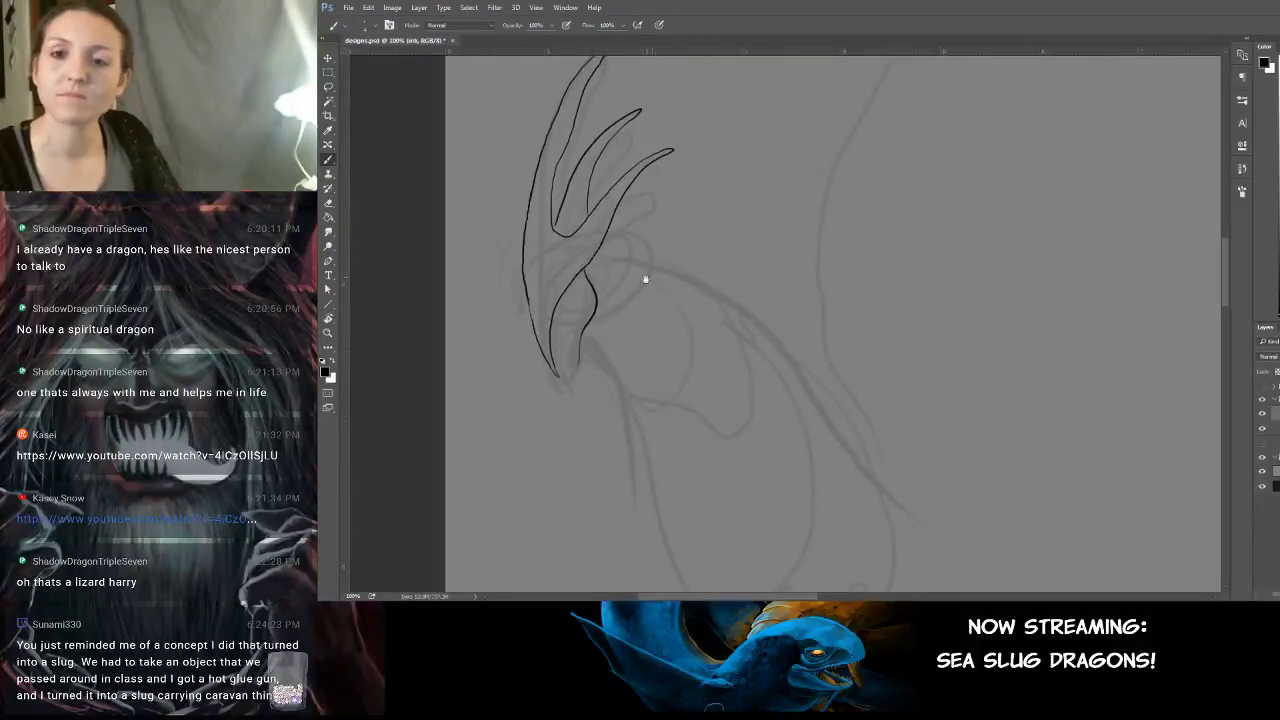
left_click_drag(645, 279, 702, 258)
left_click_drag(583, 382, 607, 342)
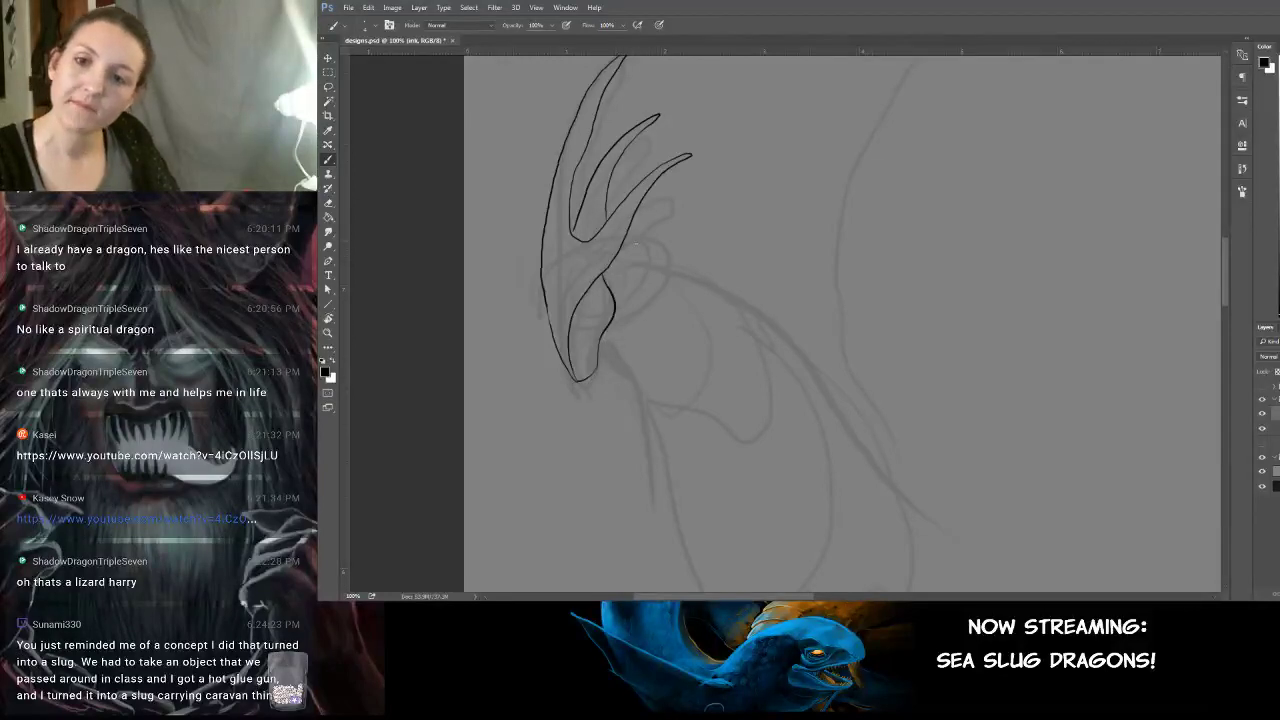
left_click_drag(618, 261, 823, 379)
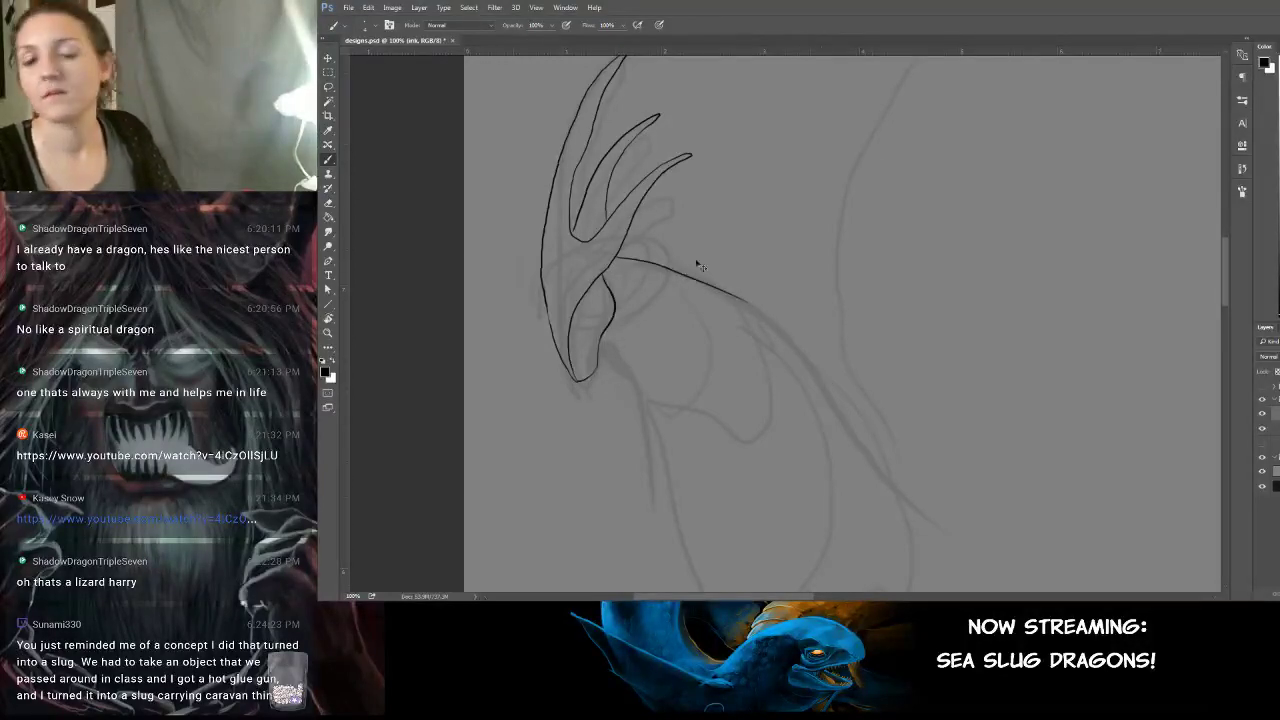
Undo the upper neck contour and ink a short stroke at the jaw just behind the snout.
key("ctrl+z")
mouse_move(712, 284)
left_mouse_down()
mouse_move(794, 171)
mouse_move(720, 143)
left_mouse_up()
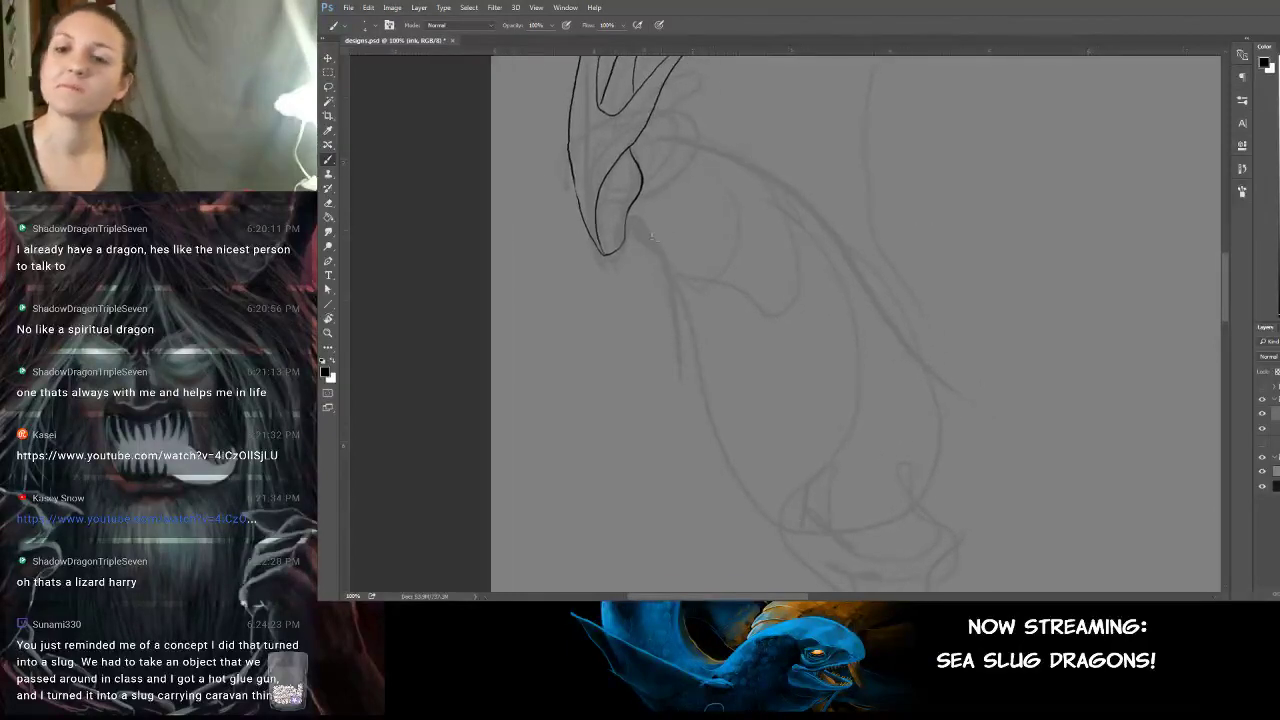
mouse_move(626, 222)
left_mouse_down()
mouse_move(622, 240)
mouse_move(656, 188)
left_mouse_up()
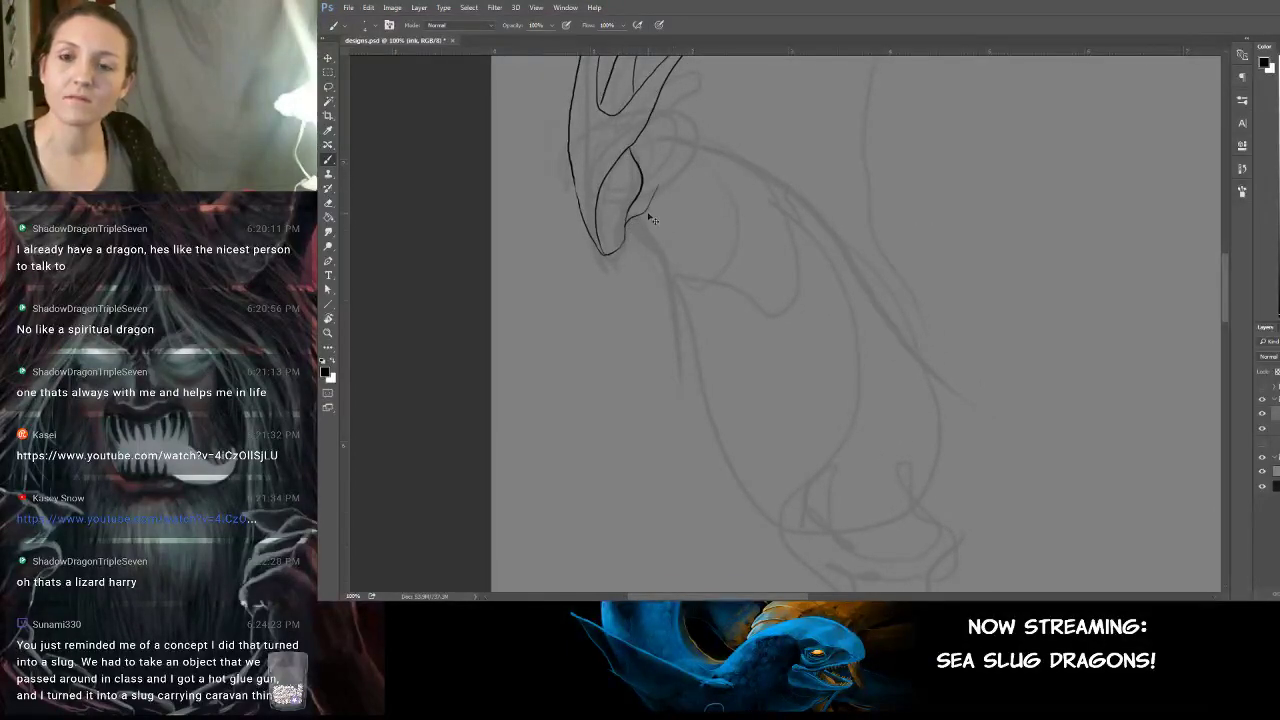
key("ctrl+z")
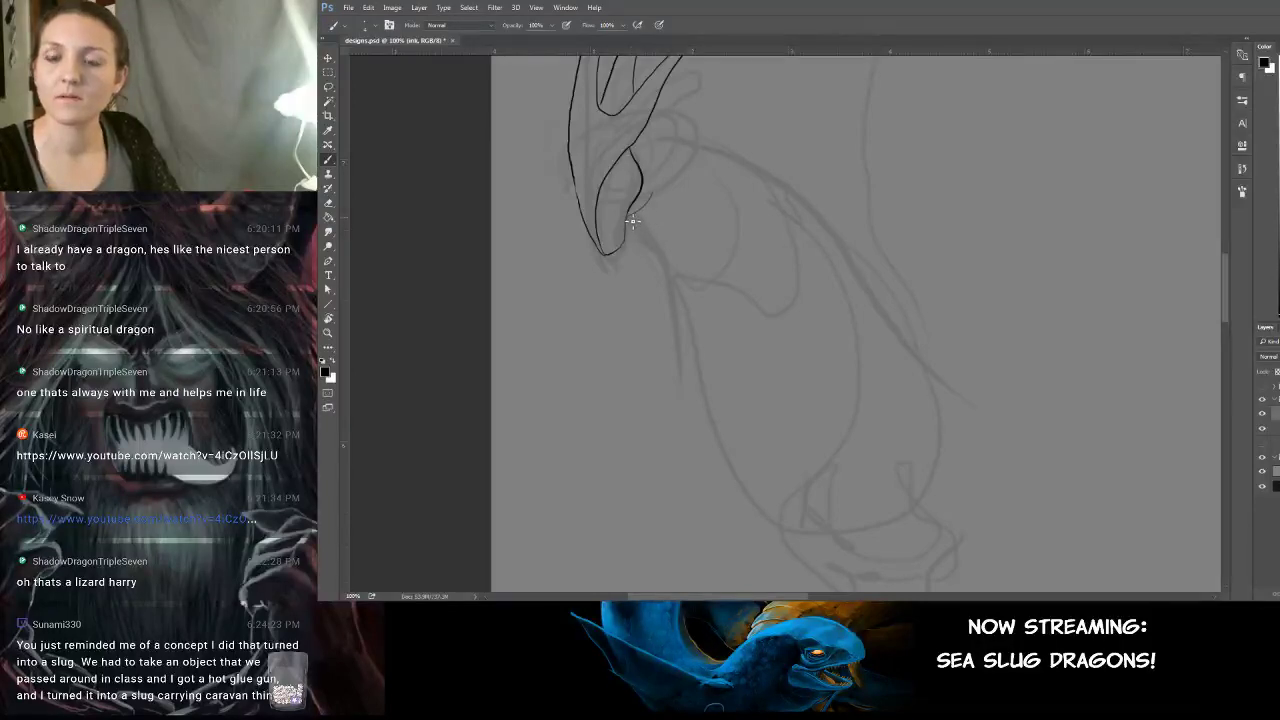
Try out single long strokes for the throat line, running from the jaw down the front of the neck.
mouse_move(632, 222)
left_mouse_down()
mouse_move(664, 222)
mouse_move(666, 402)
left_mouse_up()
key("ctrl+z")
key("ctrl+z")
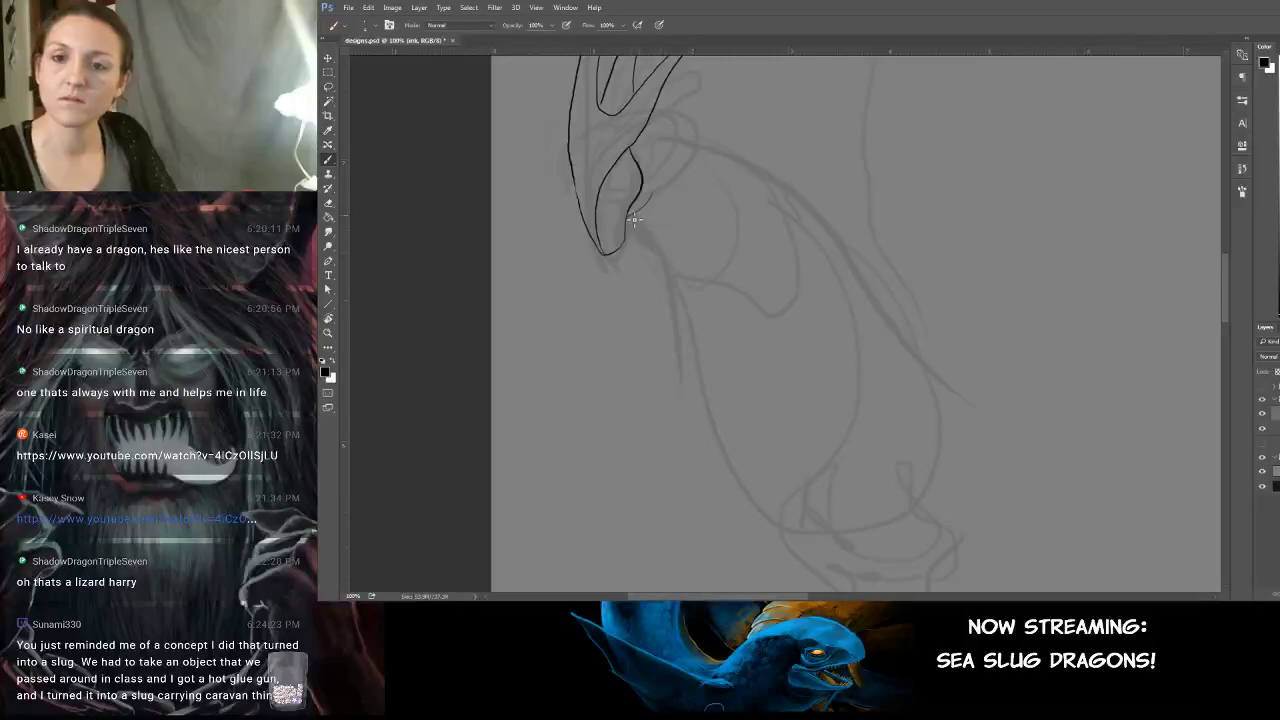
mouse_move(633, 218)
left_mouse_down()
mouse_move(654, 238)
mouse_move(667, 308)
left_mouse_up()
key("ctrl+z")
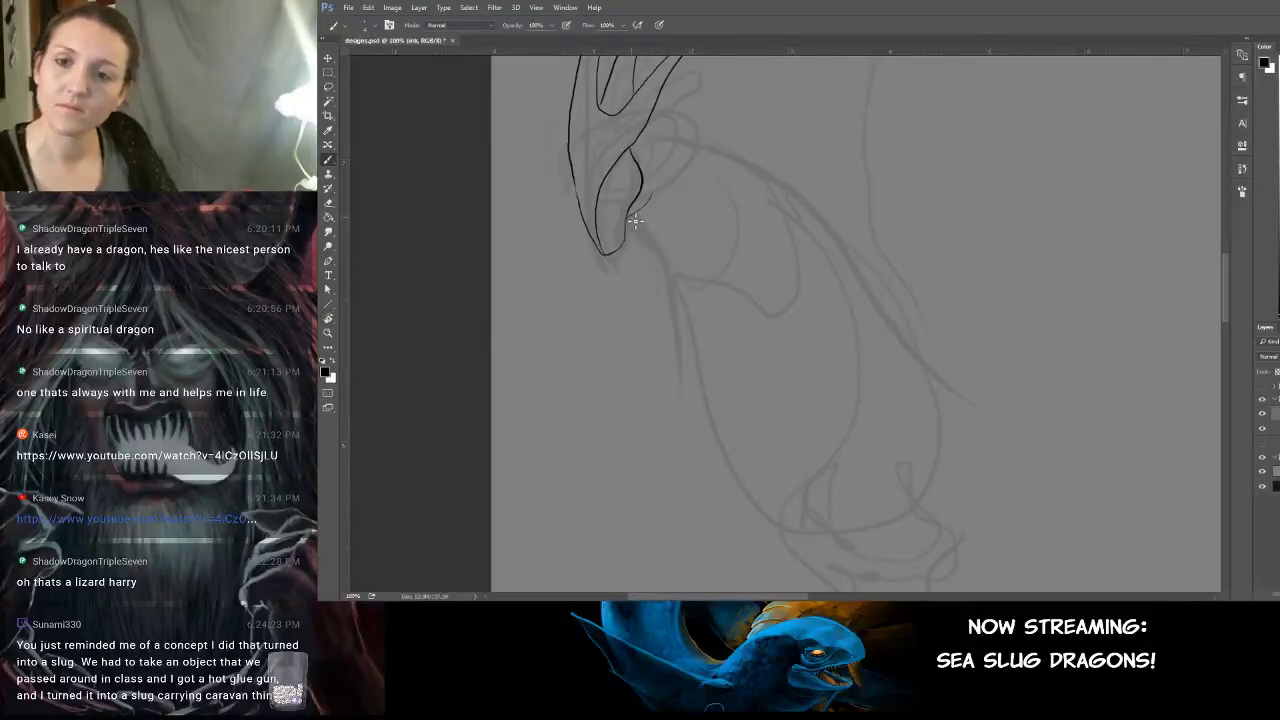
mouse_move(634, 221)
left_mouse_down()
mouse_move(680, 282)
mouse_move(715, 449)
mouse_move(752, 496)
left_mouse_up()
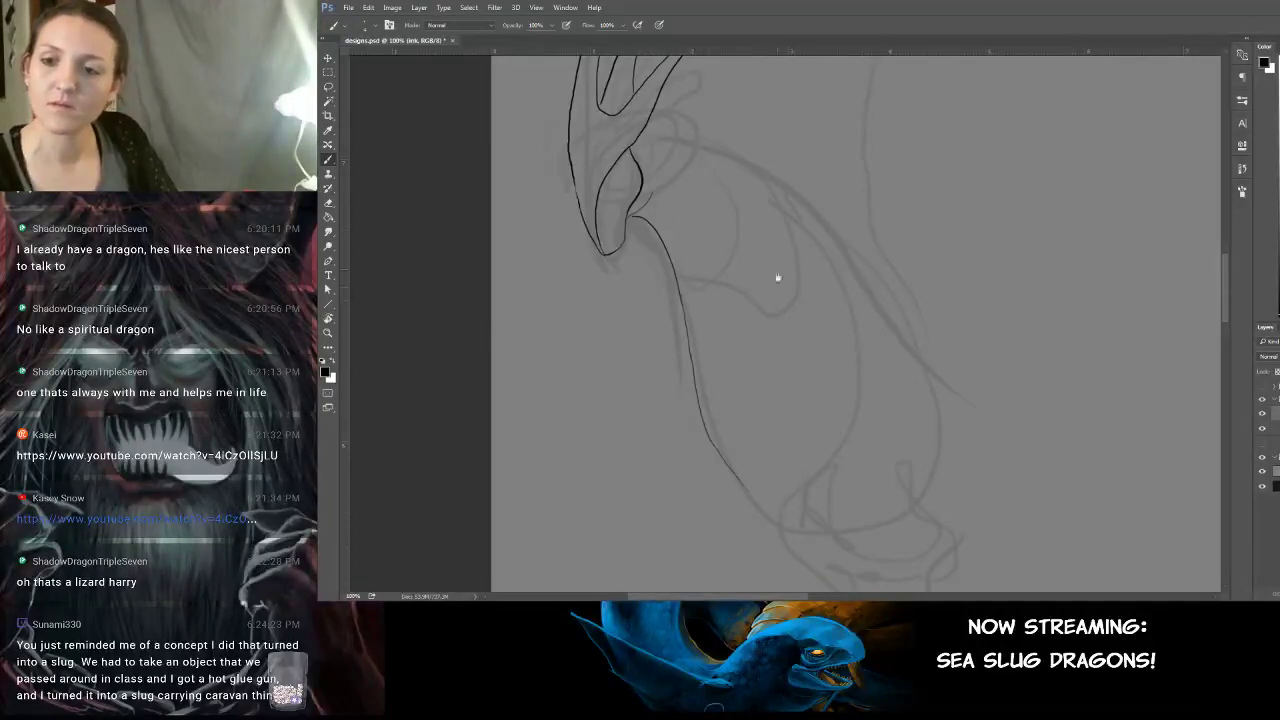
mouse_move(778, 278)
left_mouse_down()
mouse_move(760, 346)
mouse_move(740, 344)
left_mouse_up()
key("ctrl+z")
left_click_drag(683, 251, 671, 202)
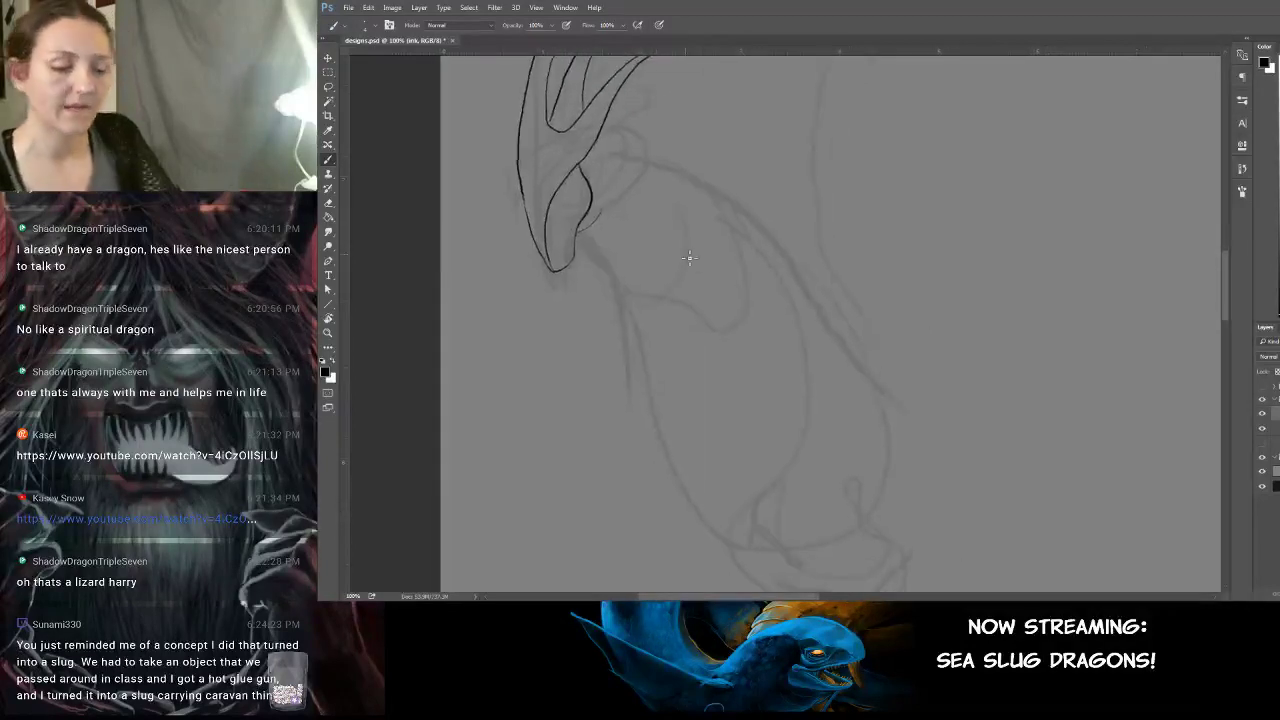
Try to build the throat line from shorter, overlapping strokes starting at the jaw.
key("ctrl+plus")
left_click_drag(602, 291, 779, 250)
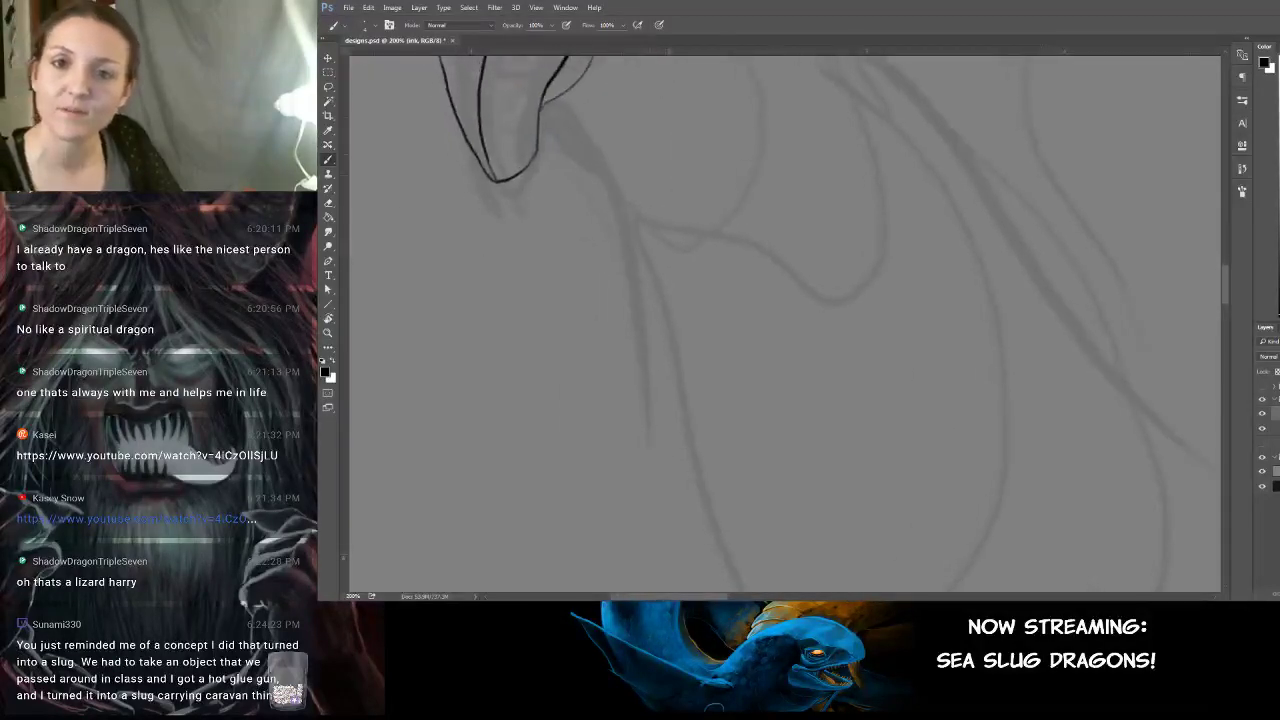
mouse_move(545, 107)
left_mouse_down()
mouse_move(614, 186)
mouse_move(657, 289)
left_mouse_up()
left_click_drag(736, 260, 711, 190)
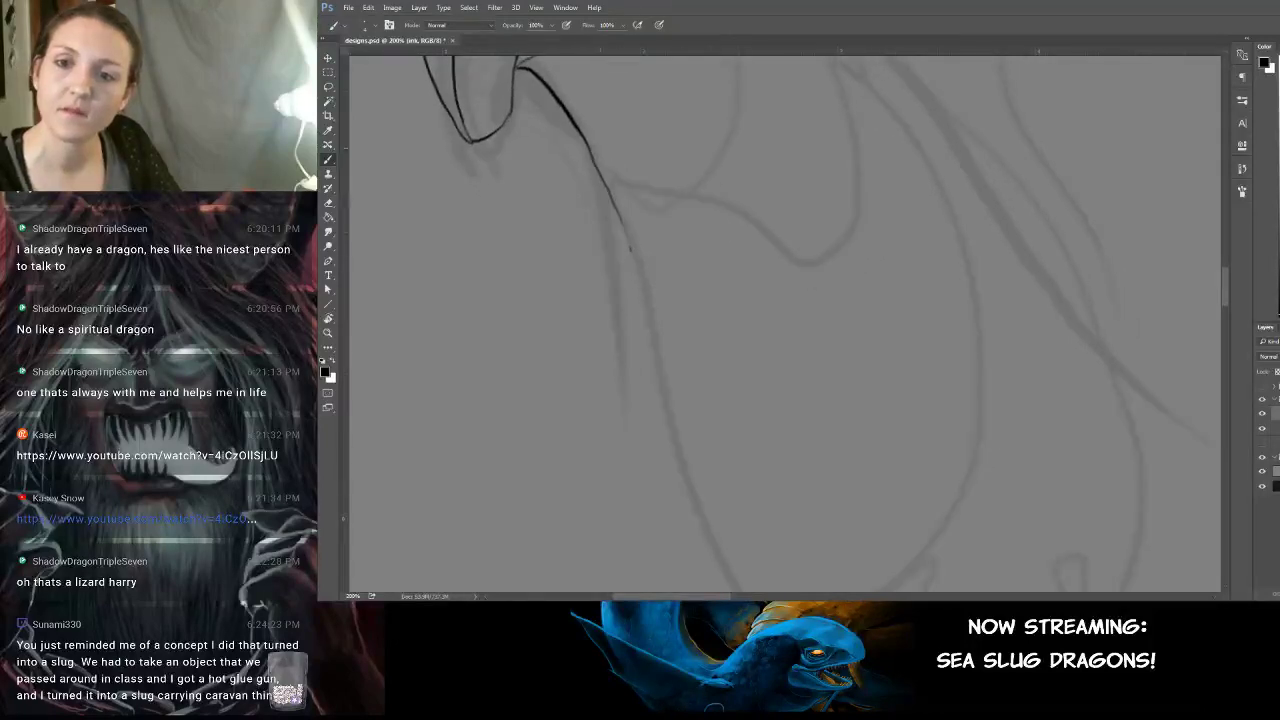
left_click_drag(590, 150, 632, 289)
key("ctrl+z")
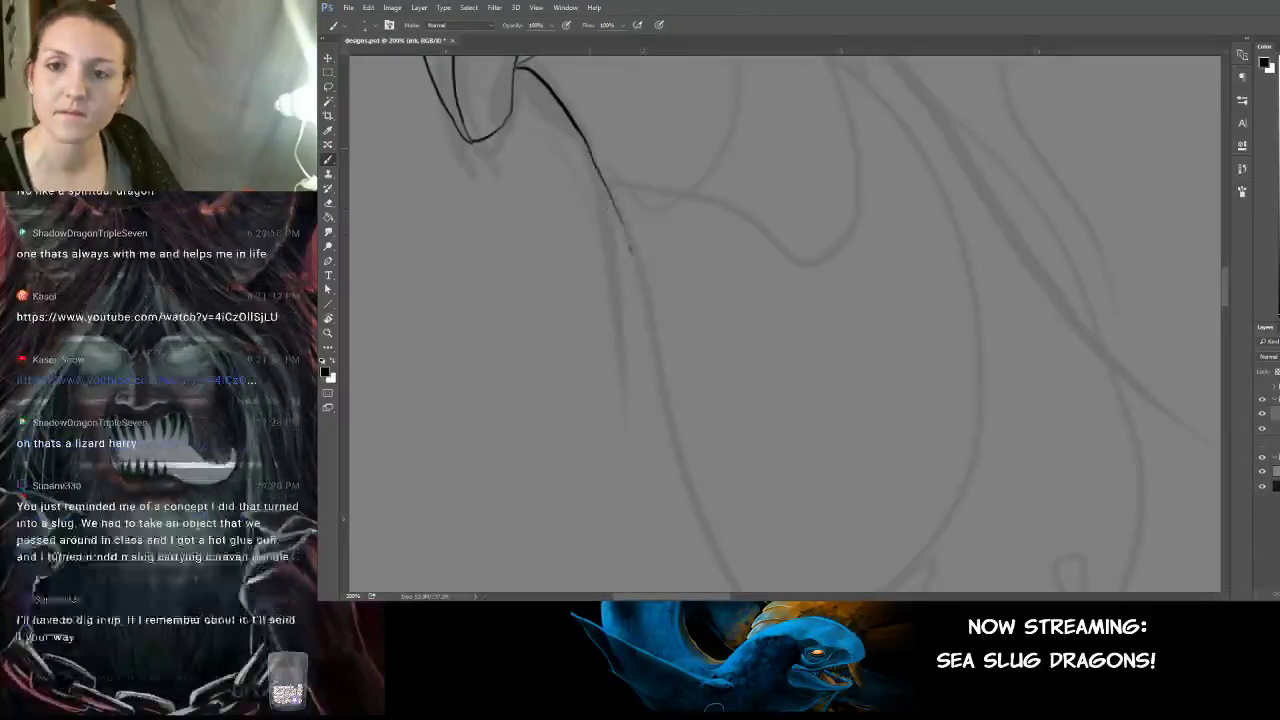
mouse_move(595, 151)
left_mouse_down()
mouse_move(659, 331)
mouse_move(676, 425)
left_mouse_up()
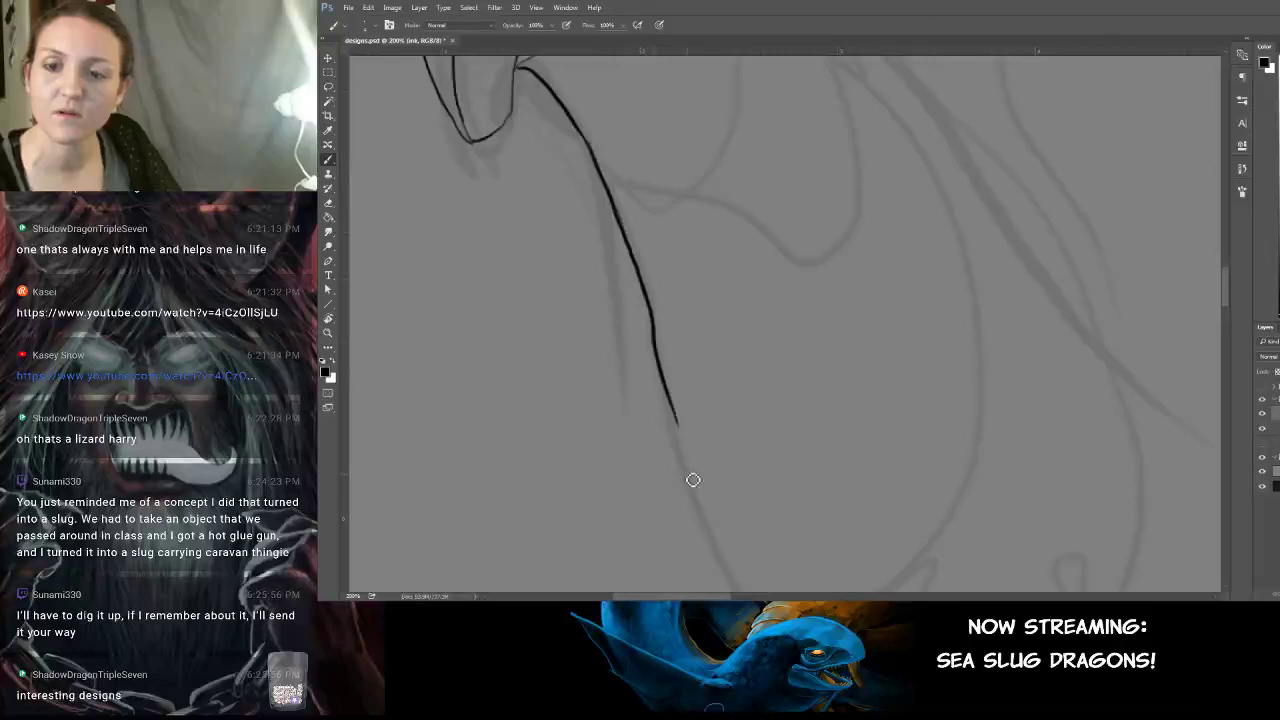
key("ctrl+z")
key("ctrl+minus")
key("ctrl+minus")
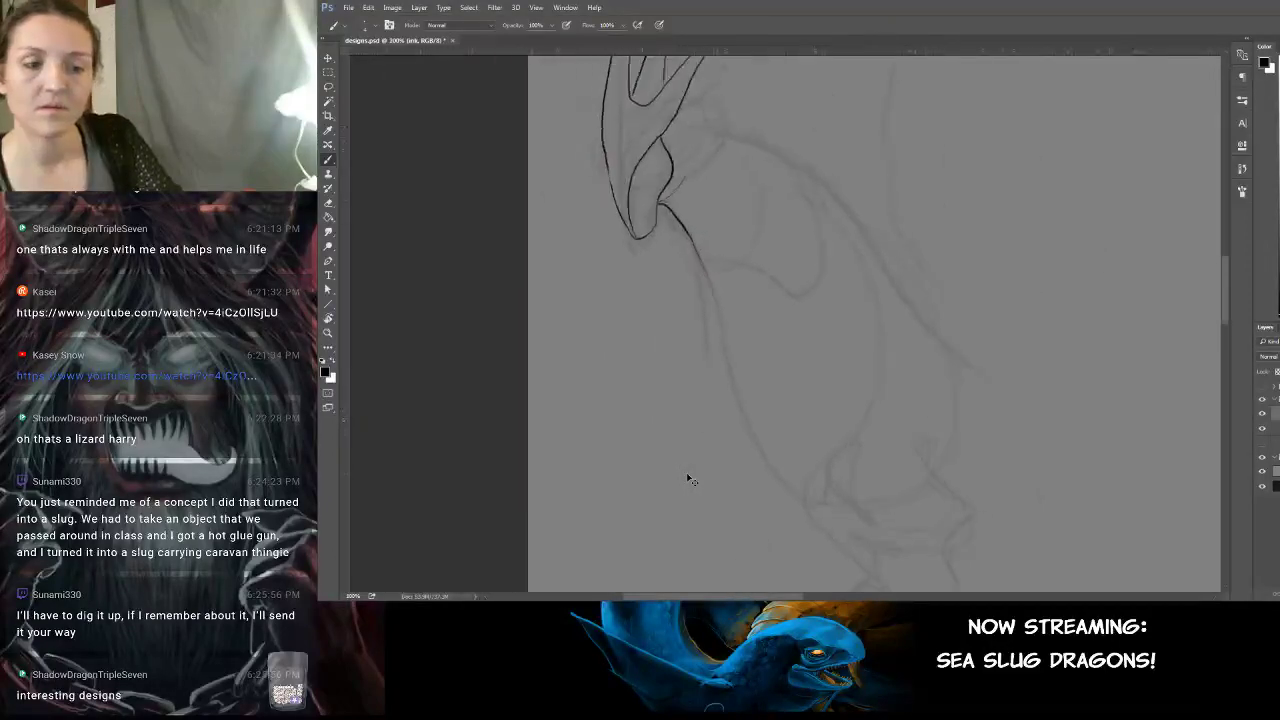
scroll(814, 277, "right", 3)
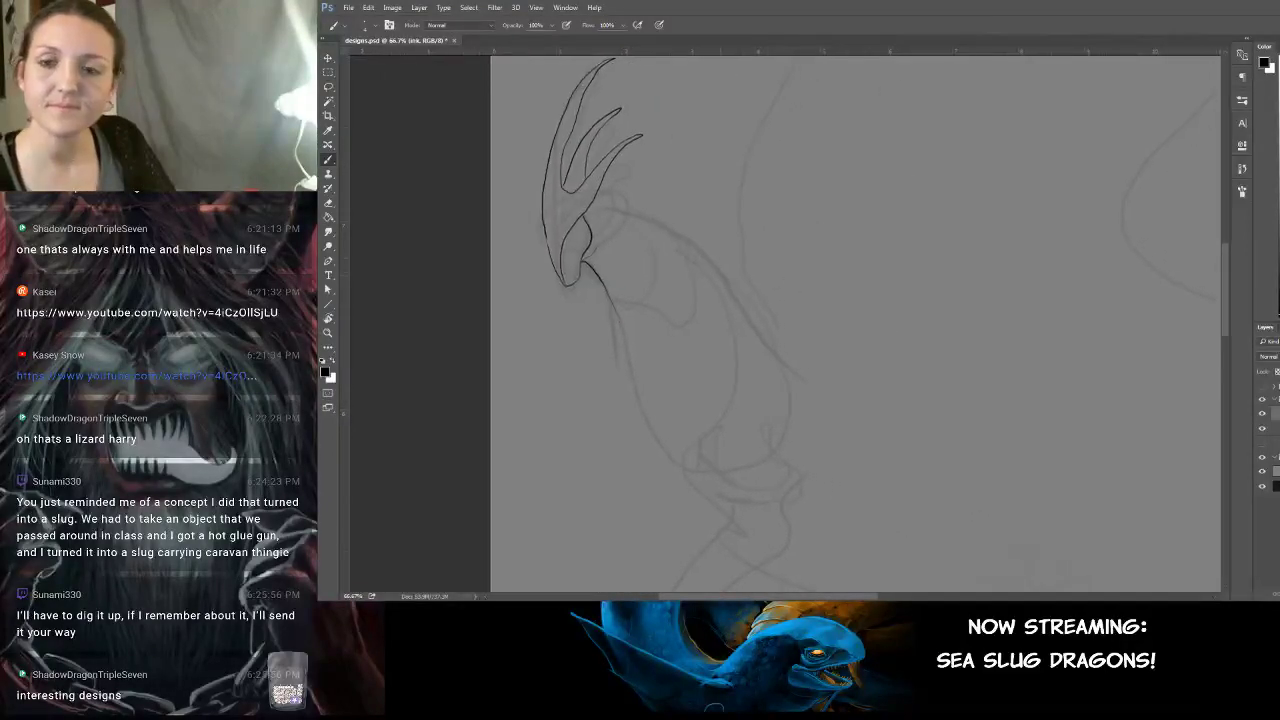
left_click_drag(605, 288, 635, 381)
key("ctrl+z")
key("ctrl+z")
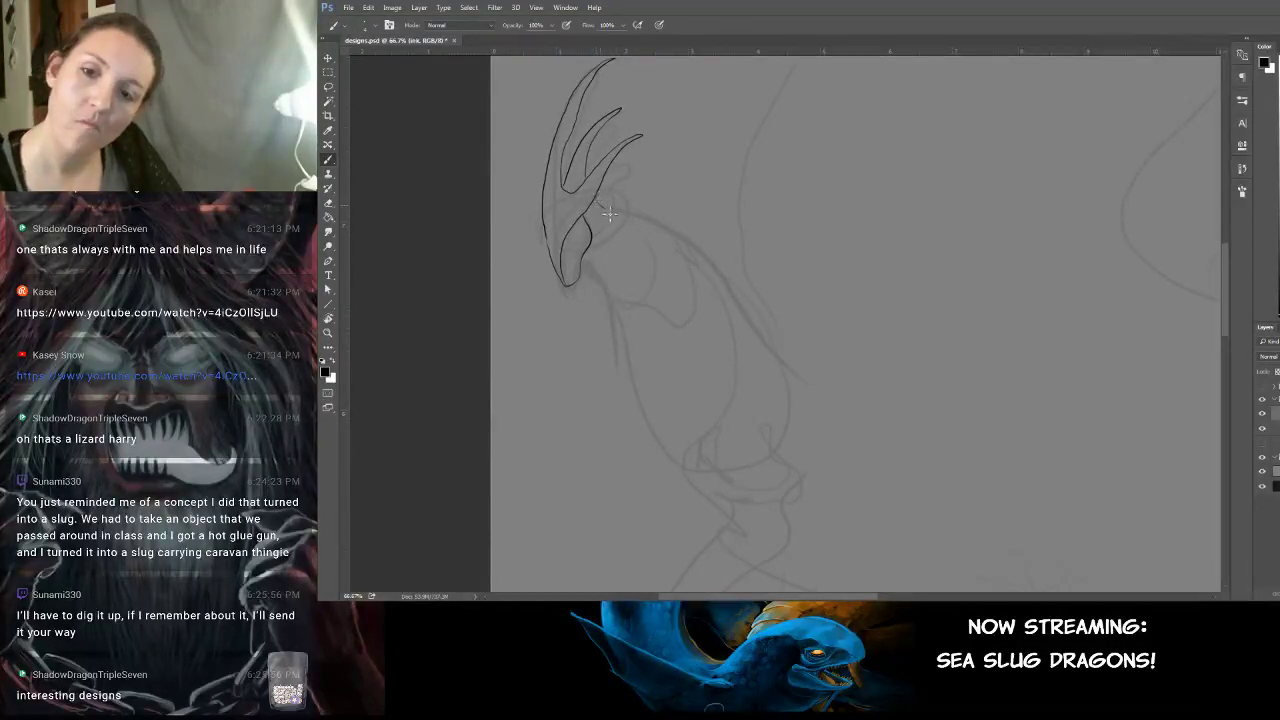
Ink the upper neck contour from the back of the head to the shoulders, and the throat line from the jaw down to the chest.
mouse_move(646, 228)
left_mouse_down()
mouse_move(738, 297)
mouse_move(791, 376)
mouse_move(828, 402)
left_mouse_up()
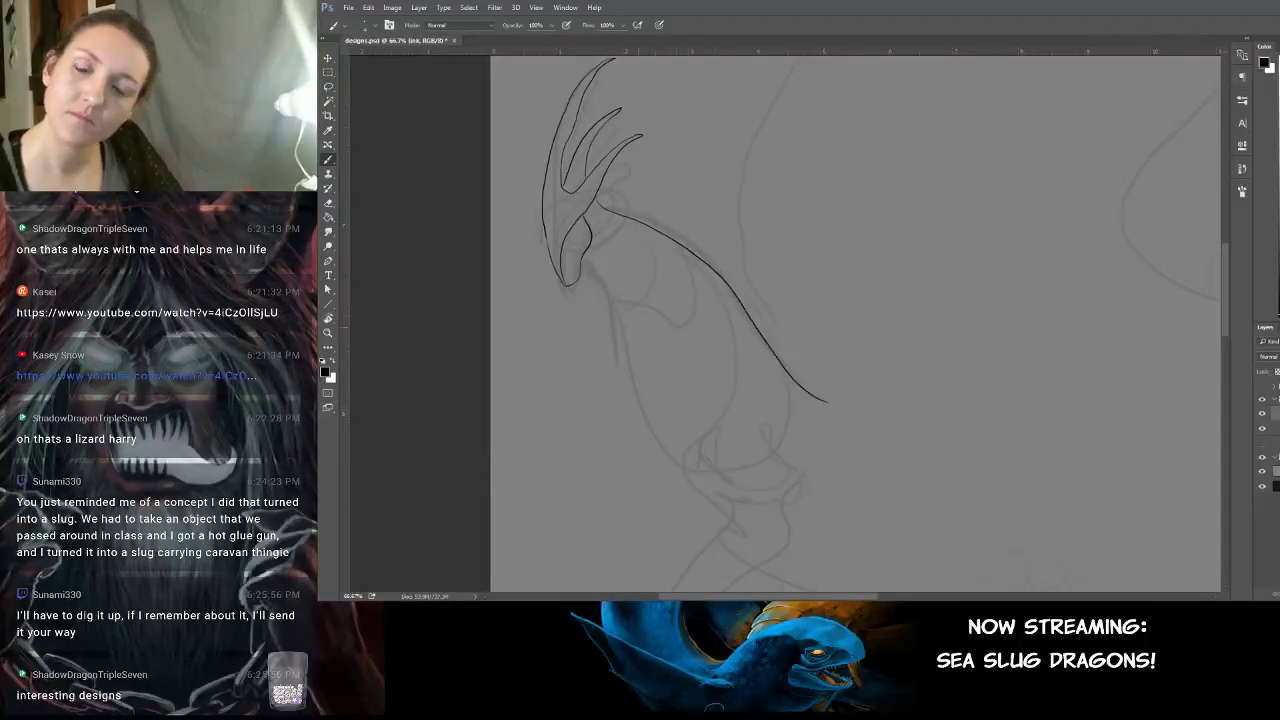
left_click_drag(740, 267, 727, 255)
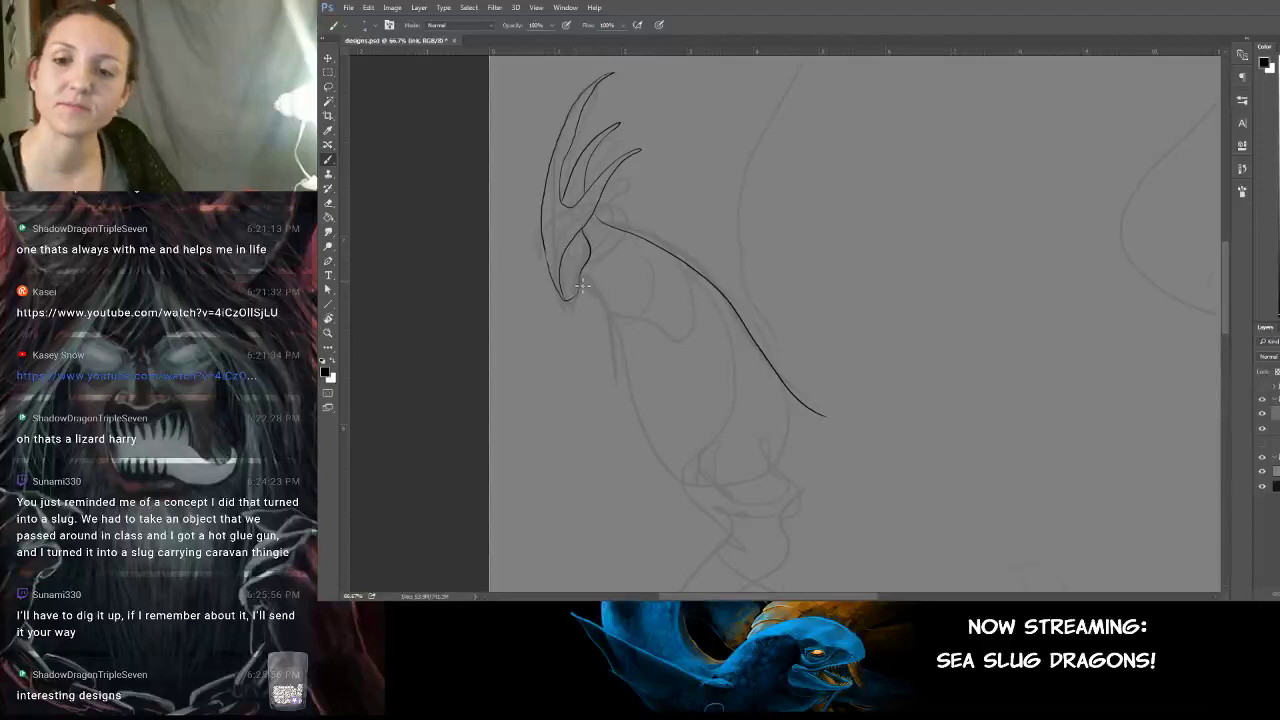
mouse_move(582, 276)
left_mouse_down()
mouse_move(616, 314)
mouse_move(644, 472)
mouse_move(740, 552)
left_mouse_up()
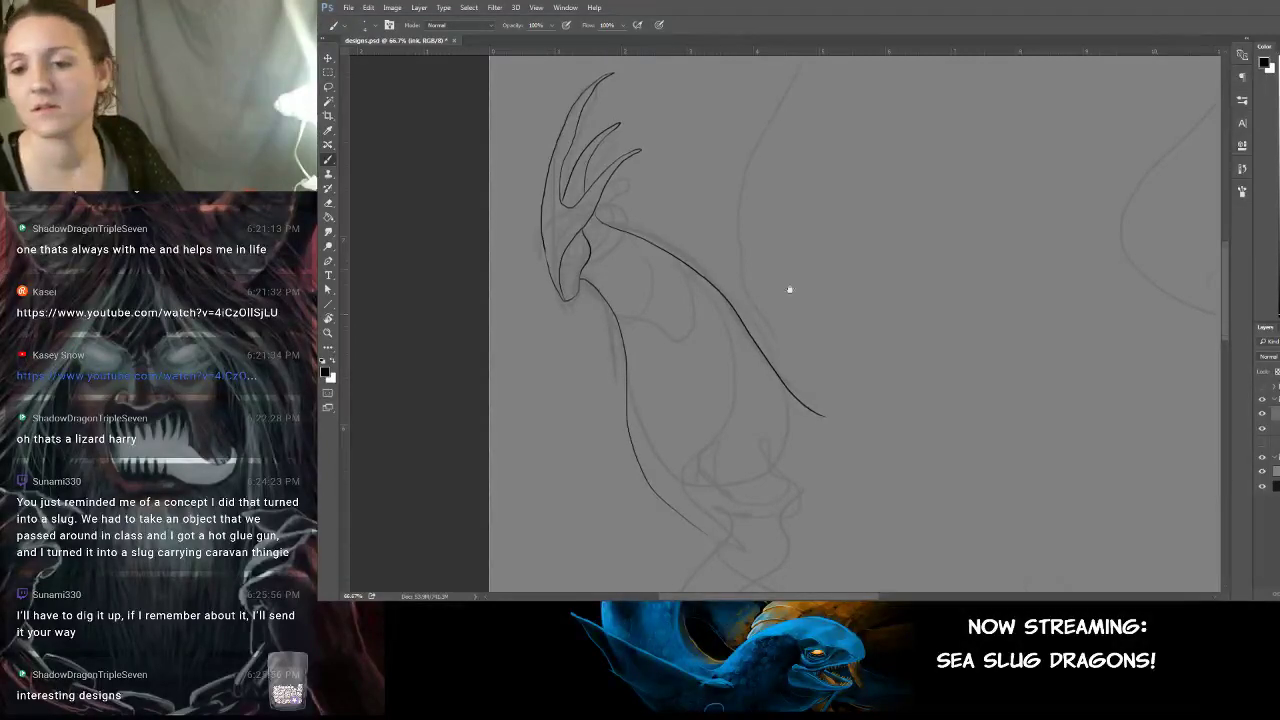
Ink the S-curved shoulder line down to the lower end of the chest line, and try a stroke for the back of the upper leg.
mouse_move(789, 290)
left_mouse_down()
mouse_move(769, 183)
mouse_move(740, 274)
mouse_move(647, 150)
mouse_move(602, 119)
left_mouse_up()
left_click_drag(656, 261, 706, 306)
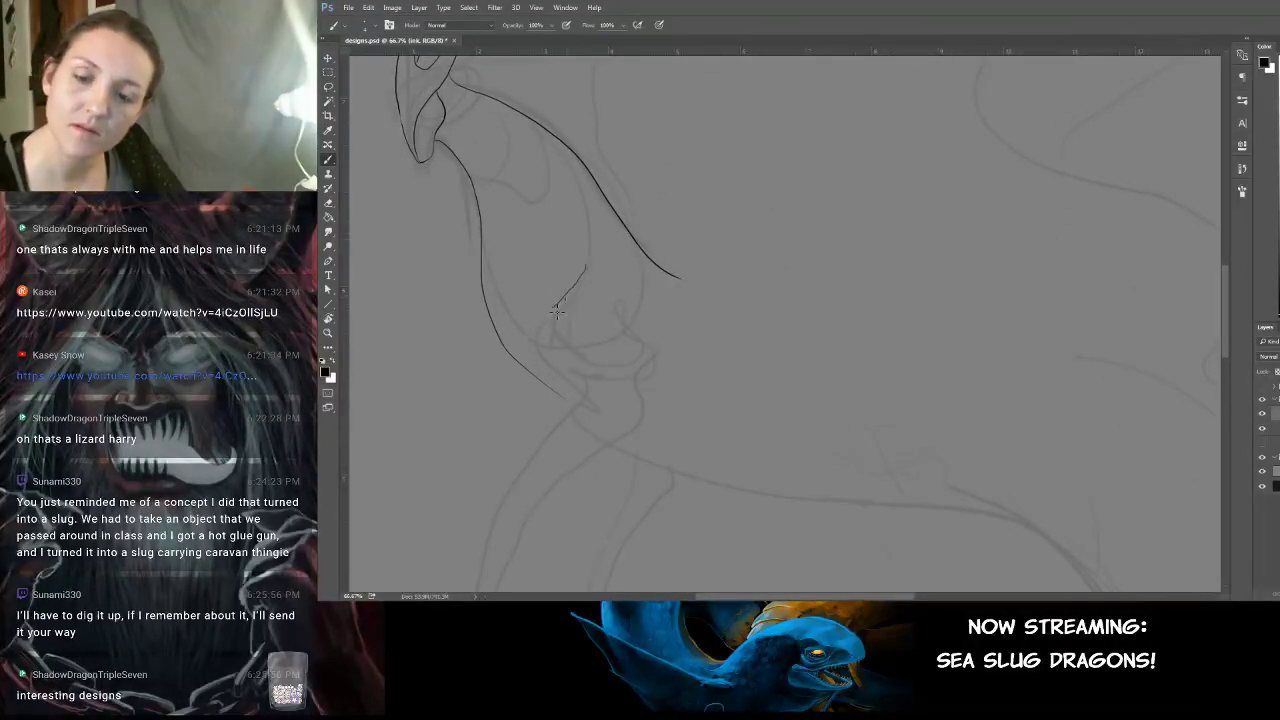
mouse_move(588, 270)
left_mouse_down()
mouse_move(544, 336)
mouse_move(573, 392)
left_mouse_up()
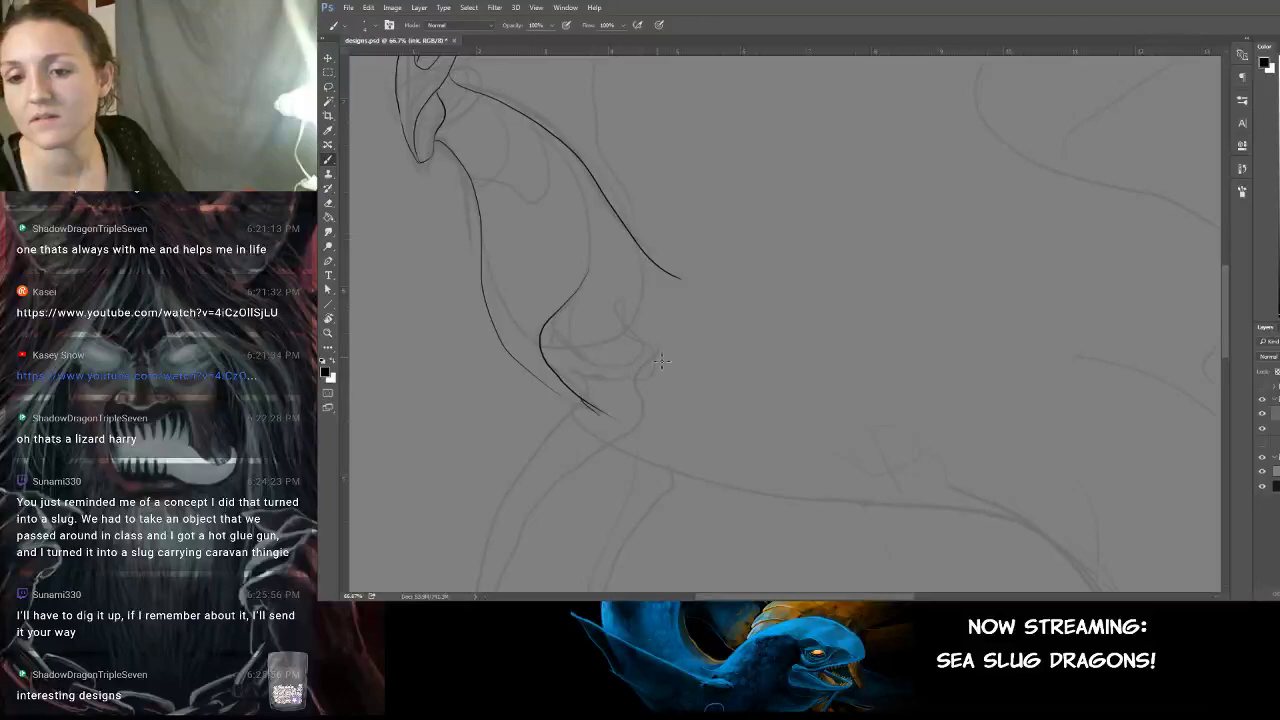
mouse_move(644, 388)
left_mouse_down()
mouse_move(649, 416)
mouse_move(621, 443)
left_mouse_up()
key("ctrl+z")
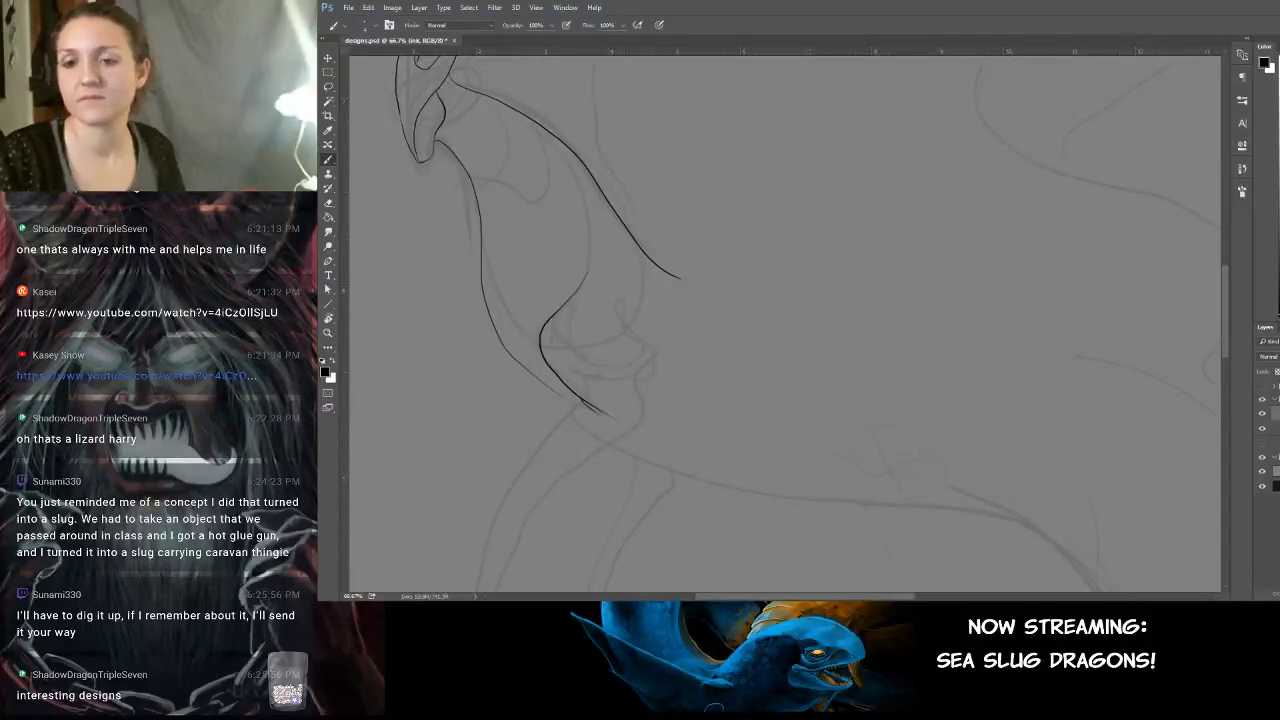
Ink the front leg below the chest as a long, tapering limb with a rounded tip, leaving its upper back edge open.
mouse_move(642, 372)
left_mouse_down()
mouse_move(643, 426)
mouse_move(630, 438)
mouse_move(757, 340)
left_mouse_up()
key("ctrl+z")
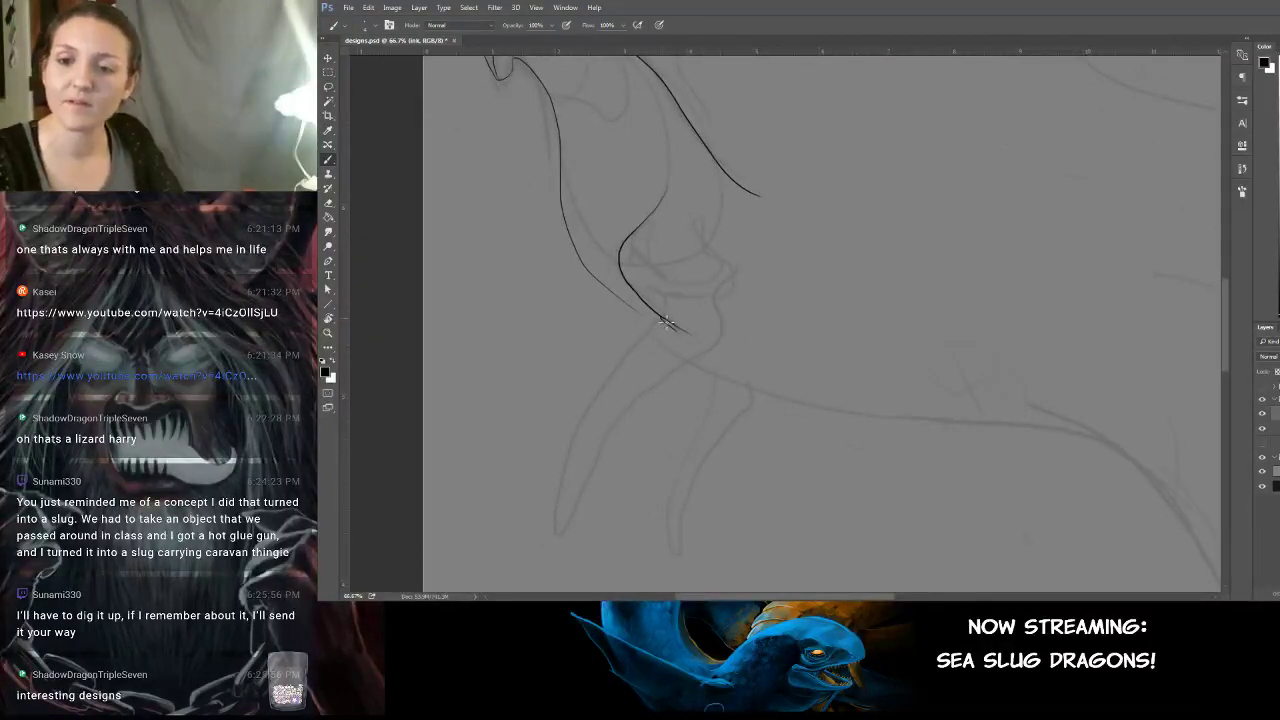
mouse_move(648, 341)
left_mouse_down()
mouse_move(576, 447)
mouse_move(563, 535)
left_mouse_up()
key("ctrl+z")
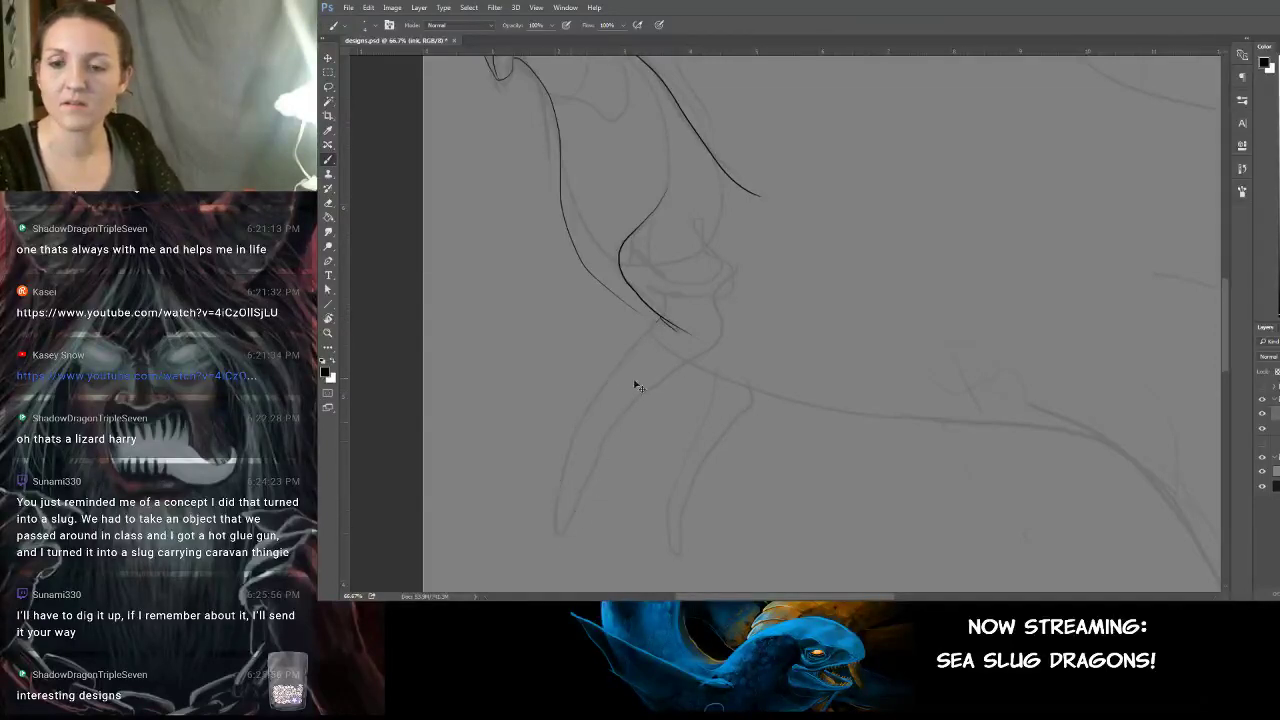
mouse_move(662, 322)
left_mouse_down()
mouse_move(588, 411)
mouse_move(561, 537)
mouse_move(635, 408)
mouse_move(726, 342)
mouse_move(719, 315)
mouse_move(761, 322)
left_mouse_up()
key("ctrl+z")
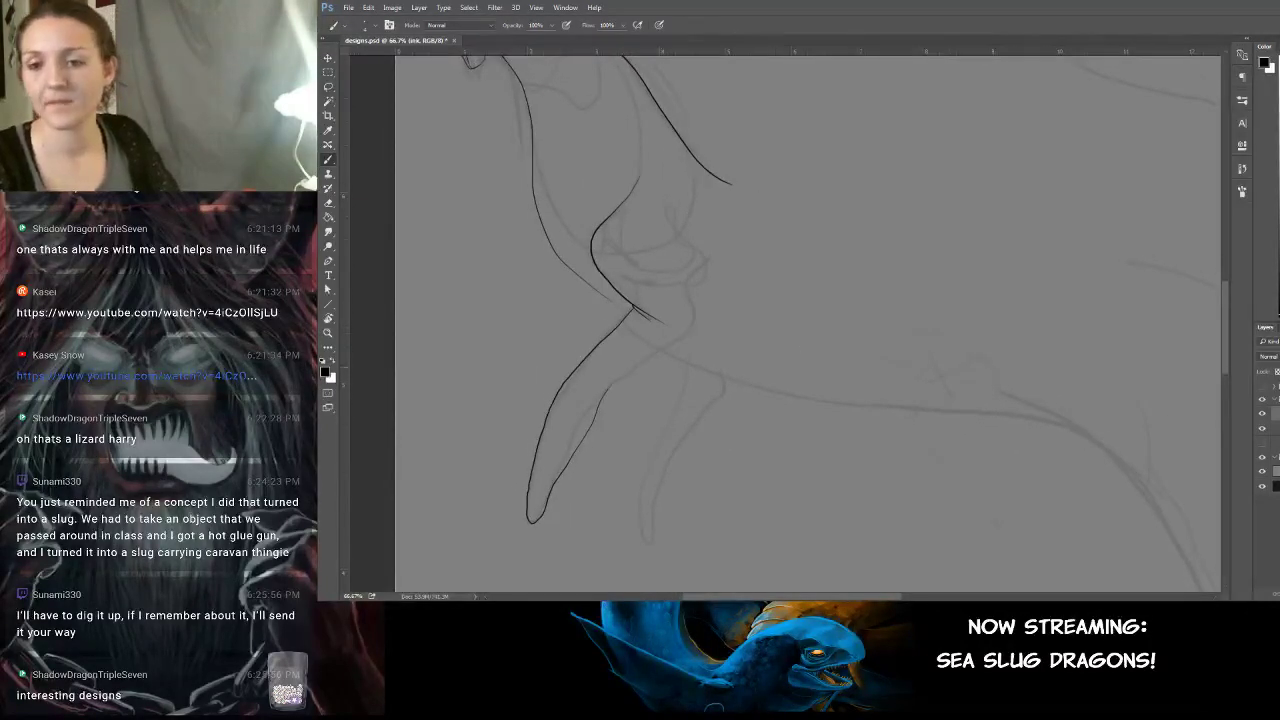
key("ctrl+z")
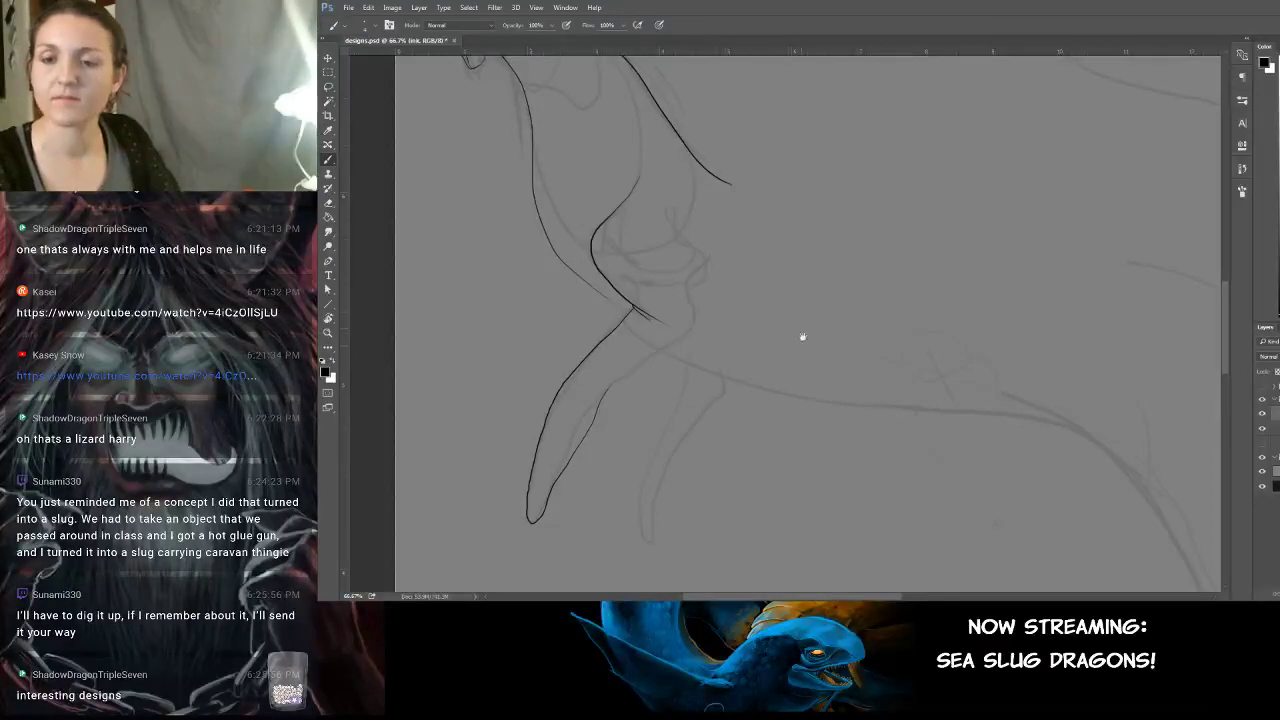
Try out curved strokes across the snout, from the outer face edge toward the jaw.
mouse_move(803, 337)
left_mouse_down()
mouse_move(789, 509)
mouse_move(771, 474)
mouse_move(760, 536)
left_mouse_up()
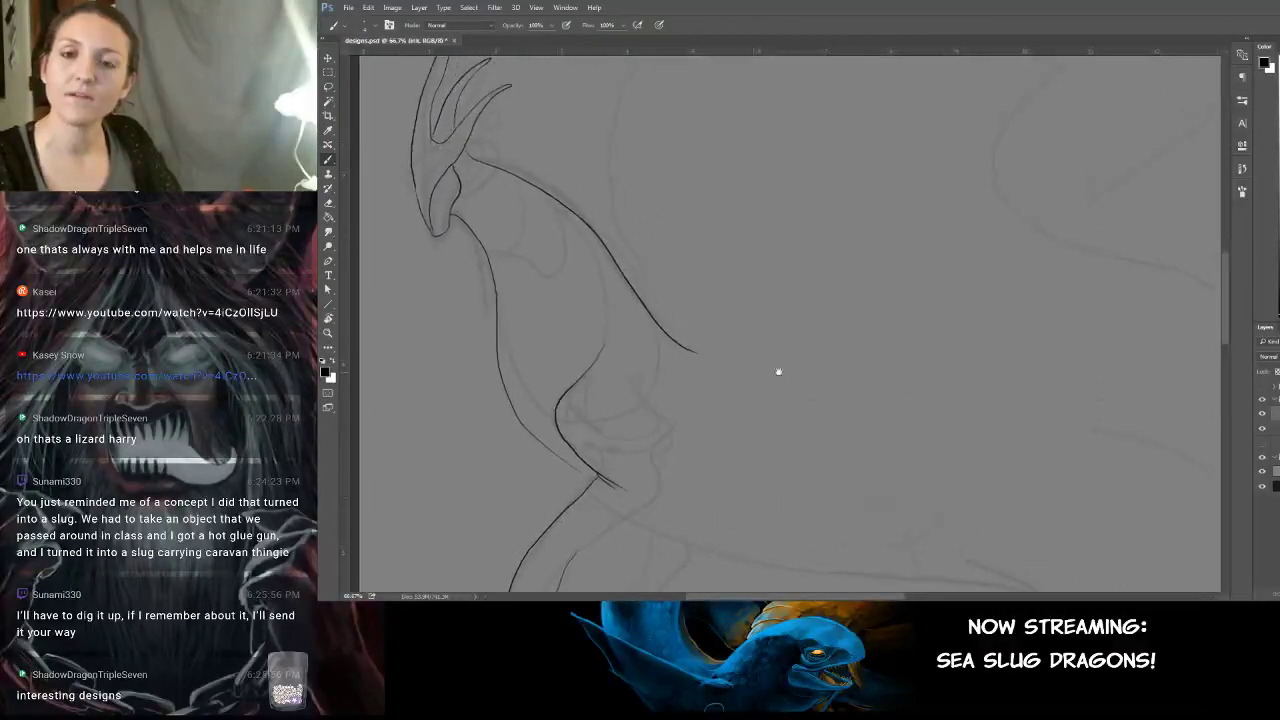
left_click_drag(732, 354, 765, 358)
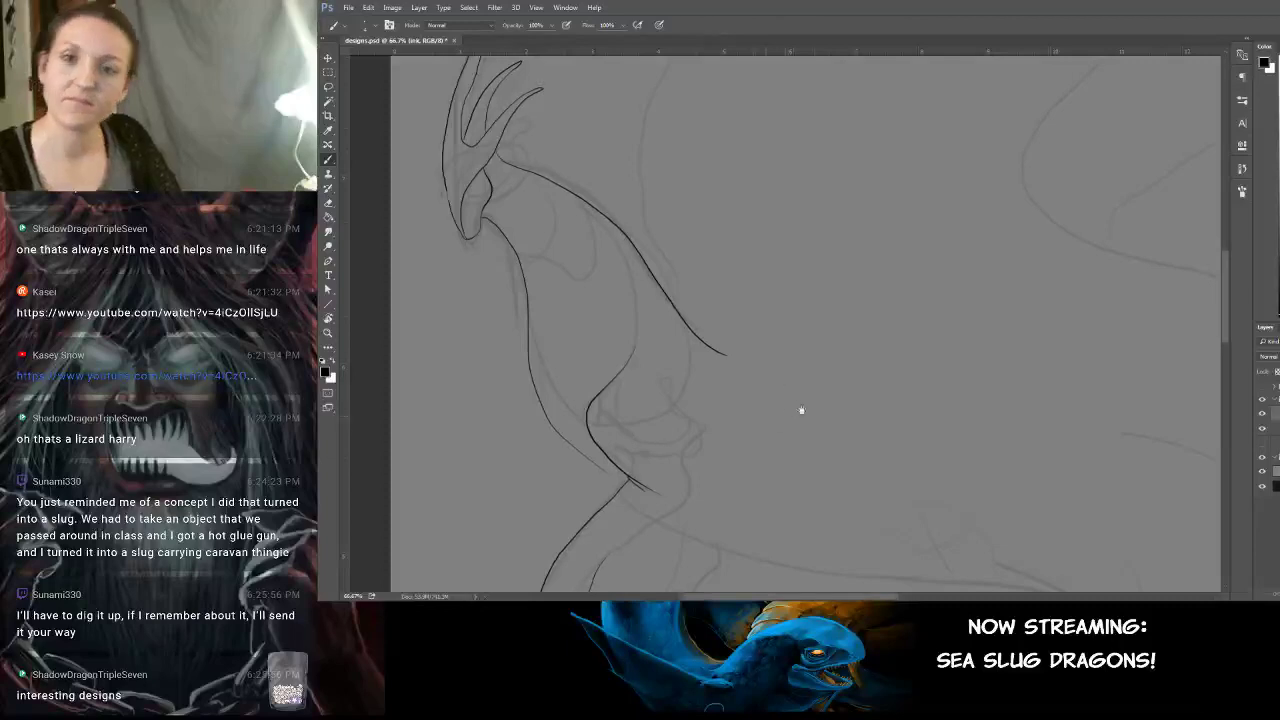
mouse_move(803, 411)
left_mouse_down()
mouse_move(843, 440)
mouse_move(841, 457)
left_mouse_up()
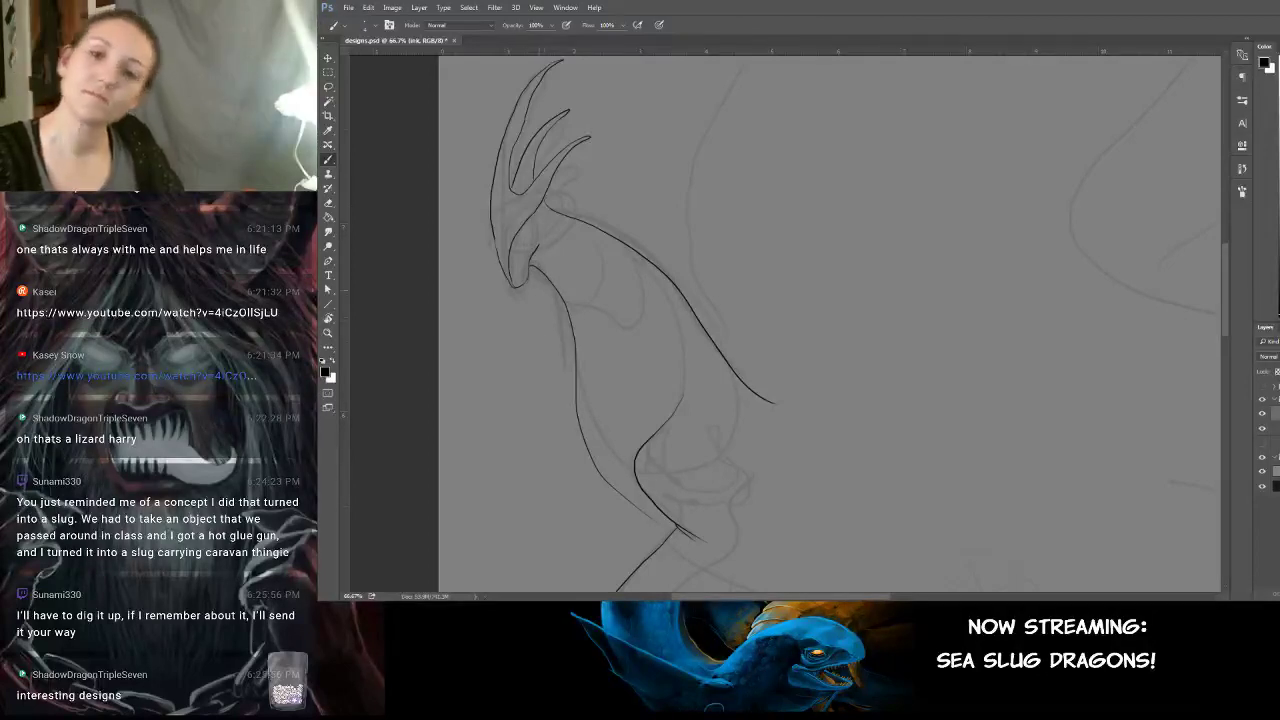
left_click_drag(496, 246, 553, 285)
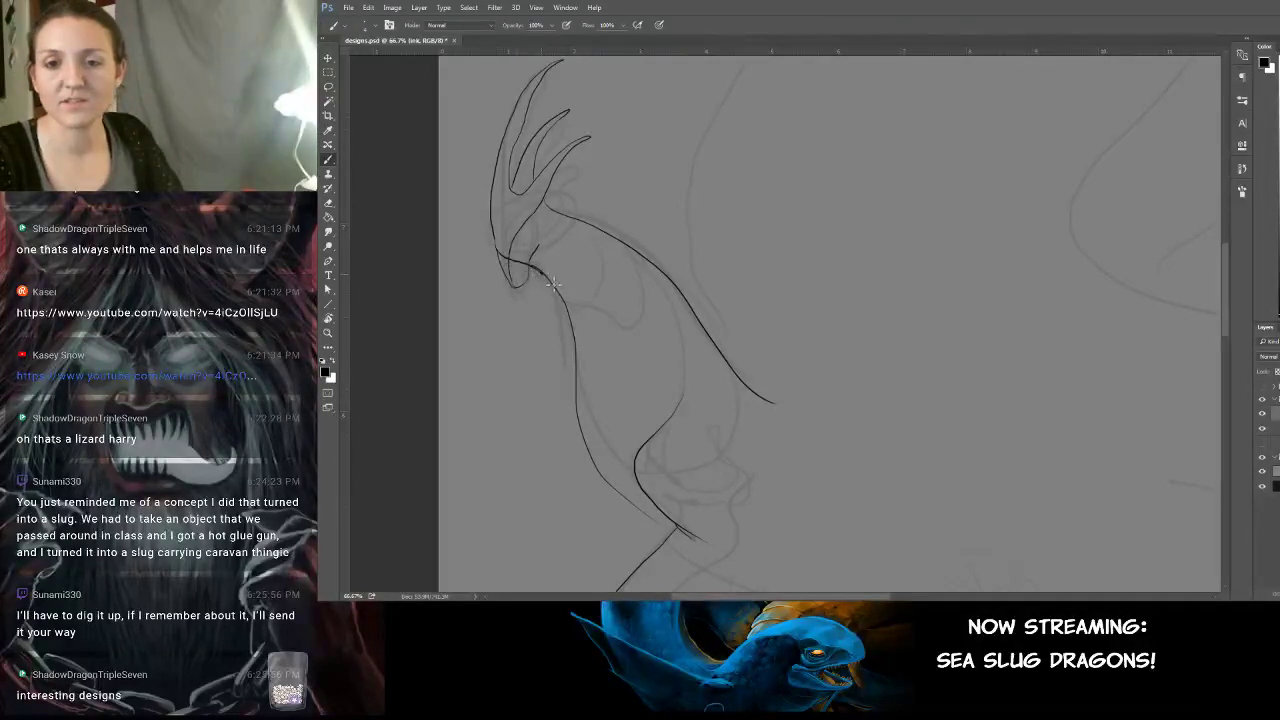
key("ctrl+z")
left_click_drag(497, 249, 543, 277)
key("ctrl+z")
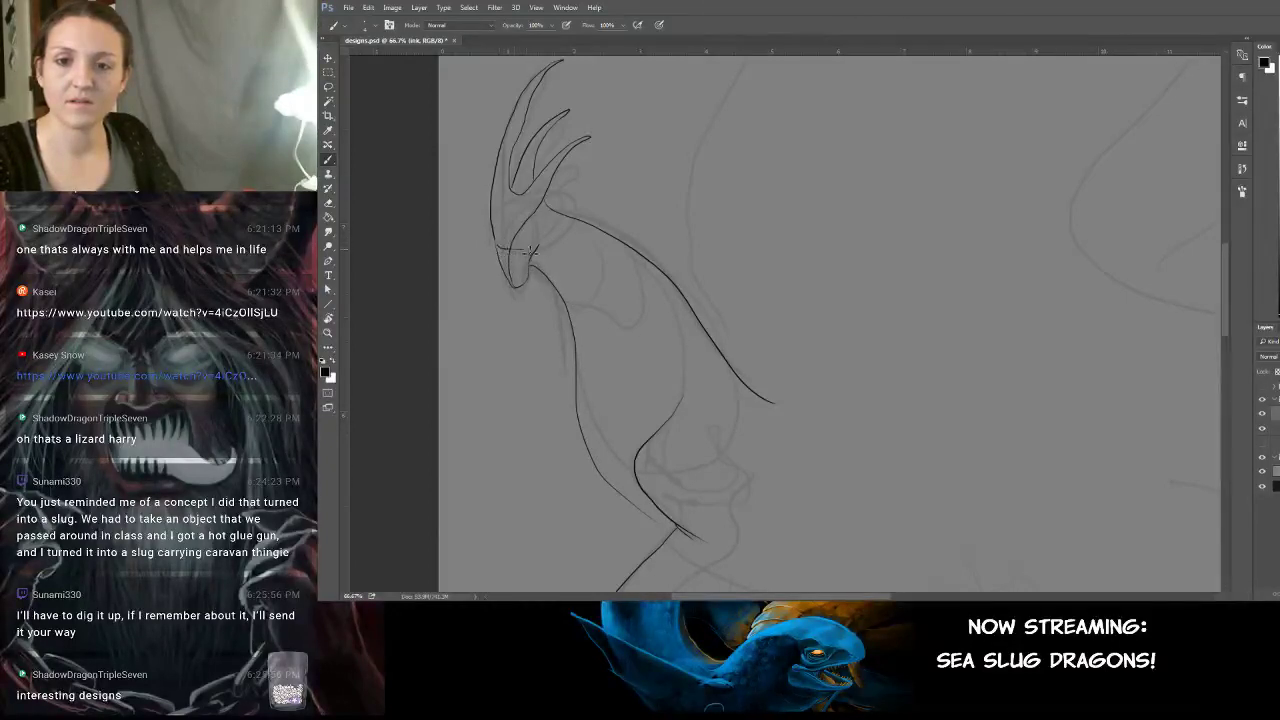
left_click_drag(494, 245, 546, 238)
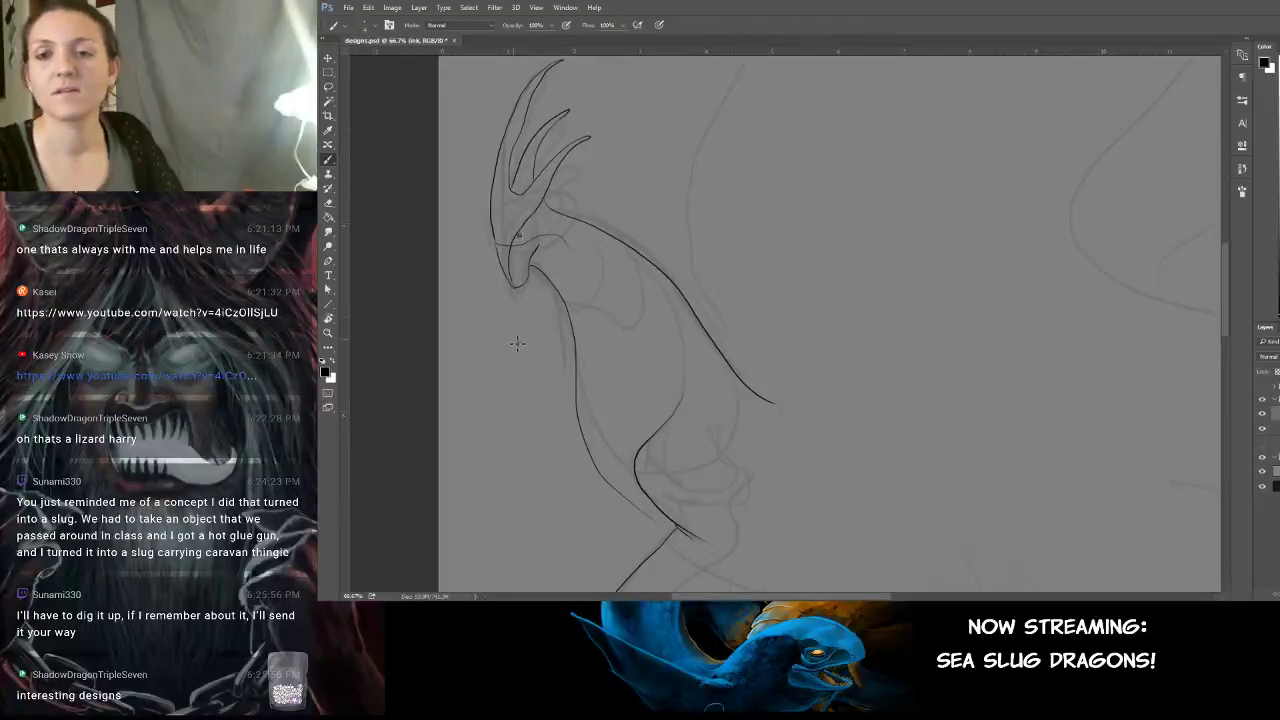
key("ctrl+z")
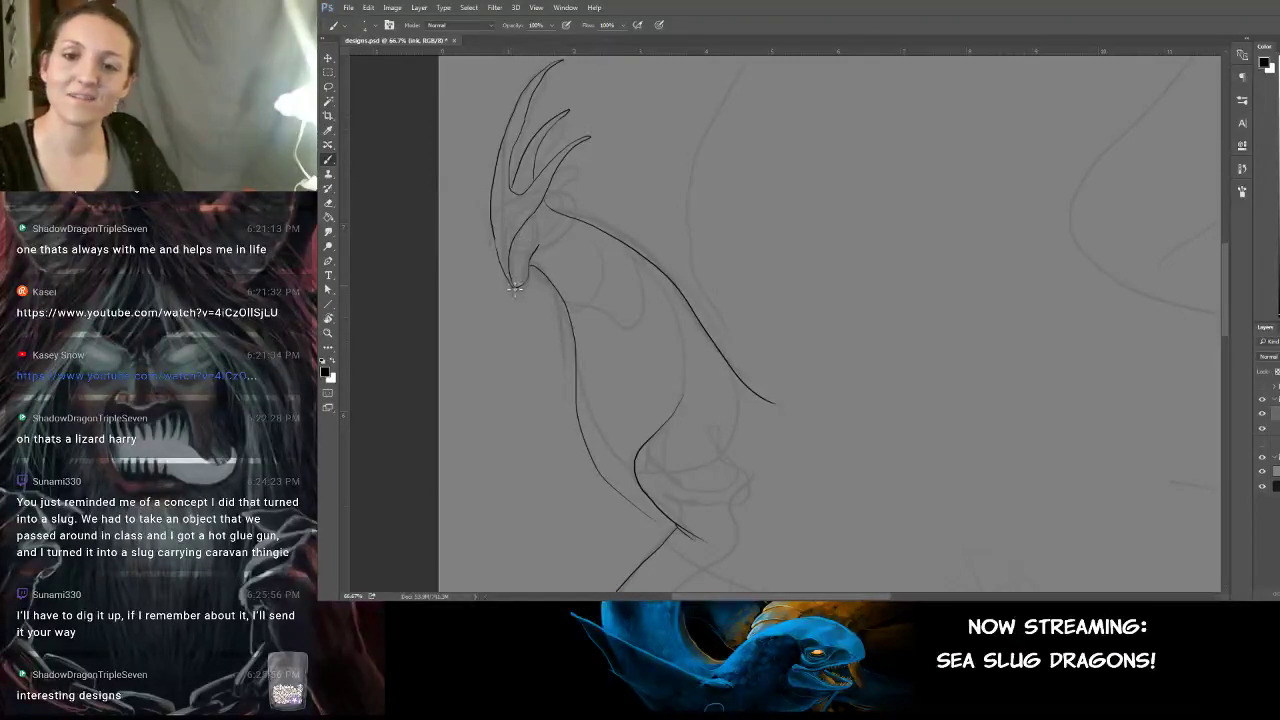
key("ctrl+z")
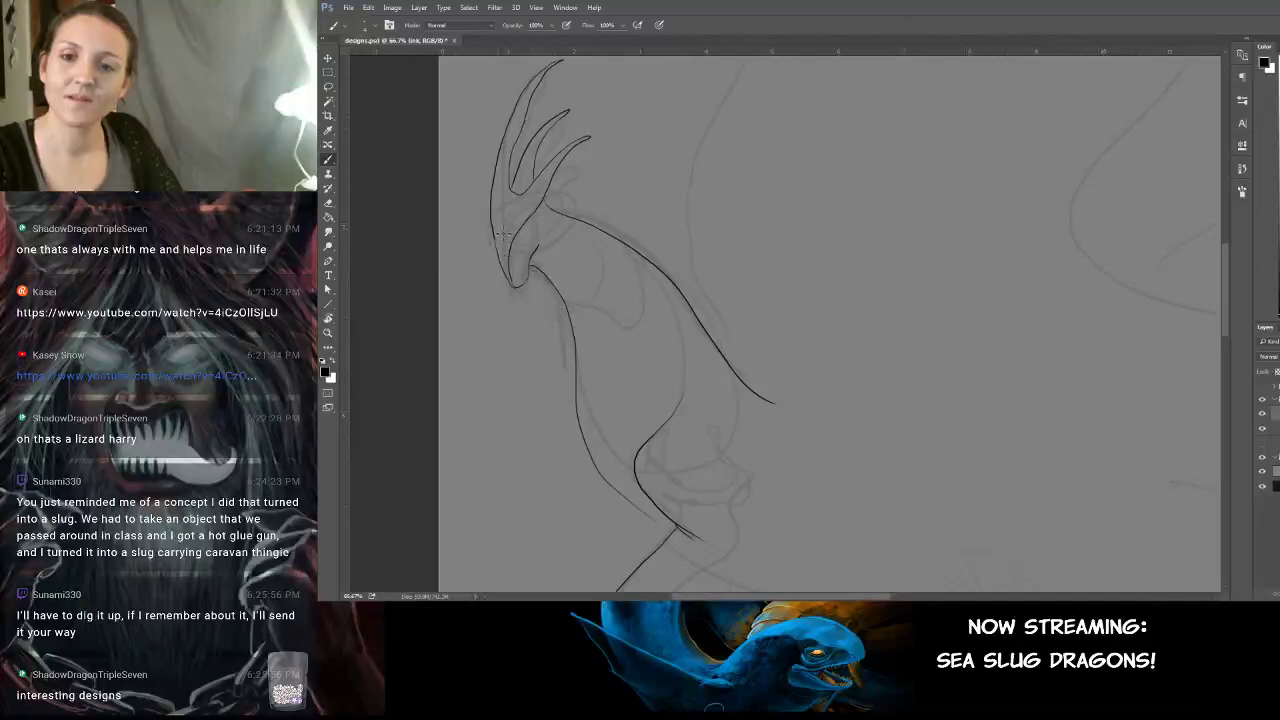
Ink a stroke joining the outer face edge to the throat line, and remove the old snout tip and inner face lines.
left_click_drag(495, 230, 543, 272)
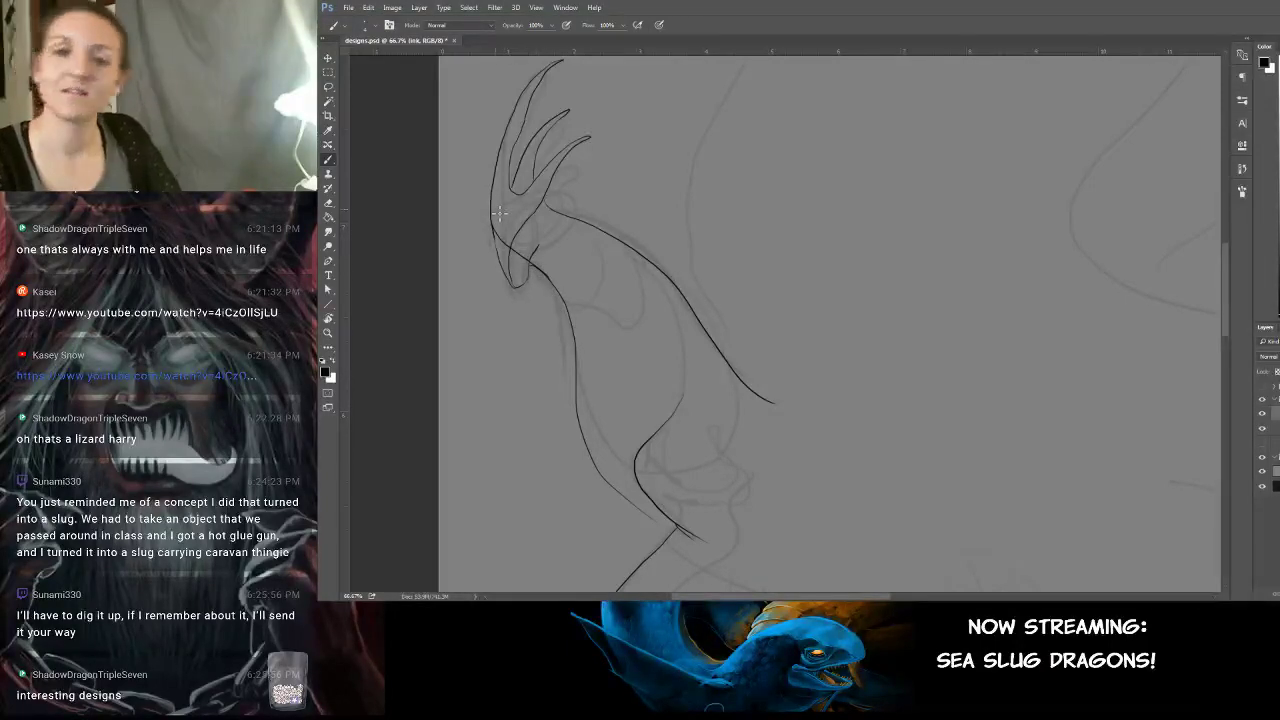
key("ctrl+alt+z")
key("ctrl+alt+z")
key("ctrl+alt+z")
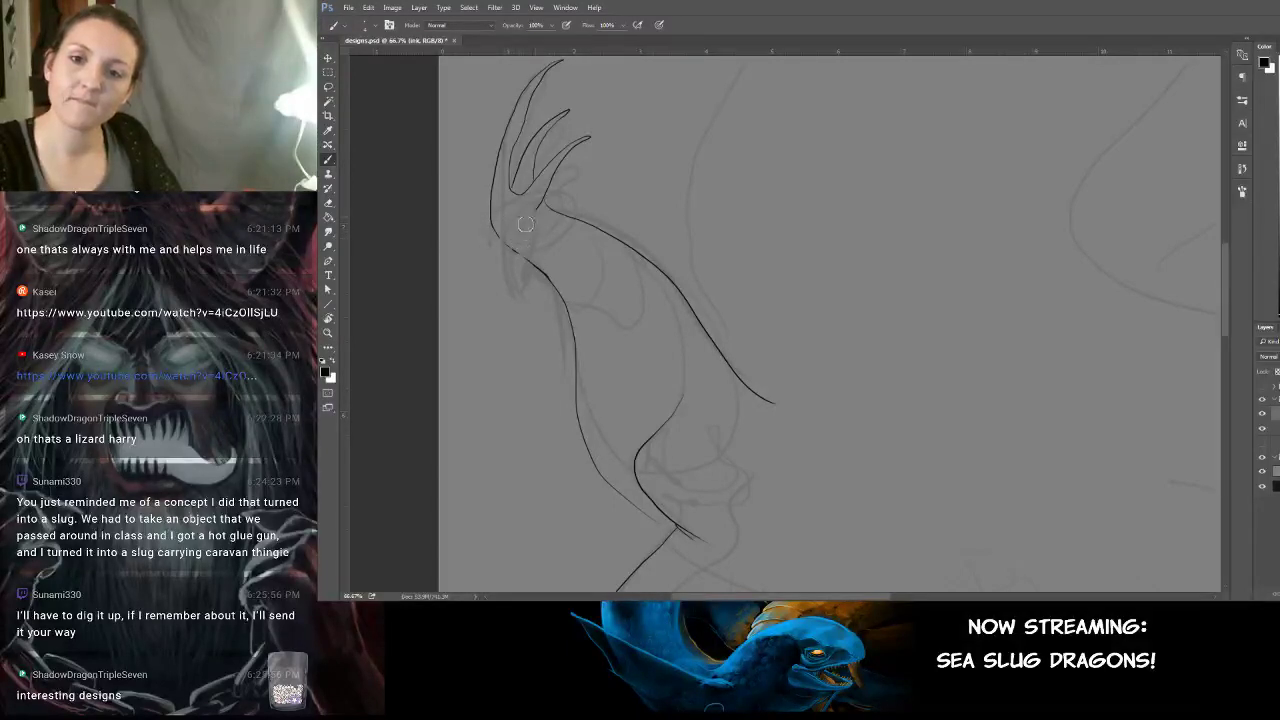
left_click_drag(538, 216, 541, 209)
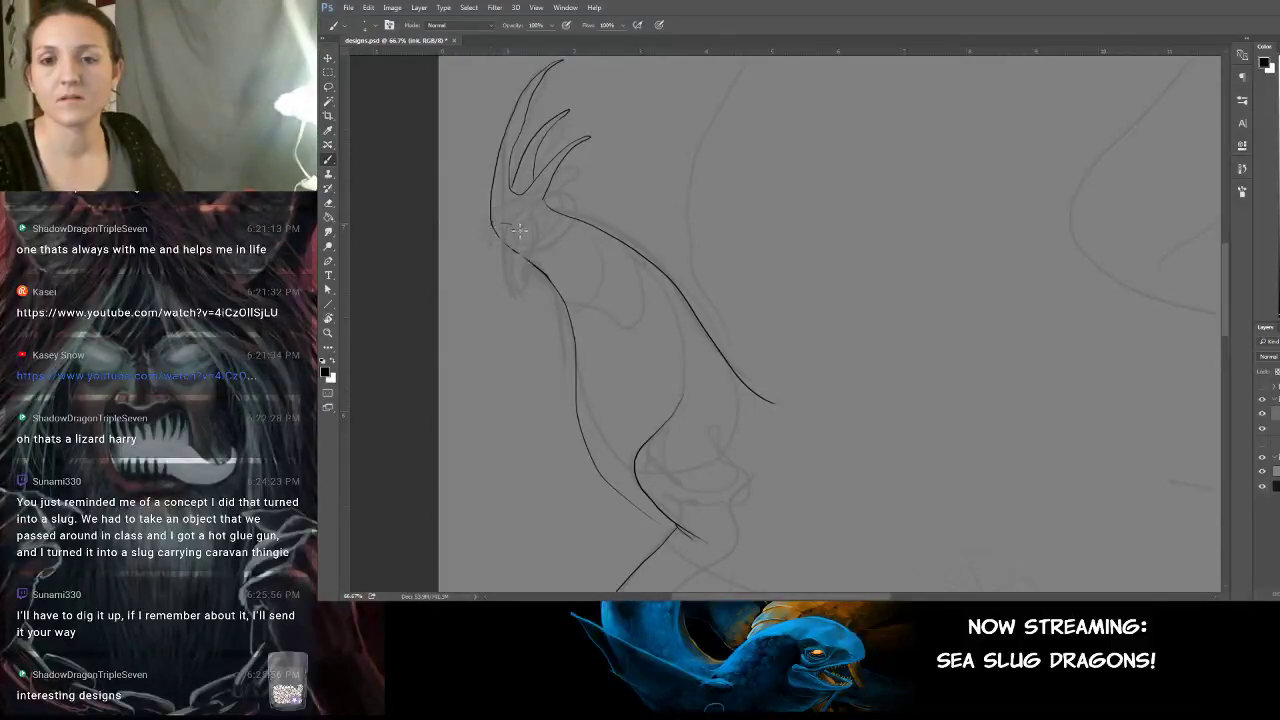
Ink the mouth line back from the snout tip and a small oval eye behind it, and try a larger oval on the neck.
mouse_move(551, 242)
left_mouse_down()
mouse_move(582, 271)
mouse_move(494, 228)
left_mouse_up()
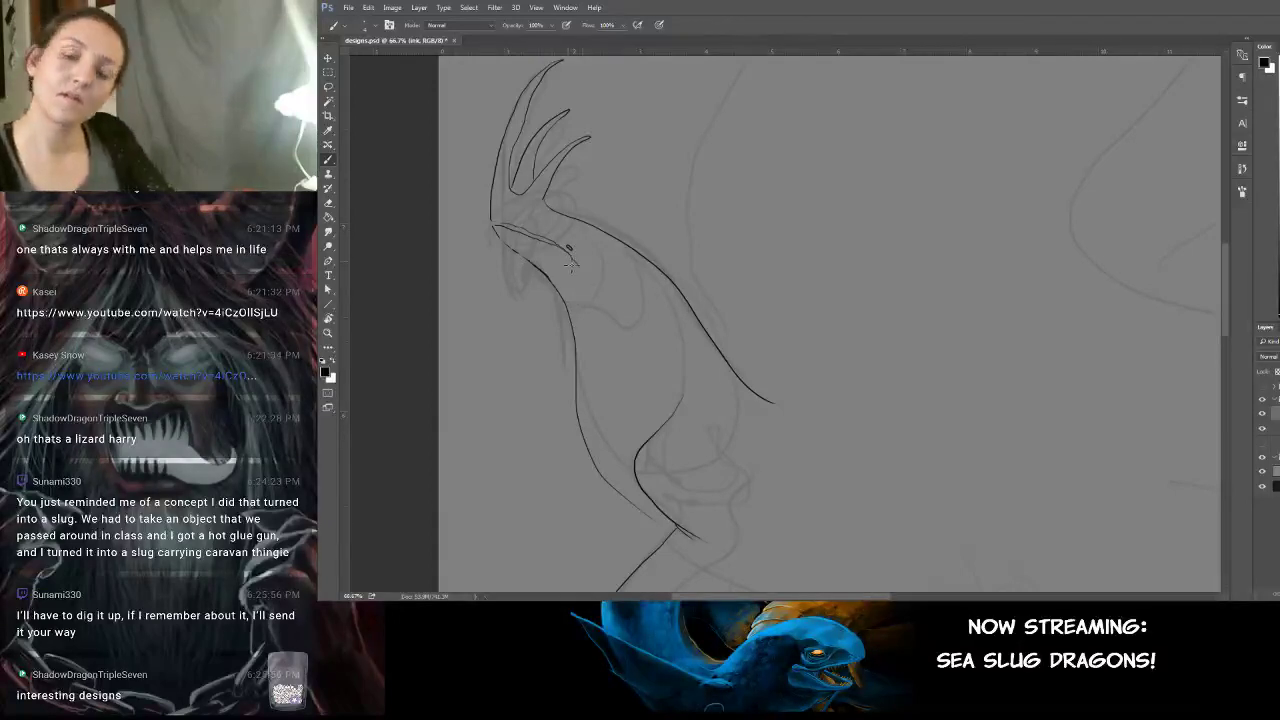
mouse_move(570, 238)
left_mouse_down()
mouse_move(604, 250)
mouse_move(595, 266)
mouse_move(578, 255)
left_mouse_up()
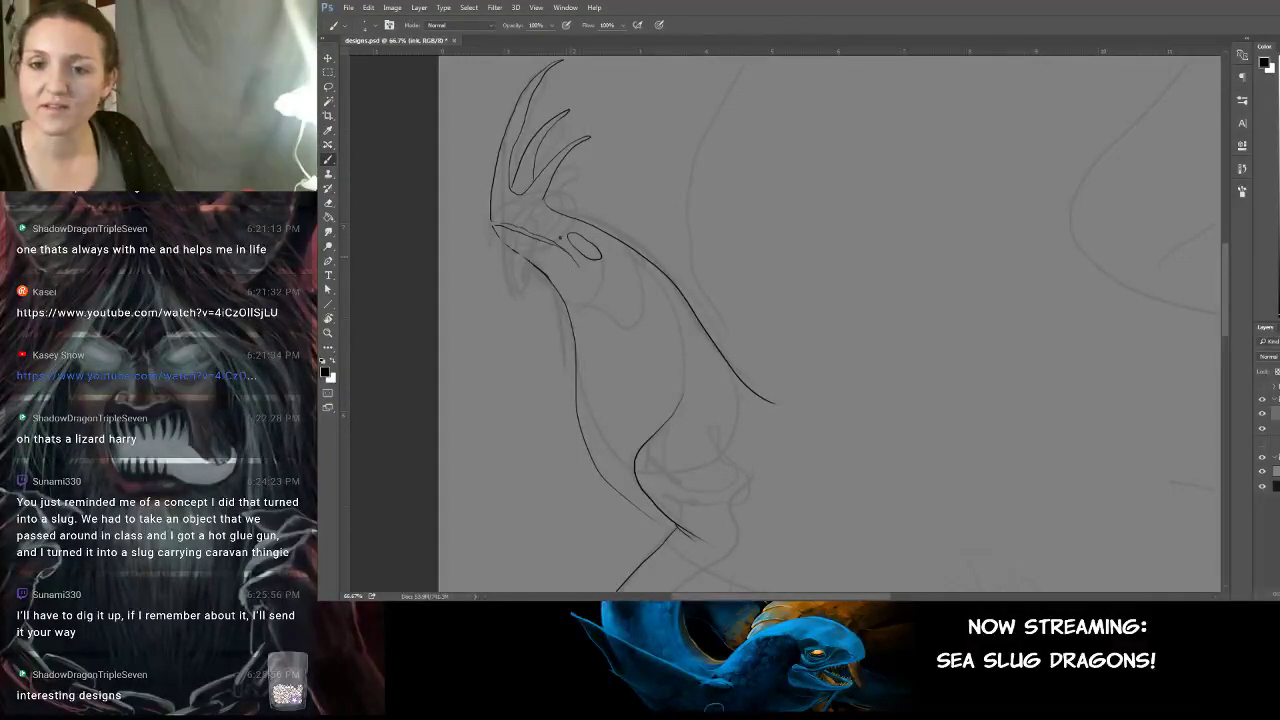
mouse_move(619, 270)
left_mouse_down()
mouse_move(670, 302)
mouse_move(620, 308)
left_mouse_up()
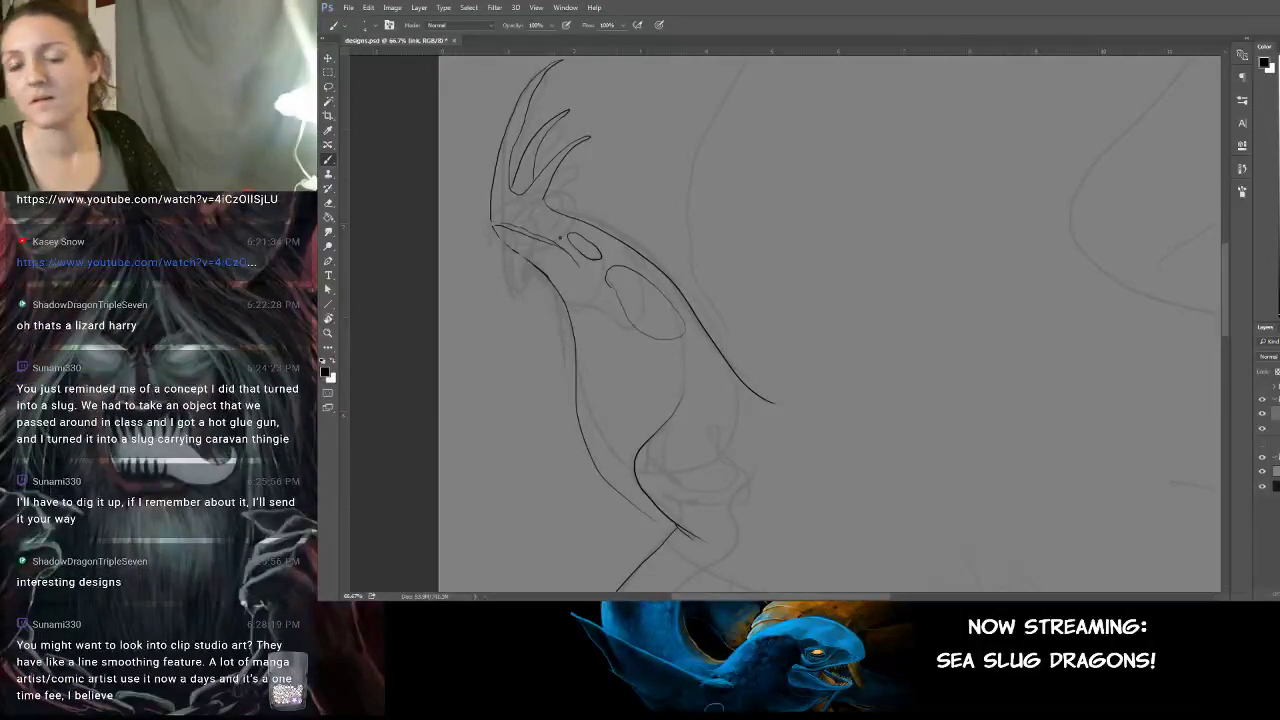
key("ctrl+z")
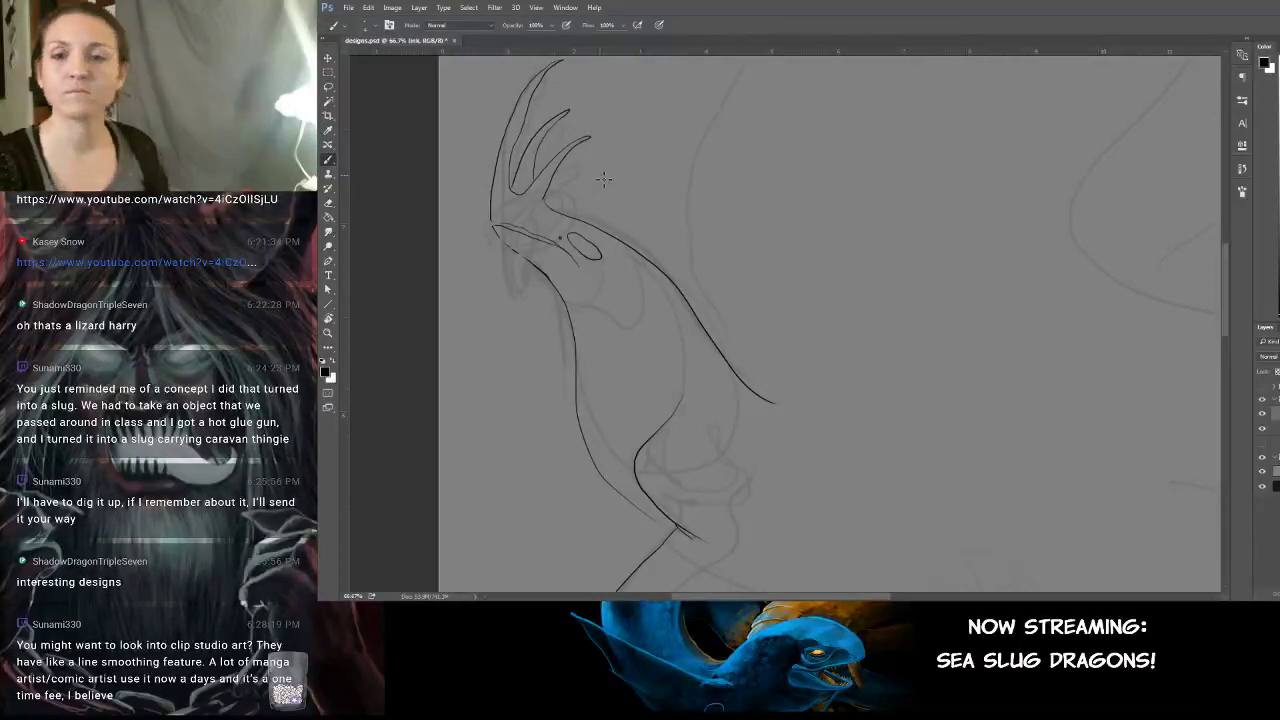
Move the small eye oval closer to the snout, just above the mouth line, and rotate it to follow the head.
key("l")
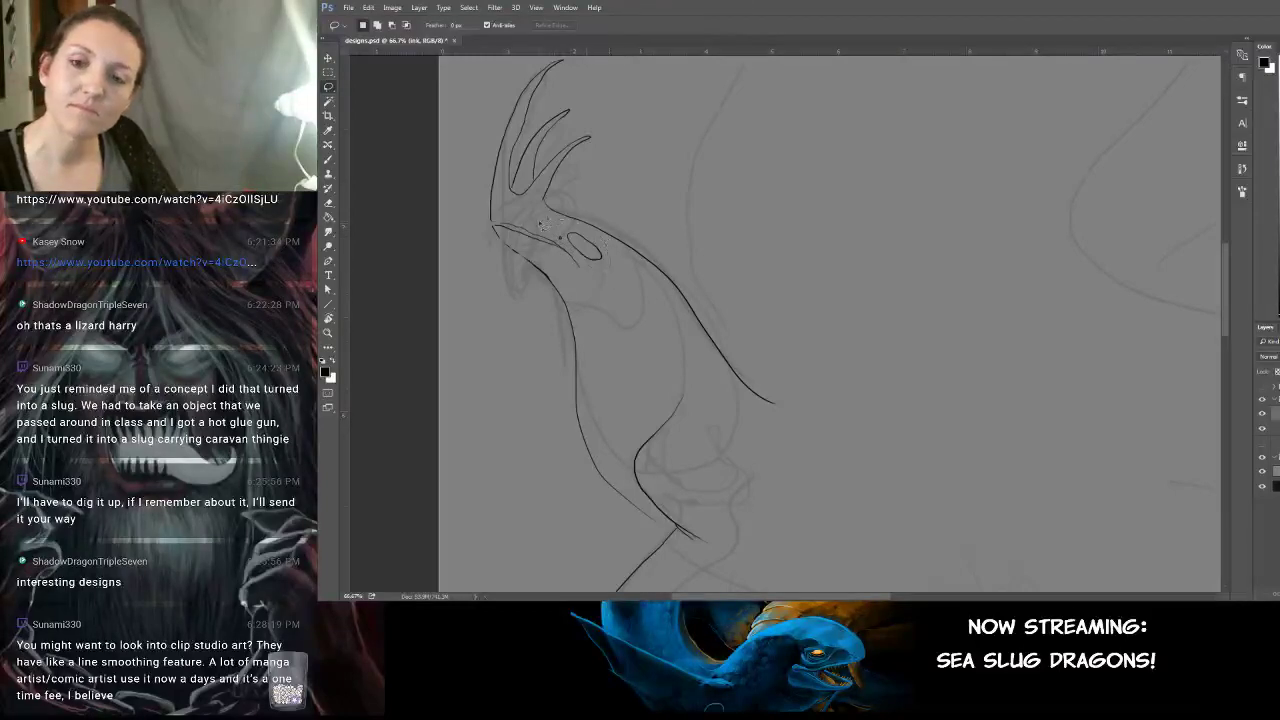
key("v")
mouse_move(600, 256)
left_mouse_down()
mouse_move(534, 218)
mouse_move(556, 156)
mouse_move(554, 169)
left_mouse_up()
key("ctrl+t")
mouse_move(542, 223)
left_mouse_down()
mouse_move(527, 215)
mouse_move(566, 227)
left_mouse_up()
key("Return")
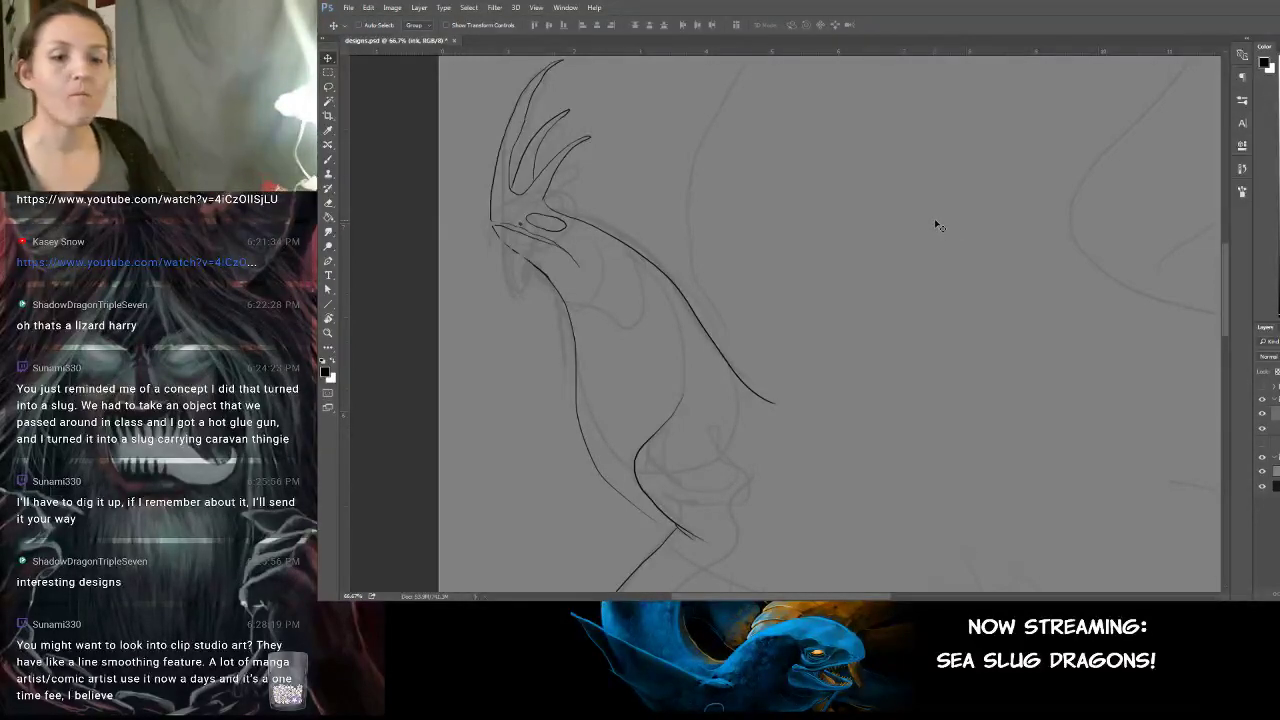
Ink the long belly line from the base of the chest back to the start of the tail curve.
key("b")
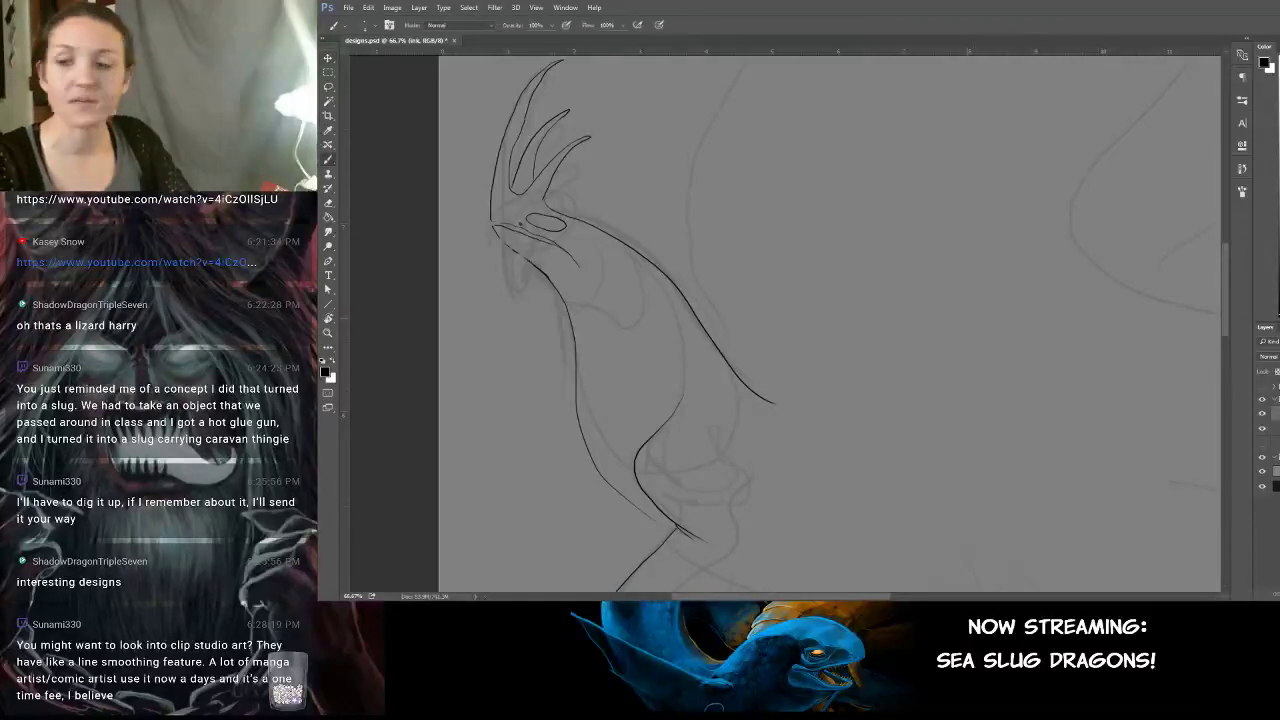
mouse_move(875, 289)
left_mouse_down()
mouse_move(790, 334)
mouse_move(760, 260)
left_mouse_up()
scroll(790, 334, "up", 5)
scroll(848, 417, "left", 3)
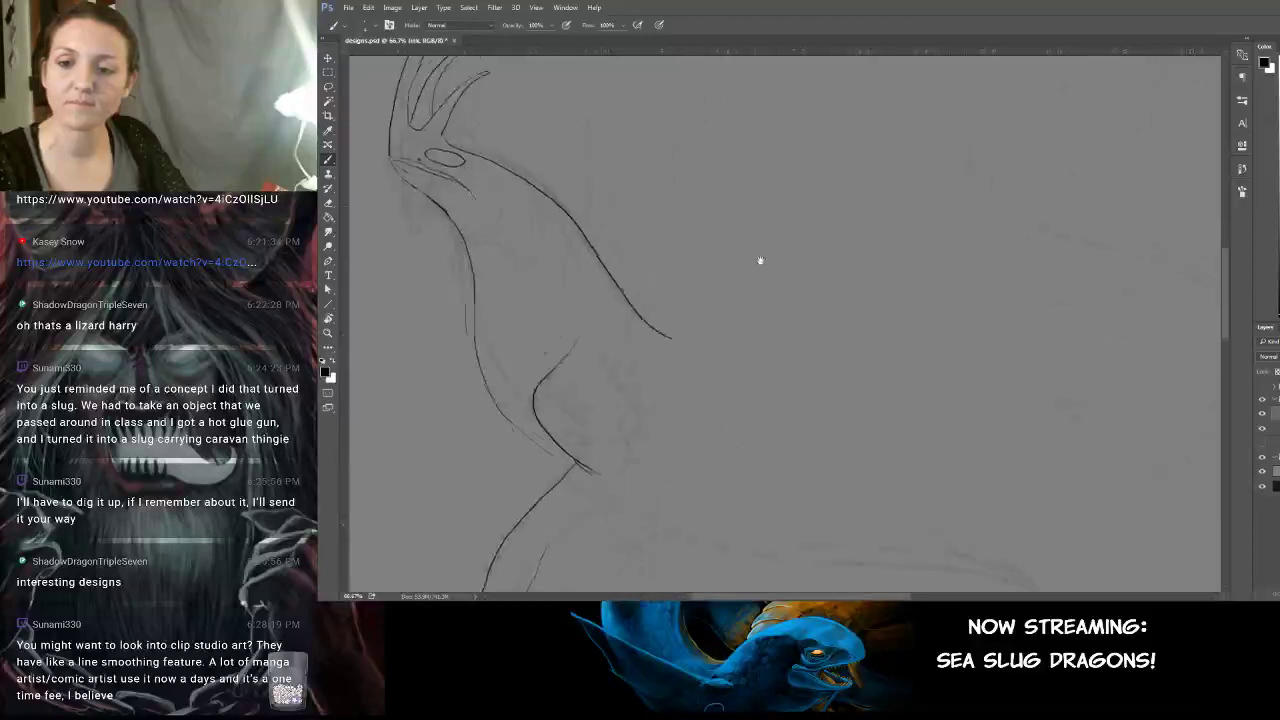
left_click_drag(828, 442, 771, 334)
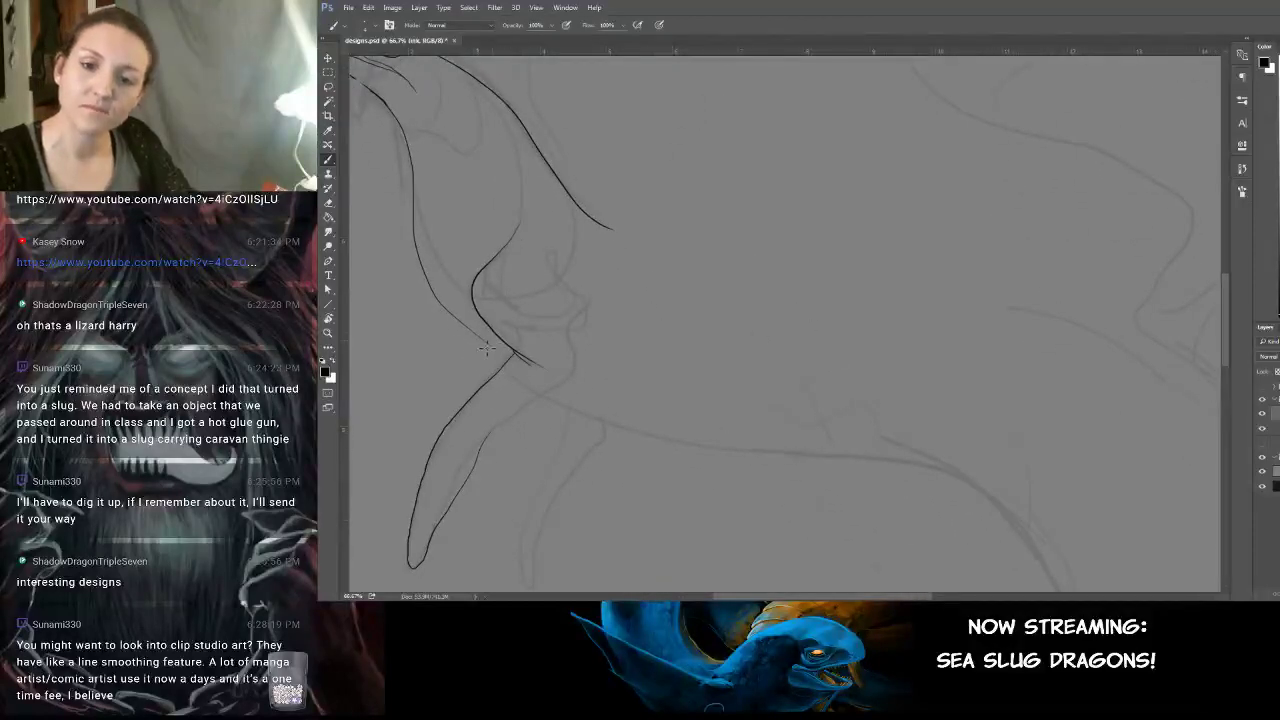
mouse_move(548, 392)
left_mouse_down()
mouse_move(746, 458)
mouse_move(884, 478)
left_mouse_up()
key("ctrl+z")
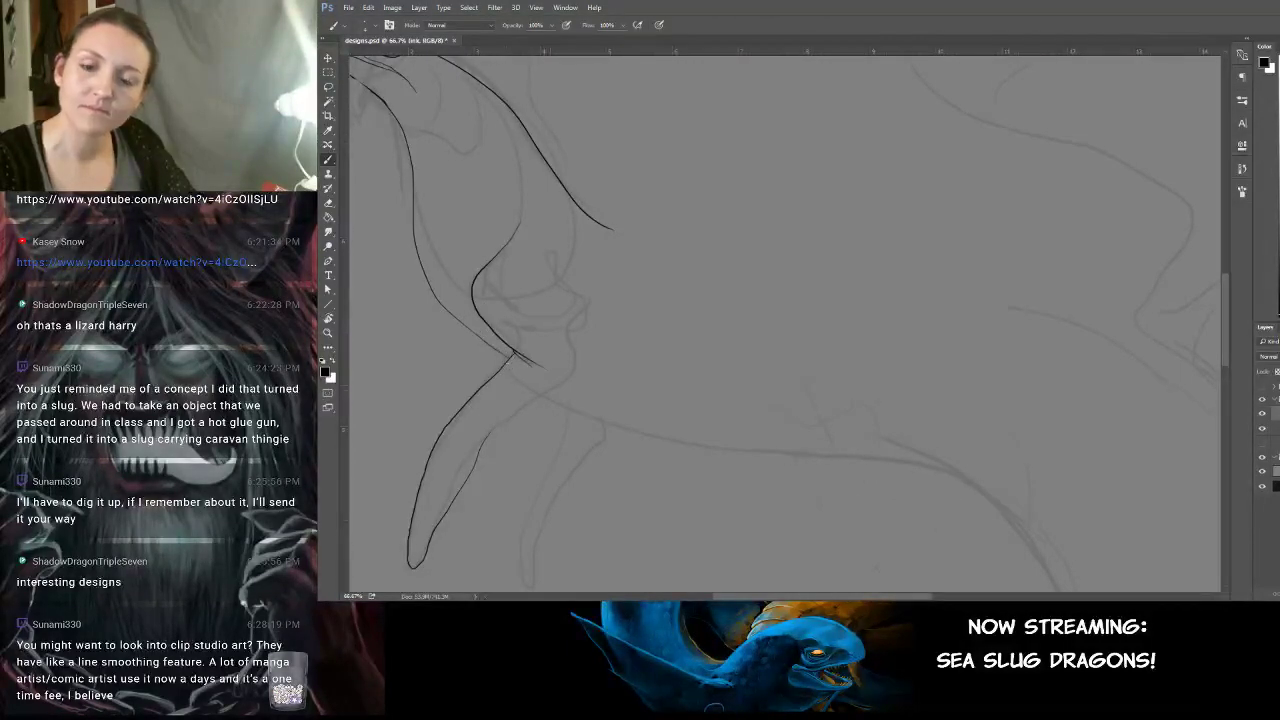
mouse_move(553, 390)
left_mouse_down()
mouse_move(670, 440)
mouse_move(911, 482)
mouse_move(1020, 535)
left_mouse_up()
Try out a curved stroke for the wing's front edge, rising from the back of the neck.
left_click_drag(866, 396, 778, 381)
mouse_move(941, 415)
left_mouse_down()
mouse_move(820, 294)
mouse_move(917, 334)
mouse_move(943, 391)
left_mouse_up()
key("ctrl+minus")
key("ctrl+minus")
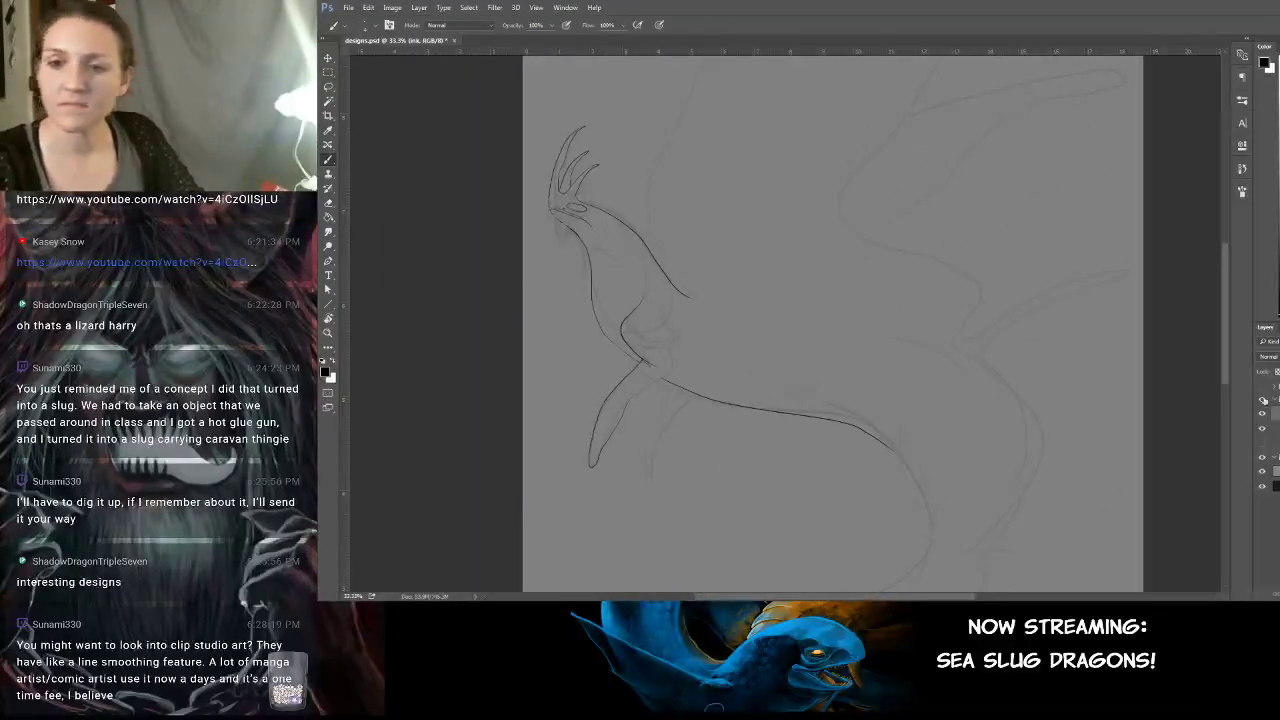
left_click_drag(854, 222, 829, 351)
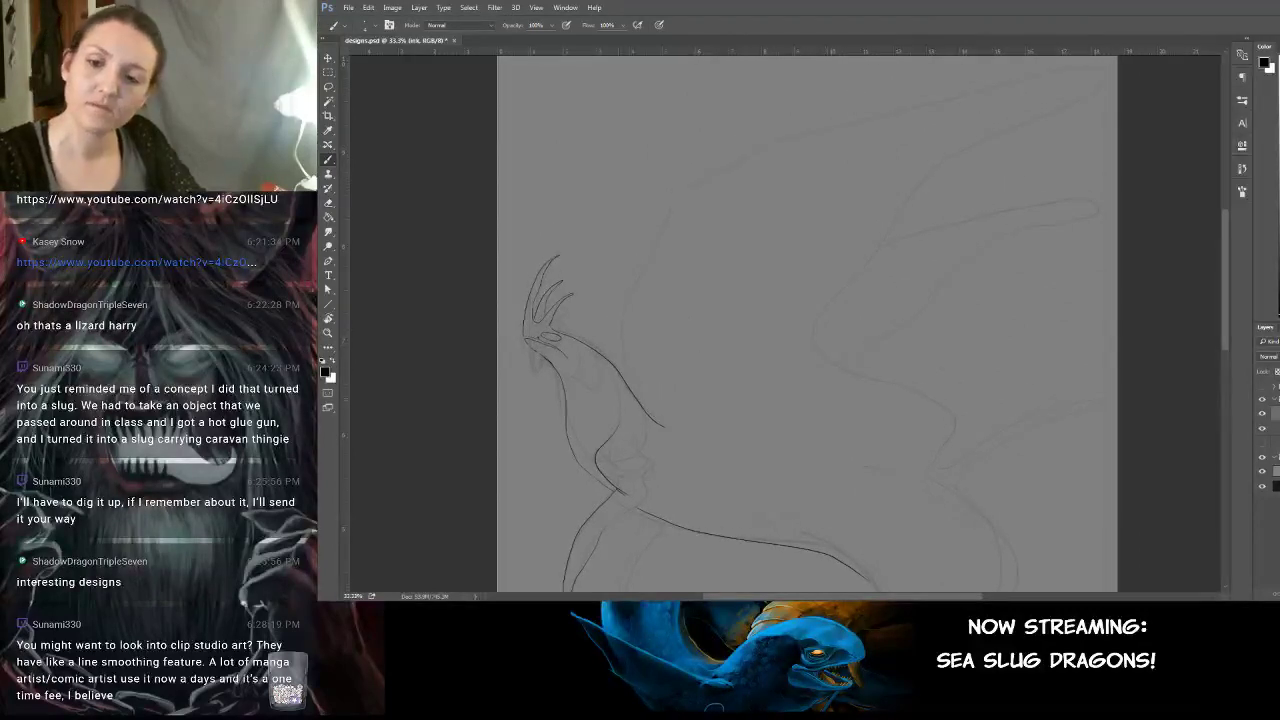
mouse_move(631, 401)
left_mouse_down()
mouse_move(643, 284)
mouse_move(704, 198)
left_mouse_up()
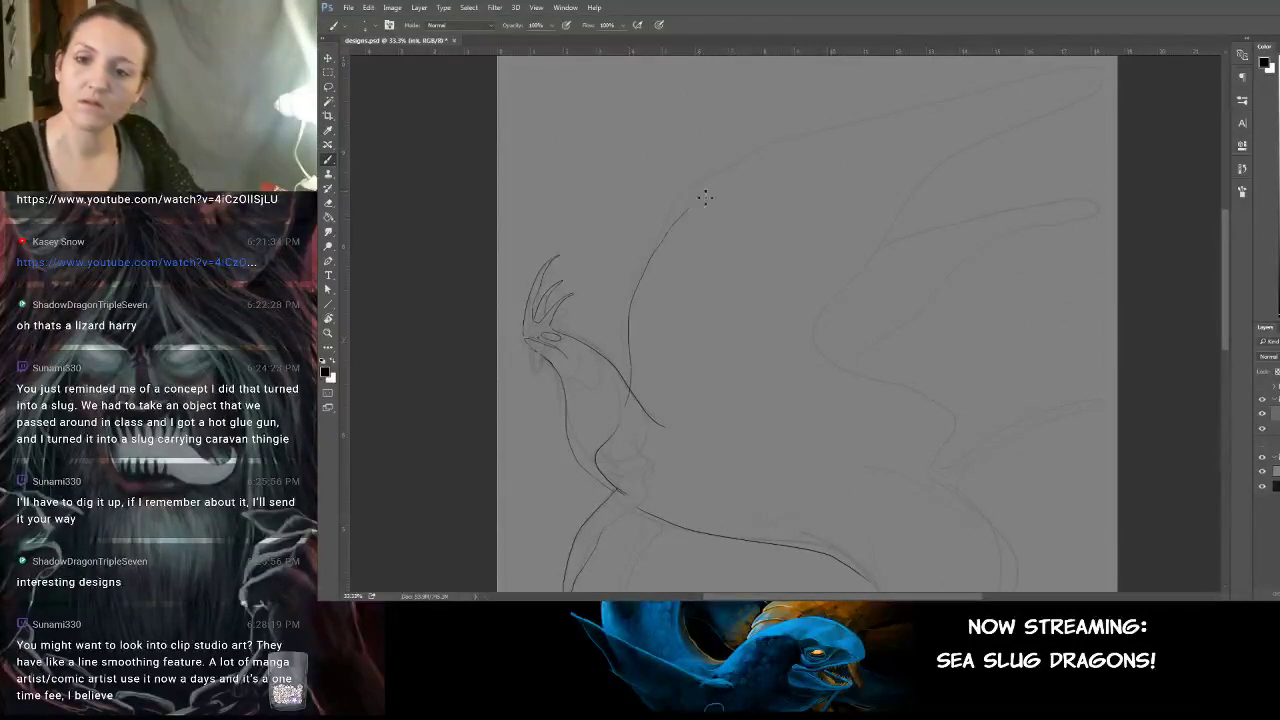
key("ctrl+z")
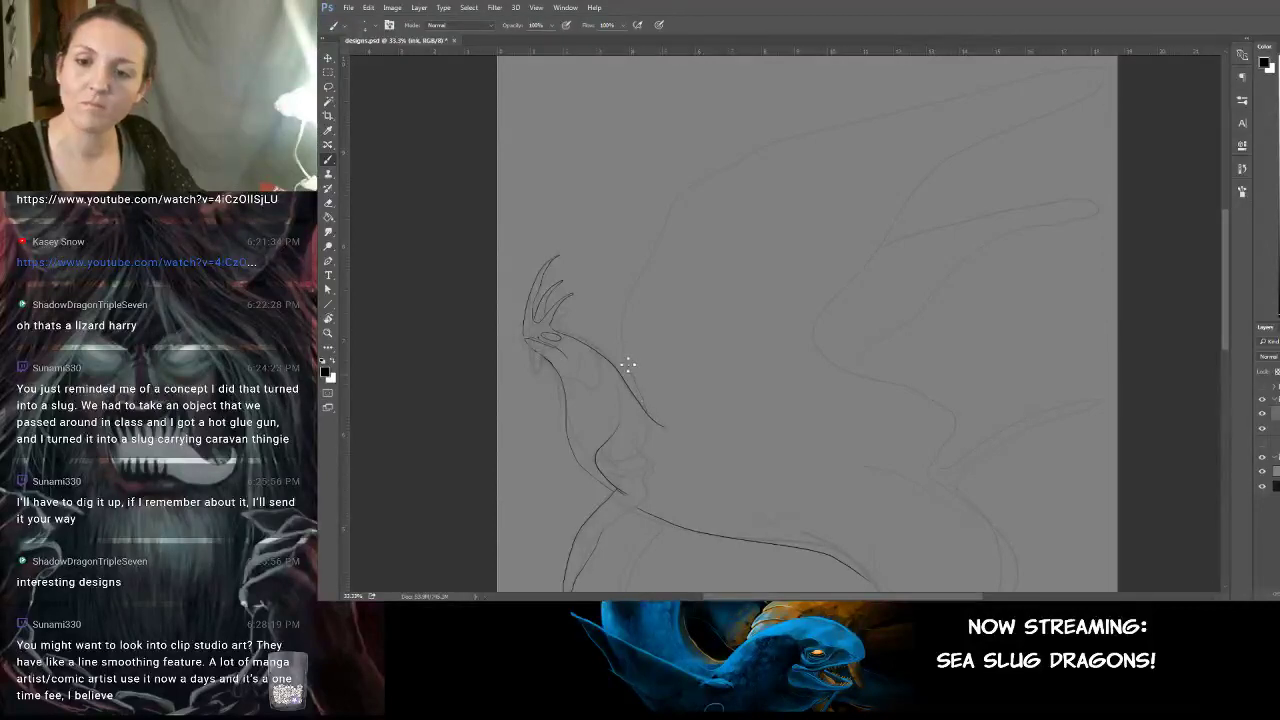
left_click_drag(664, 332, 578, 270)
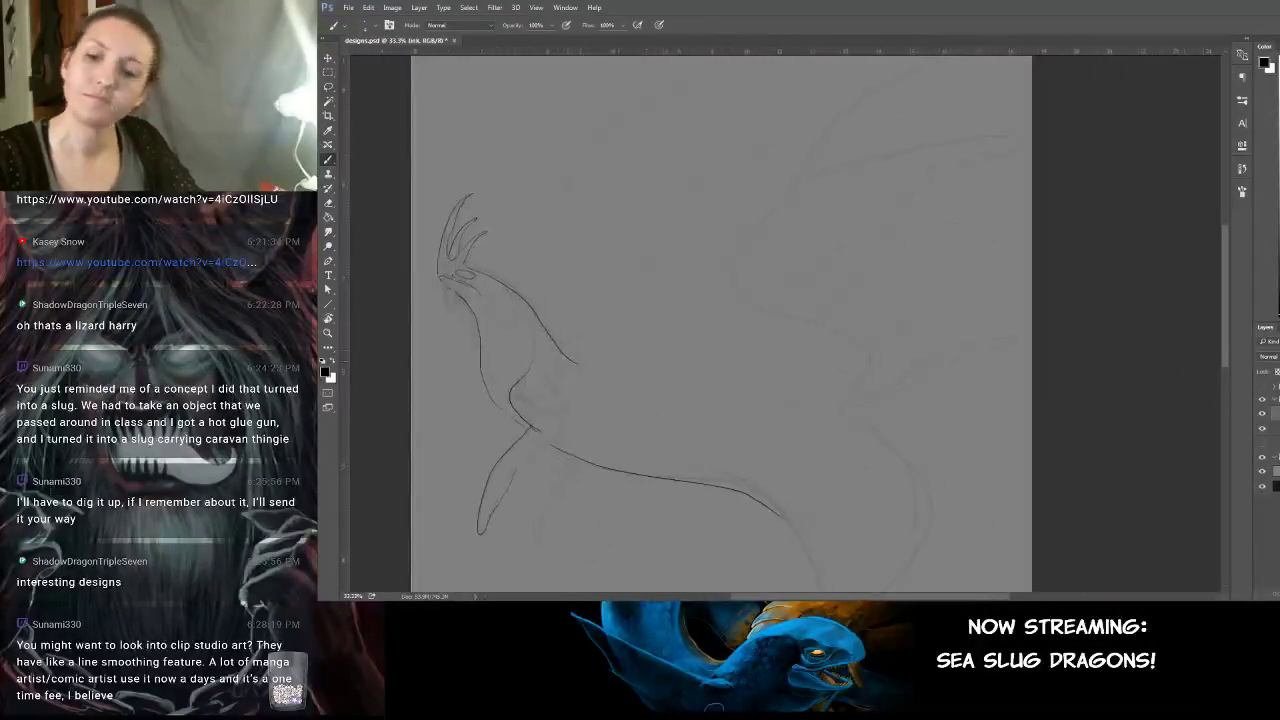
mouse_move(645, 376)
left_mouse_down()
mouse_move(857, 449)
mouse_move(880, 563)
left_mouse_up()
key("ctrl+z")
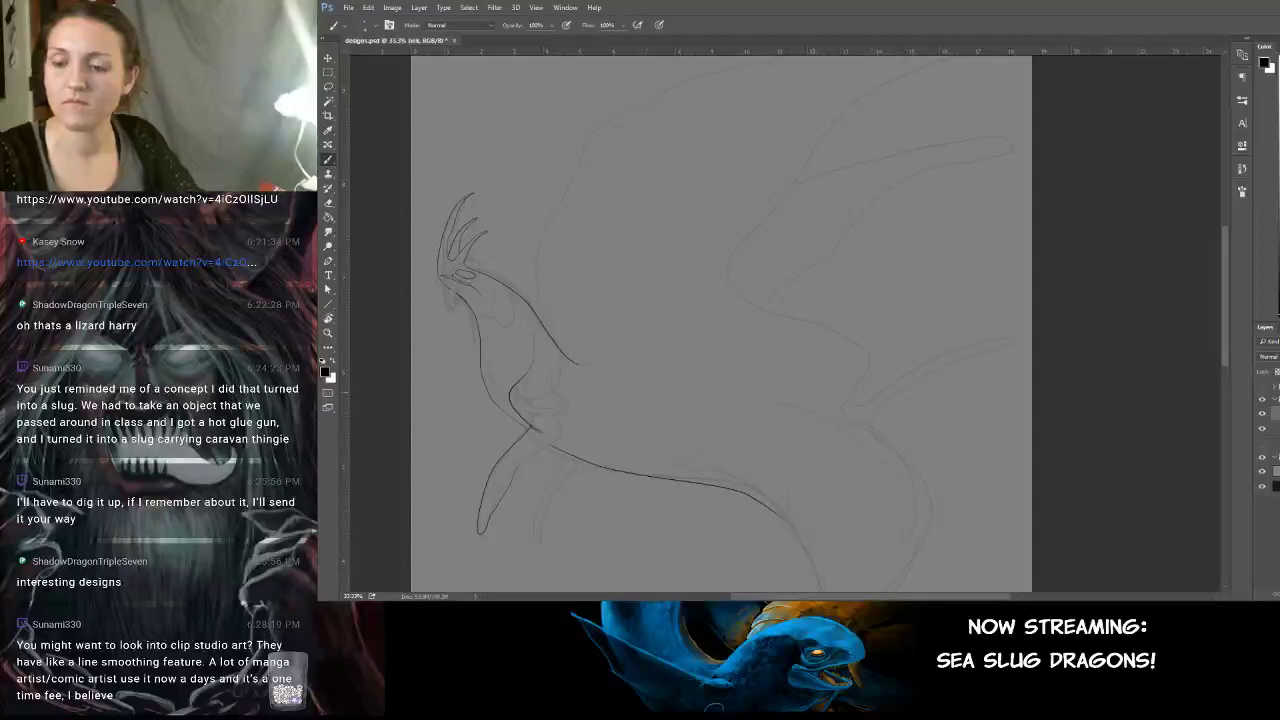
Ink the slender, pointed lowest spar of the wing, with a narrow rounded tip and its base near the tail.
left_click_drag(894, 390, 1020, 335)
key("ctrl+z")
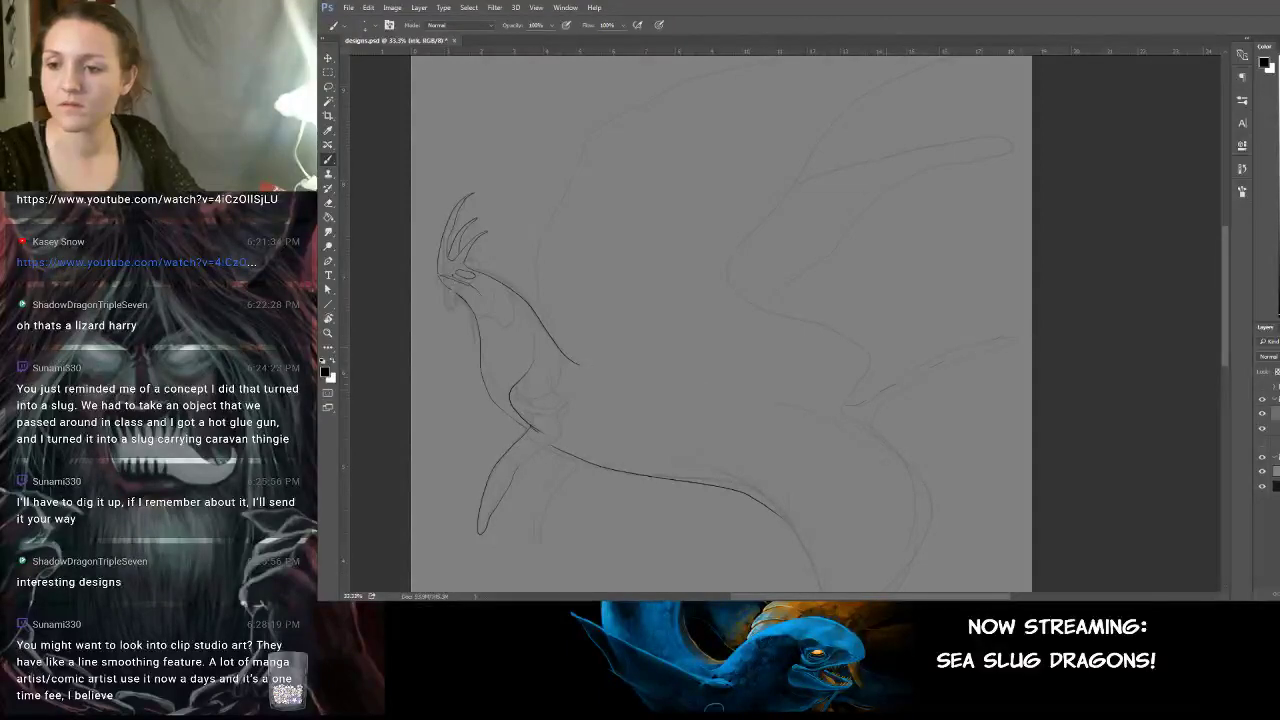
mouse_move(868, 404)
left_mouse_down()
mouse_move(1021, 341)
mouse_move(975, 358)
left_mouse_up()
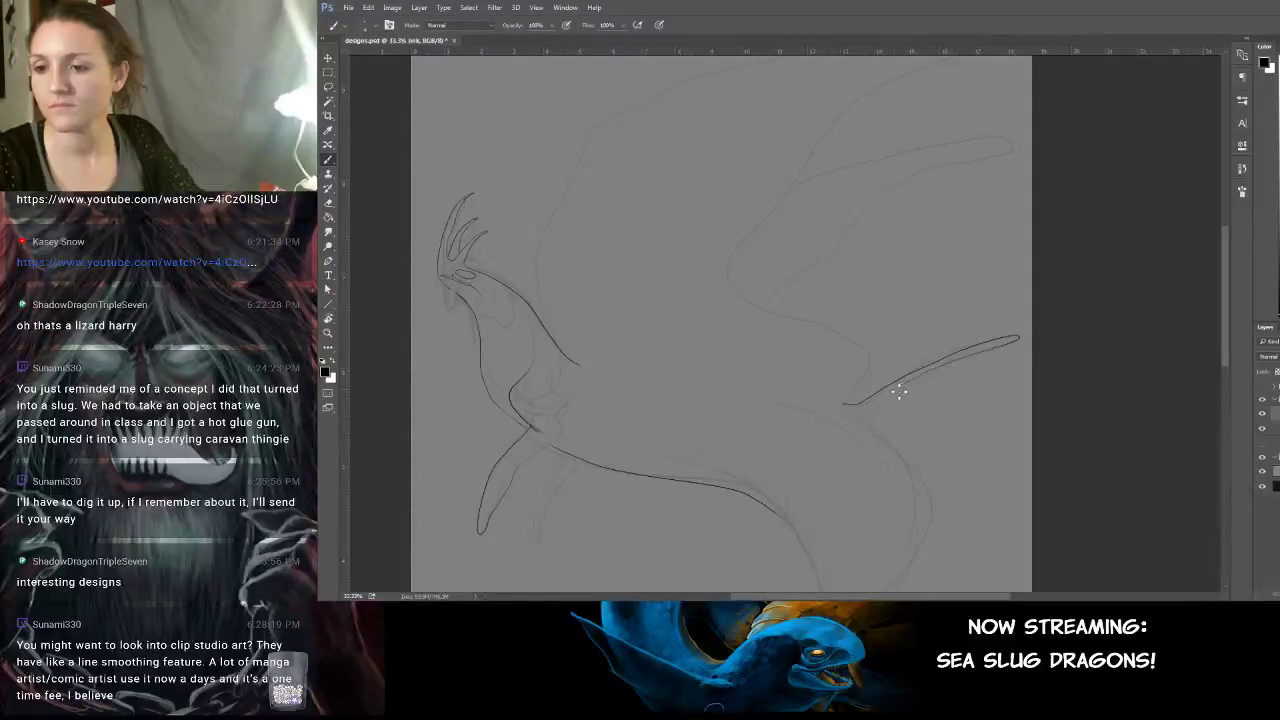
Ink the wing's wavy trailing edge from the lowest spar's base up past the middle spar toward the wing tip.
mouse_move(808, 316)
left_mouse_down()
mouse_move(863, 226)
mouse_move(889, 314)
mouse_move(886, 346)
mouse_move(854, 378)
left_mouse_up()
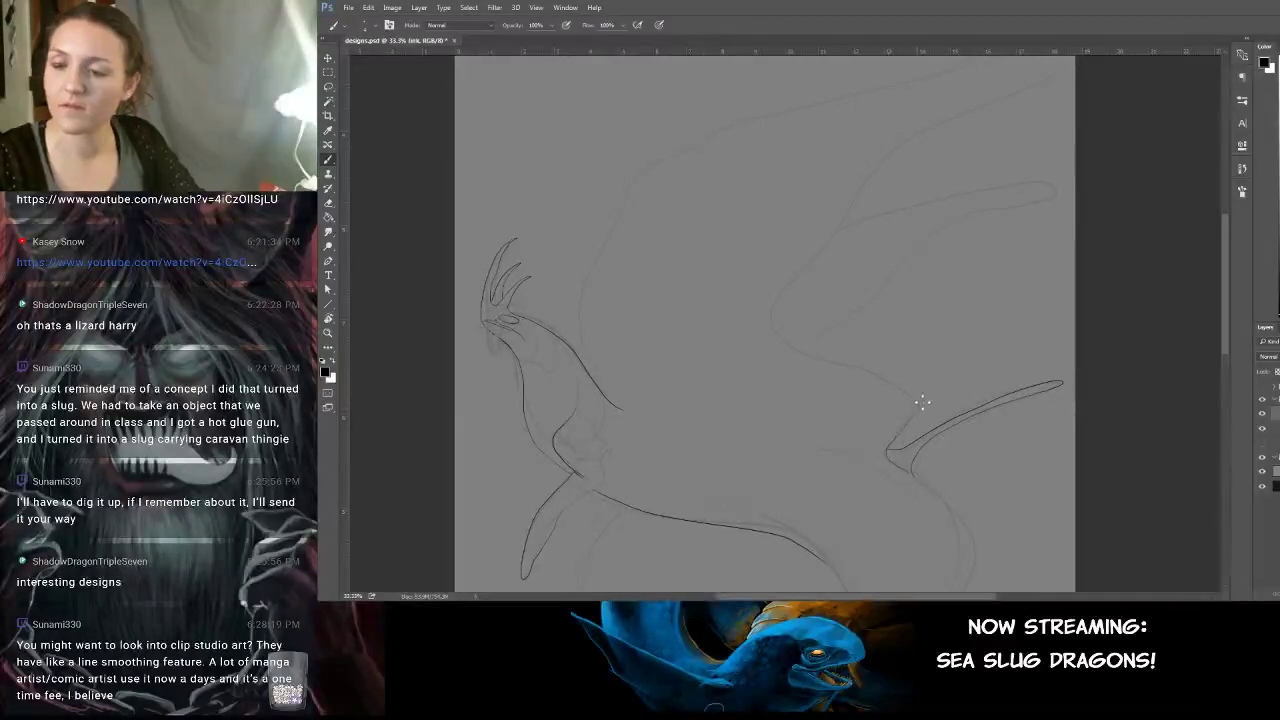
mouse_move(920, 402)
left_mouse_down()
mouse_move(776, 331)
mouse_move(815, 278)
left_mouse_up()
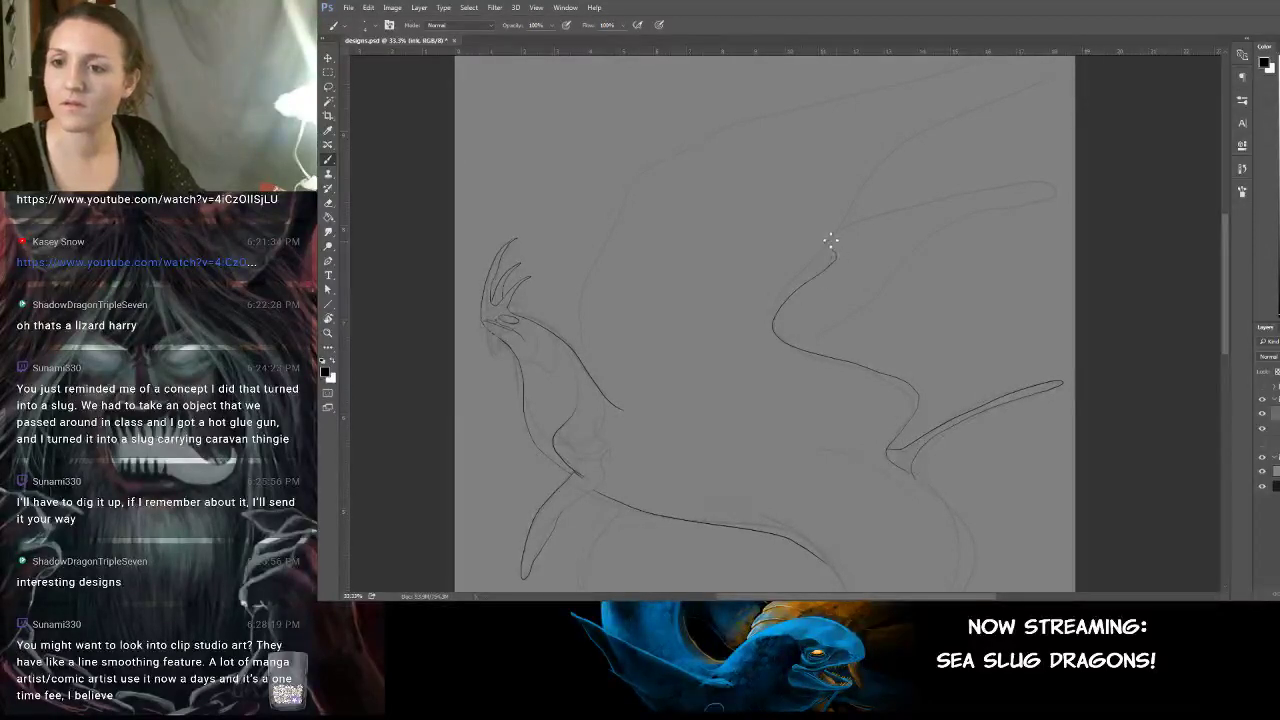
left_click_drag(846, 217, 909, 147)
Try out outlines for the wing's upper tip and its long front edge curving down to the neck.
left_click_drag(961, 202, 993, 326)
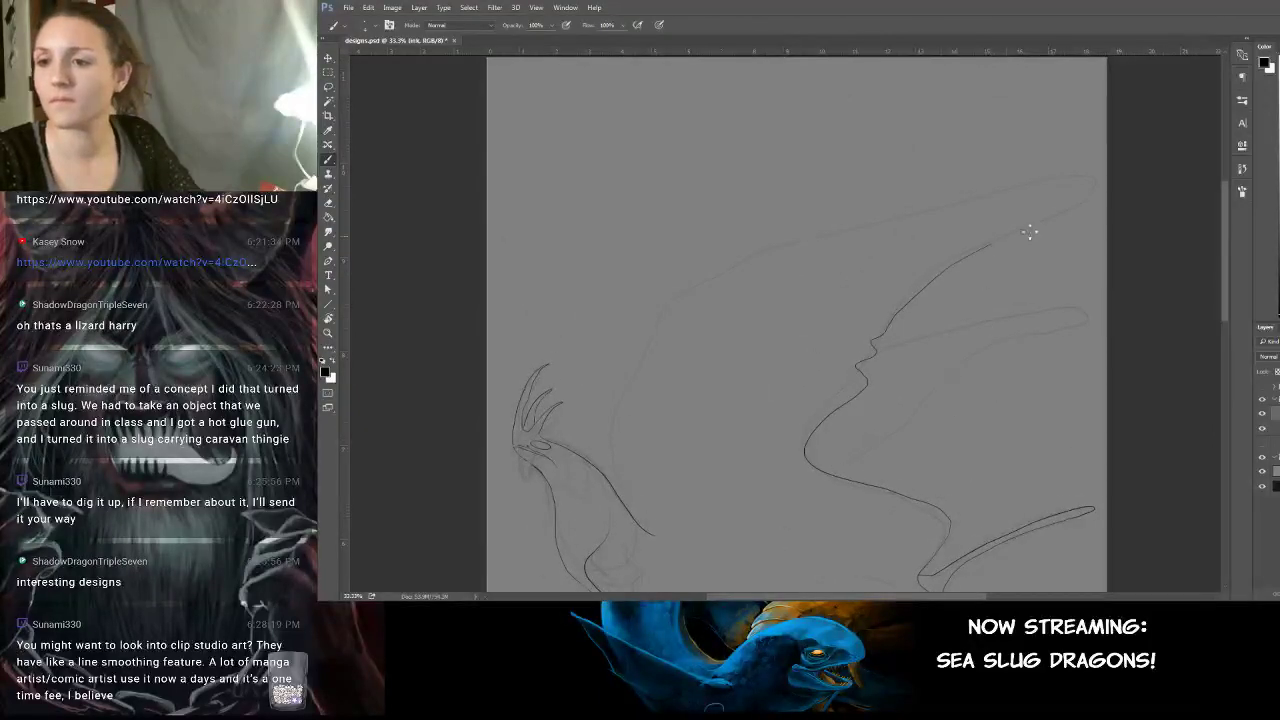
mouse_move(993, 242)
left_mouse_down()
mouse_move(1106, 183)
mouse_move(1037, 207)
left_mouse_up()
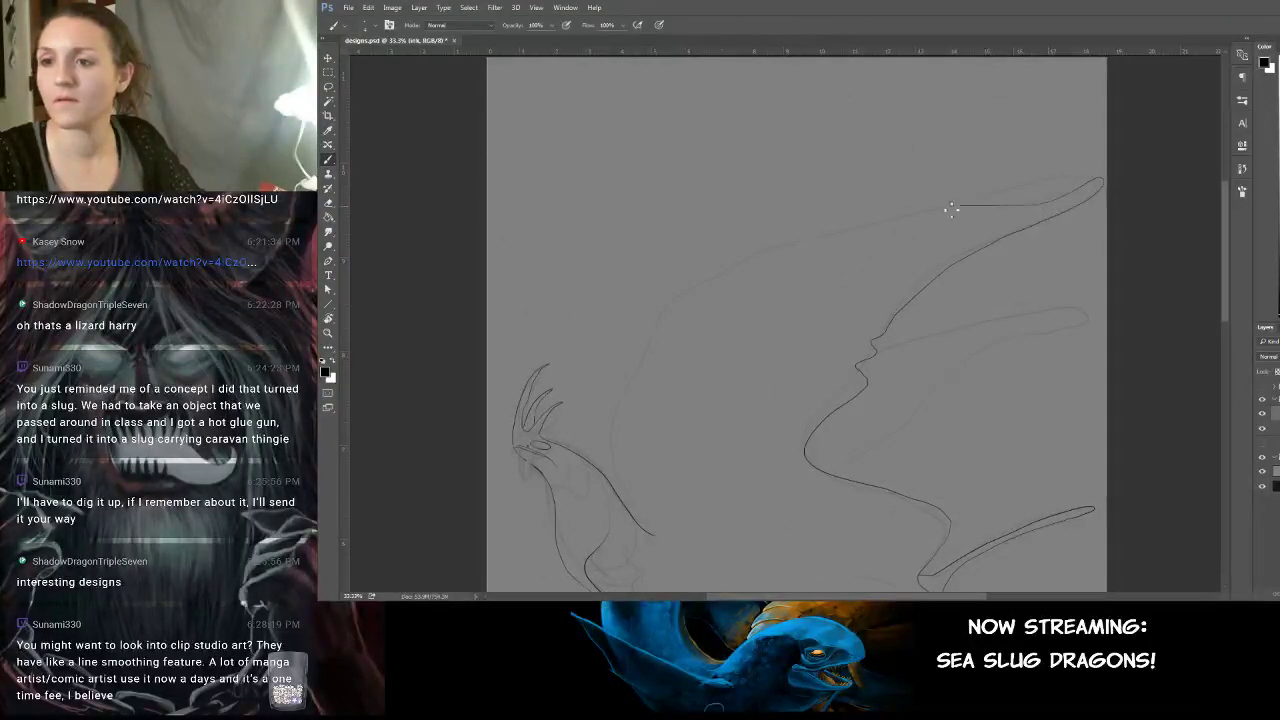
mouse_move(951, 208)
left_mouse_down()
mouse_move(840, 217)
mouse_move(723, 249)
mouse_move(655, 293)
left_mouse_up()
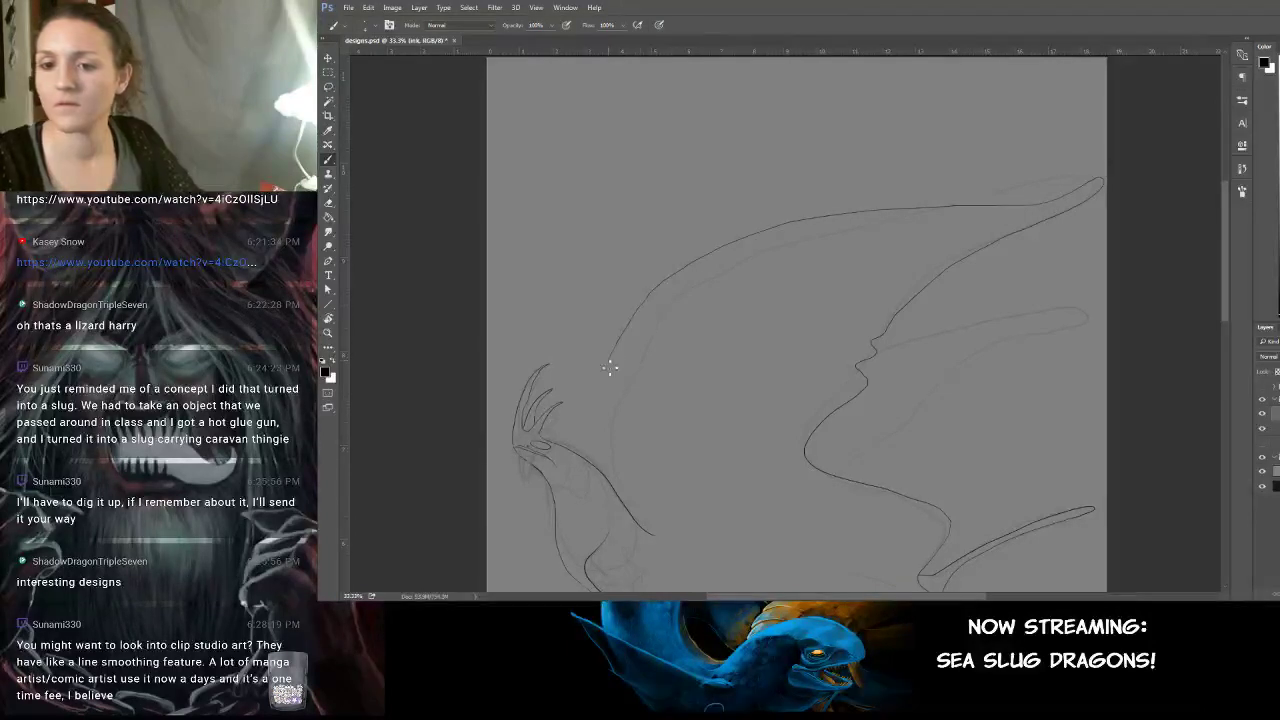
mouse_move(728, 414)
left_mouse_down()
mouse_move(723, 266)
mouse_move(742, 364)
left_mouse_up()
key("ctrl+z")
key("ctrl+z")
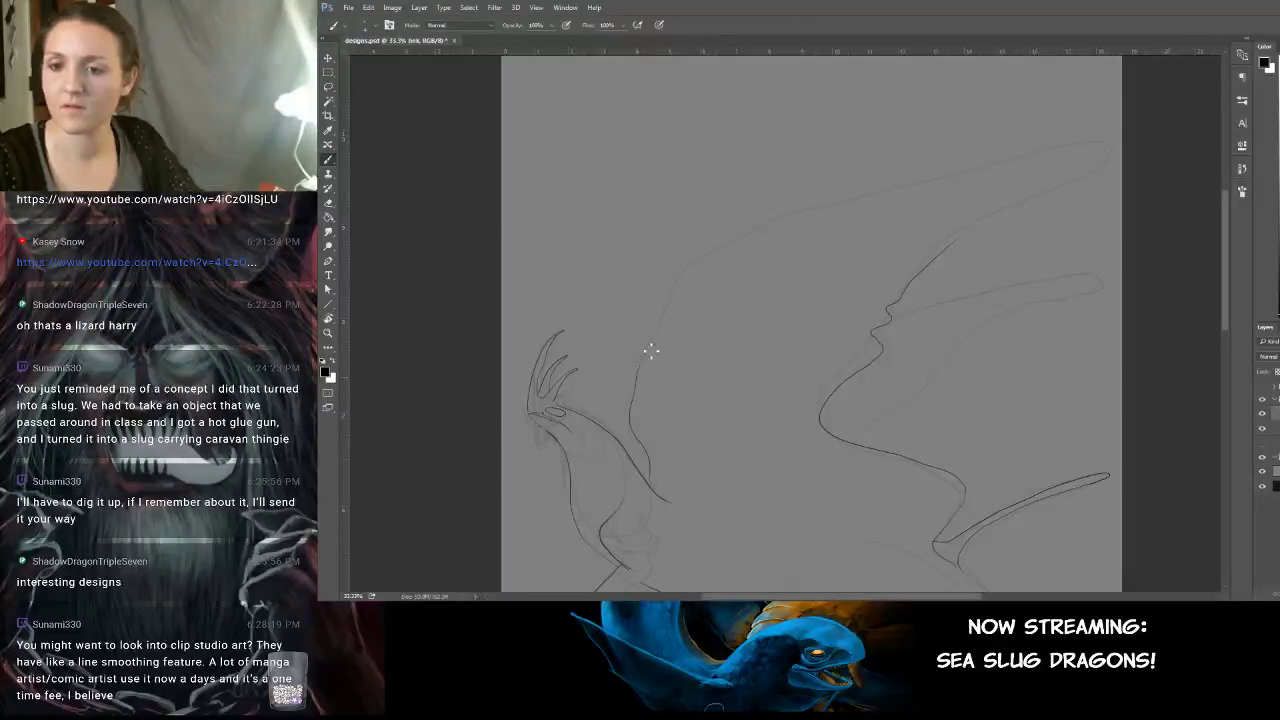
mouse_move(651, 351)
left_mouse_down()
mouse_move(687, 279)
mouse_move(720, 254)
mouse_move(845, 212)
mouse_move(967, 201)
mouse_move(1109, 151)
mouse_move(1019, 196)
left_mouse_up()
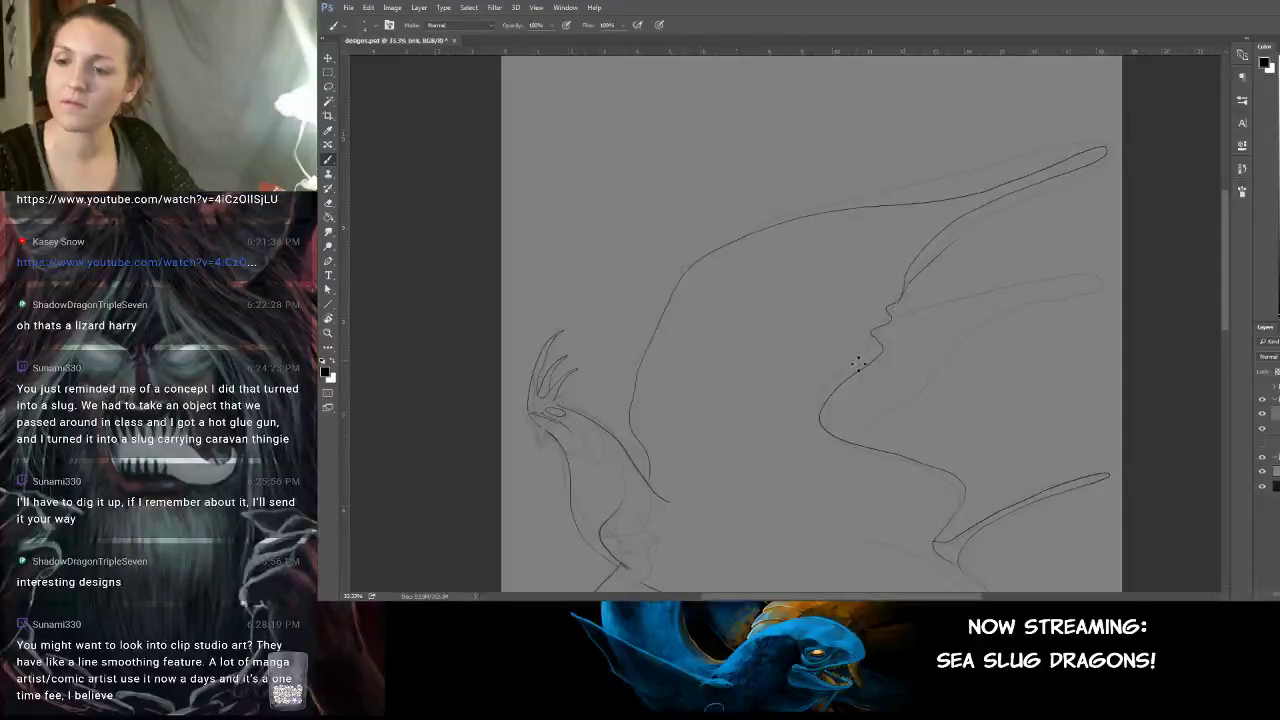
mouse_move(826, 374)
left_mouse_down()
mouse_move(734, 235)
mouse_move(789, 291)
mouse_move(794, 334)
left_mouse_up()
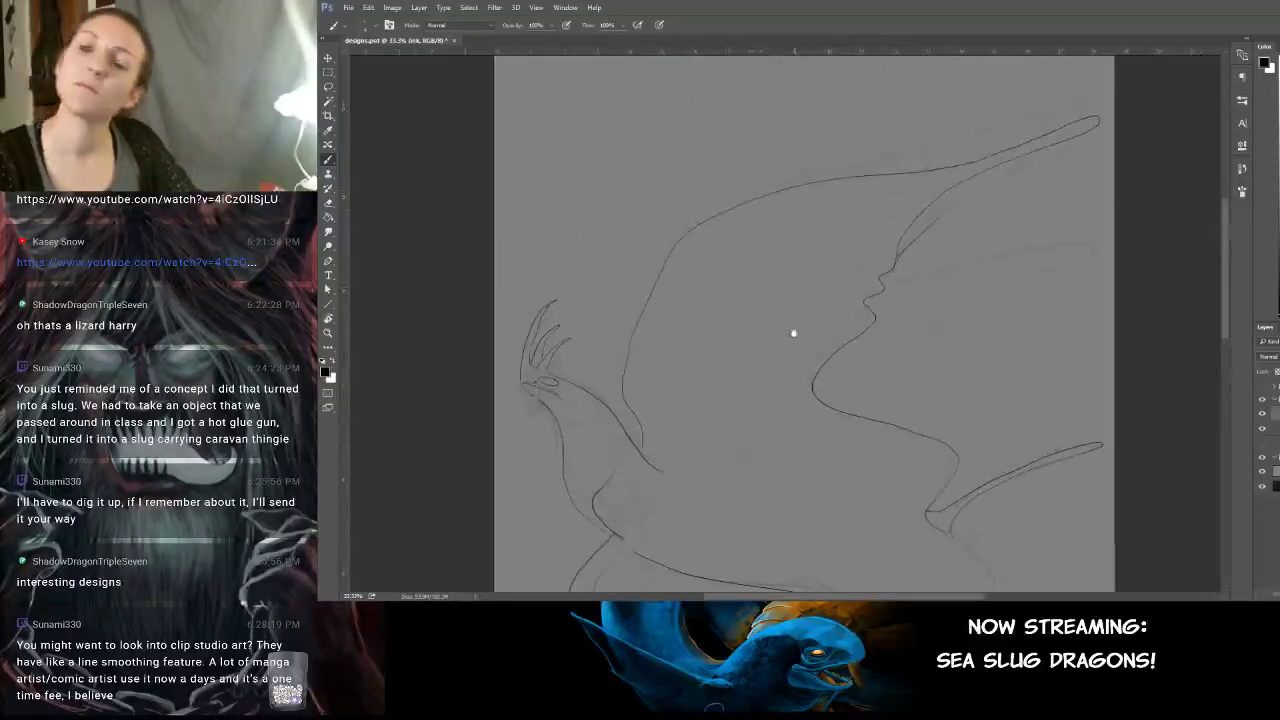
key("ctrl+z")
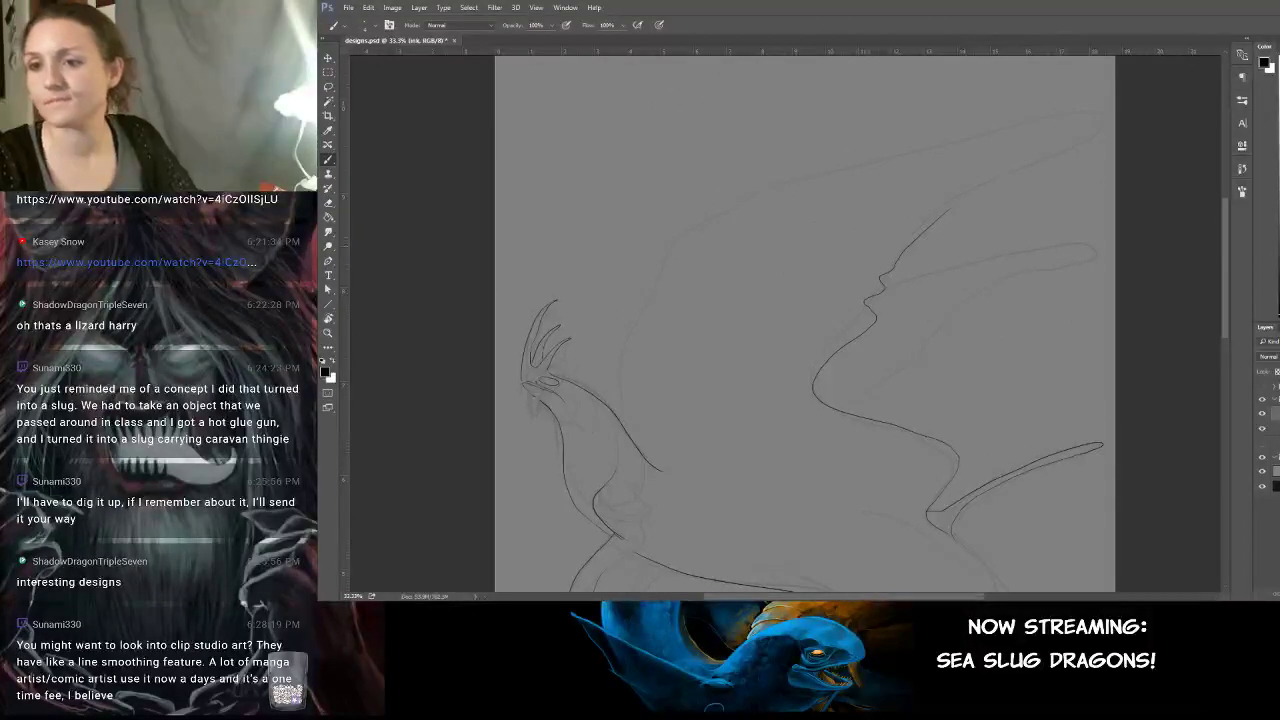
Ink the middle wing spar as a long tapering shape with a rounded tip, joined to the trailing edge.
mouse_move(658, 446)
left_mouse_down()
mouse_move(649, 363)
mouse_move(592, 326)
left_mouse_up()
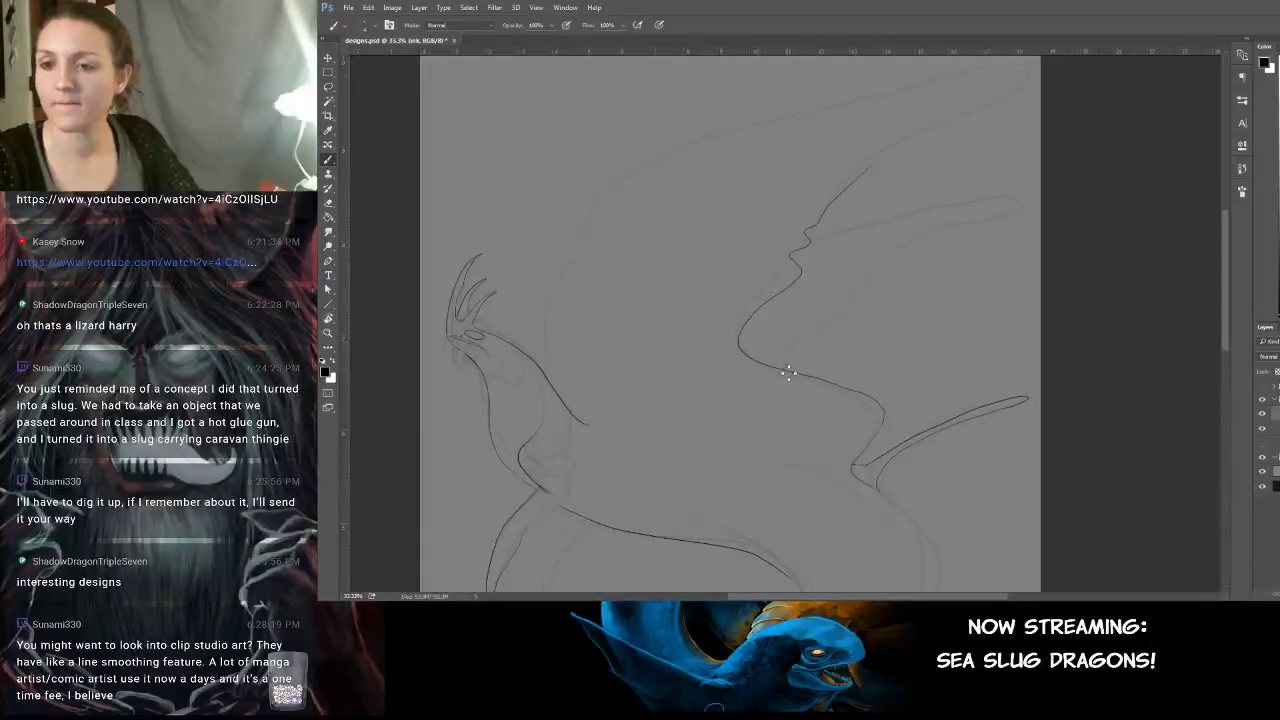
mouse_move(789, 360)
left_mouse_down()
mouse_move(830, 339)
mouse_move(905, 260)
mouse_move(1034, 206)
mouse_move(888, 226)
left_mouse_up()
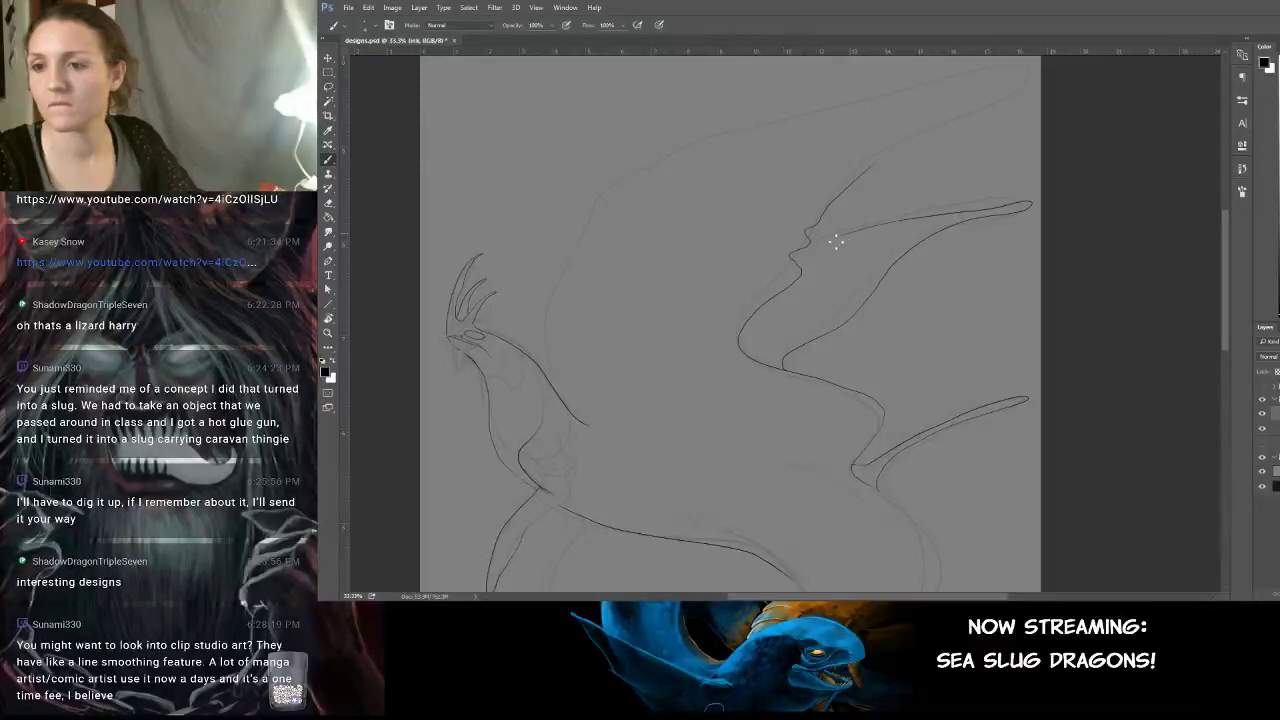
Ink the tail's outer curve from the lowest wing spar down to the pointed tip, and close the tail fin's lower edge.
mouse_move(823, 391)
left_mouse_down()
mouse_move(711, 300)
mouse_move(745, 243)
mouse_move(741, 94)
left_mouse_up()
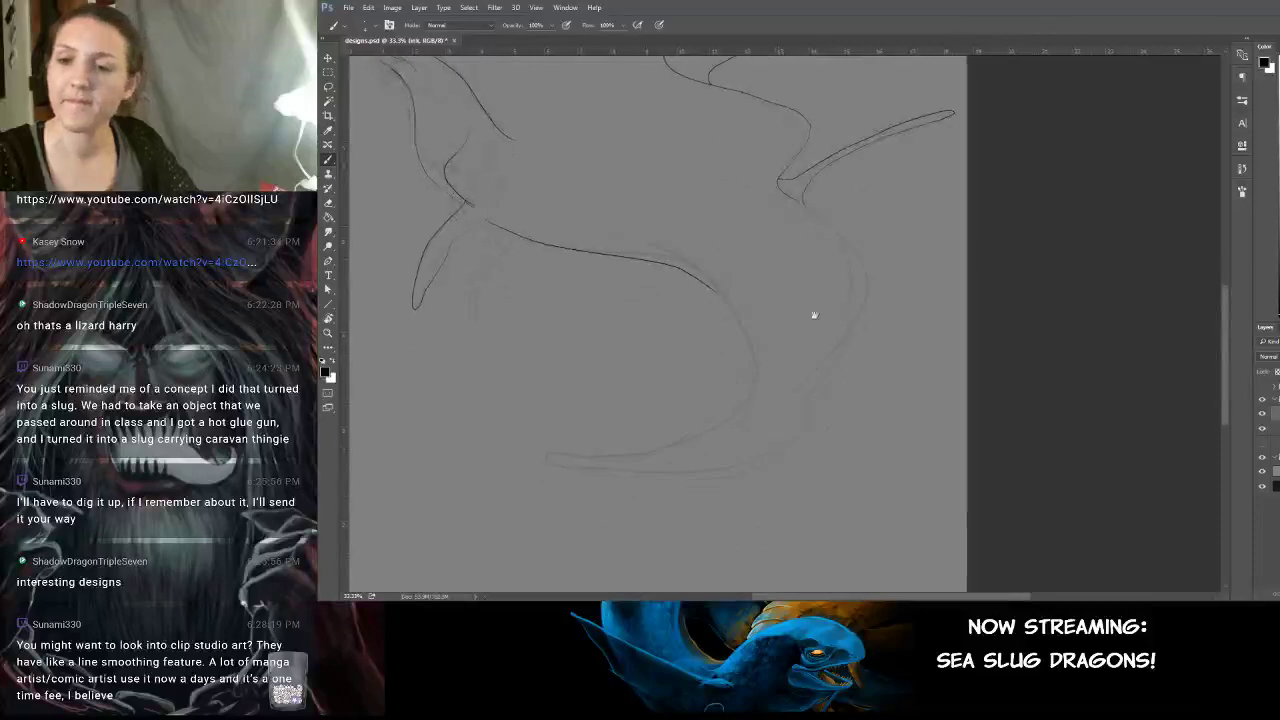
mouse_move(829, 228)
left_mouse_down()
mouse_move(869, 266)
mouse_move(865, 315)
mouse_move(759, 402)
mouse_move(656, 435)
left_mouse_up()
left_click_drag(583, 458, 549, 457)
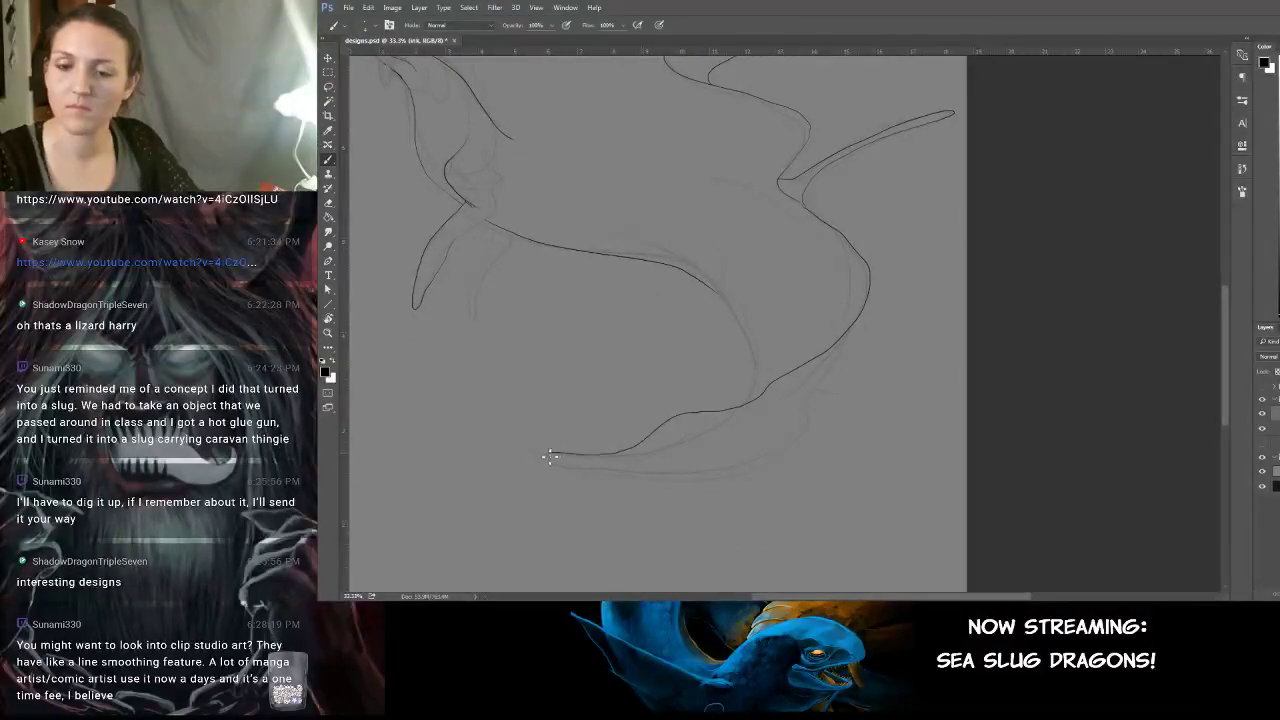
mouse_move(694, 471)
left_mouse_down()
mouse_move(779, 453)
mouse_move(845, 351)
left_mouse_up()
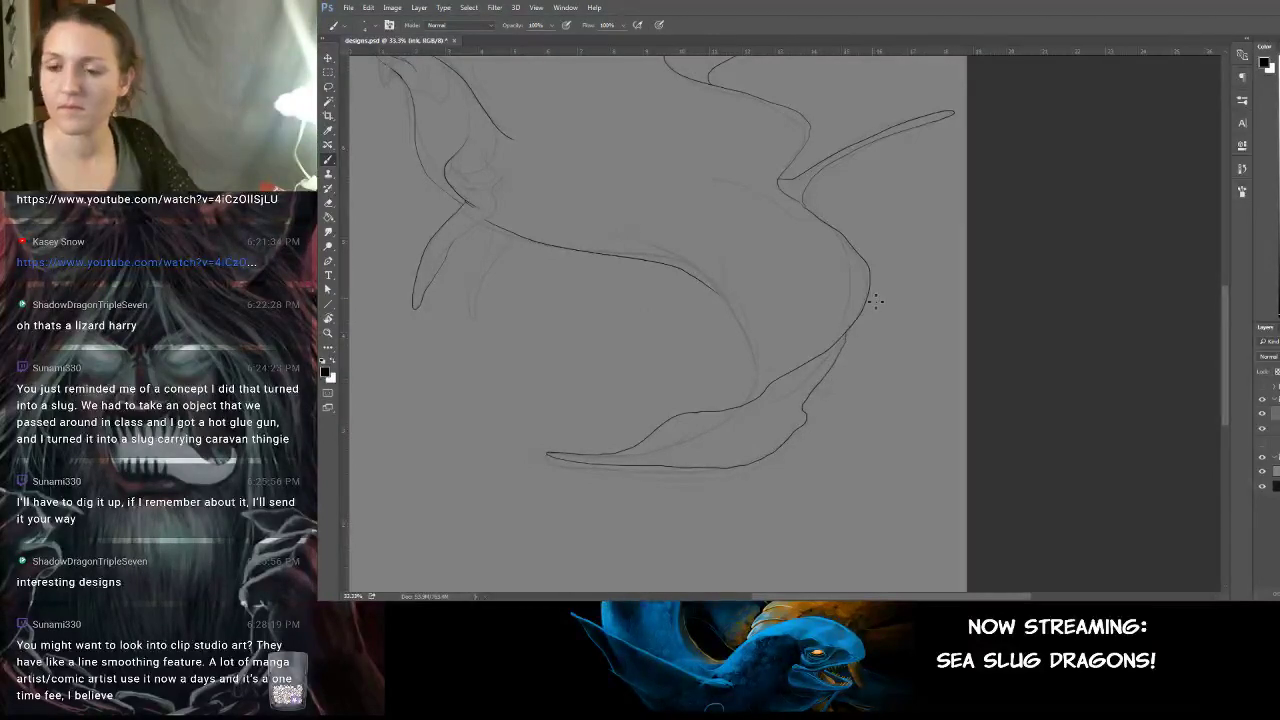
Ink the inner tail curve from the tail fin up to the rear of the belly line.
left_click_drag(748, 402, 762, 386)
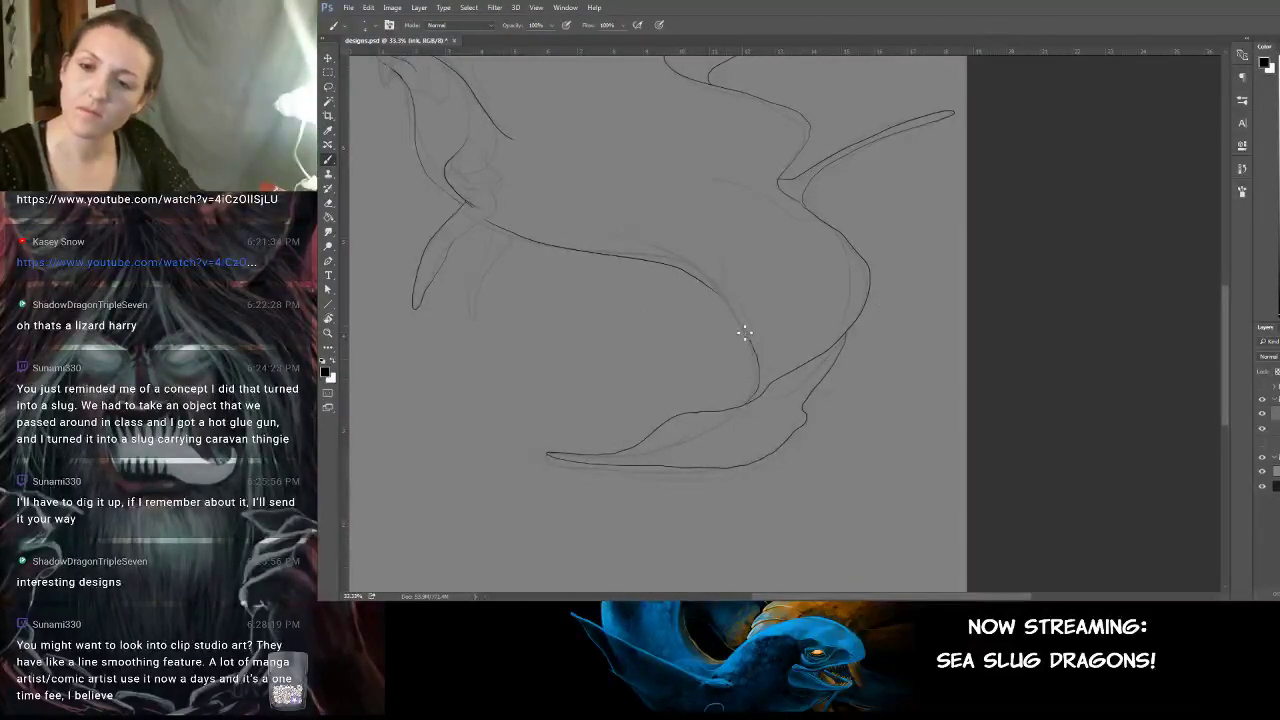
key("ctrl+z")
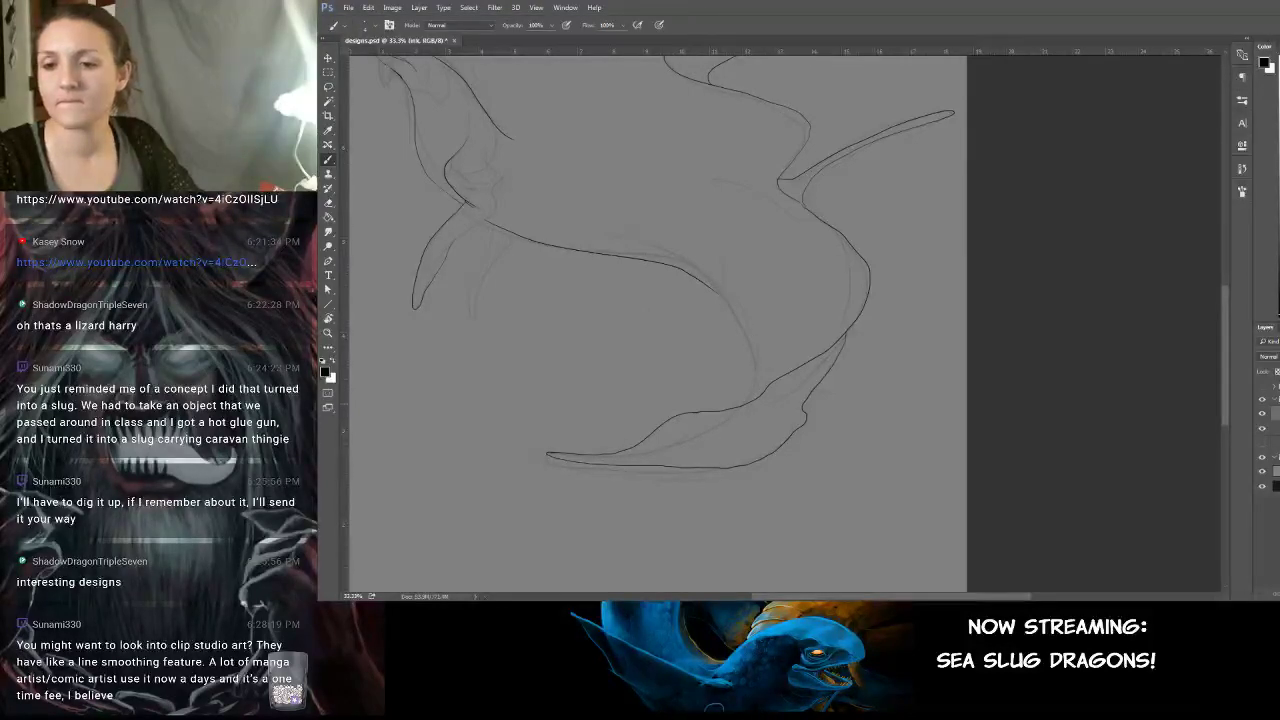
left_click_drag(748, 327, 712, 283)
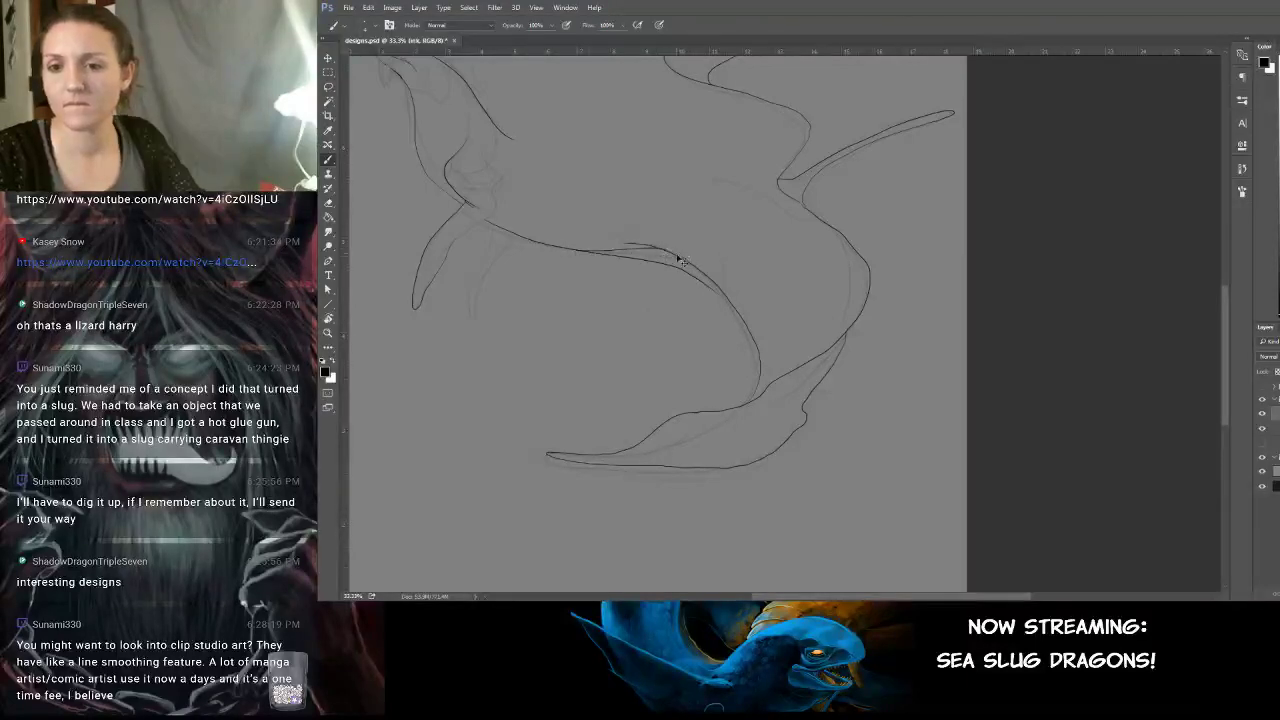
Try a long arched stroke above the spot where the belly line meets the inner tail curve.
key("ctrl+z")
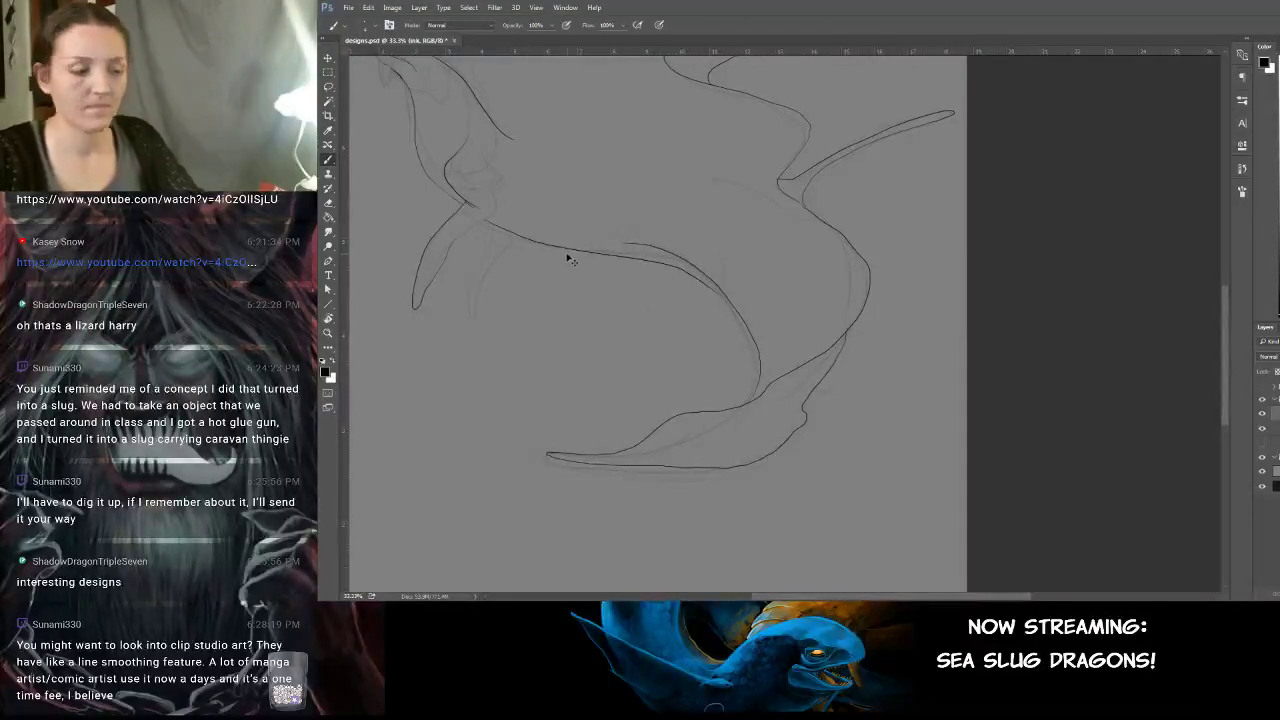
key("ctrl+z")
left_click_drag(746, 220, 841, 303)
key("ctrl+plus")
key("ctrl+plus")
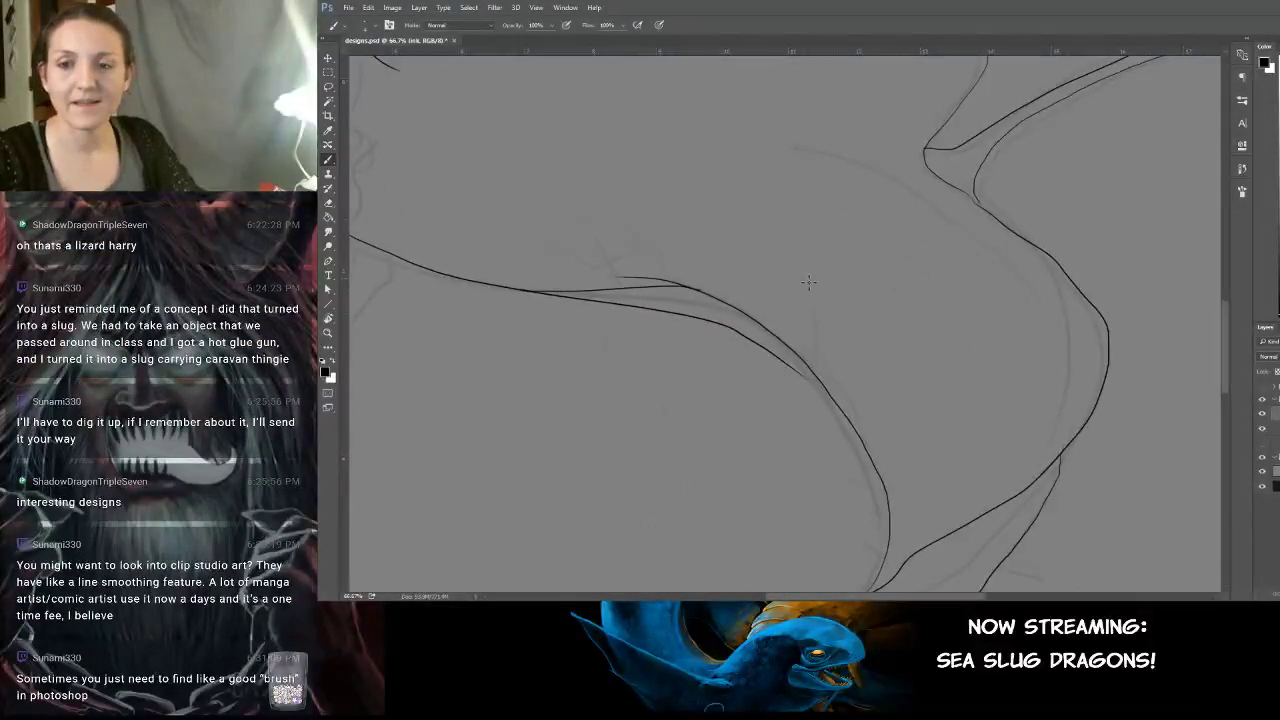
scroll(752, 222, "up", 1)
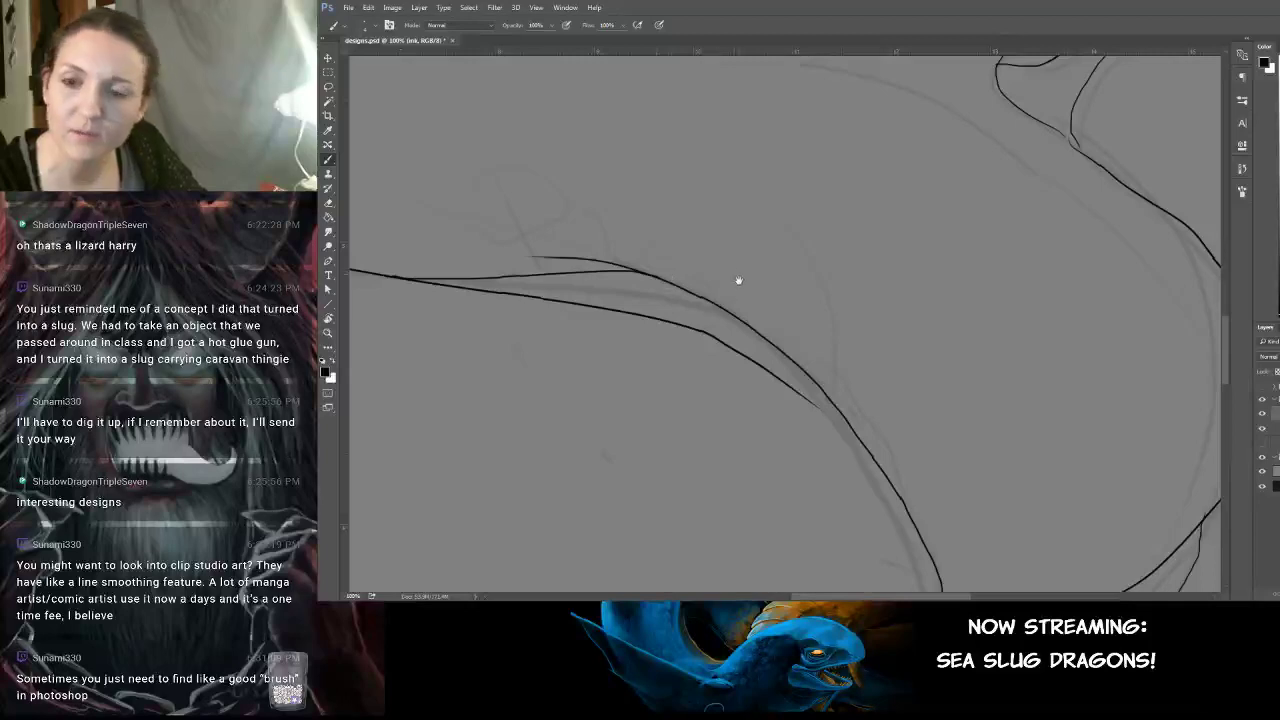
mouse_move(738, 280)
left_mouse_down()
mouse_move(678, 191)
mouse_move(686, 163)
mouse_move(871, 220)
mouse_move(920, 249)
left_mouse_up()
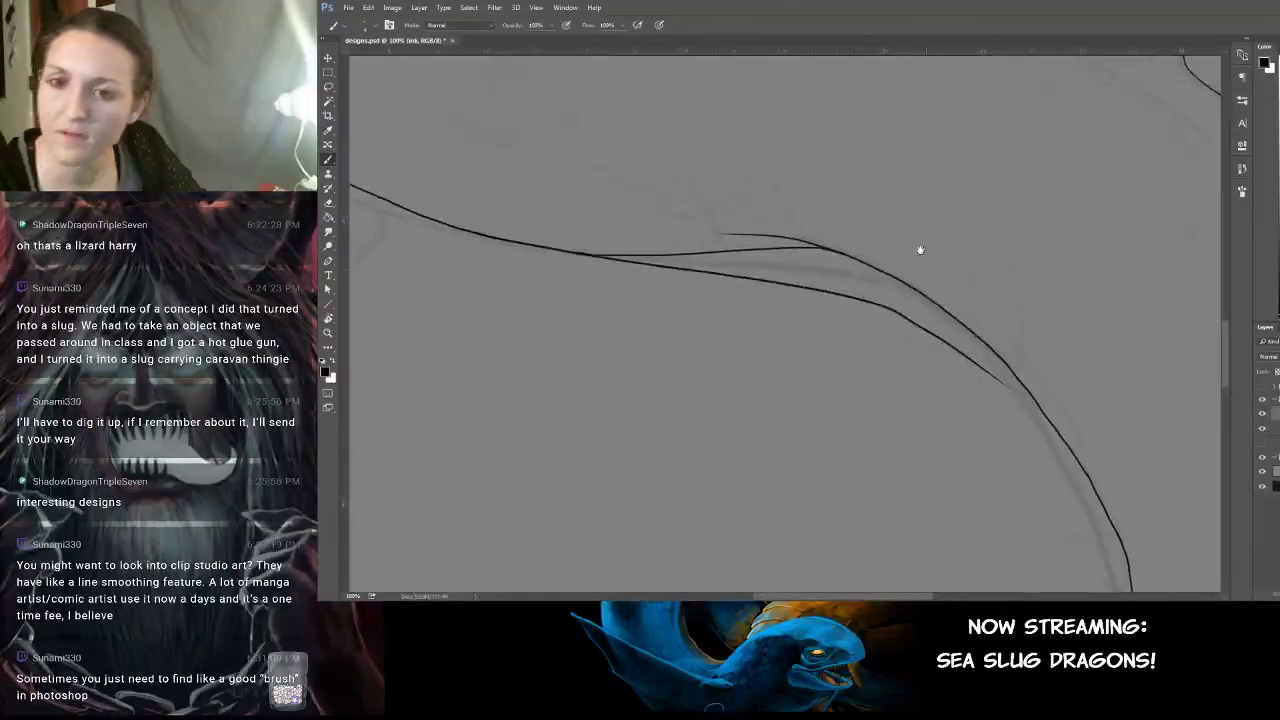
left_click_drag(781, 200, 931, 309)
mouse_move(826, 222)
left_mouse_down()
mouse_move(960, 289)
mouse_move(751, 203)
mouse_move(784, 265)
left_mouse_up()
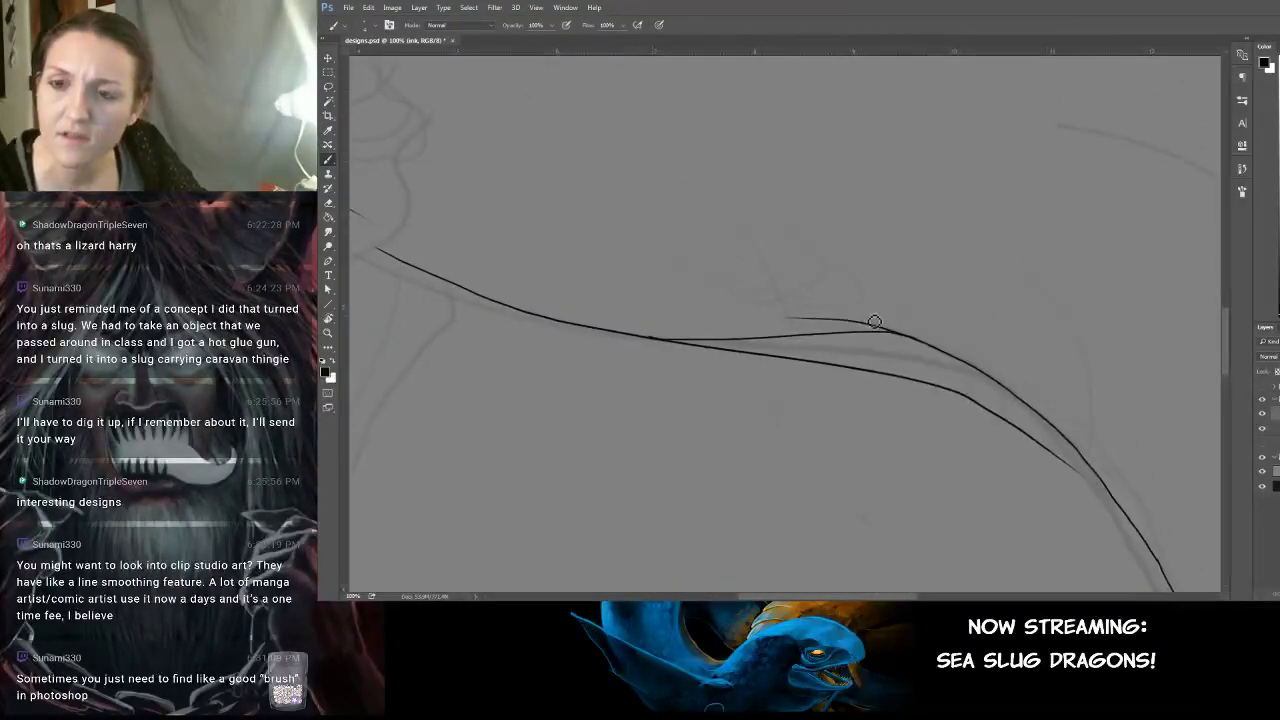
left_click_drag(586, 281, 1066, 305)
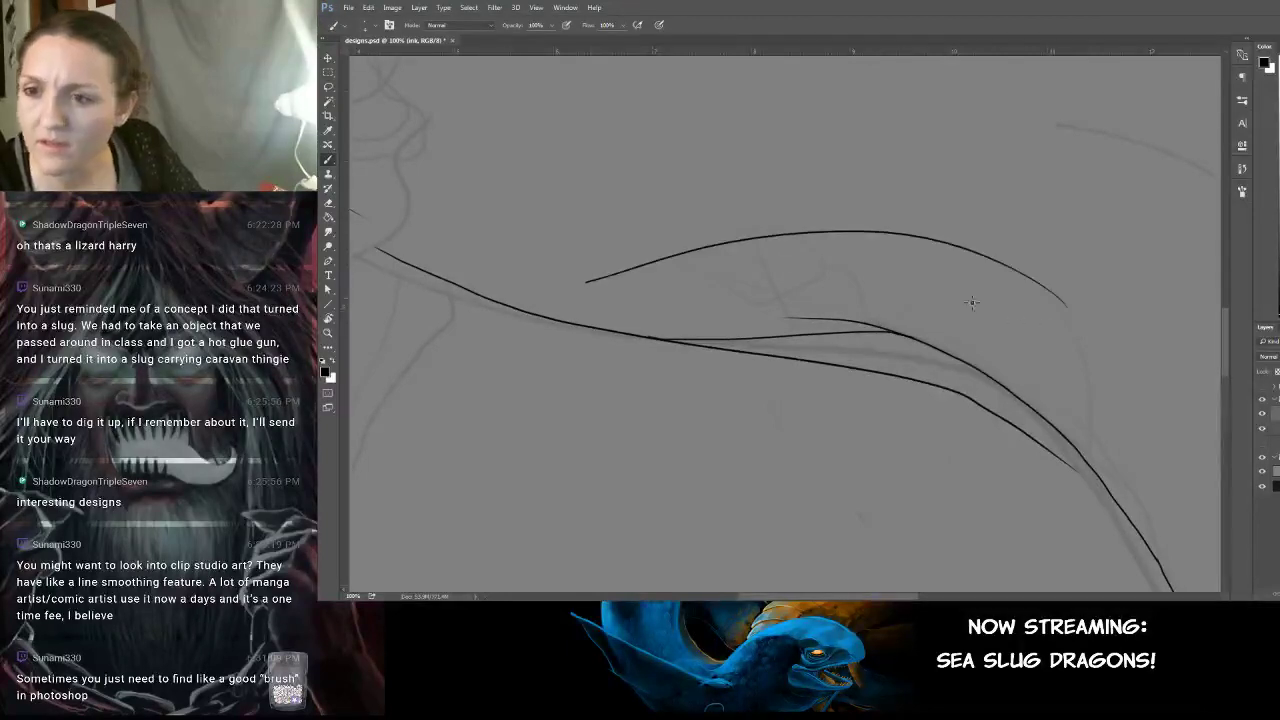
key("ctrl+z")
Erase the redundant lower line between the rear of the belly and the inner tail curve.
mouse_move(938, 301)
left_mouse_down()
mouse_move(823, 201)
mouse_move(790, 220)
left_mouse_up()
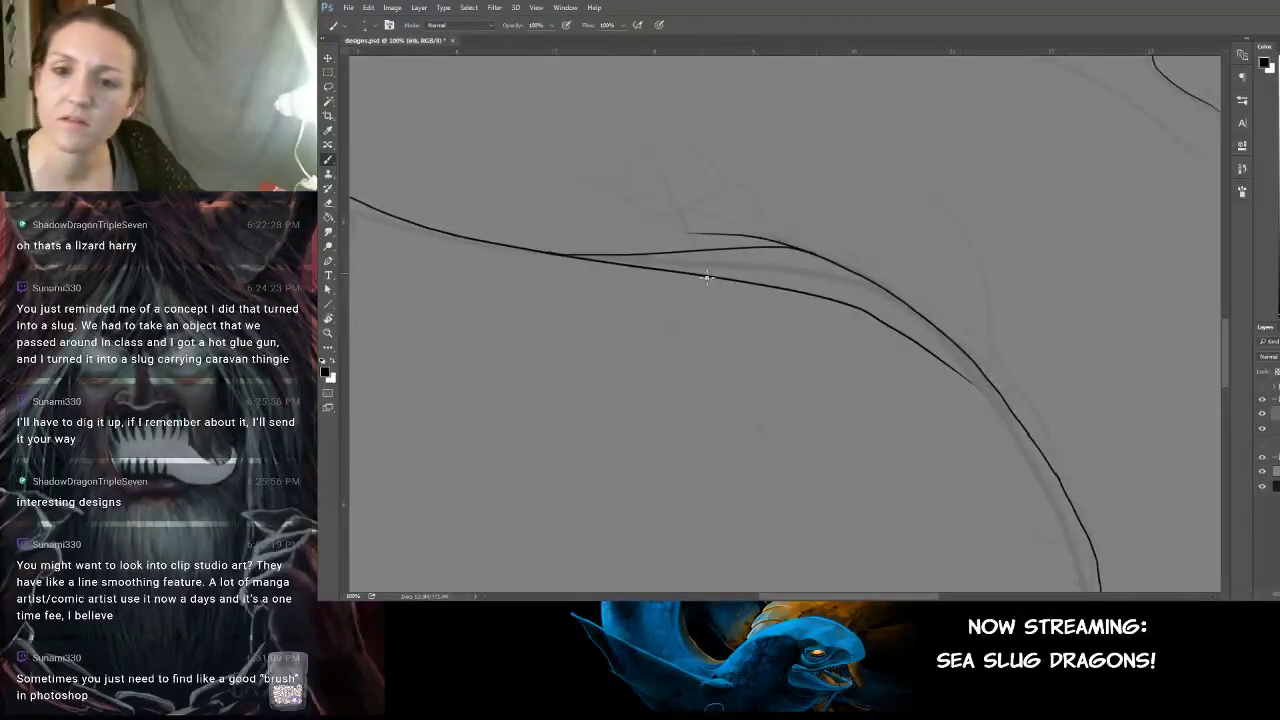
mouse_move(795, 293)
left_mouse_down()
mouse_move(880, 328)
mouse_move(804, 300)
mouse_move(903, 334)
left_mouse_up()
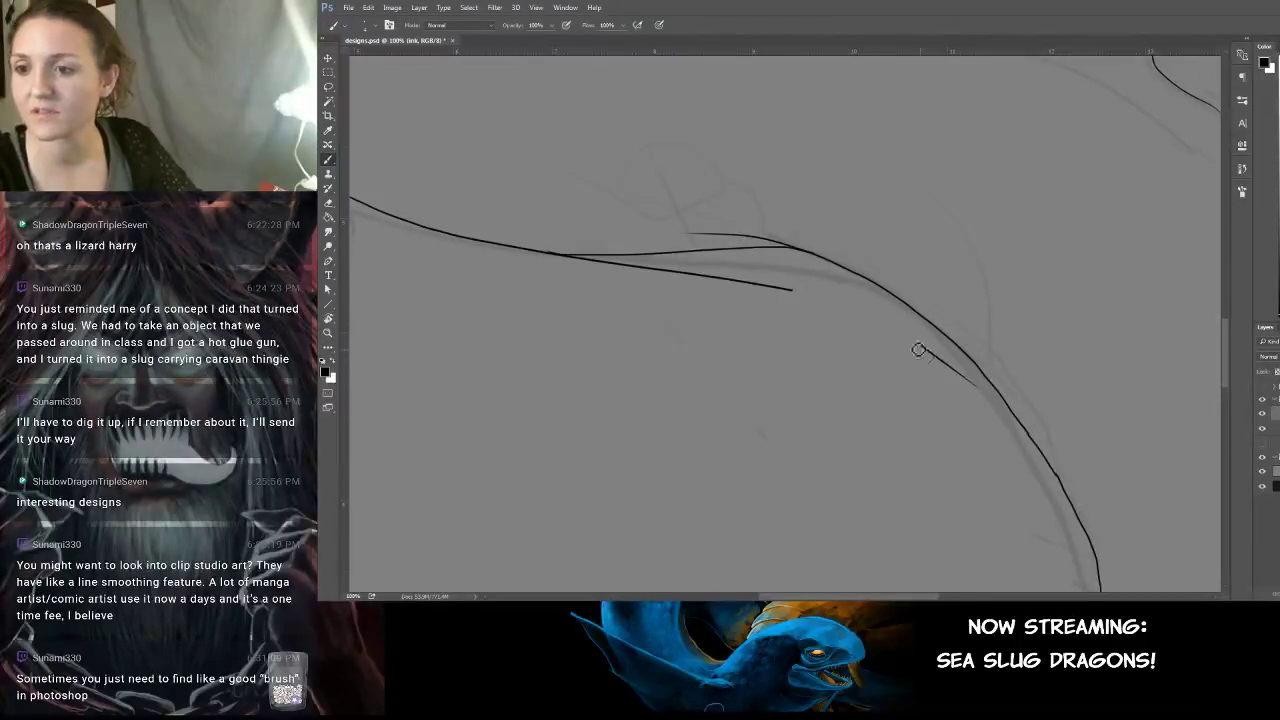
left_click_drag(914, 345, 974, 390)
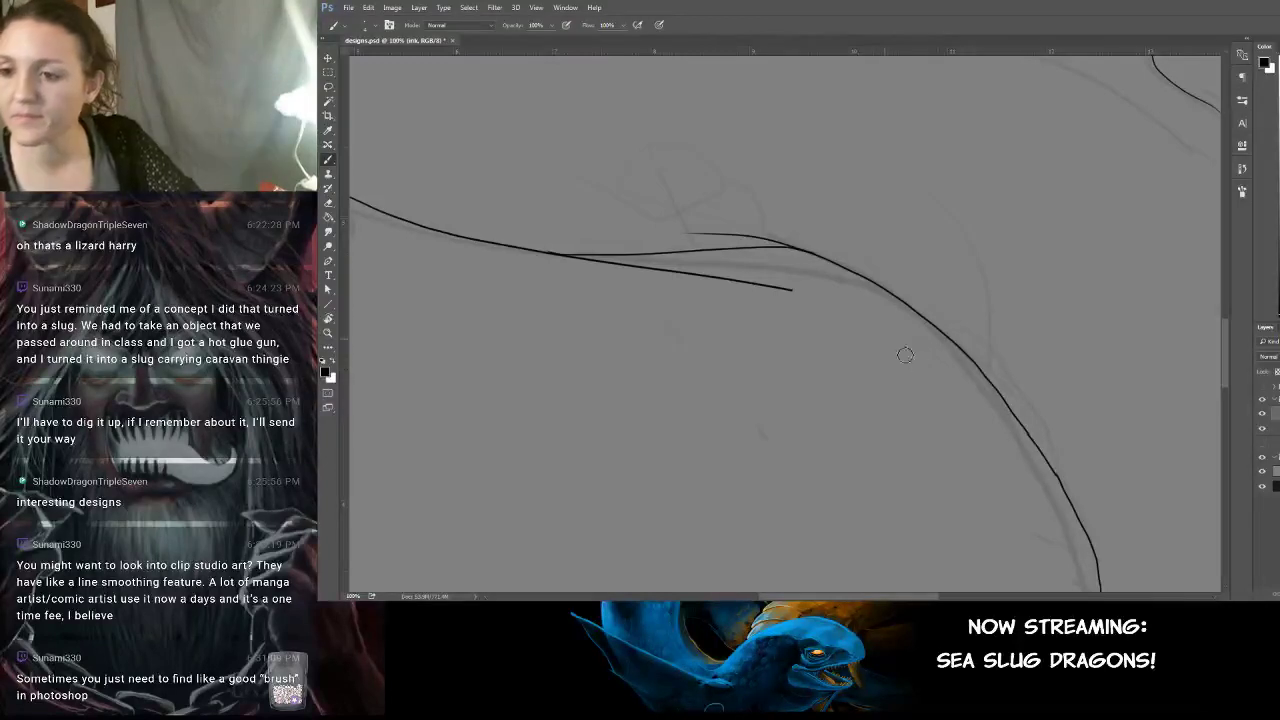
mouse_move(794, 290)
left_mouse_down()
mouse_move(581, 266)
mouse_move(656, 276)
left_mouse_up()
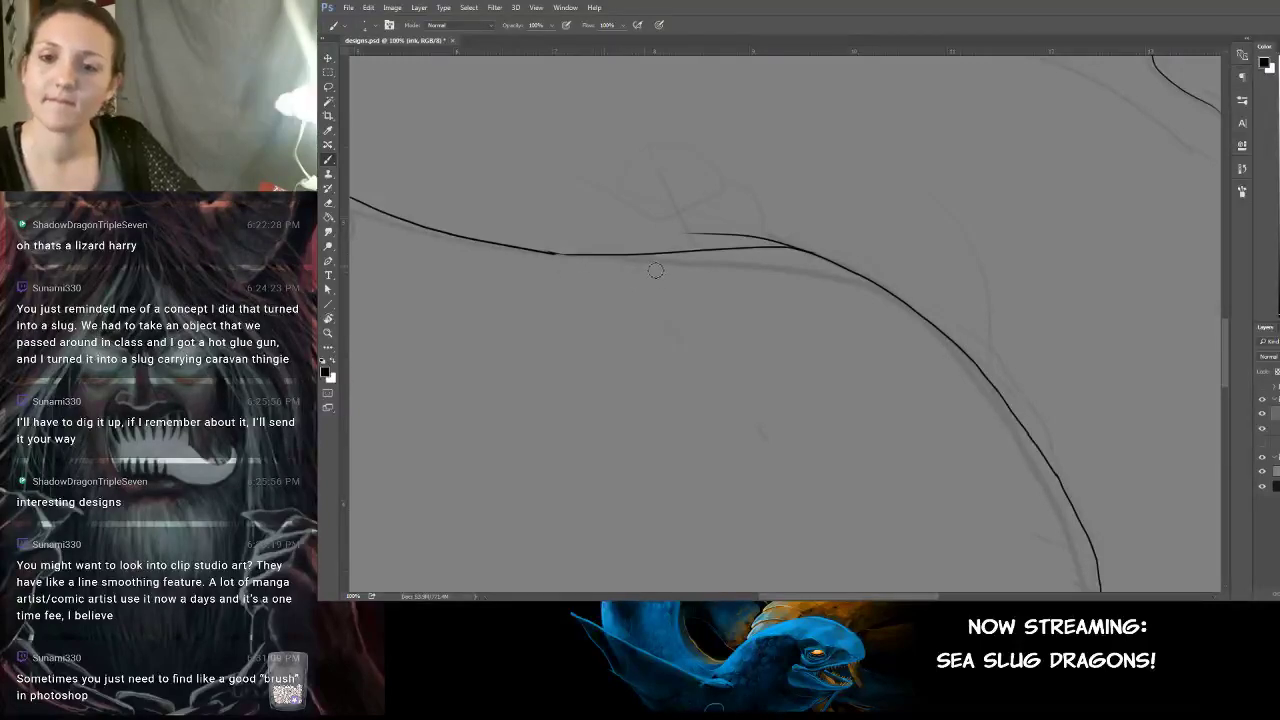
Clean up the joint between the belly line and the inner tail curve so they form one smooth line.
mouse_move(662, 384)
left_mouse_down()
mouse_move(697, 386)
mouse_move(840, 468)
left_mouse_up()
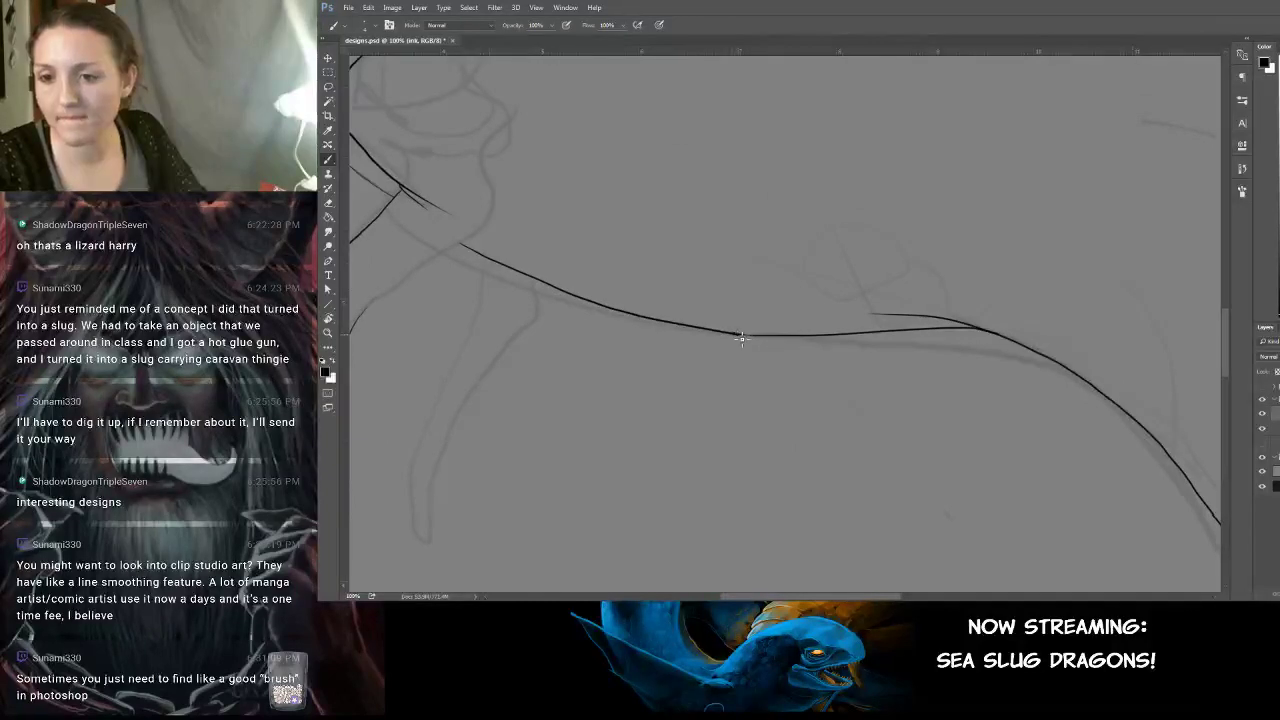
key("ctrl+z")
key("ctrl+plus")
key("ctrl+plus")
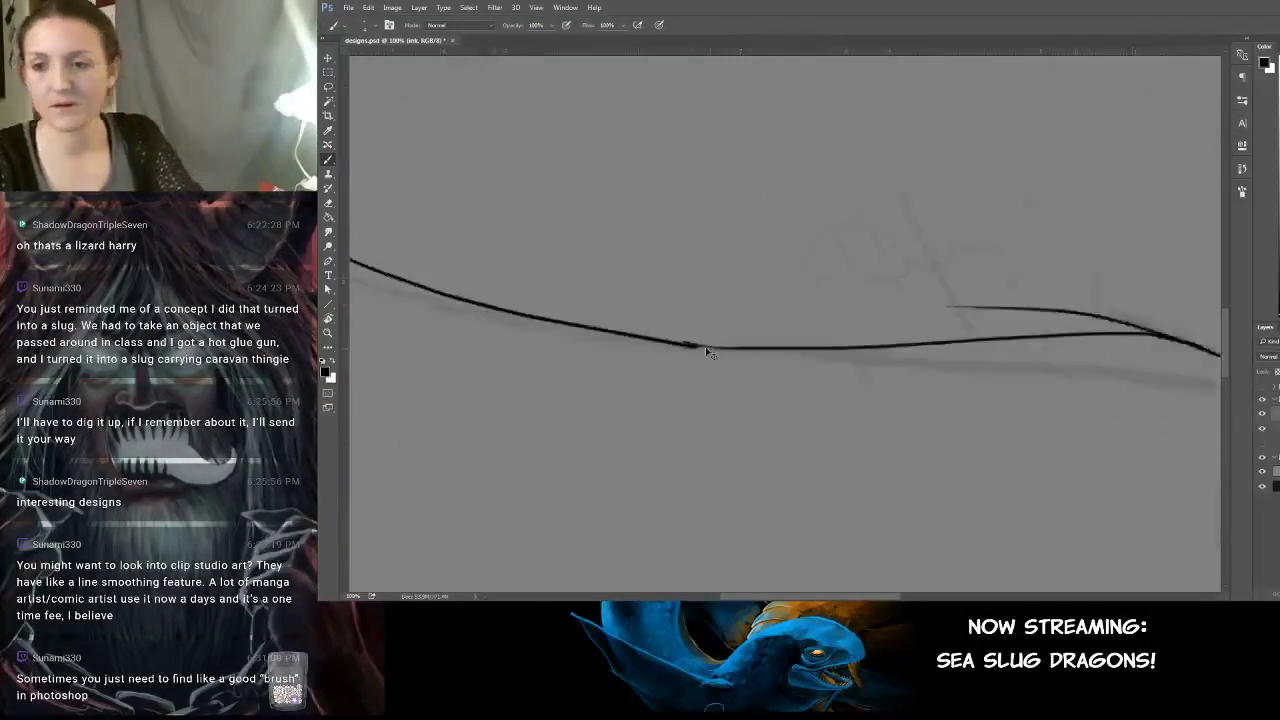
left_click_drag(640, 364, 723, 369)
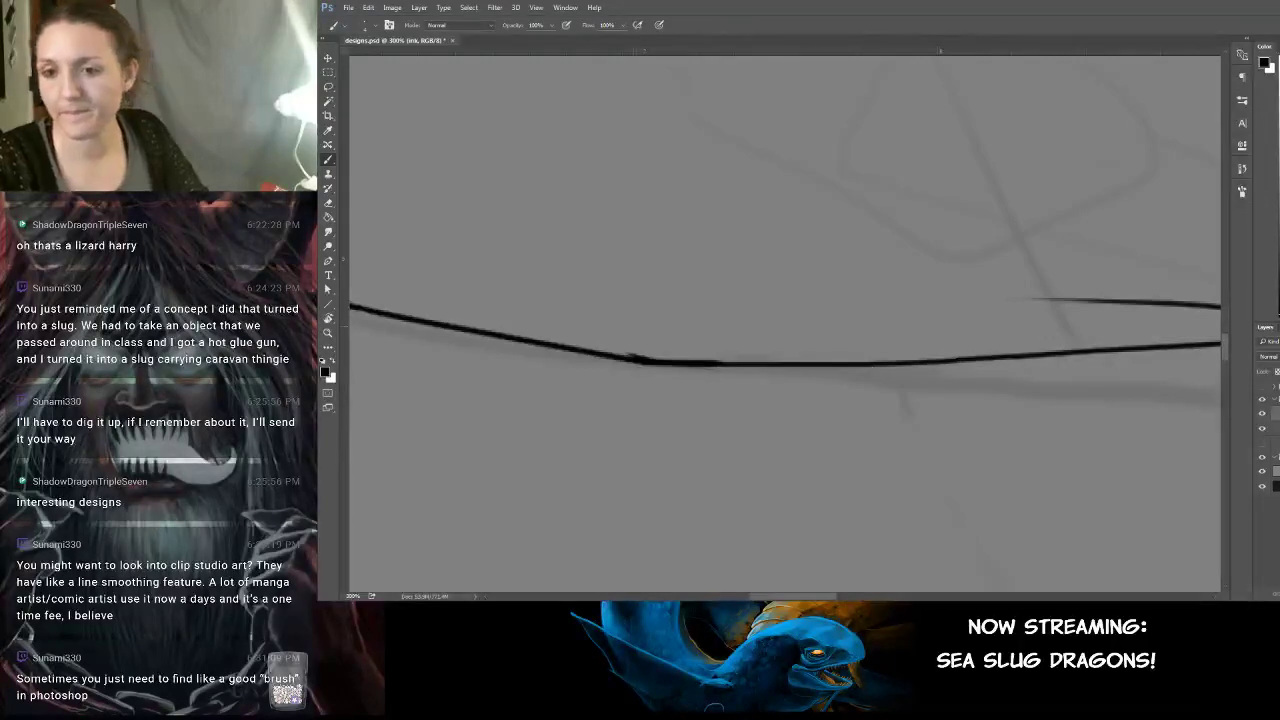
key("ctrl+z")
left_click_drag(721, 363, 629, 355)
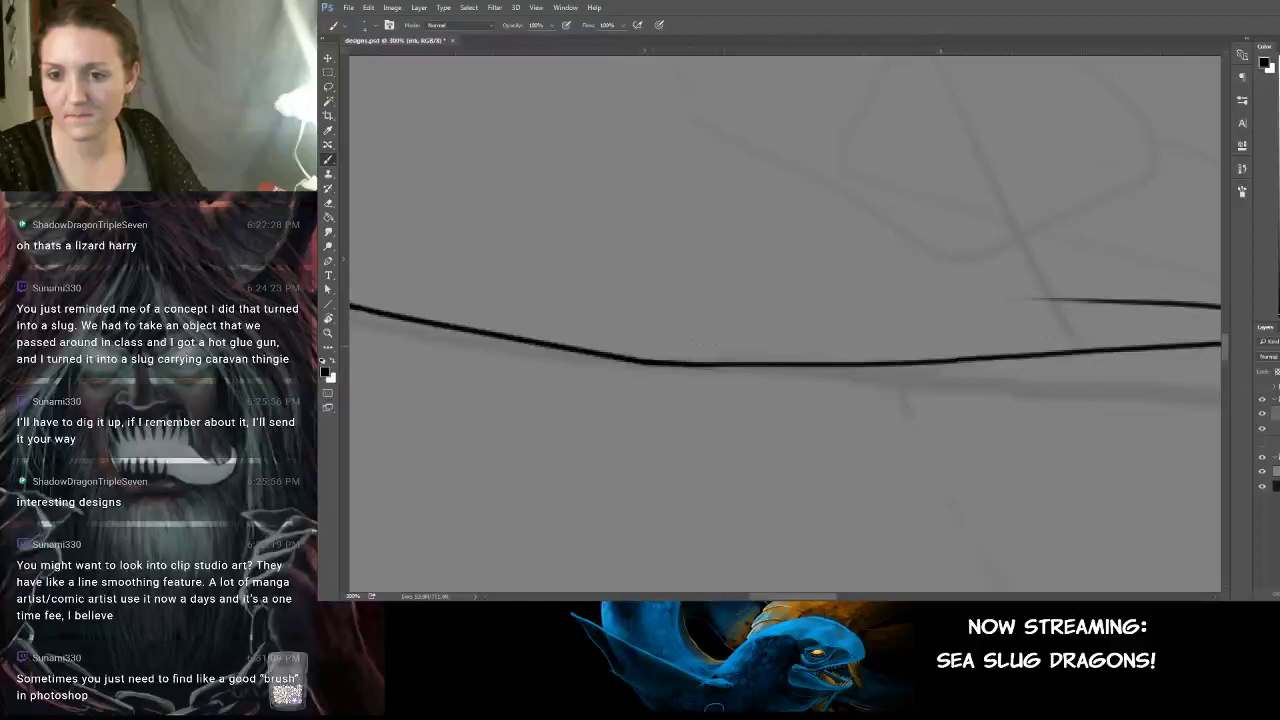
scroll(720, 420, "down", 3)
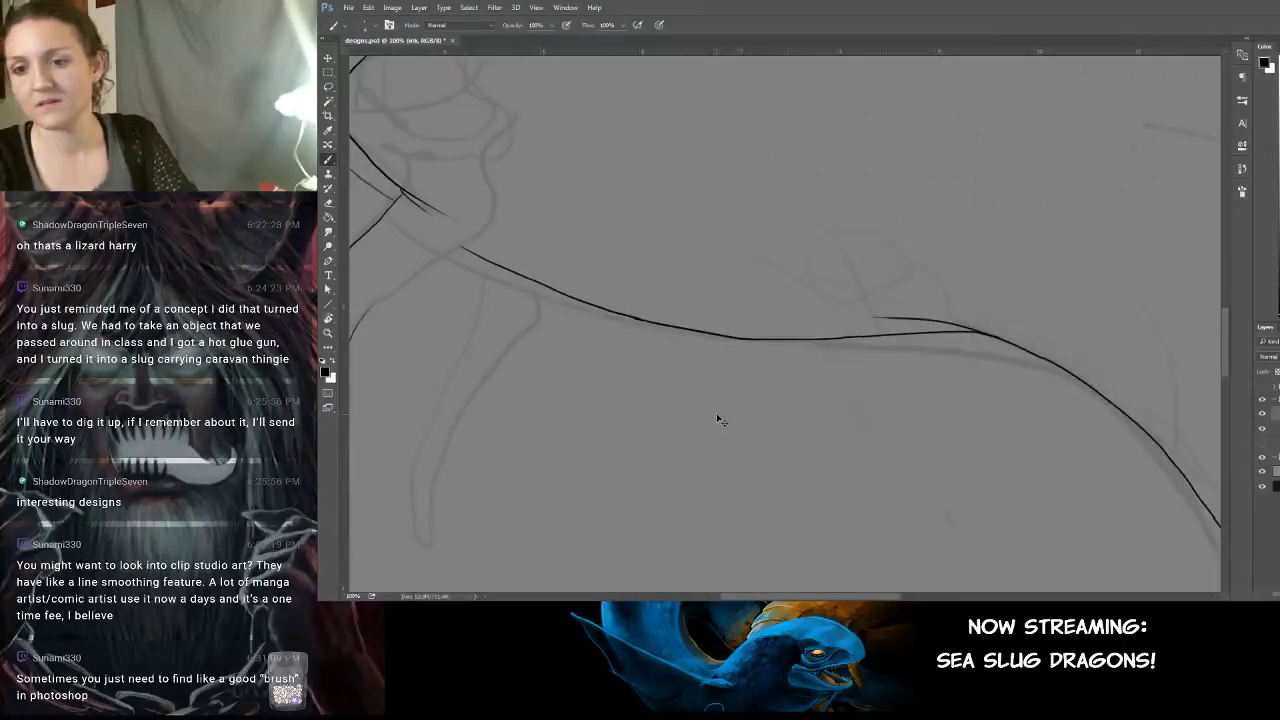
Examine the inked belly, leg and chest lines up close for gaps and rough joints.
scroll(720, 420, "up", 2)
mouse_move(717, 414)
left_mouse_down()
mouse_move(870, 421)
mouse_move(729, 349)
left_mouse_up()
left_click_drag(608, 293, 869, 406)
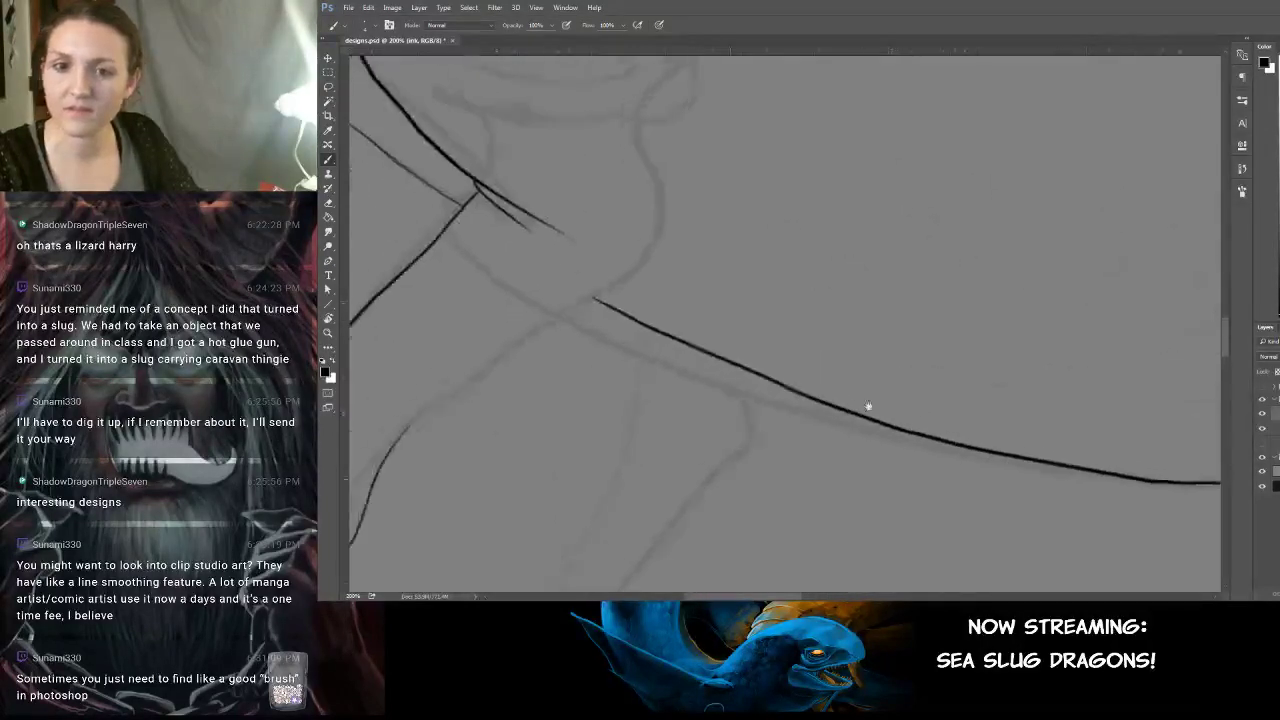
mouse_move(764, 359)
left_mouse_down()
mouse_move(851, 414)
mouse_move(971, 391)
left_mouse_up()
mouse_move(720, 395)
left_mouse_down()
mouse_move(841, 368)
mouse_move(797, 389)
mouse_move(743, 391)
mouse_move(923, 386)
left_mouse_up()
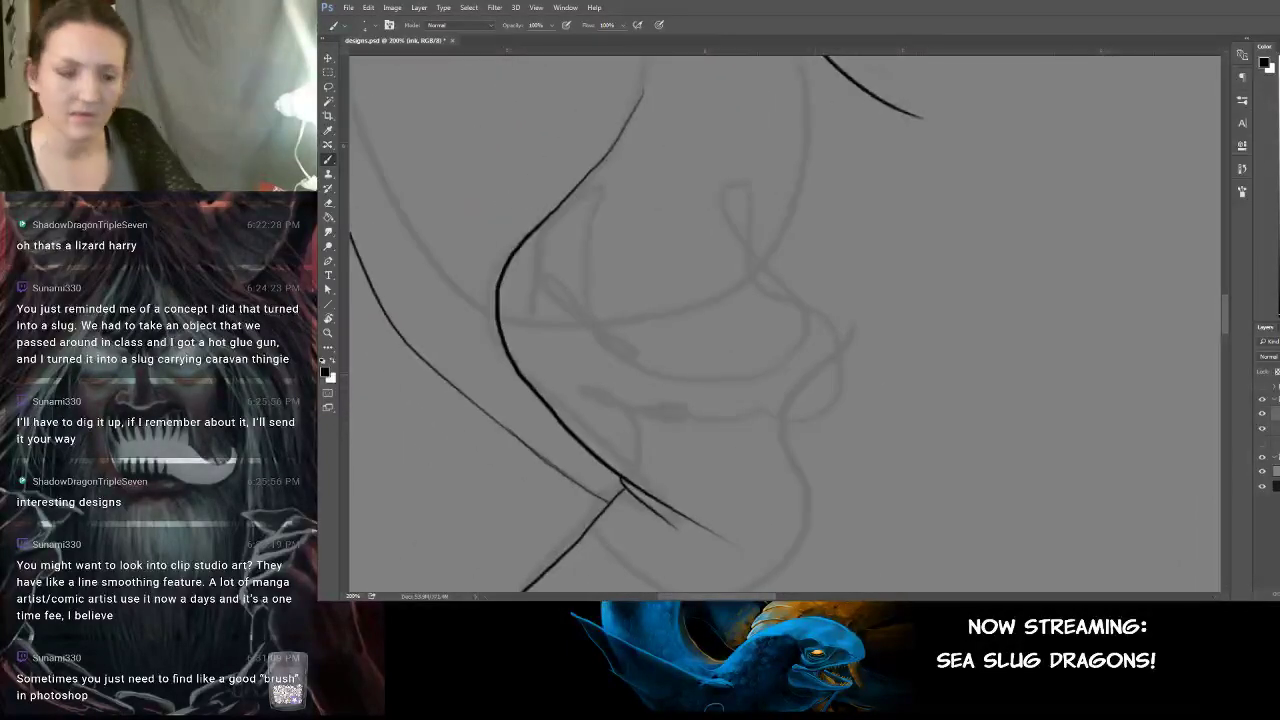
key("ctrl+plus")
left_click_drag(652, 402, 829, 400)
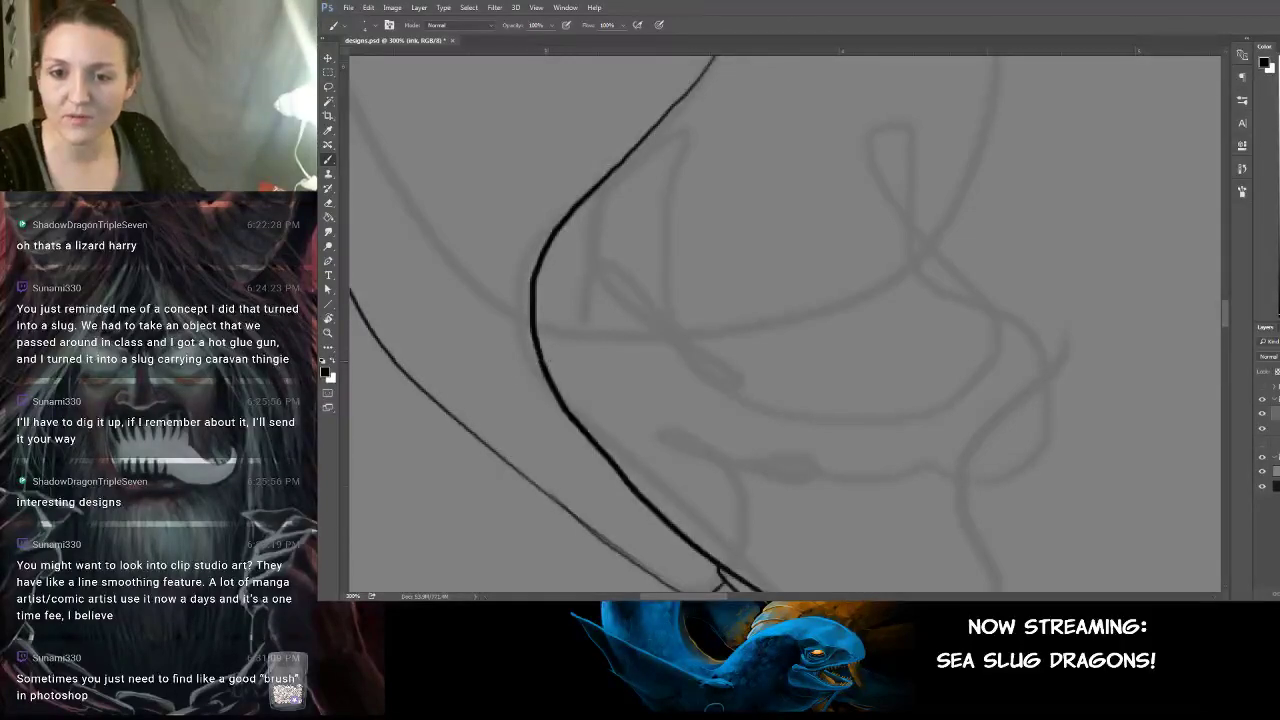
left_click_drag(627, 286, 791, 240)
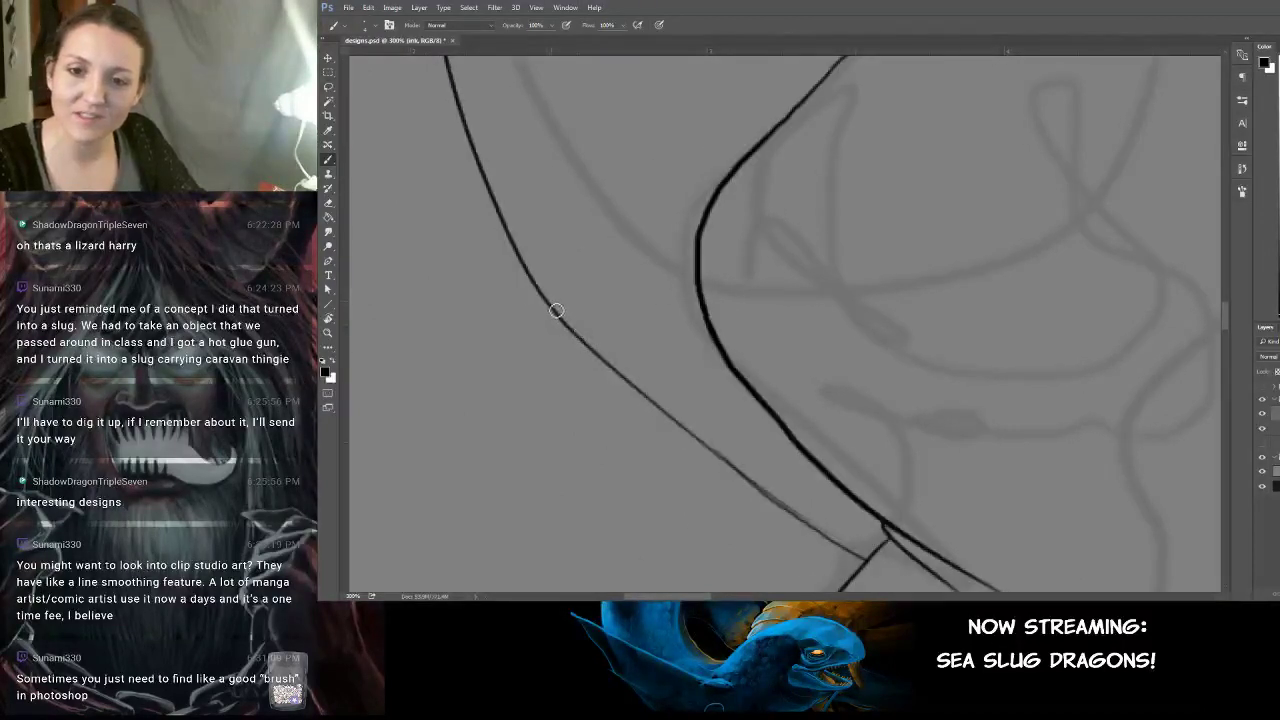
mouse_move(753, 257)
left_mouse_down()
mouse_move(660, 423)
mouse_move(614, 434)
left_mouse_up()
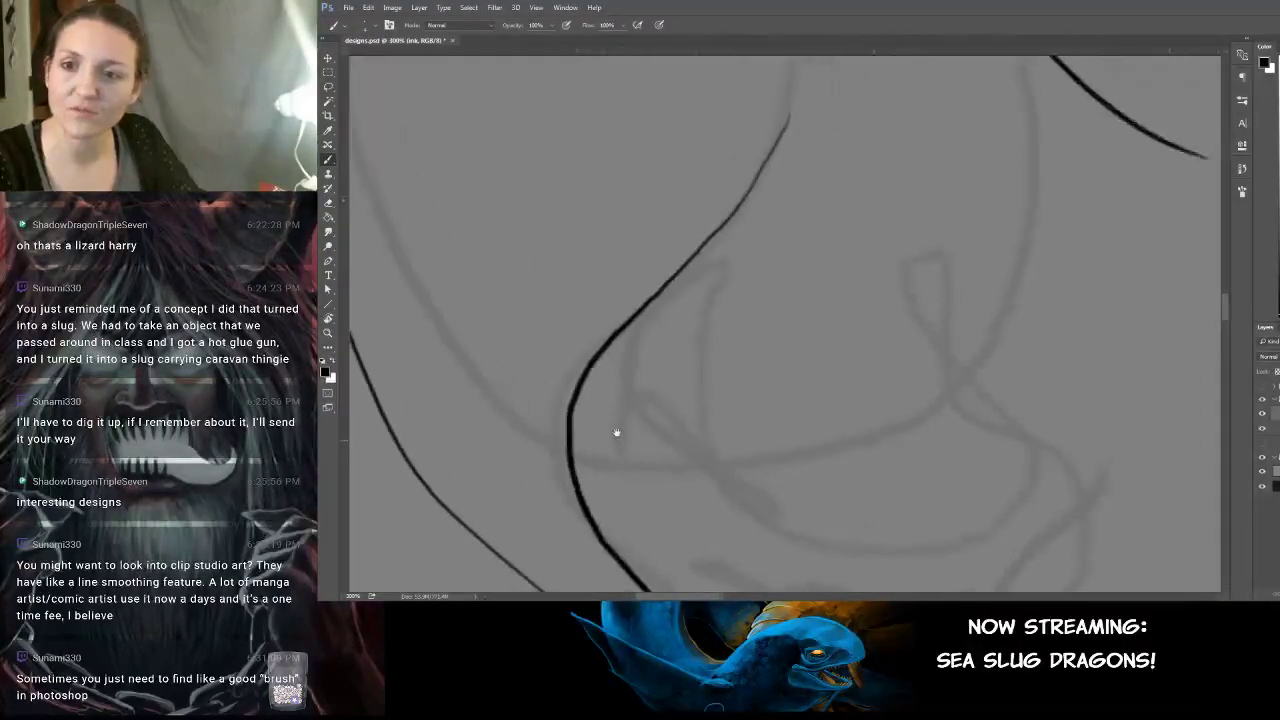
Thicken the lower jaw line from the chin back to the throat and smooth the lump at its joint.
left_click_drag(854, 183, 576, 447)
left_click_drag(835, 257, 1190, 331)
left_click_drag(690, 276, 935, 480)
left_click_drag(640, 110, 806, 343)
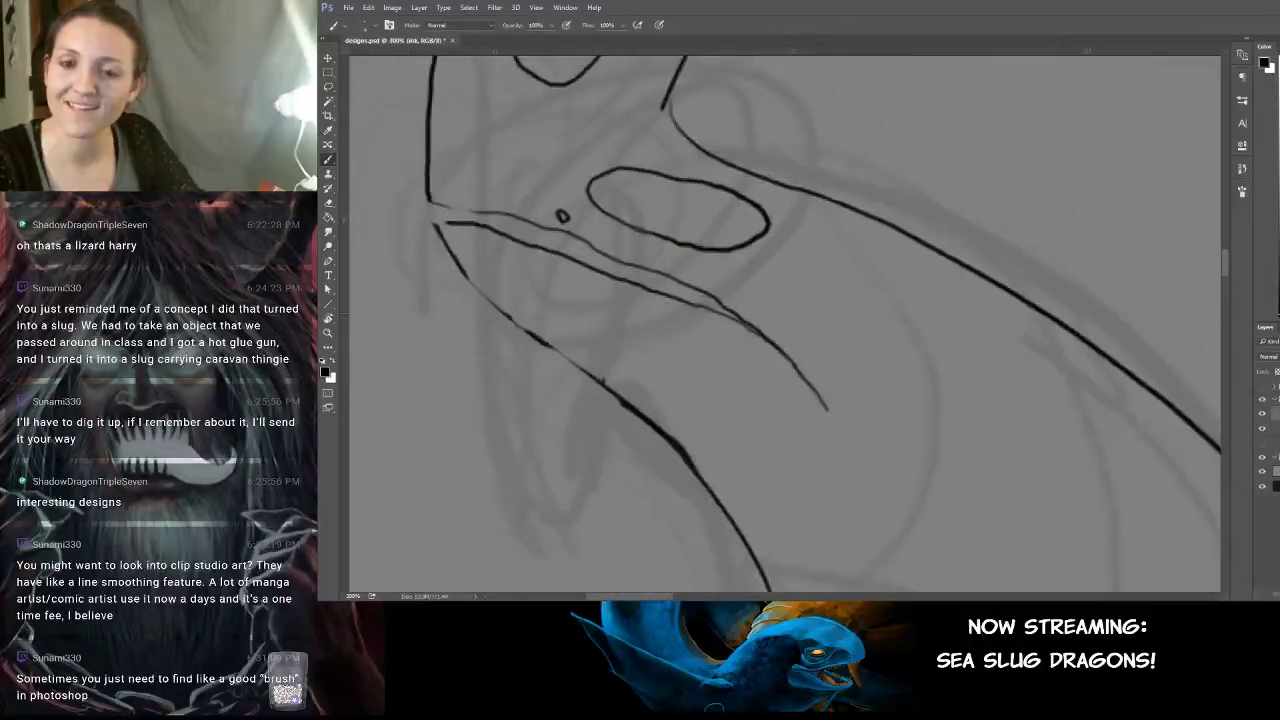
mouse_move(441, 231)
left_mouse_down()
mouse_move(497, 310)
mouse_move(632, 405)
left_mouse_up()
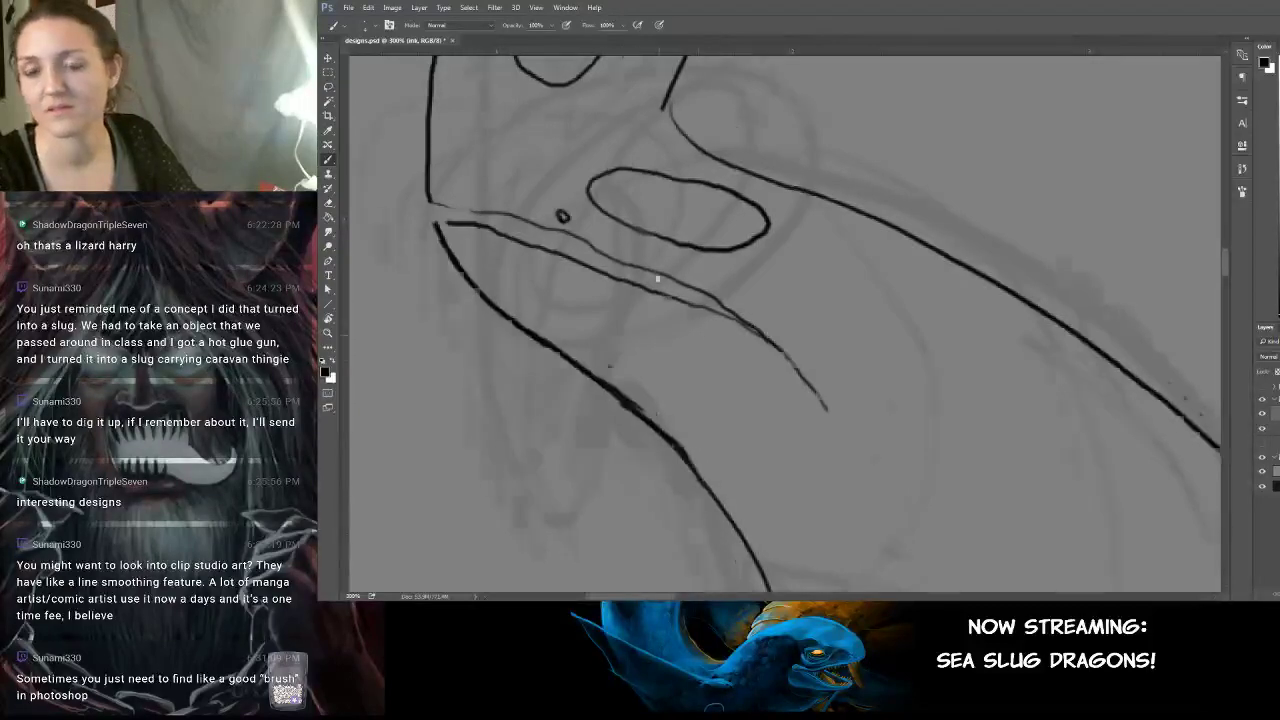
left_click_drag(681, 324, 623, 251)
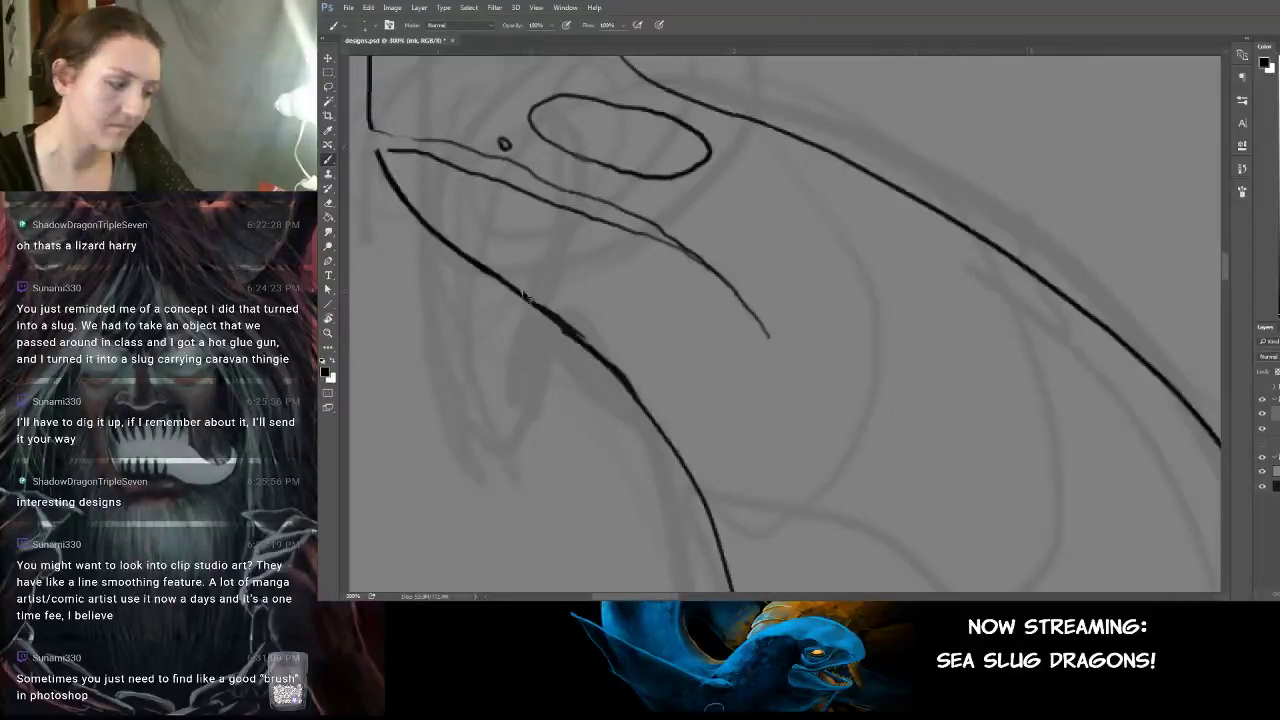
key("ctrl+s")
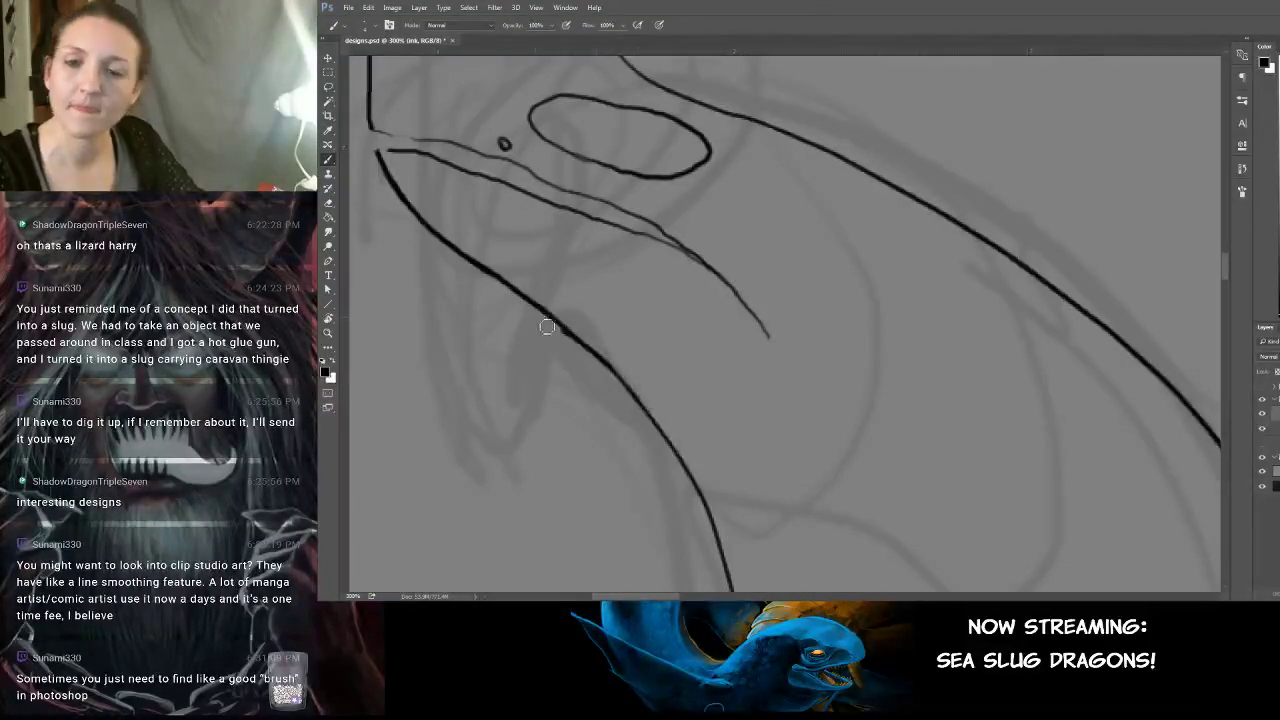
Join the rear edge of the lowest head horn to the neck line and trim the overlap at the middle horn's base.
mouse_move(820, 258)
left_mouse_down()
mouse_move(874, 277)
mouse_move(891, 368)
mouse_move(807, 522)
left_mouse_up()
left_click_drag(886, 223, 894, 219)
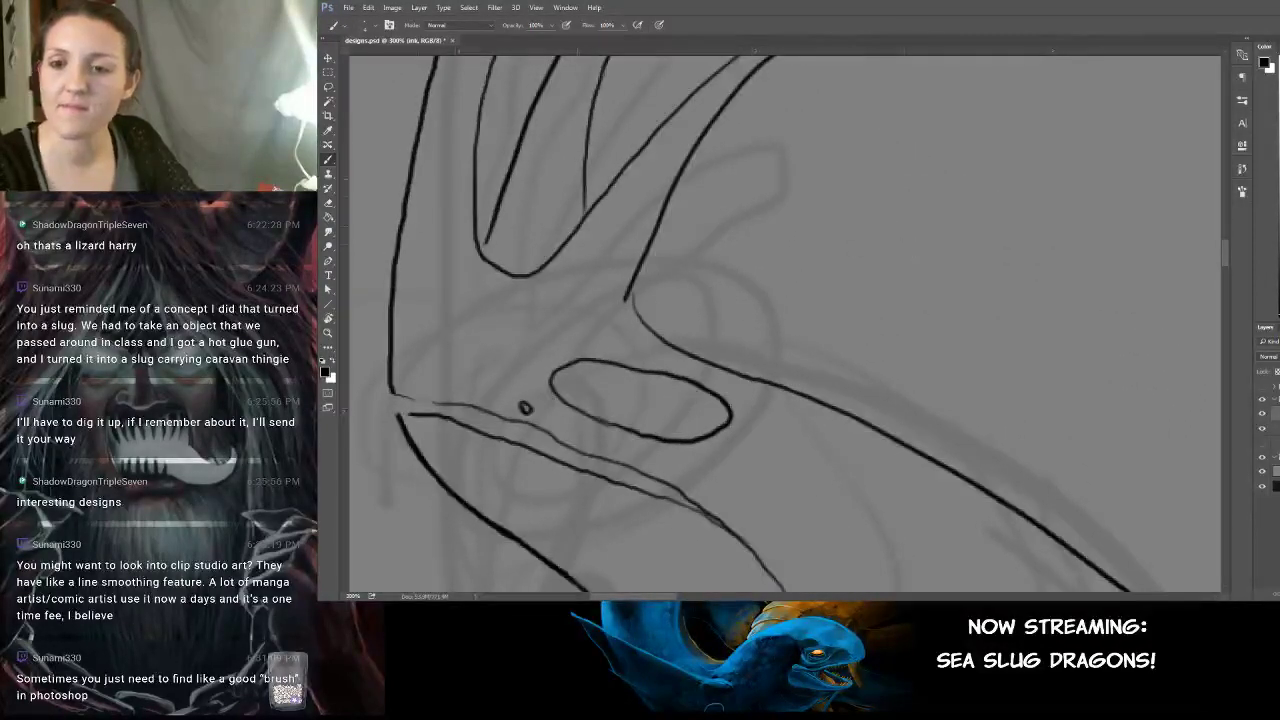
left_click_drag(633, 282, 653, 334)
key("ctrl+z")
left_click_drag(675, 196, 751, 296)
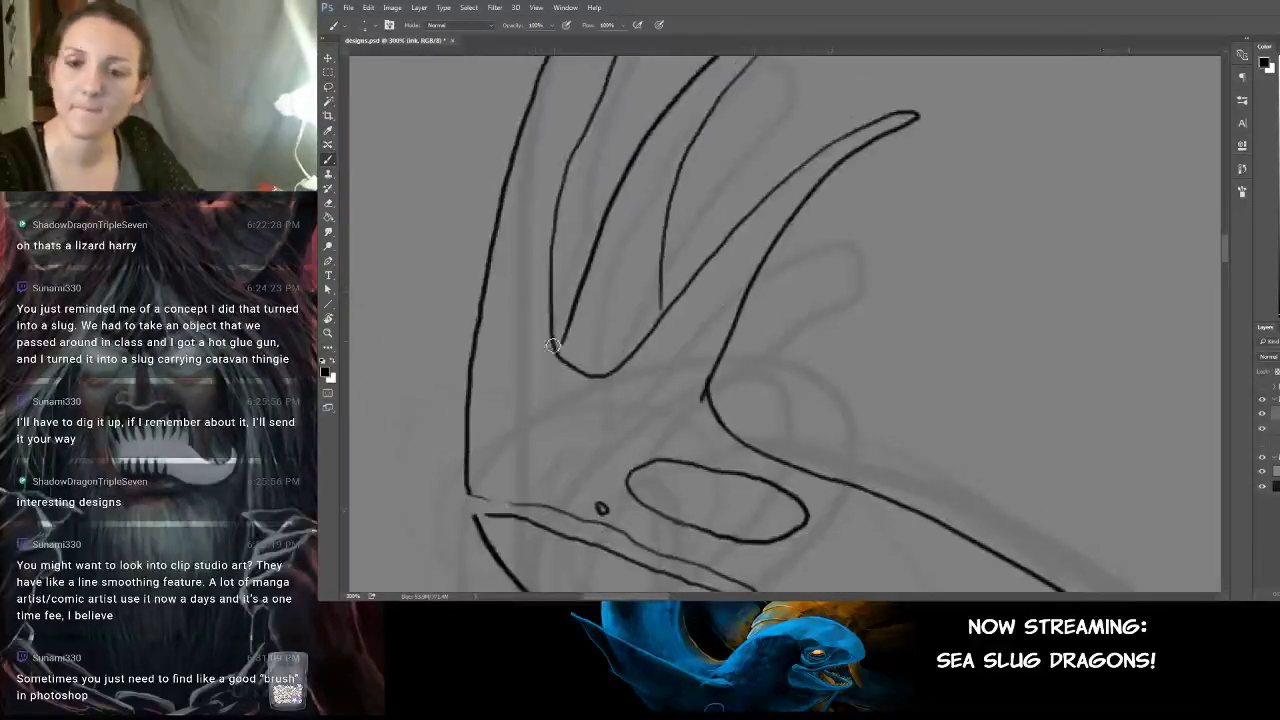
left_click_drag(559, 351, 566, 336)
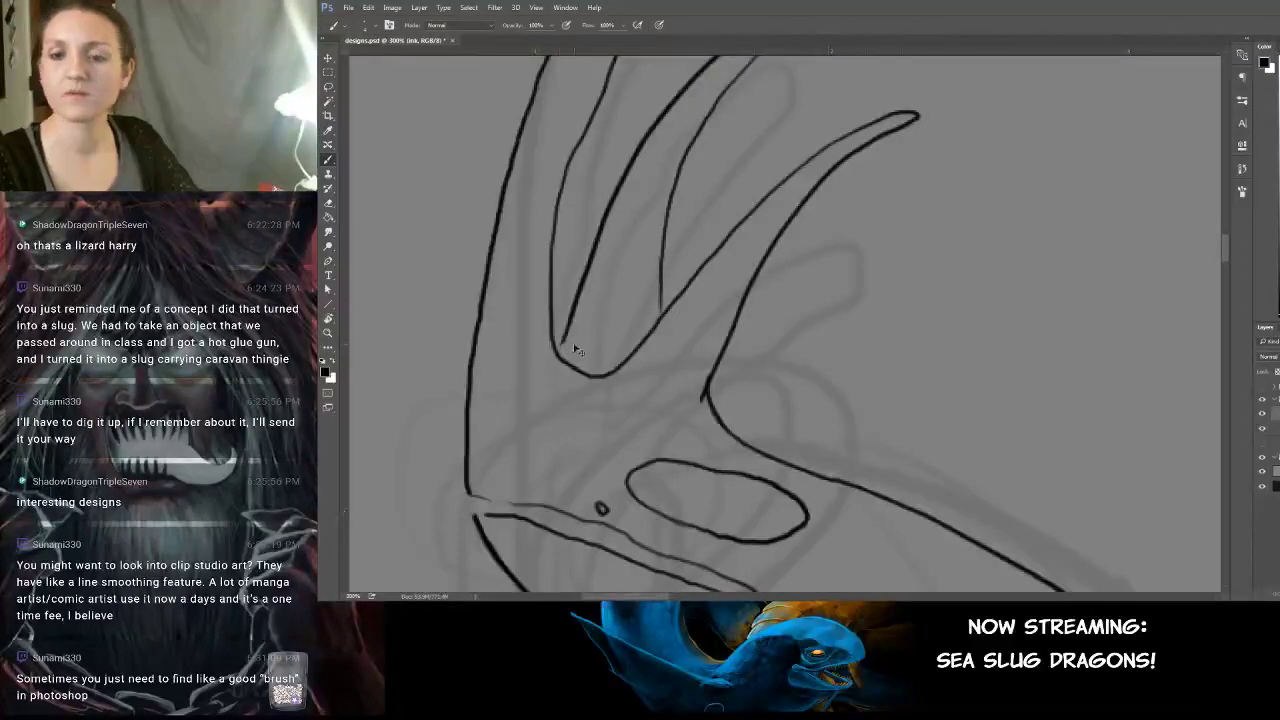
Redraw the inner edge of the tallest head horn as a smooth curve and erase the old wobbly segment.
mouse_move(724, 238)
left_mouse_down()
mouse_move(649, 400)
mouse_move(692, 488)
left_mouse_up()
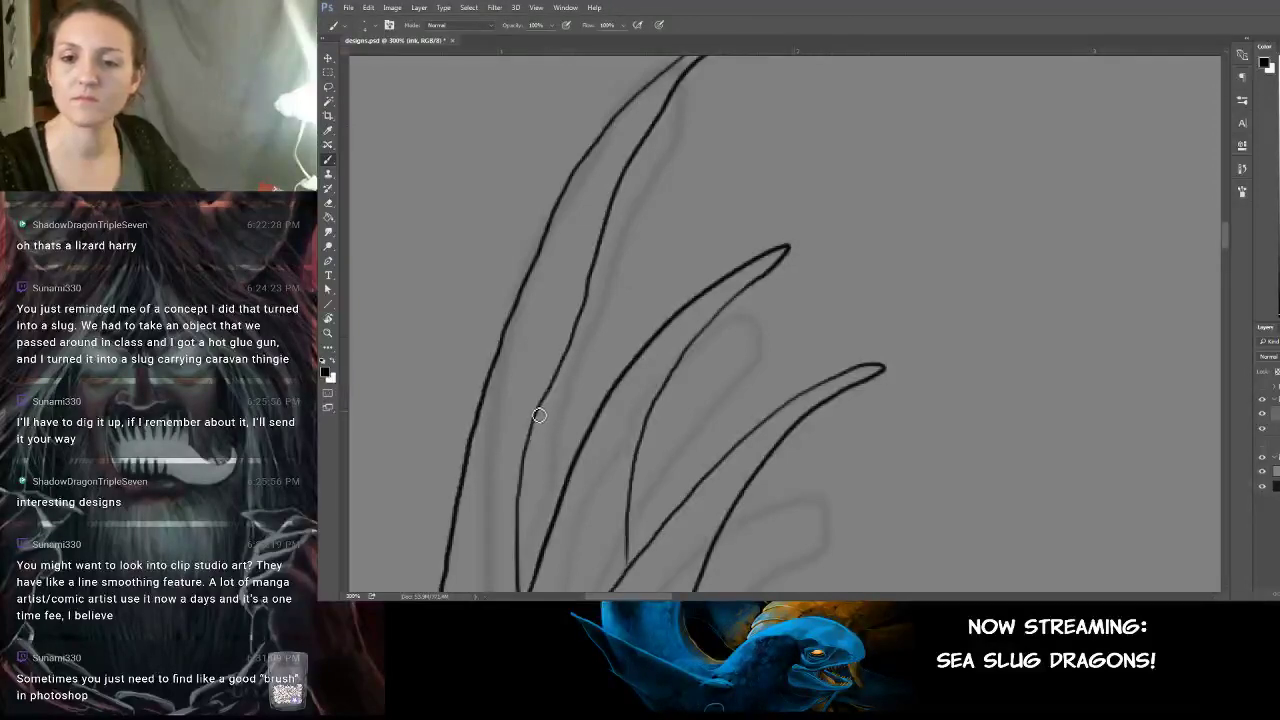
left_click_drag(539, 418, 560, 358)
key("ctrl+z")
left_click_drag(532, 442, 608, 224)
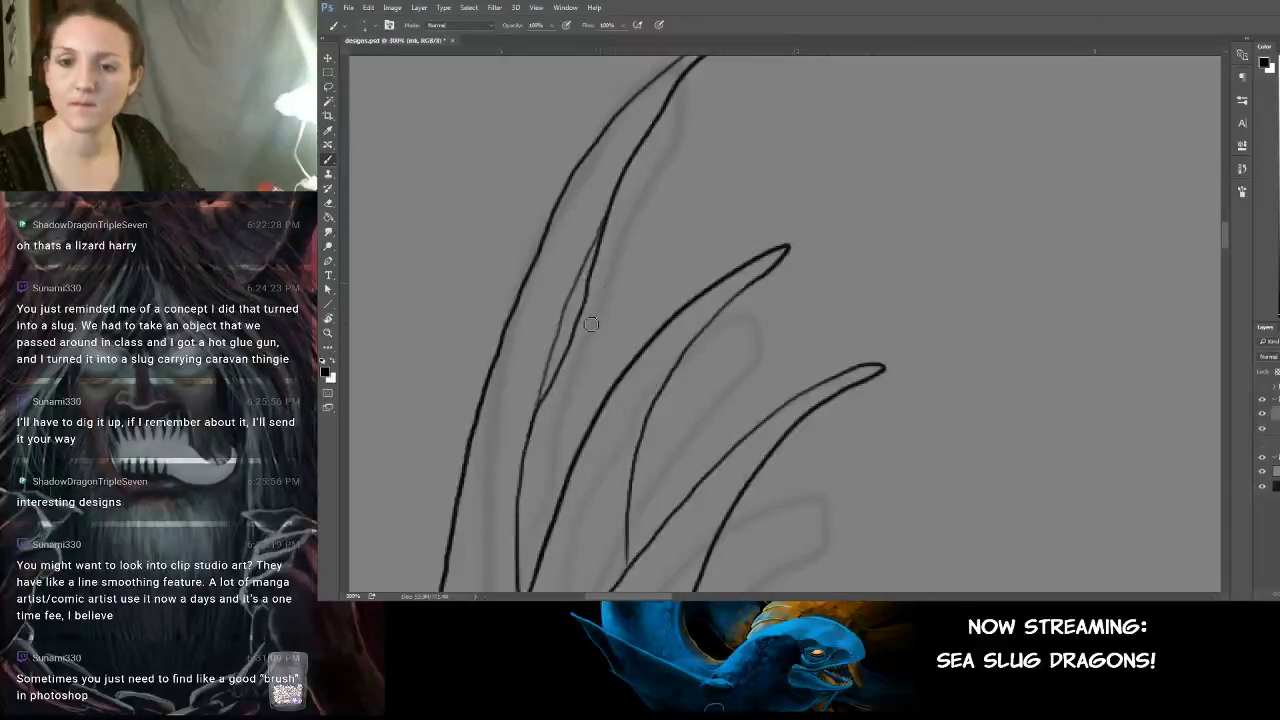
mouse_move(591, 324)
left_mouse_down()
mouse_move(601, 255)
mouse_move(630, 208)
left_mouse_up()
left_click_drag(582, 321, 545, 409)
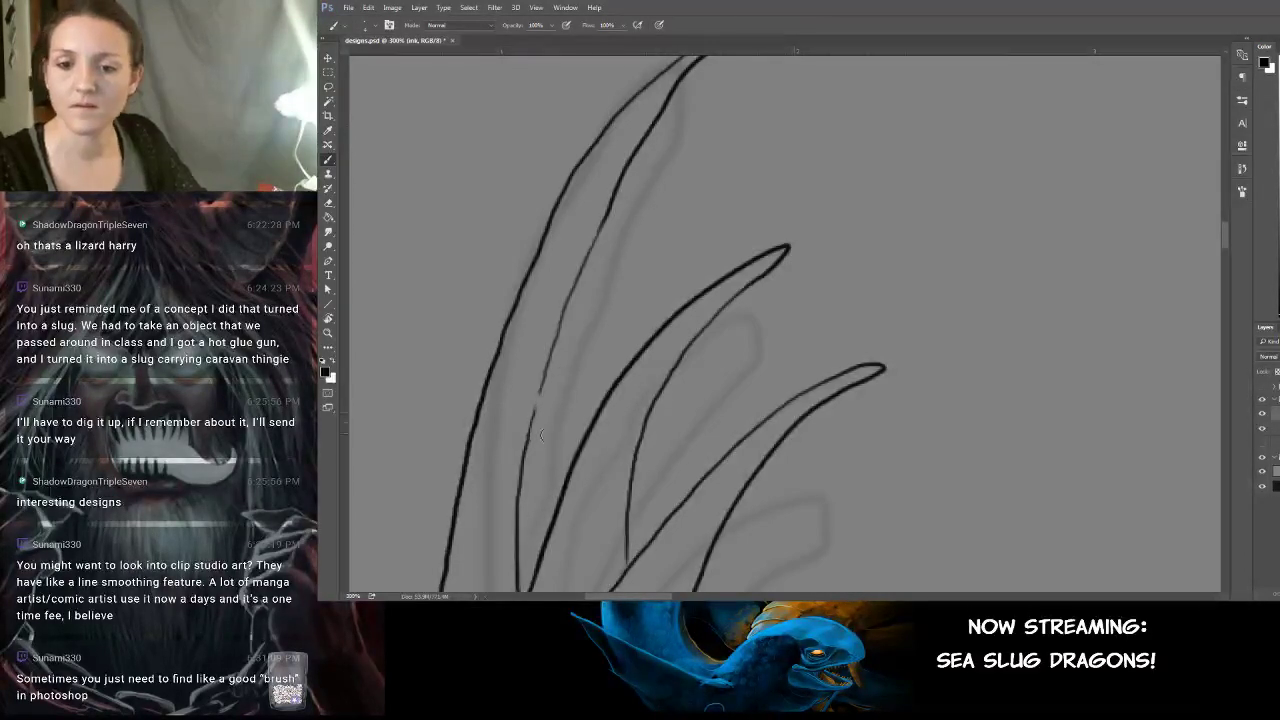
left_click_drag(527, 461, 546, 409)
key("ctrl+z")
left_click_drag(525, 462, 549, 386)
key("ctrl+z")
left_click_drag(528, 462, 614, 205)
Redraw the upper mouth line as a darker, smoother stroke from the snout tip back below the eye.
mouse_move(767, 183)
left_mouse_down()
mouse_move(749, 340)
mouse_move(737, 337)
mouse_move(717, 140)
mouse_move(745, 320)
mouse_move(734, 257)
left_mouse_up()
key("ctrl+minus")
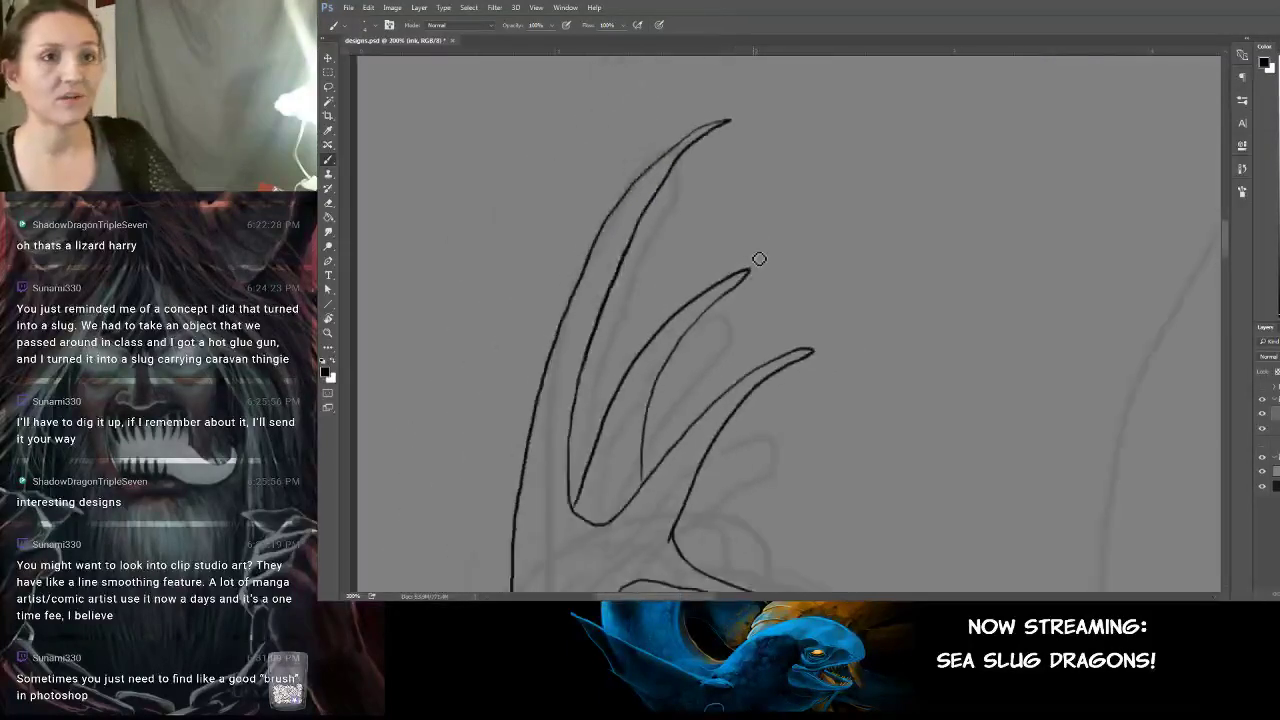
left_click_drag(812, 291, 781, 126)
mouse_move(871, 286)
left_mouse_down()
mouse_move(803, 266)
mouse_move(863, 300)
left_mouse_up()
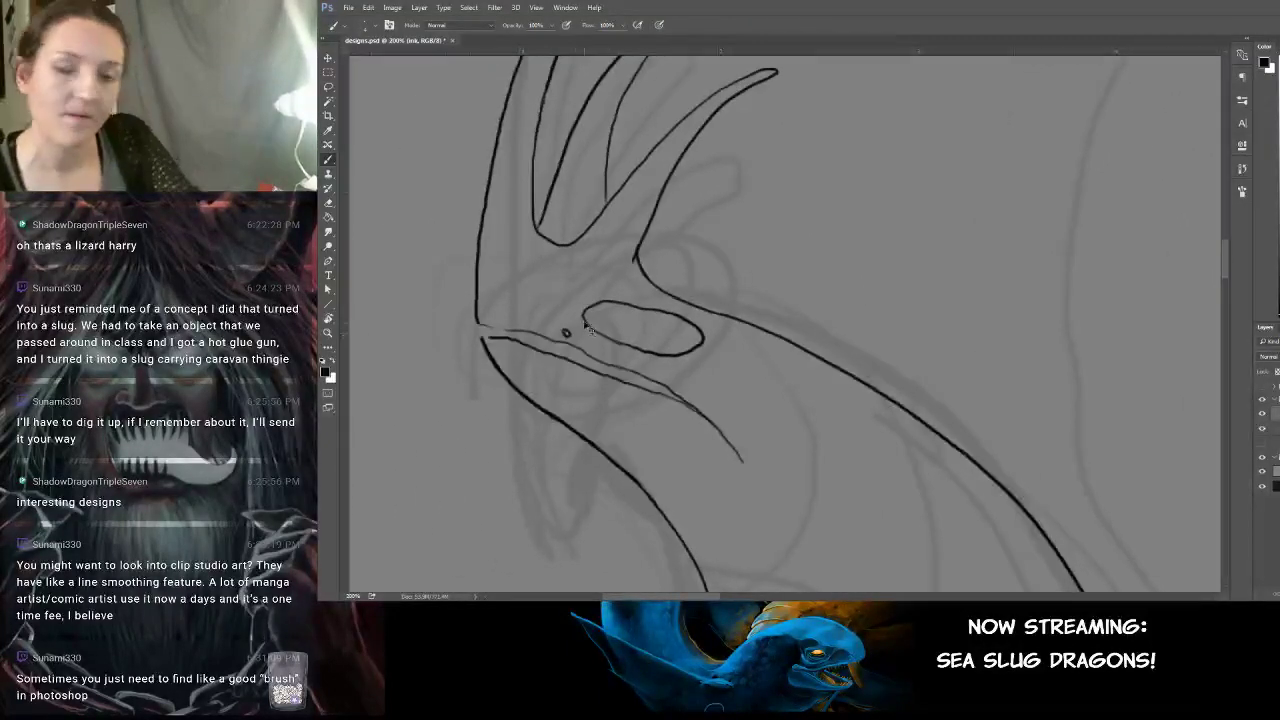
scroll(781, 313, "up", 1)
left_click_drag(444, 316, 603, 354)
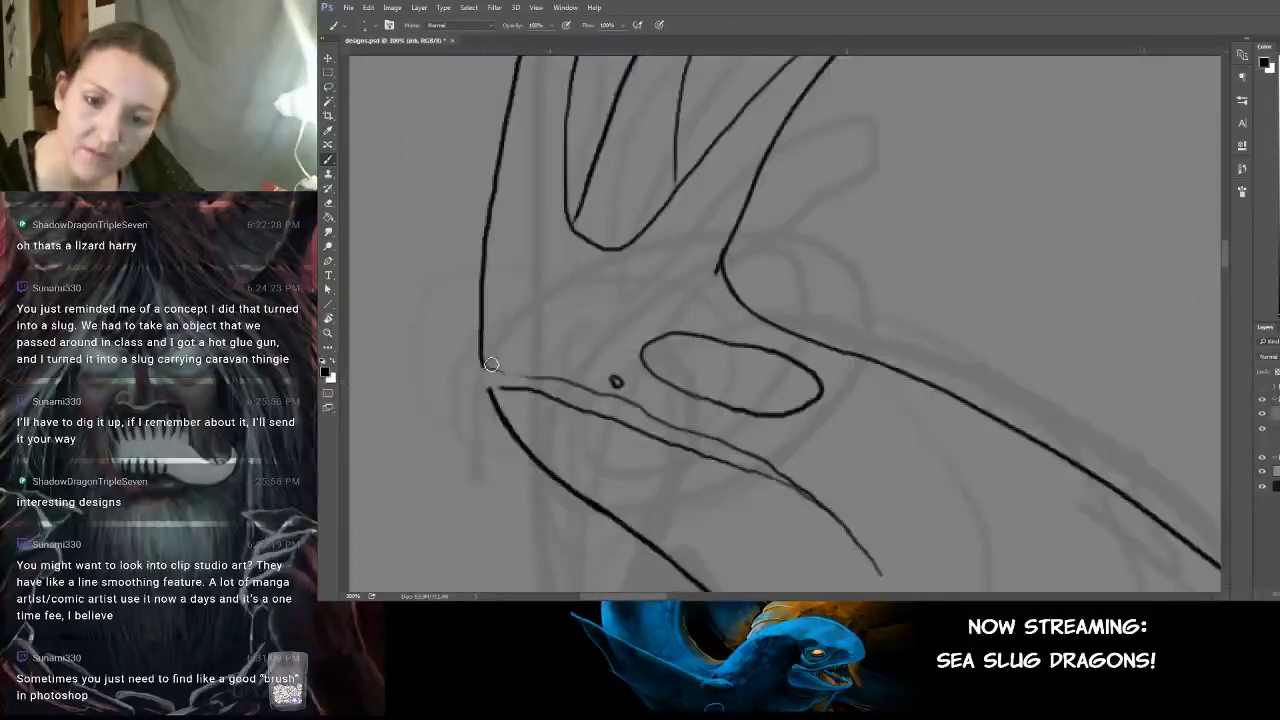
left_click_drag(485, 371, 780, 478)
key("ctrl+z")
key("ctrl+z")
key("ctrl+z")
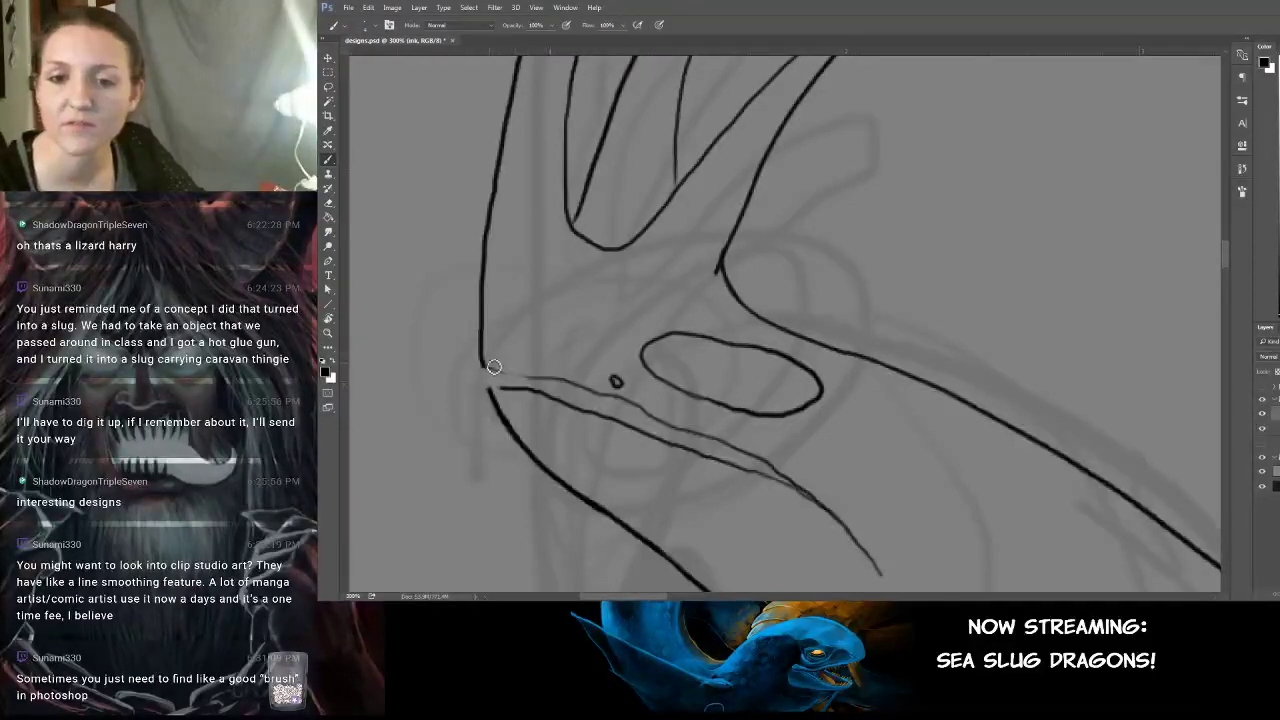
mouse_move(496, 372)
left_mouse_down()
mouse_move(626, 405)
mouse_move(768, 465)
left_mouse_up()
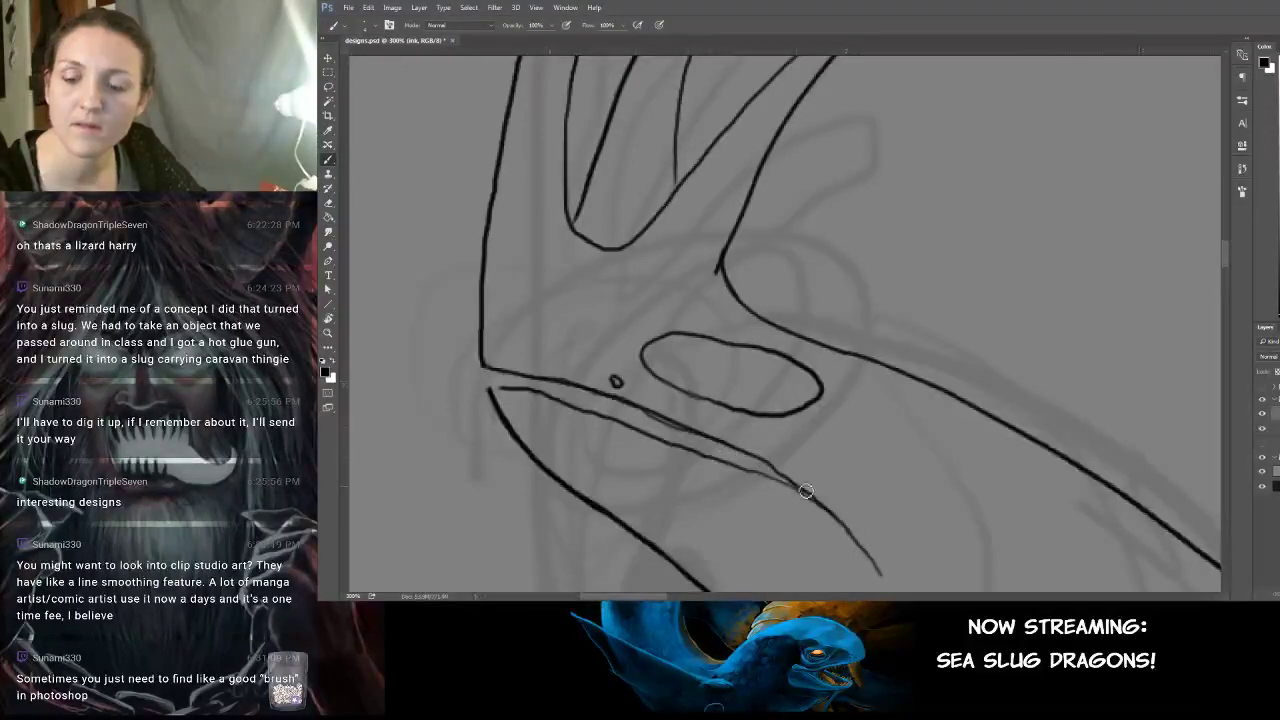
Extend the mouth line from behind the eye down the inside of the neck as a thin curve ending above the lower fold.
left_click_drag(591, 319, 527, 294)
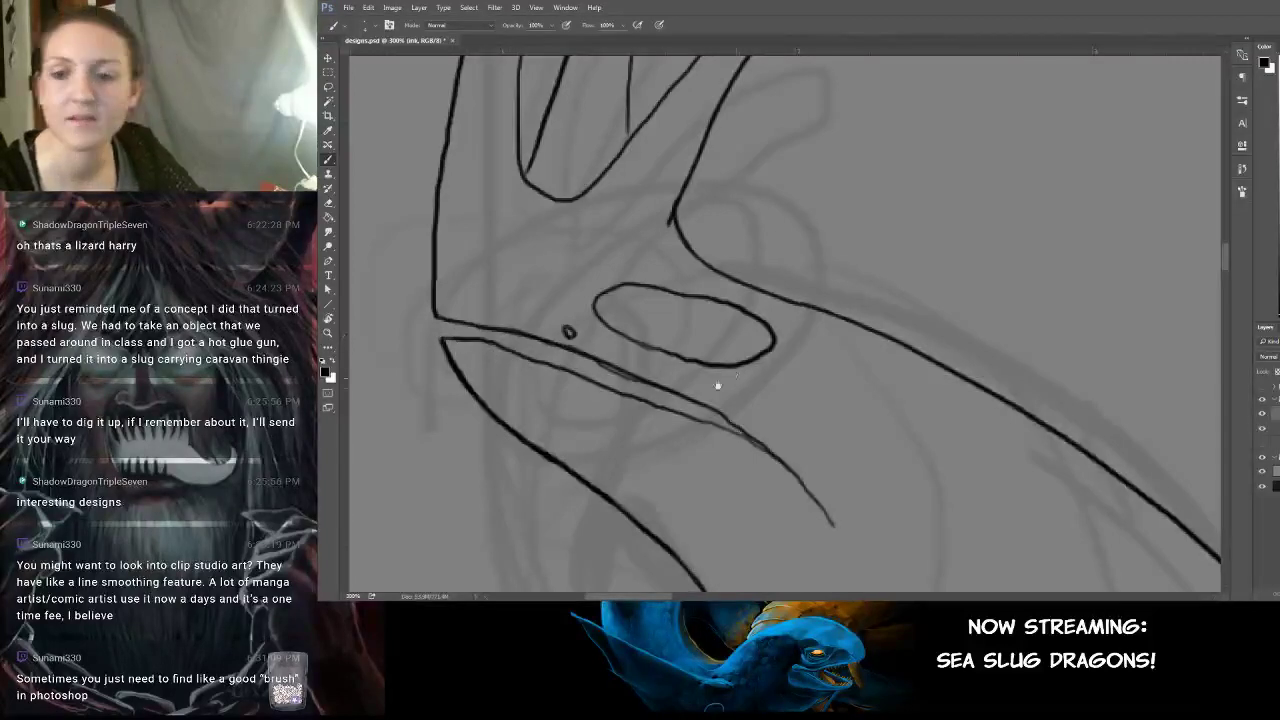
left_click_drag(717, 385, 654, 347)
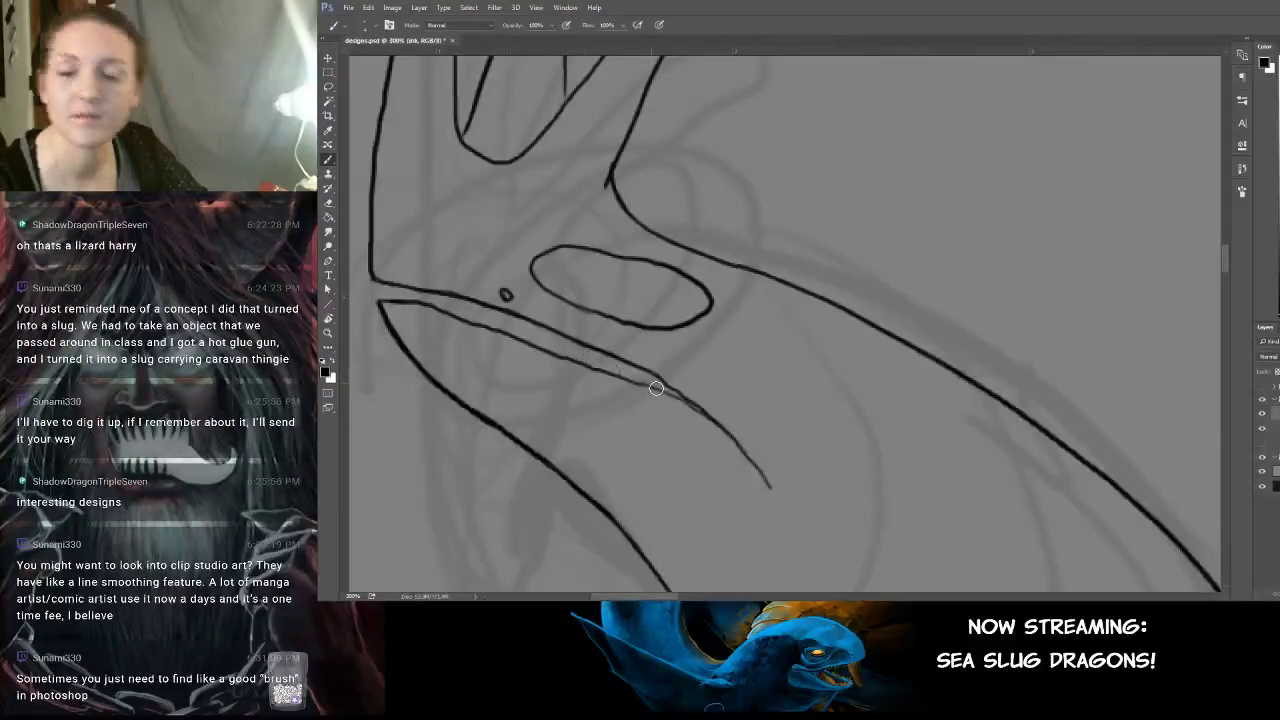
left_click_drag(725, 340, 551, 183)
left_click_drag(650, 329, 605, 98)
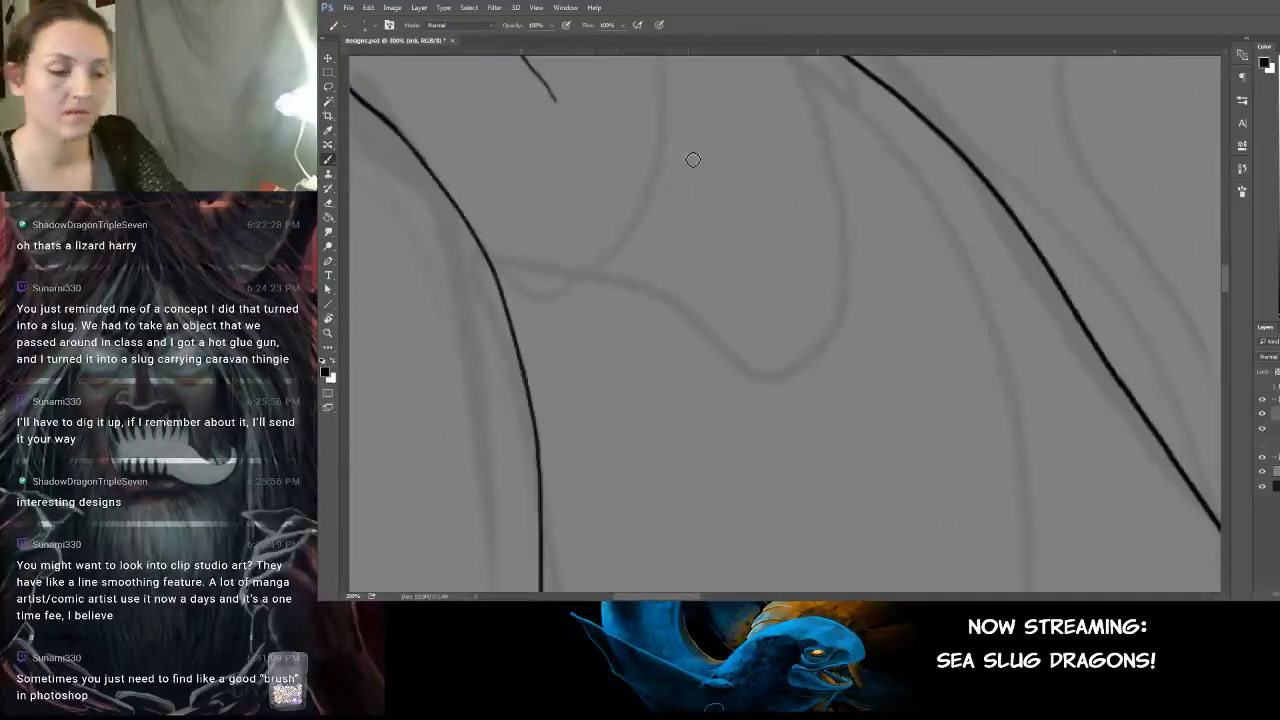
key("ctrl+minus")
key("ctrl+minus")
left_click_drag(791, 357, 740, 234)
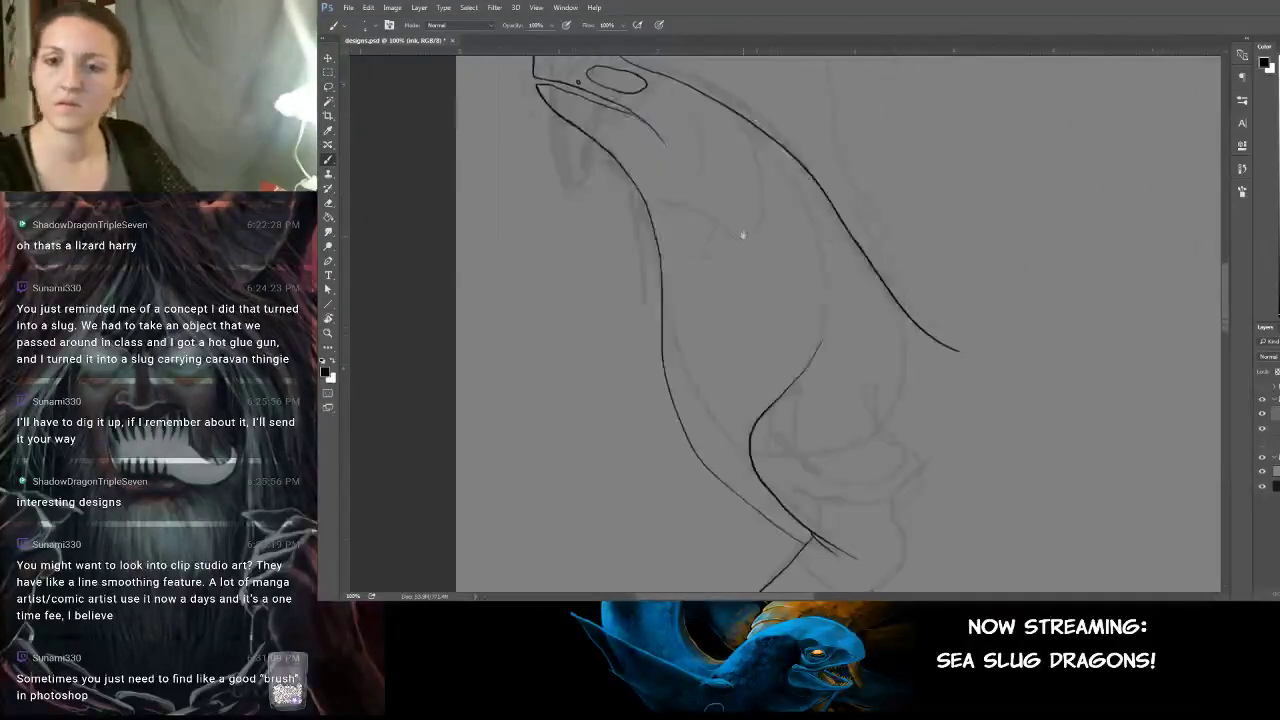
left_click_drag(672, 146, 772, 400)
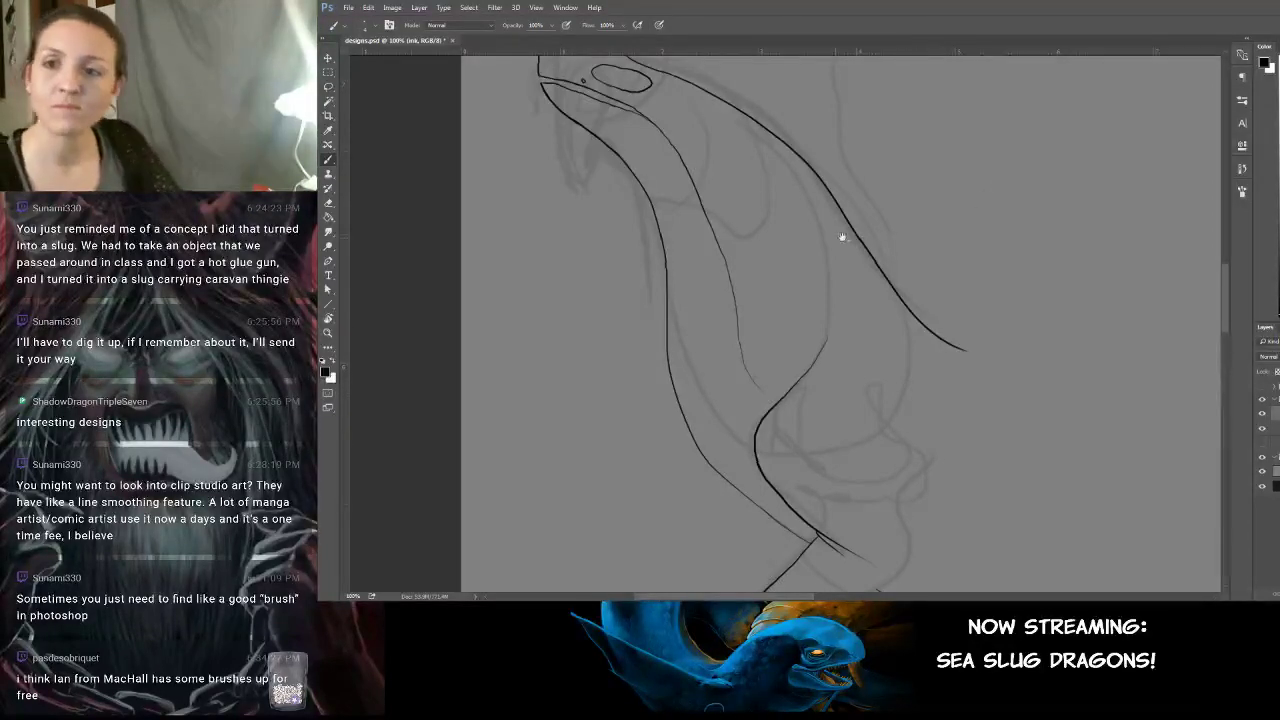
Draw a thin crescent marking along the back of the neck, starting behind the eye and rejoining the back line.
left_click_drag(843, 237, 832, 346)
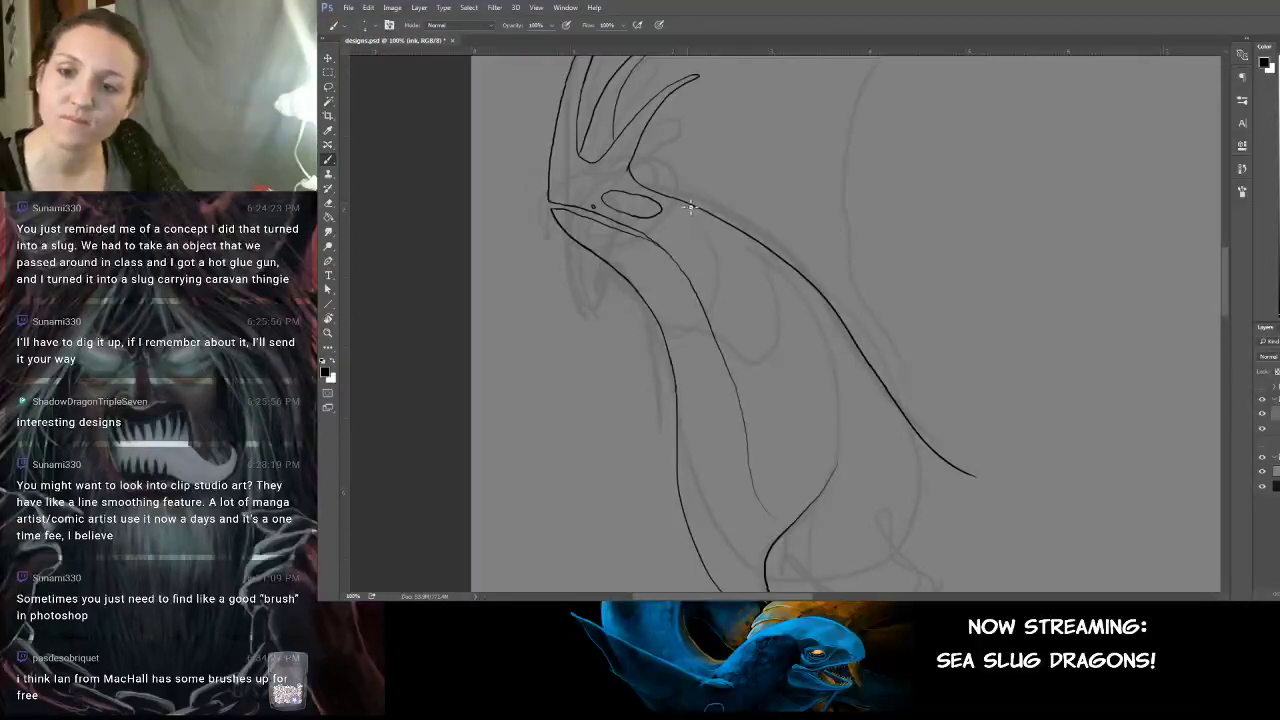
left_click_drag(737, 263, 815, 285)
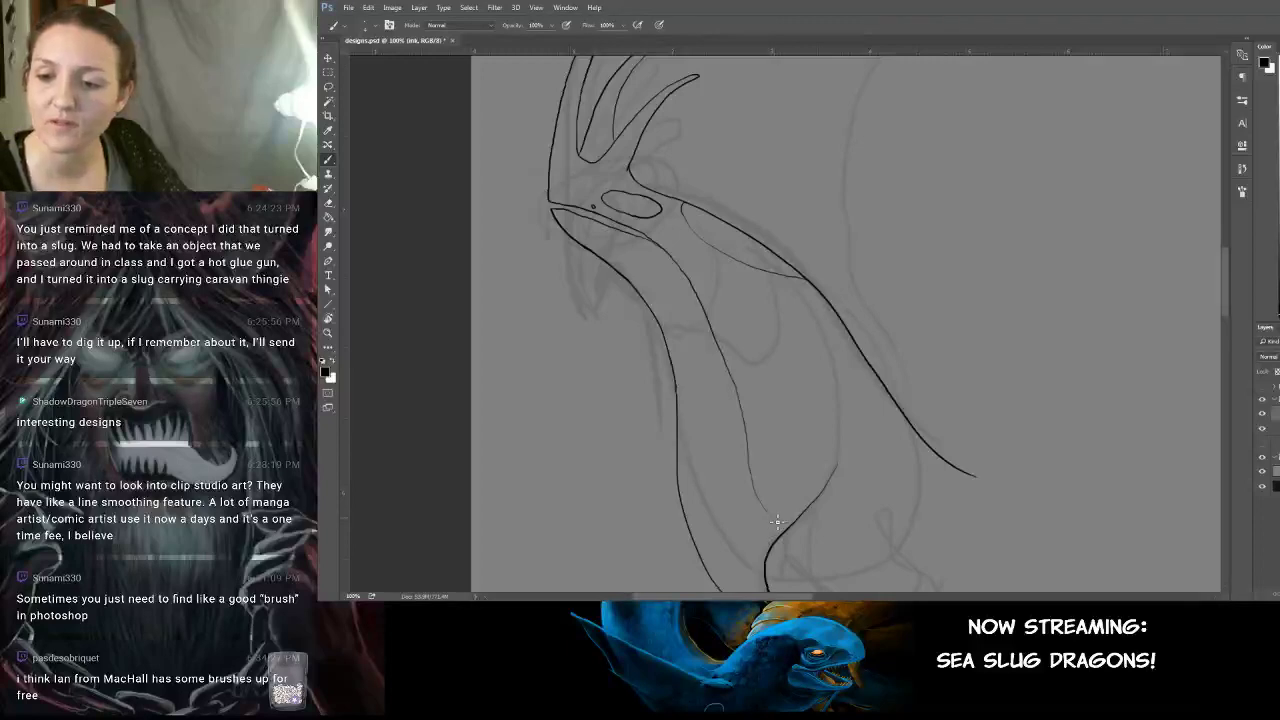
mouse_move(770, 482)
left_mouse_down()
mouse_move(789, 450)
mouse_move(841, 486)
left_mouse_up()
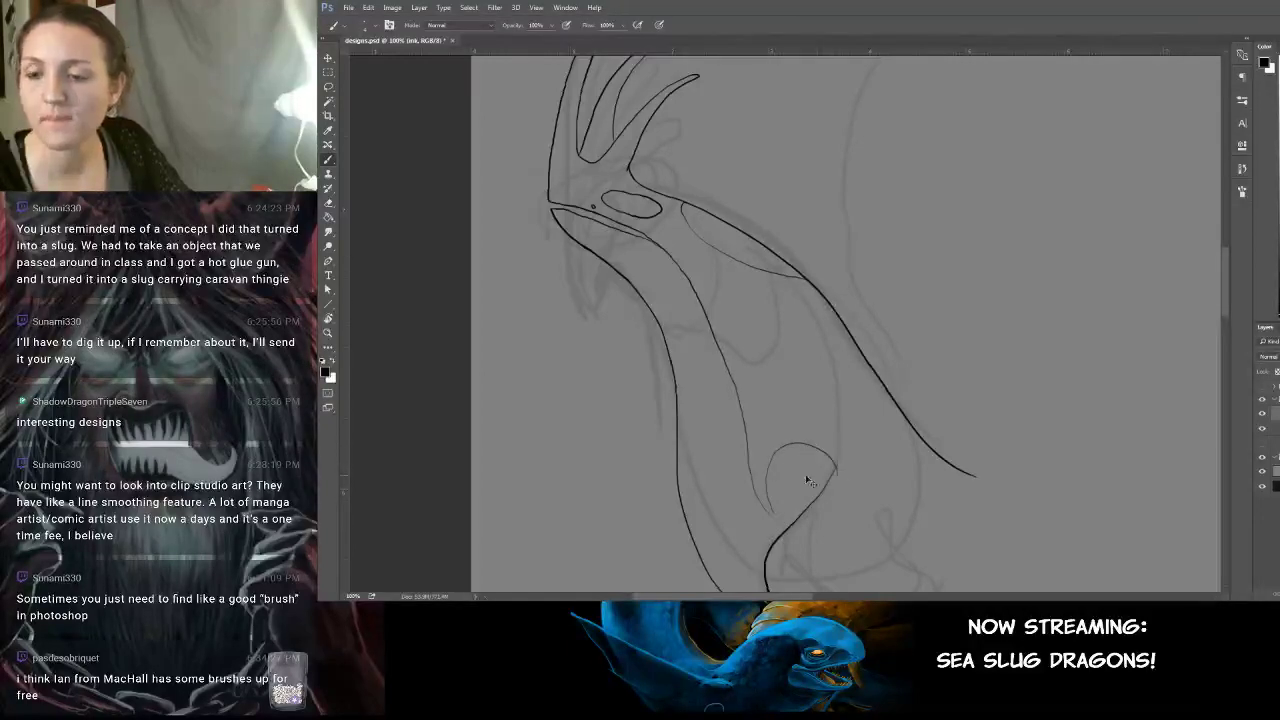
key("ctrl+z")
left_click_drag(776, 521, 769, 468)
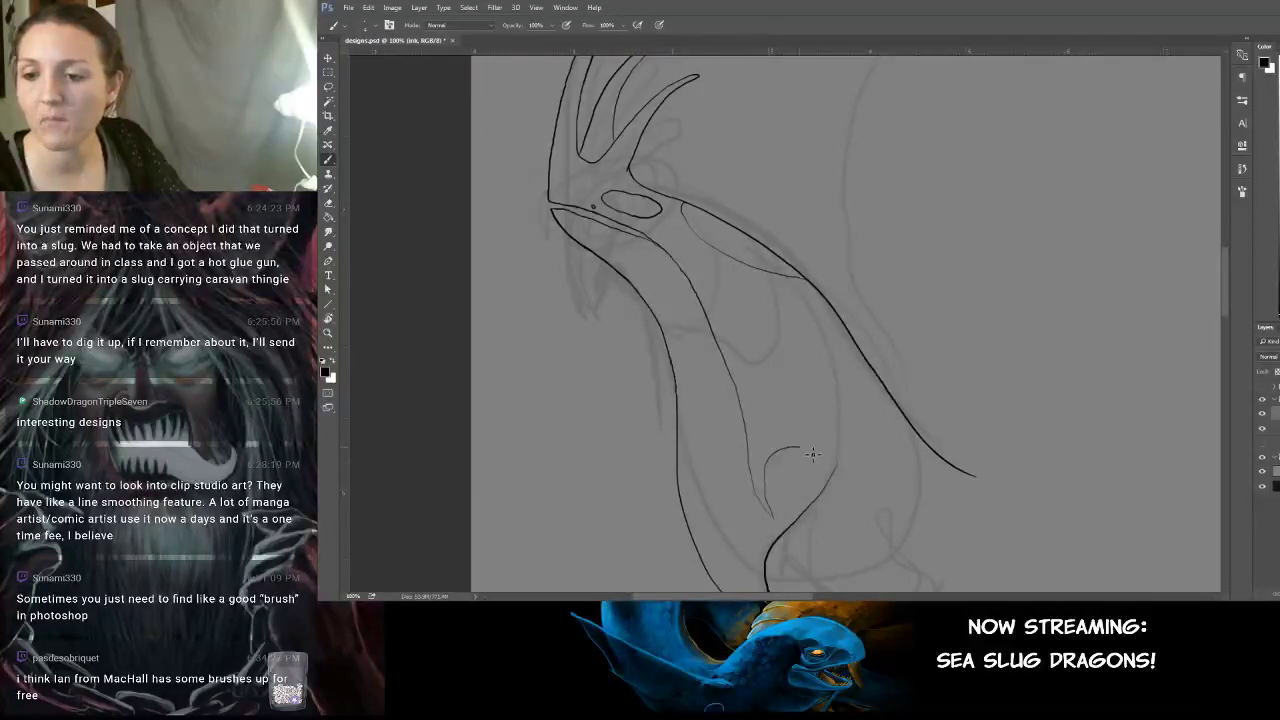
key("ctrl+z")
Draw a large rounded marking from the end of the inner neck line over to the upper tip of the lower fold line.
scroll(812, 454, "up", 3)
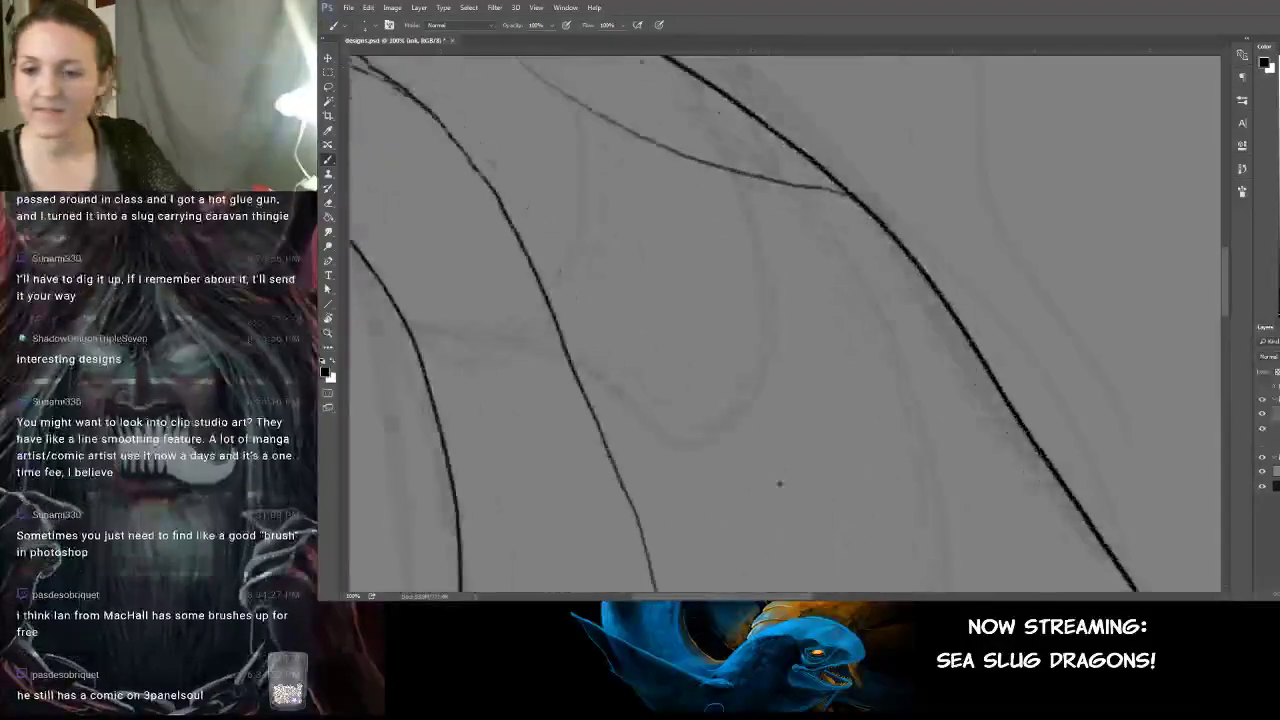
left_click_drag(780, 484, 709, 231)
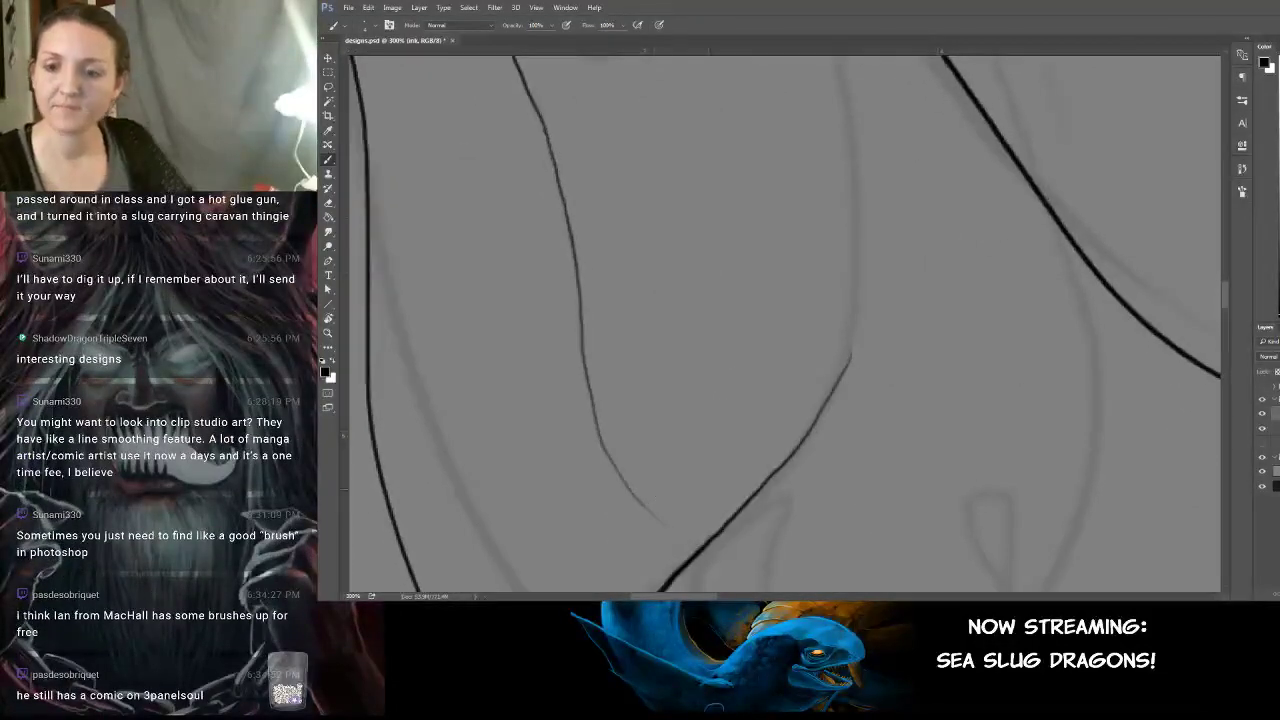
mouse_move(660, 521)
left_mouse_down()
mouse_move(638, 338)
mouse_move(819, 328)
mouse_move(829, 360)
mouse_move(843, 298)
mouse_move(624, 346)
left_mouse_up()
key("ctrl+z")
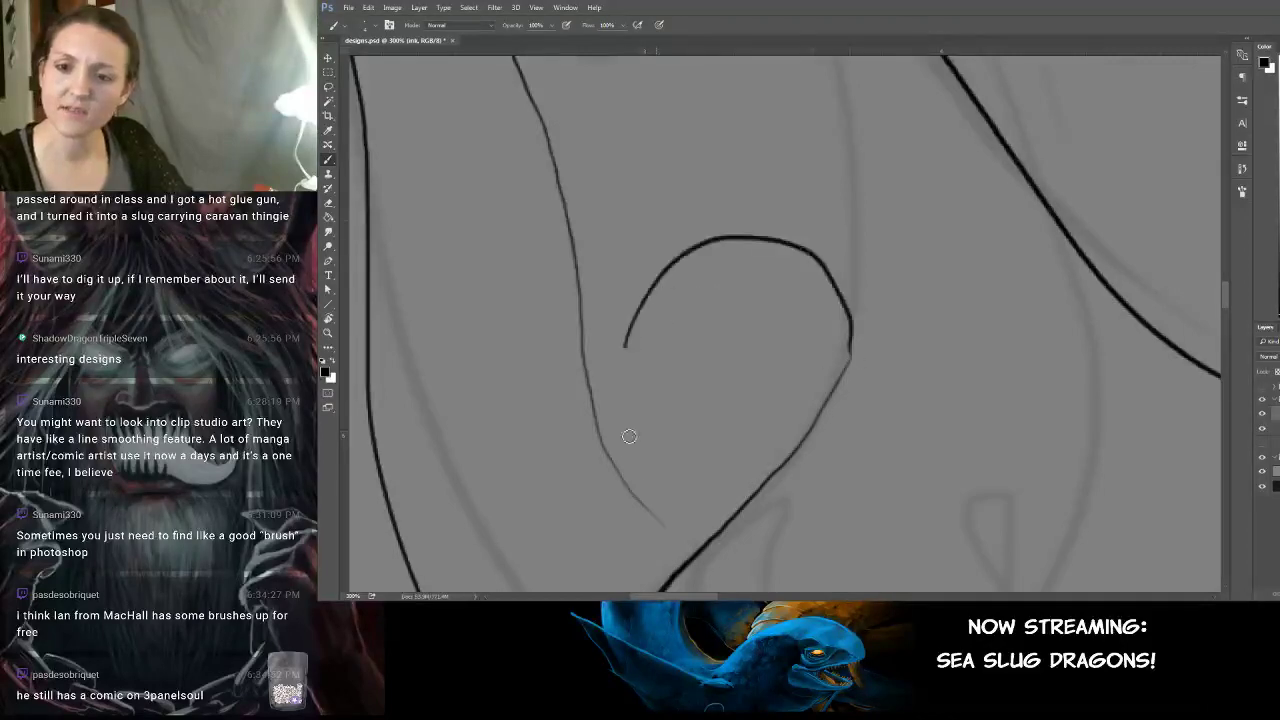
key("ctrl+z")
mouse_move(664, 521)
left_mouse_down()
mouse_move(622, 404)
mouse_move(642, 317)
mouse_move(720, 245)
mouse_move(841, 225)
mouse_move(888, 248)
mouse_move(896, 289)
mouse_move(799, 419)
left_mouse_up()
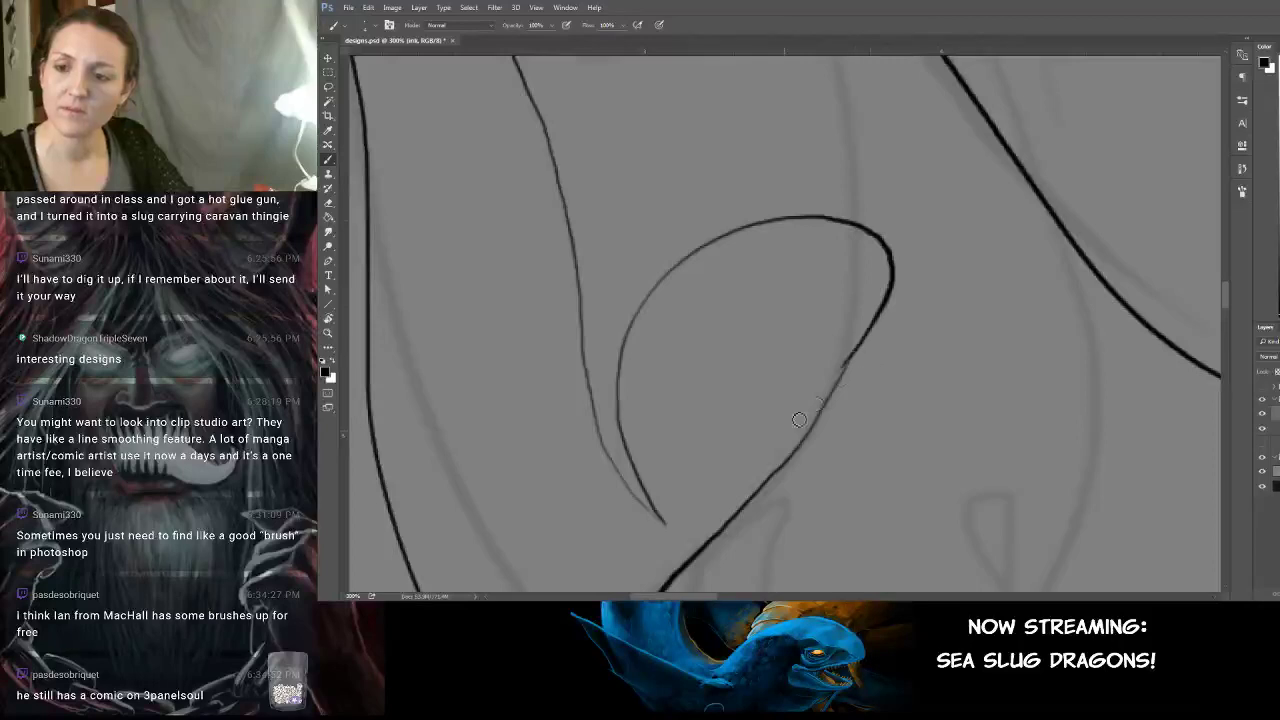
Try to draw a half-round marking against the back line, above the large rounded marking.
mouse_move(863, 309)
left_mouse_down()
mouse_move(960, 349)
mouse_move(931, 451)
mouse_move(879, 523)
left_mouse_up()
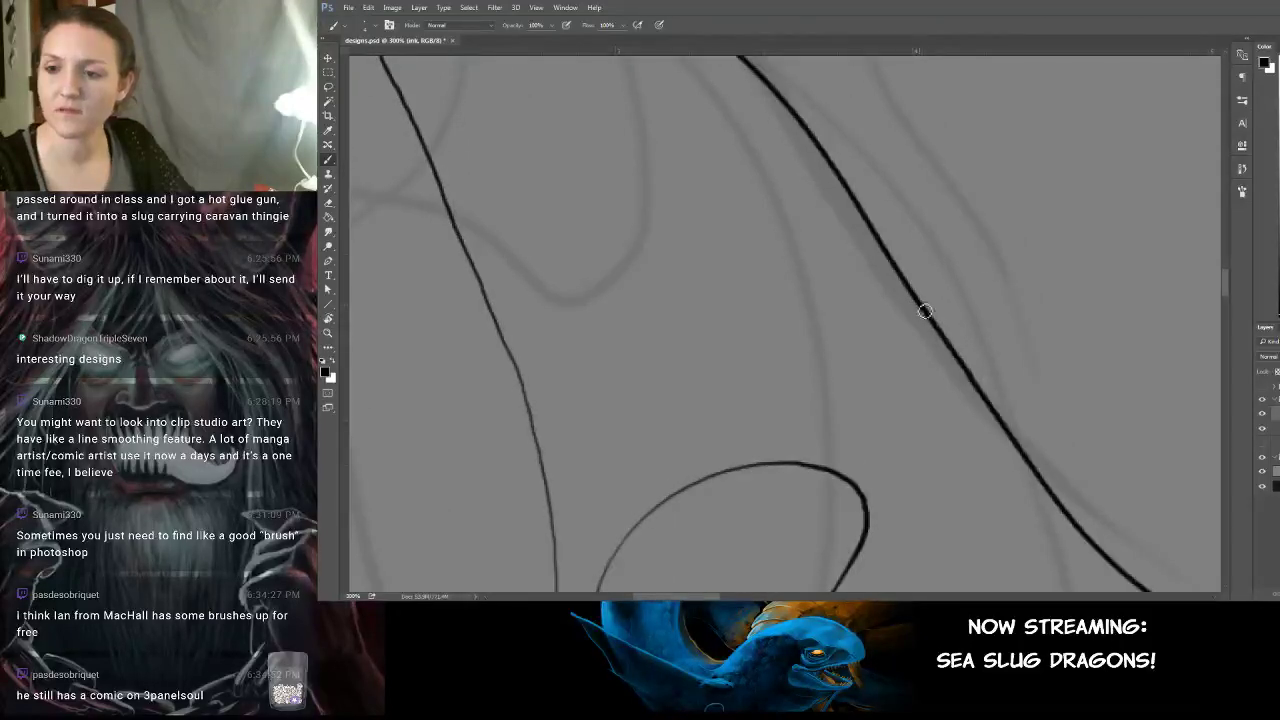
mouse_move(924, 312)
left_mouse_down()
mouse_move(885, 391)
mouse_move(947, 451)
mouse_move(1017, 445)
left_mouse_up()
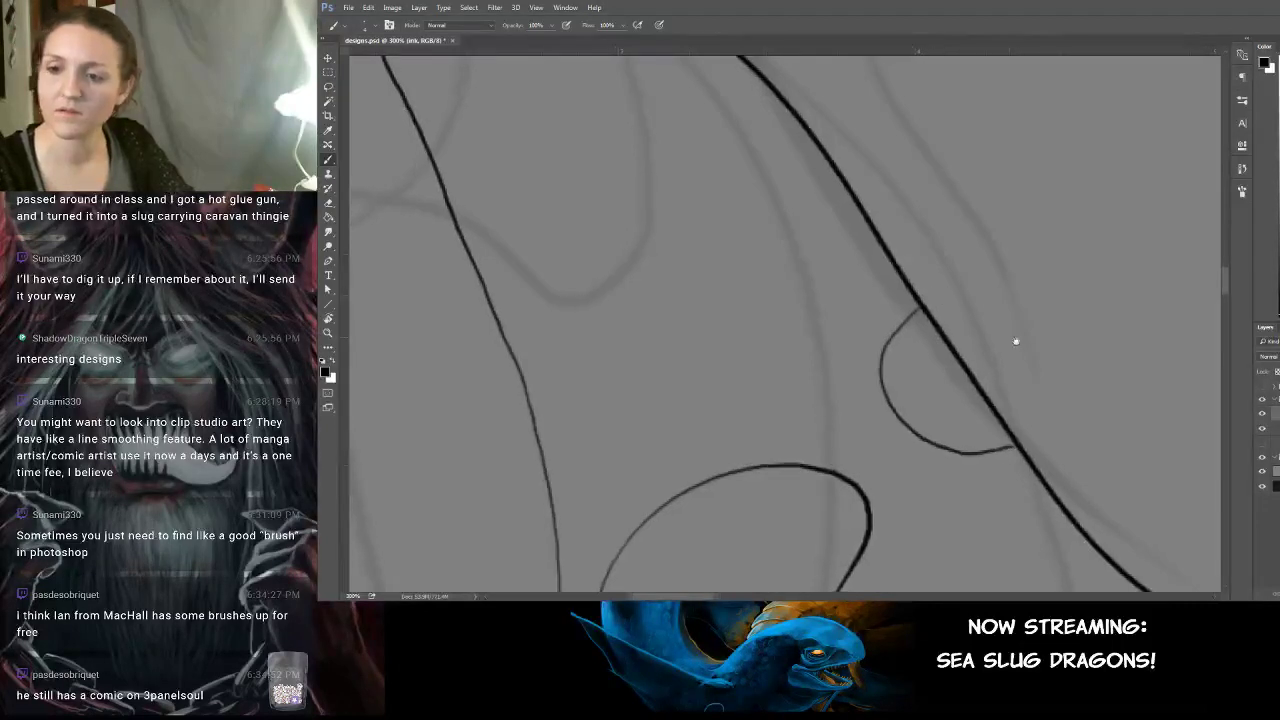
mouse_move(955, 298)
left_mouse_down()
mouse_move(1097, 437)
mouse_move(1019, 363)
left_mouse_up()
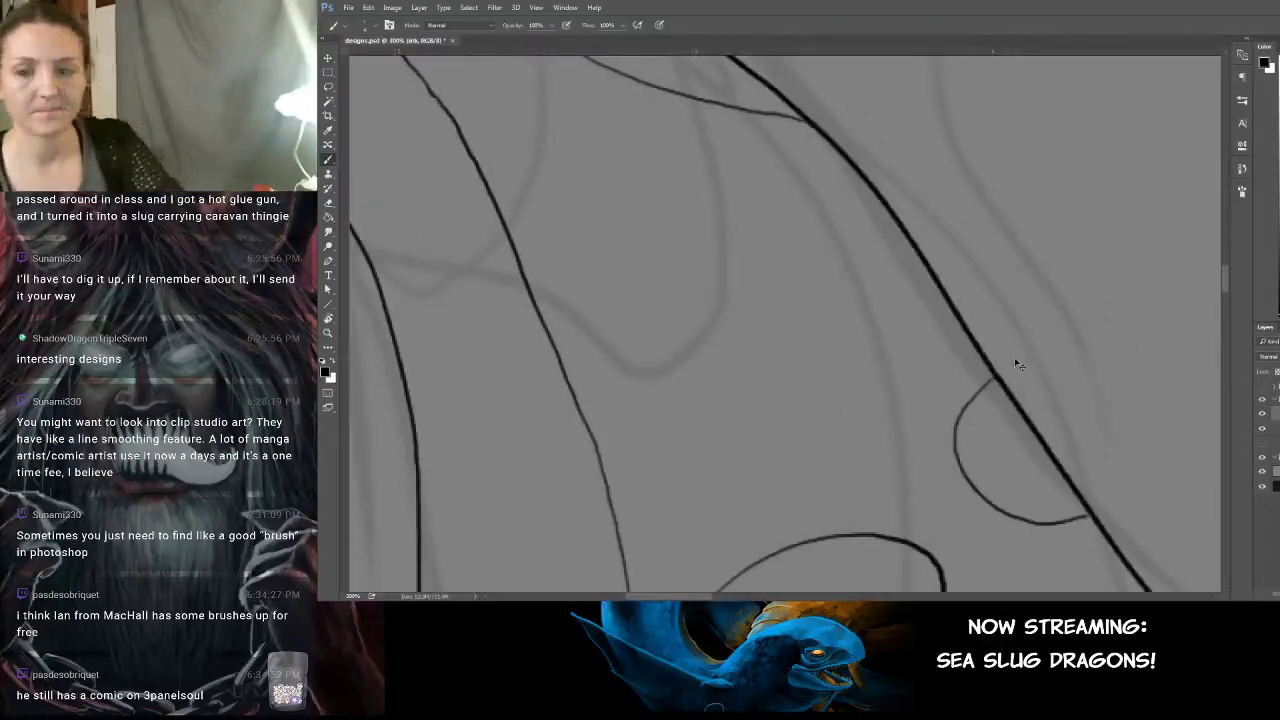
key("ctrl+minus")
key("ctrl+minus")
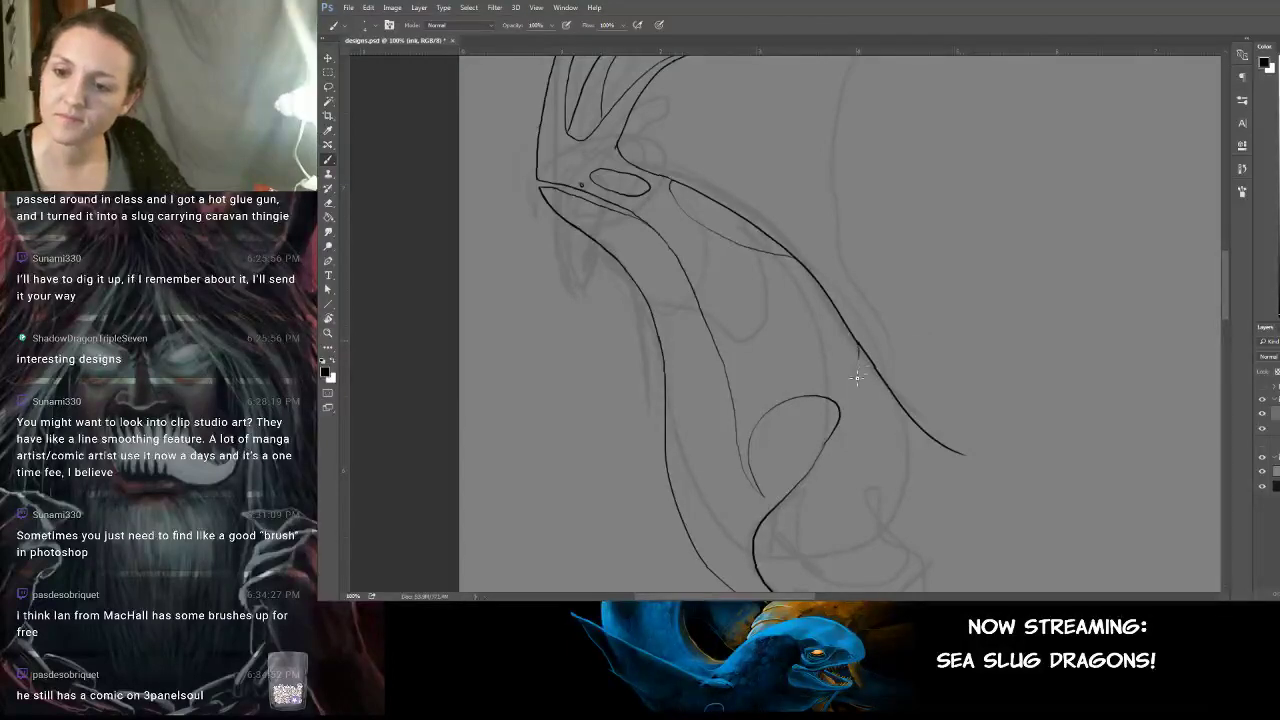
left_click_drag(857, 378, 886, 386)
key("ctrl+z")
mouse_move(858, 344)
left_mouse_down()
mouse_move(858, 400)
mouse_move(887, 388)
left_mouse_up()
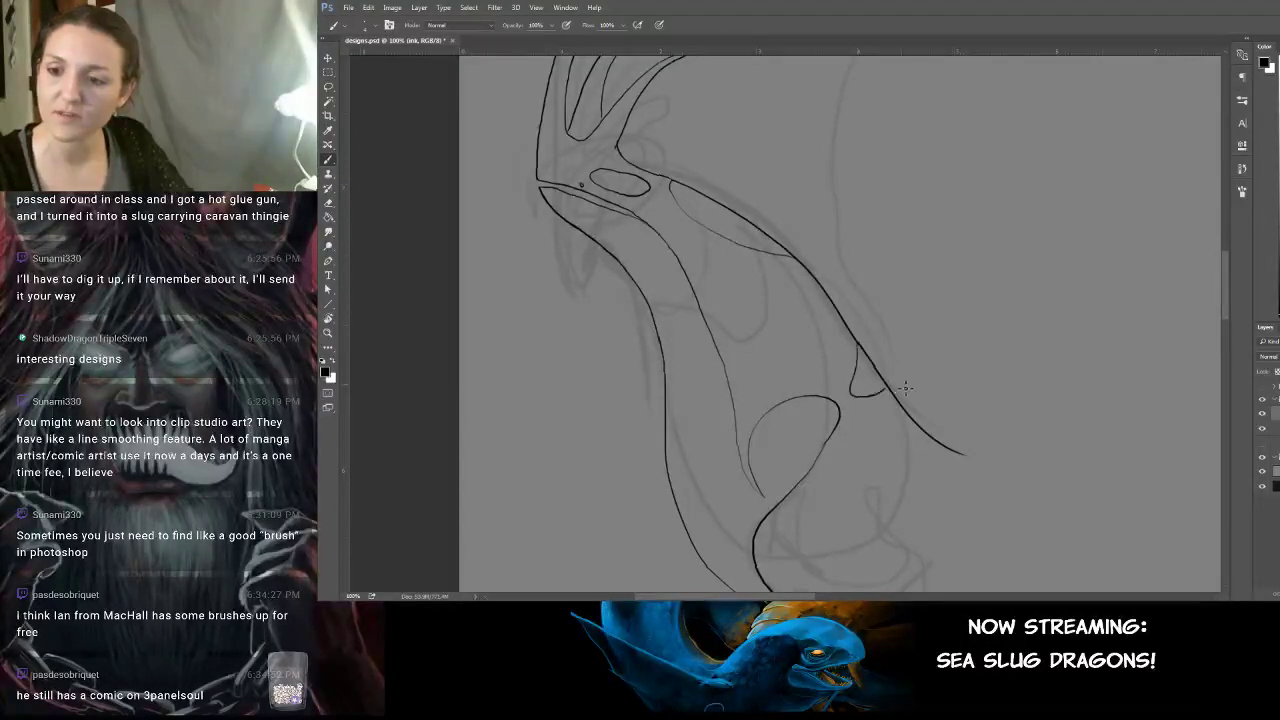
key("ctrl+z")
key("ctrl+plus")
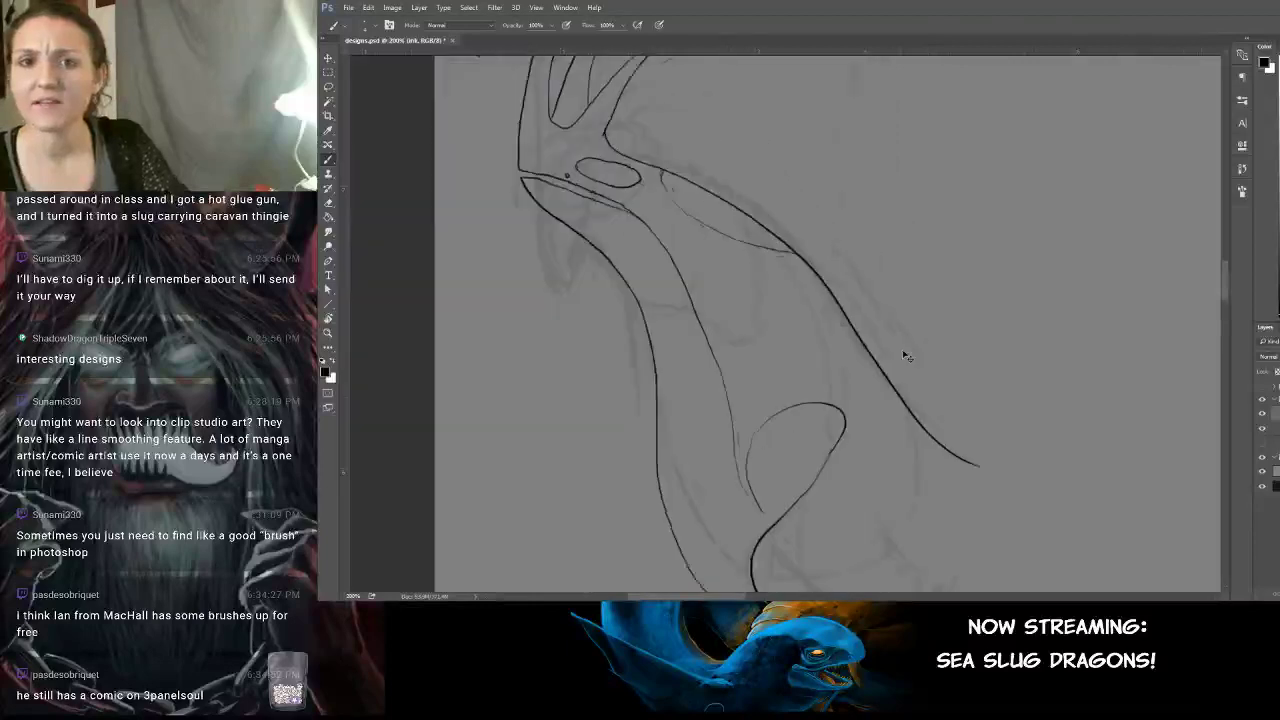
key("ctrl+plus")
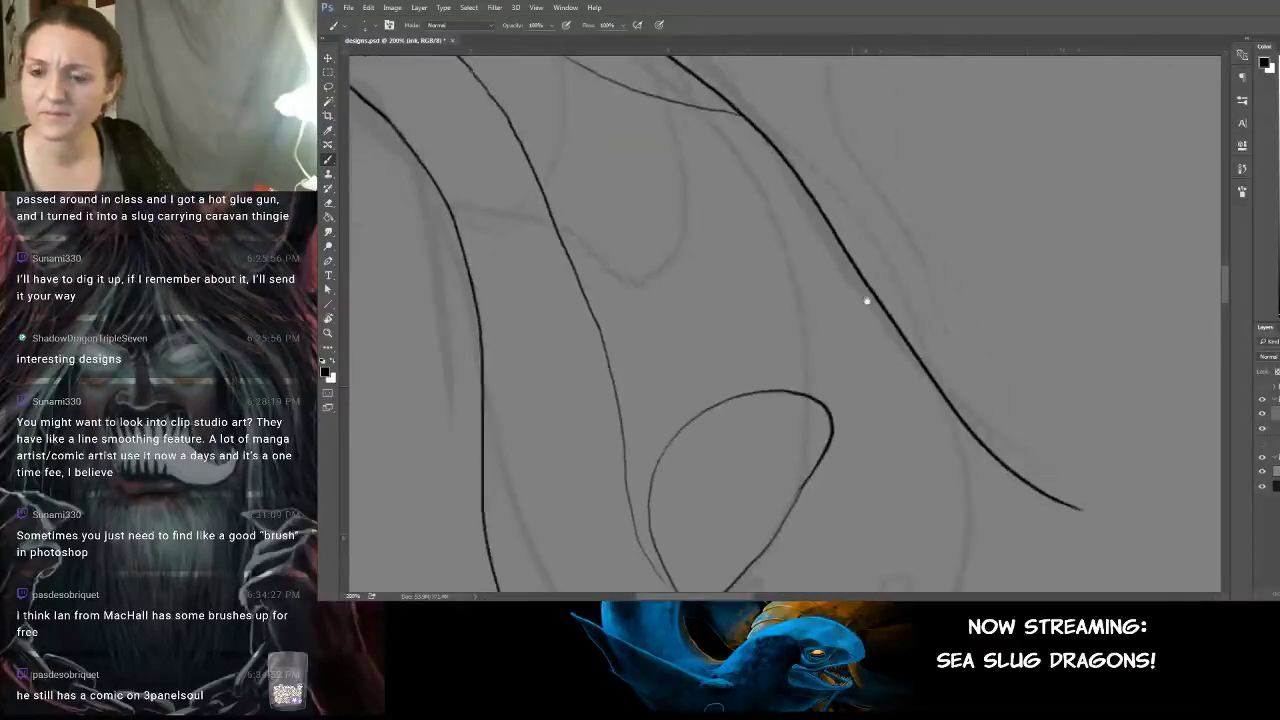
mouse_move(858, 290)
left_mouse_down()
mouse_move(840, 343)
mouse_move(875, 405)
mouse_move(915, 380)
left_mouse_up()
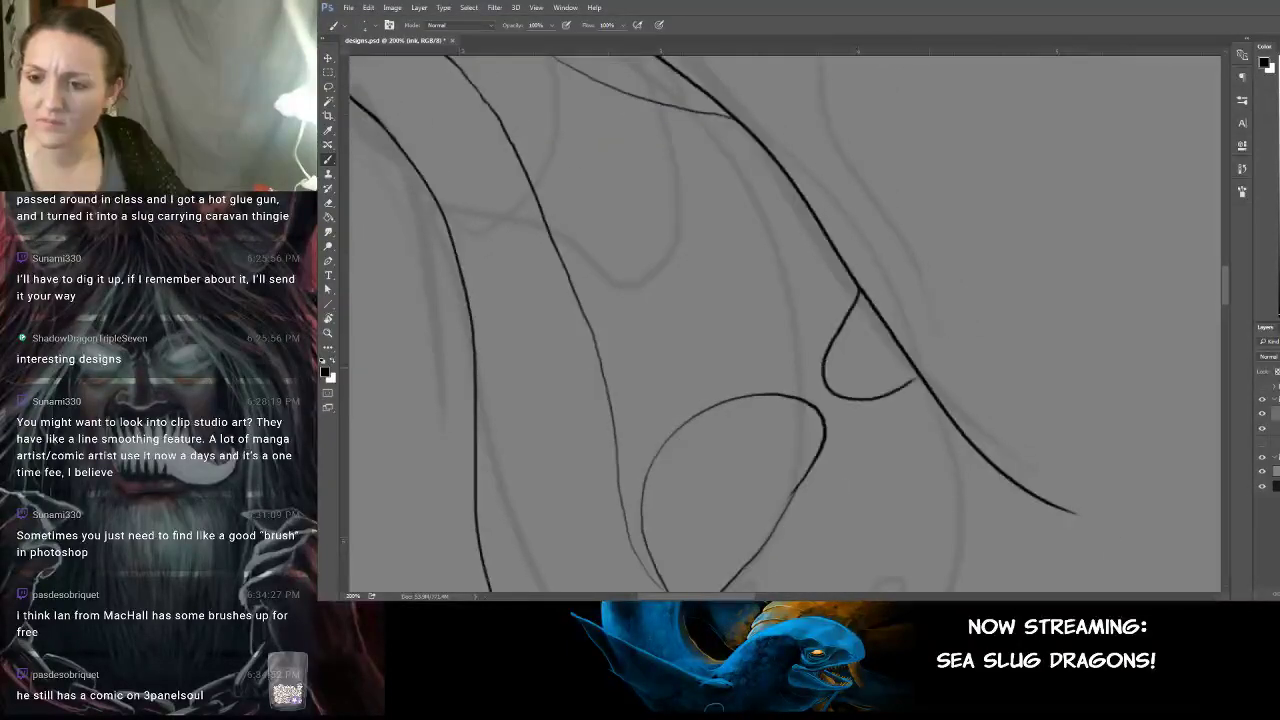
key("ctrl+z")
mouse_move(858, 290)
left_mouse_down()
mouse_move(871, 391)
mouse_move(1000, 331)
mouse_move(1113, 180)
left_mouse_up()
mouse_move(1133, 227)
left_mouse_down()
mouse_move(1063, 256)
mouse_move(899, 388)
mouse_move(1184, 252)
left_mouse_up()
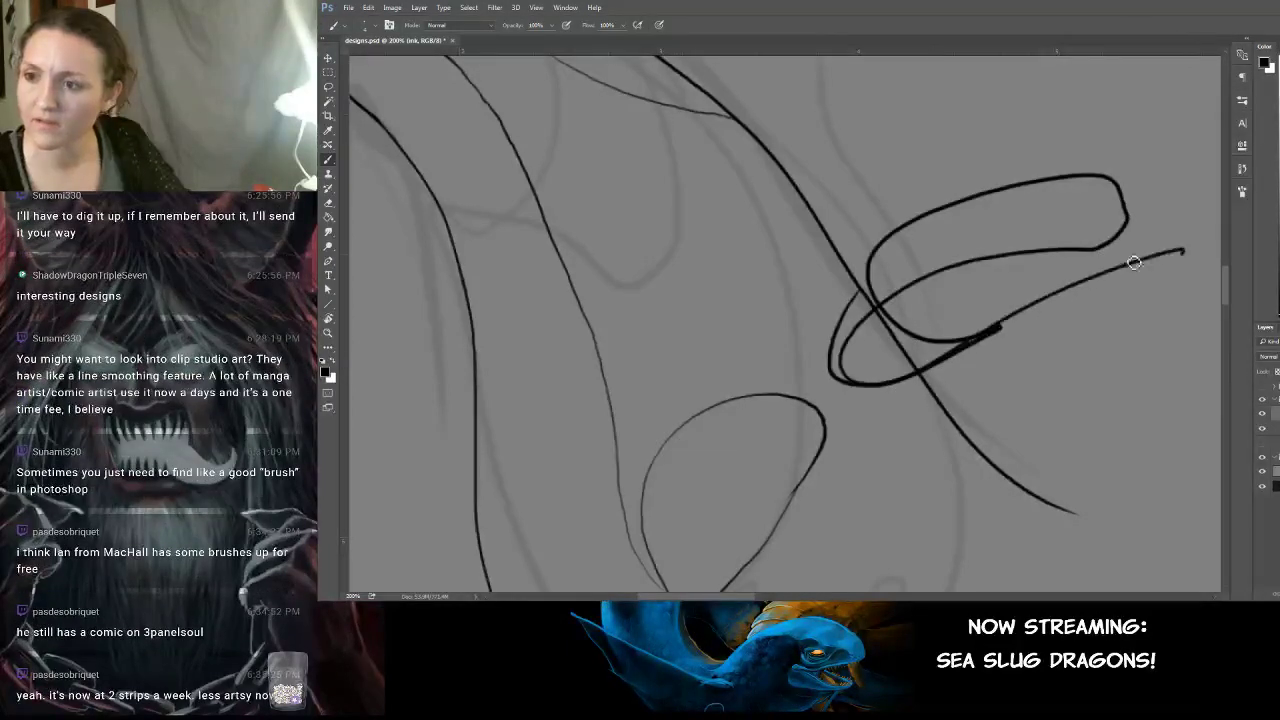
key("ctrl+z")
mouse_move(1022, 174)
left_mouse_down()
mouse_move(1028, 400)
mouse_move(1034, 251)
mouse_move(1005, 225)
left_mouse_up()
key("ctrl+z")
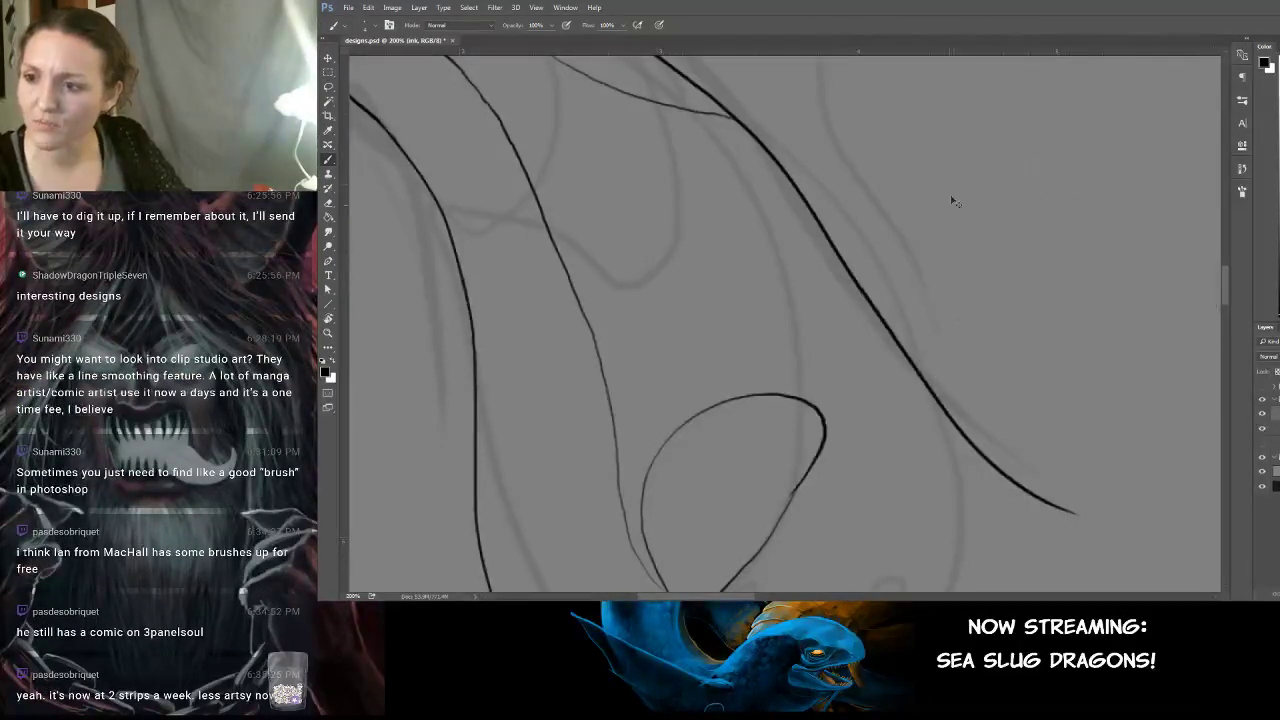
mouse_move(752, 242)
left_mouse_down()
mouse_move(1046, 507)
mouse_move(1130, 530)
left_mouse_up()
key("ctrl+z")
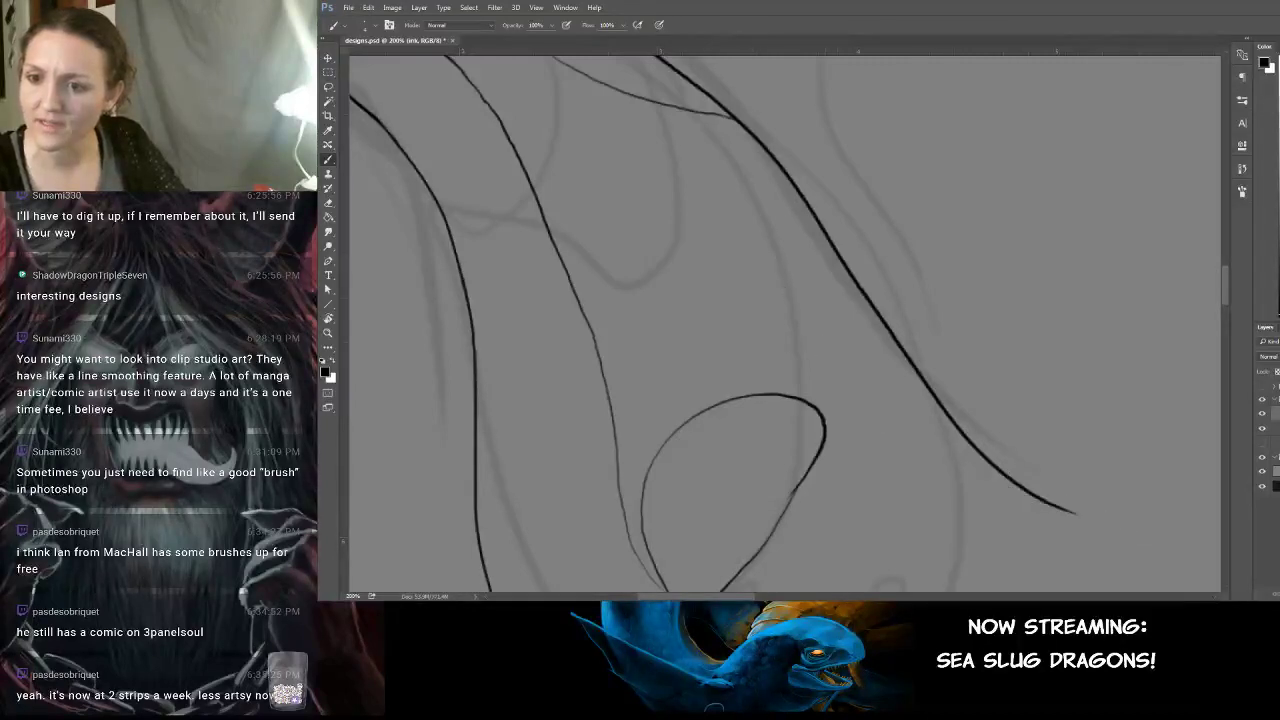
left_click_drag(785, 267, 807, 333)
mouse_move(832, 383)
left_mouse_down()
mouse_move(896, 486)
mouse_move(934, 517)
left_mouse_up()
key("ctrl+z")
left_click_drag(800, 318, 925, 454)
key("ctrl+z")
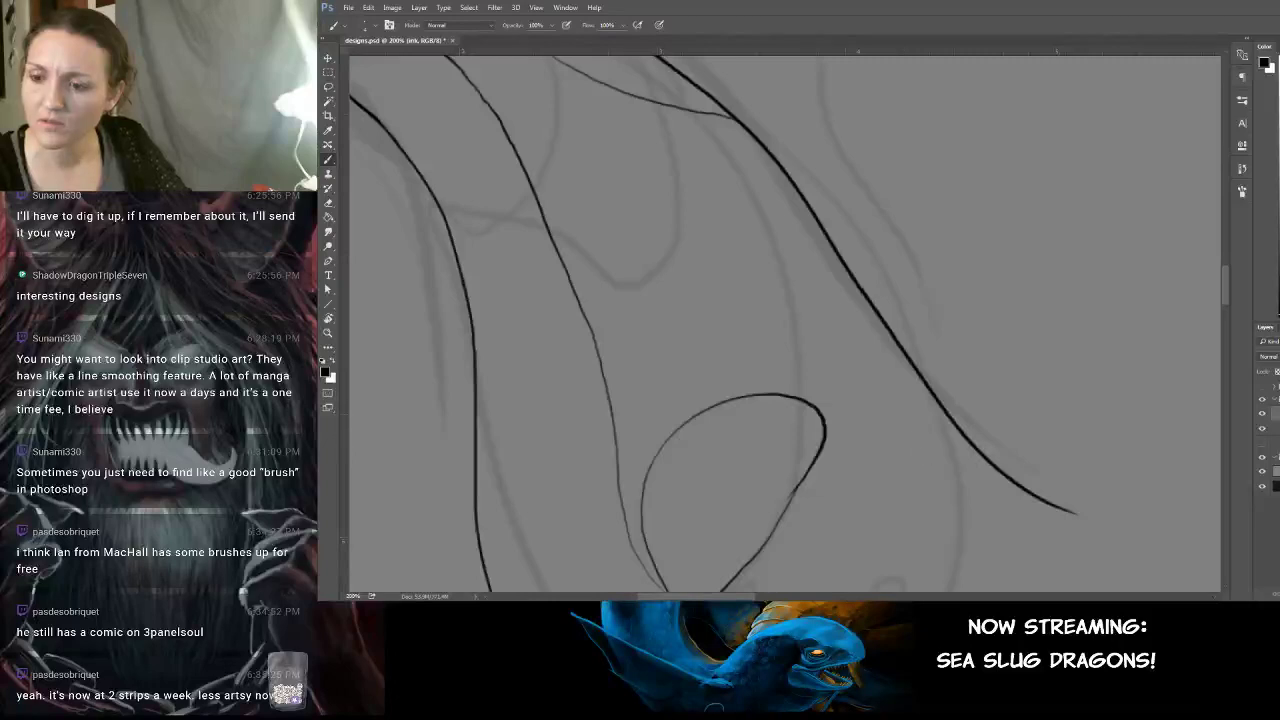
mouse_move(905, 178)
left_mouse_down()
mouse_move(1103, 246)
mouse_move(1048, 310)
left_mouse_up()
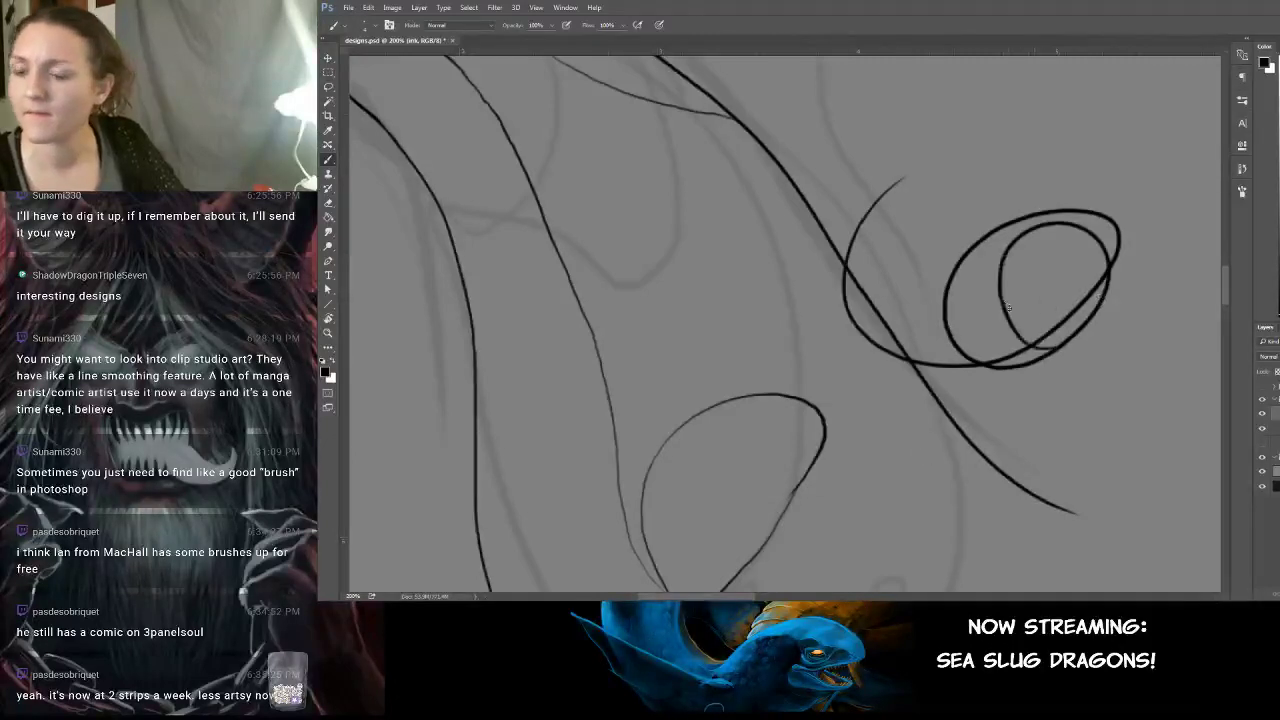
key("ctrl+z")
left_click_drag(997, 152, 1058, 414)
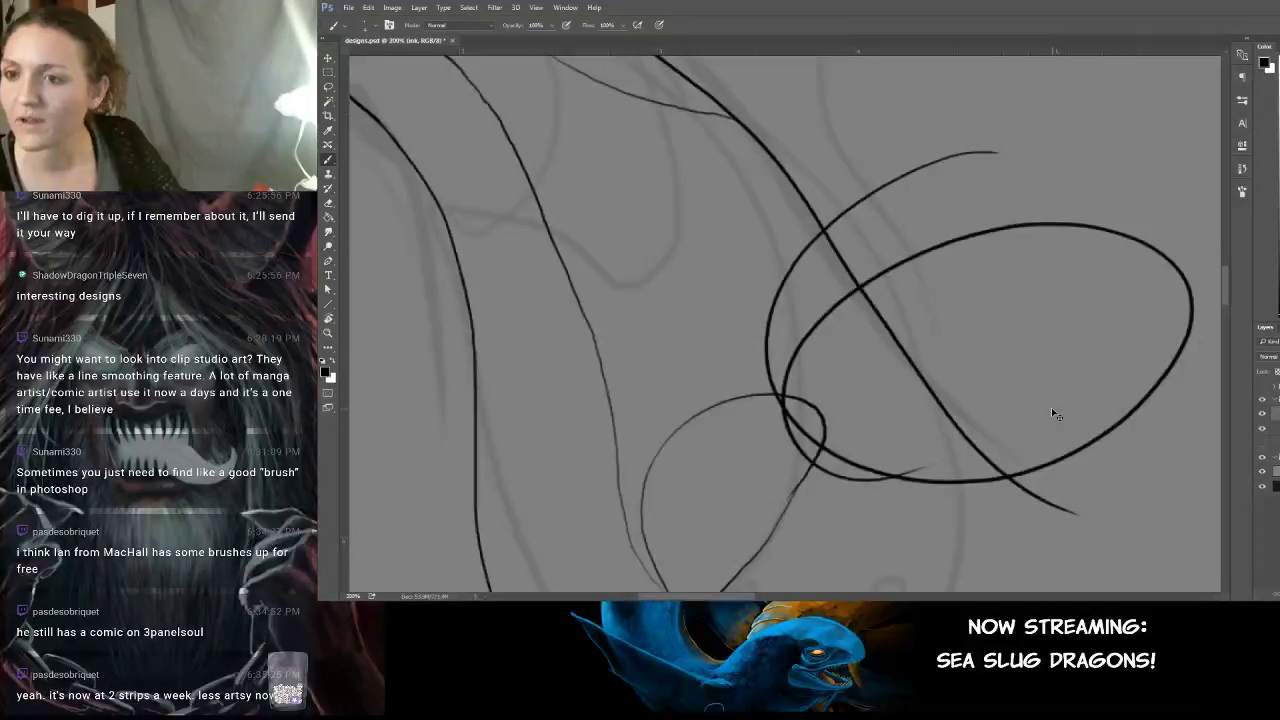
key("ctrl+z")
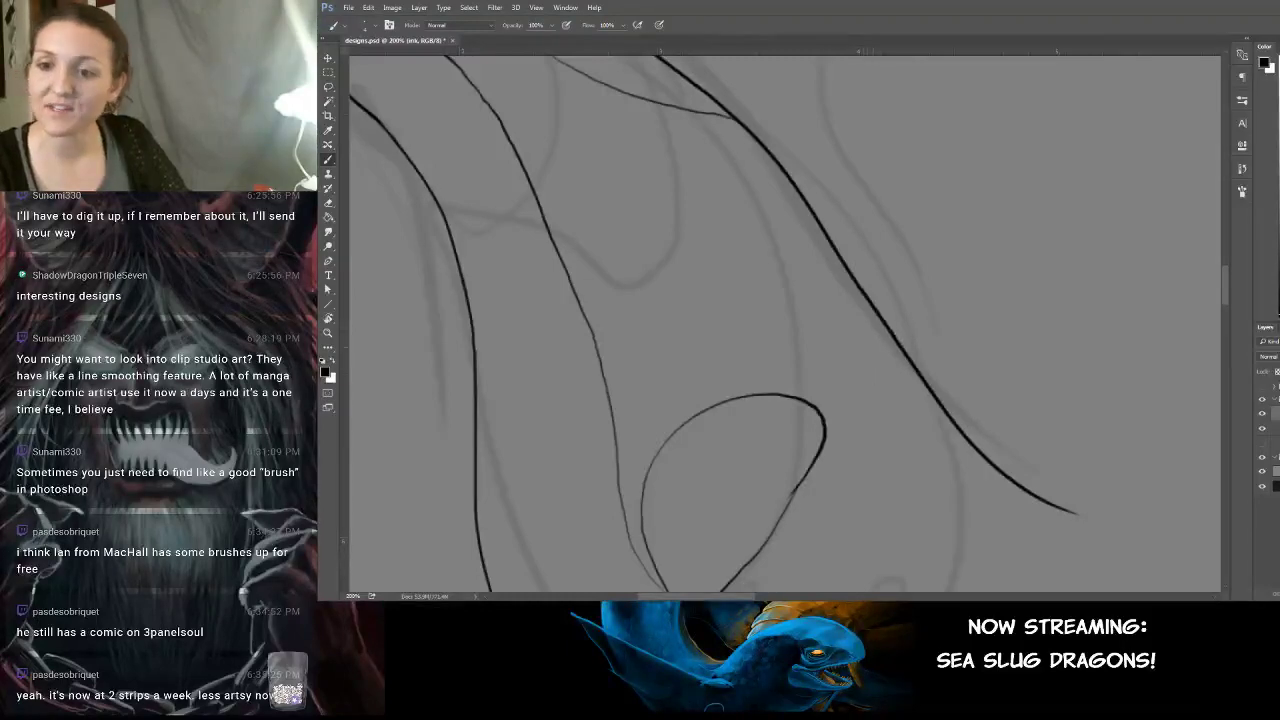
Draw a narrow teardrop-shaped marking hanging inside the back line, between the crescent and the large rounded marking.
mouse_move(865, 298)
left_mouse_down()
mouse_move(903, 403)
mouse_move(863, 420)
left_mouse_up()
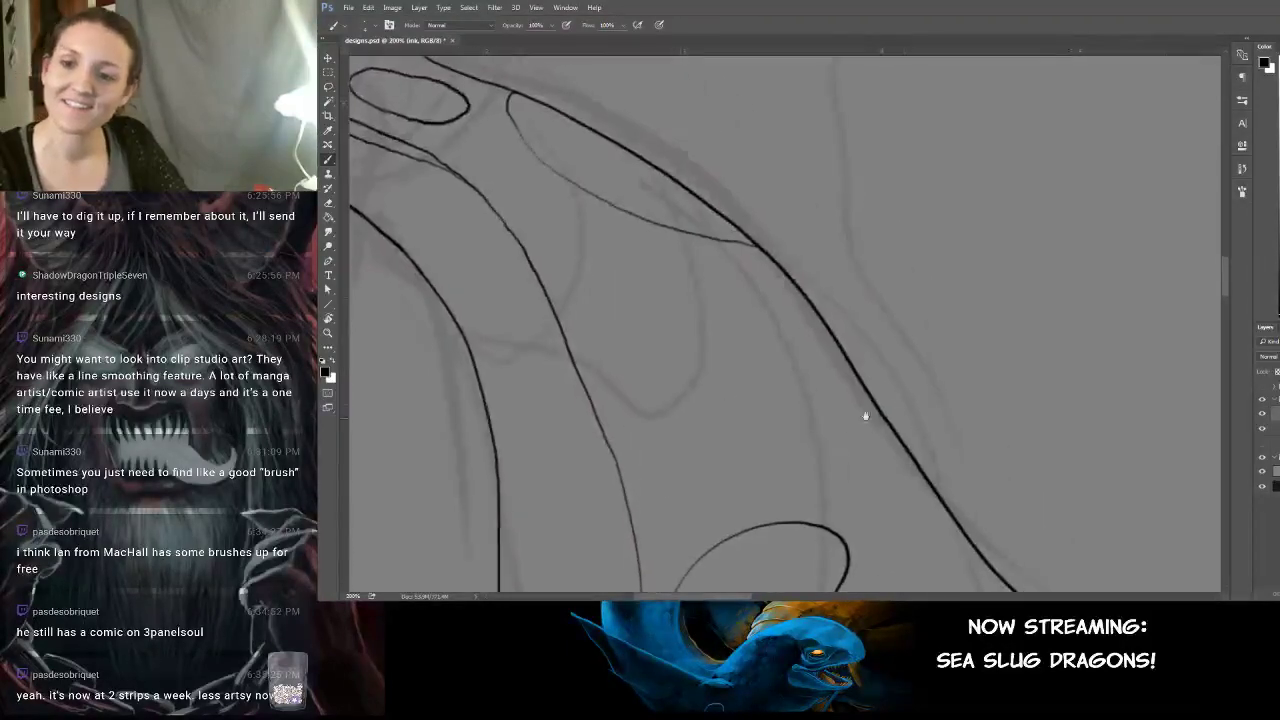
mouse_move(826, 326)
left_mouse_down()
mouse_move(839, 369)
mouse_move(831, 468)
mouse_move(846, 484)
mouse_move(872, 481)
mouse_move(888, 450)
left_mouse_up()
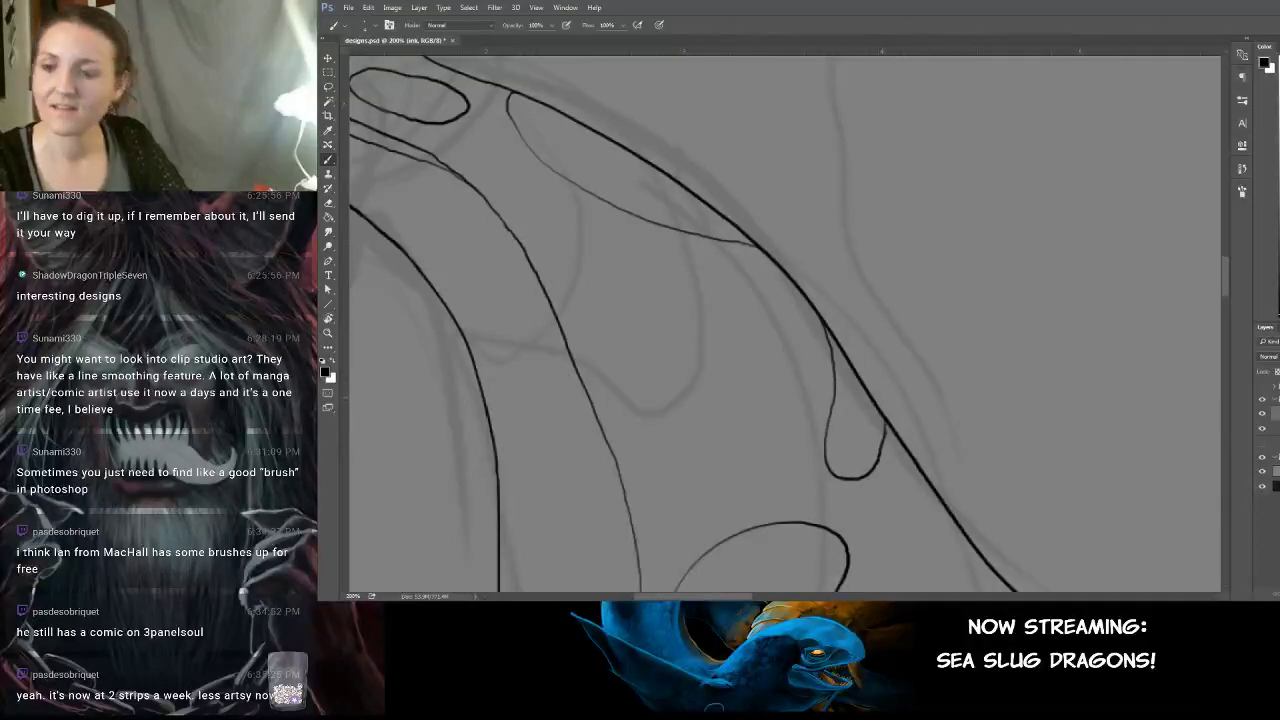
left_click_drag(878, 244, 1121, 258)
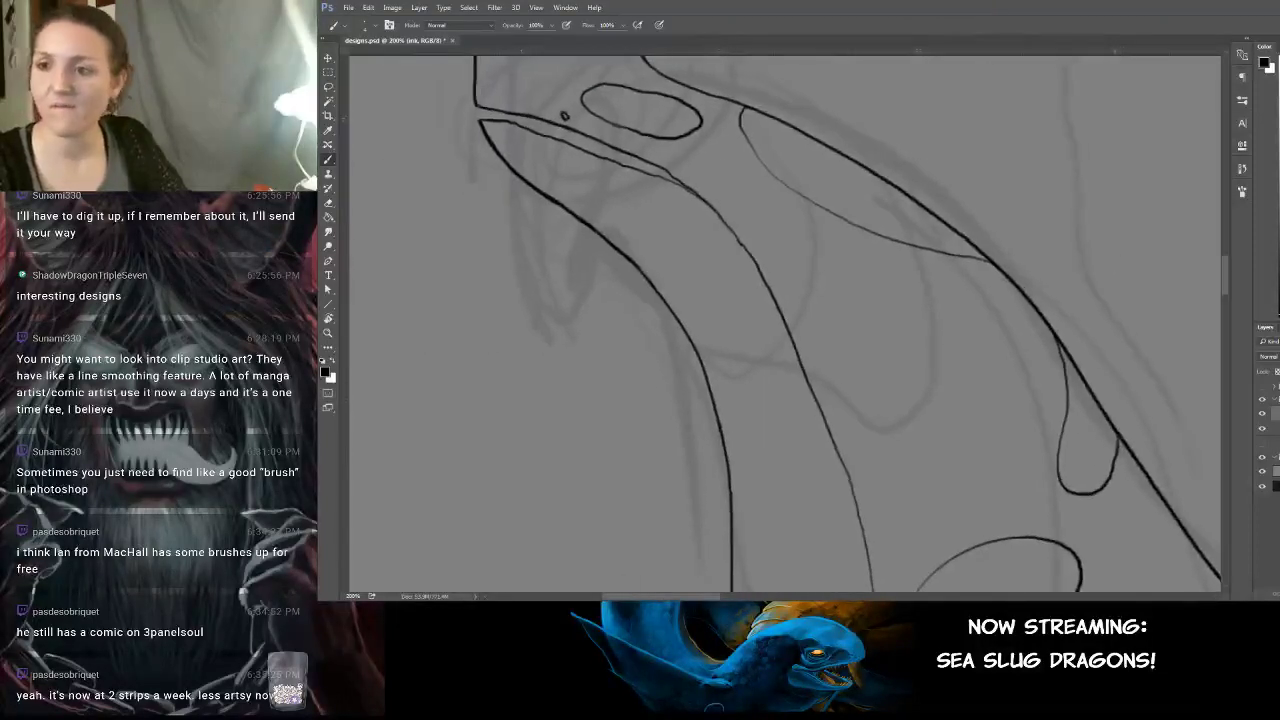
mouse_move(1020, 462)
left_mouse_down()
mouse_move(1019, 420)
mouse_move(1000, 416)
mouse_move(984, 439)
mouse_move(1018, 460)
mouse_move(987, 457)
mouse_move(980, 442)
mouse_move(983, 427)
mouse_move(1011, 421)
mouse_move(1026, 460)
mouse_move(945, 440)
mouse_move(1005, 397)
mouse_move(1041, 428)
mouse_move(1000, 476)
left_mouse_up()
key("ctrl+z")
key("ctrl+z")
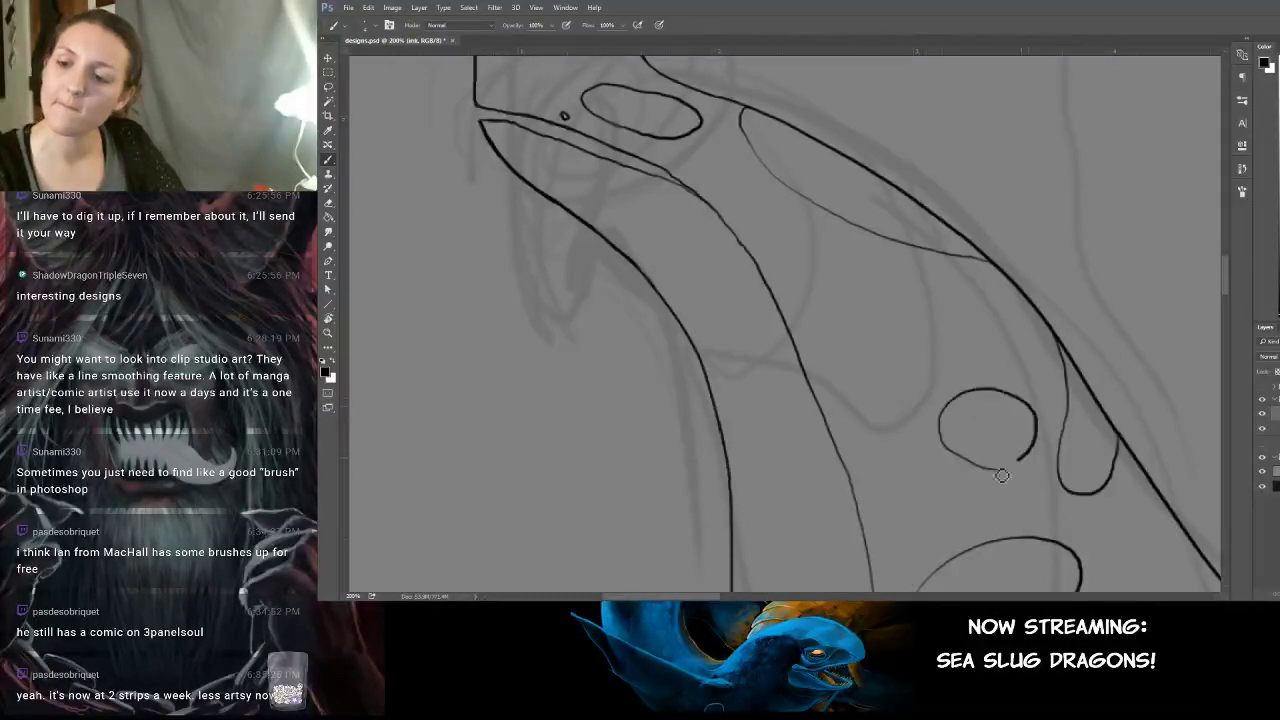
key("ctrl+z")
mouse_move(998, 428)
left_mouse_down()
mouse_move(956, 458)
mouse_move(1012, 466)
left_mouse_up()
key("ctrl+z")
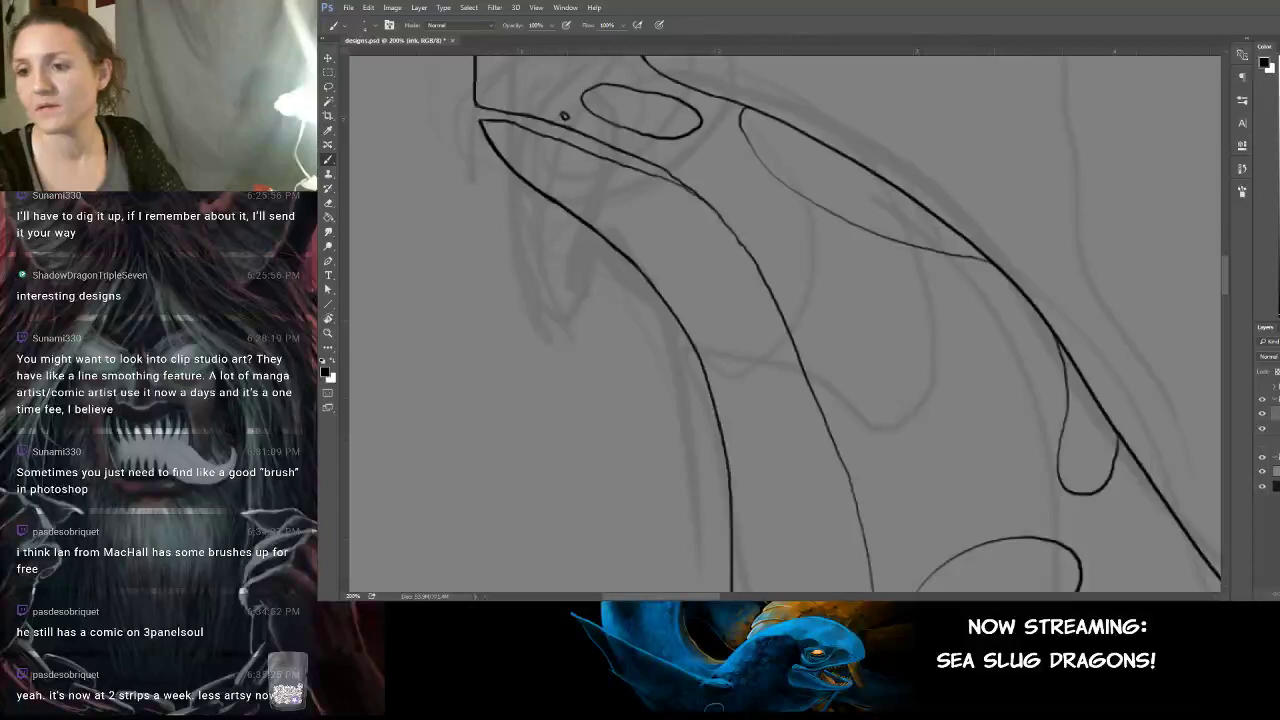
Draw a small oval spot inside the neck, between the crescent and teardrop markings.
mouse_move(984, 322)
left_mouse_down()
mouse_move(977, 353)
mouse_move(996, 364)
mouse_move(1009, 352)
mouse_move(986, 318)
left_mouse_up()
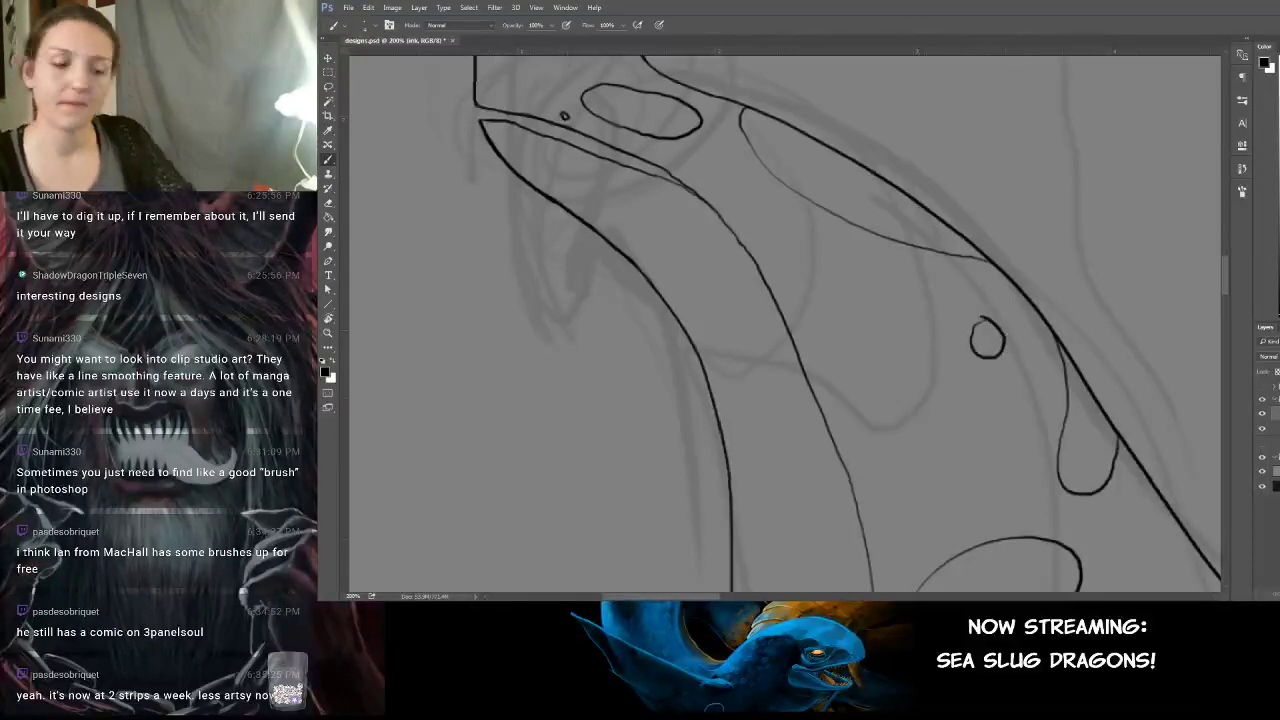
key("ctrl+minus")
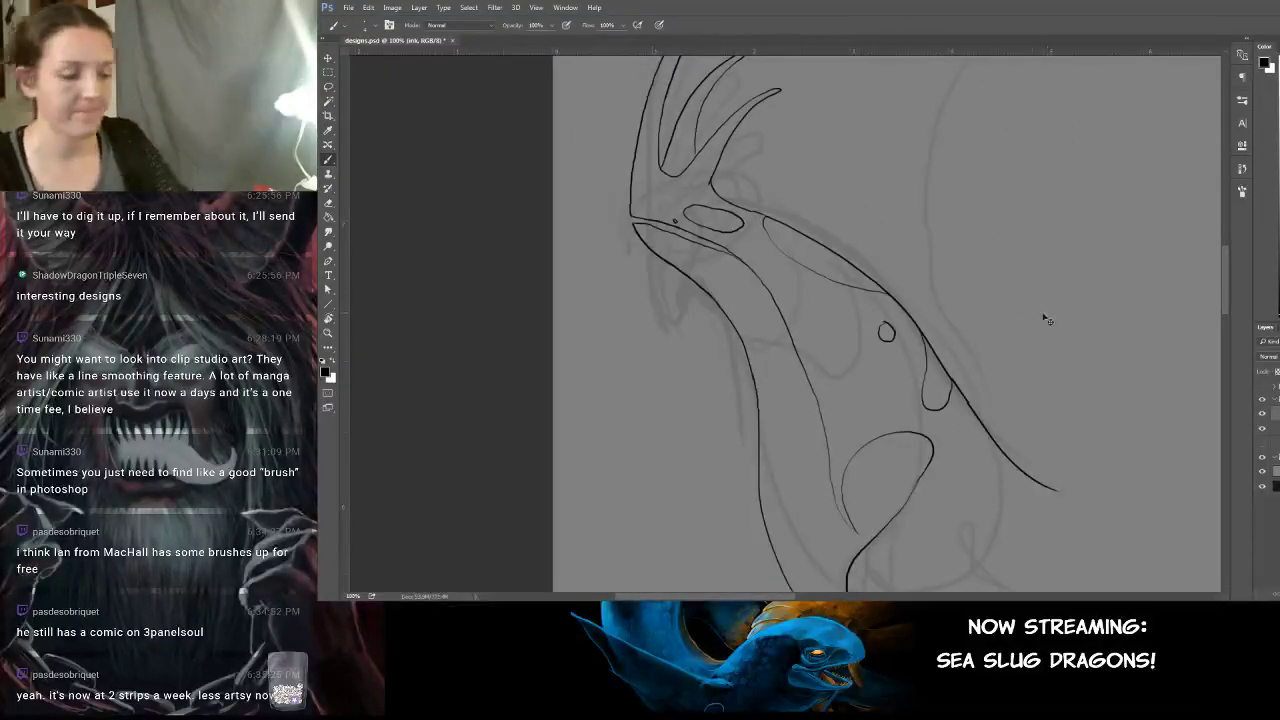
Examine the inked lines of the neck, wing, body and tail across the whole canvas.
left_click_drag(1047, 360, 830, 362)
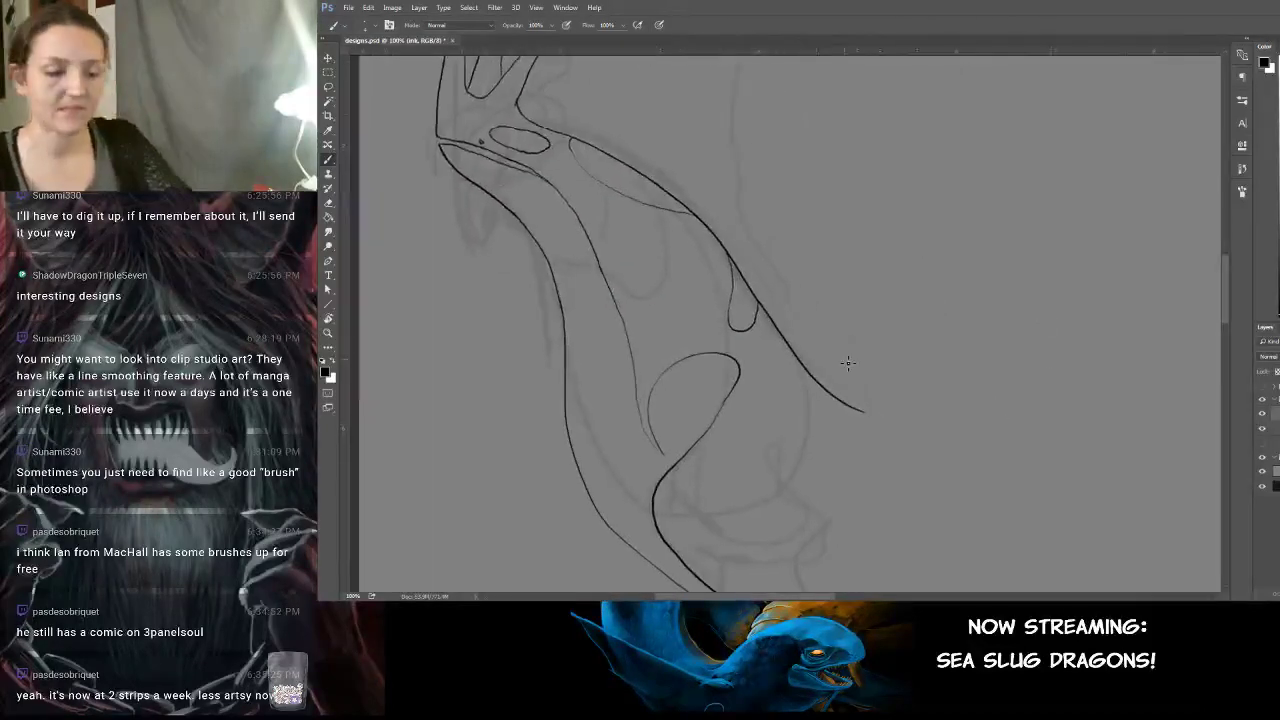
key("ctrl+minus")
key("ctrl+minus")
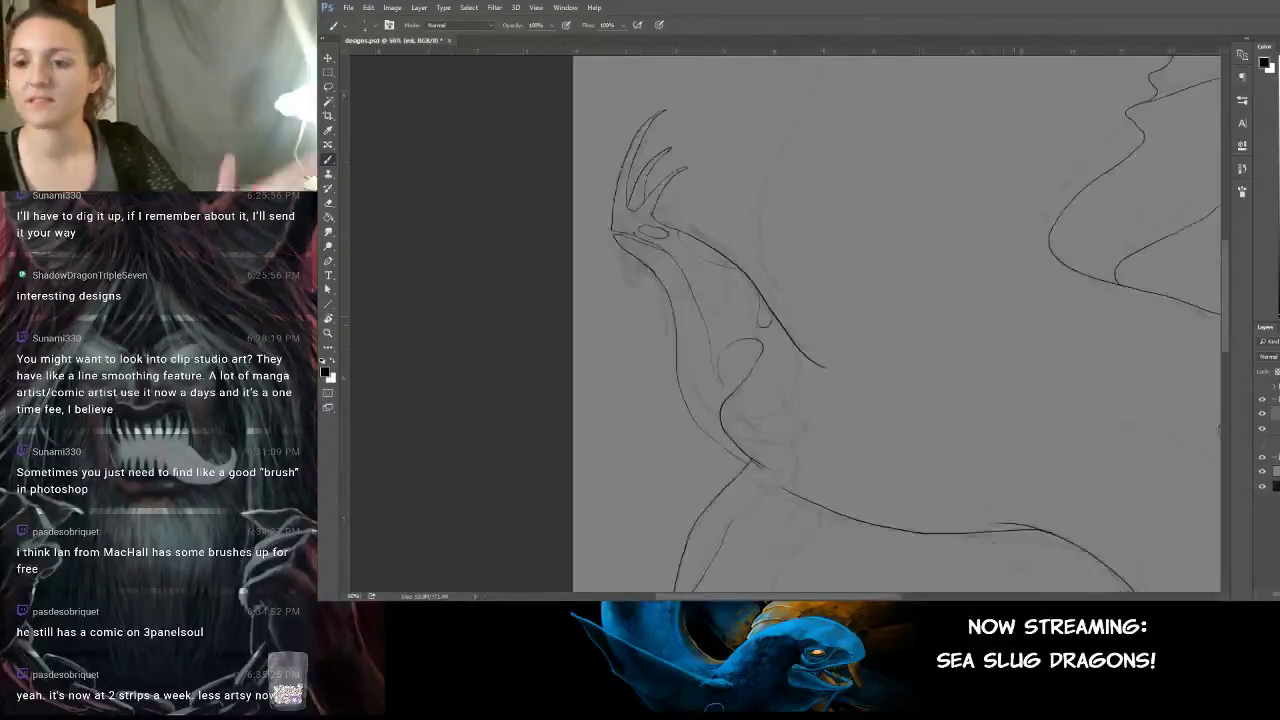
mouse_move(1000, 369)
left_mouse_down()
mouse_move(789, 449)
mouse_move(794, 429)
mouse_move(858, 435)
mouse_move(889, 526)
left_mouse_up()
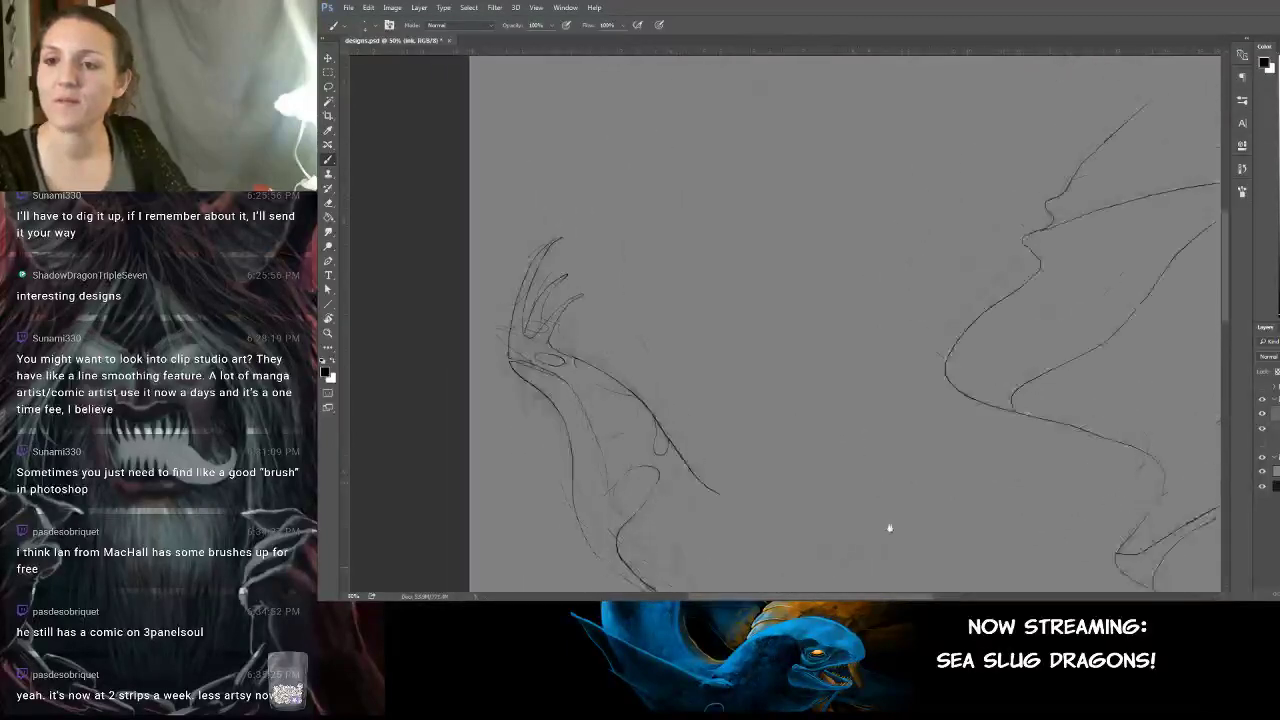
left_click_drag(906, 372, 765, 580)
mouse_move(932, 416)
left_mouse_down()
mouse_move(829, 309)
mouse_move(812, 183)
left_mouse_up()
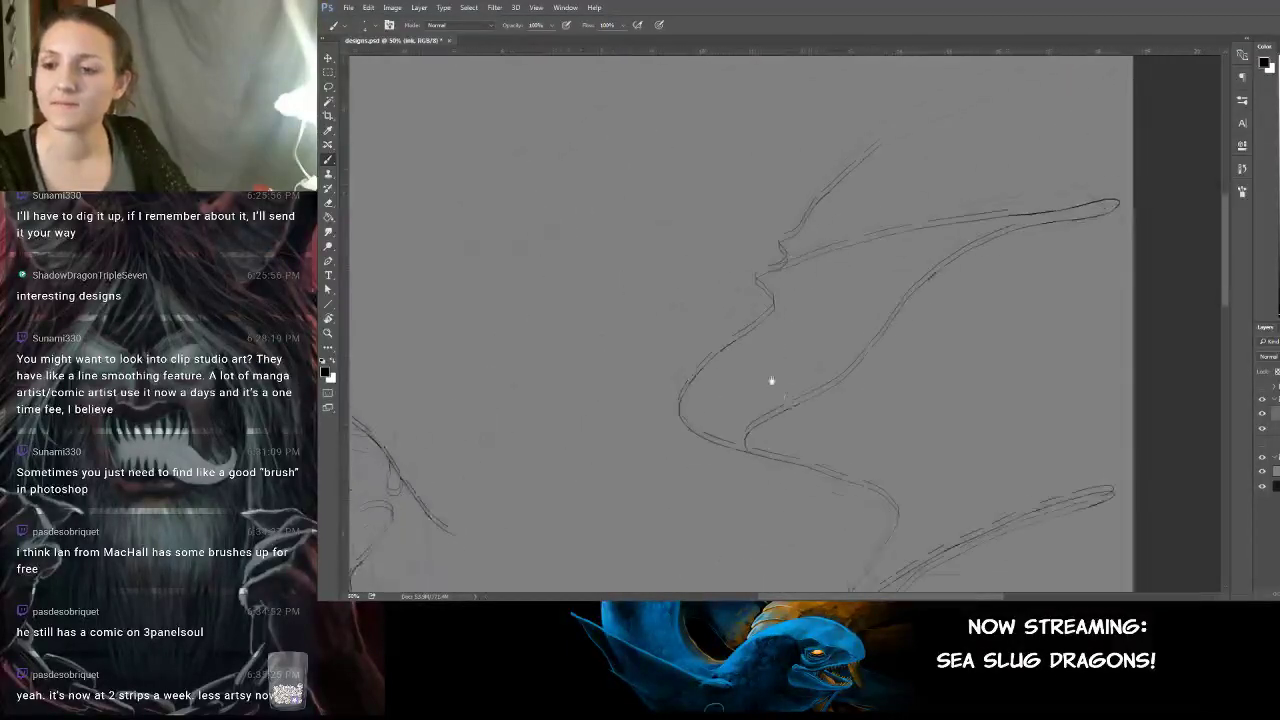
left_click_drag(769, 380, 814, 156)
left_click_drag(811, 309, 818, 221)
mouse_move(817, 349)
left_mouse_down()
mouse_move(920, 251)
mouse_move(940, 163)
mouse_move(901, 281)
mouse_move(834, 363)
left_mouse_up()
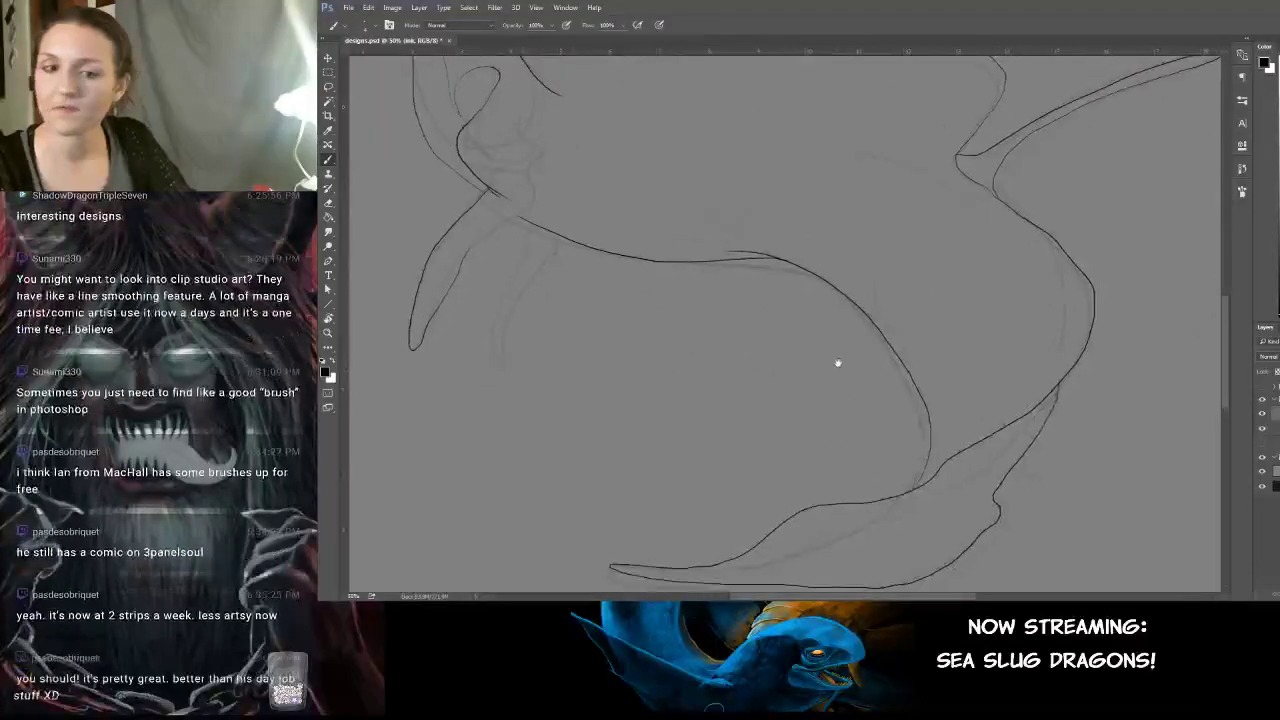
key("ctrl+minus")
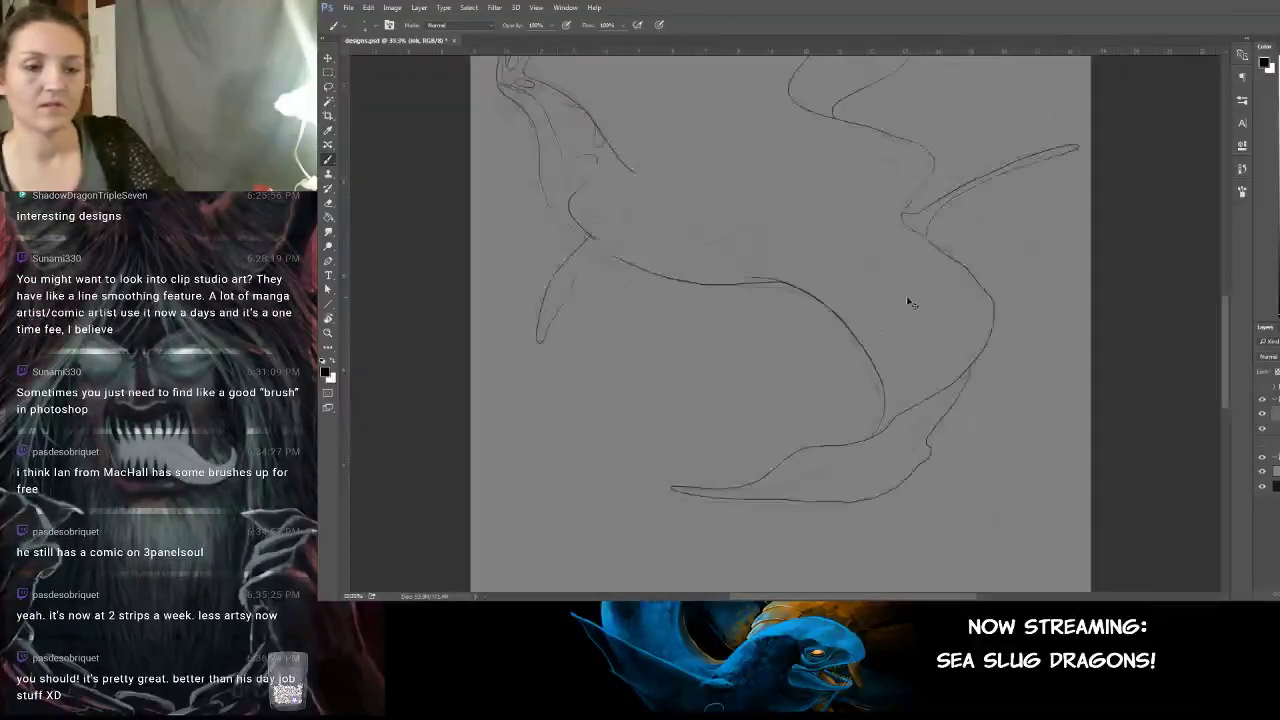
left_click_drag(881, 279, 884, 305)
Try to ink the outline of the second front limb hanging from the belly line, redrawing it over the sketch with a notched rear edge.
right_click(610, 320)
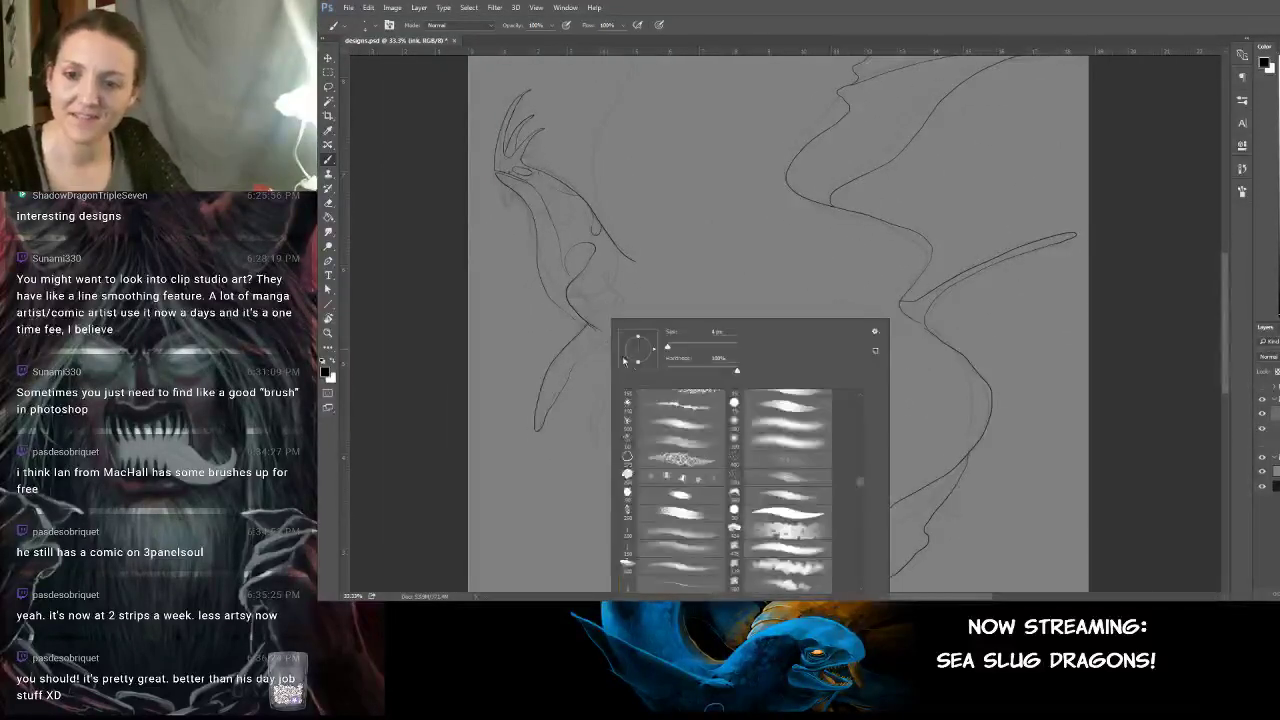
left_click(676, 290)
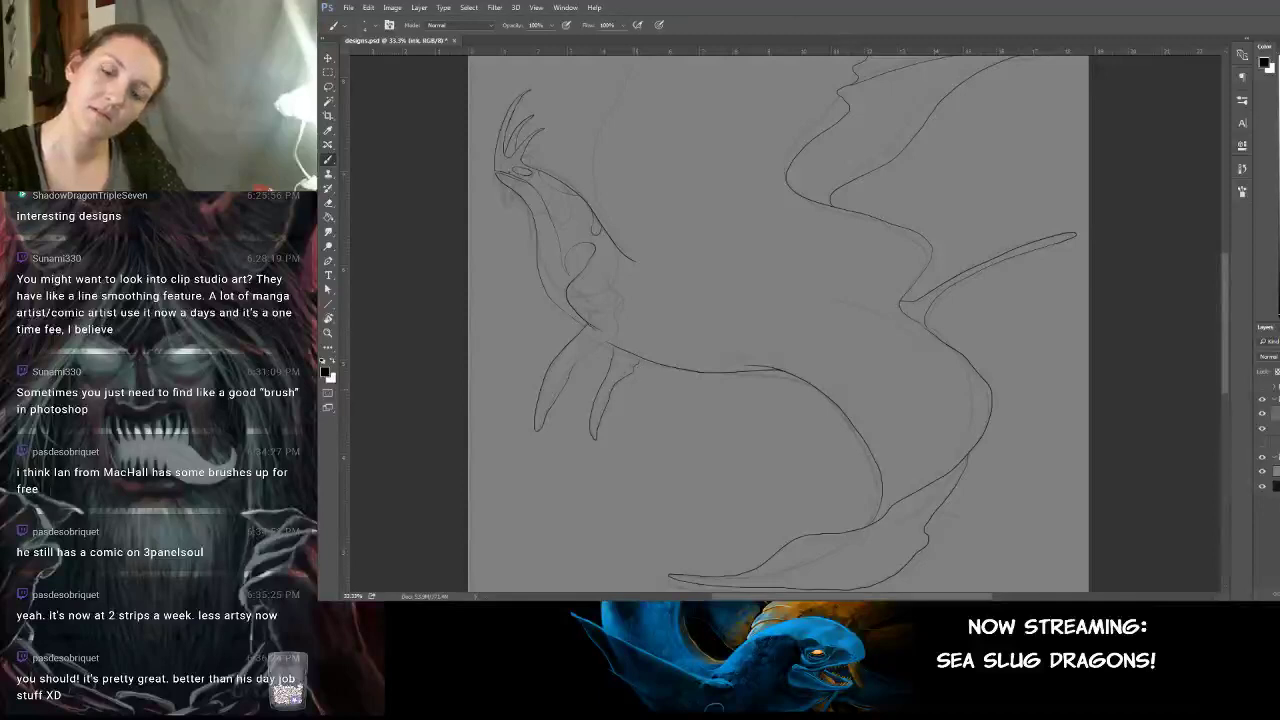
key("ctrl+z")
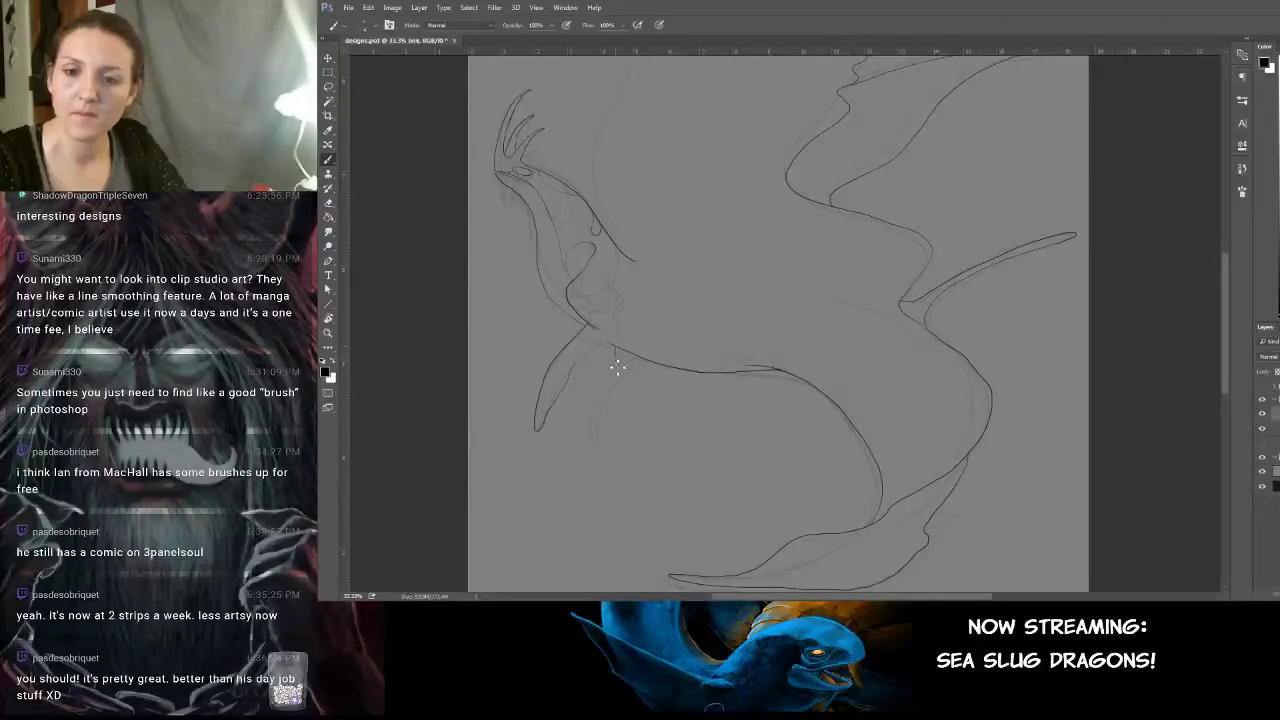
key("ctrl+z")
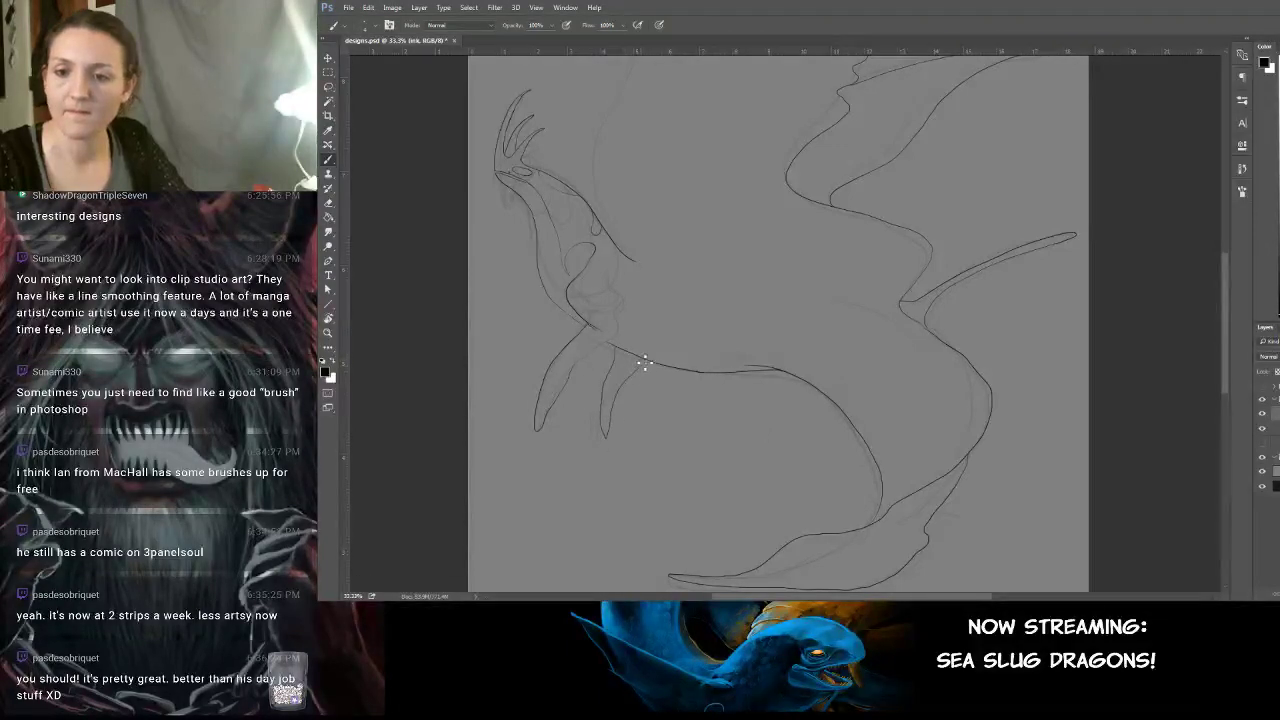
left_click_drag(743, 276, 775, 296)
key("ctrl+z")
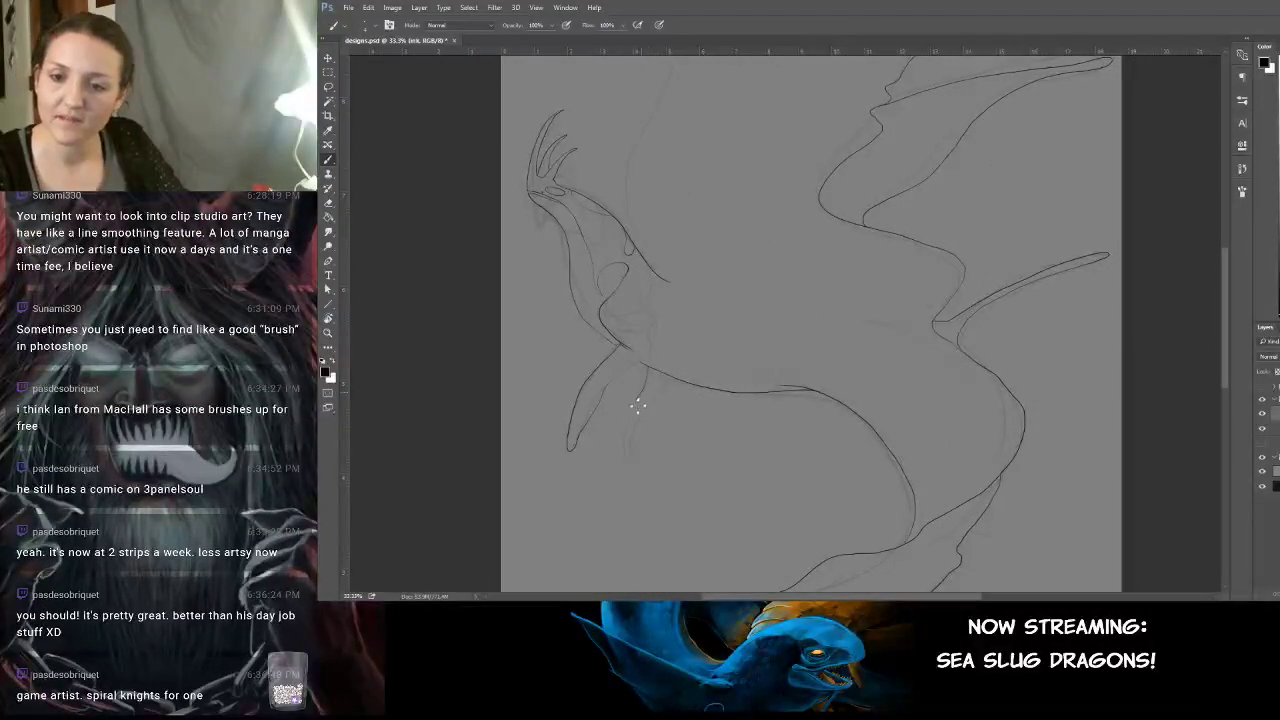
left_click_drag(630, 450, 638, 430)
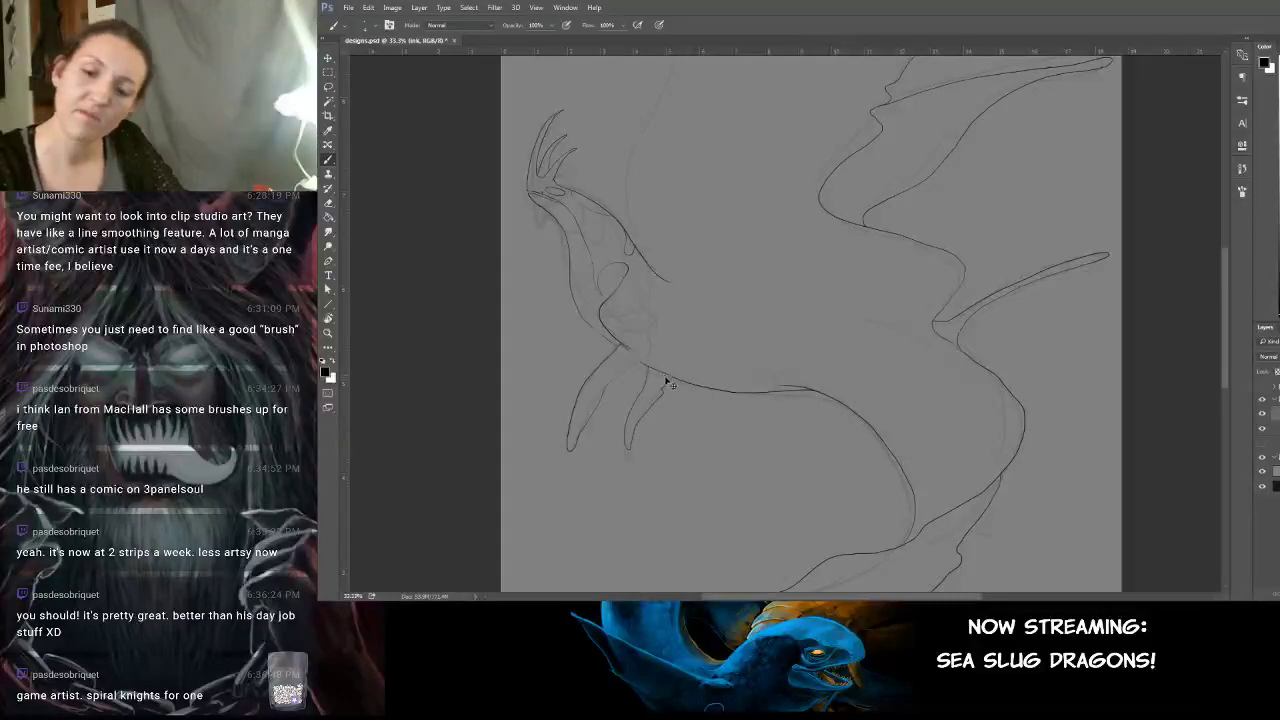
Try to ink the upper wing outline from the back line up to the wing tip and back to the inked trailing edge.
left_click_drag(735, 364, 716, 540)
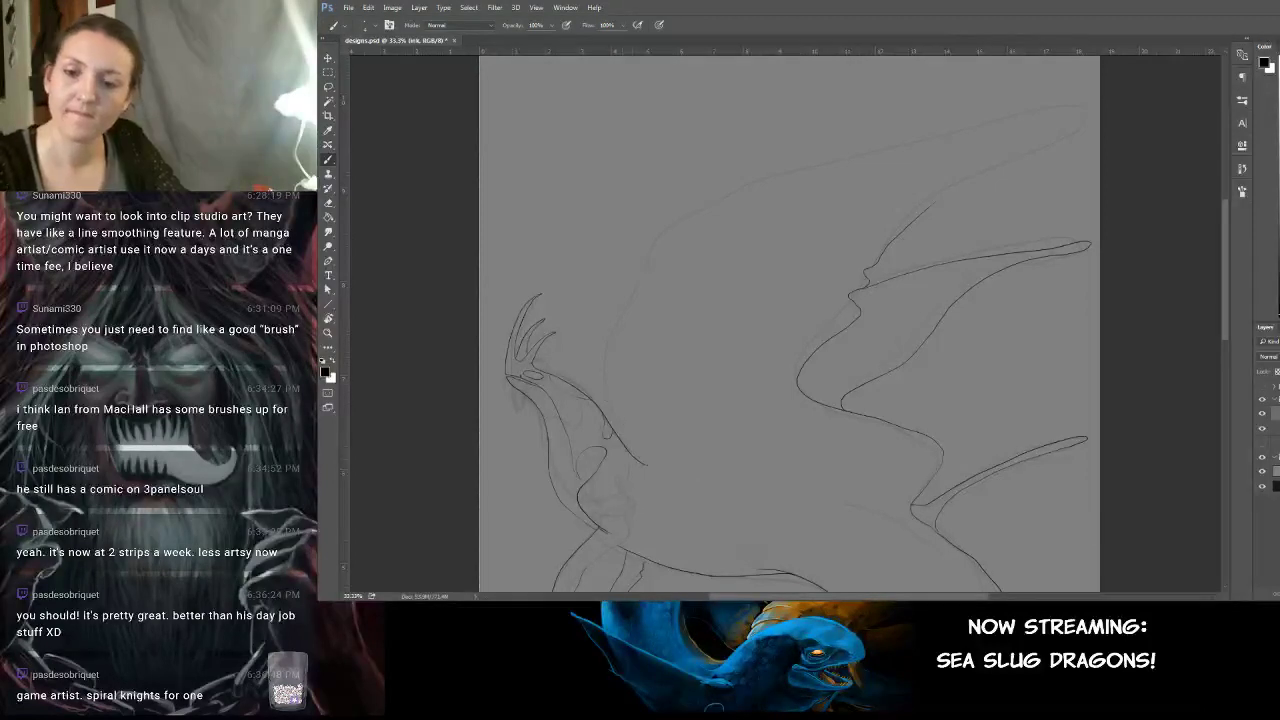
mouse_move(651, 467)
left_mouse_down()
mouse_move(626, 426)
mouse_move(633, 335)
mouse_move(685, 262)
mouse_move(770, 201)
mouse_move(857, 166)
mouse_move(1081, 110)
left_mouse_up()
left_click_drag(1024, 139, 948, 187)
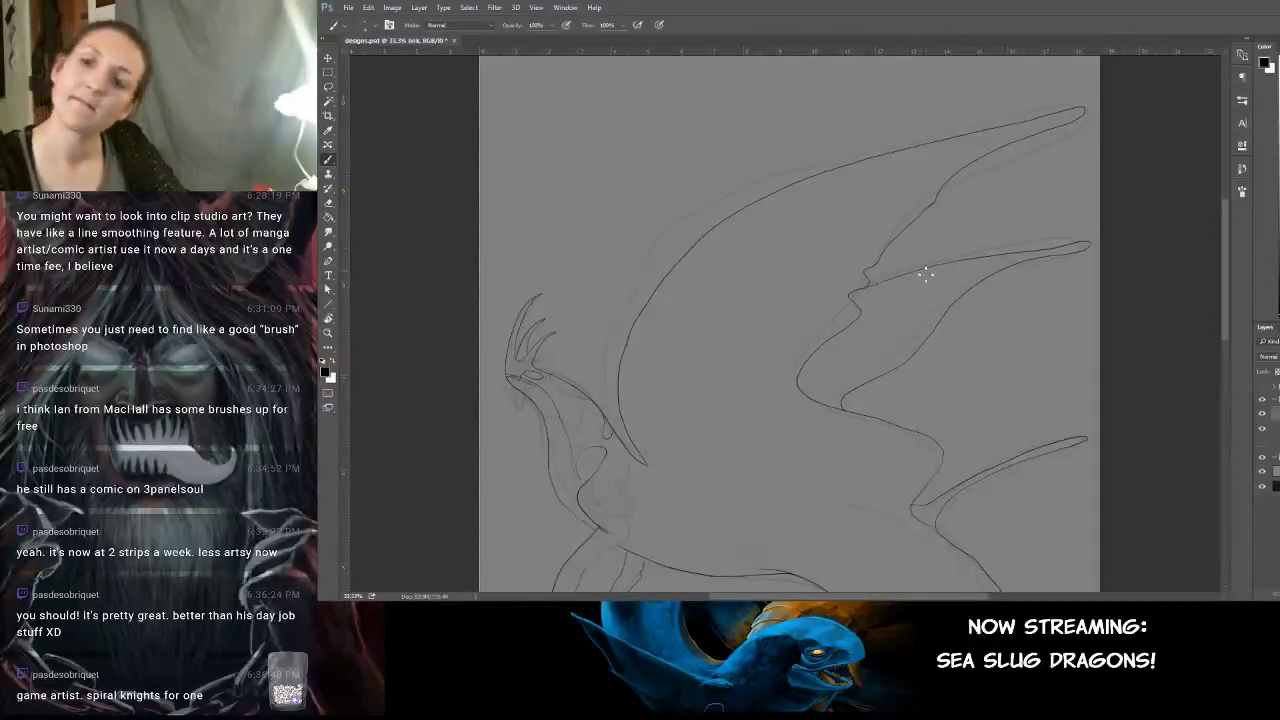
mouse_move(986, 231)
left_mouse_down()
mouse_move(1034, 194)
mouse_move(1034, 154)
mouse_move(973, 252)
left_mouse_up()
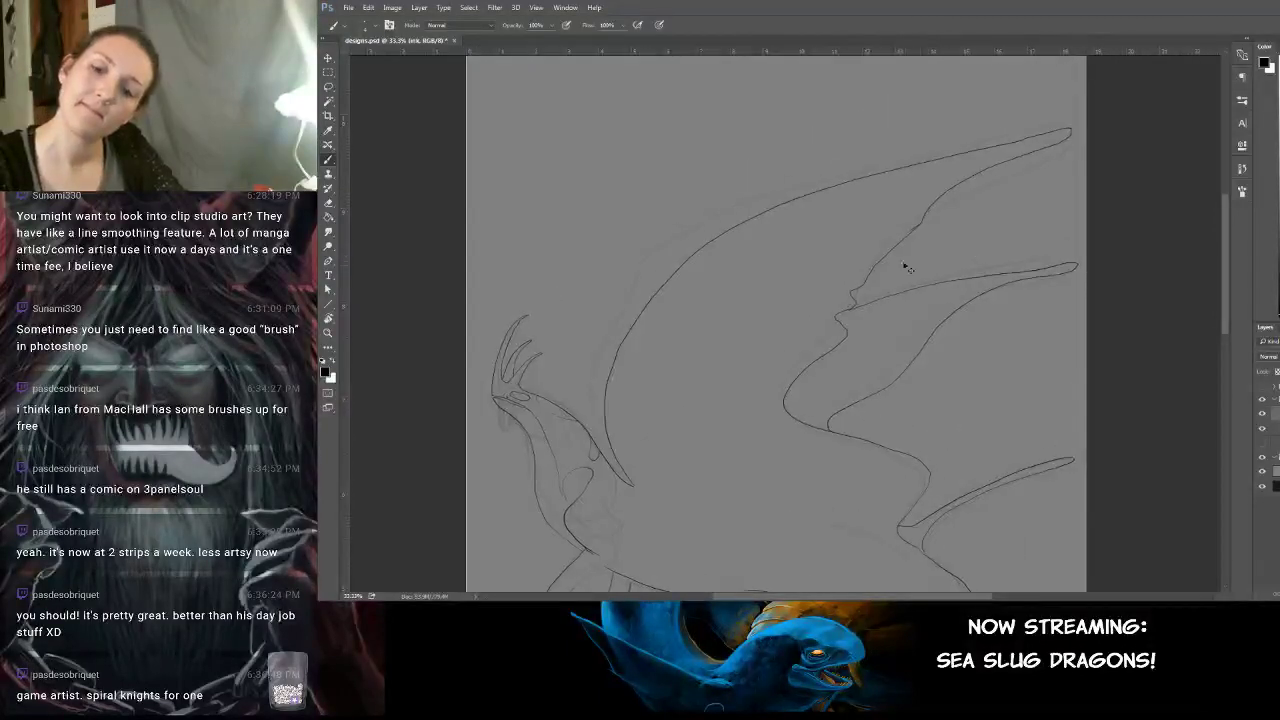
key("ctrl+z")
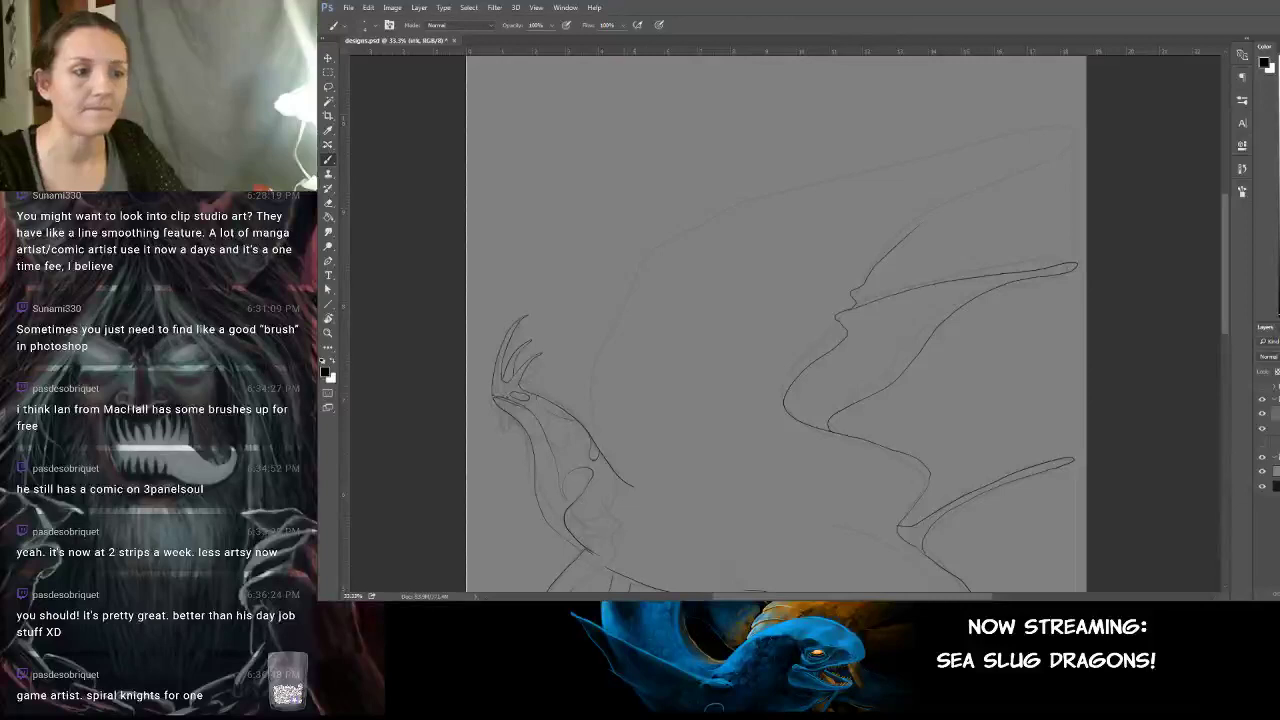
right_click(626, 318)
key("Escape")
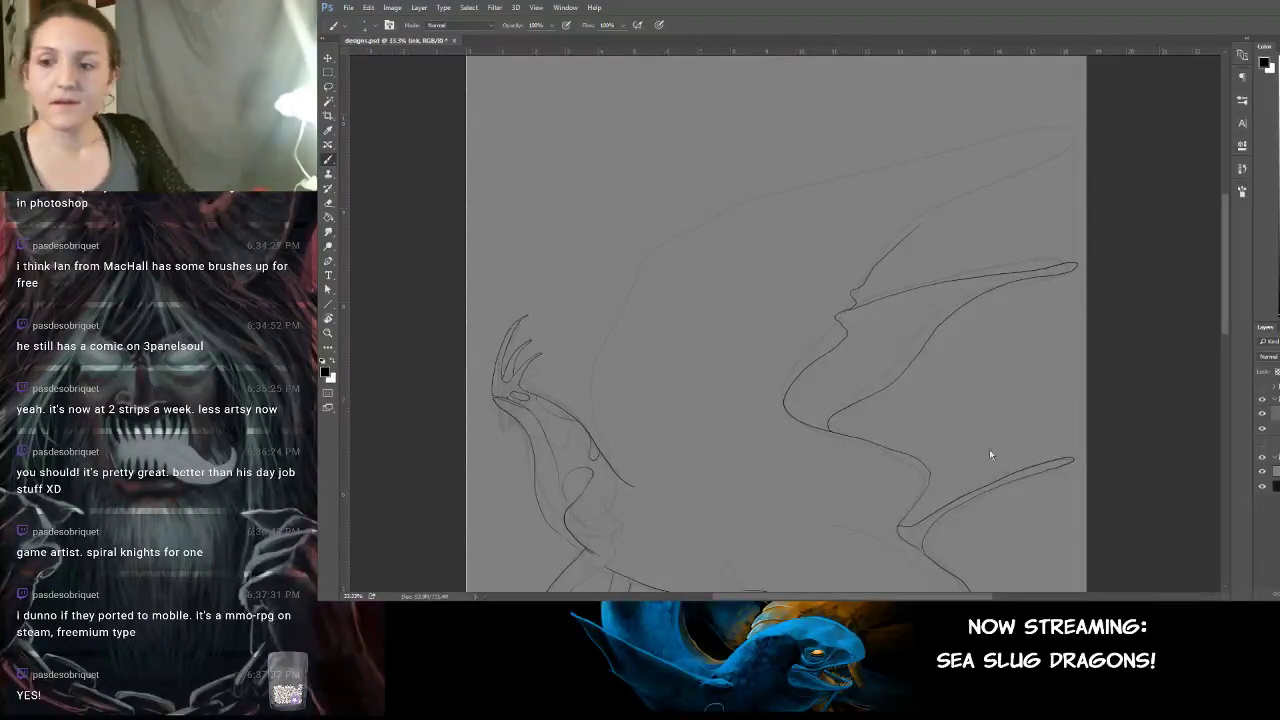
Examine the inked tail, belly line and two front limbs at closer range.
key("ctrl+plus")
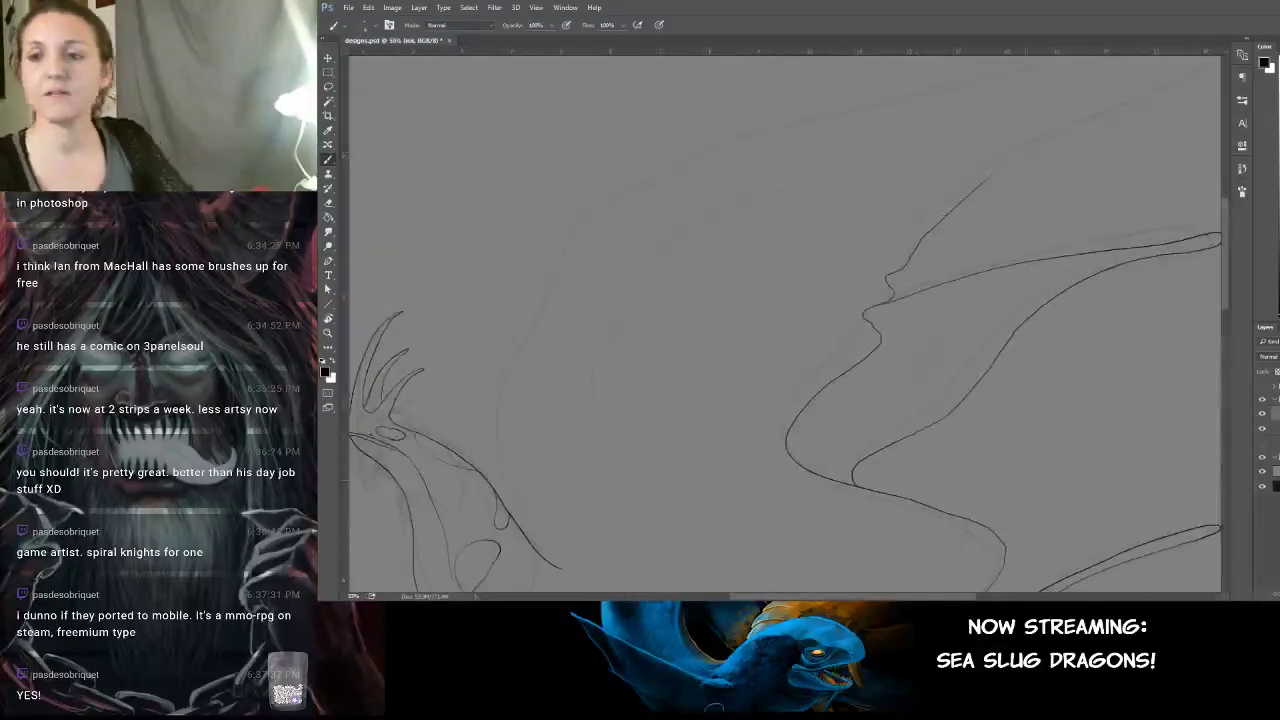
left_click_drag(891, 406, 917, 206)
left_click_drag(912, 452, 745, 120)
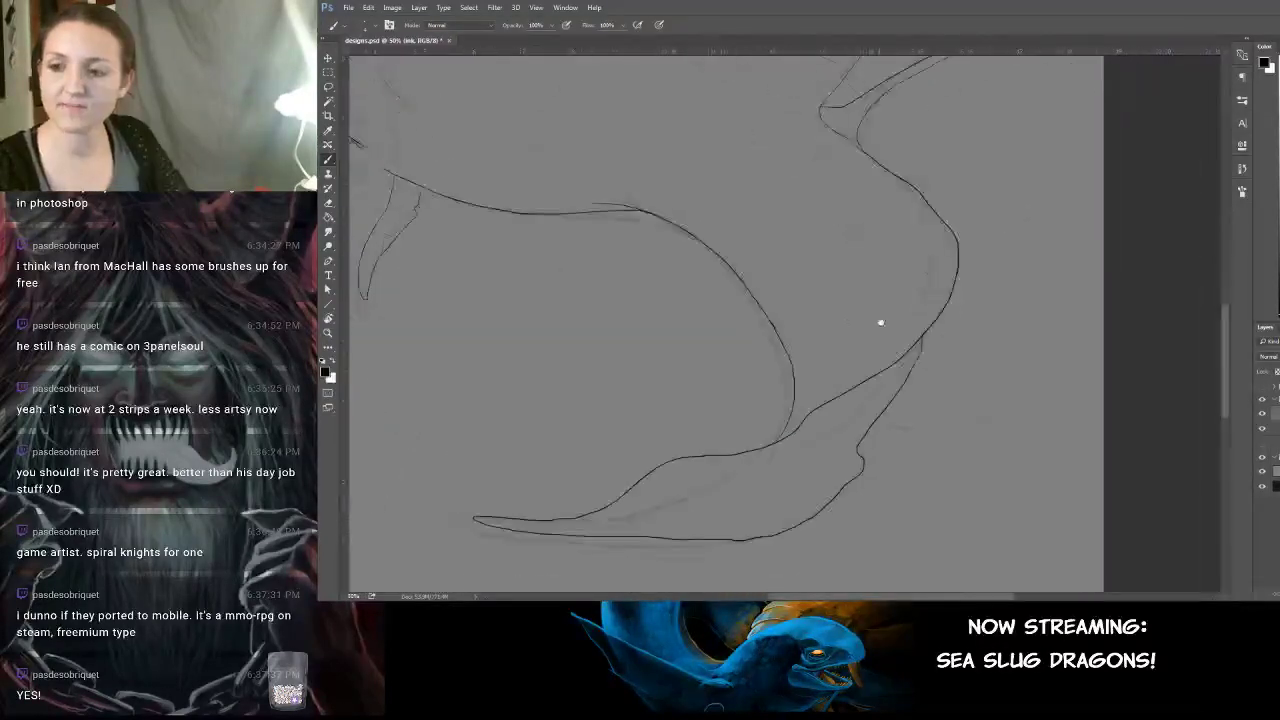
mouse_move(880, 322)
left_mouse_down()
mouse_move(926, 360)
mouse_move(900, 437)
left_mouse_up()
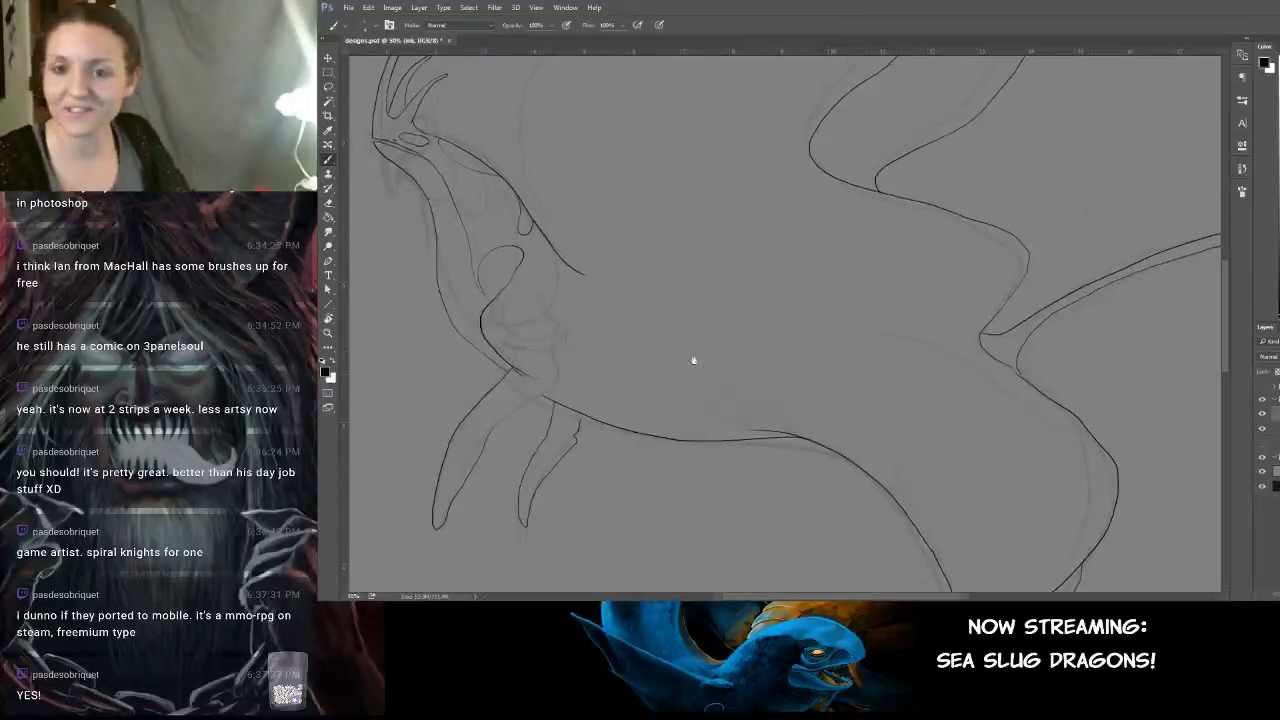
left_click_drag(694, 361, 755, 349)
key("ctrl+plus")
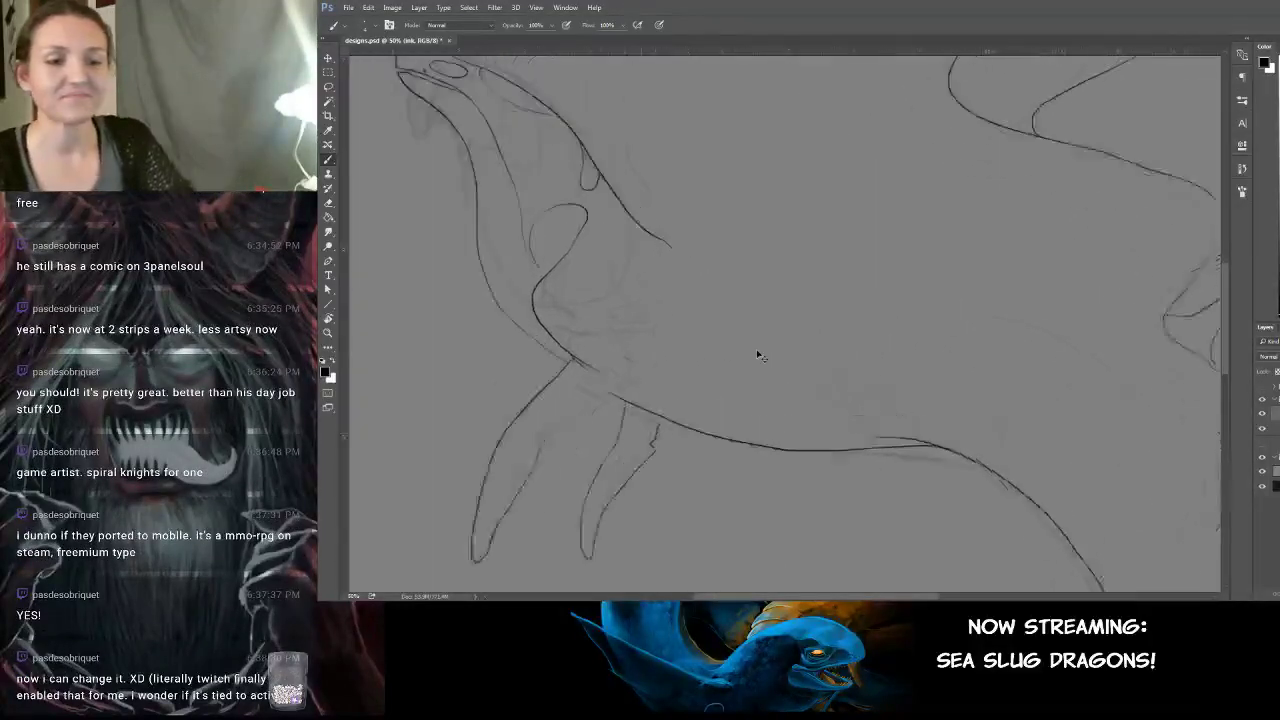
left_click_drag(608, 384, 763, 339)
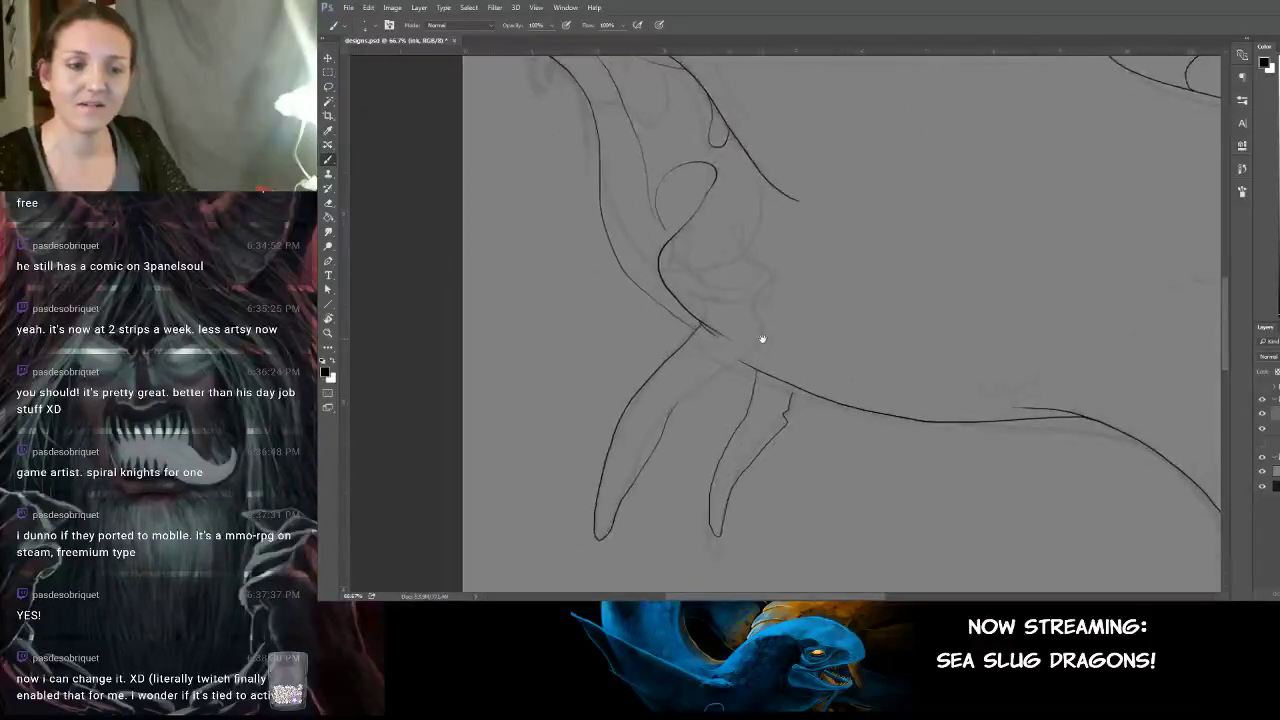
key("ctrl+plus")
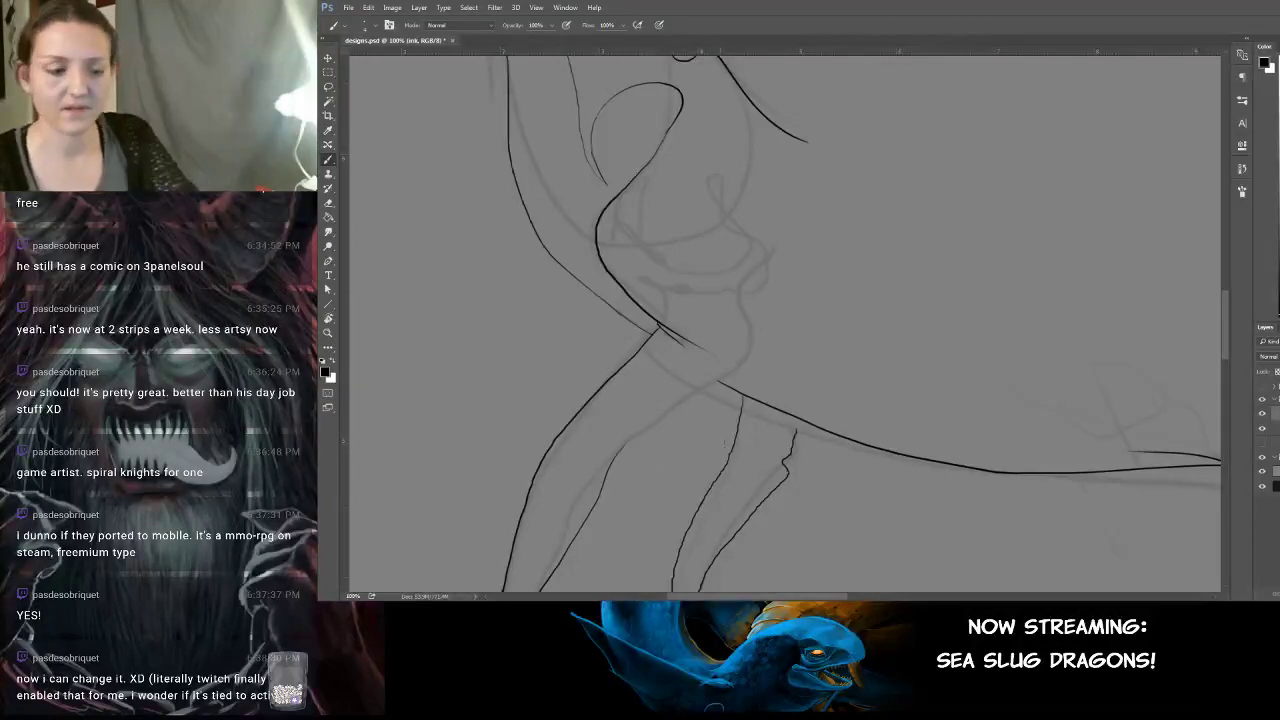
Undo the inked outline of the second front limb, leaving only its sketch.
key("ctrl+plus")
left_click_drag(769, 425, 786, 271)
left_click_drag(727, 520, 810, 392)
scroll(810, 391, "down", 3)
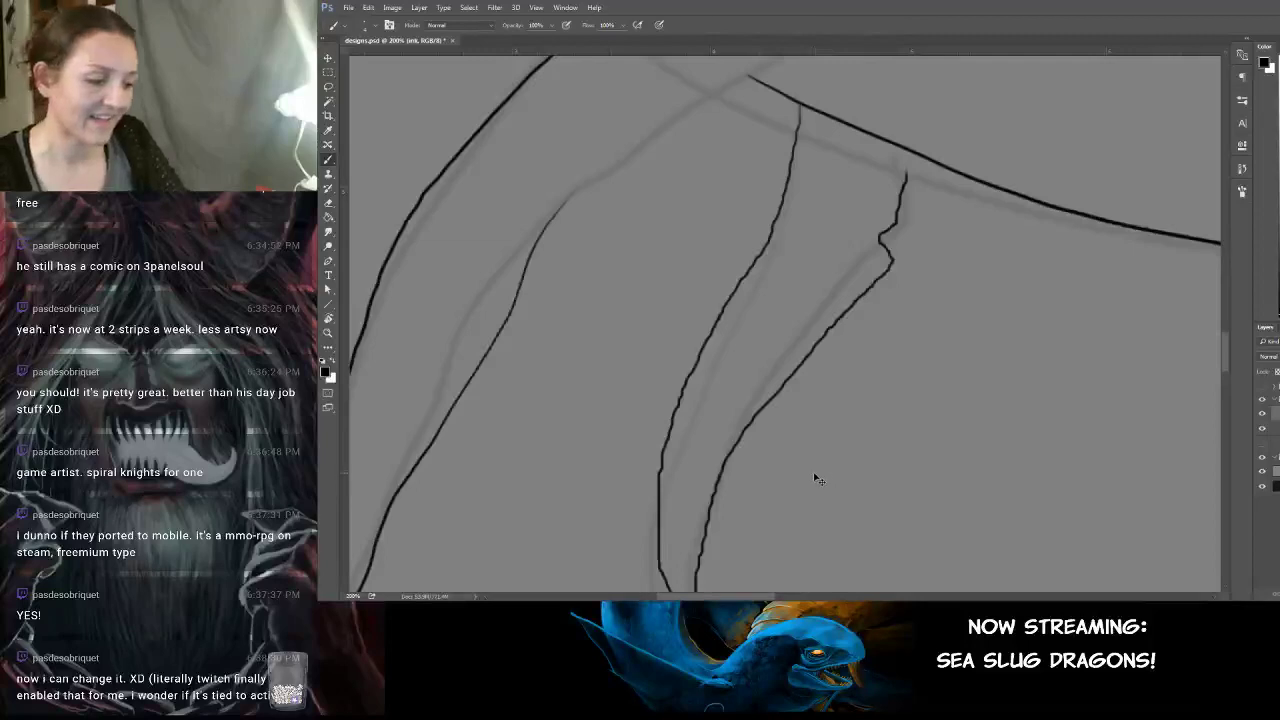
key("ctrl+alt+z")
key("ctrl+alt+z")
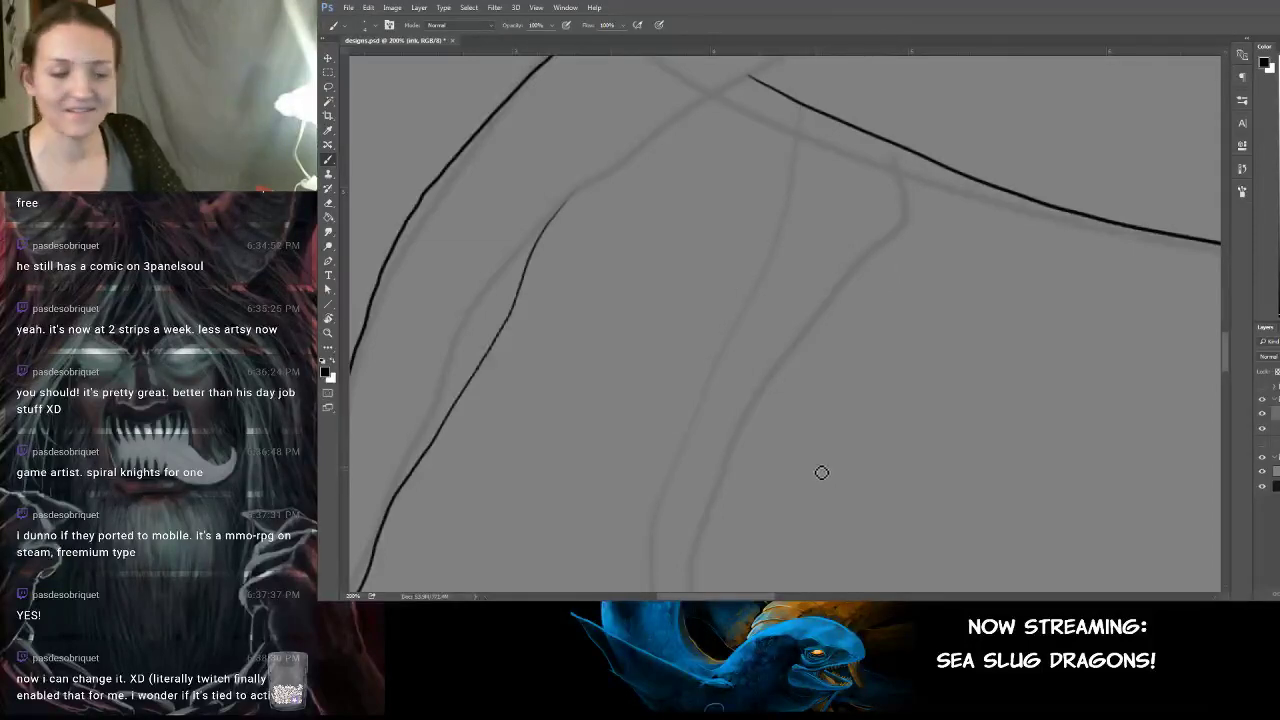
key("ctrl+z")
key("ctrl+z")
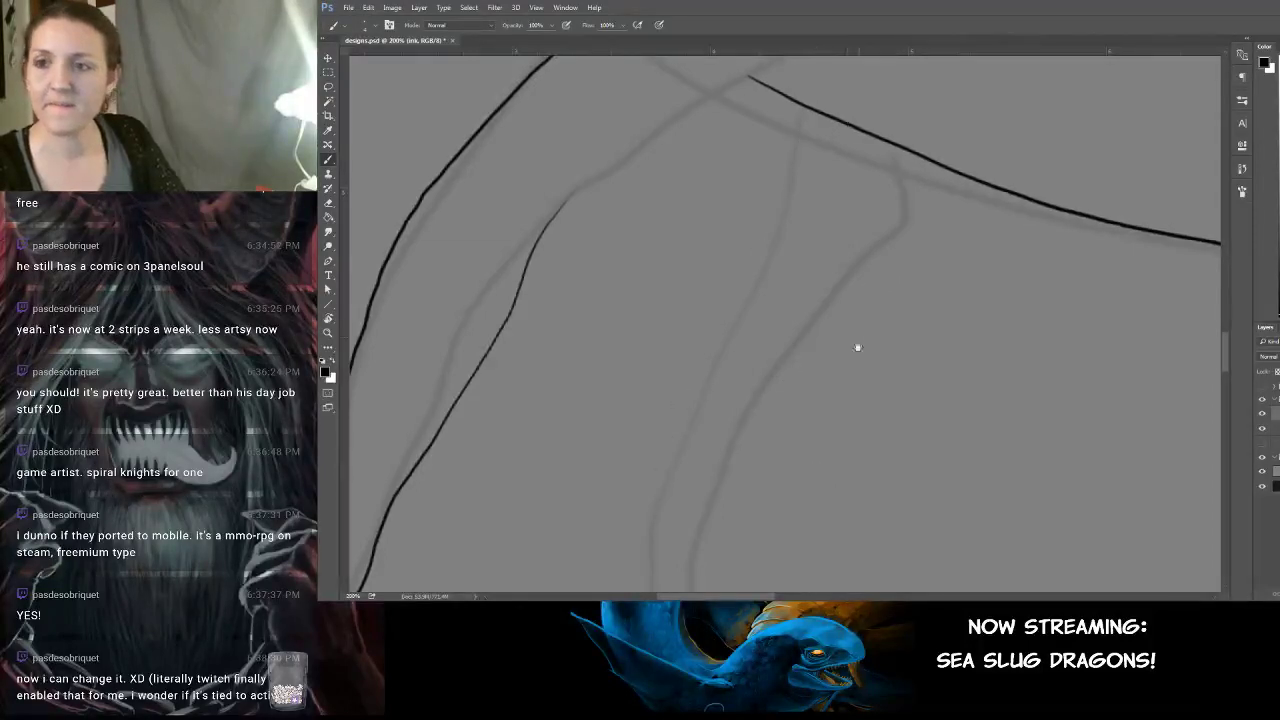
Try to ink the front edge of the second front limb, starting at the belly line and following the sketch downward.
mouse_move(857, 347)
left_mouse_down()
mouse_move(808, 289)
mouse_move(741, 422)
mouse_move(780, 343)
mouse_move(766, 403)
mouse_move(786, 188)
mouse_move(792, 197)
left_mouse_up()
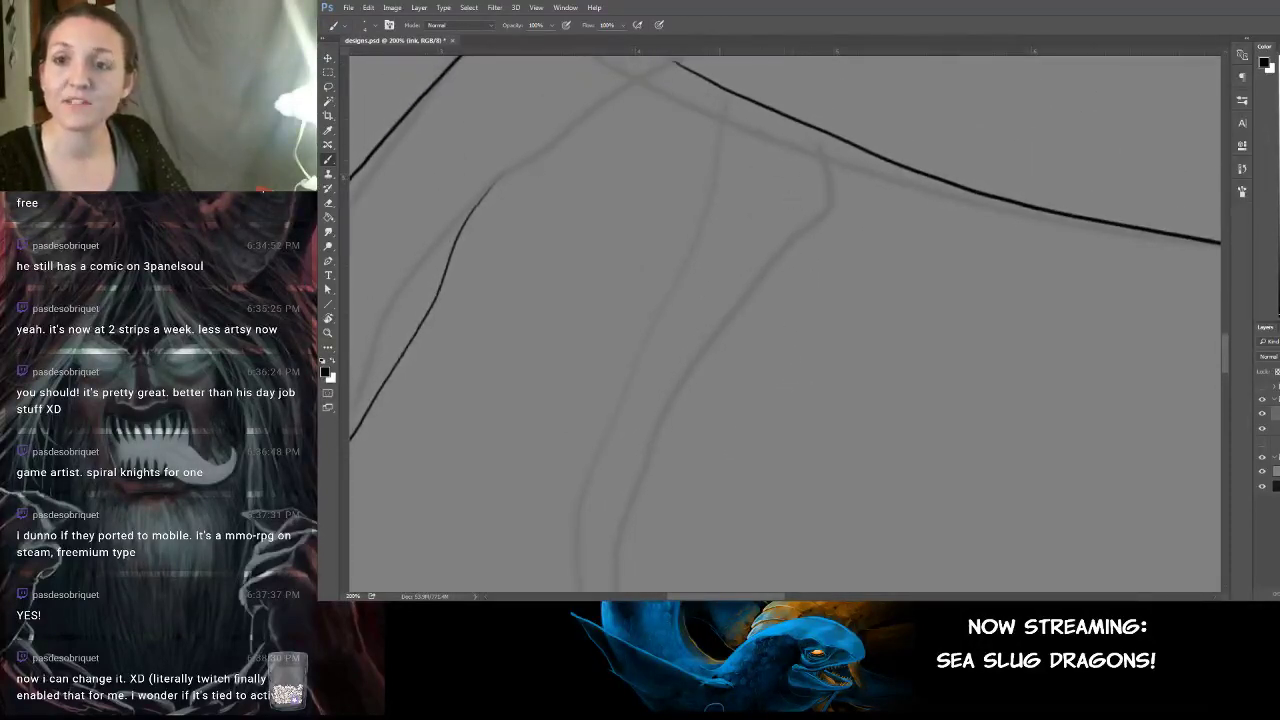
mouse_move(724, 88)
left_mouse_down()
mouse_move(709, 196)
mouse_move(628, 328)
left_mouse_up()
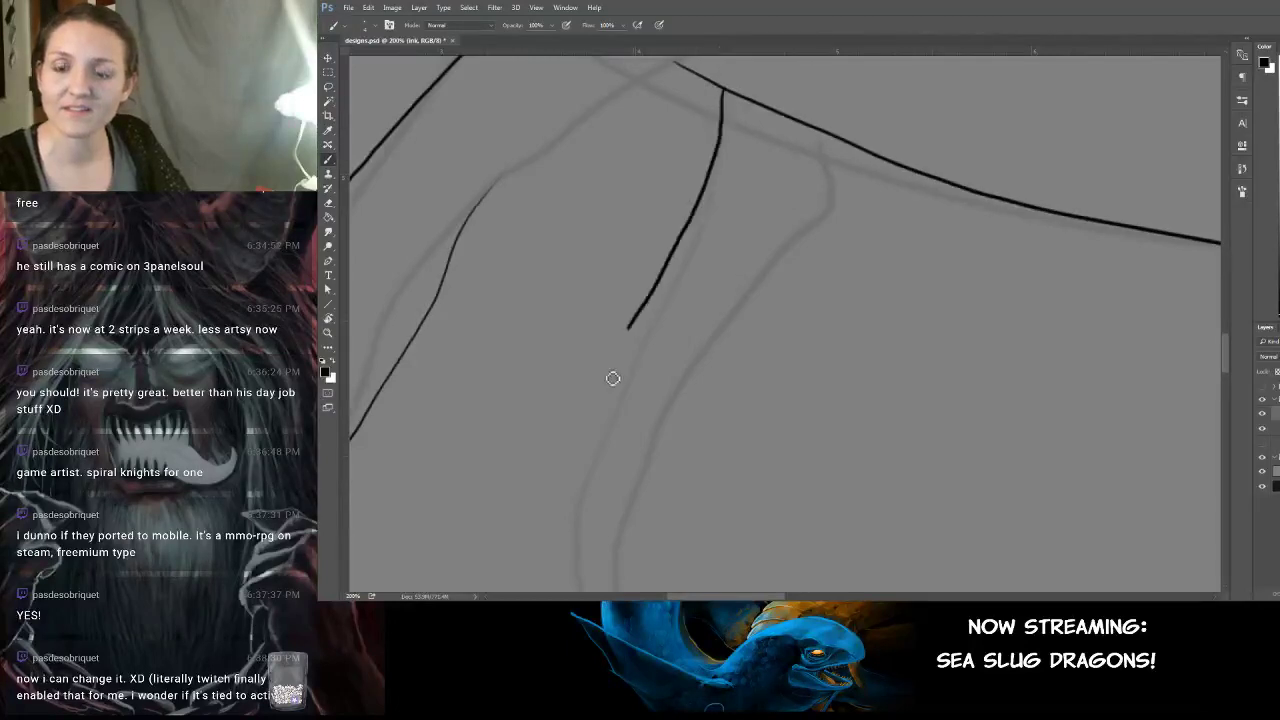
mouse_move(613, 378)
left_mouse_down()
mouse_move(583, 563)
mouse_move(600, 592)
left_mouse_up()
key("ctrl+z")
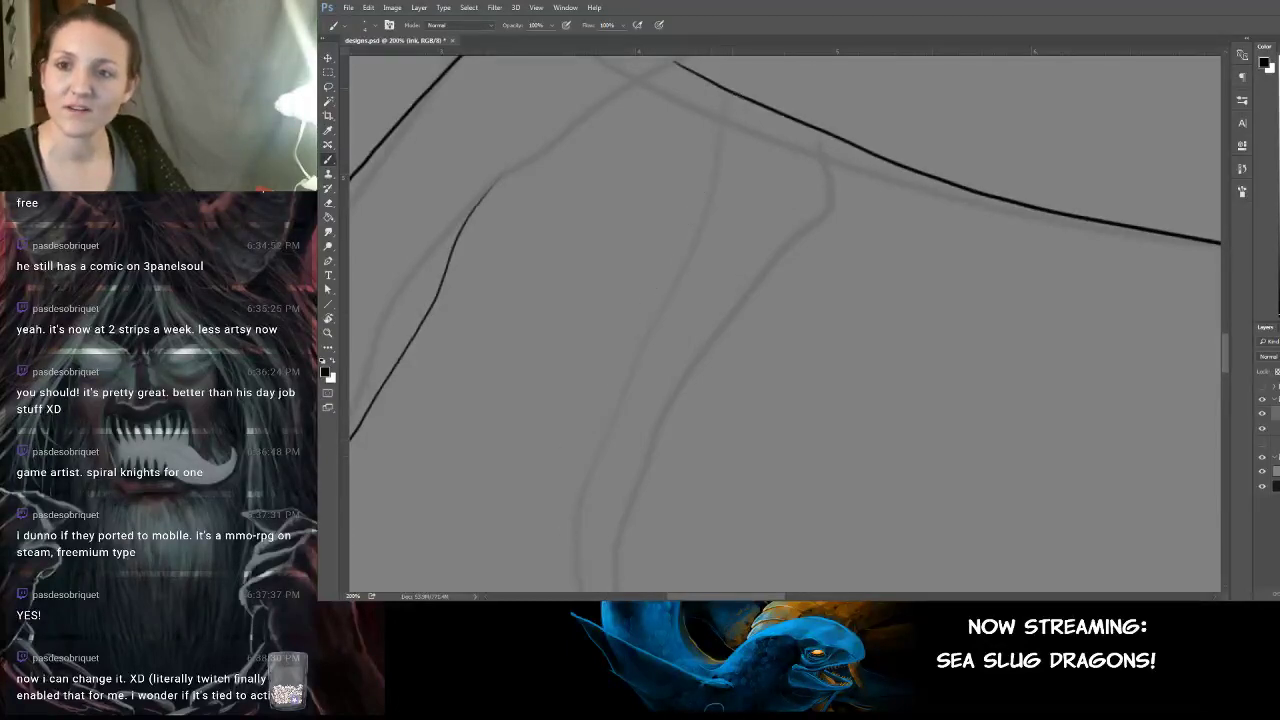
mouse_move(724, 88)
left_mouse_down()
mouse_move(695, 297)
mouse_move(623, 437)
left_mouse_up()
key("ctrl+z")
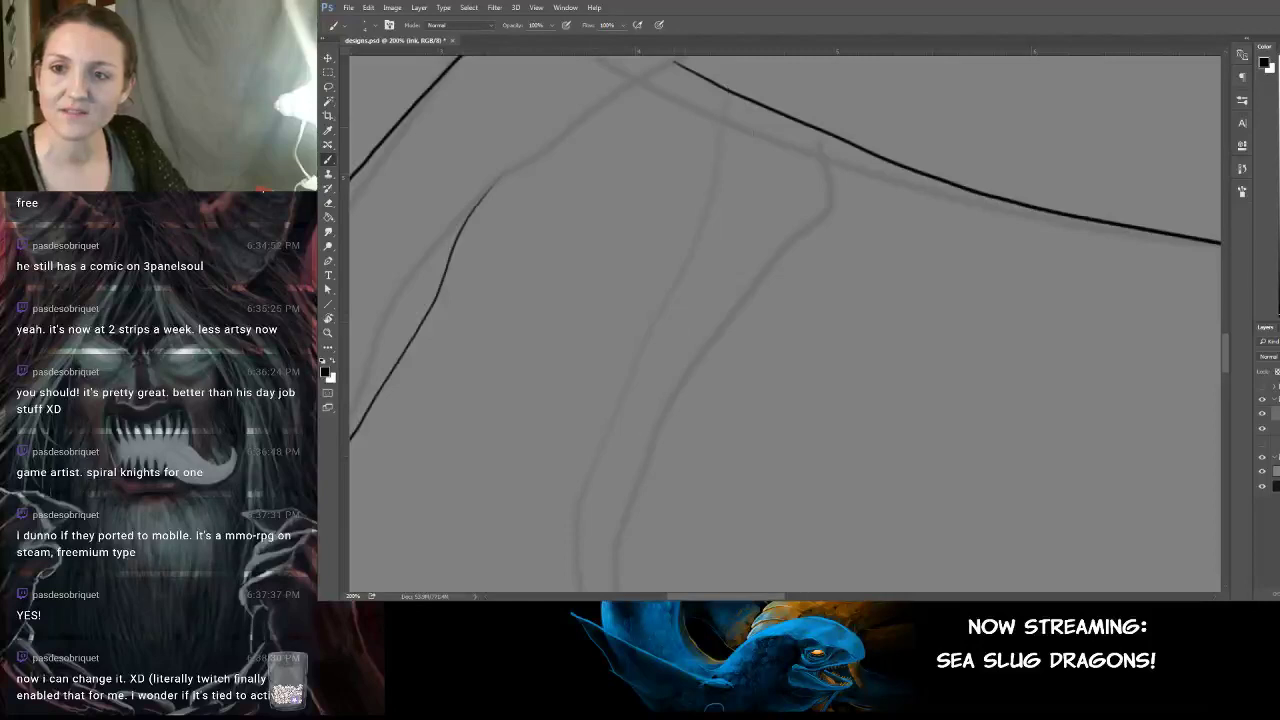
left_click_drag(722, 90, 714, 205)
key("ctrl+z")
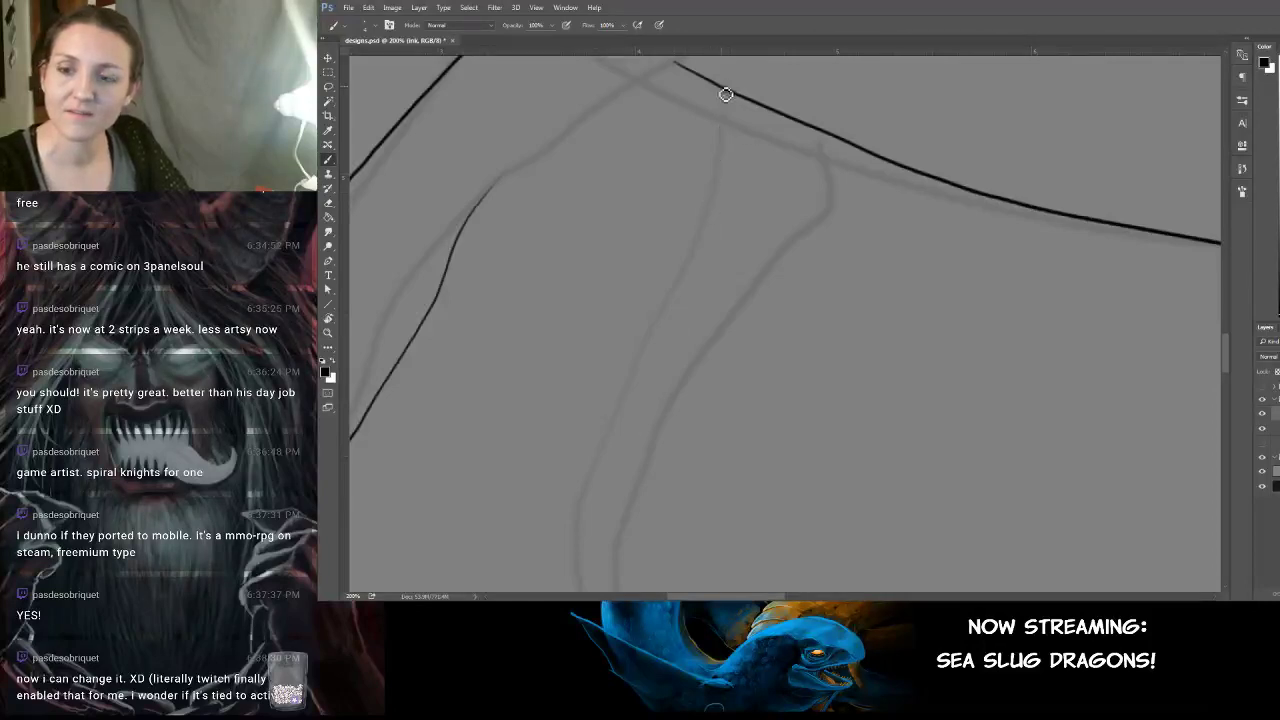
mouse_move(724, 88)
left_mouse_down()
mouse_move(719, 194)
mouse_move(679, 288)
left_mouse_up()
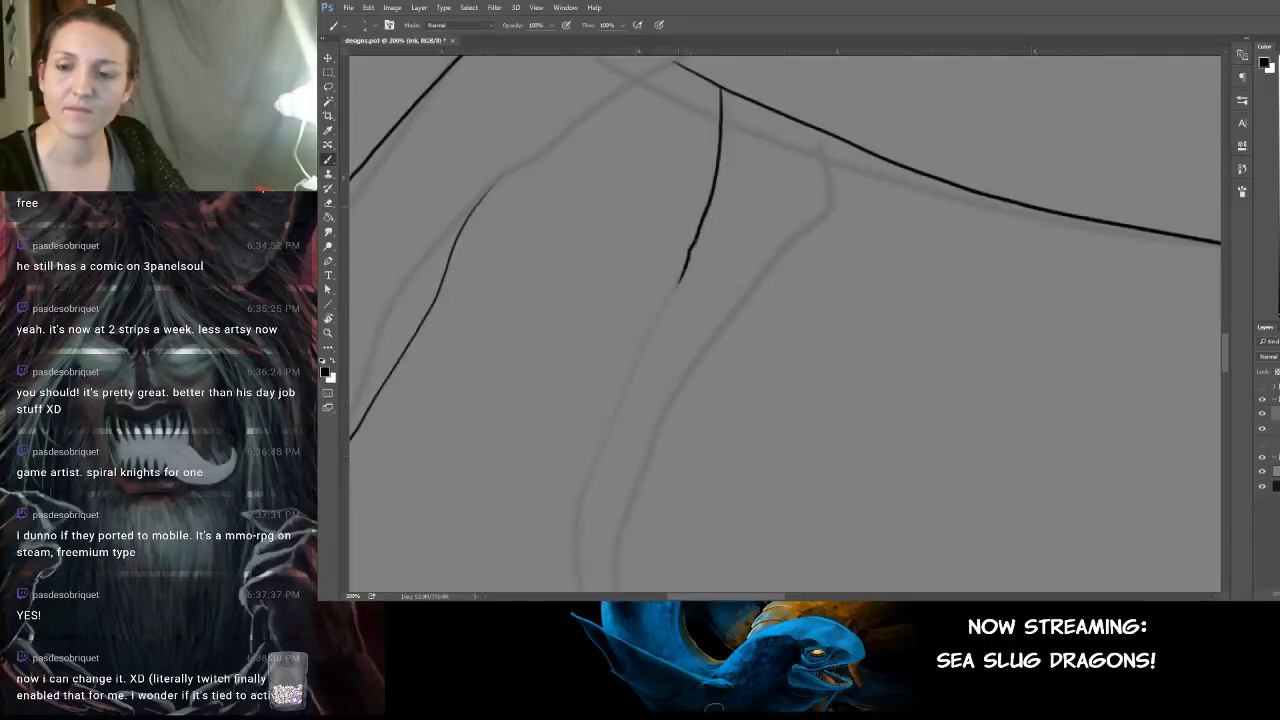
key("ctrl+z")
Try to ink the second front limb in long strokes along its front and rear edges, between the belly line and the tip.
key("ctrl+plus")
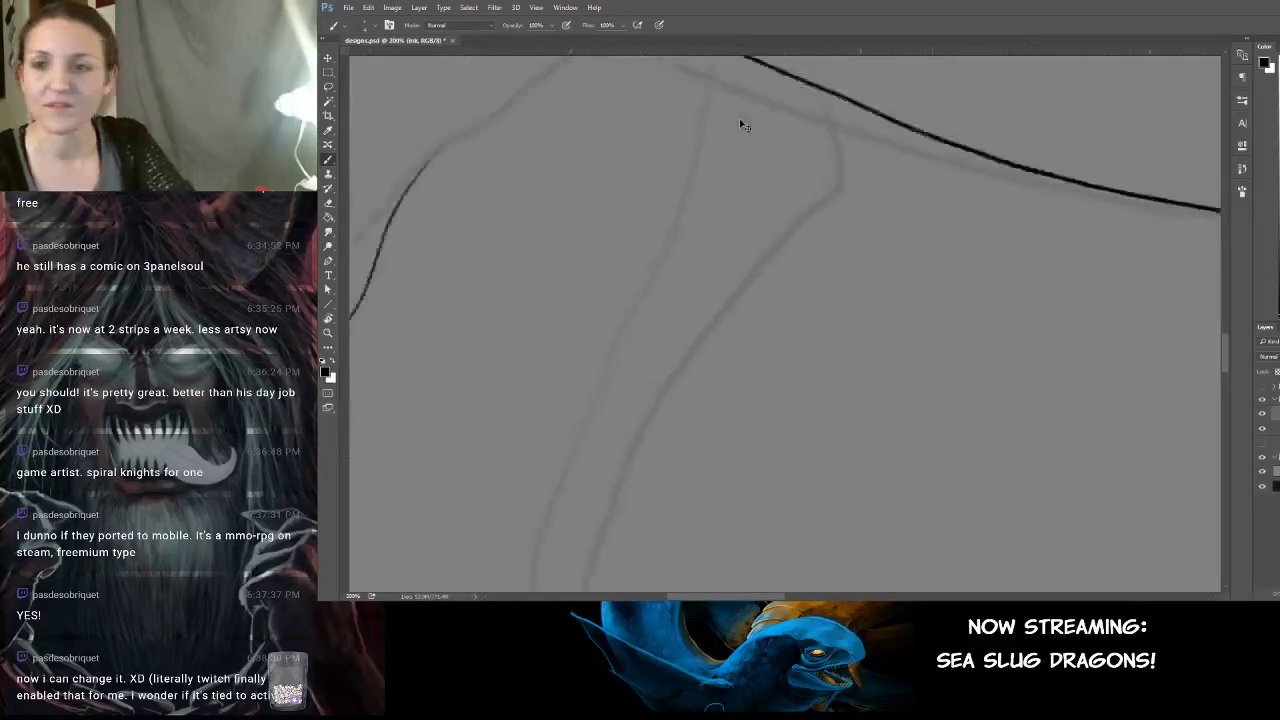
key("ctrl+minus")
key("ctrl+minus")
scroll(768, 133, "down", 1)
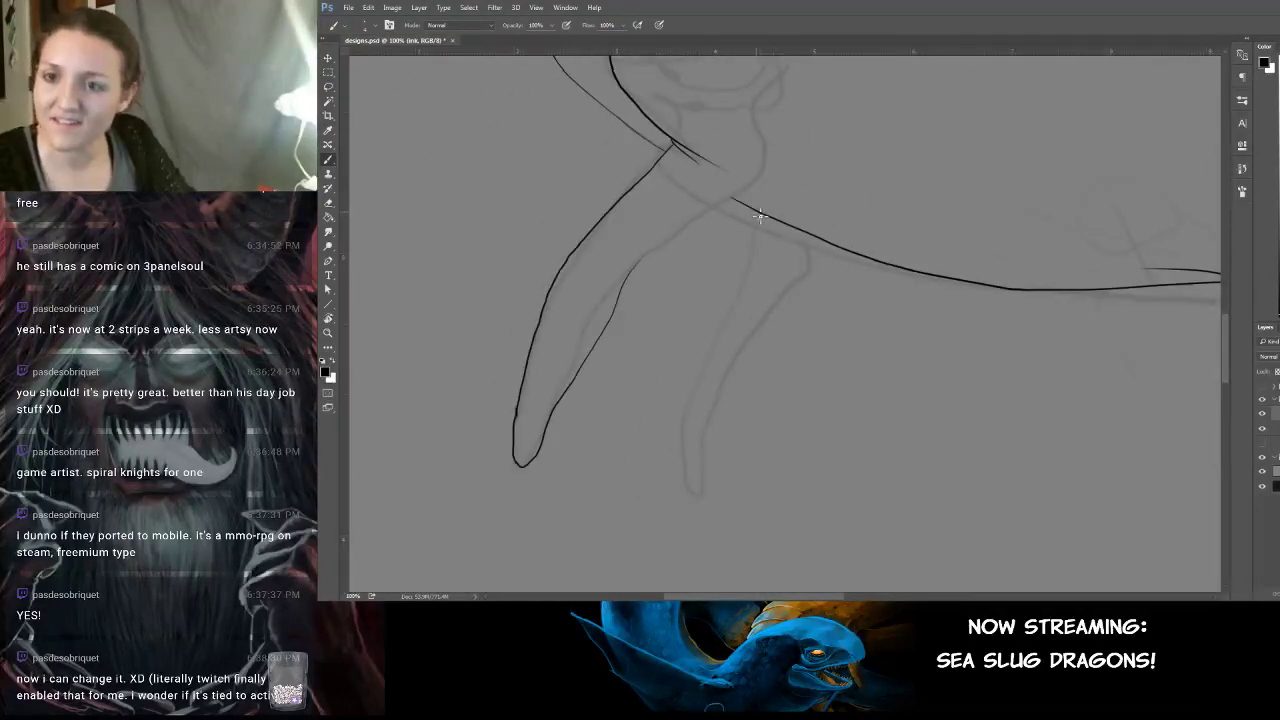
mouse_move(757, 212)
left_mouse_down()
mouse_move(744, 300)
mouse_move(688, 408)
left_mouse_up()
key("ctrl+z")
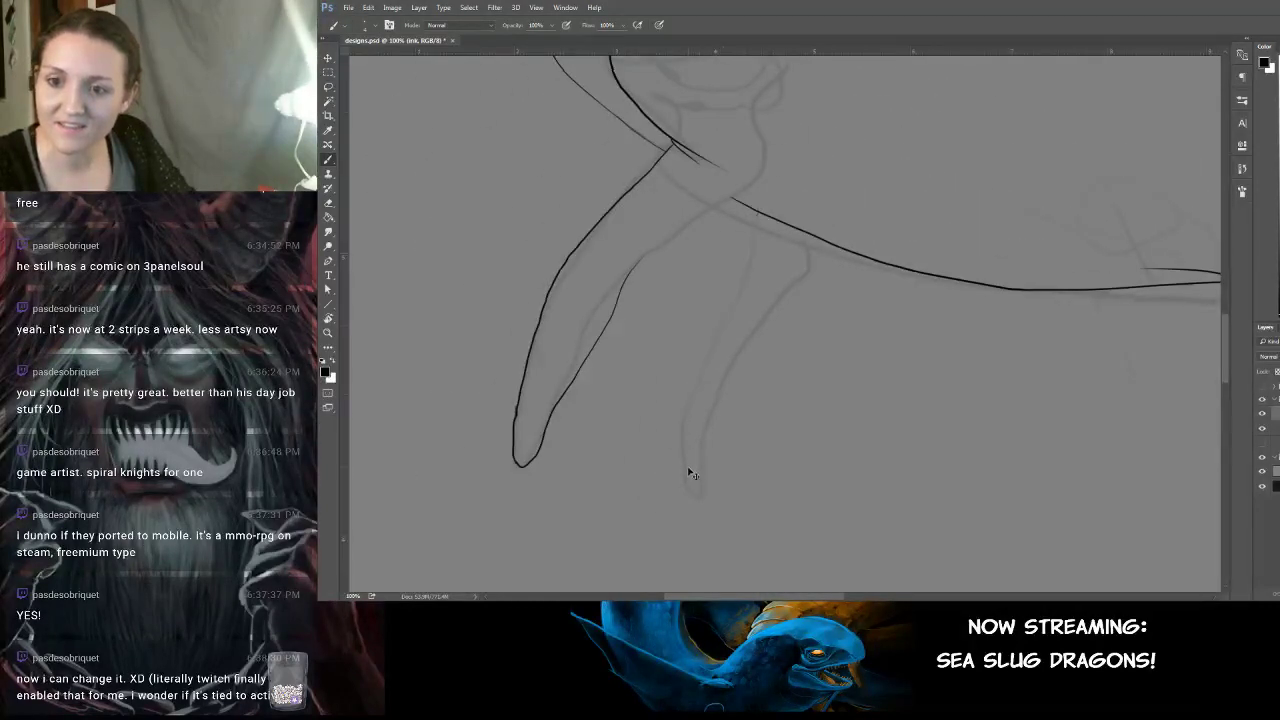
mouse_move(696, 500)
left_mouse_down()
mouse_move(696, 381)
mouse_move(757, 269)
mouse_move(758, 208)
left_mouse_up()
key("ctrl+z")
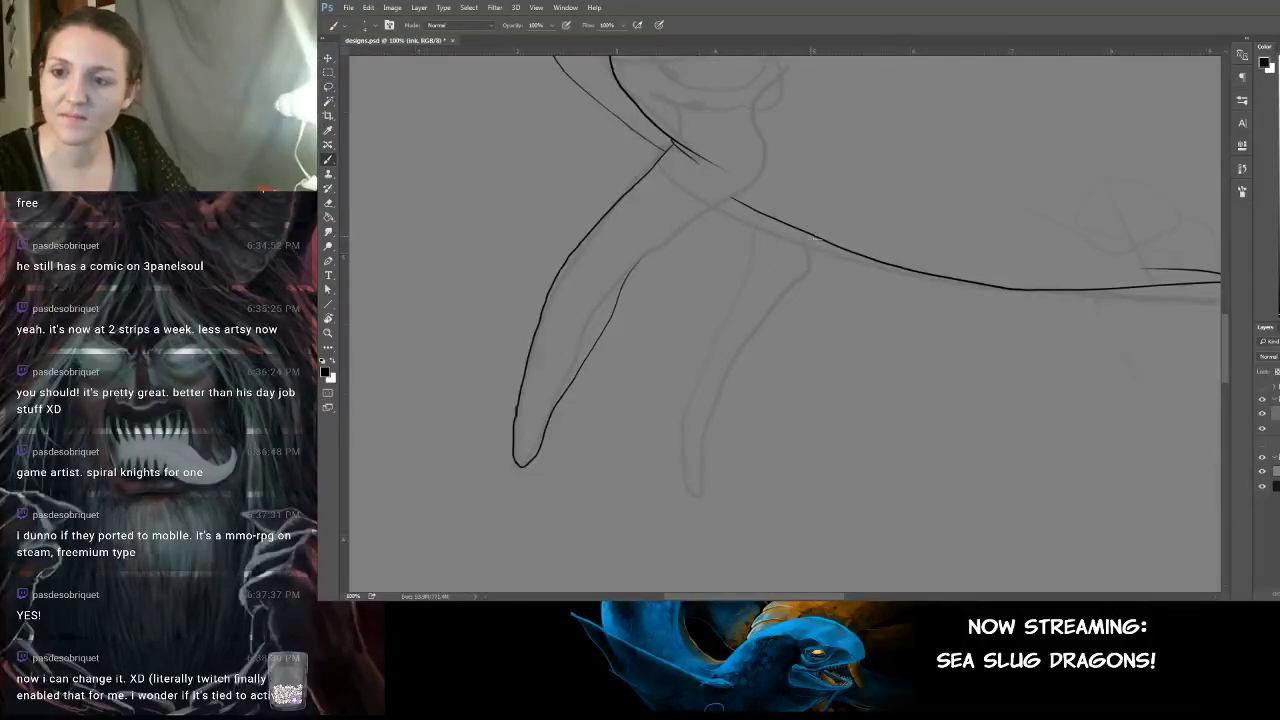
mouse_move(812, 240)
left_mouse_down()
mouse_move(810, 282)
mouse_move(717, 397)
mouse_move(712, 498)
left_mouse_up()
key("ctrl+z")
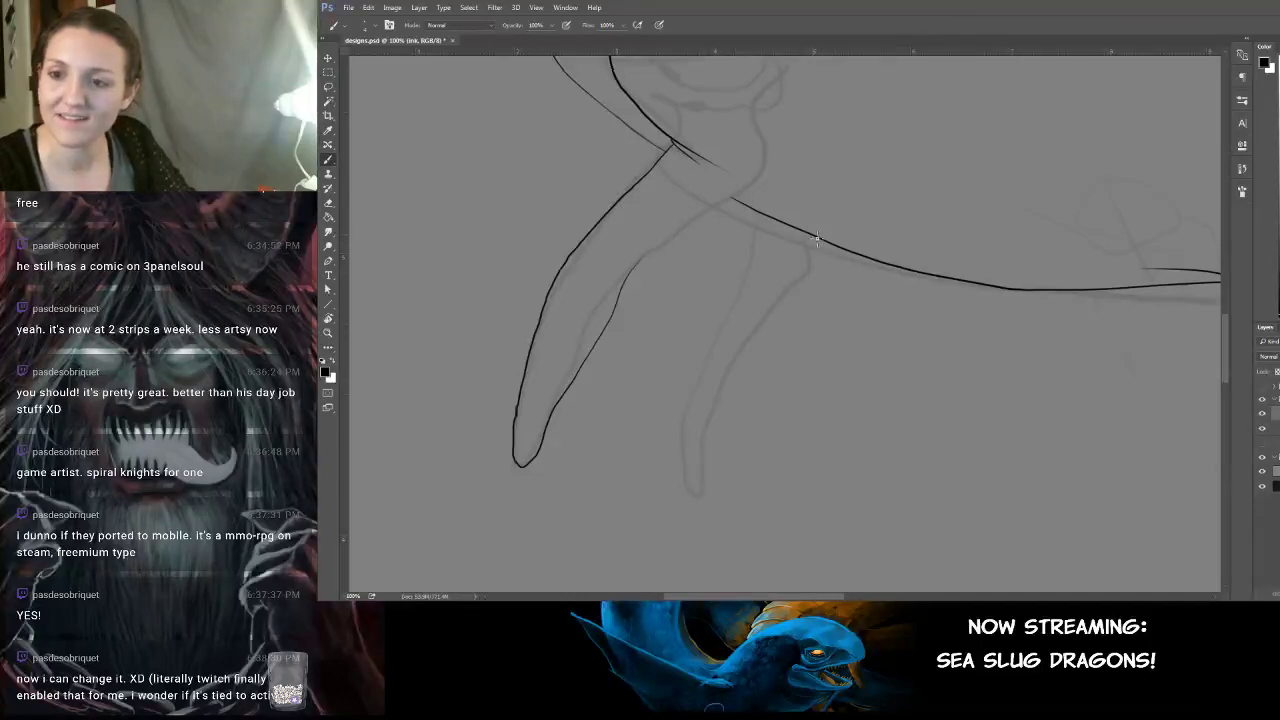
mouse_move(817, 238)
left_mouse_down()
mouse_move(715, 399)
mouse_move(690, 490)
left_mouse_up()
key("ctrl+z")
mouse_move(754, 210)
left_mouse_down()
mouse_move(748, 268)
mouse_move(679, 378)
mouse_move(667, 462)
left_mouse_up()
key("ctrl+z")
Ink the whole second front limb outline, from the belly line down around the narrow tip and back up to the belly line.
mouse_move(762, 222)
left_mouse_down()
mouse_move(698, 404)
mouse_move(693, 501)
mouse_move(723, 417)
mouse_move(797, 312)
mouse_move(810, 232)
left_mouse_up()
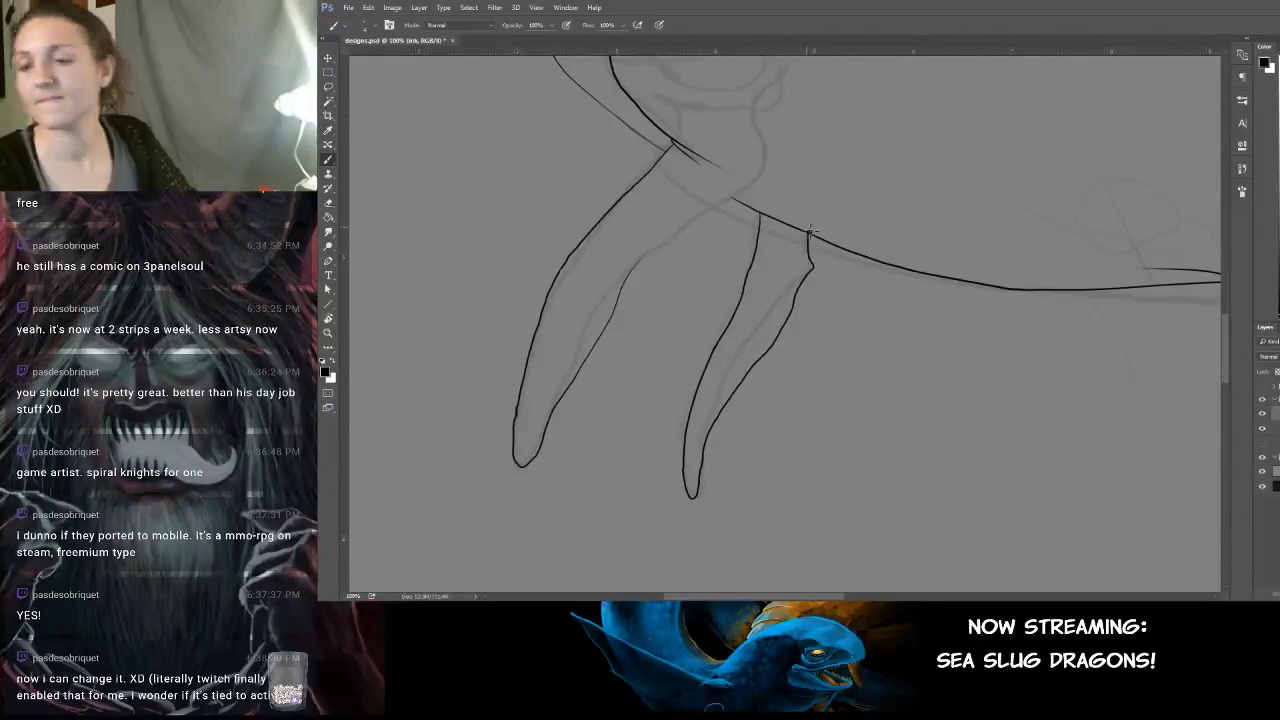
key("ctrl+plus")
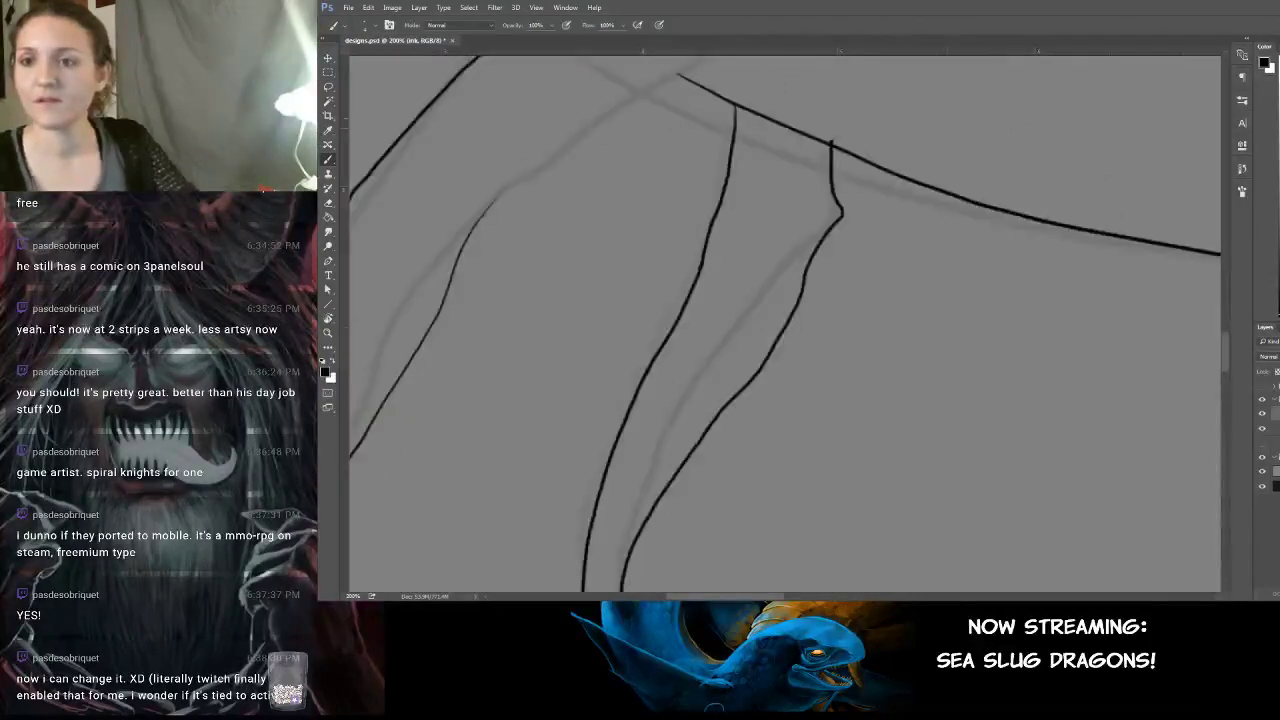
left_click_drag(1000, 118, 873, 283)
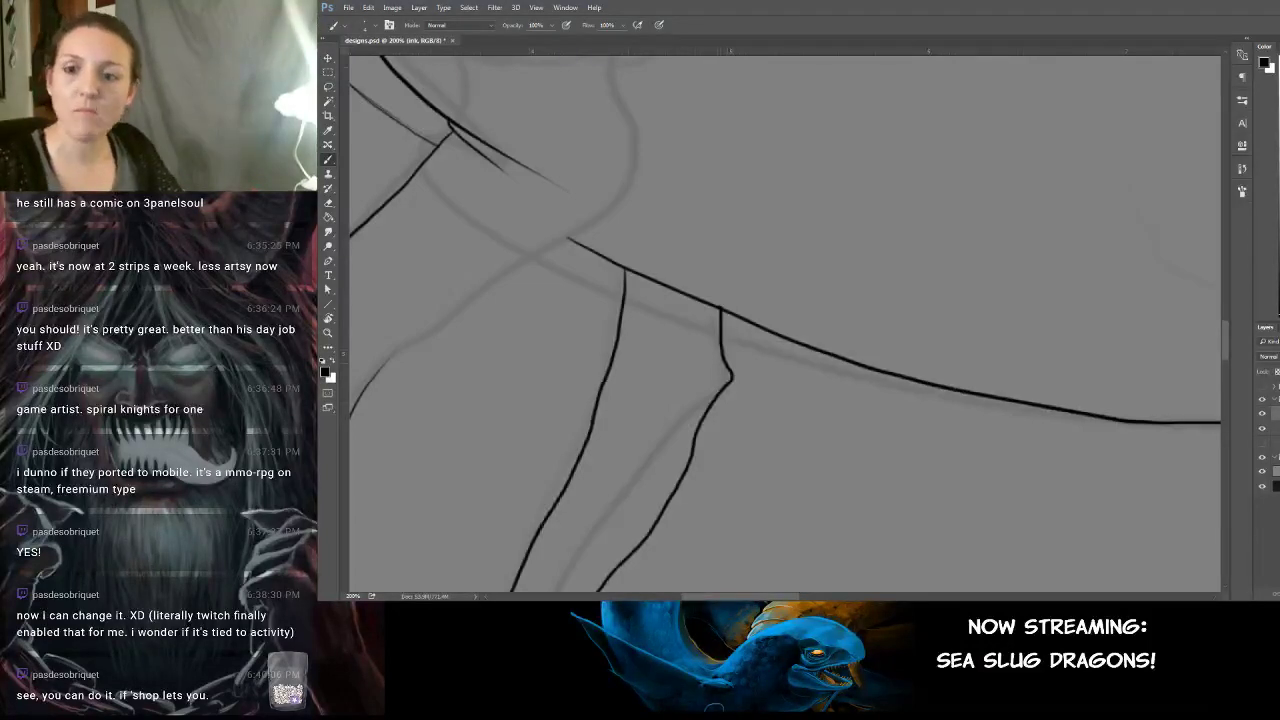
Ink the first front limb's upper rear edge from the shoulder past the belly line, joining it to the inked lower edge.
mouse_move(723, 309)
left_mouse_down()
mouse_move(941, 300)
mouse_move(846, 306)
mouse_move(957, 251)
mouse_move(829, 366)
mouse_move(829, 350)
left_mouse_up()
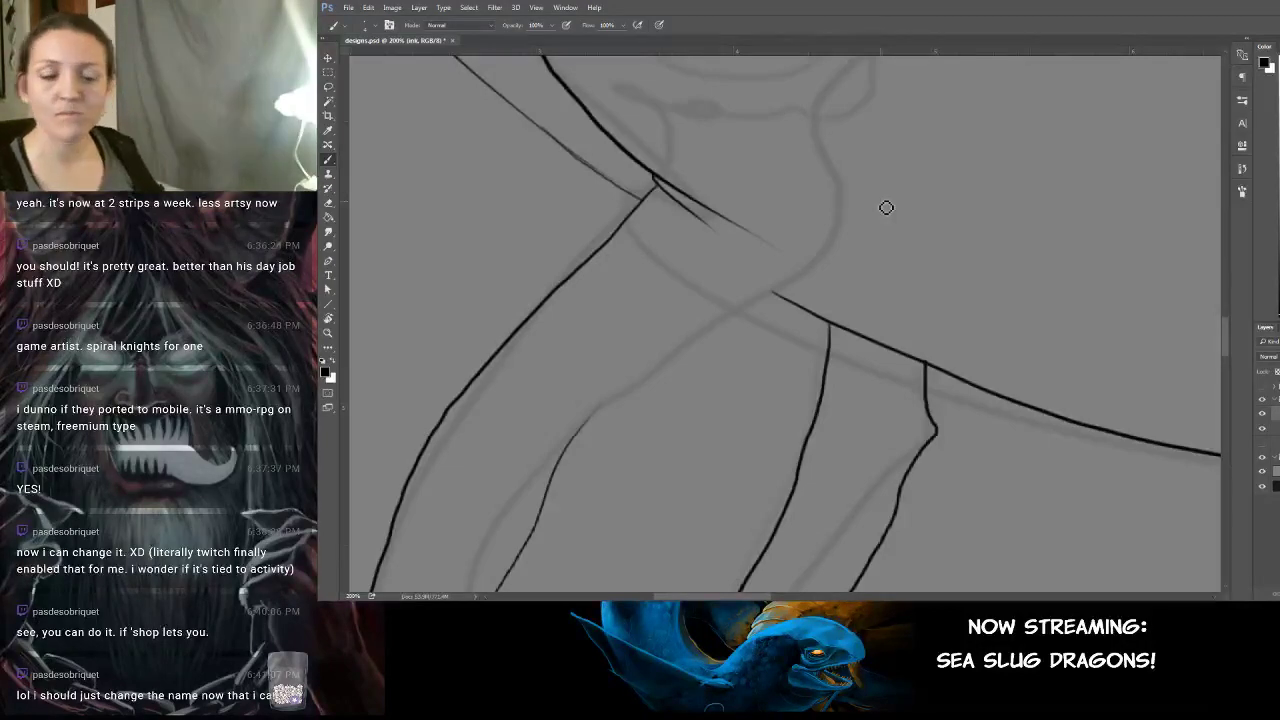
mouse_move(754, 340)
left_mouse_down()
mouse_move(904, 113)
mouse_move(789, 284)
left_mouse_up()
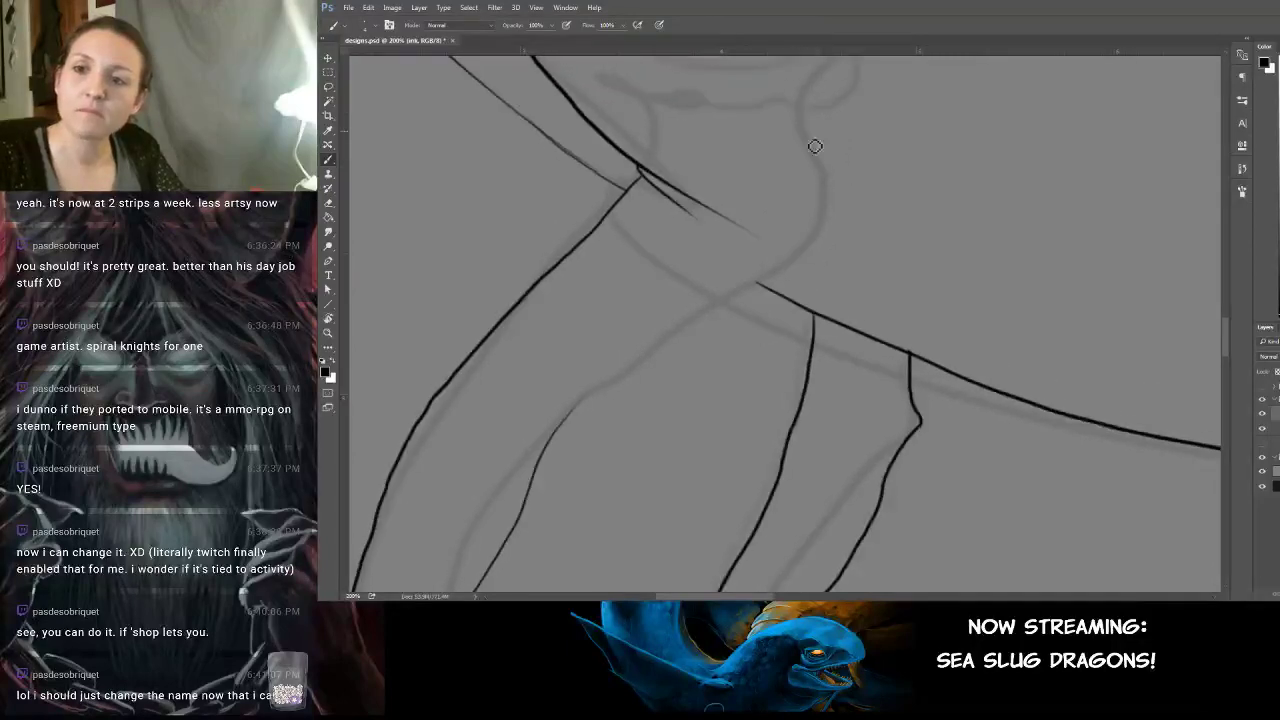
mouse_move(815, 147)
left_mouse_down()
mouse_move(797, 280)
mouse_move(690, 333)
mouse_move(599, 396)
left_mouse_up()
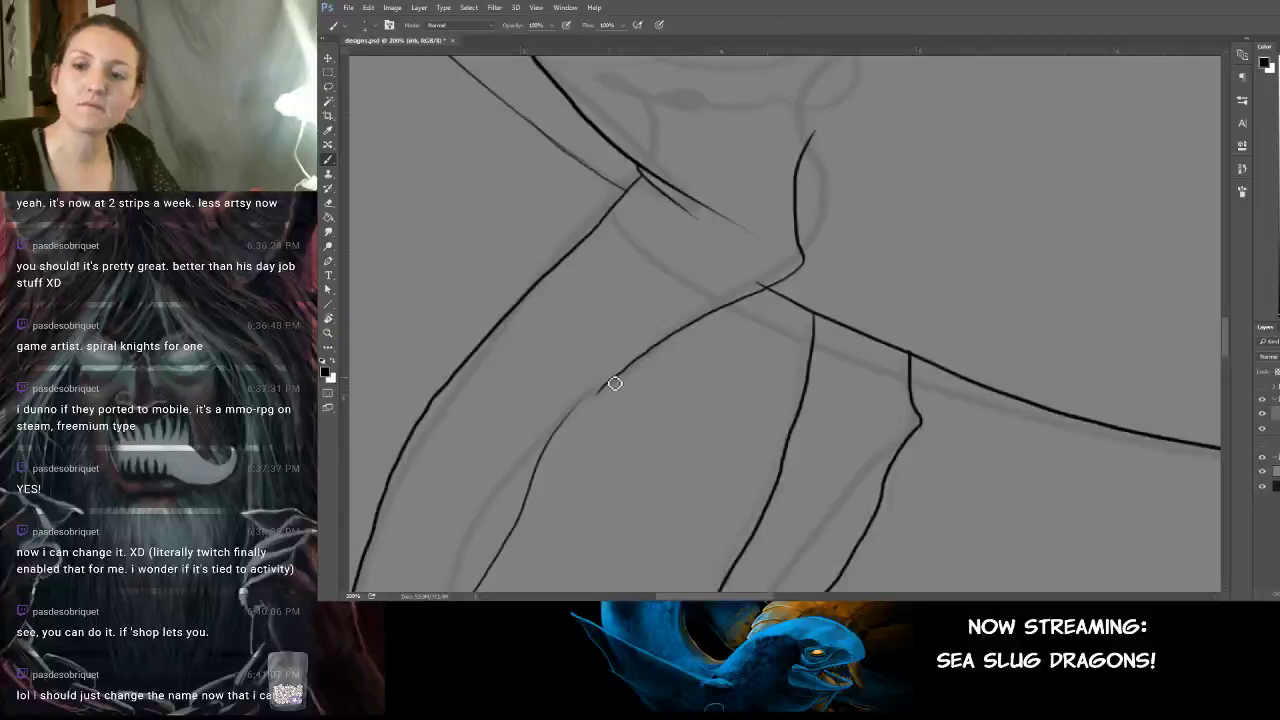
left_click_drag(733, 325, 826, 223)
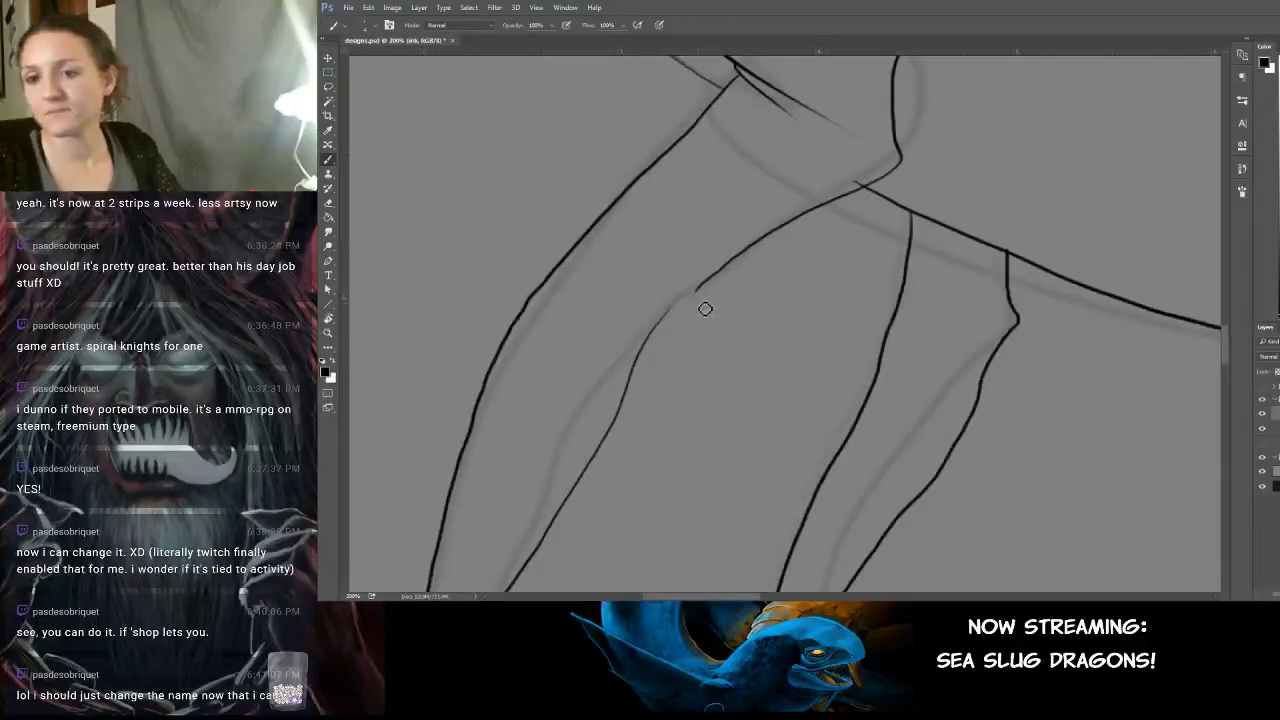
left_click_drag(696, 290, 667, 312)
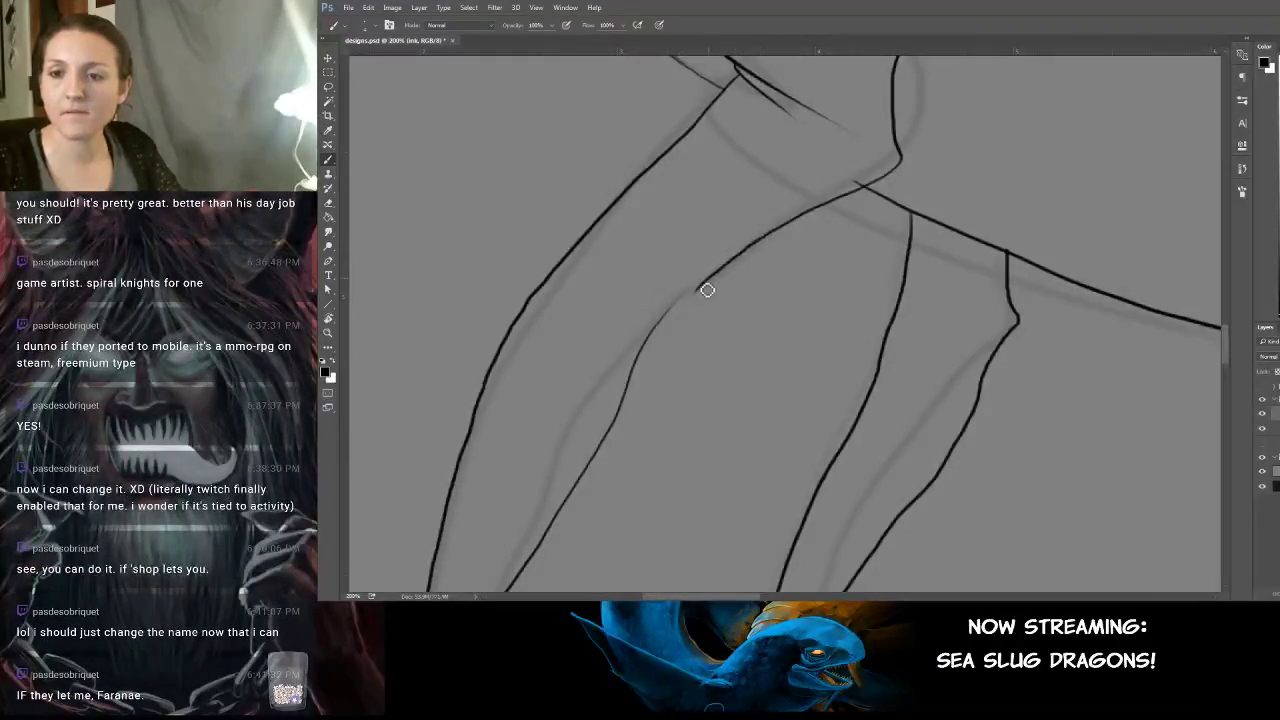
mouse_move(707, 290)
left_mouse_down()
mouse_move(651, 346)
mouse_move(613, 427)
left_mouse_up()
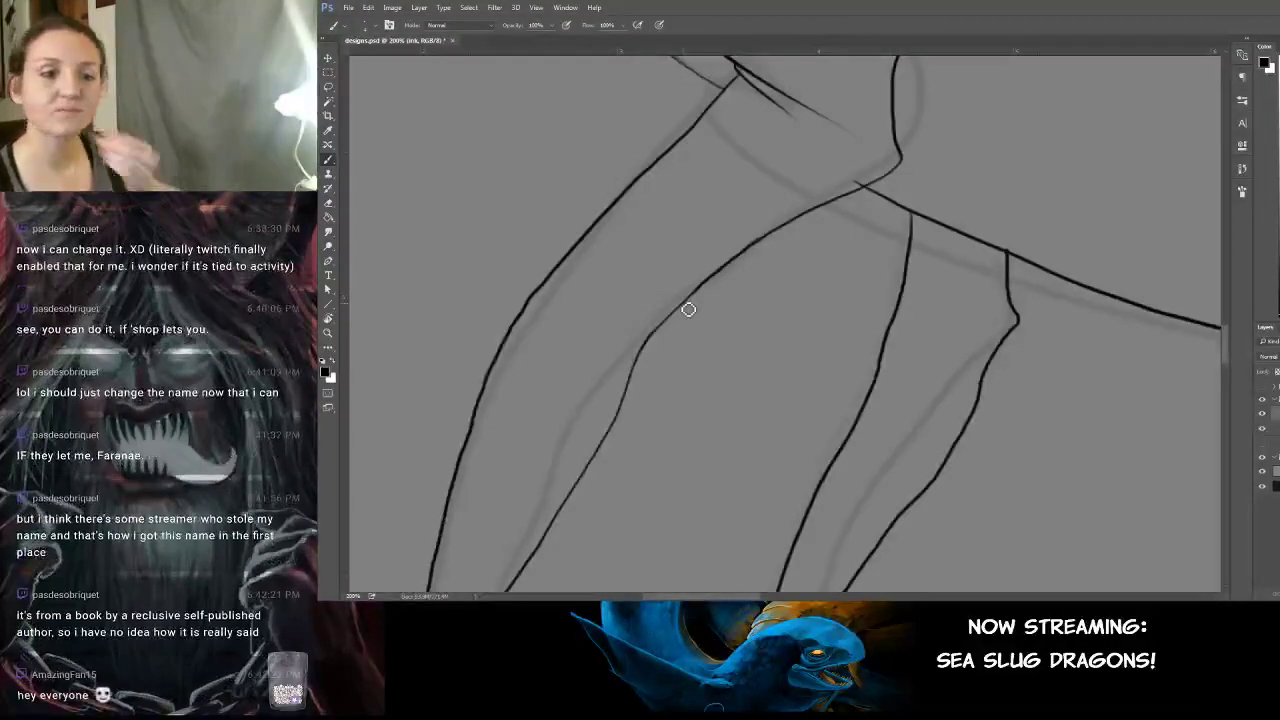
Check the finished front limbs against the bubble snail reference photos in Windows Photo Viewer, and minimize the viewer.
scroll(688, 309, "down", 3)
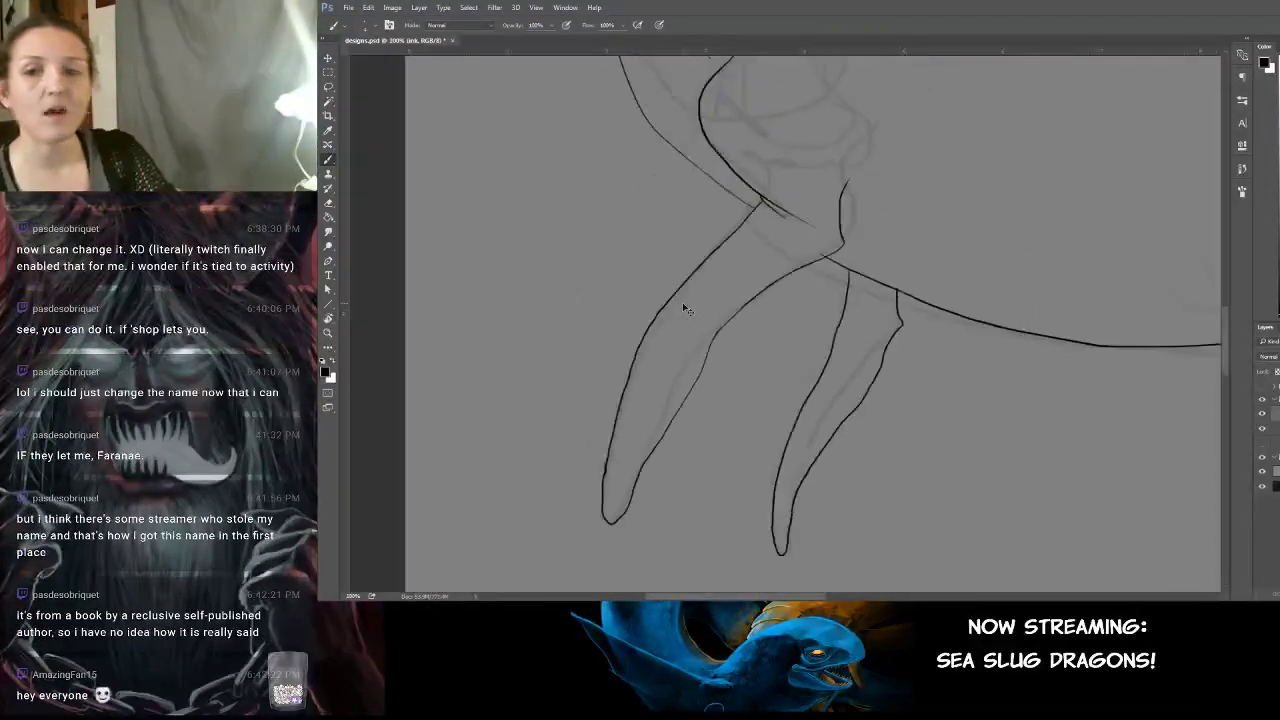
mouse_move(679, 257)
left_mouse_down()
mouse_move(631, 354)
mouse_move(597, 380)
mouse_move(600, 360)
mouse_move(570, 361)
mouse_move(623, 423)
mouse_move(640, 489)
mouse_move(630, 481)
left_mouse_up()
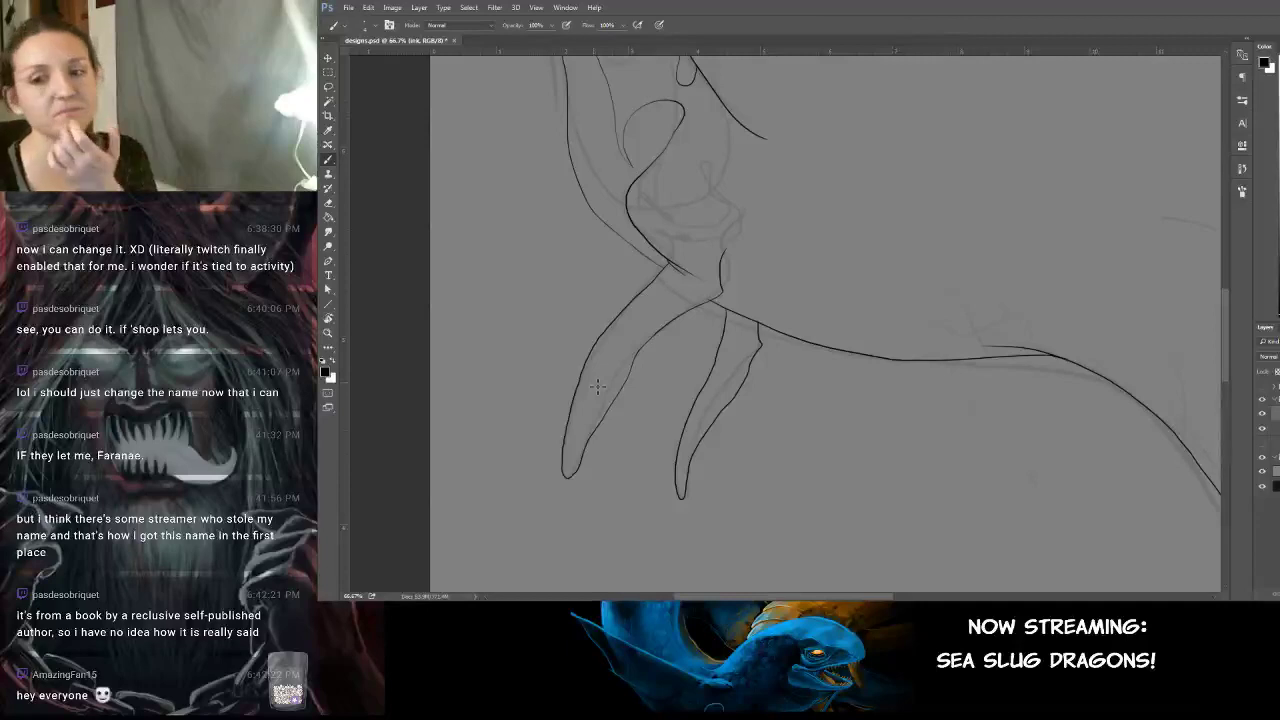
mouse_move(794, 357)
left_mouse_down()
mouse_move(737, 463)
mouse_move(737, 449)
mouse_move(679, 518)
mouse_move(820, 449)
mouse_move(940, 446)
mouse_move(843, 434)
mouse_move(741, 384)
mouse_move(800, 371)
mouse_move(700, 330)
mouse_move(621, 274)
left_mouse_up()
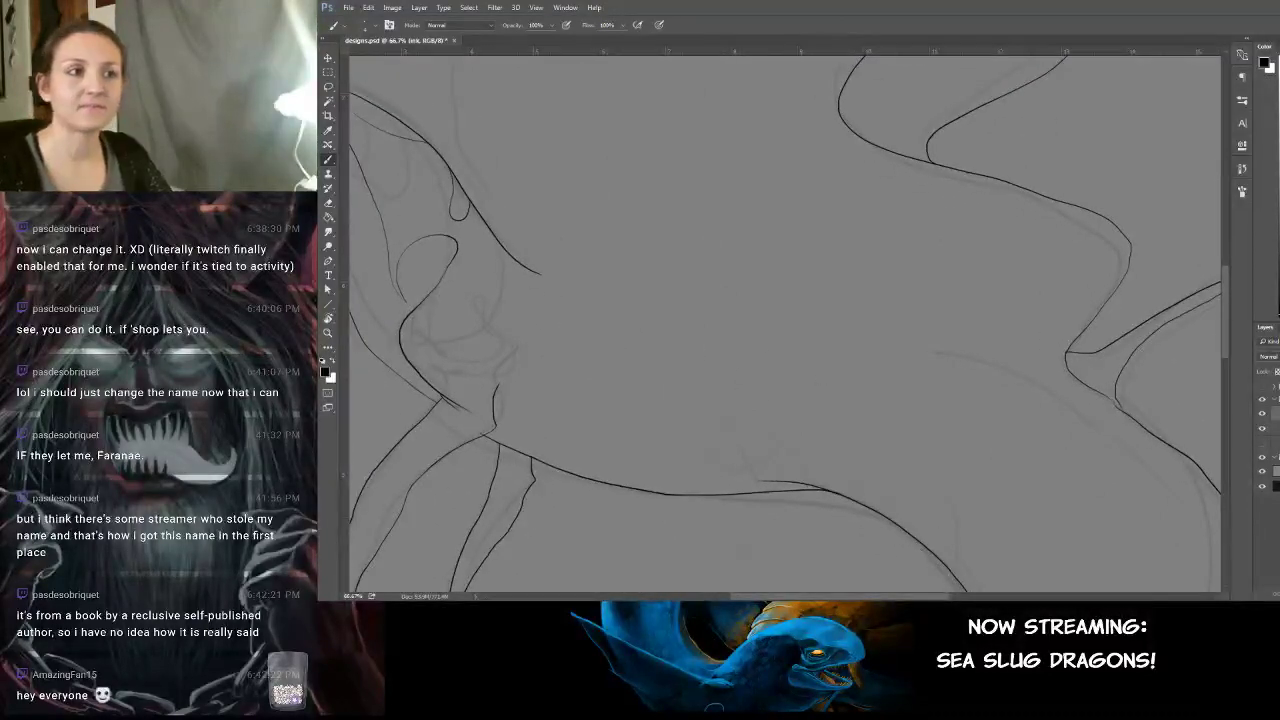
left_click_drag(330, 112, 851, 122)
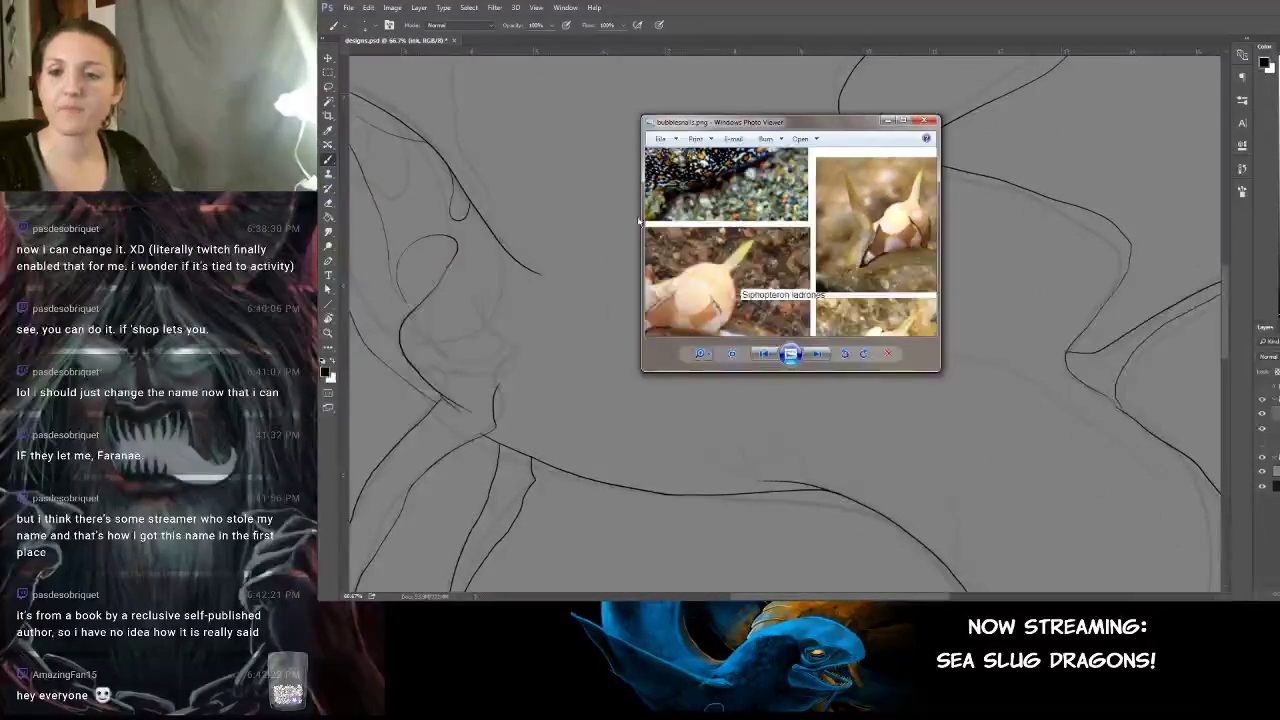
left_click_drag(738, 277, 864, 183)
left_click(888, 121)
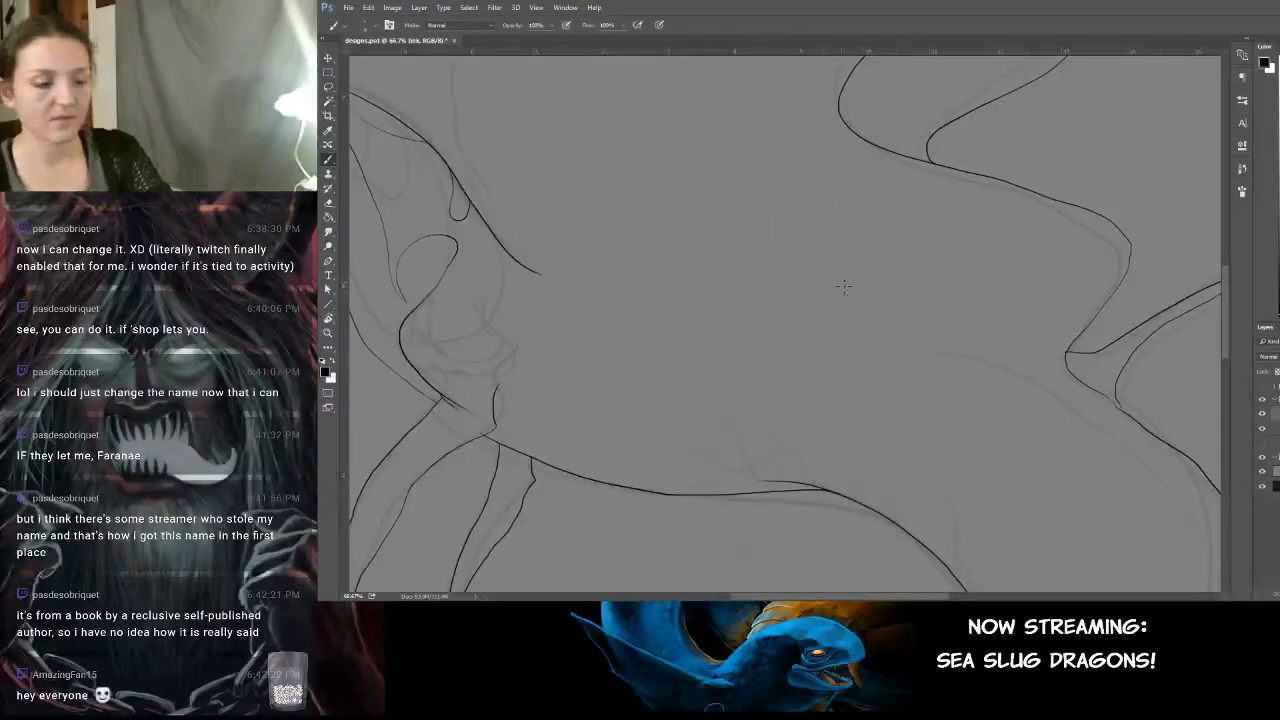
Ink the base of the upper wing's leading edge, from the end of the back line upward along the sketch.
key("ctrl+minus")
key("ctrl+minus")
left_click_drag(935, 321, 888, 241)
scroll(889, 290, "up", 5)
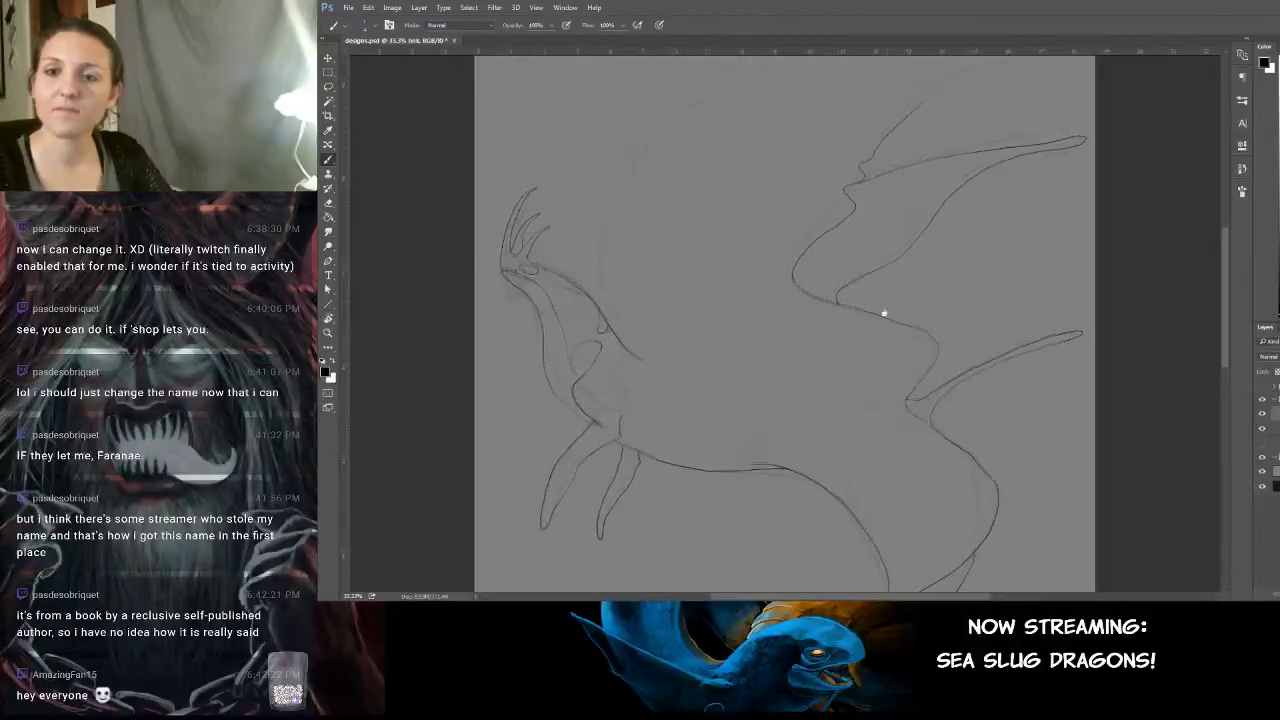
left_click_drag(875, 340, 849, 381)
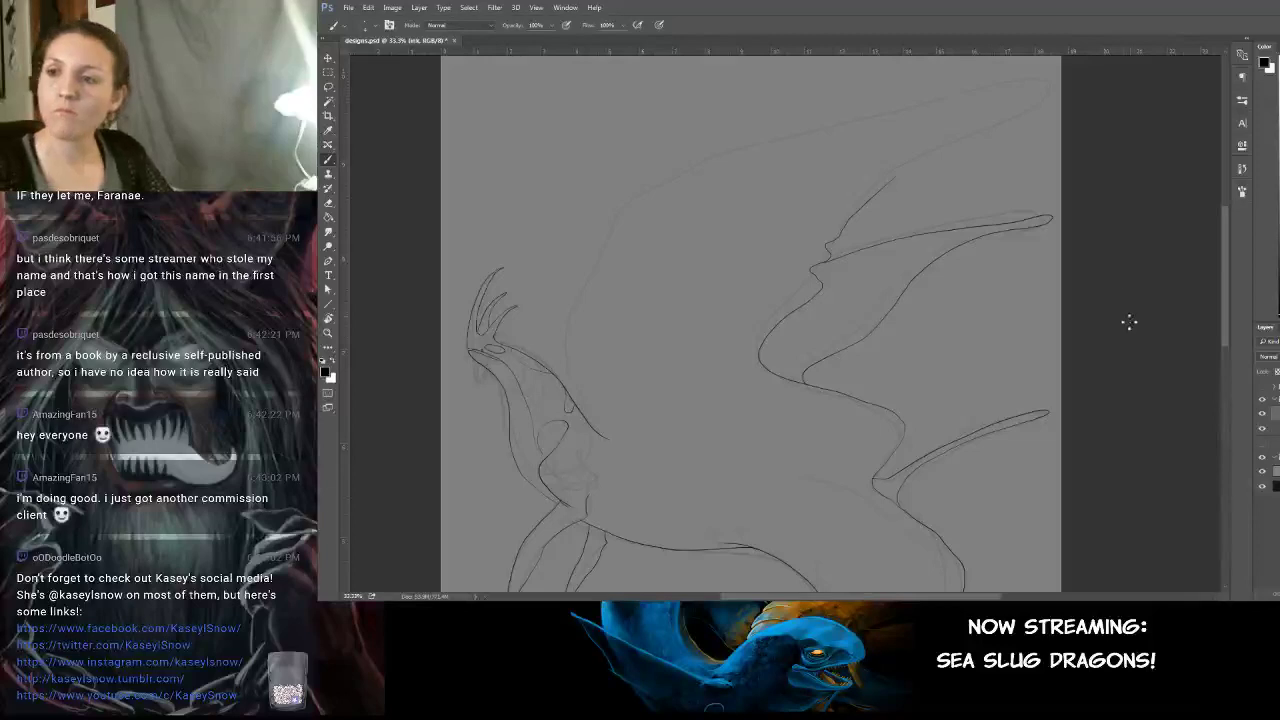
left_click_drag(851, 251, 885, 350)
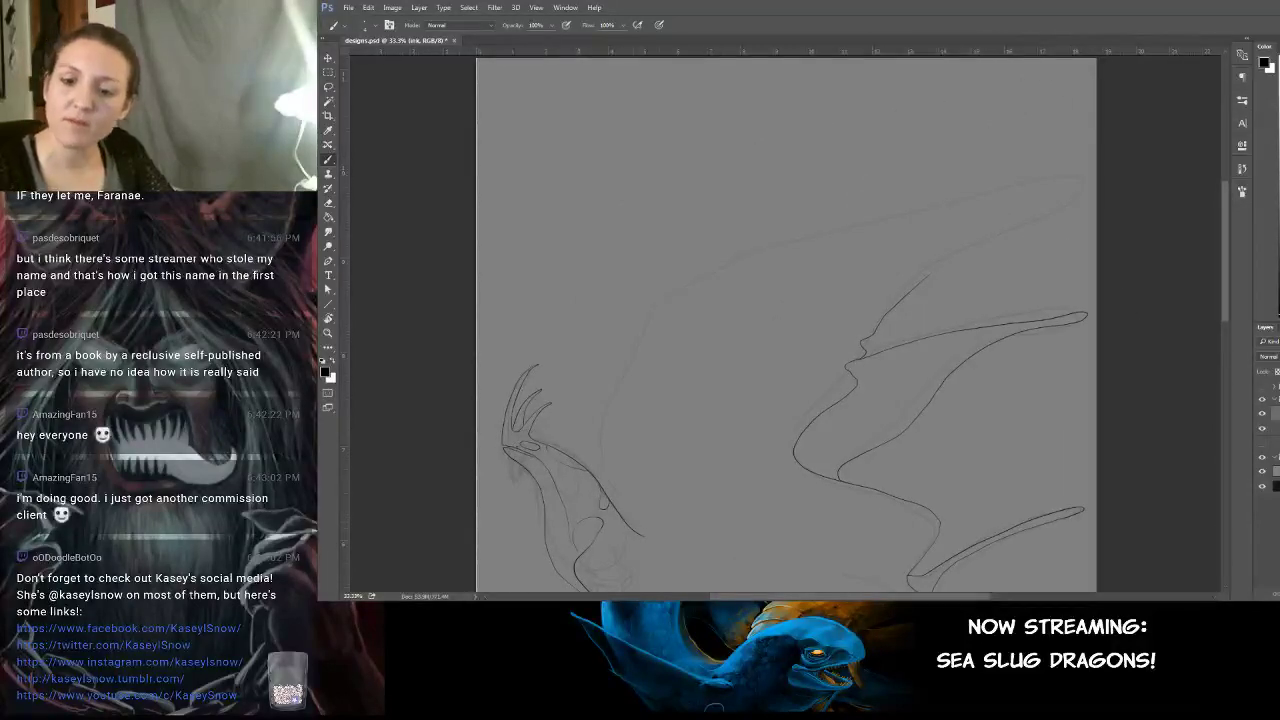
left_click_drag(677, 461, 611, 309)
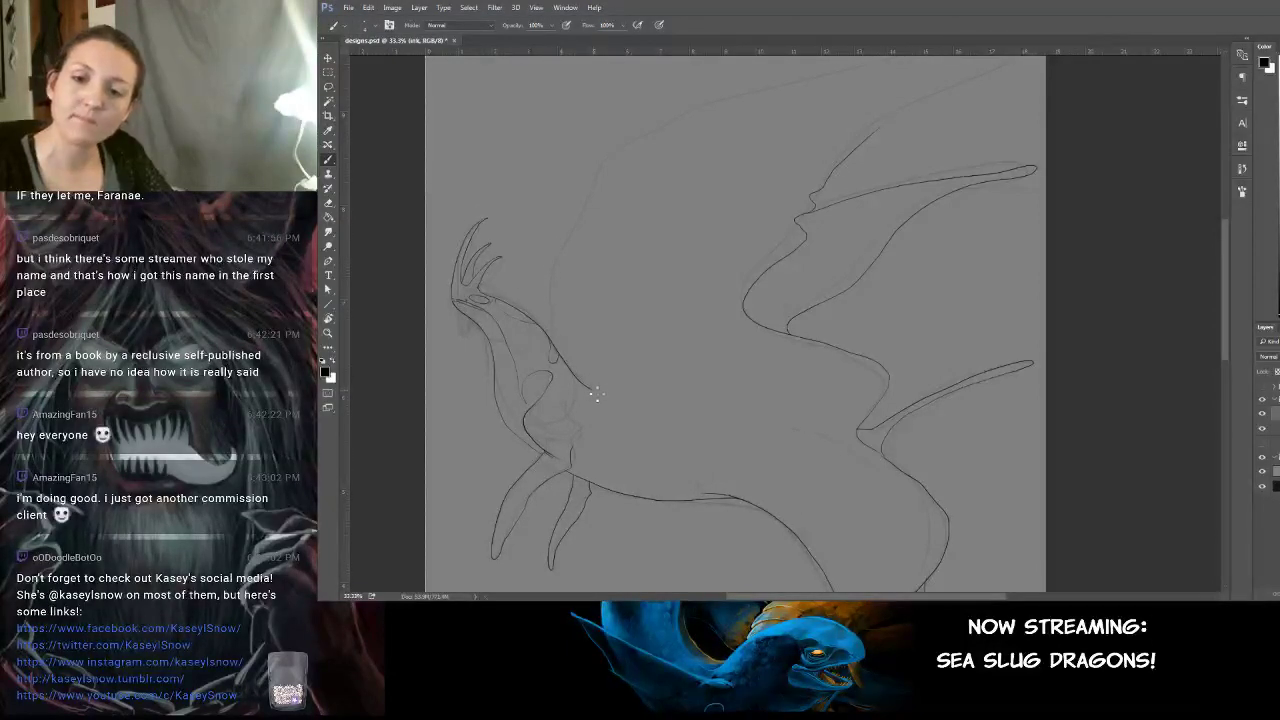
mouse_move(598, 392)
left_mouse_down()
mouse_move(563, 334)
mouse_move(558, 278)
left_mouse_up()
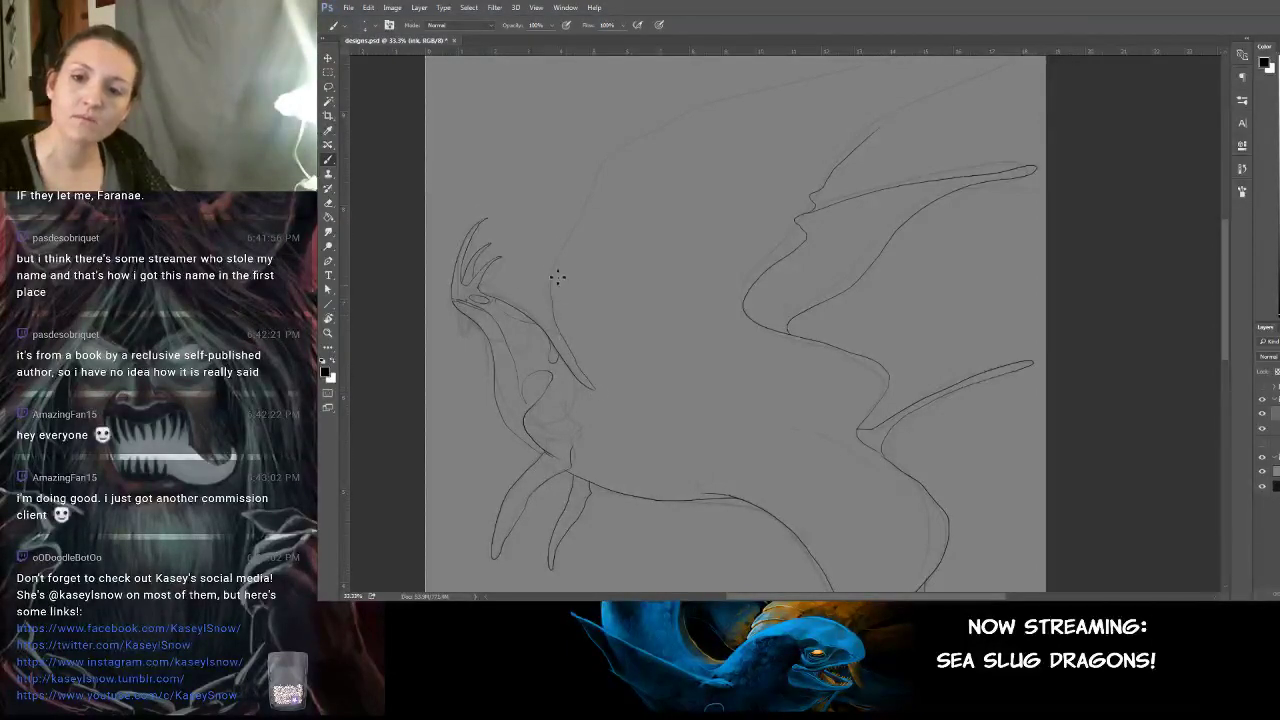
Try to ink the upper wing's leading edge from its inked base toward the wing tip.
mouse_move(638, 200)
left_mouse_down()
mouse_move(646, 251)
mouse_move(604, 363)
mouse_move(663, 183)
mouse_move(760, 149)
mouse_move(740, 209)
mouse_move(783, 241)
left_mouse_up()
key("ctrl+z")
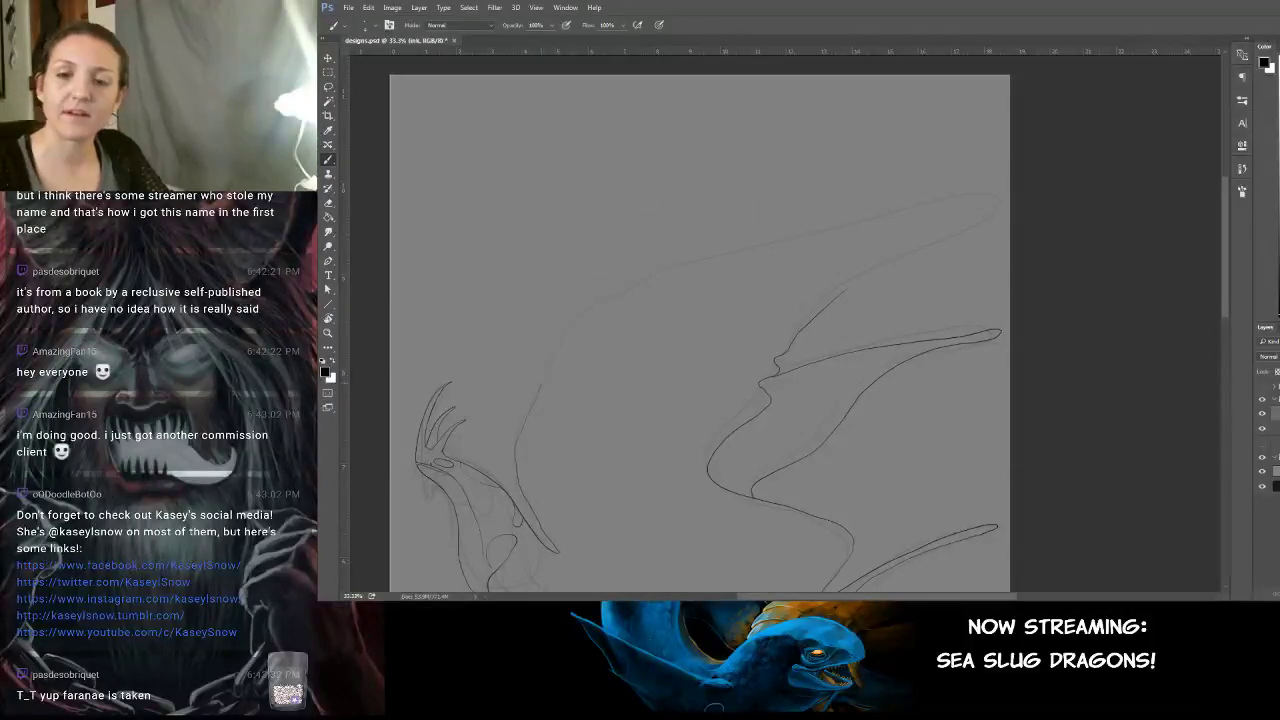
mouse_move(545, 382)
left_mouse_down()
mouse_move(586, 312)
mouse_move(654, 256)
mouse_move(964, 195)
left_mouse_up()
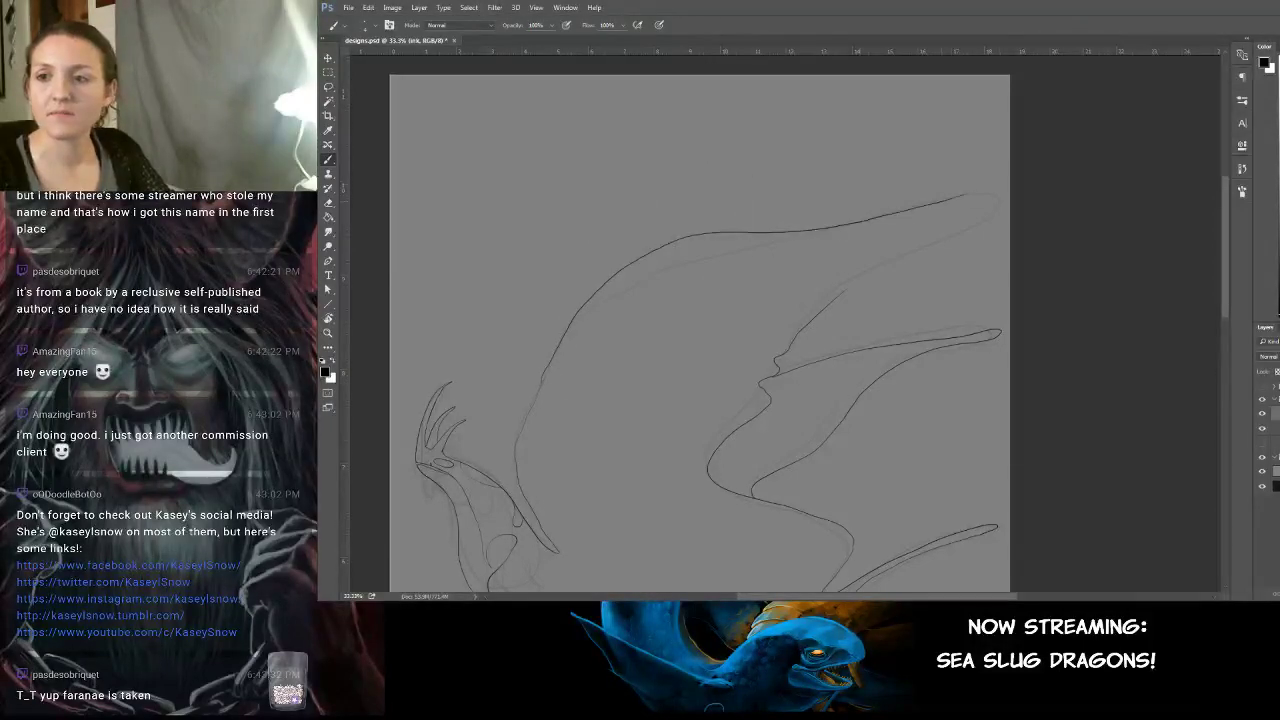
key("ctrl+z")
mouse_move(884, 218)
left_mouse_down()
mouse_move(842, 230)
mouse_move(778, 219)
mouse_move(768, 152)
mouse_move(735, 162)
mouse_move(575, 290)
left_mouse_up()
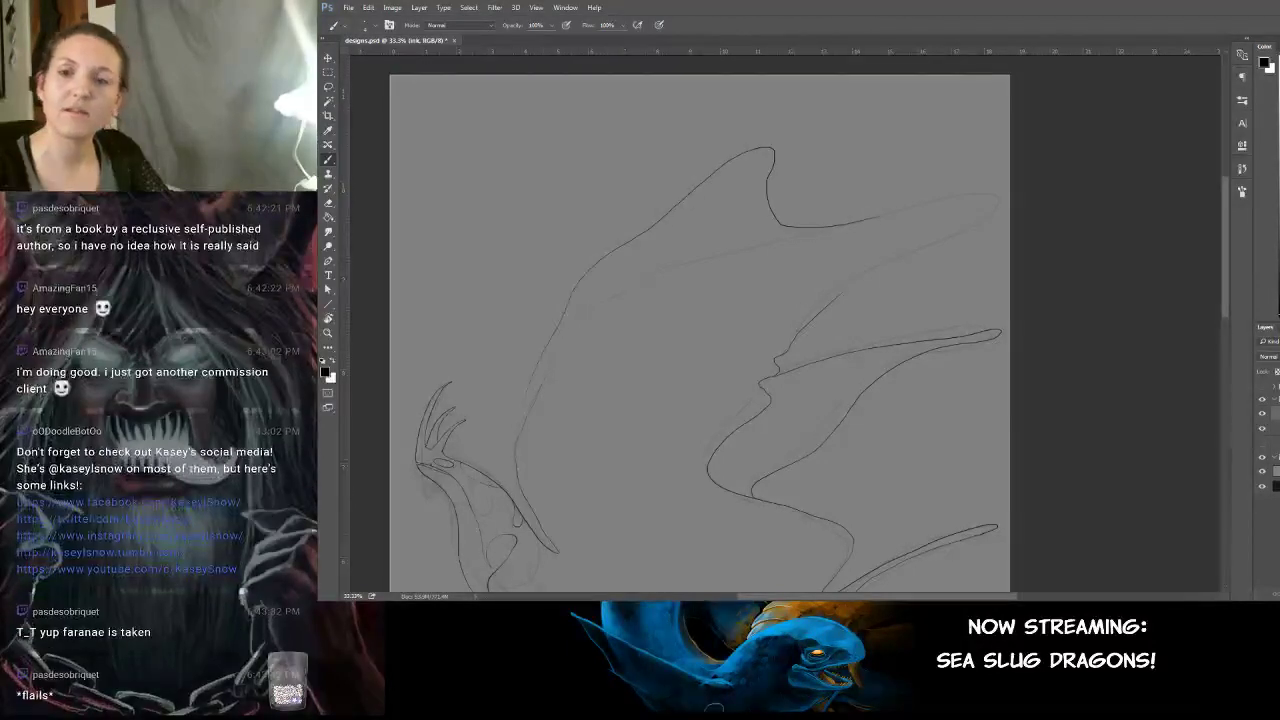
Ink the upper wing from its leading-edge base around the rounded tip and back to the inked trailing edge.
mouse_move(728, 306)
left_mouse_down()
mouse_move(838, 146)
mouse_move(817, 217)
mouse_move(770, 266)
left_mouse_up()
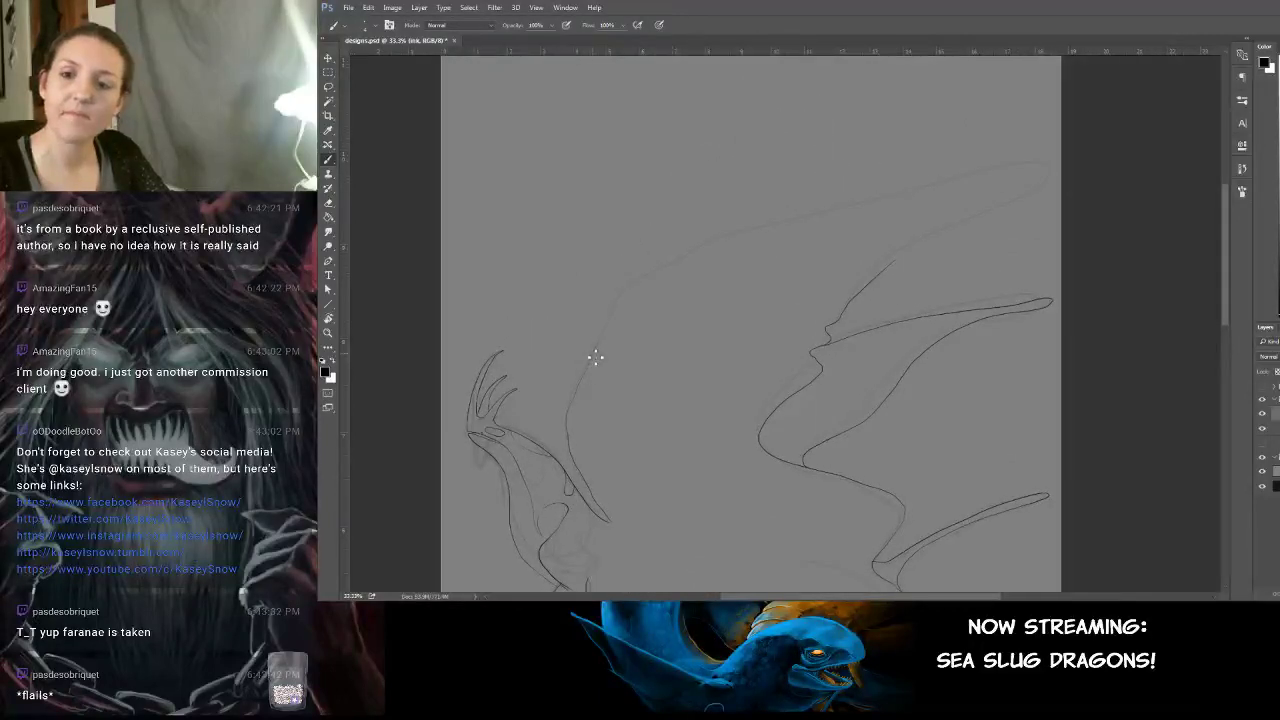
mouse_move(595, 357)
left_mouse_down()
mouse_move(638, 288)
mouse_move(706, 244)
mouse_move(1048, 177)
mouse_move(952, 218)
mouse_move(912, 252)
left_mouse_up()
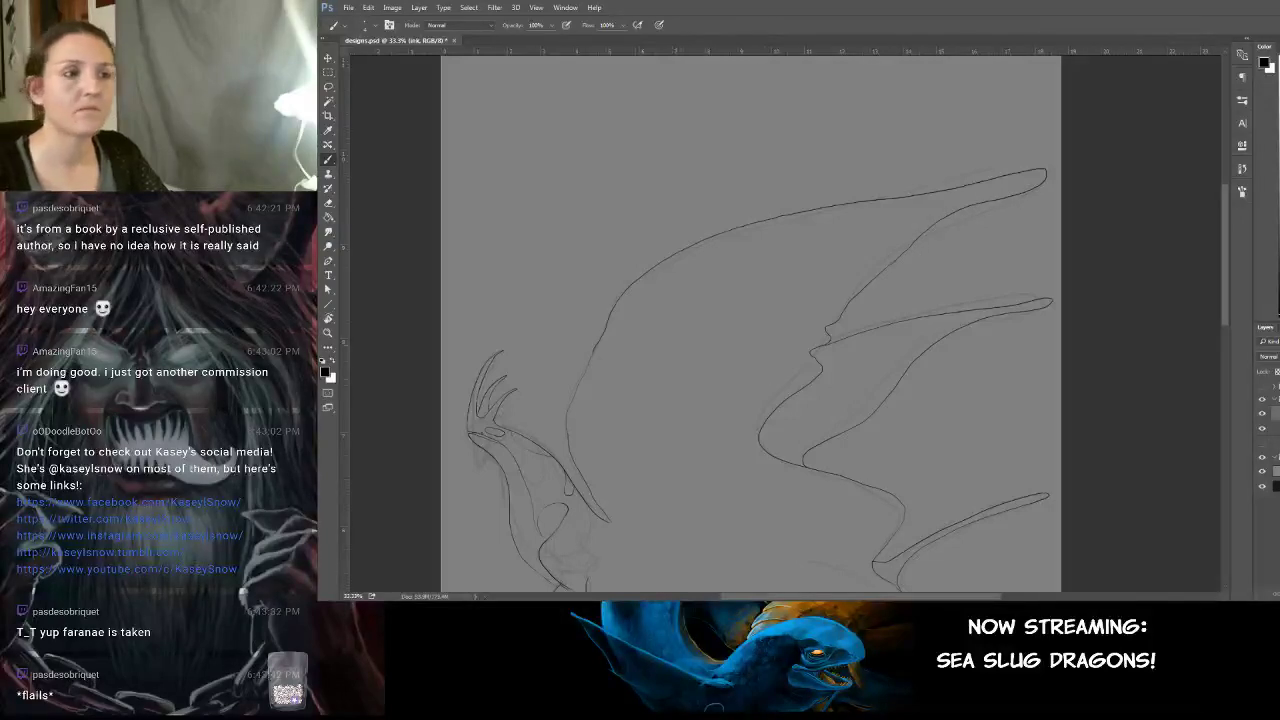
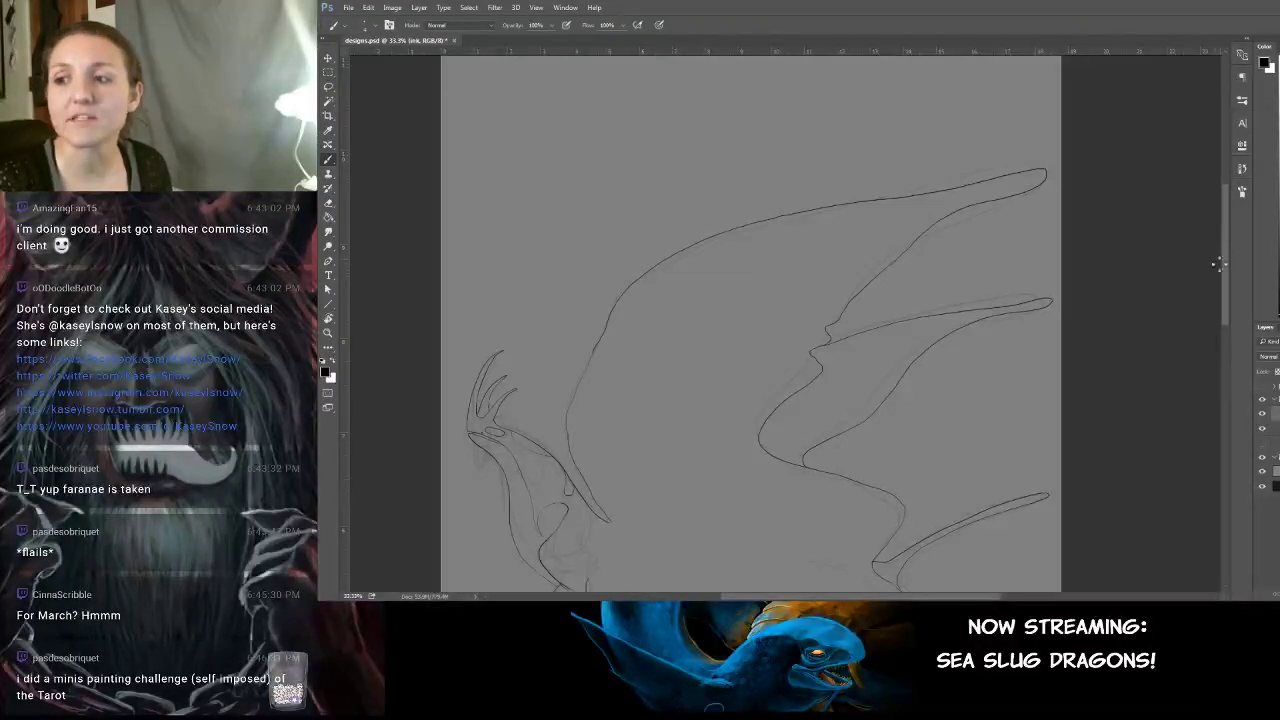
Examine the inked wings, body and front limbs, and inspect the head and neck lines at closer range.
left_click_drag(1217, 264, 1195, 311)
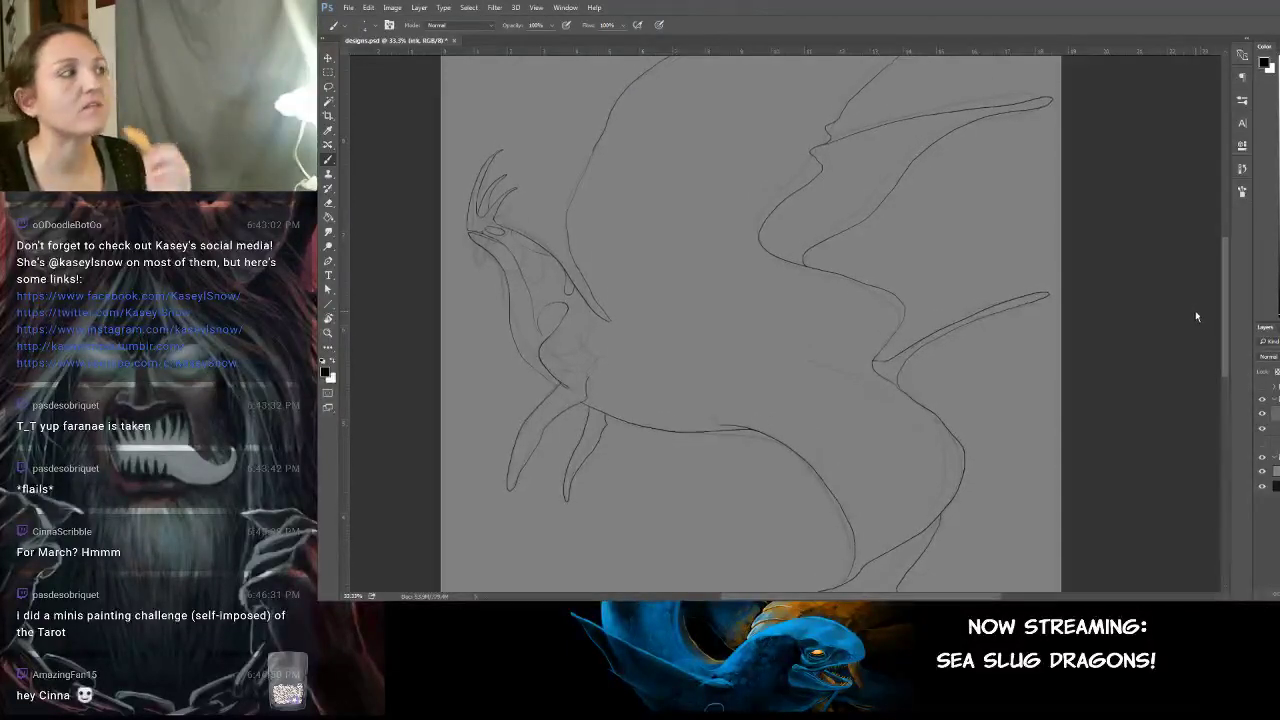
scroll(1196, 316, "up", 1)
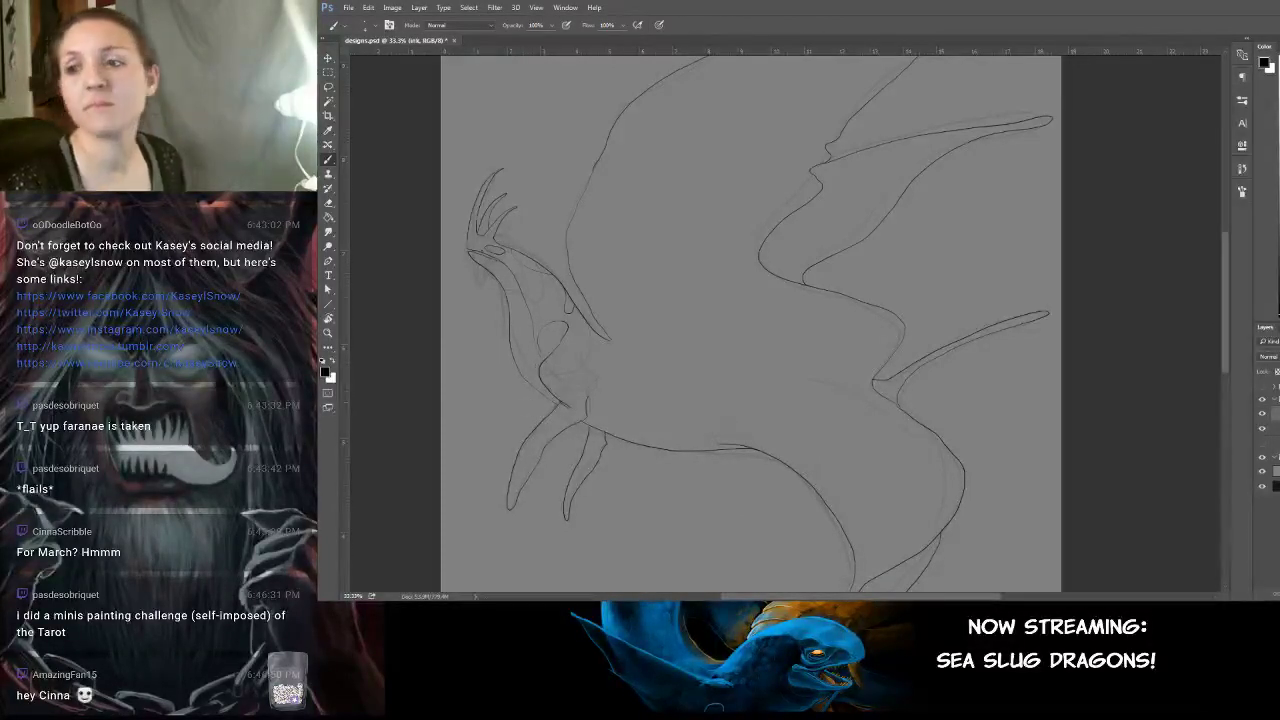
mouse_move(1224, 323)
left_mouse_down()
mouse_move(1218, 289)
mouse_move(1226, 320)
left_mouse_up()
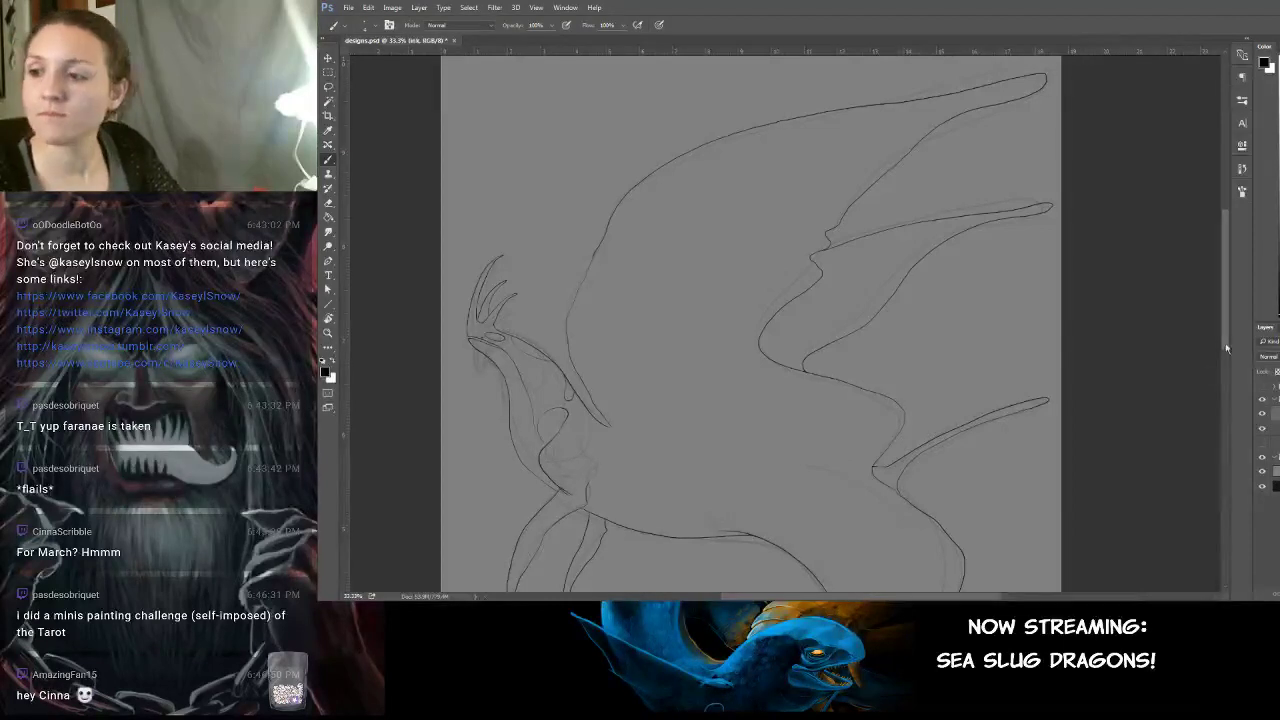
mouse_move(1228, 343)
left_mouse_down()
mouse_move(1213, 398)
mouse_move(1215, 344)
mouse_move(1219, 363)
left_mouse_up()
key("ctrl+plus")
key("ctrl+plus")
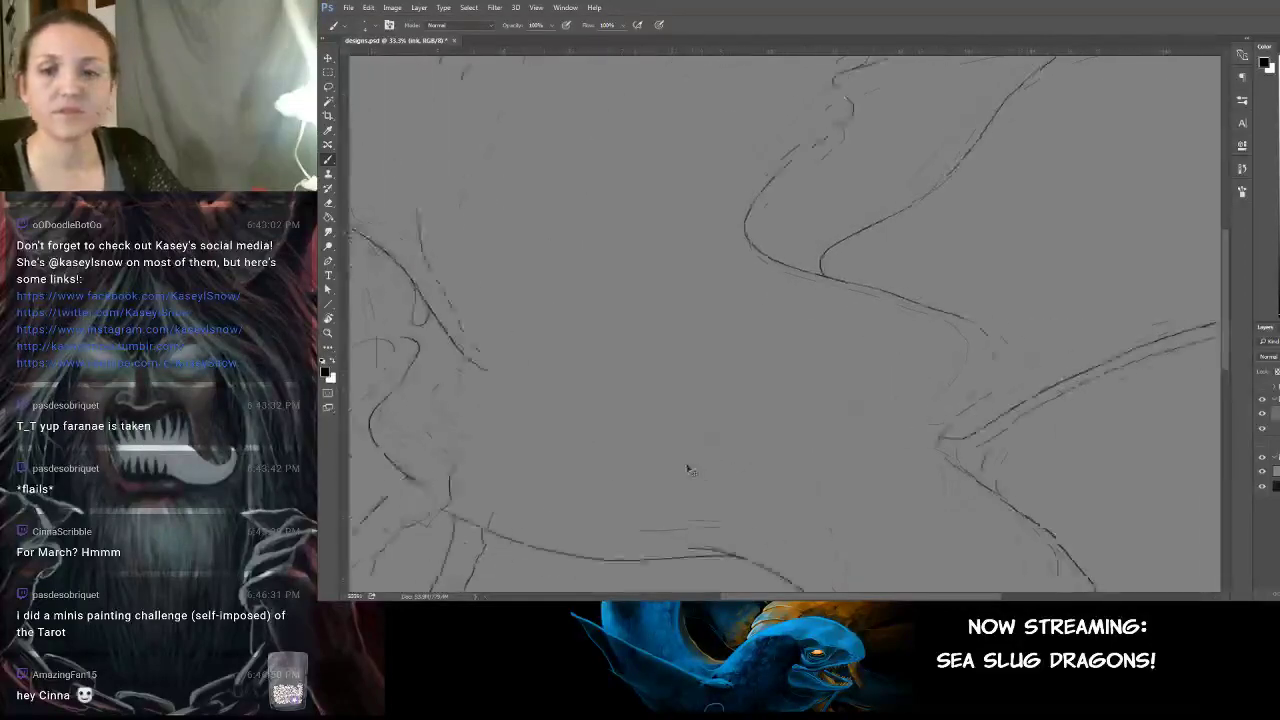
left_click_drag(498, 483, 865, 492)
left_click_drag(541, 302, 683, 368)
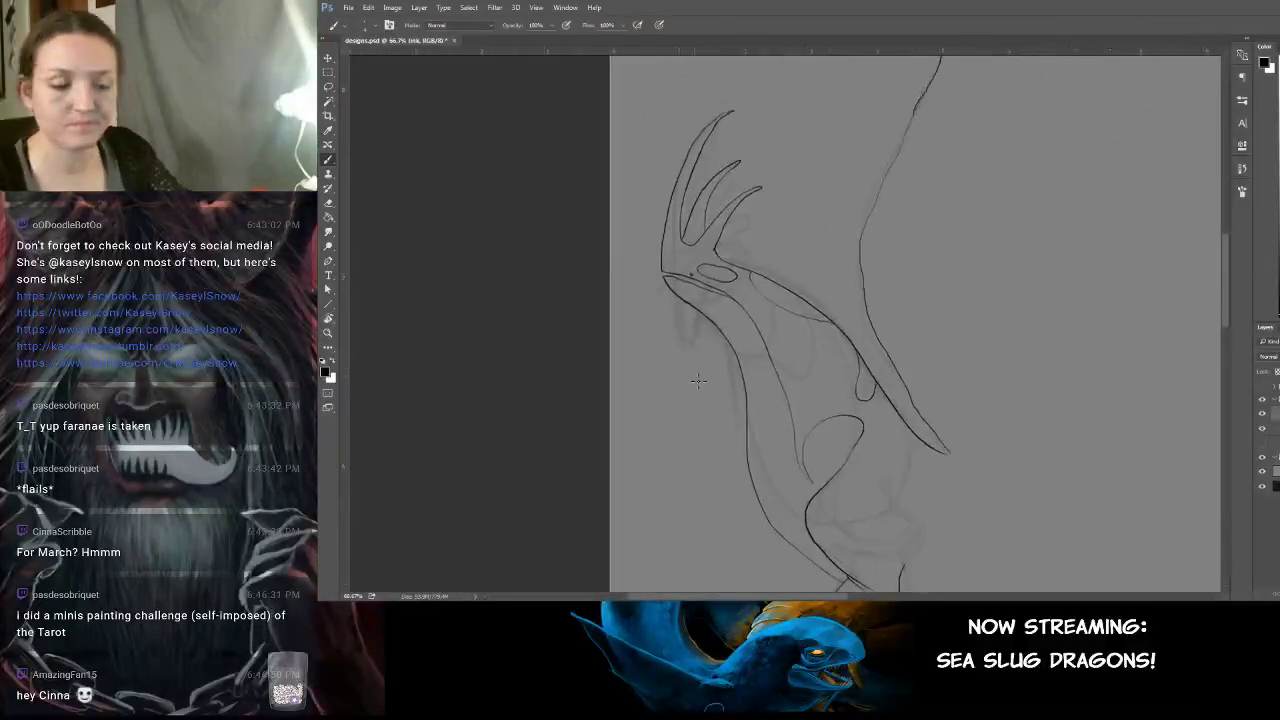
Ink a small oval pupil inside the outline of the dragon's eye.
key("ctrl+plus")
key("ctrl+plus")
left_click_drag(779, 362, 851, 466)
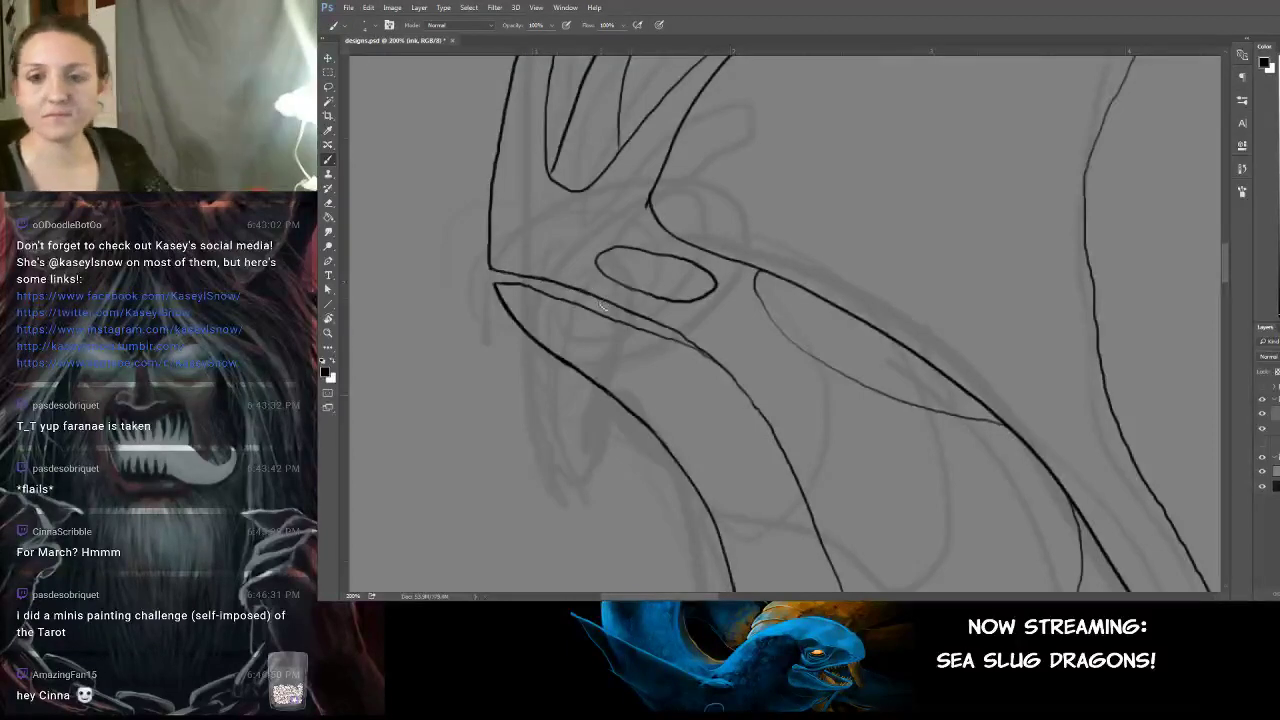
key("ctrl+minus")
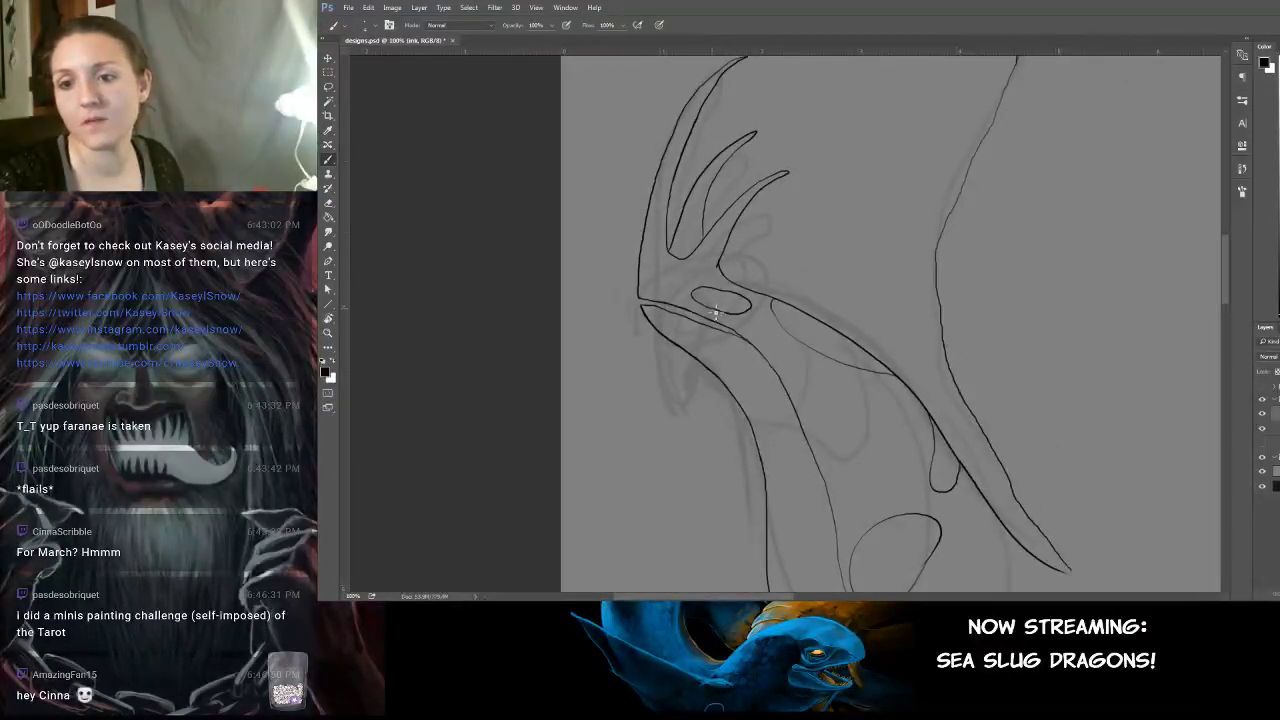
left_click_drag(708, 303, 732, 305)
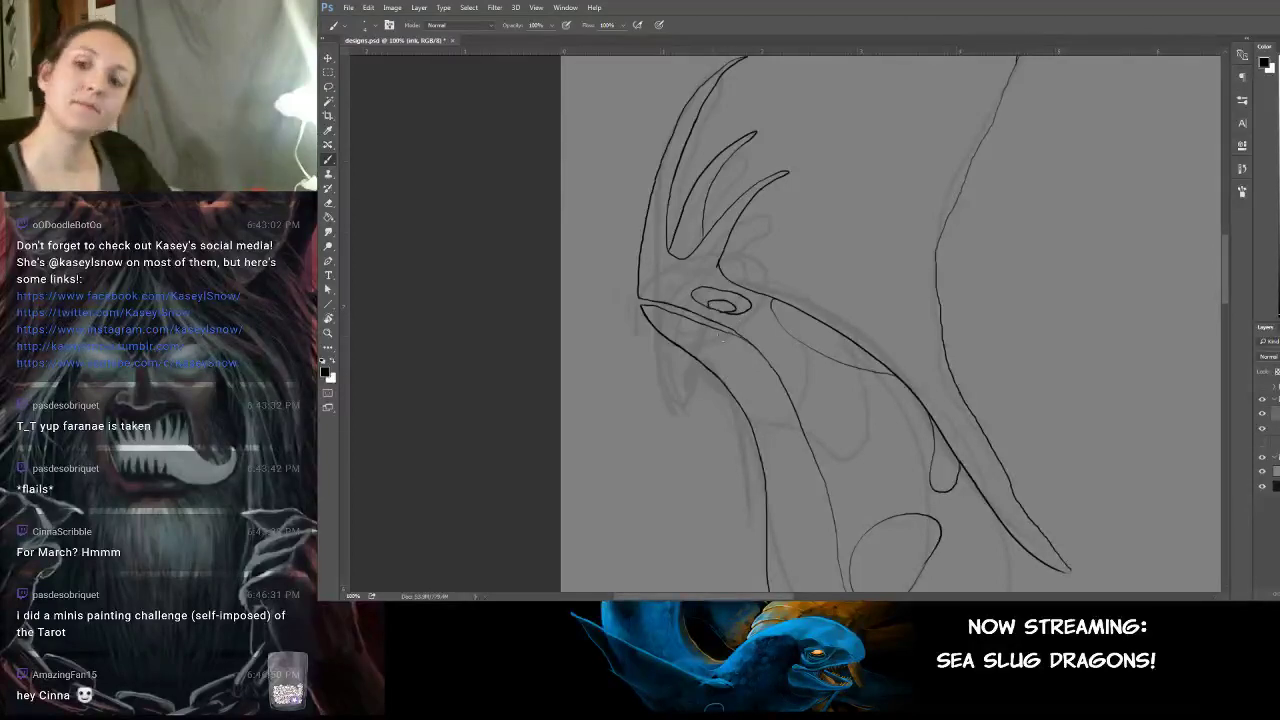
Ink a row of small pointed teeth along the dragon's mouth and add a tiny nostril at the snout.
mouse_move(878, 266)
left_mouse_down()
mouse_move(820, 169)
mouse_move(793, 219)
left_mouse_up()
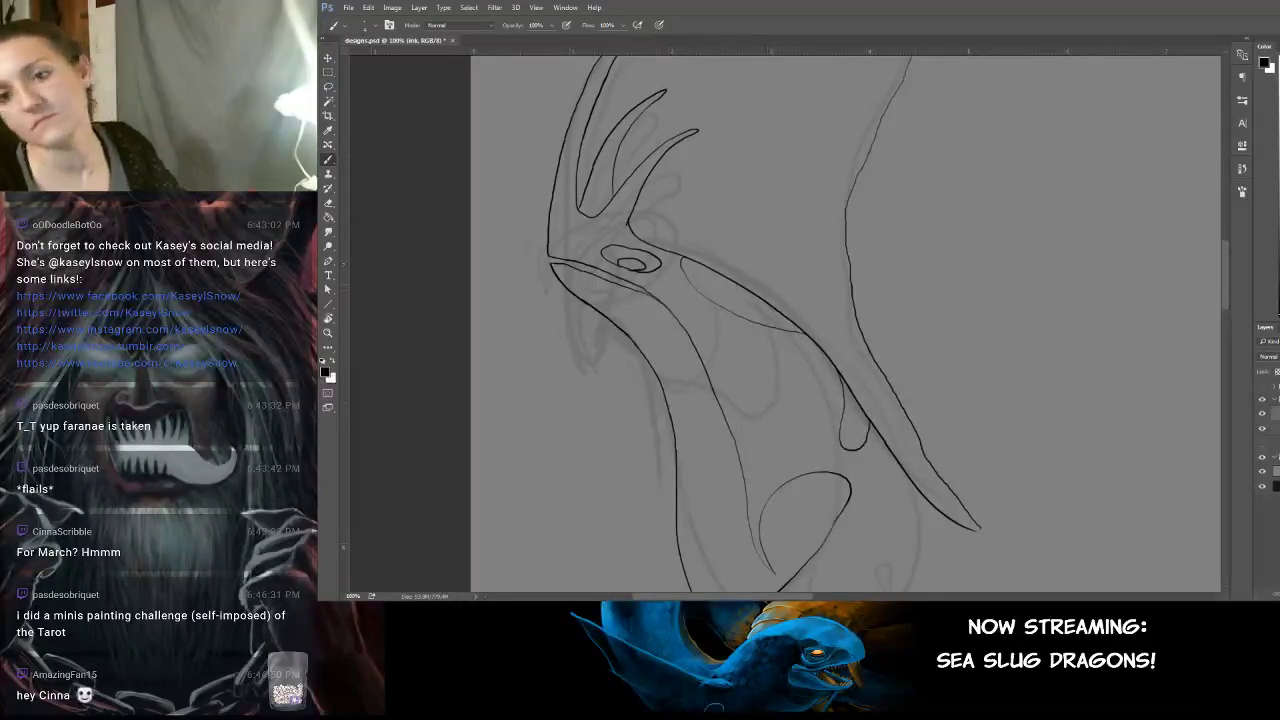
mouse_move(828, 258)
left_mouse_down()
mouse_move(837, 314)
mouse_move(802, 280)
left_mouse_up()
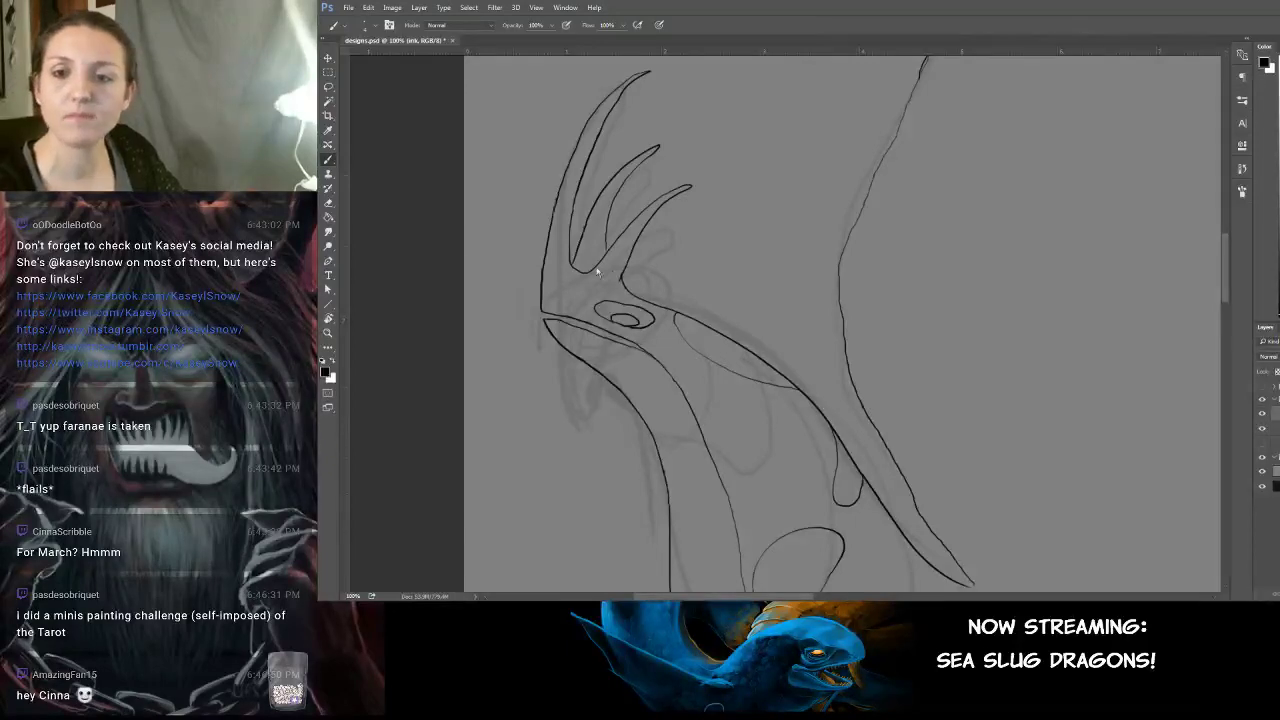
left_click_drag(794, 180, 754, 101)
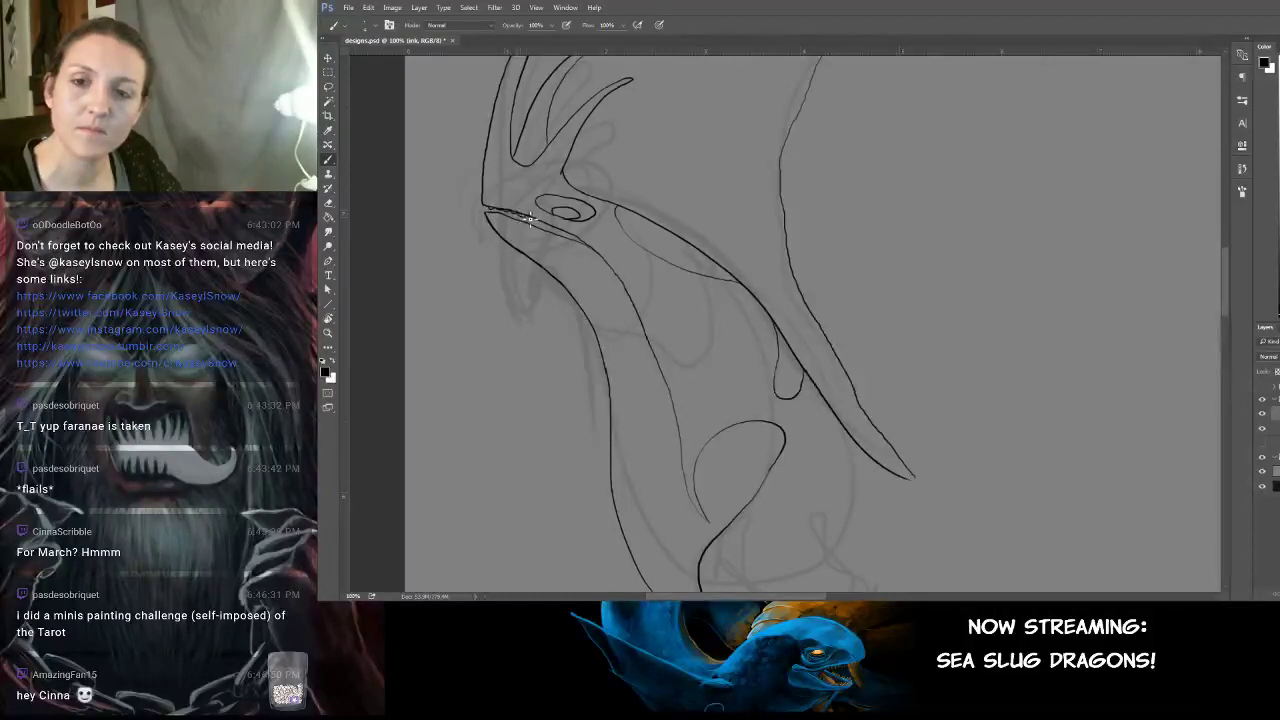
key("ctrl+z")
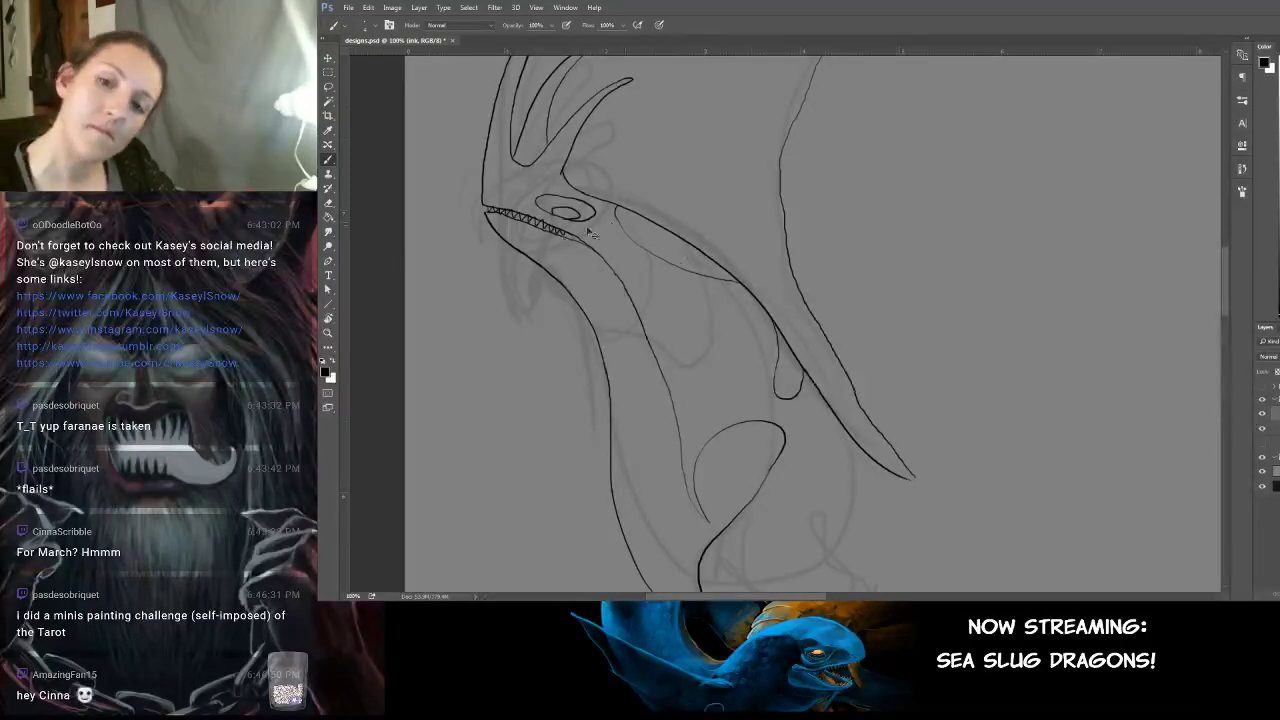
left_click_drag(858, 305, 786, 266)
left_click_drag(451, 182, 518, 212)
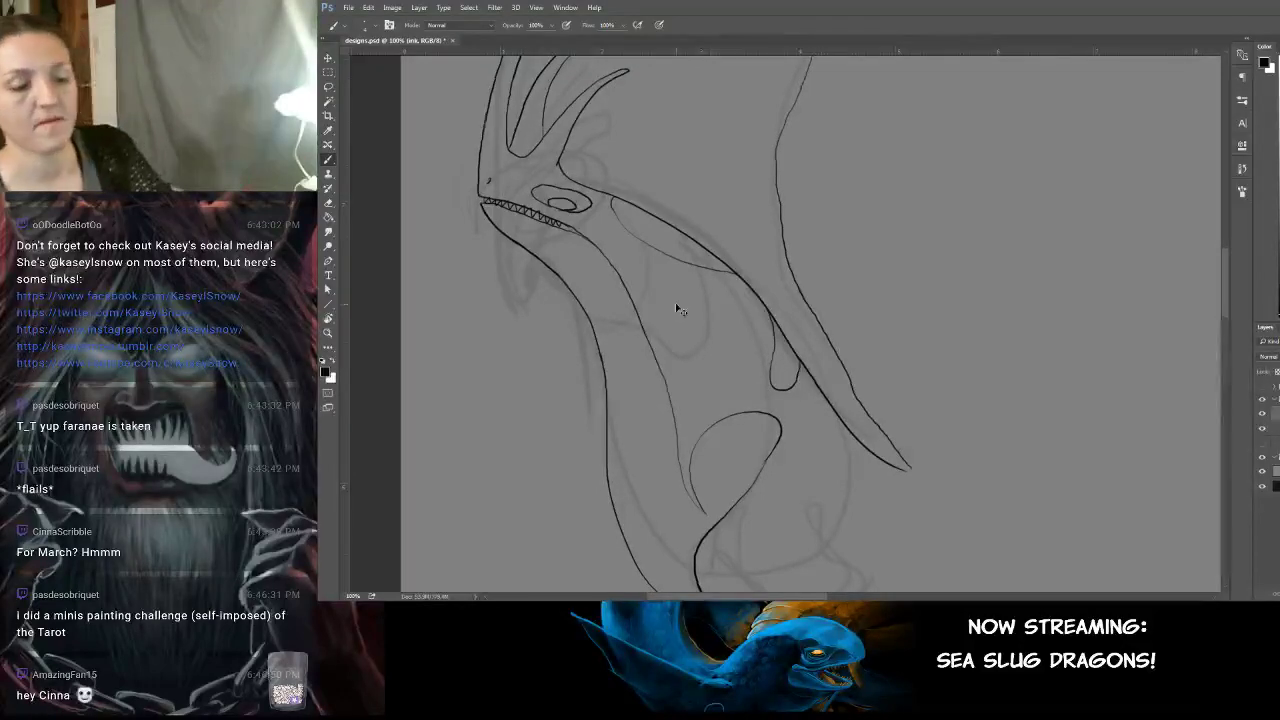
Hide the rough sketch layer beneath the dragon's inked lines.
key("ctrl+minus")
mouse_move(960, 311)
left_mouse_down()
mouse_move(834, 277)
mouse_move(874, 314)
mouse_move(704, 266)
mouse_move(851, 309)
mouse_move(772, 287)
mouse_move(643, 160)
left_mouse_up()
left_click_drag(851, 257, 798, 272)
scroll(788, 281, "right", 5)
scroll(700, 250, "down", 4)
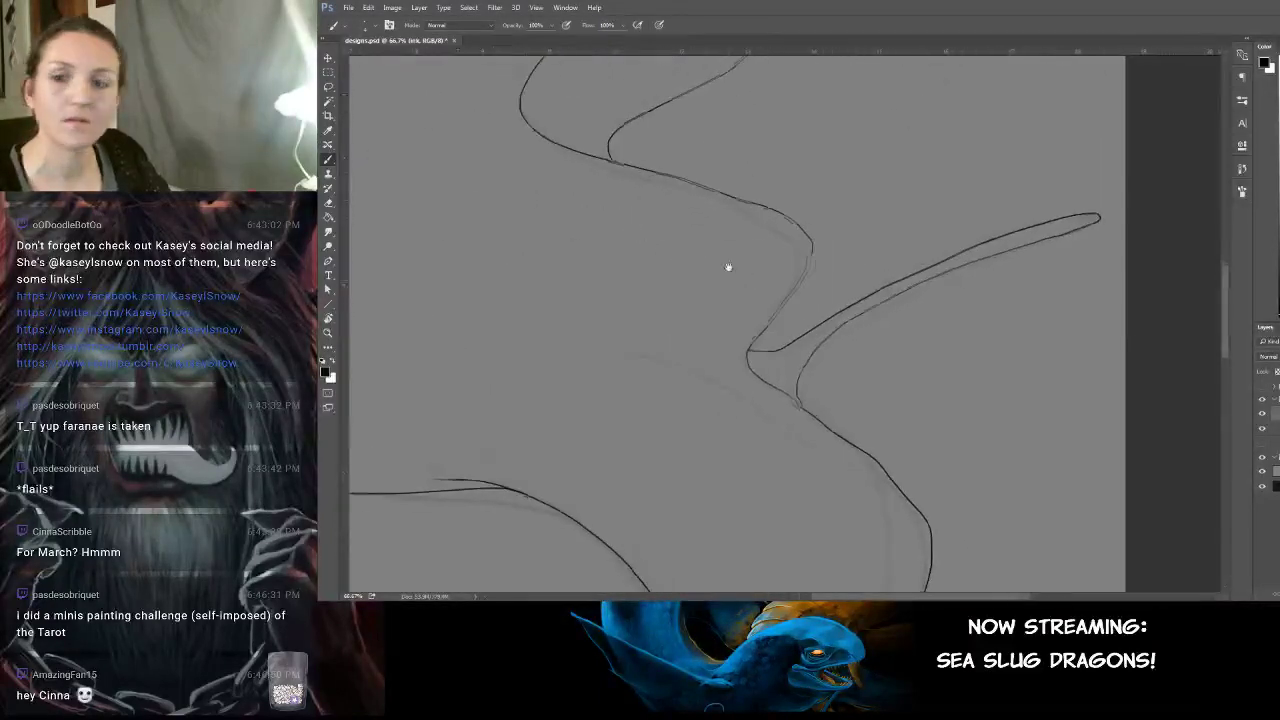
scroll(726, 269, "left", 3)
left_click_drag(893, 196, 1006, 297)
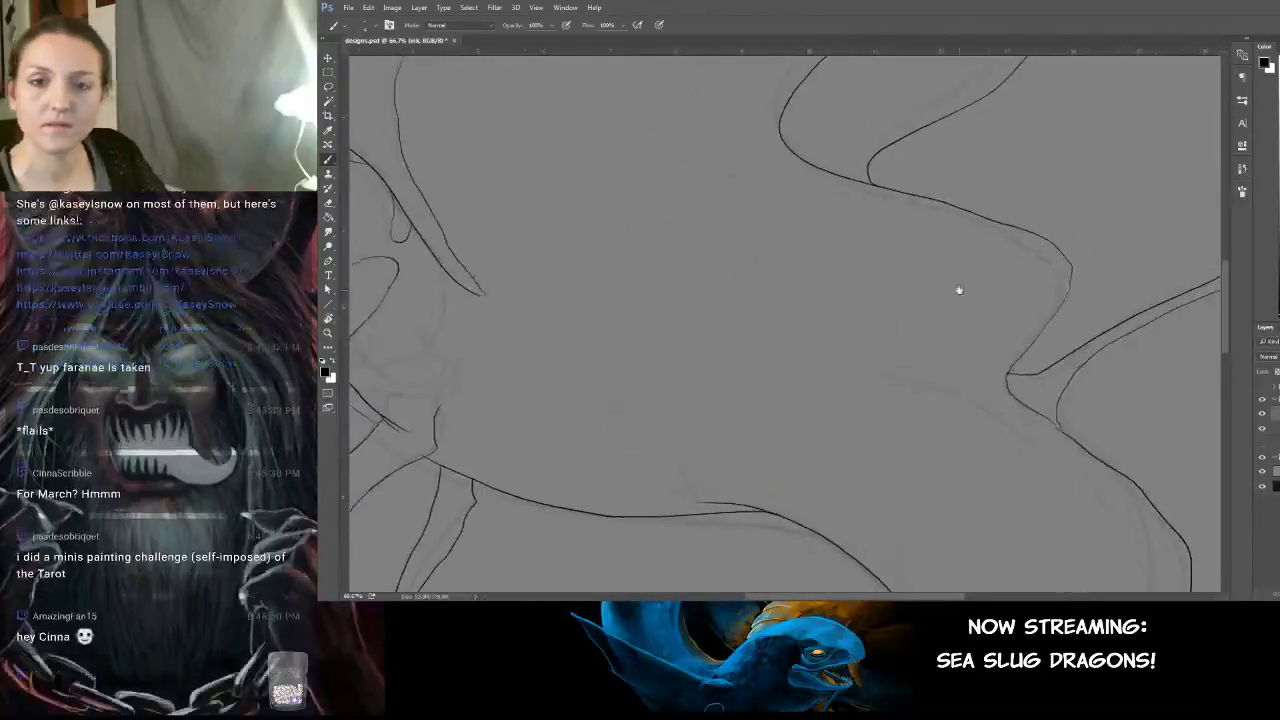
key("ctrl+minus")
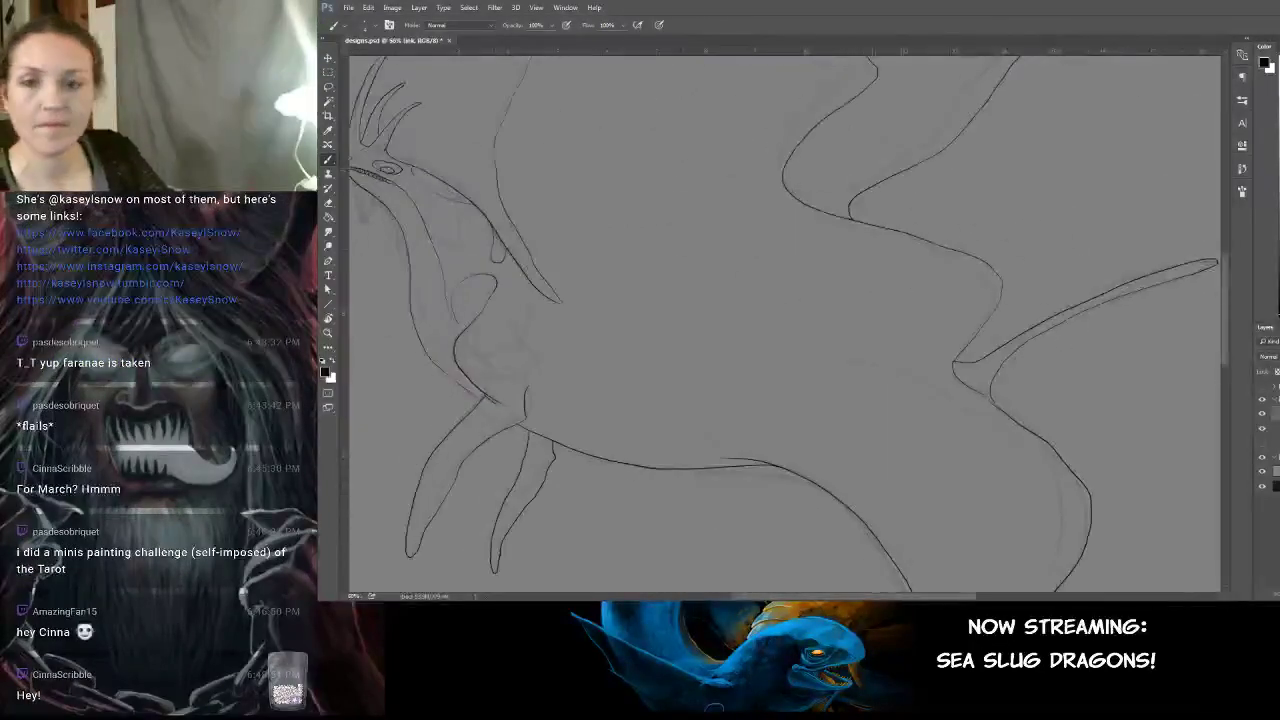
mouse_move(830, 240)
left_mouse_down()
mouse_move(894, 234)
mouse_move(959, 273)
left_mouse_up()
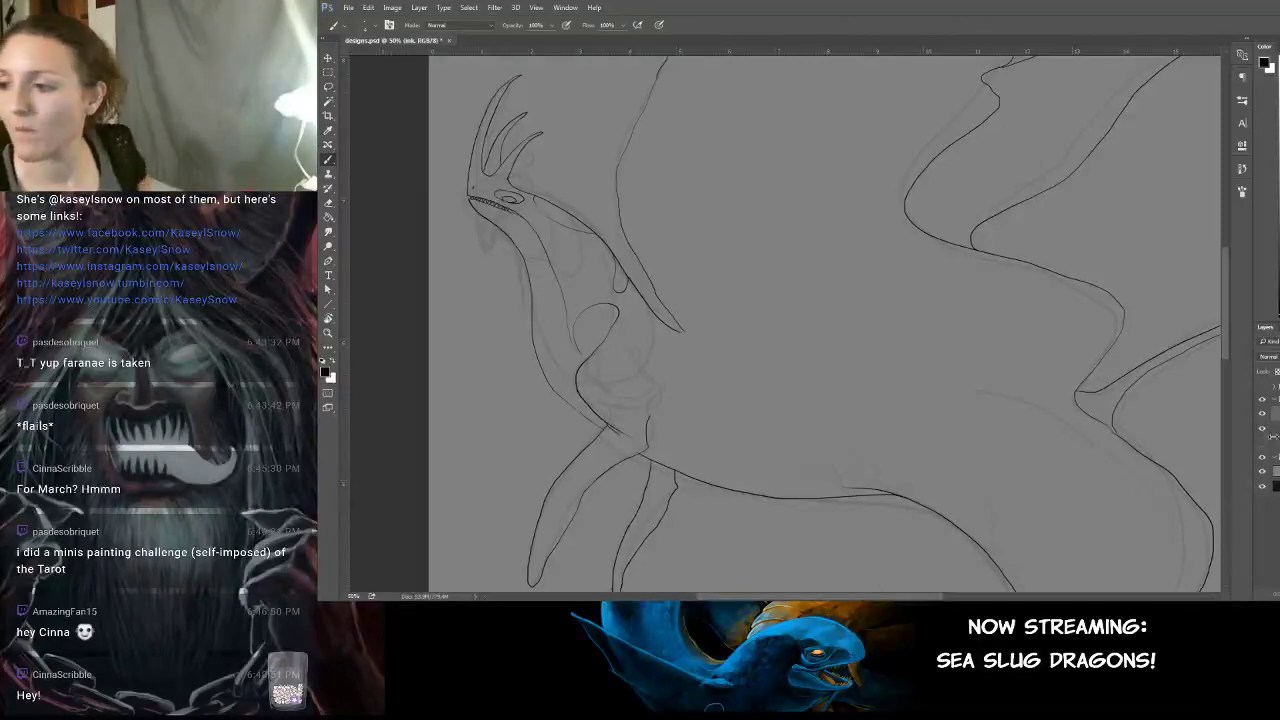
left_click(1260, 430)
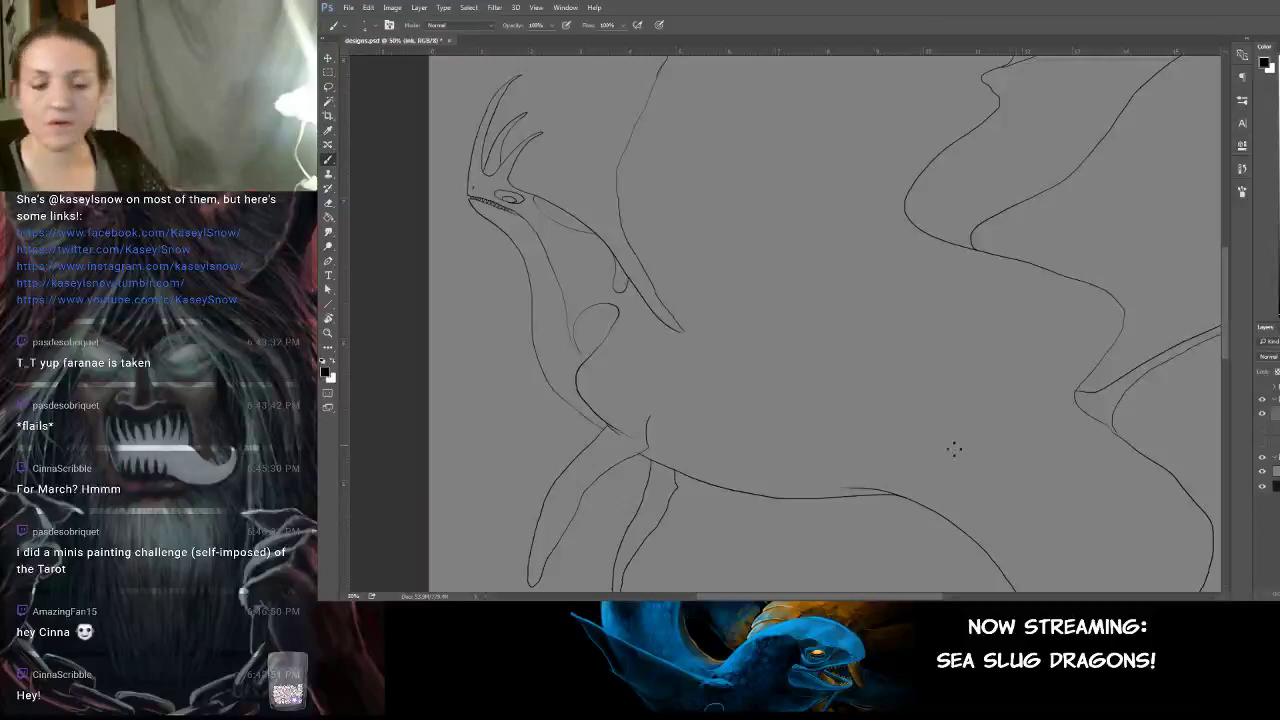
Erase the overshooting end of the belly line where it crosses the top of the front limb.
key("ctrl+minus")
key("ctrl+plus")
key("ctrl+plus")
key("ctrl+plus")
key("ctrl+plus")
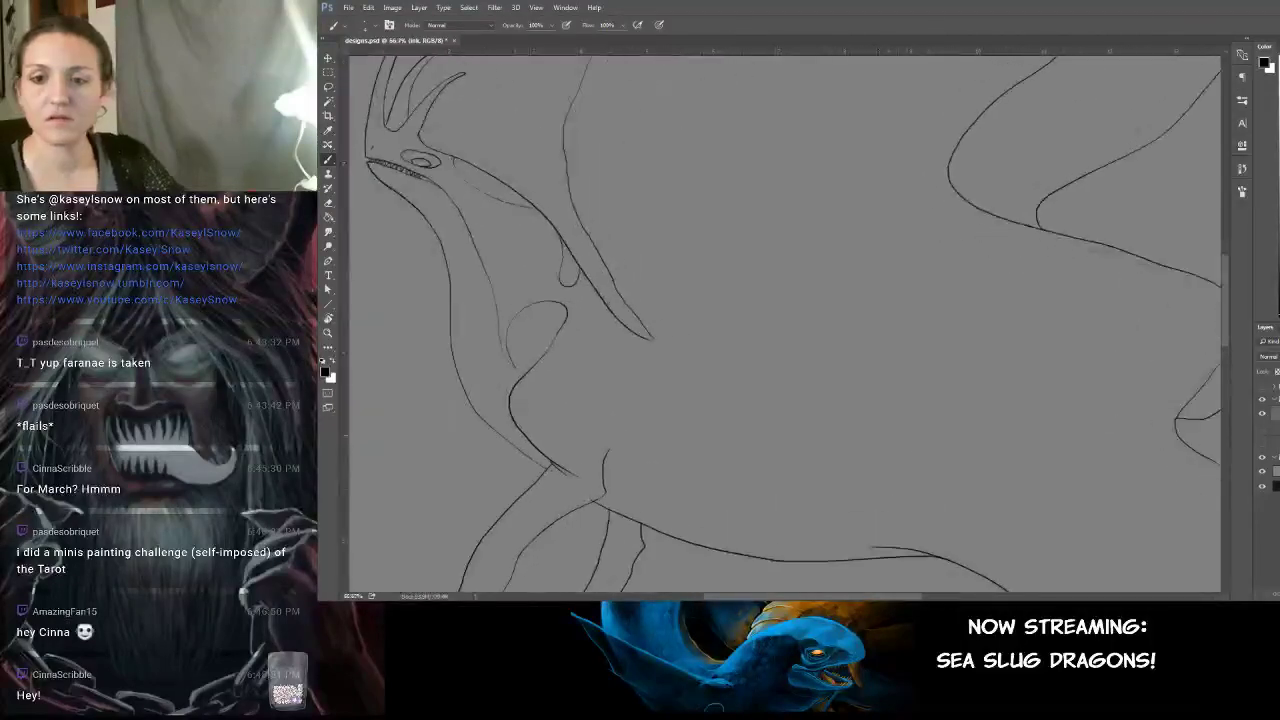
left_click_drag(748, 492, 1052, 254)
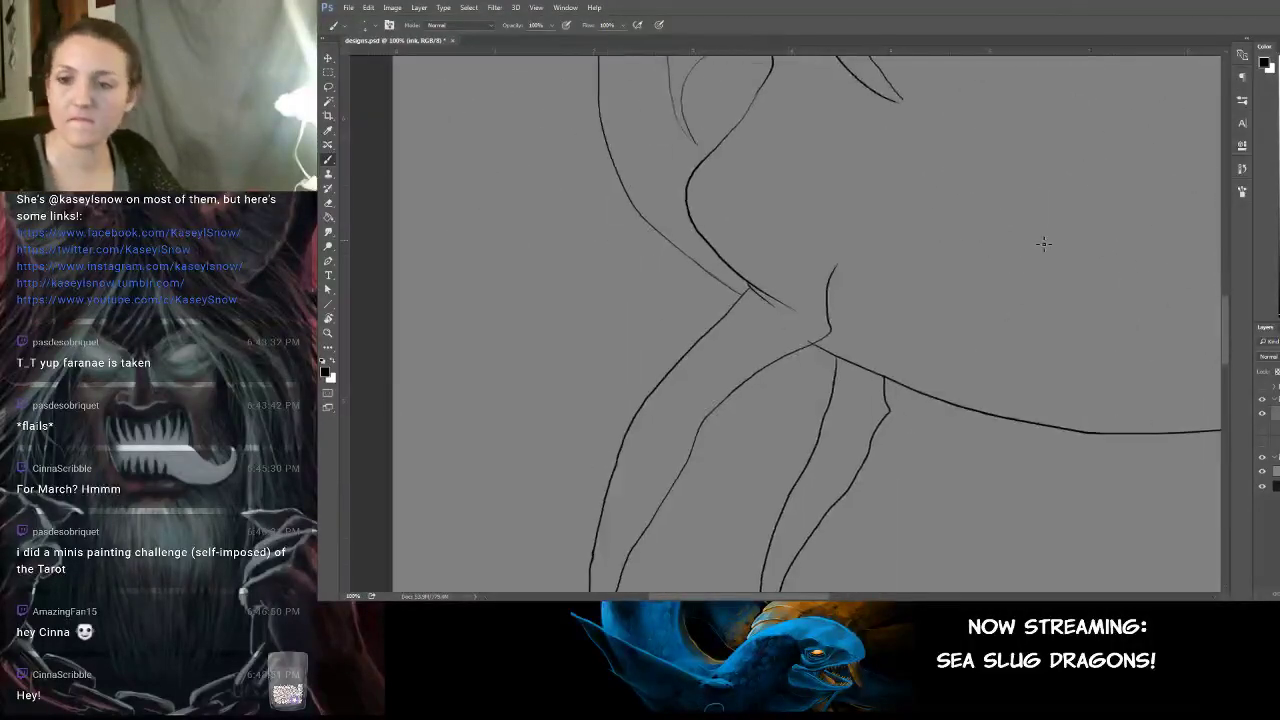
scroll(1043, 244, "up", 2)
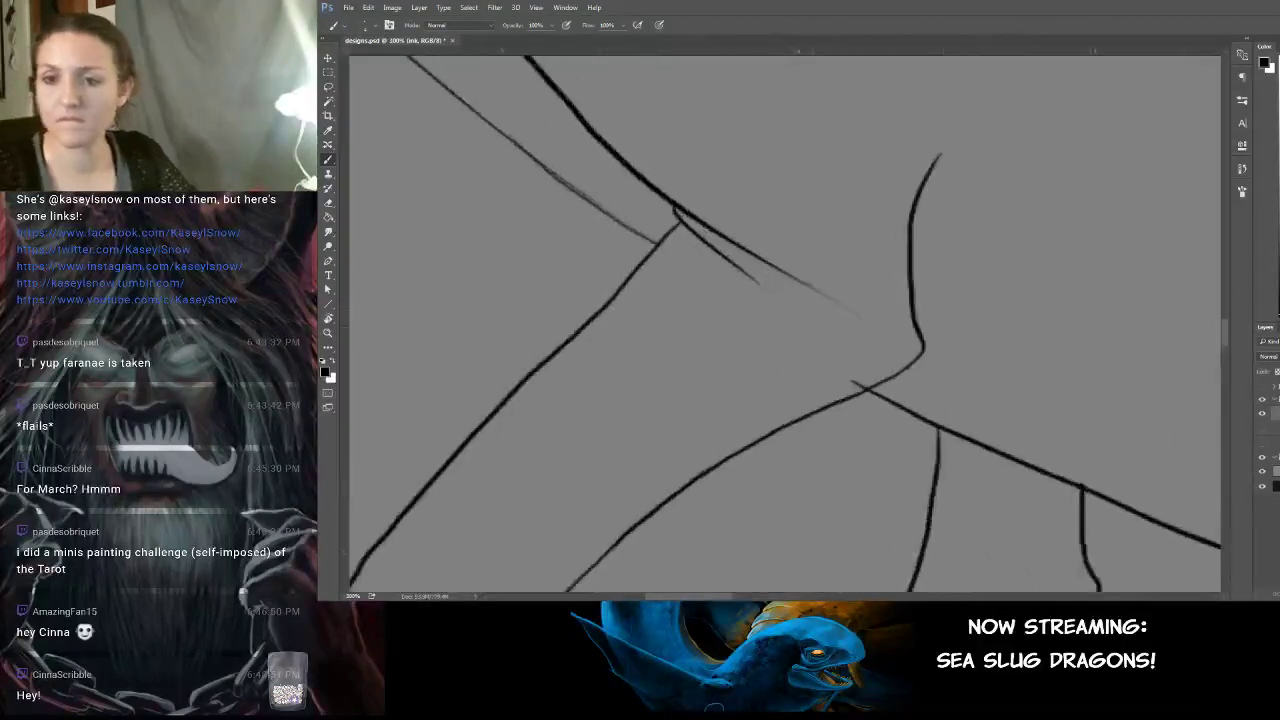
left_click_drag(872, 376, 865, 382)
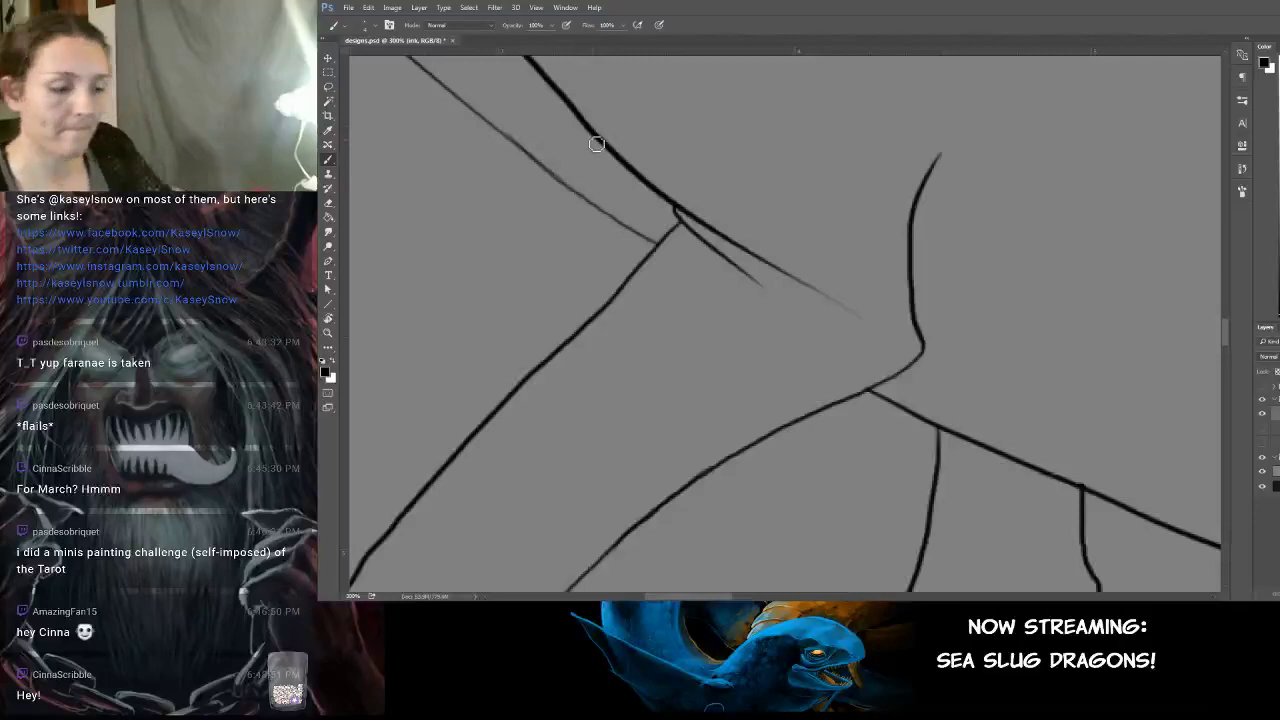
Try to thicken a short stretch of the upper wing's leading edge just above its lower bend.
key("ctrl+minus")
key("ctrl+minus")
key("ctrl+minus")
key("ctrl+minus")
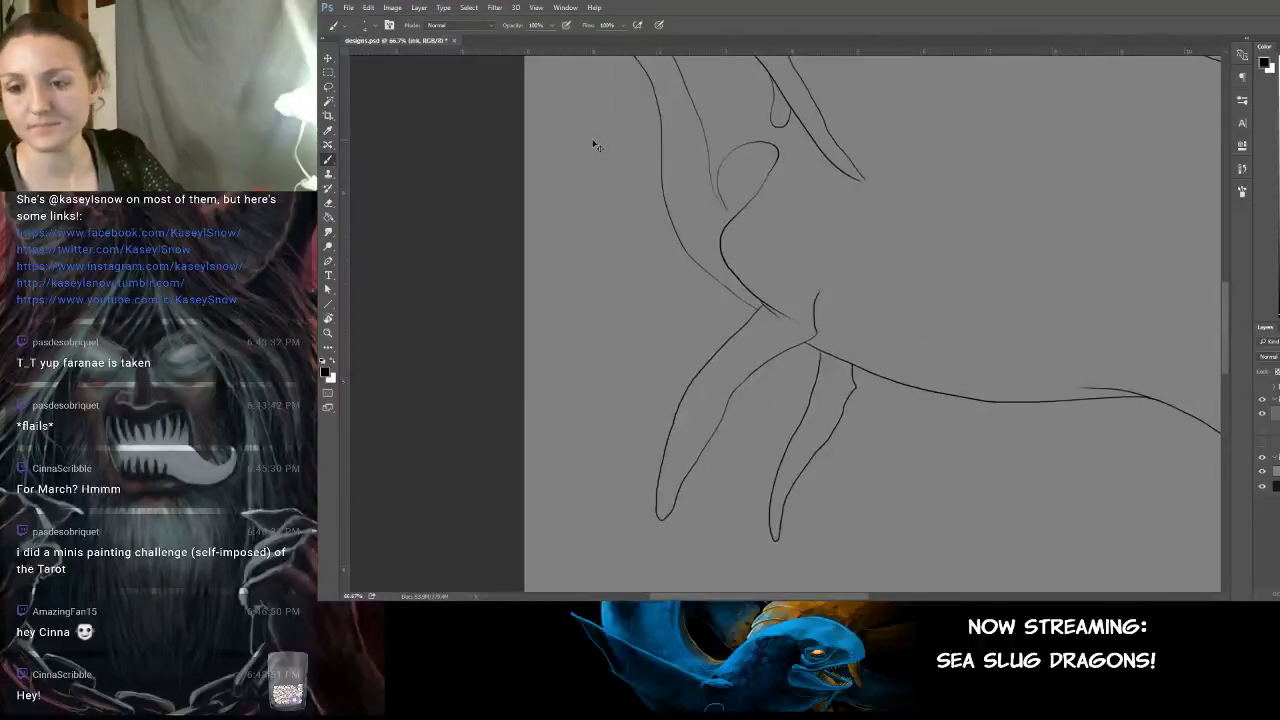
key("ctrl+minus")
left_click_drag(1025, 160, 869, 401)
key("ctrl+plus")
key("ctrl+plus")
key("ctrl+plus")
key("ctrl+plus")
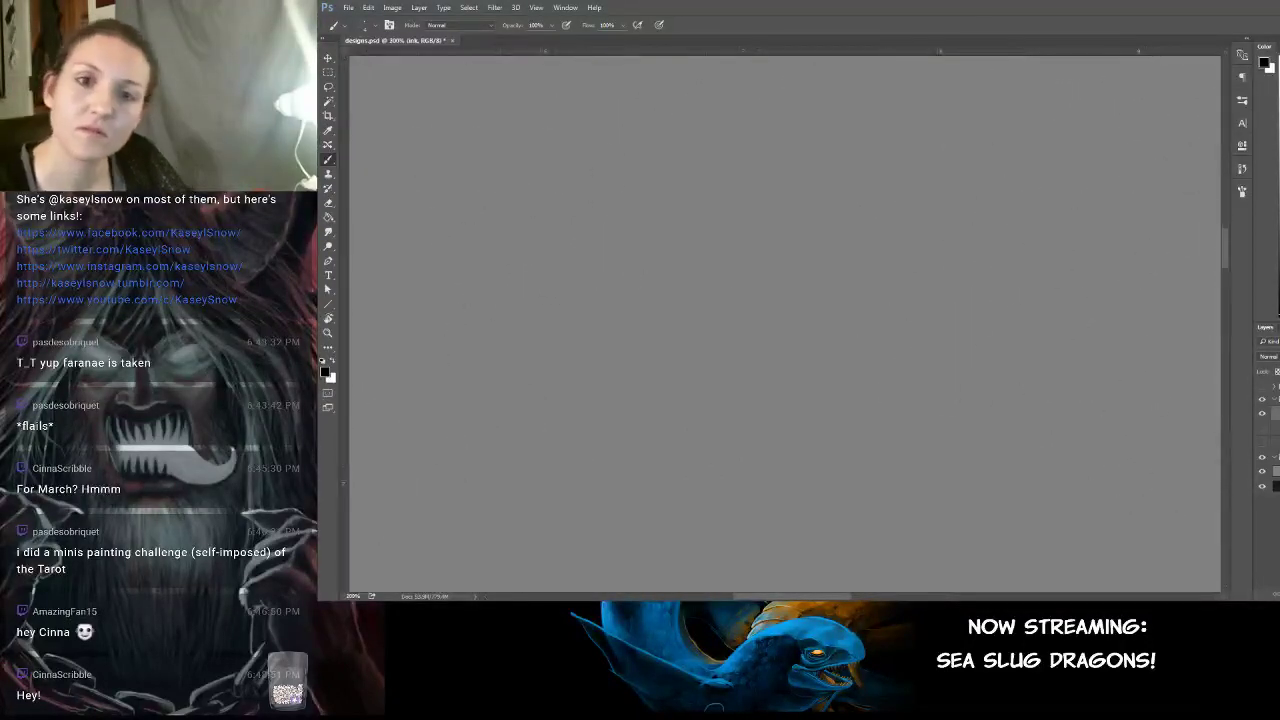
mouse_move(502, 240)
left_mouse_down()
mouse_move(963, 294)
mouse_move(1048, 318)
mouse_move(1025, 331)
left_mouse_up()
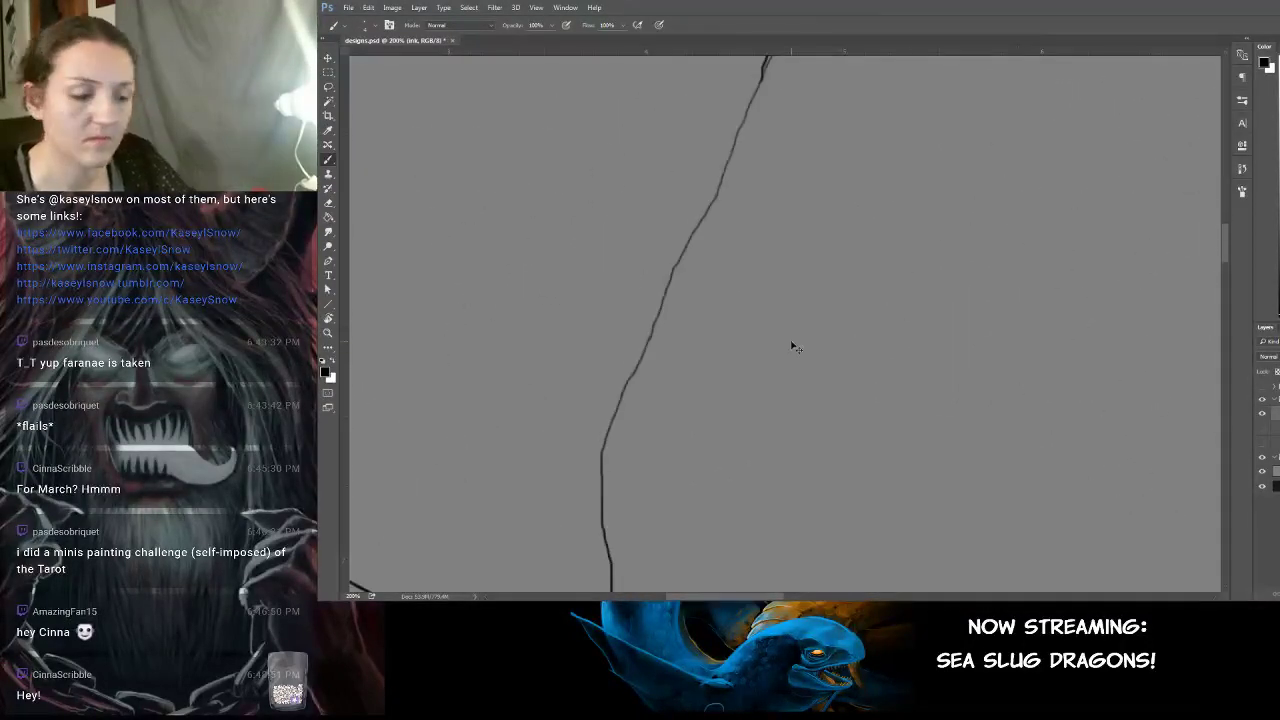
key("ctrl+plus")
left_click_drag(697, 335, 813, 199)
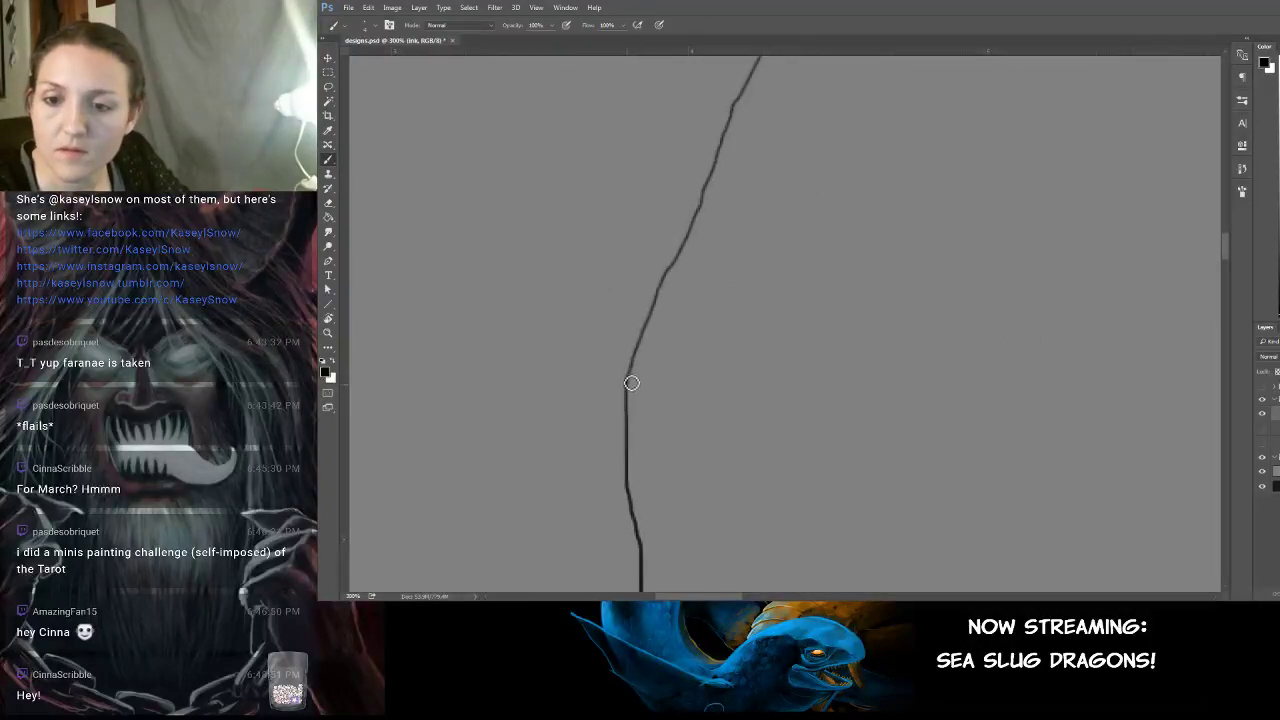
left_click_drag(631, 380, 665, 285)
key("x")
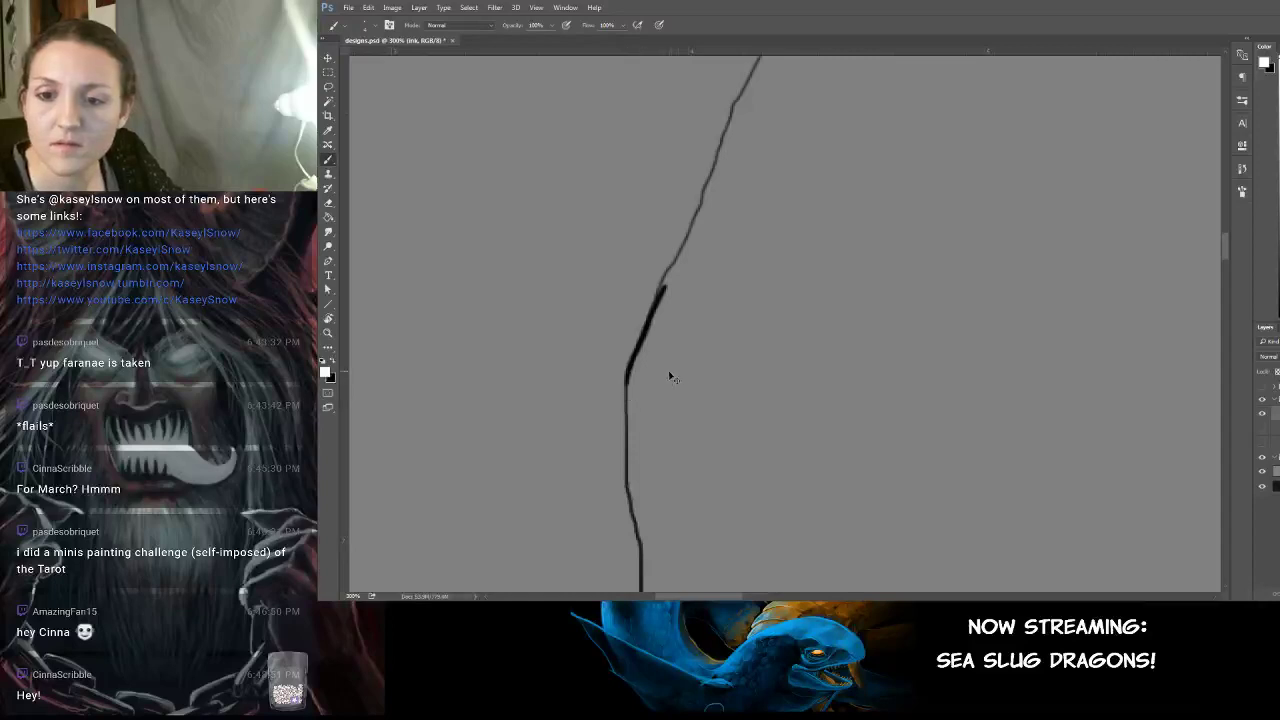
key("x")
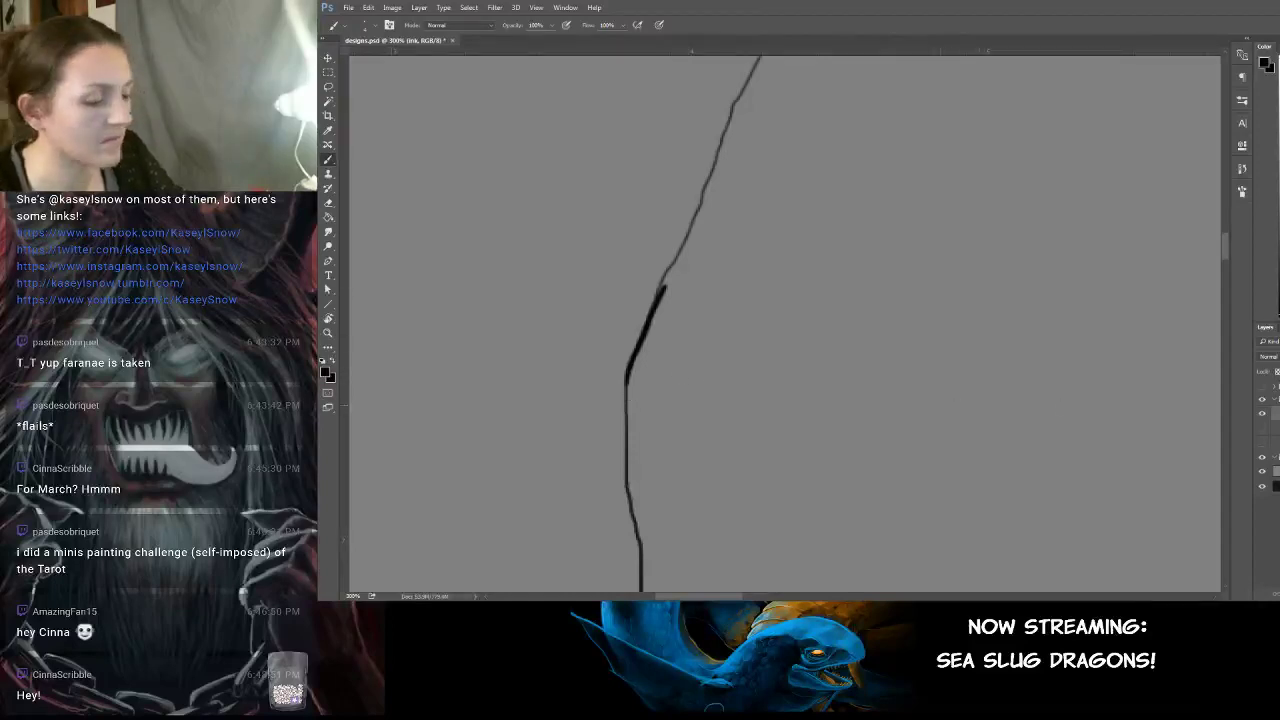
key("ctrl+z")
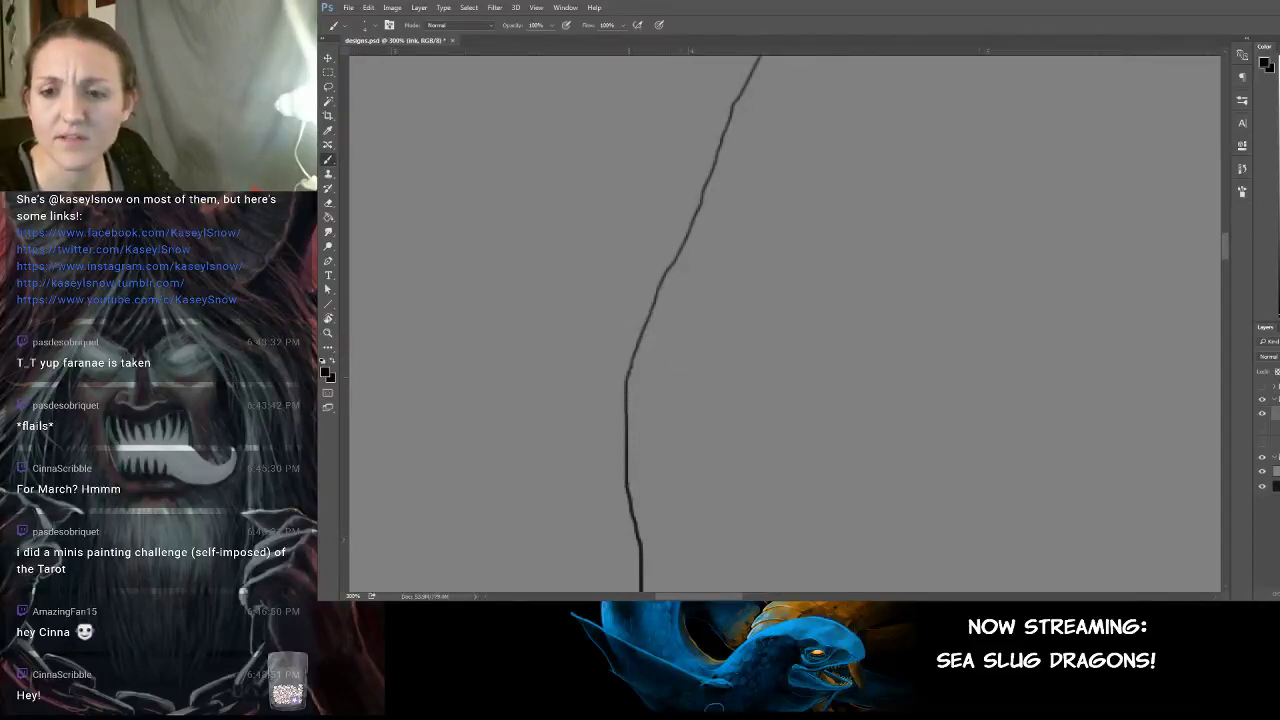
Try to retrace the upper wing's leading edge across the lower bend with a longer, smoother stroke.
mouse_move(631, 426)
left_mouse_down()
mouse_move(642, 349)
mouse_move(693, 254)
left_mouse_up()
key("ctrl+z")
left_click_drag(708, 191, 670, 264)
key("ctrl+z")
mouse_move(701, 221)
left_mouse_down()
mouse_move(641, 369)
mouse_move(640, 460)
left_mouse_up()
key("ctrl+z")
Try to retrace the wobbly stretch of the upper wing's leading edge from the bend upward in one stroke.
left_click_drag(789, 201, 740, 340)
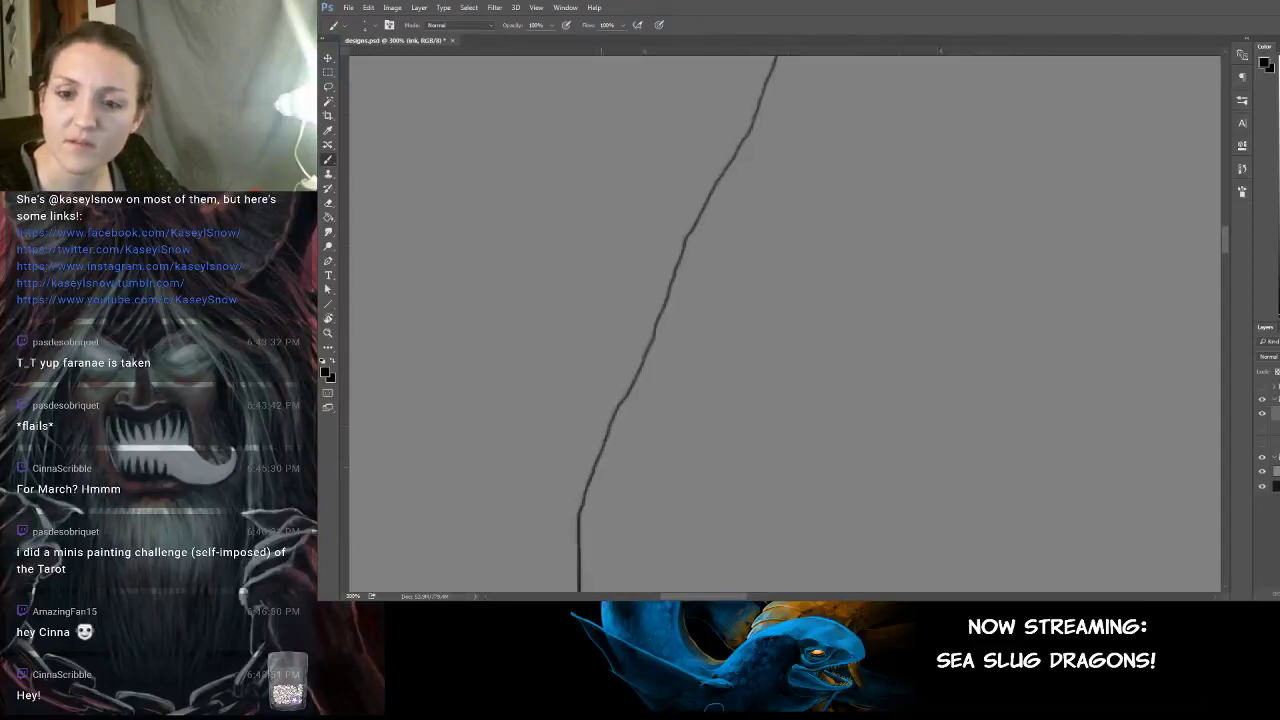
left_click_drag(580, 508, 594, 456)
key("ctrl+z")
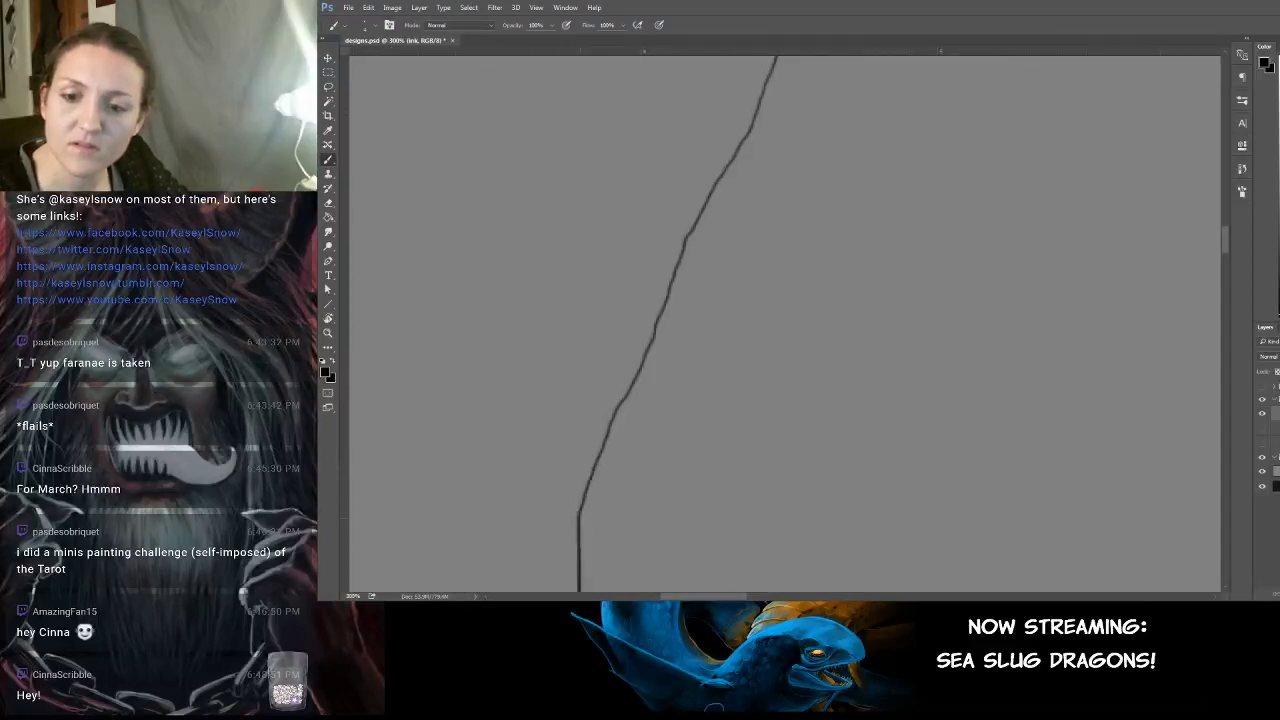
left_click_drag(579, 521, 600, 449)
key("ctrl+z")
left_click_drag(583, 523, 676, 300)
key("ctrl+z")
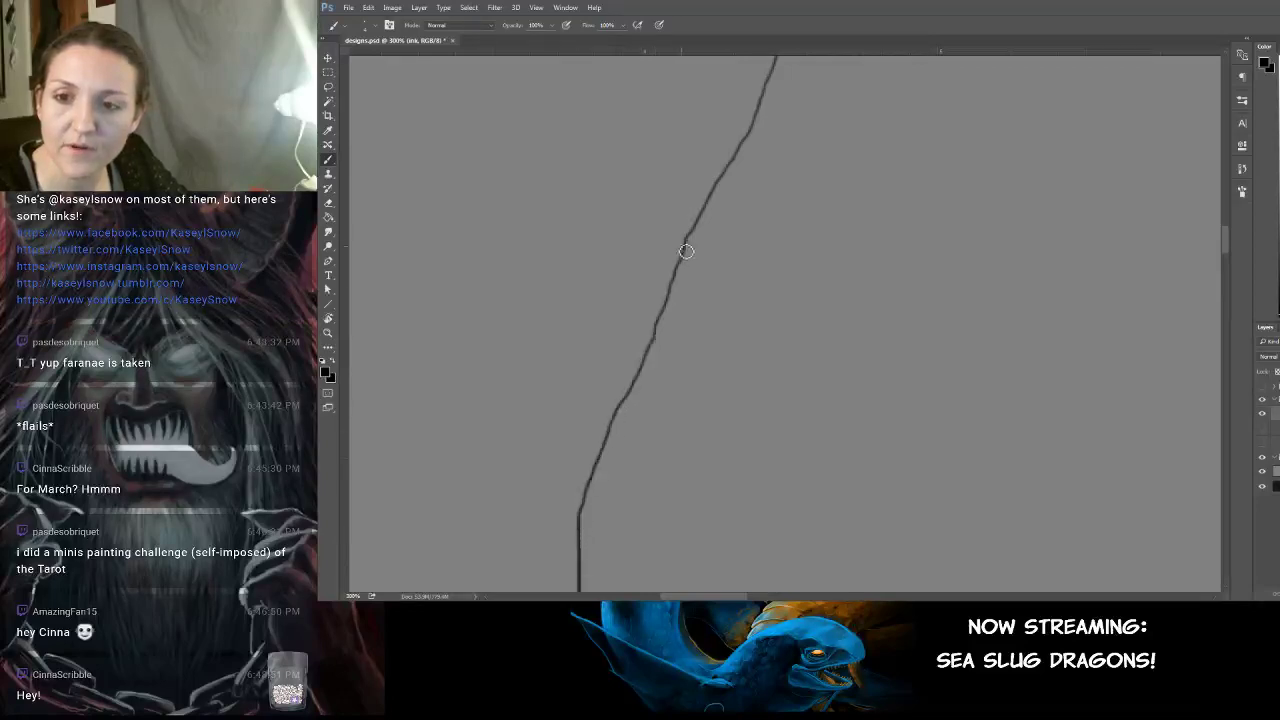
left_click_drag(696, 231, 655, 328)
key("ctrl+z")
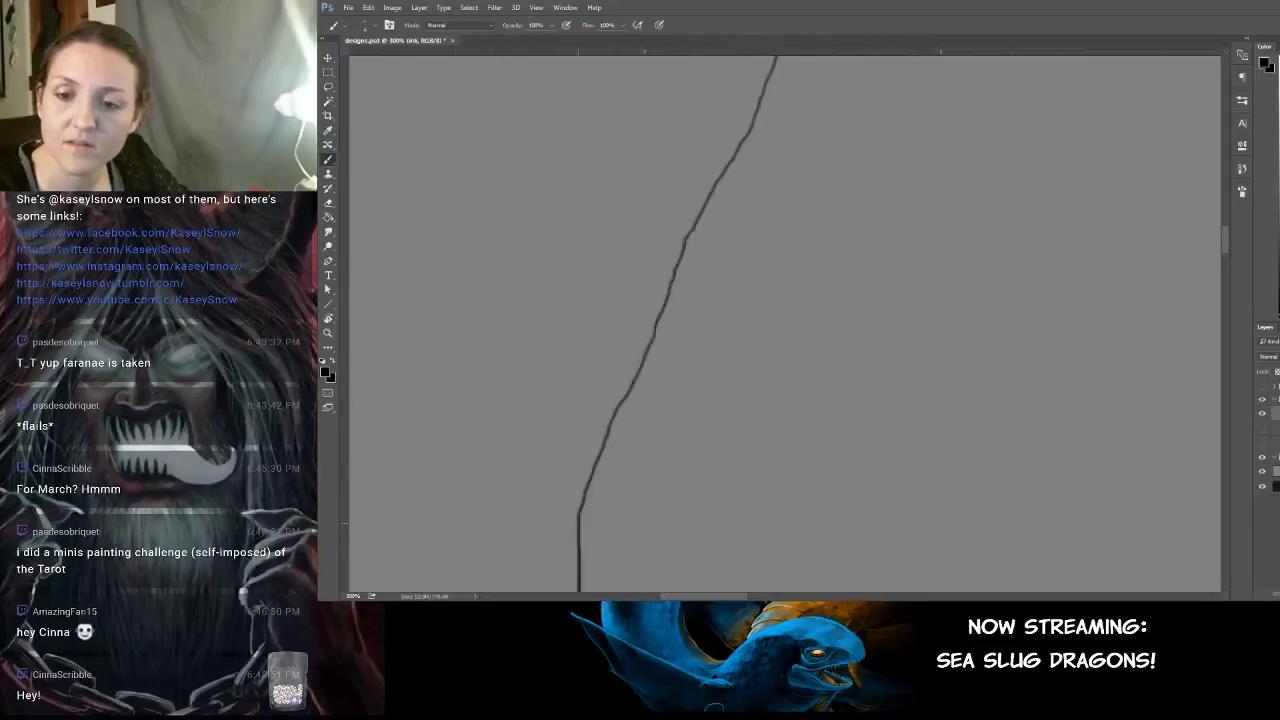
left_click_drag(579, 524, 620, 420)
key("ctrl+z")
left_click_drag(579, 524, 706, 207)
key("ctrl+z")
Erase the mismatched joint in the upper wing's leading edge and bridge the gap with a heavier black line.
mouse_move(818, 169)
left_mouse_down()
mouse_move(667, 586)
mouse_move(754, 329)
mouse_move(709, 277)
mouse_move(789, 300)
left_mouse_up()
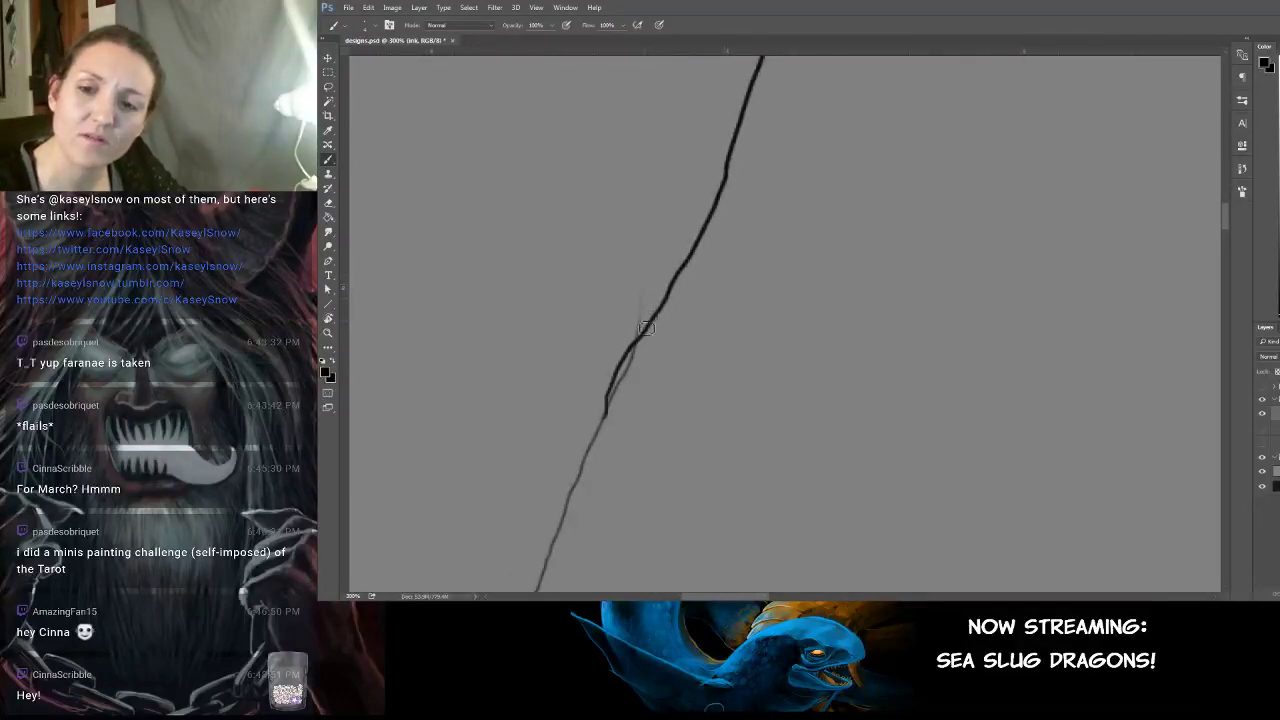
mouse_move(646, 328)
left_mouse_down()
mouse_move(632, 383)
mouse_move(608, 428)
mouse_move(647, 348)
left_mouse_up()
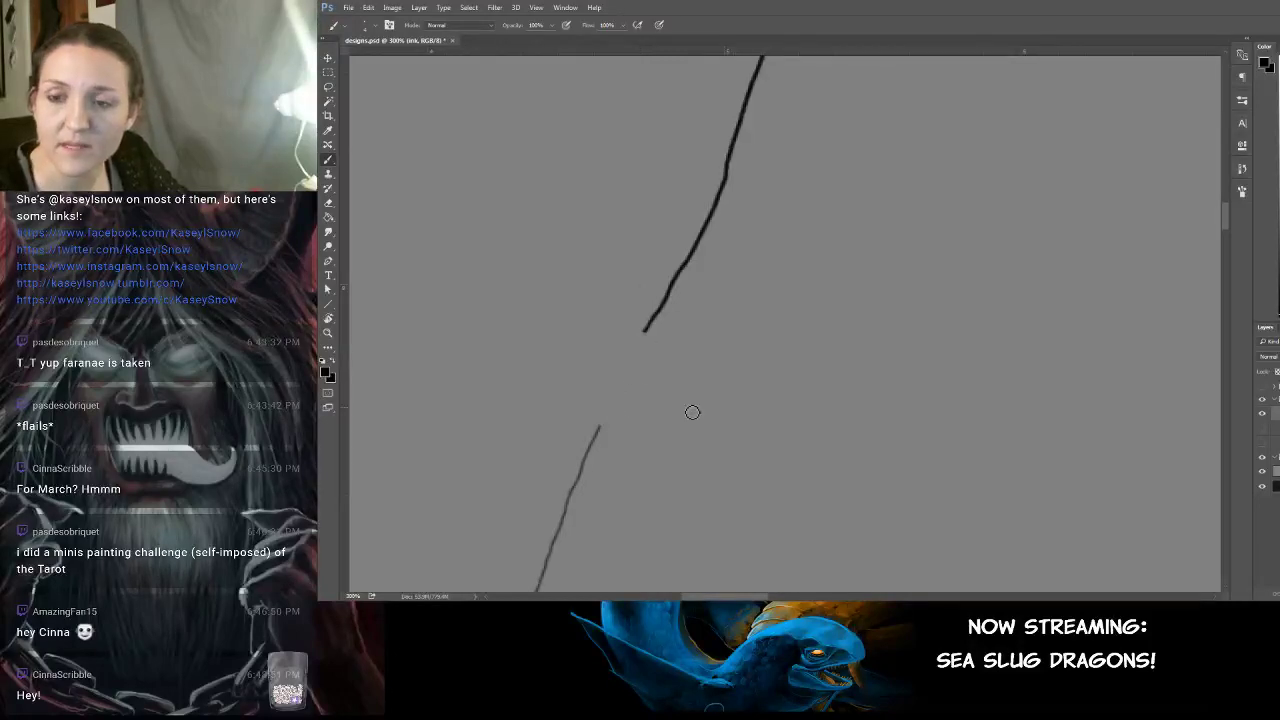
mouse_move(760, 243)
left_mouse_down()
mouse_move(771, 349)
mouse_move(766, 286)
left_mouse_up()
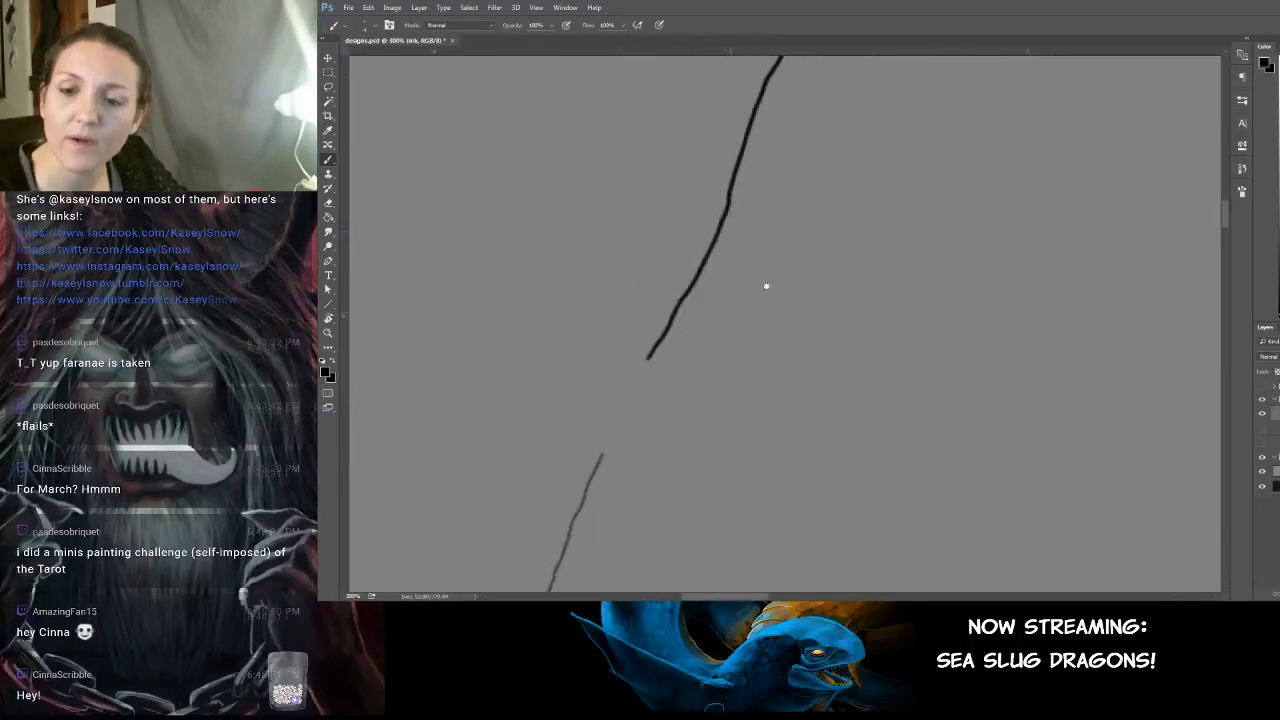
left_click_drag(605, 463, 660, 345)
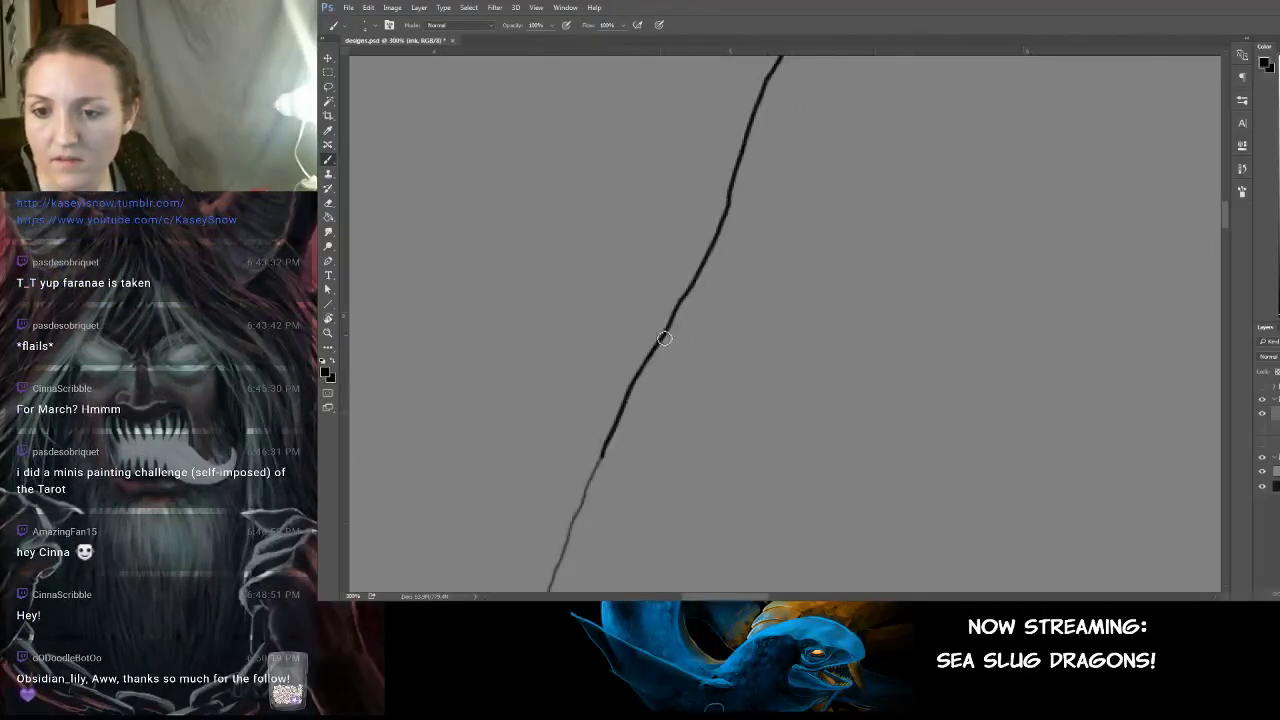
key("ctrl+z")
key("ctrl+z")
Replace the thin stretch of the leading edge below the repaired joint with a heavier, smoother stroke.
left_click_drag(677, 394, 848, 172)
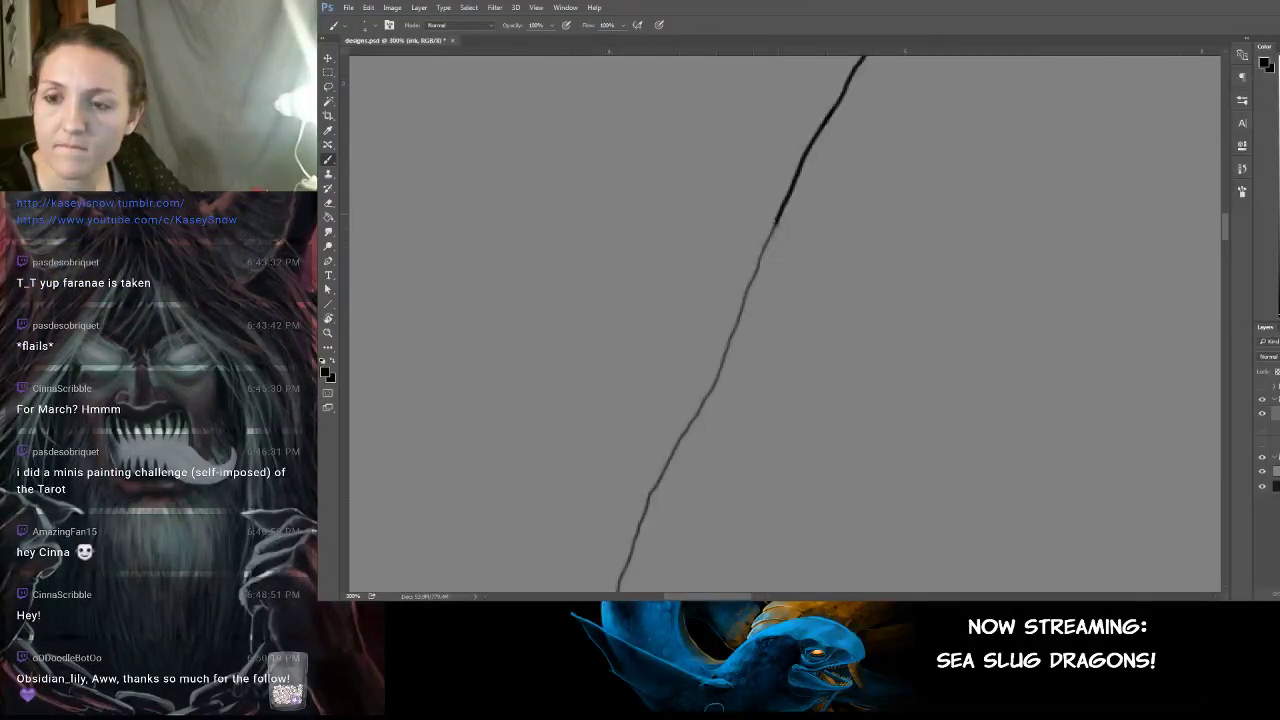
left_click_drag(777, 222, 665, 458)
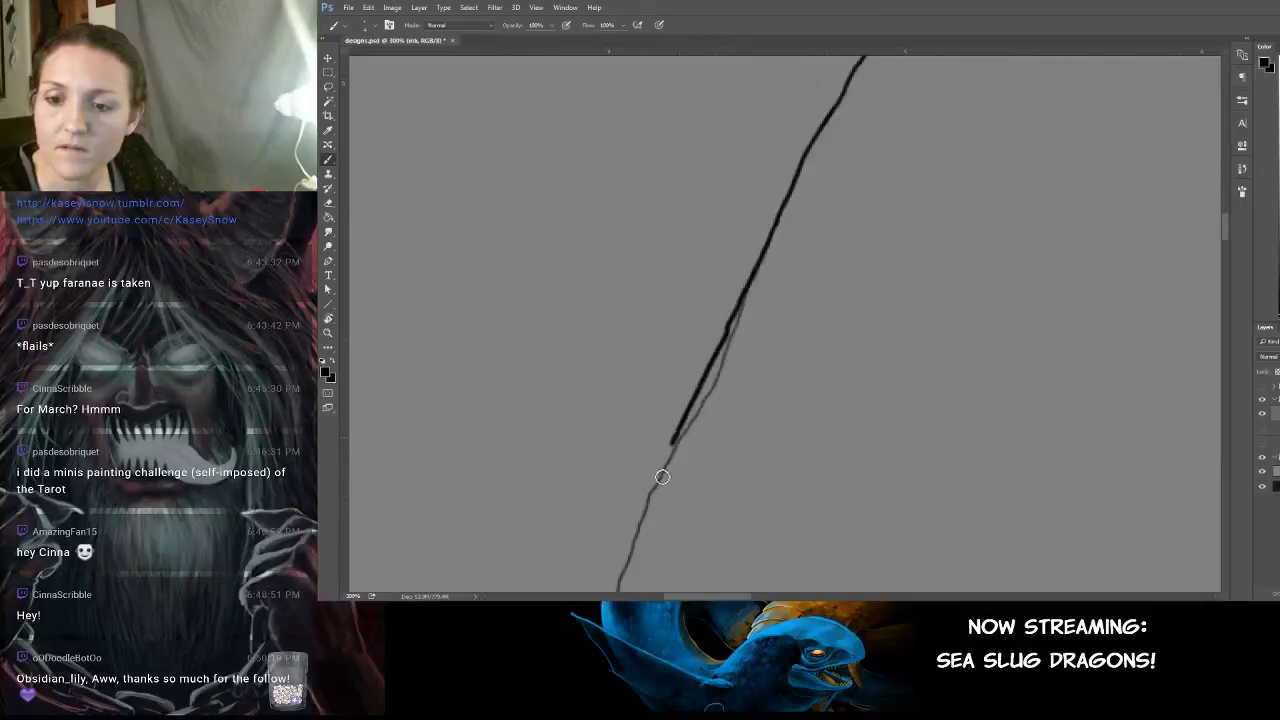
key("ctrl+z")
mouse_move(647, 520)
left_mouse_down()
mouse_move(775, 244)
mouse_move(788, 172)
left_mouse_up()
mouse_move(790, 354)
left_mouse_down()
mouse_move(729, 223)
mouse_move(749, 249)
mouse_move(729, 289)
left_mouse_up()
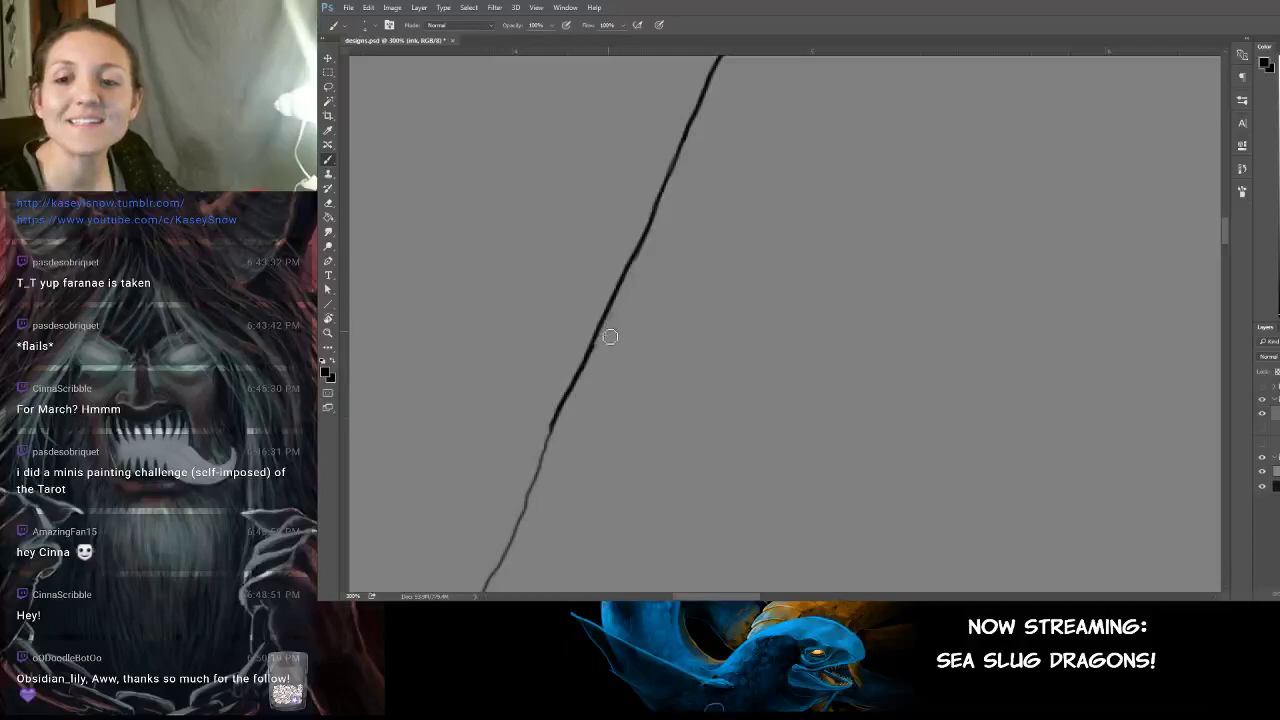
Save the sea slug dragon document with the reinked wing edge.
left_click_drag(805, 322, 905, 219)
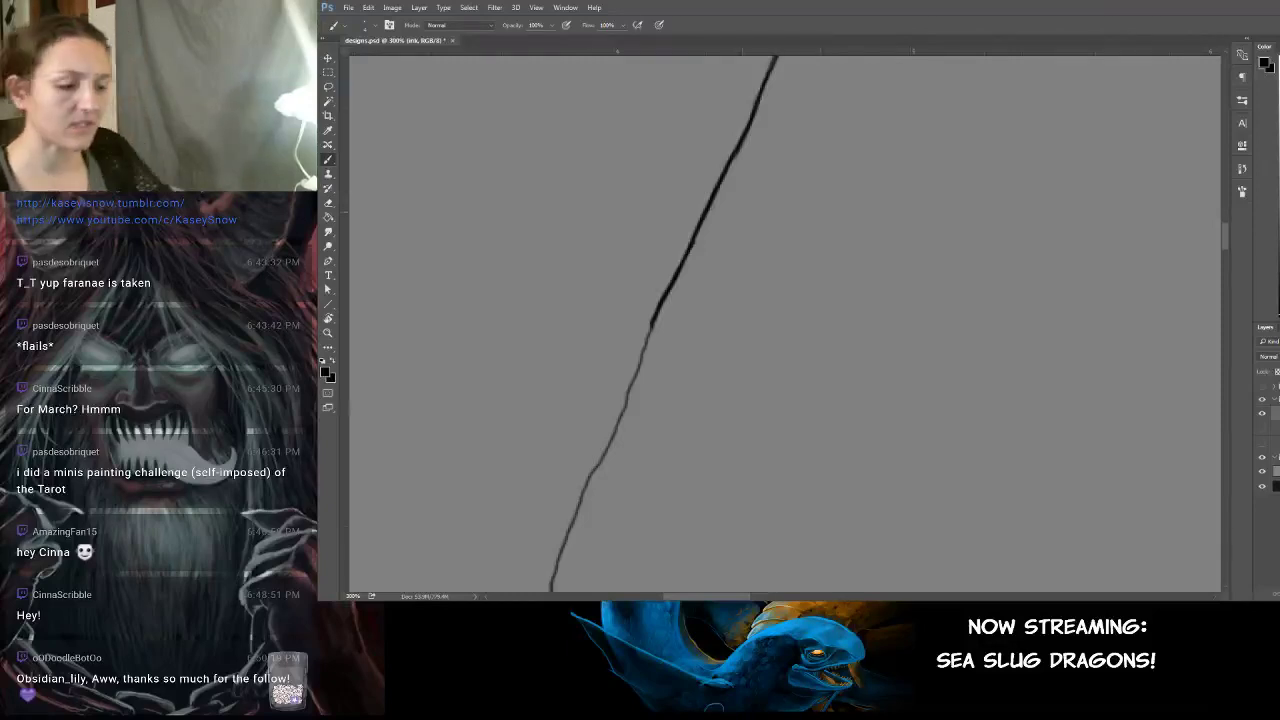
key("ctrl+minus")
key("ctrl+minus")
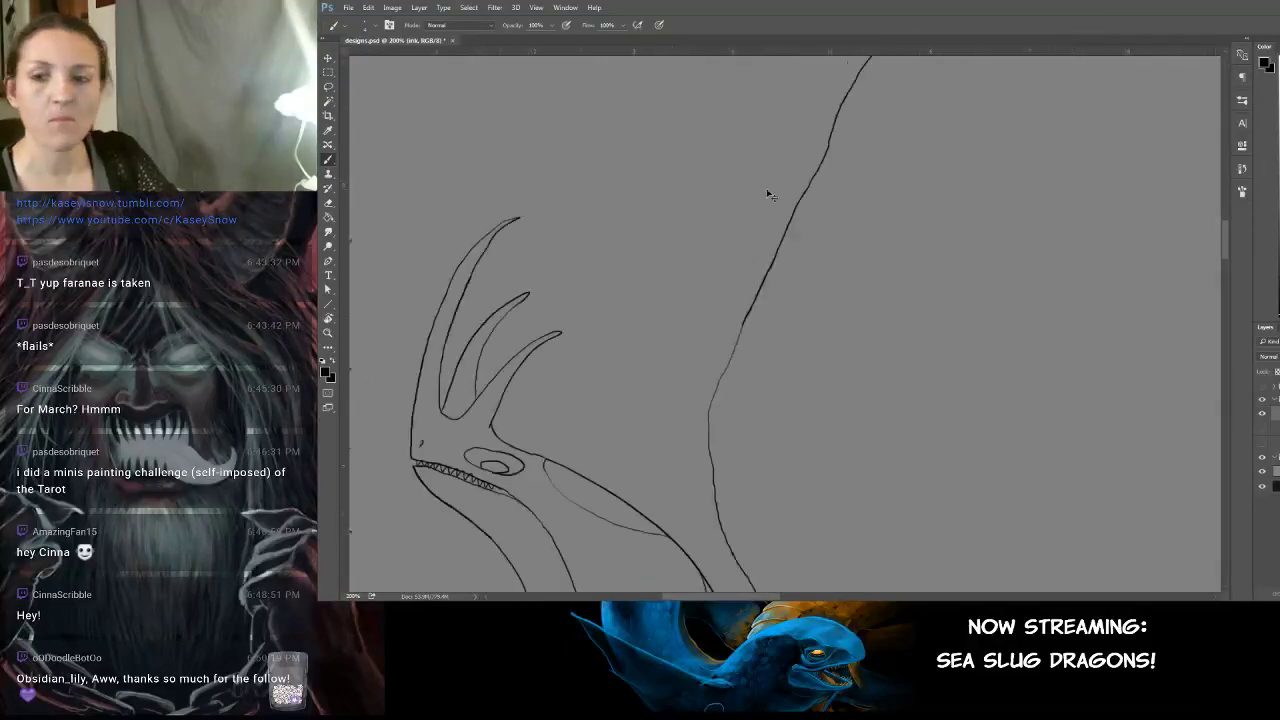
key("ctrl+s")
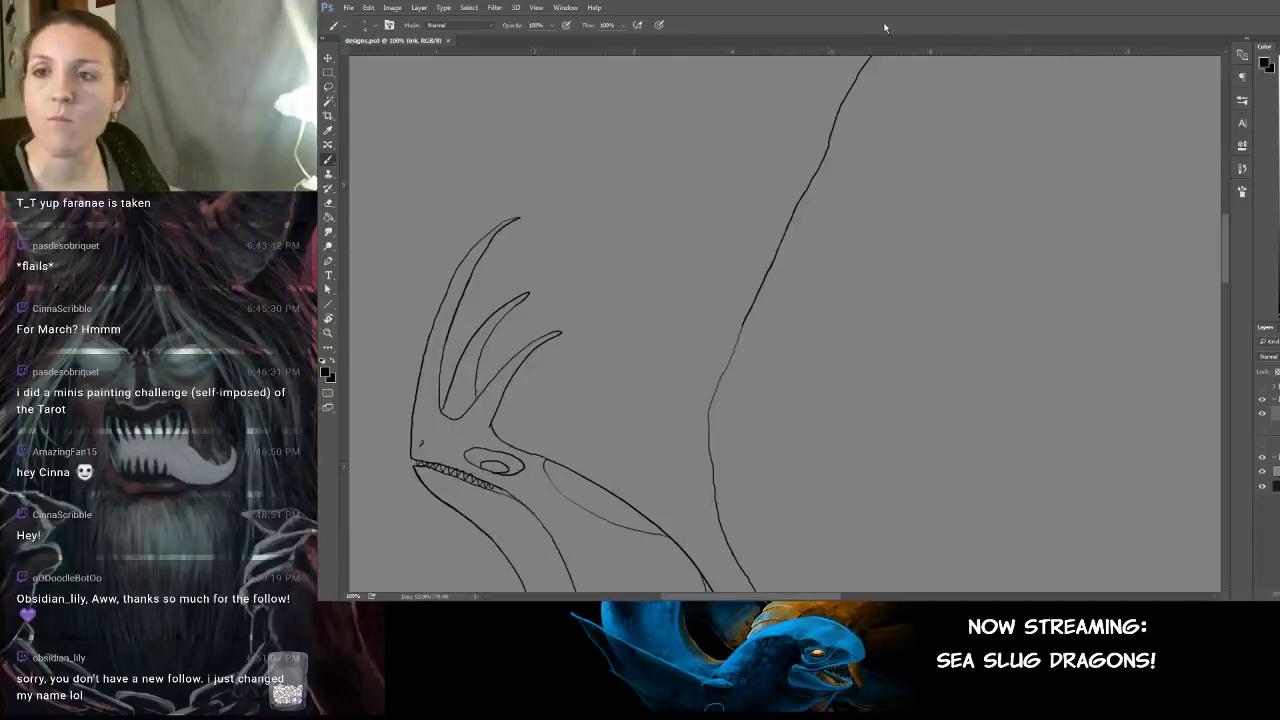
Try to ink a heavier stroke over the thin stretch of the upper wing's leading edge above its lower bend.
key("ctrl+plus")
key("ctrl+plus")
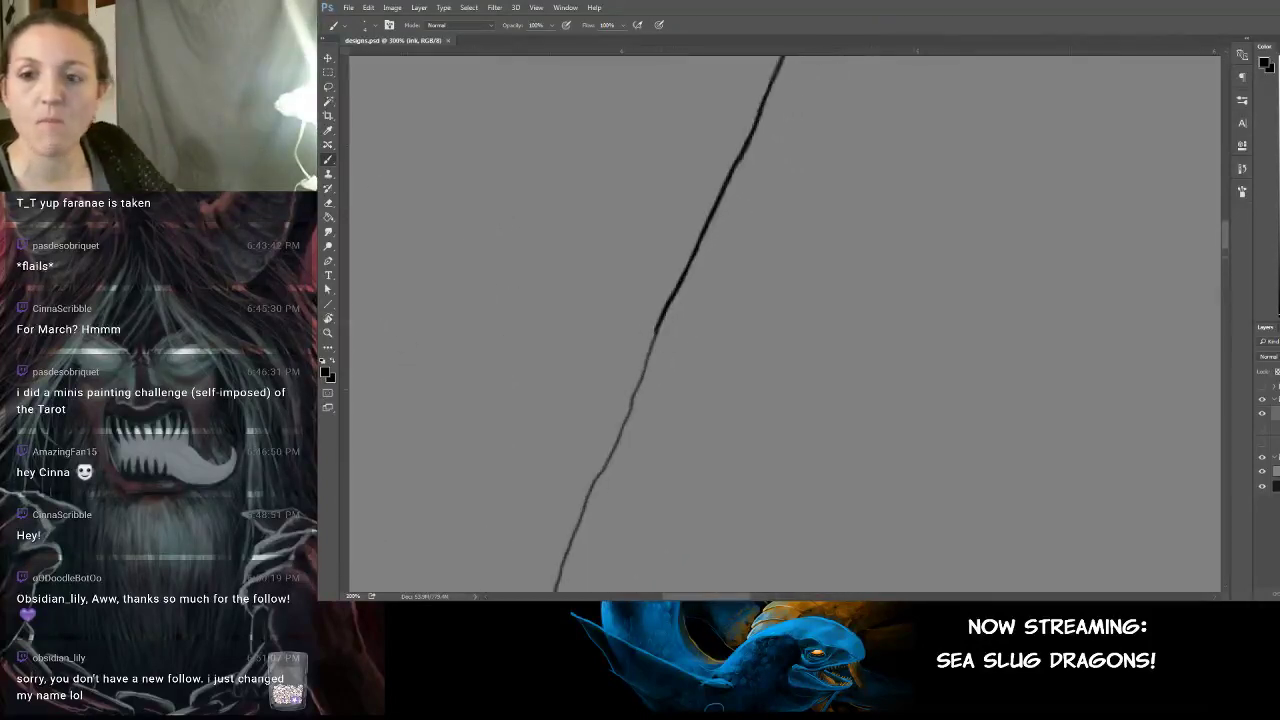
mouse_move(653, 409)
left_mouse_down()
mouse_move(871, 206)
mouse_move(831, 174)
mouse_move(818, 181)
left_mouse_up()
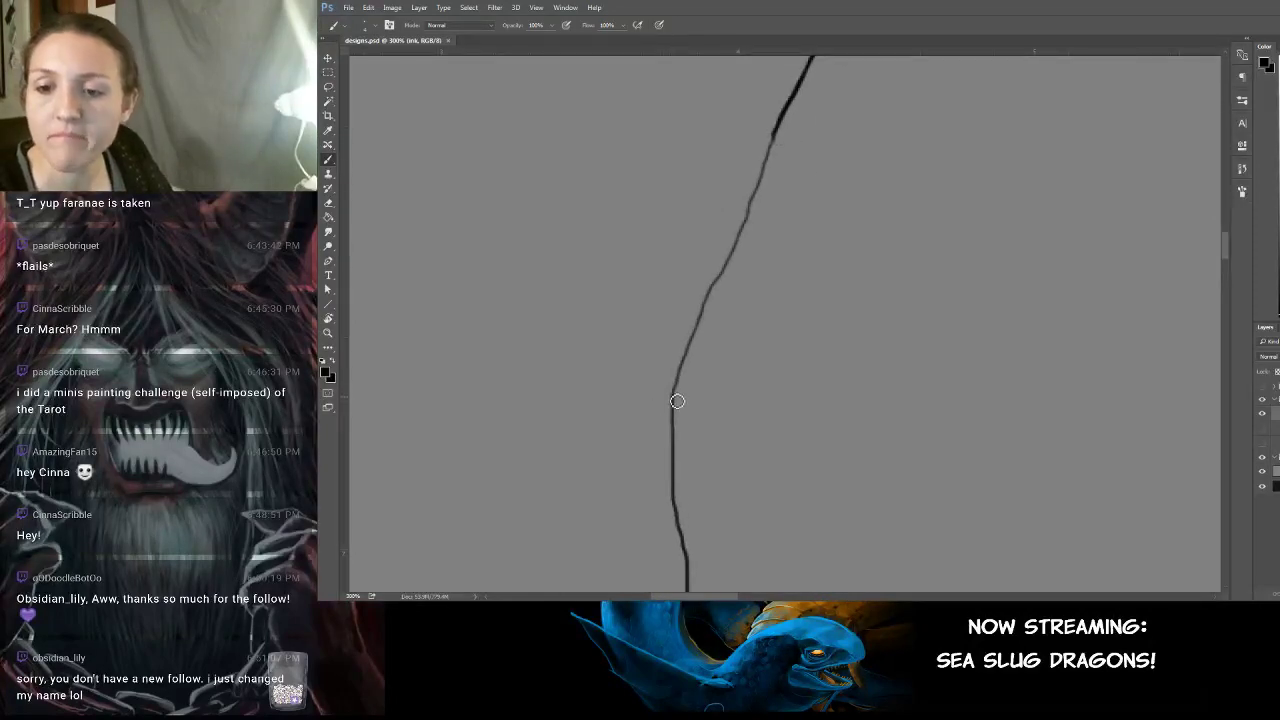
left_click_drag(677, 401, 736, 260)
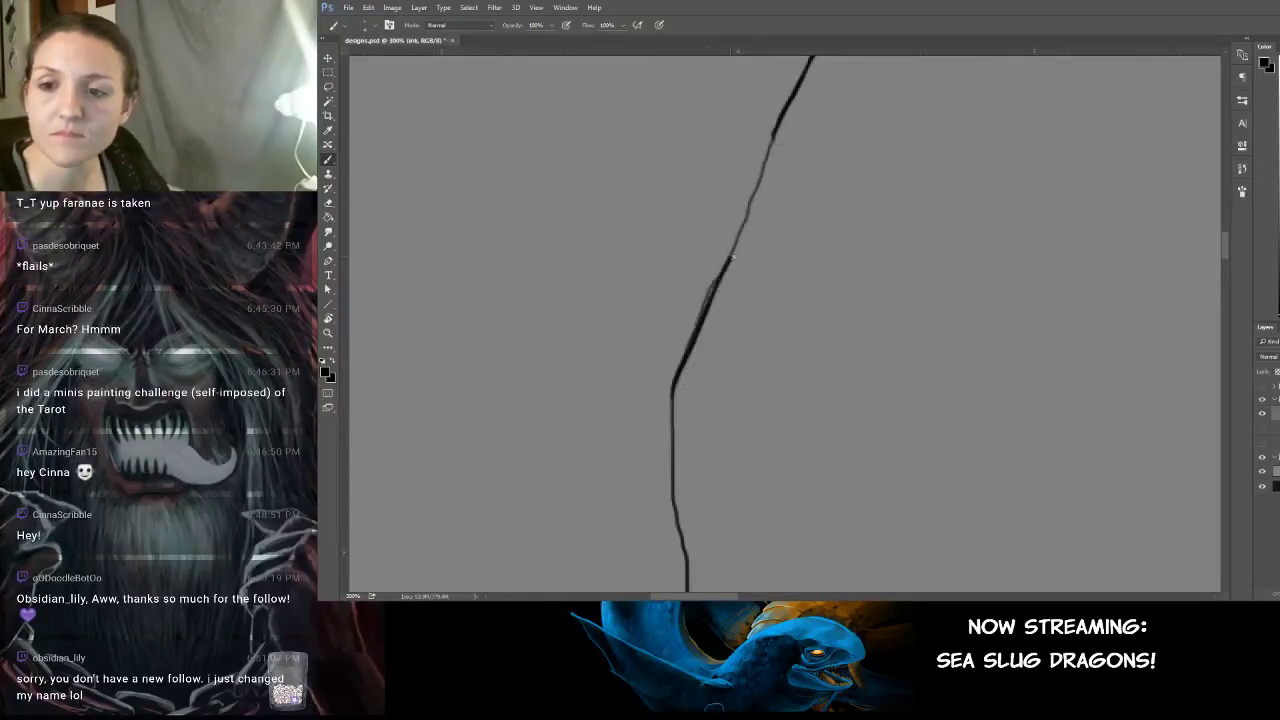
key("ctrl+z")
mouse_move(674, 408)
left_mouse_down()
mouse_move(781, 143)
mouse_move(717, 290)
left_mouse_up()
key("ctrl+z")
left_click_drag(677, 397, 784, 124)
left_click_drag(813, 248, 712, 400)
key("ctrl+z")
Retrace the thin stretch of the leading edge from the lower bend up into the thick line with one heavy black stroke.
left_click_drag(635, 437, 707, 313)
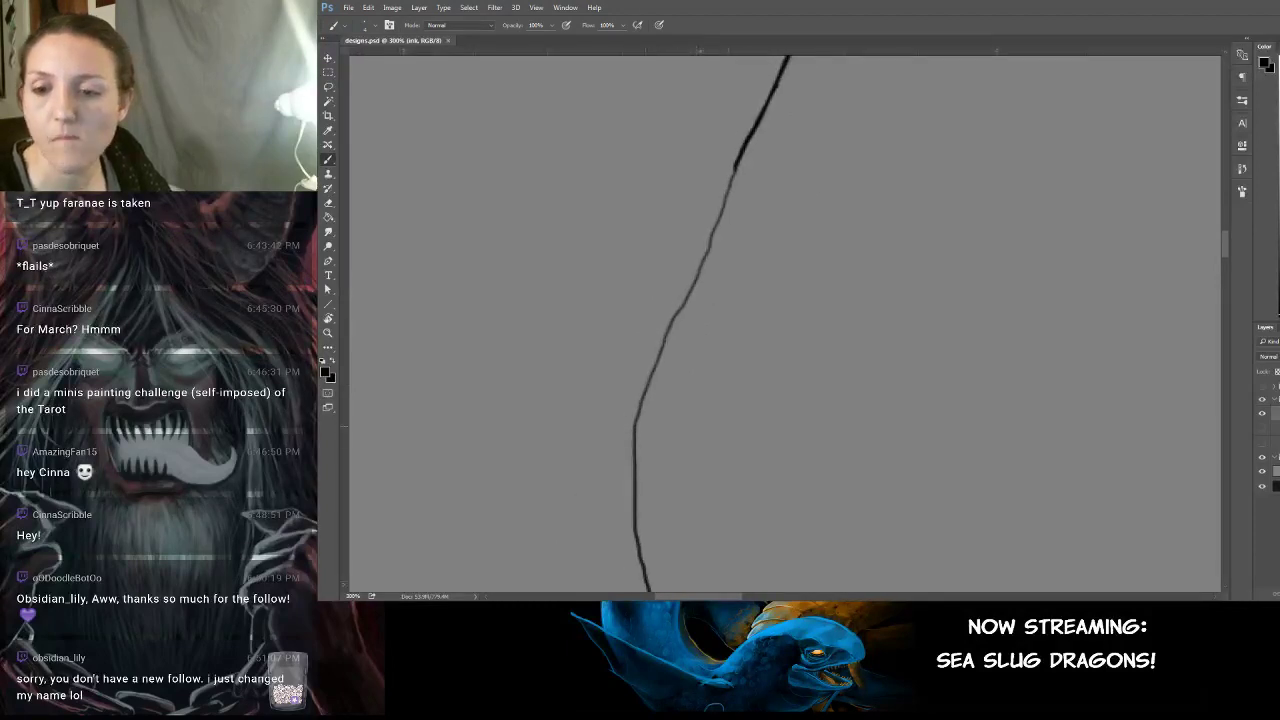
left_click_drag(636, 428, 778, 76)
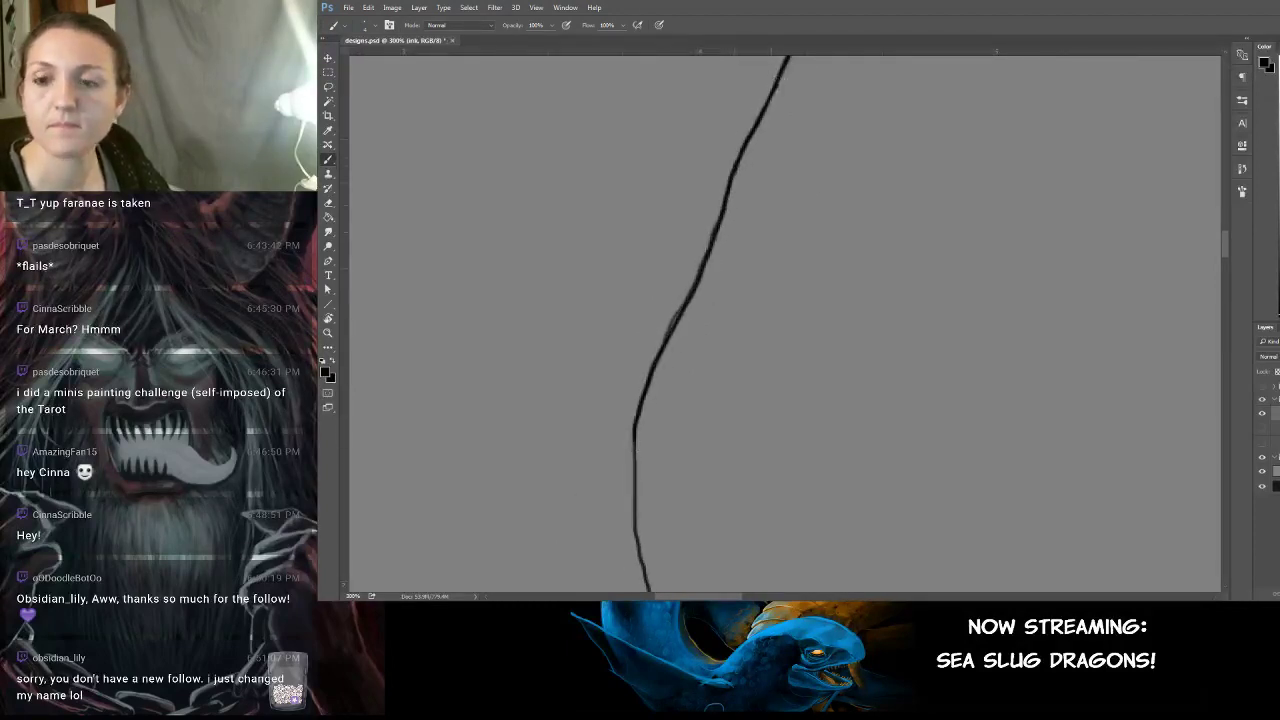
left_click_drag(749, 267, 709, 227)
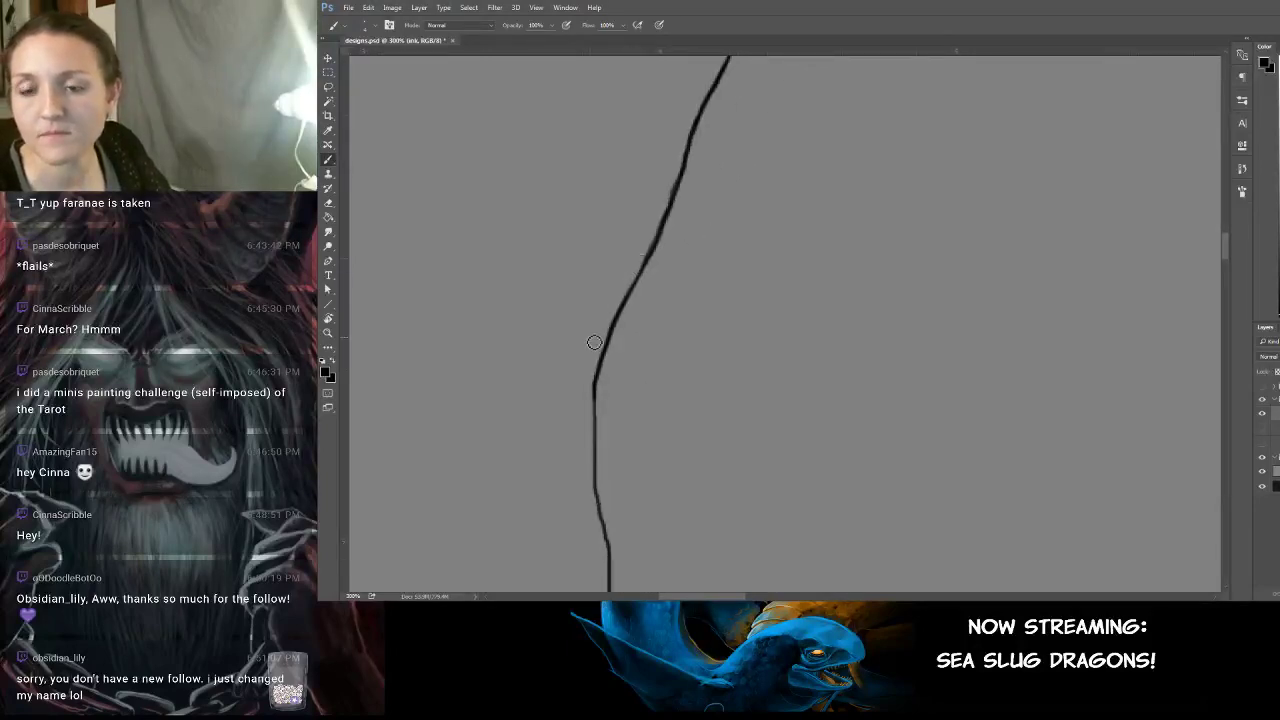
key("ctrl+minus")
key("ctrl+minus")
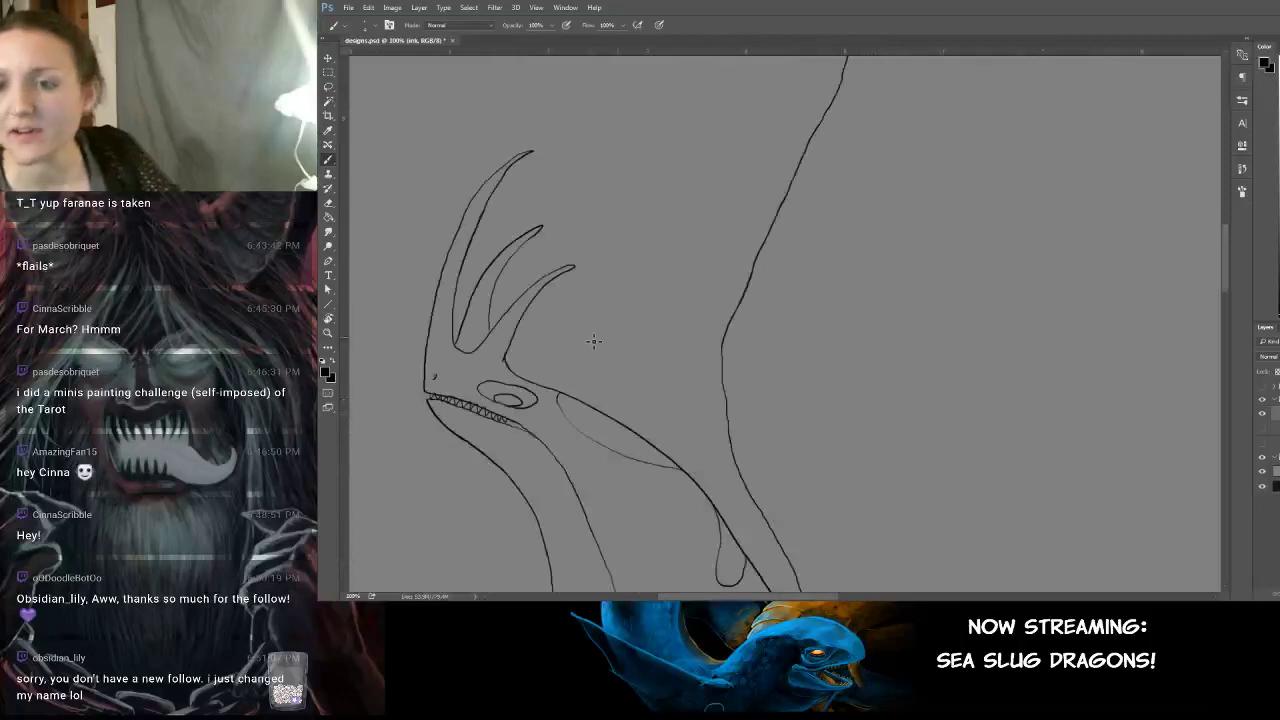
Close the tapered tip at the lower end of the wing's leading edge, behind the neck, with a small rounded stroke.
mouse_move(916, 389)
left_mouse_down()
mouse_move(794, 283)
mouse_move(770, 343)
left_mouse_up()
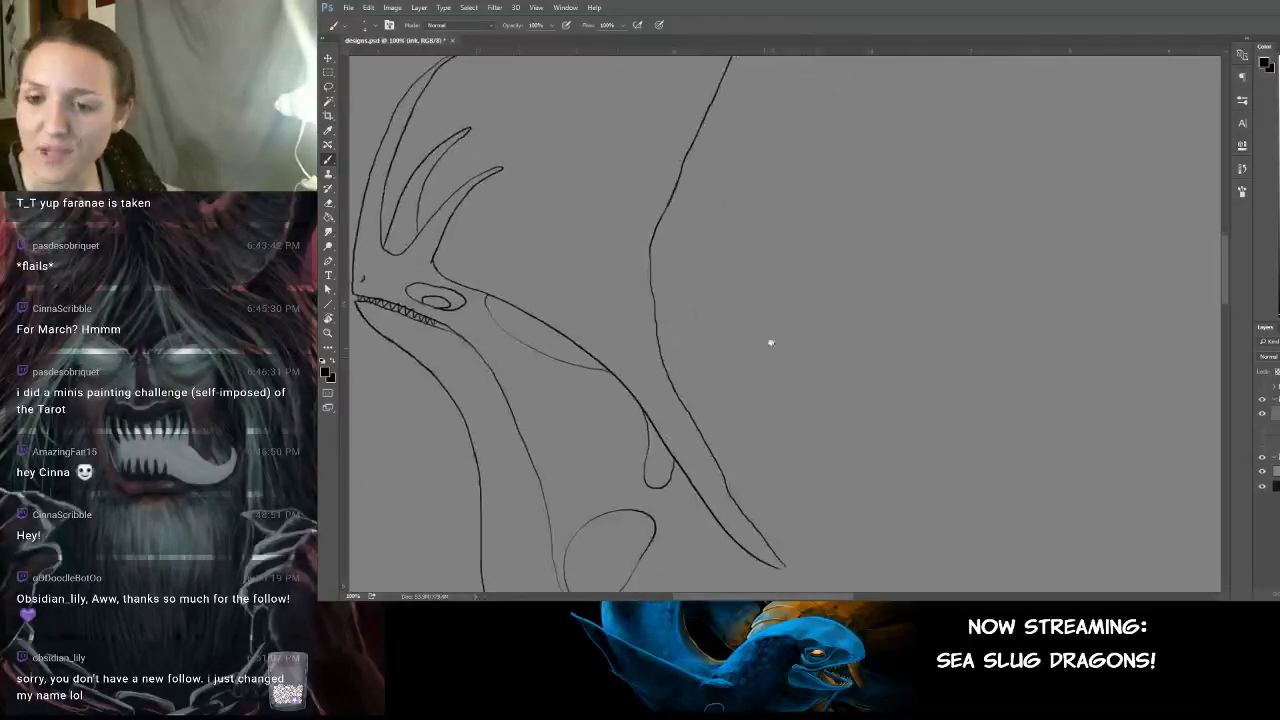
left_click_drag(777, 508, 706, 420)
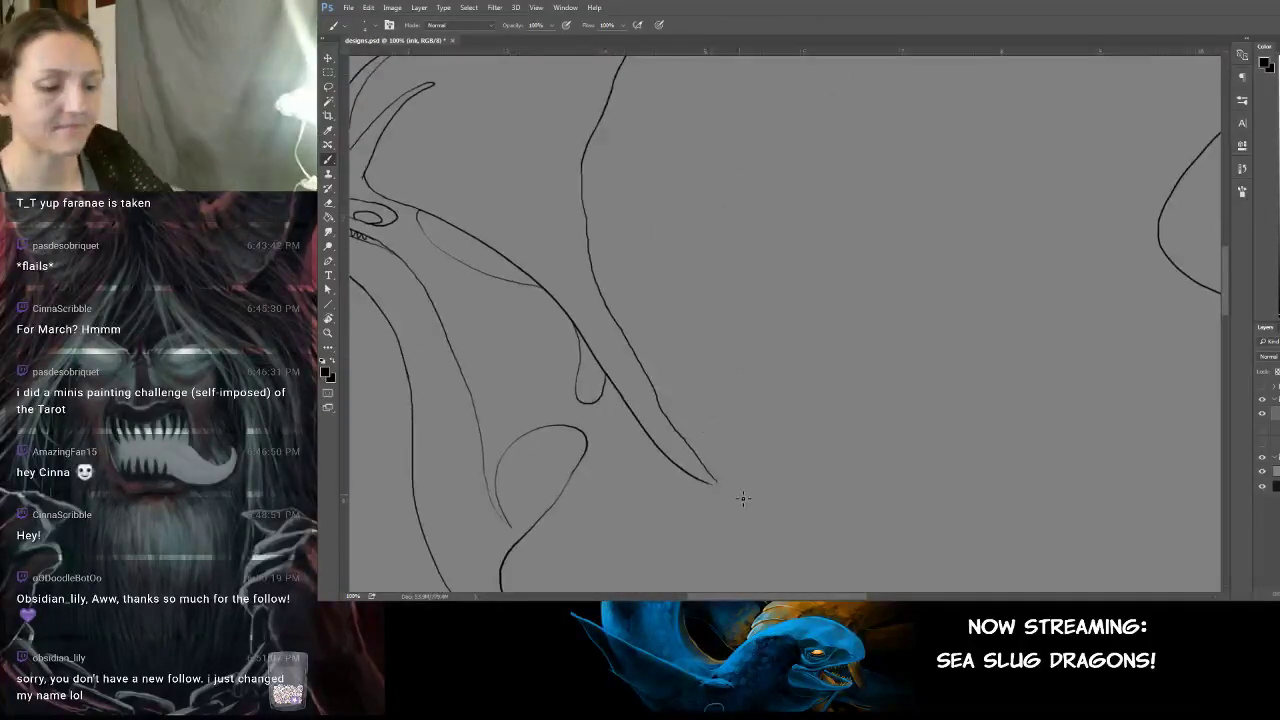
key("ctrl+plus")
key("ctrl+plus")
left_click_drag(610, 510, 826, 257)
left_click_drag(664, 437, 718, 264)
left_click_drag(824, 380, 849, 373)
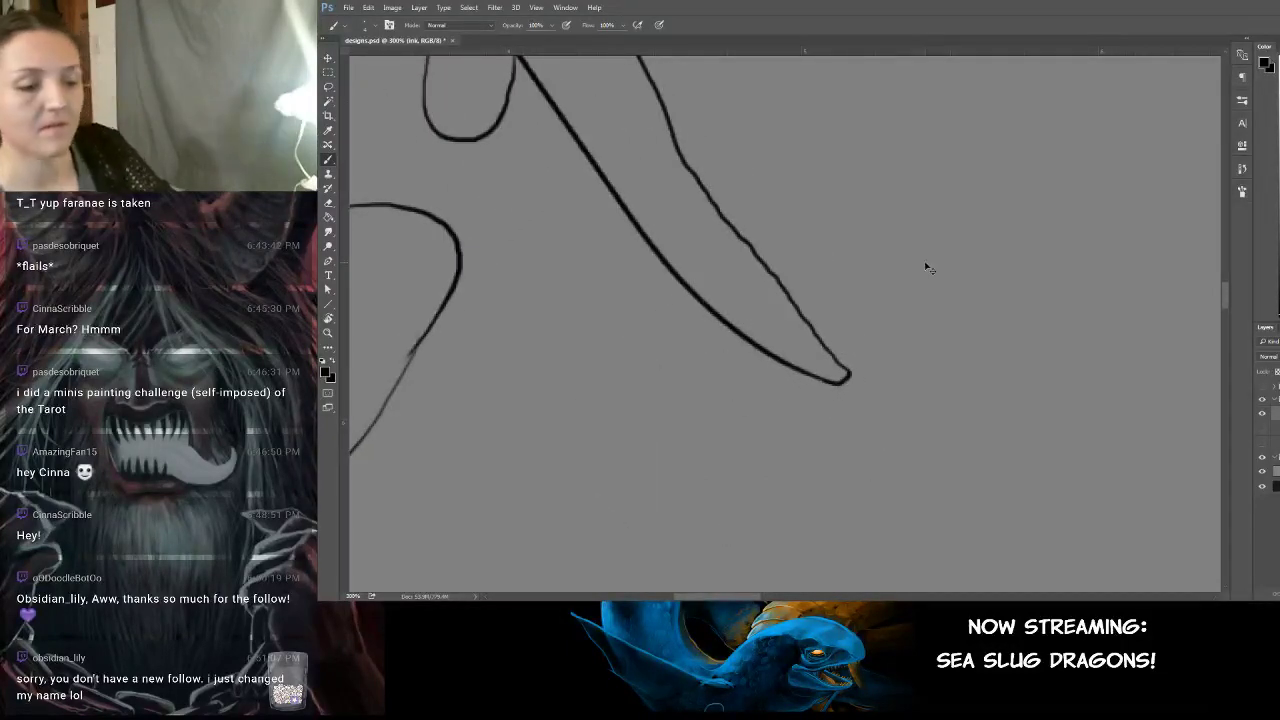
Bridge the gap in the dragon's rear outline and extend the inner contour line to meet it.
key("ctrl+minus")
key("ctrl+minus")
key("ctrl+minus")
mouse_move(960, 226)
left_mouse_down()
mouse_move(803, 429)
mouse_move(737, 217)
mouse_move(749, 274)
mouse_move(741, 258)
left_mouse_up()
key("ctrl+plus")
key("ctrl+plus")
key("ctrl+plus")
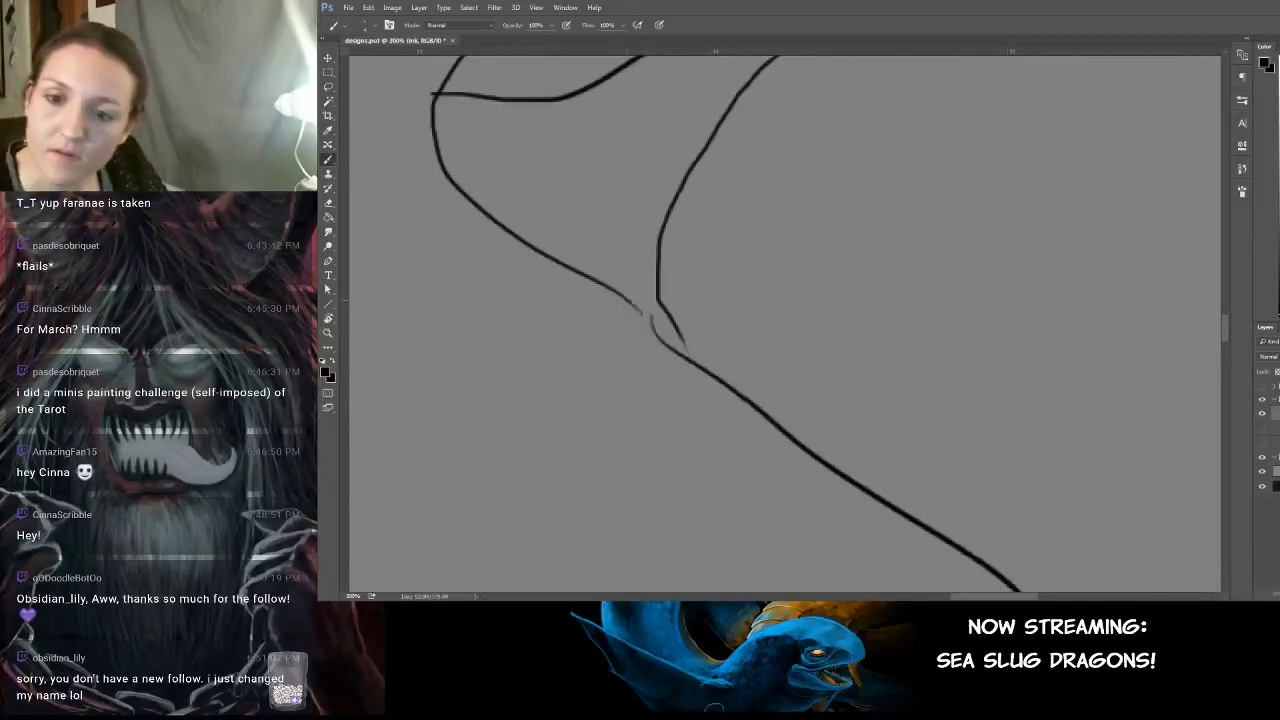
left_click_drag(641, 312, 700, 374)
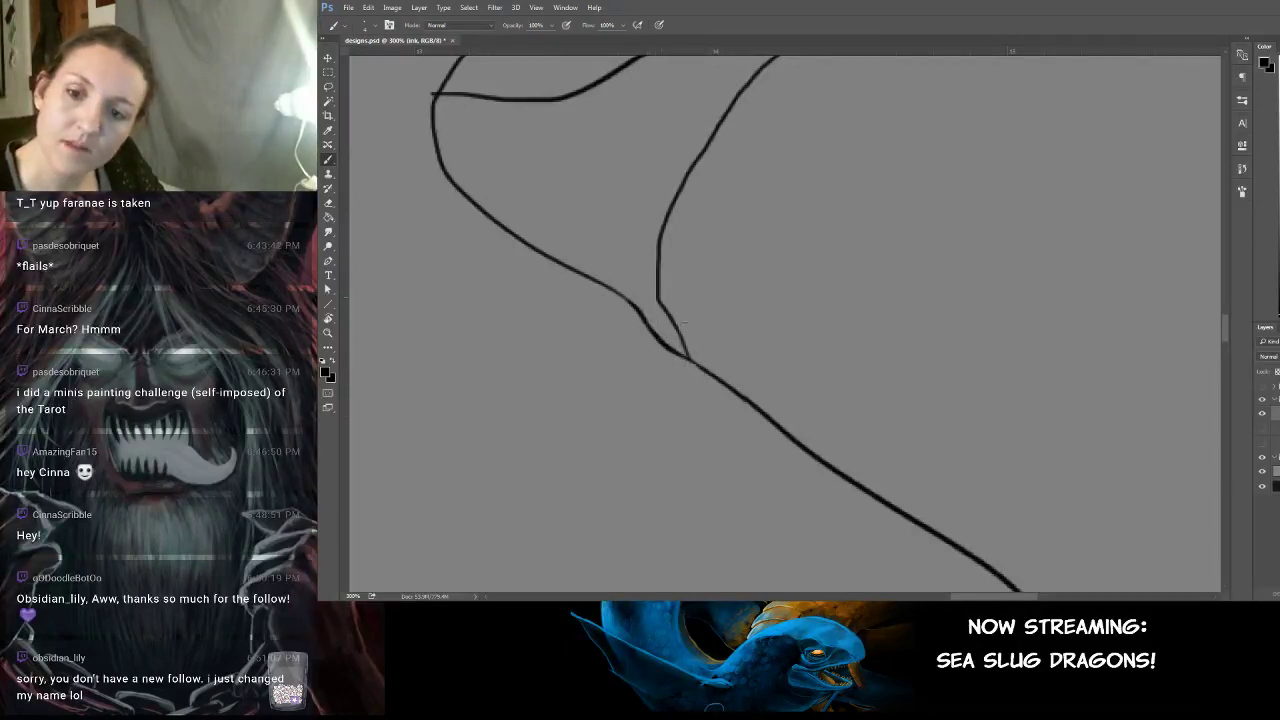
left_click_drag(683, 322, 703, 377)
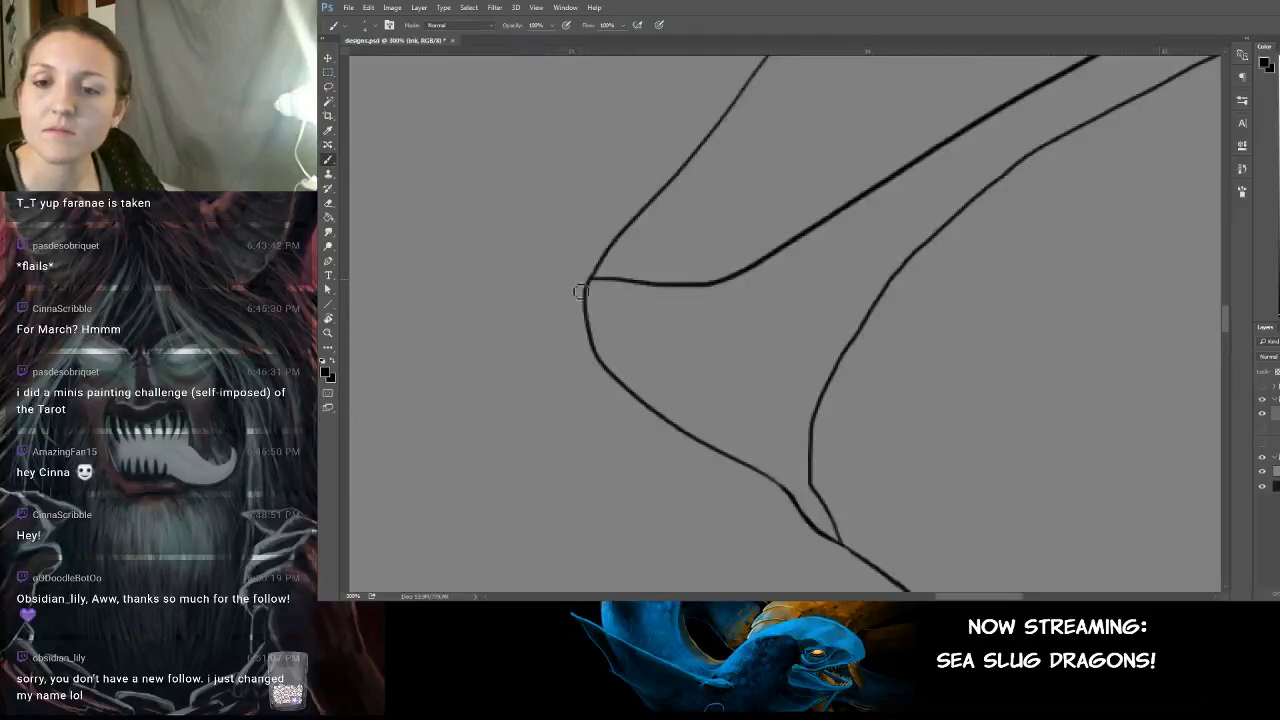
Clean up the stray line ends at the junctions along the dragon's rear, body and leg outlines.
mouse_move(581, 291)
left_mouse_down()
mouse_move(666, 429)
mouse_move(651, 526)
mouse_move(726, 317)
mouse_move(668, 262)
mouse_move(680, 283)
mouse_move(714, 277)
mouse_move(729, 346)
mouse_move(775, 318)
mouse_move(797, 222)
mouse_move(793, 239)
left_mouse_up()
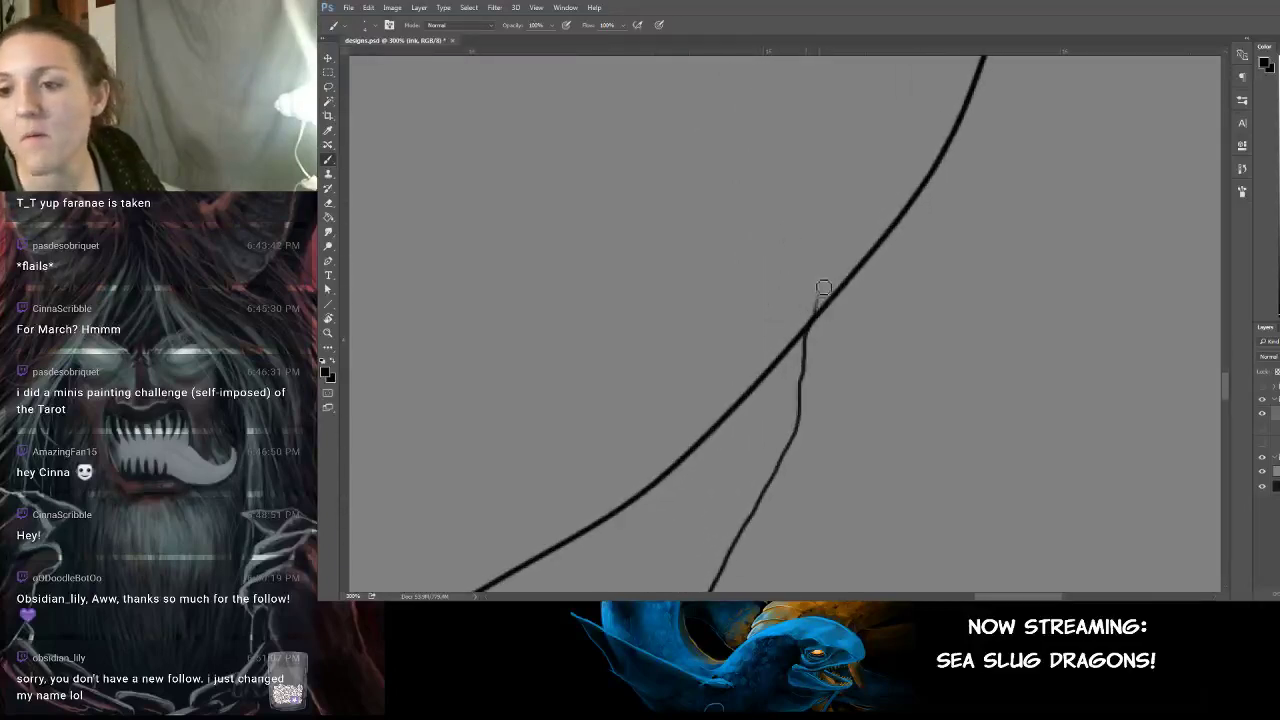
mouse_move(751, 370)
left_mouse_down()
mouse_move(846, 134)
mouse_move(954, 229)
mouse_move(1039, 201)
mouse_move(834, 86)
mouse_move(1029, 177)
mouse_move(854, 280)
mouse_move(837, 257)
mouse_move(951, 306)
mouse_move(794, 300)
mouse_move(1109, 237)
mouse_move(814, 252)
mouse_move(943, 240)
mouse_move(663, 354)
mouse_move(851, 323)
mouse_move(701, 382)
mouse_move(851, 257)
mouse_move(829, 526)
mouse_move(1046, 320)
mouse_move(951, 256)
mouse_move(971, 329)
left_mouse_up()
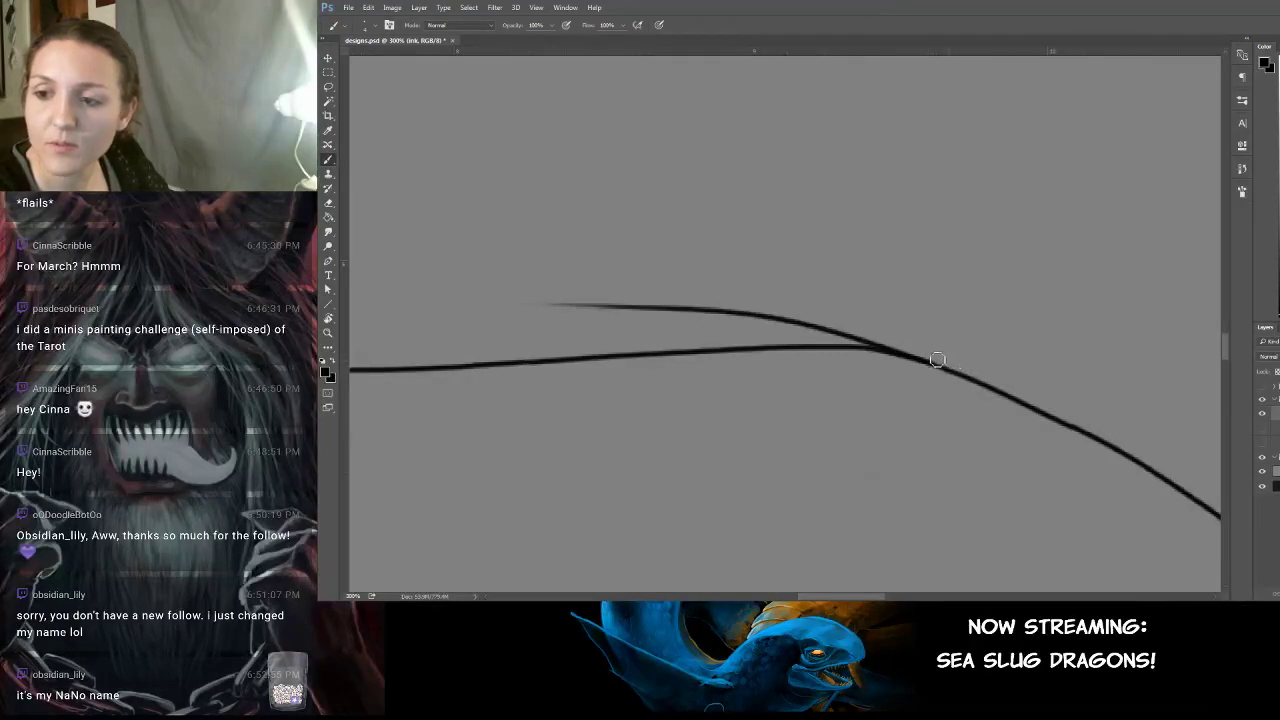
left_click_drag(957, 311, 1150, 240)
left_click_drag(1000, 329, 1148, 350)
mouse_move(963, 318)
left_mouse_down()
mouse_move(837, 300)
mouse_move(866, 303)
mouse_move(931, 274)
mouse_move(860, 281)
mouse_move(892, 357)
left_mouse_up()
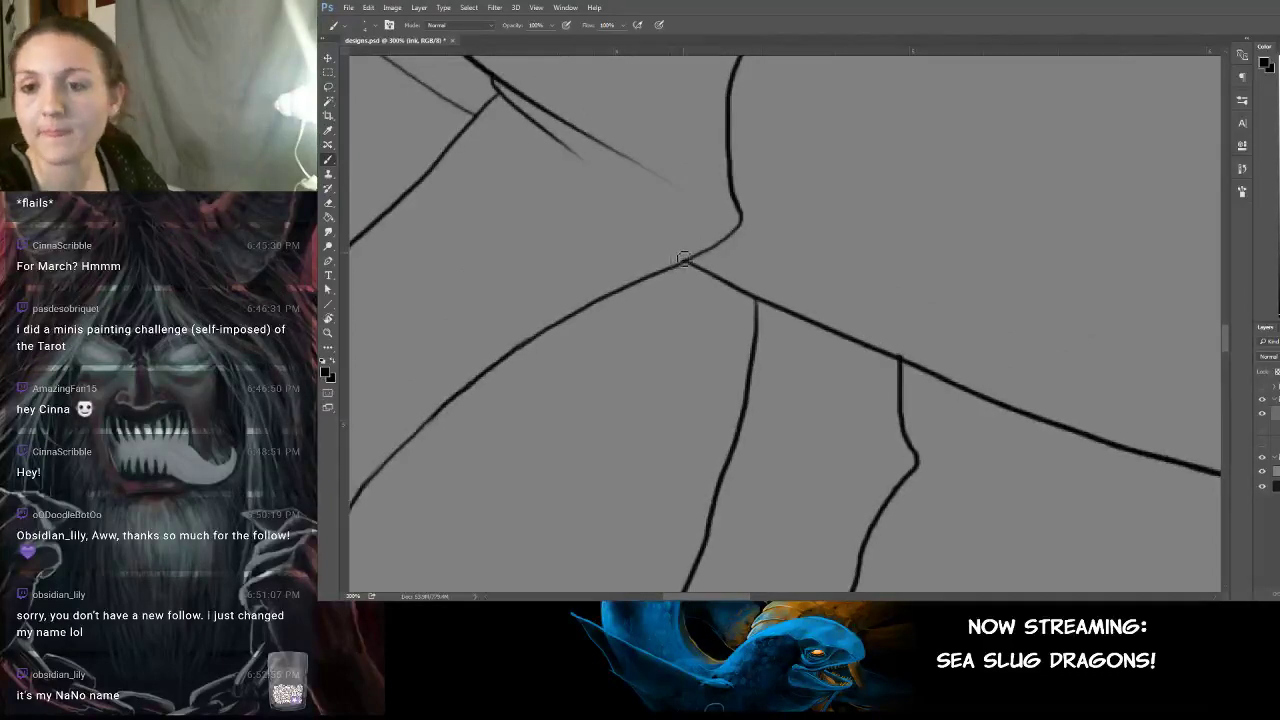
mouse_move(679, 263)
left_mouse_down()
mouse_move(929, 386)
mouse_move(931, 403)
mouse_move(743, 257)
mouse_move(841, 166)
mouse_move(860, 226)
mouse_move(949, 114)
mouse_move(934, 331)
mouse_move(1062, 339)
mouse_move(986, 491)
mouse_move(937, 246)
mouse_move(957, 380)
mouse_move(947, 219)
mouse_move(957, 400)
mouse_move(891, 257)
mouse_move(883, 437)
mouse_move(853, 396)
left_mouse_up()
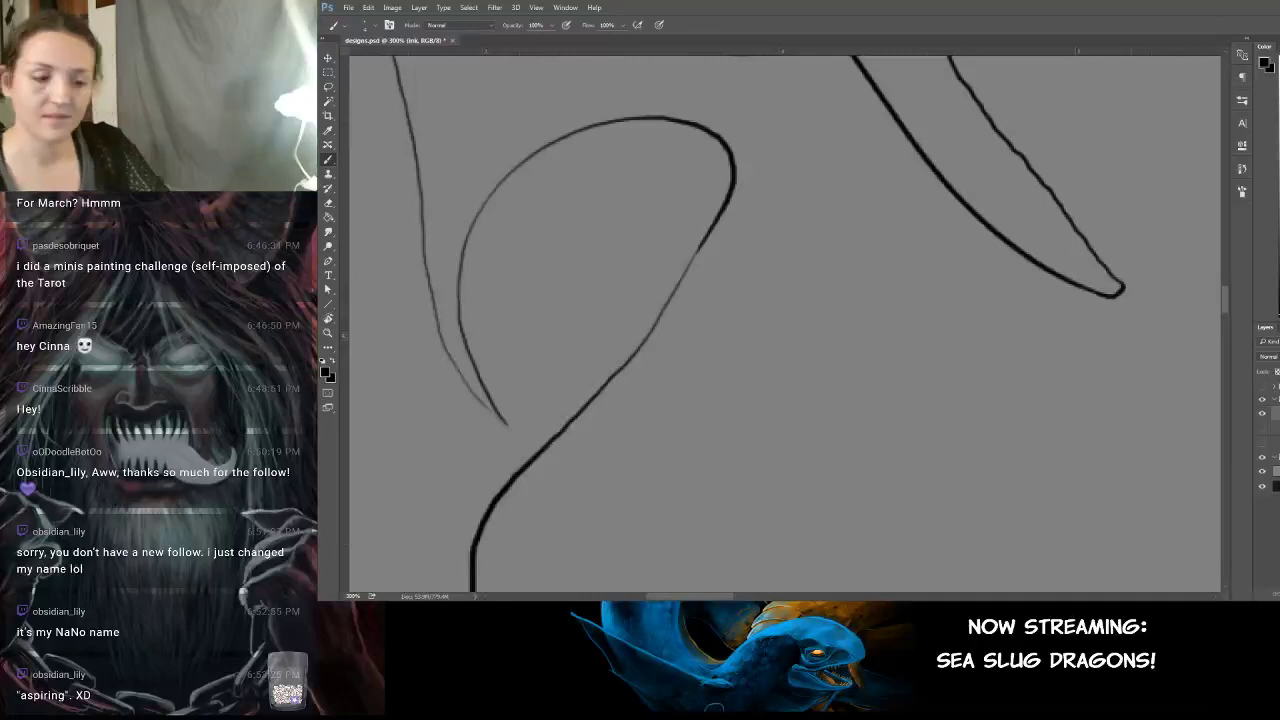
Blend the loose end of the long wing line smoothly into the wavy wing edge just below the notch.
key("ctrl+minus")
key("ctrl+minus")
key("ctrl+minus")
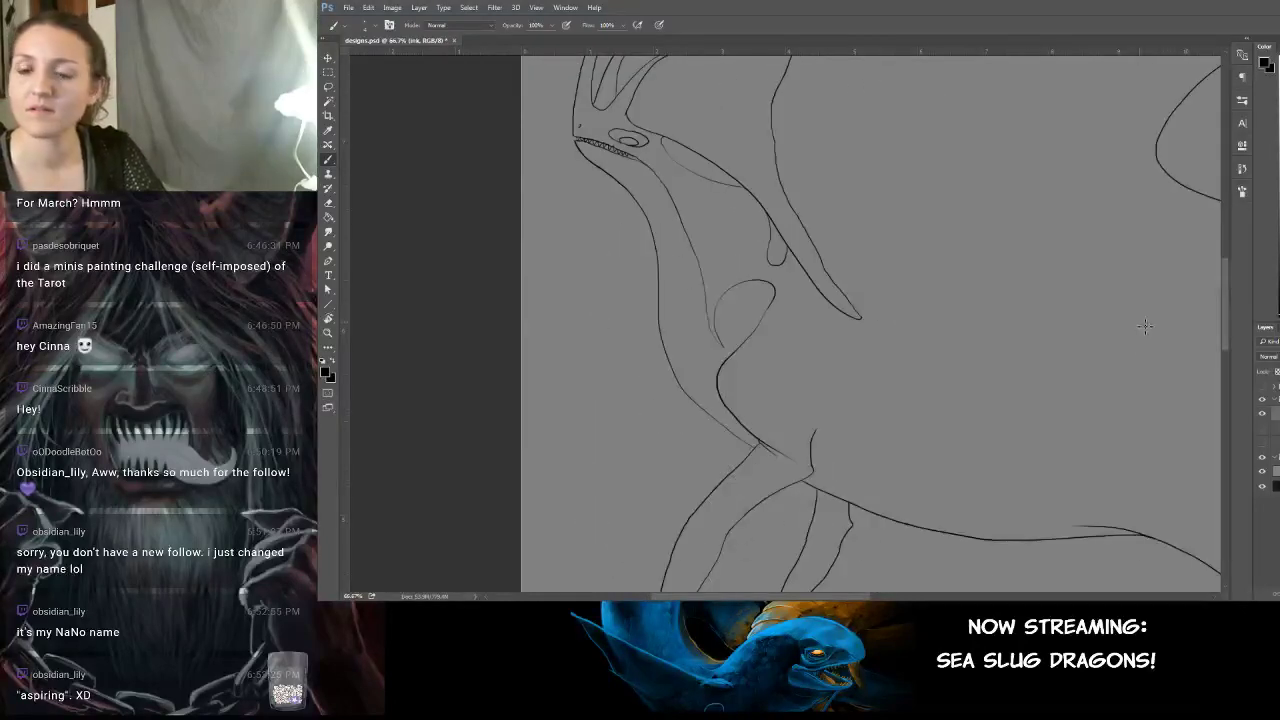
left_click_drag(1087, 262, 882, 461)
left_click_drag(1024, 378, 846, 529)
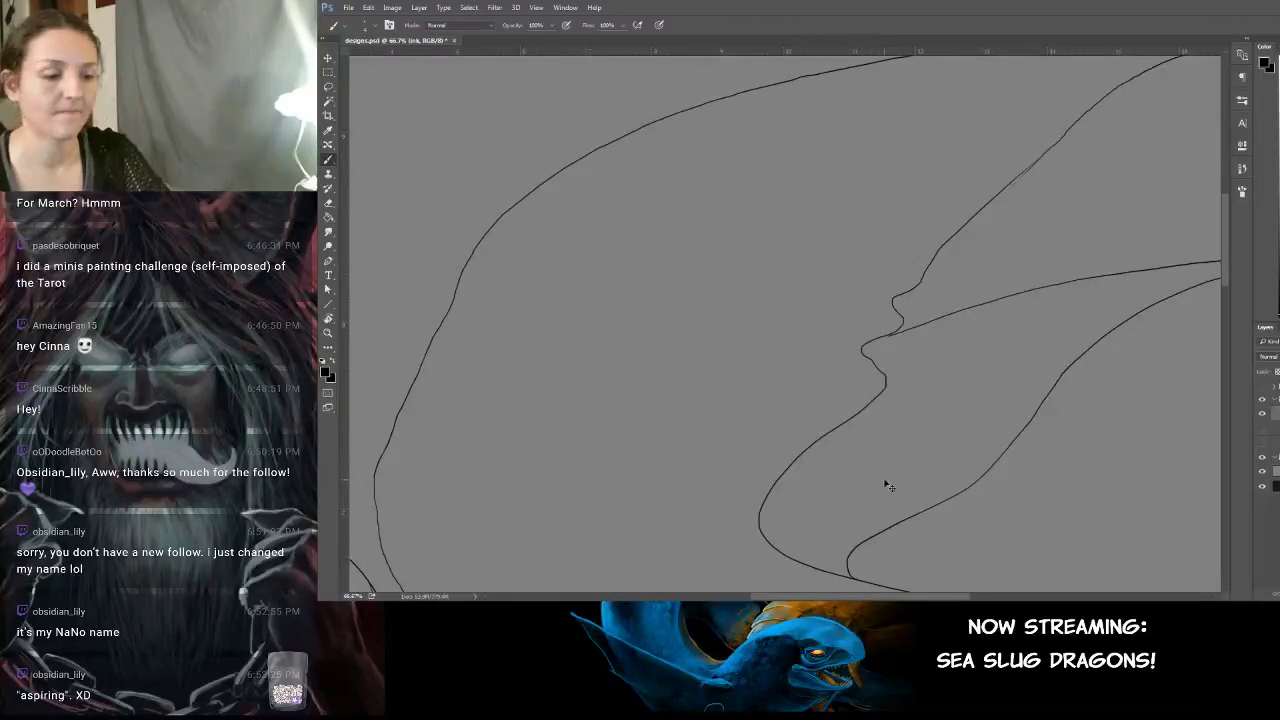
key("ctrl+plus")
key("ctrl+plus")
left_click_drag(990, 432, 841, 420)
key("ctrl+z")
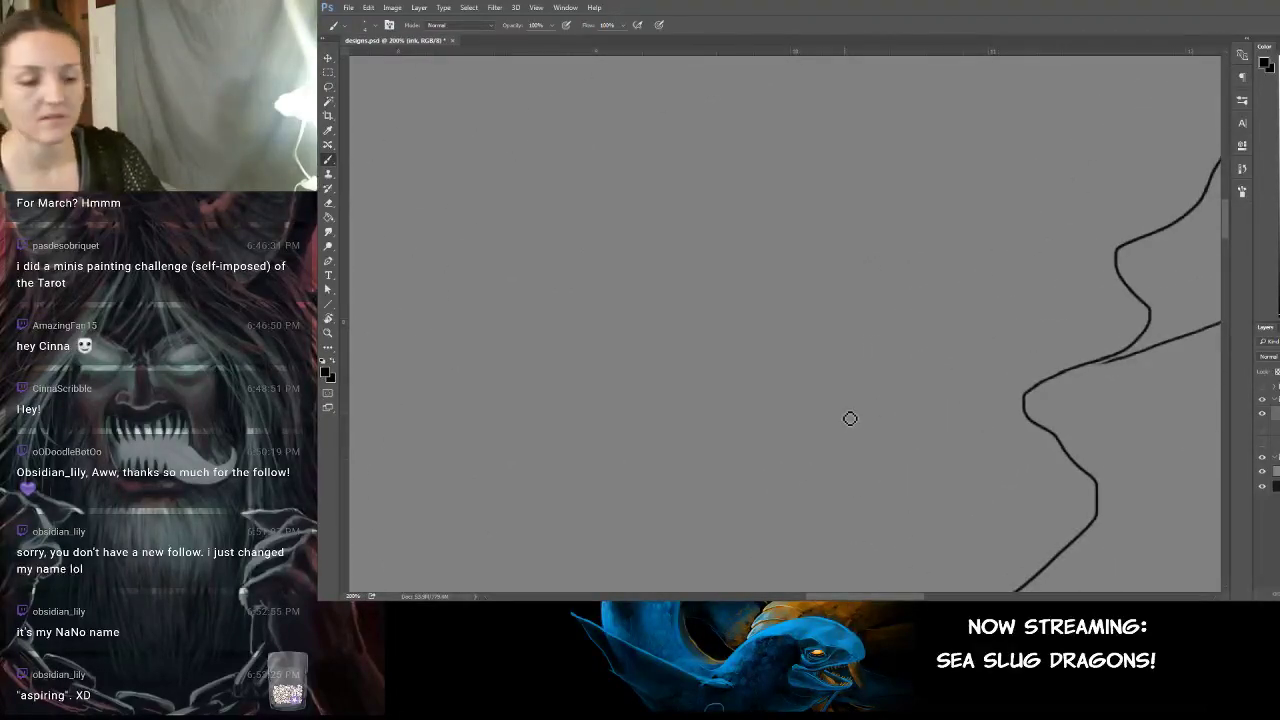
key("ctrl+plus")
left_click_drag(1098, 368, 706, 341)
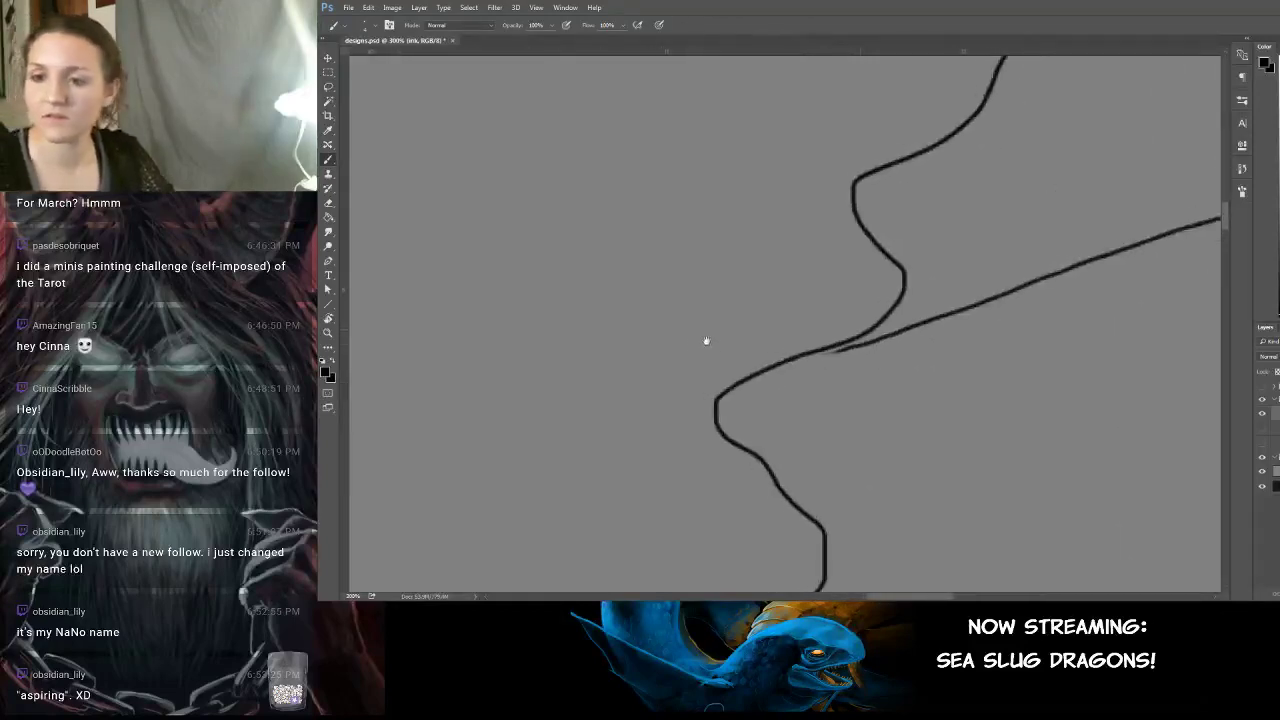
left_click_drag(857, 349, 776, 371)
key("ctrl+z")
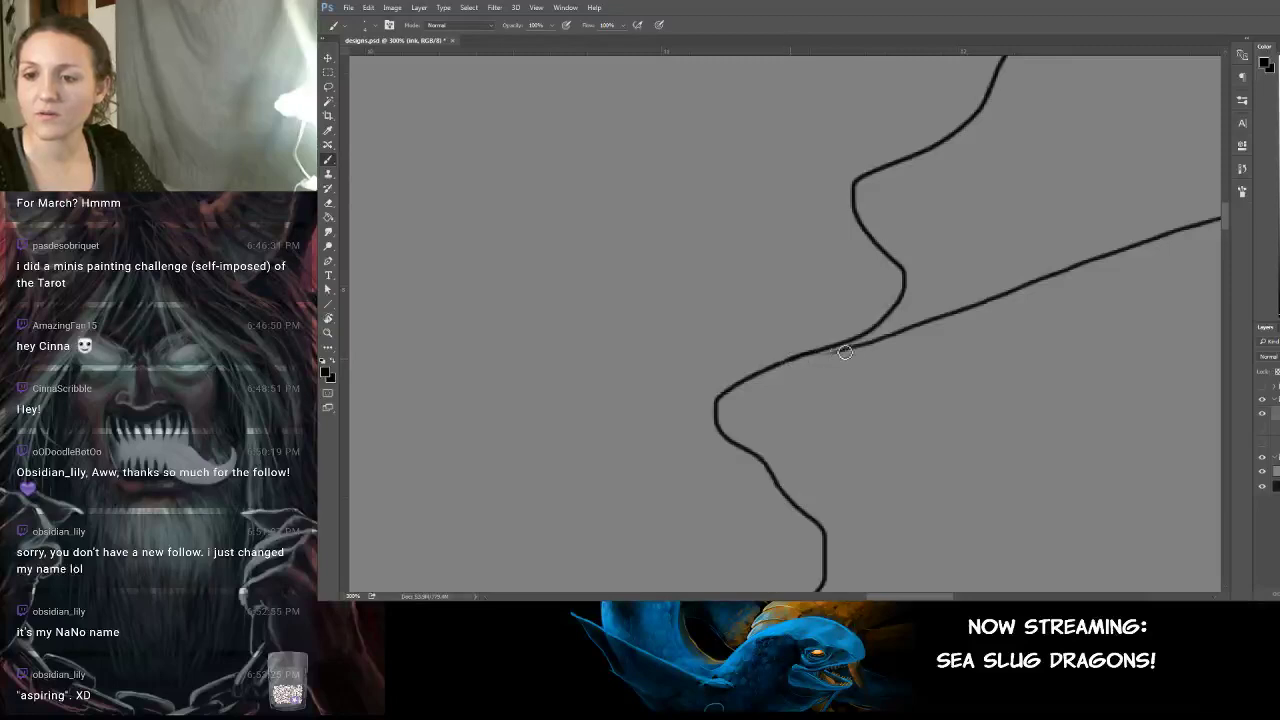
left_click_drag(856, 346, 823, 355)
key("ctrl+z")
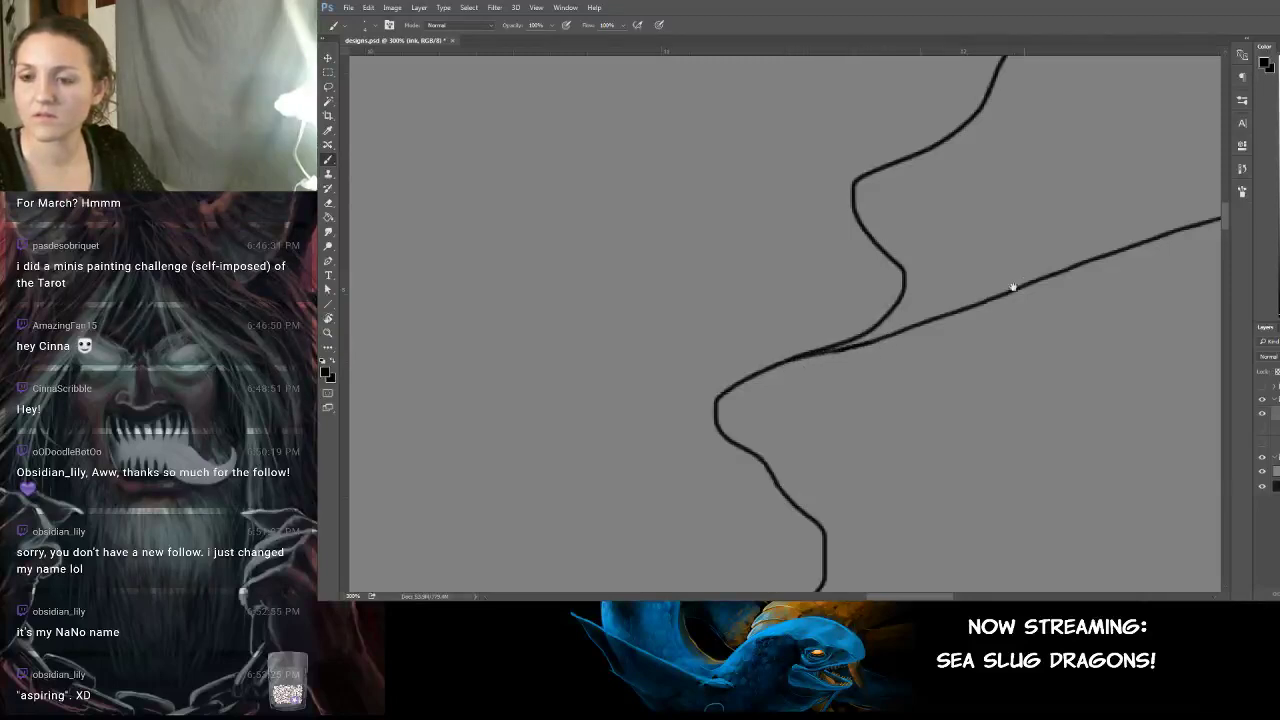
Erase the doubled line segment beside the long diagonal edge of the wing.
mouse_move(1014, 283)
left_mouse_down()
mouse_move(703, 531)
mouse_move(691, 513)
mouse_move(806, 409)
mouse_move(792, 411)
left_mouse_up()
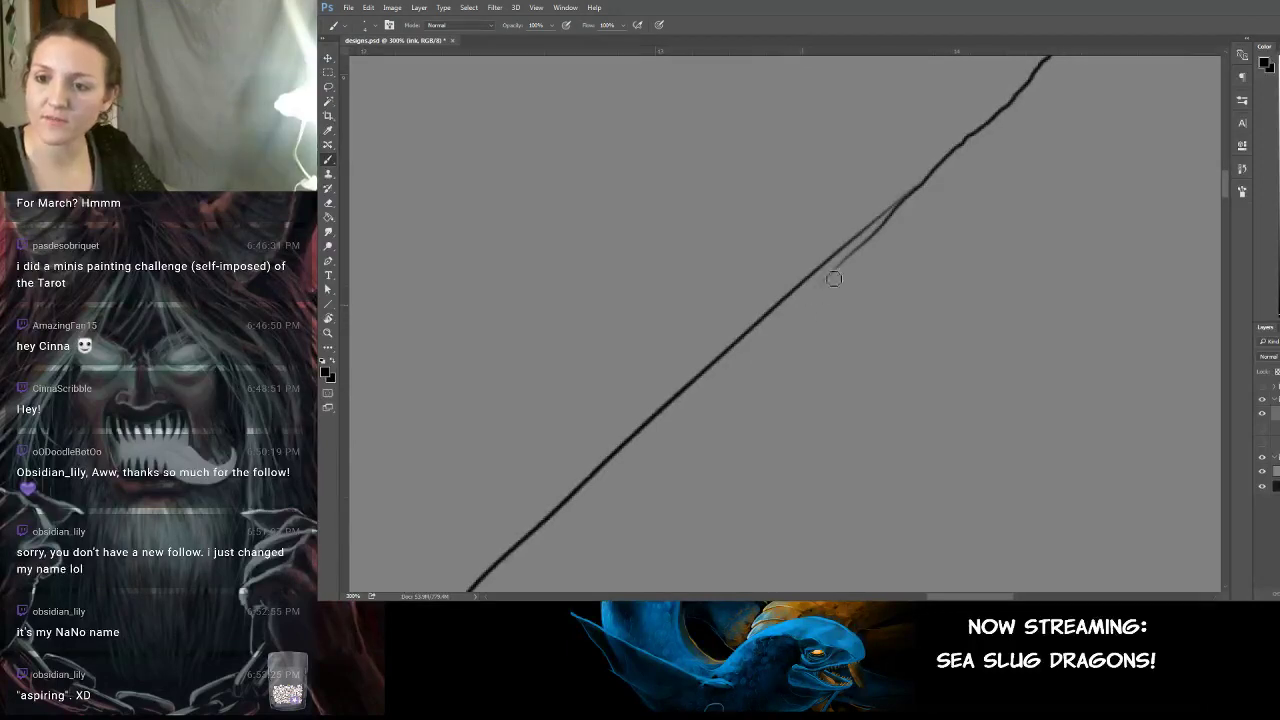
mouse_move(854, 261)
left_mouse_down()
mouse_move(906, 218)
mouse_move(888, 230)
left_mouse_up()
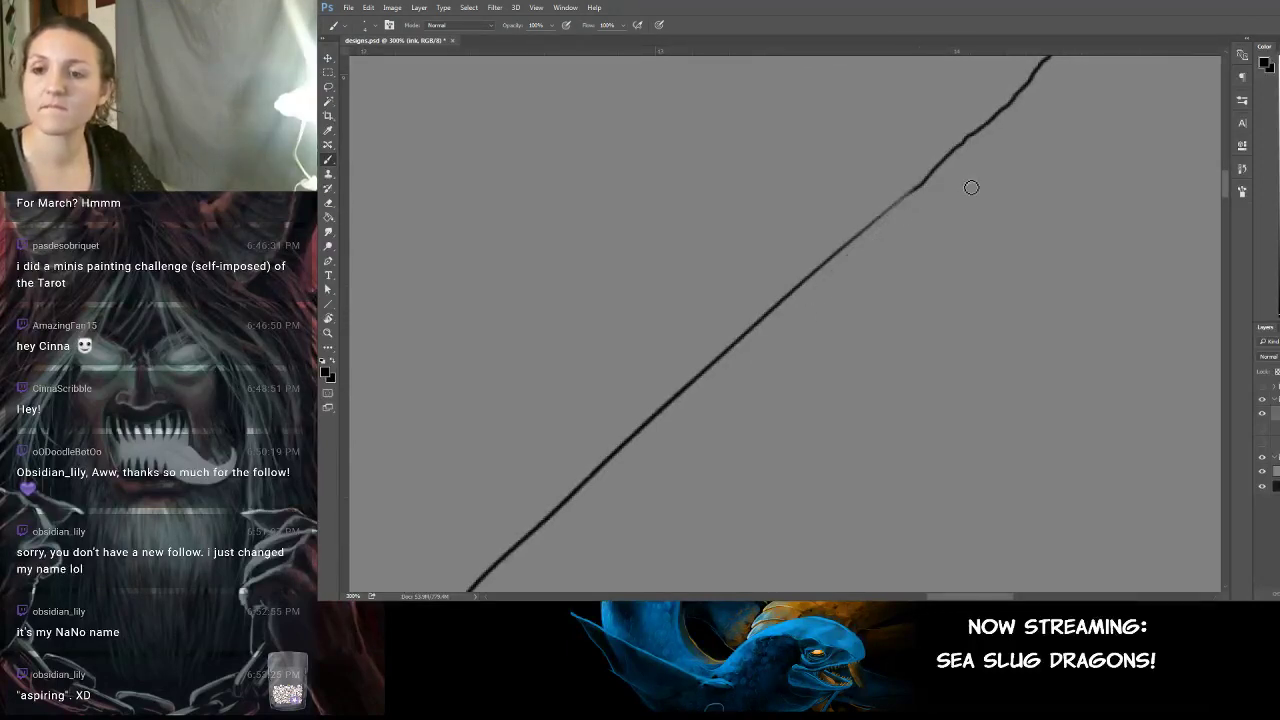
left_click_drag(1001, 251, 757, 417)
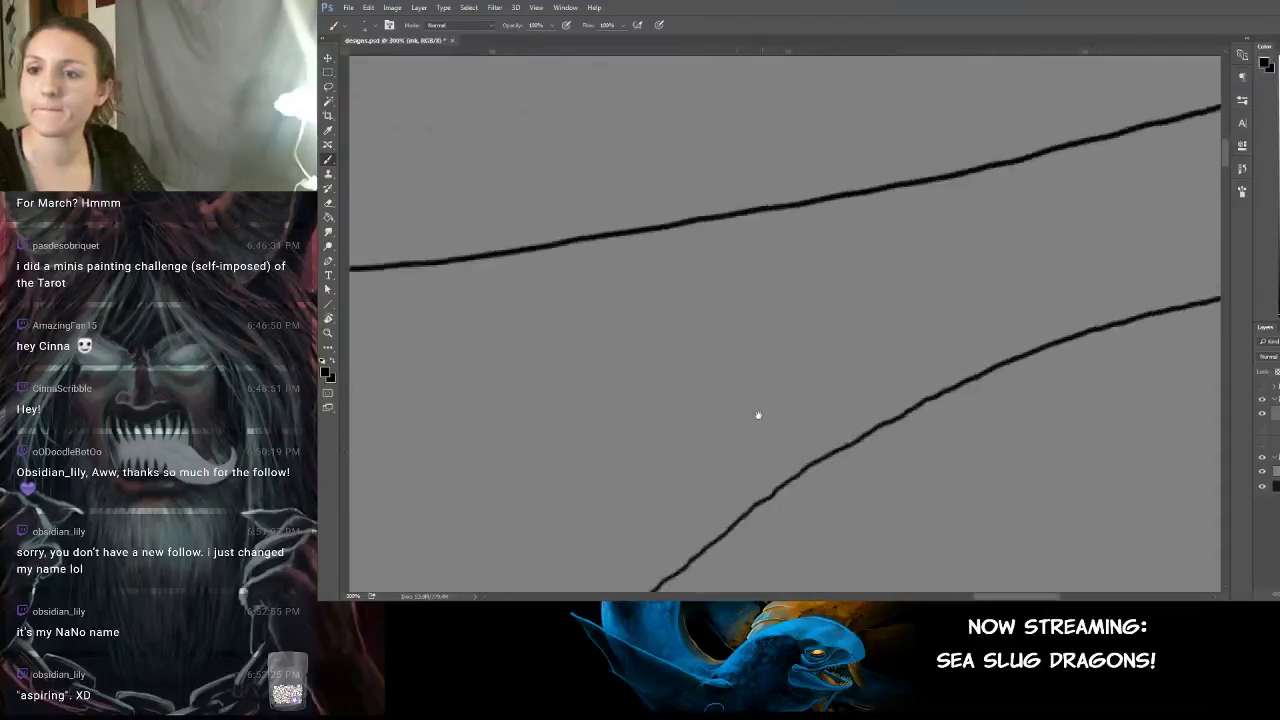
Tidy the outline at the front tip of the dragon's lower jaw.
left_click_drag(990, 345, 1120, 335)
left_click_drag(480, 470, 1100, 335)
left_click_drag(560, 440, 983, 426)
left_click_drag(700, 425, 1038, 378)
mouse_move(1081, 354)
left_mouse_down()
mouse_move(857, 403)
mouse_move(913, 409)
mouse_move(900, 377)
mouse_move(986, 349)
mouse_move(846, 269)
mouse_move(967, 324)
mouse_move(820, 271)
mouse_move(806, 343)
mouse_move(737, 197)
mouse_move(729, 366)
mouse_move(749, 400)
mouse_move(686, 280)
mouse_move(829, 474)
mouse_move(677, 369)
mouse_move(726, 369)
mouse_move(866, 451)
mouse_move(913, 430)
mouse_move(820, 363)
mouse_move(737, 420)
left_mouse_up()
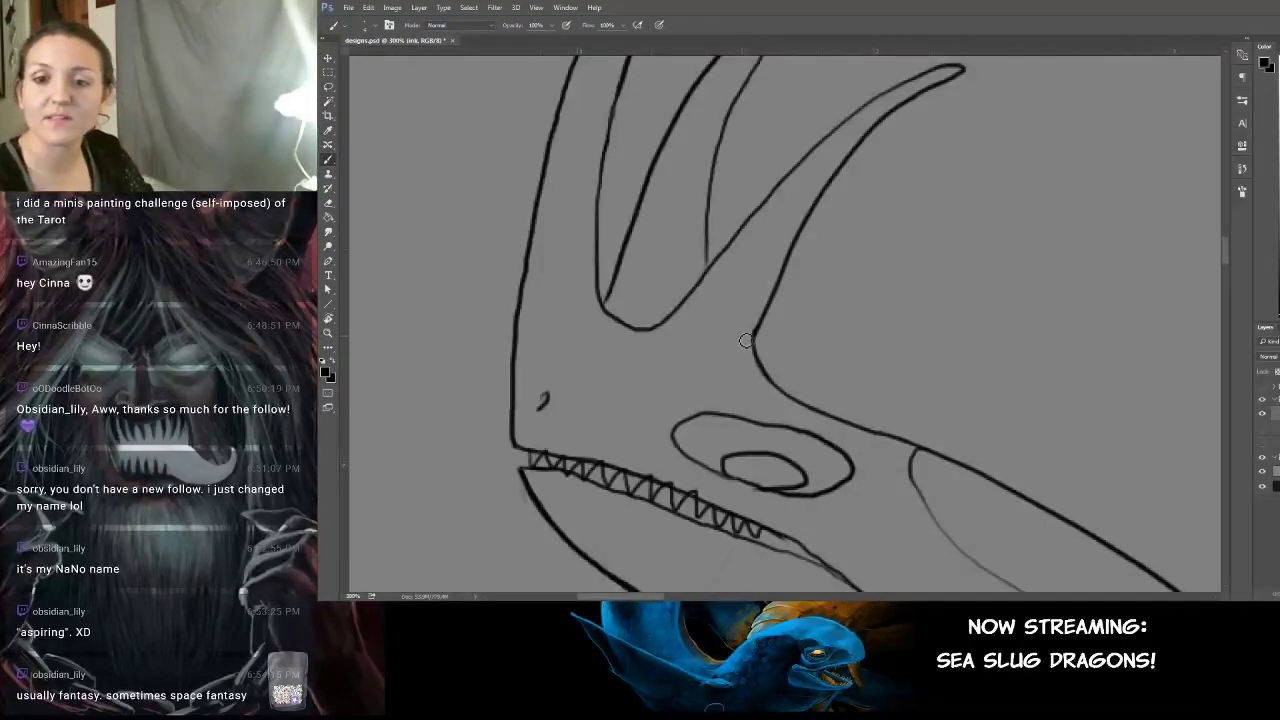
scroll(993, 387, "down", 5)
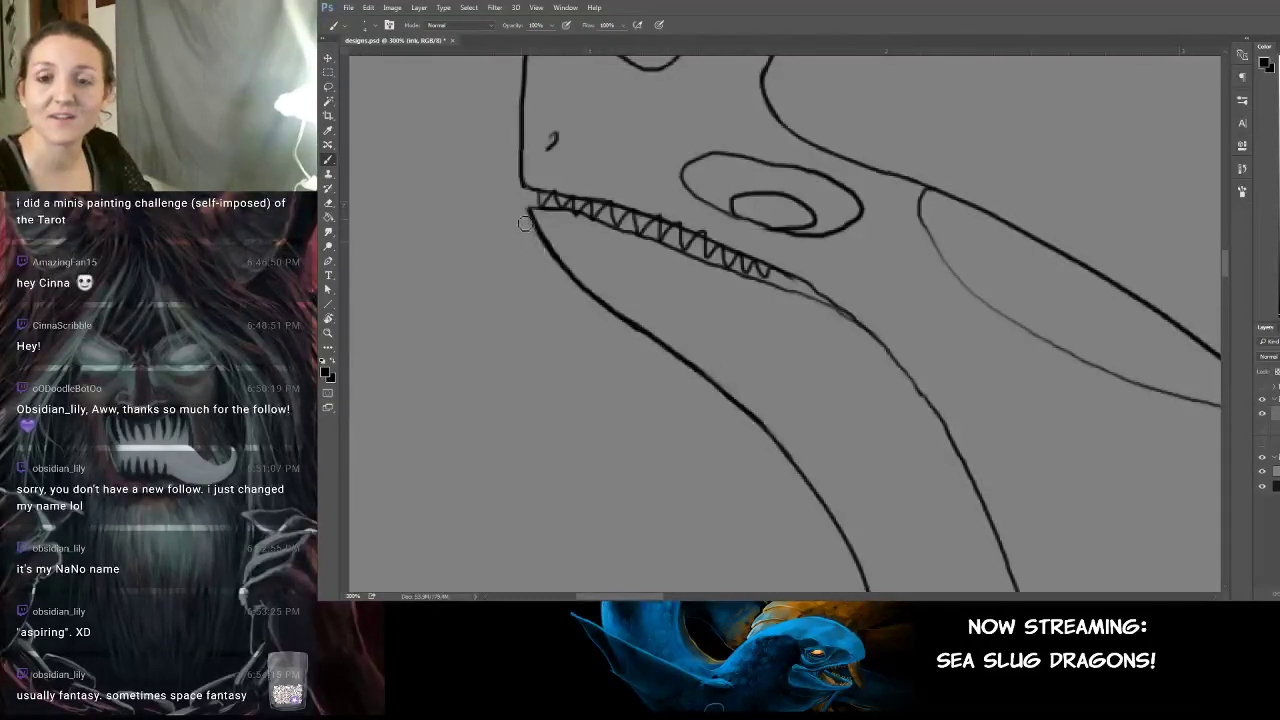
left_click_drag(528, 222, 542, 242)
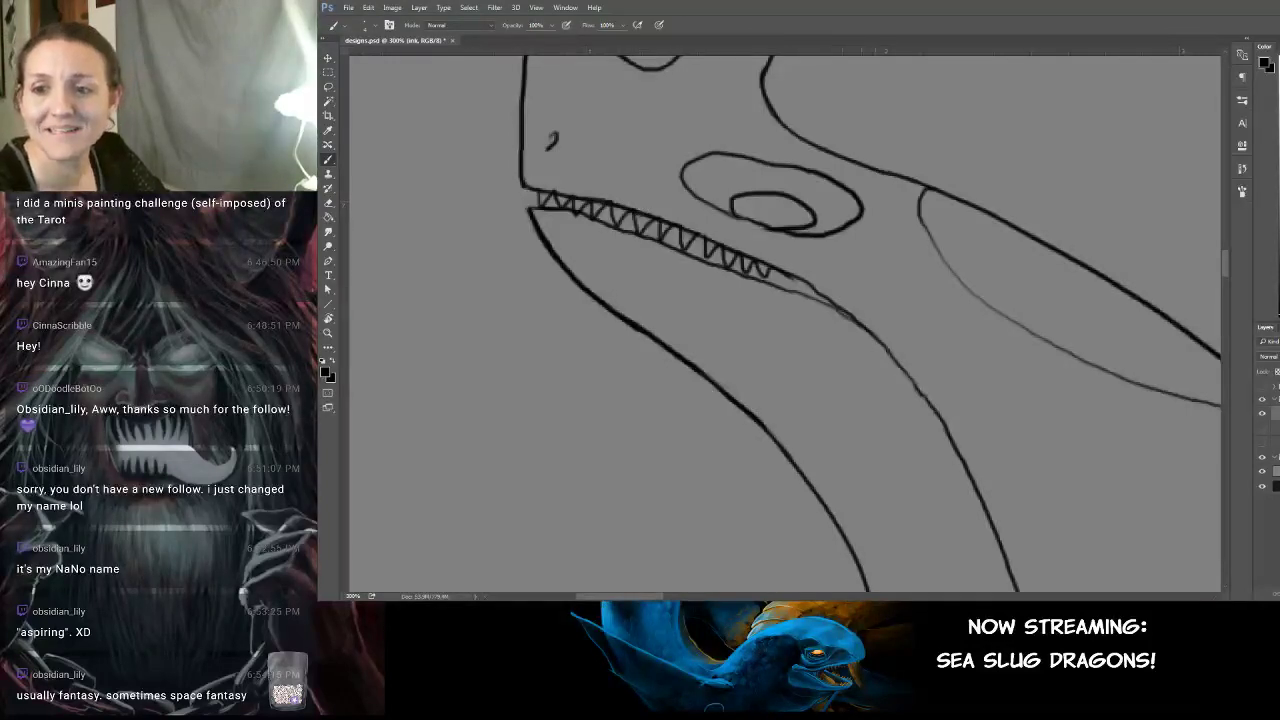
Add a small tooth stroke at the back end of the tooth row, near the mouth corner.
left_click_drag(853, 297, 806, 261)
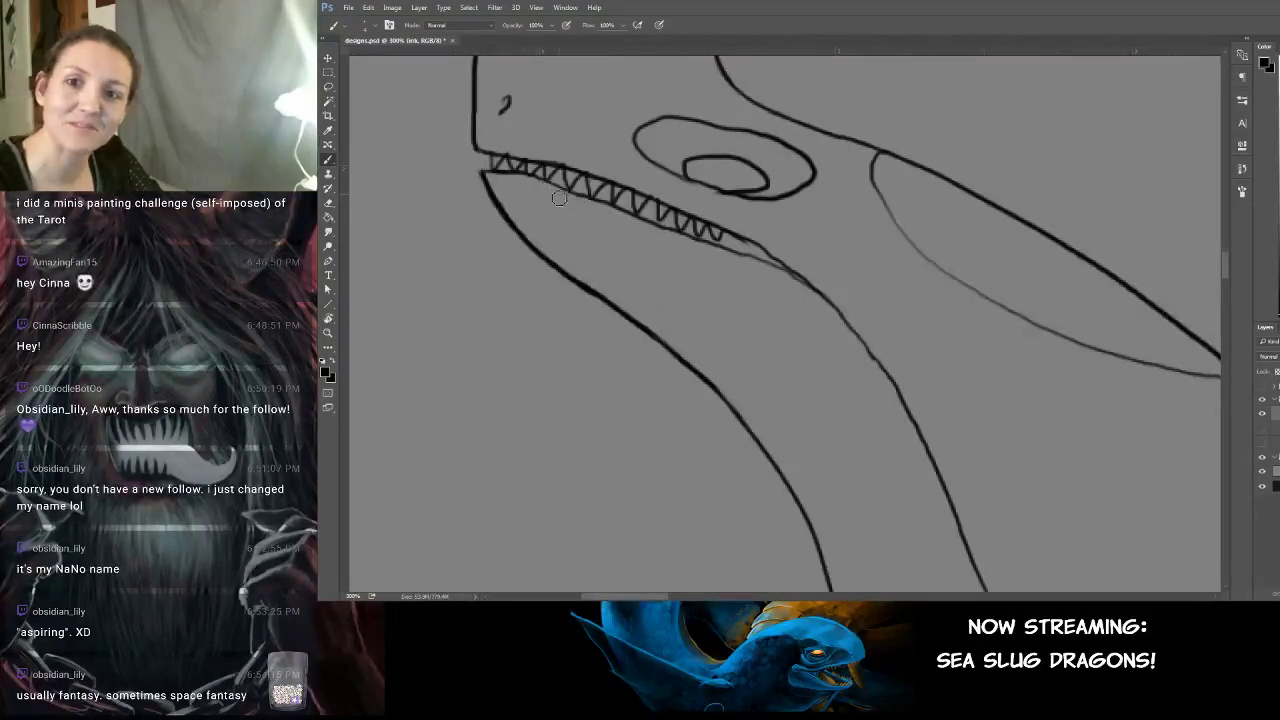
mouse_move(828, 216)
left_mouse_down()
mouse_move(851, 249)
mouse_move(833, 264)
left_mouse_up()
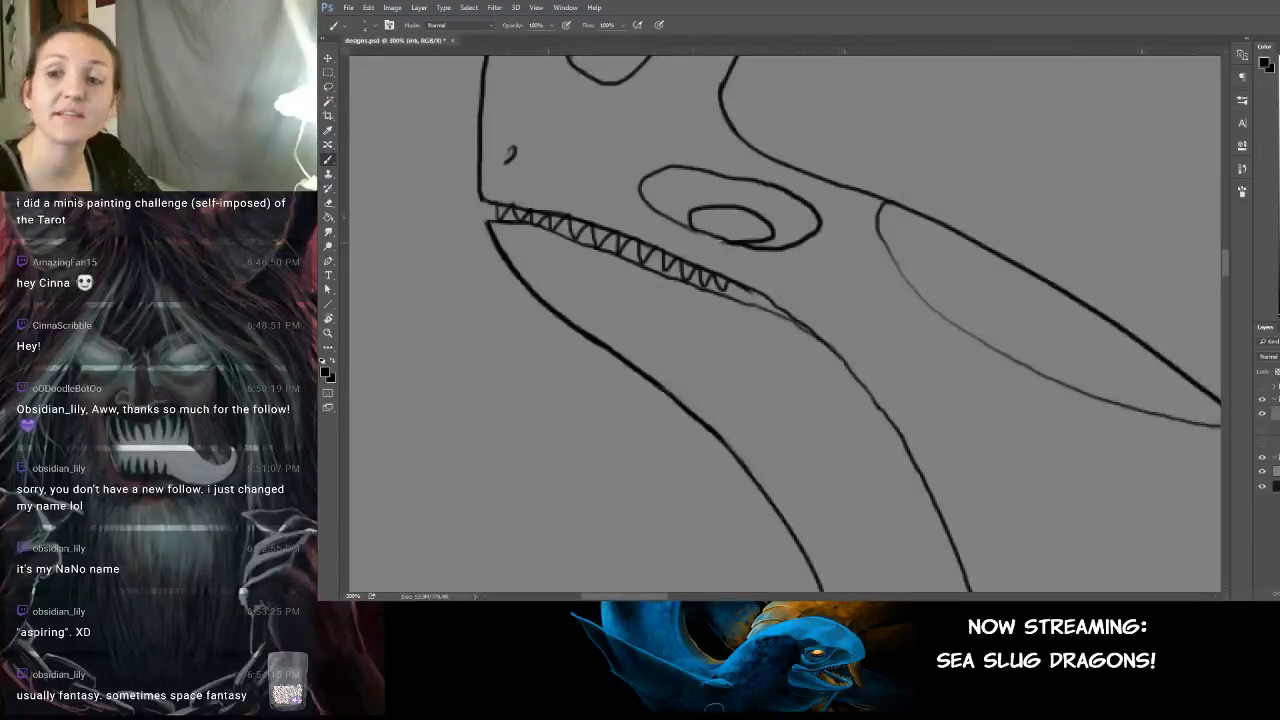
left_click_drag(863, 274, 970, 345)
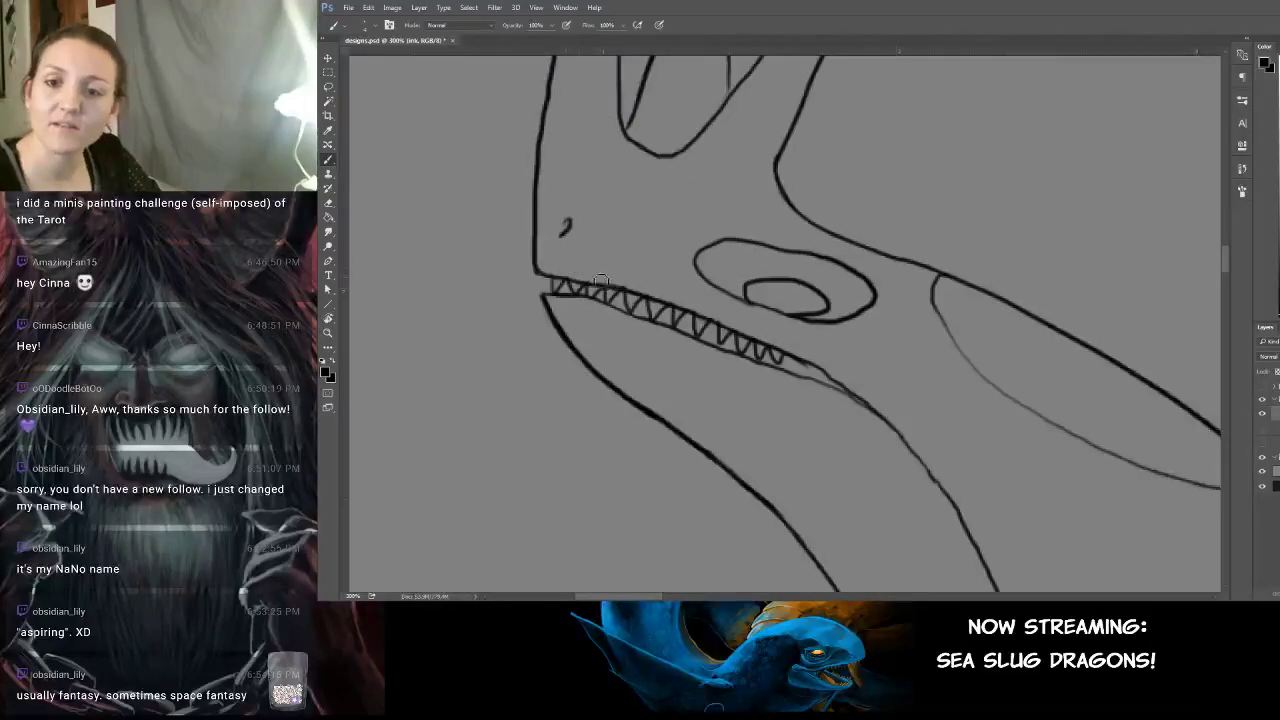
left_click_drag(853, 192, 777, 329)
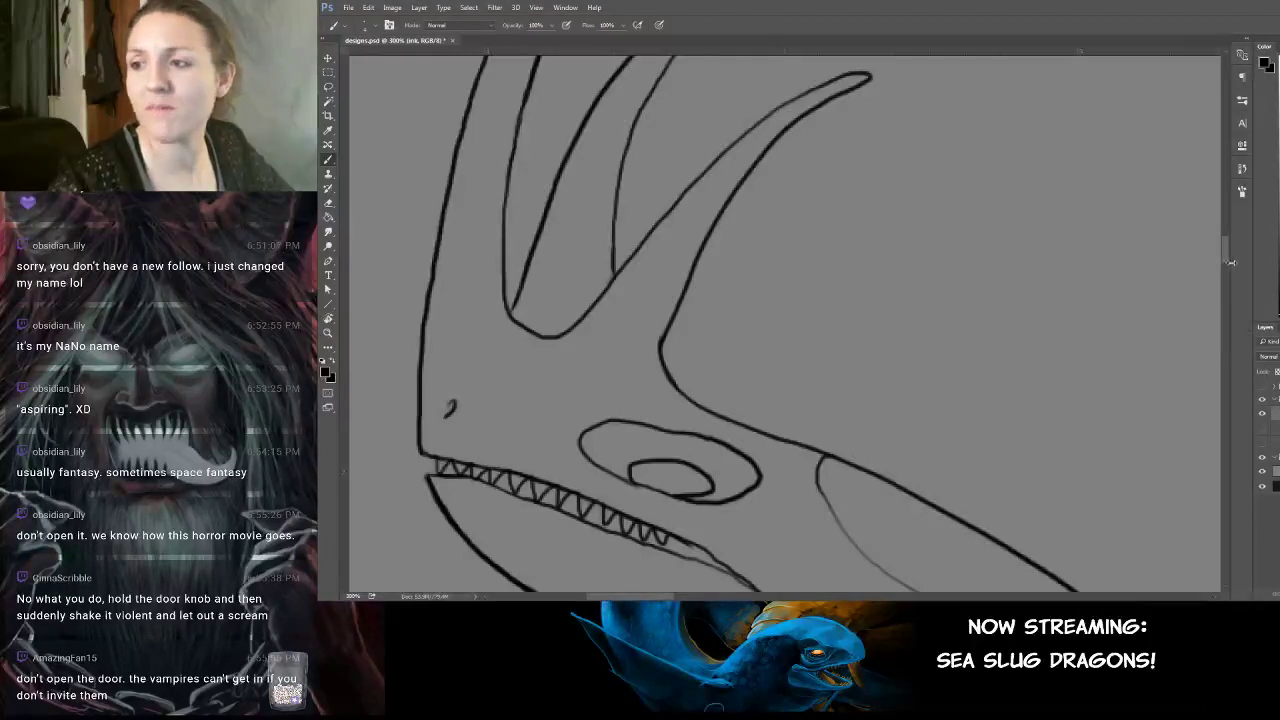
scroll(977, 277, "down", 6)
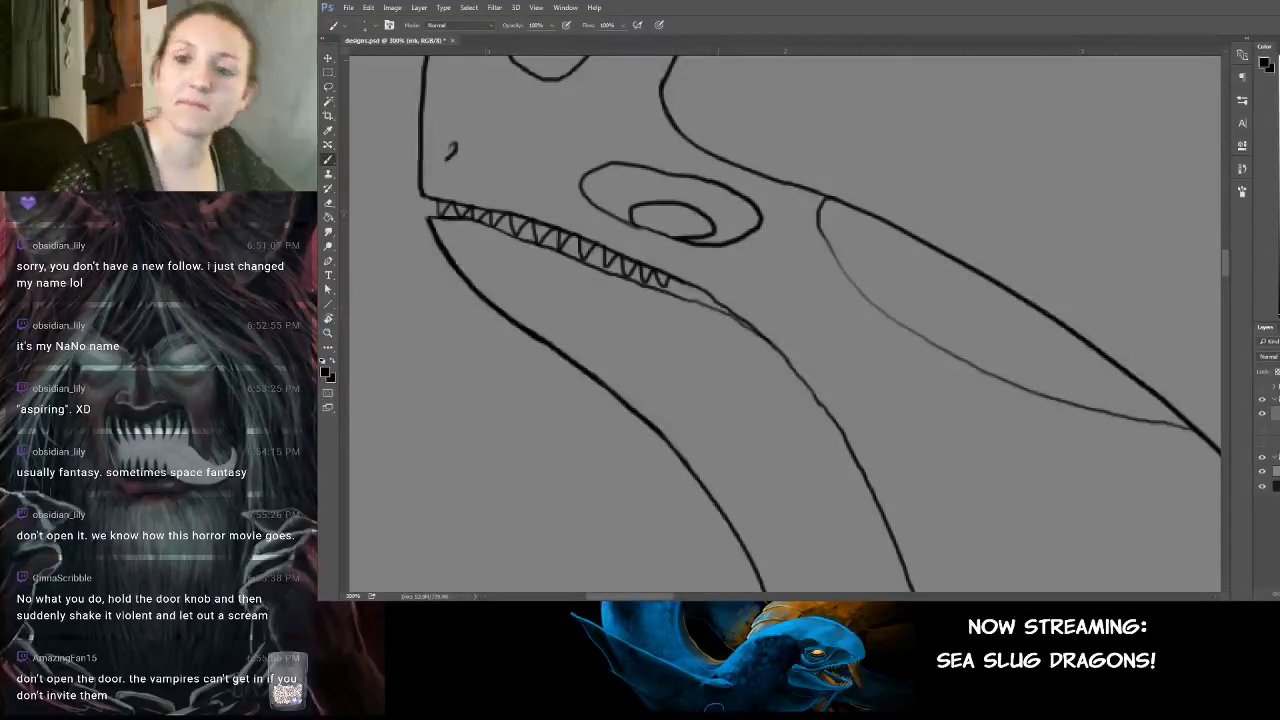
left_click_drag(674, 279, 671, 293)
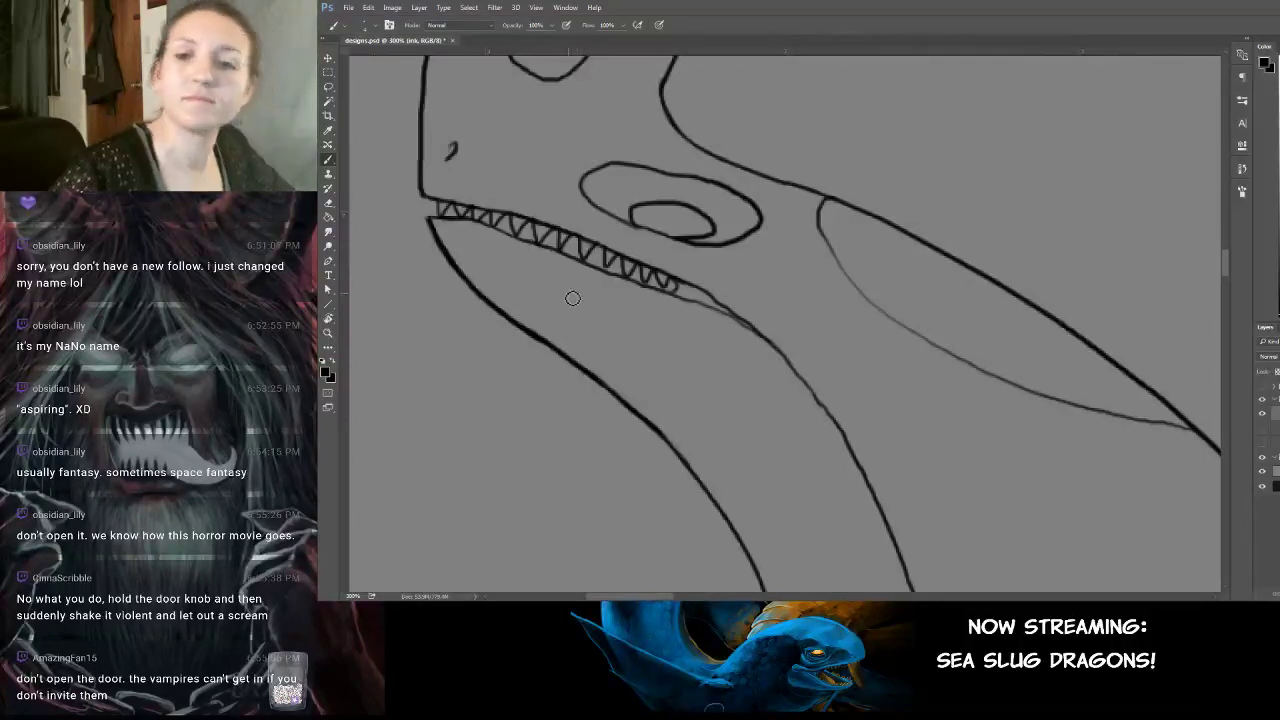
left_click_drag(577, 248, 473, 206)
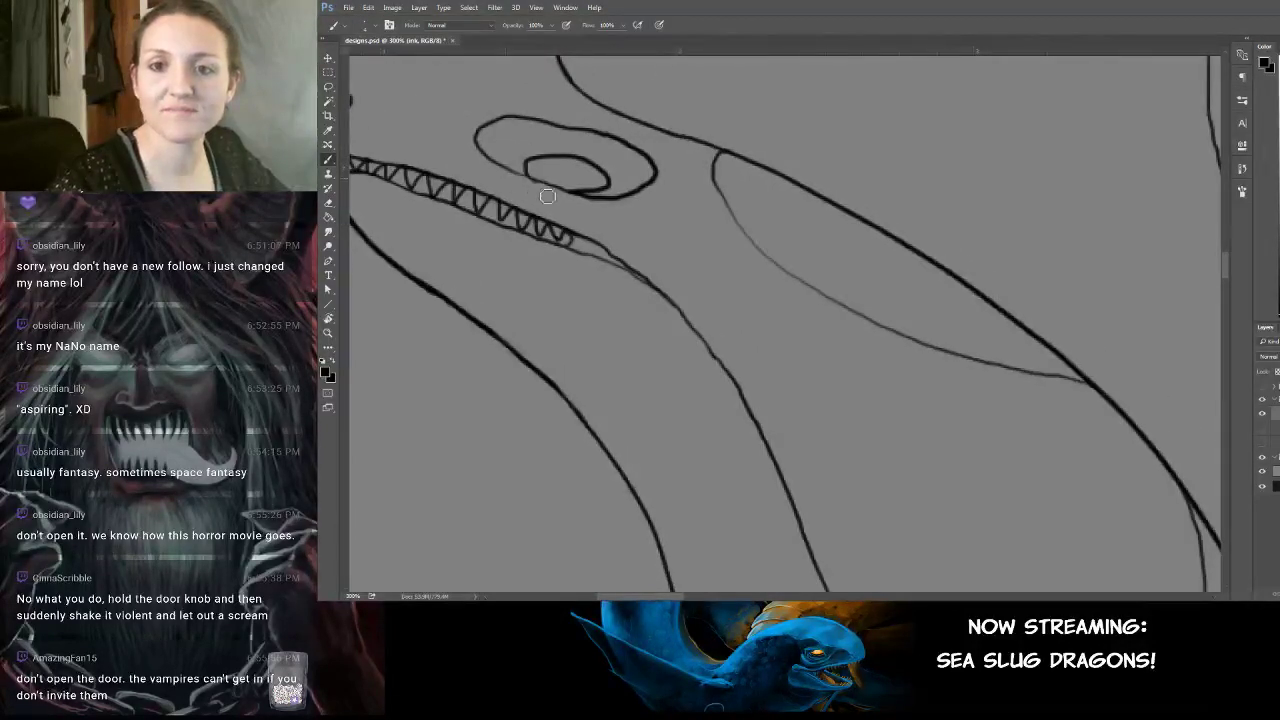
Examine the inked dragon line art from the head and neck out to the whole figure, toggling the ink layer's visibility.
left_click_drag(757, 194, 631, 47)
left_click_drag(805, 229, 667, 59)
scroll(667, 59, "down", 5)
scroll(667, 59, "right", 4)
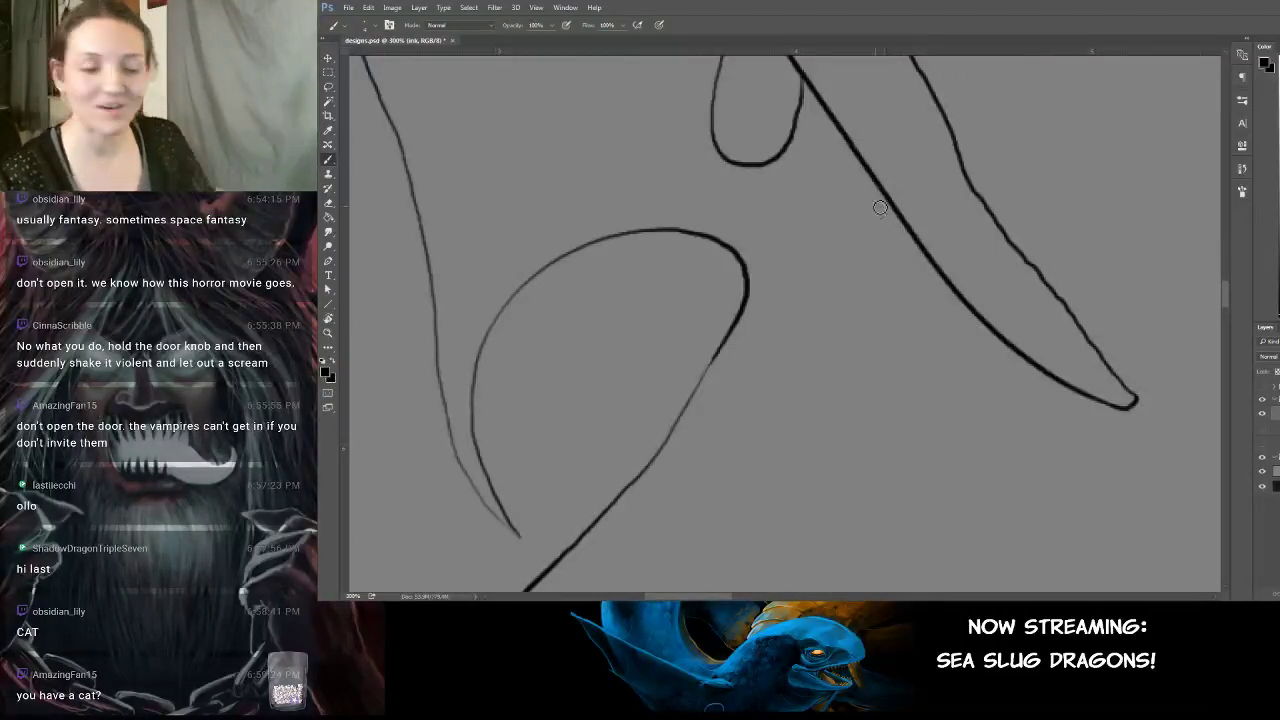
key("ctrl+minus")
key("ctrl+minus")
key("ctrl+minus")
key("ctrl+minus")
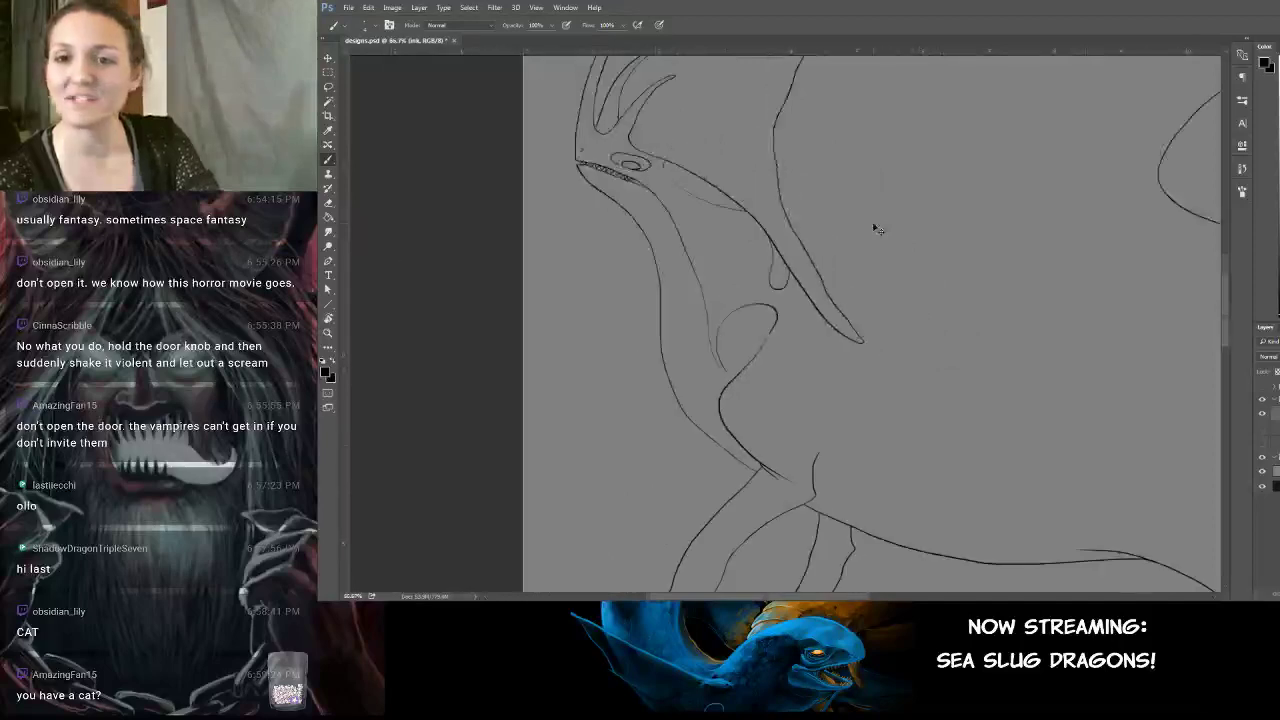
left_click_drag(1014, 290, 846, 337)
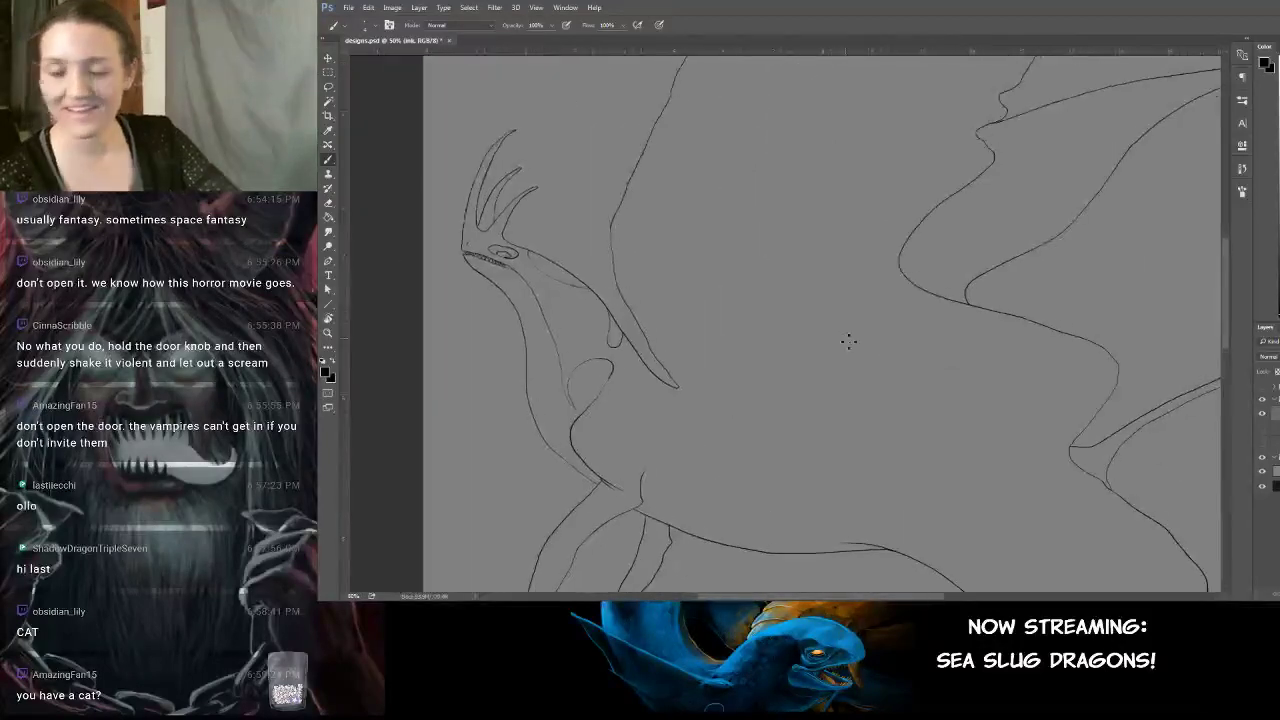
key("ctrl+minus")
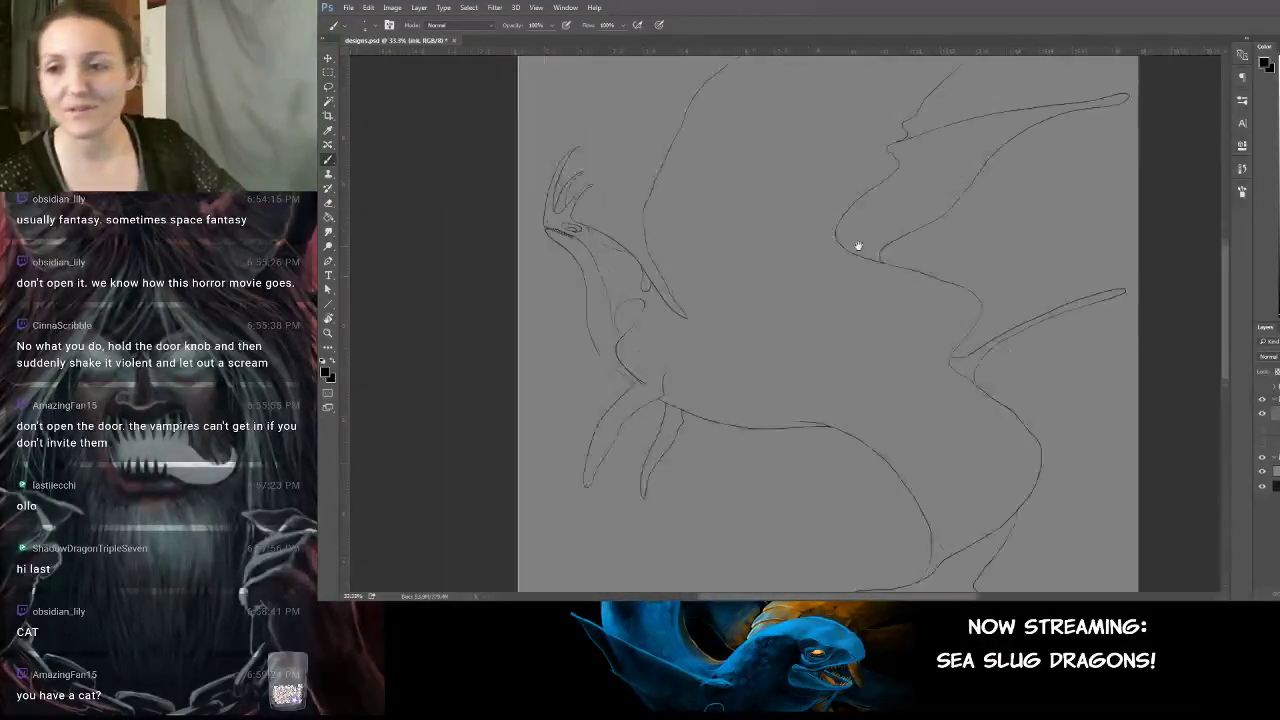
left_click_drag(900, 329, 851, 246)
key("ctrl+minus")
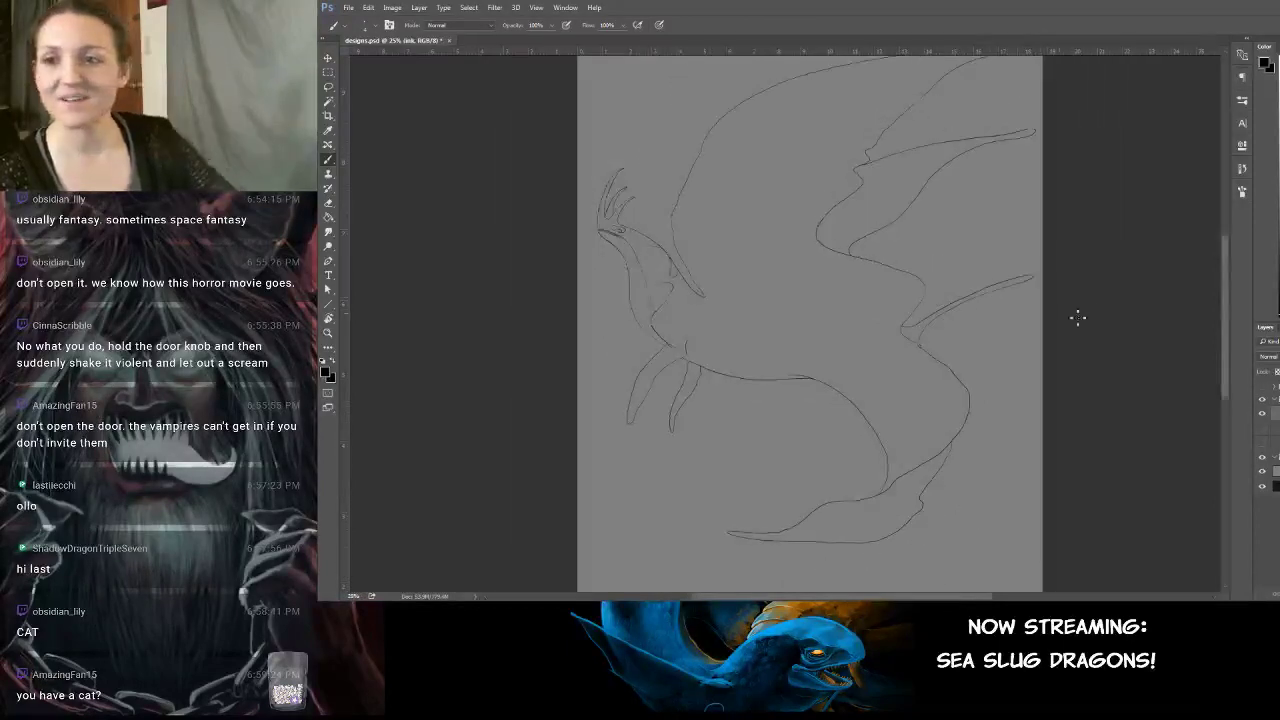
left_click_drag(929, 277, 928, 306)
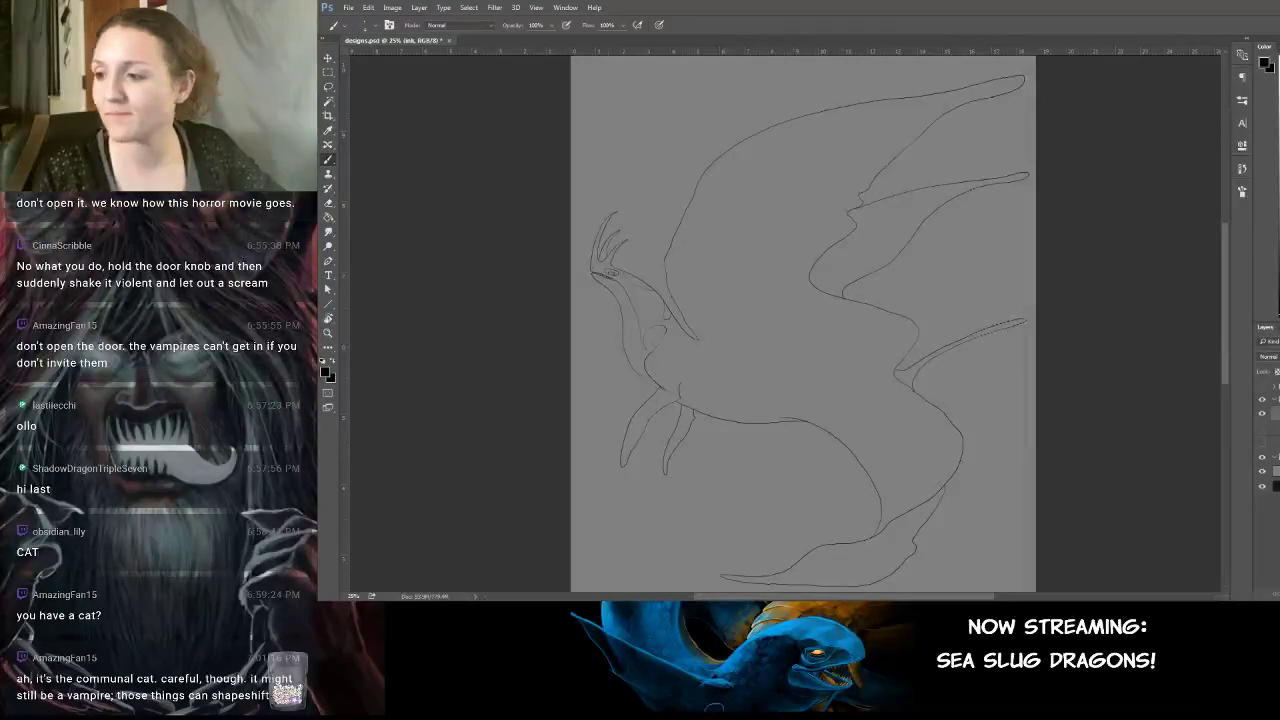
left_click(1262, 414)
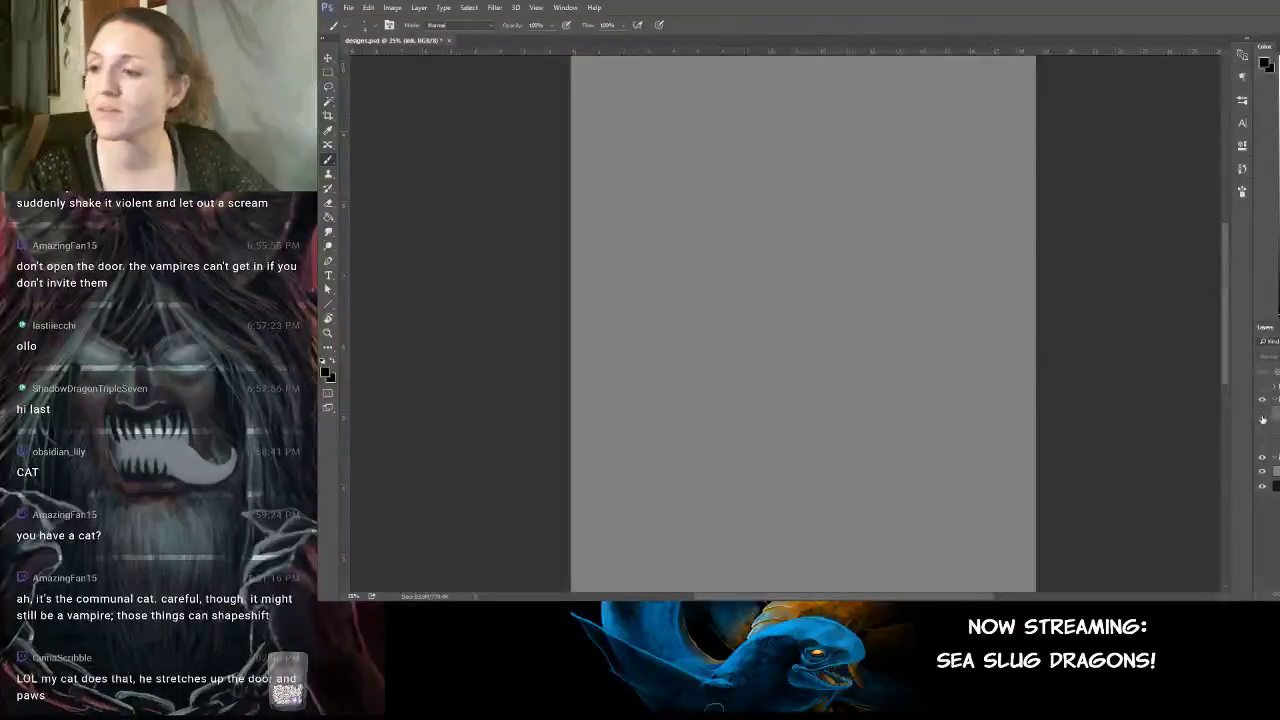
left_click(1262, 414)
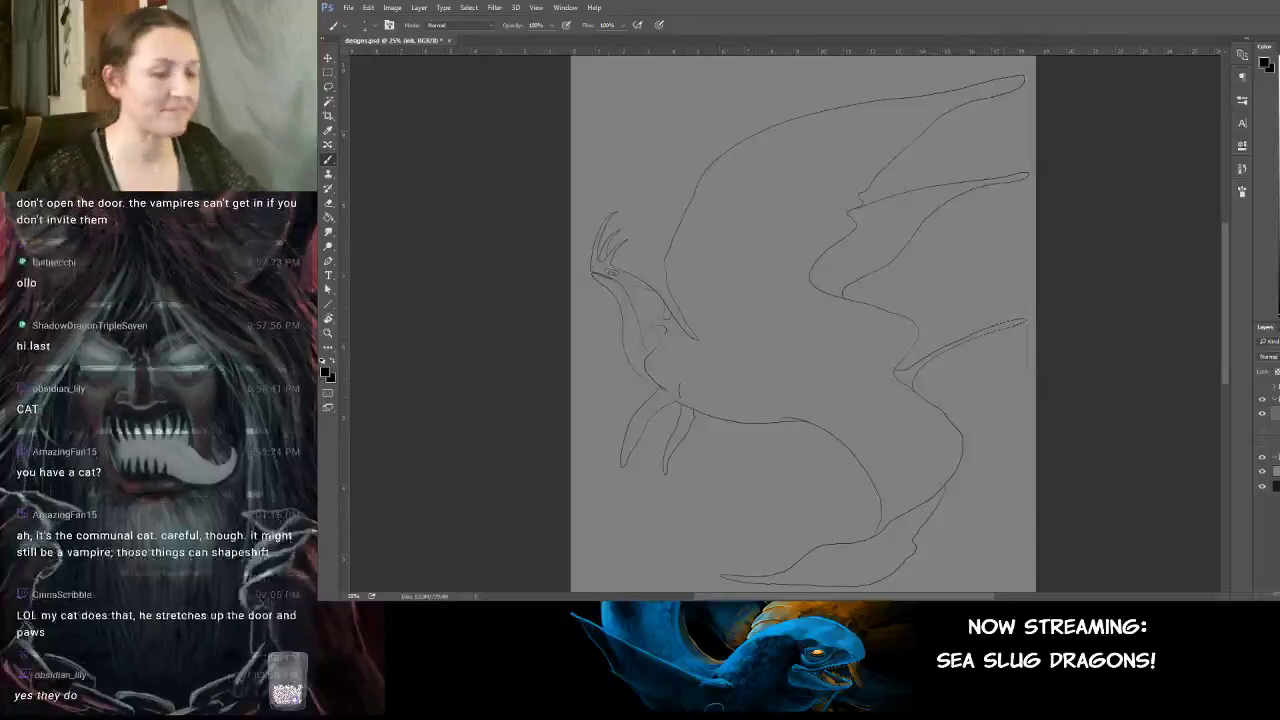
Select the empty area around the dragon with the Magic Wand on the ink layer and expand the selection.
left_click(329, 101)
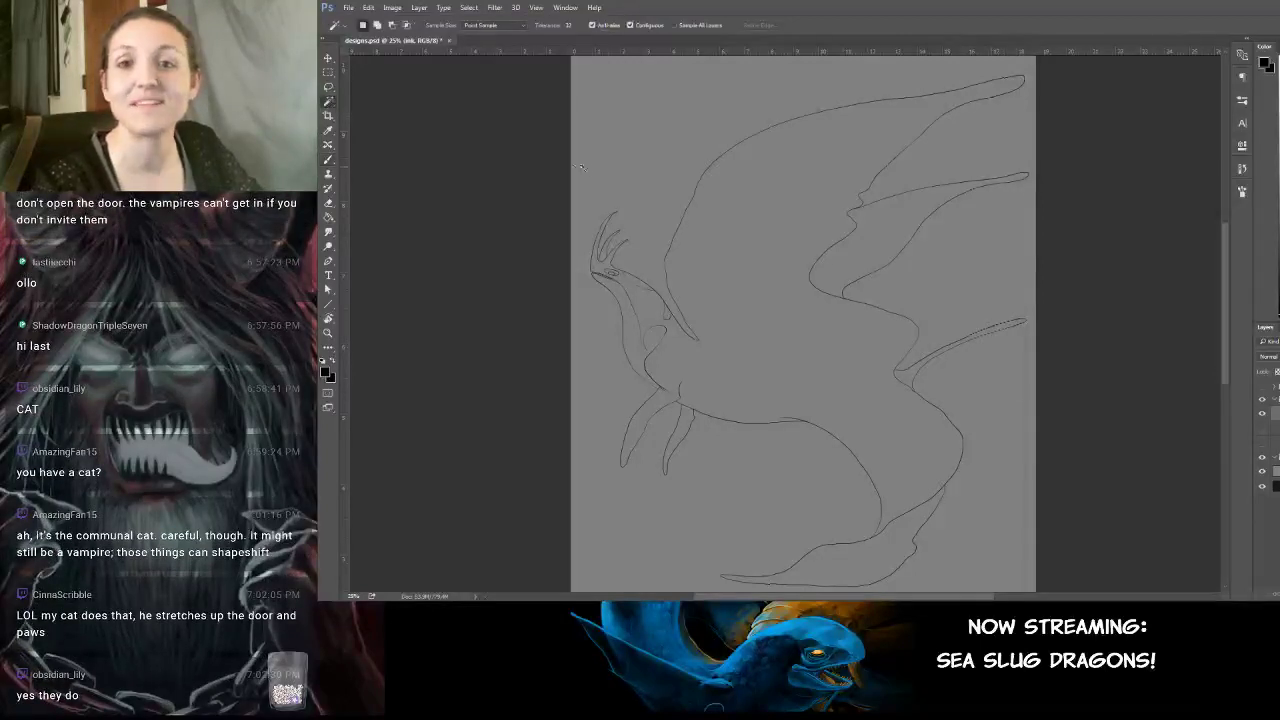
left_click(664, 283)
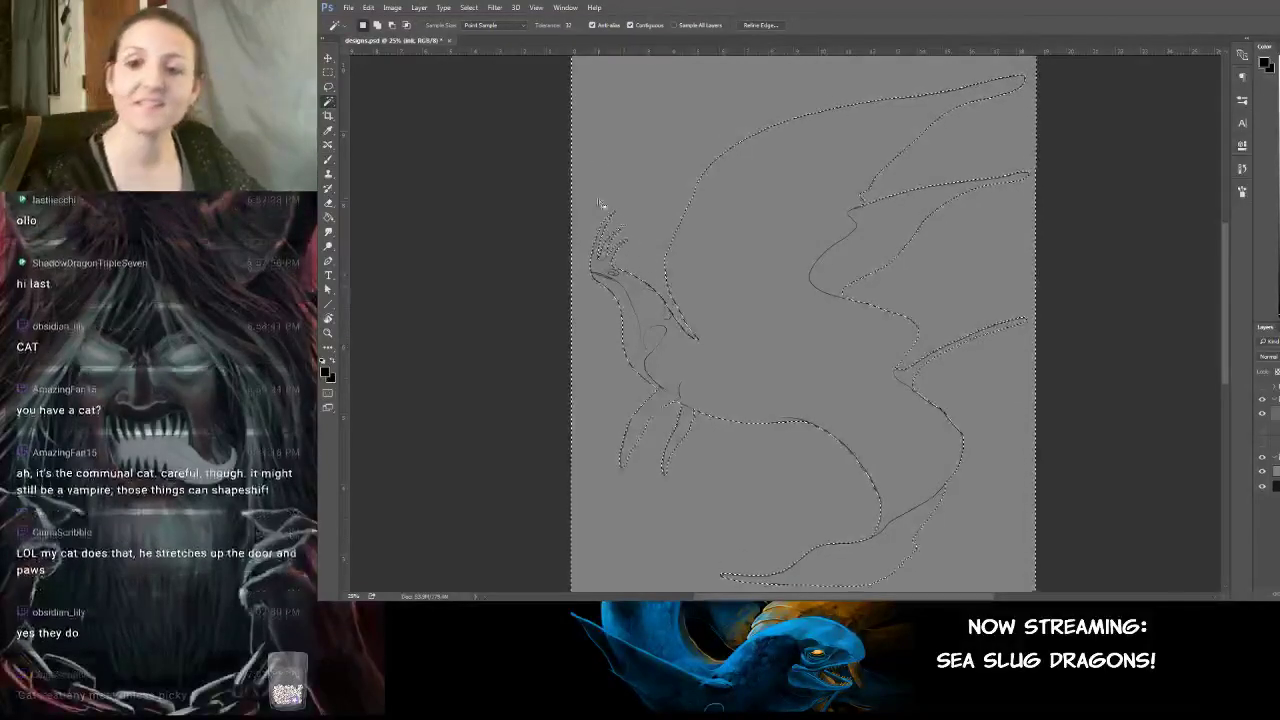
left_click(468, 7)
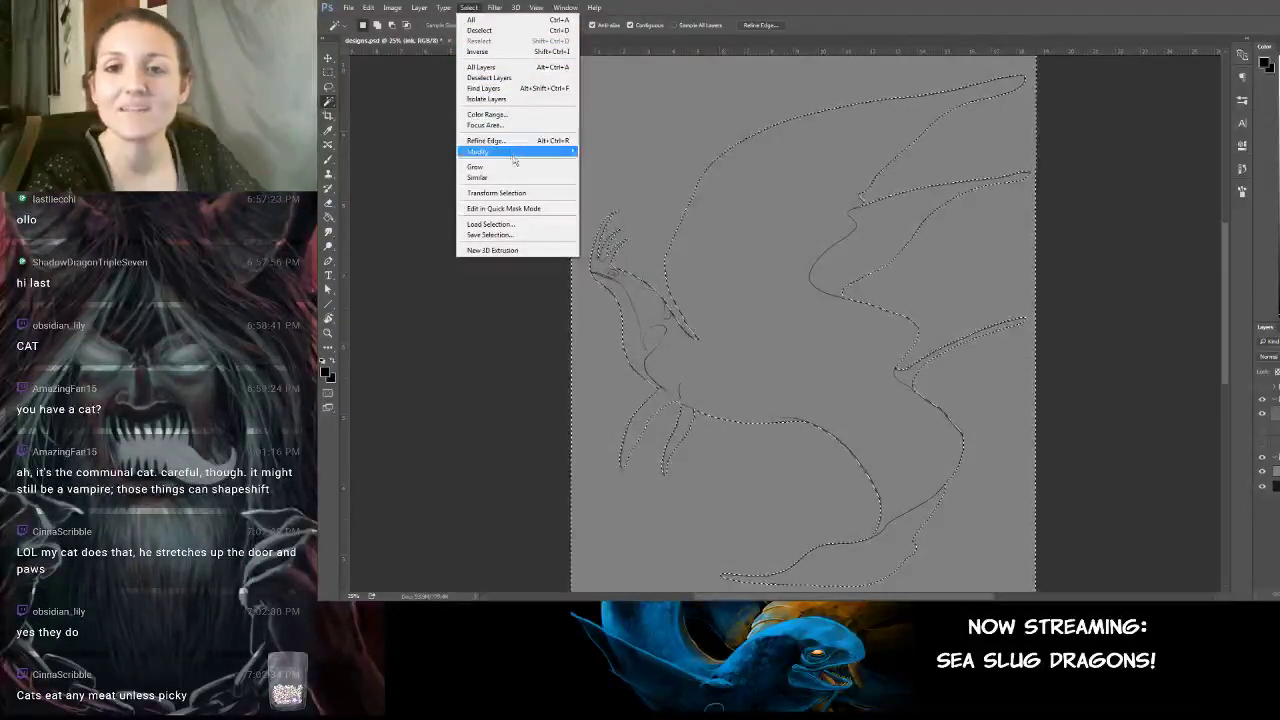
mouse_move(540, 151)
left_click(602, 172)
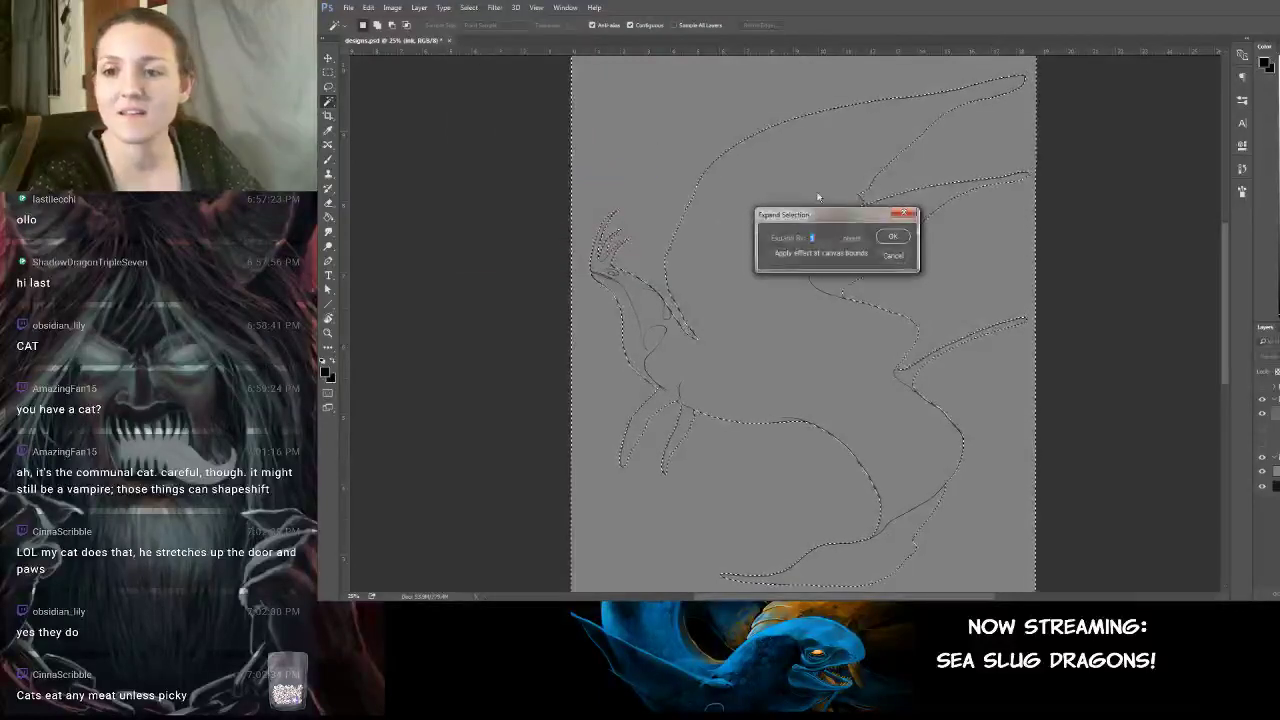
key("Return")
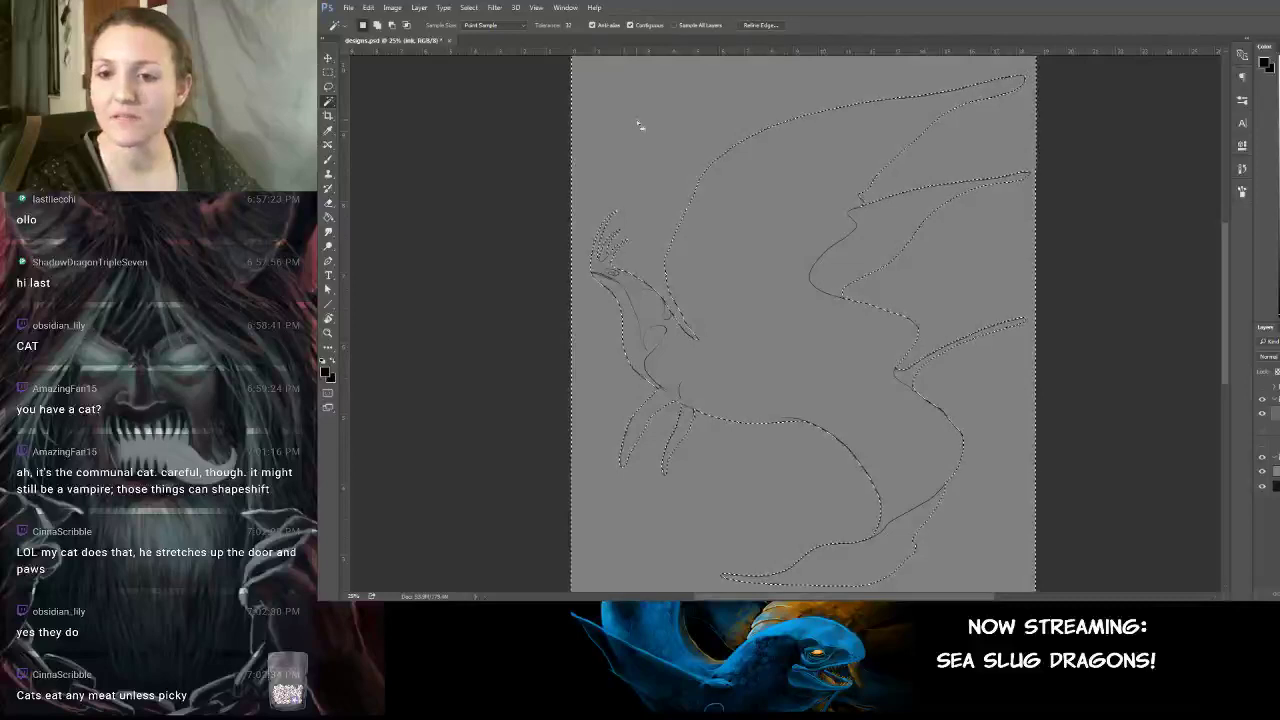
Invert the selection to cover the dragon's silhouette instead of the background.
left_click(420, 8)
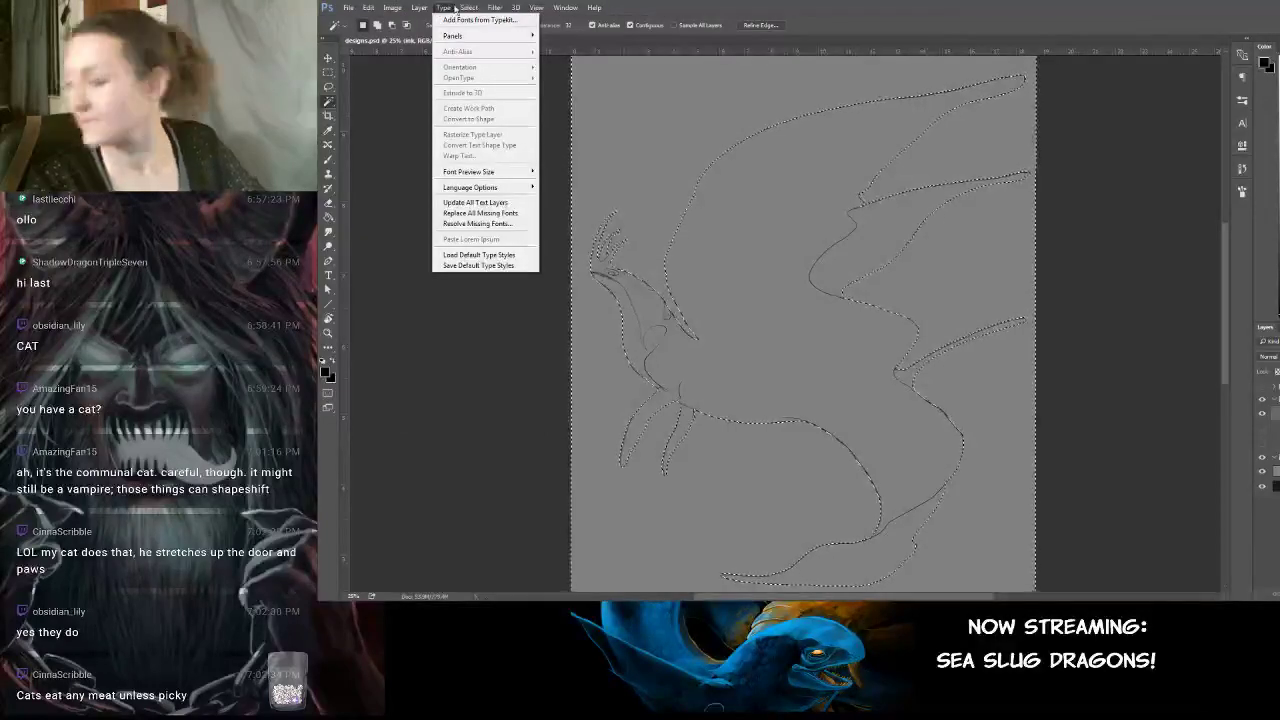
mouse_move(491, 11)
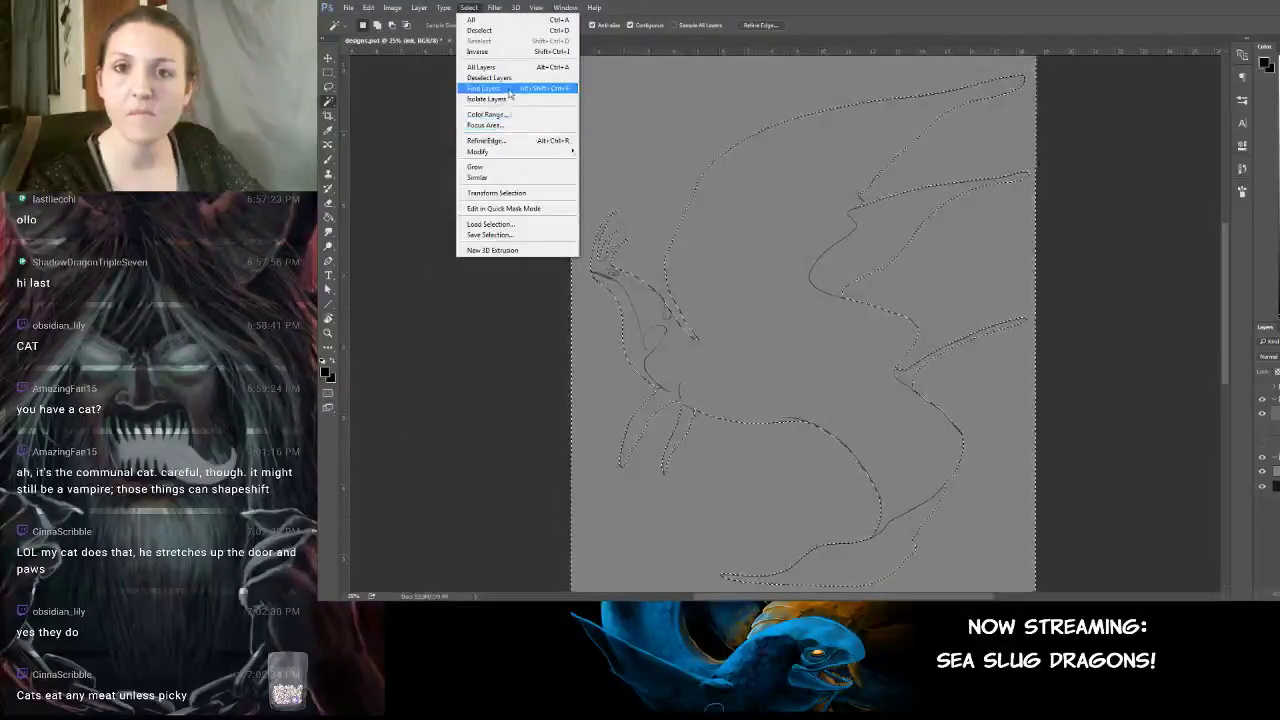
left_click(500, 51)
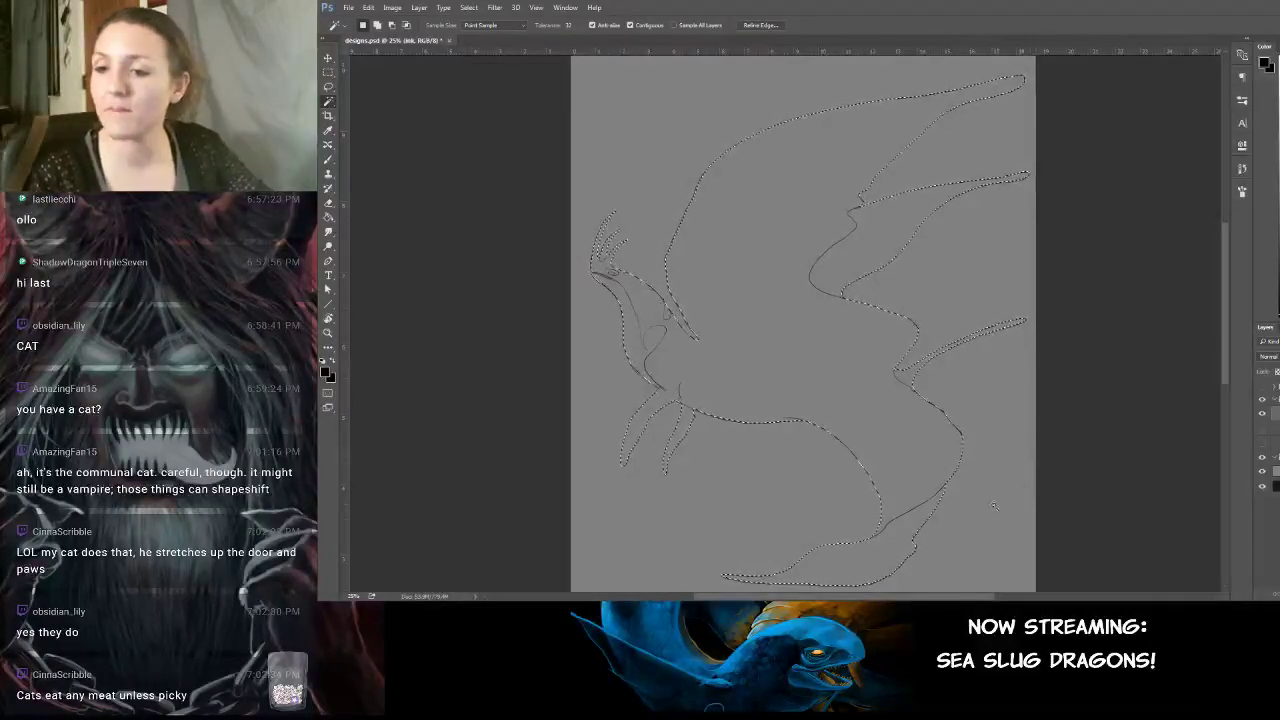
Set a light tan foreground colour for the Paint Bucket.
key("g")
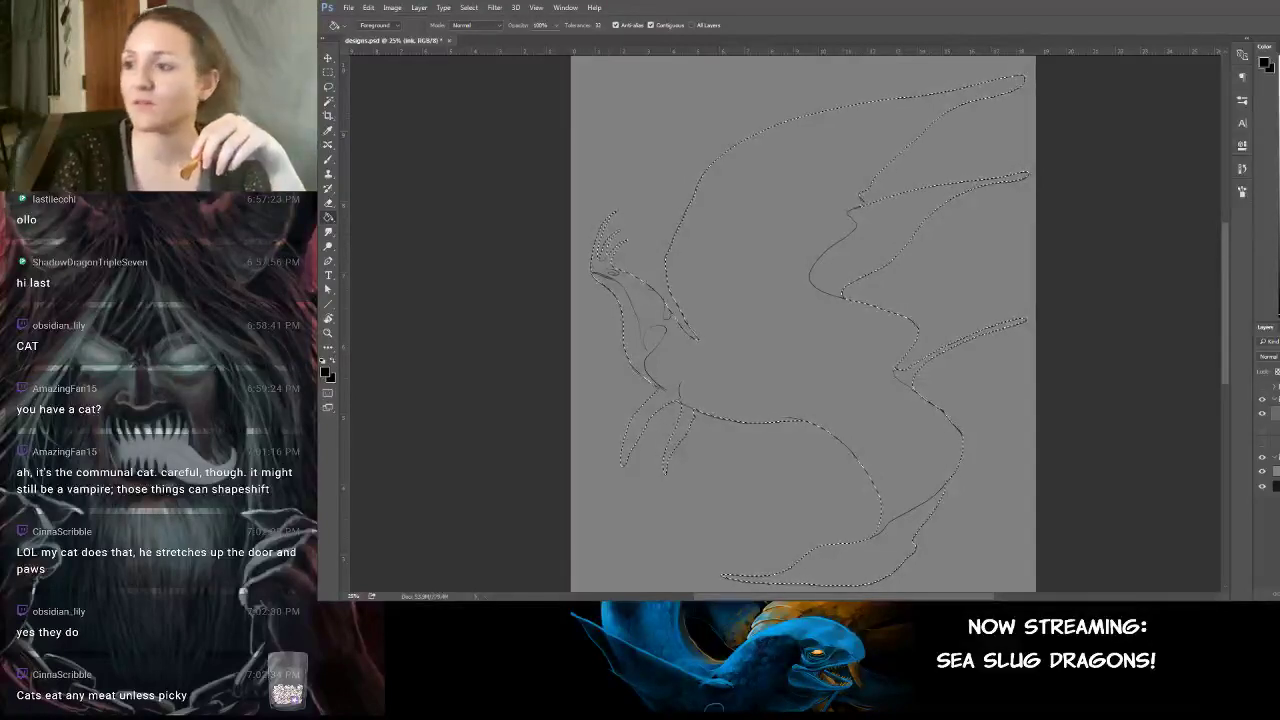
left_click(1278, 110)
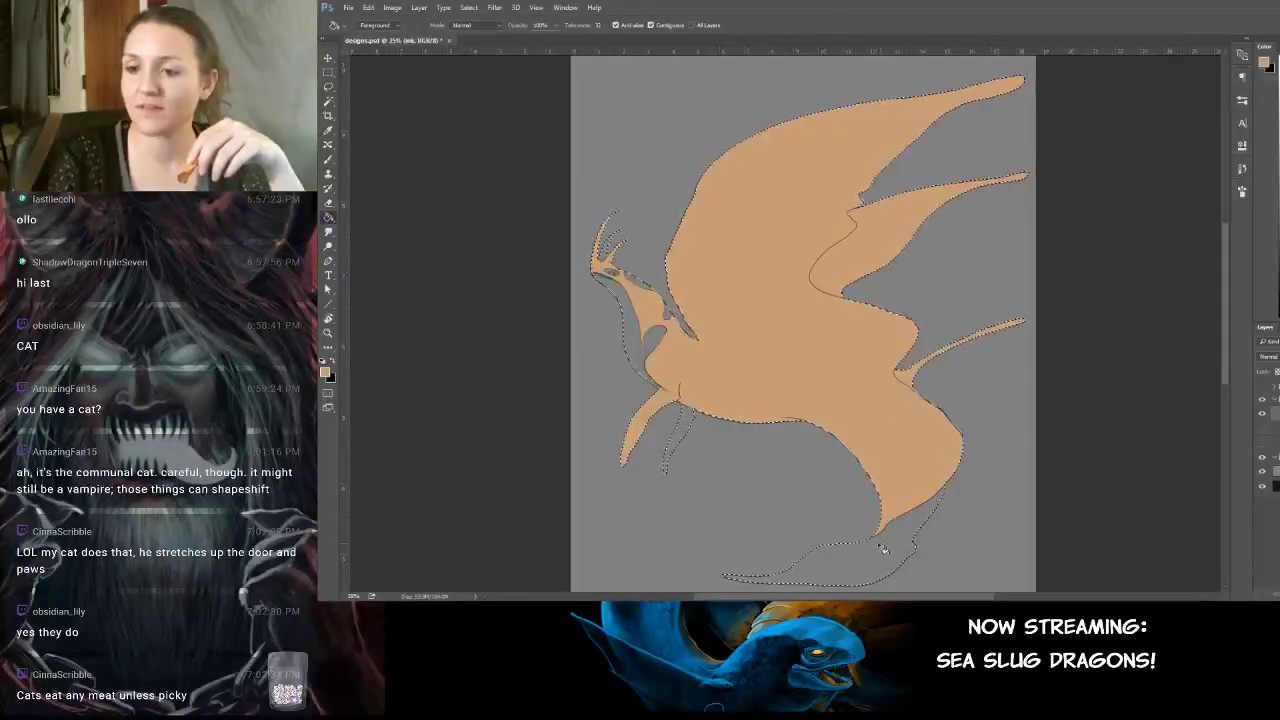
left_click(633, 326)
left_click(655, 337)
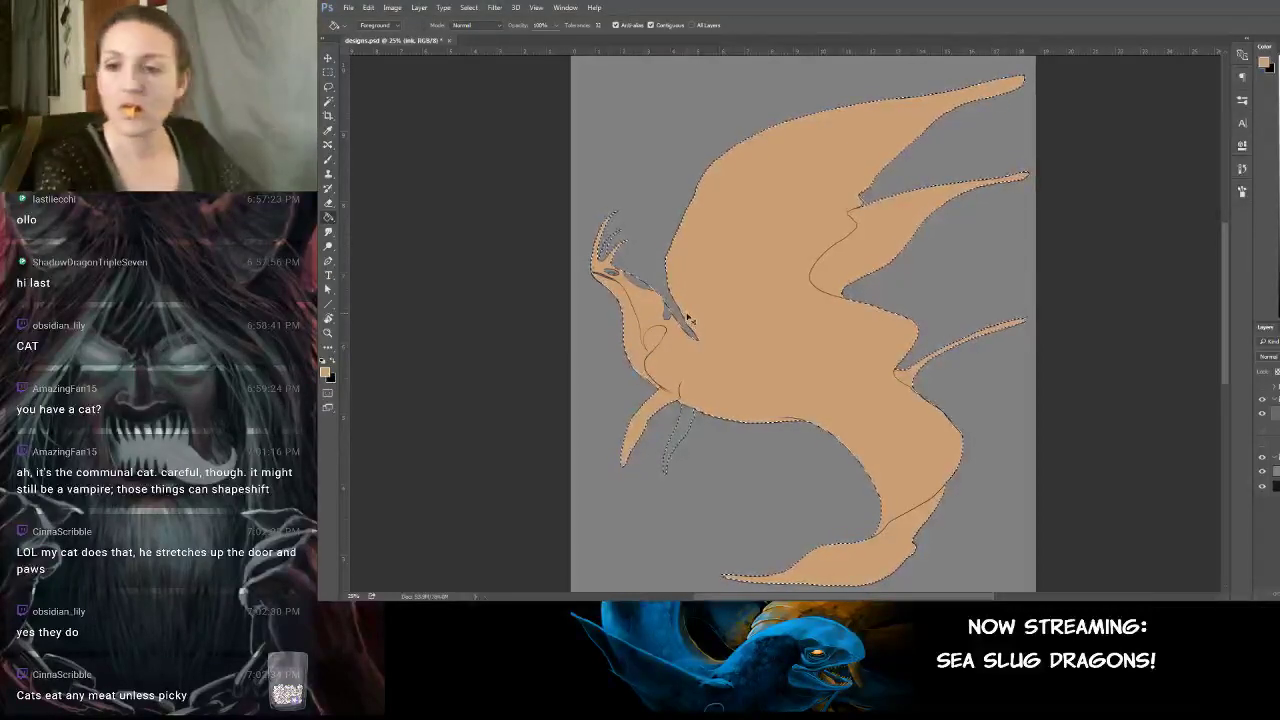
key("ctrl+alt+z")
key("ctrl+alt+z")
key("ctrl+alt+z")
key("ctrl+alt+z")
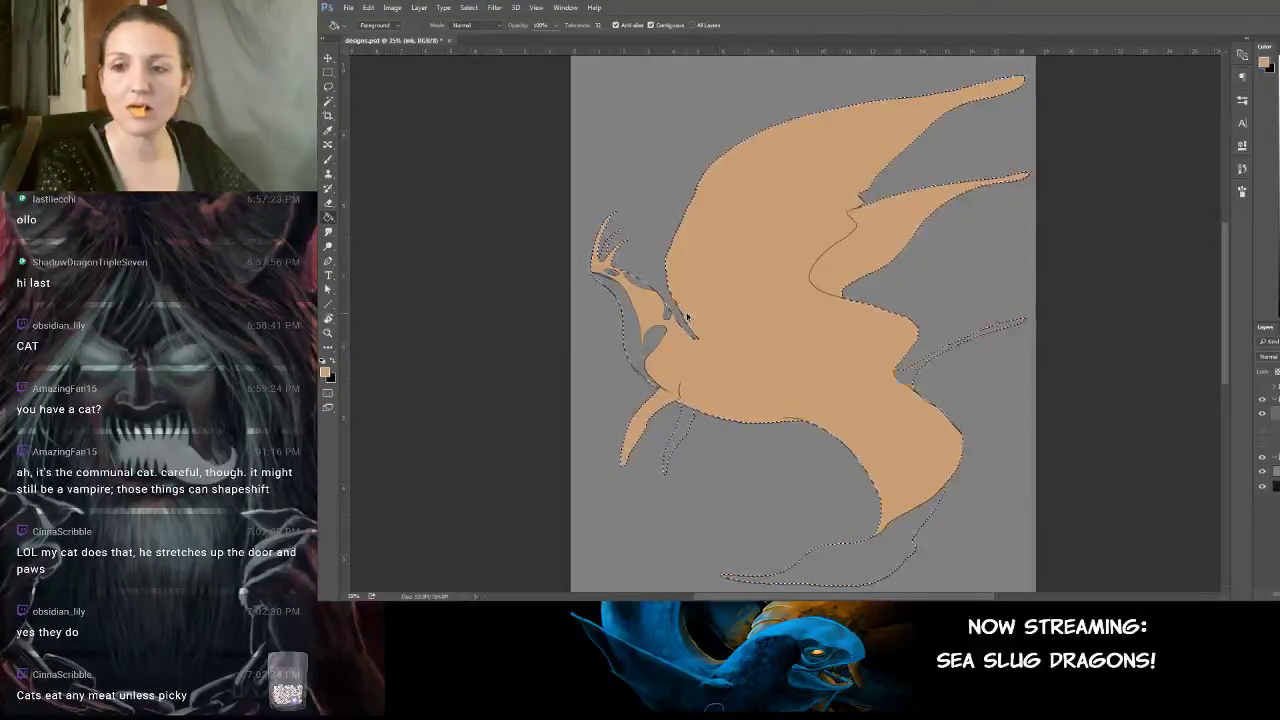
key("ctrl+alt+z")
key("ctrl+alt+z")
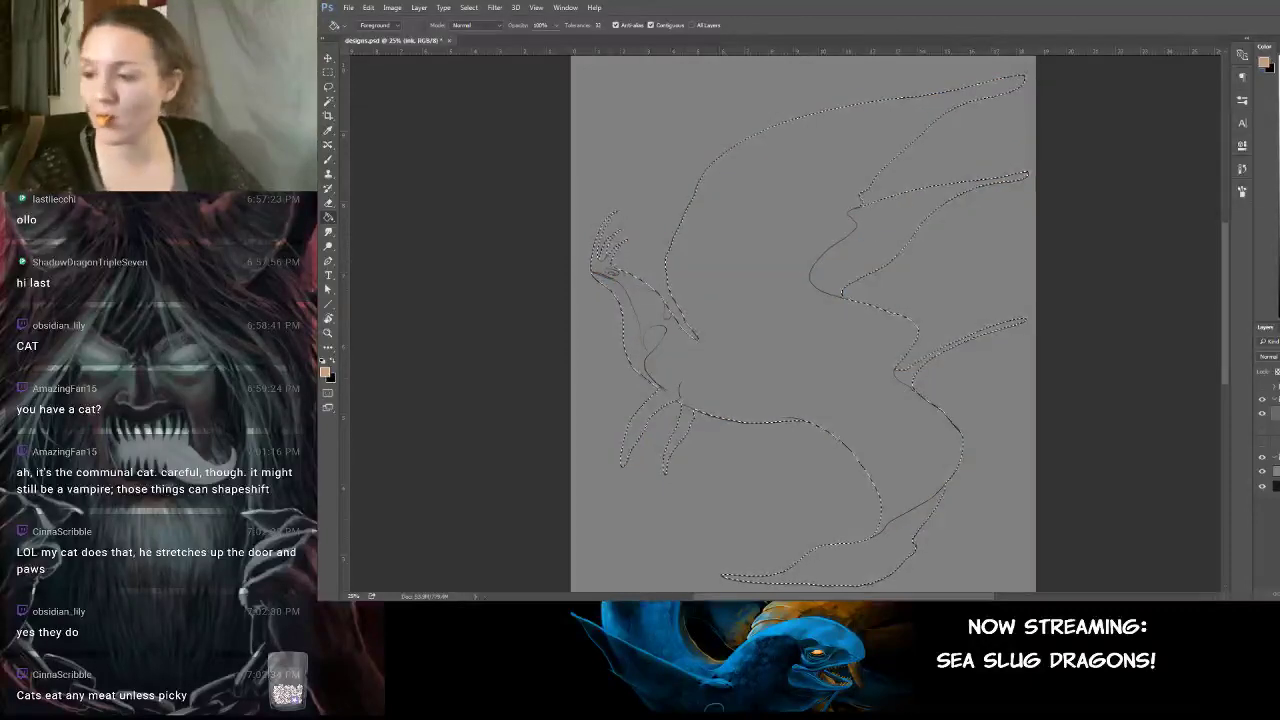
Create a new layer beneath the ink lines, fill the selected dragon silhouette with the light tan, and deselect.
left_click(1264, 445)
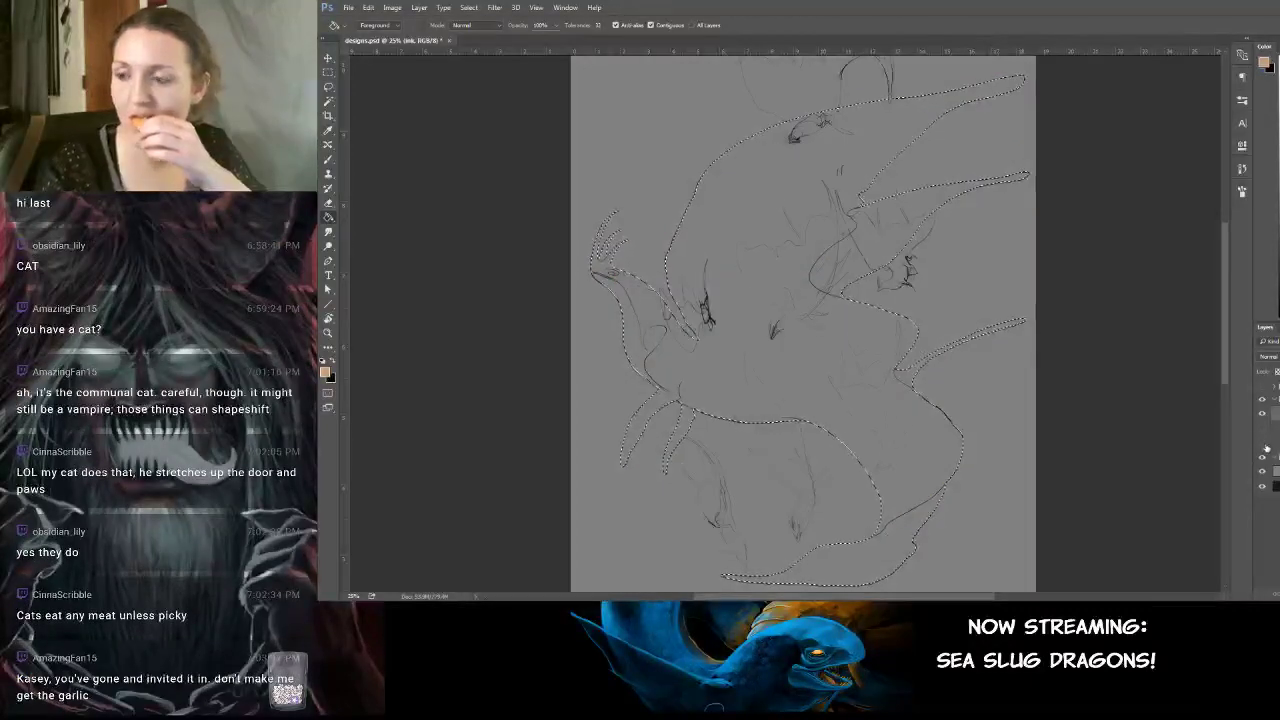
left_click(1265, 446)
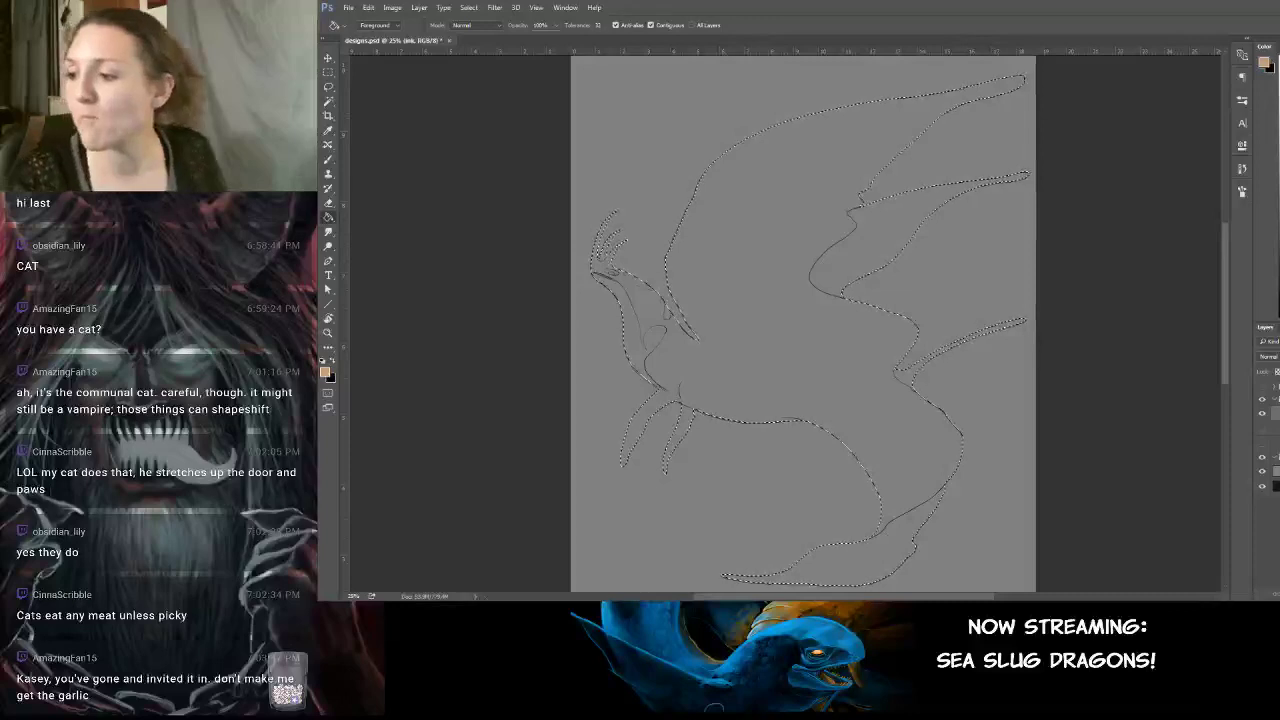
key("ctrl+alt+shift+n")
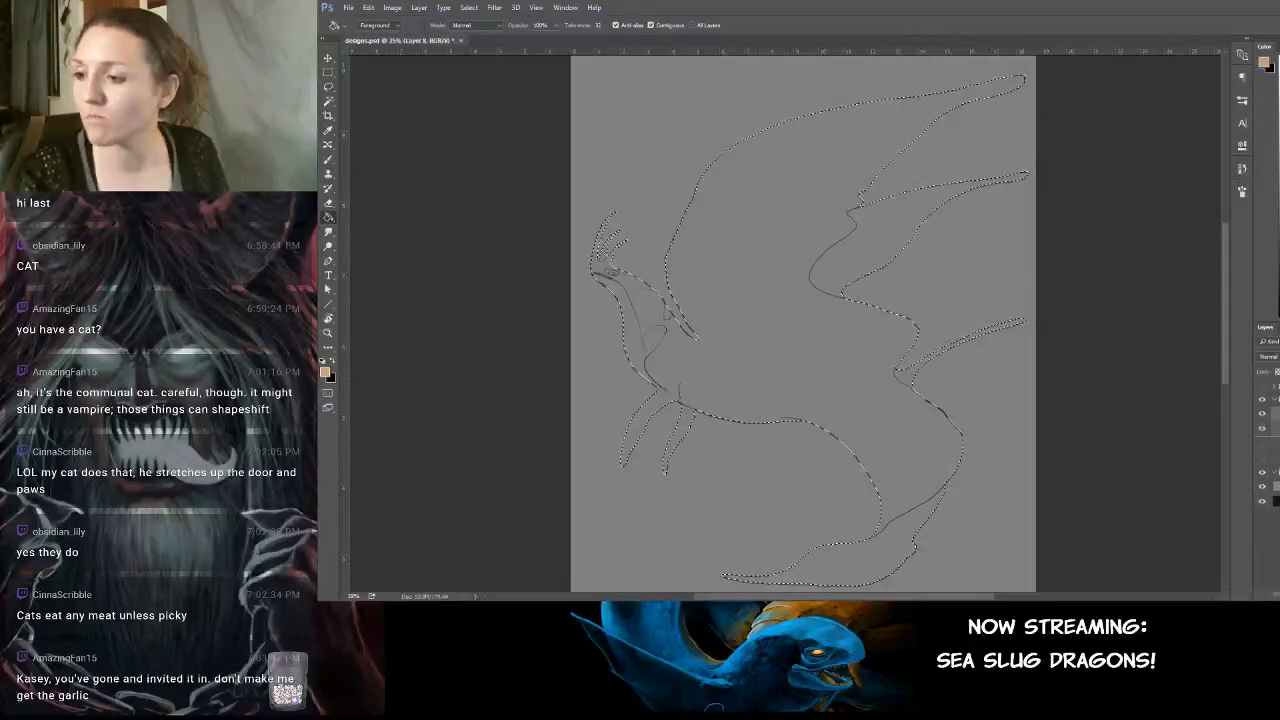
left_click(830, 390)
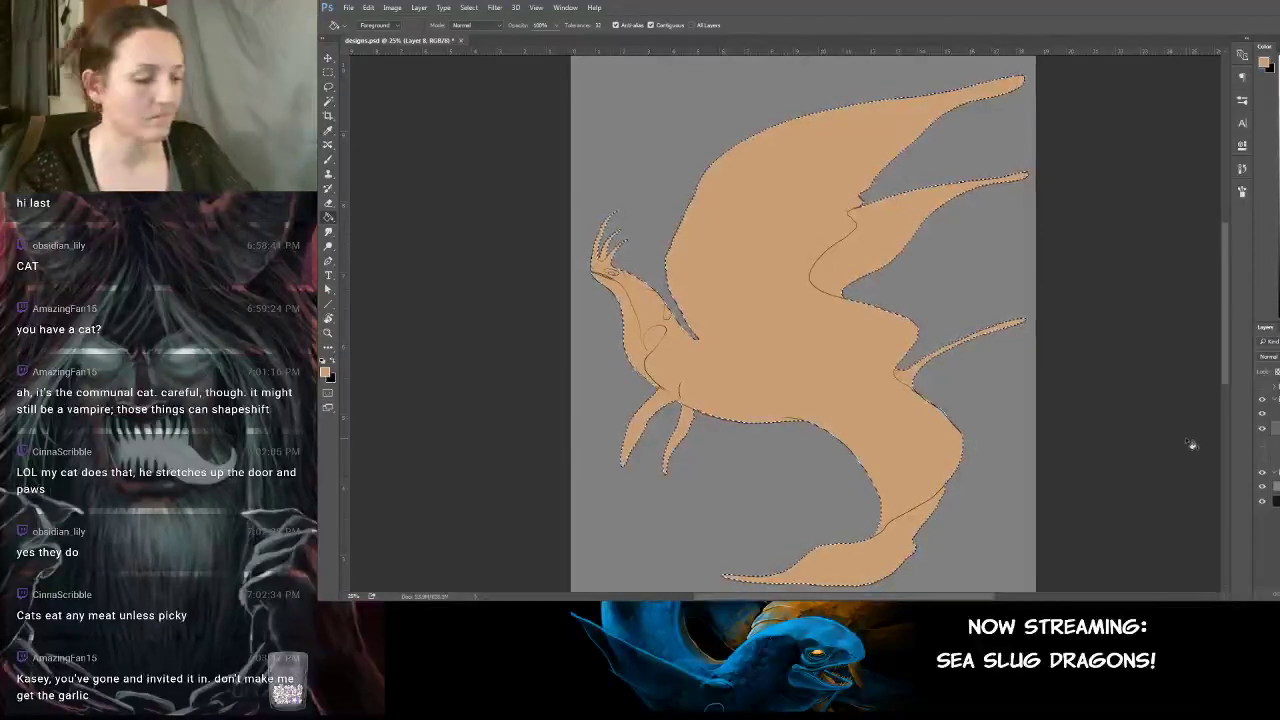
key("ctrl+d")
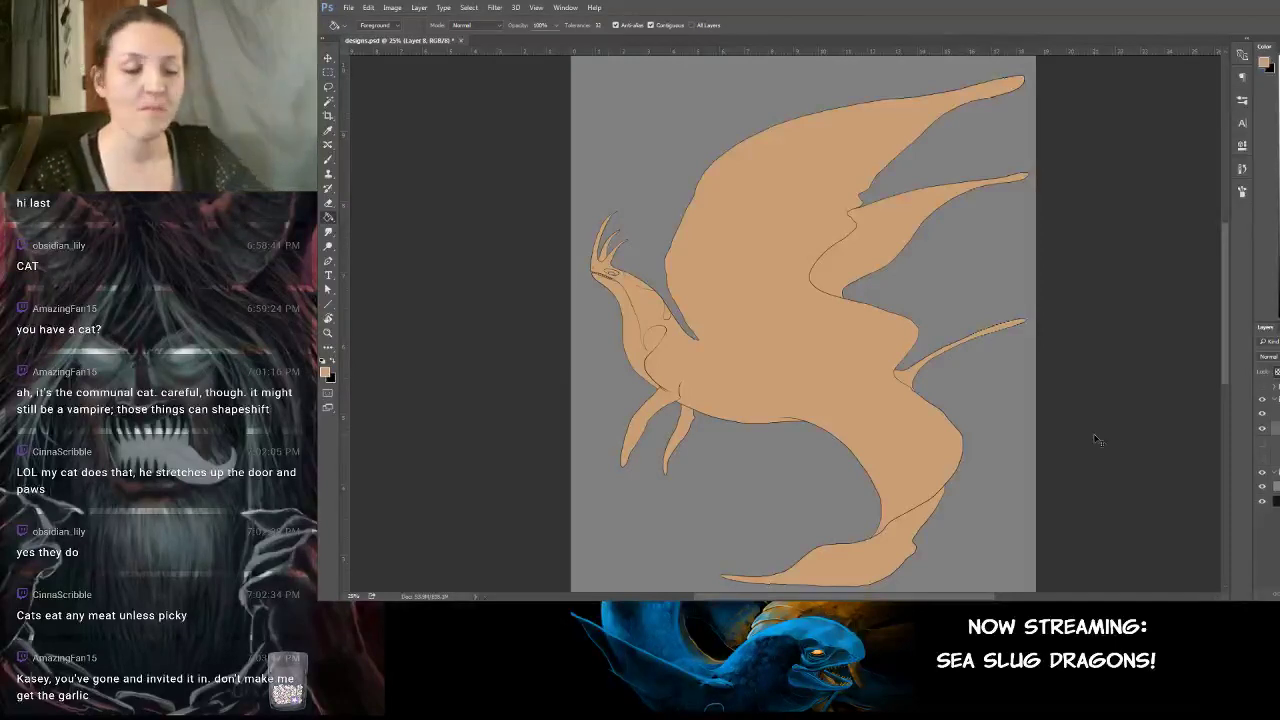
Darken the foreground colour to a medium brown and switch to the Brush tool.
key("ctrl+plus")
key("ctrl+plus")
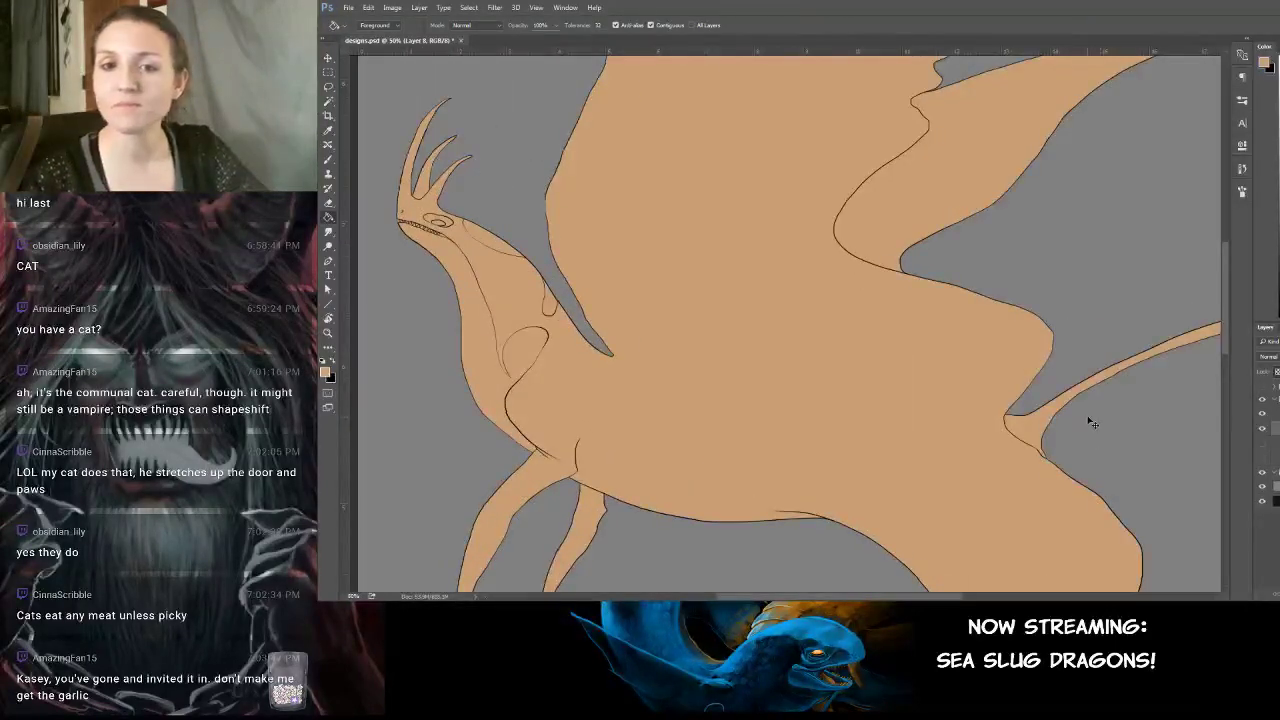
key("ctrl+plus")
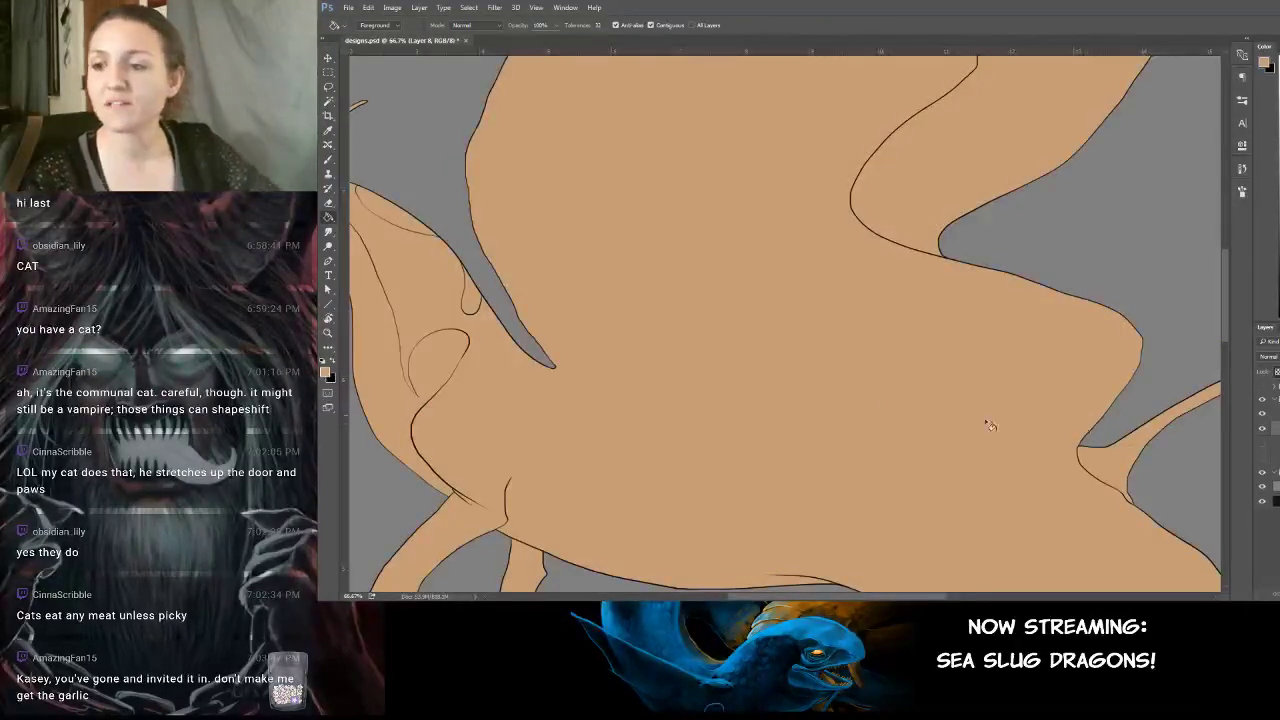
left_click_drag(849, 437, 1091, 494)
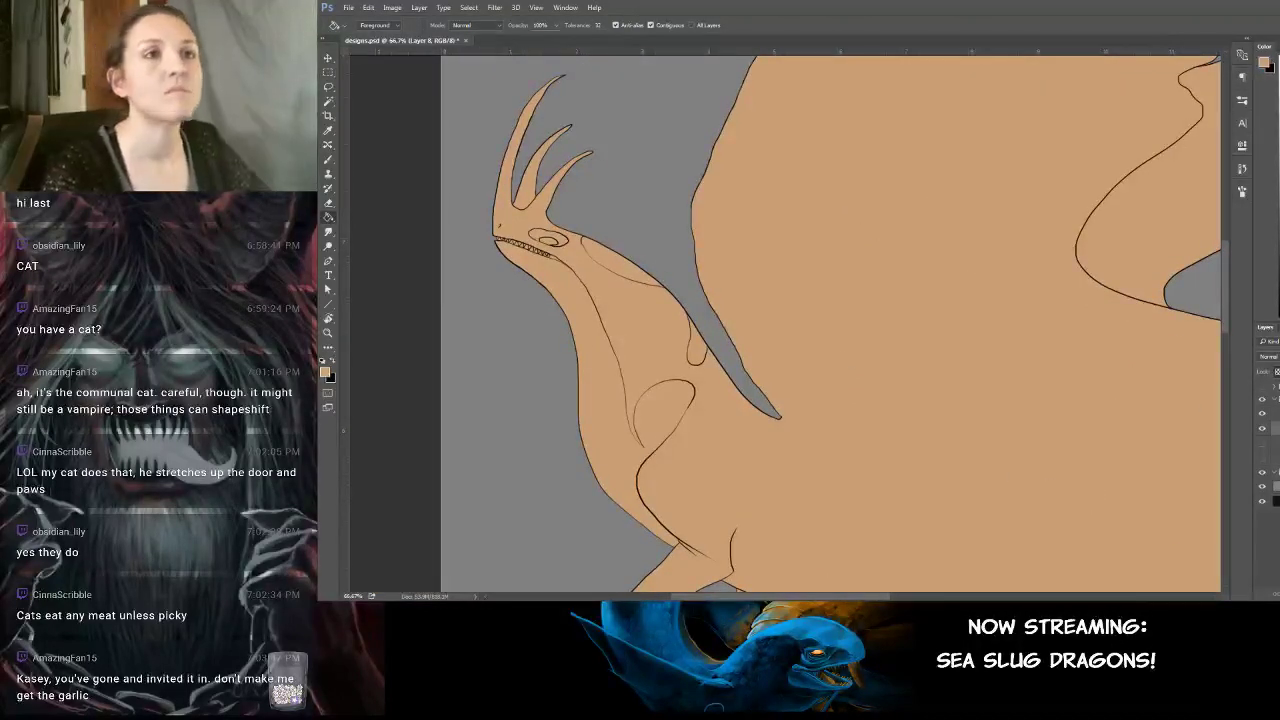
mouse_move(320, 146)
left_mouse_down()
mouse_move(705, 117)
mouse_move(1102, 147)
mouse_move(320, 206)
left_mouse_up()
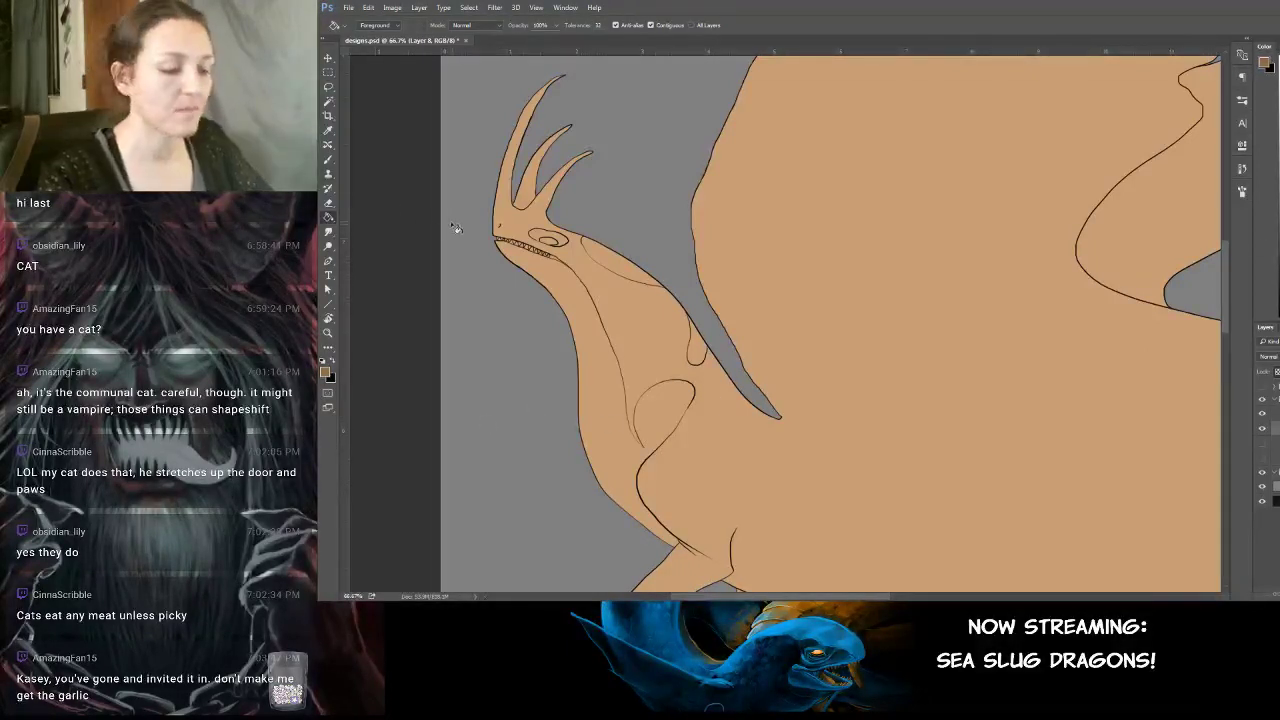
key("b")
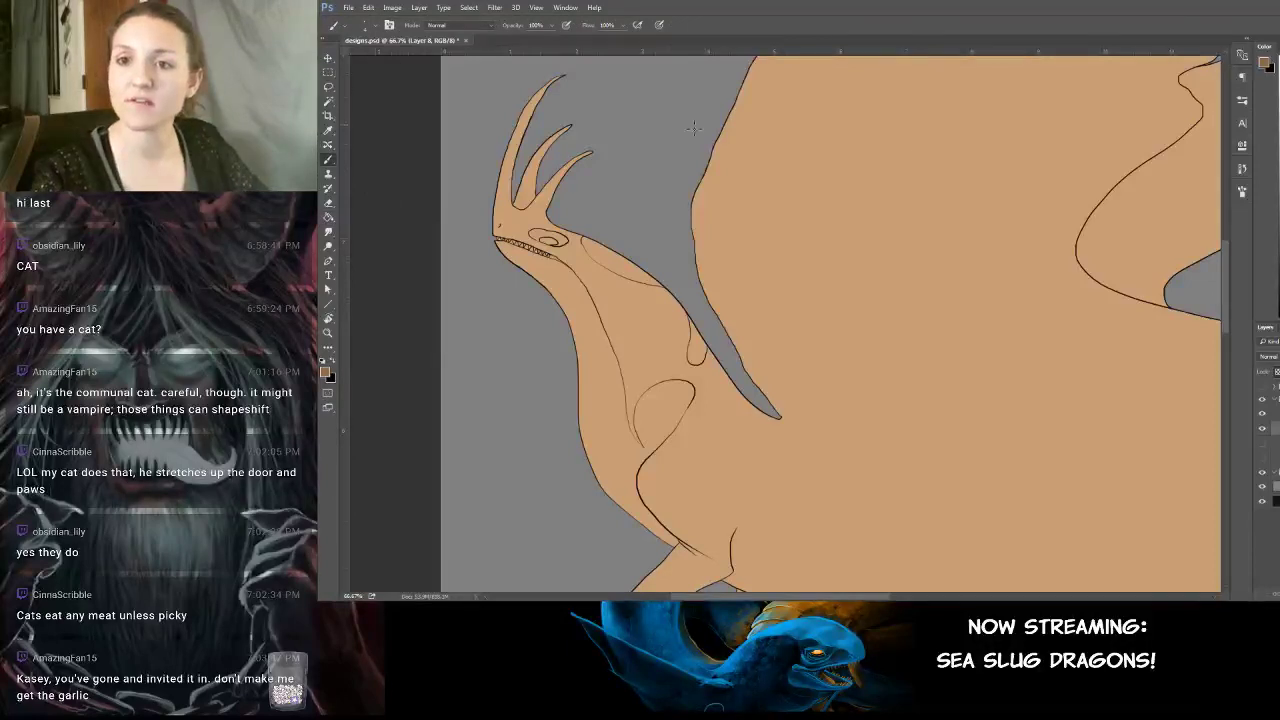
Choose a soft round brush preset for painting on the tan base layer.
mouse_move(694, 128)
left_mouse_down()
mouse_move(586, 294)
mouse_move(551, 296)
left_mouse_up()
left_click_drag(756, 168, 664, 230)
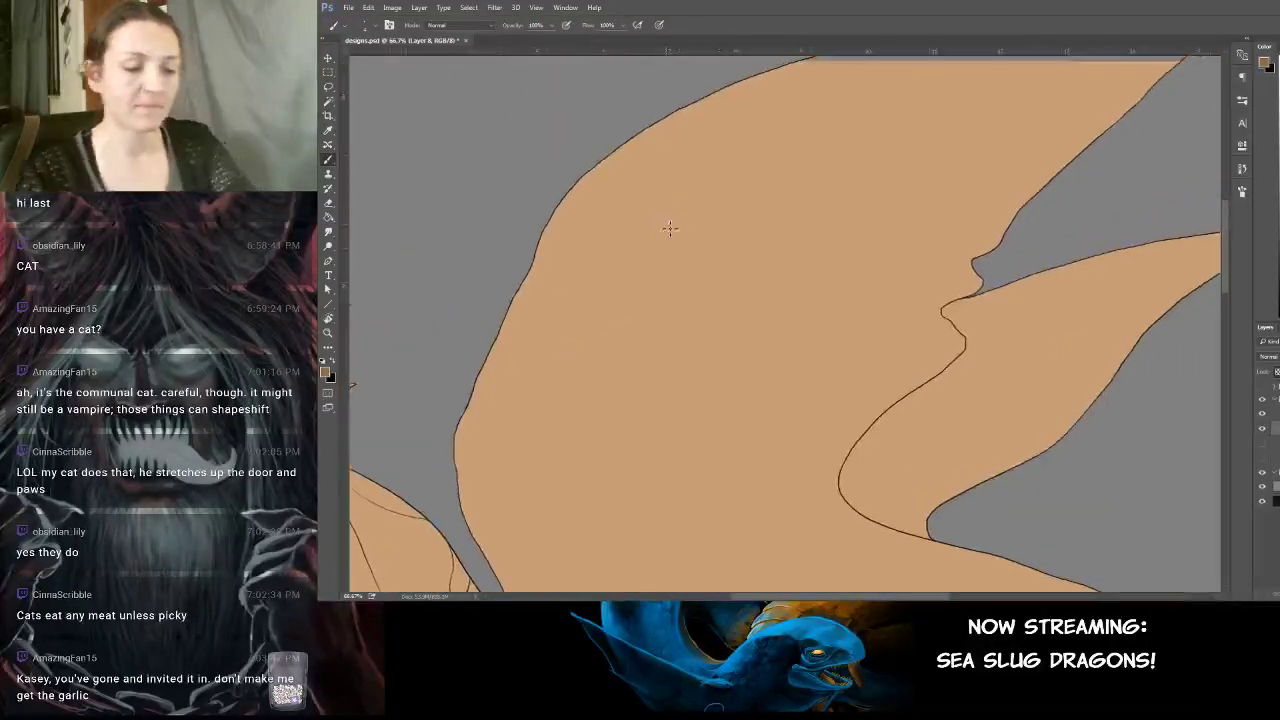
key("ctrl+minus")
key("ctrl+minus")
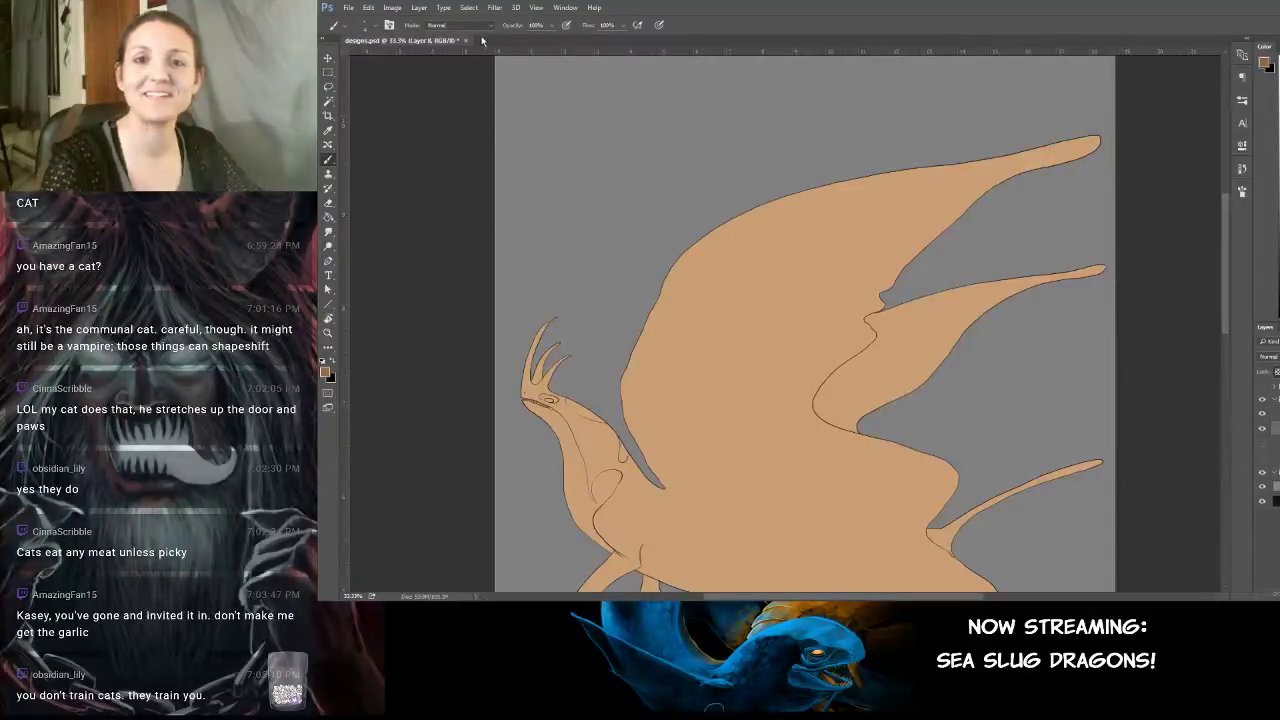
left_click(372, 25)
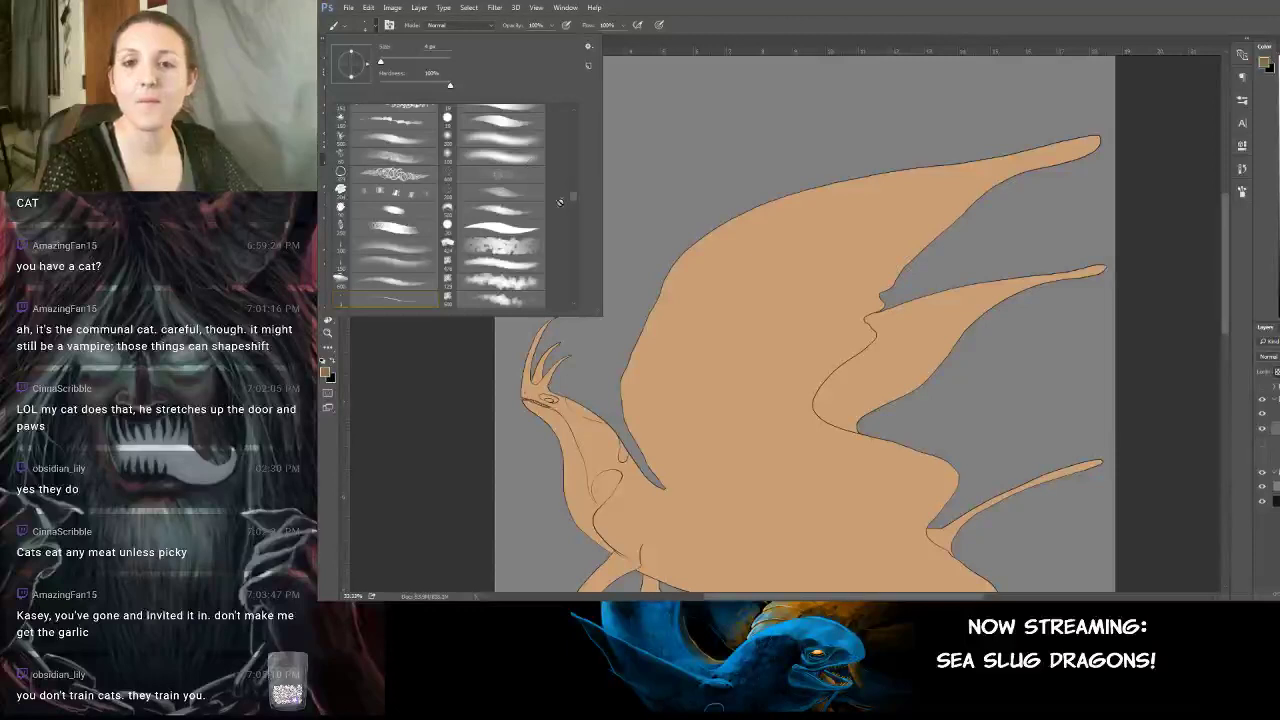
left_click(535, 163)
left_click(800, 35)
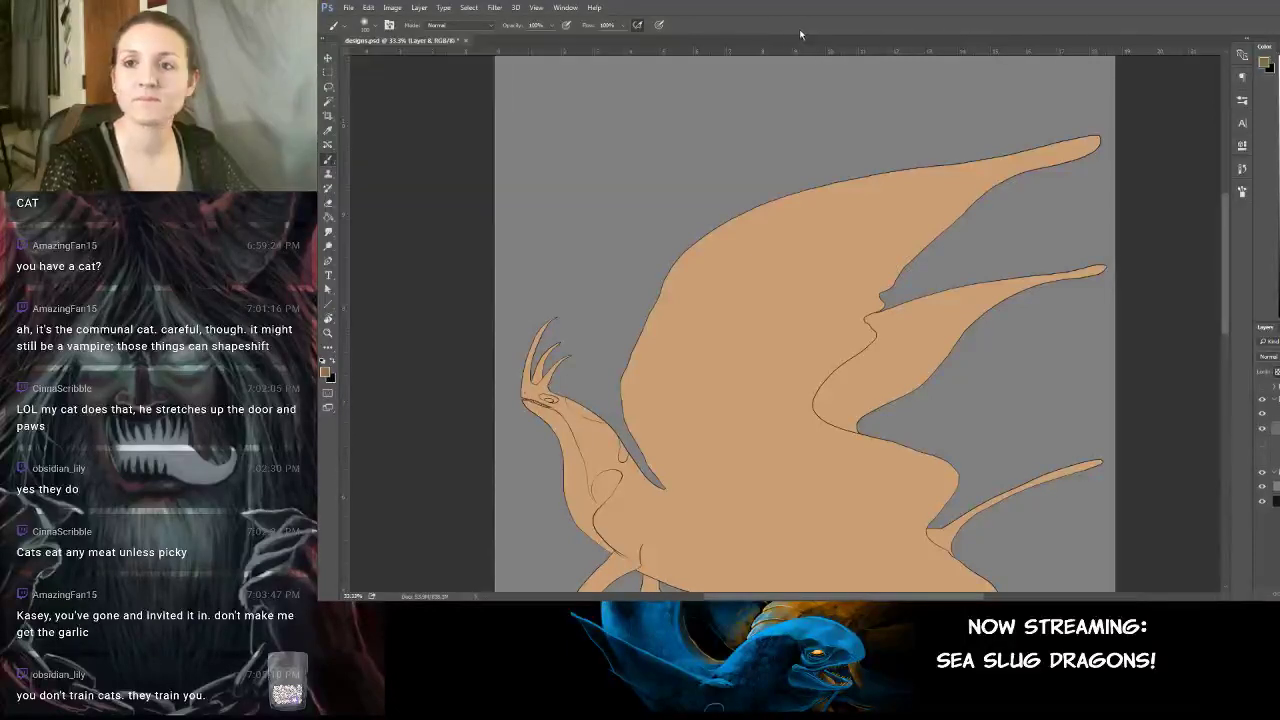
Paint medium brown over the upper and rear wings with the soft brush, fading it into the tan near the body.
mouse_move(1070, 148)
left_mouse_down()
mouse_move(1036, 156)
mouse_move(1092, 146)
mouse_move(955, 195)
mouse_move(915, 232)
mouse_move(705, 285)
left_mouse_up()
mouse_move(706, 212)
left_mouse_down()
mouse_move(790, 320)
mouse_move(860, 320)
mouse_move(880, 380)
mouse_move(700, 360)
left_mouse_up()
mouse_move(673, 227)
left_mouse_down()
mouse_move(645, 345)
mouse_move(730, 405)
left_mouse_up()
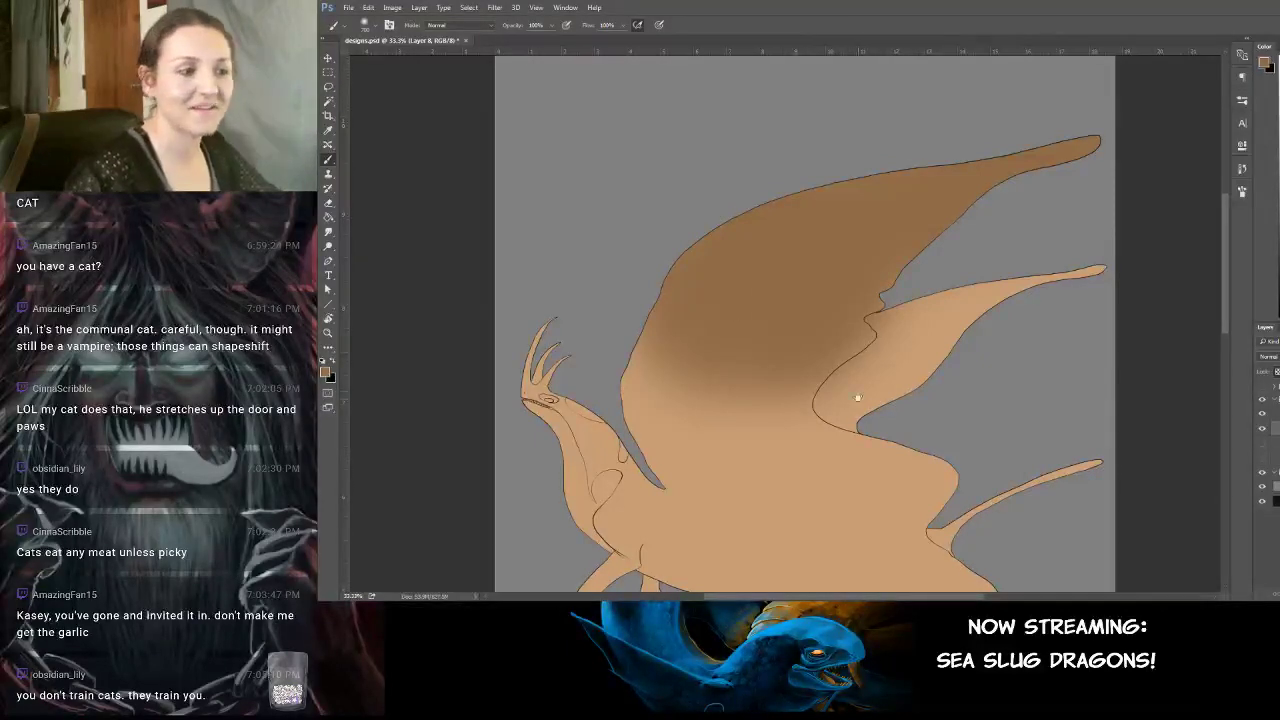
mouse_move(857, 398)
left_mouse_down()
mouse_move(714, 260)
mouse_move(657, 328)
left_mouse_up()
mouse_move(846, 152)
left_mouse_down()
mouse_move(760, 188)
mouse_move(800, 200)
mouse_move(616, 253)
left_mouse_up()
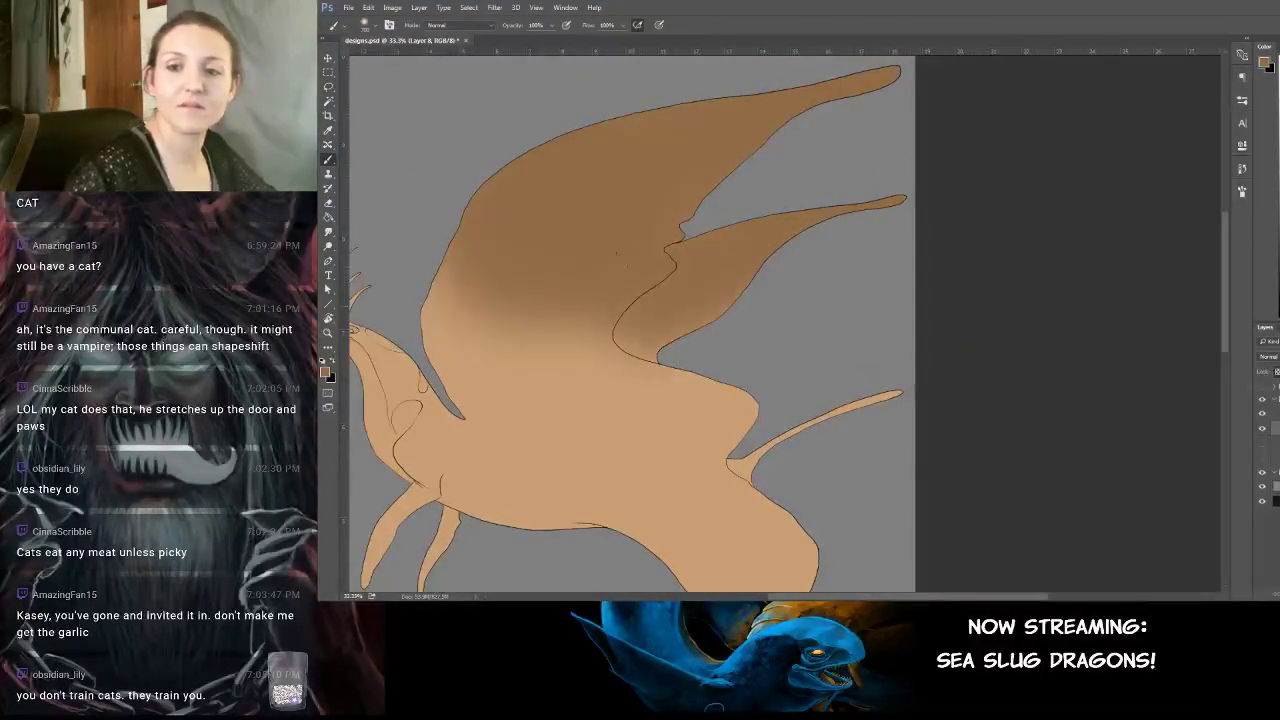
mouse_move(678, 332)
left_mouse_down()
mouse_move(560, 370)
mouse_move(470, 350)
mouse_move(425, 290)
mouse_move(520, 395)
left_mouse_up()
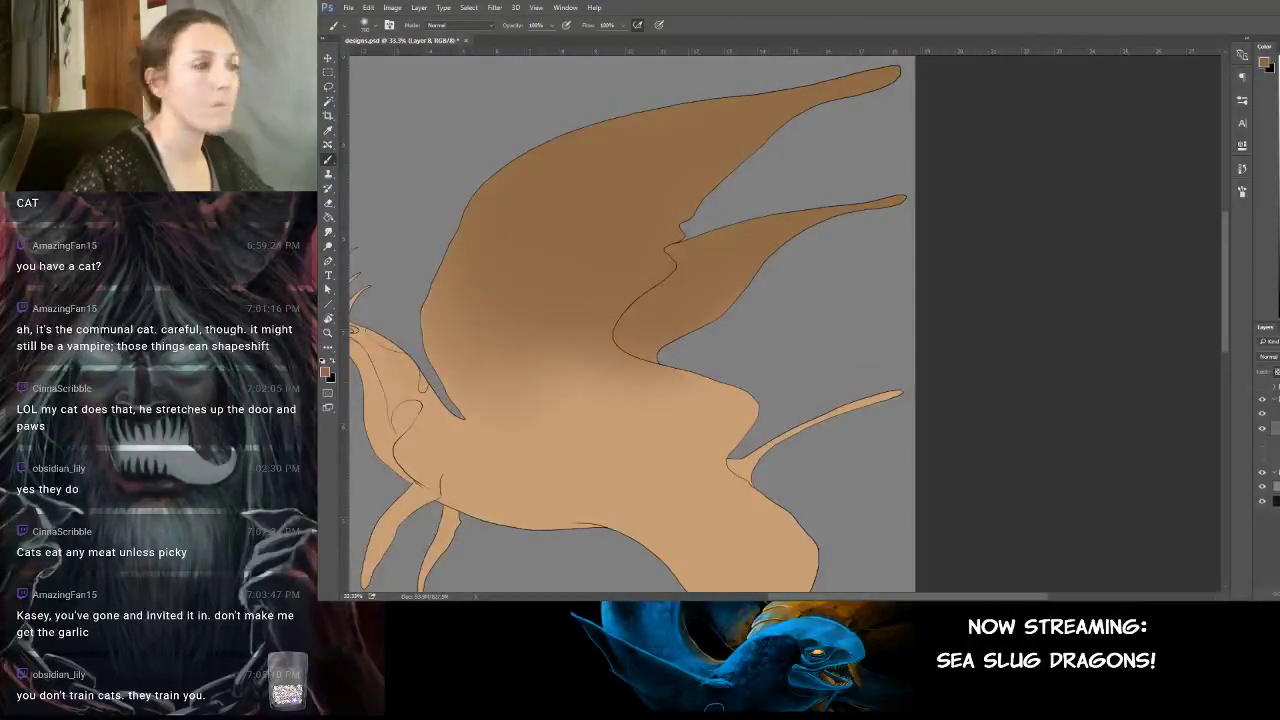
Try painting soft pink over the dragon's lower body in Normal blend mode.
left_click_drag(697, 366, 721, 261)
left_click_drag(697, 316, 685, 291)
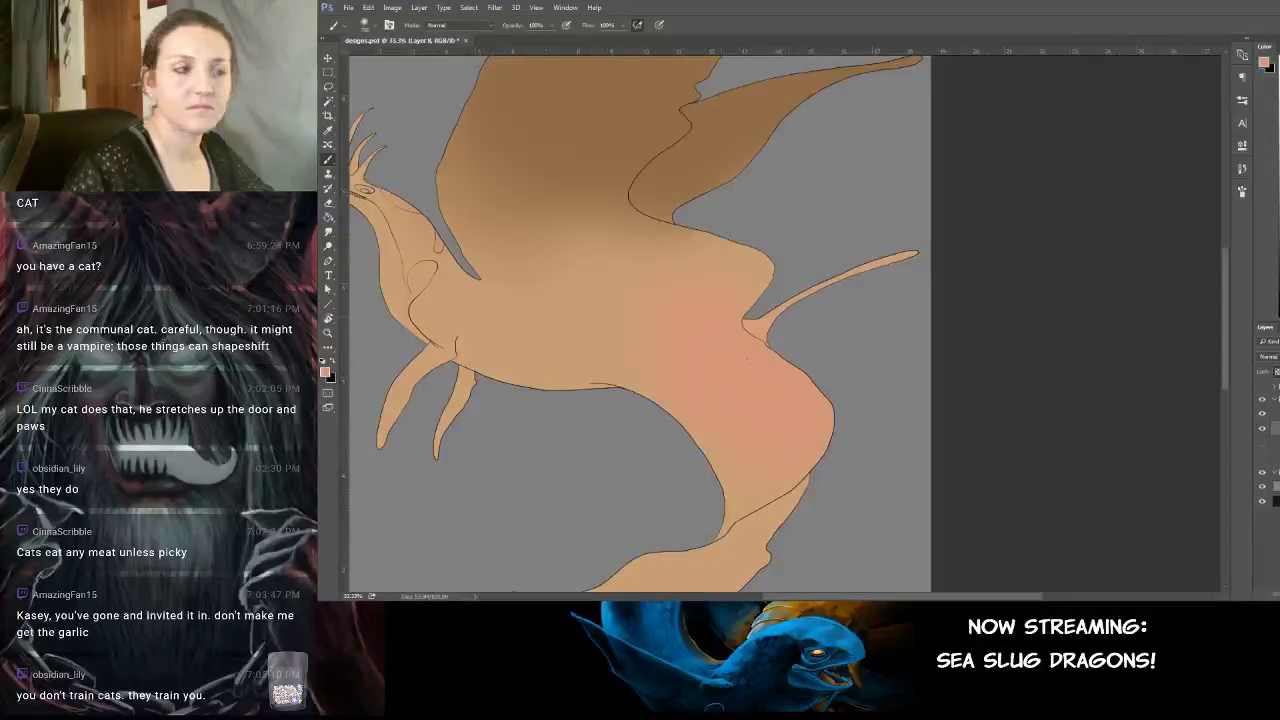
key("ctrl+z")
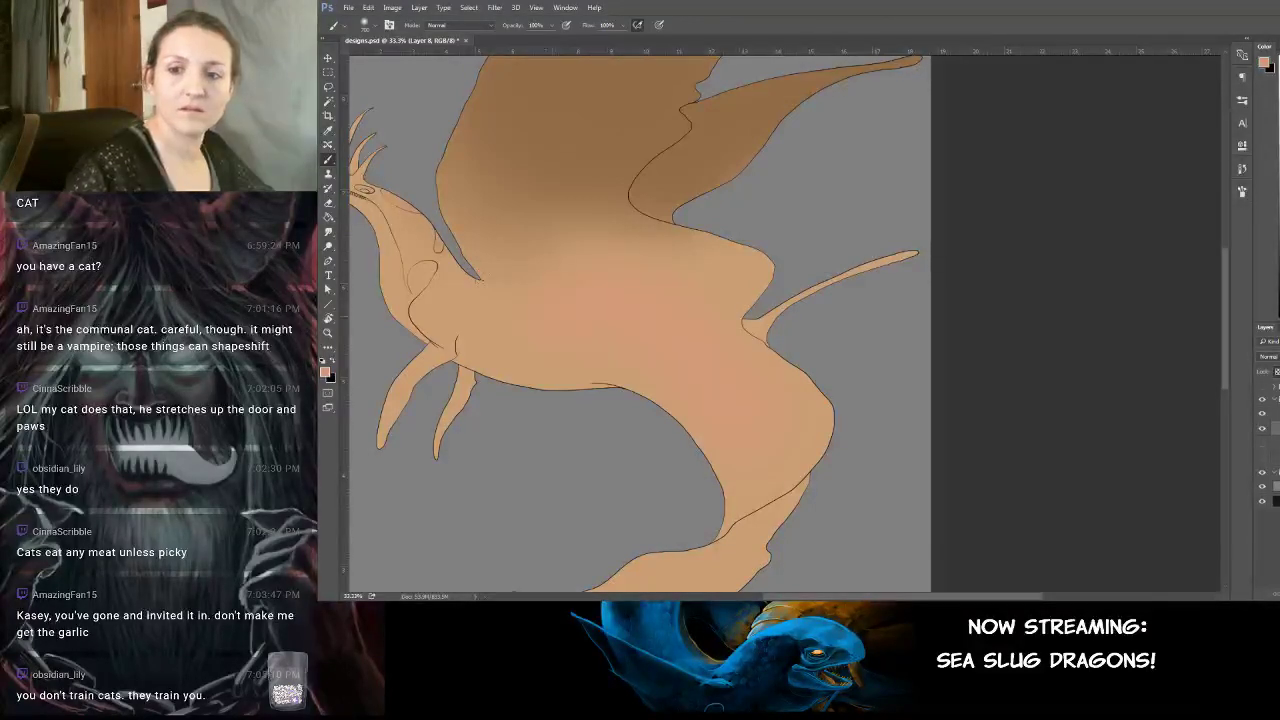
Set the brush blend mode to Overlay and warm the neck and body with a soft orange glow.
left_click(452, 25)
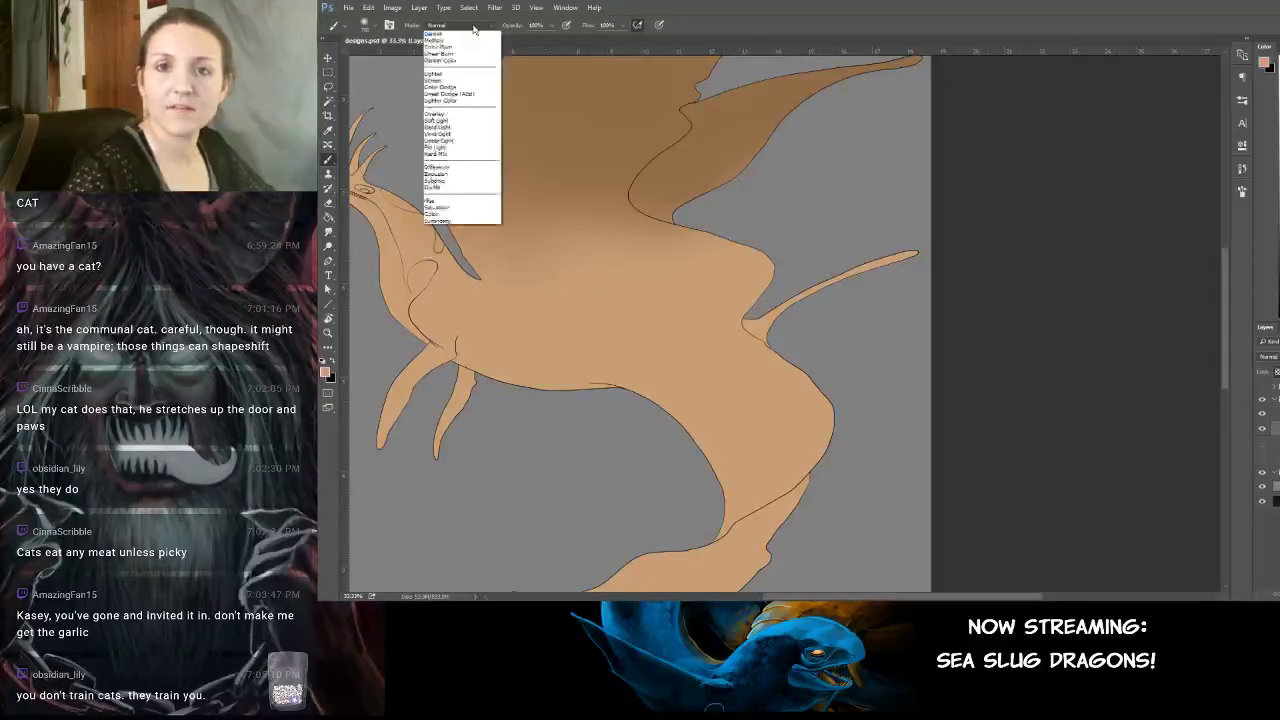
left_click(458, 155)
mouse_move(430, 235)
left_mouse_down()
mouse_move(462, 300)
mouse_move(520, 350)
mouse_move(700, 320)
mouse_move(722, 433)
mouse_move(762, 472)
mouse_move(708, 268)
mouse_move(765, 290)
mouse_move(760, 490)
mouse_move(420, 255)
mouse_move(600, 310)
left_mouse_up()
key("ctrl+z")
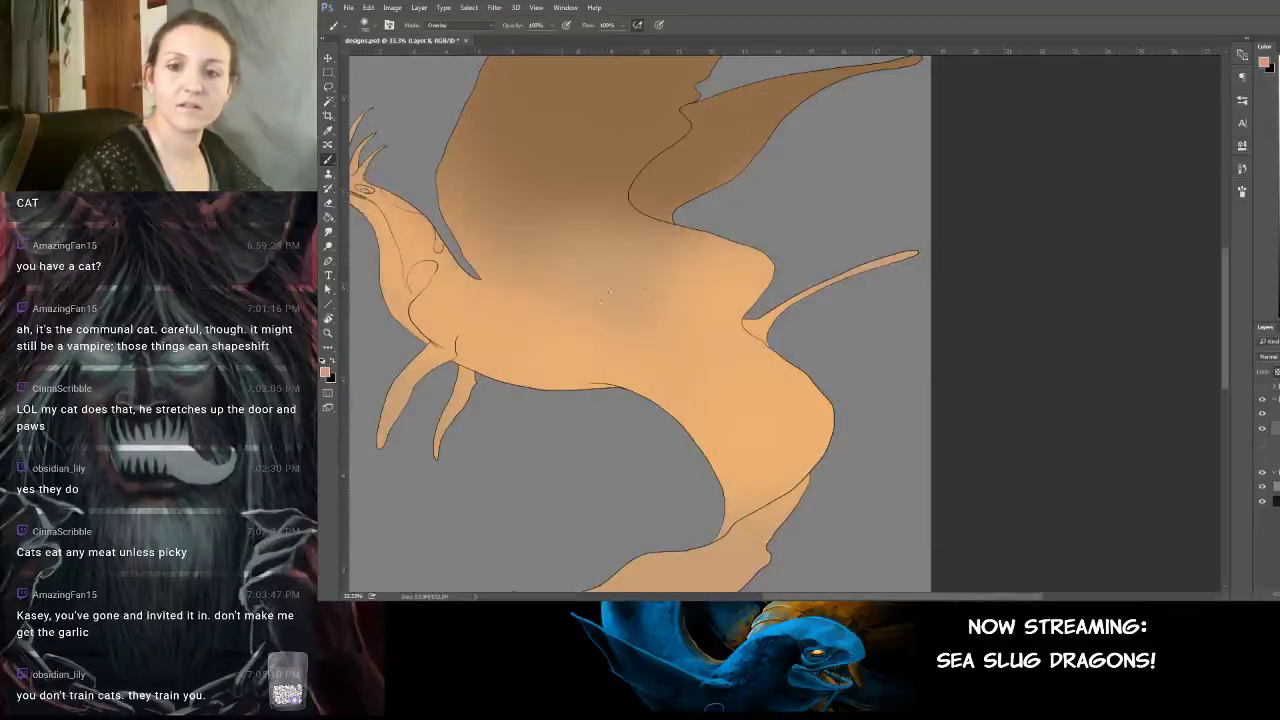
Return the brush to Normal mode and use colours sampled from the body to blend the brown wing base into the orange torso.
left_click(594, 299, "alt")
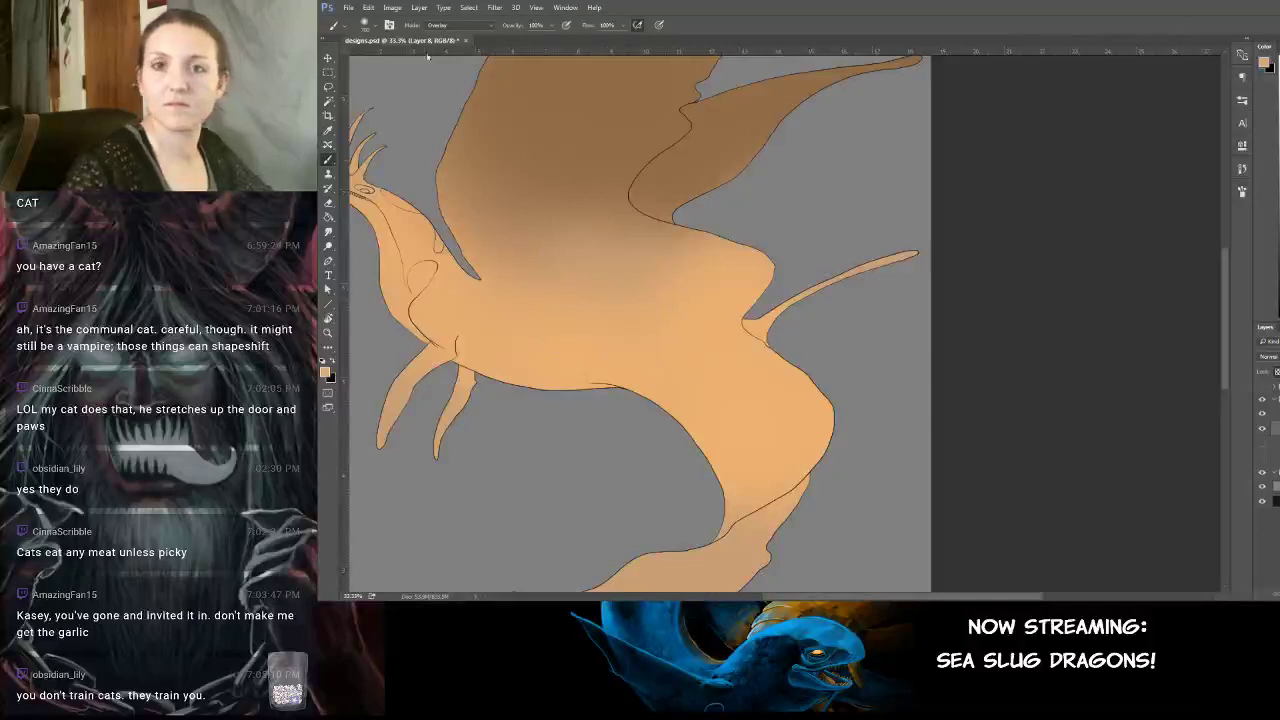
left_click(452, 25)
left_click(445, 34)
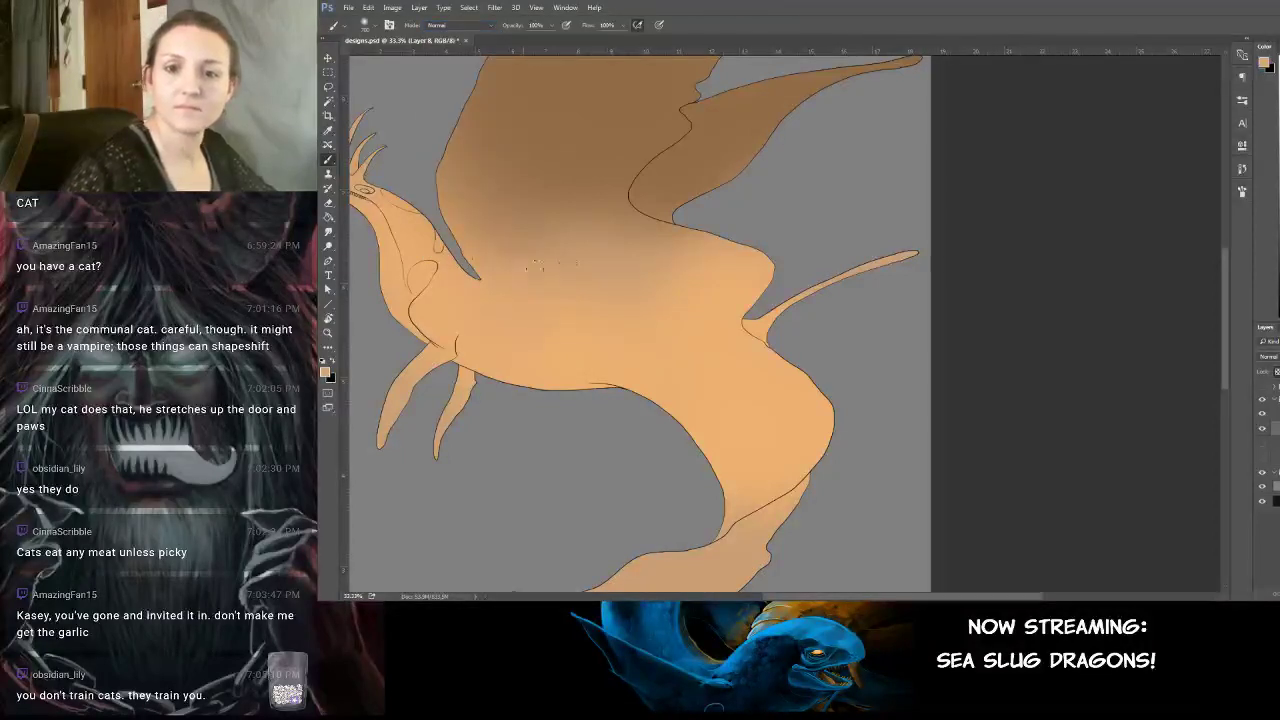
left_click_drag(550, 267, 668, 240)
key("ctrl+z")
left_click(690, 320, "alt")
mouse_move(508, 276)
left_mouse_down()
mouse_move(650, 296)
mouse_move(924, 277)
mouse_move(688, 226)
mouse_move(661, 97)
mouse_move(686, 163)
mouse_move(674, 151)
left_mouse_up()
left_click(600, 251, "alt")
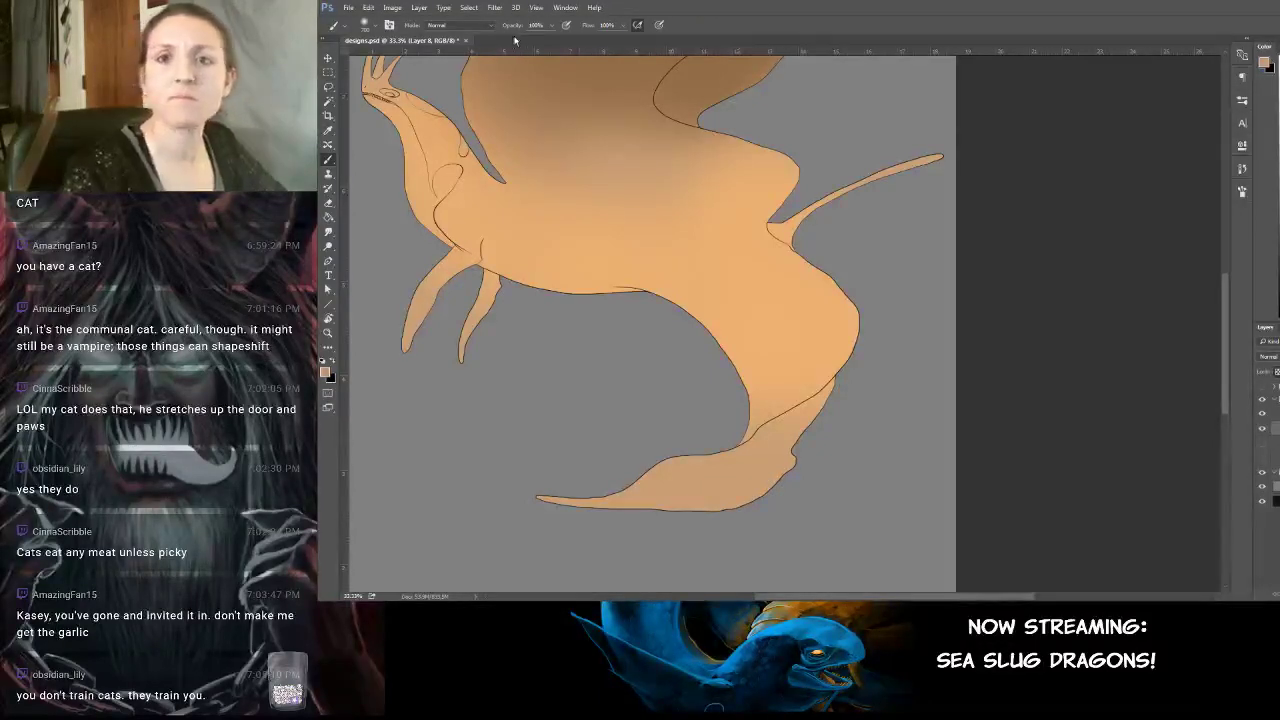
Set the brush blend mode to Overlay and brighten the tail and the thin rear tendril to golden yellow.
left_click(470, 25)
left_click(462, 152)
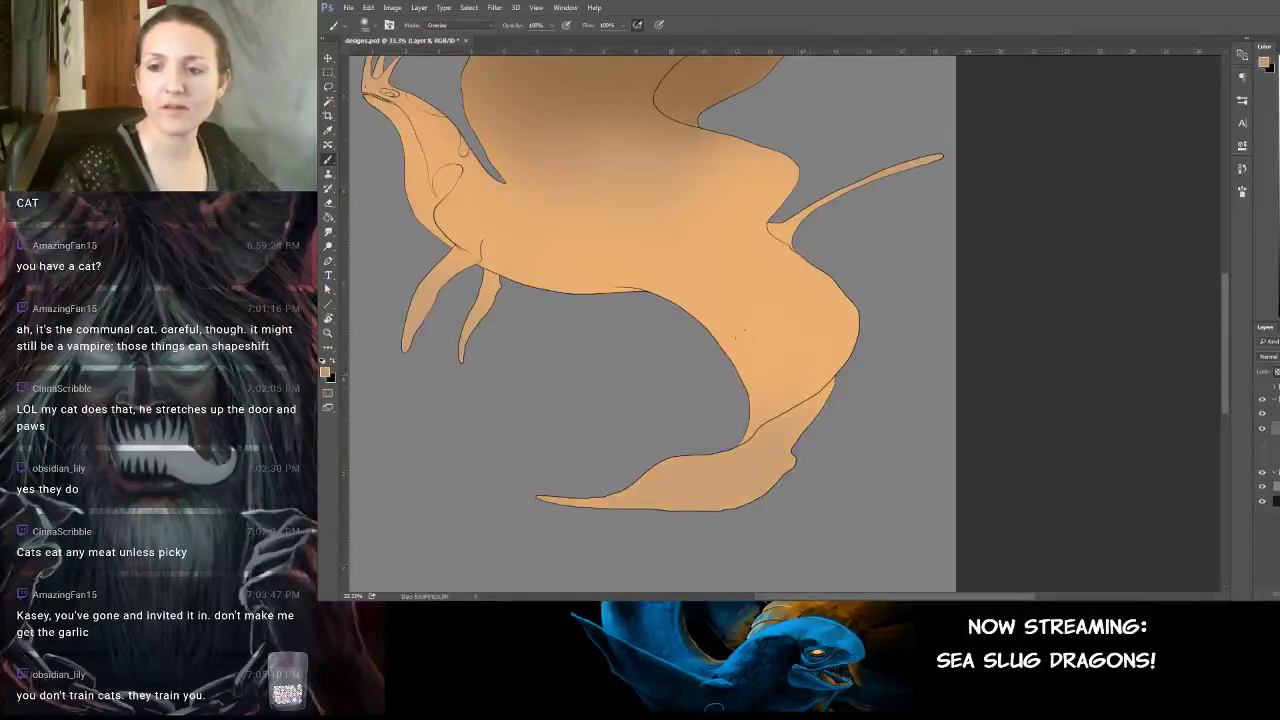
mouse_move(748, 455)
left_mouse_down()
mouse_move(768, 442)
mouse_move(676, 484)
mouse_move(728, 472)
mouse_move(784, 428)
mouse_move(765, 458)
mouse_move(580, 500)
mouse_move(745, 468)
left_mouse_up()
key("ctrl+z")
left_click(420, 306, "alt")
key("ctrl+z")
key("ctrl+z")
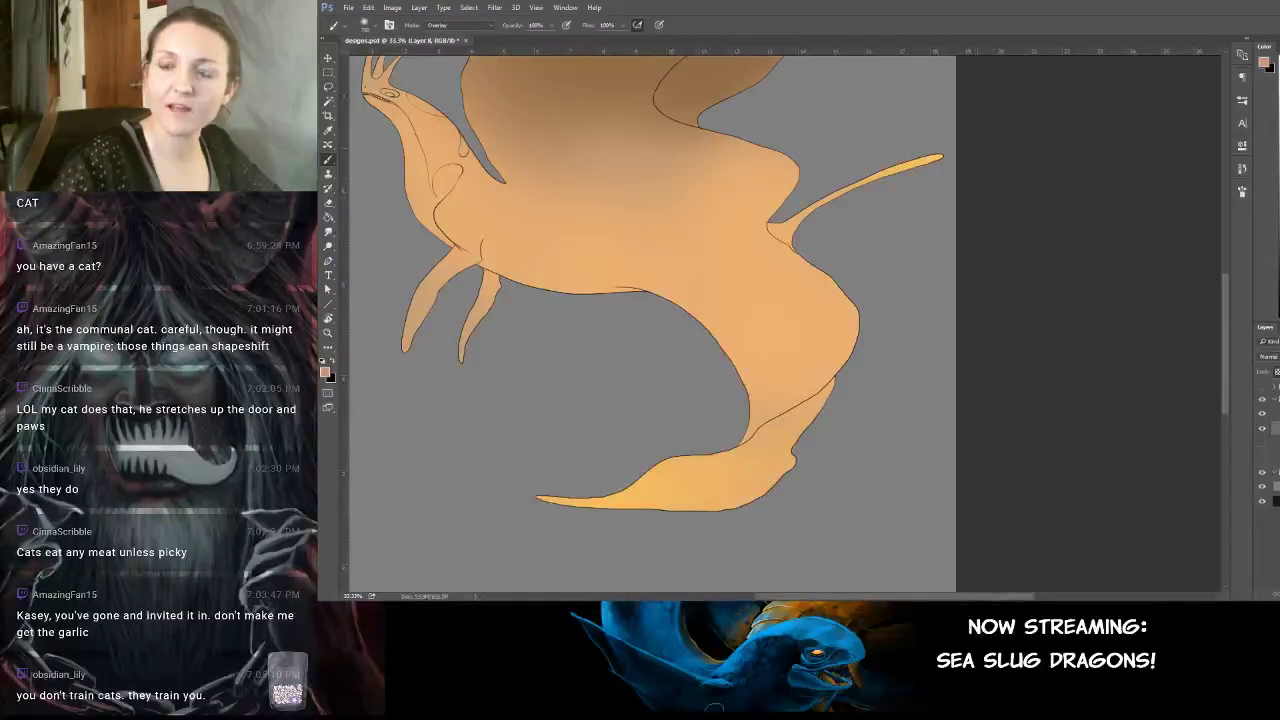
left_click_drag(815, 230, 902, 243)
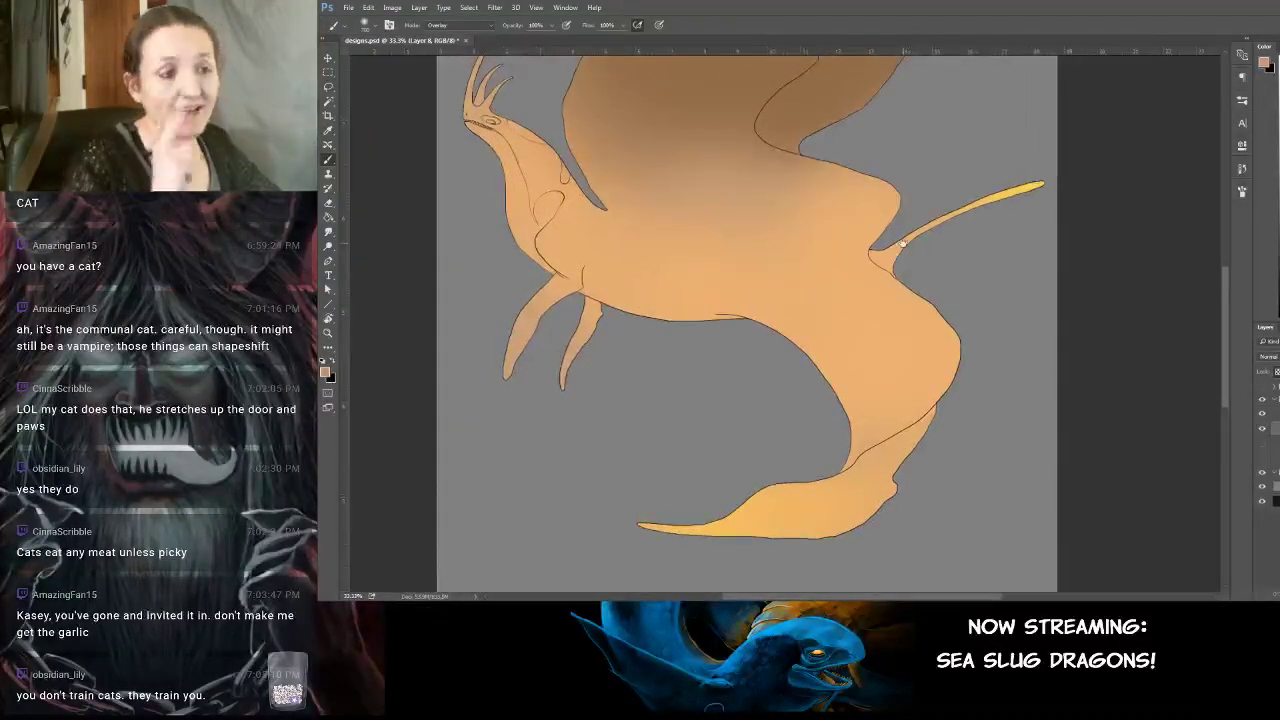
Brighten the horns on the head and the tip of the tail to golden yellow with the Overlay brush.
left_click_drag(622, 161, 666, 238)
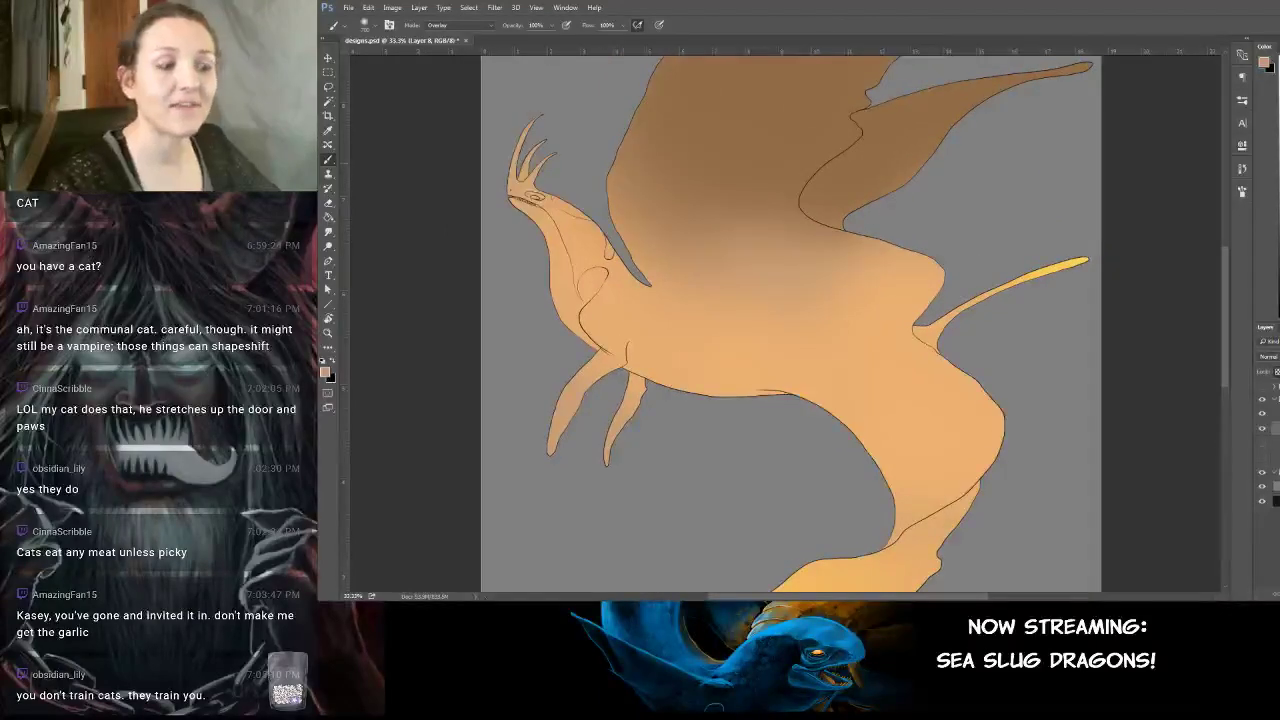
key("ctrl+plus")
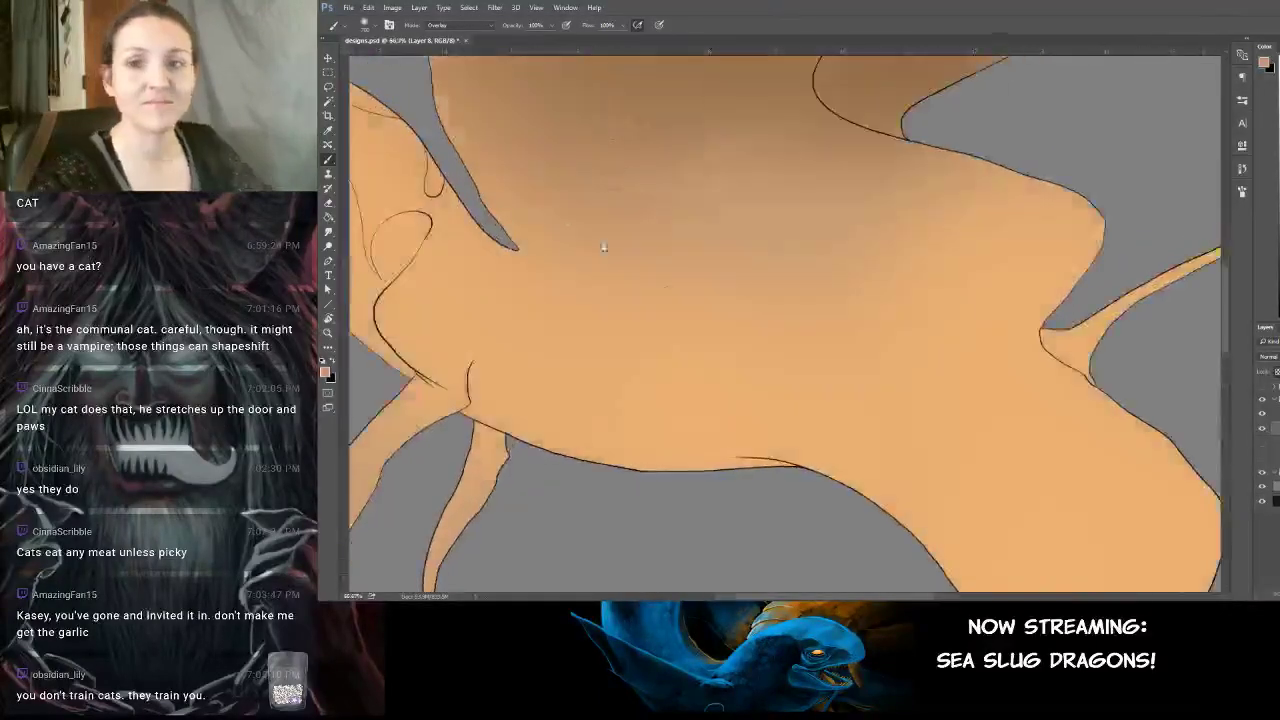
left_click_drag(603, 247, 674, 351)
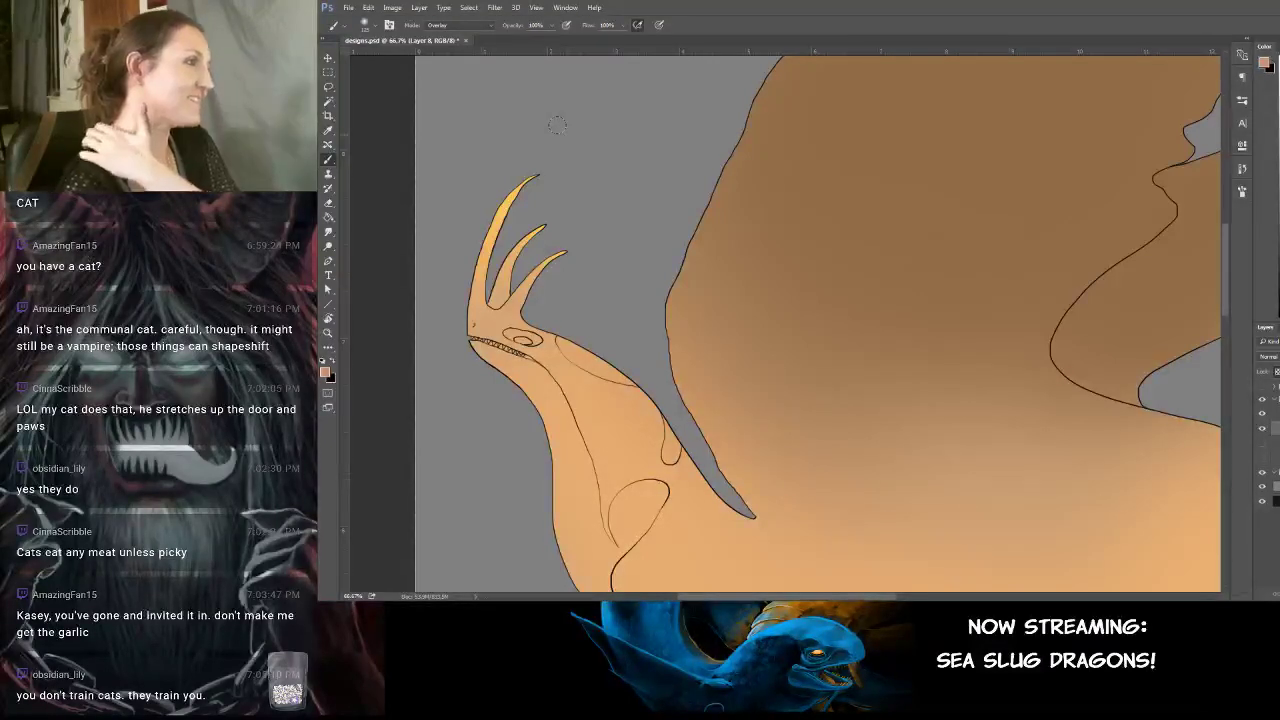
left_click_drag(860, 215, 531, 389)
left_click_drag(1046, 365, 737, 319)
left_click_drag(560, 465, 749, 231)
left_click_drag(811, 561, 751, 149)
left_click_drag(762, 343, 902, 153)
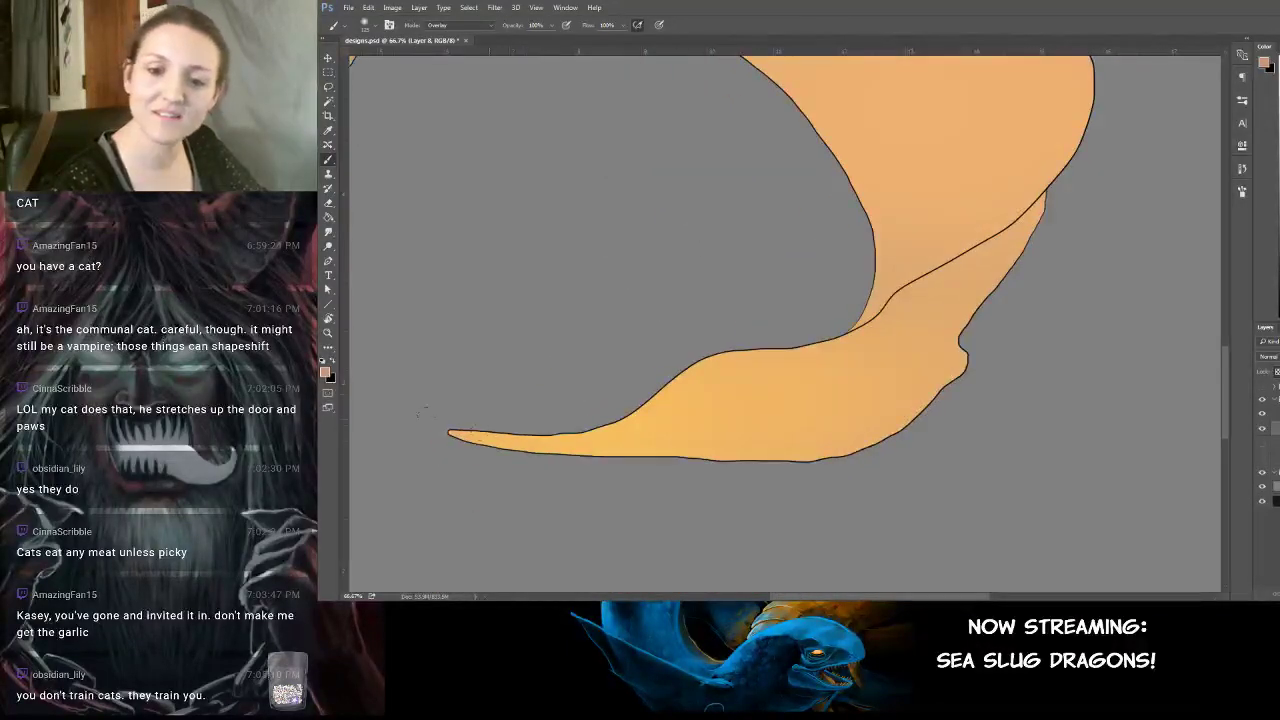
mouse_move(640, 260)
left_mouse_down()
mouse_move(829, 429)
mouse_move(746, 337)
mouse_move(780, 386)
mouse_move(767, 307)
mouse_move(715, 286)
left_mouse_up()
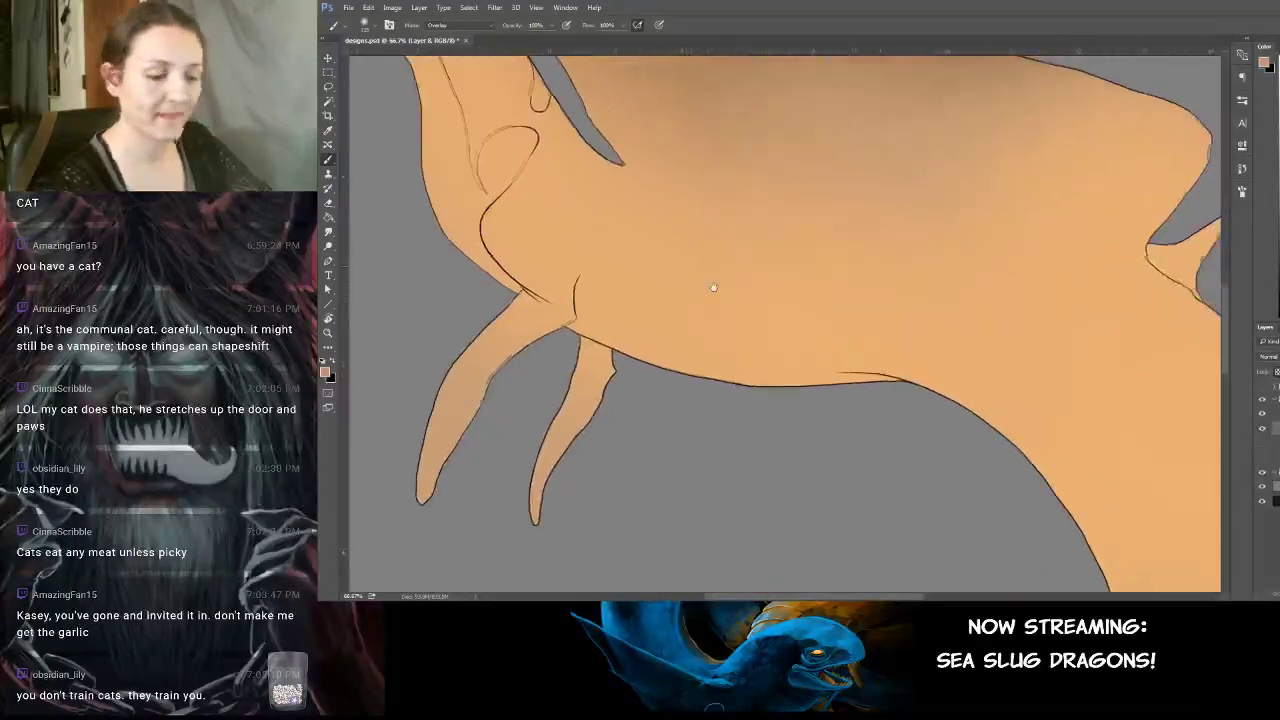
Enlarge the brush and brighten the lower ends of the two front legs to golden yellow in Overlay mode.
key("ctrl+minus")
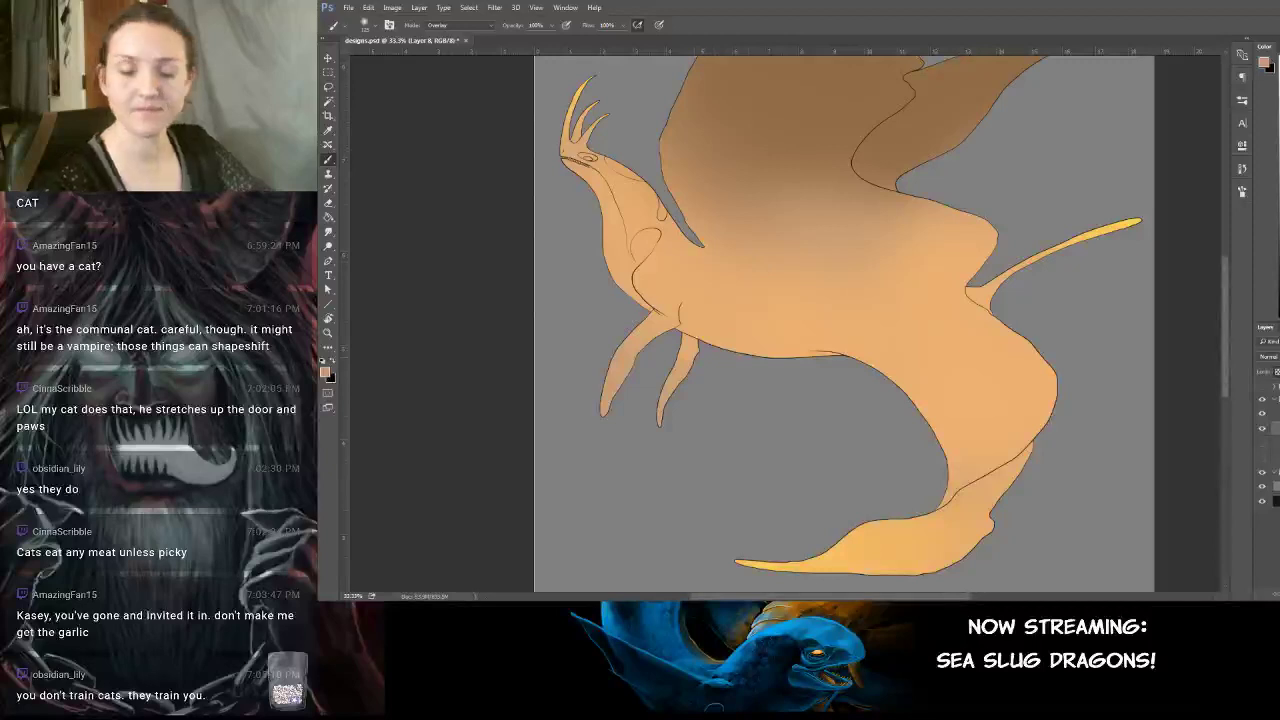
key("bracketright")
key("bracketright")
key("bracketright")
key("bracketright")
key("bracketright")
key("bracketright")
key("bracketright")
left_click_drag(613, 383, 655, 390)
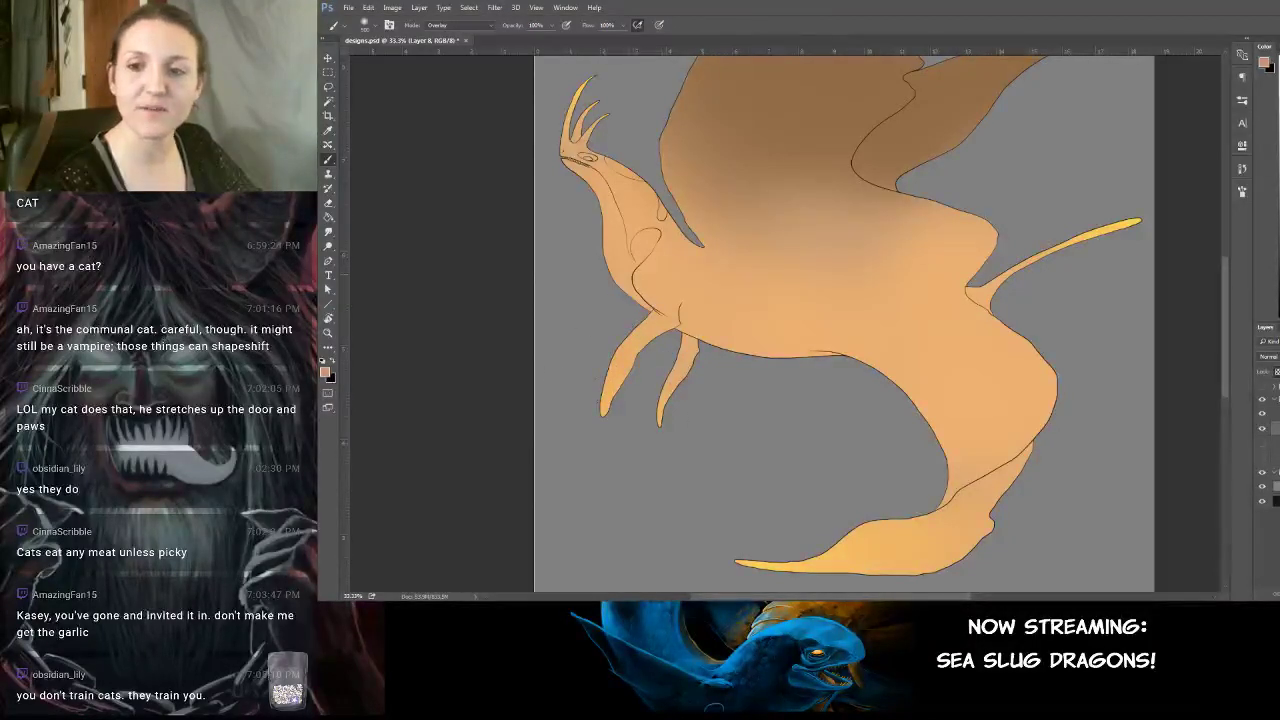
Sample a light peach from the body, set the brush to Normal mode, and softly lighten the front of the neck.
left_click_drag(756, 160, 746, 323)
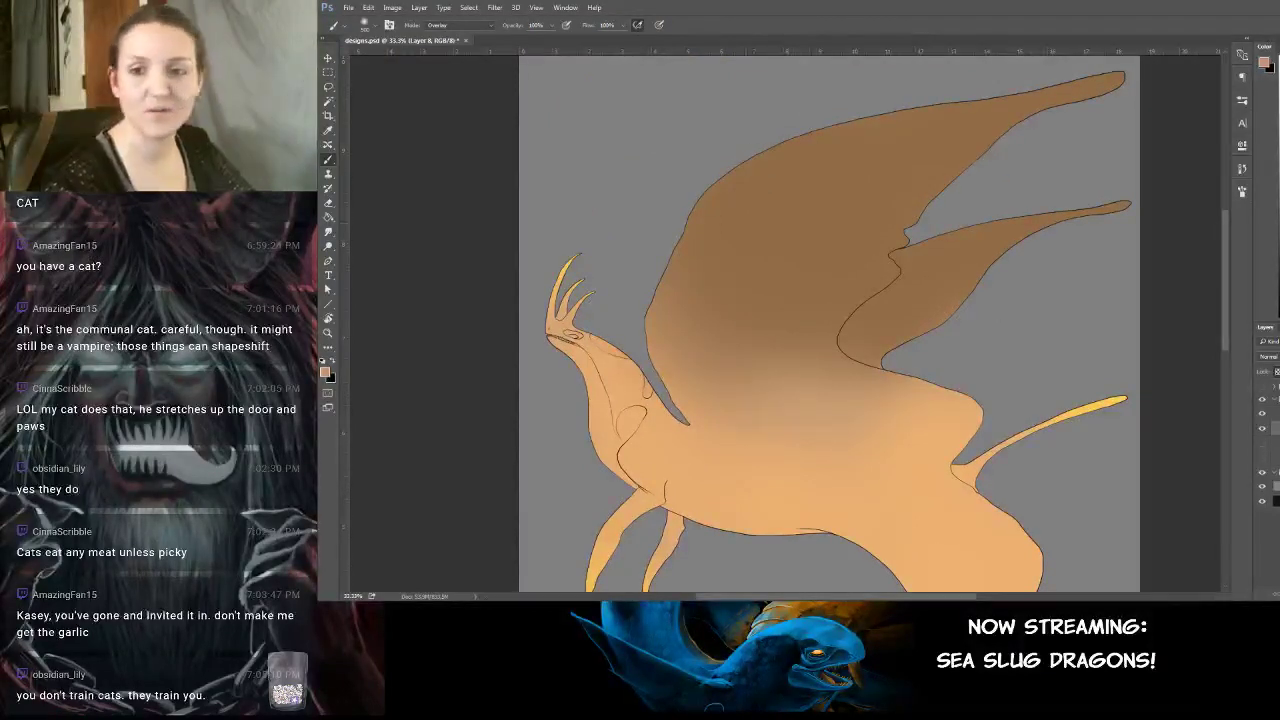
left_click_drag(820, 288, 840, 209)
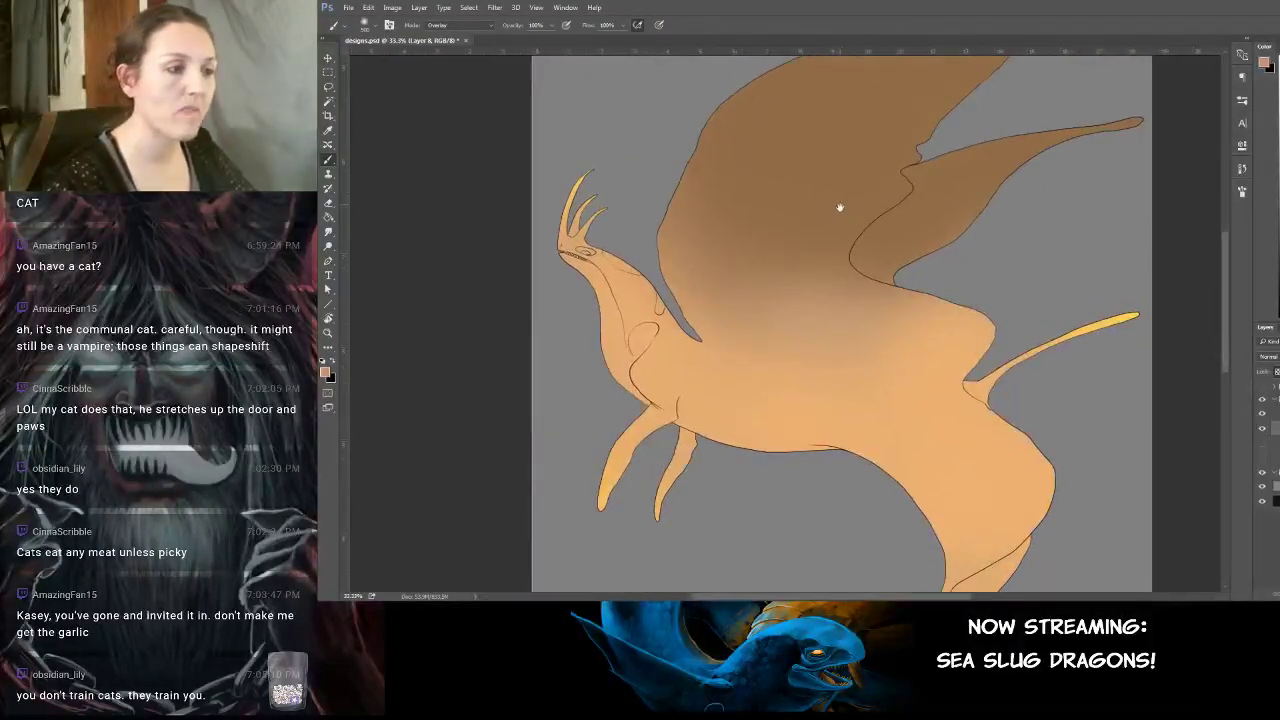
left_click(921, 348, "alt")
left_click(925, 344, "alt")
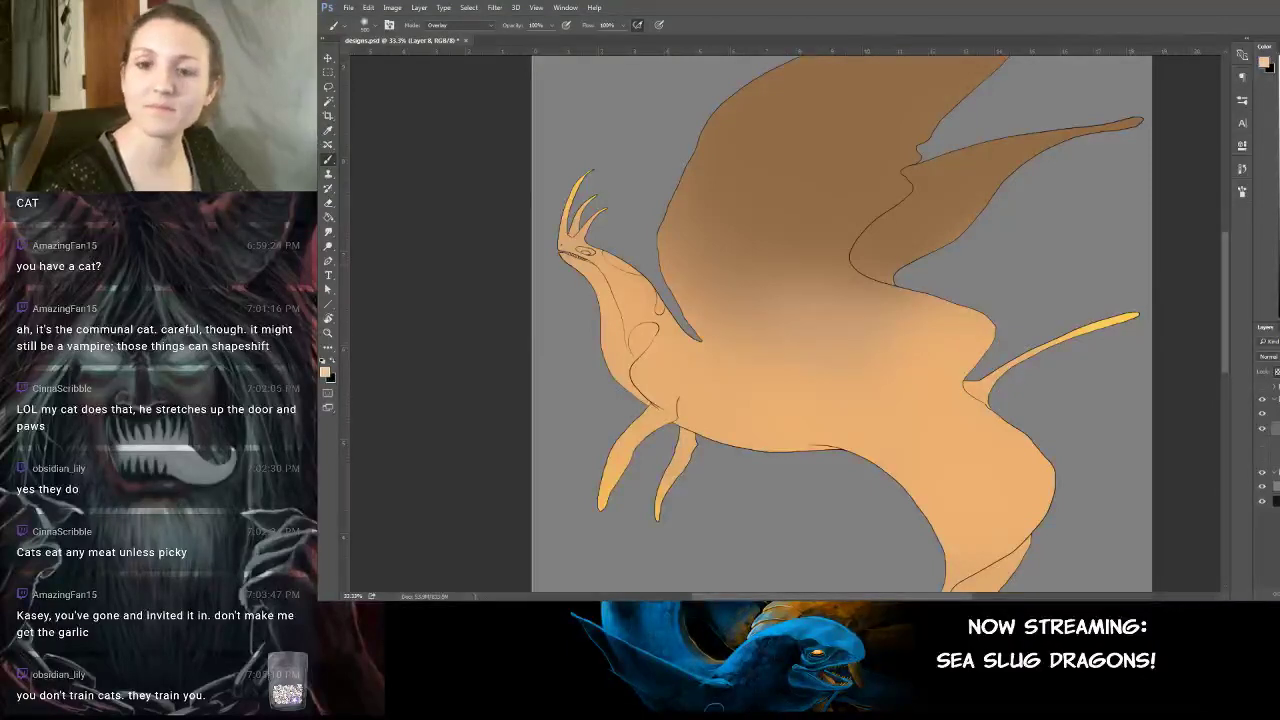
mouse_move(607, 348)
left_mouse_down()
mouse_move(588, 272)
mouse_move(611, 362)
left_mouse_up()
key("ctrl+z")
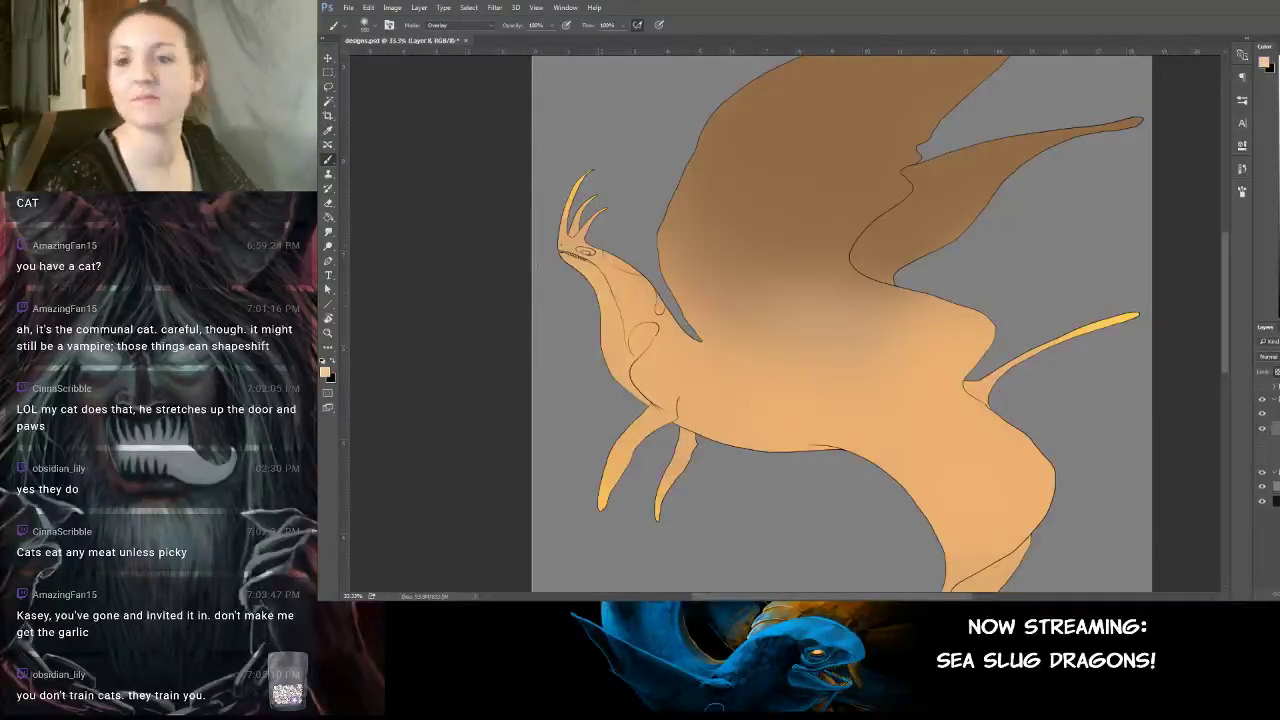
left_click(486, 25)
left_click(450, 29)
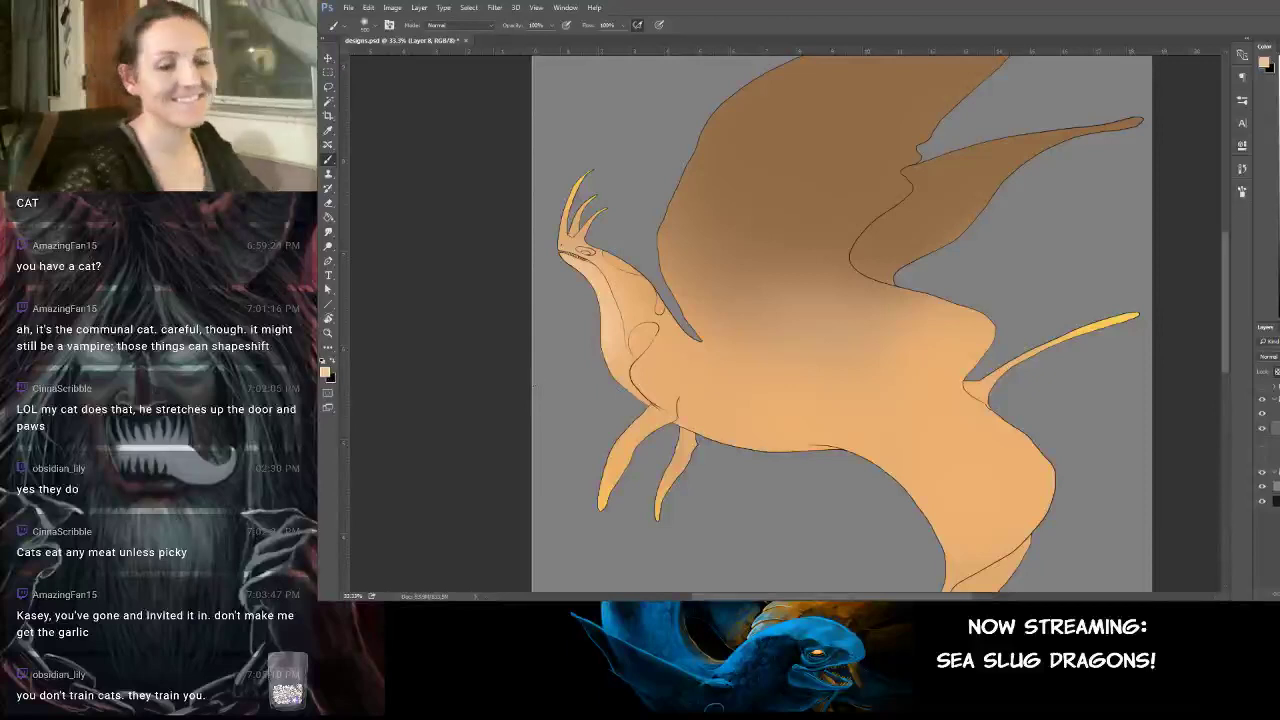
Try filling the oval marking at the base of the neck with light peach.
left_click_drag(953, 432, 923, 390)
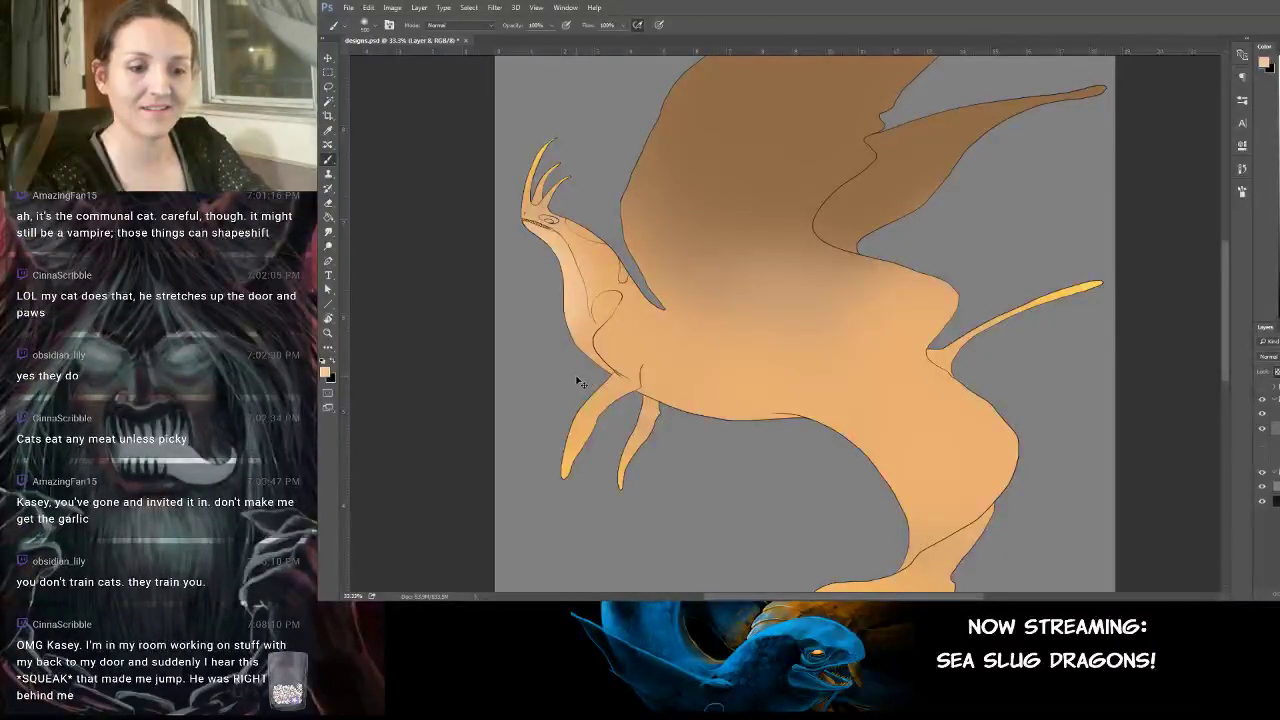
scroll(580, 383, "up", 1)
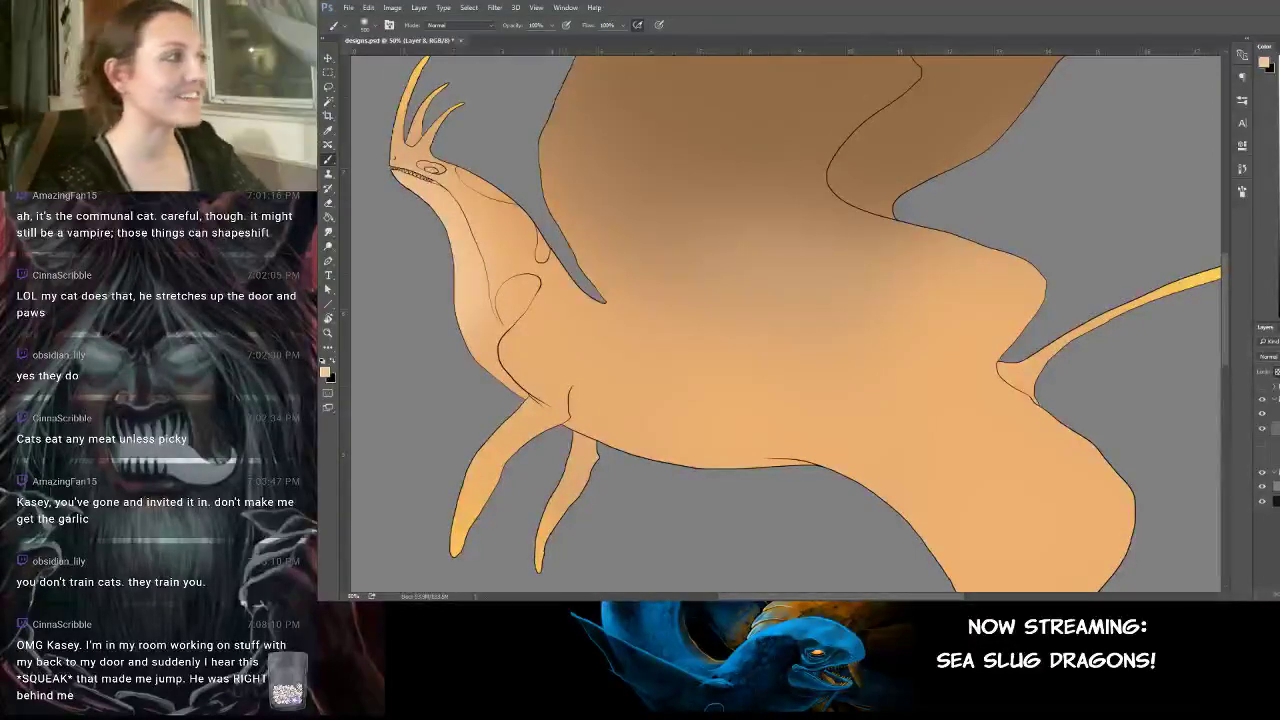
left_click_drag(523, 369, 705, 325)
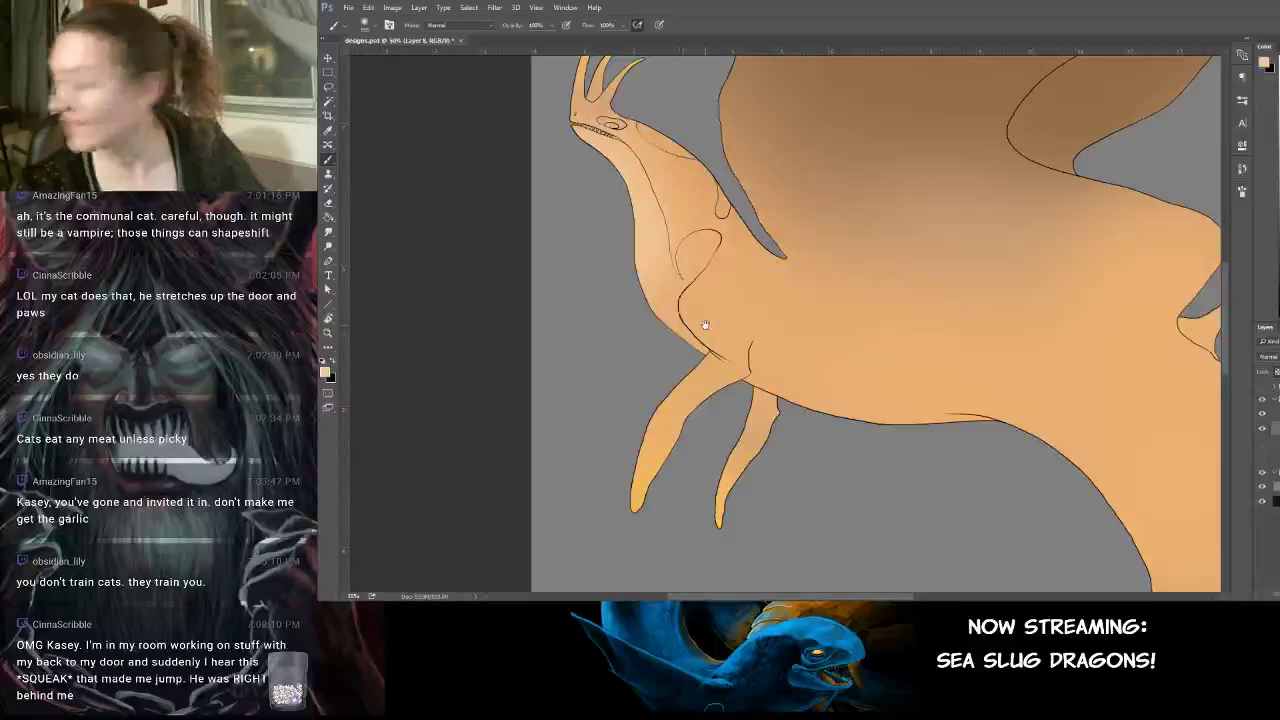
left_click_drag(634, 323, 742, 279)
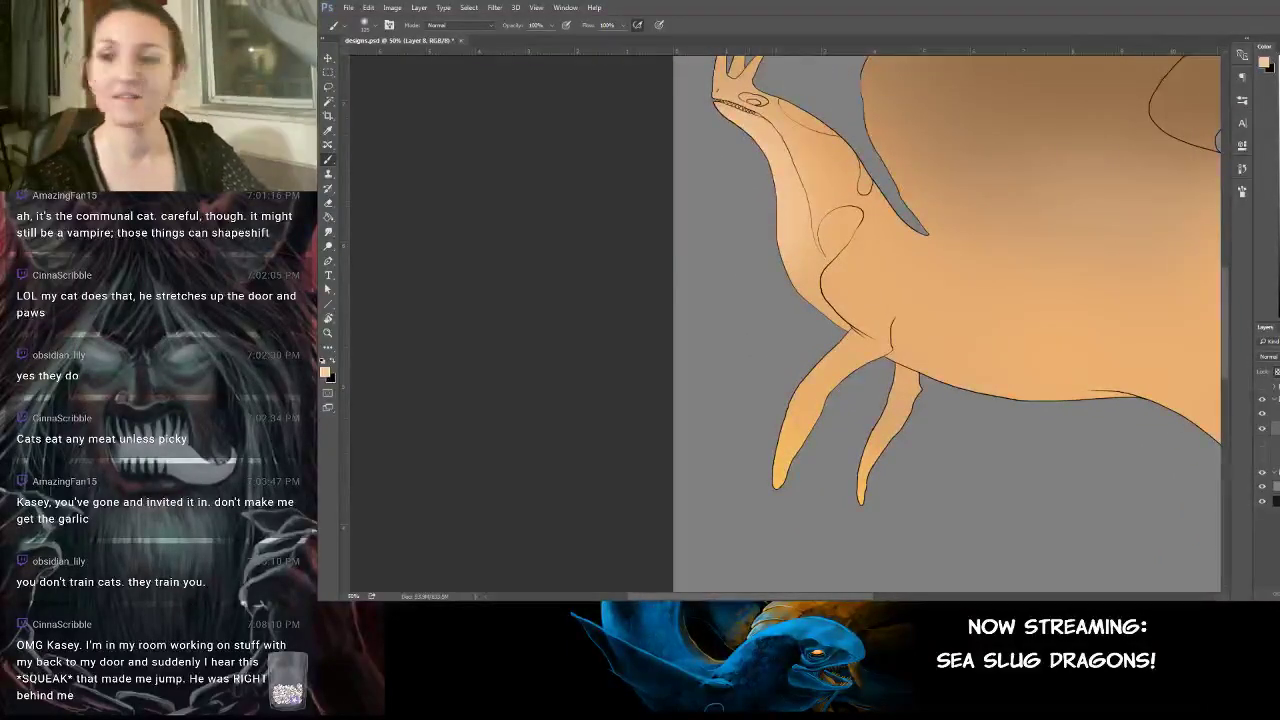
left_click_drag(828, 236, 844, 217)
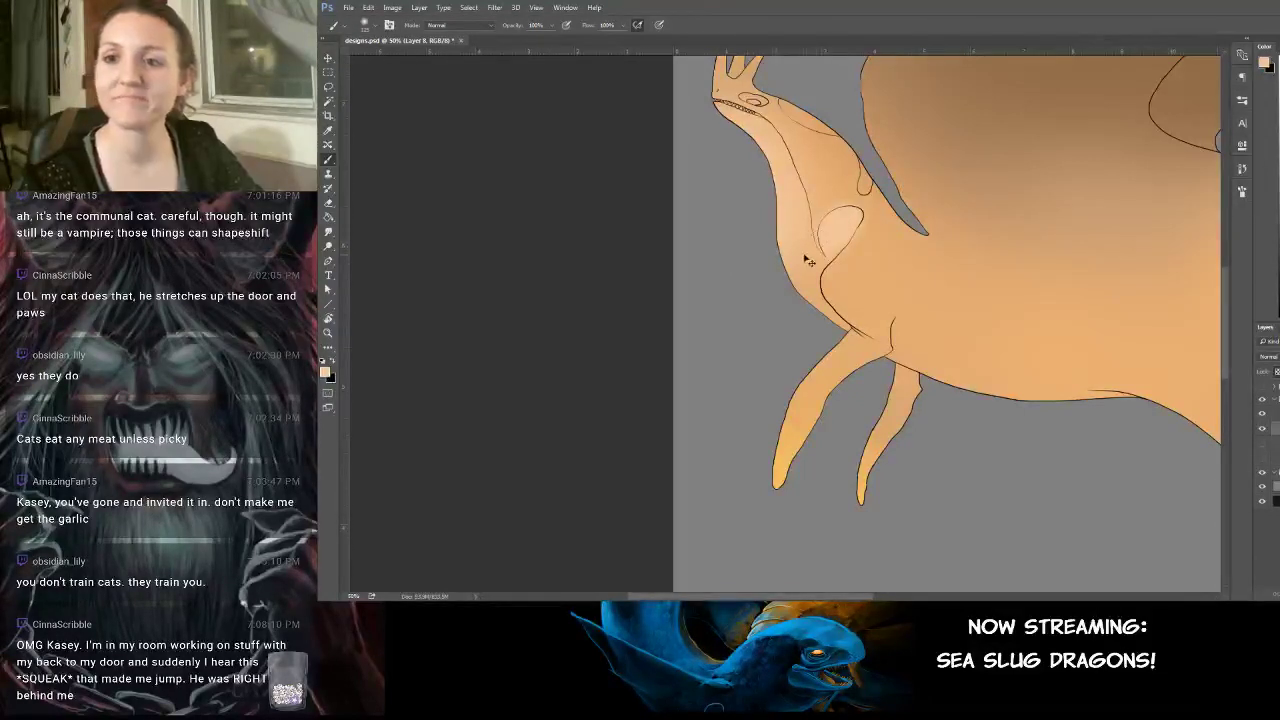
key("ctrl+z")
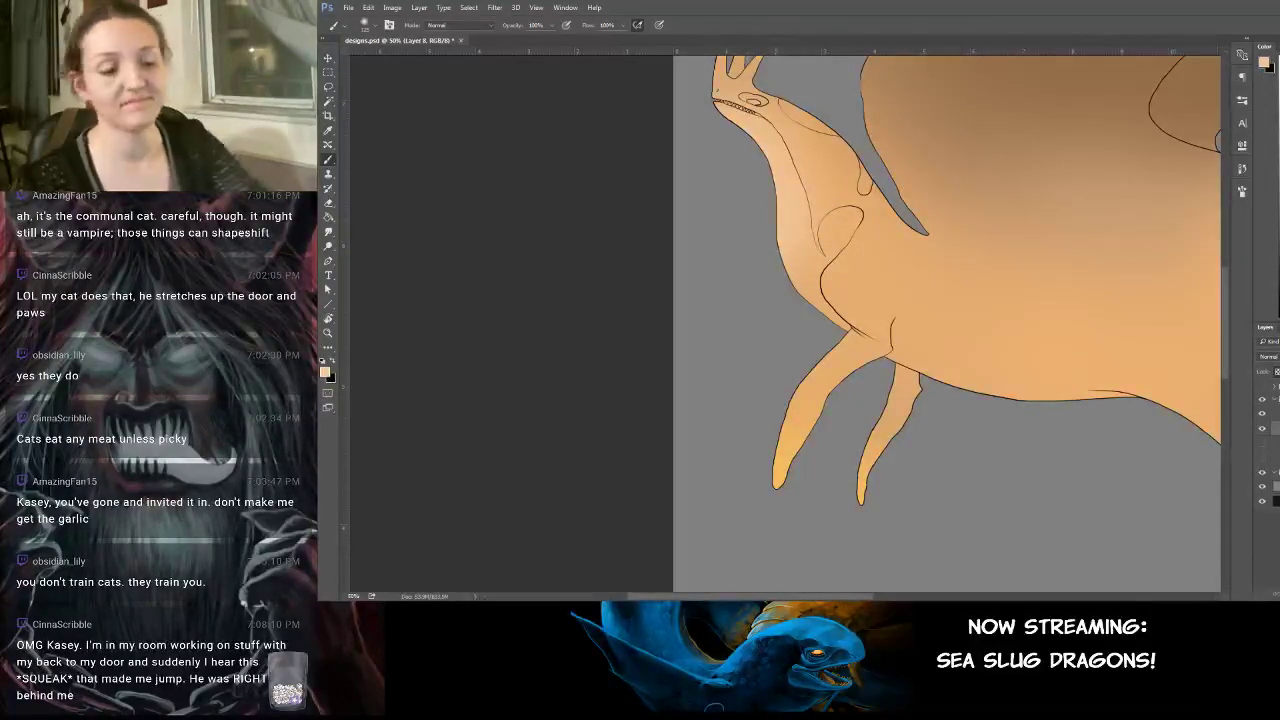
Paint the throat strip and the oval marking at the neck's base light peach, and sample the neighbouring body tan.
key("ctrl+plus")
left_click_drag(934, 206, 804, 346)
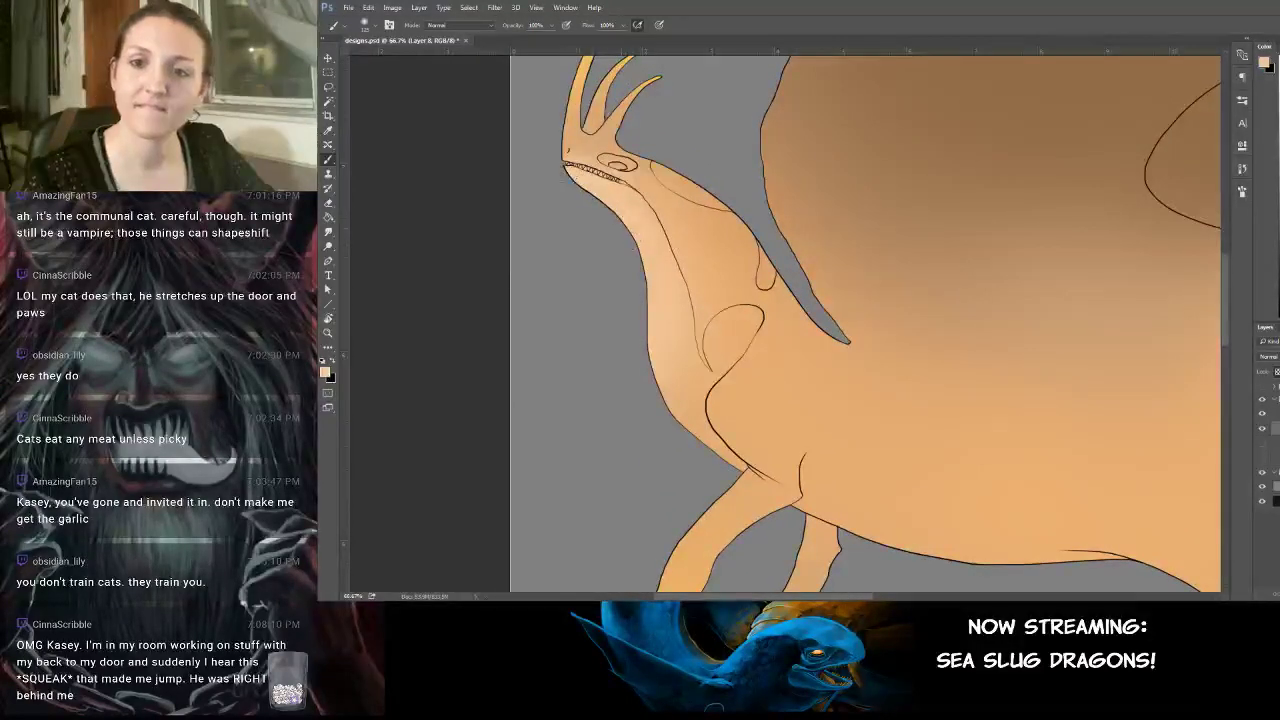
left_click_drag(655, 356, 692, 431)
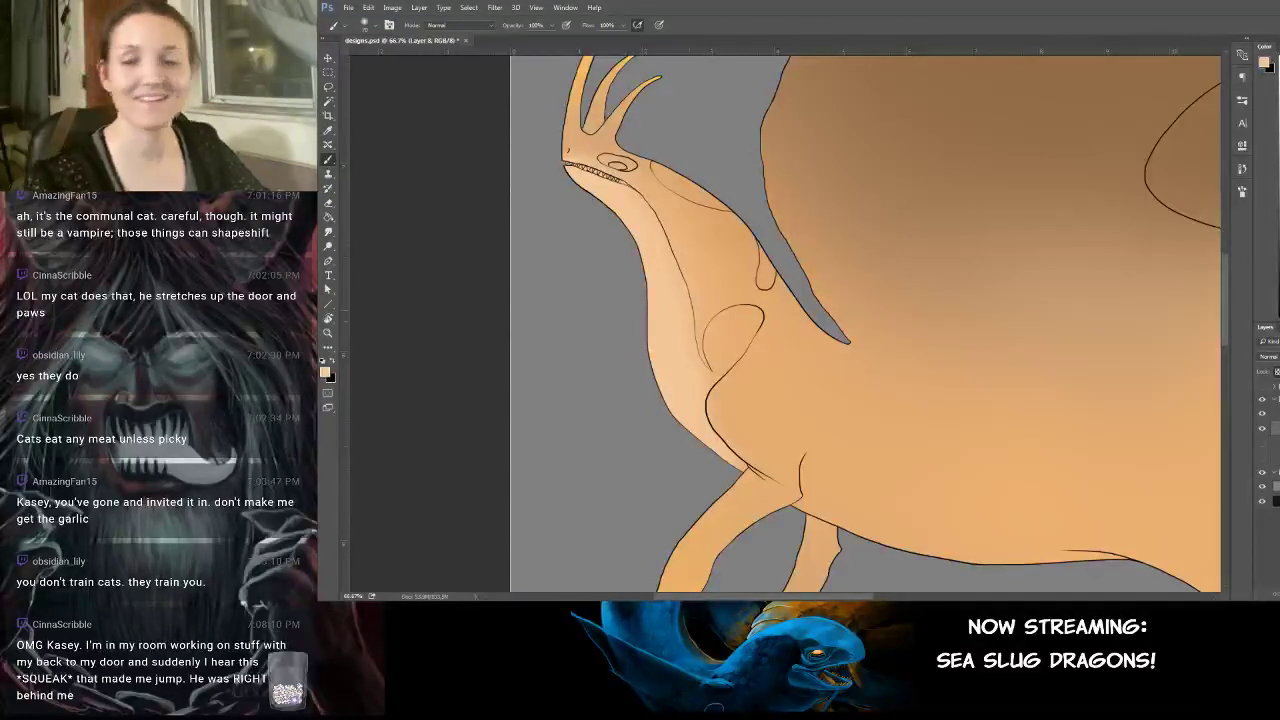
mouse_move(720, 333)
left_mouse_down()
mouse_move(743, 324)
mouse_move(726, 352)
mouse_move(714, 338)
mouse_move(711, 356)
left_mouse_up()
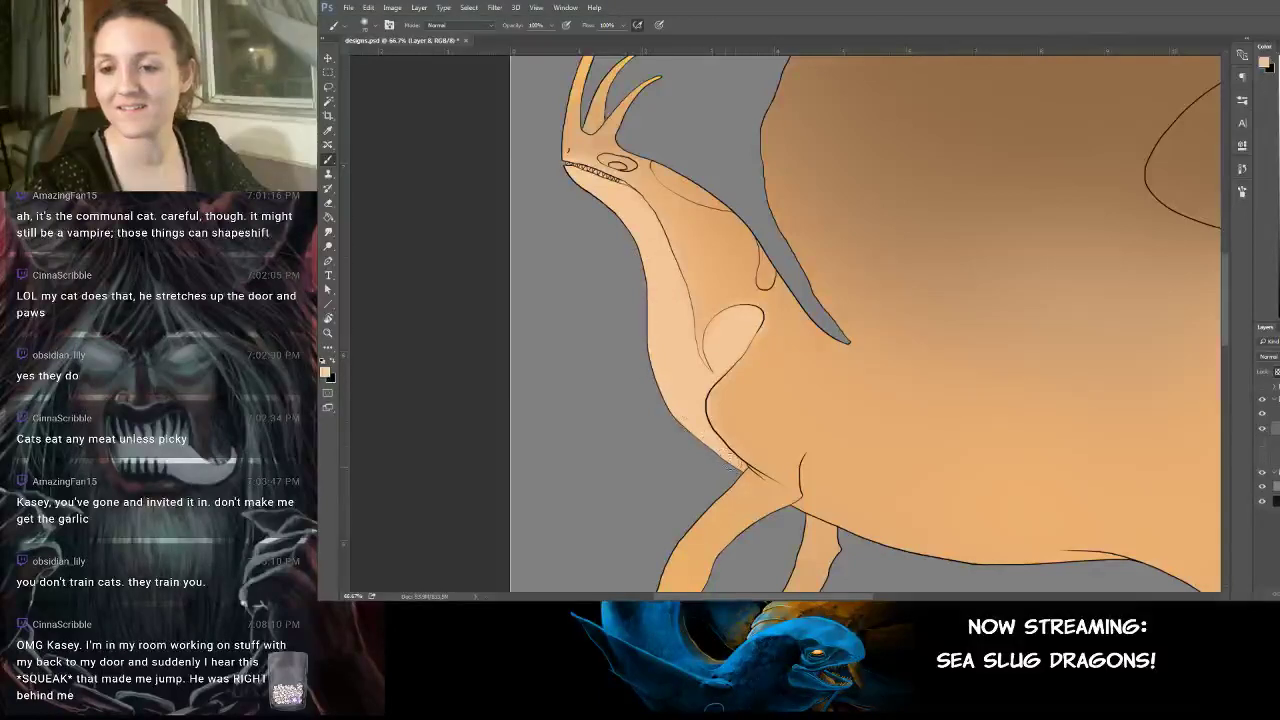
left_click(748, 455, "alt")
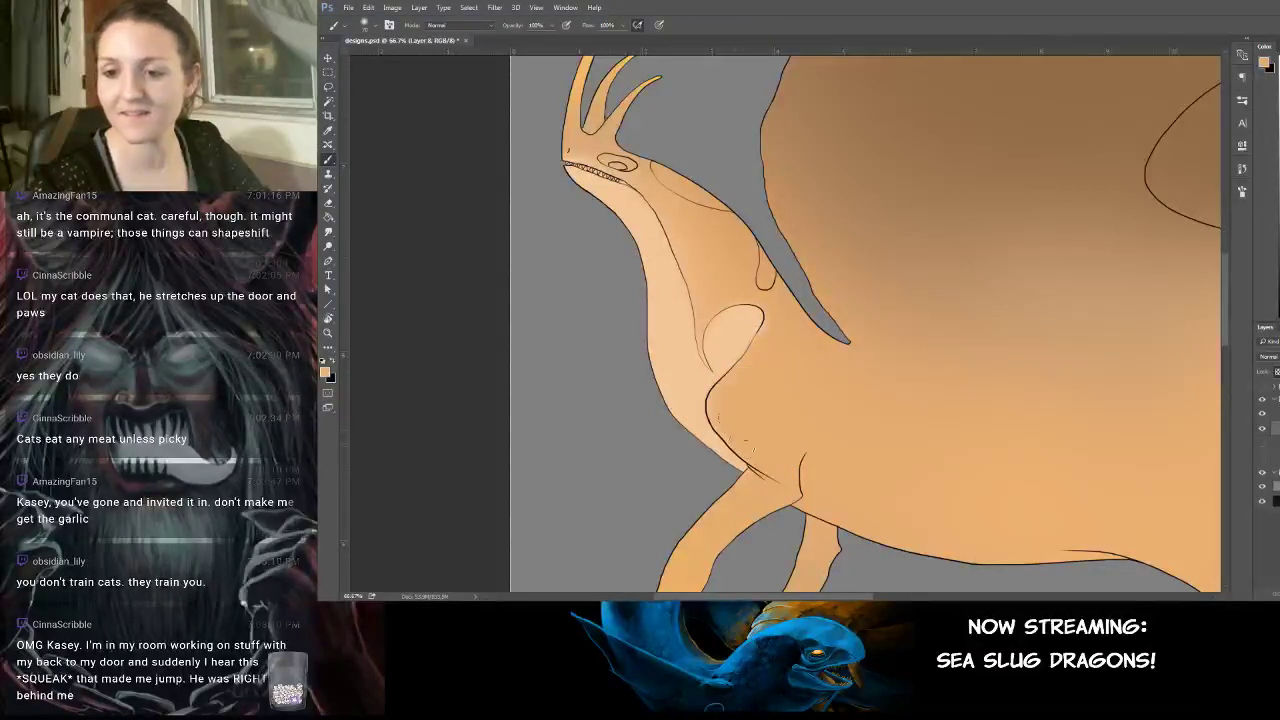
Sample the body tan and clean up the edges between the throat strip and the oval marking up towards the head.
left_click_drag(784, 410, 686, 250)
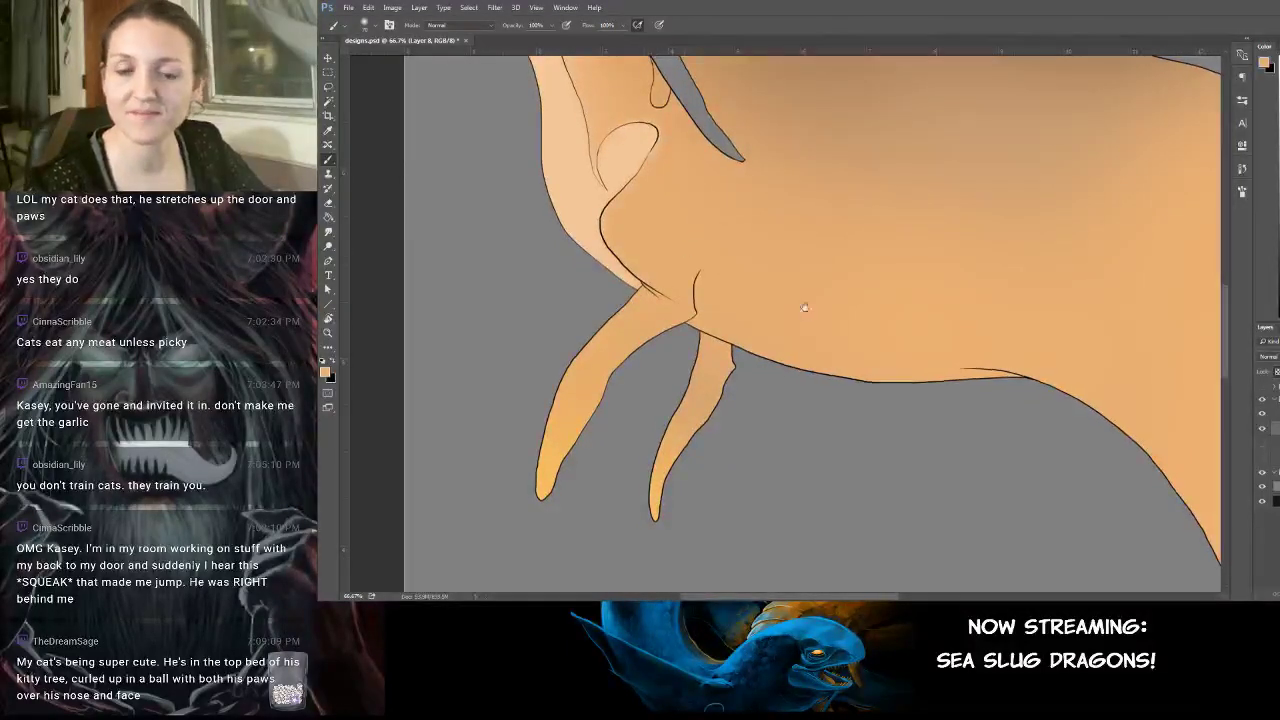
left_click_drag(808, 292, 767, 306)
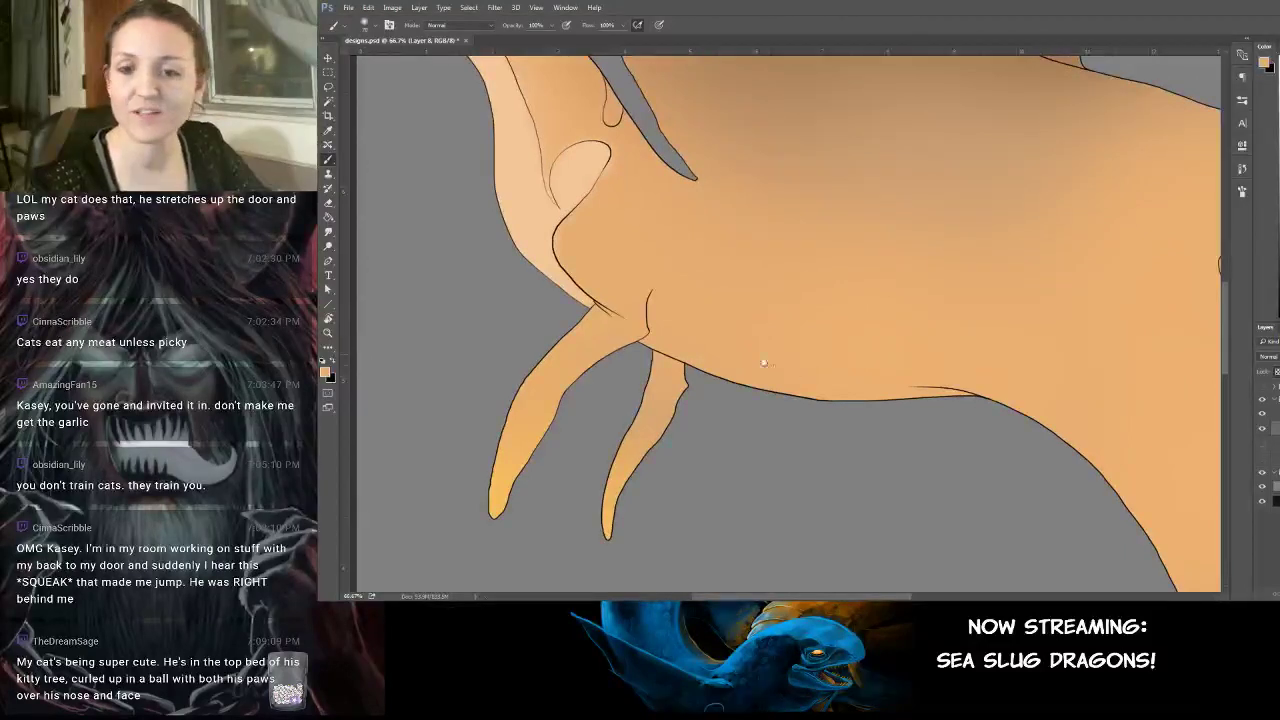
left_click_drag(676, 294, 739, 407)
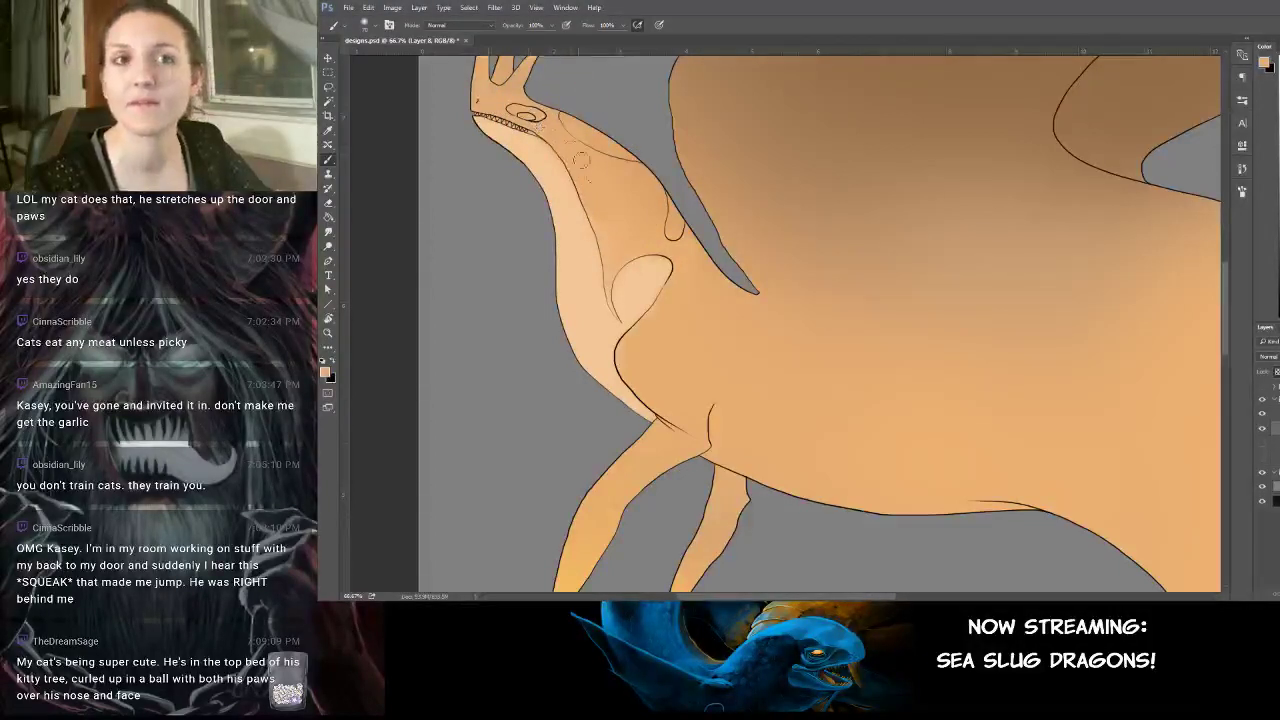
left_click(626, 162, "alt")
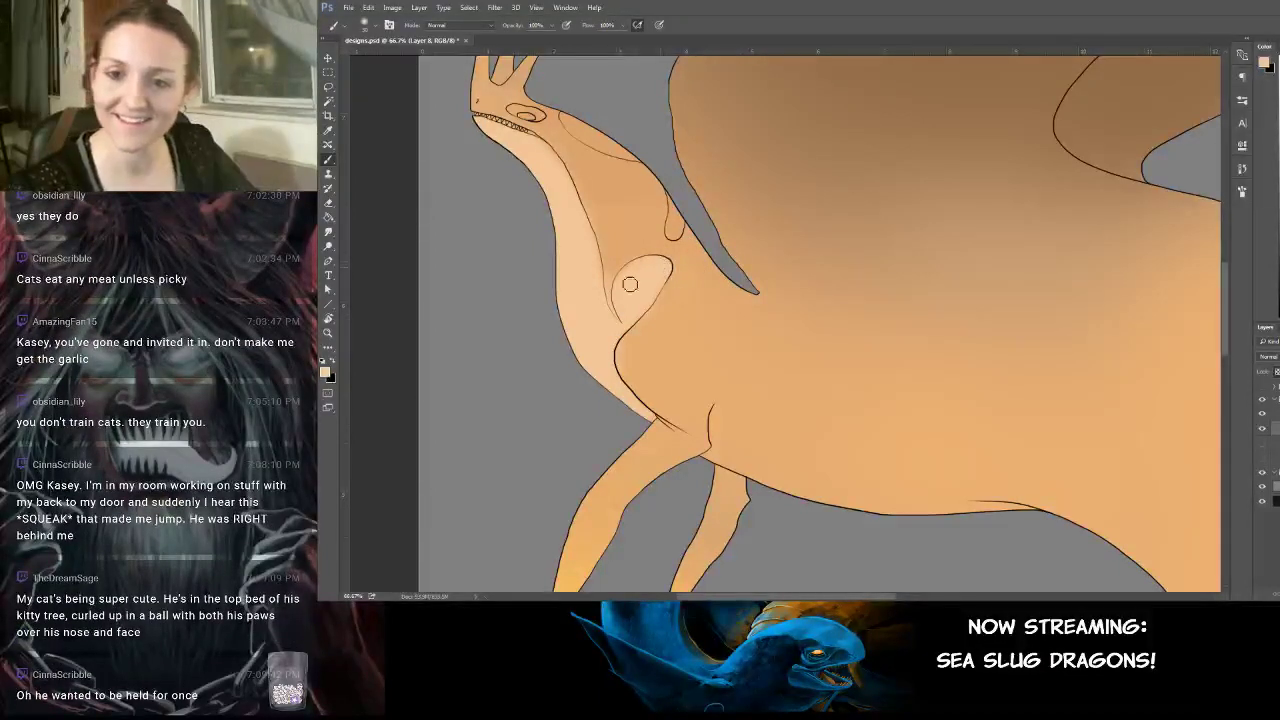
key("ctrl+plus")
key("ctrl+plus")
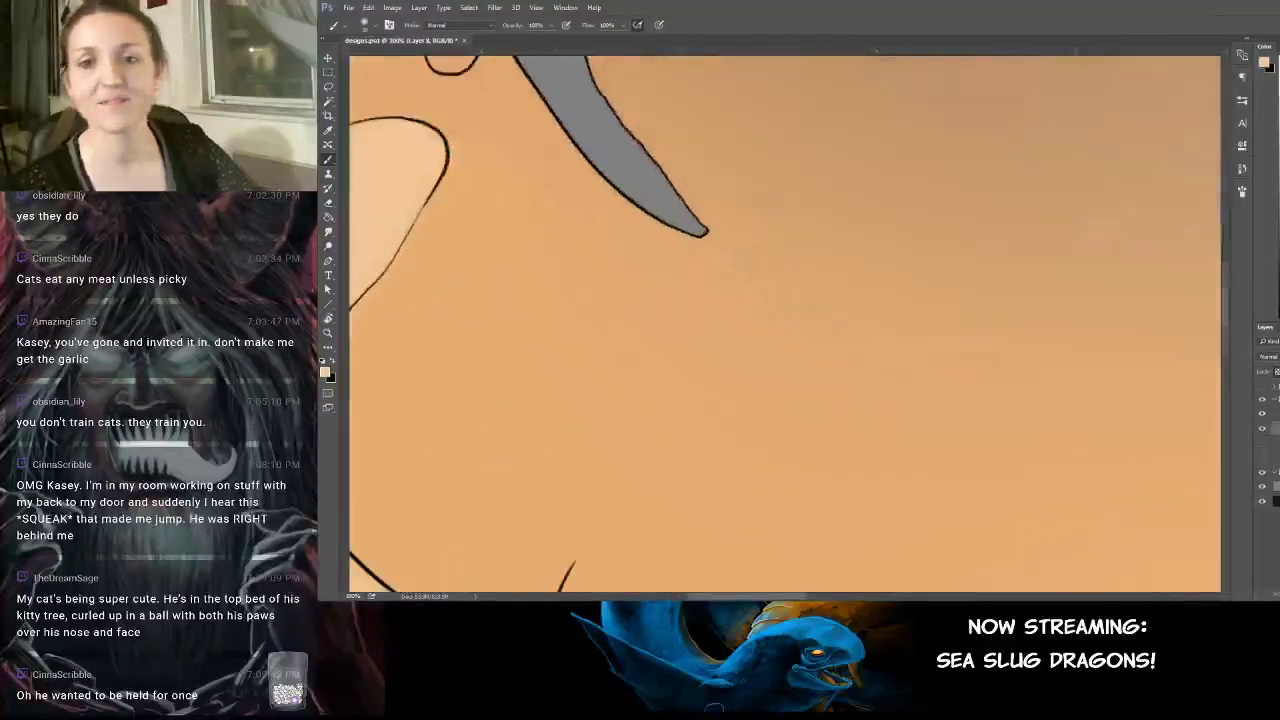
left_click_drag(584, 276, 786, 474)
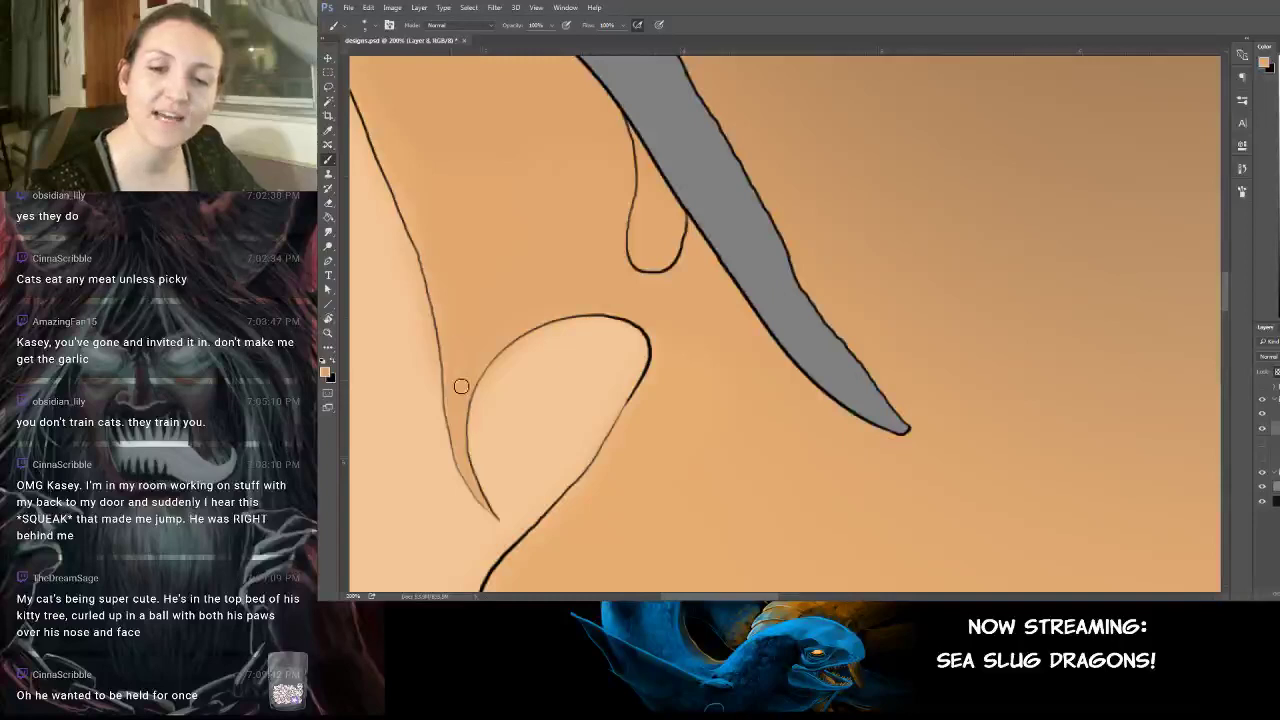
left_click_drag(510, 282, 605, 415)
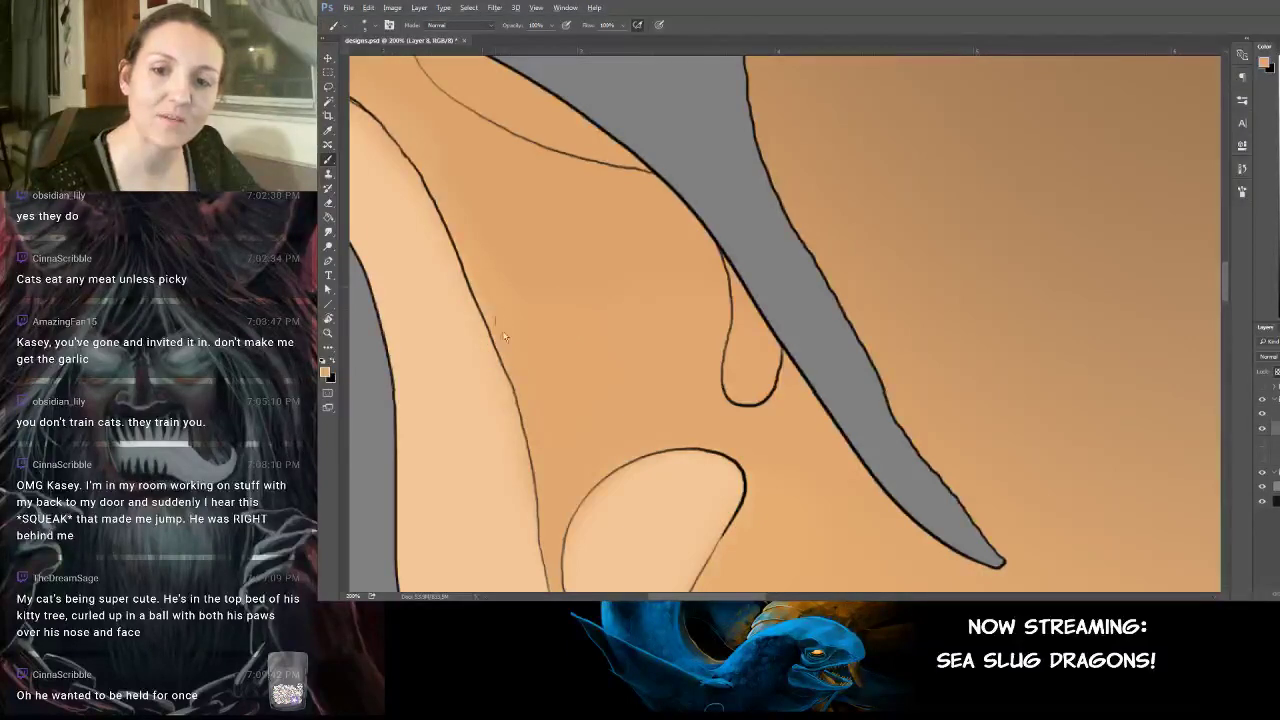
mouse_move(464, 246)
left_mouse_down()
mouse_move(502, 328)
mouse_move(569, 416)
left_mouse_up()
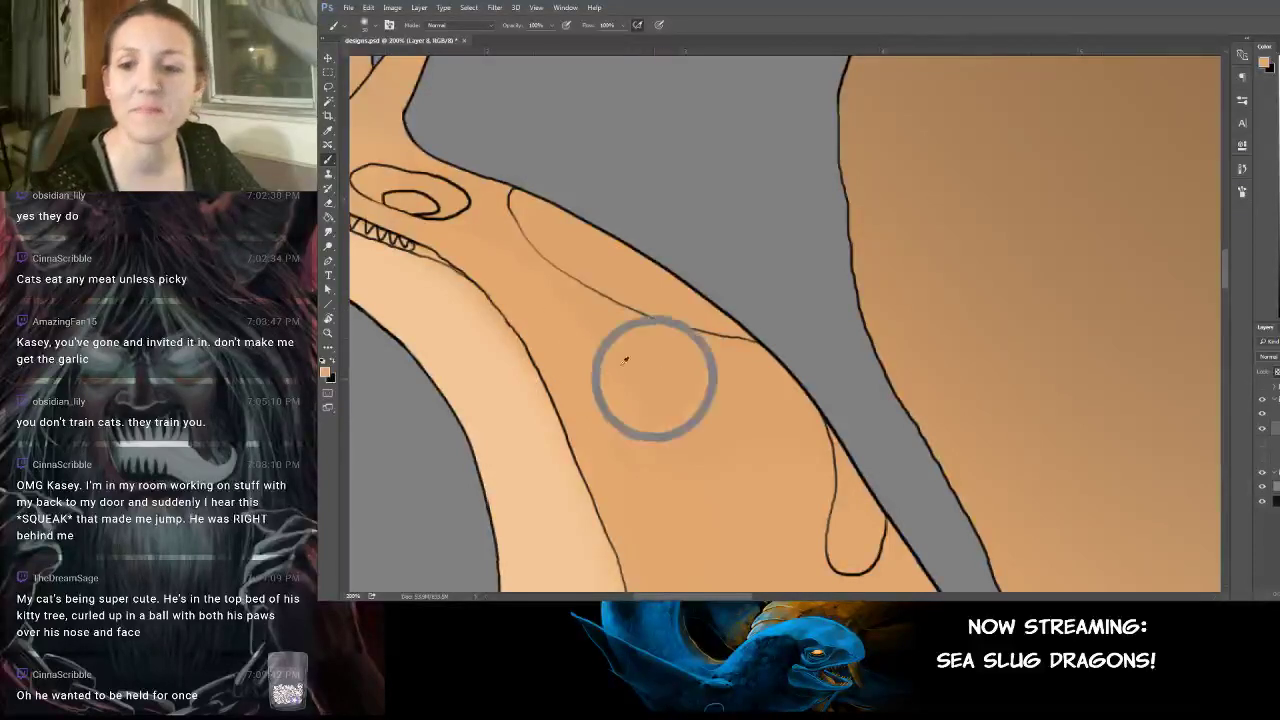
left_click_drag(603, 339, 694, 415)
Sample the throat's light peach and carry it up the throat strip into the lower jaw beneath the teeth.
left_click(457, 342, "alt")
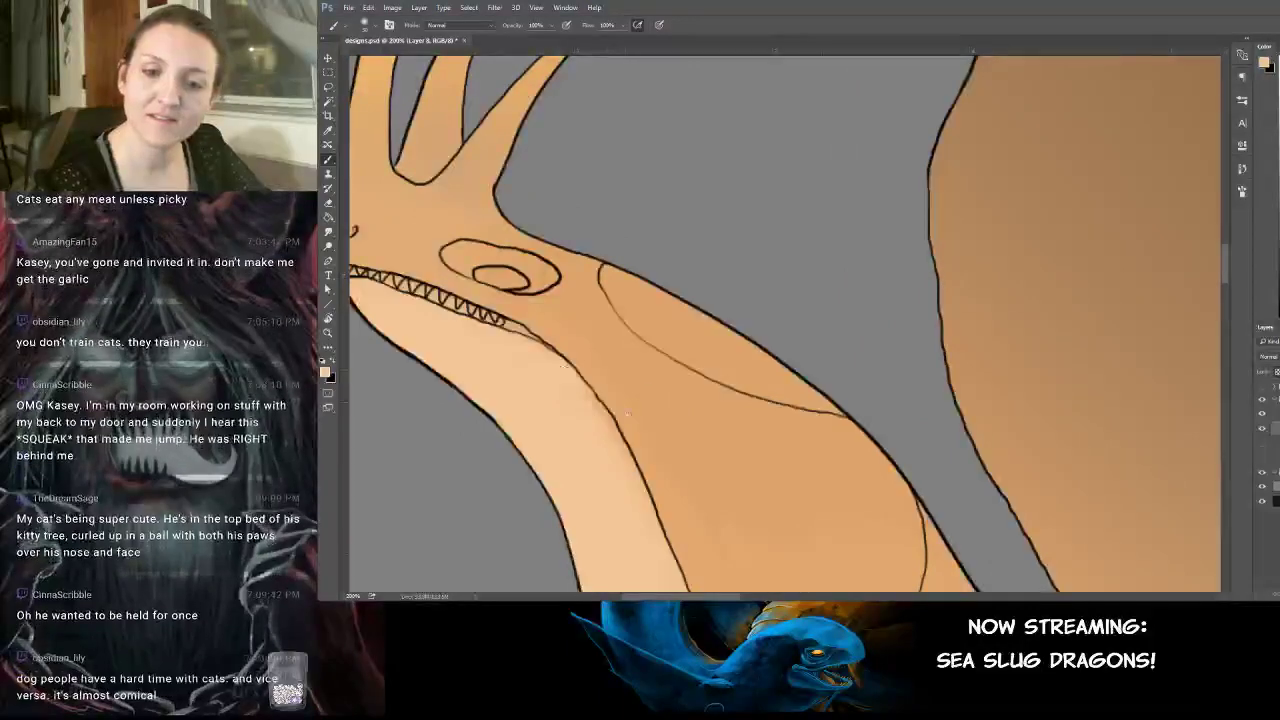
scroll(505, 340, "down", 2)
scroll(505, 340, "right", 1)
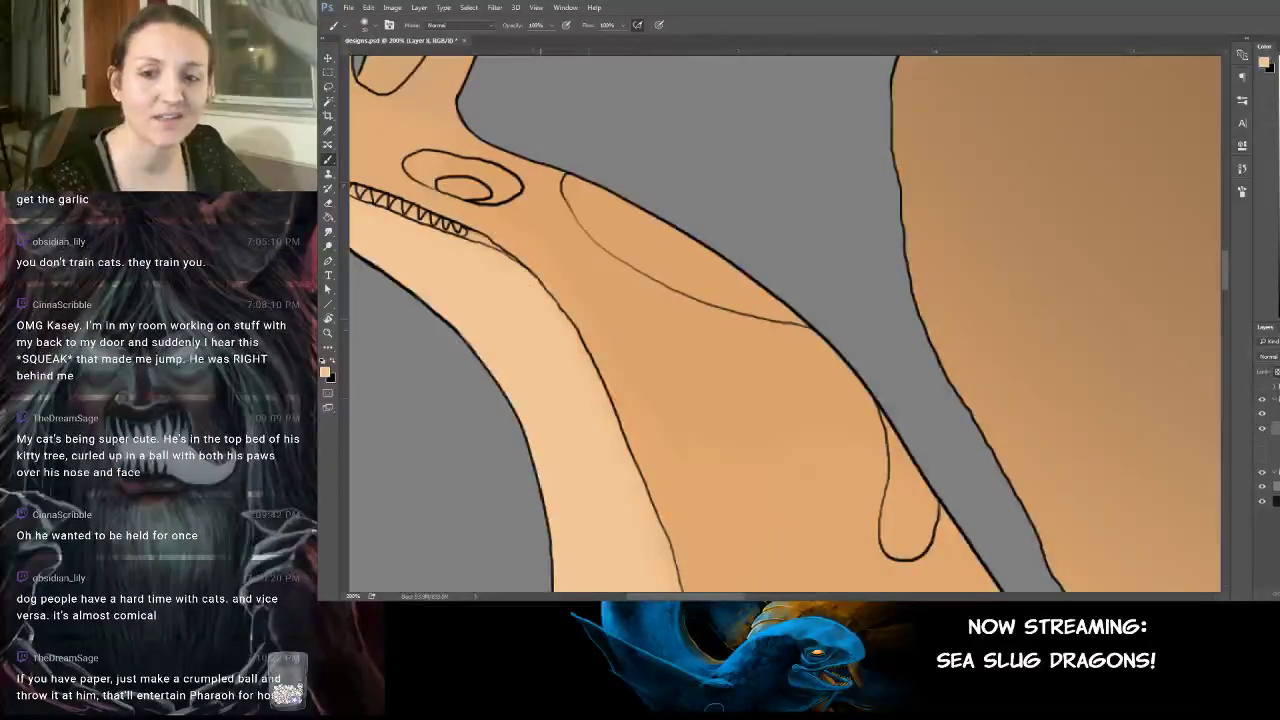
scroll(566, 357, "up", 2)
scroll(566, 357, "left", 1)
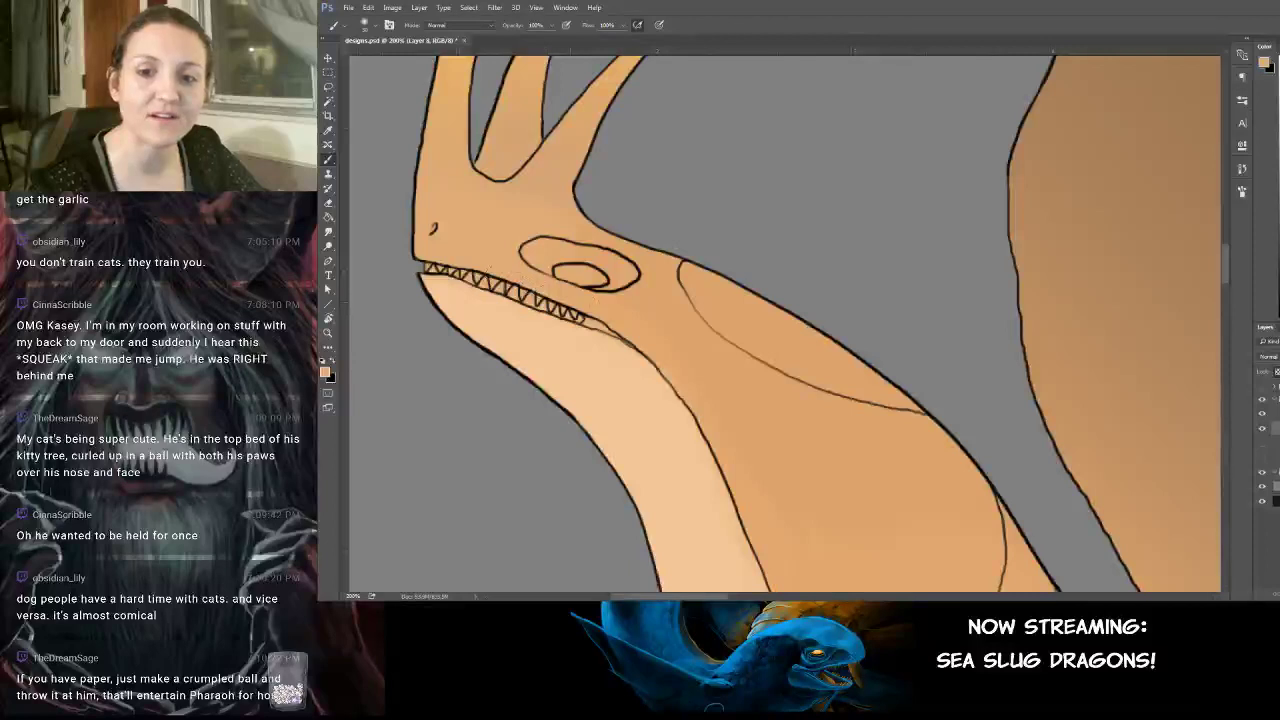
Even out the head with sampled tan, and fill the eye and the long marking behind it with light peach.
left_click(668, 424, "alt")
mouse_move(563, 256)
left_mouse_down()
mouse_move(588, 272)
mouse_move(557, 250)
left_mouse_up()
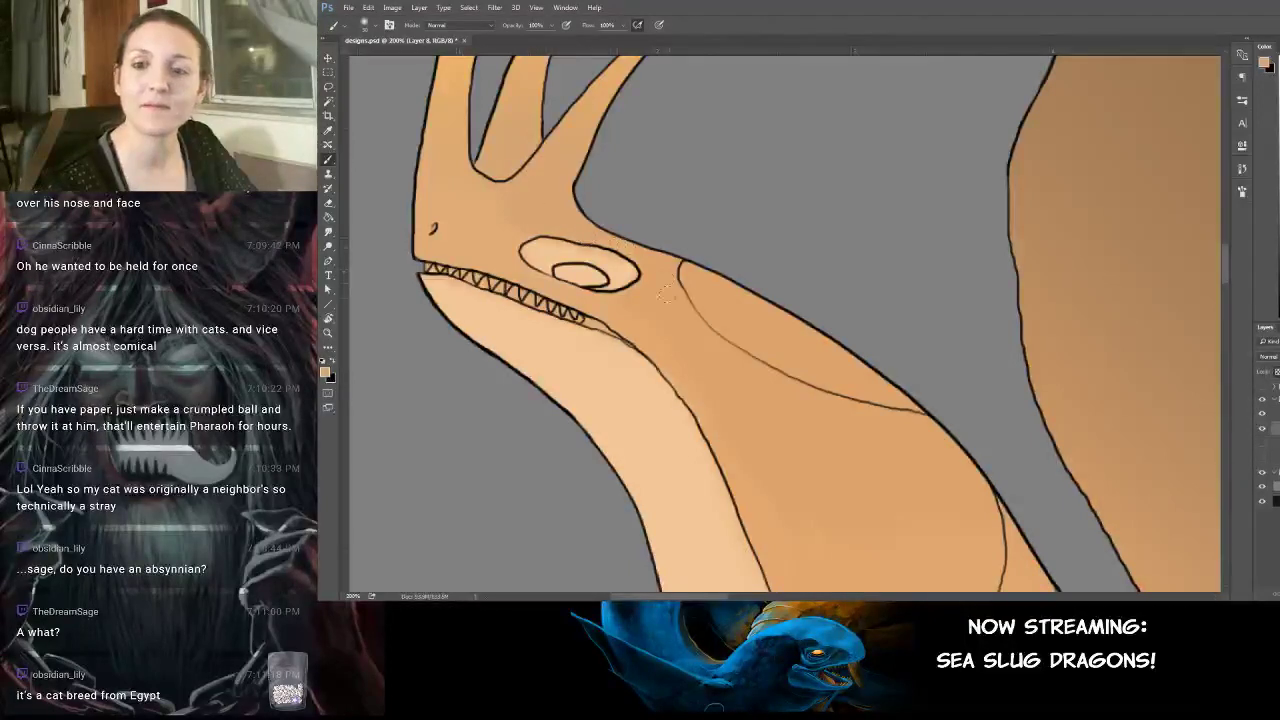
mouse_move(786, 294)
left_mouse_down()
mouse_move(552, 241)
mouse_move(597, 288)
mouse_move(695, 326)
mouse_move(670, 324)
mouse_move(742, 342)
left_mouse_up()
left_click_drag(625, 282, 574, 233)
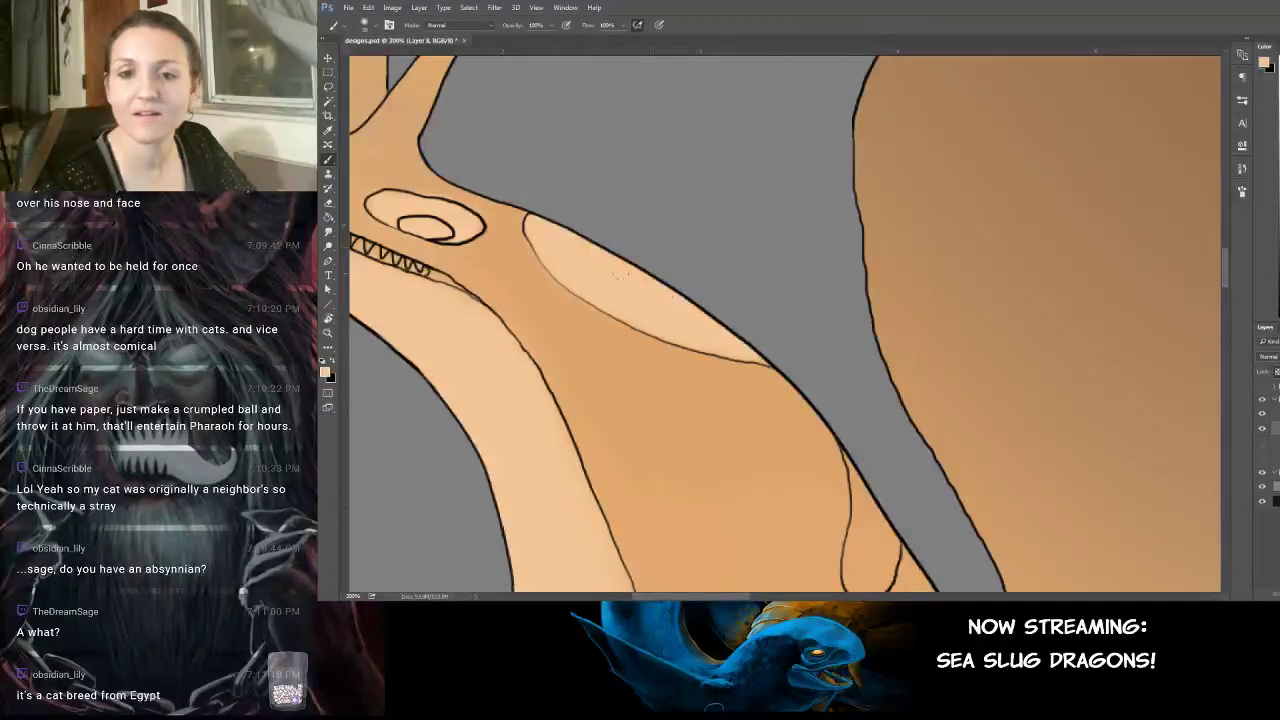
Fill the drop-shaped marking on the back of the neck with light peach.
left_click_drag(743, 499, 537, 263)
mouse_move(665, 328)
left_mouse_down()
mouse_move(652, 321)
mouse_move(648, 340)
mouse_move(660, 290)
mouse_move(652, 206)
left_mouse_up()
mouse_move(667, 297)
left_mouse_down()
mouse_move(685, 315)
mouse_move(647, 337)
left_mouse_up()
left_click_drag(698, 286, 768, 164)
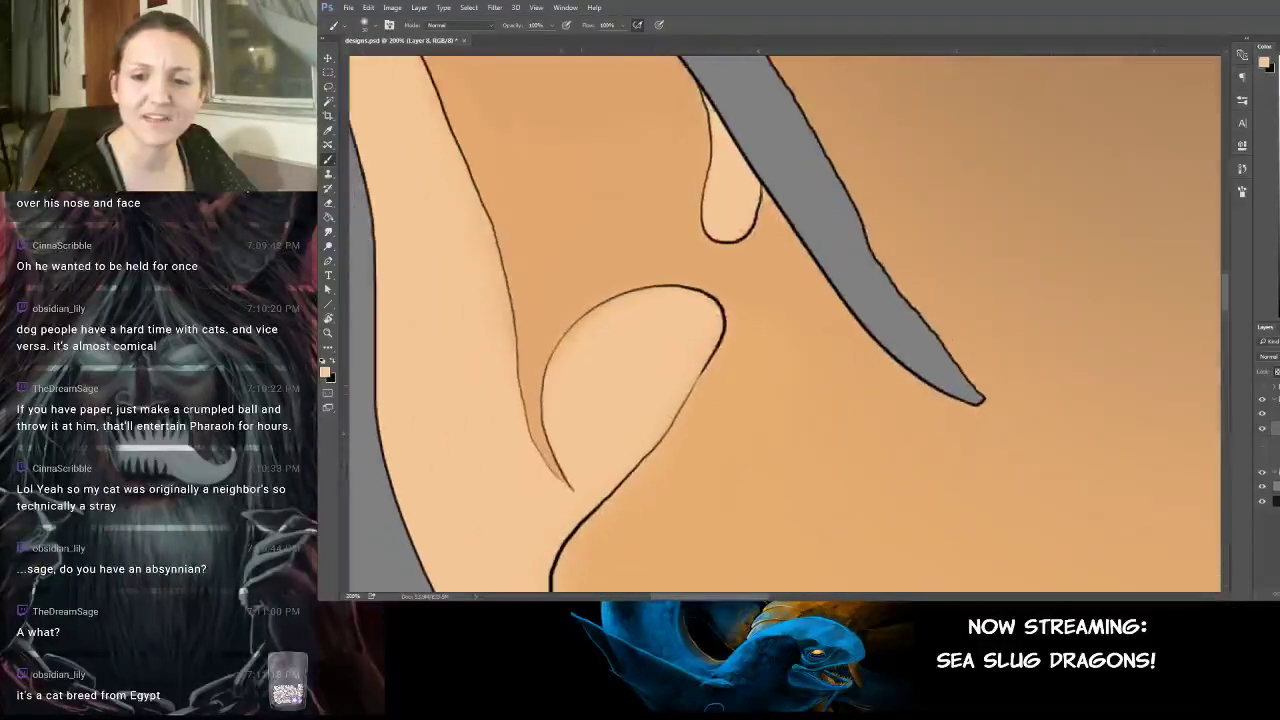
Refine the edges of the oval marking and the throat strip with light peach and sampled body tan.
left_click_drag(566, 360, 571, 342)
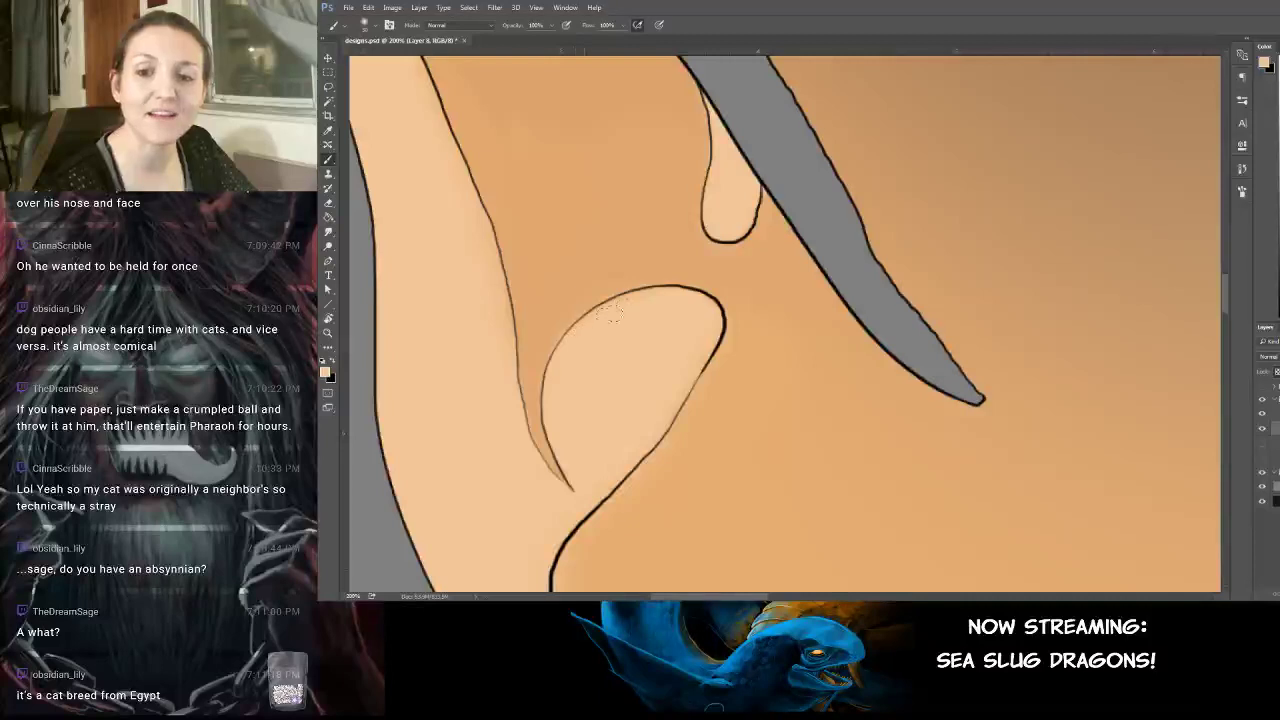
mouse_move(708, 305)
left_mouse_down()
mouse_move(682, 359)
mouse_move(702, 353)
mouse_move(674, 380)
left_mouse_up()
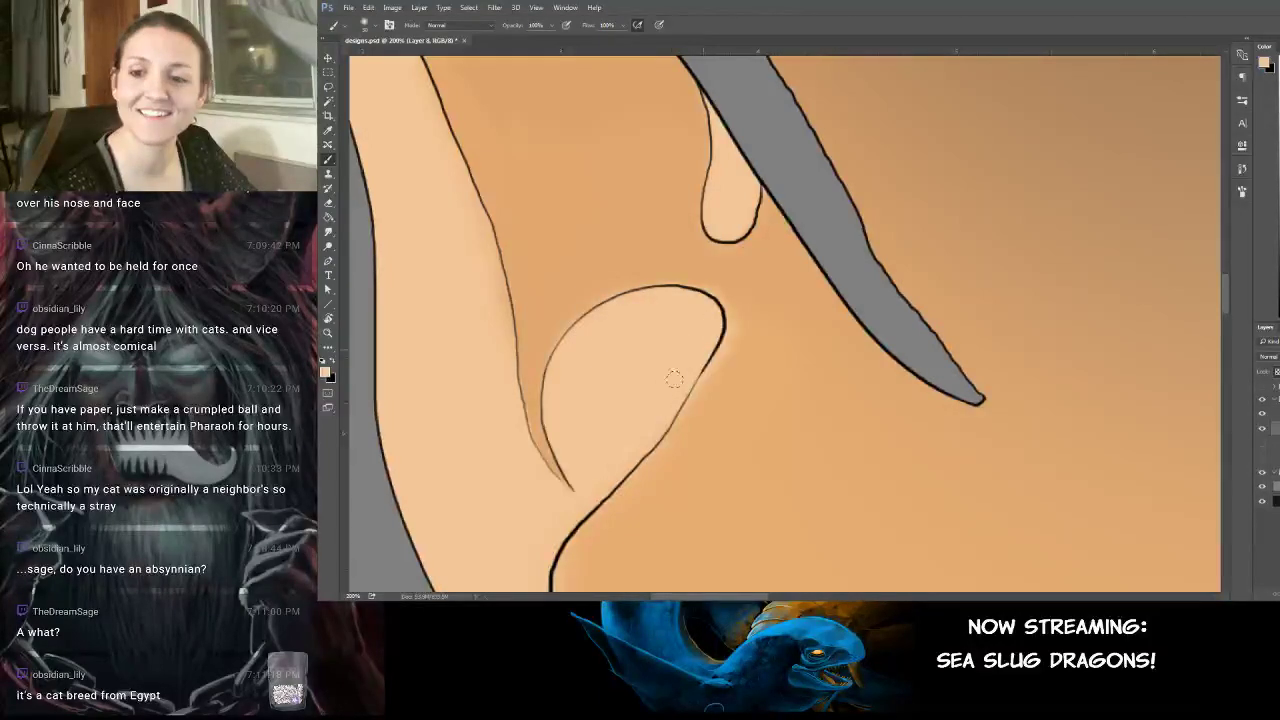
left_click(752, 317, "alt")
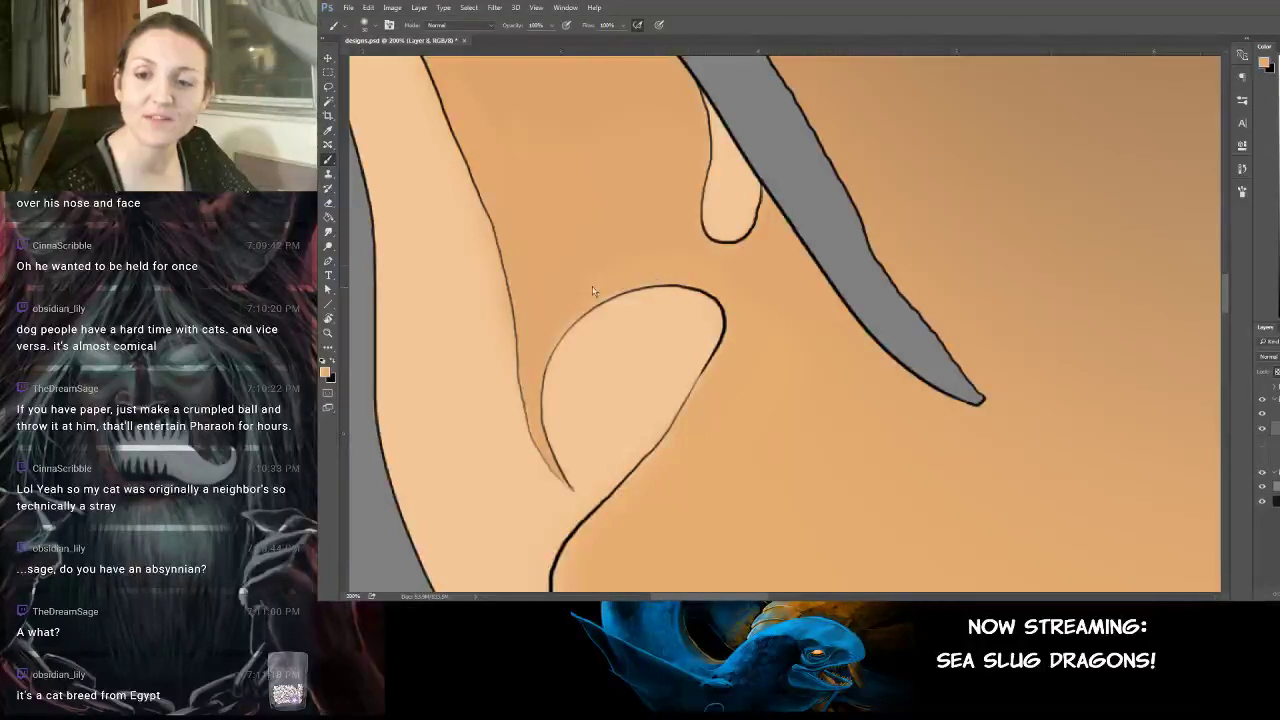
left_click(452, 236, "alt")
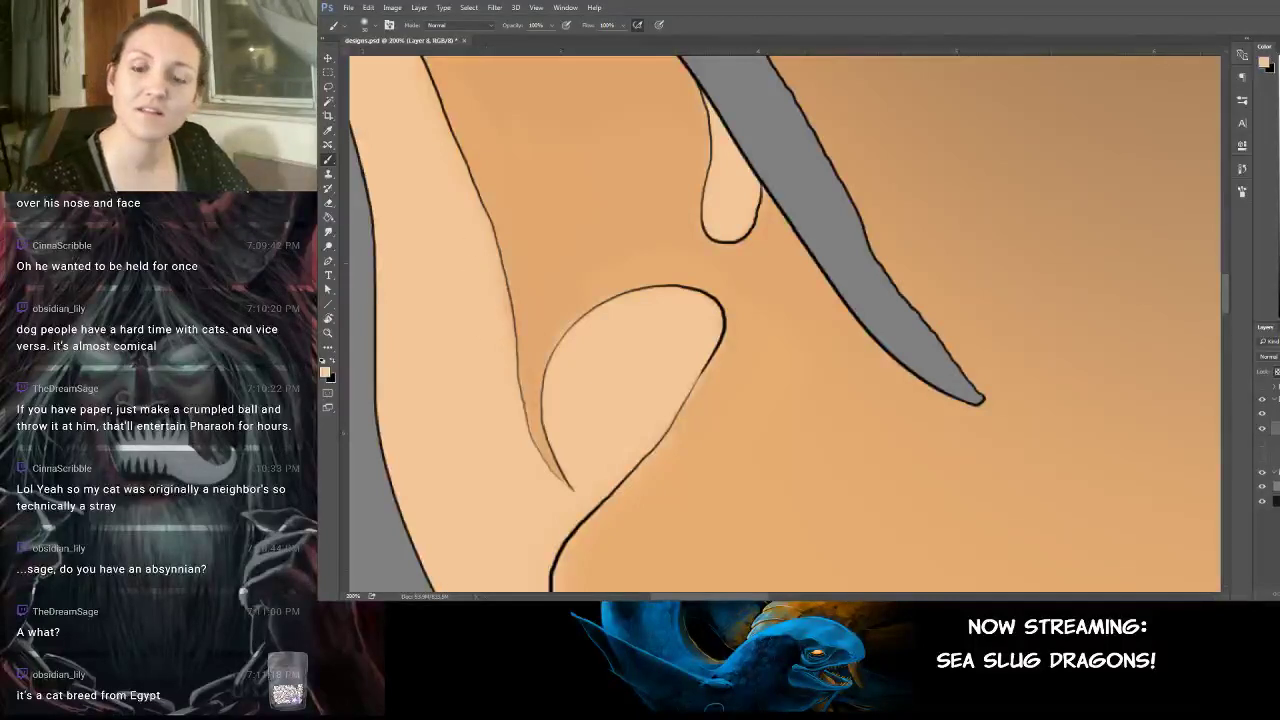
mouse_move(557, 257)
left_mouse_down()
mouse_move(608, 394)
mouse_move(607, 429)
left_mouse_up()
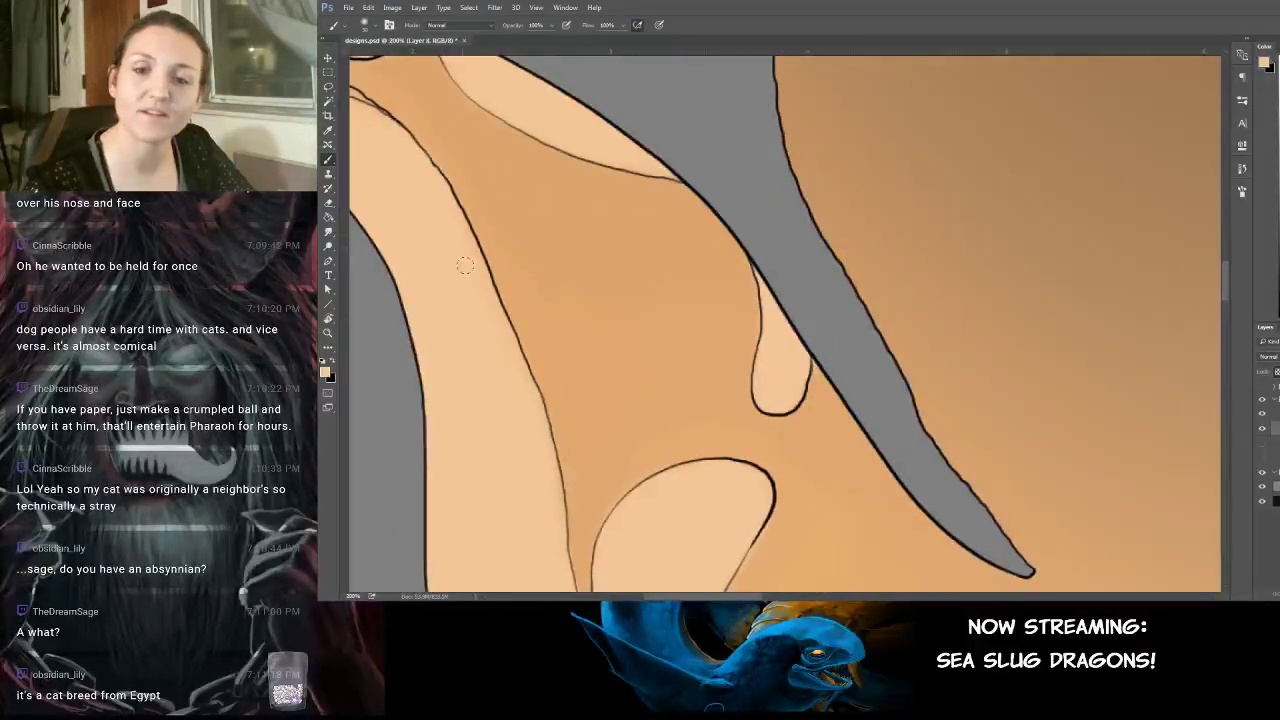
left_click_drag(718, 304, 734, 406)
left_click_drag(790, 560, 750, 200)
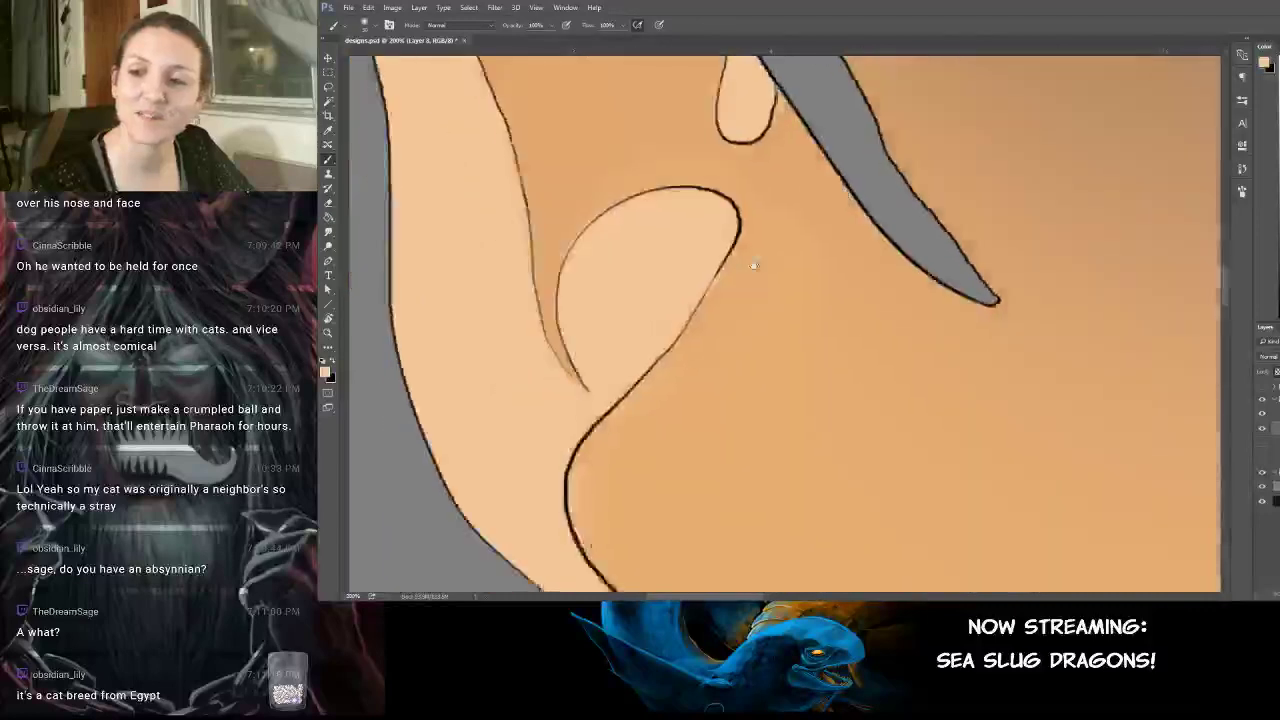
Undo a peach dab on the chest, sample the body tan, and clean up the peach spill along the shoulder outline.
left_click_drag(828, 470, 733, 154)
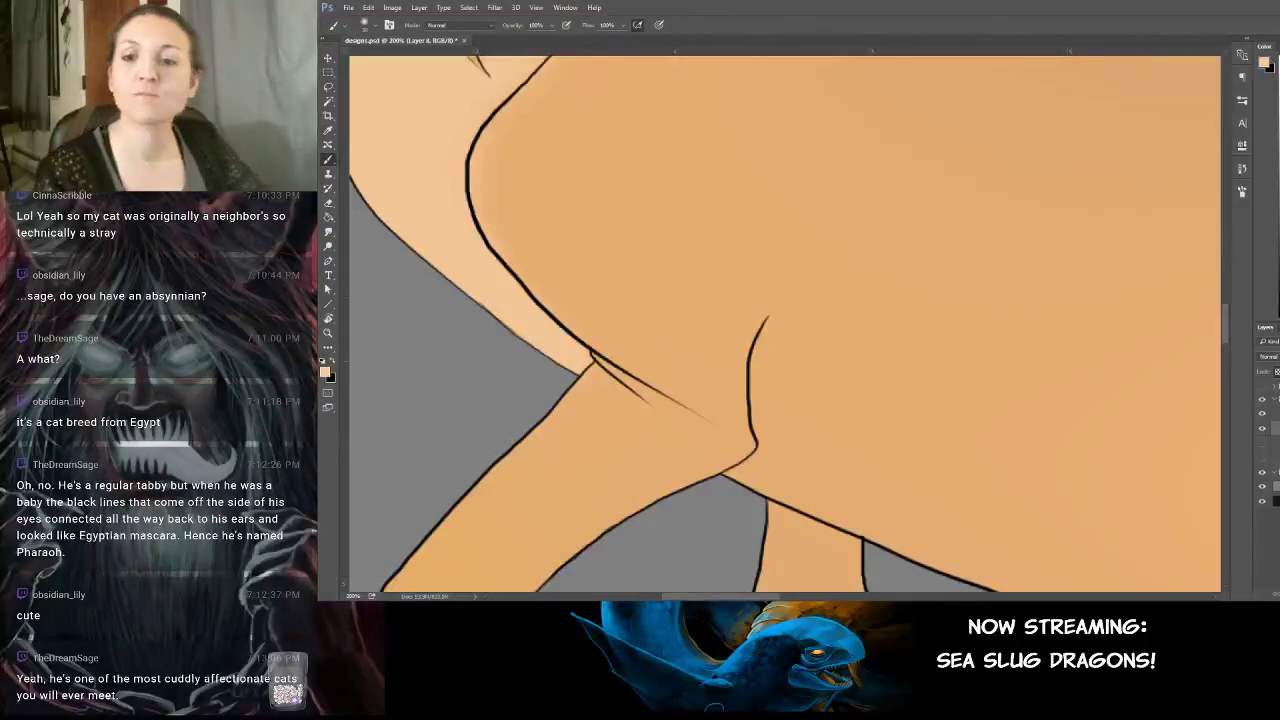
left_click_drag(573, 297, 590, 320)
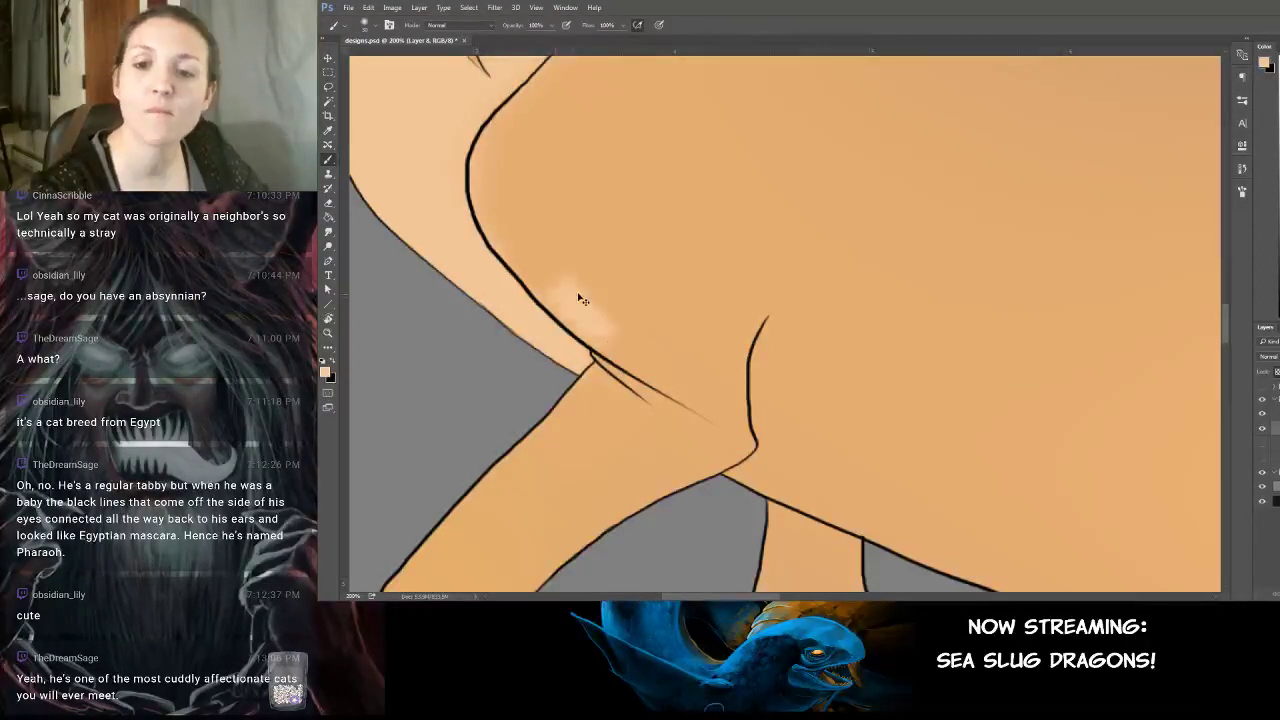
key("ctrl+z")
left_click(600, 285, "alt")
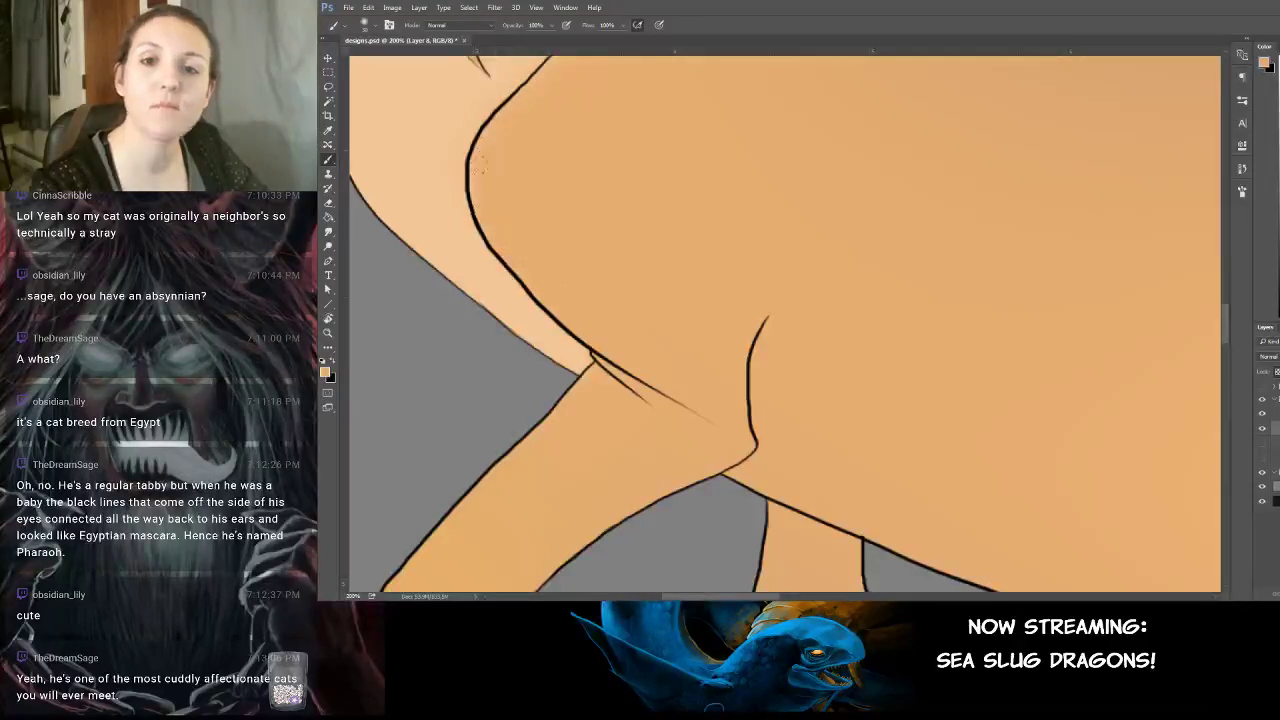
scroll(600, 166, "up", 3)
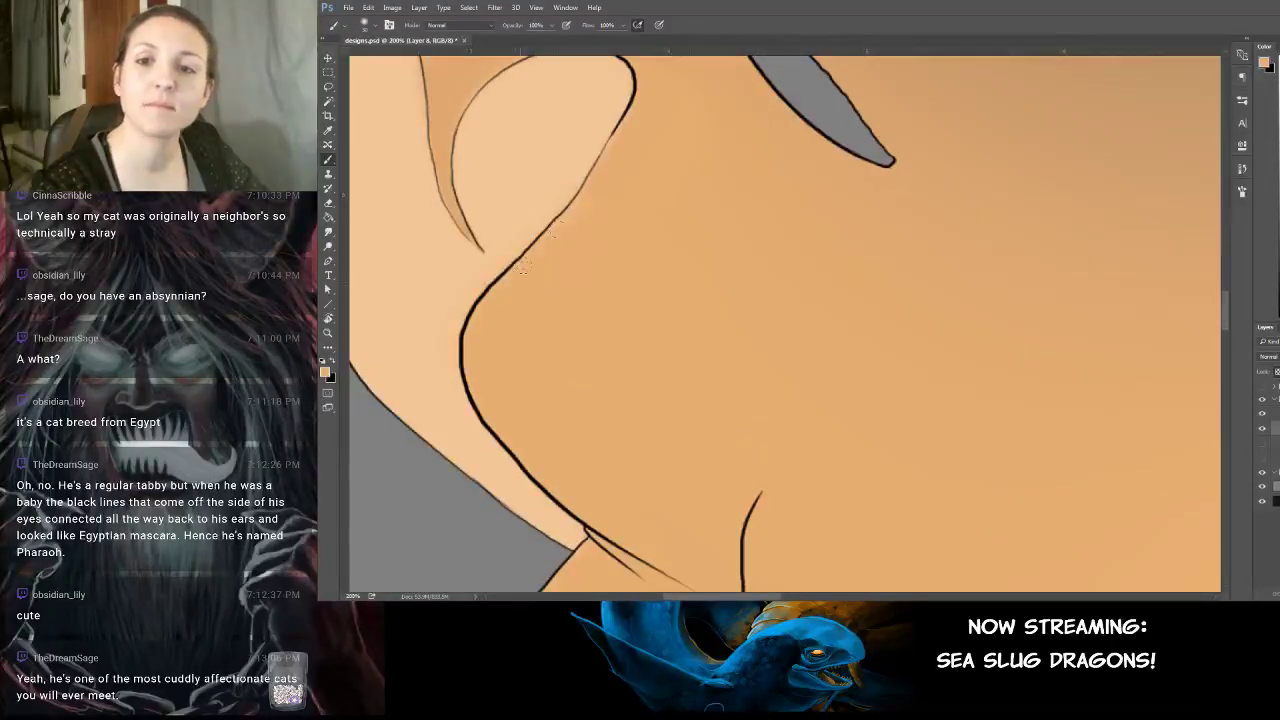
scroll(660, 349, "up", 4)
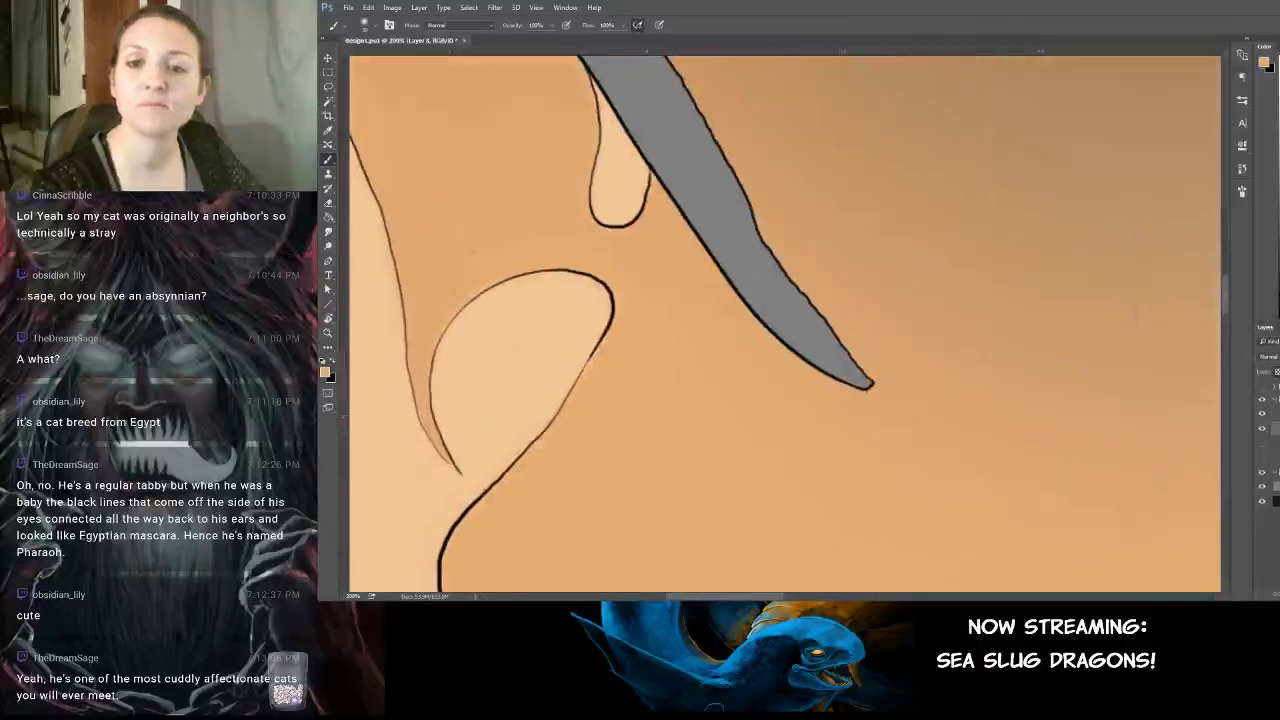
Check the colouring along the belly and hindquarters, and review the dragon as a whole.
left_click_drag(760, 331, 445, 62)
left_click_drag(960, 500, 583, 214)
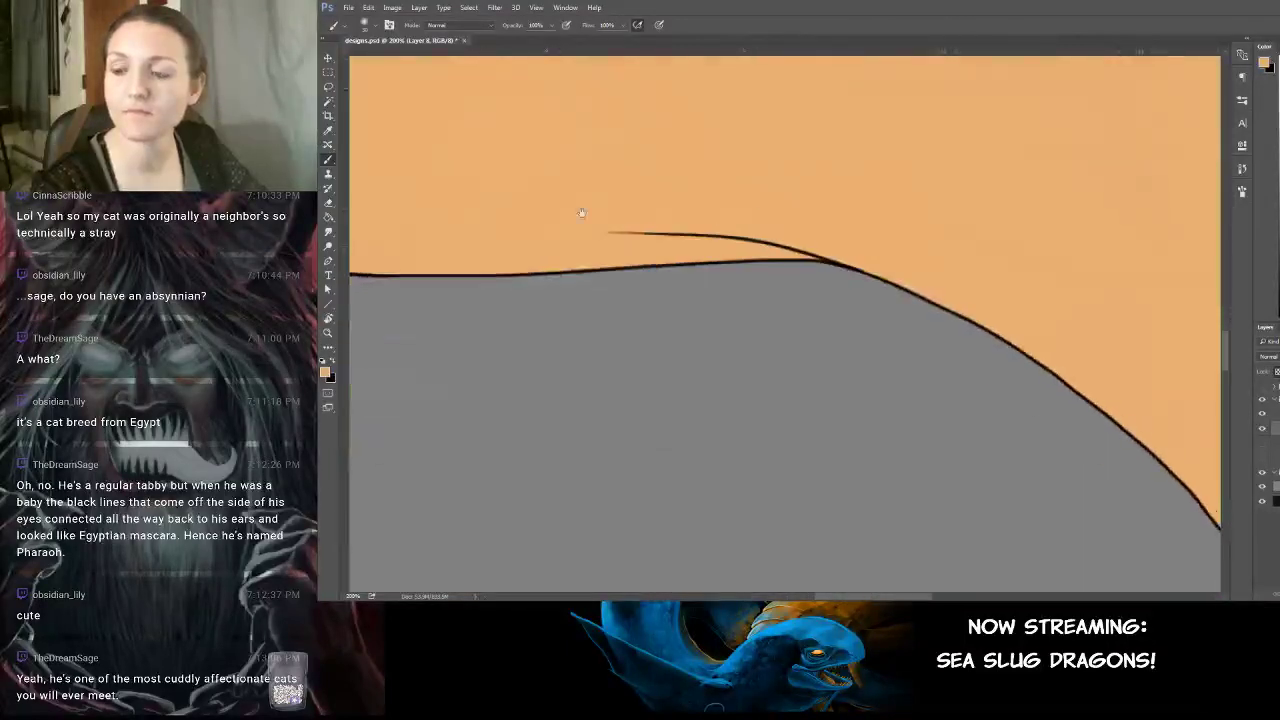
left_click_drag(1120, 295, 680, 240)
scroll(737, 263, "down", 5)
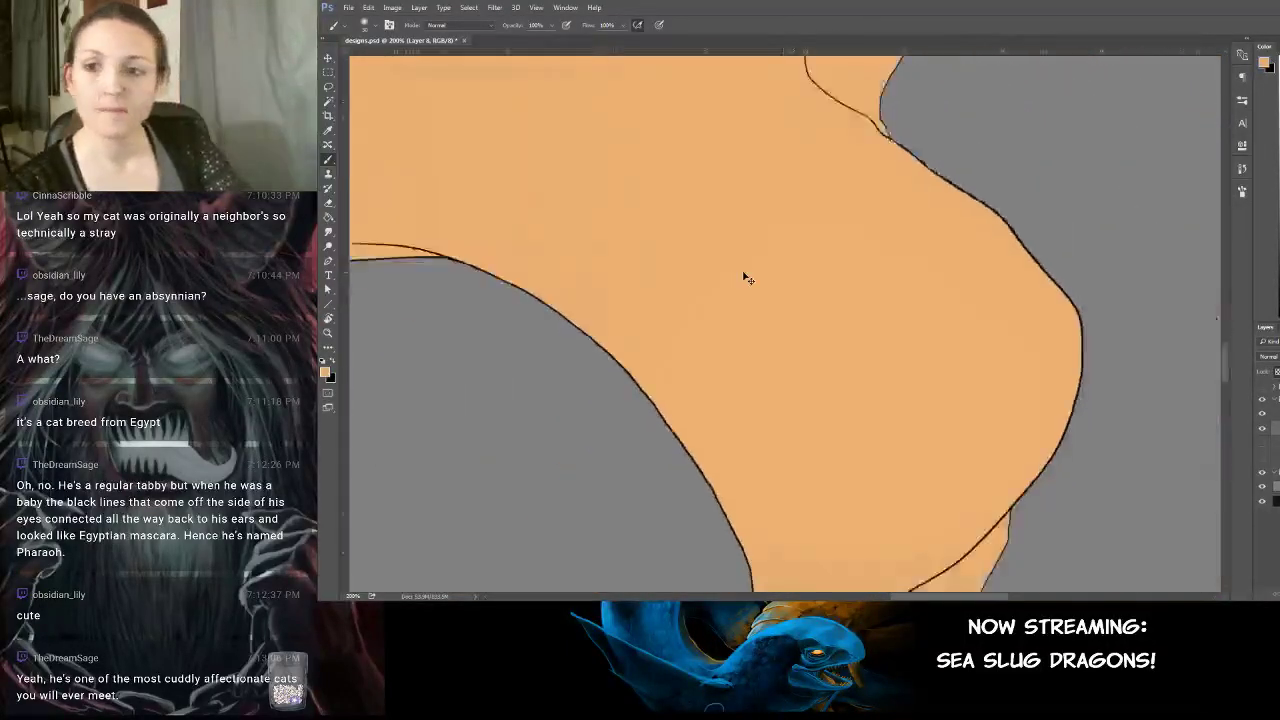
scroll(846, 200, "down", 4)
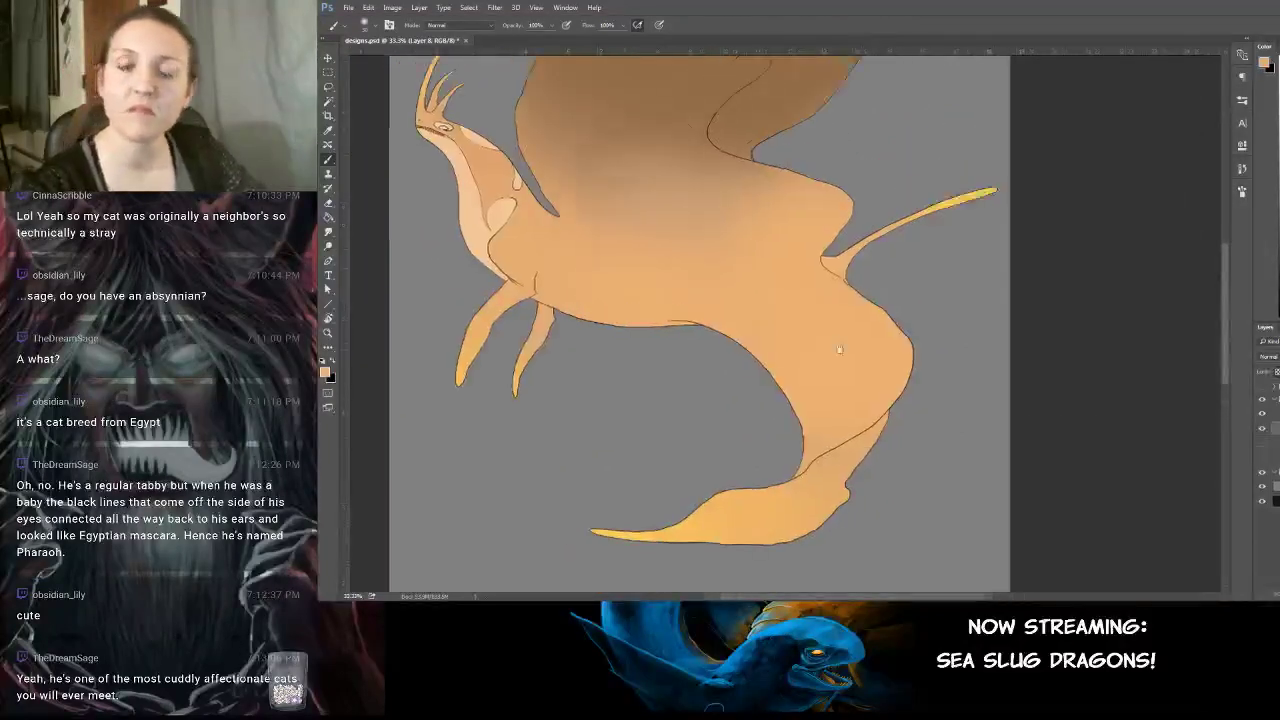
left_click_drag(857, 357, 871, 351)
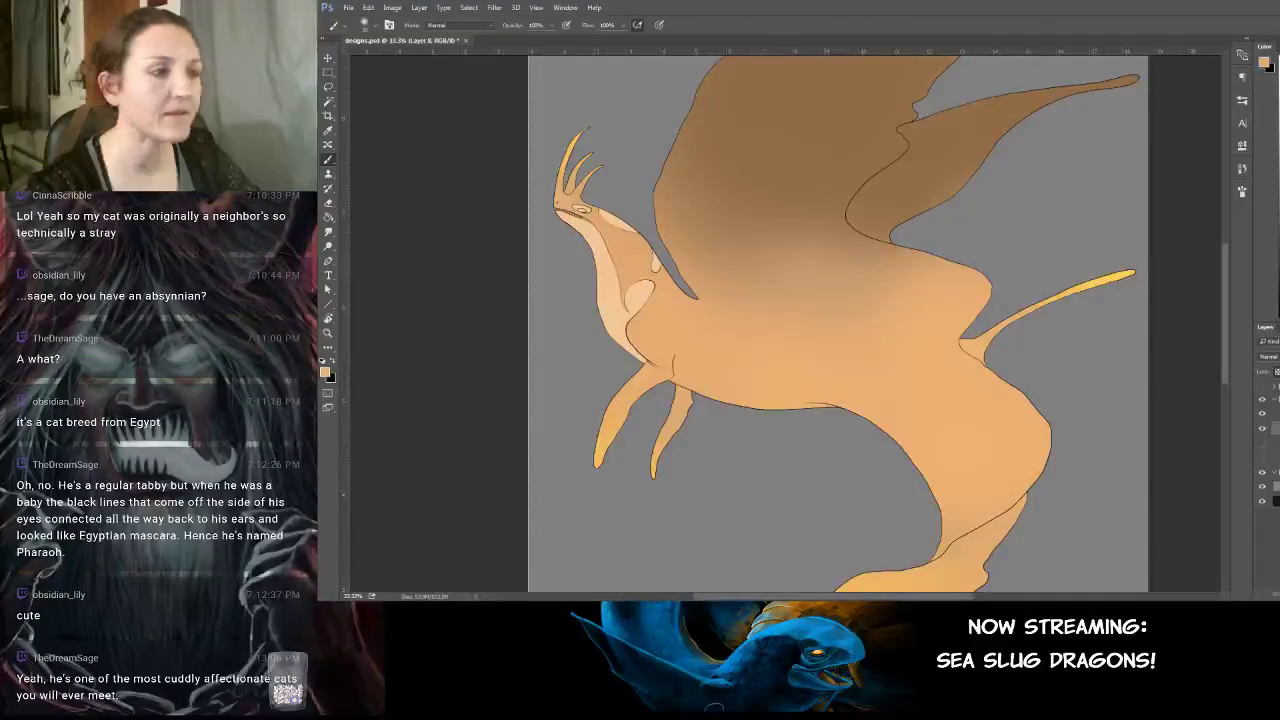
Bring the bubblesnails.png reference over the canvas, examine the spot pattern on the Siphopteron ladrones photo up close, and move the reference away.
left_click_drag(320, 178, 727, 128)
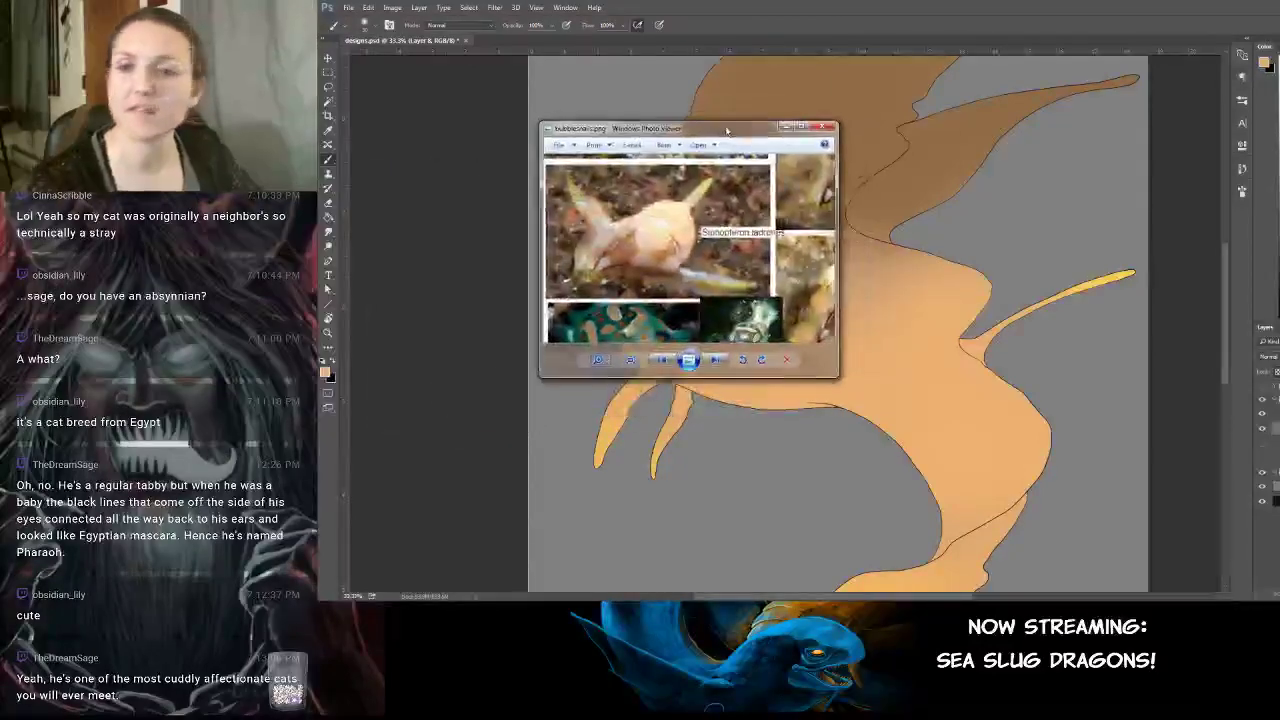
scroll(625, 285, "up", 5)
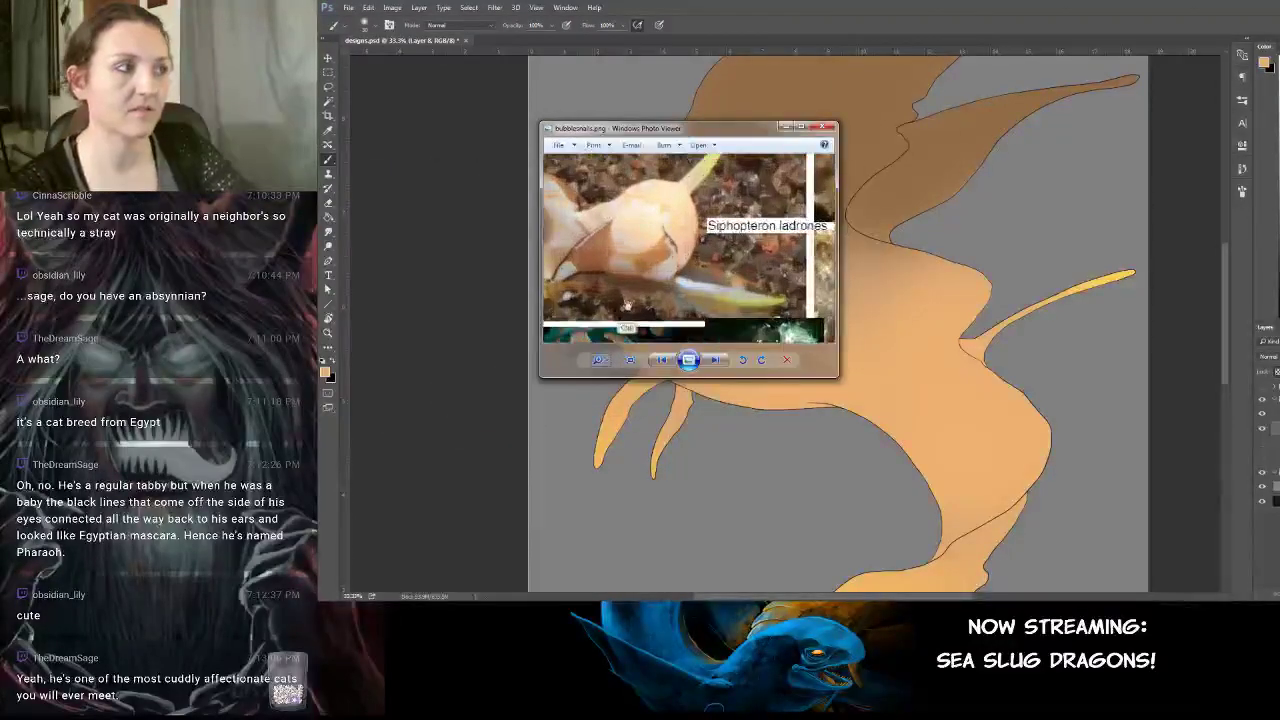
left_click_drag(632, 272, 724, 335)
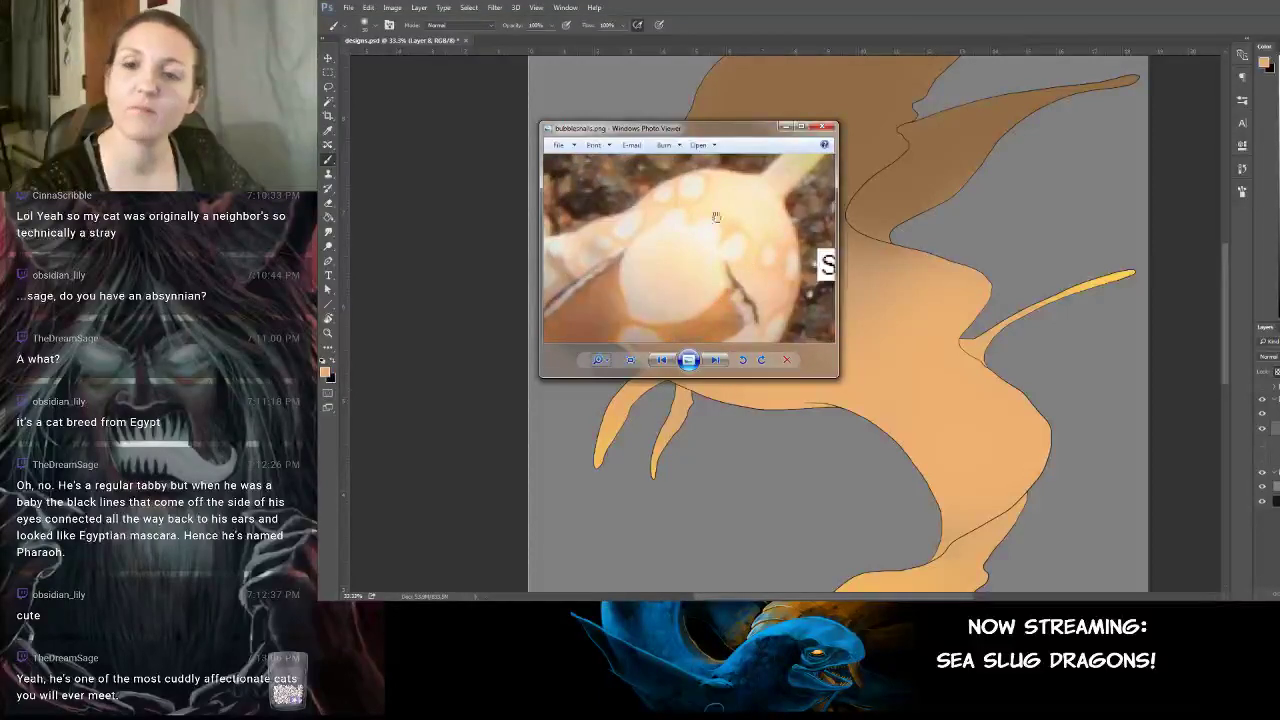
left_click_drag(666, 256, 706, 283)
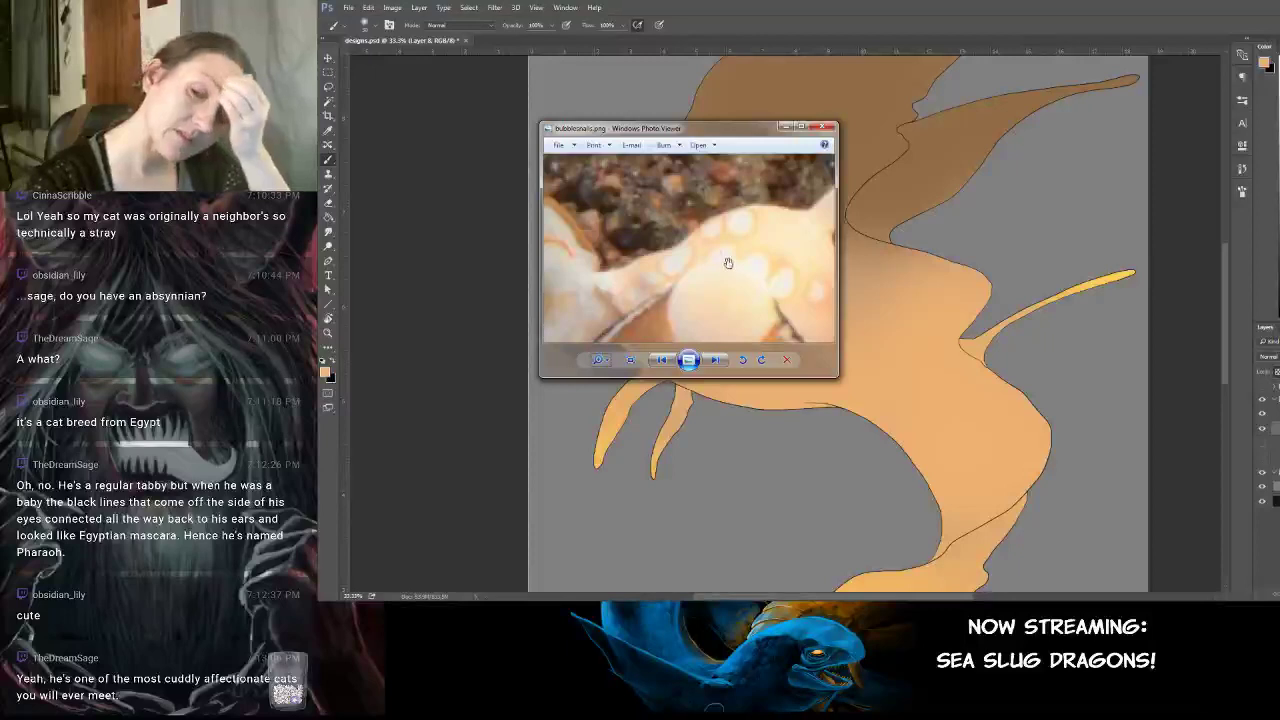
left_click_drag(672, 242, 773, 309)
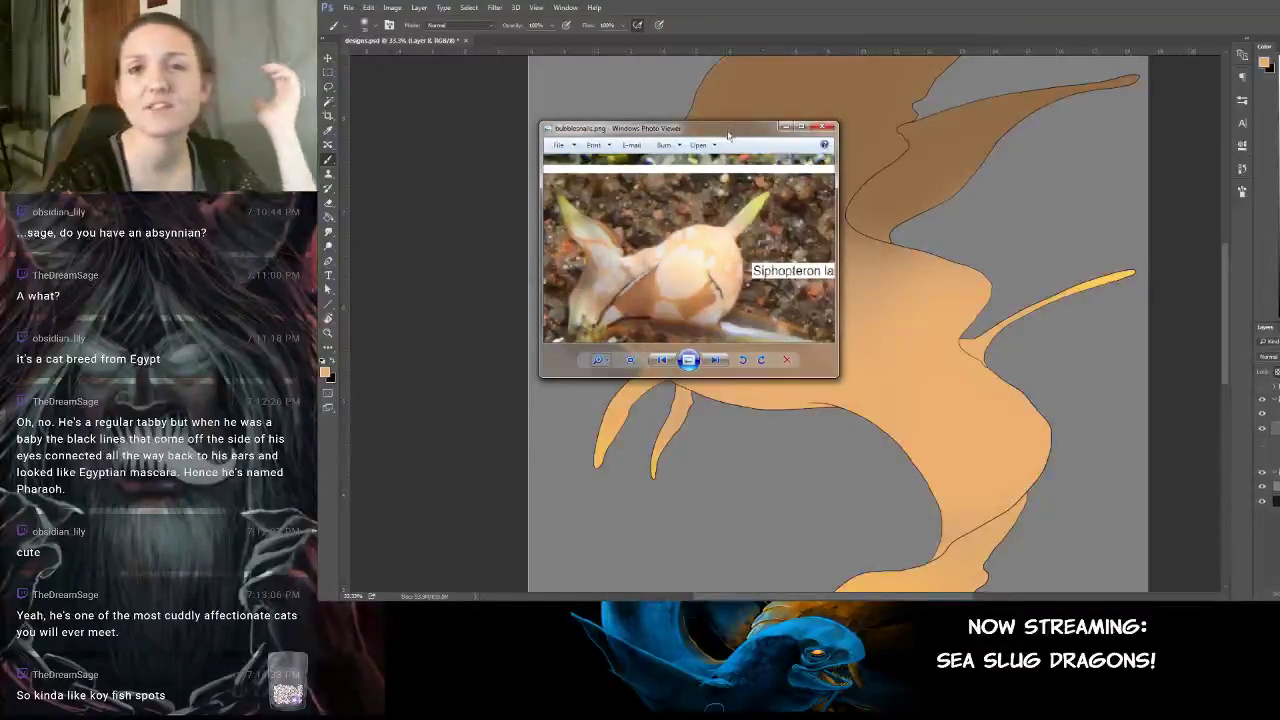
left_click_drag(728, 134, 205, 152)
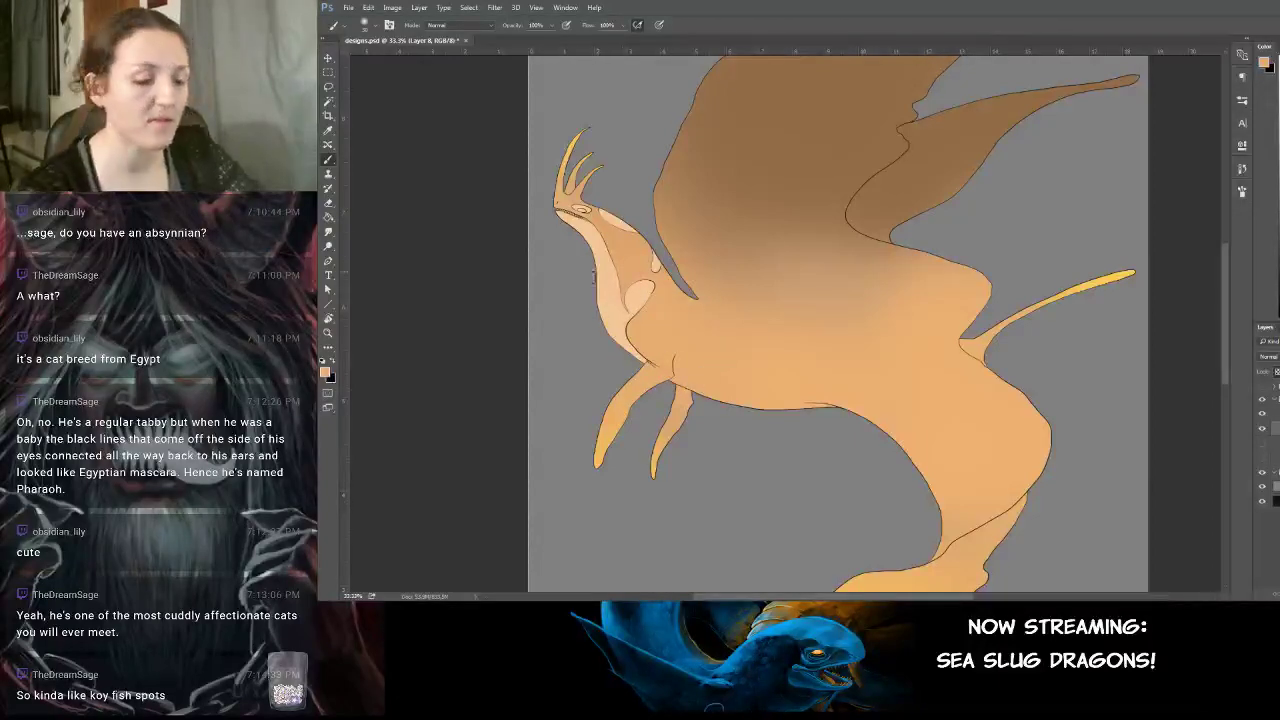
Enlarge the brush and paint over the pale peach markings on the head, neck and throat with the warm orange body colour.
key("bracketright")
key("bracketright")
key("bracketright")
key("bracketright")
key("bracketright")
key("bracketright")
key("bracketright")
key("bracketright")
left_click_drag(626, 316, 606, 332)
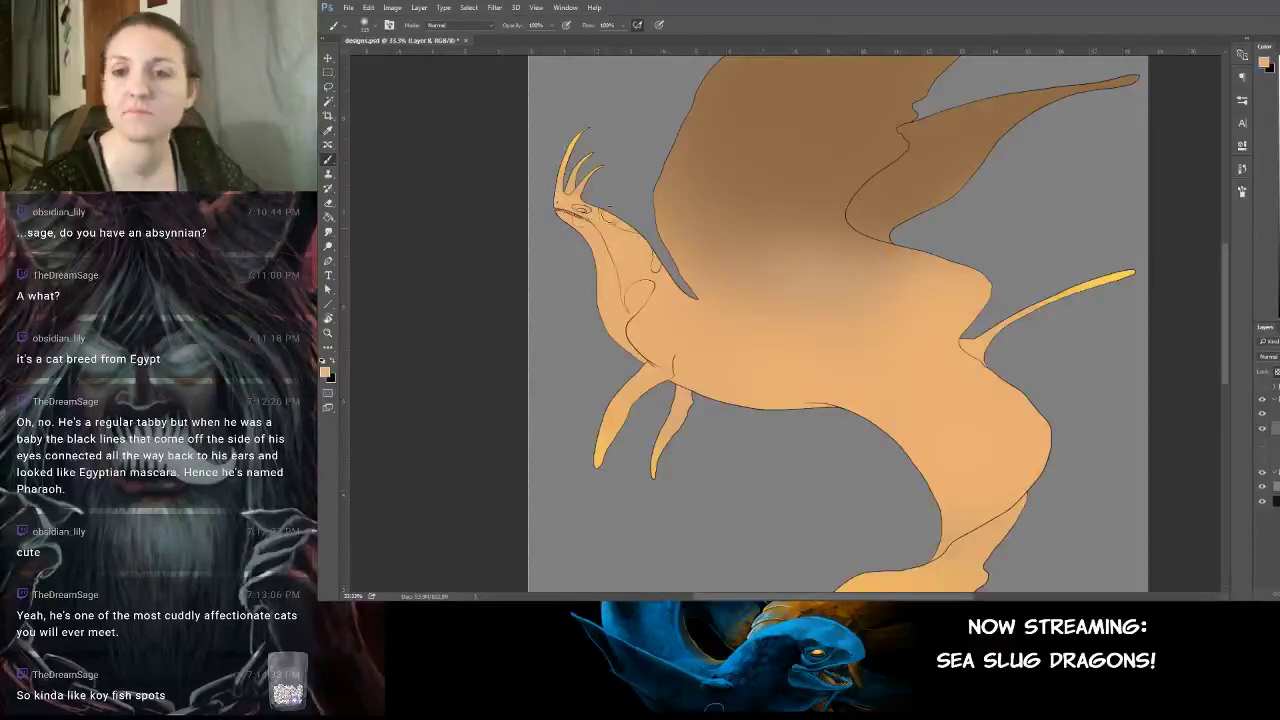
left_click_drag(828, 309, 580, 269)
left_click_drag(690, 367, 875, 475)
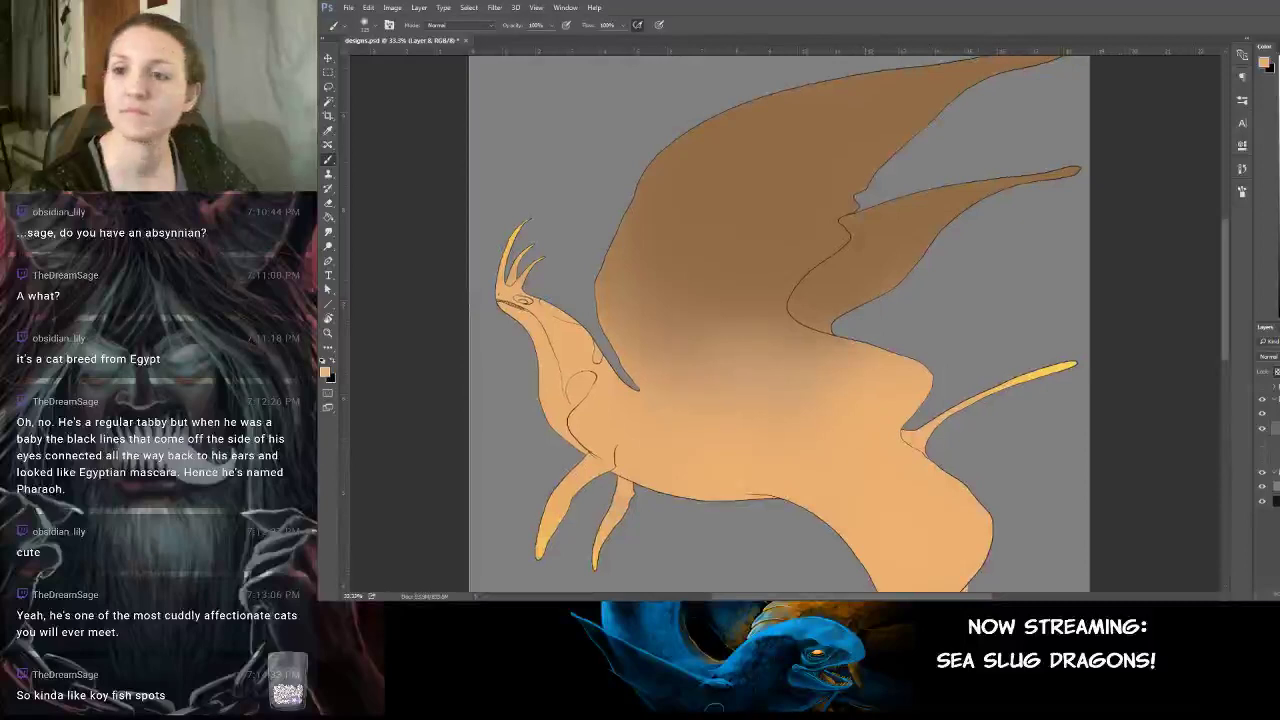
Paint both wing tips with golden yellow sampled from the tail spine, and undo the last stroke on the lower wing.
left_click(882, 134, "alt")
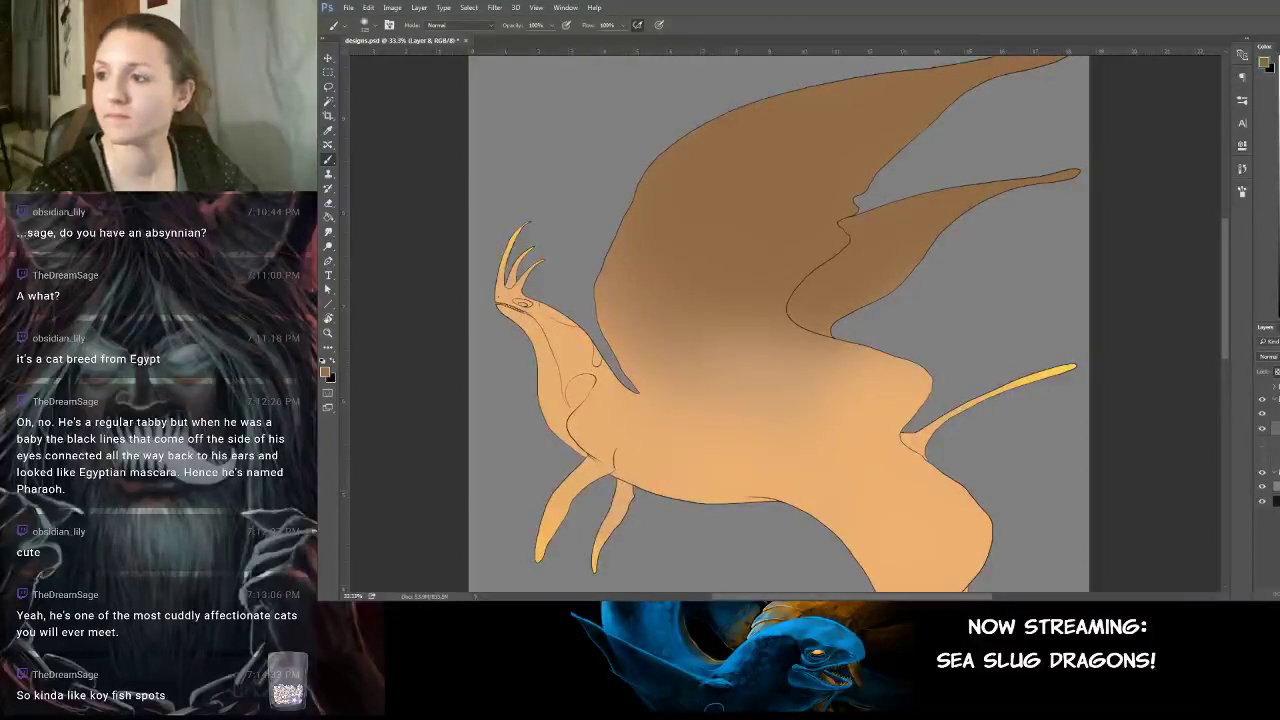
left_click_drag(1034, 214, 937, 277)
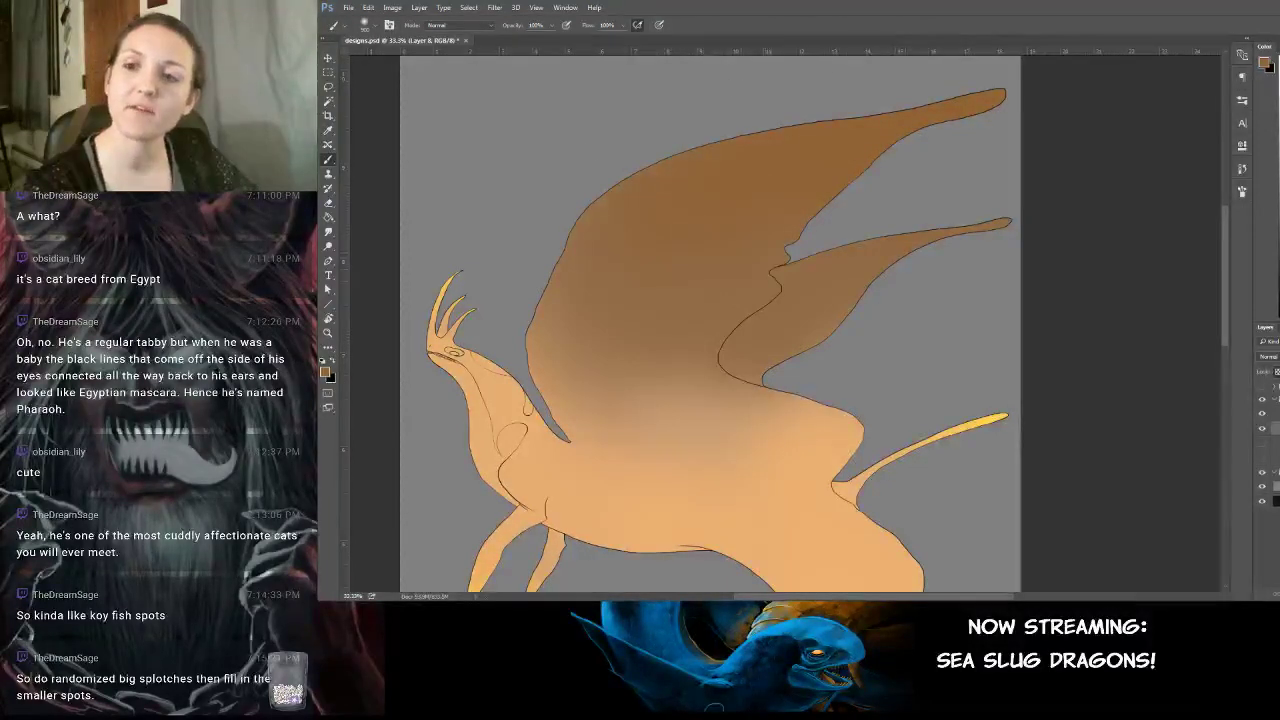
left_click_drag(908, 274, 760, 257)
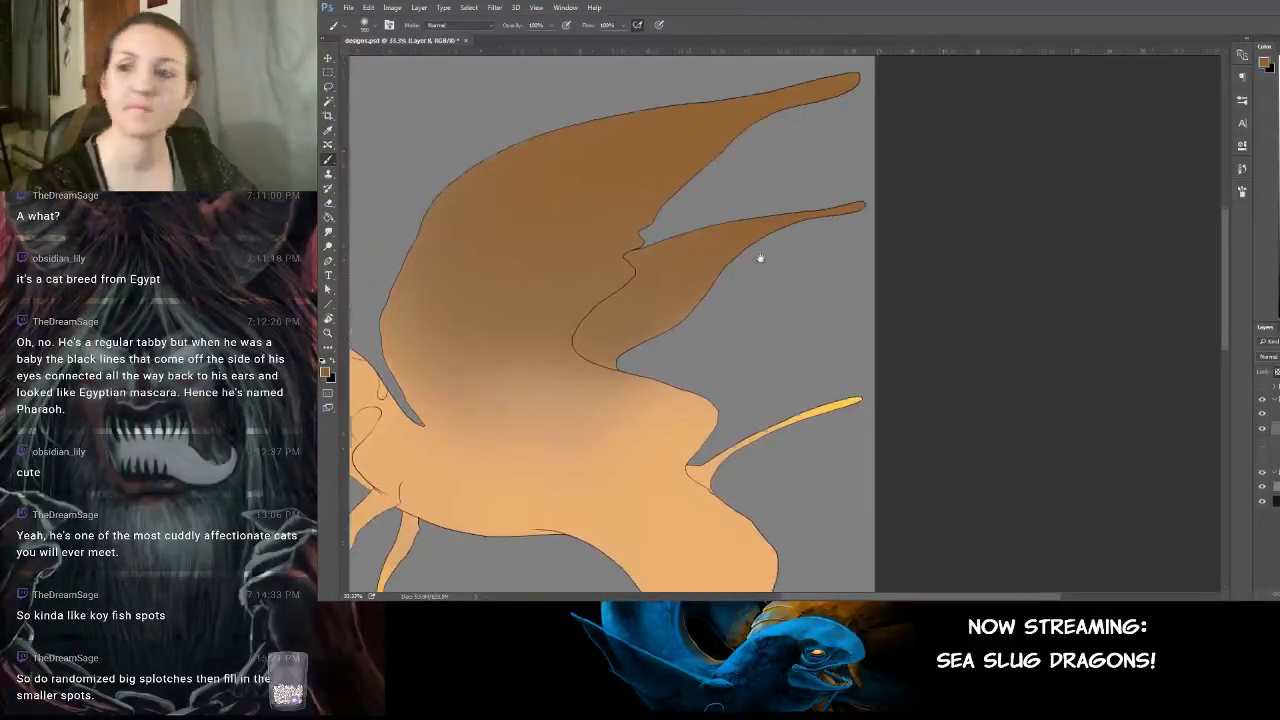
left_click_drag(915, 398, 885, 390)
left_click(827, 389, "alt")
left_click_drag(876, 62, 846, 72)
left_click_drag(758, 94, 700, 116)
left_click_drag(830, 197, 690, 240)
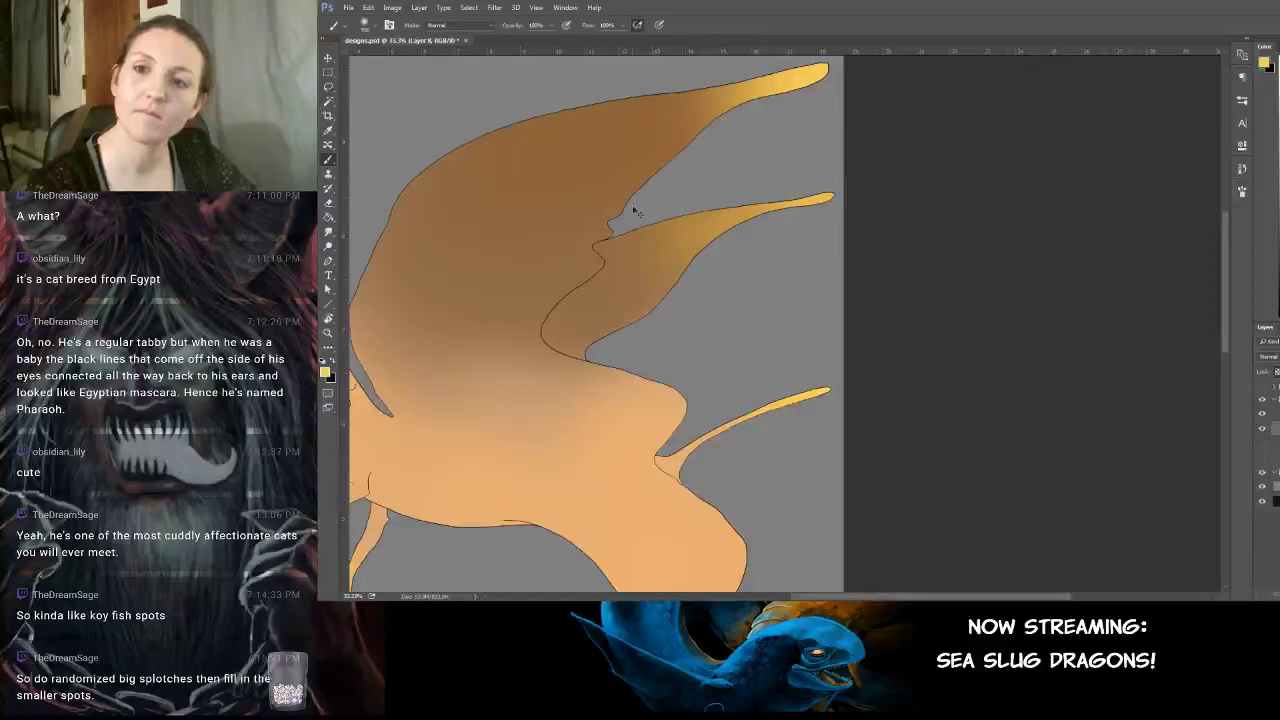
key("ctrl+z")
left_click_drag(767, 318, 950, 218)
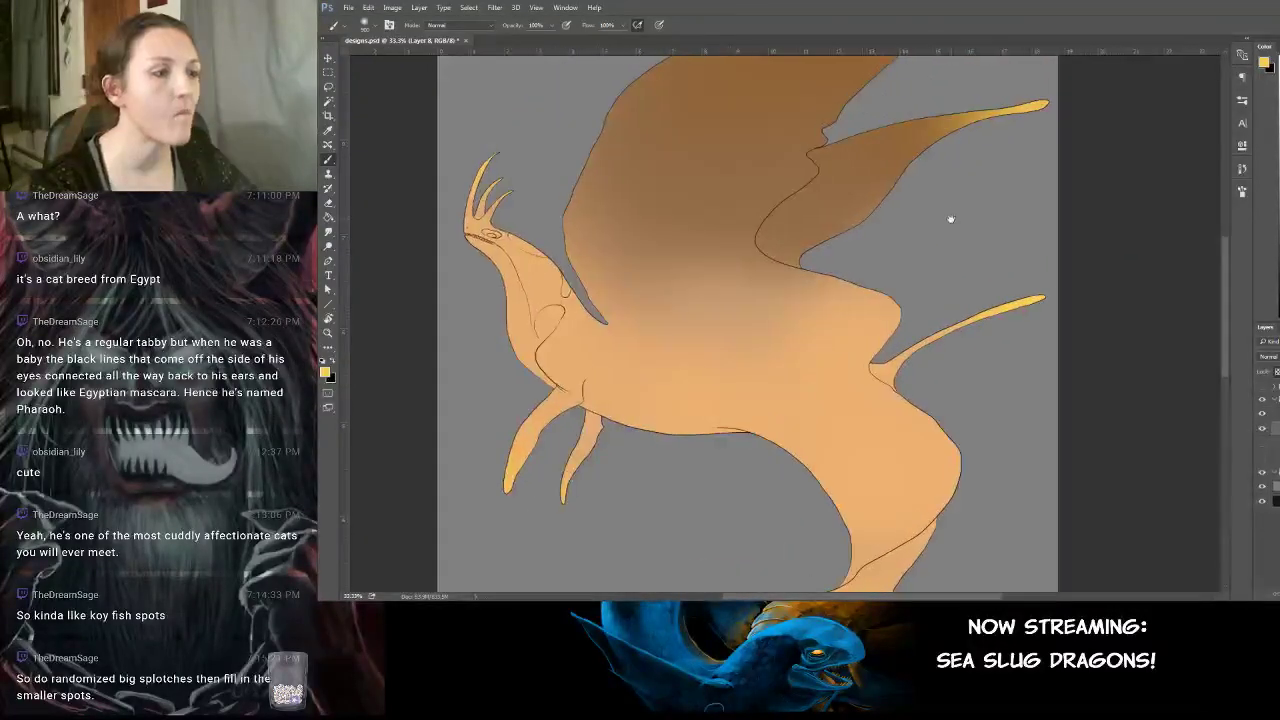
Choose a stronger orange based on the wing brown, try a dab on the rear flank, and undo it.
left_click(873, 157, "alt")
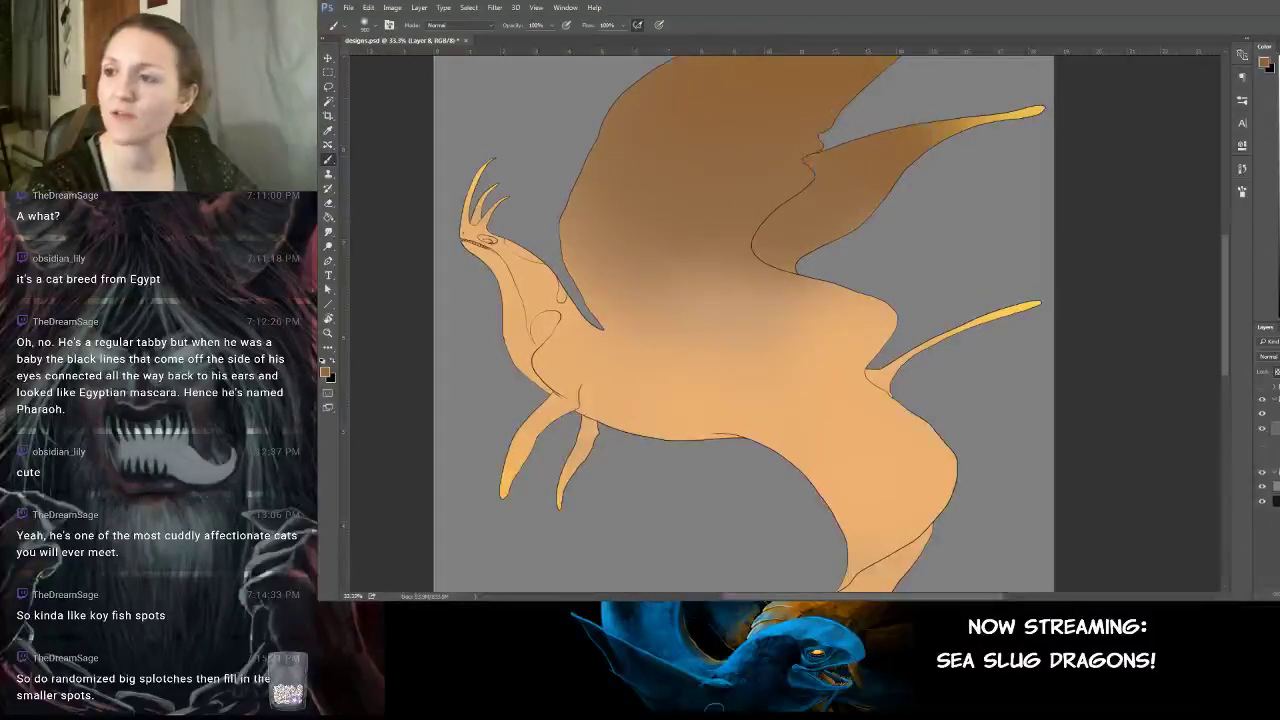
left_click(1278, 120)
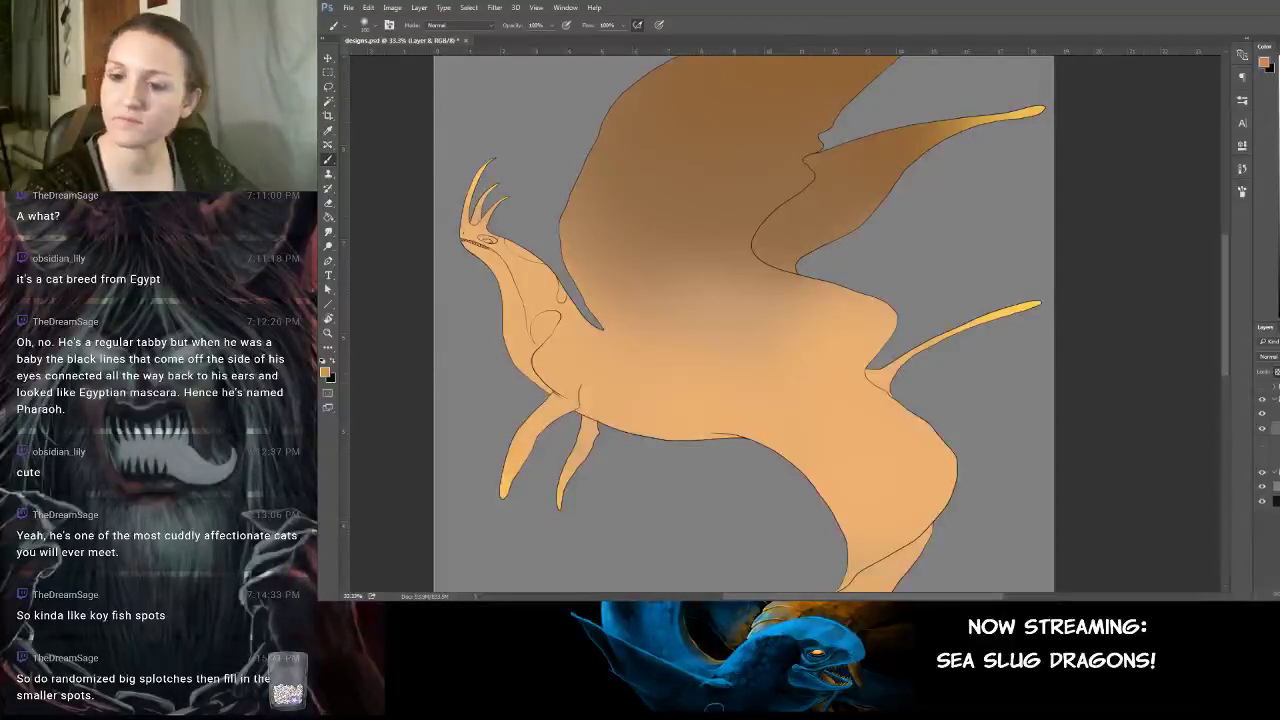
left_click_drag(829, 386, 825, 376)
key("ctrl+z")
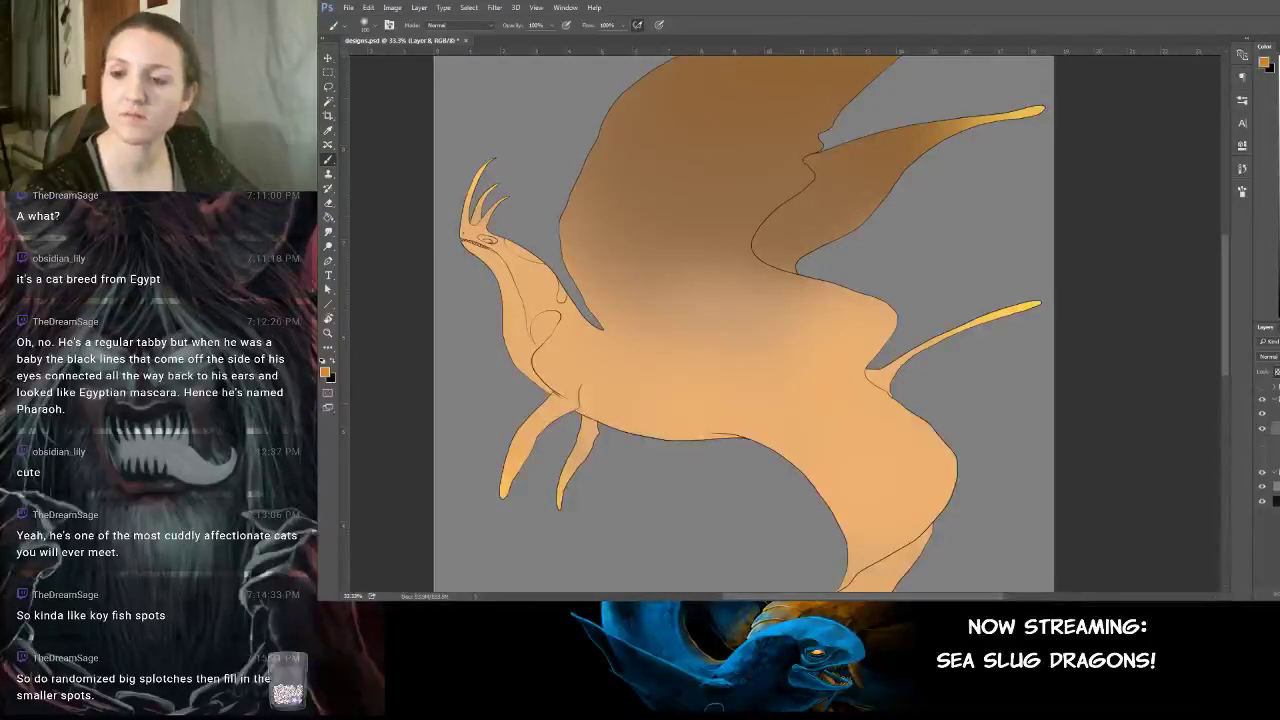
Enlarge the brush, lower its opacity, and try a row of four soft orange spots along the rear flank.
key("bracketright")
key("bracketright")
key("bracketright")
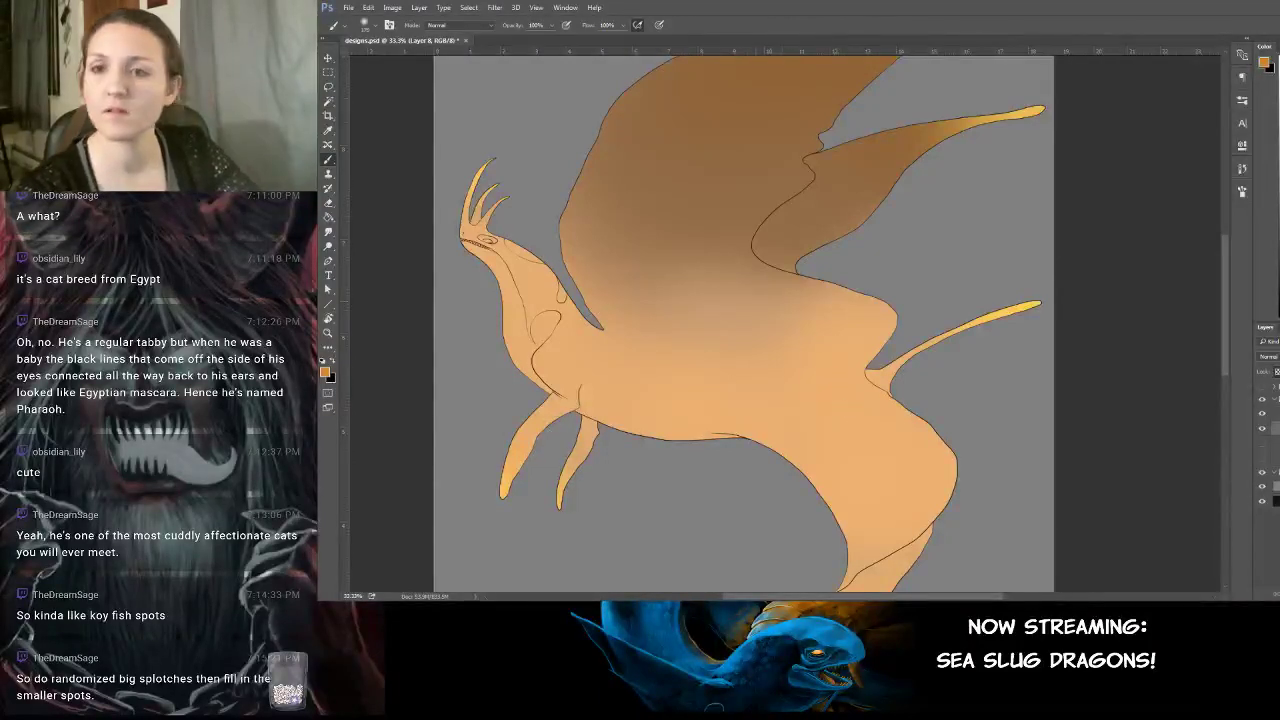
left_click(552, 26)
left_click_drag(552, 45, 518, 43)
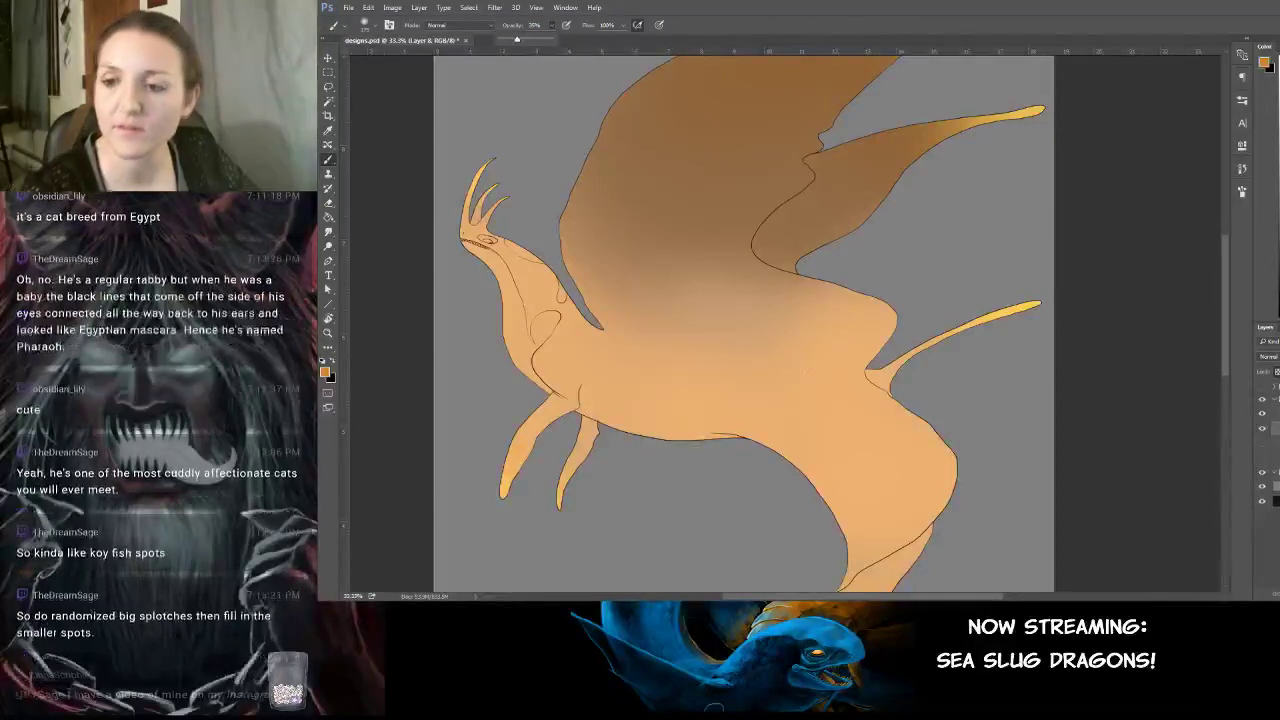
left_click(818, 385)
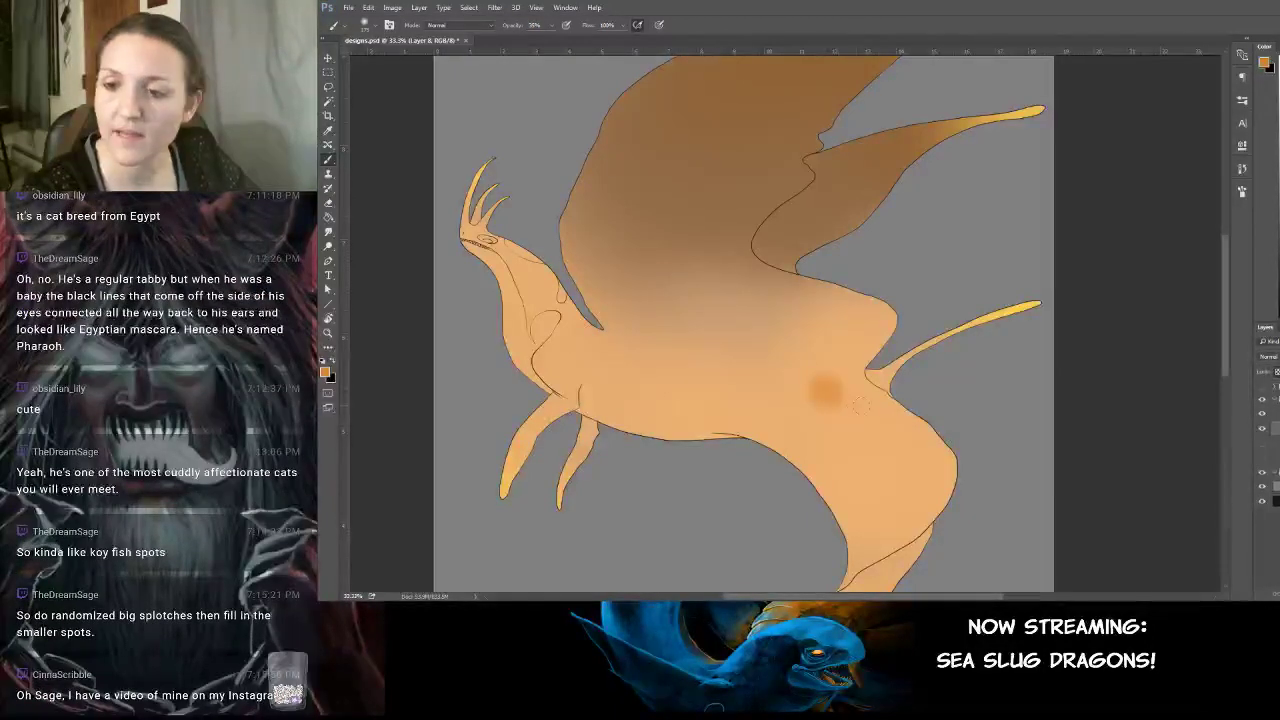
left_click(896, 433)
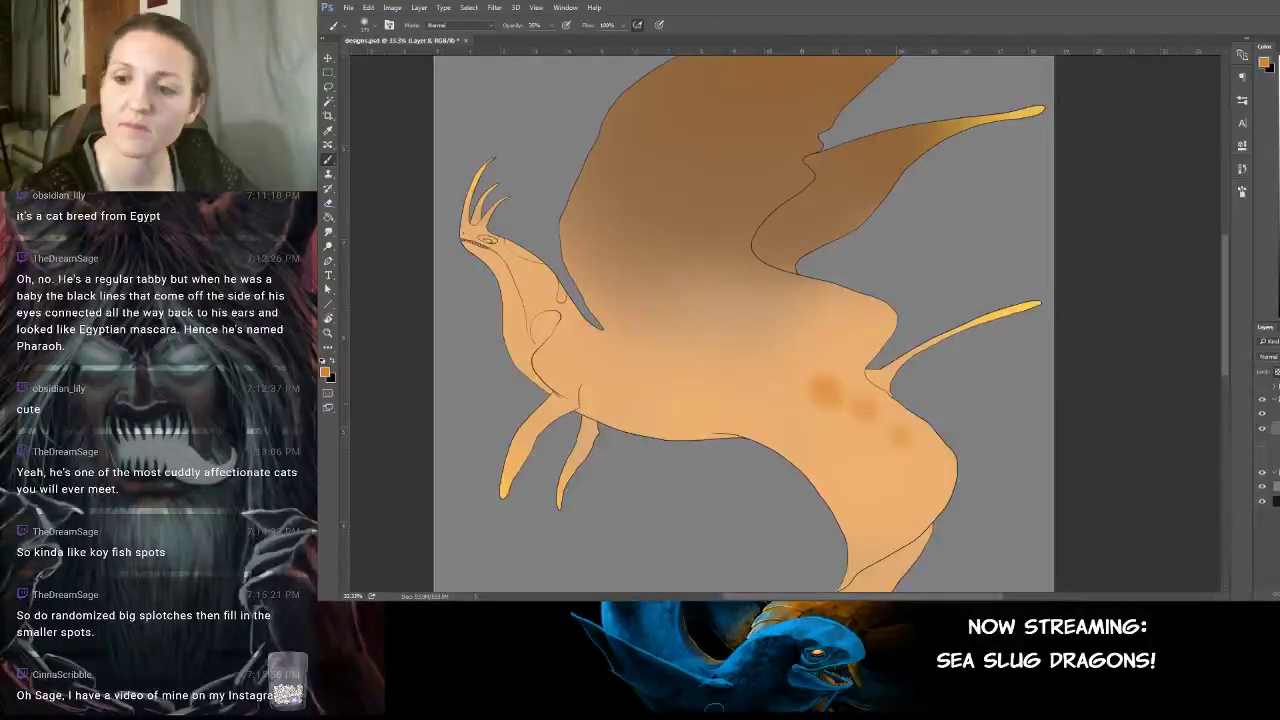
left_click(760, 369)
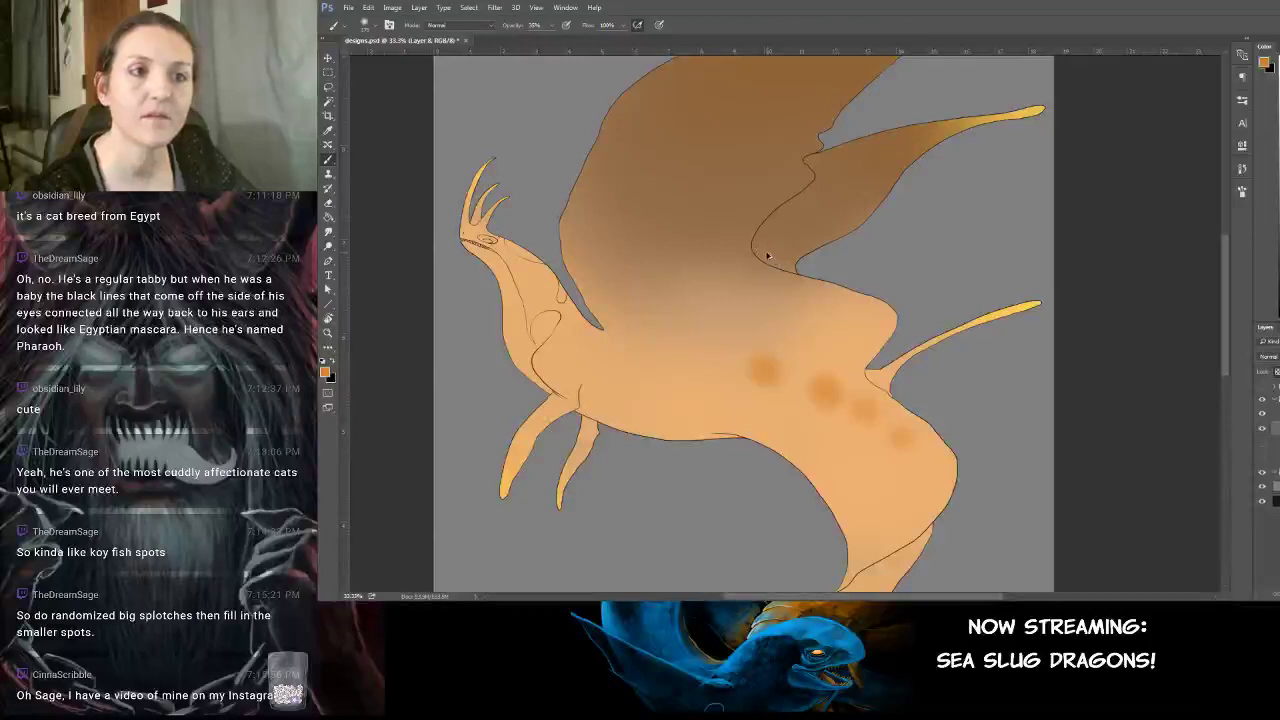
Undo the soft orange spots on the rear flank one after another.
key("ctrl+z")
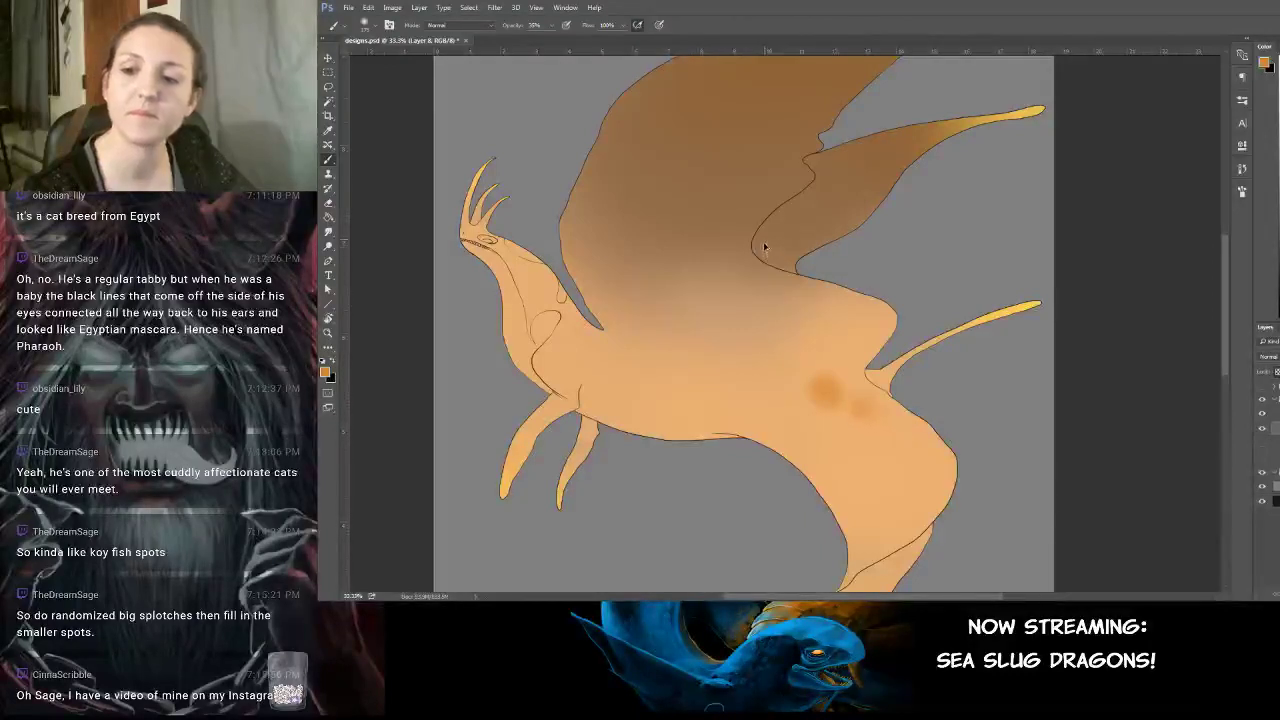
key("ctrl+z")
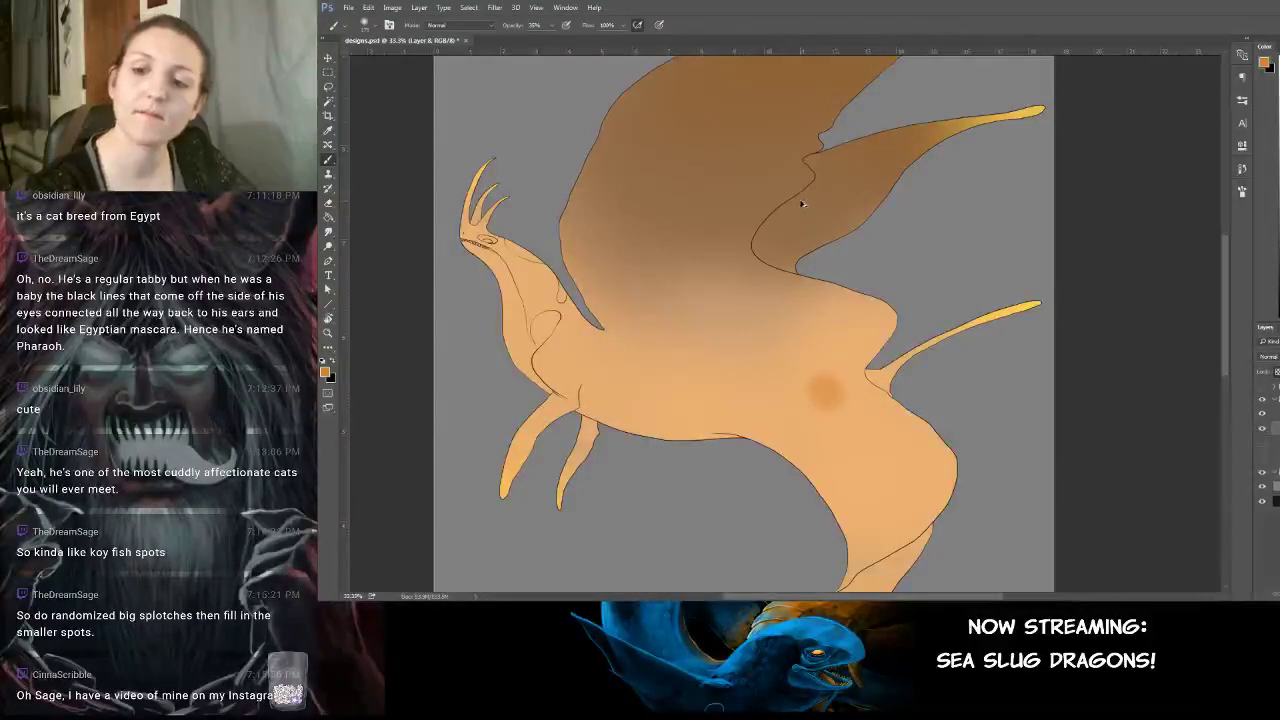
key("ctrl+z")
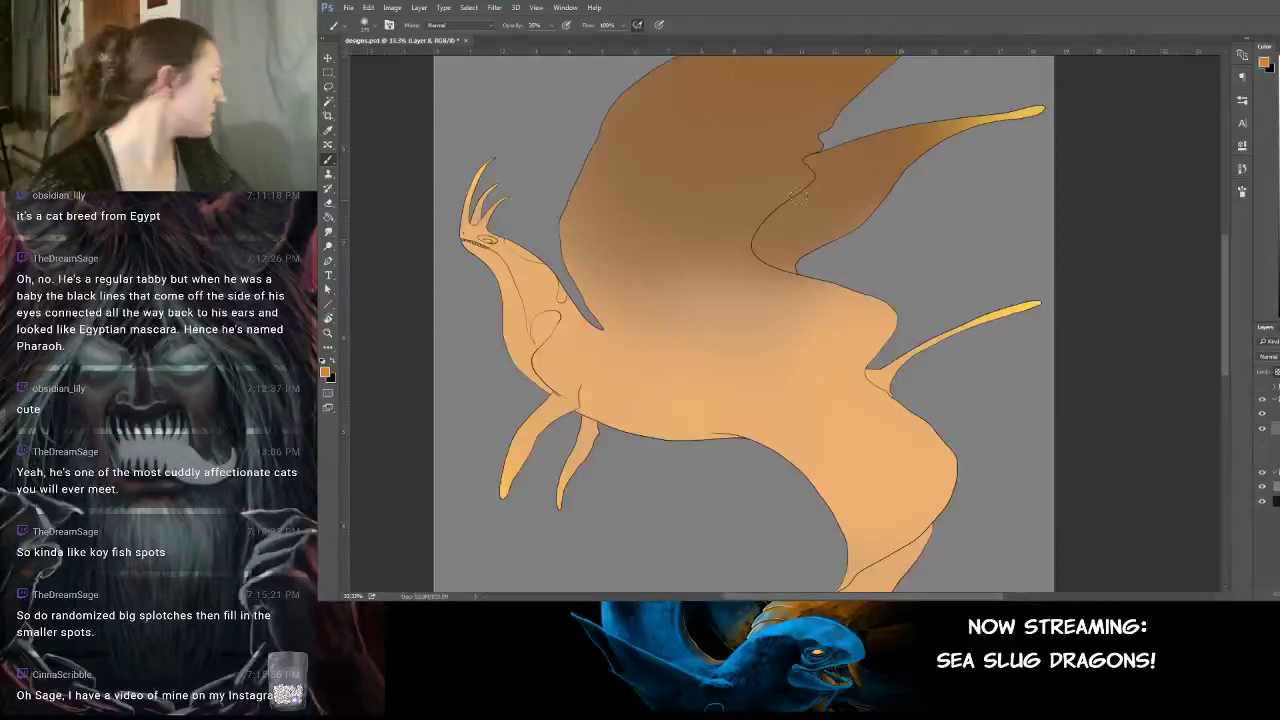
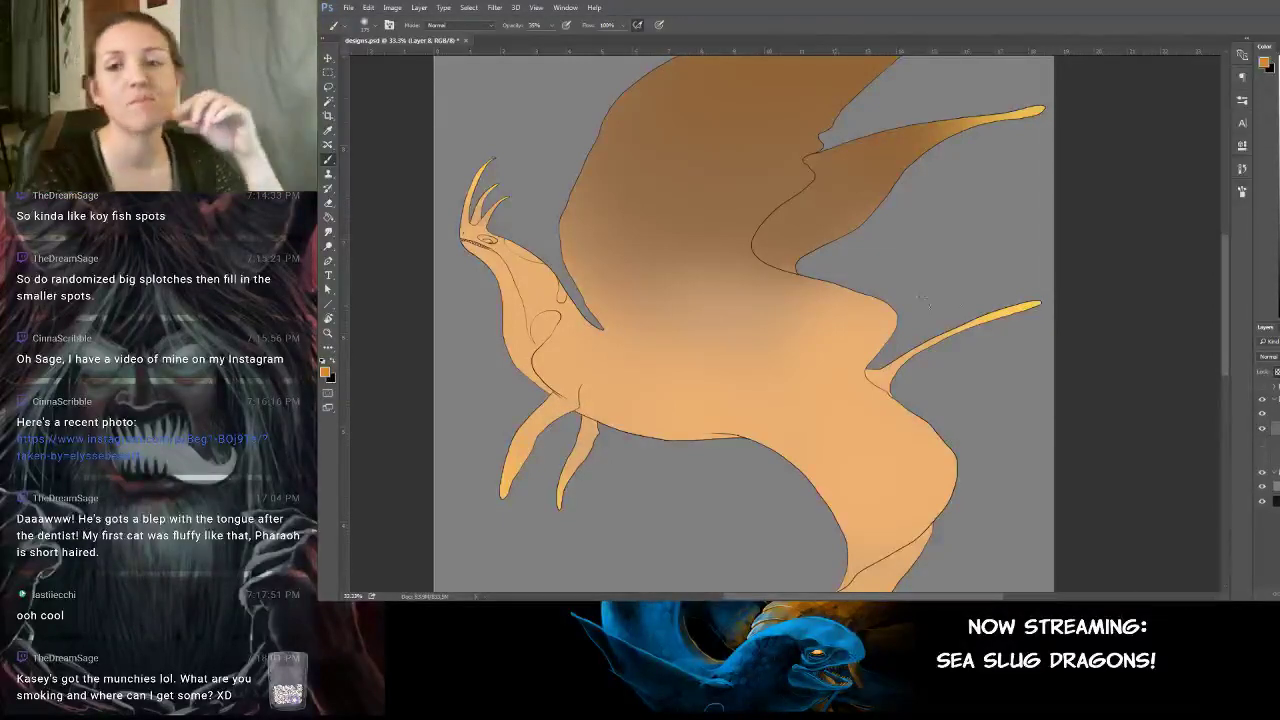
Switch to the ink layer and sample the black line colour from the belly outline.
scroll(1212, 287, "up", 3)
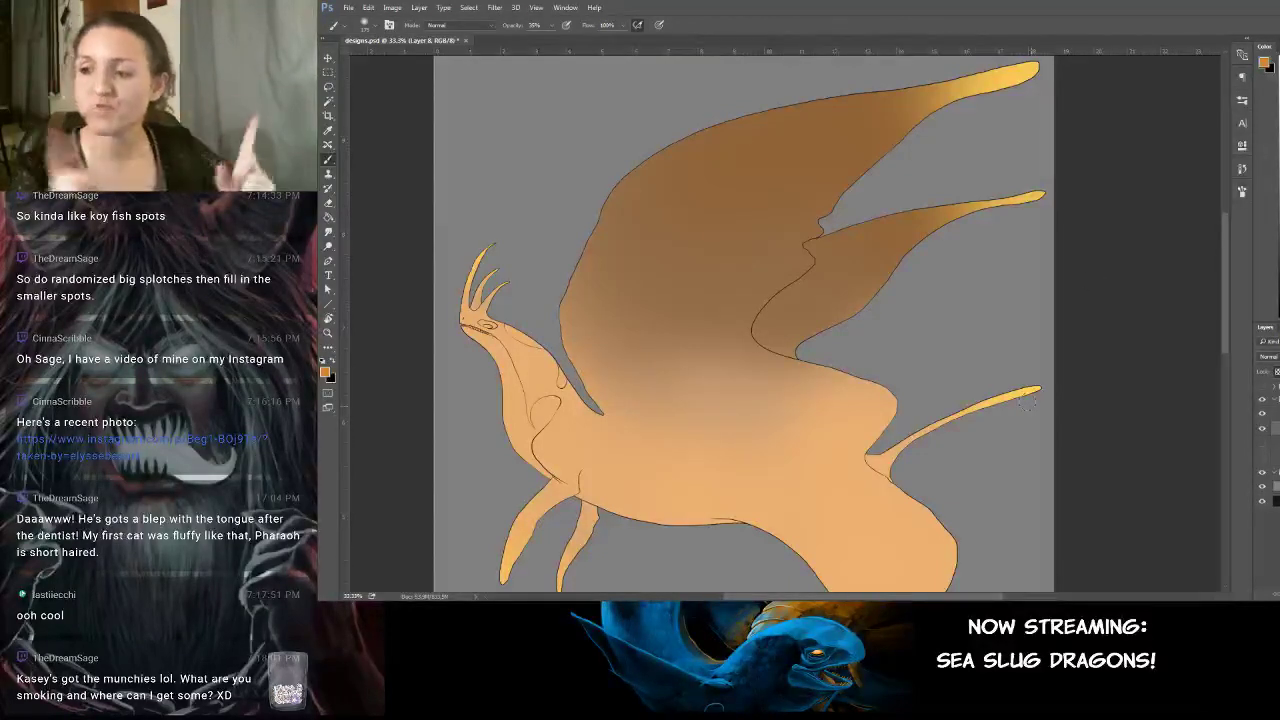
left_click(1276, 413)
left_click(683, 525, "alt")
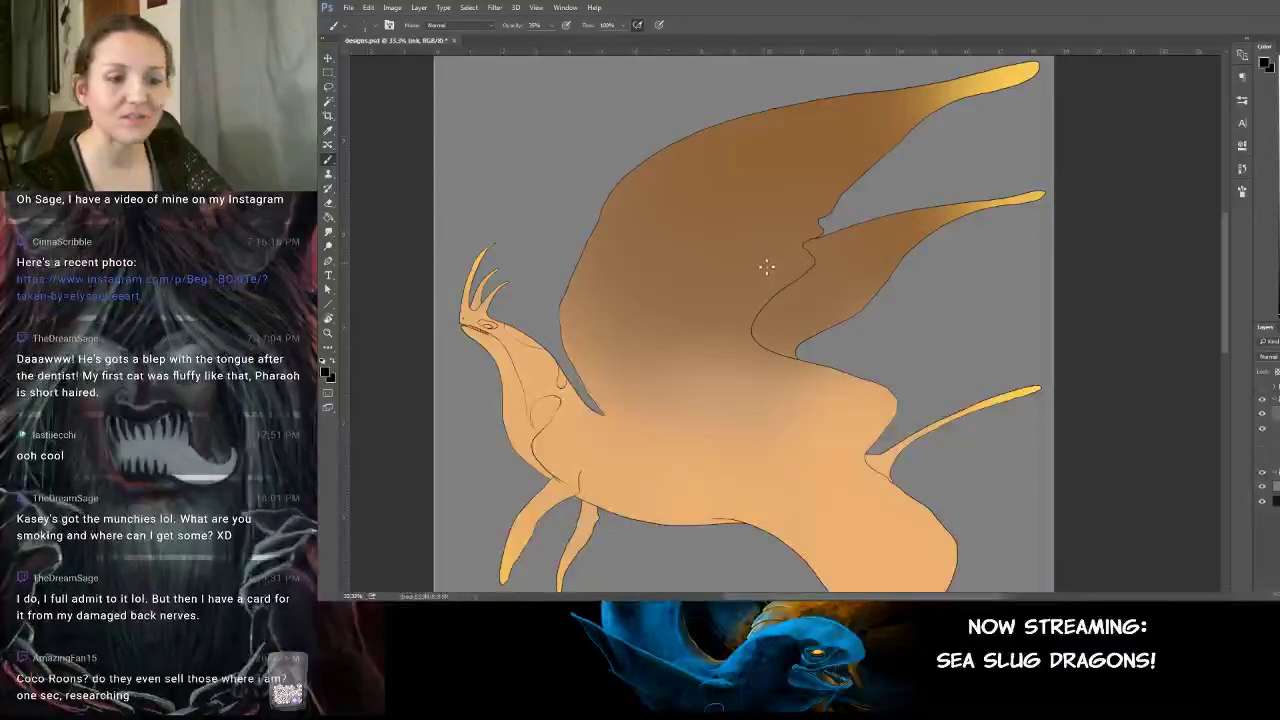
Try outlining a large semicircular marking that hangs from the leading edge of the upper wing.
key("ctrl+plus")
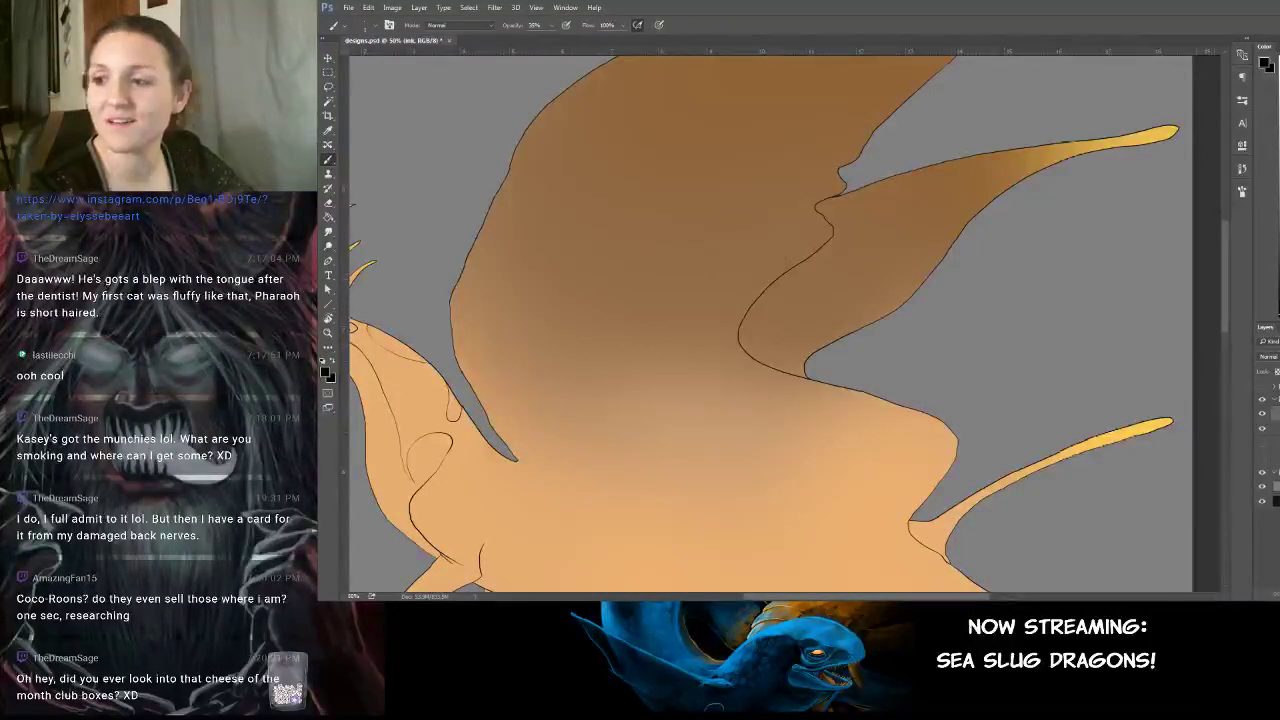
mouse_move(1226, 289)
left_mouse_down()
mouse_move(1229, 258)
mouse_move(1232, 286)
left_mouse_up()
scroll(838, 355, "left", 3)
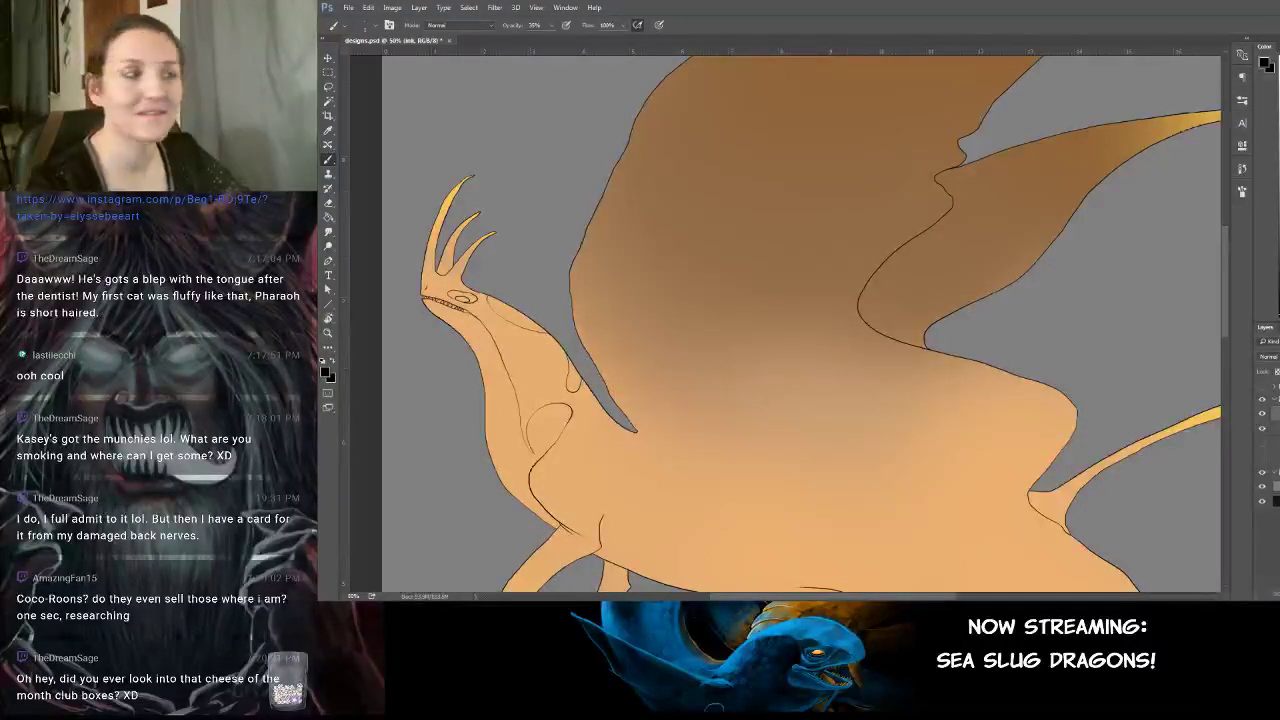
left_click_drag(954, 234, 808, 386)
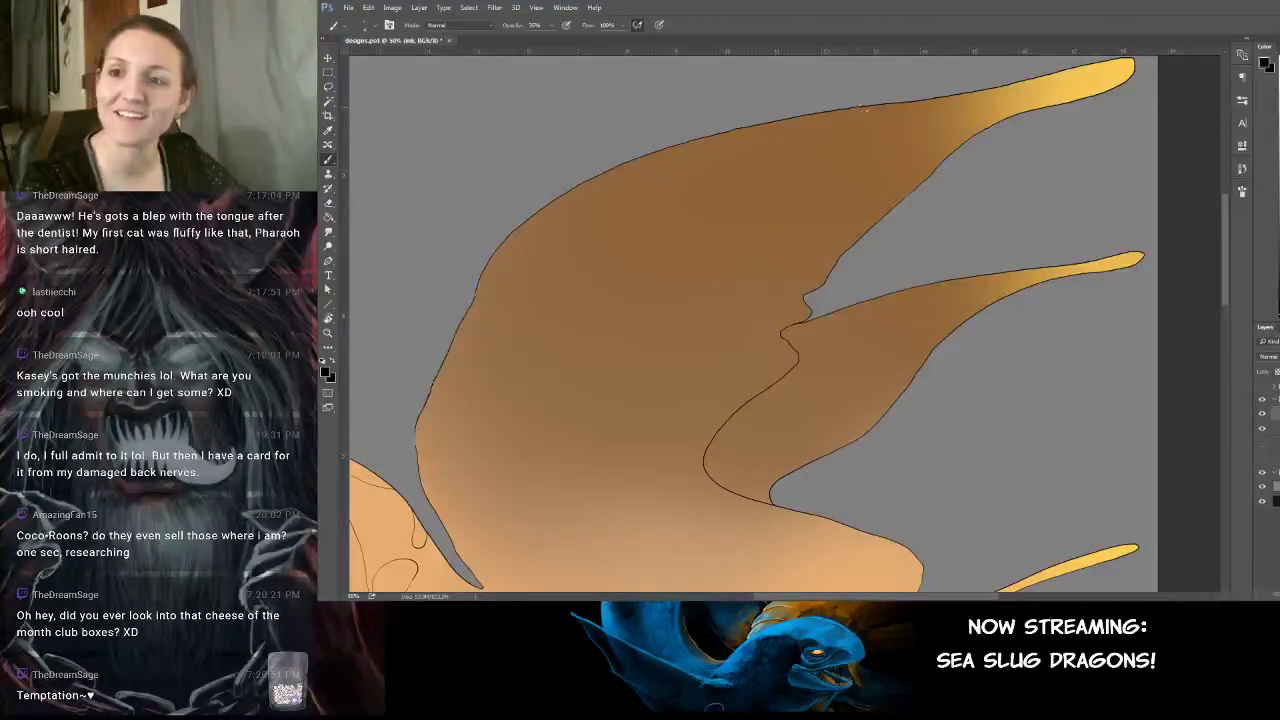
mouse_move(866, 109)
left_mouse_down()
mouse_move(834, 176)
mouse_move(755, 227)
mouse_move(666, 217)
mouse_move(615, 180)
left_mouse_up()
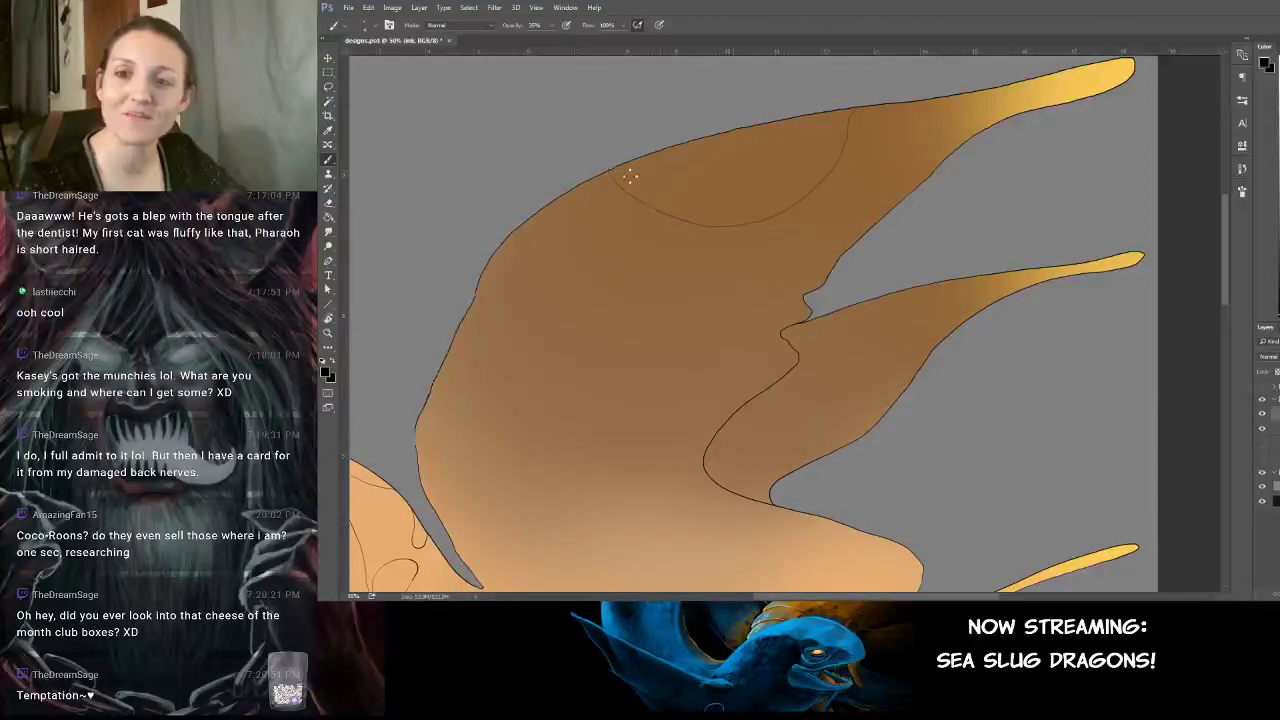
Ink a rounded marking outline on the large wing beside the fold of the lower wing, and undo a second curve above it.
scroll(762, 298, "down", 1)
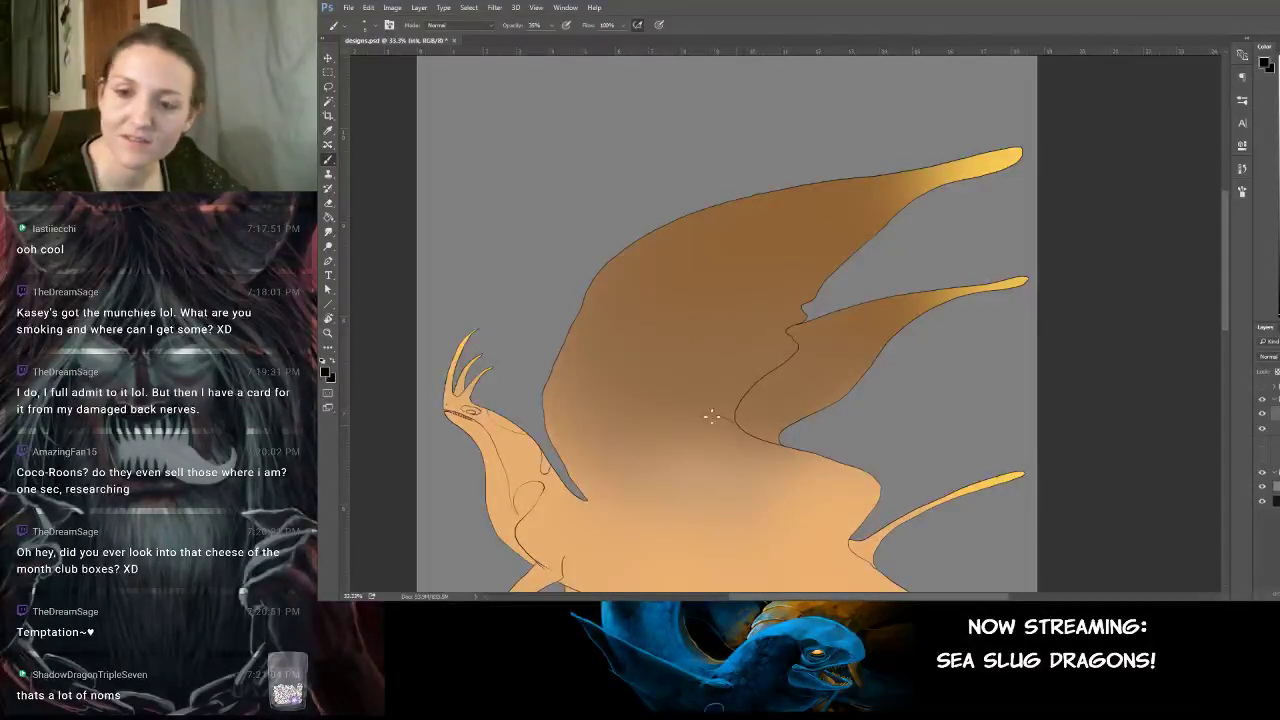
mouse_move(712, 416)
left_mouse_down()
mouse_move(664, 376)
mouse_move(664, 336)
mouse_move(789, 358)
left_mouse_up()
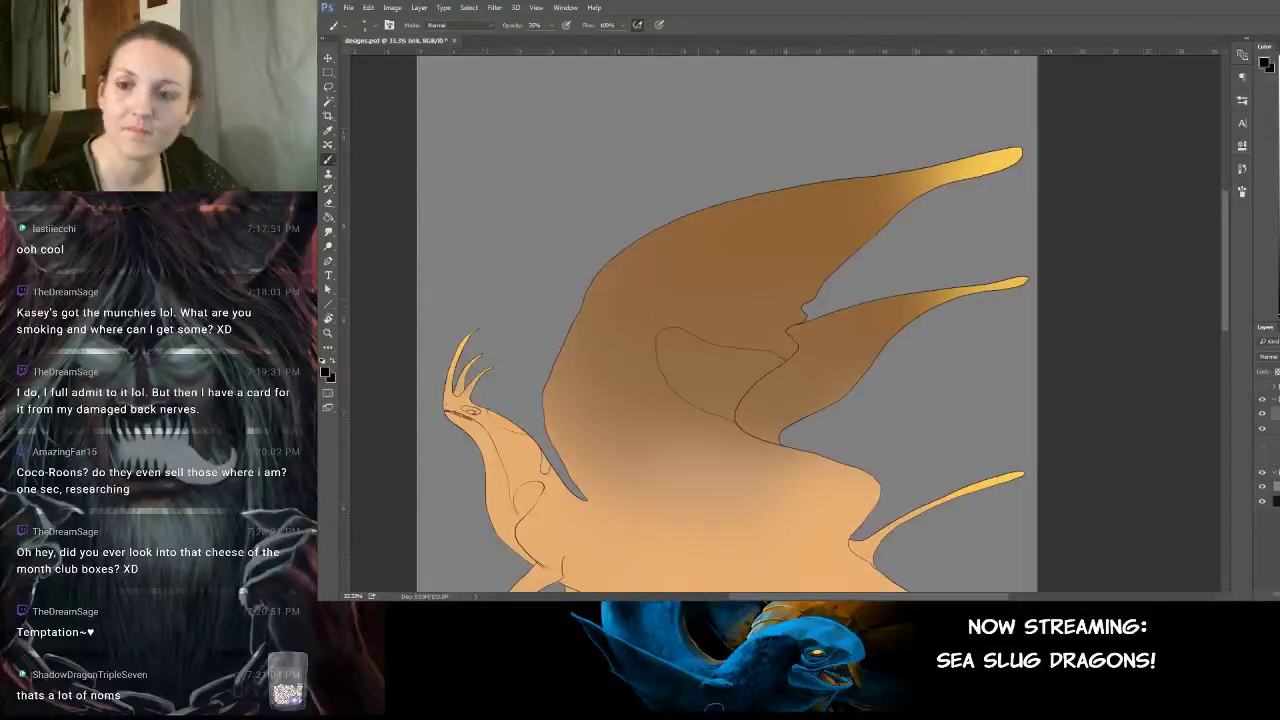
mouse_move(689, 295)
left_mouse_down()
mouse_move(666, 277)
mouse_move(717, 207)
left_mouse_up()
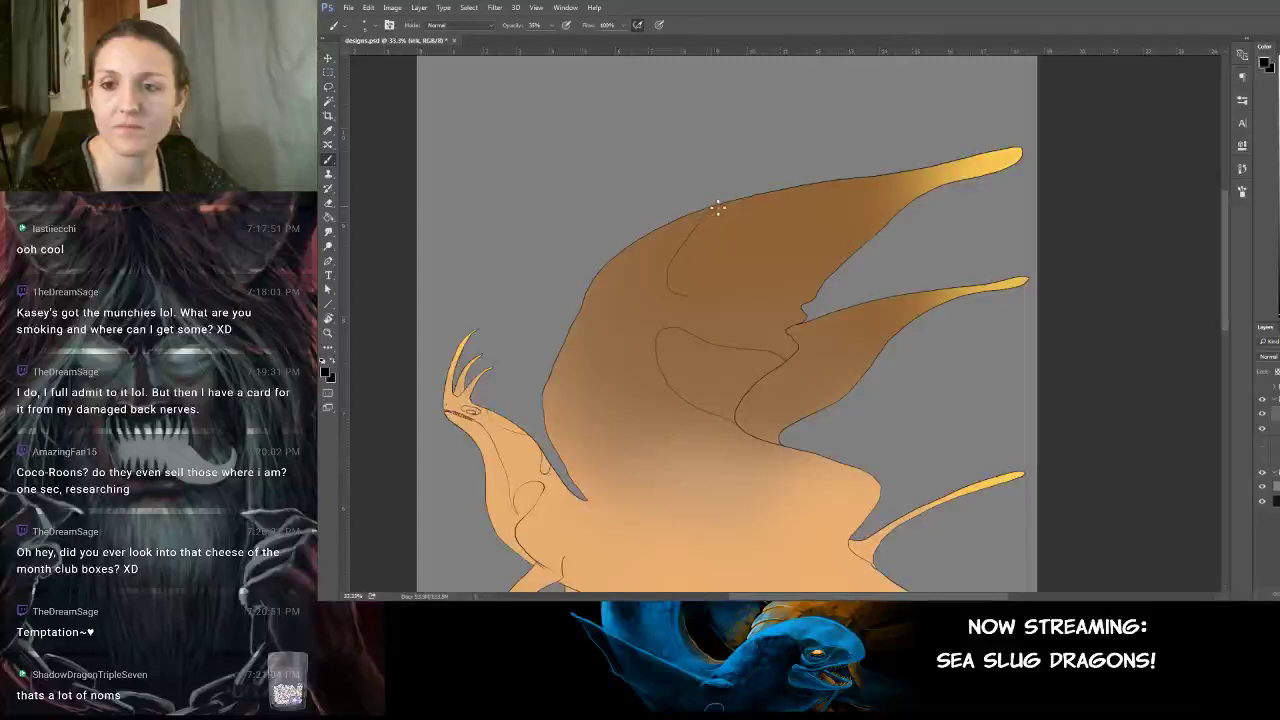
key("ctrl+z")
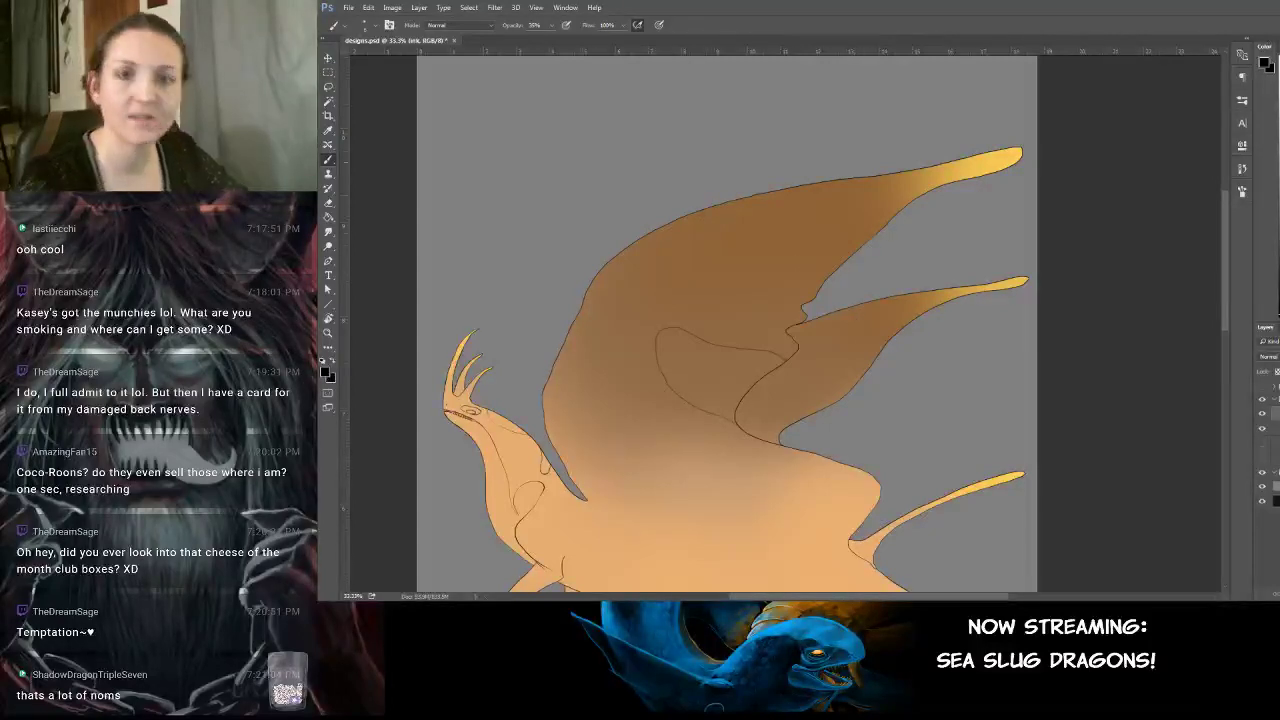
Select the dragon's silhouette by picking the area outside its outline with the Magic Wand, expanding that selection and inverting it.
left_click(328, 104)
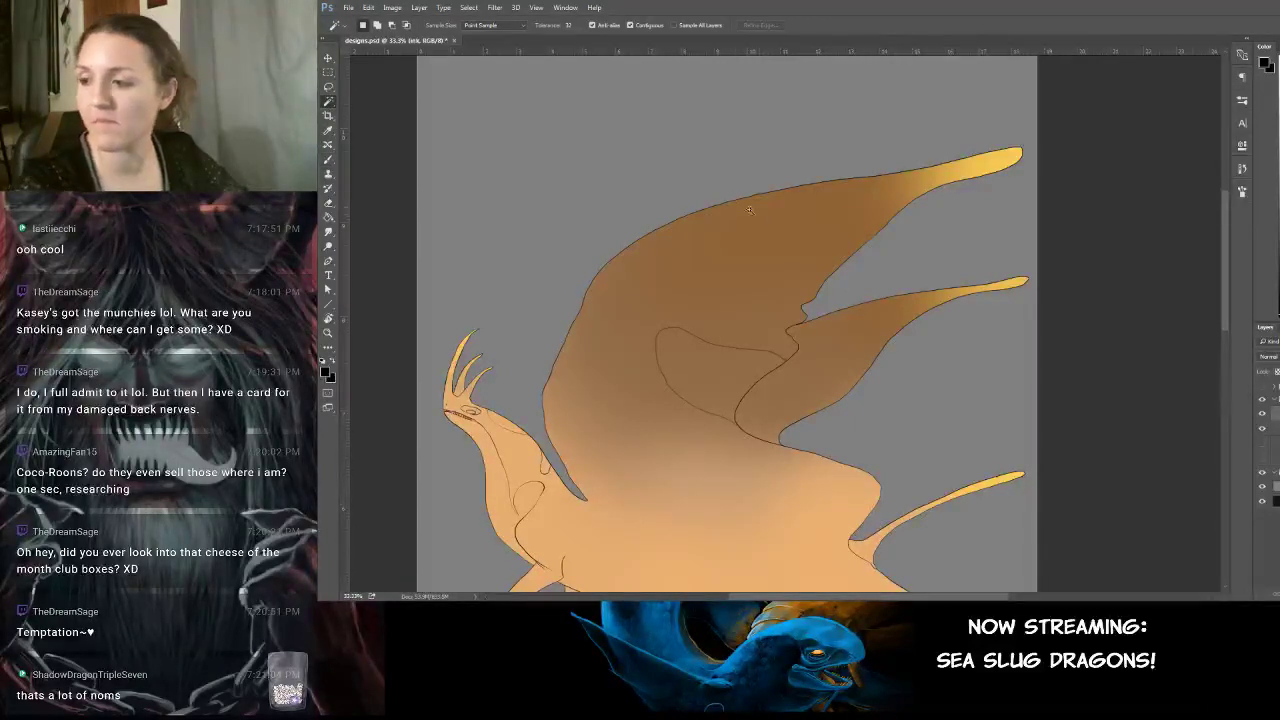
left_click(822, 305)
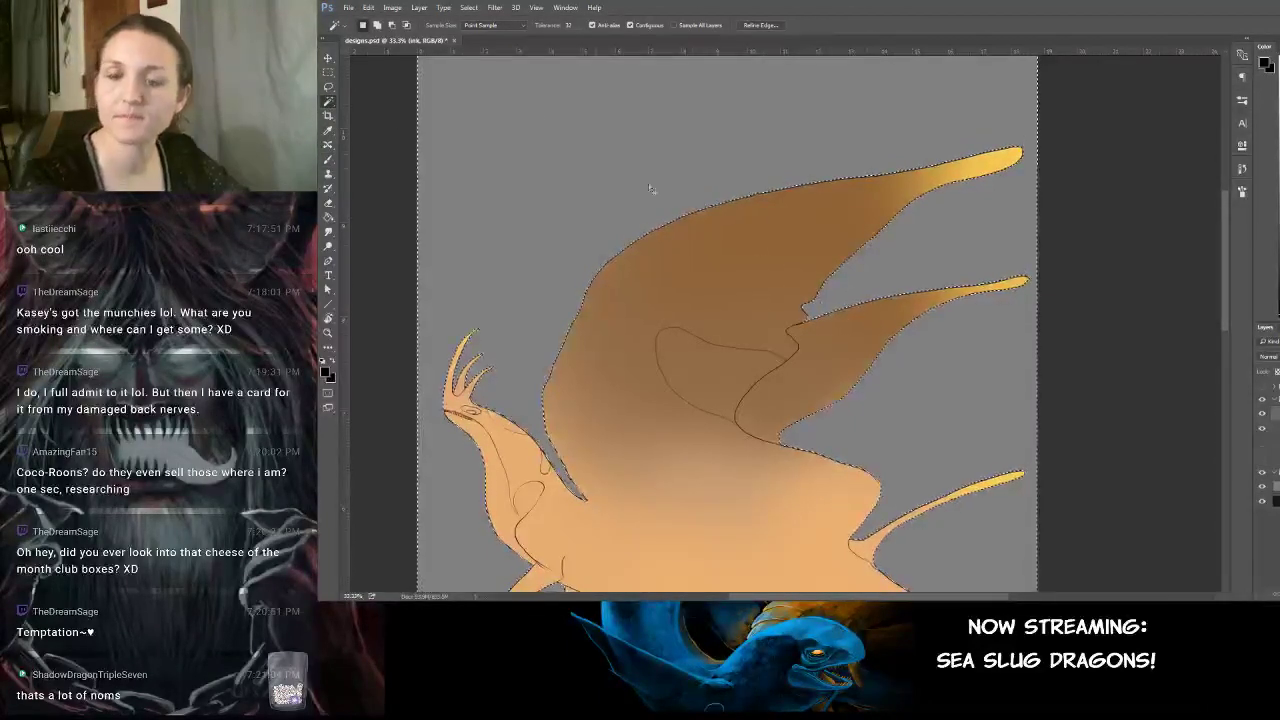
left_click(469, 8)
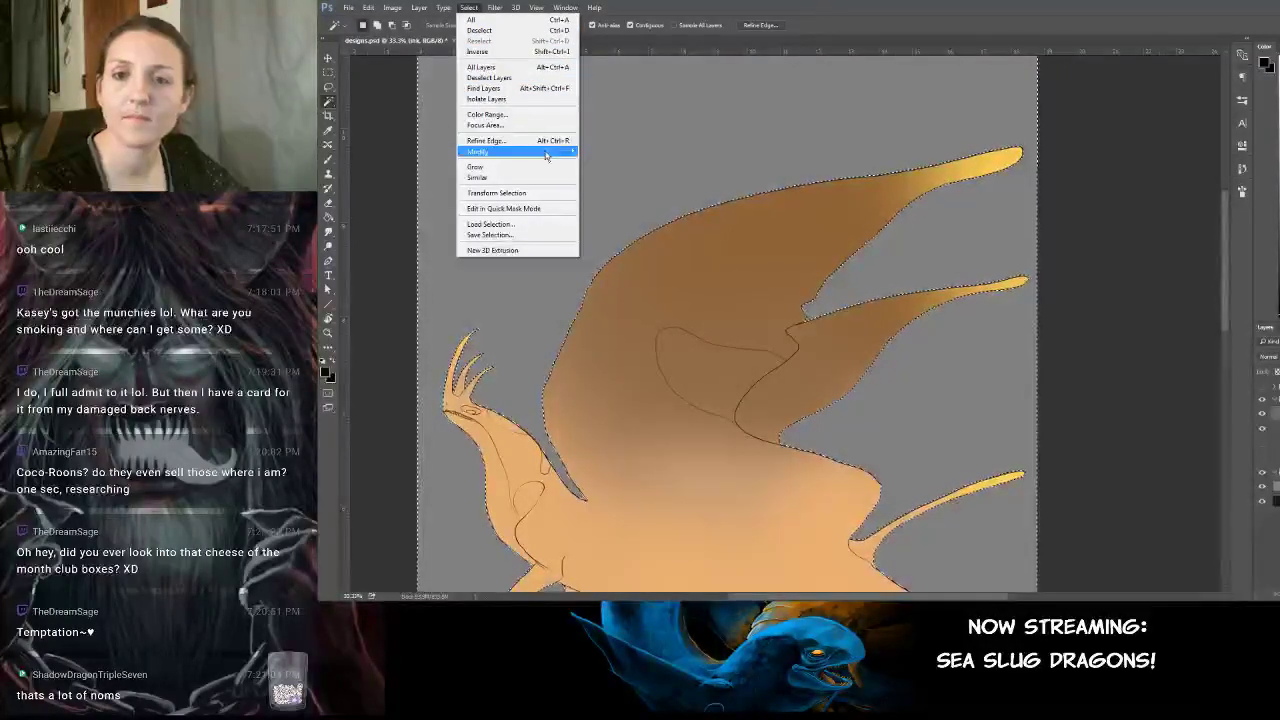
mouse_move(550, 153)
left_click(600, 171)
key("Return")
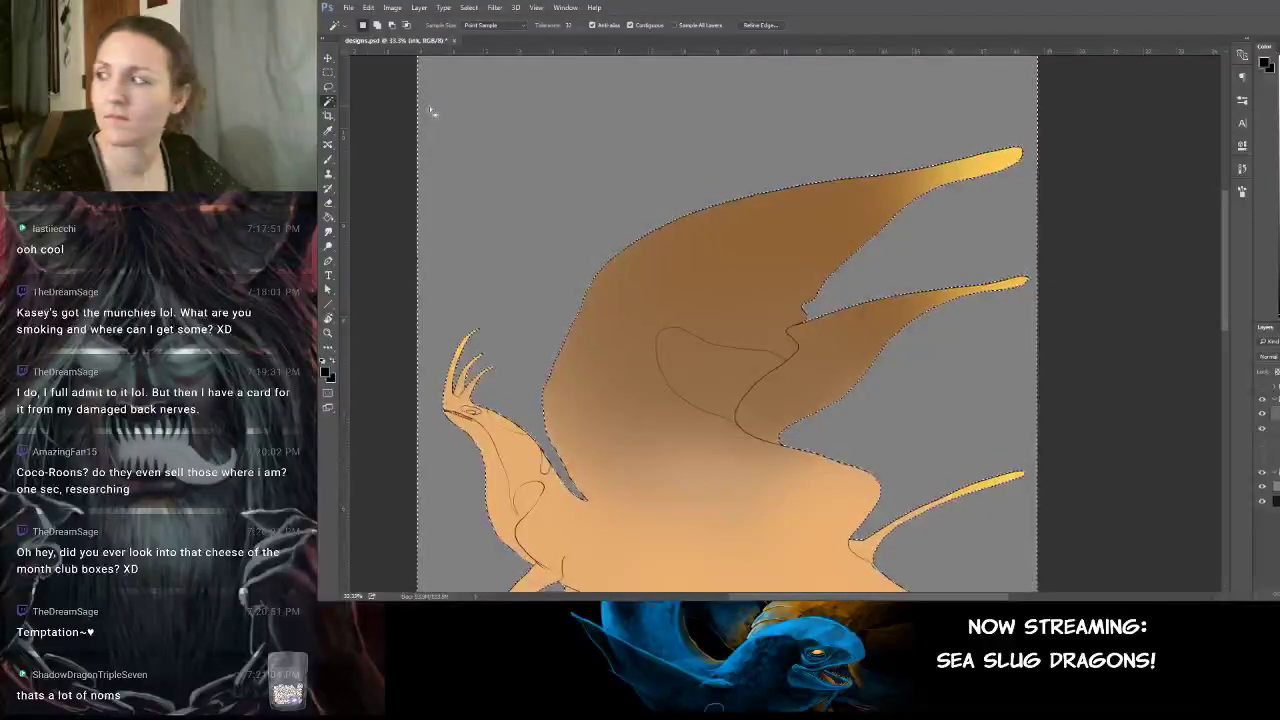
left_click(446, 8)
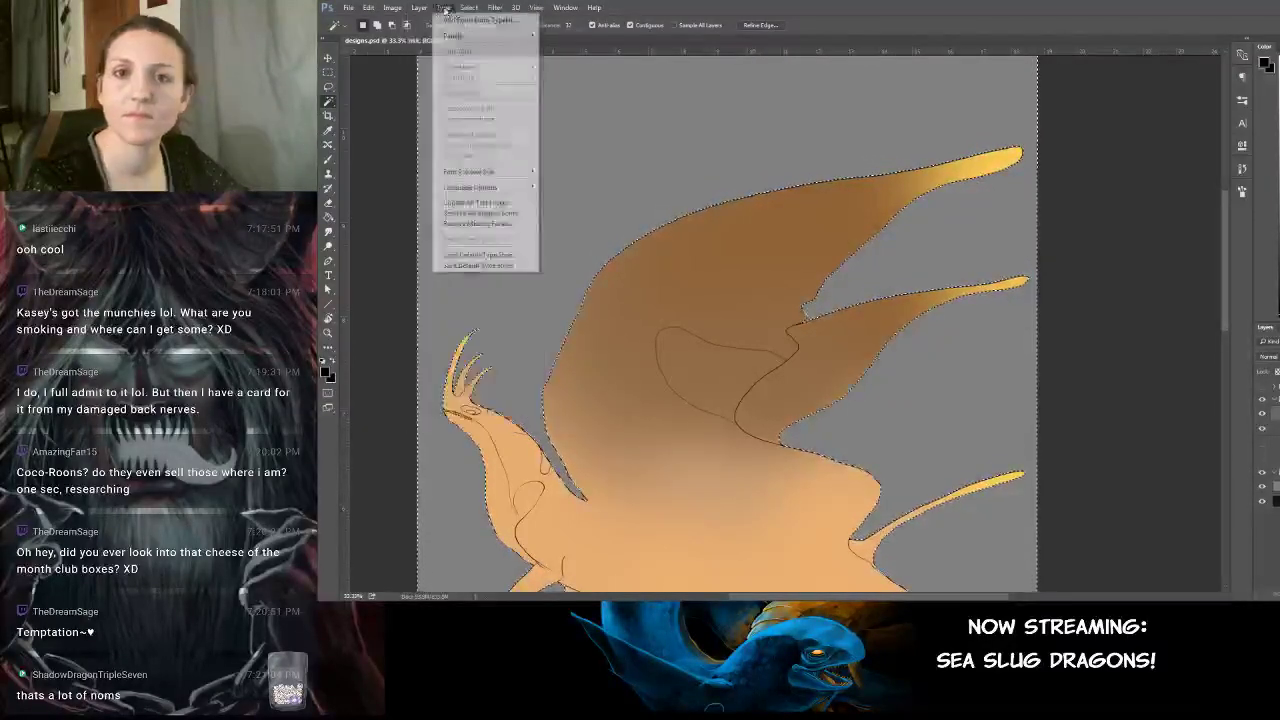
left_click(484, 52)
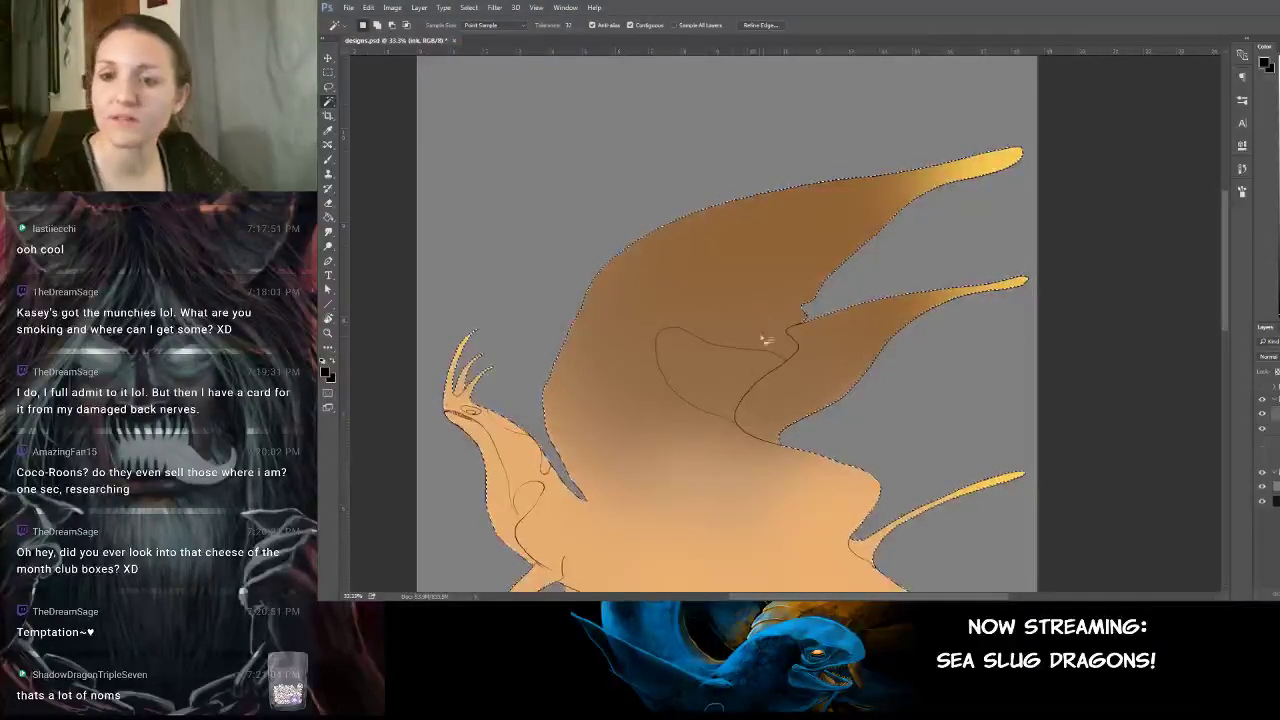
Ink a large rounded marking hanging from the upper wing's leading edge and a smaller one at its trailing edge.
key("b")
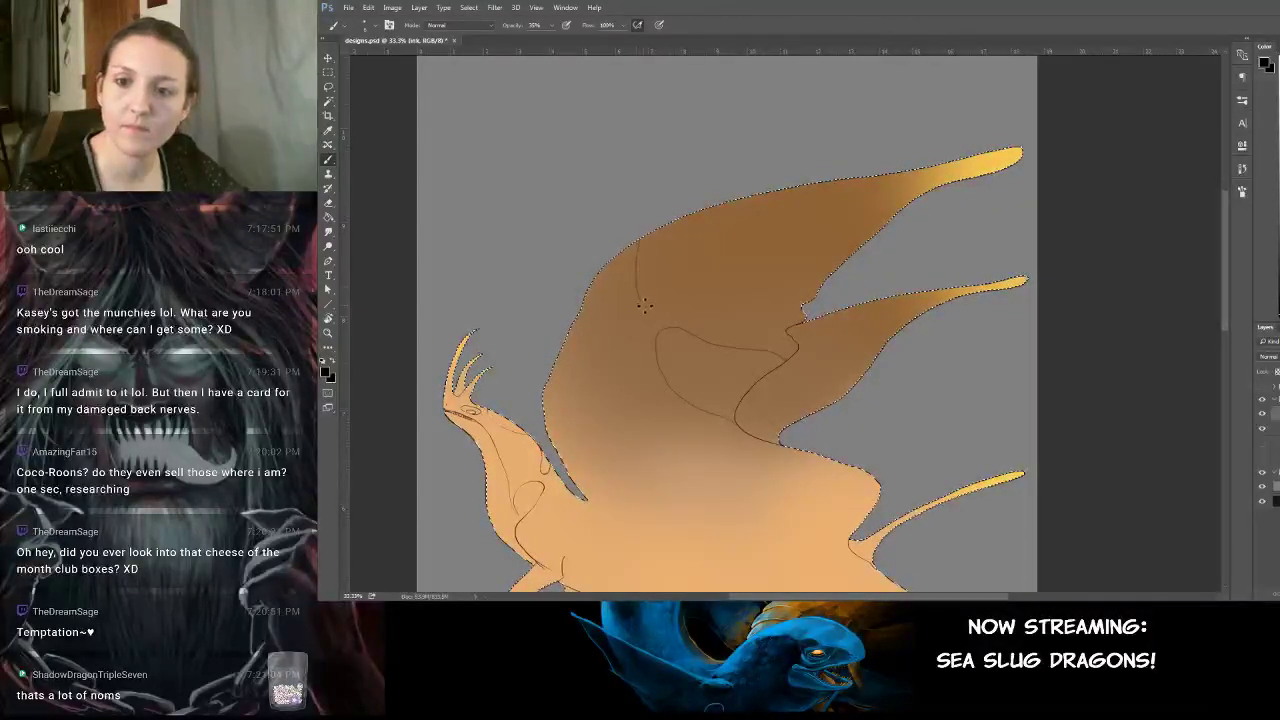
left_click_drag(740, 236, 793, 186)
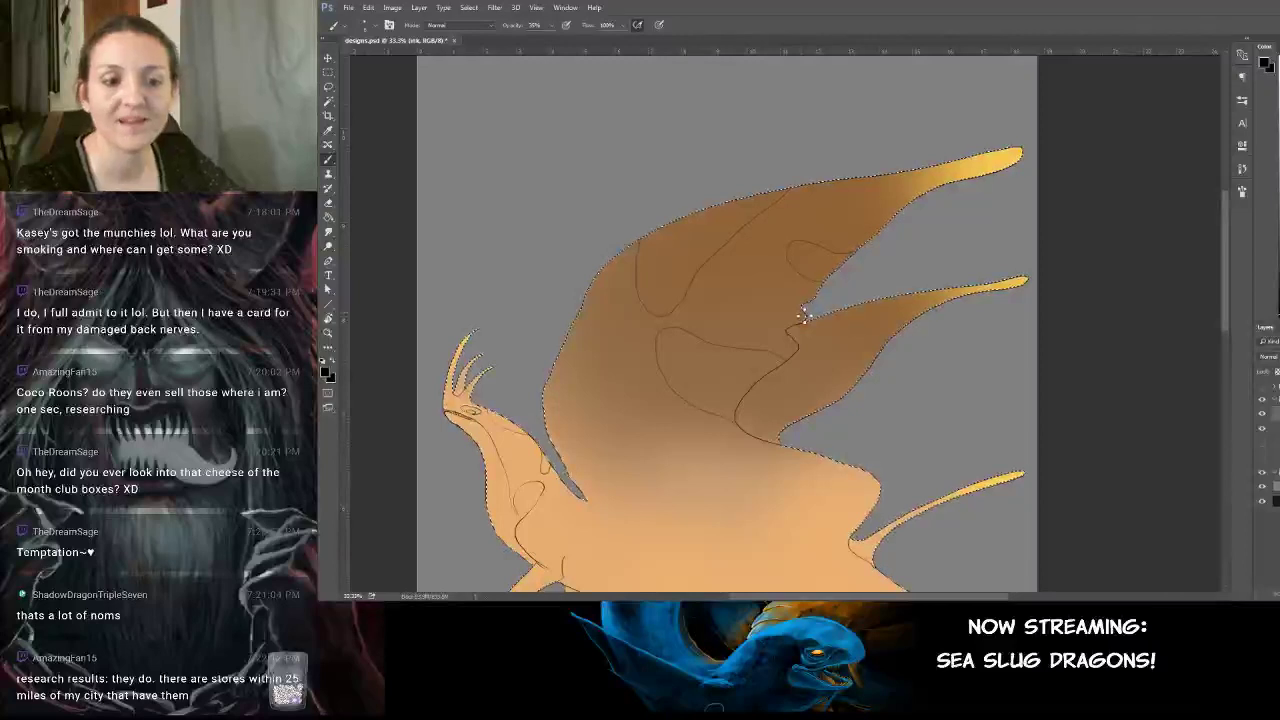
left_click_drag(669, 355, 689, 286)
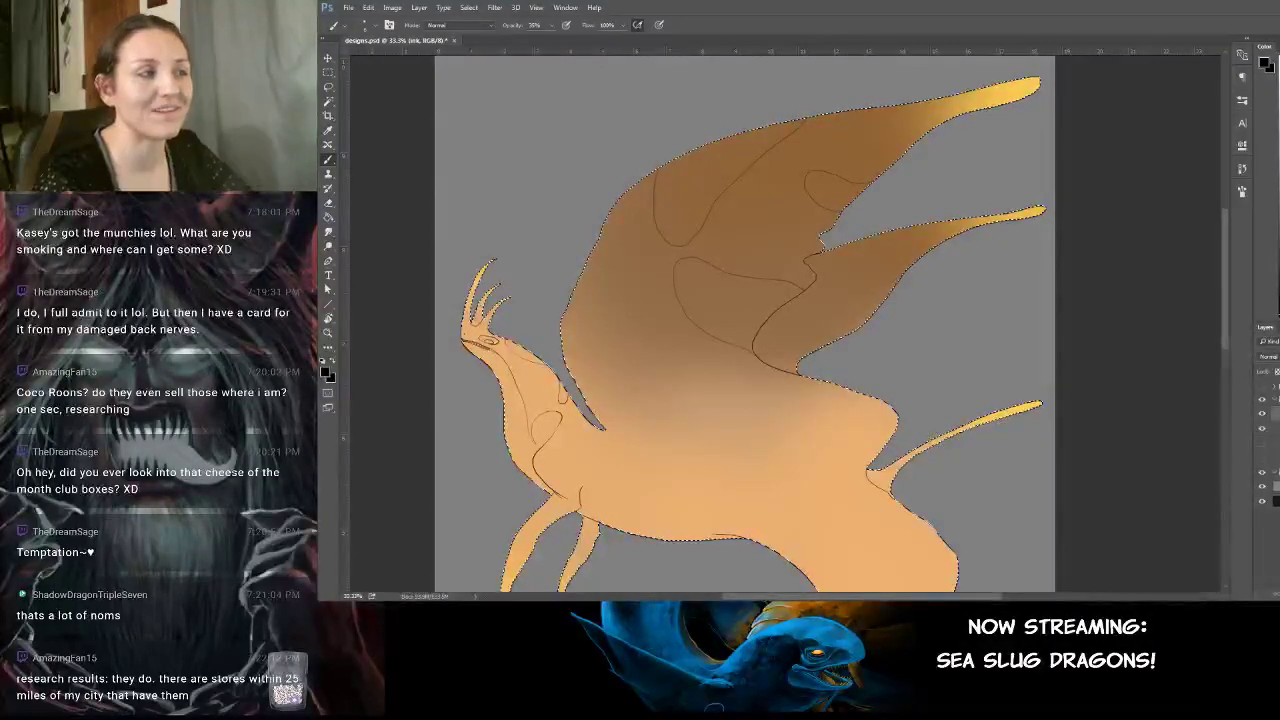
key("ctrl+d")
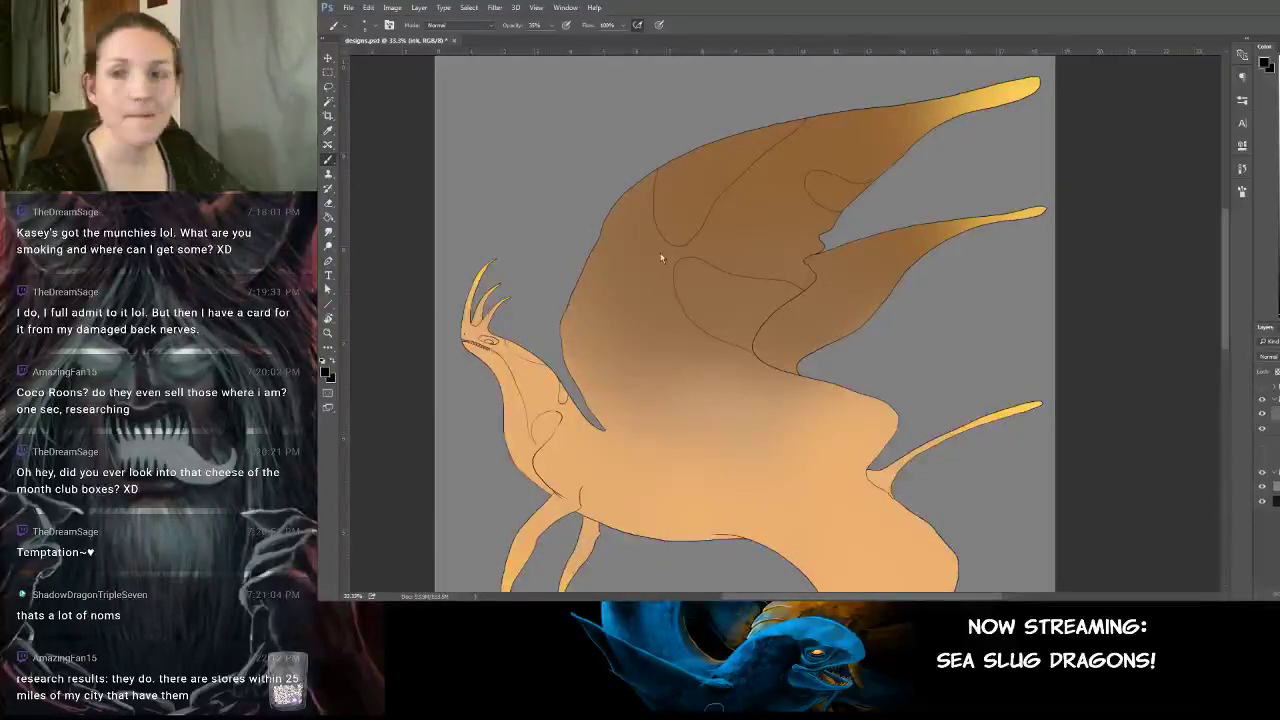
Restore the silhouette selection and ink markings on the lower wing, plus small round spots and a scalloped border along the large wing's front edge.
key("ctrl+shift+d")
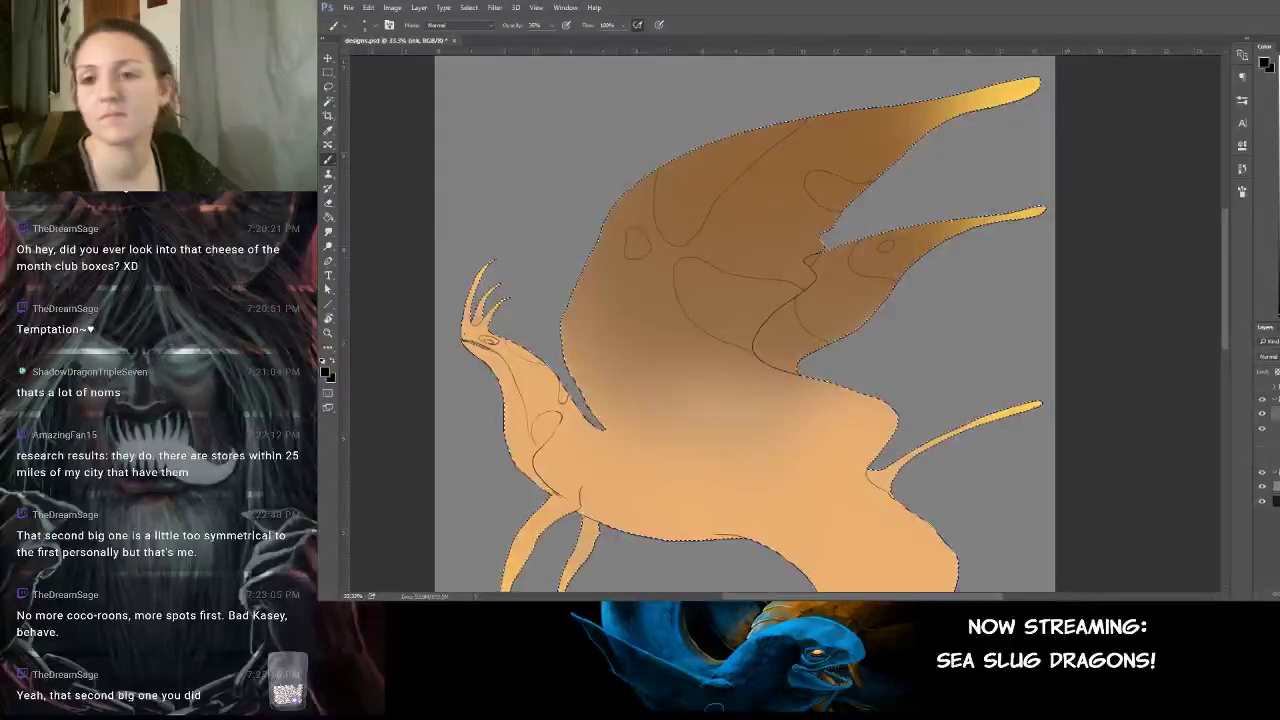
mouse_move(637, 269)
left_mouse_down()
mouse_move(638, 242)
mouse_move(627, 260)
left_mouse_up()
key("ctrl+z")
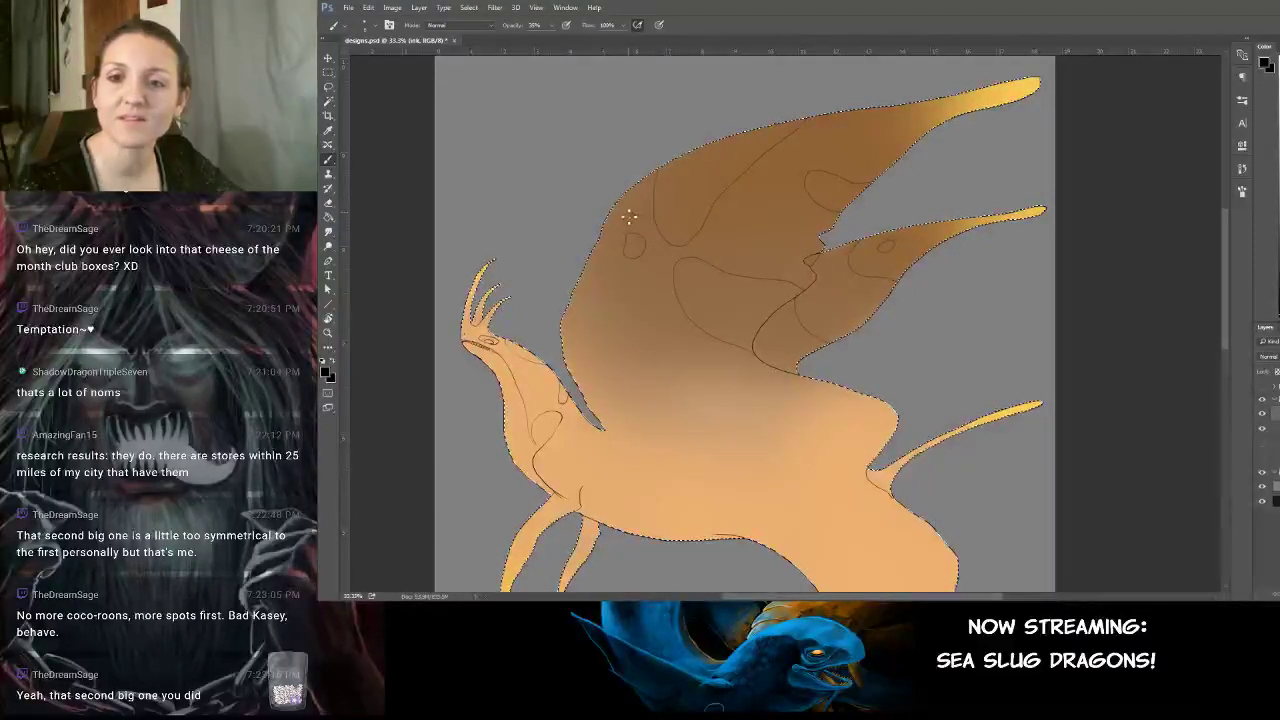
mouse_move(629, 212)
left_mouse_down()
mouse_move(637, 201)
mouse_move(626, 204)
left_mouse_up()
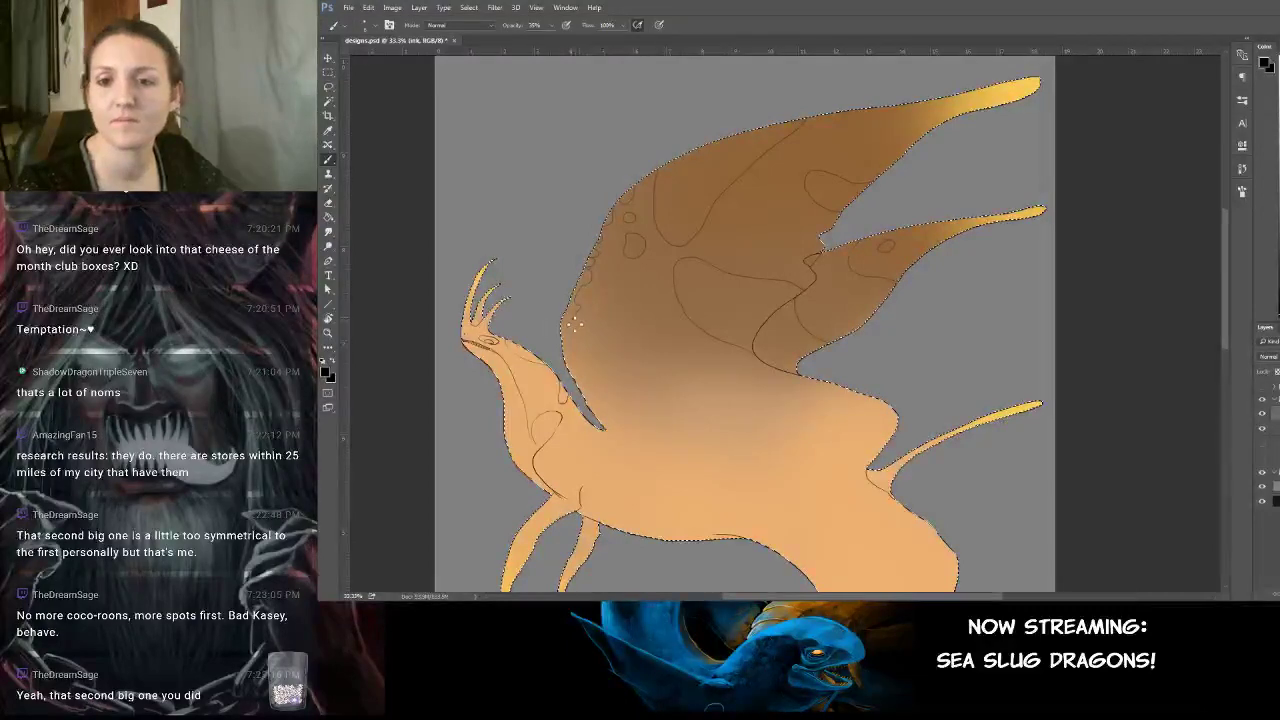
left_click_drag(575, 323, 587, 380)
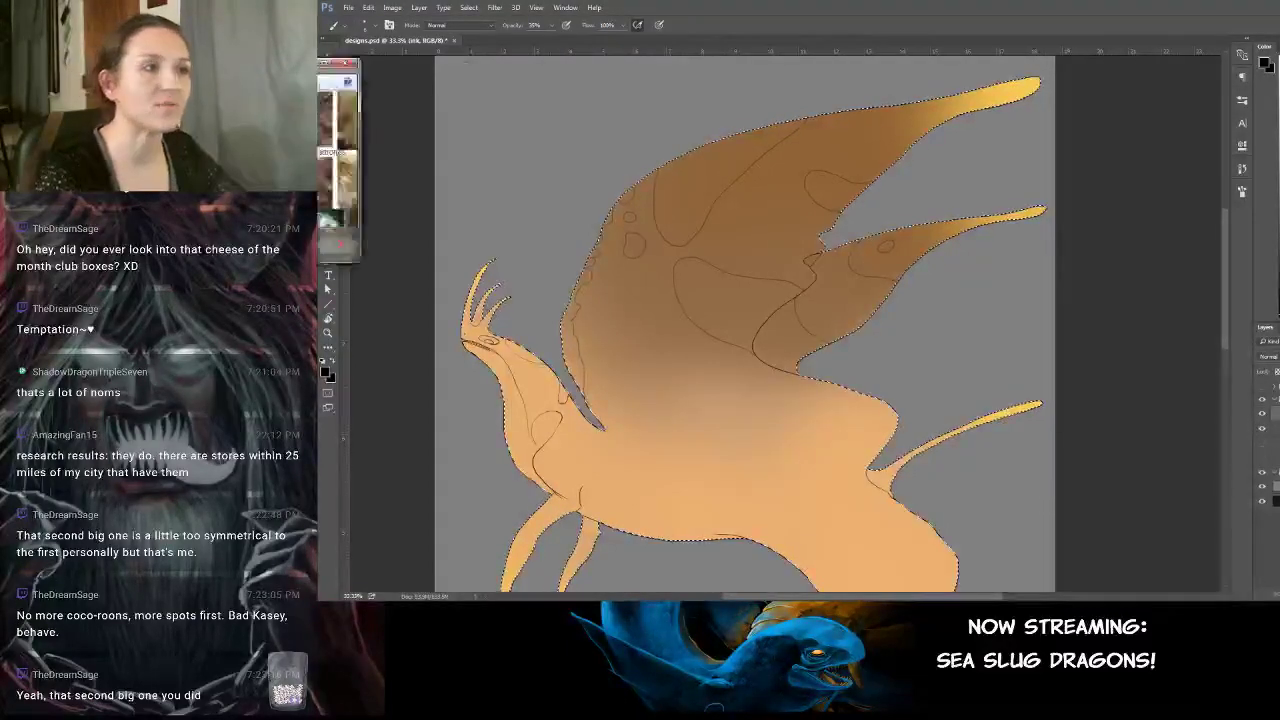
Compare the wing markings with the bubblesnails.png reference photo and check them without the selection outline.
left_click_drag(270, 70, 932, 151)
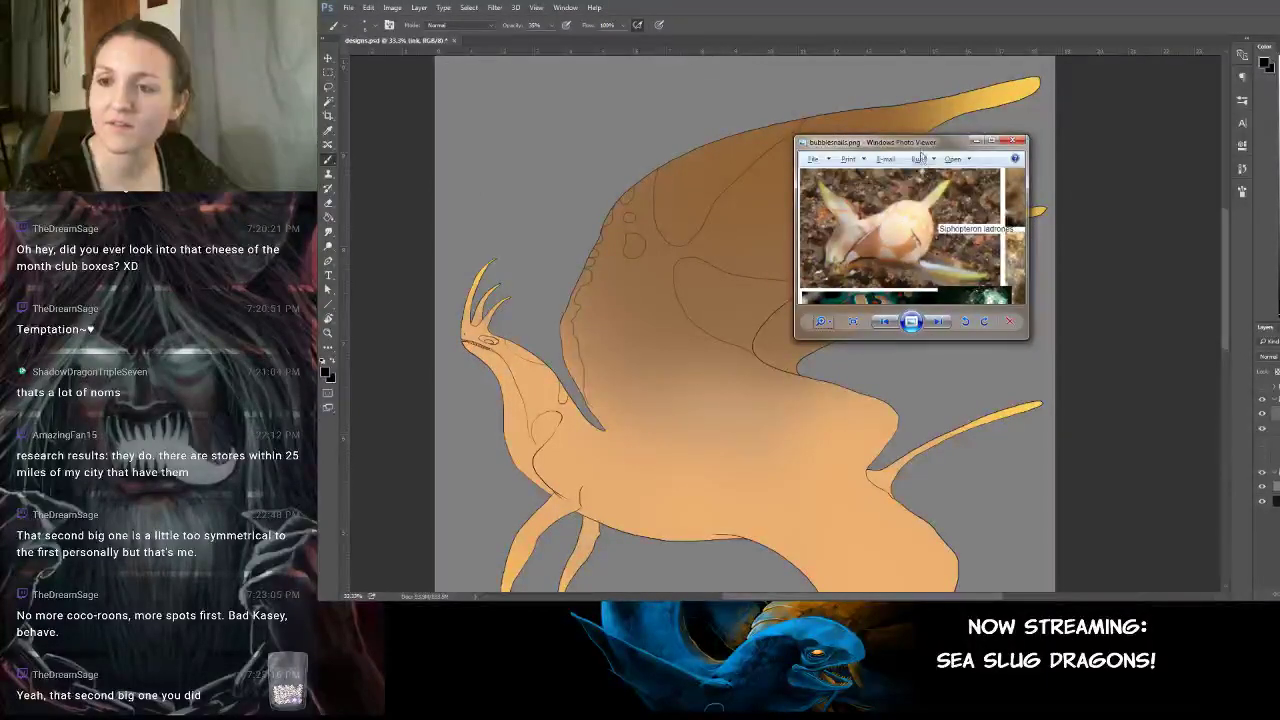
left_click_drag(926, 143, 220, 230)
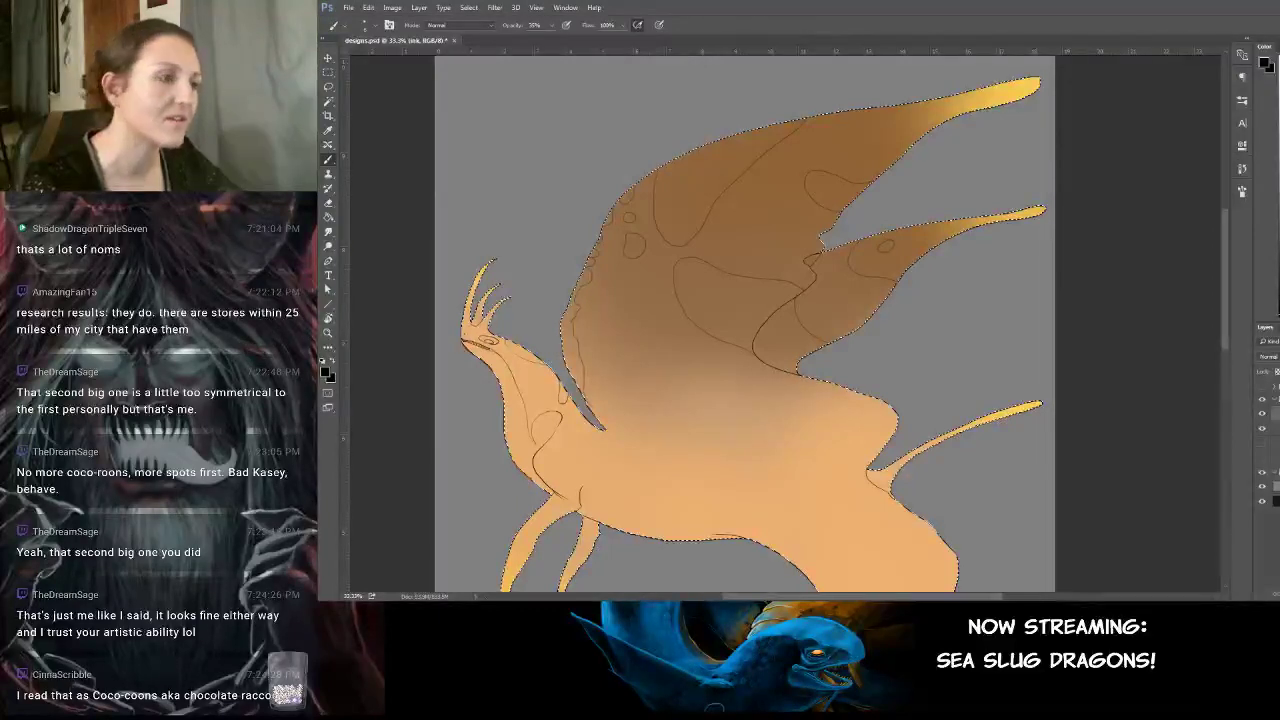
key("ctrl+d")
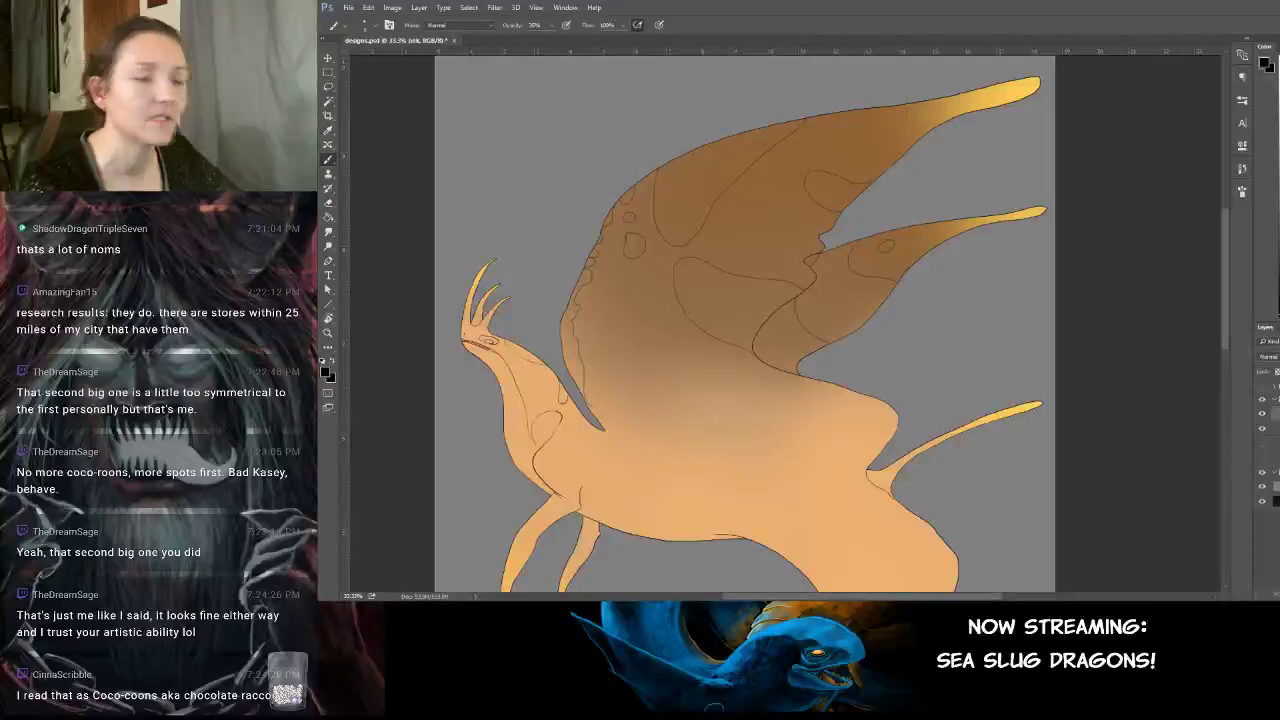
key("ctrl+shift+d")
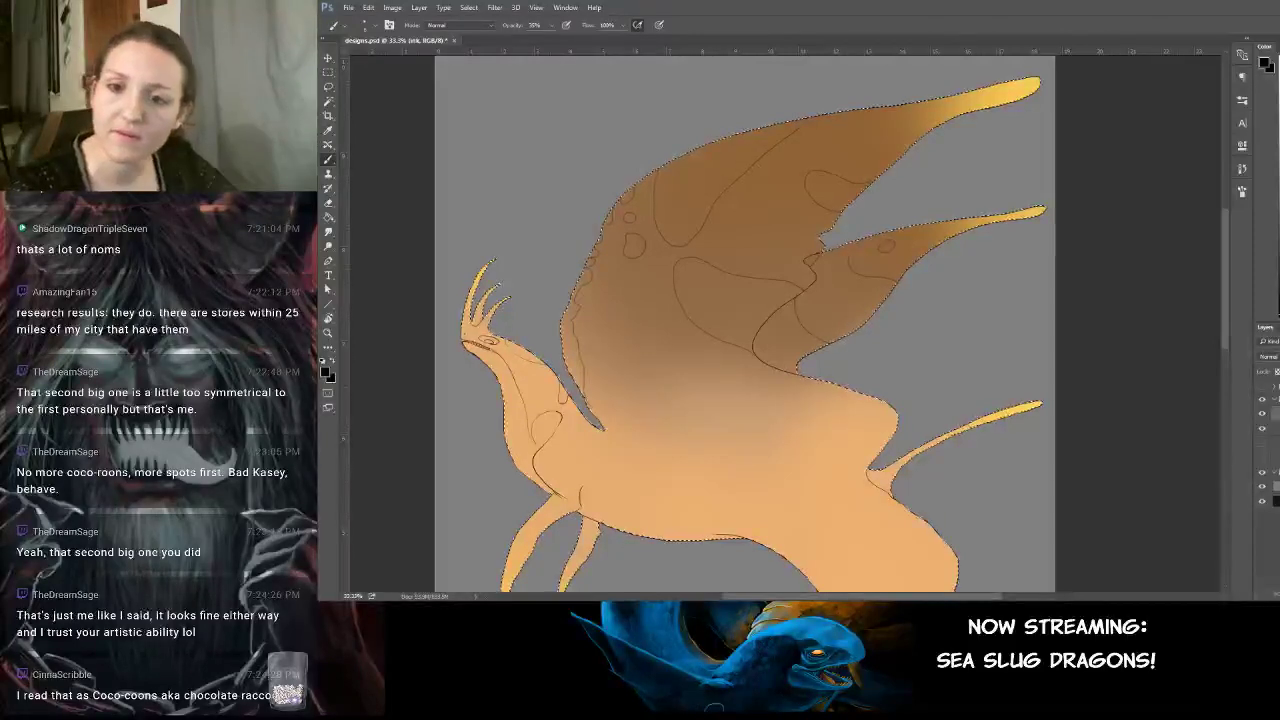
Try inking a diagonal row of oval spots from the large wing's front area down onto the body, and save the file.
left_click_drag(634, 288, 629, 294)
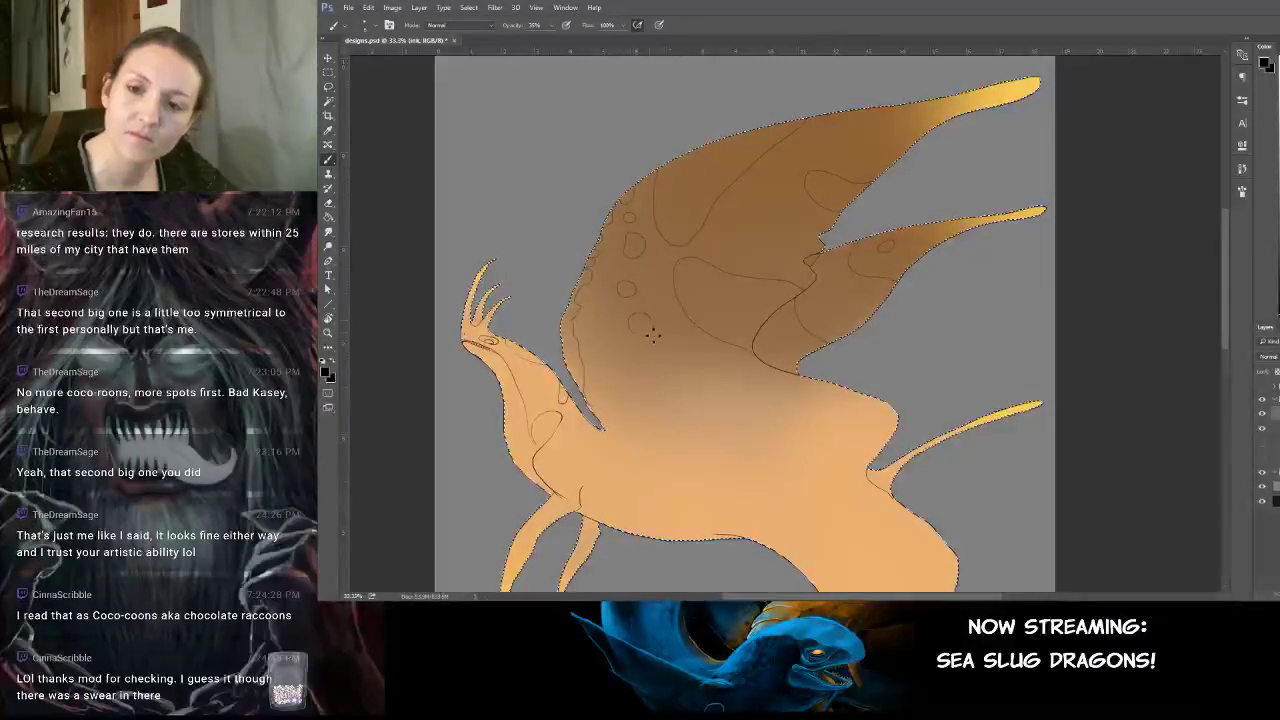
left_click_drag(652, 336, 644, 334)
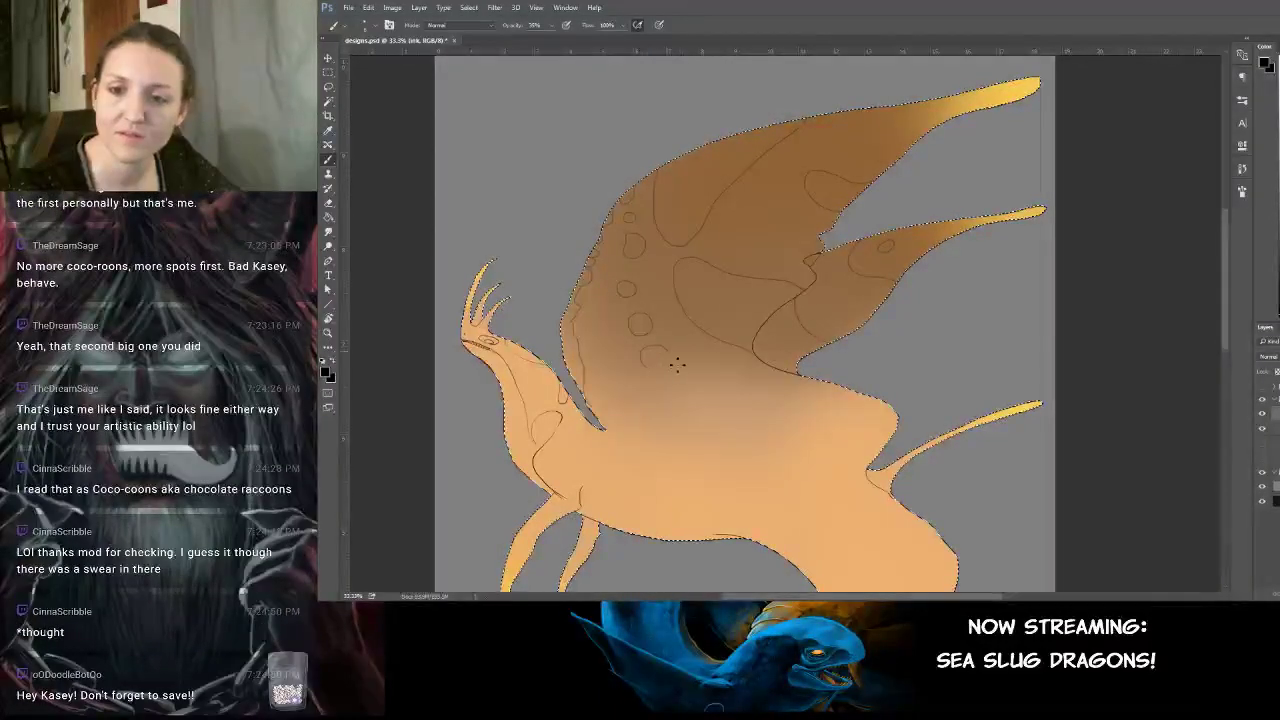
left_click_drag(678, 365, 655, 374)
key("ctrl+alt+z")
key("ctrl+alt+z")
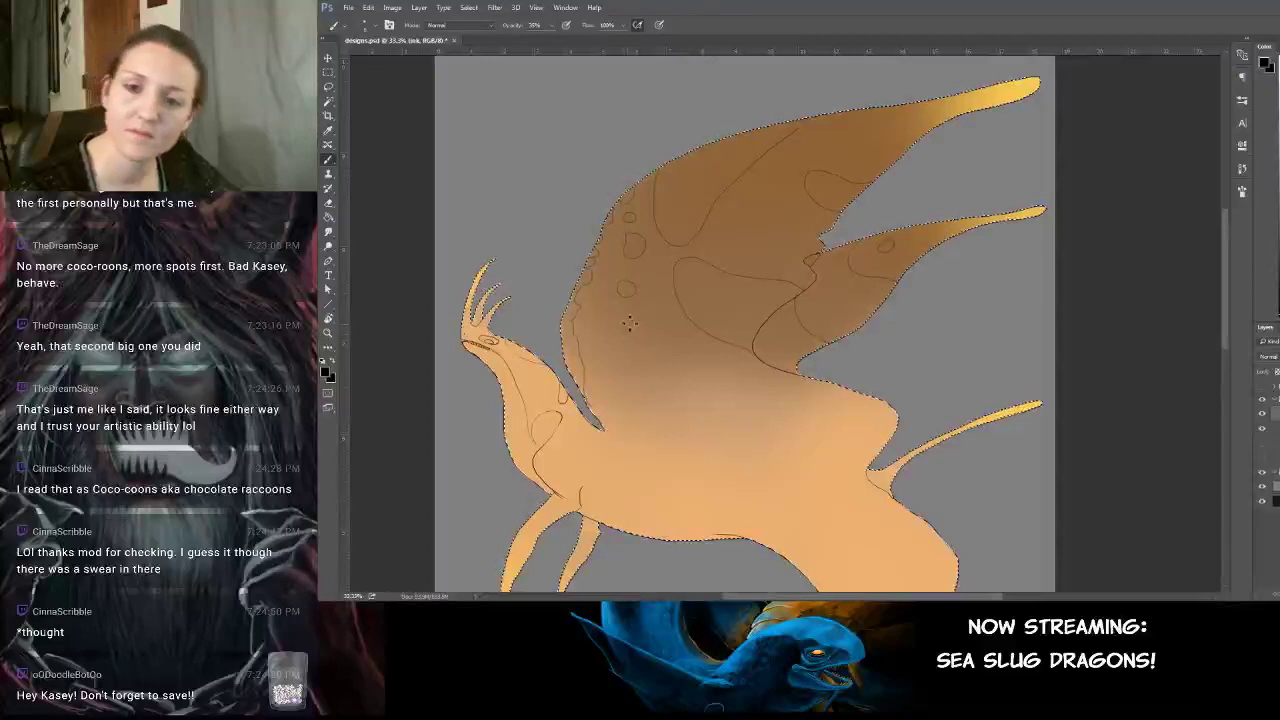
mouse_move(623, 325)
left_mouse_down()
mouse_move(651, 346)
mouse_move(642, 322)
mouse_move(620, 320)
mouse_move(624, 336)
left_mouse_up()
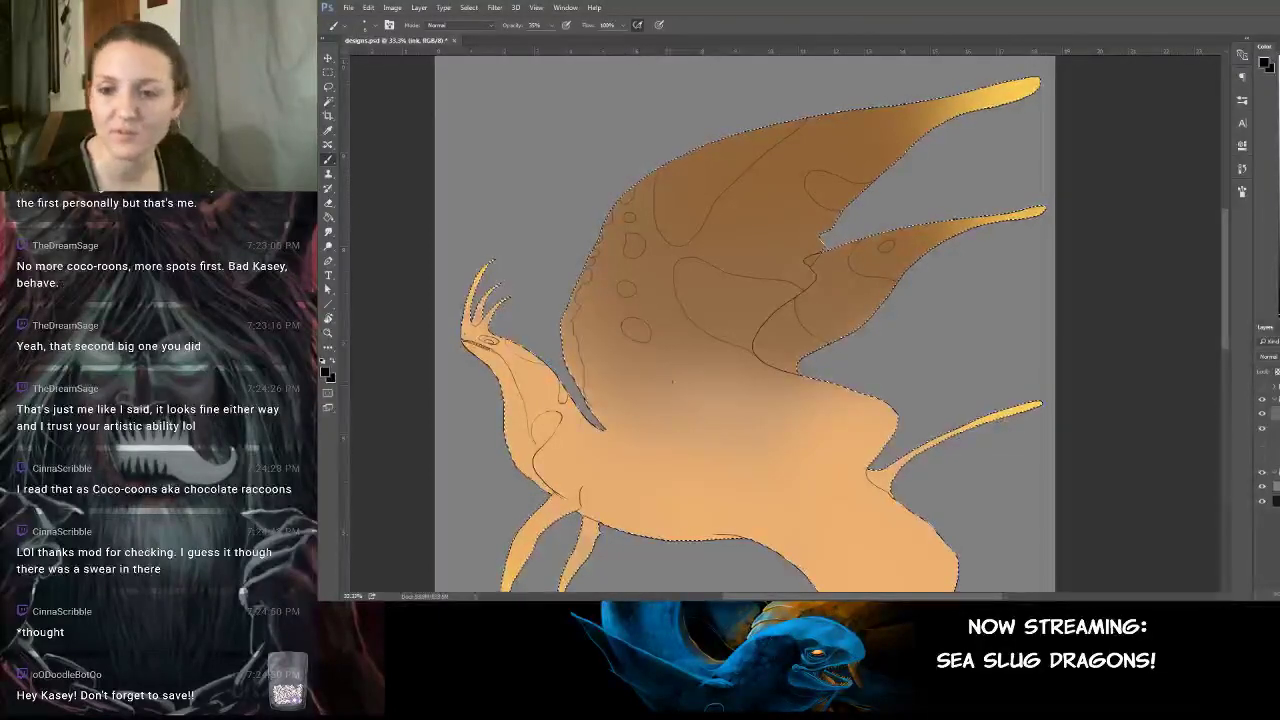
mouse_move(672, 381)
left_mouse_down()
mouse_move(693, 425)
mouse_move(727, 440)
mouse_move(754, 432)
mouse_move(739, 414)
mouse_move(696, 406)
mouse_move(662, 316)
left_mouse_up()
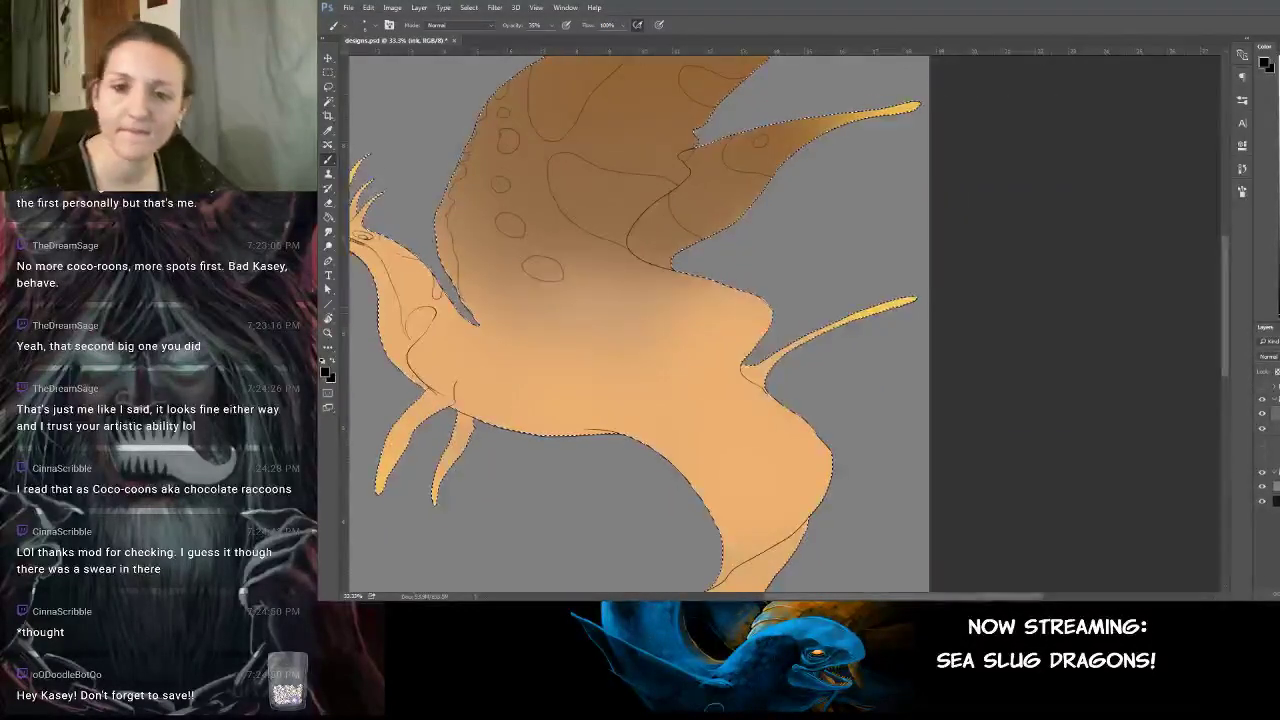
mouse_move(578, 297)
left_mouse_down()
mouse_move(606, 314)
mouse_move(577, 305)
left_mouse_up()
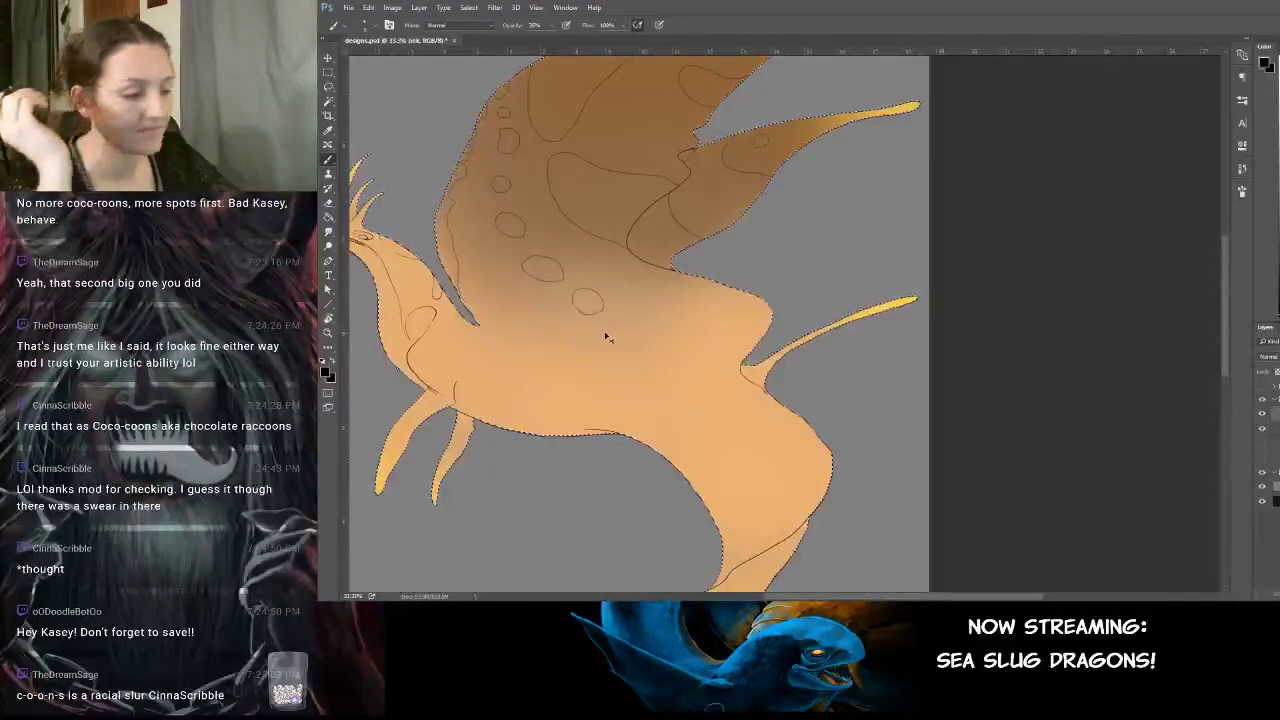
key("ctrl+s")
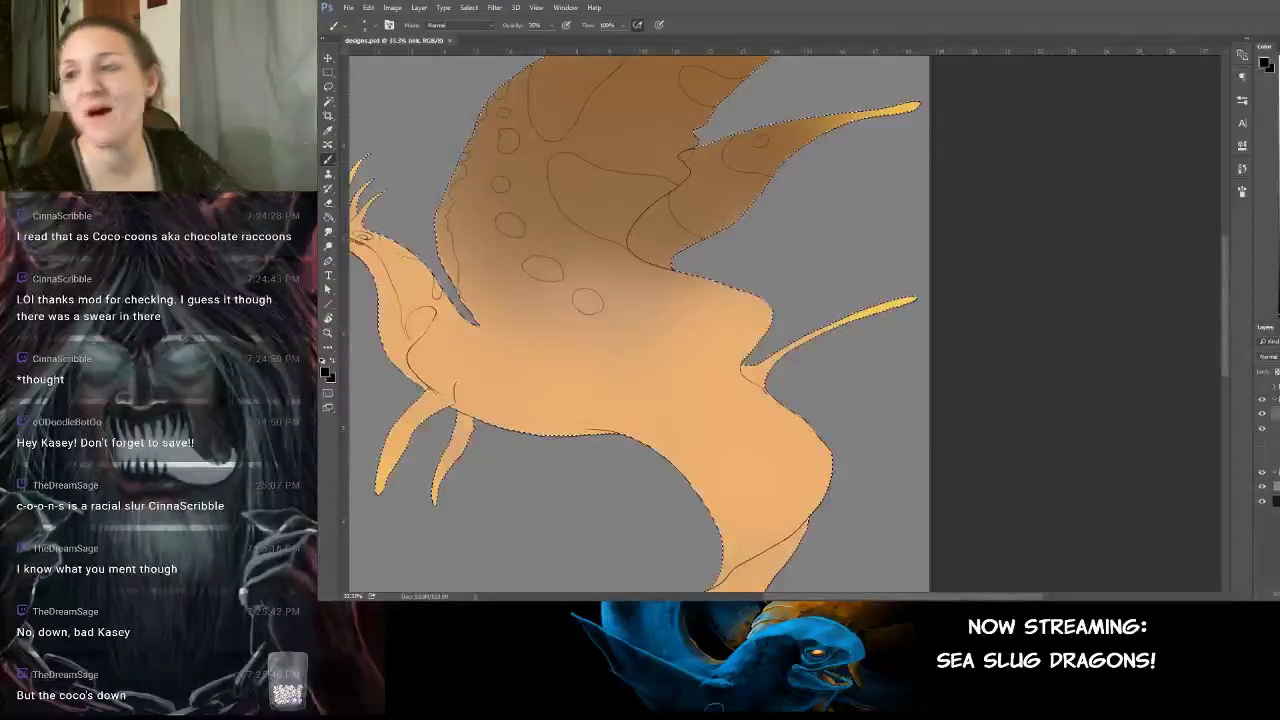
Examine the row of oval spots across the wing and body, with and without the selection outline and at closer magnification.
left_click_drag(1223, 243, 1229, 222)
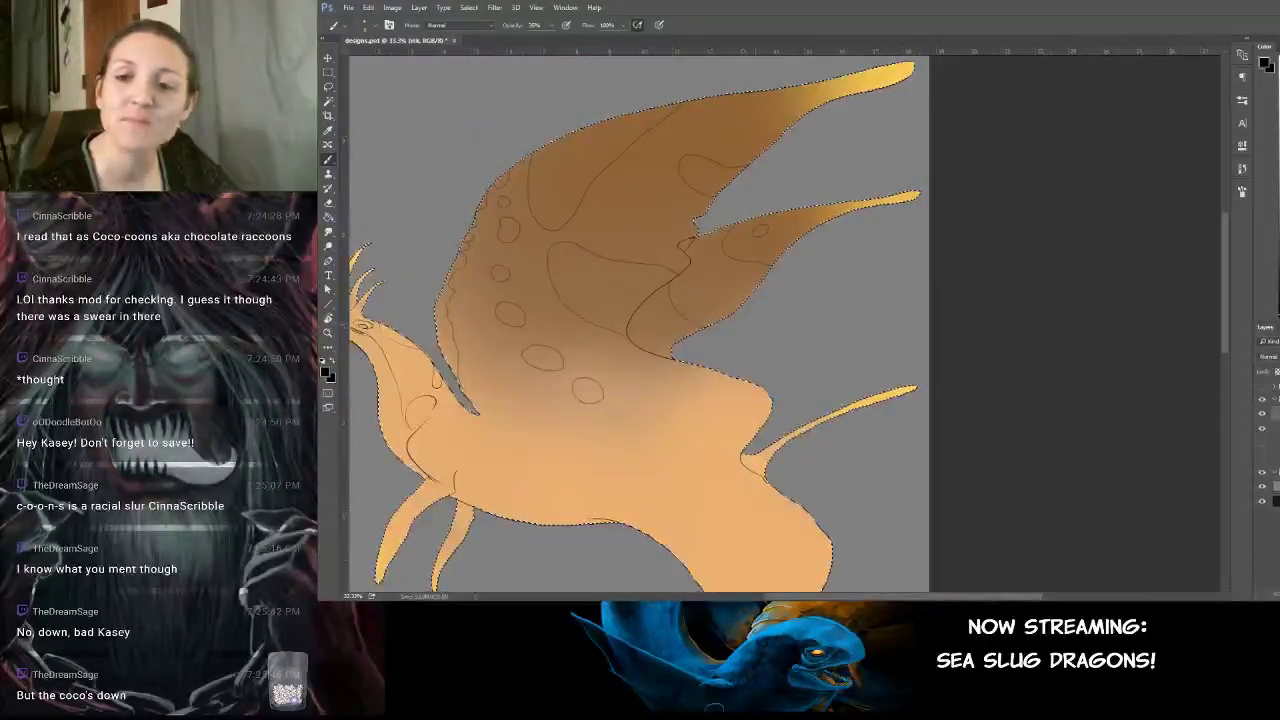
left_click_drag(717, 327, 869, 269)
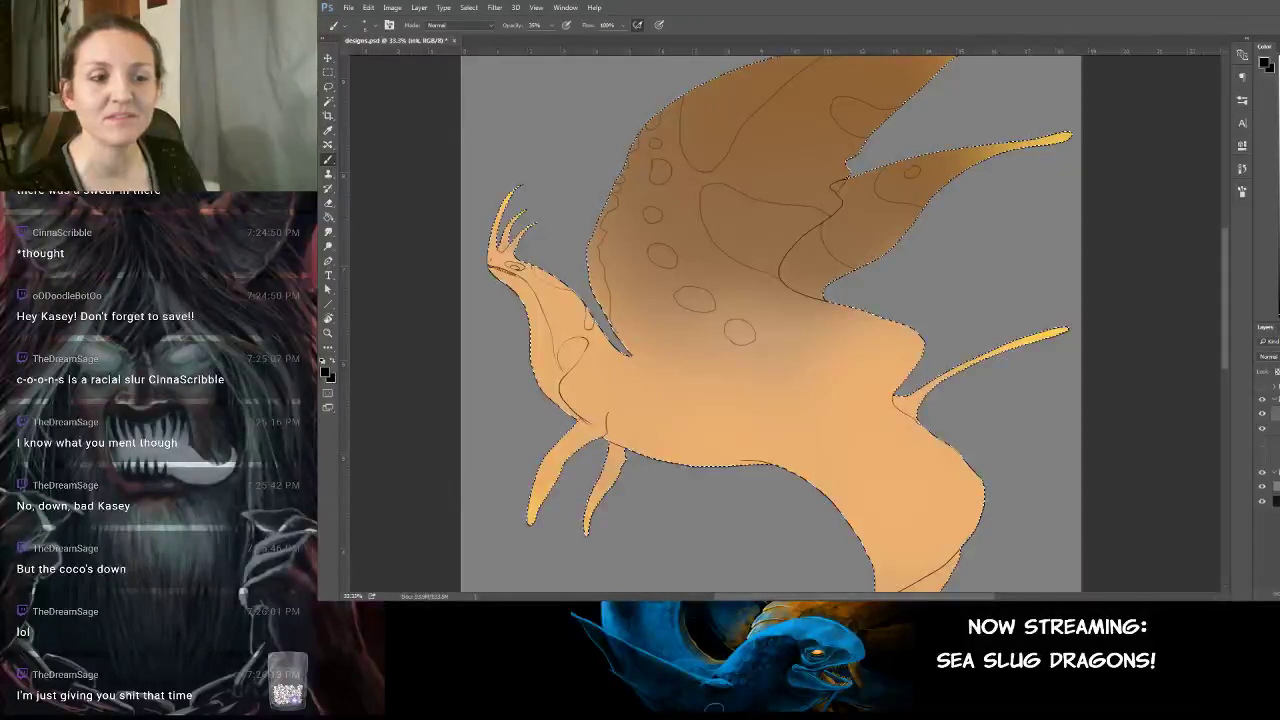
key("ctrl+d")
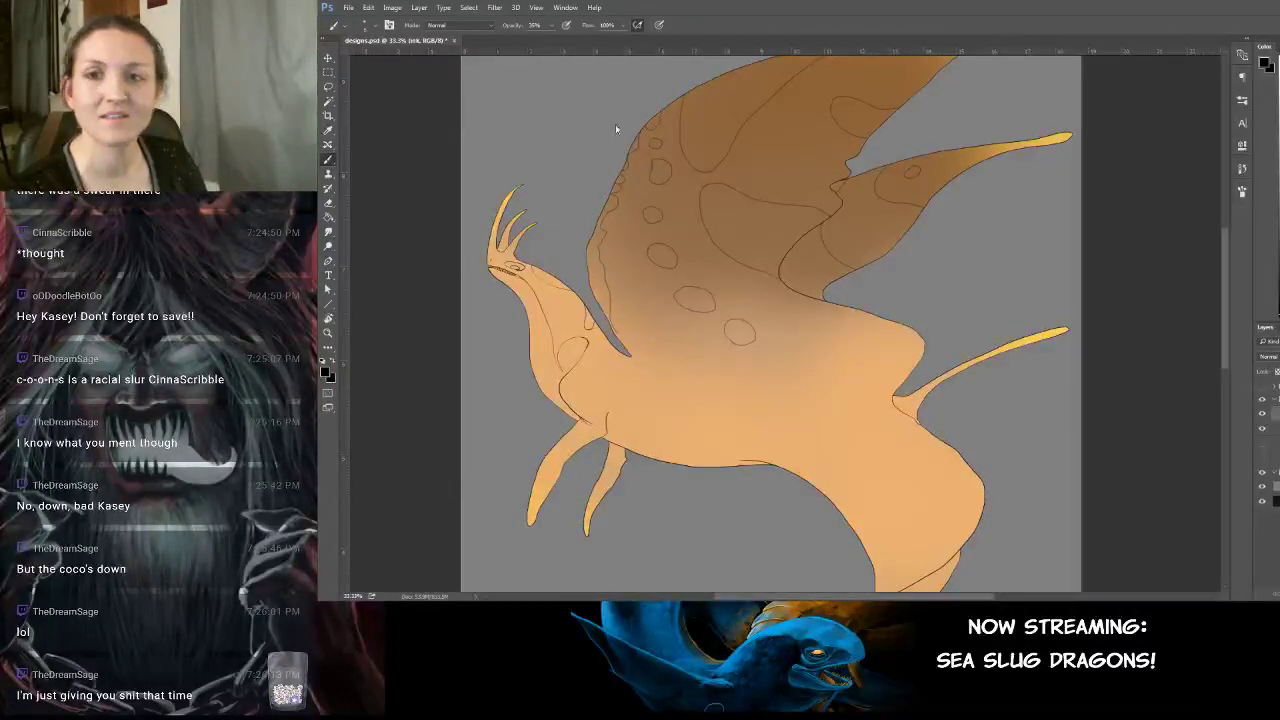
key("ctrl+z")
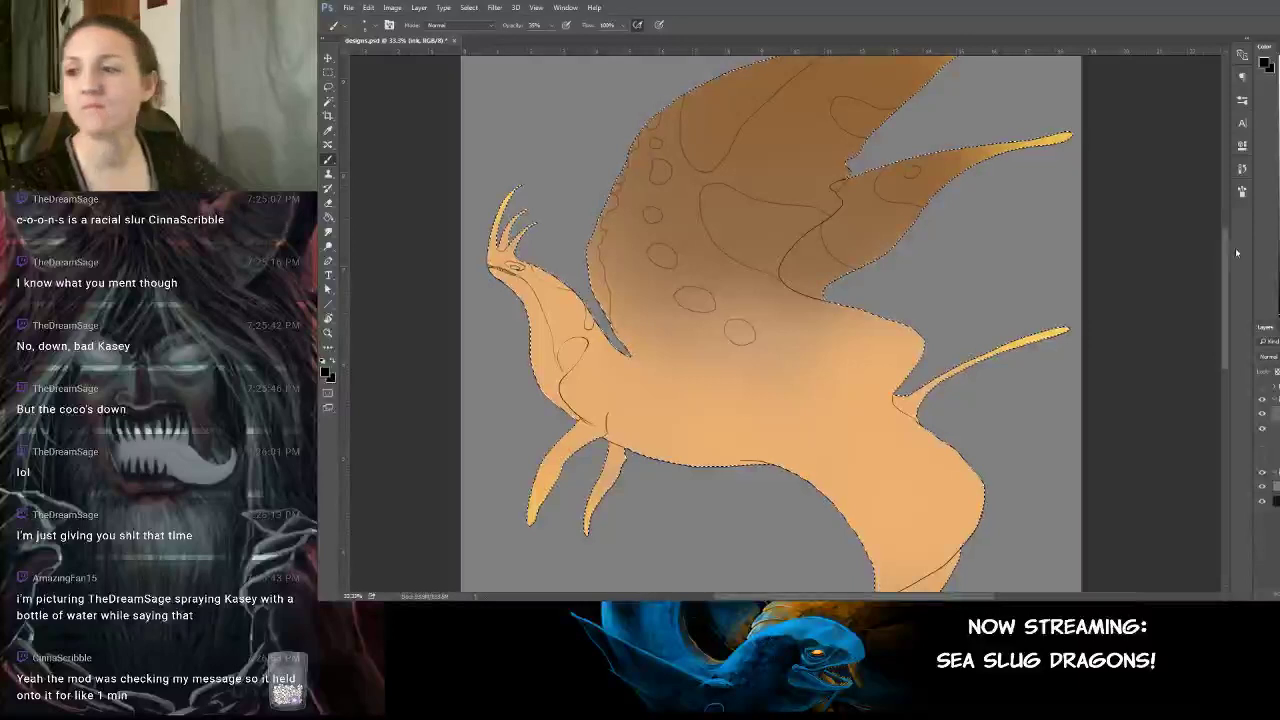
scroll(1221, 240, "up", 2)
scroll(1221, 245, "down", 2)
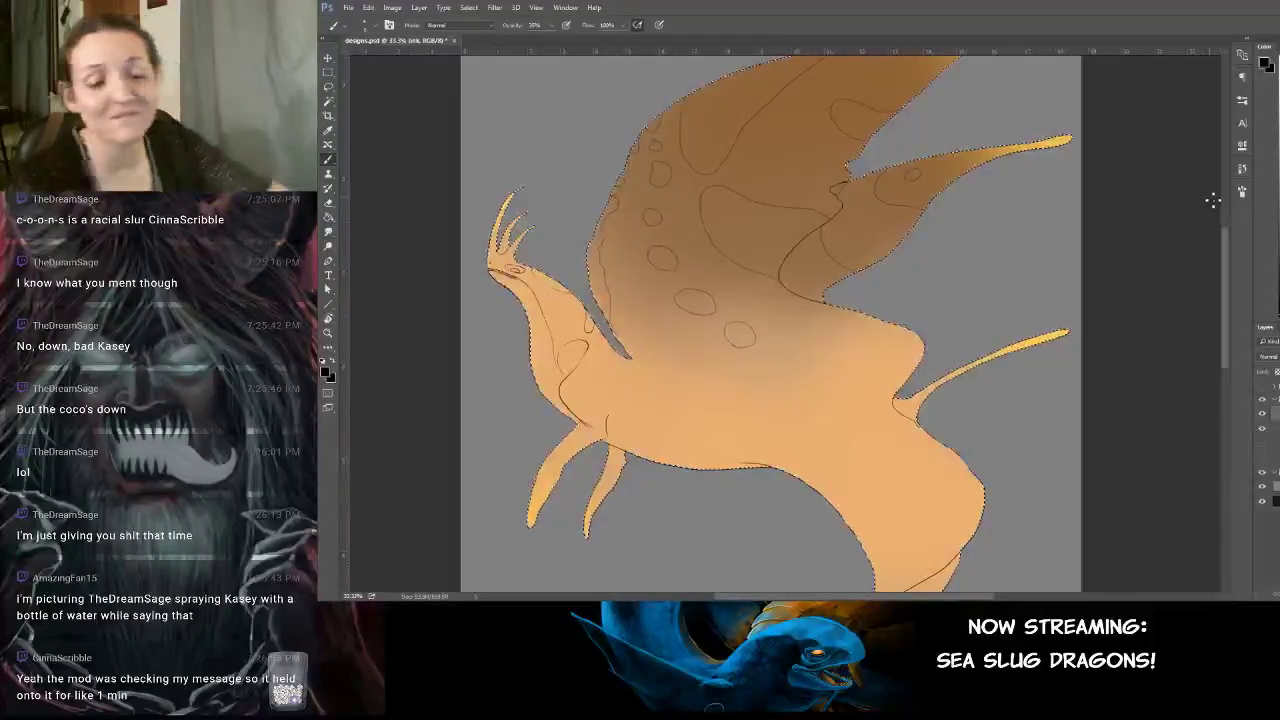
key("ctrl+plus")
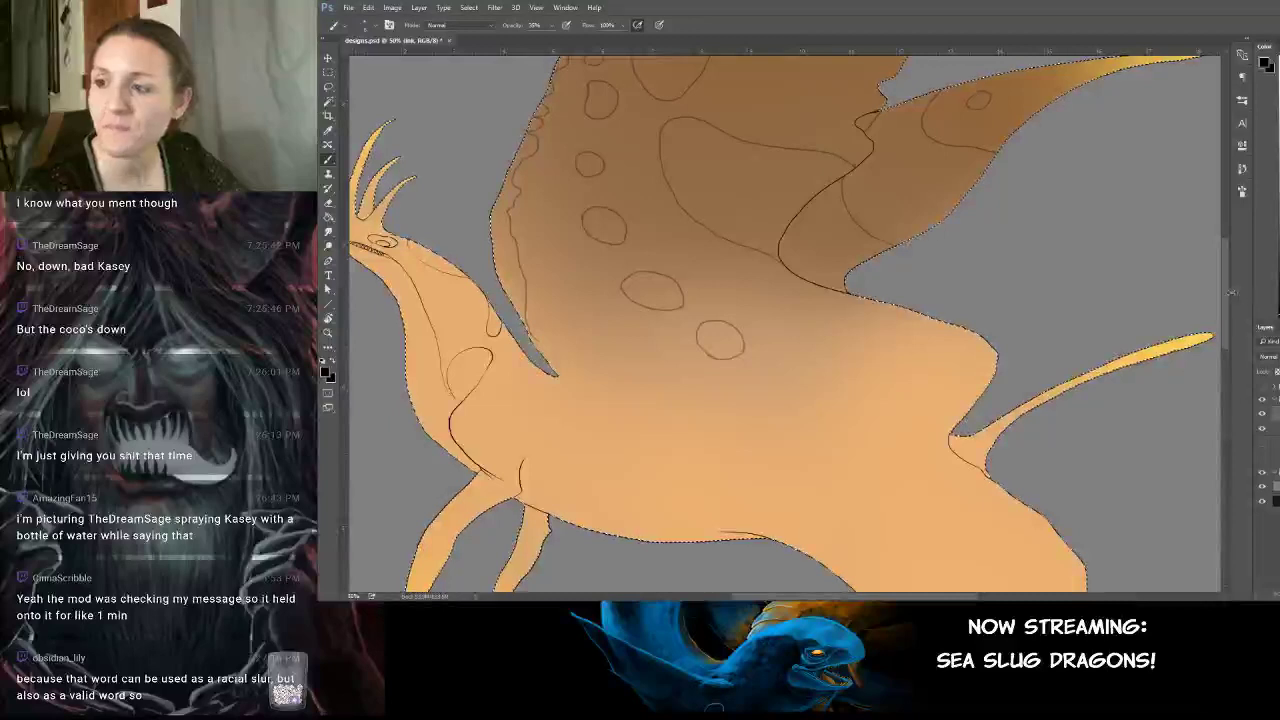
scroll(1180, 300, "down", 5)
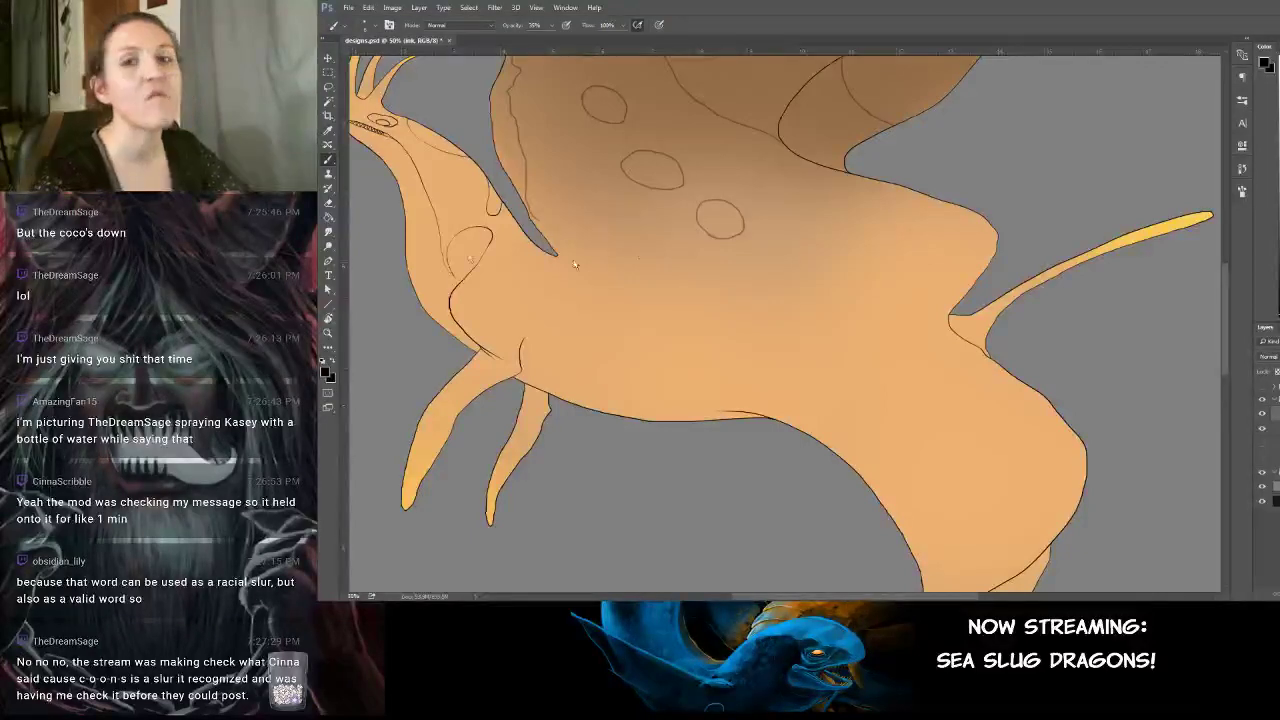
key("ctrl+shift+d")
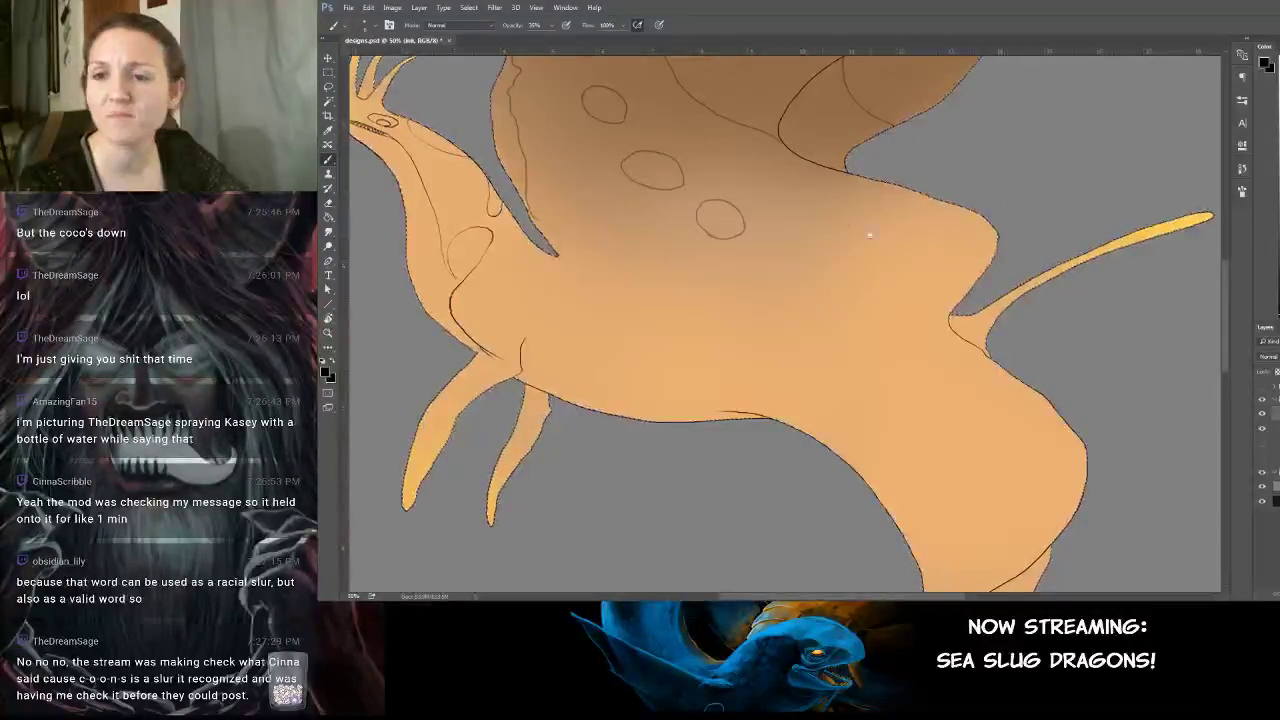
left_click_drag(870, 236, 914, 389)
left_click_drag(926, 297, 897, 314)
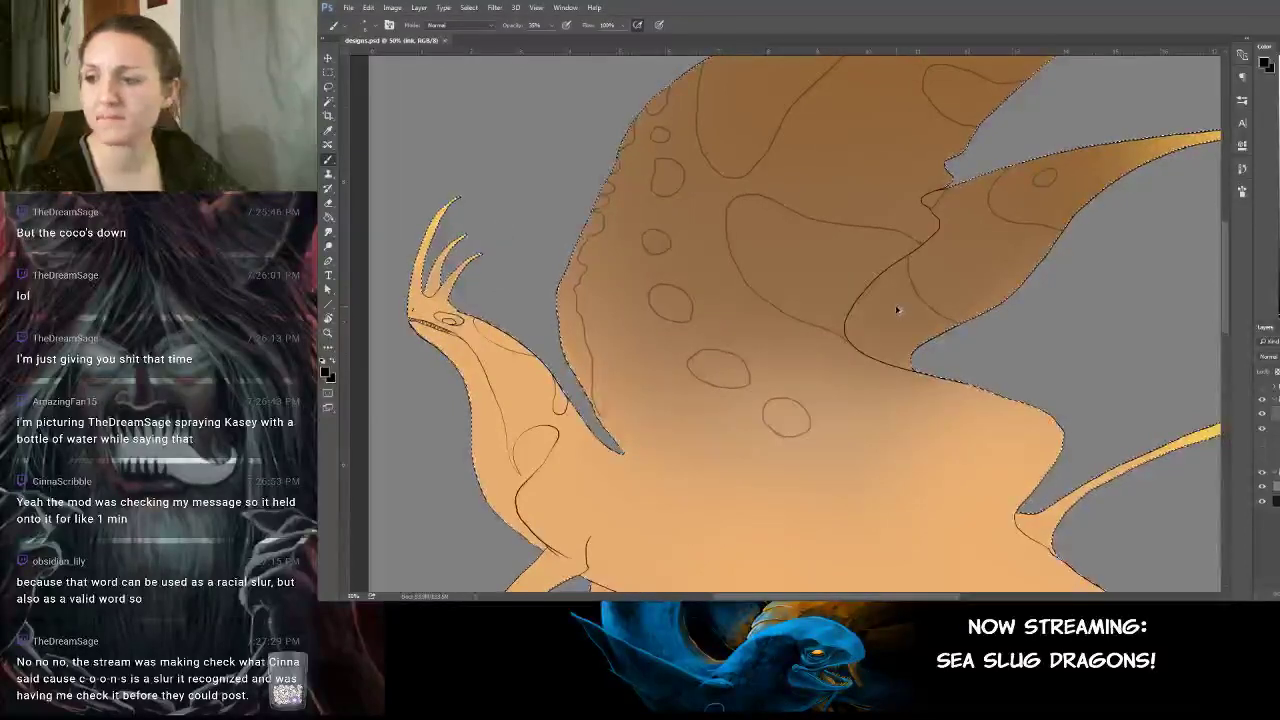
Undo the row of oval spots leading from the large wing onto the body.
key("ctrl+alt+z")
key("ctrl+alt+z")
key("ctrl+alt+z")
key("ctrl+alt+z")
key("ctrl+alt+z")
key("ctrl+alt+z")
key("ctrl+alt+z")
key("ctrl+alt+z")
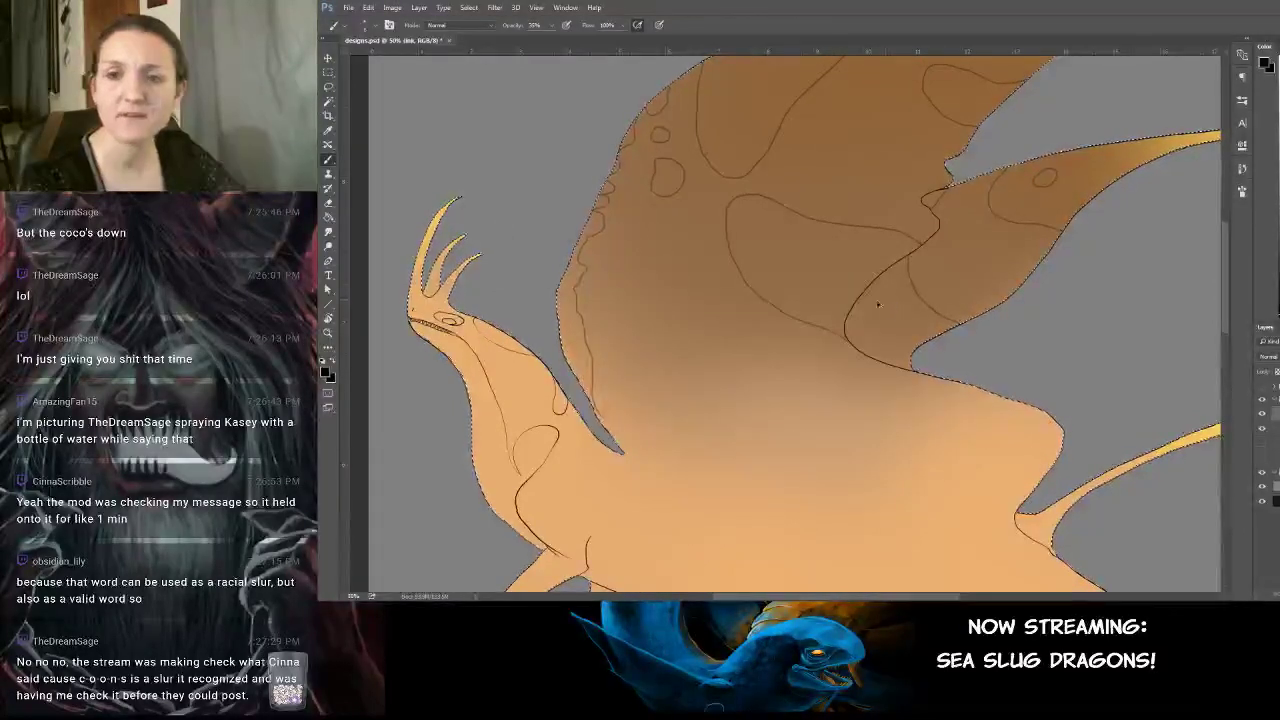
Raise the brush opacity to 100% and ink a row of small spots around and behind the dragon's eye.
key("ctrl+d")
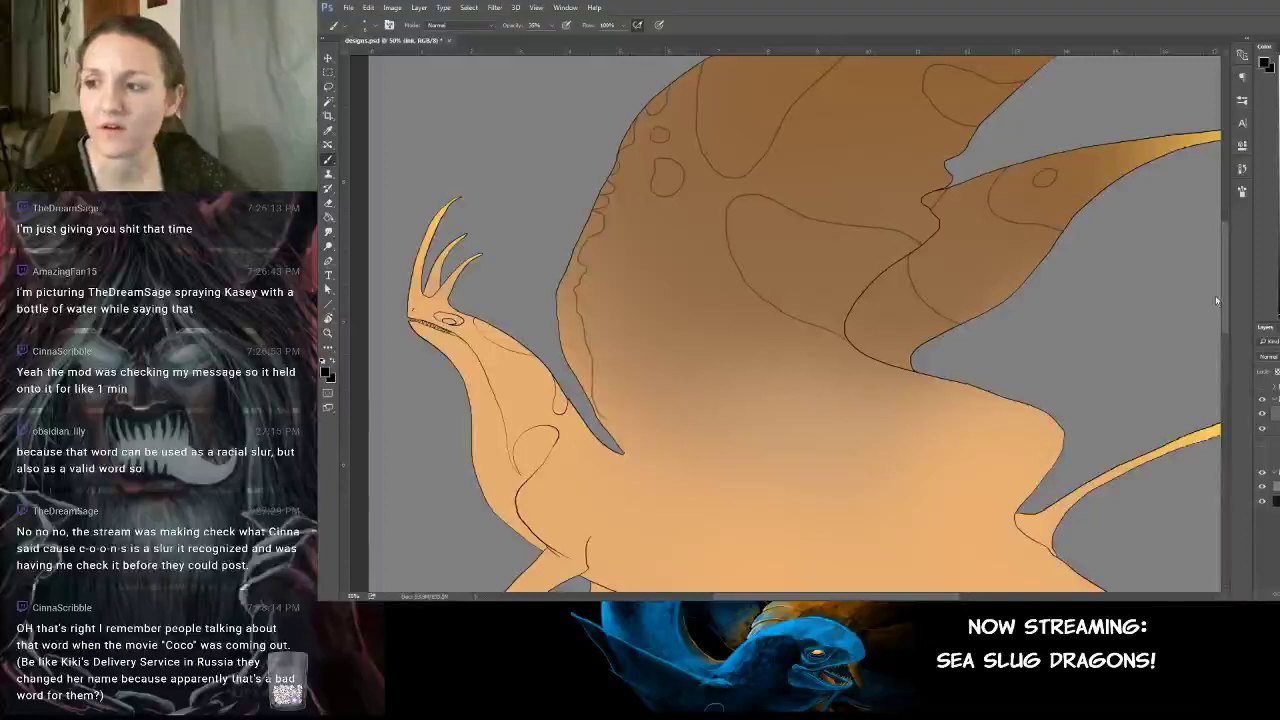
left_click_drag(1223, 306, 1225, 326)
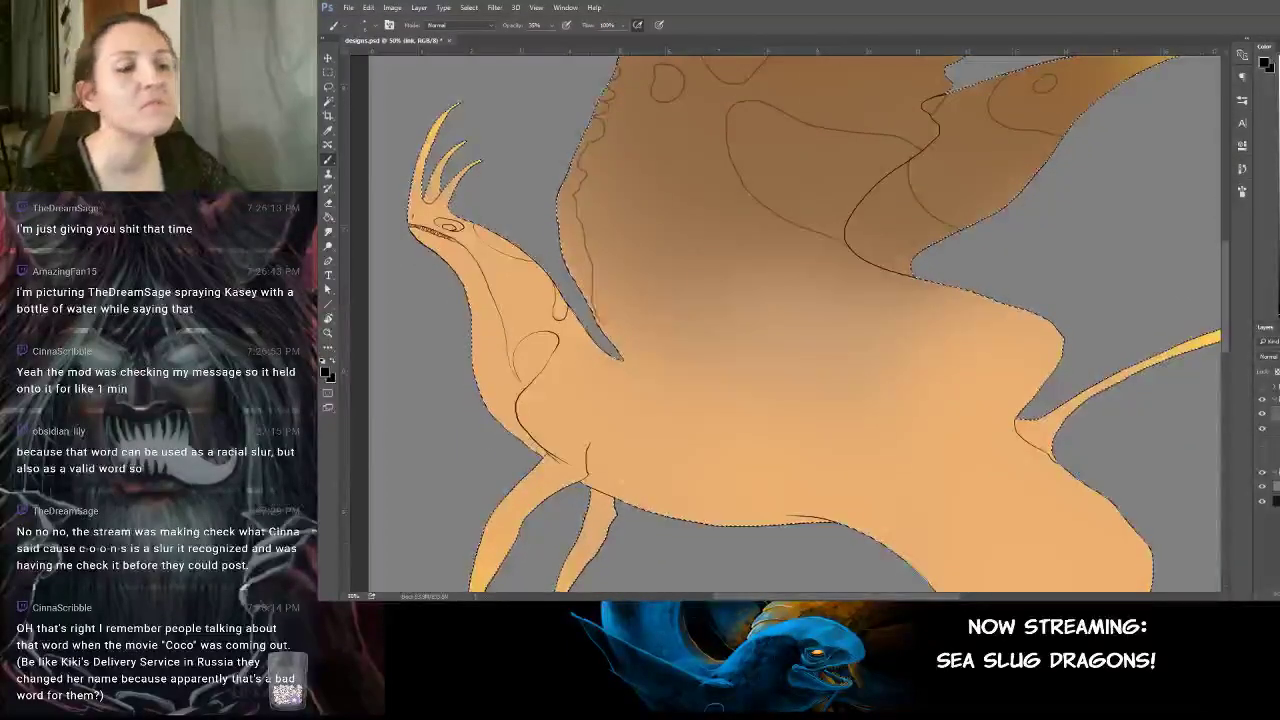
key("ctrl+d")
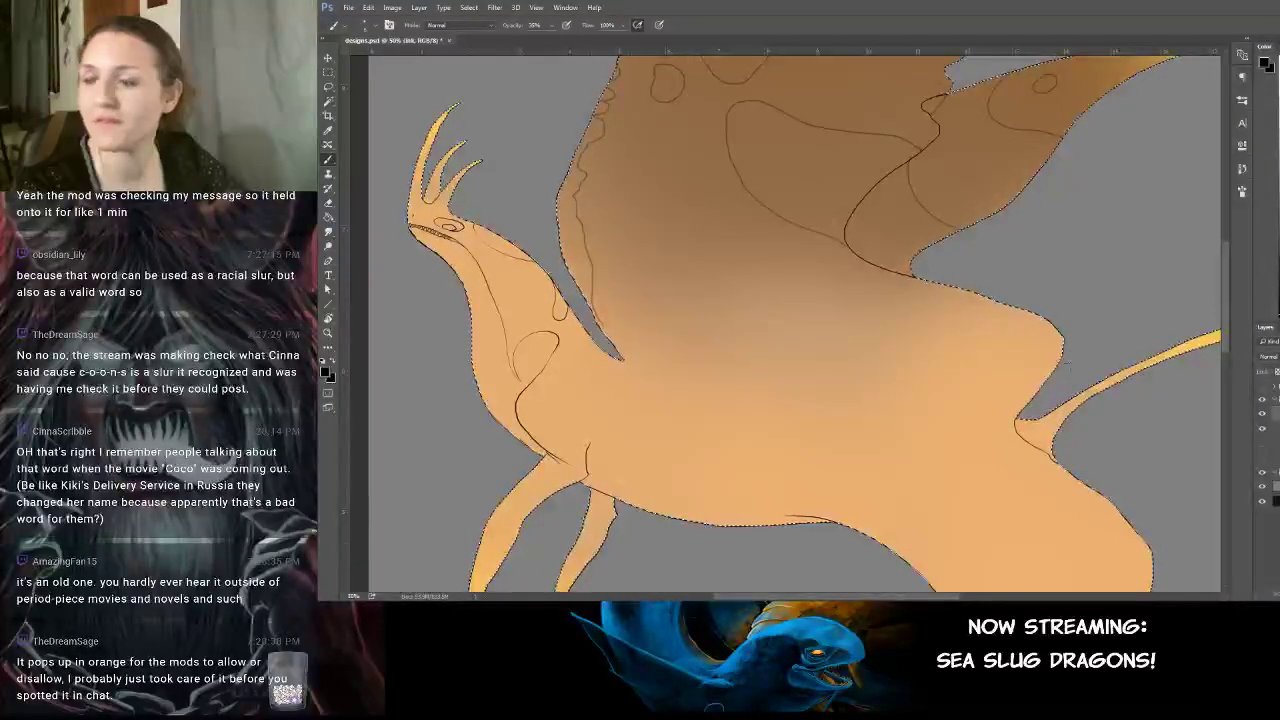
left_click_drag(550, 35, 608, 47)
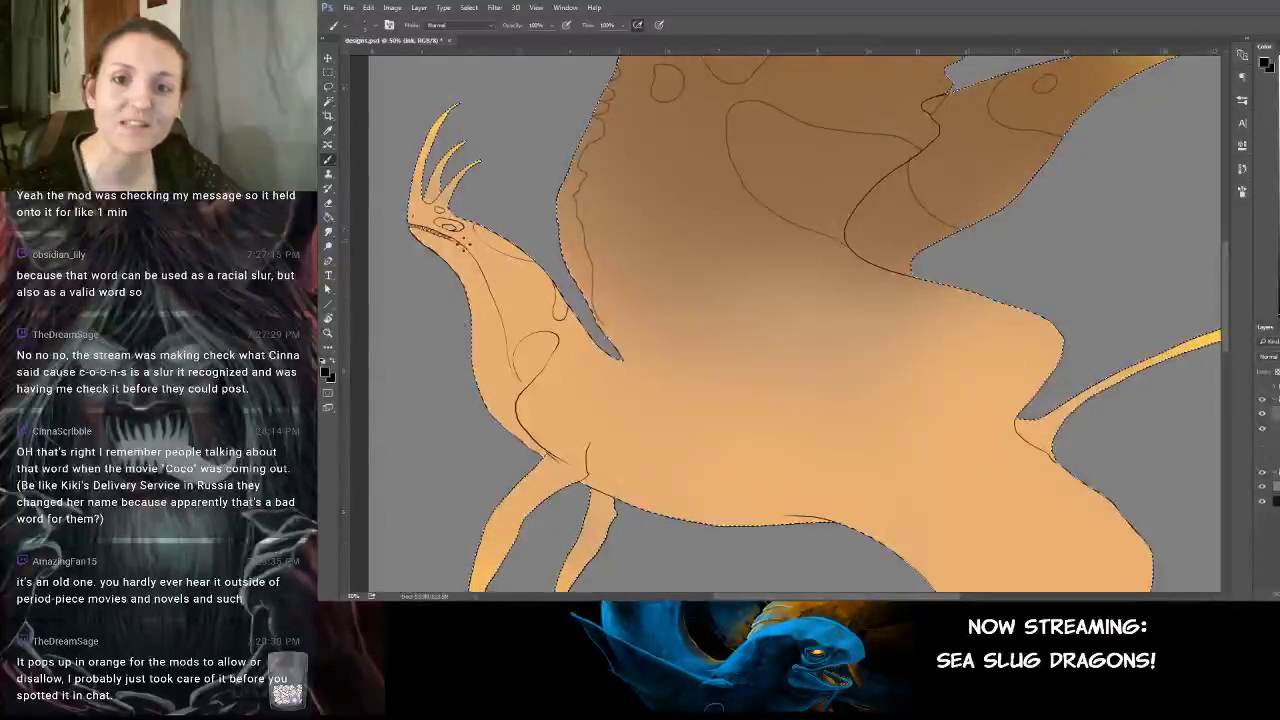
left_click(475, 242)
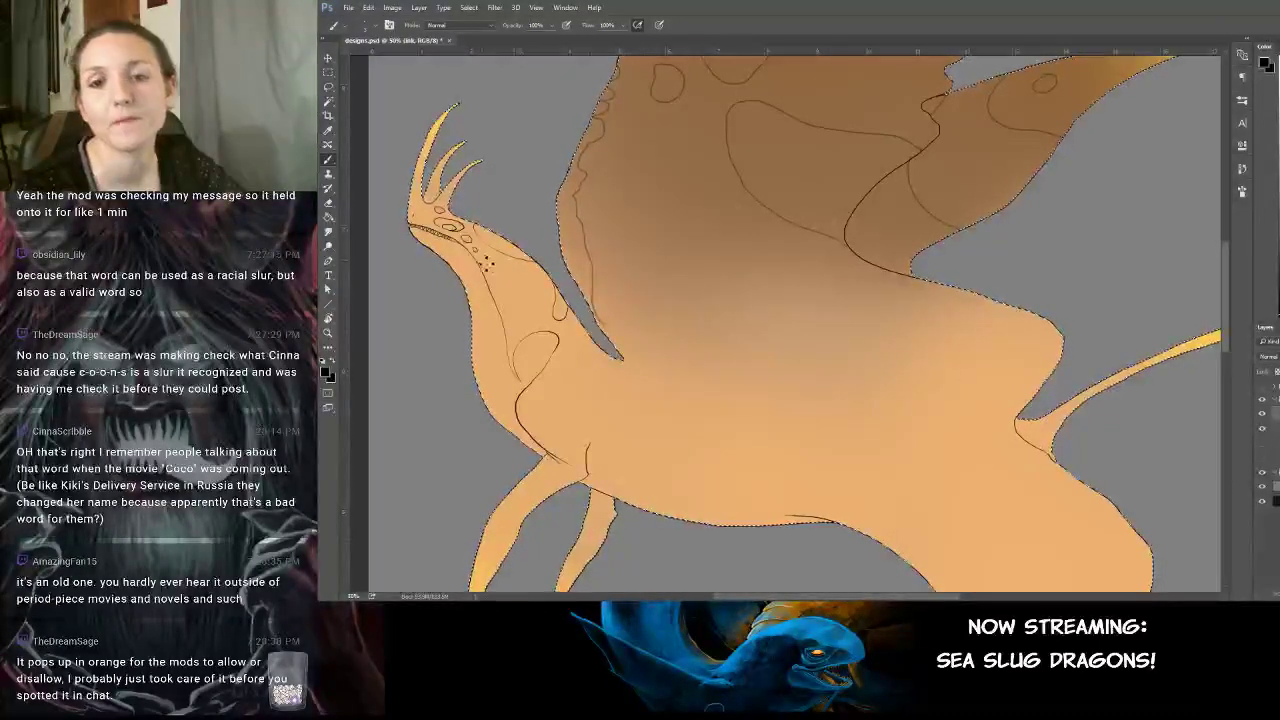
left_click_drag(653, 296, 621, 267)
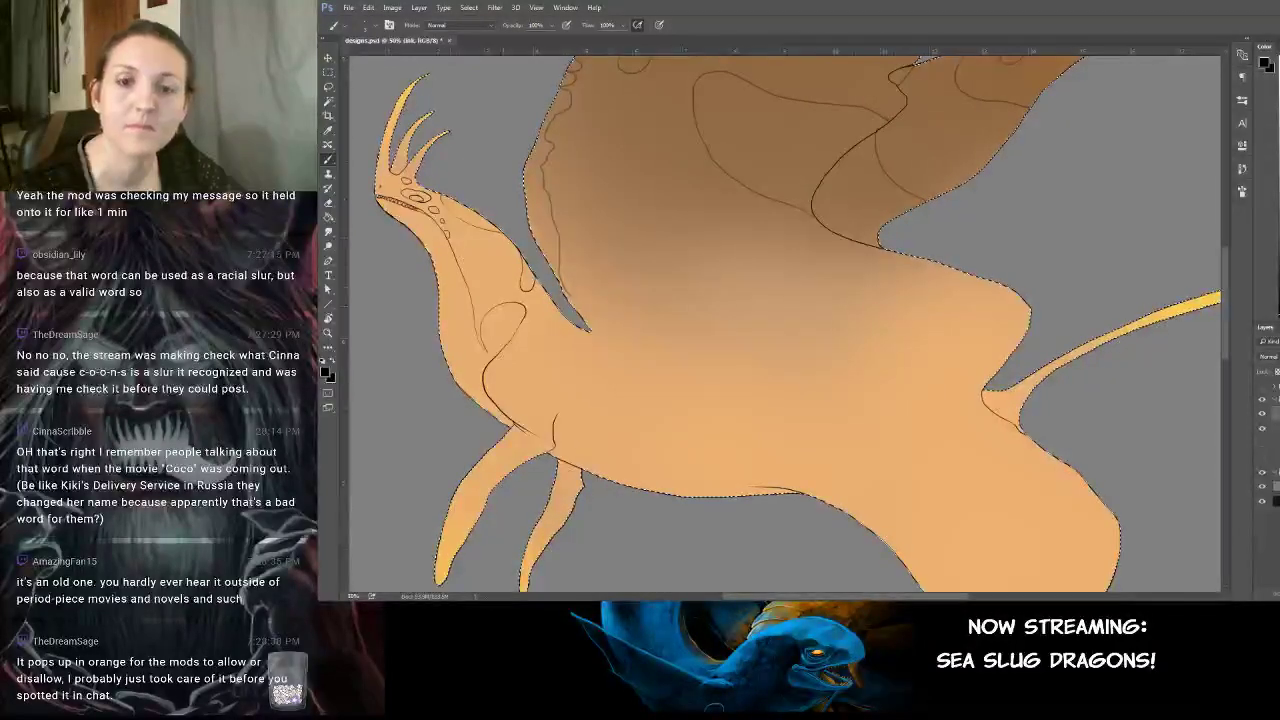
Erase the part of the jaw line that crosses the last small spot behind the dragon's eye.
left_click_drag(565, 266, 1220, 322)
key("ctrl+plus")
key("ctrl+plus")
key("ctrl+plus")
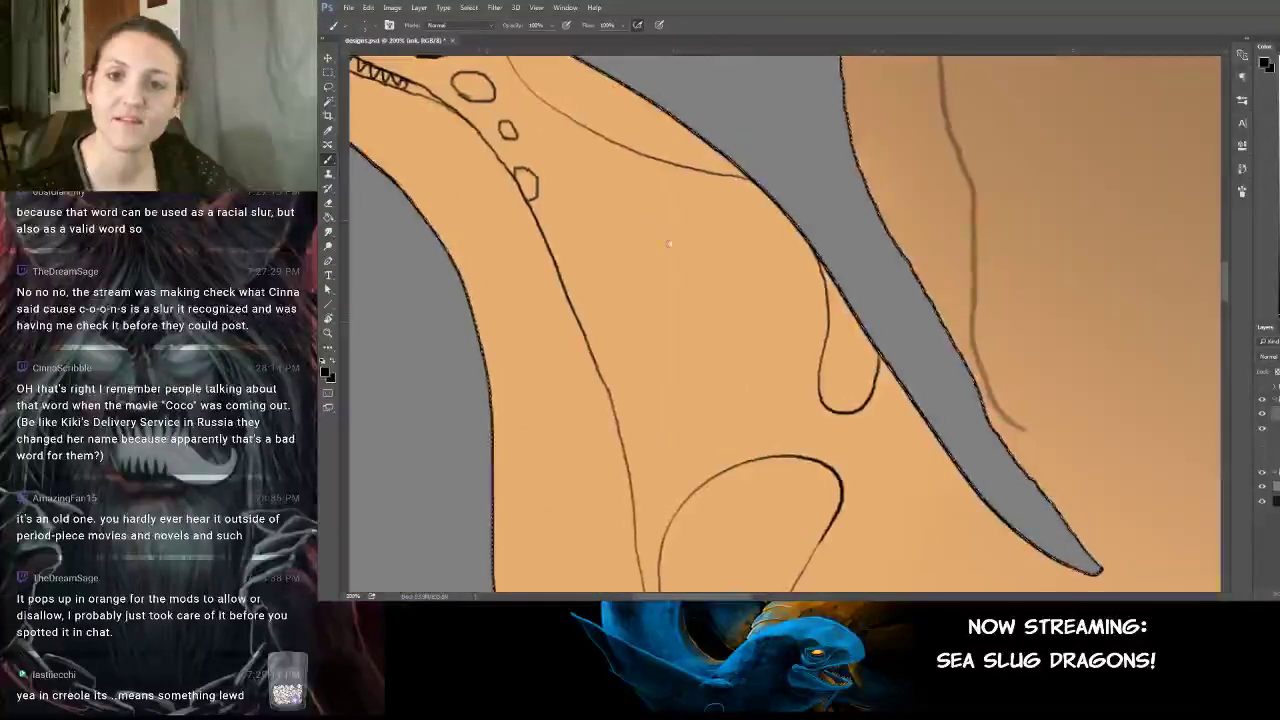
left_click_drag(606, 196, 761, 333)
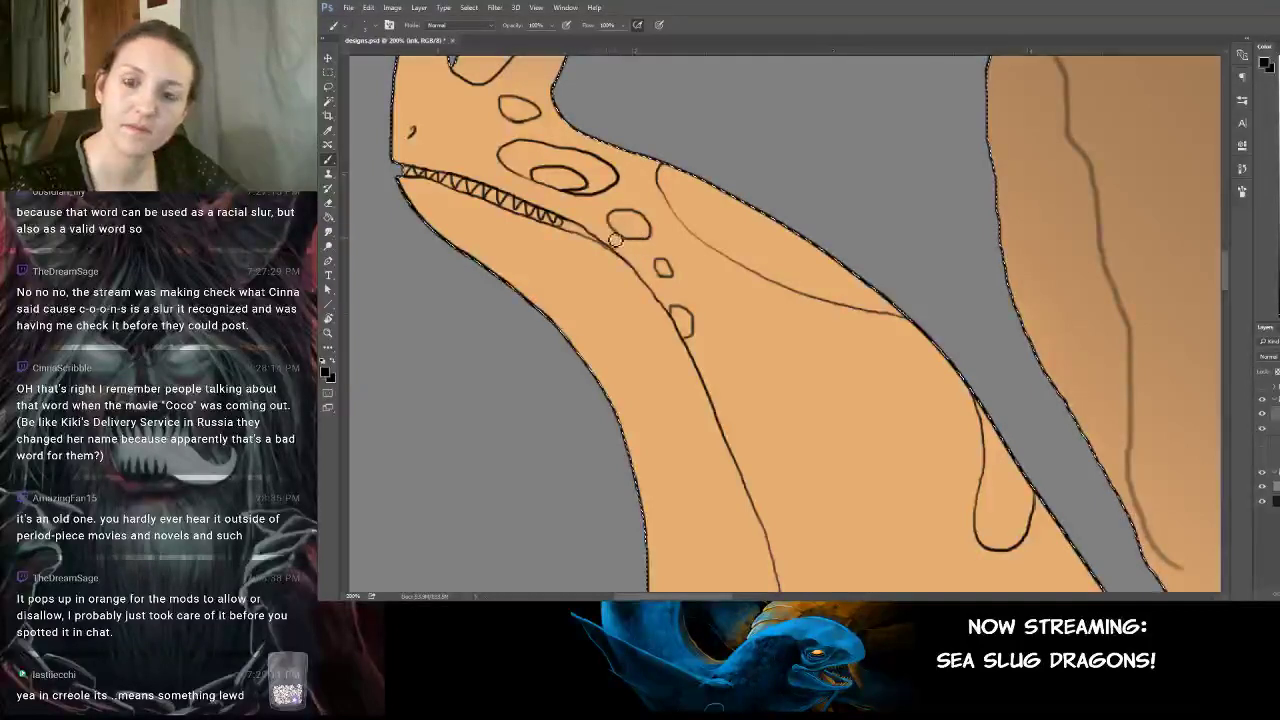
left_click_drag(615, 240, 681, 345)
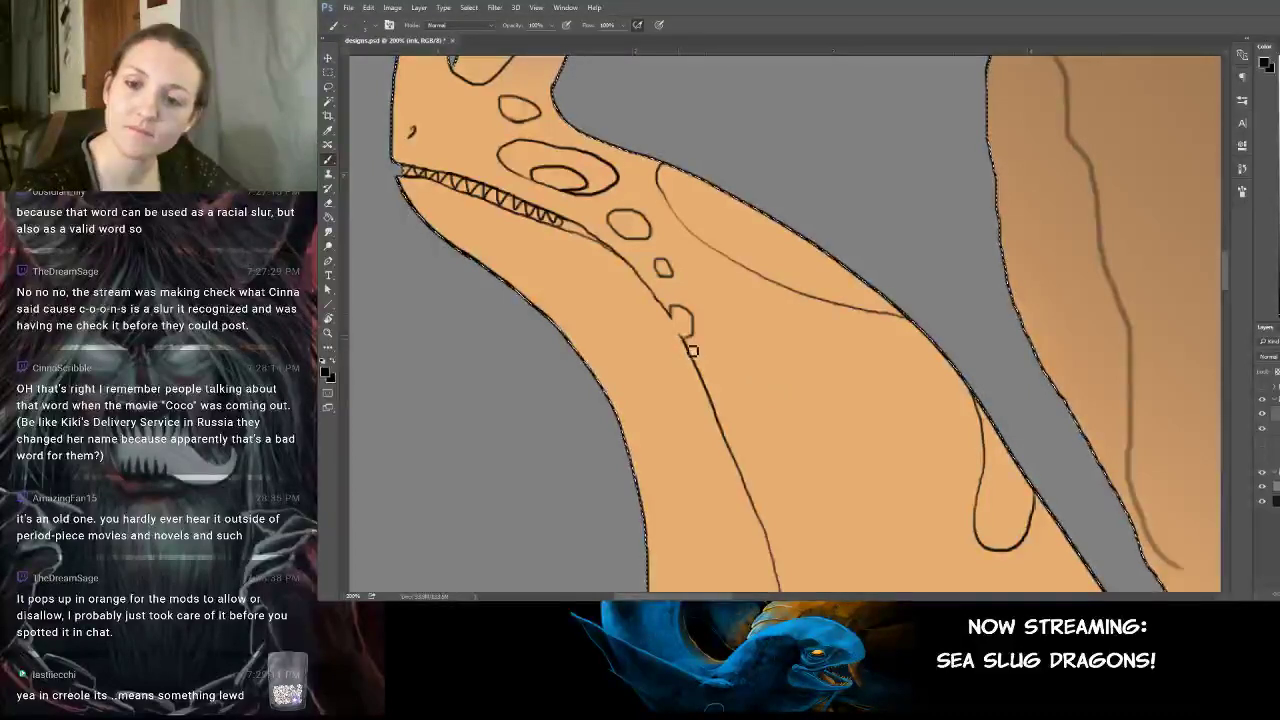
Replace the spot above the dragon's eye with a smaller rounded one.
left_click_drag(700, 310, 754, 385)
scroll(684, 276, "up", 5)
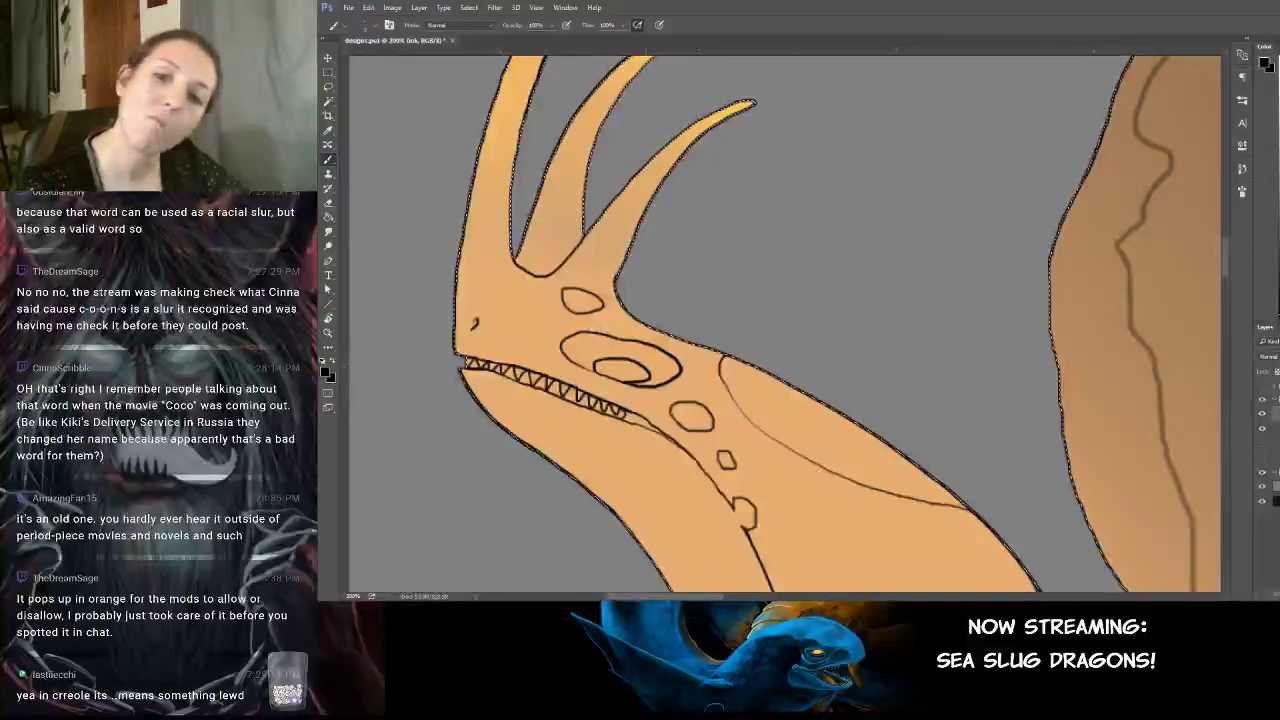
left_click_drag(792, 317, 719, 240)
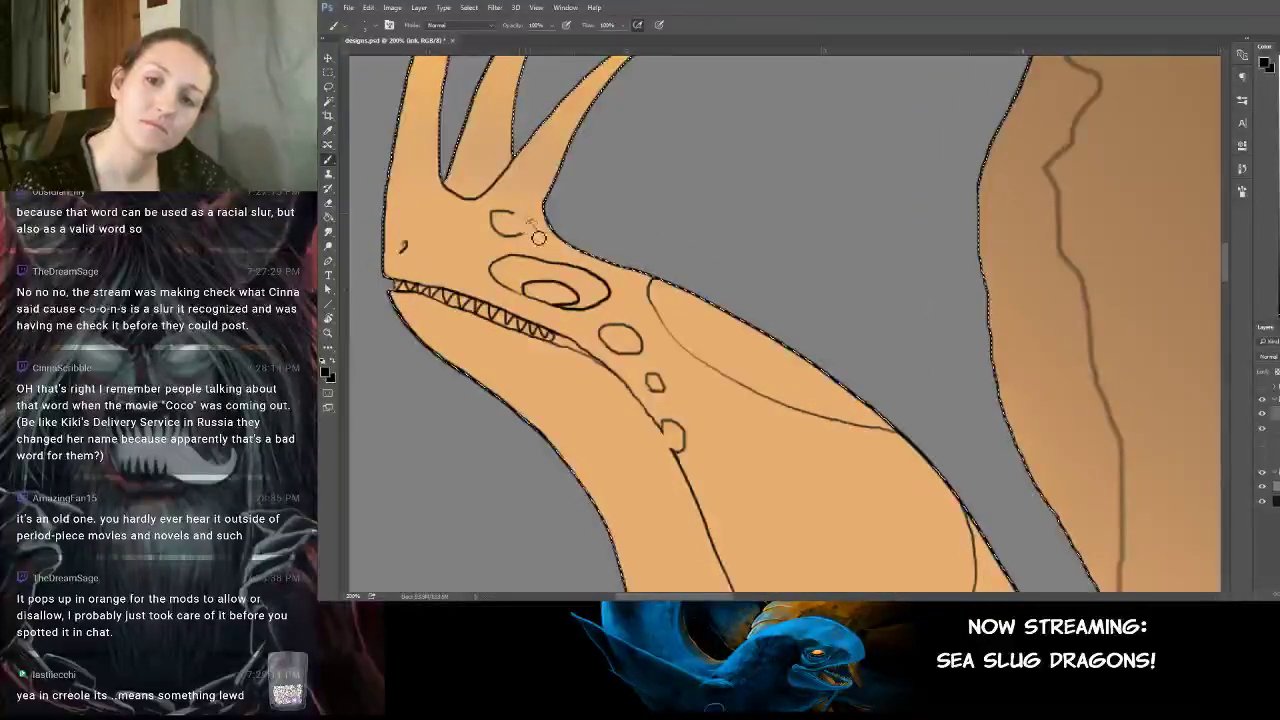
key("ctrl+z")
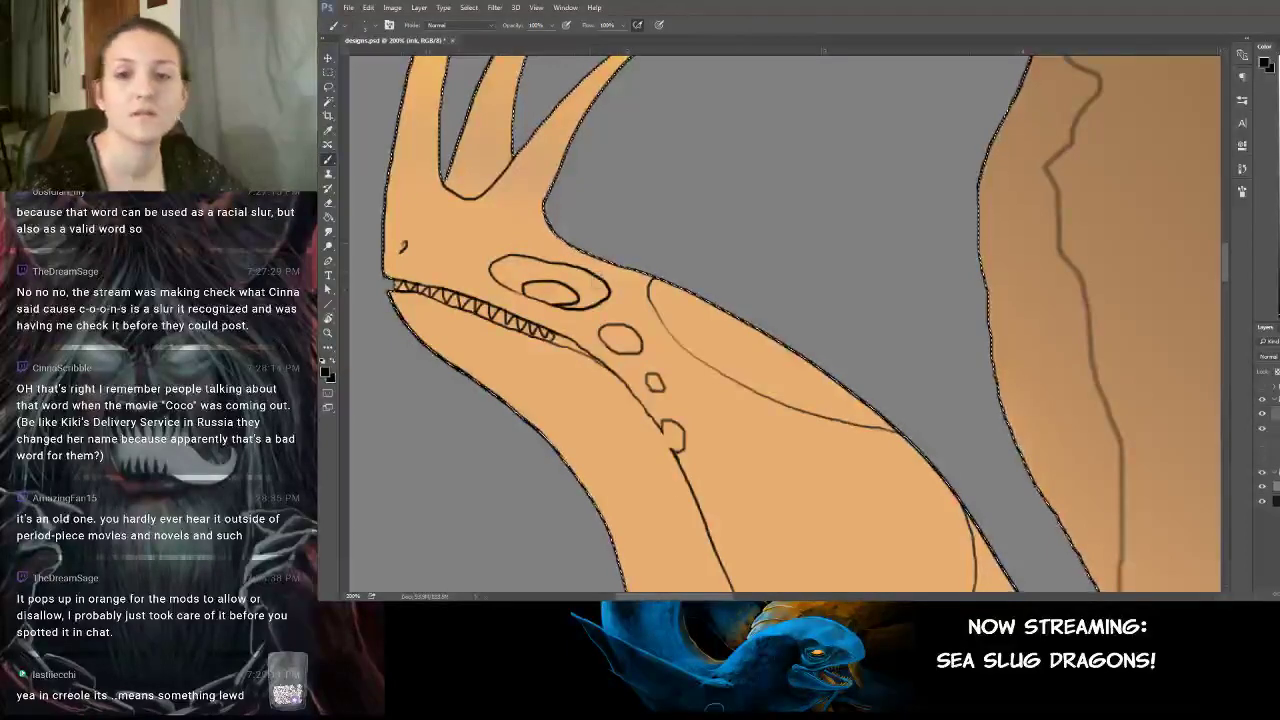
left_click_drag(500, 228, 512, 240)
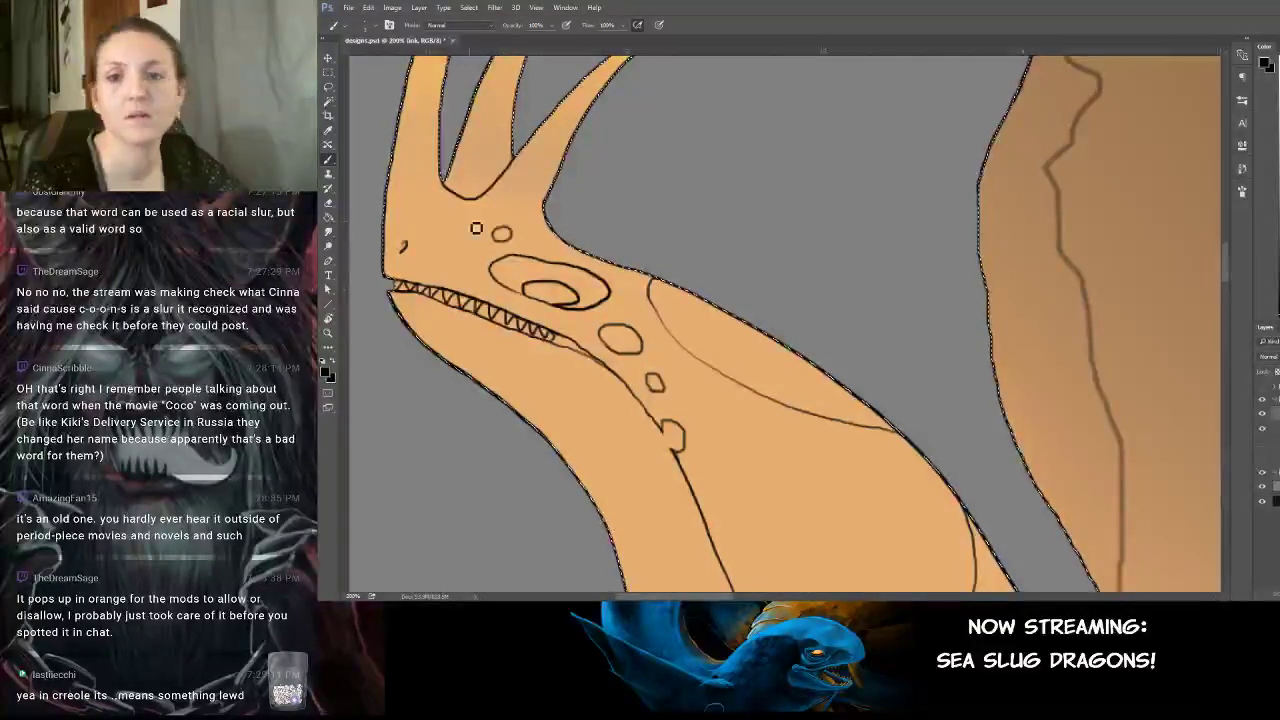
Clear the inked markings from the wings, including the wavy front-edge line and the curved loops, and deselect the dragon.
key("ctrl+d")
left_click_drag(903, 286, 660, 145)
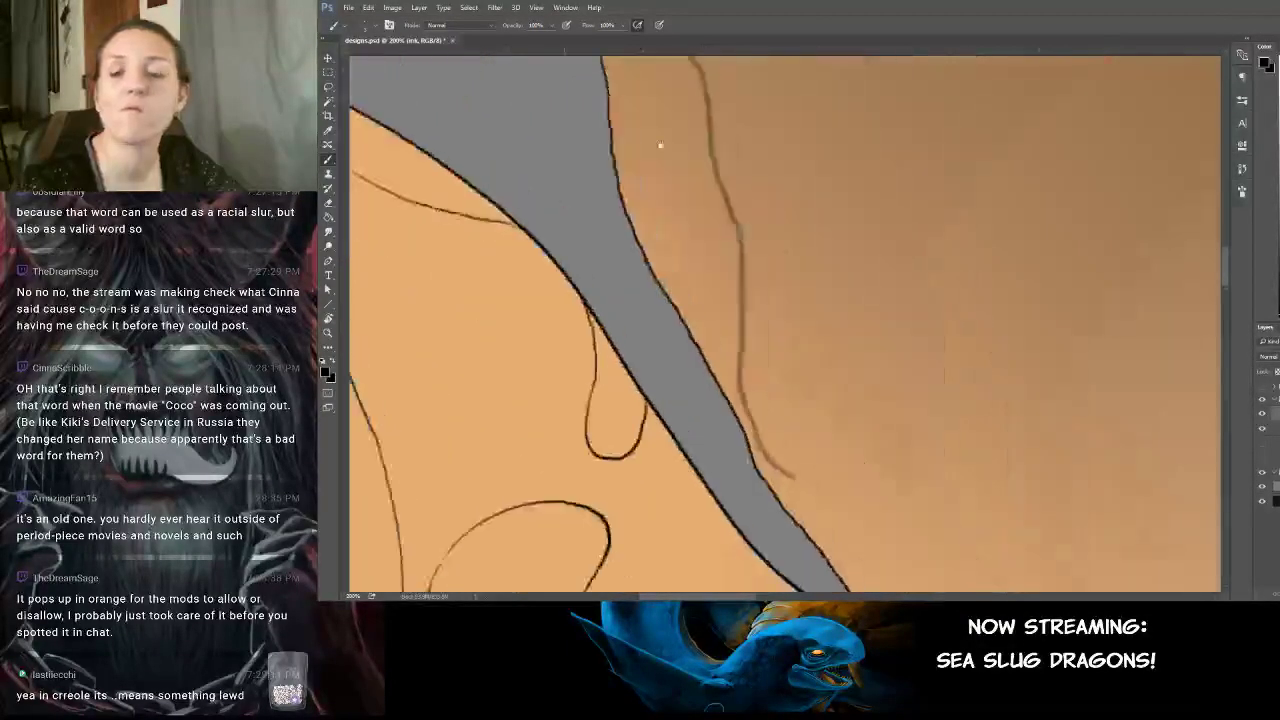
key("ctrl+minus")
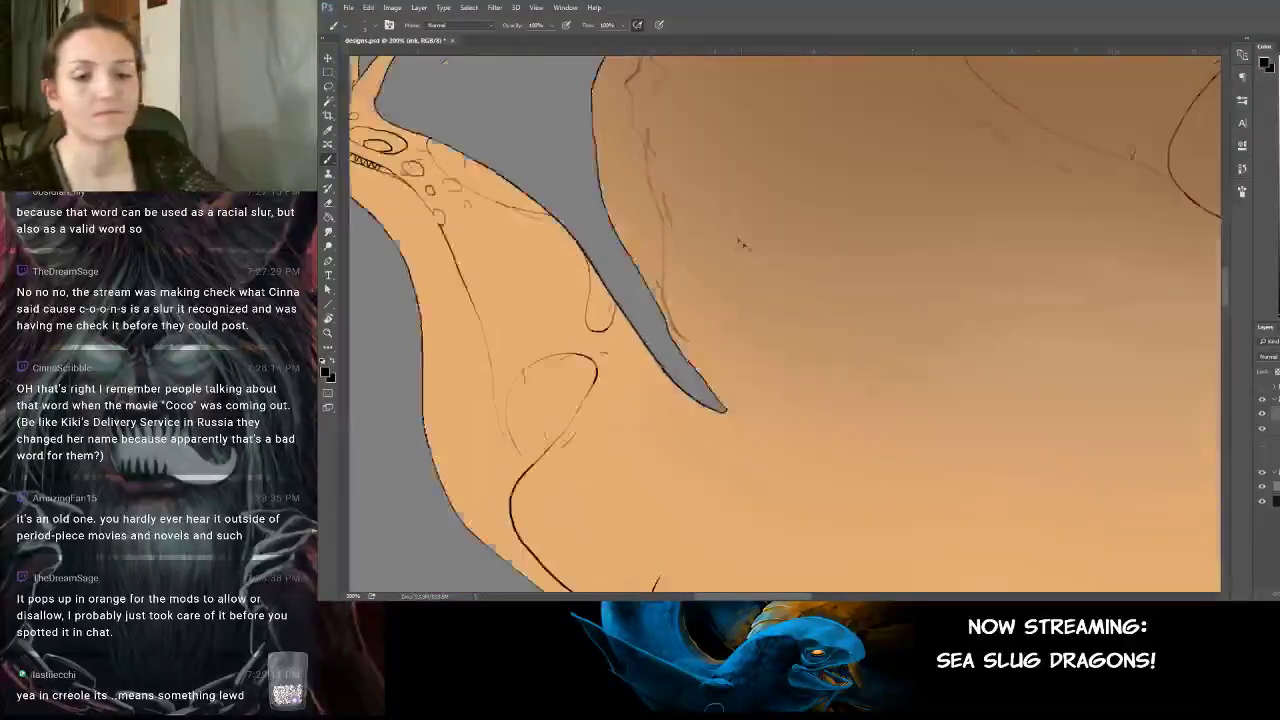
scroll(742, 242, "down", 4)
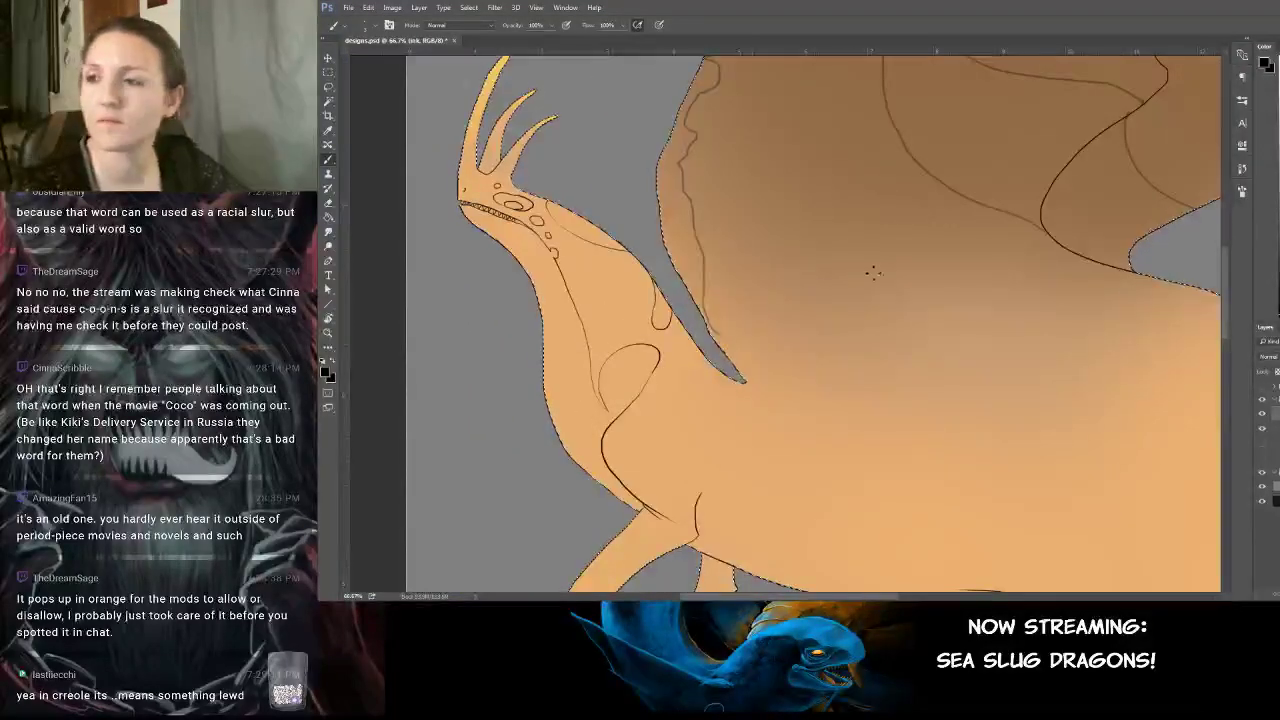
mouse_move(808, 257)
left_mouse_down()
mouse_move(931, 297)
mouse_move(788, 366)
mouse_move(880, 372)
mouse_move(850, 420)
mouse_move(760, 352)
left_mouse_up()
key("ctrl+z")
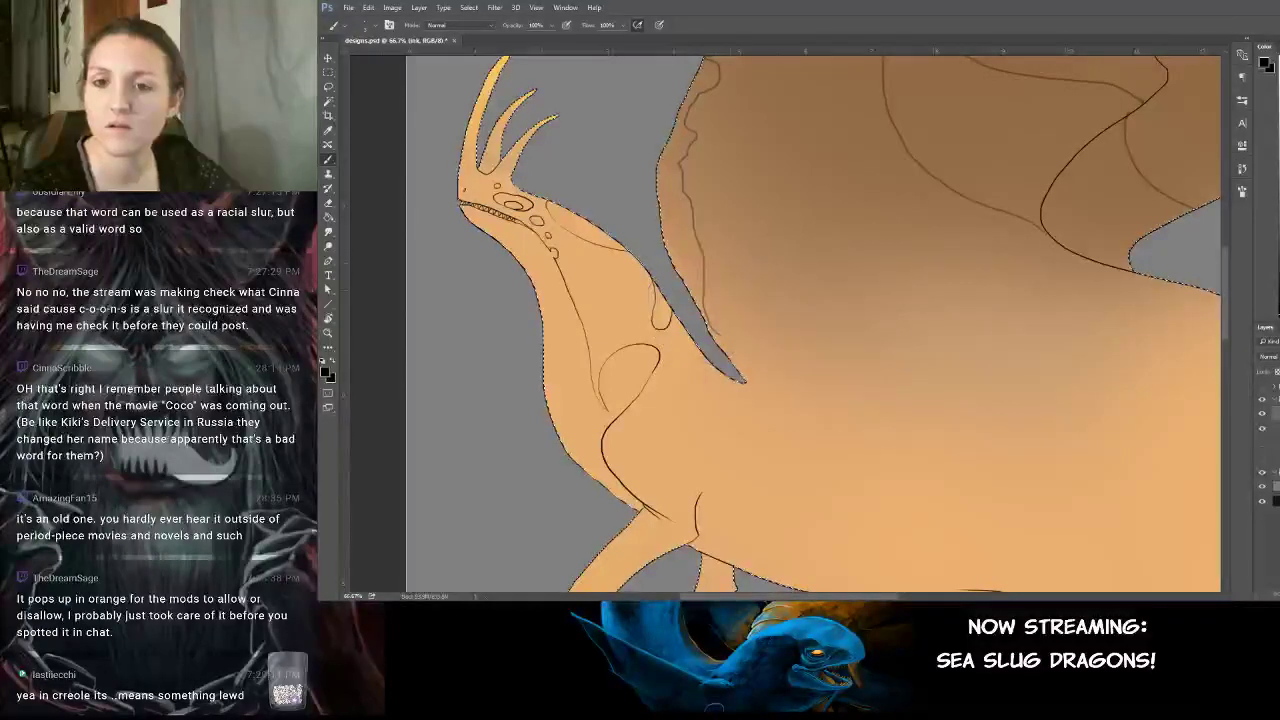
left_click_drag(806, 225, 786, 267)
key("ctrl+minus")
key("ctrl+minus")
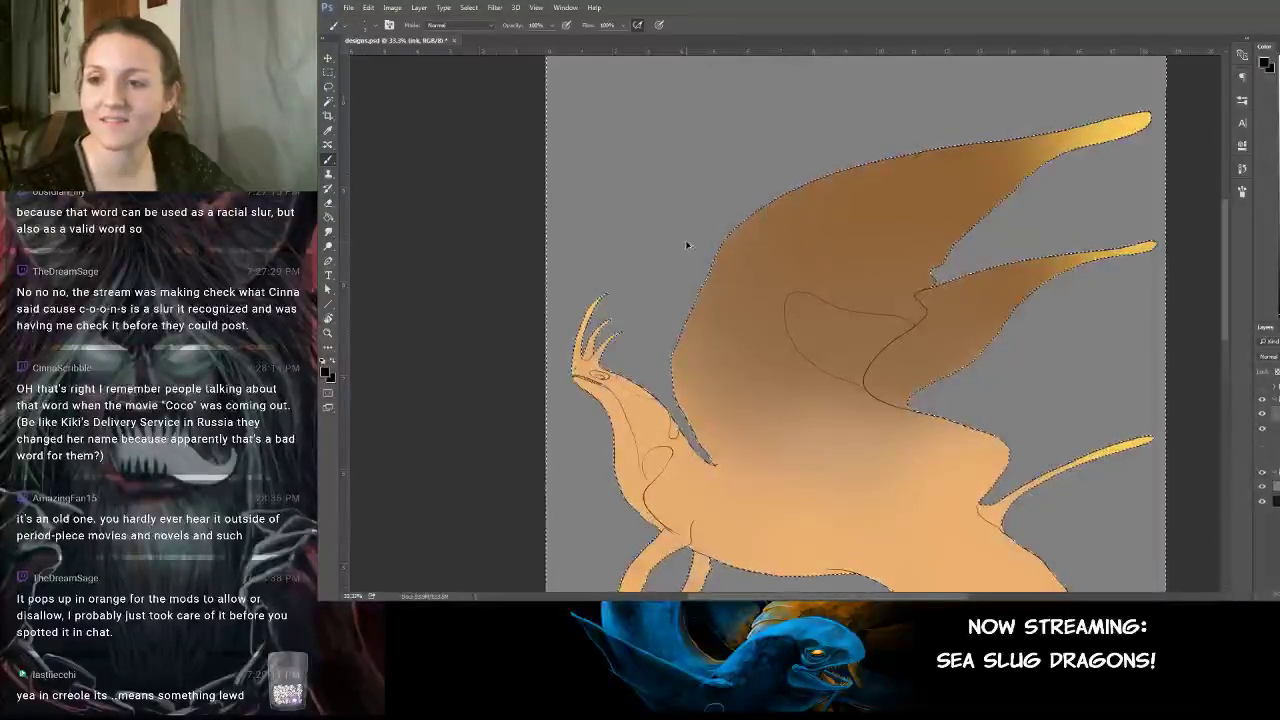
key("ctrl+d")
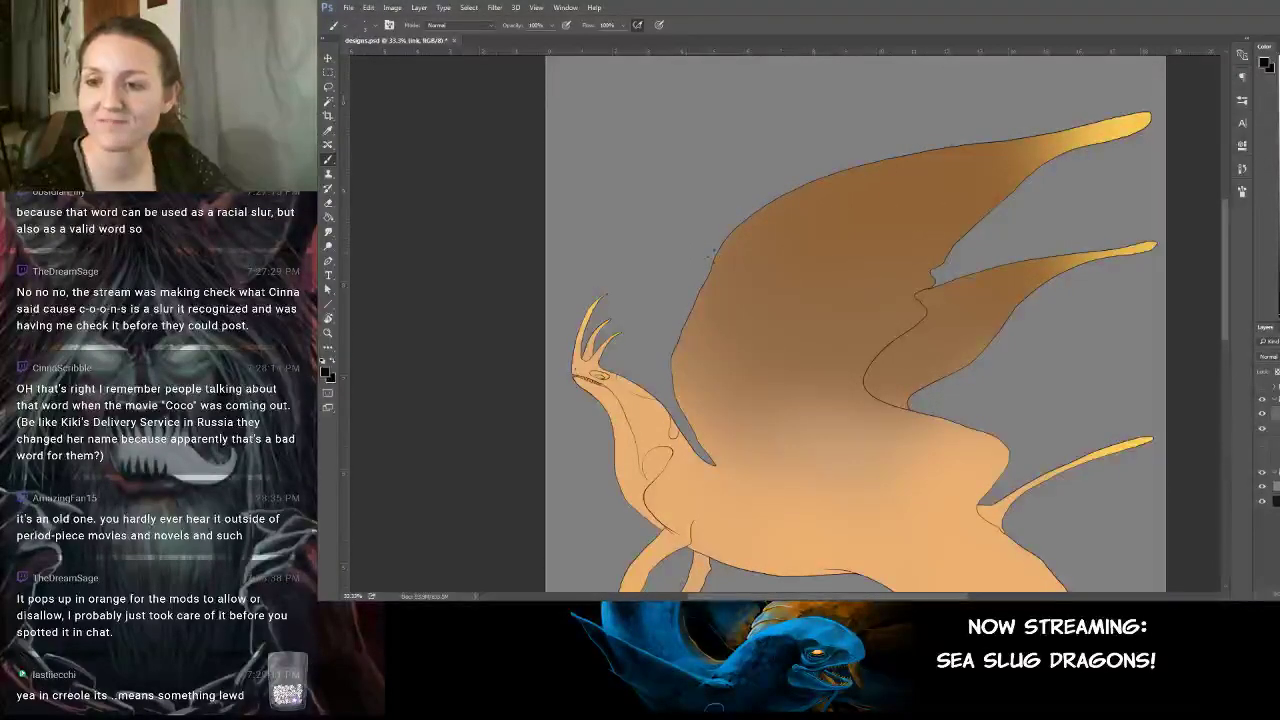
Select the gray background with the Magic Wand, expand the selection, and invert it to cover the dragon.
key("w")
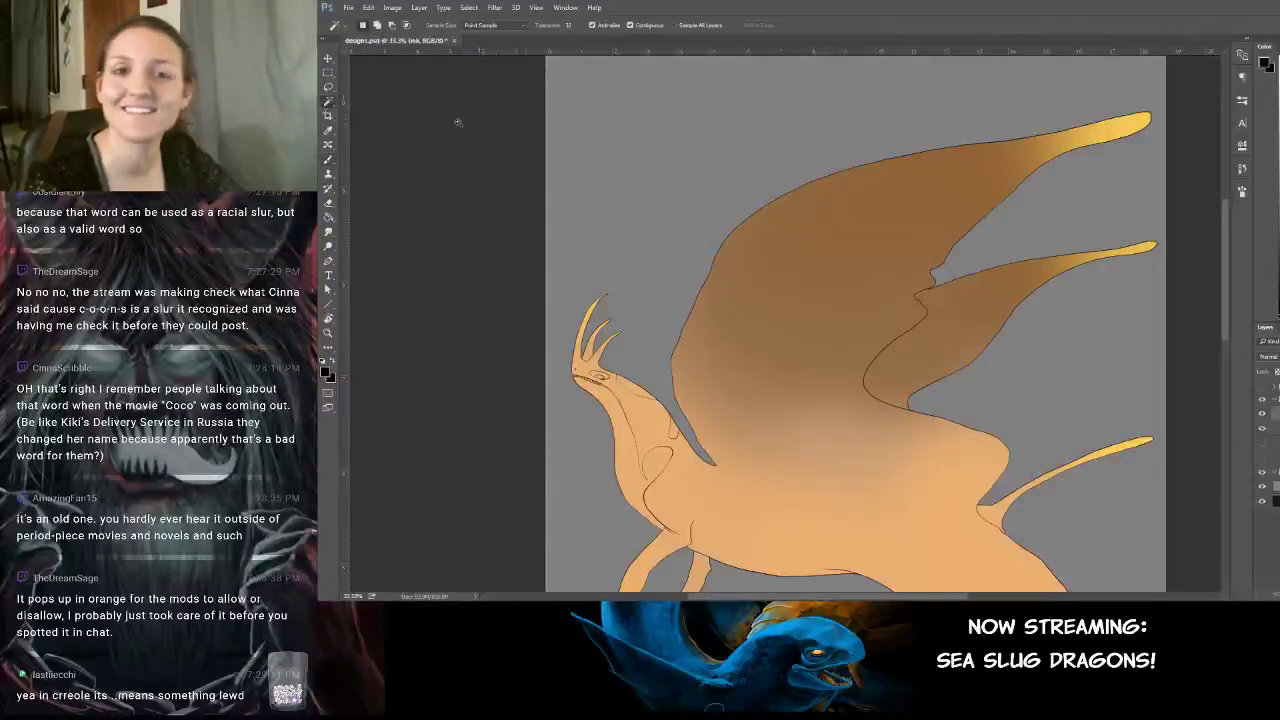
left_click(469, 7)
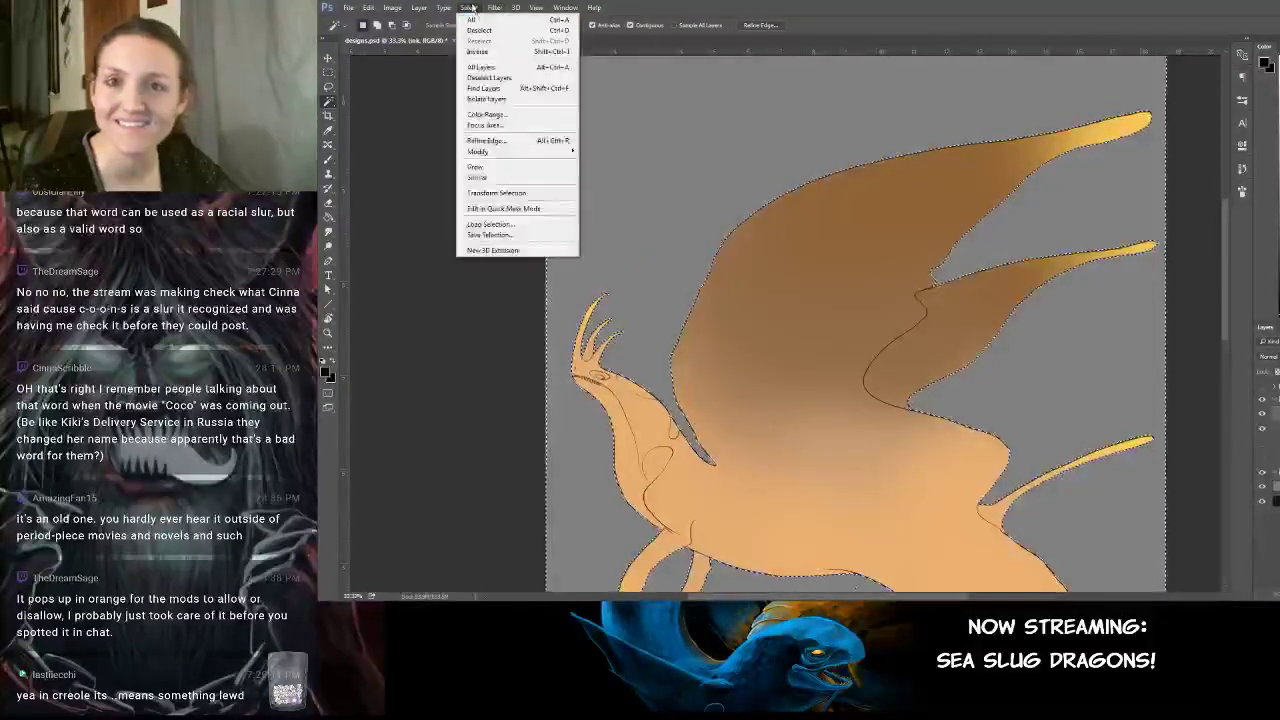
mouse_move(520, 151)
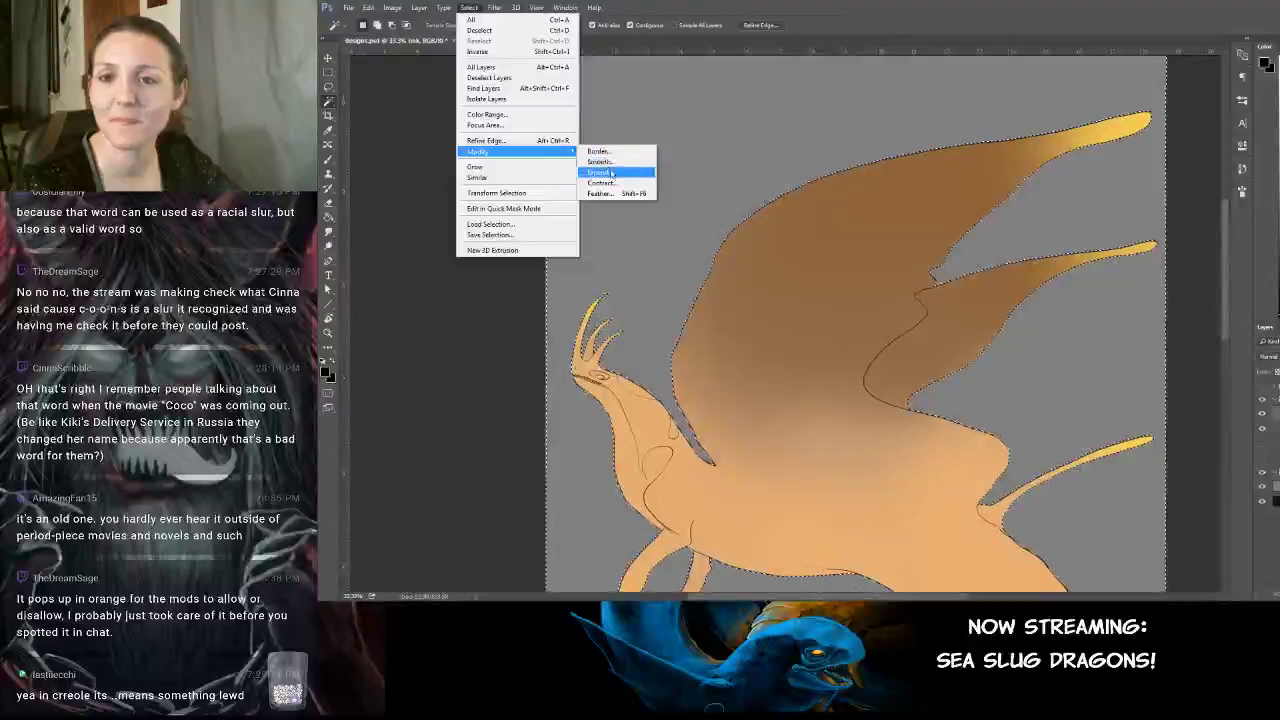
left_click(598, 172)
key("Return")
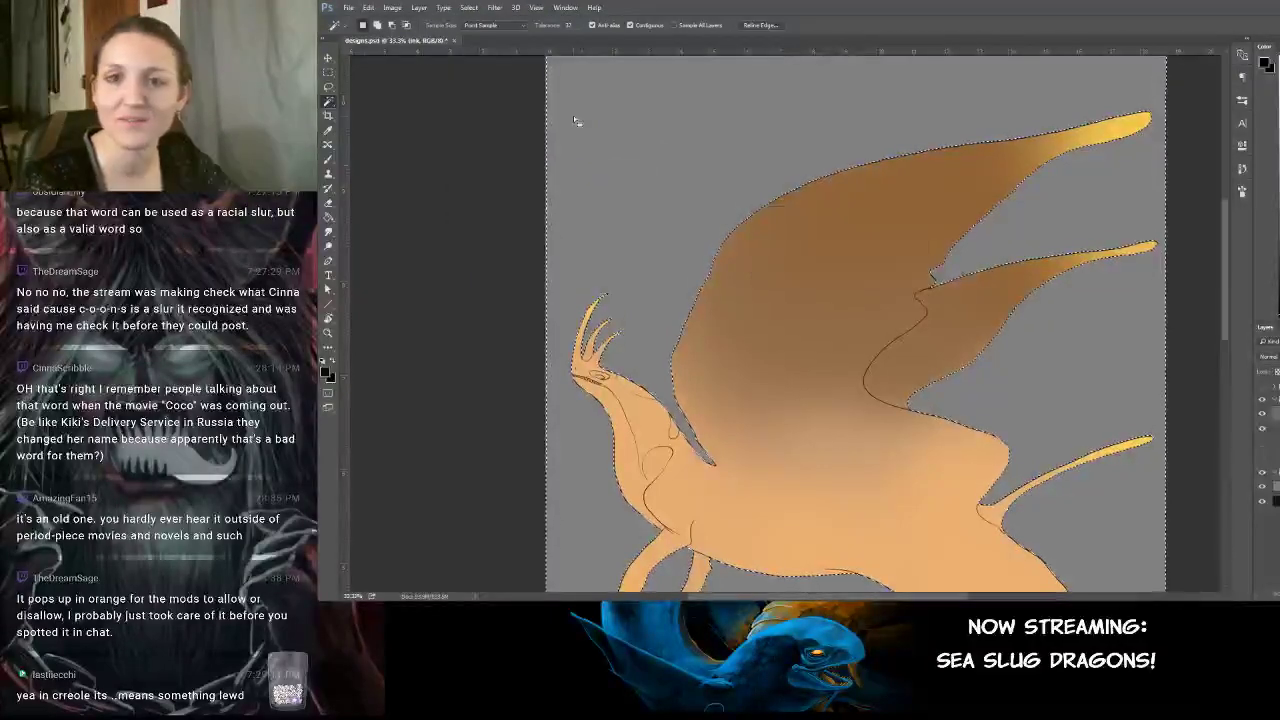
left_click(469, 7)
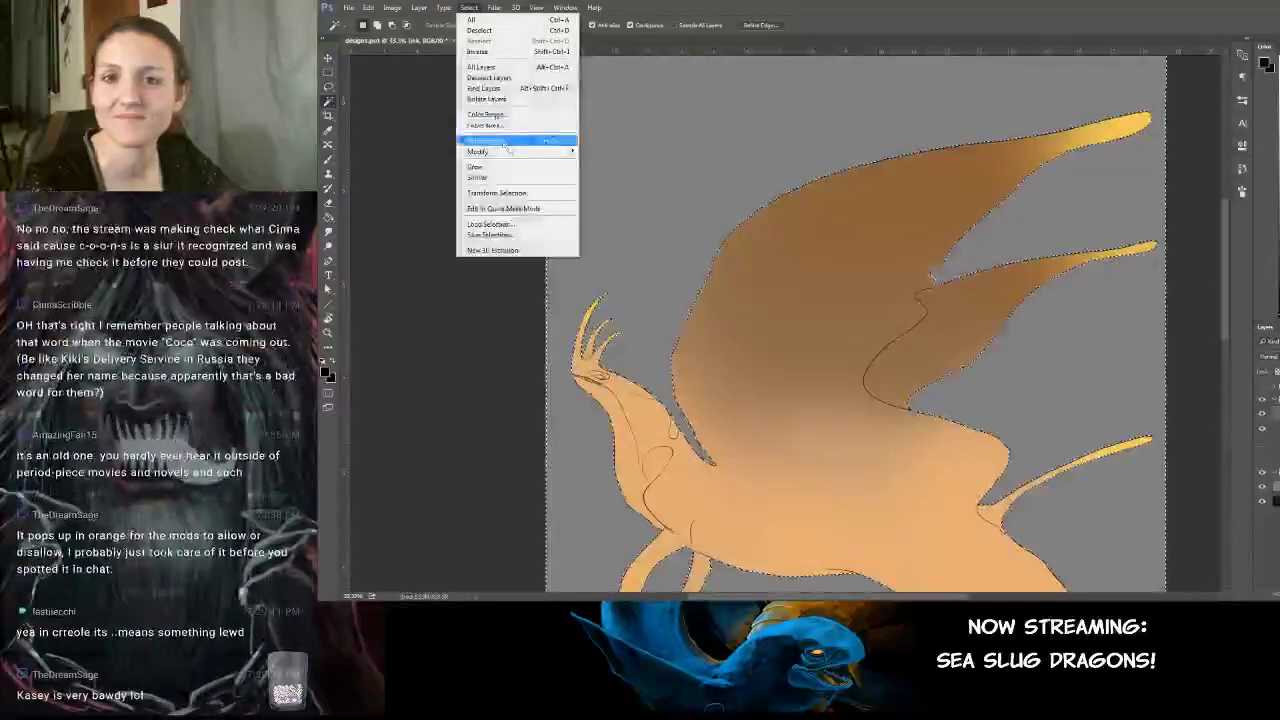
left_click(506, 52)
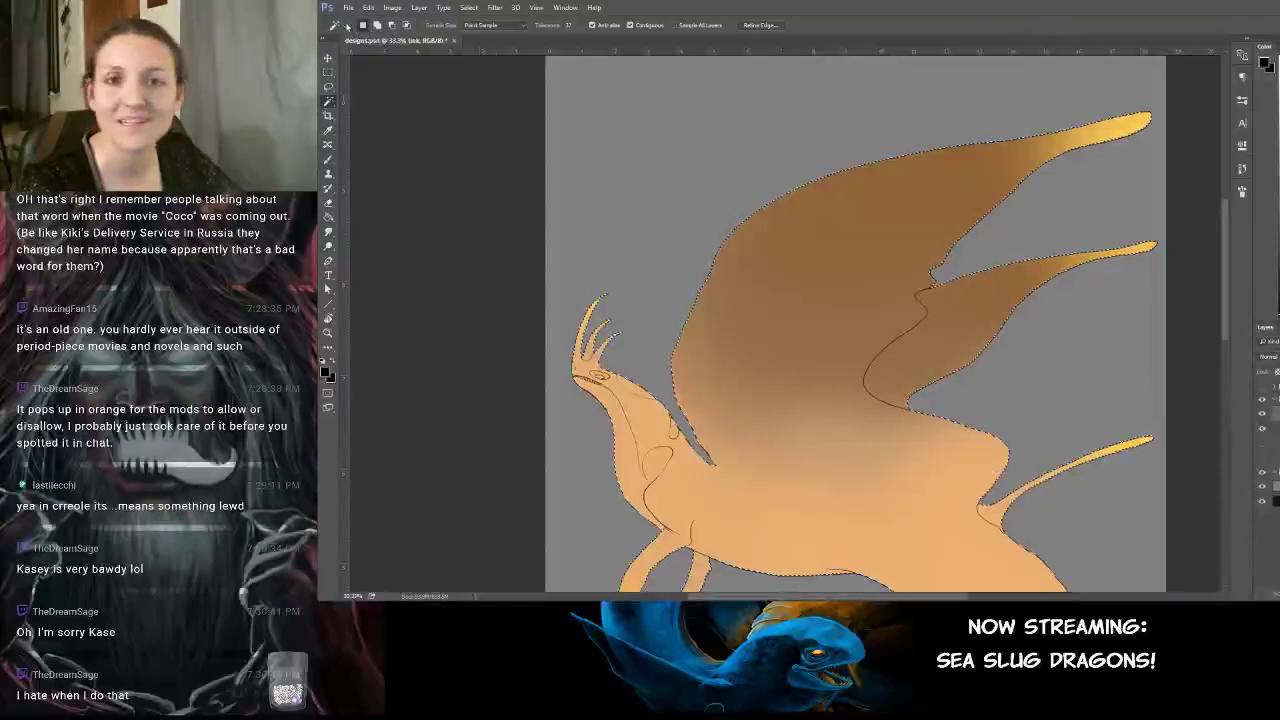
Adjust the brush and ink a large loop from the large wing's upper edge, plus smaller loops at its rear edge and the second wing's base.
key("b")
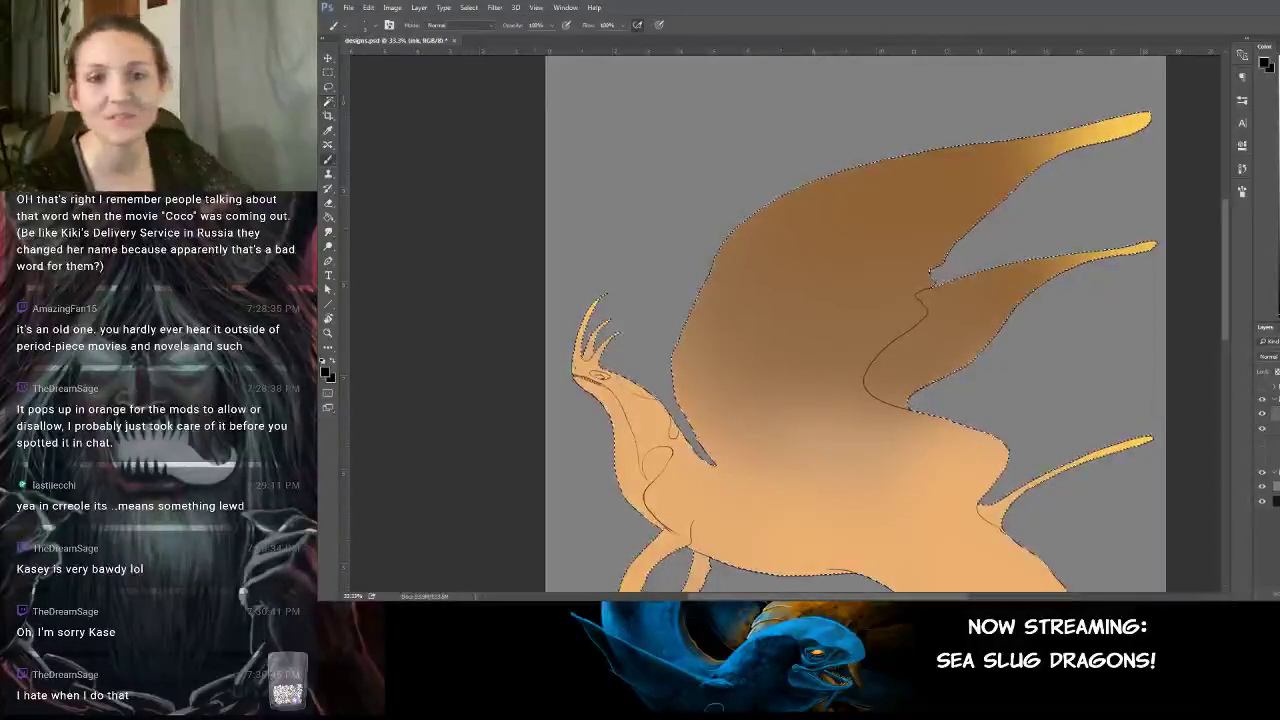
left_click(362, 25)
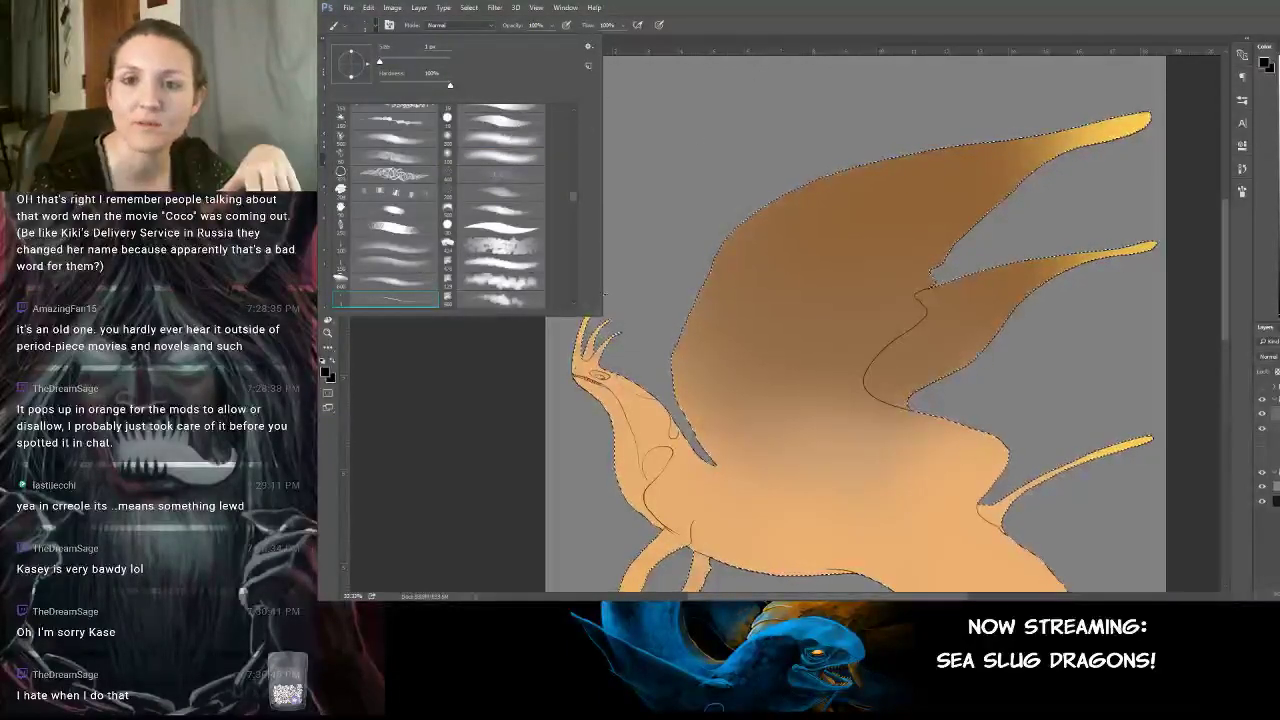
left_click(739, 47)
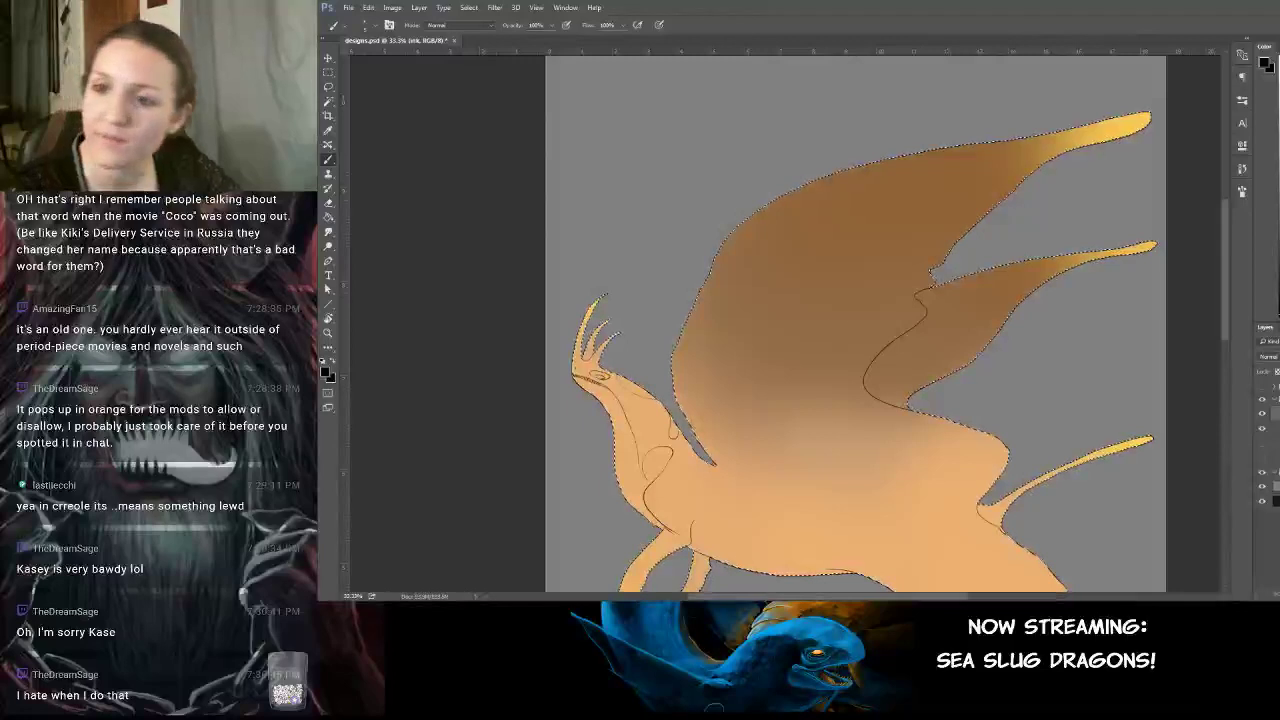
mouse_move(787, 228)
left_mouse_down()
mouse_move(812, 306)
mouse_move(936, 146)
left_mouse_up()
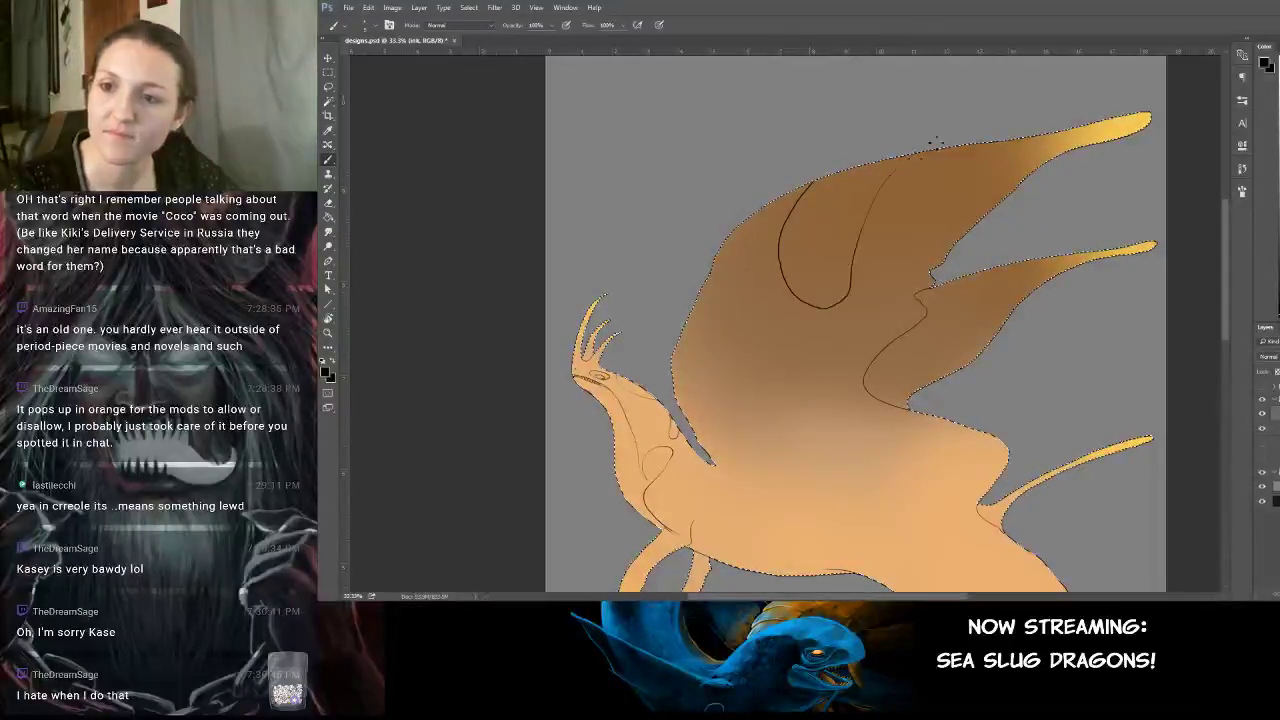
key("ctrl+z")
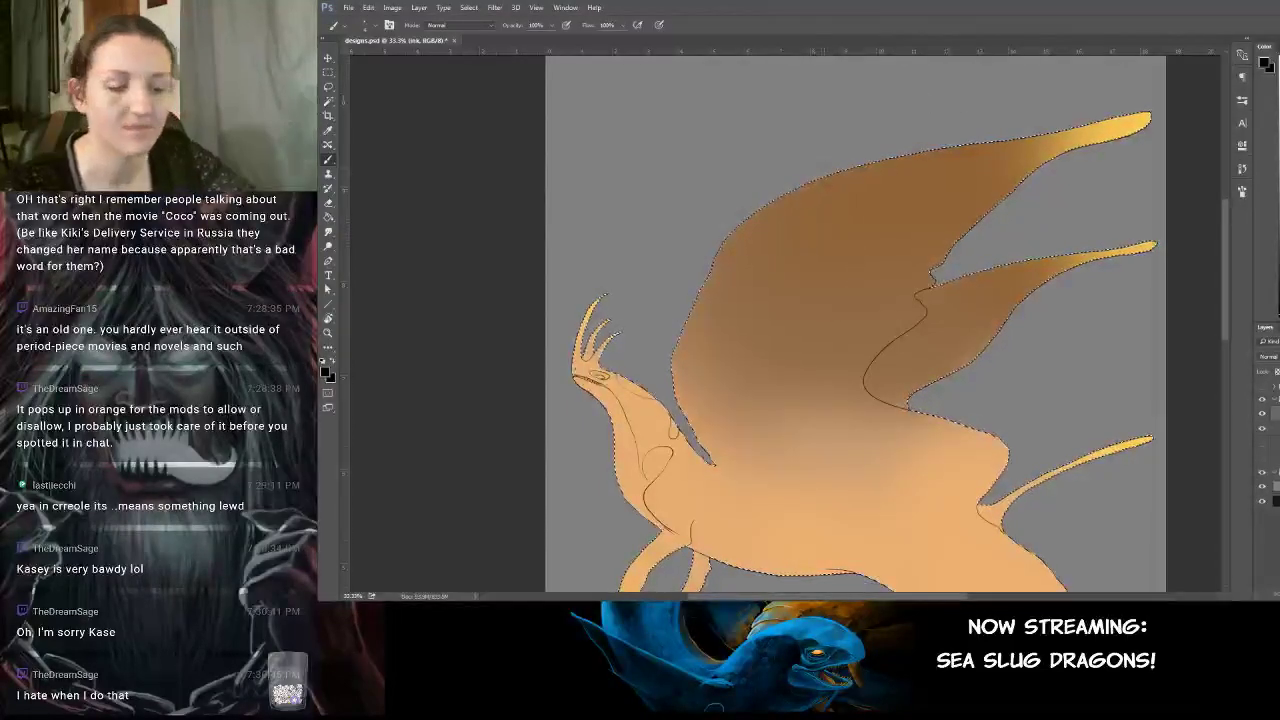
mouse_move(804, 268)
left_mouse_down()
mouse_move(859, 290)
mouse_move(880, 232)
left_mouse_up()
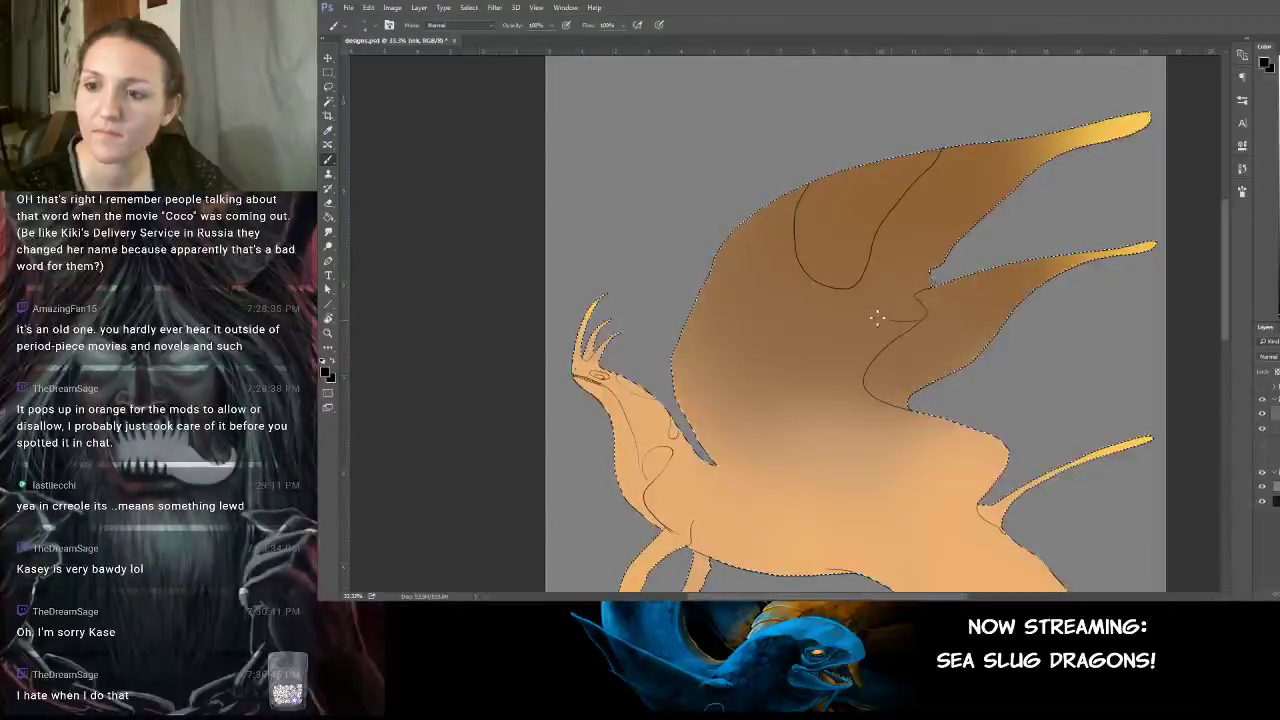
mouse_move(877, 317)
left_mouse_down()
mouse_move(843, 323)
mouse_move(844, 352)
mouse_move(864, 373)
mouse_move(853, 374)
mouse_move(844, 344)
mouse_move(858, 317)
mouse_move(890, 322)
left_mouse_up()
key("ctrl+z")
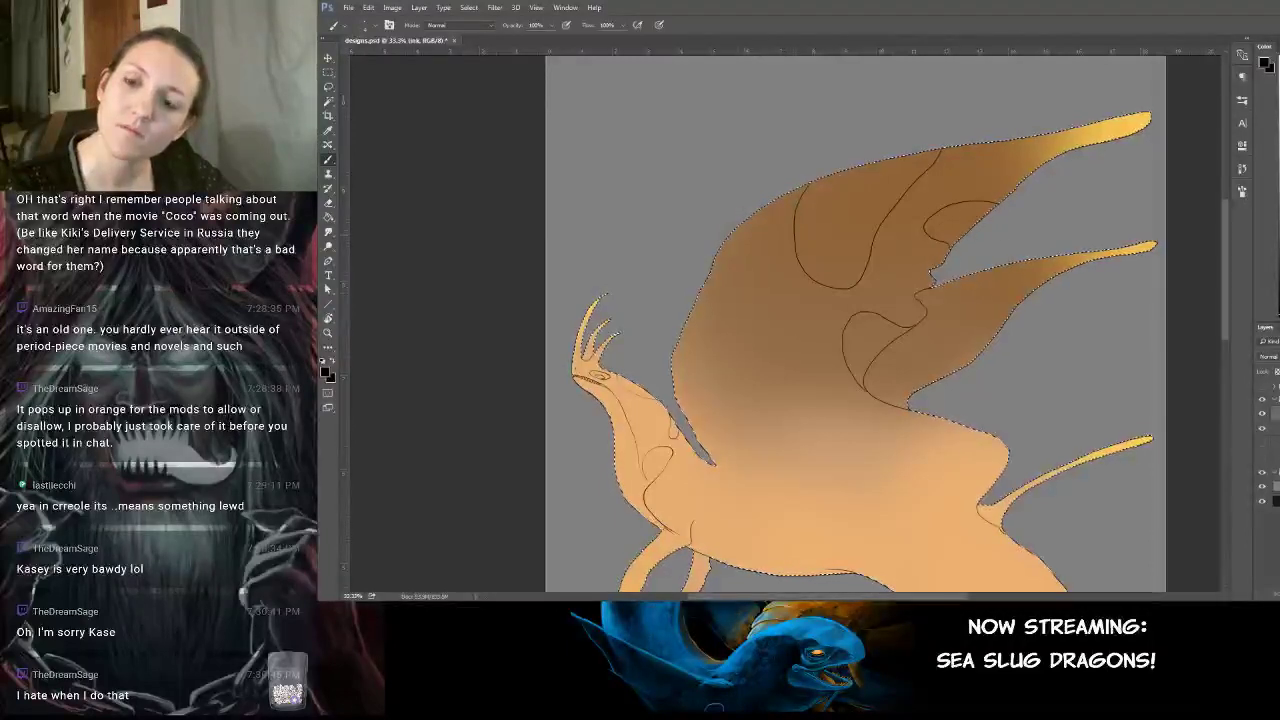
Try several shapes and placements of a rounded marking near the large wing's front edge, undoing each attempt.
left_click_drag(752, 219, 763, 285)
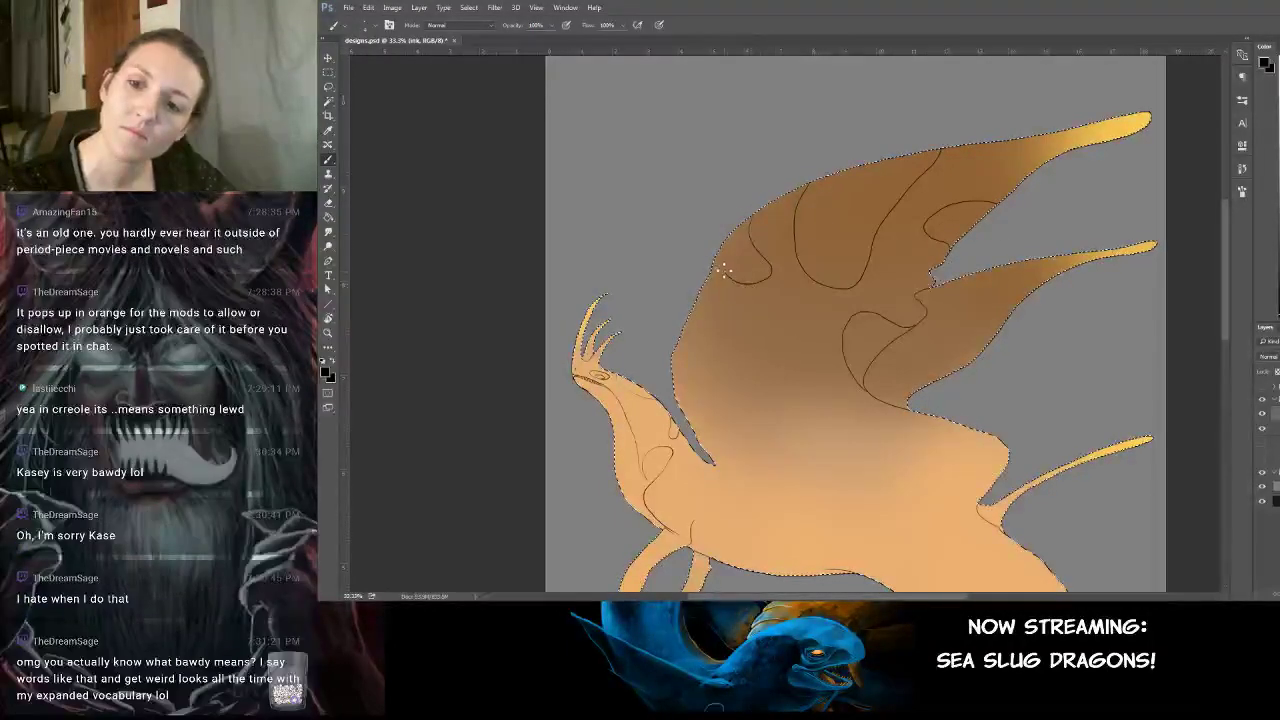
key("ctrl+z")
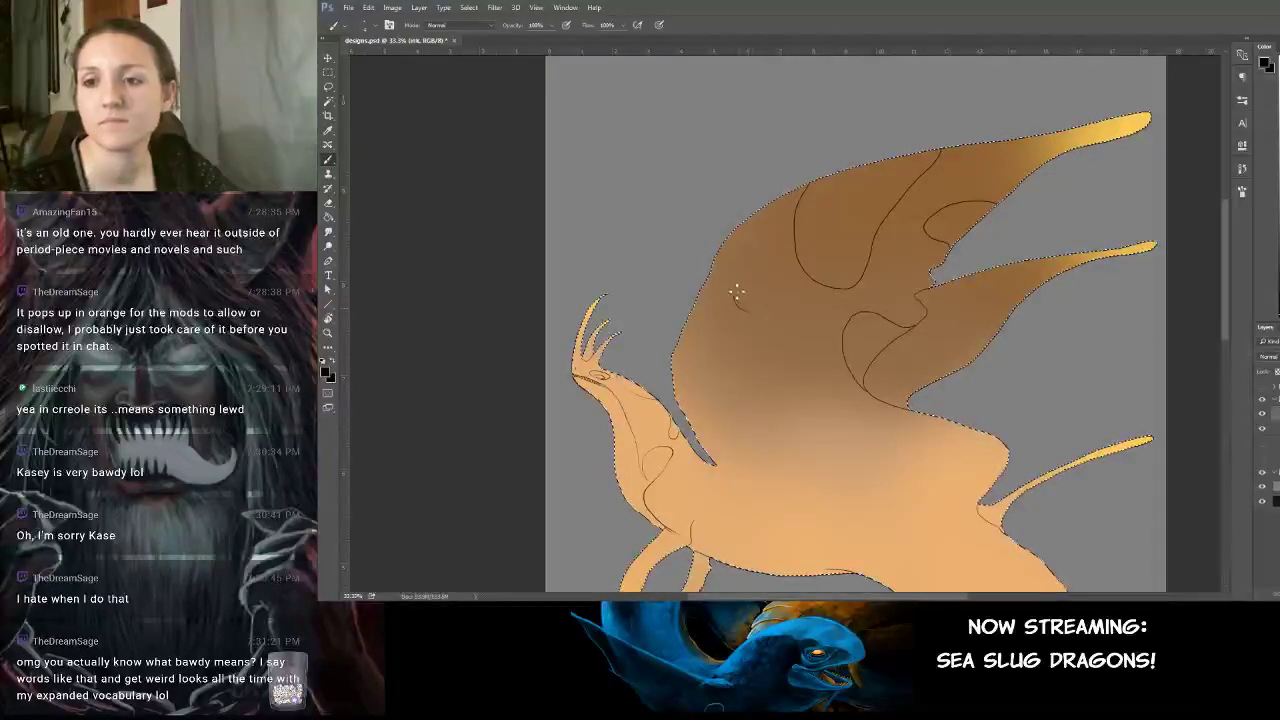
mouse_move(776, 278)
left_mouse_down()
mouse_move(790, 318)
mouse_move(763, 323)
left_mouse_up()
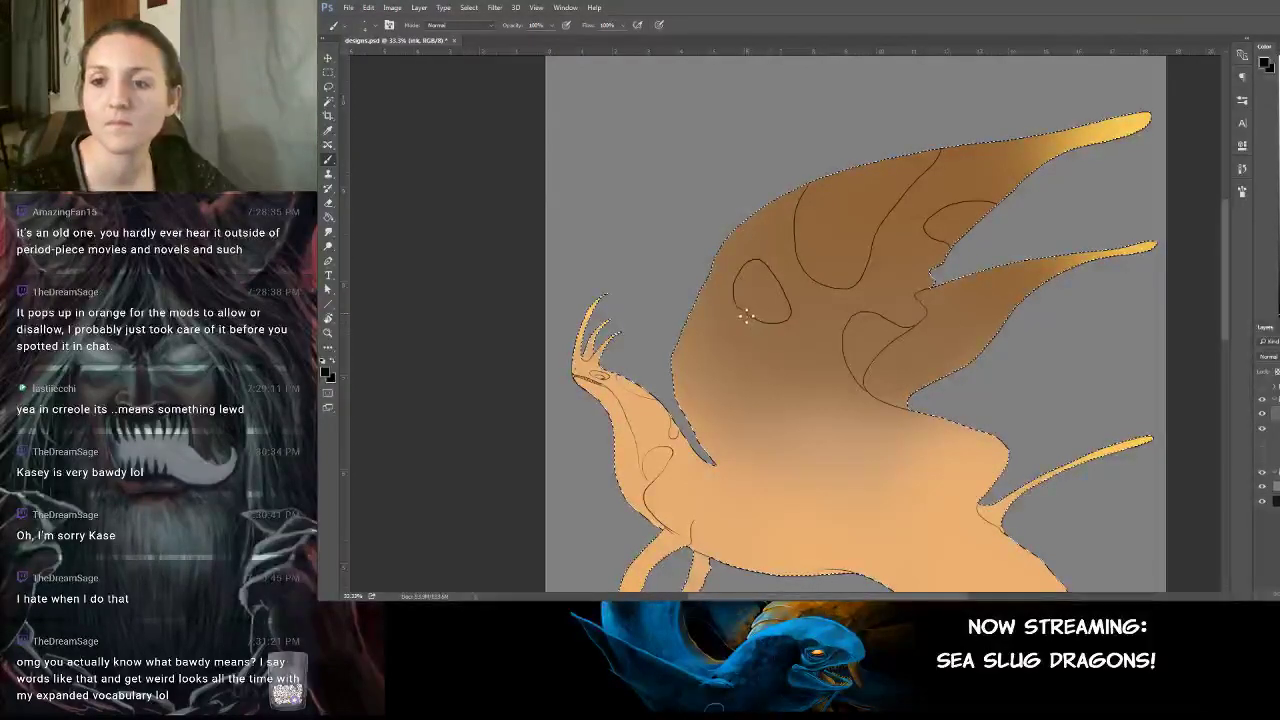
key("ctrl+z")
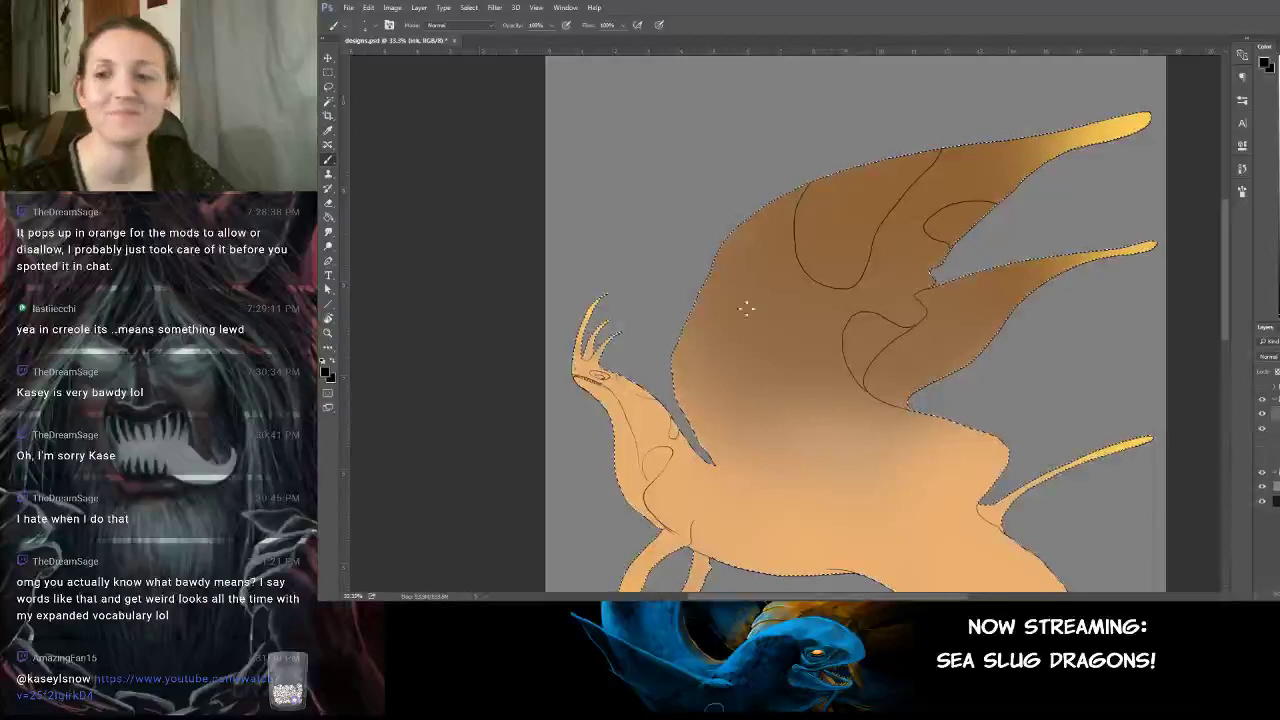
mouse_move(770, 288)
left_mouse_down()
mouse_move(787, 326)
mouse_move(738, 332)
left_mouse_up()
key("ctrl+z")
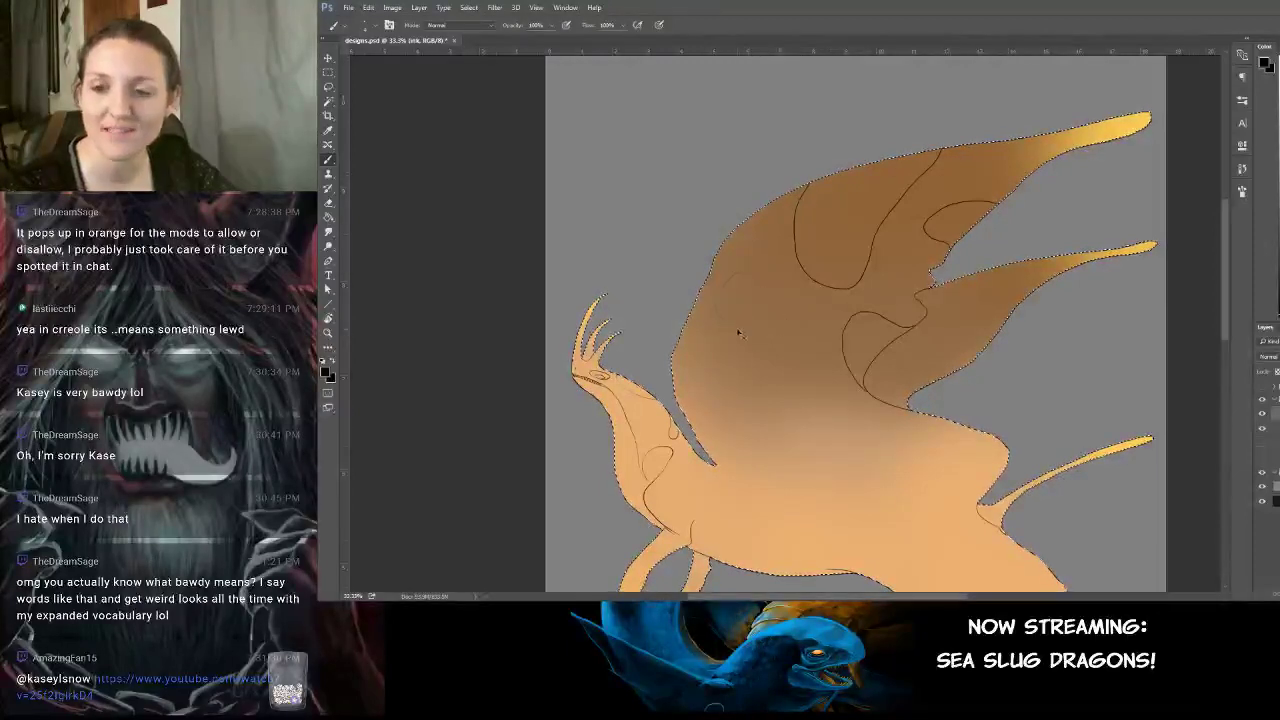
key("ctrl+z")
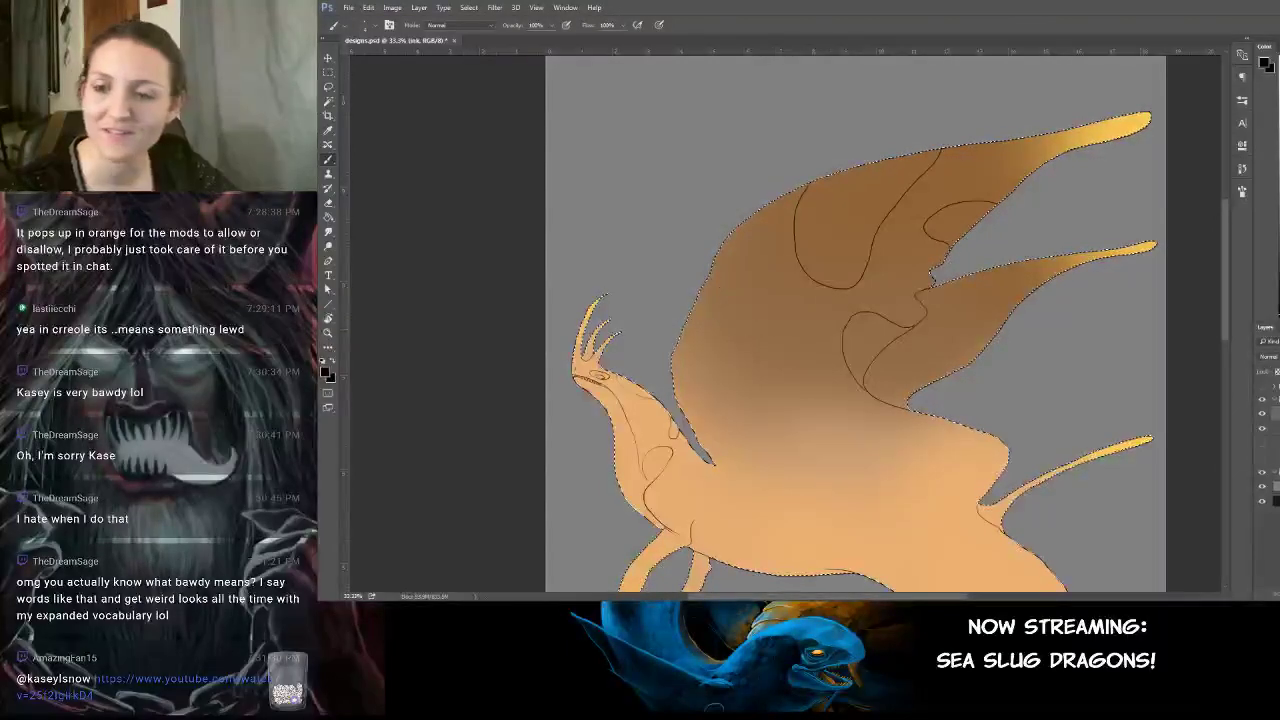
mouse_move(737, 285)
left_mouse_down()
mouse_move(792, 300)
mouse_move(793, 320)
mouse_move(745, 336)
mouse_move(722, 306)
mouse_move(736, 284)
mouse_move(775, 309)
mouse_move(722, 322)
left_mouse_up()
key("ctrl+z")
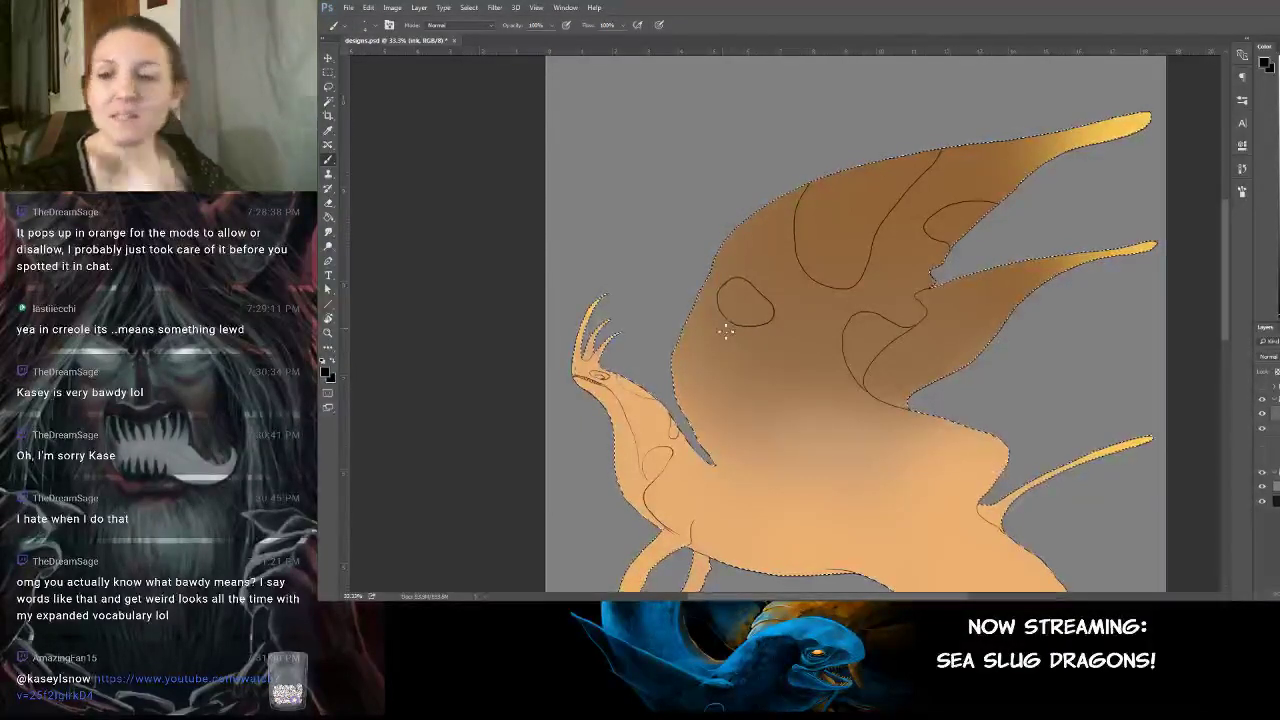
key("ctrl+z")
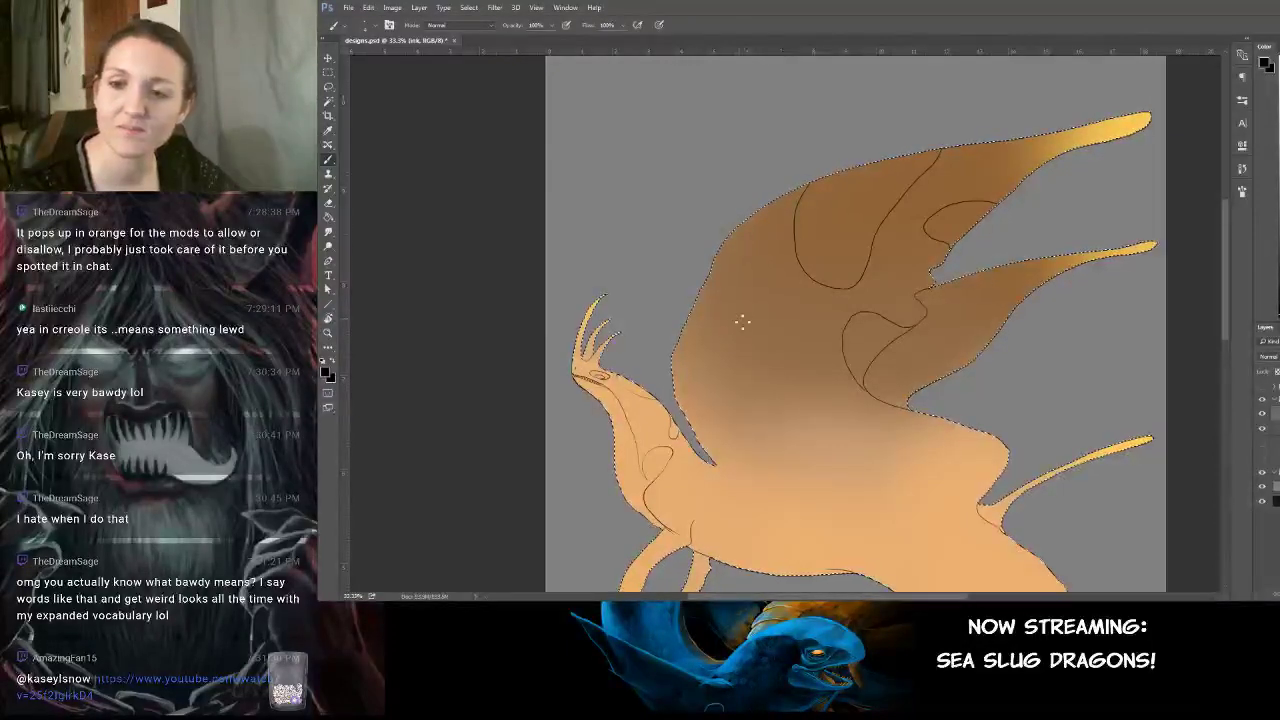
mouse_move(772, 292)
left_mouse_down()
mouse_move(780, 327)
mouse_move(746, 328)
left_mouse_up()
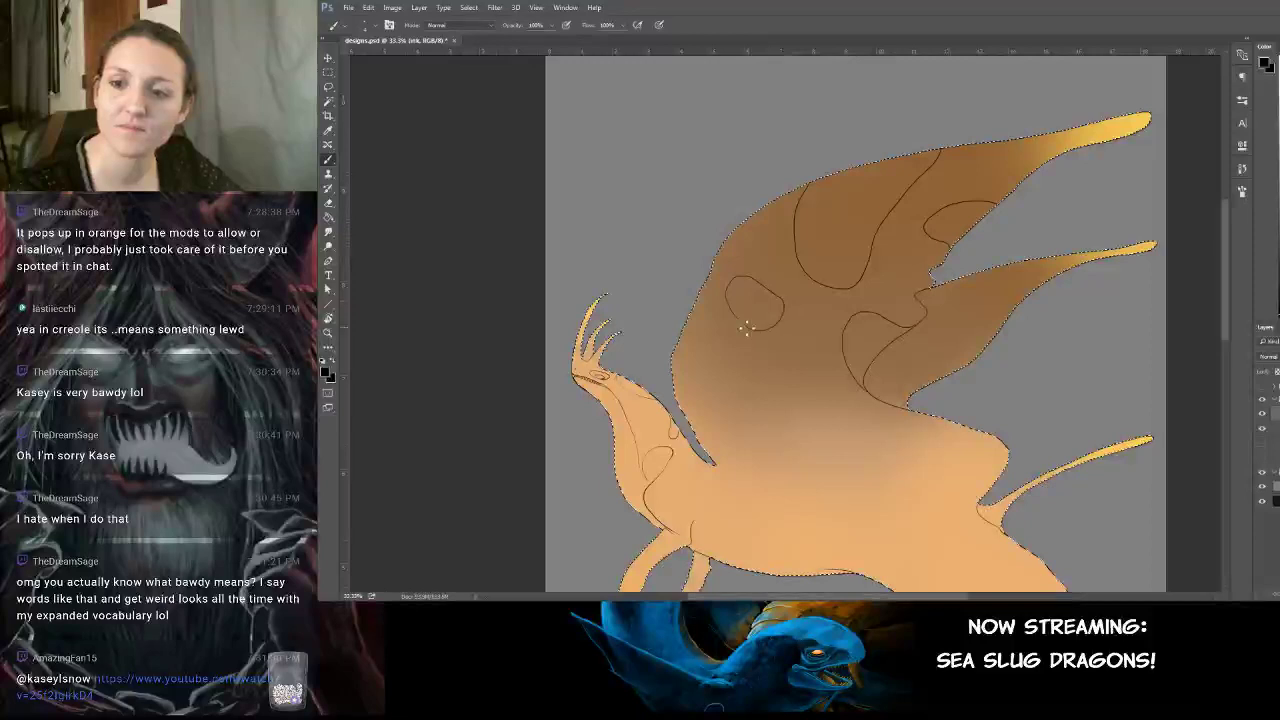
key("ctrl+z")
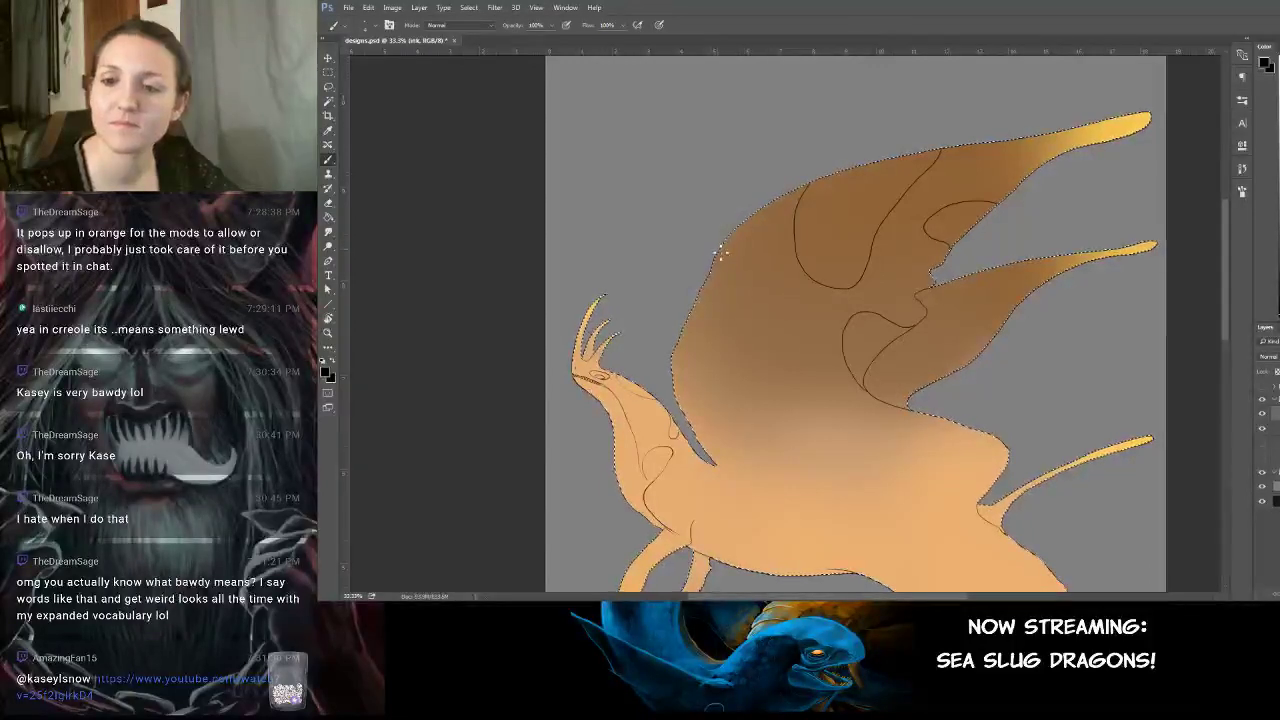
key("ctrl+z")
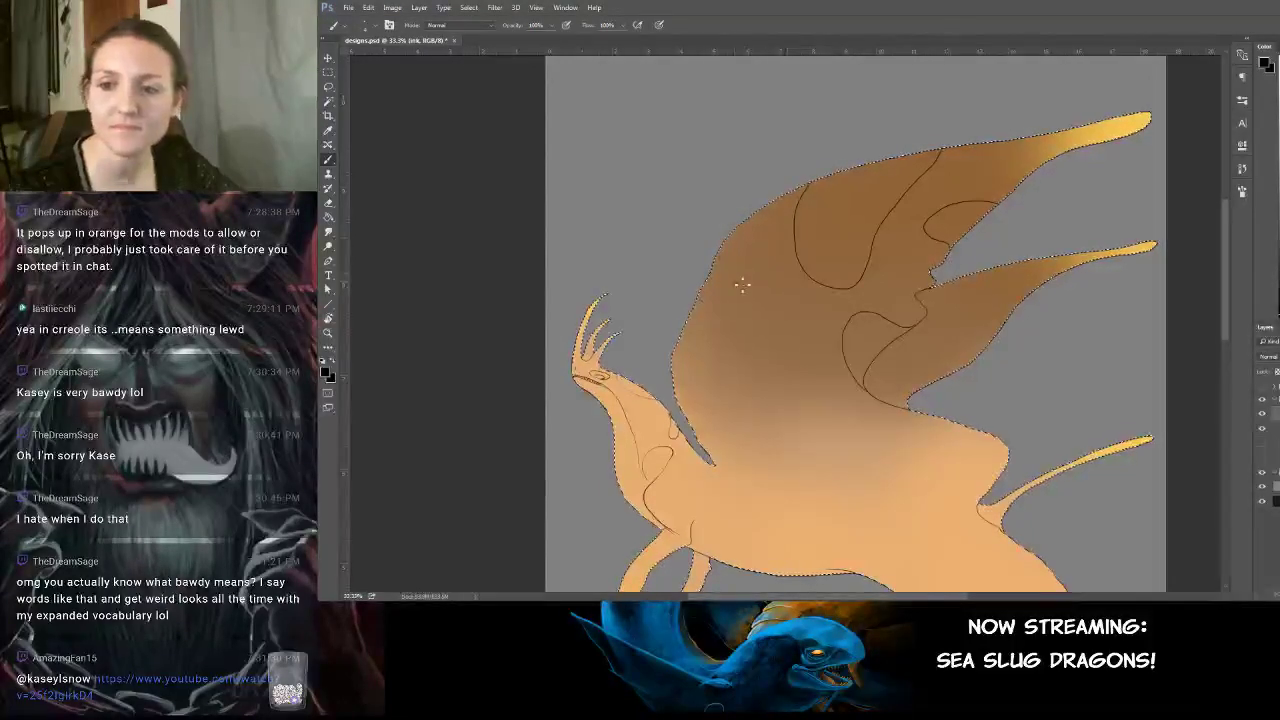
left_click_drag(734, 287, 755, 260)
left_click_drag(763, 307, 740, 283)
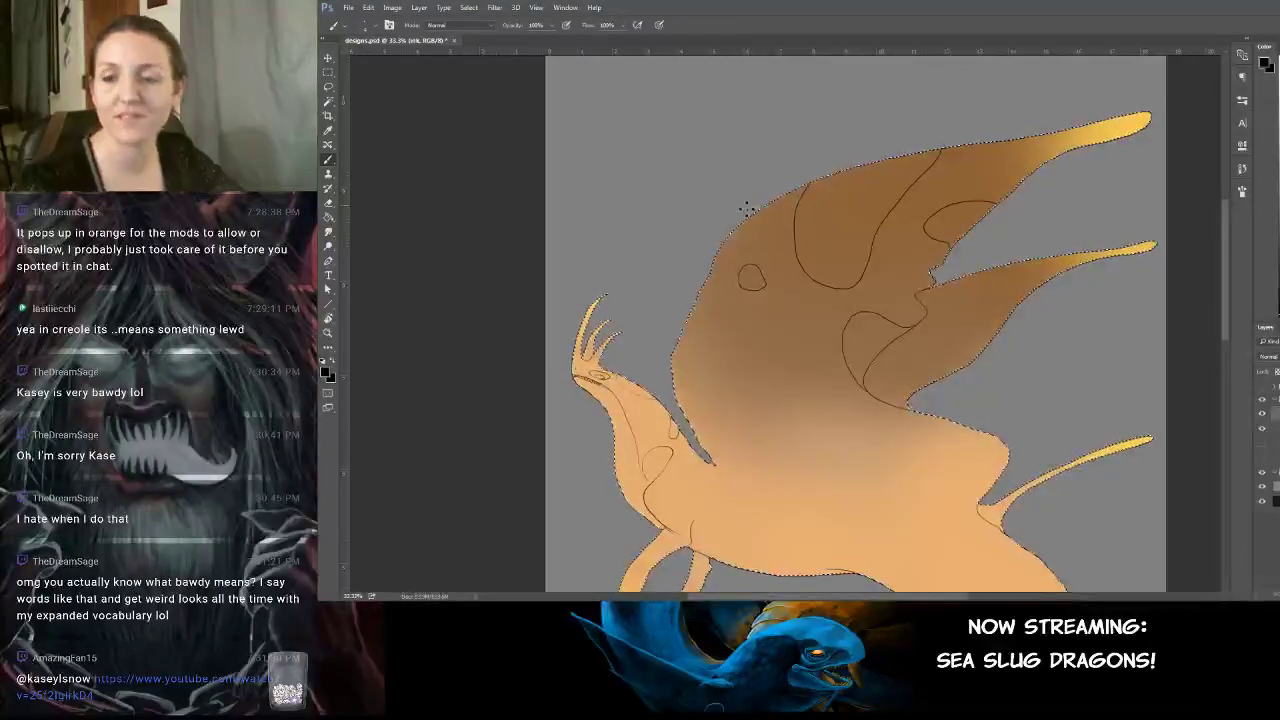
key("ctrl+z")
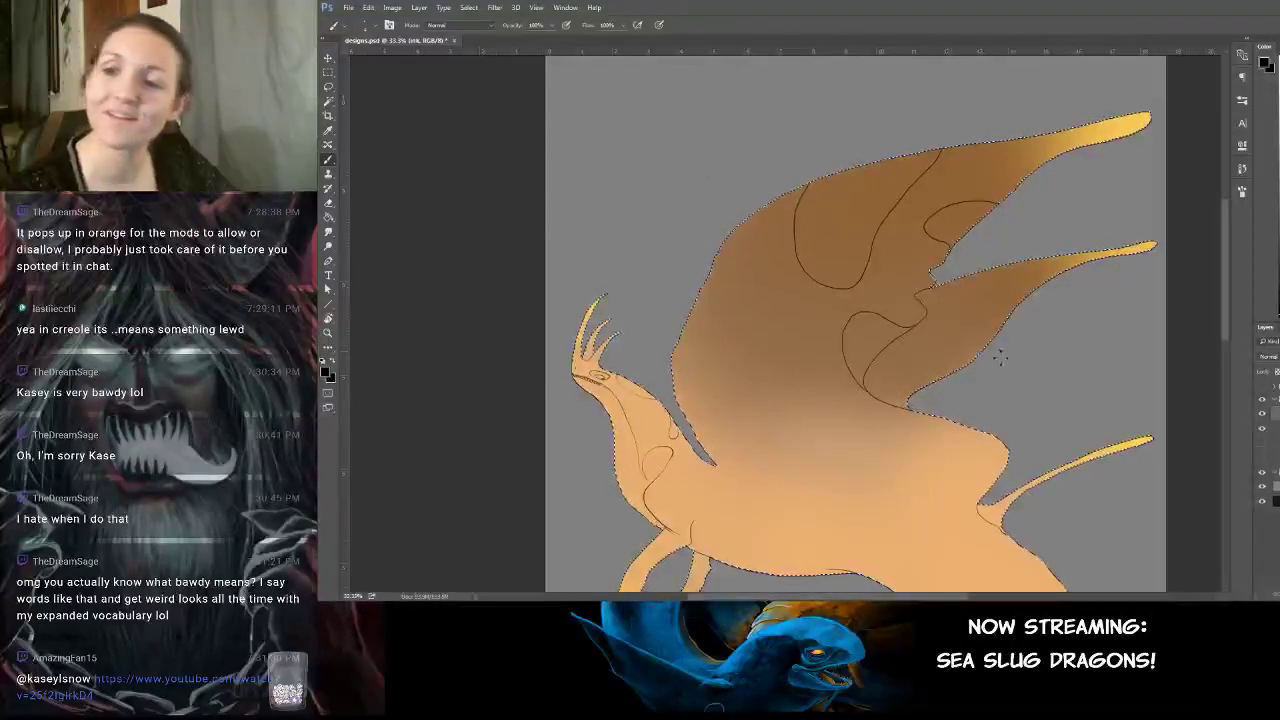
Ink a curve, a small oval spot and a base loop on the second wing, plus a large loop from the large wing's front edge.
left_click_drag(970, 343, 957, 279)
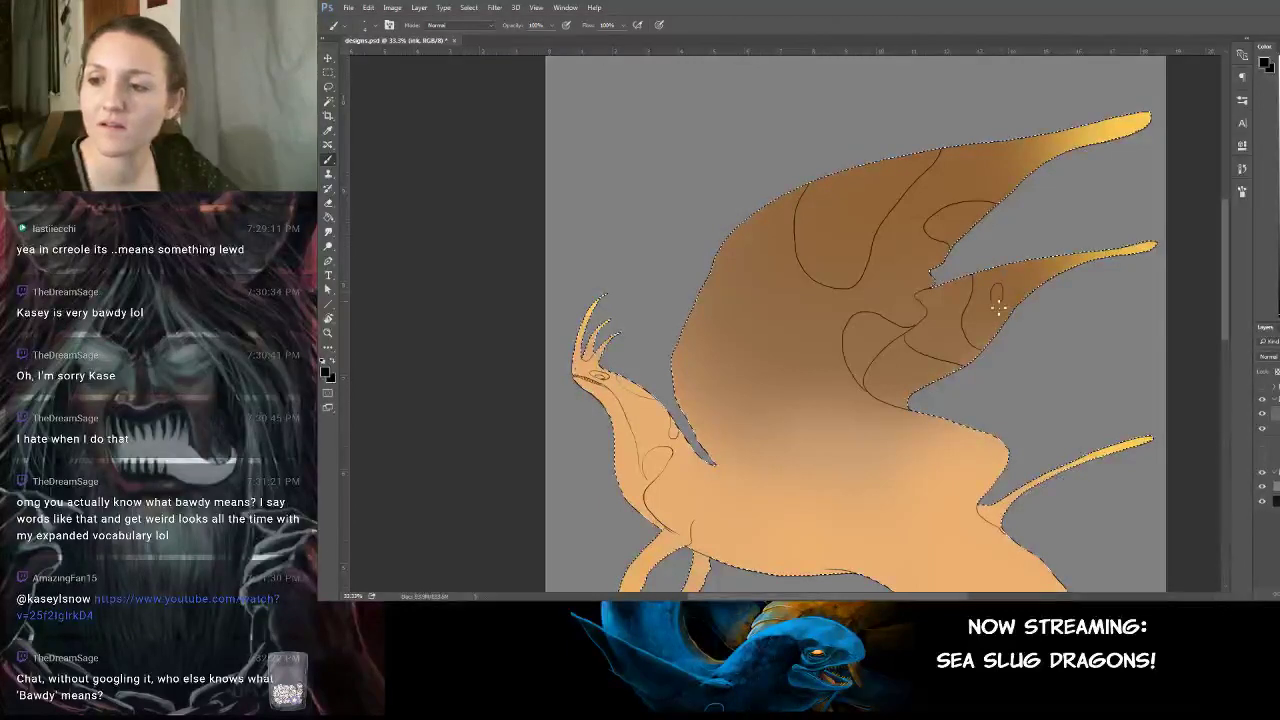
mouse_move(1009, 296)
left_mouse_down()
mouse_move(995, 313)
mouse_move(988, 299)
left_mouse_up()
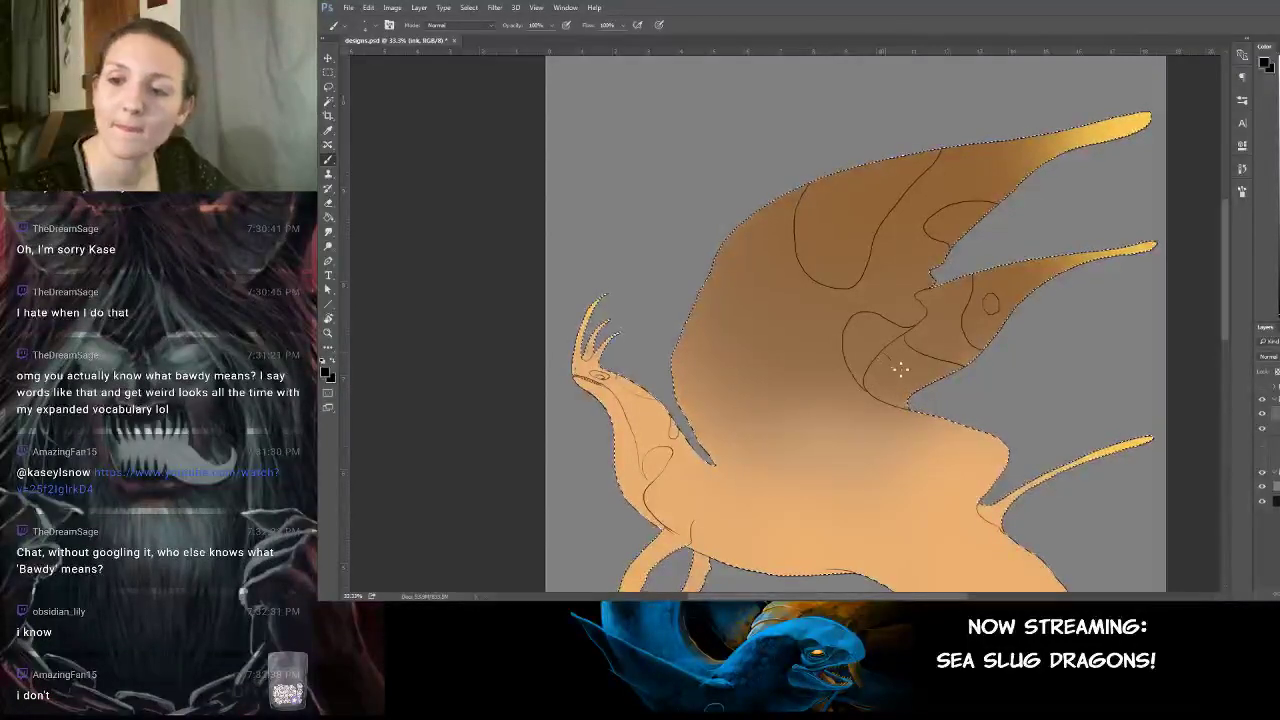
mouse_move(900, 366)
left_mouse_down()
mouse_move(858, 359)
mouse_move(913, 405)
mouse_move(891, 395)
mouse_move(889, 376)
mouse_move(932, 384)
left_mouse_up()
key("ctrl+z")
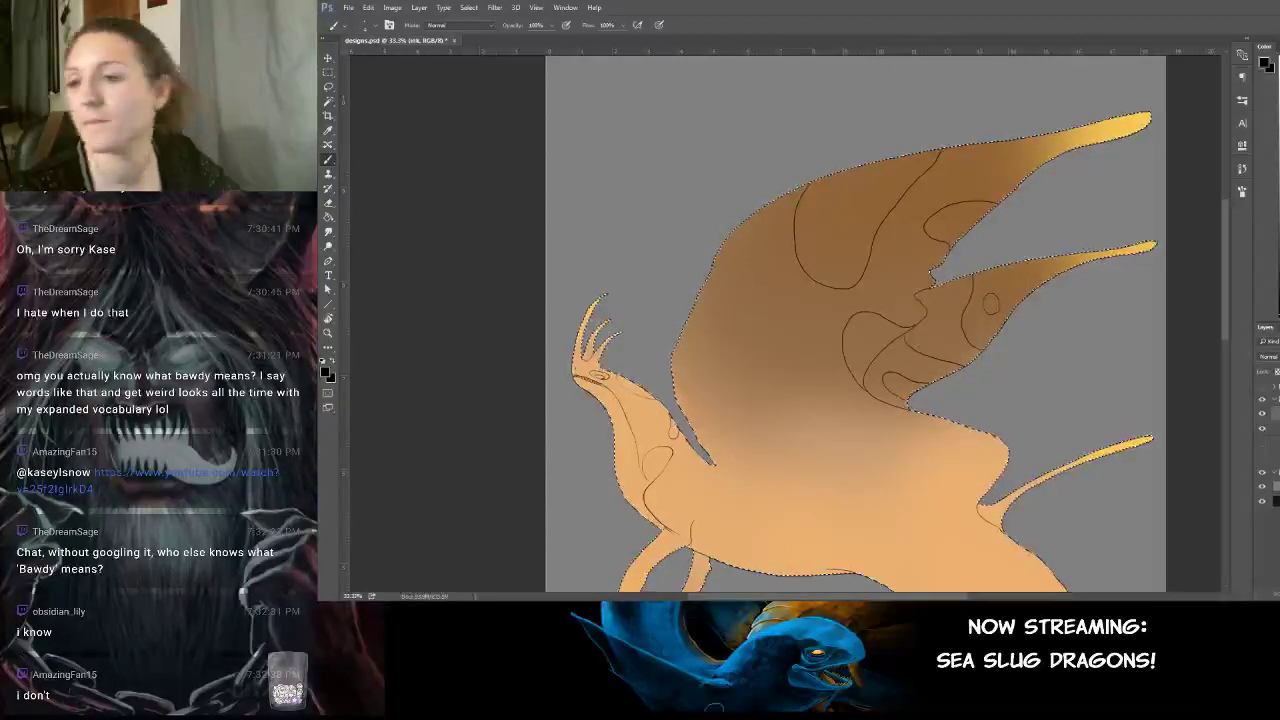
mouse_move(734, 238)
left_mouse_down()
mouse_move(818, 352)
mouse_move(811, 378)
mouse_move(746, 347)
left_mouse_up()
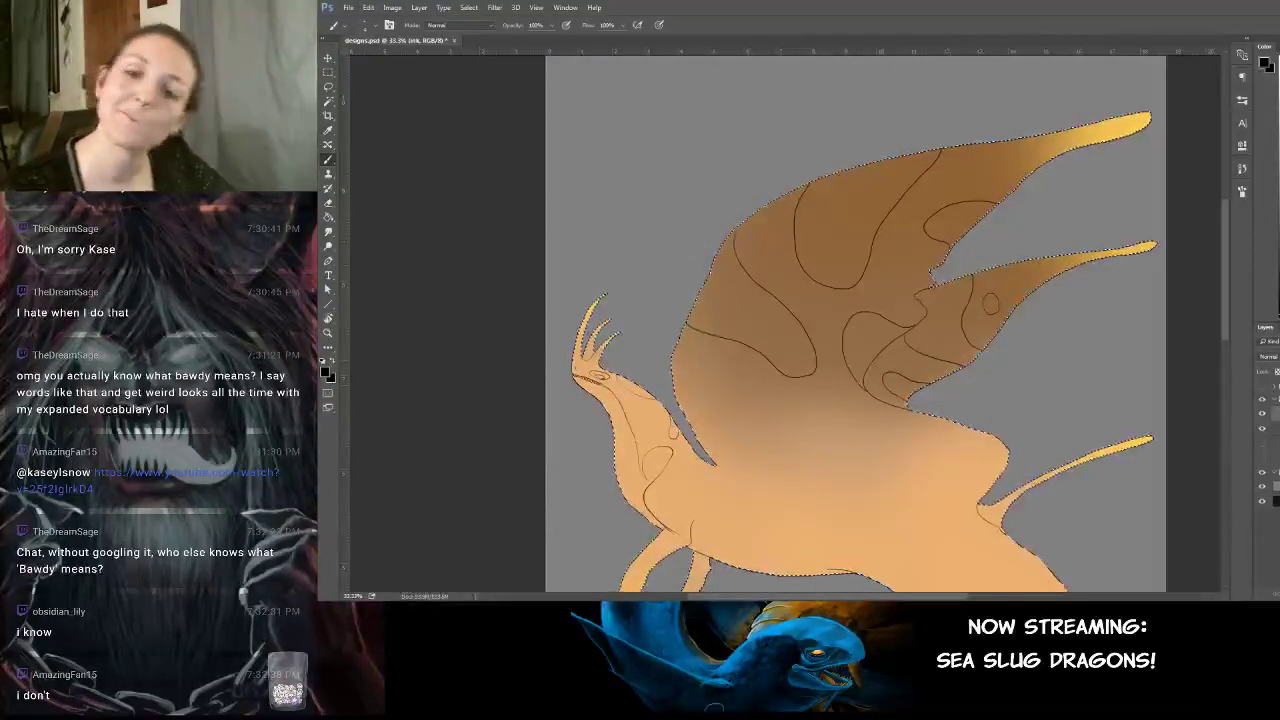
Ink a pointed, notched marking at the large wing's front base and a wavy line from the second wing's base down the back.
left_click_drag(883, 356, 873, 216)
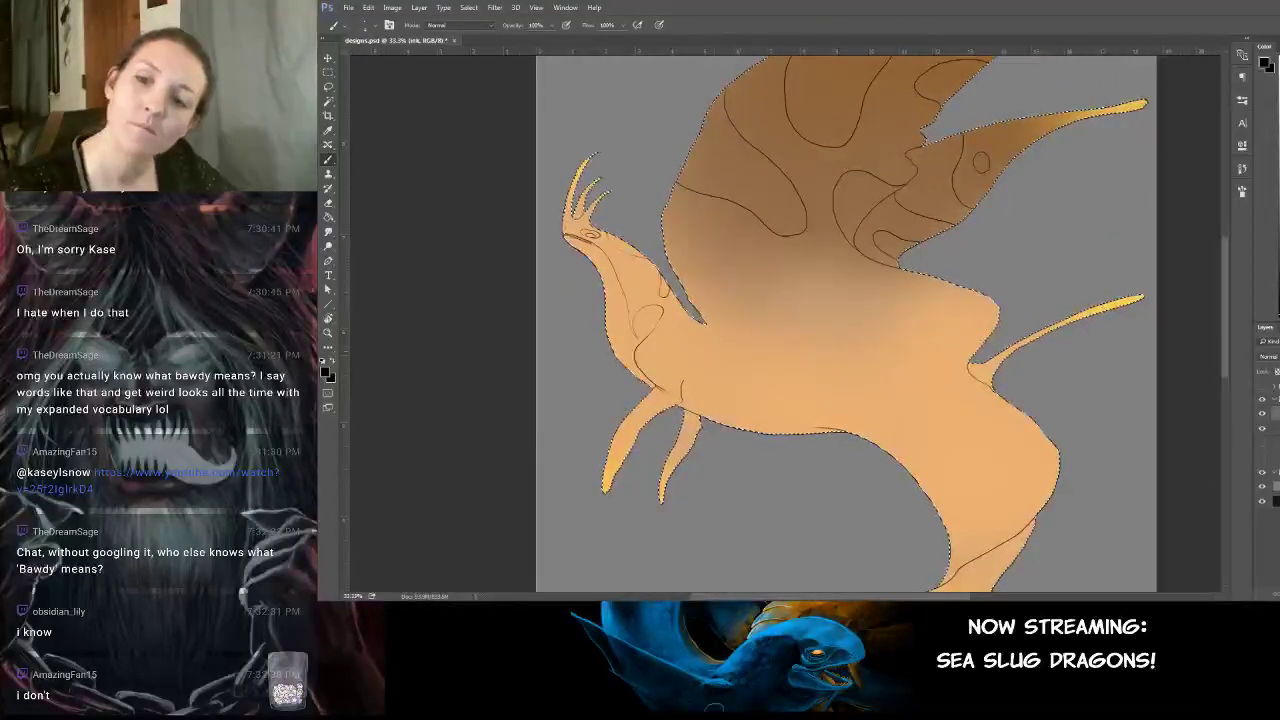
mouse_move(738, 358)
left_mouse_down()
mouse_move(788, 337)
mouse_move(844, 351)
mouse_move(845, 381)
mouse_move(801, 389)
mouse_move(738, 360)
left_mouse_up()
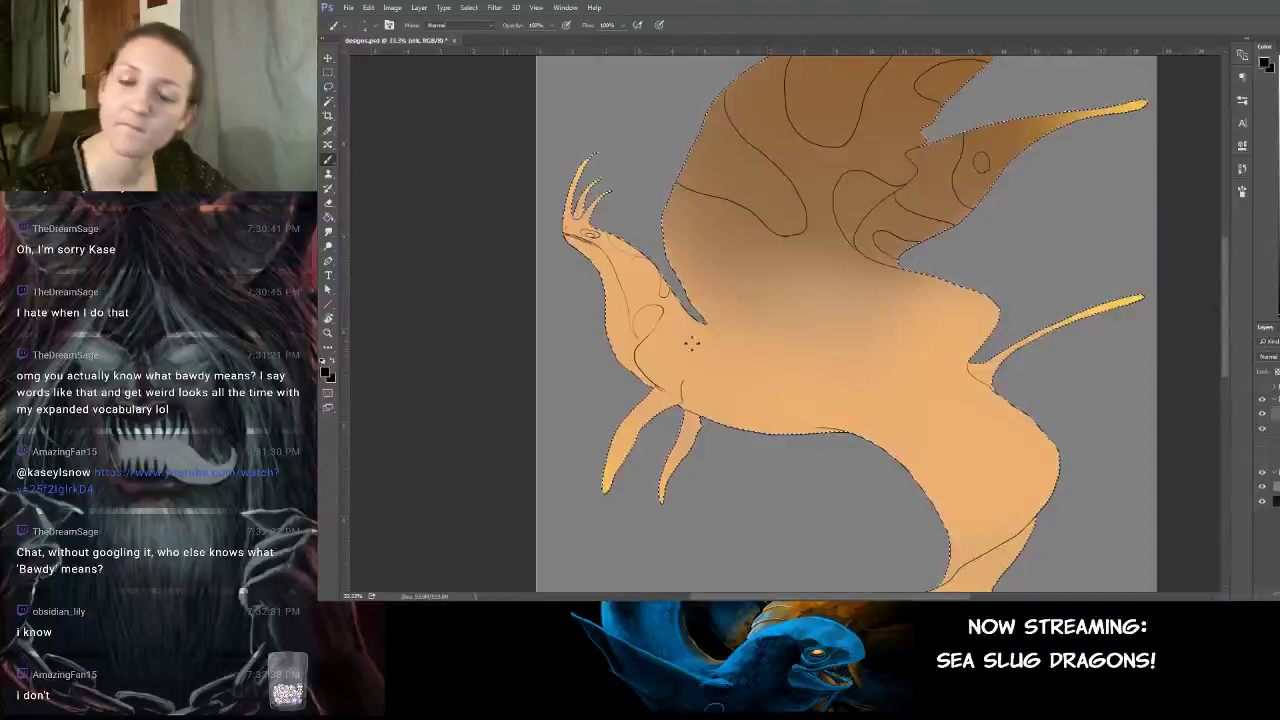
mouse_move(690, 319)
left_mouse_down()
mouse_move(729, 365)
mouse_move(772, 383)
mouse_move(756, 341)
mouse_move(704, 316)
left_mouse_up()
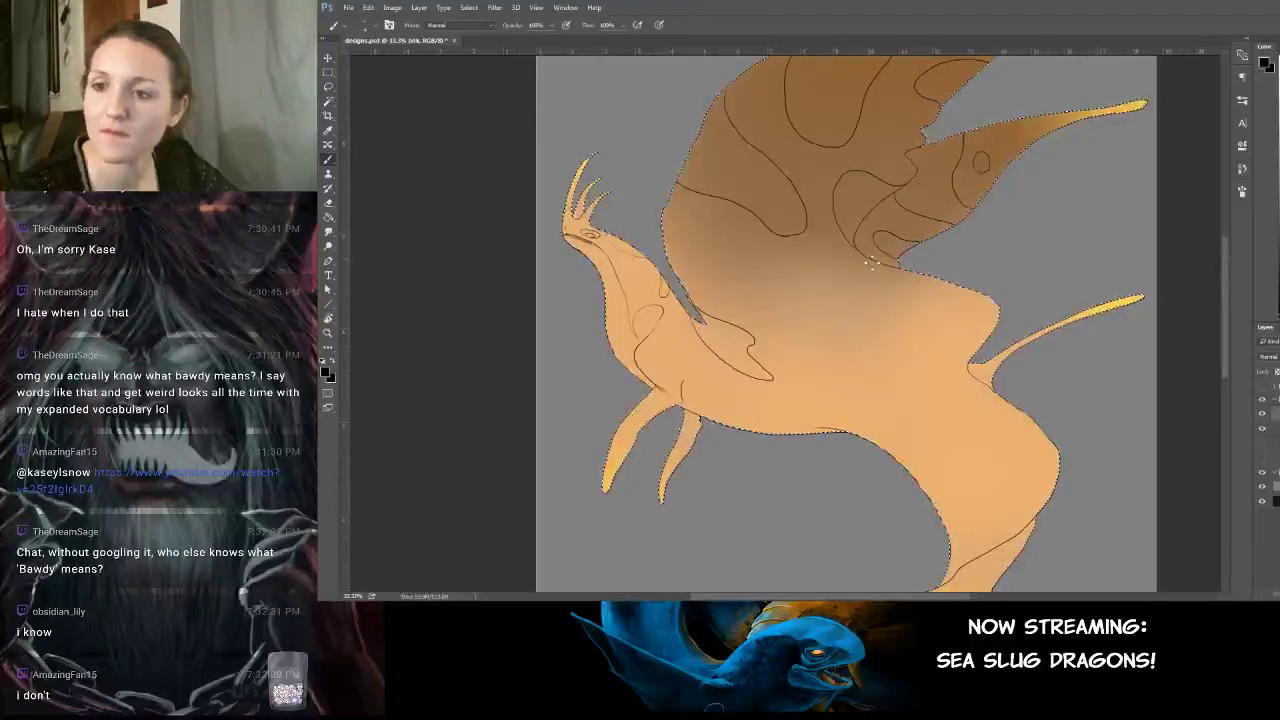
mouse_move(952, 296)
left_mouse_down()
mouse_move(963, 328)
mouse_move(950, 366)
mouse_move(1036, 422)
left_mouse_up()
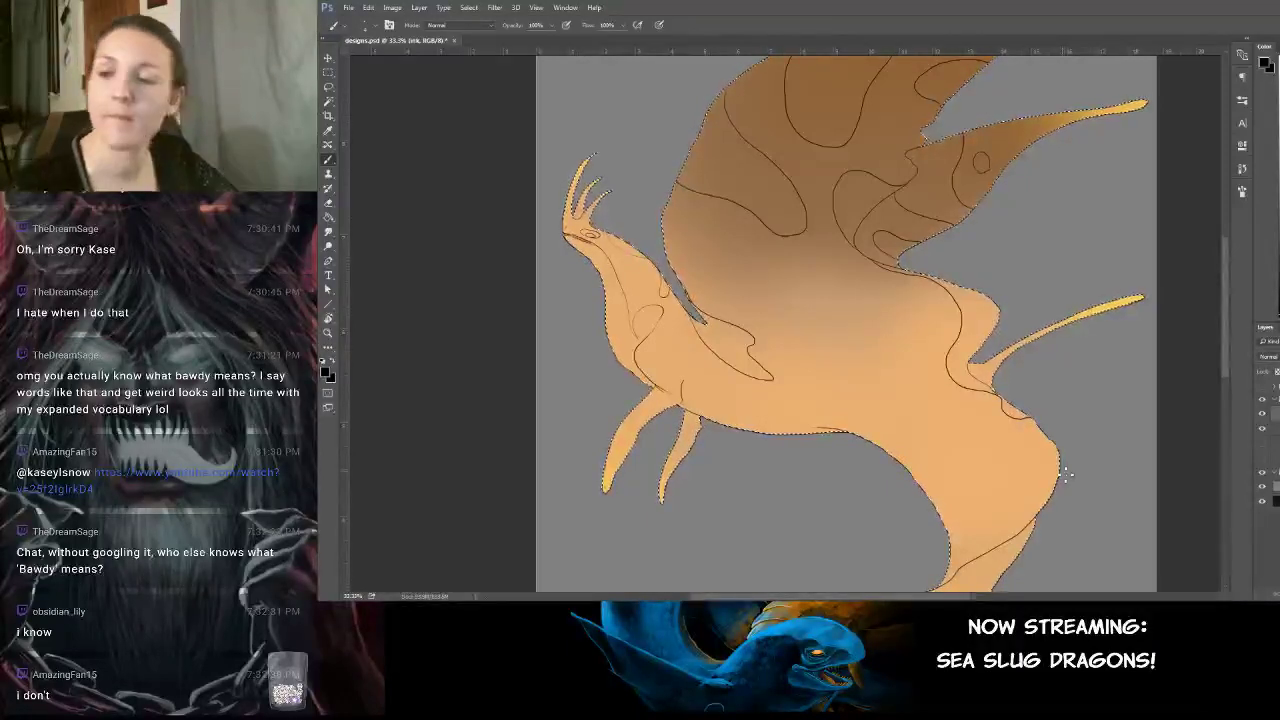
Ink small rounded spots along the outer curve of the hindquarters and long narrow markings along the tail.
key("ctrl+d")
mouse_move(1035, 388)
left_mouse_down()
mouse_move(948, 328)
mouse_move(949, 374)
mouse_move(970, 384)
left_mouse_up()
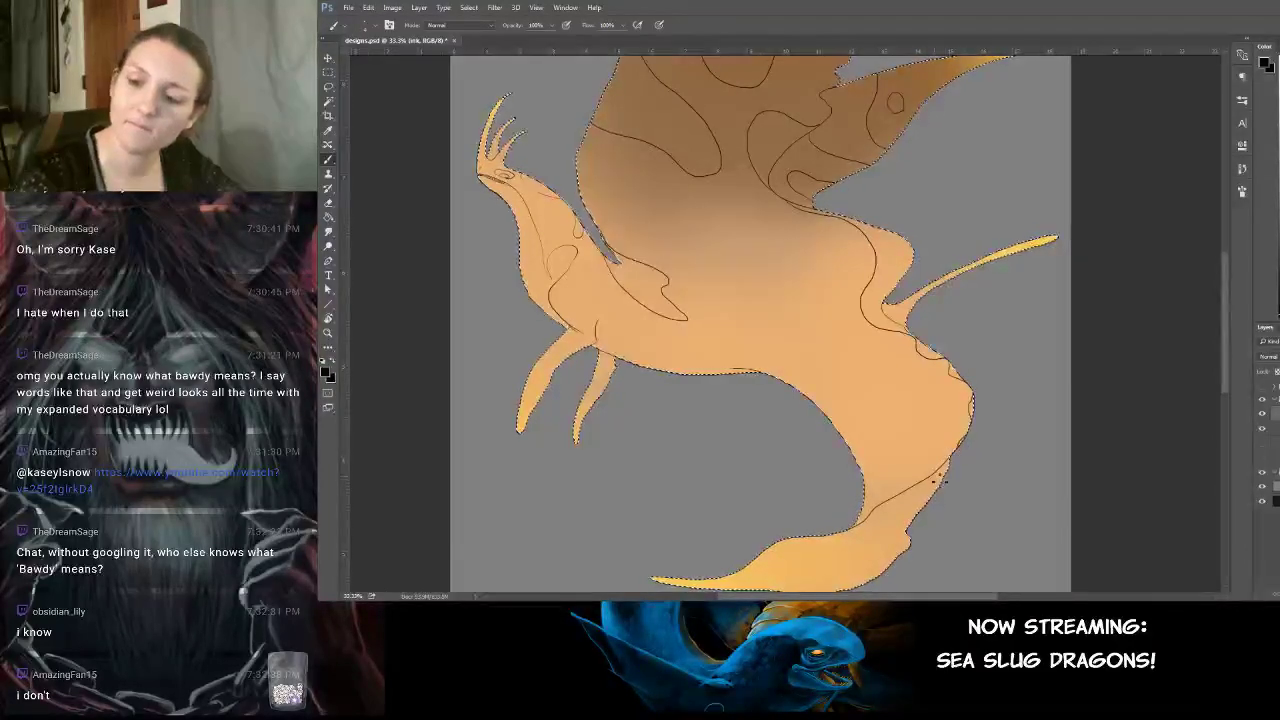
mouse_move(969, 435)
left_mouse_down()
mouse_move(945, 468)
mouse_move(907, 481)
left_mouse_up()
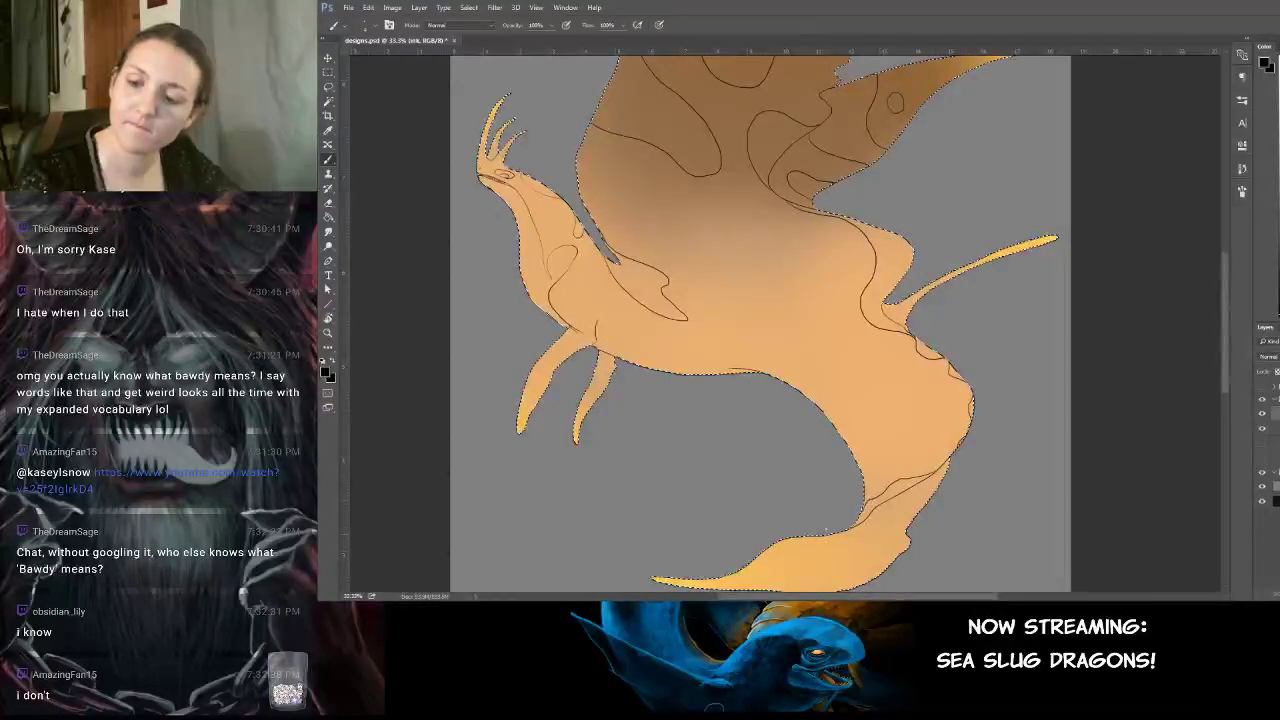
left_click_drag(949, 329, 1011, 206)
key("ctrl+z")
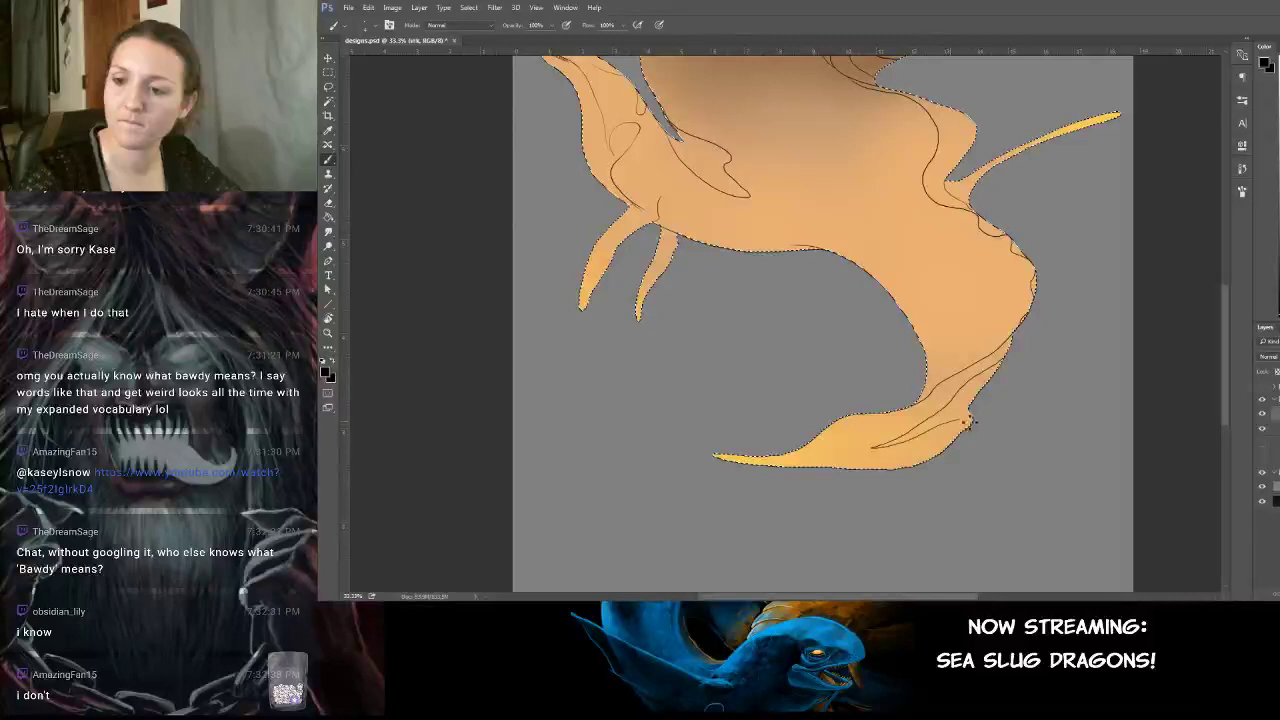
Ink a curved marking from the belly along the inner bend of the hindquarters, redoing the first stroke in a smoother shape.
left_click_drag(1096, 404, 1102, 475)
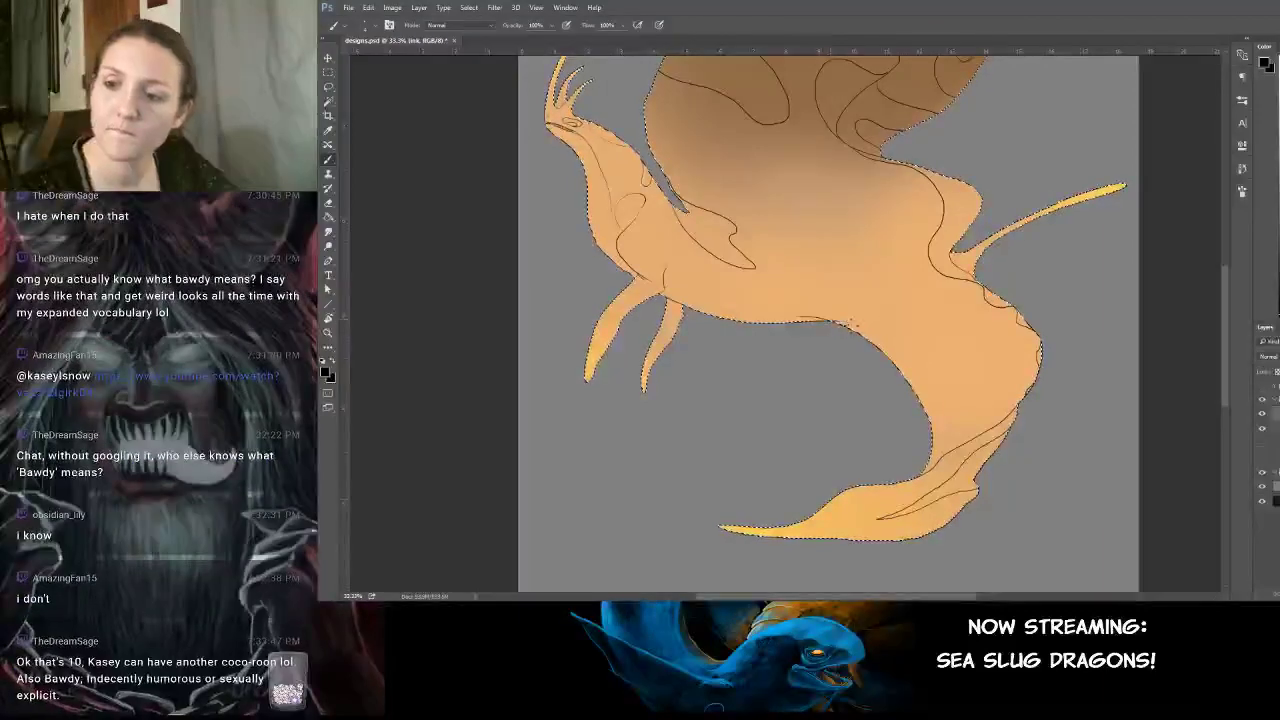
mouse_move(850, 323)
left_mouse_down()
mouse_move(901, 330)
mouse_move(952, 393)
left_mouse_up()
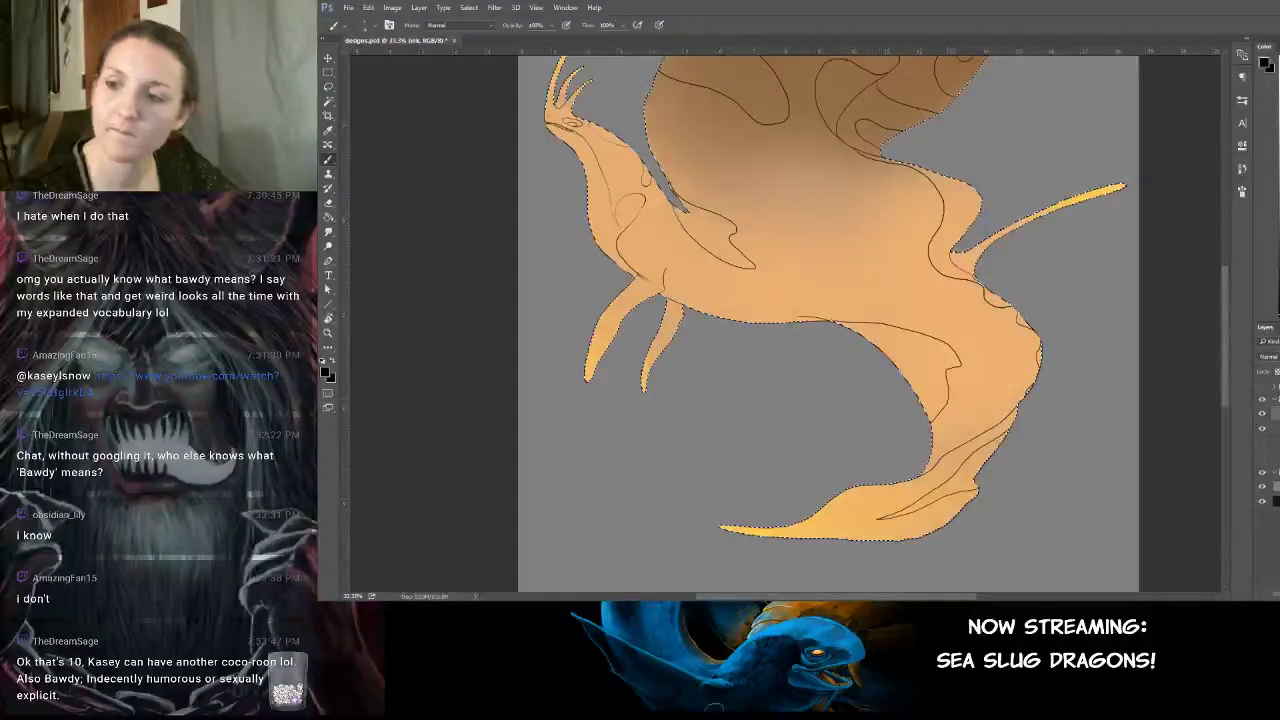
key("ctrl+z")
mouse_move(842, 329)
left_mouse_down()
mouse_move(887, 335)
mouse_move(945, 372)
left_mouse_up()
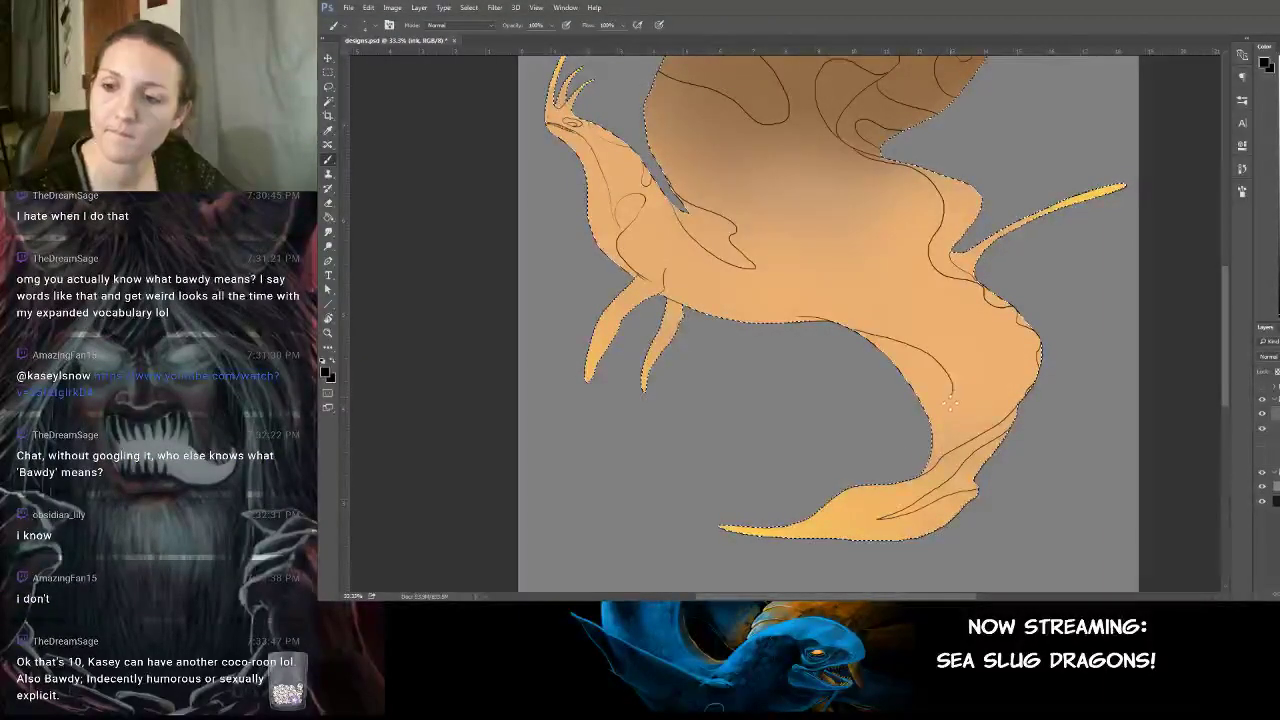
Deselect the dragon to check the inked markings without the selection outline, and restore the selection.
key("ctrl+d")
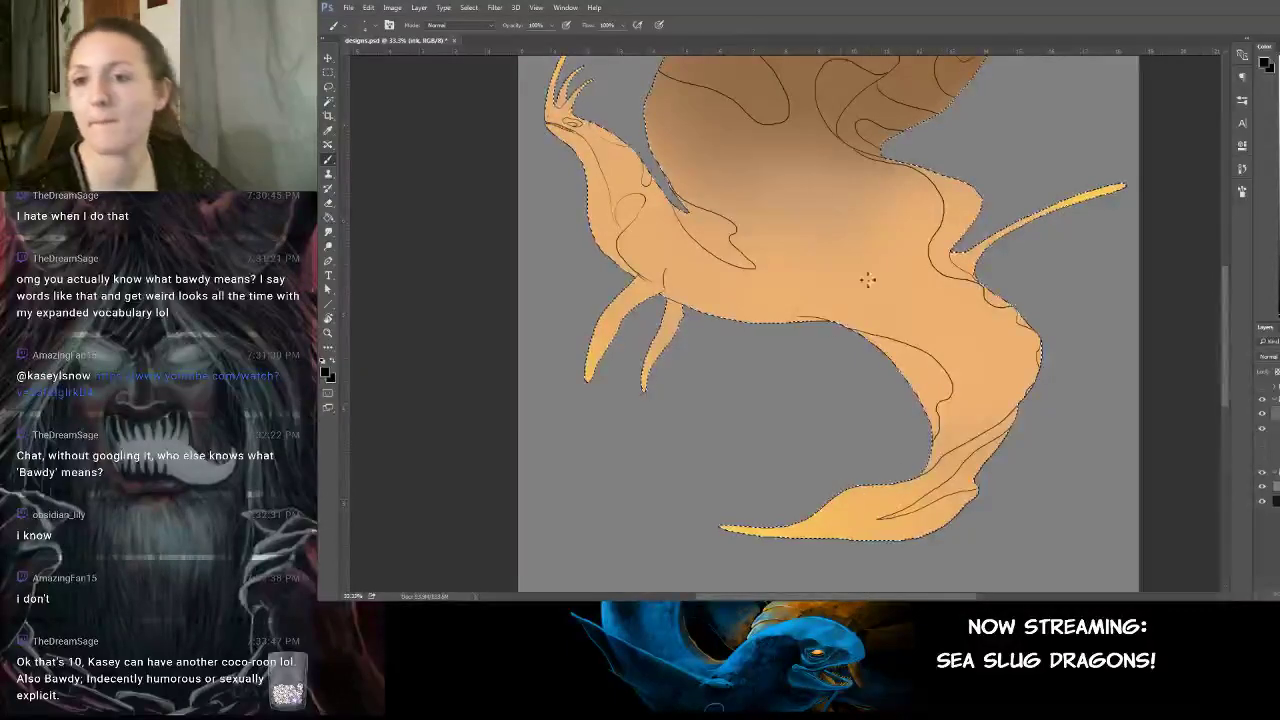
left_click_drag(866, 277, 882, 331)
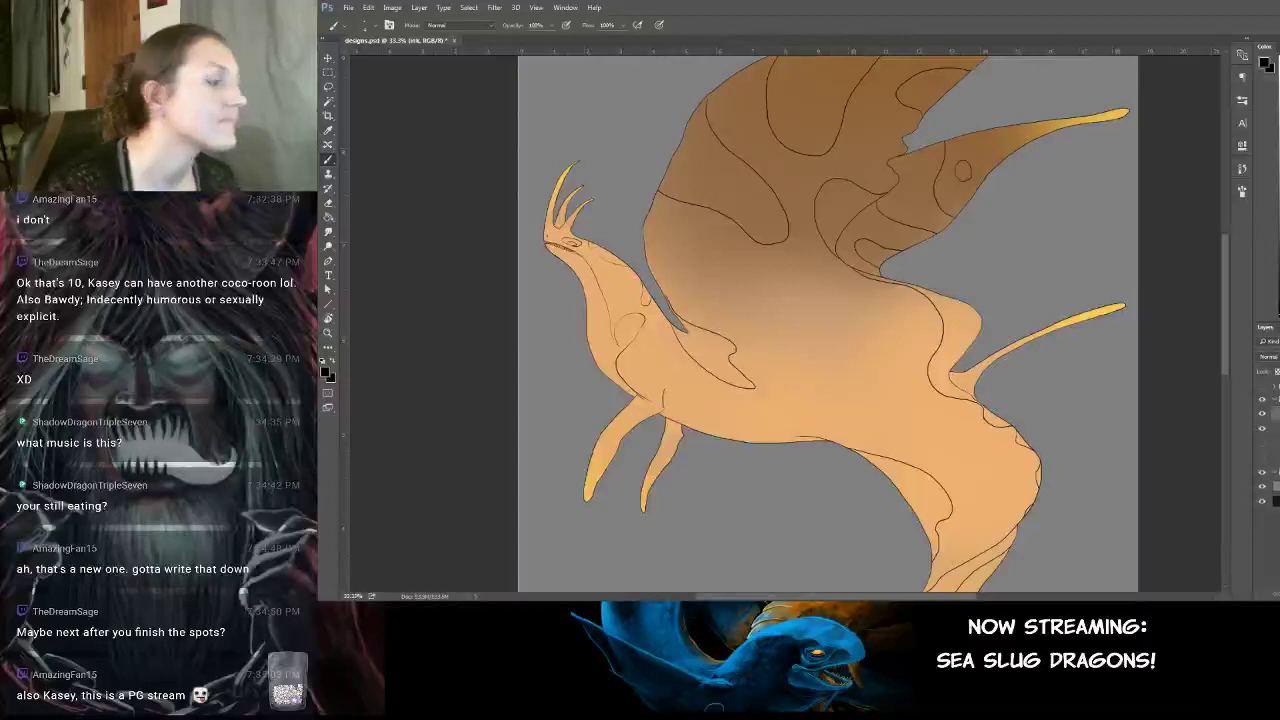
key("ctrl+shift+d")
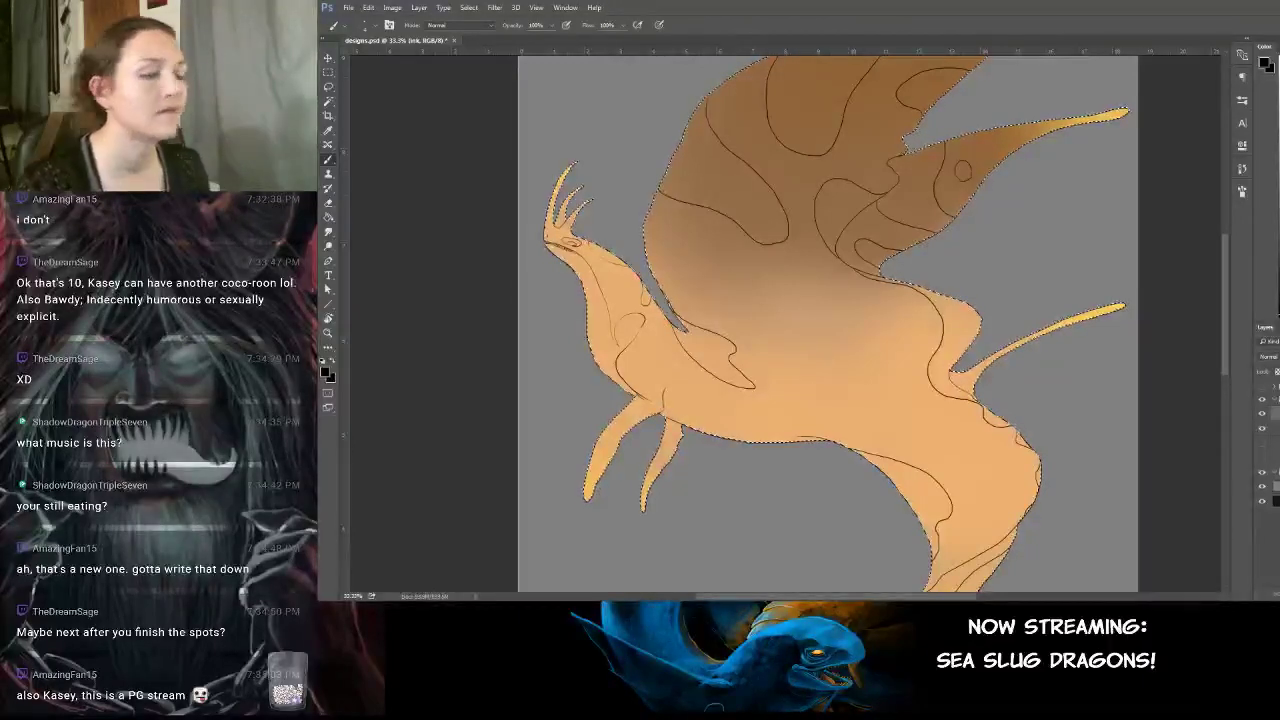
key("ctrl+d")
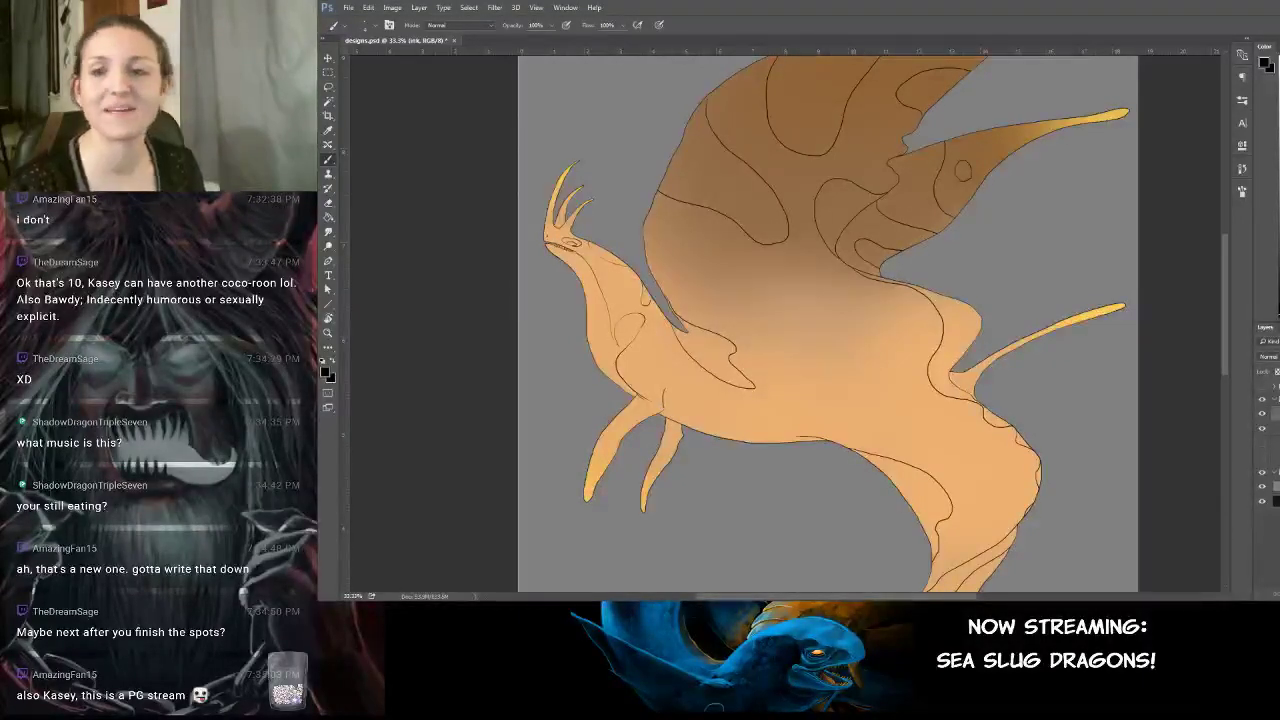
key("ctrl+shift+d")
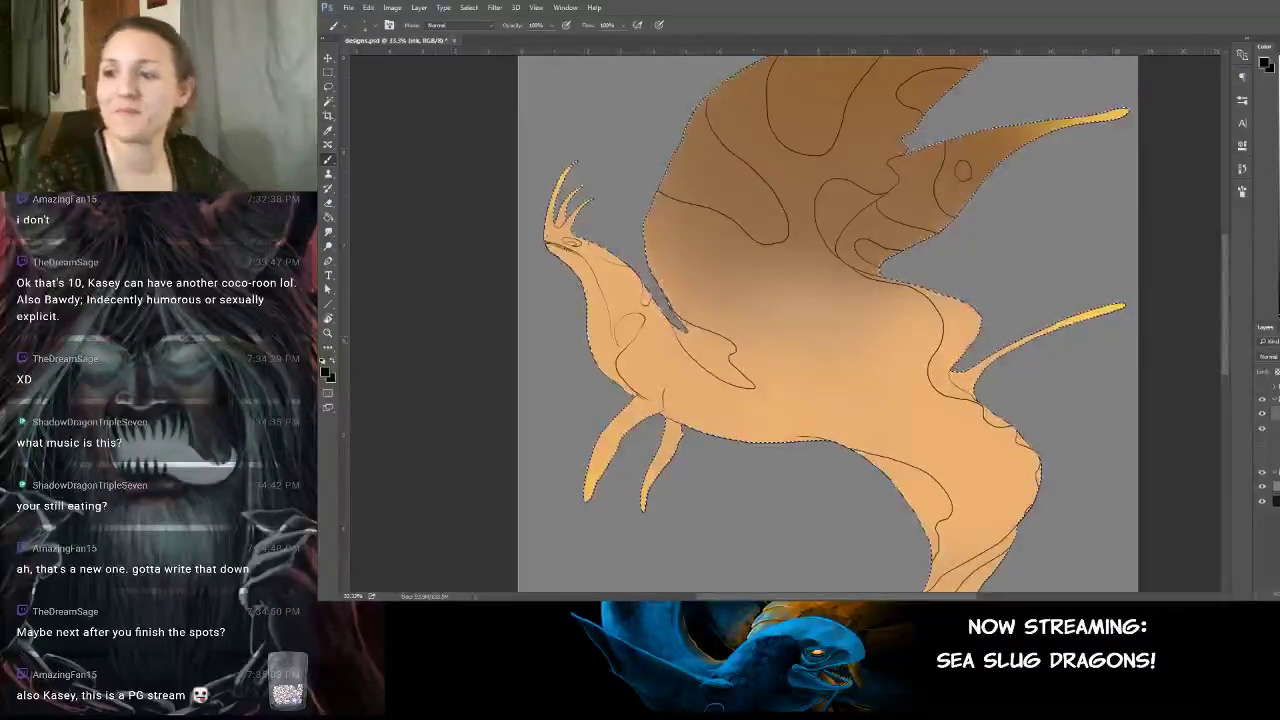
Examine the wing, body and tail markings across the whole dragon and up close, with the selection outline shown and hidden.
scroll(1227, 343, "down", 3)
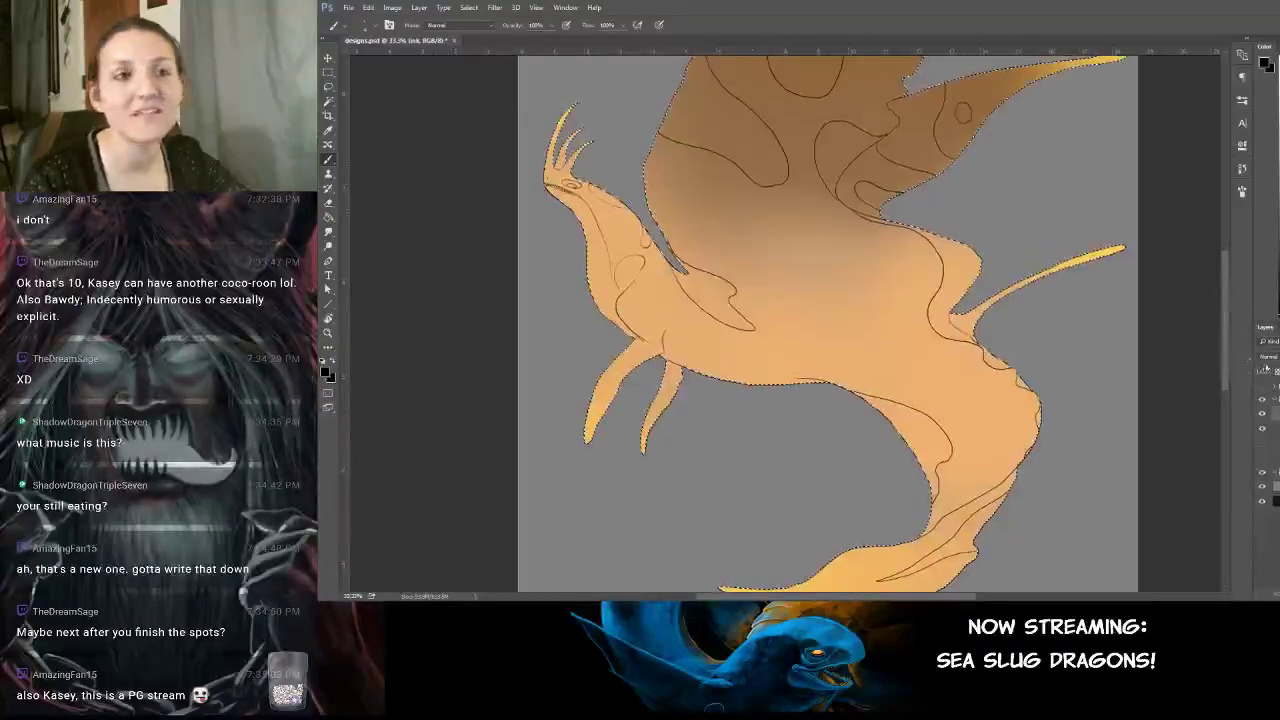
scroll(1228, 344, "down", 2)
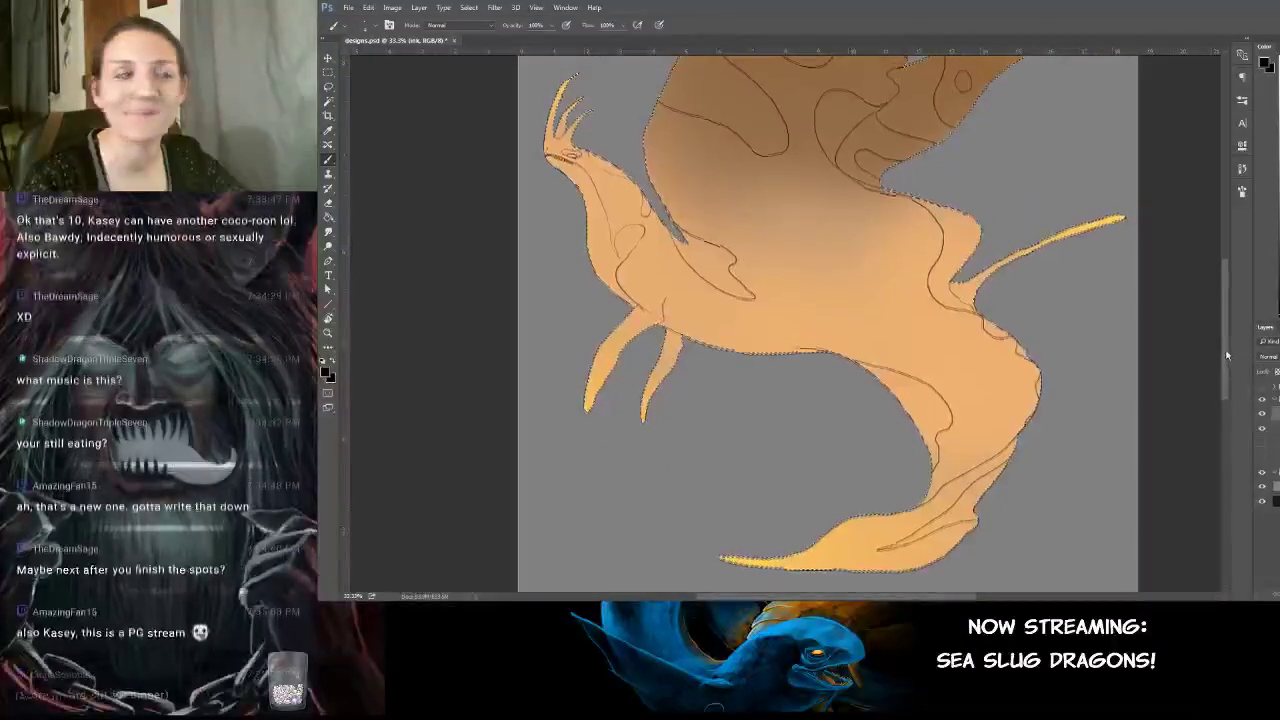
key("ctrl+minus")
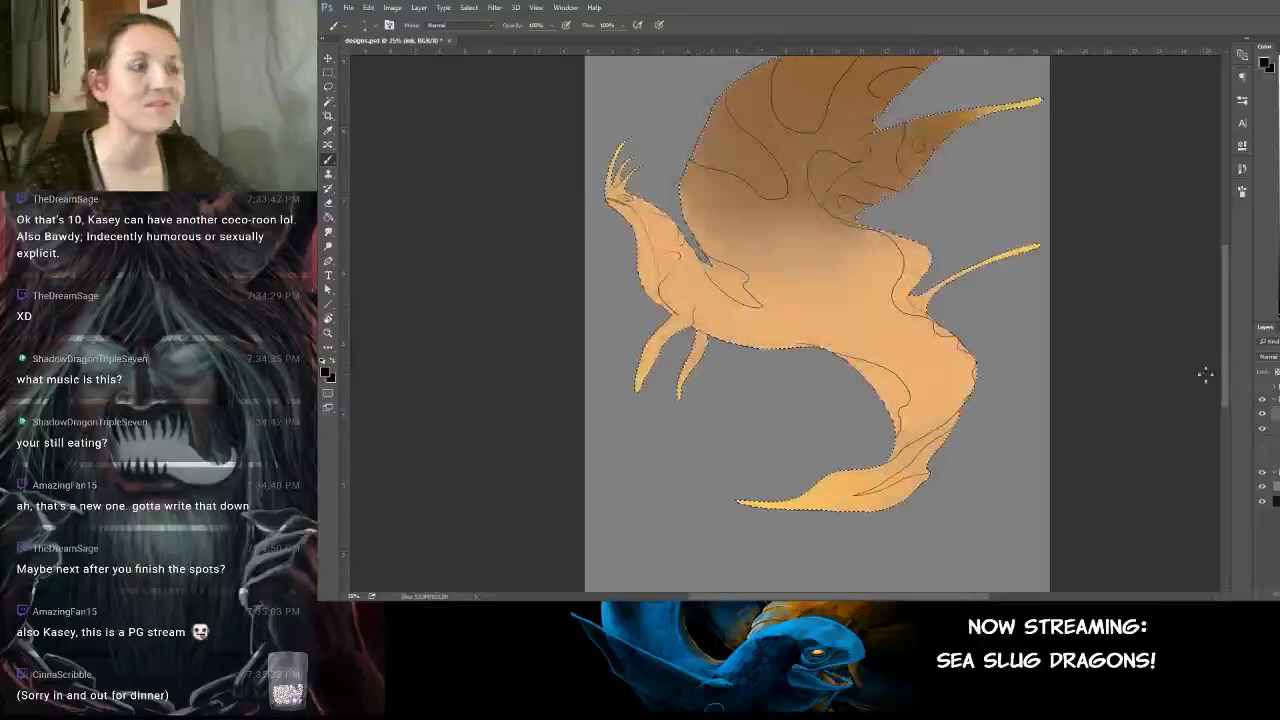
scroll(1222, 374, "up", 3)
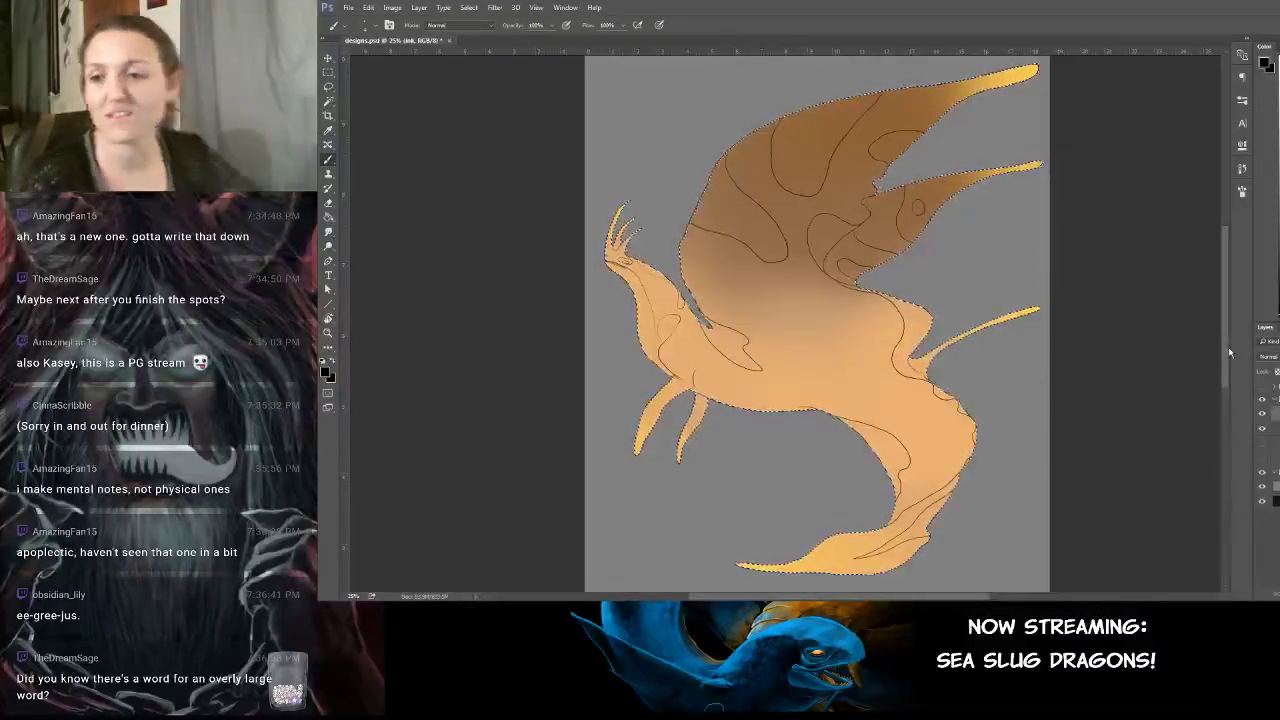
mouse_move(1225, 348)
left_mouse_down()
mouse_move(1225, 368)
mouse_move(1225, 354)
left_mouse_up()
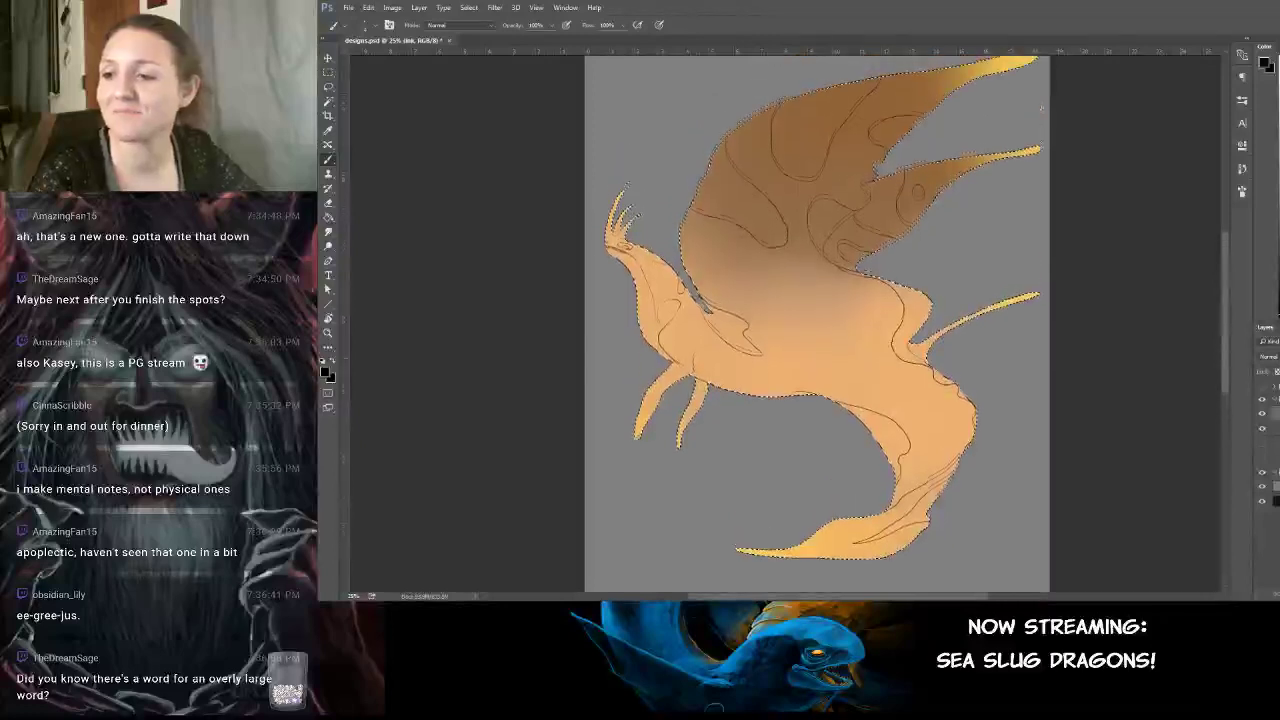
key("ctrl+plus")
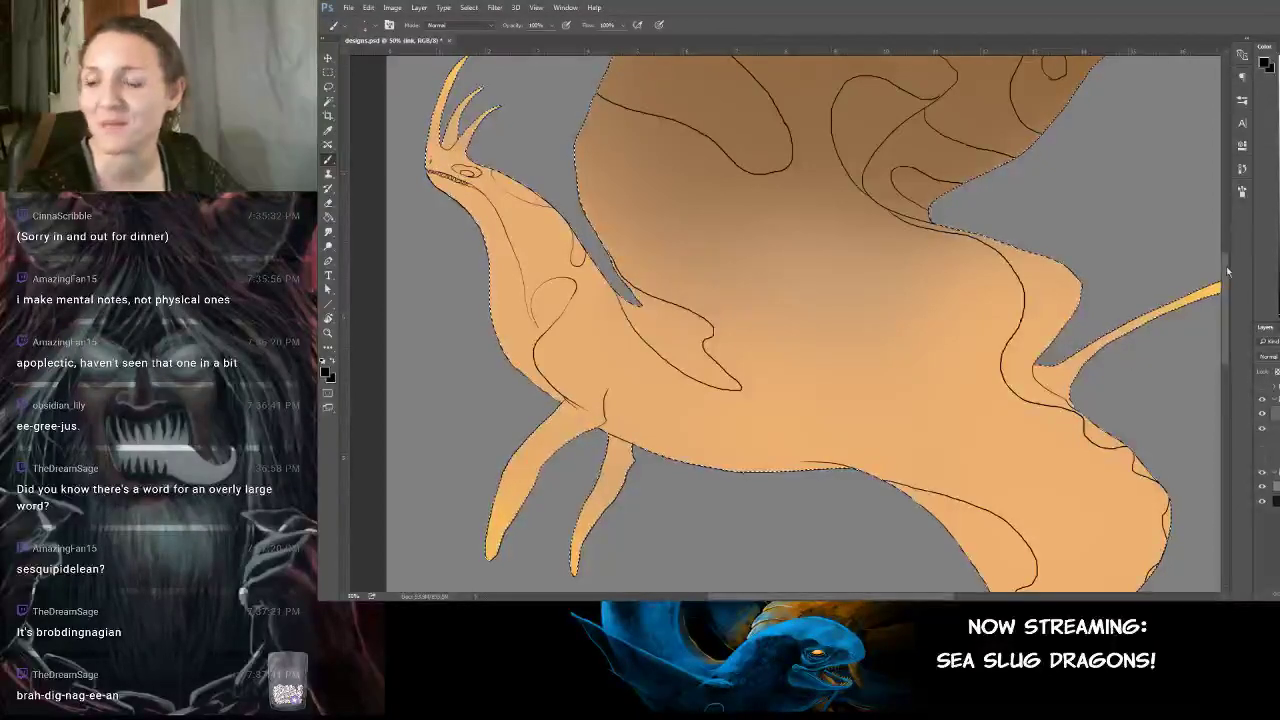
mouse_move(1227, 267)
left_mouse_down()
mouse_move(1228, 235)
mouse_move(1228, 265)
left_mouse_up()
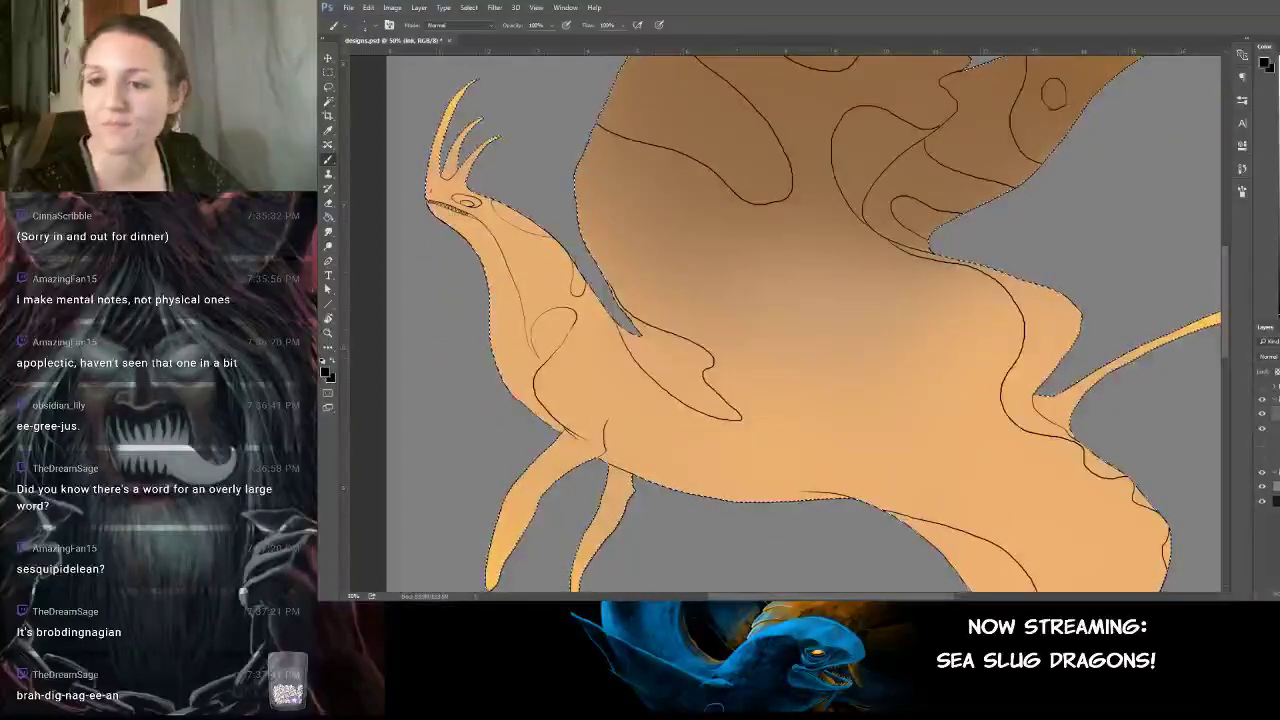
left_click_drag(925, 368, 851, 401)
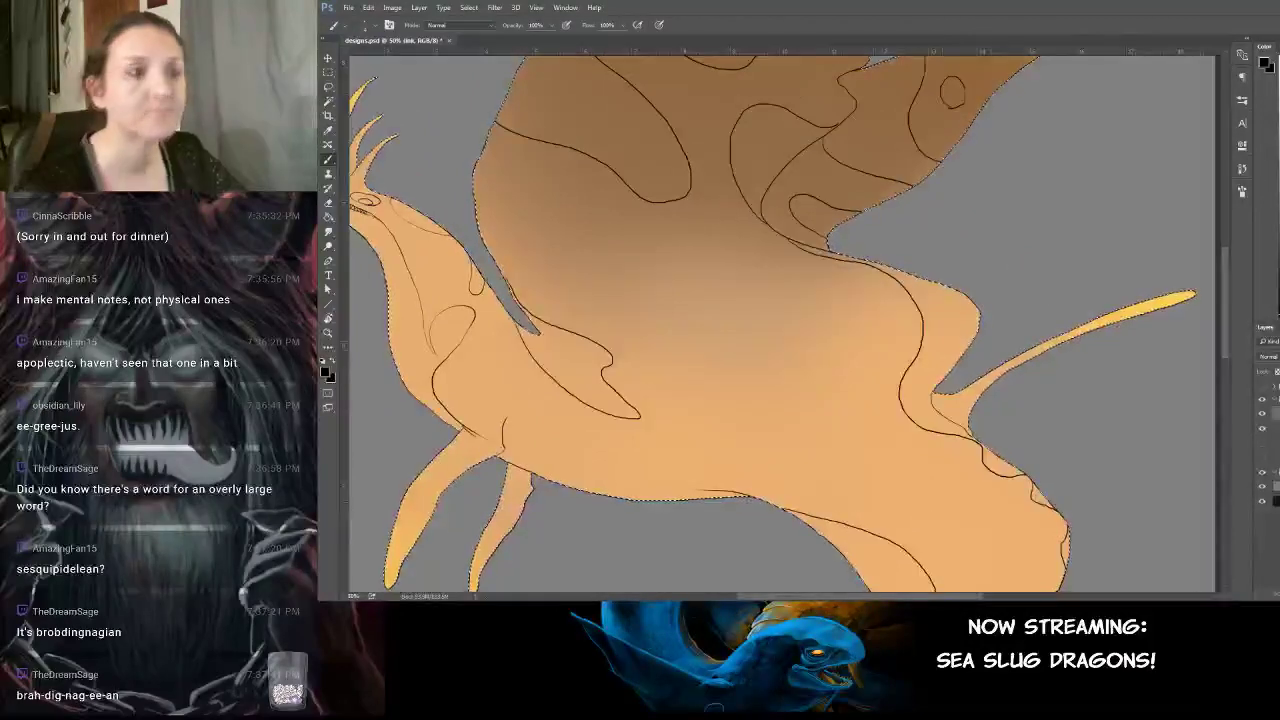
key("ctrl+d")
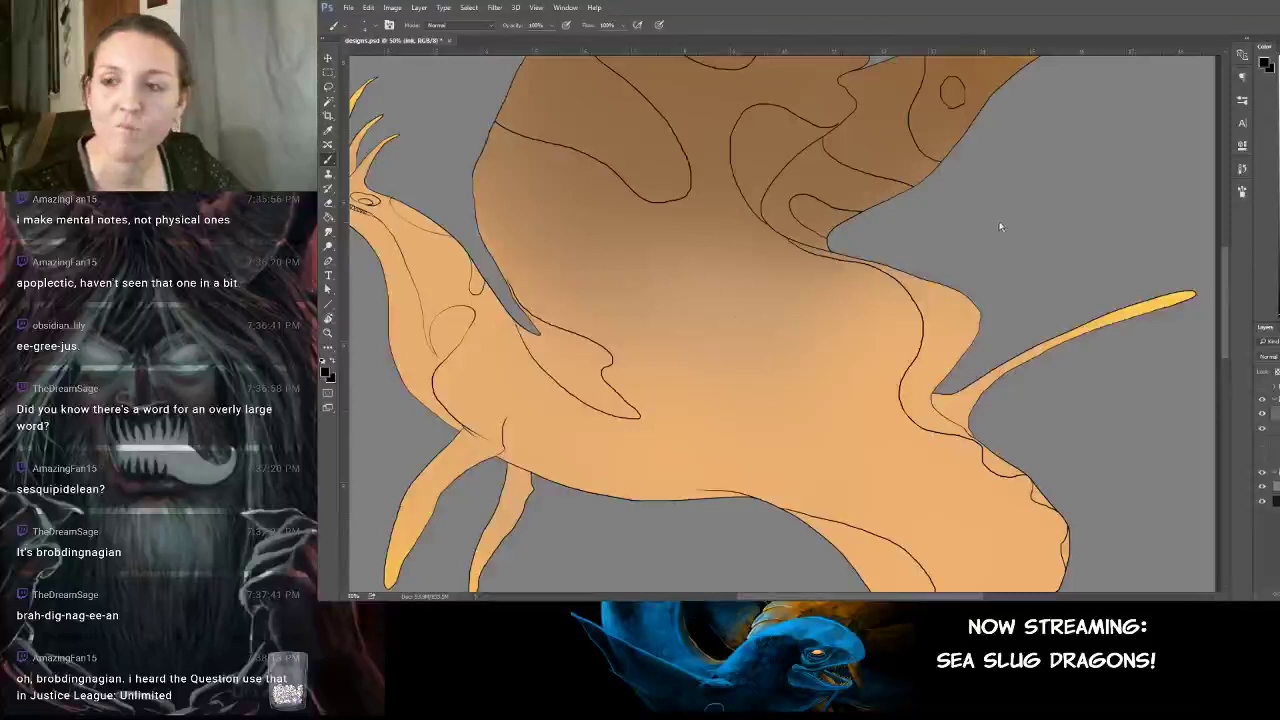
key("ctrl+shift+alt+a")
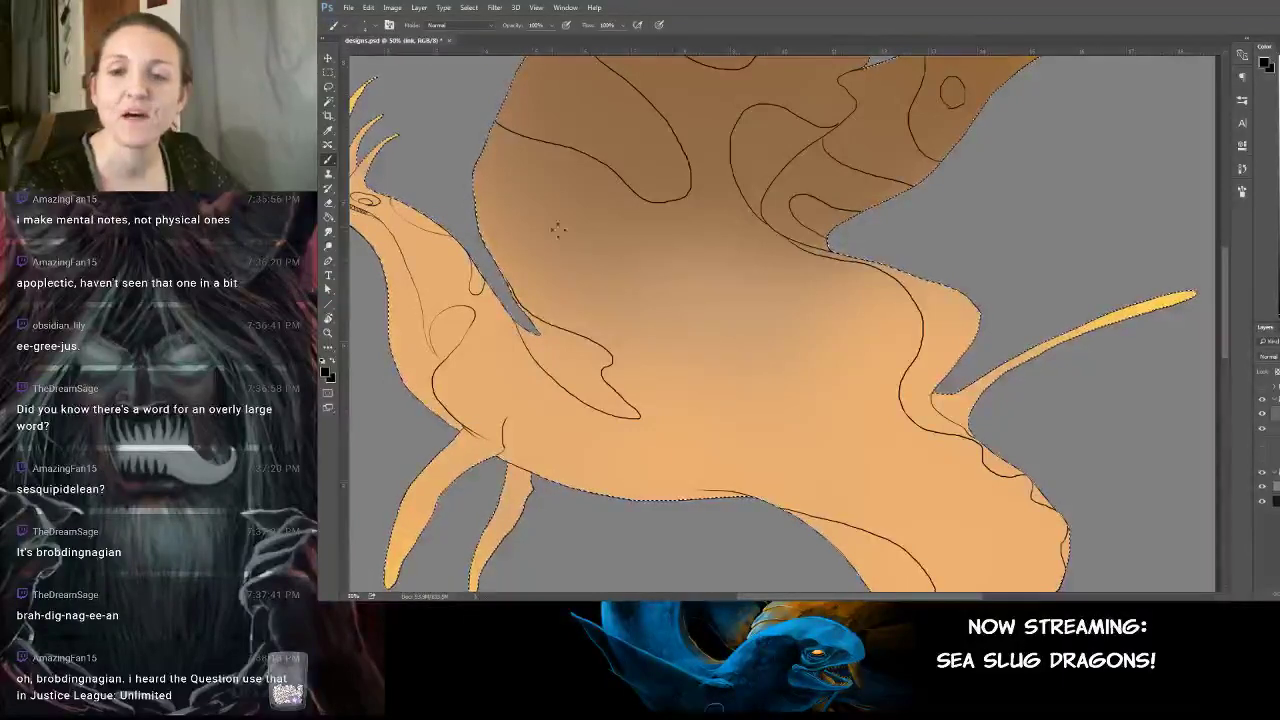
key("ctrl+z")
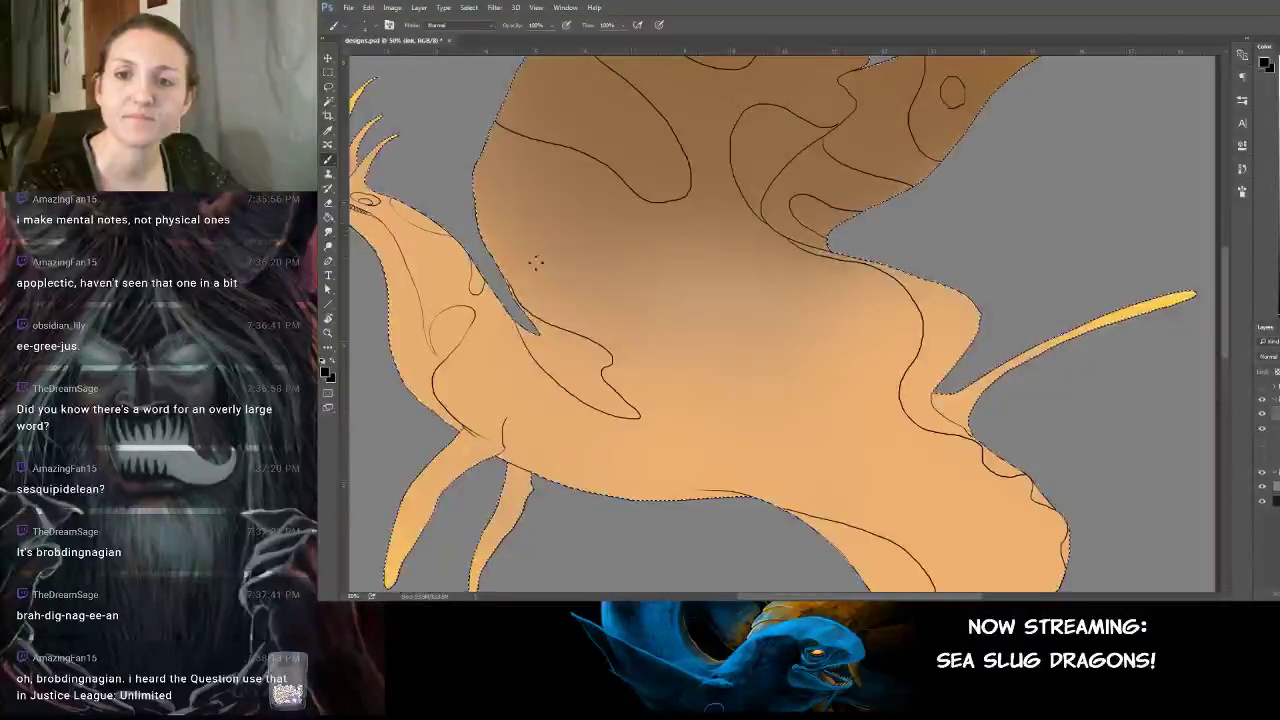
Ink an oval marking and a smaller round spot beside it at the base of the wing, redoing the small spot's outline.
key("ctrl+z")
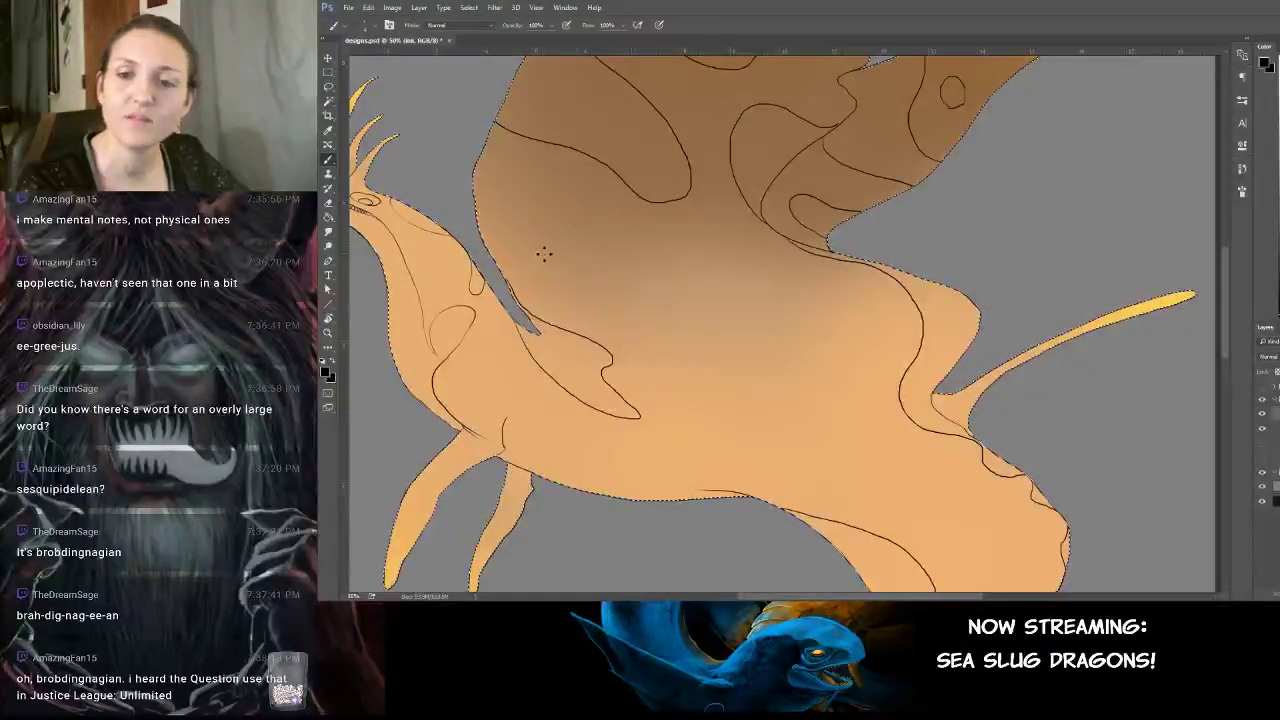
left_click_drag(583, 233, 597, 258)
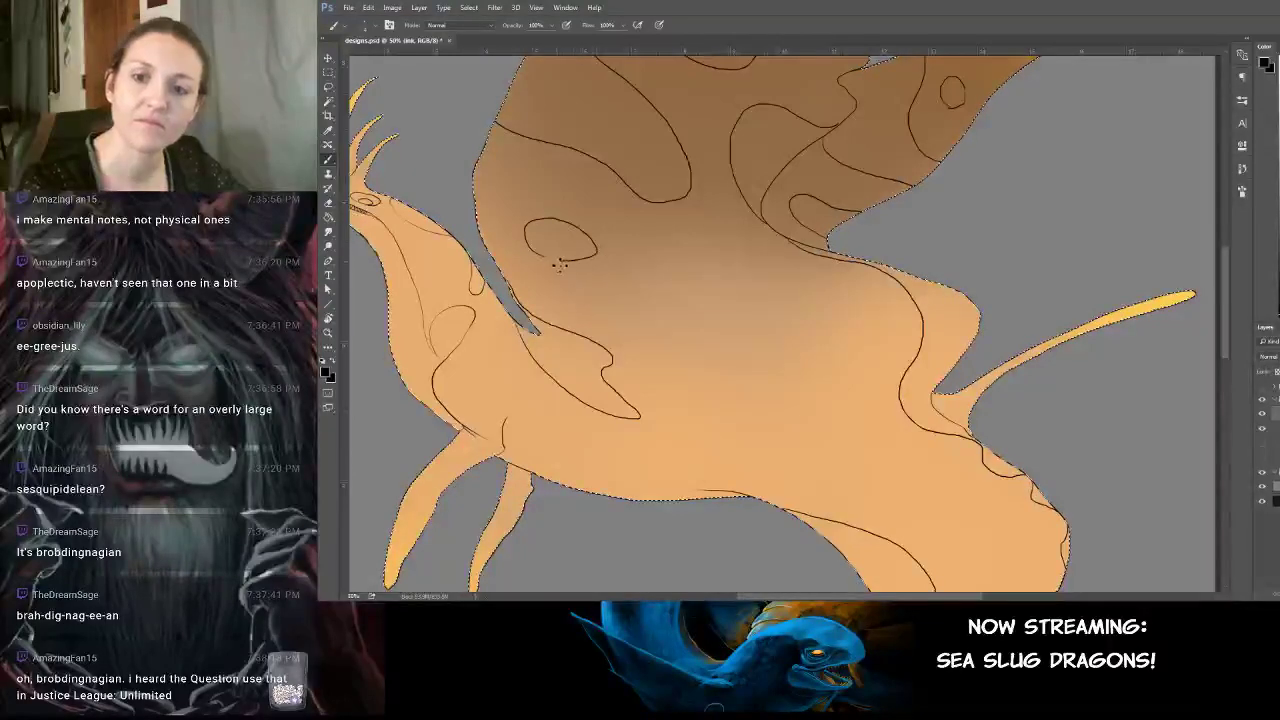
left_click_drag(824, 294, 886, 438)
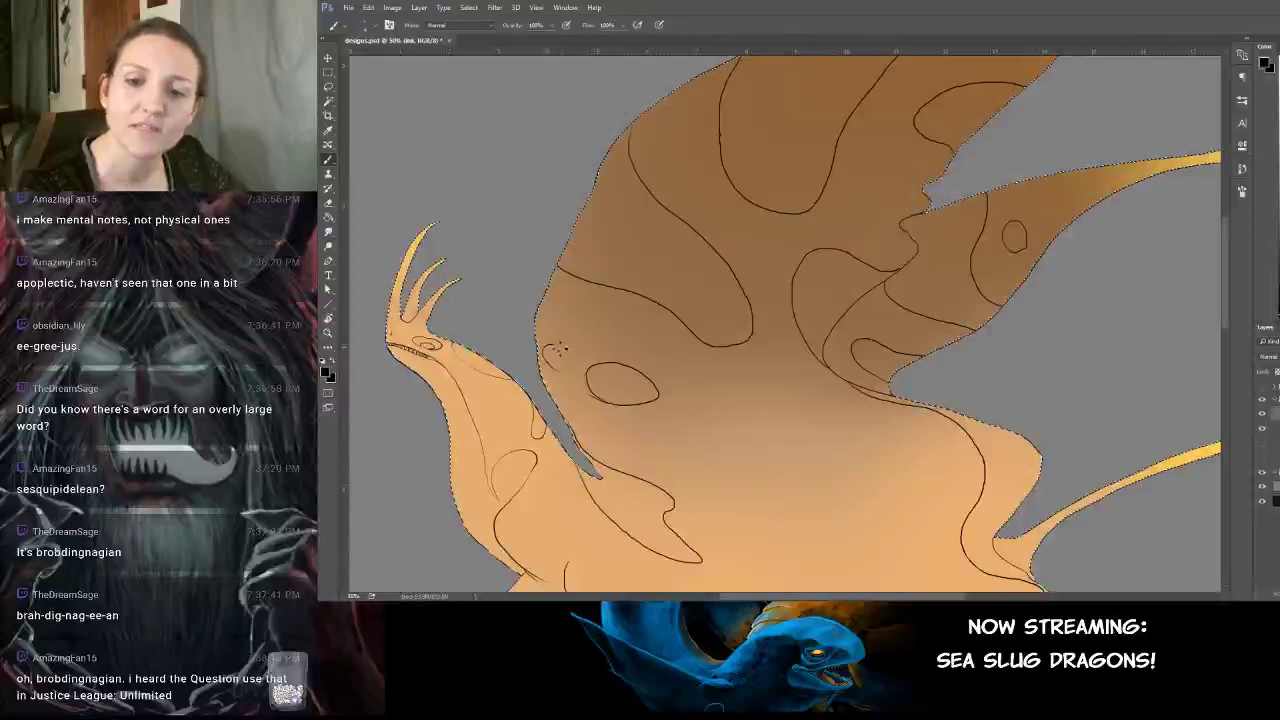
key("ctrl+z")
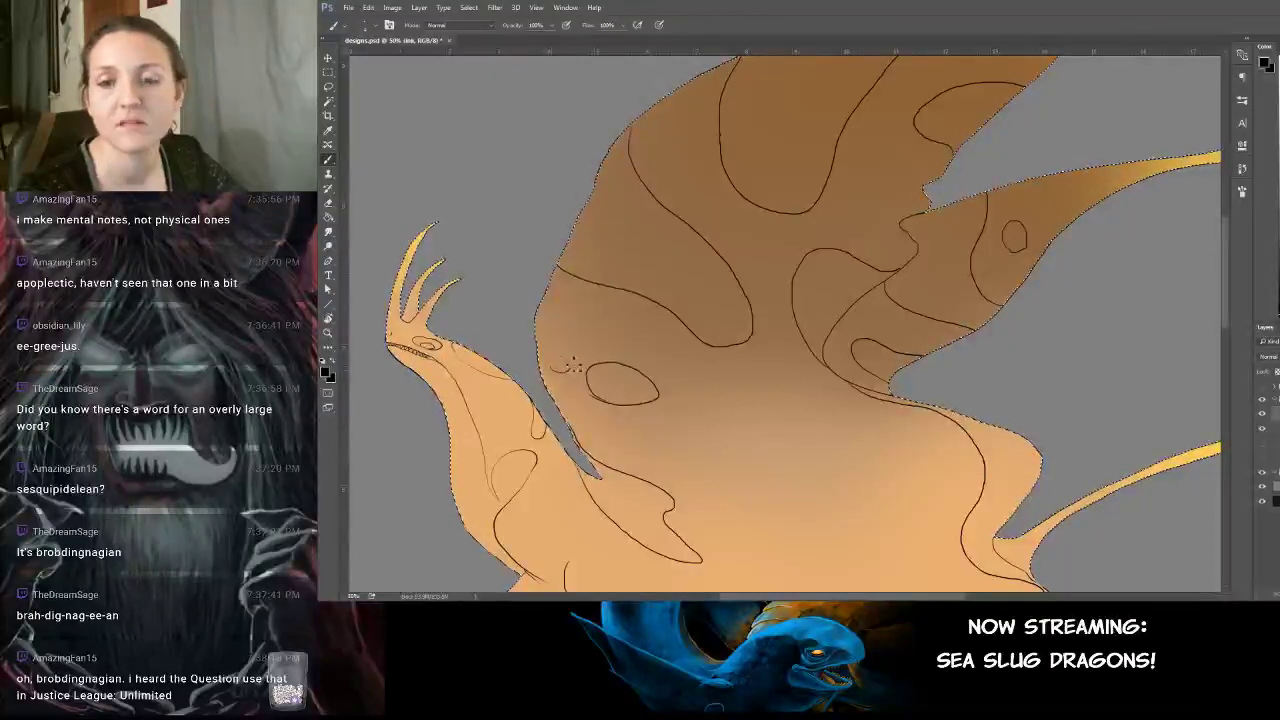
key("ctrl+z")
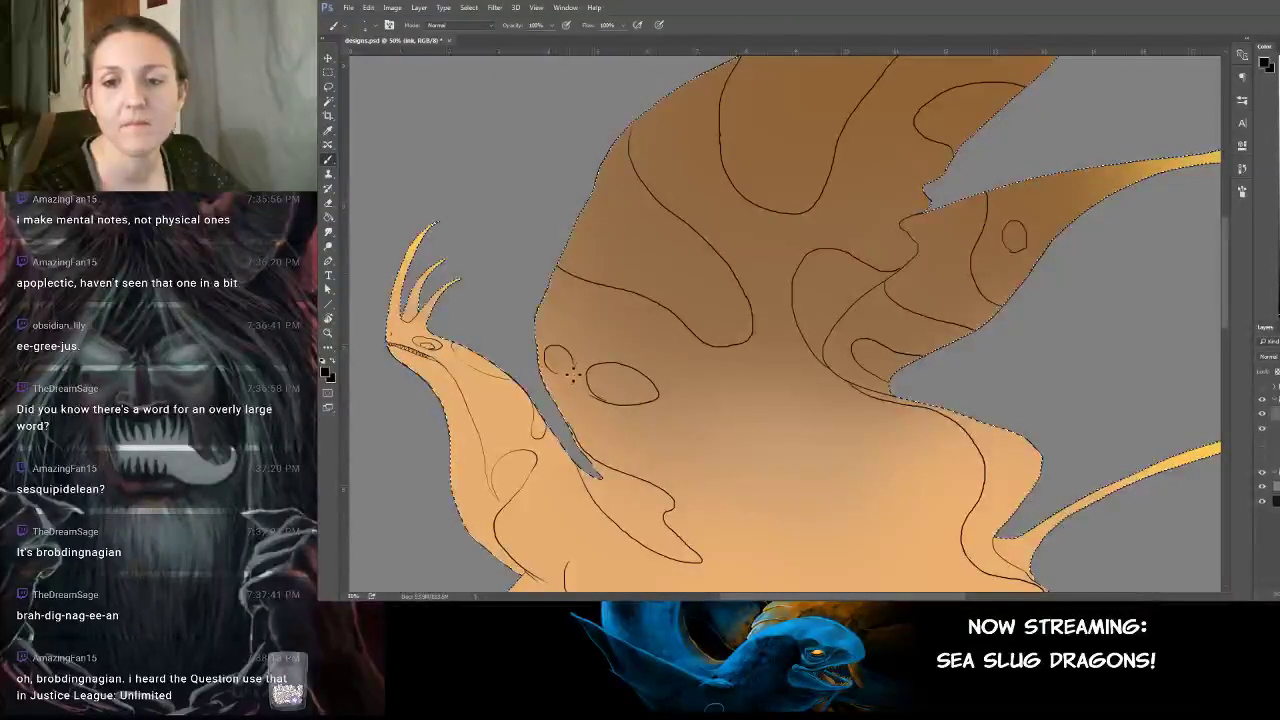
left_click_drag(573, 375, 559, 374)
Ink a row of three small round spots along the neck, getting smaller towards the head.
mouse_move(606, 305)
left_mouse_down()
mouse_move(566, 294)
mouse_move(397, 178)
left_mouse_up()
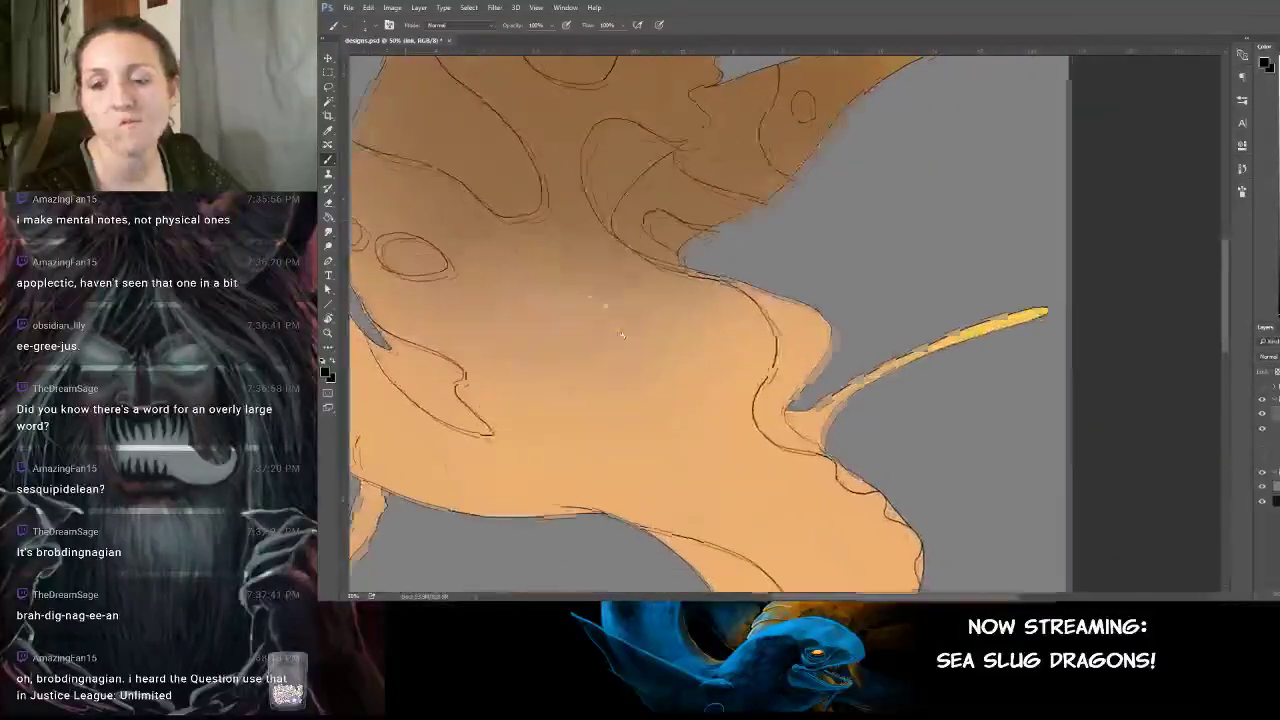
scroll(621, 335, "down", 2)
scroll(674, 266, "left", 2)
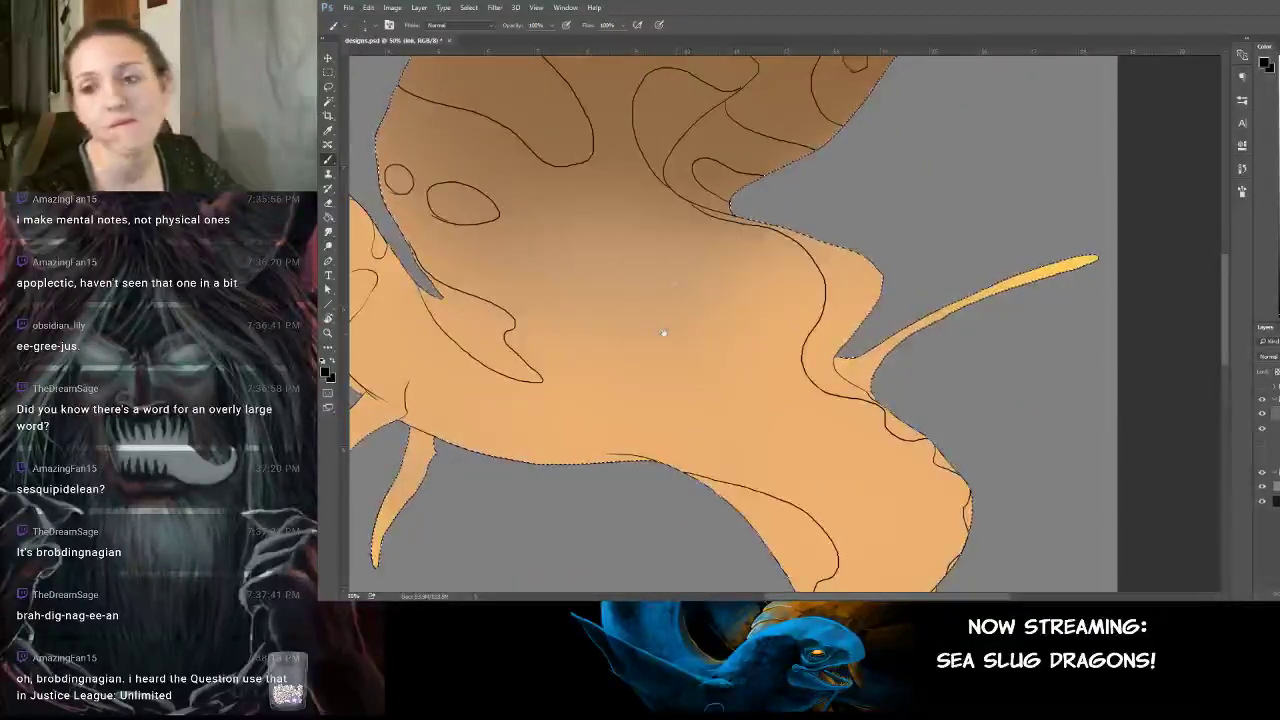
scroll(663, 333, "down", 6)
scroll(700, 298, "right", 4)
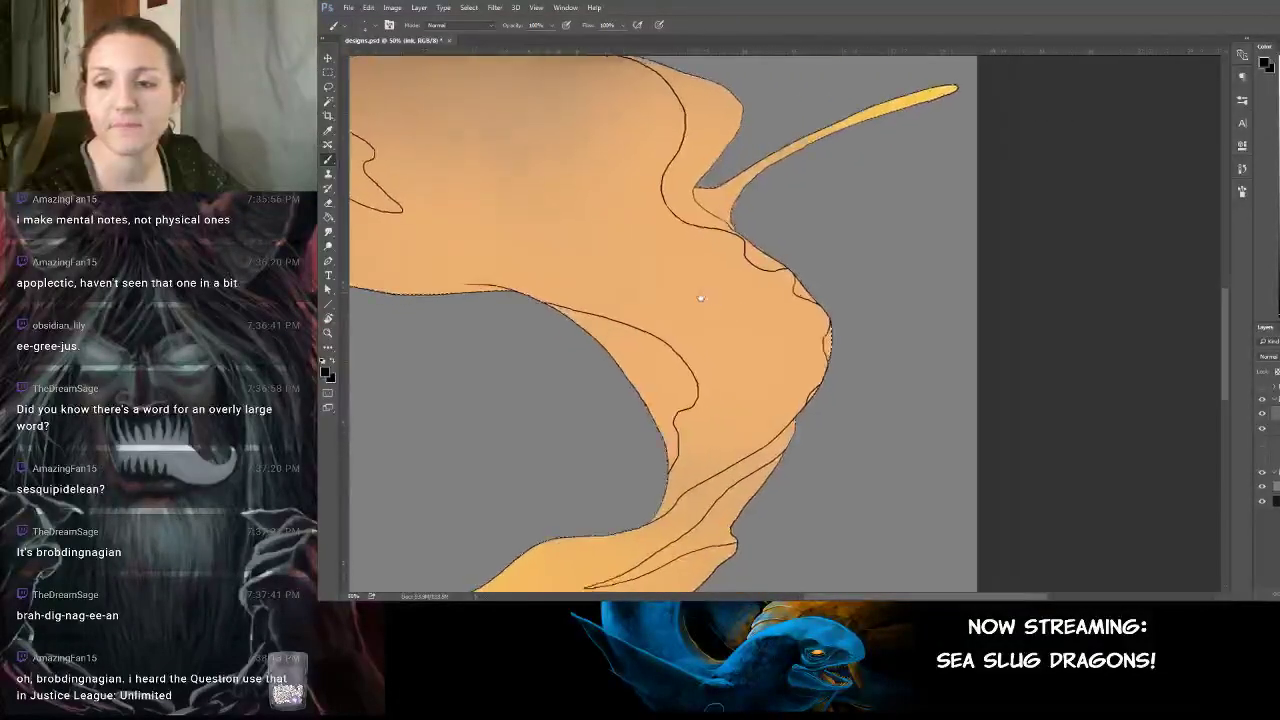
scroll(766, 281, "up", 3)
scroll(766, 281, "left", 4)
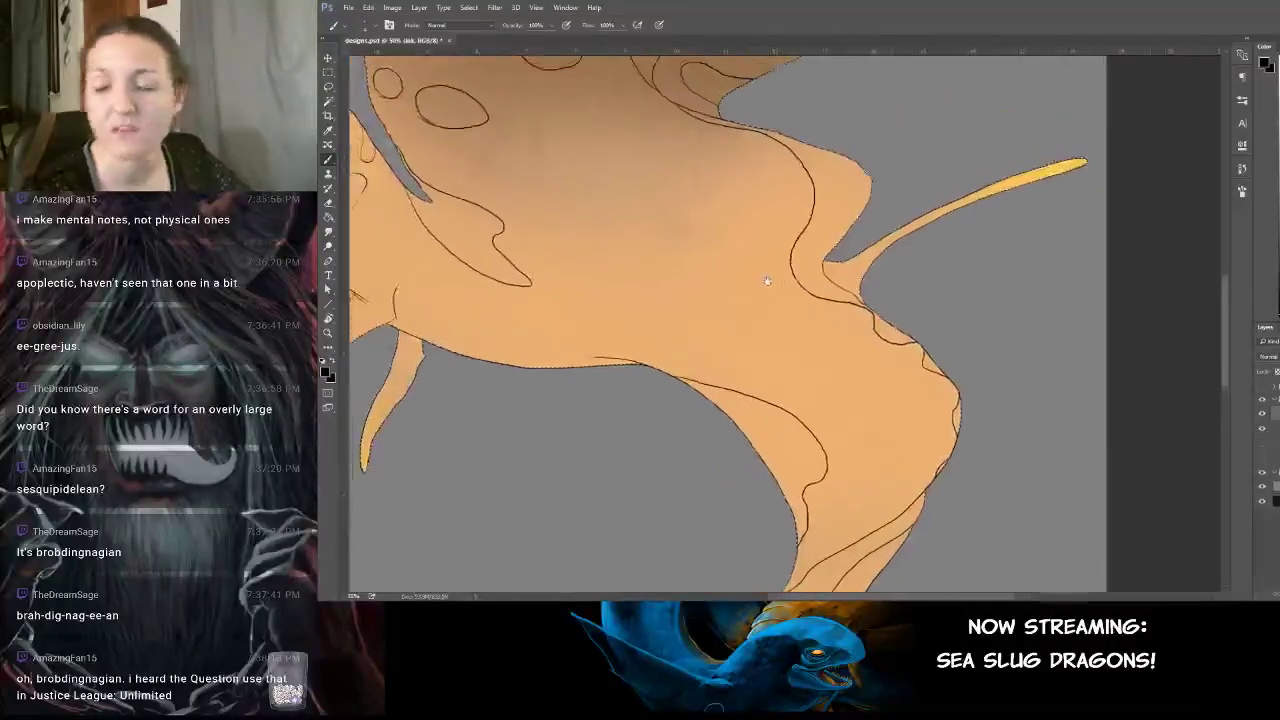
scroll(775, 300, "up", 3)
scroll(780, 305, "left", 5)
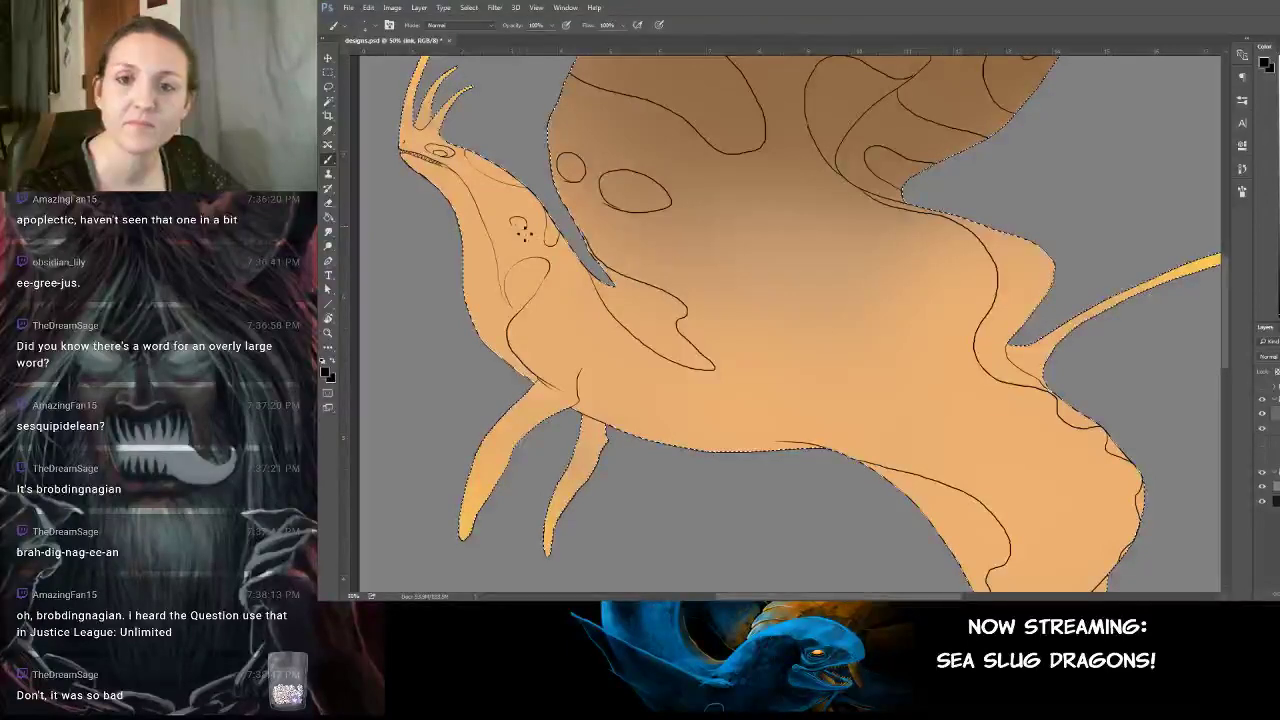
left_click_drag(526, 232, 504, 210)
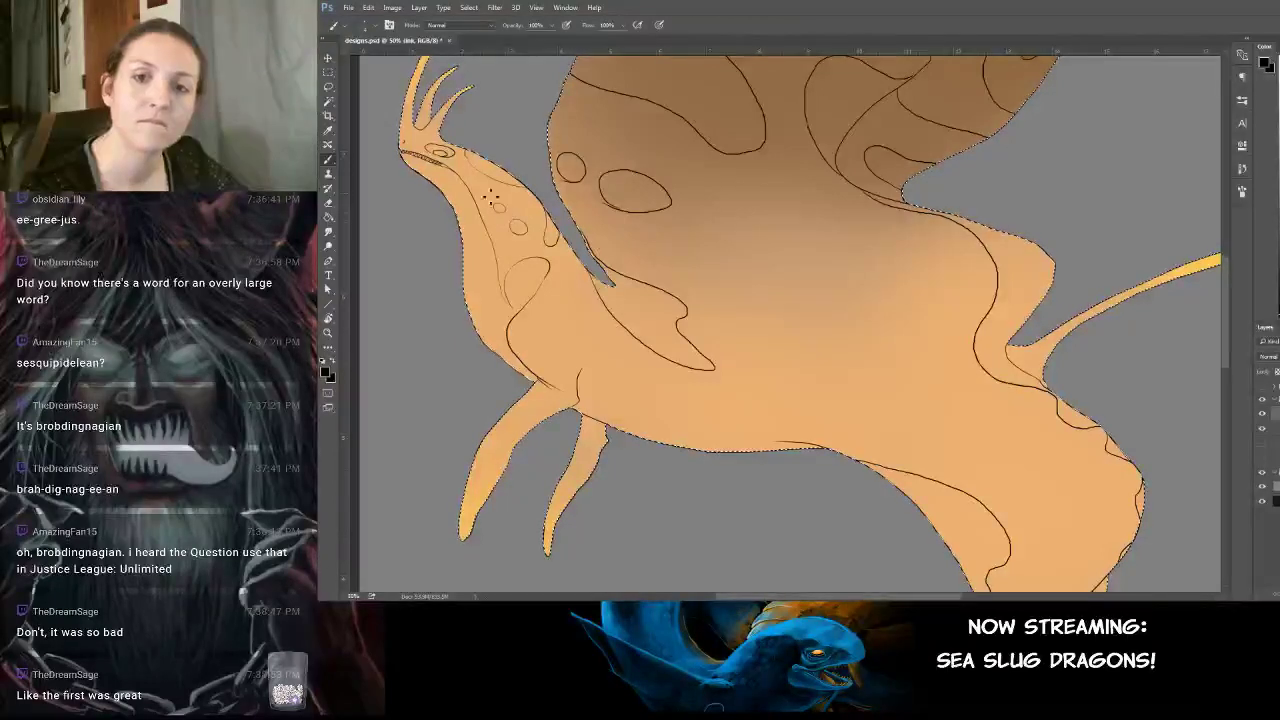
left_click_drag(485, 198, 490, 194)
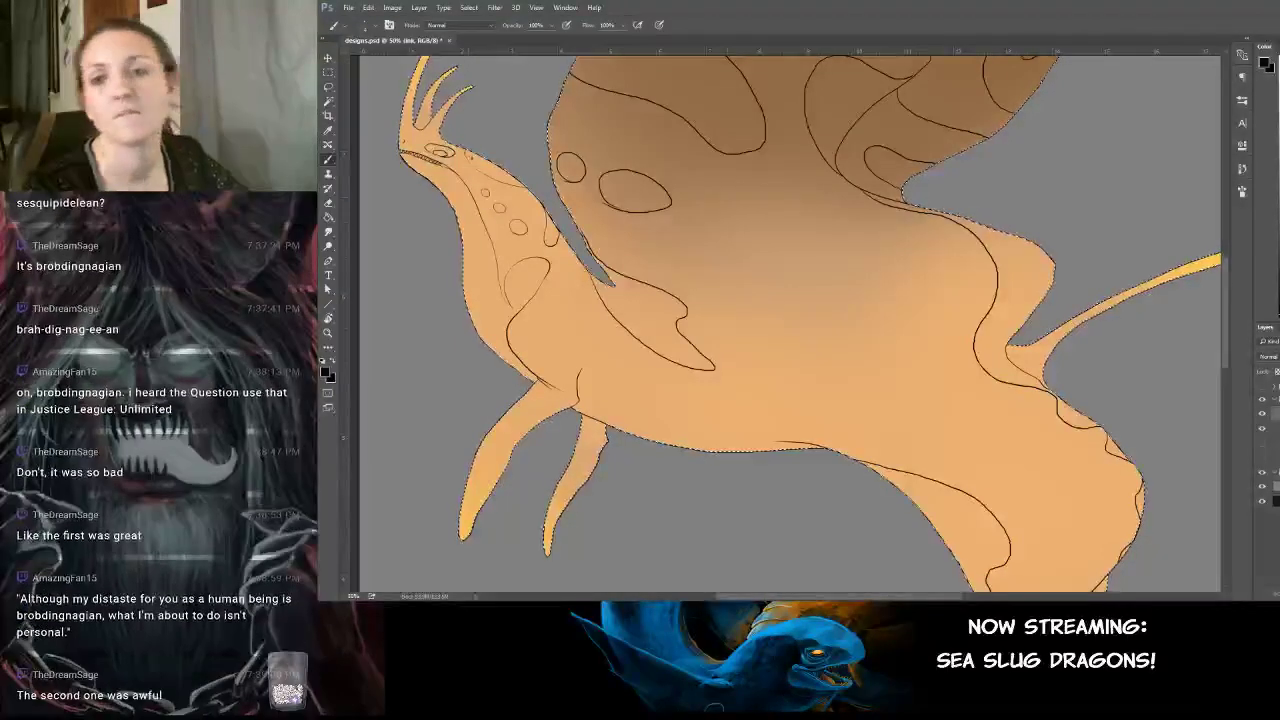
left_click(429, 142)
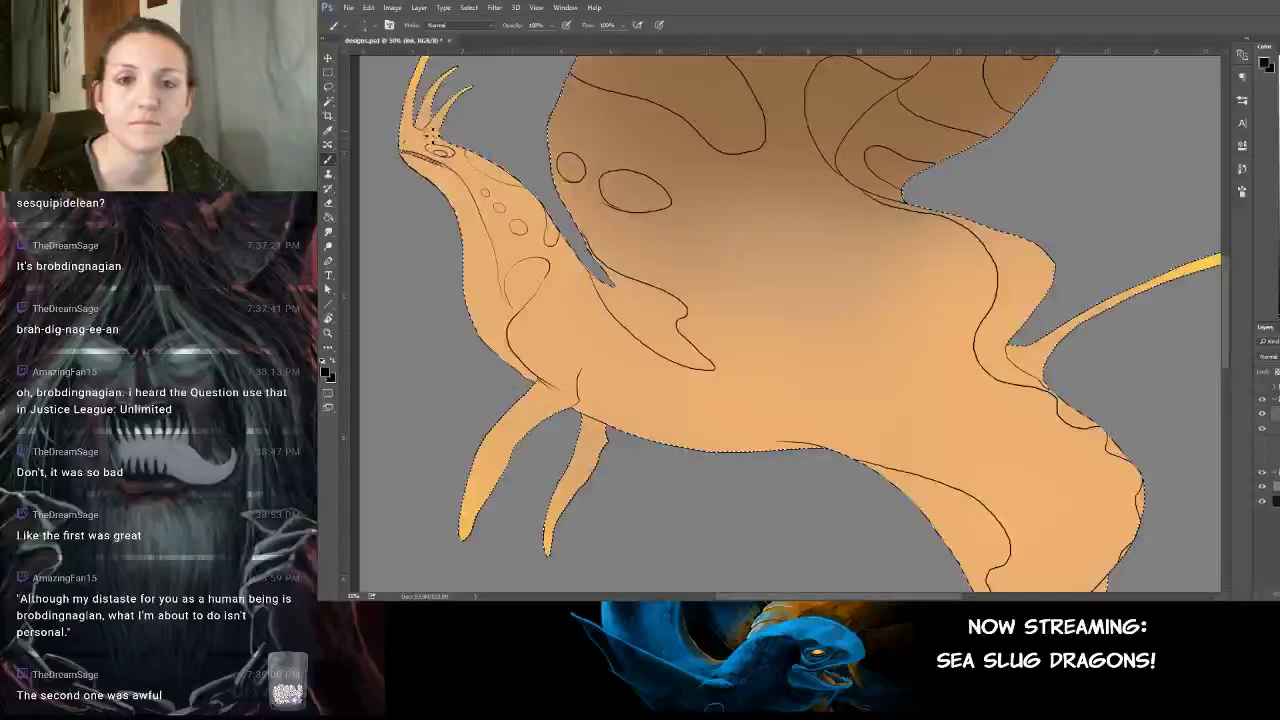
left_click(423, 142)
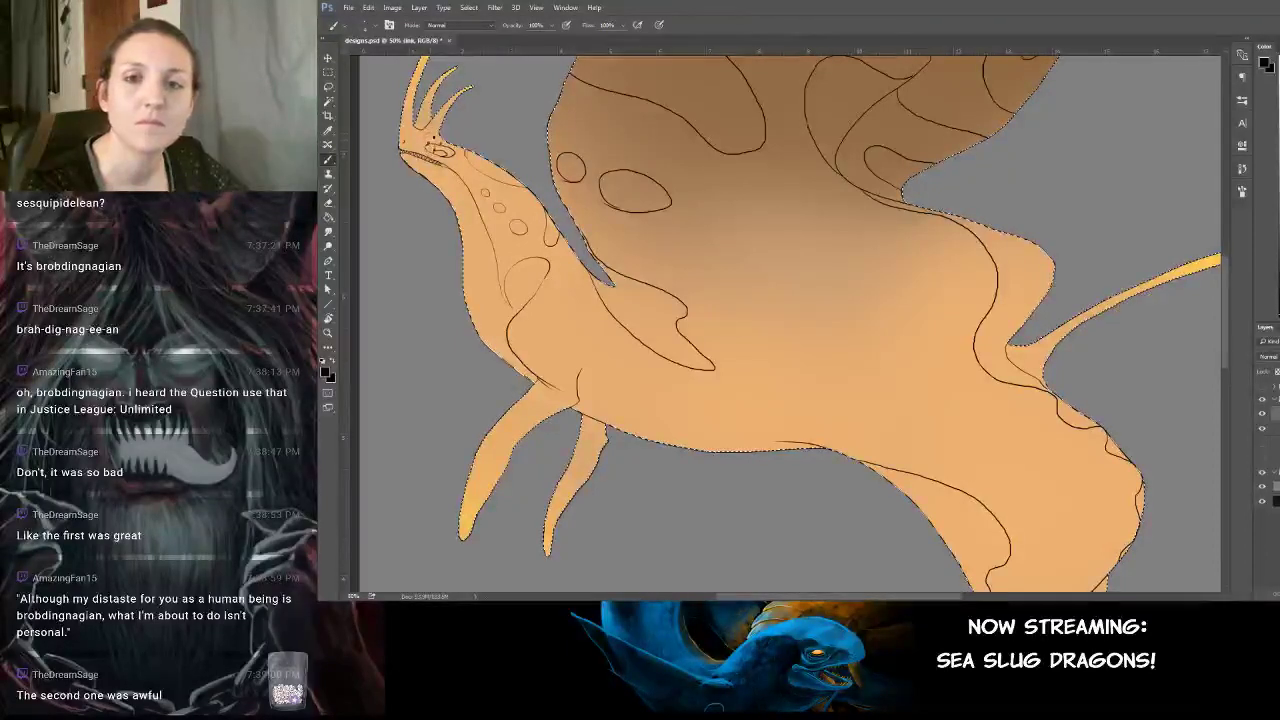
key("ctrl+alt+z")
key("ctrl+alt+z")
key("ctrl+alt+z")
key("ctrl+alt+z")
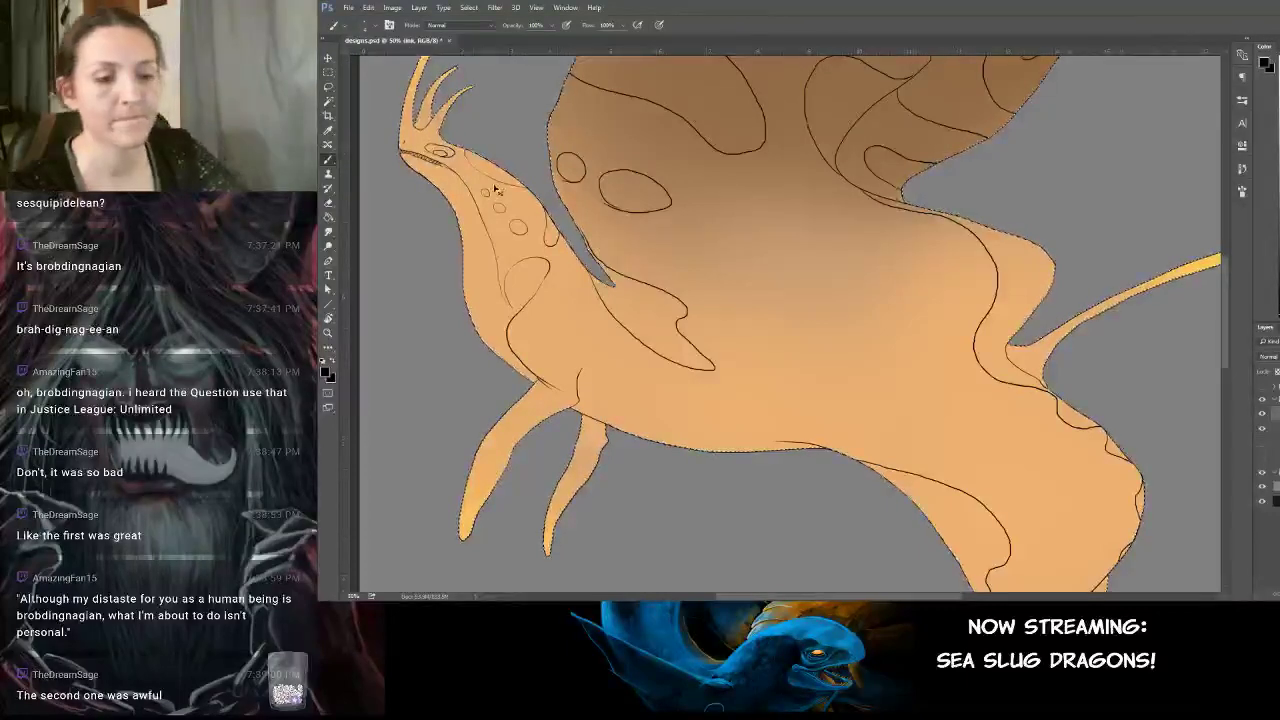
Ink a tiny spot above the dragon's eye and a slightly larger round spot just behind the eye.
key("ctrl+plus")
key("ctrl+plus")
key("ctrl+plus")
mouse_move(434, 177)
left_mouse_down()
mouse_move(1044, 467)
mouse_move(706, 314)
mouse_move(1020, 503)
mouse_move(971, 477)
mouse_move(971, 492)
left_mouse_up()
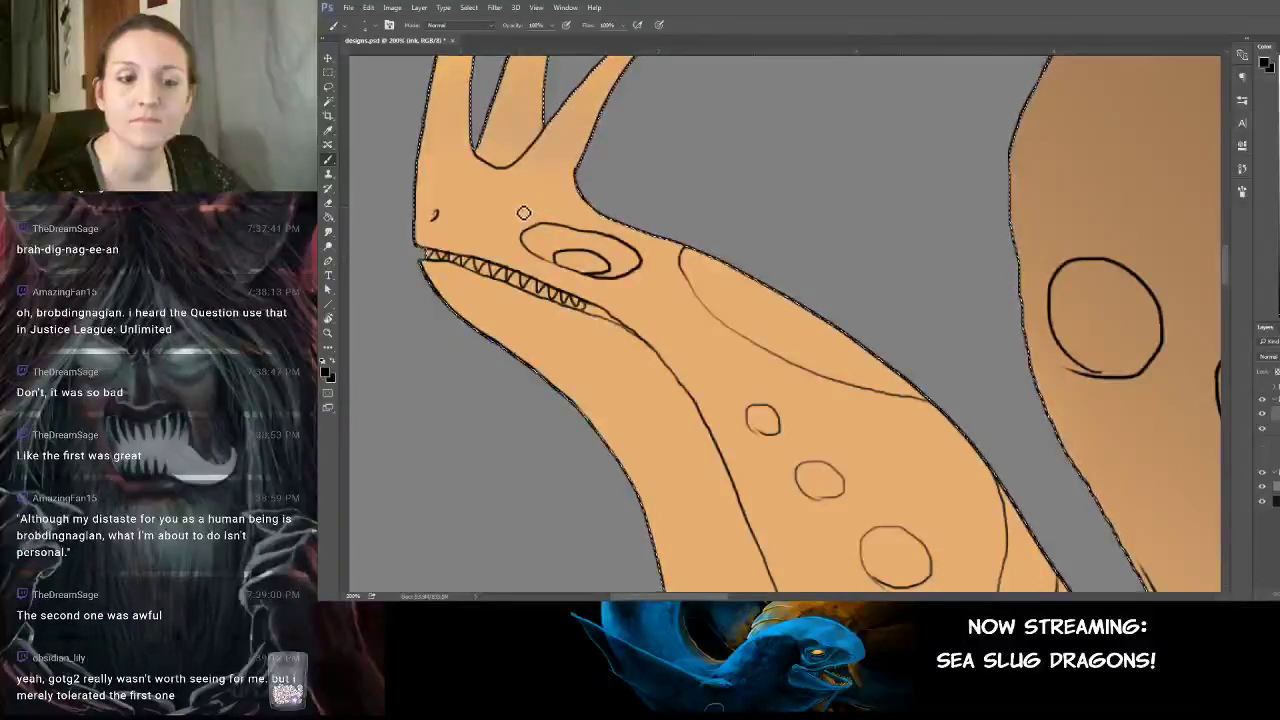
left_click_drag(516, 206, 526, 193)
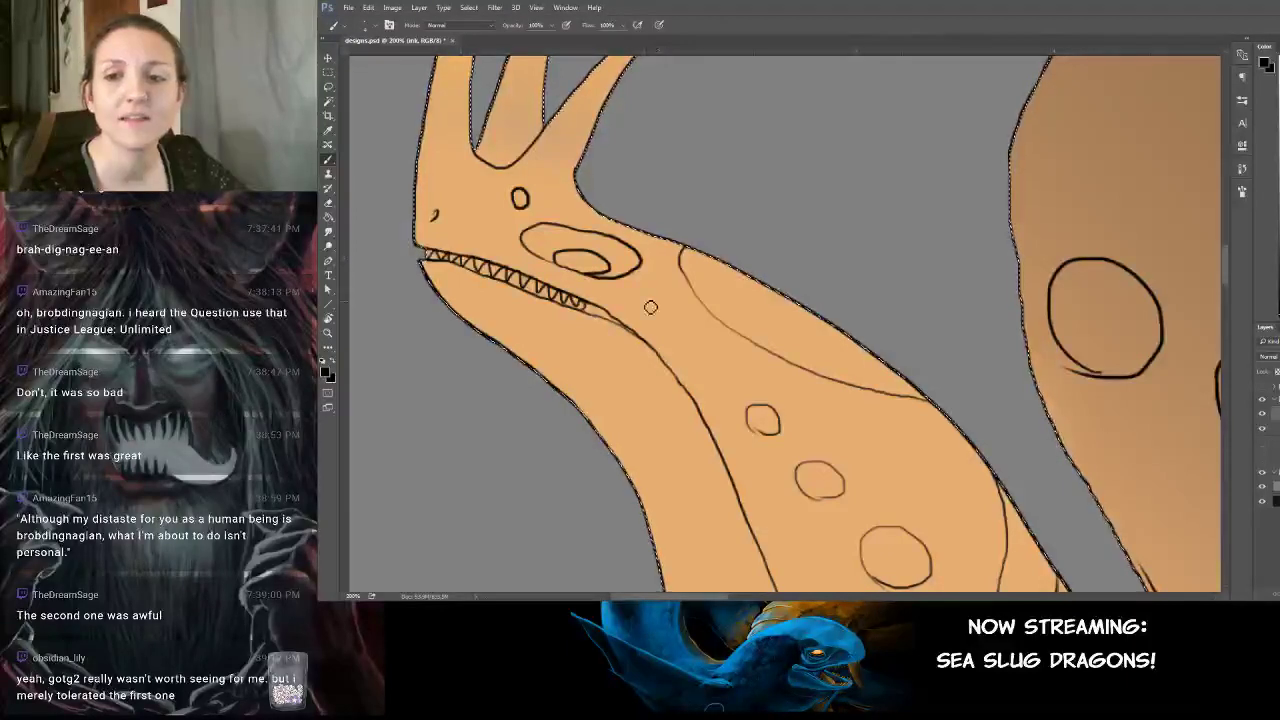
left_click_drag(660, 306, 657, 307)
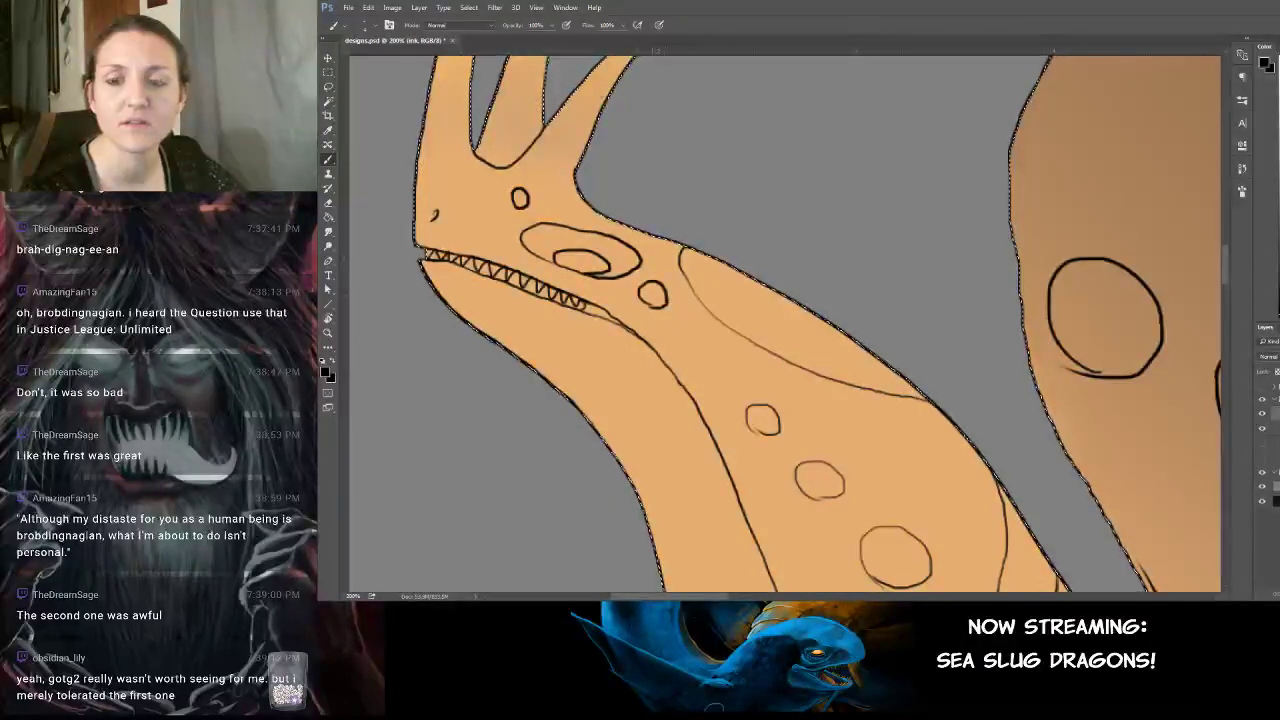
left_click_drag(669, 304, 652, 291)
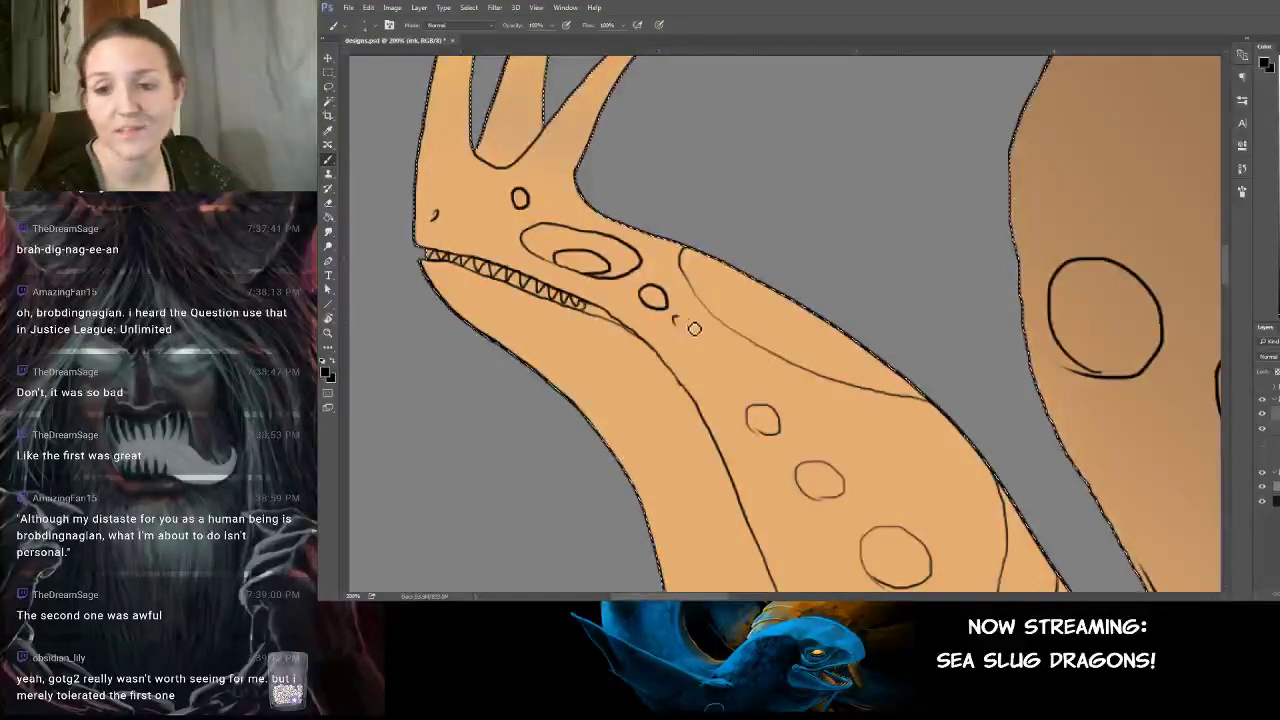
mouse_move(694, 328)
left_mouse_down()
mouse_move(681, 322)
mouse_move(711, 330)
mouse_move(701, 316)
mouse_move(673, 318)
left_mouse_up()
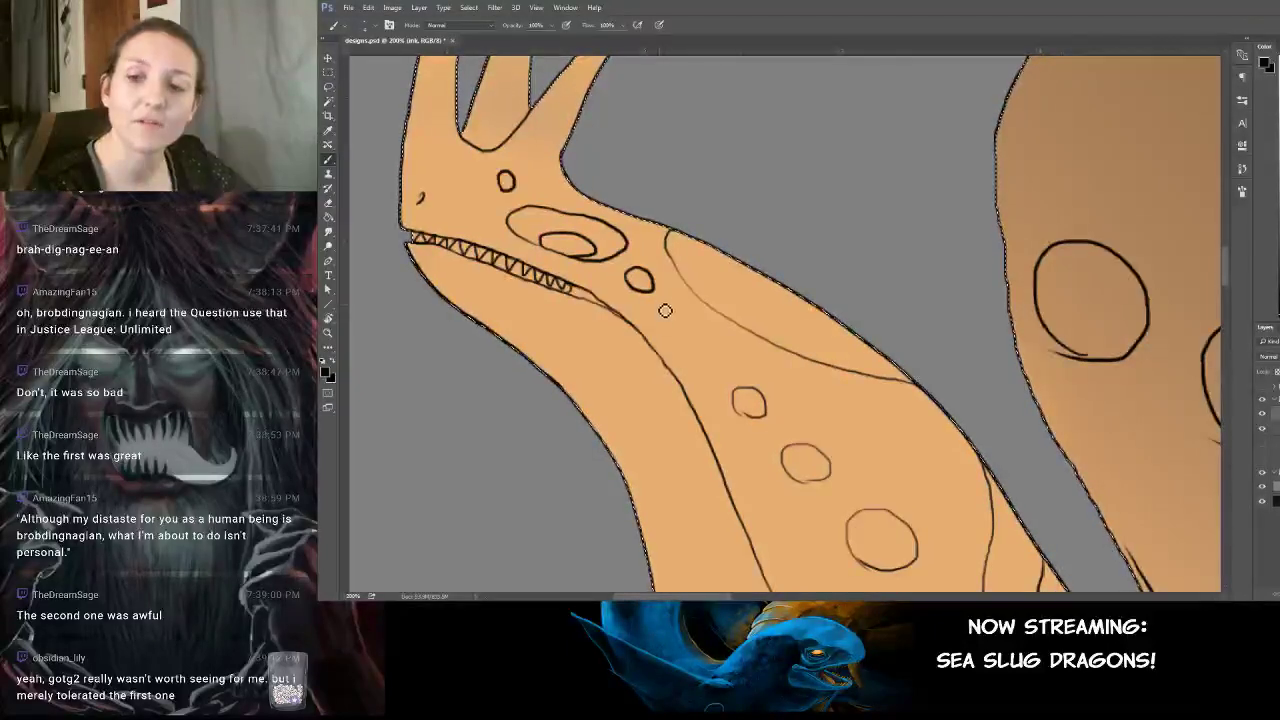
key("z")
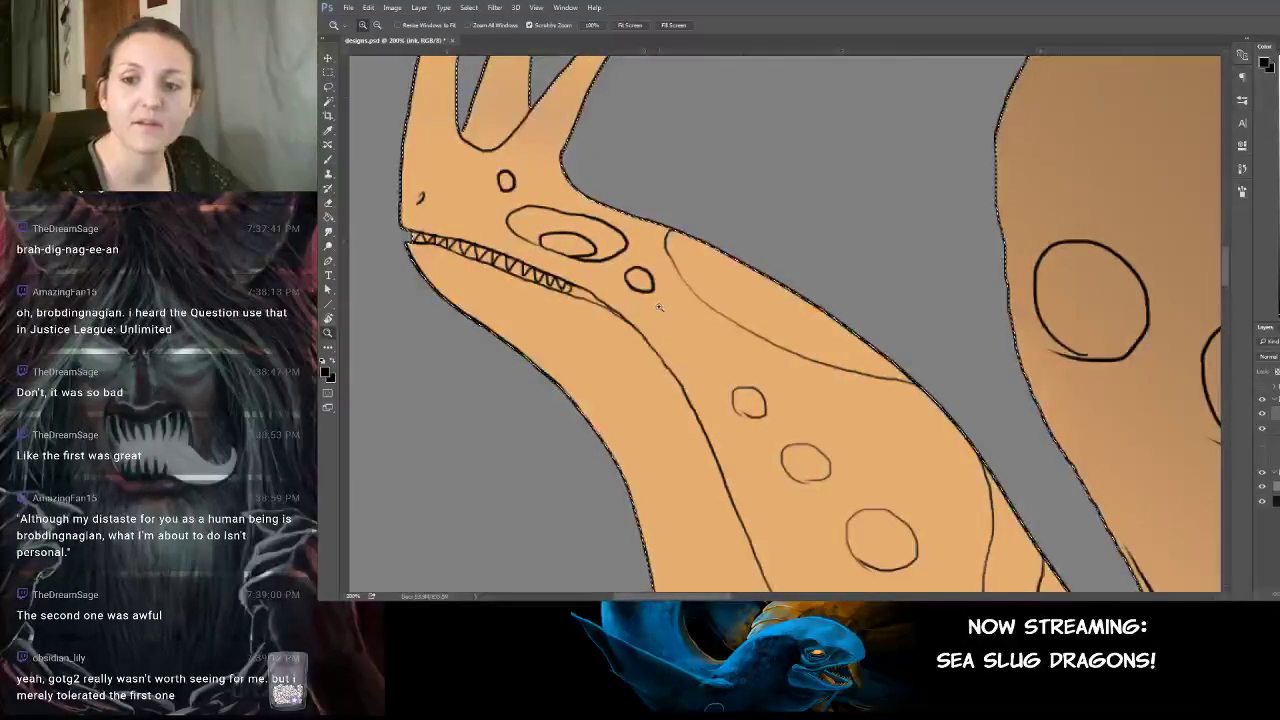
left_click_drag(659, 310, 675, 308)
key("b")
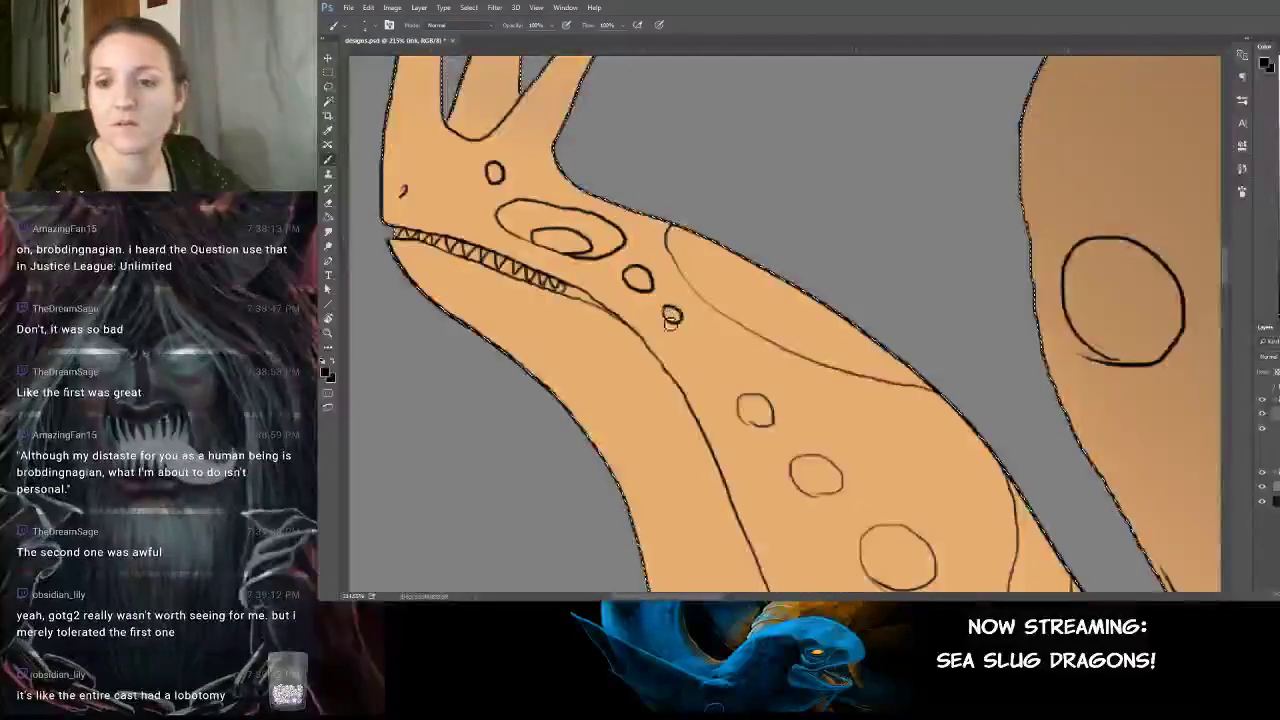
Thicken the outlines of the two neck spots nearest the head, redoing the strokes on the second spot.
left_click_drag(732, 279, 658, 193)
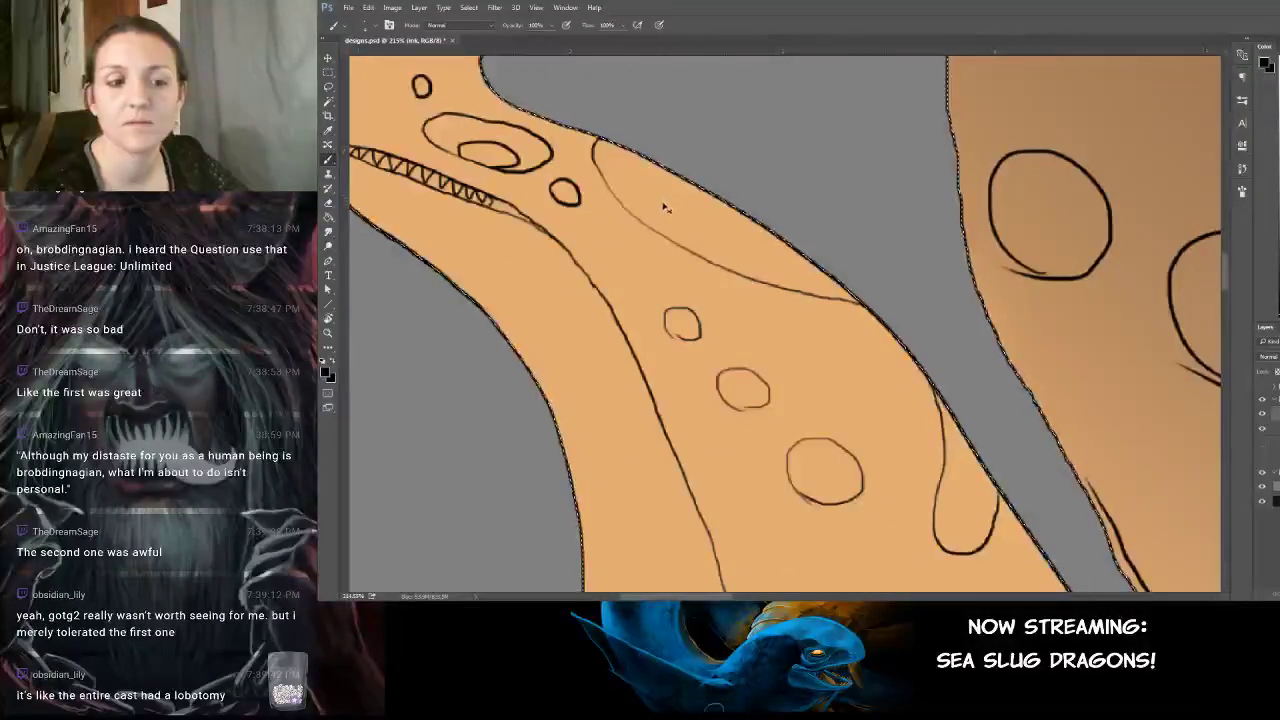
left_click_drag(743, 289, 795, 333)
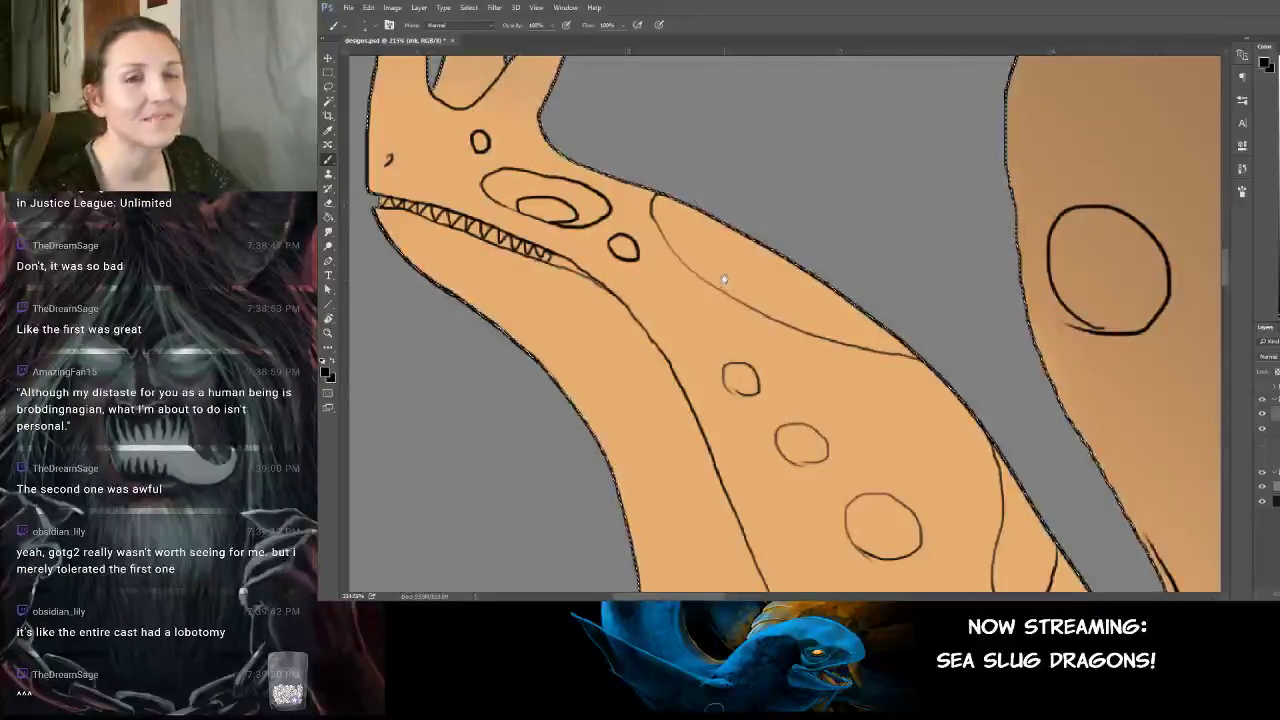
mouse_move(748, 333)
left_mouse_down()
mouse_move(658, 258)
mouse_move(638, 312)
mouse_move(680, 323)
mouse_move(651, 300)
mouse_move(667, 310)
mouse_move(651, 320)
left_mouse_up()
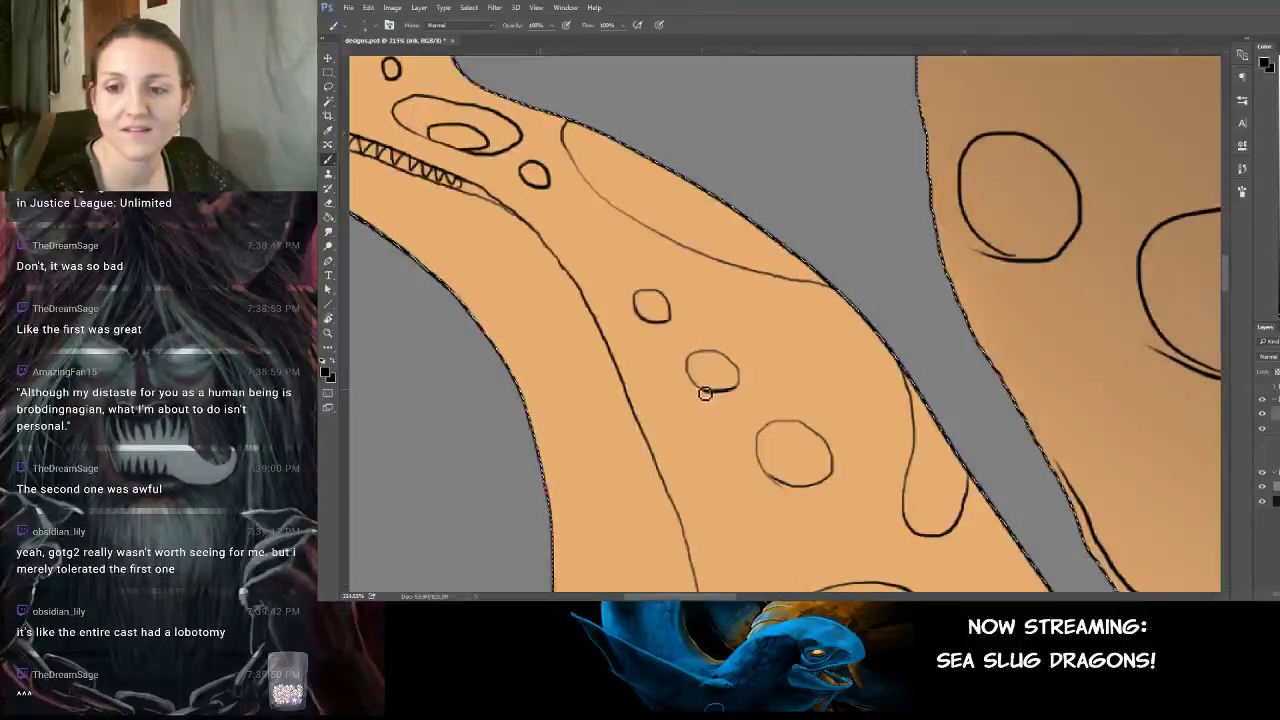
mouse_move(705, 394)
left_mouse_down()
mouse_move(692, 361)
mouse_move(712, 357)
mouse_move(745, 375)
mouse_move(728, 394)
left_mouse_up()
key("ctrl+z")
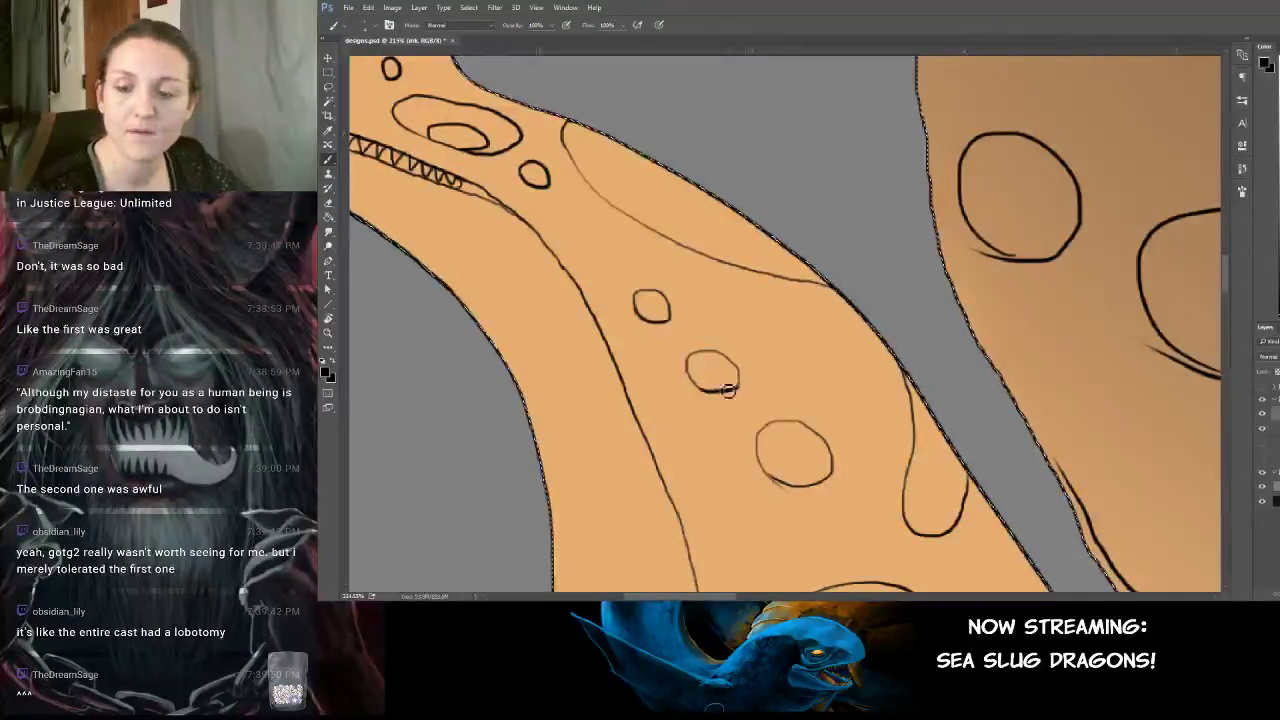
key("ctrl+z")
left_click_drag(689, 374, 705, 389)
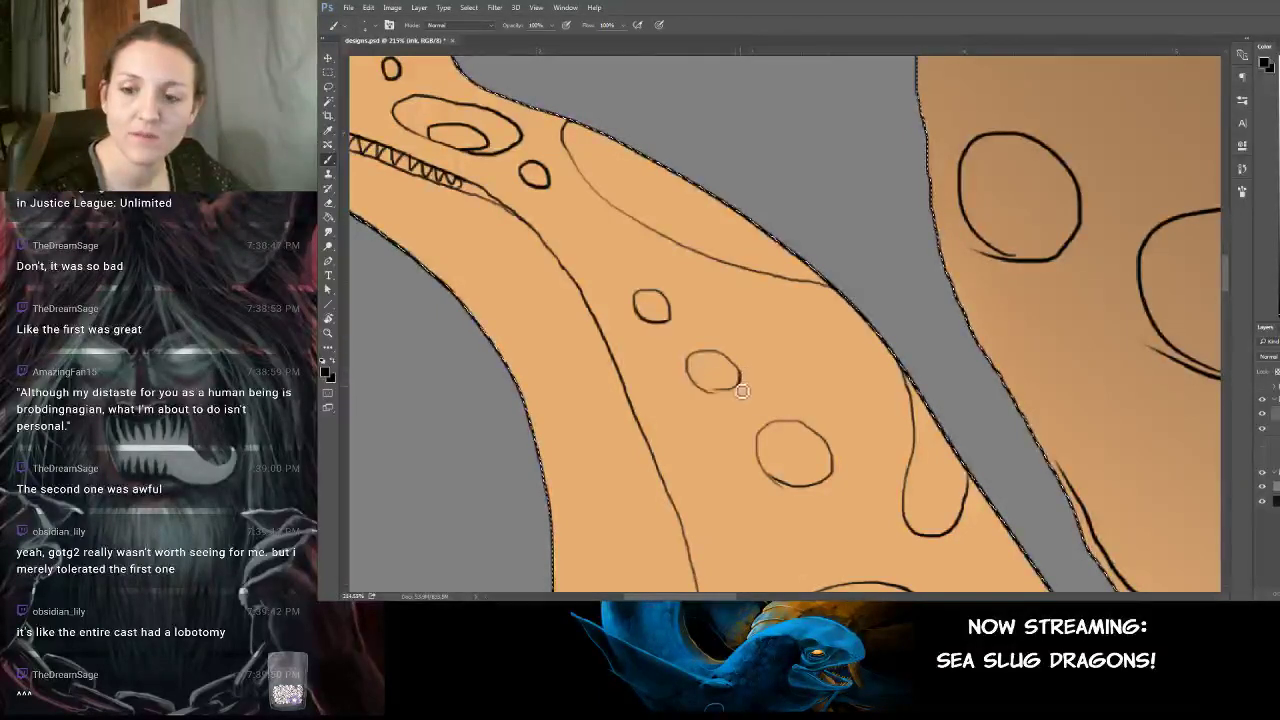
mouse_move(742, 391)
left_mouse_down()
mouse_move(701, 390)
mouse_move(691, 359)
mouse_move(747, 339)
mouse_move(736, 317)
mouse_move(704, 350)
mouse_move(721, 346)
mouse_move(728, 326)
mouse_move(715, 348)
mouse_move(675, 328)
left_mouse_up()
key("ctrl+z")
key("ctrl+z")
key("ctrl+z")
key("ctrl+z")
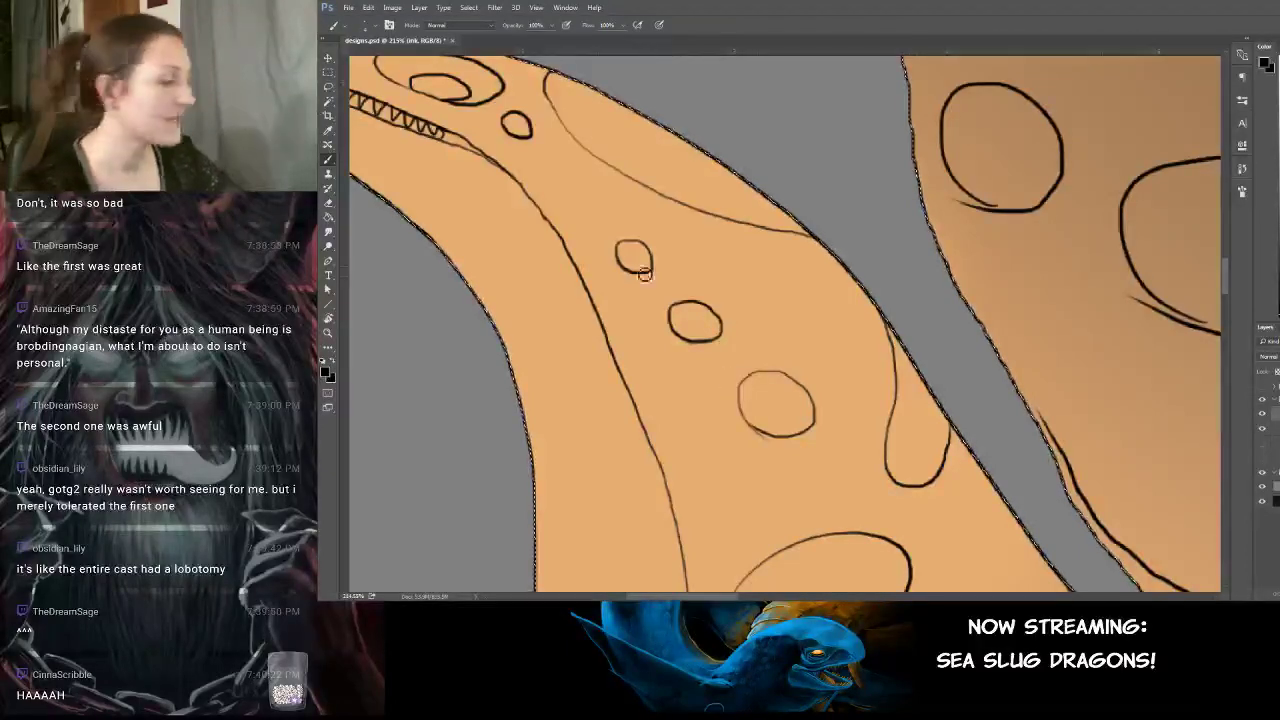
left_click_drag(779, 322, 832, 390)
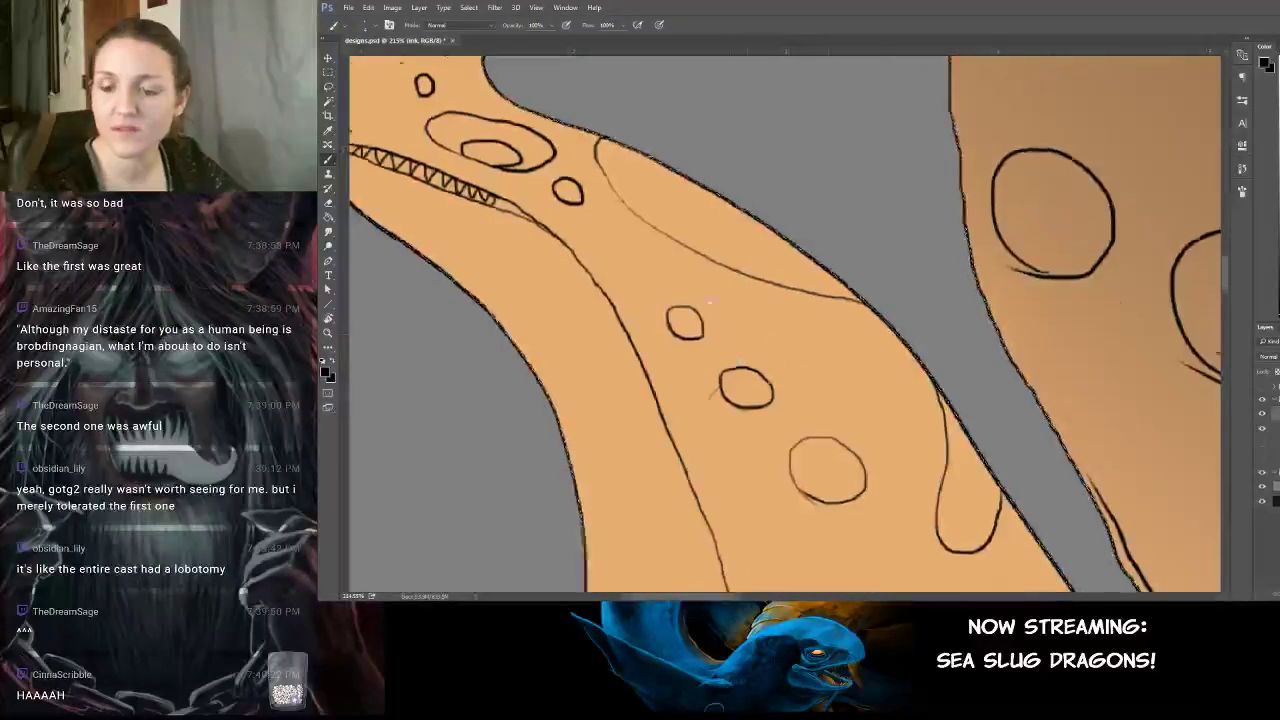
mouse_move(911, 506)
left_mouse_down()
mouse_move(732, 361)
mouse_move(745, 382)
left_mouse_up()
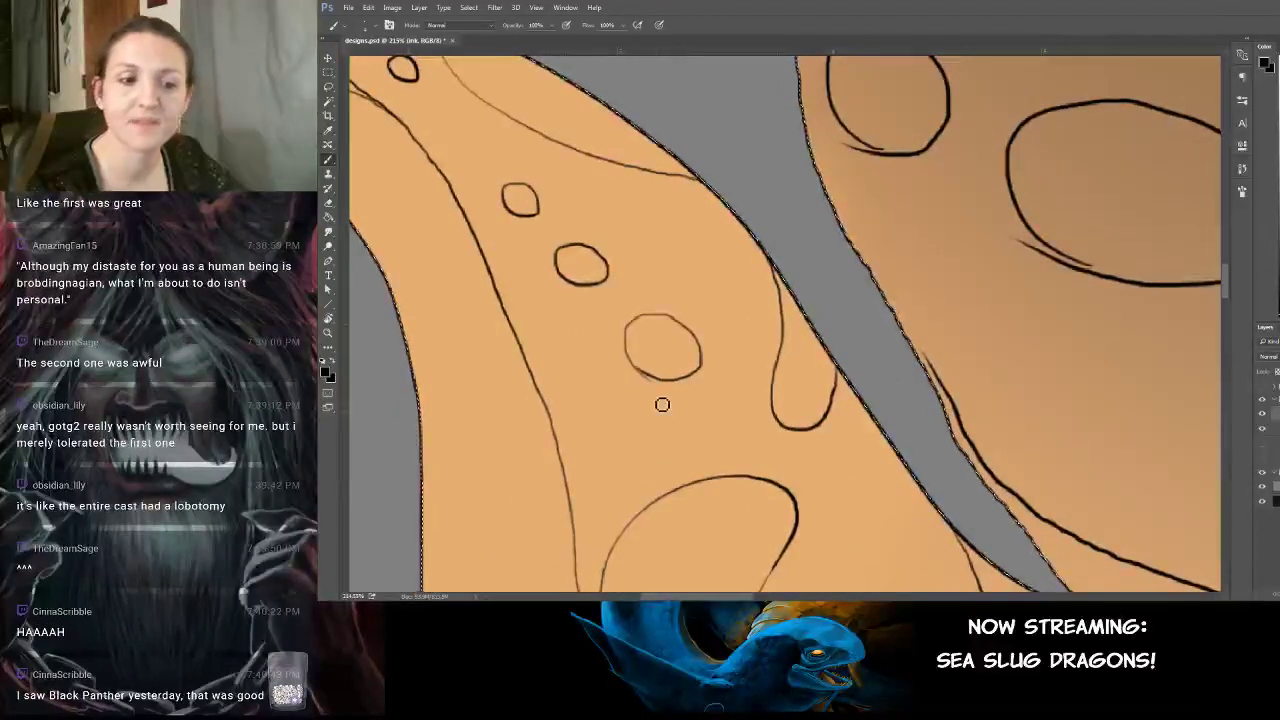
scroll(651, 408, "down", 1)
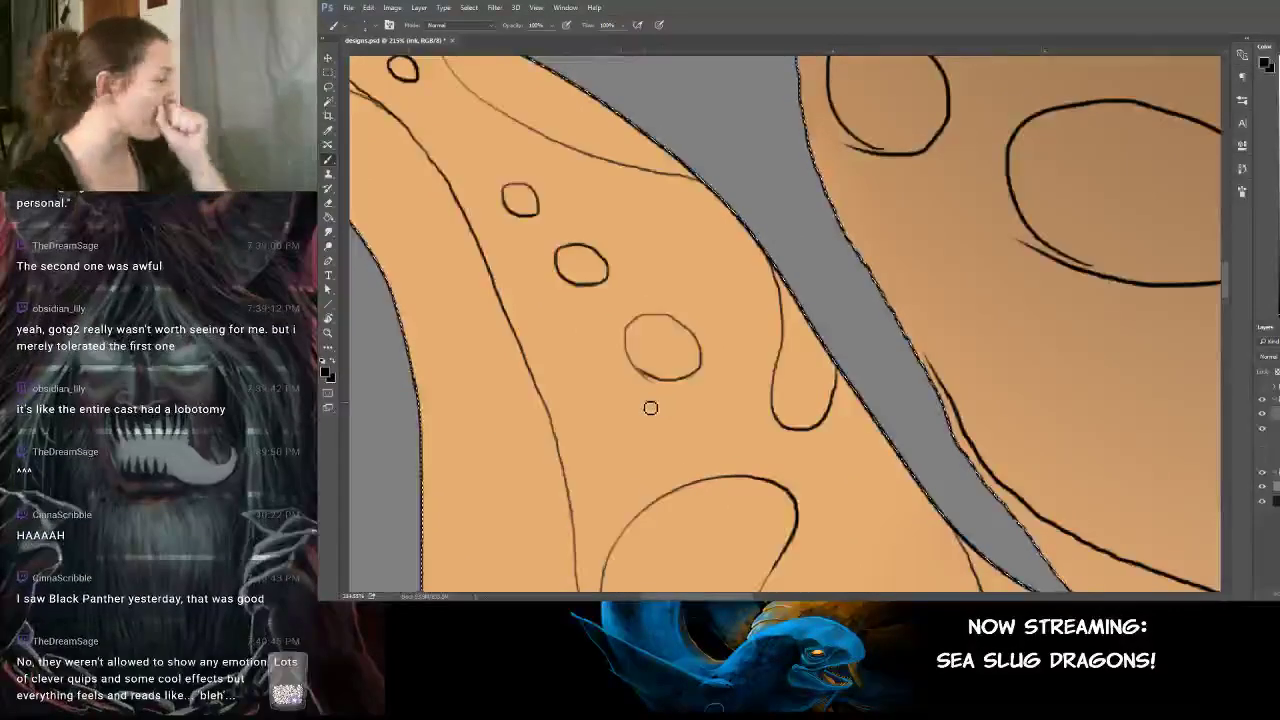
scroll(650, 408, "up", 1)
scroll(650, 408, "down", 1)
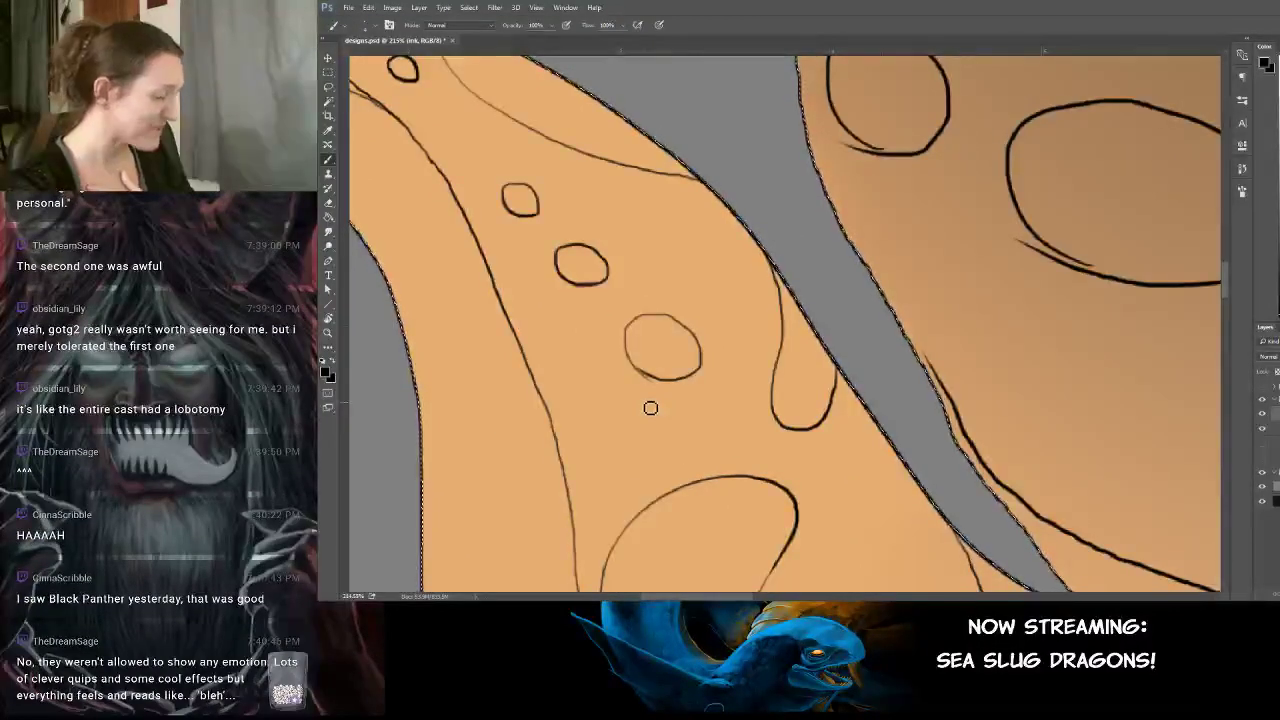
scroll(650, 408, "up", 1)
scroll(650, 408, "down", 1)
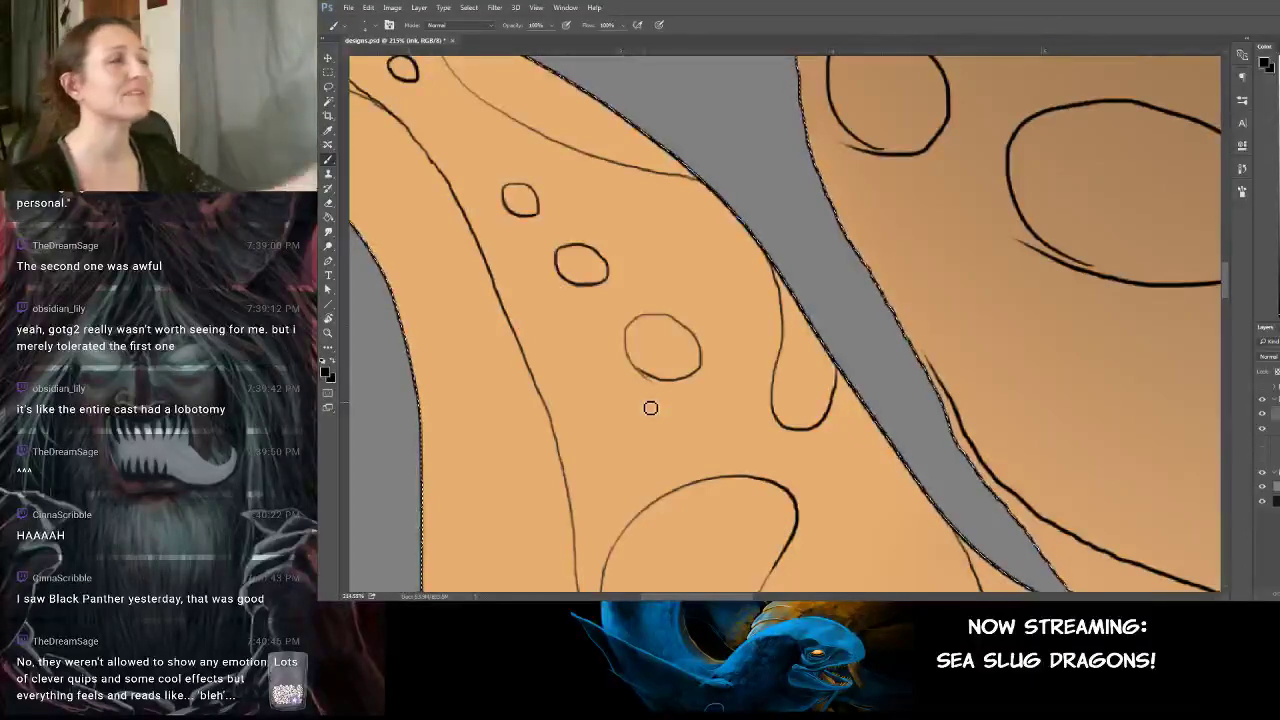
scroll(650, 408, "up", 1)
scroll(650, 408, "down", 1)
scroll(650, 408, "up", 1)
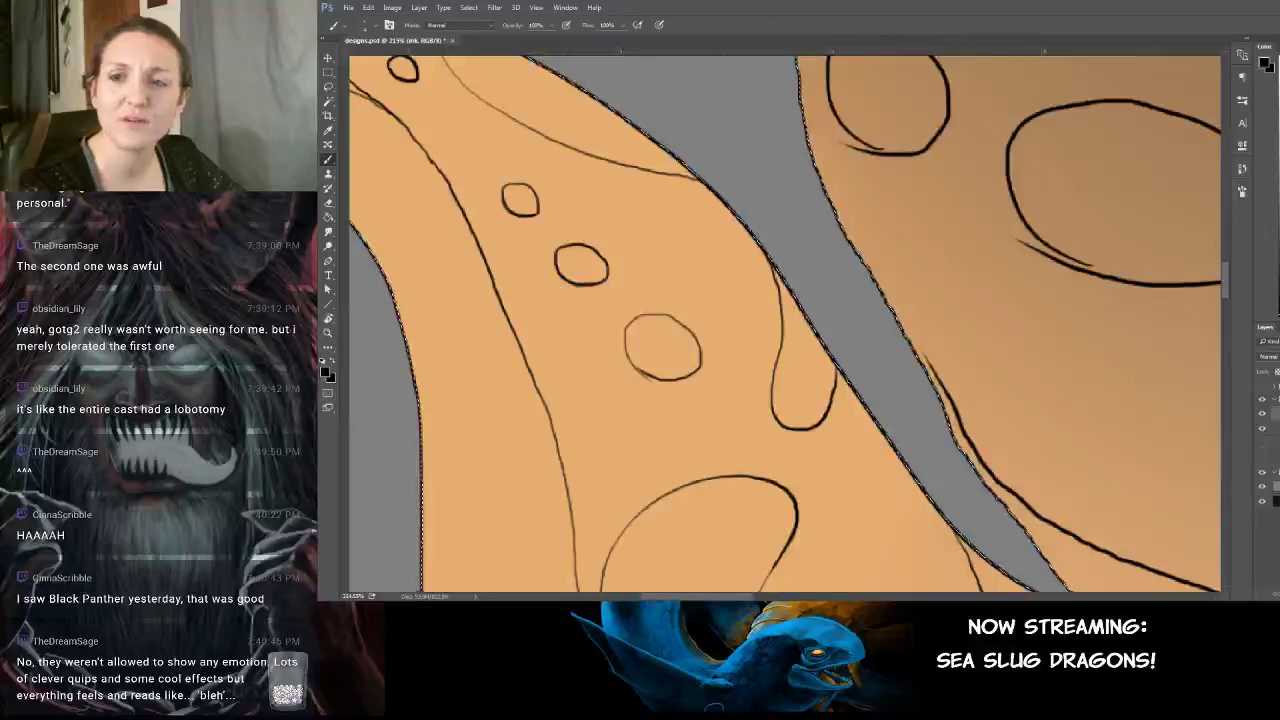
left_click_drag(834, 334, 820, 277)
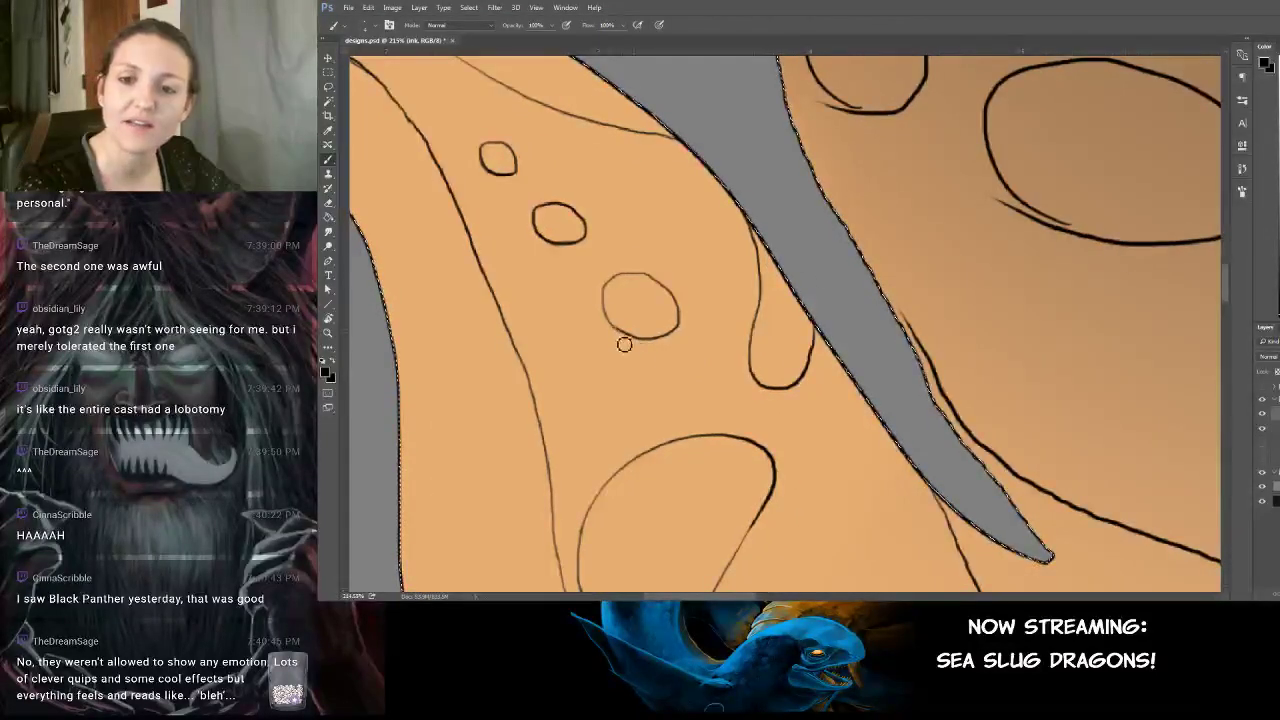
Remove the three larger round spots inked along the middle of the neck.
left_click_drag(746, 365, 781, 326)
left_click_drag(852, 512, 793, 386)
key("ctrl+minus")
key("ctrl+minus")
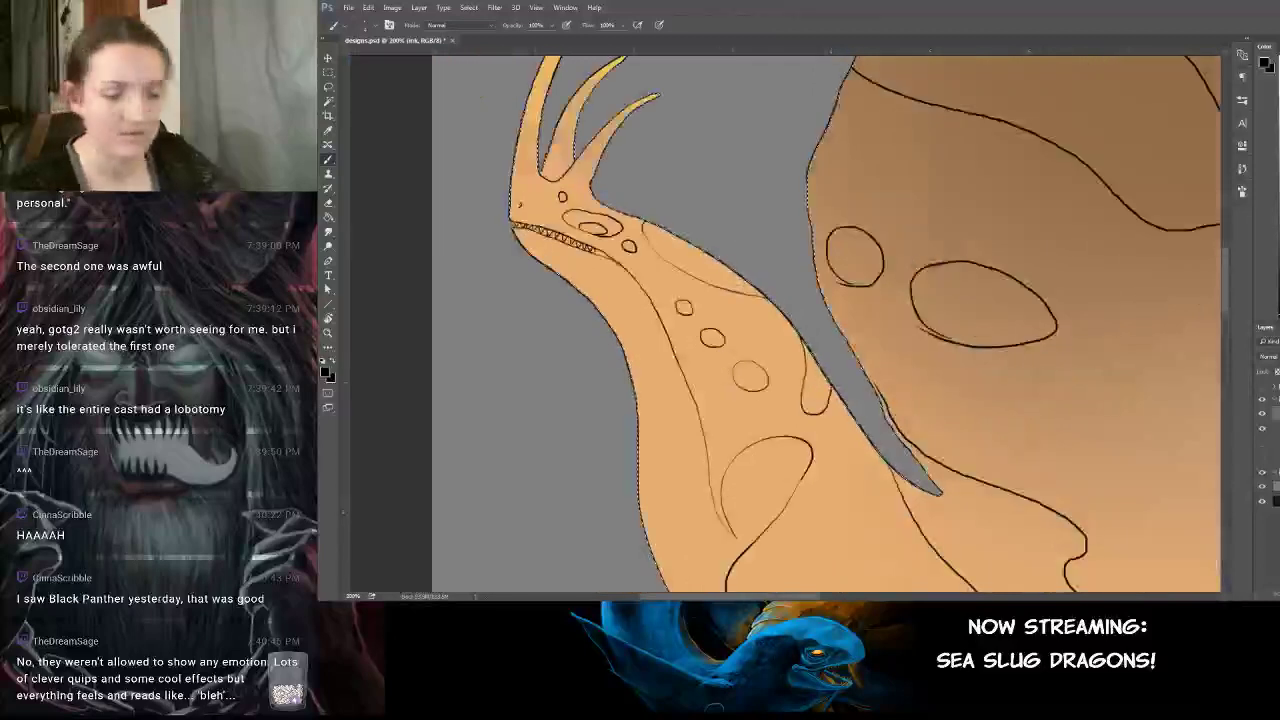
key("l")
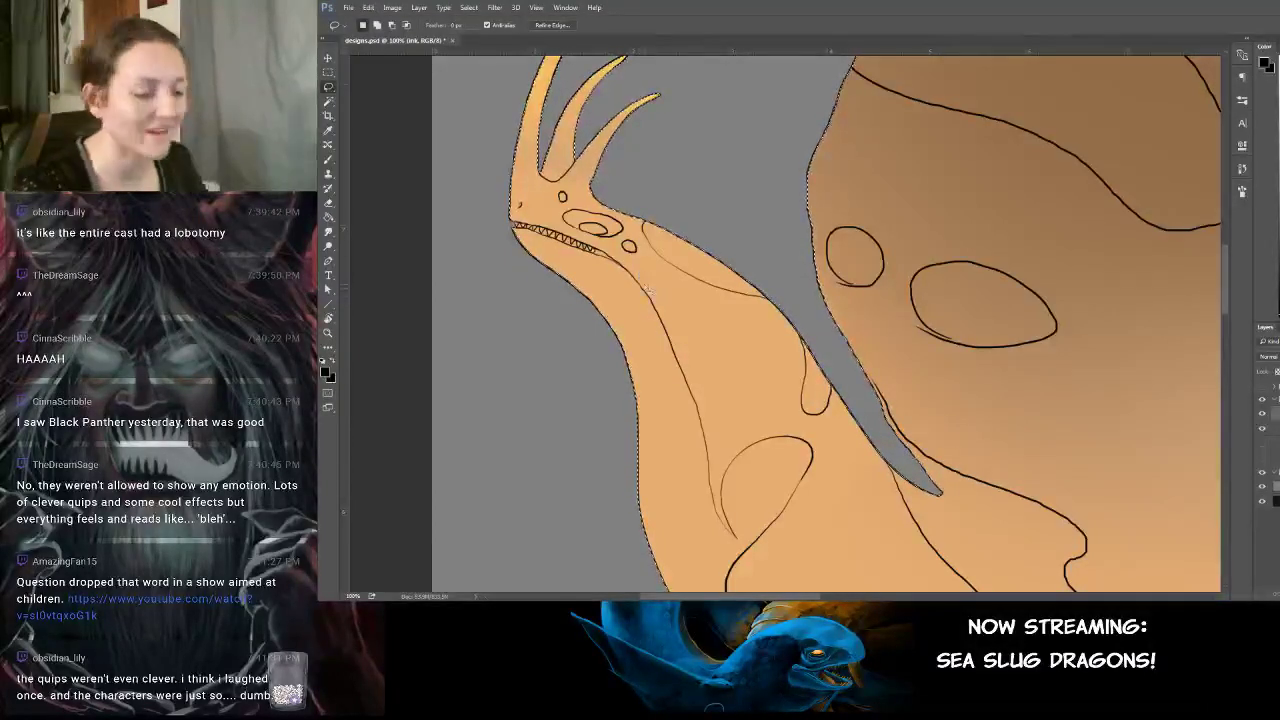
Ink two small round spots behind the eye spots, continuing the row down to the neck line.
key("b")
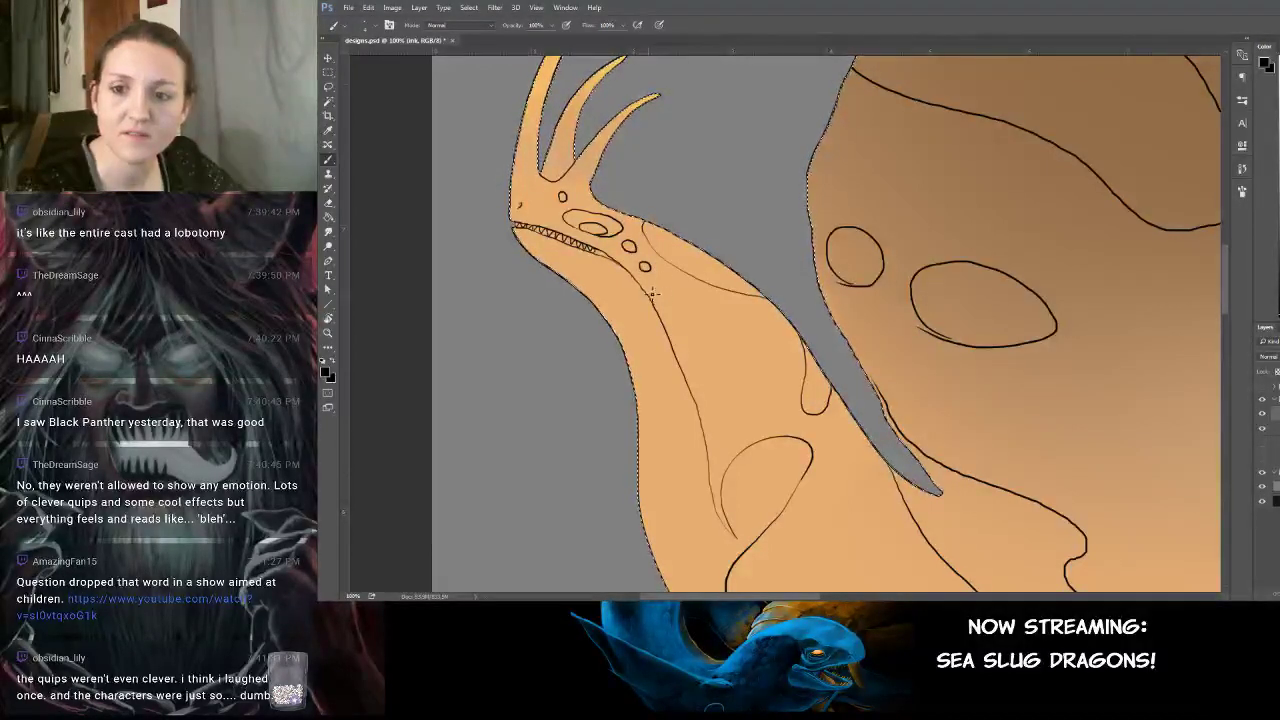
mouse_move(641, 291)
left_mouse_down()
mouse_move(651, 297)
mouse_move(648, 284)
left_mouse_up()
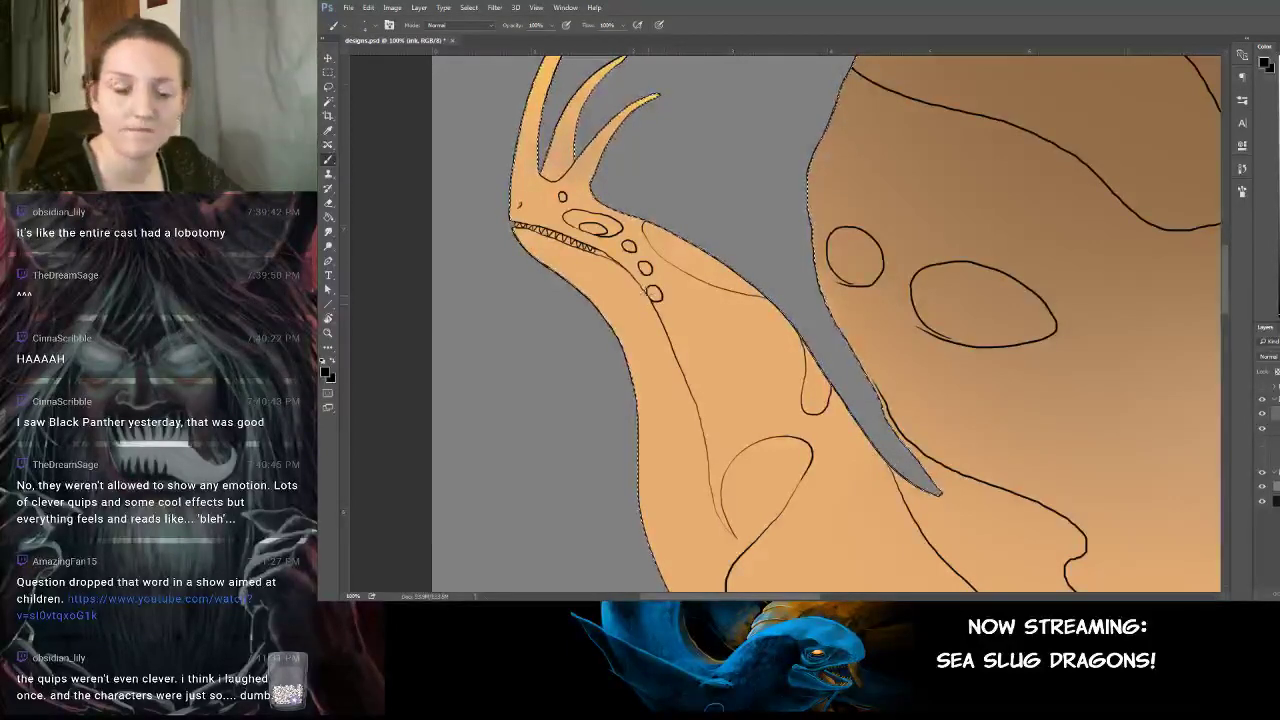
left_click_drag(651, 301, 648, 301)
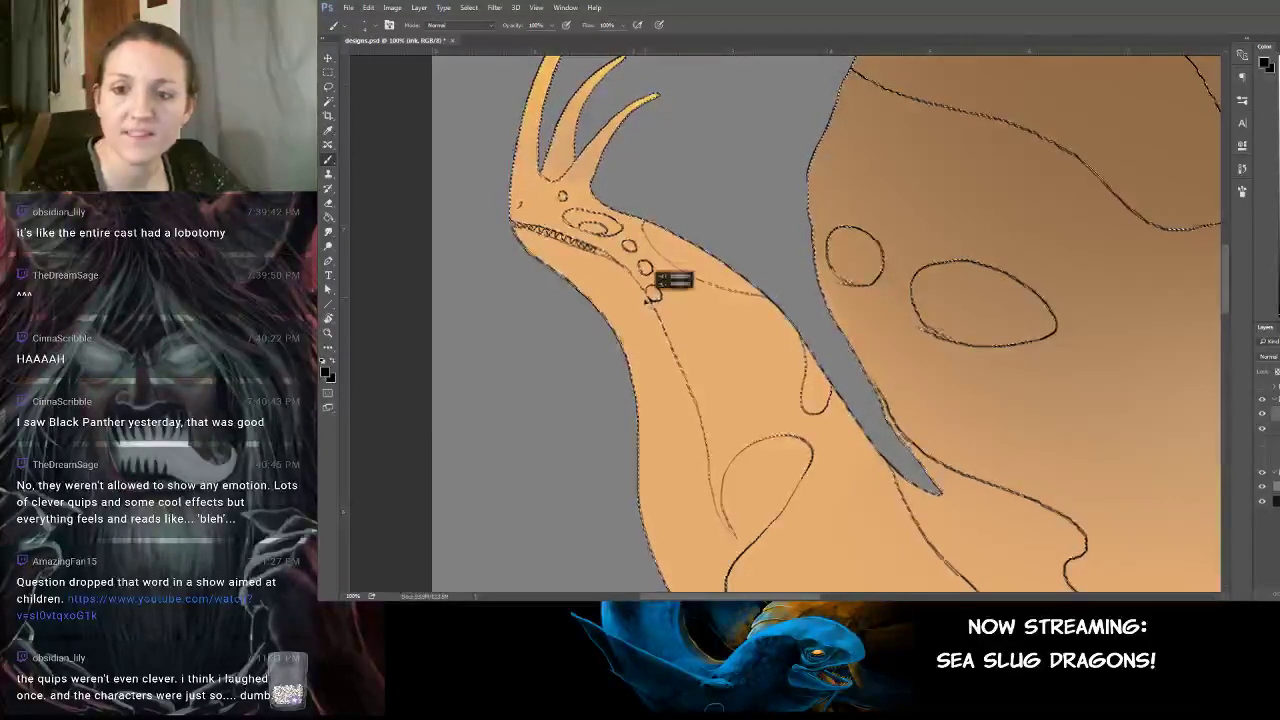
key("ctrl+z")
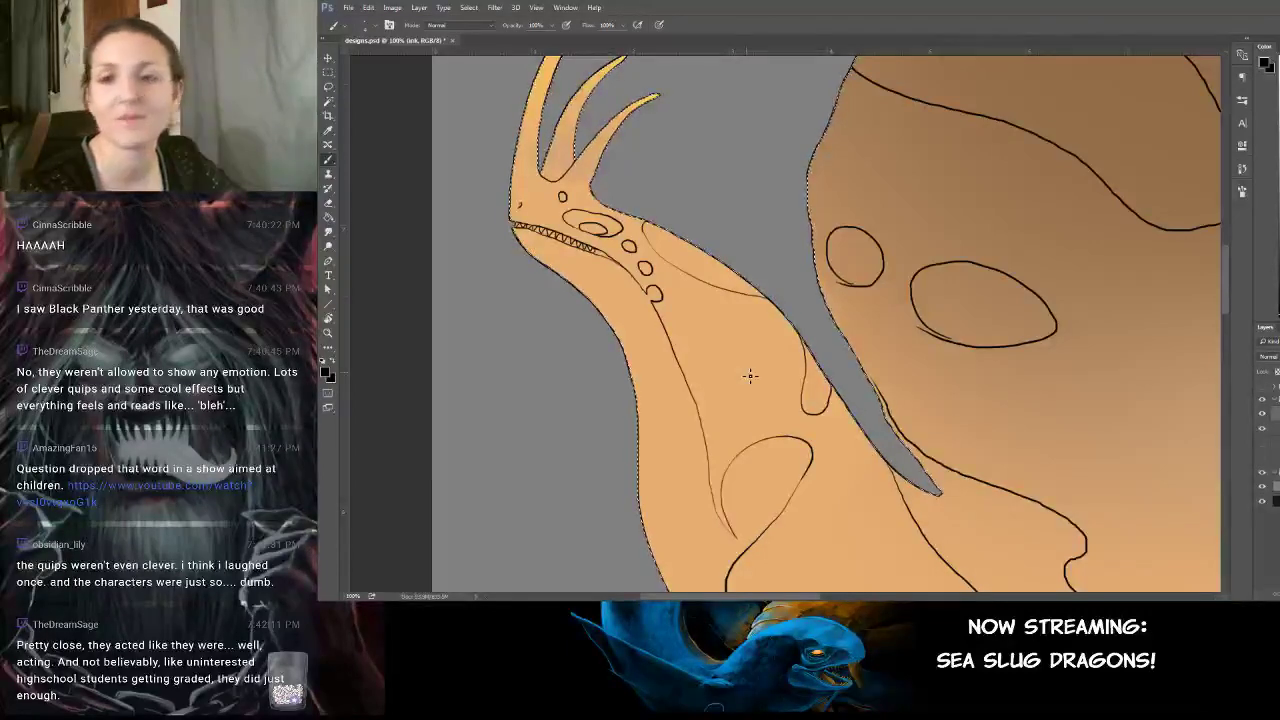
Clean up the stray line end on the lower edge of the oval marking at the wing base.
mouse_move(999, 457)
left_mouse_down()
mouse_move(806, 295)
mouse_move(800, 367)
left_mouse_up()
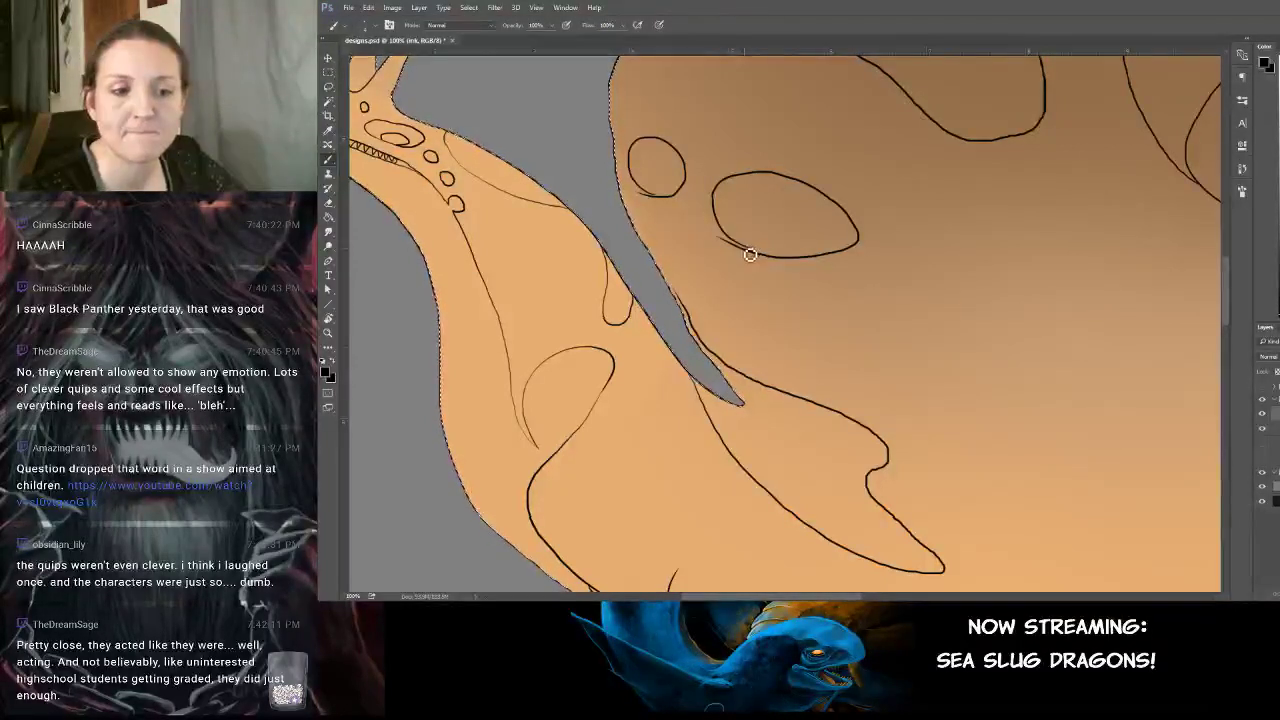
left_click_drag(721, 241, 754, 257)
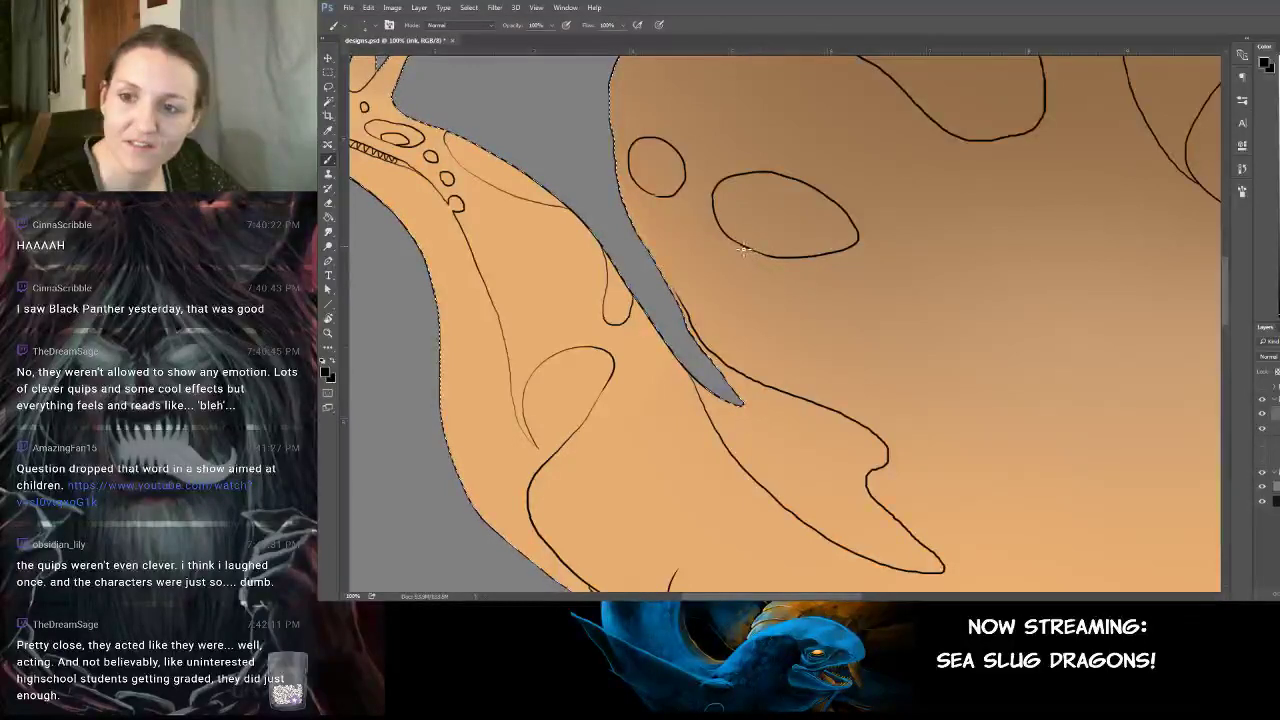
left_click_drag(815, 214, 853, 266)
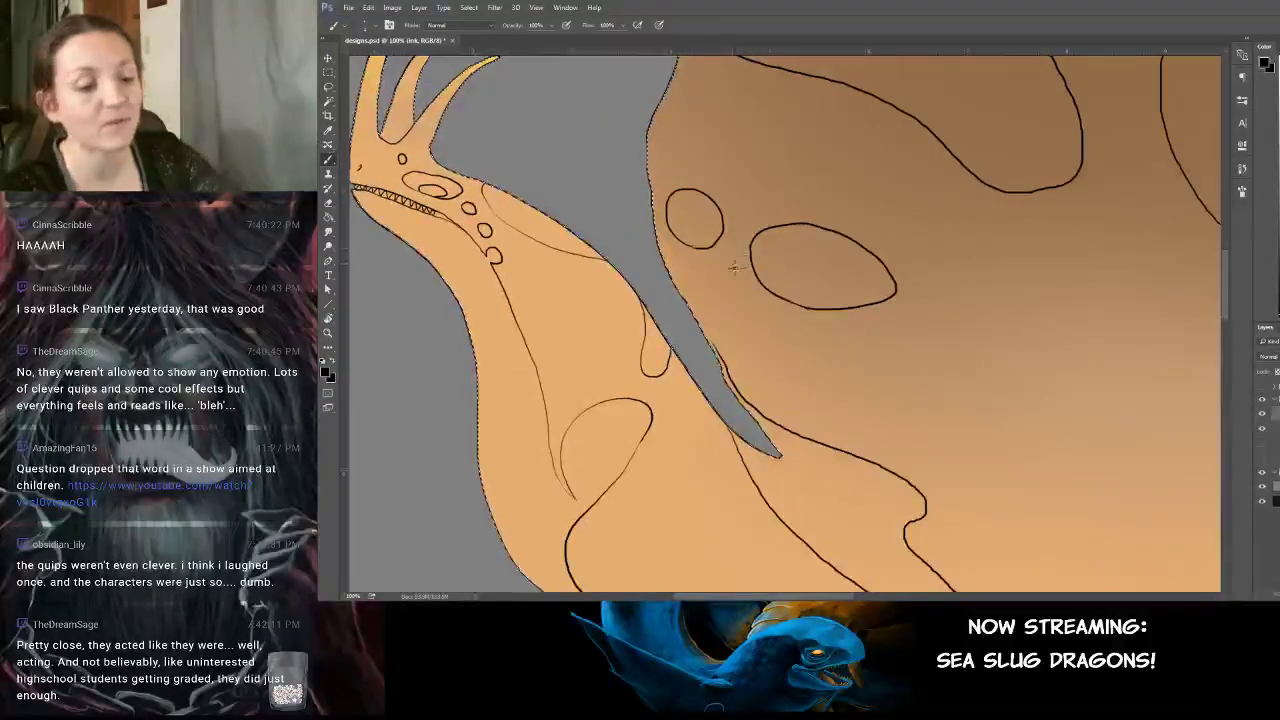
Extend the upper end of the shoulder marking's line to meet the body contour, redoing the stroke once.
key("ctrl+plus")
key("ctrl+plus")
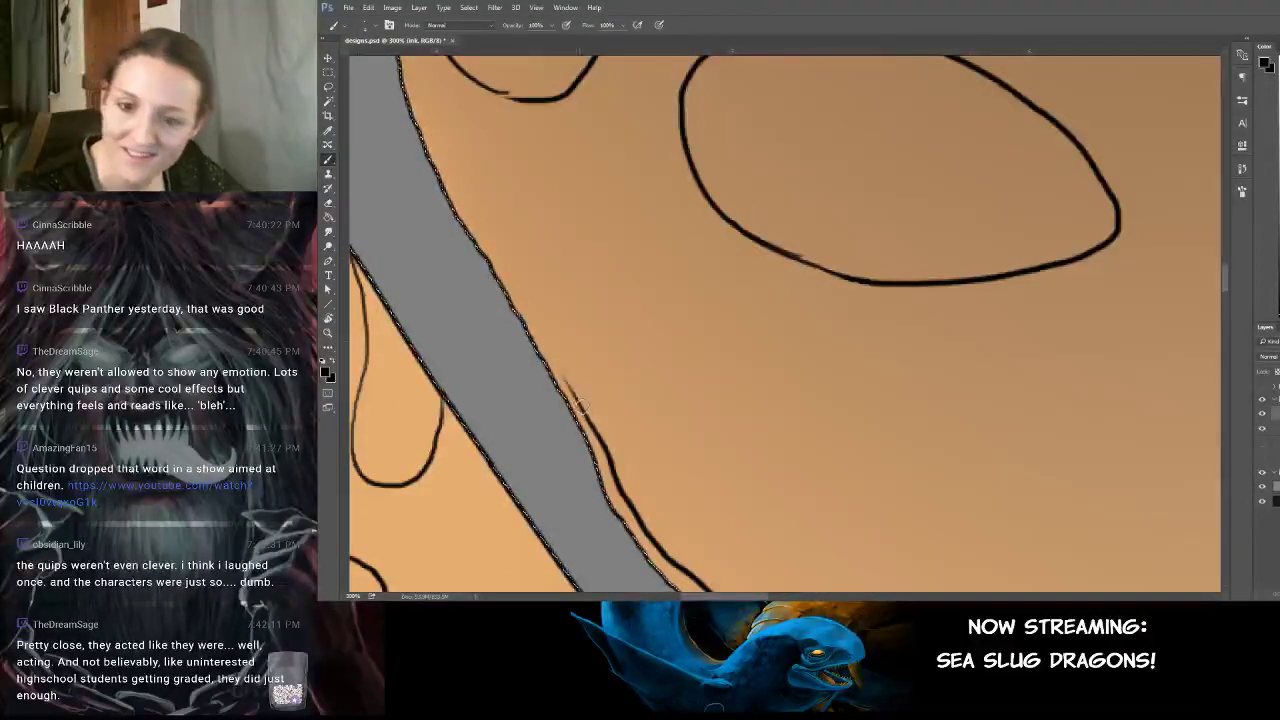
left_click_drag(589, 421, 522, 331)
key("ctrl+z")
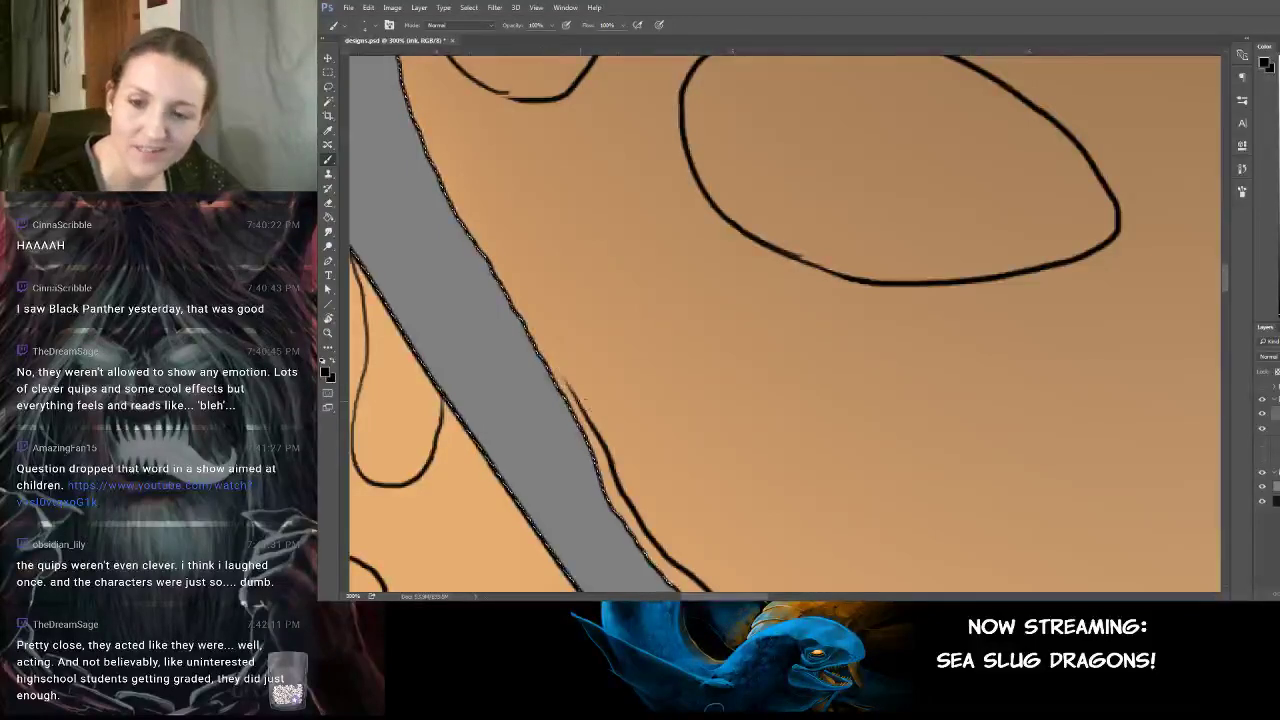
left_click_drag(583, 405, 525, 332)
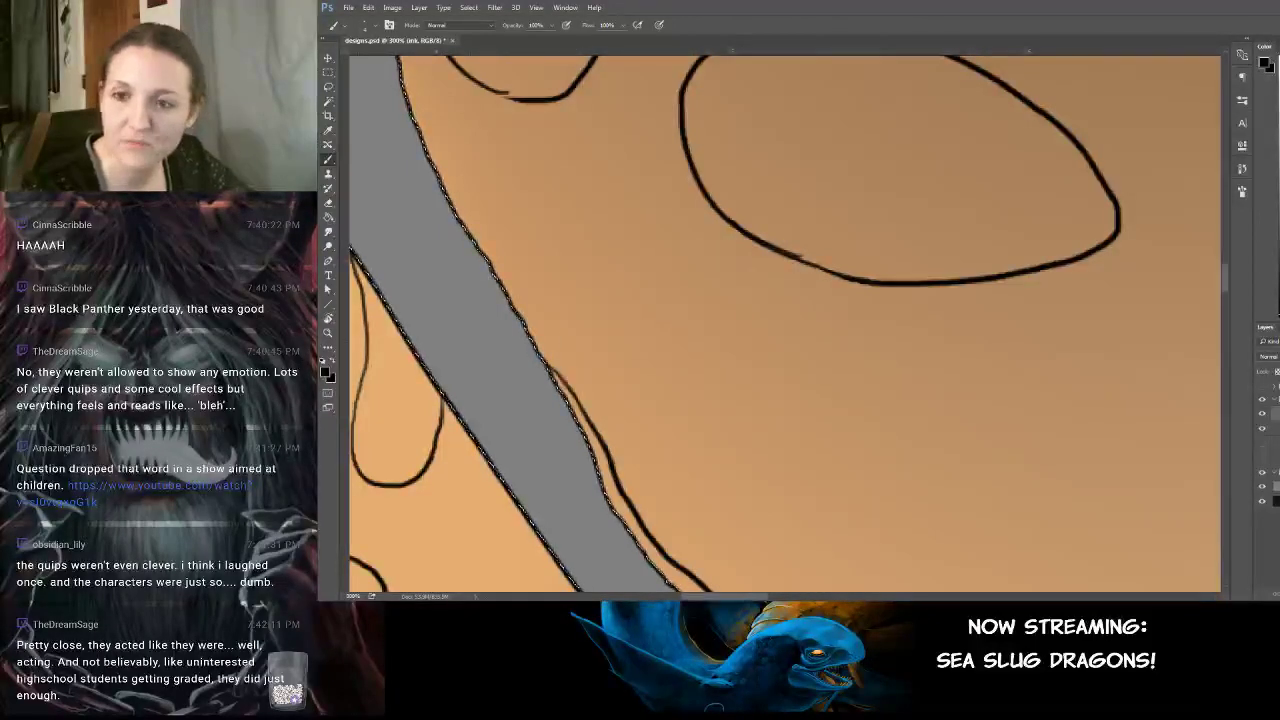
Smooth the lower outlines of the wing-base oval and the round spot beside it, removing leftover stray ends.
mouse_move(816, 278)
left_mouse_down()
mouse_move(794, 345)
mouse_move(734, 369)
mouse_move(781, 389)
left_mouse_up()
left_click_drag(701, 312, 857, 414)
left_click_drag(584, 301, 618, 309)
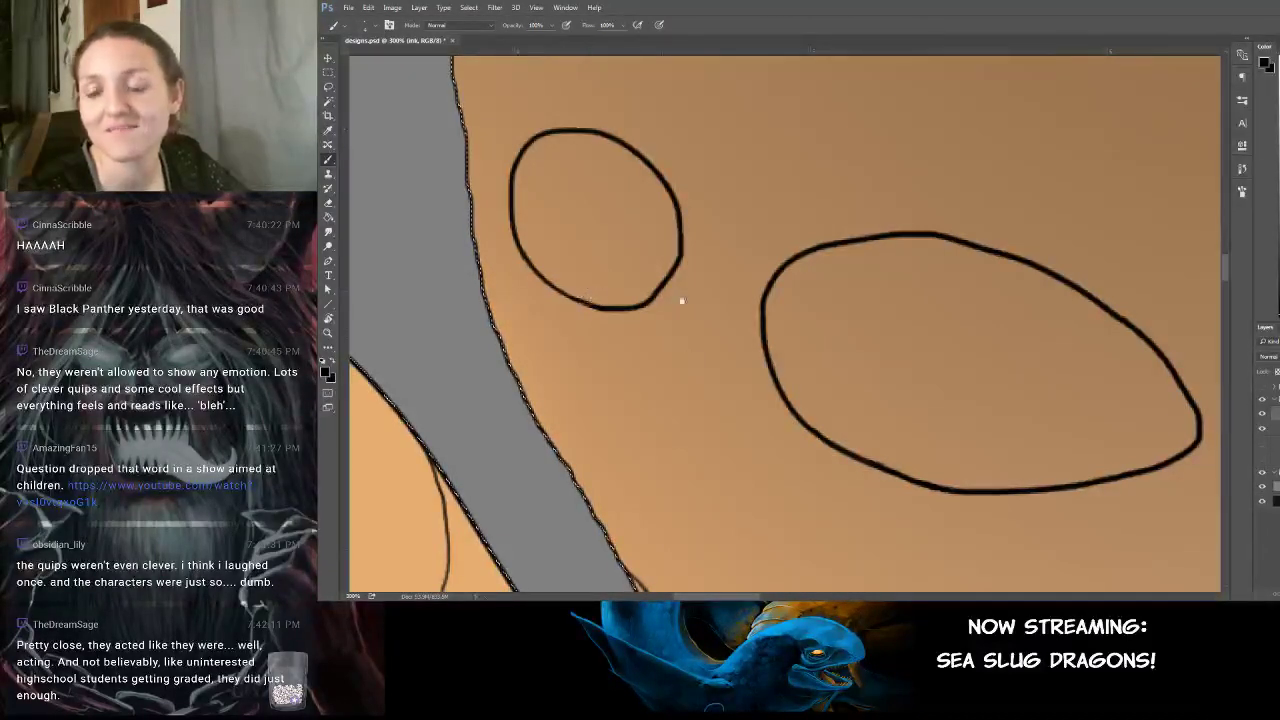
left_click_drag(691, 263, 434, 191)
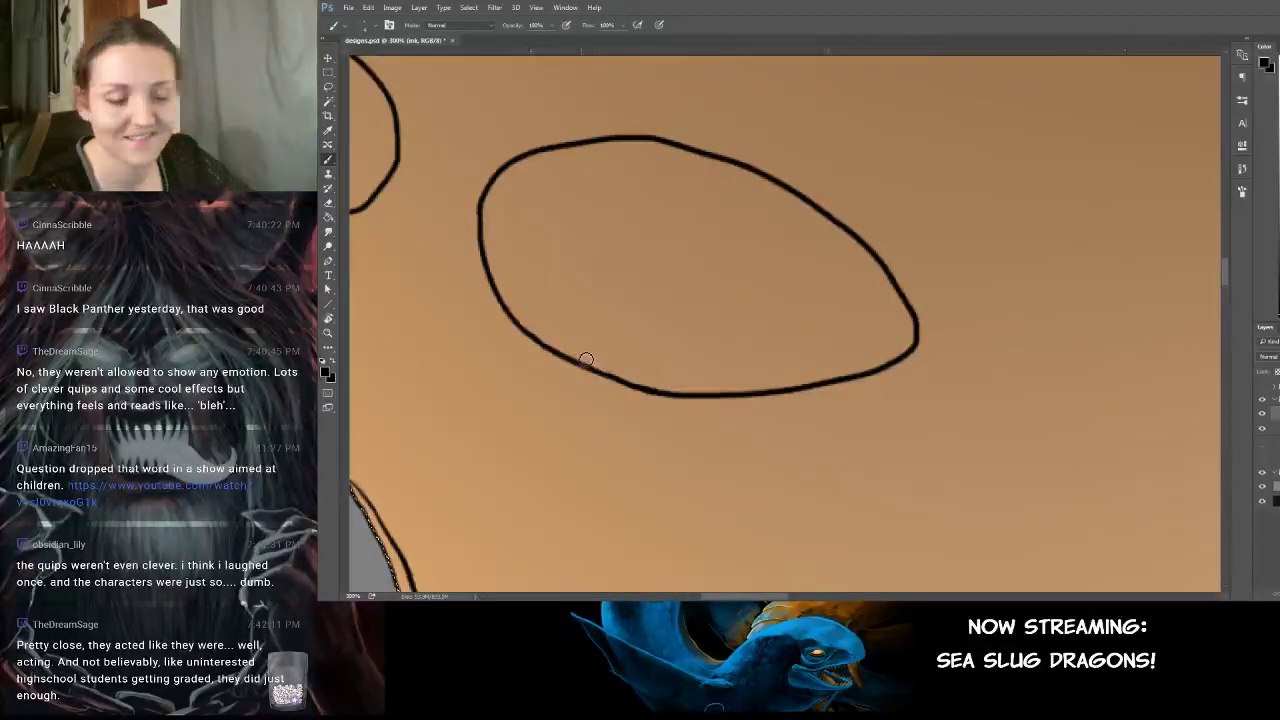
Look over the inked markings on the head, neck, wing base and belly.
key("ctrl+minus")
left_click_drag(691, 323, 869, 303)
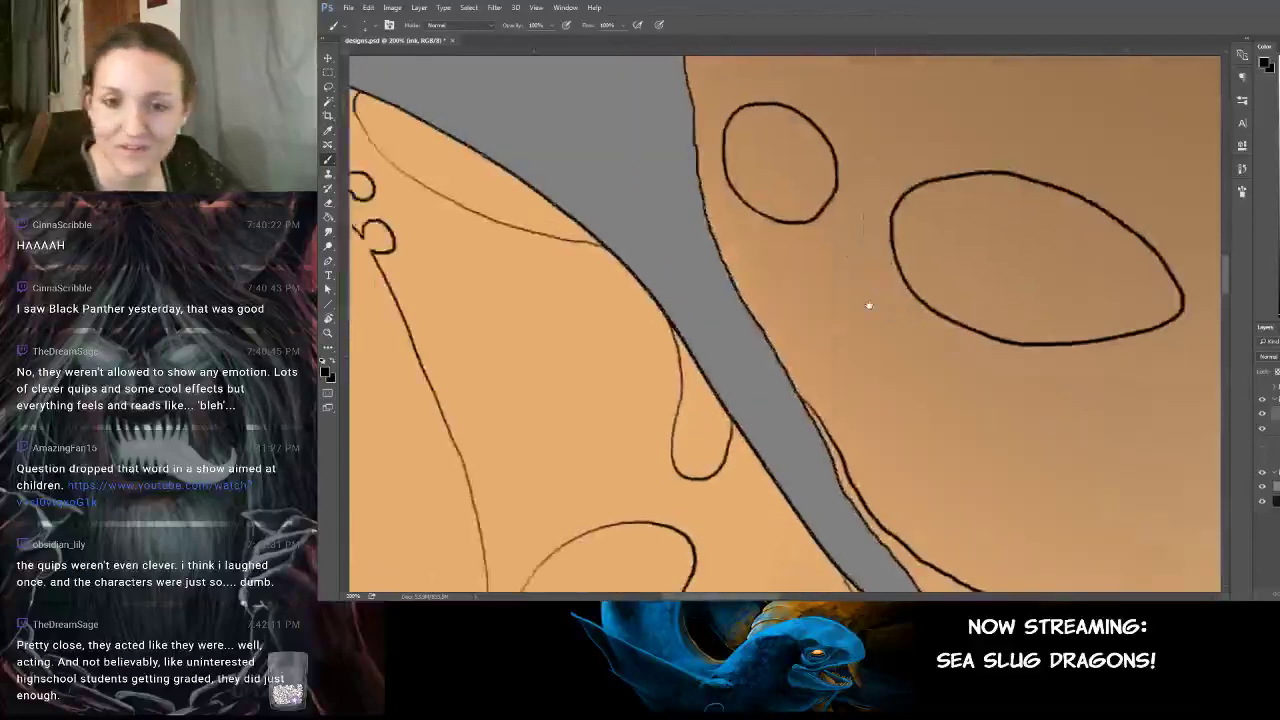
left_click_drag(625, 258, 779, 336)
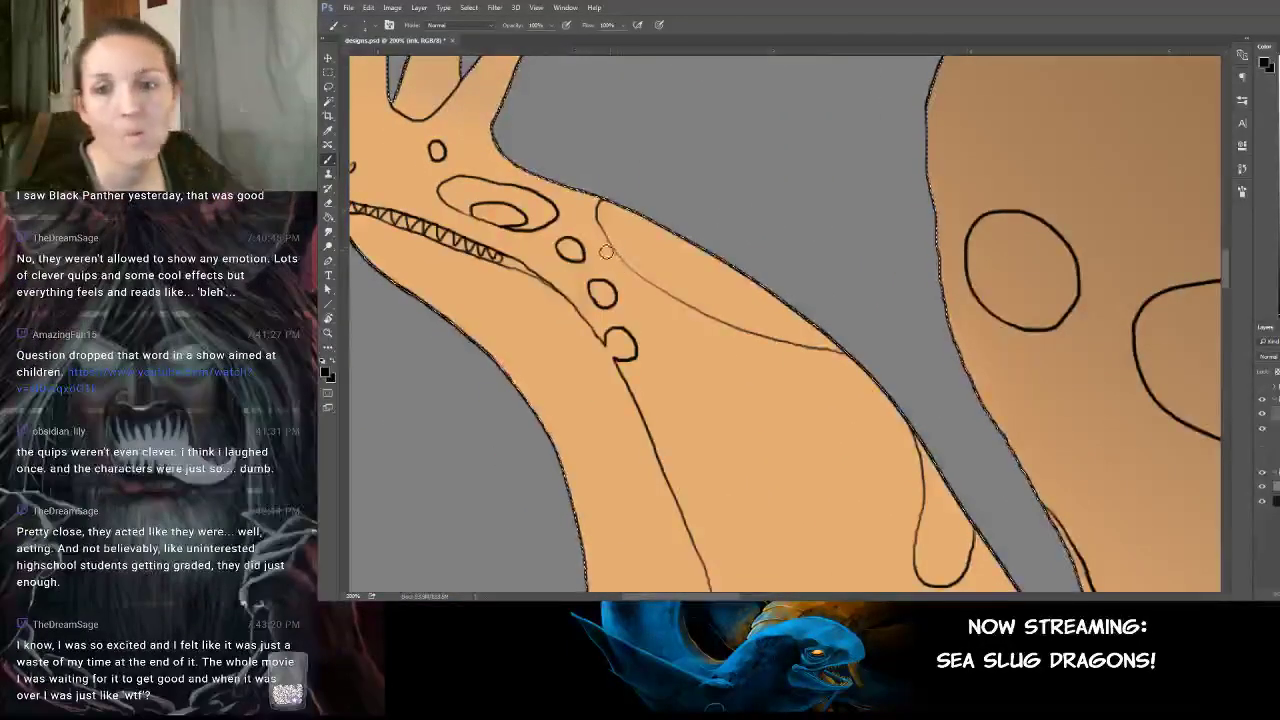
key("ctrl+d")
left_click_drag(631, 255, 712, 333)
left_click_drag(1037, 446, 611, 209)
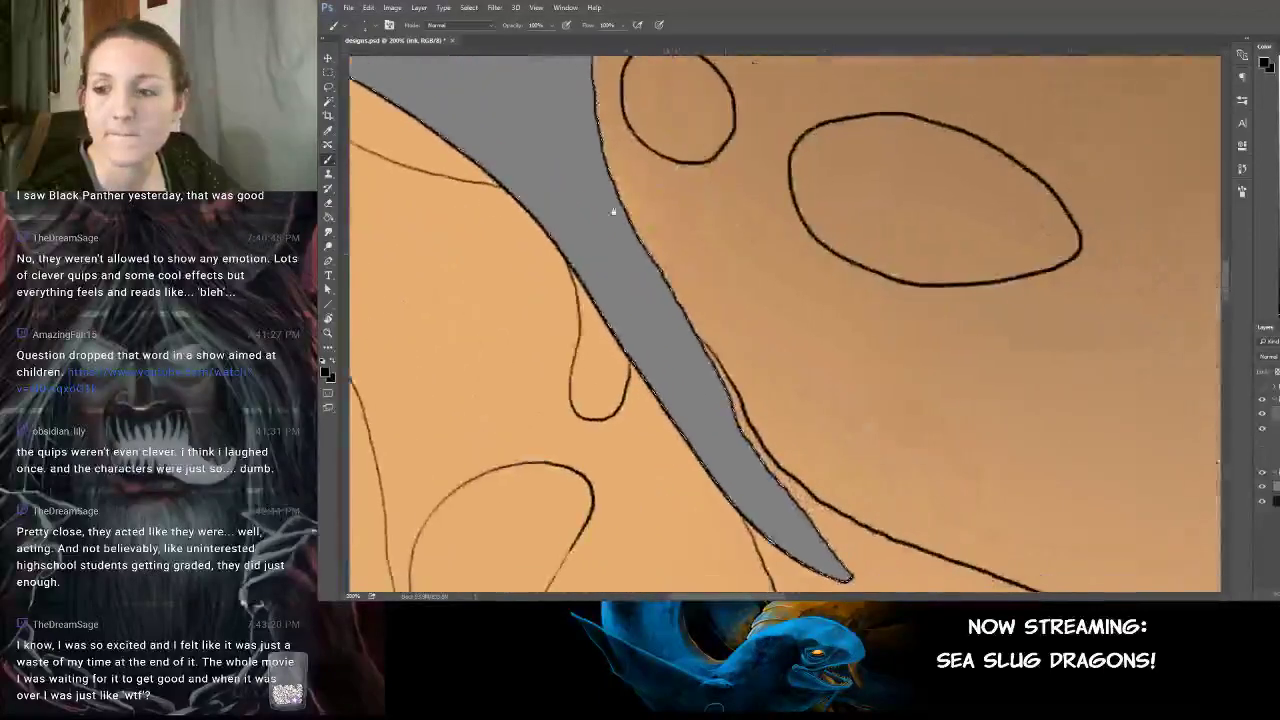
left_click_drag(930, 223, 734, 234)
left_click_drag(922, 370, 682, 227)
left_click_drag(661, 304, 829, 163)
left_click_drag(688, 247, 908, 248)
left_click_drag(809, 437, 975, 196)
key("ctrl+minus")
key("ctrl+minus")
key("ctrl+minus")
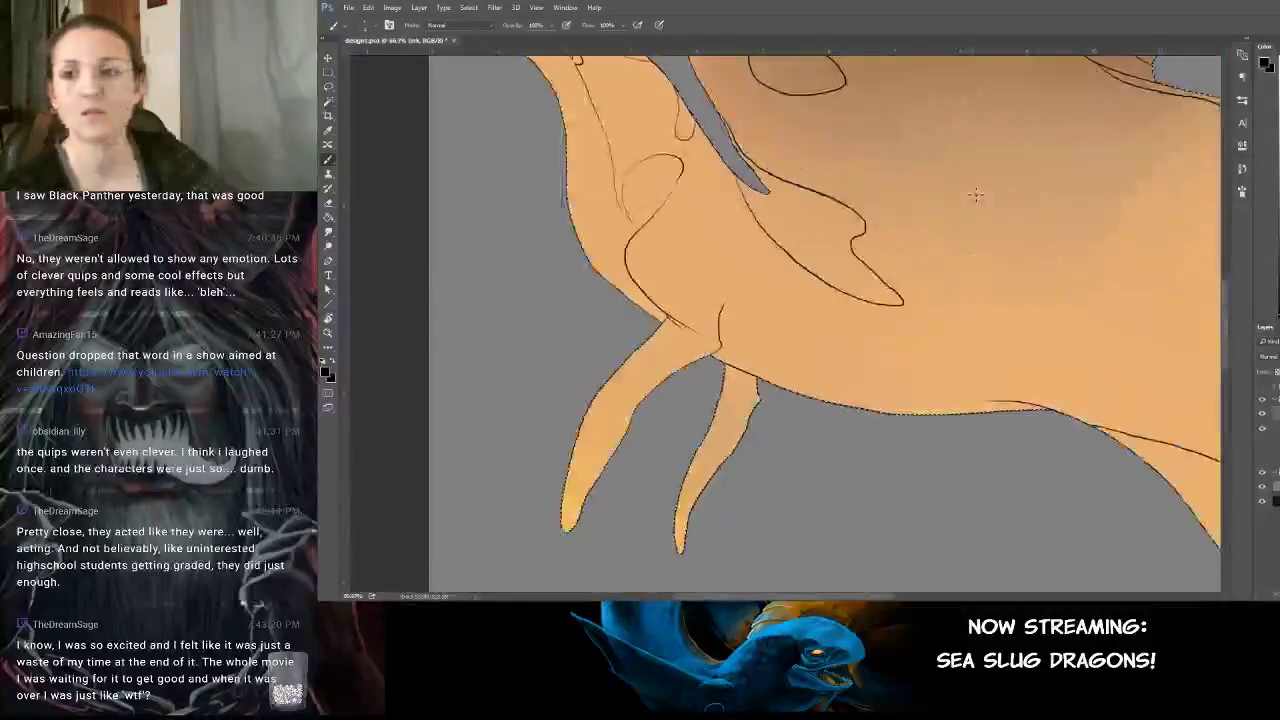
key("ctrl+minus")
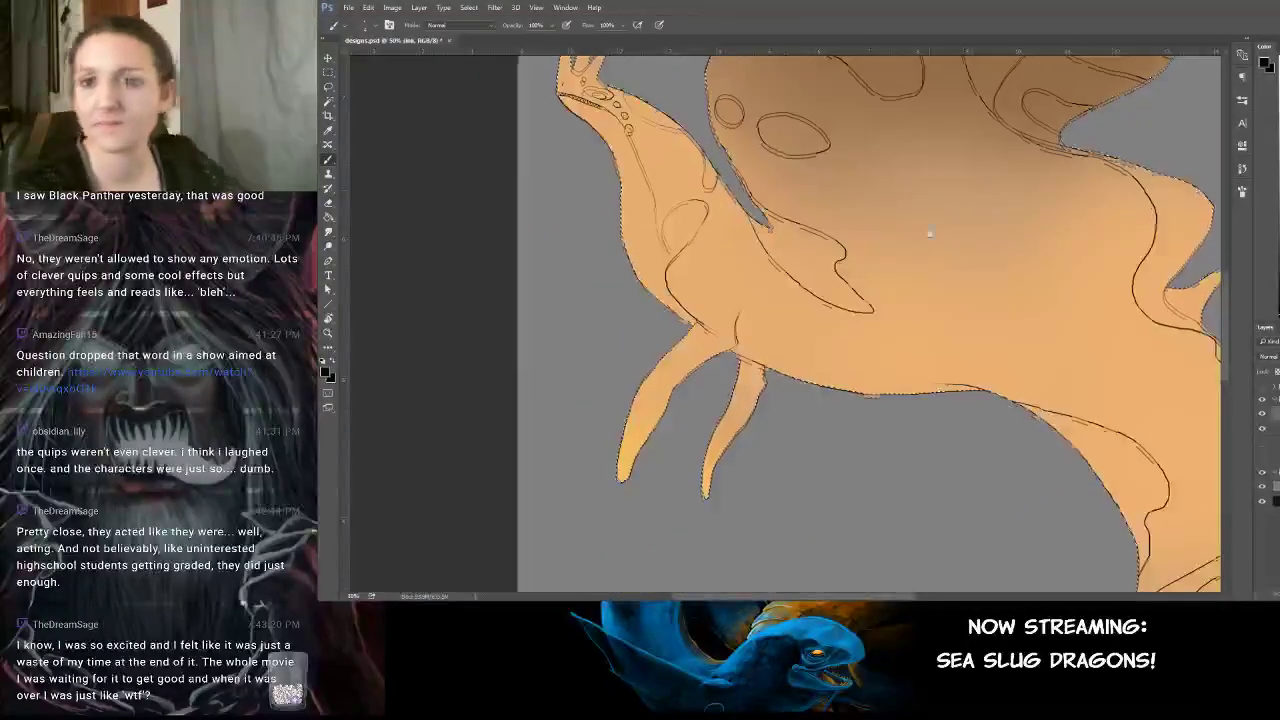
Ink a row of four round spots up the dragon's flank from the belly marking, getting smaller towards the wing.
left_click_drag(929, 229, 777, 341)
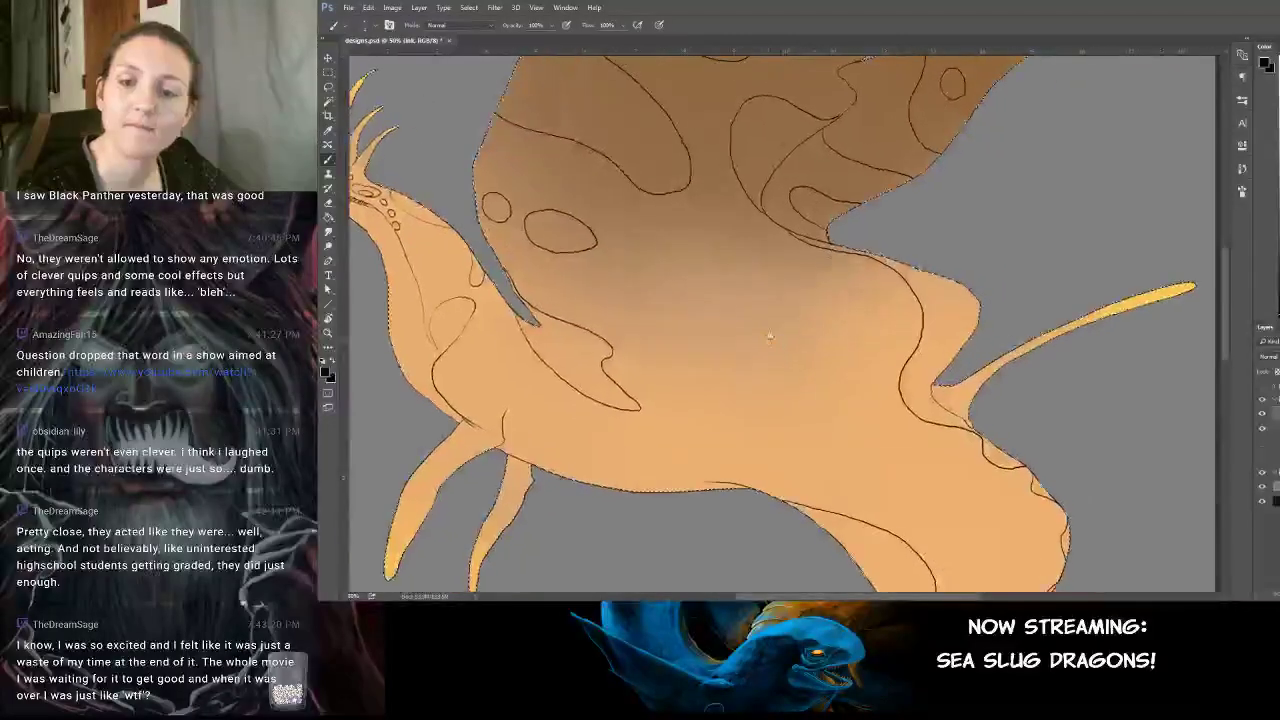
mouse_move(819, 417)
left_mouse_down()
mouse_move(738, 331)
mouse_move(845, 268)
mouse_move(861, 274)
left_mouse_up()
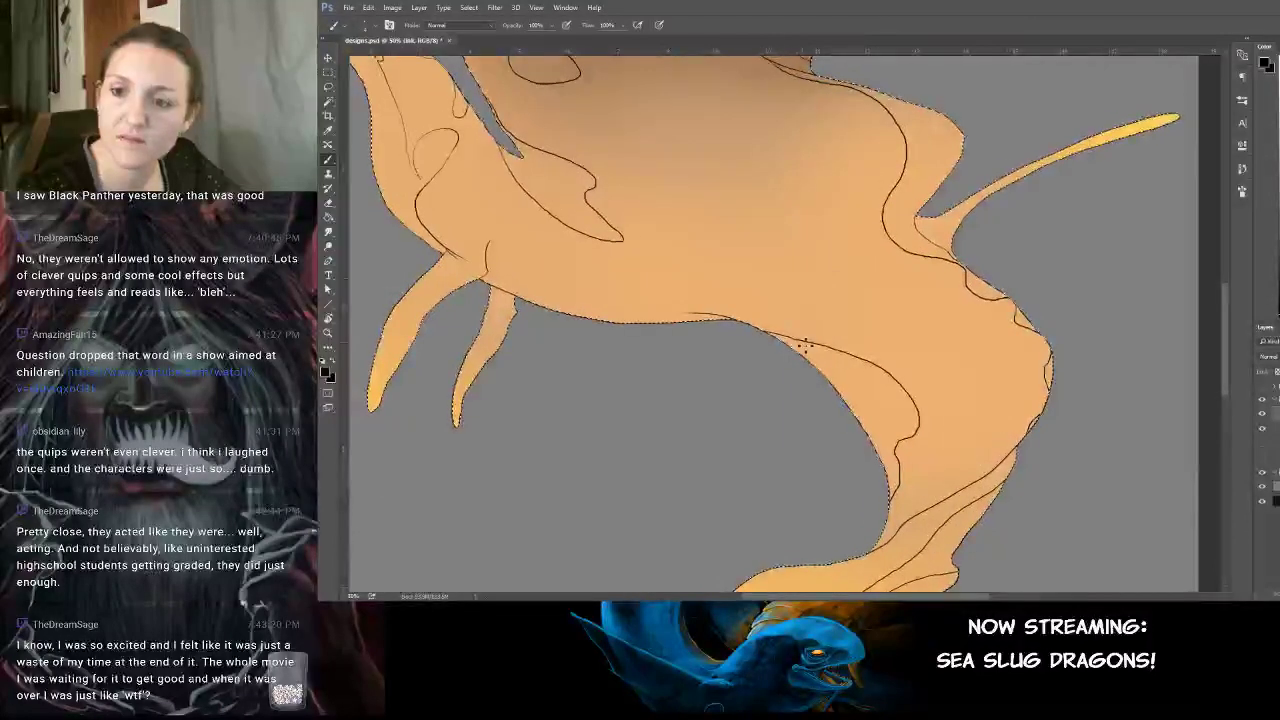
mouse_move(790, 312)
left_mouse_down()
mouse_move(850, 300)
mouse_move(828, 346)
left_mouse_up()
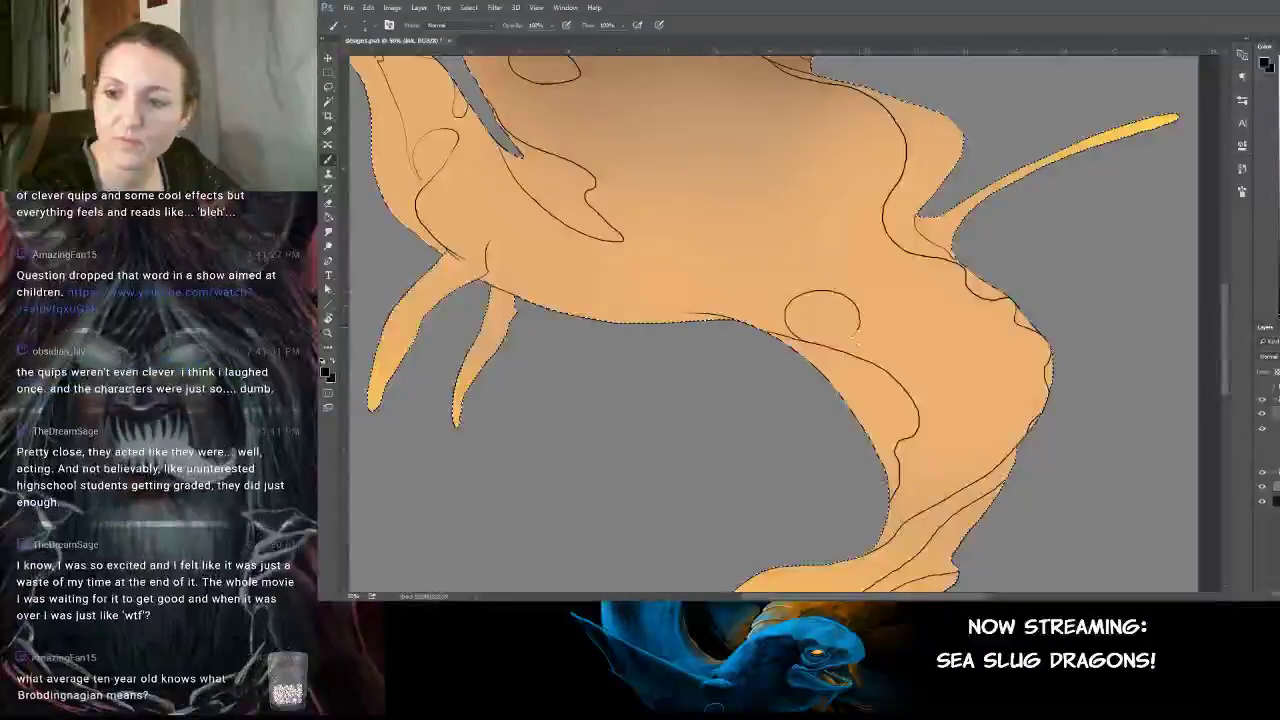
left_click_drag(773, 197, 824, 310)
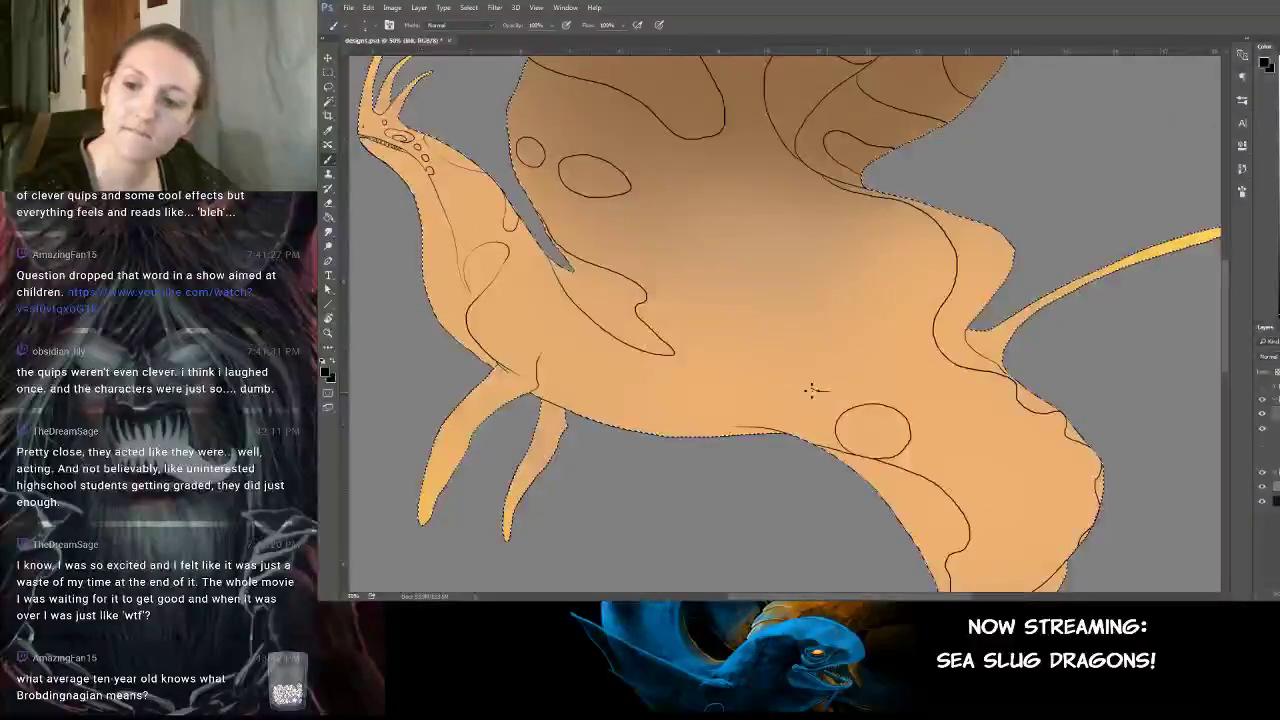
left_click_drag(838, 353, 850, 377)
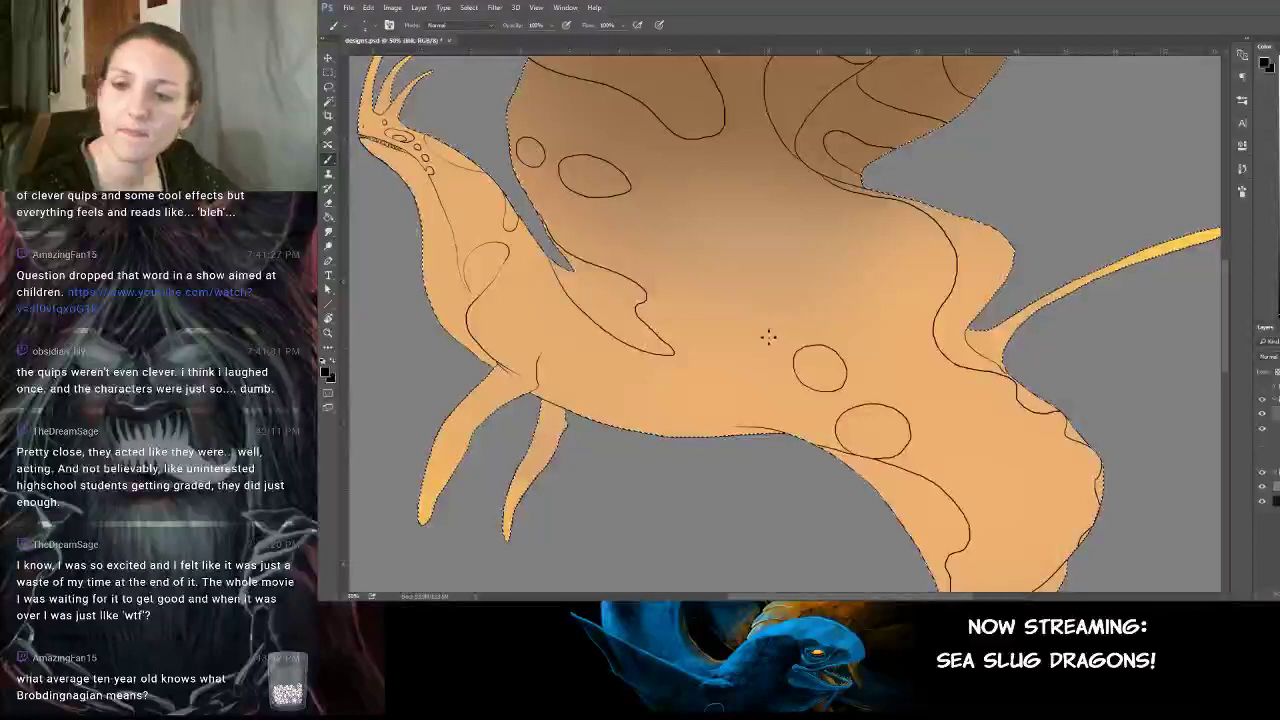
left_click_drag(792, 318, 781, 338)
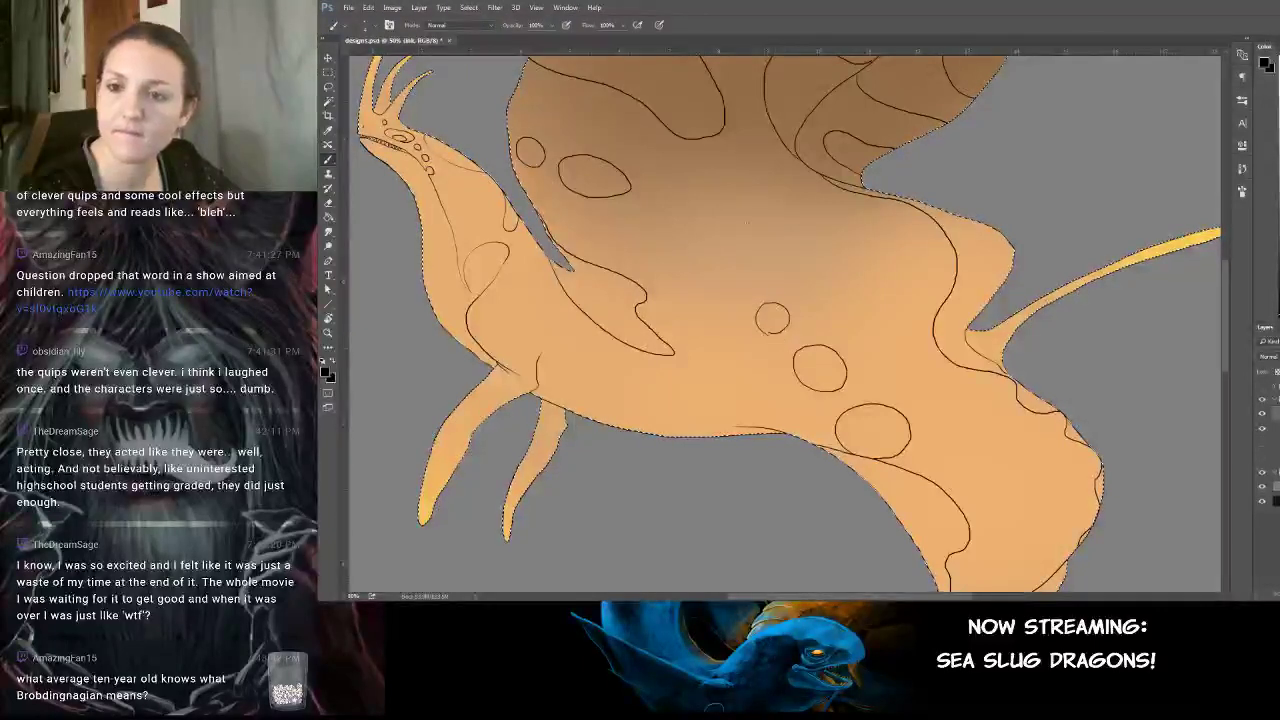
left_click_drag(768, 219, 861, 265)
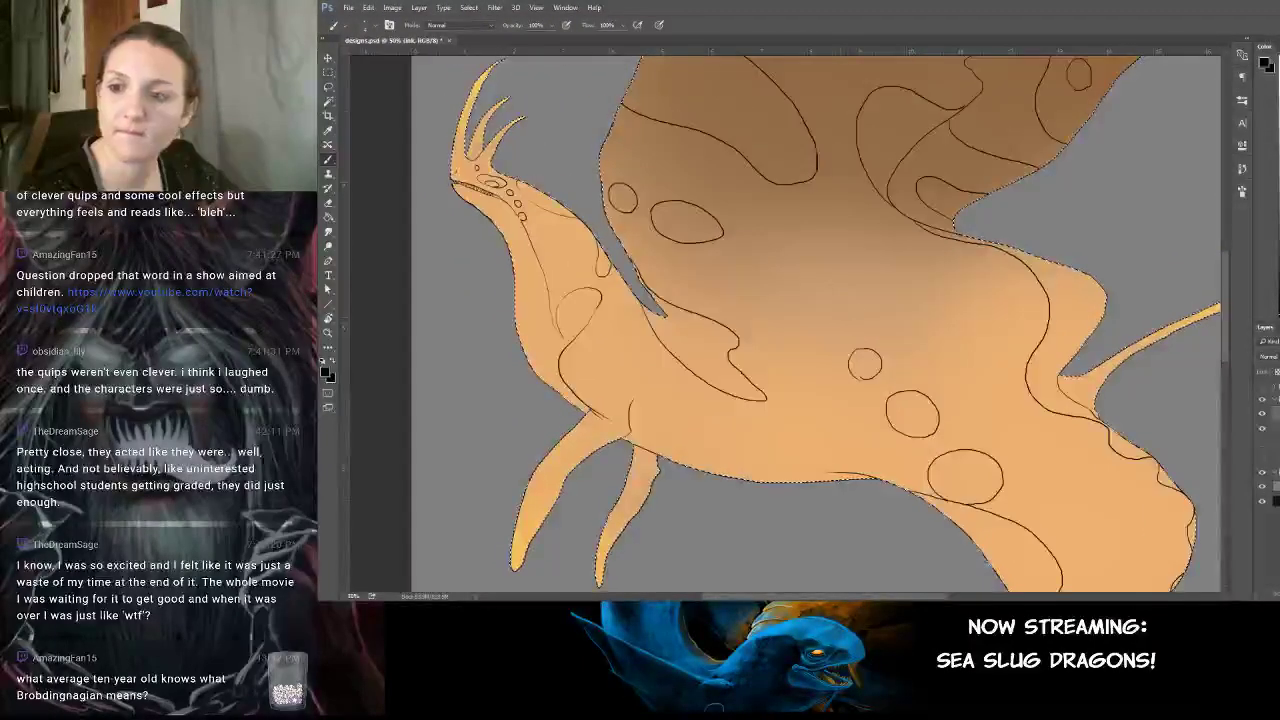
mouse_move(830, 322)
left_mouse_down()
mouse_move(837, 306)
mouse_move(848, 323)
left_mouse_up()
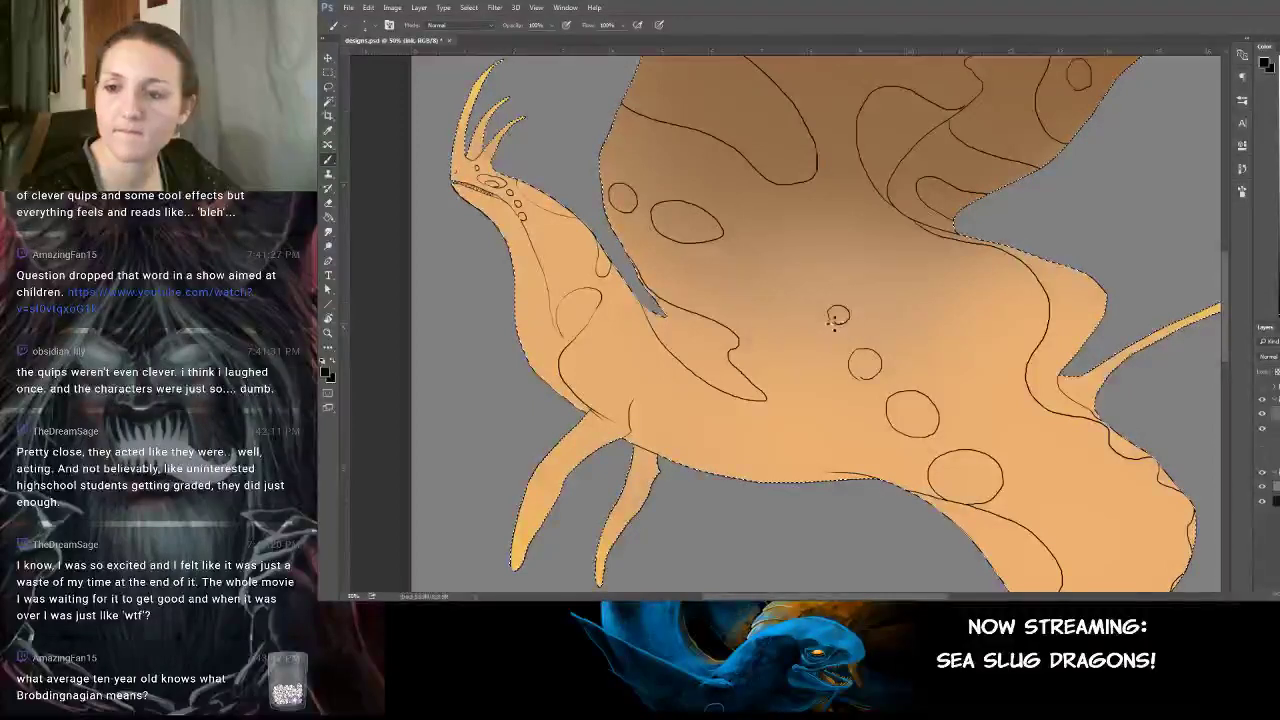
Ink two more round spots continuing the flank row up onto the wing, redoing the first one's outline, and clear the selection.
left_click_drag(813, 262, 840, 265)
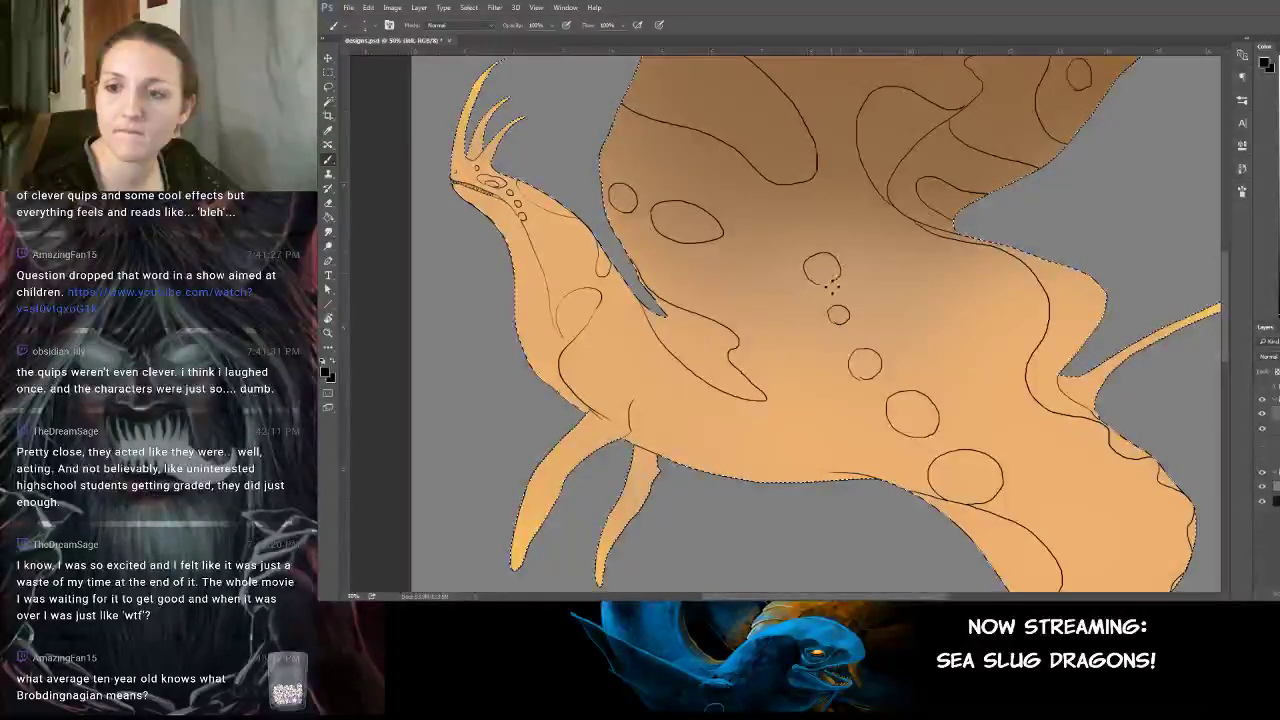
key("ctrl+z")
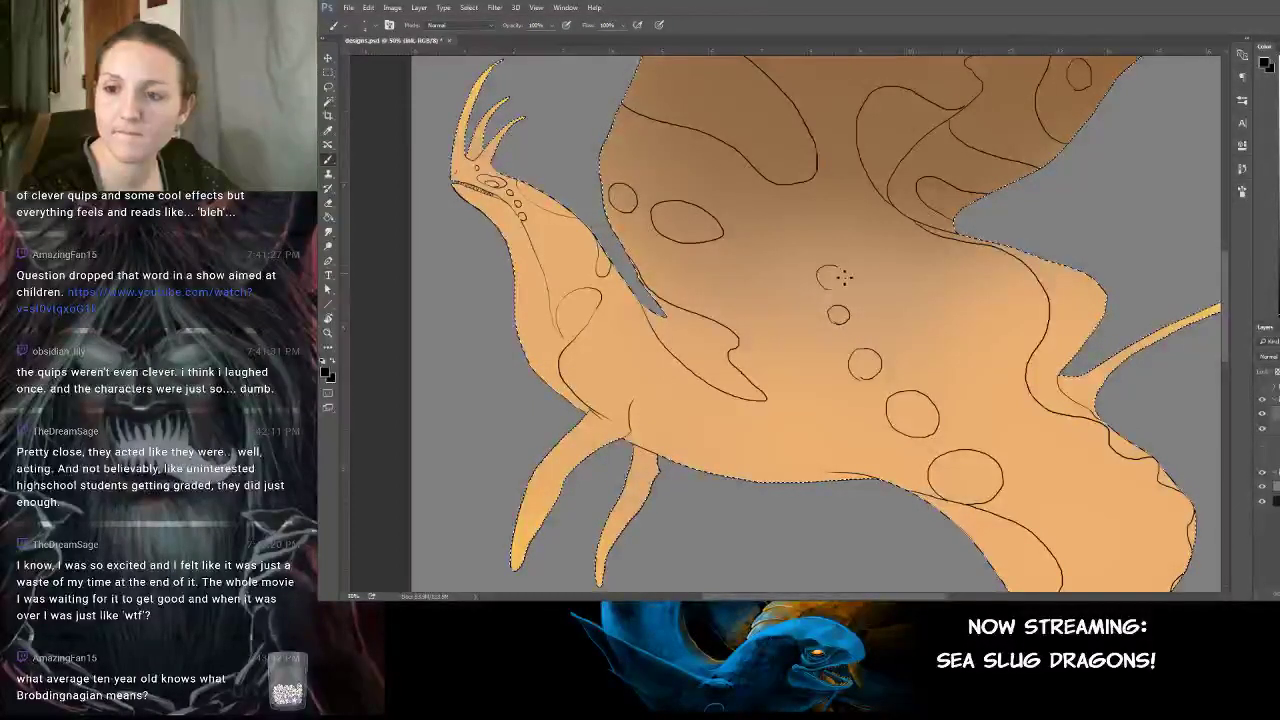
left_click_drag(822, 290, 826, 267)
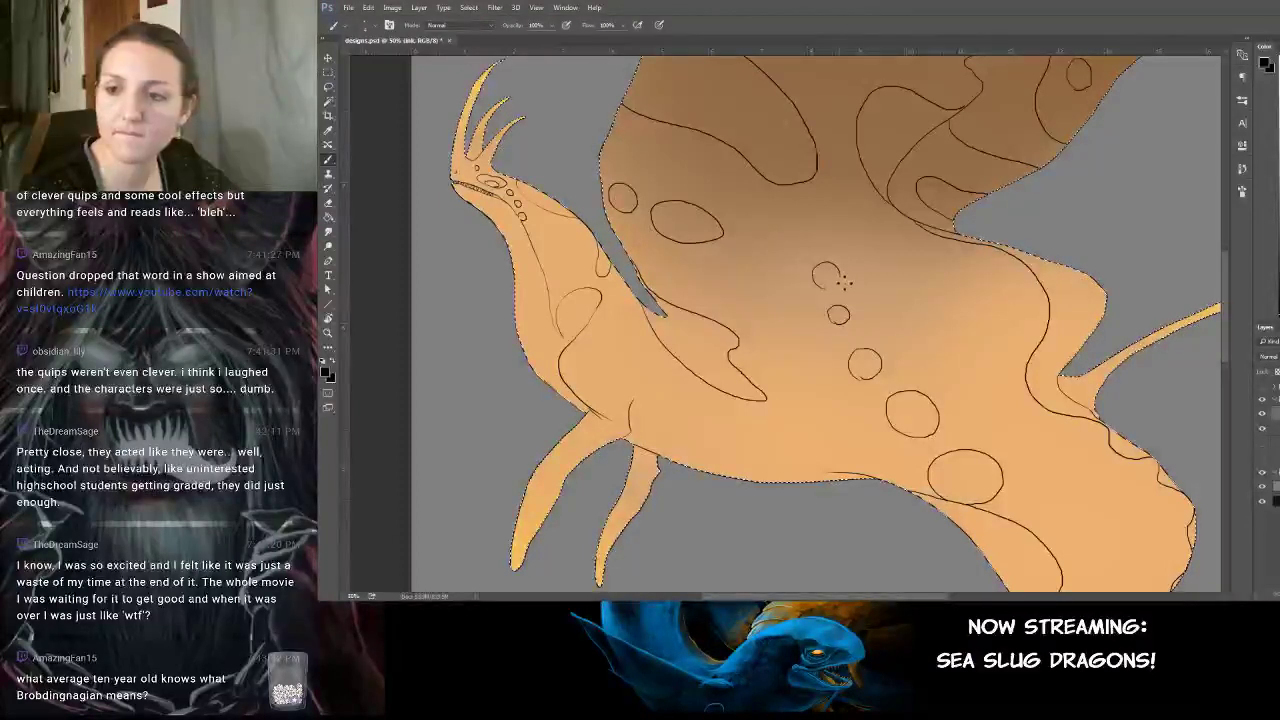
key("ctrl+z")
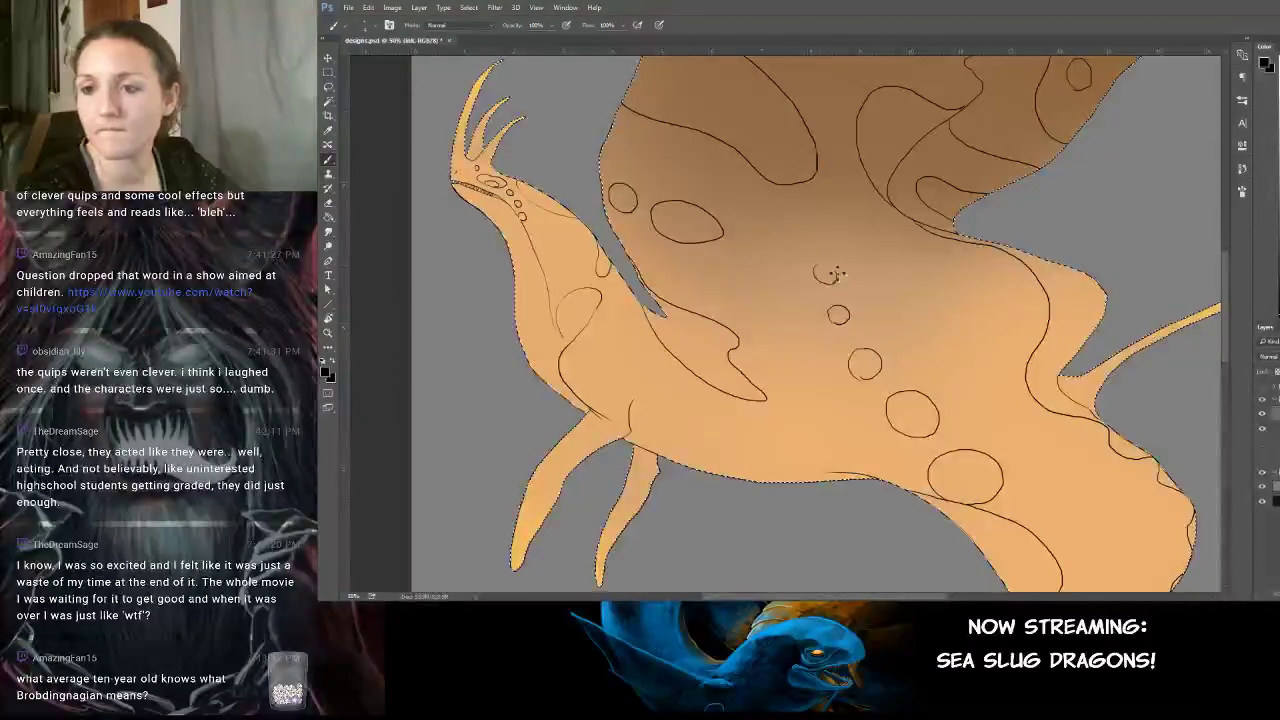
key("ctrl+z")
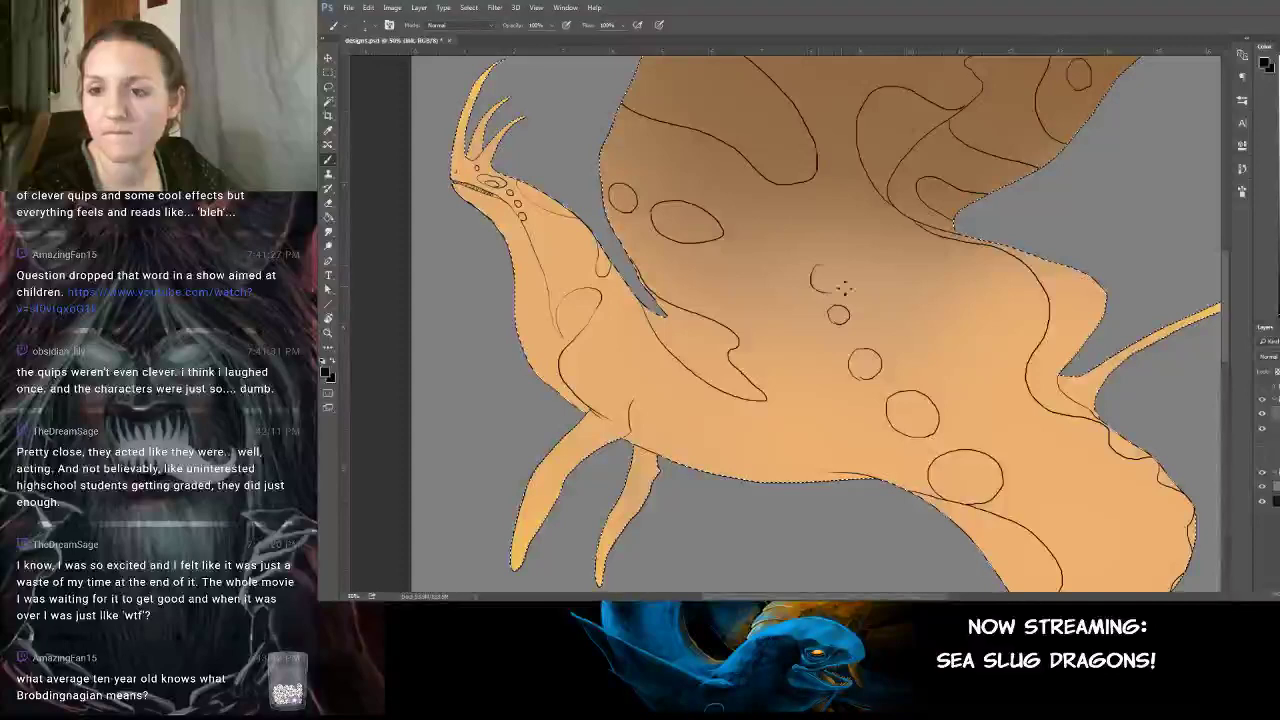
left_click_drag(843, 281, 822, 261)
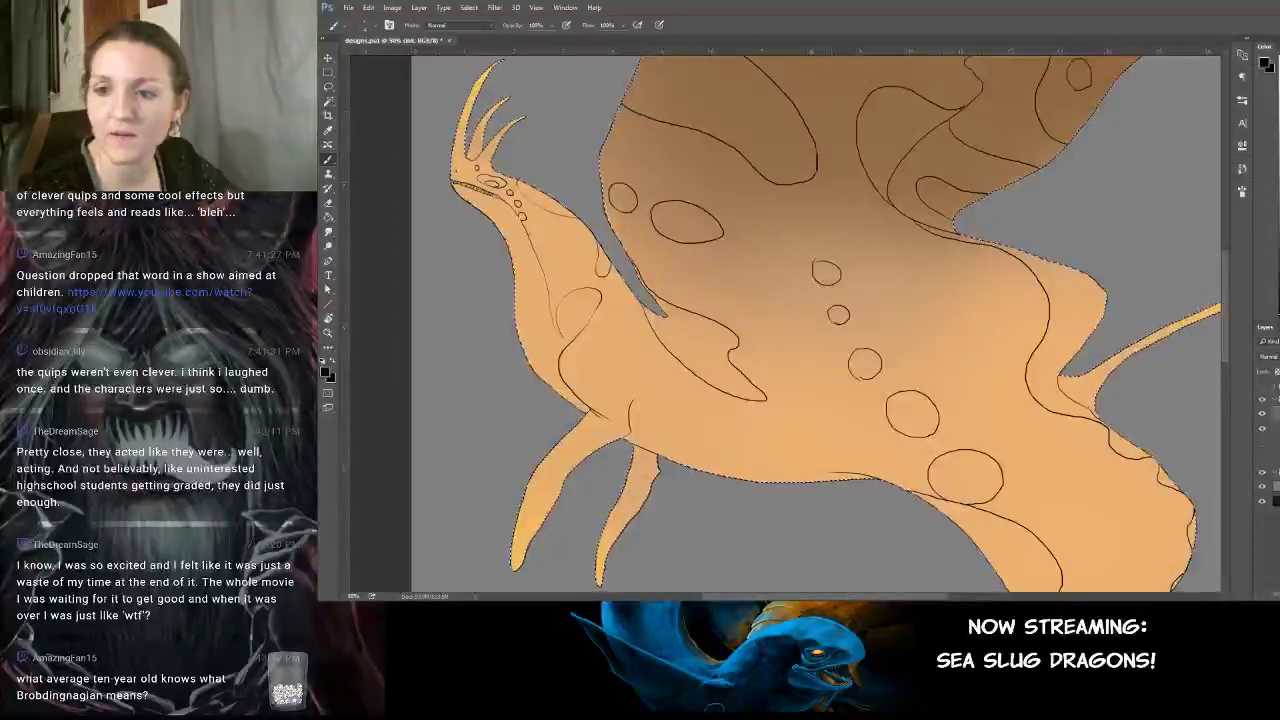
mouse_move(826, 214)
left_mouse_down()
mouse_move(903, 264)
mouse_move(874, 250)
left_mouse_up()
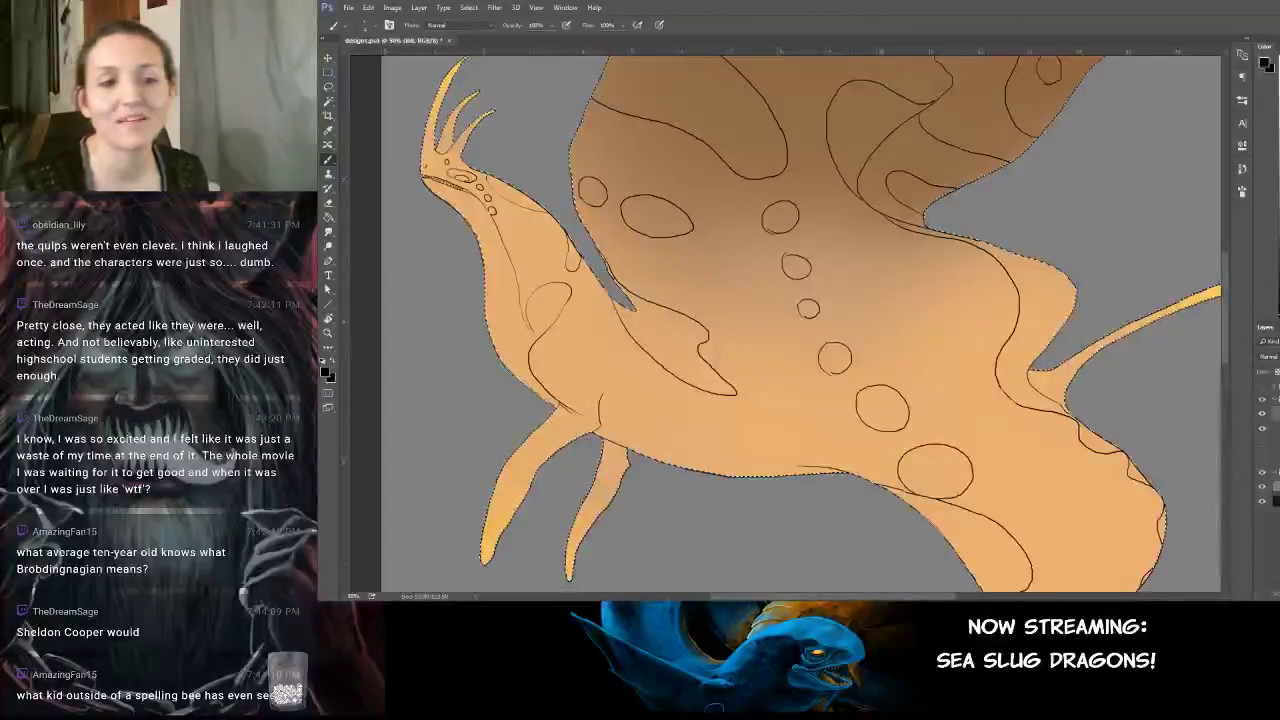
key("ctrl+d")
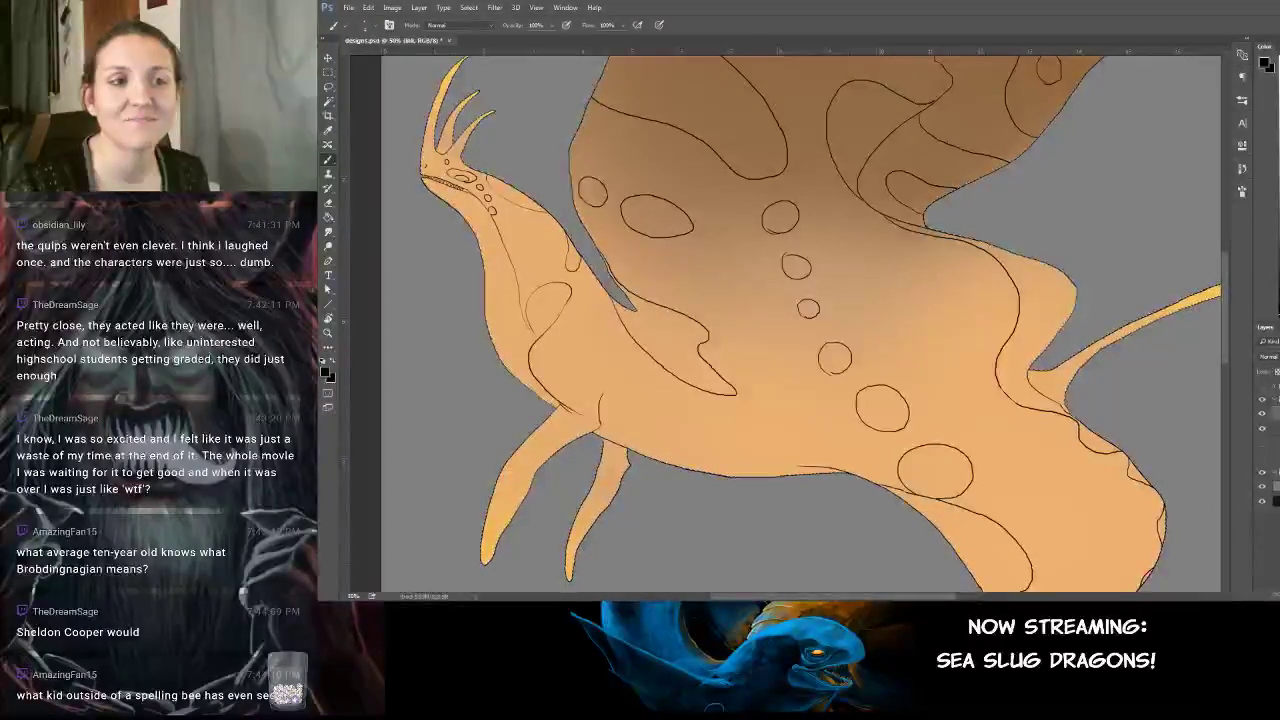
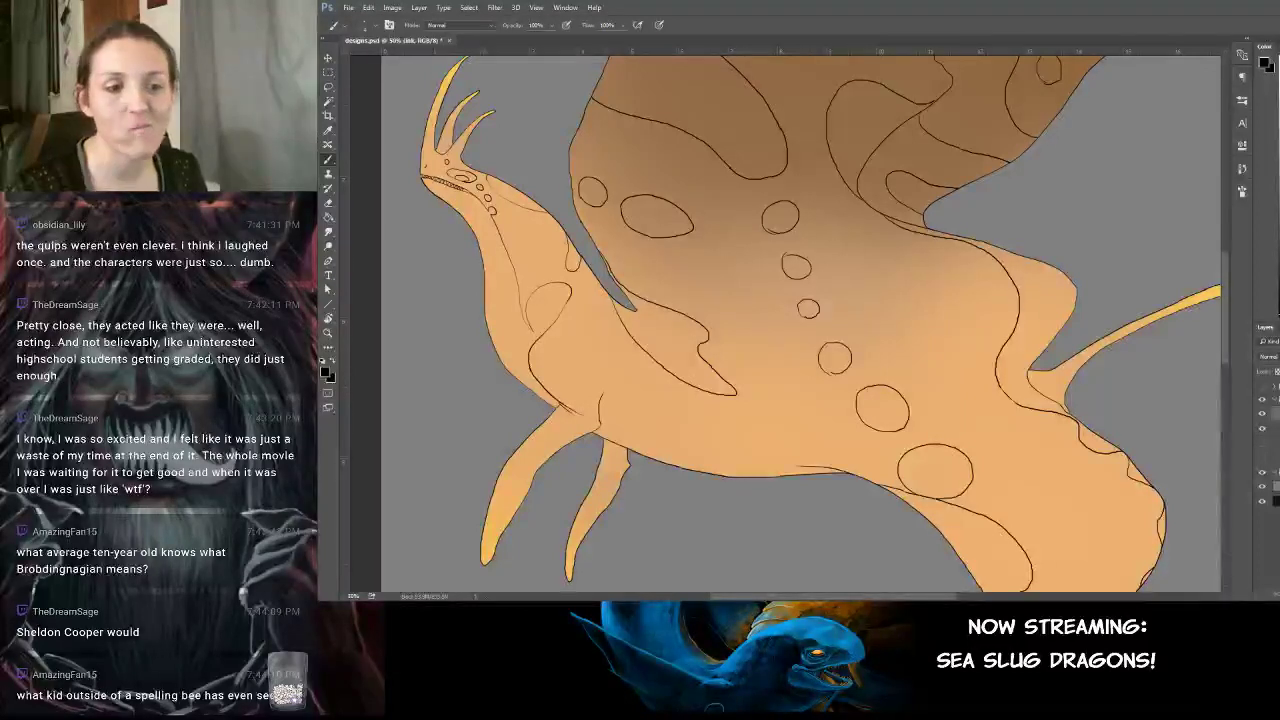
Restore the last selection around the dragon and look over the whole figure with its inked flank spots.
key("ctrl+shift+d")
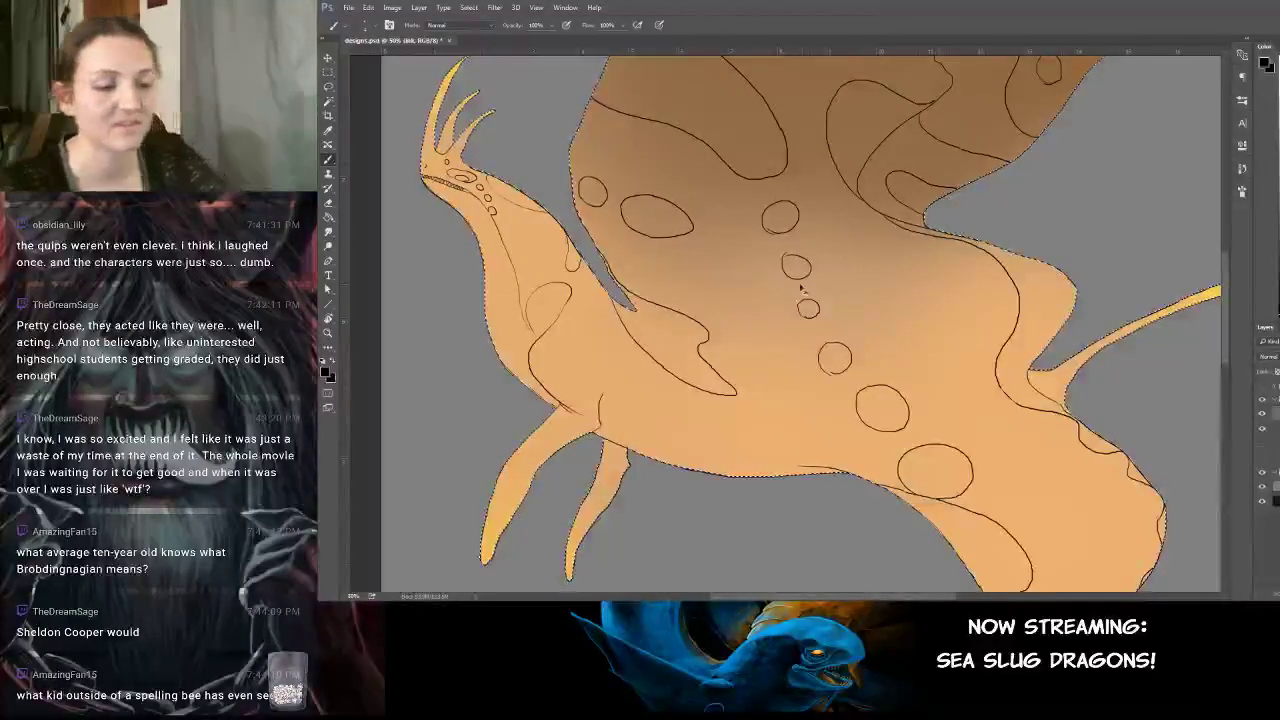
key("ctrl+minus")
key("ctrl+minus")
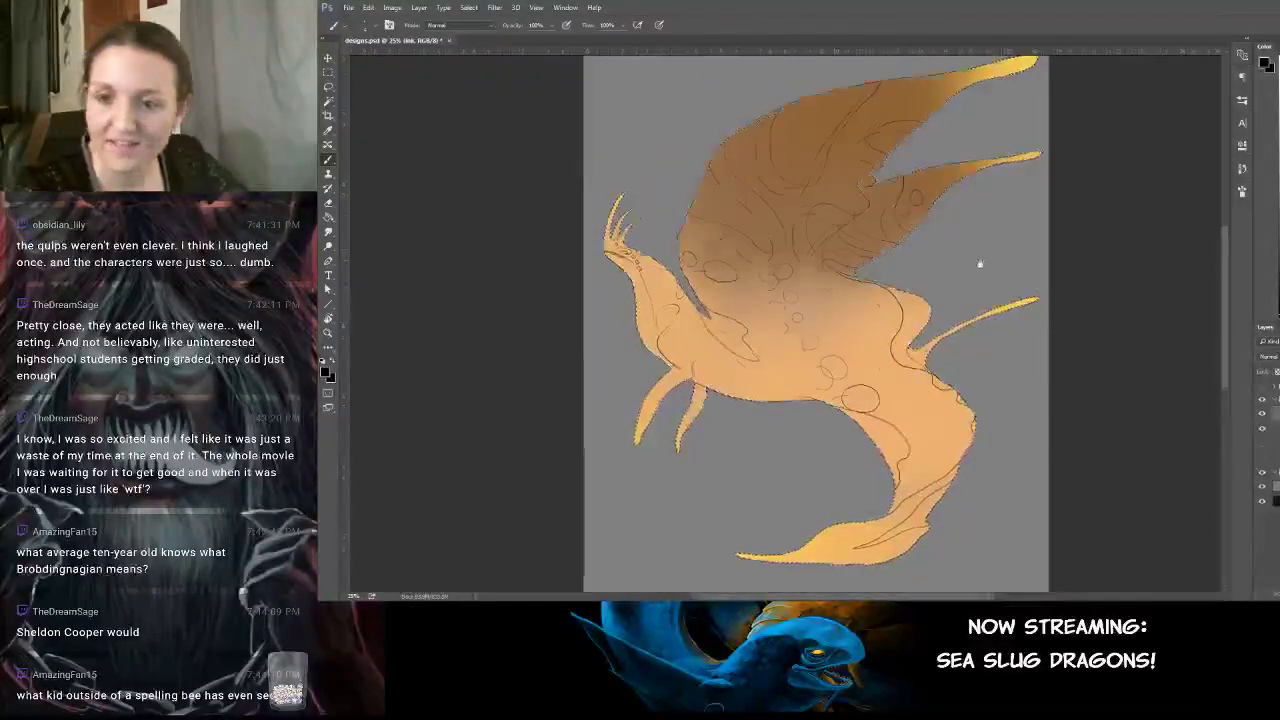
left_click_drag(1009, 244, 969, 263)
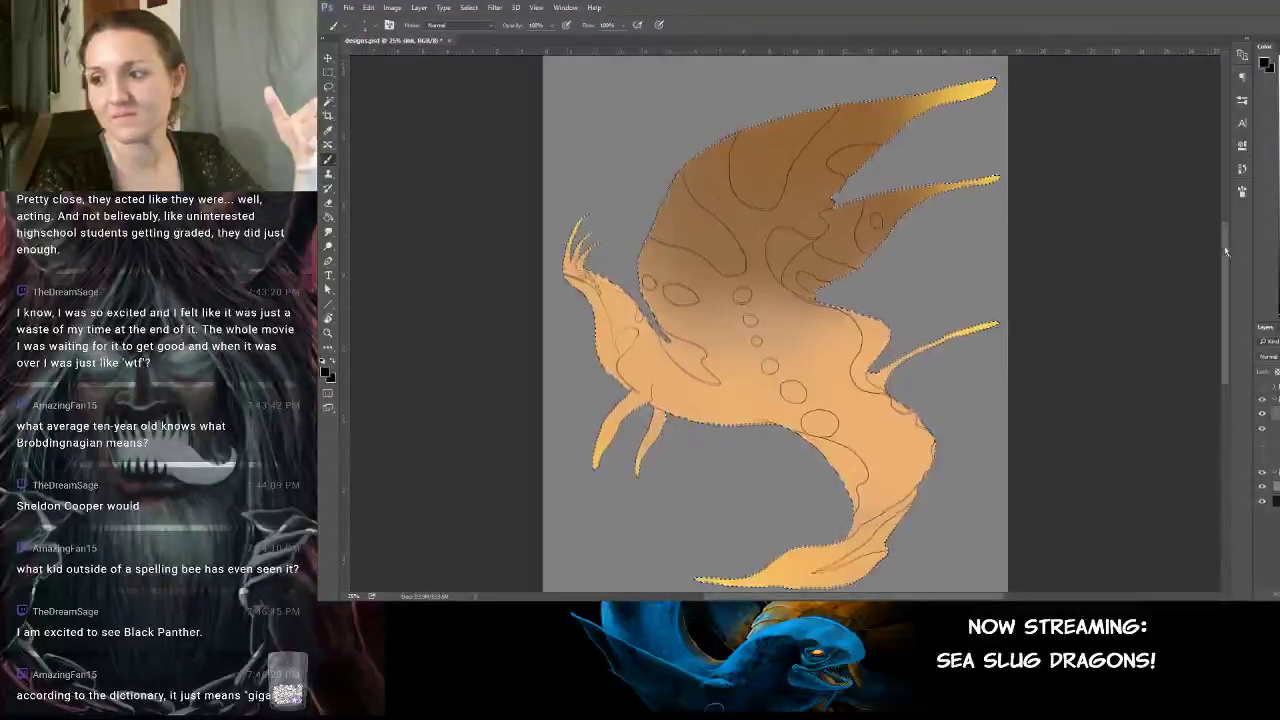
scroll(1228, 253, "down", 2)
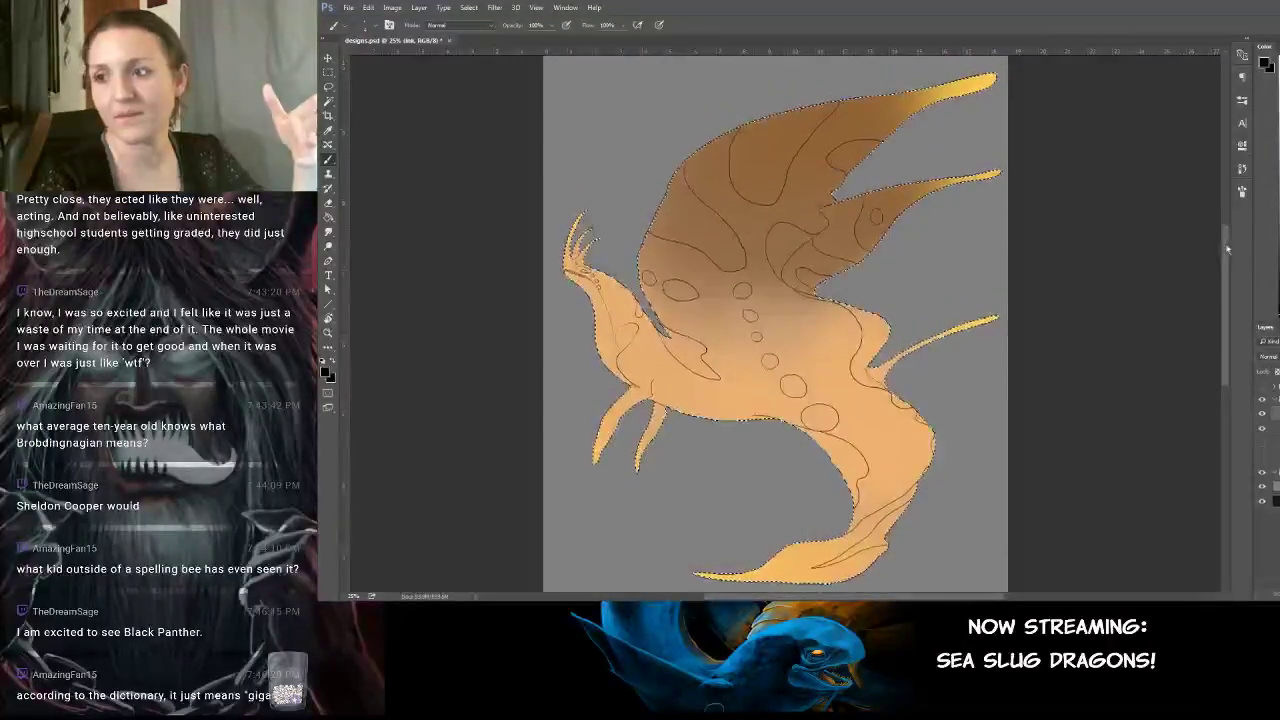
scroll(1224, 249, "up", 2)
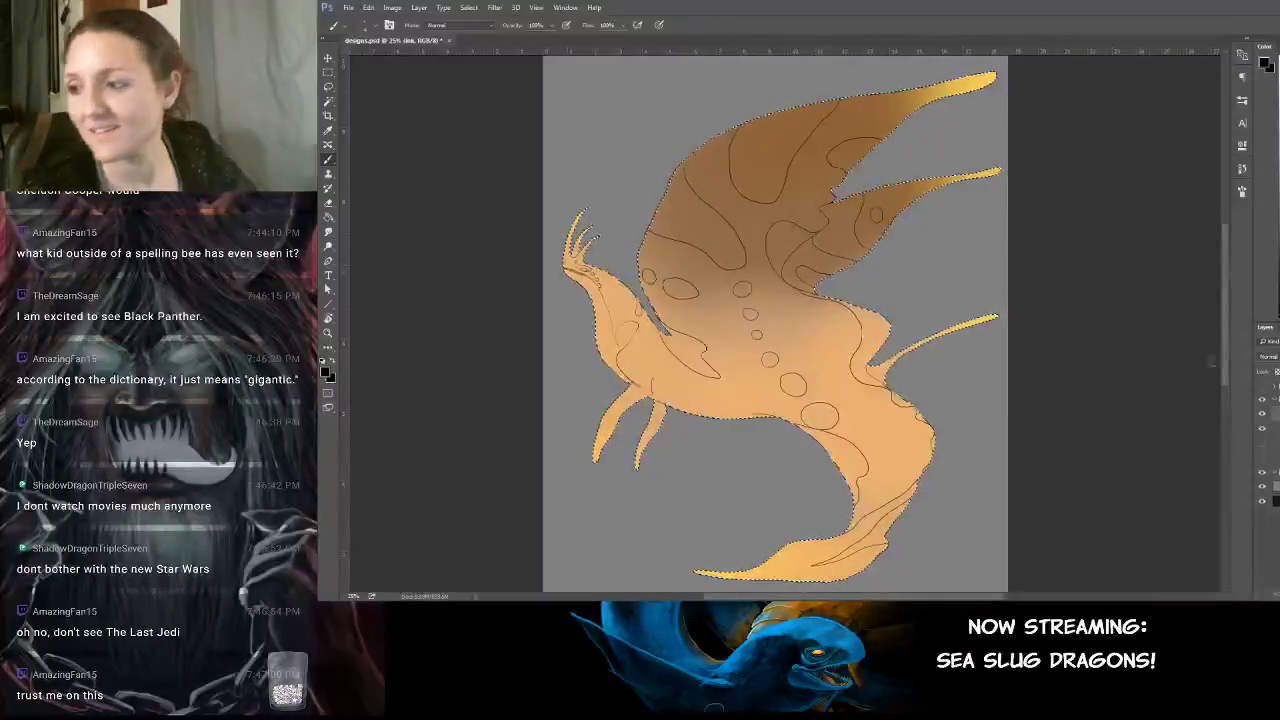
scroll(1228, 293, "down", 2)
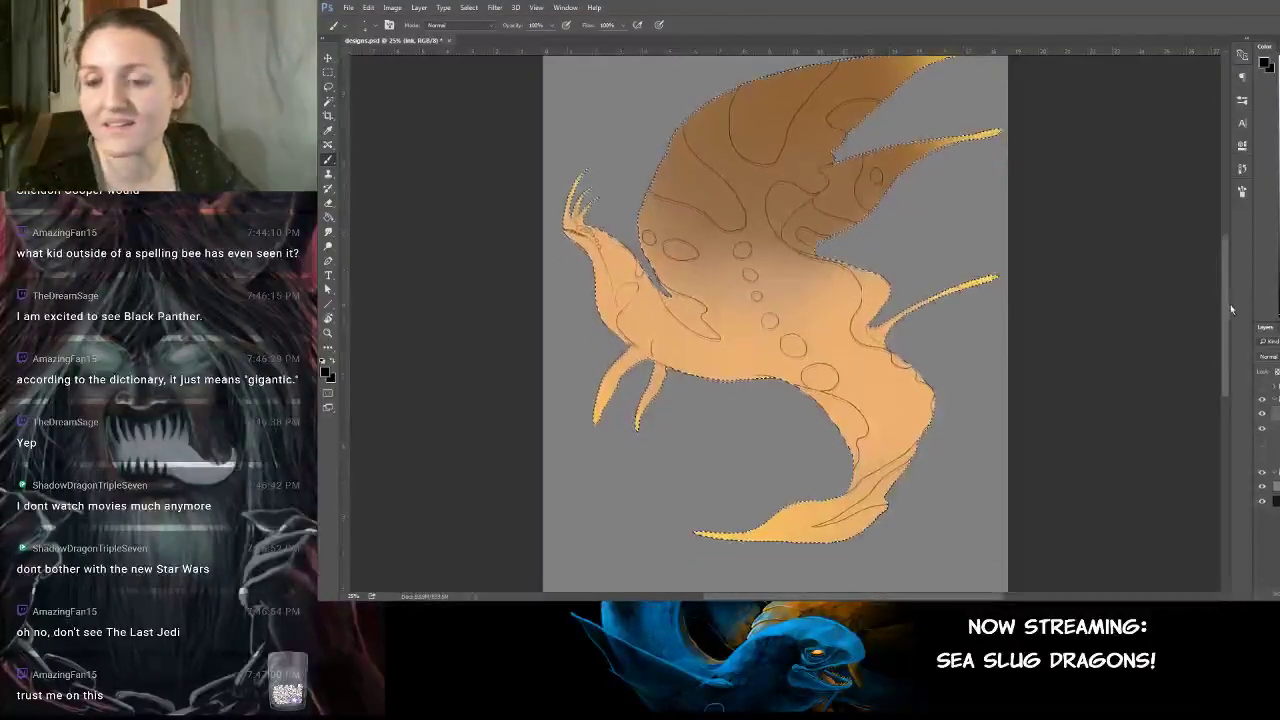
Erase the overlapping line under the largest flank spot so the spot opens into the belly marking.
key("ctrl+plus")
key("ctrl+plus")
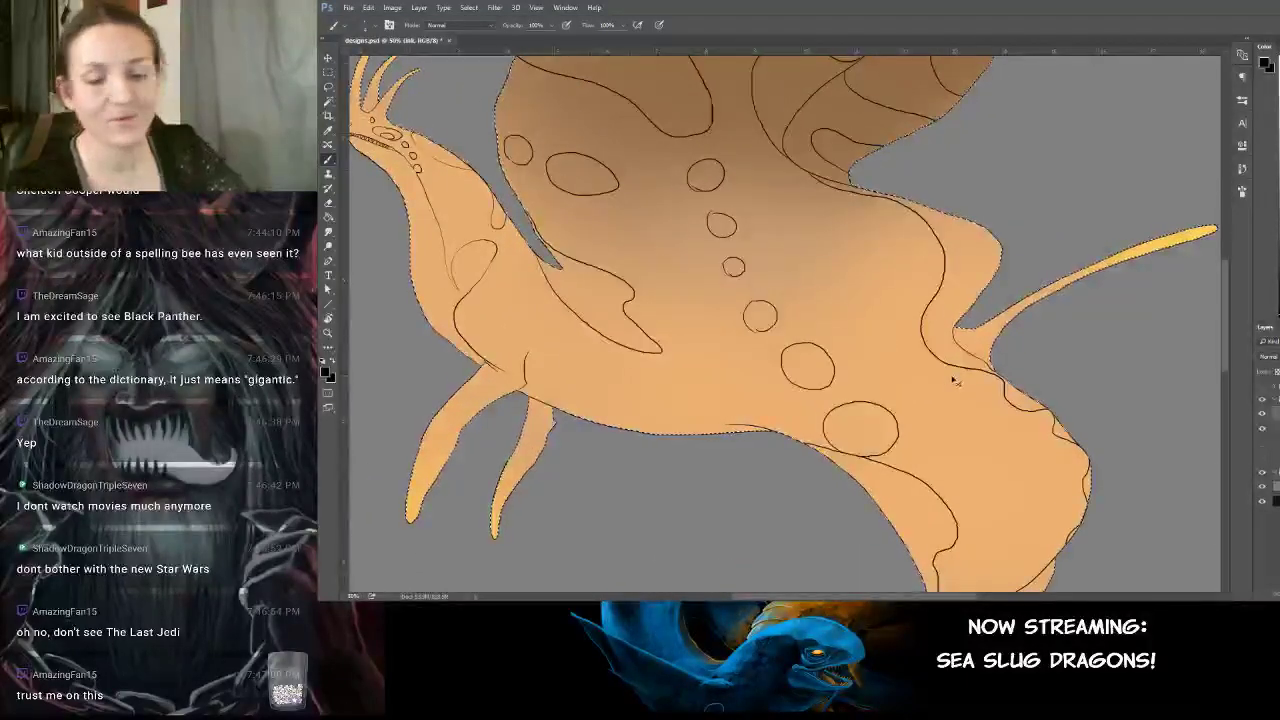
key("ctrl+plus")
left_click_drag(949, 458, 905, 306)
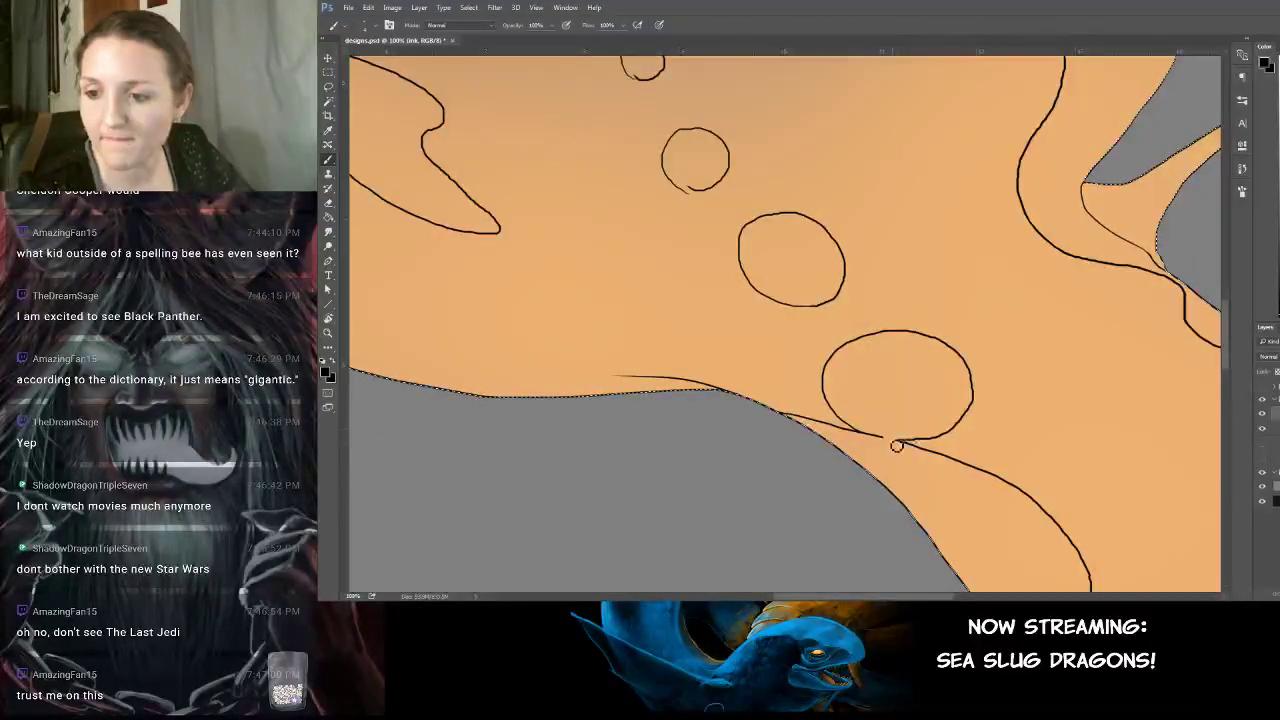
left_click_drag(890, 446, 864, 432)
Clean up the third flank spot up from the belly, erasing its stray tail and re-inking its bottom and top.
left_click_drag(903, 251, 1004, 389)
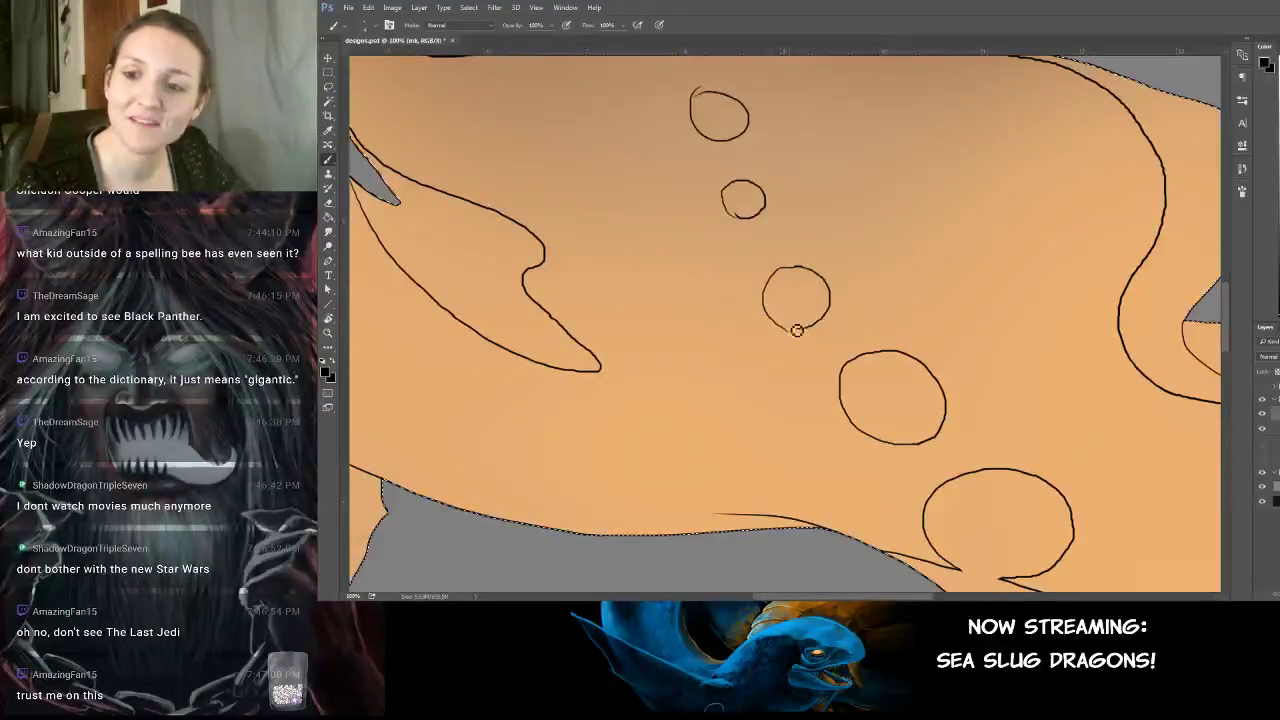
left_click_drag(797, 330, 800, 334)
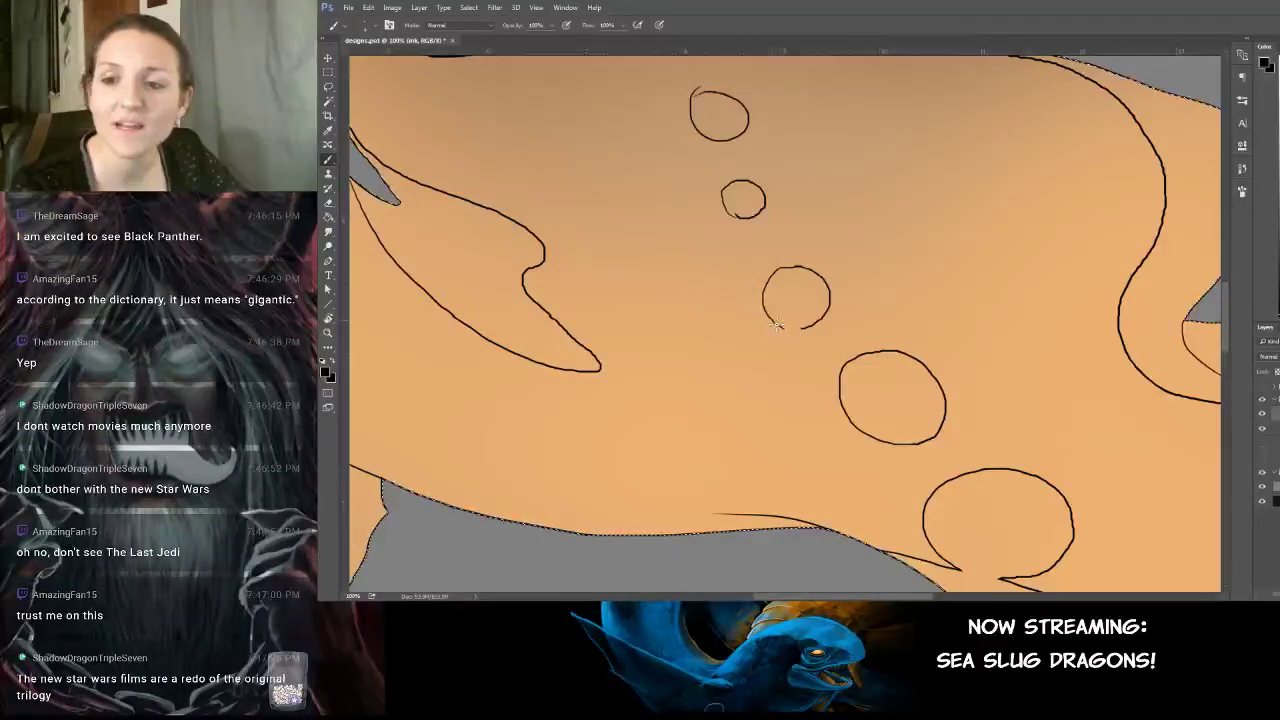
left_click_drag(776, 326, 796, 329)
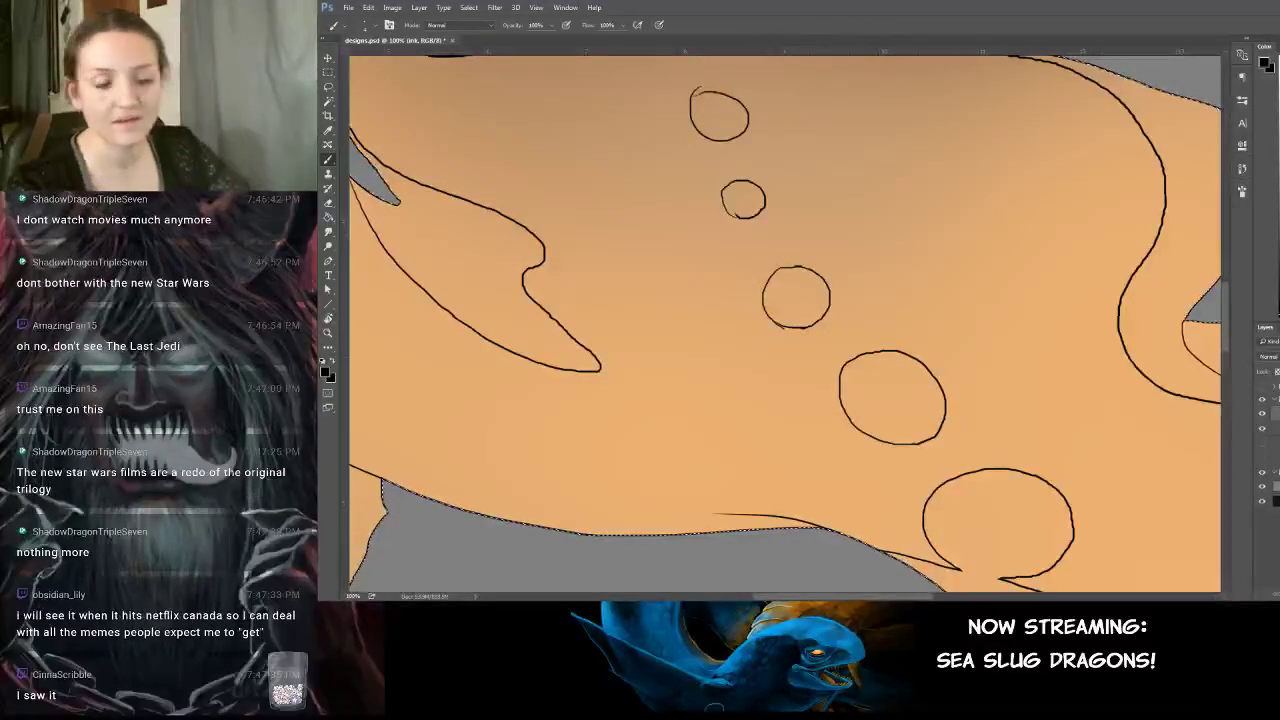
key("ctrl+plus")
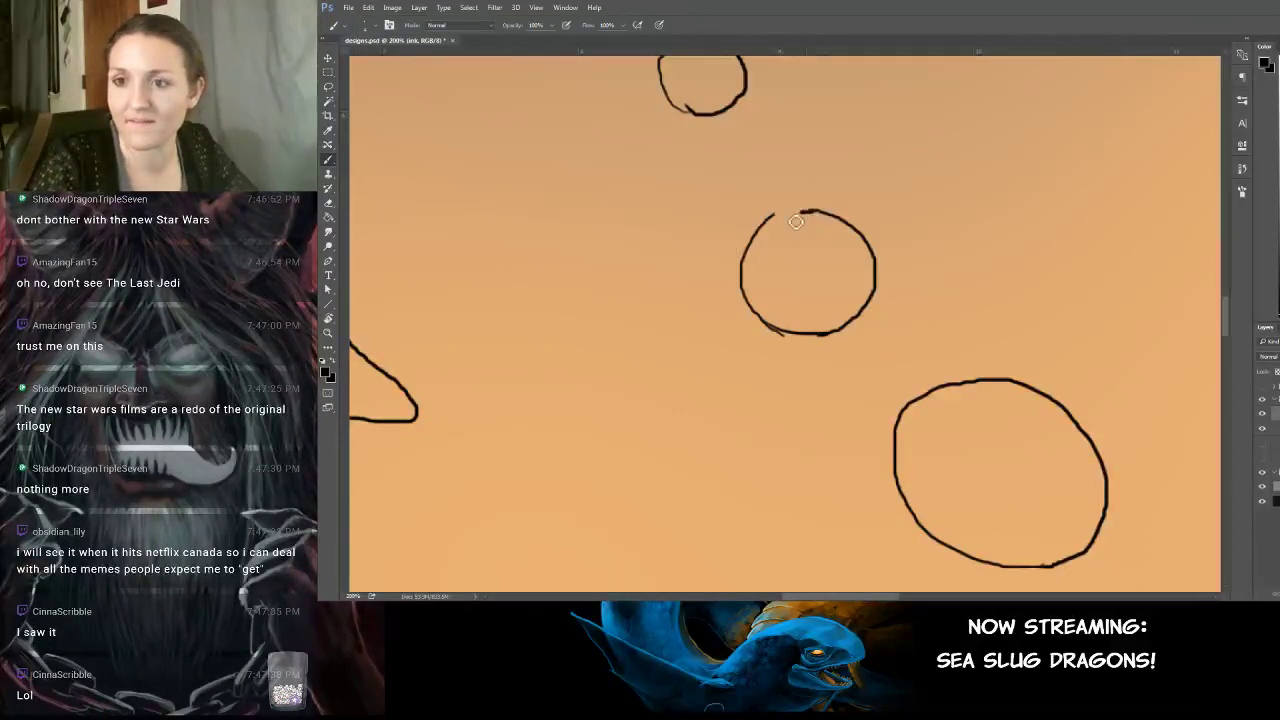
left_click_drag(809, 211, 775, 215)
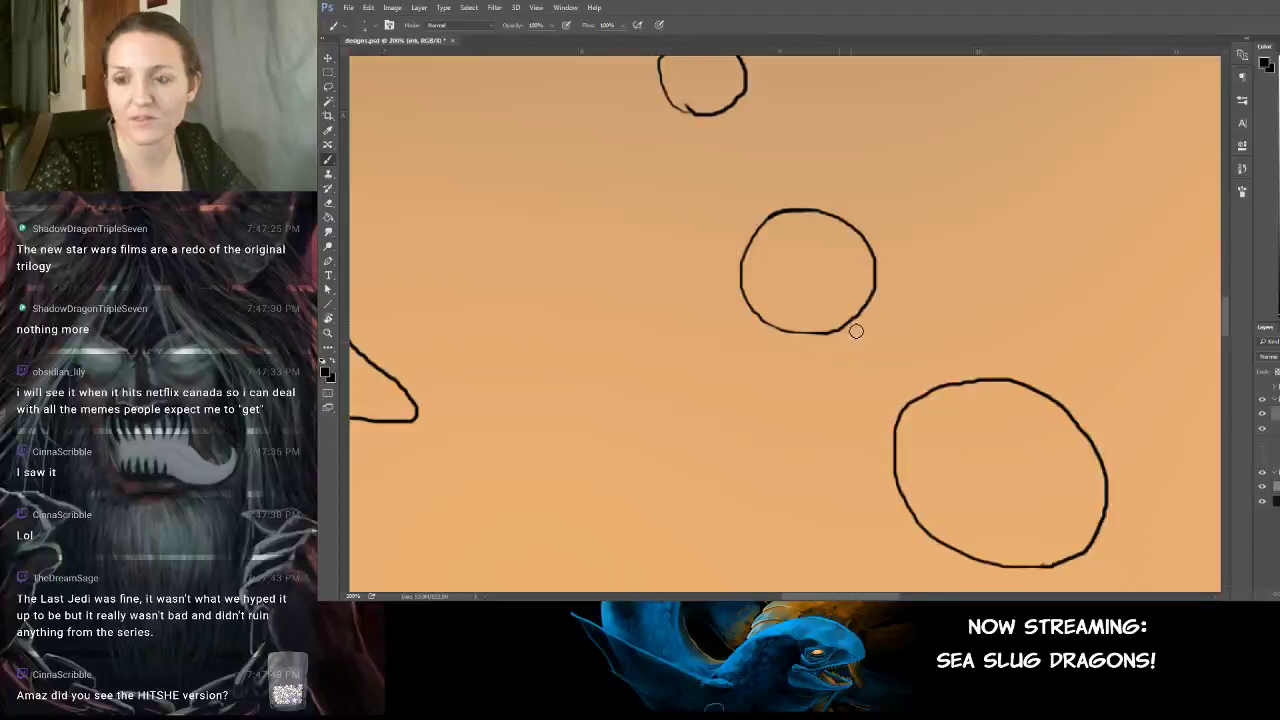
Close and re-ink the outline of the smallest flank spot into a smooth, even circle.
mouse_move(835, 298)
left_mouse_down()
mouse_move(835, 334)
mouse_move(780, 449)
left_mouse_up()
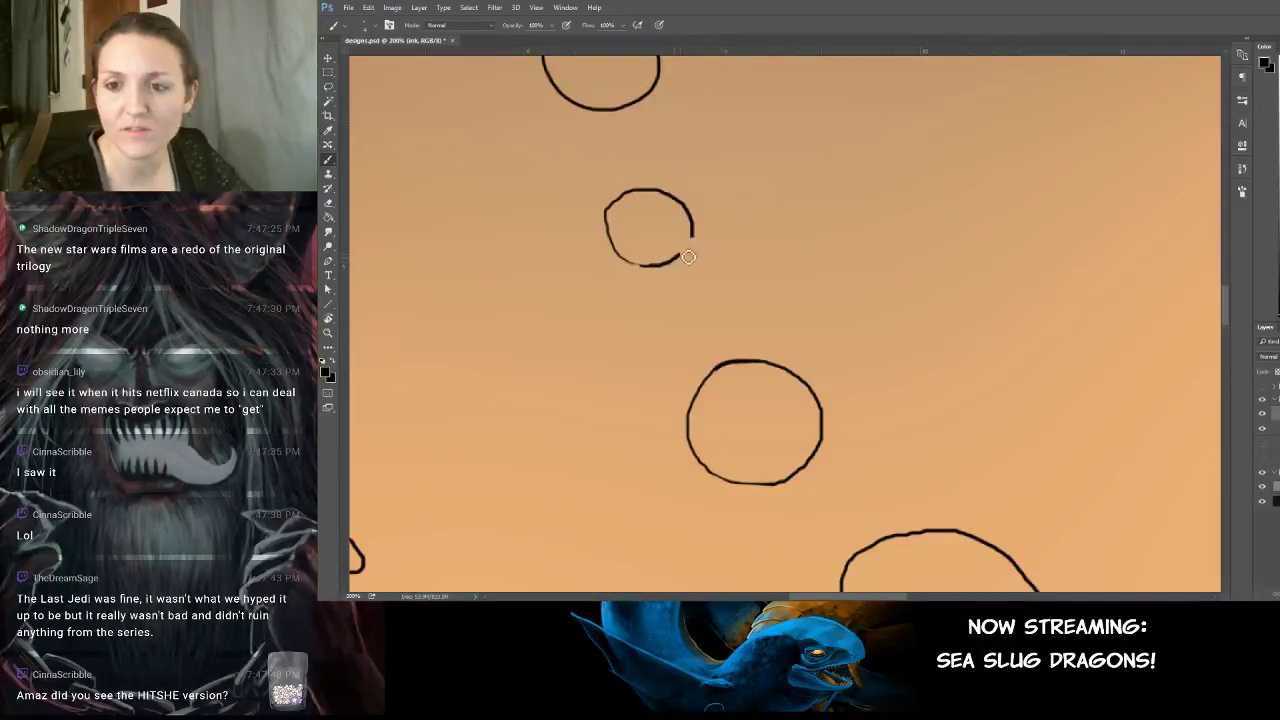
left_click_drag(688, 257, 697, 241)
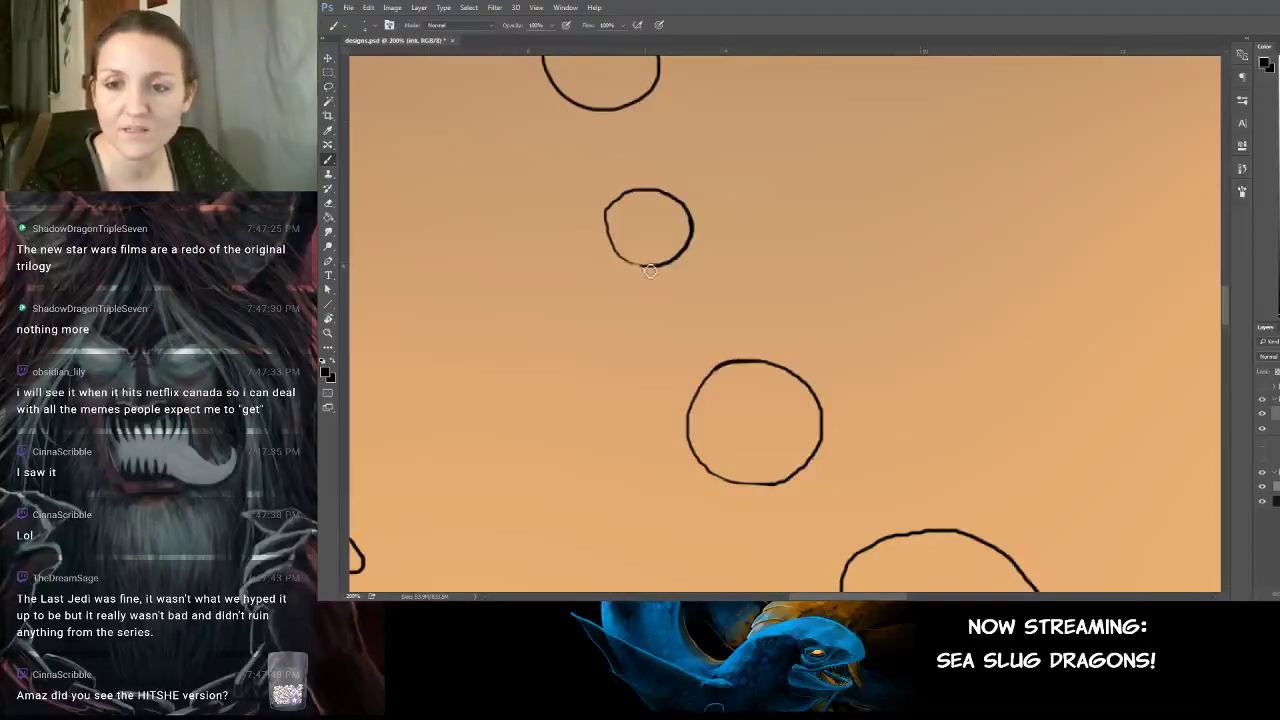
mouse_move(659, 271)
left_mouse_down()
mouse_move(628, 263)
mouse_move(607, 230)
mouse_move(638, 193)
mouse_move(662, 188)
mouse_move(688, 208)
mouse_move(696, 262)
left_mouse_up()
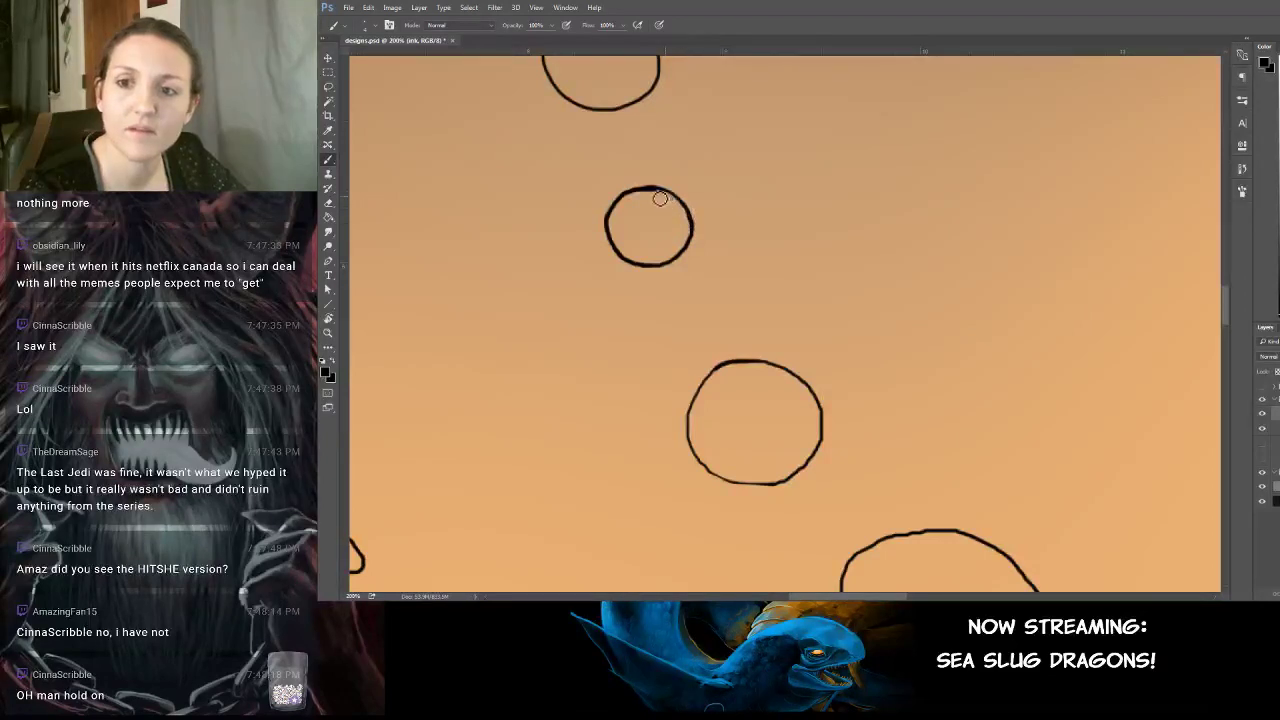
Tidy the two uppermost spots of the row, closing the lower one's outline and removing the upper one's doubled line.
left_click_drag(737, 215, 743, 423)
left_click_drag(691, 236, 710, 274)
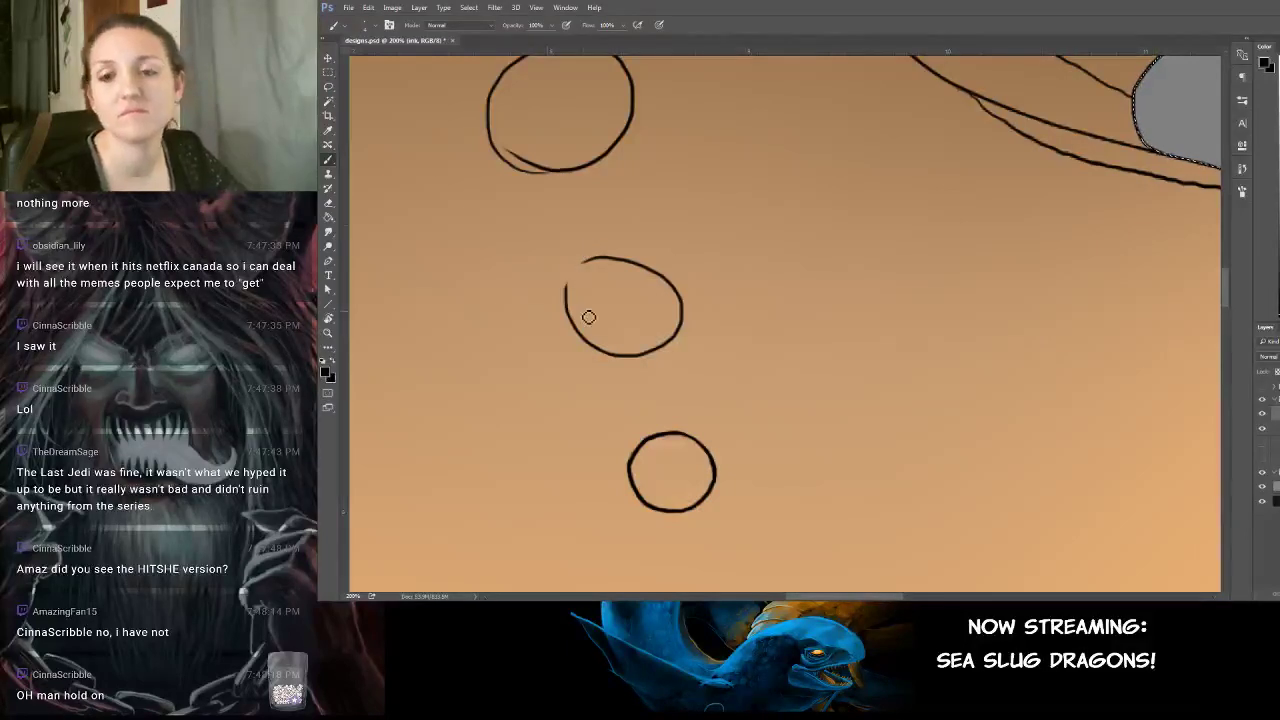
mouse_move(566, 288)
left_mouse_down()
mouse_move(592, 266)
mouse_move(569, 283)
mouse_move(563, 334)
left_mouse_up()
key("ctrl+z")
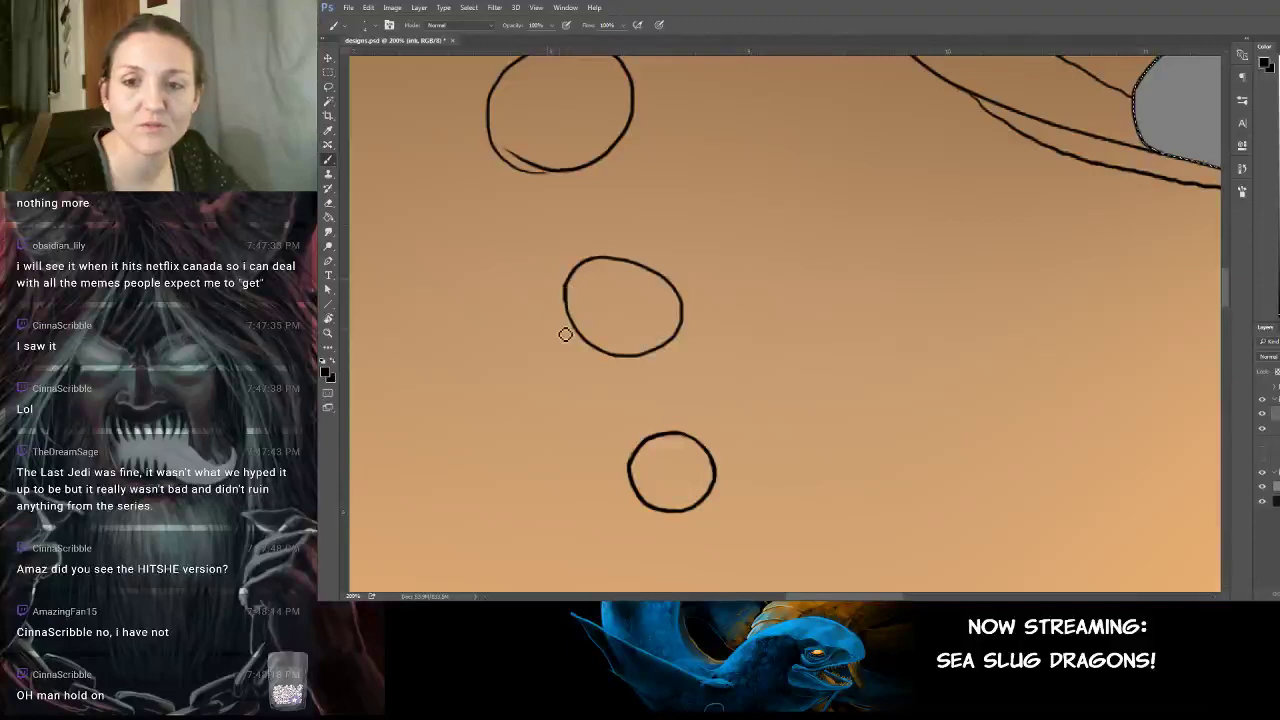
left_click_drag(614, 217, 635, 307)
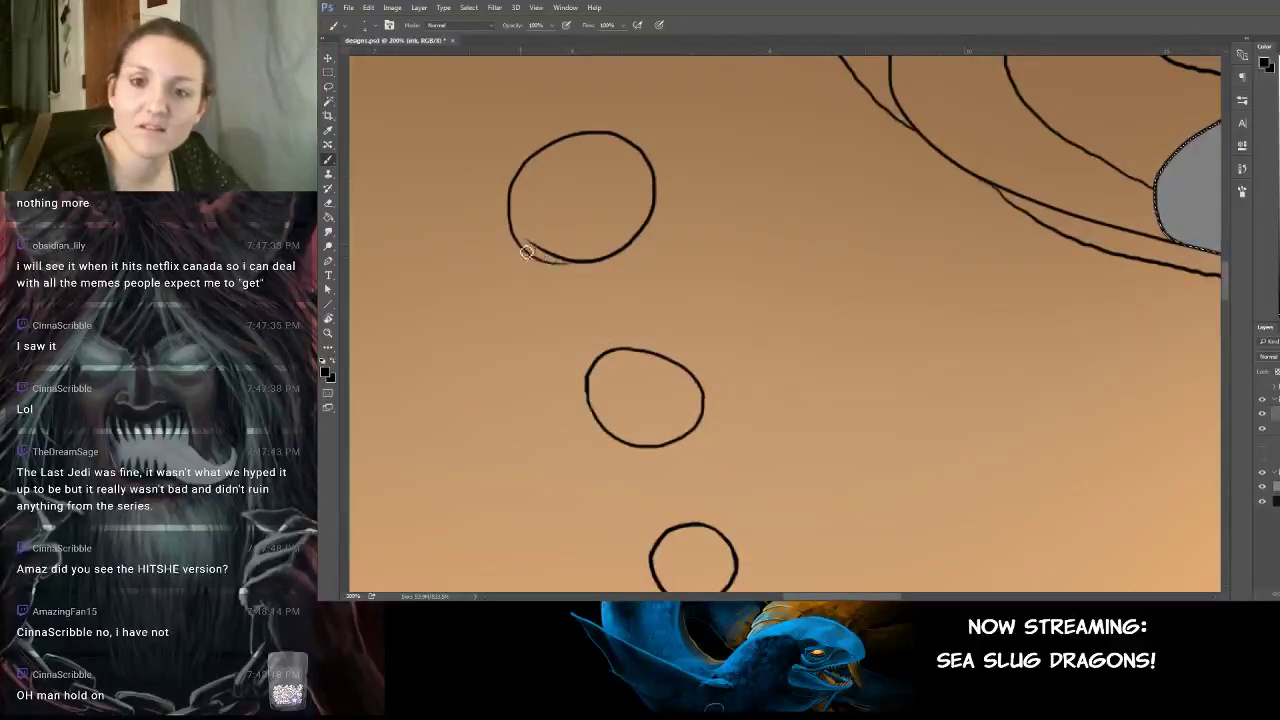
left_click_drag(530, 256, 581, 257)
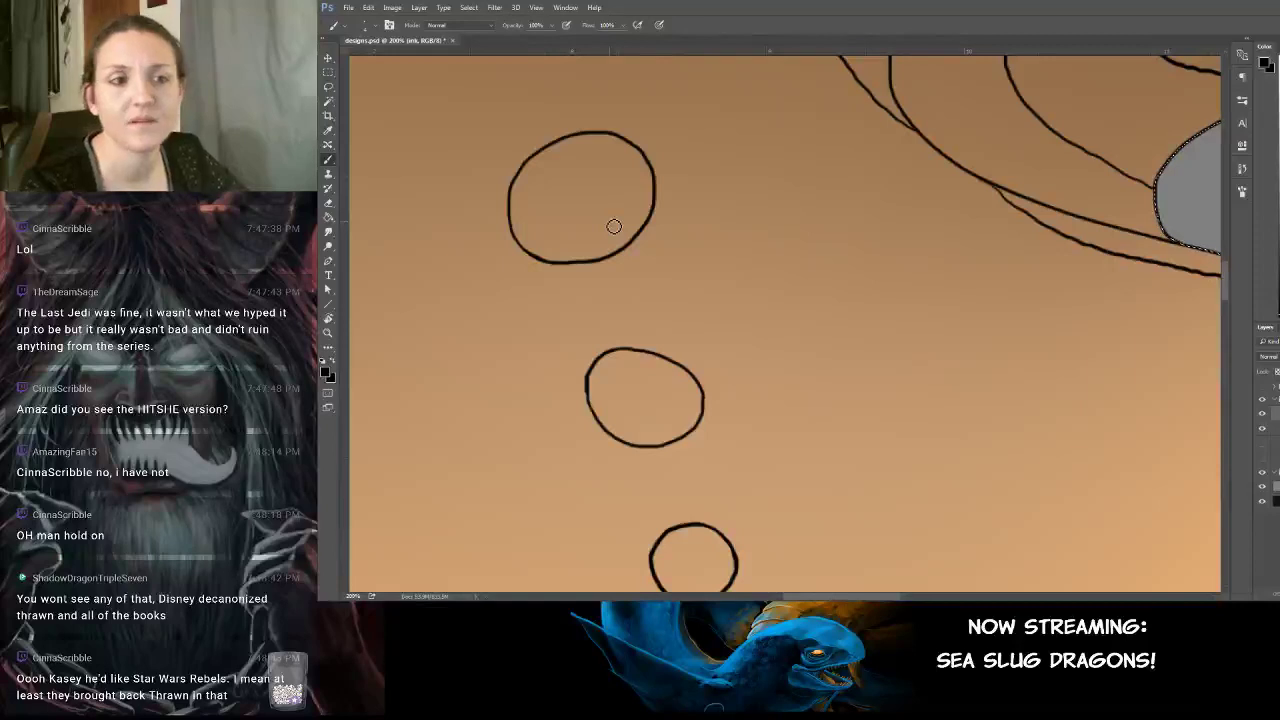
Extend the curved marking line near the wing's leading edge until it meets the wing outline.
mouse_move(767, 167)
left_mouse_down()
mouse_move(843, 306)
mouse_move(831, 340)
mouse_move(825, 286)
left_mouse_up()
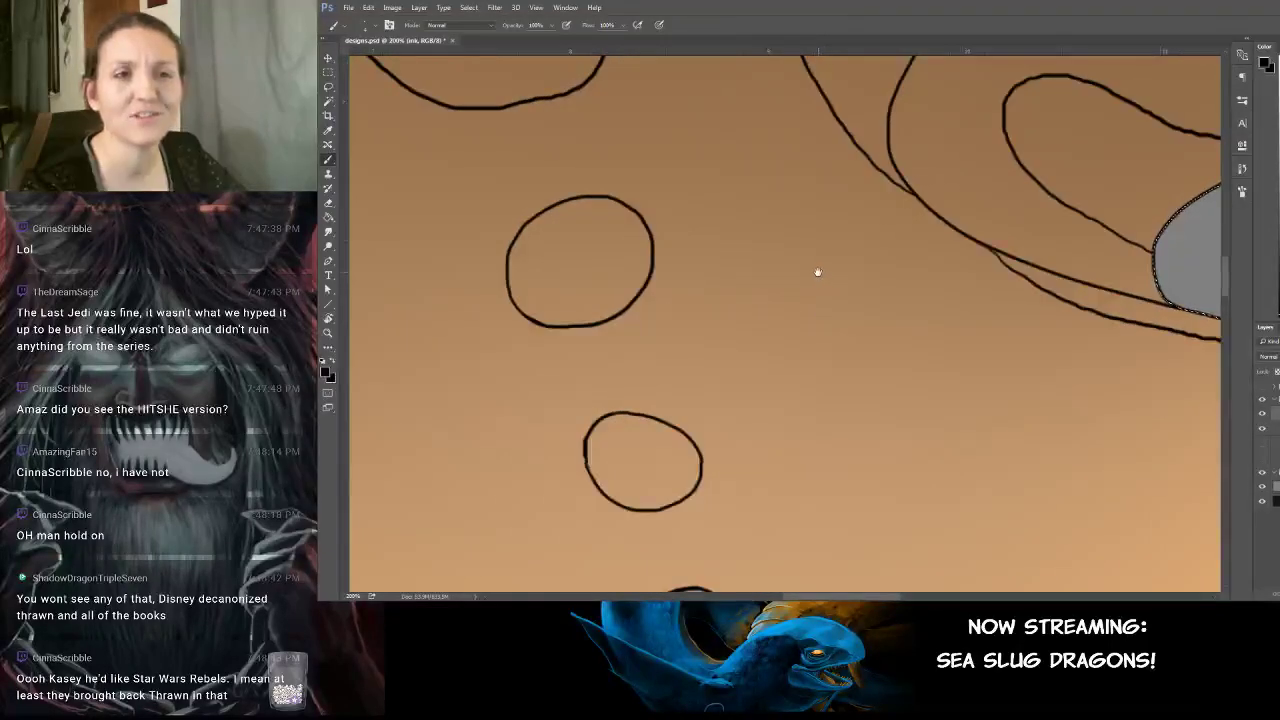
mouse_move(817, 273)
left_mouse_down()
mouse_move(814, 286)
mouse_move(814, 249)
left_mouse_up()
mouse_move(789, 297)
left_mouse_down()
mouse_move(820, 317)
mouse_move(822, 400)
left_mouse_up()
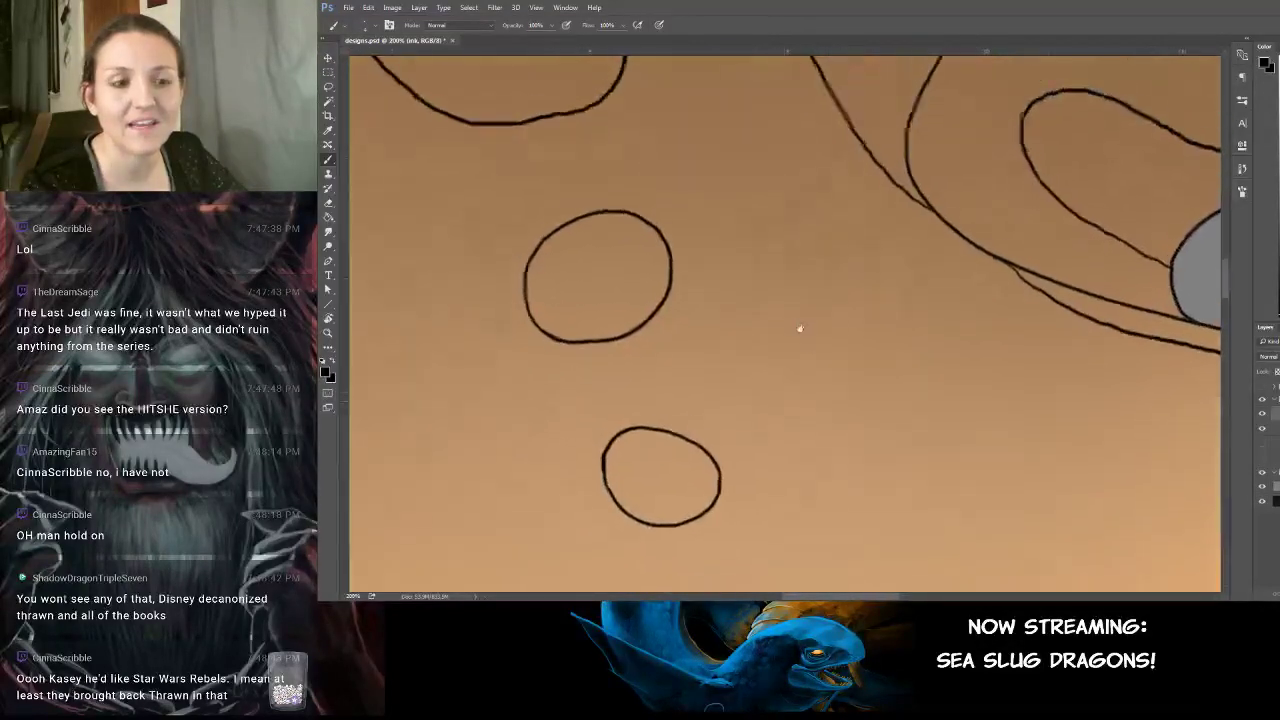
left_click_drag(766, 243, 811, 369)
left_click_drag(814, 152, 822, 338)
left_click_drag(748, 246, 821, 448)
left_click_drag(886, 311, 980, 400)
mouse_move(590, 165)
left_mouse_down()
mouse_move(771, 291)
mouse_move(875, 337)
mouse_move(900, 280)
mouse_move(817, 294)
mouse_move(686, 283)
left_mouse_up()
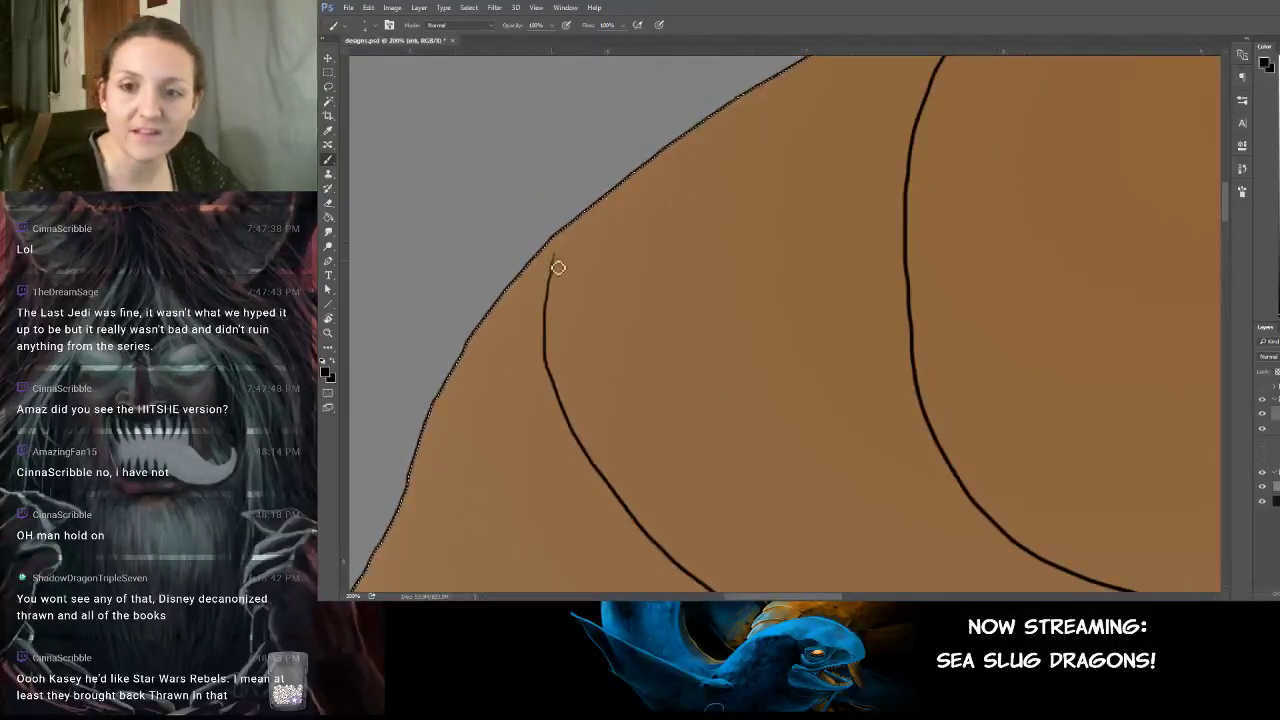
left_click_drag(558, 263, 566, 228)
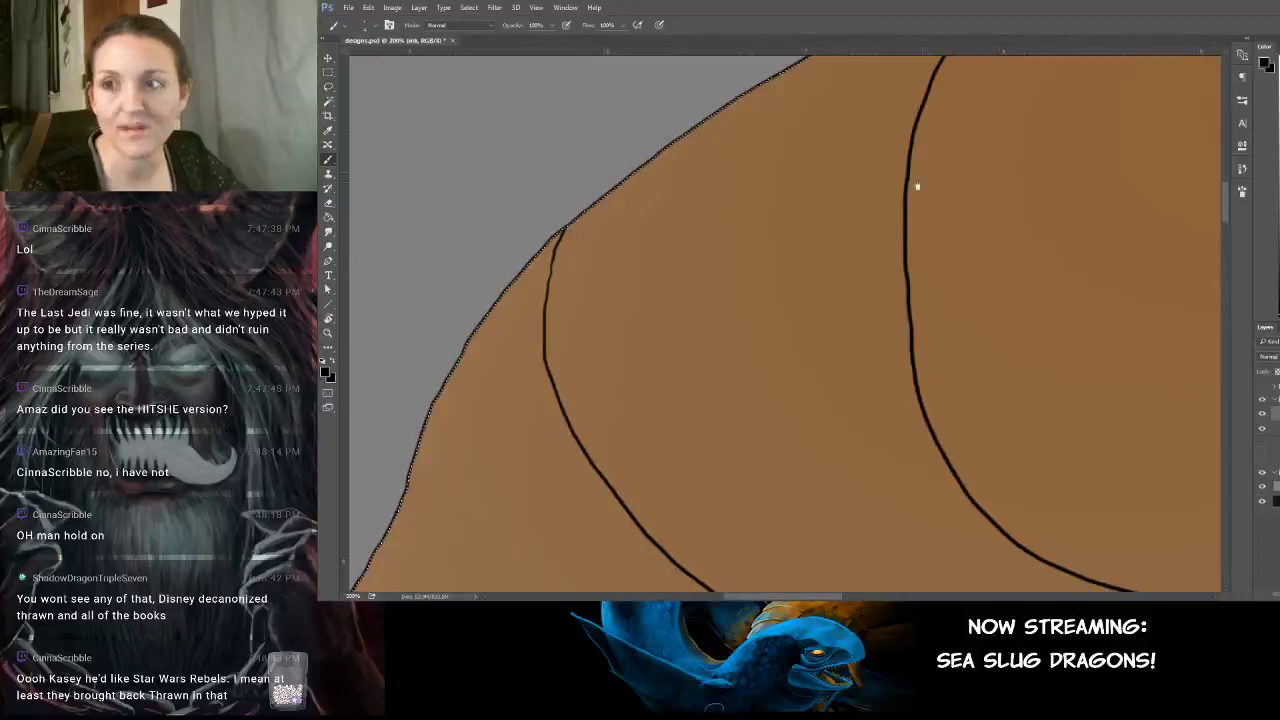
Re-ink the downward slope of the wavy marking in the middle of the wing, undoing unsatisfactory strokes.
left_click_drag(950, 78, 520, 546)
mouse_move(1143, 400)
left_mouse_down()
mouse_move(796, 326)
mouse_move(674, 251)
mouse_move(786, 309)
mouse_move(733, 238)
left_mouse_up()
left_click(733, 238)
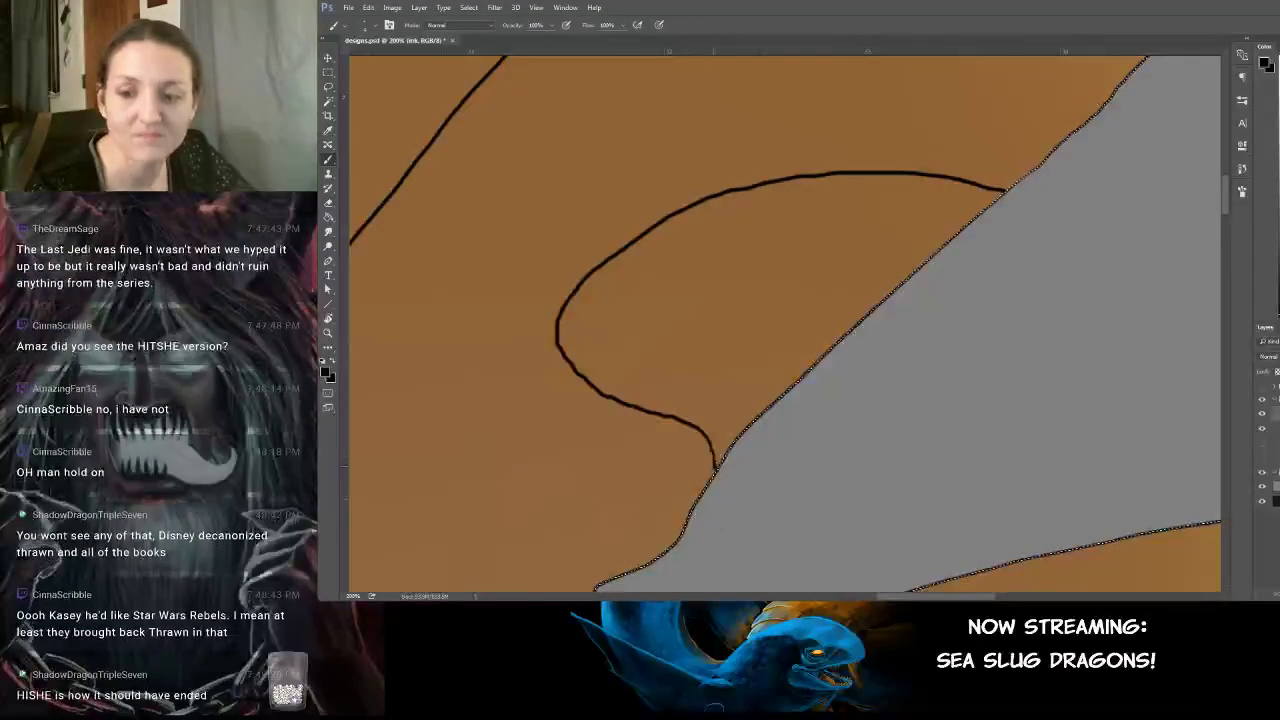
mouse_move(742, 467)
left_mouse_down()
mouse_move(780, 383)
mouse_move(883, 314)
mouse_move(876, 285)
mouse_move(840, 259)
left_mouse_up()
mouse_move(870, 456)
left_mouse_down()
mouse_move(919, 431)
mouse_move(878, 454)
left_mouse_up()
key("ctrl+z")
key("ctrl+z")
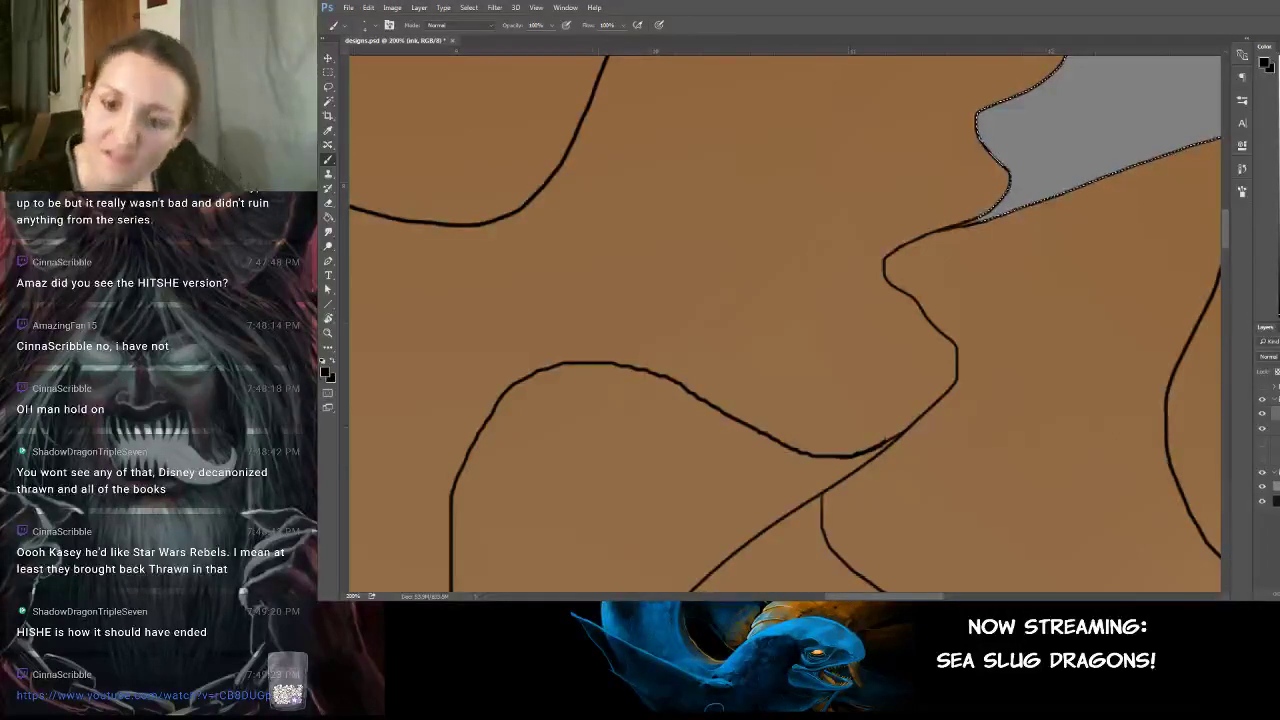
mouse_move(607, 370)
left_mouse_down()
mouse_move(832, 464)
mouse_move(897, 458)
mouse_move(865, 444)
mouse_move(860, 460)
mouse_move(805, 457)
mouse_move(683, 389)
left_mouse_up()
key("ctrl+z")
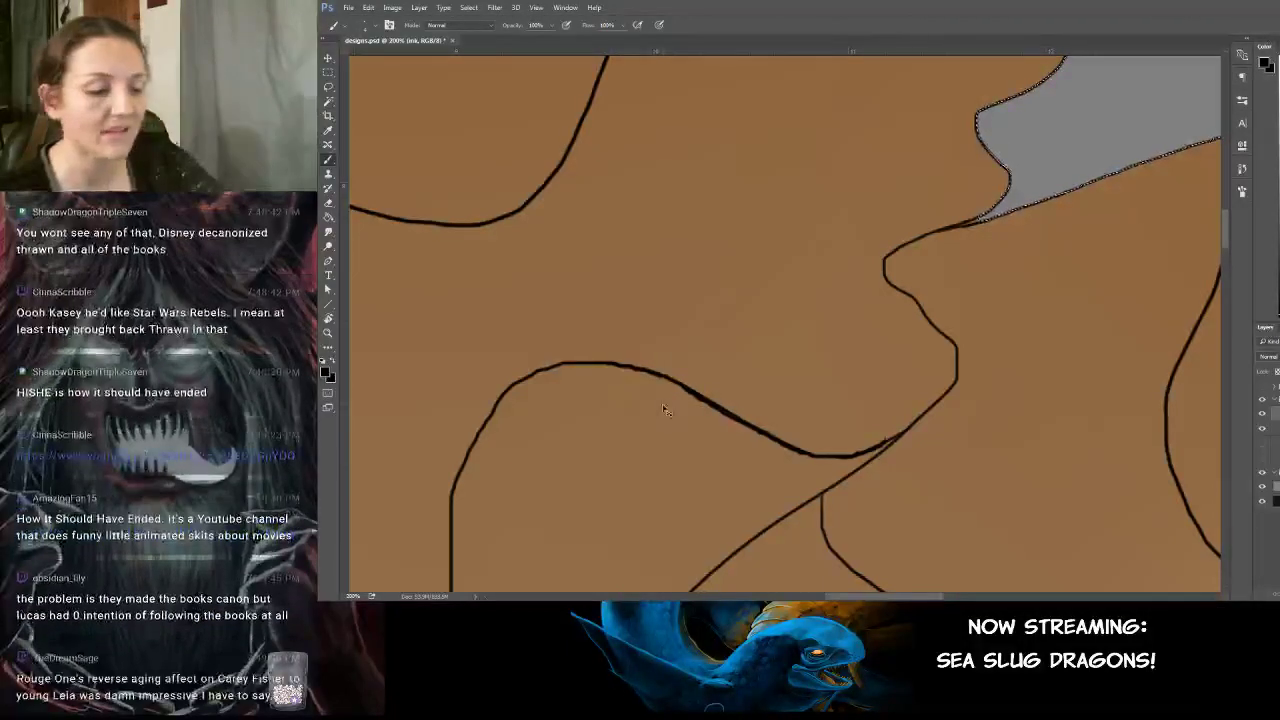
Even out the wavy wing marking's line thickness from its crest to the junction with the wing fold line.
key("ctrl+plus")
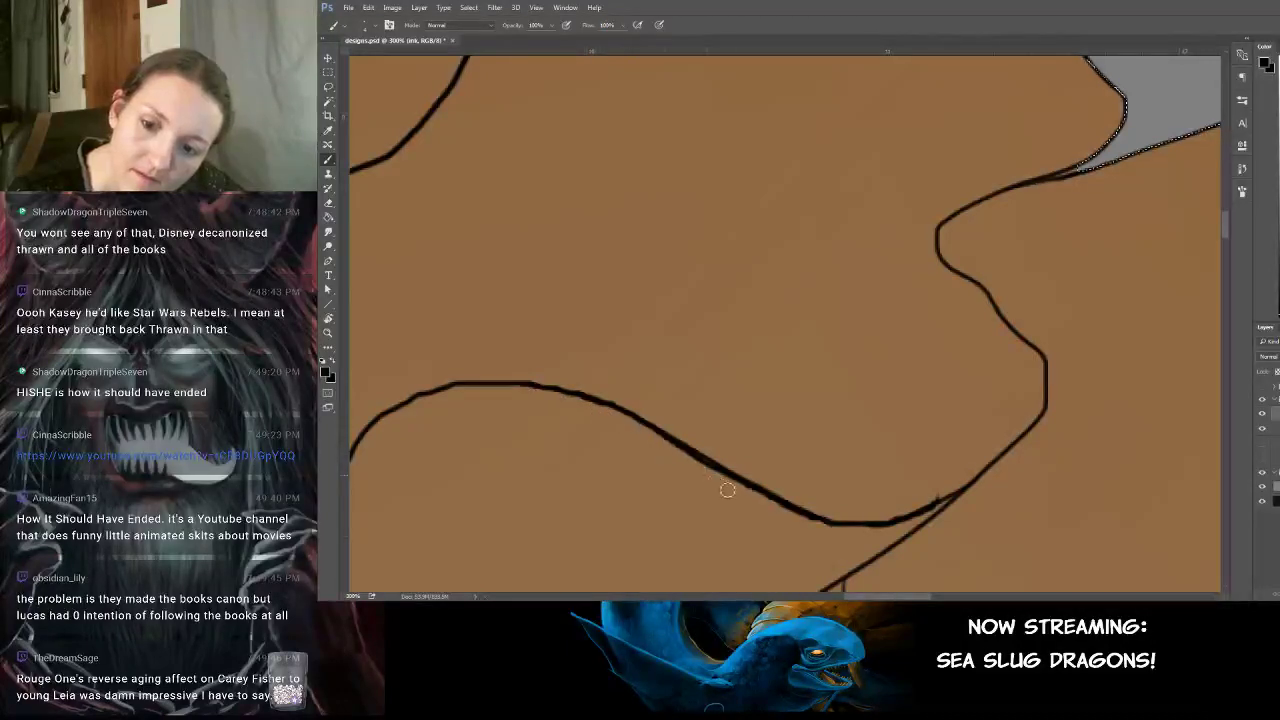
left_click_drag(685, 465, 794, 514)
key("ctrl+z")
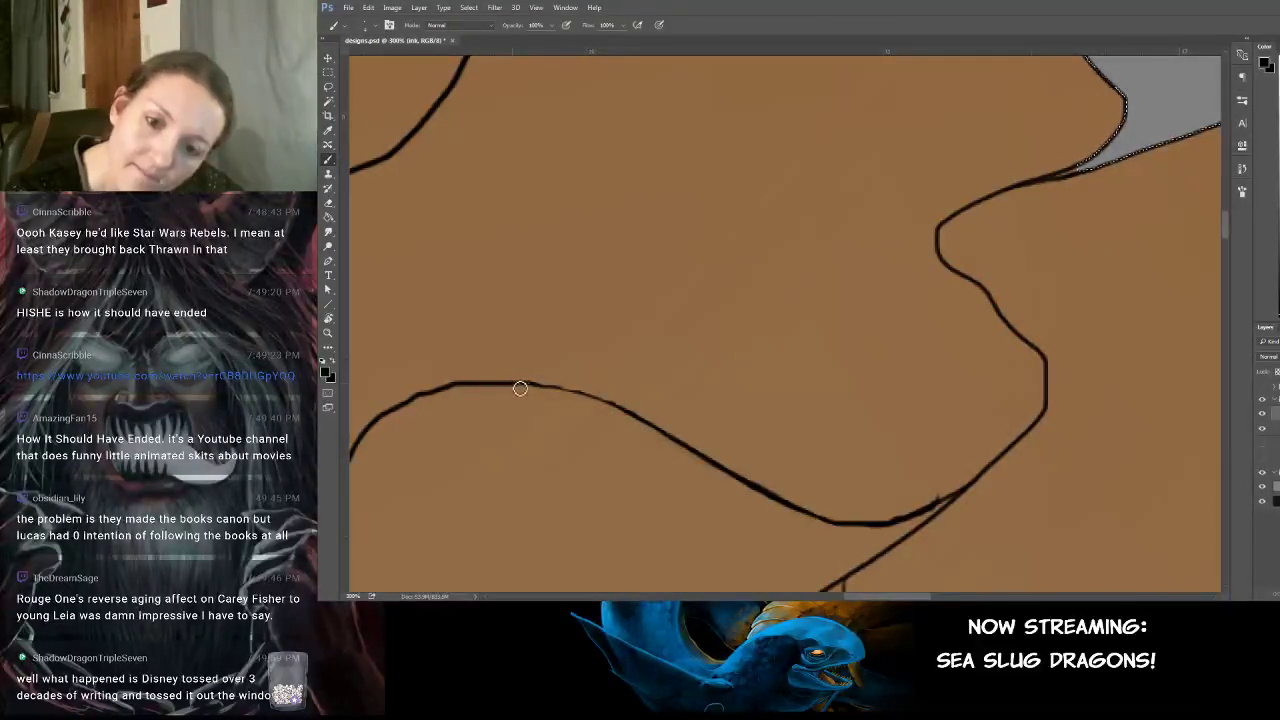
left_click_drag(518, 381, 655, 428)
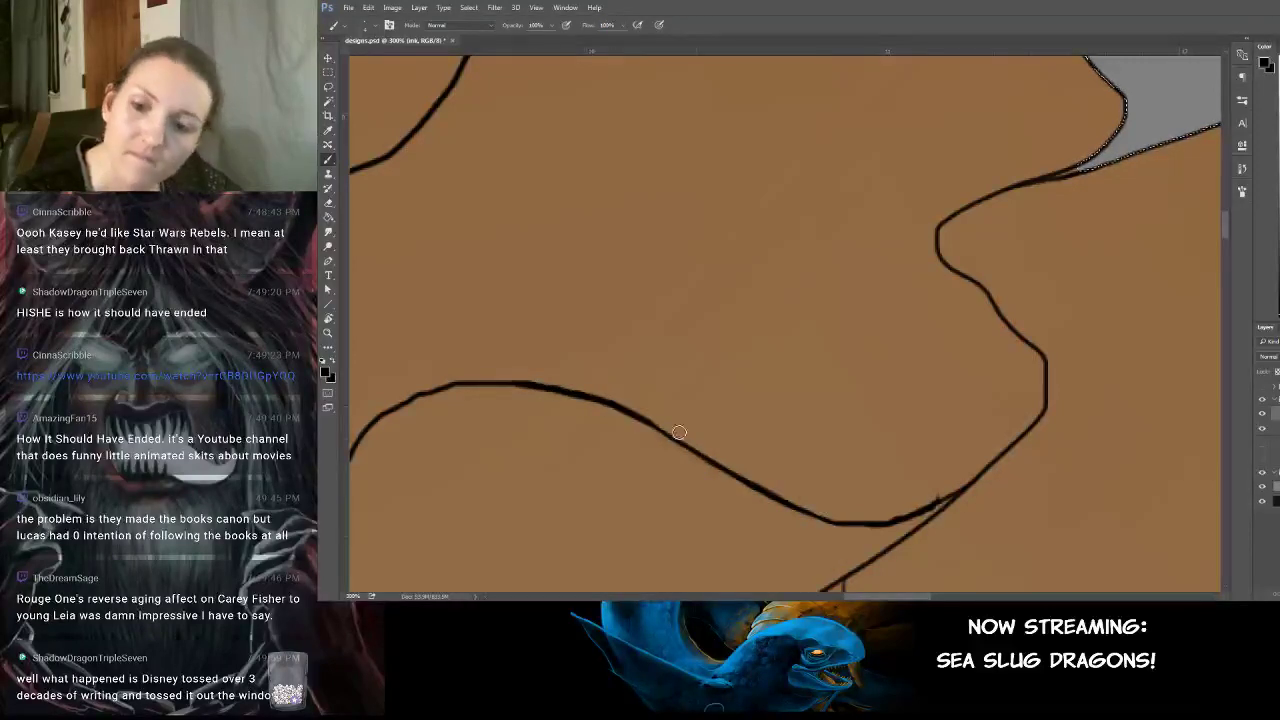
mouse_move(805, 370)
left_mouse_down()
mouse_move(935, 286)
mouse_move(947, 293)
left_mouse_up()
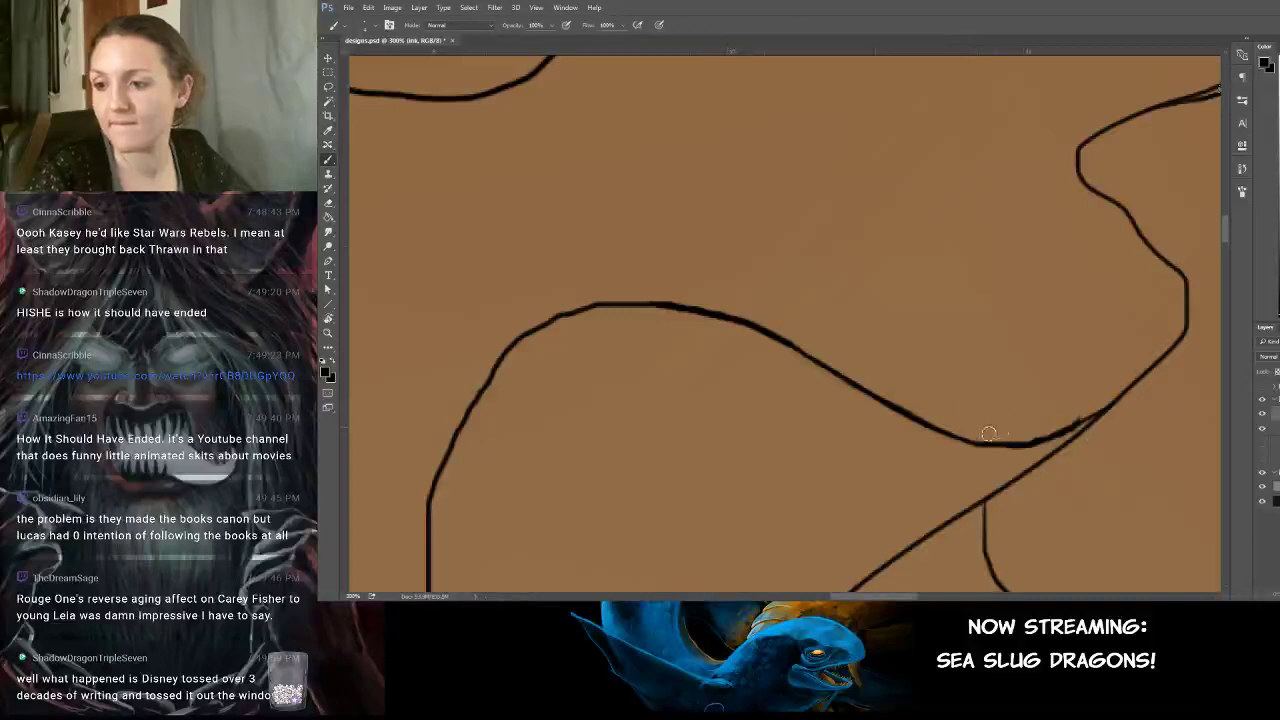
left_click_drag(989, 440, 1064, 424)
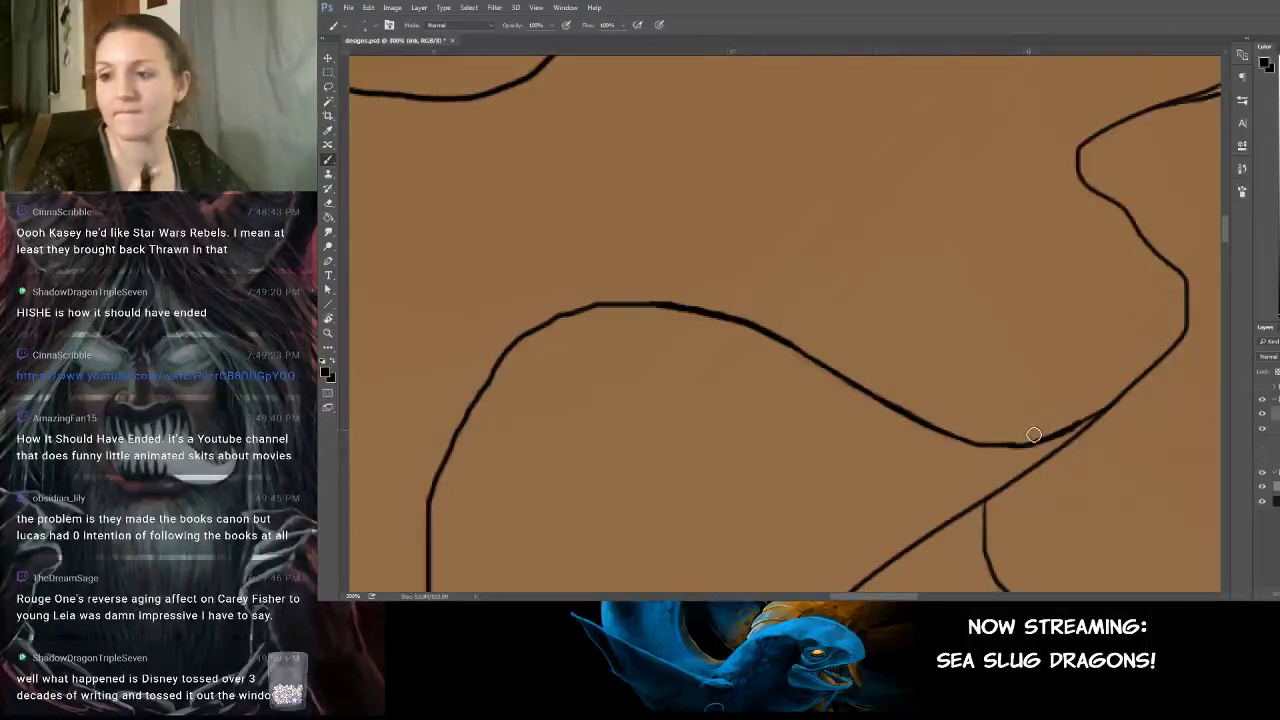
left_click_drag(832, 426, 854, 404)
scroll(853, 403, "down", 2)
scroll(870, 390, "left", 2)
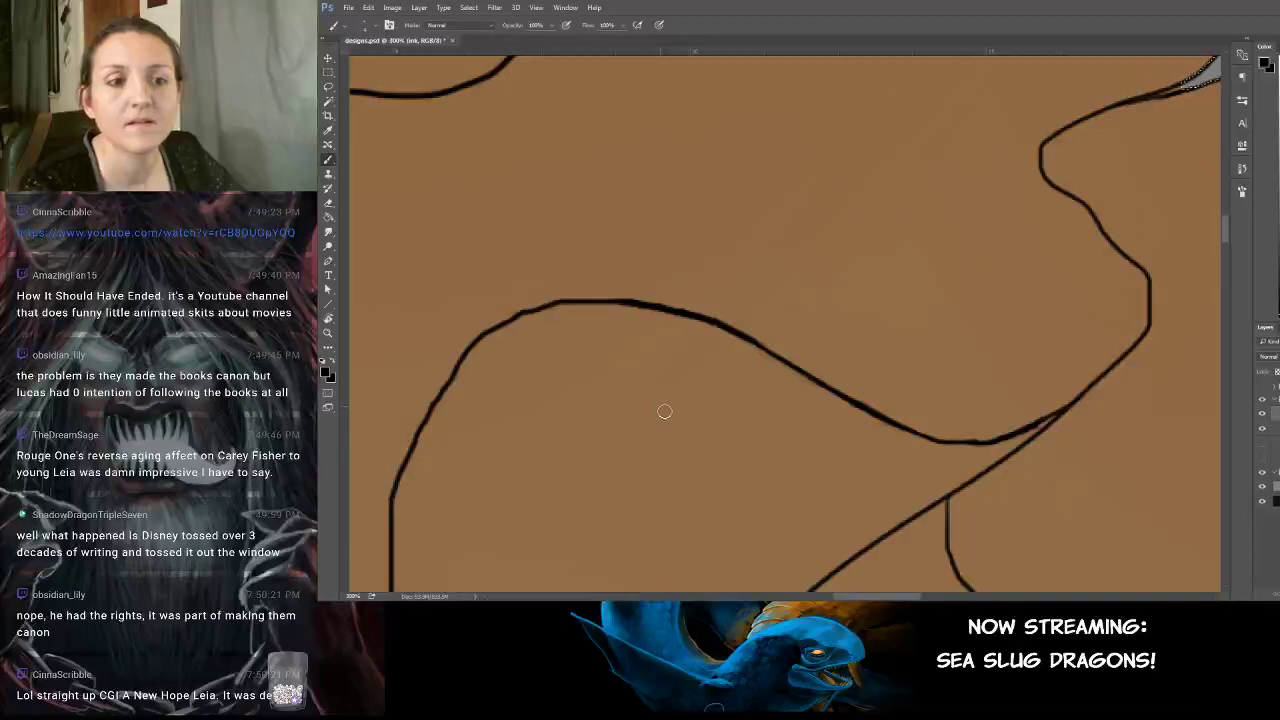
left_click_drag(643, 390, 683, 276)
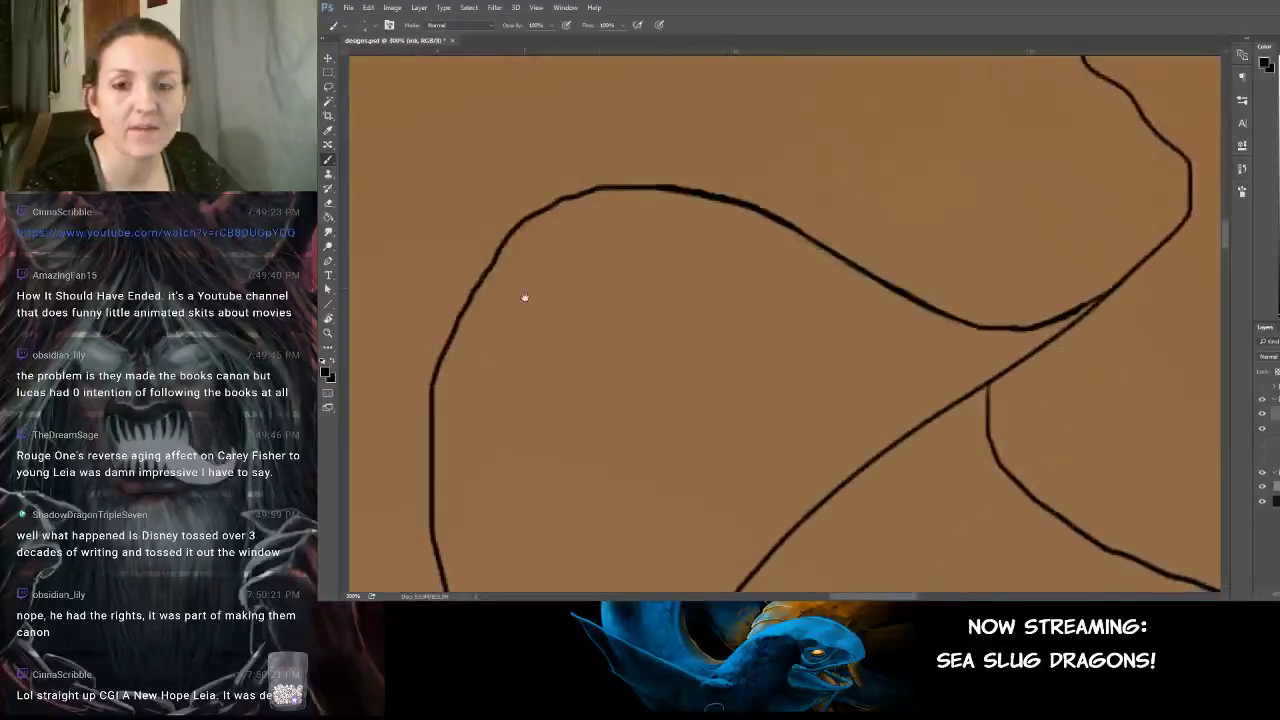
Re-ink the rounded rise of the wavy wing marking up to its crest as one smooth line, undoing unsatisfactory strokes.
left_click_drag(435, 384, 486, 285)
key("ctrl+z")
left_click_drag(439, 397, 486, 291)
key("ctrl+z")
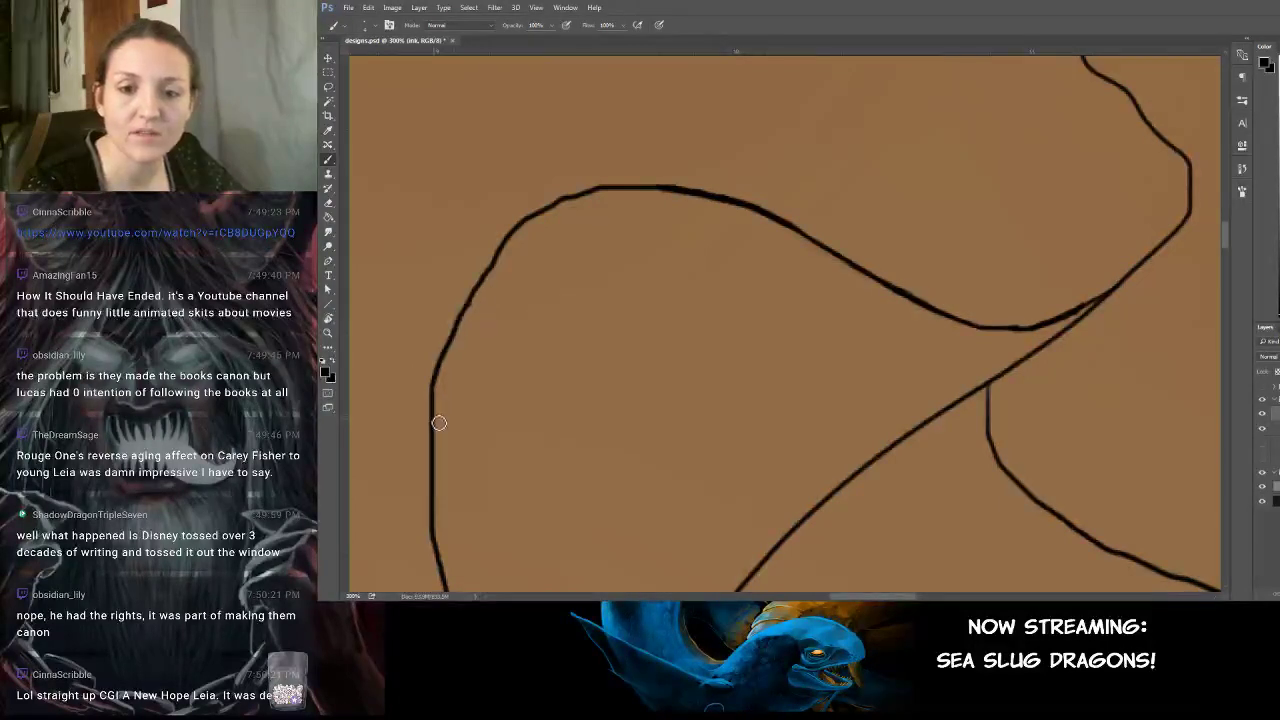
mouse_move(440, 420)
left_mouse_down()
mouse_move(460, 338)
mouse_move(529, 232)
mouse_move(613, 190)
mouse_move(669, 190)
mouse_move(578, 195)
mouse_move(523, 233)
left_mouse_up()
key("ctrl+z")
key("ctrl+z")
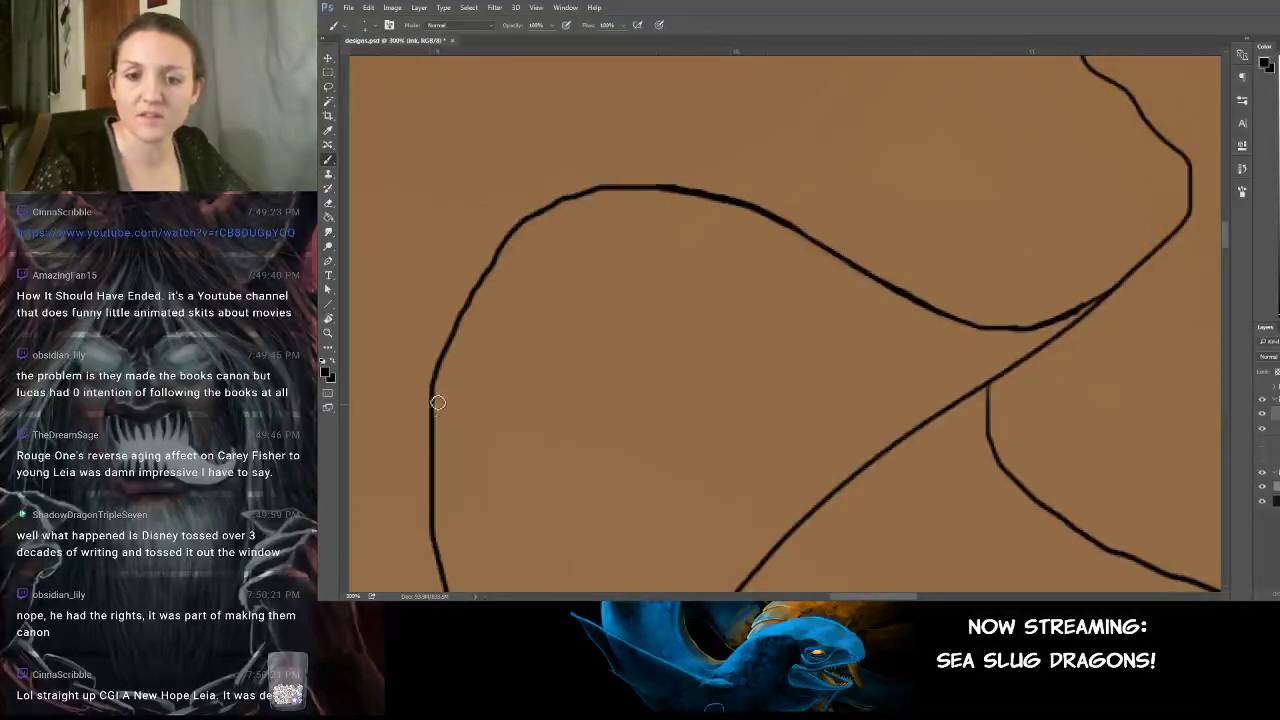
left_click_drag(438, 402, 461, 342)
key("ctrl+z")
left_click_drag(436, 401, 492, 280)
key("ctrl+z")
key("ctrl+z")
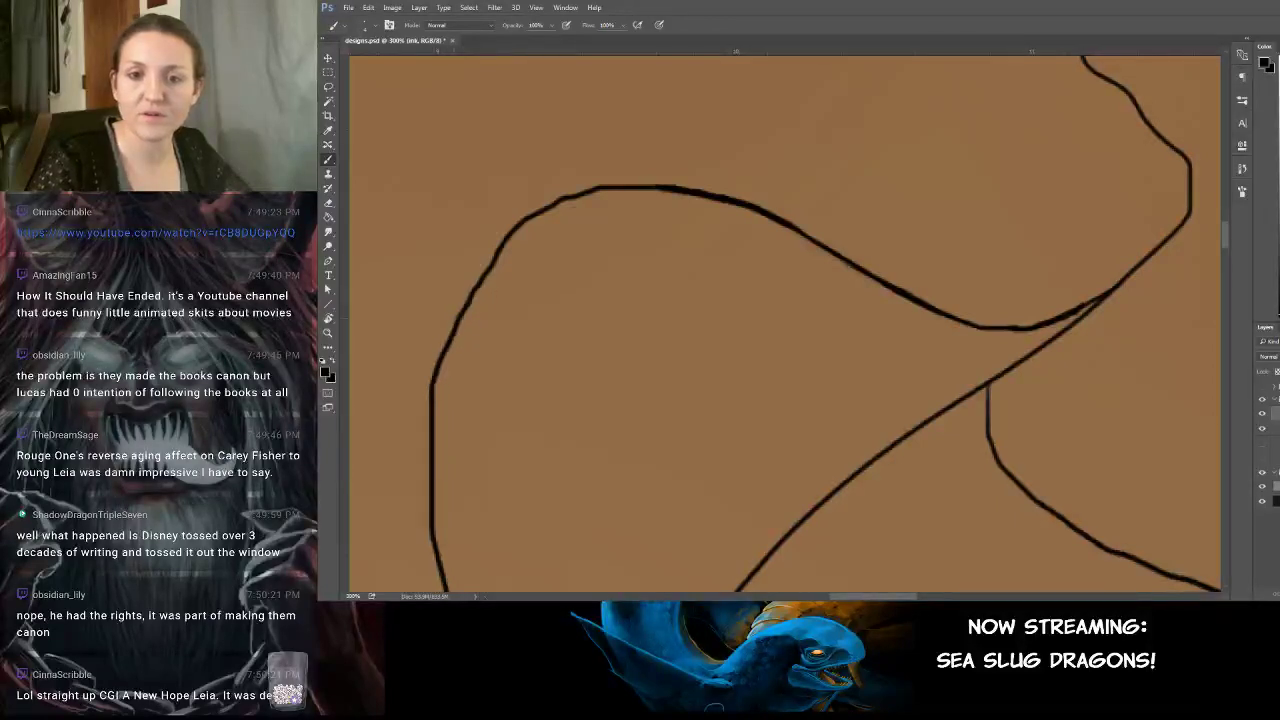
mouse_move(430, 398)
left_mouse_down()
mouse_move(449, 329)
mouse_move(549, 209)
mouse_move(657, 192)
left_mouse_up()
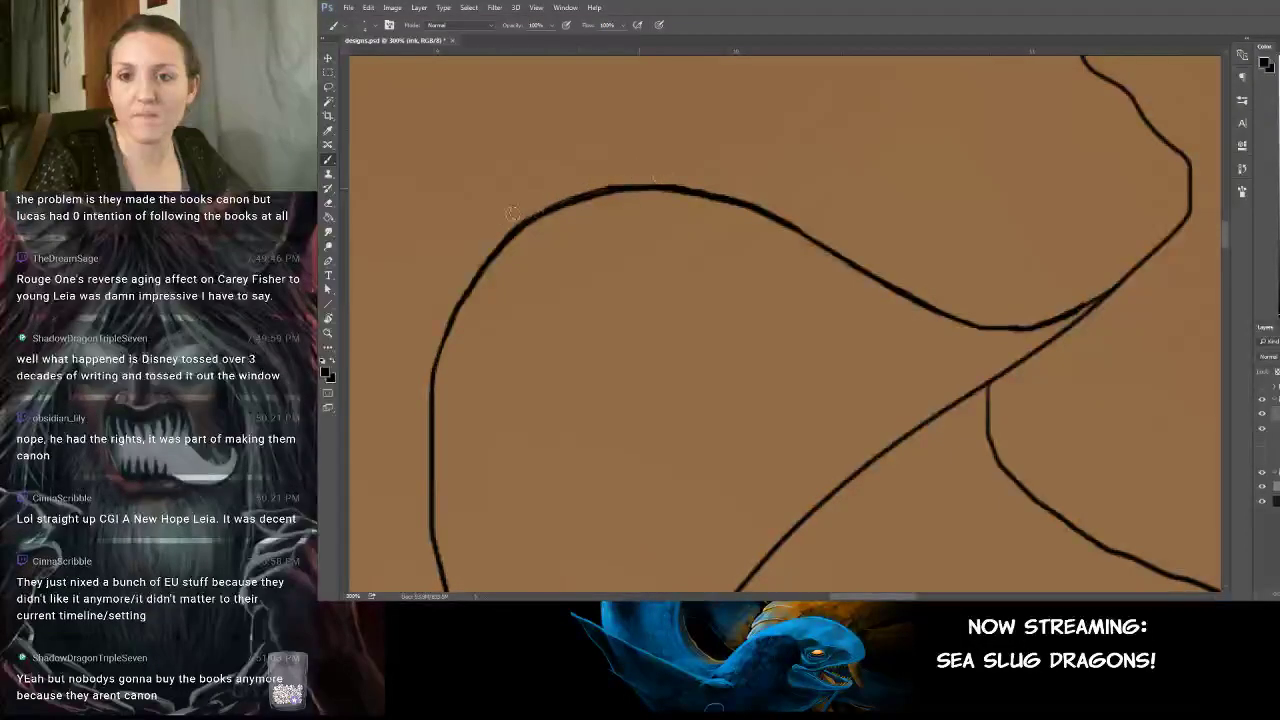
Thicken the start of the lower marking line where it branches off the wing fold line.
left_click_drag(712, 279, 948, 92)
left_click_drag(622, 505, 714, 177)
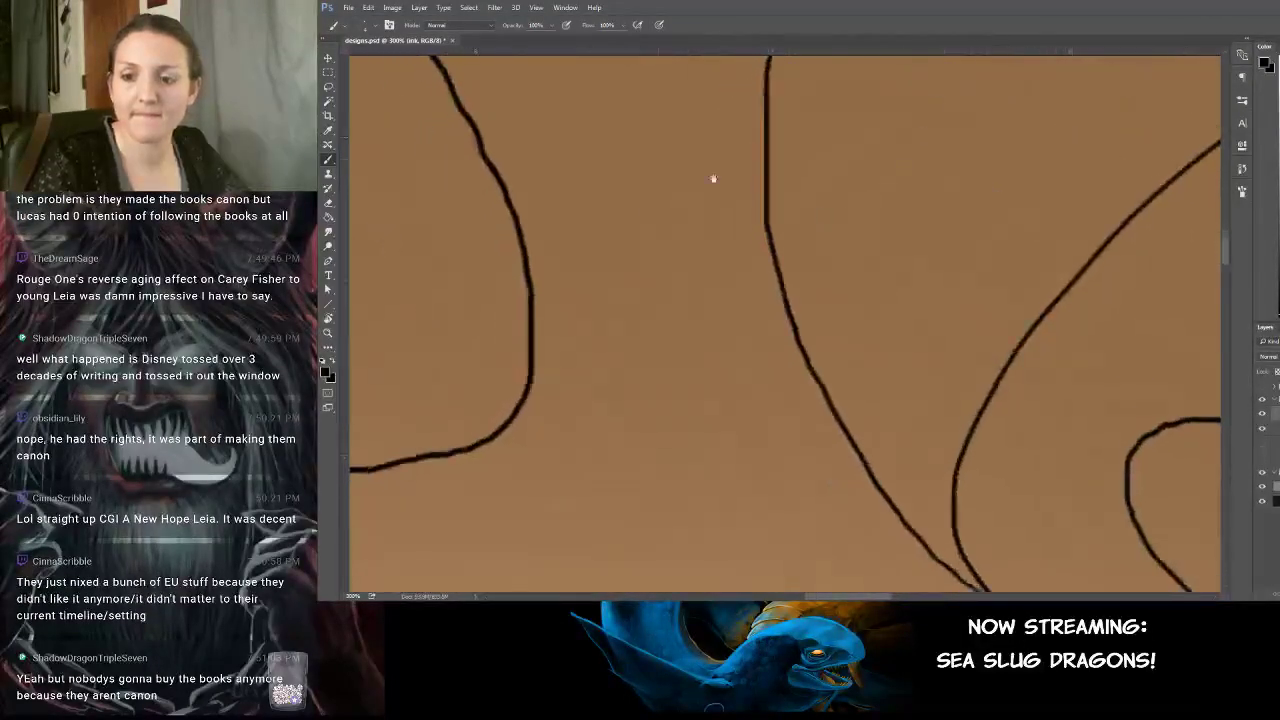
left_click_drag(990, 288, 700, 171)
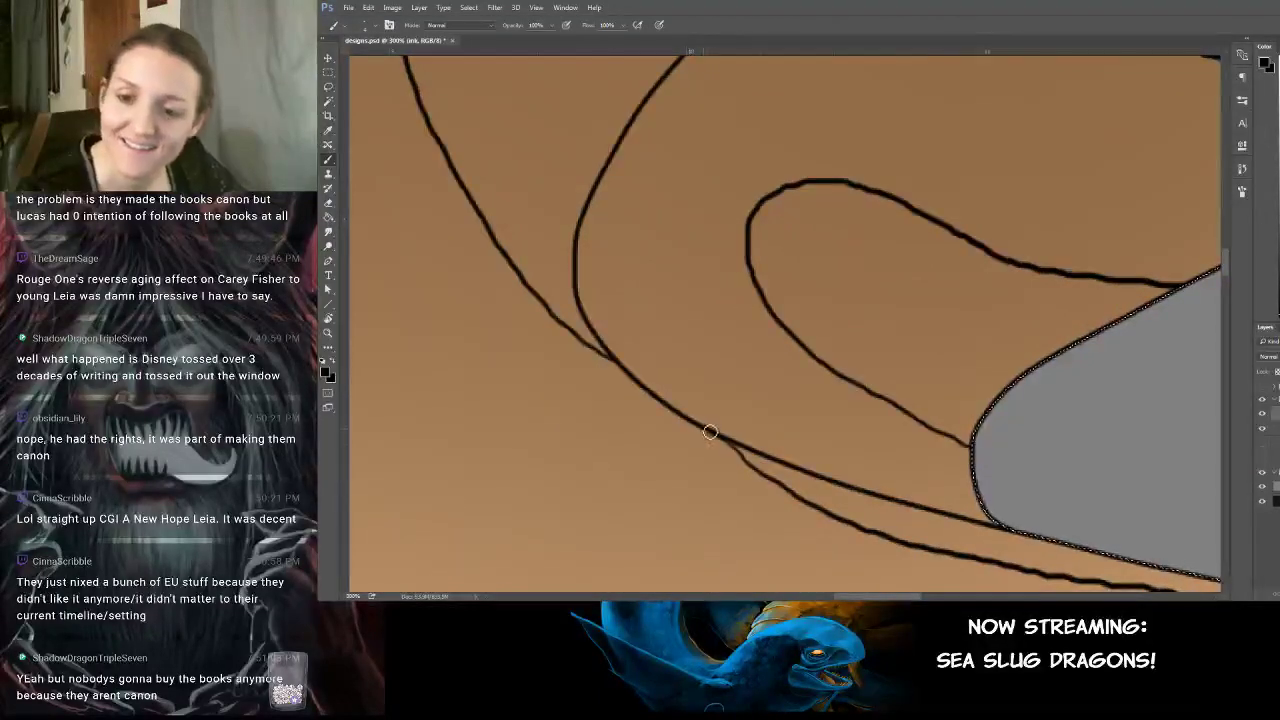
key("ctrl+z")
left_click_drag(706, 430, 846, 530)
key("ctrl+z")
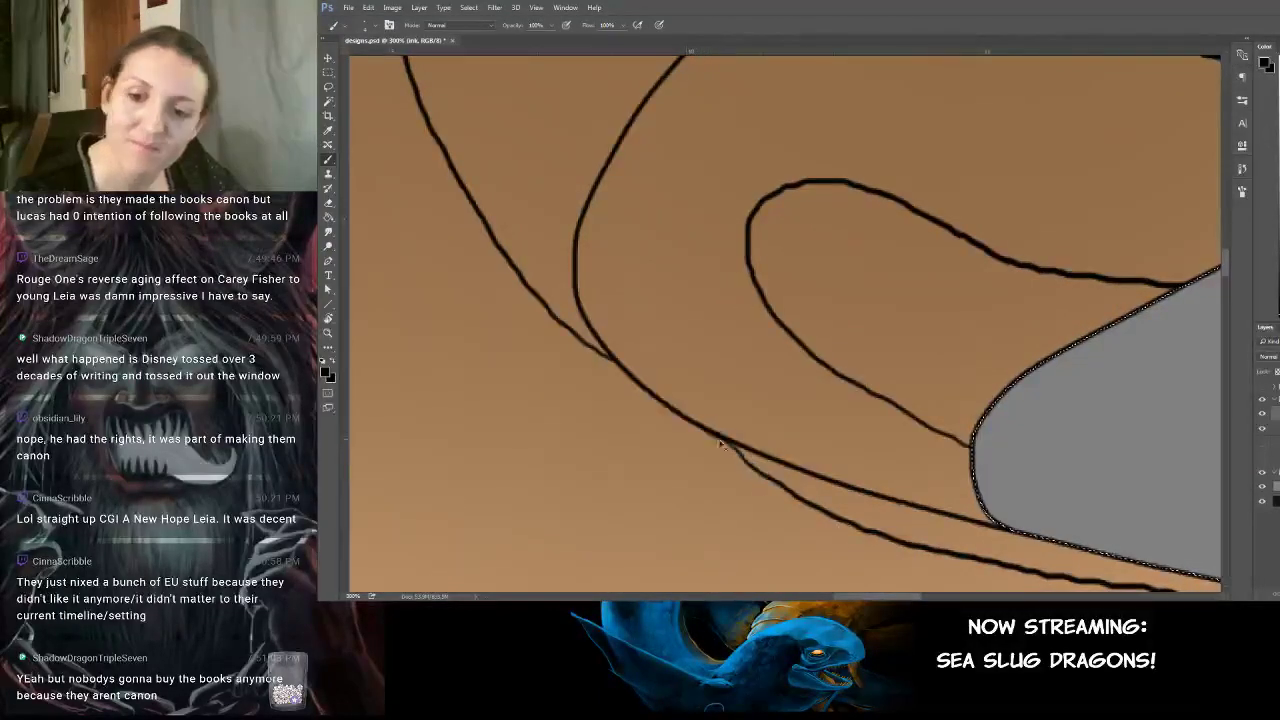
Re-ink the branching line's next stretch beneath the grey gap with a heavier weight, undoing uneven strokes.
left_click_drag(825, 464, 657, 346)
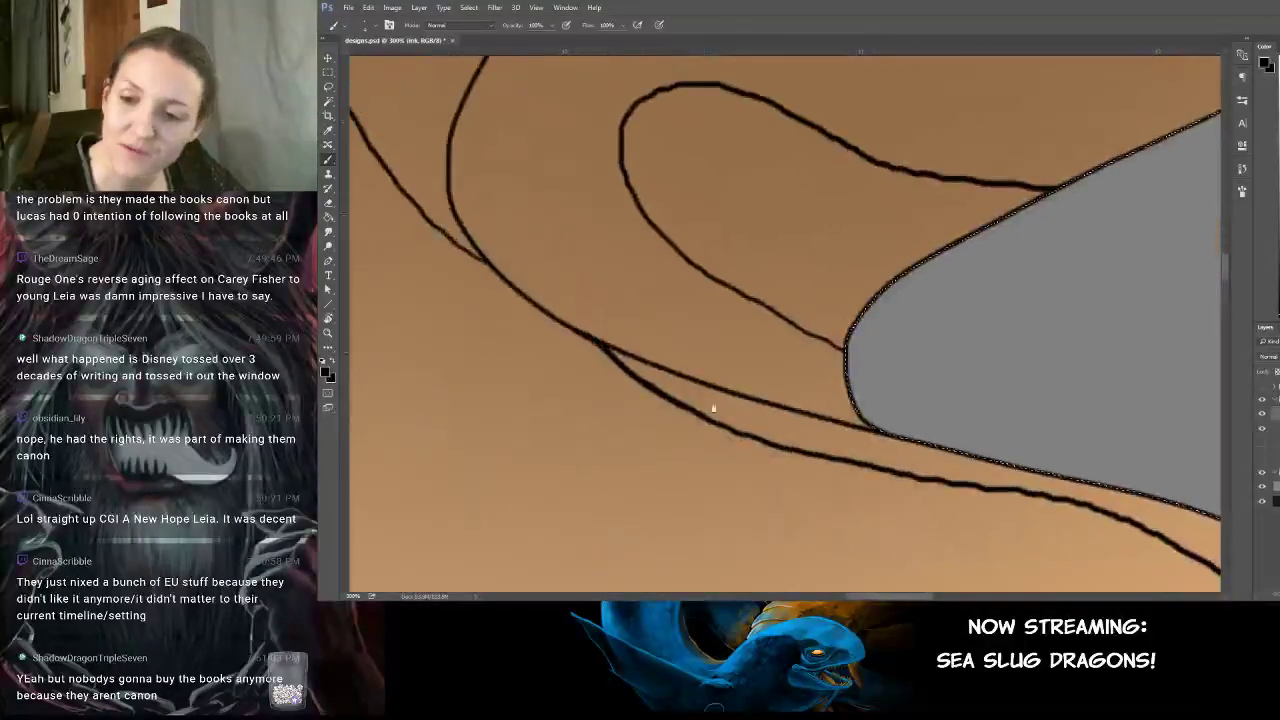
left_click_drag(694, 409, 841, 478)
key("ctrl+z")
left_click_drag(672, 397, 804, 449)
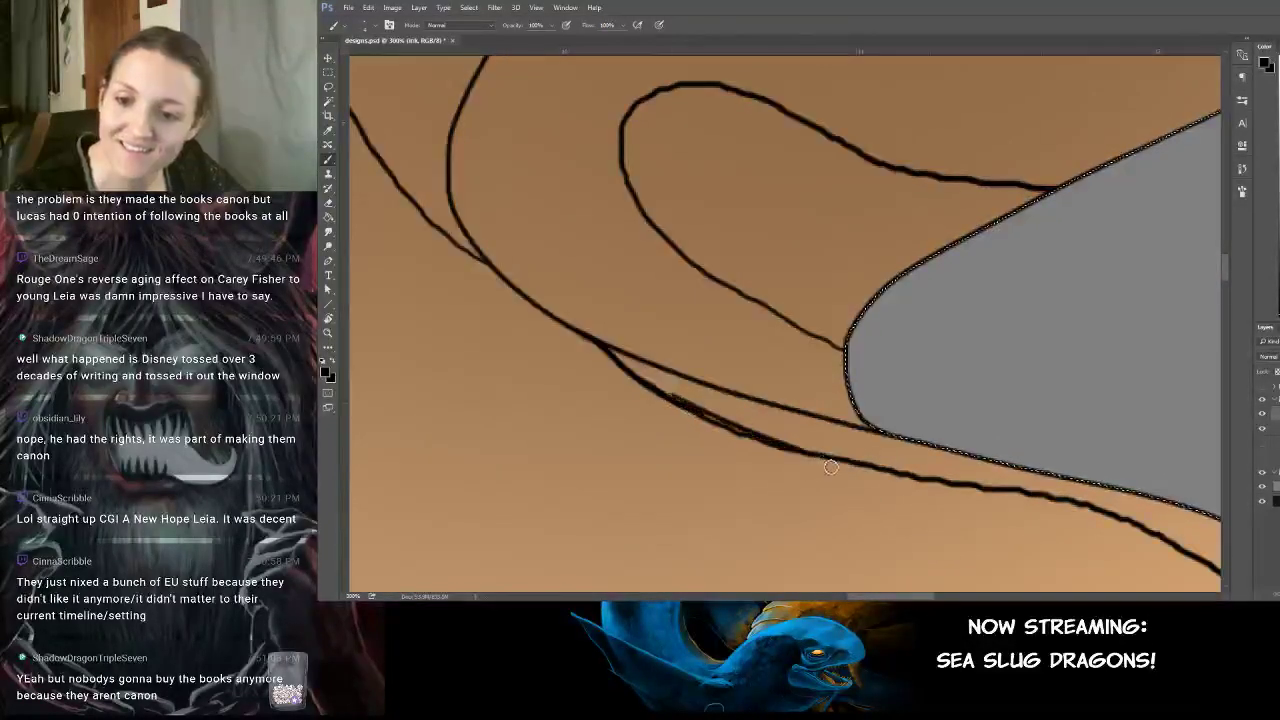
key("ctrl+z")
left_click_drag(684, 406, 830, 464)
key("ctrl+z")
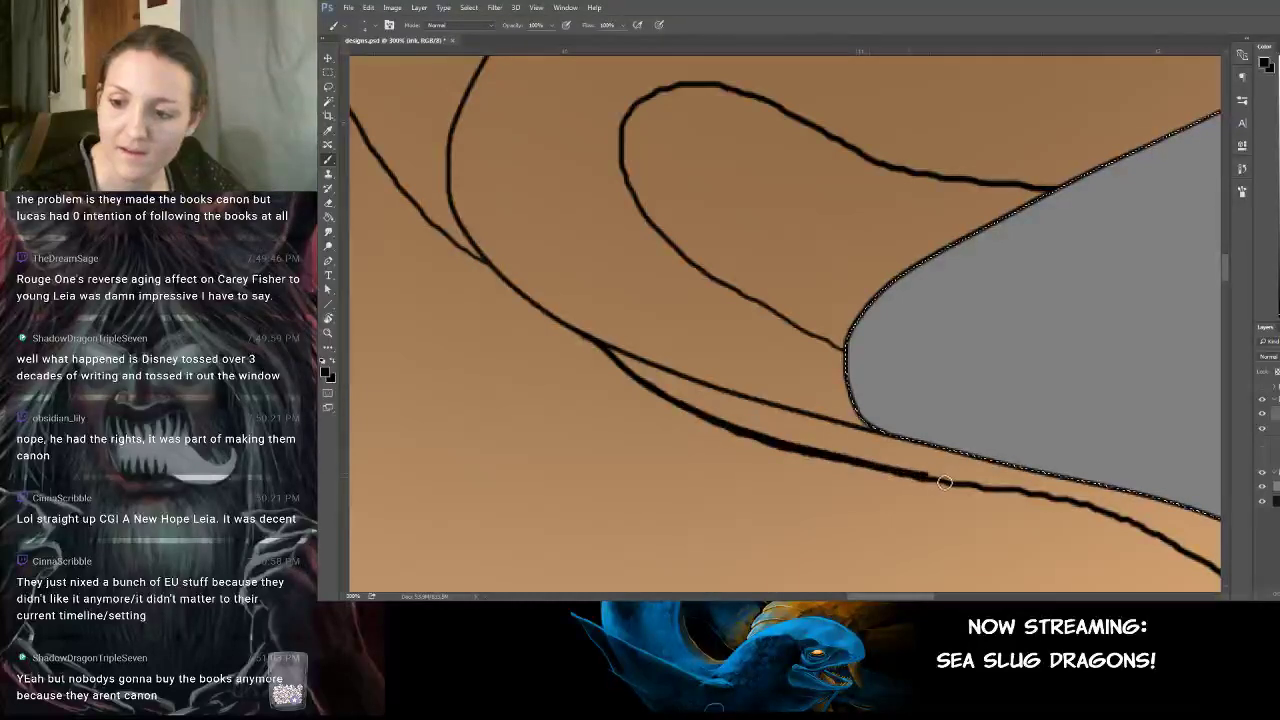
left_click_drag(944, 482, 951, 484)
Even out the same line's thickness further along the body edge, up to where it starts curving downward.
left_click_drag(839, 424, 694, 371)
left_click_drag(797, 429, 868, 444)
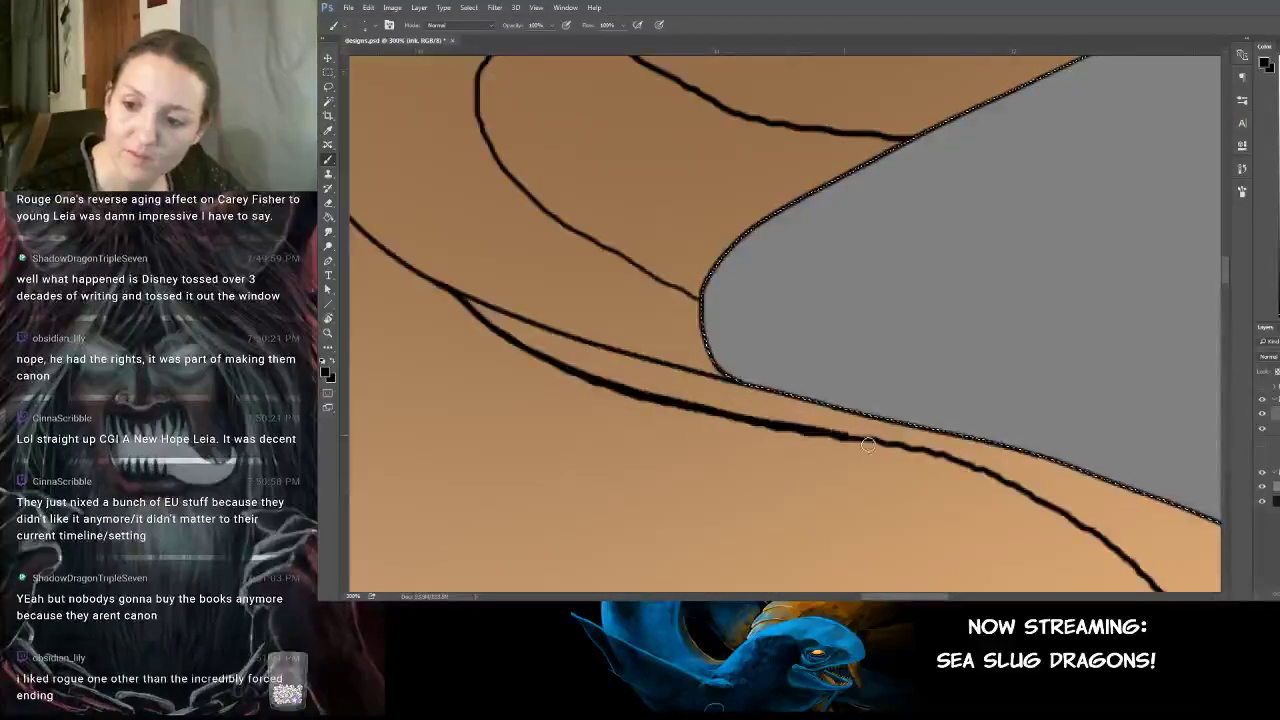
left_click_drag(777, 295, 734, 257)
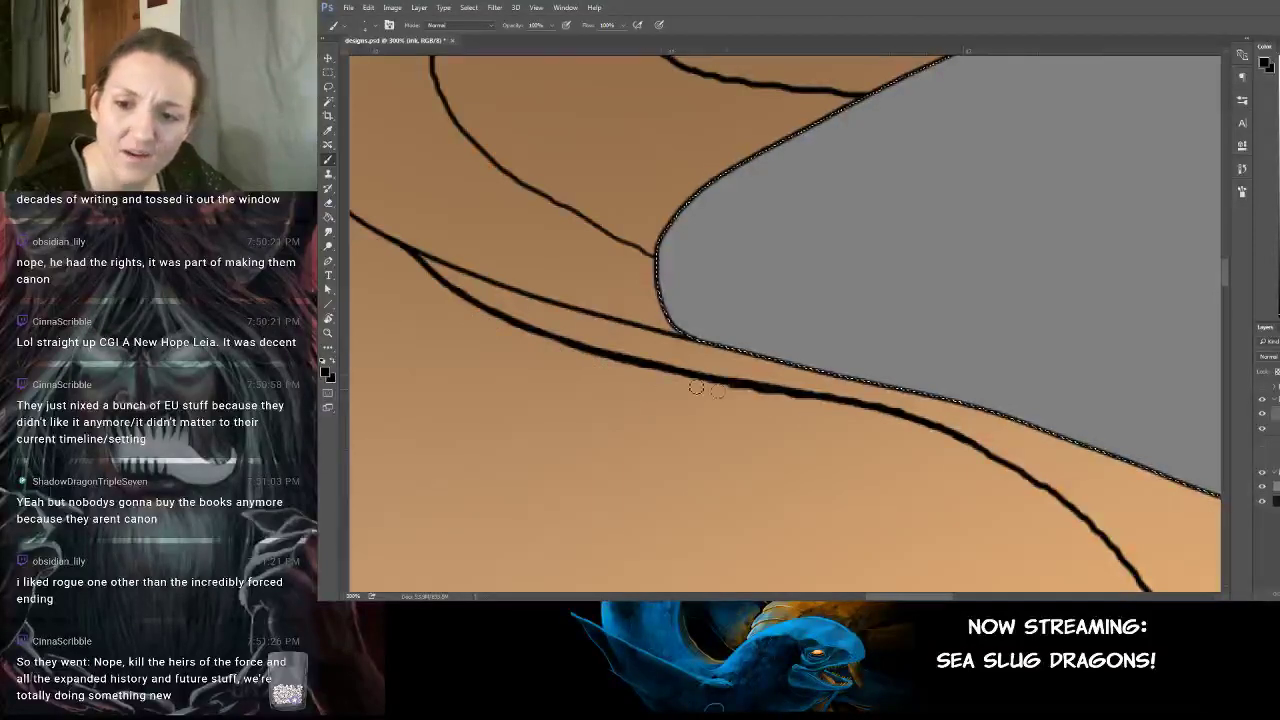
mouse_move(877, 420)
left_mouse_down()
mouse_move(684, 390)
mouse_move(773, 399)
left_mouse_up()
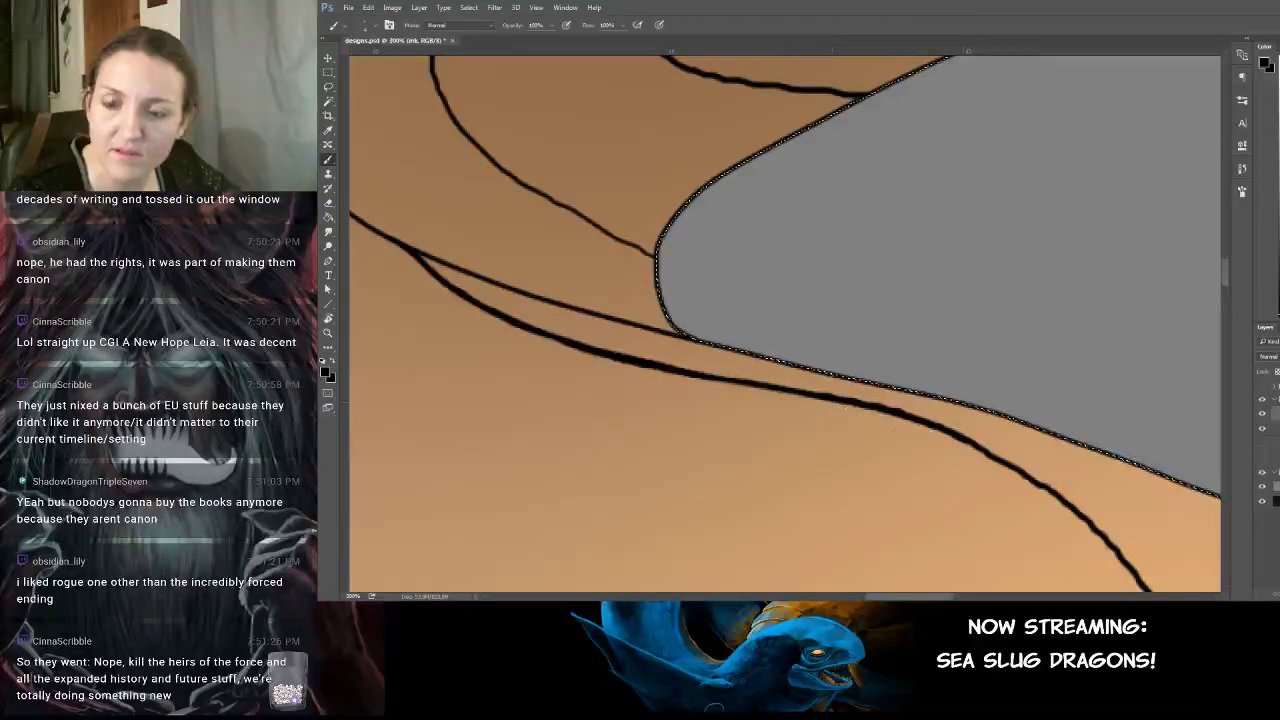
left_click_drag(821, 351, 594, 243)
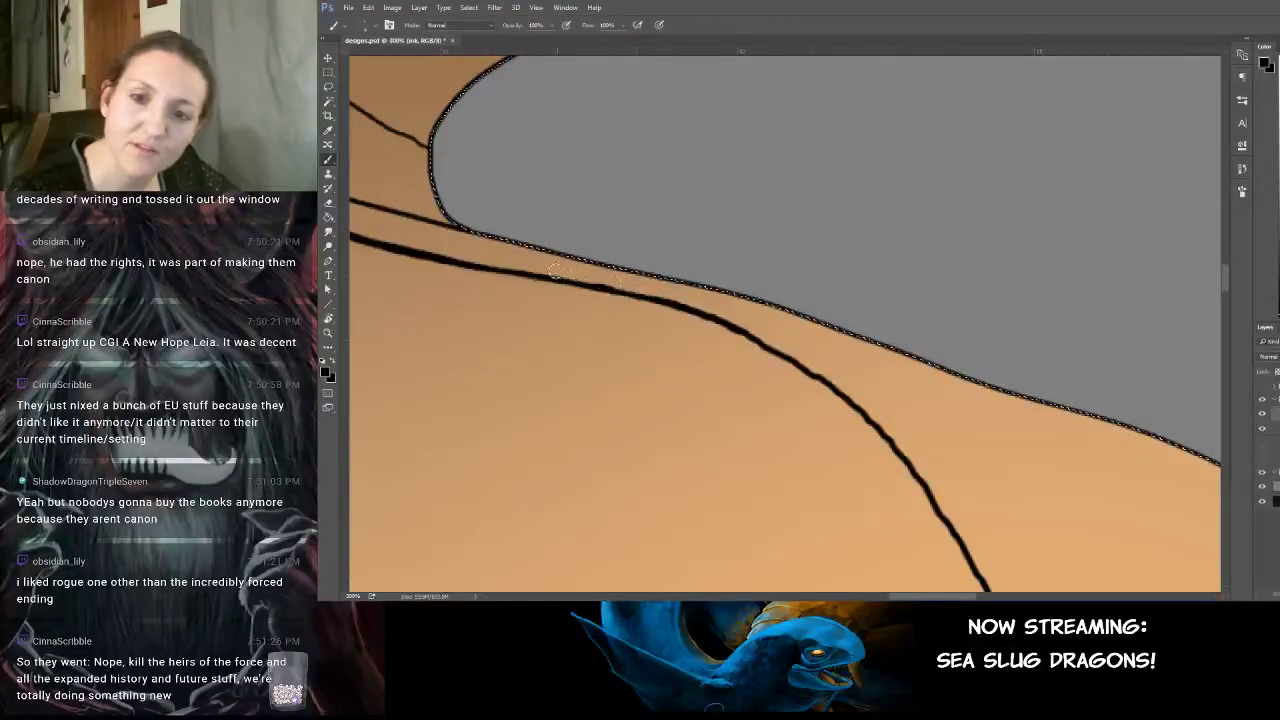
Thicken and smooth the outlines of the two small edge markings on the rear body, before the tail.
left_click_drag(586, 272, 523, 77)
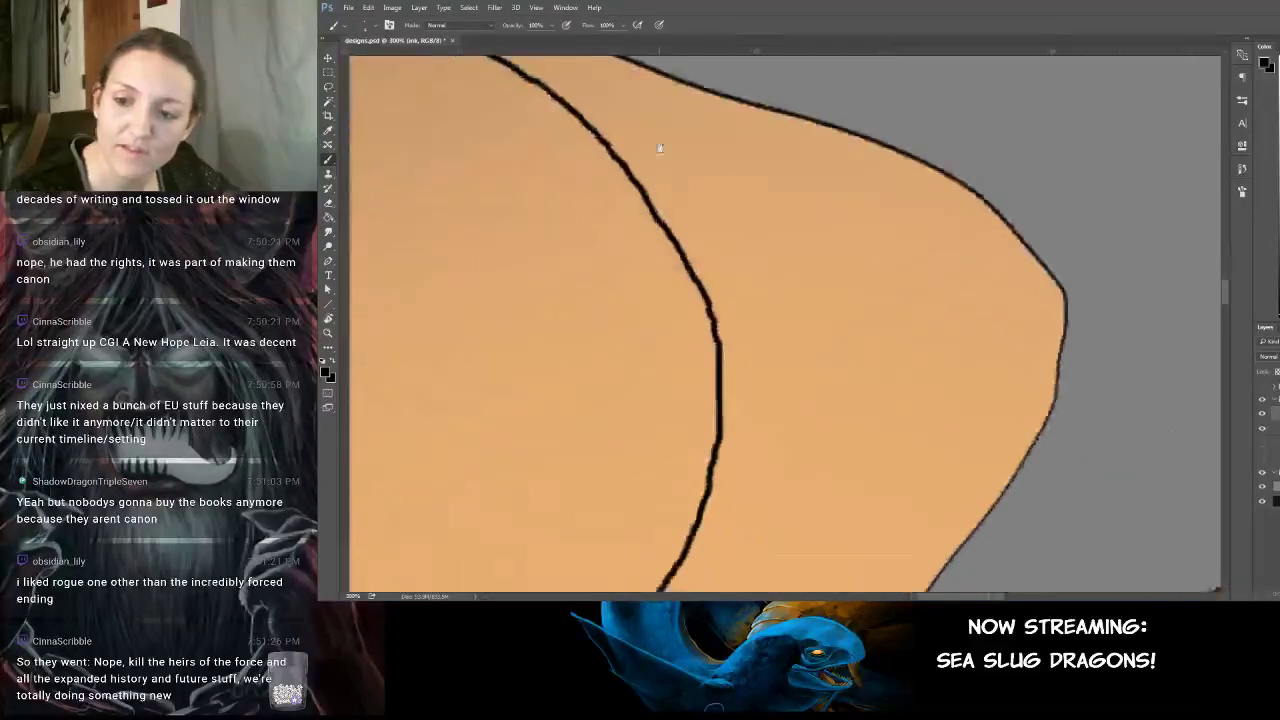
left_click_drag(660, 143, 716, 95)
left_click_drag(724, 445, 746, 106)
left_click_drag(1030, 585, 582, 109)
left_click_drag(745, 212, 593, 140)
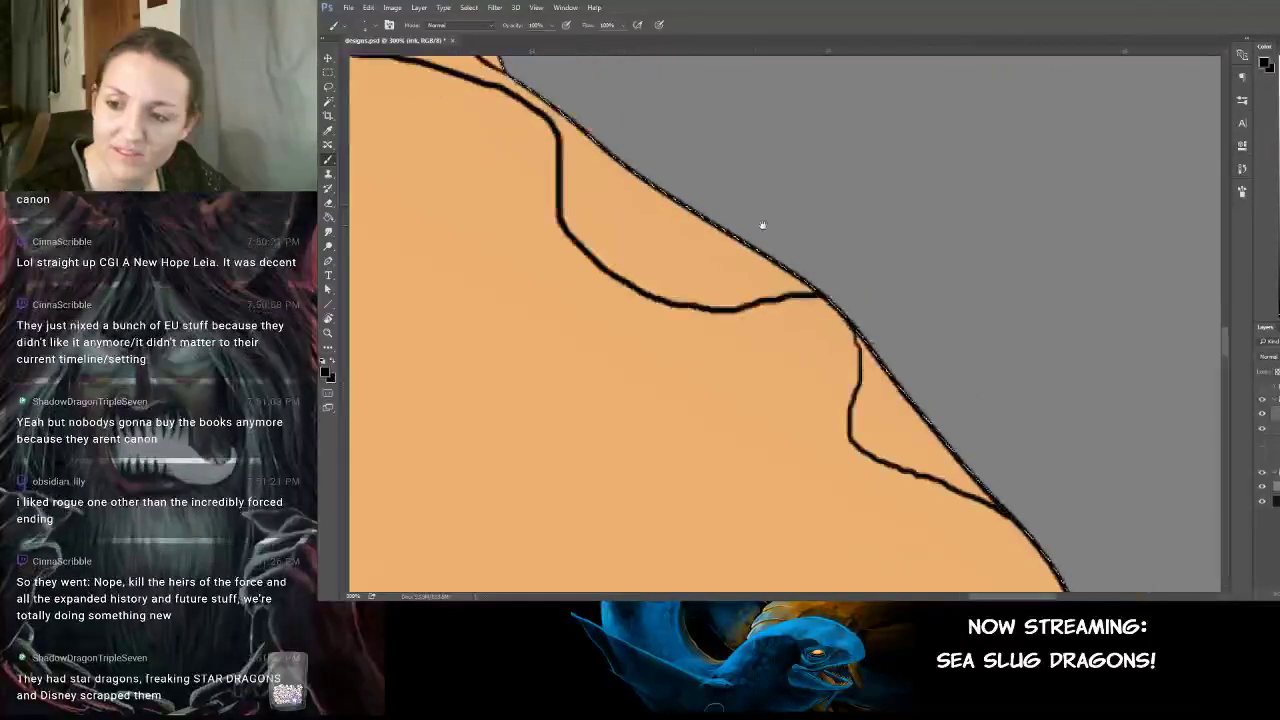
left_click_drag(762, 225, 592, 150)
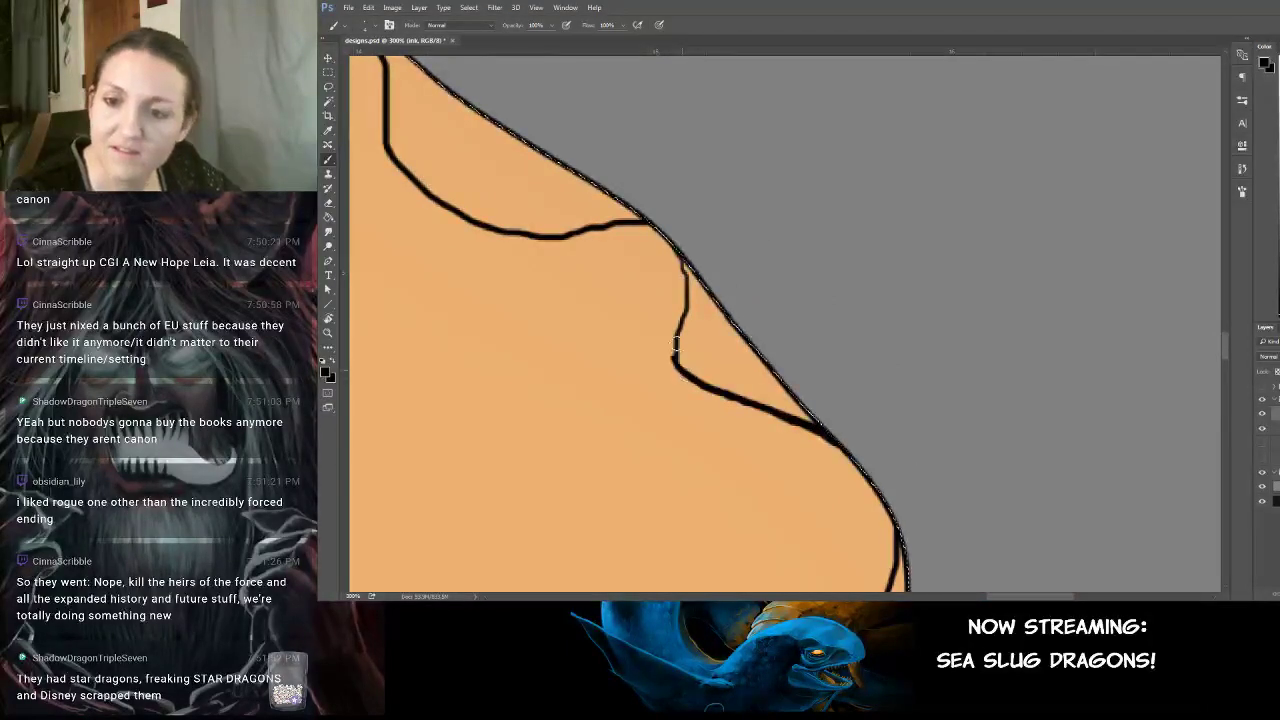
left_click_drag(681, 370, 688, 265)
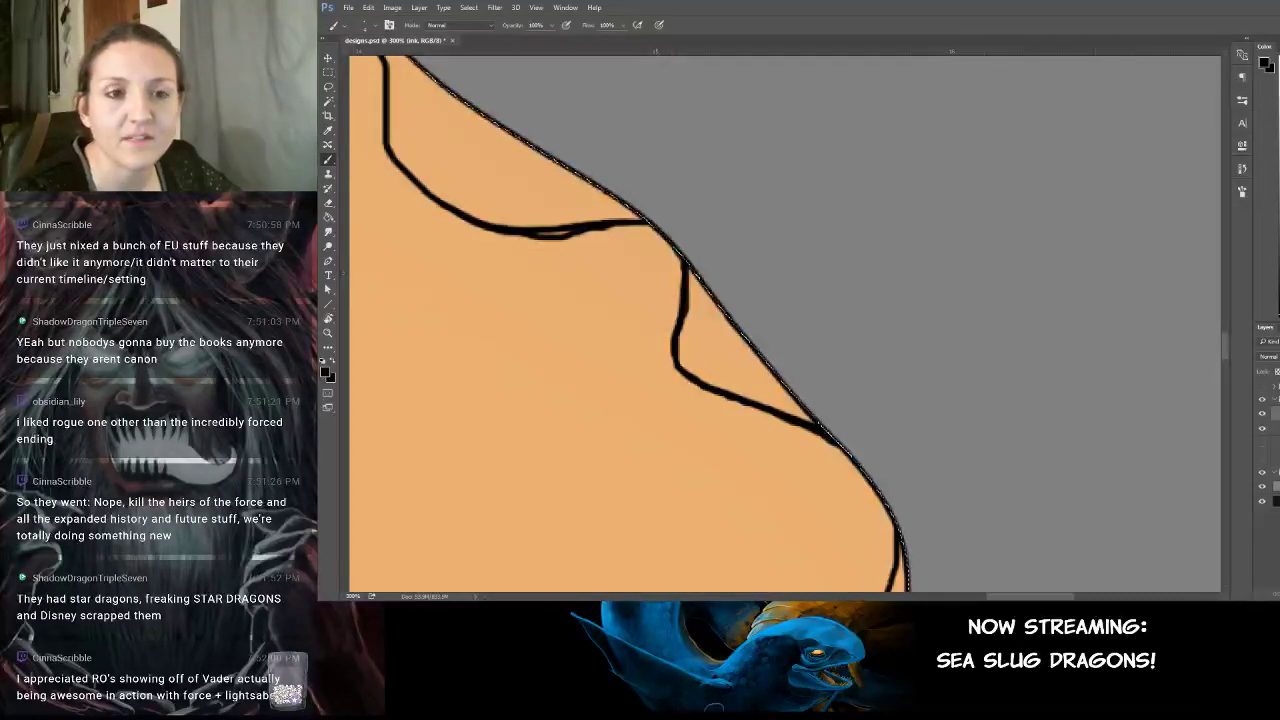
left_click_drag(706, 140, 801, 150)
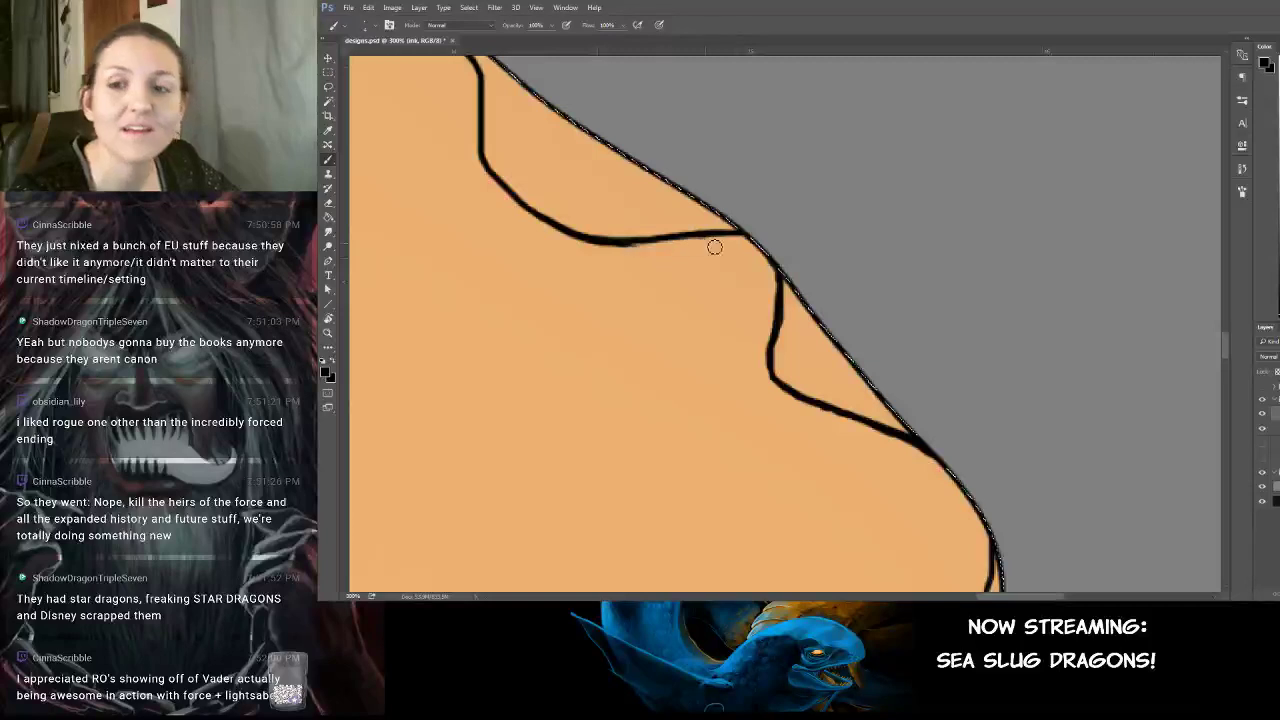
left_click_drag(710, 266, 560, 163)
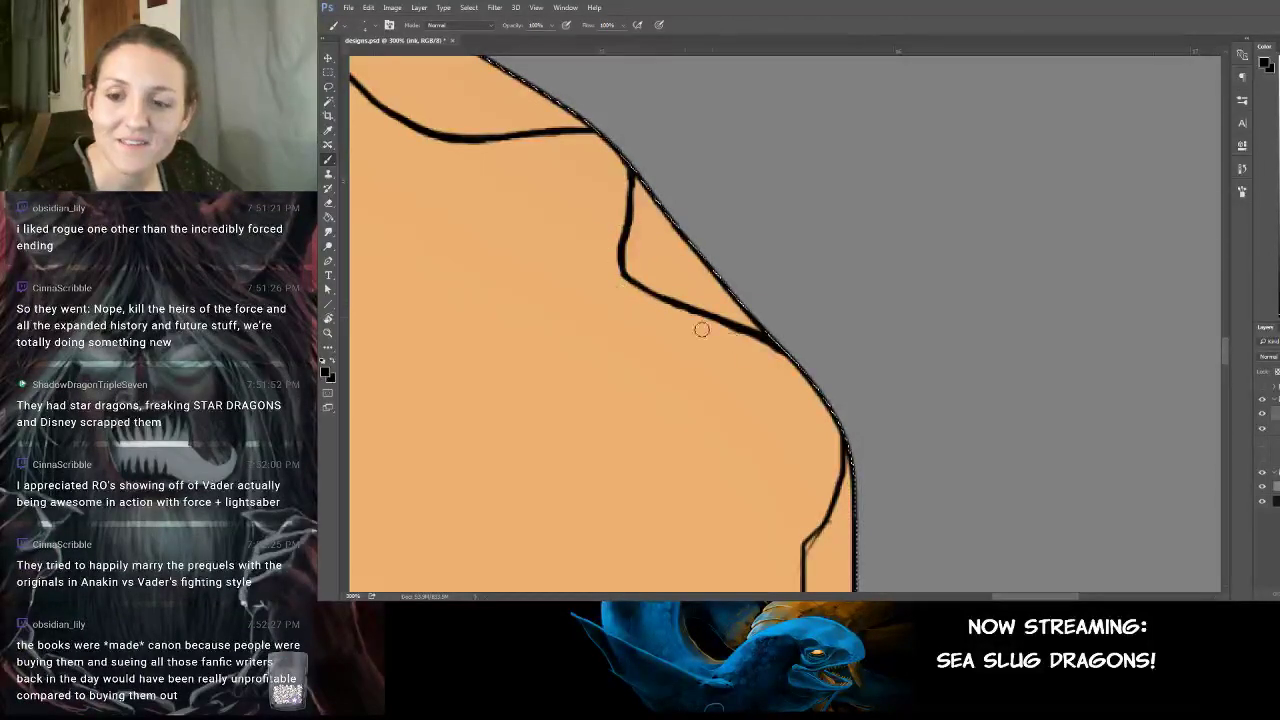
Examine the inked marking lines along the rear body and across the wing for uneven spots.
left_click_drag(537, 235, 899, 470)
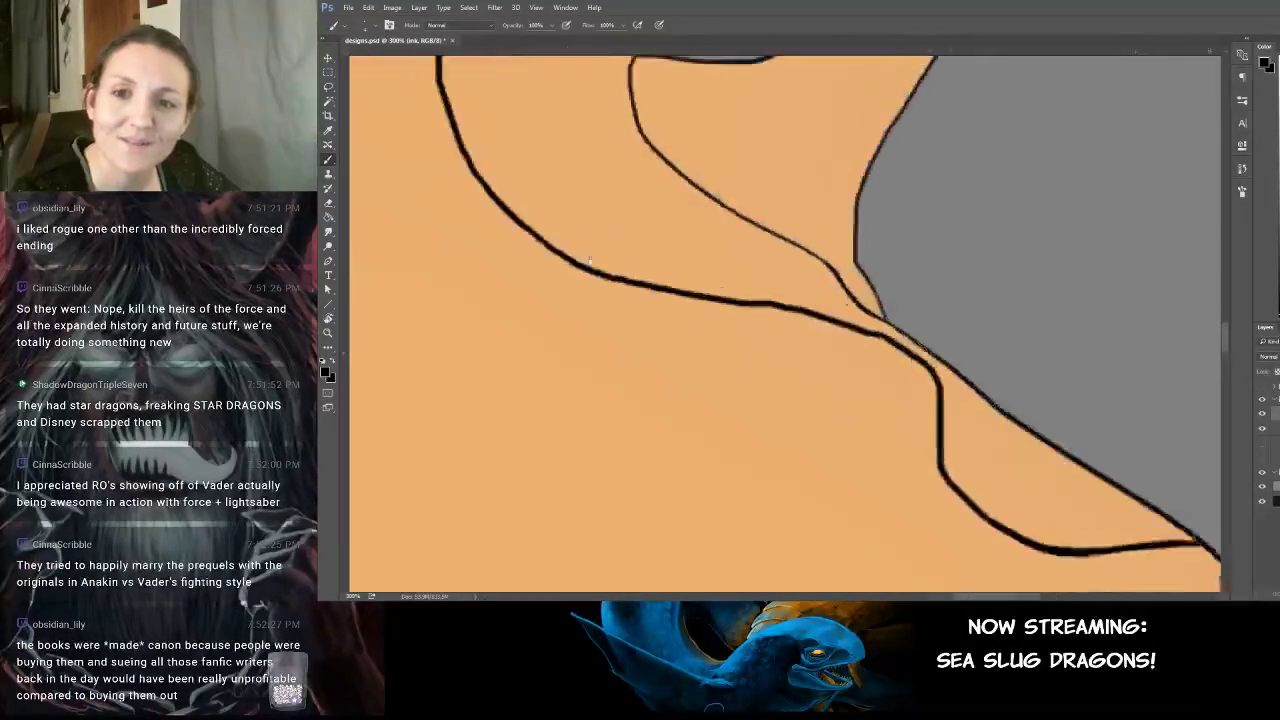
left_click_drag(592, 300, 870, 560)
left_click_drag(655, 170, 585, 378)
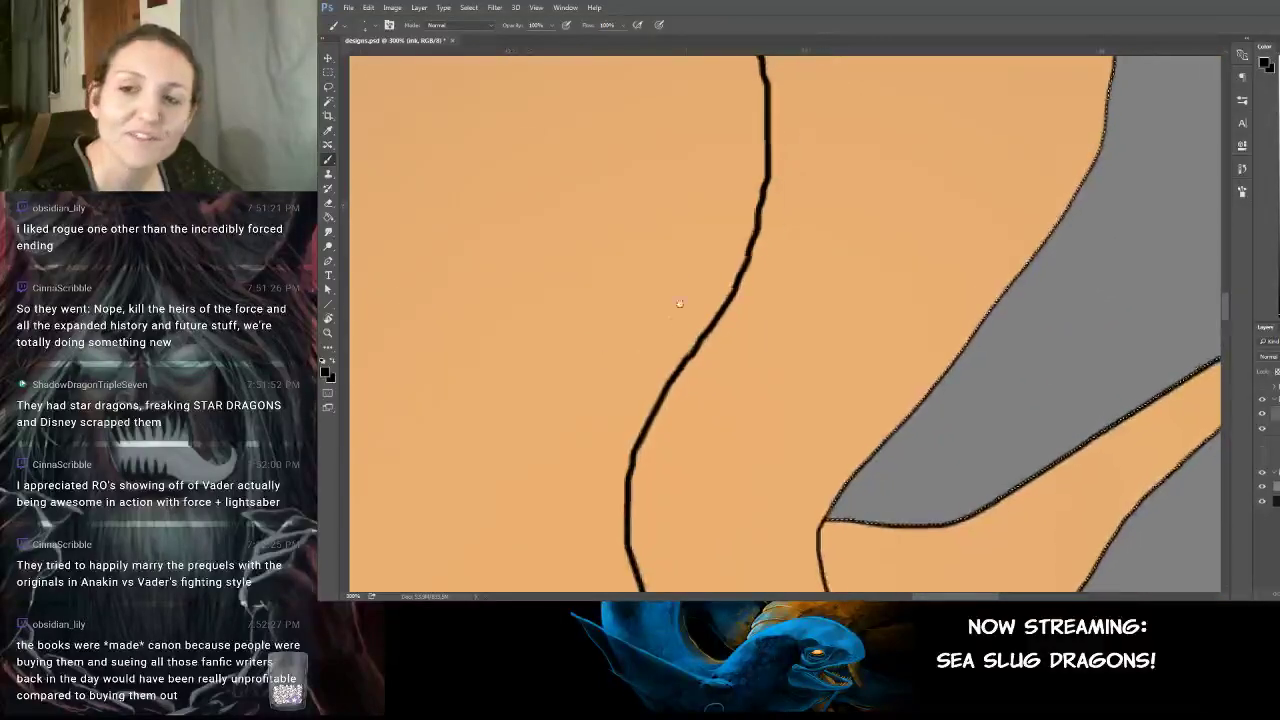
left_click_drag(680, 304, 655, 539)
left_click_drag(617, 246, 657, 346)
left_click_drag(529, 444, 742, 207)
left_click_drag(470, 170, 704, 72)
left_click_drag(683, 330, 942, 114)
left_click_drag(760, 400, 1070, 308)
left_click_drag(712, 196, 1180, 392)
left_click_drag(688, 168, 566, 498)
left_click_drag(744, 287, 644, 552)
left_click_drag(603, 232, 570, 587)
left_click_drag(672, 341, 715, 562)
left_click_drag(652, 288, 673, 357)
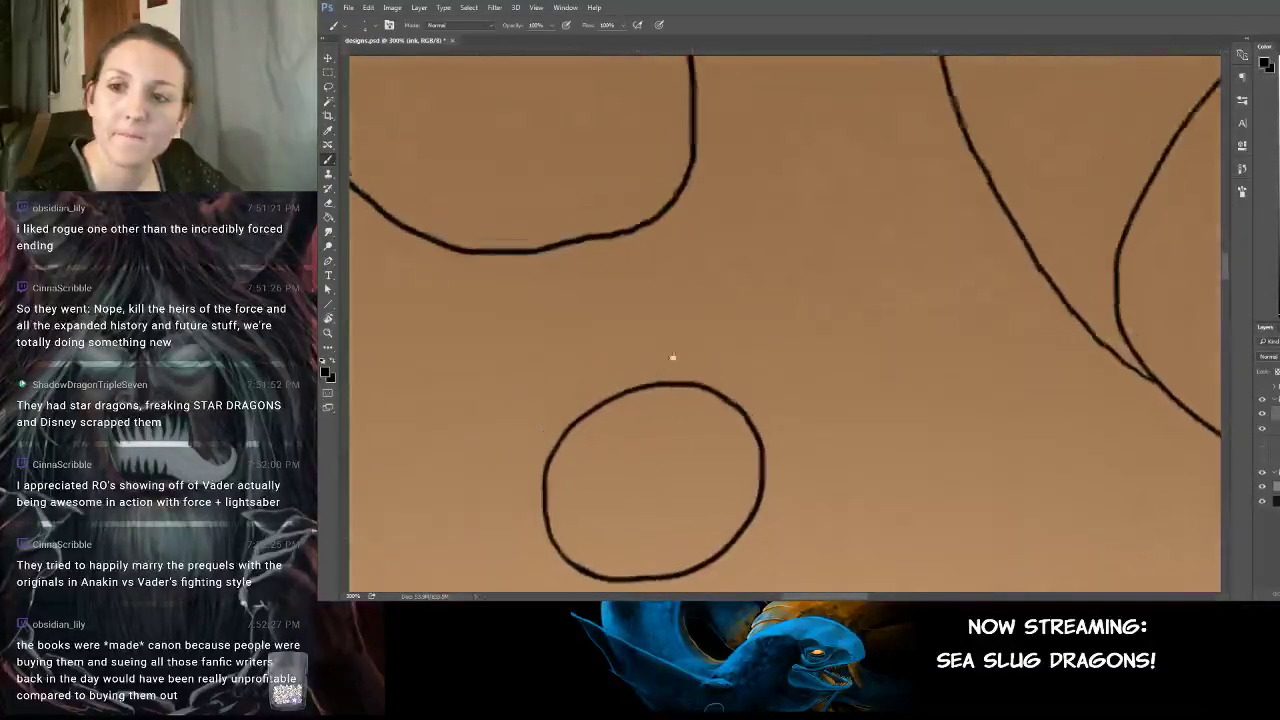
scroll(672, 357, "up", 2)
scroll(654, 329, "down", 2)
scroll(651, 280, "left", 1)
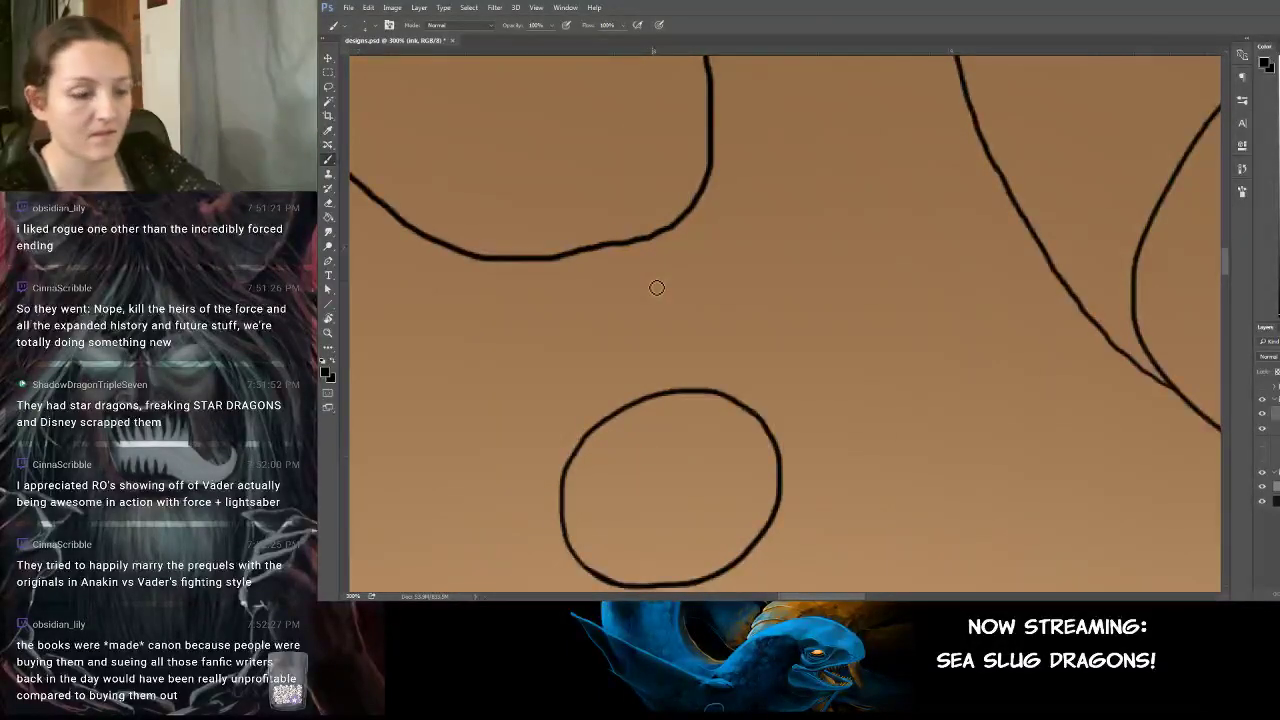
Ink a large elongated oval spot on the body between the row of round spots and the curved edge line.
scroll(660, 351, "down", 6)
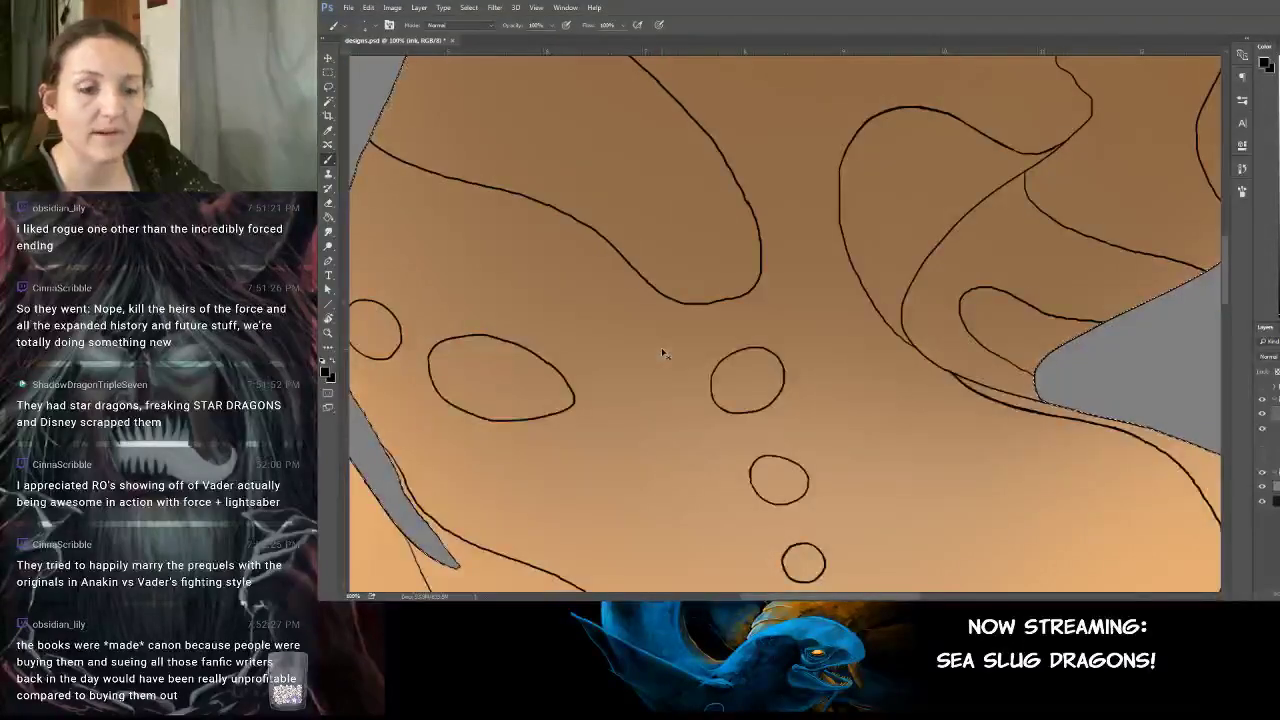
scroll(662, 352, "down", 1)
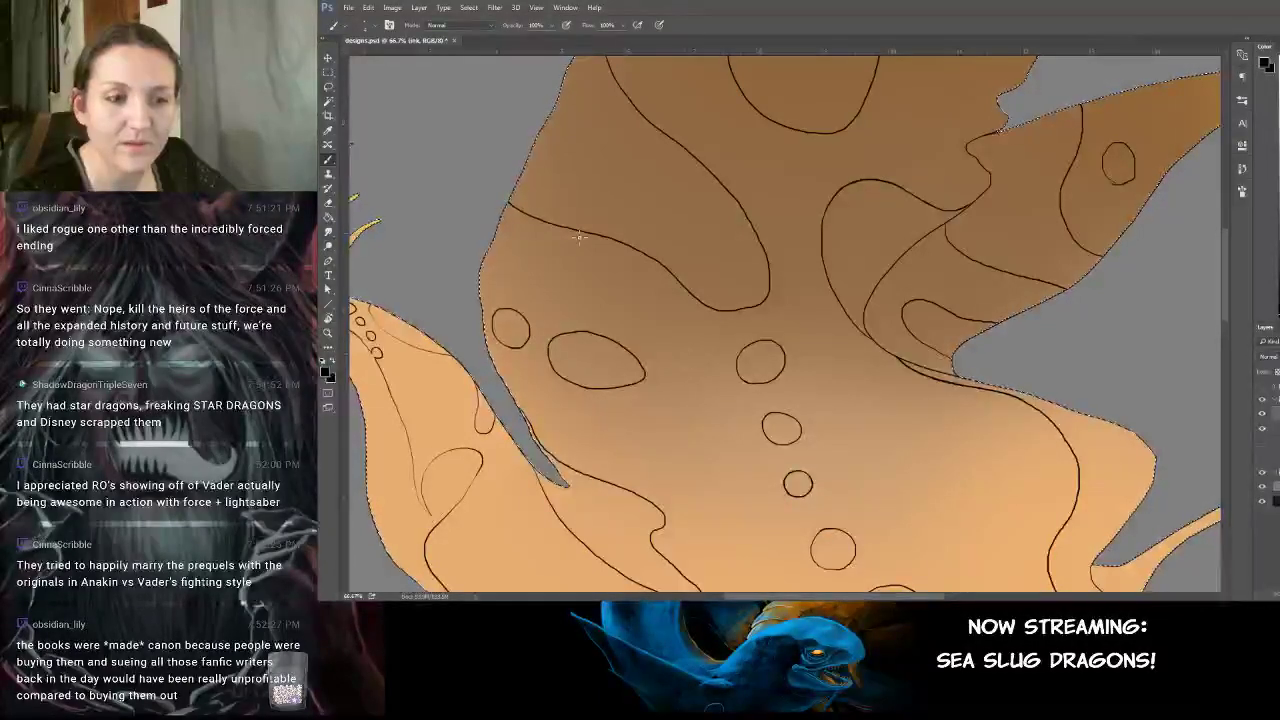
mouse_move(737, 271)
left_mouse_down()
mouse_move(686, 366)
mouse_move(679, 420)
mouse_move(609, 380)
mouse_move(572, 332)
mouse_move(551, 289)
mouse_move(603, 380)
mouse_move(594, 257)
mouse_move(620, 387)
mouse_move(603, 331)
mouse_move(591, 354)
mouse_move(546, 323)
mouse_move(512, 320)
mouse_move(546, 257)
mouse_move(551, 309)
mouse_move(631, 229)
mouse_move(617, 246)
mouse_move(623, 269)
mouse_move(723, 251)
left_mouse_up()
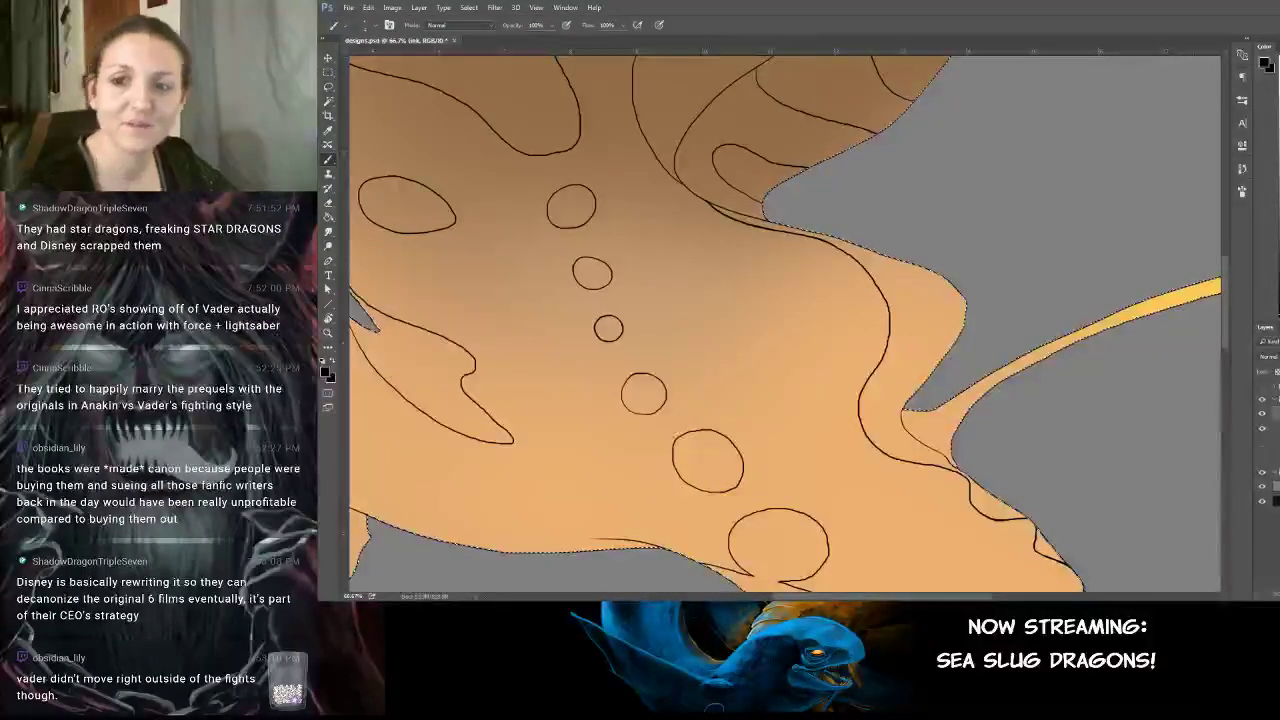
mouse_move(757, 257)
left_mouse_down()
mouse_move(705, 330)
mouse_move(838, 308)
left_mouse_up()
left_click_drag(775, 267, 742, 259)
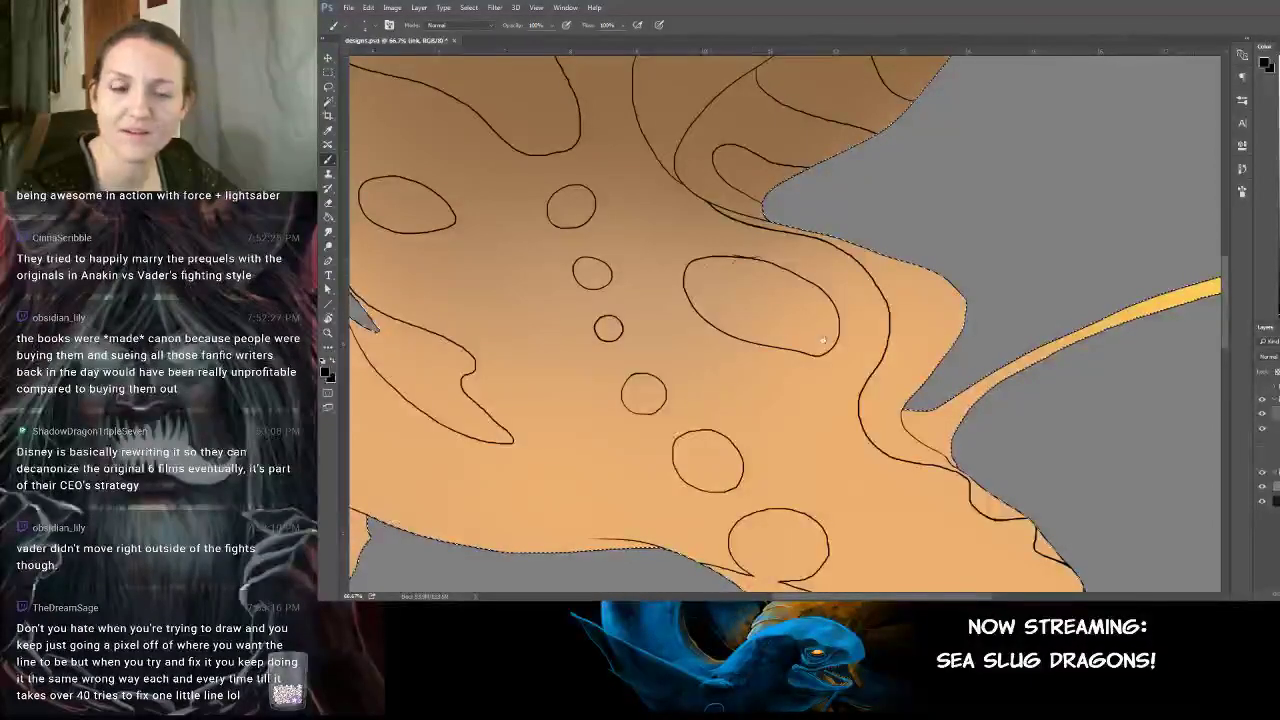
Inspect the new oval spot and the neighbouring lines up close, and review the markings on the whole dragon.
left_click_drag(823, 340, 694, 226)
mouse_move(802, 399)
left_mouse_down()
mouse_move(757, 314)
mouse_move(781, 288)
mouse_move(811, 280)
mouse_move(833, 363)
left_mouse_up()
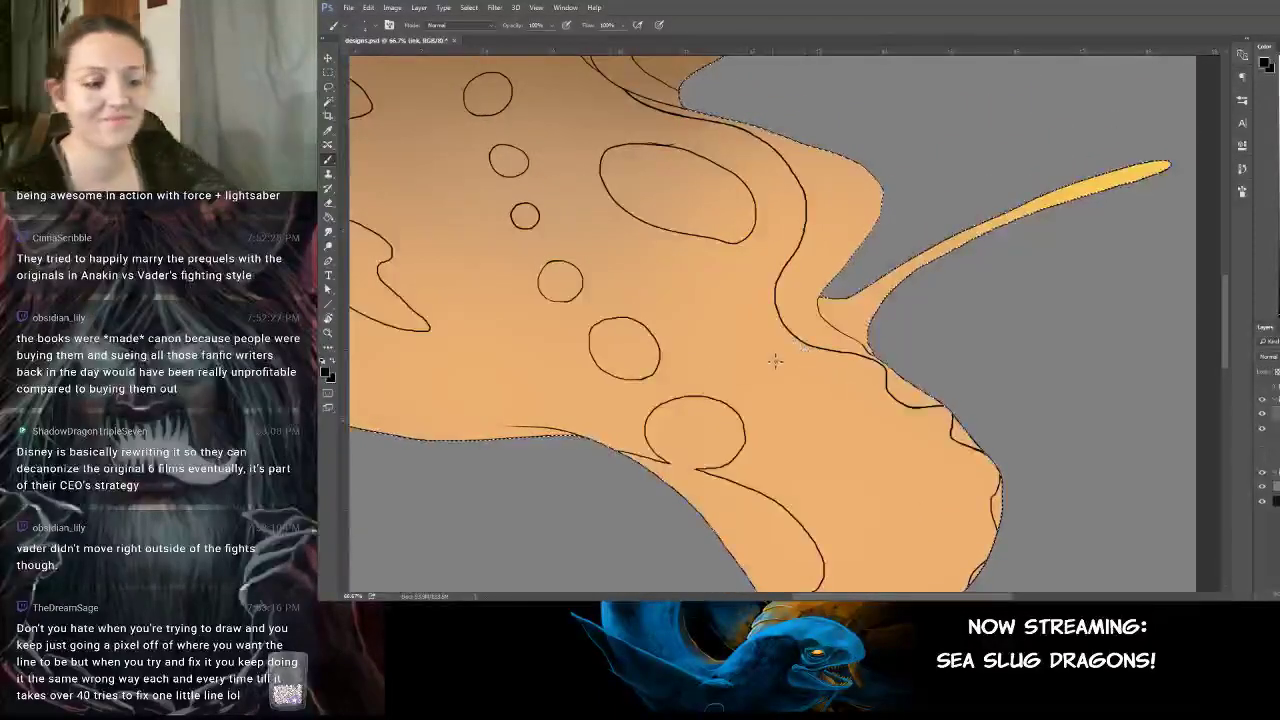
scroll(775, 361, "up", 5)
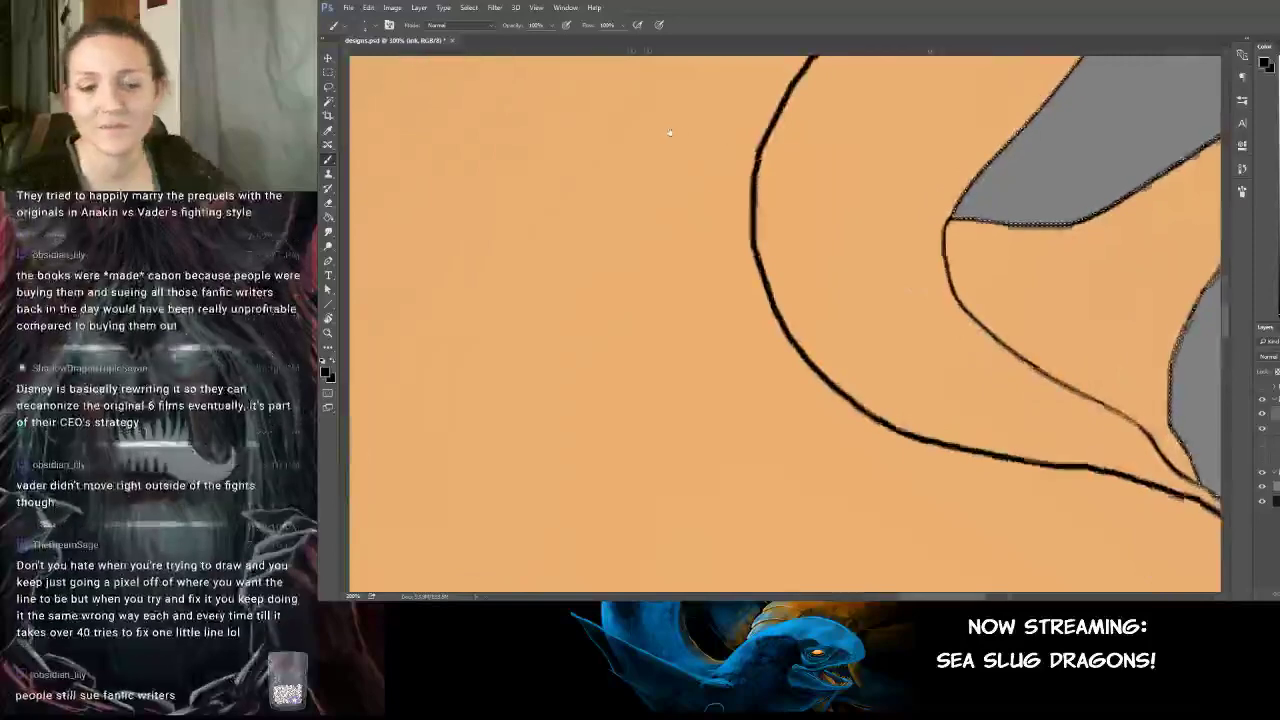
left_click_drag(670, 133, 848, 562)
mouse_move(685, 75)
left_mouse_down()
mouse_move(715, 245)
mouse_move(785, 277)
left_mouse_up()
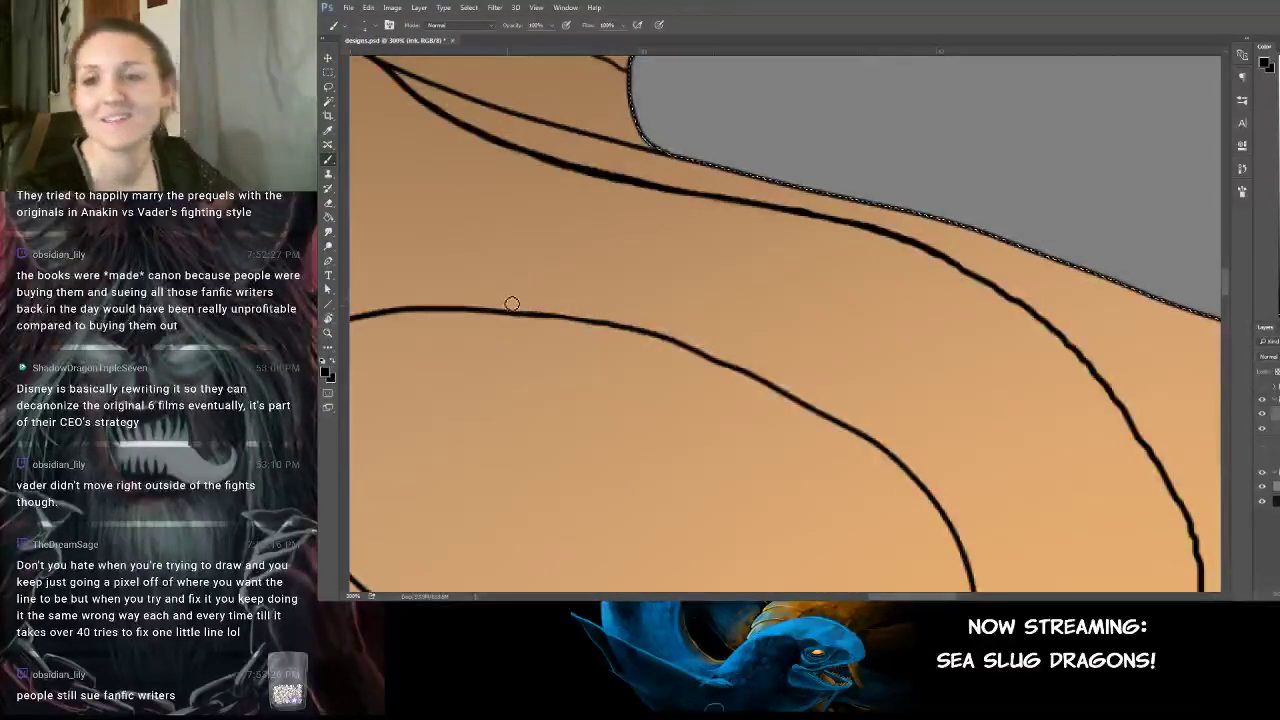
key("ctrl+minus")
key("ctrl+minus")
key("ctrl+minus")
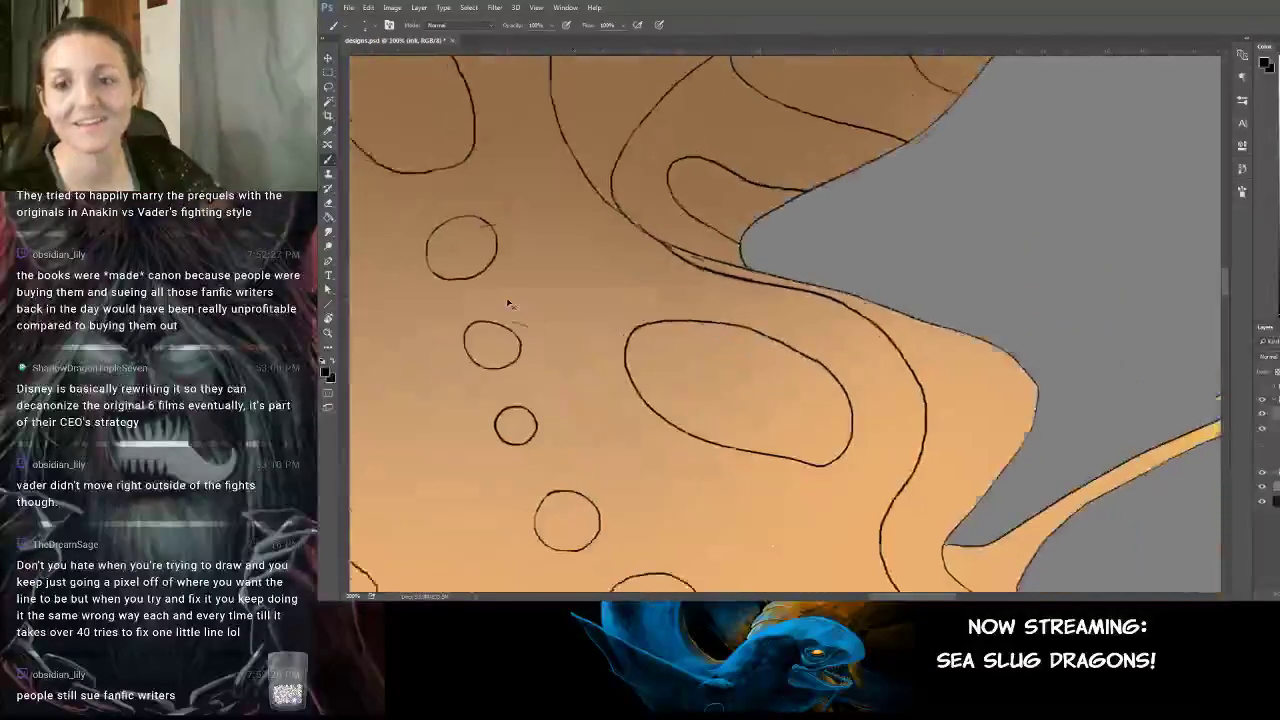
left_click_drag(592, 394, 502, 260)
left_click_drag(670, 424, 584, 315)
key("ctrl+minus")
key("ctrl+minus")
key("ctrl+minus")
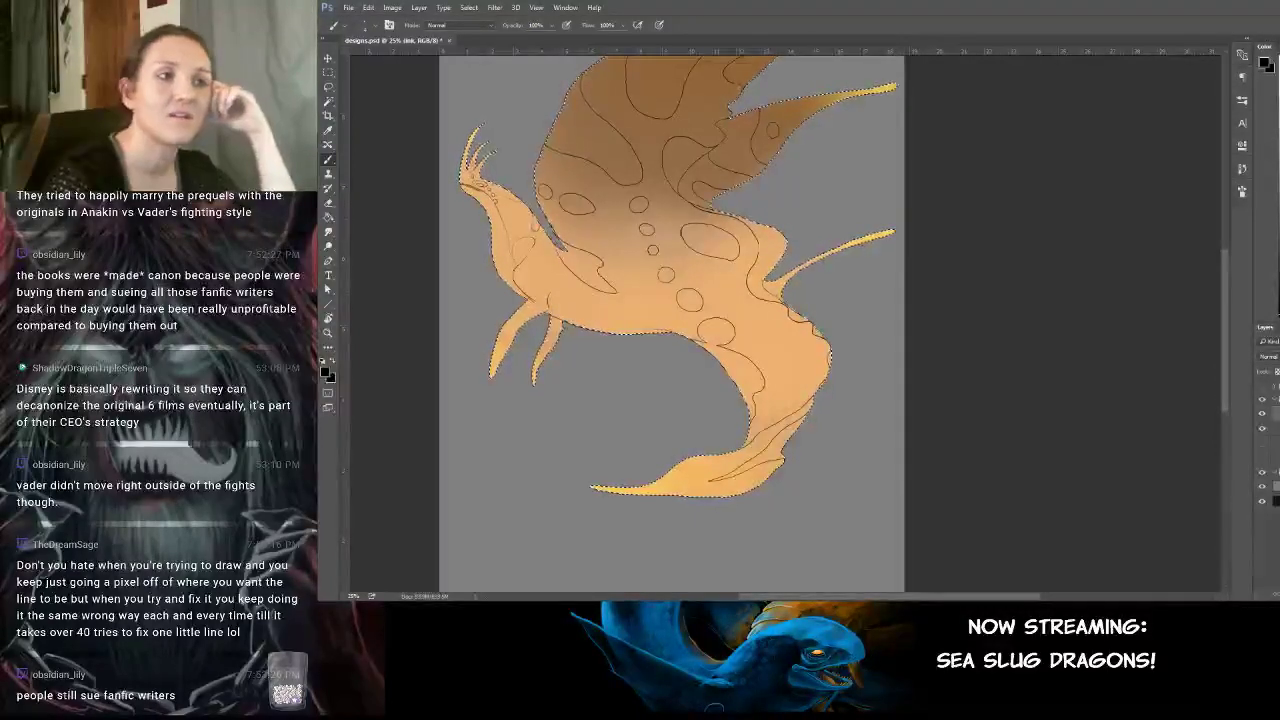
Bring the sea slug reference image in Windows Photo Viewer beside the drawing and look over its photos.
left_click_drag(322, 230, 921, 170)
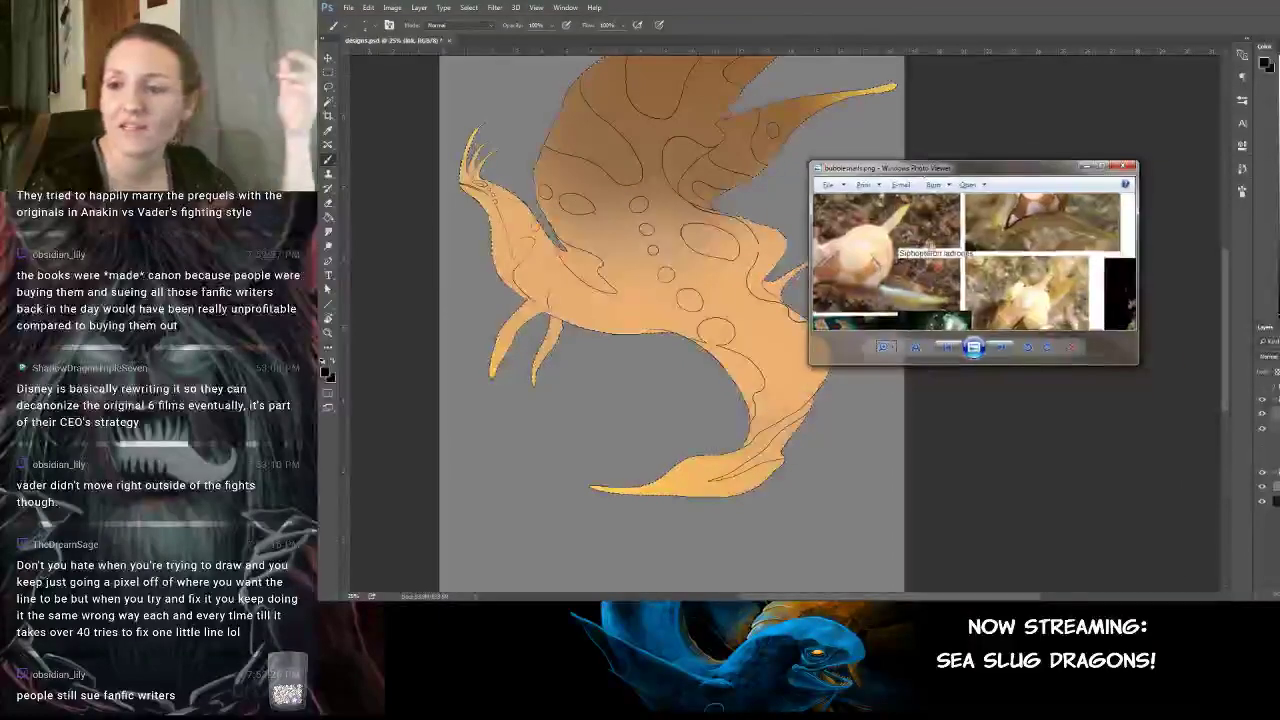
scroll(945, 260, "up", 2)
left_click_drag(1115, 305, 986, 236)
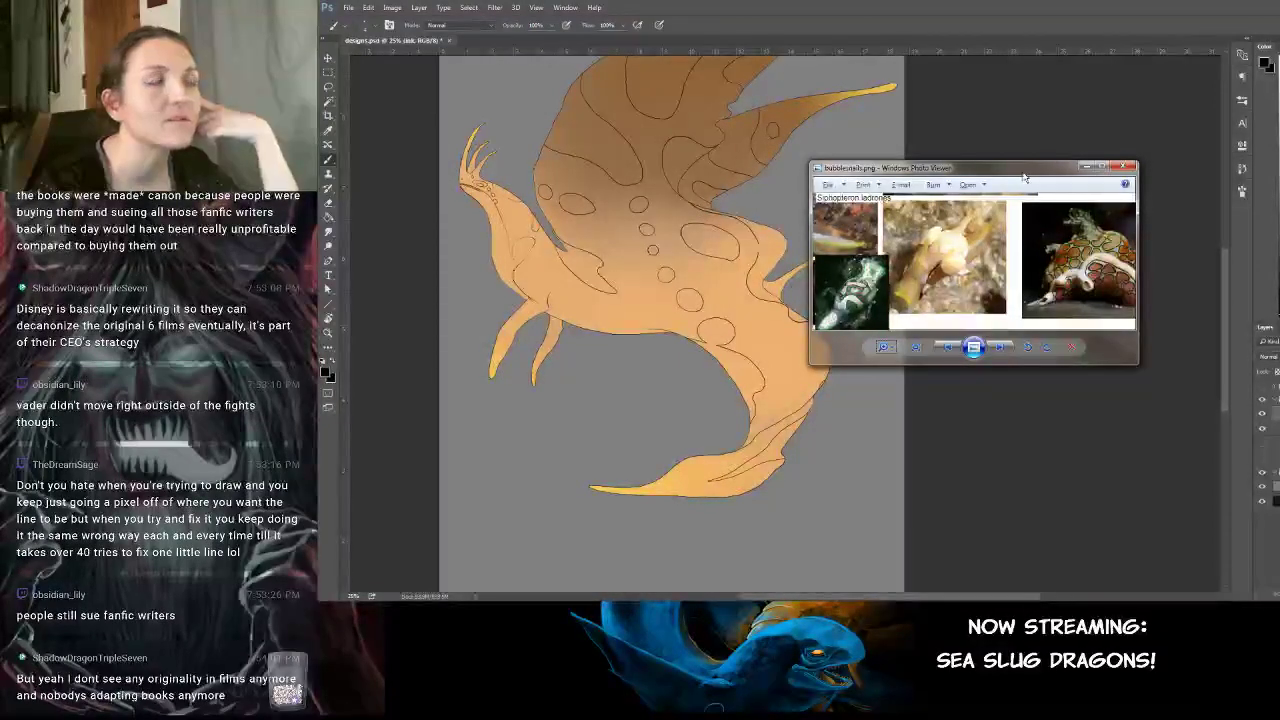
Minimize the bubblesnails.png reference photo and load the sea slug dragon's silhouette as a selection.
left_click(1086, 167)
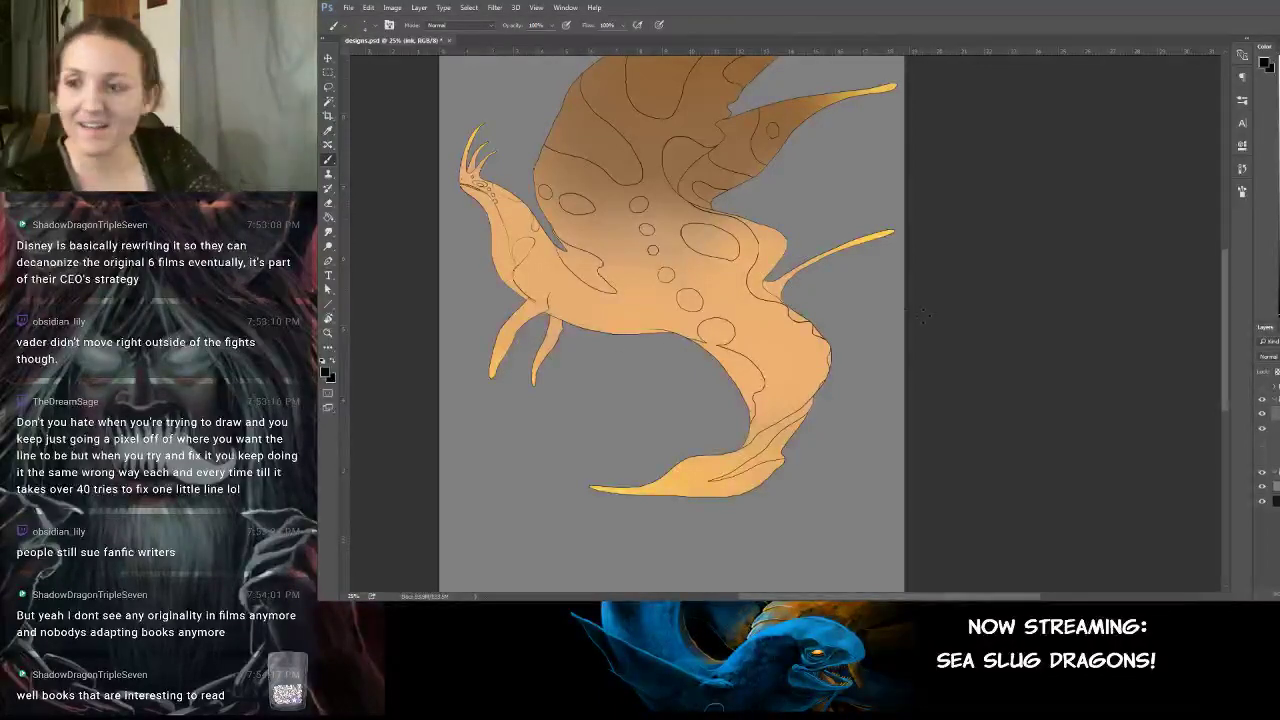
left_click(1276, 486, "ctrl")
key("ctrl+plus")
key("ctrl+plus")
key("ctrl+plus")
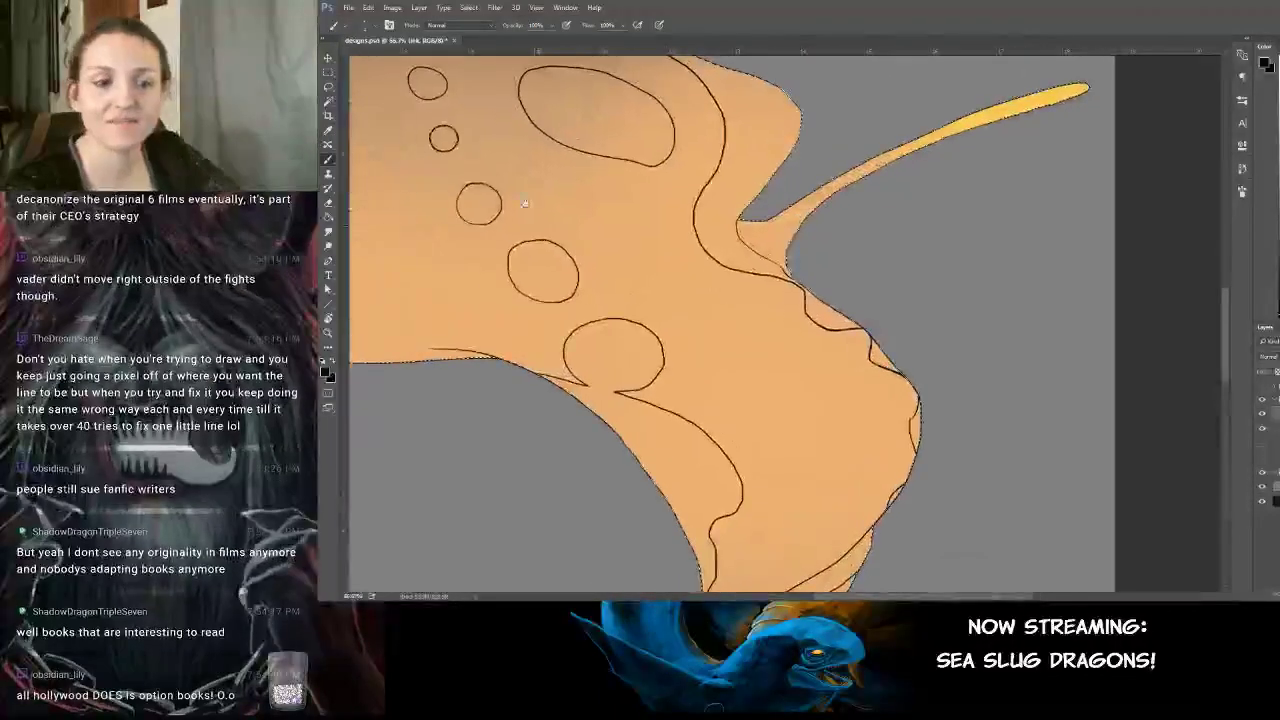
left_click_drag(647, 306, 839, 428)
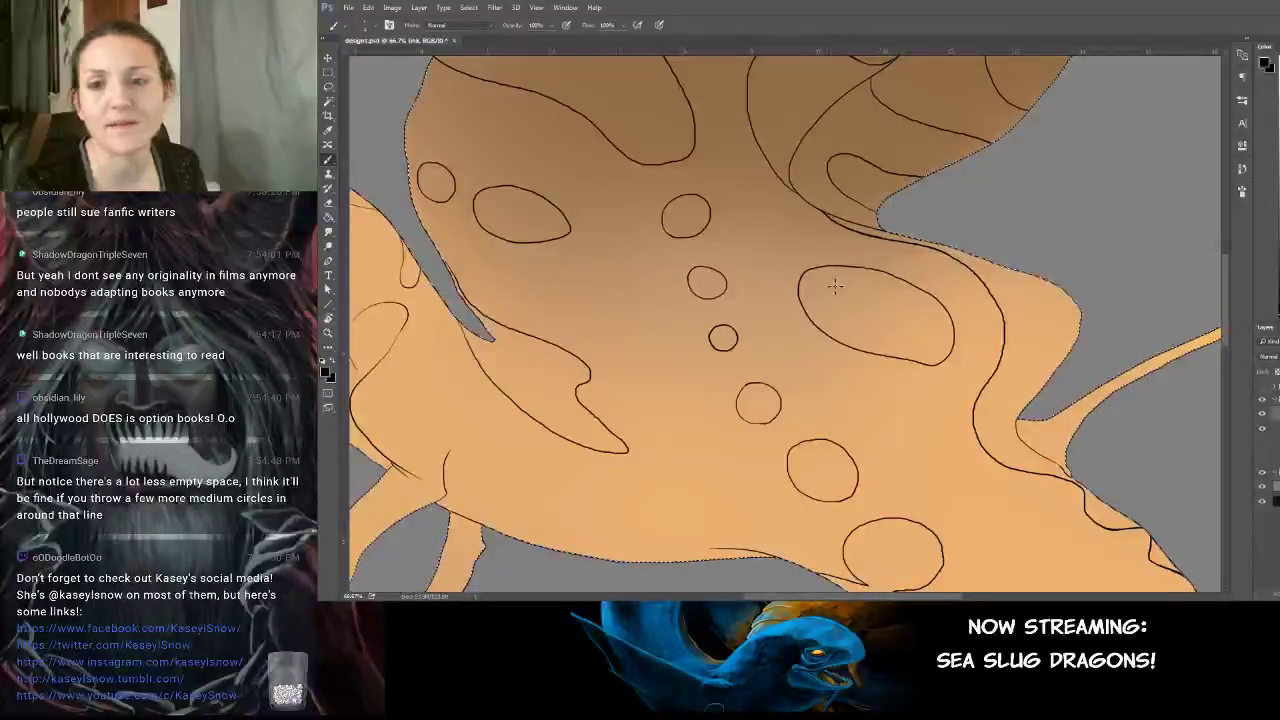
scroll(749, 334, "down", 3)
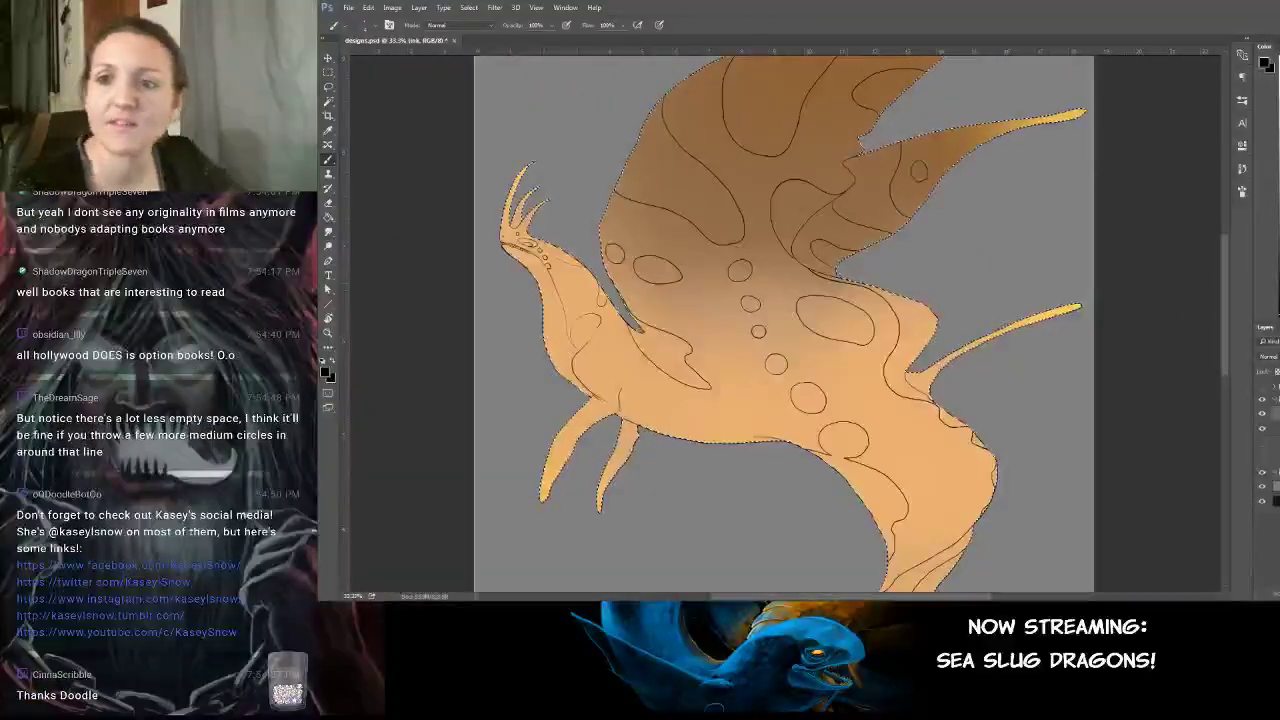
left_click_drag(958, 306, 925, 354)
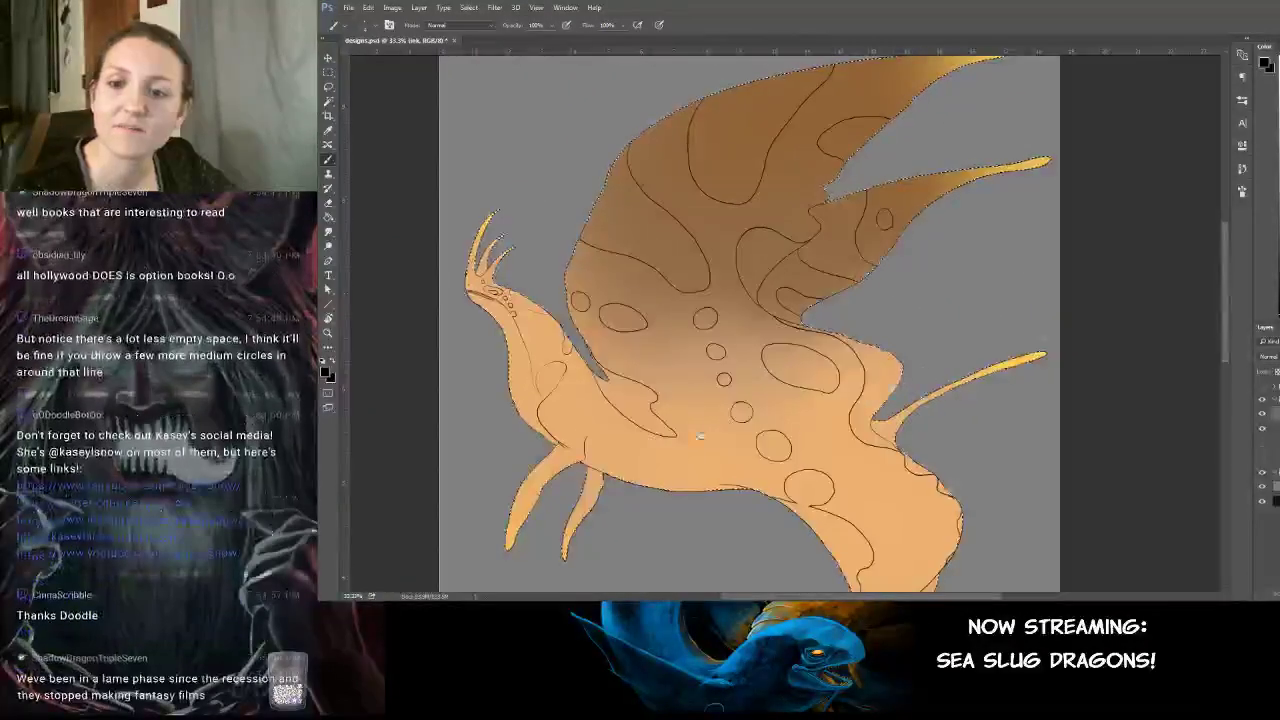
key("l")
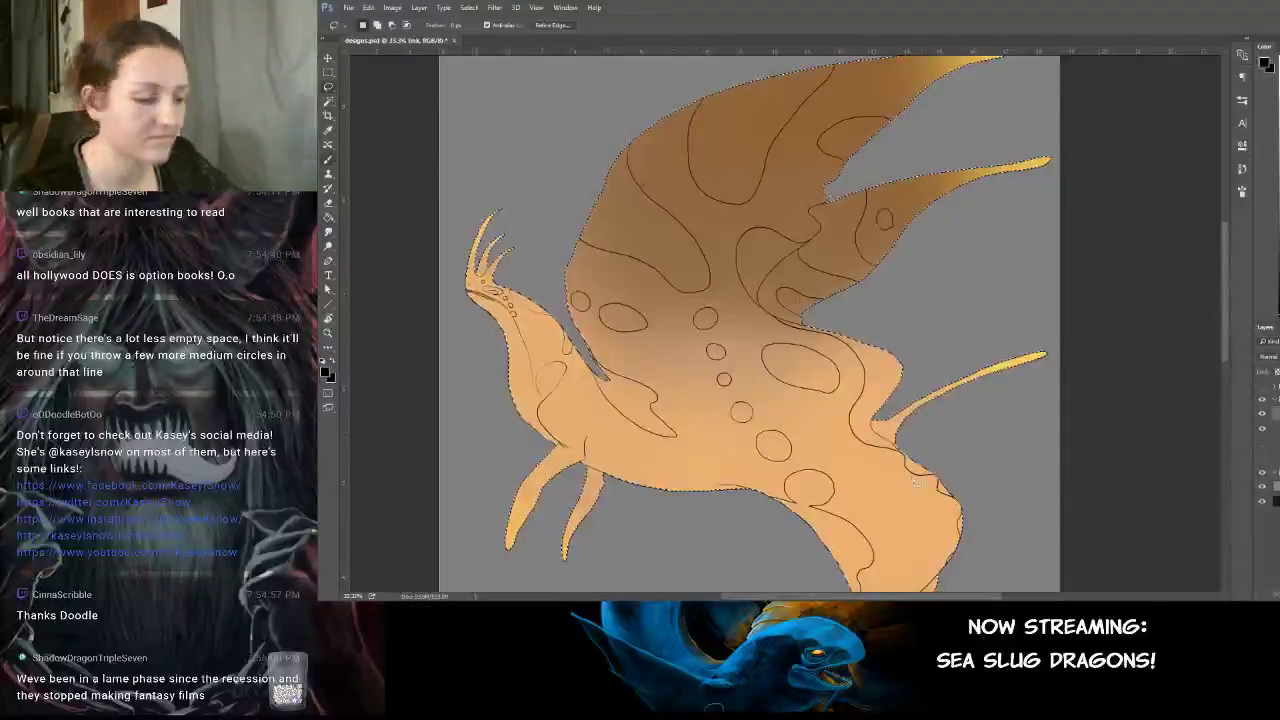
key("b")
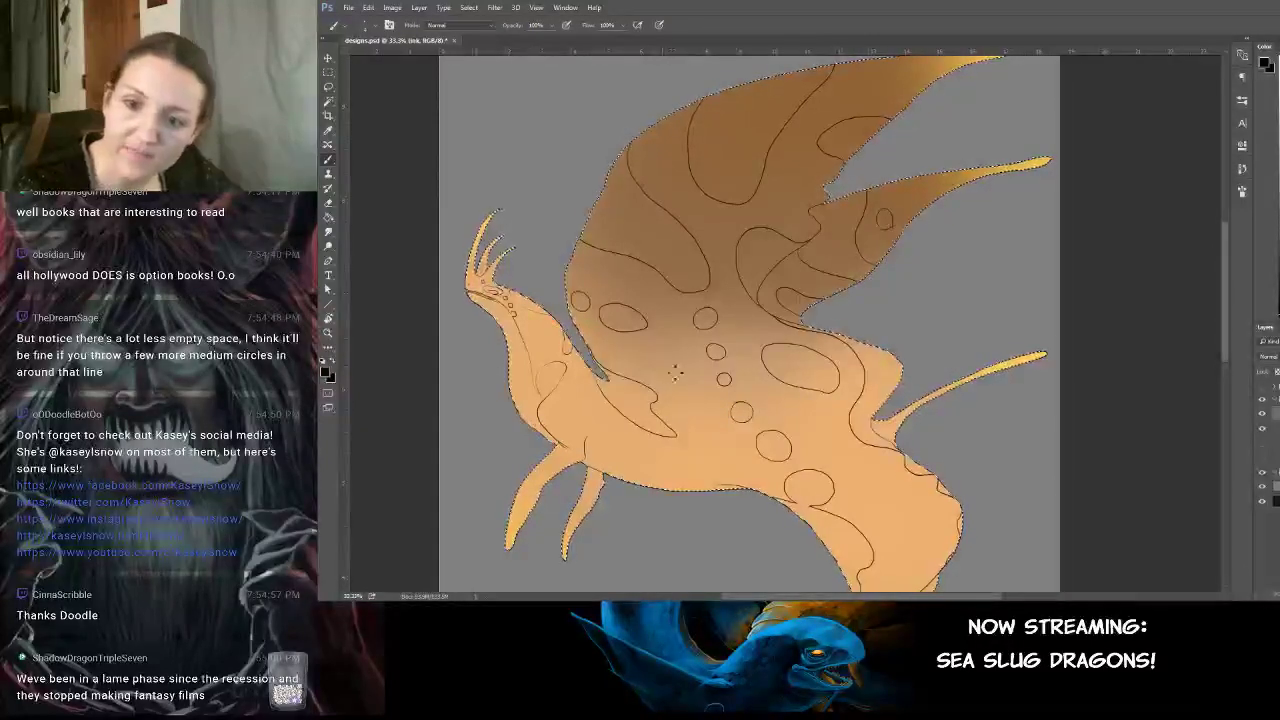
mouse_move(701, 362)
left_mouse_down()
mouse_move(653, 367)
mouse_move(699, 368)
left_mouse_up()
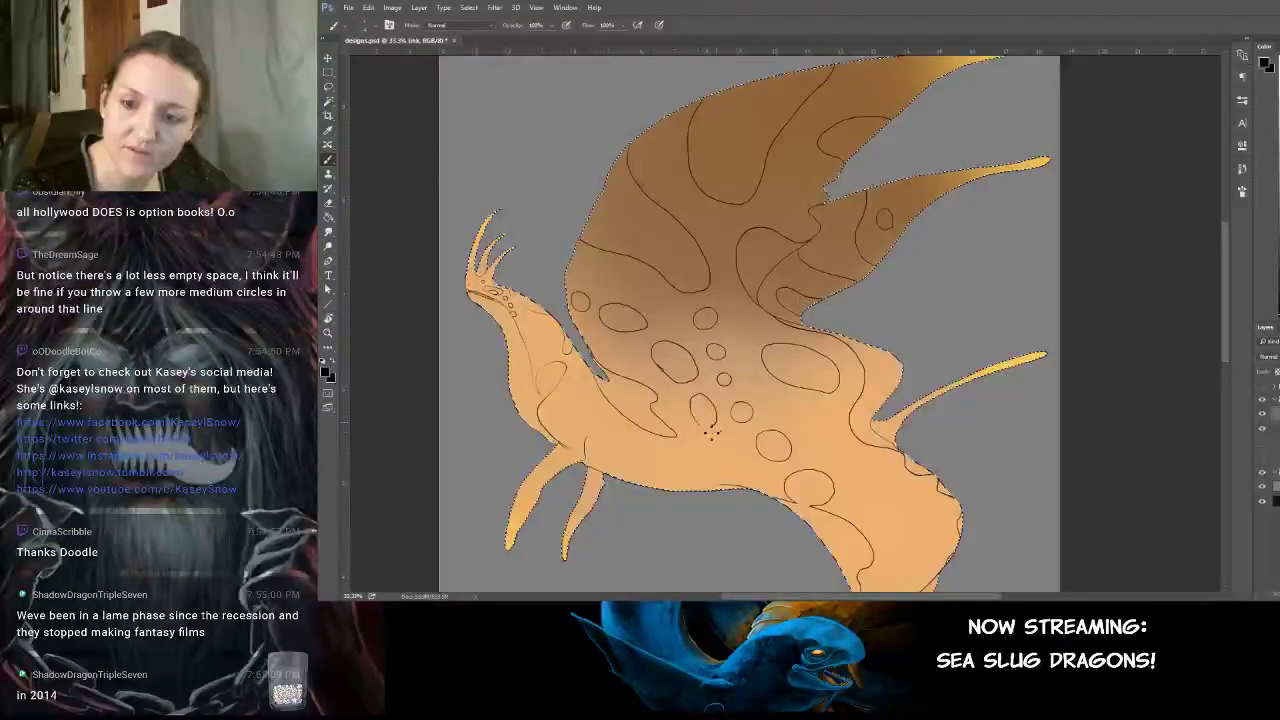
left_click_drag(709, 453, 698, 466)
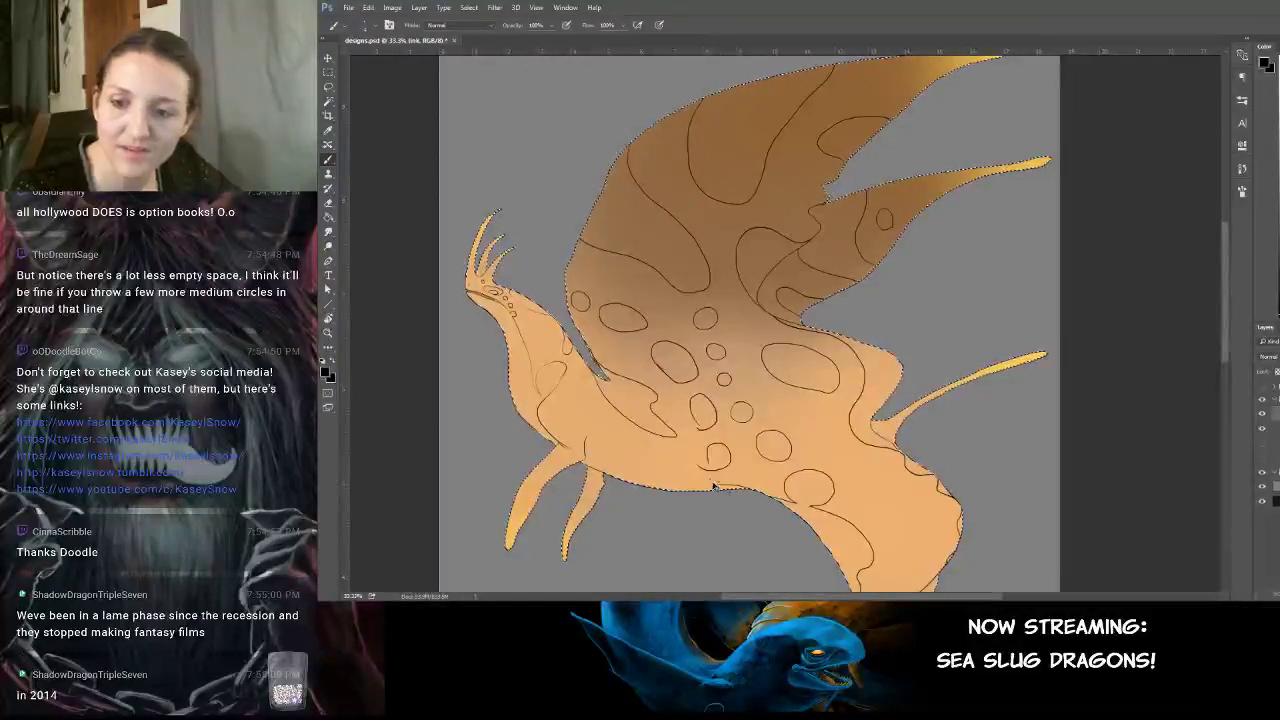
key("ctrl+z")
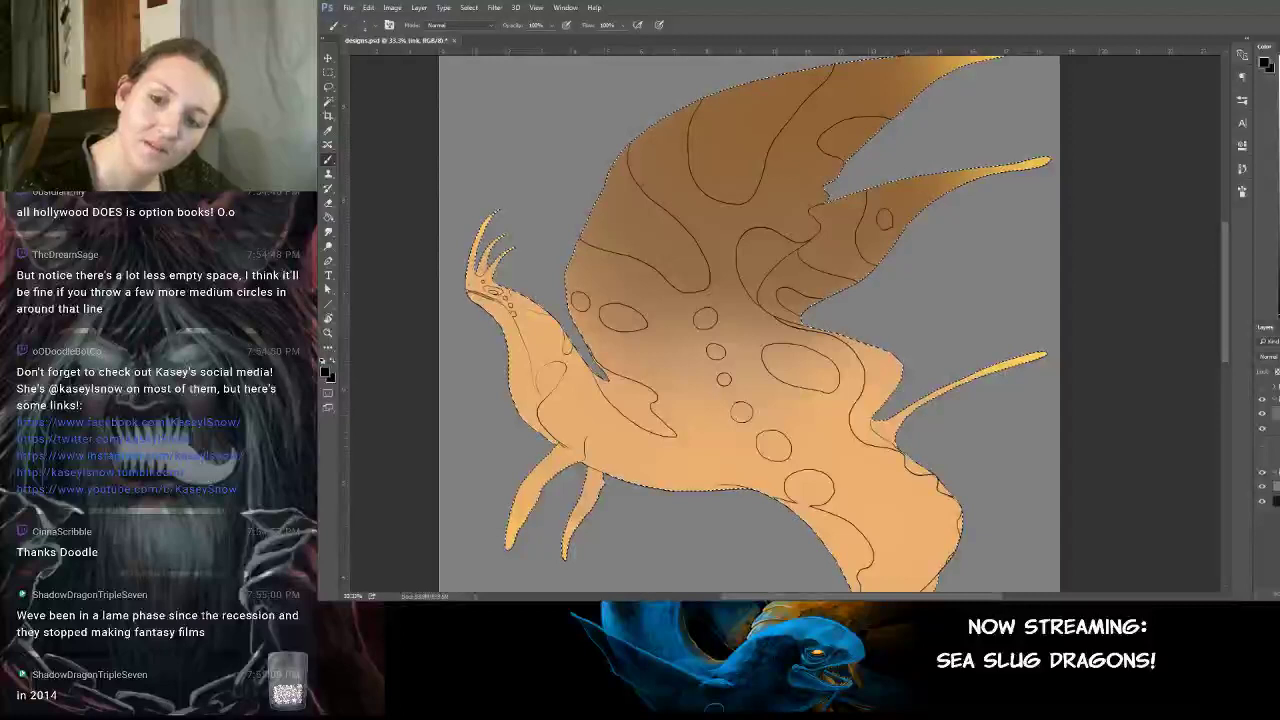
mouse_move(604, 474)
left_mouse_down()
mouse_move(658, 482)
mouse_move(710, 449)
mouse_move(758, 491)
left_mouse_up()
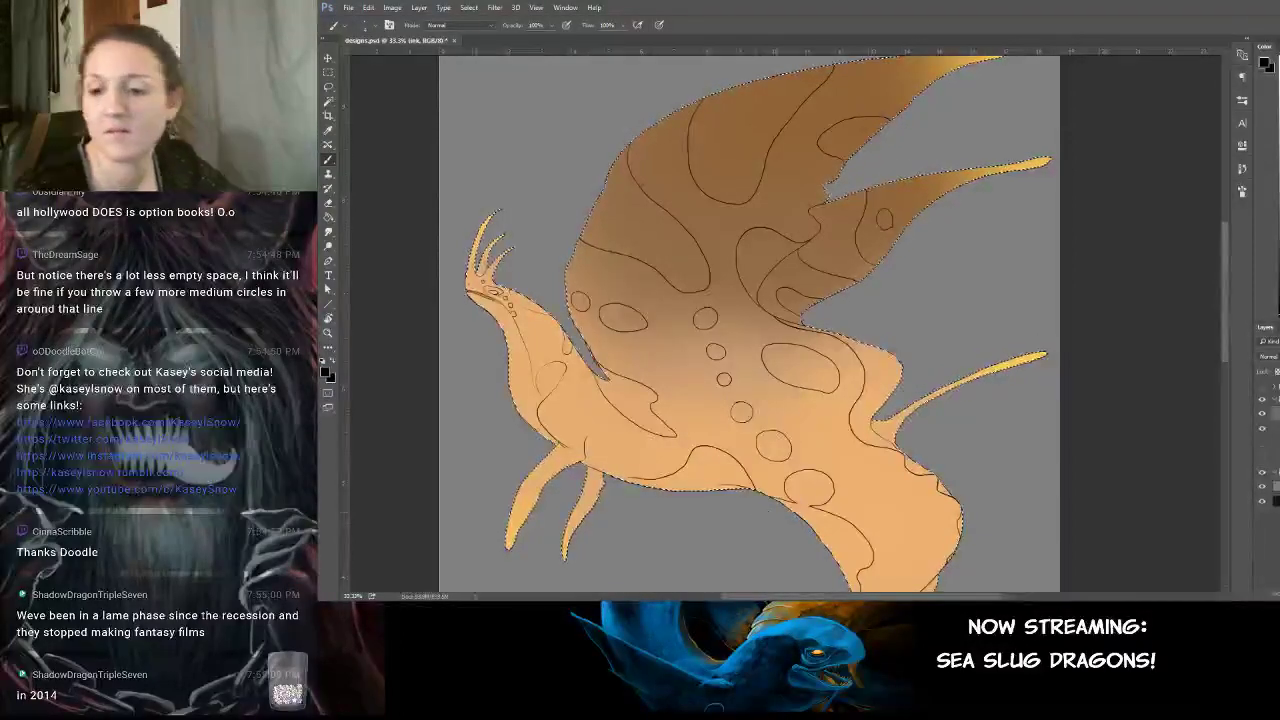
scroll(780, 505, "down", 3)
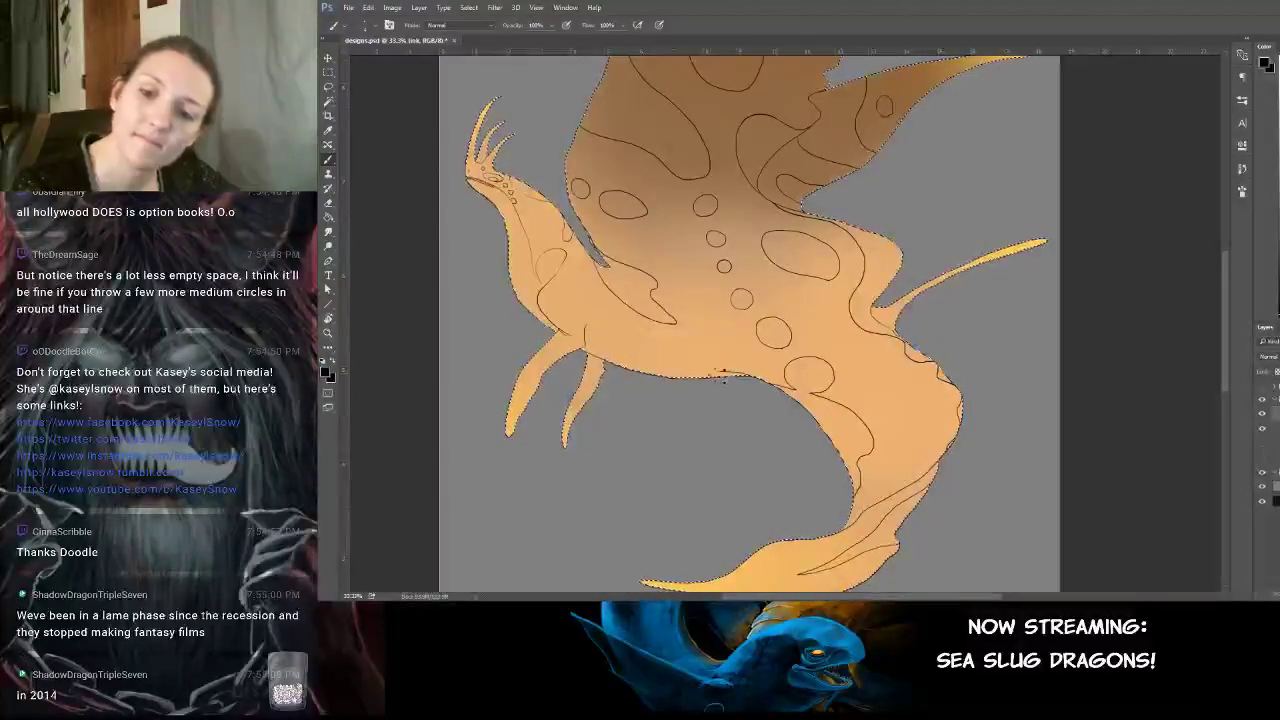
Ink a curved marking line from above the dragon's rear front limb along the underside to the rear belly.
left_click_drag(590, 331, 665, 357)
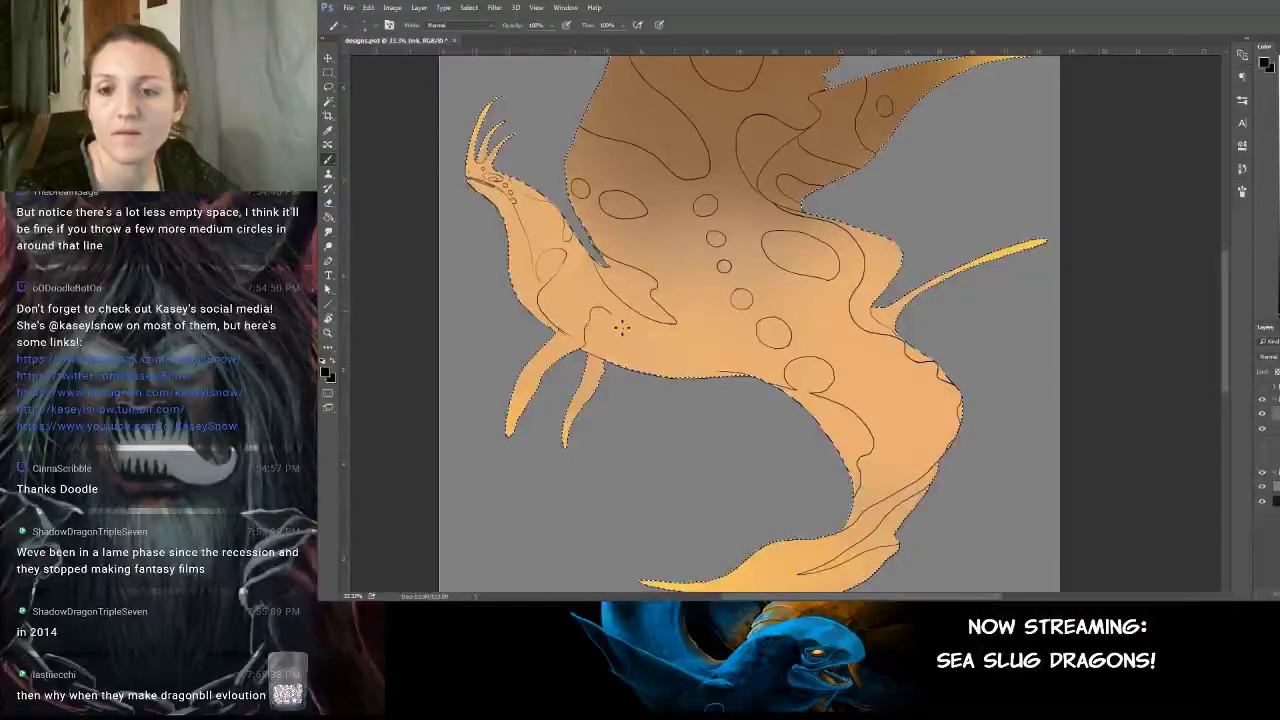
left_click_drag(592, 323, 636, 342)
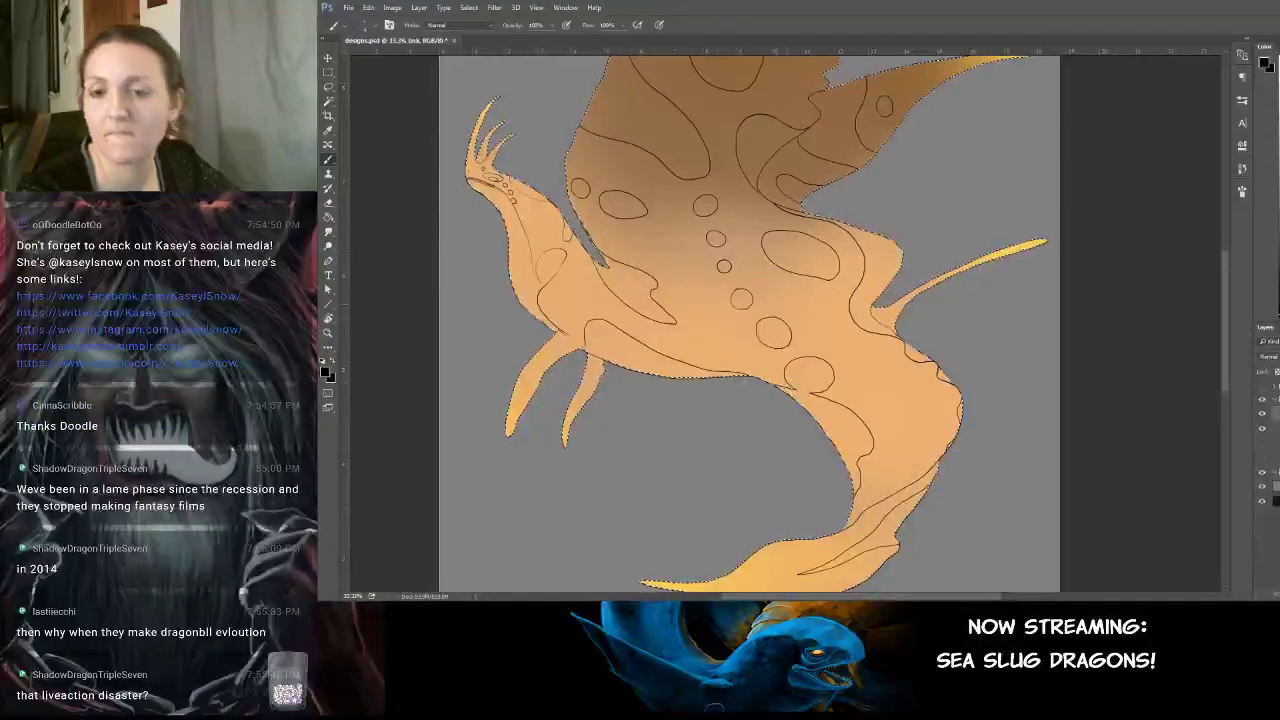
mouse_move(808, 287)
left_mouse_down()
mouse_move(891, 297)
mouse_move(809, 278)
left_mouse_up()
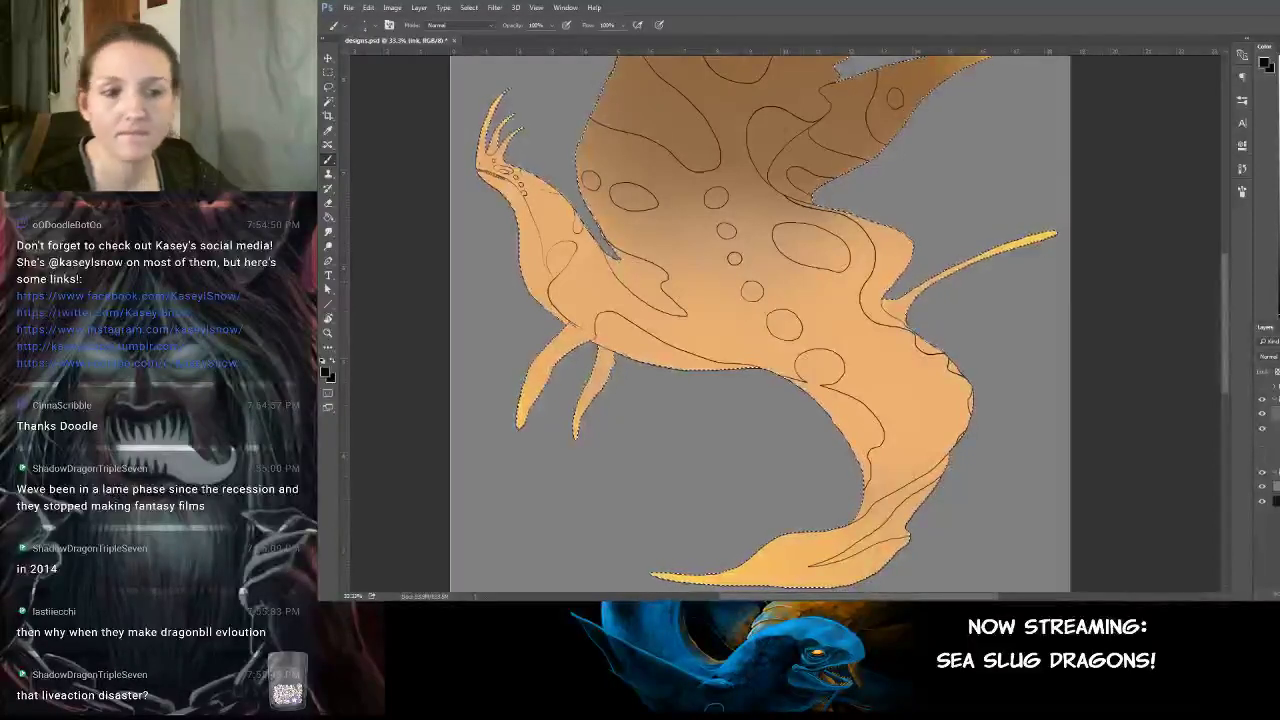
left_click_drag(809, 286, 793, 326)
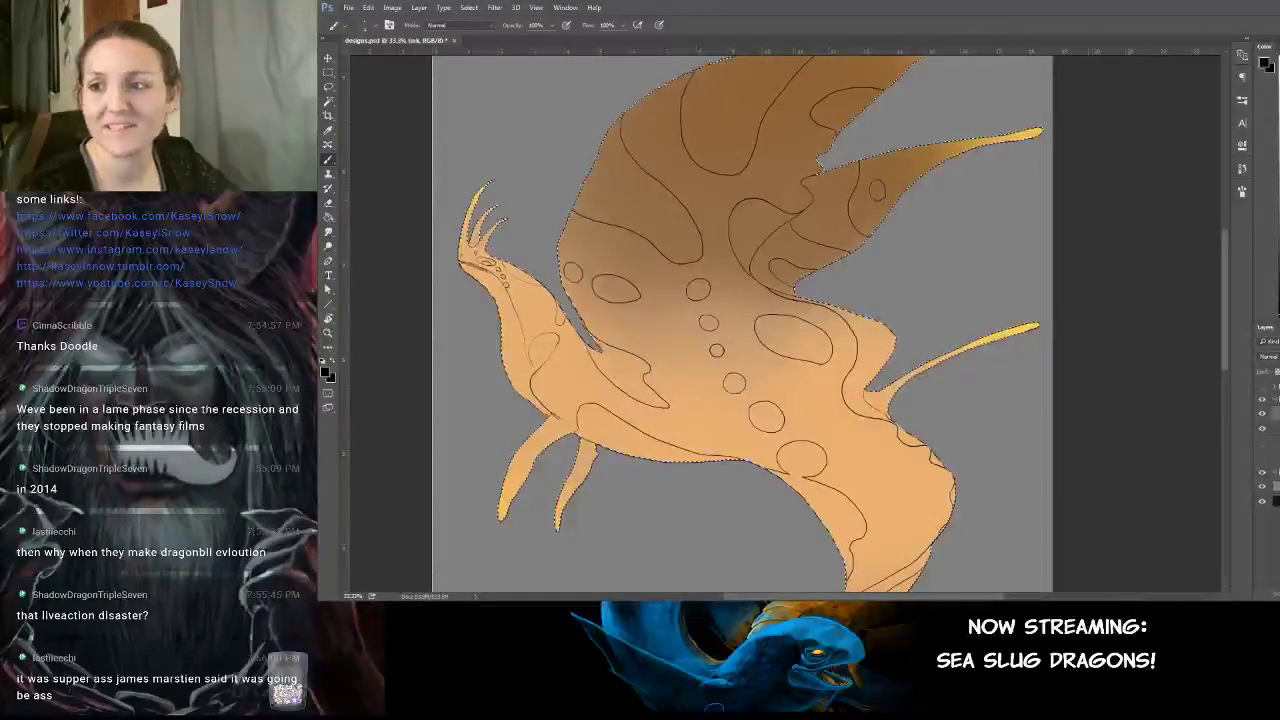
Ink three progressively smaller round spots toward the base of the tail and a row of small spots at the neck base.
left_click_drag(875, 322, 825, 280)
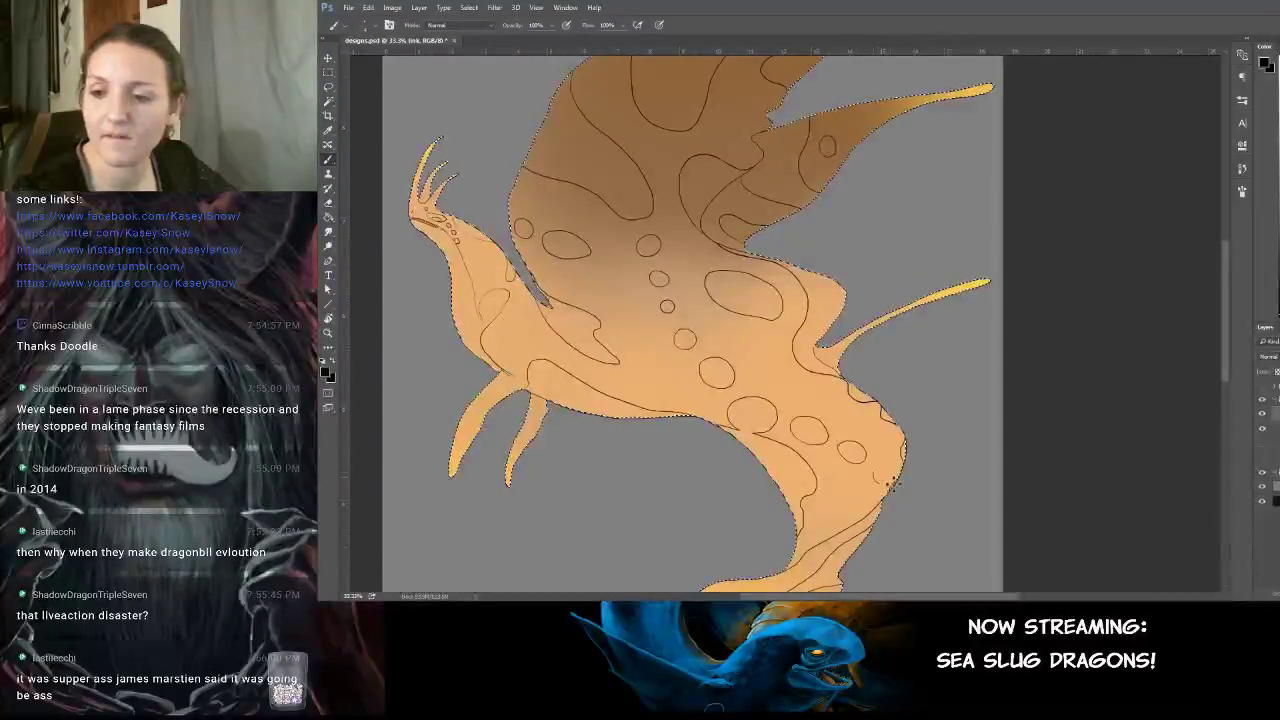
left_click_drag(874, 357, 1020, 290)
mouse_move(926, 130)
left_mouse_down()
mouse_move(877, 334)
mouse_move(811, 228)
mouse_move(806, 183)
mouse_move(770, 150)
left_mouse_up()
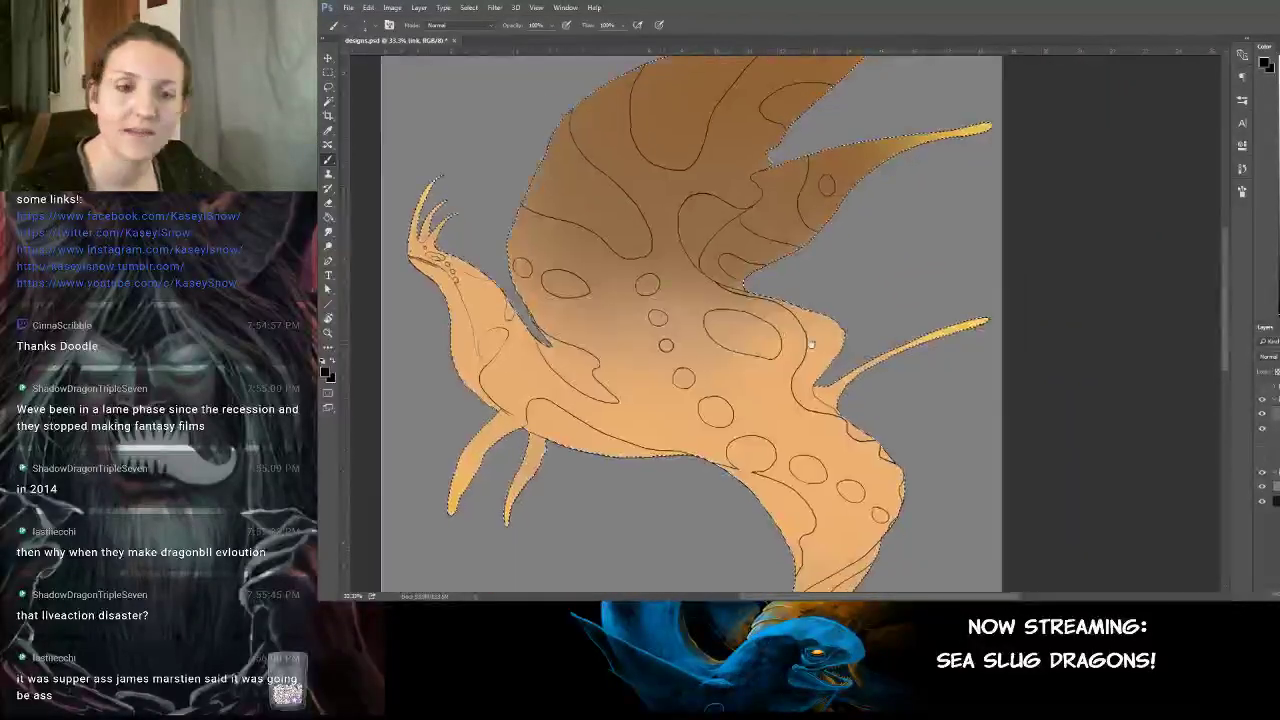
left_click_drag(799, 275, 829, 195)
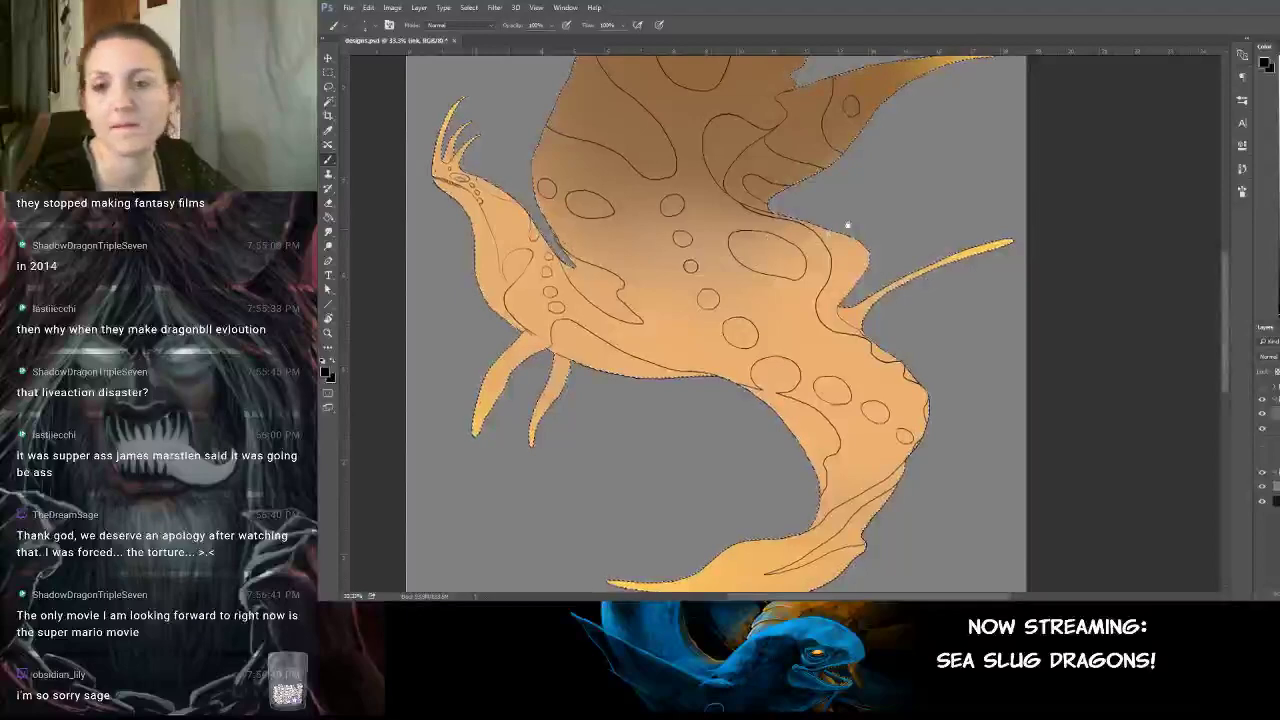
Ink three small round spots on the large wing: at the upper edge, near the inner notch and near the front edge.
left_click_drag(846, 223, 733, 385)
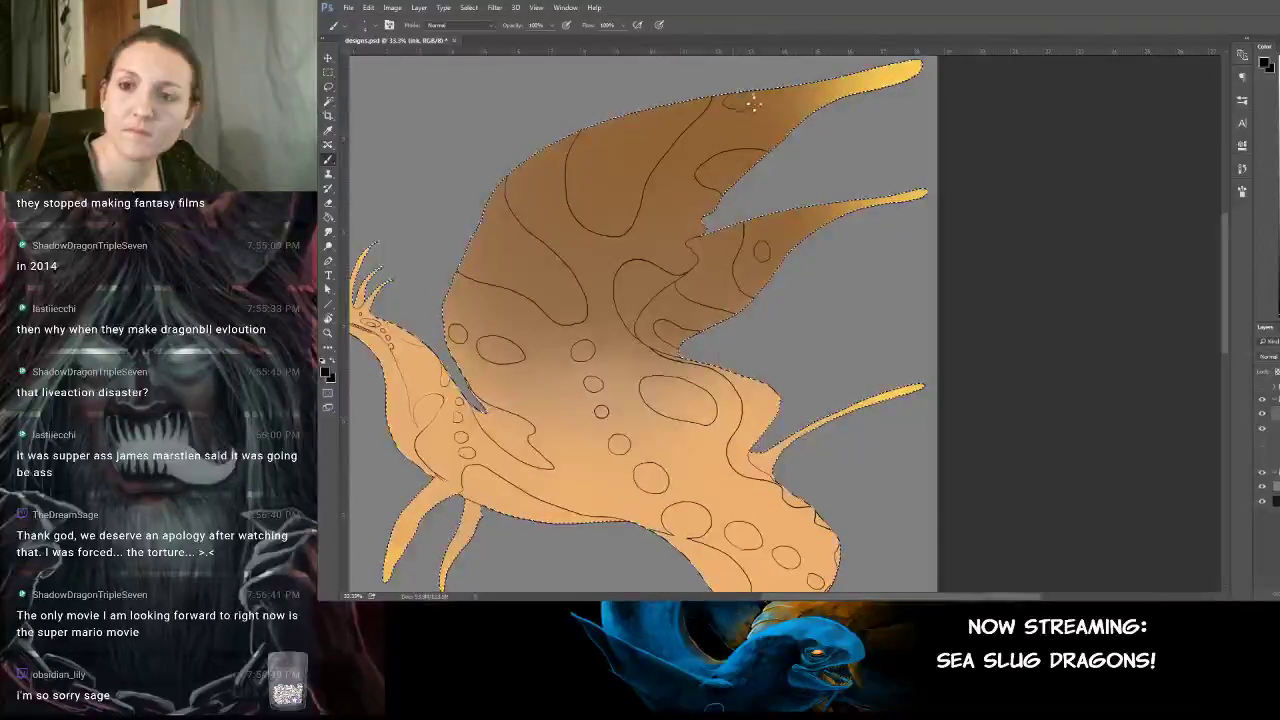
key("ctrl+z")
left_click_drag(734, 95, 737, 94)
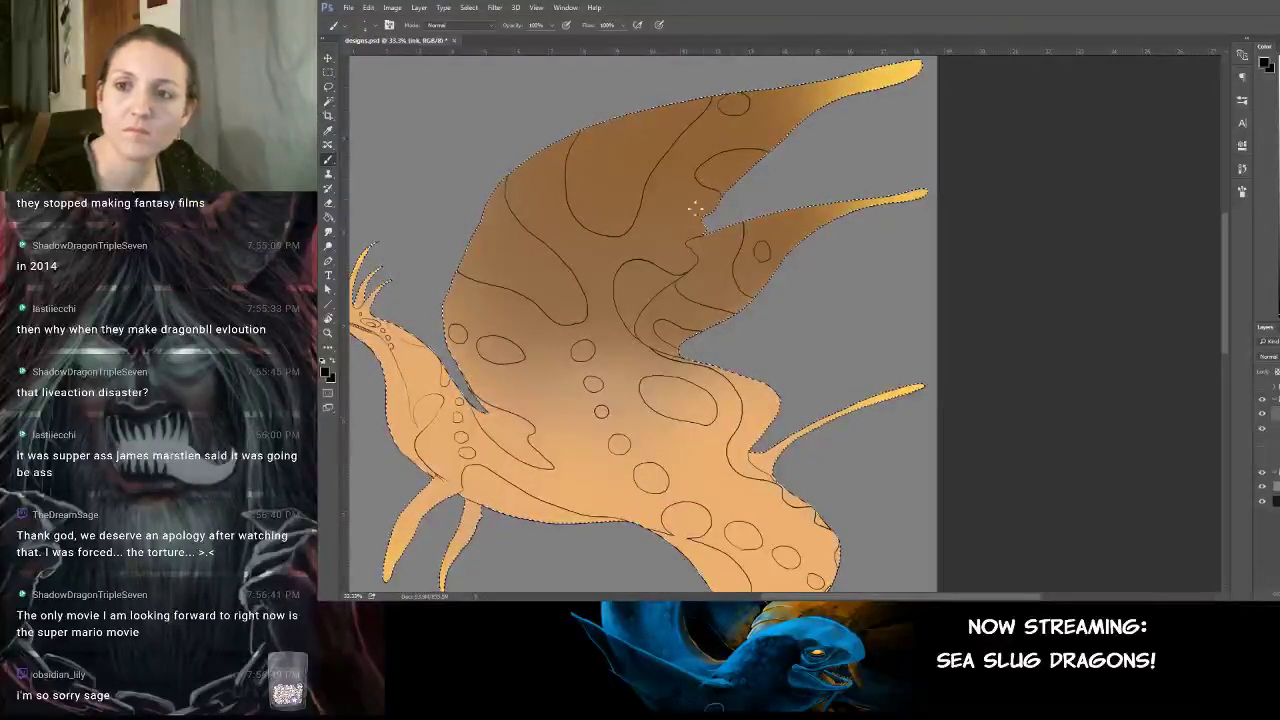
left_click_drag(675, 200, 683, 207)
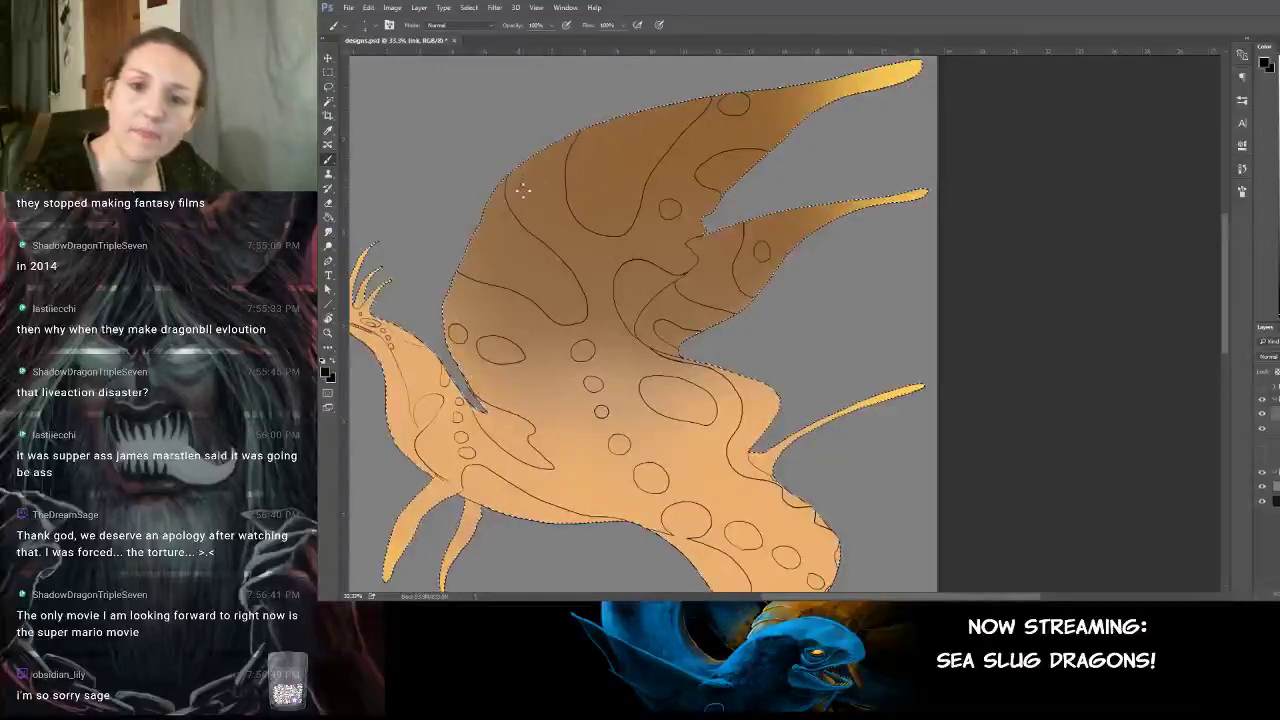
left_click_drag(521, 181, 546, 192)
Erase the jagged end of the marking behind the neck and keep the dragon's silhouette selected.
left_click_drag(700, 271, 630, 169)
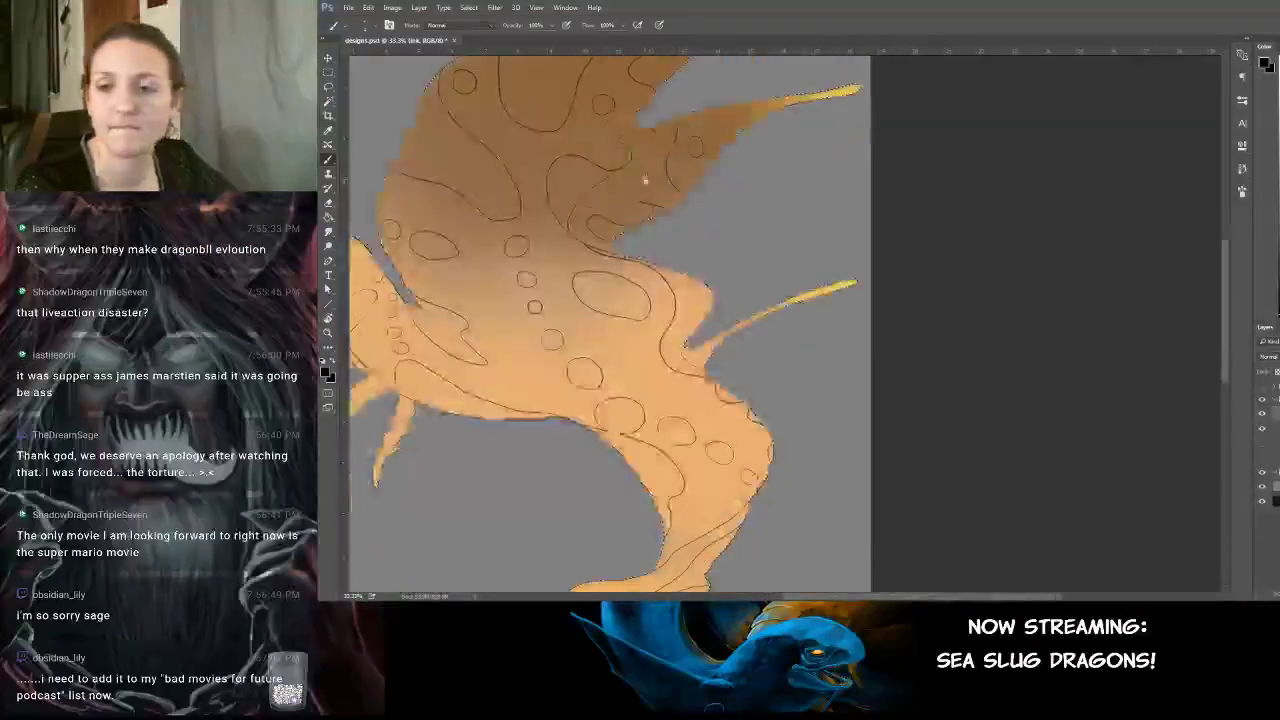
left_click_drag(671, 325, 829, 371)
mouse_move(766, 297)
left_mouse_down()
mouse_move(680, 109)
mouse_move(770, 285)
mouse_move(771, 272)
left_mouse_up()
left_click_drag(743, 197, 724, 165)
key("ctrl+shift+d")
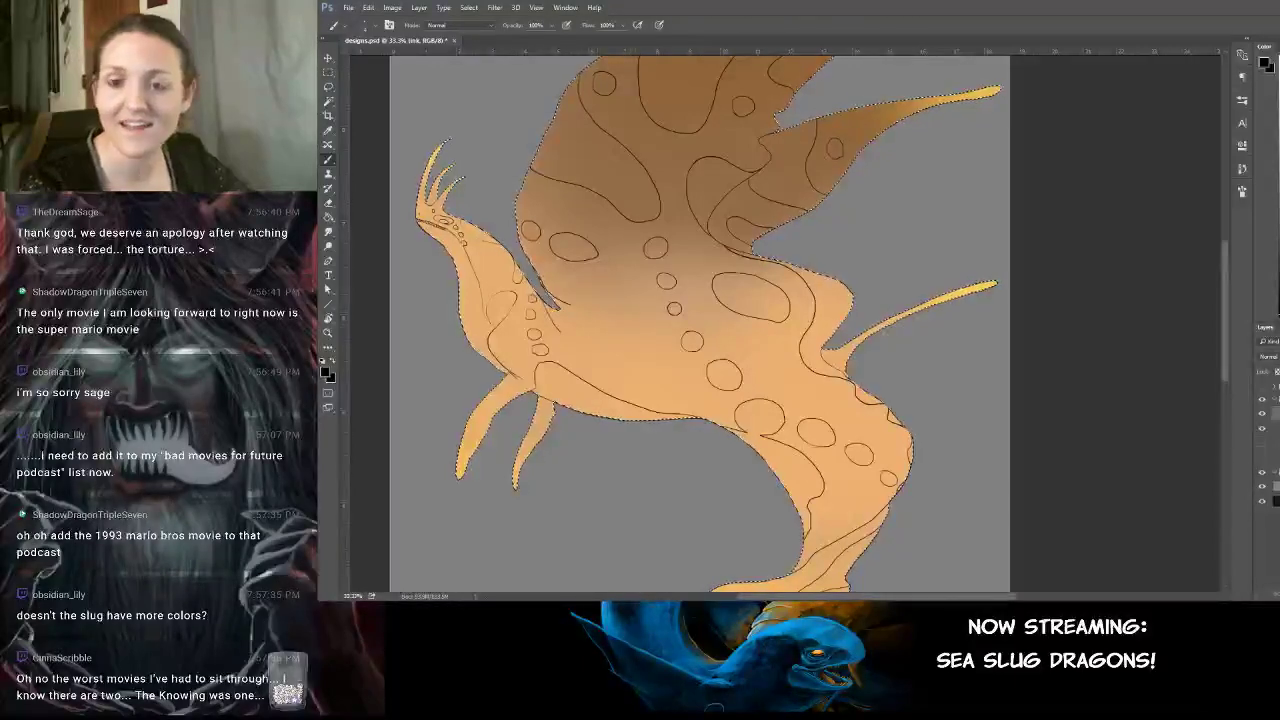
Redraw the end of the marking behind the neck as a smooth rounded lobe joining its two open lines.
key("ctrl+plus")
key("ctrl+plus")
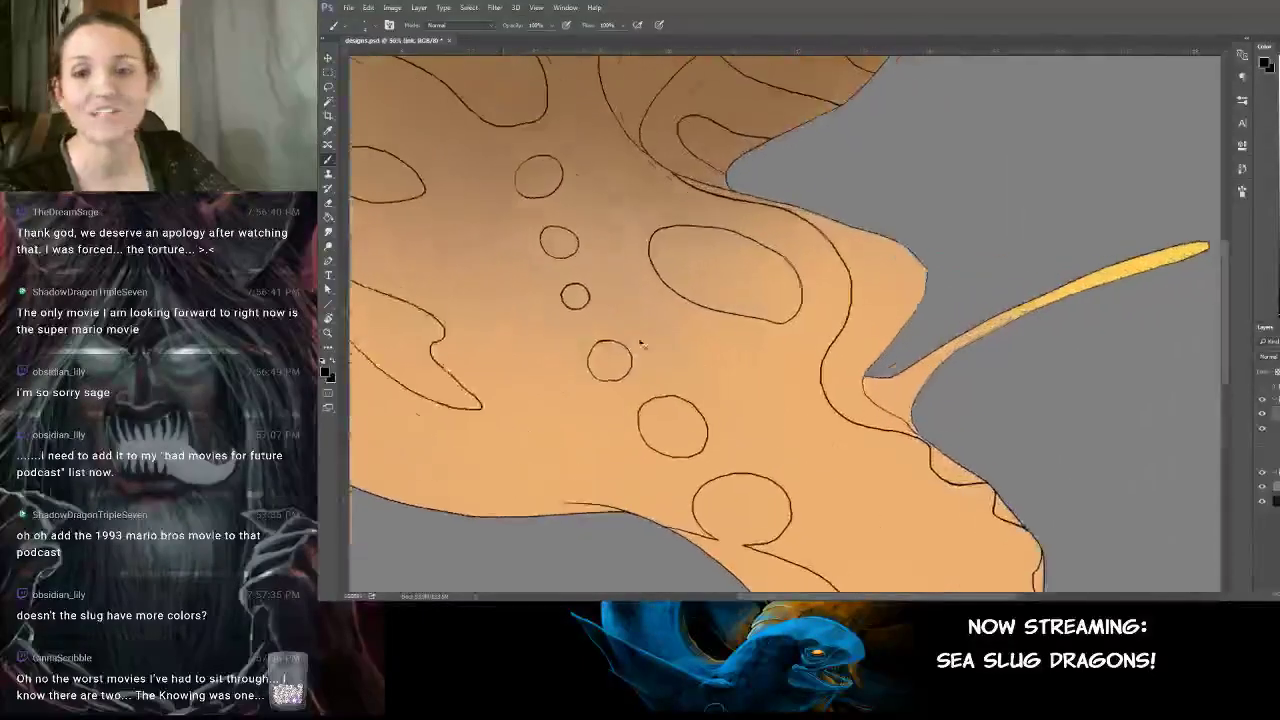
left_click_drag(463, 342, 866, 268)
key("ctrl+plus")
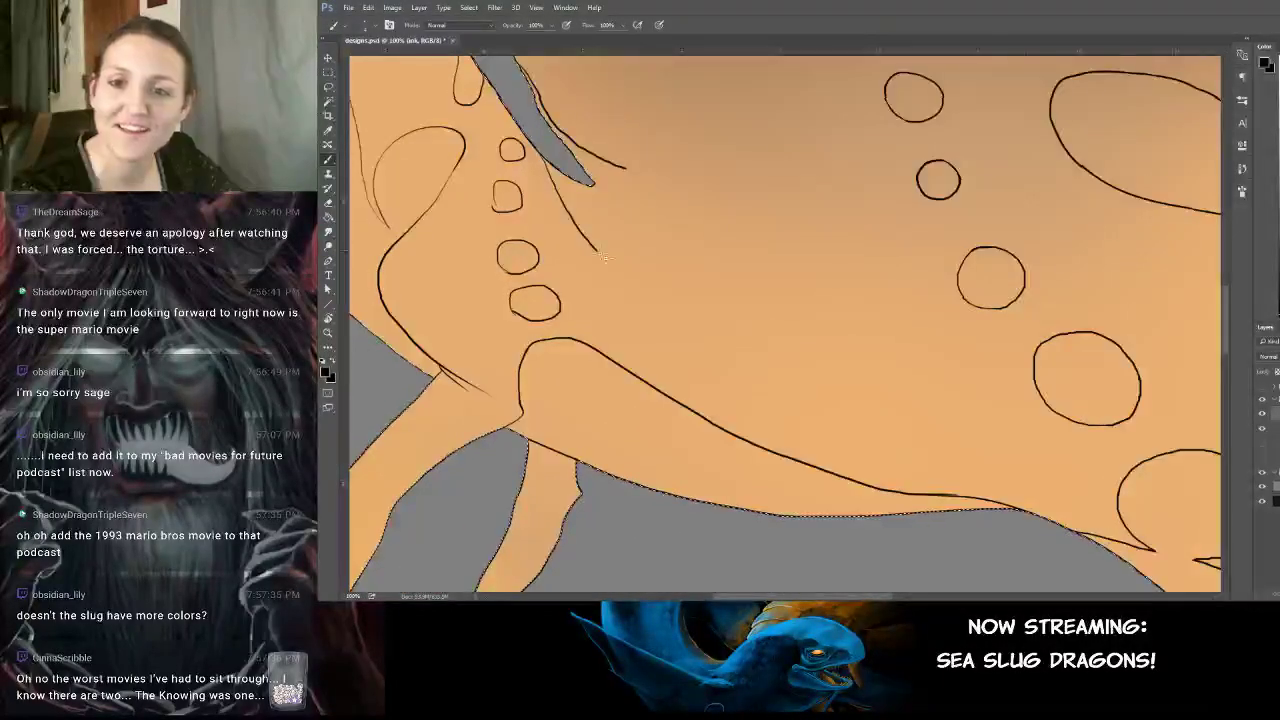
key("ctrl+z")
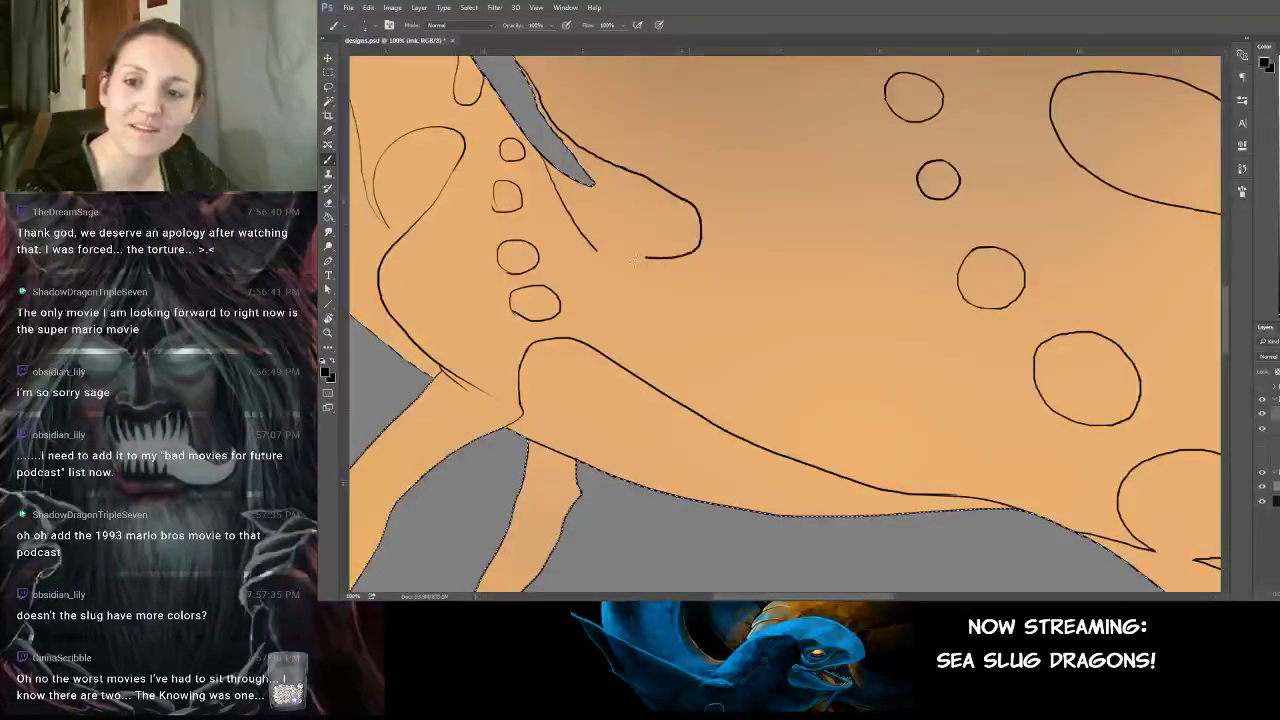
key("ctrl+z")
mouse_move(634, 260)
left_mouse_down()
mouse_move(622, 254)
mouse_move(695, 256)
mouse_move(722, 212)
left_mouse_up()
key("ctrl+z")
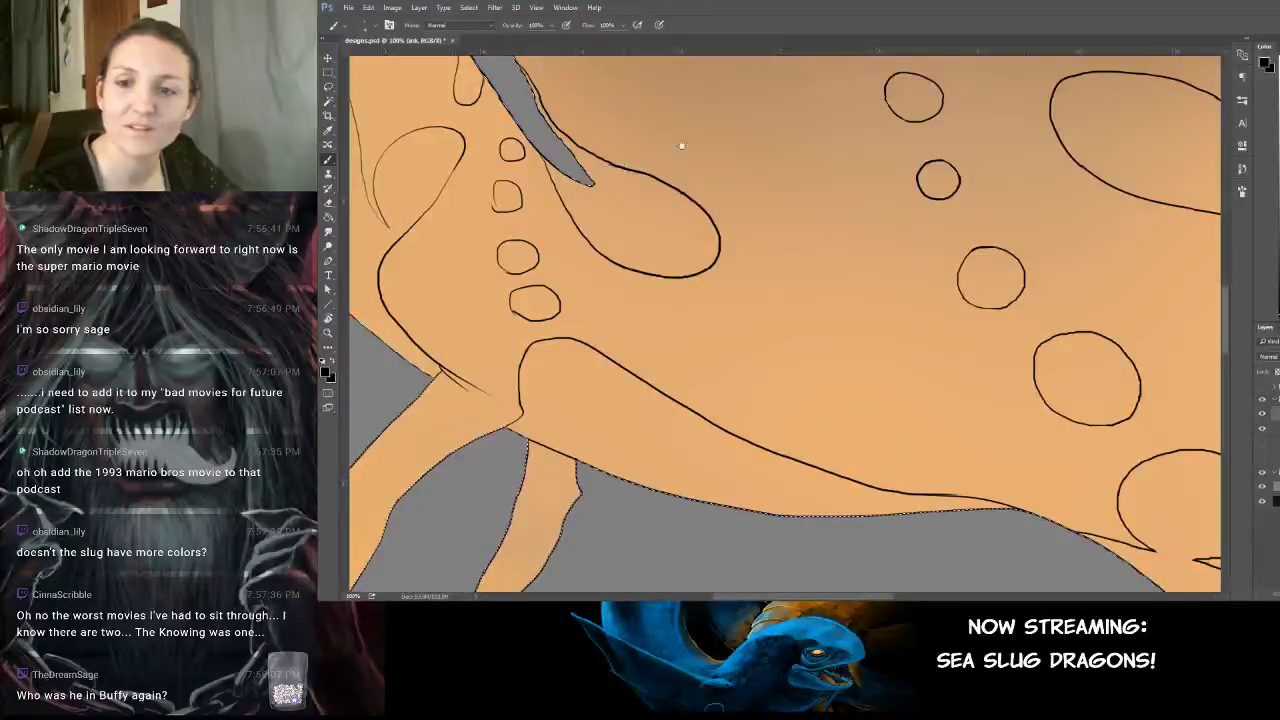
Try several outlines for a small spot on the body beside the rounded end of the marking behind the neck.
mouse_move(680, 143)
left_mouse_down()
mouse_move(651, 337)
mouse_move(592, 156)
left_mouse_up()
mouse_move(612, 338)
left_mouse_down()
mouse_move(663, 383)
mouse_move(640, 372)
mouse_move(700, 371)
mouse_move(636, 370)
left_mouse_up()
key("ctrl+z")
key("ctrl+z")
key("ctrl+z")
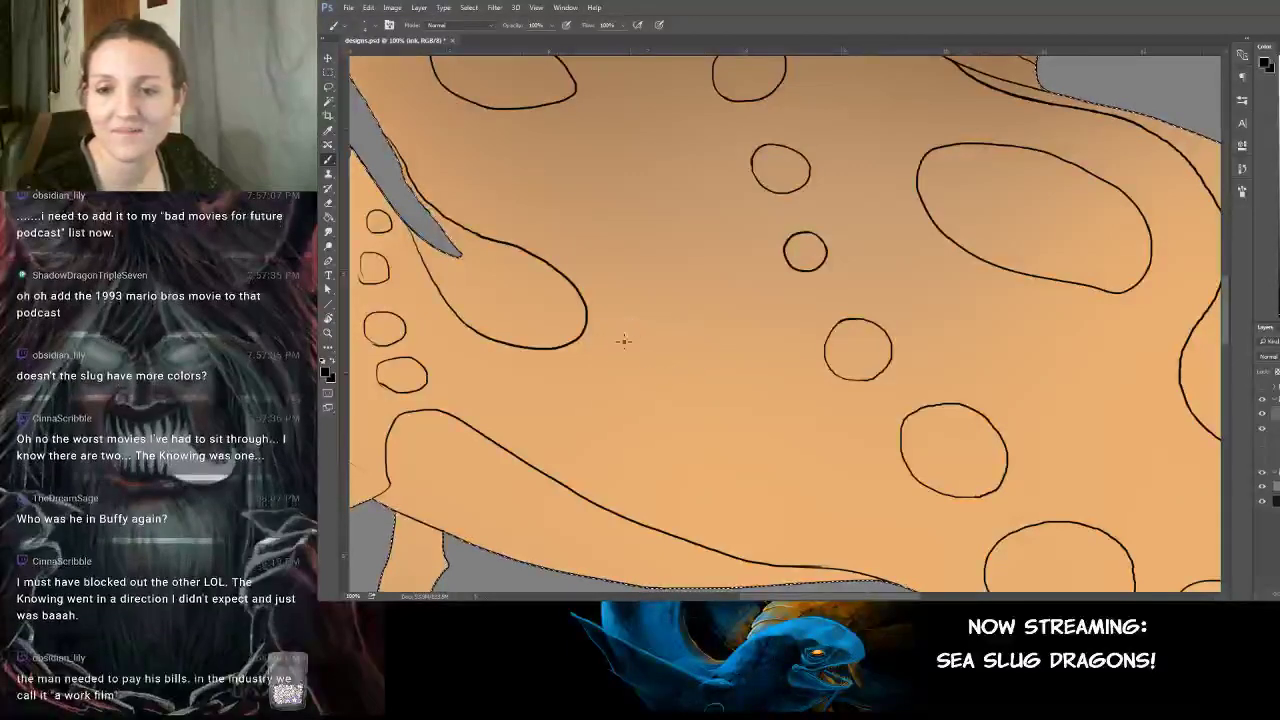
mouse_move(623, 325)
left_mouse_down()
mouse_move(694, 384)
mouse_move(707, 332)
mouse_move(632, 325)
mouse_move(680, 380)
left_mouse_up()
key("ctrl+z")
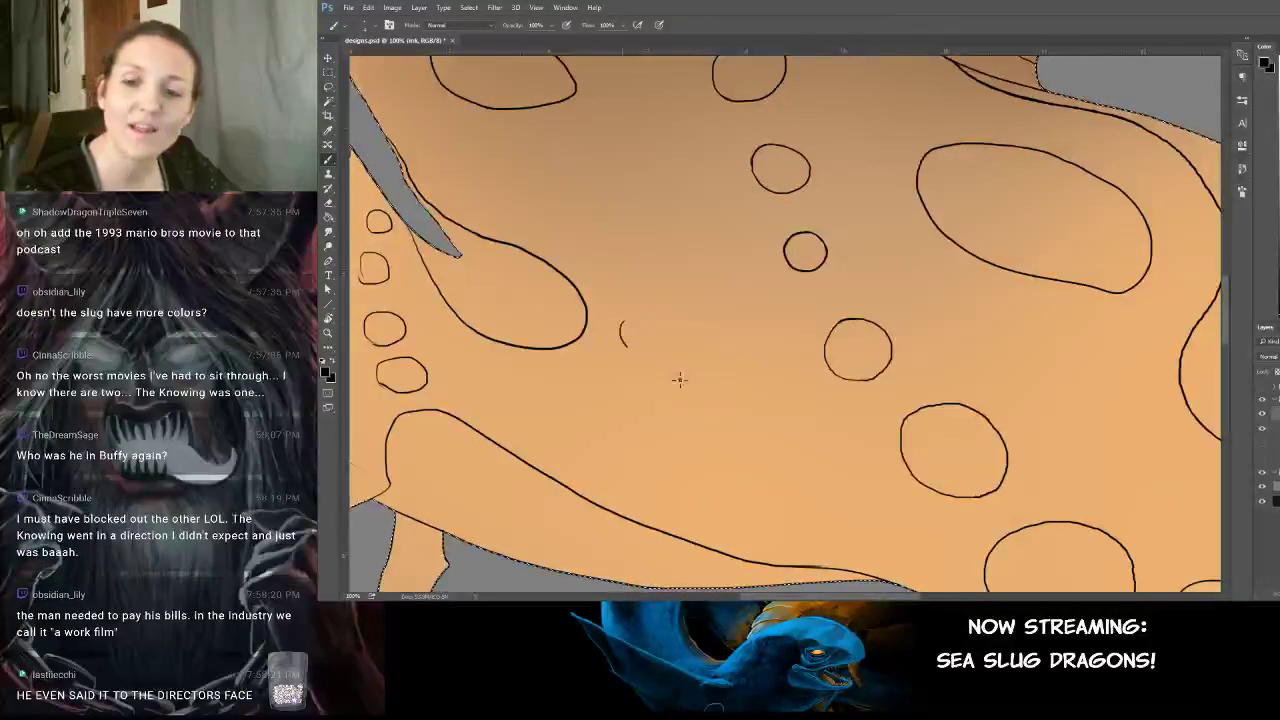
left_click_drag(633, 326, 634, 322)
key("ctrl+z")
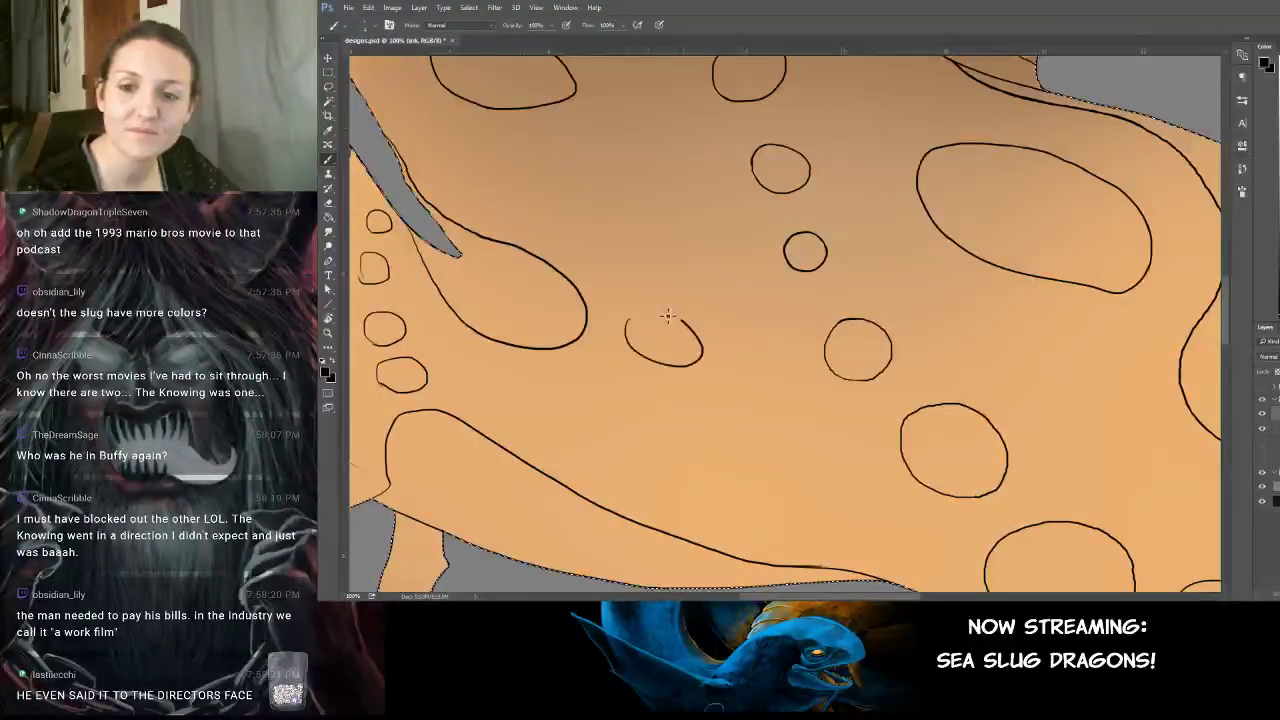
key("ctrl+z")
mouse_move(634, 336)
left_mouse_down()
mouse_move(700, 352)
mouse_move(633, 330)
left_mouse_up()
key("ctrl+z")
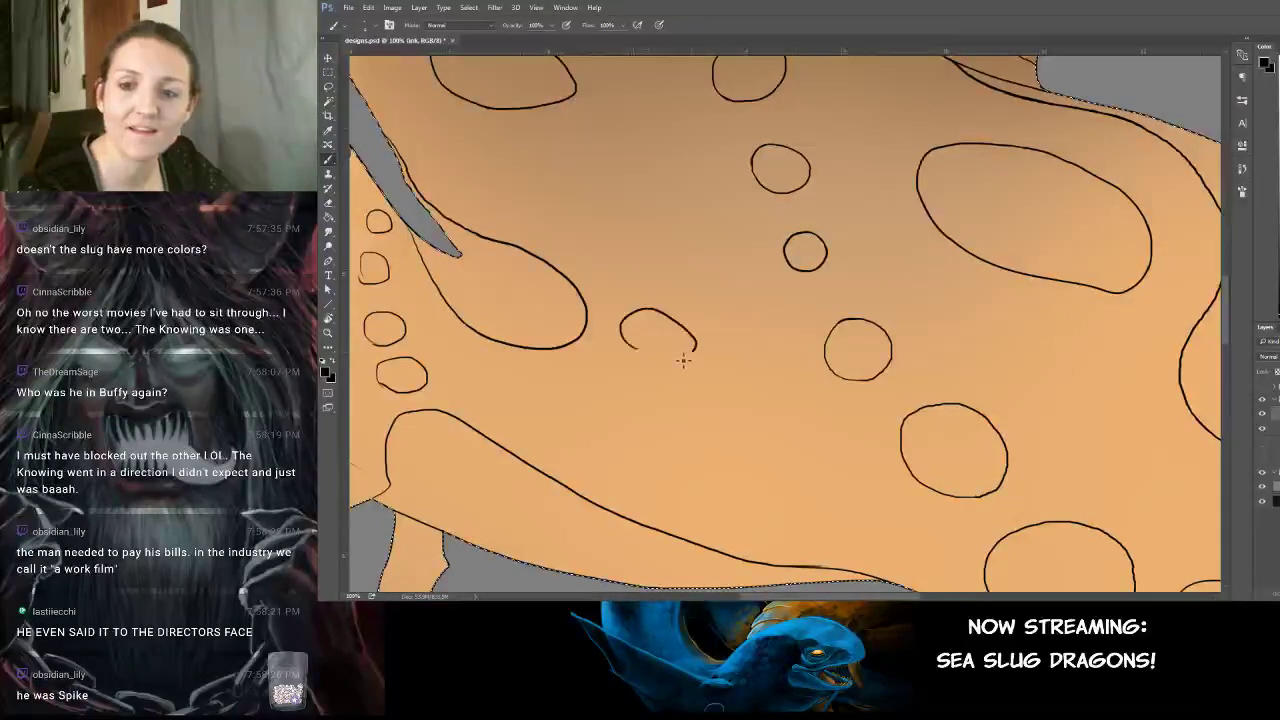
key("ctrl+z")
mouse_move(620, 322)
left_mouse_down()
mouse_move(661, 364)
mouse_move(715, 352)
left_mouse_up()
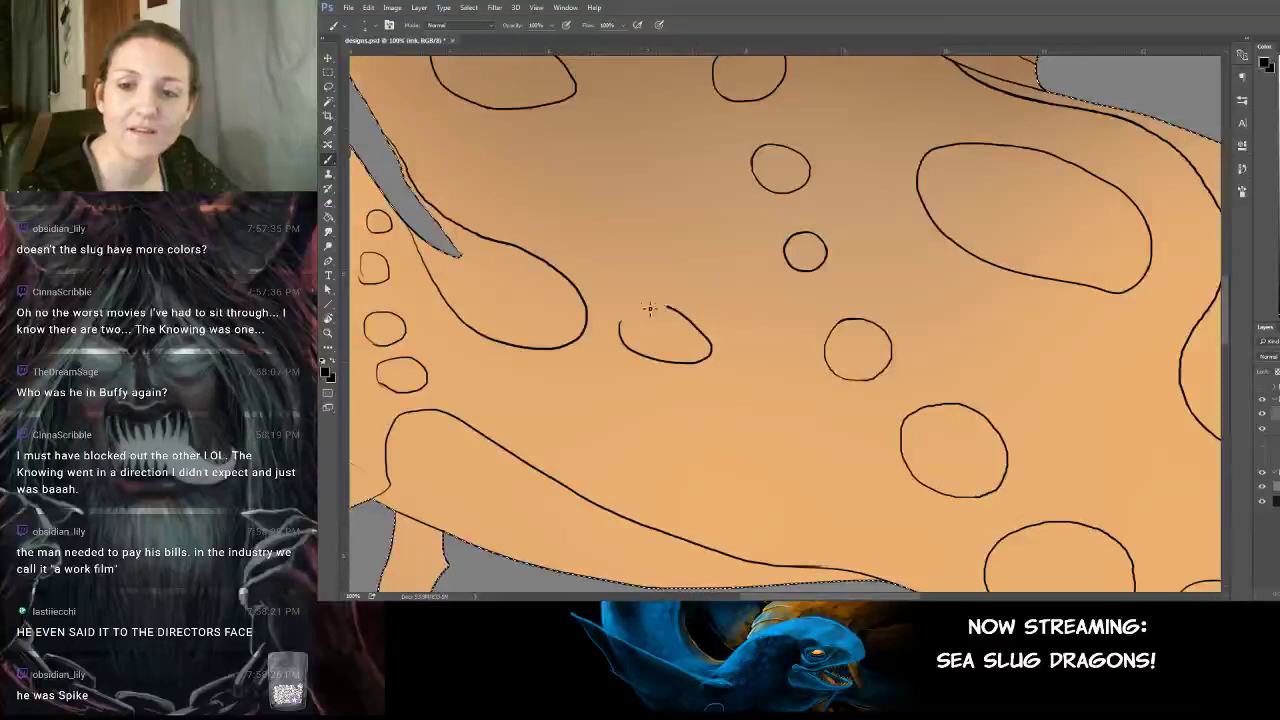
key("ctrl+z")
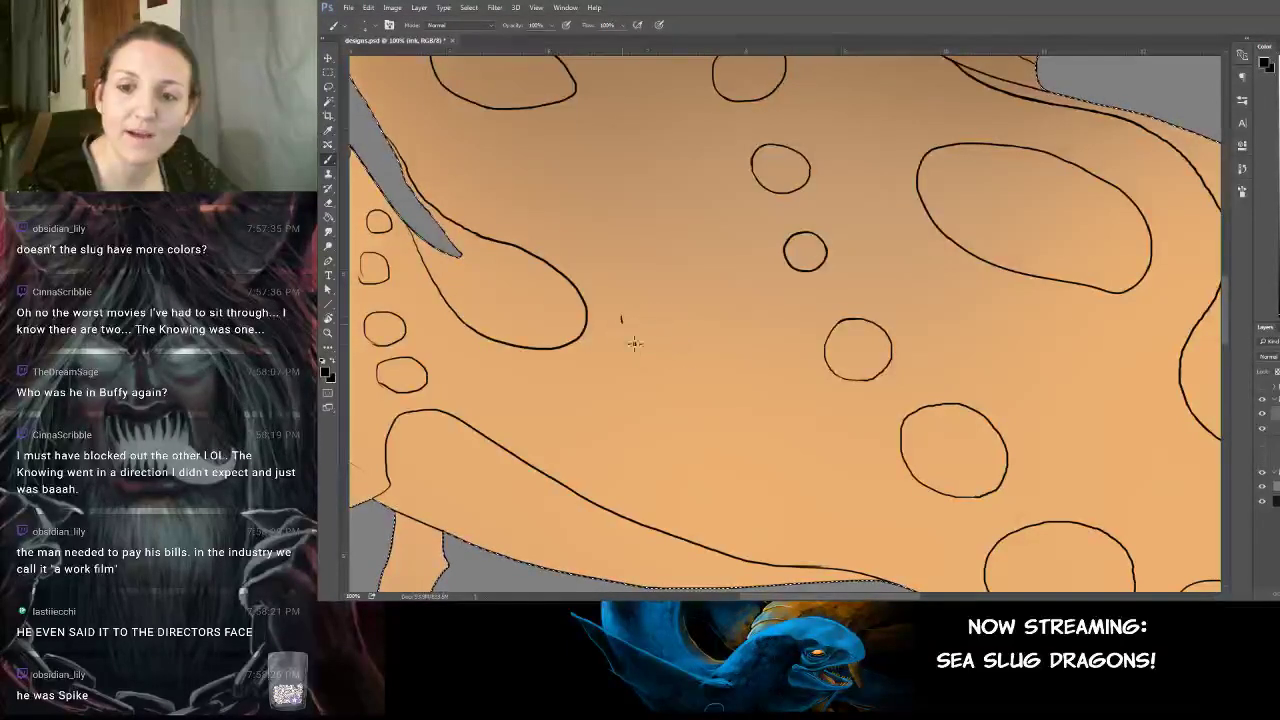
key("ctrl+z")
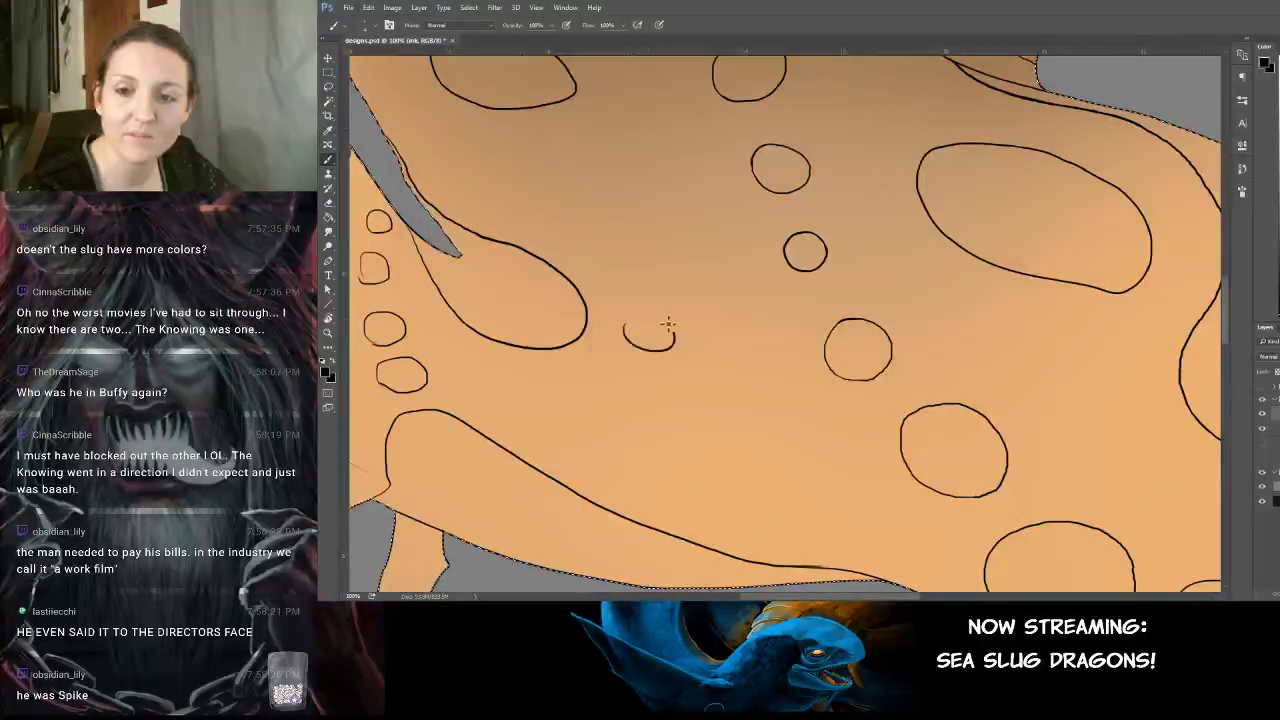
mouse_move(621, 322)
left_mouse_down()
mouse_move(647, 357)
mouse_move(671, 350)
mouse_move(652, 319)
mouse_move(621, 322)
left_mouse_up()
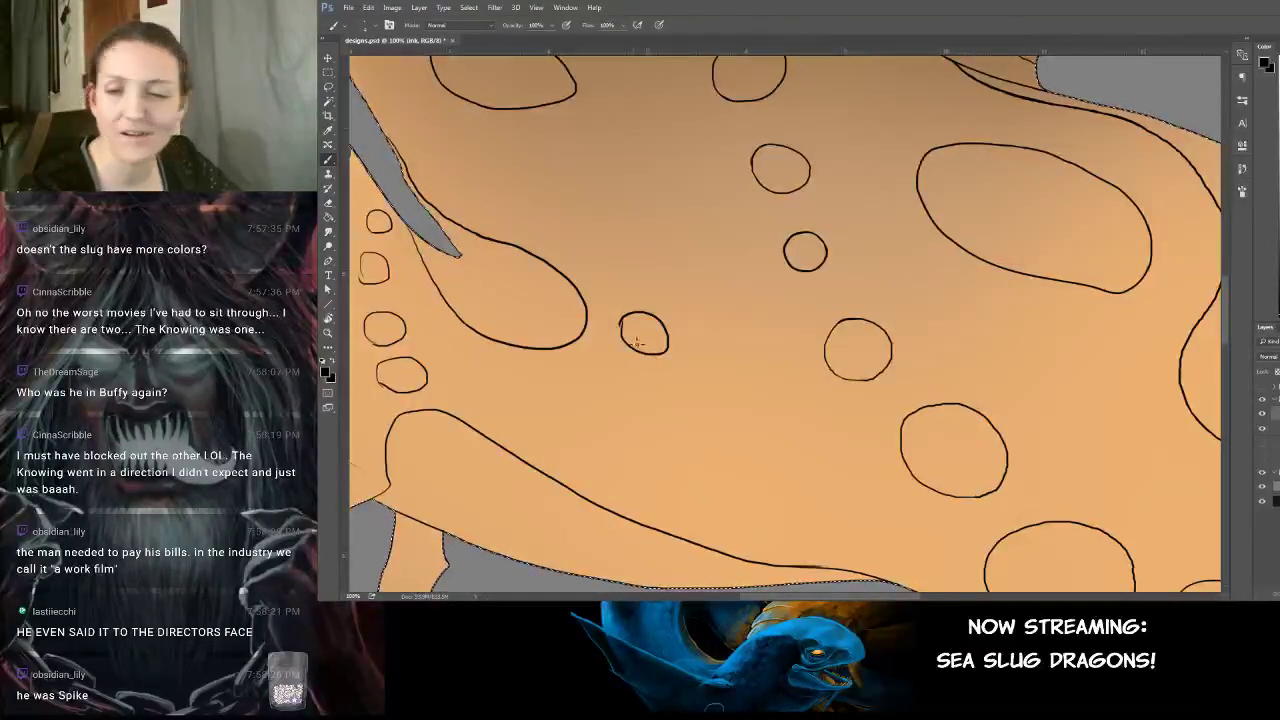
key("ctrl+z")
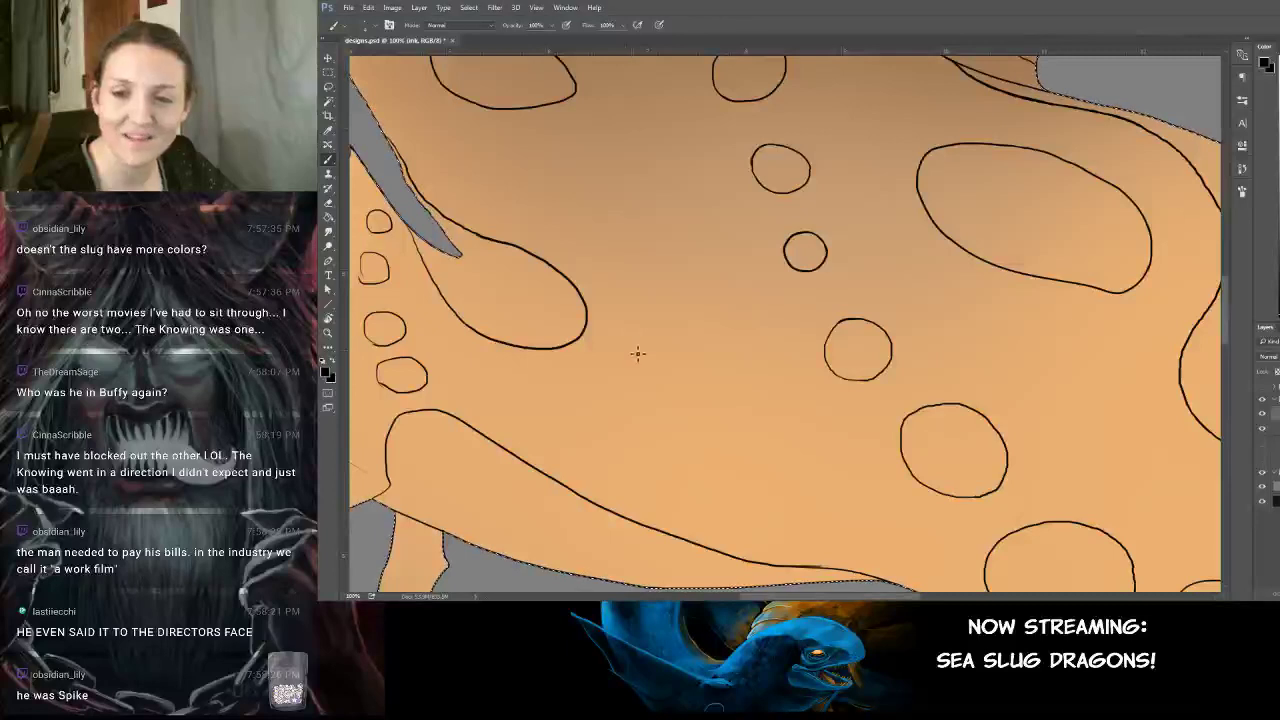
key("ctrl+z")
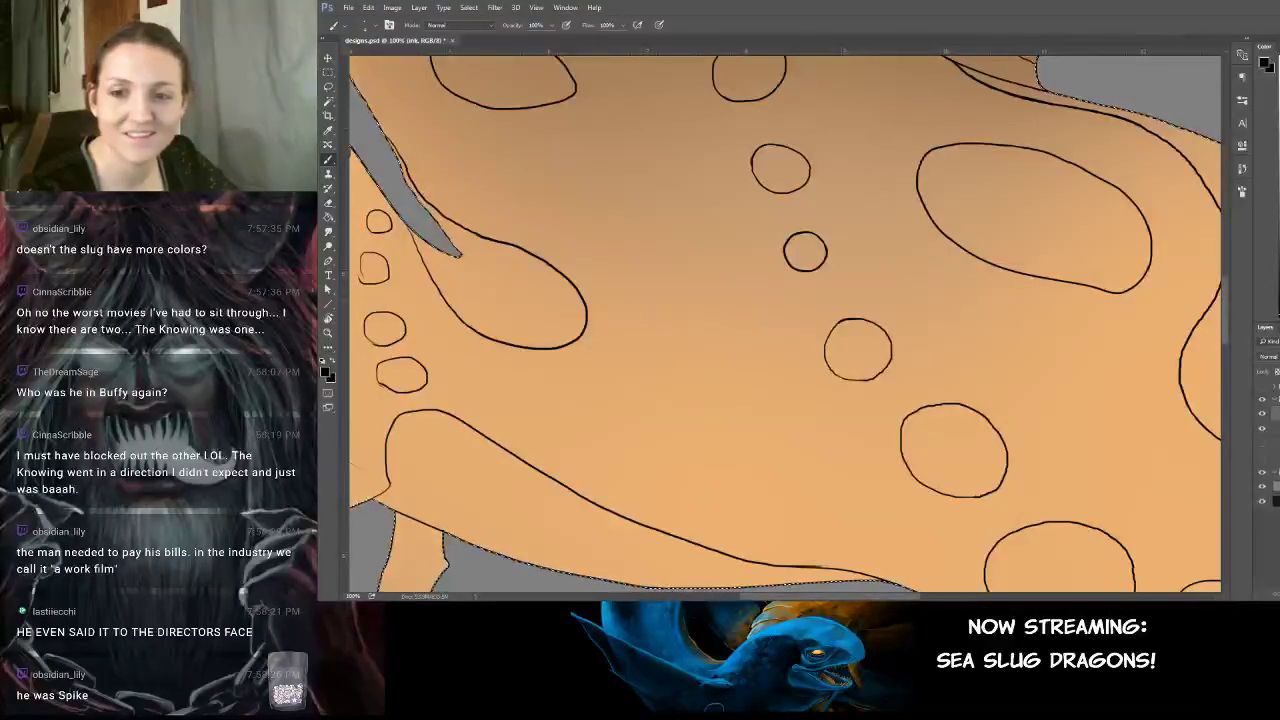
Ink a small oval spot on the body beside the rounded marking behind the neck, keeping the silhouette selected.
mouse_move(650, 310)
left_mouse_down()
mouse_move(680, 337)
mouse_move(621, 312)
left_mouse_up()
key("ctrl+minus")
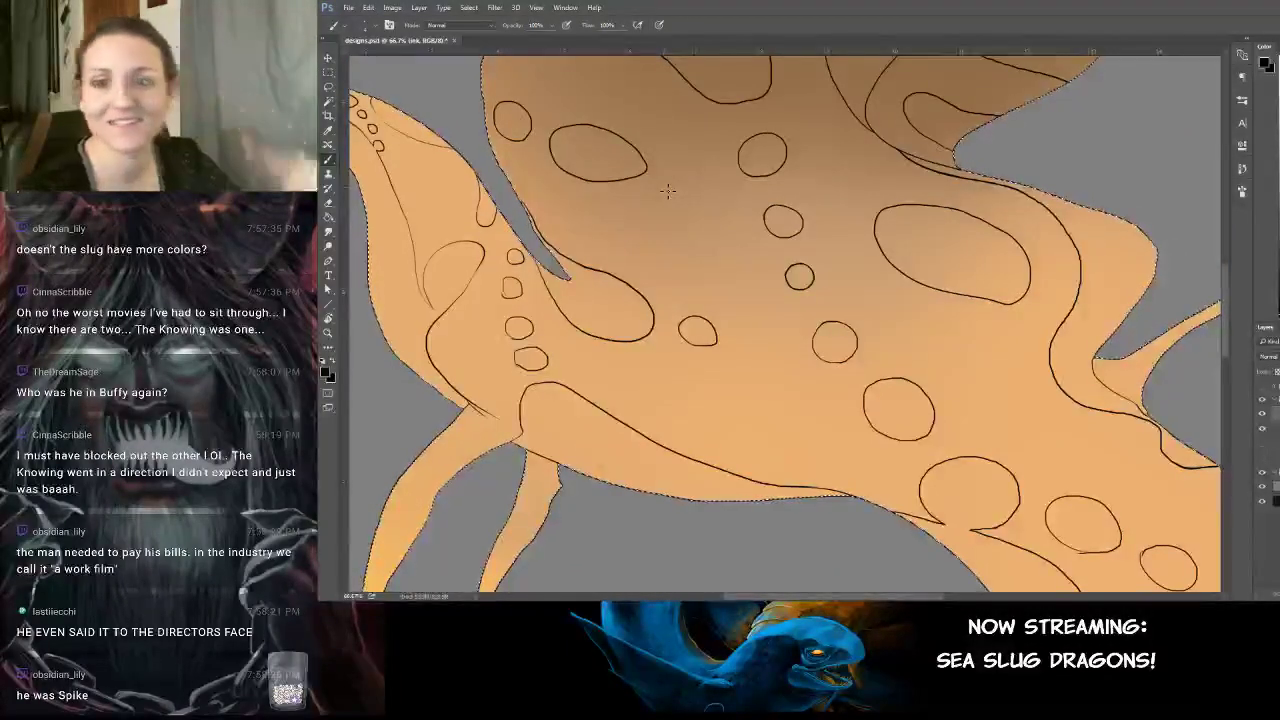
key("ctrl+d")
key("ctrl+z")
key("ctrl+minus")
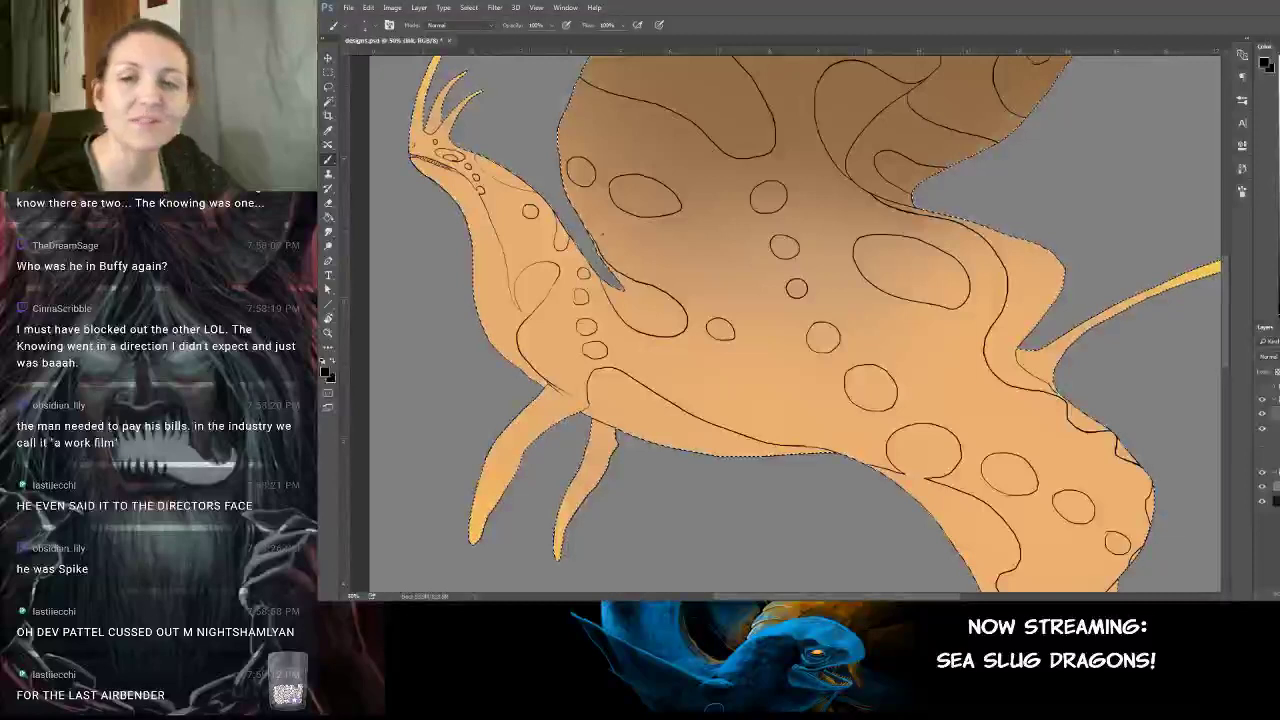
Examine the inked pattern across the neck, wings, body and tail as a whole.
left_click_drag(689, 169, 740, 247)
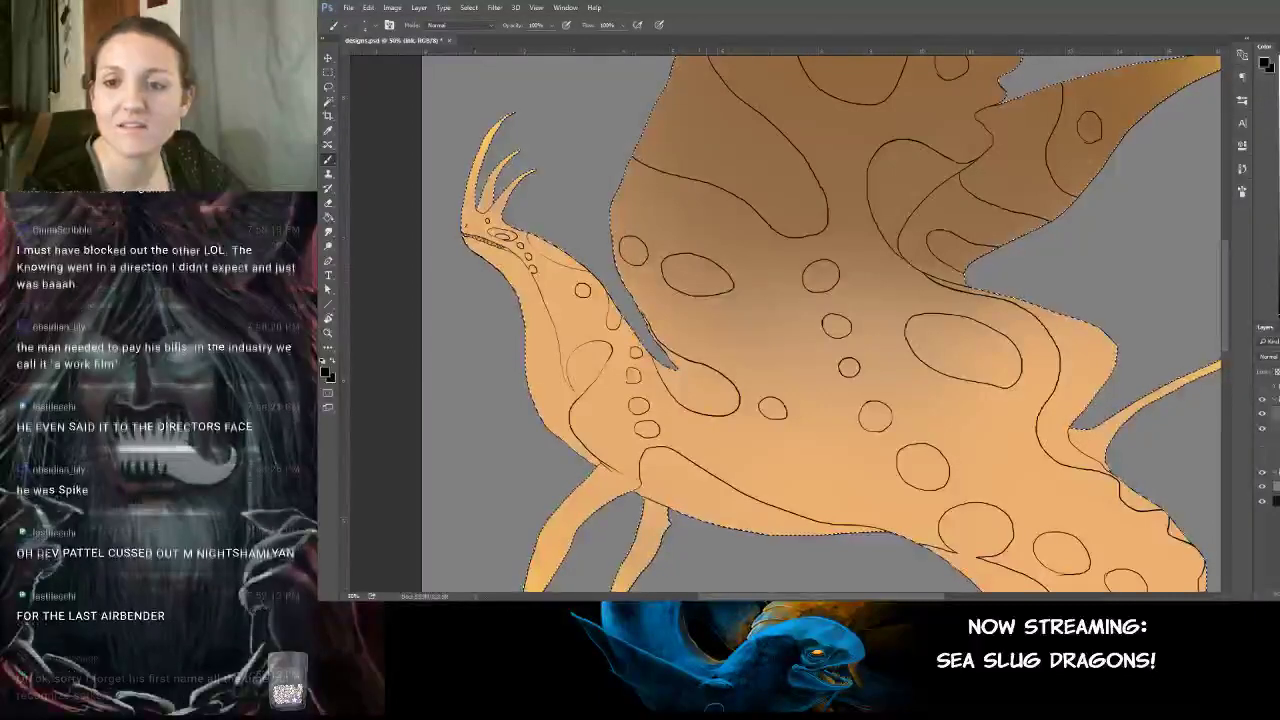
key("ctrl+d")
mouse_move(699, 320)
left_mouse_down()
mouse_move(646, 300)
mouse_move(686, 314)
mouse_move(768, 242)
mouse_move(643, 264)
left_mouse_up()
left_click_drag(739, 283, 726, 313)
scroll(726, 313, "up", 5)
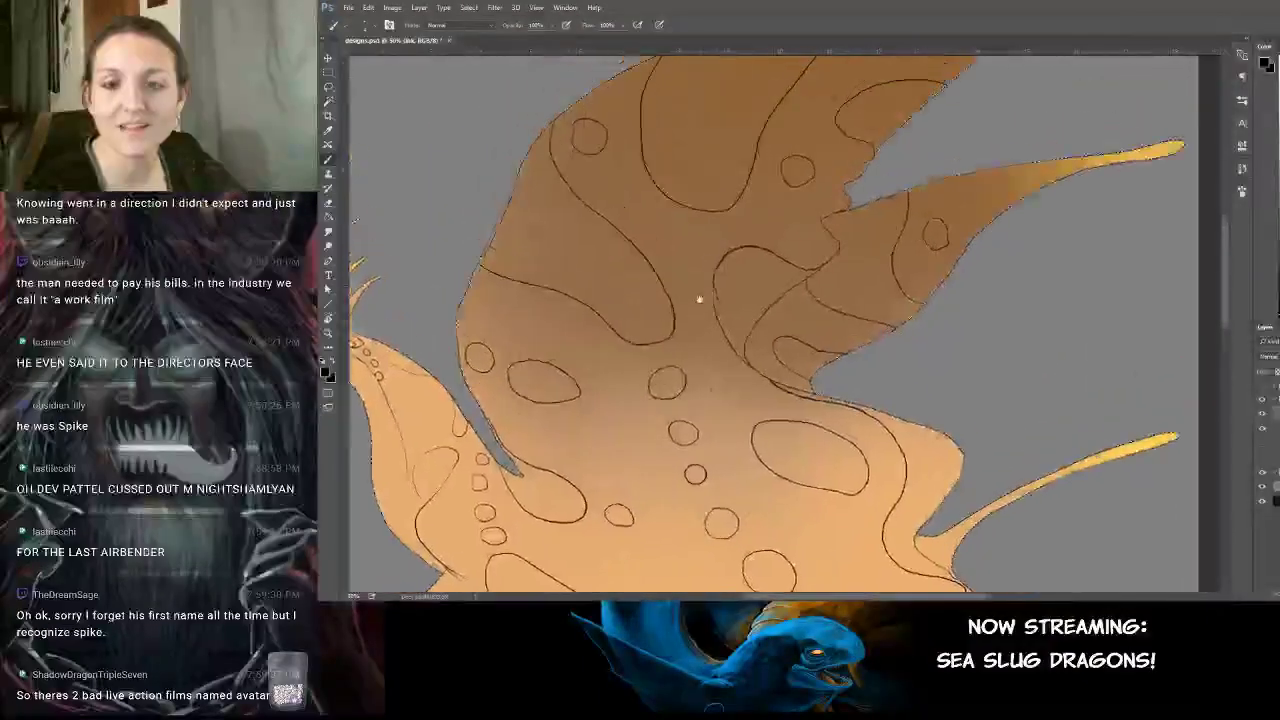
scroll(674, 322, "down", 5)
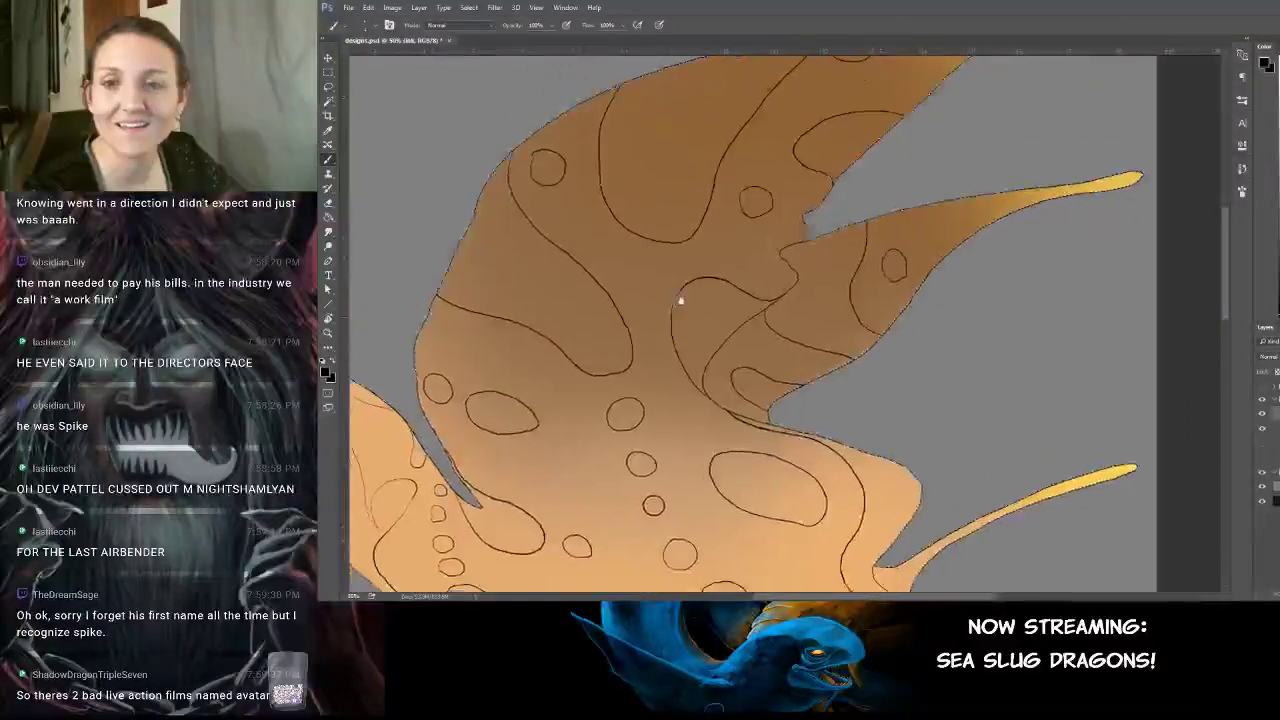
scroll(700, 270, "down", 2)
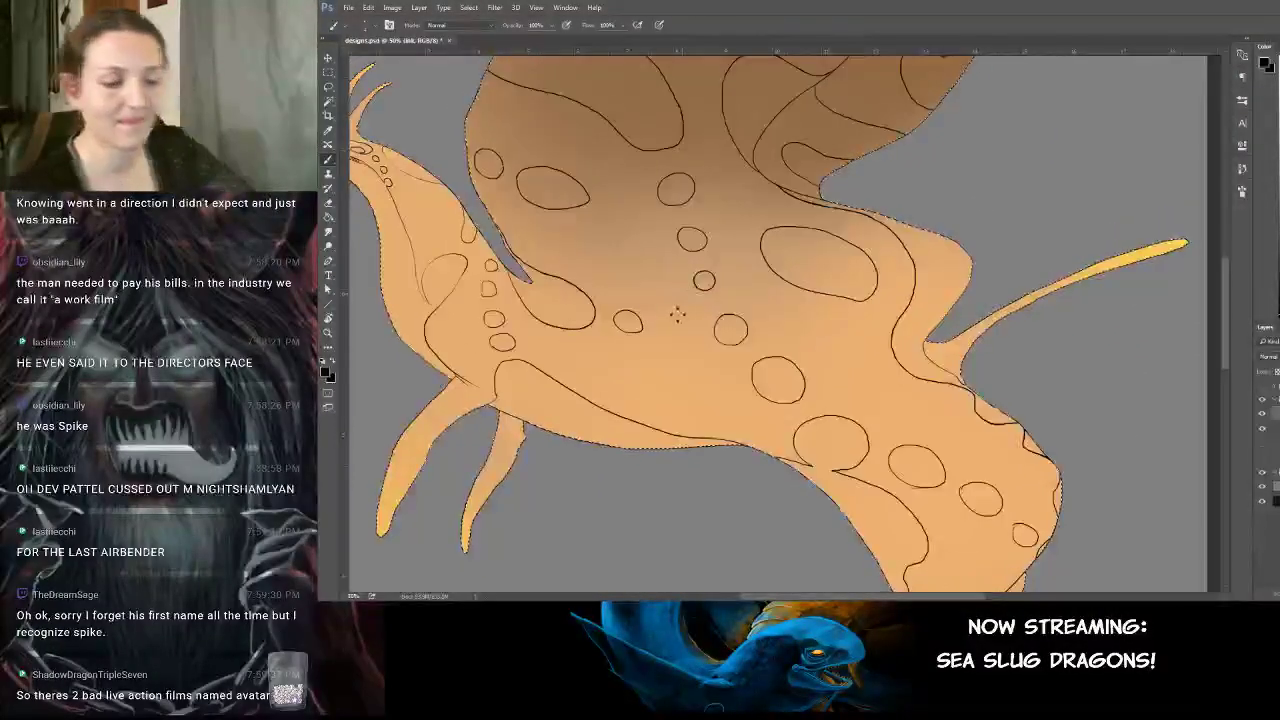
key("ctrl+minus")
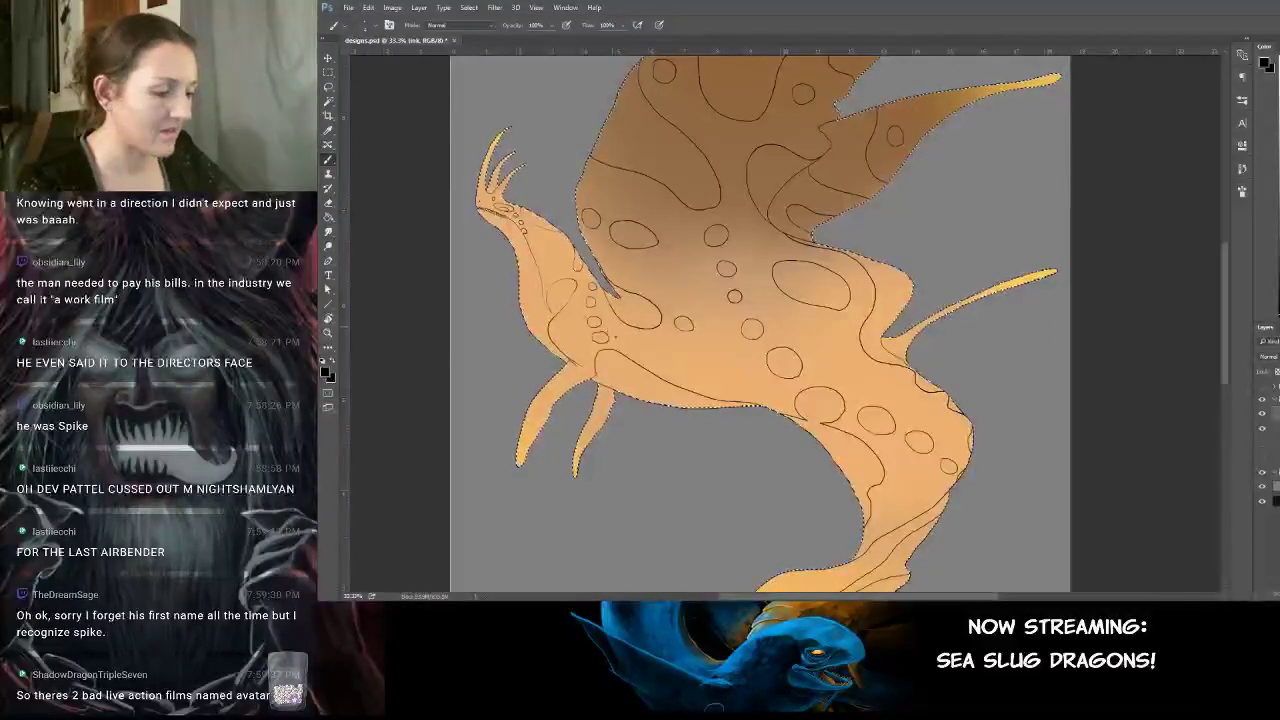
Select the throat and head markings with the Magic Wand, together with the two spots near the wing's front edge.
left_click(328, 101)
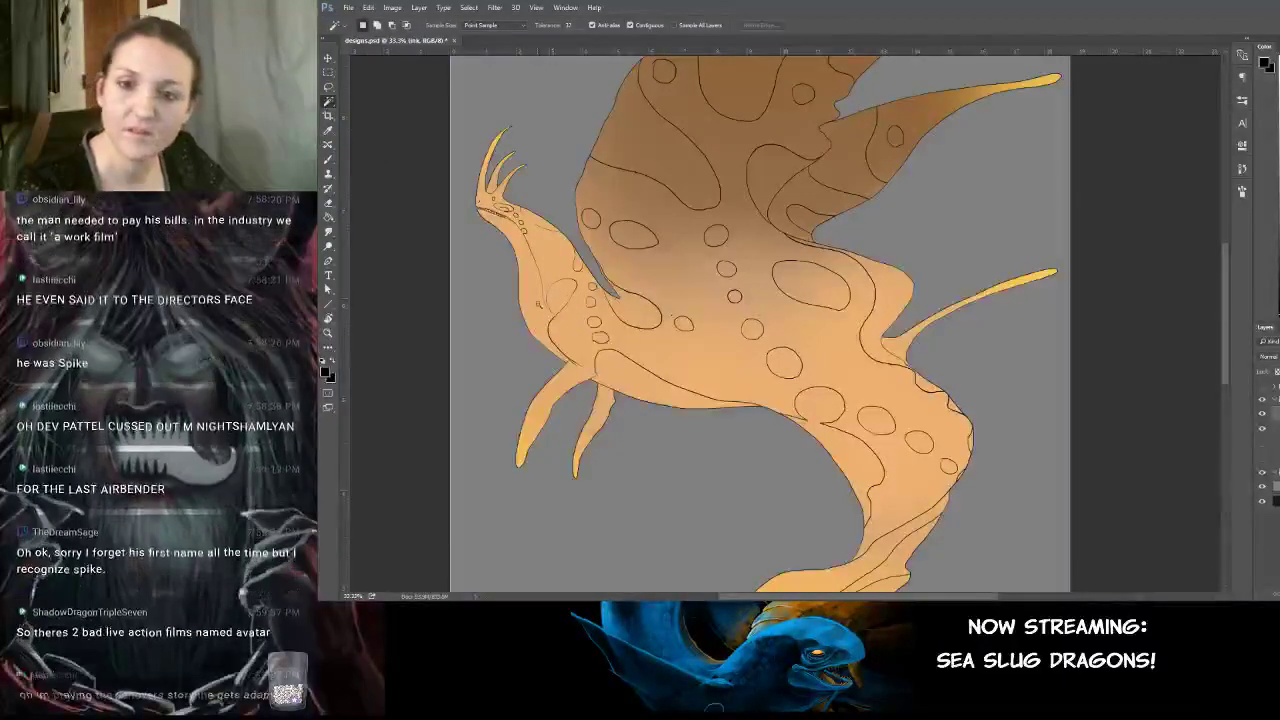
left_click(586, 311)
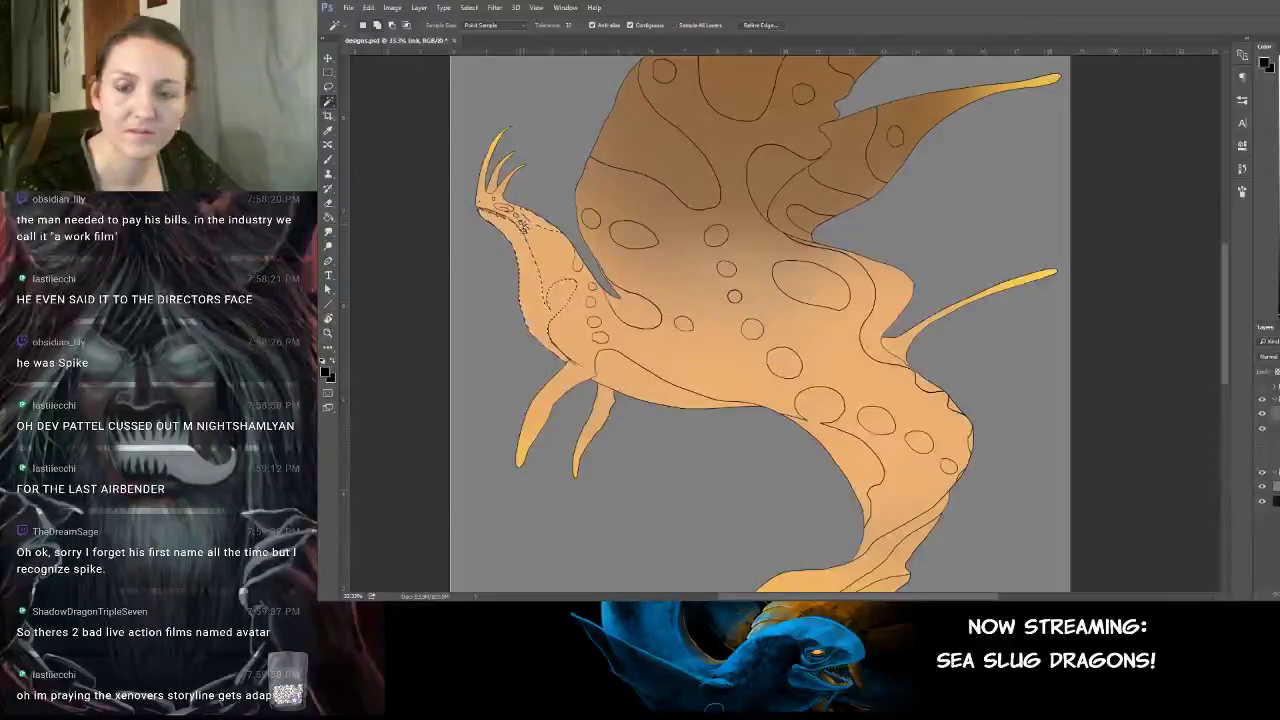
key("ctrl+plus")
key("ctrl+plus")
left_click_drag(458, 243, 842, 485)
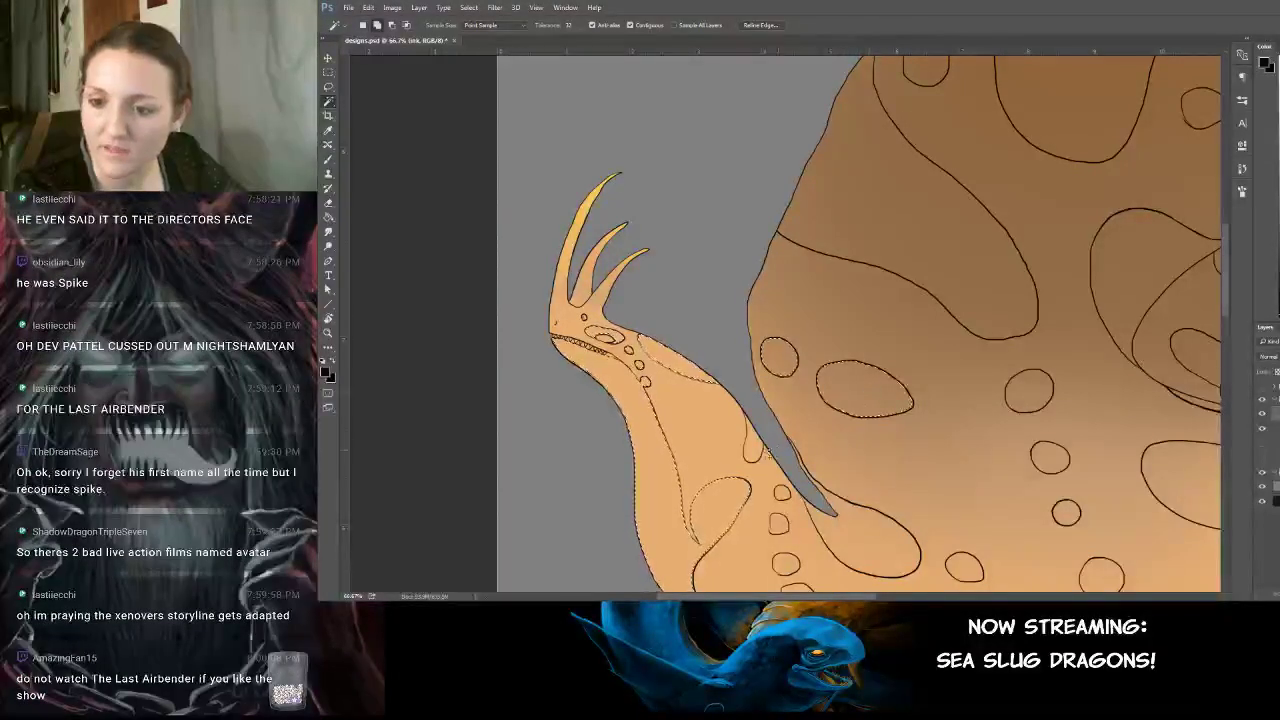
Add the rounded marking behind the neck and the small spots at the neck base to the selection.
left_click(877, 542, "shift")
left_click(779, 524, "shift")
left_click(782, 493, "shift")
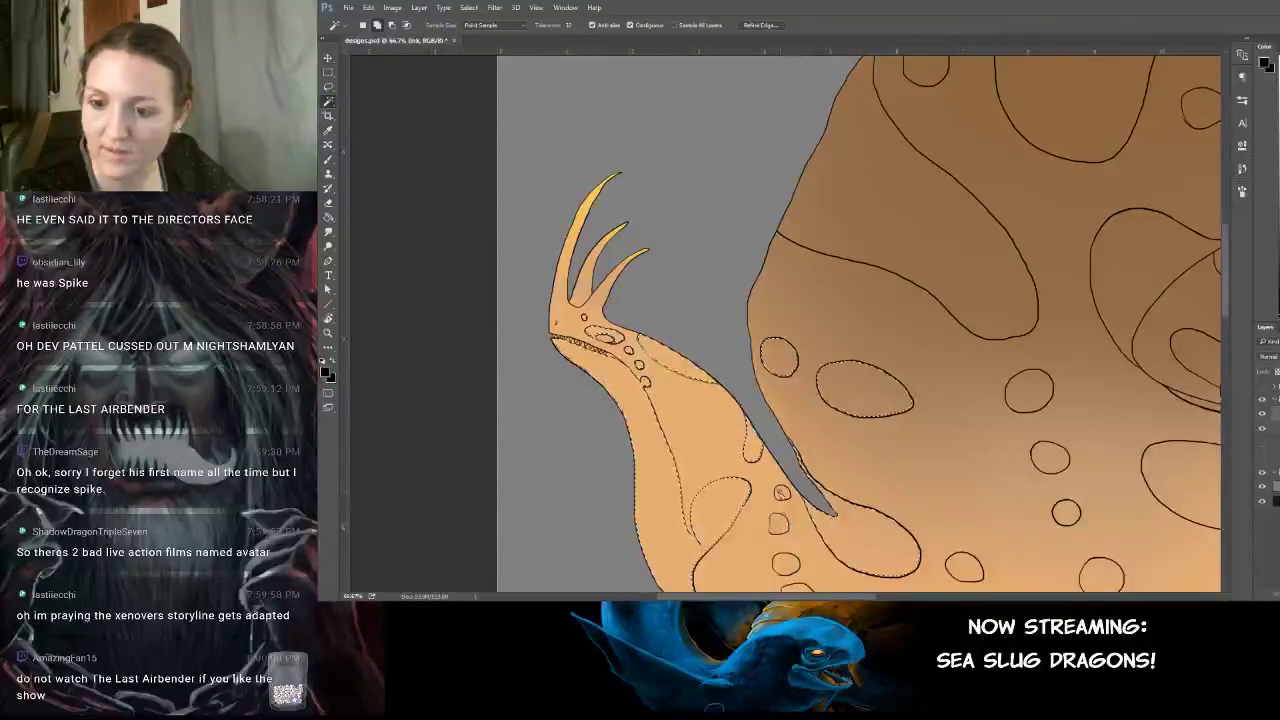
left_click_drag(821, 372, 740, 191)
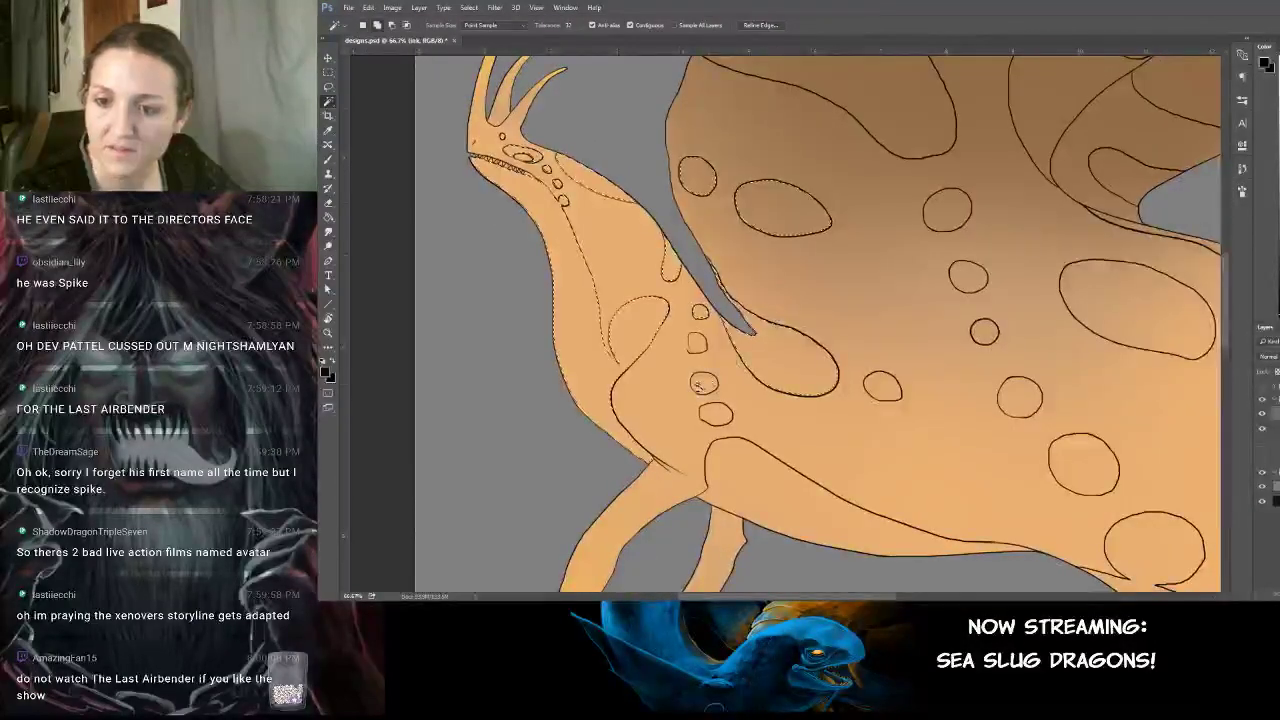
left_click(703, 383, "shift")
left_click(716, 414, "shift")
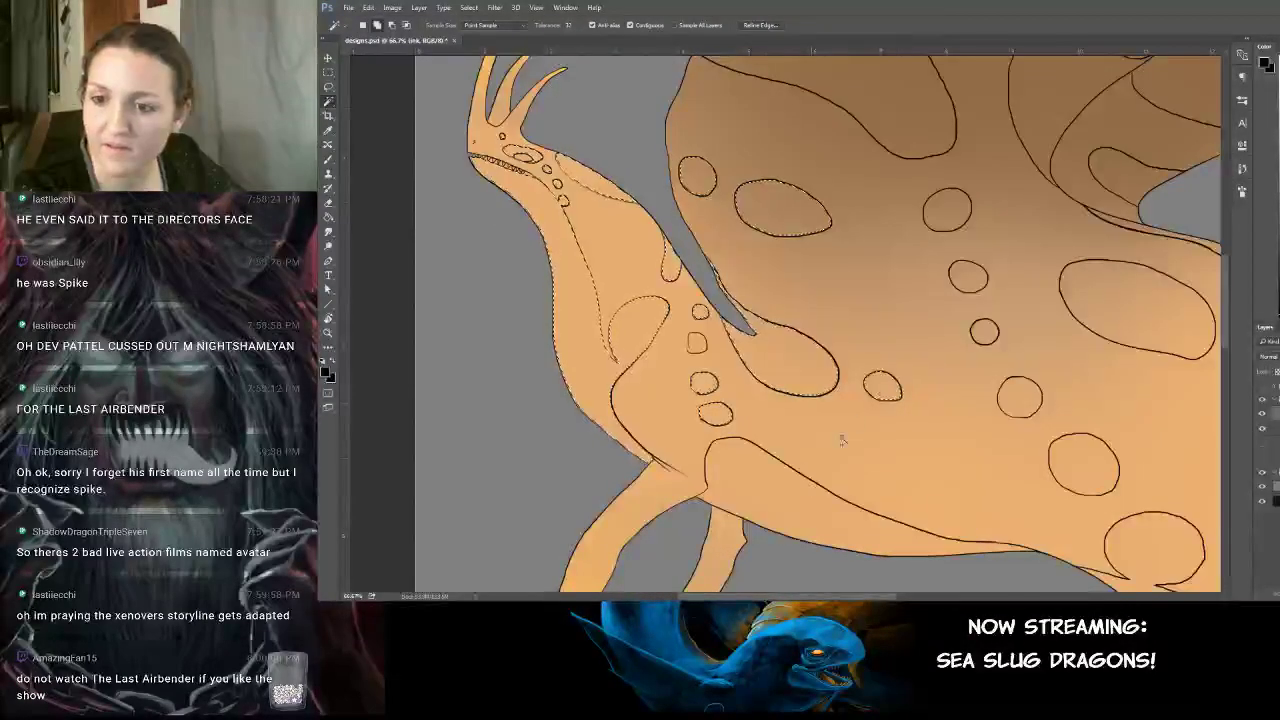
Add the long belly marking, the round spots along the flank and the large oval below the wing to the selection.
left_click(780, 477)
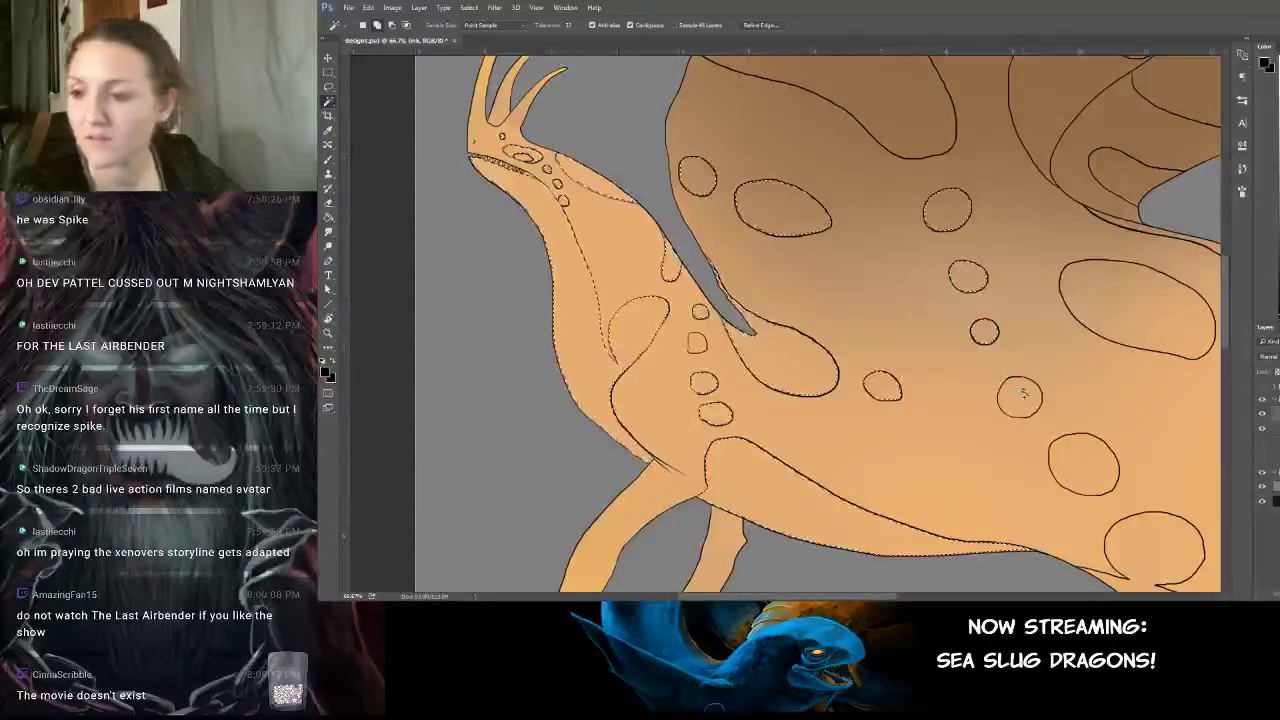
left_click(1023, 393)
left_click(1078, 459)
left_click(1127, 330)
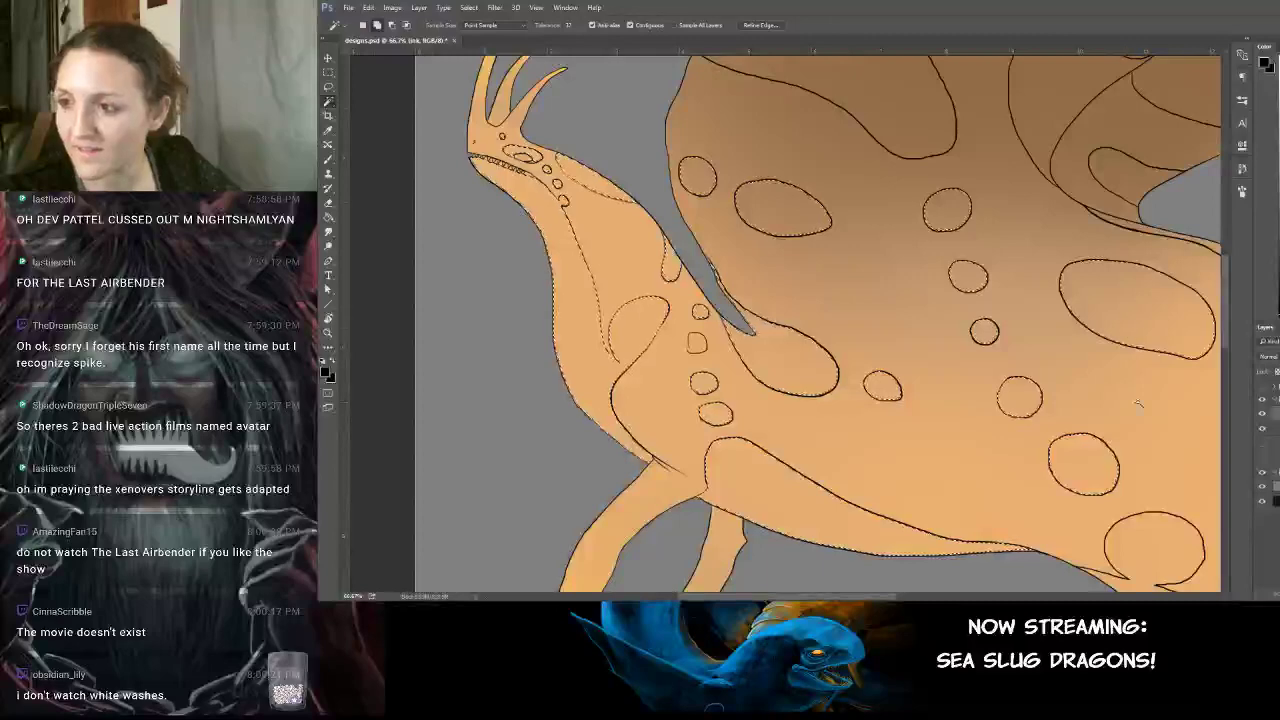
Add the spots toward the tail base, the marking along the tail's inner curve and the tail band to the selection.
left_click_drag(1058, 397, 853, 220)
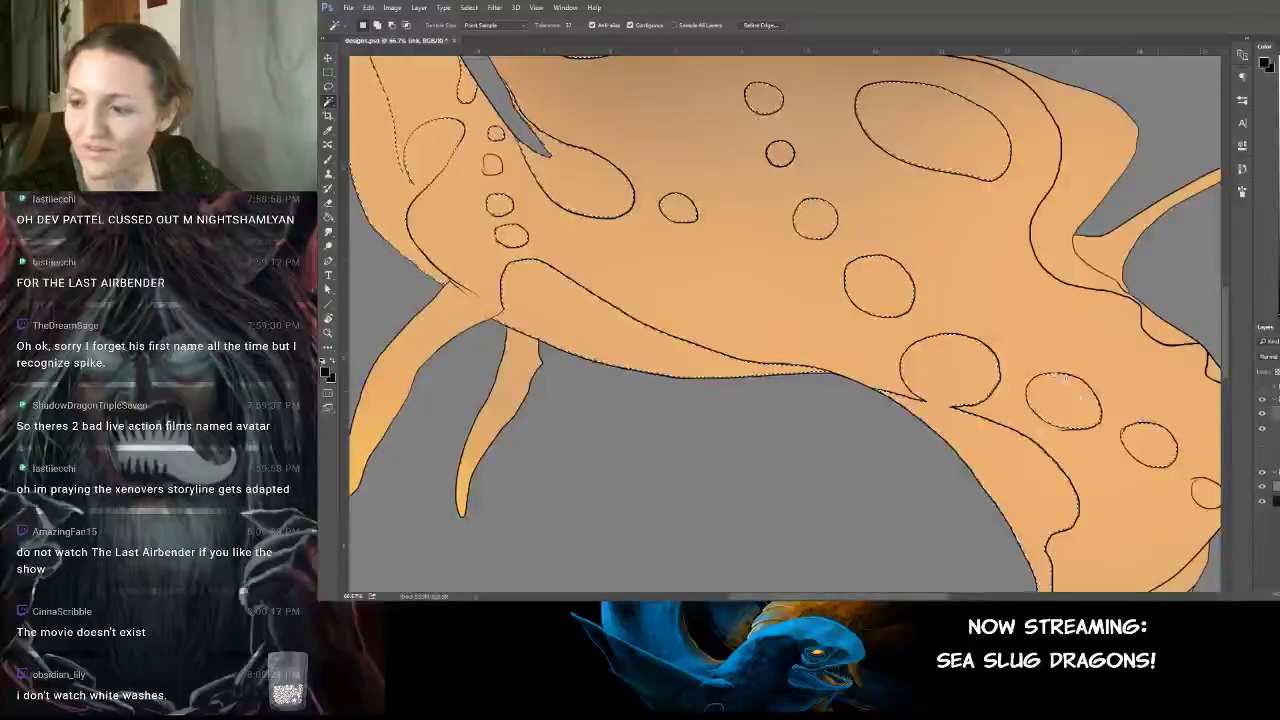
left_click_drag(1202, 499, 1020, 366)
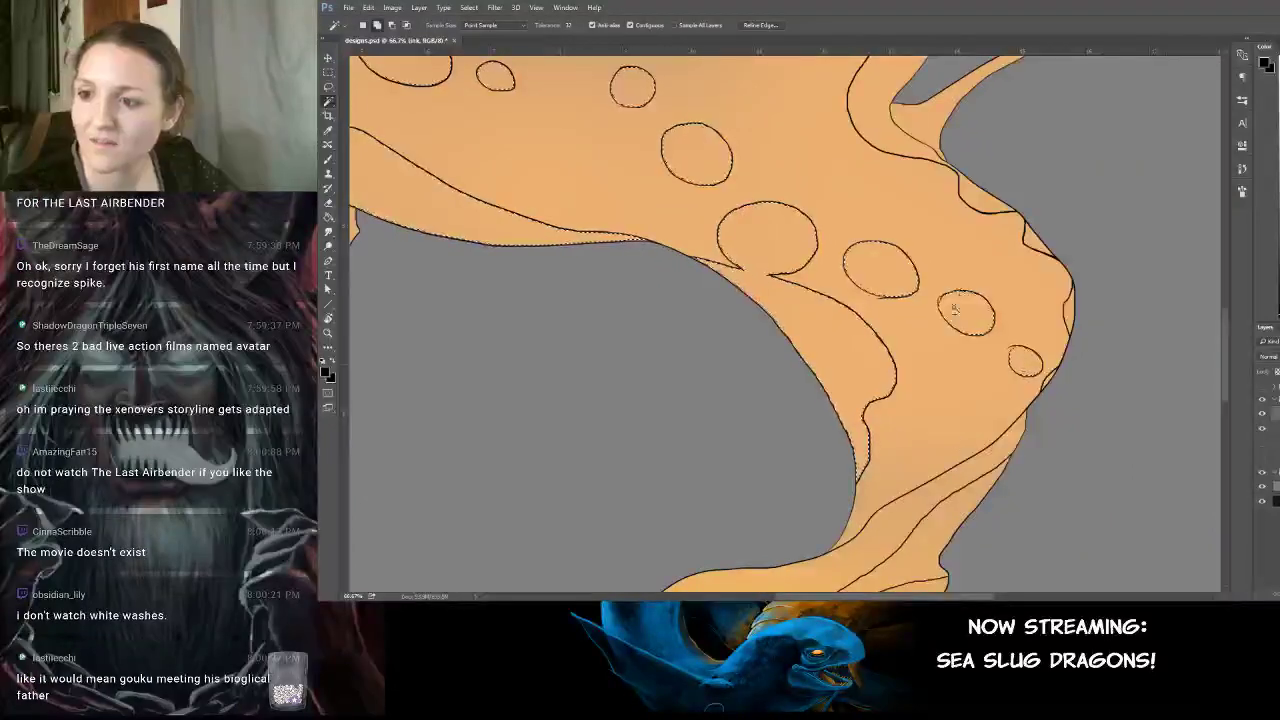
left_click_drag(953, 308, 1000, 76)
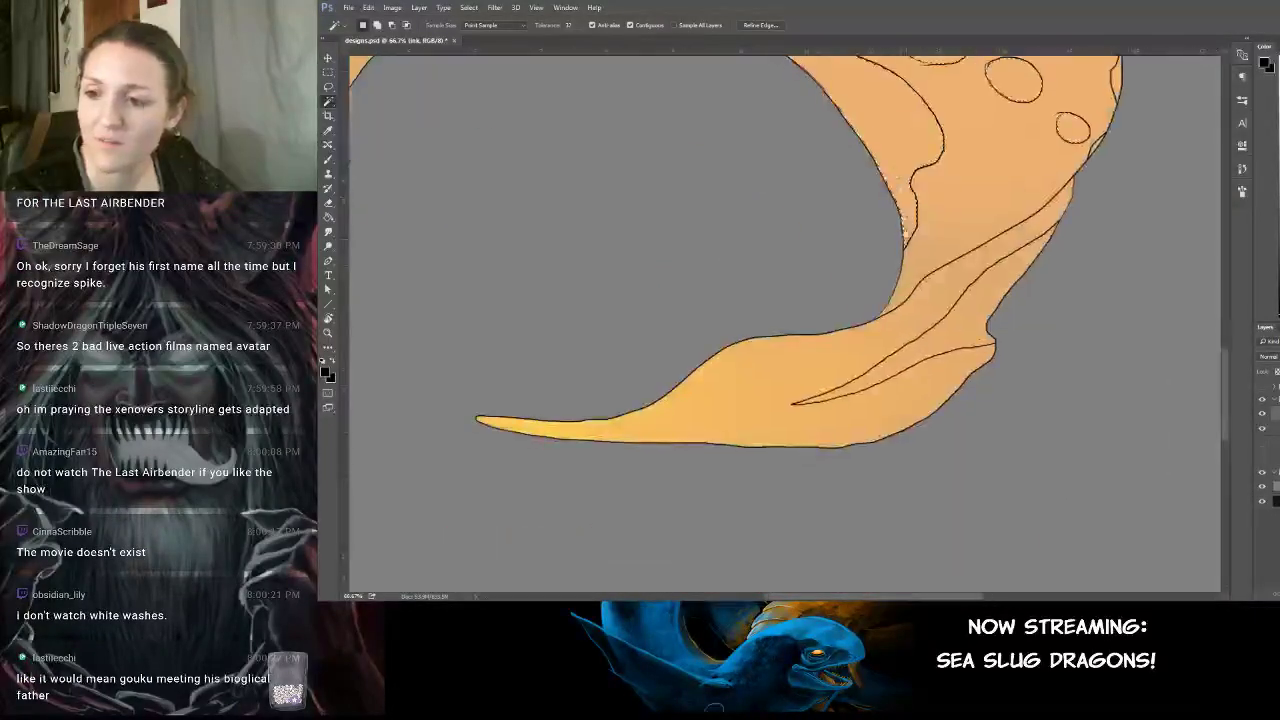
left_click(866, 340, "shift")
Add the scalloped markings along the back and the wavy band behind the wing to the selection.
left_click_drag(922, 75, 848, 500)
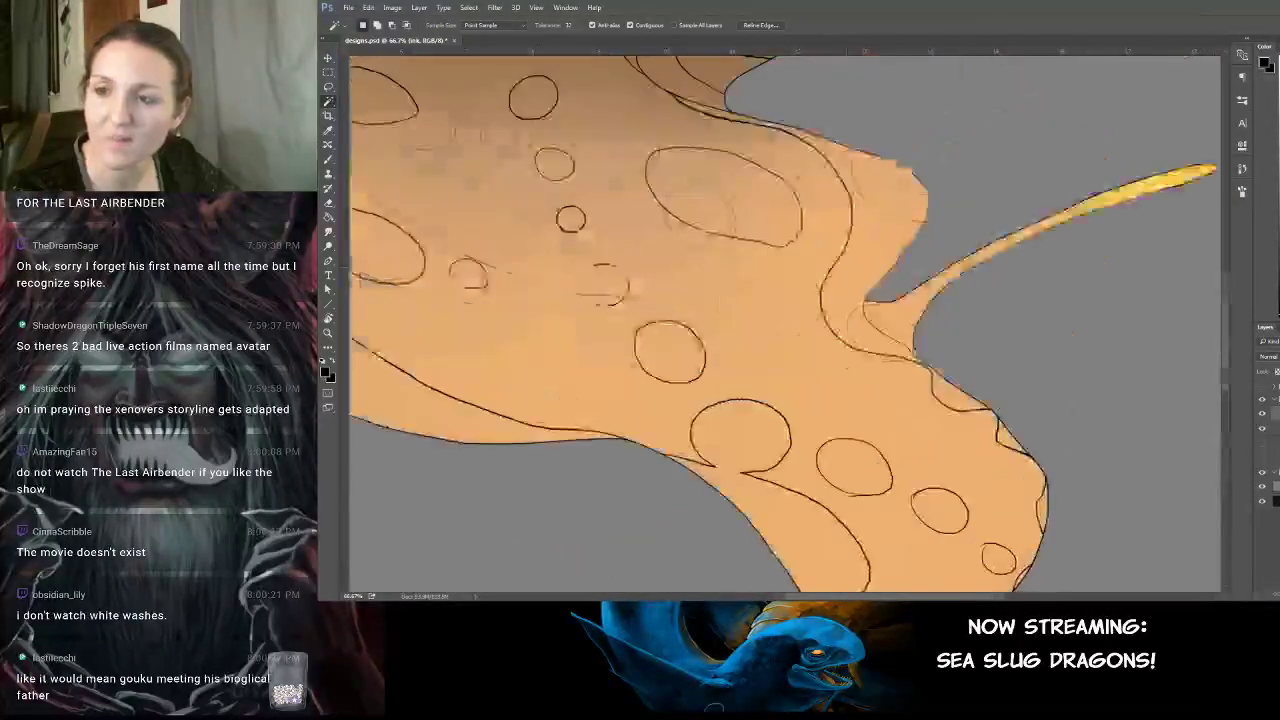
left_click_drag(876, 233, 779, 235)
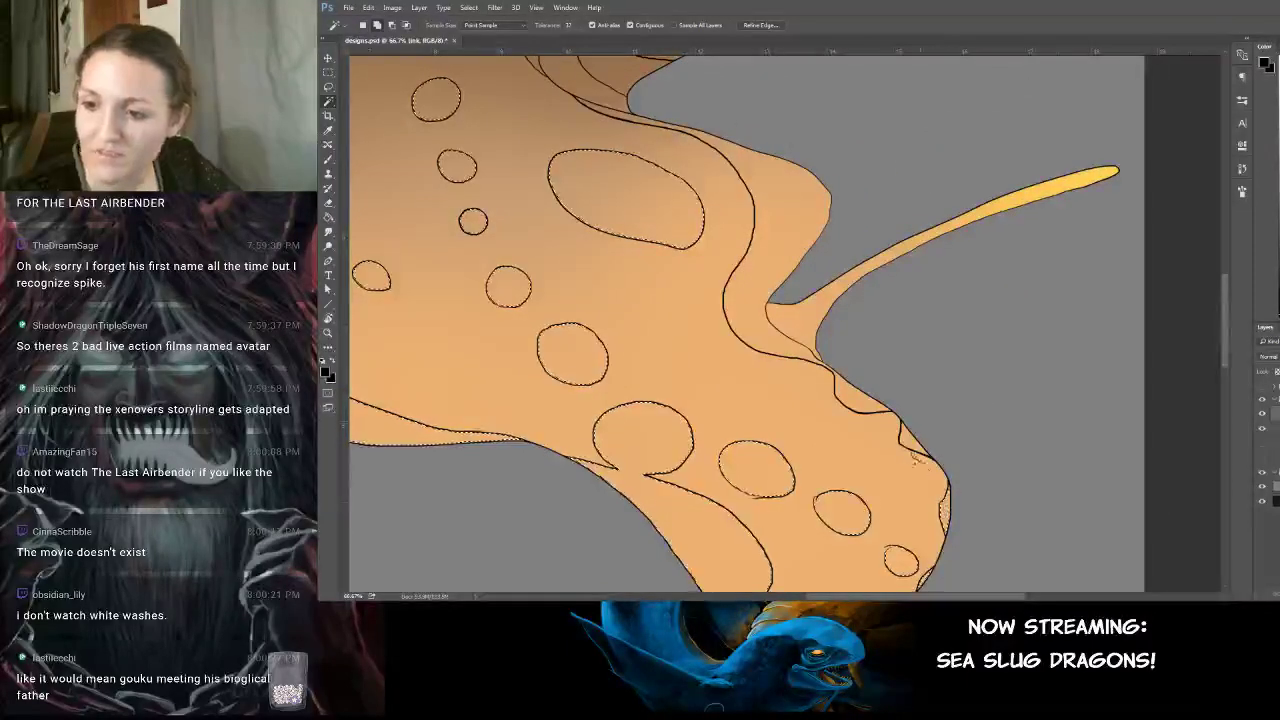
left_click(858, 401, "shift")
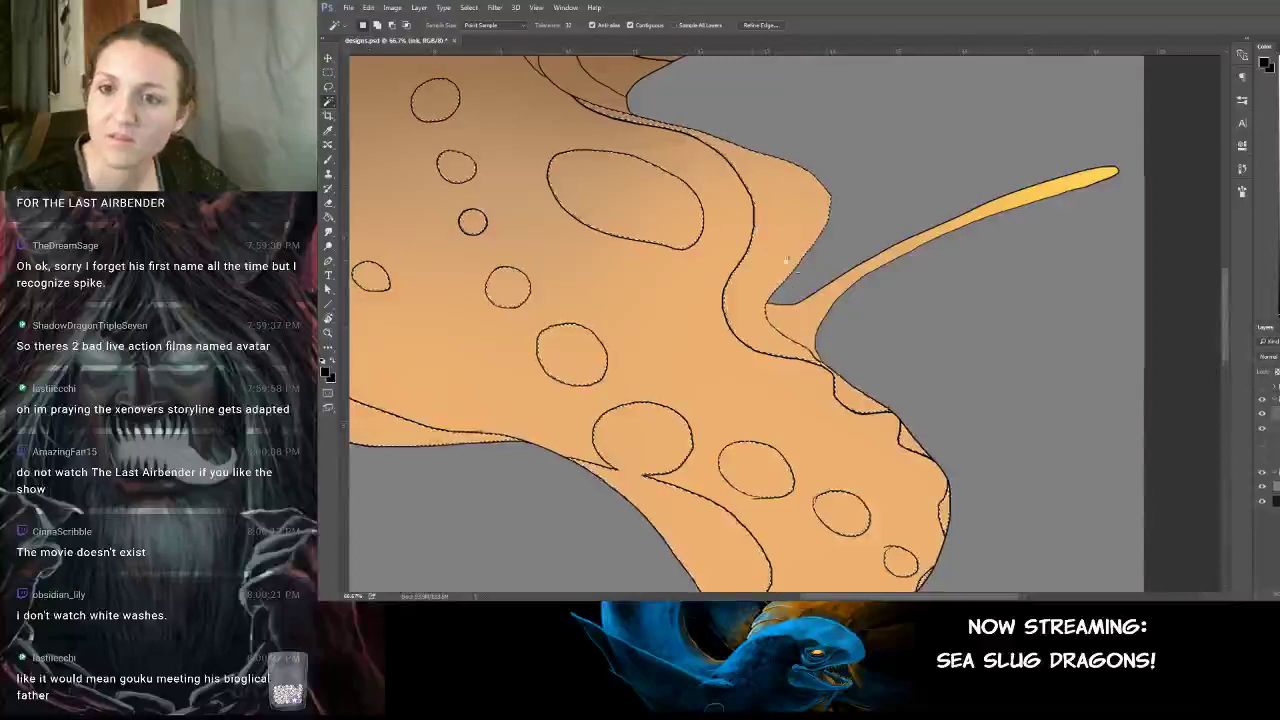
Add the large wing's lobed markings, its upper-edge spot and the rounded marking on its rear edge to the selection.
left_click_drag(742, 236, 893, 502)
scroll(893, 503, "up", 2)
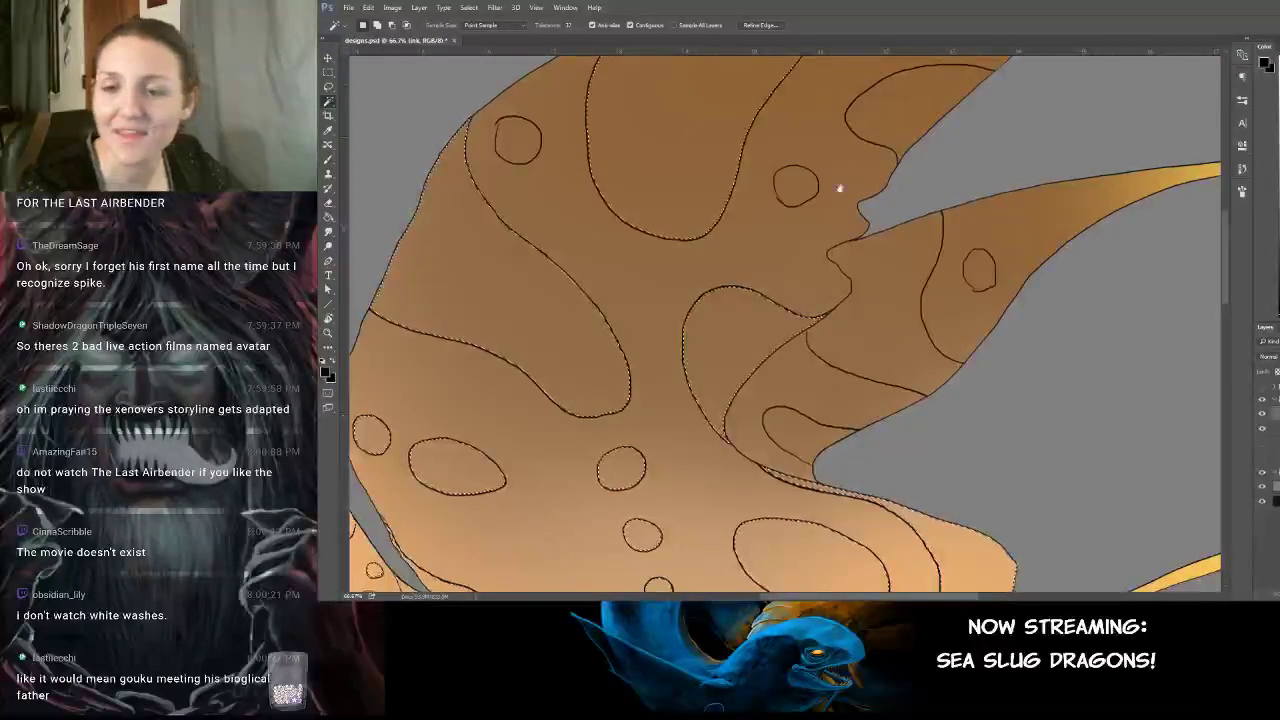
left_click_drag(840, 189, 703, 314)
left_click(786, 111, "shift")
left_click(770, 237, "shift")
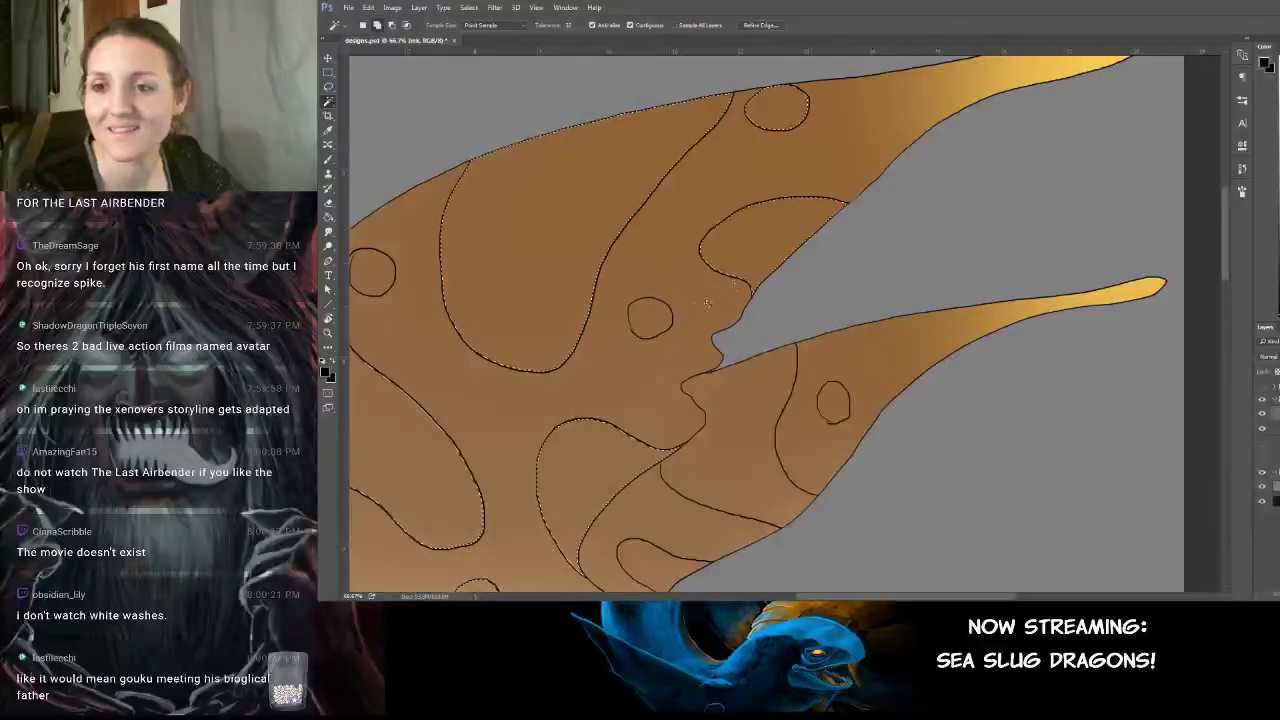
Add the remaining round wing spots and the lower wing's edge markings to the selection.
left_click(833, 402, "shift")
left_click(700, 515, "shift")
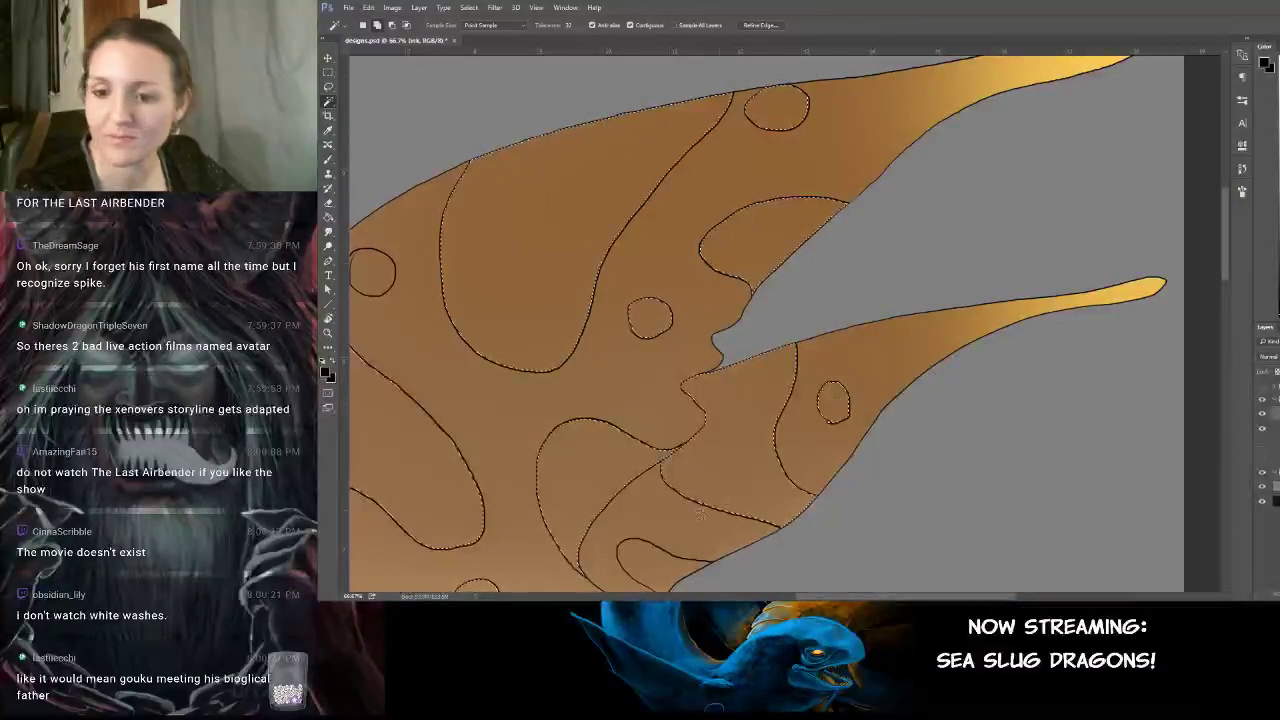
left_click_drag(745, 490, 745, 180)
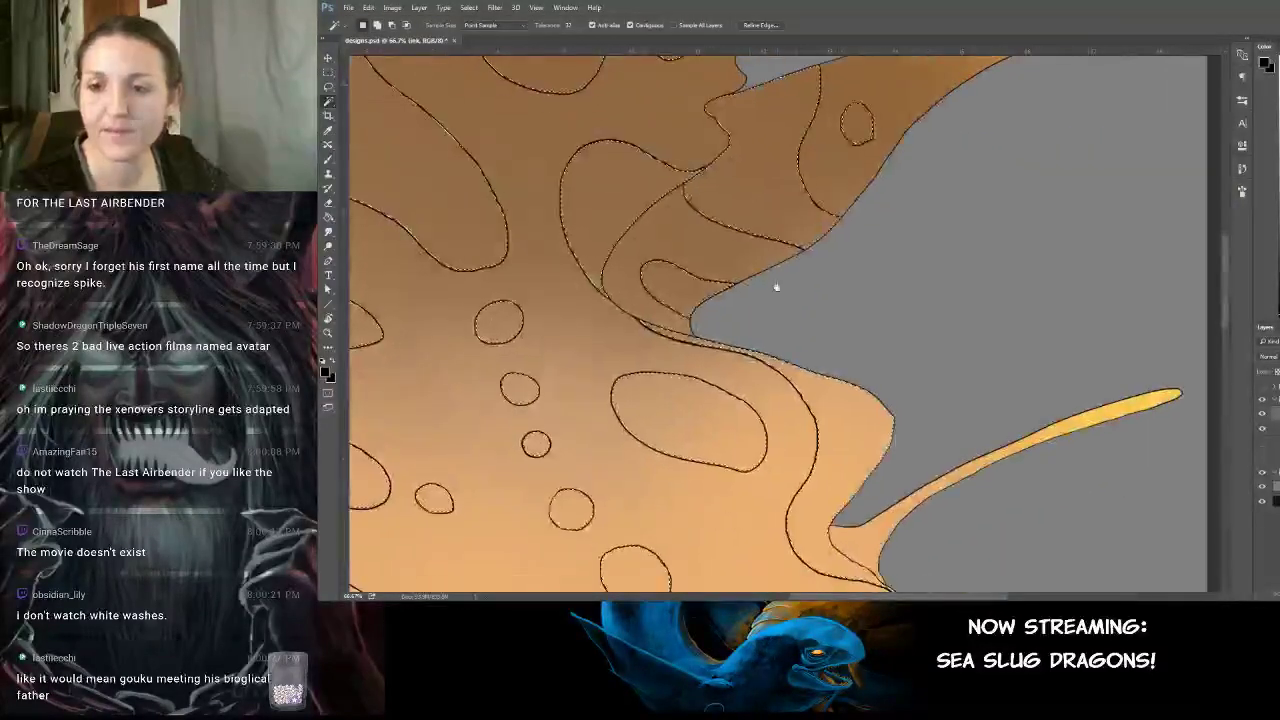
left_click_drag(789, 300, 827, 175)
mouse_move(791, 575)
left_mouse_down()
mouse_move(1019, 430)
mouse_move(1076, 333)
mouse_move(766, 223)
mouse_move(819, 430)
left_mouse_up()
left_click(793, 379)
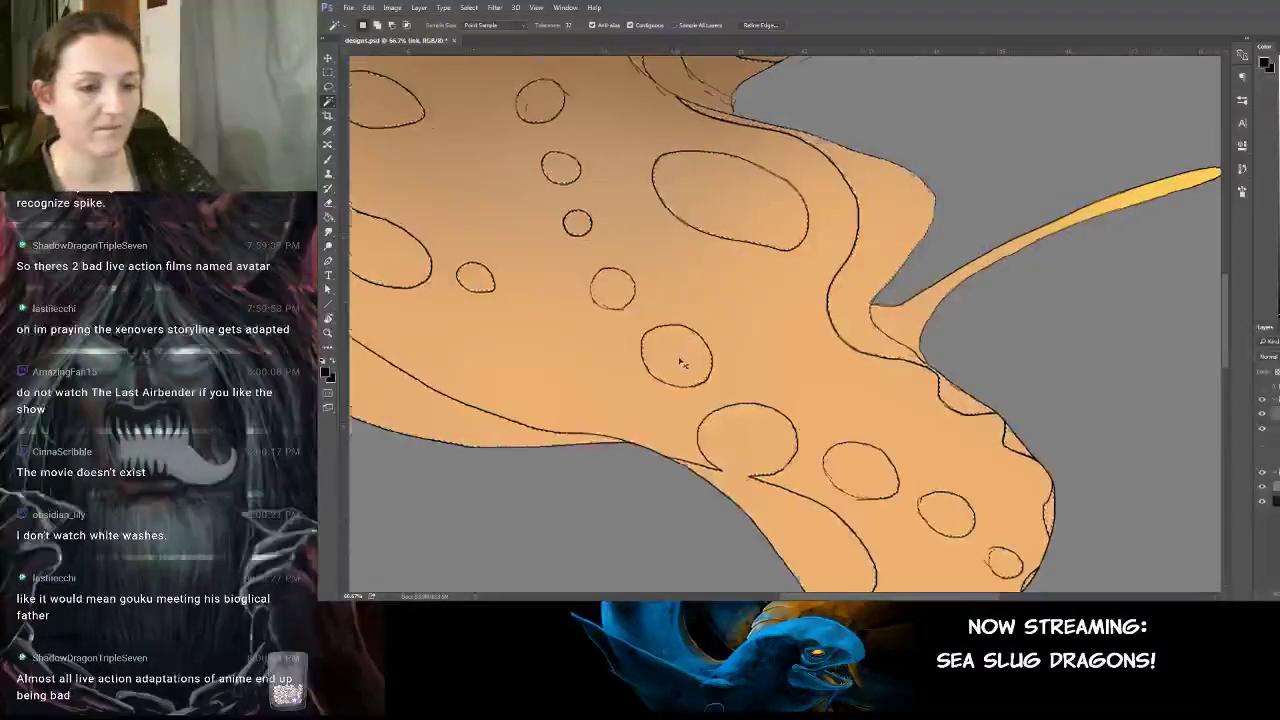
Expand the combined selection of all the creature's markings.
key("ctrl+minus")
key("ctrl+minus")
left_click_drag(771, 206, 749, 306)
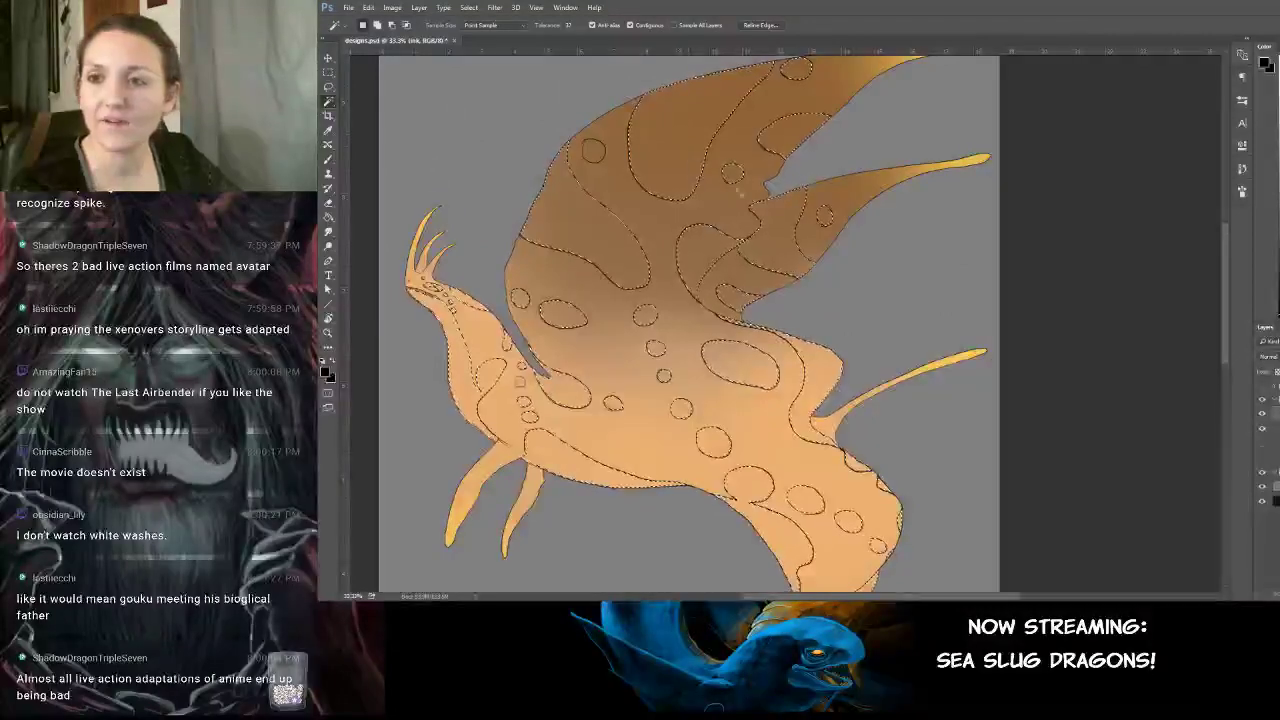
left_click(469, 8)
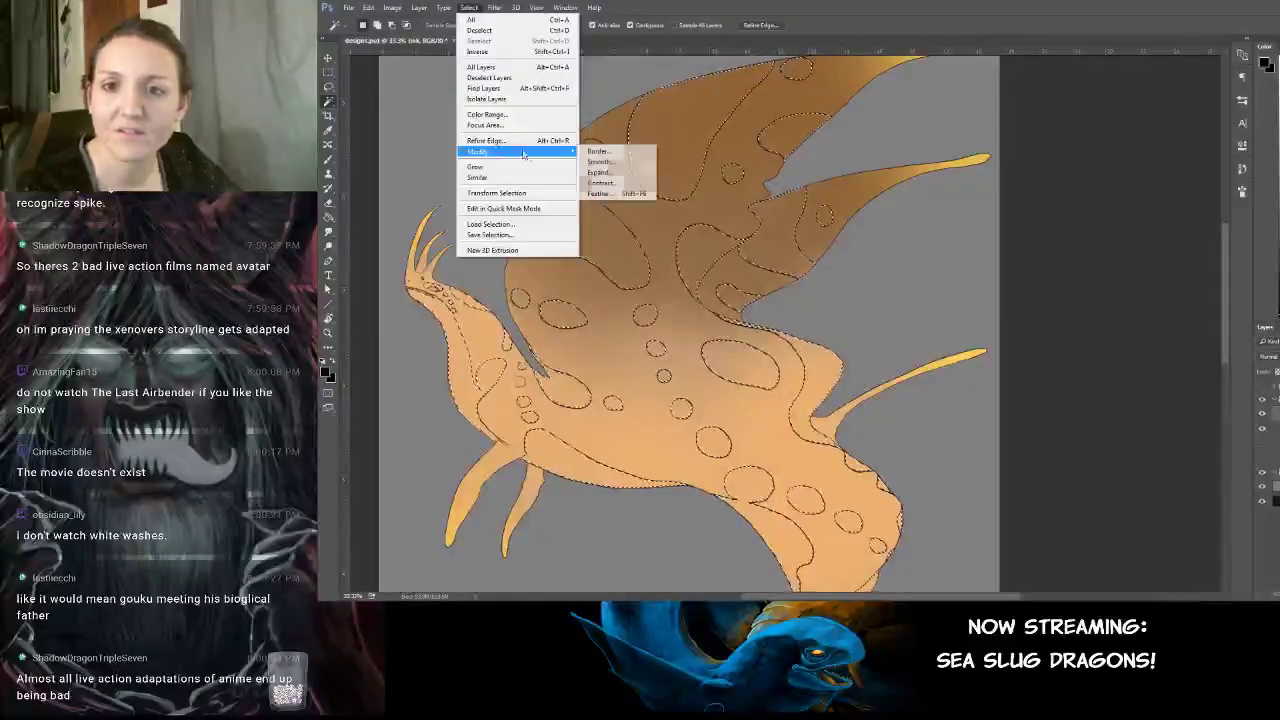
left_click(609, 176)
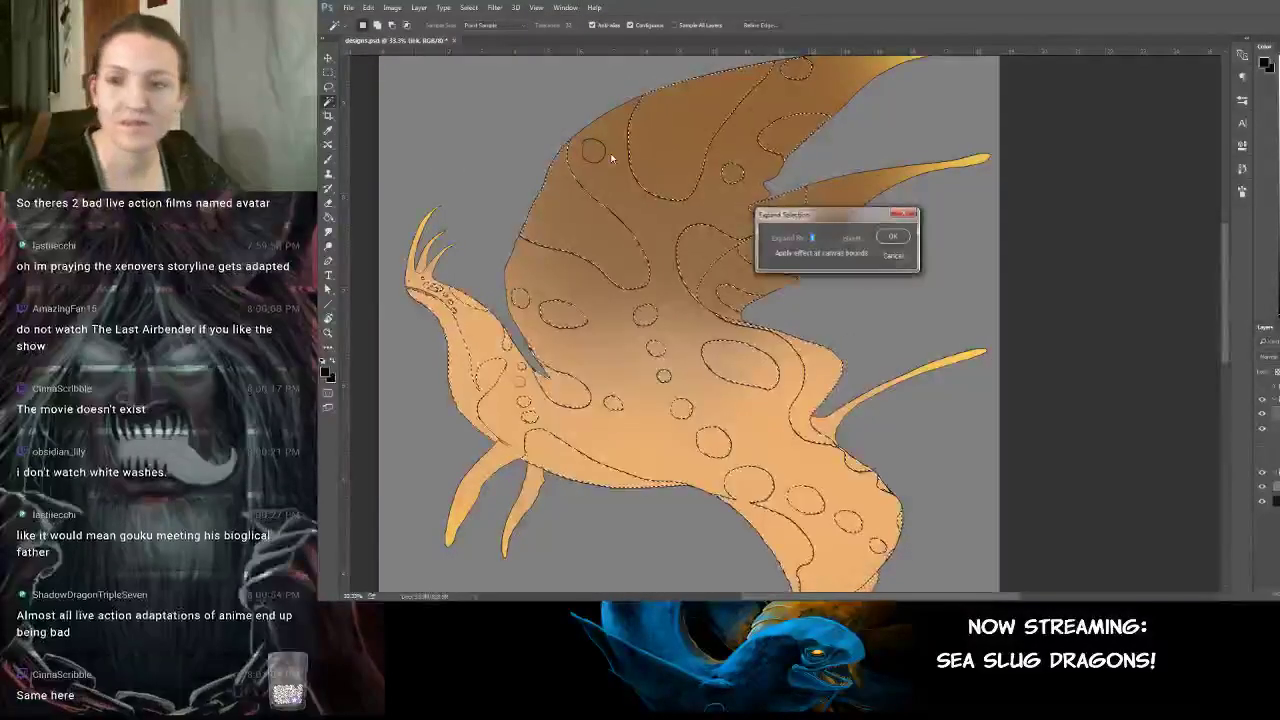
key("Return")
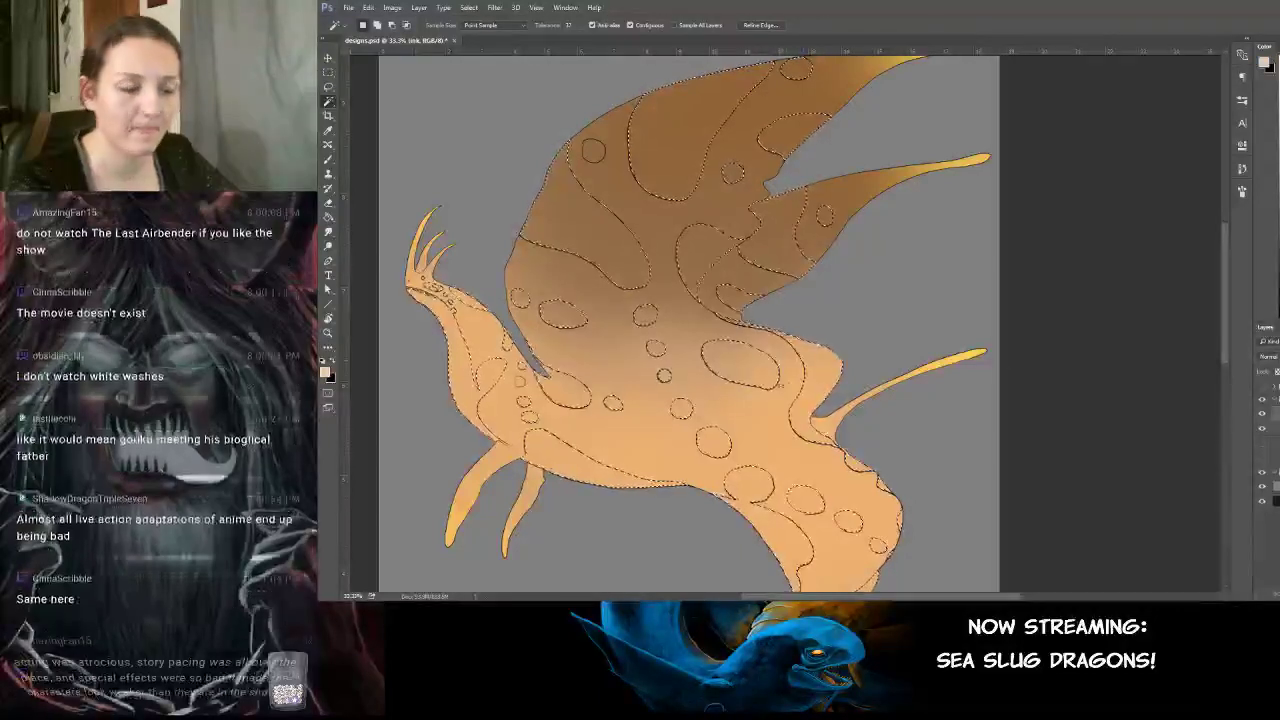
On the layer below the ink, brush pale peach into the selected neck, flank, belly and tail-base markings.
key("b")
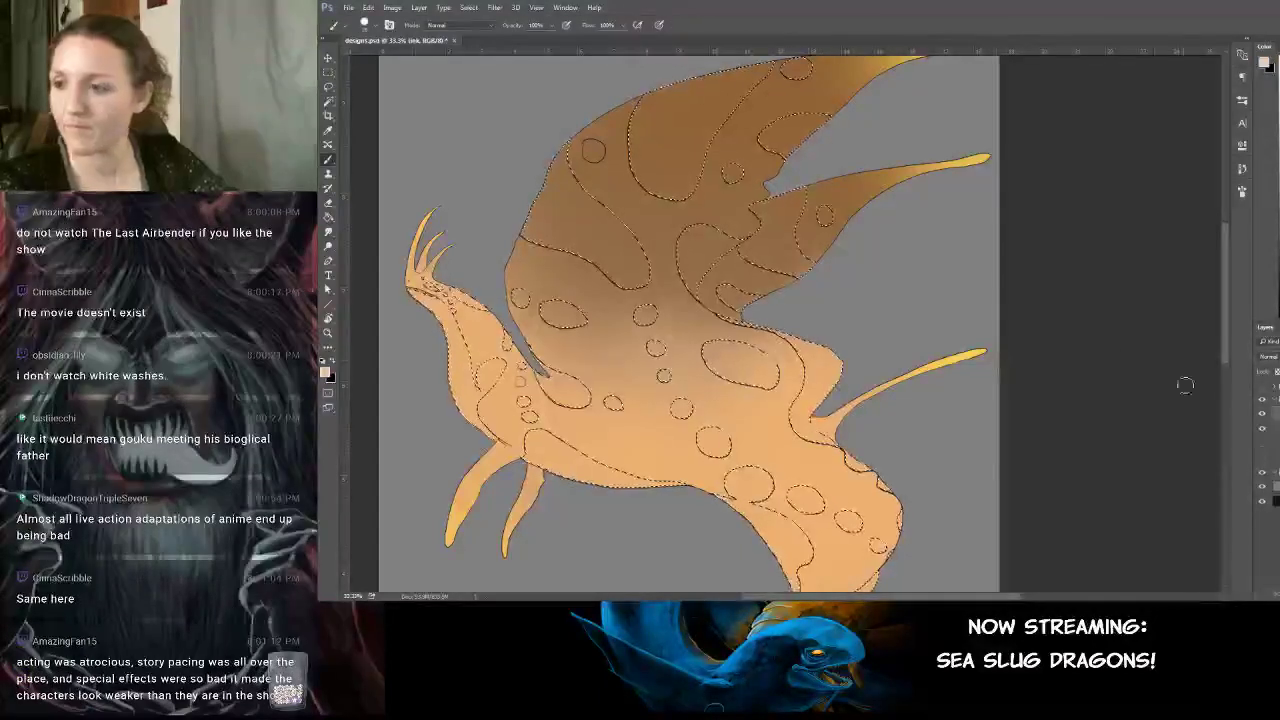
left_click(1275, 443)
left_click(1275, 429)
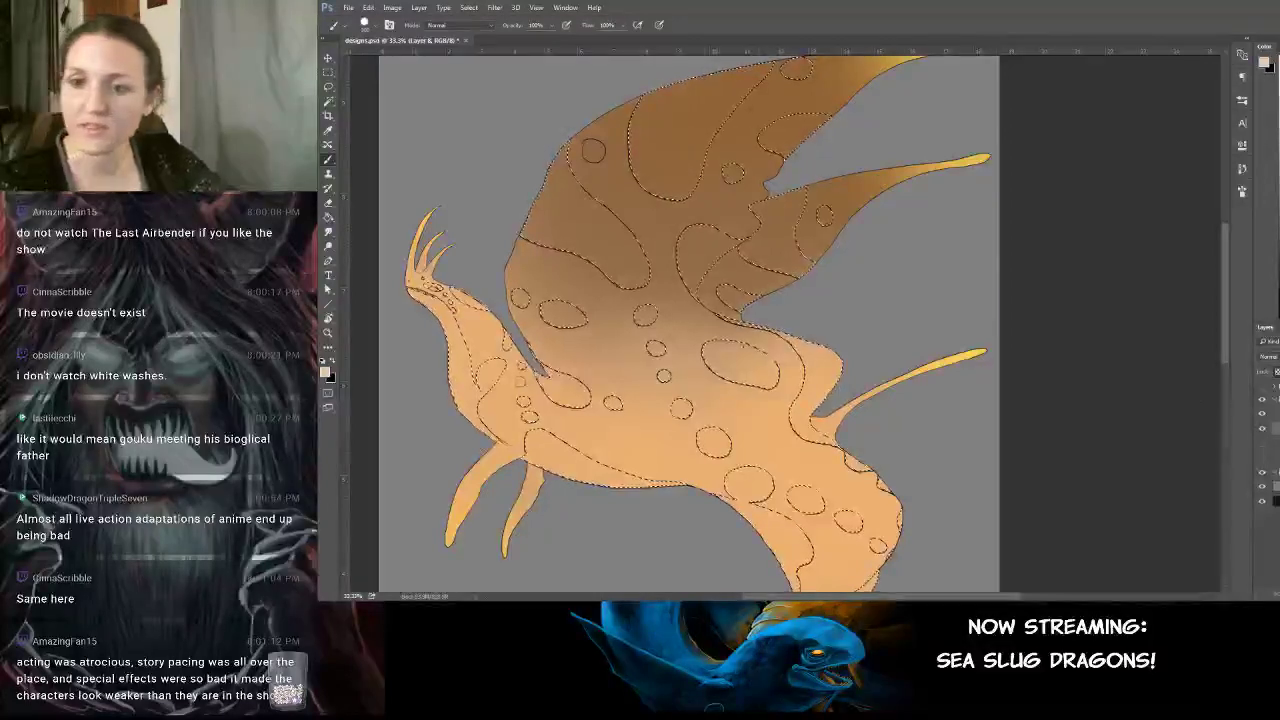
left_click_drag(669, 409, 562, 240)
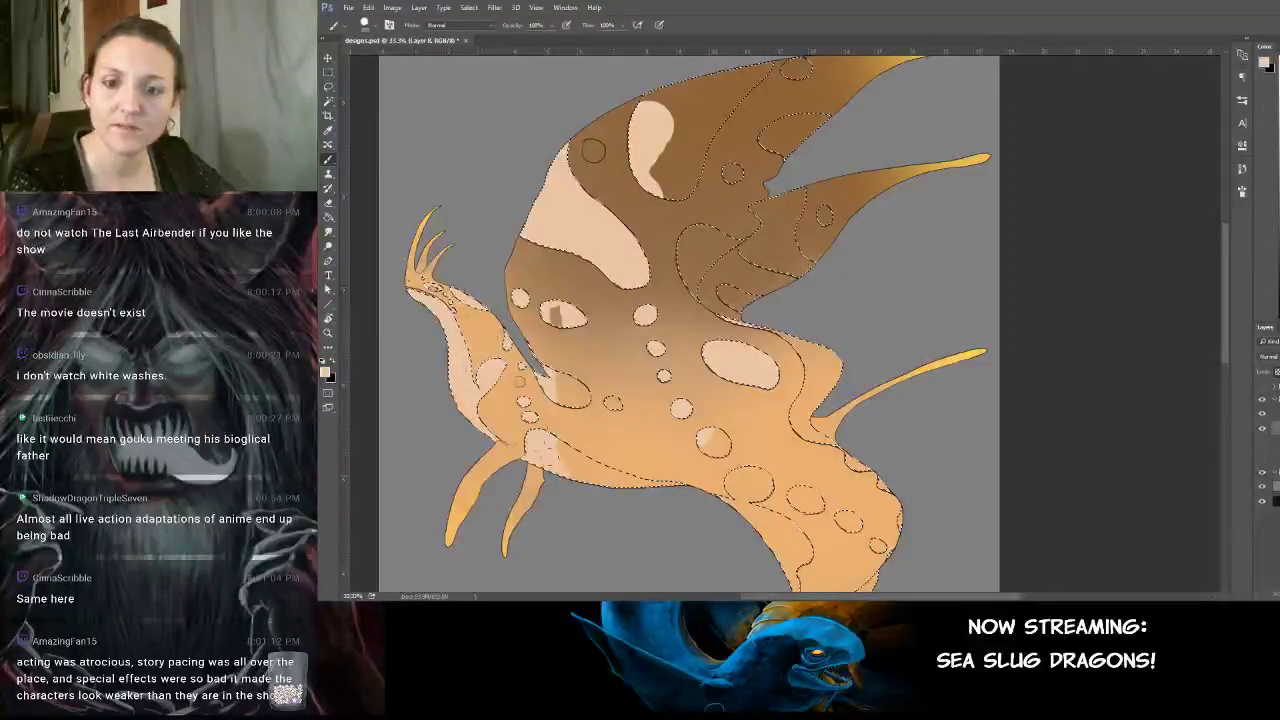
left_click_drag(568, 440, 662, 468)
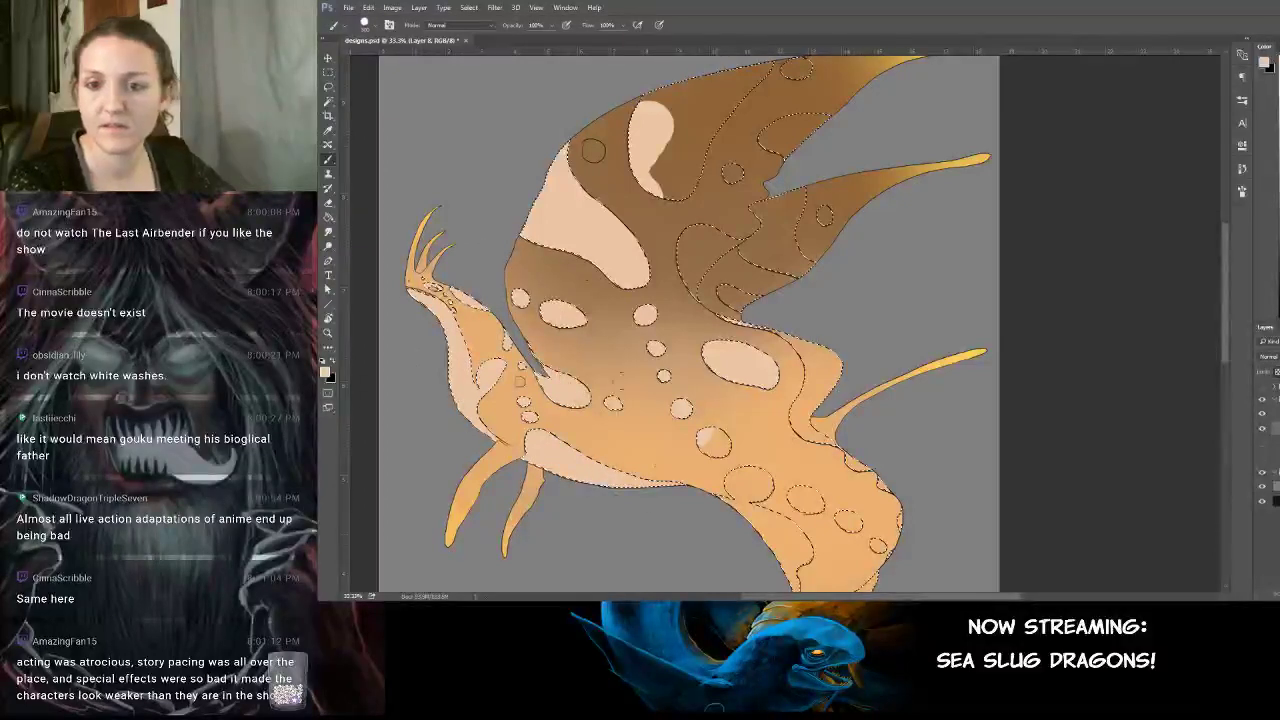
left_click_drag(740, 505, 797, 575)
left_click_drag(822, 515, 868, 568)
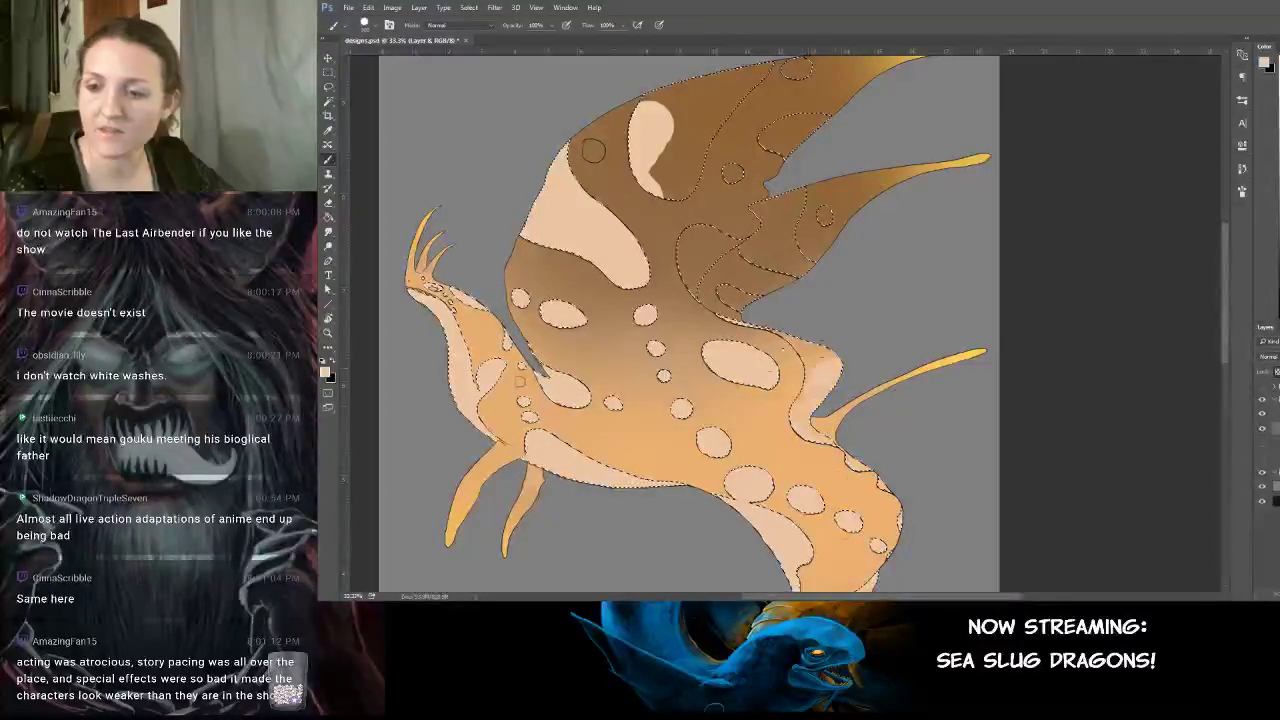
Fill the remaining selected wing markings and the tail fin markings with pale peach, and clear the selection.
mouse_move(790, 150)
left_mouse_down()
mouse_move(805, 123)
mouse_move(735, 120)
mouse_move(663, 76)
left_mouse_up()
left_click_drag(822, 212, 803, 240)
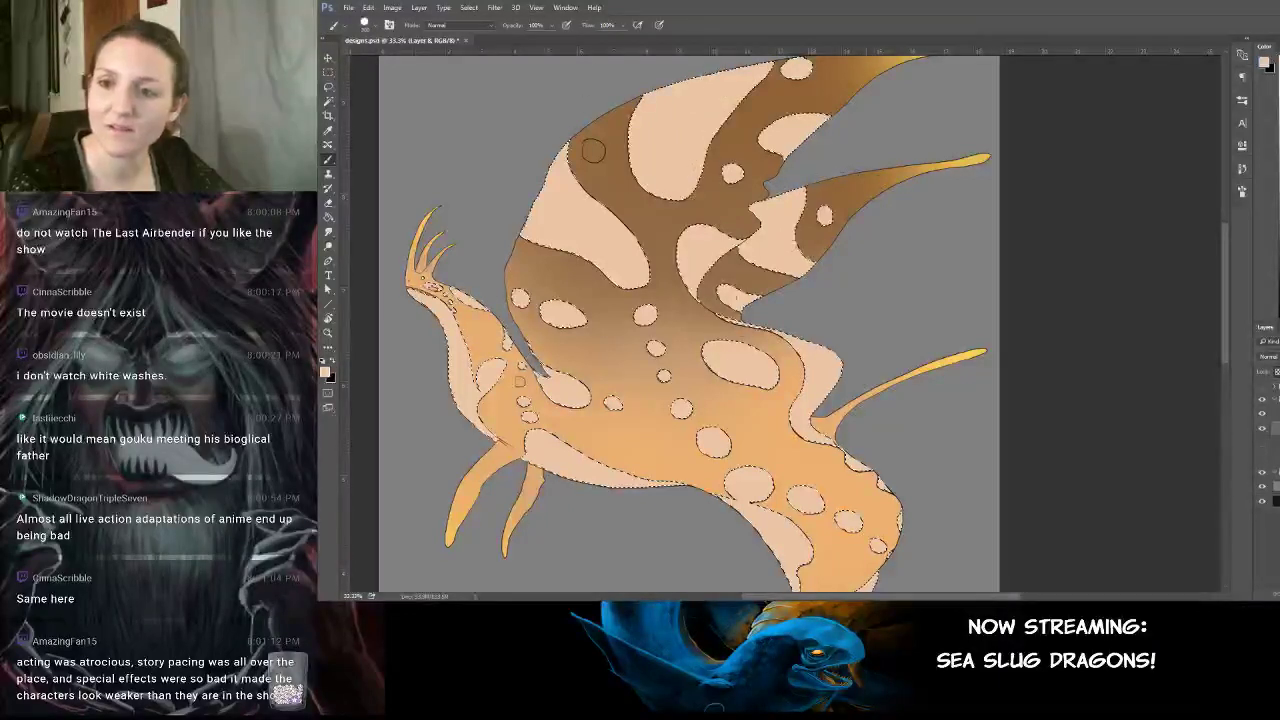
left_click_drag(653, 397, 561, 183)
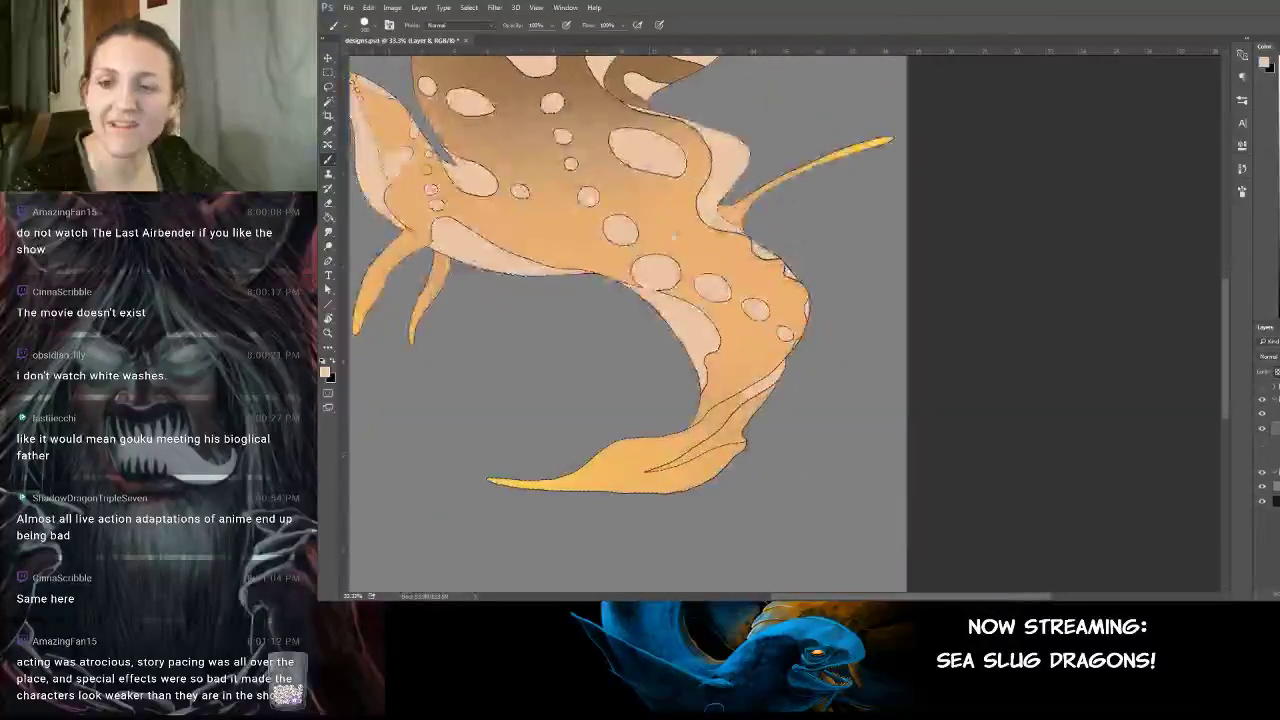
left_click_drag(742, 405, 656, 466)
left_click_drag(622, 410, 472, 468)
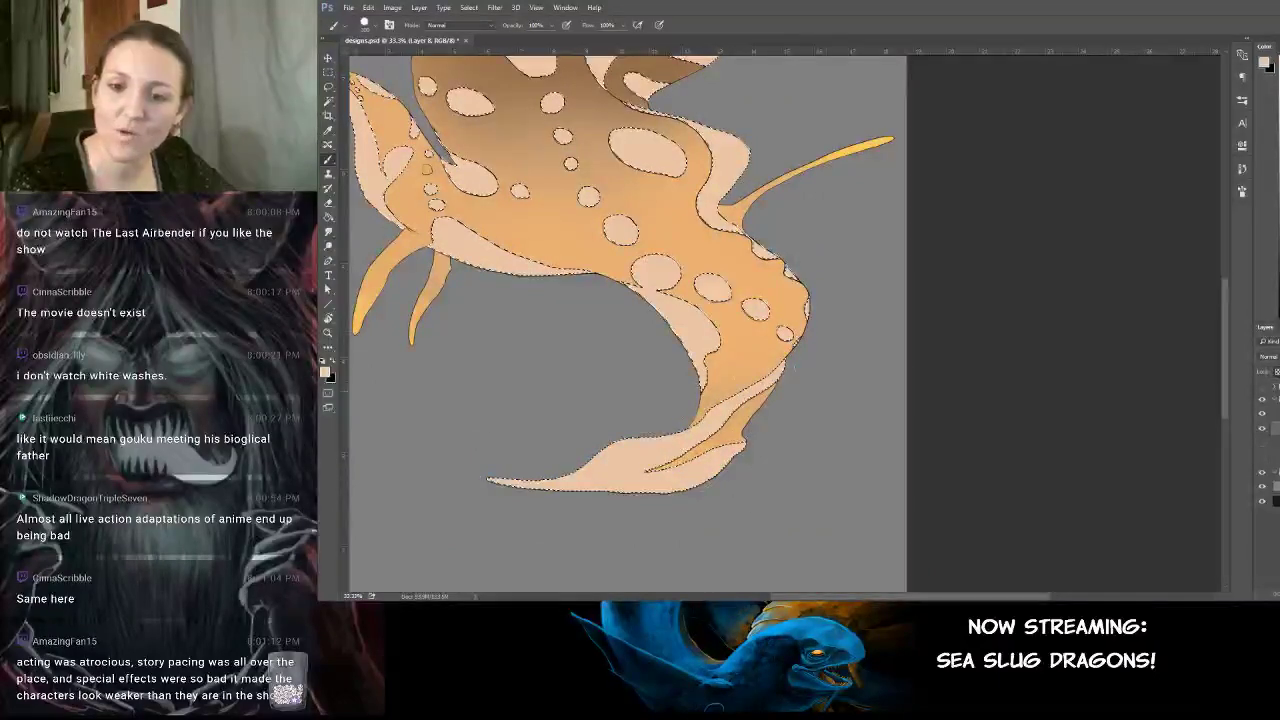
mouse_move(726, 205)
left_mouse_down()
mouse_move(841, 359)
mouse_move(878, 387)
mouse_move(852, 390)
mouse_move(756, 237)
mouse_move(790, 300)
mouse_move(779, 286)
left_mouse_up()
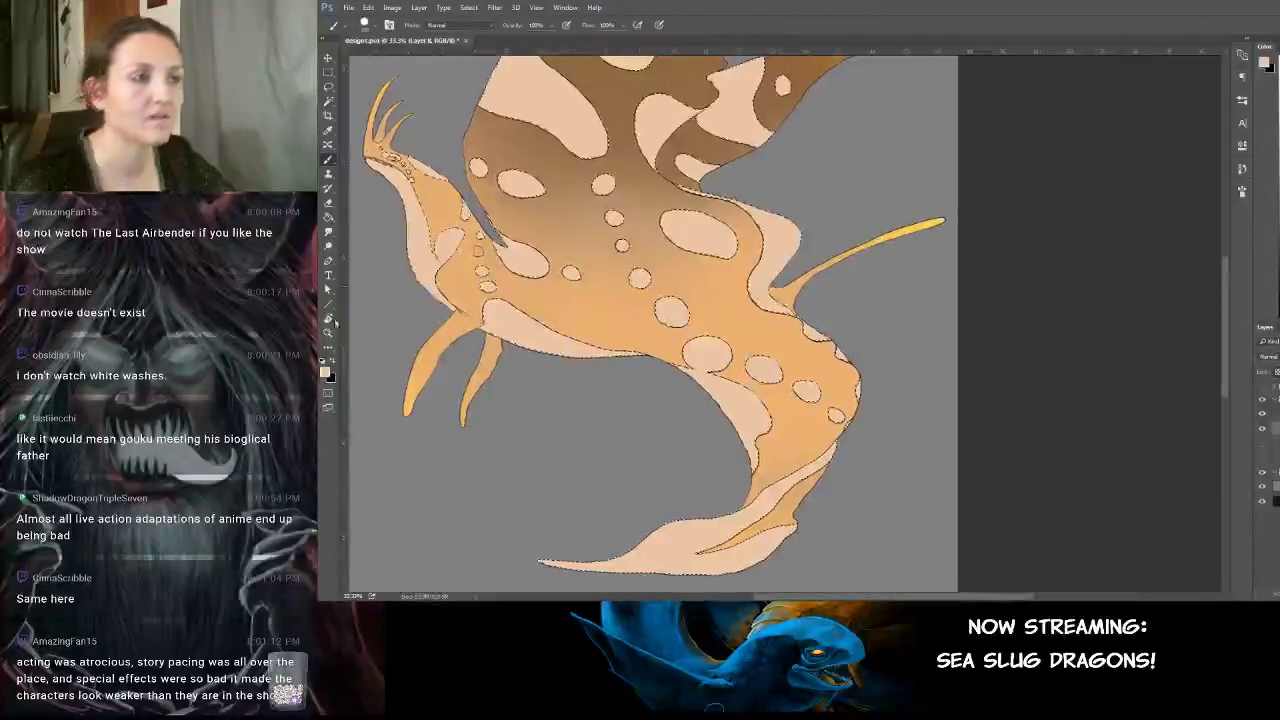
key("ctrl+d")
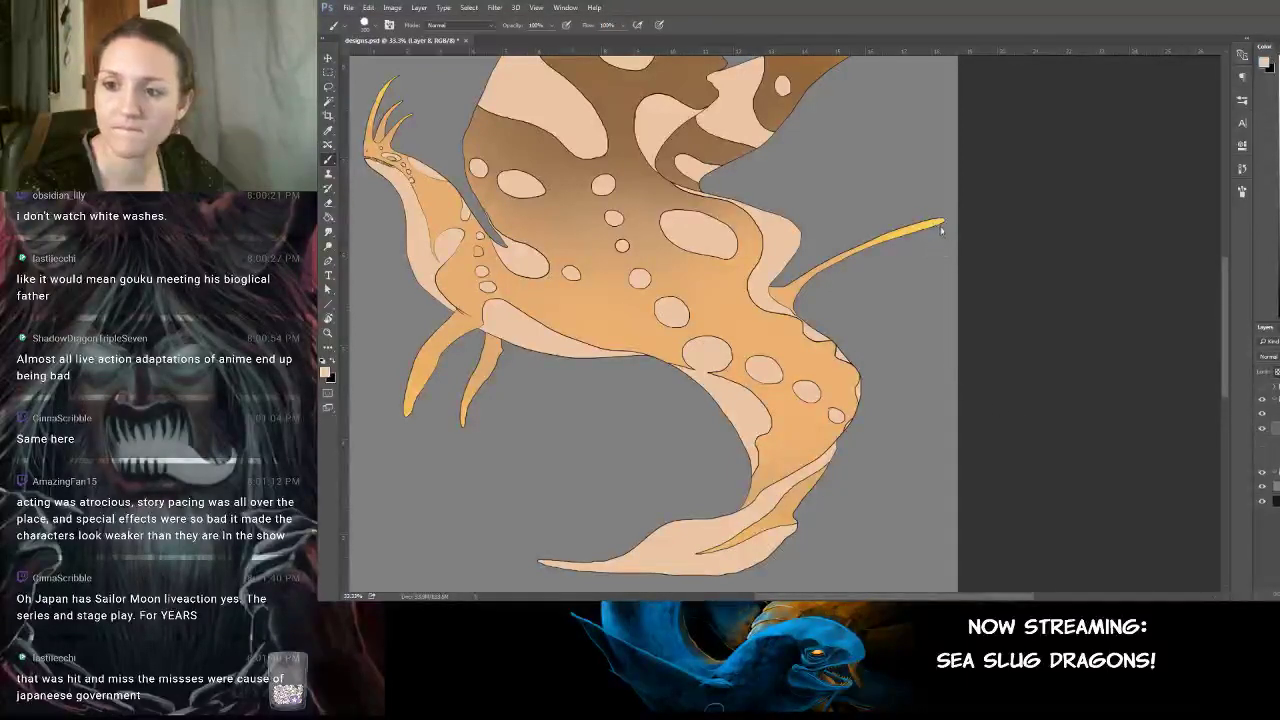
Load the peach markings layer as a selection, sample yellow from the back spine's tip, and invert the selection.
left_click(1277, 428, "ctrl")
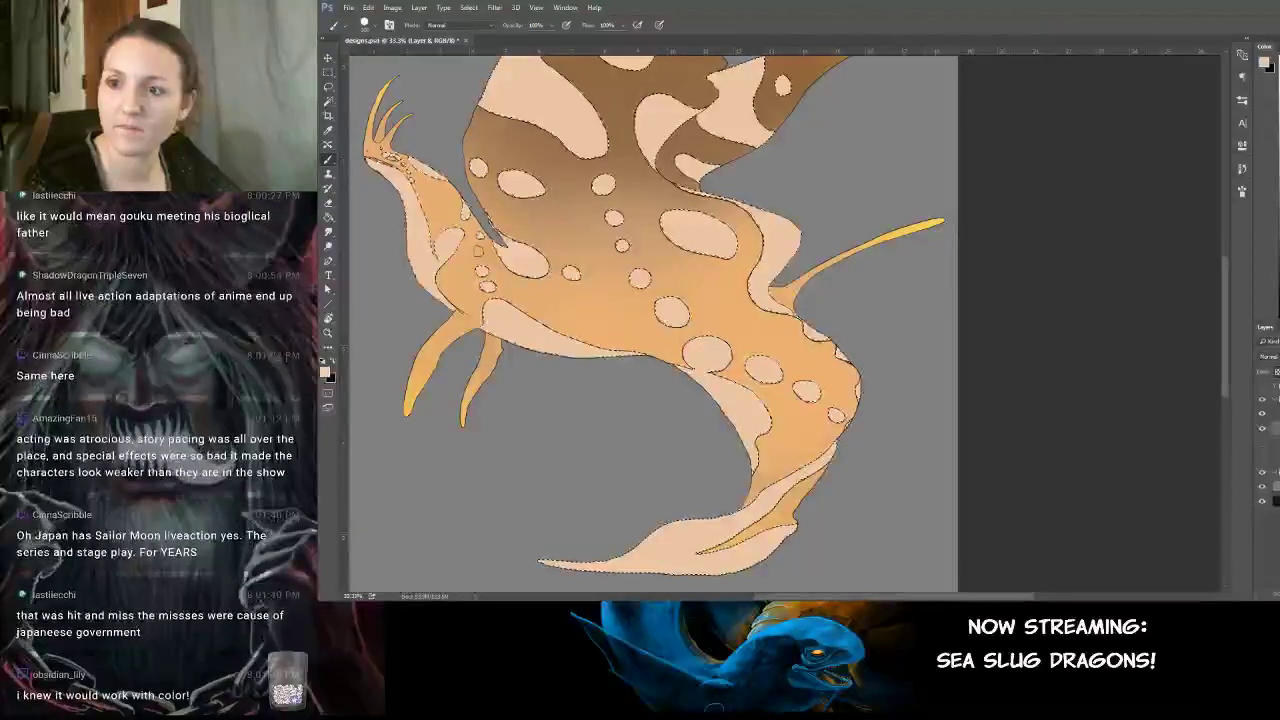
left_click(934, 220, "alt")
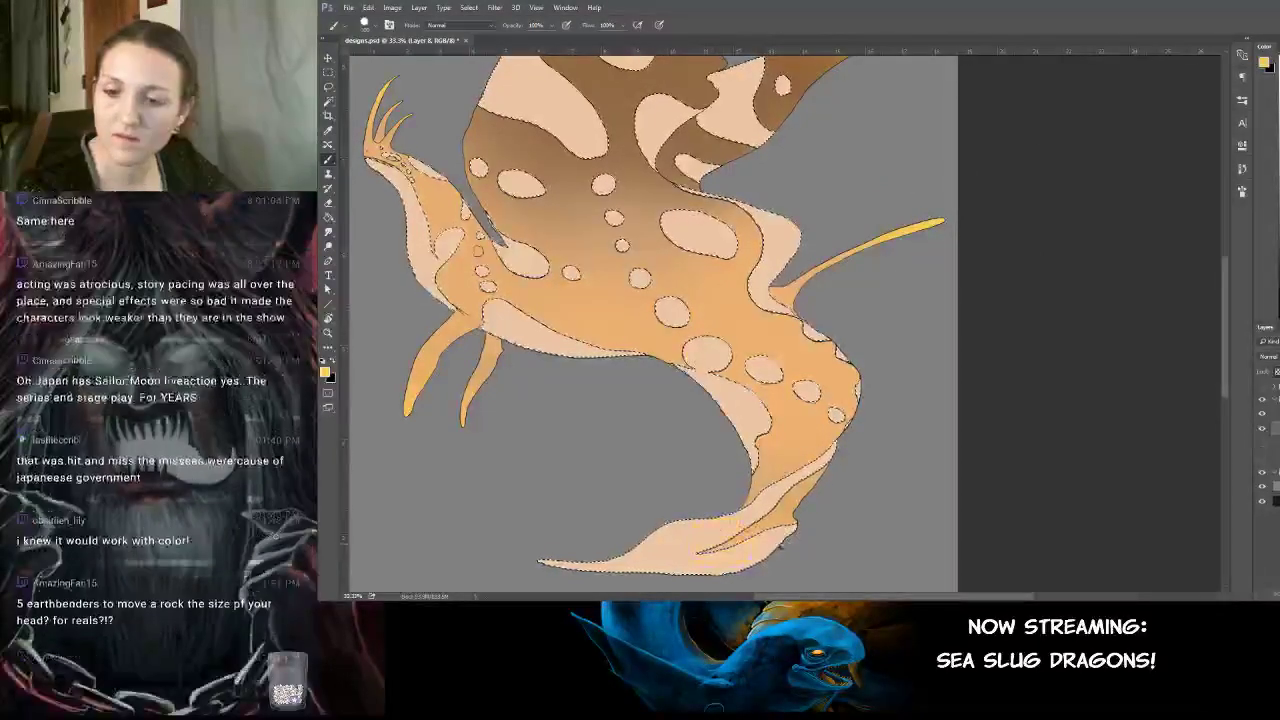
left_click_drag(894, 491, 890, 441)
scroll(889, 441, "up", 3)
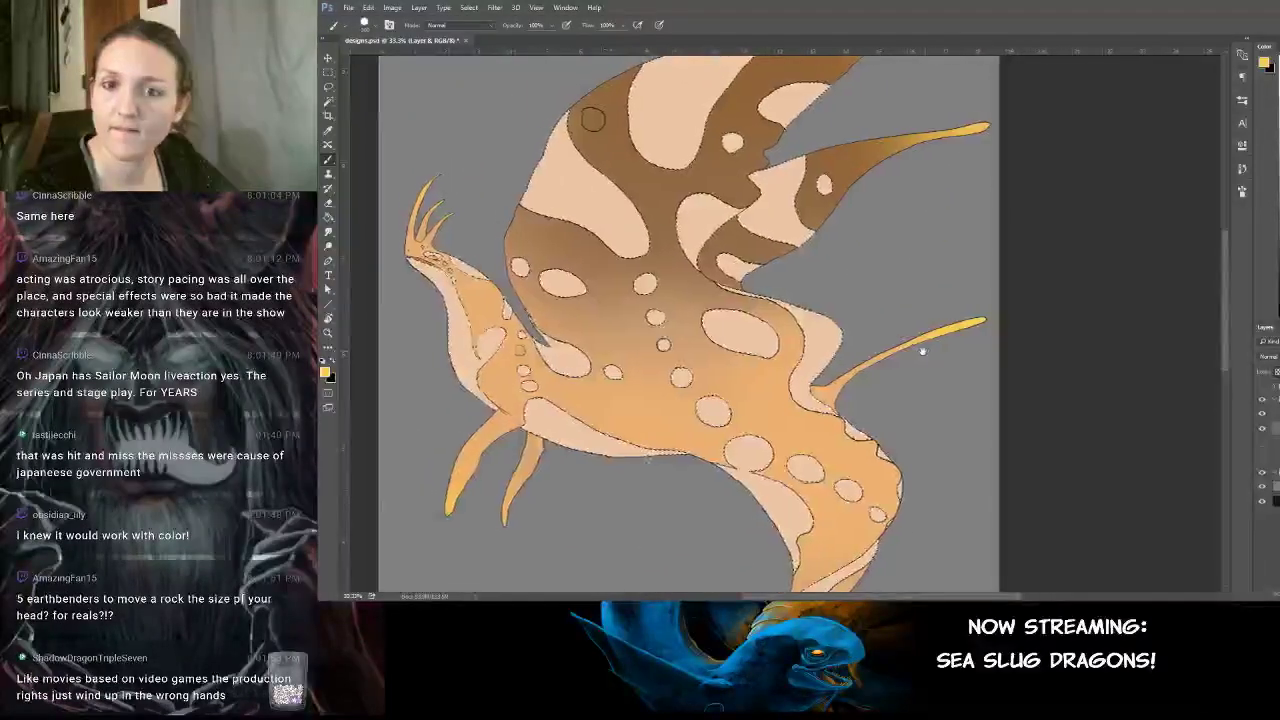
left_click_drag(926, 351, 881, 214)
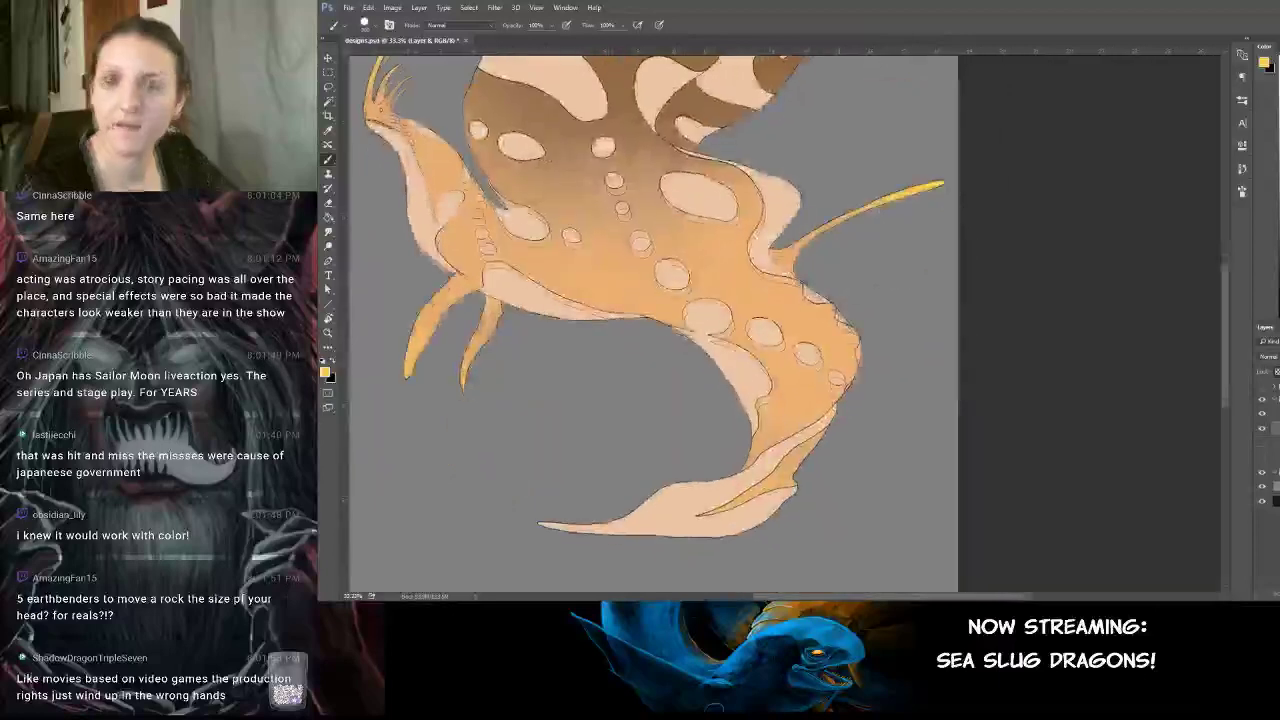
left_click(410, 11)
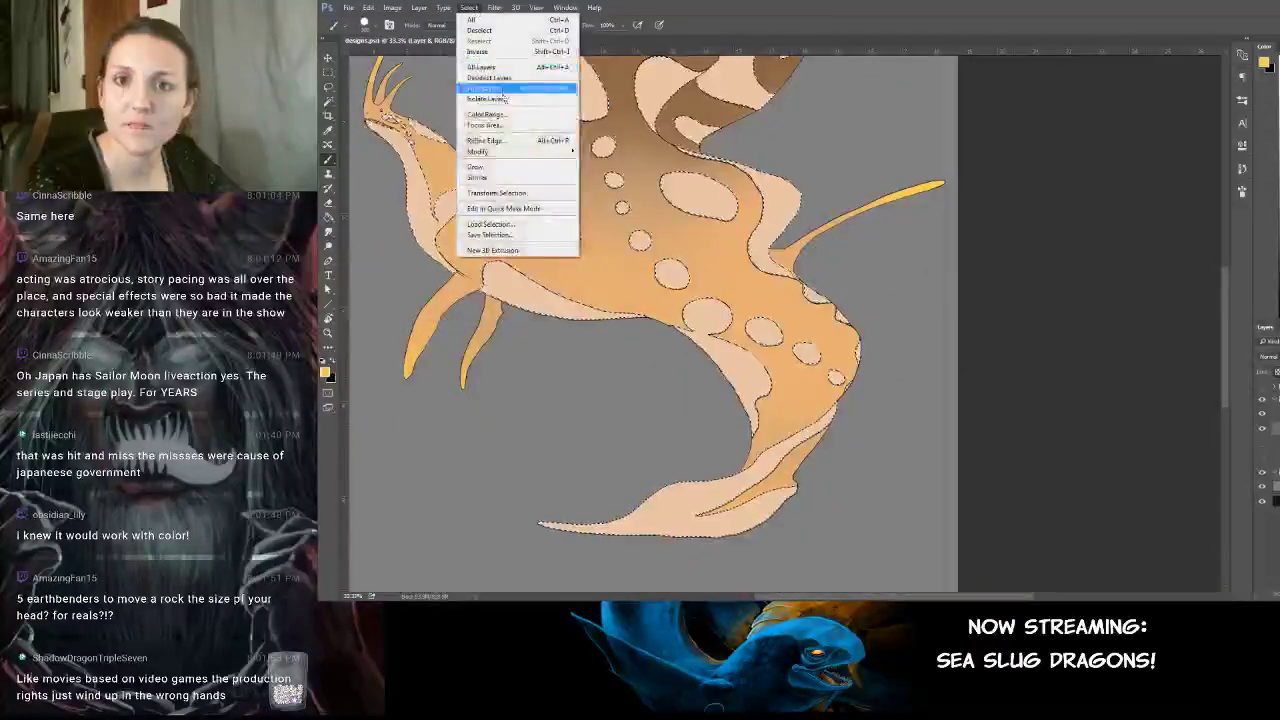
left_click(500, 53)
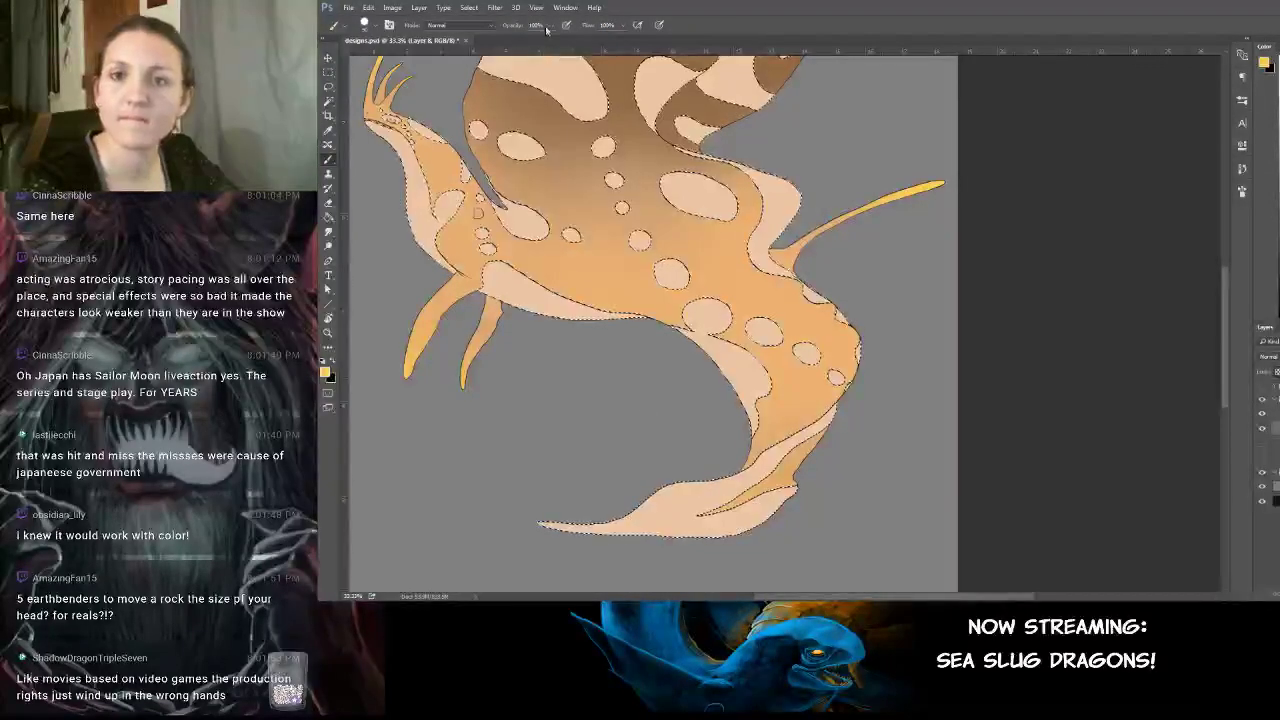
Lower the brush opacity and blend yellow into orange along the narrow strip between the tail fin's peach areas, using sampled tones.
left_click_drag(511, 43, 506, 43)
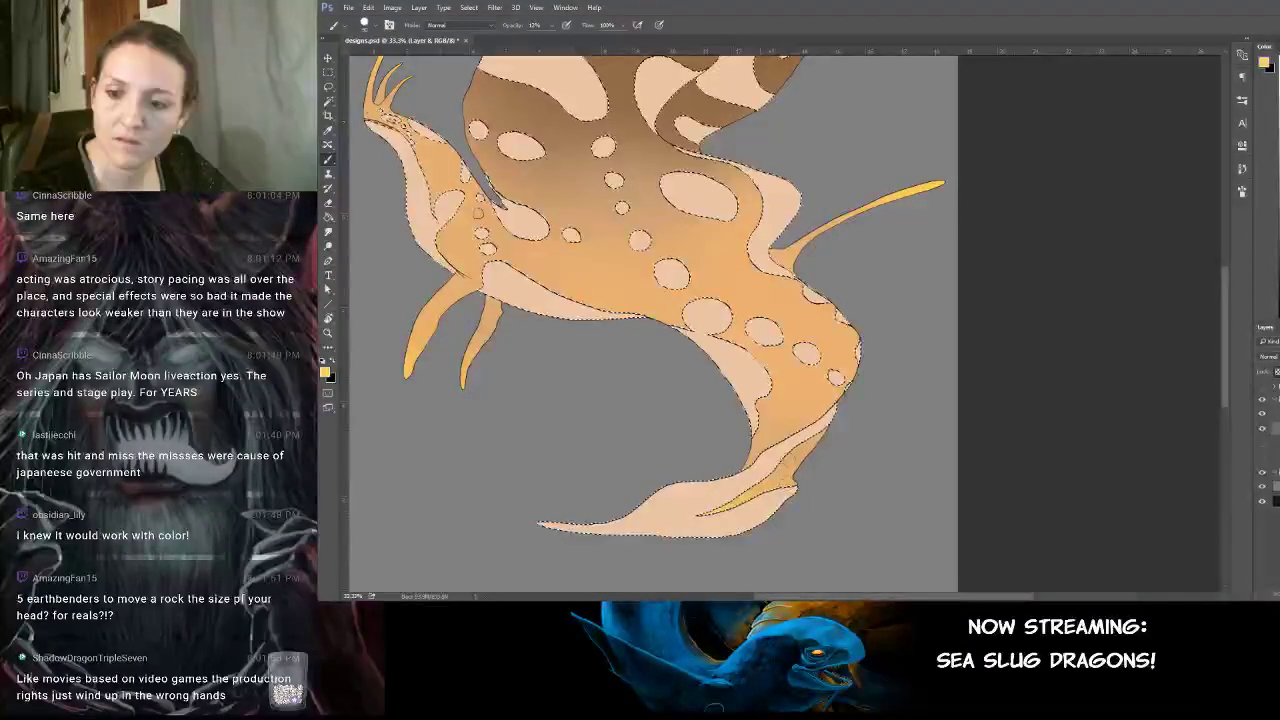
left_click_drag(762, 384, 787, 299)
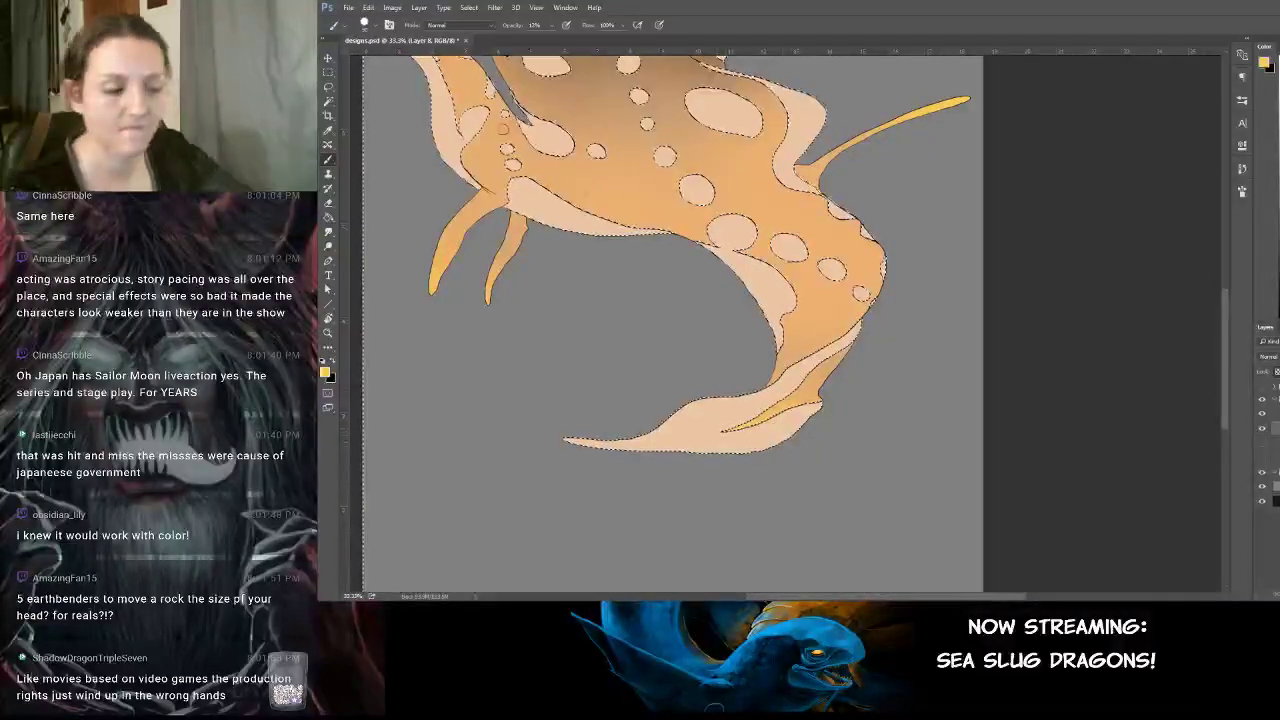
scroll(720, 430, "up", 4)
scroll(762, 445, "up", 3)
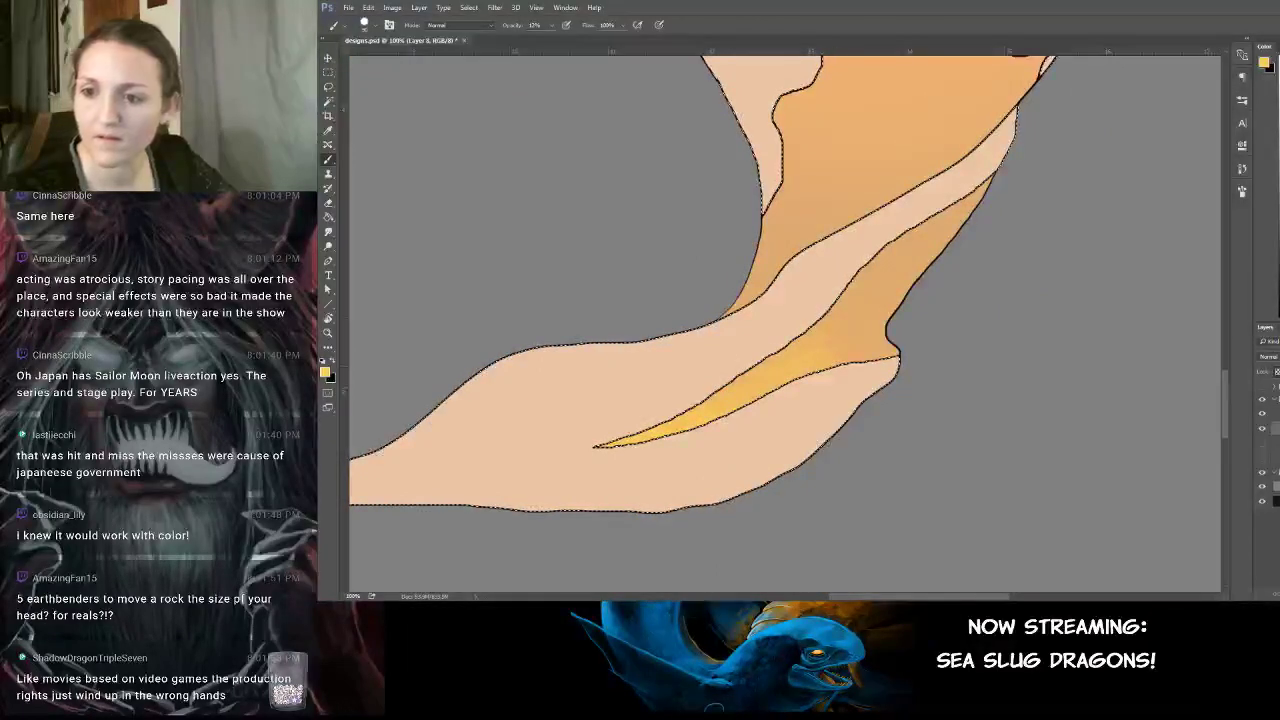
left_click(827, 357, "alt")
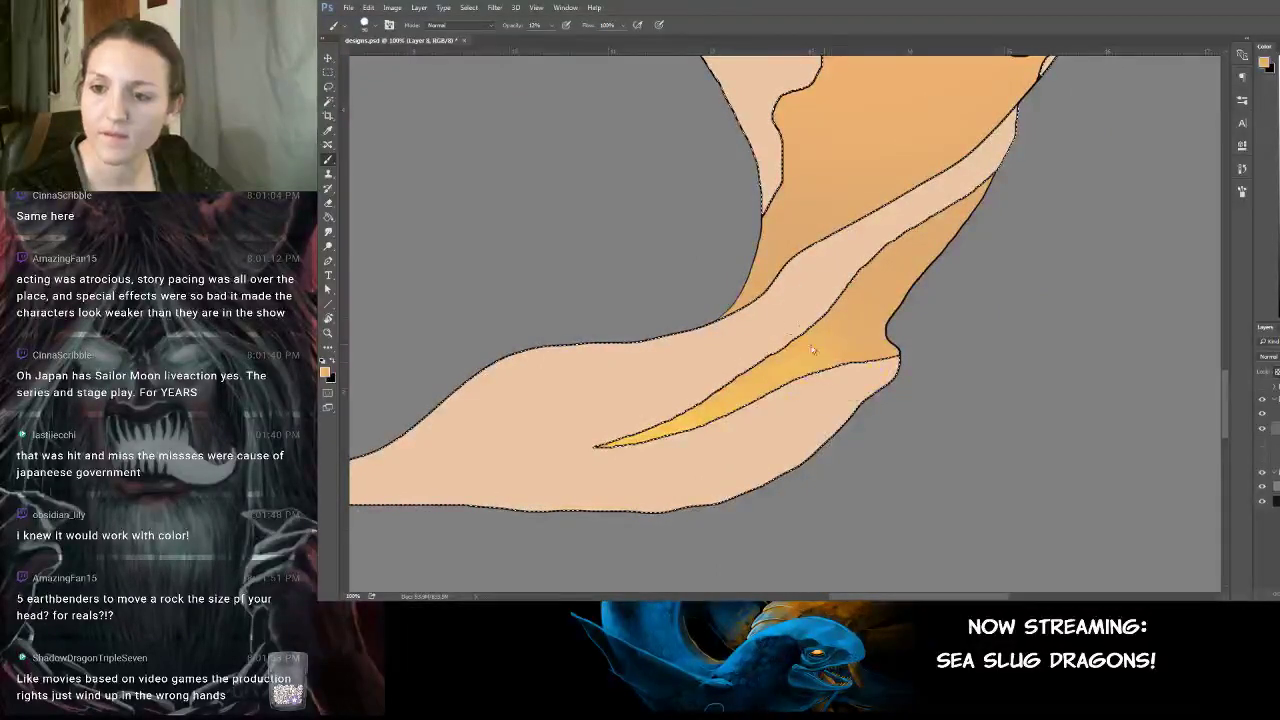
left_click_drag(783, 349, 830, 328)
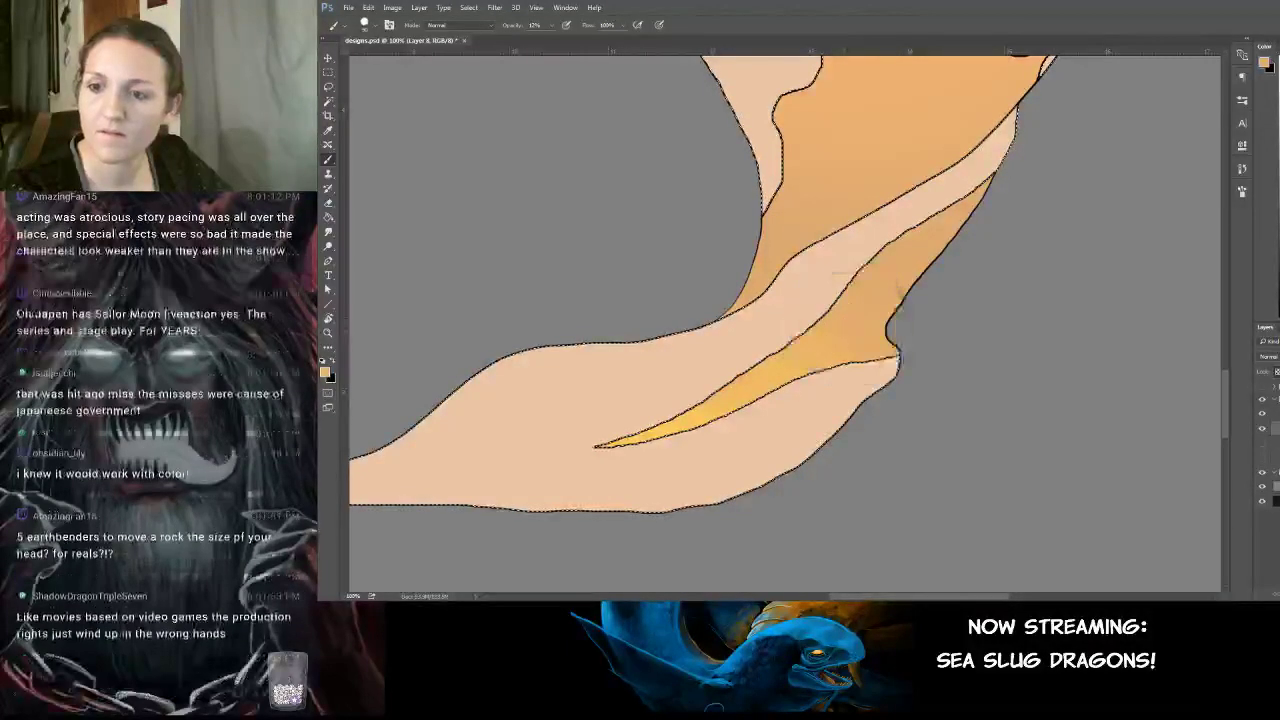
left_click(752, 383, "alt")
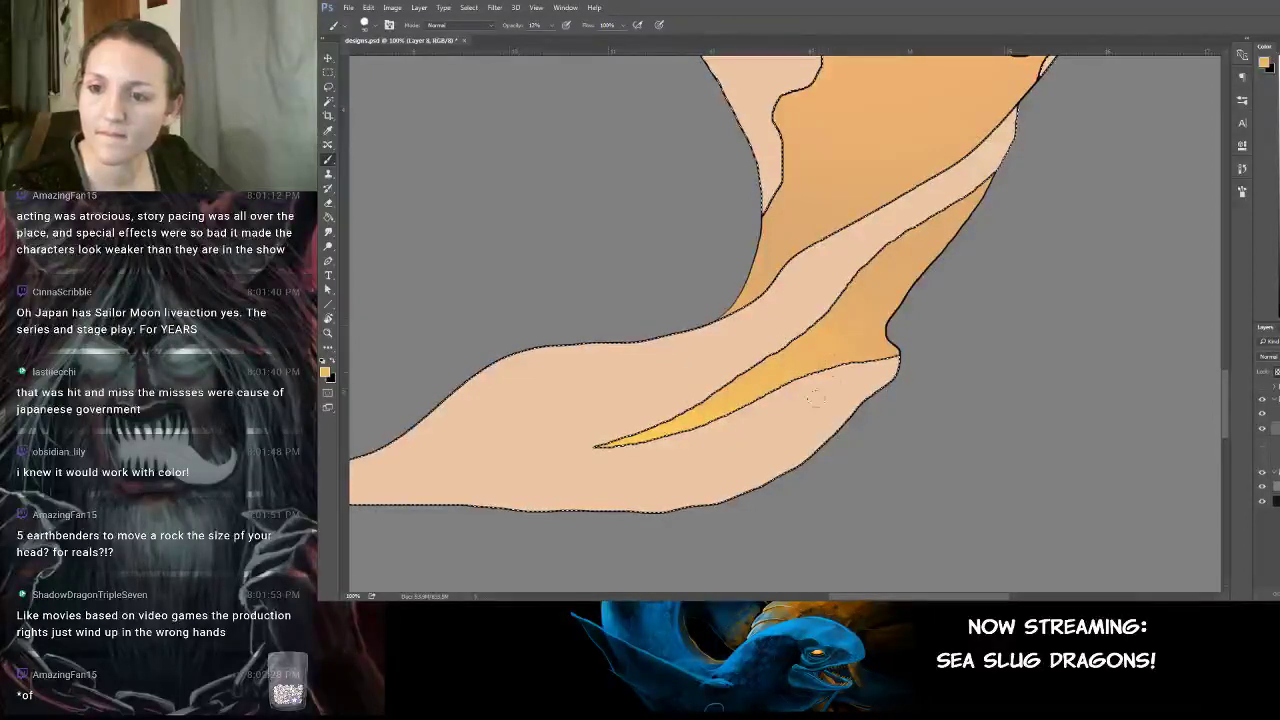
left_click(651, 434, "alt")
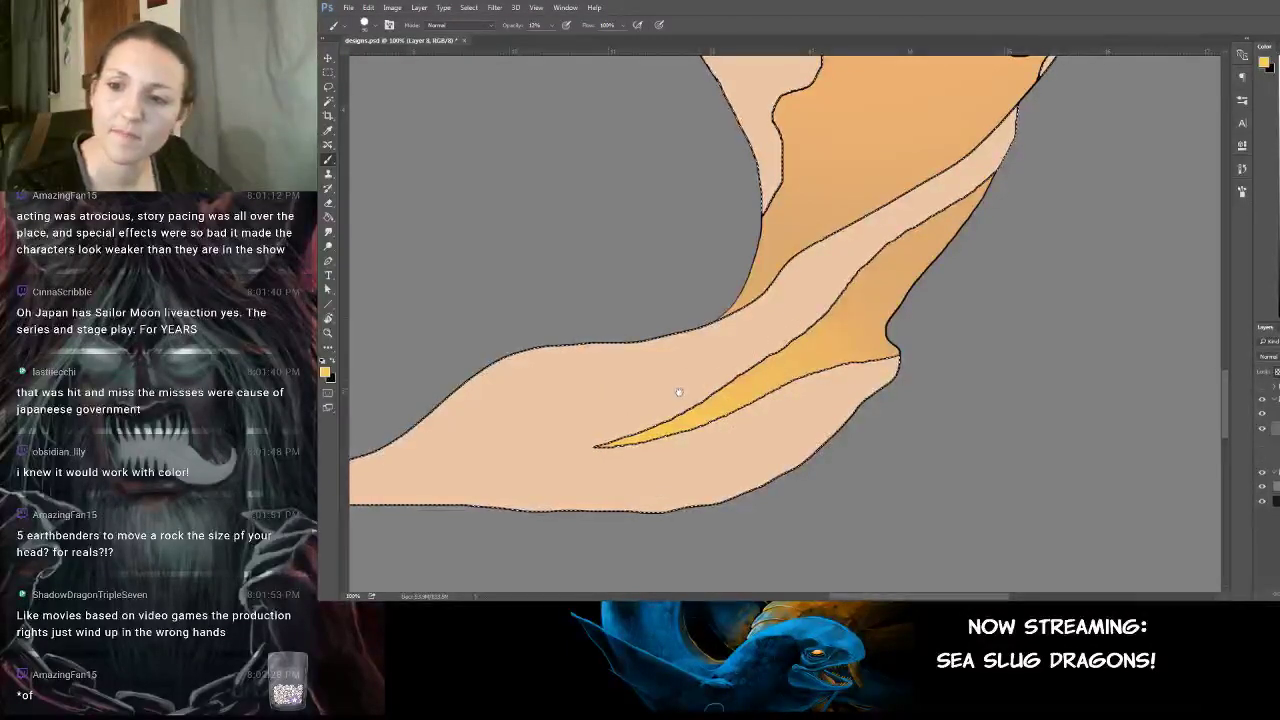
Sample the bright yellow at the back spine's tip and brush it into the pointed end of the tail fin's strip.
left_click_drag(703, 383, 849, 340)
left_click_drag(776, 463, 777, 588)
left_click_drag(829, 108, 611, 434)
left_click_drag(800, 85, 781, 578)
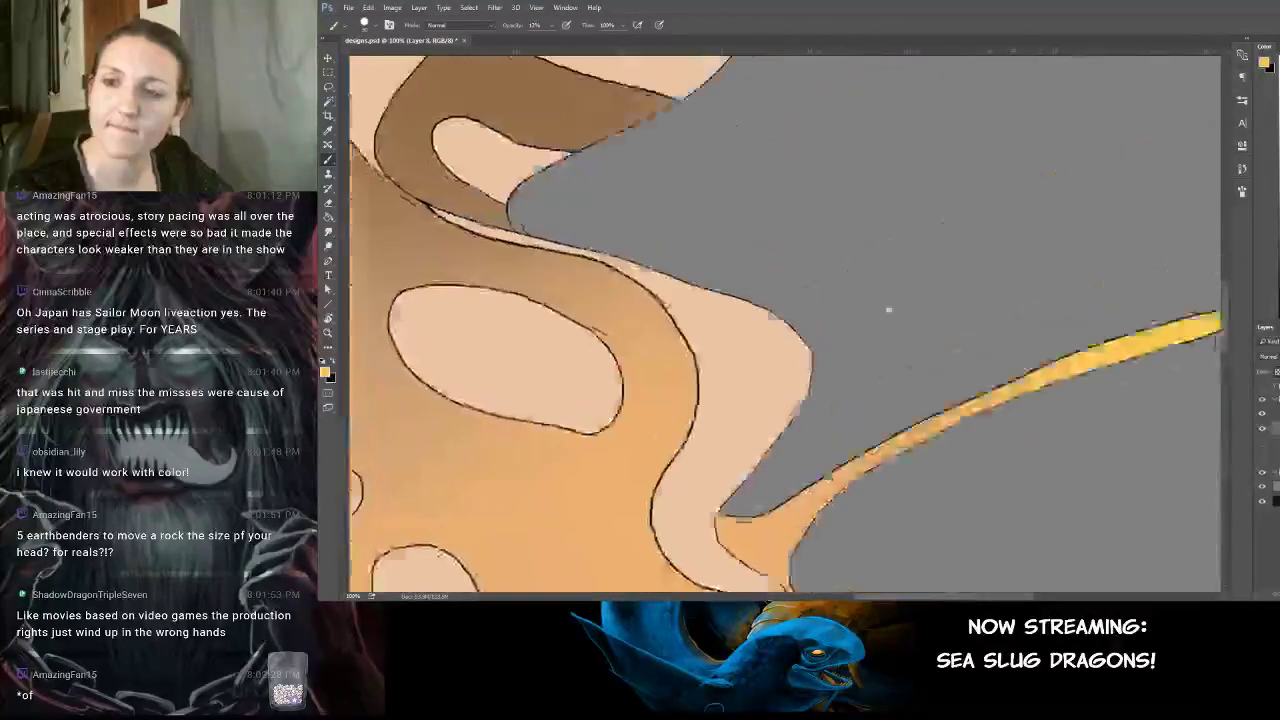
left_click_drag(903, 228, 752, 282)
left_click(1045, 371, "alt")
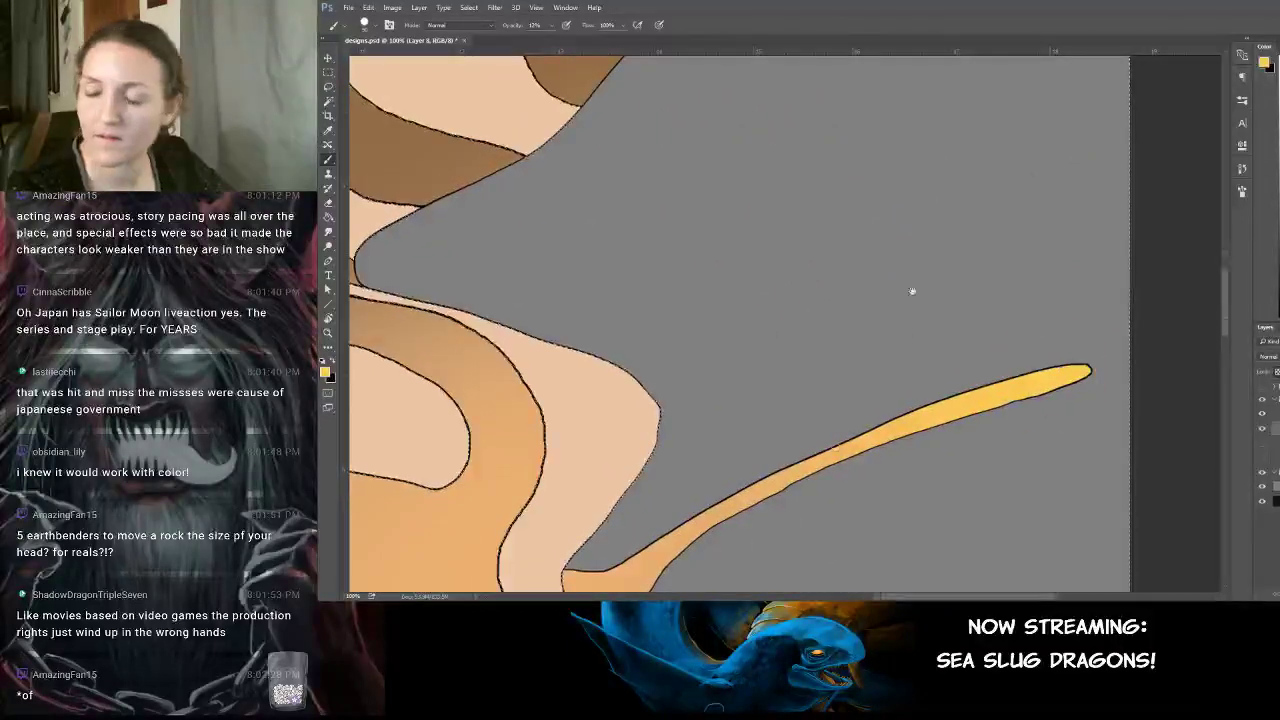
left_click_drag(770, 570, 1000, 90)
left_click_drag(600, 580, 806, 247)
left_click(829, 467)
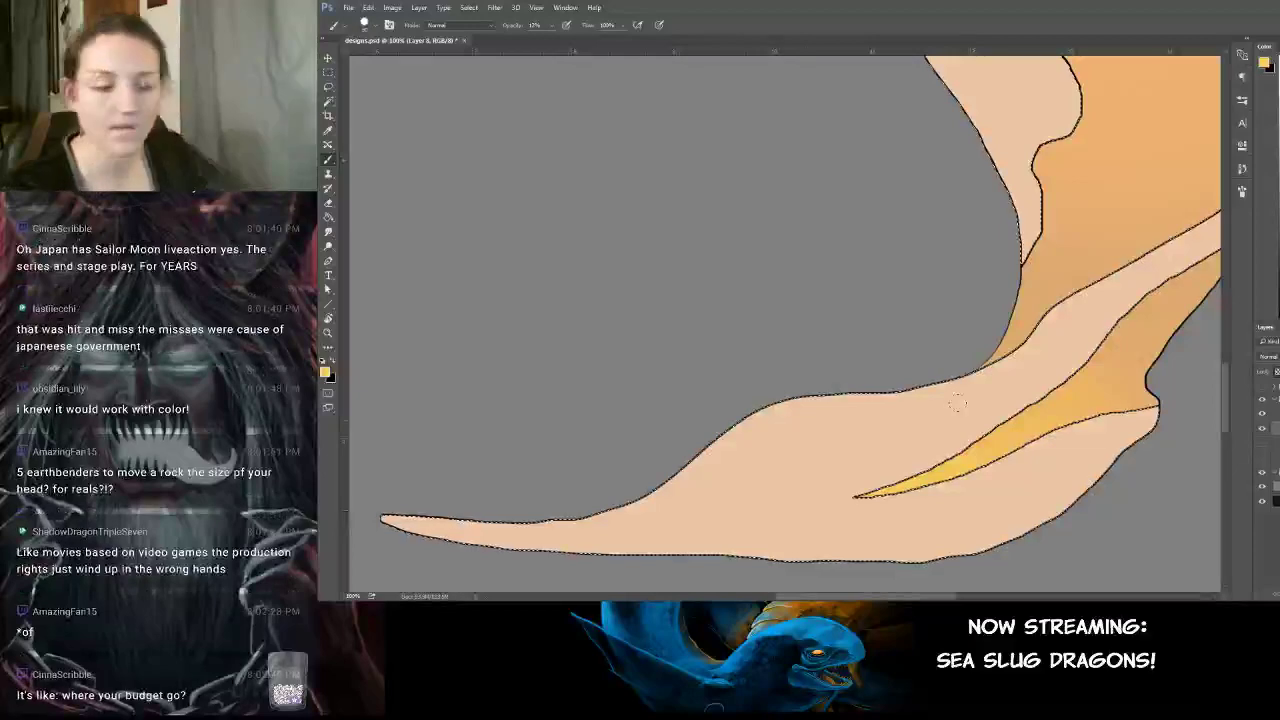
key("ctrl+minus")
key("ctrl+minus")
key("ctrl+minus")
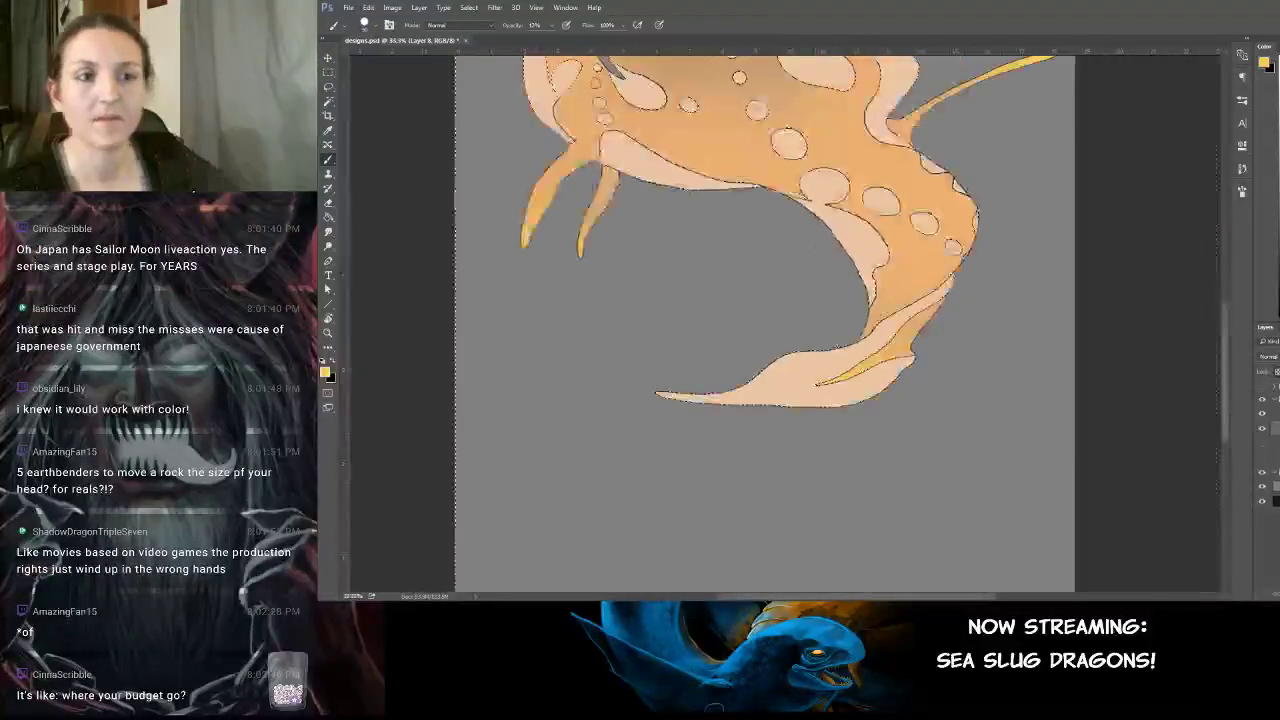
left_click_drag(765, 163, 807, 440)
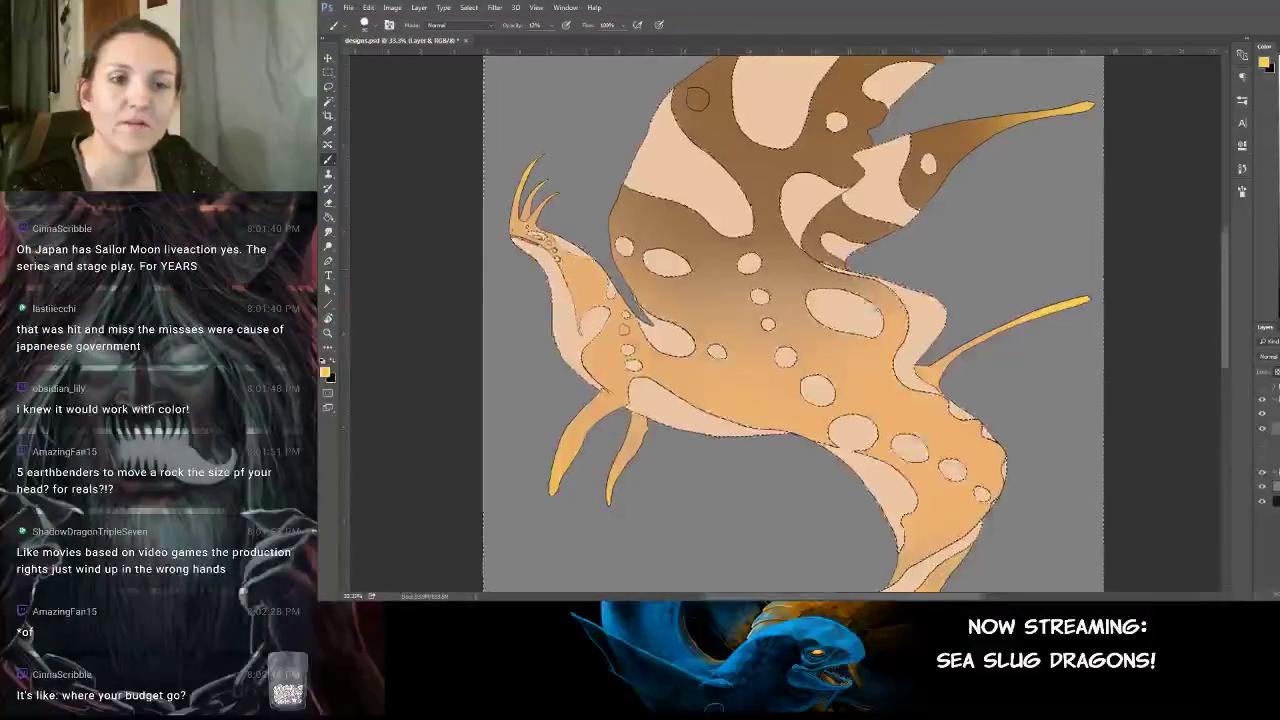
Clear the selection and sample pale peach from one of the dragon's body markings.
left_click_drag(848, 263, 865, 307)
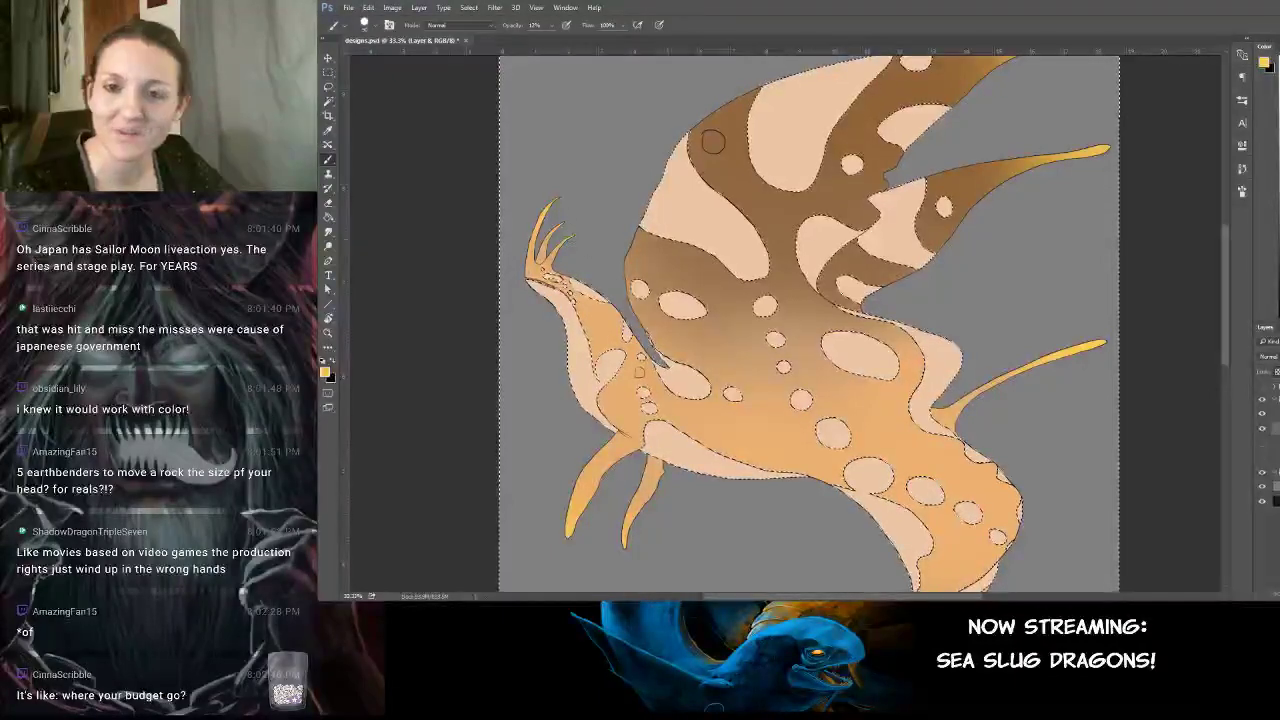
mouse_move(712, 142)
left_mouse_down()
mouse_move(698, 163)
mouse_move(458, 175)
mouse_move(443, 129)
mouse_move(524, 68)
left_mouse_up()
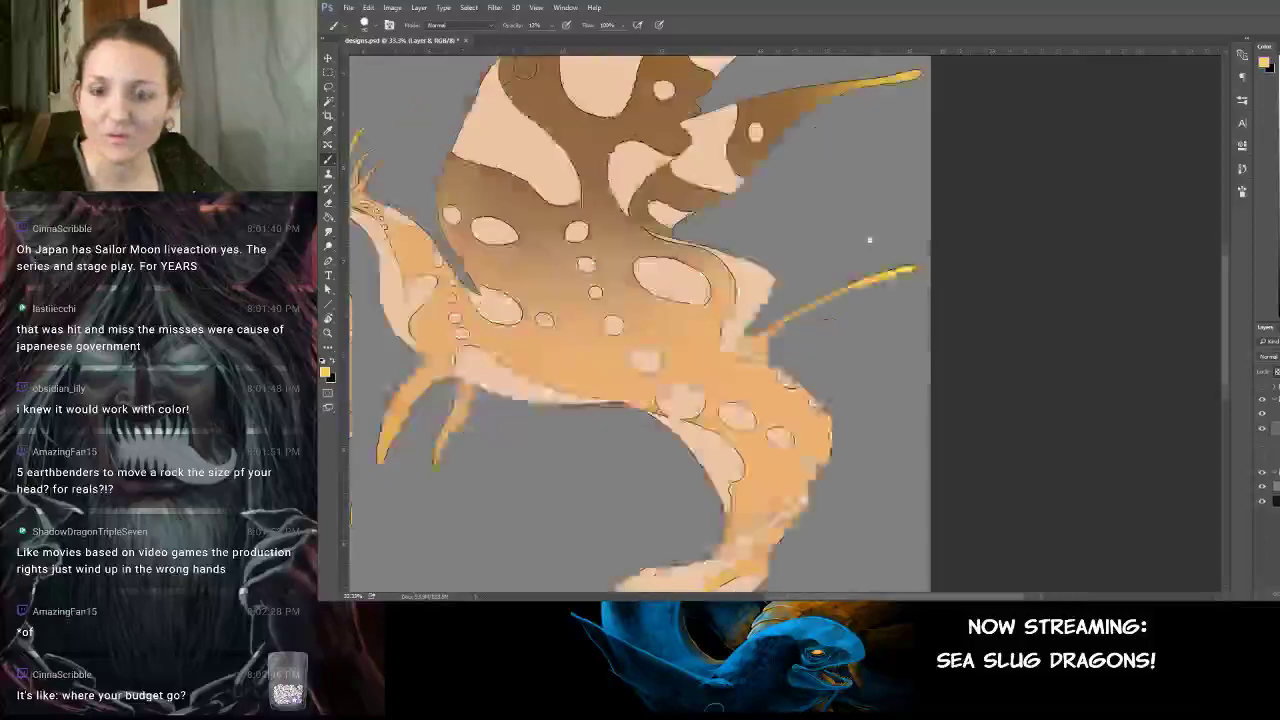
left_click_drag(870, 240, 877, 237)
left_click(570, 334, "alt")
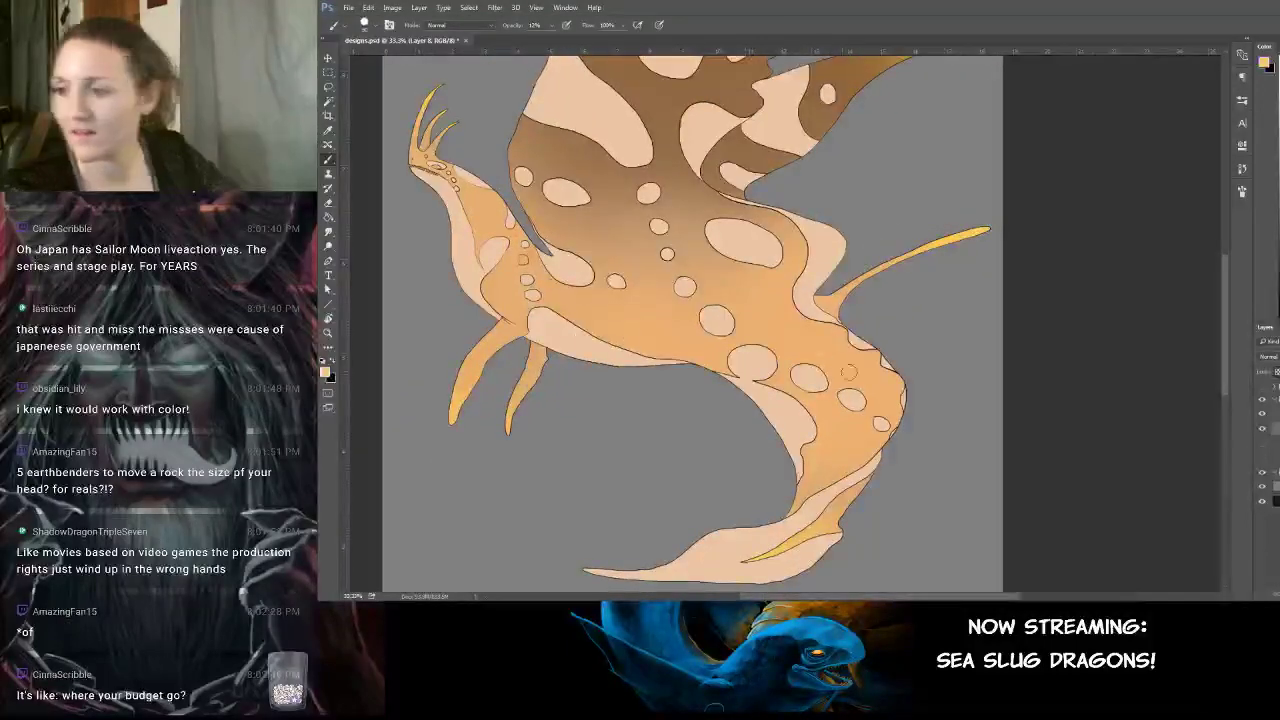
key("ctrl+plus")
key("ctrl+plus")
key("ctrl+plus")
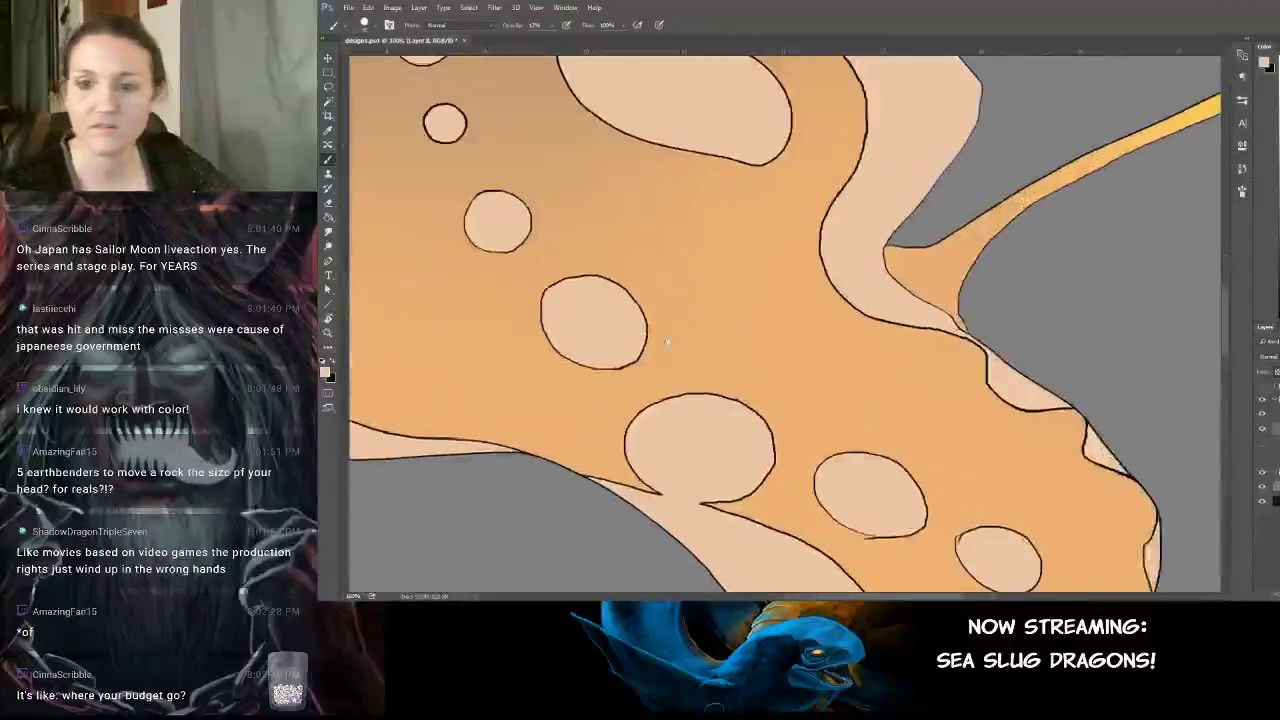
left_click_drag(667, 342, 1030, 455)
left_click_drag(360, 253, 720, 391)
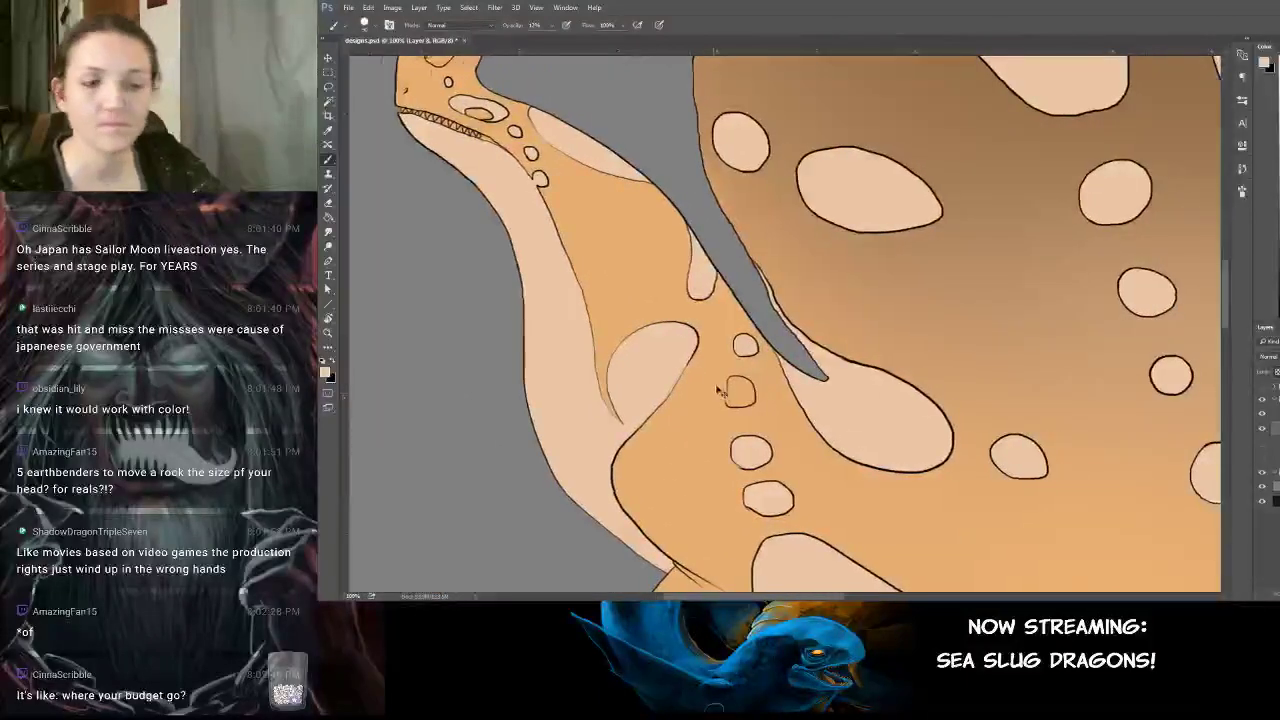
Raise the brush opacity to 100% and paint the unfilled small spot on the neck pale peach.
key("ctrl+plus")
key("ctrl+plus")
left_click_drag(820, 403, 775, 316)
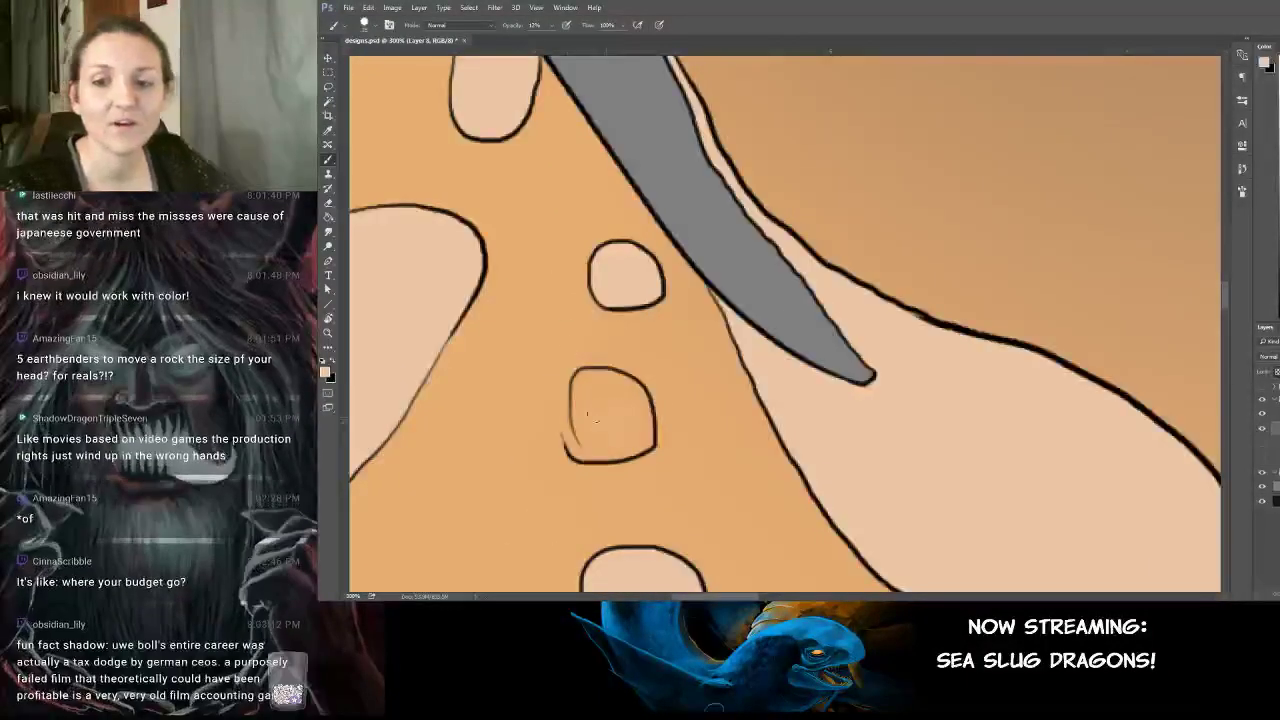
left_click_drag(553, 25, 557, 42)
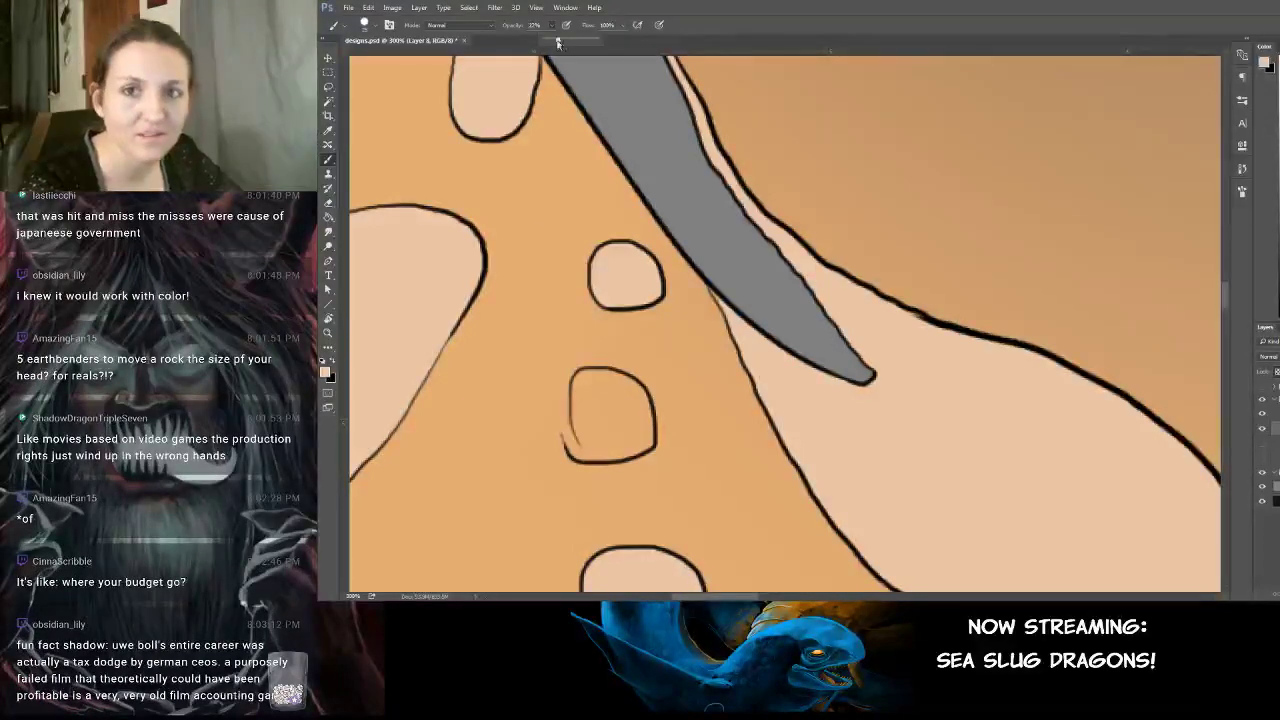
mouse_move(632, 420)
left_mouse_down()
mouse_move(610, 405)
mouse_move(603, 441)
mouse_move(588, 420)
mouse_move(588, 385)
mouse_move(603, 380)
mouse_move(619, 401)
left_mouse_up()
key("ctrl+z")
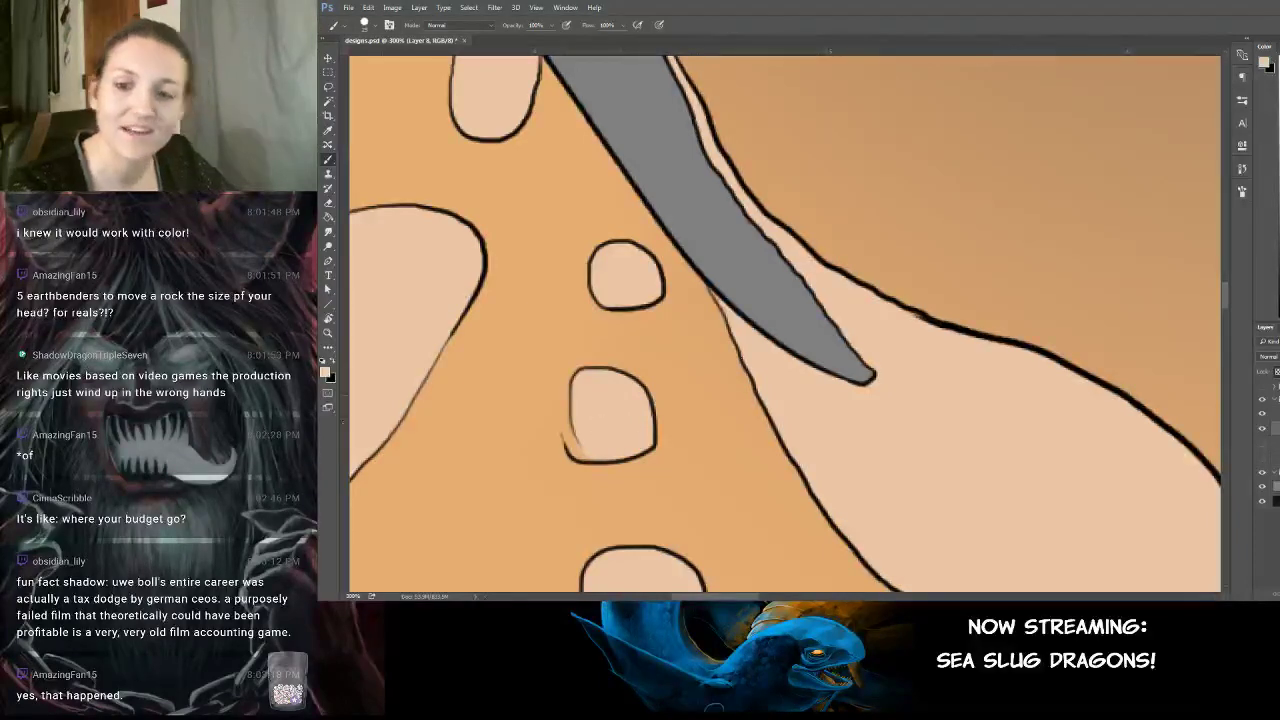
Fill the empty round spot near the large wing's front edge with pale peach and touch up its black outline on the ink layer.
scroll(660, 364, "down", 5)
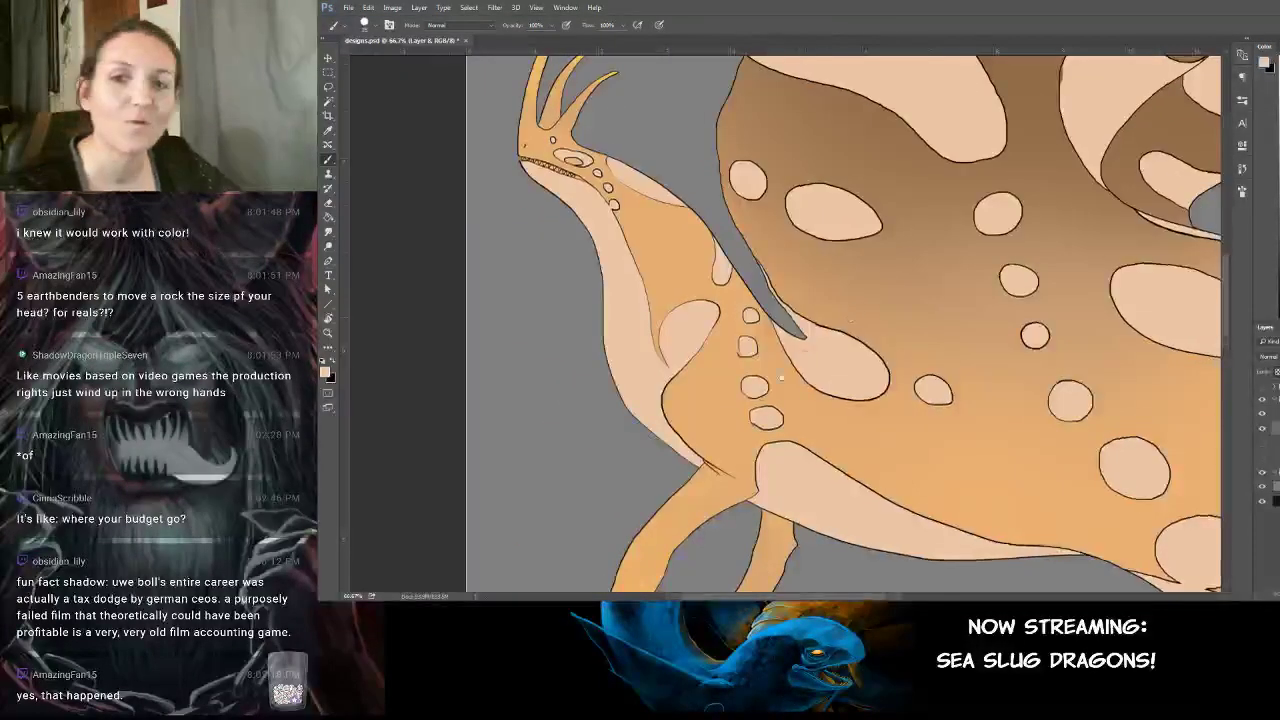
left_click_drag(1137, 66, 784, 445)
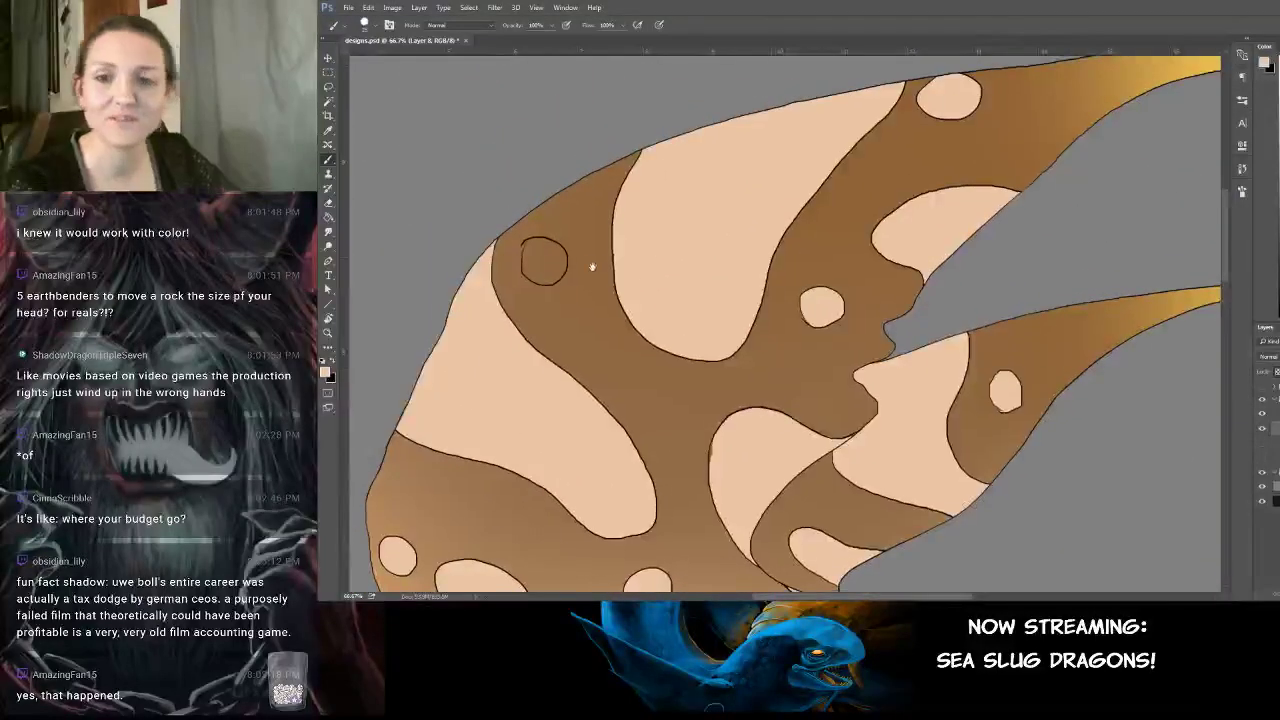
scroll(592, 267, "up", 1)
left_click_drag(574, 291, 674, 381)
key("ctrl+plus")
left_click_drag(571, 359, 629, 292)
mouse_move(544, 312)
left_mouse_down()
mouse_move(592, 325)
mouse_move(598, 294)
mouse_move(517, 243)
mouse_move(508, 261)
mouse_move(506, 246)
mouse_move(490, 262)
mouse_move(502, 262)
mouse_move(486, 330)
mouse_move(516, 358)
mouse_move(592, 360)
left_mouse_up()
mouse_move(576, 316)
left_mouse_down()
mouse_move(565, 286)
mouse_move(530, 345)
mouse_move(515, 282)
mouse_move(530, 290)
left_mouse_up()
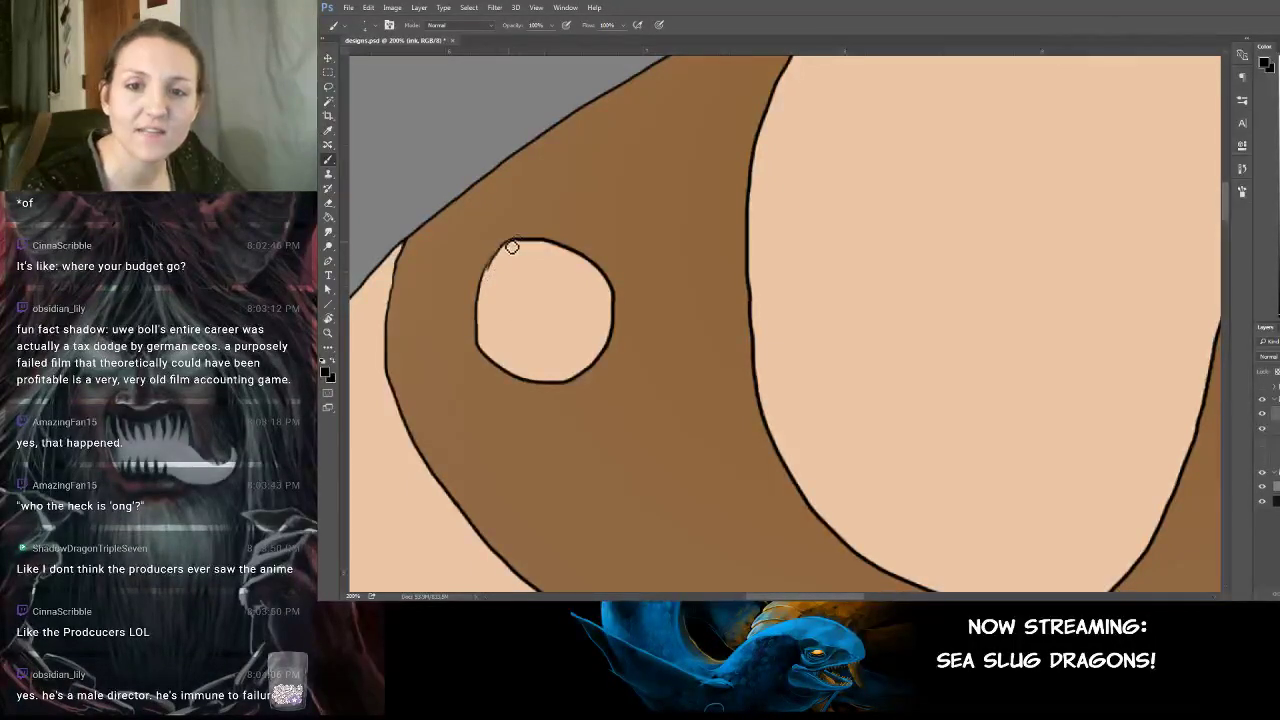
left_click_drag(503, 251, 491, 267)
key("ctrl+z")
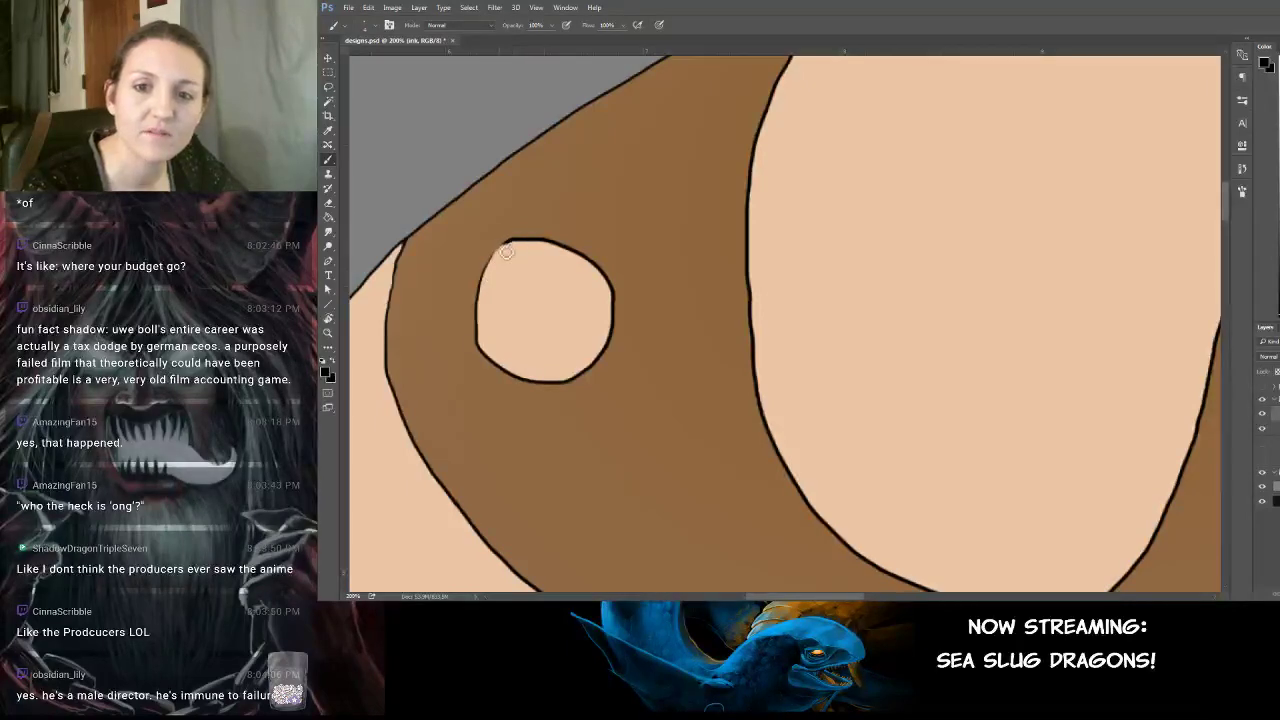
Sample pale peach and cover the brown sliver inside the edge of the central wing marking, painting on the peach markings layer.
left_click_drag(656, 470, 406, 100)
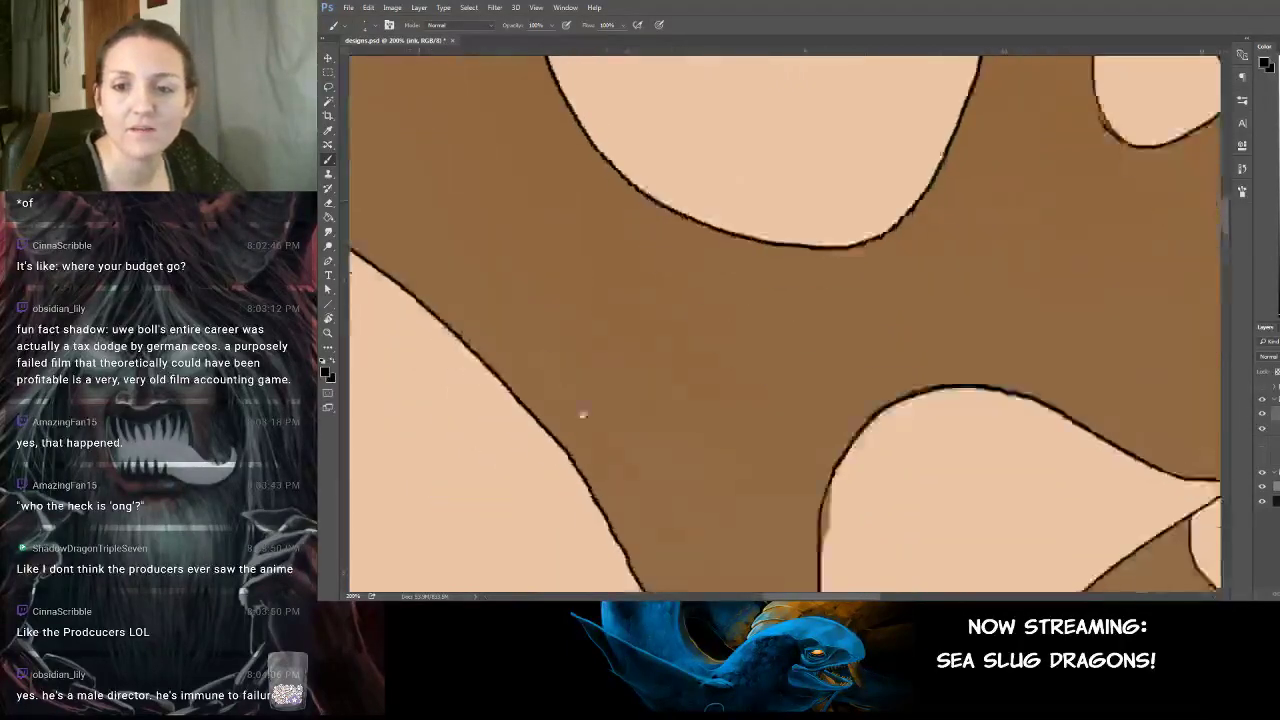
left_click_drag(583, 414, 583, 137)
left_click_drag(501, 545, 511, 397)
left_click_drag(864, 202, 779, 245)
left_click(858, 227, "alt")
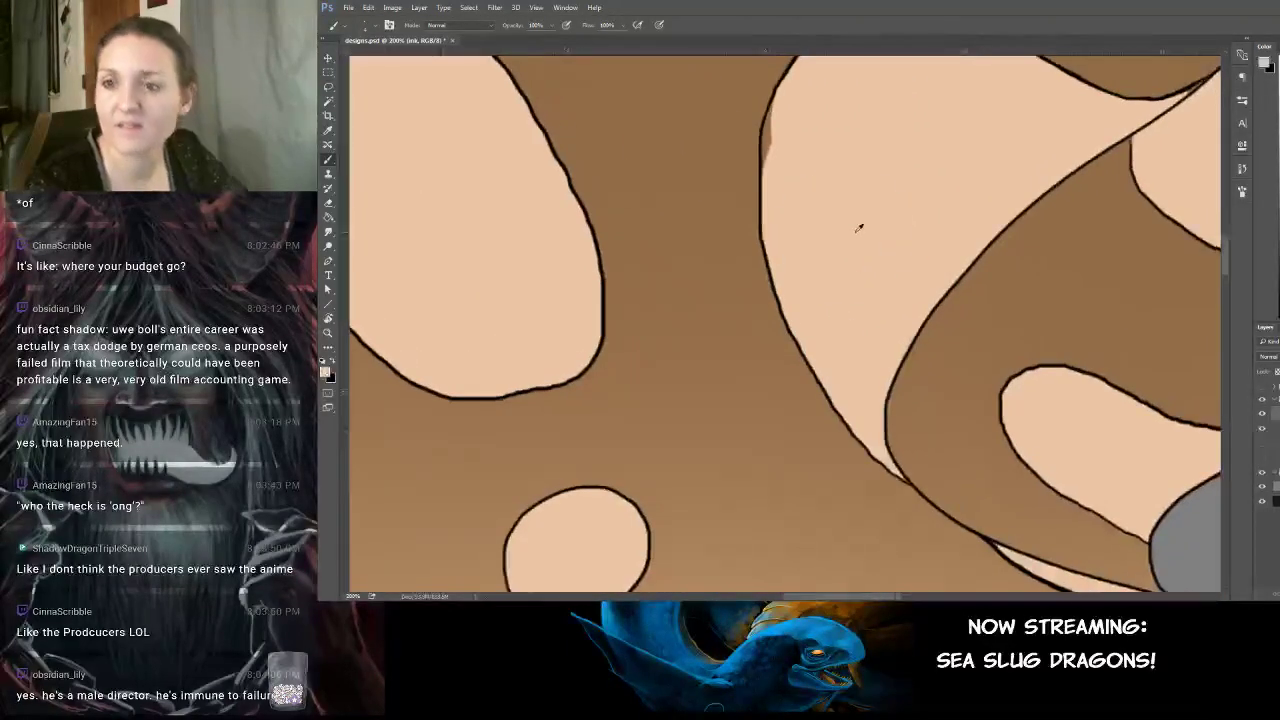
left_click(1276, 428)
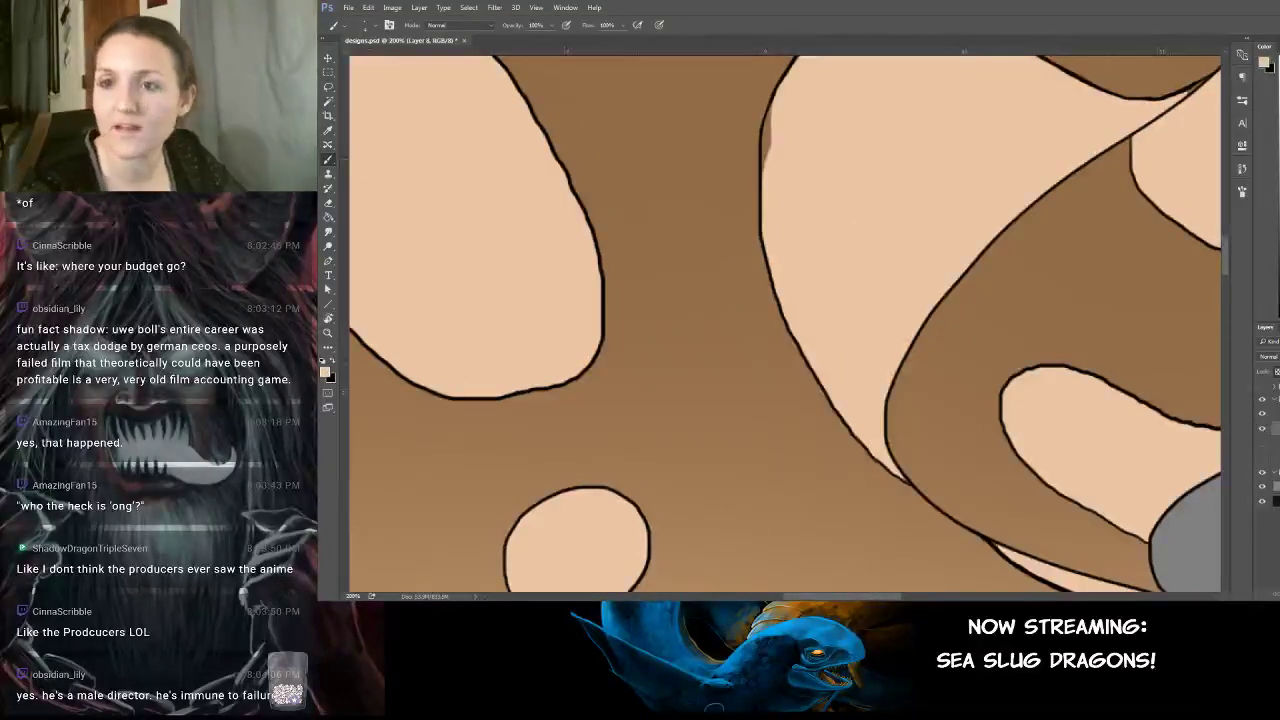
mouse_move(774, 137)
left_mouse_down()
mouse_move(771, 170)
mouse_move(776, 118)
left_mouse_up()
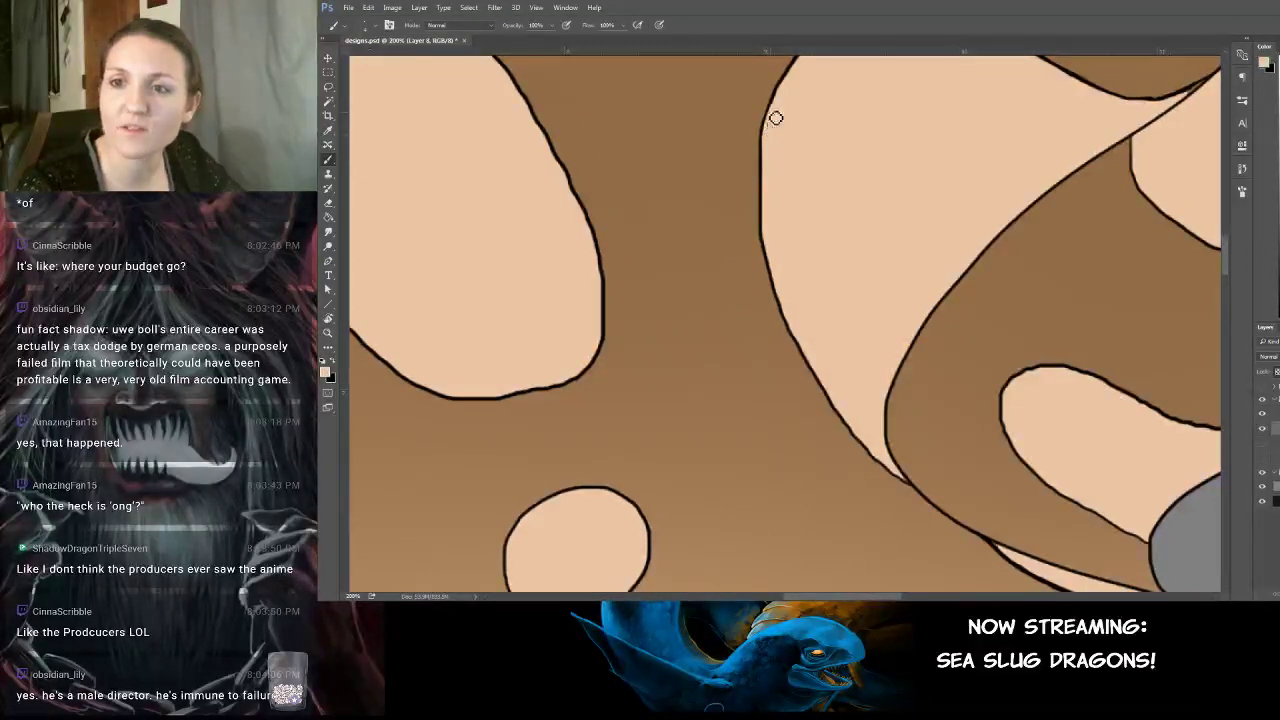
On the ink layer, remove the stray line end at the lower edge of the round spot near the wing's notch.
left_click_drag(862, 116, 790, 268)
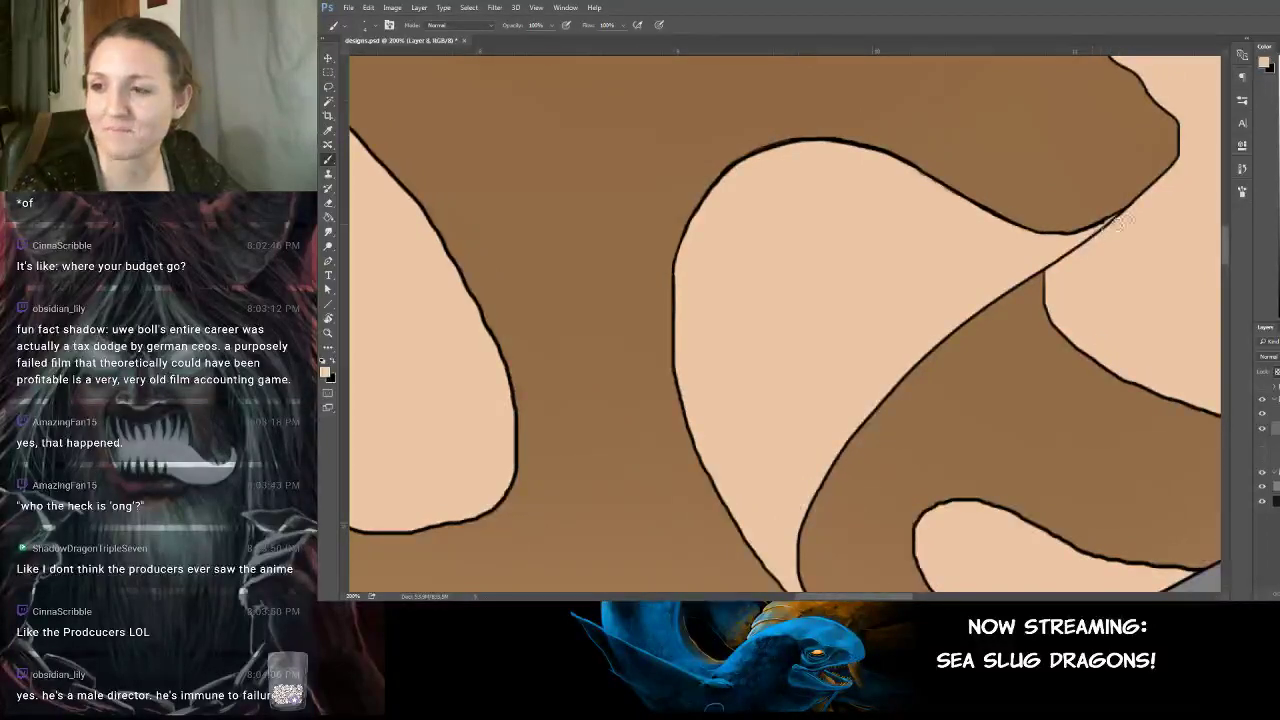
left_click_drag(1113, 425, 986, 234)
left_click_drag(953, 334, 945, 317)
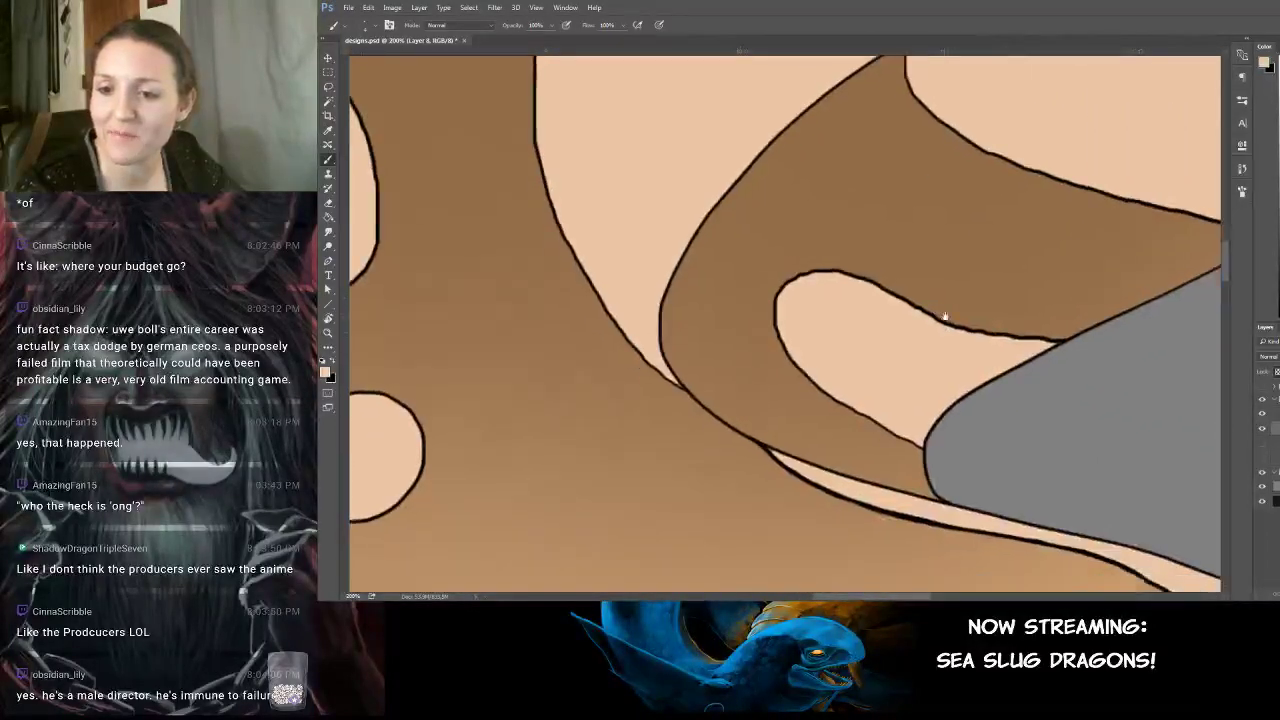
scroll(944, 316, "down", 2)
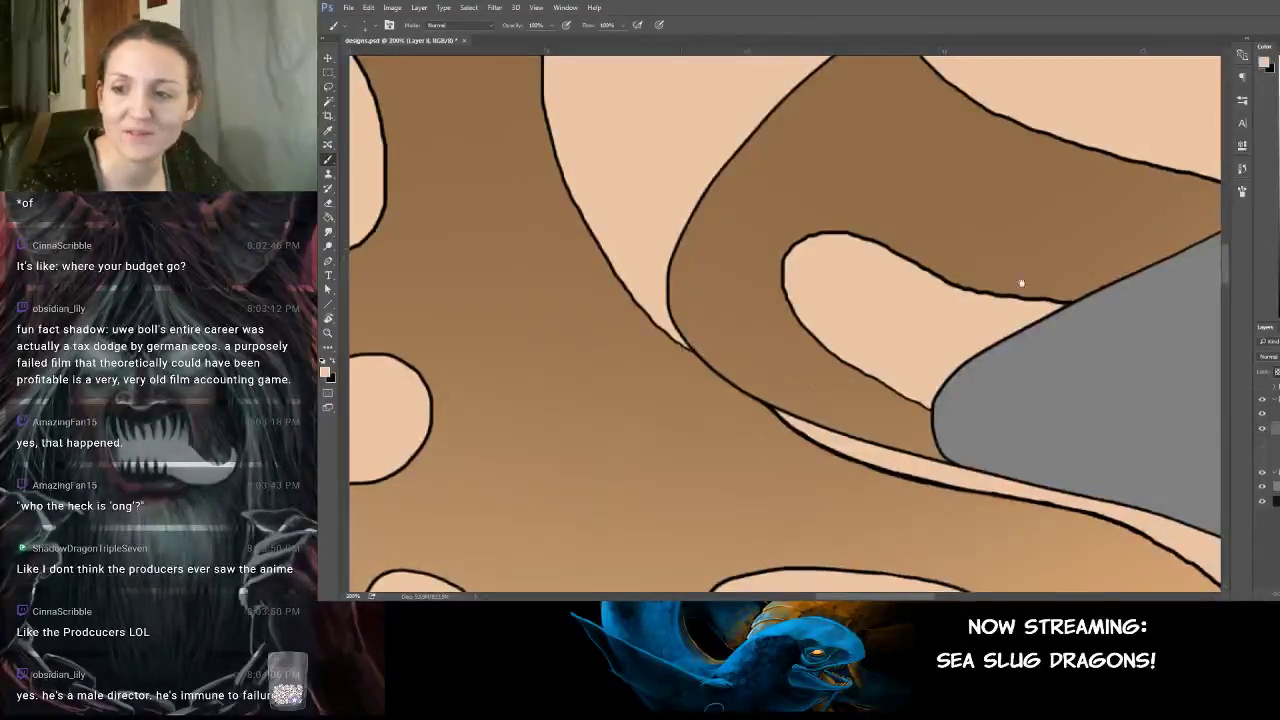
left_click_drag(1021, 283, 540, 381)
mouse_move(900, 231)
left_mouse_down()
mouse_move(765, 565)
mouse_move(926, 242)
mouse_move(603, 423)
mouse_move(626, 440)
mouse_move(826, 320)
mouse_move(957, 350)
left_mouse_up()
left_click_drag(658, 350, 632, 383)
left_click_drag(1119, 391, 1060, 381)
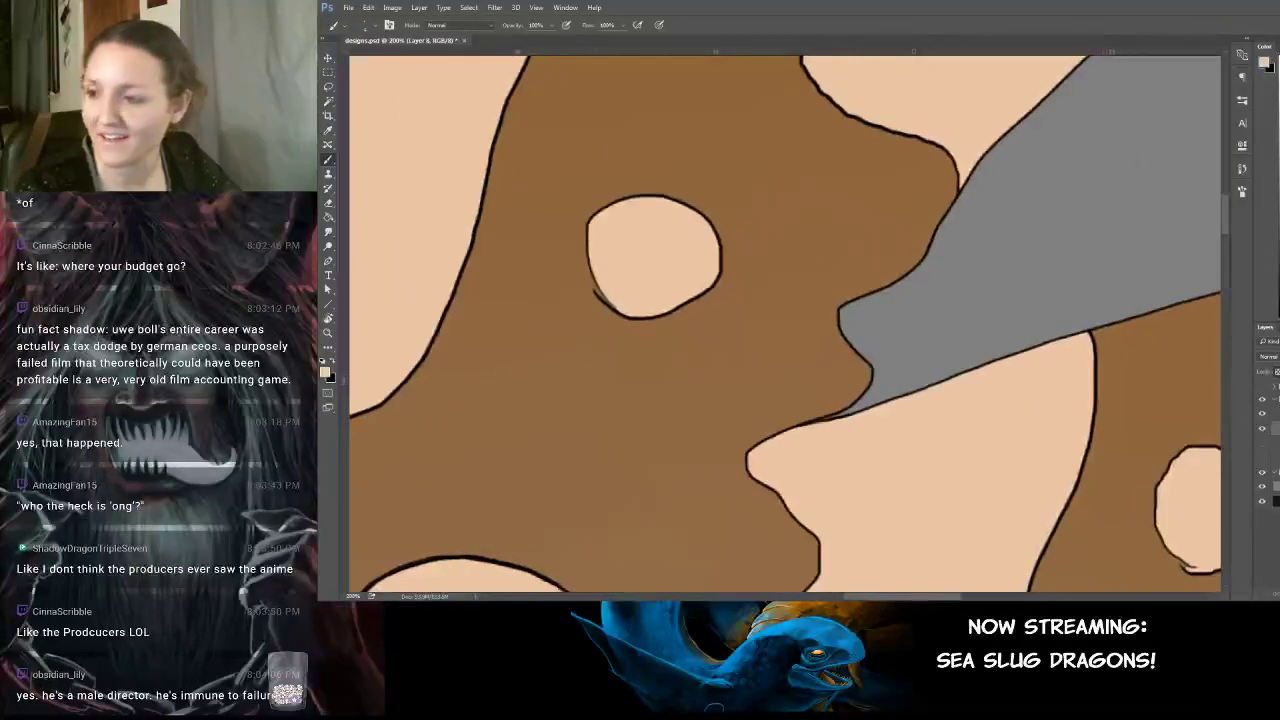
left_click(1270, 400)
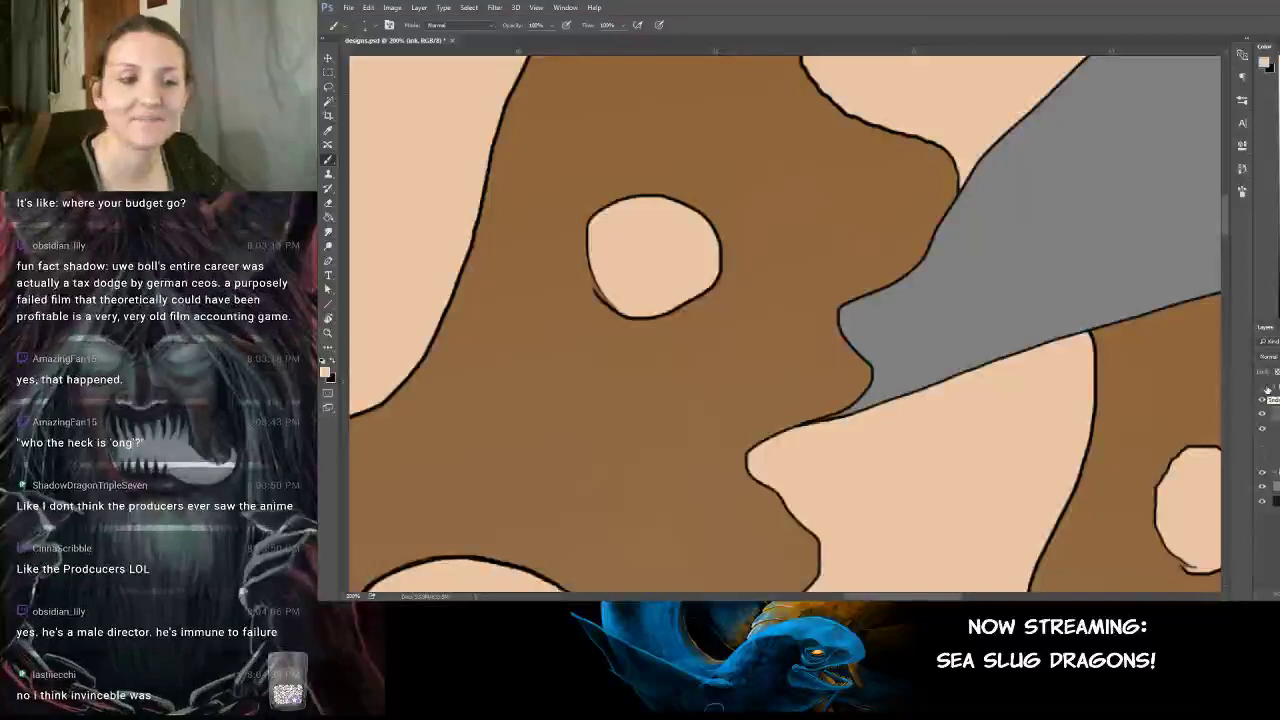
left_click_drag(575, 281, 619, 325)
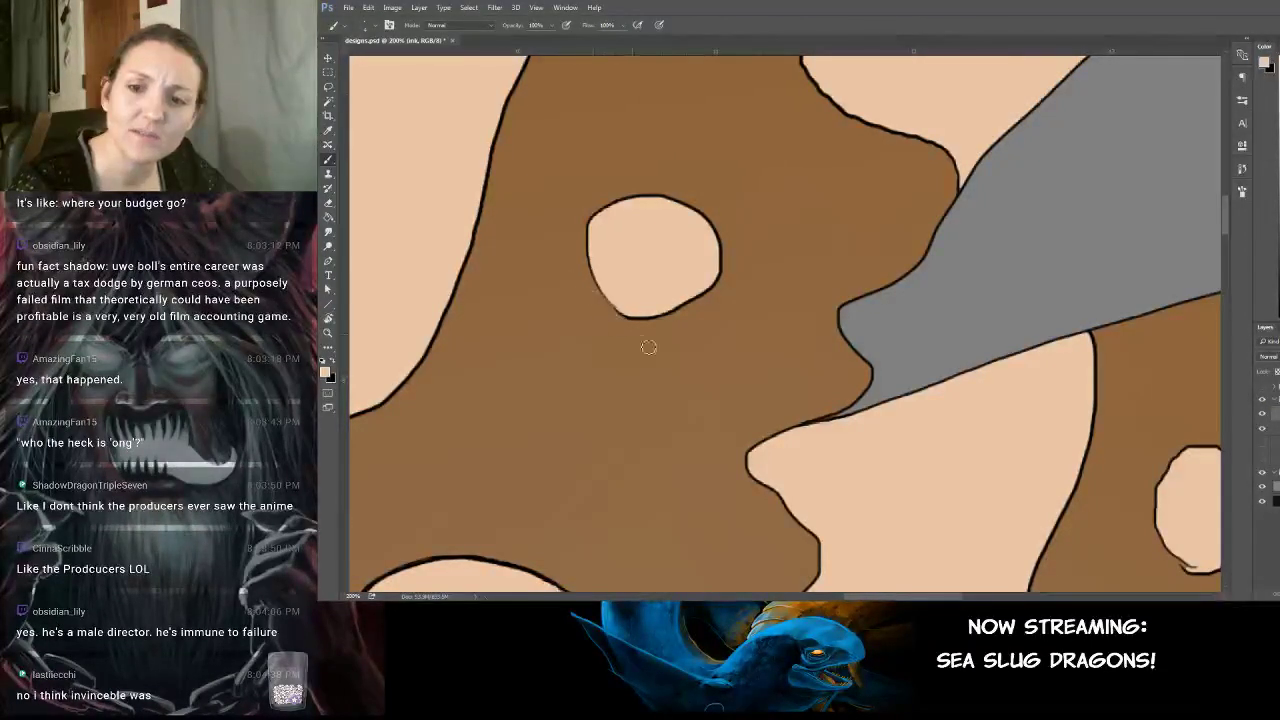
Switch to black and repair the lower outline of the round spot near the wing's notch.
key("x")
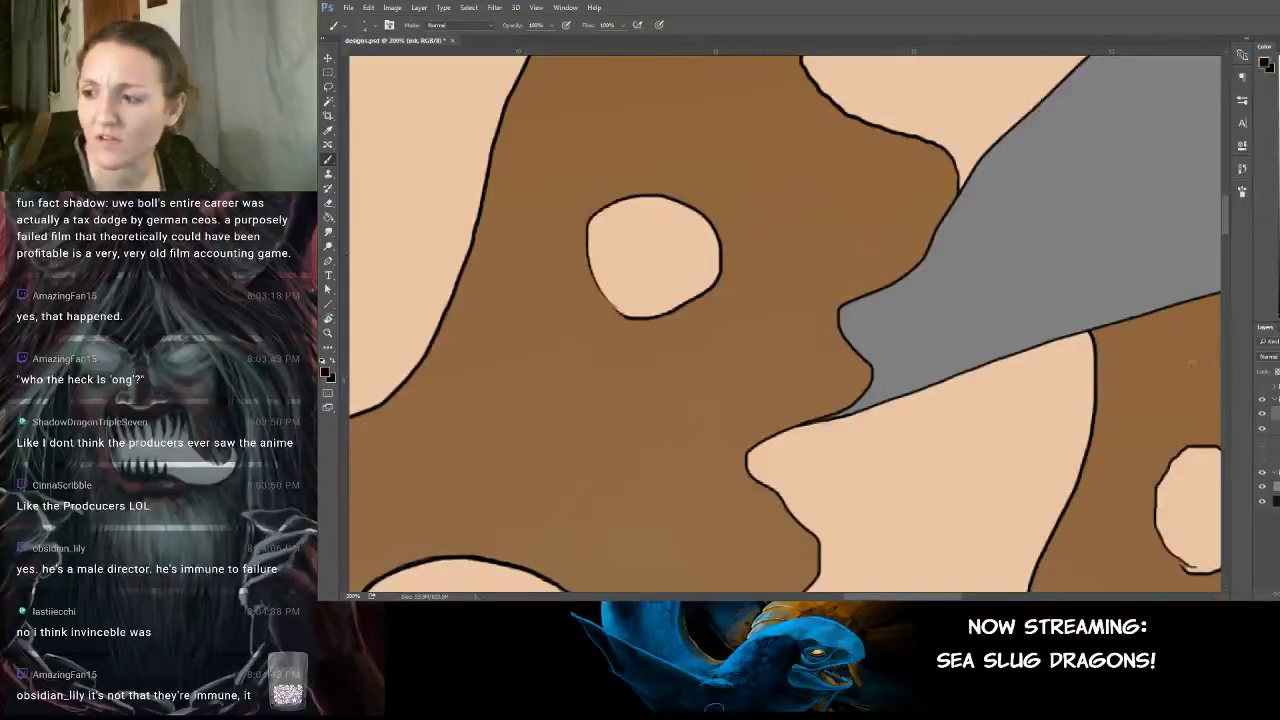
mouse_move(607, 299)
left_mouse_down()
mouse_move(637, 322)
mouse_move(593, 272)
mouse_move(640, 328)
left_mouse_up()
key("ctrl+z")
key("ctrl+z")
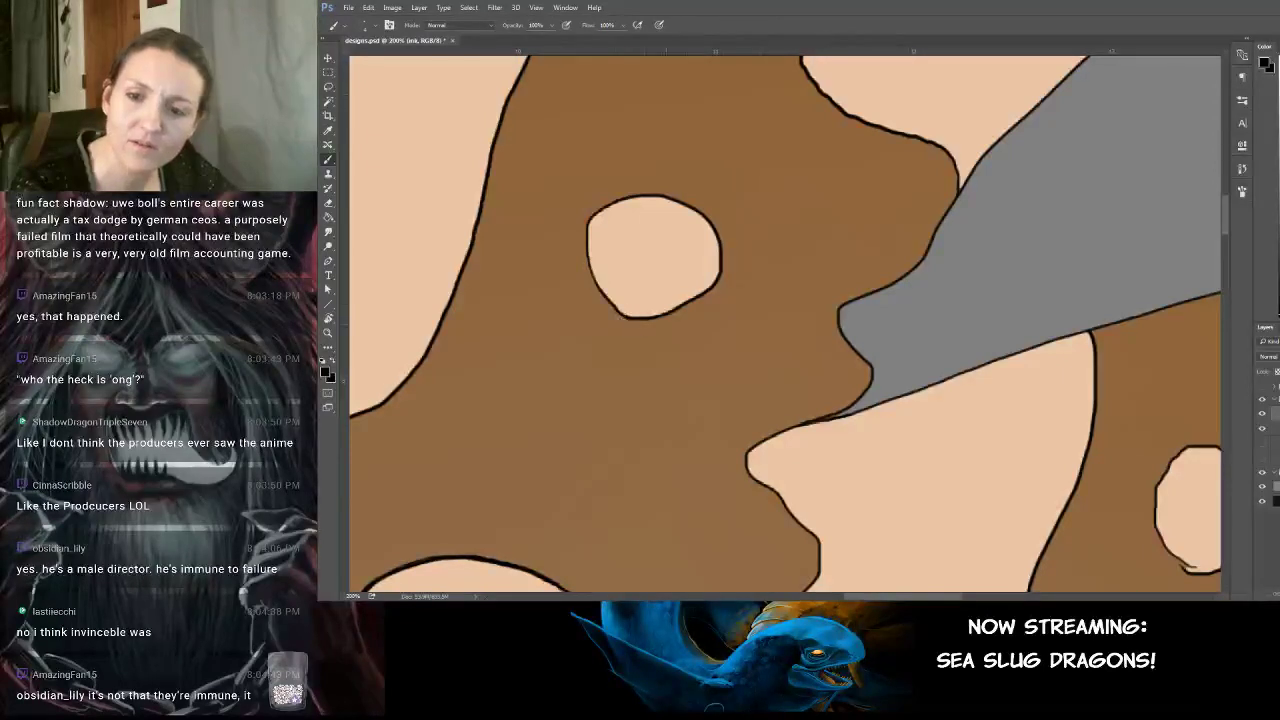
Sample pale peach and touch up the inner edge of the round spot near the wing's notch on the peach markings layer.
left_click_drag(887, 583, 774, 366)
left_click(790, 320, "alt")
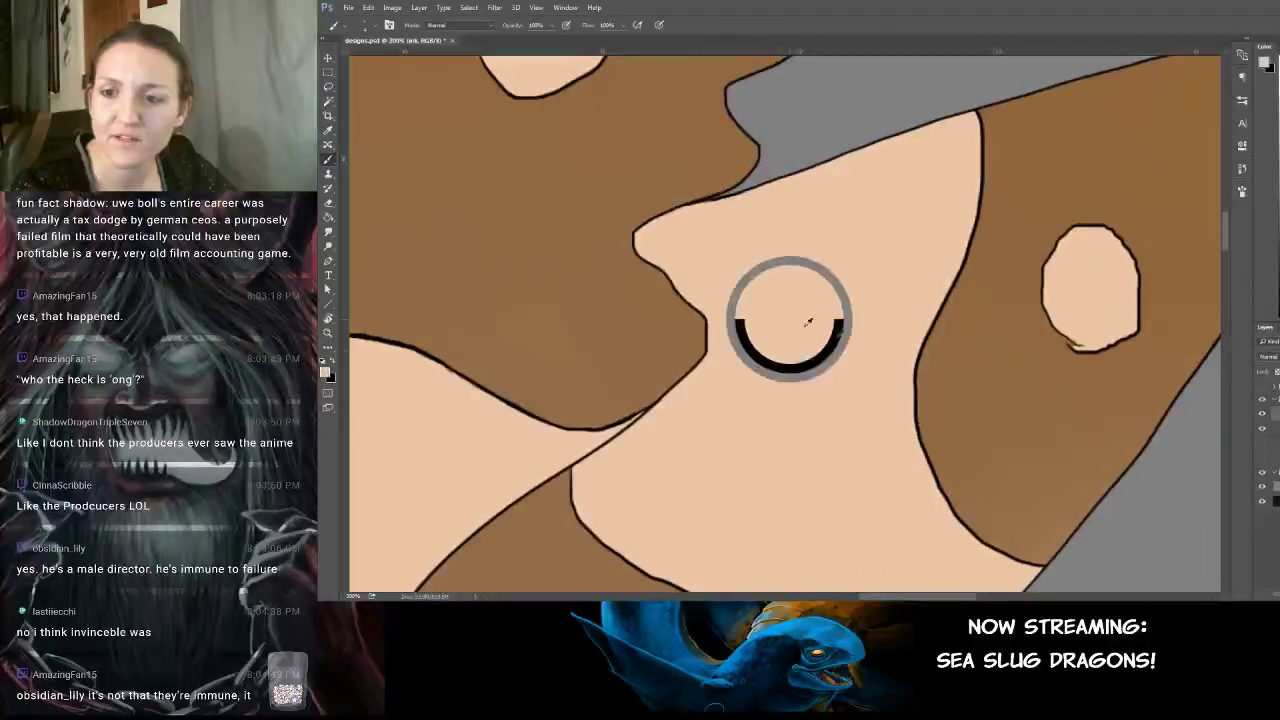
left_click(1273, 428)
left_click_drag(775, 287, 921, 459)
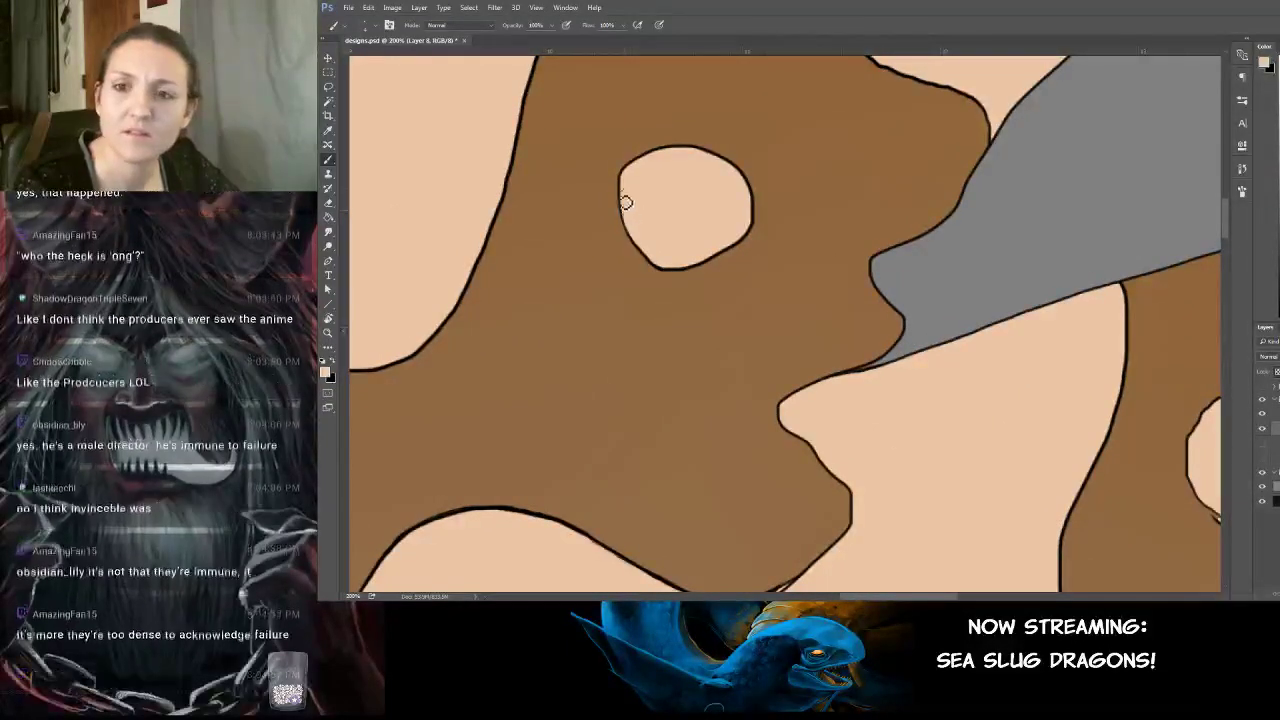
left_click_drag(640, 192, 681, 278)
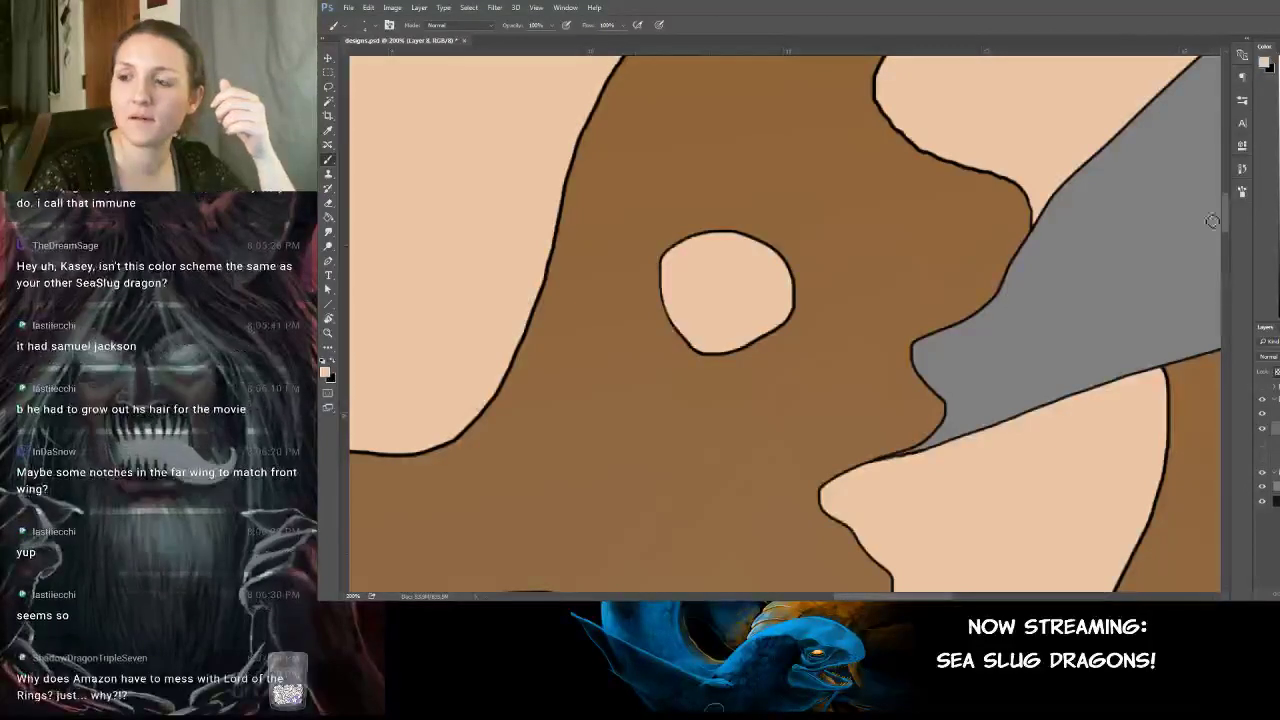
Hide the orange sea slug dragon and show the brown-spotted dragon from the Finished group.
scroll(1223, 221, "up", 1)
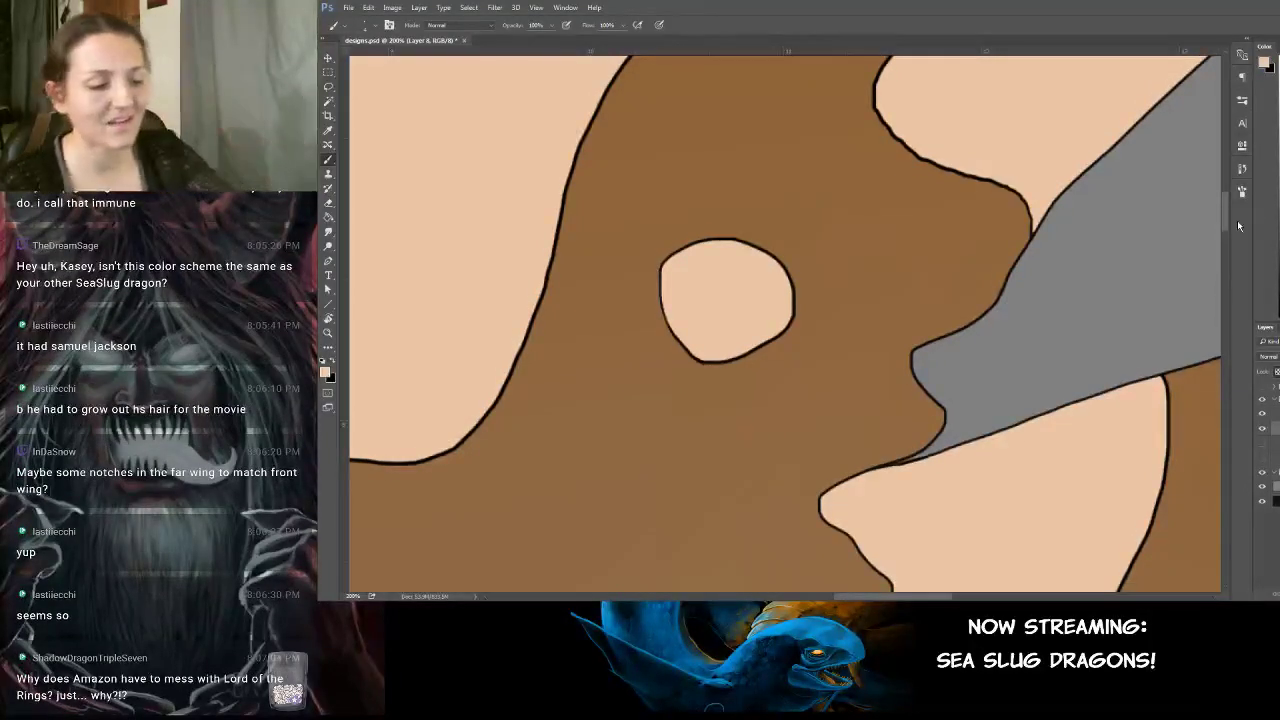
key("ctrl+minus")
key("ctrl+minus")
key("ctrl+minus")
key("ctrl+minus")
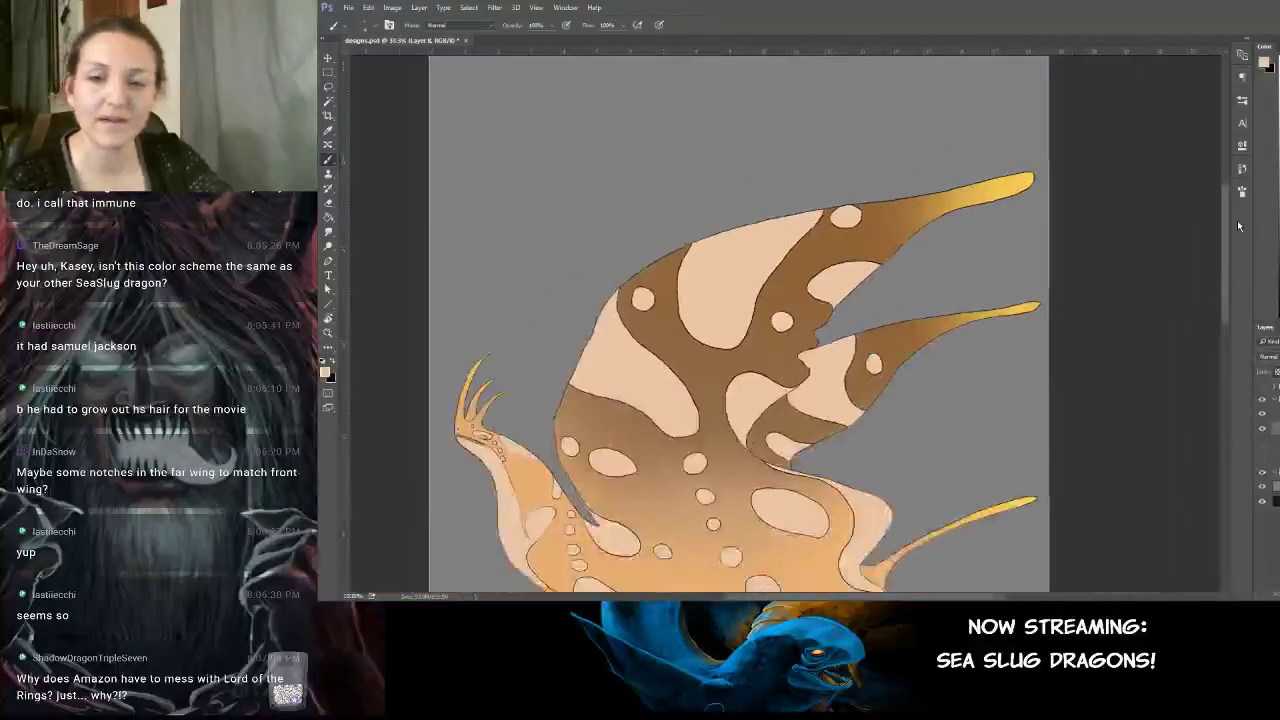
left_click_drag(838, 487, 845, 323)
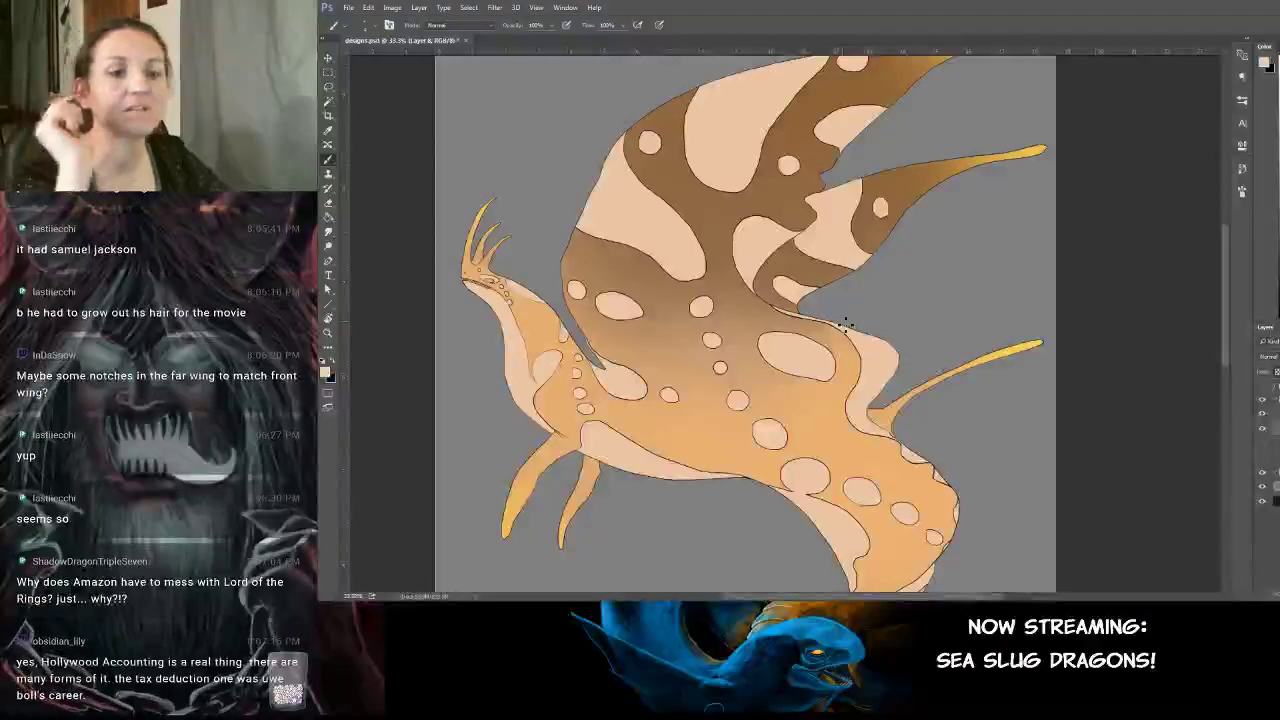
left_click(1262, 402)
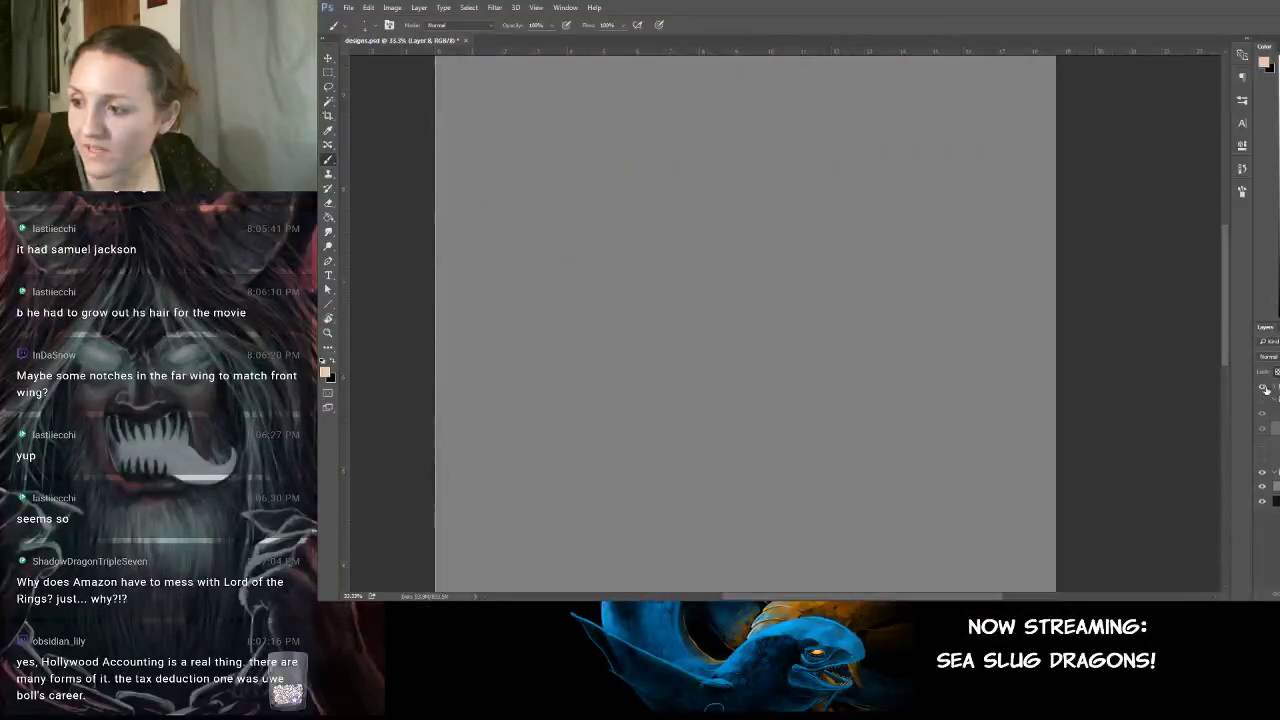
left_click(1274, 390)
left_click(1275, 391)
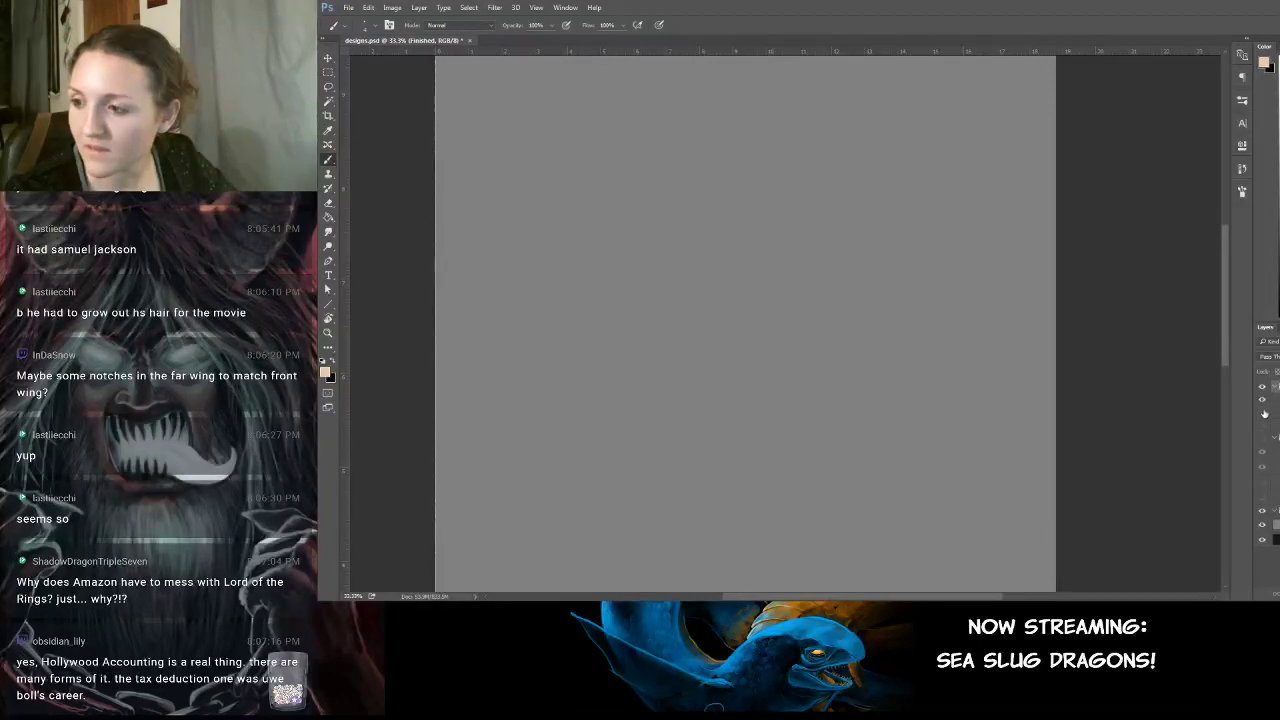
left_click(1264, 407)
left_click(1264, 406)
left_click(1262, 426)
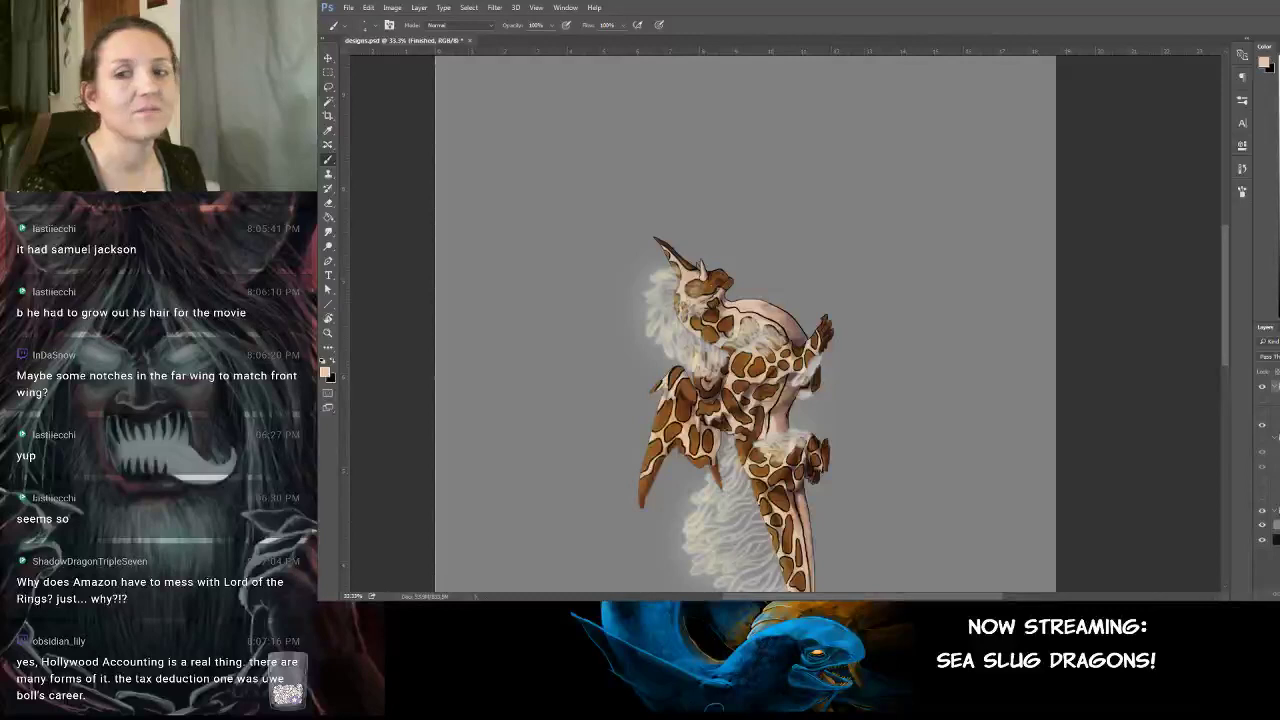
Bring up the reference image bubblesnails.png in Windows Photo Viewer and examine its sea slug photos.
left_click_drag(320, 108, 841, 103)
left_click_drag(789, 172, 900, 137)
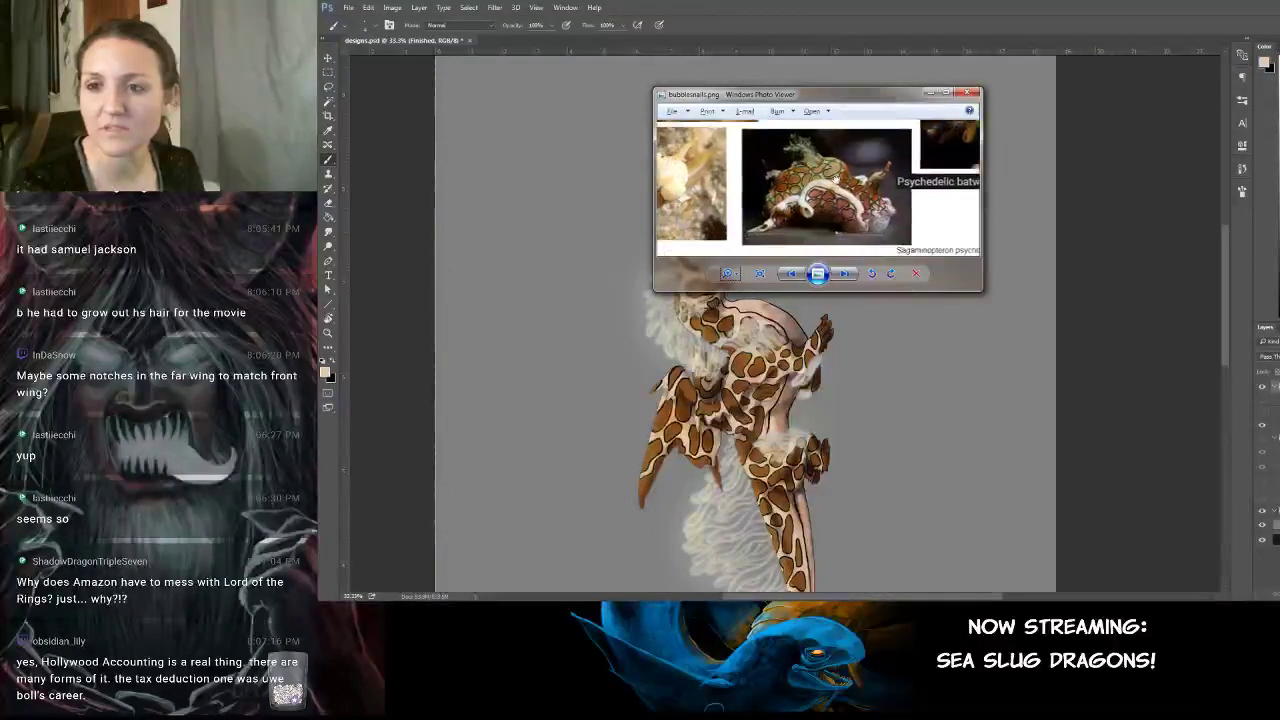
left_click_drag(840, 183, 815, 204)
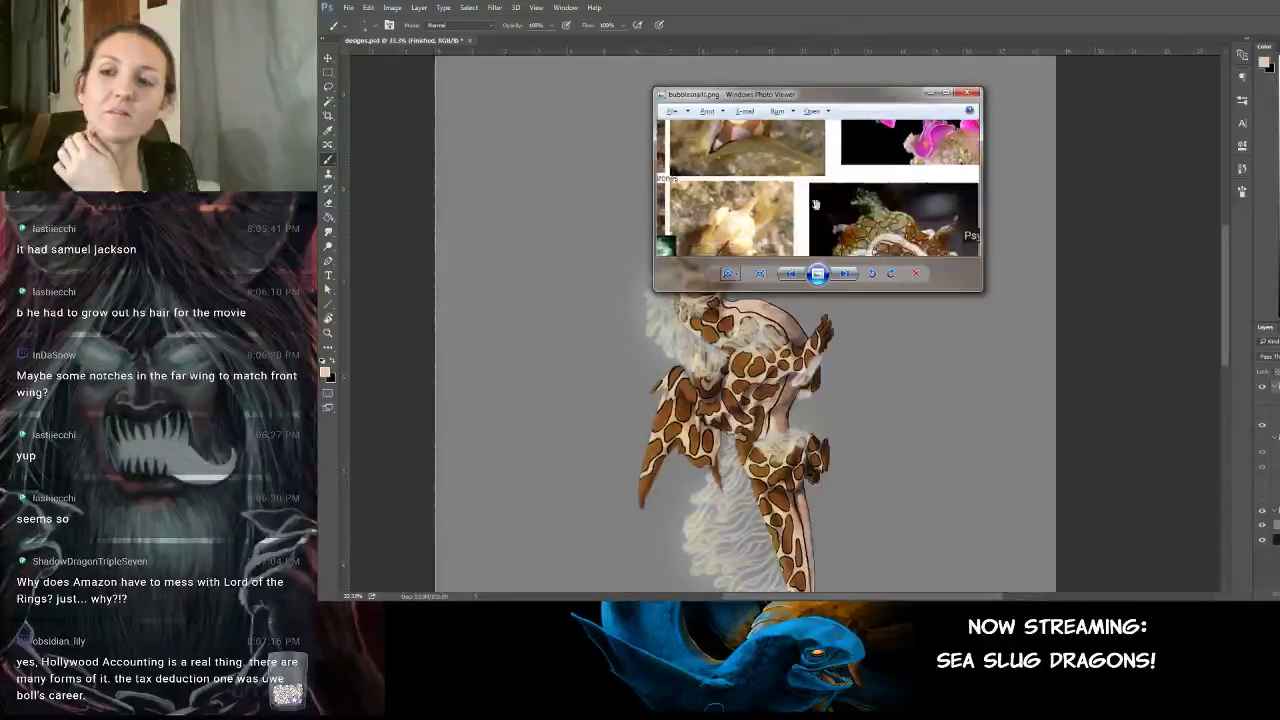
Move the reference photos off the canvas, then hide the brown-spotted dragon and show the orange sea slug dragon again.
left_click_drag(890, 228, 902, 162)
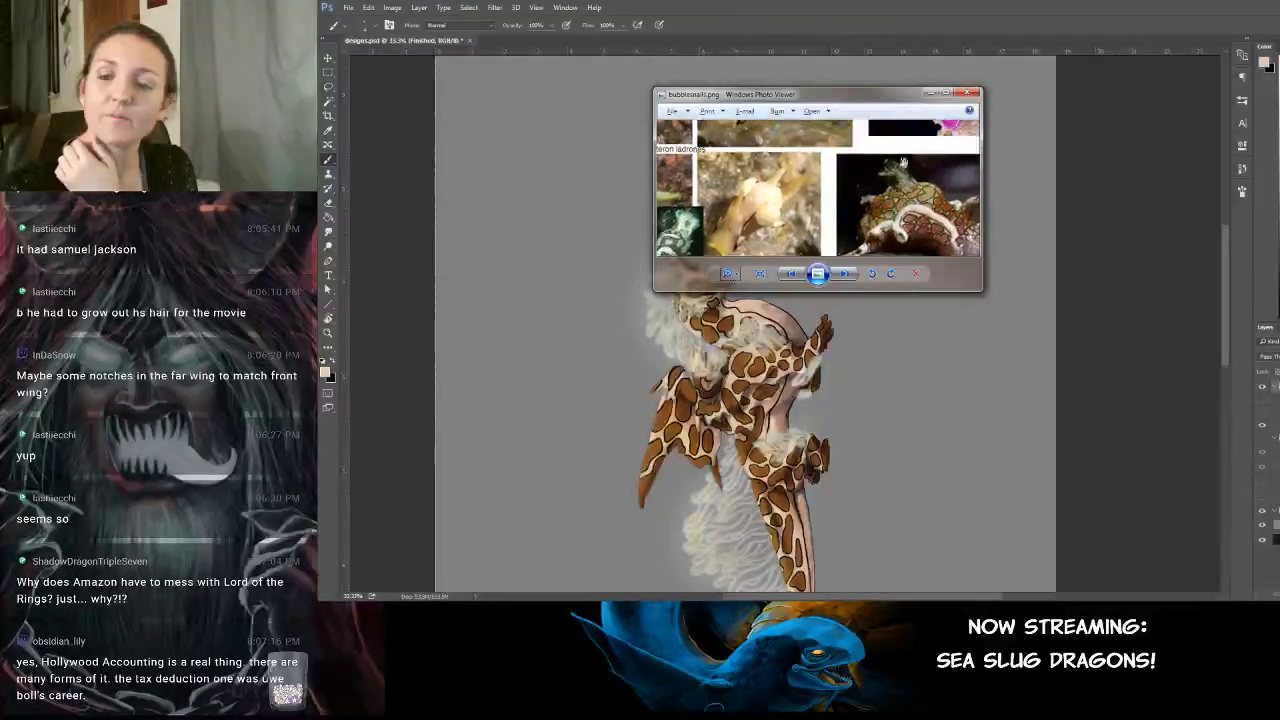
mouse_move(878, 98)
left_mouse_down()
mouse_move(386, 202)
mouse_move(200, 196)
left_mouse_up()
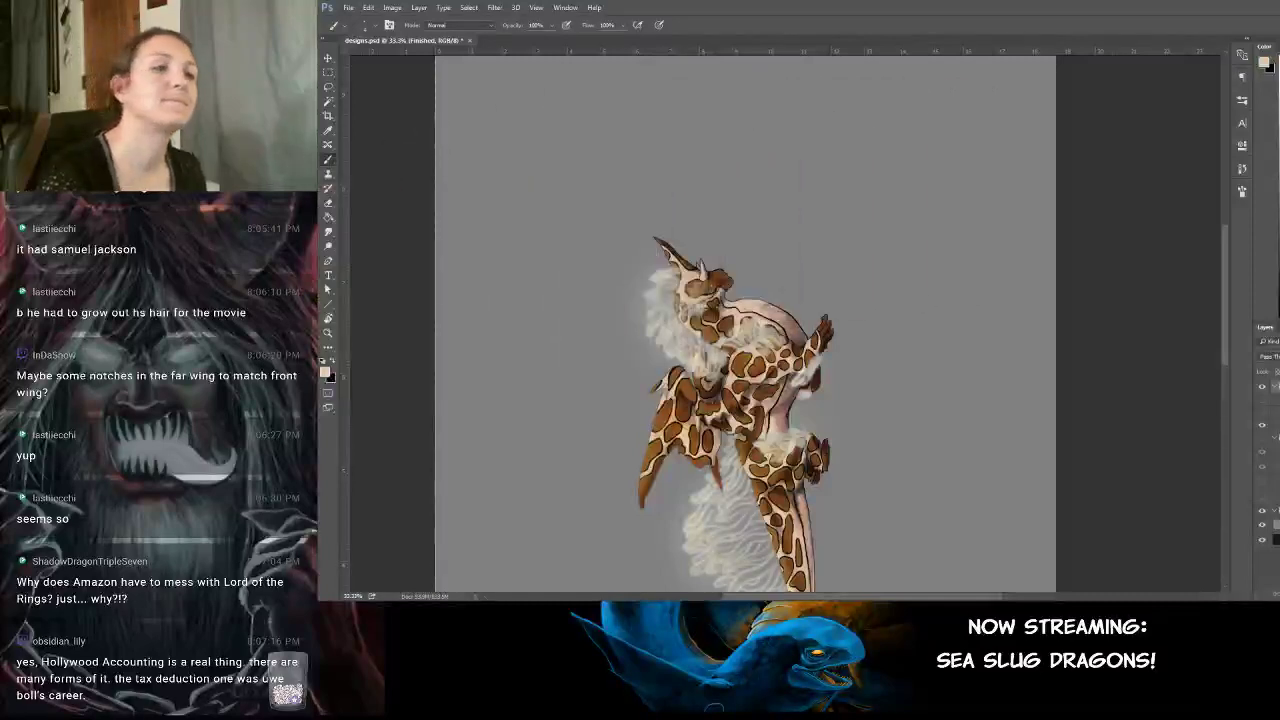
left_click(1262, 388)
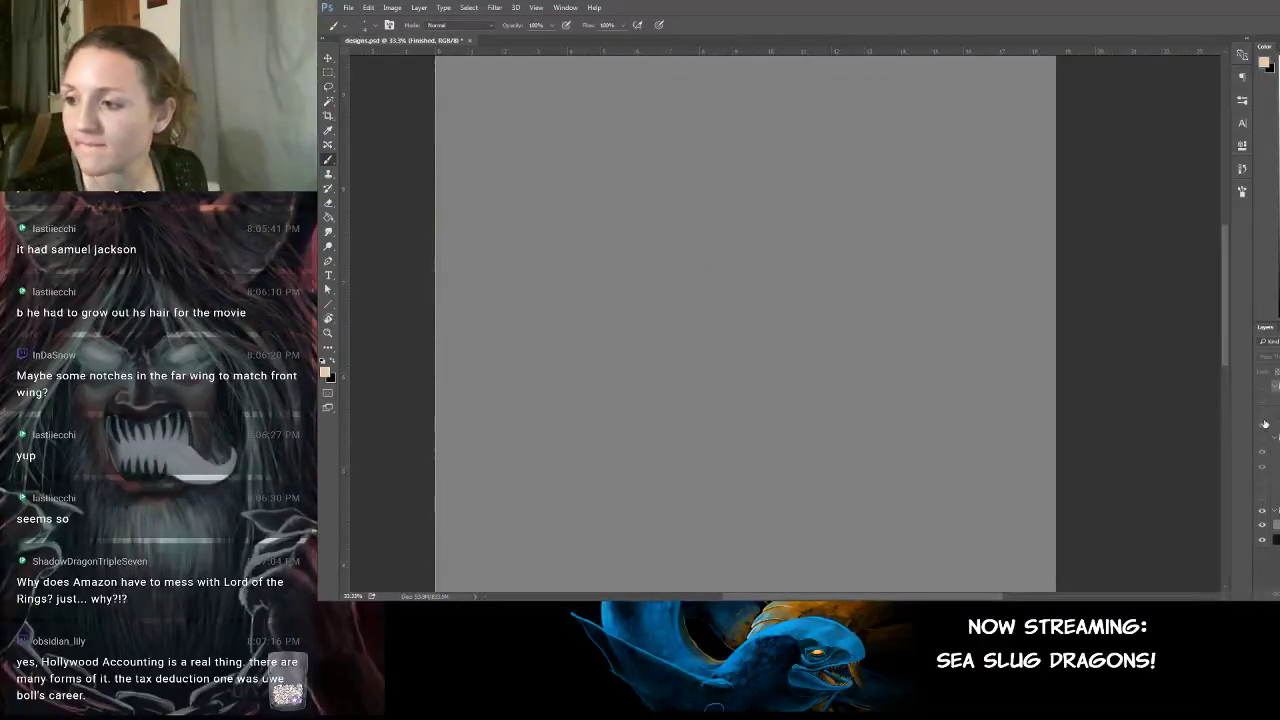
left_click(1264, 424)
left_click(1265, 427)
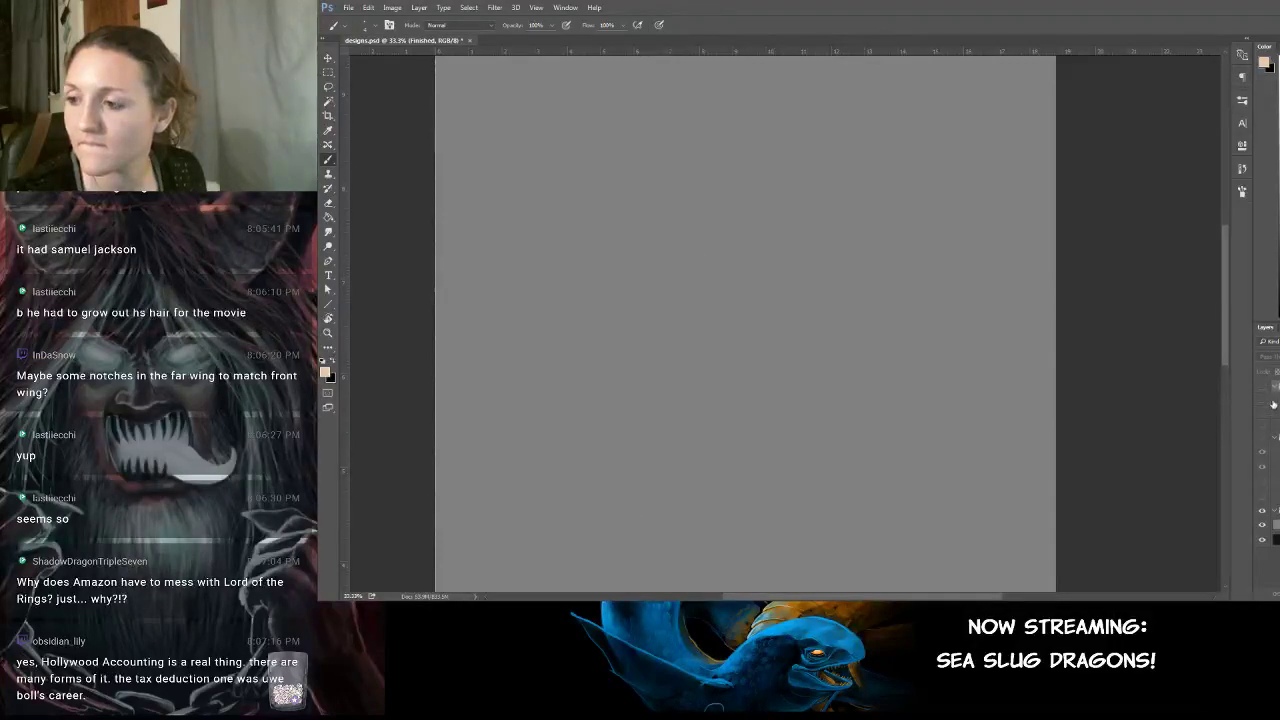
left_click(1263, 452)
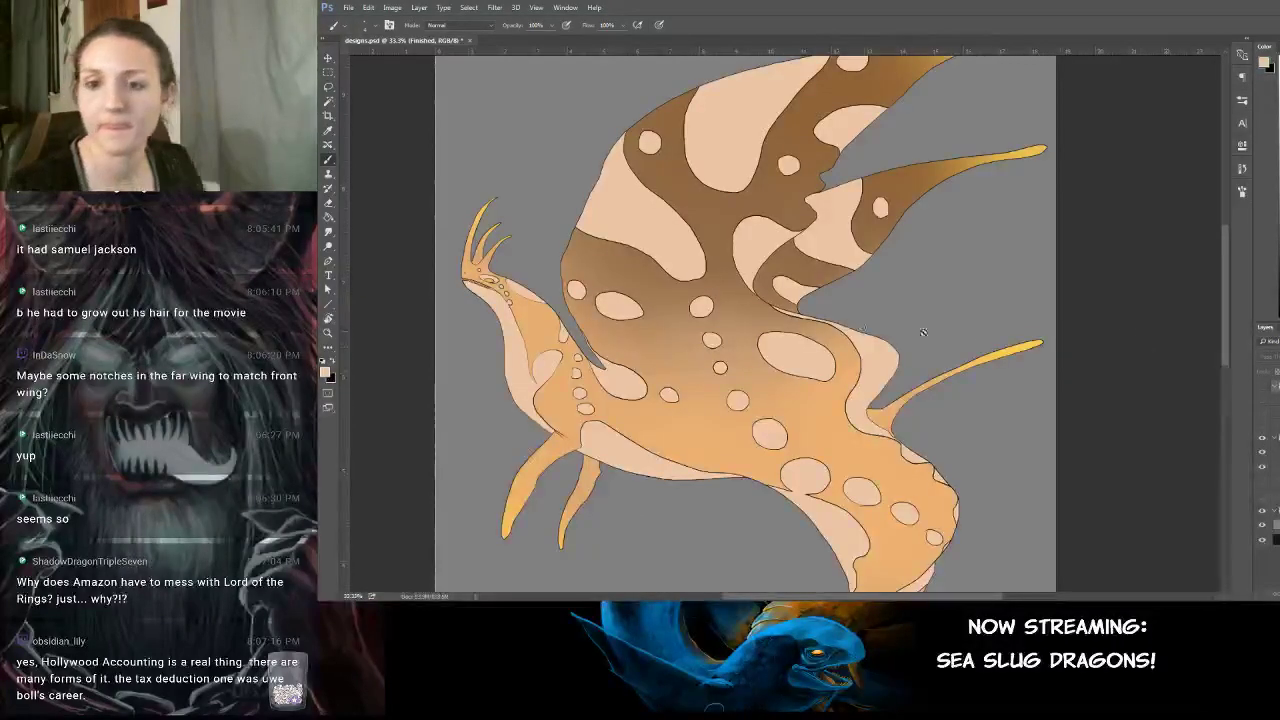
Draw a small black notch in the far wing's lower edge near the round spot on the ink layer, erasing the old outline across it.
mouse_move(774, 447)
left_mouse_down()
mouse_move(794, 318)
mouse_move(760, 318)
mouse_move(756, 489)
left_mouse_up()
mouse_move(800, 375)
left_mouse_down()
mouse_move(763, 408)
mouse_move(828, 384)
mouse_move(765, 326)
left_mouse_up()
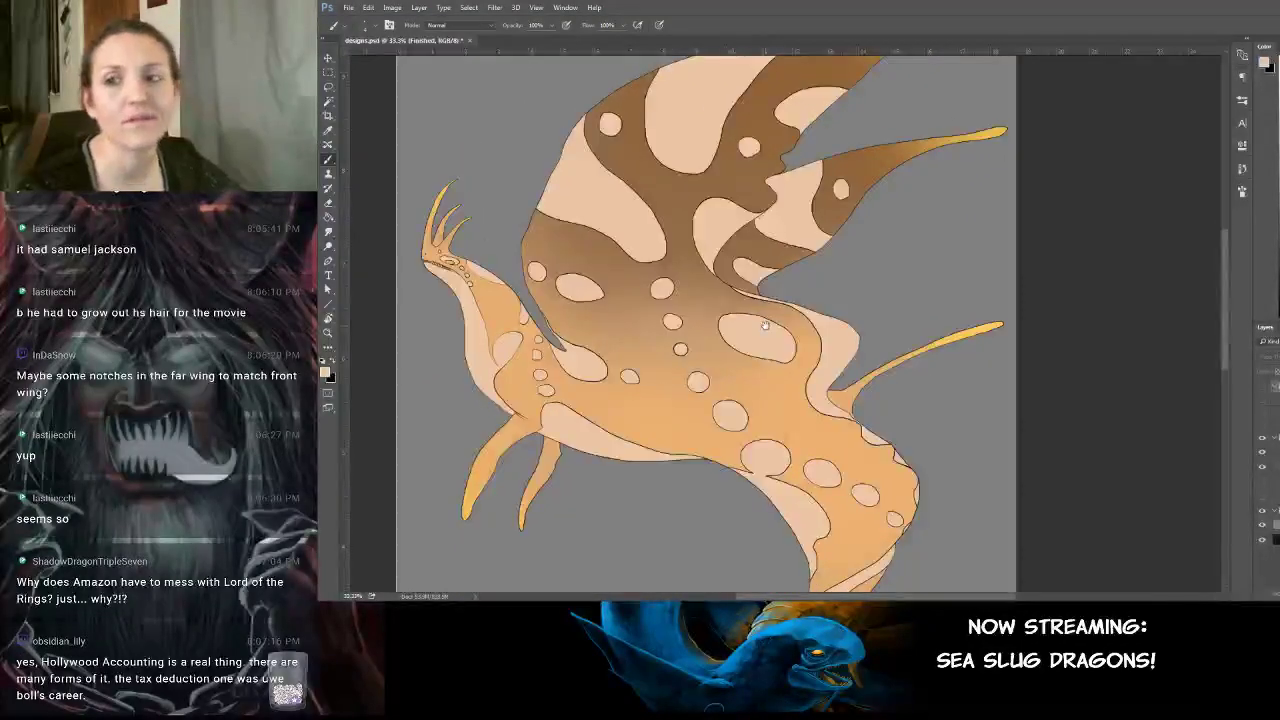
mouse_move(880, 286)
left_mouse_down()
mouse_move(874, 360)
mouse_move(829, 343)
mouse_move(826, 323)
left_mouse_up()
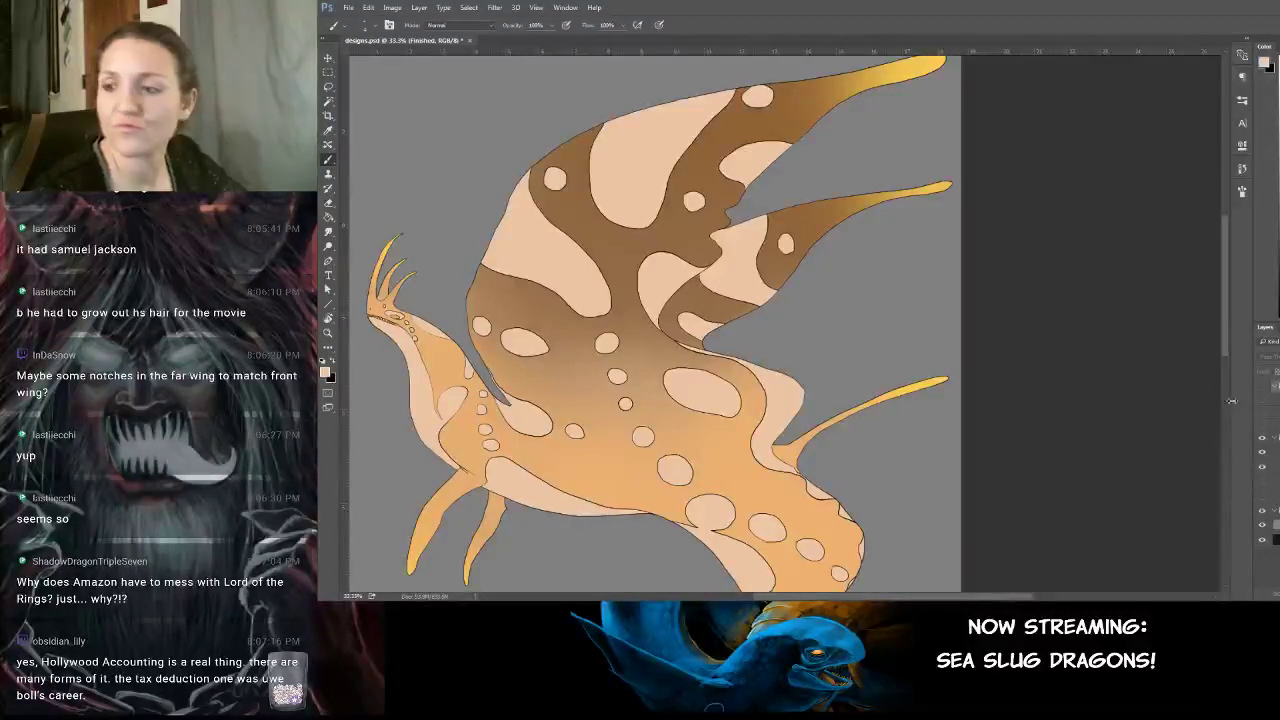
left_click(1276, 452)
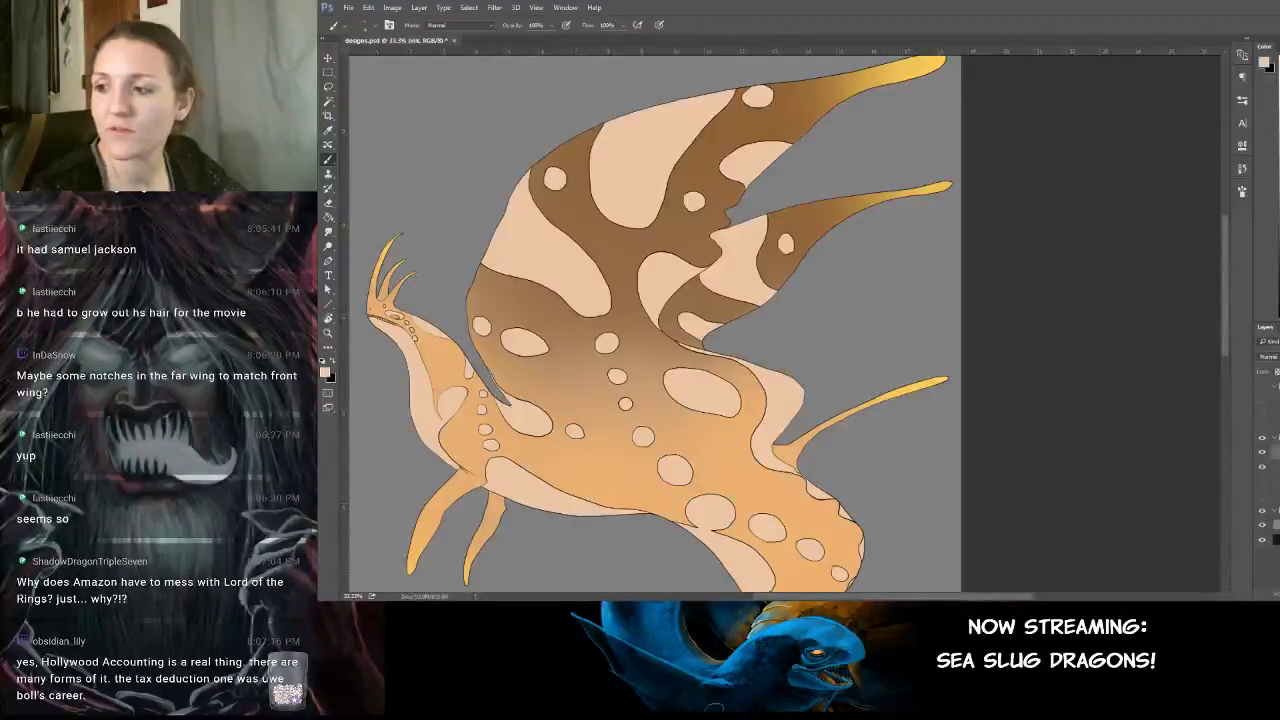
key("d")
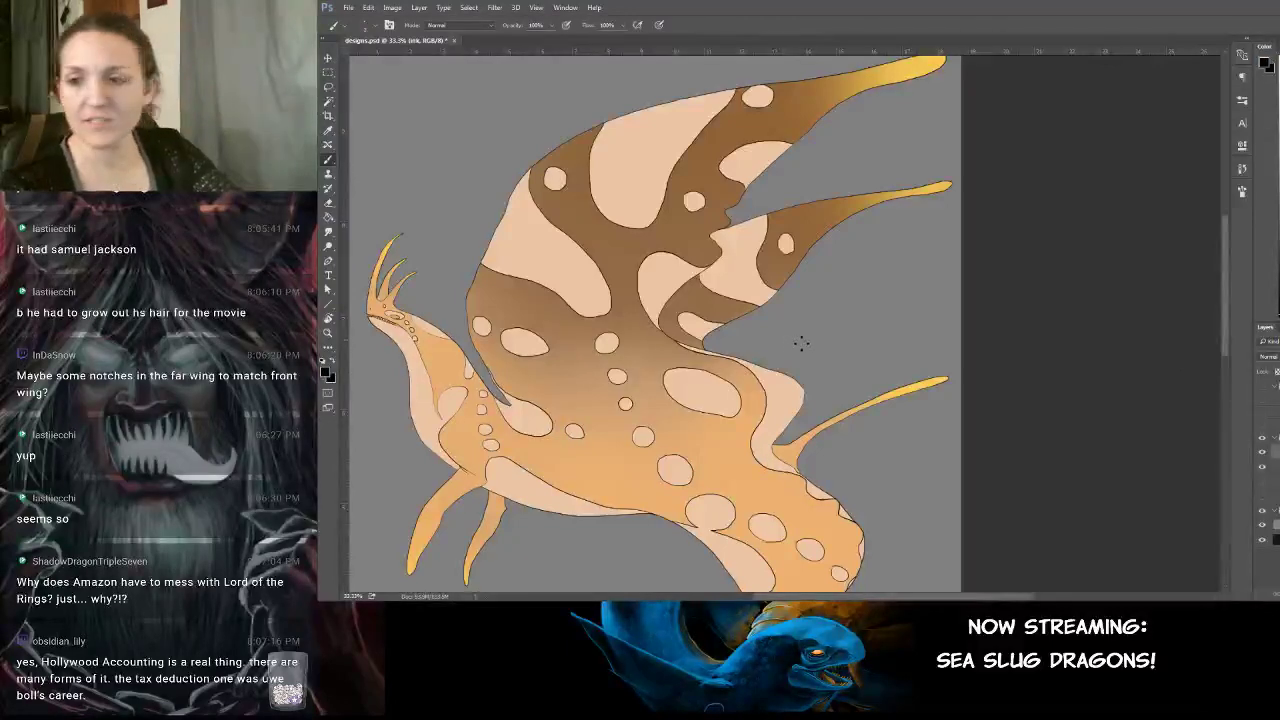
key("ctrl+plus")
key("ctrl+plus")
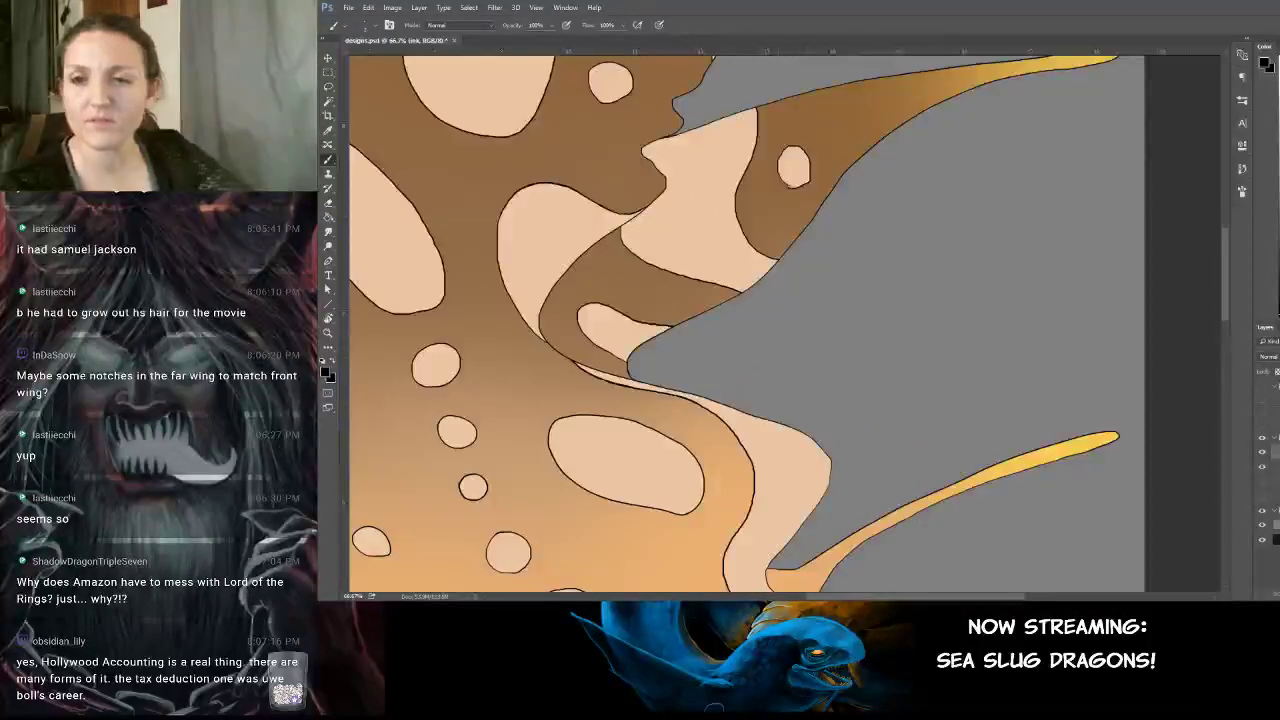
mouse_move(837, 266)
left_mouse_down()
mouse_move(814, 349)
mouse_move(838, 443)
mouse_move(851, 417)
mouse_move(820, 397)
left_mouse_up()
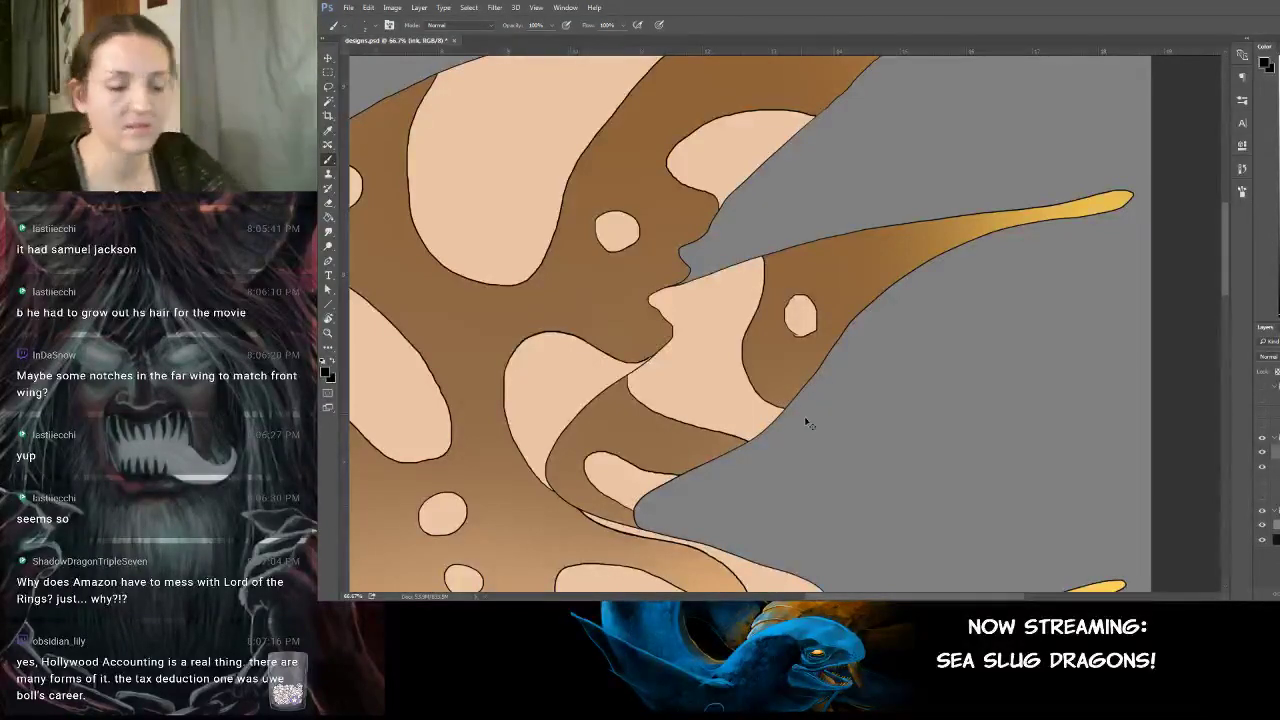
scroll(805, 410, "up", 1)
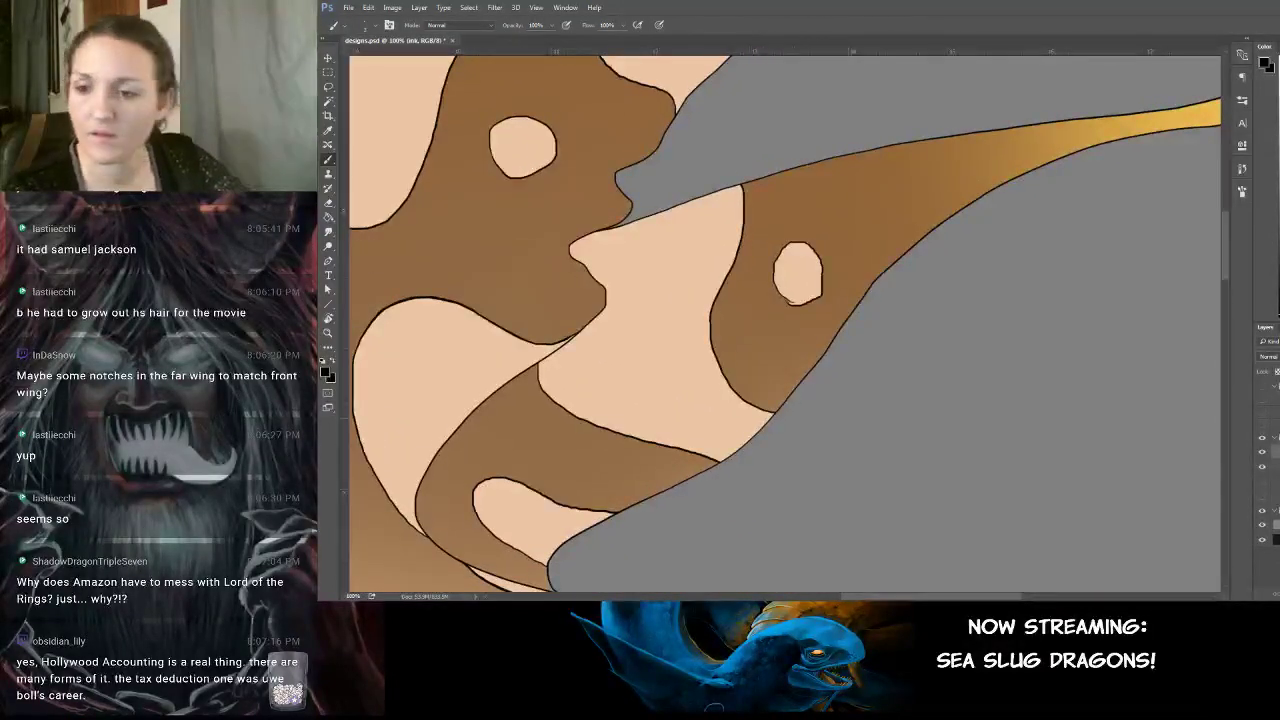
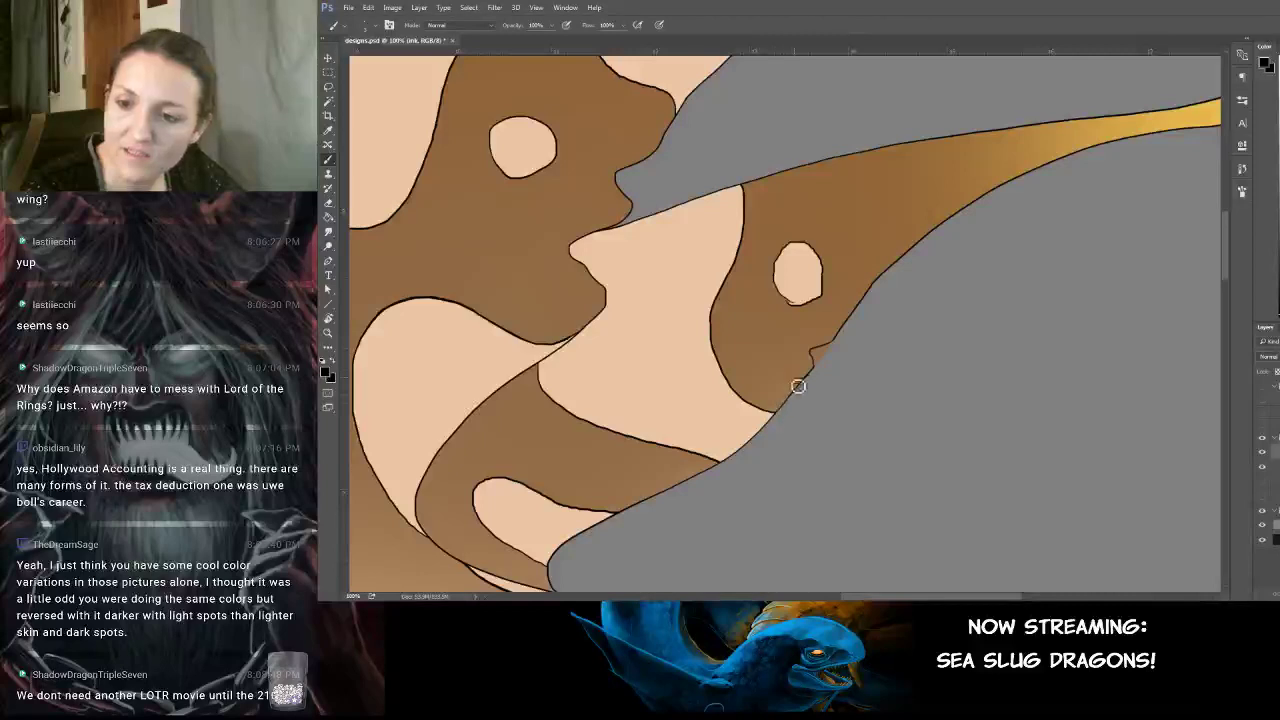
key("ctrl+plus")
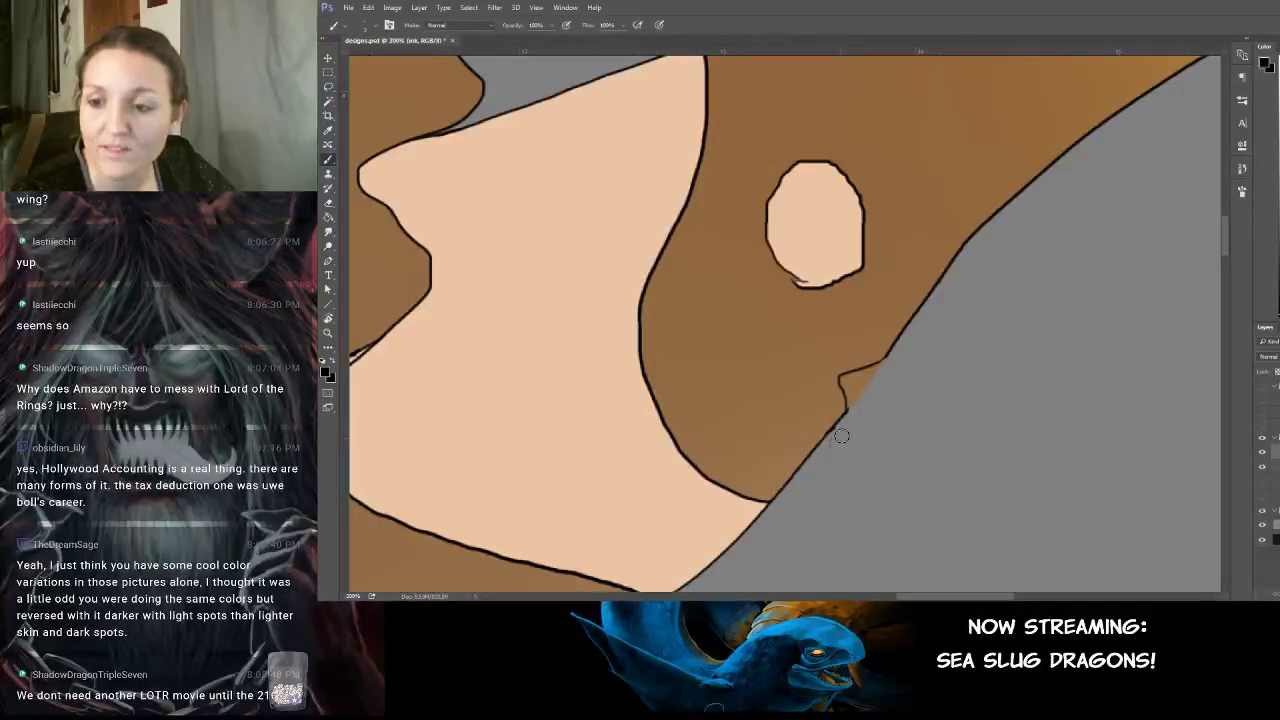
left_click_drag(912, 385, 891, 397)
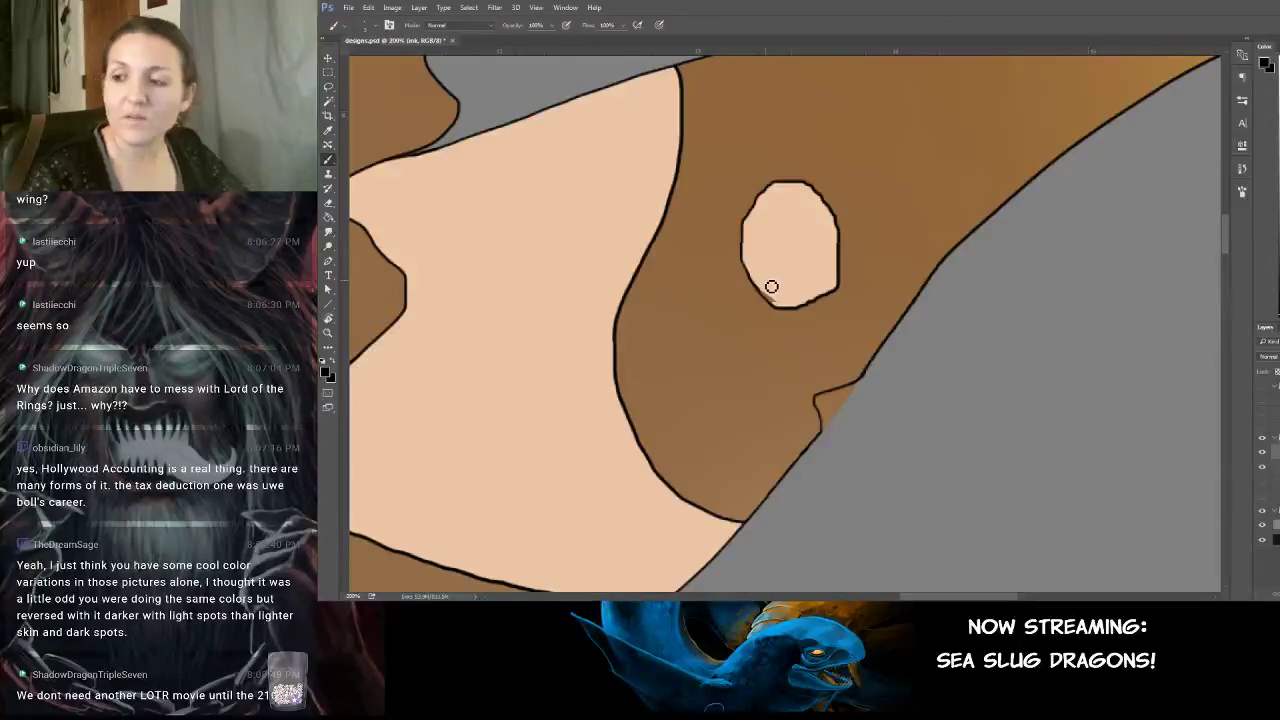
Sample pale peach on the markings layer, touch up the round spot's lower edge and clear the brown fill inside the new notch.
left_click(1277, 467)
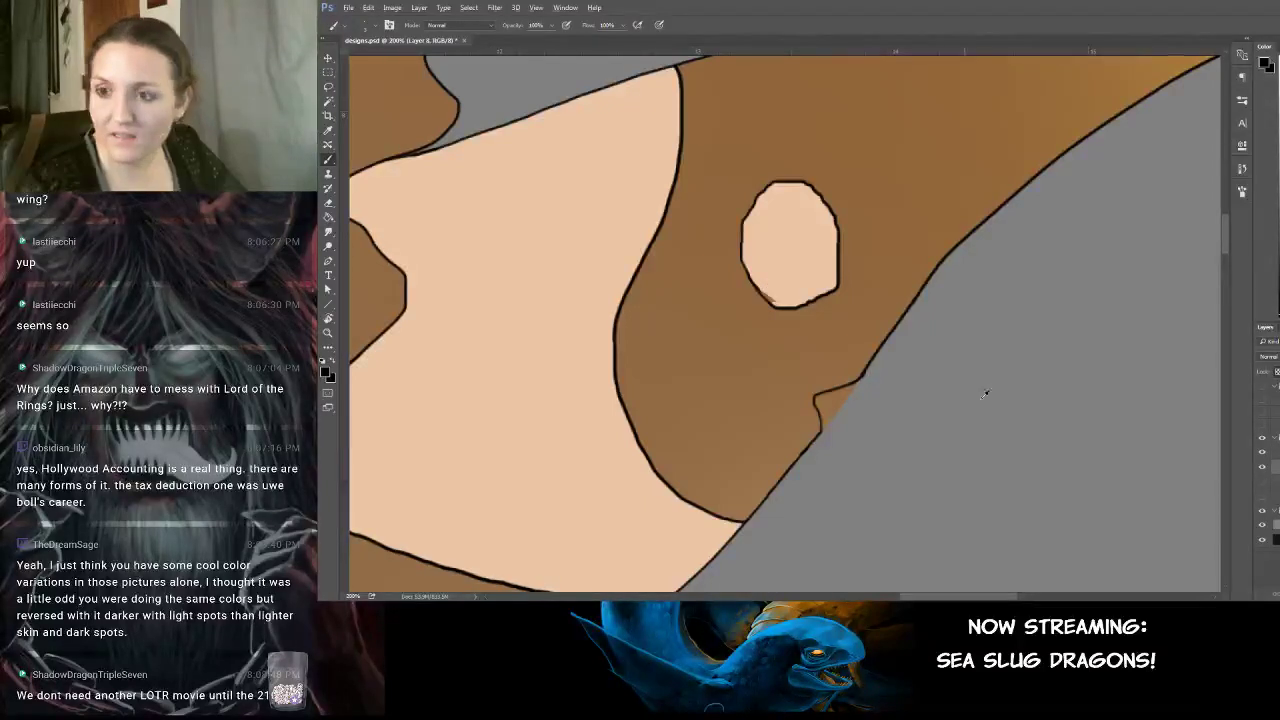
left_click(819, 255, "alt")
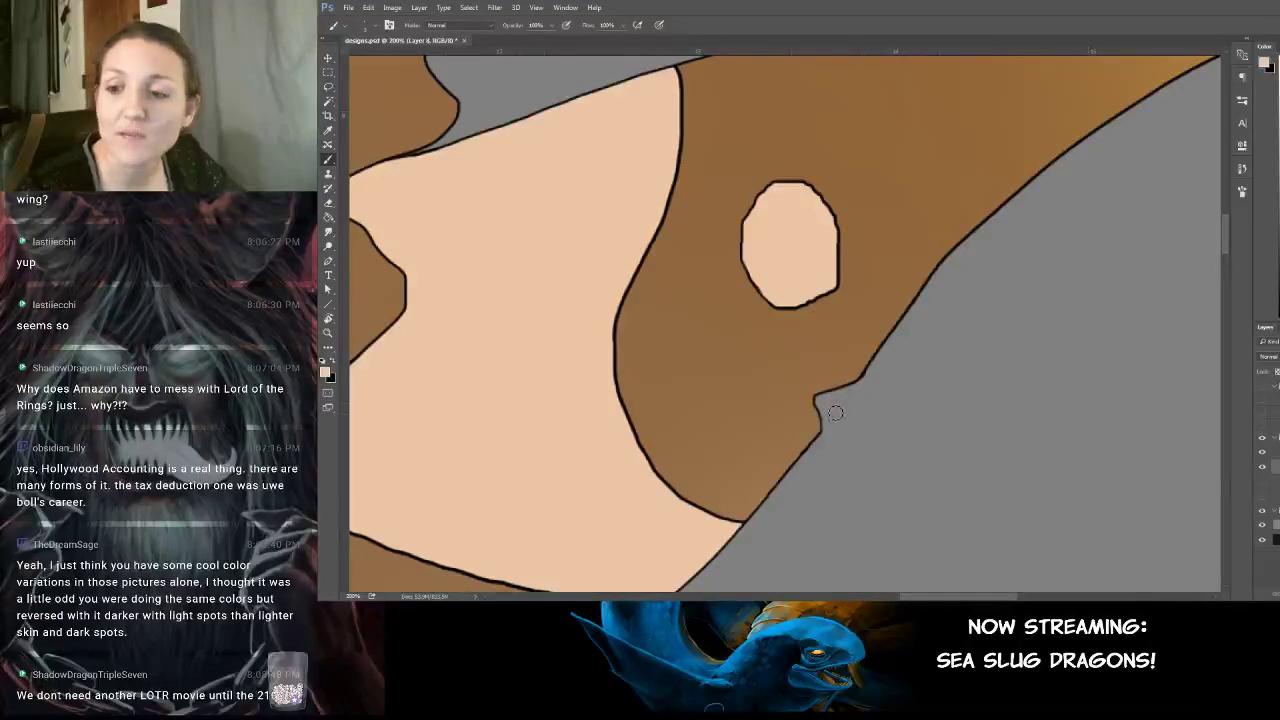
left_click_drag(831, 425, 822, 403)
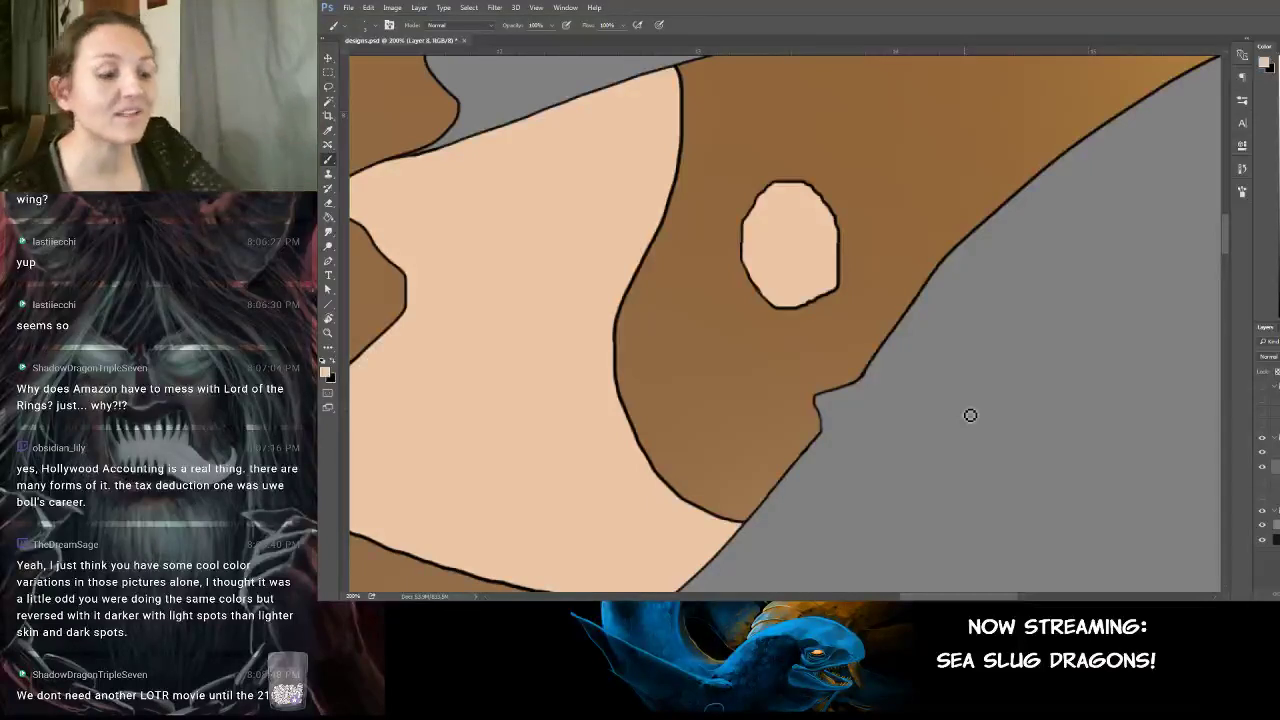
Erase the stray ink lines around the two oval spots near the base of the tail on the ink layer.
key("ctrl+minus")
key("ctrl+minus")
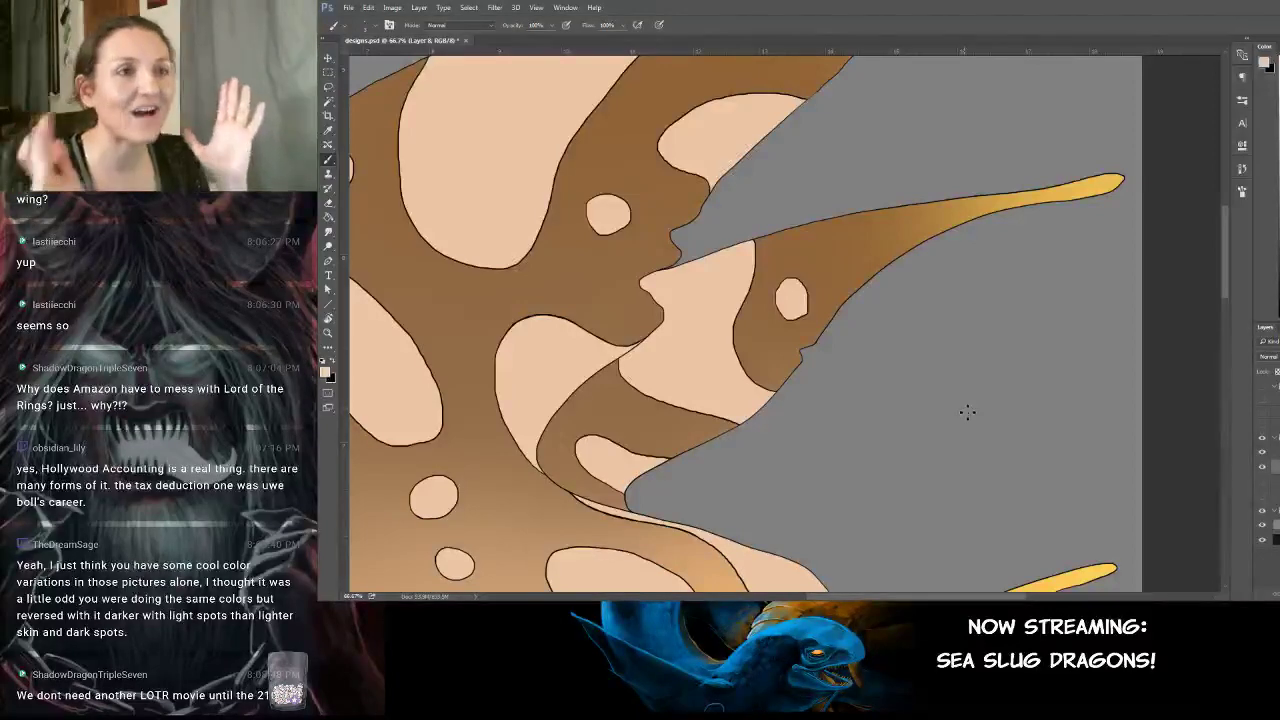
key("ctrl+minus")
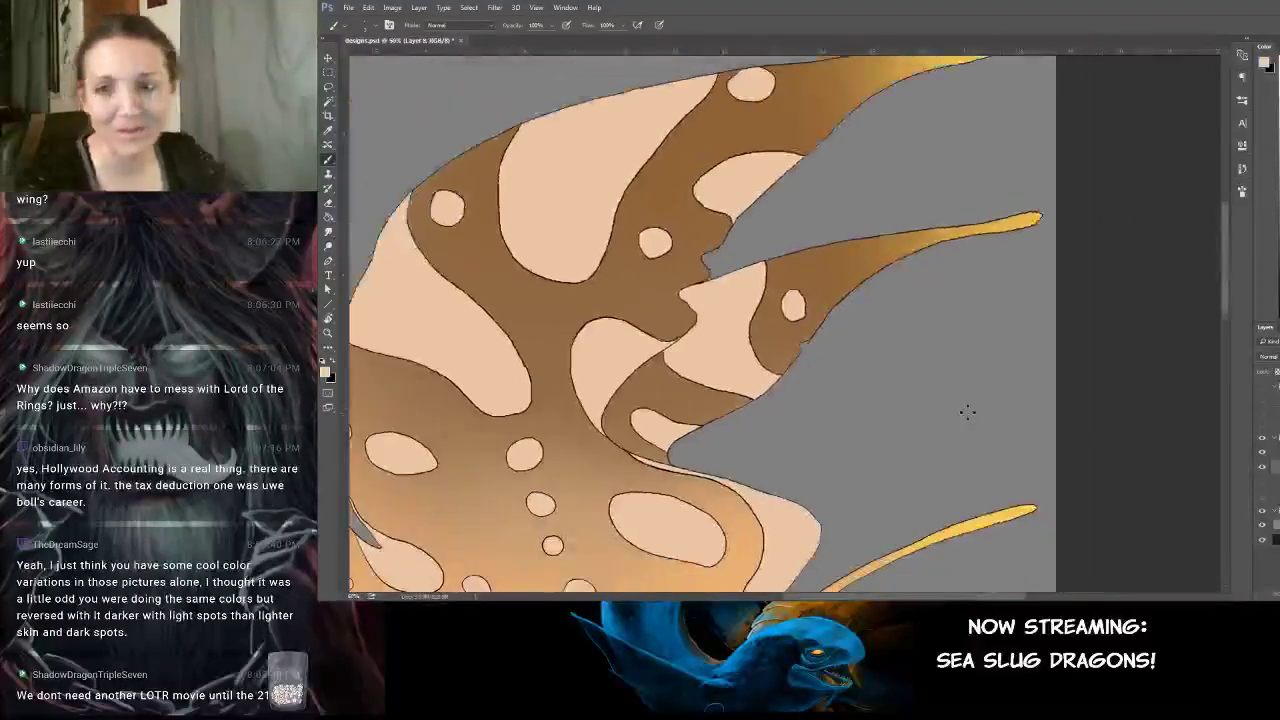
mouse_move(878, 328)
left_mouse_down()
mouse_move(919, 295)
mouse_move(897, 285)
left_mouse_up()
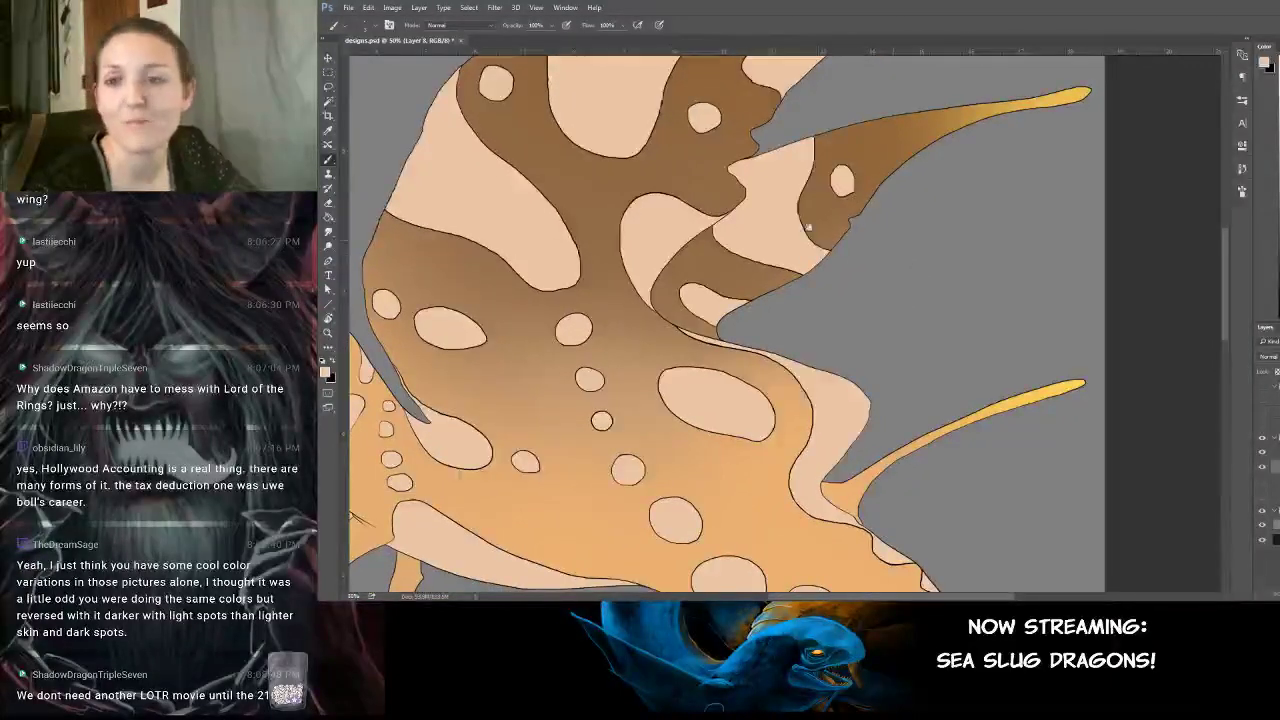
mouse_move(808, 228)
left_mouse_down()
mouse_move(897, 194)
mouse_move(963, 194)
mouse_move(943, 194)
left_mouse_up()
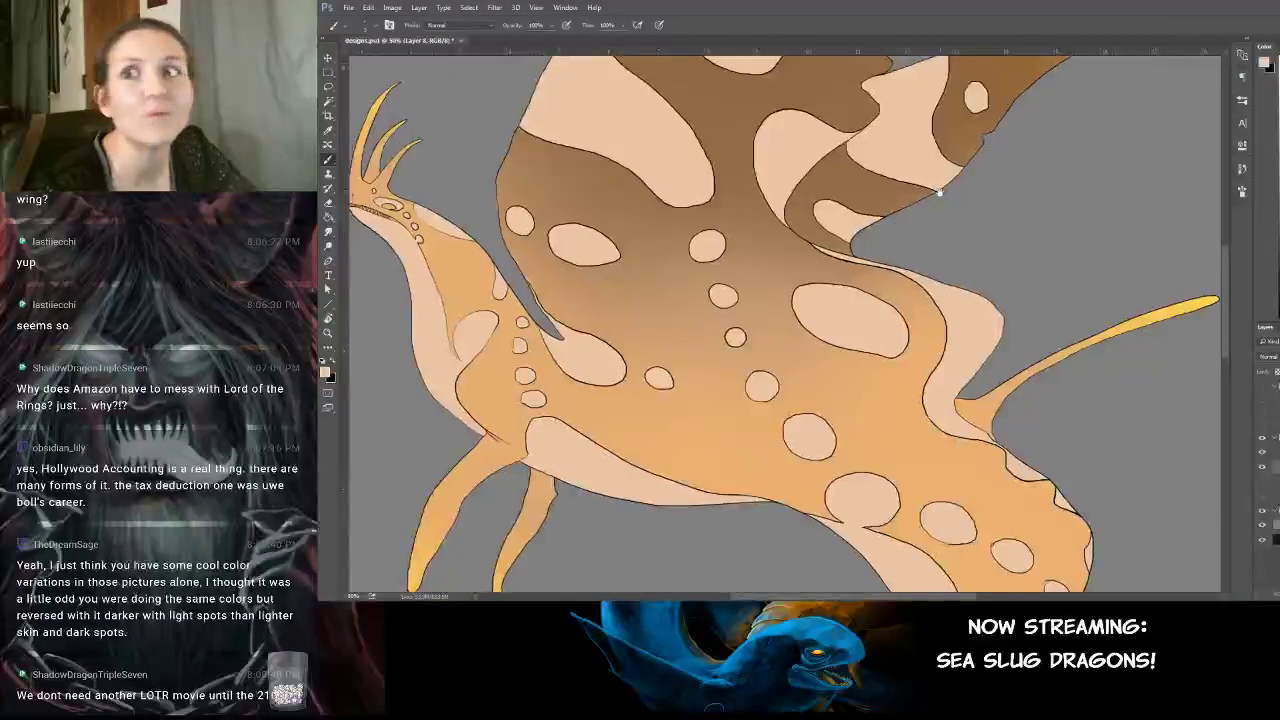
left_click_drag(863, 287, 648, 241)
left_click_drag(865, 332, 833, 264)
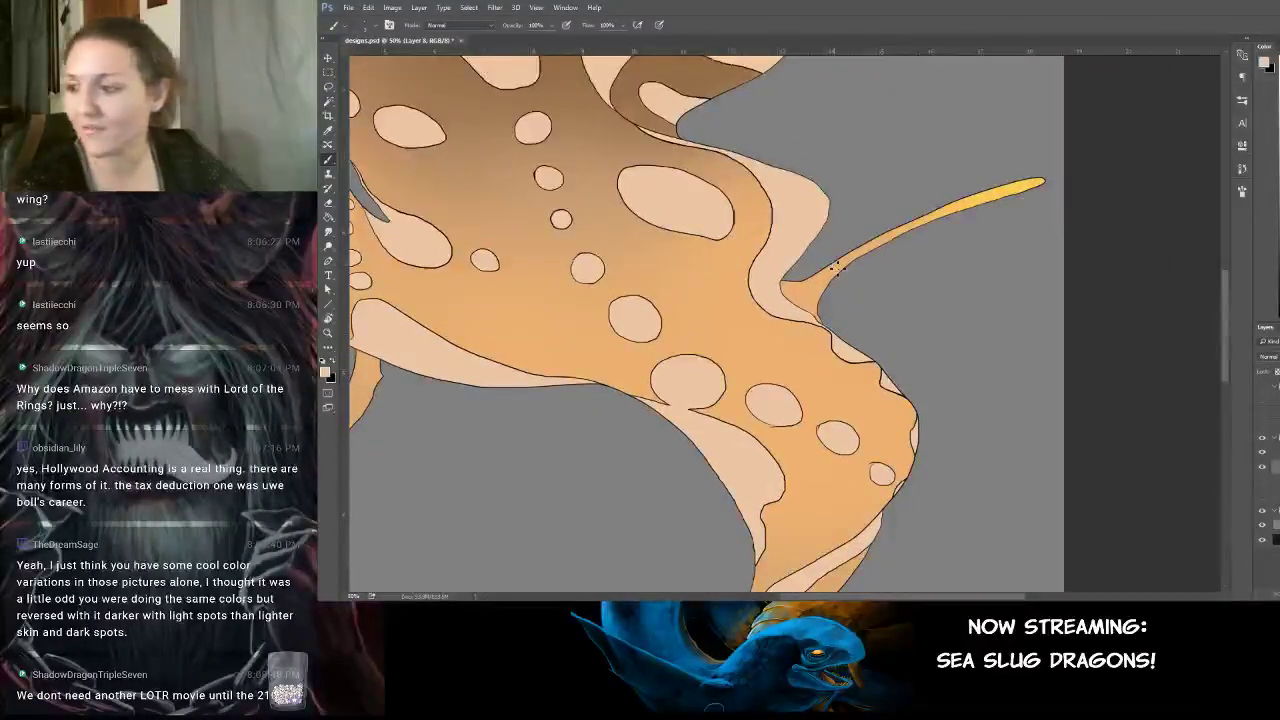
left_click(1274, 452)
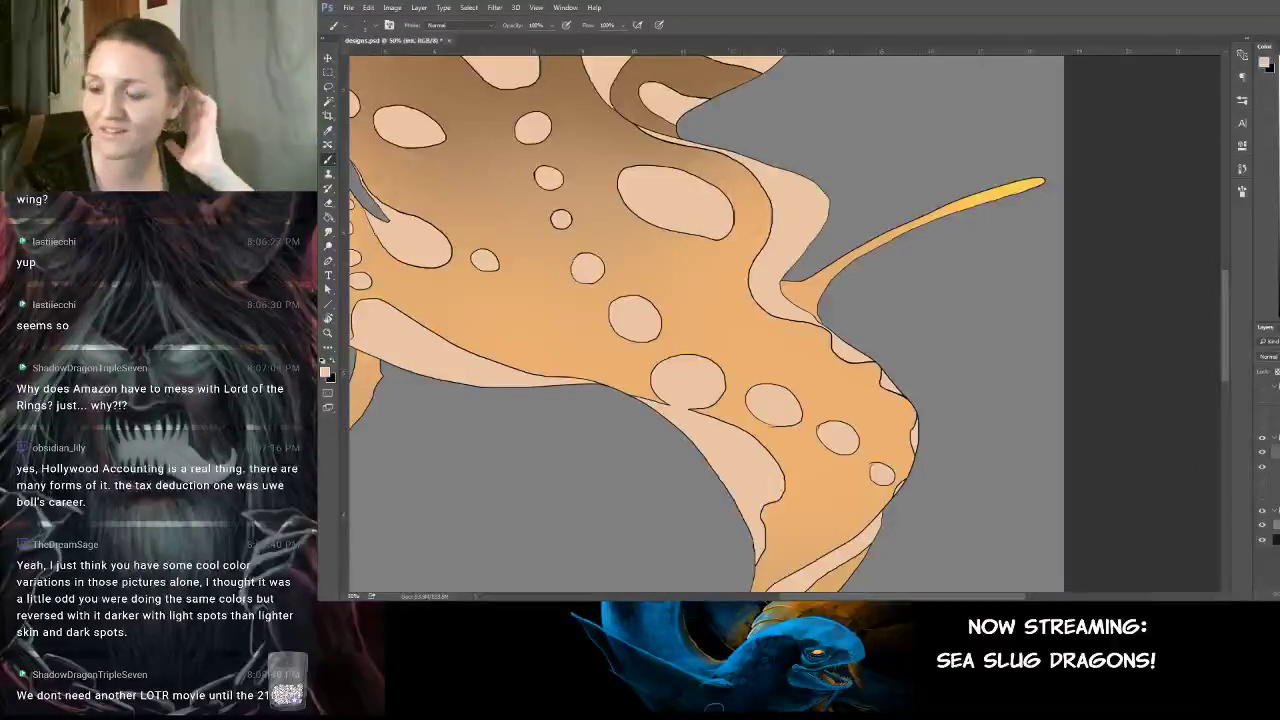
key("ctrl+plus")
key("ctrl+plus")
key("ctrl+plus")
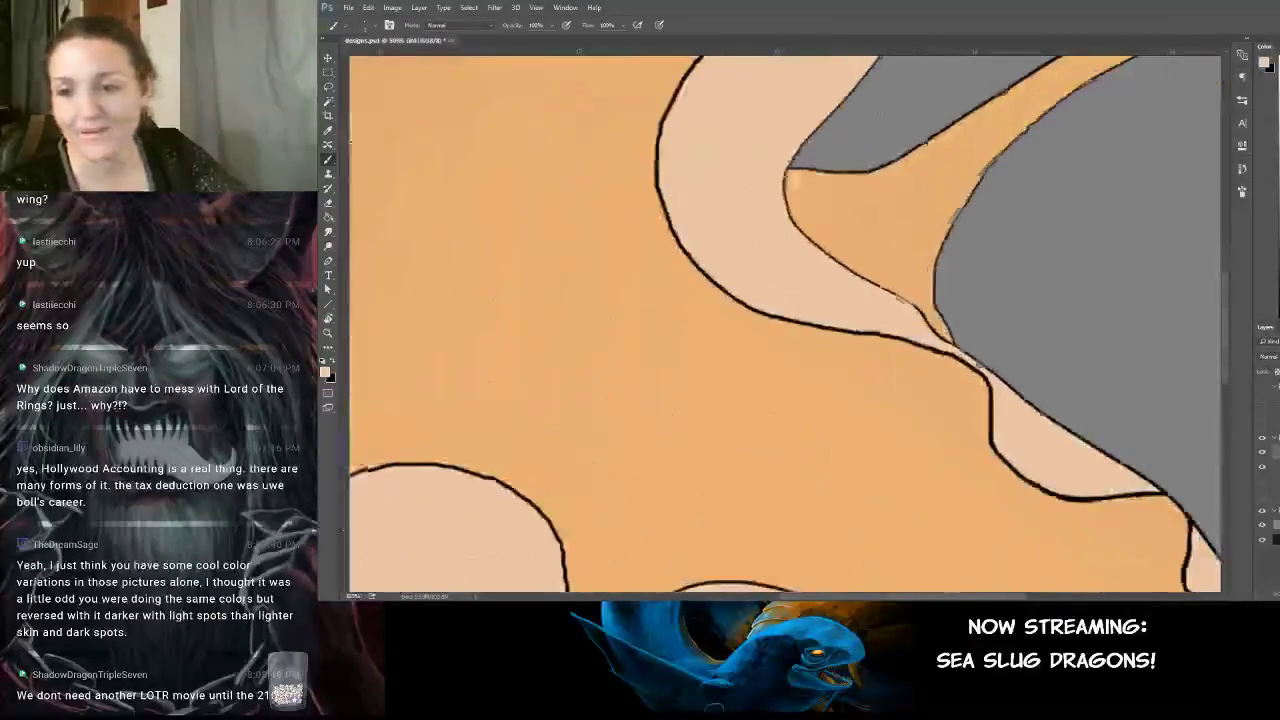
mouse_move(673, 425)
left_mouse_down()
mouse_move(443, 161)
mouse_move(475, 91)
left_mouse_up()
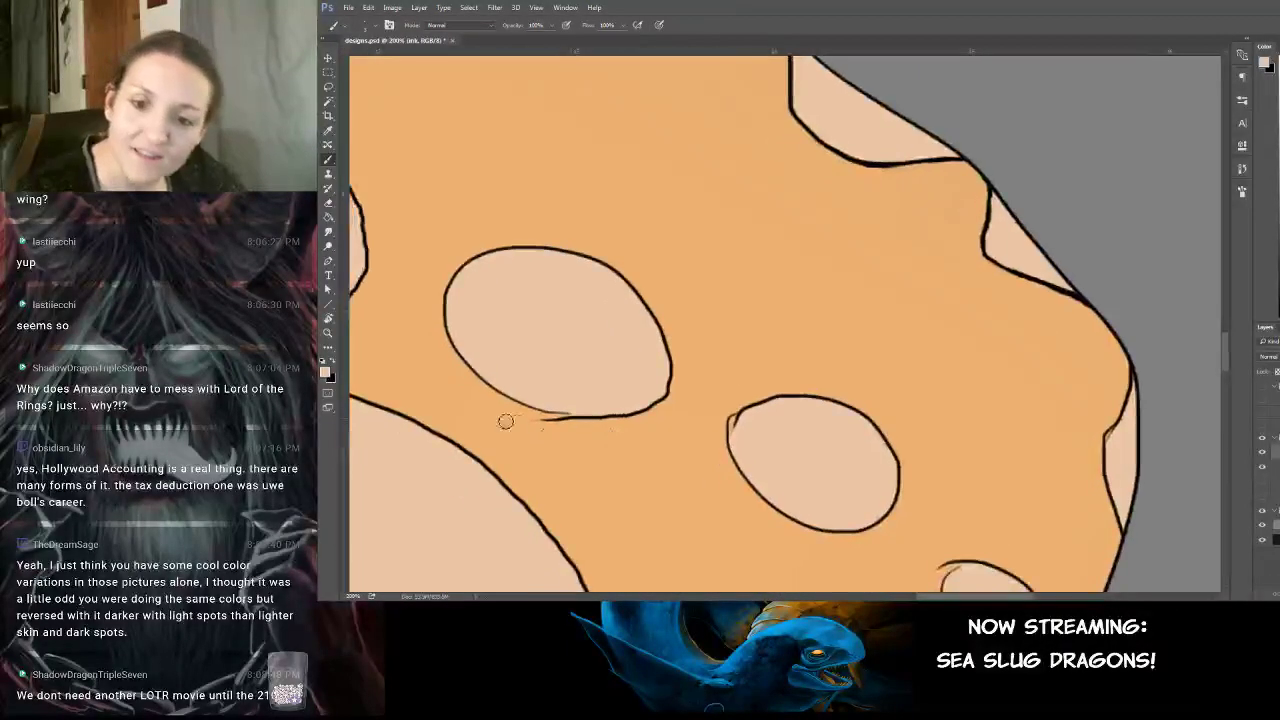
left_click_drag(544, 428, 589, 429)
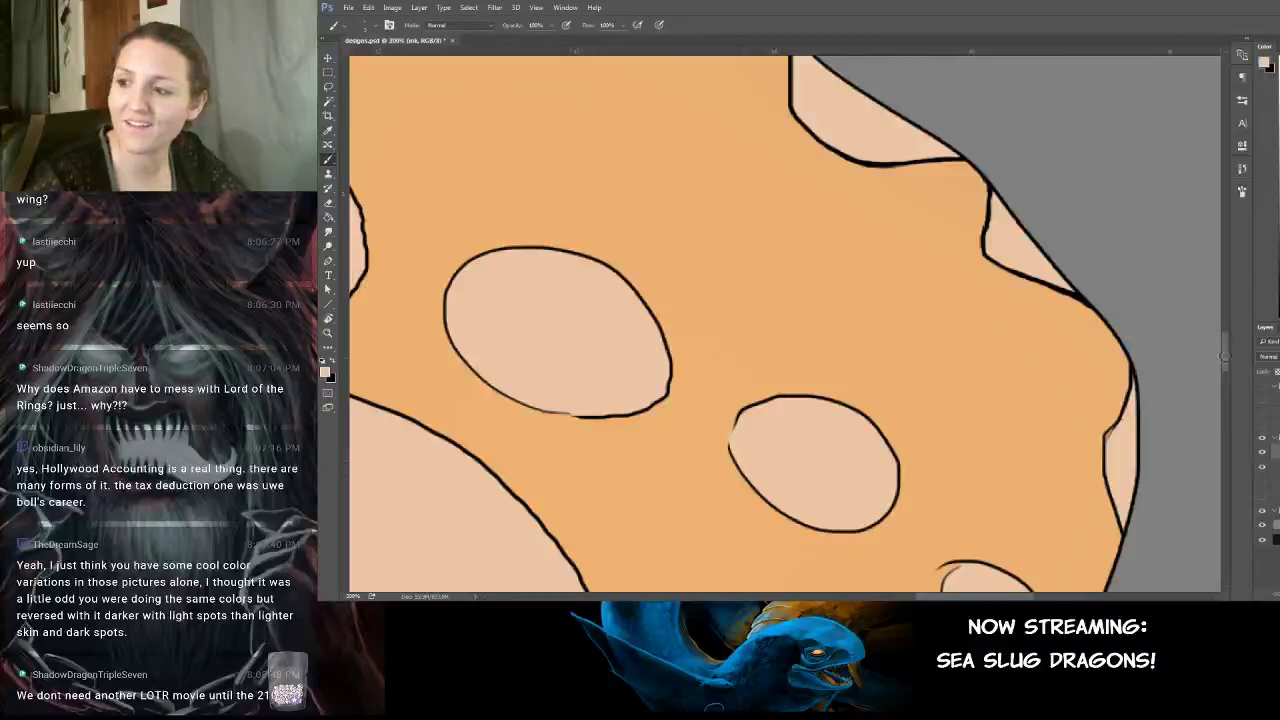
Switch to black and redraw the broken outlines of the two oval spots near the base of the tail.
key("x")
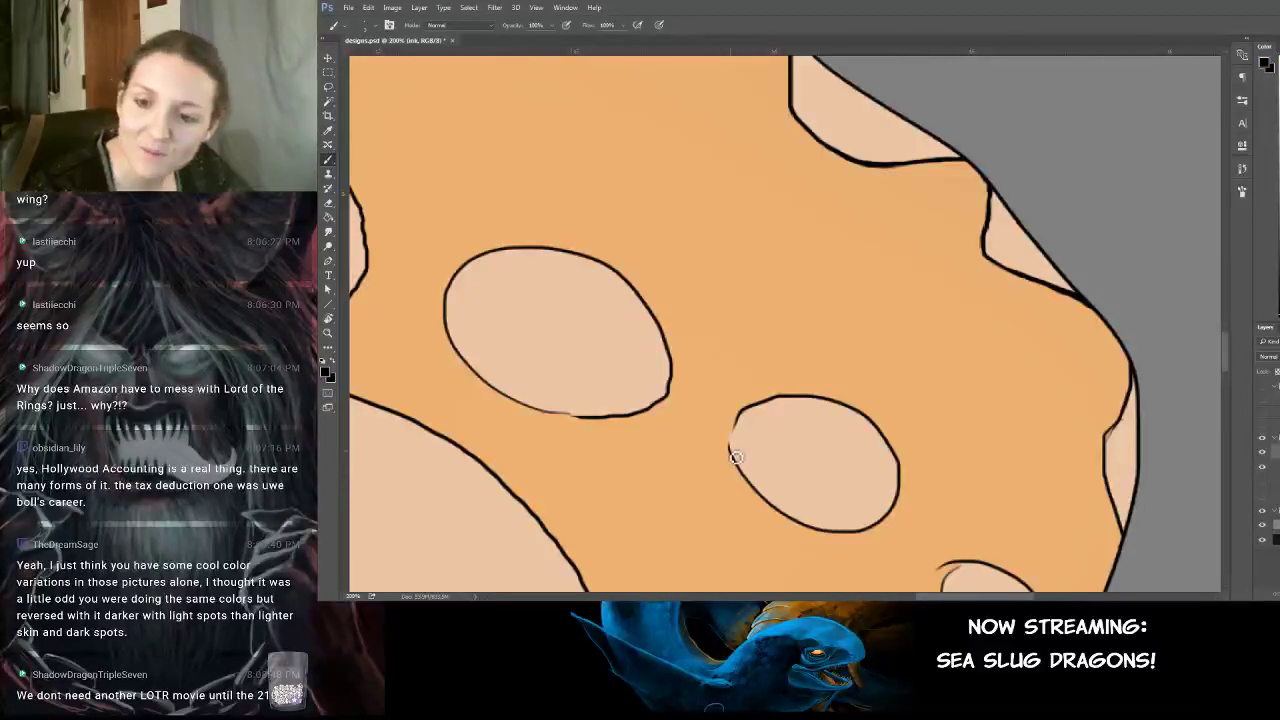
mouse_move(732, 438)
left_mouse_down()
mouse_move(742, 412)
mouse_move(748, 493)
left_mouse_up()
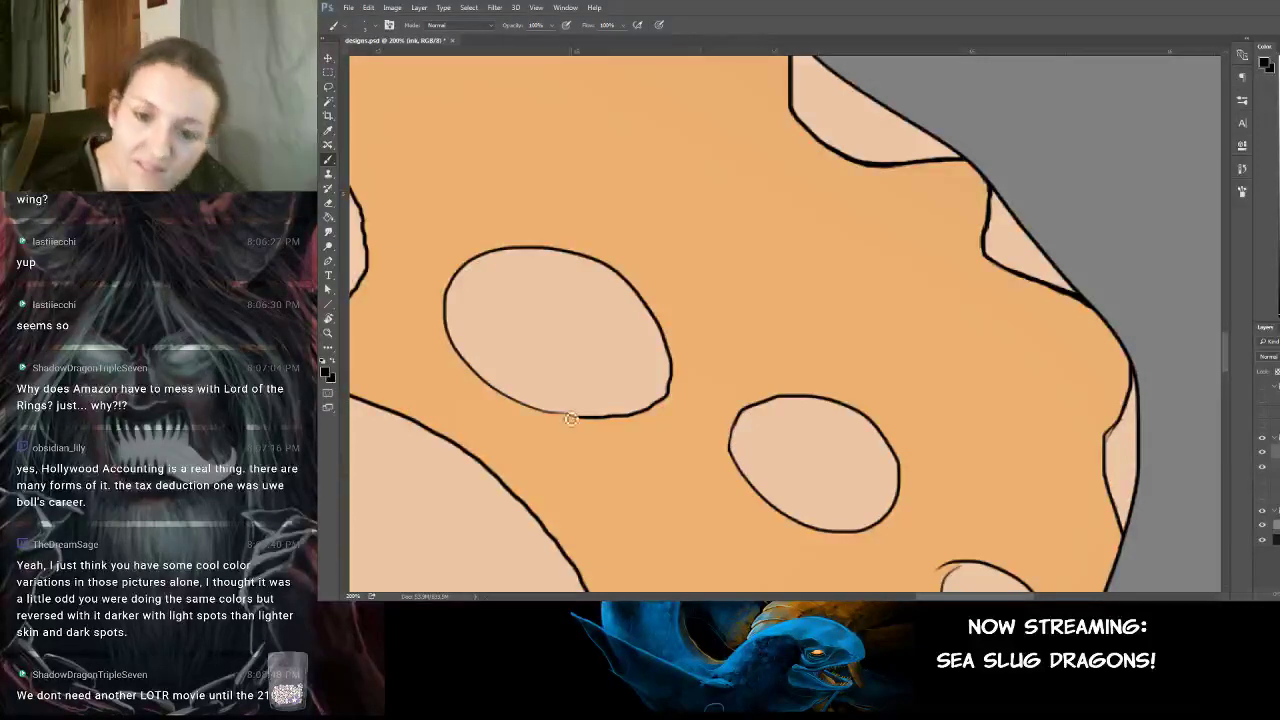
left_click_drag(556, 413, 586, 419)
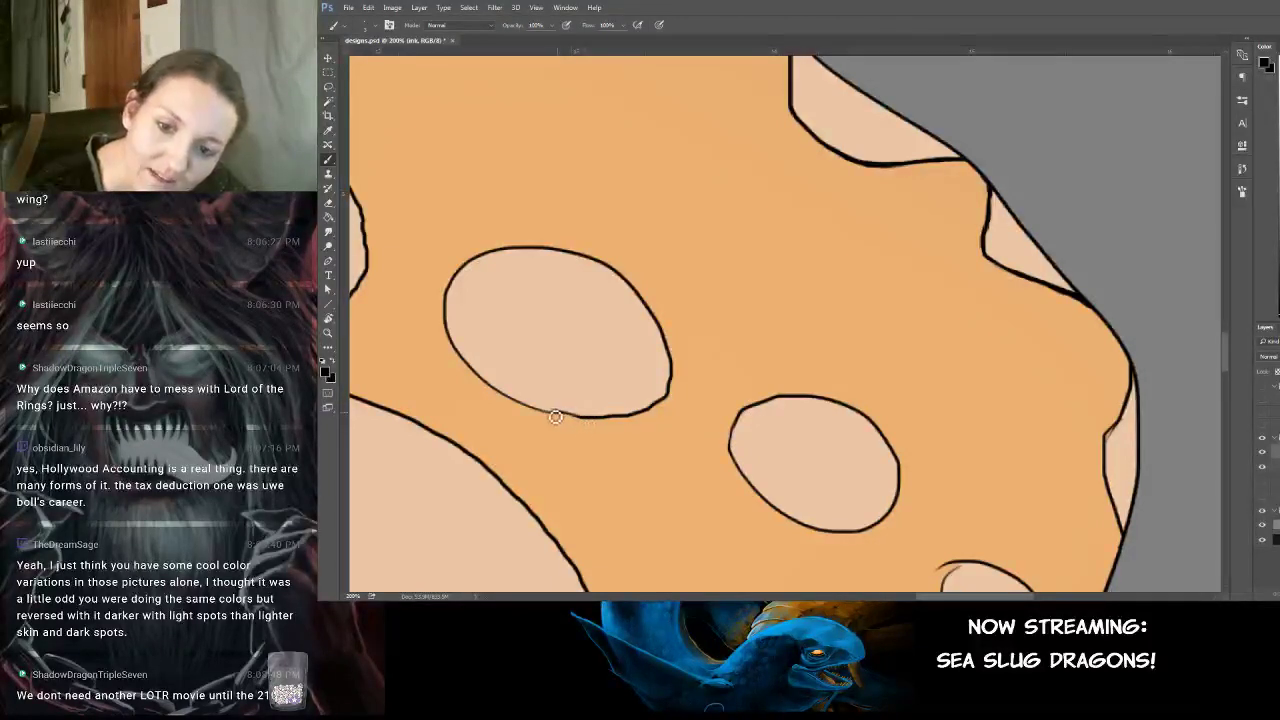
mouse_move(550, 413)
left_mouse_down()
mouse_move(606, 418)
mouse_move(567, 417)
mouse_move(587, 420)
left_mouse_up()
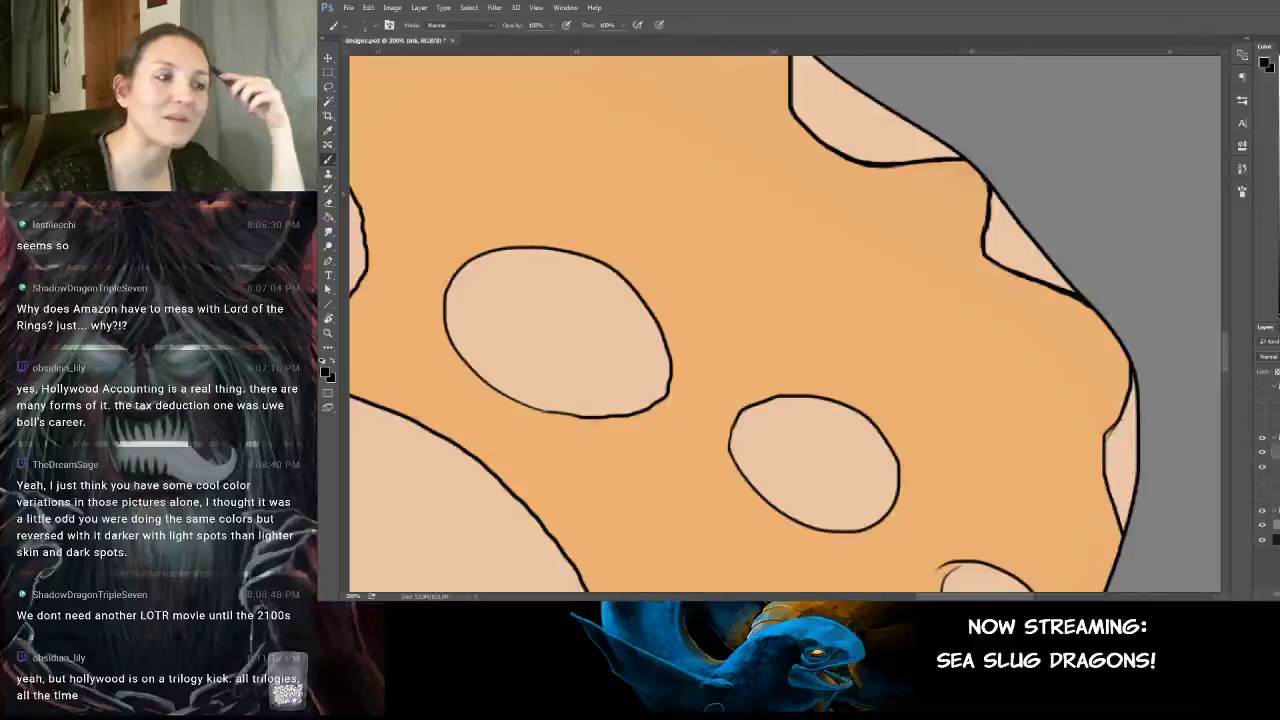
Bring back the reference viewer, enlarge it and examine the photos in bubblesnails.png and the butterfly solar power slugs image.
left_click_drag(330, 196, 740, 197)
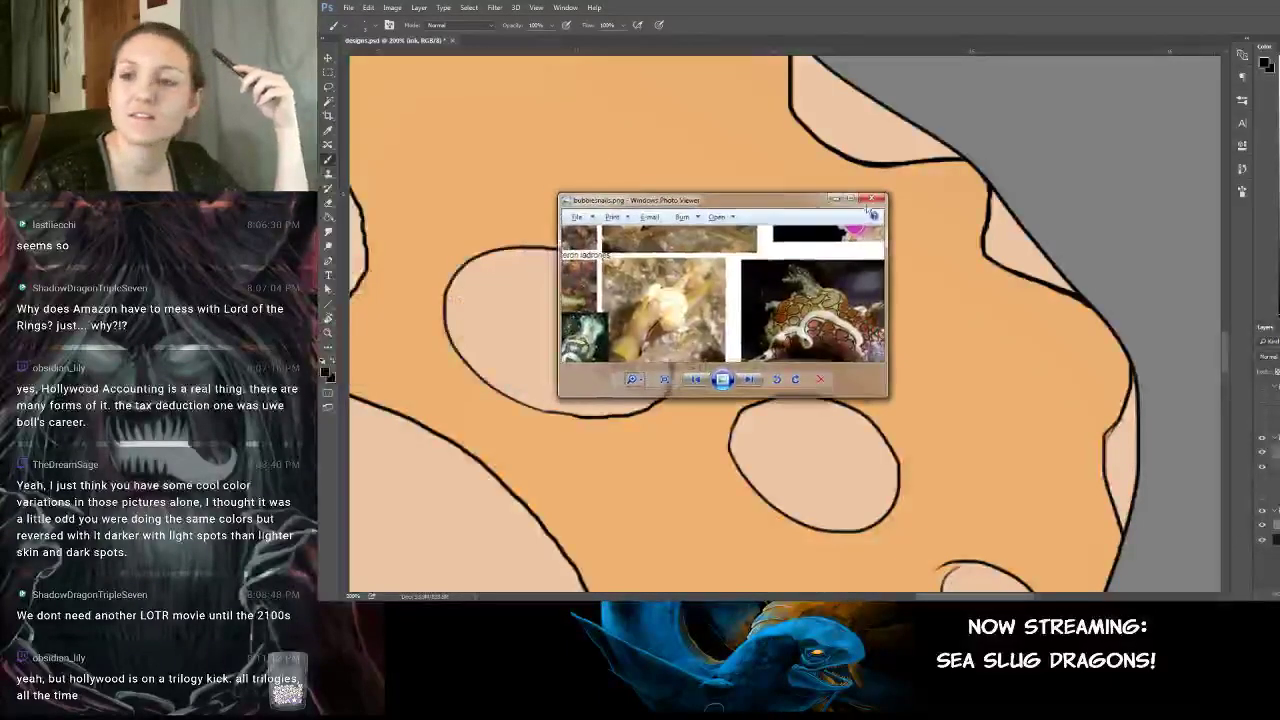
left_click(855, 197)
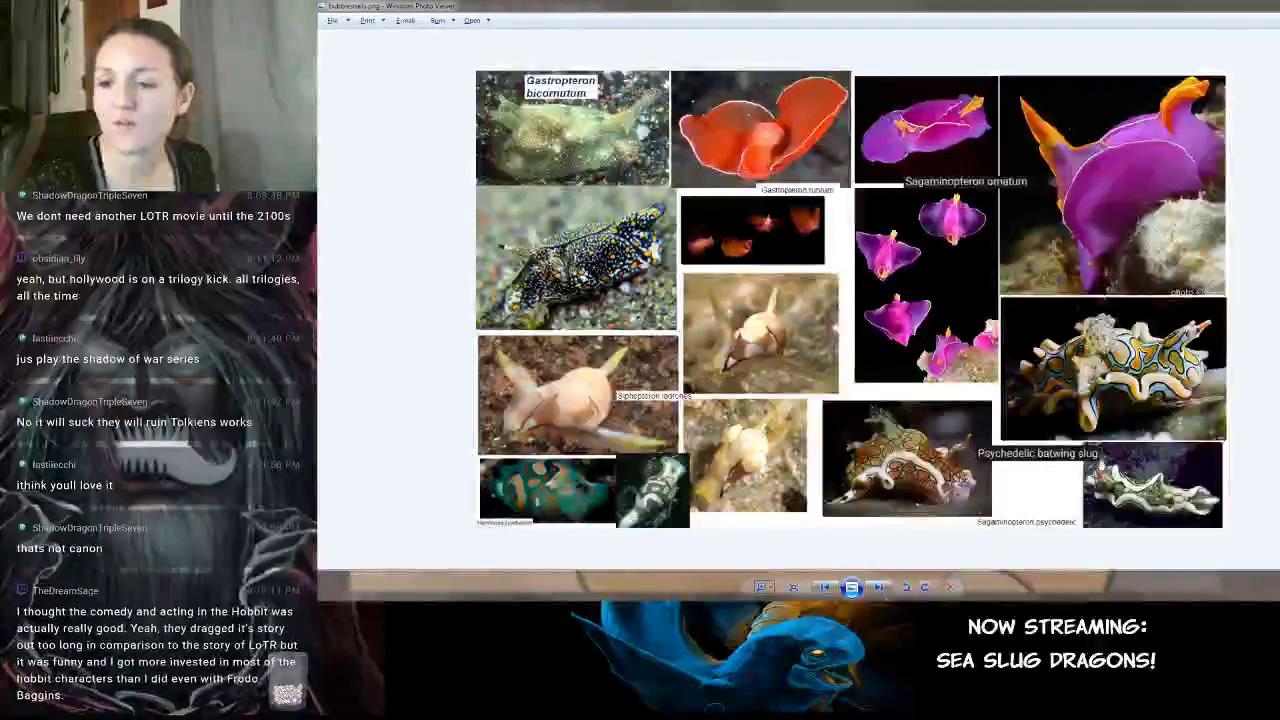
left_click(884, 591)
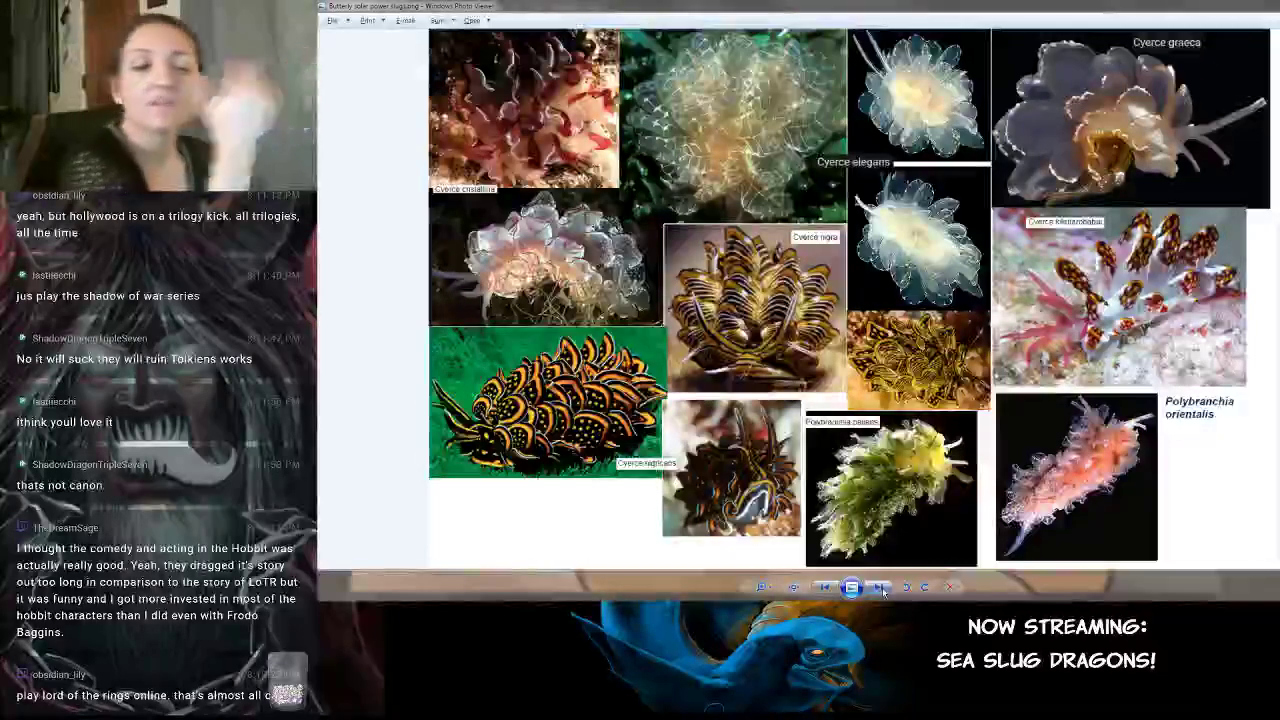
left_click(883, 592)
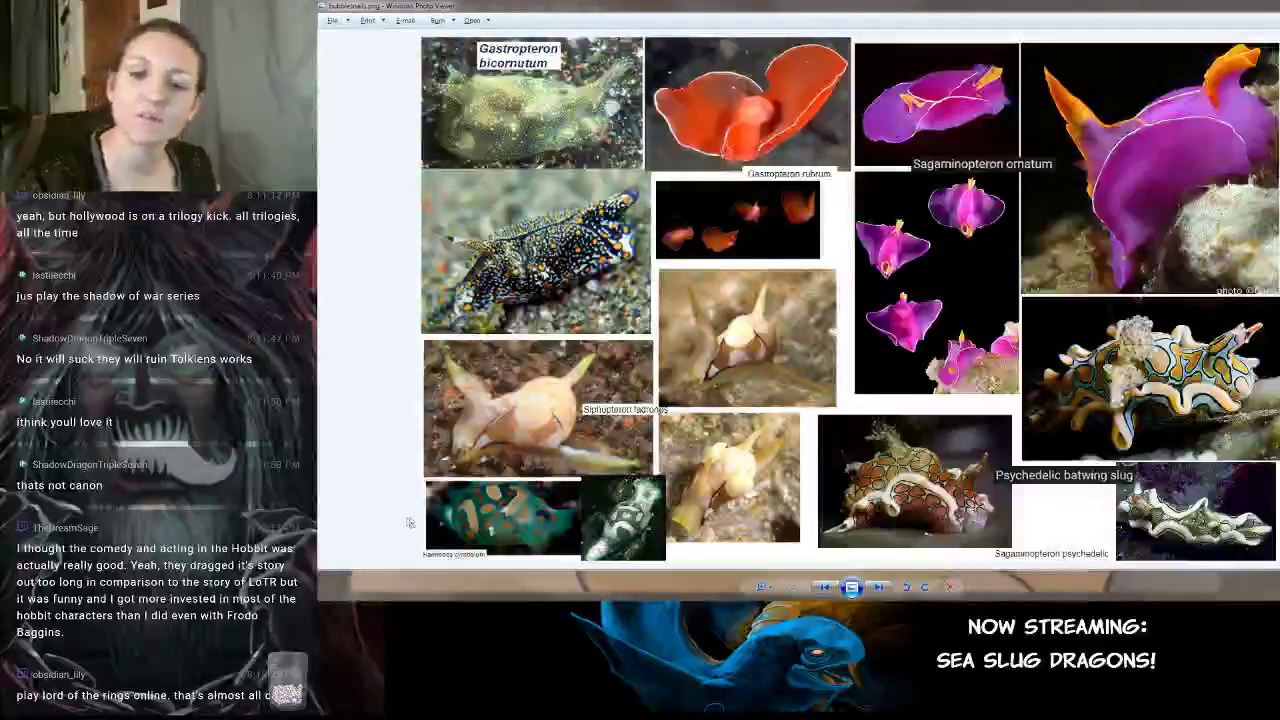
Browse the remaining sea slug reference collages, from butterfly and headshield slugs through leaf, sap-sucking and snail species, then put the viewer away.
left_click(877, 590)
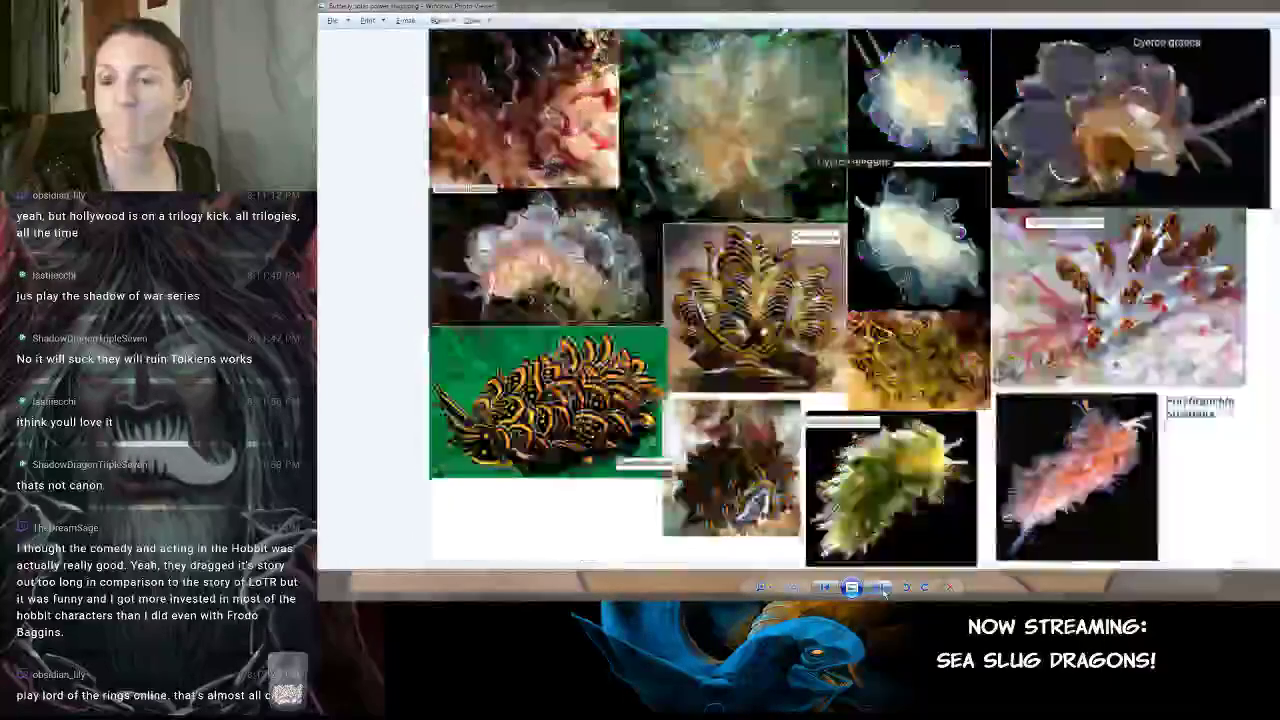
left_click(878, 589)
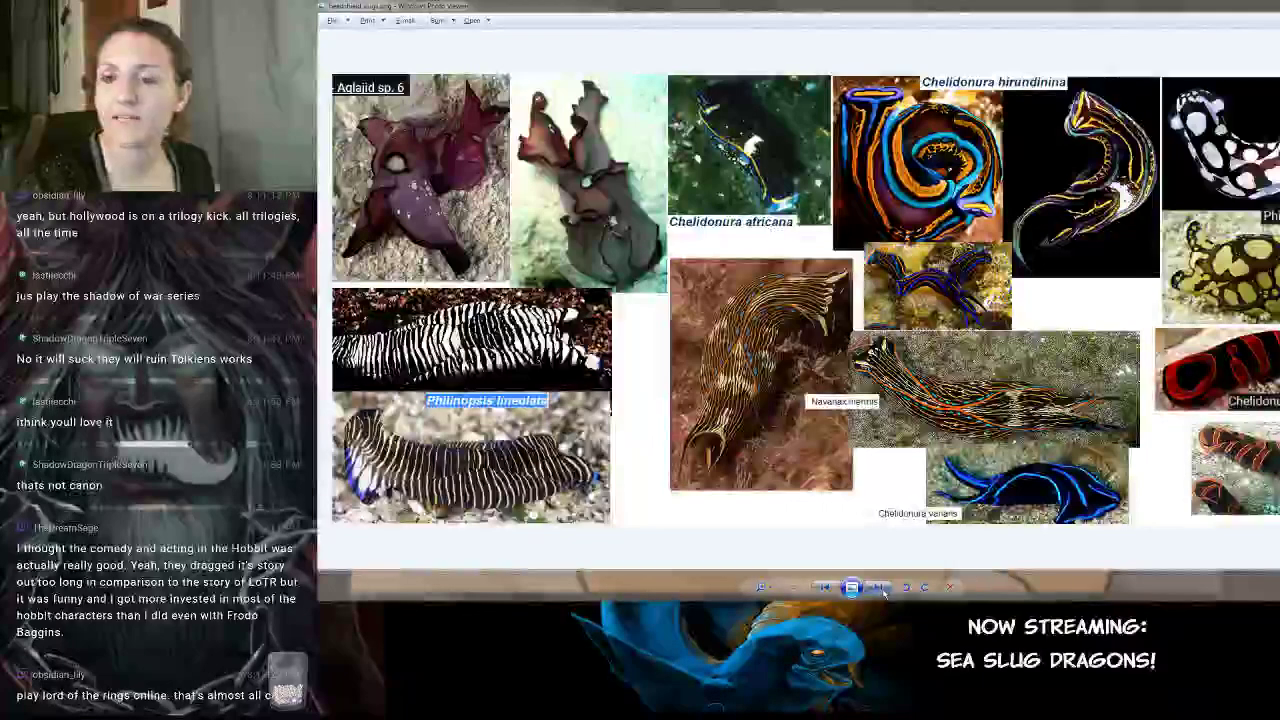
left_click(880, 590)
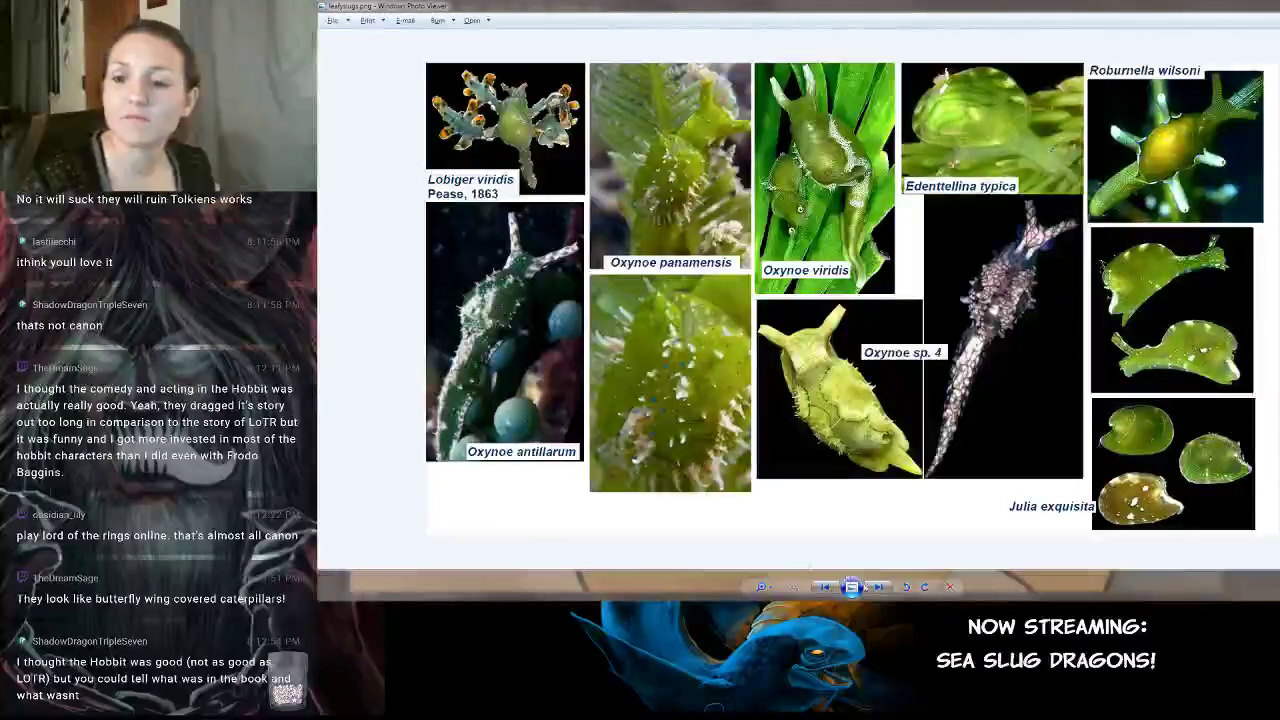
left_click(877, 588)
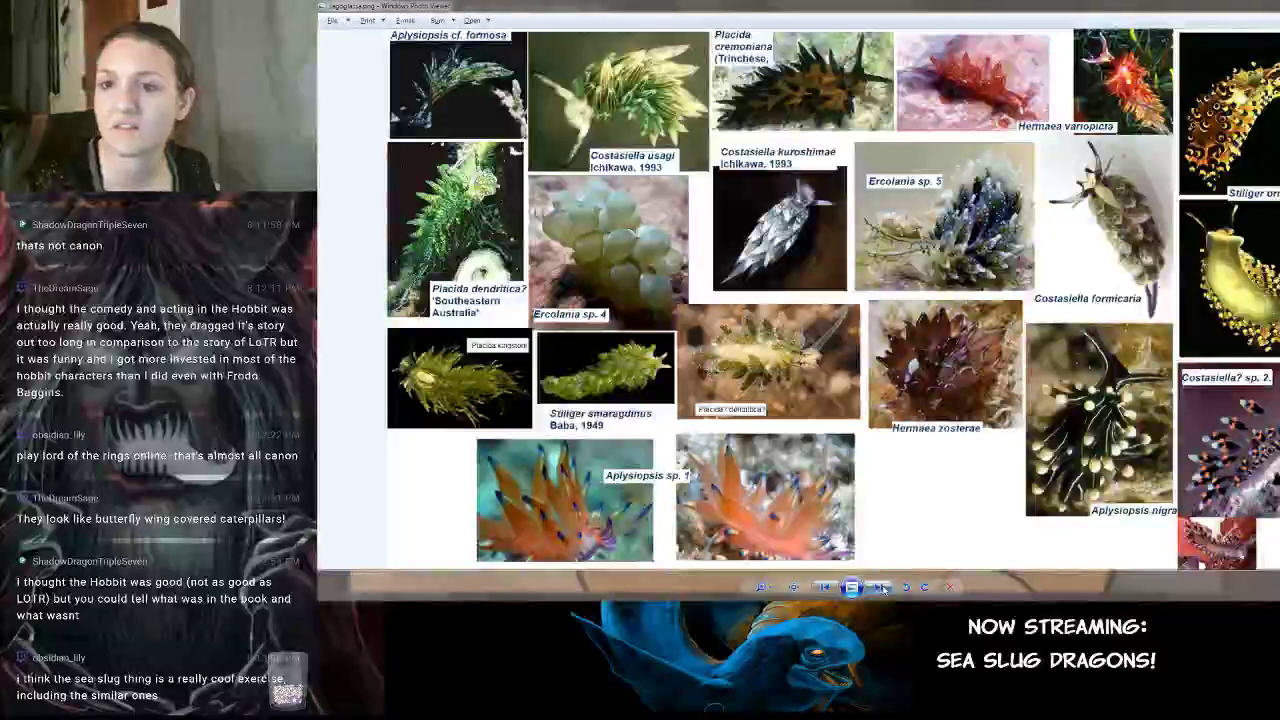
left_click(881, 588)
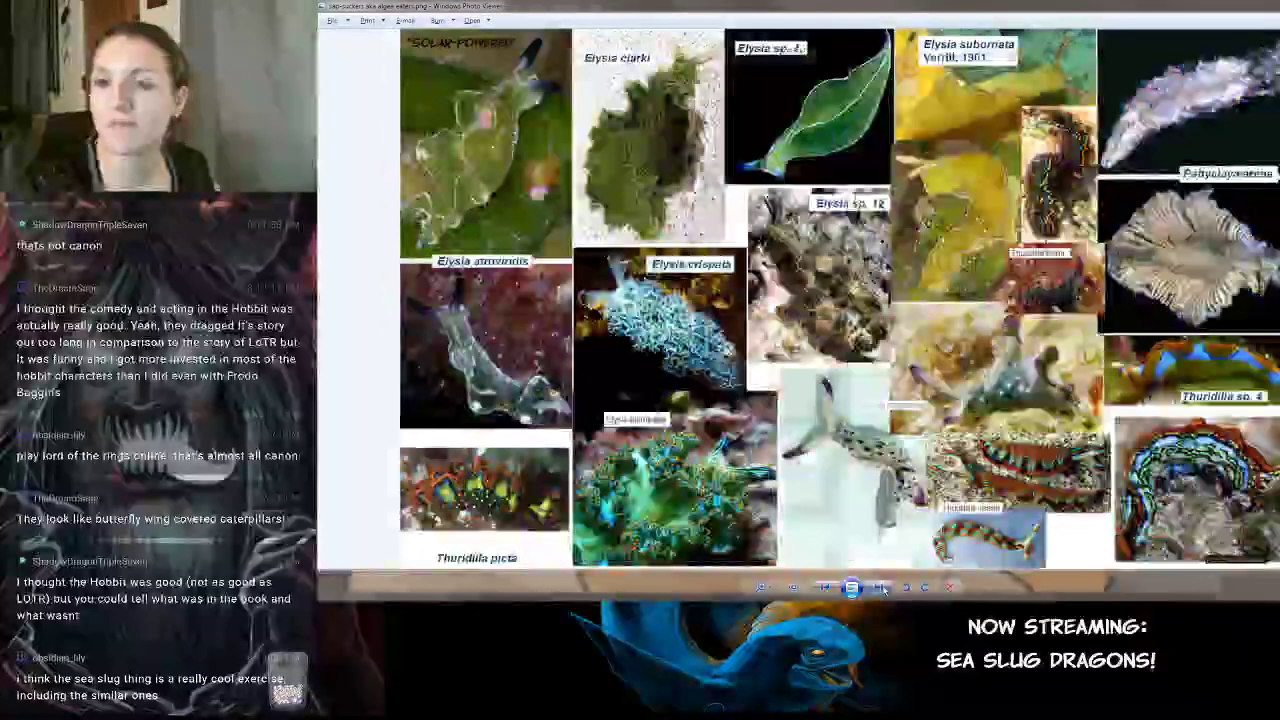
left_click(881, 588)
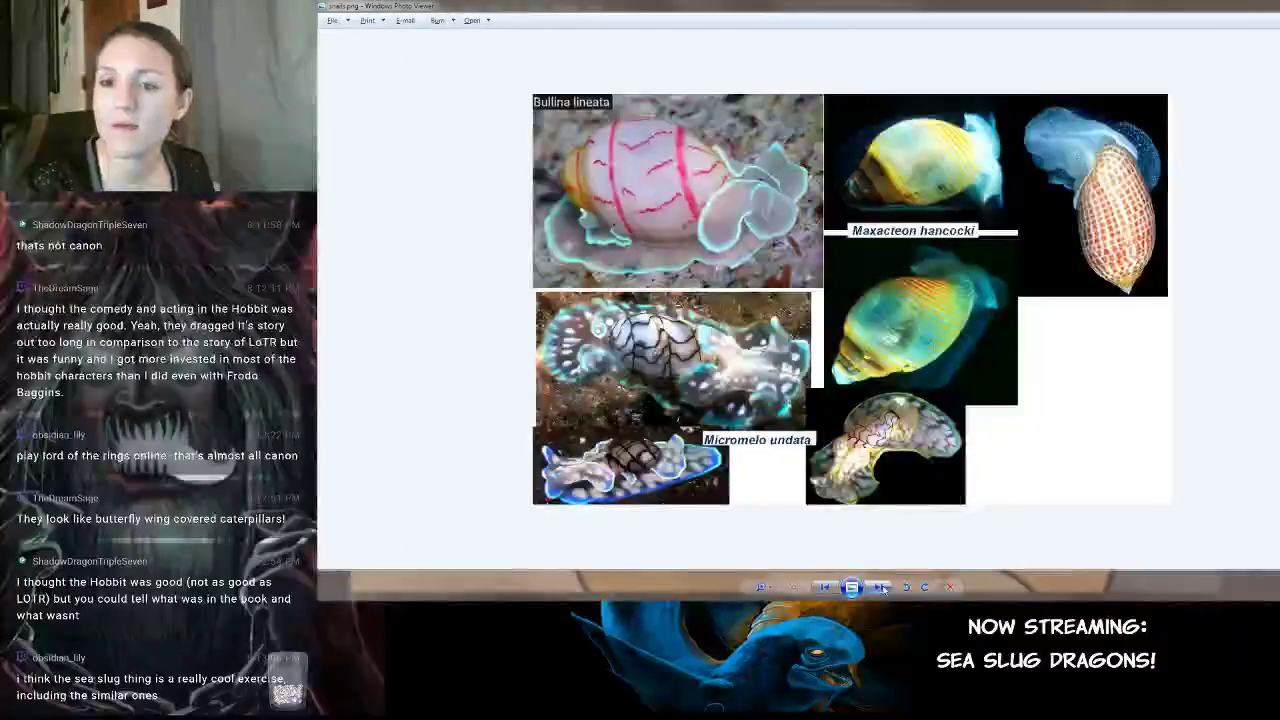
left_click(881, 588)
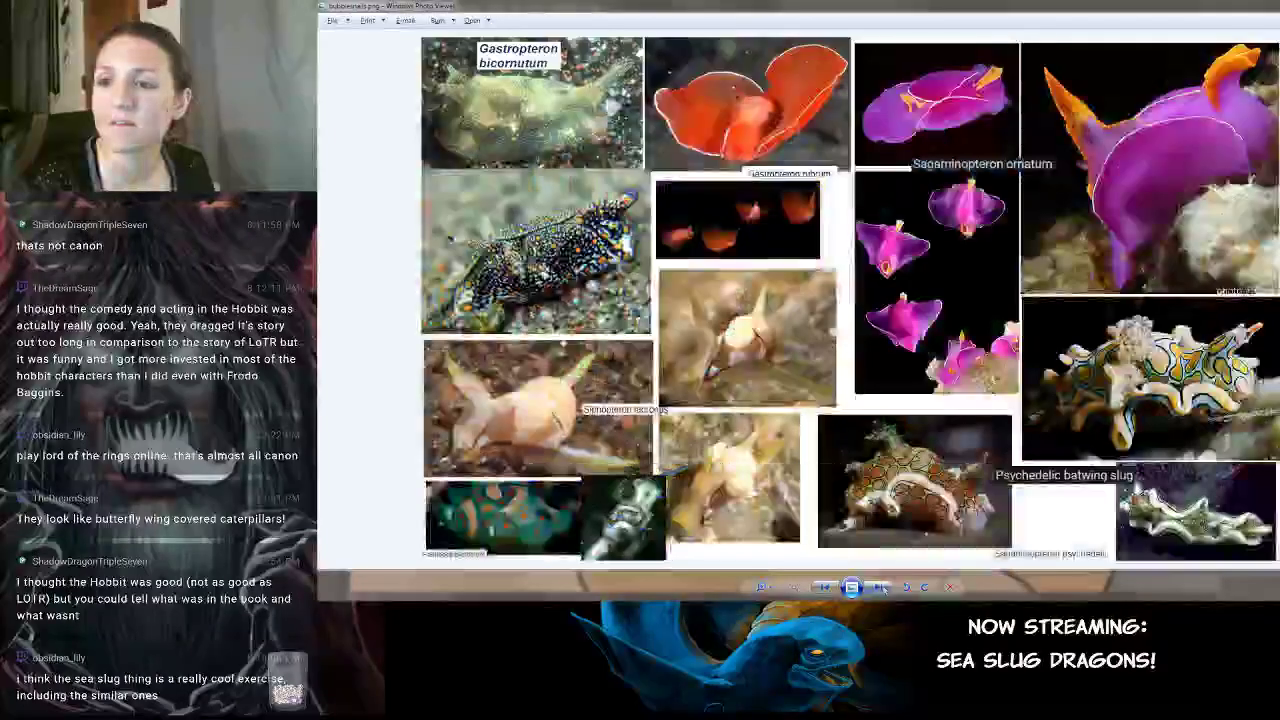
left_click(1189, 6)
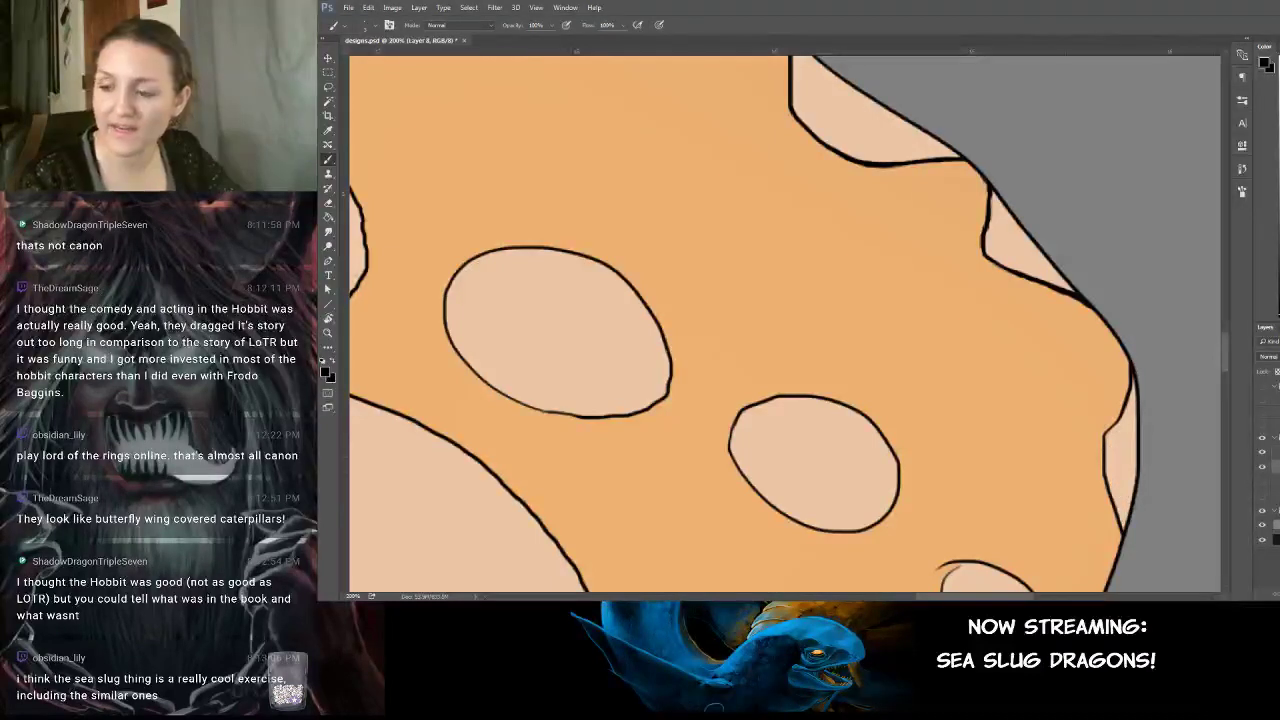
Remove the stray line above the smallest oval spot near the tail, close its outline on the ink layer and sample orange on Layer 8.
left_click(1118, 446, "alt")
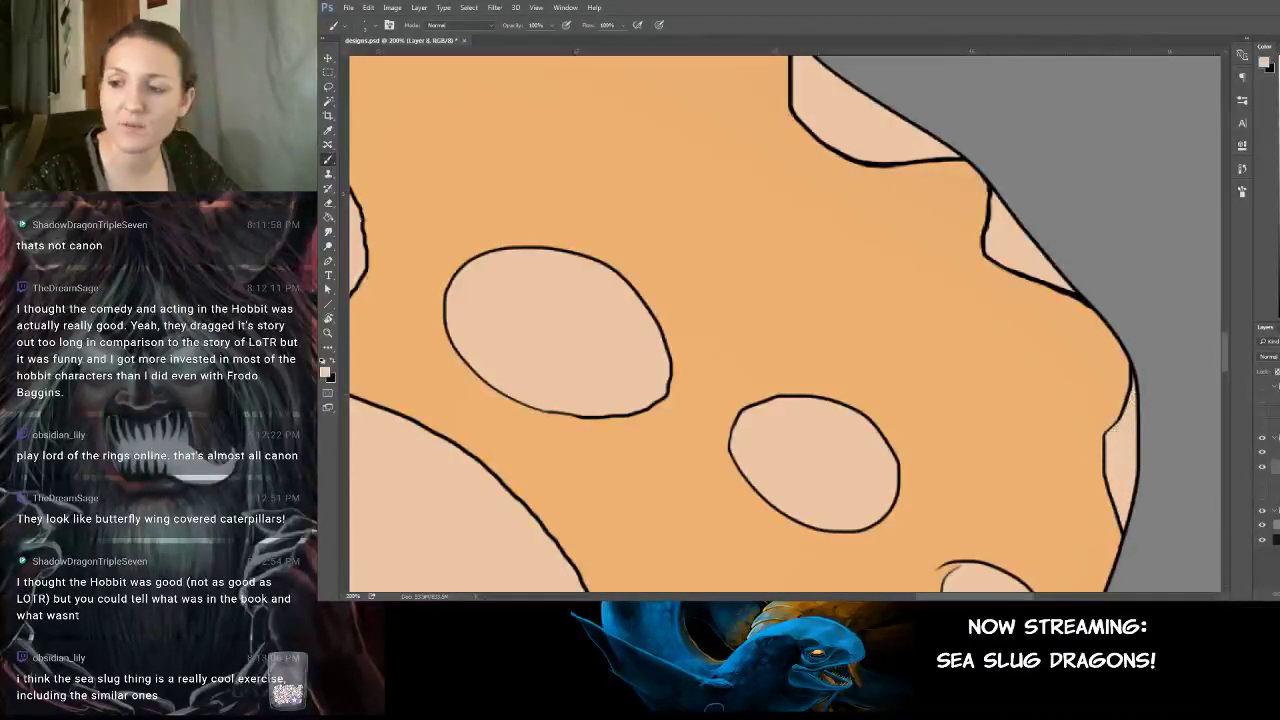
scroll(1140, 393, "down", 5)
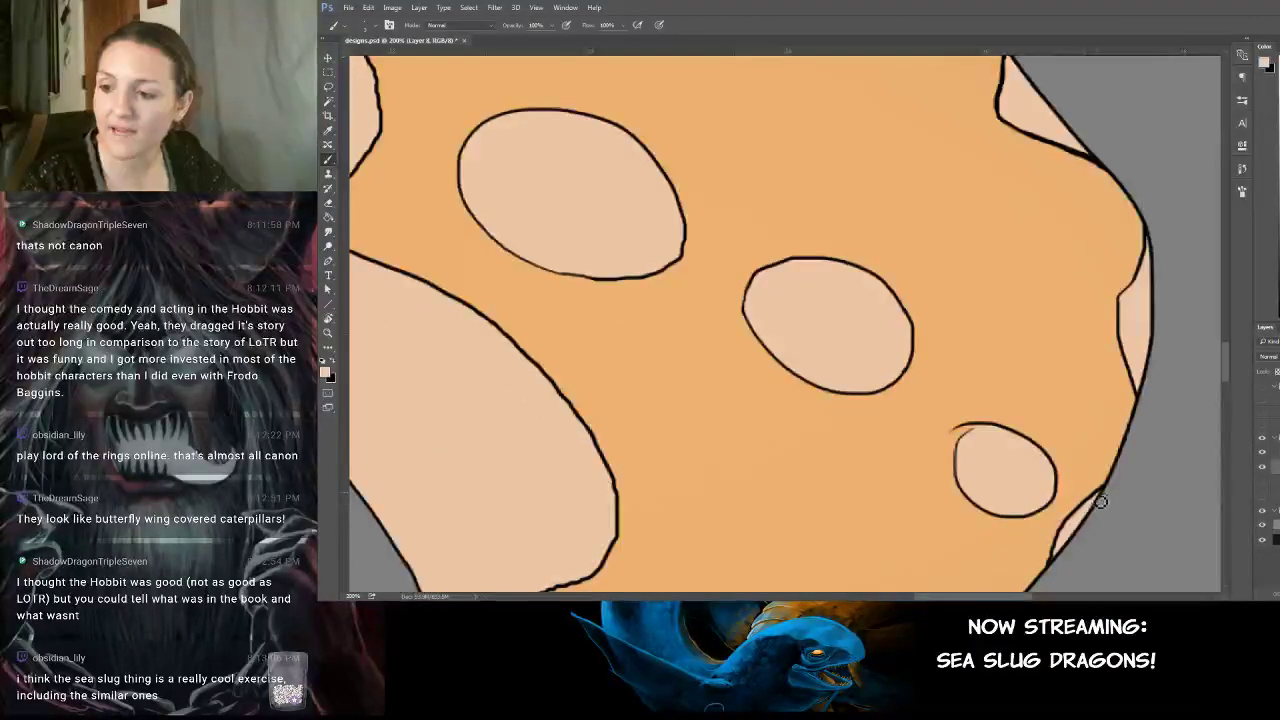
left_click(1276, 452)
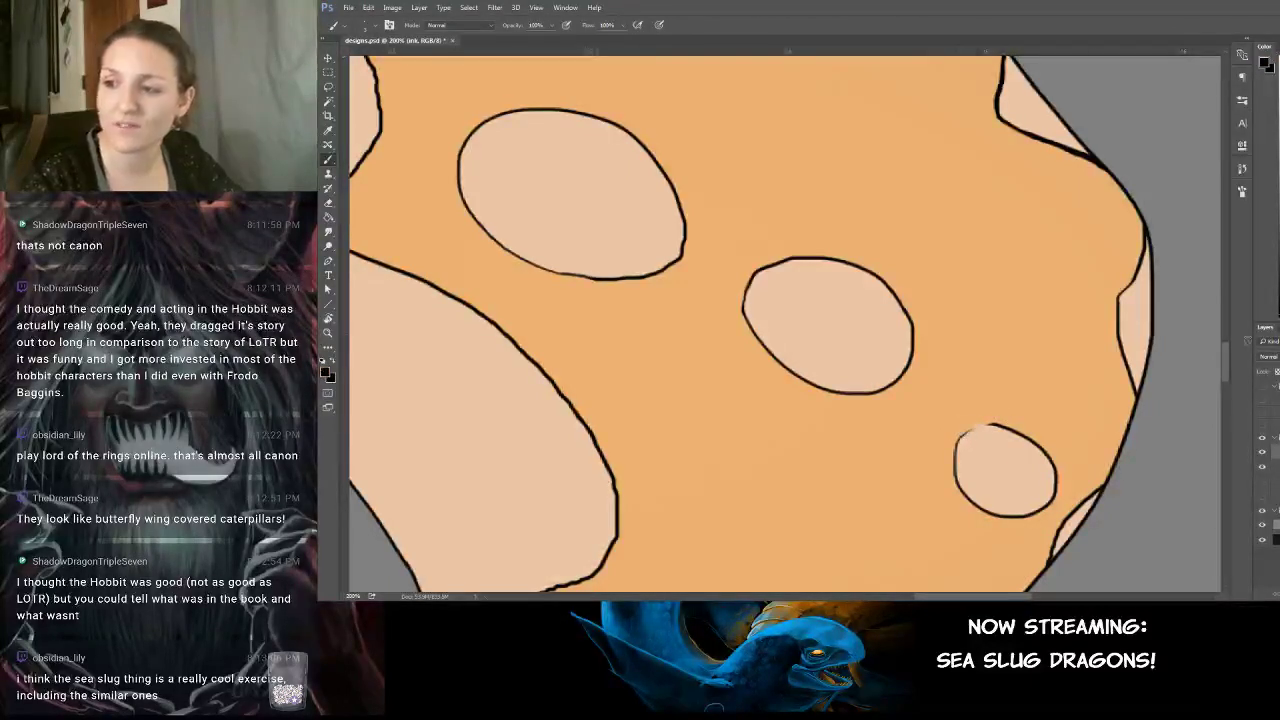
mouse_move(998, 431)
left_mouse_down()
mouse_move(958, 444)
mouse_move(999, 428)
left_mouse_up()
key("ctrl+z")
key("ctrl+z")
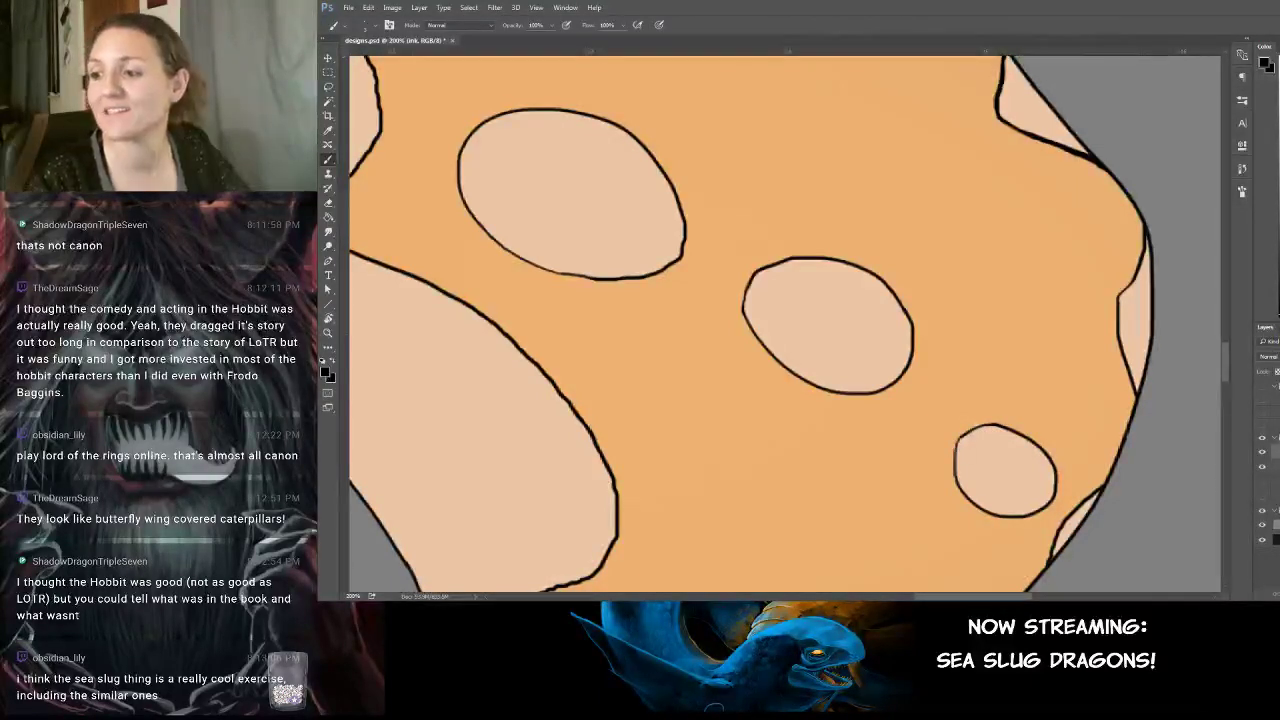
left_click(1275, 467)
left_click(1046, 403, "alt")
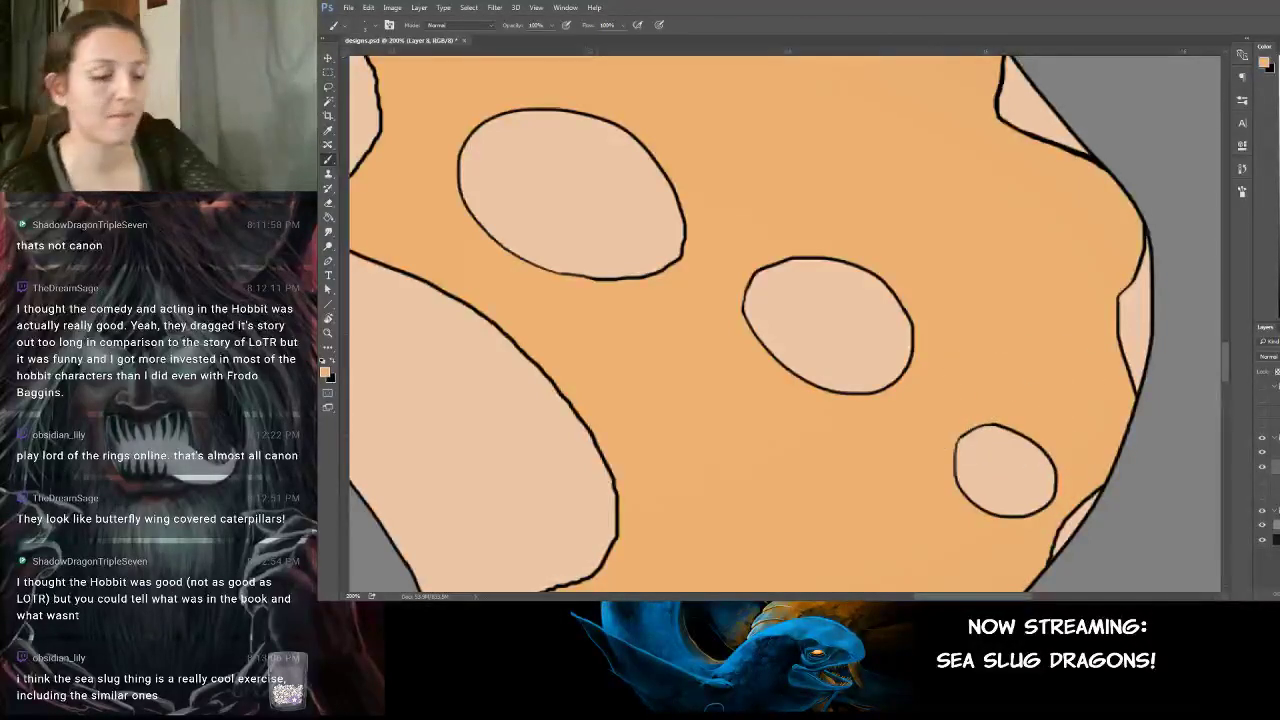
Paint the dragon's row of teeth white along the whole mouth.
key("ctrl+minus")
key("ctrl+minus")
left_click_drag(700, 230, 810, 470)
left_click_drag(735, 158, 1035, 246)
left_click_drag(860, 342, 941, 326)
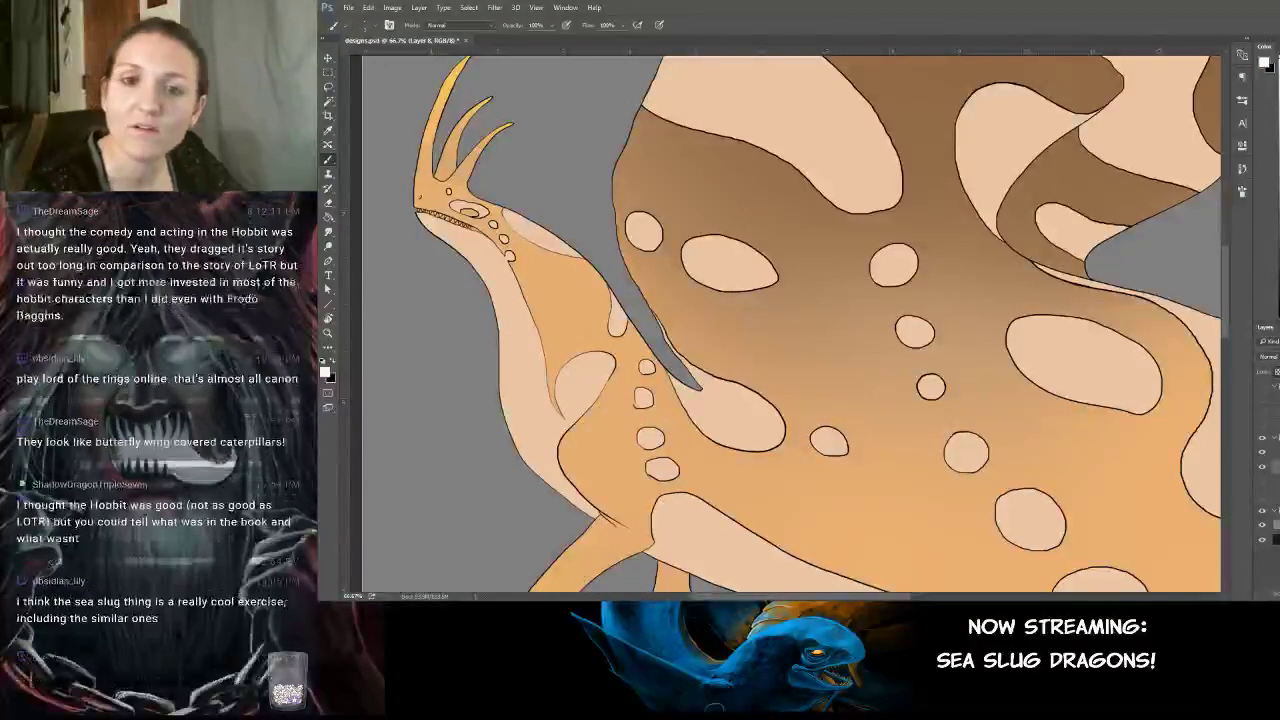
key("ctrl+plus")
left_click_drag(423, 215, 683, 334)
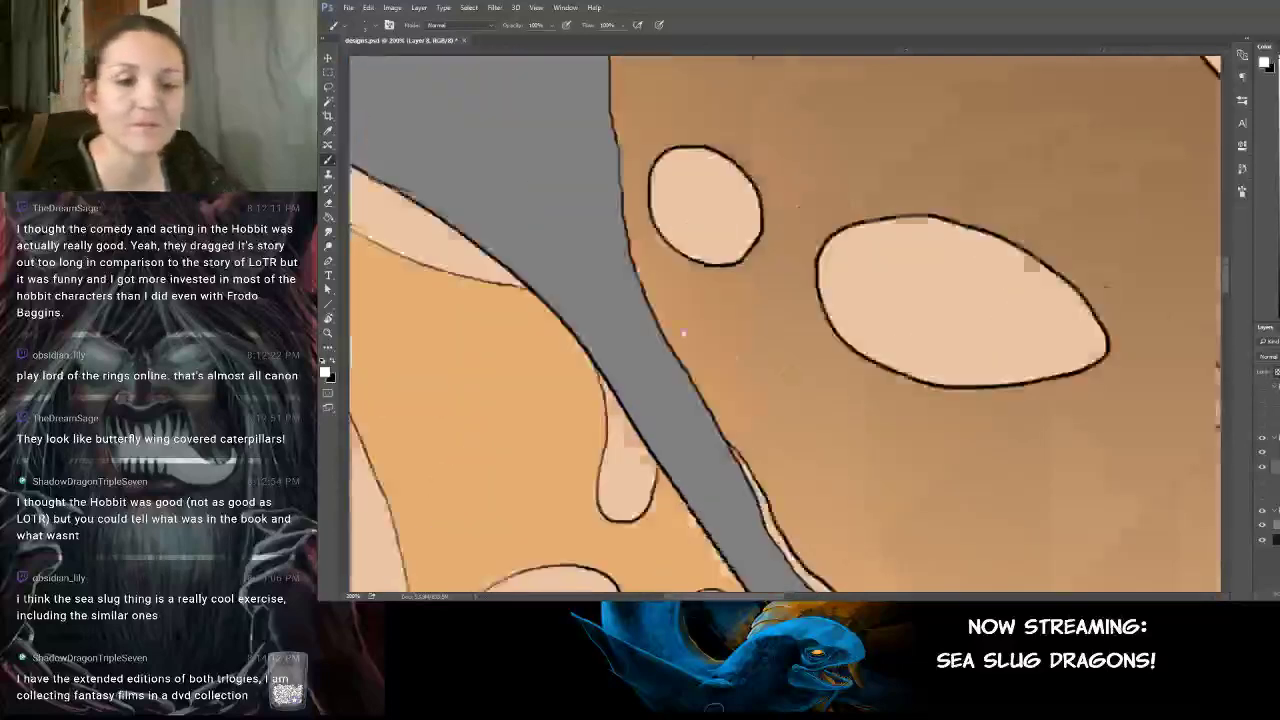
mouse_move(430, 149)
left_mouse_down()
mouse_move(629, 189)
mouse_move(669, 206)
mouse_move(671, 225)
mouse_move(543, 175)
mouse_move(550, 148)
left_mouse_up()
mouse_move(375, 205)
left_mouse_down()
mouse_move(449, 225)
mouse_move(425, 222)
left_mouse_up()
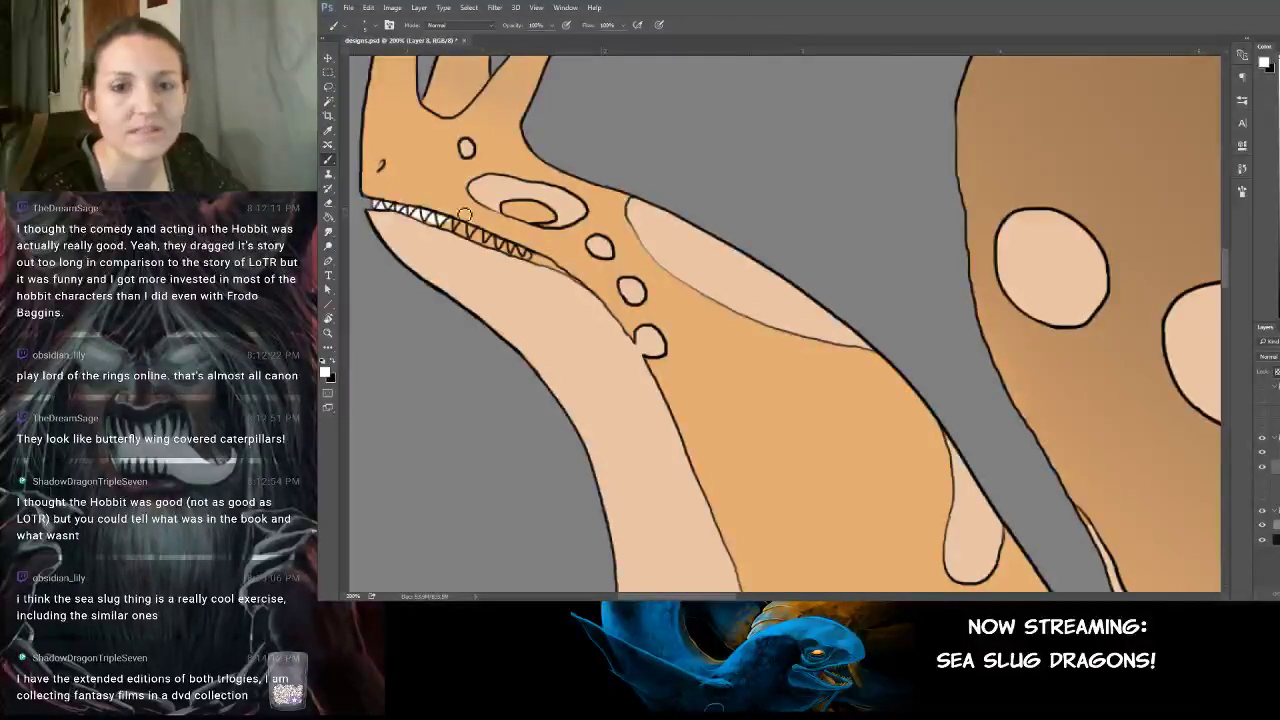
mouse_move(435, 219)
left_mouse_down()
mouse_move(421, 221)
mouse_move(437, 226)
left_mouse_up()
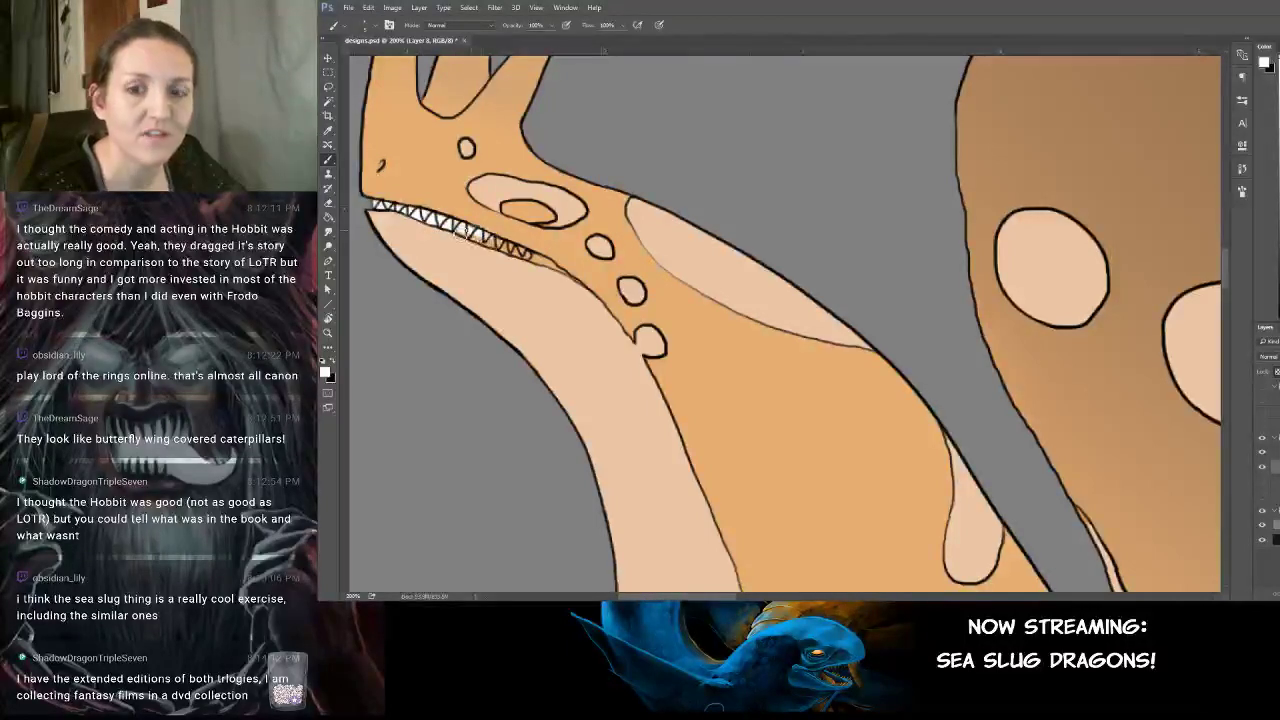
left_click_drag(467, 235, 520, 252)
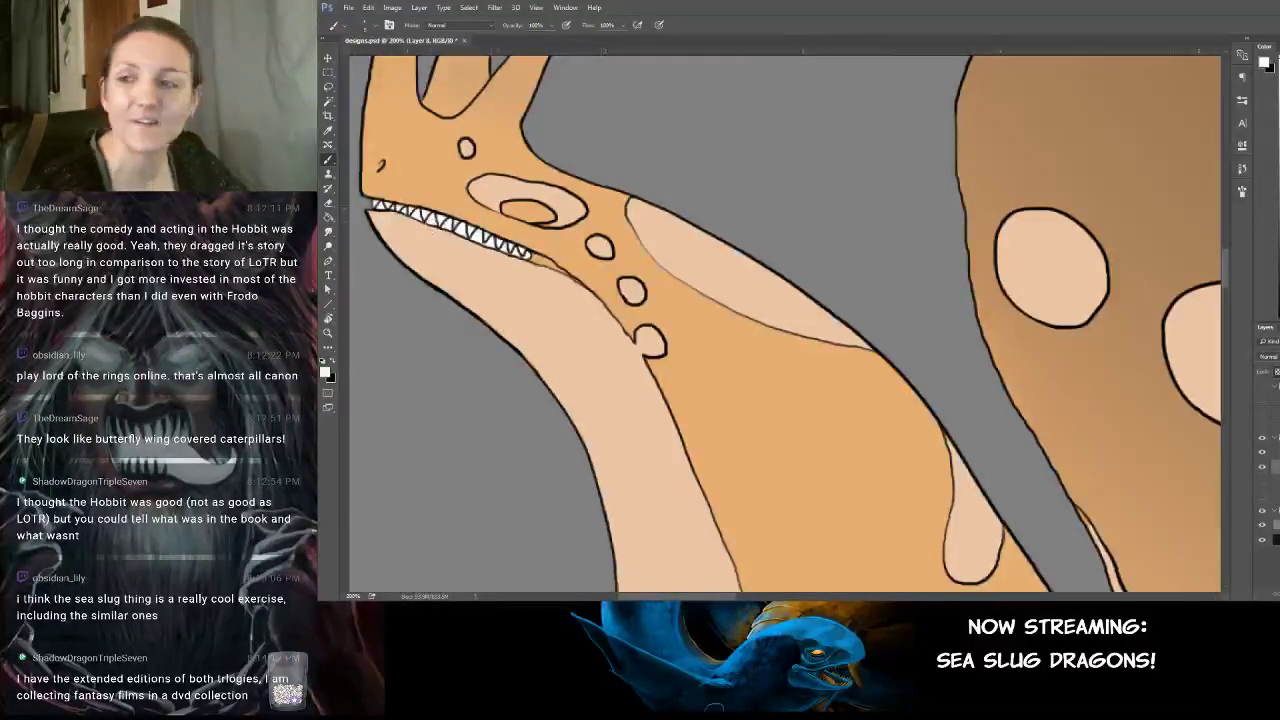
Switch to black and fill the inner eye and the small gap behind the last tooth.
key("x")
mouse_move(512, 208)
left_mouse_down()
mouse_move(528, 212)
mouse_move(516, 222)
mouse_move(553, 224)
mouse_move(518, 208)
left_mouse_up()
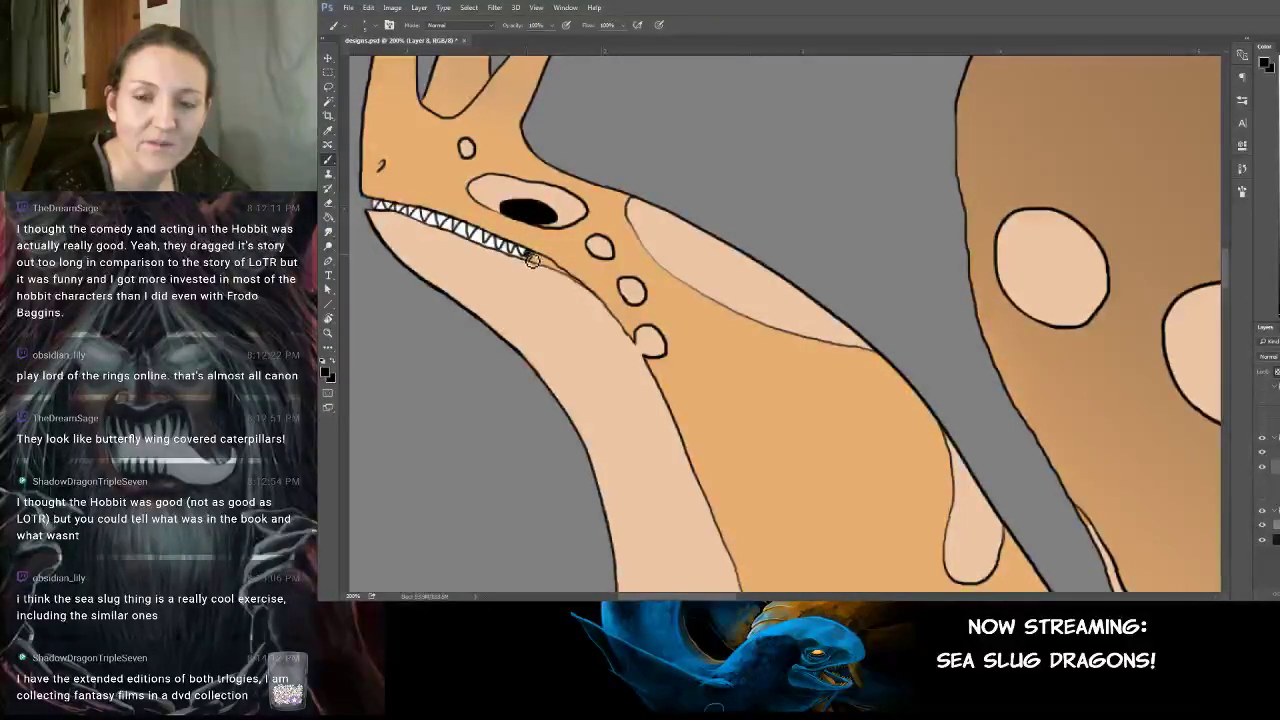
left_click_drag(531, 262, 528, 257)
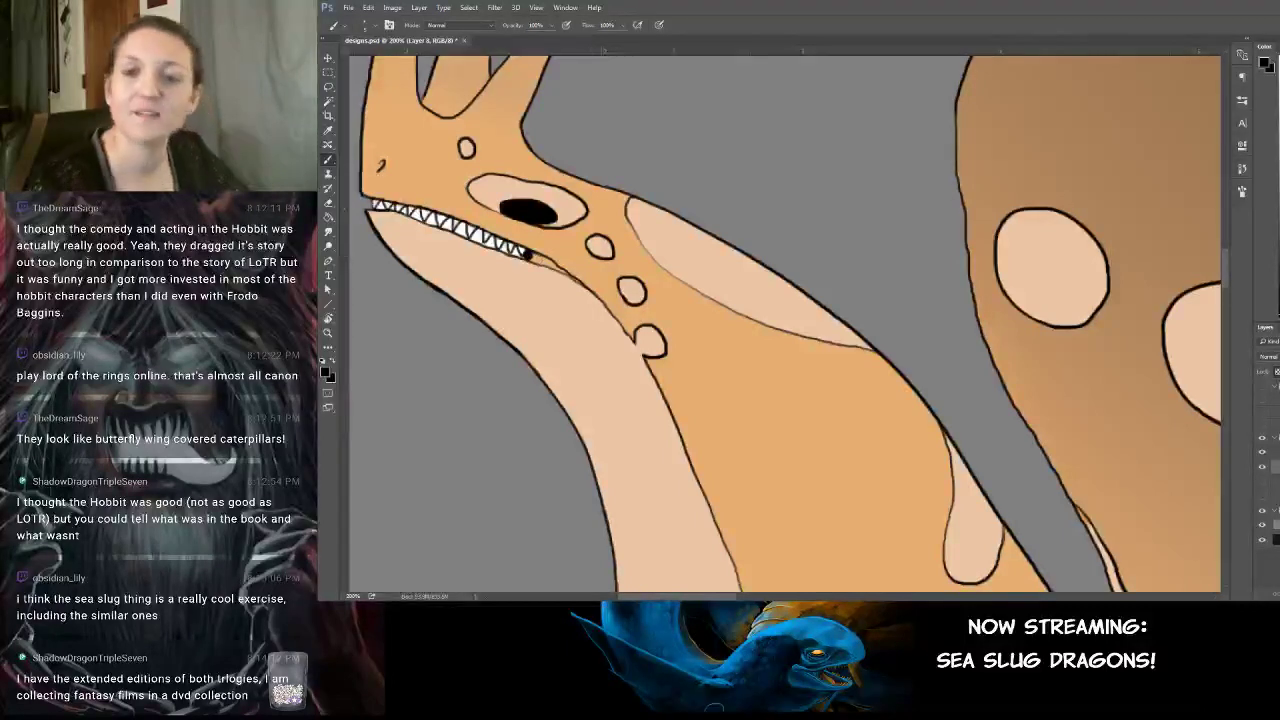
Paint the thin strip at the corner of the mouth pink and touch up the black gap behind the teeth.
left_click(1279, 100)
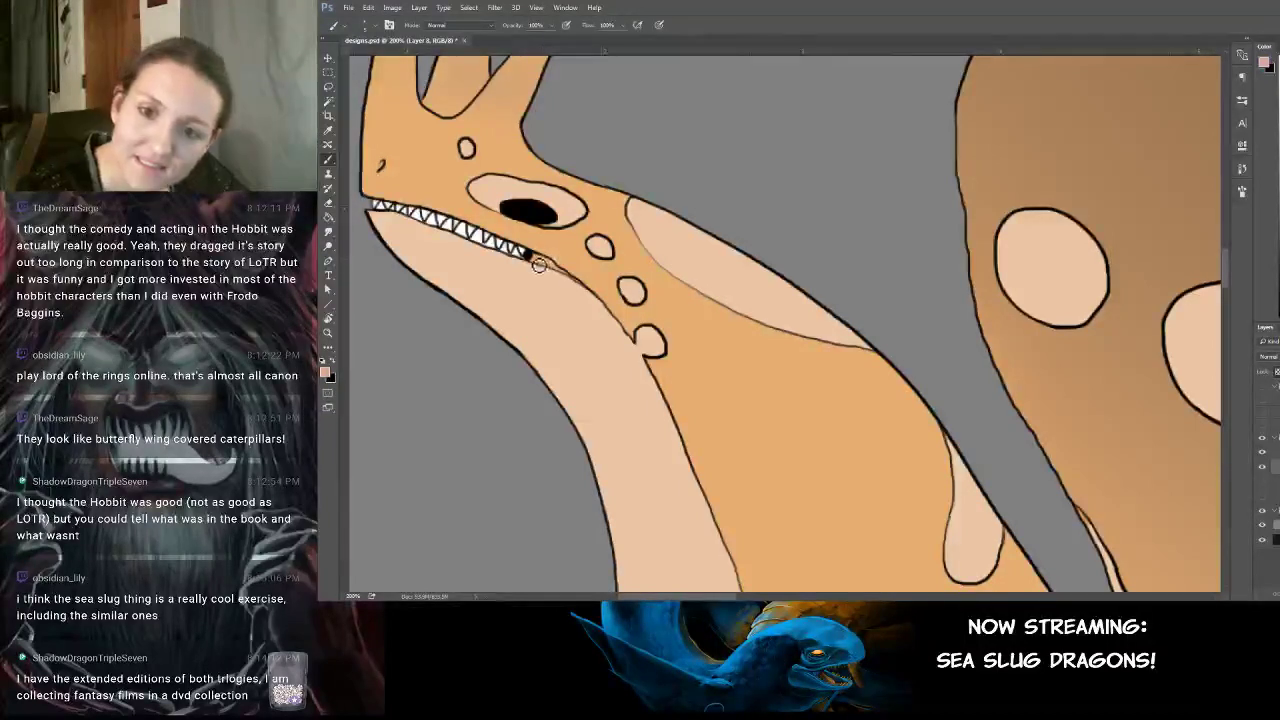
left_click_drag(550, 268, 574, 280)
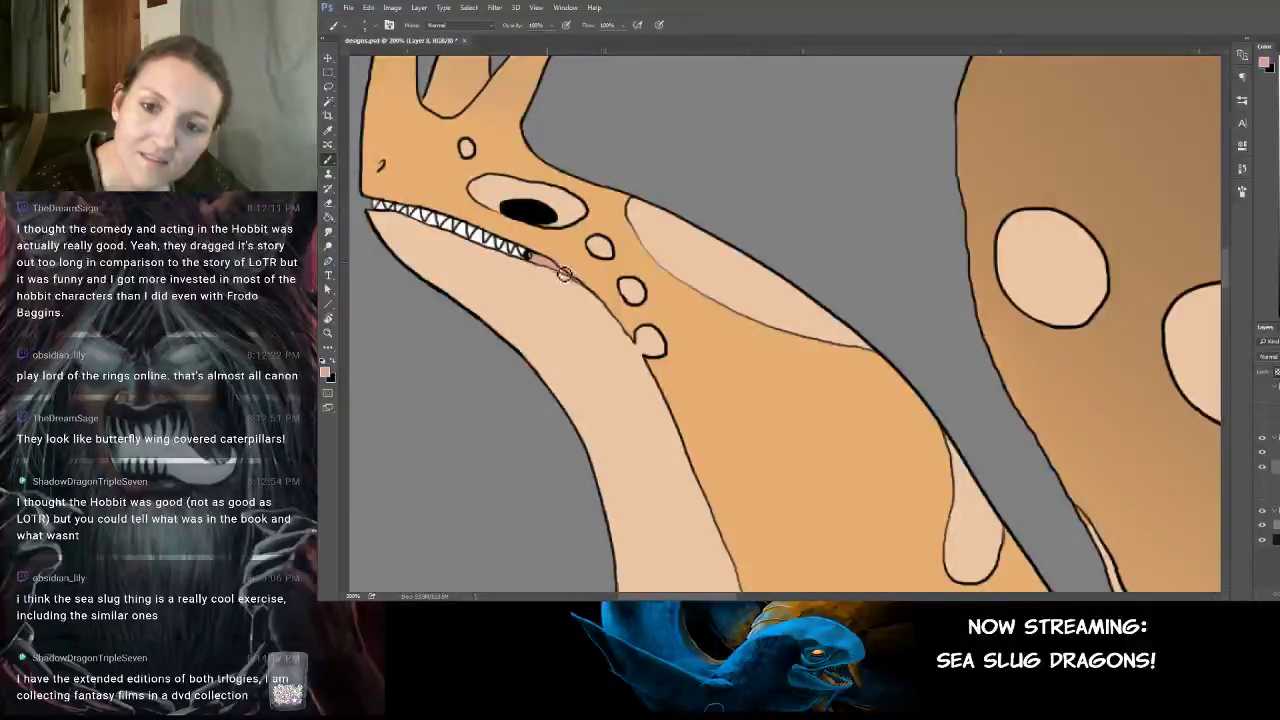
left_click(544, 212, "alt")
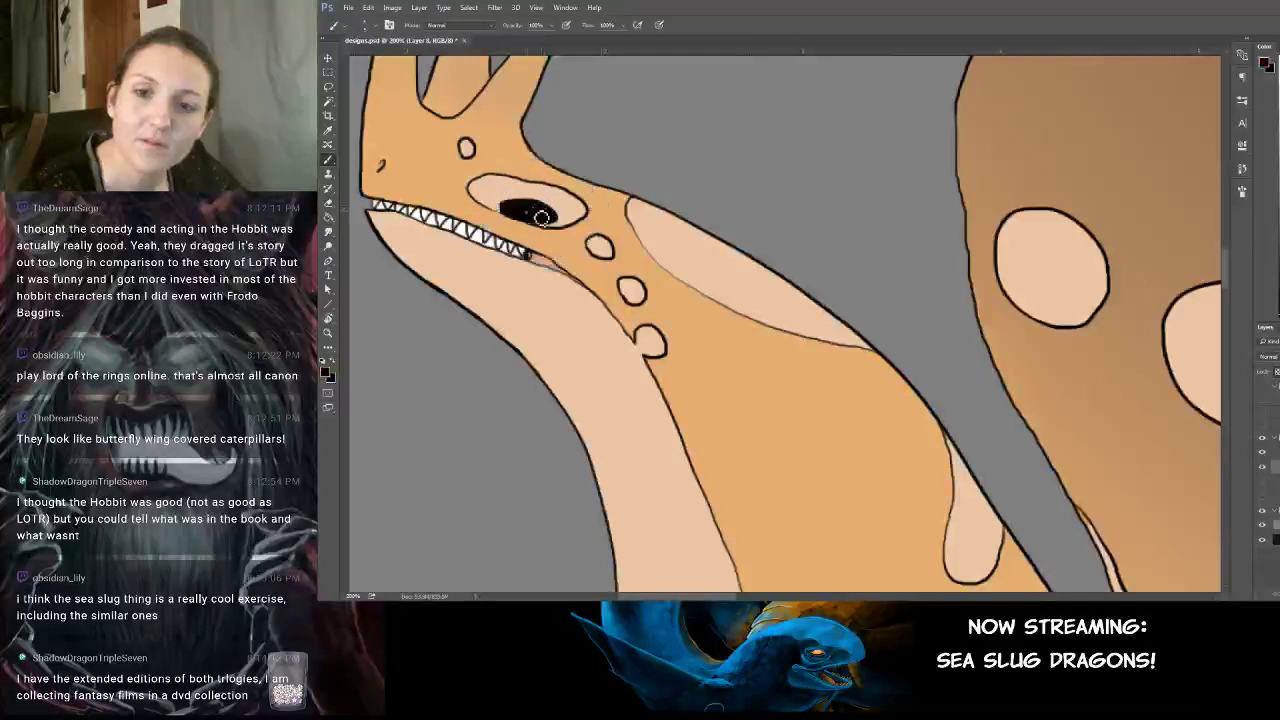
left_click_drag(533, 257, 525, 251)
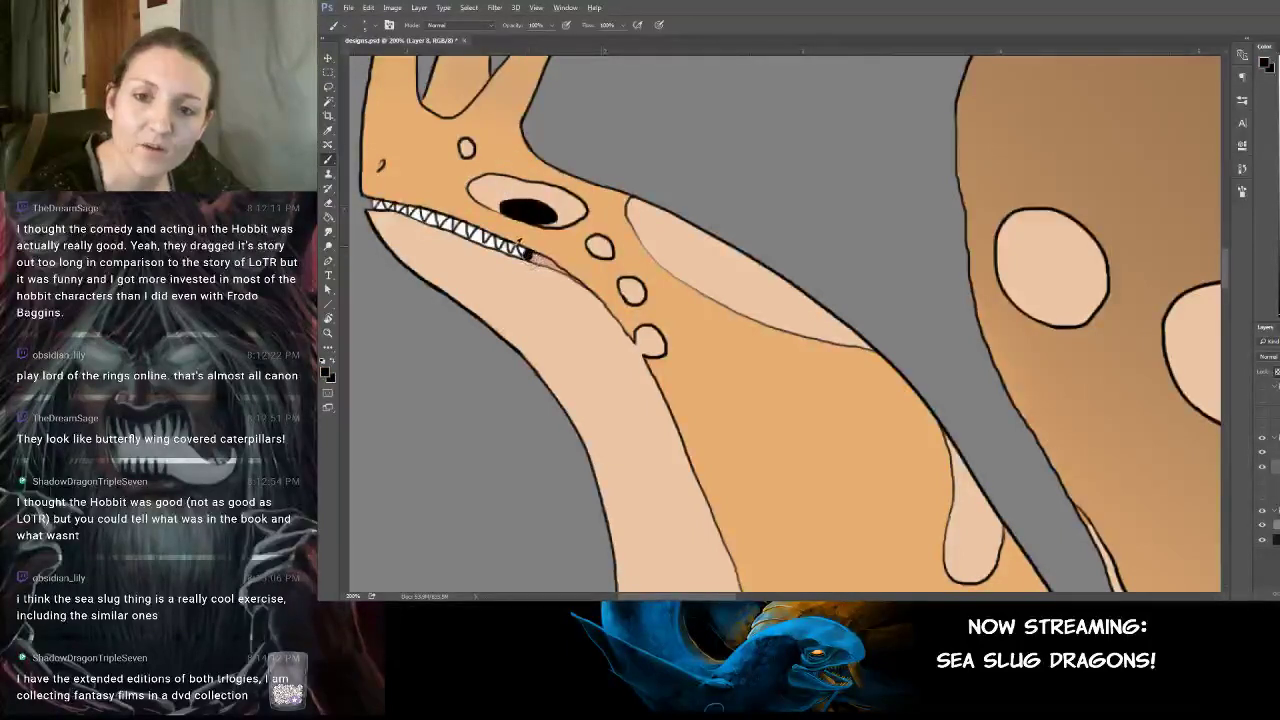
Add a white highlight to the black eye.
key("x")
left_click(527, 210)
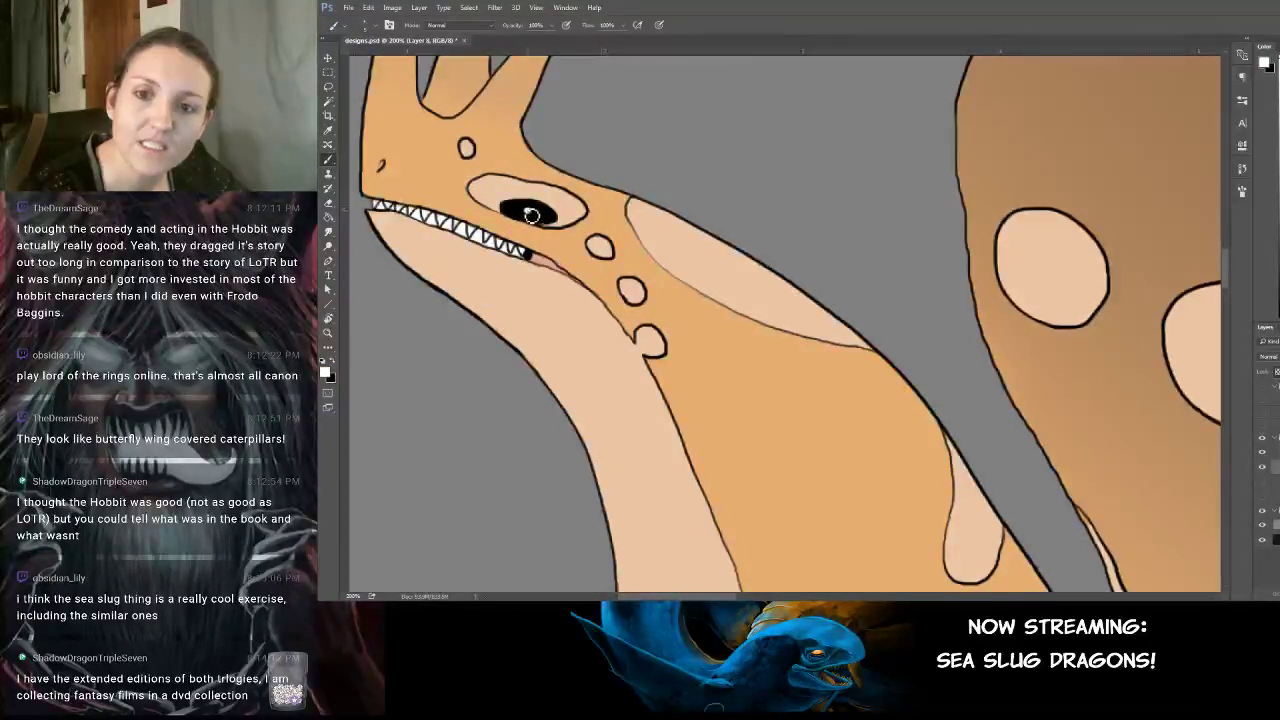
Sample brown from the wing and paint the oval marking around the eye with a larger brush.
key("ctrl+minus")
key("ctrl+minus")
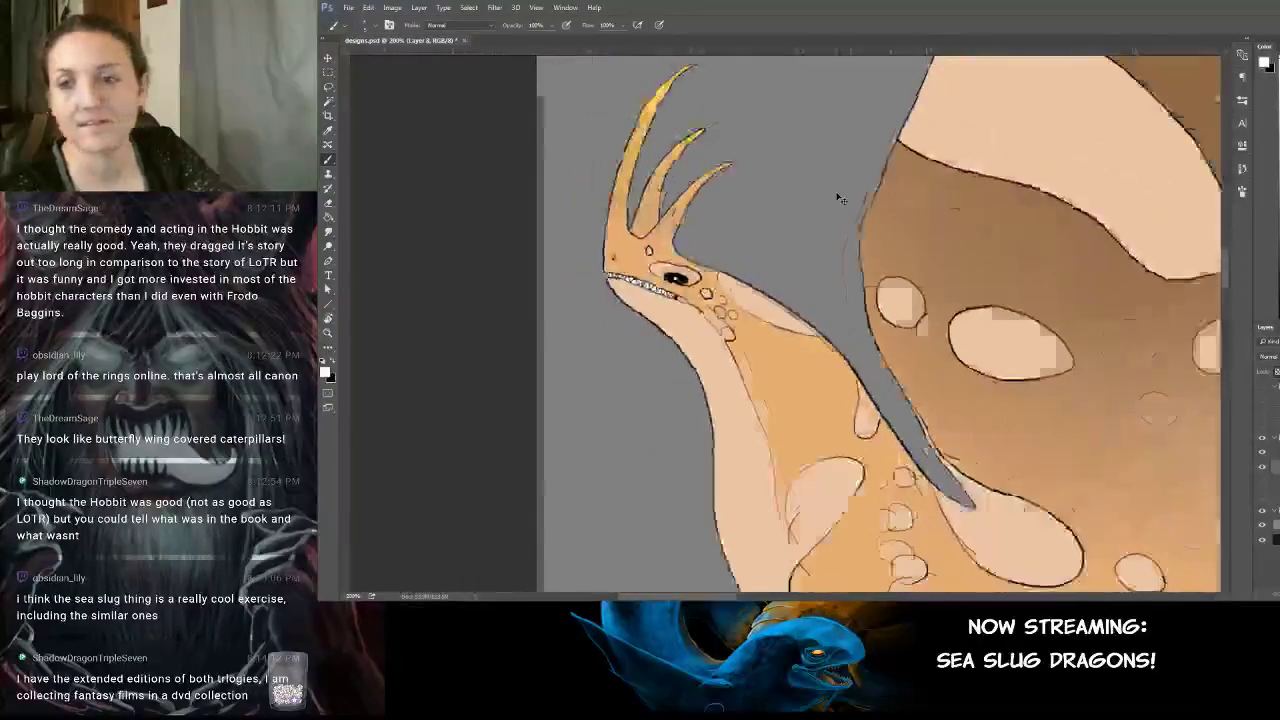
key("ctrl+minus")
left_click_drag(803, 290, 523, 209)
mouse_move(754, 272)
left_mouse_down()
mouse_move(710, 221)
mouse_move(789, 149)
mouse_move(799, 251)
left_mouse_up()
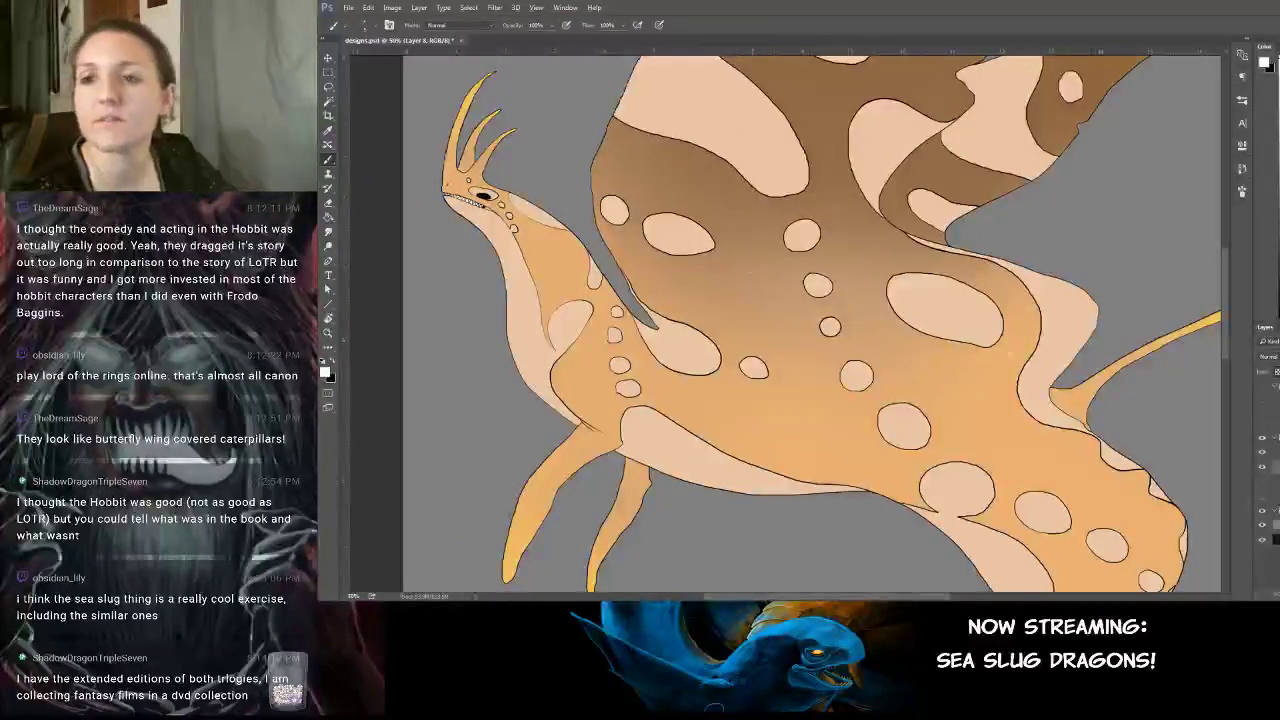
left_click_drag(851, 193, 814, 305)
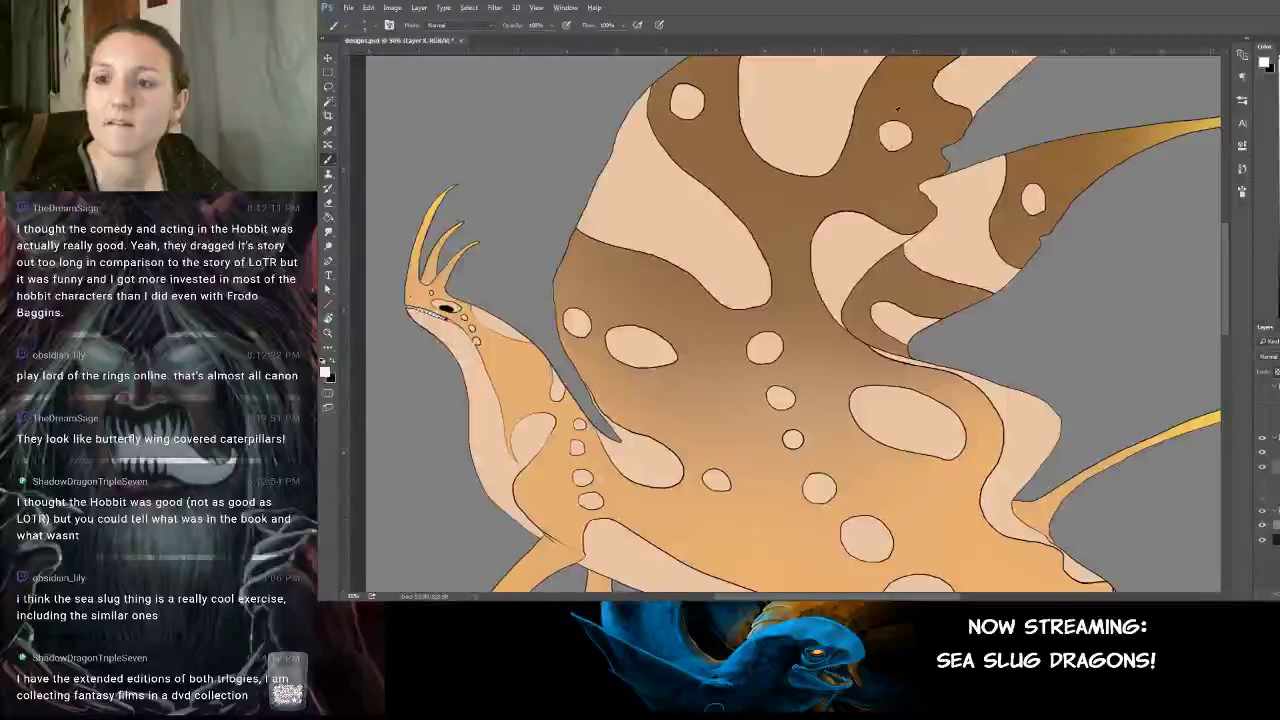
left_click(906, 102, "alt")
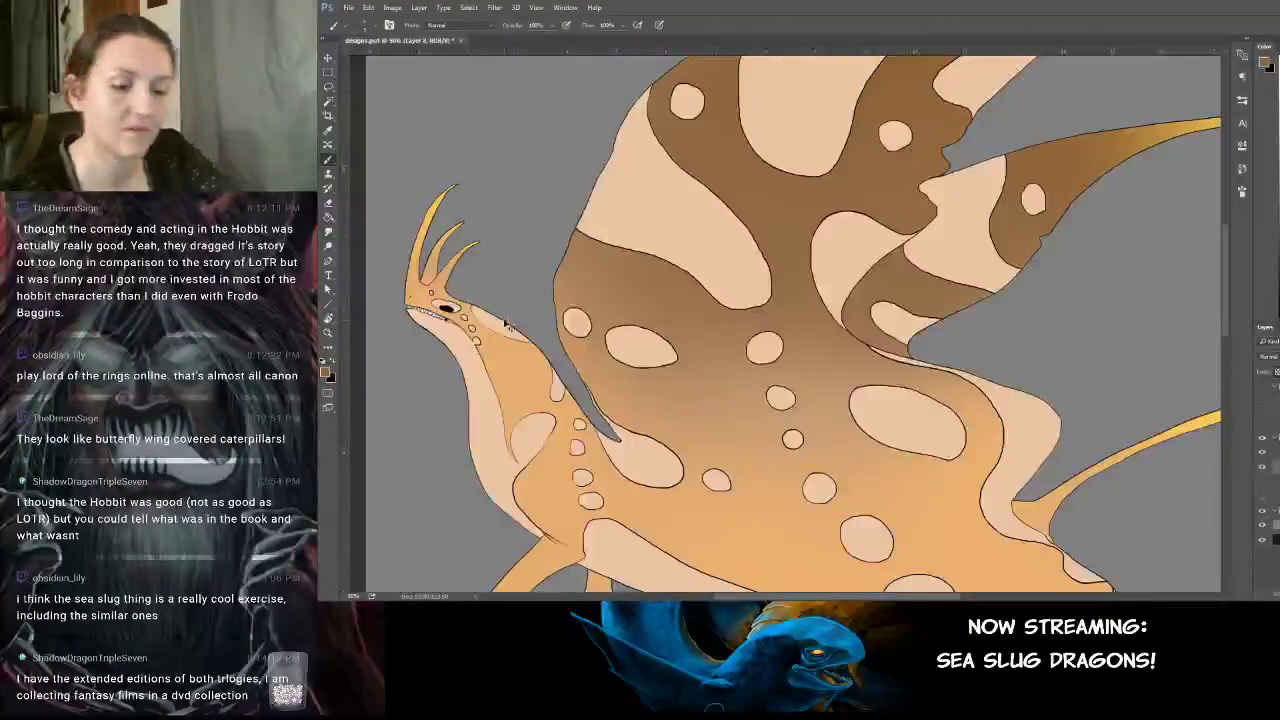
key("ctrl+plus")
left_click_drag(366, 277, 581, 318)
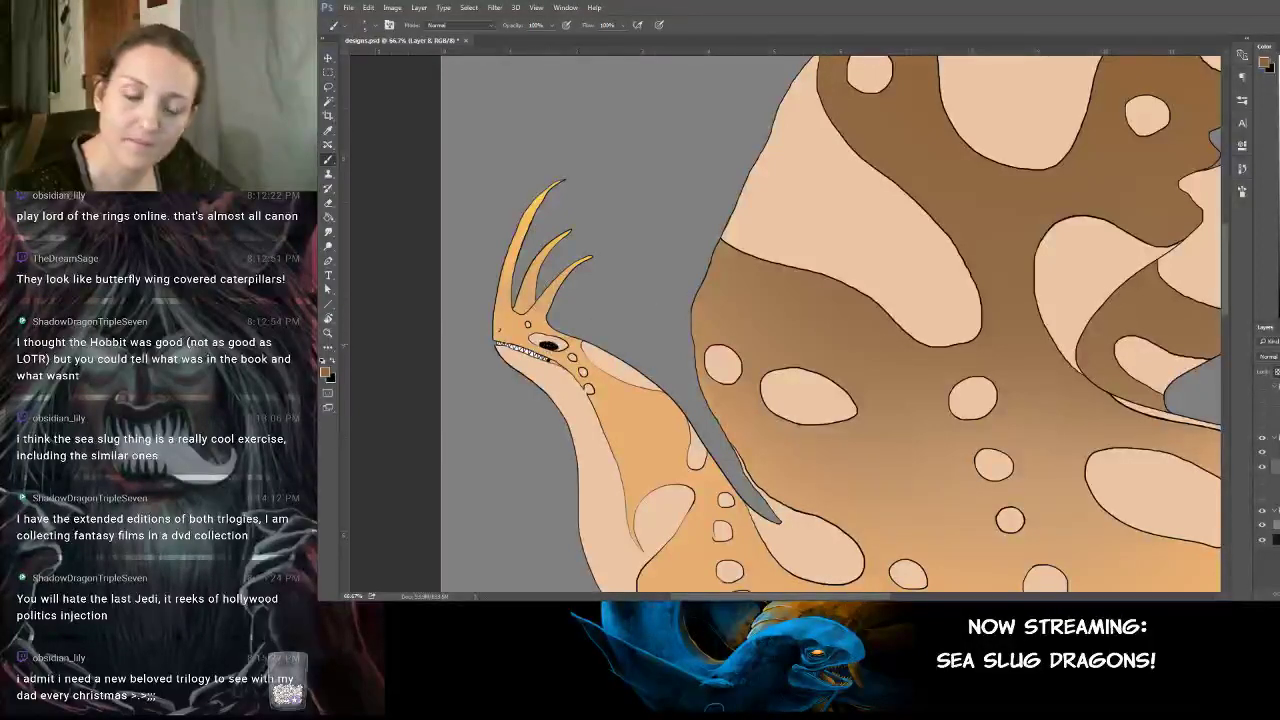
key("bracketright")
key("bracketright")
key("bracketright")
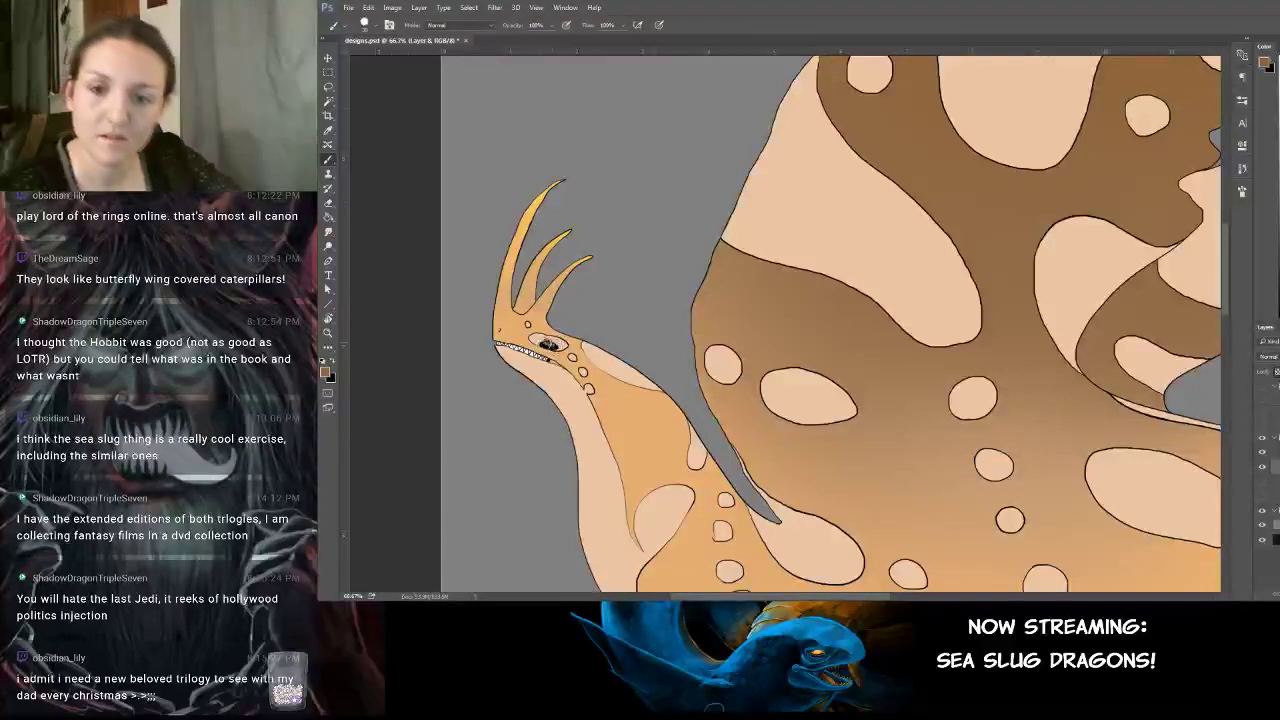
mouse_move(550, 346)
left_mouse_down()
mouse_move(538, 342)
mouse_move(562, 346)
mouse_move(550, 342)
left_mouse_up()
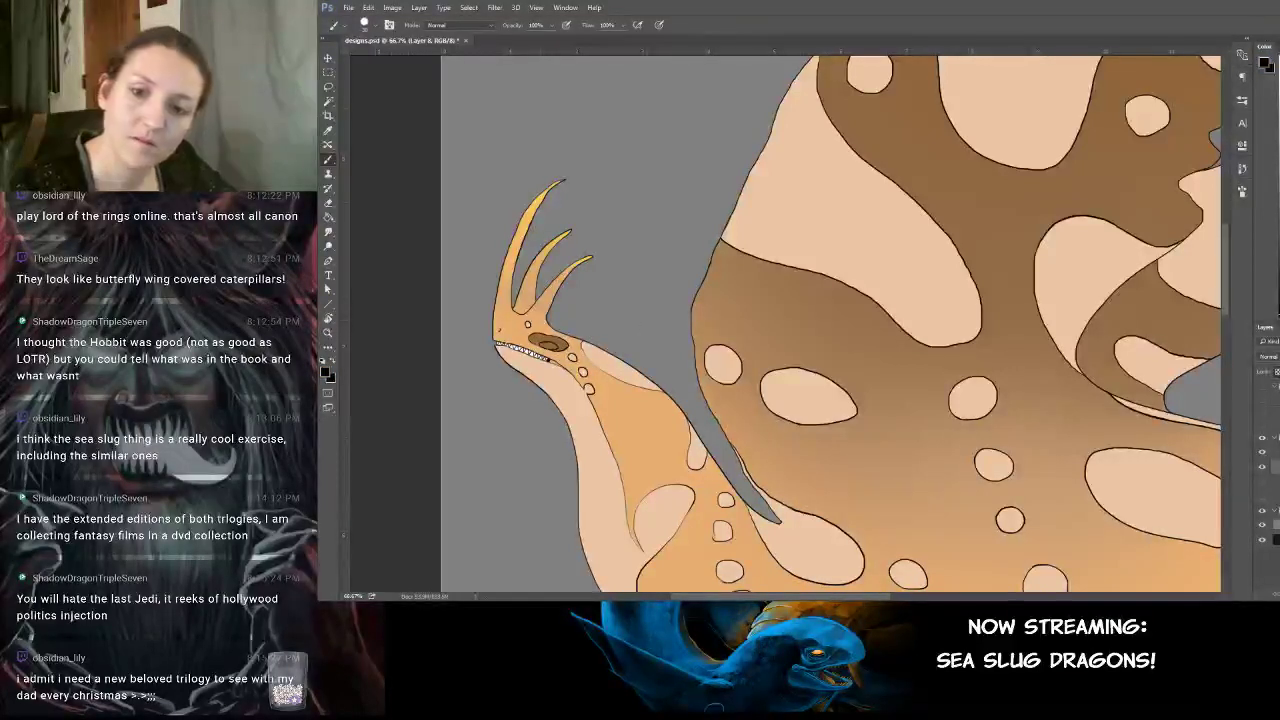
Refill the inner eye with black and dot a white highlight on it.
left_click_drag(548, 344, 546, 346)
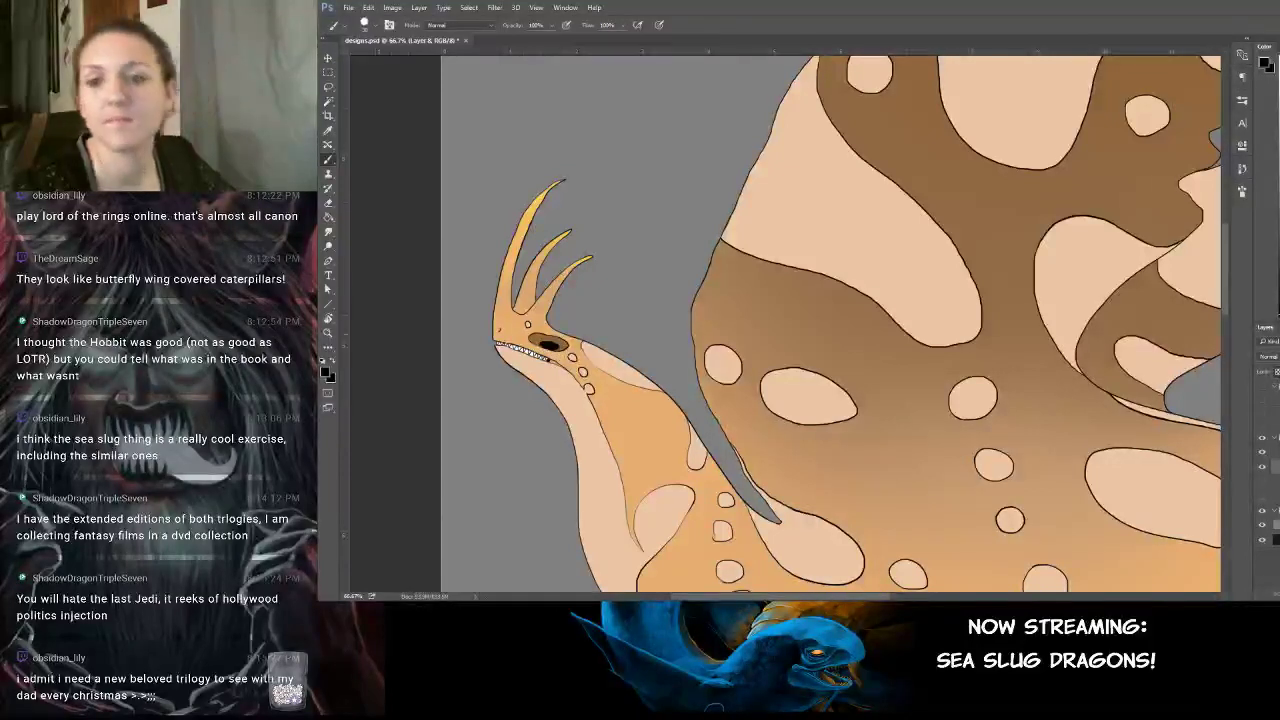
key("x")
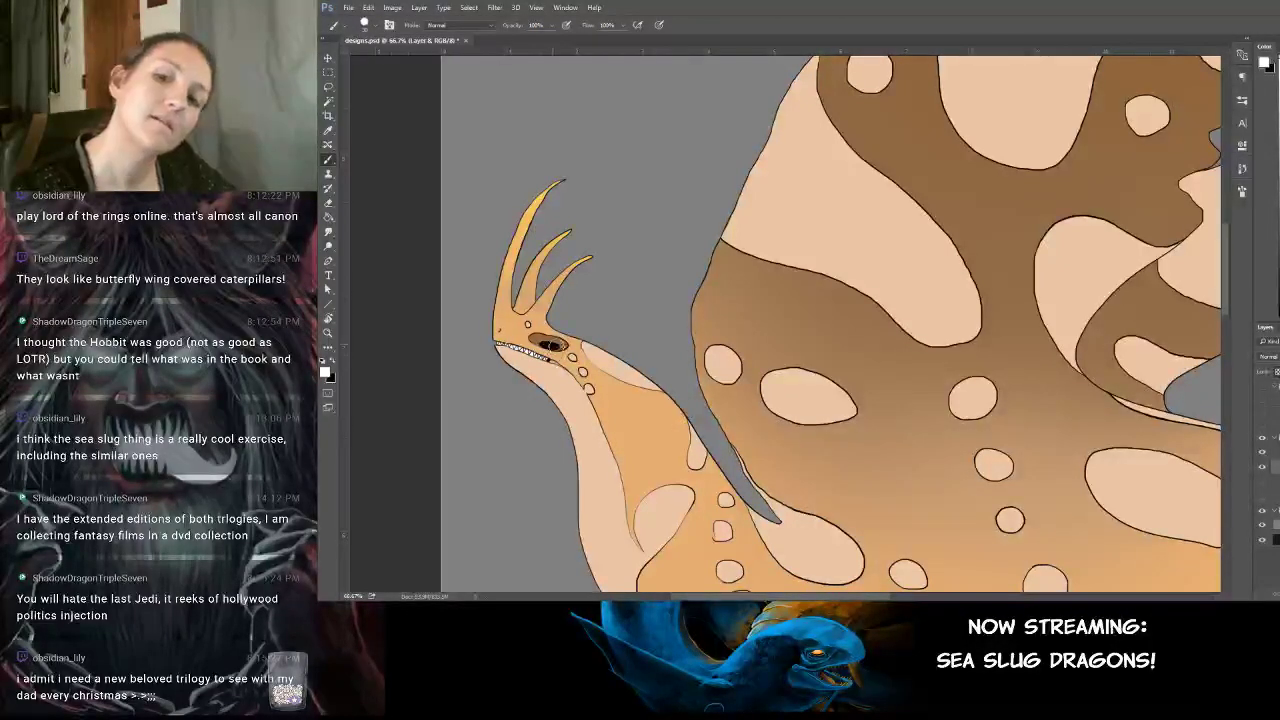
left_click_drag(845, 409, 771, 359)
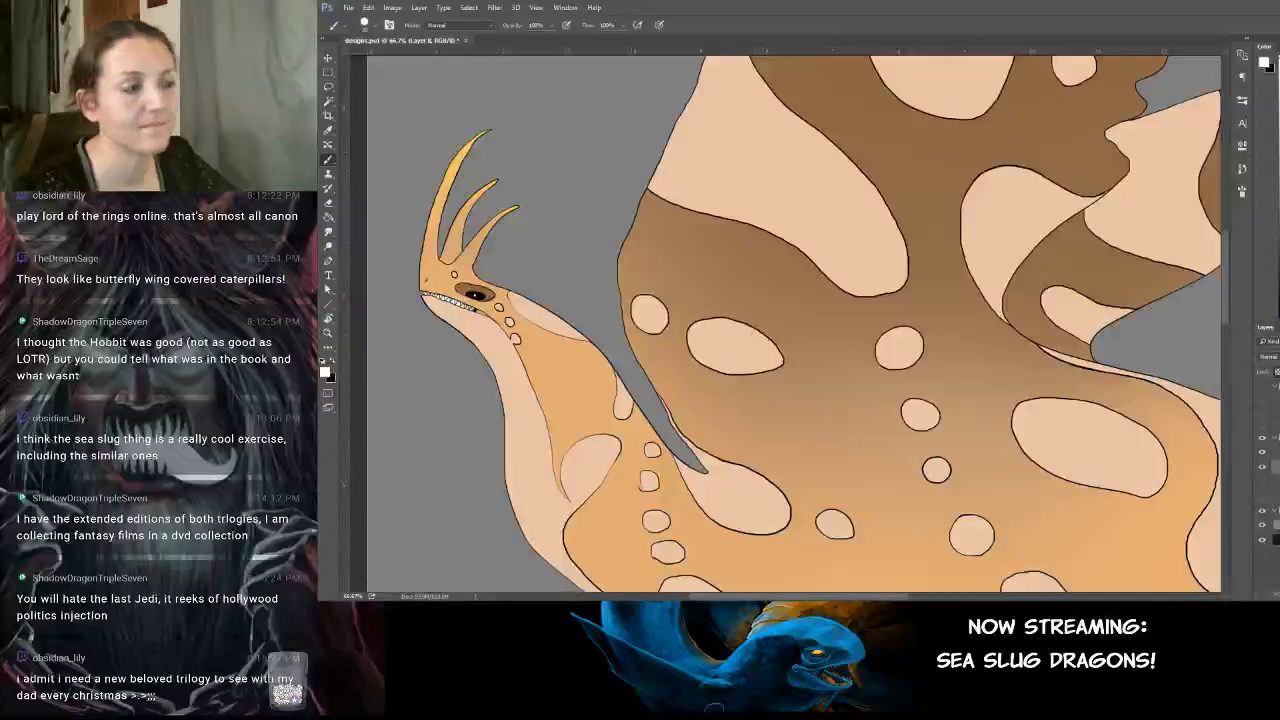
Sample the dark brown from the eye marking and shade the brown patches along the wing's front edge.
left_click(481, 291, "alt")
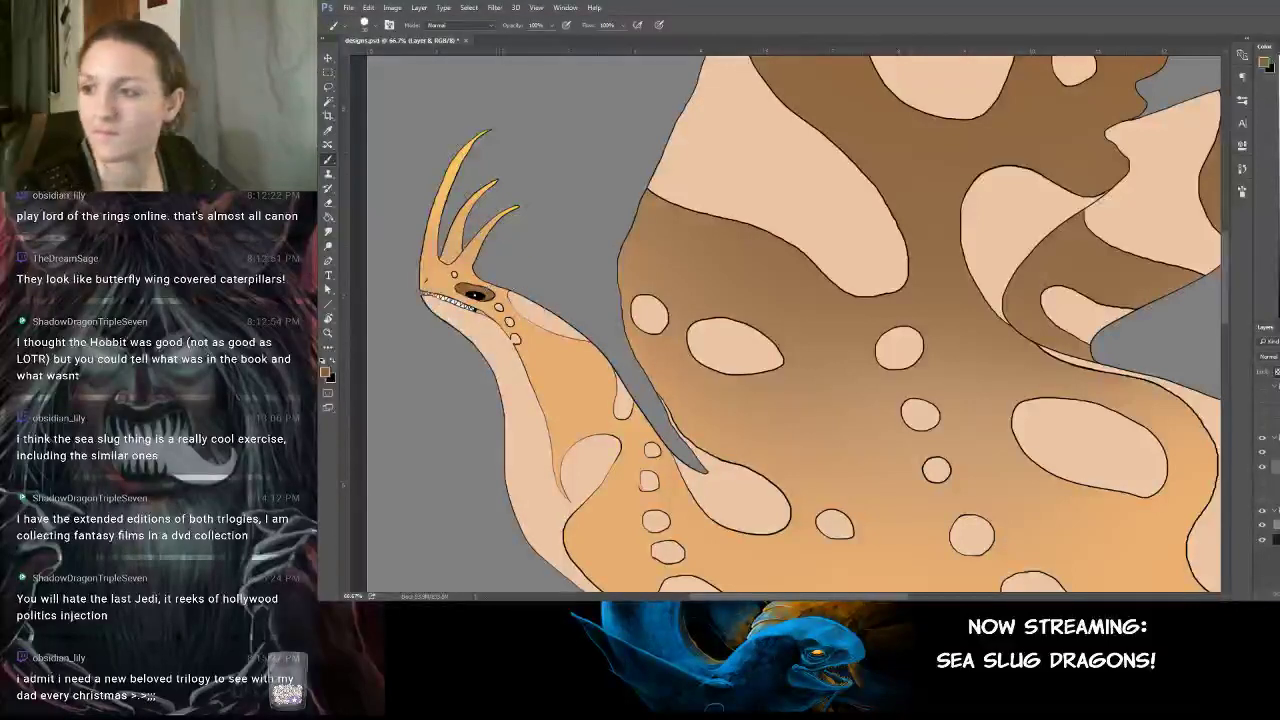
left_click_drag(846, 243, 738, 369)
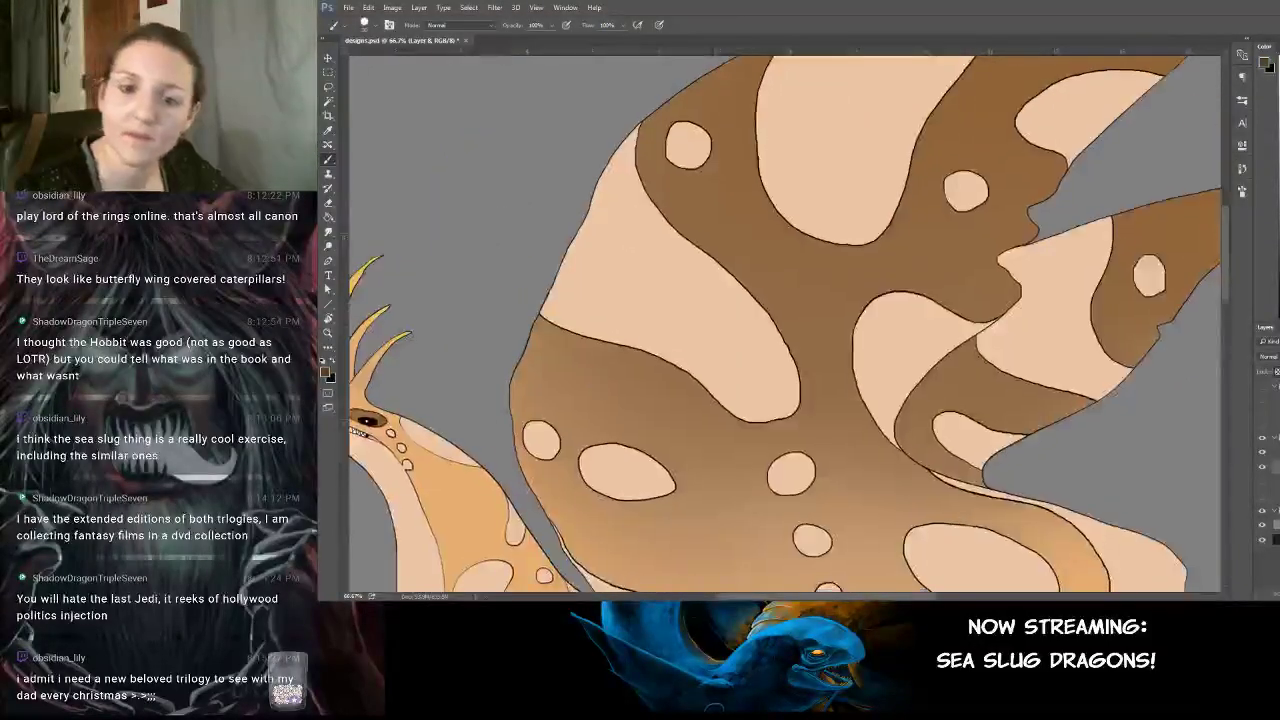
mouse_move(513, 445)
left_mouse_down()
mouse_move(512, 382)
mouse_move(538, 321)
mouse_move(511, 425)
mouse_move(565, 577)
left_mouse_up()
left_click_drag(692, 218, 660, 417)
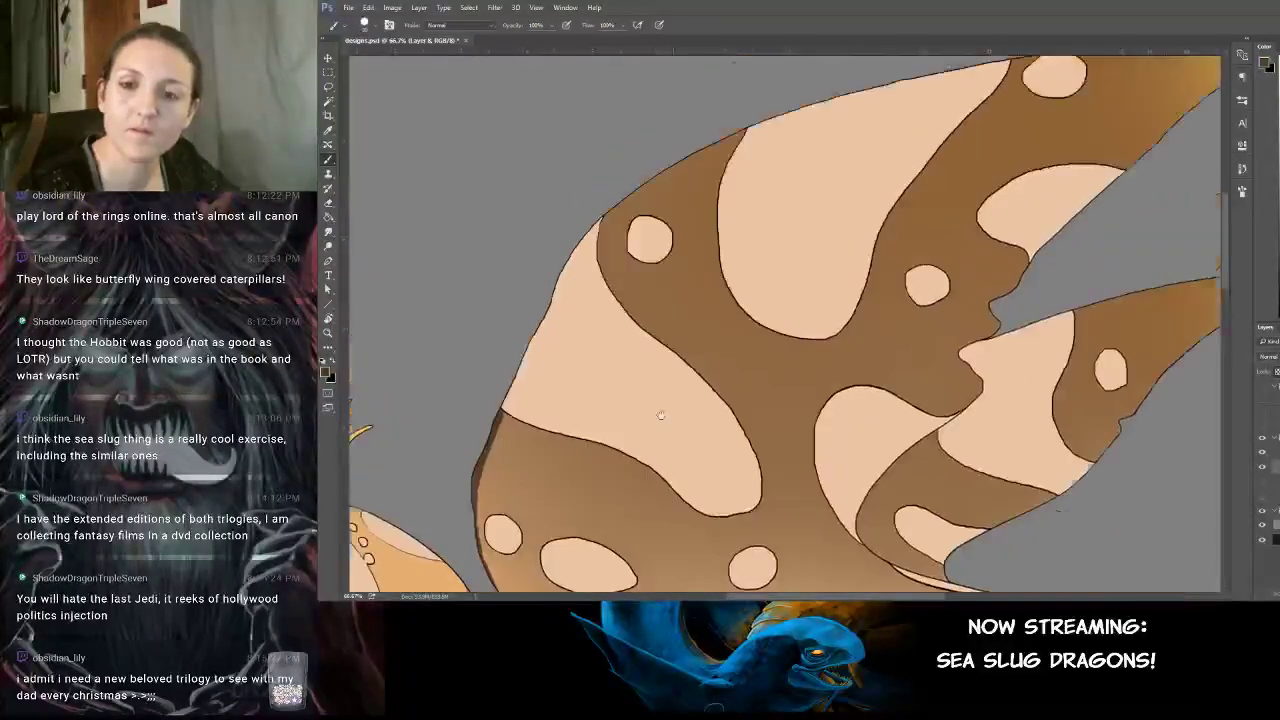
mouse_move(635, 320)
left_mouse_down()
mouse_move(626, 352)
mouse_move(672, 302)
mouse_move(745, 267)
left_mouse_up()
mouse_move(833, 229)
left_mouse_down()
mouse_move(709, 260)
mouse_move(880, 232)
left_mouse_up()
key("ctrl+z")
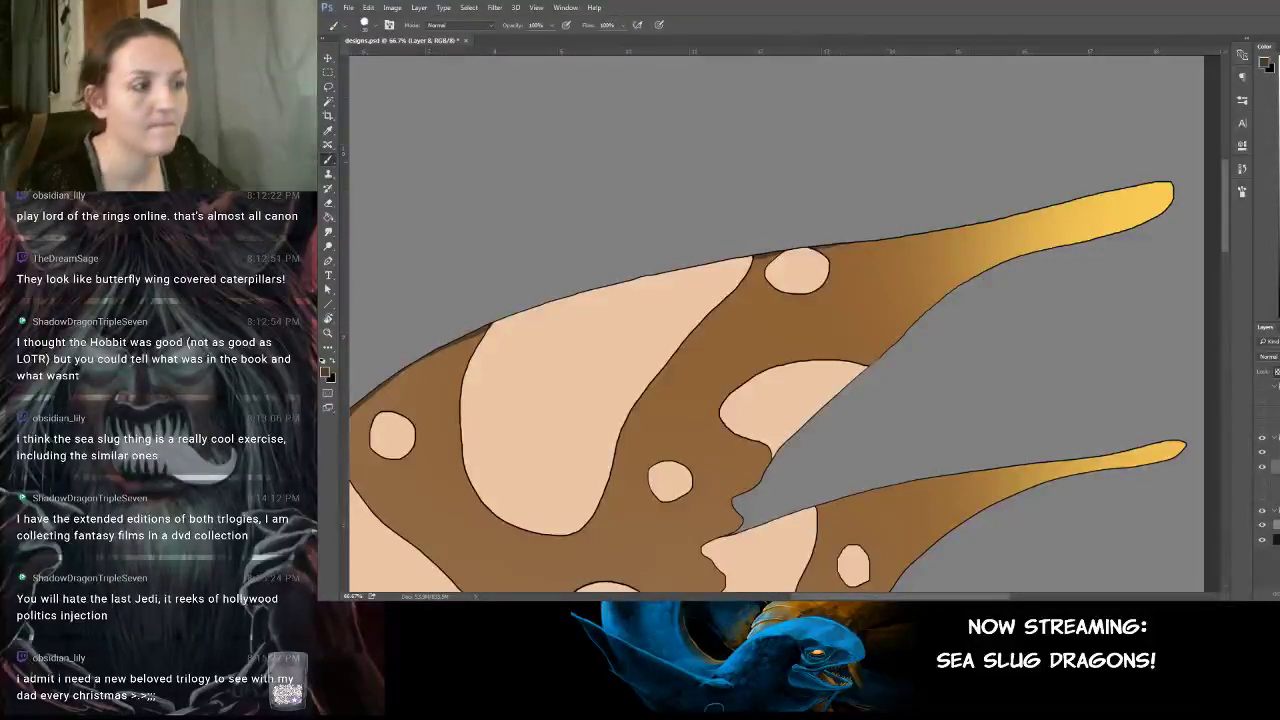
left_click_drag(808, 249, 886, 237)
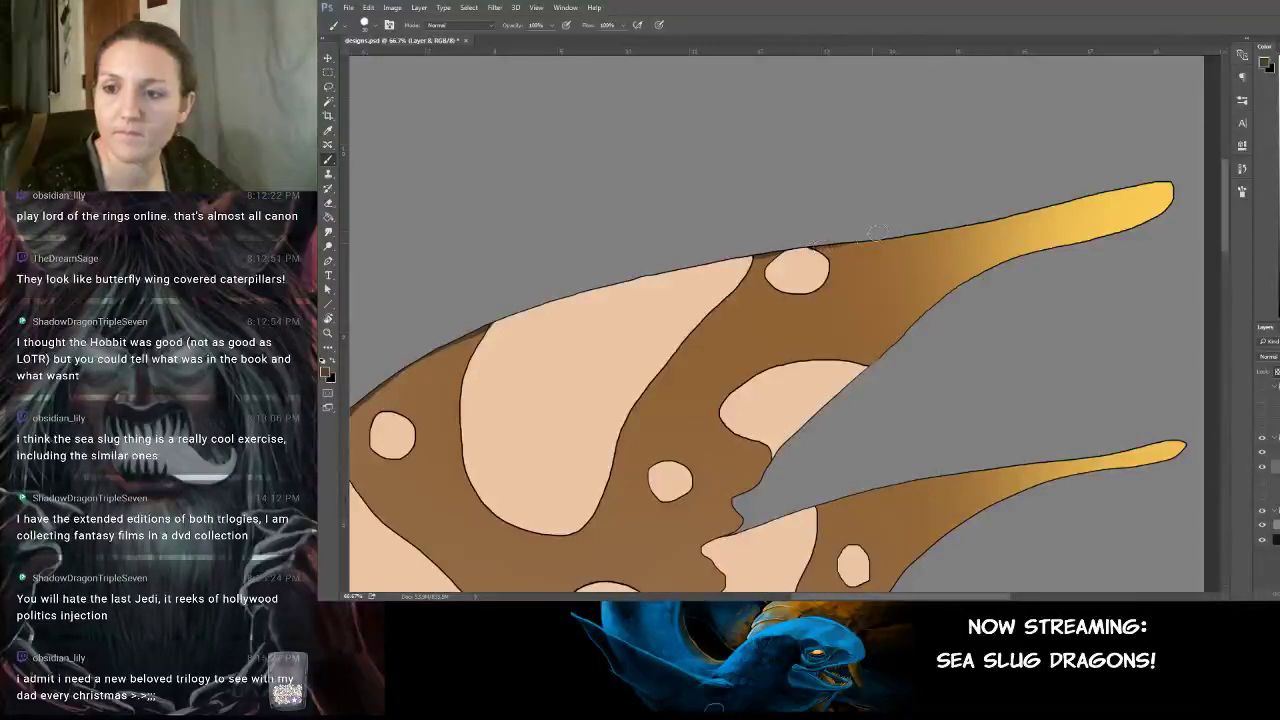
left_click(886, 239, "alt")
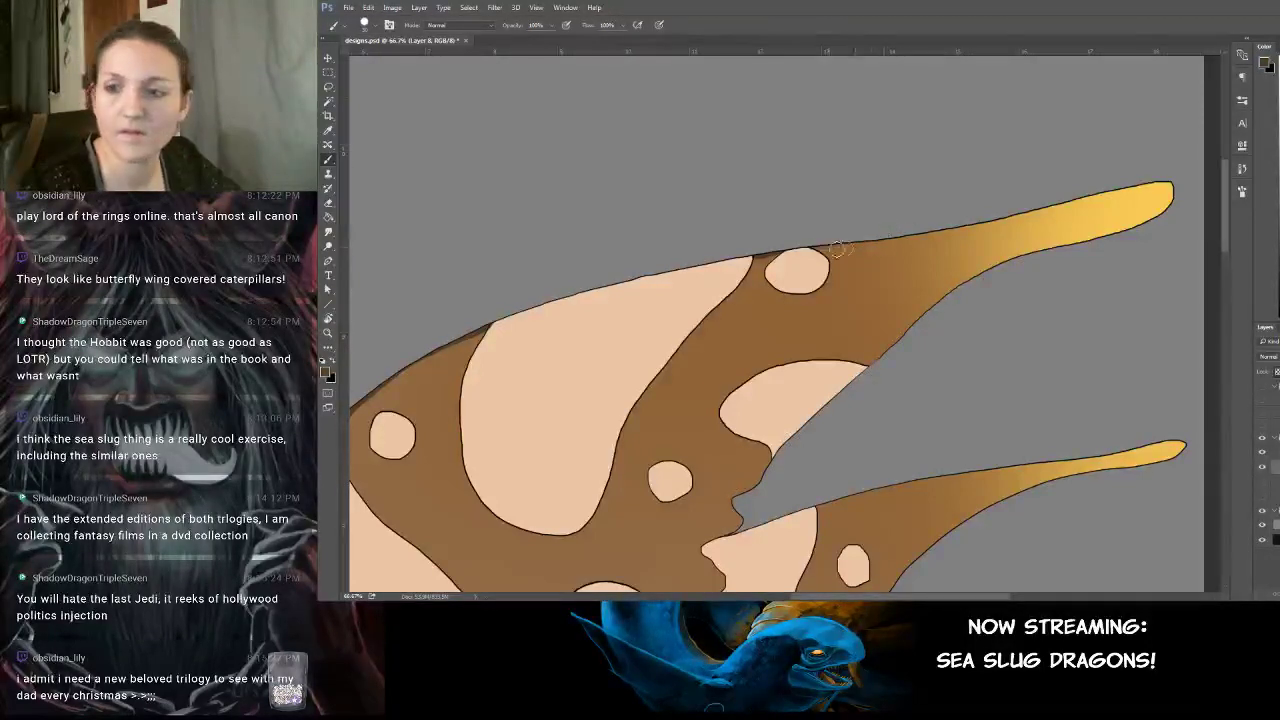
left_click_drag(822, 248, 854, 243)
key("ctrl+z")
left_click(872, 262, "alt")
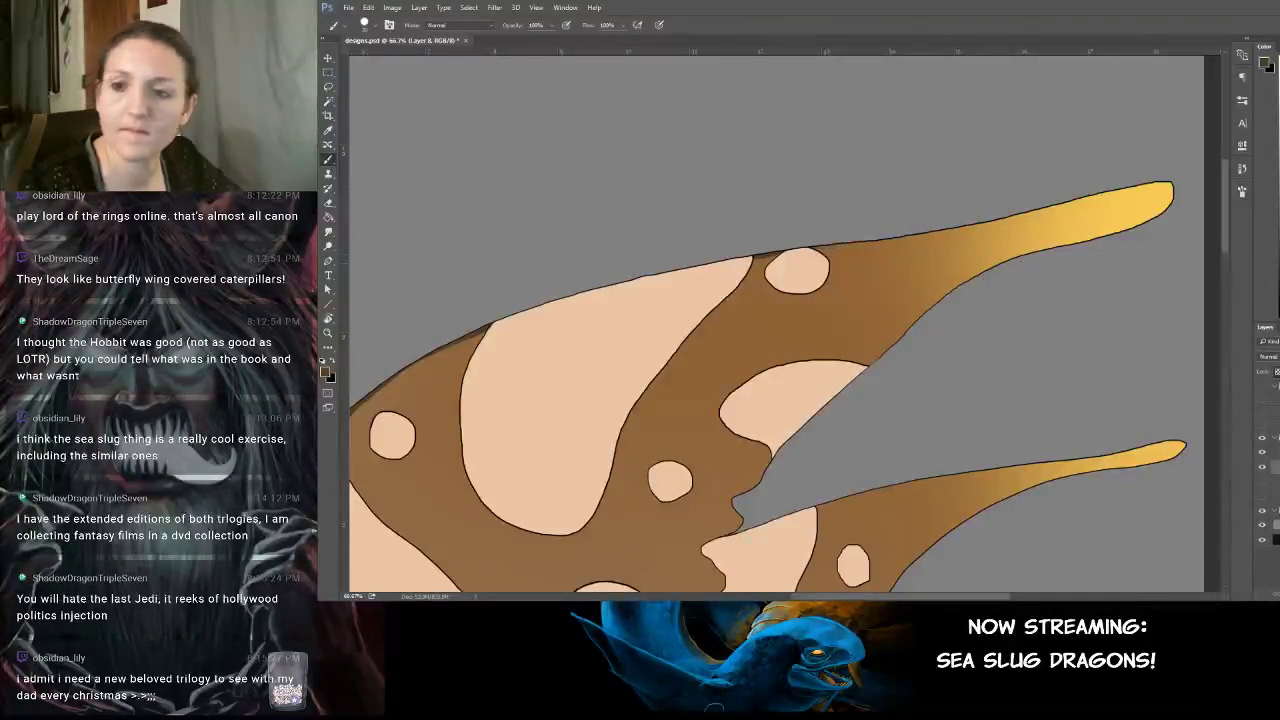
Redo the dark brown shading along the lower front edge of the wing, beside the dragon's neck.
left_click_drag(824, 345, 945, 115)
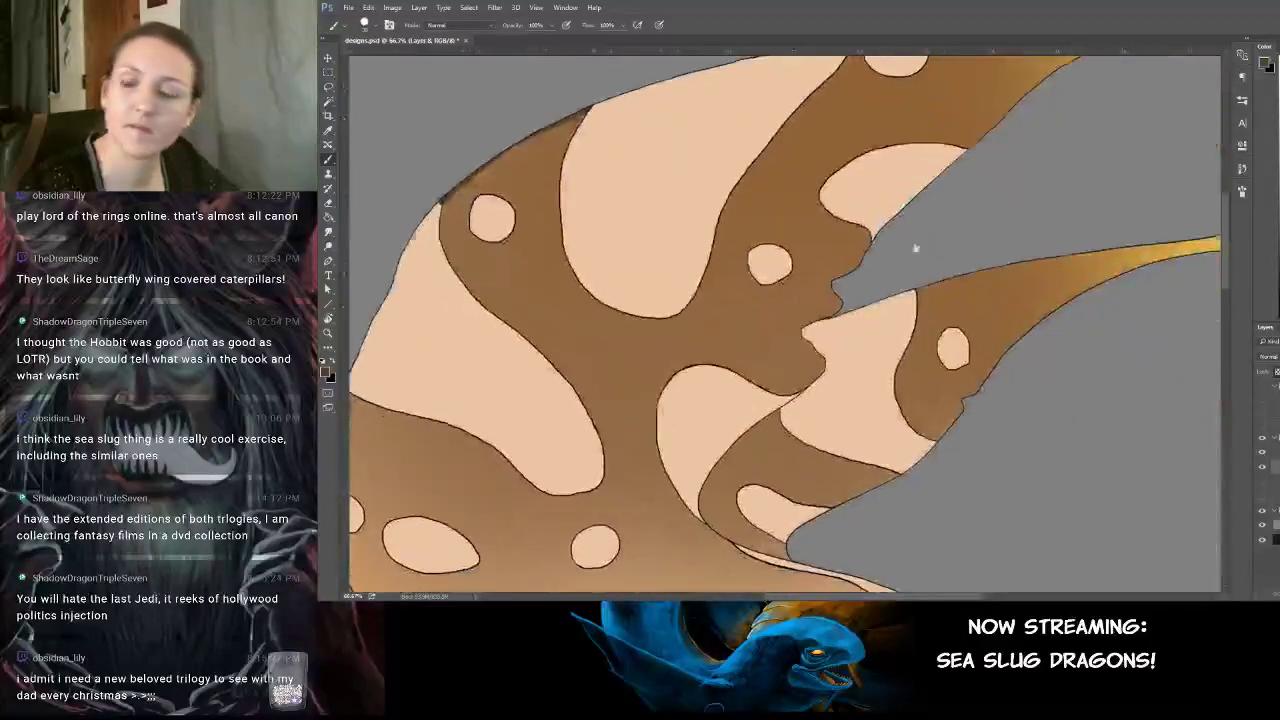
left_click_drag(910, 252, 874, 220)
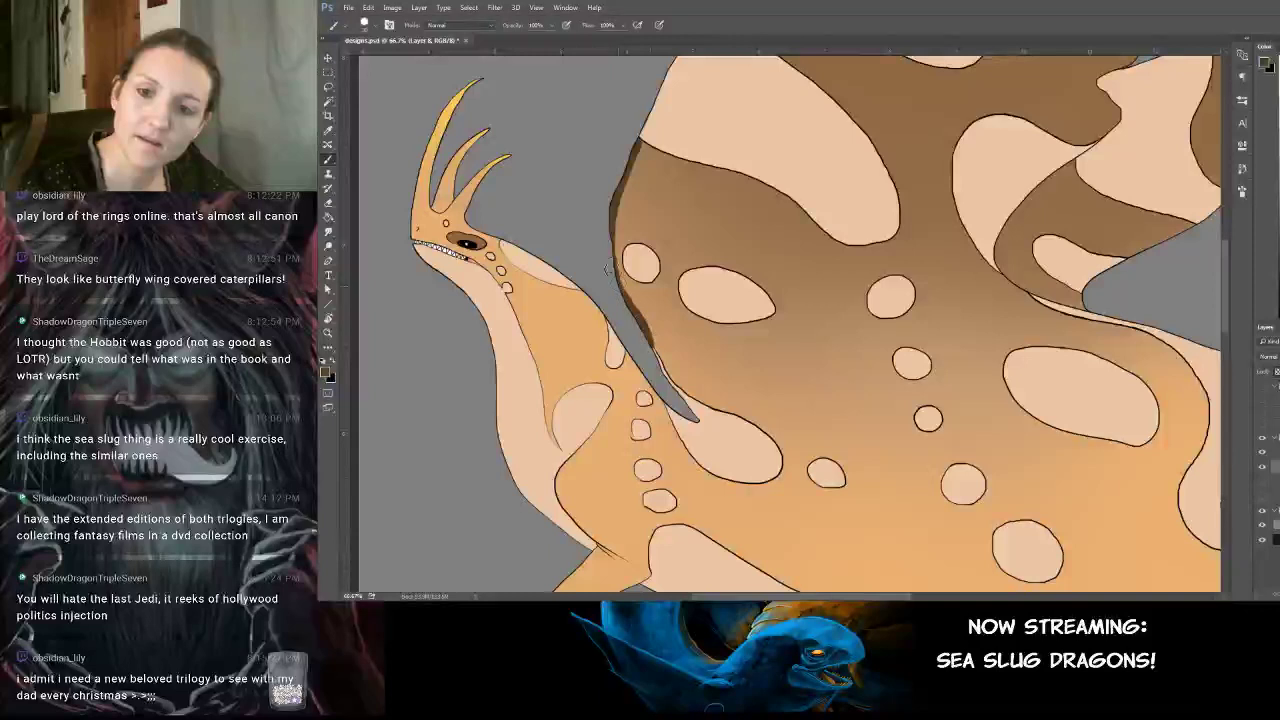
key("ctrl+z")
mouse_move(618, 189)
left_mouse_down()
mouse_move(611, 265)
mouse_move(658, 360)
left_mouse_up()
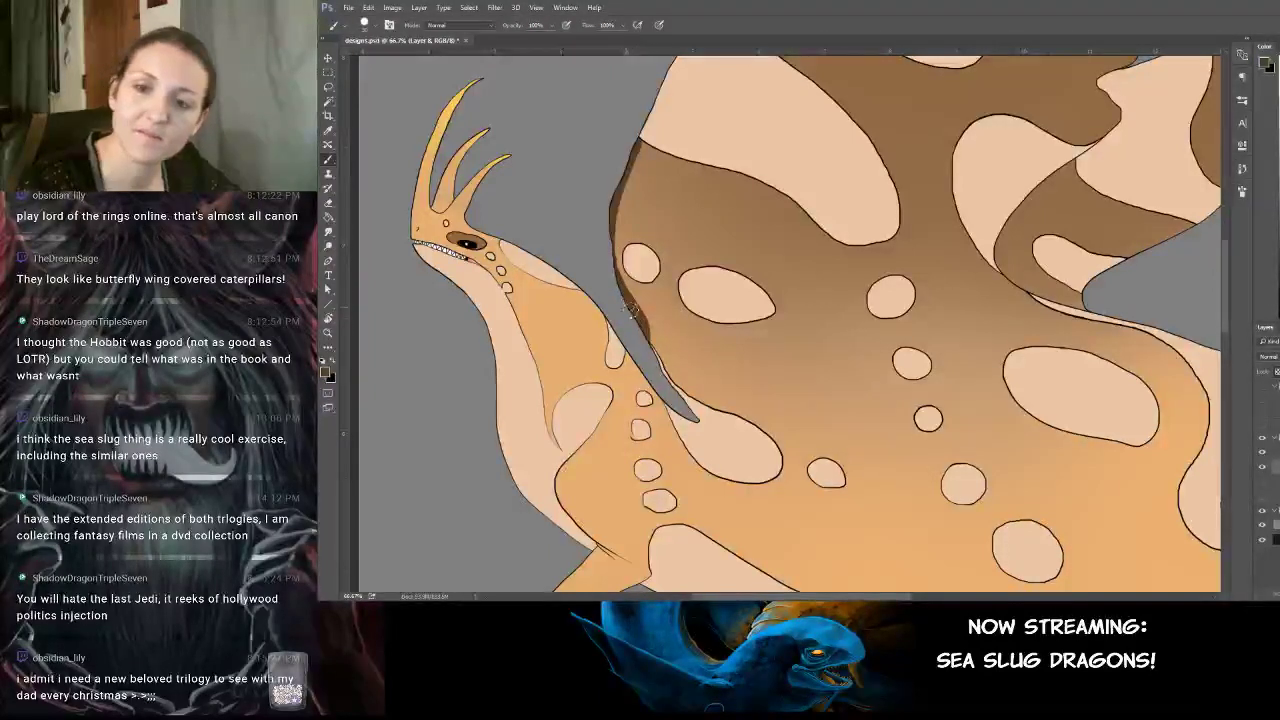
left_click_drag(630, 310, 613, 218)
mouse_move(993, 417)
left_mouse_down()
mouse_move(1118, 322)
mouse_move(968, 575)
left_mouse_up()
key("ctrl+z")
key("ctrl+z")
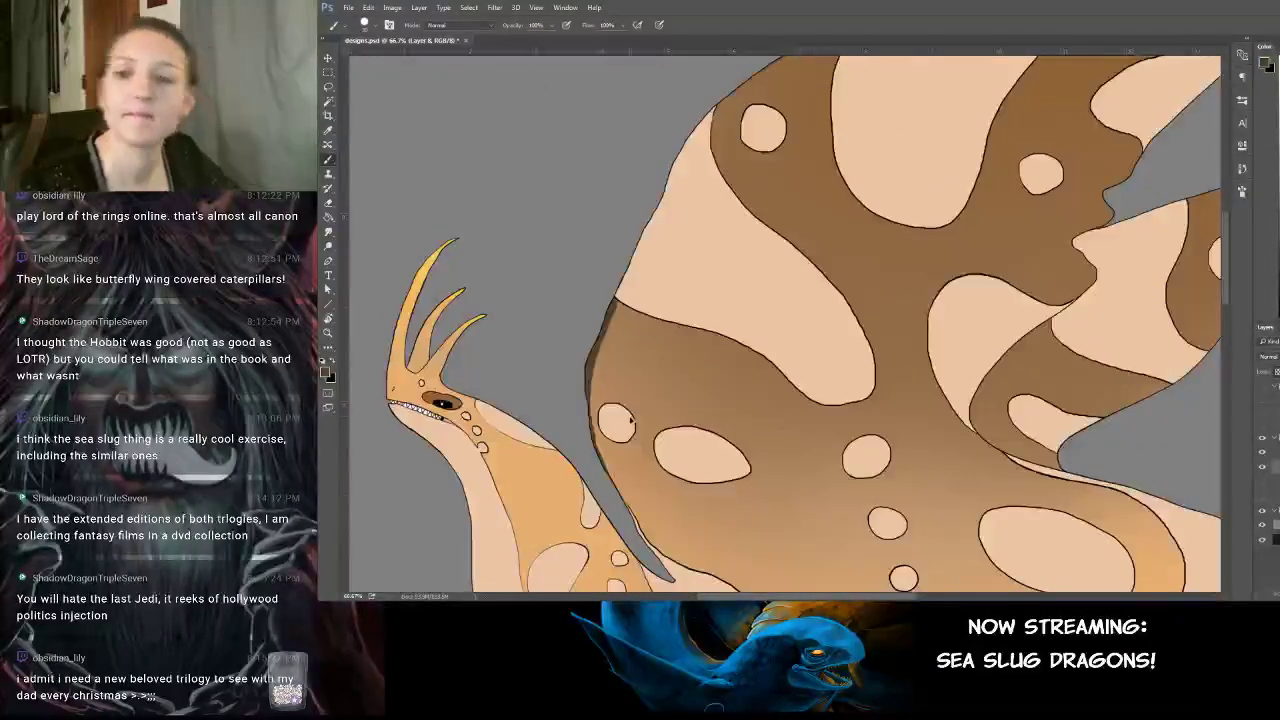
Shade the upper front edge of the wing in dark brown between the two large peach patches.
mouse_move(820, 340)
left_mouse_down()
mouse_move(717, 466)
mouse_move(667, 568)
left_mouse_up()
left_click_drag(560, 340, 708, 246)
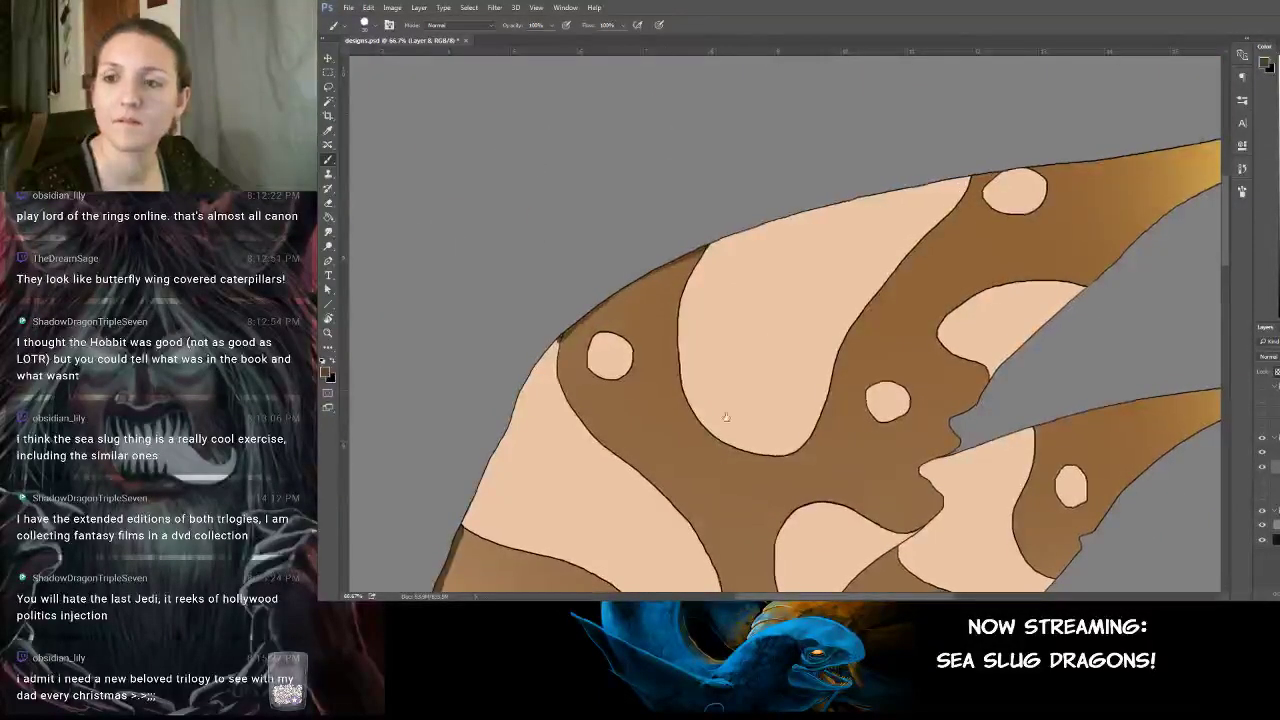
left_click_drag(727, 417, 913, 132)
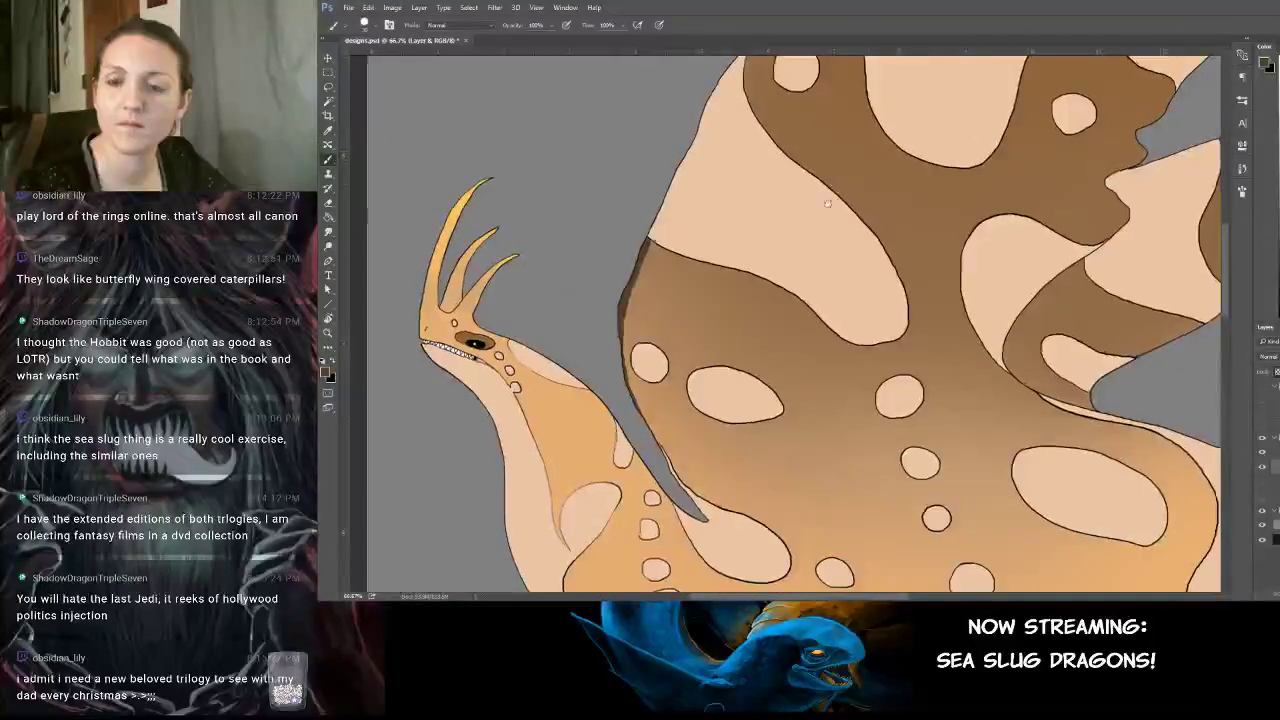
Shade the scalloped brown edge between the two wing fingers in dark brown, redoing the first stroke.
mouse_move(827, 203)
left_mouse_down()
mouse_move(734, 318)
mouse_move(751, 299)
mouse_move(724, 256)
mouse_move(781, 76)
mouse_move(803, 62)
mouse_move(731, 106)
left_mouse_up()
left_click_drag(734, 260, 791, 114)
left_click_drag(774, 394, 650, 170)
left_click_drag(876, 356, 465, 380)
left_click_drag(778, 216, 829, 429)
left_click_drag(726, 220, 762, 366)
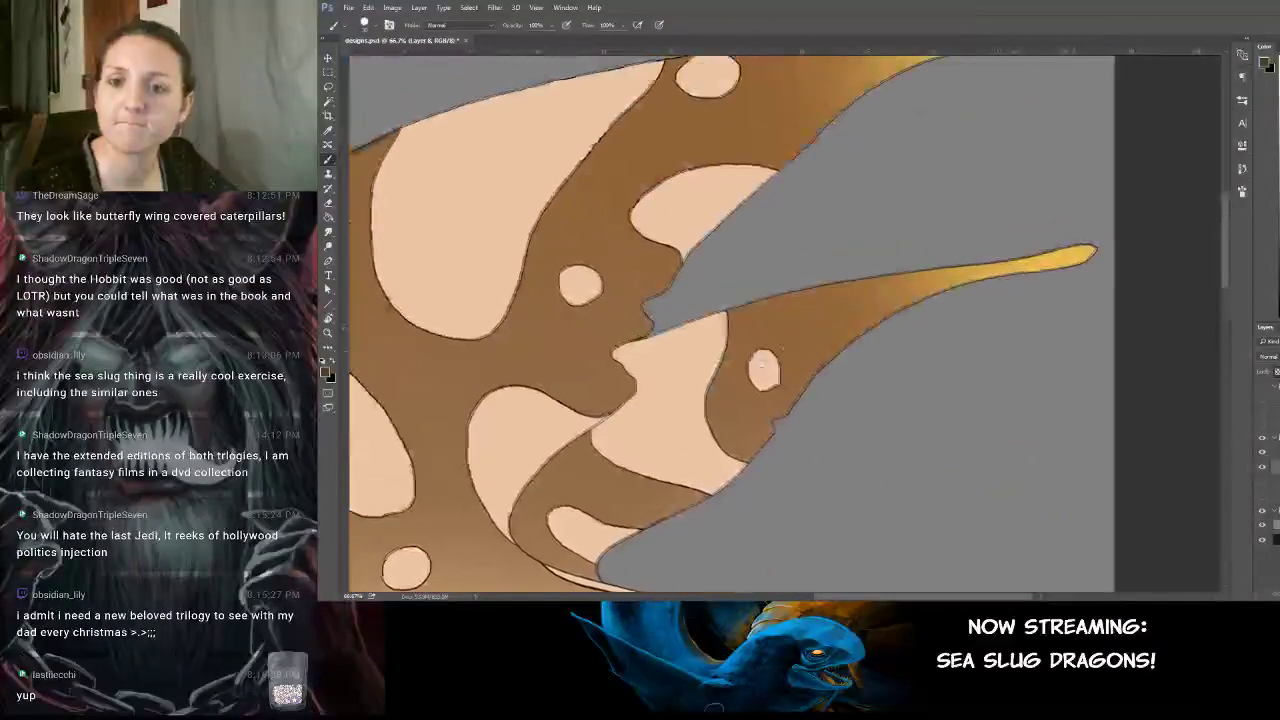
left_click_drag(615, 409, 627, 398)
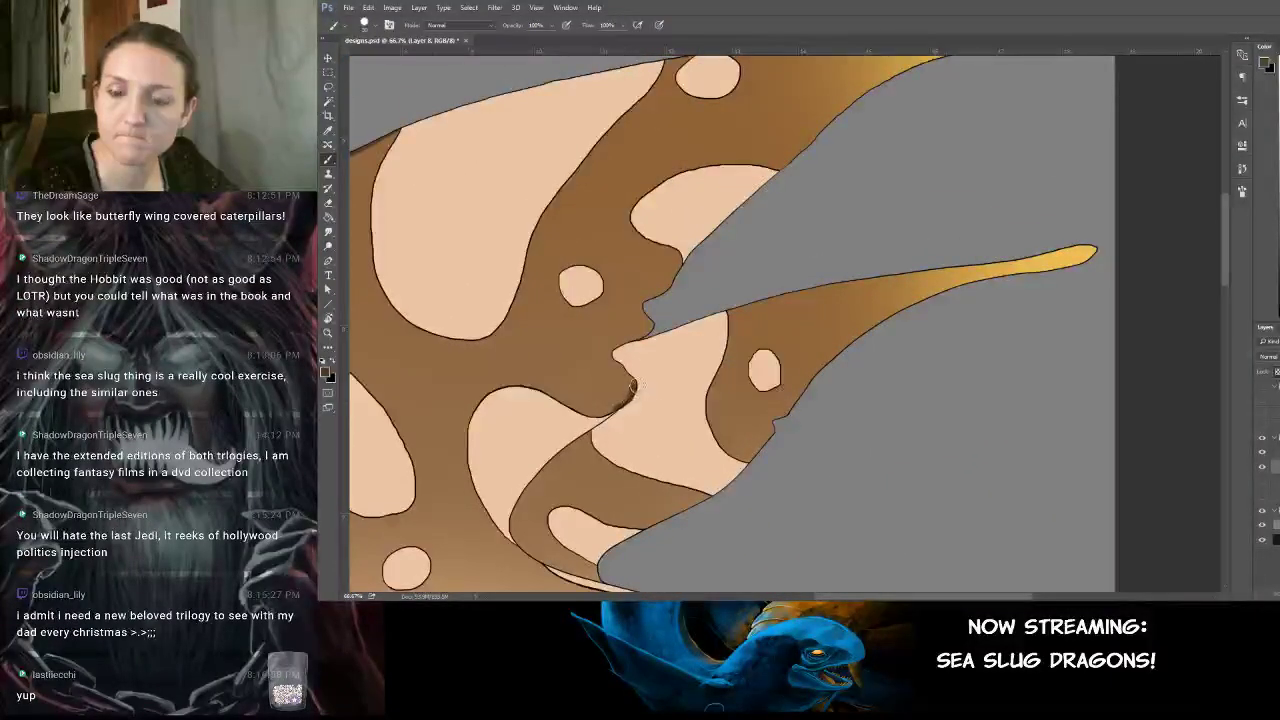
key("ctrl+z")
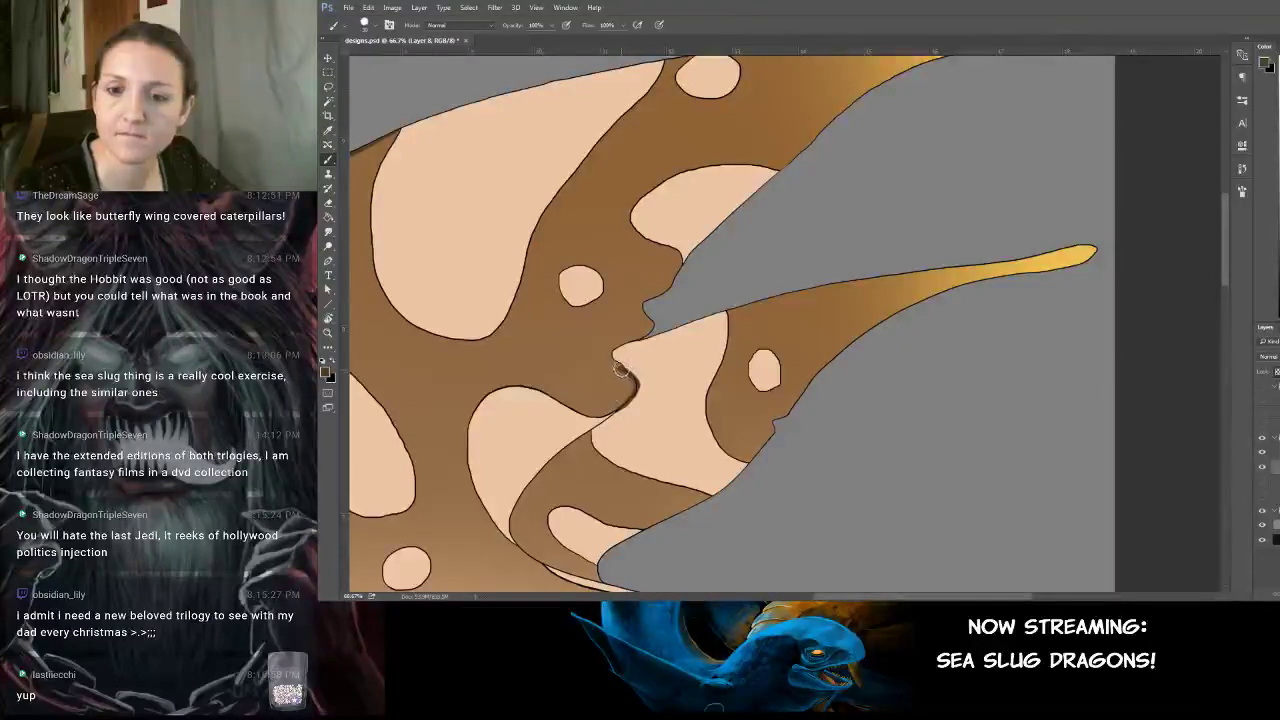
mouse_move(631, 345)
left_mouse_down()
mouse_move(684, 265)
mouse_move(704, 268)
left_mouse_up()
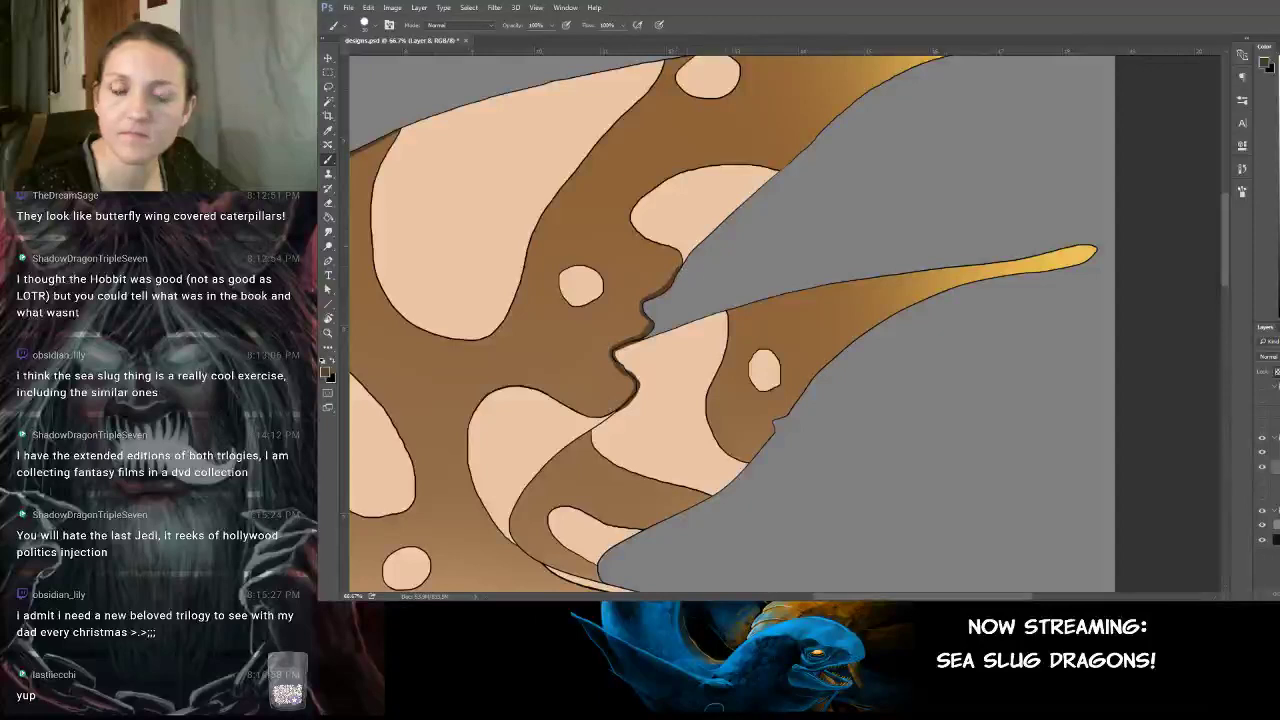
Sample peach and brown and clean up the shading at the notch where the scalloped edge meets the peach patch.
left_click(692, 195, "alt")
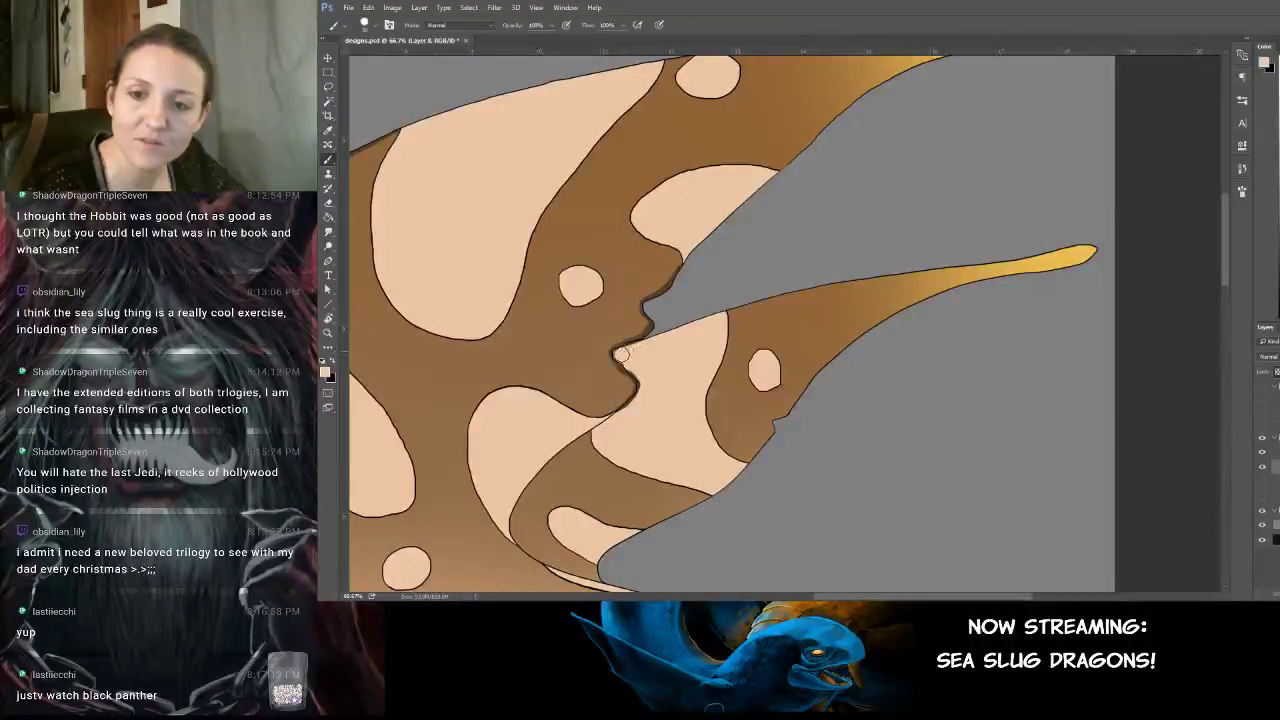
left_click_drag(650, 343, 617, 350)
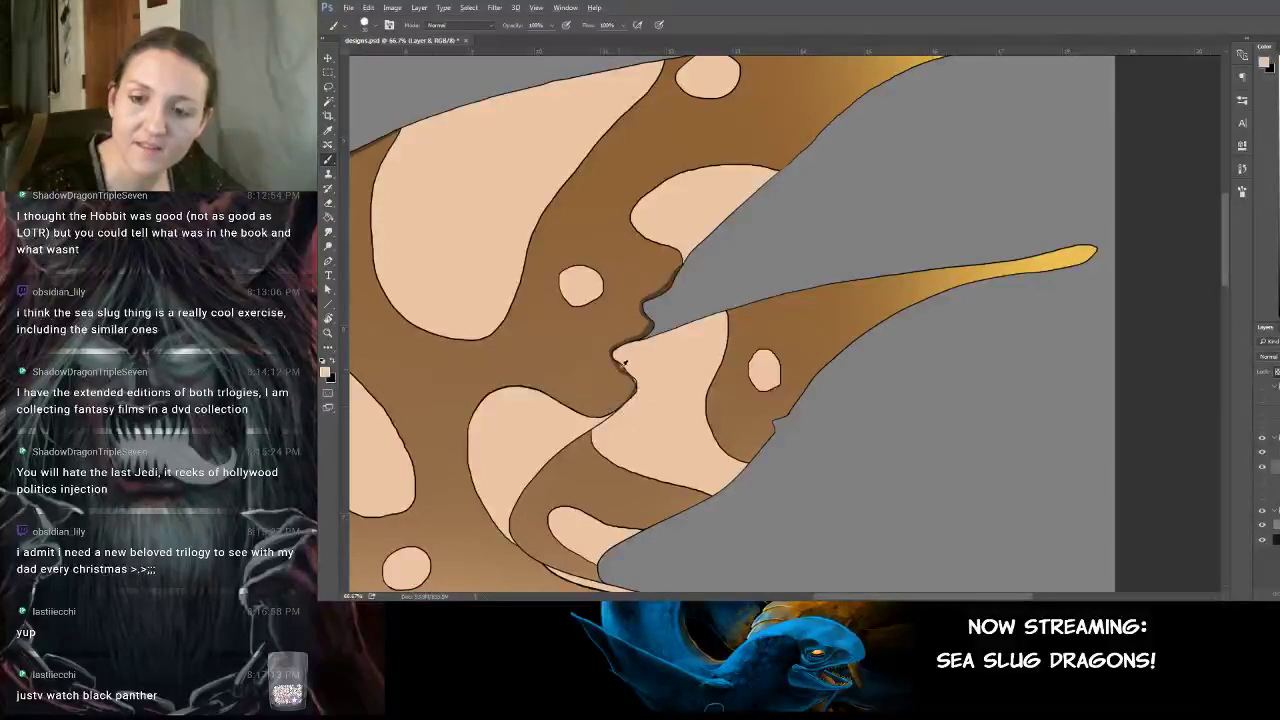
left_click(621, 367, "alt")
key("ctrl+plus")
key("ctrl+plus")
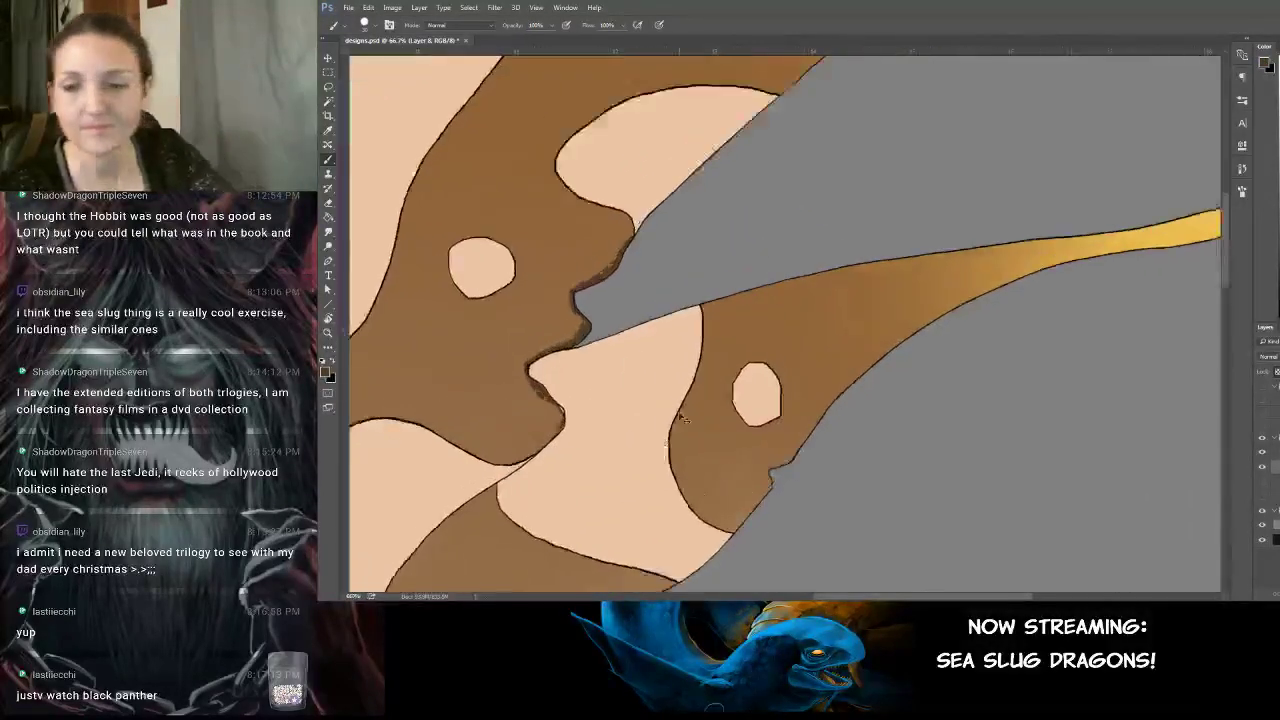
left_click_drag(611, 497, 908, 240)
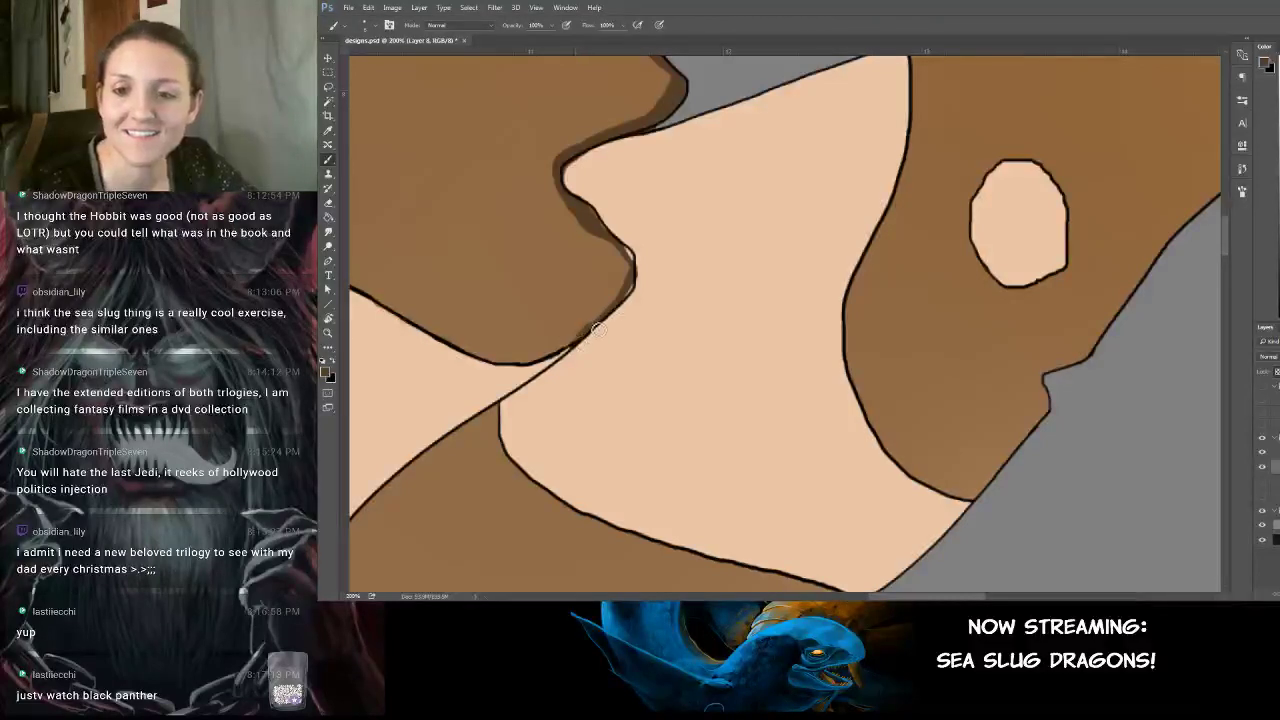
left_click_drag(636, 290, 626, 250)
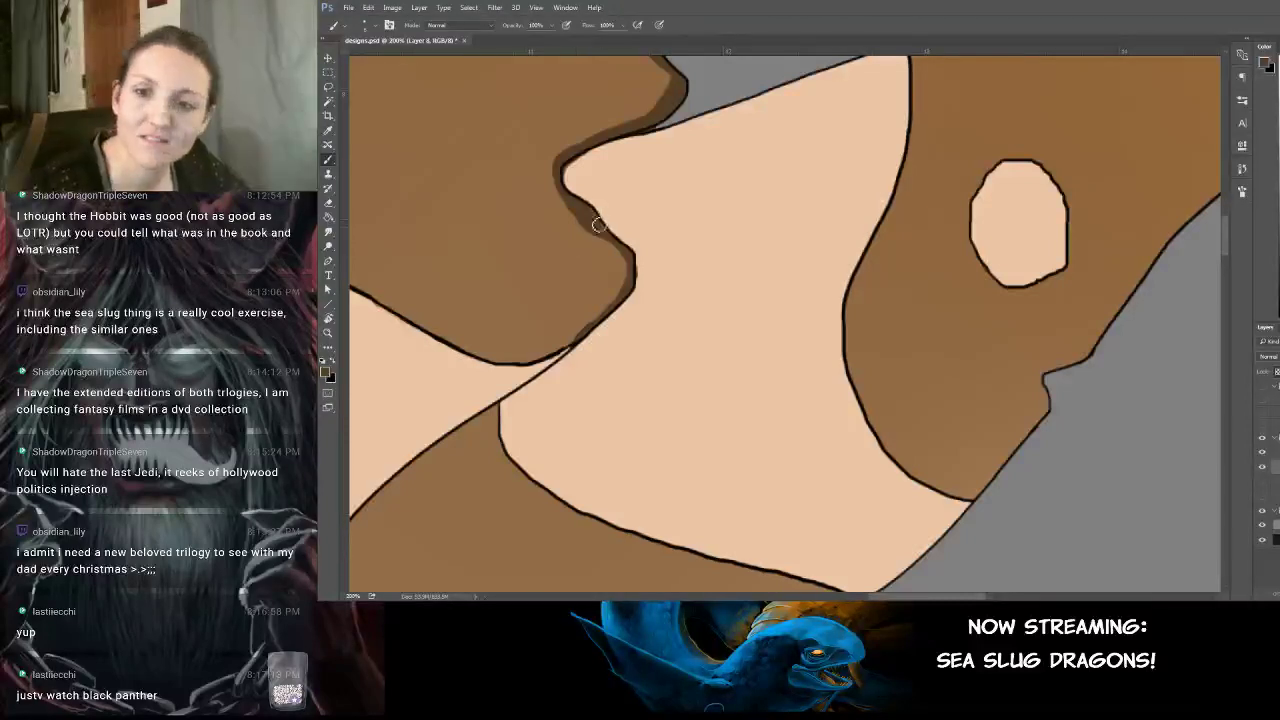
Even out the dark shading around the scalloped edge's lower lobe using brown and peach sampled from the wing.
left_click(652, 263, "alt")
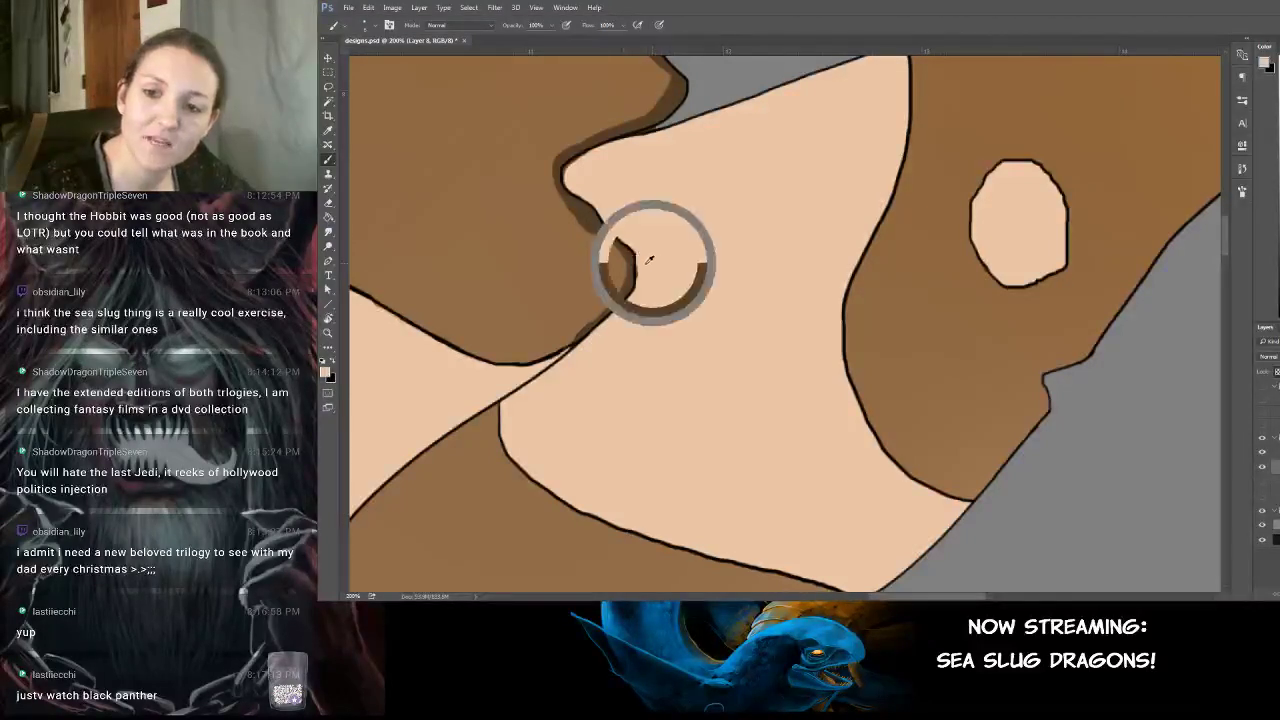
left_click(567, 300, "alt")
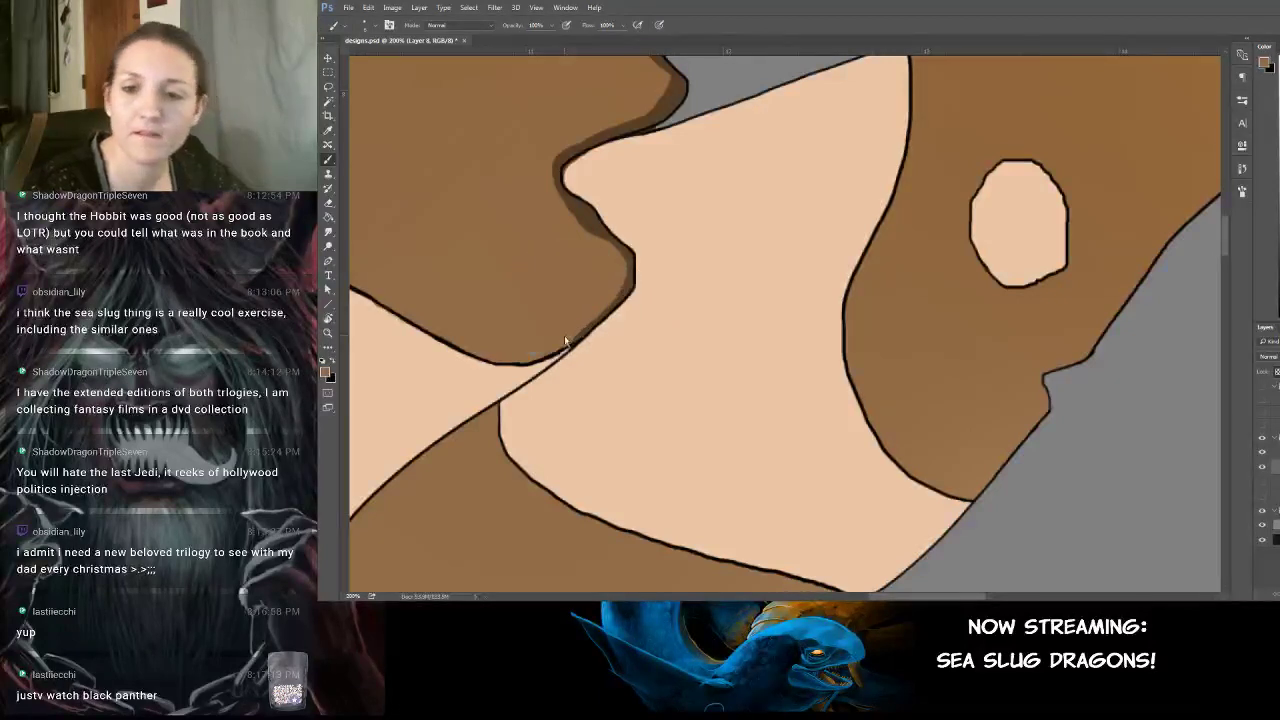
left_click_drag(629, 233, 651, 357)
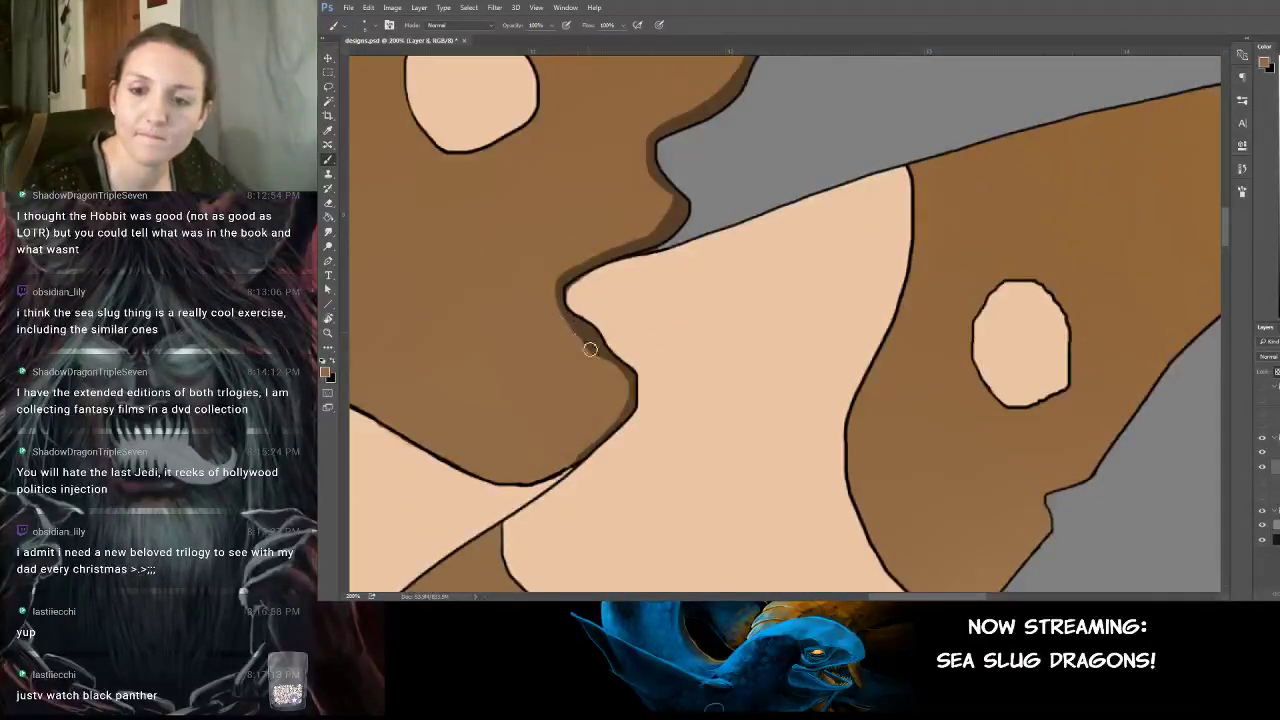
left_click_drag(686, 312, 691, 372)
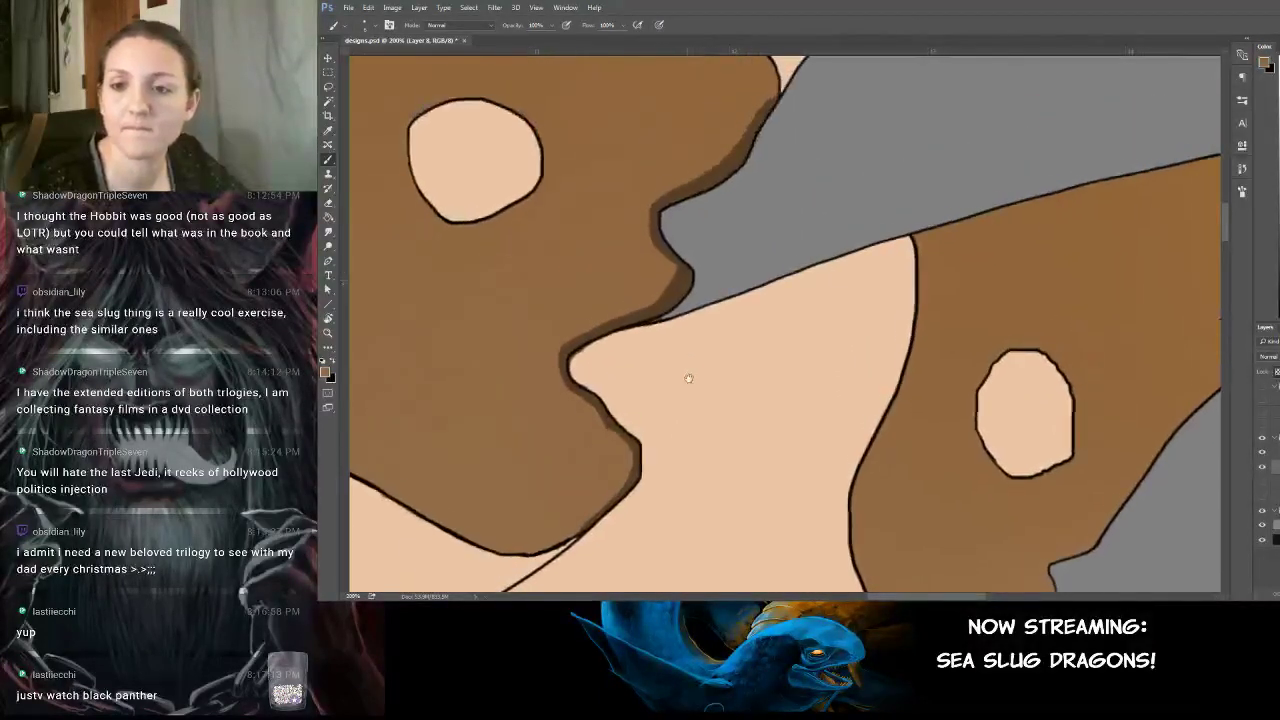
left_click(697, 339, "alt")
left_click(697, 339, "alt")
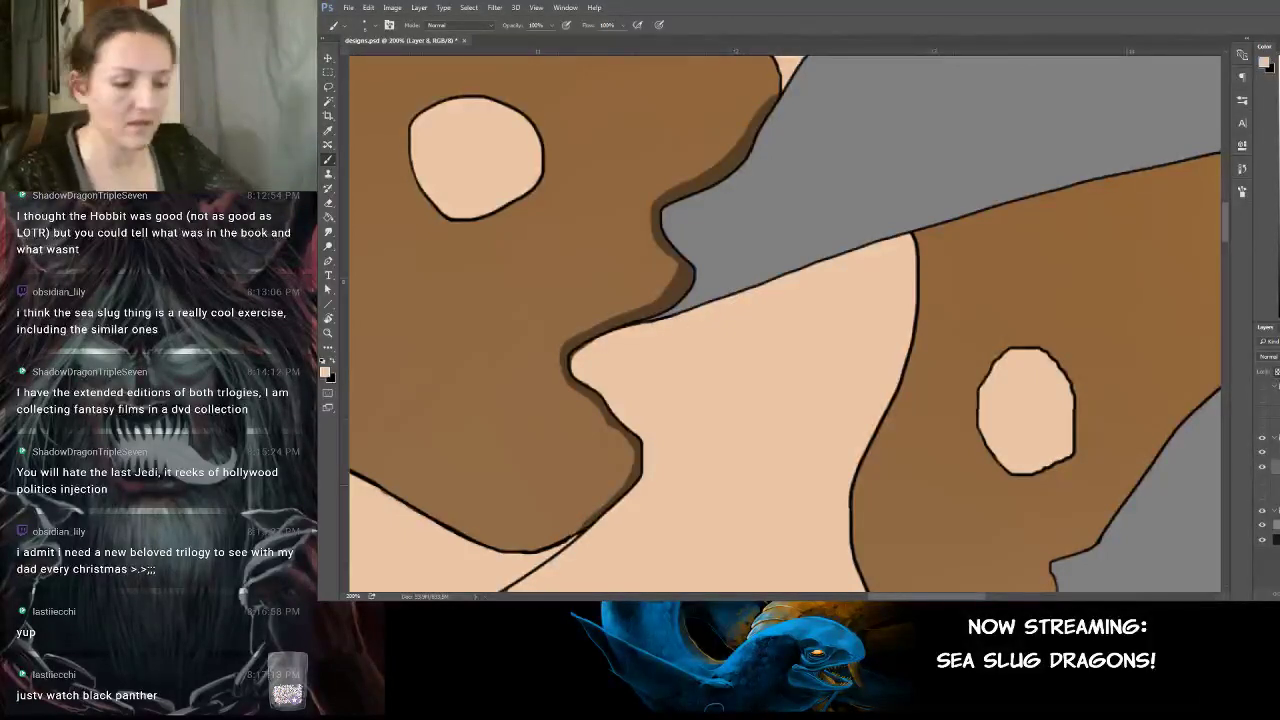
Touch up the scalloped edge and shade the curved fold at the base of the lower wing finger in dark brown.
key("ctrl+minus")
key("ctrl+minus")
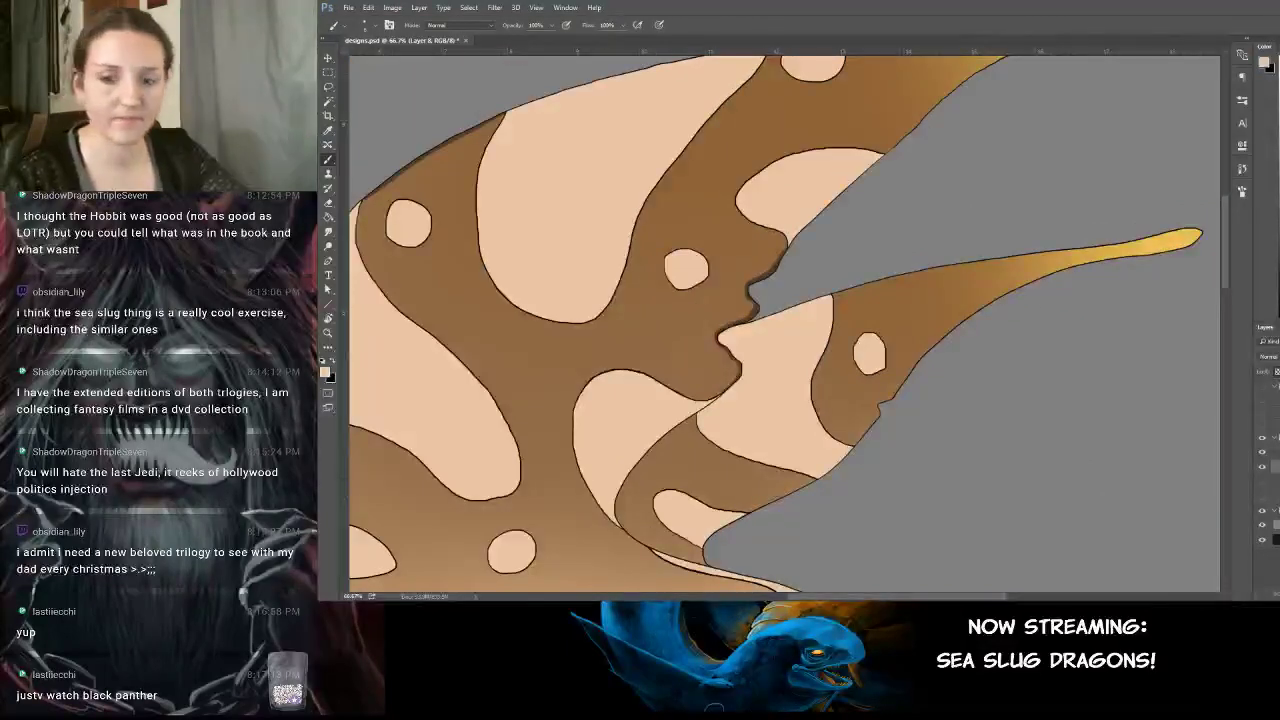
left_click_drag(889, 322, 990, 184)
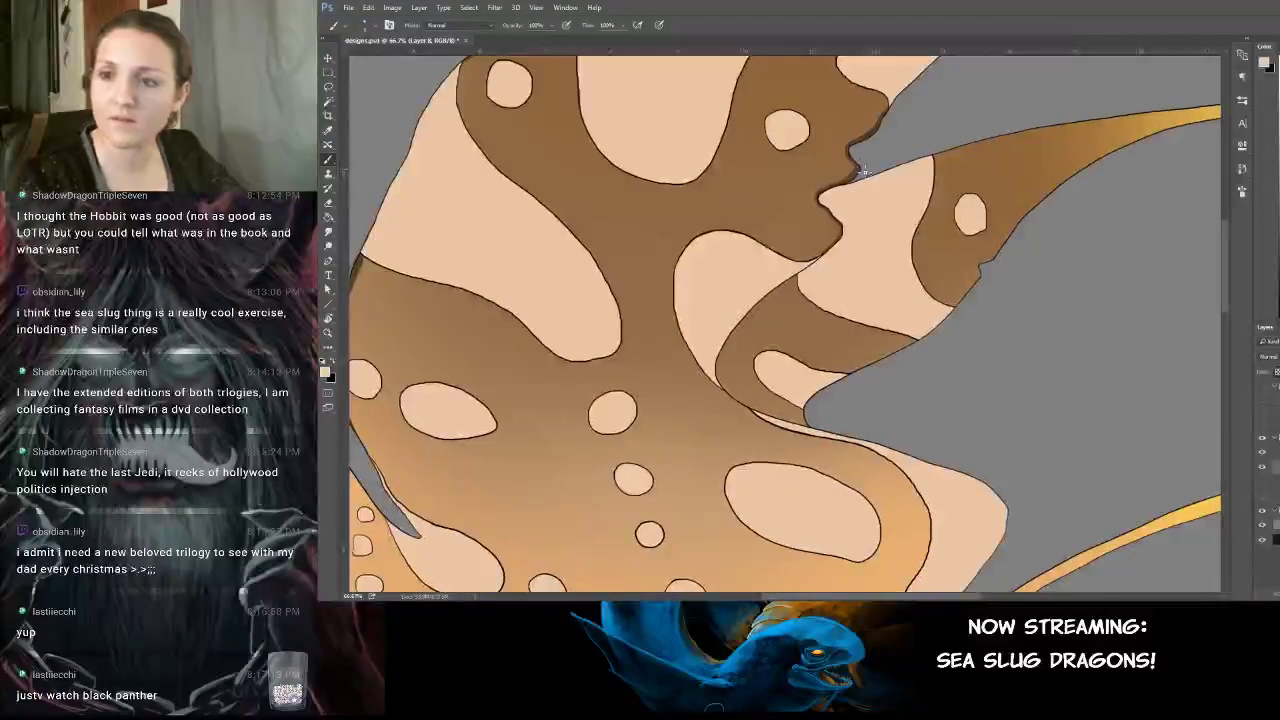
left_click_drag(850, 165, 878, 105)
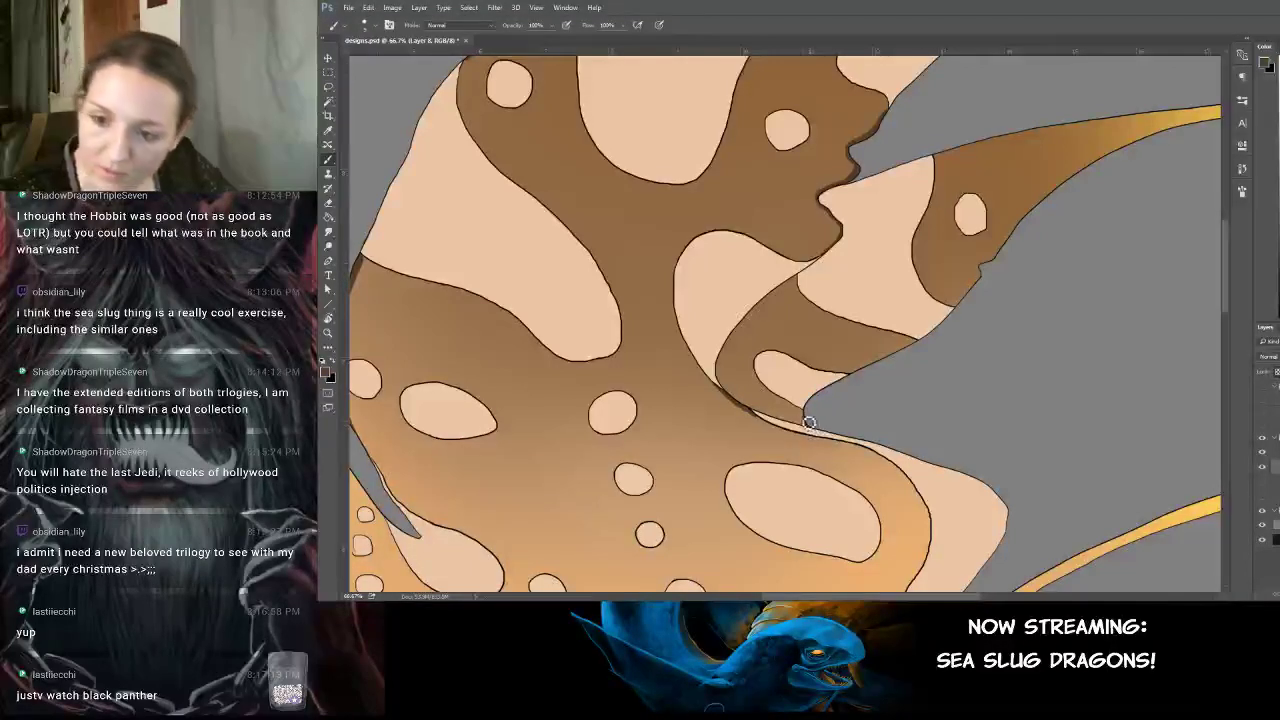
left_click_drag(809, 416, 812, 428)
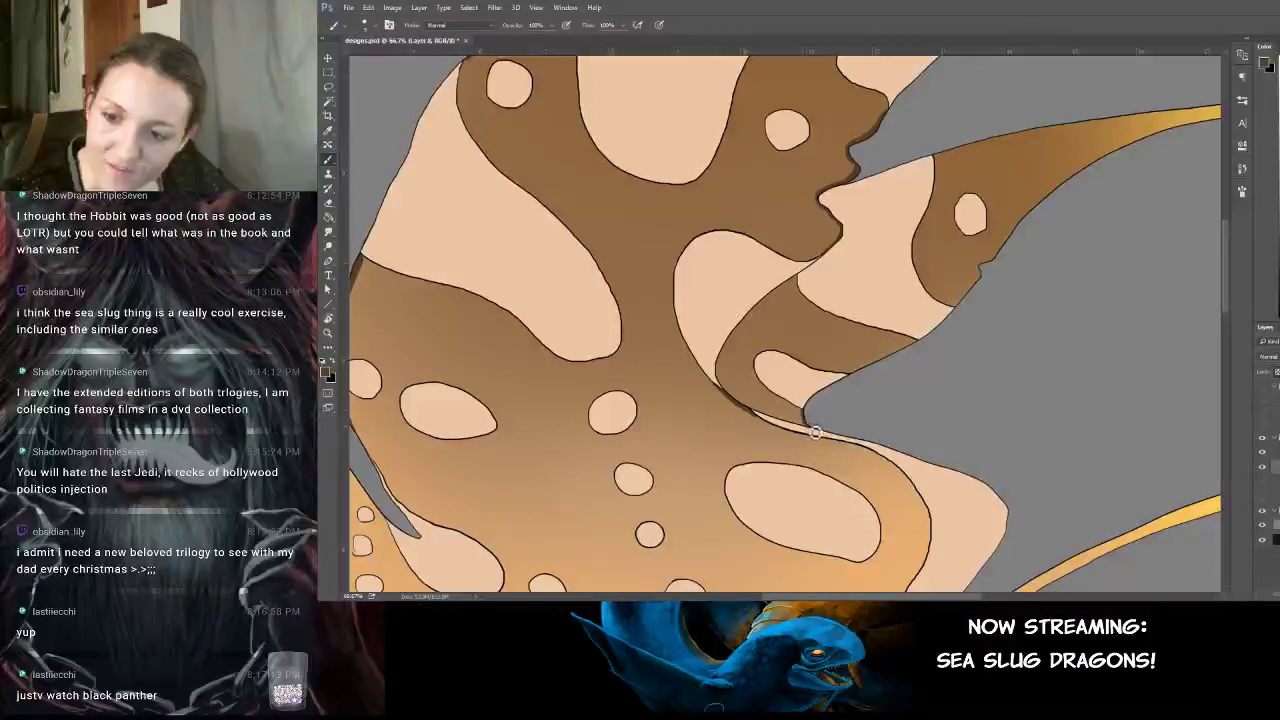
Shade the outer edge of the brown stripe on the lower wing finger in dark brown, redoing unsatisfactory strokes.
left_click_drag(854, 378, 923, 347)
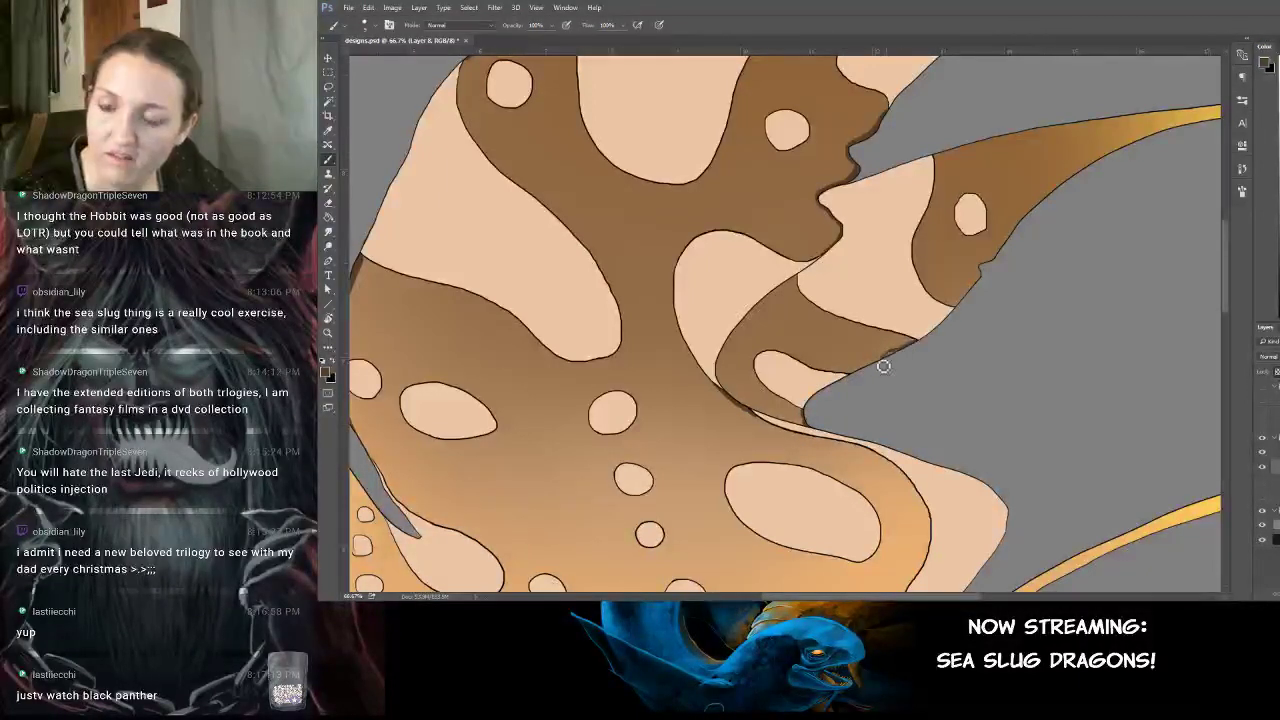
key("ctrl+z")
left_click_drag(857, 380, 914, 352)
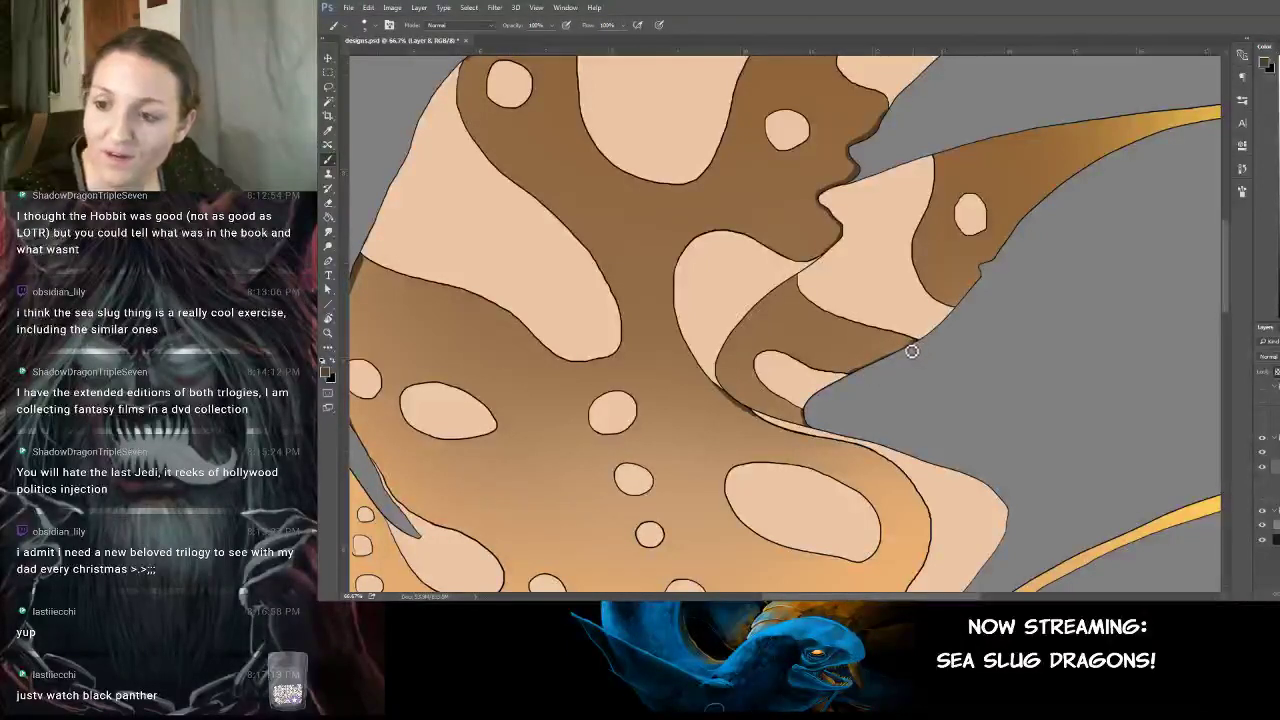
key("ctrl+z")
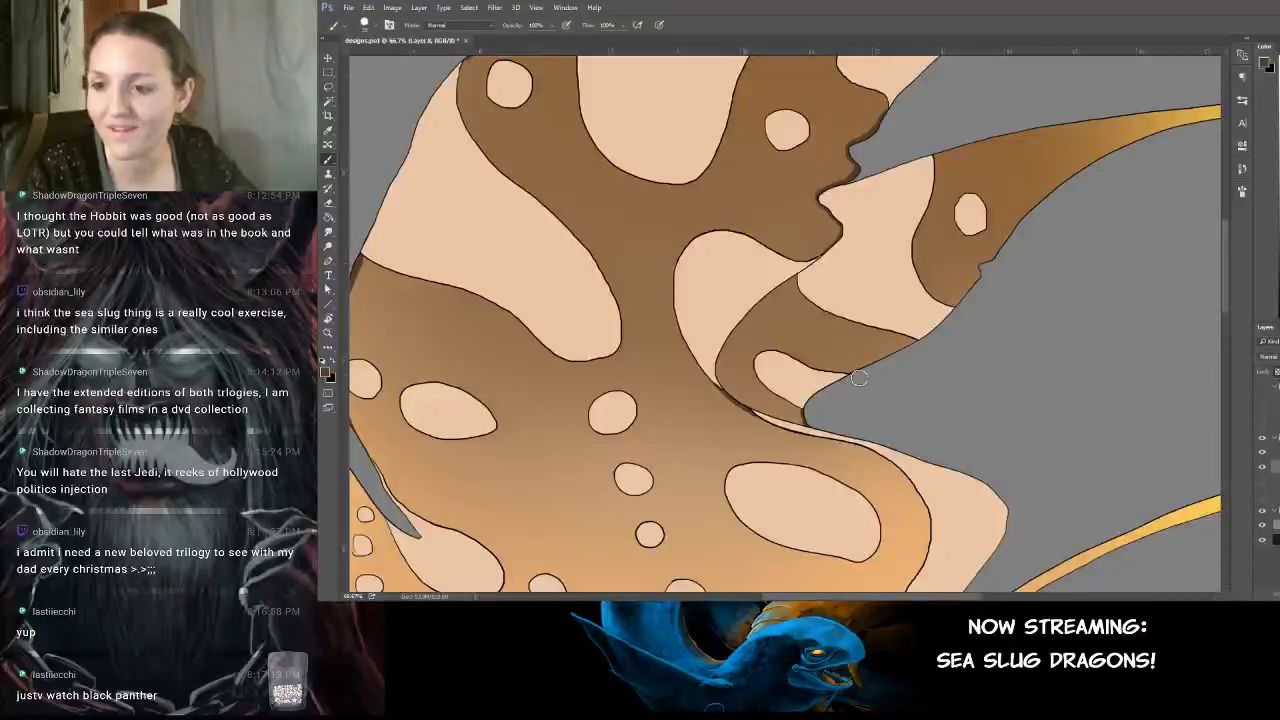
mouse_move(851, 371)
left_mouse_down()
mouse_move(919, 347)
mouse_move(848, 376)
left_mouse_up()
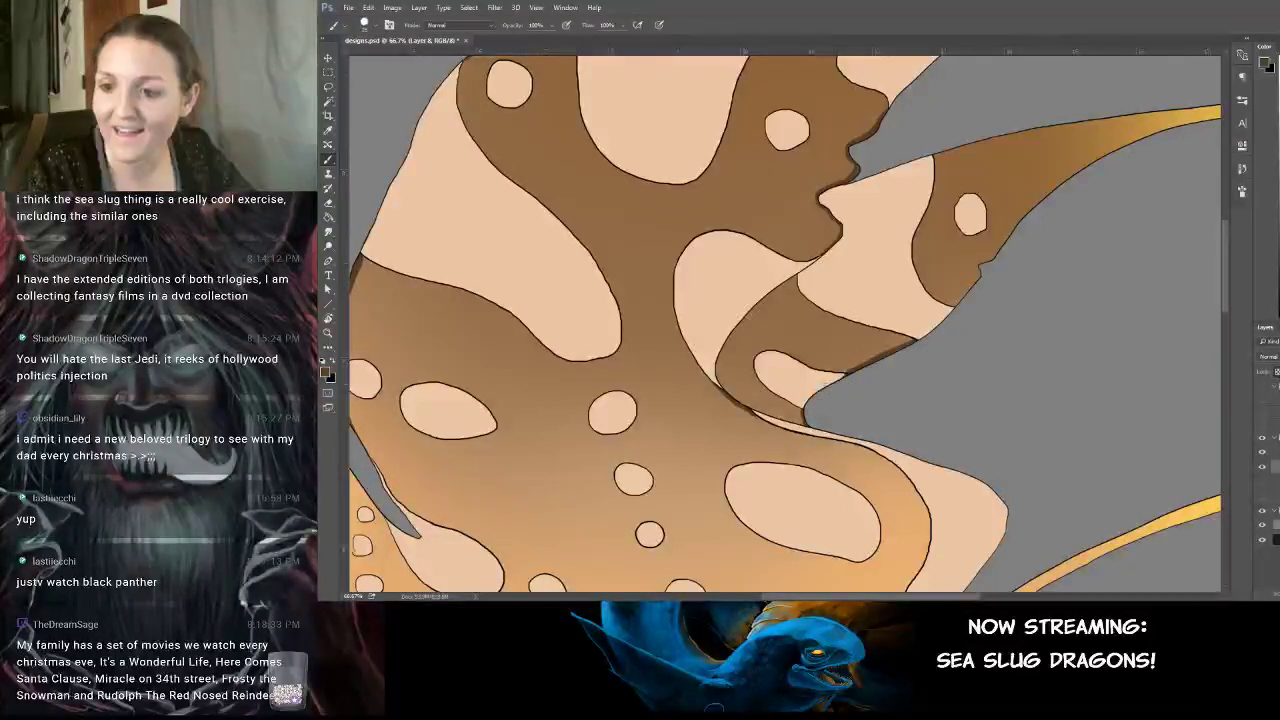
Sample brown and peach tones and shade the notched outer edge of the lower wing finger in dark brown.
left_click(844, 364, "alt")
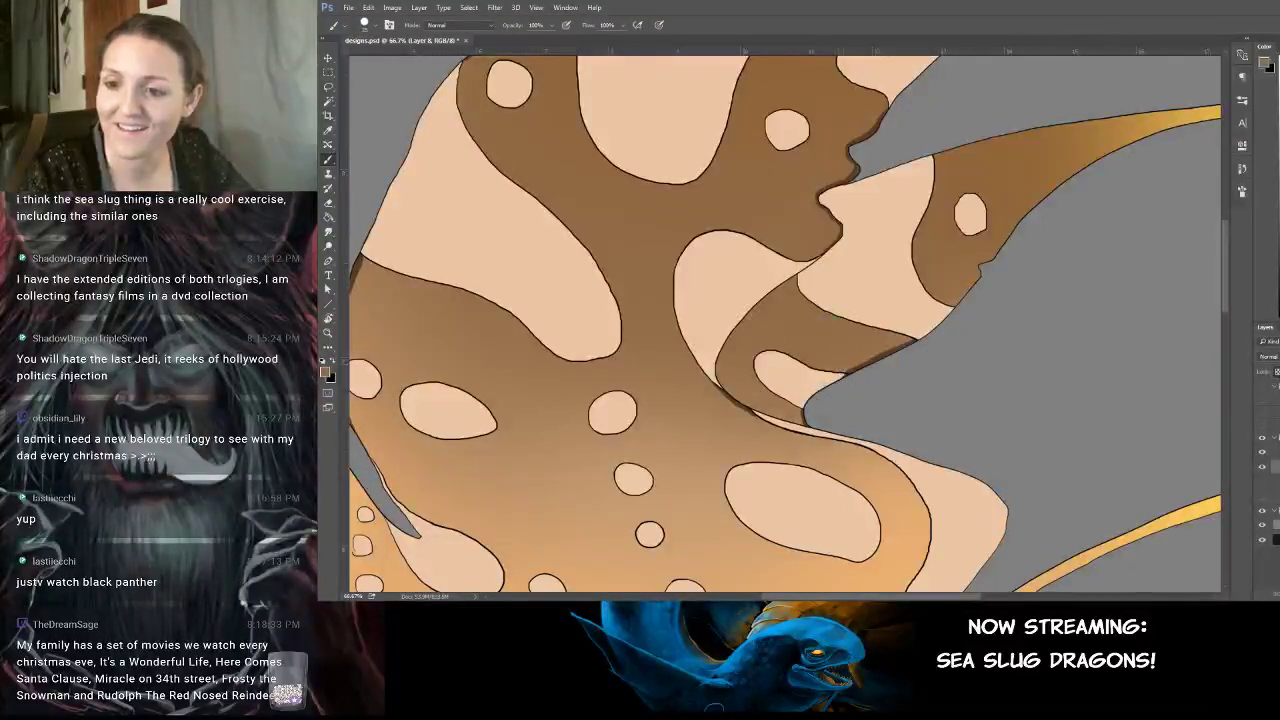
left_click(834, 380, "alt")
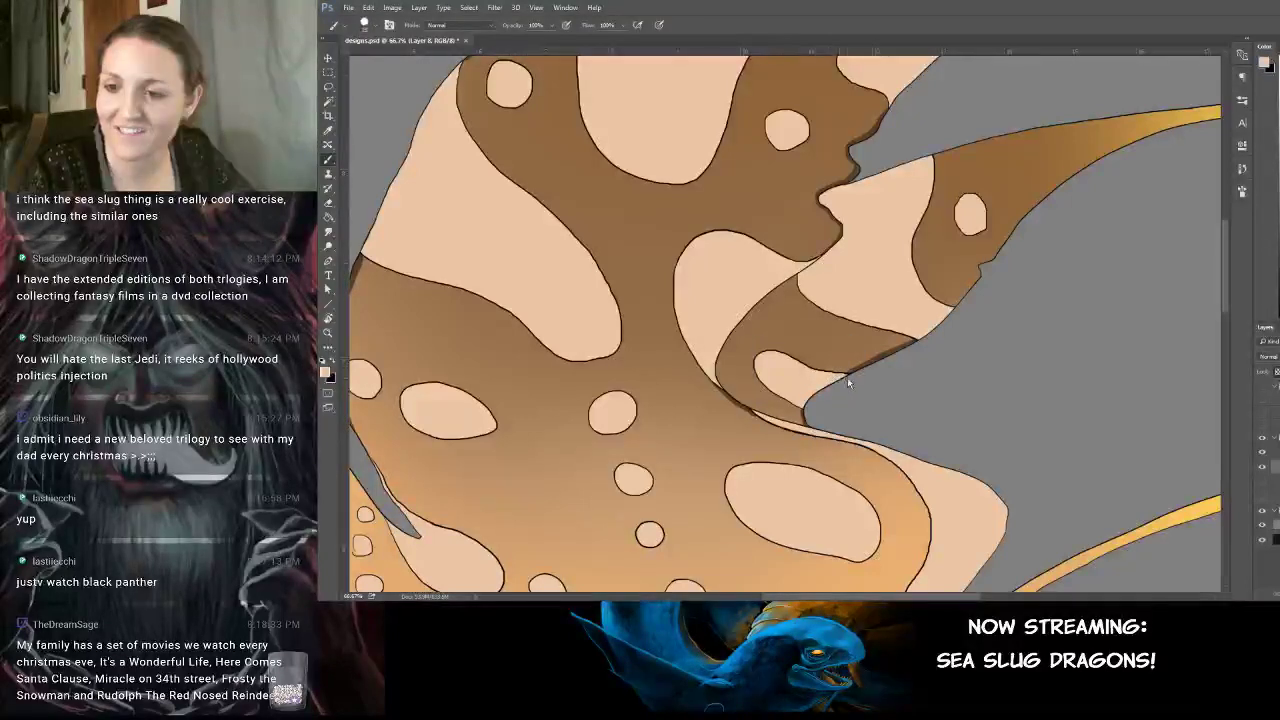
left_click(902, 180, "alt")
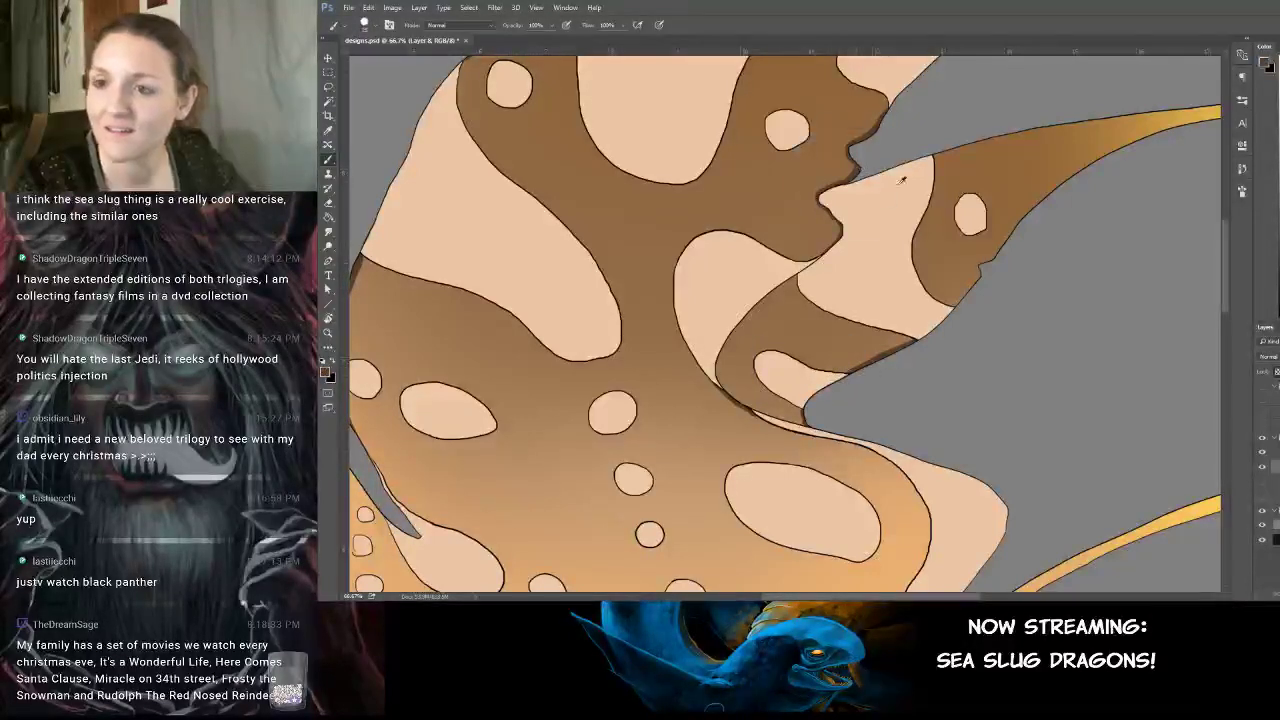
left_click(957, 304, "alt")
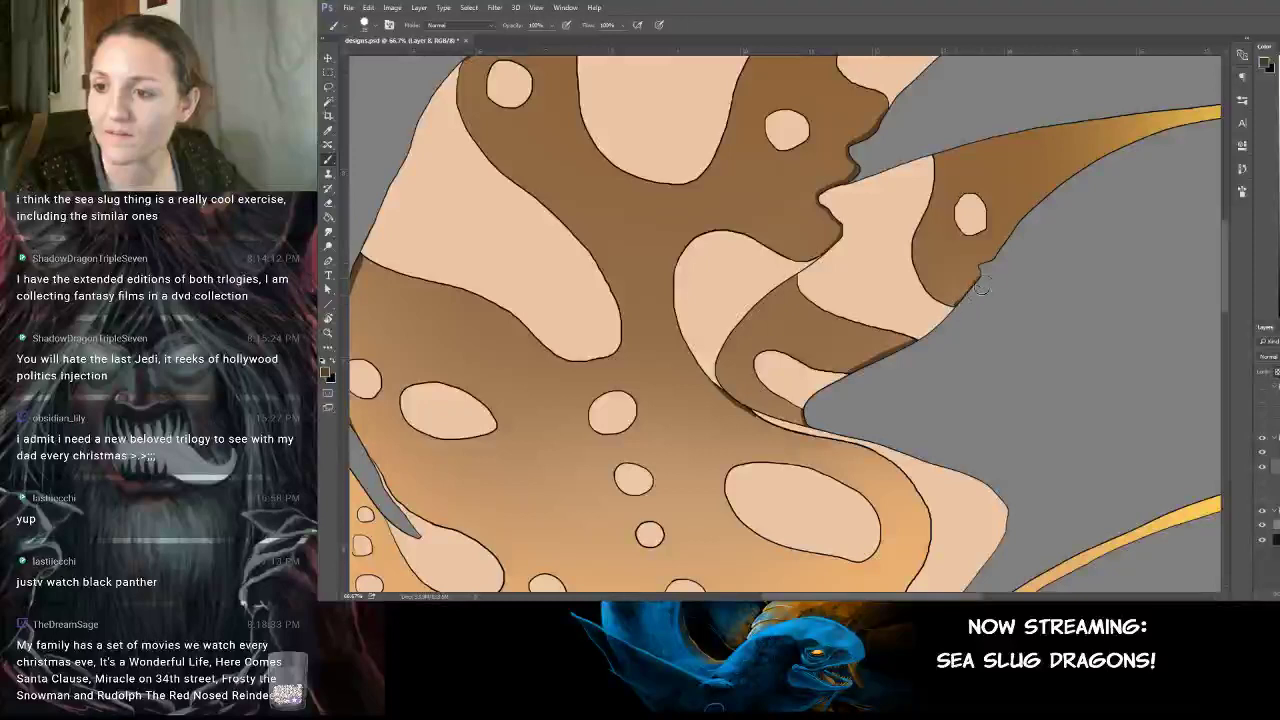
mouse_move(982, 286)
left_mouse_down()
mouse_move(972, 296)
mouse_move(988, 270)
left_mouse_up()
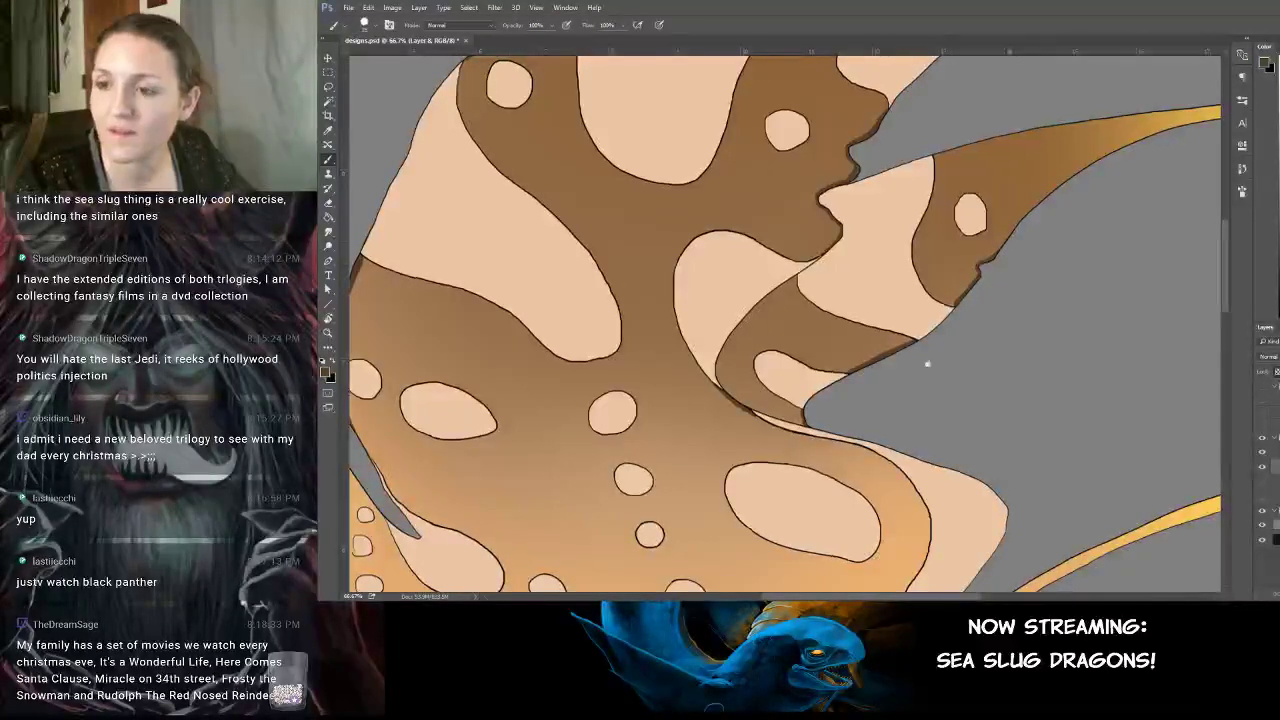
left_click_drag(923, 363, 1008, 257)
key("ctrl+minus")
key("ctrl+minus")
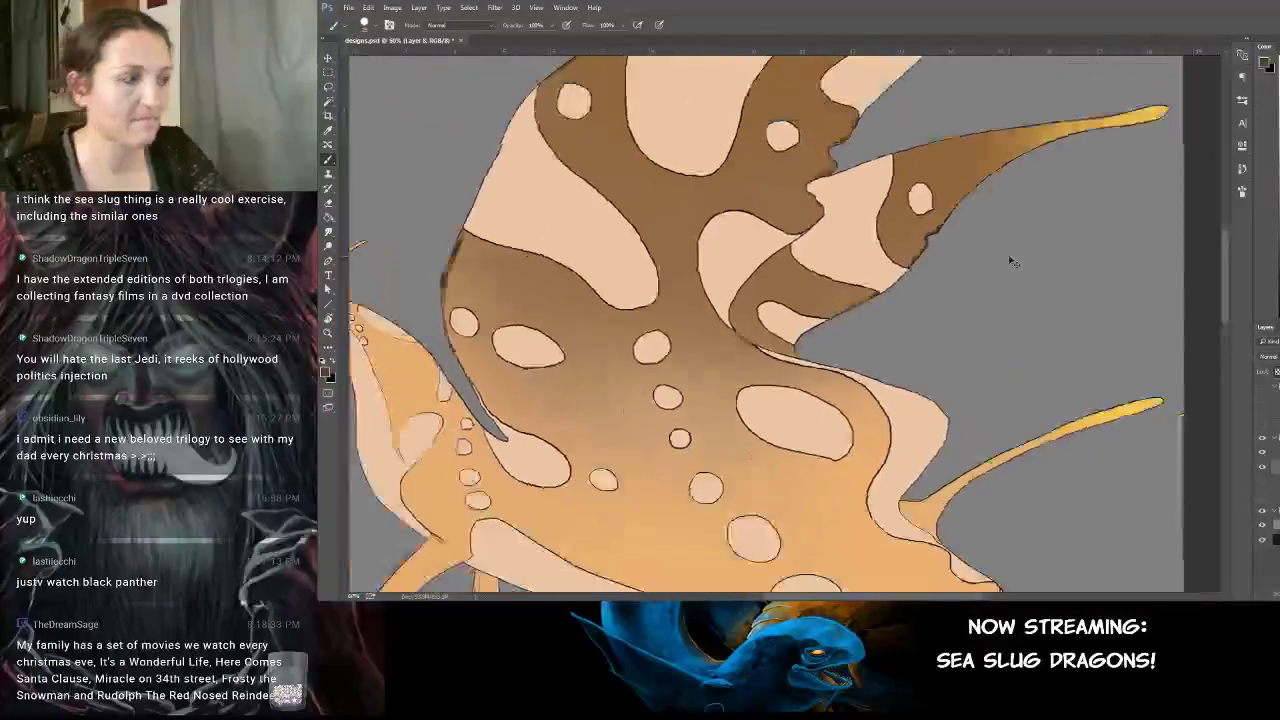
scroll(1010, 262, "down", 1)
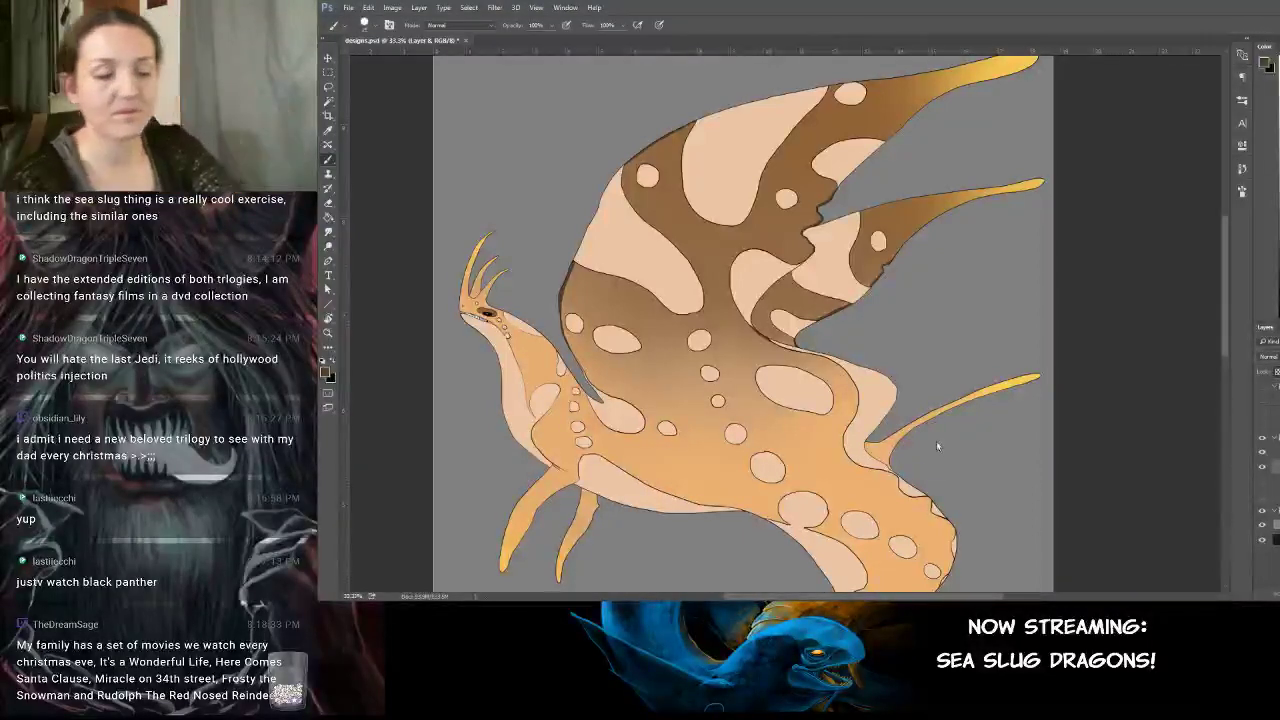
Sample brown at the lower finger's curved fold and shade the wing's front edge above the neck in dark brown.
key("ctrl+plus")
key("ctrl+plus")
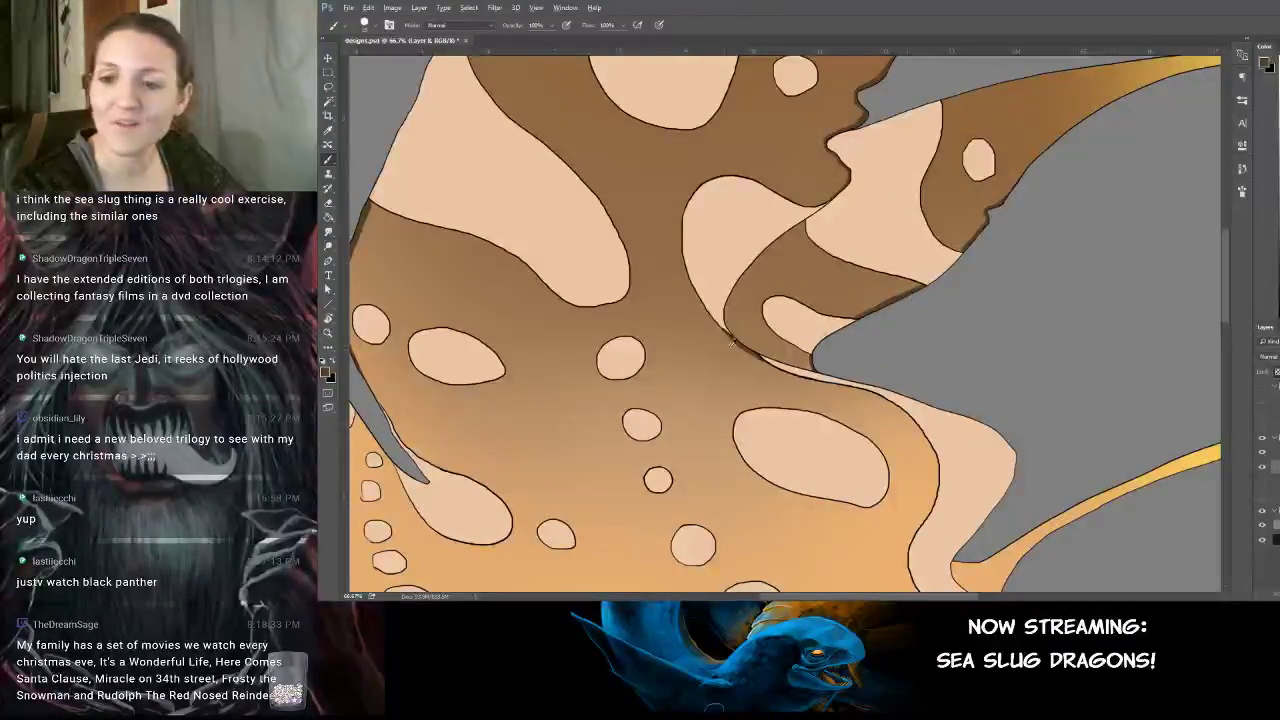
left_click(739, 341, "alt")
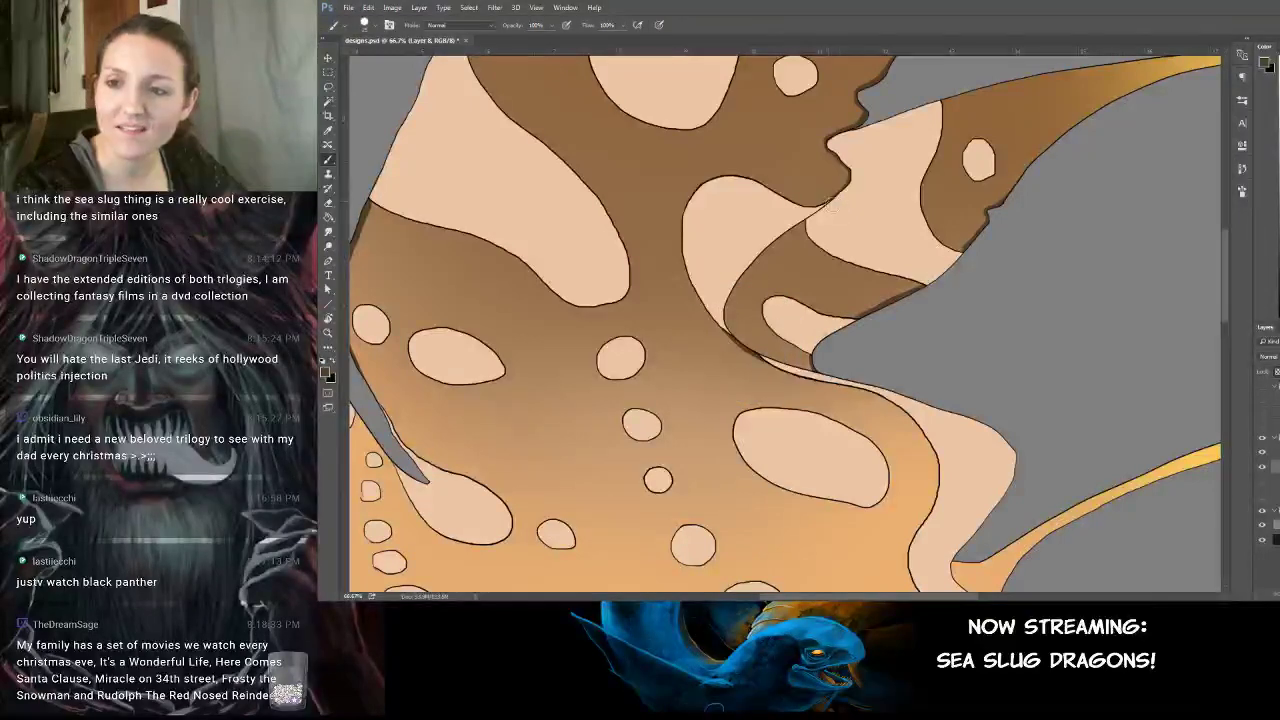
left_click_drag(943, 292, 1011, 229)
left_click_drag(720, 452, 906, 289)
left_click_drag(831, 253, 838, 346)
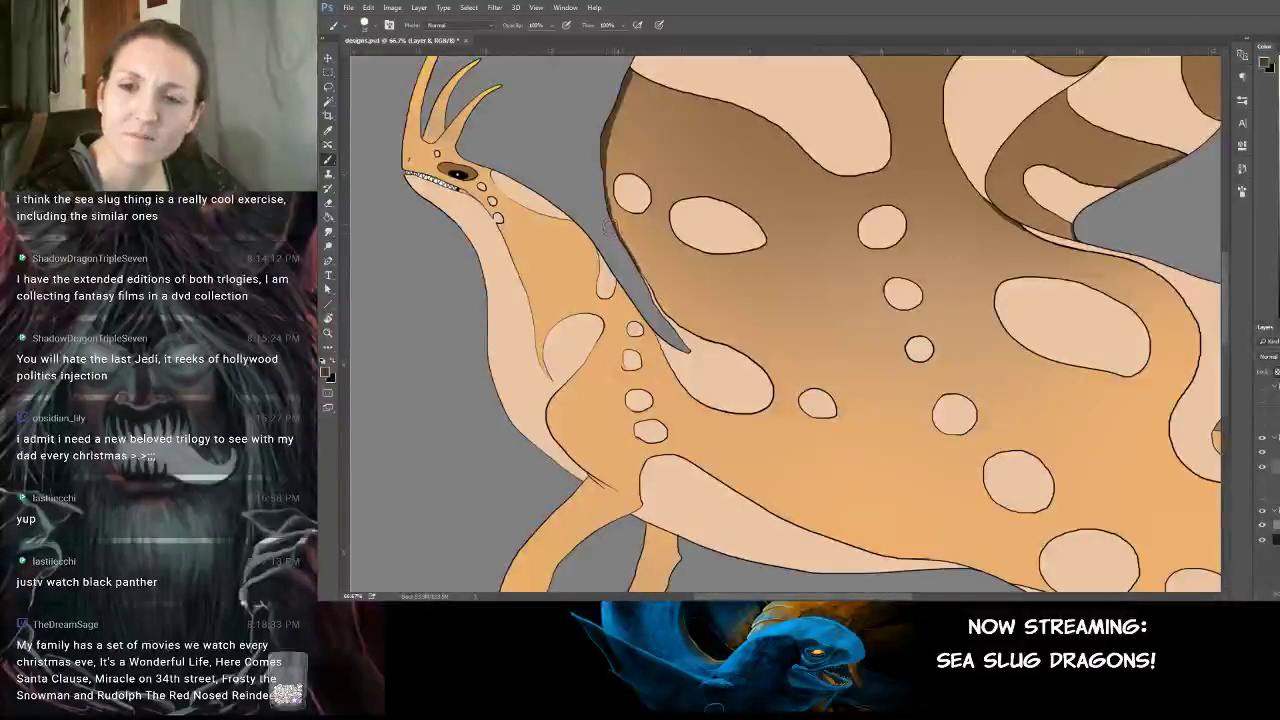
left_click_drag(634, 184, 676, 292)
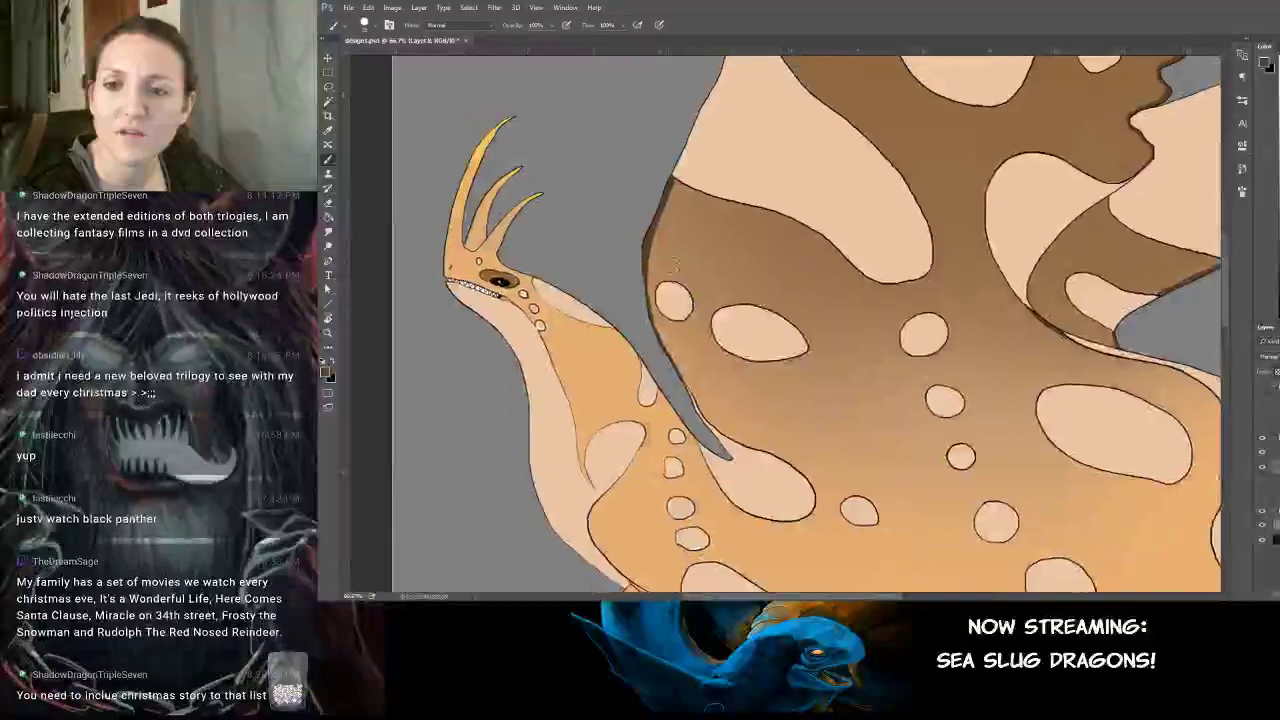
left_click_drag(645, 252, 665, 354)
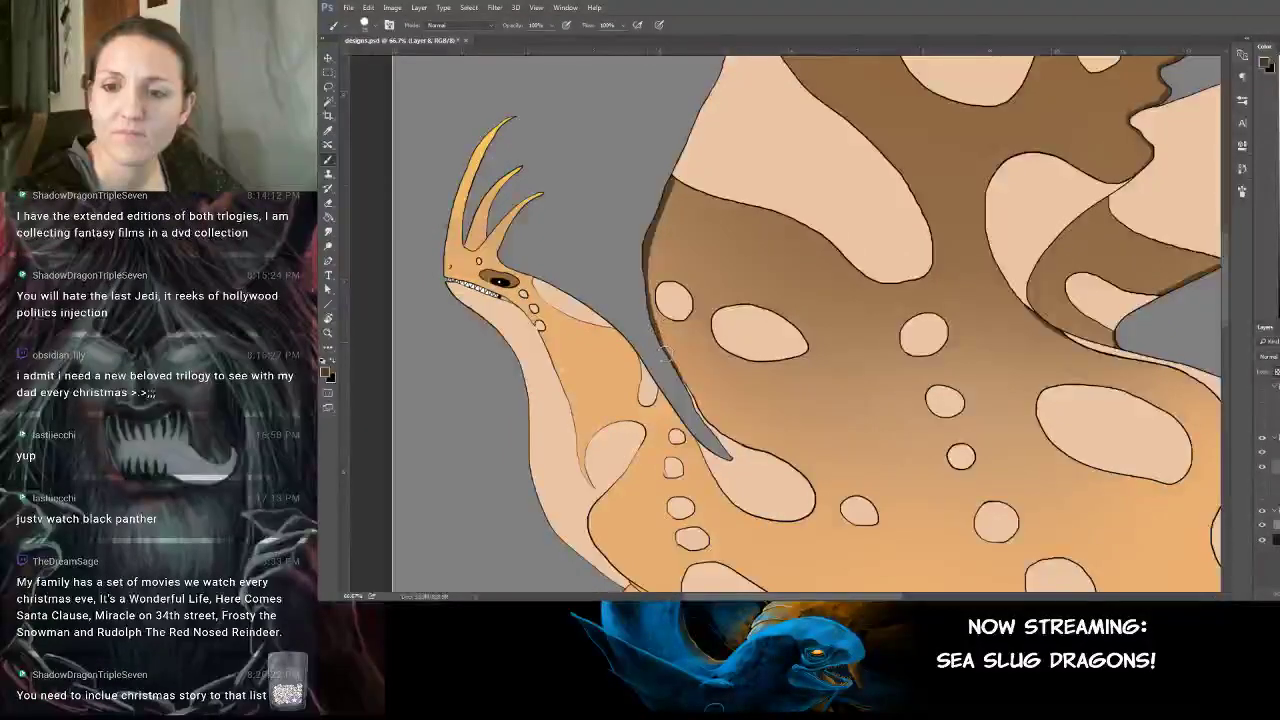
left_click_drag(758, 297, 691, 263)
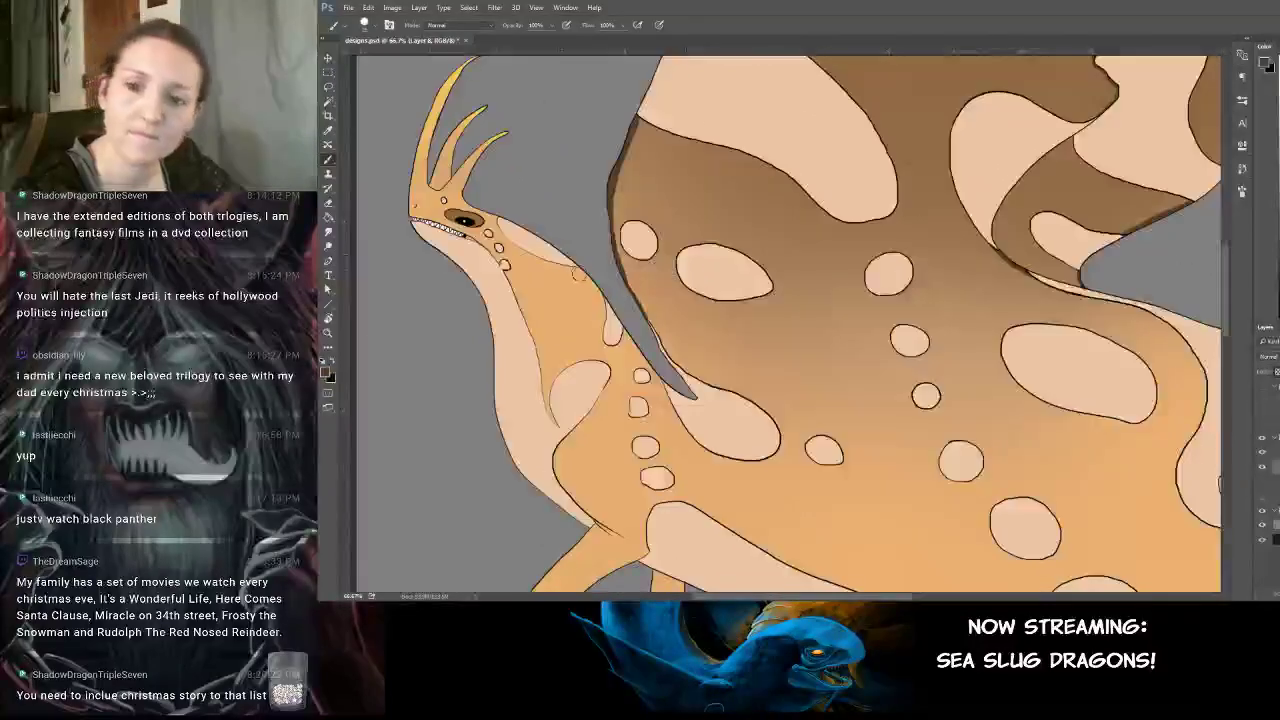
Shade the back edge of the neck beside the wing in dark brown and touch up the eye.
mouse_move(579, 274)
left_mouse_down()
mouse_move(612, 297)
mouse_move(585, 276)
mouse_move(664, 382)
left_mouse_up()
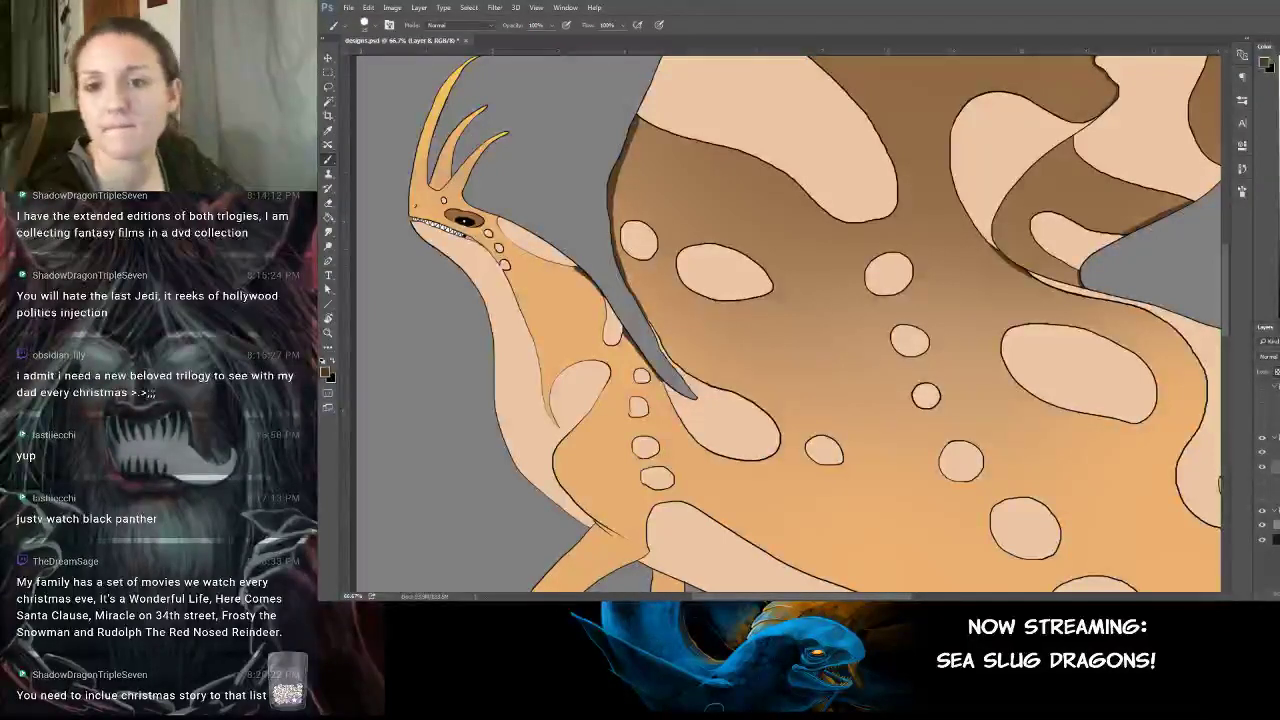
left_click_drag(592, 240, 657, 303)
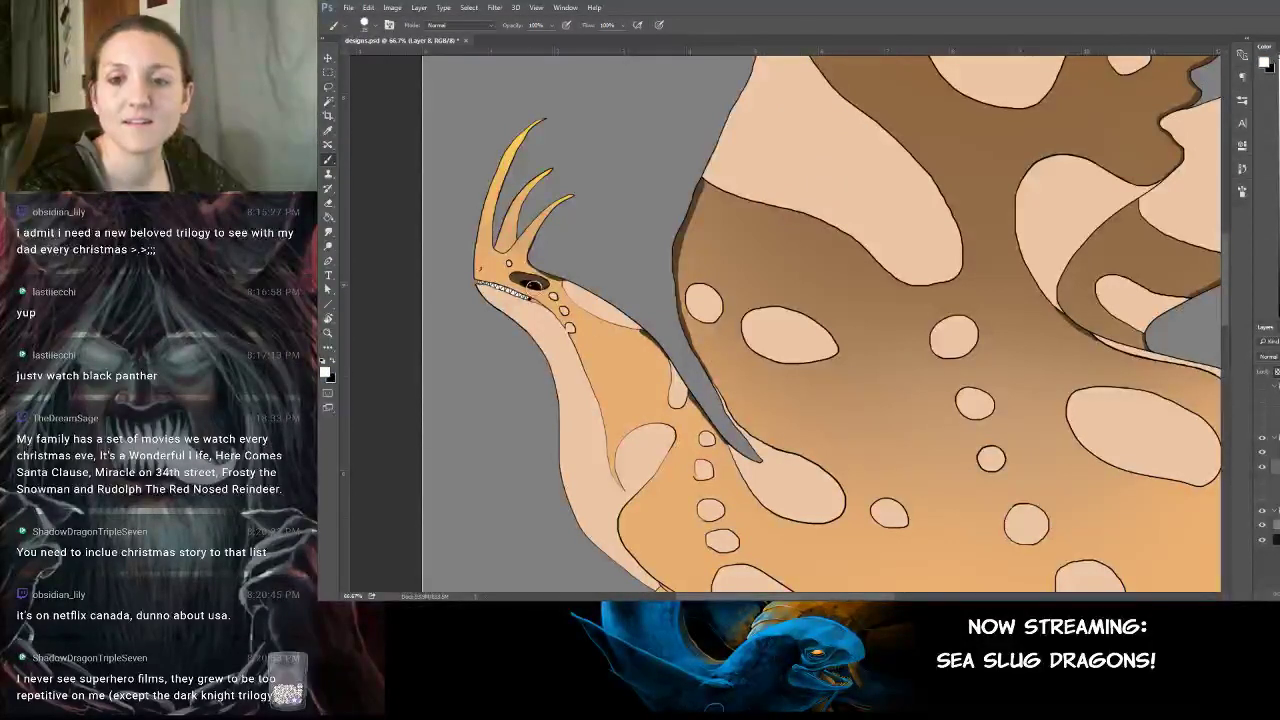
left_click_drag(722, 238, 687, 176)
scroll(686, 176, "down", 2)
scroll(688, 180, "up", 2)
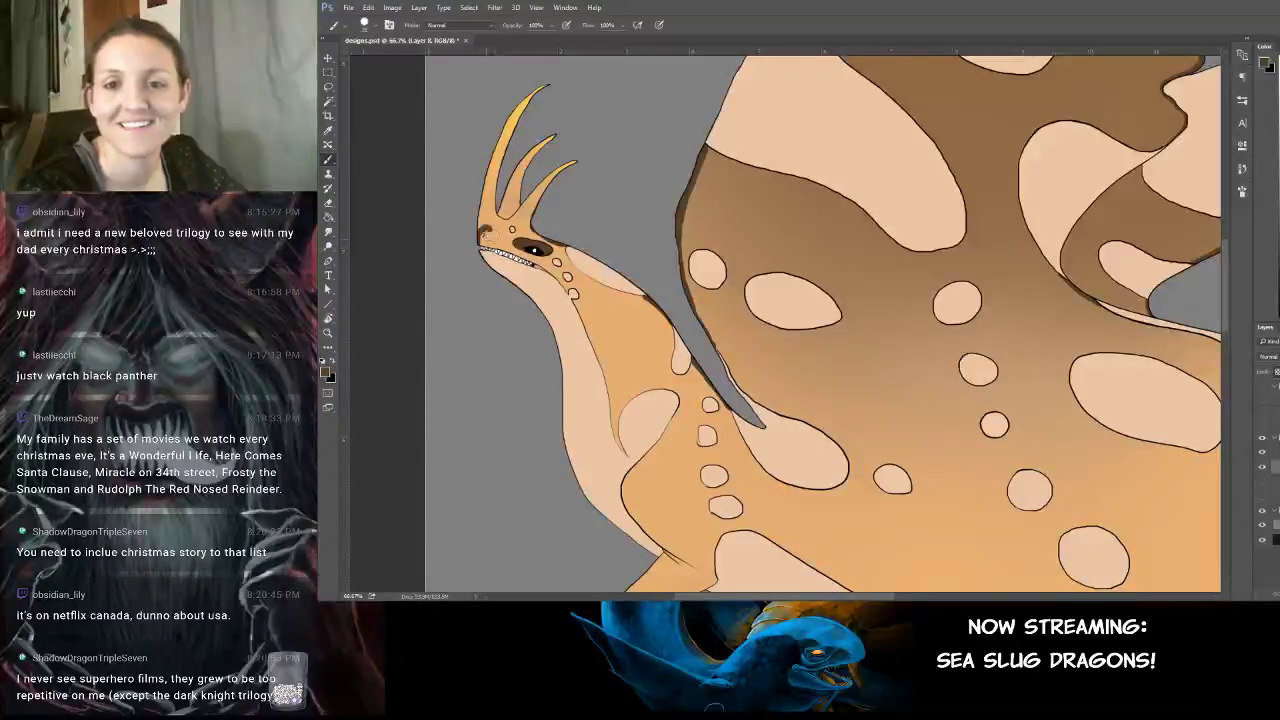
Undo the brown mark on the snout and try dark brown shading along the throat.
key("ctrl+z")
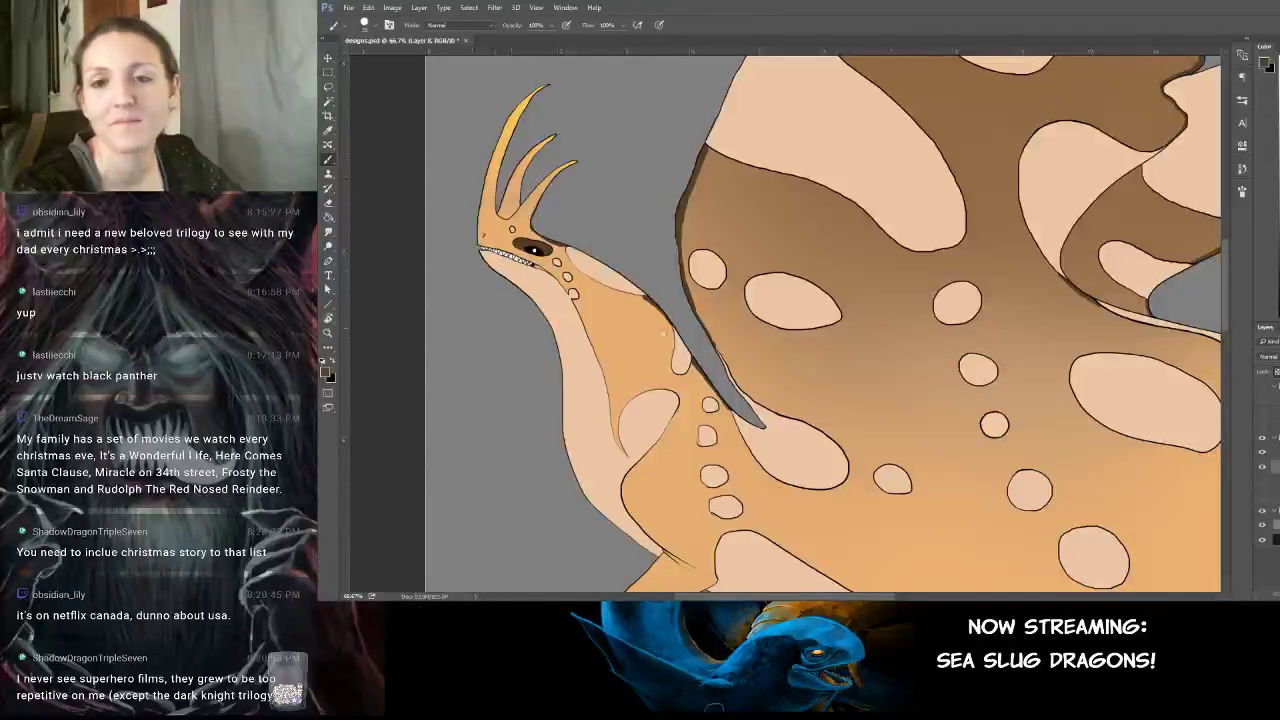
left_click_drag(663, 333, 628, 292)
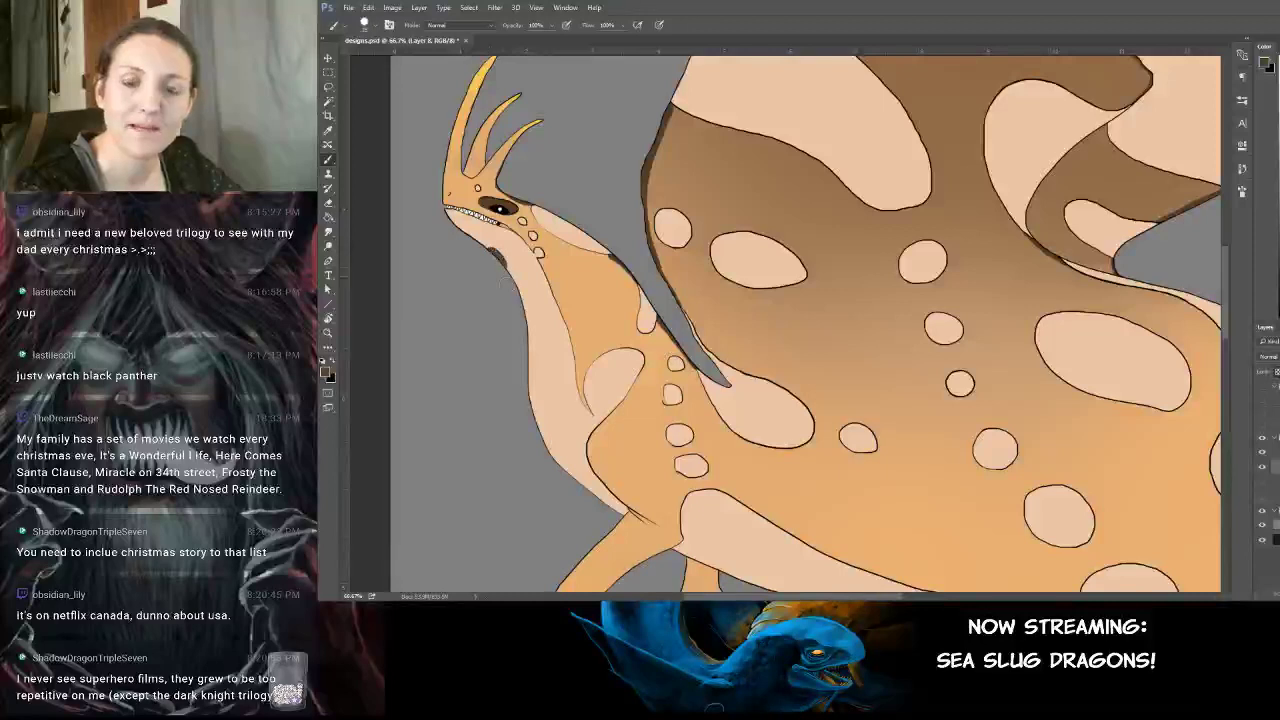
left_click_drag(521, 303, 530, 352)
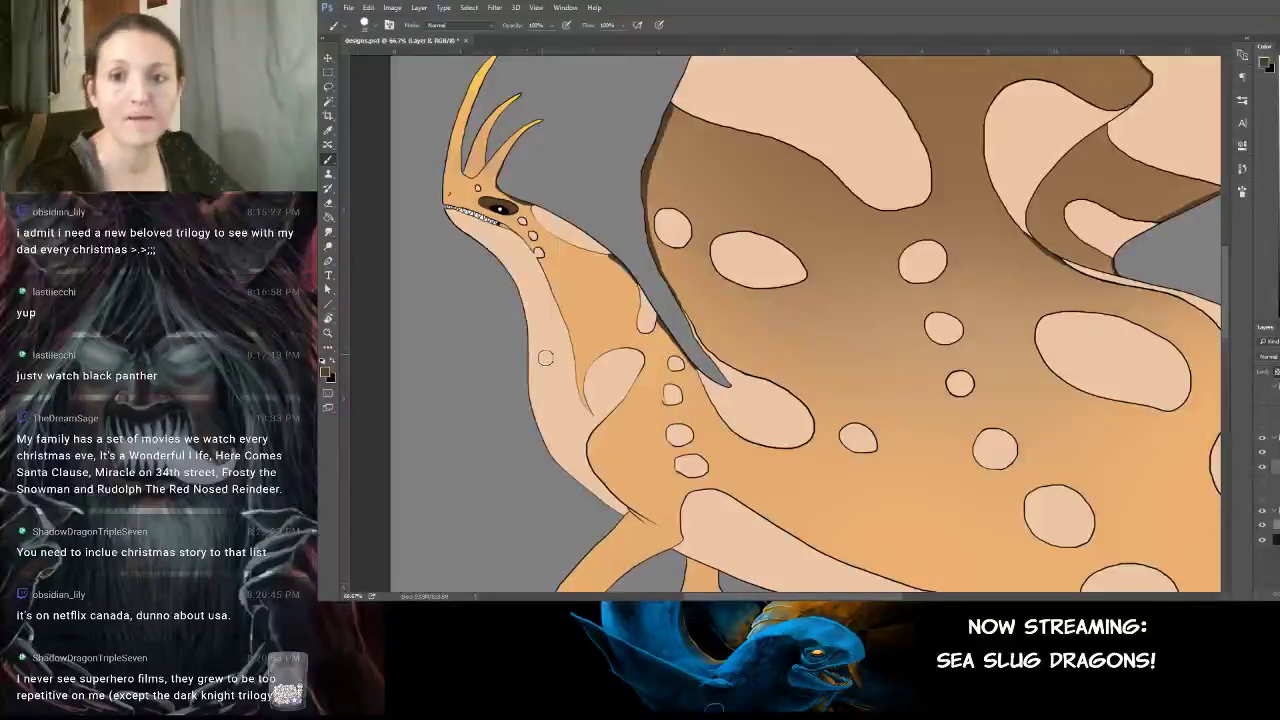
Select the peach markings on the wing, body and tail with the Magic Wand.
left_click_drag(644, 532, 606, 334)
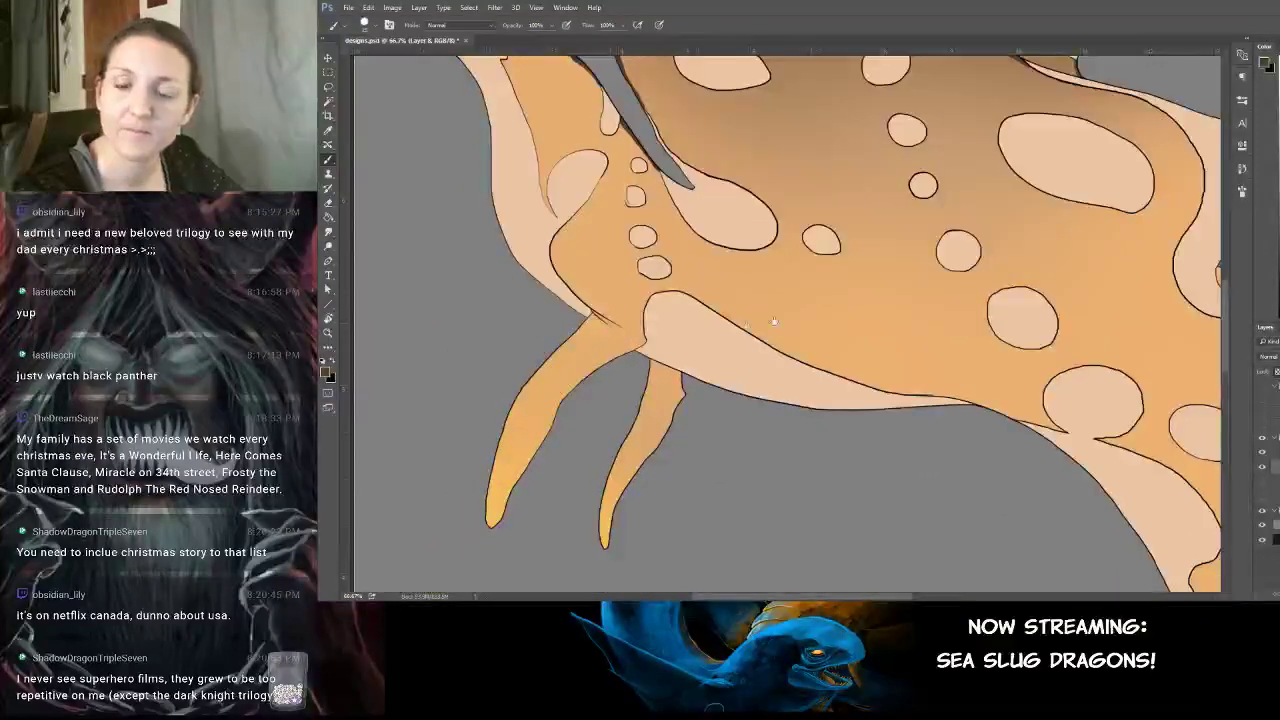
mouse_move(774, 322)
left_mouse_down()
mouse_move(797, 471)
mouse_move(601, 399)
left_mouse_up()
mouse_move(1051, 471)
left_mouse_down()
mouse_move(763, 360)
mouse_move(790, 286)
mouse_move(962, 417)
left_mouse_up()
left_click_drag(820, 273, 937, 373)
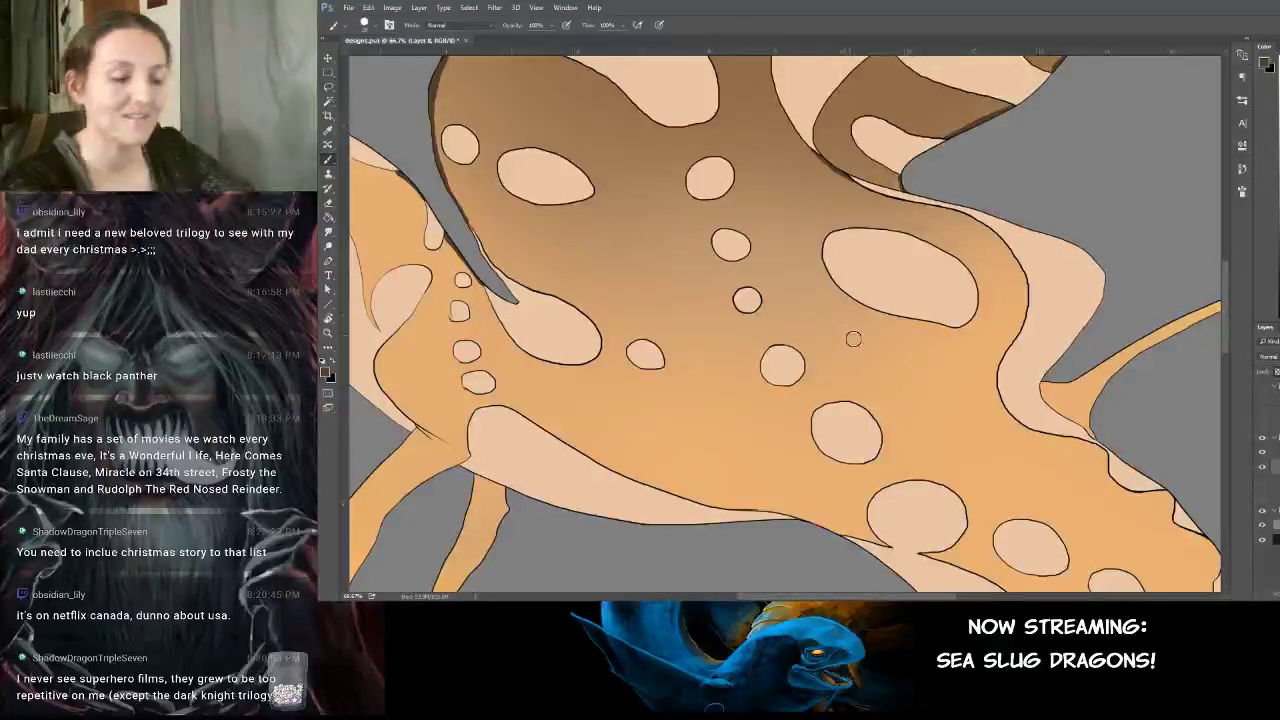
key("ctrl+minus")
key("ctrl+minus")
key("ctrl+minus")
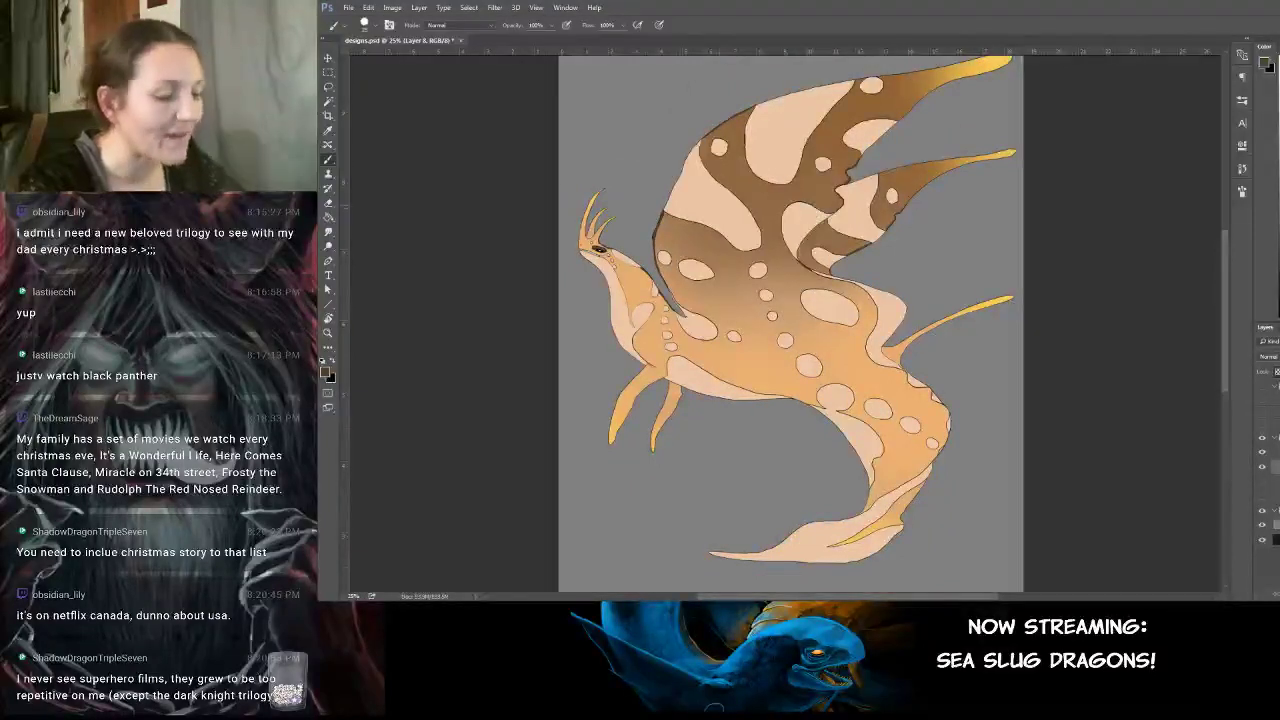
left_click(328, 101)
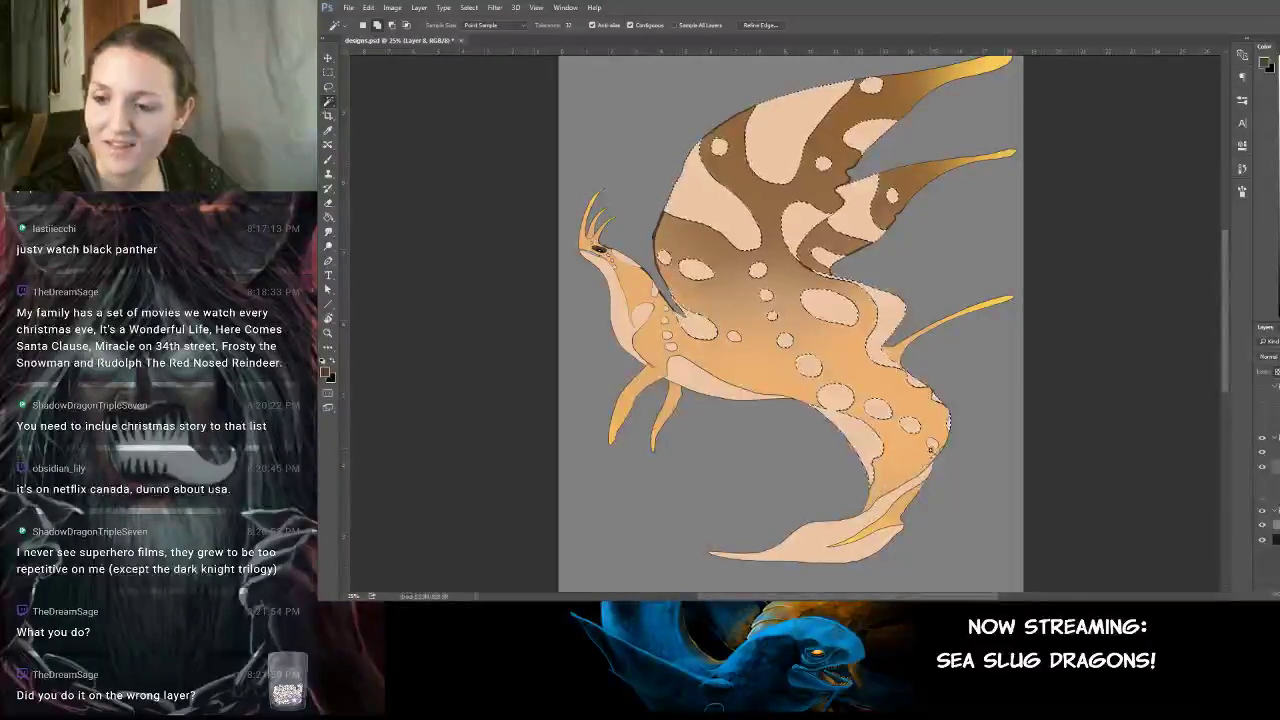
left_click(800, 547)
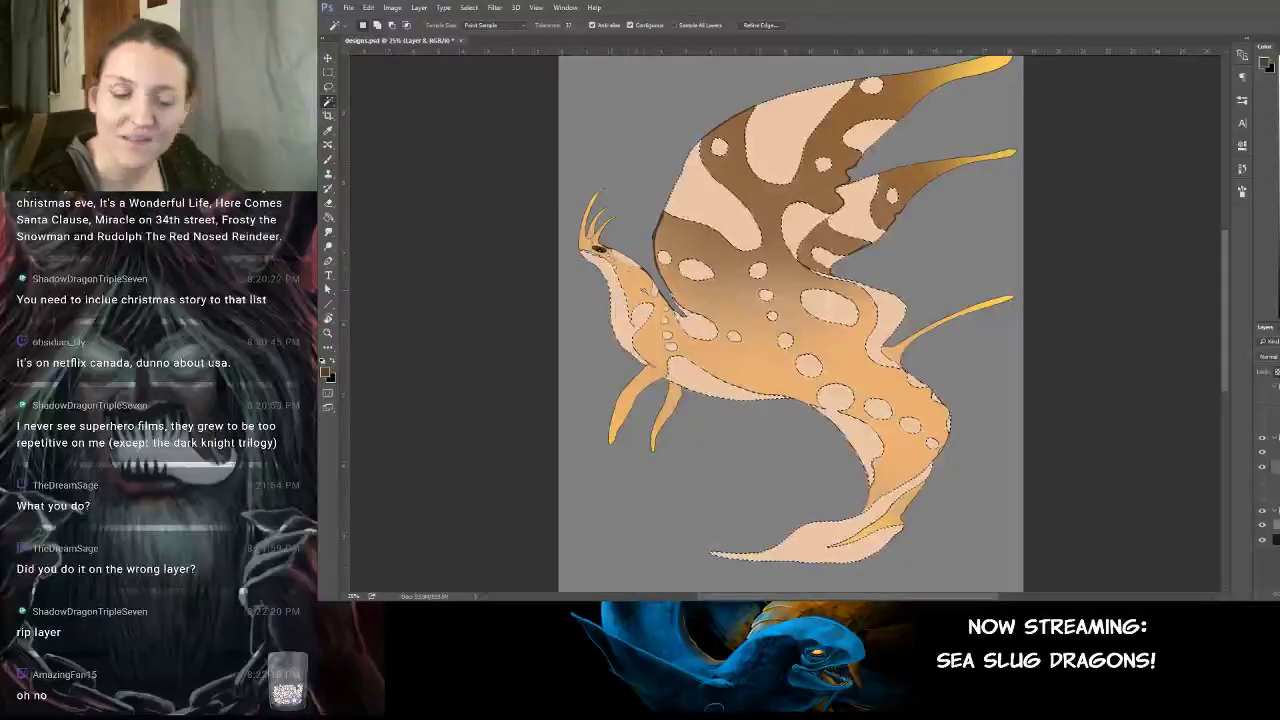
Examine the selection's outline around the peach markings on the head, body, tail and wing for missed areas.
key("ctrl+plus")
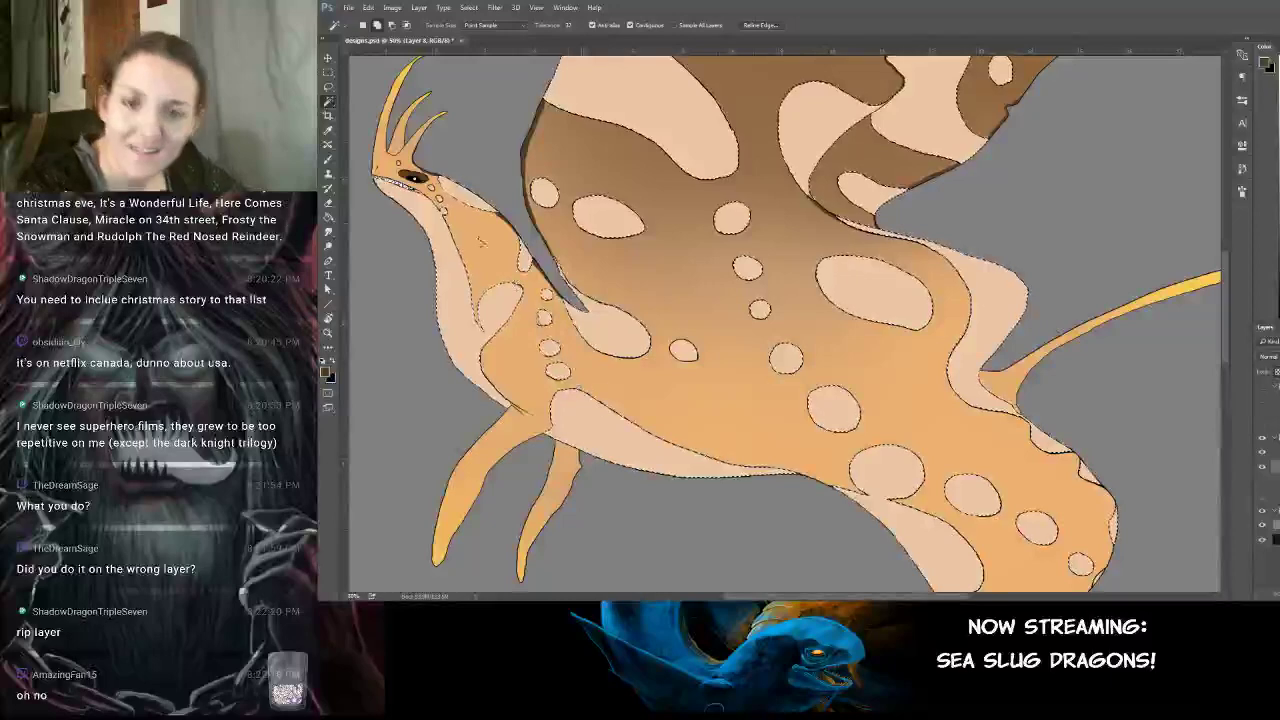
key("ctrl+d")
key("ctrl+plus")
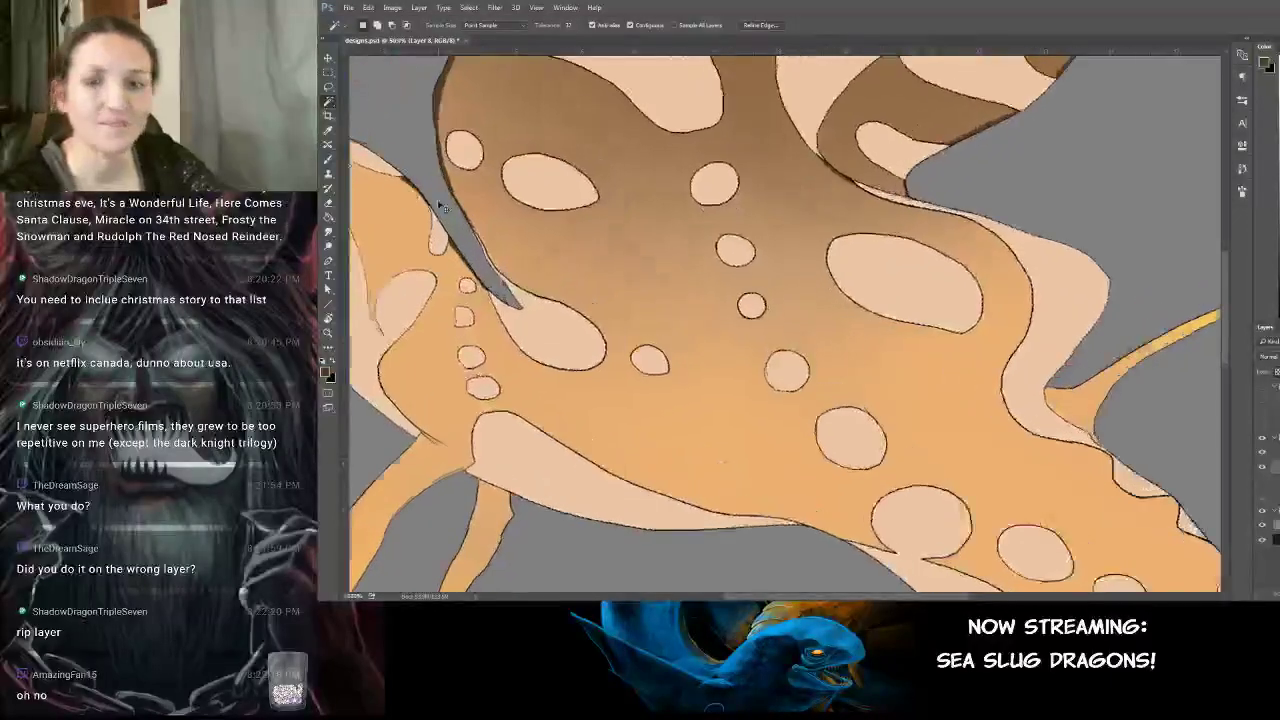
left_click_drag(470, 248, 757, 449)
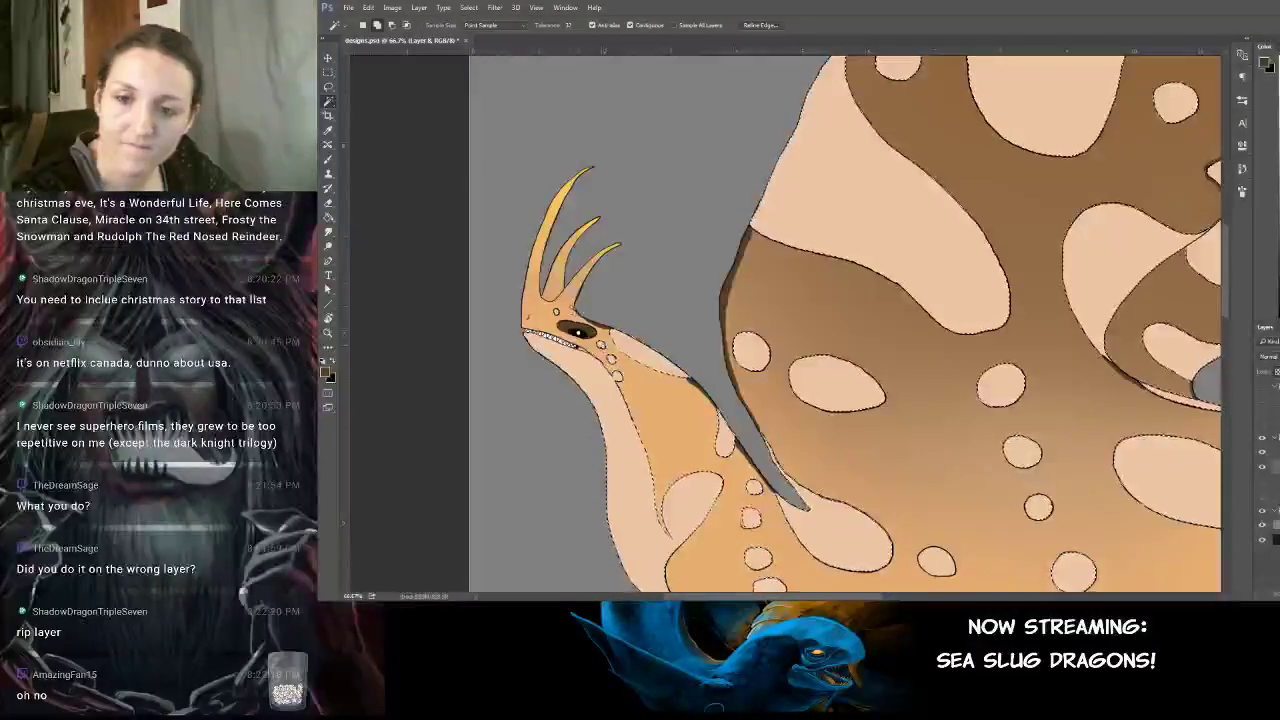
left_click_drag(805, 404, 352, 165)
left_click_drag(888, 487, 753, 287)
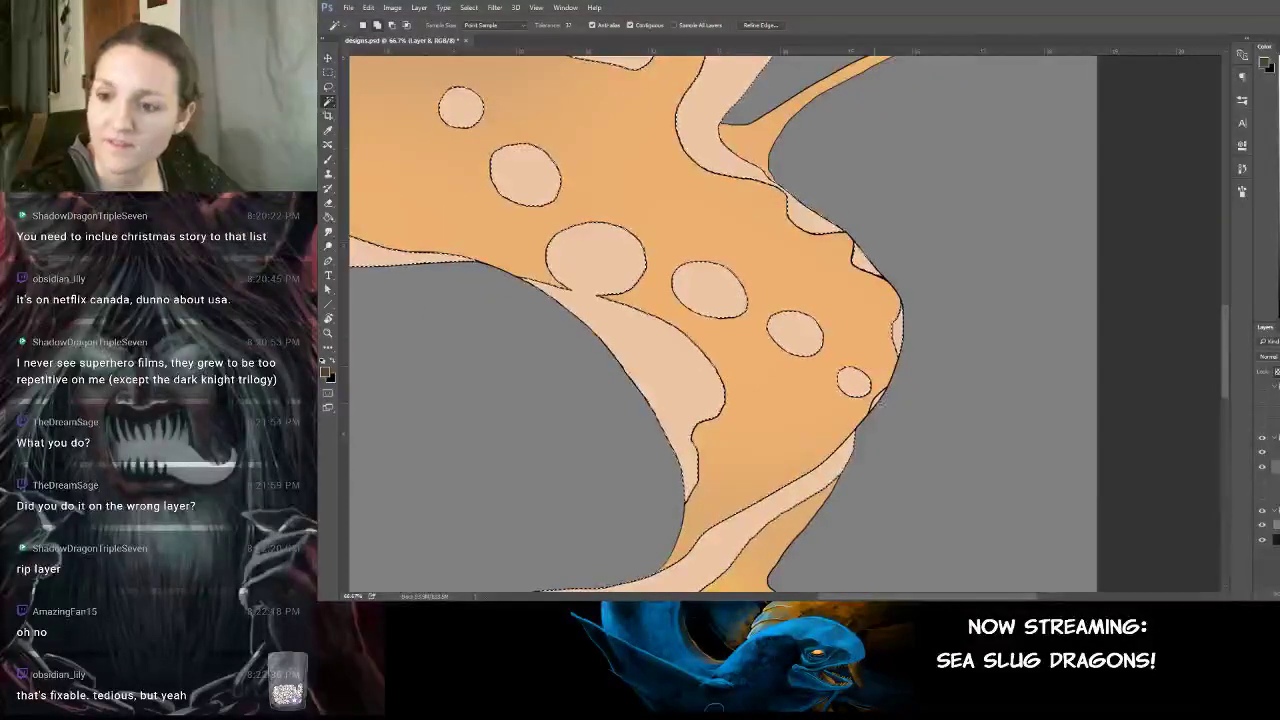
left_click_drag(880, 402, 952, 214)
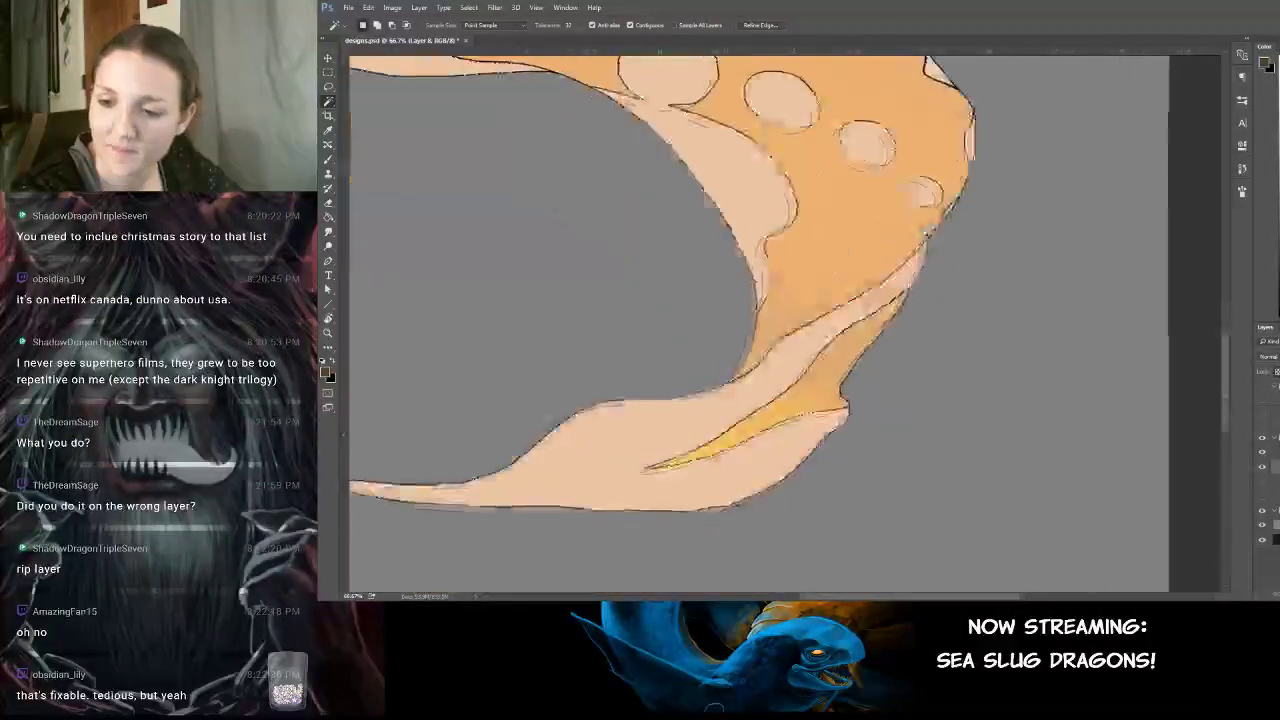
left_click_drag(772, 221, 811, 286)
left_click(806, 283)
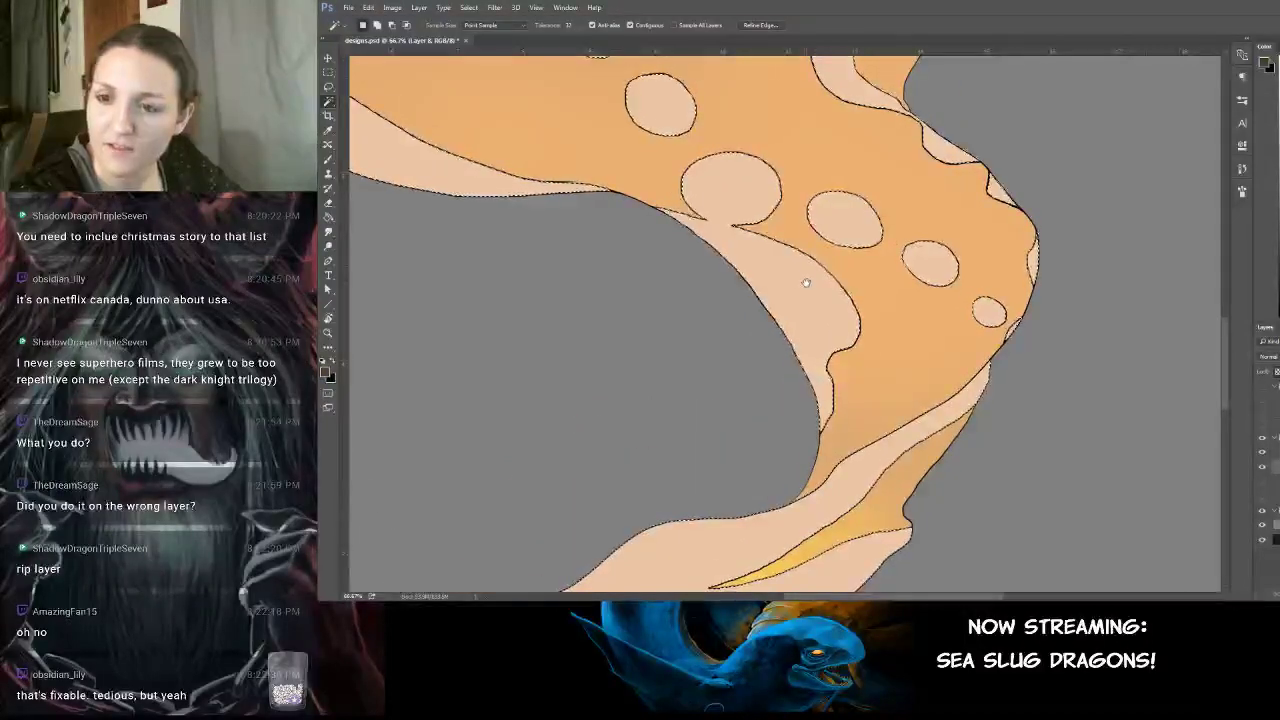
left_click_drag(717, 215, 793, 338)
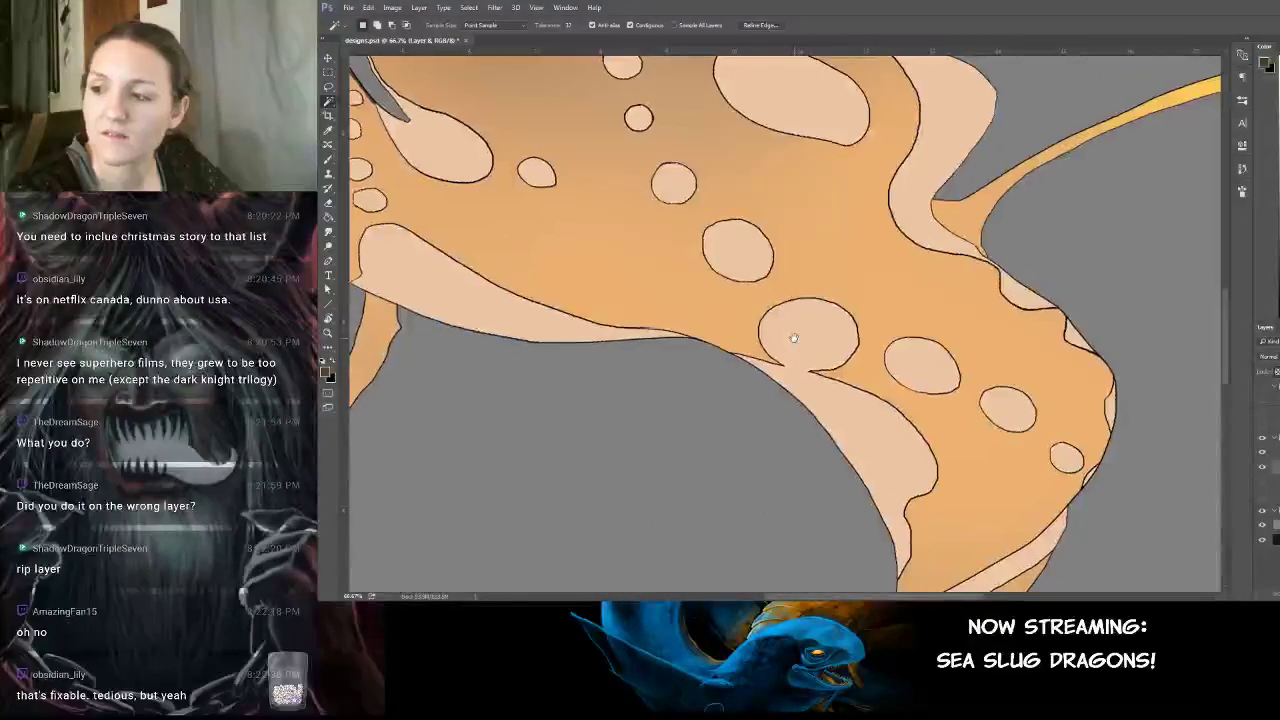
left_click_drag(714, 257, 787, 297)
left_click_drag(746, 227, 806, 329)
left_click_drag(786, 239, 851, 334)
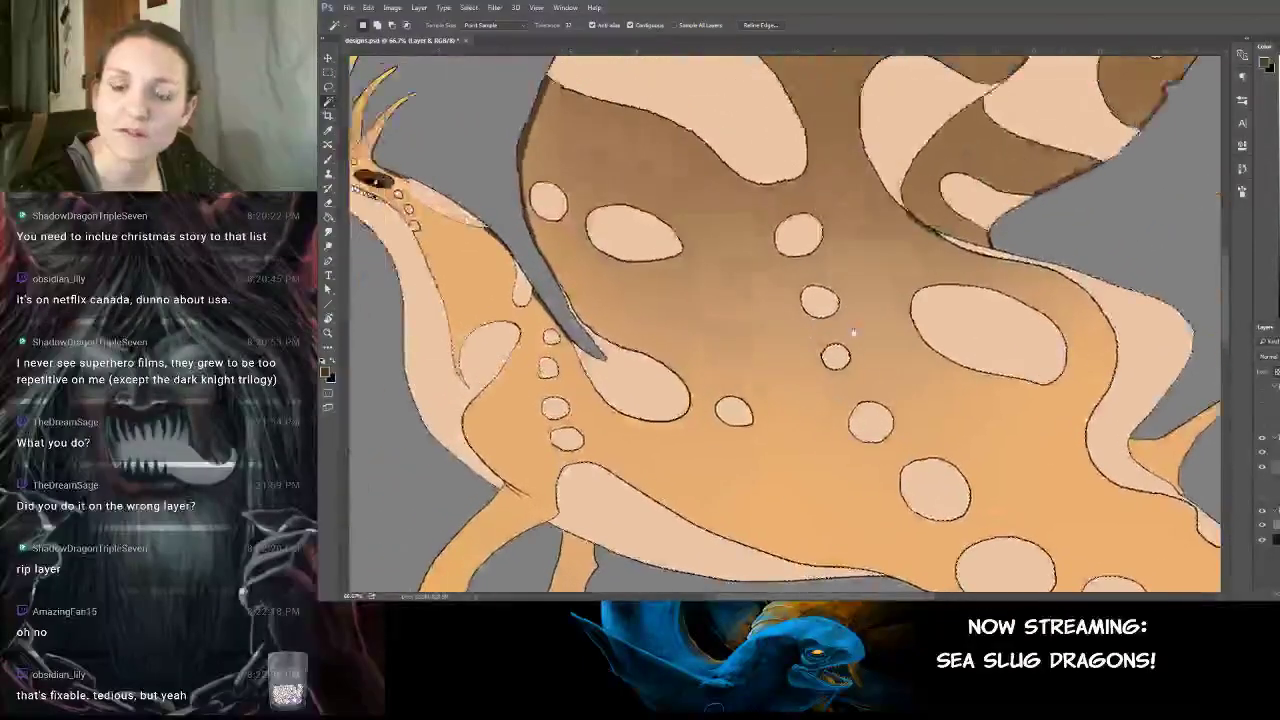
left_click_drag(722, 236, 835, 319)
left_click_drag(892, 278, 732, 402)
scroll(740, 400, "up", 5)
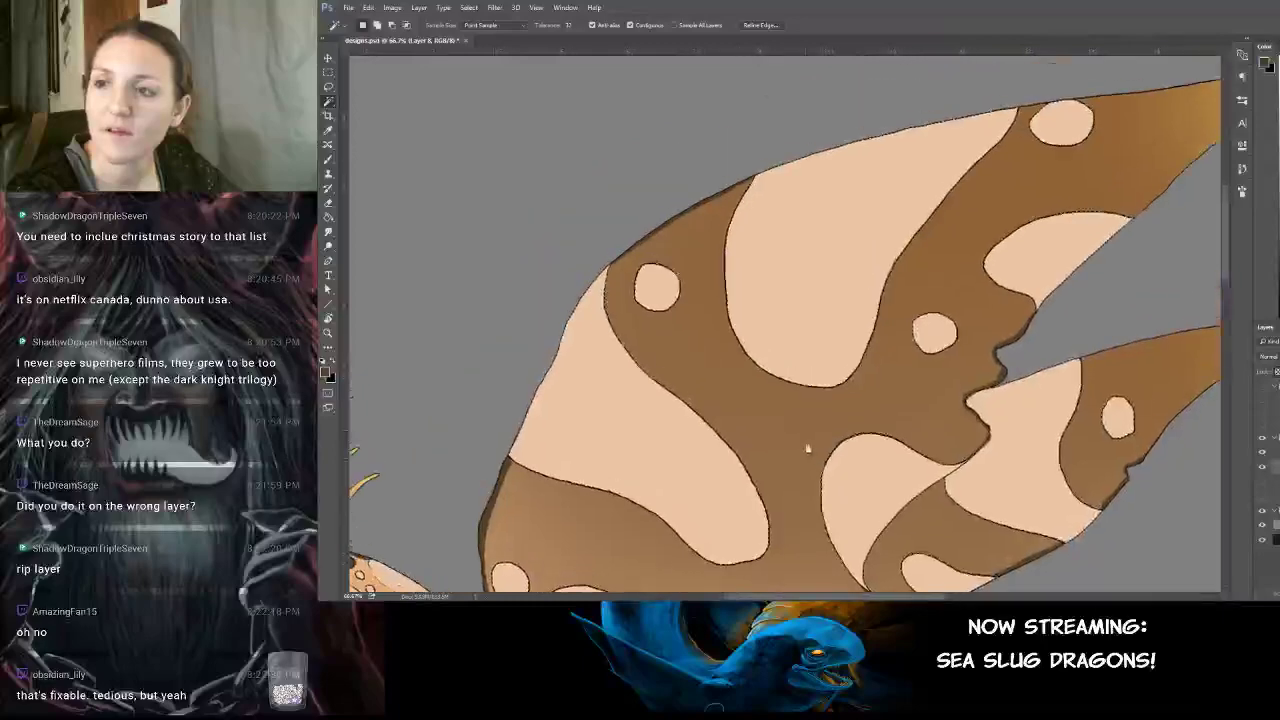
left_click_drag(808, 334, 815, 180)
left_click_drag(787, 506, 757, 237)
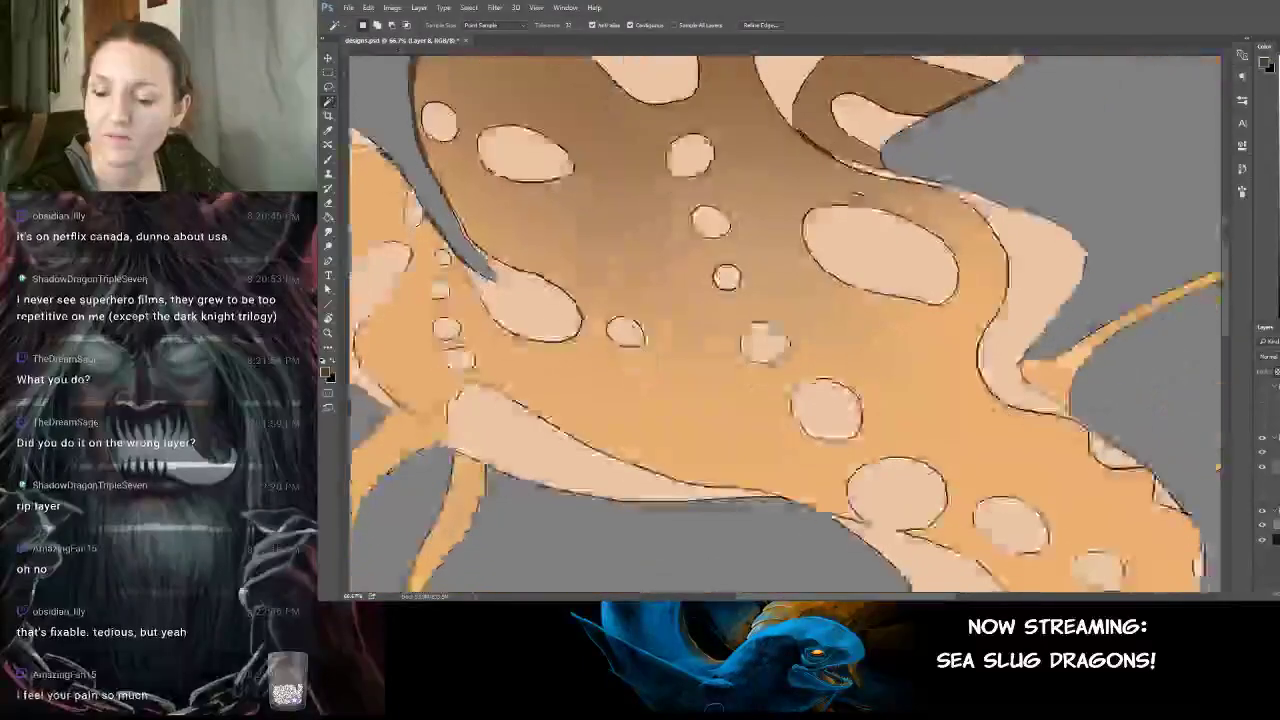
left_click_drag(791, 351, 793, 299)
scroll(793, 297, "down", 2)
left_click(642, 270)
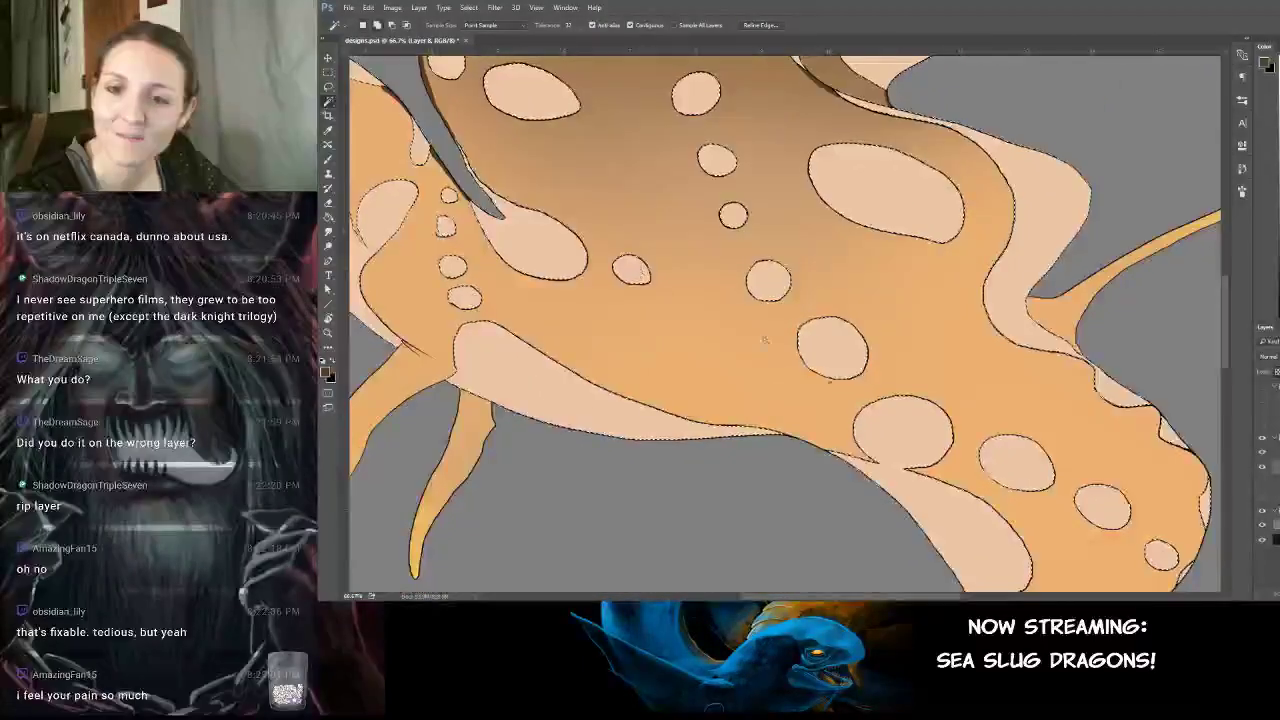
Contract the selection around the peach markings.
left_click_drag(863, 385, 1067, 554)
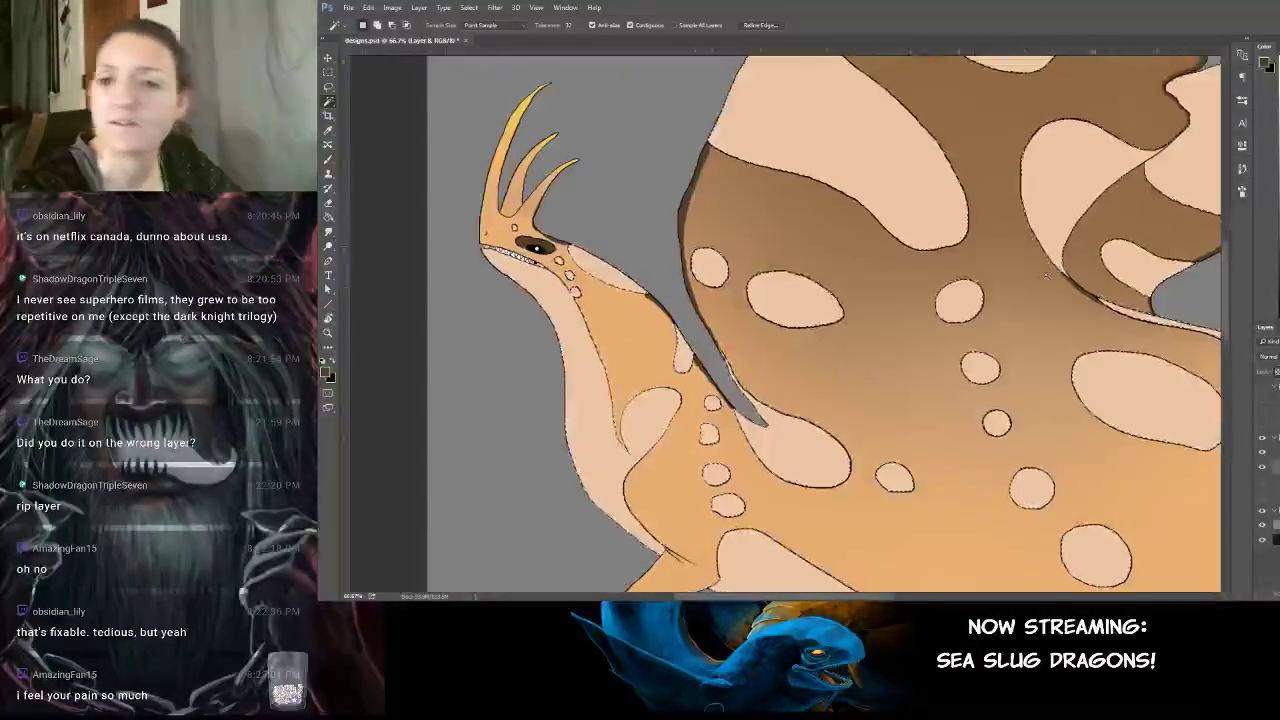
scroll(1030, 312, "down", 3)
scroll(1030, 312, "right", 5)
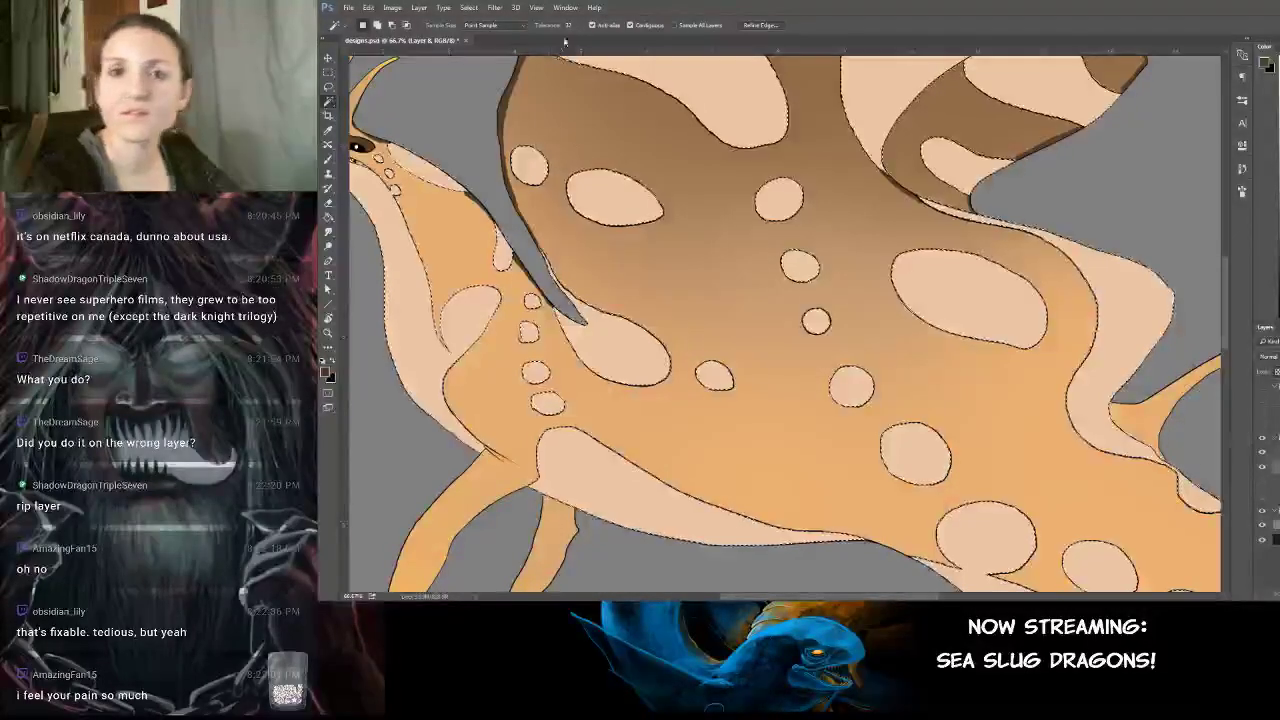
left_click(469, 7)
mouse_move(572, 153)
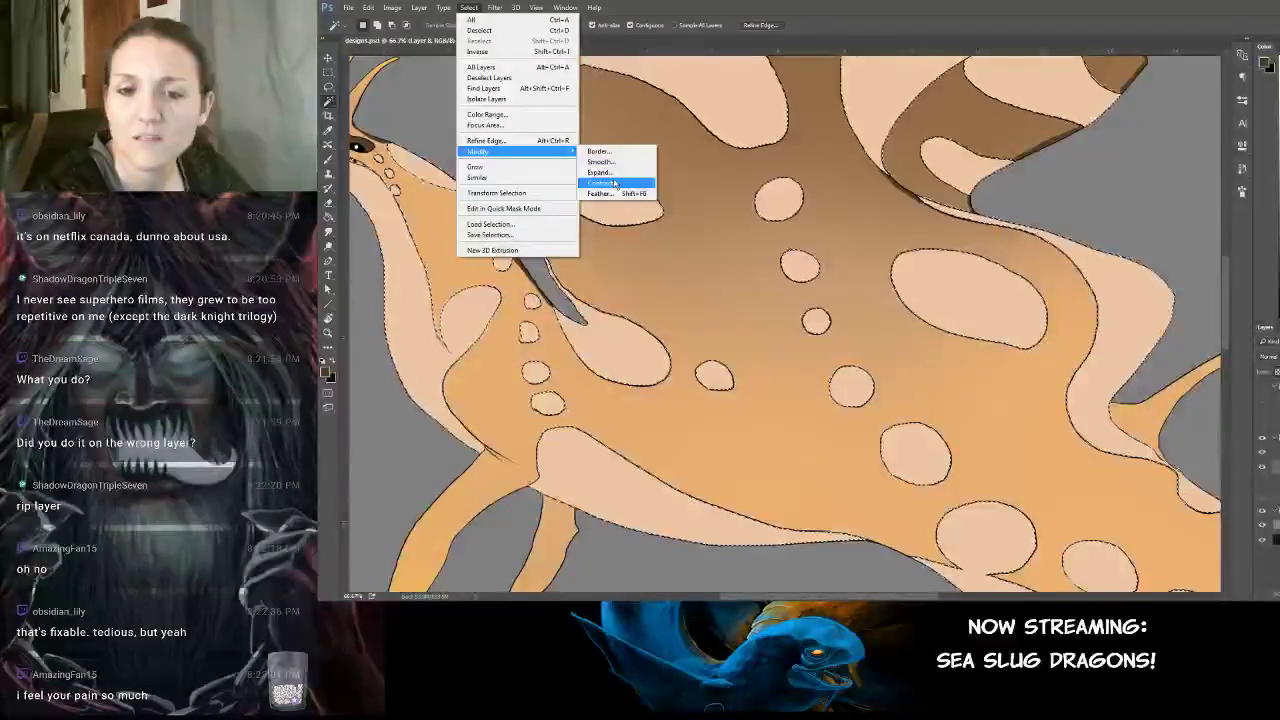
left_click(615, 184)
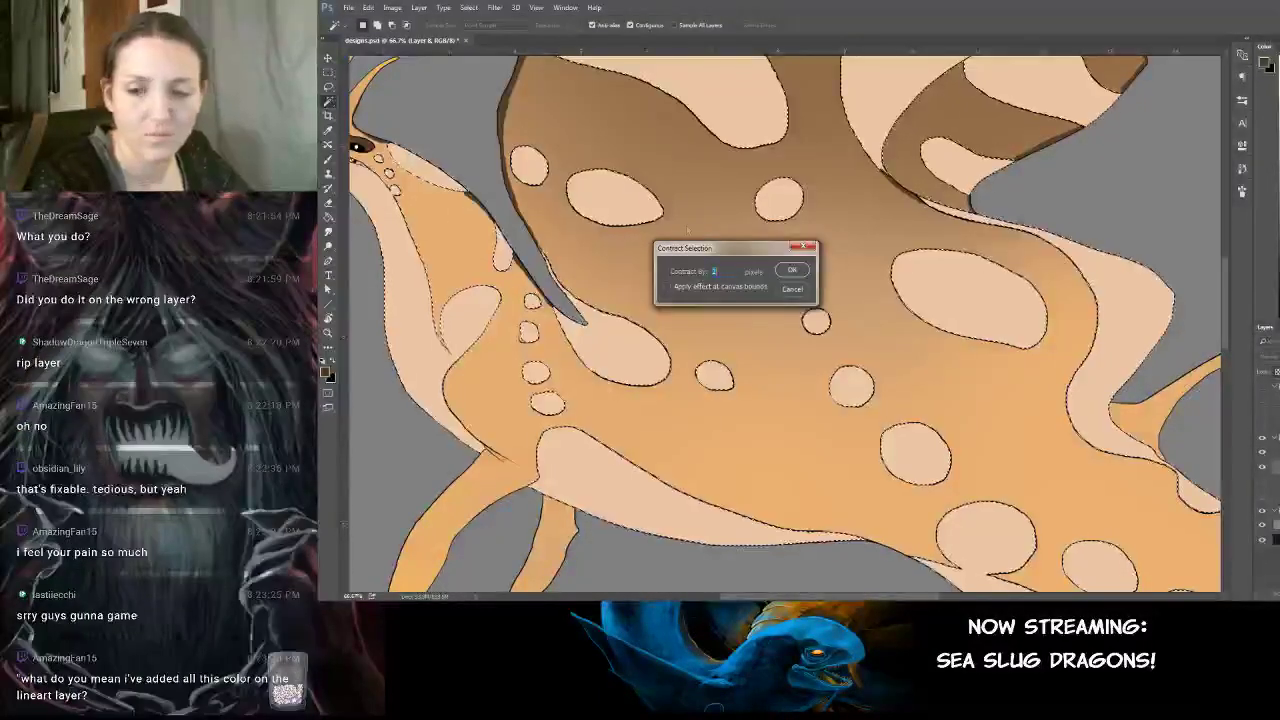
key("Return")
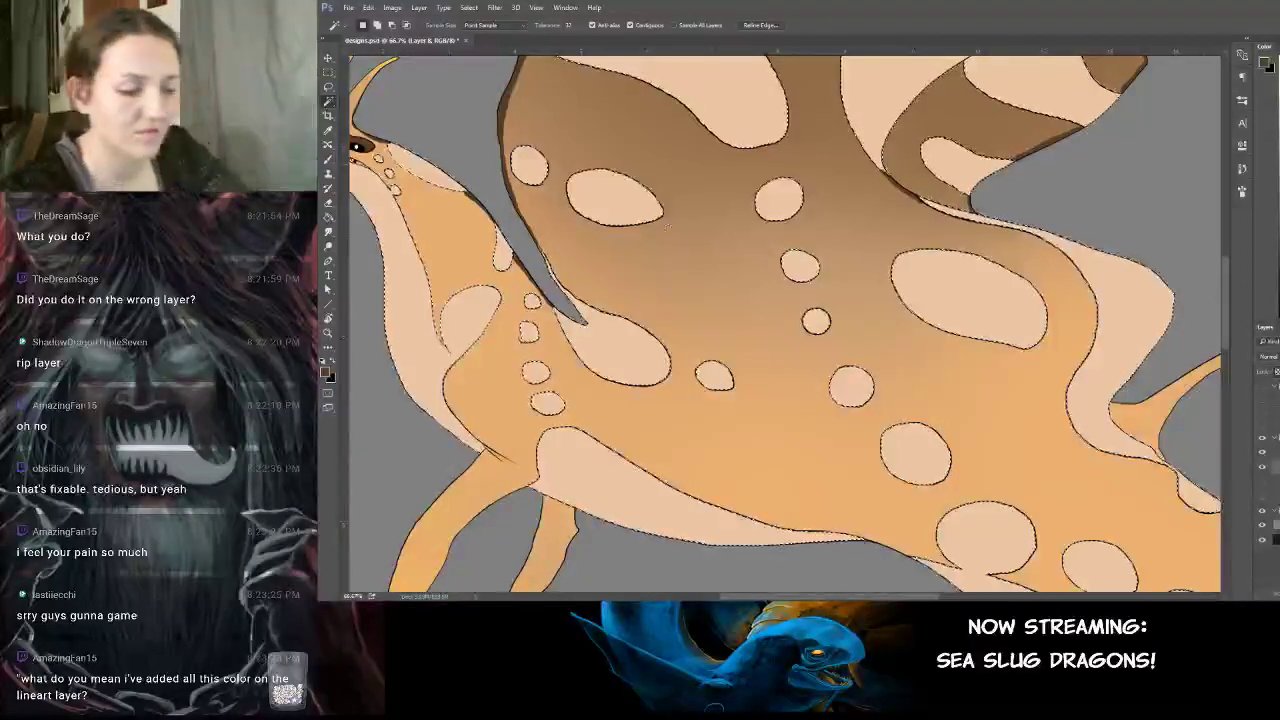
Examine the contracted selection's edge up close around the wing spots, neck markings and belly stripe.
key("ctrl+plus")
key("ctrl+plus")
left_click_drag(706, 152, 837, 306)
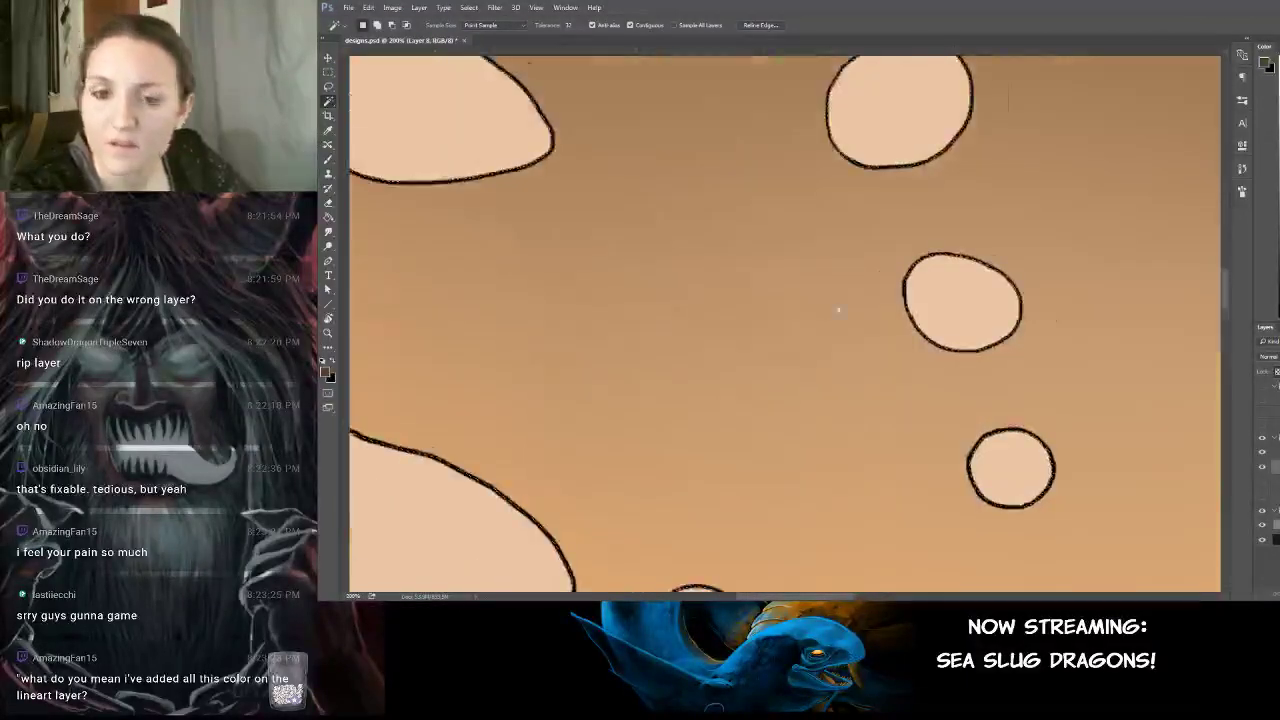
left_click_drag(627, 173, 740, 224)
scroll(748, 218, "up", 2)
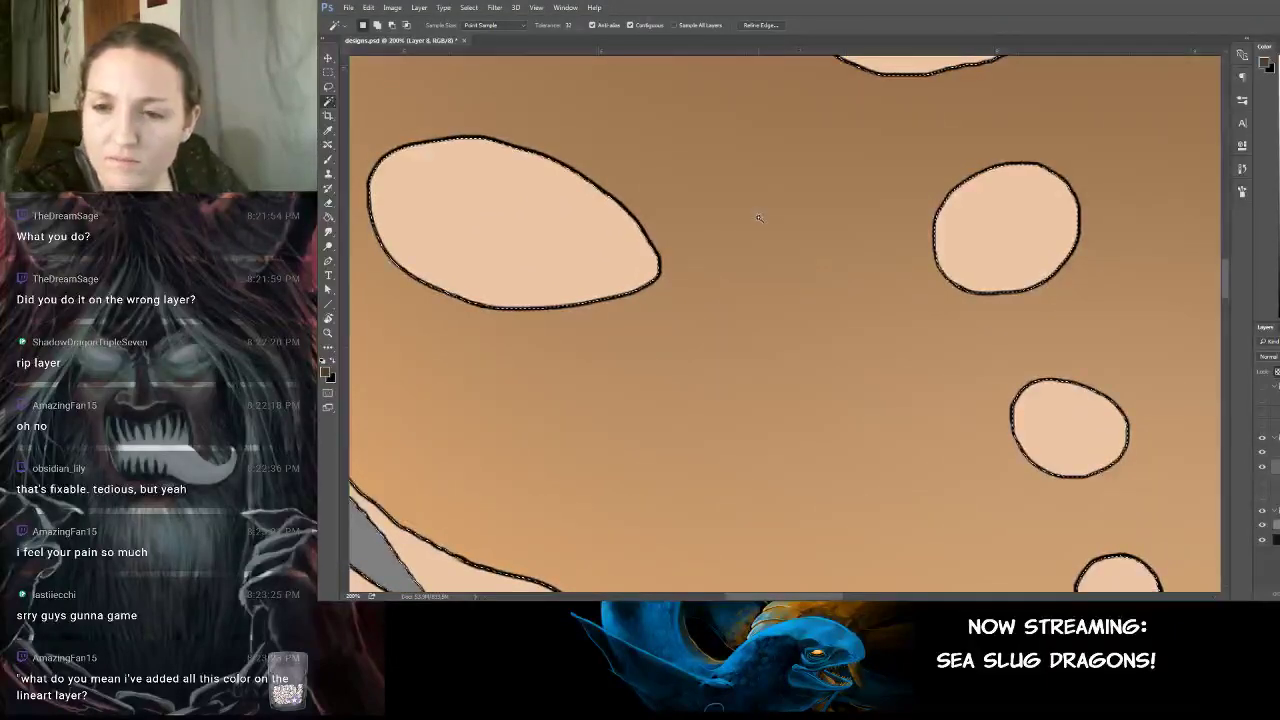
key("ctrl+d")
left_click_drag(586, 523, 746, 226)
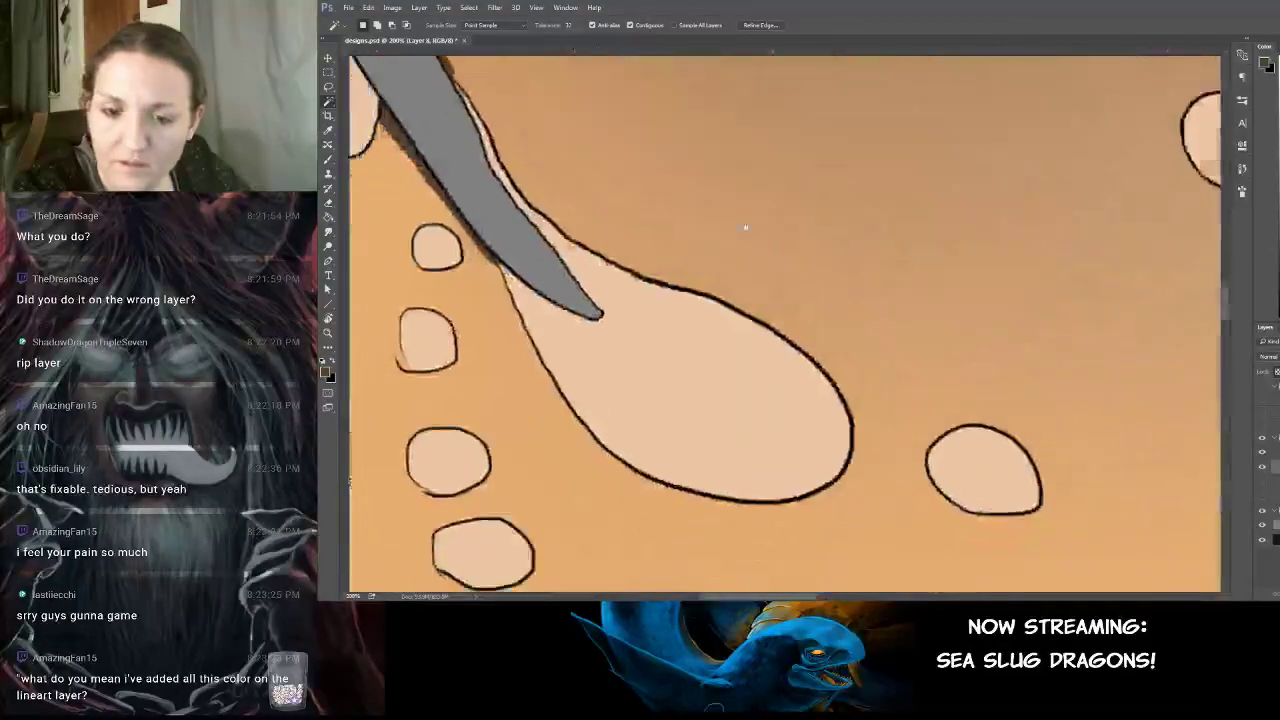
left_click_drag(632, 272, 757, 224)
scroll(757, 224, "left", 1)
scroll(860, 128, "down", 4)
scroll(860, 128, "left", 3)
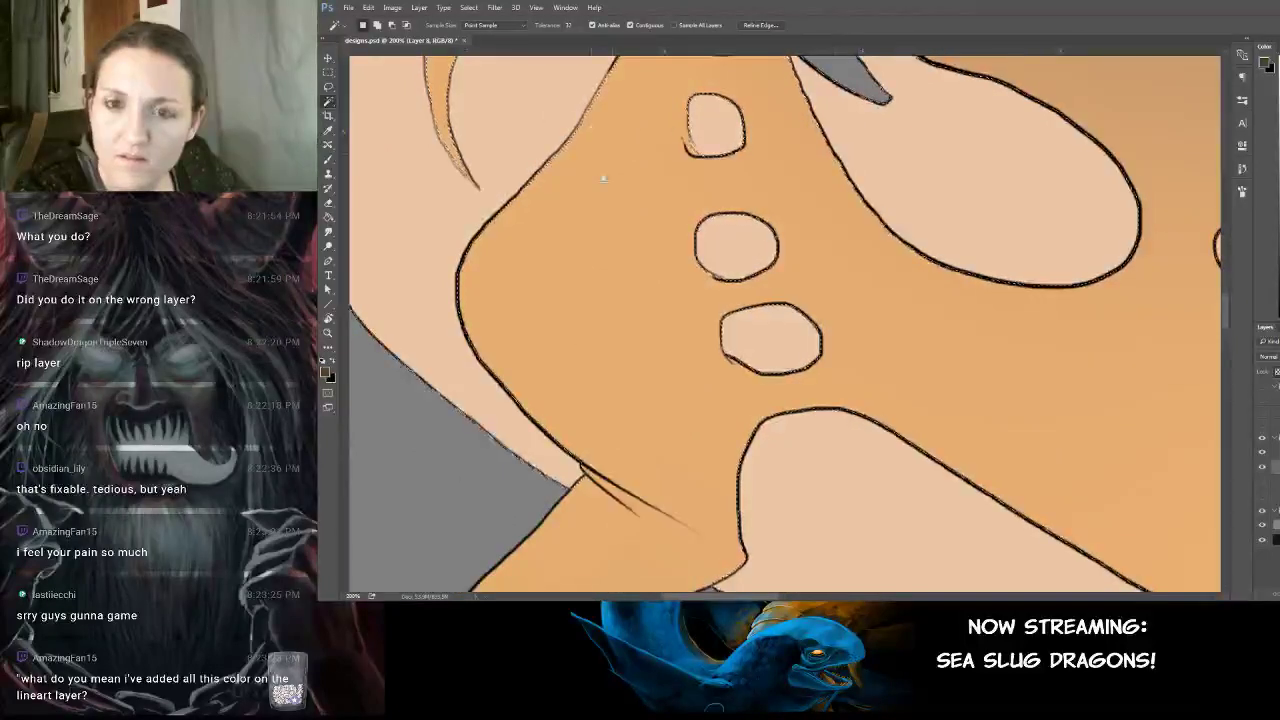
scroll(626, 319, "up", 5)
scroll(626, 319, "left", 1)
left_click(626, 319)
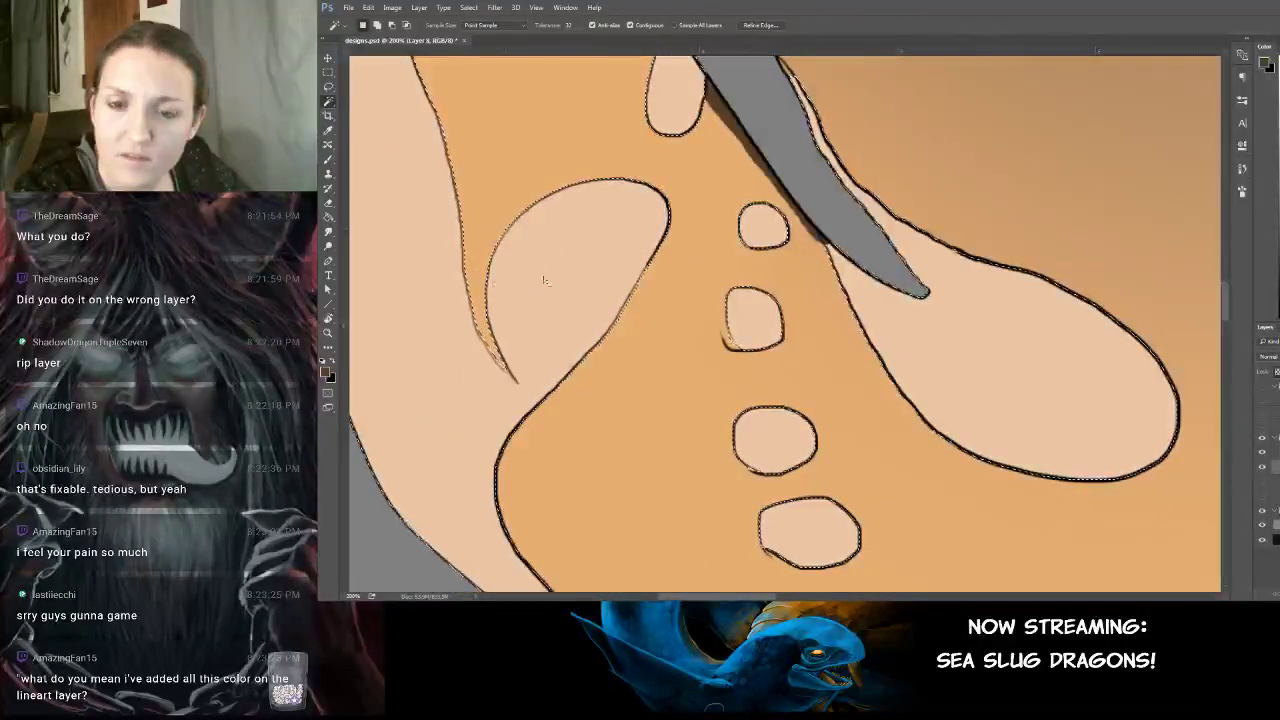
key("ctrl+d")
left_click_drag(563, 252, 632, 305)
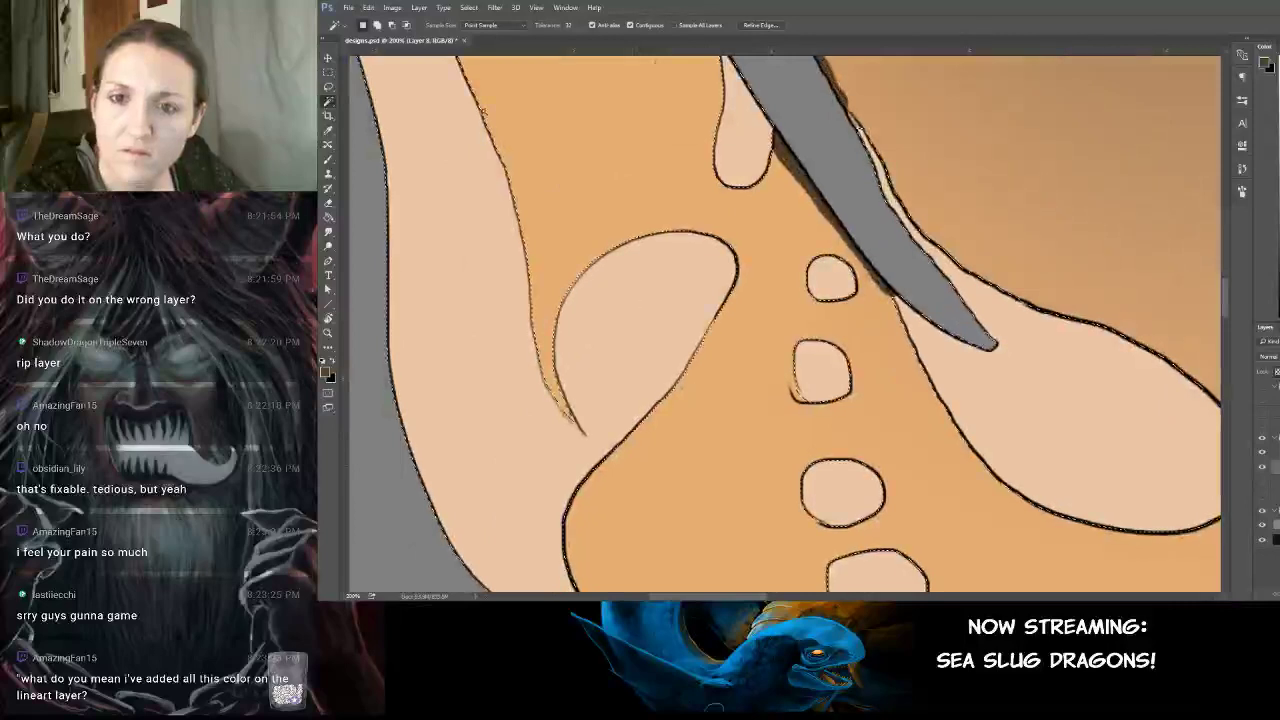
Contract the selection around the peach markings once more.
left_click(470, 8)
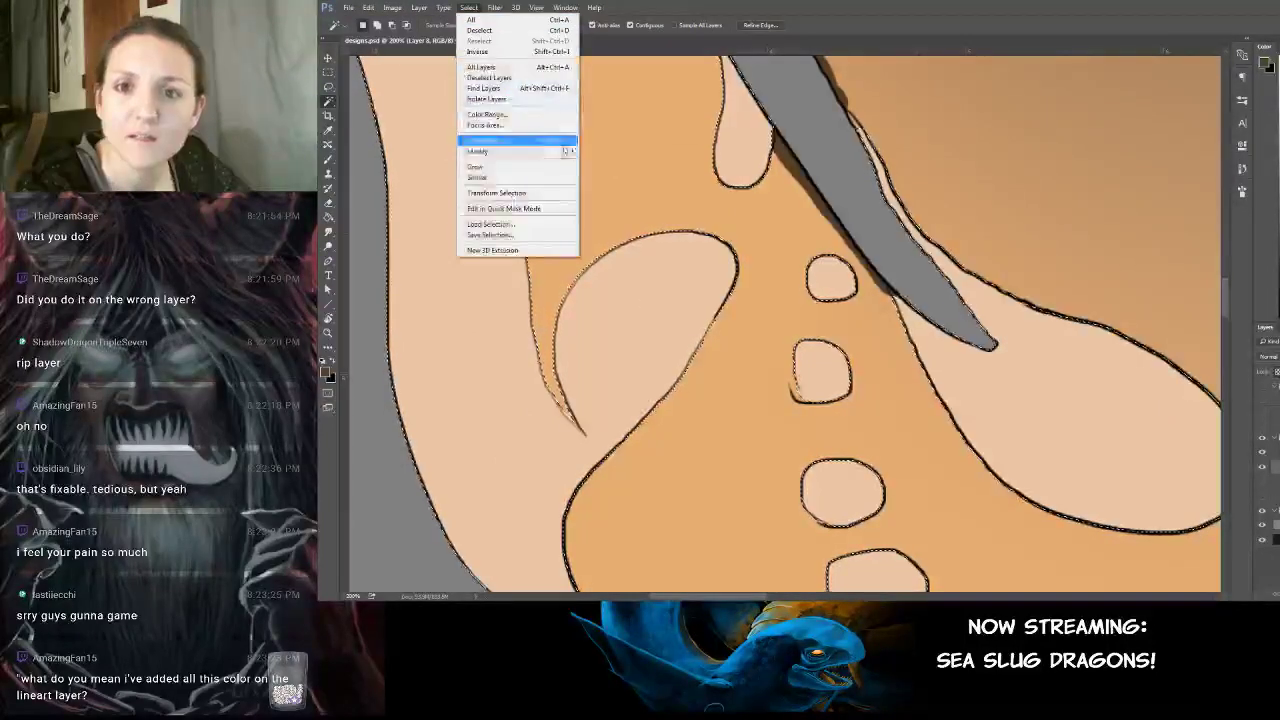
left_click(619, 176)
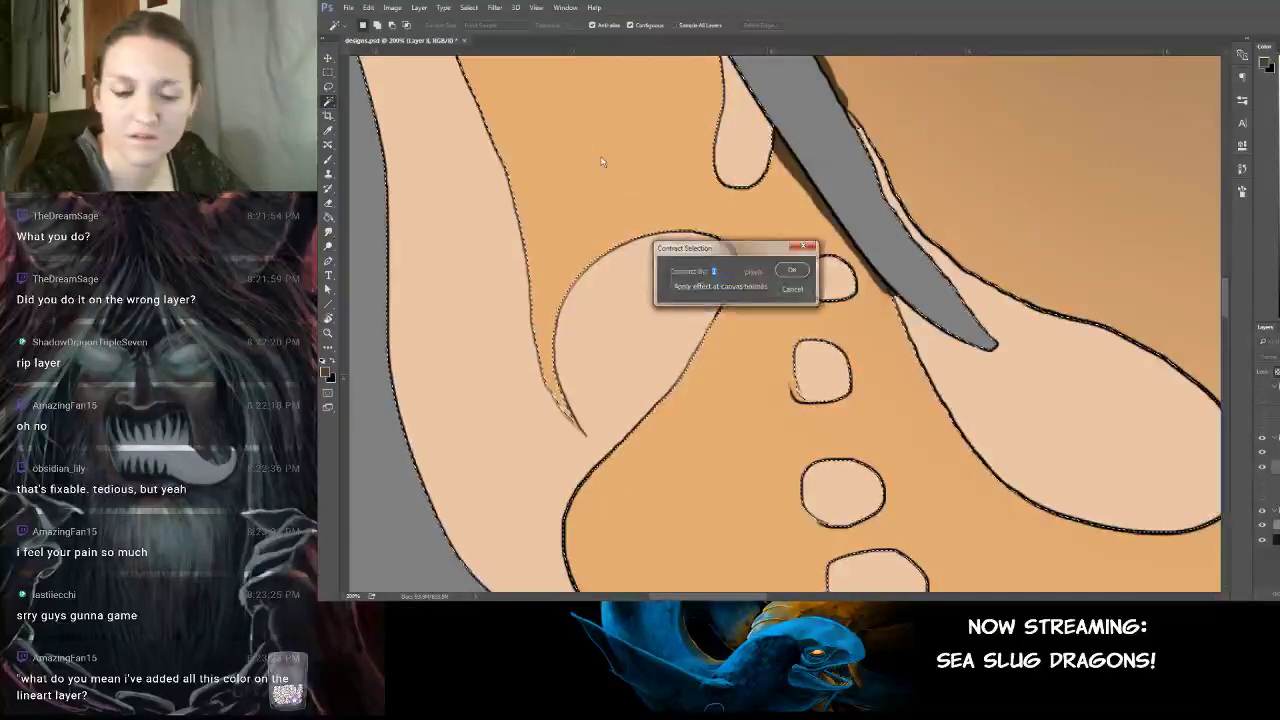
key("Return")
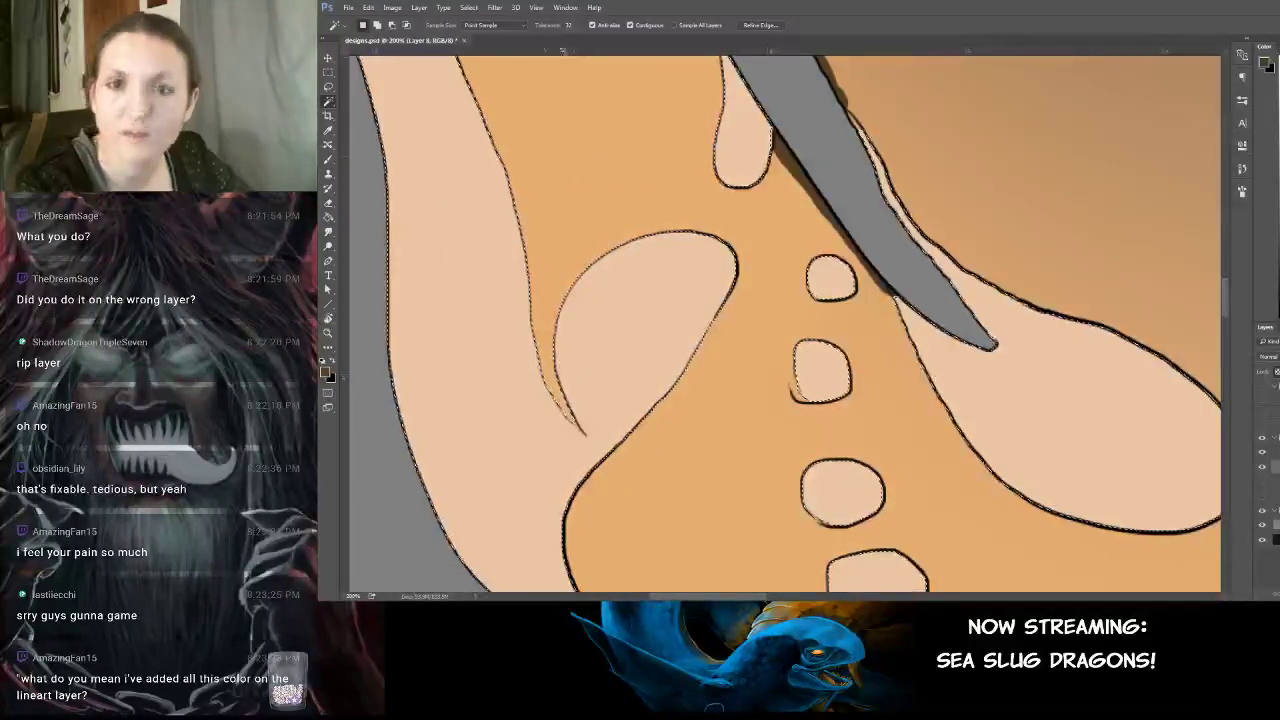
Invert the selection to cover everything outside the peach markings.
left_click(469, 7)
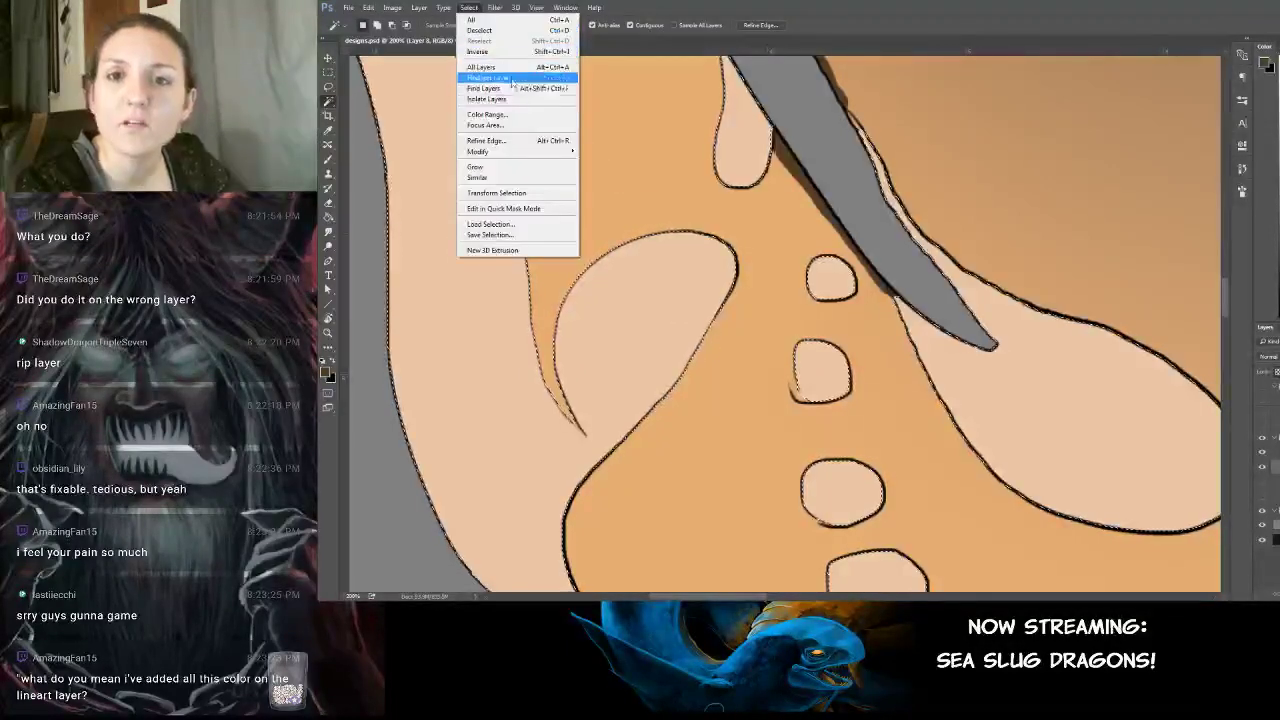
left_click(512, 53)
key("ctrl+minus")
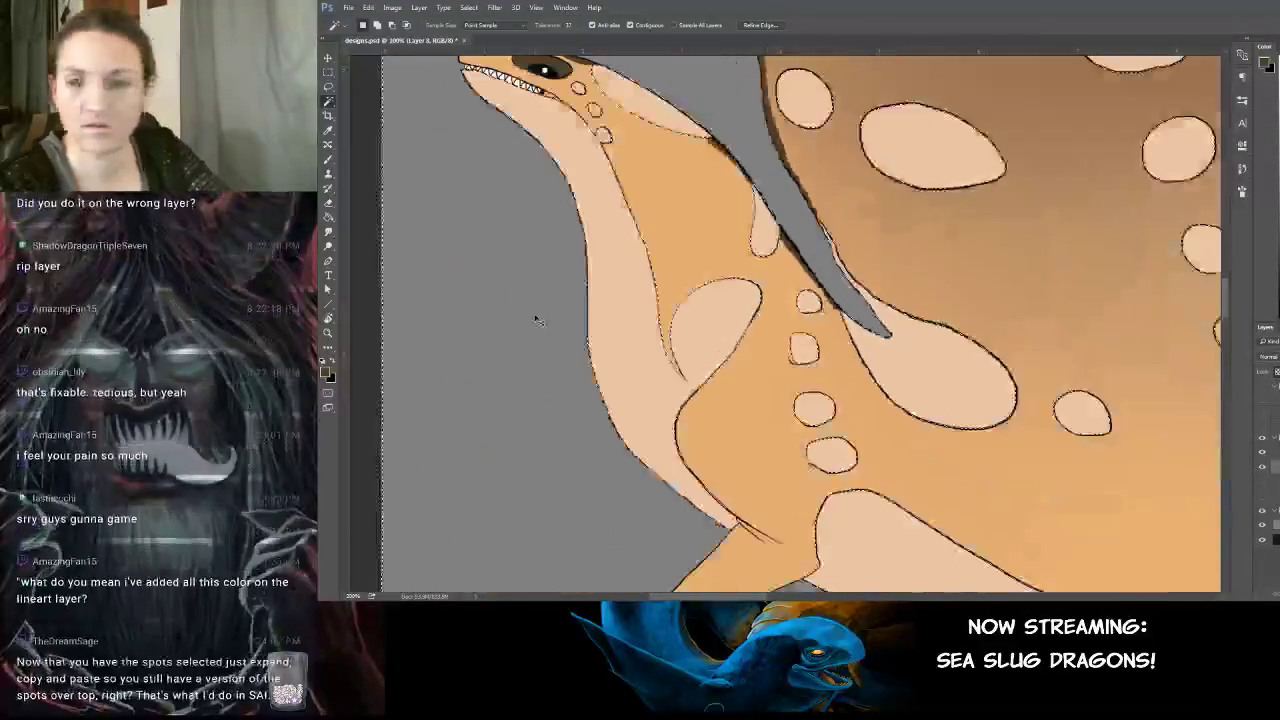
key("ctrl+minus")
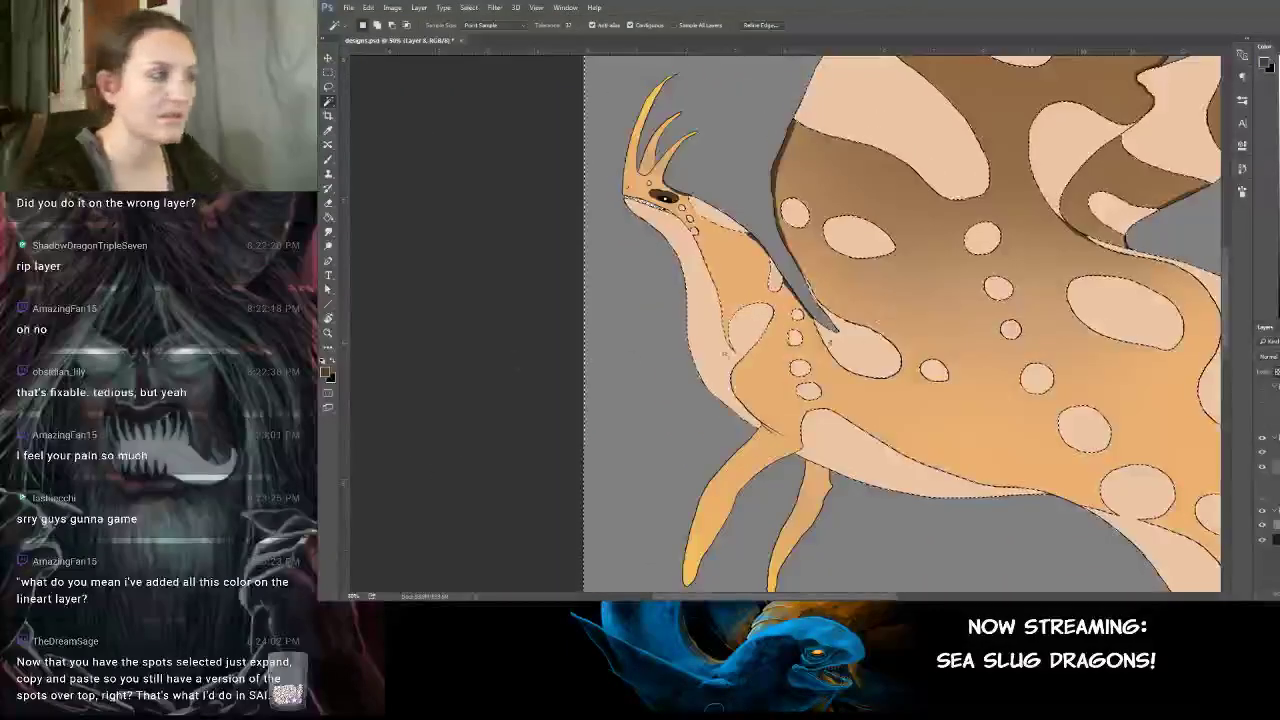
left_click_drag(998, 187, 788, 237)
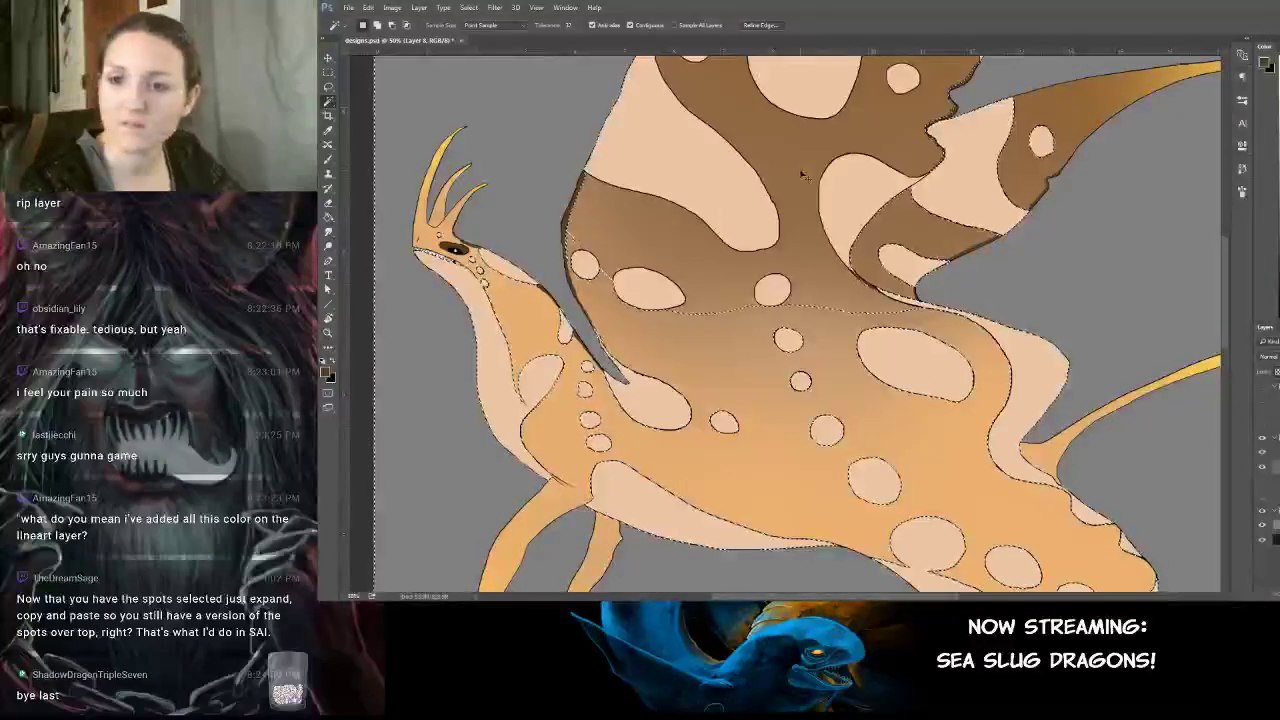
Set up the Brush tool with a soft round tip and the Overlay blending mode.
key("b")
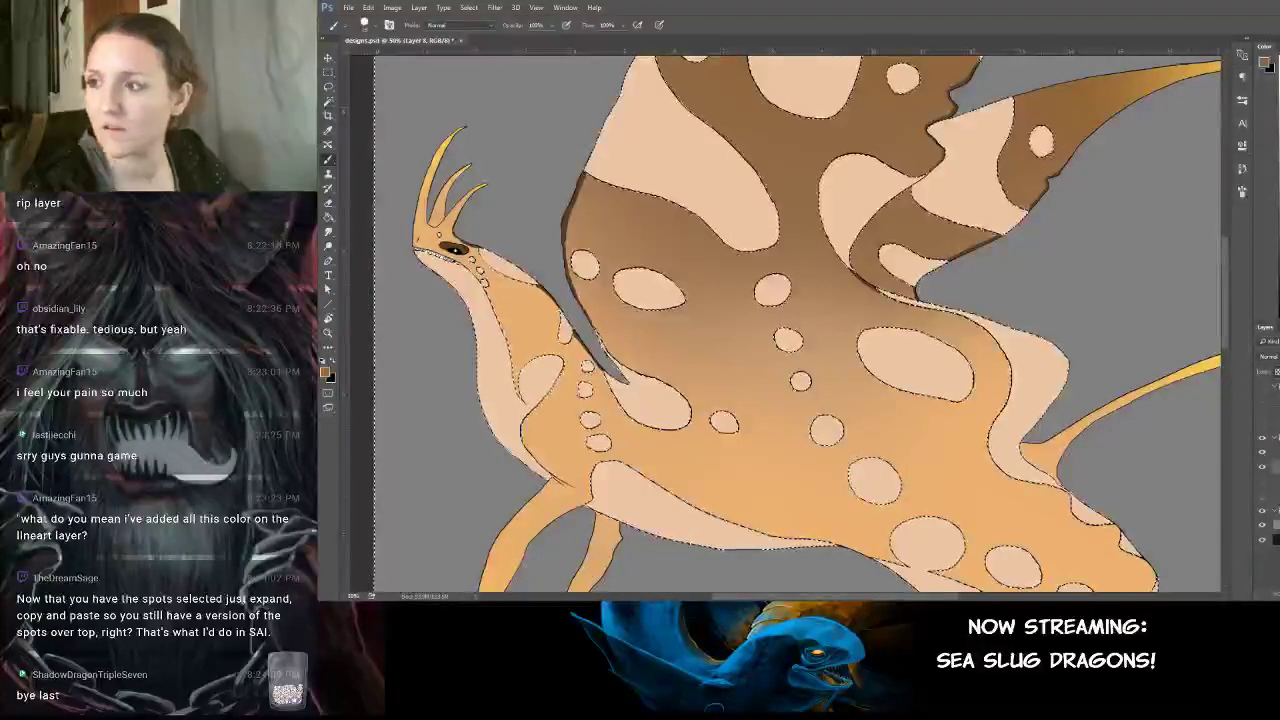
left_click(487, 27)
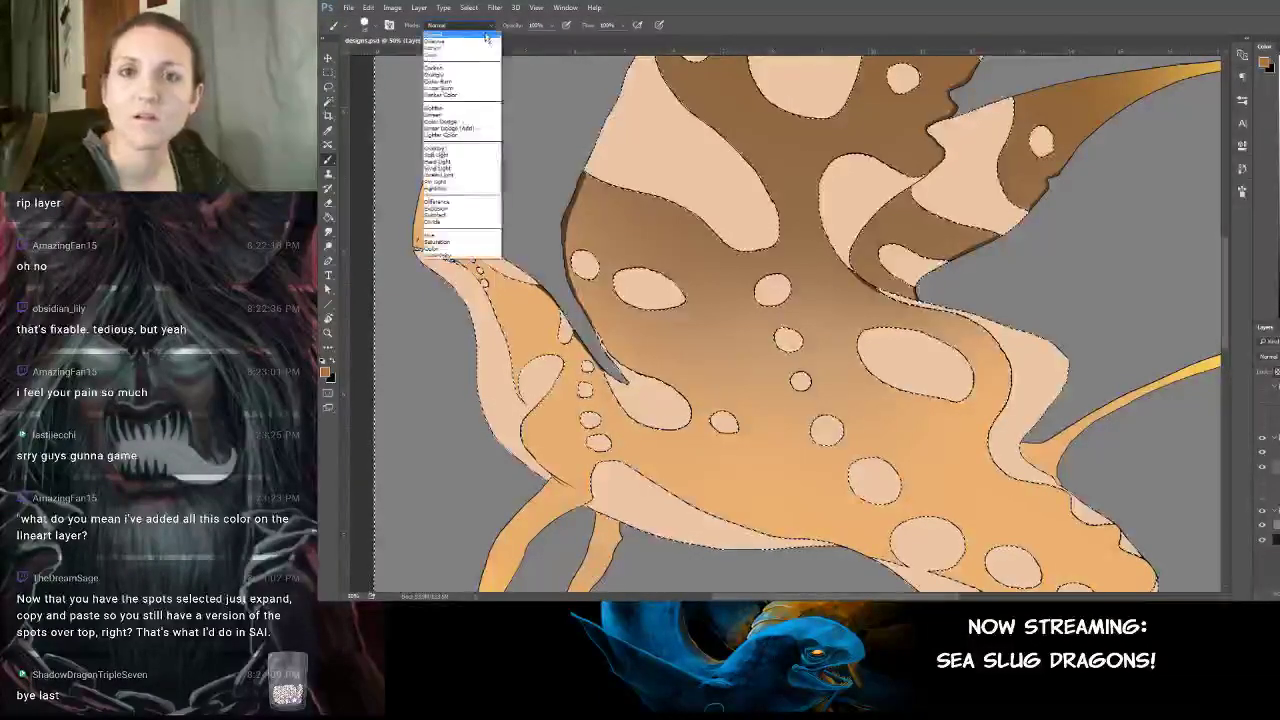
left_click(482, 33)
left_click(481, 28)
left_click(472, 148)
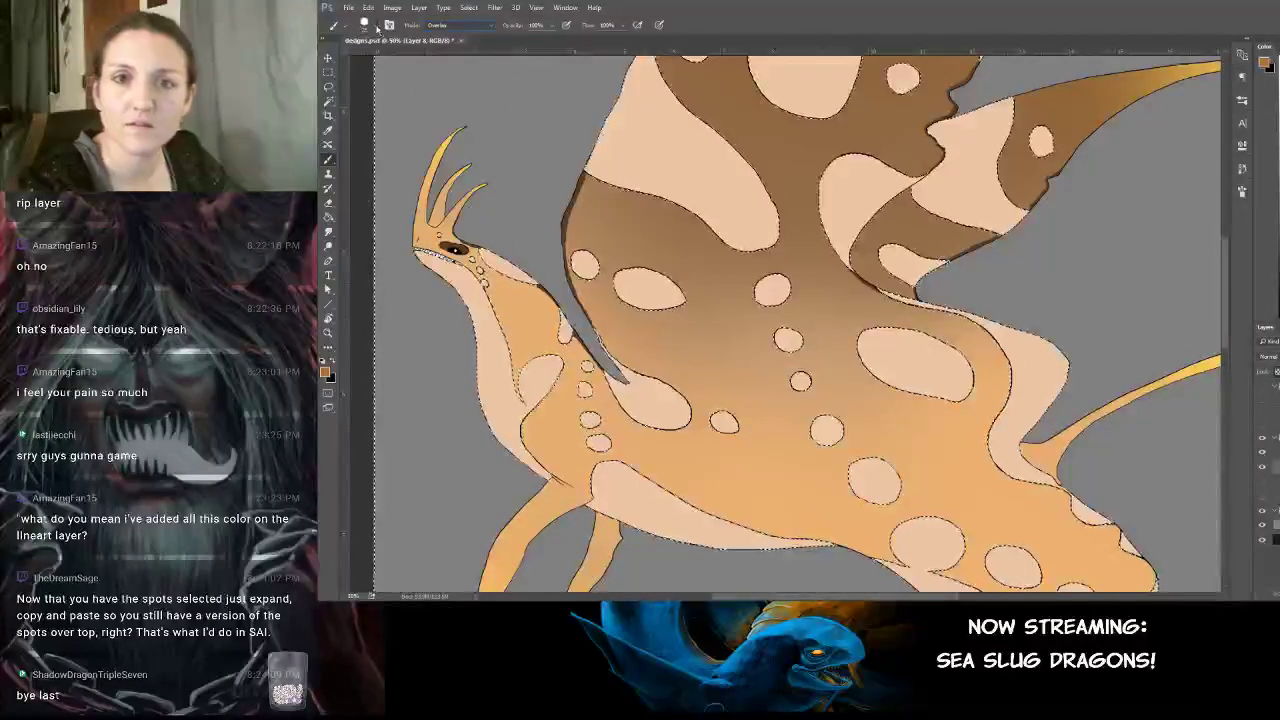
left_click(377, 28)
left_click(457, 154)
left_click(747, 18)
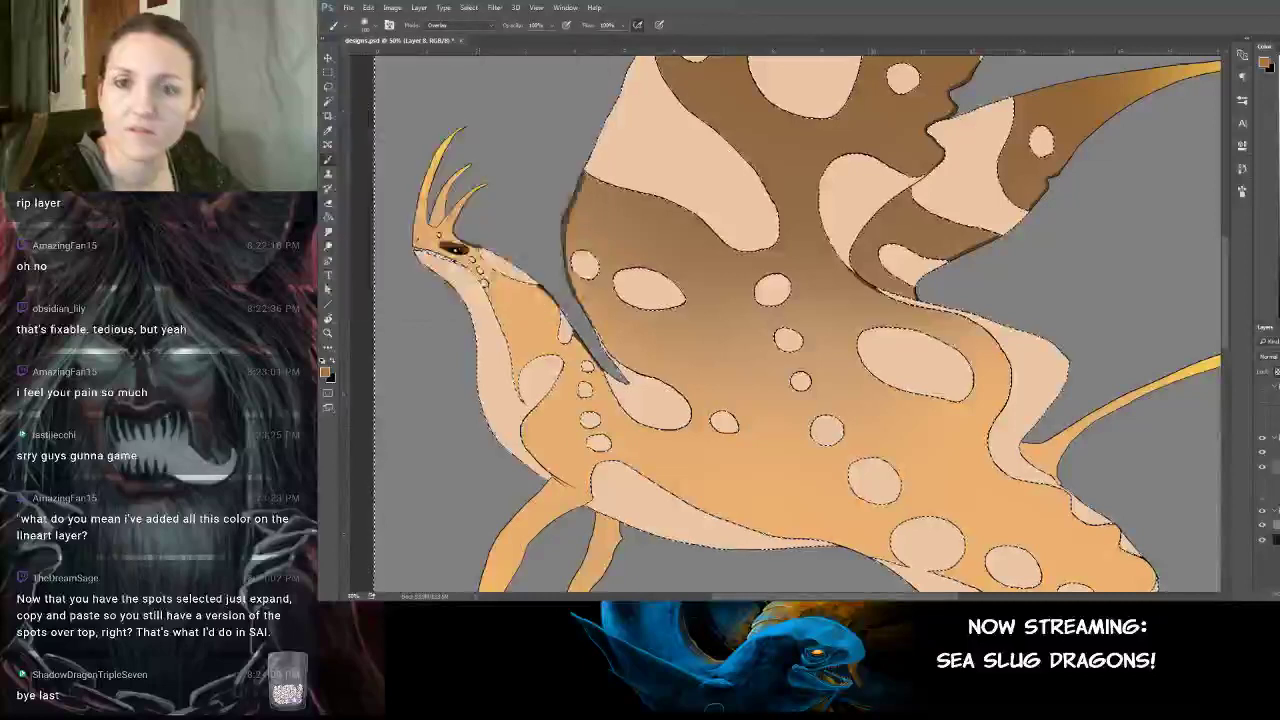
Sample a brown from the wing as the paint color and lower the brush opacity to 45%.
left_click_drag(488, 284, 489, 288)
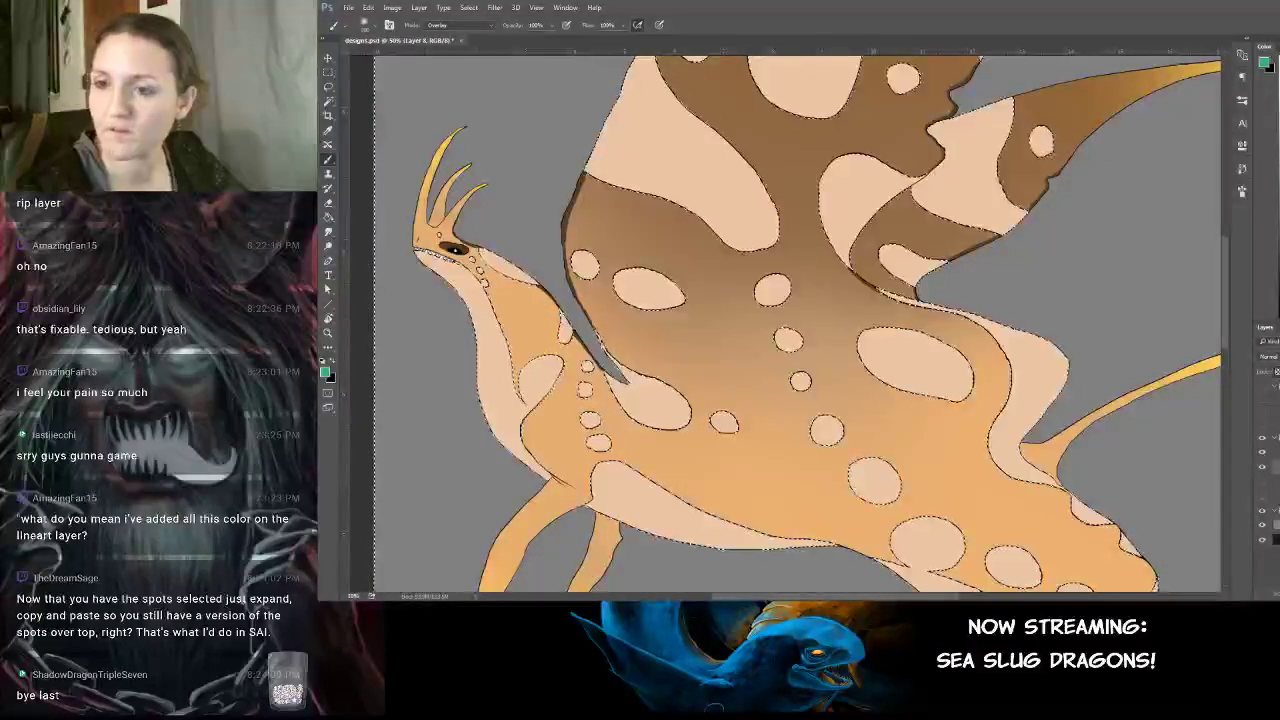
left_click(910, 208, "alt")
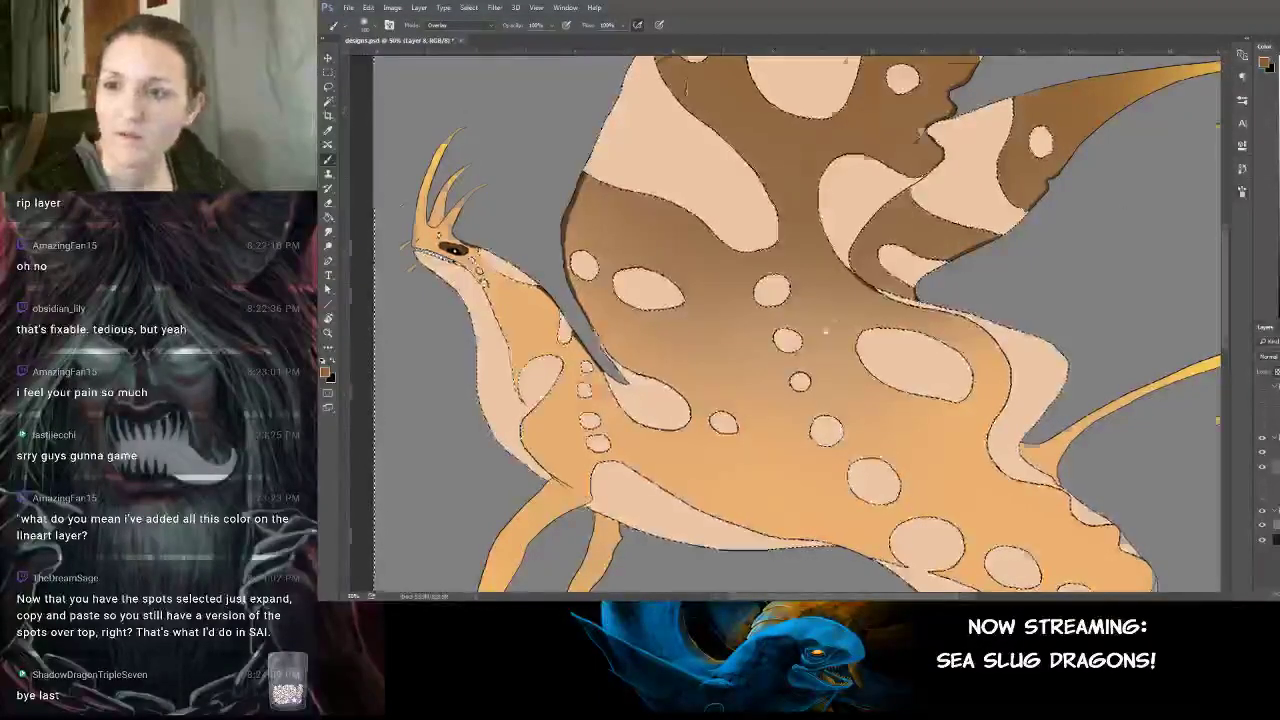
left_click_drag(911, 235, 809, 376)
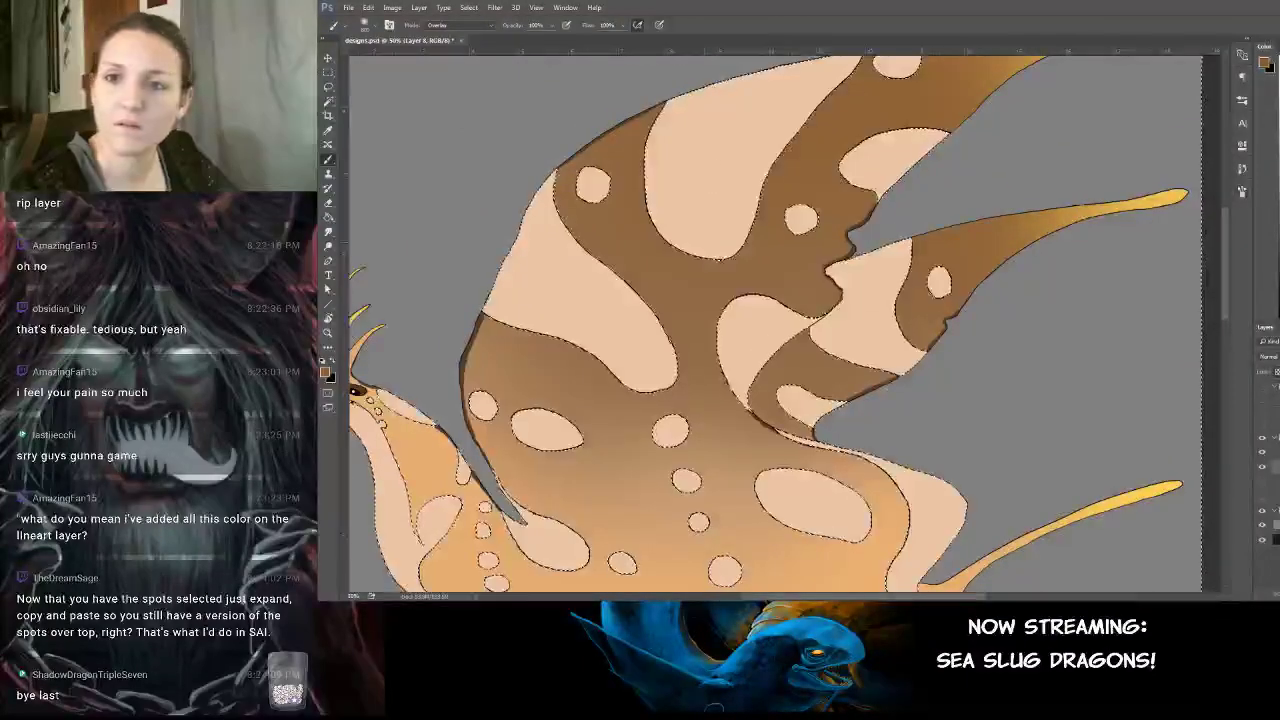
left_click_drag(857, 234, 827, 364)
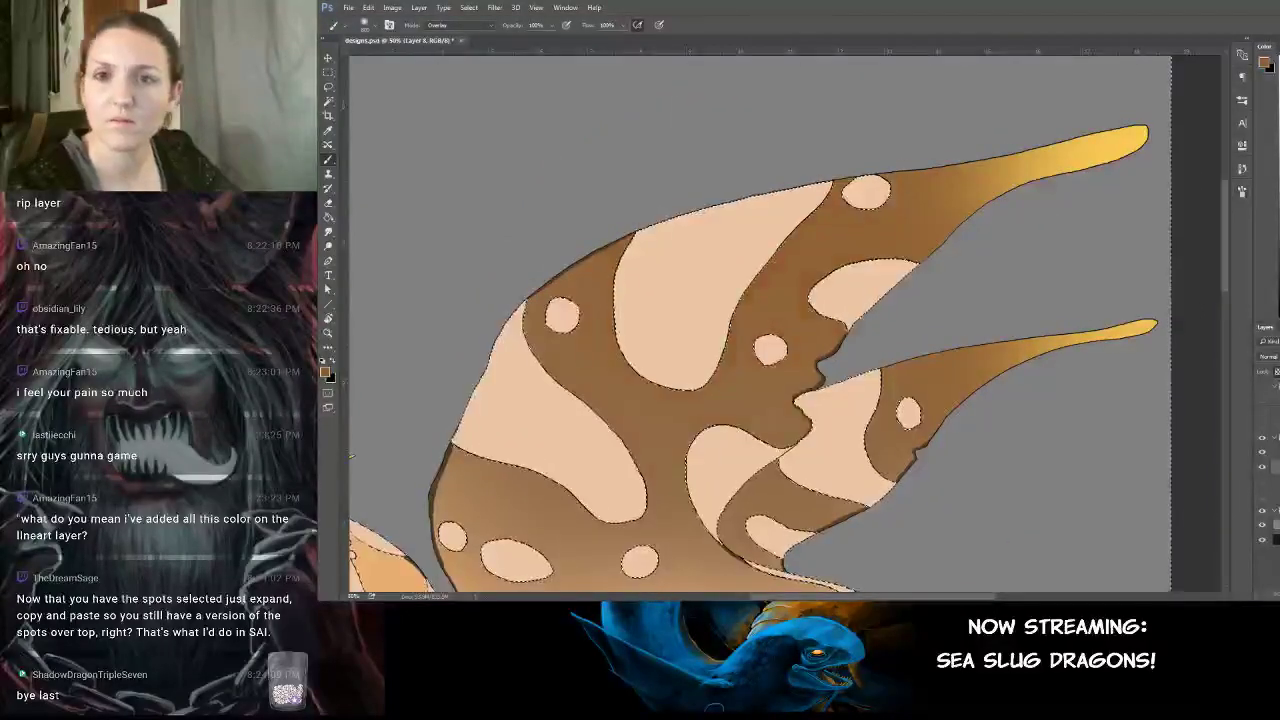
mouse_move(541, 26)
left_mouse_down()
mouse_move(548, 38)
mouse_move(521, 40)
left_mouse_up()
Try an Overlay stroke at 45% opacity over the large peach marking on the upper wing.
key("ctrl+d")
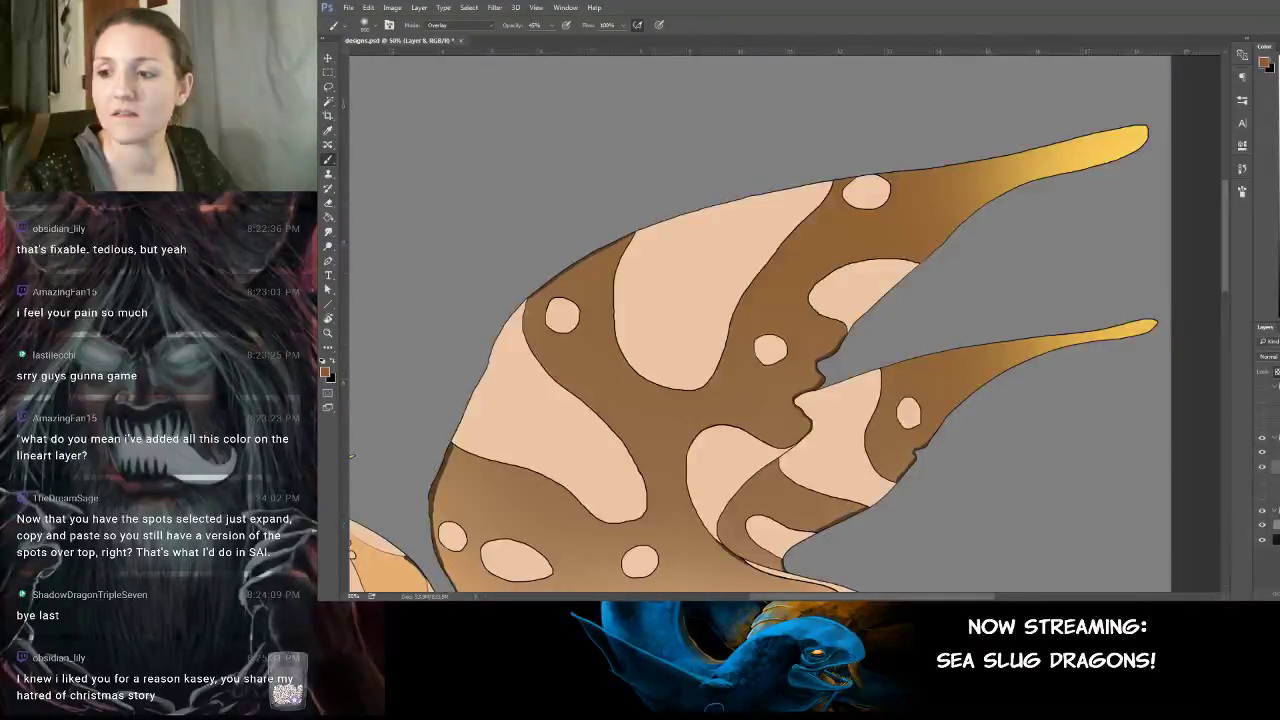
left_click_drag(1228, 283, 1222, 296)
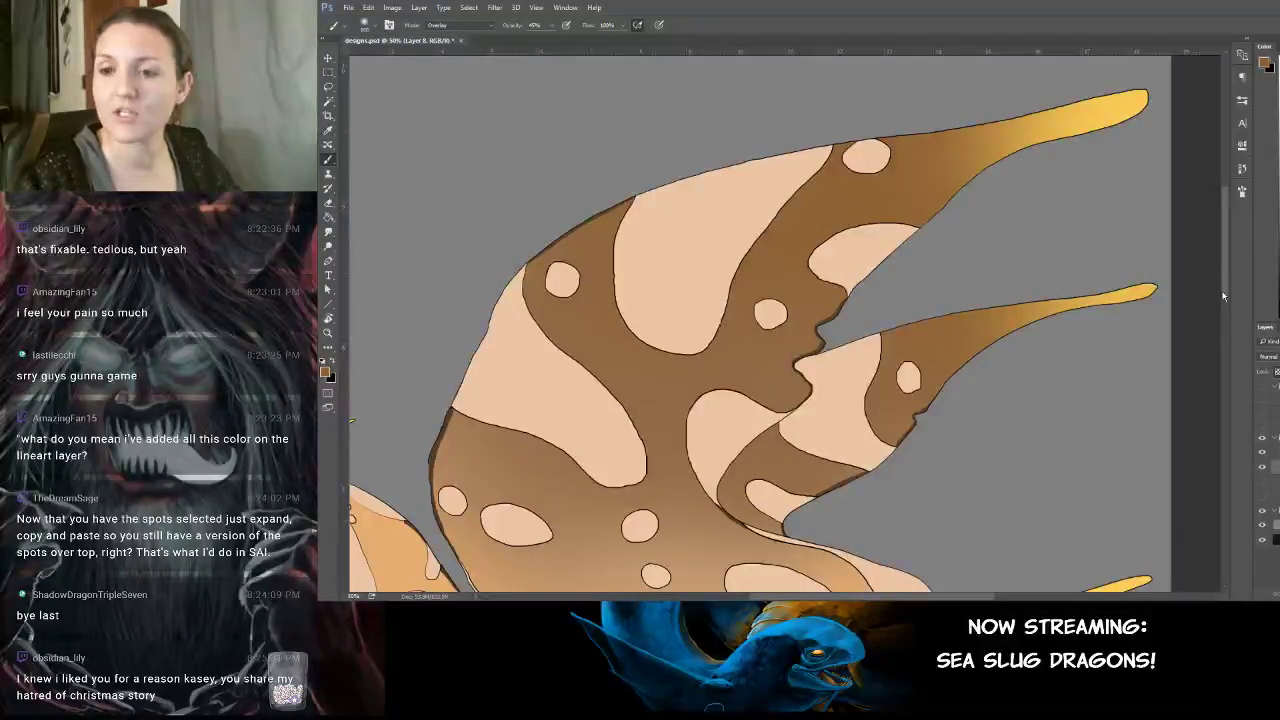
key("0")
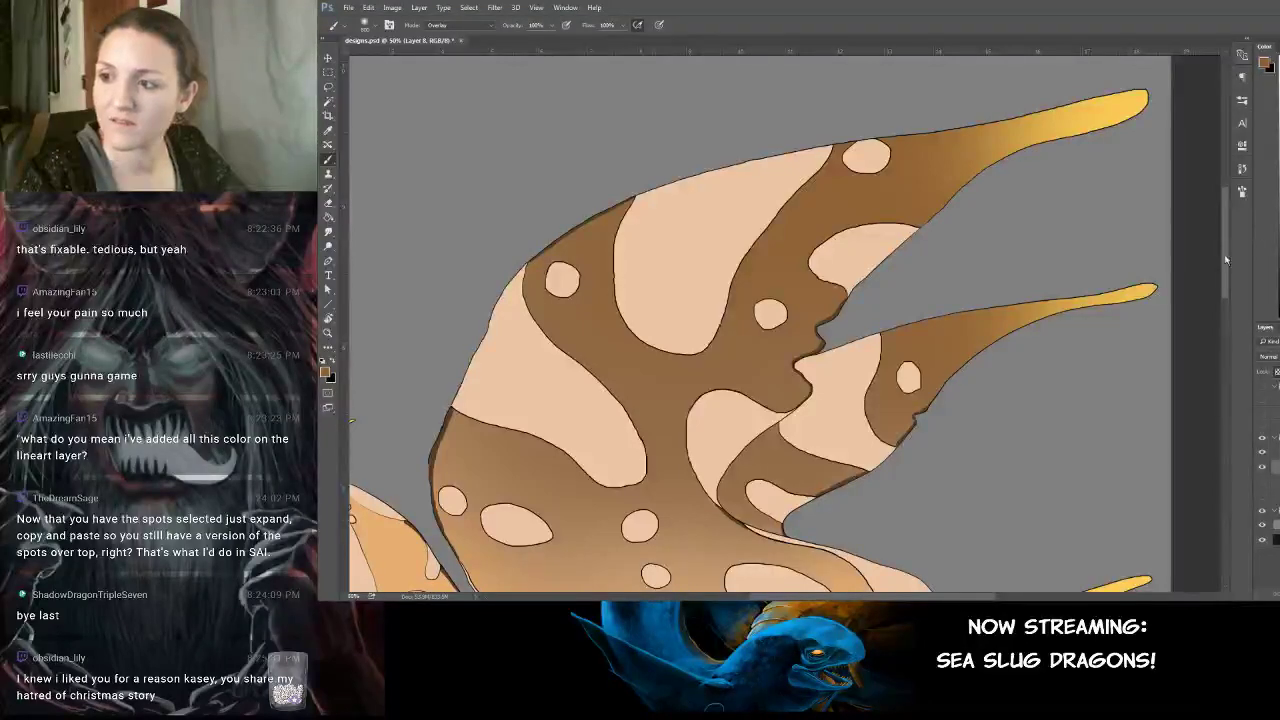
left_click_drag(1226, 261, 1226, 260)
key("4")
key("5")
key("ctrl+h")
mouse_move(1014, 340)
left_mouse_down()
mouse_move(1056, 286)
mouse_move(1108, 261)
left_mouse_up()
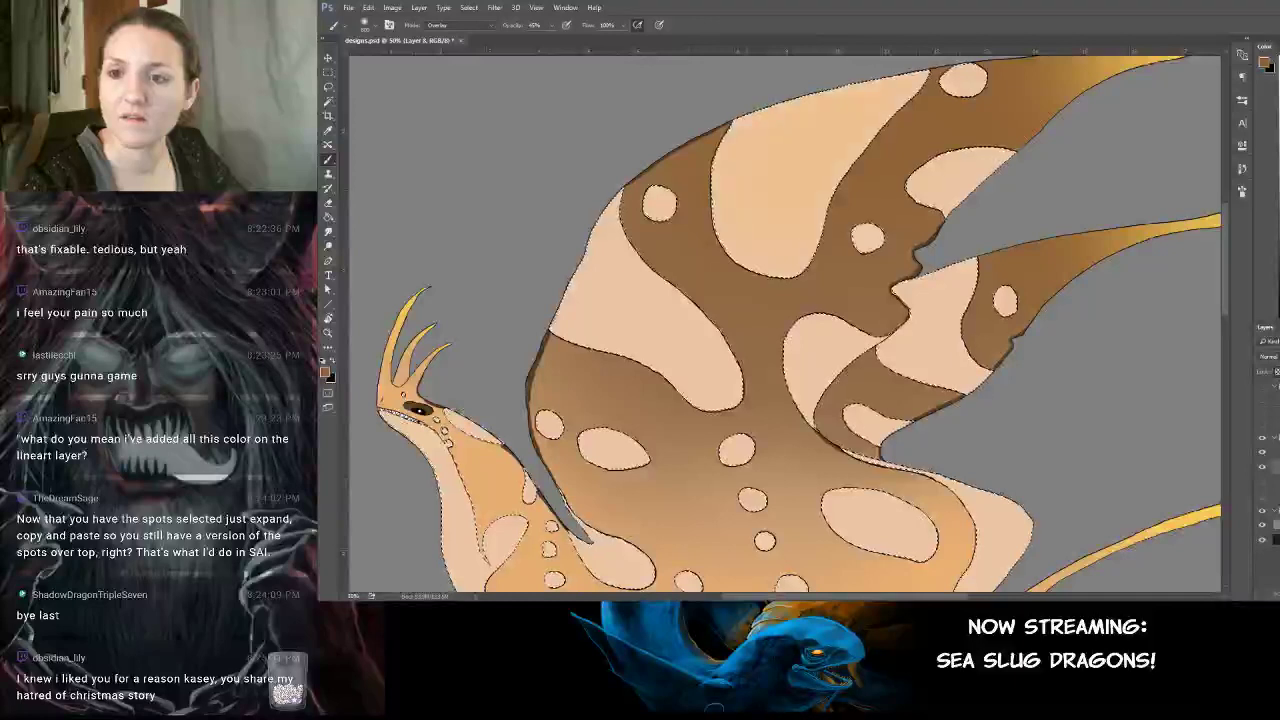
Invert the selection again so the peach markings are protected from painting.
left_click(467, 7)
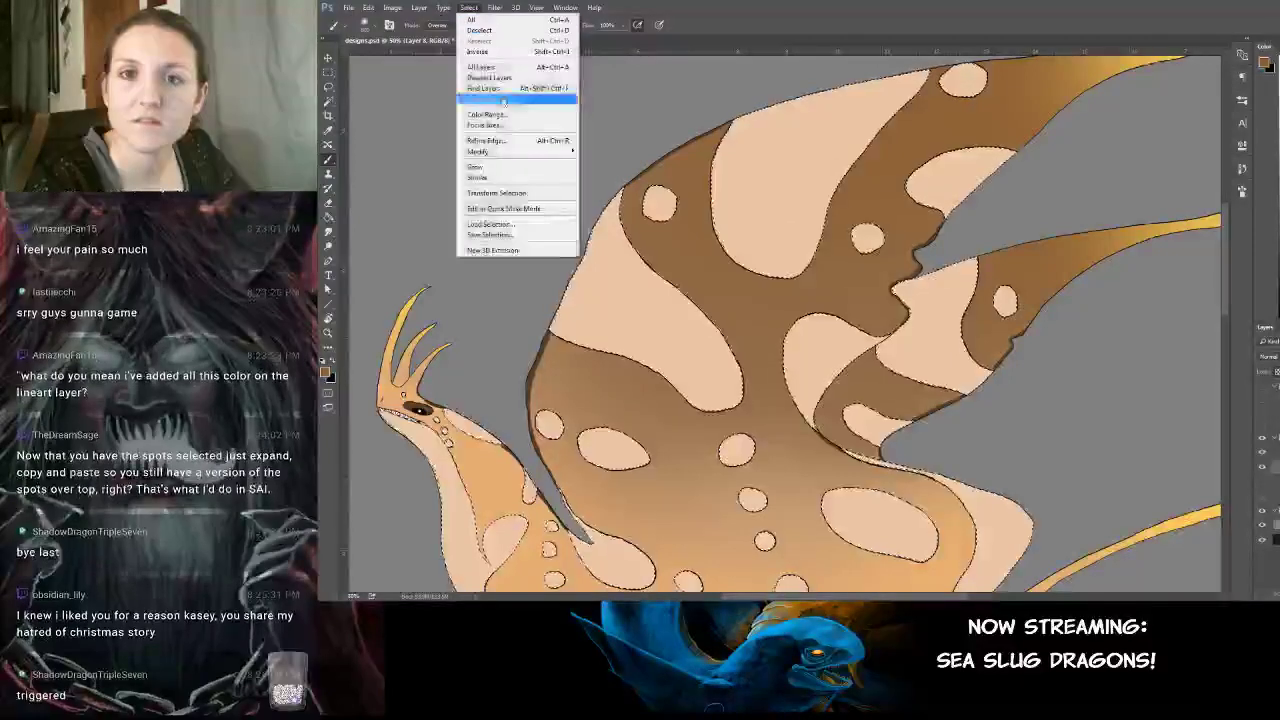
left_click(507, 51)
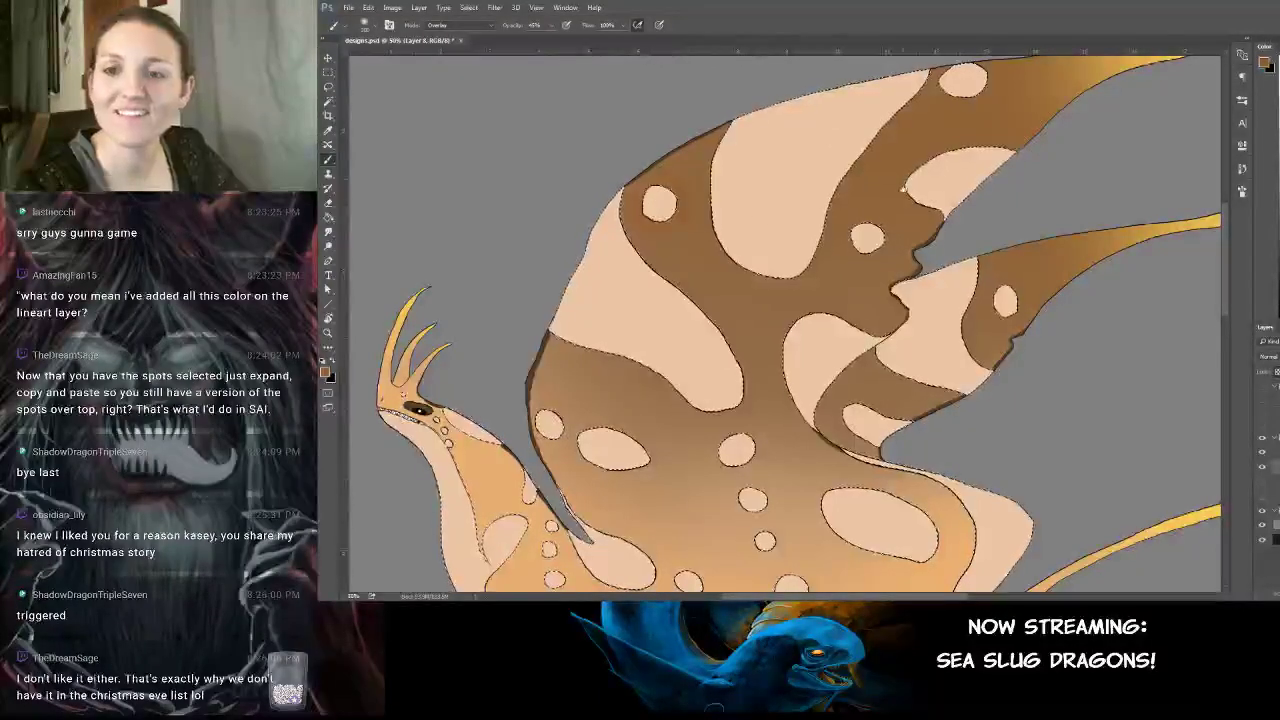
left_click_drag(882, 218, 761, 266)
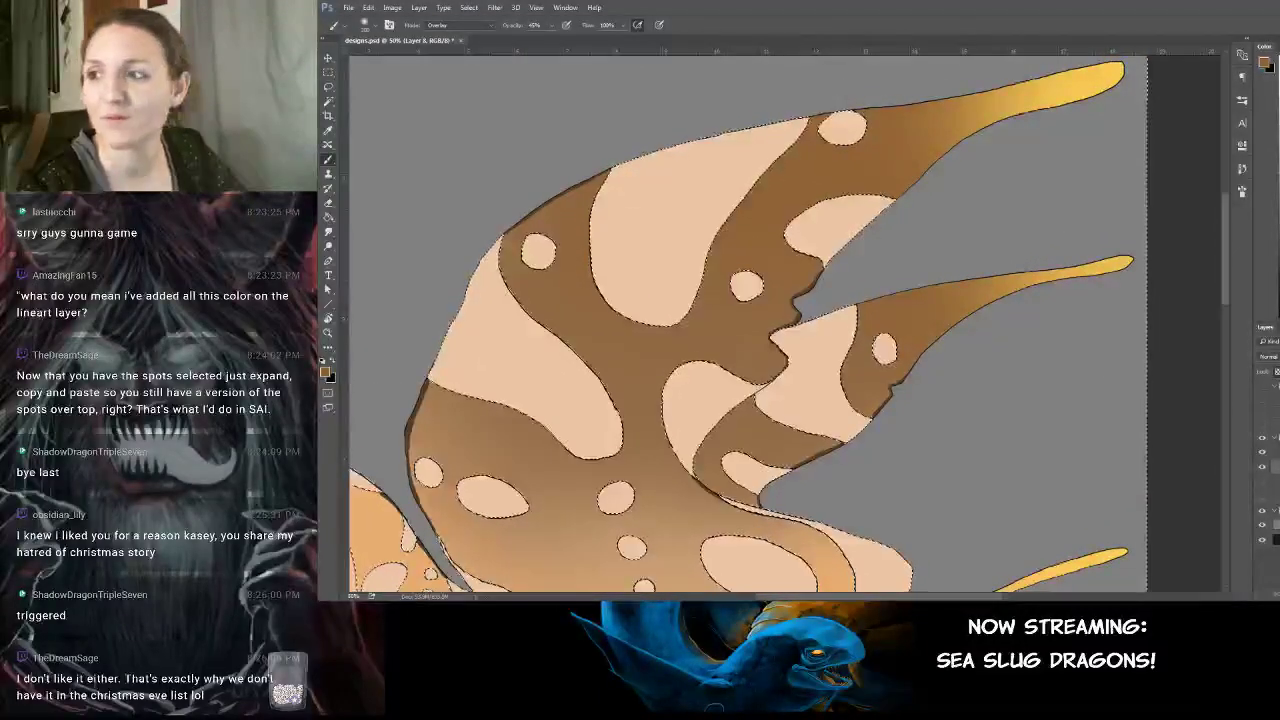
Switch the brush to Normal mode and shade the brown areas of the upper wing in a warmer orange-brown.
left_click(437, 25)
left_click(445, 27)
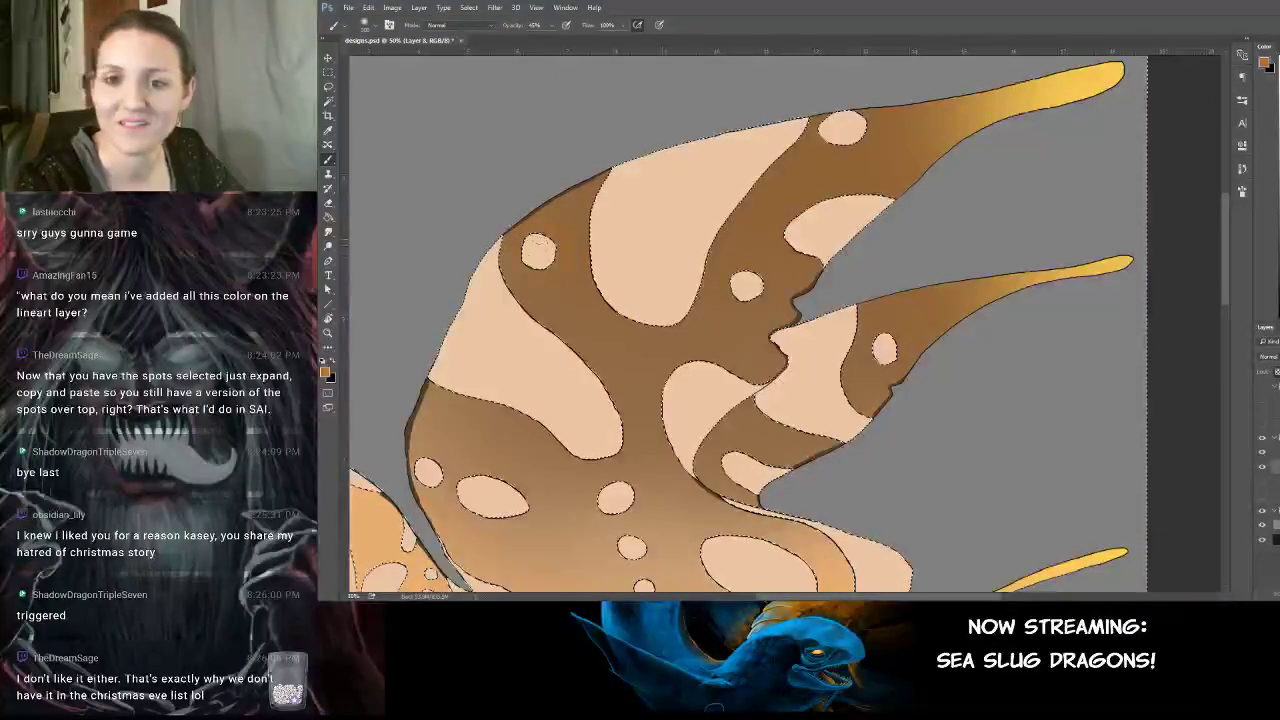
key("ctrl+z")
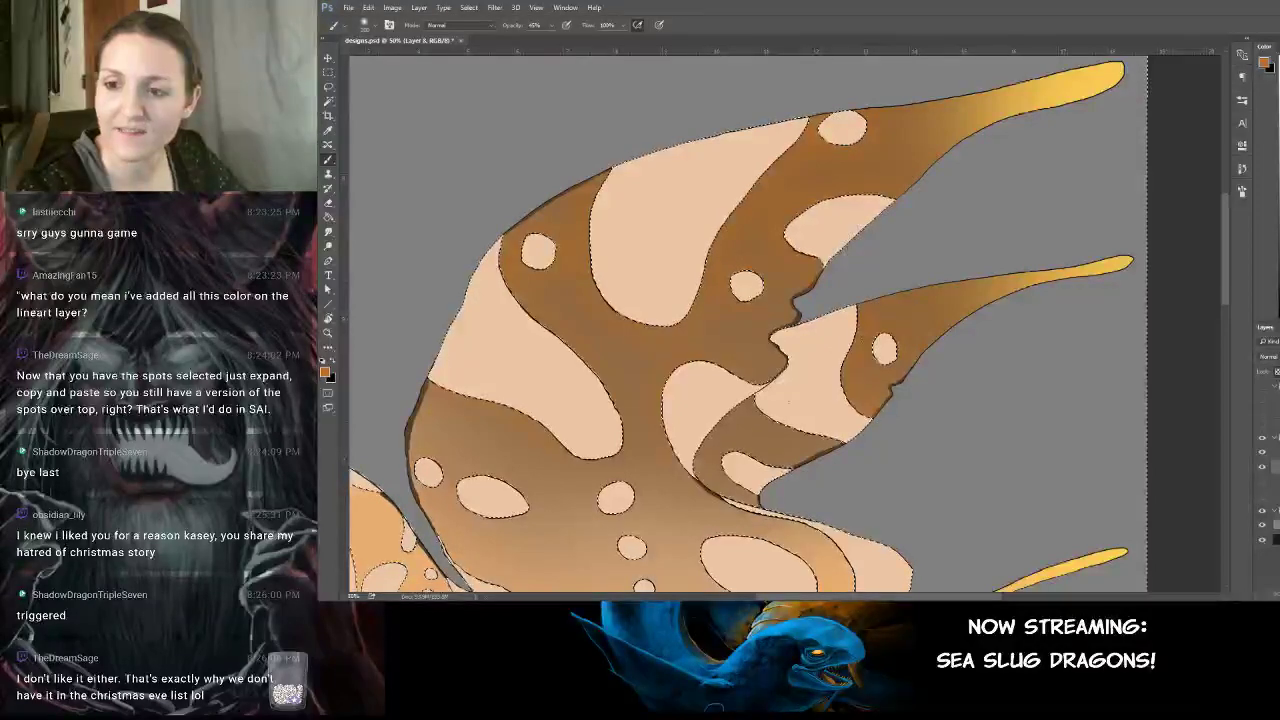
Set the brush to Overlay mode and sample a brown from the upper wing as the paint color.
left_click_drag(780, 420, 672, 311)
left_click_drag(709, 380, 919, 358)
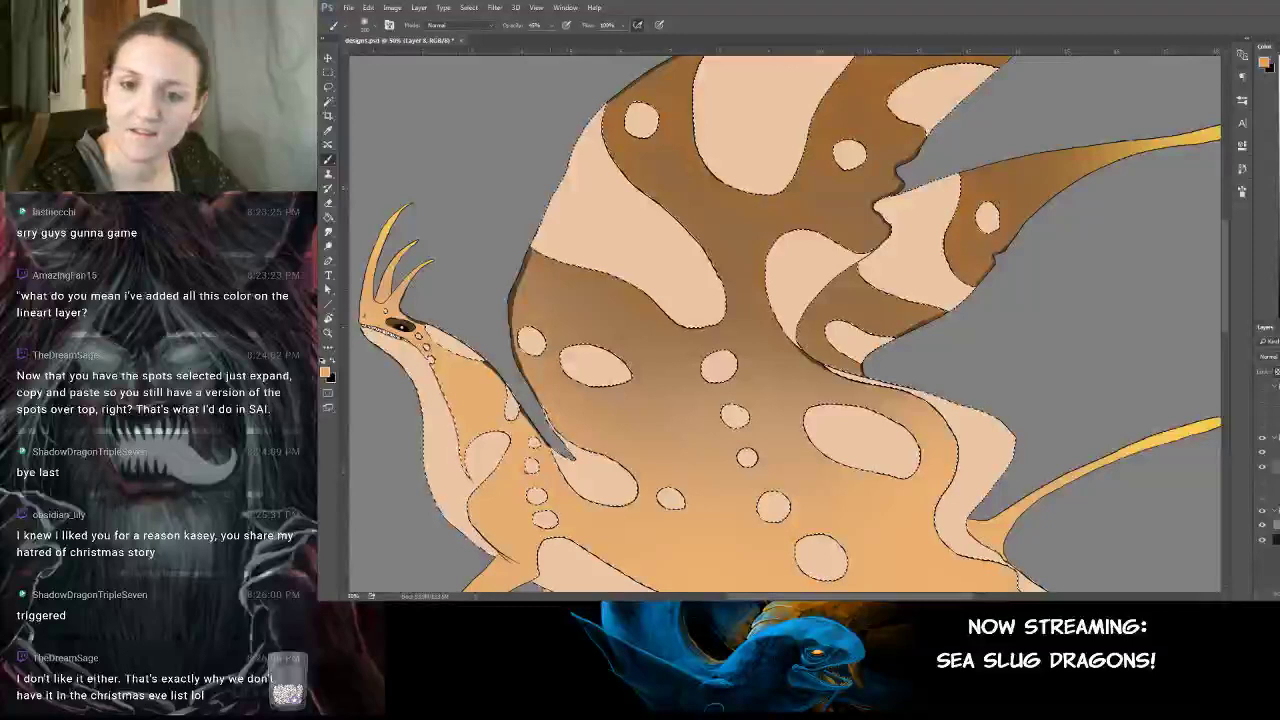
left_click(462, 25)
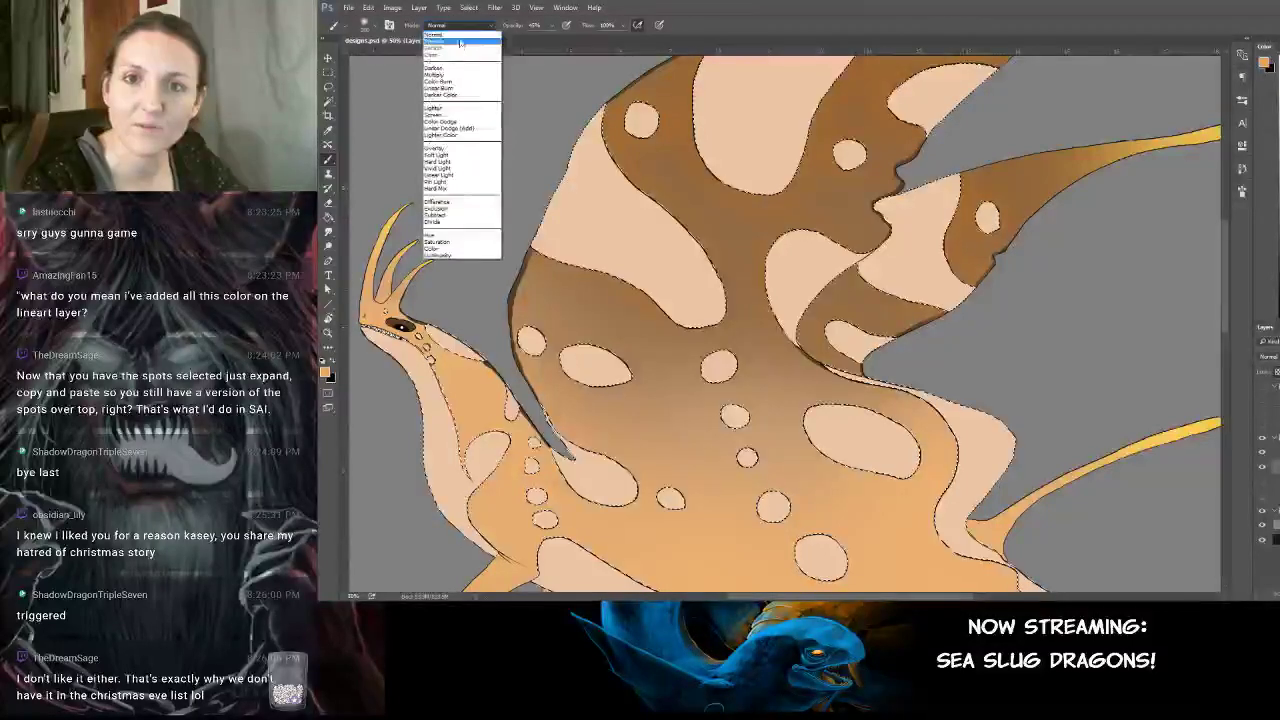
left_click(464, 151)
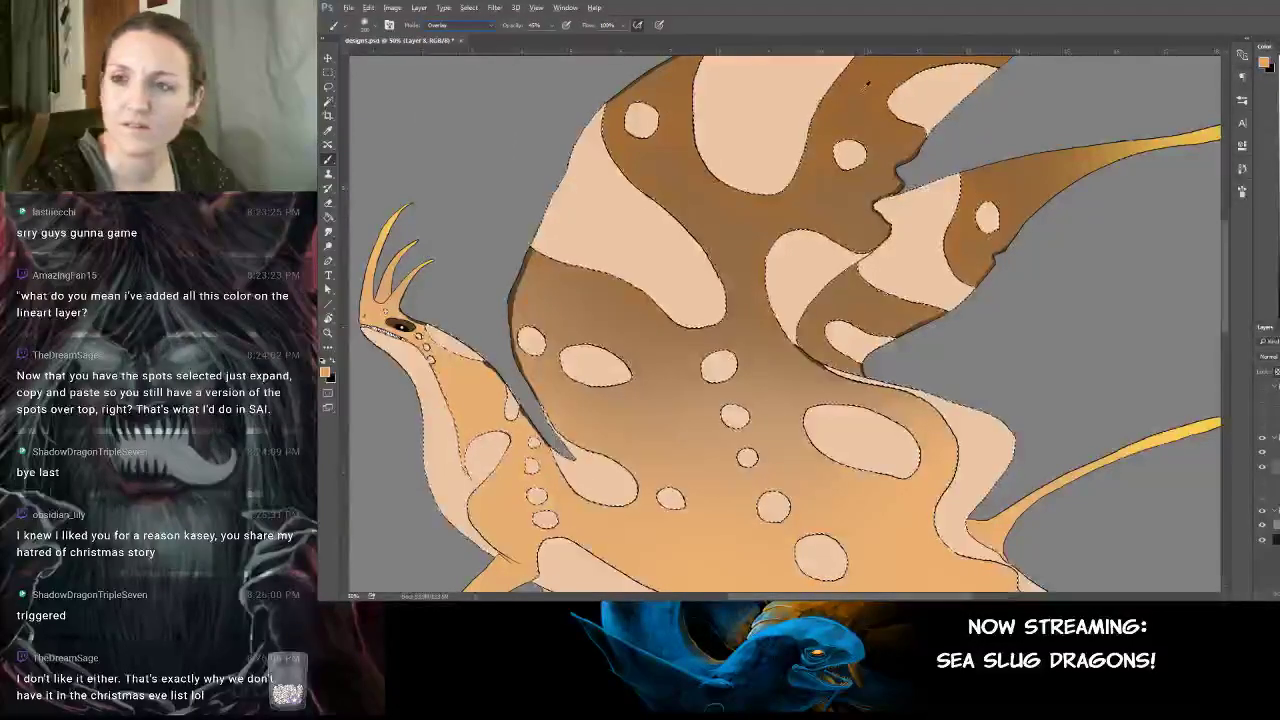
left_click(843, 200, "alt")
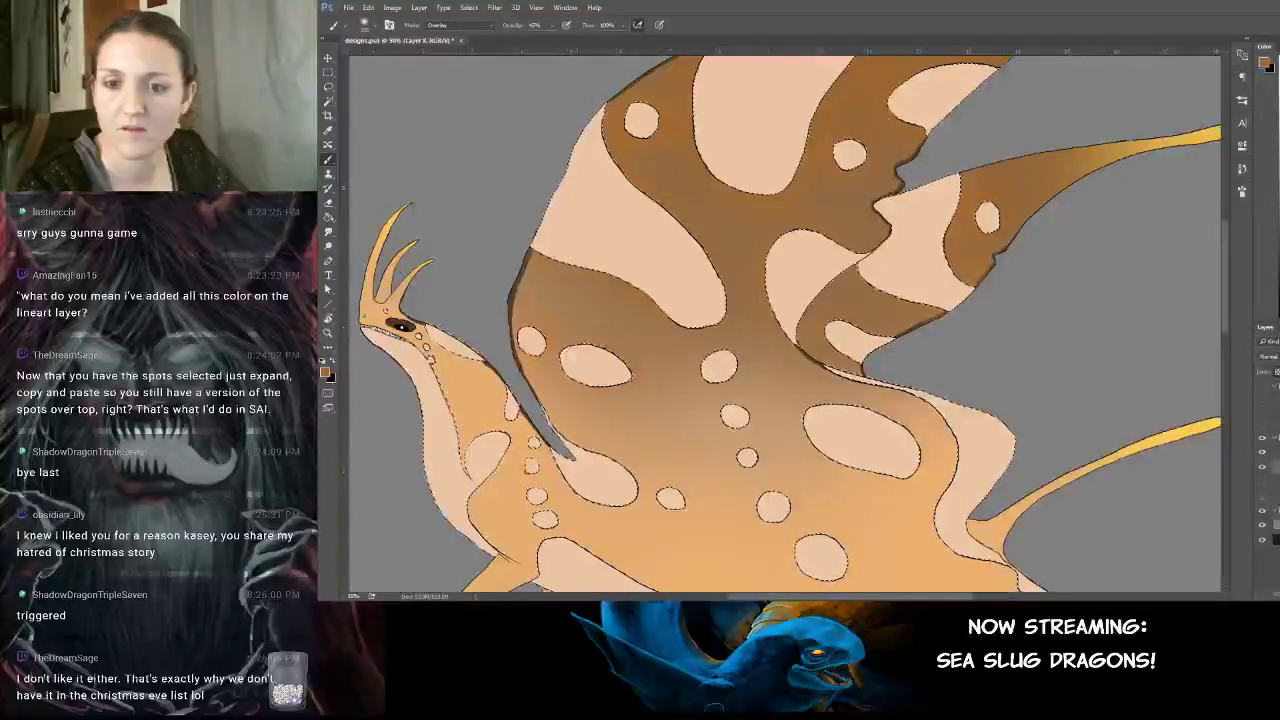
Add warmer orange shading with Overlay strokes along the belly, flank and peach spots of the dragon's body.
left_click_drag(1025, 238, 931, 138)
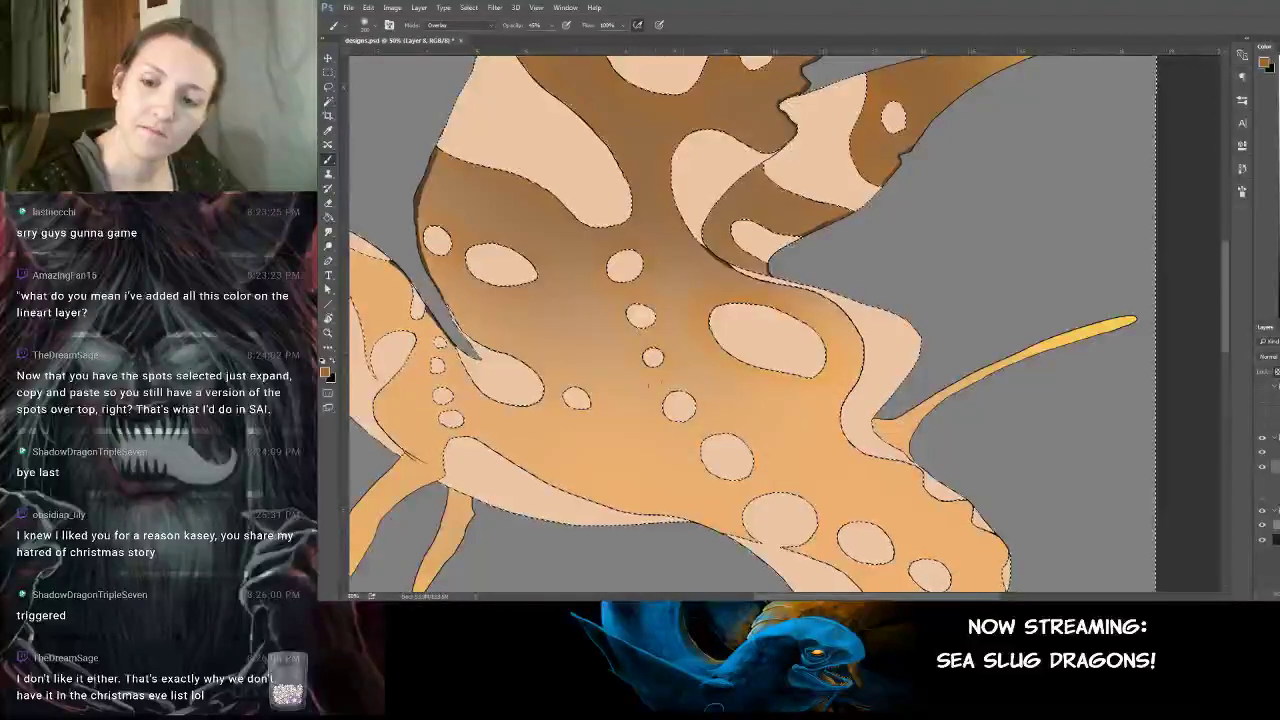
scroll(679, 398, "down", 5)
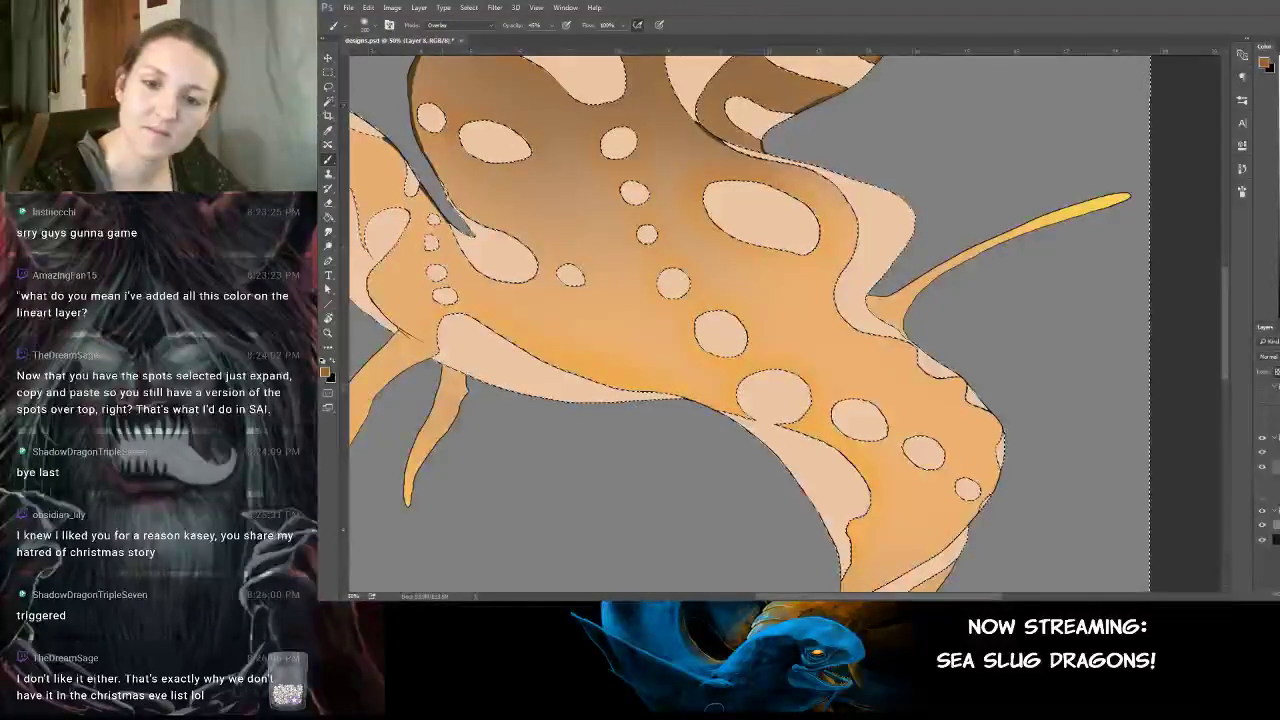
scroll(790, 388, "left", 3)
left_click_drag(795, 388, 710, 300)
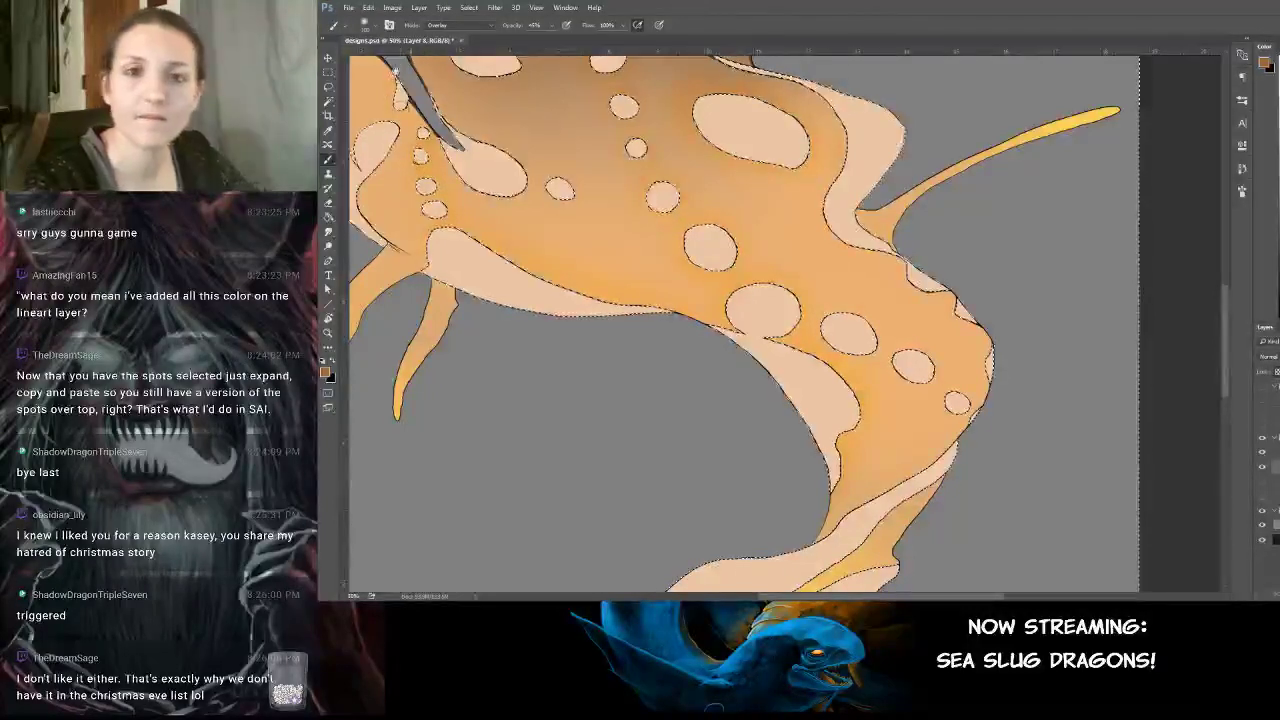
left_click_drag(397, 71, 580, 264)
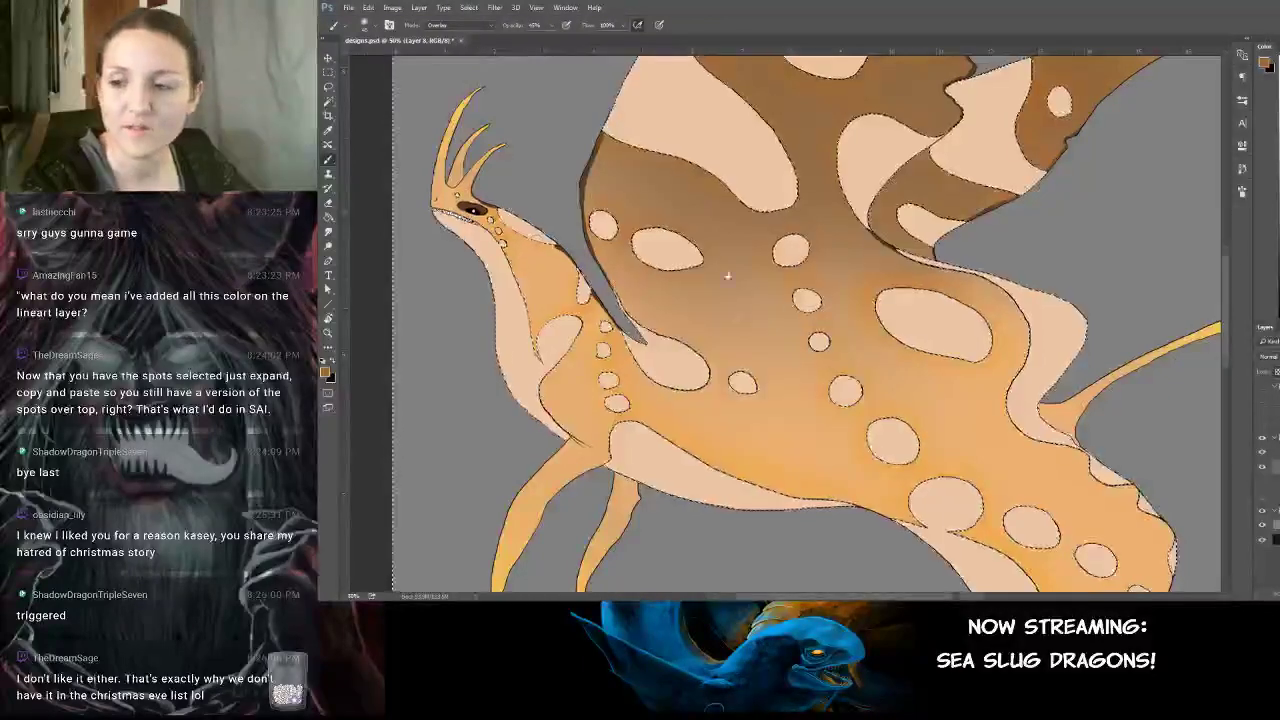
Deepen the orange Overlay shading along the lower body toward the tail, undoing one unwanted change.
left_click_drag(728, 276, 503, 161)
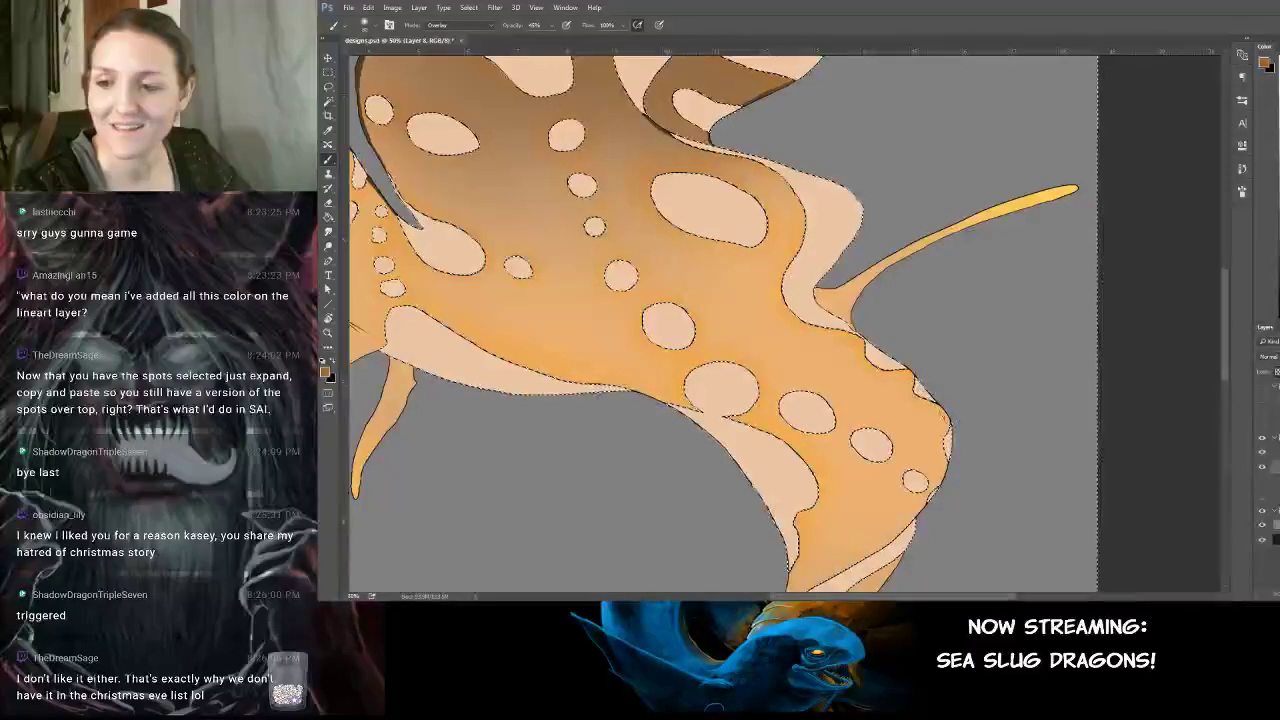
left_click_drag(815, 436, 738, 385)
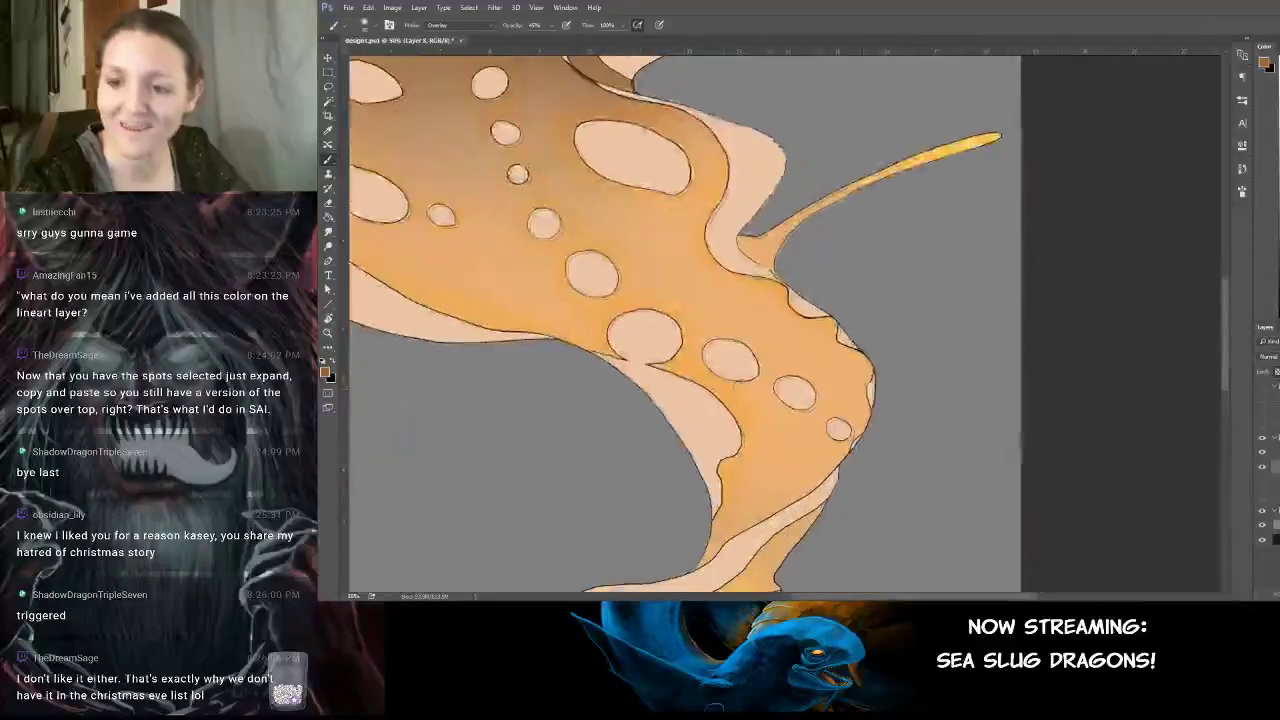
key("ctrl+z")
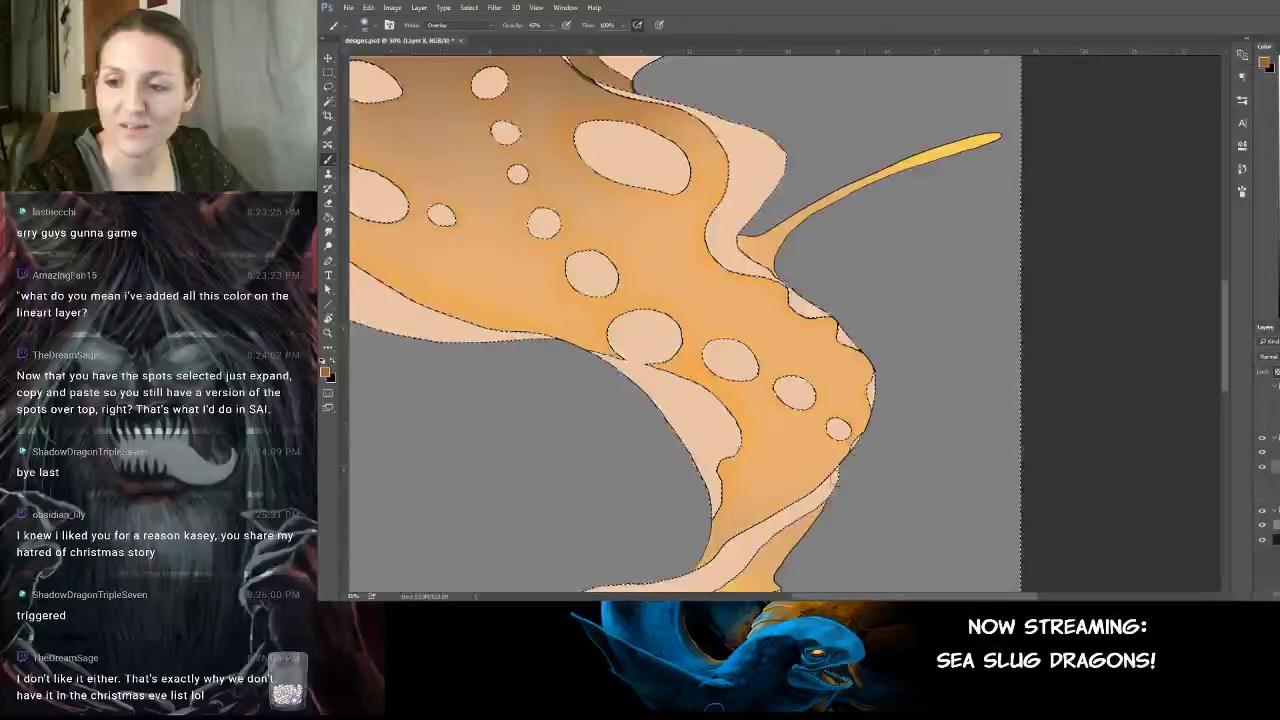
mouse_move(928, 320)
left_mouse_down()
mouse_move(963, 226)
mouse_move(1041, 121)
left_mouse_up()
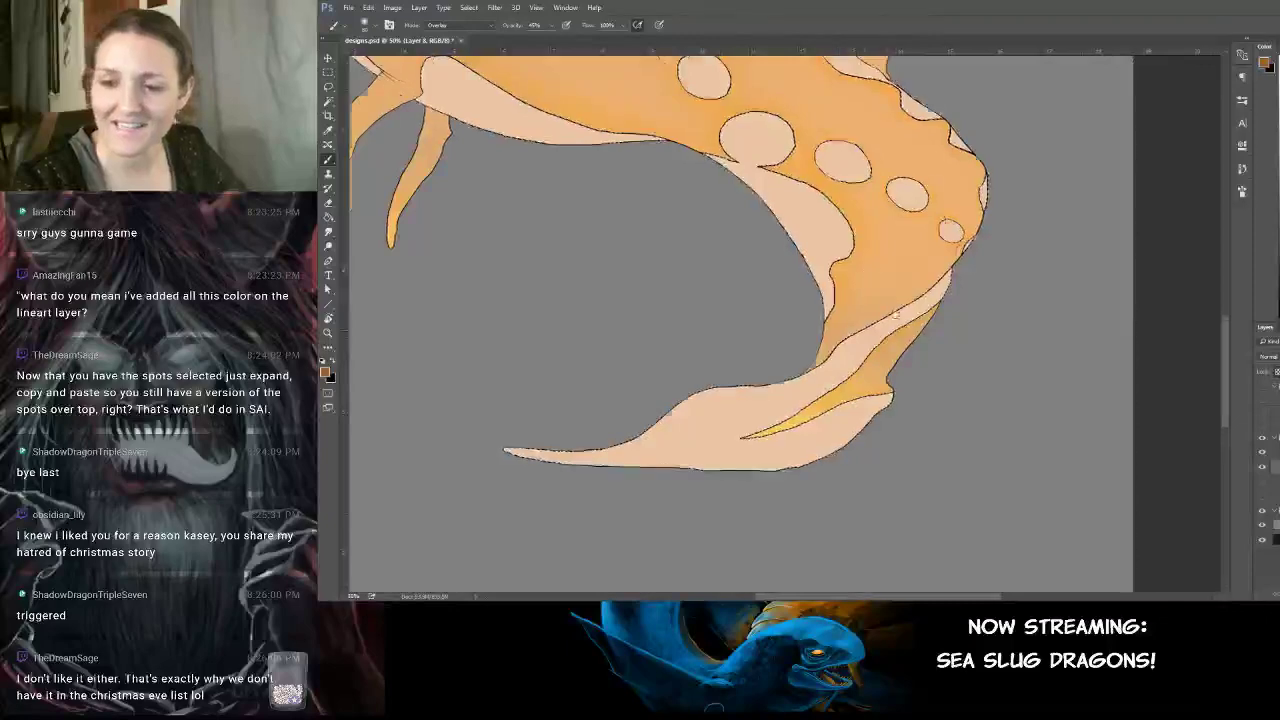
left_click_drag(854, 266, 877, 338)
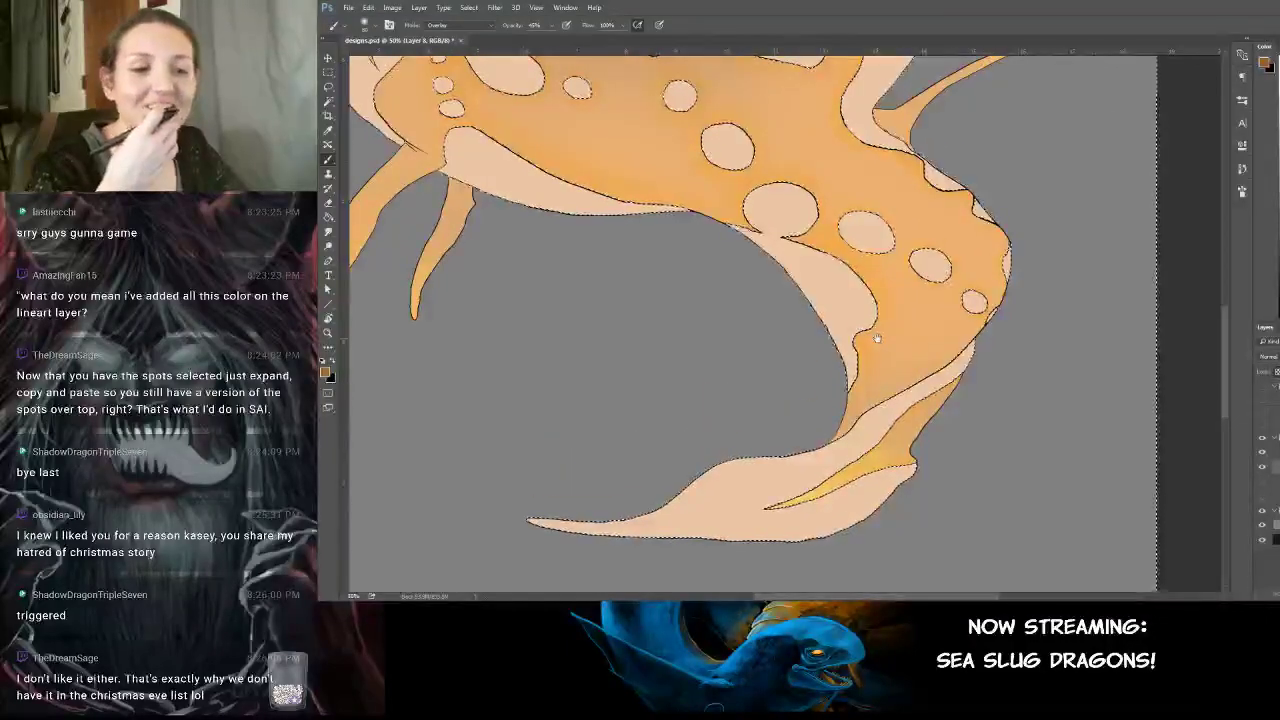
left_click_drag(1089, 62, 923, 331)
left_click_drag(642, 257, 843, 330)
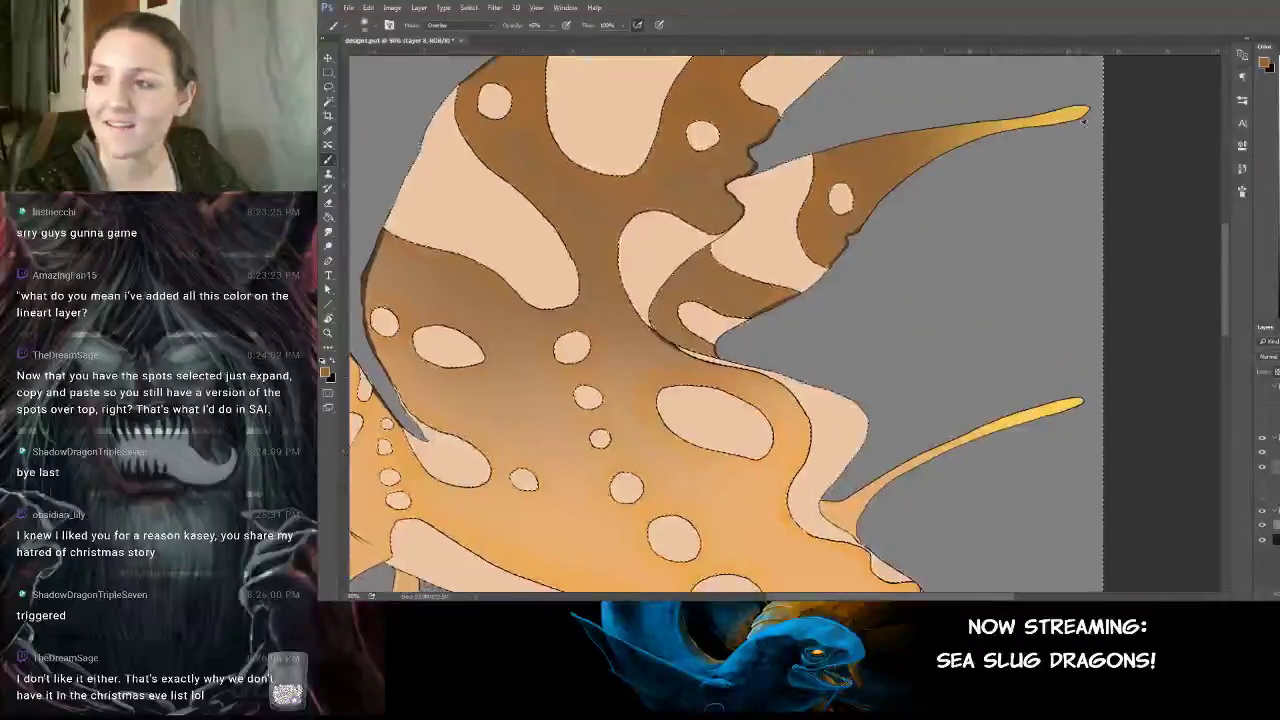
Sample yellow from a wing spine tip and brighten the rear spine, tail stripe and leg tips with Overlay strokes.
left_click(1073, 115, "alt")
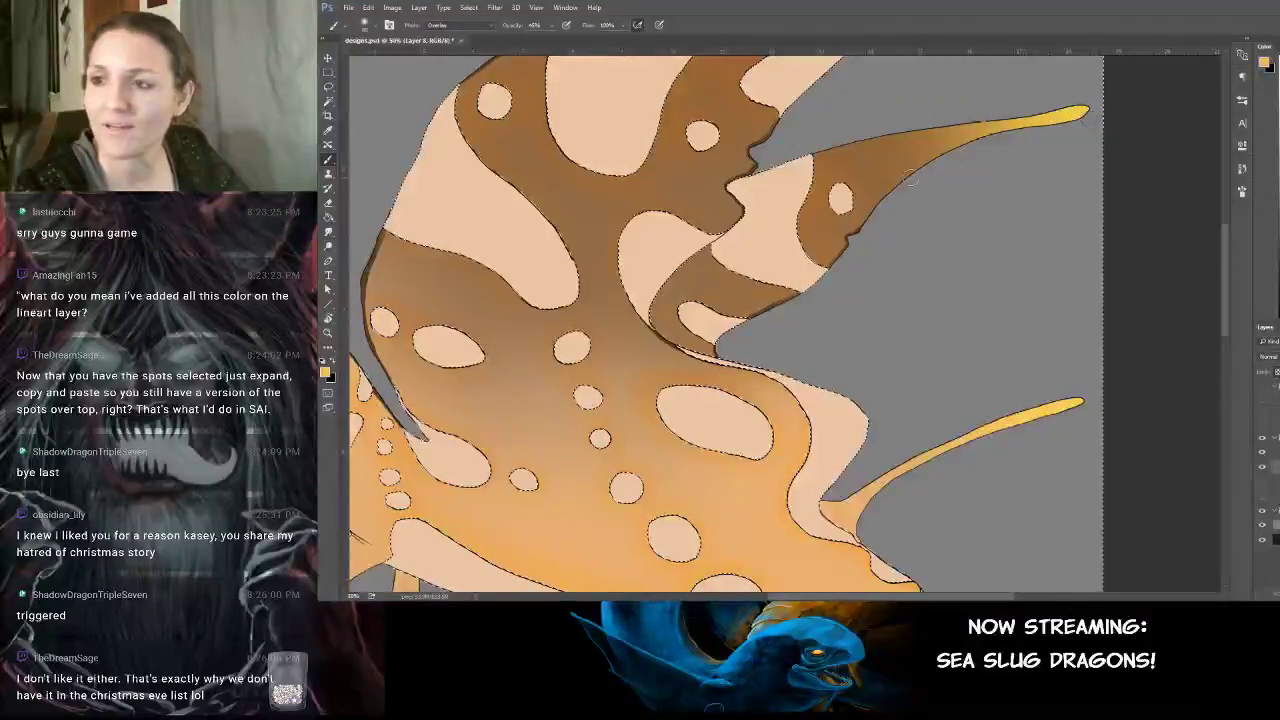
scroll(958, 150, "down", 3)
scroll(958, 150, "right", 1)
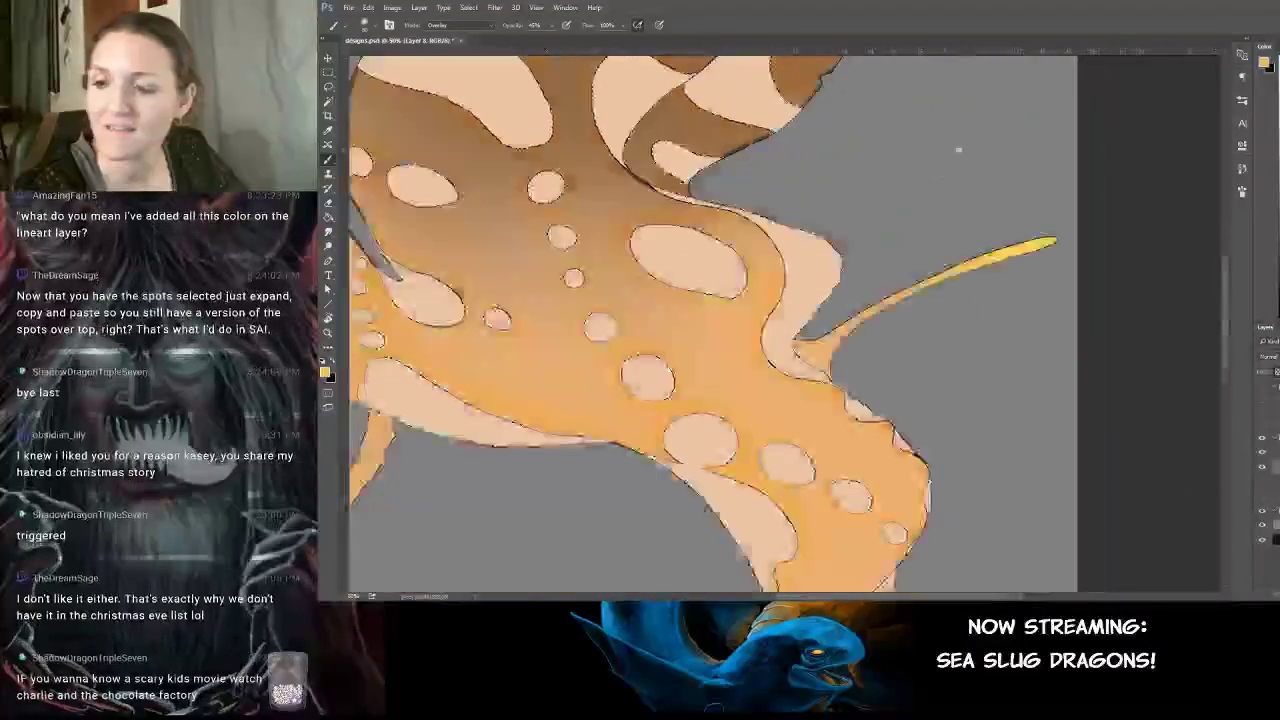
scroll(958, 150, "down", 7)
scroll(958, 150, "left", 2)
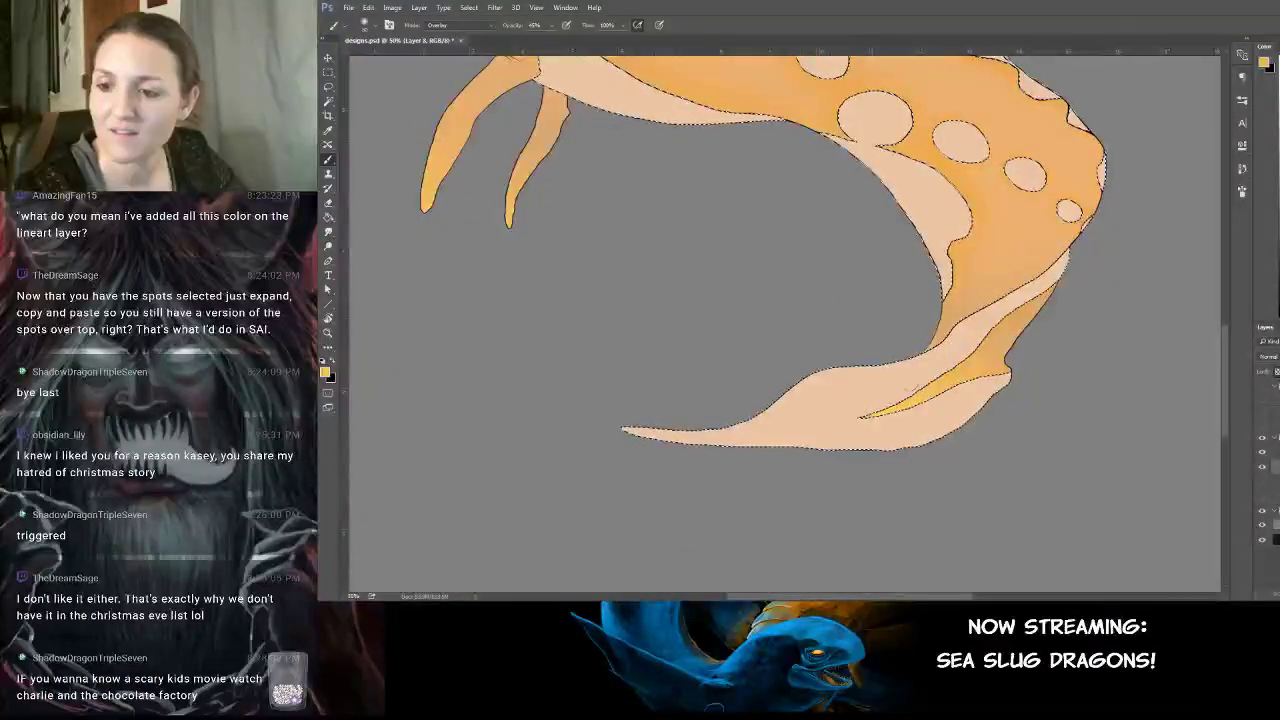
scroll(785, 320, "up", 3)
scroll(785, 320, "left", 3)
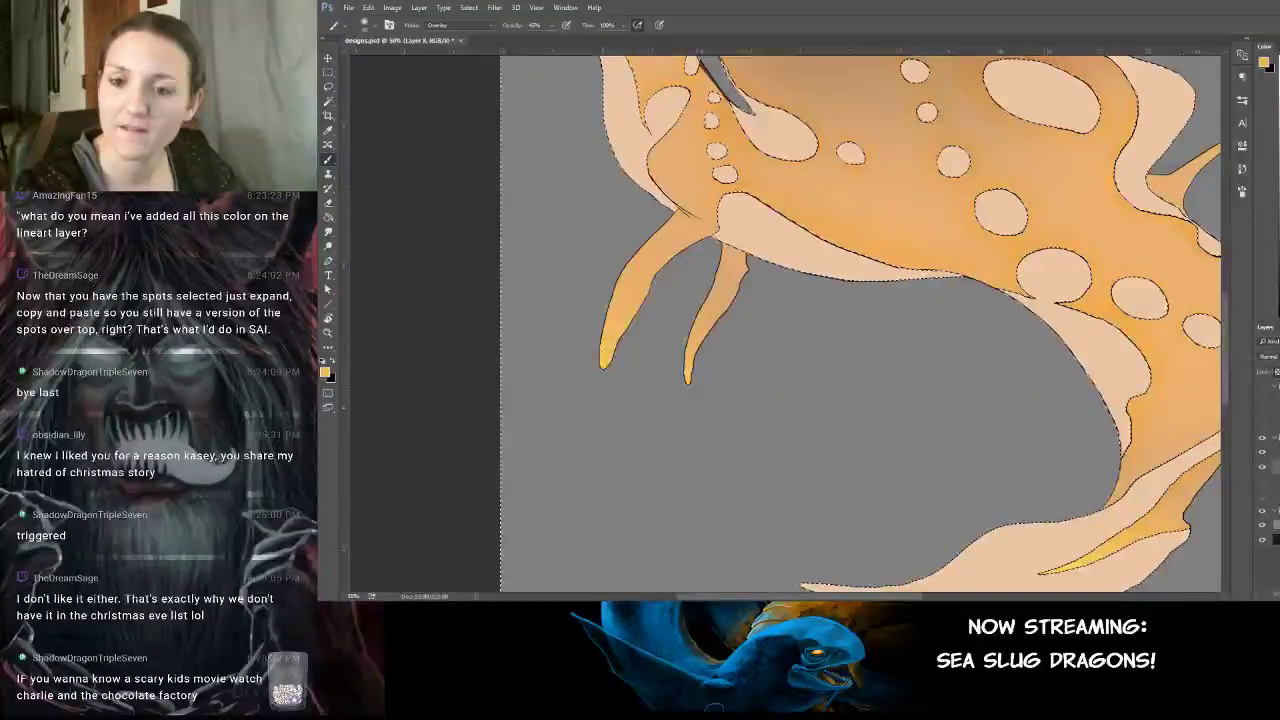
left_click_drag(738, 361, 846, 471)
left_click_drag(790, 70, 521, 63)
left_click_drag(673, 106, 855, 17)
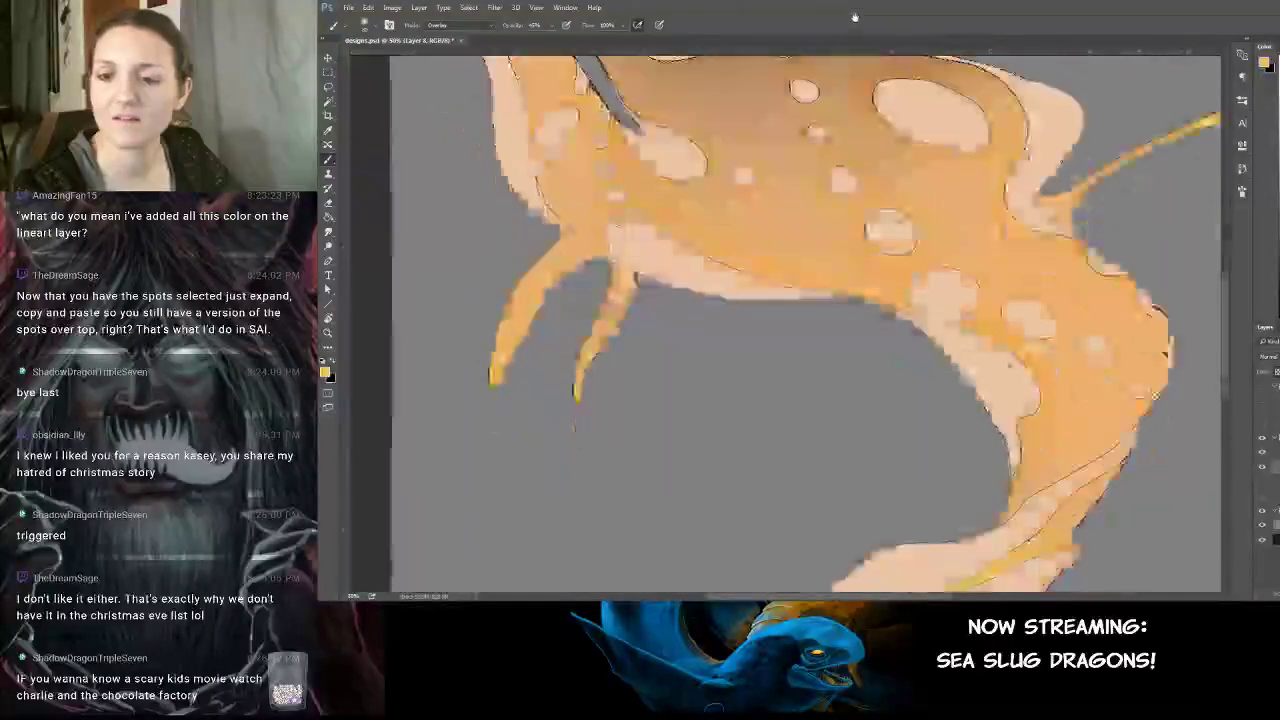
Brighten the head's horns with yellow Overlay strokes.
key("ctrl+minus")
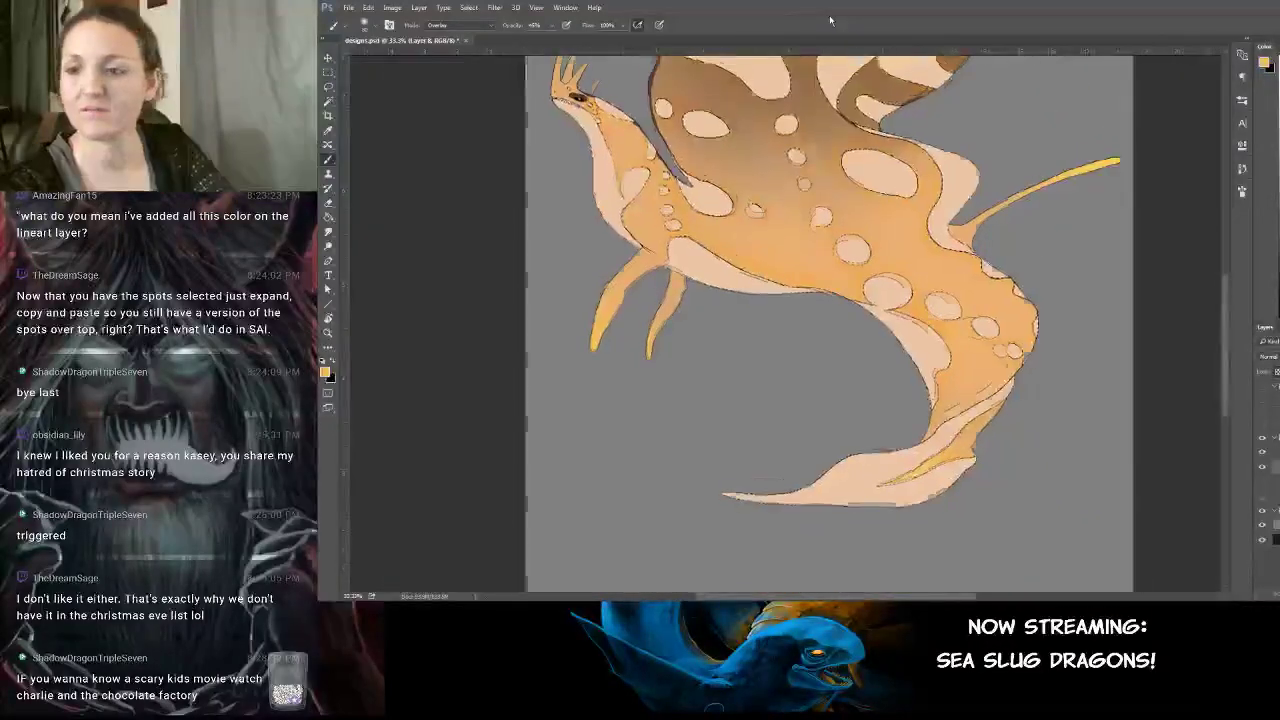
key("ctrl+minus")
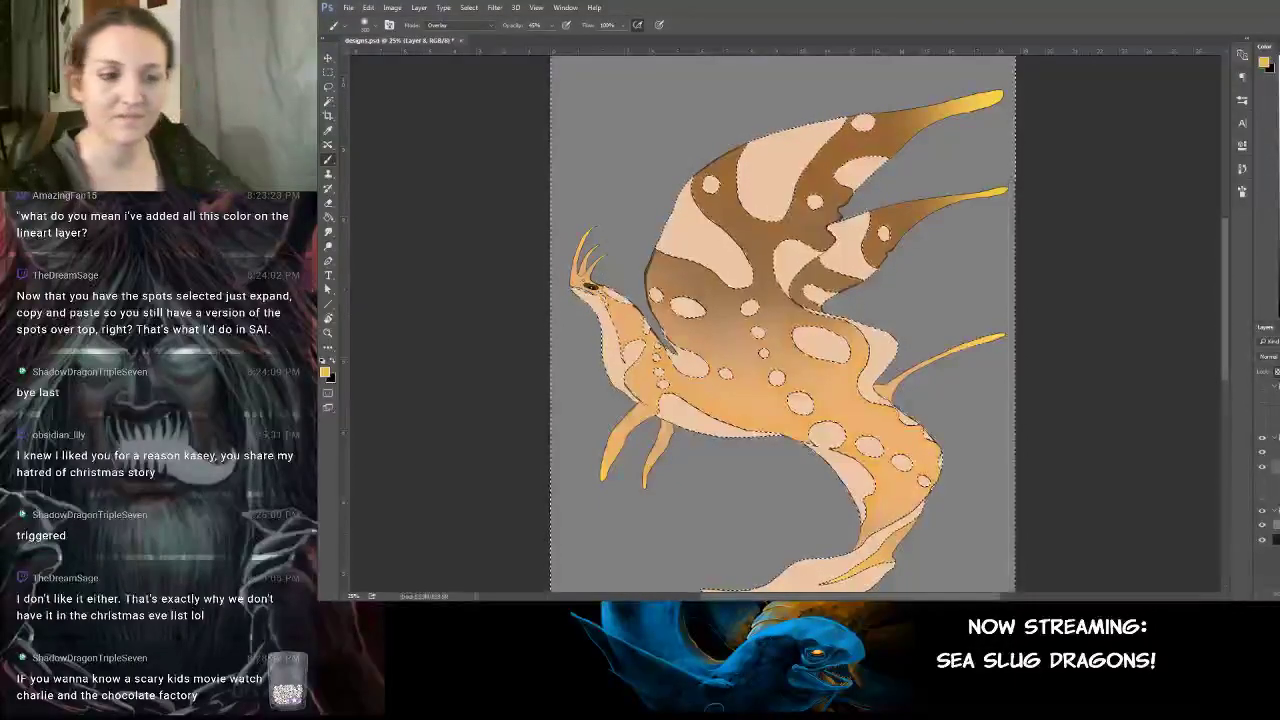
key("ctrl+plus")
key("ctrl+plus")
key("ctrl+plus")
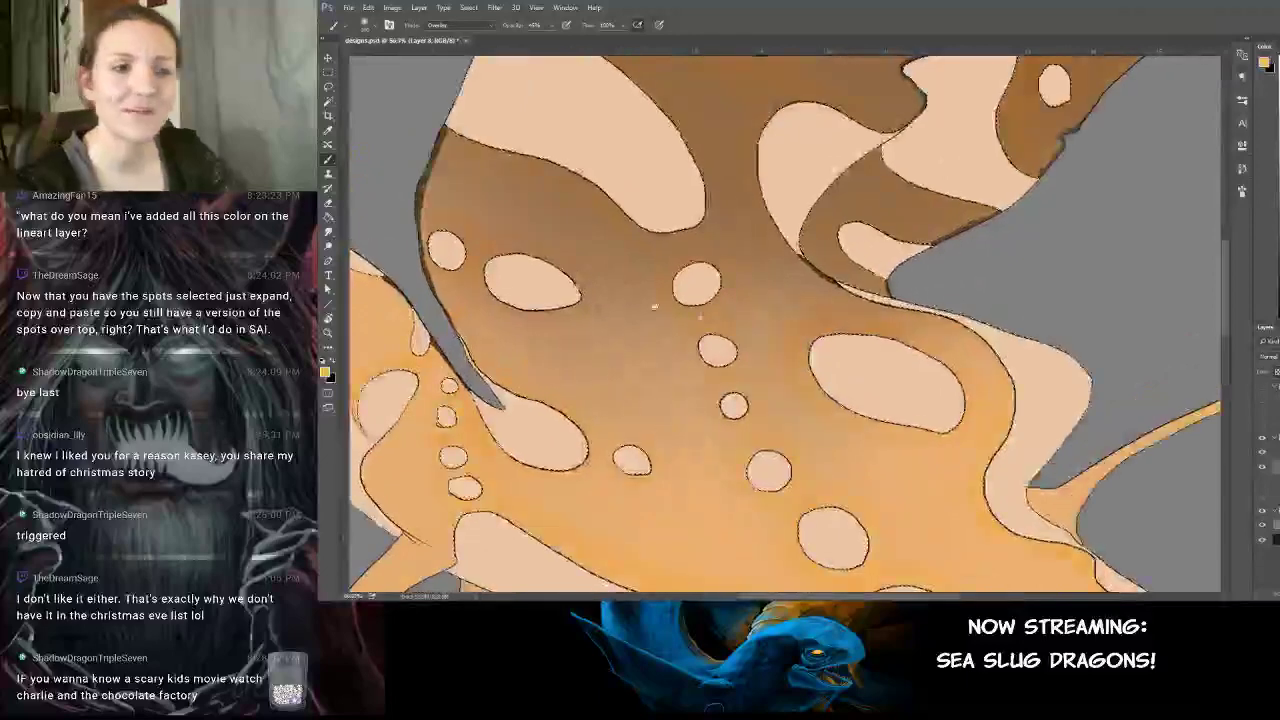
left_click_drag(654, 306, 909, 441)
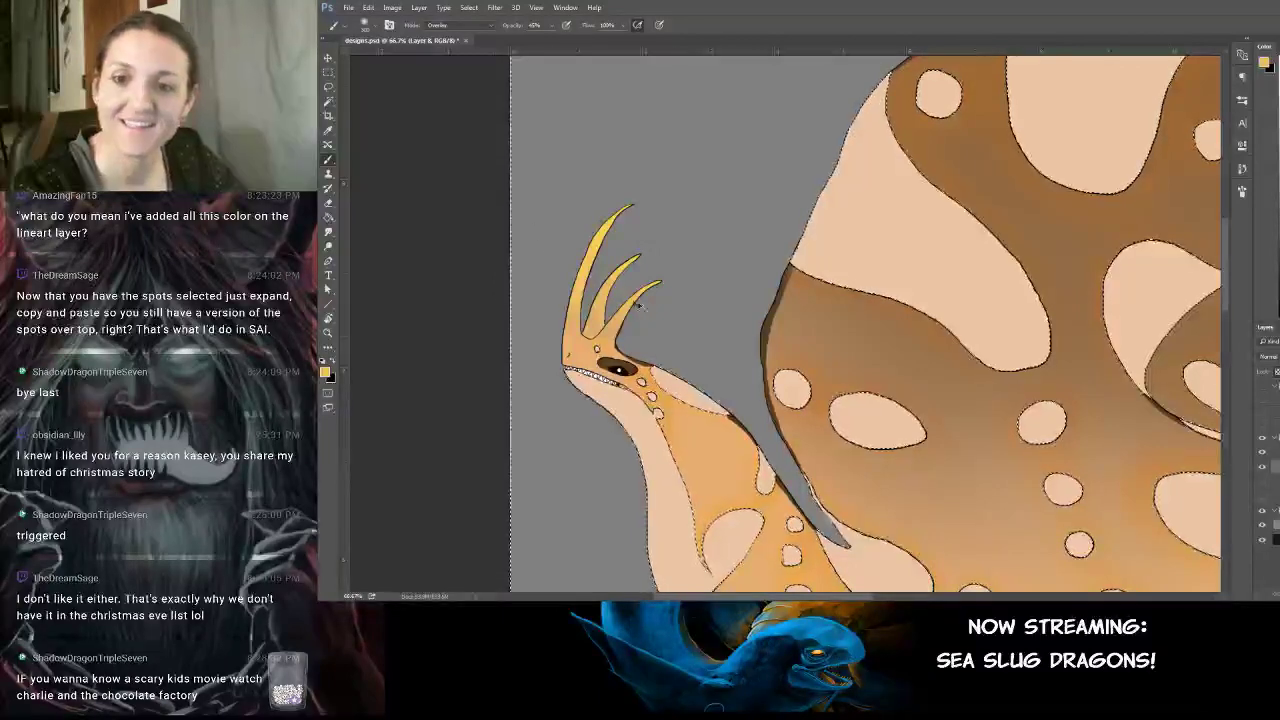
mouse_move(796, 275)
left_mouse_down()
mouse_move(686, 244)
mouse_move(755, 105)
left_mouse_up()
mouse_move(682, 300)
left_mouse_down()
mouse_move(745, 400)
mouse_move(857, 213)
mouse_move(832, 213)
left_mouse_up()
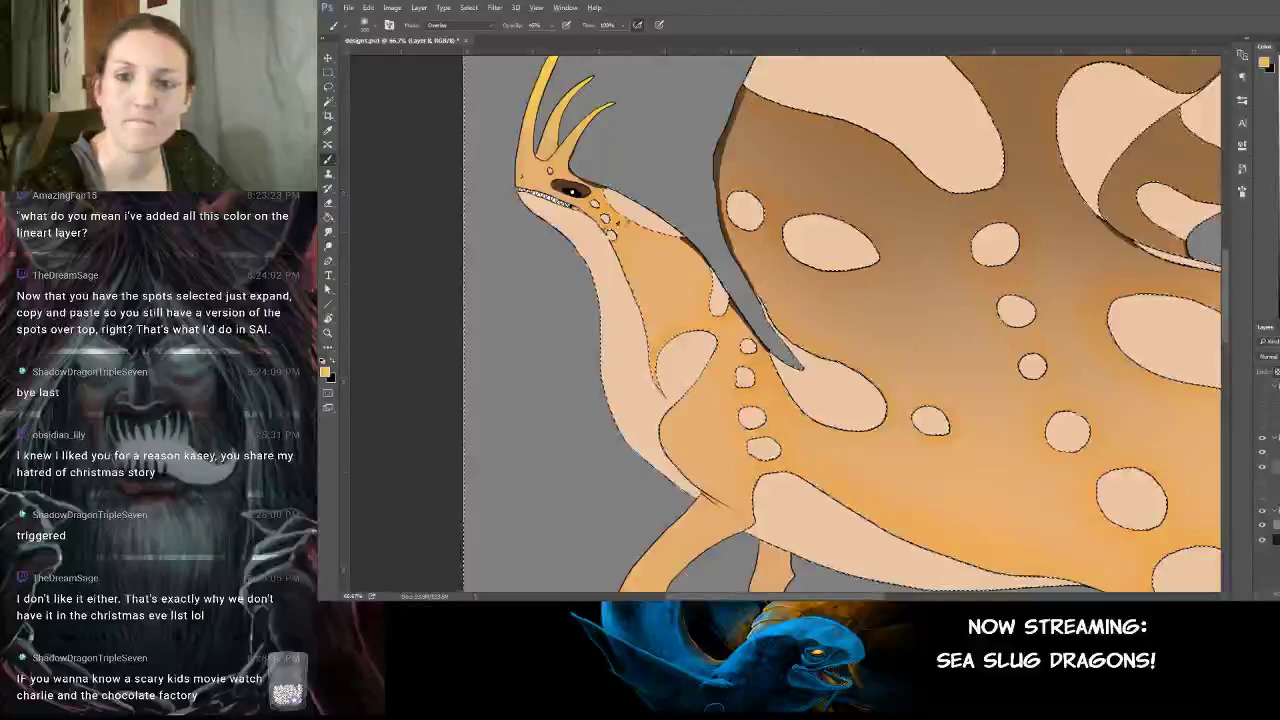
Sample the pale peach from the neck and lighten the head, front legs and rear spine with Overlay strokes.
left_click(628, 385, "alt")
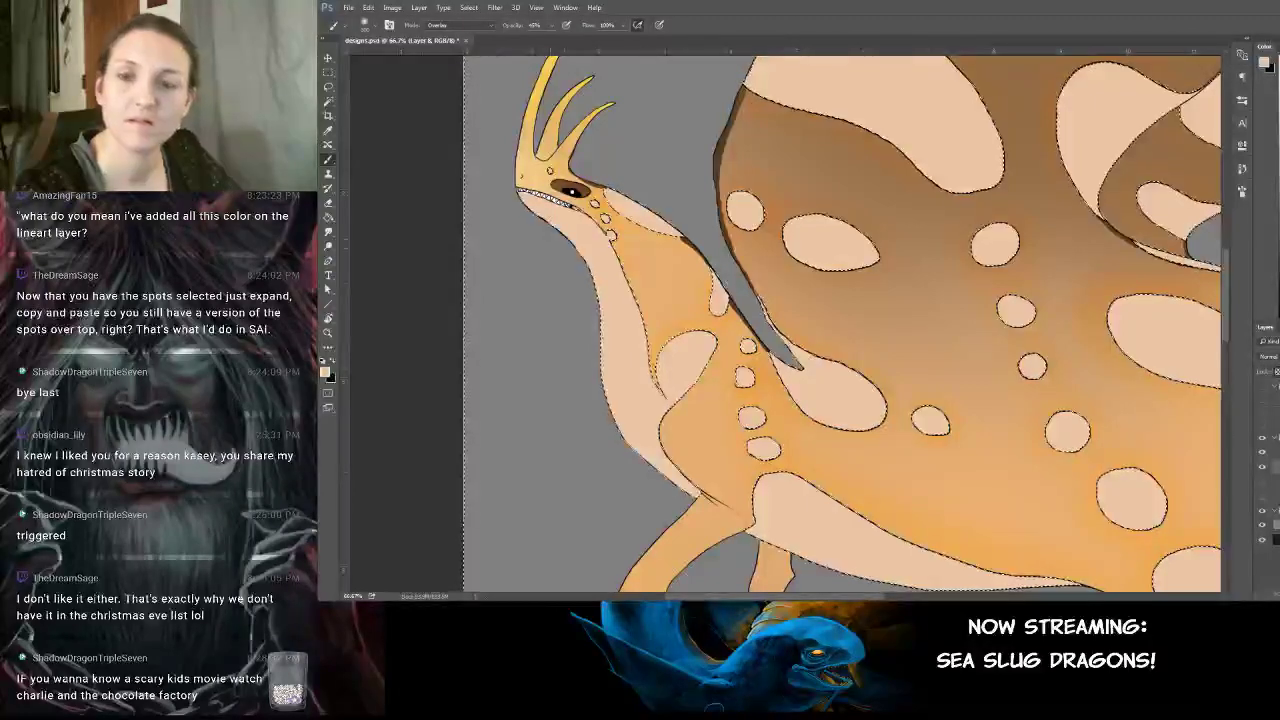
left_click_drag(620, 164, 588, 260)
left_click_drag(640, 480, 578, 180)
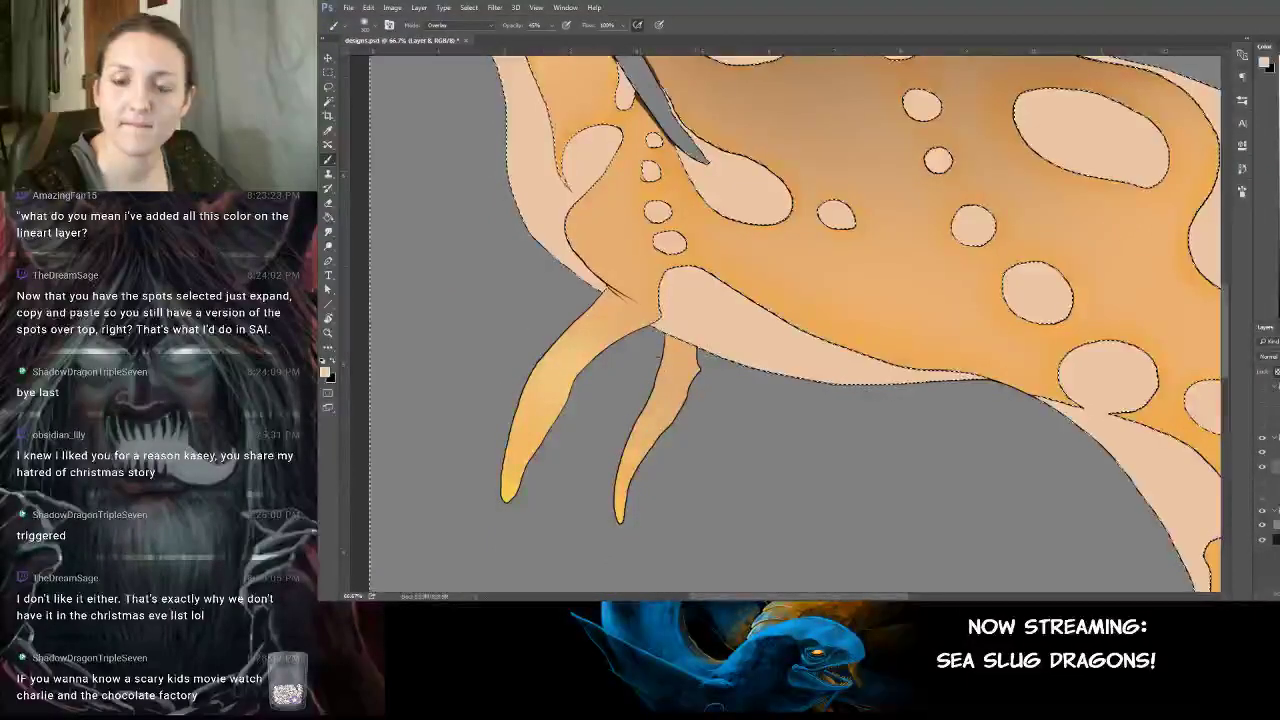
left_click_drag(1100, 420, 593, 86)
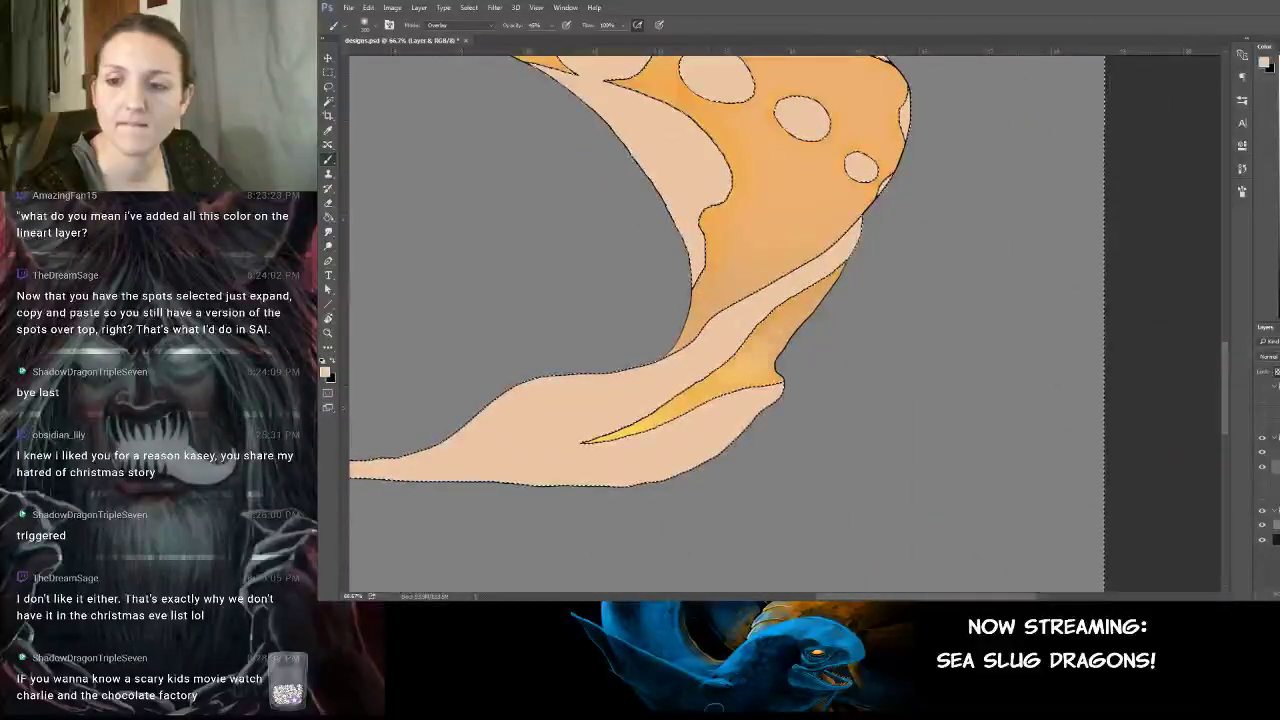
scroll(700, 300, "up", 8)
scroll(677, 313, "up", 3)
scroll(677, 313, "right", 5)
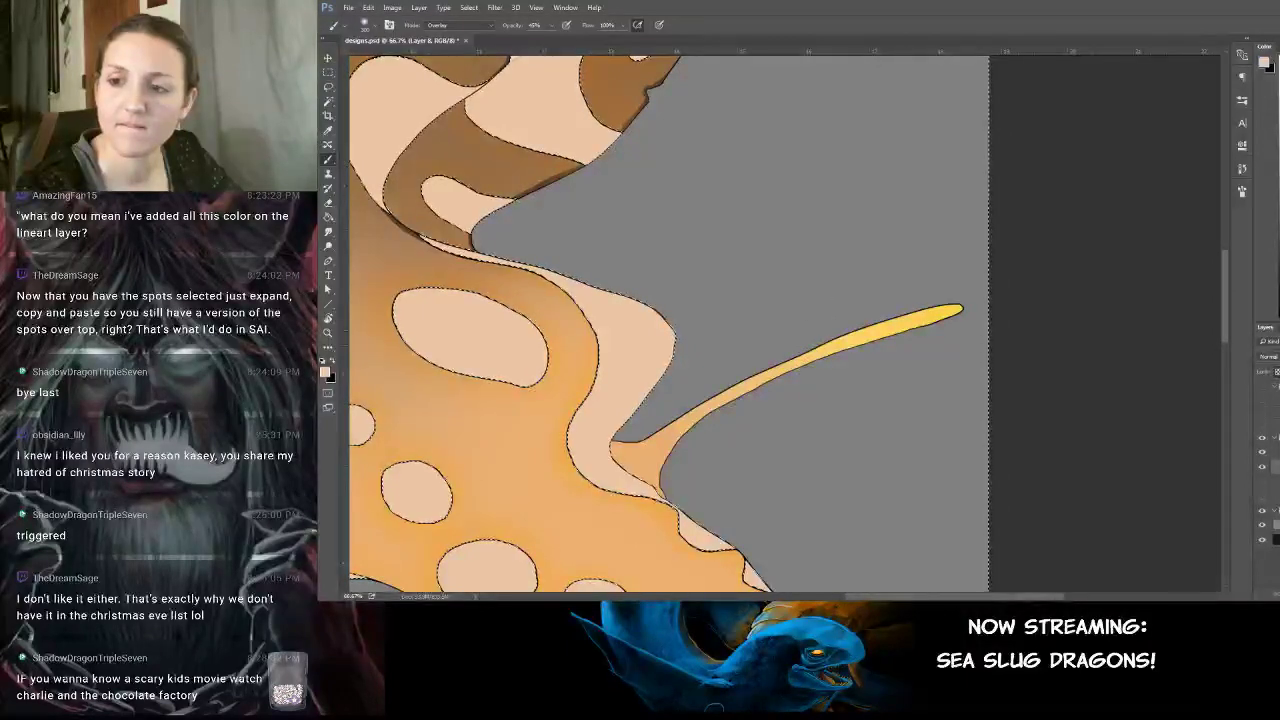
scroll(915, 378, "up", 2)
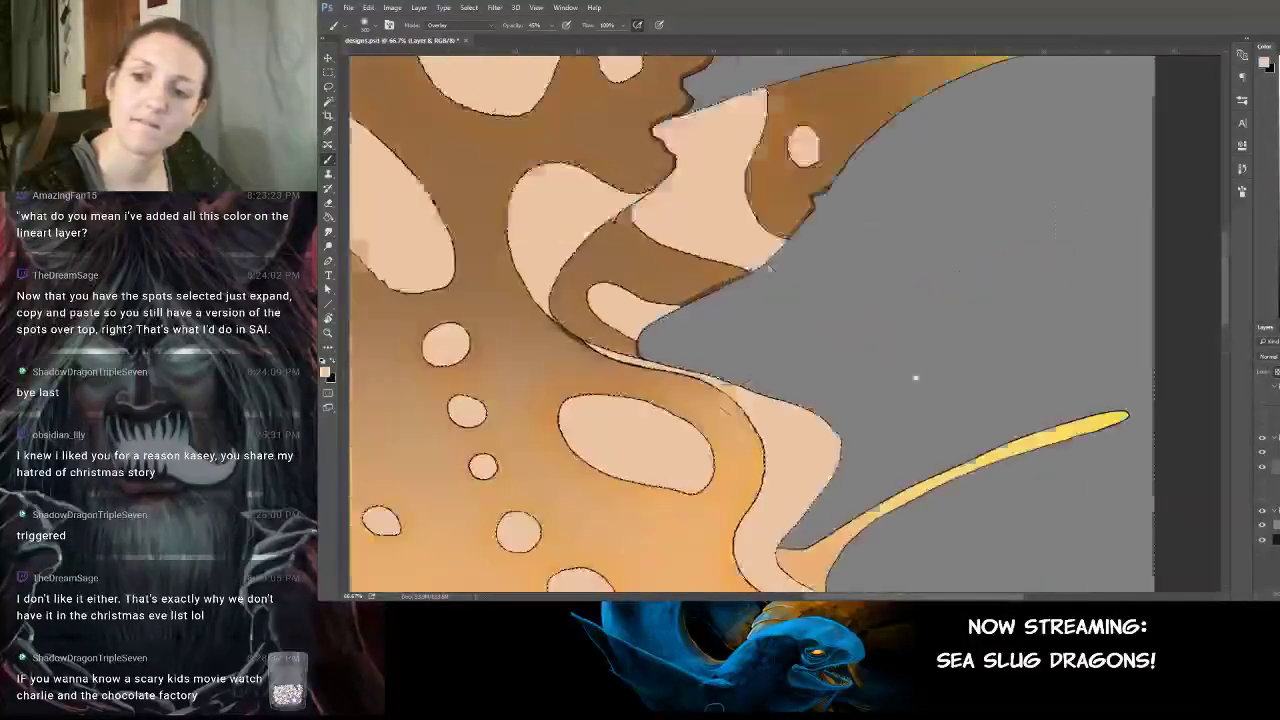
left_click_drag(915, 378, 980, 590)
left_click_drag(858, 269, 746, 351)
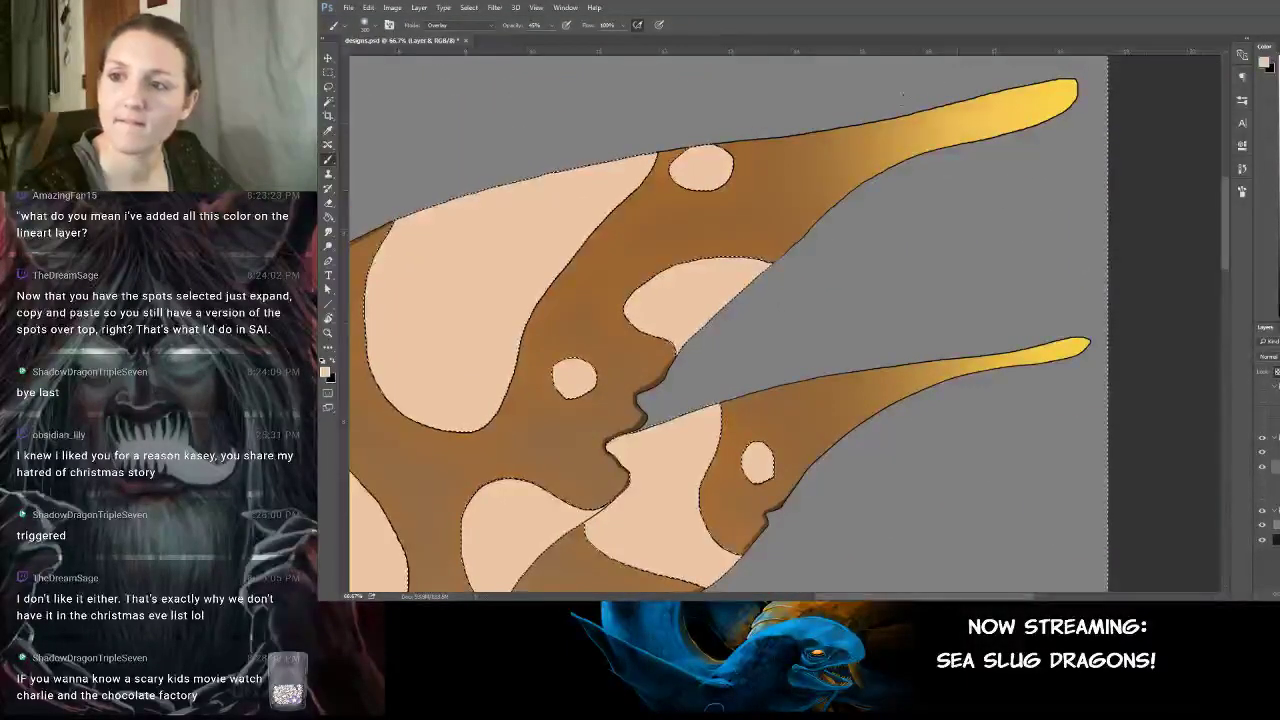
Try pale peach Overlay strokes on the two upper wing spines.
left_click_drag(902, 96, 815, 175)
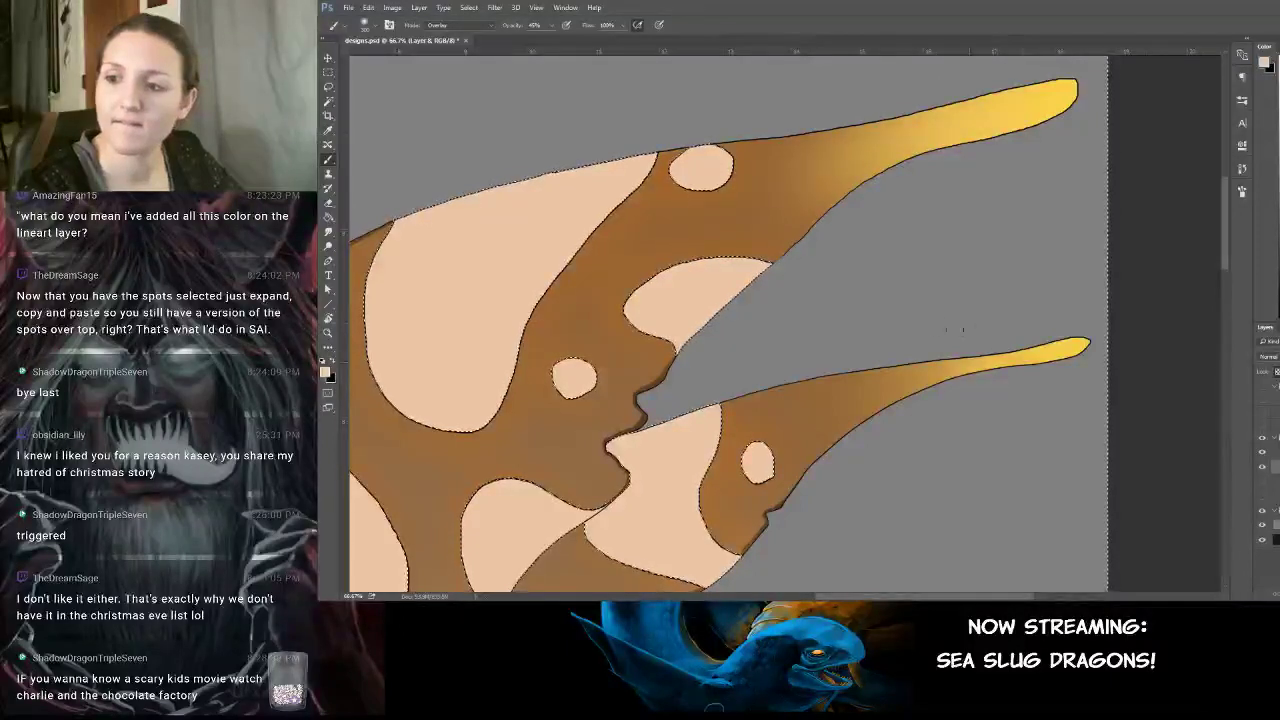
mouse_move(953, 316)
left_mouse_down()
mouse_move(909, 322)
mouse_move(855, 380)
left_mouse_up()
key("ctrl+alt+z")
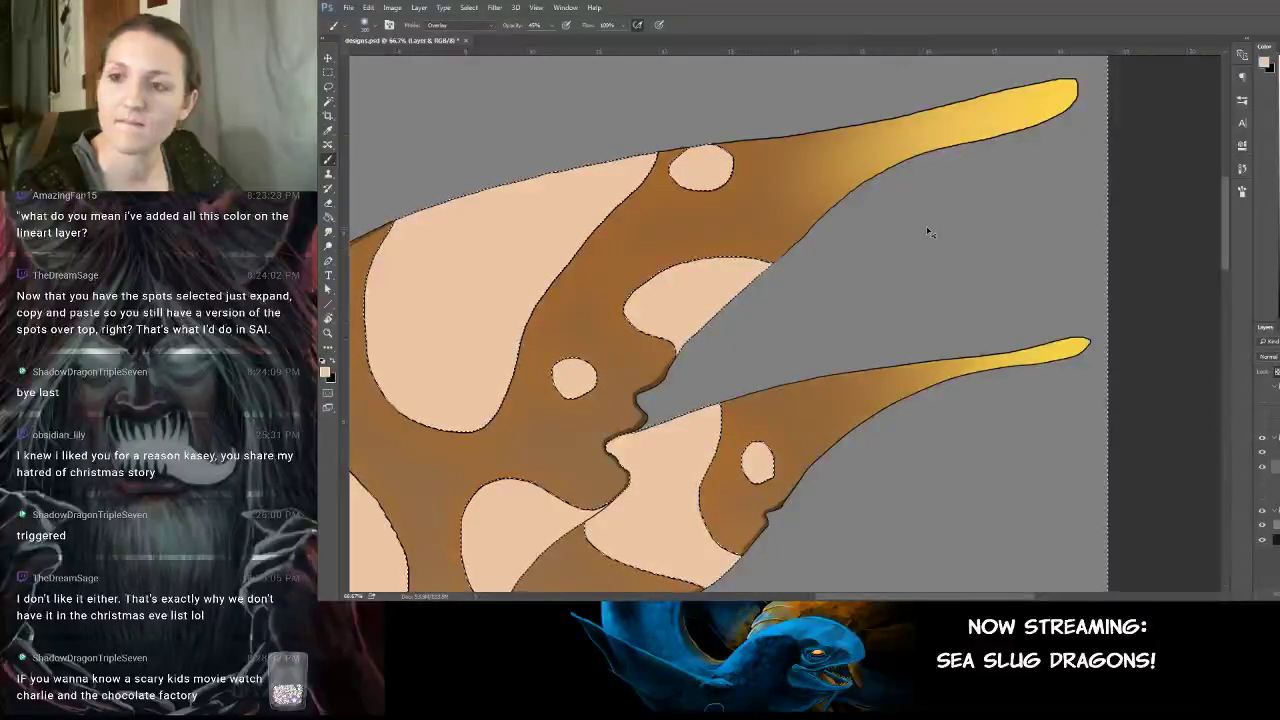
key("ctrl+alt+z")
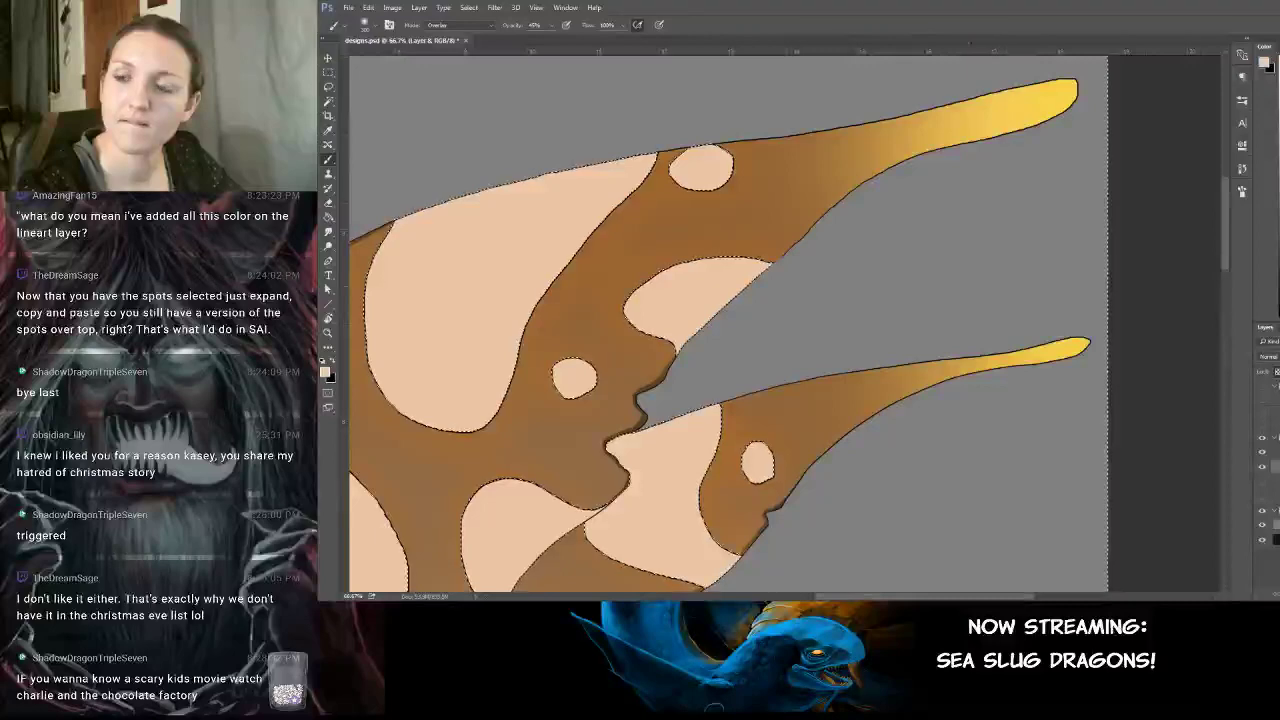
left_click_drag(670, 303, 1275, 502)
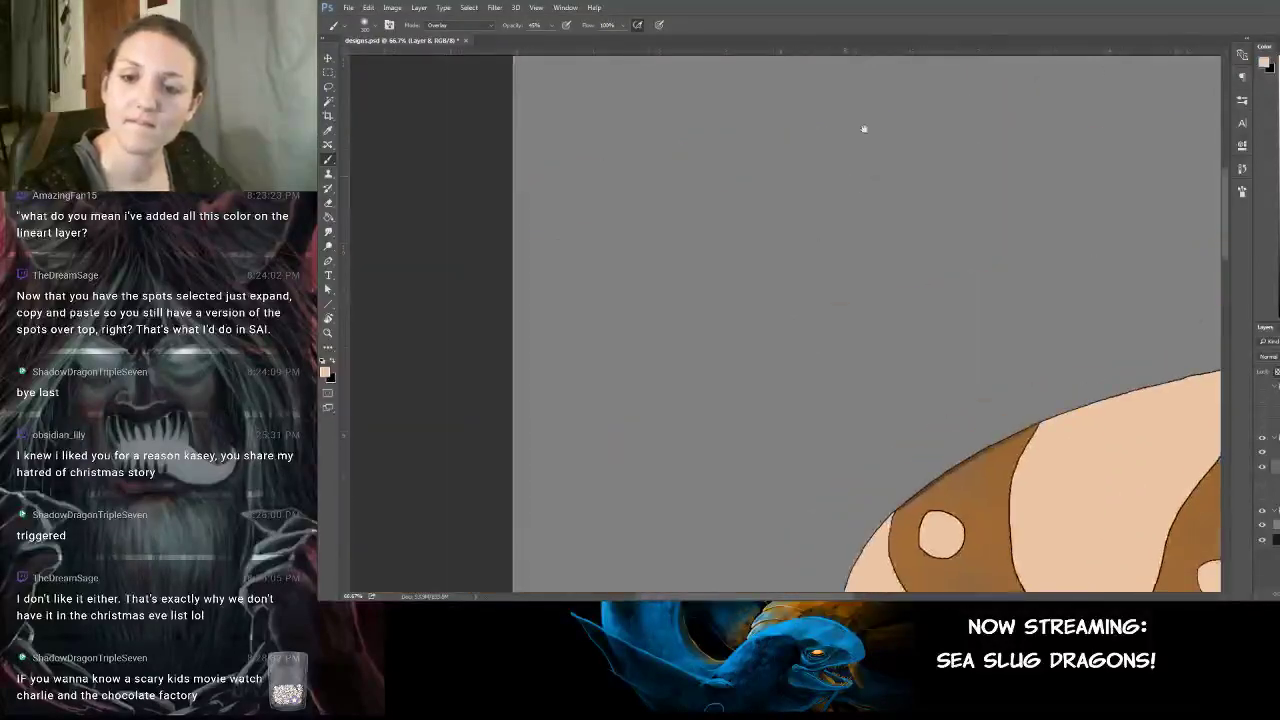
left_click_drag(747, 590, 643, 87)
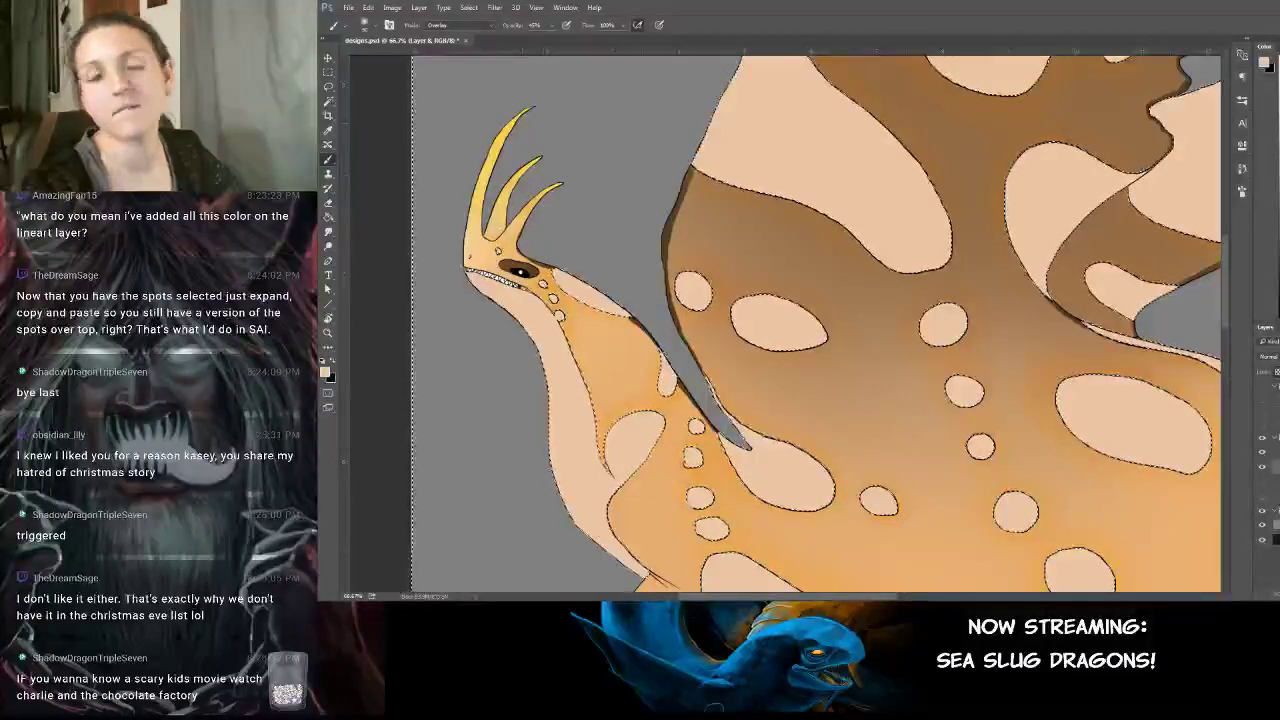
Clear the selection and save the dragon design document.
left_click_drag(686, 277, 480, 133)
left_click_drag(686, 220, 789, 157)
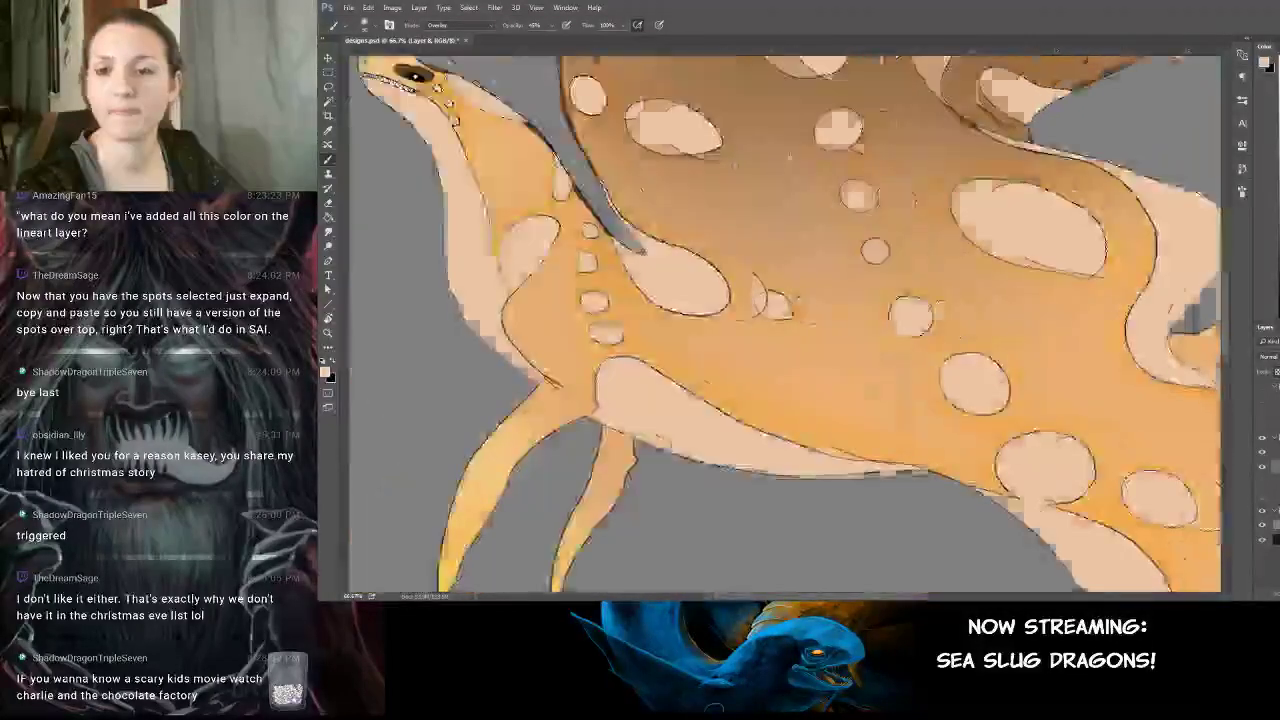
scroll(741, 168, "down", 2)
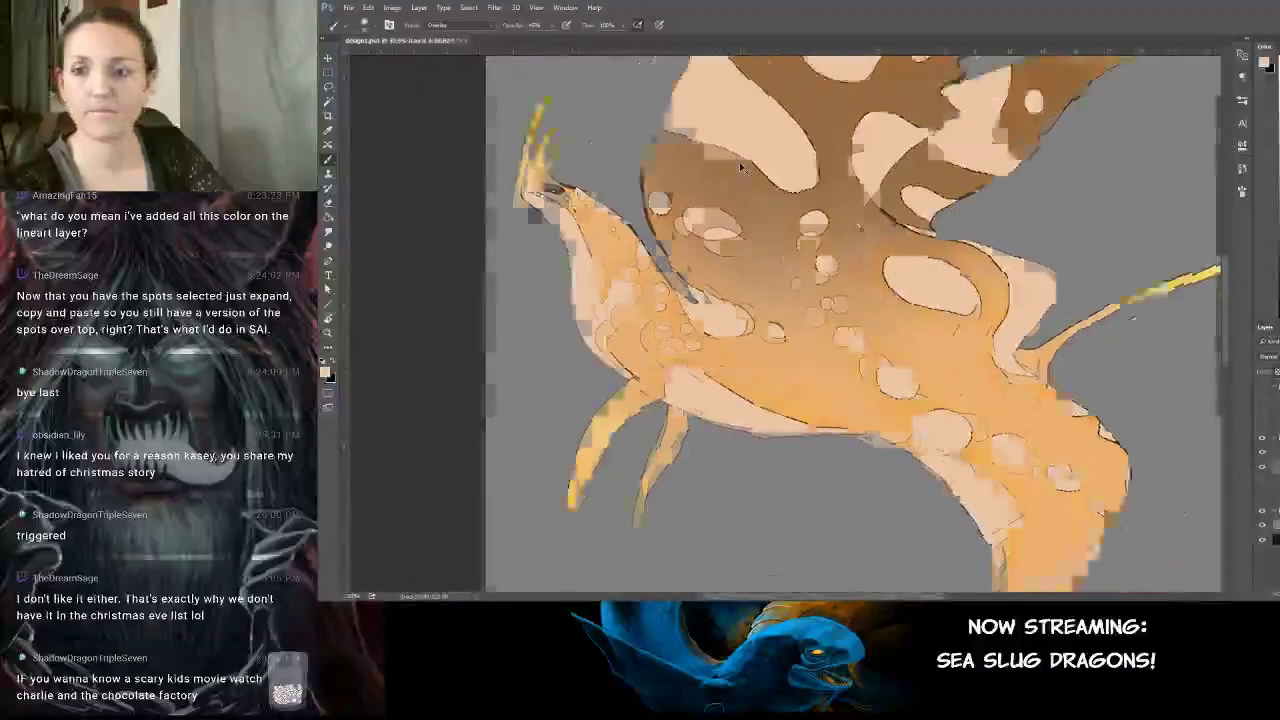
scroll(741, 168, "down", 4)
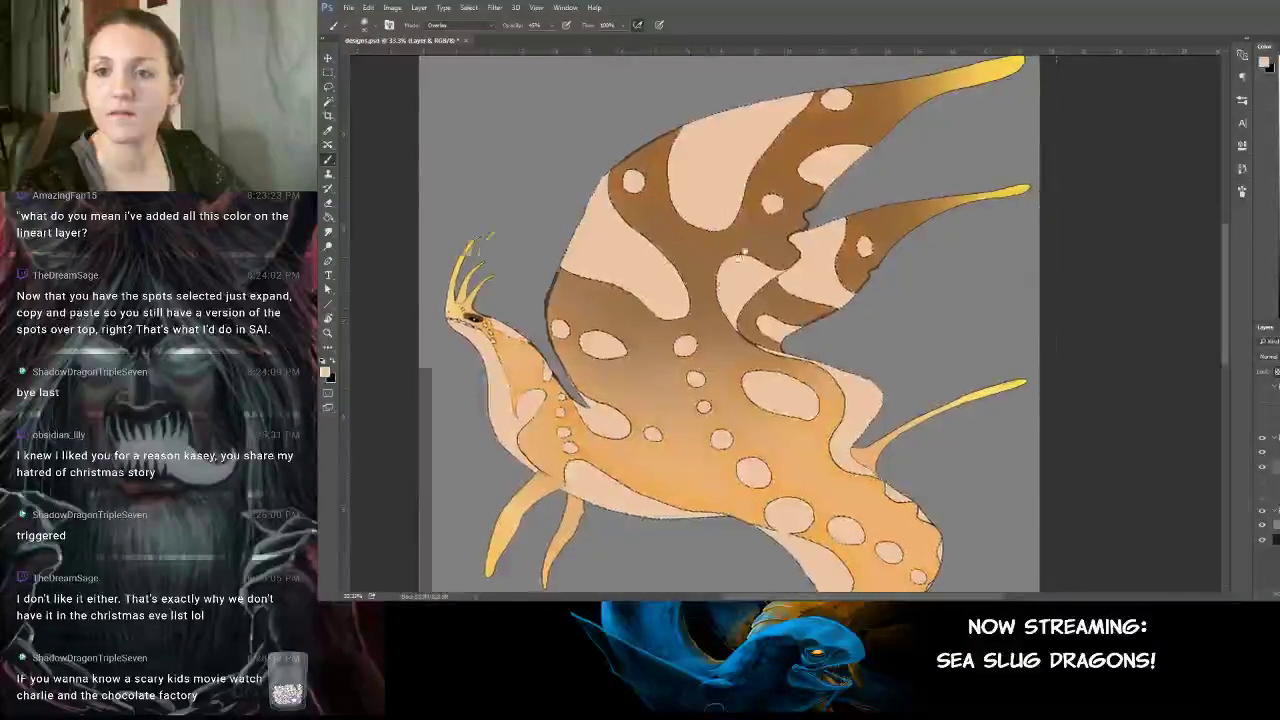
scroll(863, 186, "down", 1)
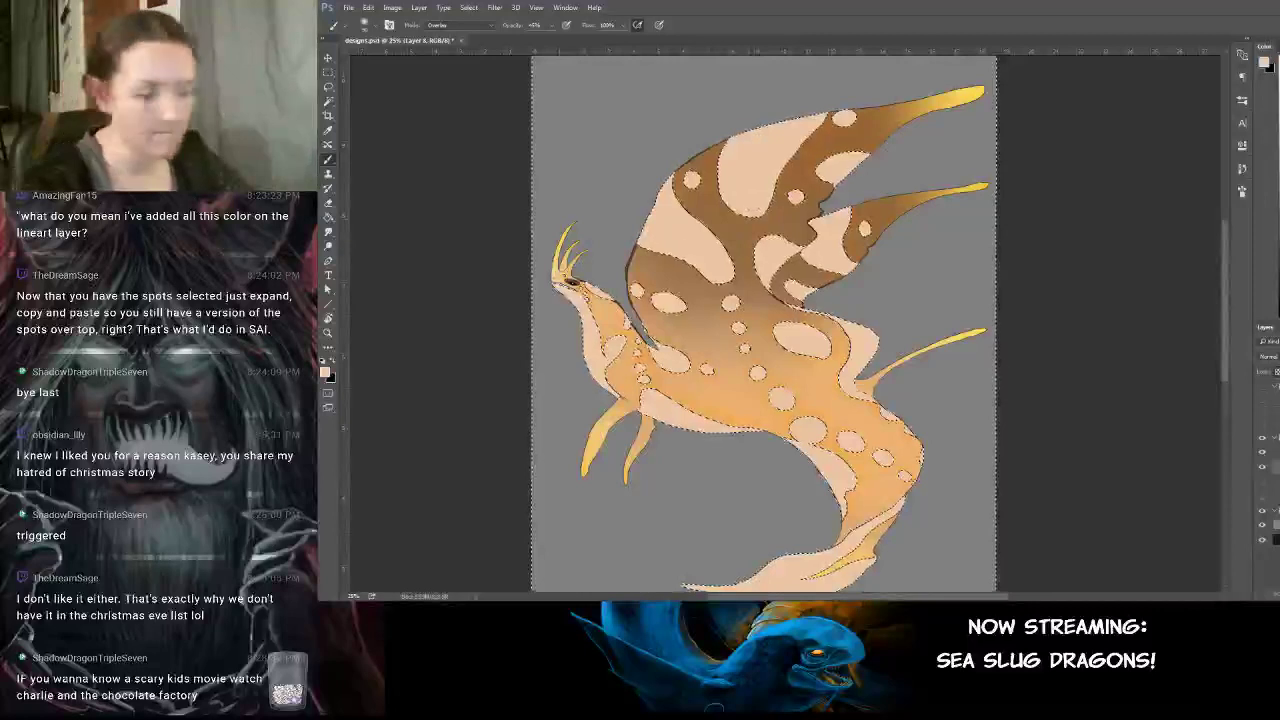
key("ctrl+d")
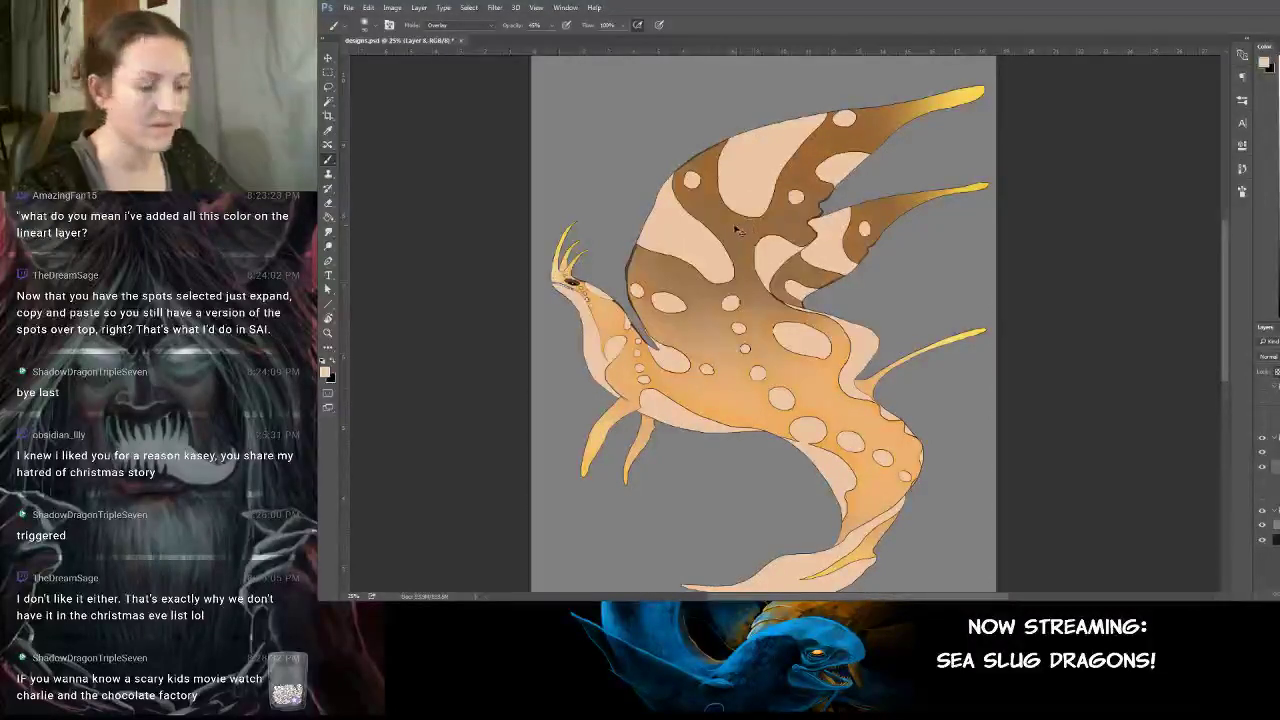
key("ctrl+s")
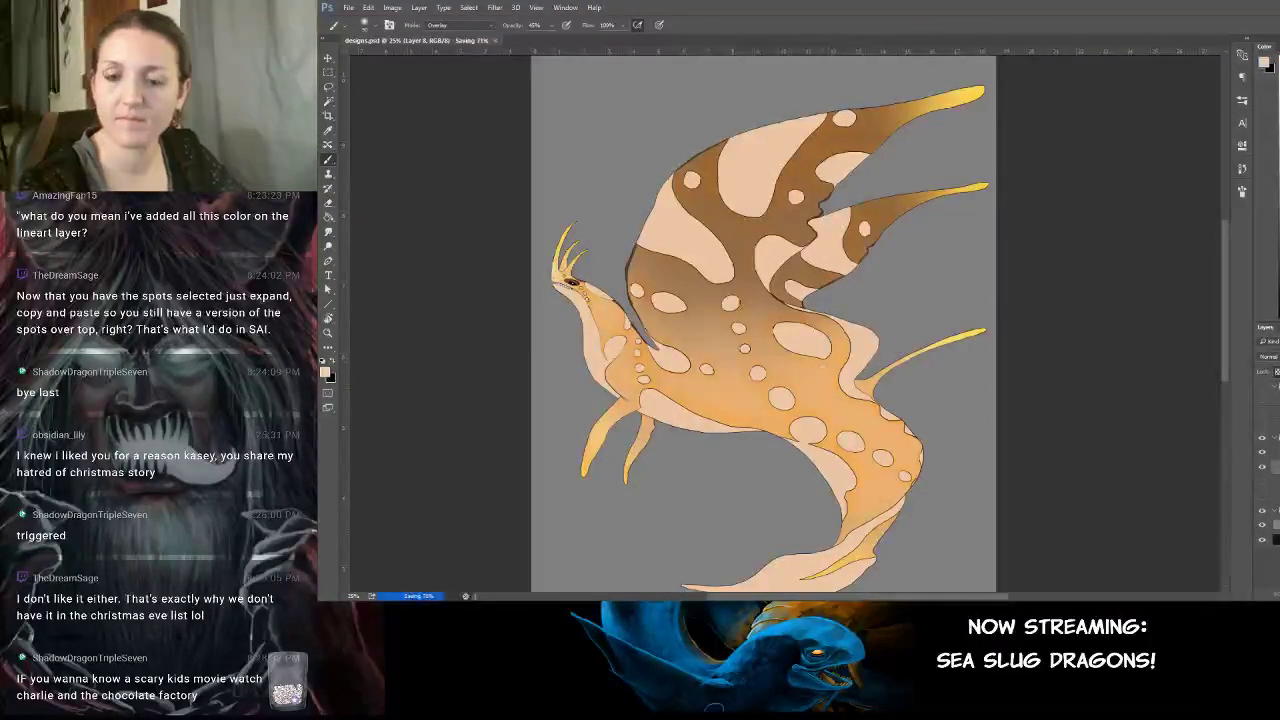
Set the painting color to white and invert the restored selection so it covers only the peach markings.
left_click_drag(816, 393, 803, 318)
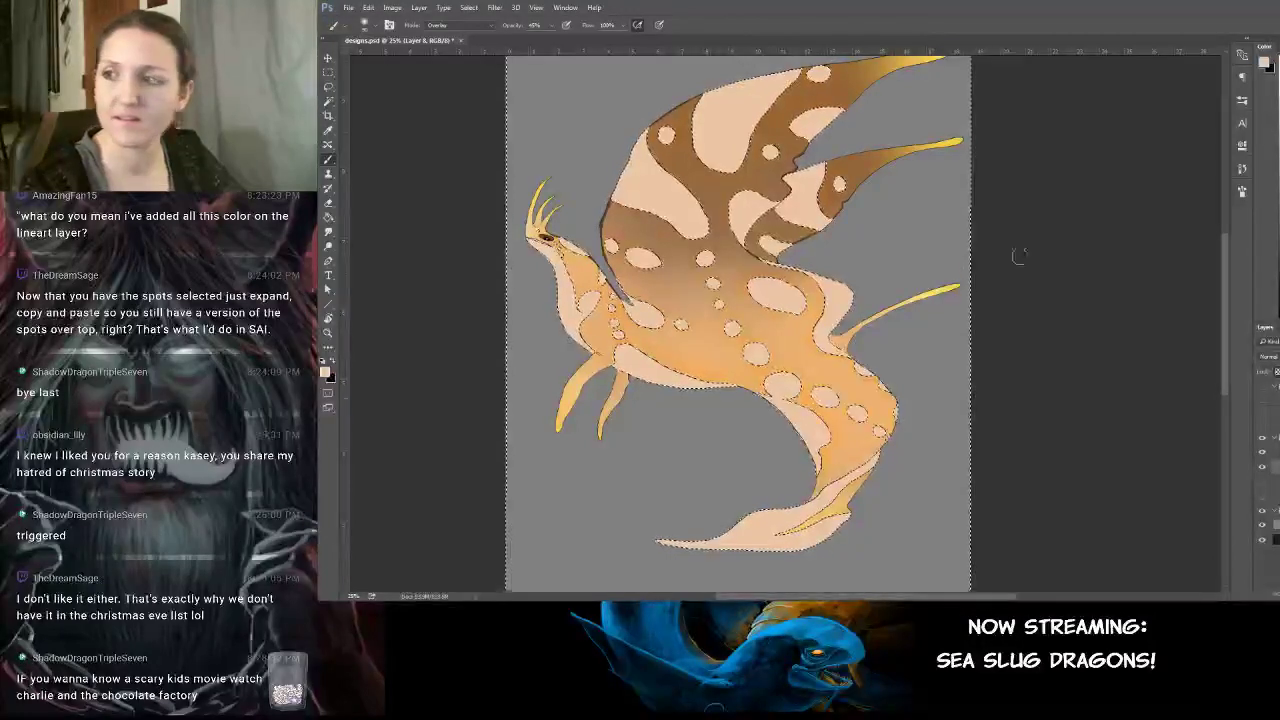
left_click(1278, 72)
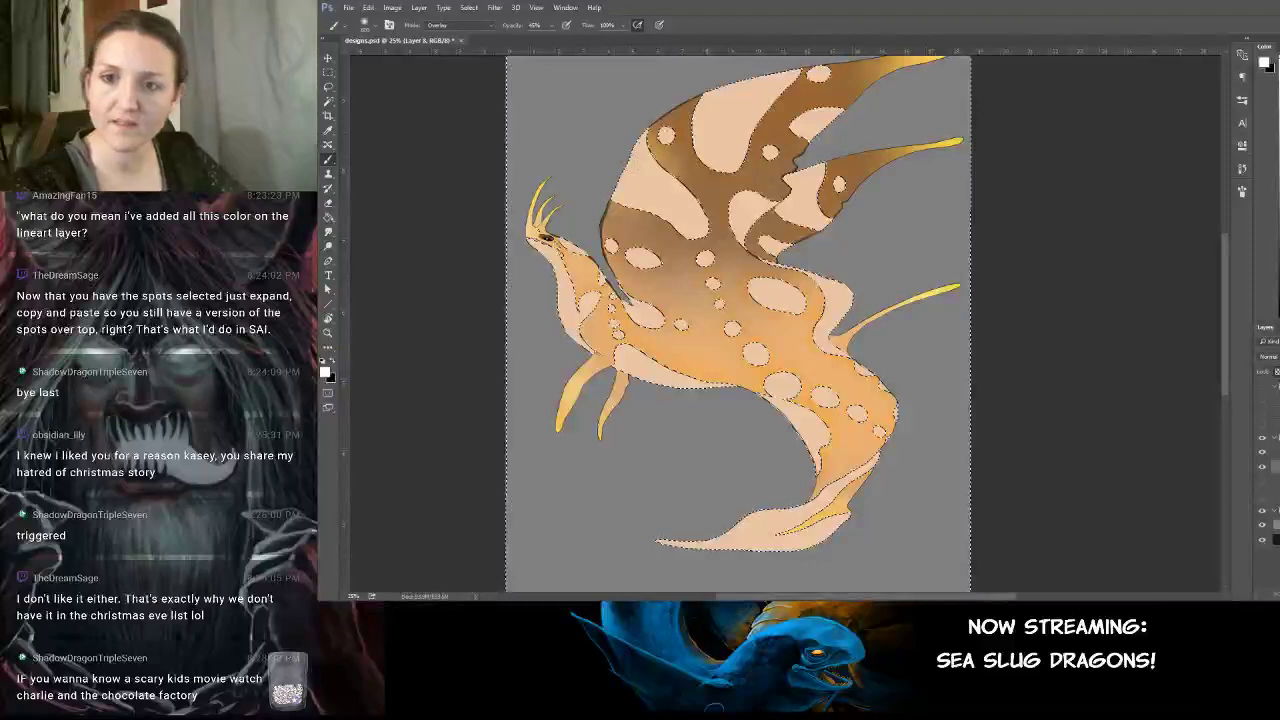
left_click(469, 7)
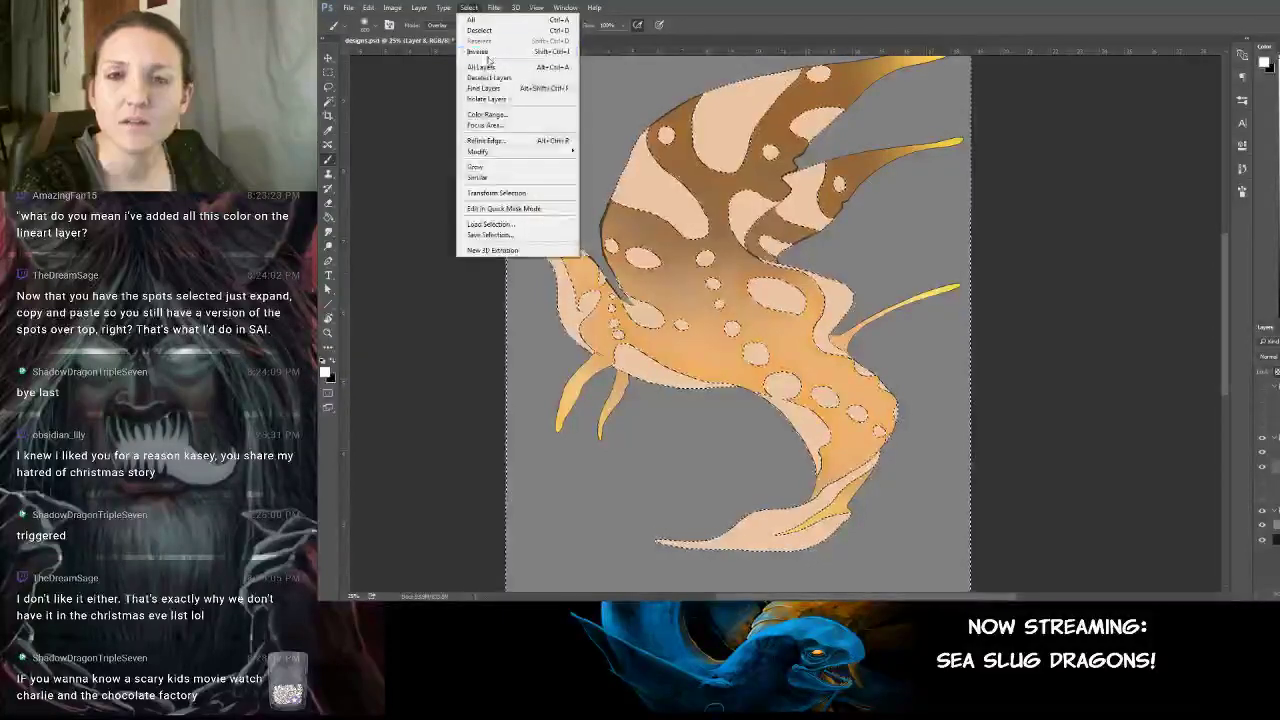
left_click(490, 52)
Lighten the large upper wing markings and the pale tail end with white Overlay strokes.
mouse_move(632, 152)
left_mouse_down()
mouse_move(622, 206)
mouse_move(639, 323)
mouse_move(621, 357)
left_mouse_up()
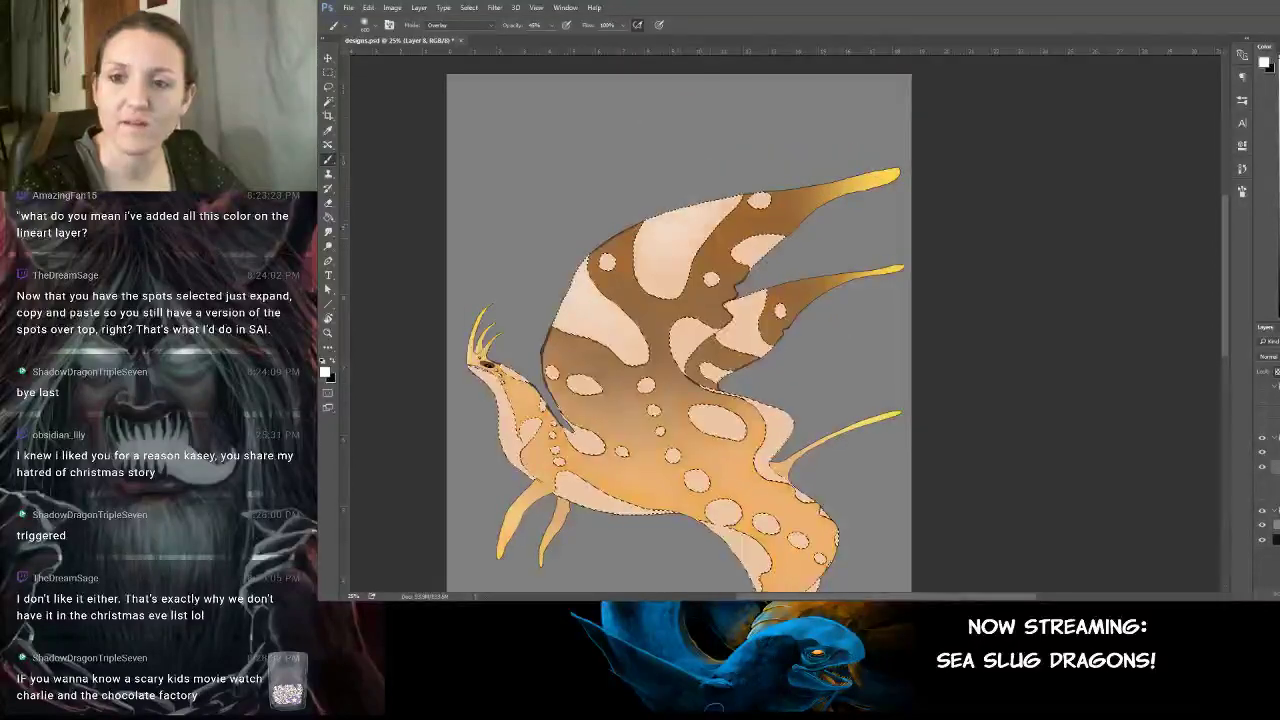
left_click_drag(802, 359, 796, 242)
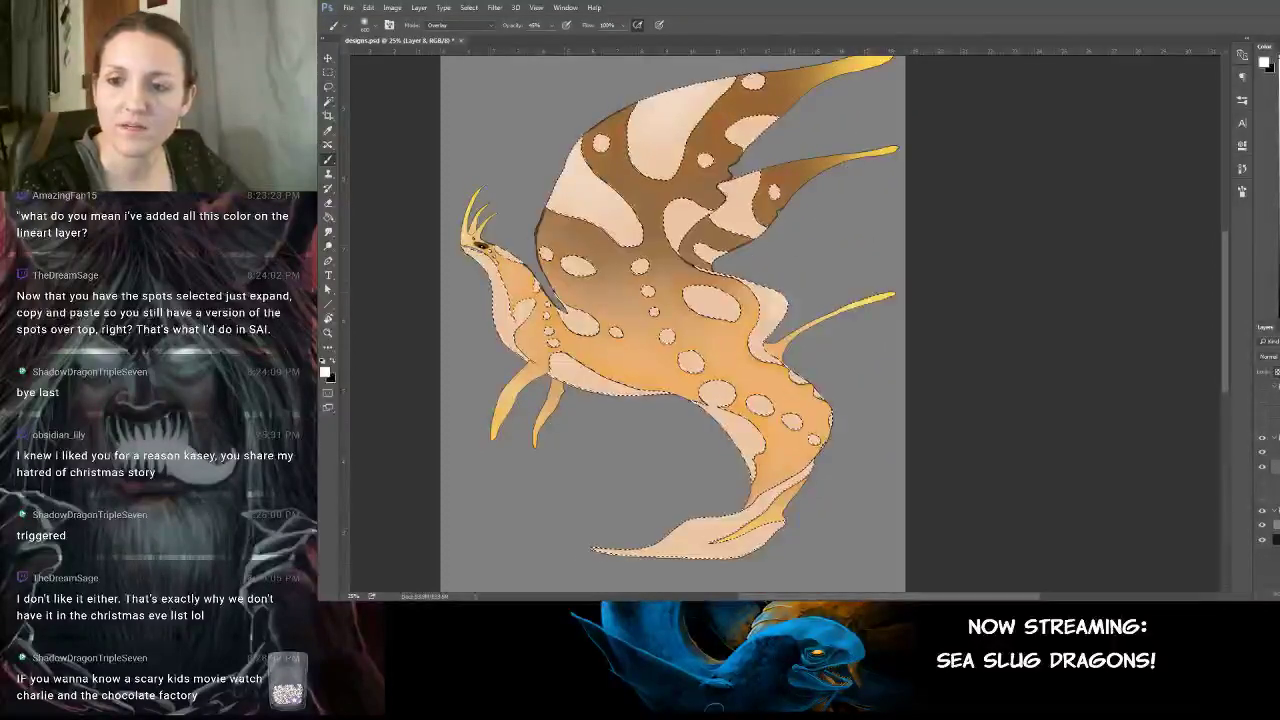
left_click_drag(830, 323, 846, 149)
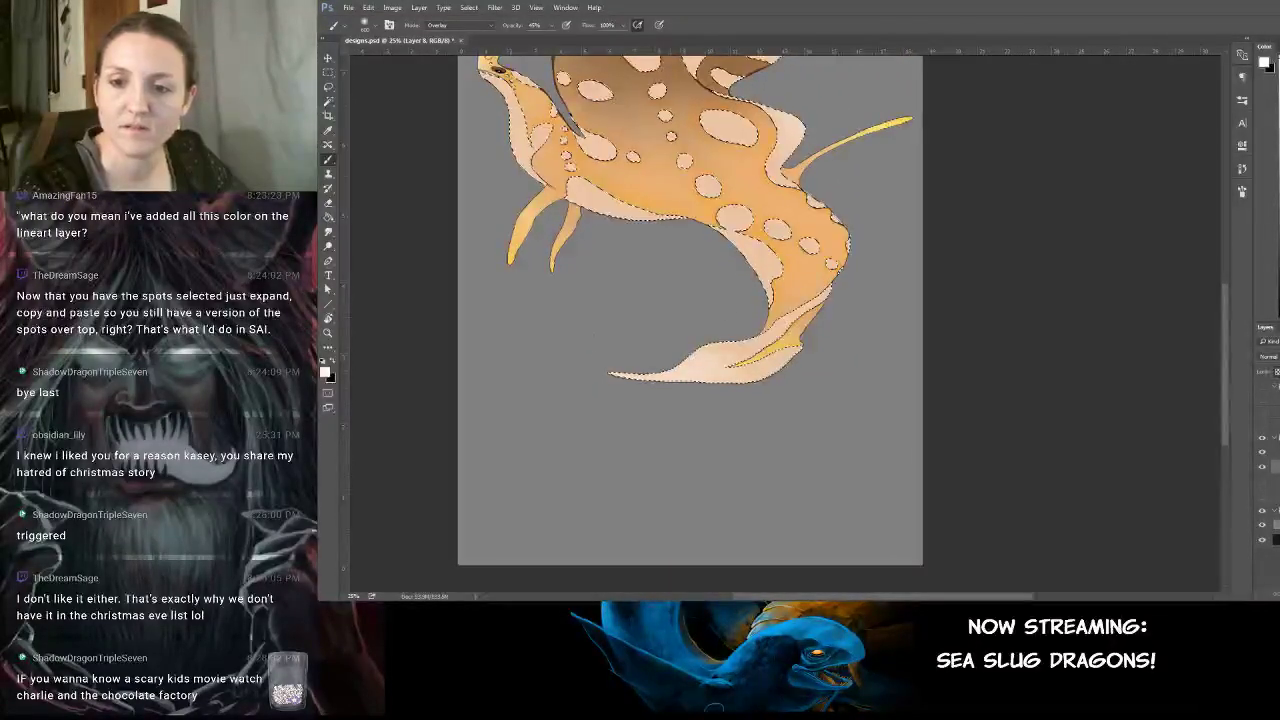
left_click_drag(615, 230, 758, 392)
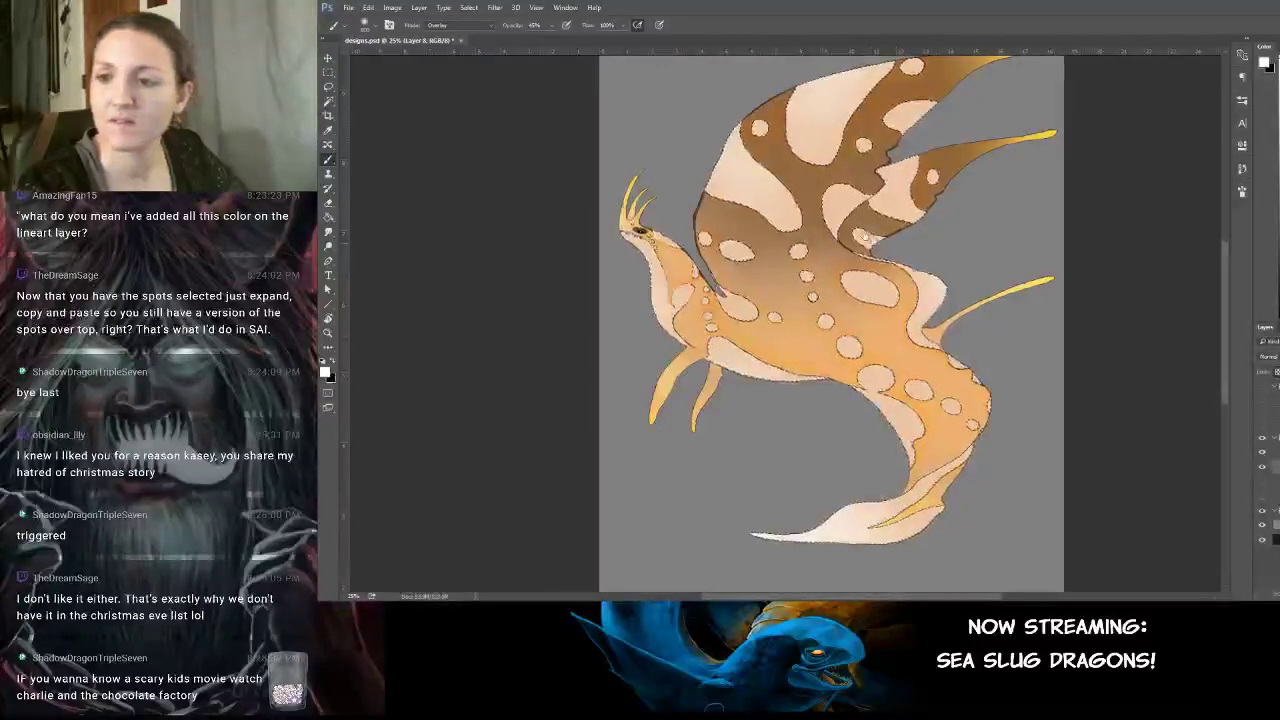
left_click_drag(612, 296, 547, 268)
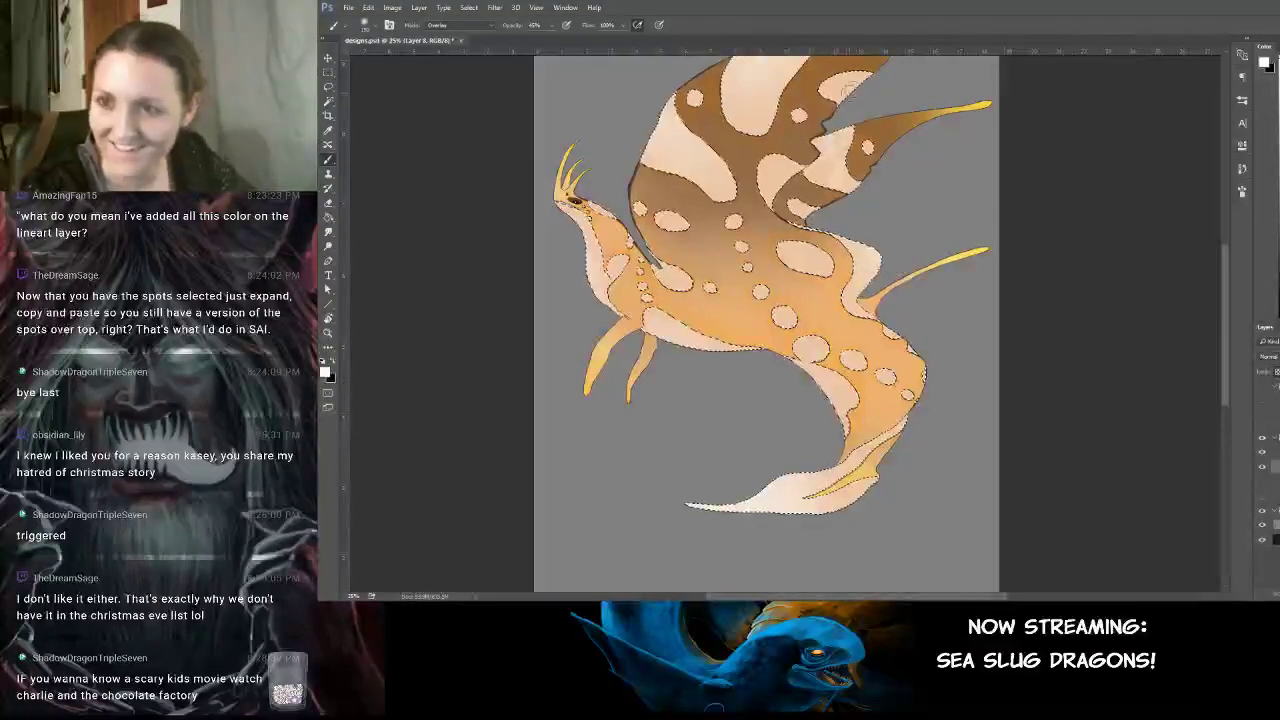
Brighten the lower wing markings and the back fin's pale edge with white Overlay strokes.
left_click_drag(900, 128, 860, 173)
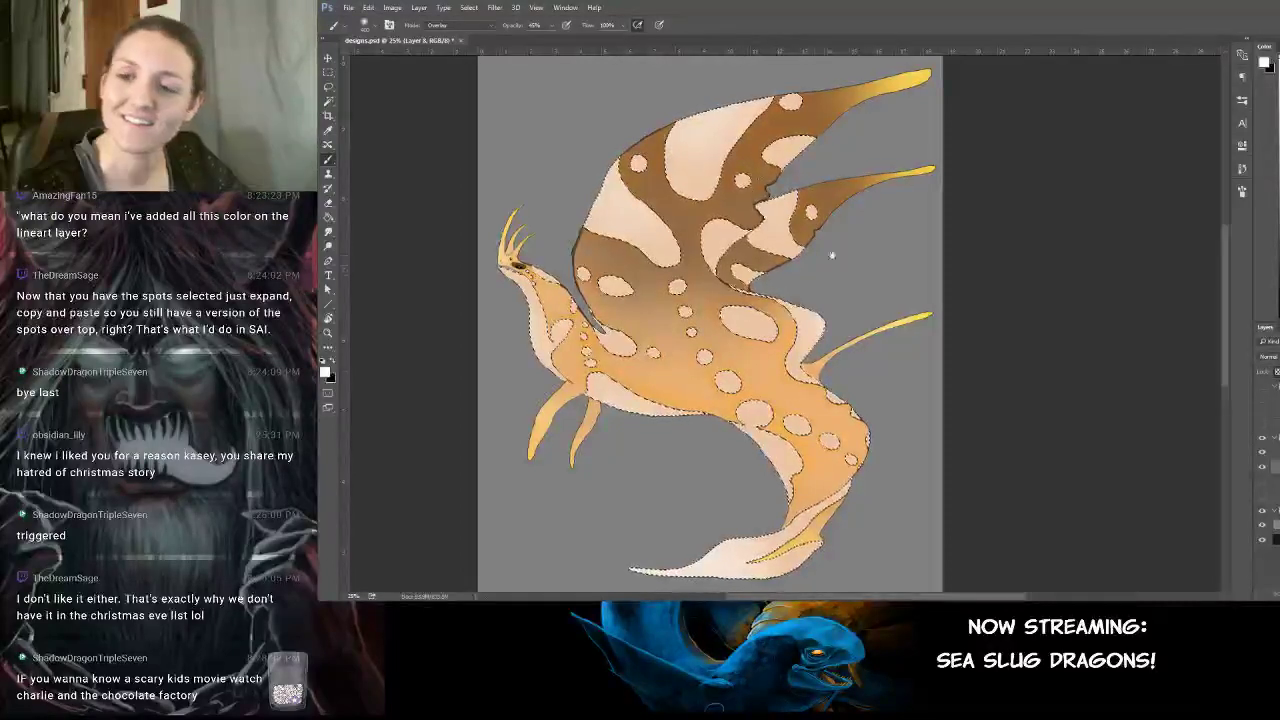
left_click_drag(833, 260, 825, 165)
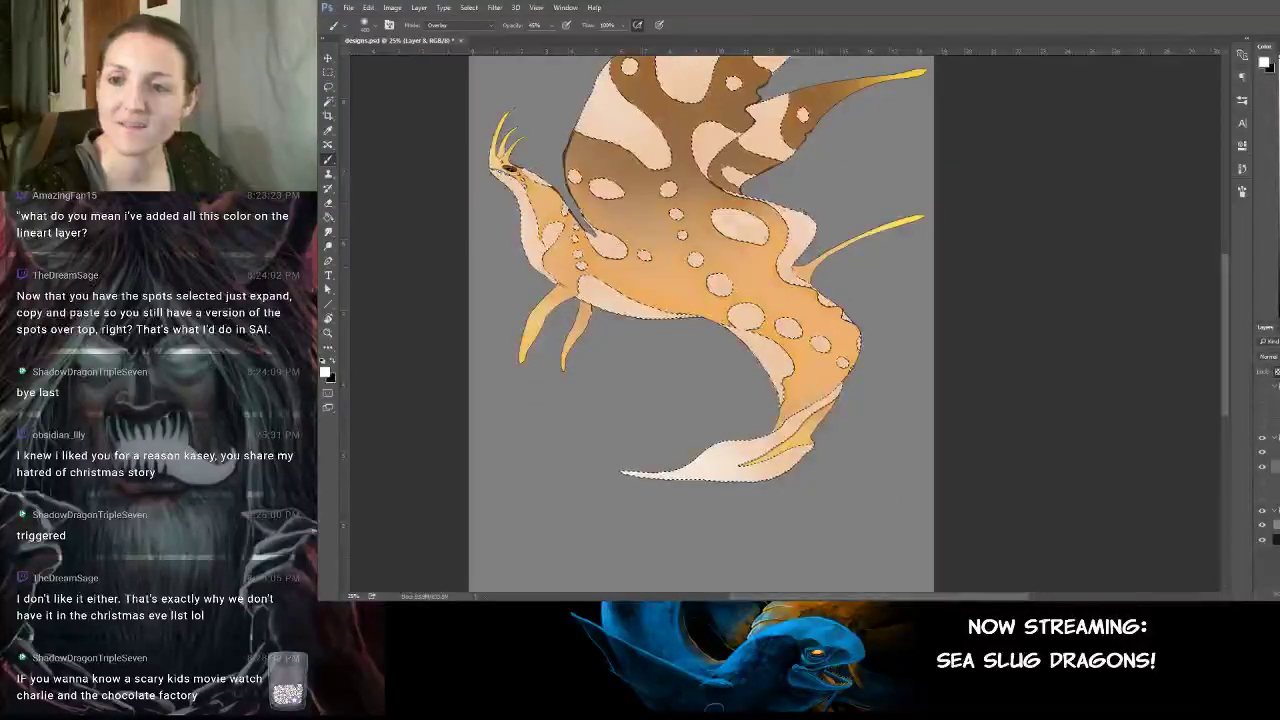
left_click_drag(858, 312, 880, 216)
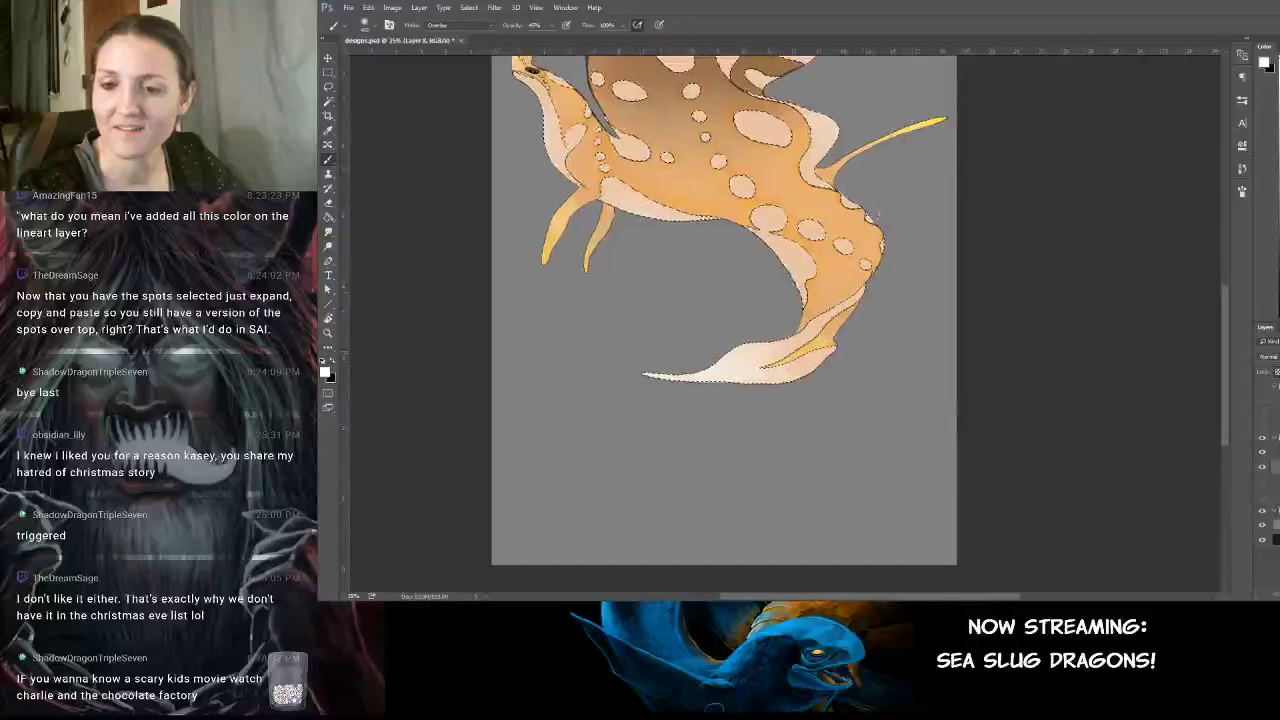
left_click_drag(781, 290, 882, 412)
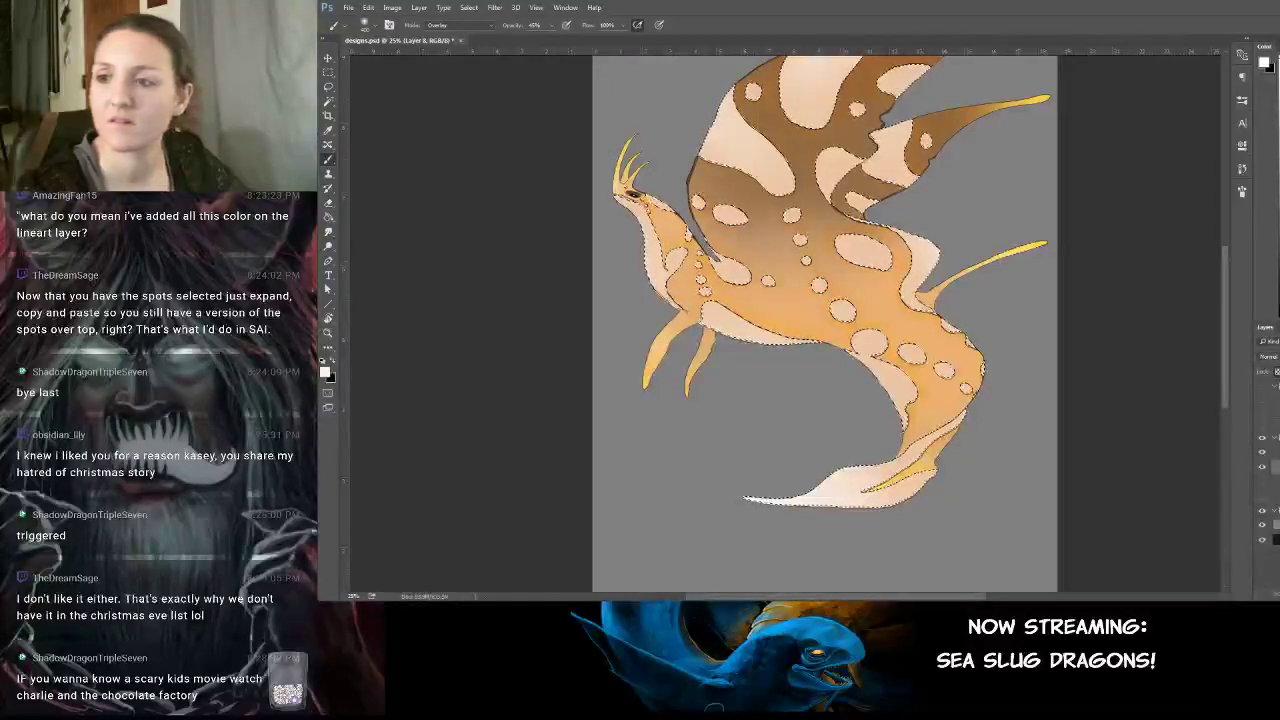
left_click_drag(845, 257, 785, 272)
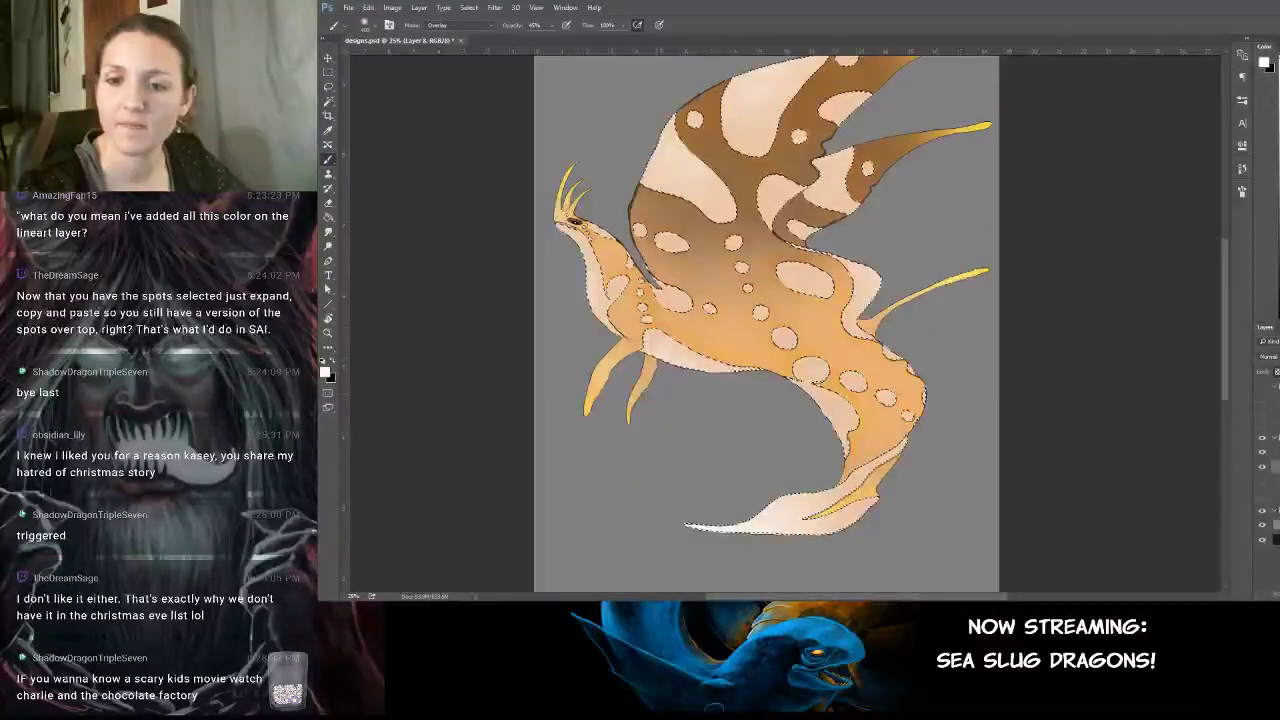
Lighten the pale throat and belly markings with white Overlay strokes.
key("ctrl+plus")
key("ctrl+plus")
key("ctrl+plus")
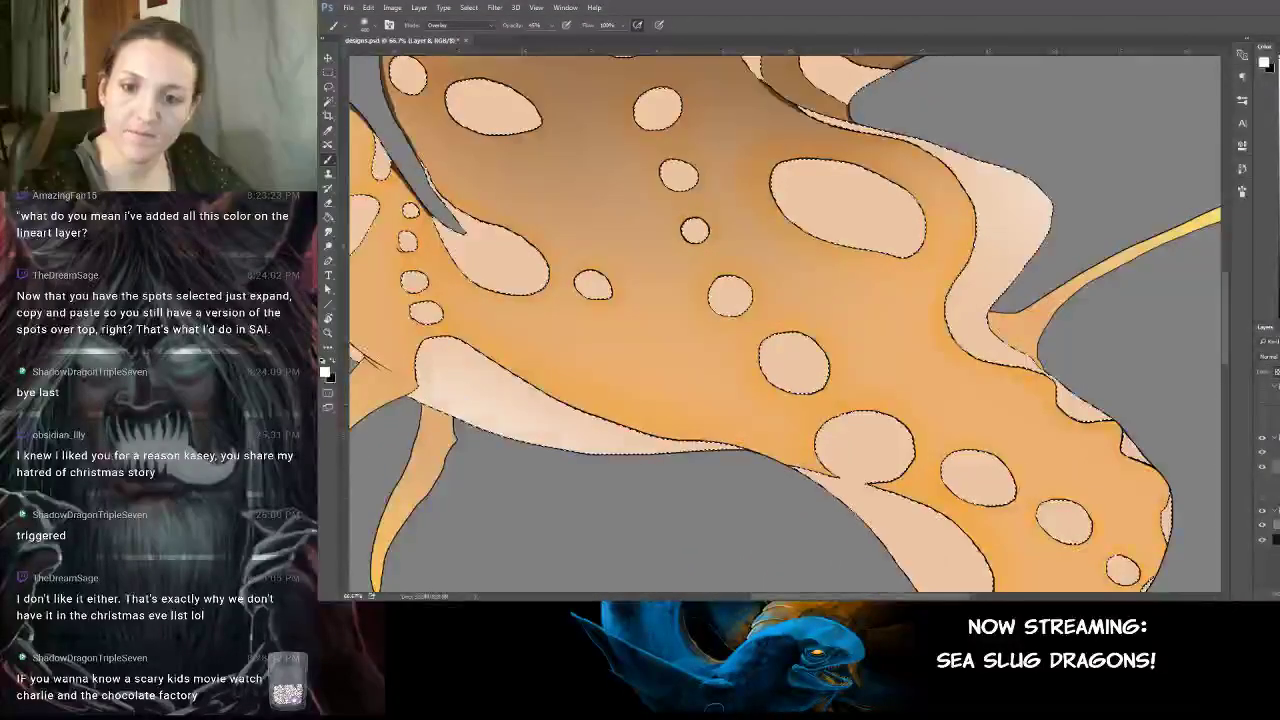
left_click_drag(577, 323, 864, 398)
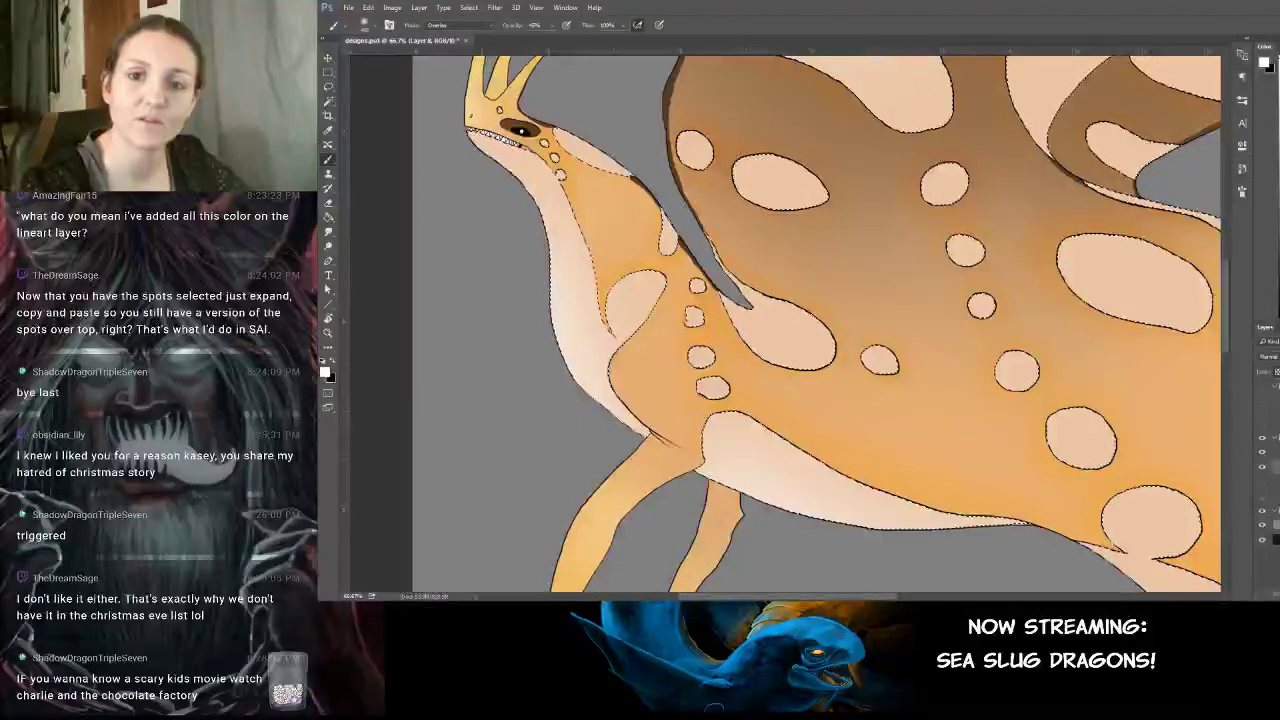
key("Delete")
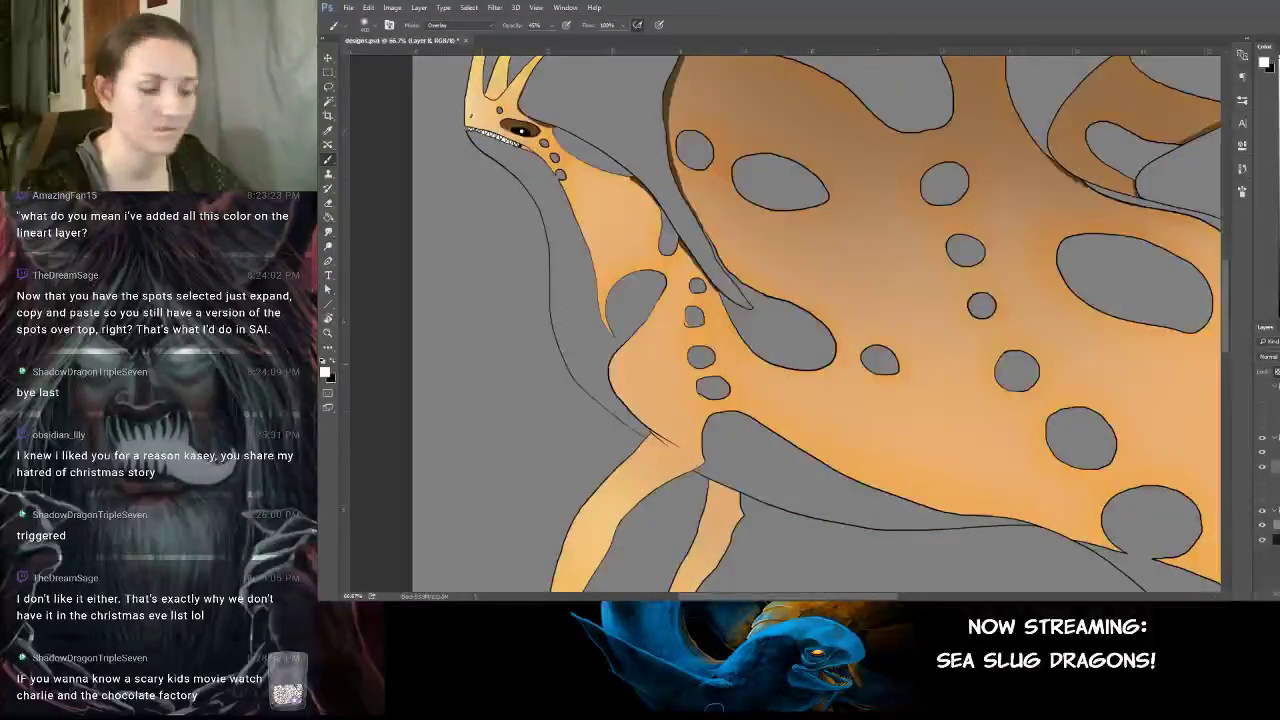
key("ctrl+z")
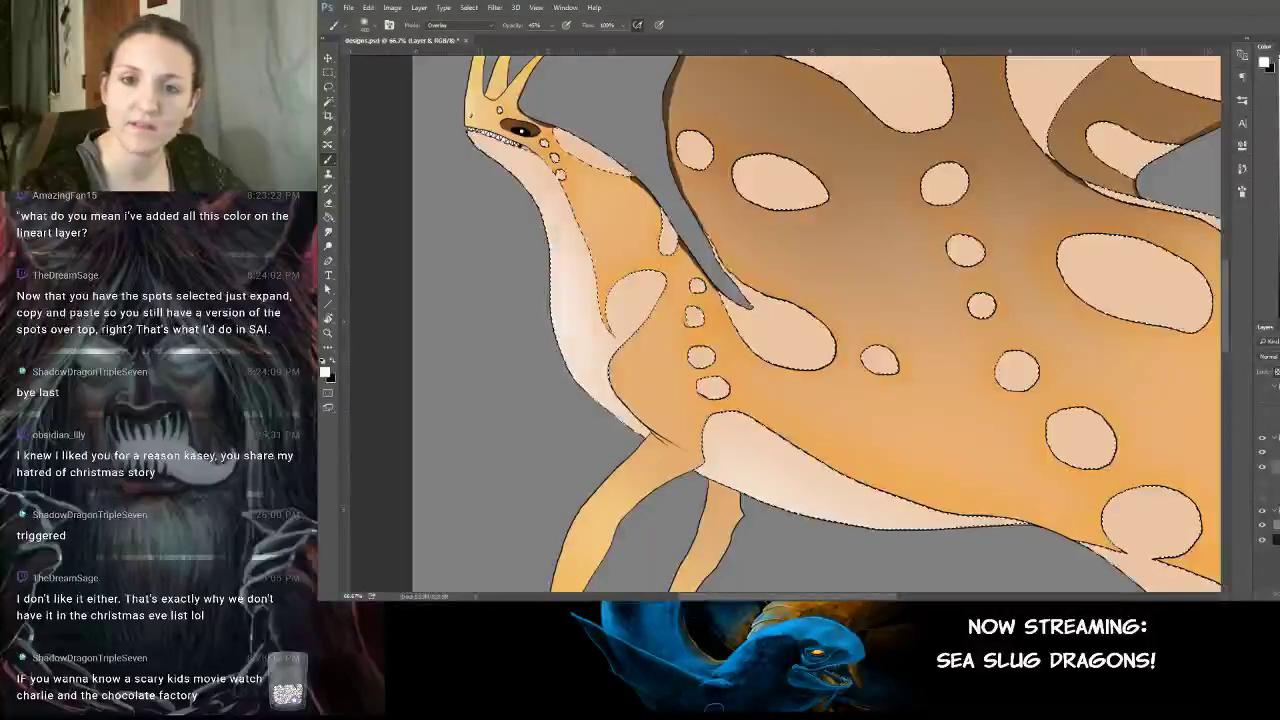
left_click_drag(800, 360, 712, 264)
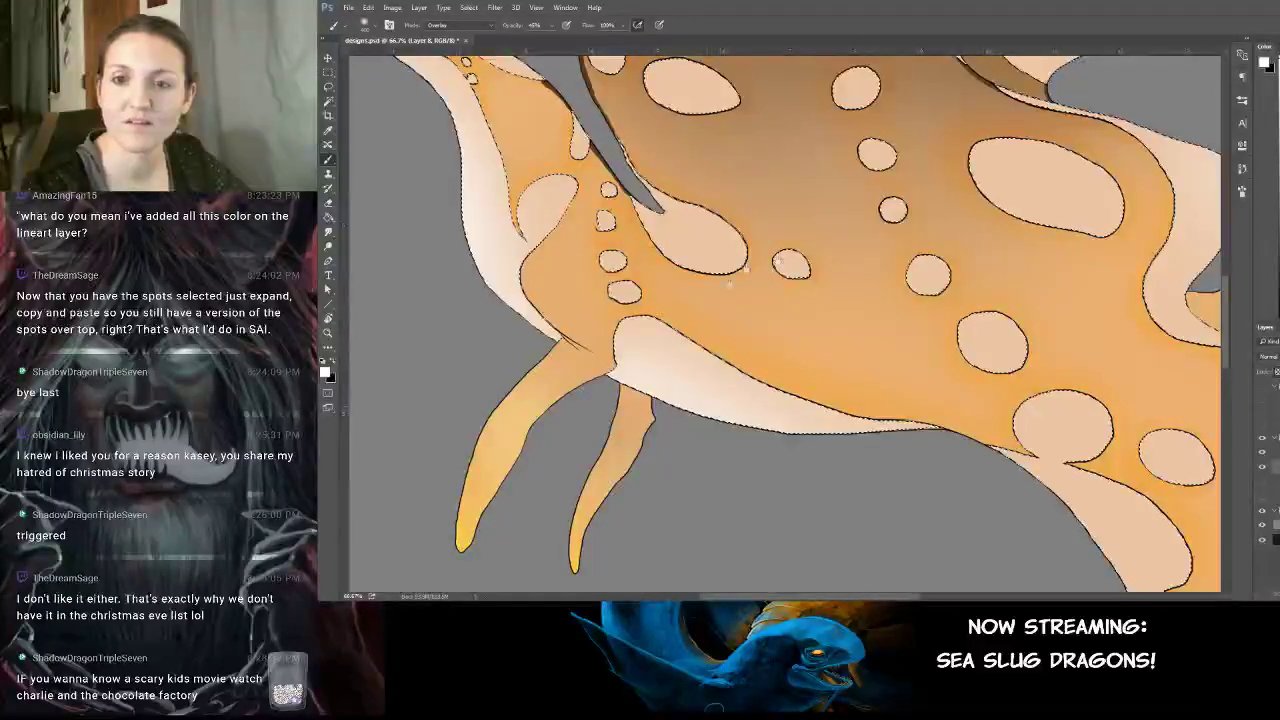
Refine the white Overlay highlights on the large pale patches across the upper and lower wing.
left_click_drag(770, 281, 842, 441)
left_click_drag(952, 269, 798, 511)
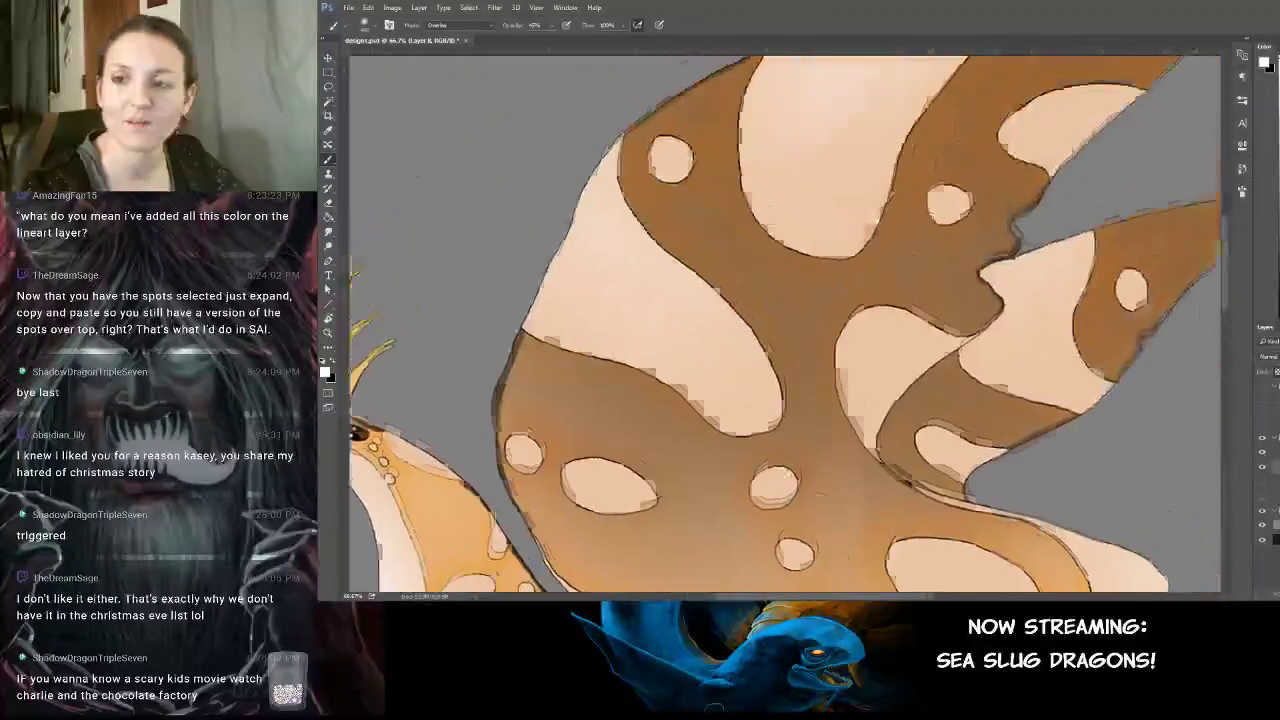
left_click_drag(827, 369, 811, 392)
scroll(815, 392, "up", 2)
scroll(815, 392, "right", 2)
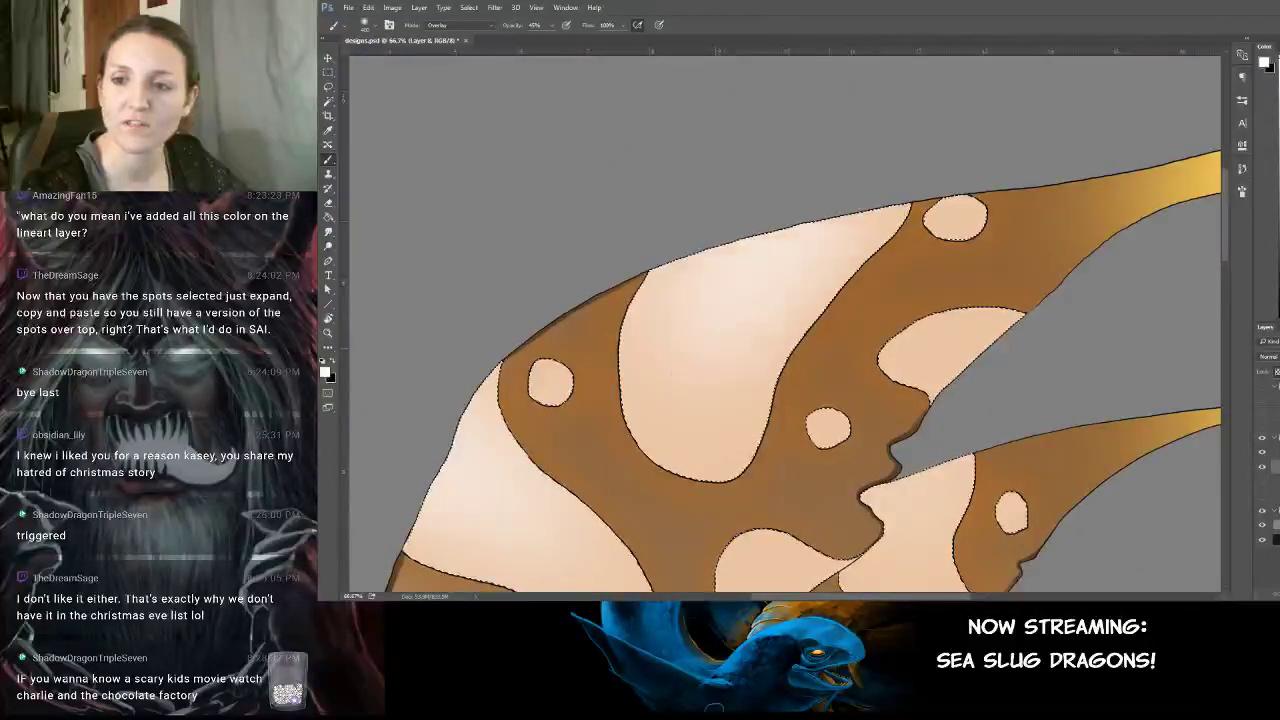
left_click_drag(831, 233, 746, 180)
left_click_drag(981, 443, 871, 176)
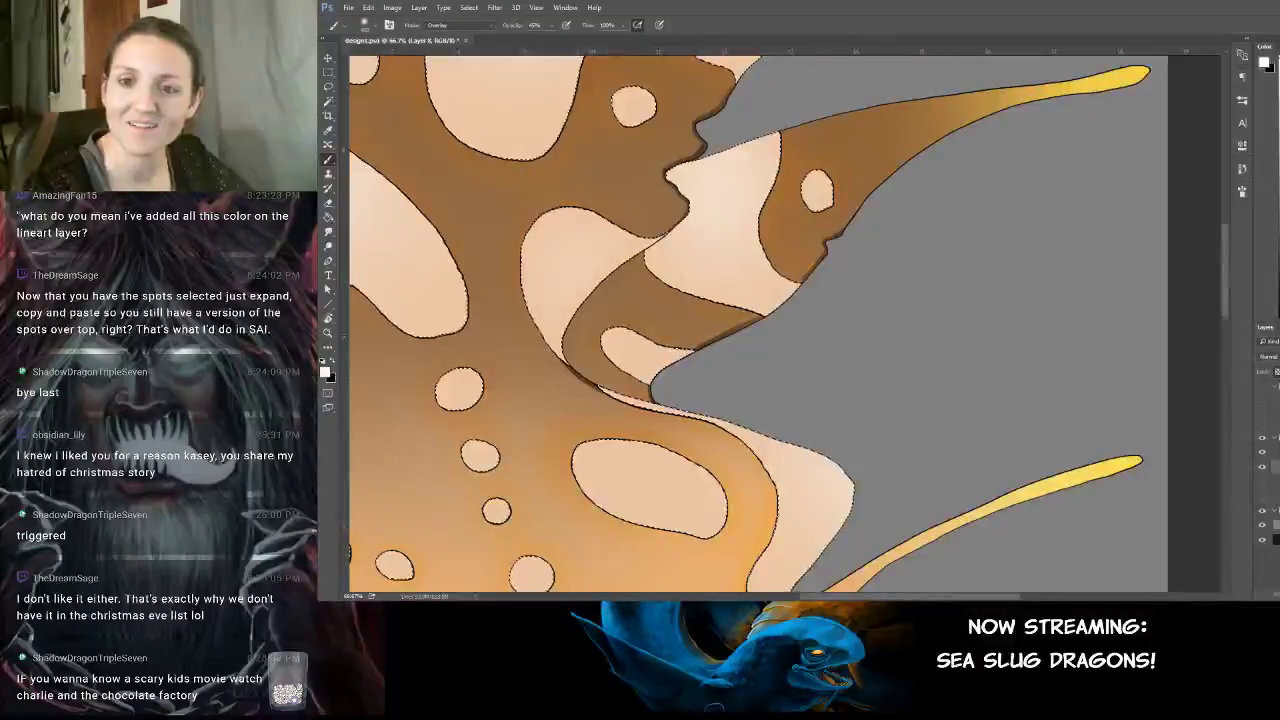
Lighten the pale band behind the wing, and use a smaller brush to highlight the large oval body spot in white.
scroll(760, 320, "up", 2)
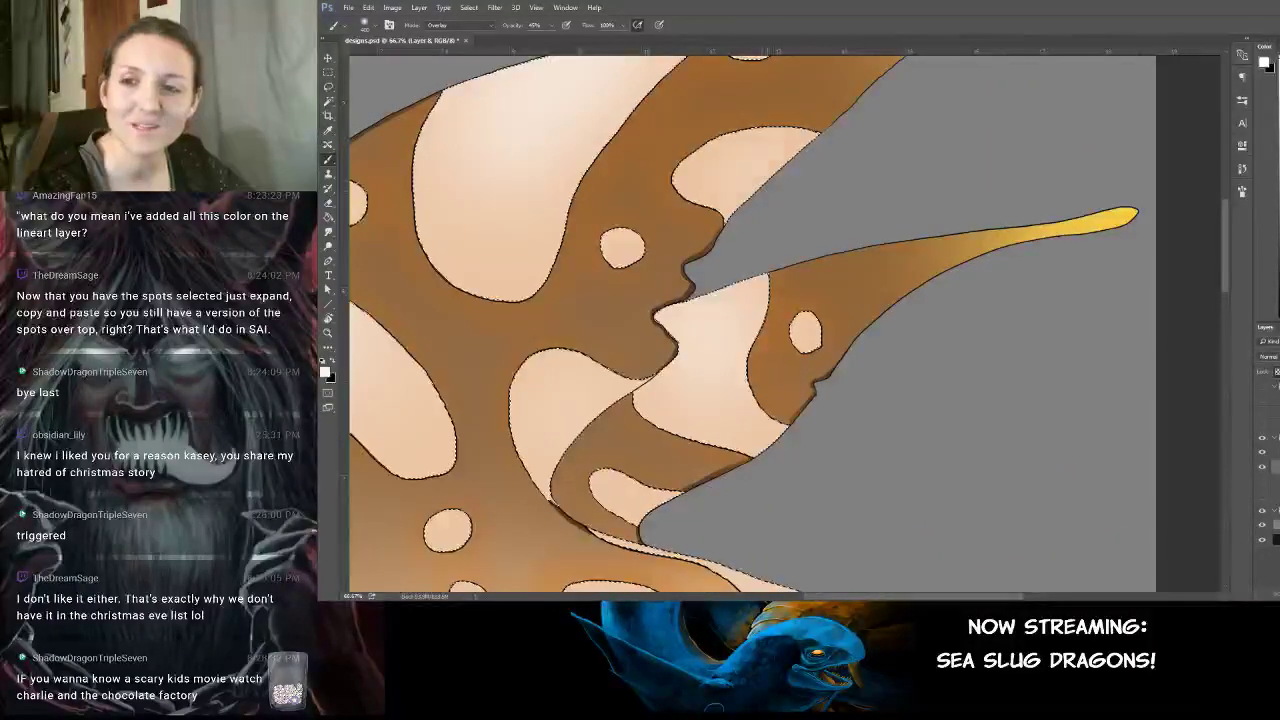
scroll(829, 263, "down", 3)
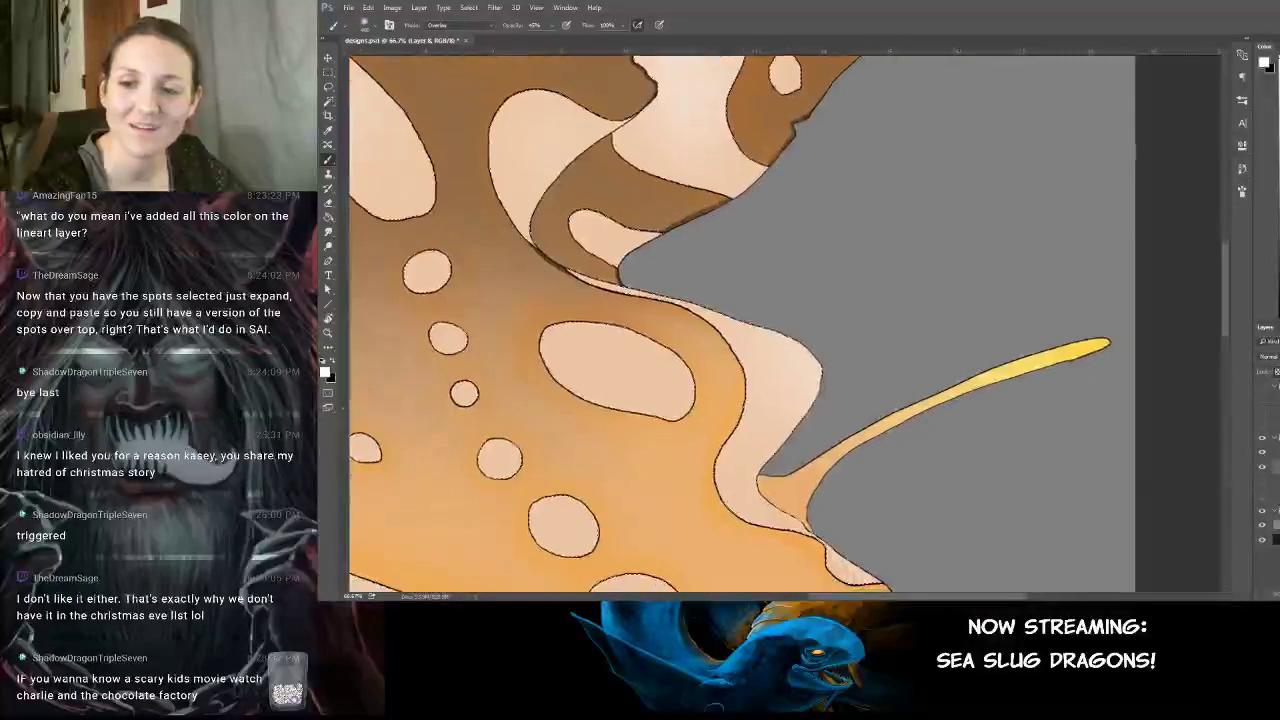
scroll(851, 365, "down", 1)
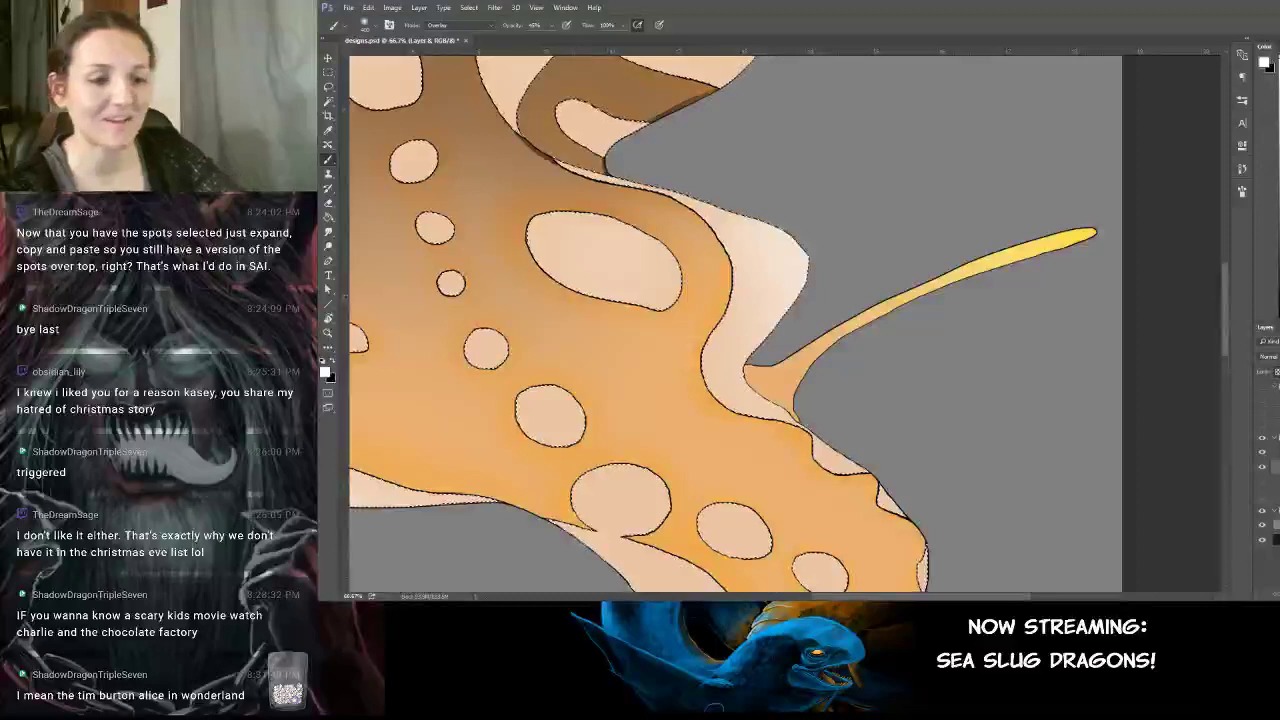
key("bracketleft")
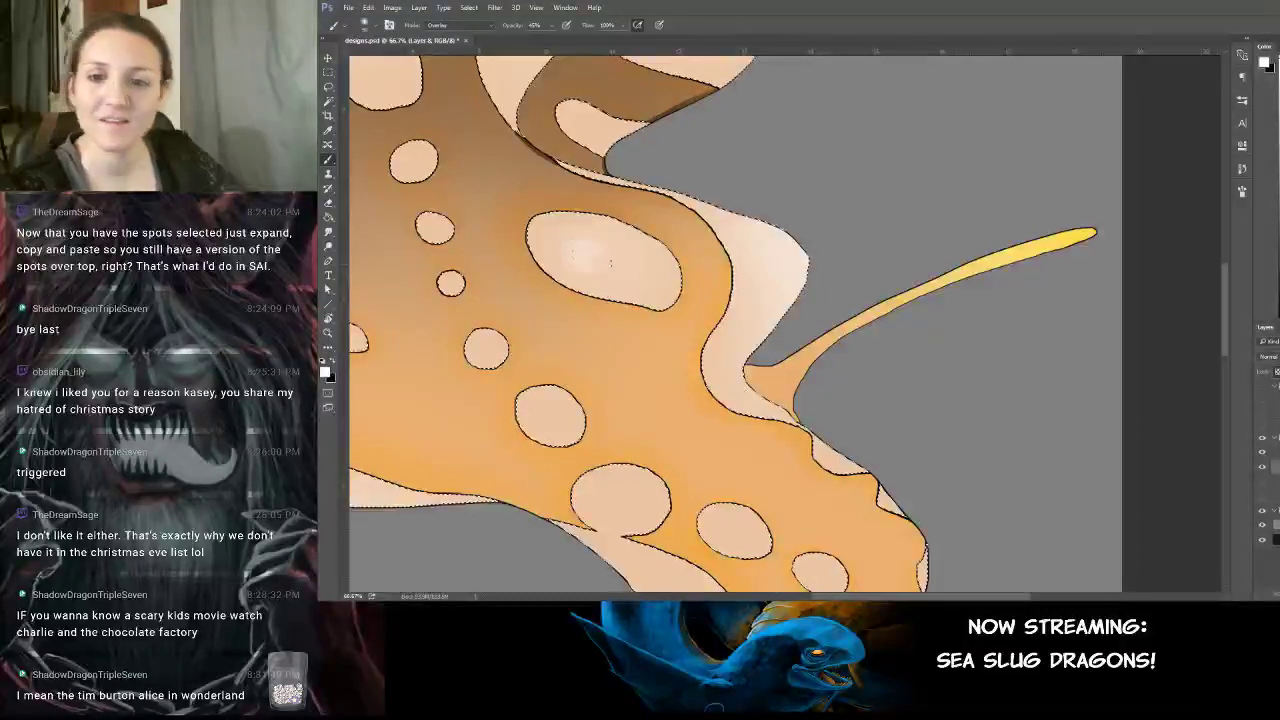
Lighten the pale marking on the tail's inner curve with white Overlay strokes.
scroll(686, 327, "down", 8)
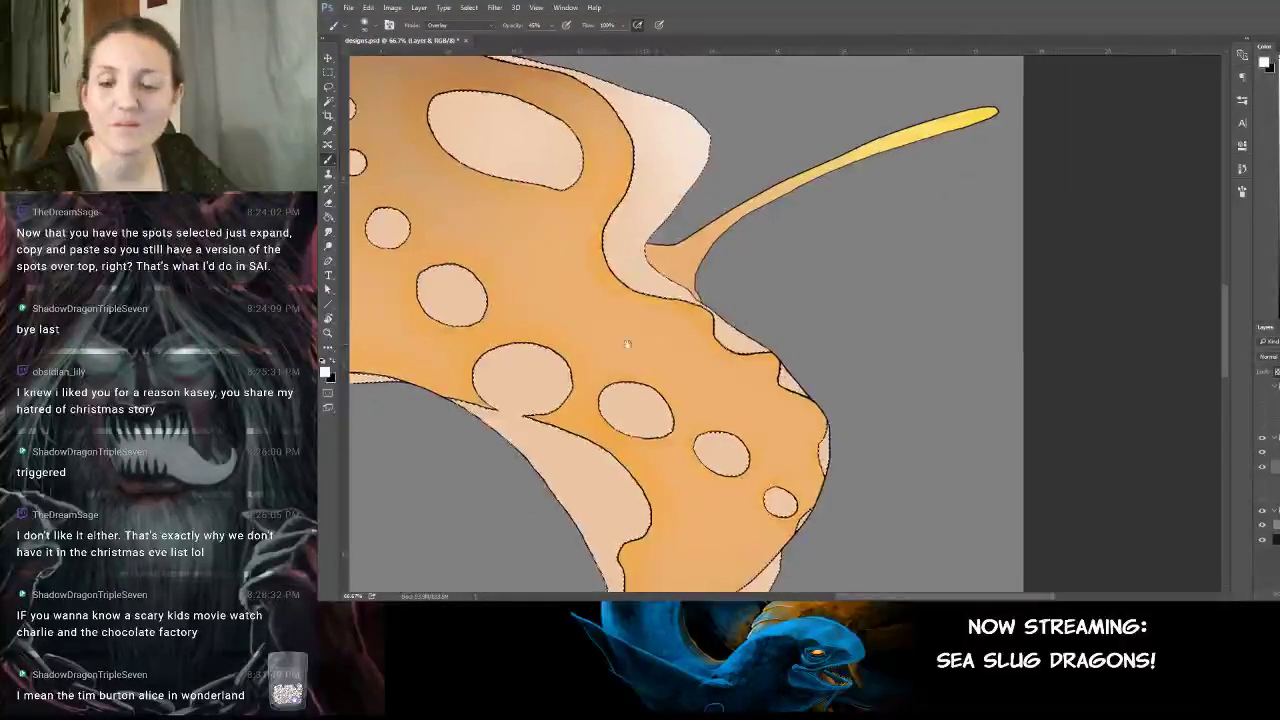
left_click_drag(576, 386, 587, 362)
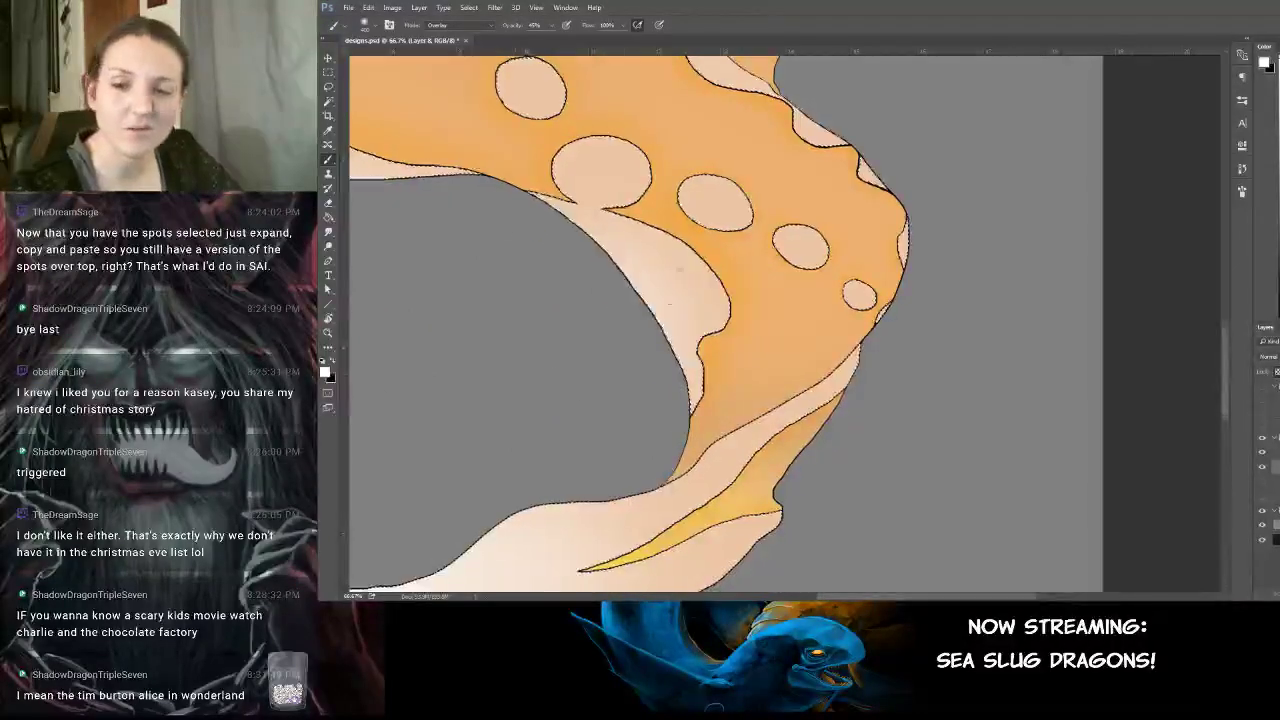
left_click_drag(471, 588, 583, 300)
left_click_drag(527, 438, 620, 411)
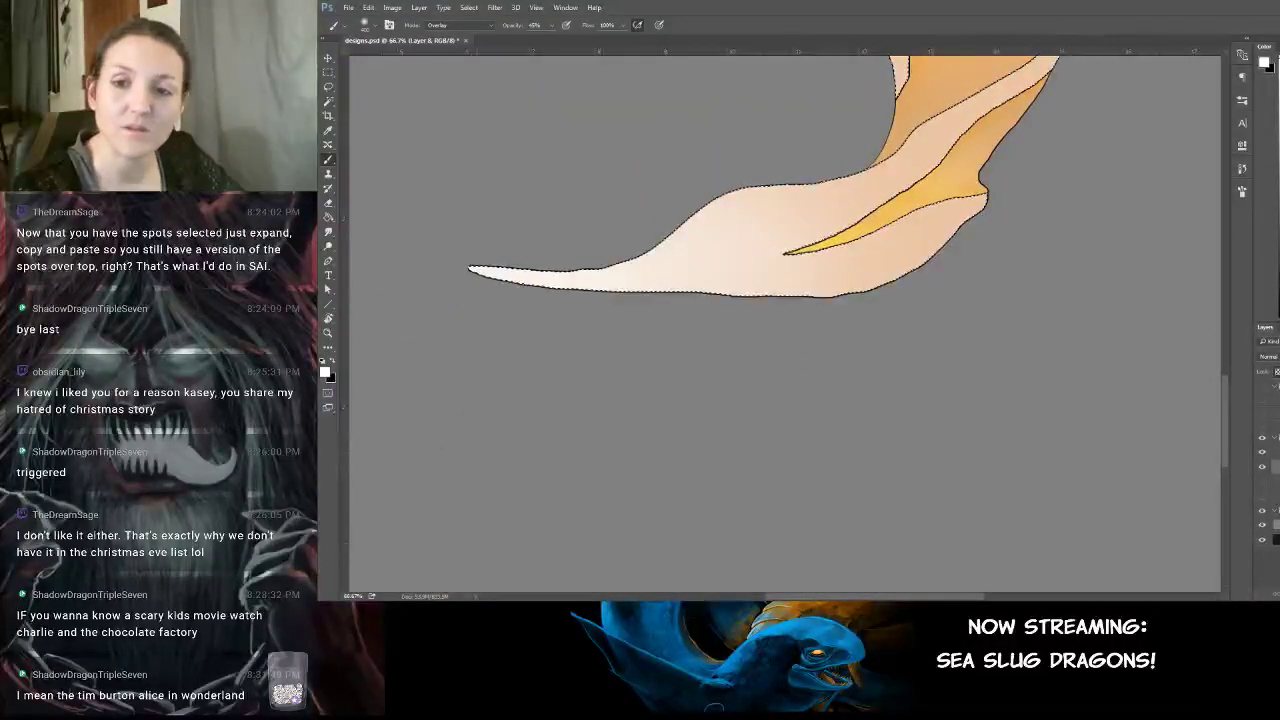
left_click_drag(680, 154, 504, 454)
left_click_drag(597, 271, 519, 411)
left_click_drag(712, 342, 787, 353)
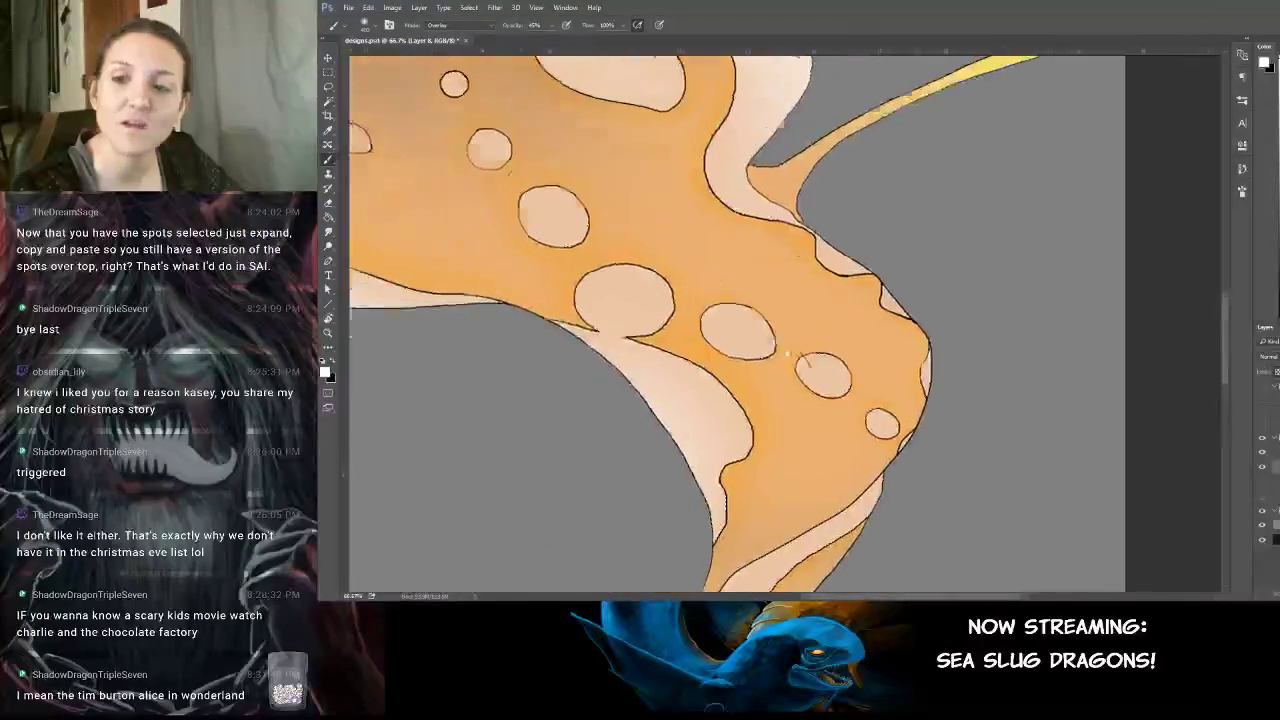
Save the orange sea slug dragon artwork with its white Overlay highlights in designs.psd.
left_click_drag(524, 104, 677, 271)
left_click_drag(460, 255, 698, 344)
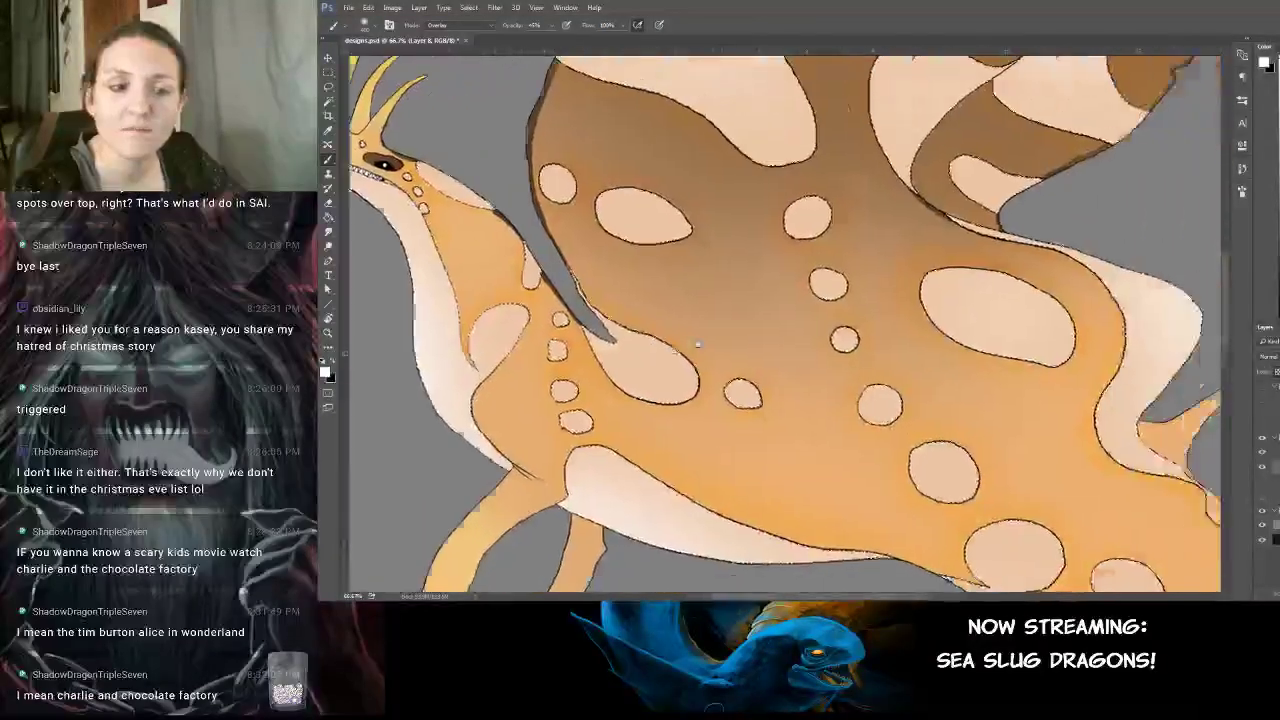
scroll(698, 343, "right", 3)
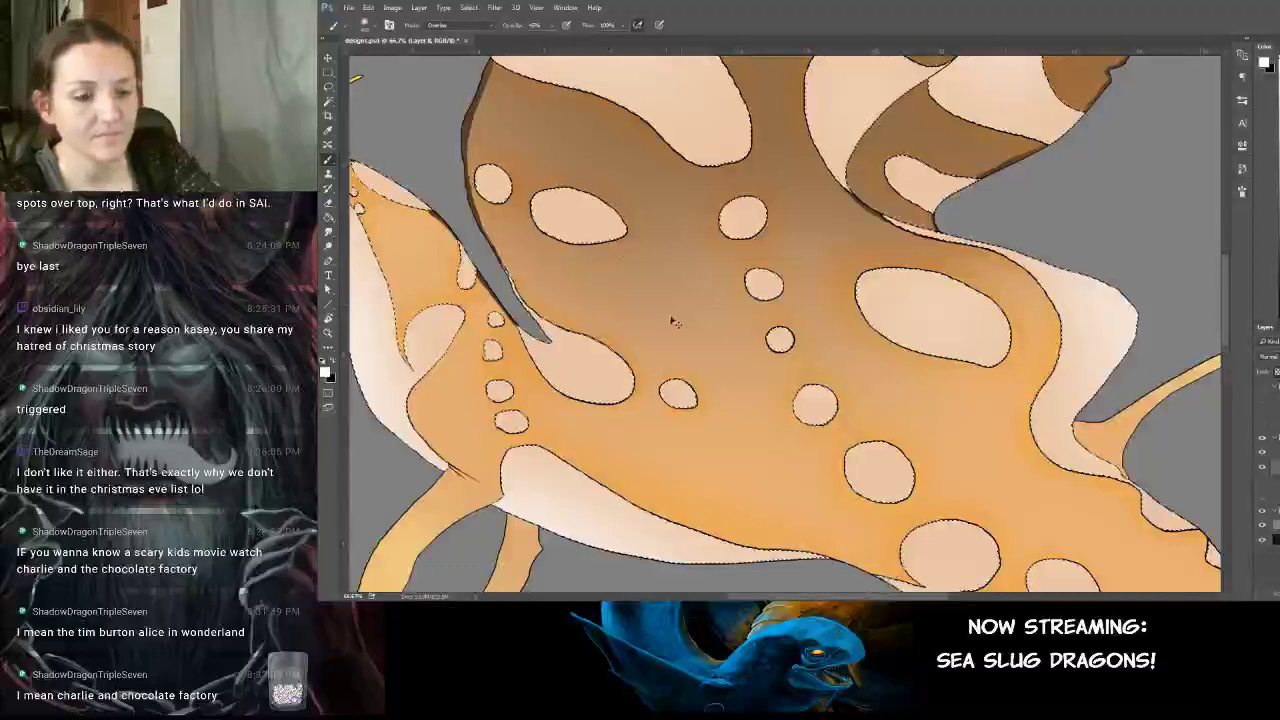
scroll(672, 321, "down", 5)
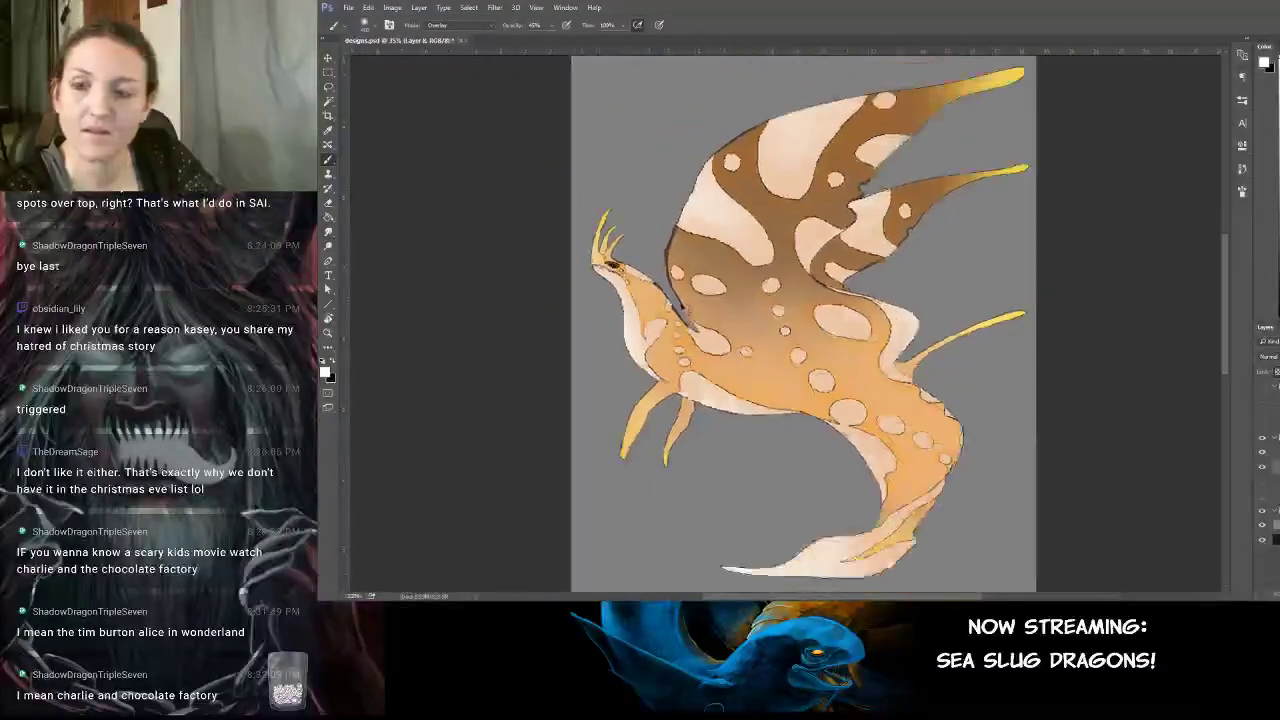
left_click_drag(703, 244, 647, 300)
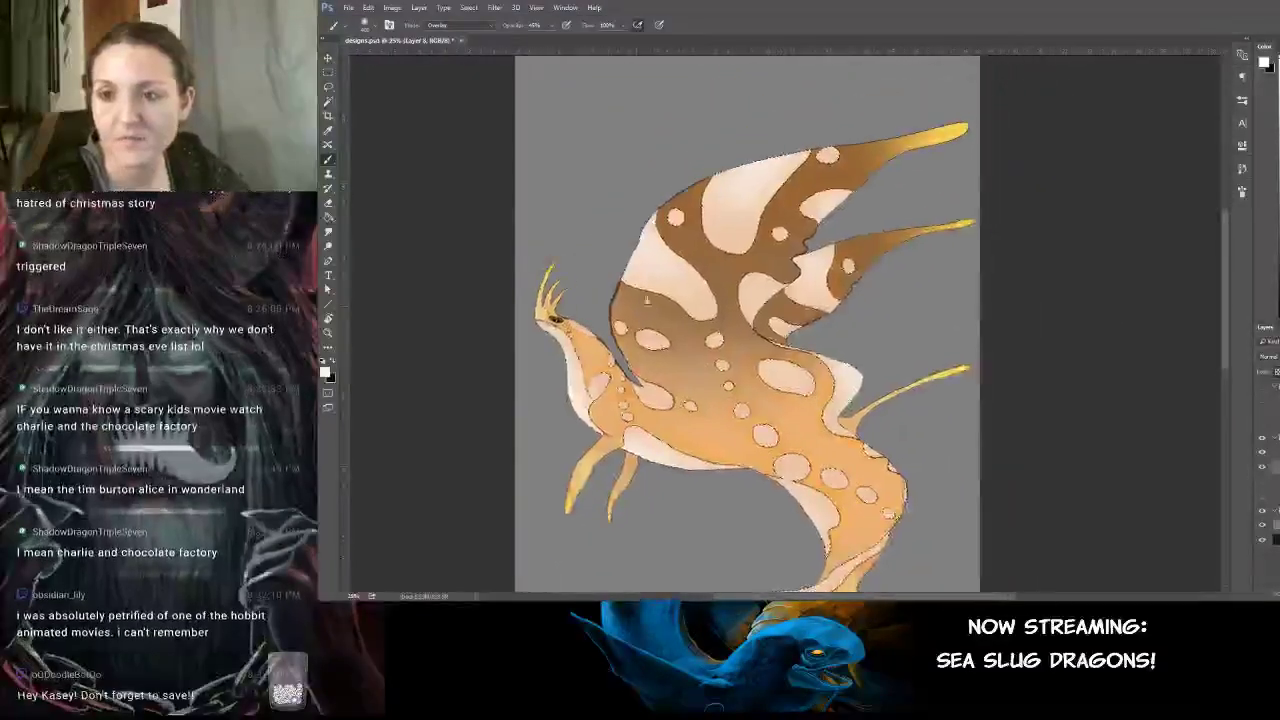
scroll(648, 298, "down", 2)
scroll(648, 298, "right", 1)
key("ctrl+s")
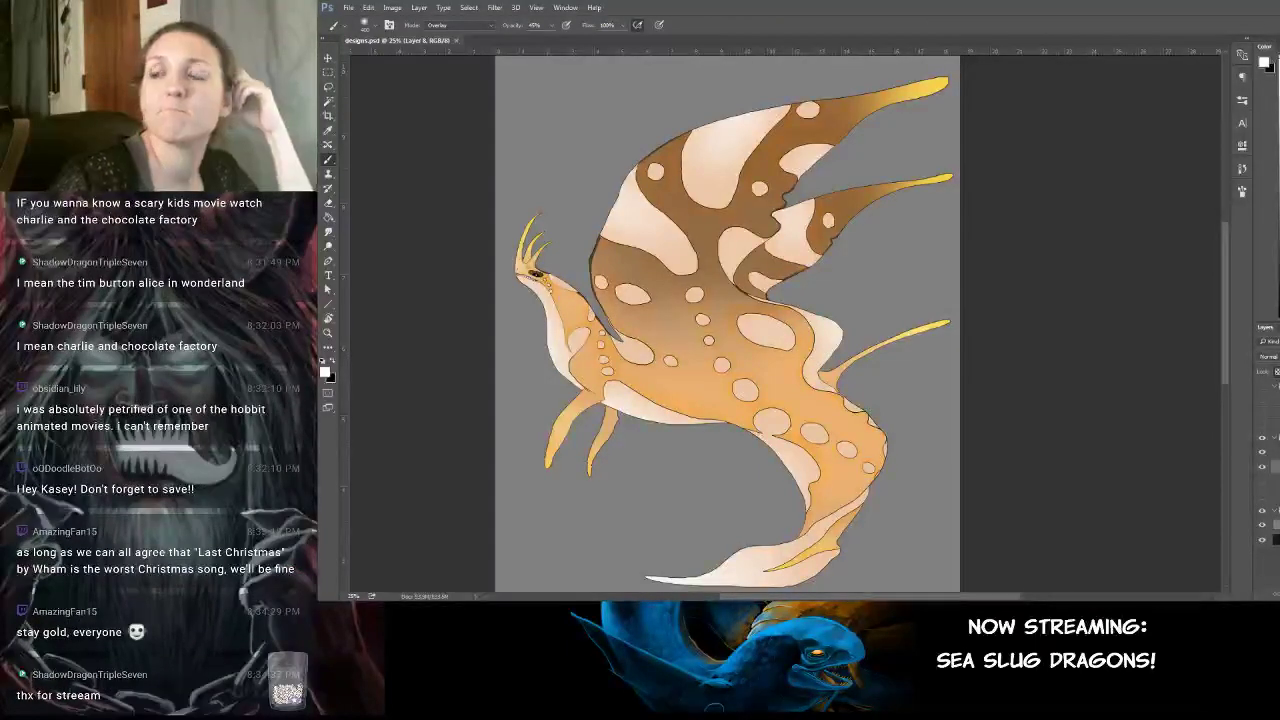
Switch away from the painting to the Snipping Tool and close its window holding the sea slug reference snip.
key("alt+Tab")
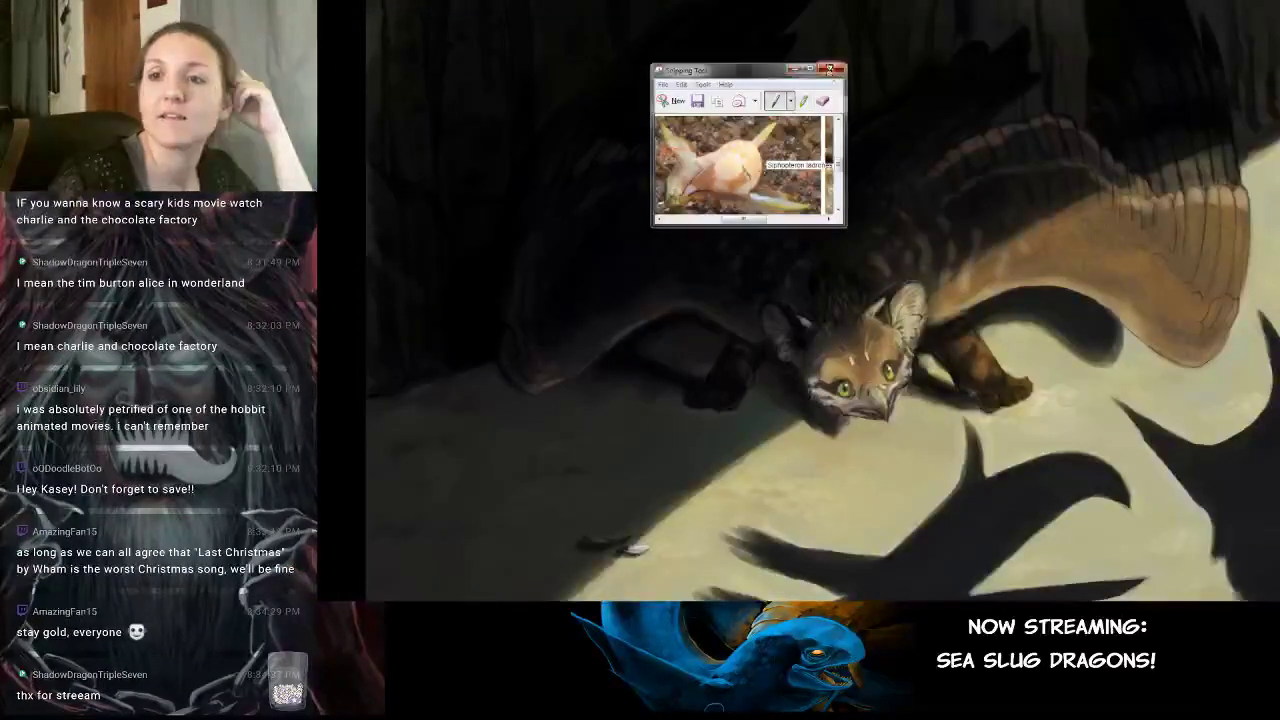
left_click(830, 70)
left_click(803, 158)
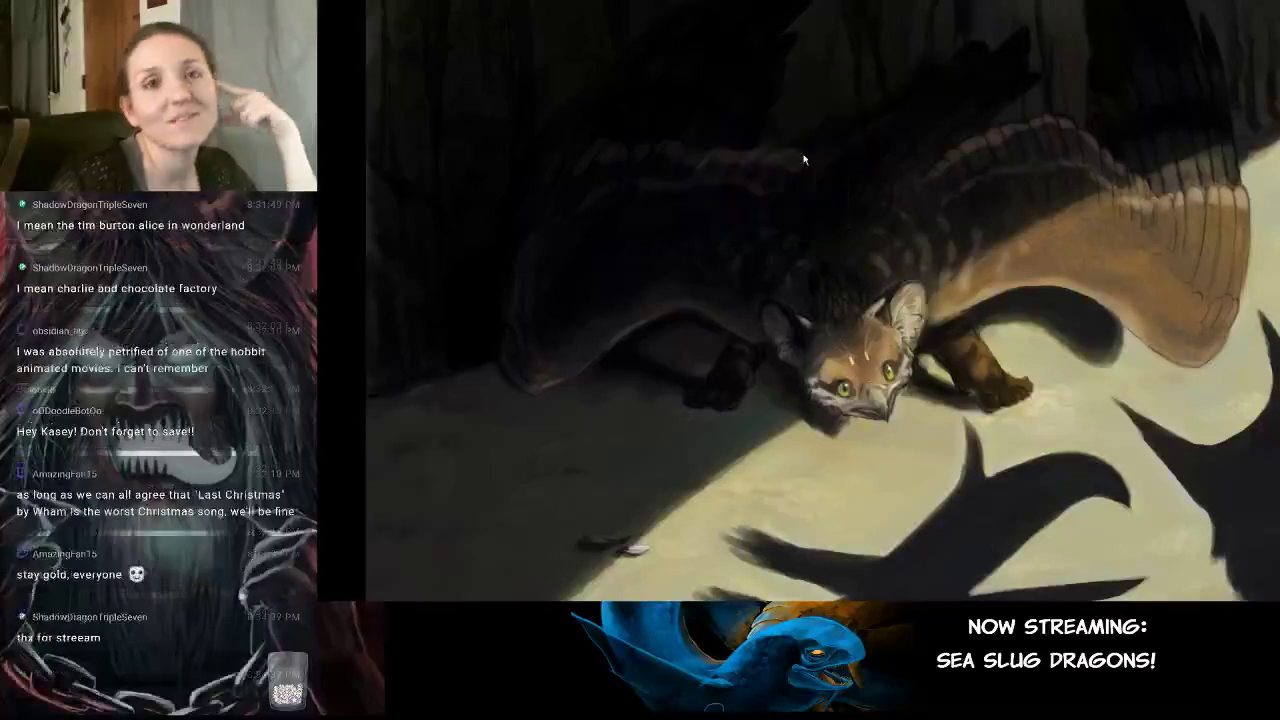